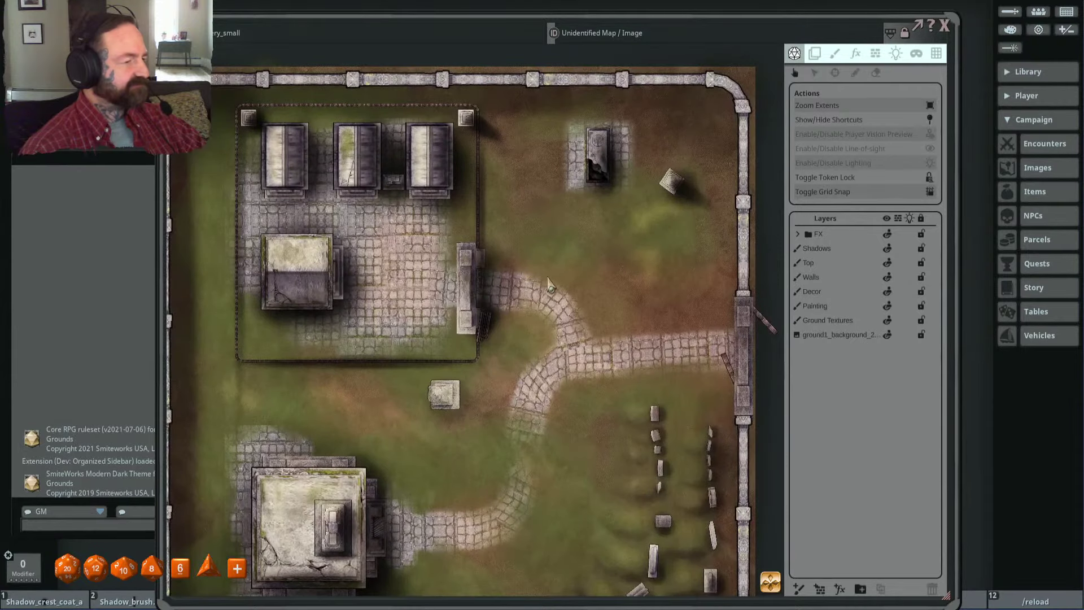
Step: Examine the cracked tomb on the cemetery map up close, and close the map
{"action": "scroll", "coordinate": [610, 112], "scroll_direction": "up", "scroll_amount": 8}
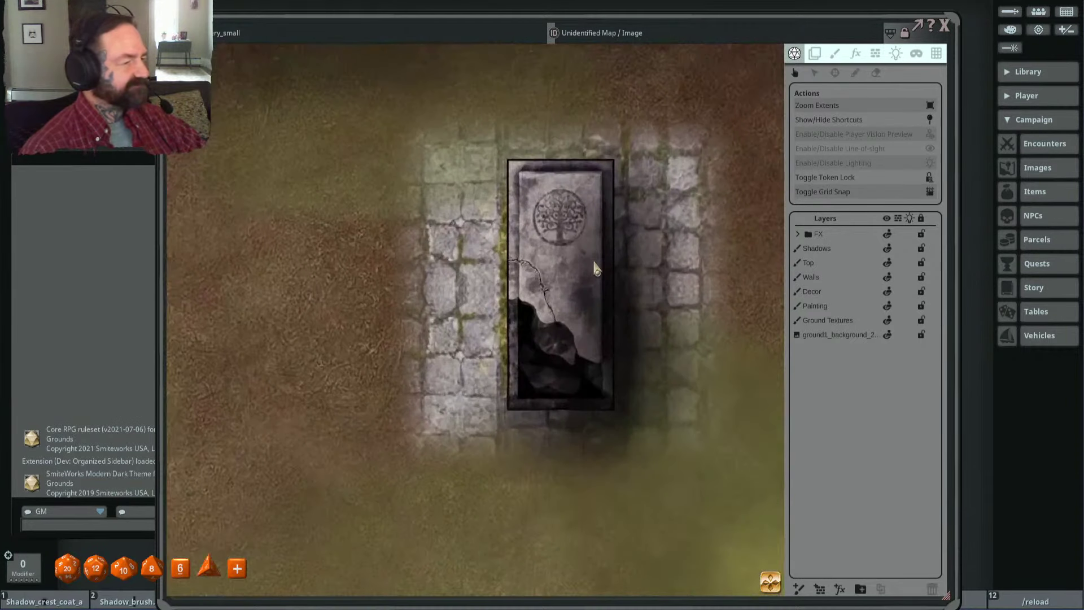
{"action": "scroll", "coordinate": [602, 259], "scroll_direction": "down", "scroll_amount": 7}
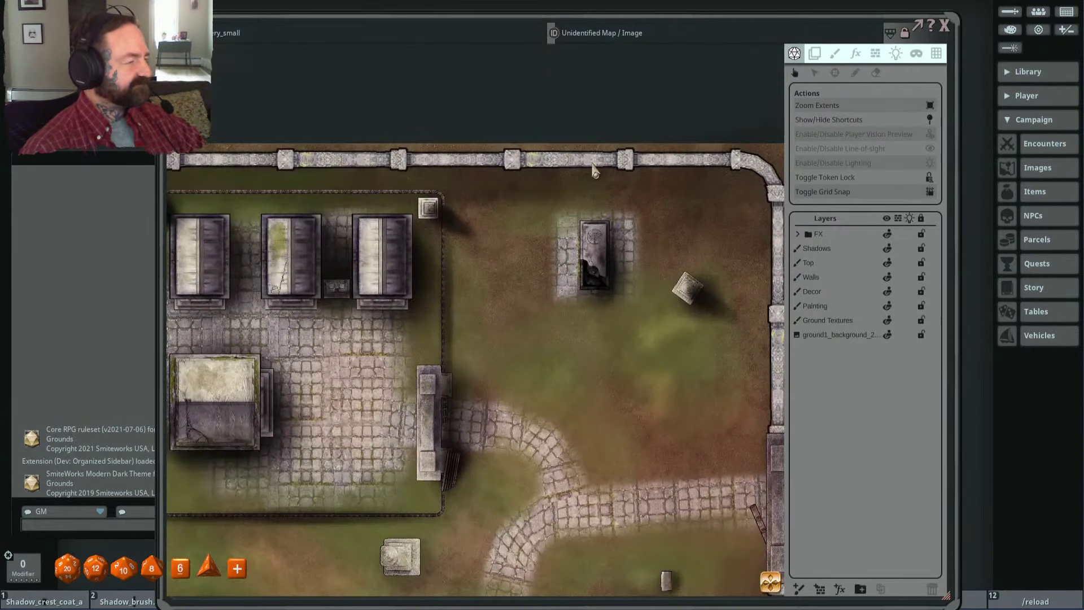
{"action": "left_click", "coordinate": [944, 25]}
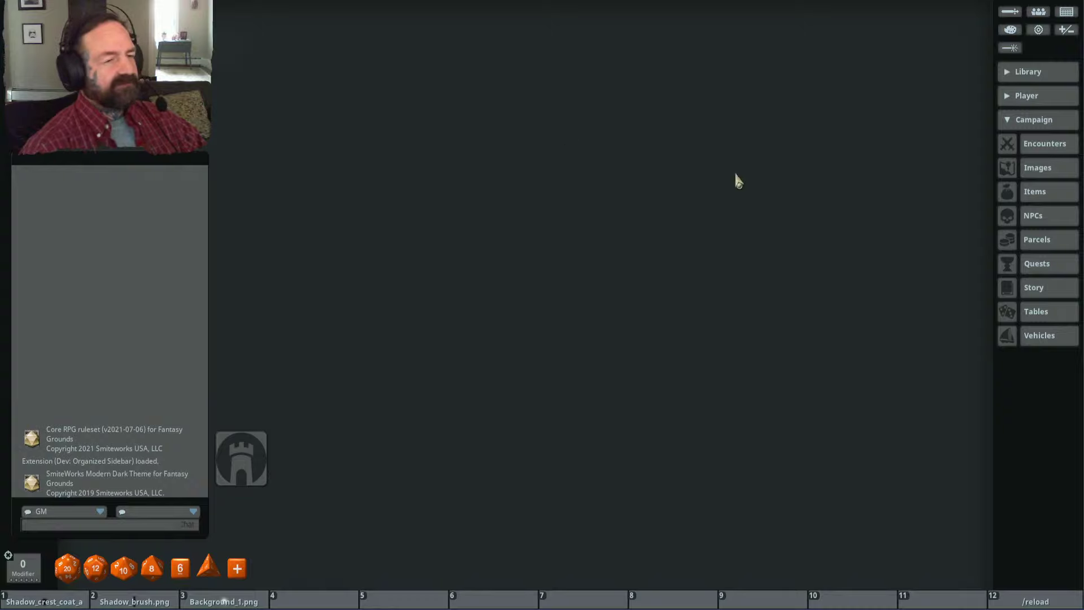
{"action": "left_click", "coordinate": [1012, 129]}
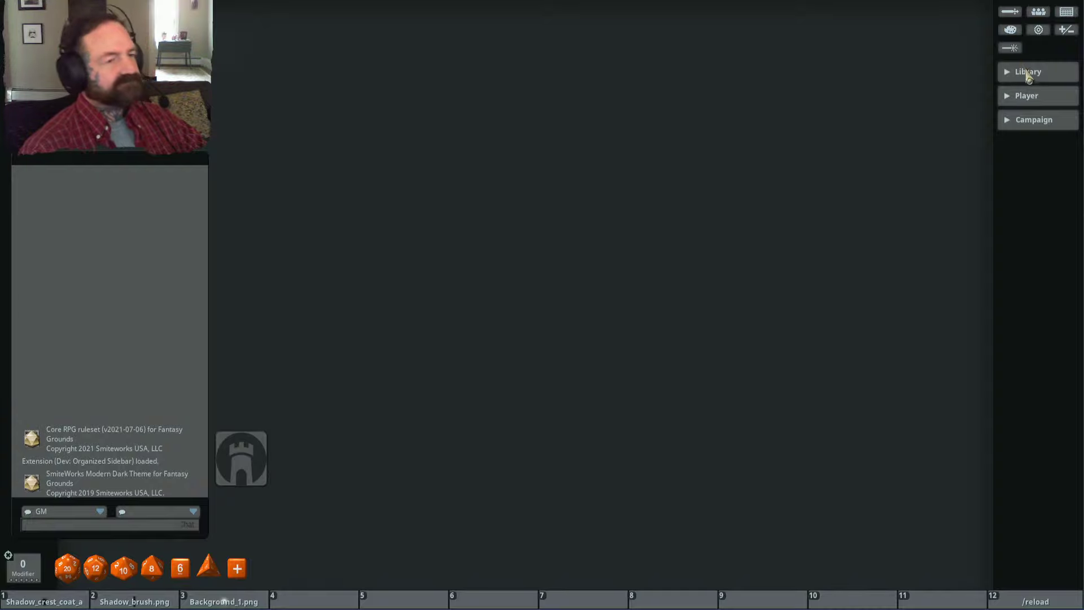
{"action": "left_click", "coordinate": [1027, 73]}
{"action": "left_click", "coordinate": [1029, 74]}
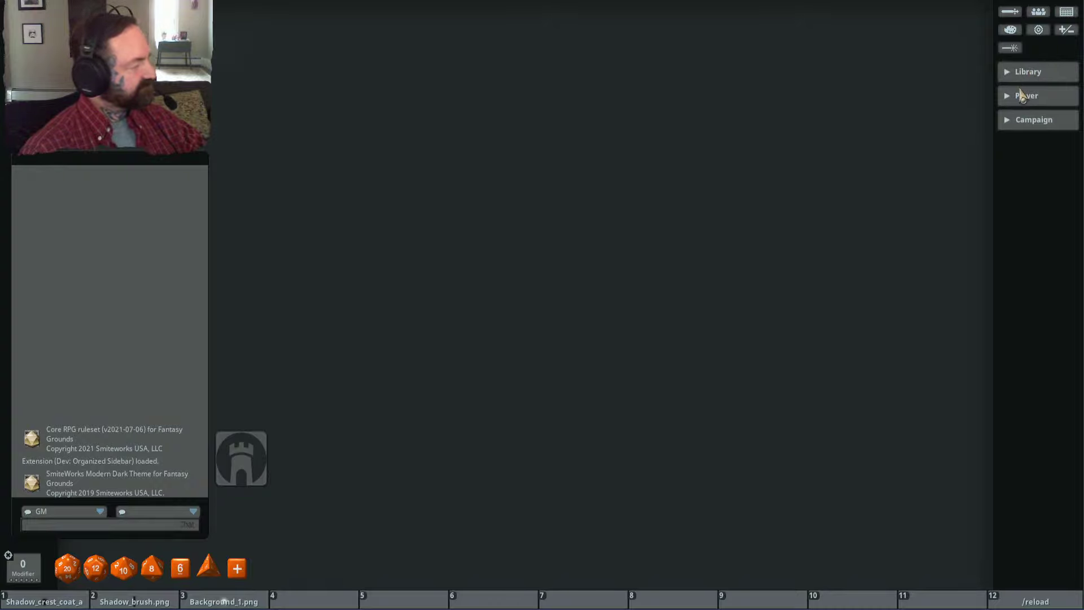
{"action": "left_click", "coordinate": [1032, 101]}
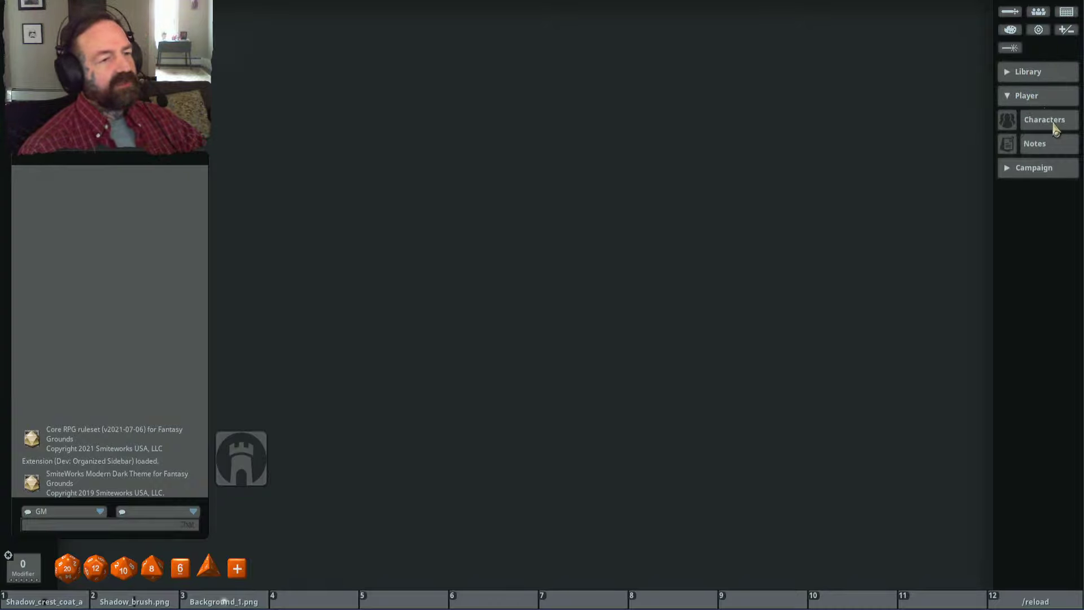
{"action": "left_click", "coordinate": [1040, 97]}
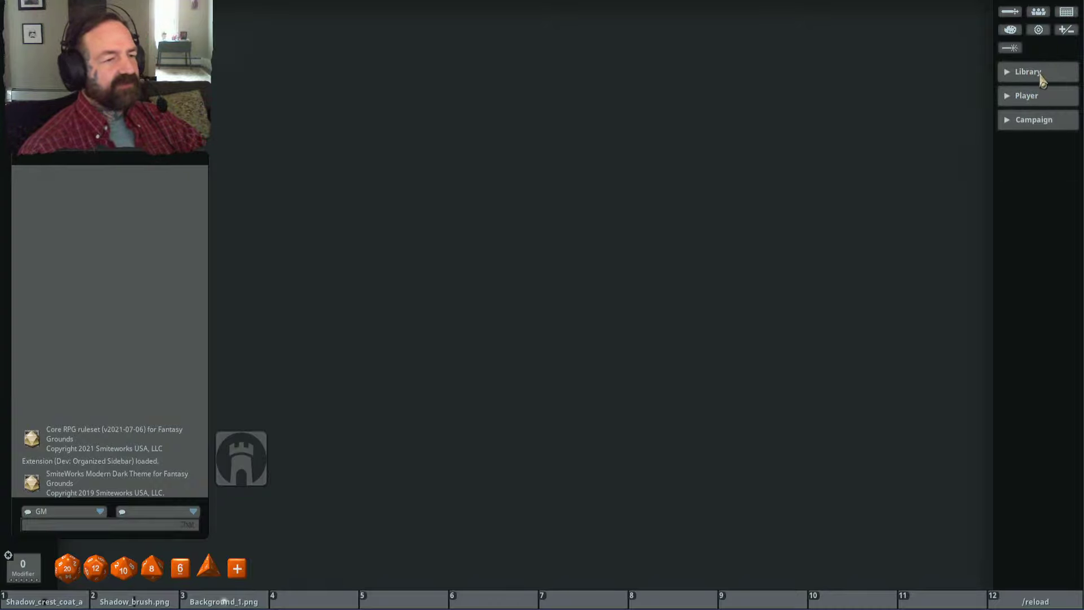
Step: Open the campaign's image list, filter it to the Coastal Map group, and open the coastal dock map
{"action": "left_click", "coordinate": [1046, 122]}
{"action": "left_click", "coordinate": [1039, 171]}
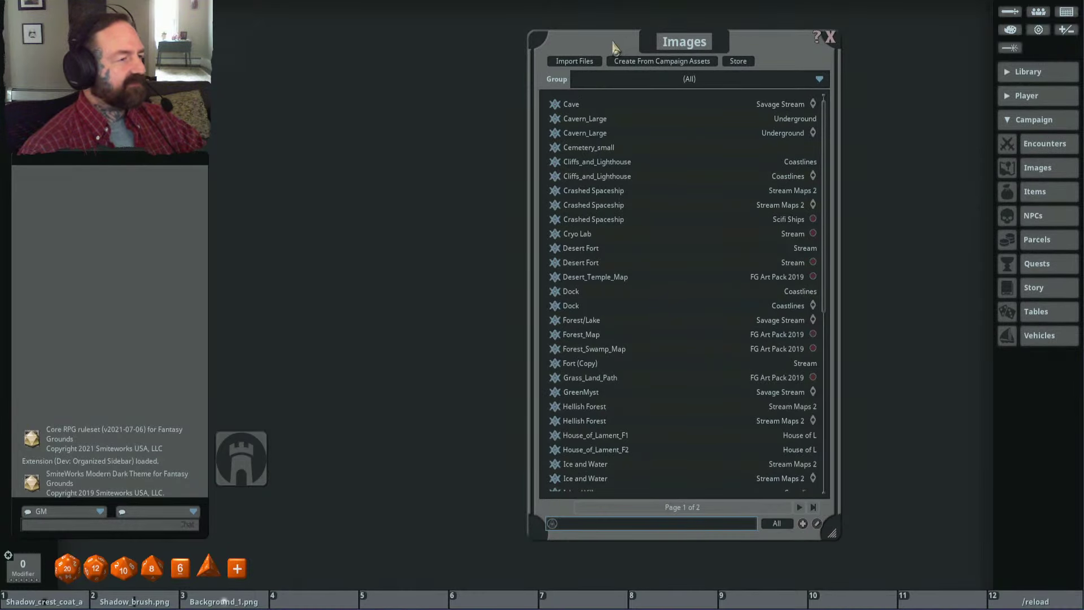
{"action": "left_click_drag", "start_coordinate": [615, 47], "coordinate": [700, 53]}
{"action": "left_click", "coordinate": [759, 85]}
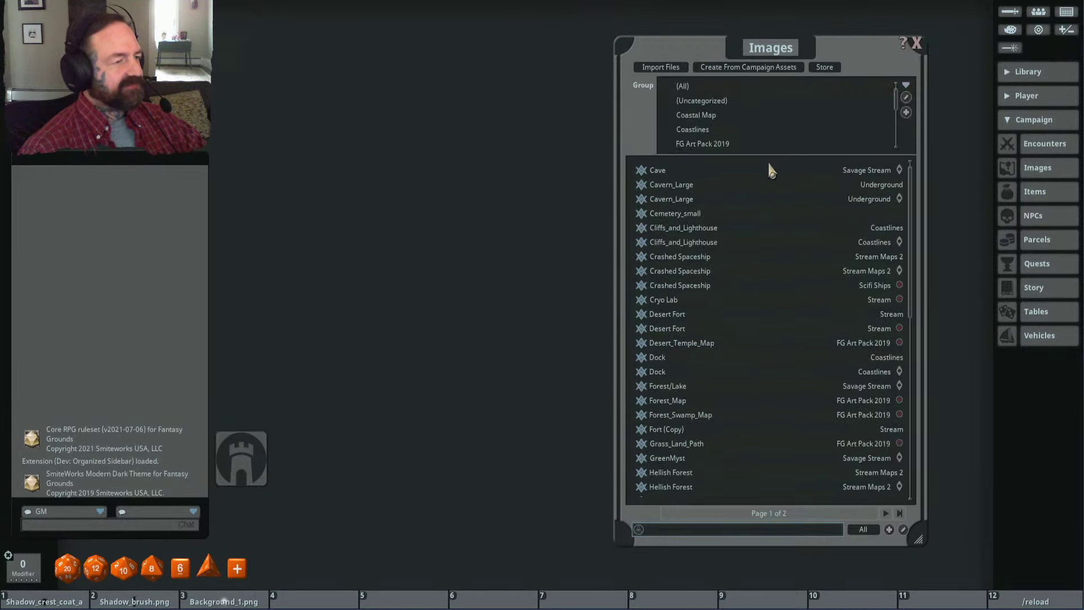
{"action": "left_click", "coordinate": [713, 115]}
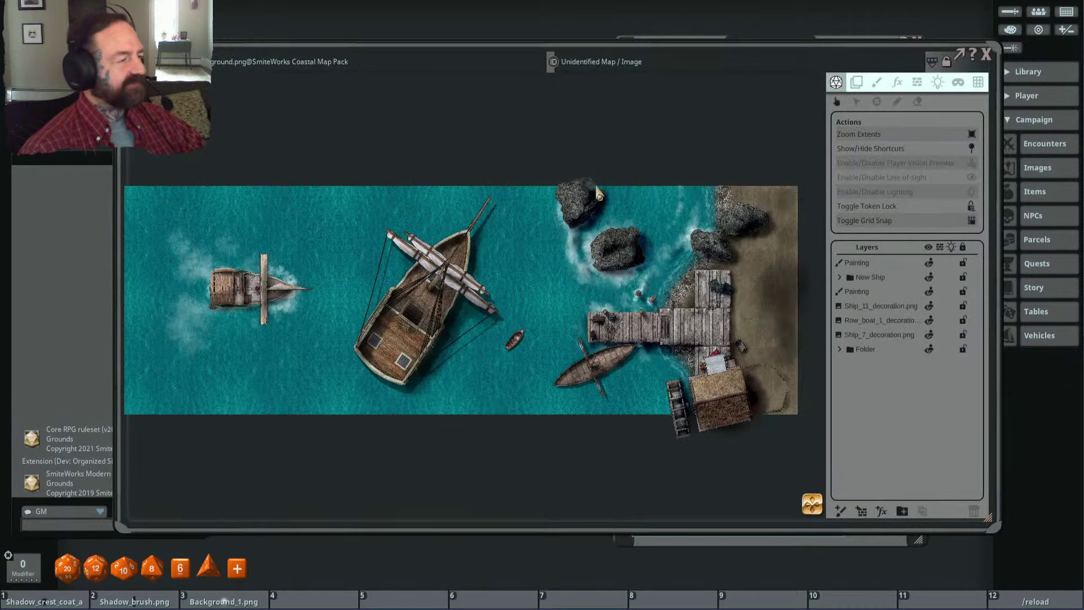
Step: Examine the ships, rocks, shoreline and dock of the coastal map up close
{"action": "scroll", "coordinate": [597, 193], "scroll_direction": "up", "scroll_amount": 4}
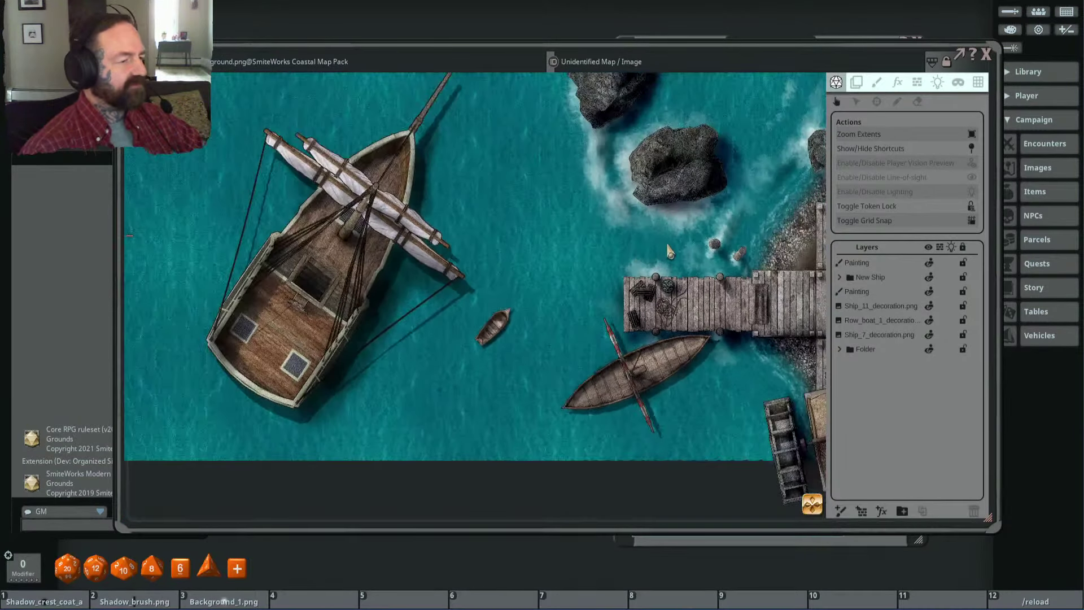
{"action": "left_click_drag", "start_coordinate": [669, 251], "coordinate": [486, 284]}
{"action": "scroll", "coordinate": [492, 282], "scroll_direction": "up", "scroll_amount": 2}
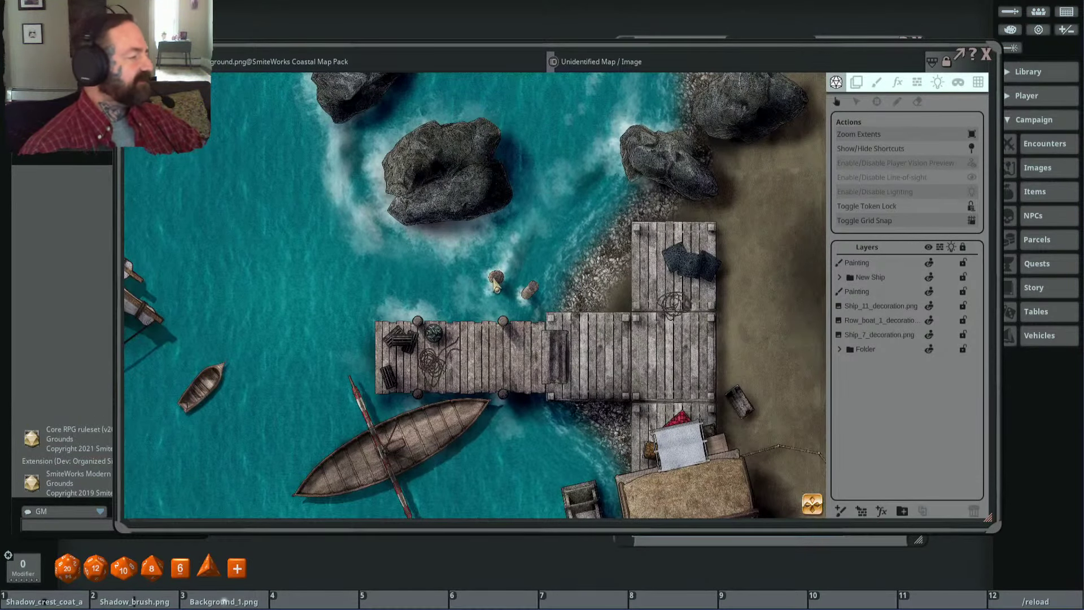
{"action": "scroll", "coordinate": [511, 287], "scroll_direction": "up", "scroll_amount": 1}
{"action": "scroll", "coordinate": [520, 289], "scroll_direction": "down", "scroll_amount": 2}
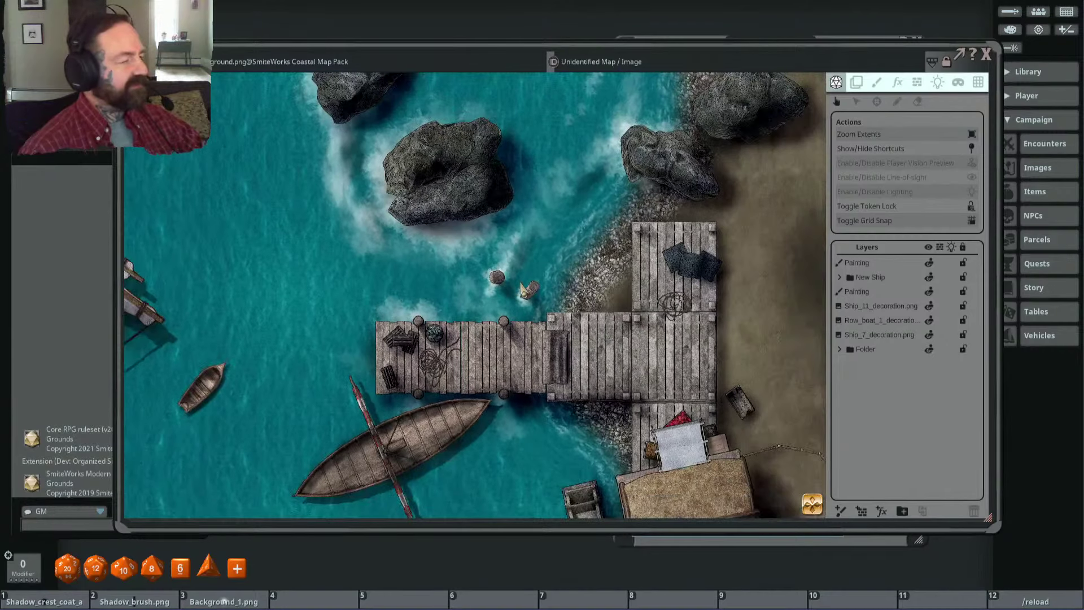
{"action": "scroll", "coordinate": [524, 291], "scroll_direction": "down", "scroll_amount": 2}
{"action": "scroll", "coordinate": [449, 279], "scroll_direction": "up", "scroll_amount": 2}
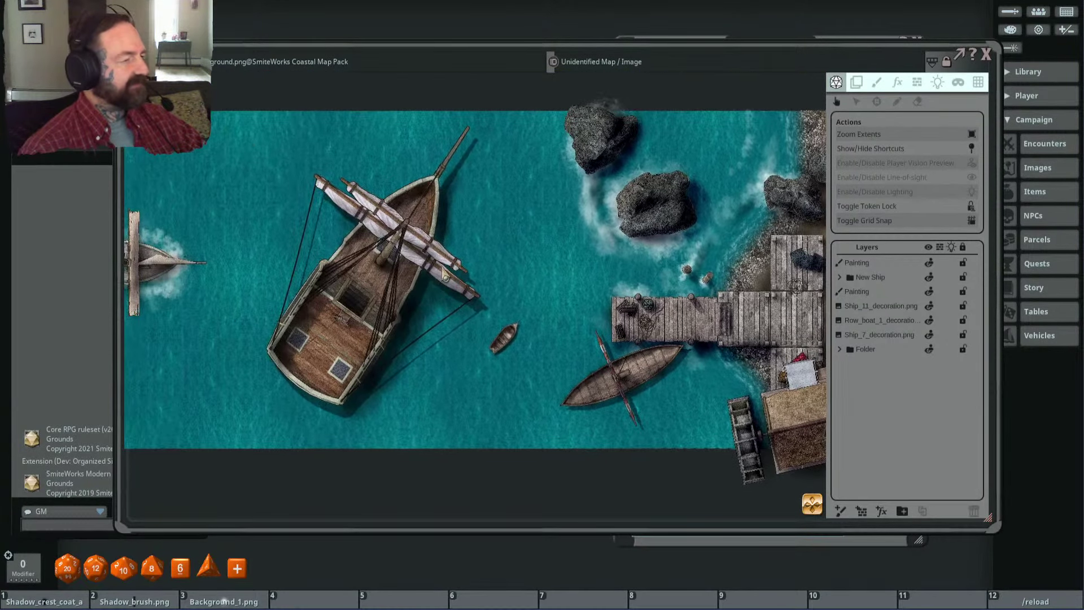
{"action": "scroll", "coordinate": [445, 276], "scroll_direction": "down", "scroll_amount": 2}
{"action": "scroll", "coordinate": [537, 275], "scroll_direction": "up", "scroll_amount": 3}
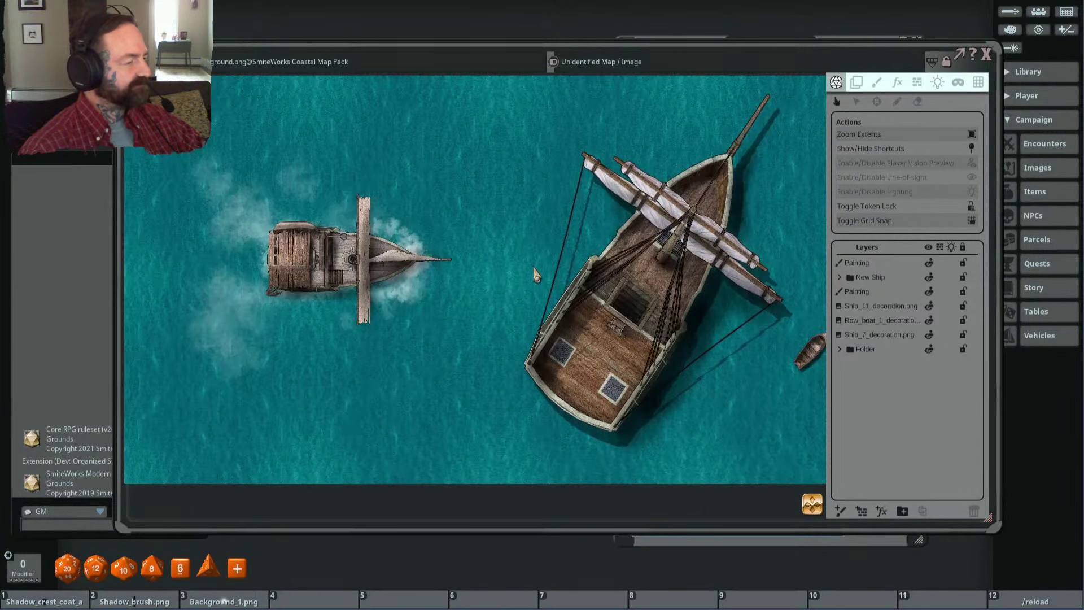
{"action": "scroll", "coordinate": [537, 273], "scroll_direction": "down", "scroll_amount": 2}
{"action": "scroll", "coordinate": [614, 277], "scroll_direction": "up", "scroll_amount": 3}
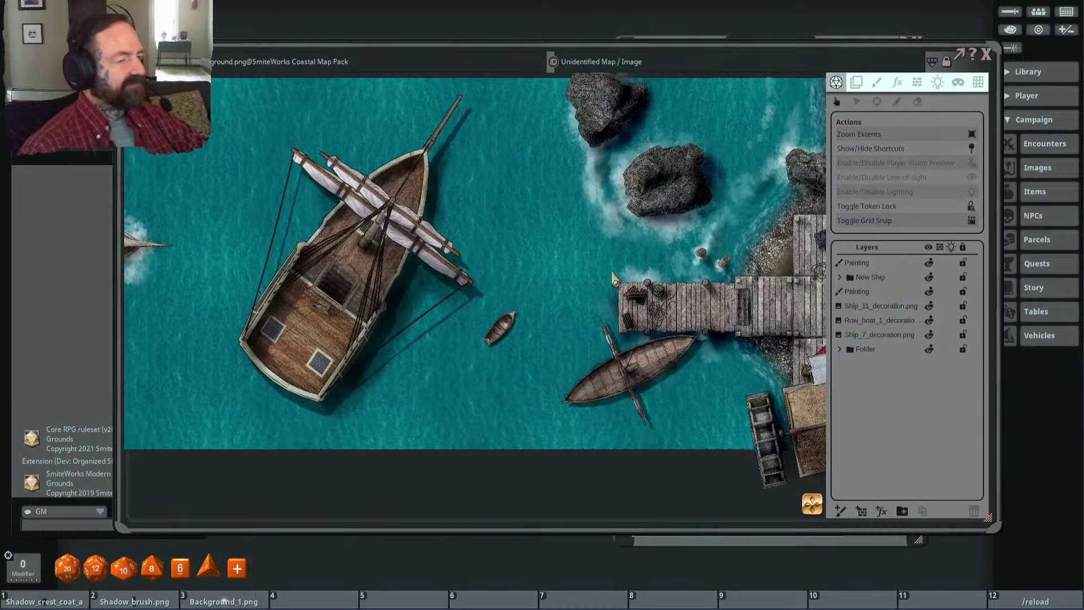
Step: Open the image assets beside the map in a taller window and enter the FG Coastal Map Pack folder
{"action": "left_click_drag", "start_coordinate": [935, 51], "coordinate": [833, 28]}
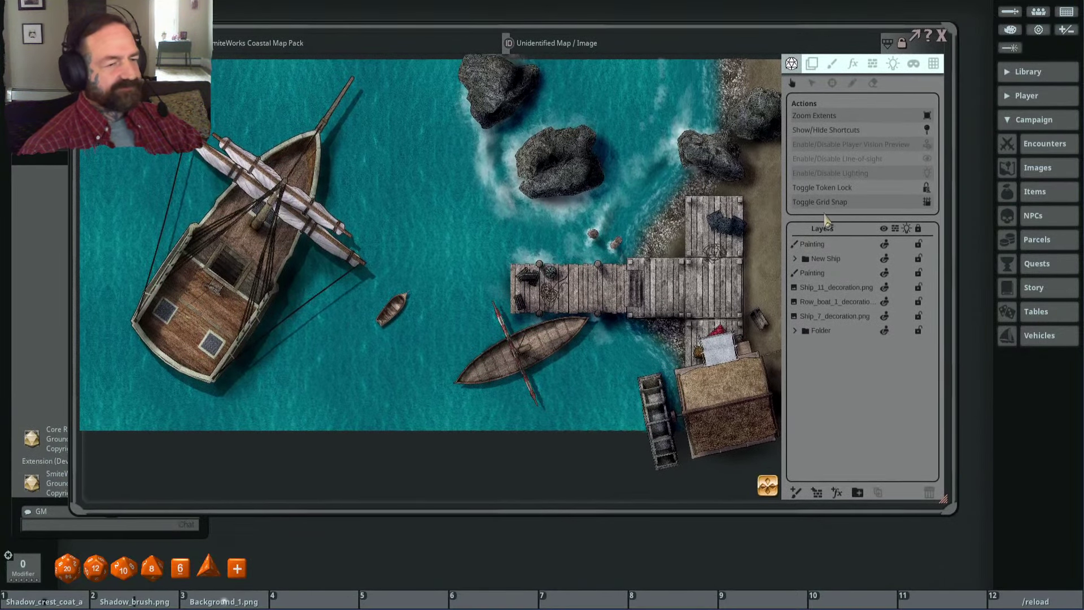
{"action": "left_click", "coordinate": [1027, 71]}
{"action": "left_click", "coordinate": [1040, 97]}
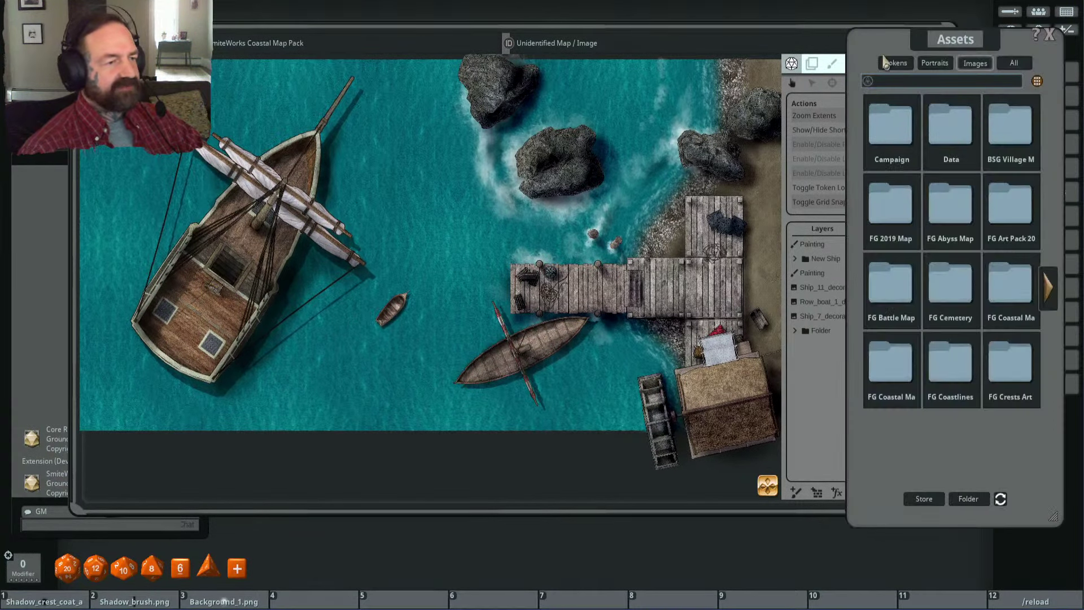
{"action": "left_click_drag", "start_coordinate": [940, 43], "coordinate": [944, 26]}
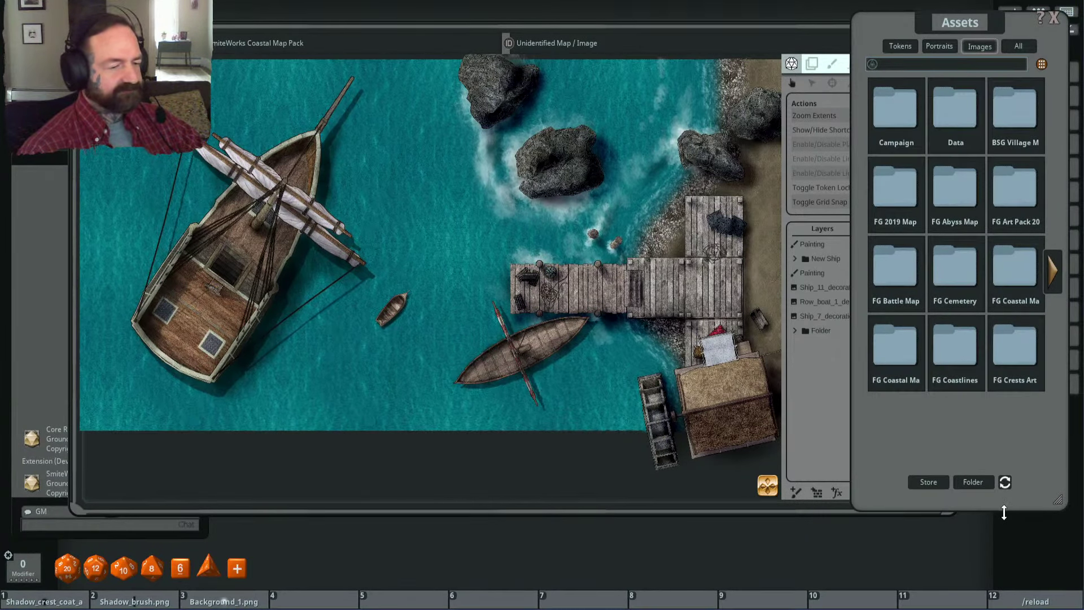
{"action": "left_click_drag", "start_coordinate": [1004, 512], "coordinate": [1006, 603]}
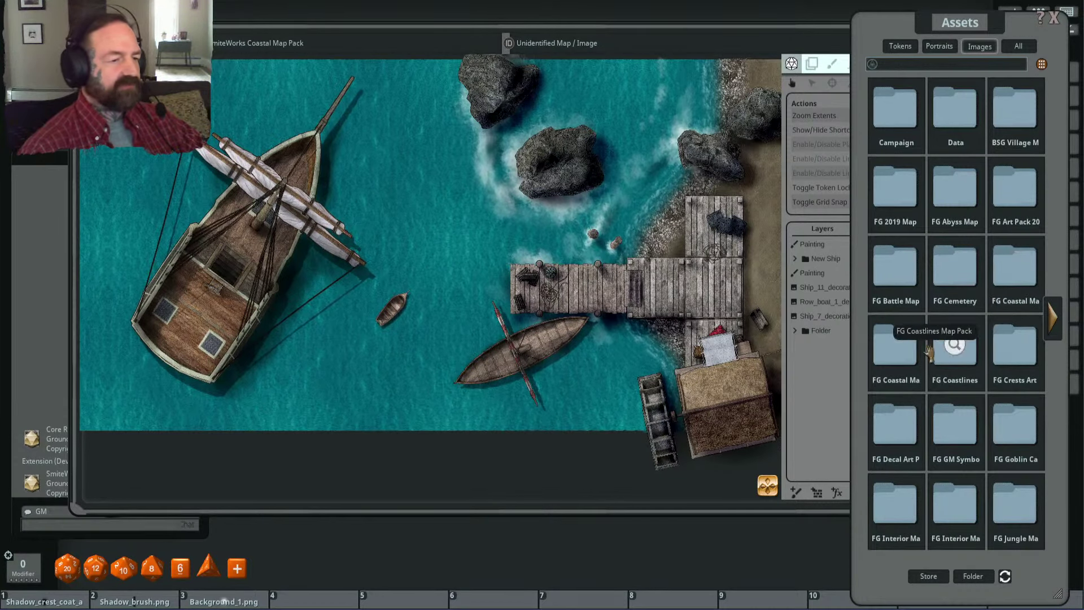
{"action": "left_click", "coordinate": [1003, 270]}
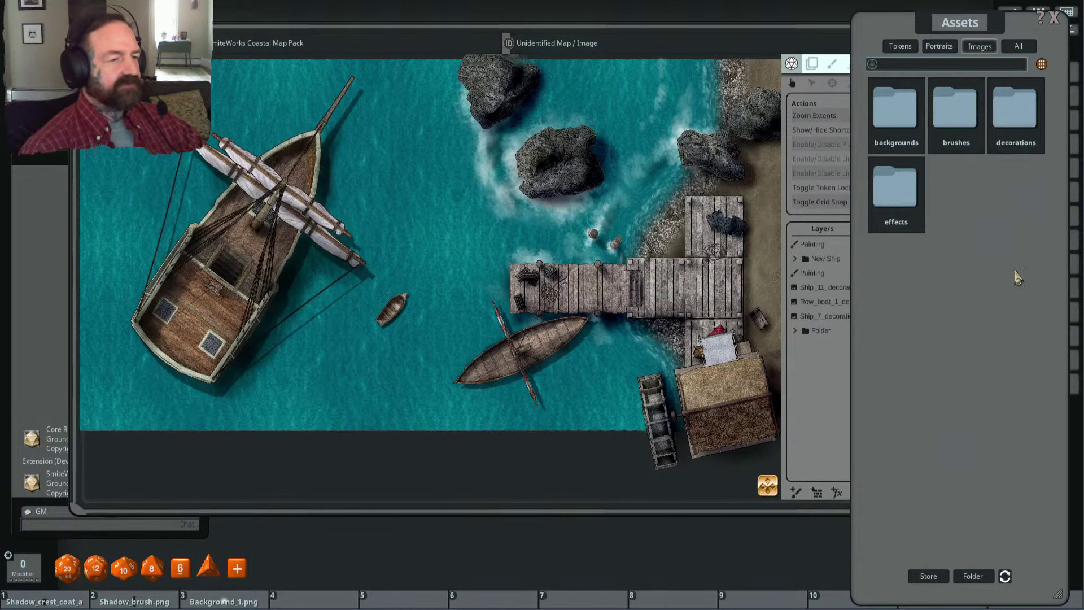
{"action": "left_click_drag", "start_coordinate": [946, 24], "coordinate": [954, 21]}
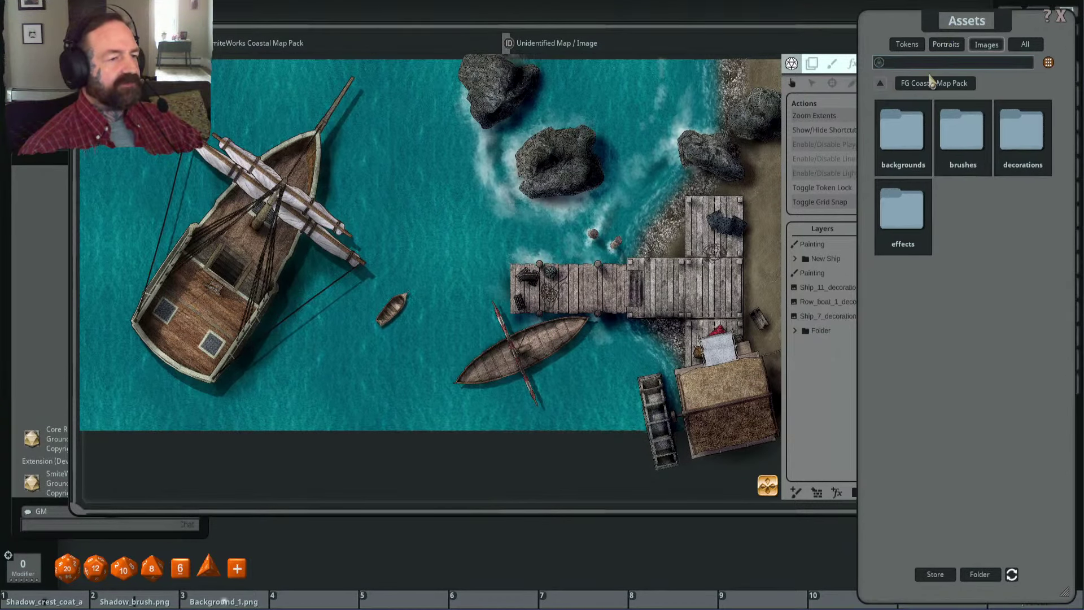
Step: Look through the map pack's backgrounds and brushes folders, comparing the coast brushes with the shoreline on the map
{"action": "left_click", "coordinate": [901, 127]}
{"action": "left_click", "coordinate": [936, 85]}
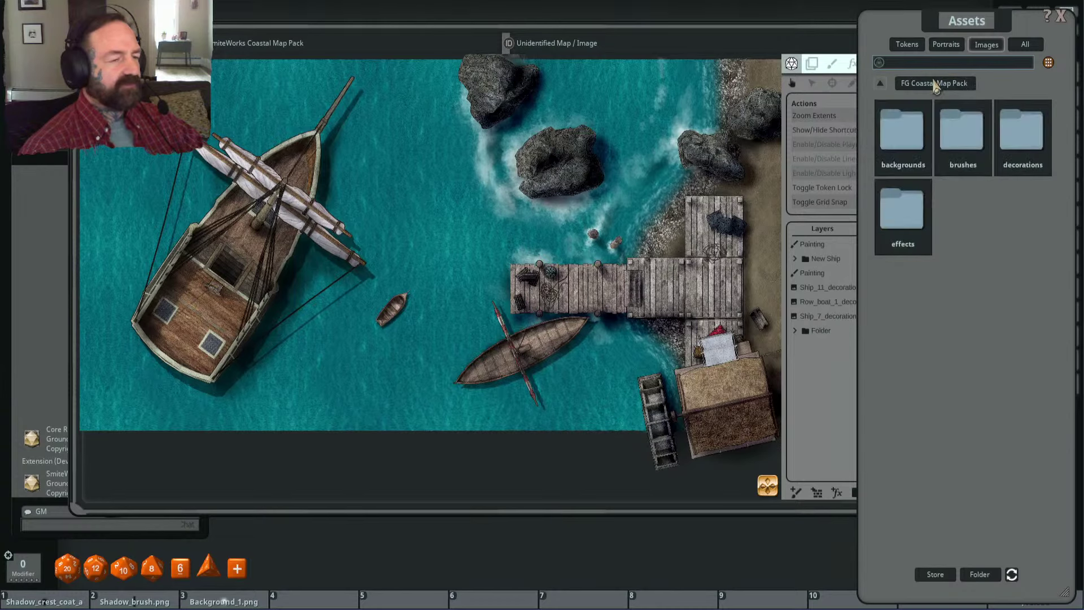
{"action": "left_click", "coordinate": [960, 133]}
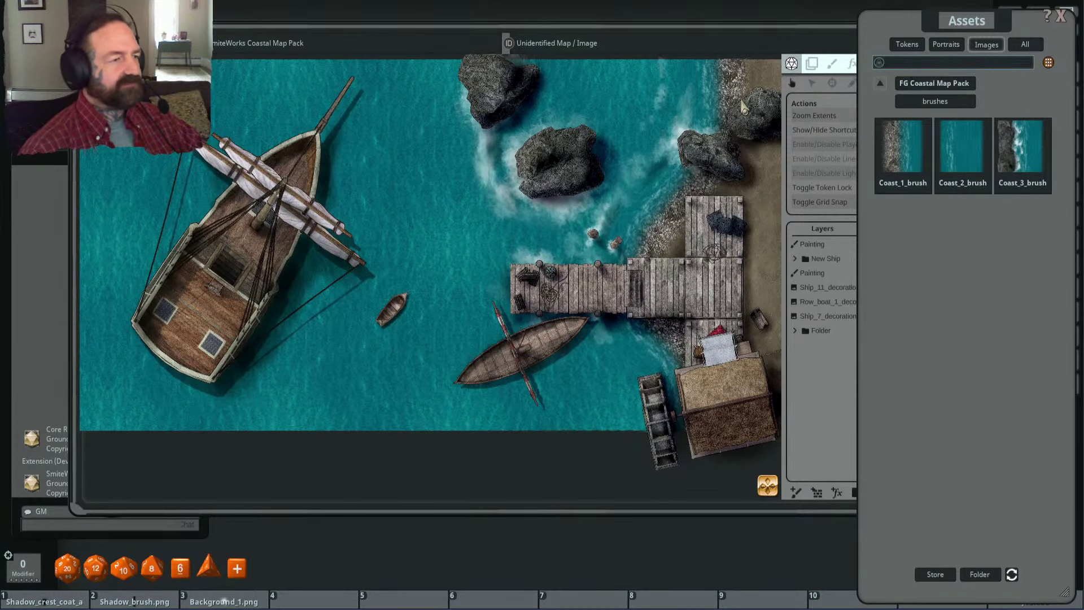
{"action": "scroll", "coordinate": [690, 228], "scroll_direction": "up", "scroll_amount": 3}
{"action": "scroll", "coordinate": [757, 227], "scroll_direction": "down", "scroll_amount": 2}
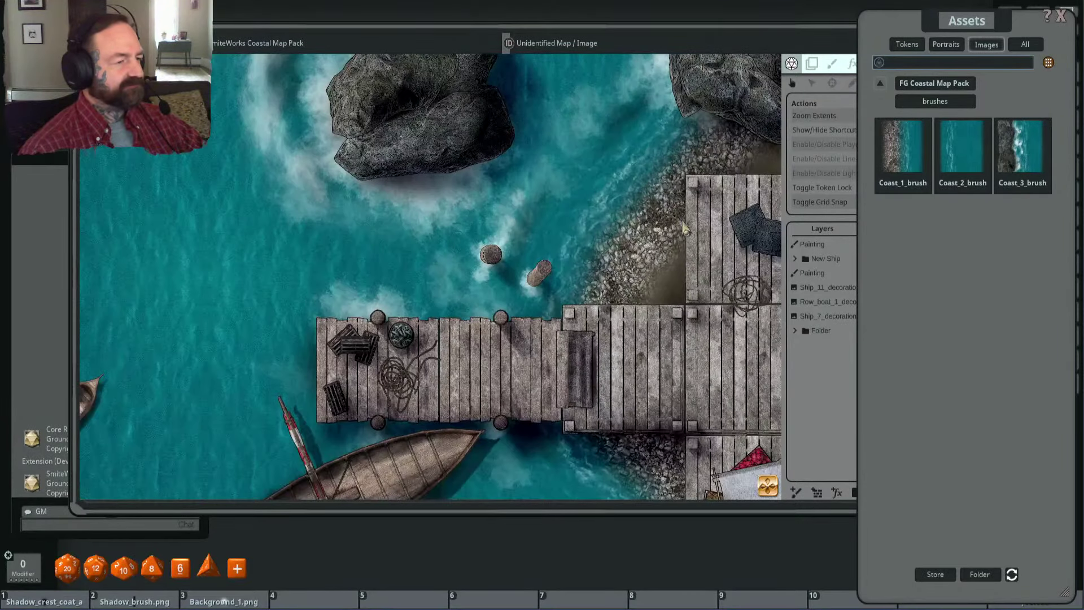
{"action": "left_click", "coordinate": [955, 86]}
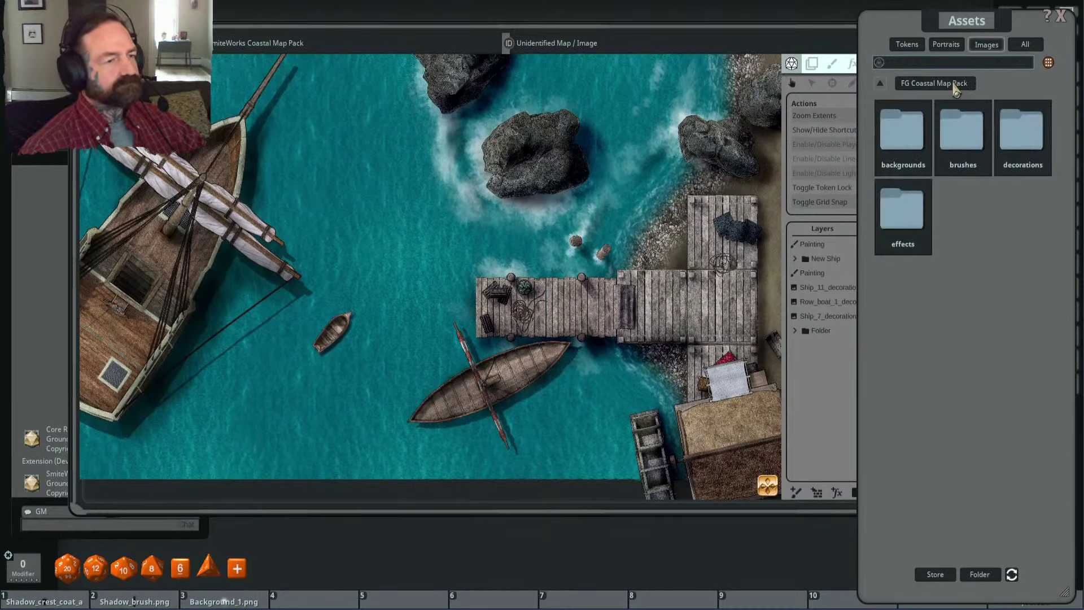
Step: Browse the decorations folder of the FG Coastal Map Pack through to its last page
{"action": "left_click", "coordinate": [1021, 131]}
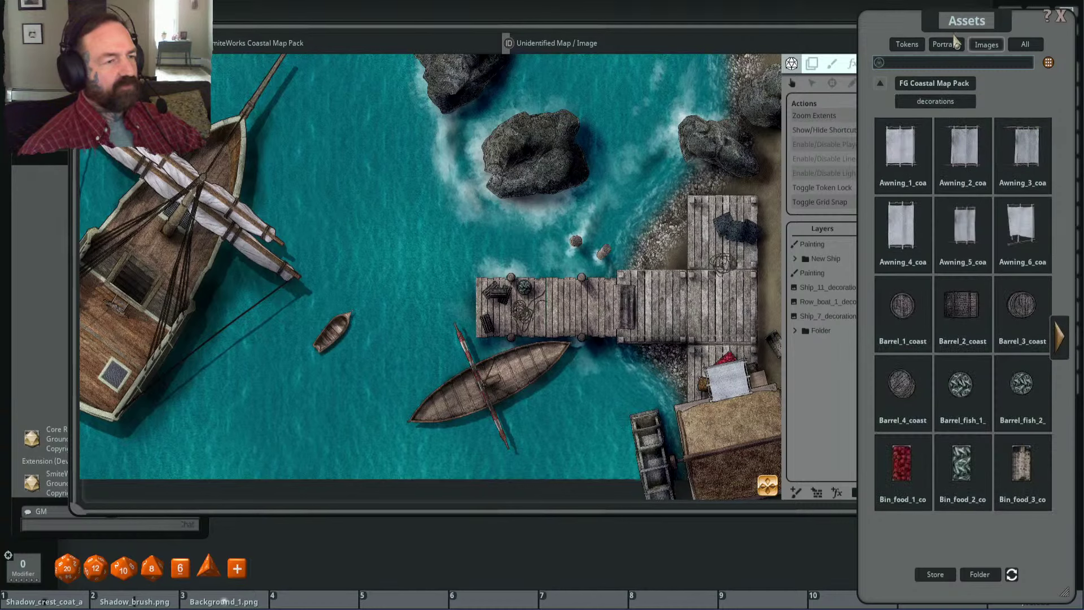
{"action": "left_click_drag", "start_coordinate": [963, 22], "coordinate": [944, 16]}
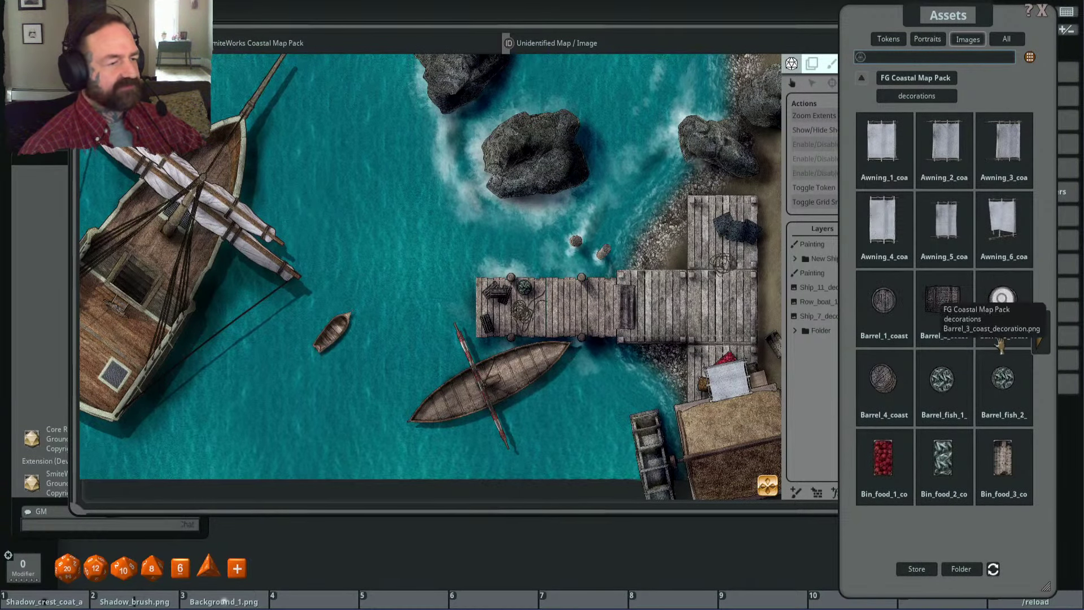
{"action": "left_click", "coordinate": [1041, 334]}
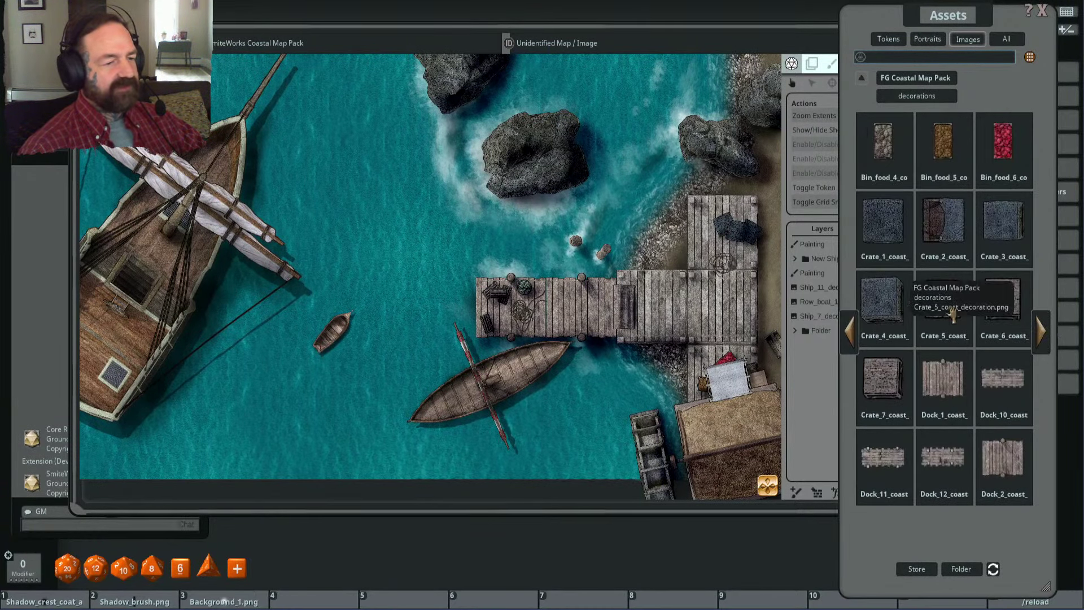
{"action": "left_click", "coordinate": [1041, 334]}
{"action": "left_click", "coordinate": [1041, 333]}
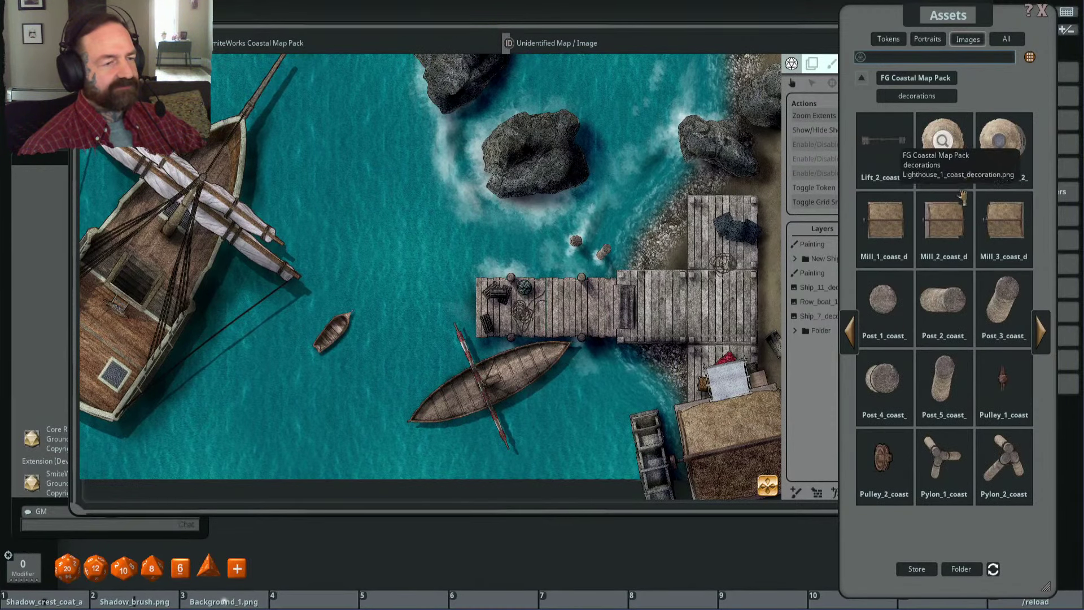
{"action": "left_click", "coordinate": [851, 338]}
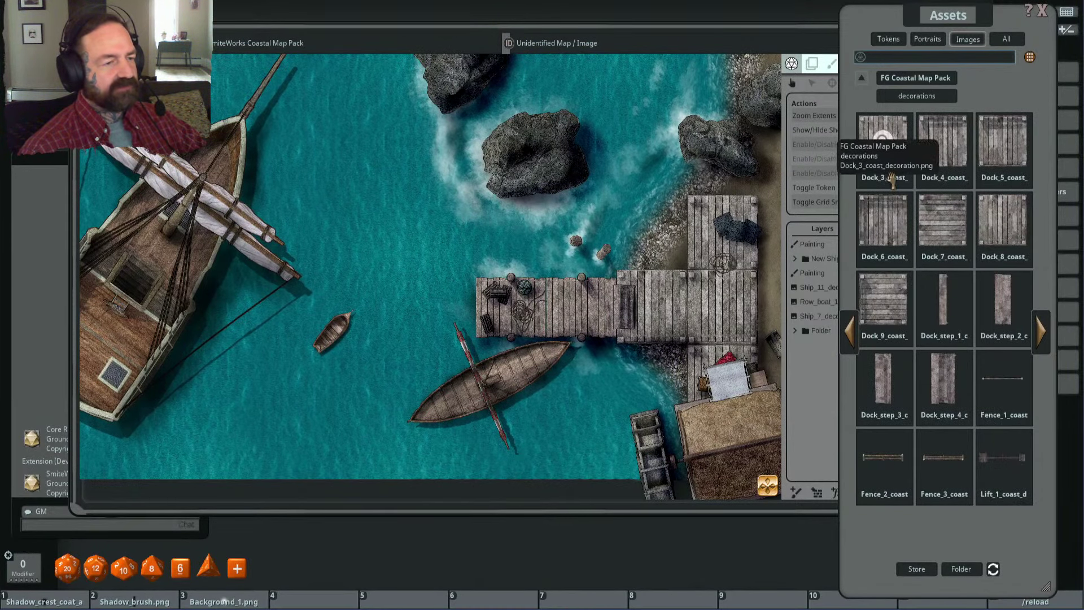
{"action": "left_click", "coordinate": [1042, 336]}
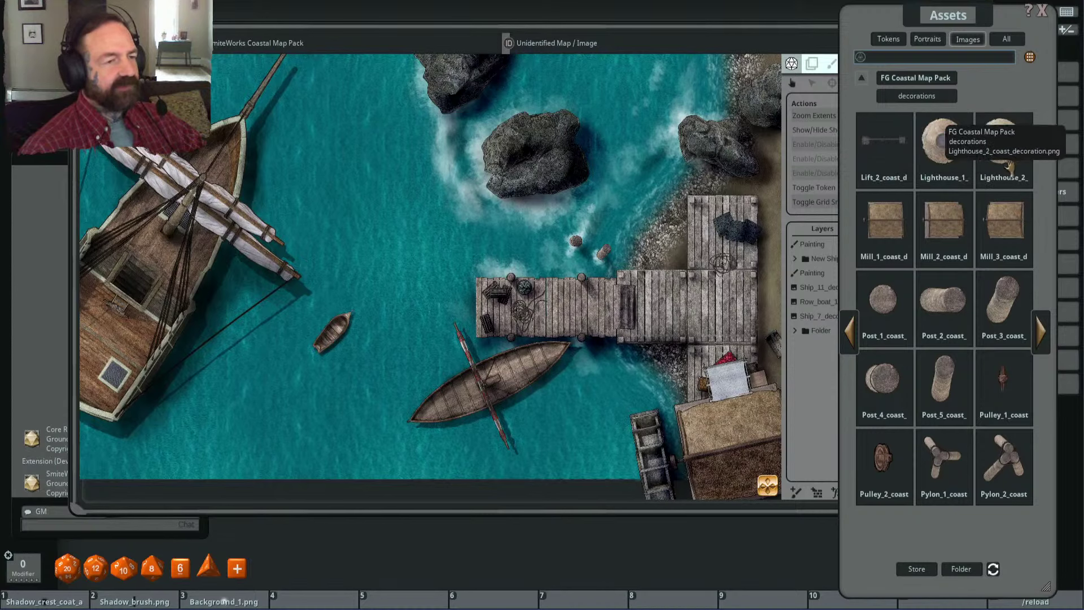
{"action": "left_click", "coordinate": [1042, 335]}
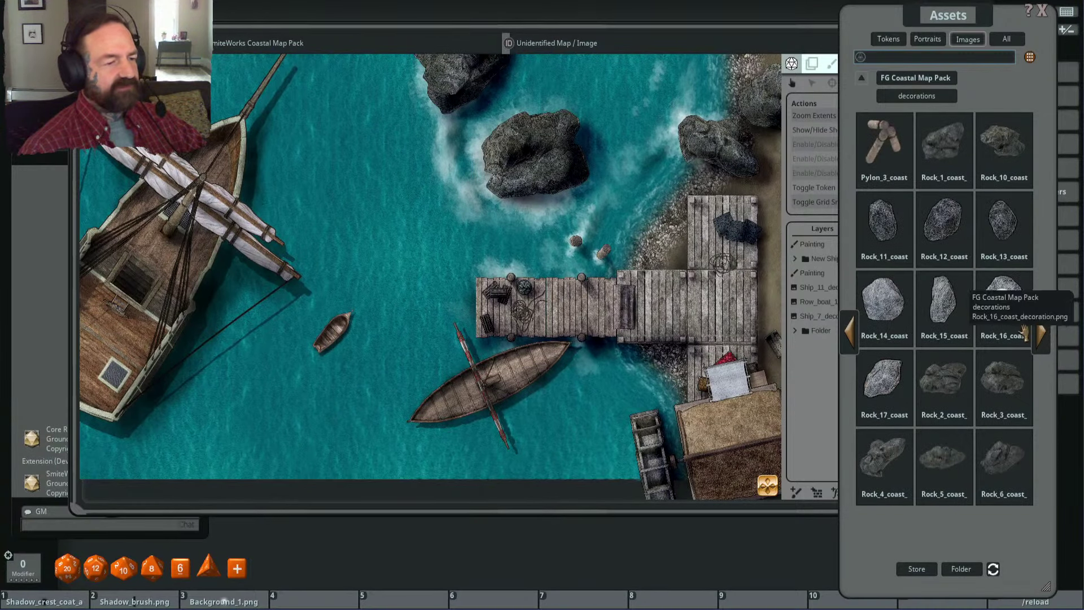
{"action": "left_click", "coordinate": [1043, 336]}
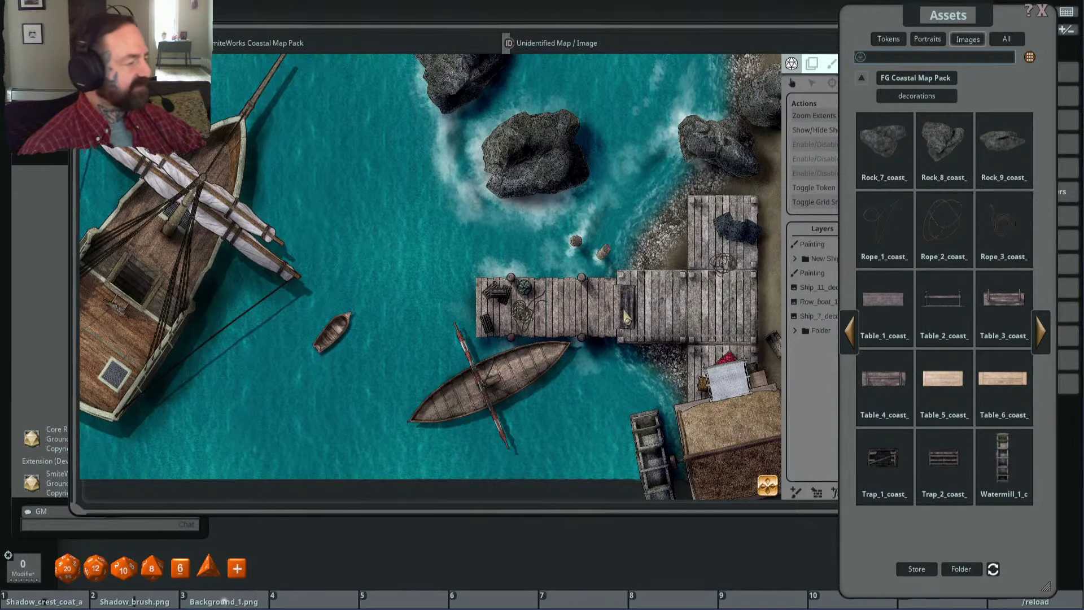
{"action": "left_click", "coordinate": [1045, 337]}
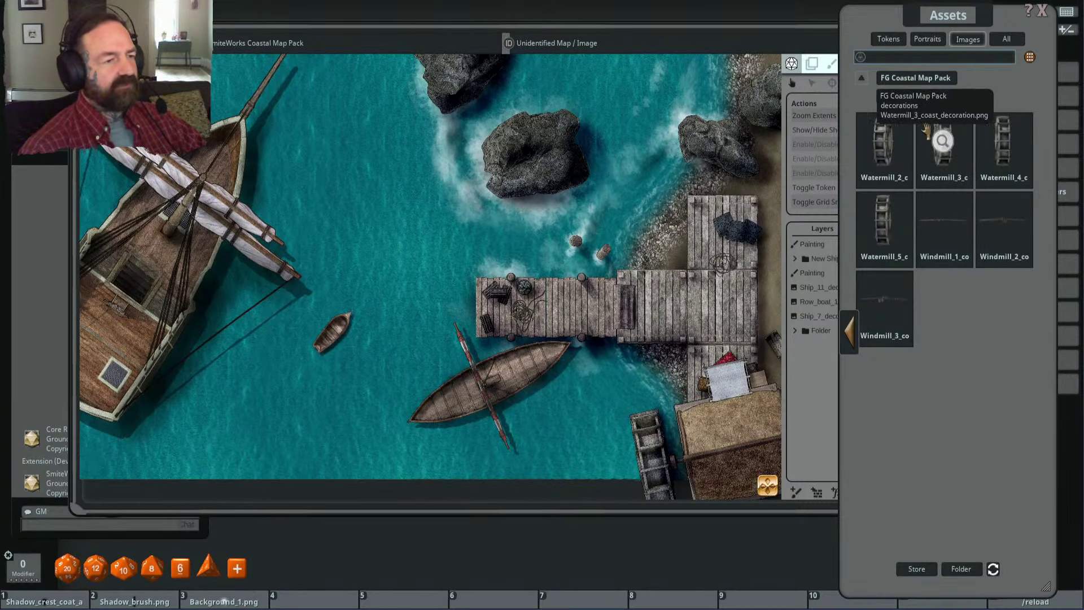
Step: Compare the watermill decorations in the FG Coastal Map Pack with the water wheel placed beside the map's thatched house
{"action": "left_click", "coordinate": [850, 333]}
{"action": "left_click", "coordinate": [1042, 333]}
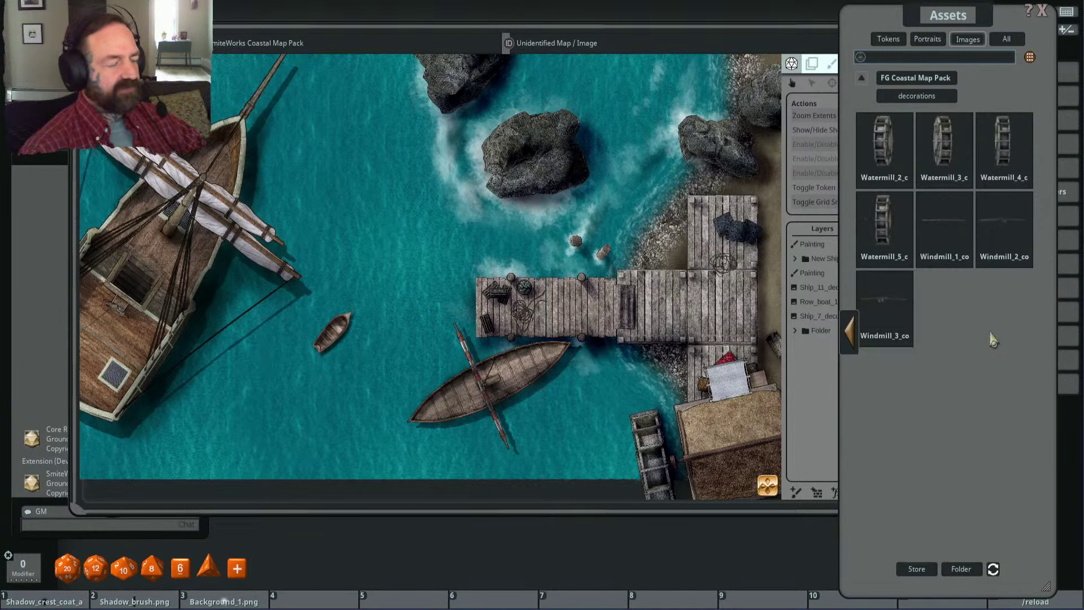
{"action": "left_click", "coordinate": [565, 282]}
{"action": "scroll", "coordinate": [565, 283], "scroll_direction": "down", "scroll_amount": 3}
{"action": "left_click_drag", "start_coordinate": [706, 316], "coordinate": [565, 169]}
{"action": "scroll", "coordinate": [723, 353], "scroll_direction": "up", "scroll_amount": 4}
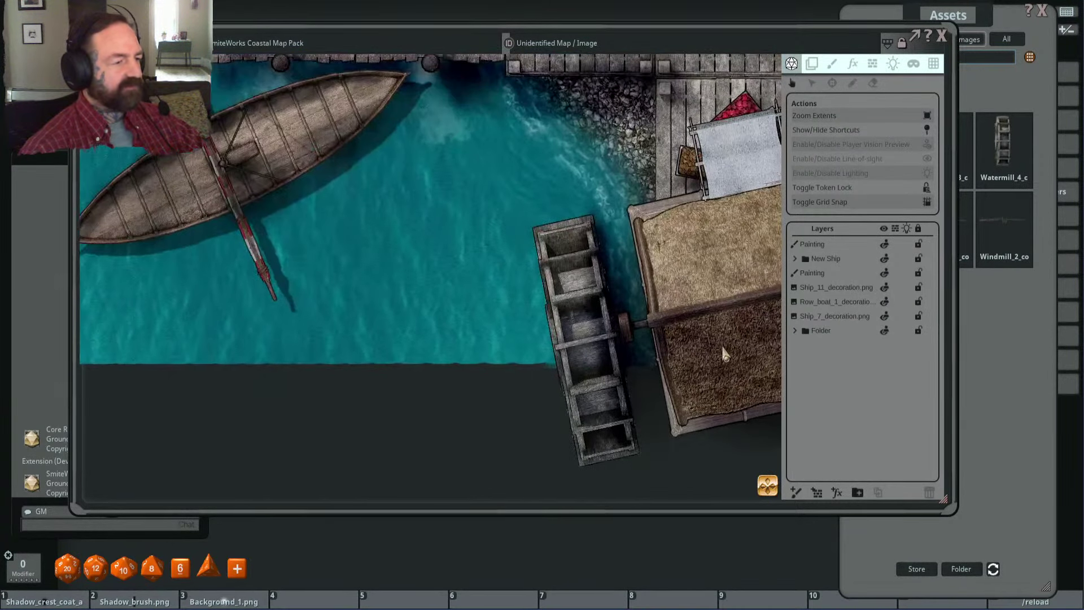
Step: Preview the Windmill_1_coast_decoration.png image from the decorations folder and close the preview
{"action": "left_click", "coordinate": [996, 32]}
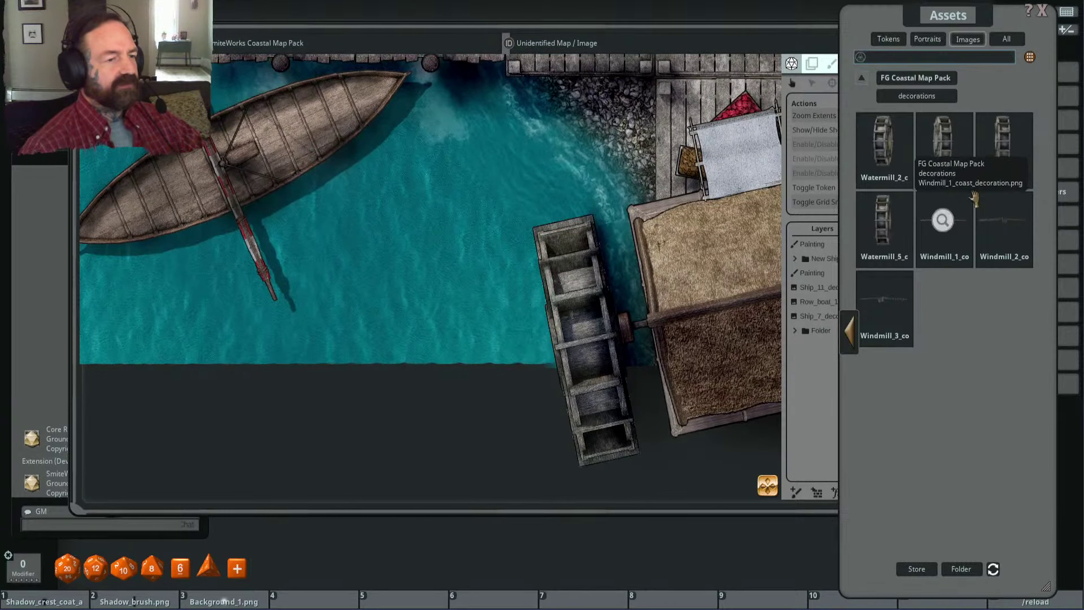
{"action": "left_click", "coordinate": [940, 221]}
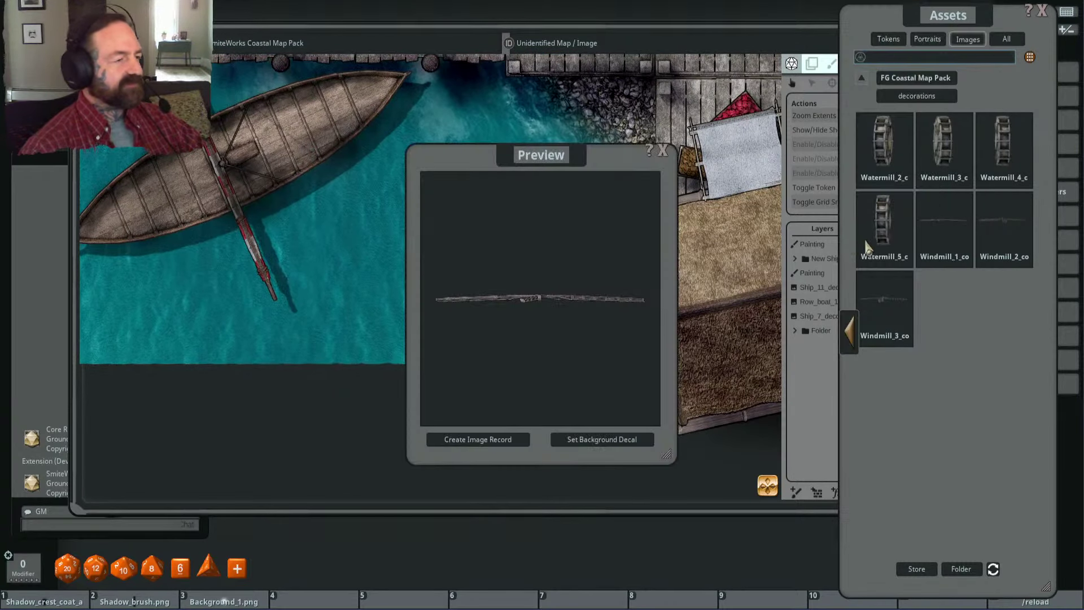
{"action": "left_click", "coordinate": [663, 150]}
Step: Examine the thatched house with its water wheel and the rowing boat near the dock on the coastal map
{"action": "scroll", "coordinate": [614, 345], "scroll_direction": "down", "scroll_amount": 2}
{"action": "left_click", "coordinate": [560, 327]}
{"action": "scroll", "coordinate": [560, 326], "scroll_direction": "up", "scroll_amount": 3}
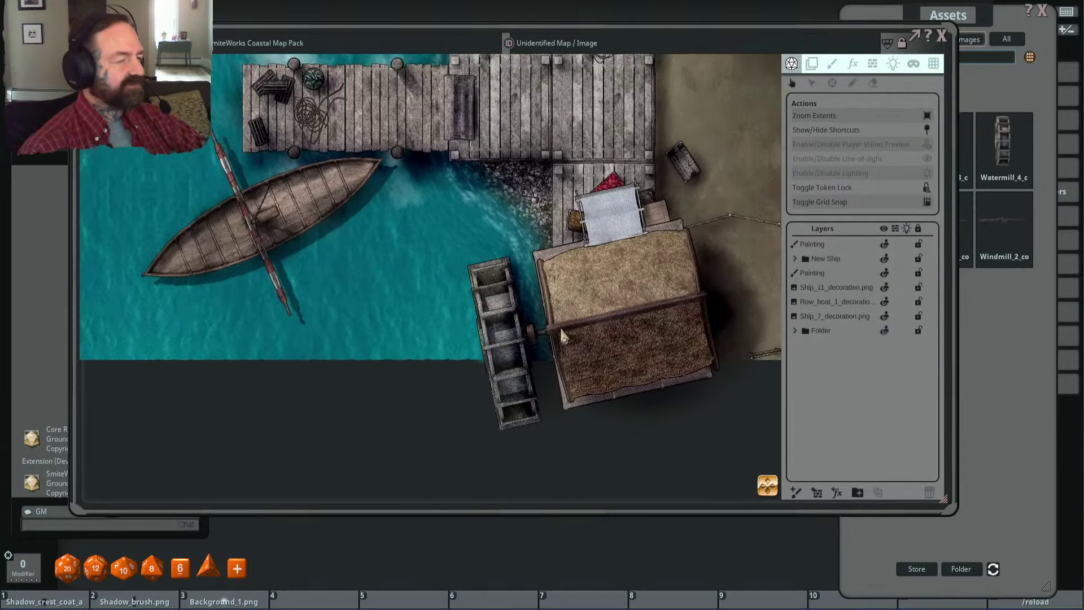
{"action": "scroll", "coordinate": [561, 333], "scroll_direction": "up", "scroll_amount": 2}
{"action": "scroll", "coordinate": [604, 334], "scroll_direction": "down", "scroll_amount": 3}
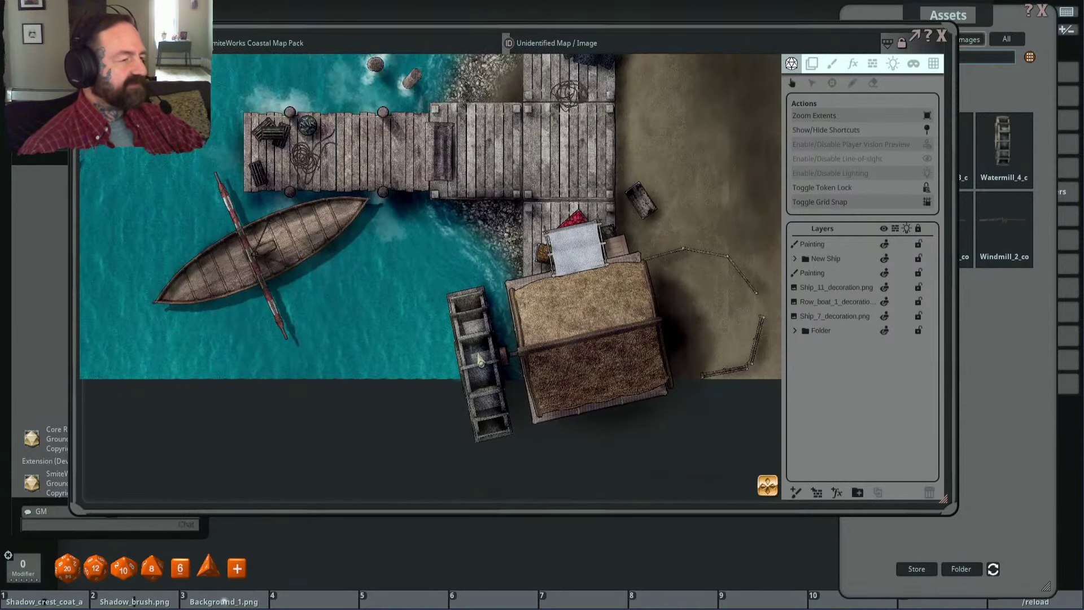
{"action": "scroll", "coordinate": [479, 359], "scroll_direction": "down", "scroll_amount": 4}
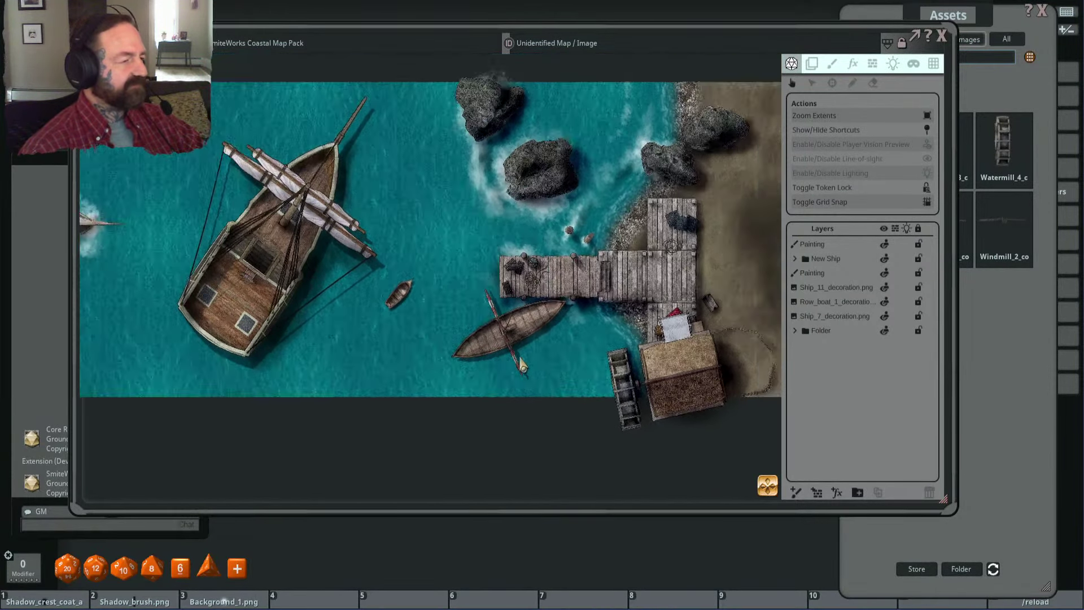
{"action": "scroll", "coordinate": [522, 366], "scroll_direction": "up", "scroll_amount": 3}
Step: Check the effects folder of the FG Coastal Map Pack and return to the top-level list of asset folders
{"action": "left_click", "coordinate": [1002, 111]}
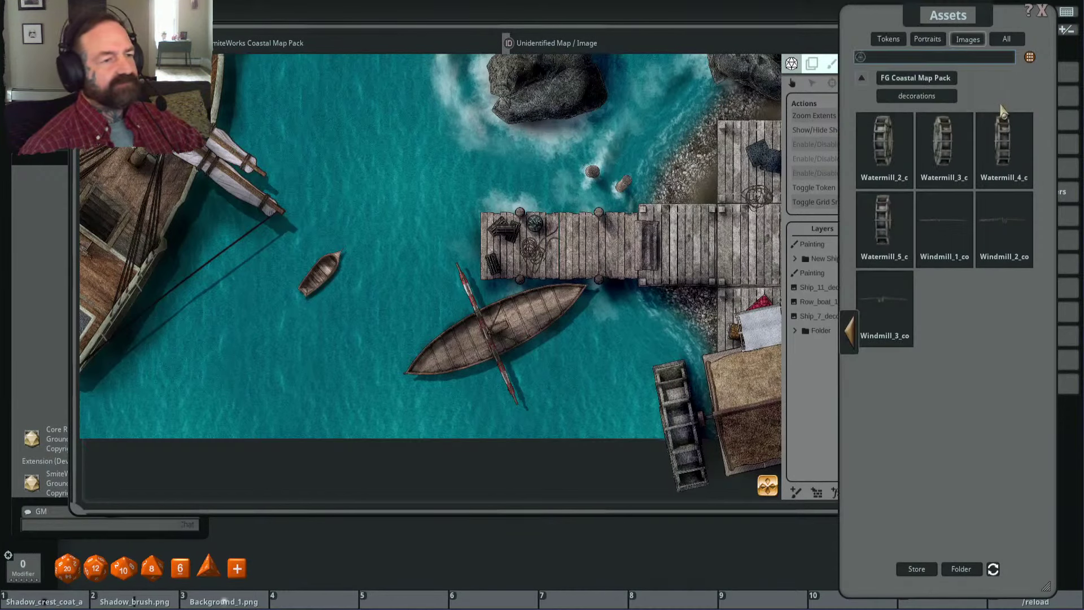
{"action": "left_click", "coordinate": [915, 79]}
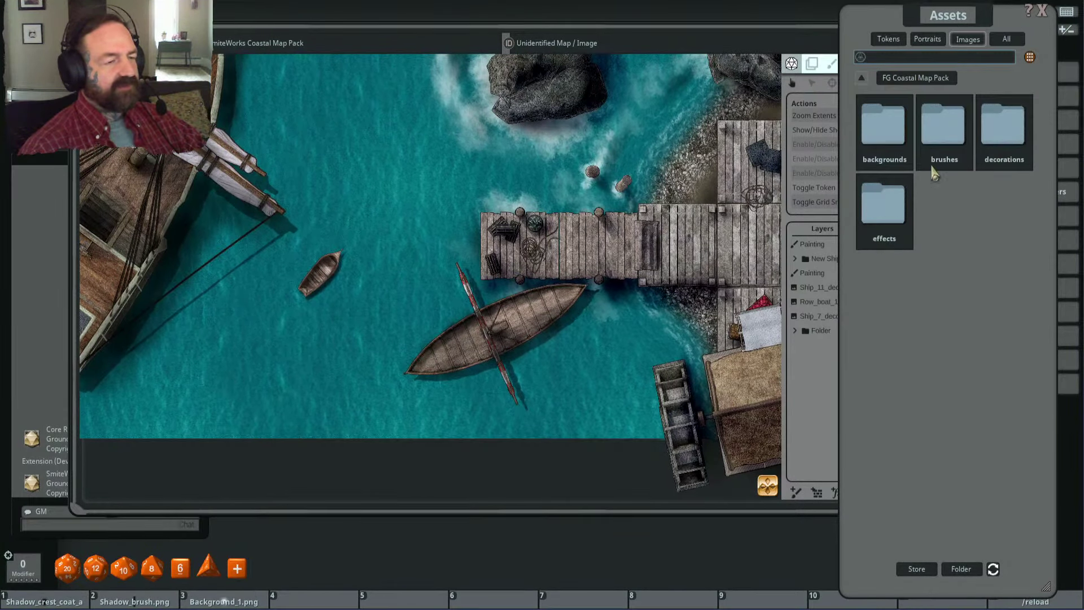
{"action": "left_click", "coordinate": [882, 213]}
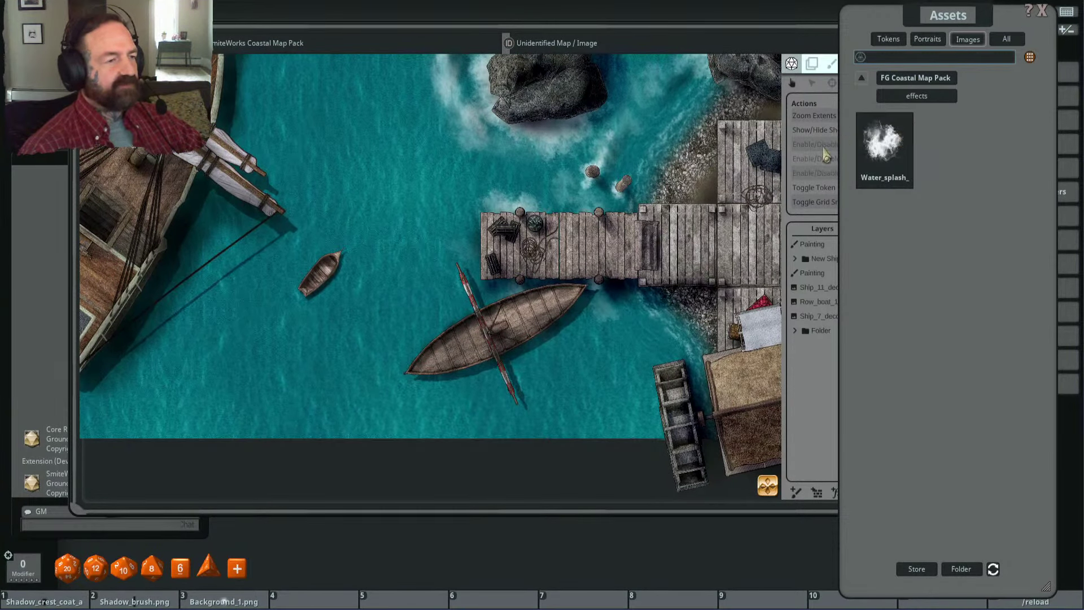
{"action": "left_click", "coordinate": [882, 78]}
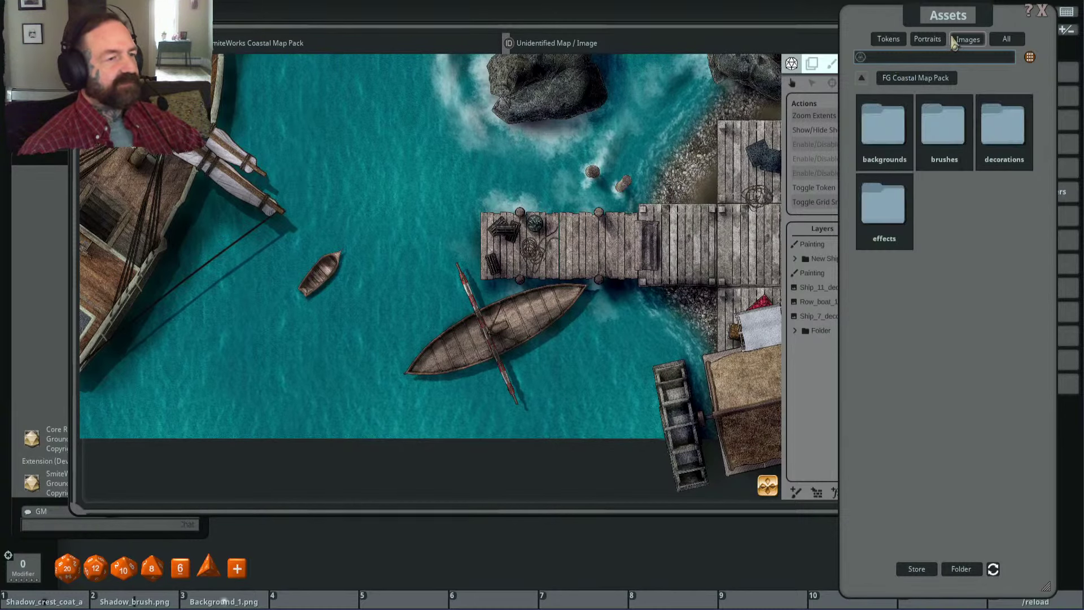
{"action": "left_click", "coordinate": [862, 78]}
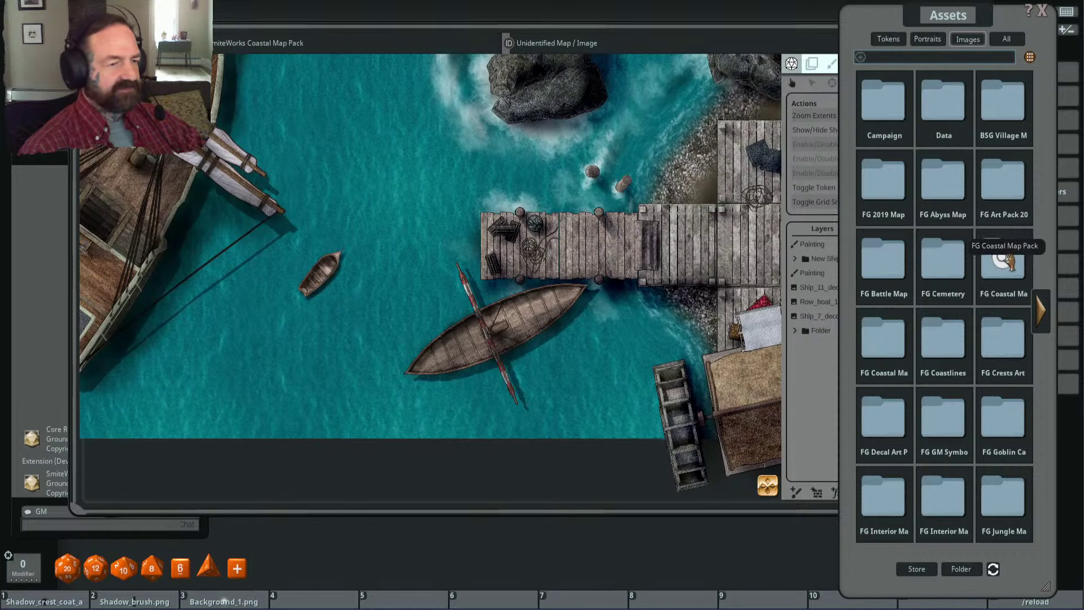
Step: Examine the water splashes around the dock posts and the pebble shoreline up close on the coastal map
{"action": "scroll", "coordinate": [657, 236], "scroll_direction": "down", "scroll_amount": 3}
{"action": "left_click", "coordinate": [602, 231]}
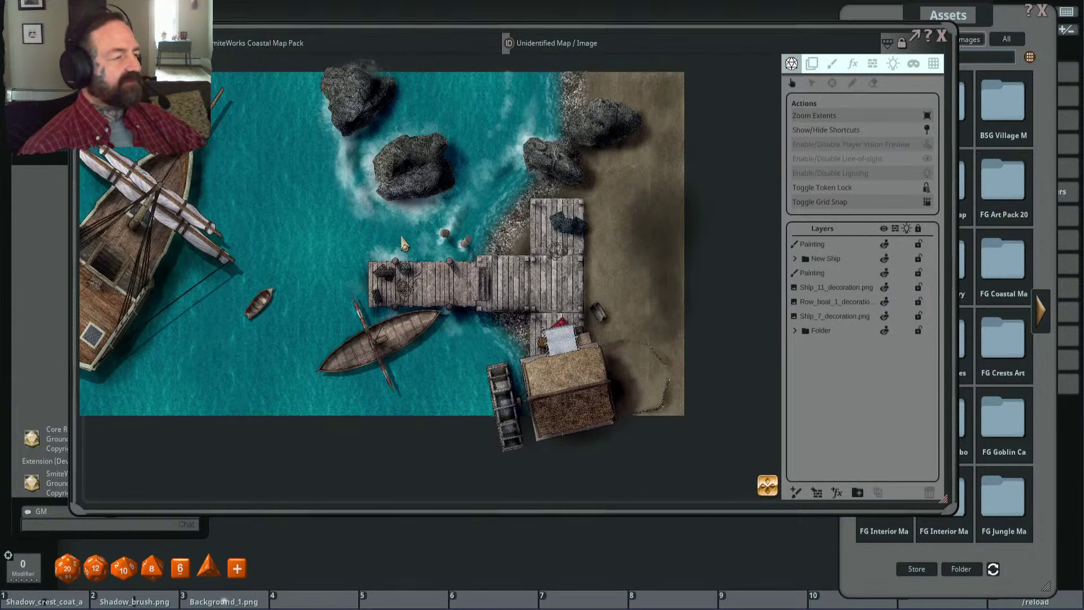
{"action": "scroll", "coordinate": [402, 243], "scroll_direction": "up", "scroll_amount": 3}
{"action": "left_click_drag", "start_coordinate": [483, 260], "coordinate": [590, 258]}
{"action": "scroll", "coordinate": [587, 249], "scroll_direction": "down", "scroll_amount": 2}
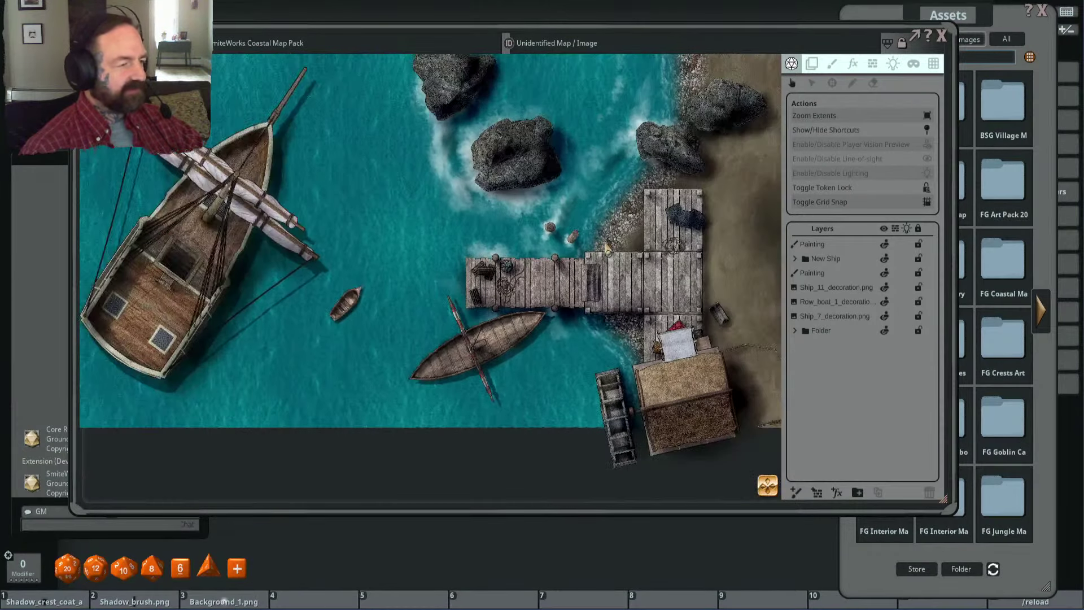
{"action": "scroll", "coordinate": [572, 238], "scroll_direction": "down", "scroll_amount": 3}
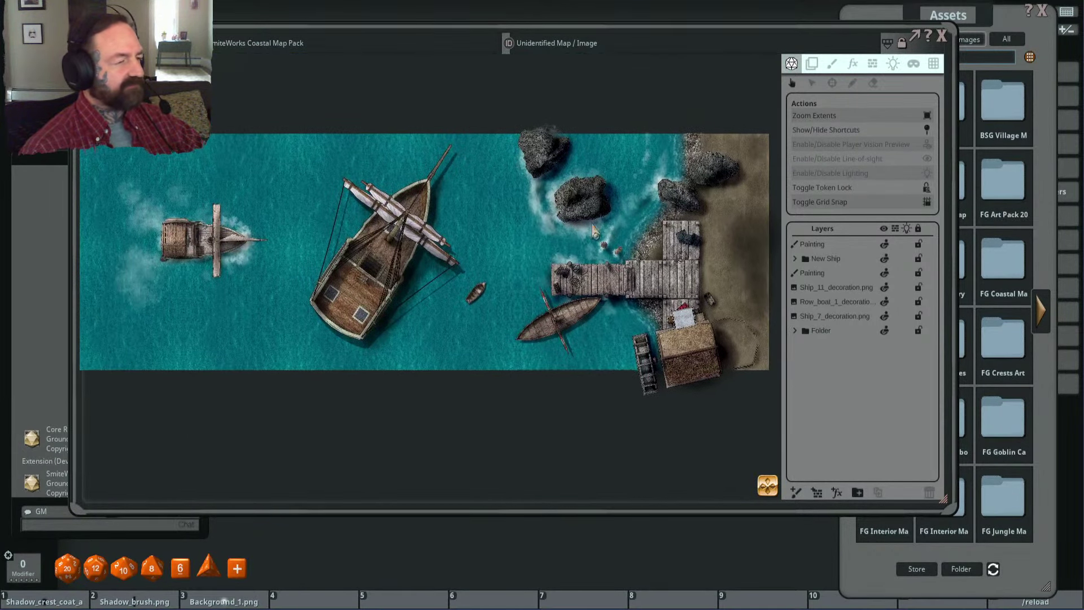
{"action": "scroll", "coordinate": [596, 271], "scroll_direction": "up", "scroll_amount": 5}
{"action": "scroll", "coordinate": [559, 273], "scroll_direction": "up", "scroll_amount": 3}
{"action": "scroll", "coordinate": [481, 237], "scroll_direction": "down", "scroll_amount": 2}
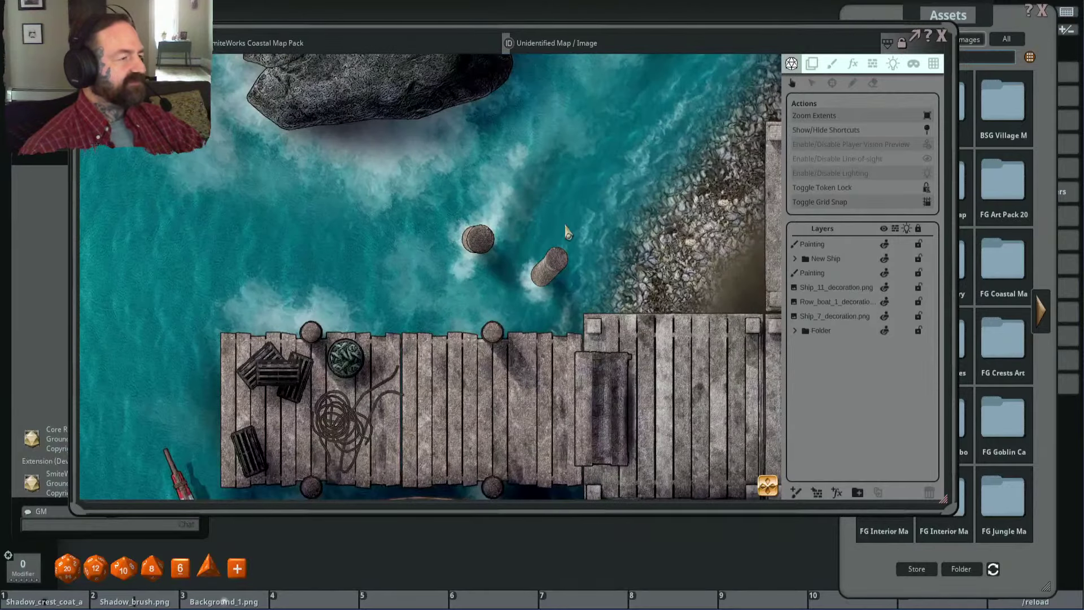
Step: Examine the foam and shadows around the large rocks and dock, finishing with an overview of the coastal map
{"action": "left_click_drag", "start_coordinate": [379, 164], "coordinate": [419, 191]}
{"action": "scroll", "coordinate": [418, 191], "scroll_direction": "down", "scroll_amount": 3}
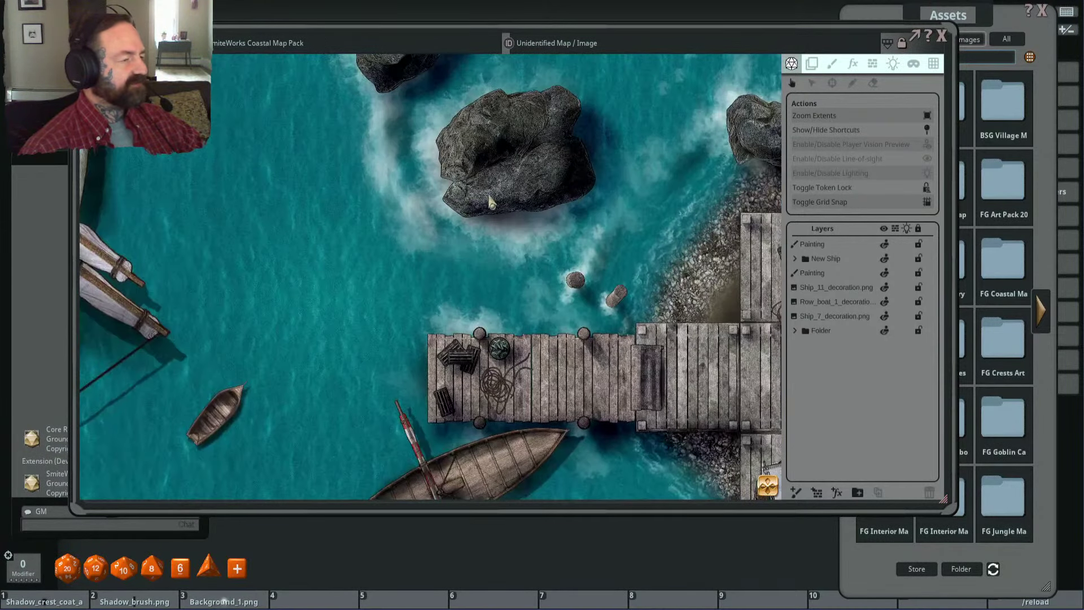
{"action": "left_click_drag", "start_coordinate": [499, 174], "coordinate": [560, 242]}
{"action": "scroll", "coordinate": [559, 242], "scroll_direction": "down", "scroll_amount": 1}
{"action": "scroll", "coordinate": [559, 242], "scroll_direction": "down", "scroll_amount": 2}
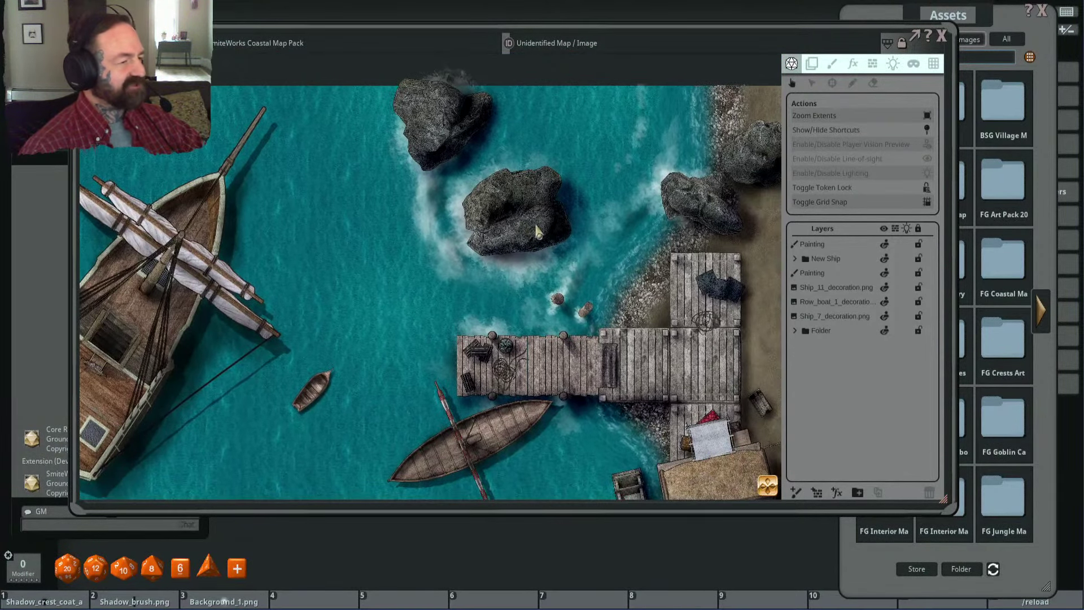
{"action": "scroll", "coordinate": [621, 231], "scroll_direction": "up", "scroll_amount": 2}
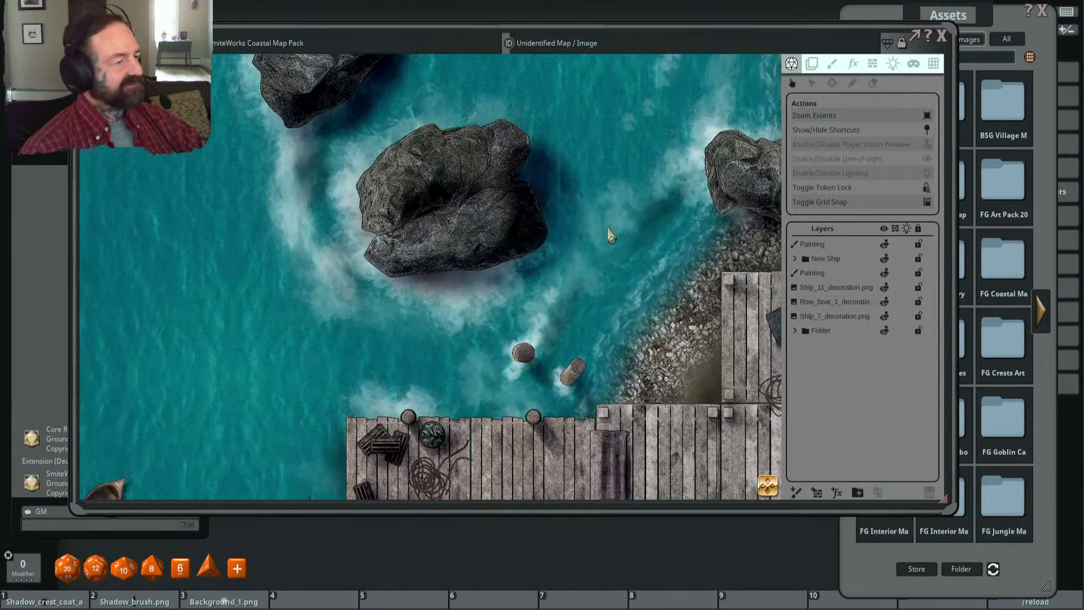
{"action": "scroll", "coordinate": [608, 255], "scroll_direction": "down", "scroll_amount": 4}
{"action": "scroll", "coordinate": [604, 277], "scroll_direction": "up", "scroll_amount": 3}
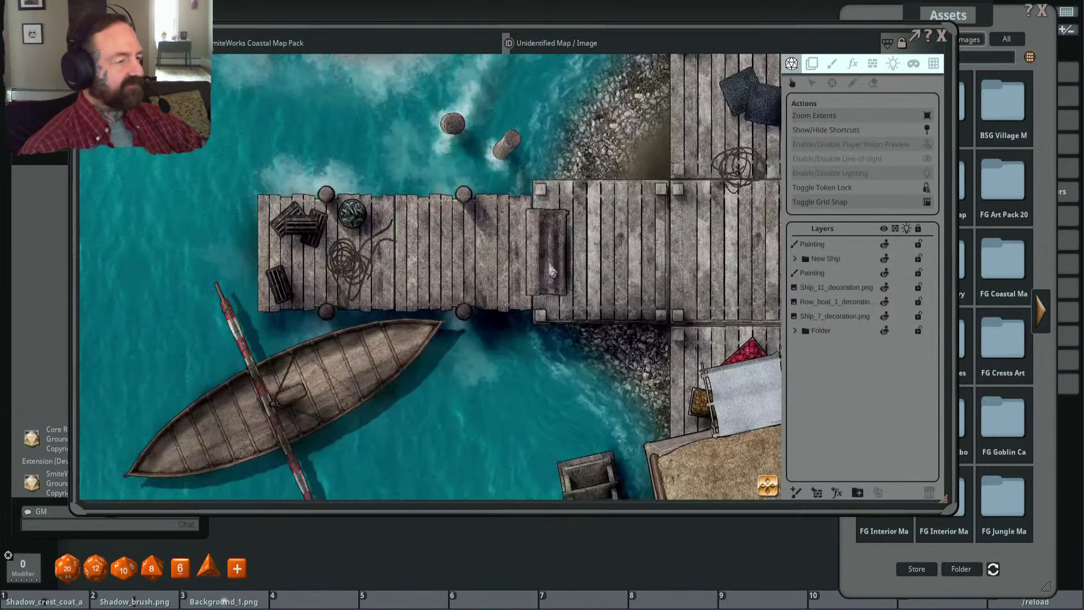
{"action": "scroll", "coordinate": [554, 247], "scroll_direction": "down", "scroll_amount": 1}
{"action": "scroll", "coordinate": [554, 247], "scroll_direction": "down", "scroll_amount": 5}
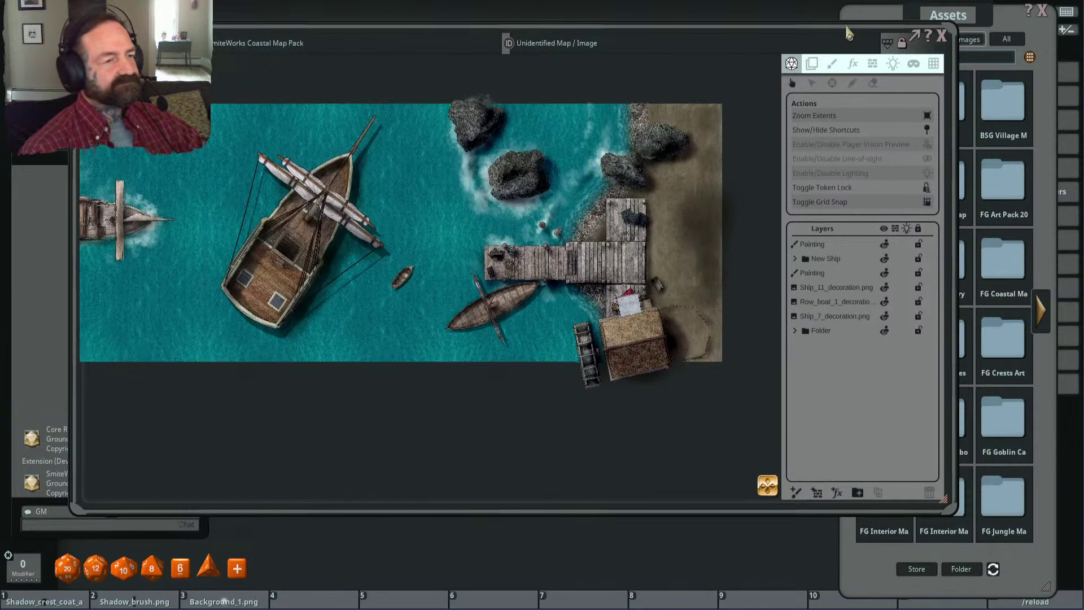
Step: Shift the map window aside and look through FG Coastal Map Pack 2's brushes and the second page of its decorations
{"action": "left_click_drag", "start_coordinate": [847, 34], "coordinate": [785, 27]}
{"action": "left_click", "coordinate": [983, 29]}
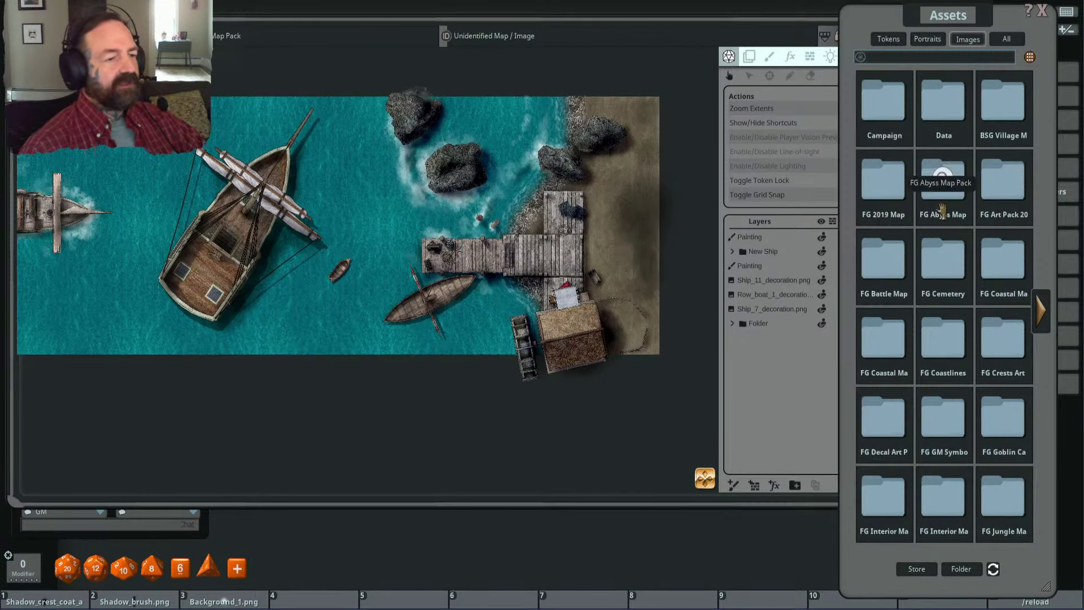
{"action": "left_click", "coordinate": [886, 348]}
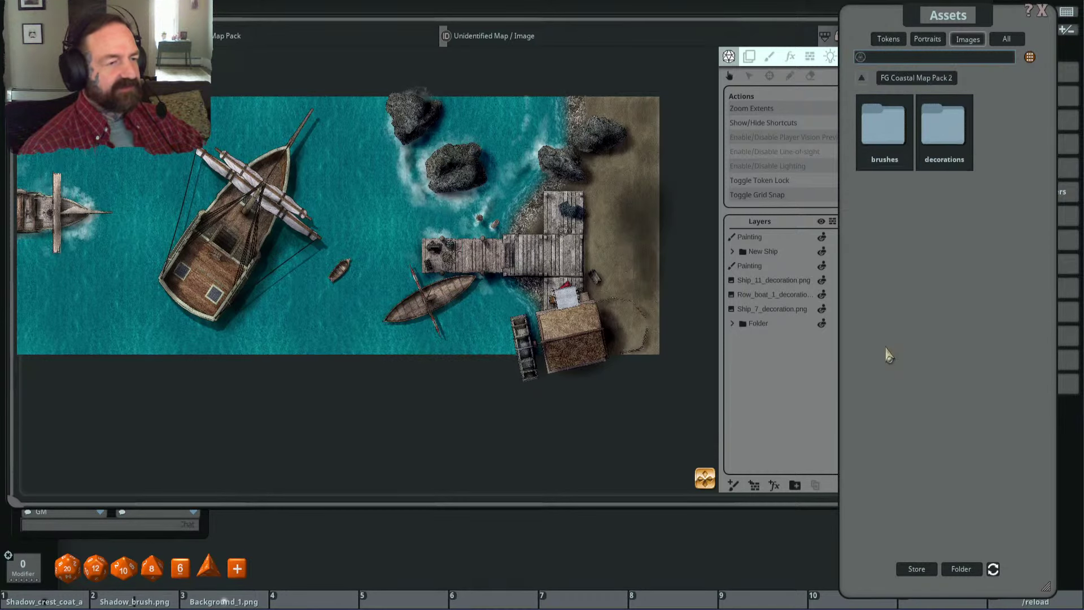
{"action": "double_click", "coordinate": [885, 130]}
{"action": "left_click", "coordinate": [926, 81]}
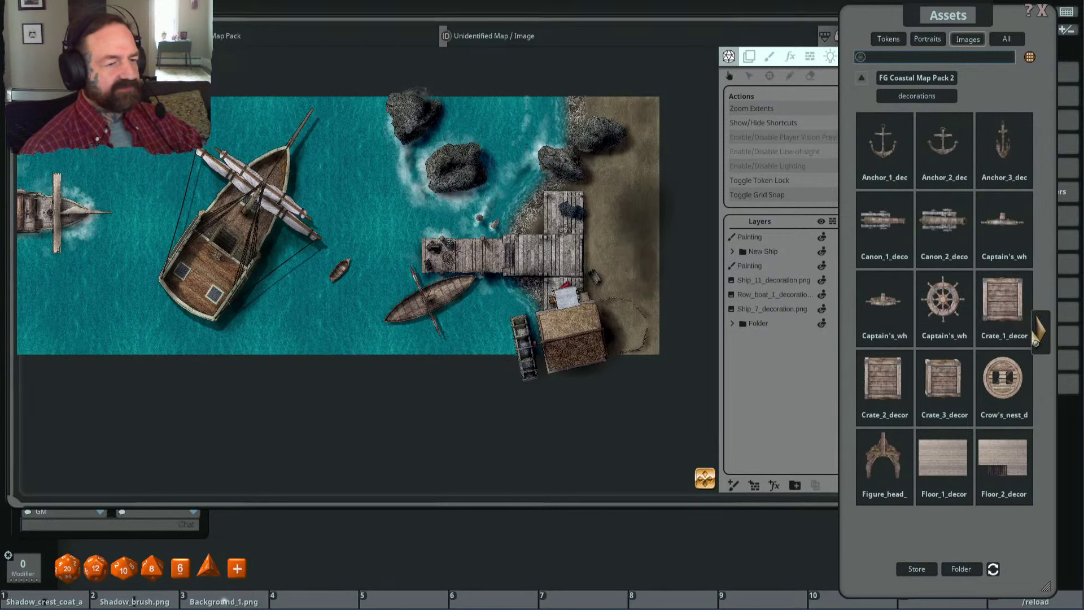
{"action": "left_click", "coordinate": [1040, 332]}
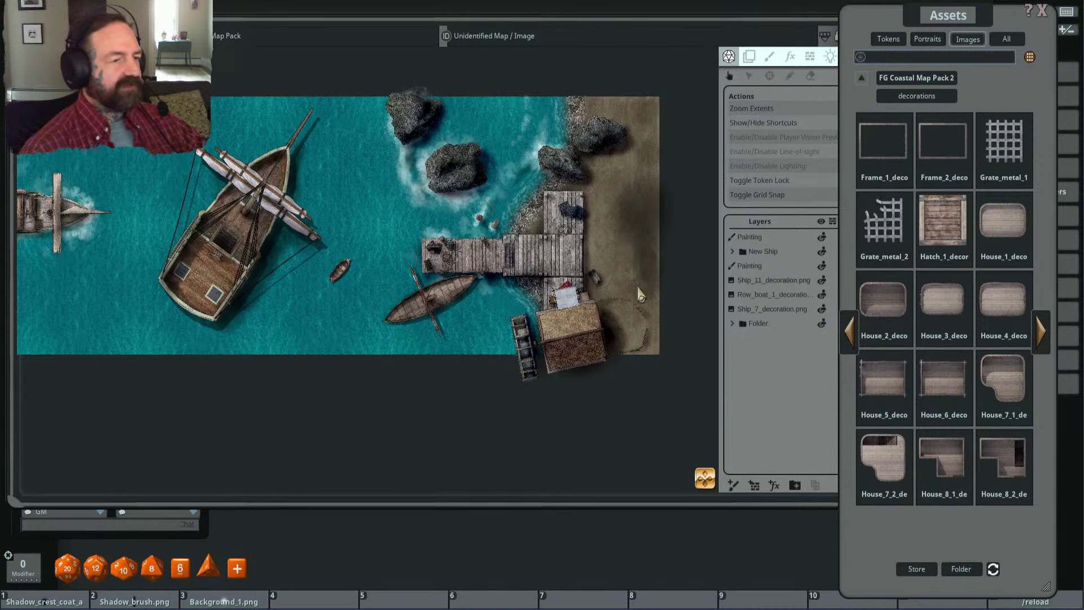
Step: Examine the deck details of the small ship with the raised sail on the coastal map up close
{"action": "scroll", "coordinate": [495, 248], "scroll_direction": "up", "scroll_amount": 5}
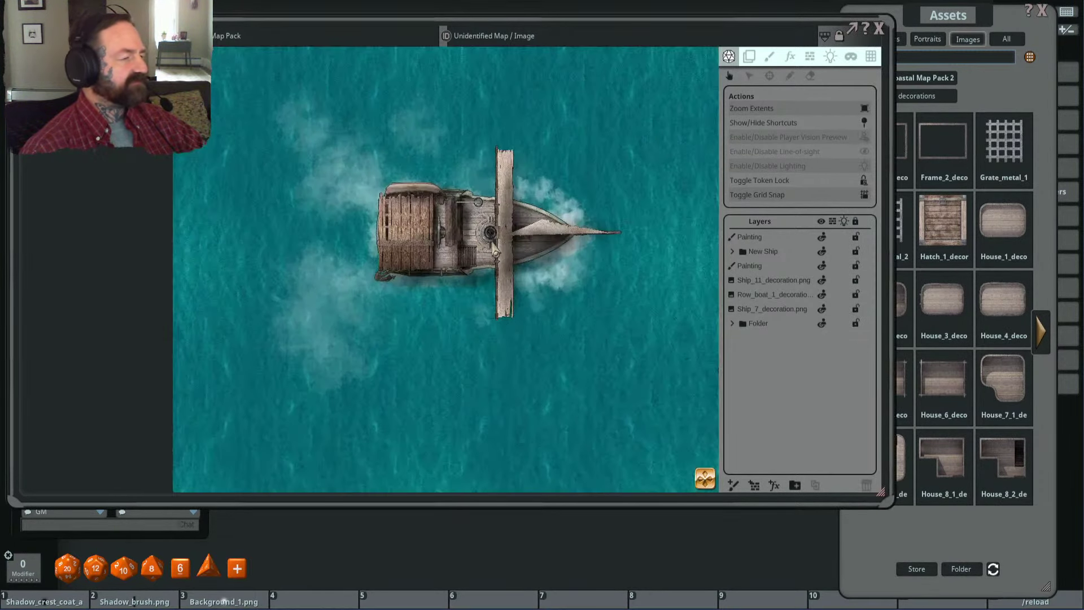
{"action": "scroll", "coordinate": [500, 240], "scroll_direction": "up", "scroll_amount": 4}
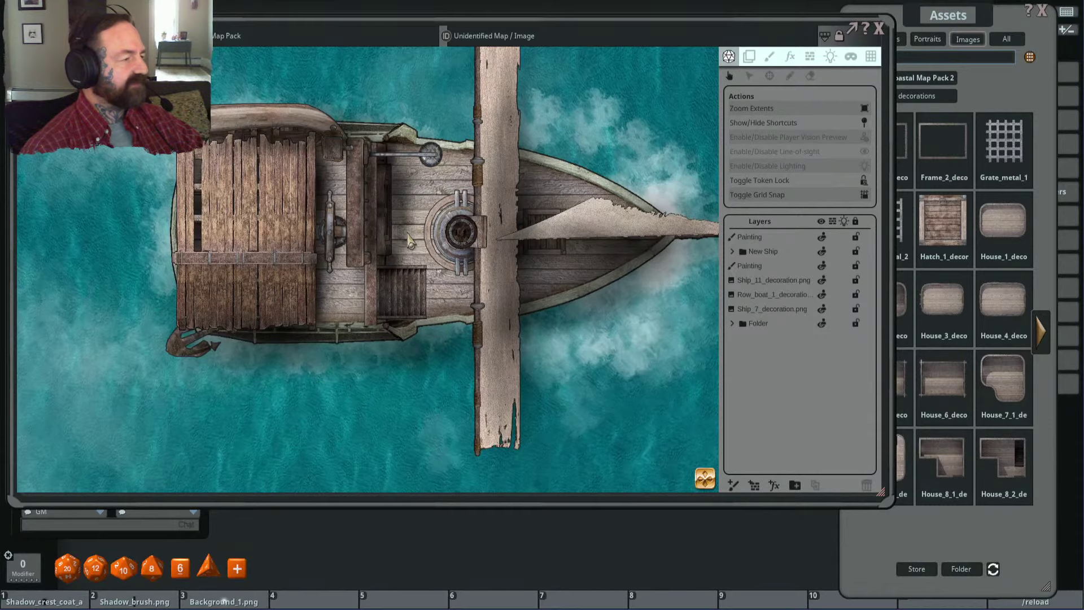
{"action": "scroll", "coordinate": [410, 241], "scroll_direction": "down", "scroll_amount": 8}
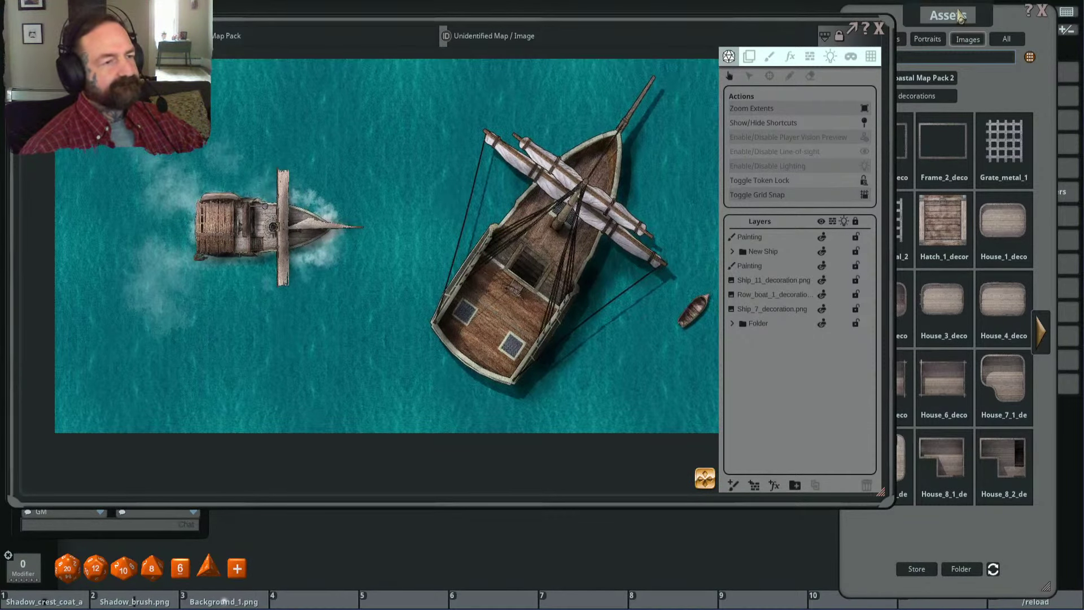
Step: Arrange the map window and the assets window side by side so that neither covers the other
{"action": "left_click", "coordinate": [960, 15]}
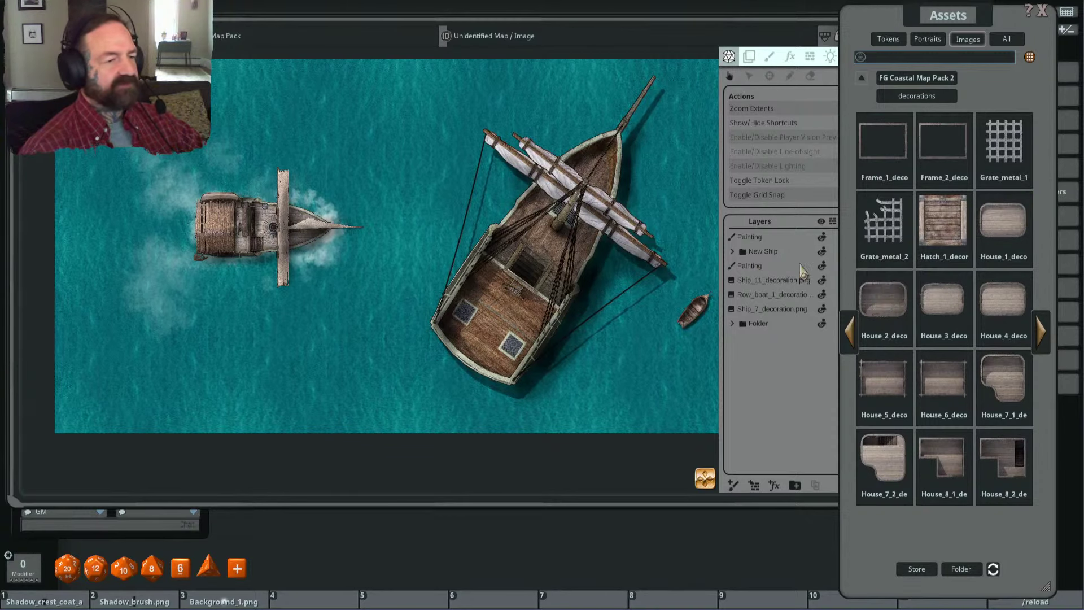
{"action": "left_click", "coordinate": [779, 268]}
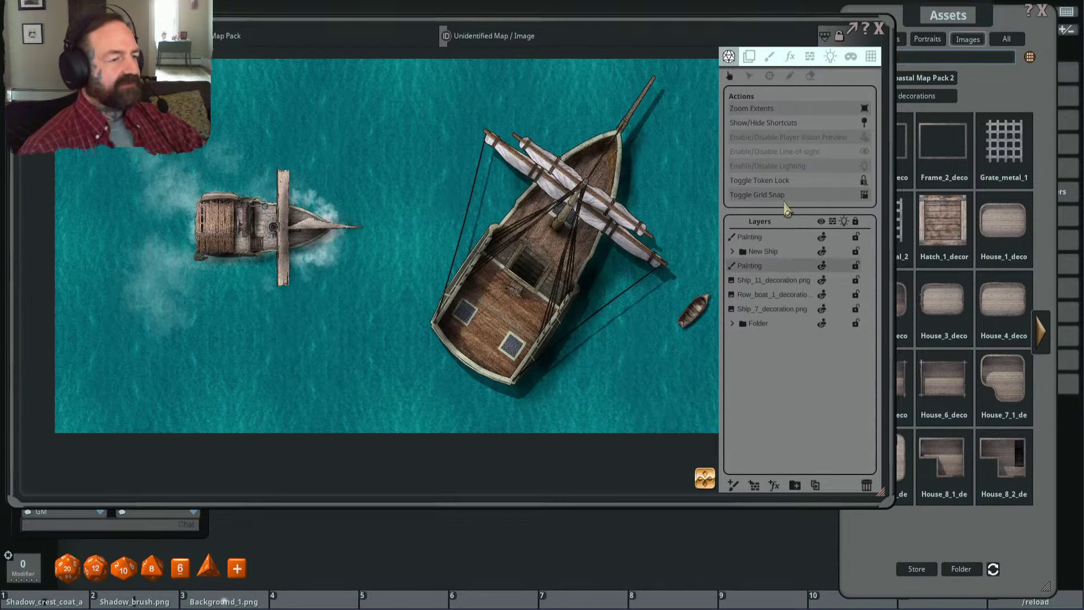
{"action": "left_click_drag", "start_coordinate": [824, 29], "coordinate": [743, 27]}
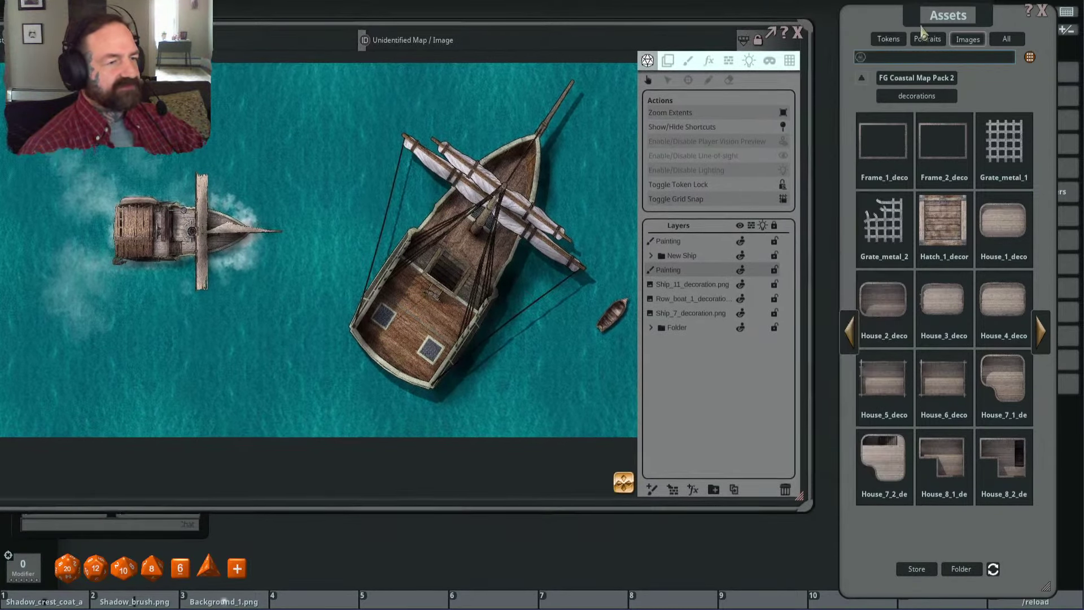
{"action": "left_click_drag", "start_coordinate": [922, 31], "coordinate": [891, 30]}
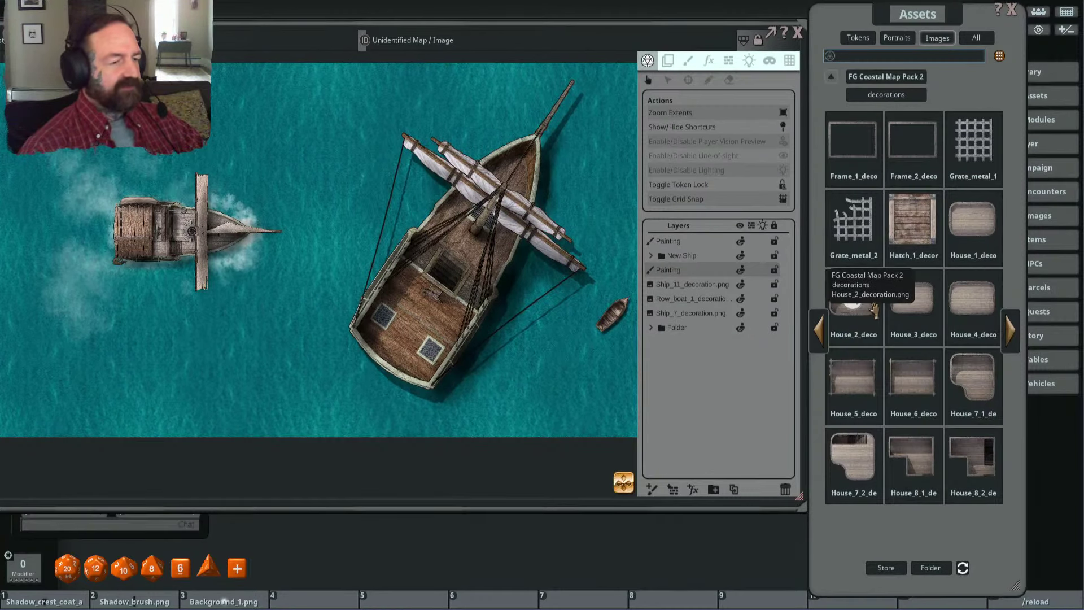
Step: Look through the remaining pages of FG Coastal Map Pack 2's decorations, from the house pieces to the last page
{"action": "left_click", "coordinate": [1011, 330]}
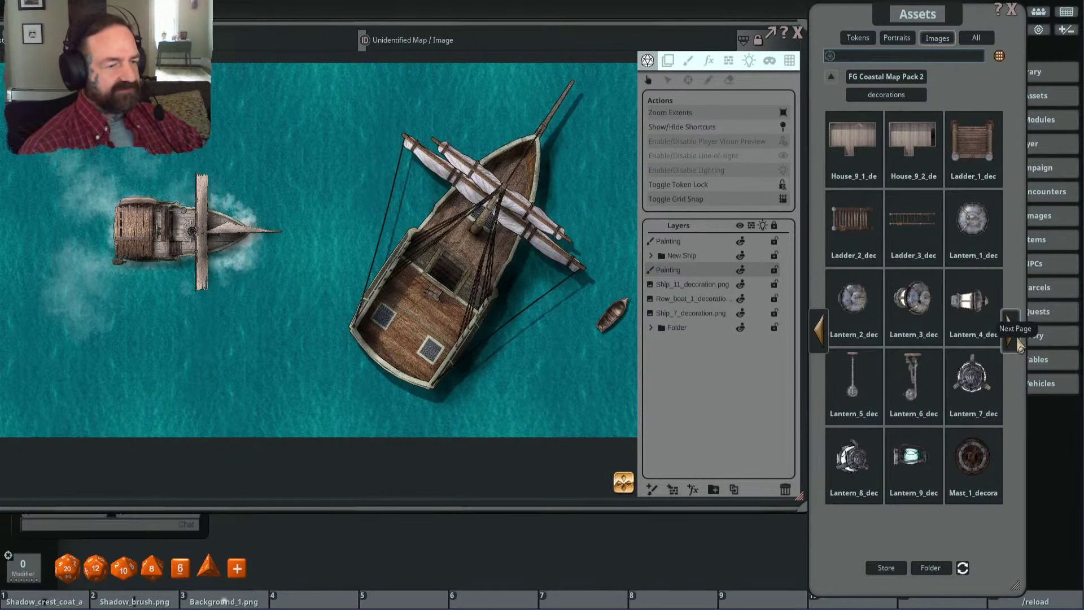
{"action": "left_click", "coordinate": [1019, 343]}
{"action": "left_click", "coordinate": [1019, 343]}
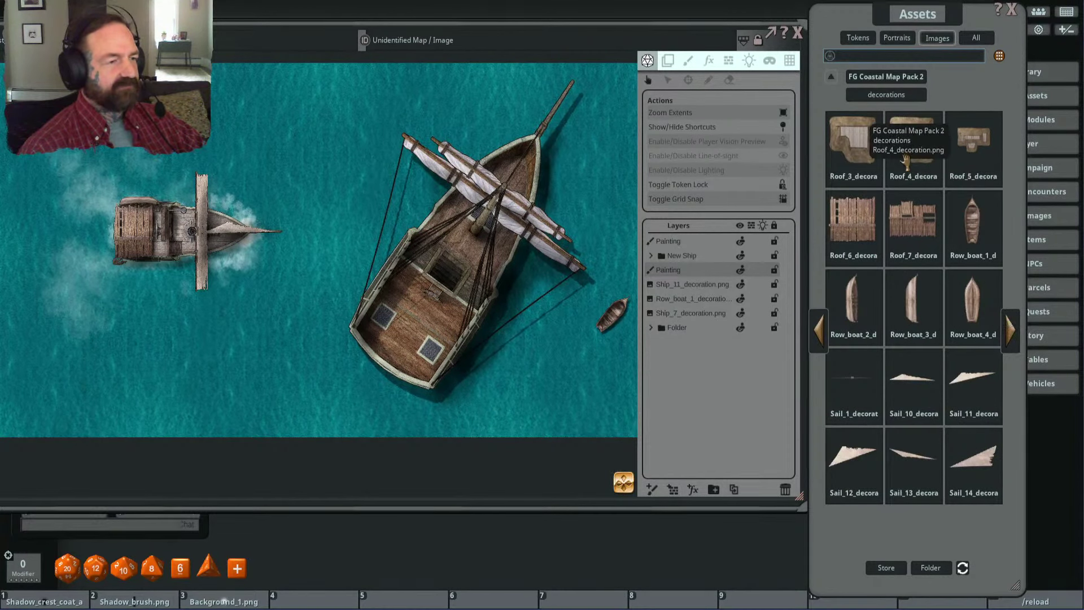
{"action": "left_click", "coordinate": [1013, 337]}
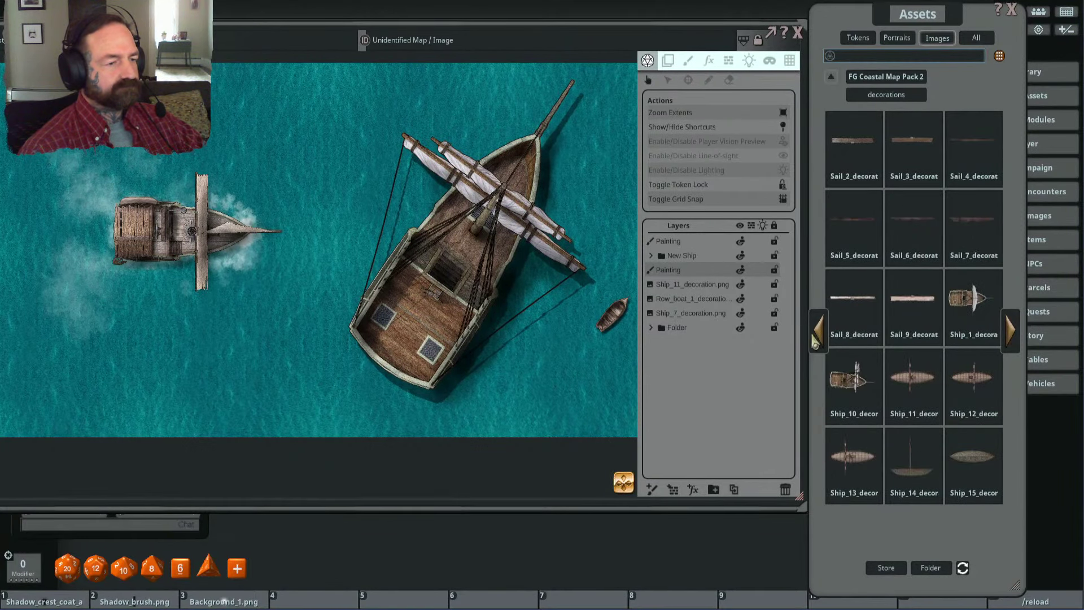
{"action": "left_click", "coordinate": [1012, 338]}
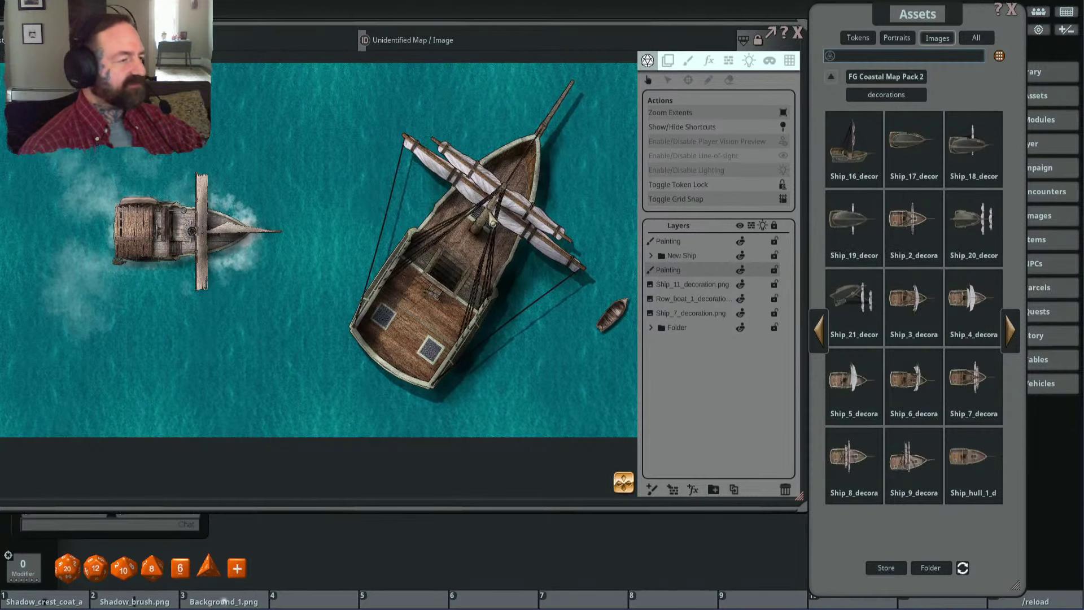
{"action": "scroll", "coordinate": [593, 245], "scroll_direction": "down", "scroll_amount": 1}
{"action": "scroll", "coordinate": [552, 238], "scroll_direction": "up", "scroll_amount": 2}
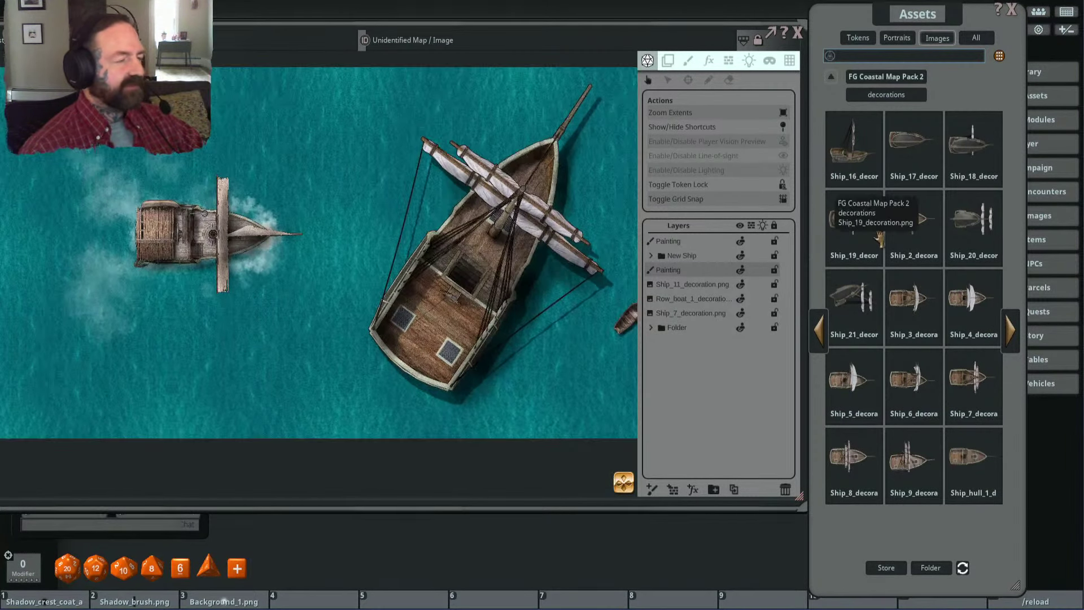
{"action": "left_click", "coordinate": [1015, 339]}
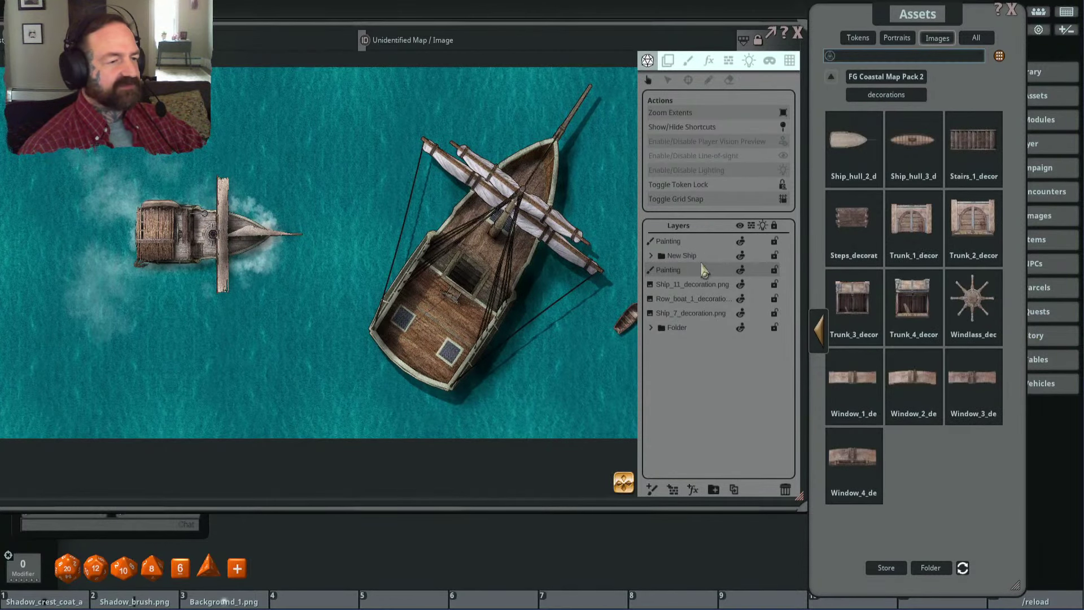
Step: Preview the Ship_hull_2 decoration at larger size and close the preview
{"action": "scroll", "coordinate": [542, 280], "scroll_direction": "down", "scroll_amount": 2}
{"action": "scroll", "coordinate": [530, 275], "scroll_direction": "up", "scroll_amount": 2}
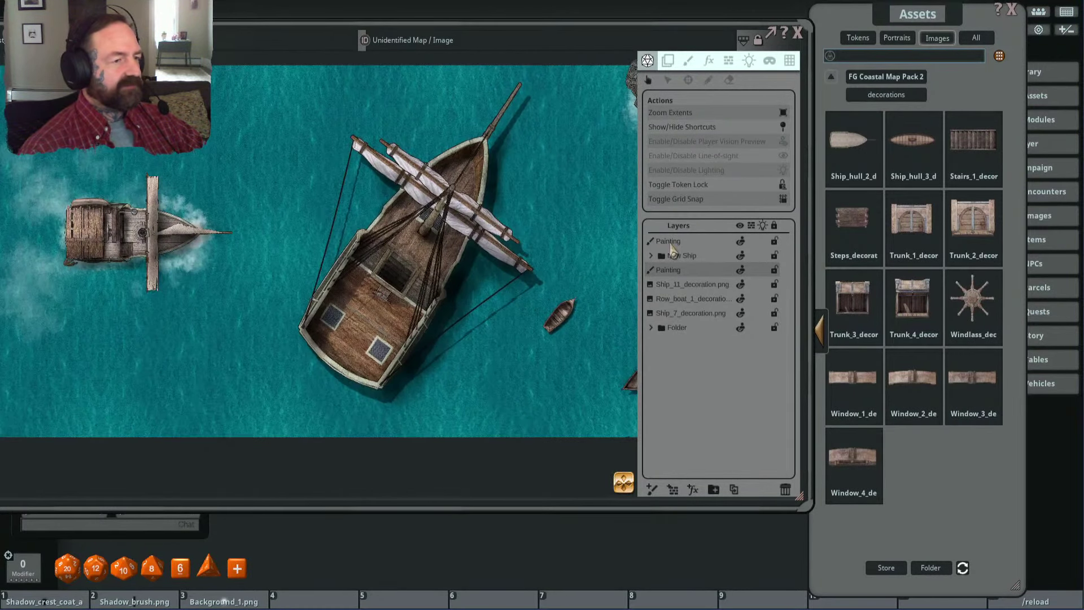
{"action": "left_click", "coordinate": [853, 141]}
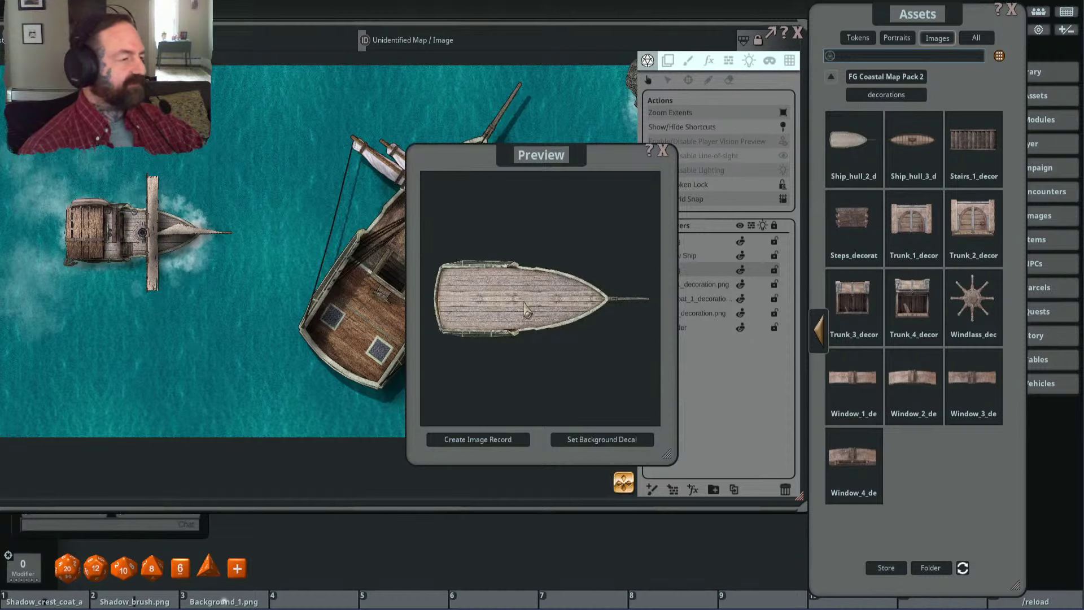
{"action": "left_click", "coordinate": [663, 150]}
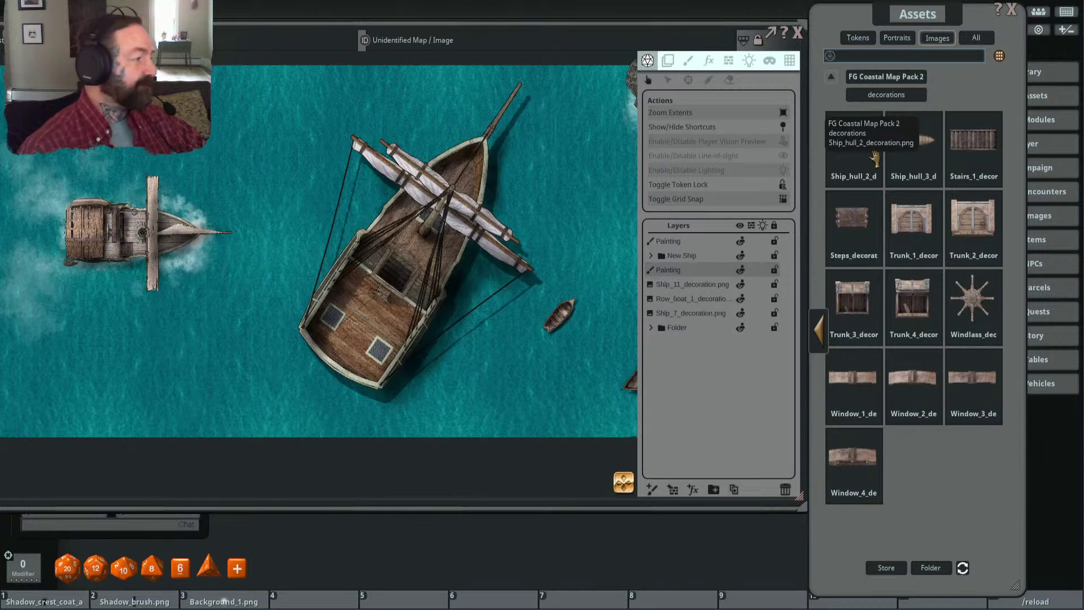
Step: Shift the assets window slightly aside and show FG Coastal Map Pack 2's brushes
{"action": "left_click", "coordinate": [914, 78]}
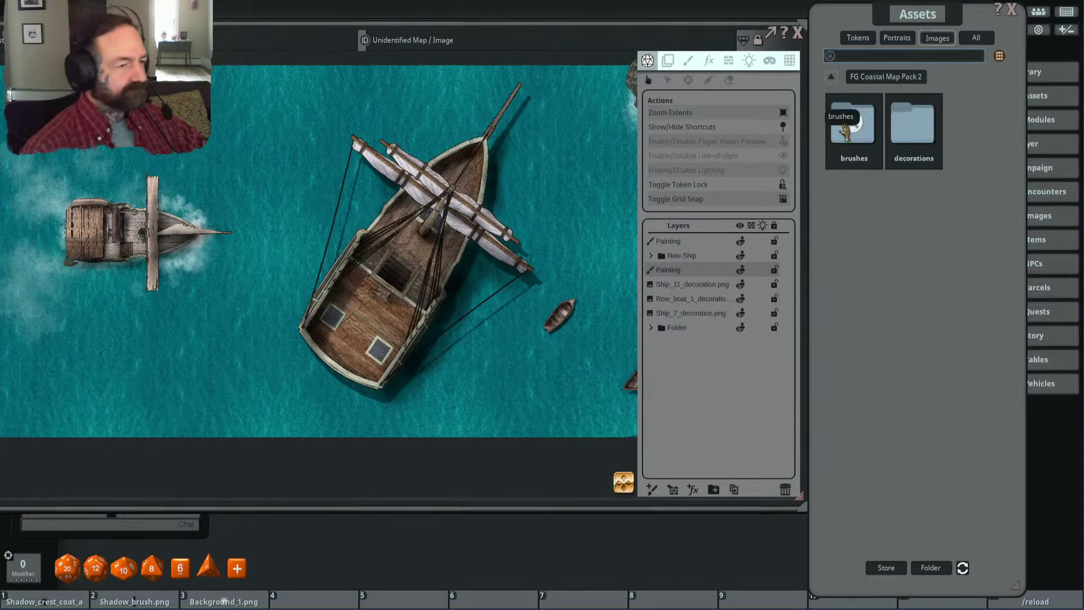
{"action": "mouse_move", "coordinate": [905, 25]}
{"action": "left_mouse_down"}
{"action": "mouse_move", "coordinate": [939, 27]}
{"action": "mouse_move", "coordinate": [921, 16]}
{"action": "left_mouse_up"}
{"action": "left_click", "coordinate": [887, 124]}
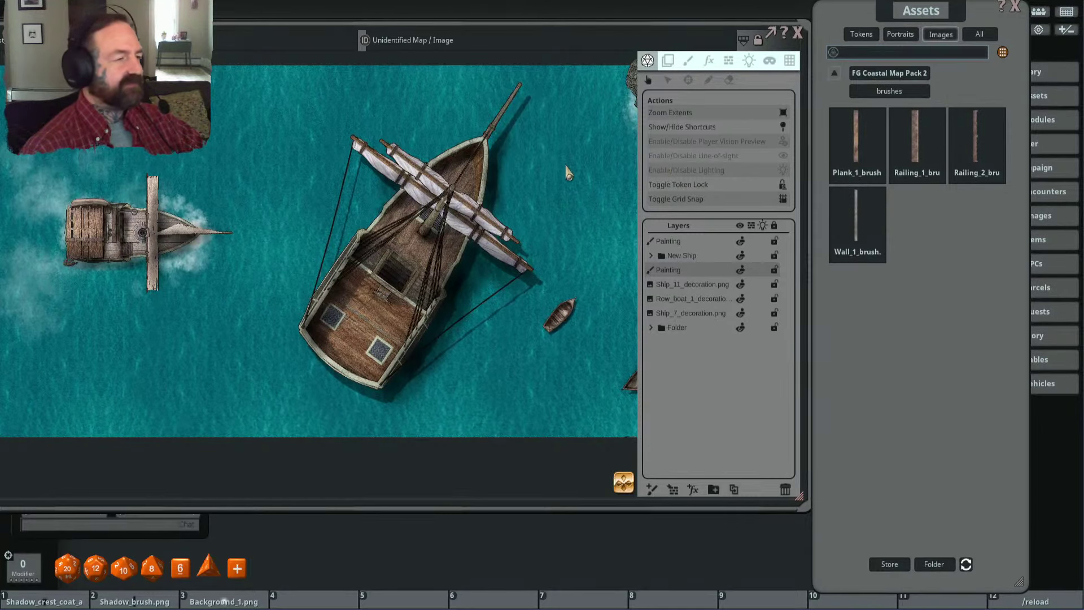
Step: Examine the large ship and the deck of the small ship up close, finishing with a wider view of the map
{"action": "scroll", "coordinate": [567, 169], "scroll_direction": "down", "scroll_amount": 2}
{"action": "scroll", "coordinate": [569, 165], "scroll_direction": "down", "scroll_amount": 2}
{"action": "scroll", "coordinate": [419, 224], "scroll_direction": "up", "scroll_amount": 5}
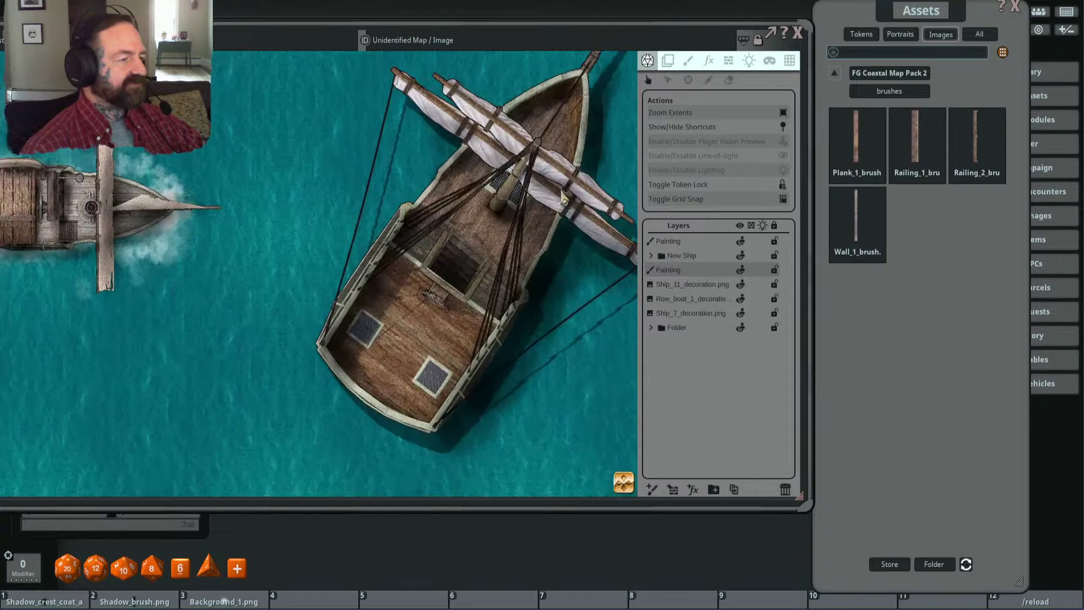
{"action": "scroll", "coordinate": [400, 218], "scroll_direction": "down", "scroll_amount": 3}
{"action": "scroll", "coordinate": [386, 189], "scroll_direction": "up", "scroll_amount": 3}
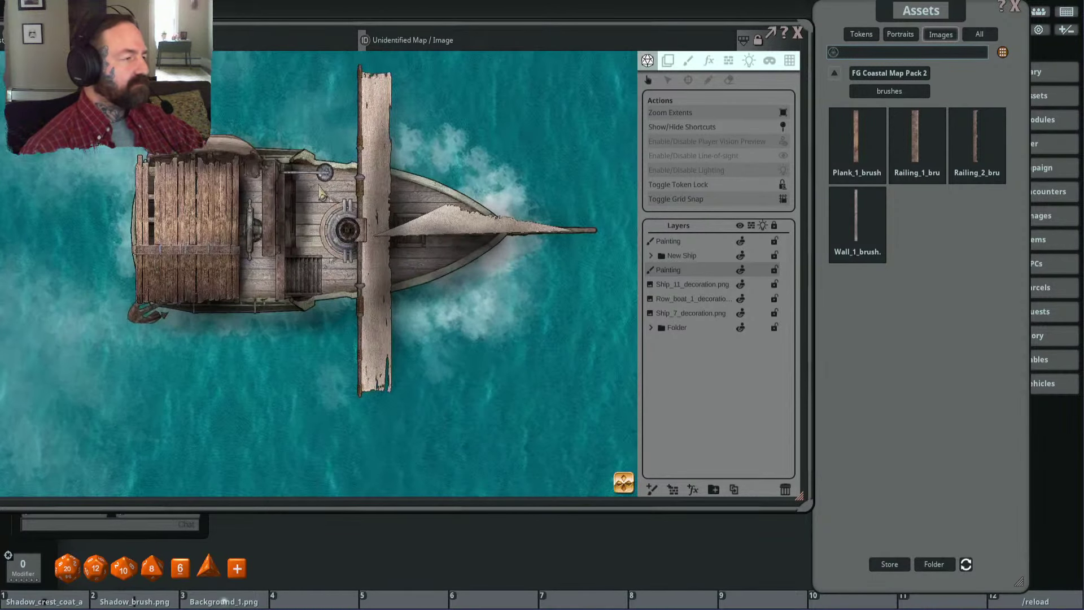
{"action": "scroll", "coordinate": [368, 195], "scroll_direction": "down", "scroll_amount": 2}
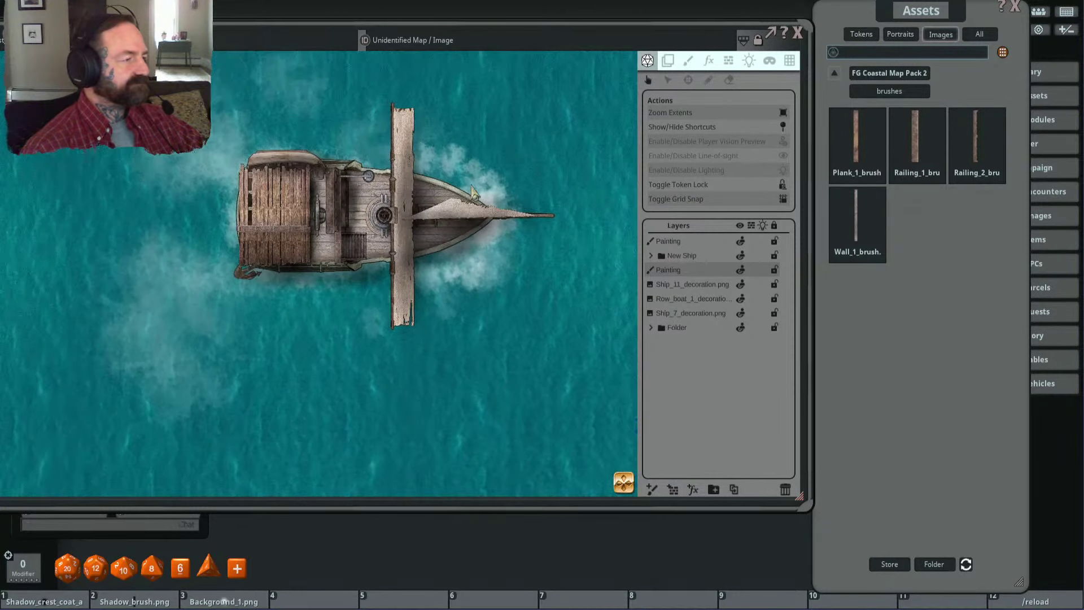
{"action": "scroll", "coordinate": [314, 195], "scroll_direction": "up", "scroll_amount": 3}
{"action": "scroll", "coordinate": [540, 236], "scroll_direction": "down", "scroll_amount": 2}
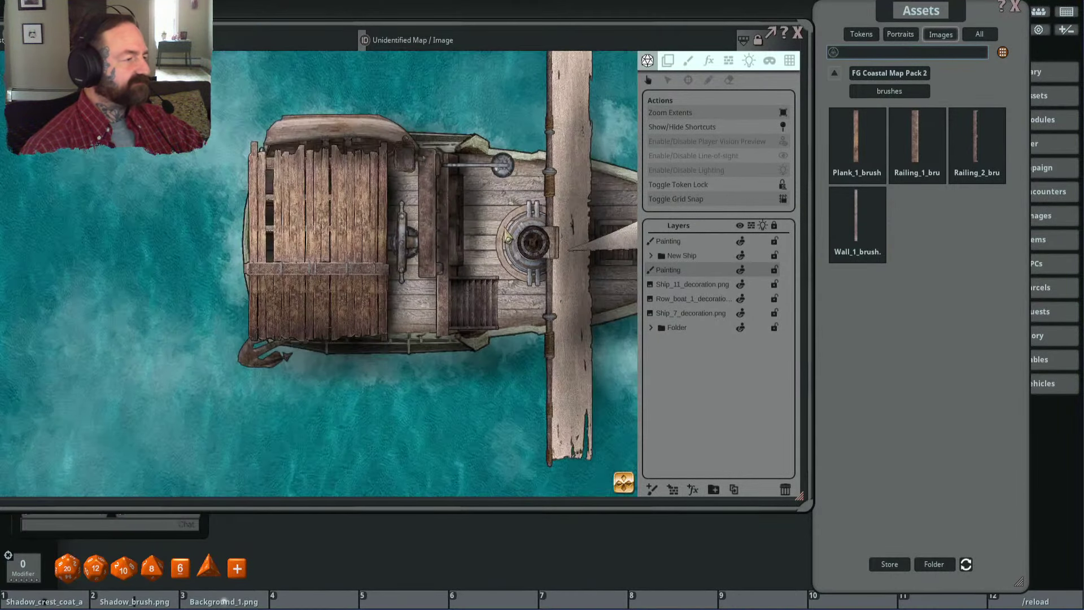
{"action": "scroll", "coordinate": [541, 234], "scroll_direction": "down", "scroll_amount": 5}
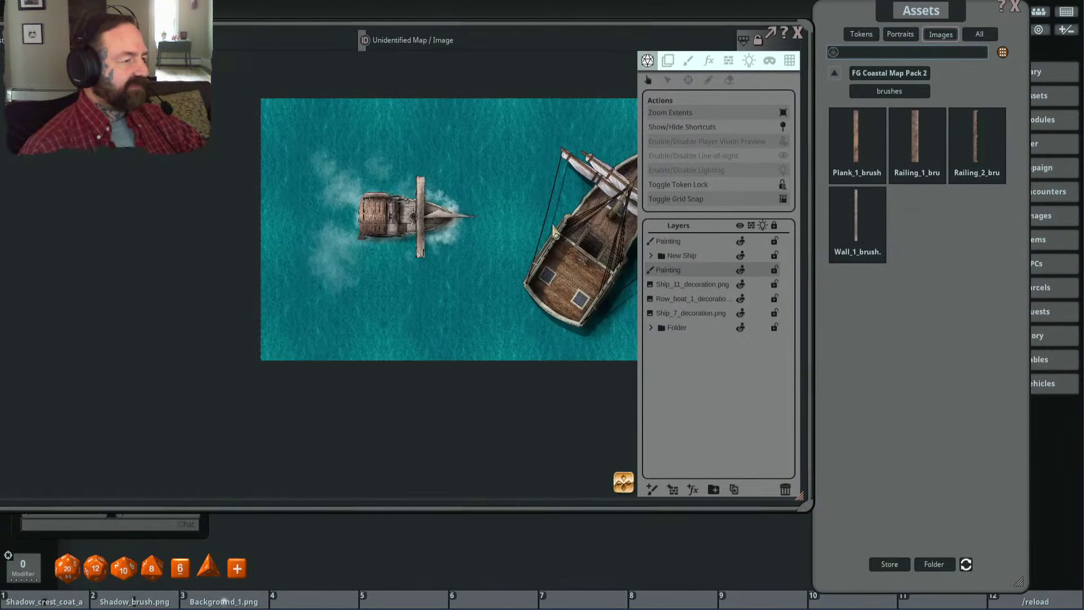
Step: Examine the dock, shoreline rocks and moored boats on the coastal map, both up close and from farther out
{"action": "scroll", "coordinate": [560, 227], "scroll_direction": "up", "scroll_amount": 5}
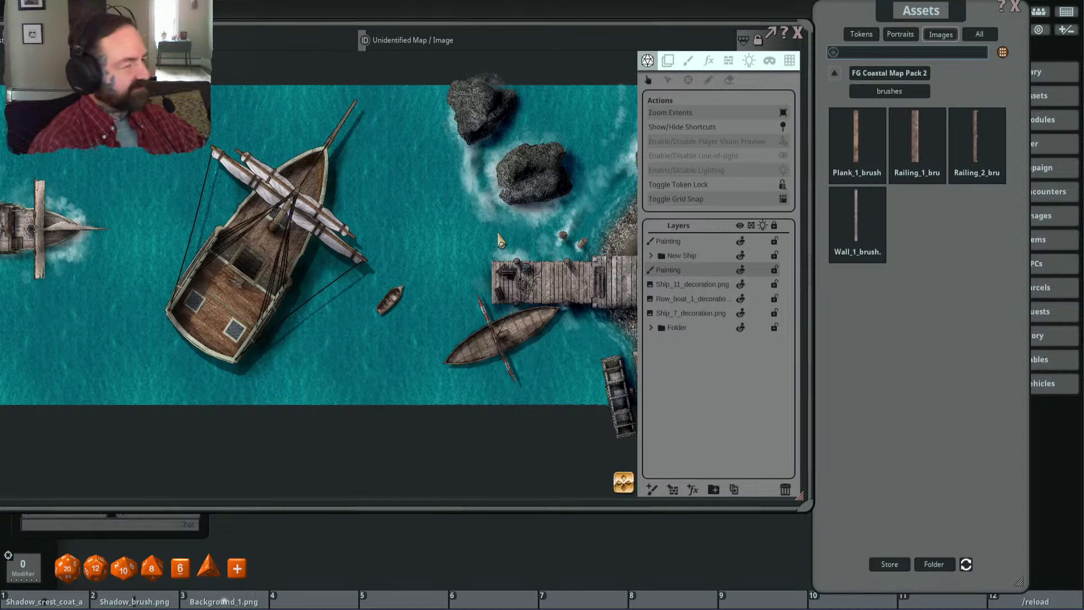
{"action": "scroll", "coordinate": [501, 239], "scroll_direction": "down", "scroll_amount": 2}
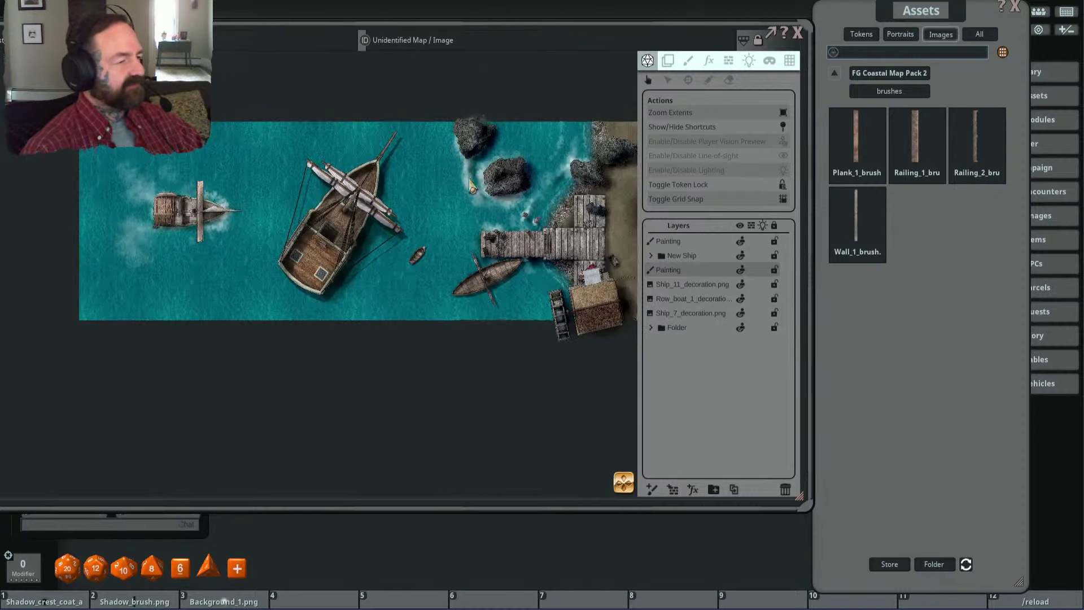
{"action": "scroll", "coordinate": [511, 232], "scroll_direction": "up", "scroll_amount": 4}
{"action": "scroll", "coordinate": [512, 228], "scroll_direction": "up", "scroll_amount": 2}
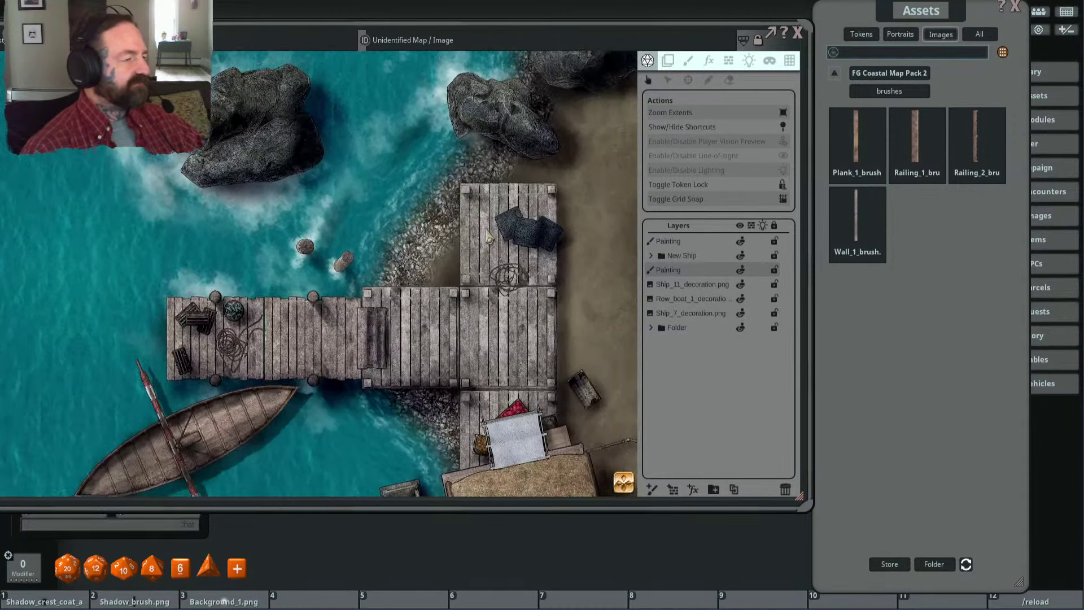
{"action": "scroll", "coordinate": [430, 219], "scroll_direction": "down", "scroll_amount": 2}
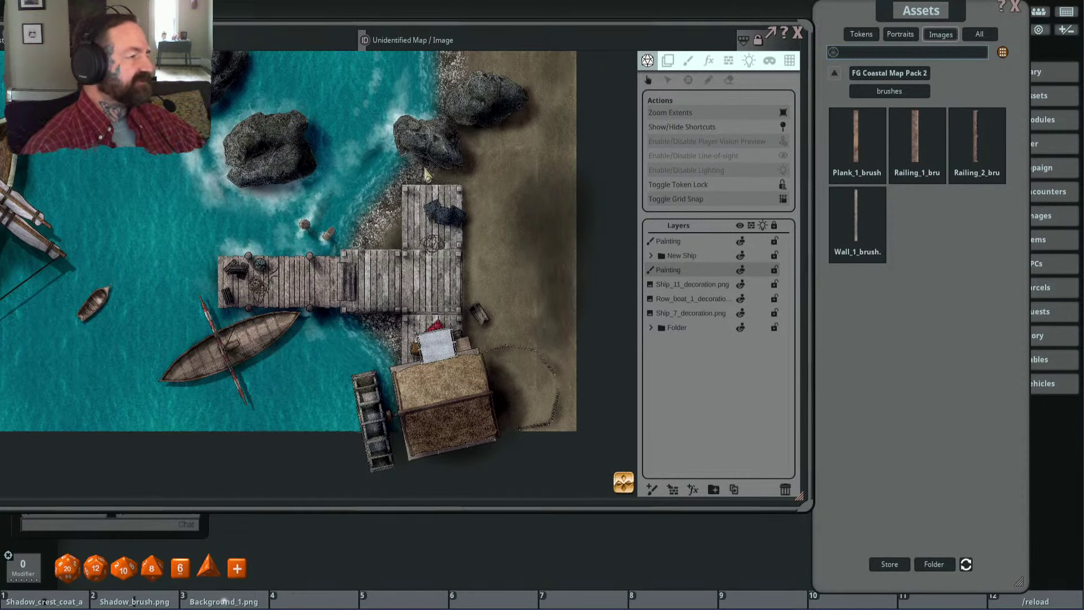
{"action": "scroll", "coordinate": [428, 215], "scroll_direction": "down", "scroll_amount": 1}
{"action": "left_click_drag", "start_coordinate": [380, 207], "coordinate": [477, 201]}
{"action": "scroll", "coordinate": [469, 168], "scroll_direction": "up", "scroll_amount": 6}
{"action": "scroll", "coordinate": [496, 186], "scroll_direction": "down", "scroll_amount": 5}
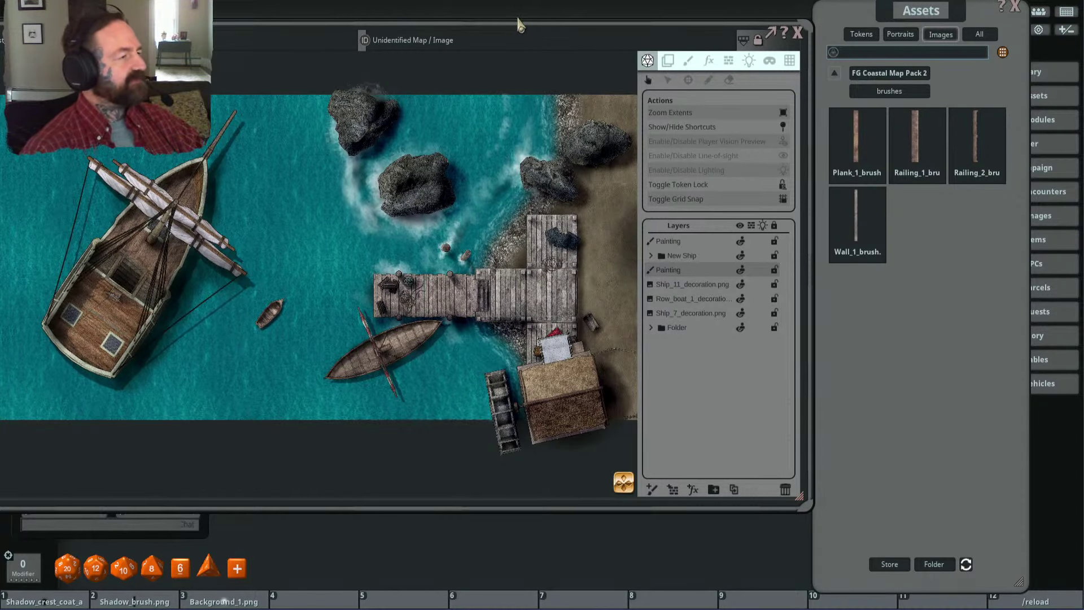
Step: Reposition the map window and narrow it so it clears the assets window, keeping the dock area in view
{"action": "left_click_drag", "start_coordinate": [518, 21], "coordinate": [670, 21]}
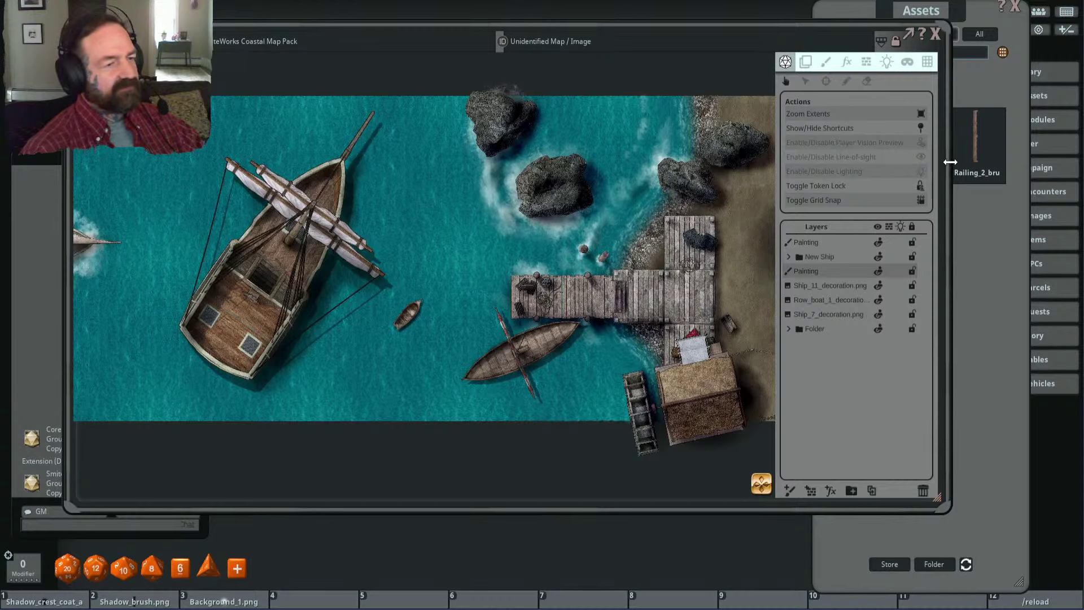
{"action": "left_click_drag", "start_coordinate": [950, 168], "coordinate": [759, 164]}
{"action": "scroll", "coordinate": [548, 188], "scroll_direction": "up", "scroll_amount": 3}
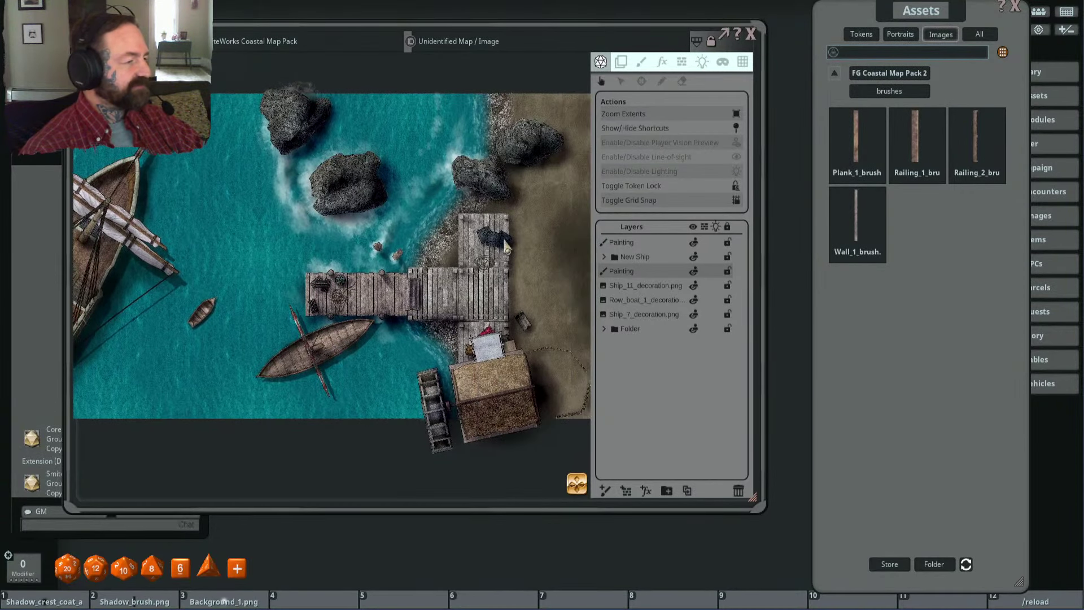
{"action": "scroll", "coordinate": [496, 244], "scroll_direction": "down", "scroll_amount": 3}
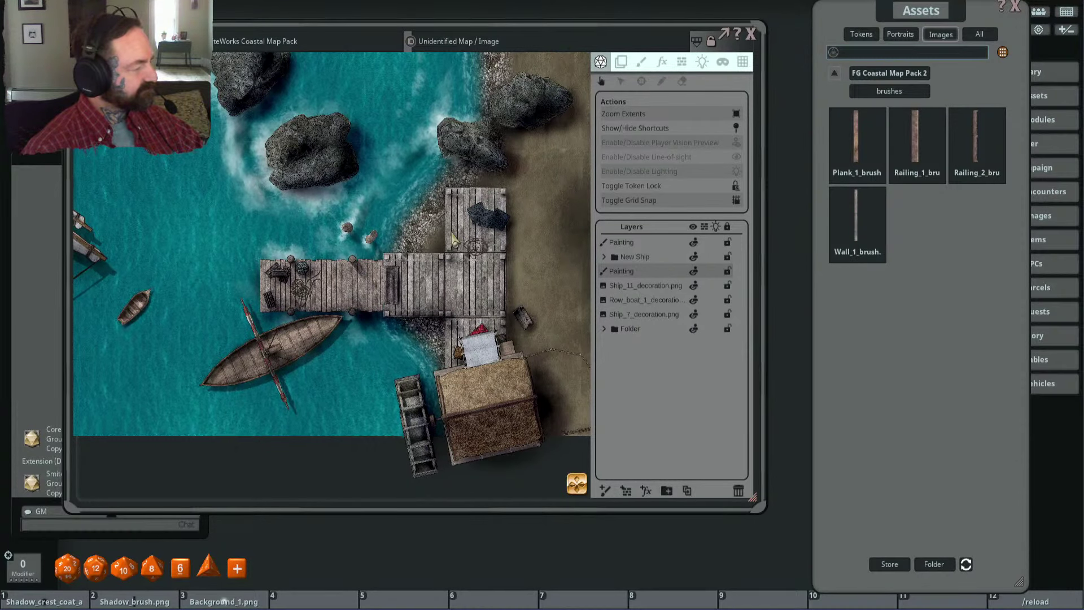
{"action": "scroll", "coordinate": [453, 240], "scroll_direction": "down", "scroll_amount": 1}
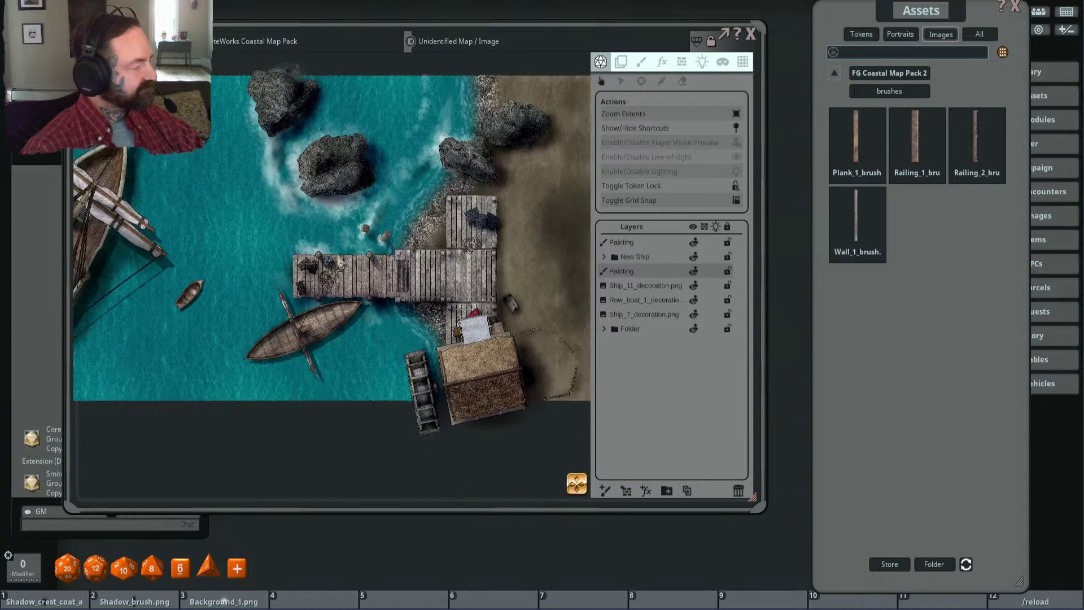
{"action": "left_click_drag", "start_coordinate": [204, 296], "coordinate": [174, 314]}
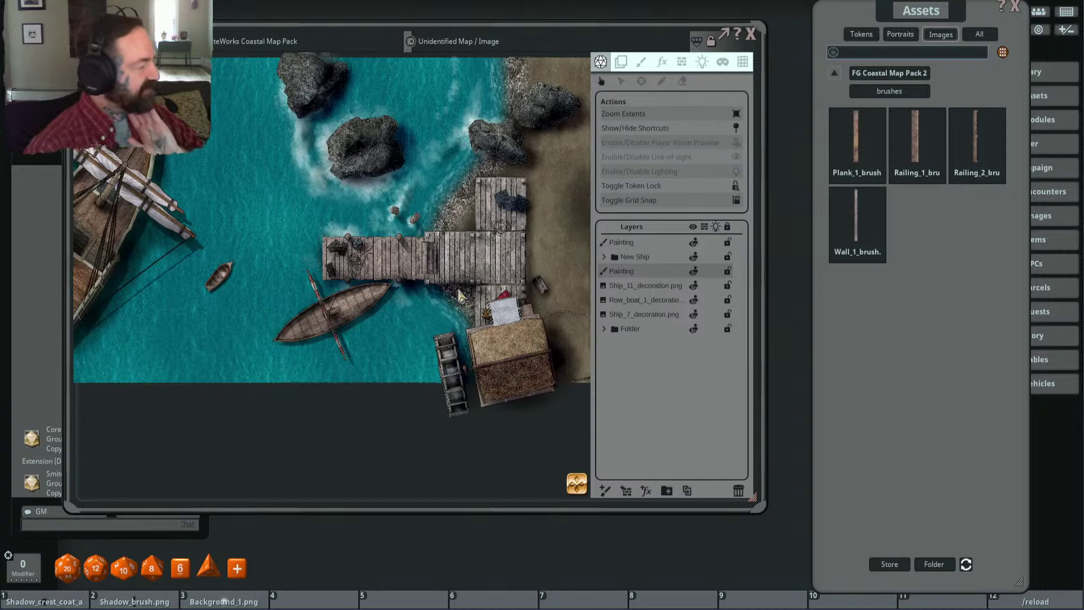
Step: Return to FG Coastal Map Pack 2's decorations and page through to the ships starting at Ship_16, comparing them with the map's dock area
{"action": "left_click", "coordinate": [912, 74]}
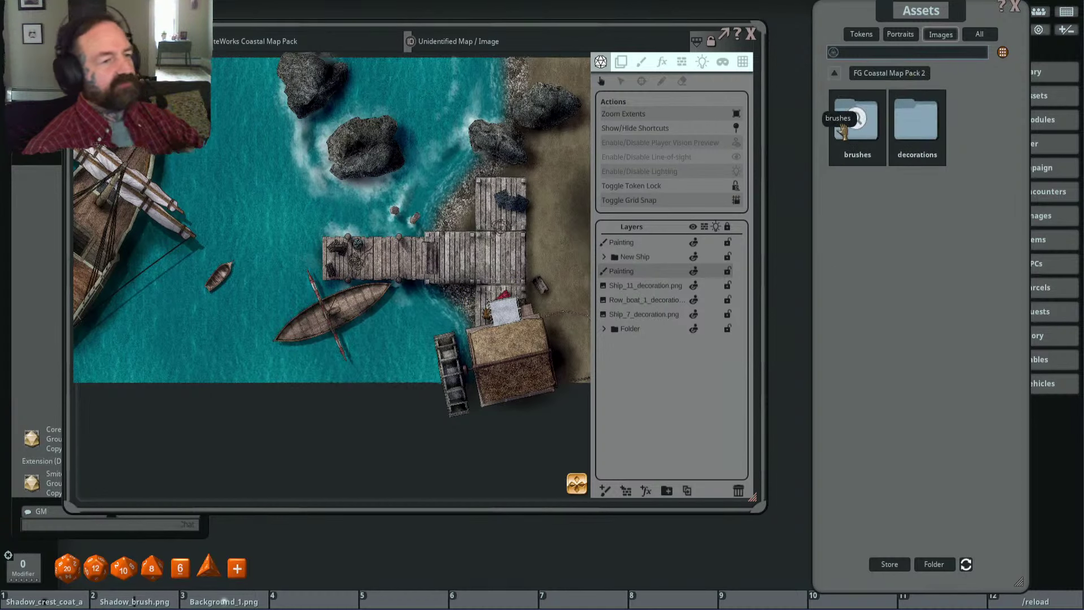
{"action": "left_click", "coordinate": [911, 122]}
{"action": "left_click", "coordinate": [1014, 328]}
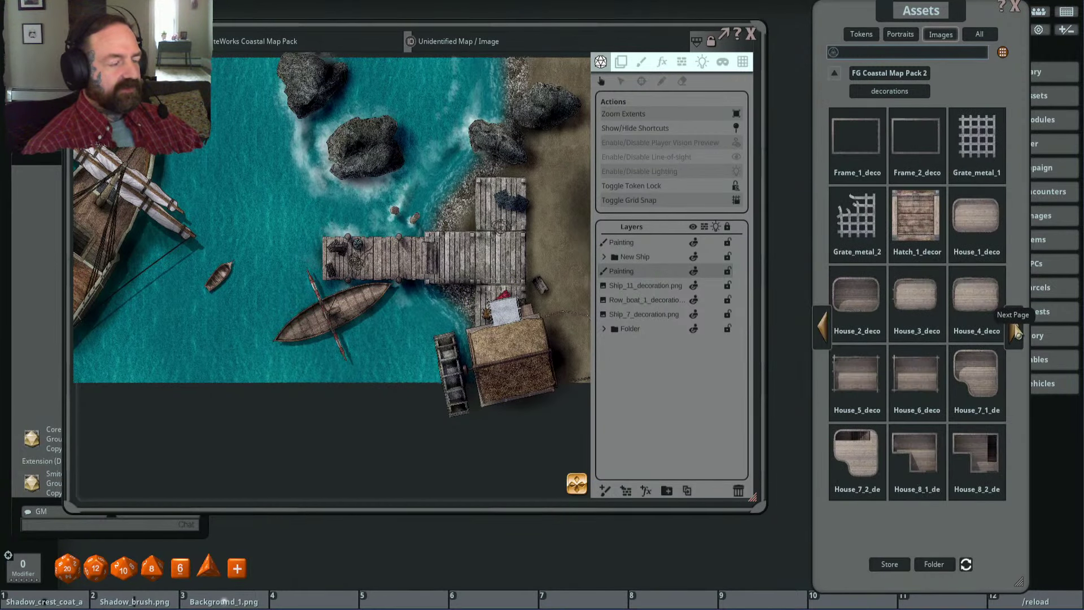
{"action": "left_click", "coordinate": [1016, 332]}
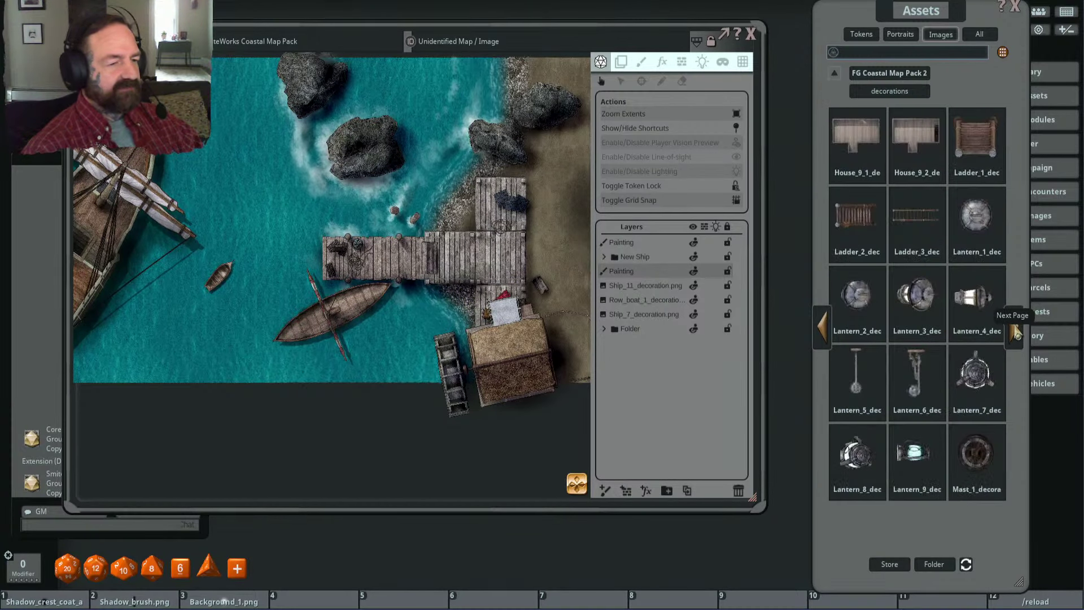
{"action": "left_click", "coordinate": [1016, 332]}
{"action": "left_click", "coordinate": [1016, 332]}
{"action": "left_click", "coordinate": [1016, 332]}
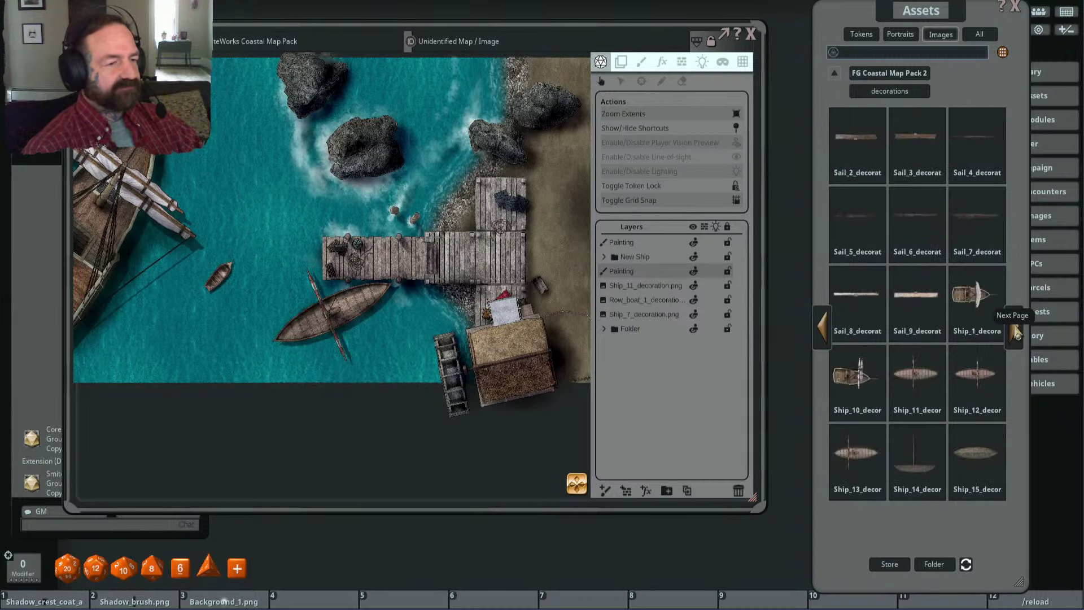
{"action": "left_click", "coordinate": [1016, 333]}
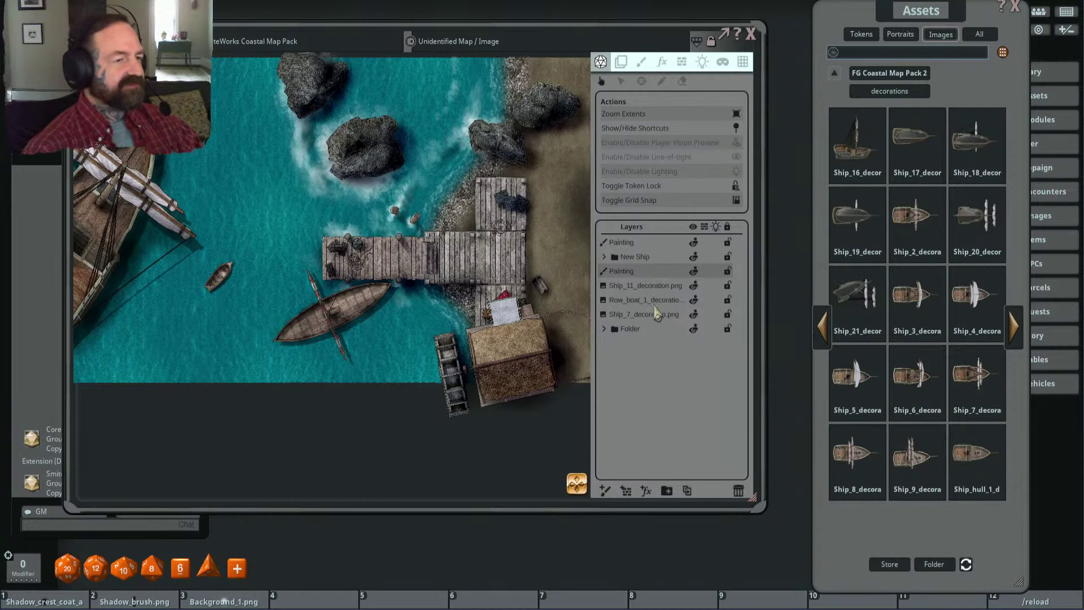
{"action": "scroll", "coordinate": [519, 311], "scroll_direction": "up", "scroll_amount": 3}
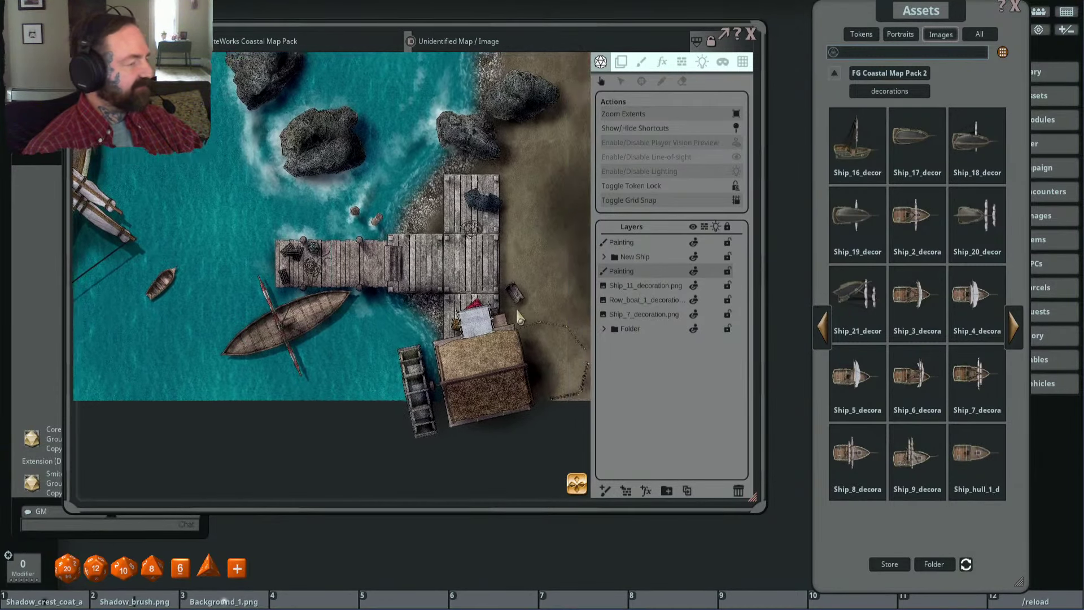
{"action": "scroll", "coordinate": [512, 317], "scroll_direction": "down", "scroll_amount": 1}
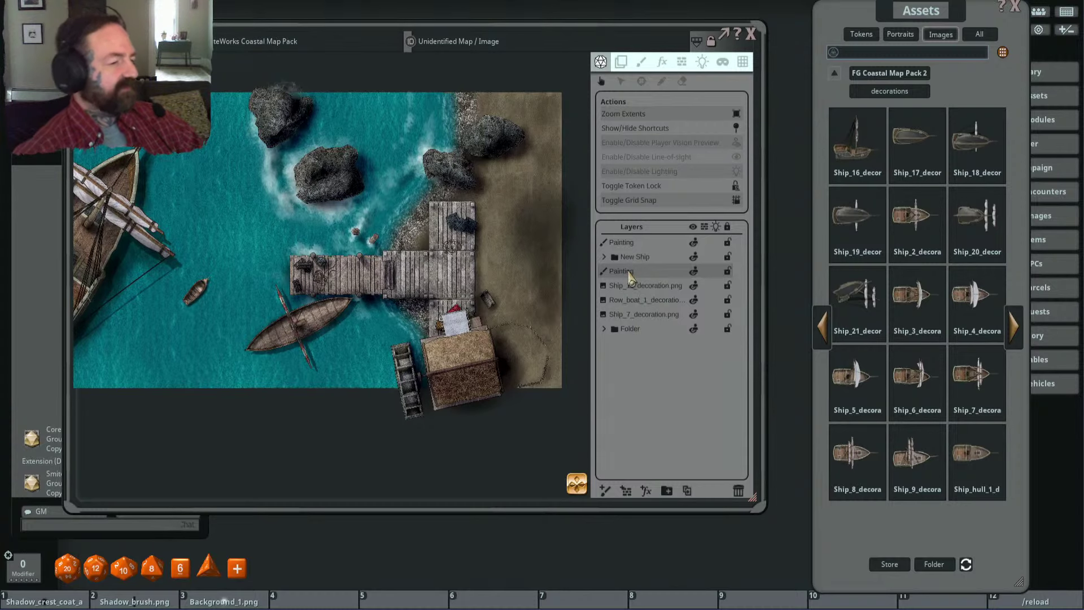
Step: Shorten the assets window and shift it and the map window across so the chat area is uncovered
{"action": "left_click_drag", "start_coordinate": [909, 10], "coordinate": [884, 13]}
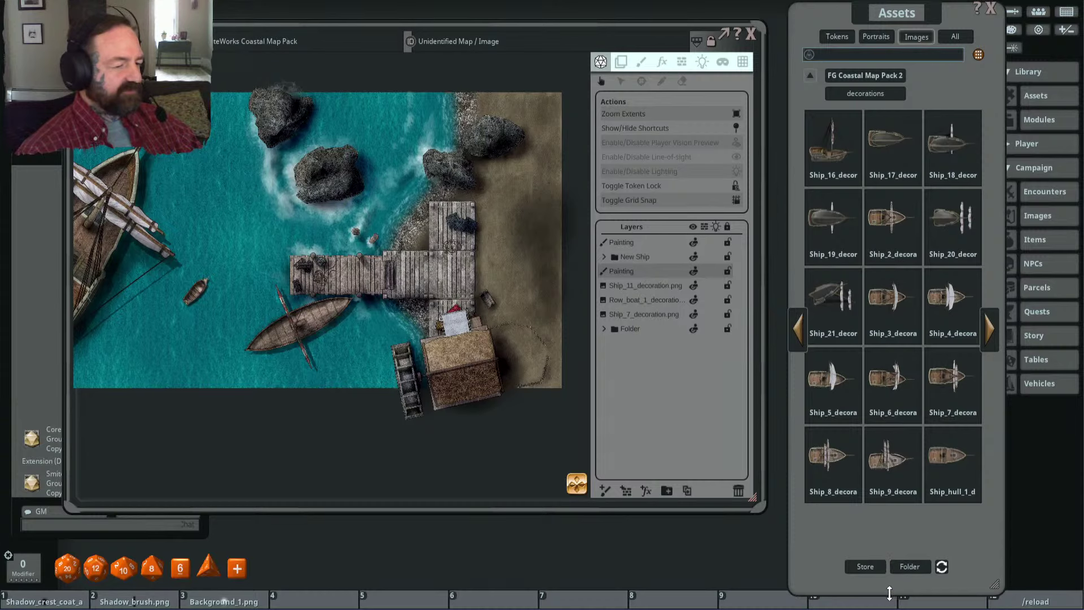
{"action": "left_click_drag", "start_coordinate": [889, 593], "coordinate": [886, 554]}
{"action": "left_click_drag", "start_coordinate": [896, 14], "coordinate": [959, 23]}
{"action": "left_click_drag", "start_coordinate": [659, 22], "coordinate": [789, 17]}
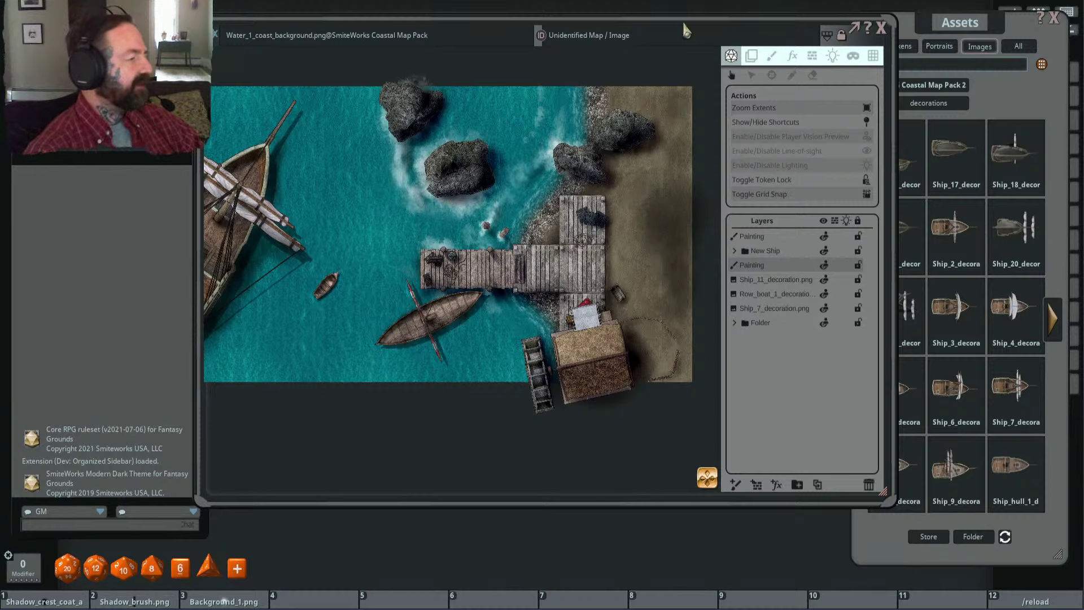
Step: Examine the large sailing ship's sails and rigging on the coastal map, including the shadows they cast on the water
{"action": "scroll", "coordinate": [439, 280], "scroll_direction": "up", "scroll_amount": 3}
{"action": "left_click_drag", "start_coordinate": [452, 291], "coordinate": [649, 271]}
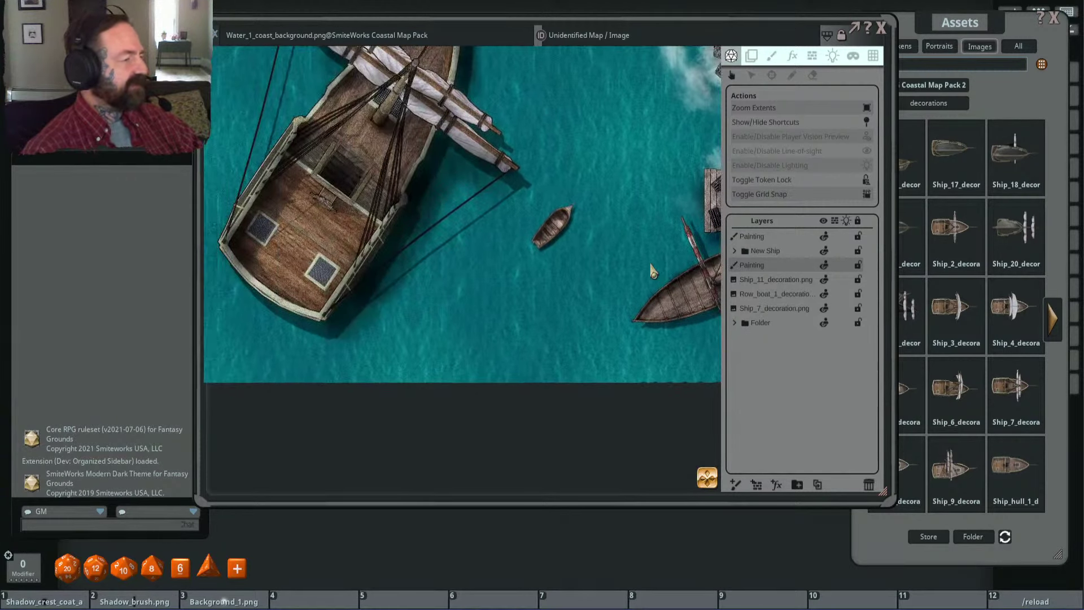
{"action": "scroll", "coordinate": [423, 273], "scroll_direction": "up", "scroll_amount": 3}
{"action": "scroll", "coordinate": [361, 258], "scroll_direction": "down", "scroll_amount": 1}
{"action": "left_click_drag", "start_coordinate": [361, 258], "coordinate": [535, 346]}
{"action": "scroll", "coordinate": [588, 167], "scroll_direction": "up", "scroll_amount": 2}
{"action": "scroll", "coordinate": [593, 241], "scroll_direction": "up", "scroll_amount": 3}
{"action": "scroll", "coordinate": [593, 249], "scroll_direction": "down", "scroll_amount": 4}
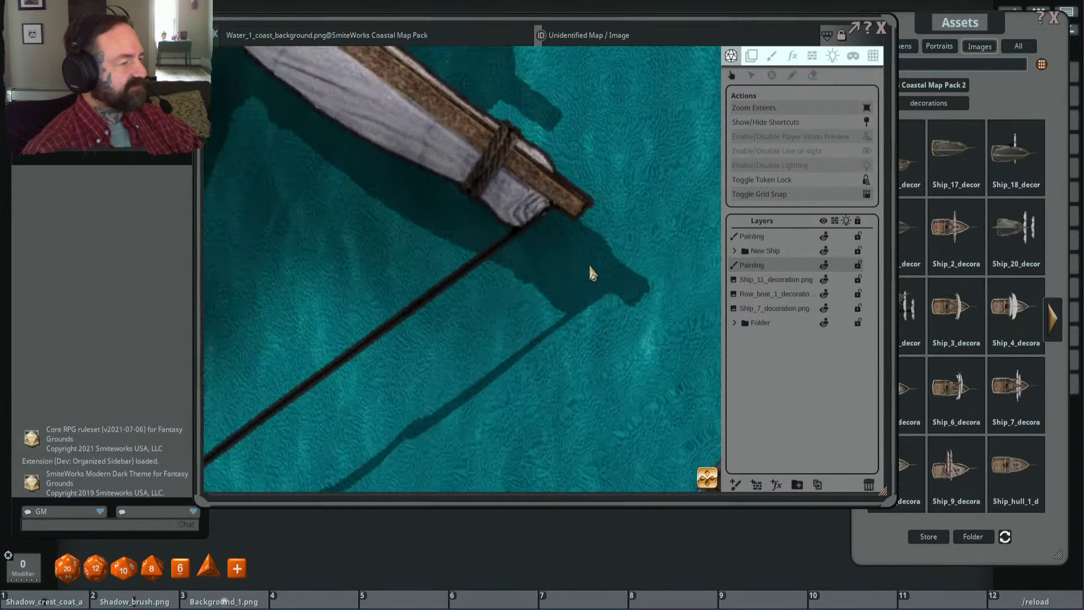
{"action": "scroll", "coordinate": [573, 322], "scroll_direction": "up", "scroll_amount": 2}
{"action": "scroll", "coordinate": [573, 322], "scroll_direction": "down", "scroll_amount": 3}
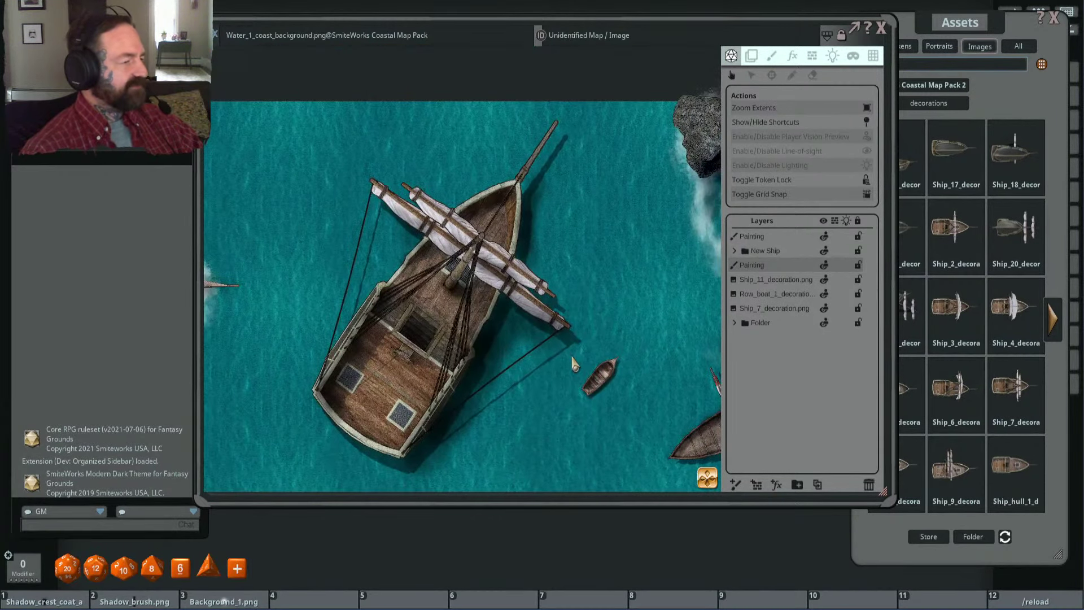
Step: Examine the sailing ship's deck and the small rowboat beside it, both from farther out and up close
{"action": "left_click_drag", "start_coordinate": [576, 364], "coordinate": [545, 327]}
{"action": "left_click_drag", "start_coordinate": [452, 302], "coordinate": [435, 282]}
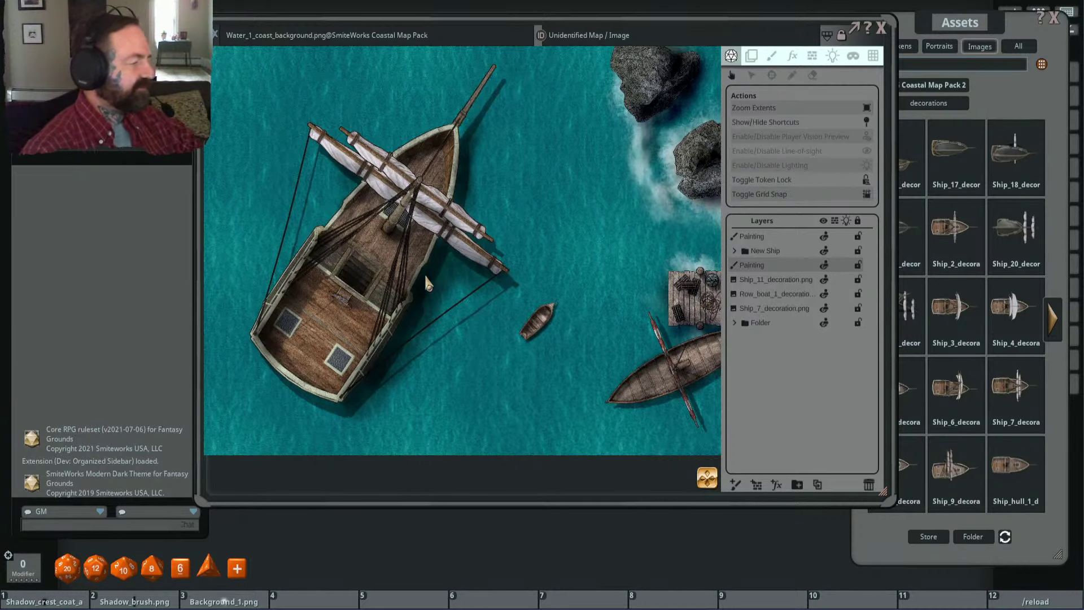
{"action": "scroll", "coordinate": [424, 273], "scroll_direction": "up", "scroll_amount": 3}
{"action": "scroll", "coordinate": [401, 231], "scroll_direction": "down", "scroll_amount": 3}
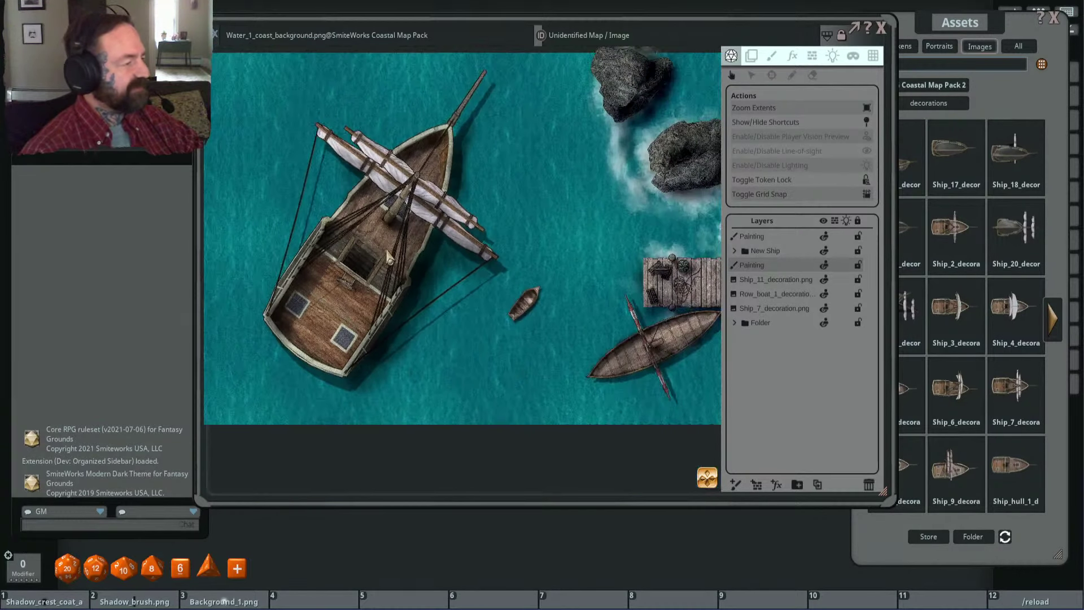
{"action": "scroll", "coordinate": [476, 231], "scroll_direction": "up", "scroll_amount": 3}
{"action": "scroll", "coordinate": [429, 266], "scroll_direction": "down", "scroll_amount": 2}
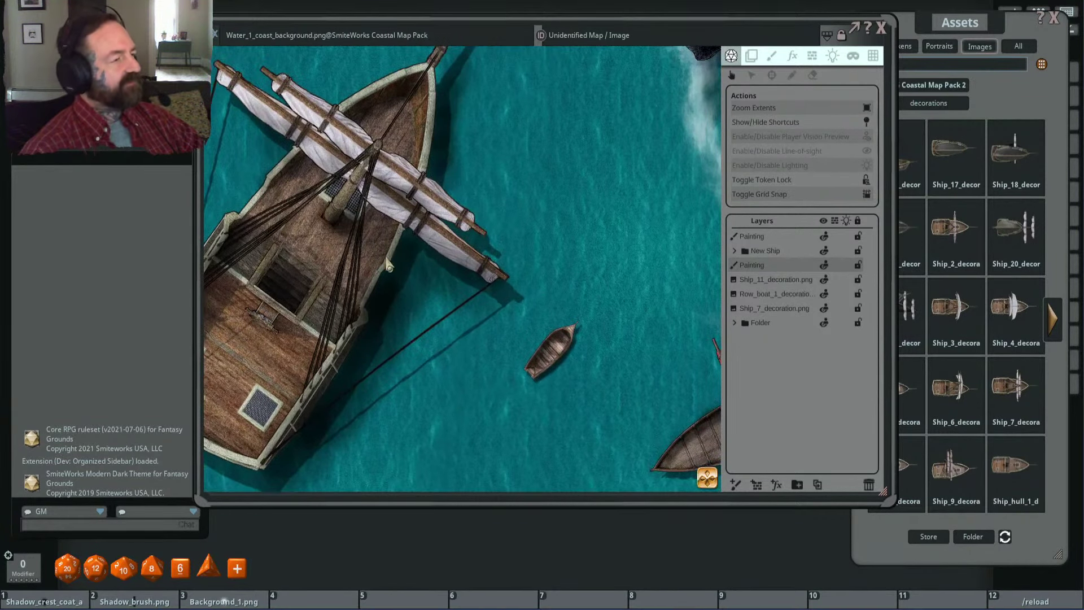
{"action": "scroll", "coordinate": [394, 286], "scroll_direction": "up", "scroll_amount": 2}
{"action": "scroll", "coordinate": [432, 284], "scroll_direction": "down", "scroll_amount": 1}
{"action": "scroll", "coordinate": [432, 268], "scroll_direction": "up", "scroll_amount": 3}
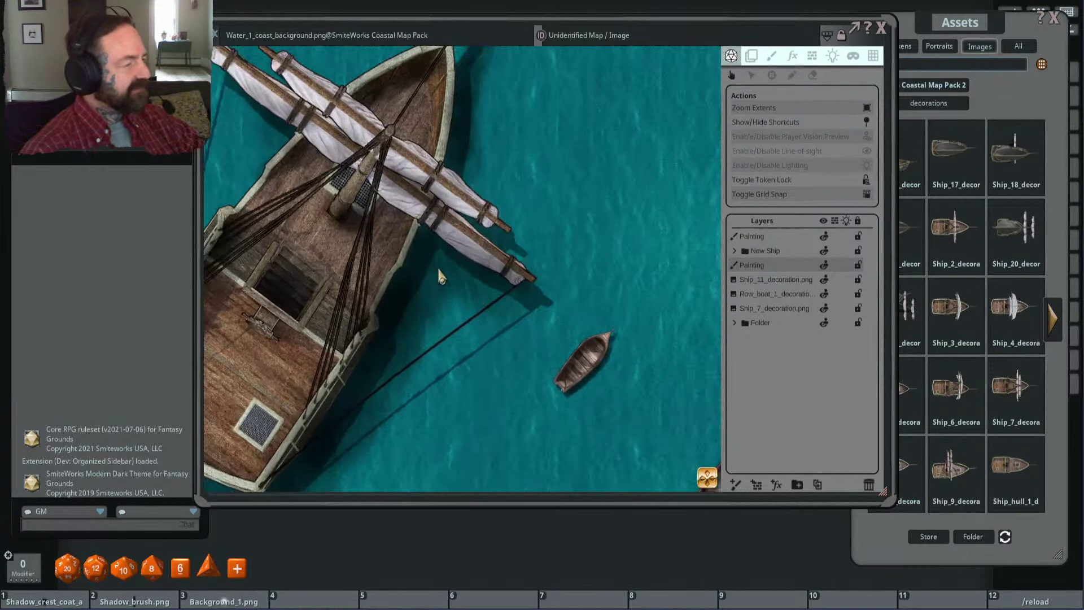
{"action": "scroll", "coordinate": [465, 260], "scroll_direction": "down", "scroll_amount": 3}
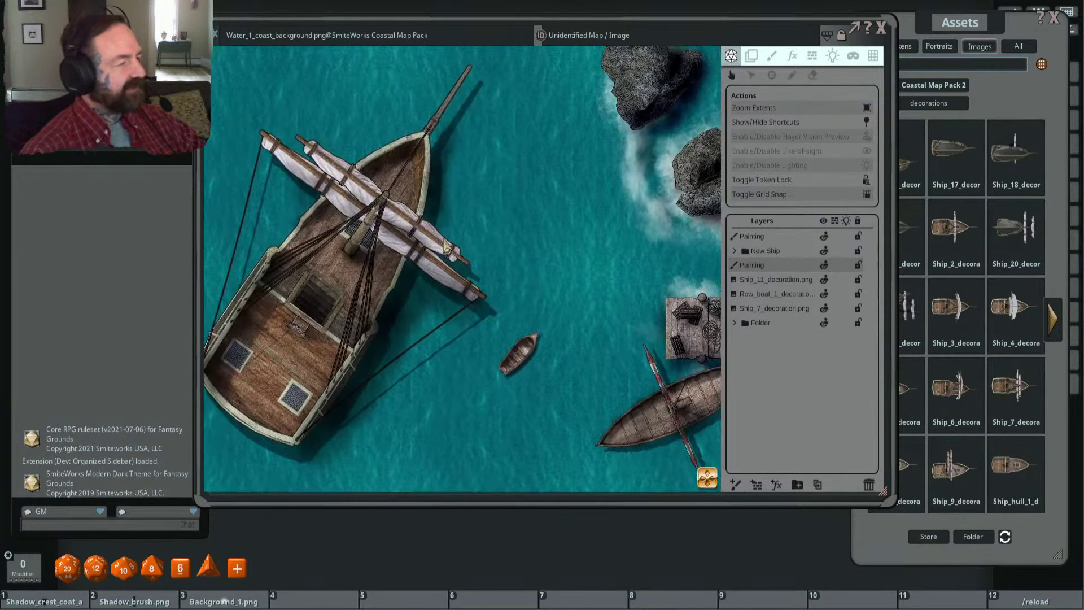
{"action": "scroll", "coordinate": [461, 252], "scroll_direction": "up", "scroll_amount": 2}
{"action": "scroll", "coordinate": [449, 305], "scroll_direction": "up", "scroll_amount": 1}
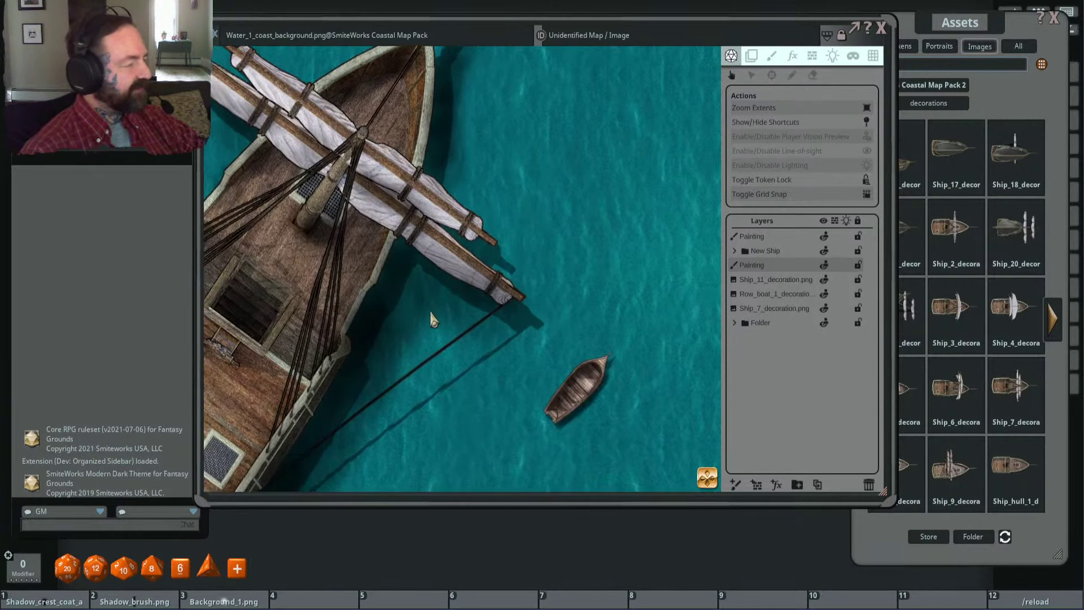
{"action": "left_click_drag", "start_coordinate": [402, 346], "coordinate": [420, 319]}
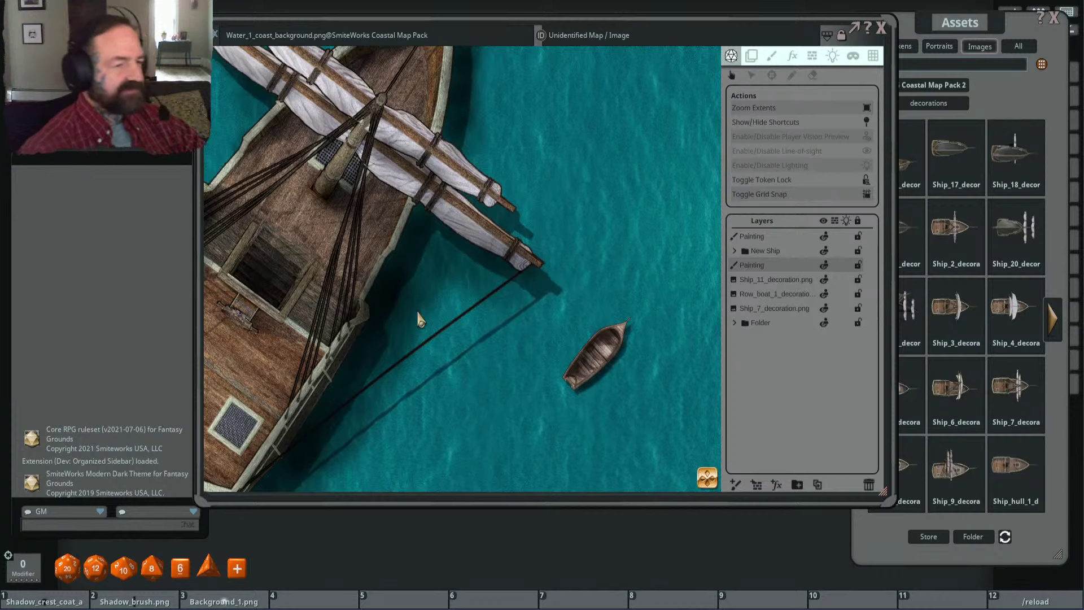
Step: Move the map and assets windows aside and close both of them
{"action": "left_click_drag", "start_coordinate": [471, 24], "coordinate": [383, 45]}
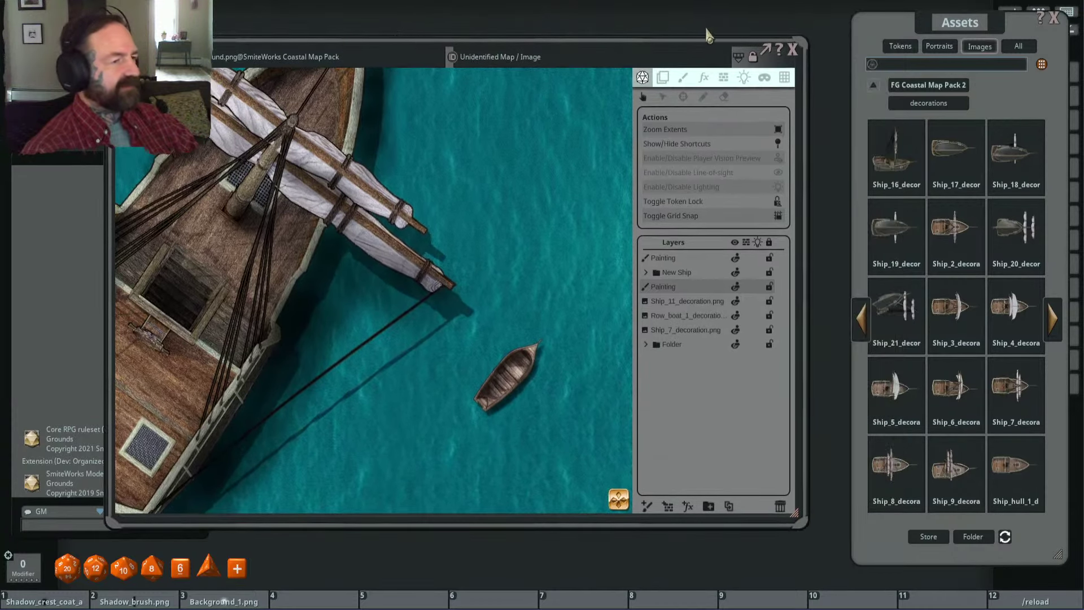
{"action": "left_click_drag", "start_coordinate": [907, 24], "coordinate": [778, 26]}
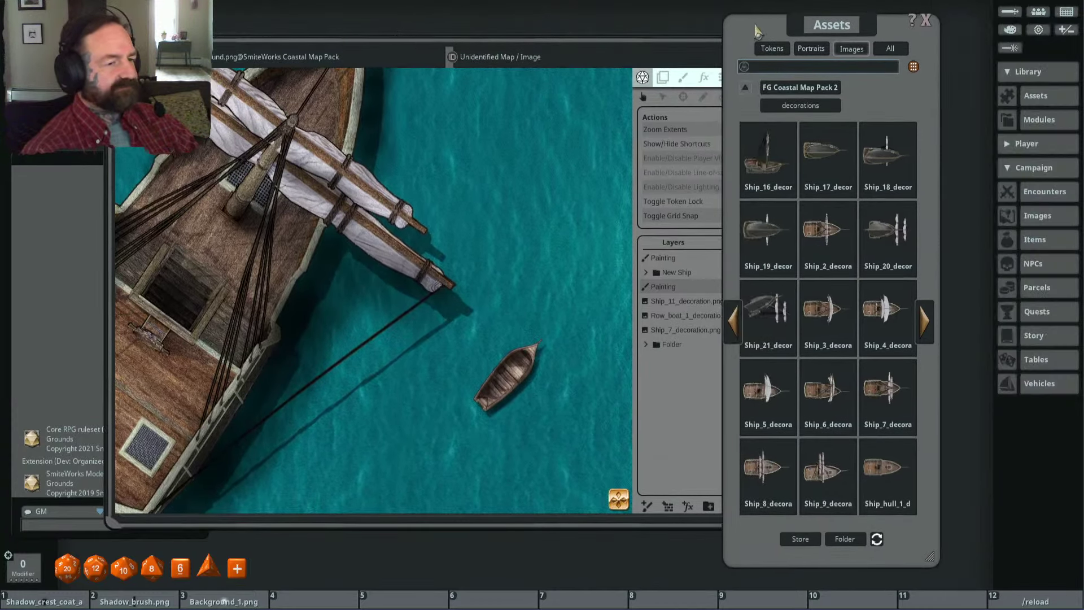
{"action": "left_click", "coordinate": [927, 20]}
{"action": "left_click", "coordinate": [792, 46]}
Step: Open the modules library and bring up the image list of Saturday Stream Maps 2, placed beside the modules window
{"action": "left_click", "coordinate": [1050, 120]}
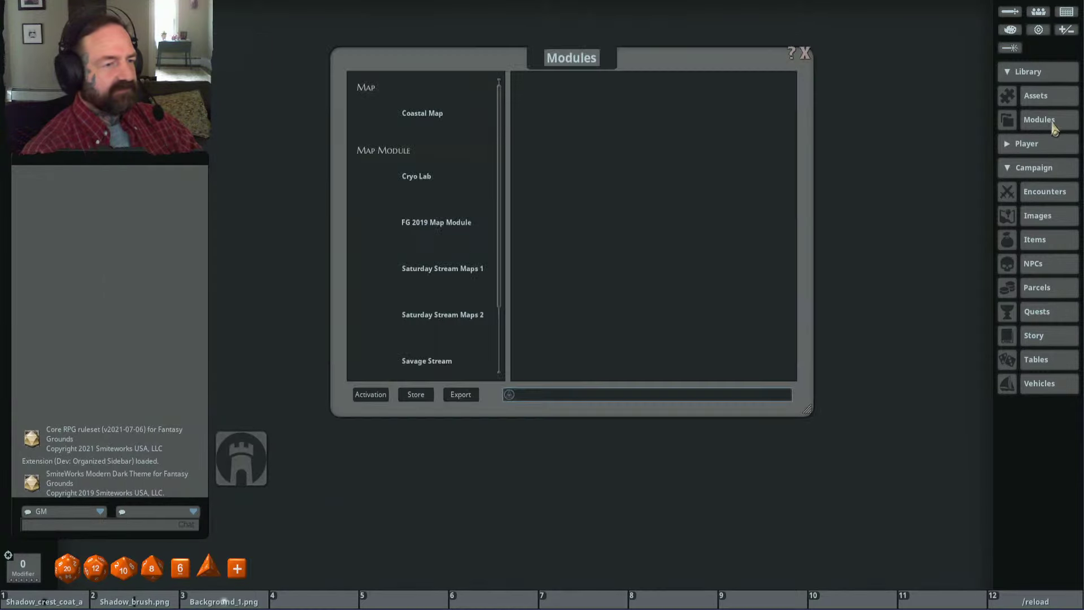
{"action": "left_click_drag", "start_coordinate": [571, 56], "coordinate": [631, 57]}
{"action": "scroll", "coordinate": [532, 229], "scroll_direction": "down", "scroll_amount": 1}
{"action": "scroll", "coordinate": [525, 260], "scroll_direction": "down", "scroll_amount": 1}
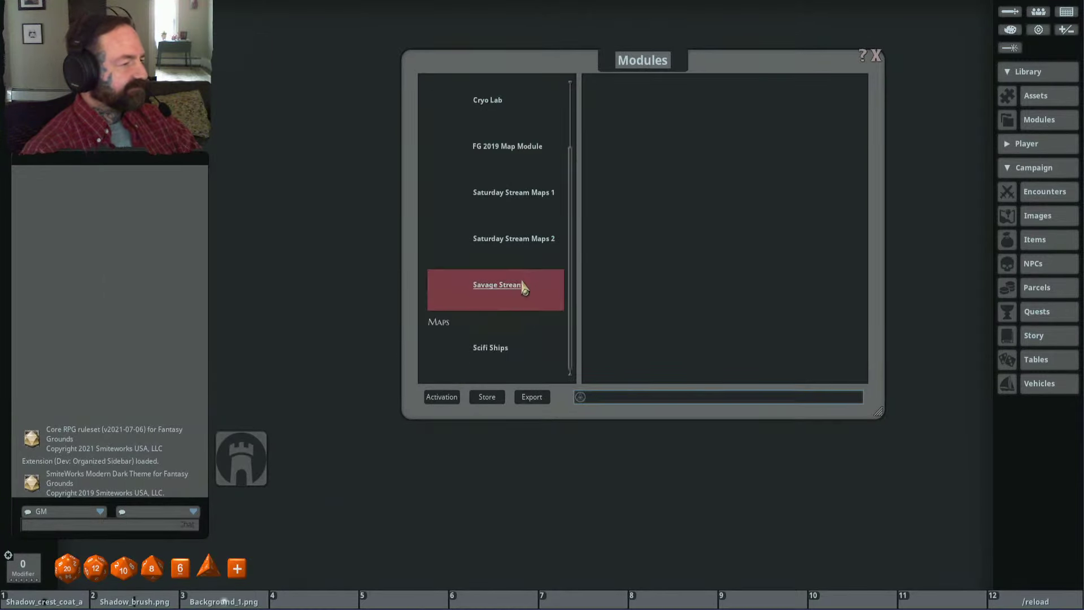
{"action": "left_click", "coordinate": [521, 249]}
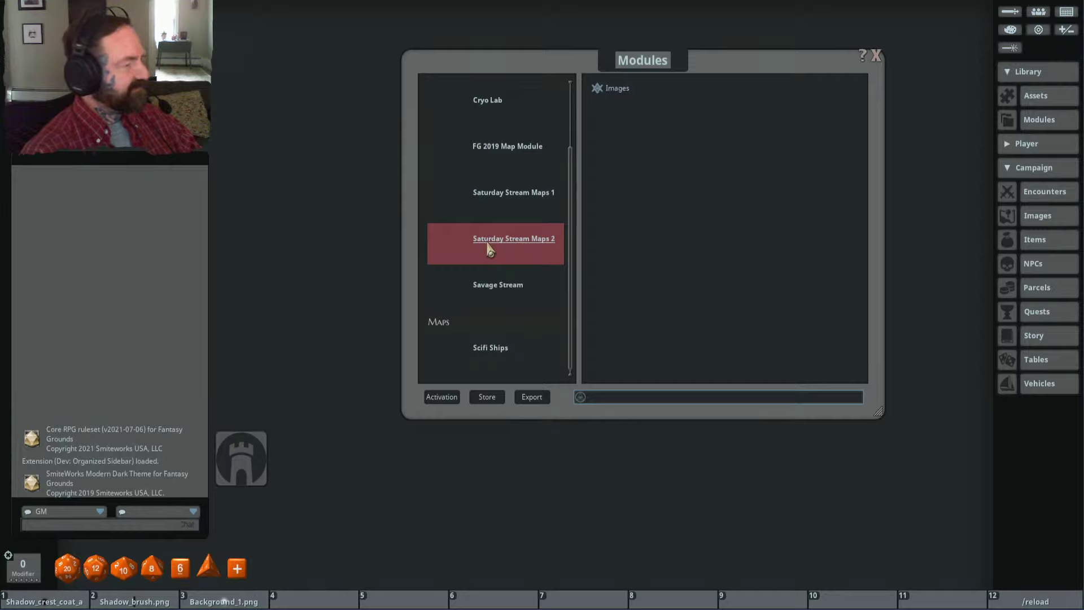
{"action": "left_click", "coordinate": [599, 89]}
{"action": "left_click_drag", "start_coordinate": [541, 186], "coordinate": [364, 148]}
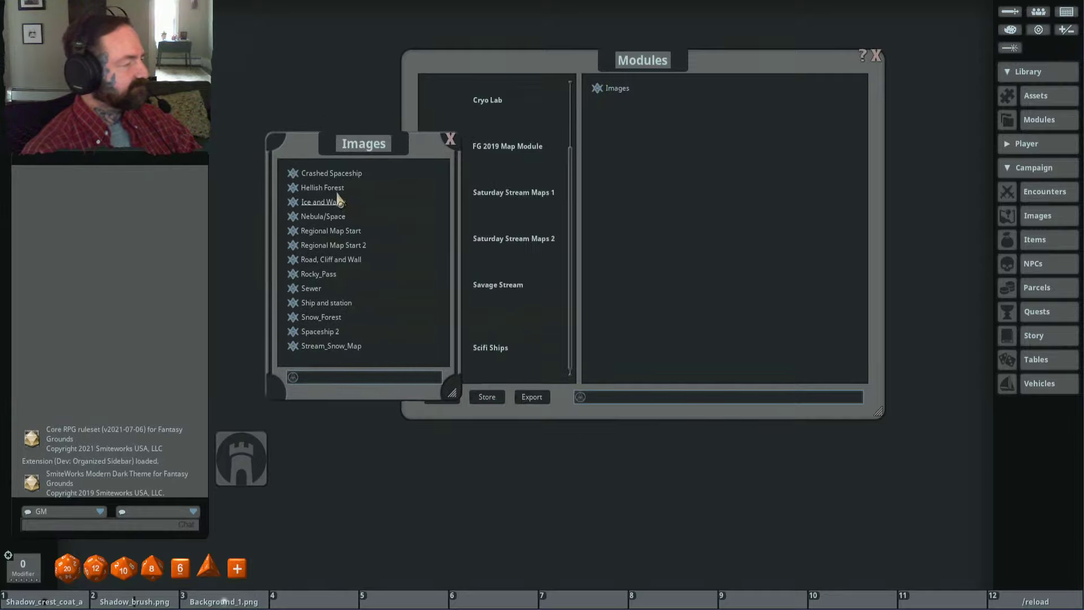
Step: Open the Crashed Spaceship map and enlarge its window to fill most of the desktop
{"action": "left_click_drag", "start_coordinate": [679, 62], "coordinate": [744, 104]}
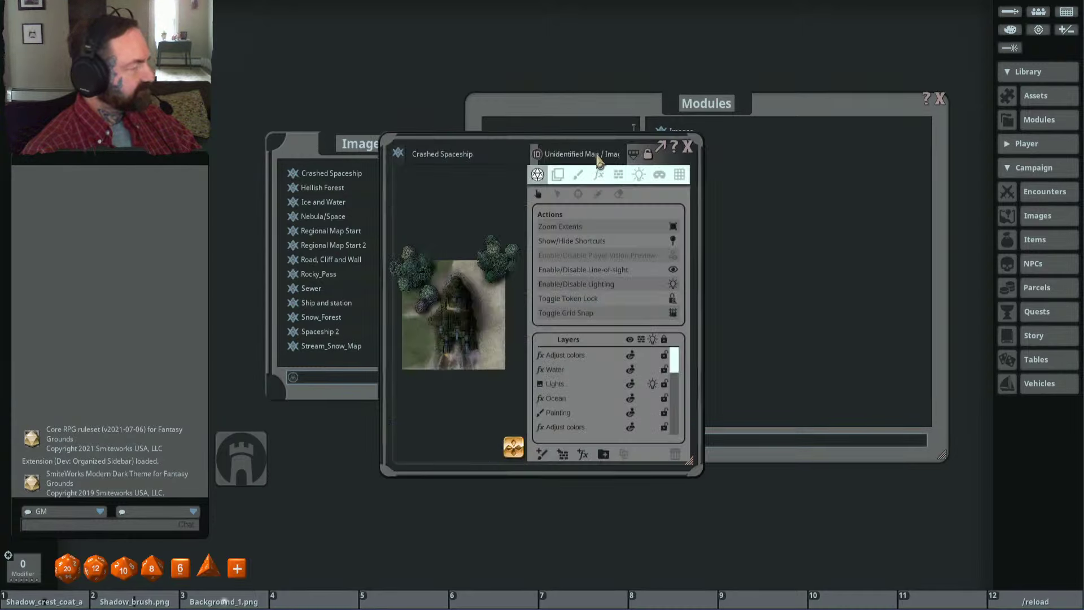
{"action": "left_click_drag", "start_coordinate": [608, 147], "coordinate": [428, 56]}
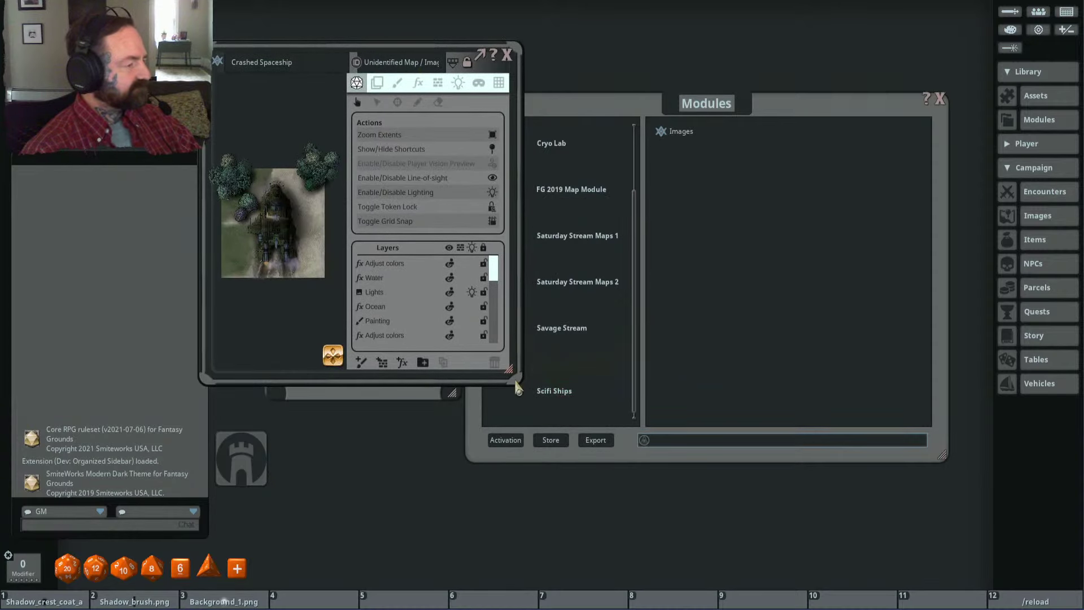
{"action": "left_click_drag", "start_coordinate": [525, 384], "coordinate": [954, 543]}
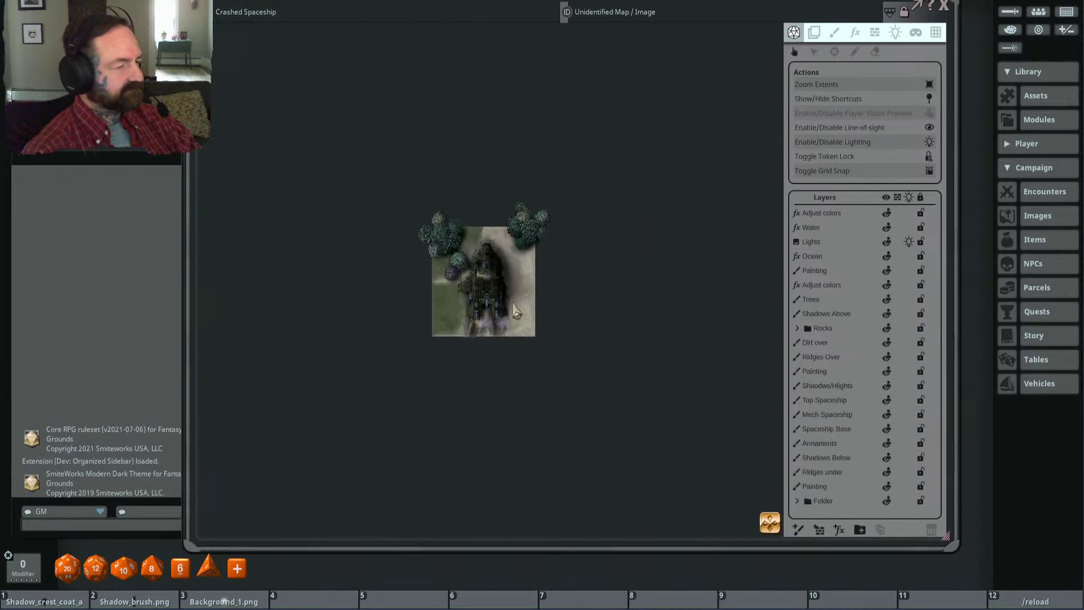
Step: Examine the crashed spaceship, its fire and smoke, and the surrounding trees at several magnifications
{"action": "scroll", "coordinate": [486, 285], "scroll_direction": "up", "scroll_amount": 5}
{"action": "scroll", "coordinate": [432, 228], "scroll_direction": "up", "scroll_amount": 3}
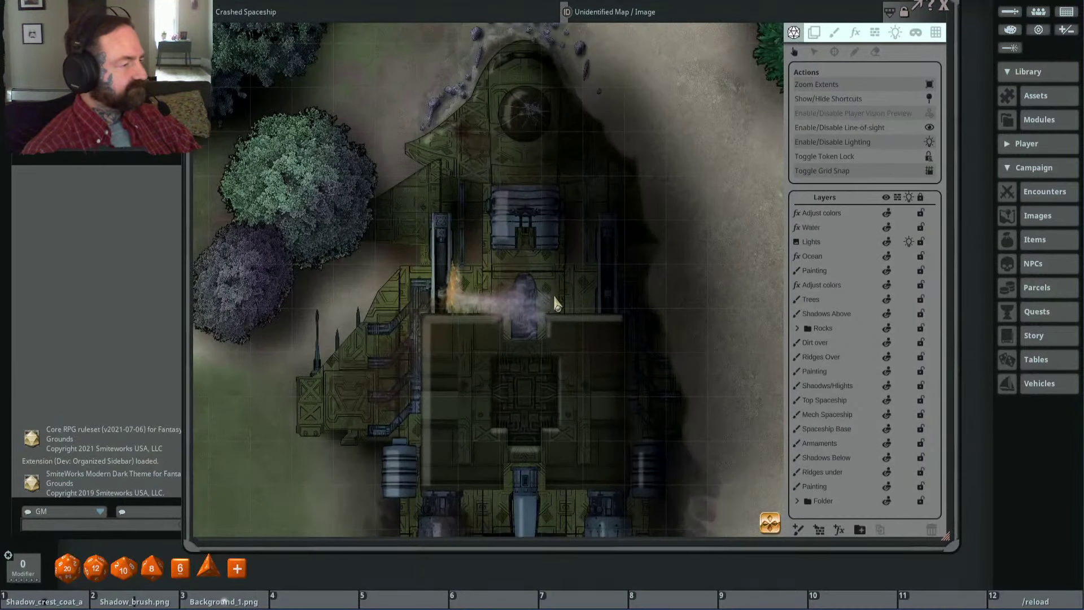
{"action": "scroll", "coordinate": [553, 280], "scroll_direction": "down", "scroll_amount": 1}
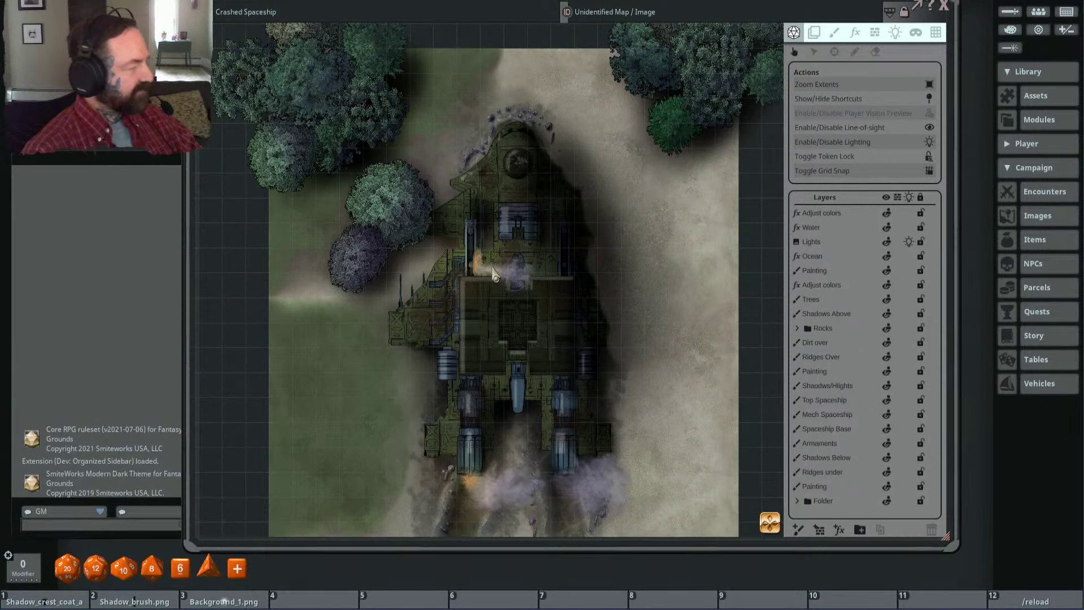
{"action": "scroll", "coordinate": [554, 282], "scroll_direction": "up", "scroll_amount": 2}
{"action": "scroll", "coordinate": [562, 281], "scroll_direction": "down", "scroll_amount": 2}
{"action": "scroll", "coordinate": [567, 280], "scroll_direction": "up", "scroll_amount": 2}
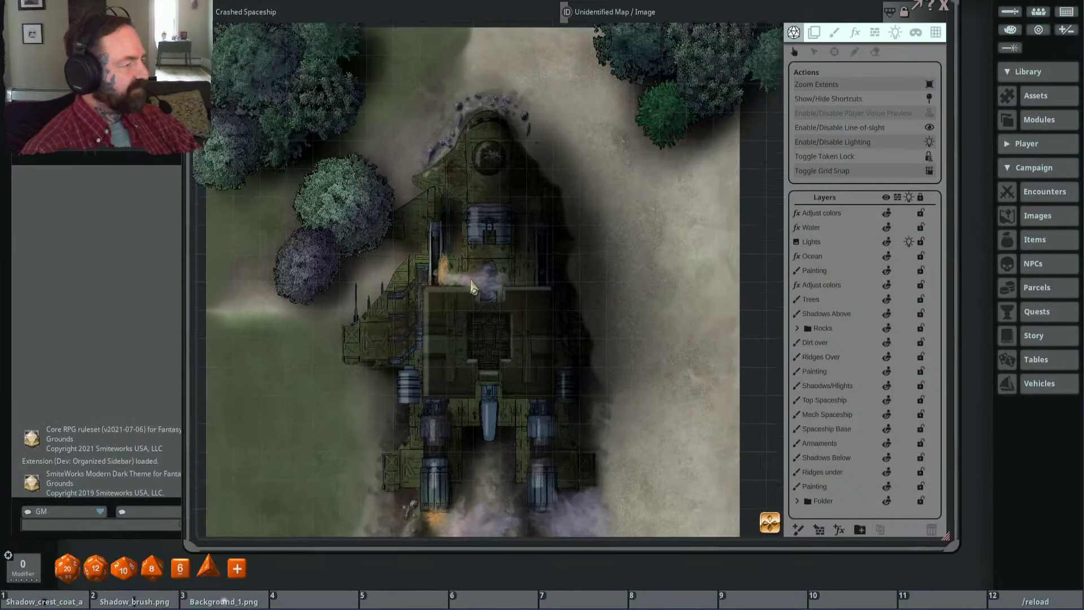
{"action": "scroll", "coordinate": [520, 274], "scroll_direction": "down", "scroll_amount": 1}
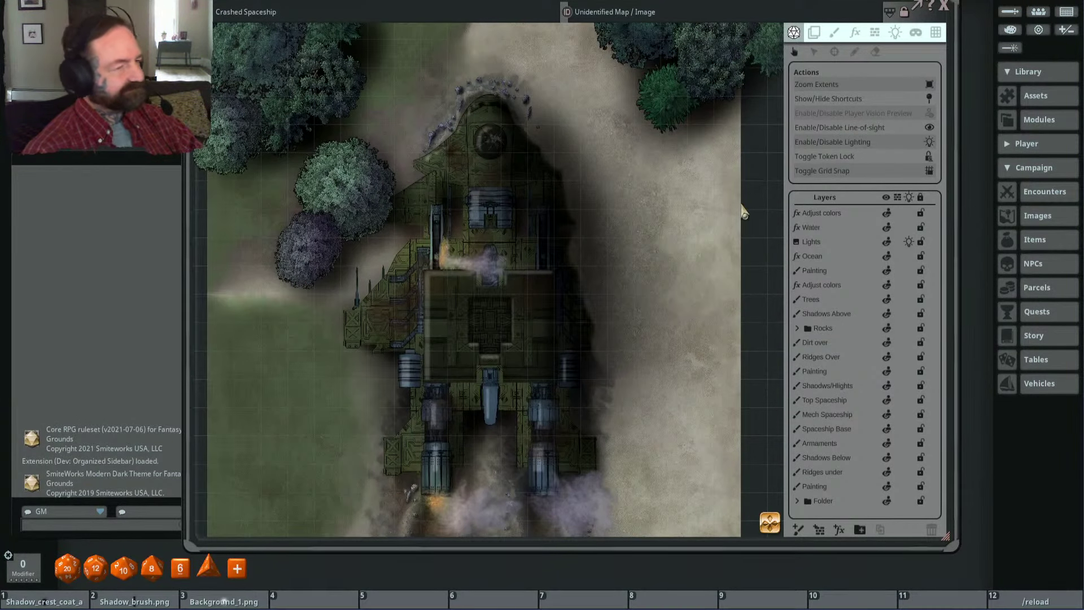
Step: Shift the Crashed Spaceship window so its title area is fully visible and examine the ship's hull up close
{"action": "left_click_drag", "start_coordinate": [929, 26], "coordinate": [916, 48]}
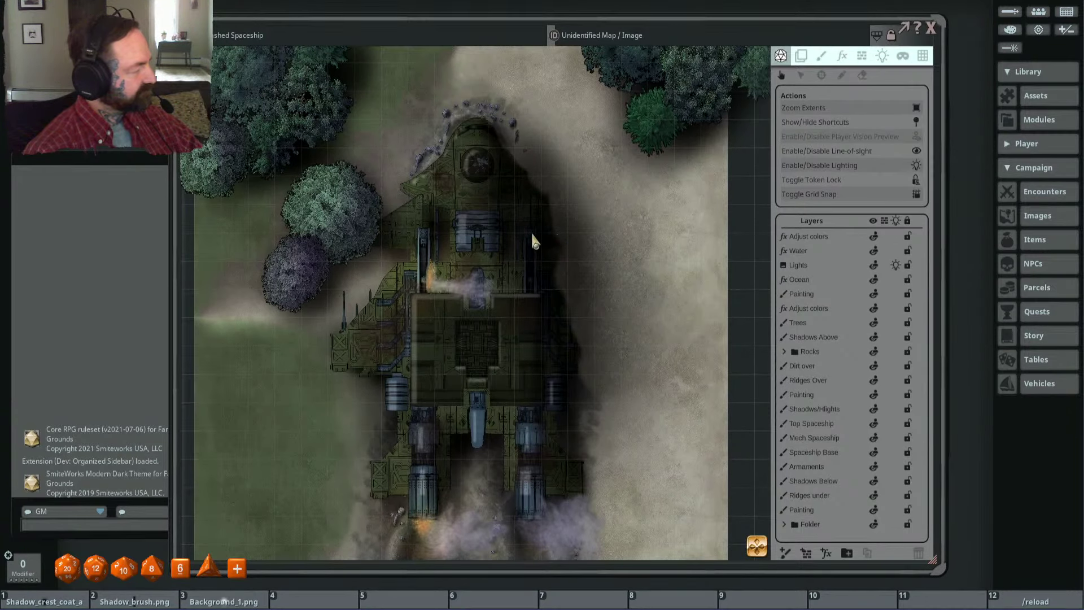
{"action": "scroll", "coordinate": [533, 240], "scroll_direction": "up", "scroll_amount": 2}
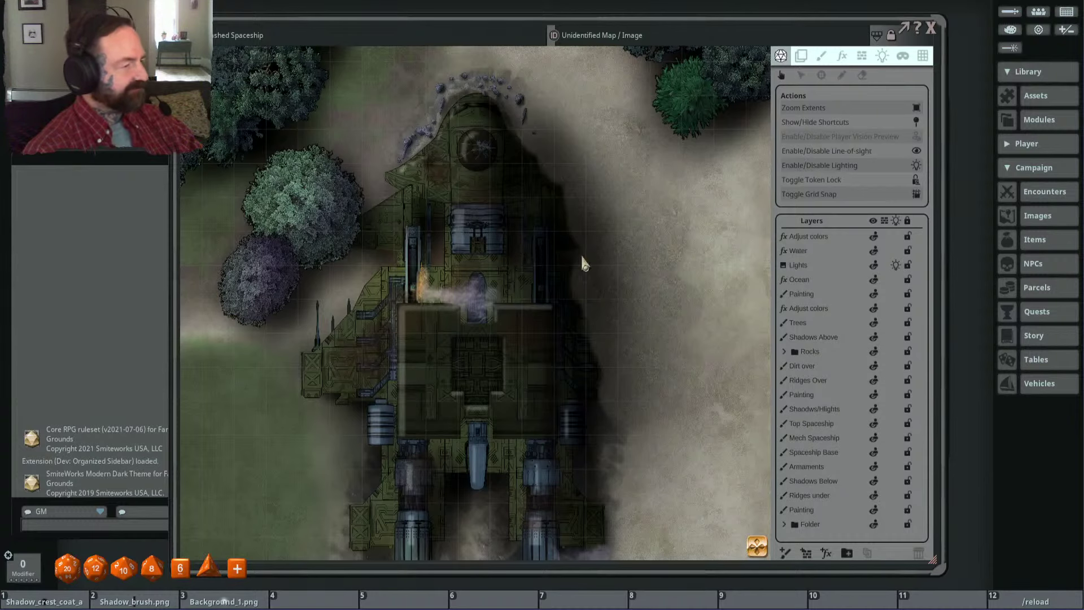
{"action": "scroll", "coordinate": [452, 322], "scroll_direction": "up", "scroll_amount": 1}
{"action": "scroll", "coordinate": [477, 330], "scroll_direction": "down", "scroll_amount": 2}
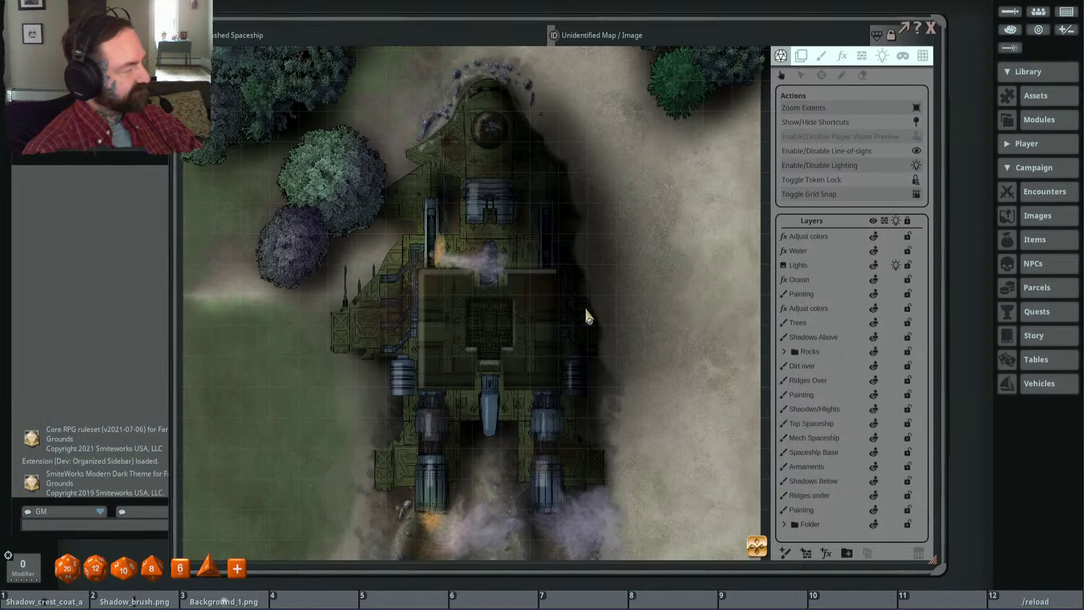
{"action": "scroll", "coordinate": [586, 314], "scroll_direction": "up", "scroll_amount": 2}
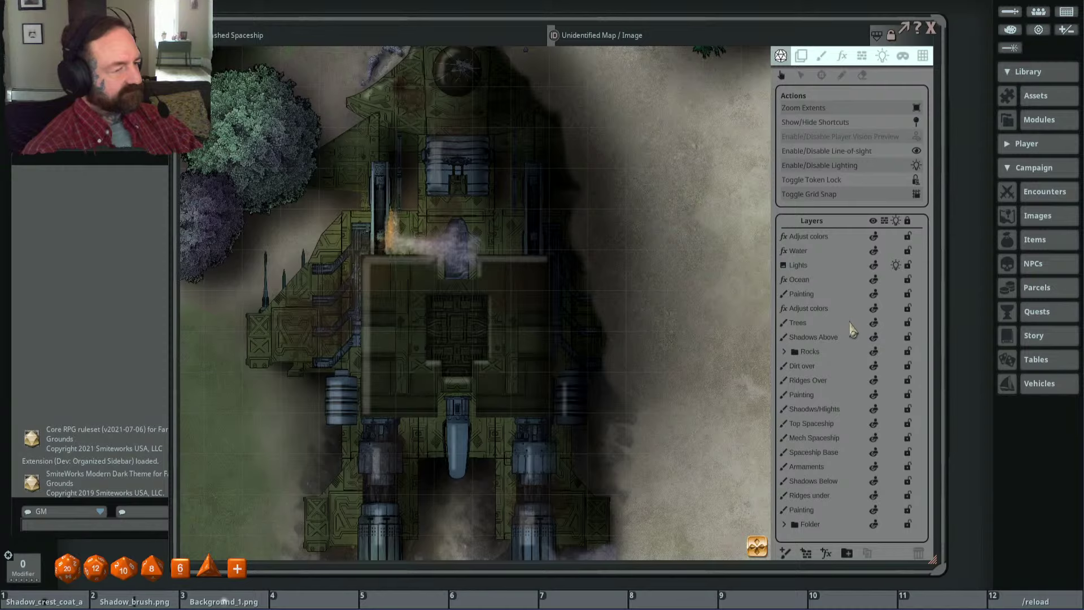
Step: Select the Spaceship Base layer, check its visibility setting, and examine the hull parts and the whole crash site
{"action": "left_click", "coordinate": [848, 453]}
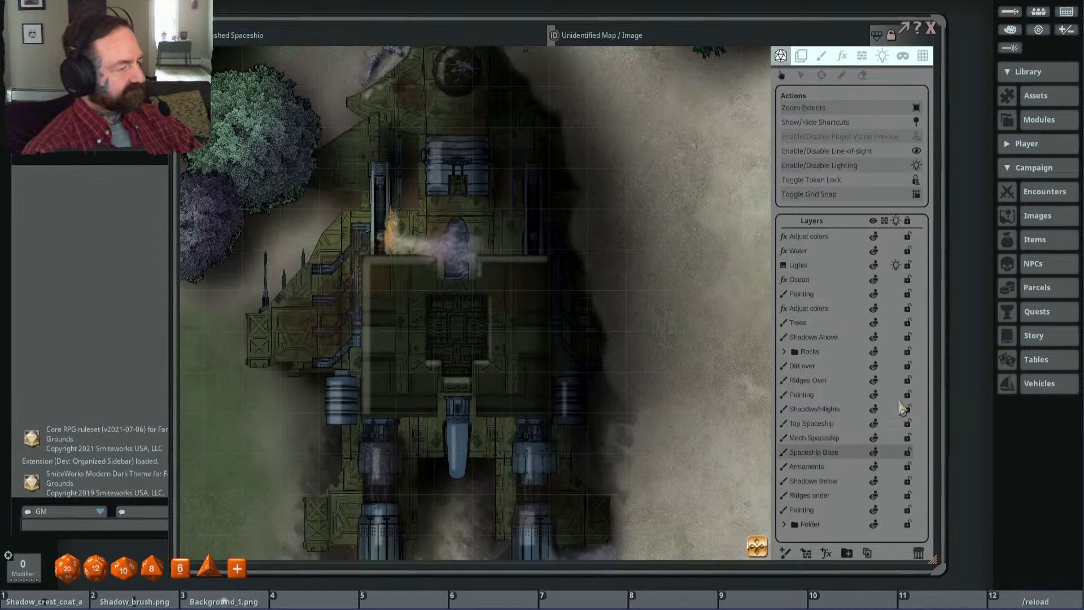
{"action": "left_click", "coordinate": [877, 449]}
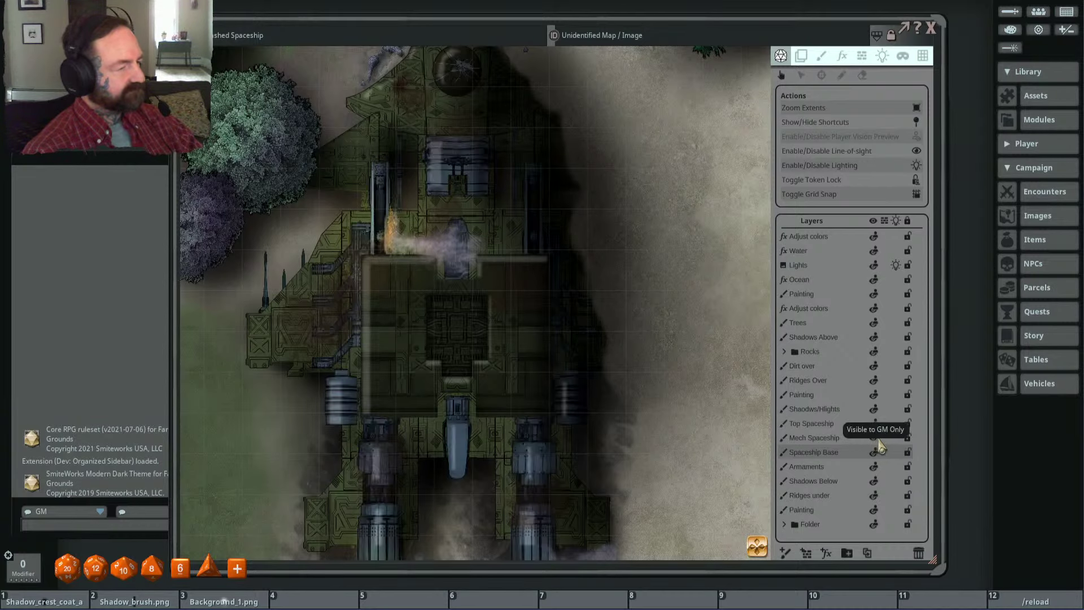
{"action": "scroll", "coordinate": [432, 334], "scroll_direction": "down", "scroll_amount": 1}
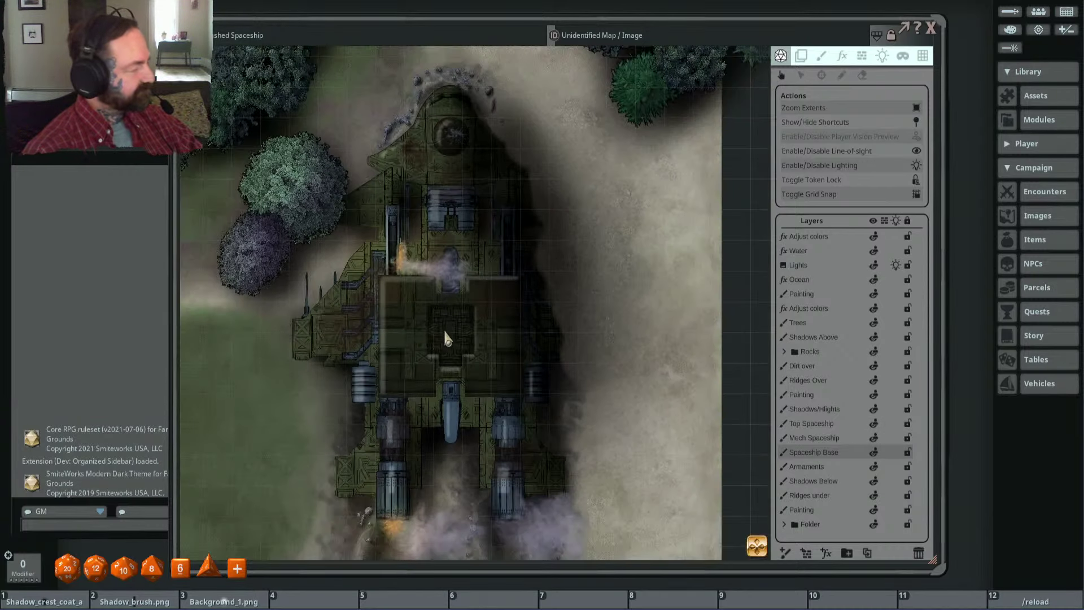
{"action": "scroll", "coordinate": [446, 337], "scroll_direction": "up", "scroll_amount": 1}
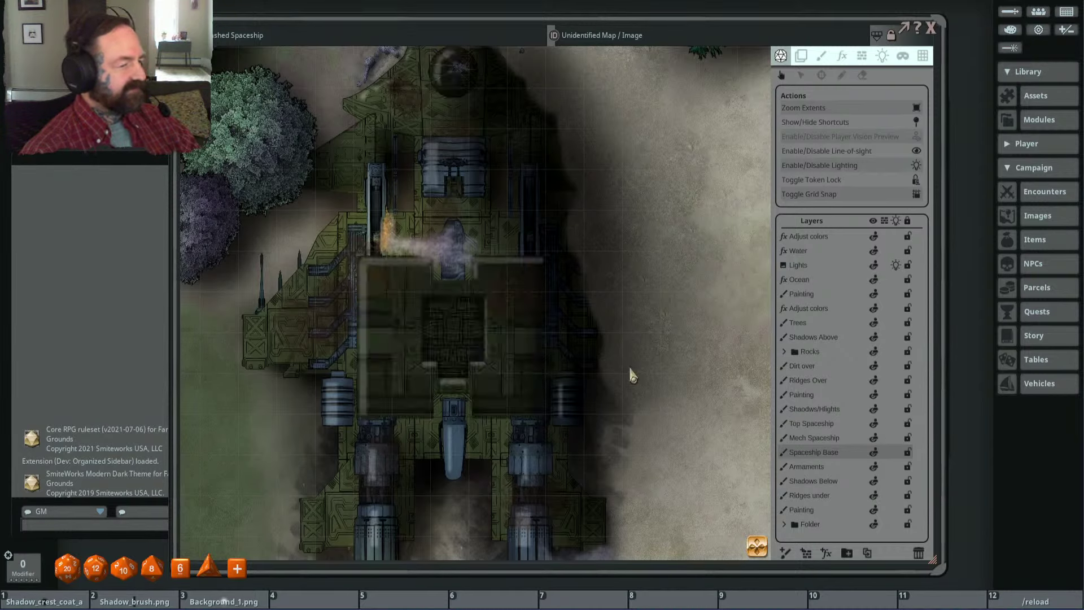
{"action": "scroll", "coordinate": [508, 345], "scroll_direction": "down", "scroll_amount": 3}
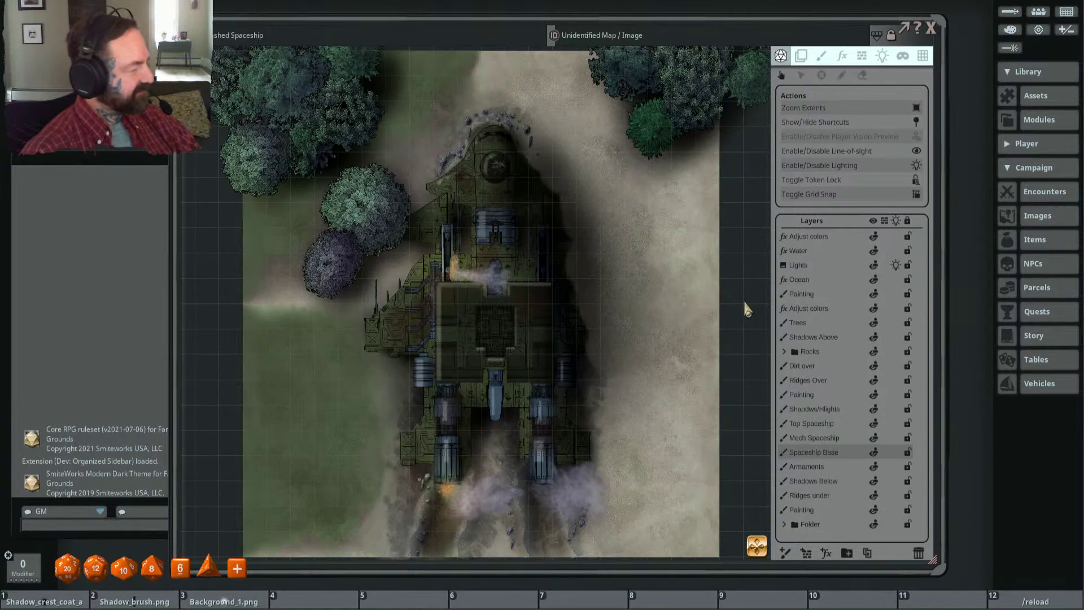
Step: Open the assets window beside the map, look inside the Campaign image folder and return to the top-level folders
{"action": "left_click", "coordinate": [1040, 97]}
{"action": "left_click_drag", "start_coordinate": [815, 43], "coordinate": [864, 50]}
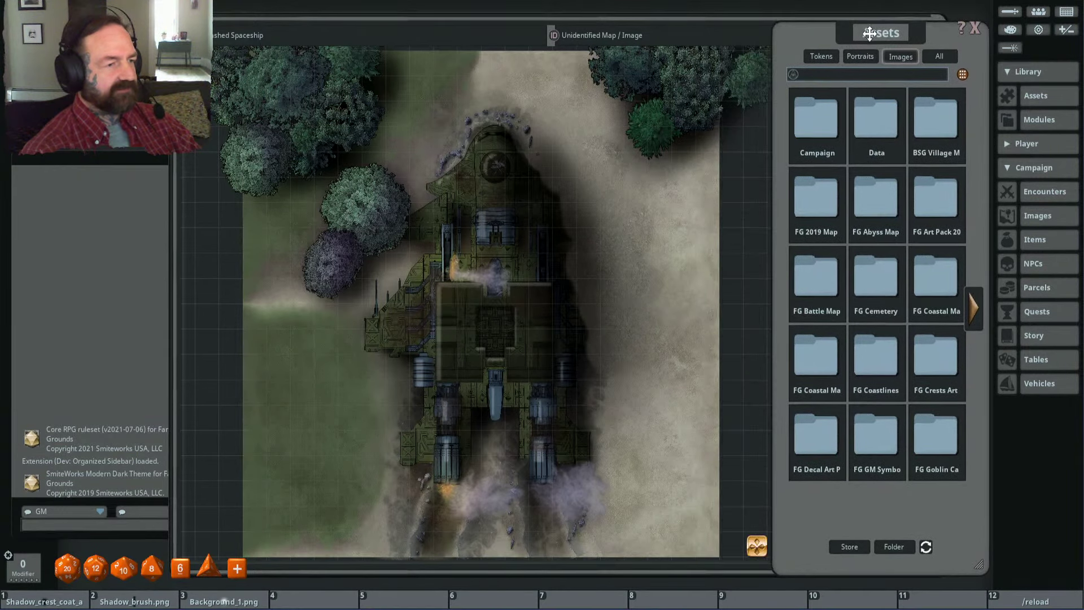
{"action": "left_click", "coordinate": [817, 121]}
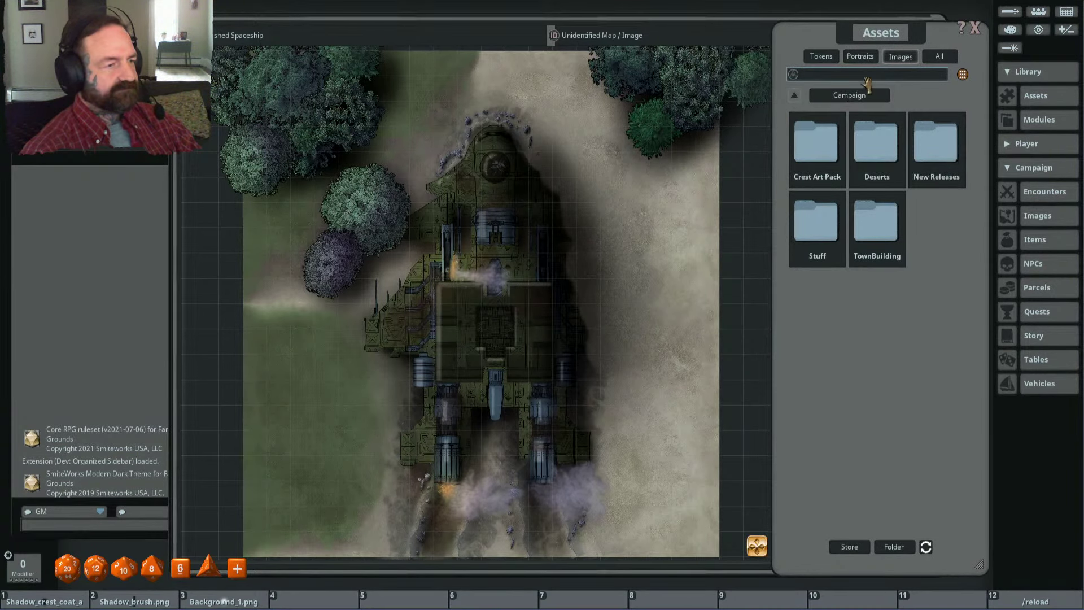
{"action": "left_click", "coordinate": [802, 96]}
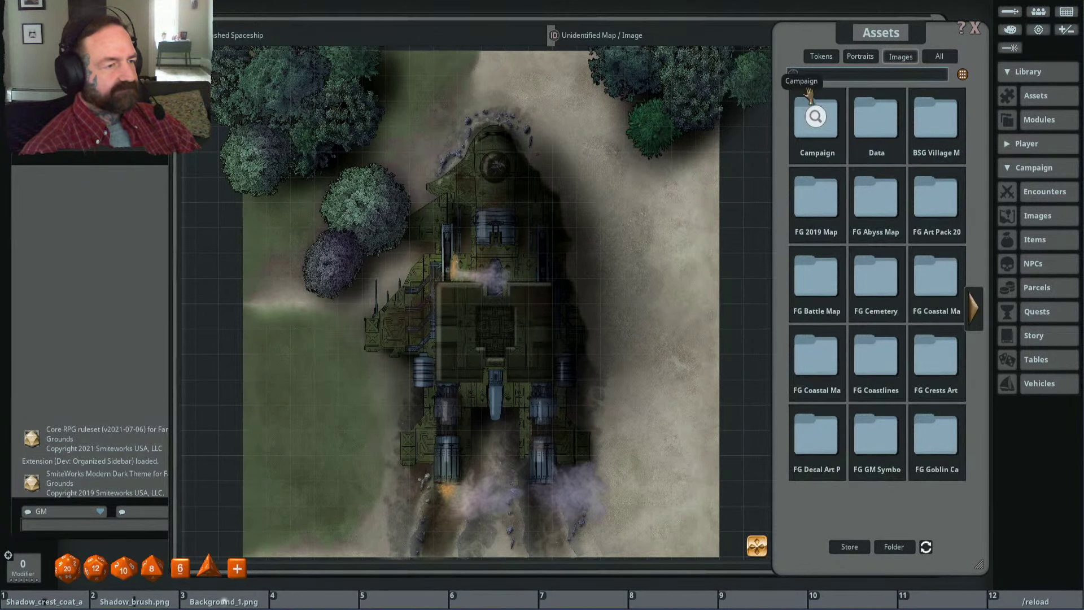
Step: Open the Data image folder in the assets window
{"action": "left_click", "coordinate": [876, 117]}
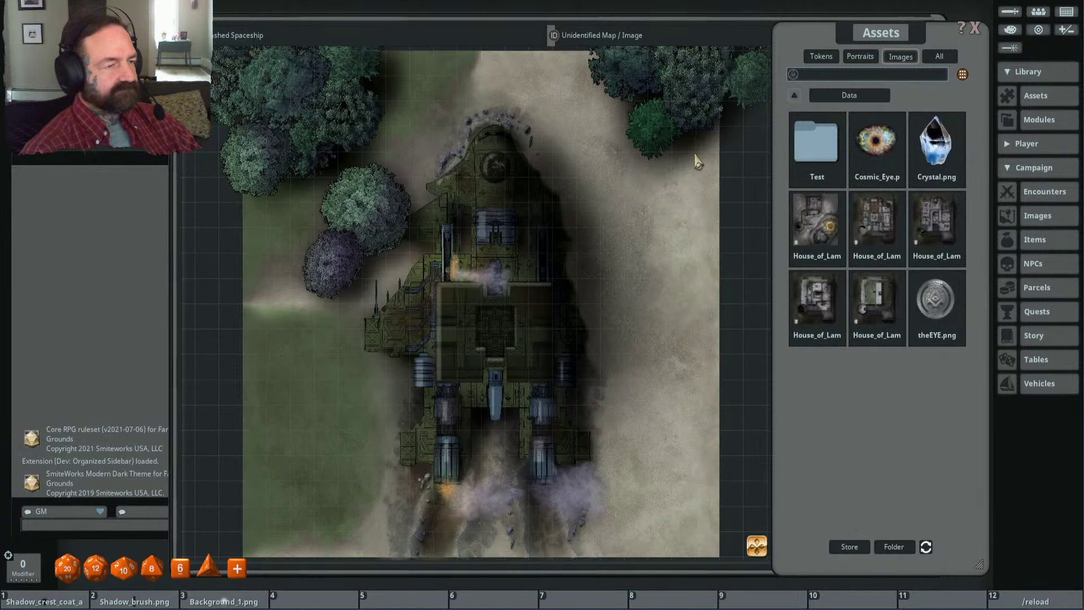
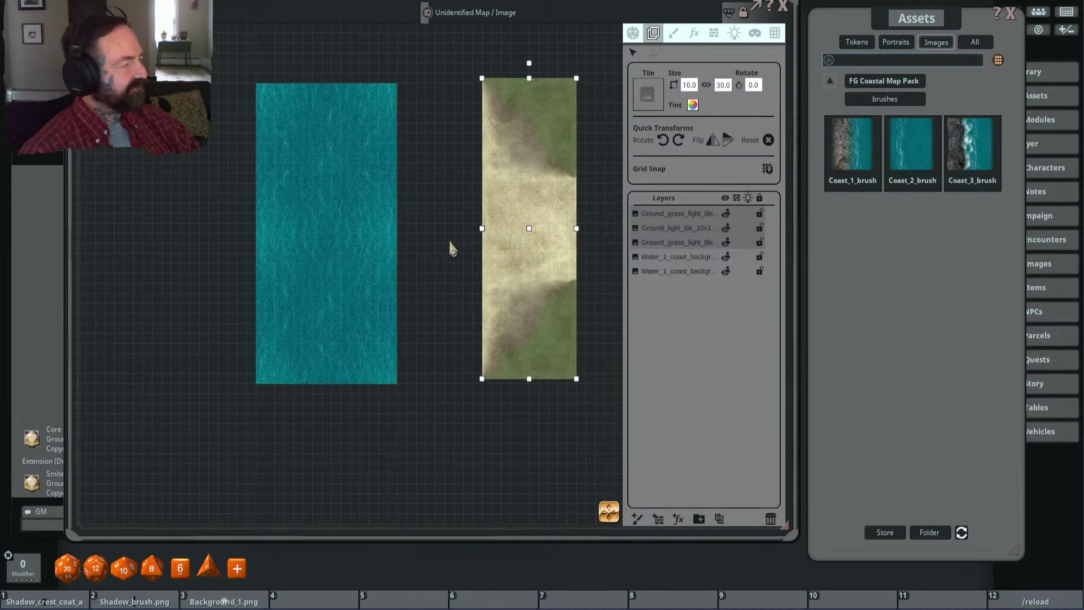
Step: Duplicate the plain sand tile three times and stack the copies as a column between the water and the existing ground tiles
{"action": "left_click", "coordinate": [539, 232]}
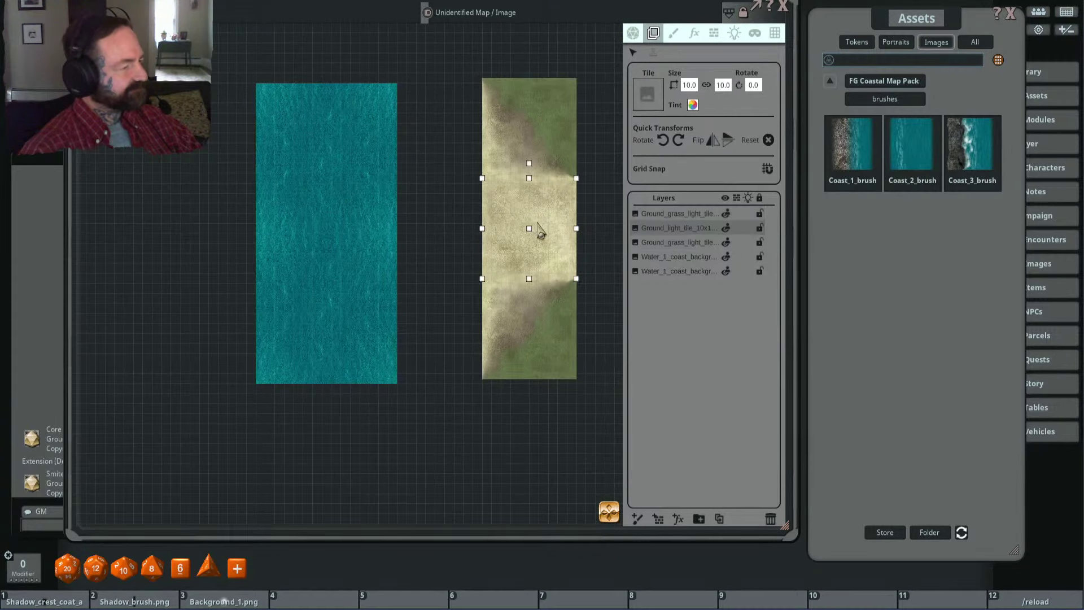
{"action": "left_click", "coordinate": [720, 518]}
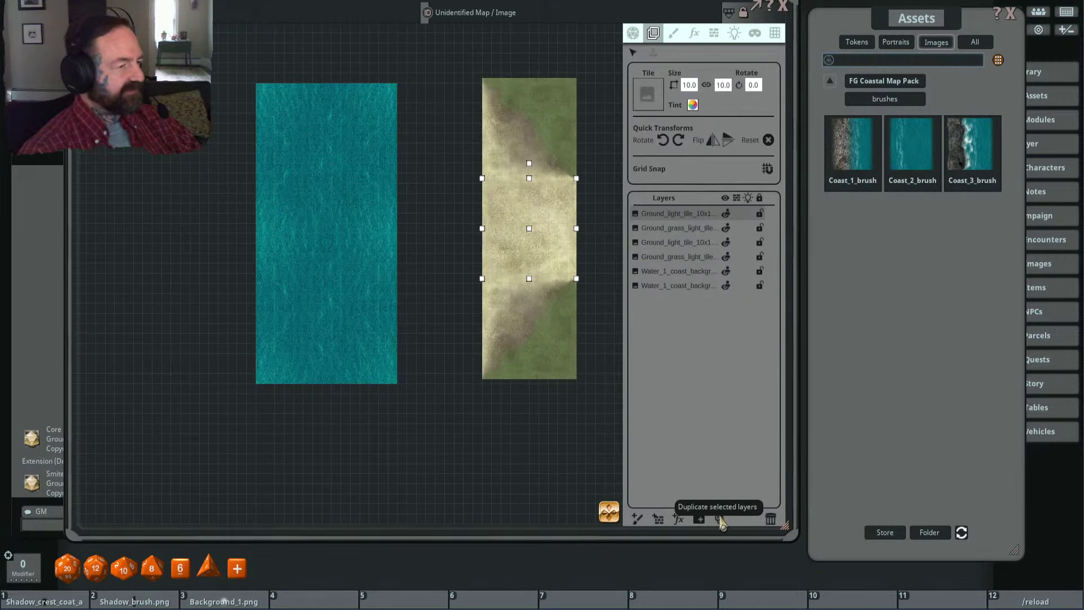
{"action": "left_click", "coordinate": [721, 520]}
{"action": "mouse_move", "coordinate": [548, 243]}
{"action": "left_mouse_down"}
{"action": "mouse_move", "coordinate": [461, 154]}
{"action": "mouse_move", "coordinate": [469, 147]}
{"action": "left_mouse_up"}
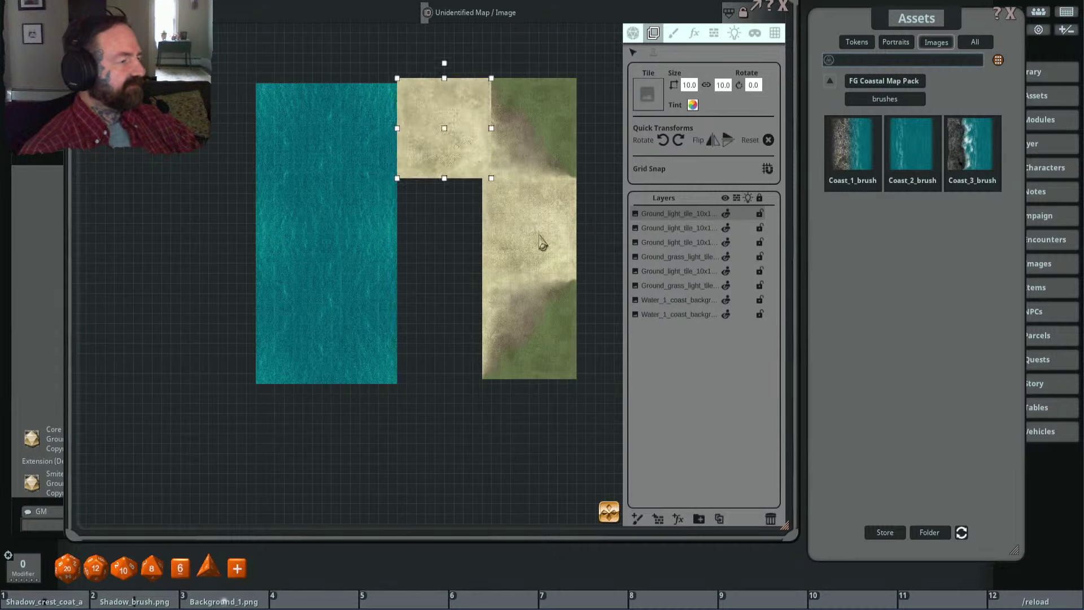
{"action": "left_click_drag", "start_coordinate": [541, 243], "coordinate": [458, 236]}
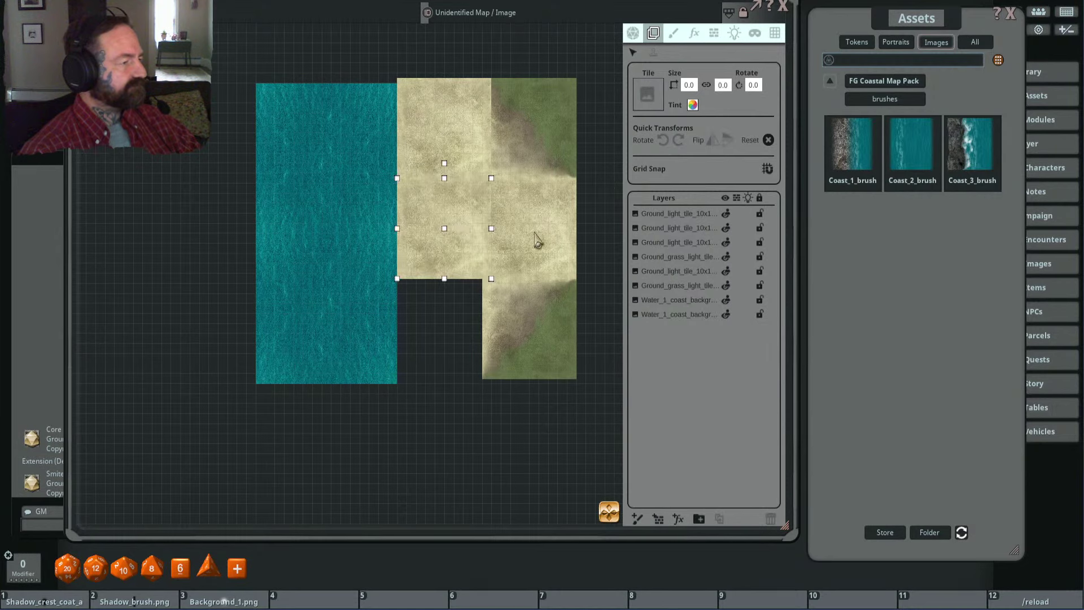
{"action": "left_click_drag", "start_coordinate": [537, 242], "coordinate": [461, 333]}
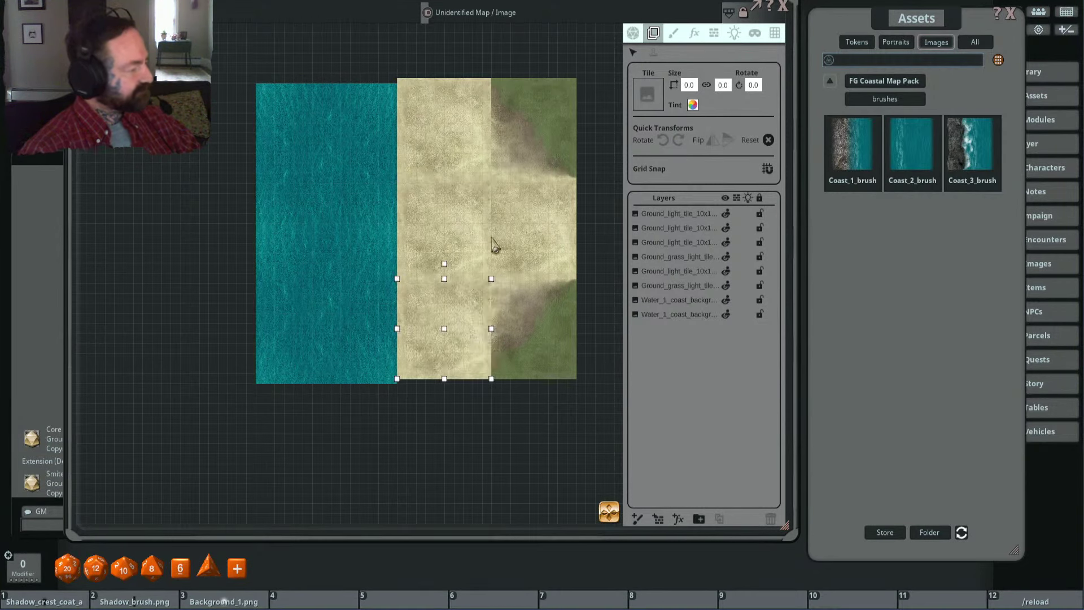
Step: Select the three copied sand tiles together and align their column with the upper and lower ends of the water
{"action": "left_click", "coordinate": [447, 247], "text": "shift"}
{"action": "left_click", "coordinate": [450, 138], "text": "shift"}
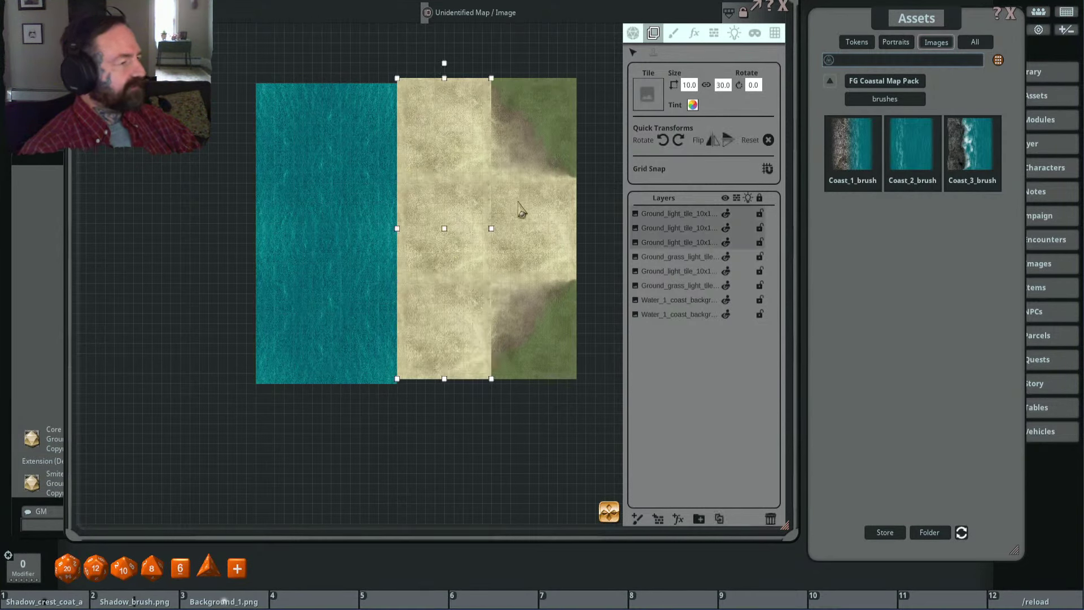
{"action": "scroll", "coordinate": [464, 278], "scroll_direction": "up", "scroll_amount": 3}
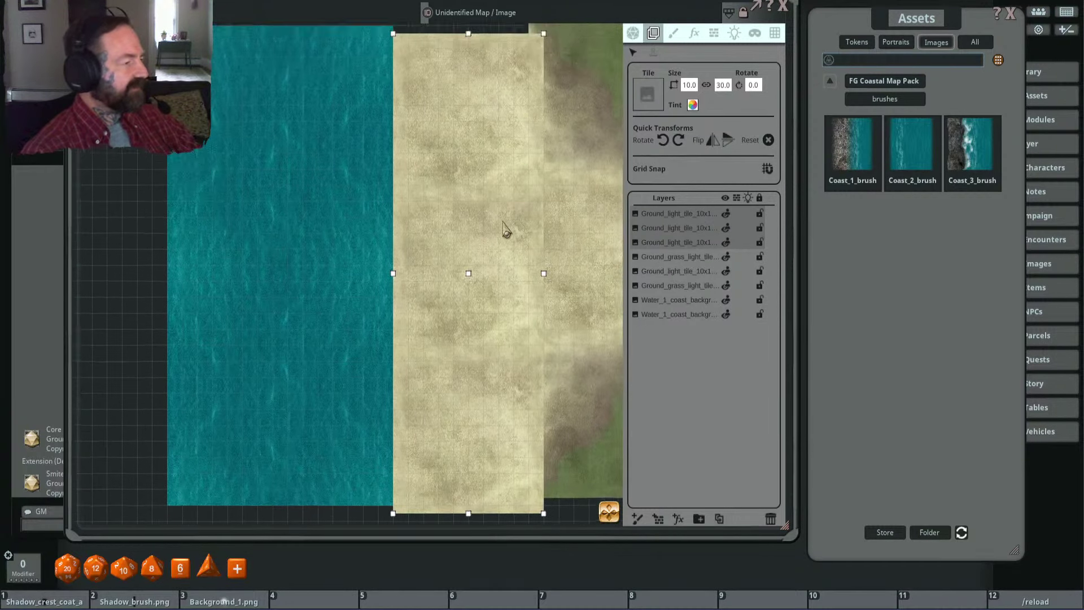
{"action": "scroll", "coordinate": [508, 233], "scroll_direction": "up", "scroll_amount": 3}
{"action": "scroll", "coordinate": [505, 313], "scroll_direction": "down", "scroll_amount": 3}
{"action": "left_click_drag", "start_coordinate": [530, 348], "coordinate": [438, 312]}
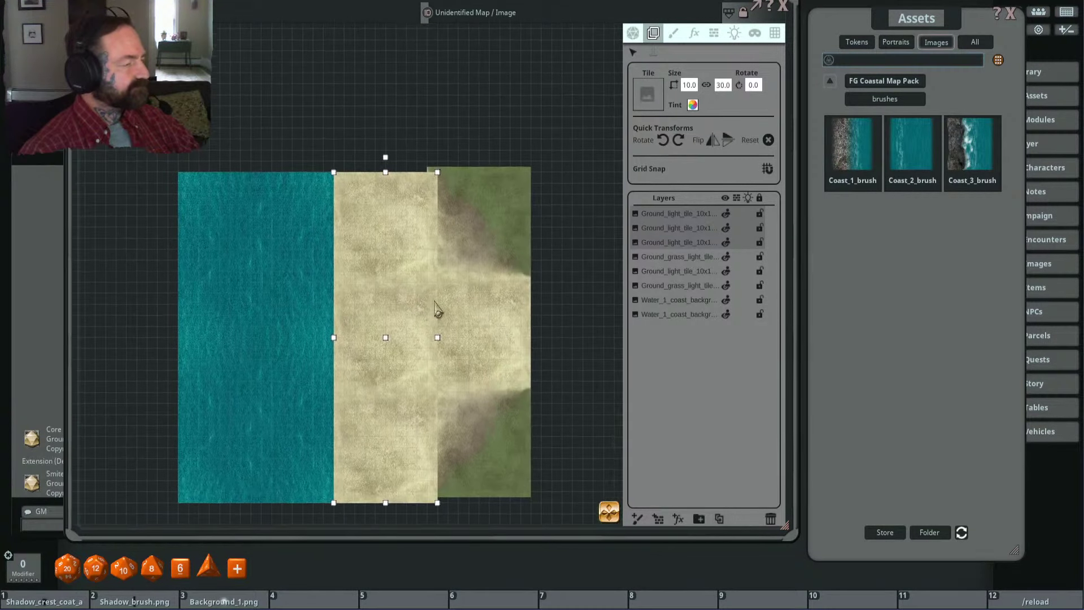
Step: Select the three tiles of the outer grass-and-sand column and shift them flush against the sand column, level with its ends
{"action": "scroll", "coordinate": [437, 309], "scroll_direction": "down", "scroll_amount": 2}
{"action": "left_click", "coordinate": [446, 218]}
{"action": "left_click", "coordinate": [457, 310], "text": "shift"}
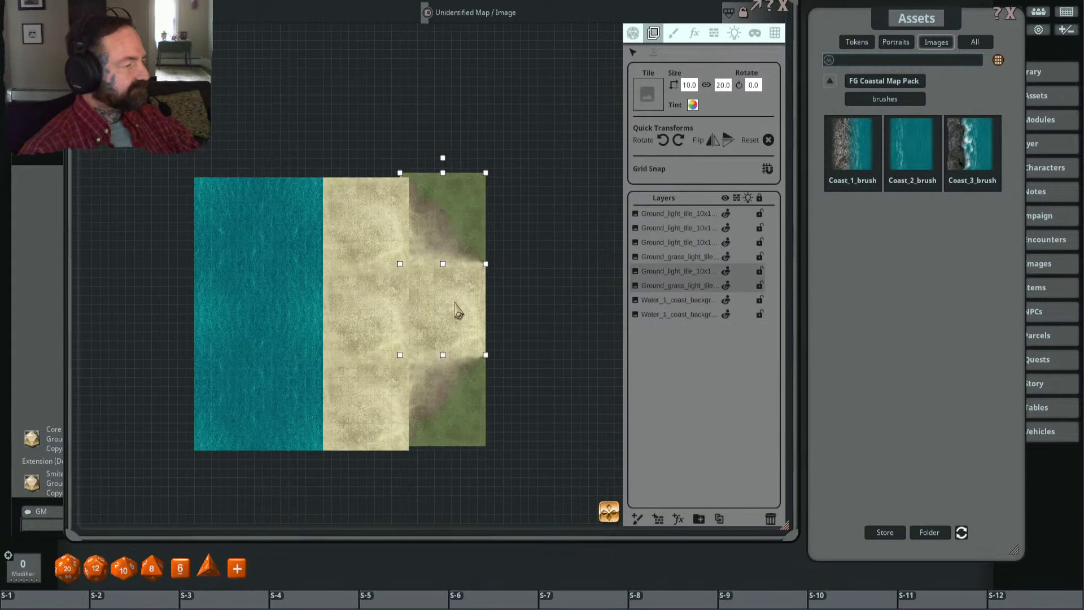
{"action": "left_click", "coordinate": [452, 404], "text": "shift"}
{"action": "left_click_drag", "start_coordinate": [462, 322], "coordinate": [472, 327]}
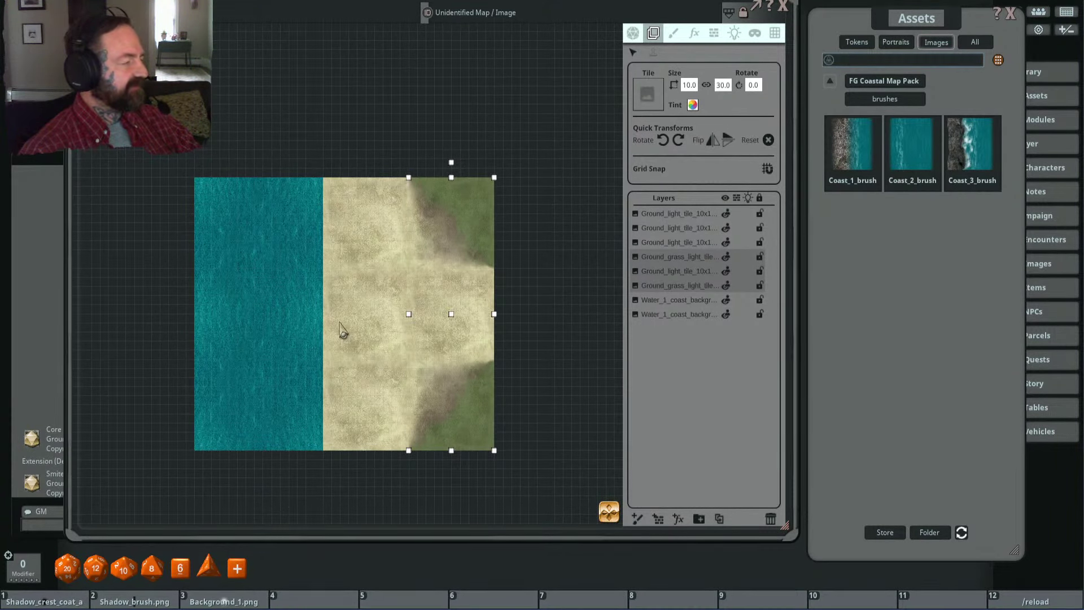
Step: Examine the seams between the water, sand and grass tiles at several magnifications
{"action": "left_click_drag", "start_coordinate": [341, 331], "coordinate": [412, 314]}
{"action": "scroll", "coordinate": [412, 315], "scroll_direction": "up", "scroll_amount": 3}
{"action": "scroll", "coordinate": [428, 326], "scroll_direction": "down", "scroll_amount": 3}
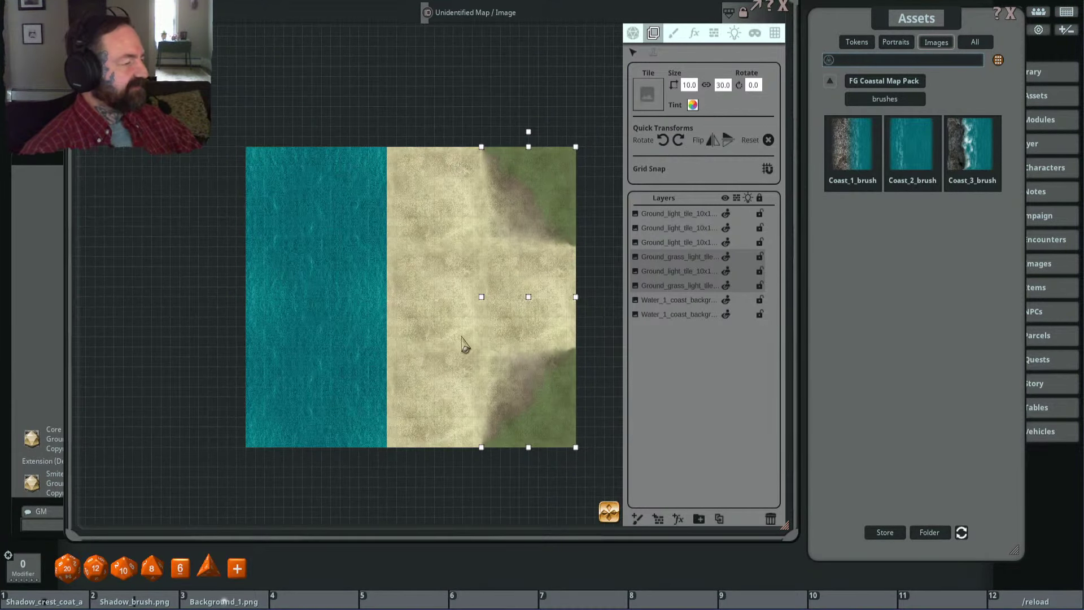
{"action": "scroll", "coordinate": [469, 324], "scroll_direction": "up", "scroll_amount": 2}
{"action": "scroll", "coordinate": [474, 305], "scroll_direction": "down", "scroll_amount": 2}
{"action": "scroll", "coordinate": [370, 271], "scroll_direction": "up", "scroll_amount": 2}
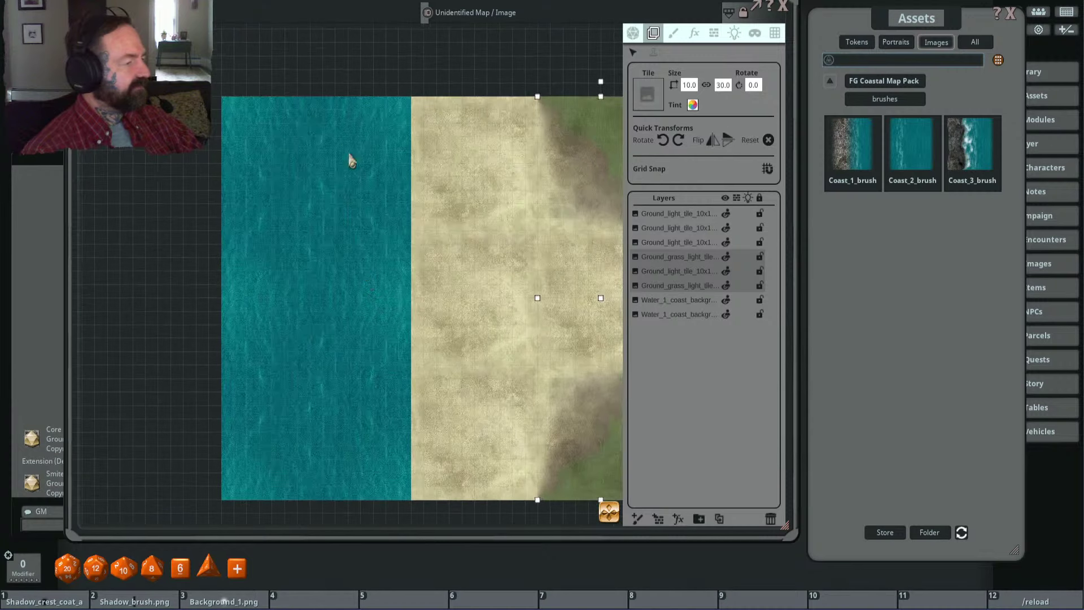
{"action": "scroll", "coordinate": [342, 296], "scroll_direction": "down", "scroll_amount": 2}
Step: Add a layer folder above the uppermost sand tile layer and name it Ground
{"action": "left_click", "coordinate": [668, 214]}
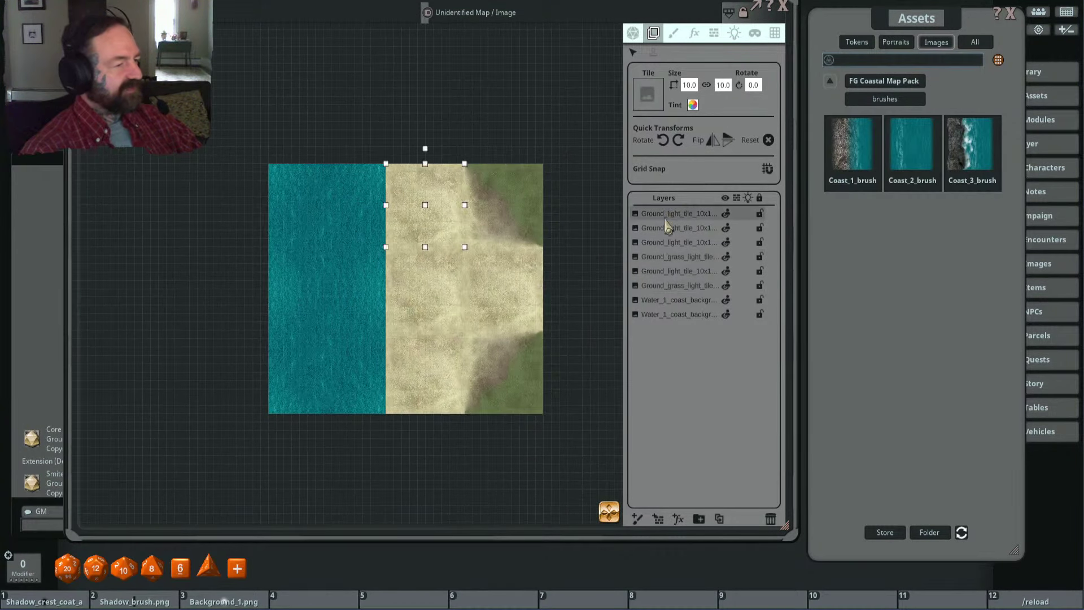
{"action": "left_click", "coordinate": [700, 517]}
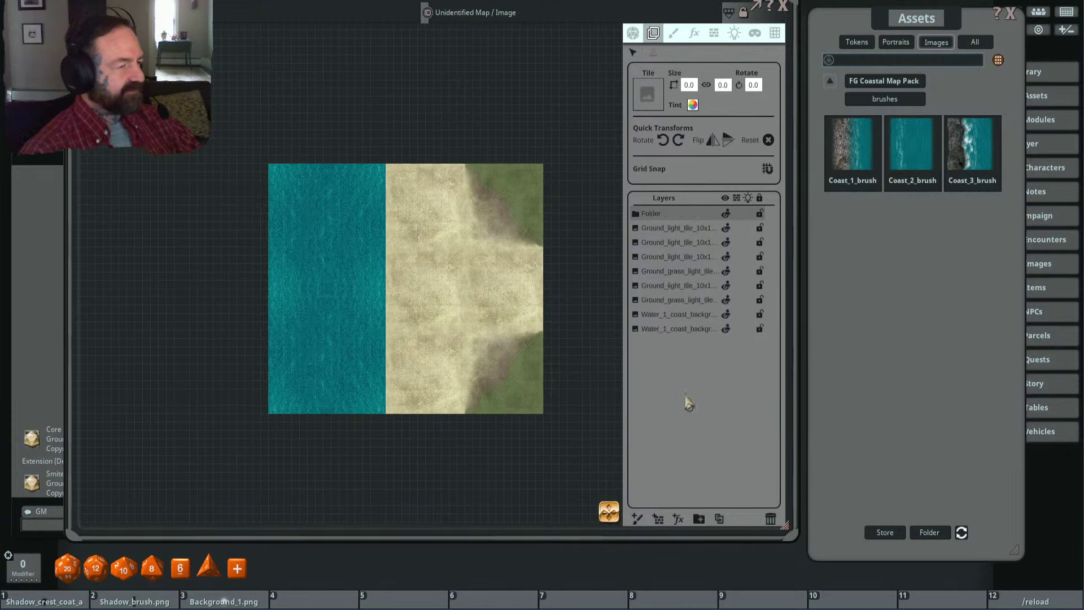
{"action": "type", "text": "Ground"}
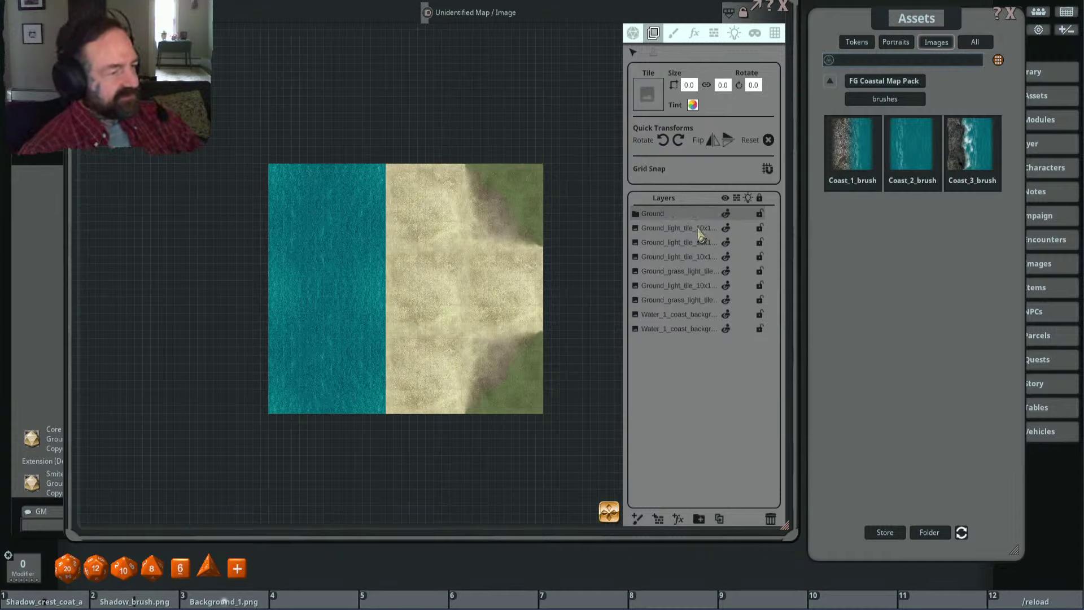
Step: Move all the ground and water tile layers into the Ground folder and collapse it
{"action": "left_click", "coordinate": [698, 229]}
{"action": "left_click", "coordinate": [670, 329], "text": "shift"}
{"action": "left_click_drag", "start_coordinate": [663, 302], "coordinate": [653, 220]}
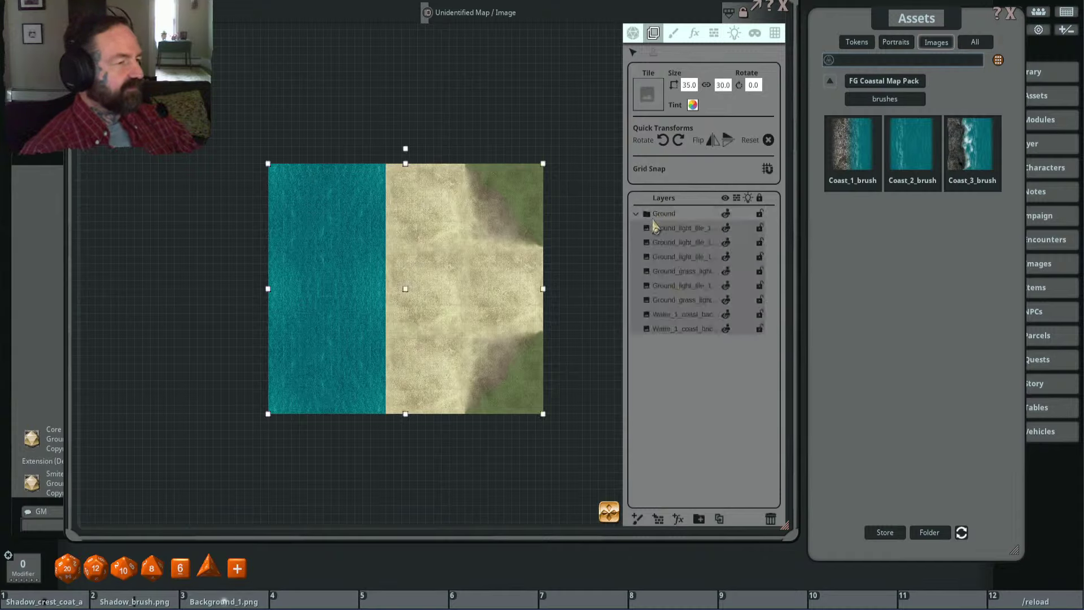
{"action": "left_click", "coordinate": [637, 214]}
Step: Activate the paint brush with Coast_1_brush and enlarge it to a size of 9.3 by 9.3
{"action": "scroll", "coordinate": [367, 310], "scroll_direction": "up", "scroll_amount": 3}
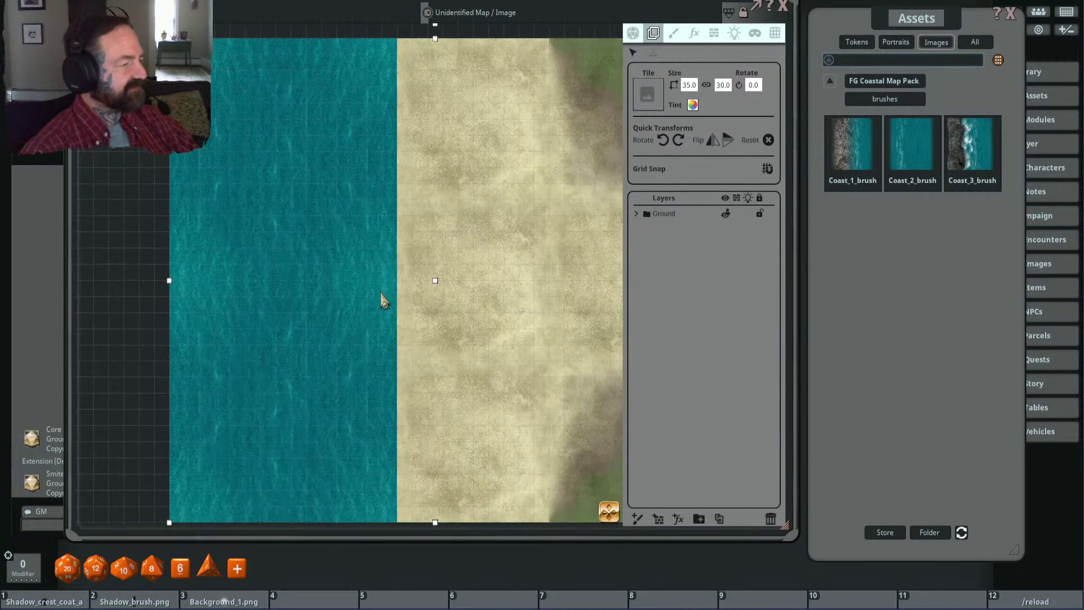
{"action": "scroll", "coordinate": [395, 305], "scroll_direction": "down", "scroll_amount": 1}
{"action": "scroll", "coordinate": [517, 315], "scroll_direction": "down", "scroll_amount": 2}
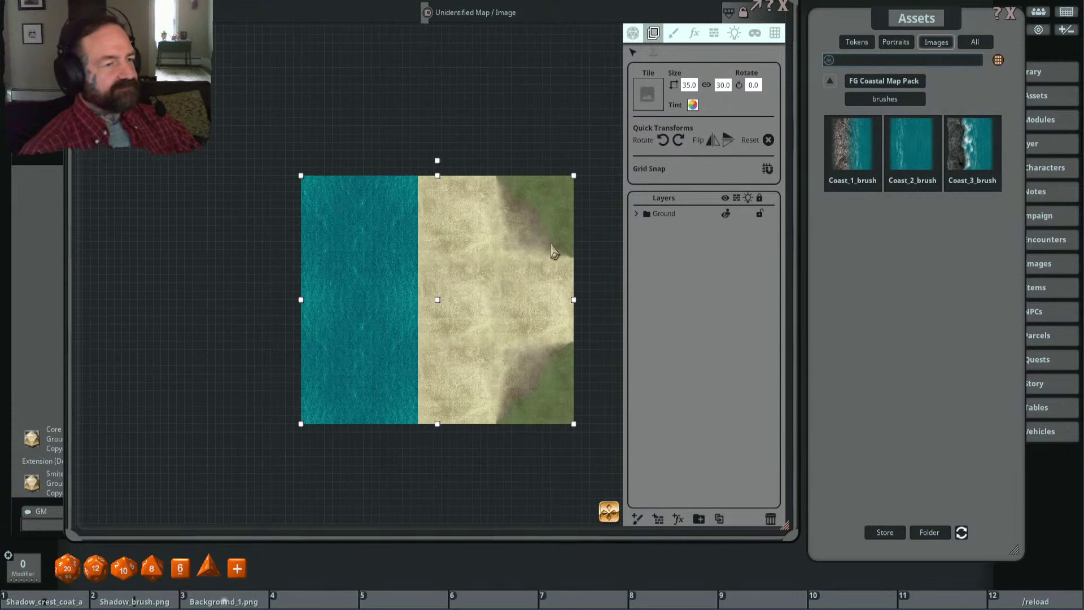
{"action": "scroll", "coordinate": [552, 249], "scroll_direction": "up", "scroll_amount": 1}
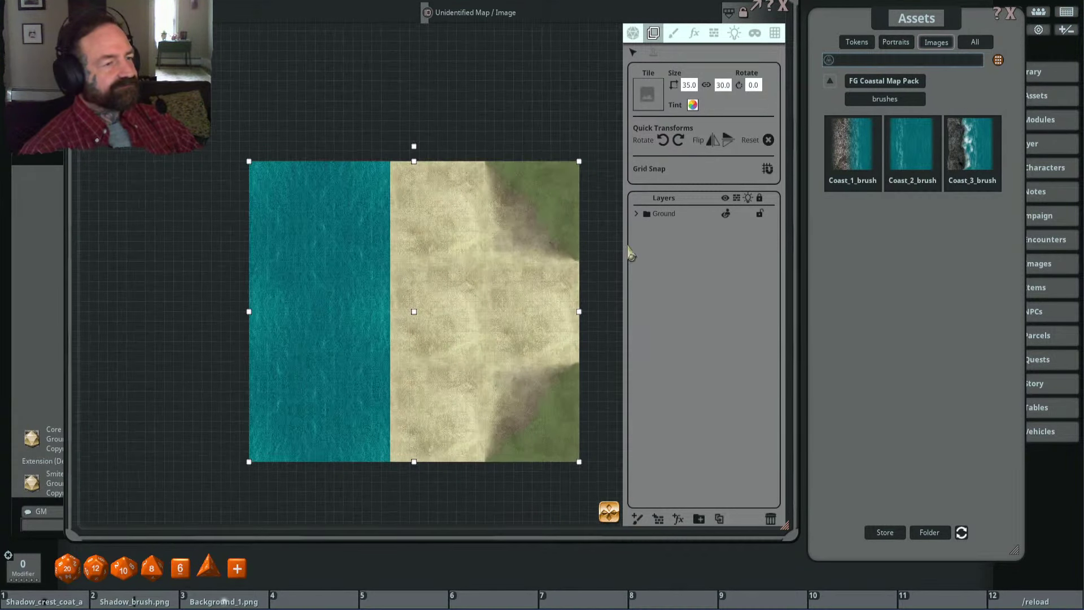
{"action": "left_click", "coordinate": [673, 35]}
{"action": "scroll", "coordinate": [476, 257], "scroll_direction": "up", "scroll_amount": 2}
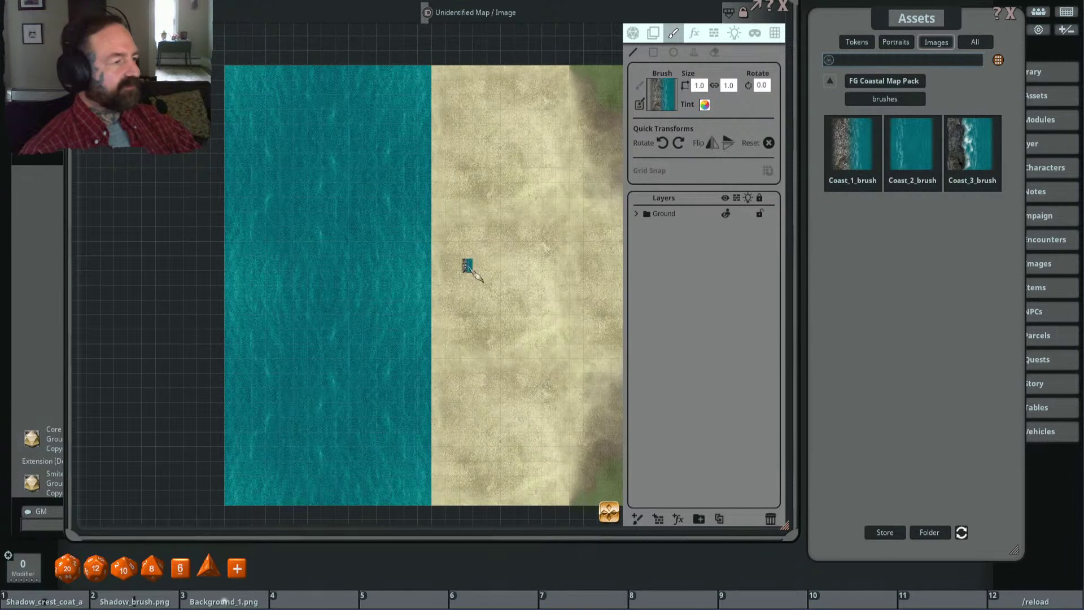
{"action": "scroll", "coordinate": [474, 274], "scroll_direction": "up", "scroll_amount": 5}
{"action": "scroll", "coordinate": [452, 294], "scroll_direction": "up", "scroll_amount": 2}
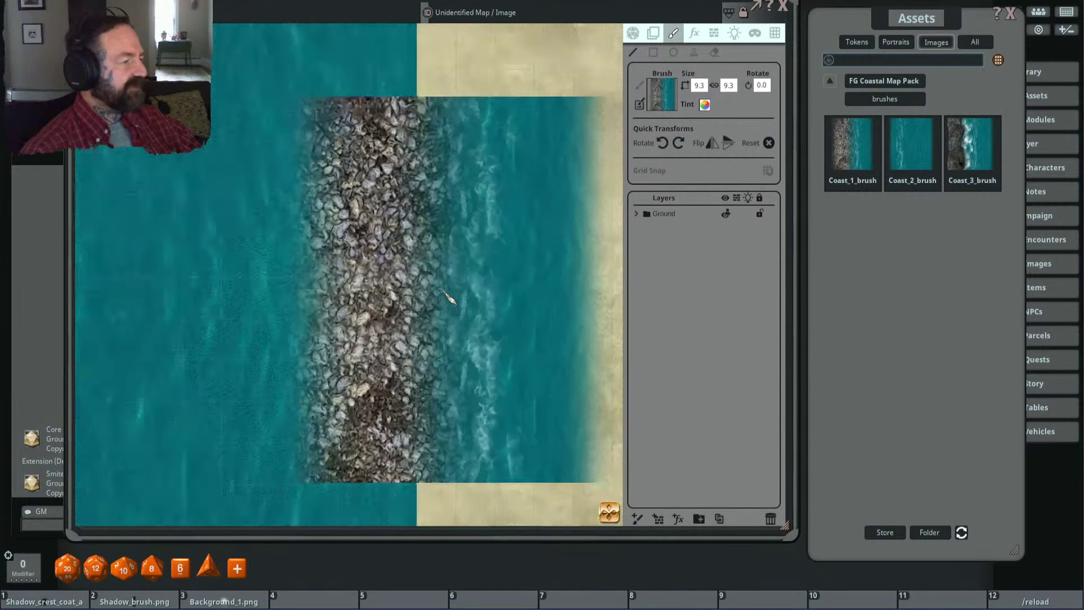
{"action": "scroll", "coordinate": [451, 298], "scroll_direction": "up", "scroll_amount": 1}
{"action": "scroll", "coordinate": [452, 298], "scroll_direction": "down", "scroll_amount": 3}
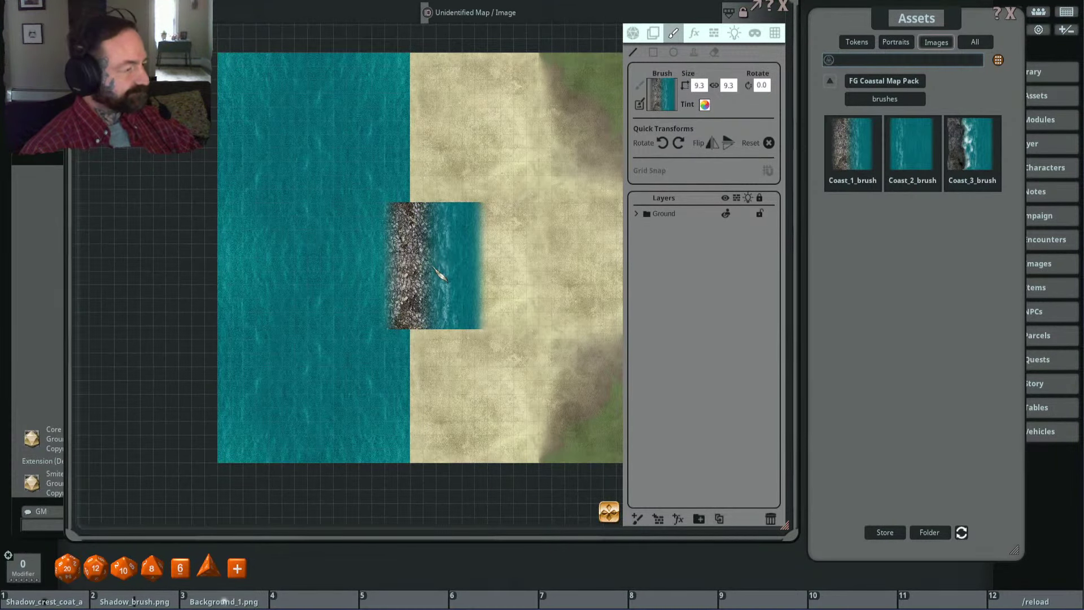
Step: Try out a rocky Coast_1 shoreline stroke down the whole seam between water and sand, and undo it
{"action": "left_click_drag", "start_coordinate": [411, 67], "coordinate": [413, 464]}
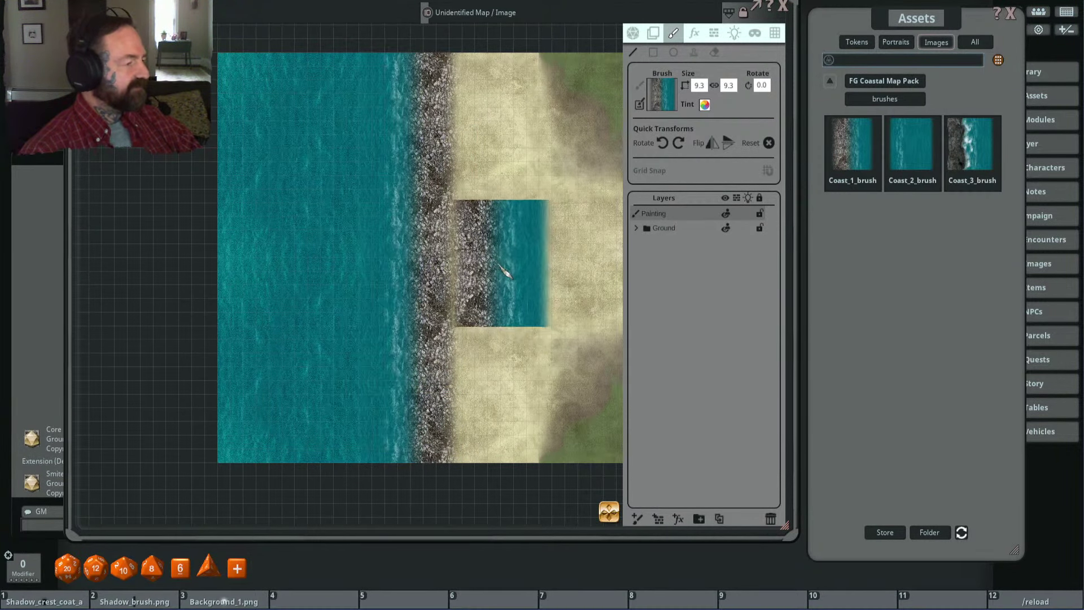
{"action": "scroll", "coordinate": [505, 271], "scroll_direction": "up", "scroll_amount": 2}
{"action": "scroll", "coordinate": [559, 282], "scroll_direction": "down", "scroll_amount": 3}
{"action": "scroll", "coordinate": [547, 293], "scroll_direction": "up", "scroll_amount": 4}
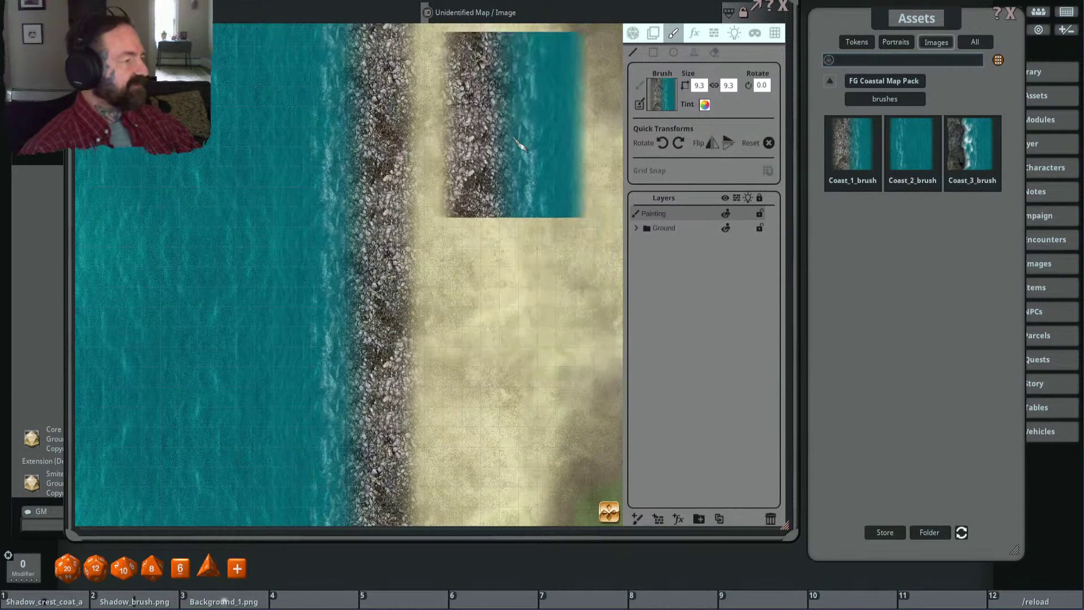
{"action": "scroll", "coordinate": [526, 186], "scroll_direction": "down", "scroll_amount": 2}
{"action": "scroll", "coordinate": [565, 271], "scroll_direction": "up", "scroll_amount": 3}
{"action": "scroll", "coordinate": [600, 273], "scroll_direction": "down", "scroll_amount": 3}
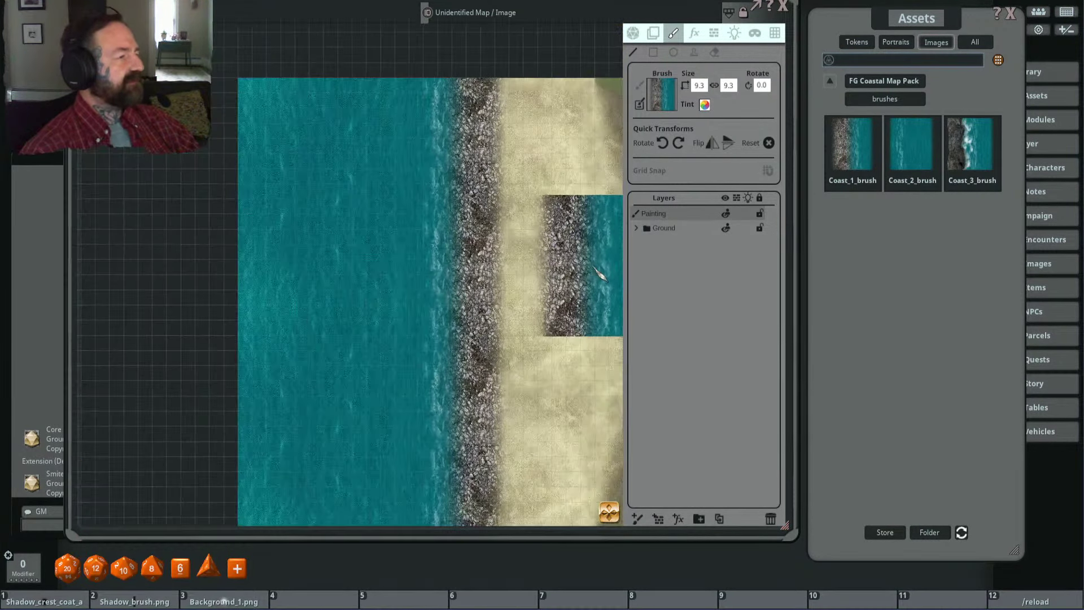
{"action": "scroll", "coordinate": [600, 274], "scroll_direction": "down", "scroll_amount": 3}
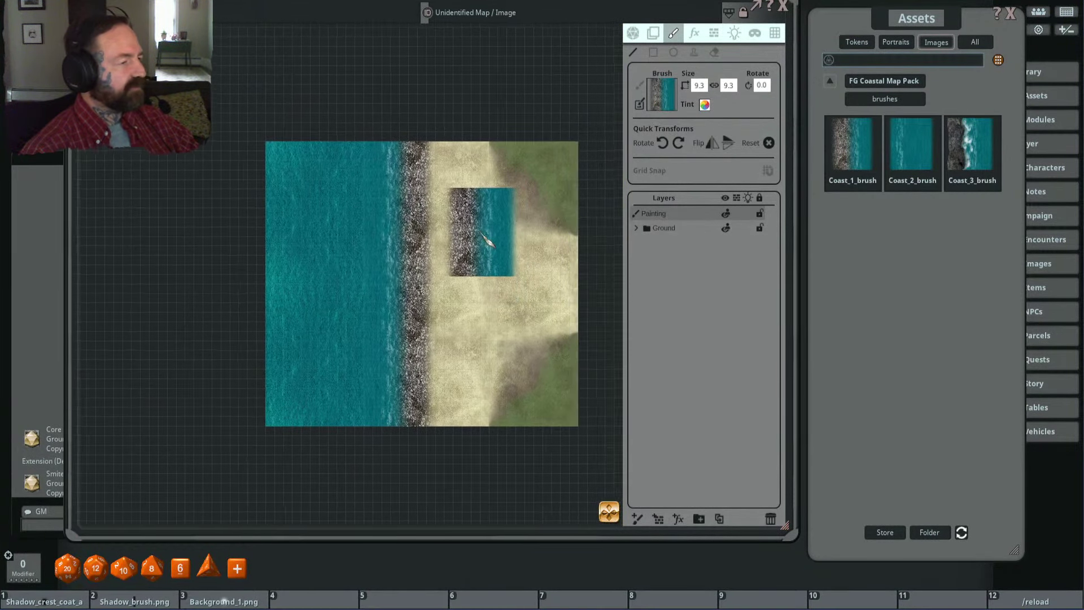
{"action": "scroll", "coordinate": [481, 232], "scroll_direction": "down", "scroll_amount": 1}
{"action": "scroll", "coordinate": [537, 271], "scroll_direction": "up", "scroll_amount": 3}
{"action": "key", "text": "ctrl+z"}
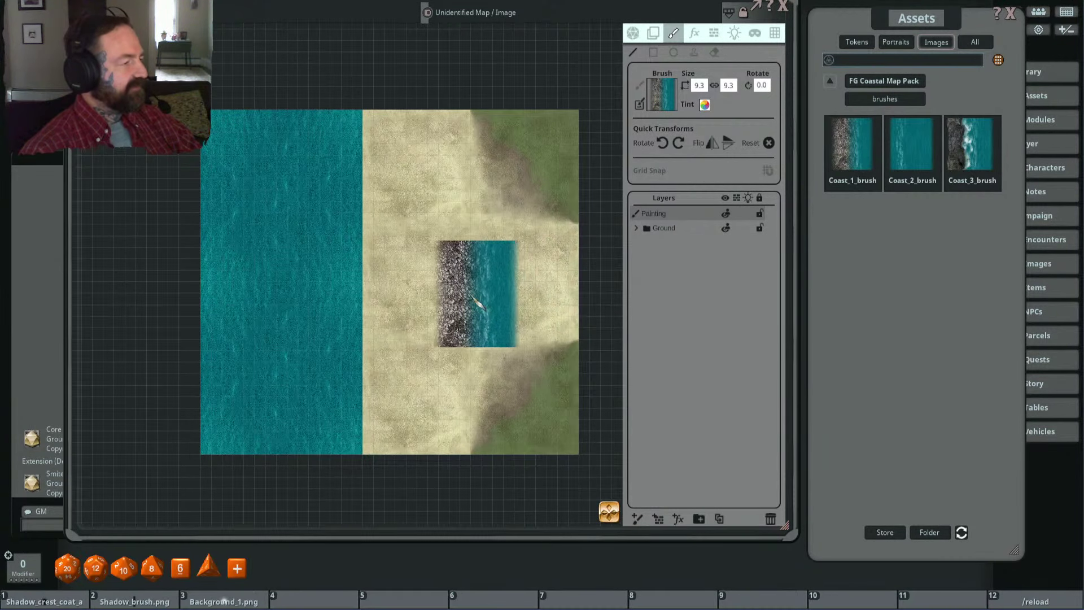
Step: Paint a cliff shoreline with Coast_3_brush at size 14.6 down the seam between the water and the sand
{"action": "left_click_drag", "start_coordinate": [477, 303], "coordinate": [571, 303]}
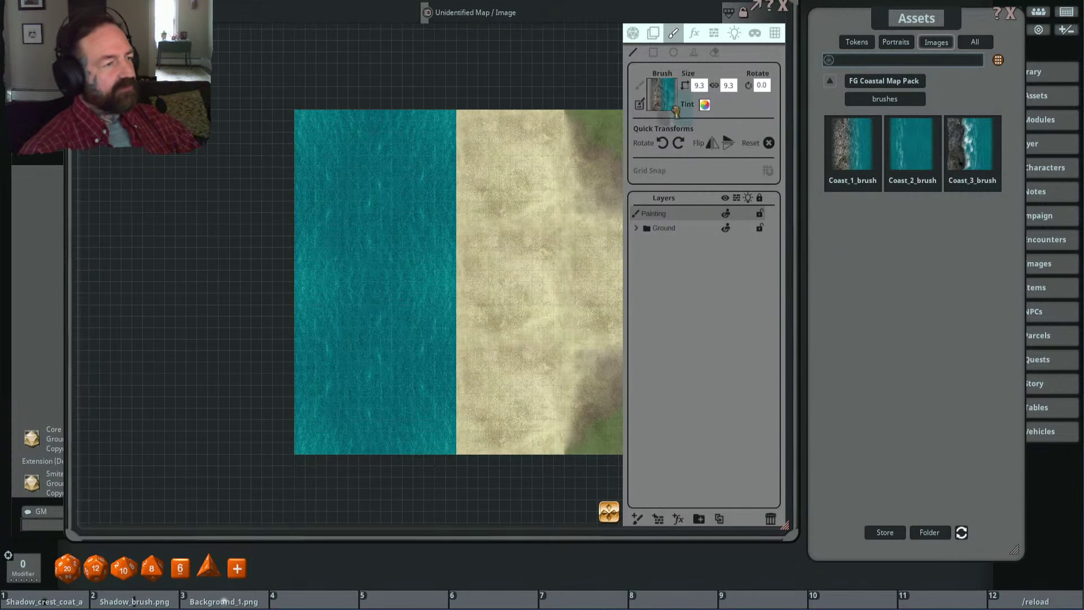
{"action": "scroll", "coordinate": [452, 213], "scroll_direction": "up", "scroll_amount": 5}
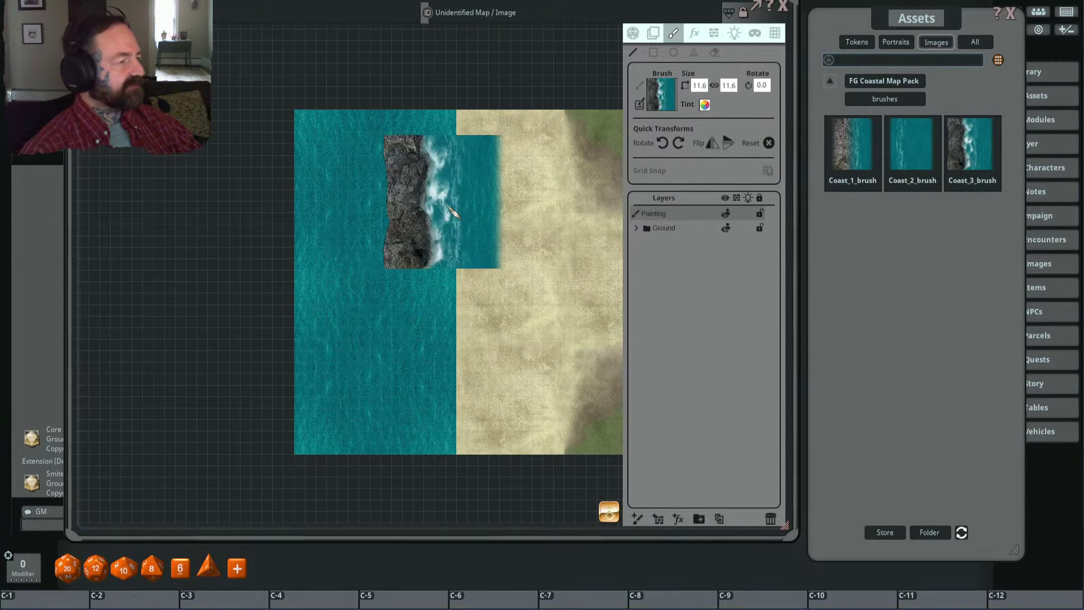
{"action": "scroll", "coordinate": [442, 201], "scroll_direction": "up", "scroll_amount": 2}
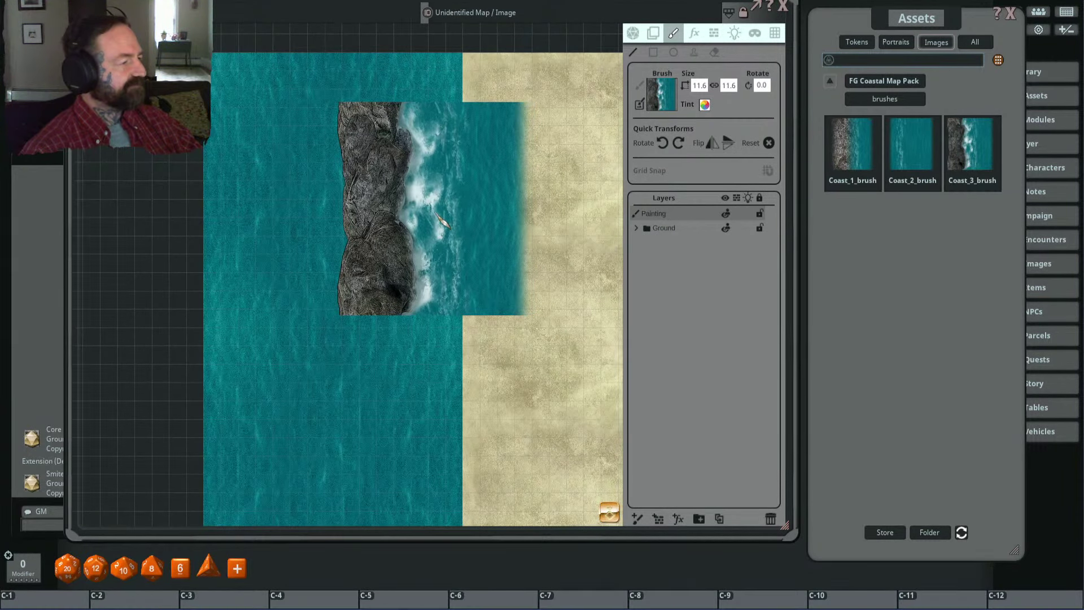
{"action": "scroll", "coordinate": [445, 221], "scroll_direction": "up", "scroll_amount": 3}
{"action": "scroll", "coordinate": [445, 221], "scroll_direction": "up", "scroll_amount": 2}
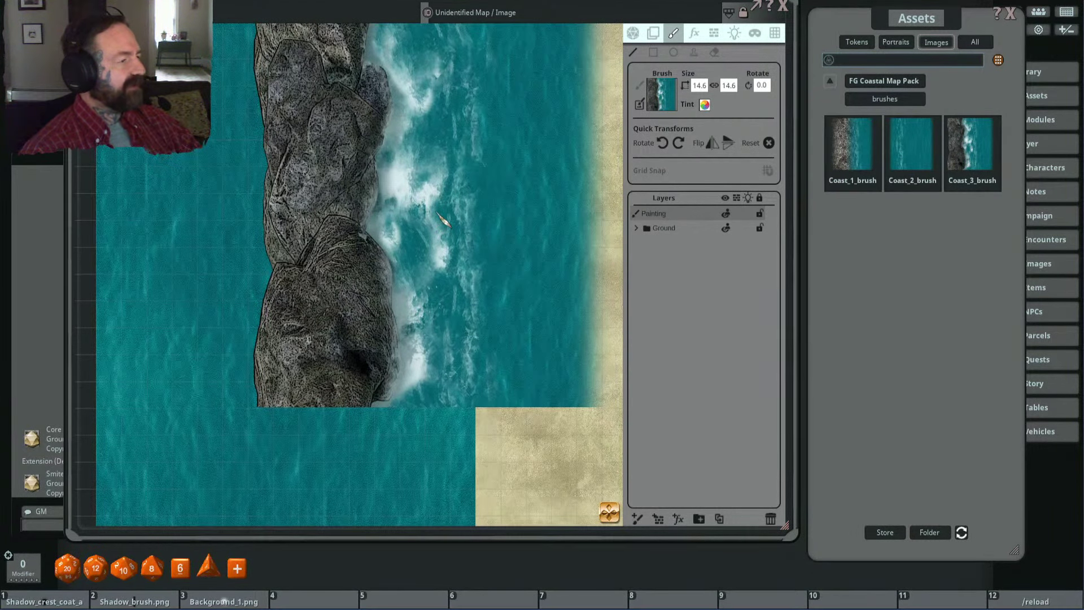
{"action": "scroll", "coordinate": [443, 203], "scroll_direction": "down", "scroll_amount": 3}
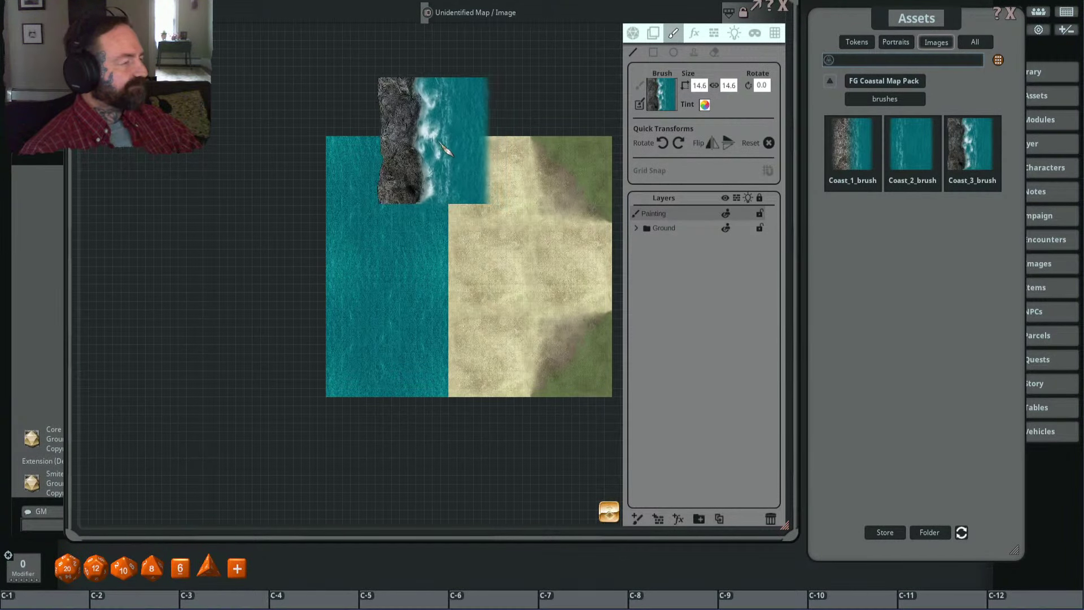
{"action": "mouse_move", "coordinate": [448, 135]}
{"action": "left_mouse_down"}
{"action": "mouse_move", "coordinate": [431, 301]}
{"action": "mouse_move", "coordinate": [454, 374]}
{"action": "left_mouse_up"}
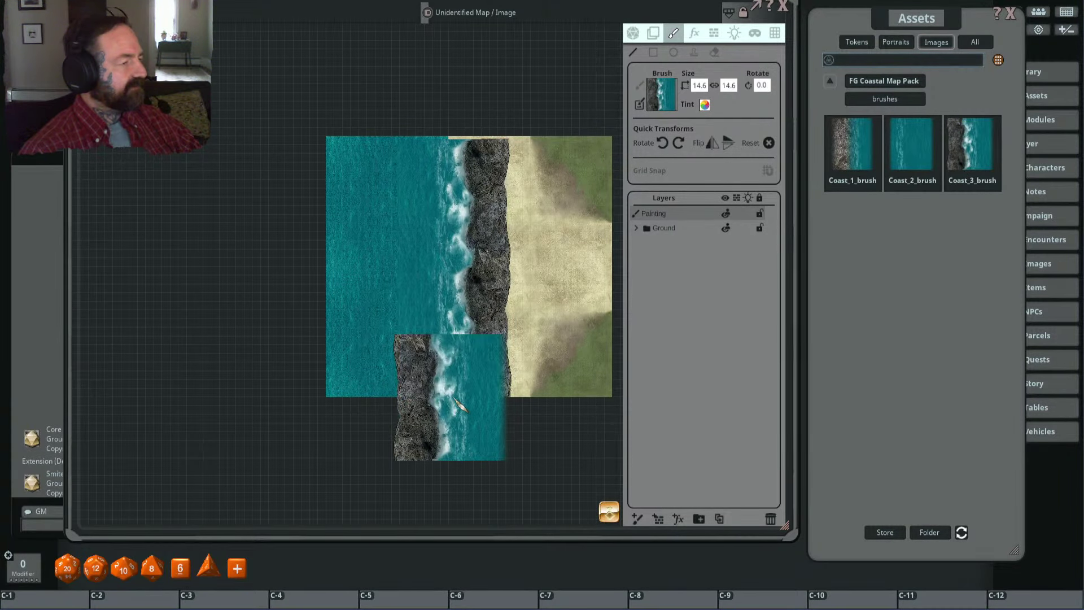
Step: Inspect the painted cliff shoreline up close, and undo the Coast_3 stroke
{"action": "scroll", "coordinate": [497, 336], "scroll_direction": "up", "scroll_amount": 3}
{"action": "scroll", "coordinate": [619, 327], "scroll_direction": "down", "scroll_amount": 2}
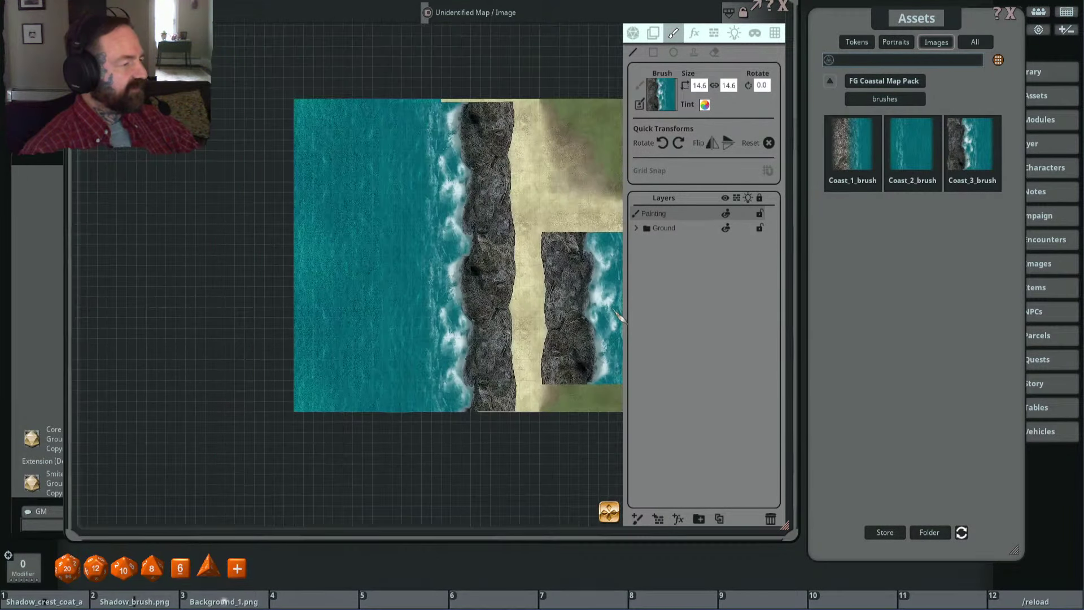
{"action": "scroll", "coordinate": [599, 305], "scroll_direction": "up", "scroll_amount": 4}
{"action": "scroll", "coordinate": [593, 299], "scroll_direction": "down", "scroll_amount": 2}
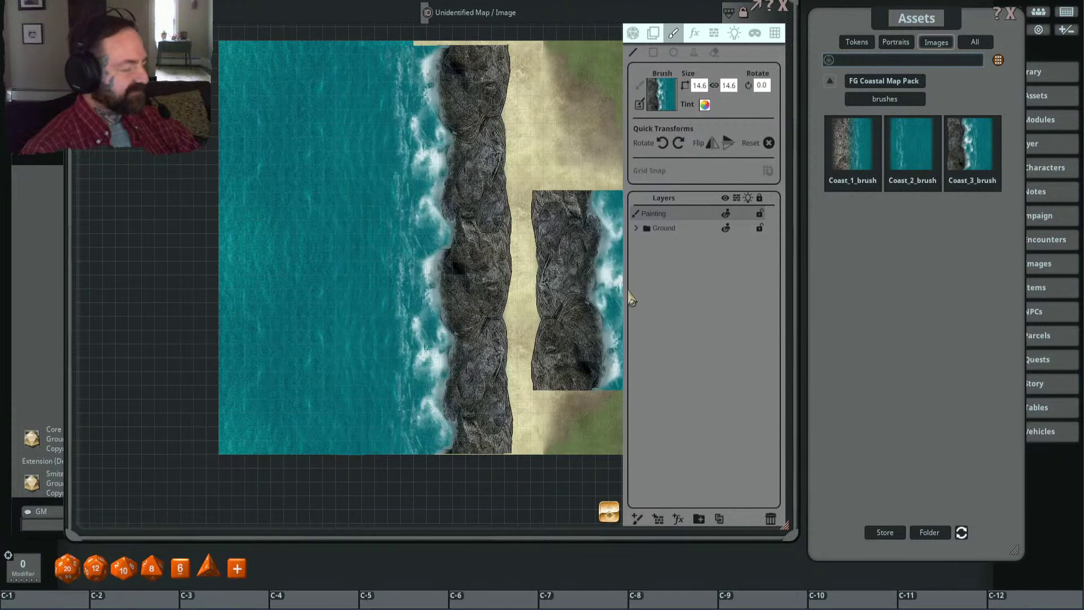
{"action": "key", "text": "ctrl+z"}
Step: Load Coast_2_brush as the paint brush, try it flipped and at larger sizes, and bring it to 9.3 by 9.3
{"action": "left_click", "coordinate": [678, 118]}
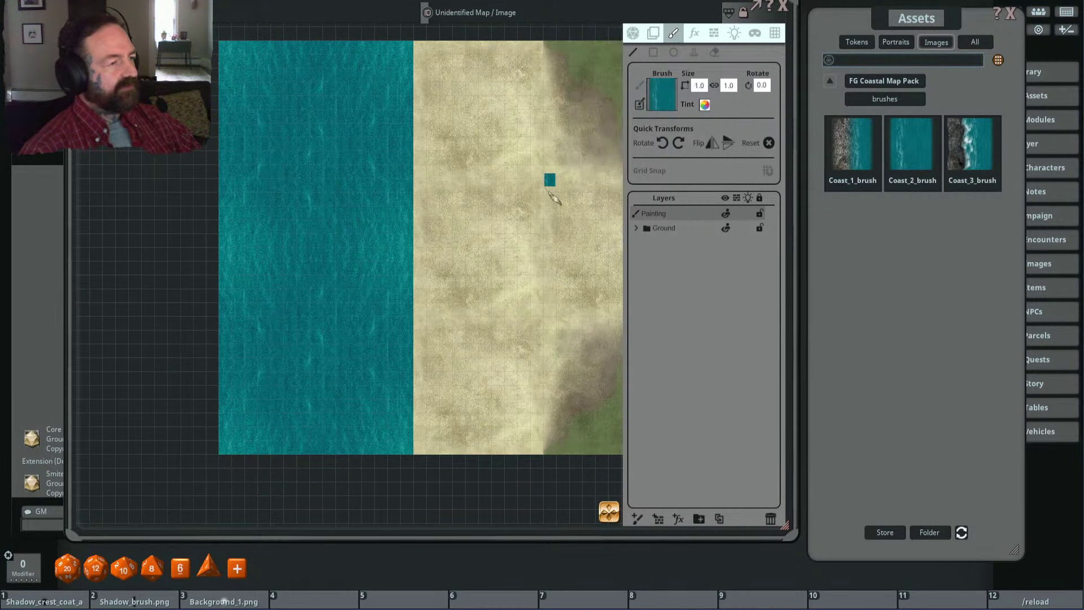
{"action": "scroll", "coordinate": [440, 197], "scroll_direction": "up", "scroll_amount": 3, "text": "ctrl"}
{"action": "scroll", "coordinate": [458, 201], "scroll_direction": "up", "scroll_amount": 5}
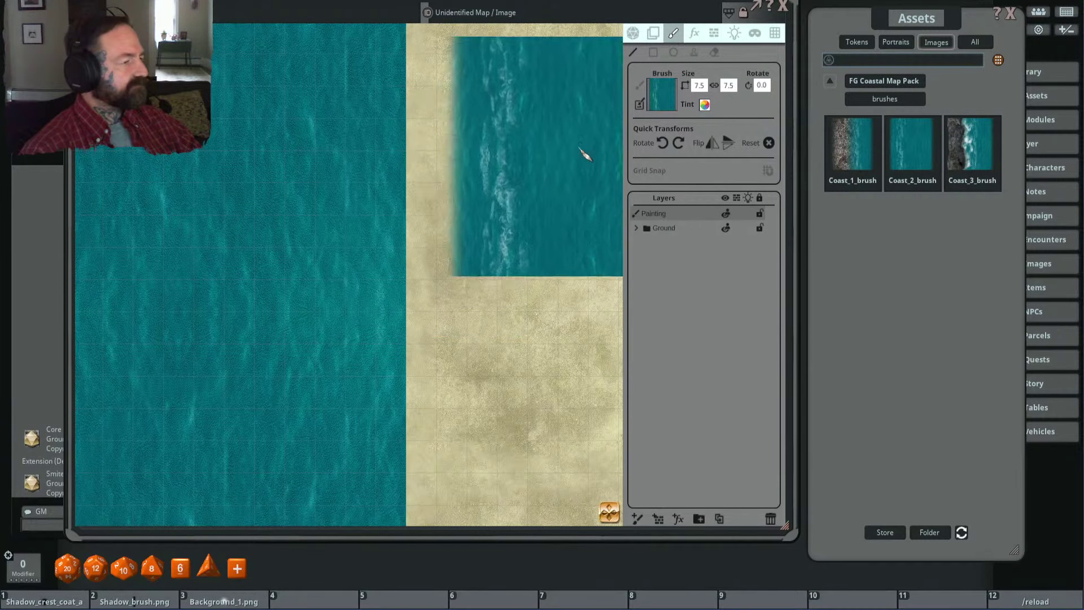
{"action": "left_click", "coordinate": [712, 143]}
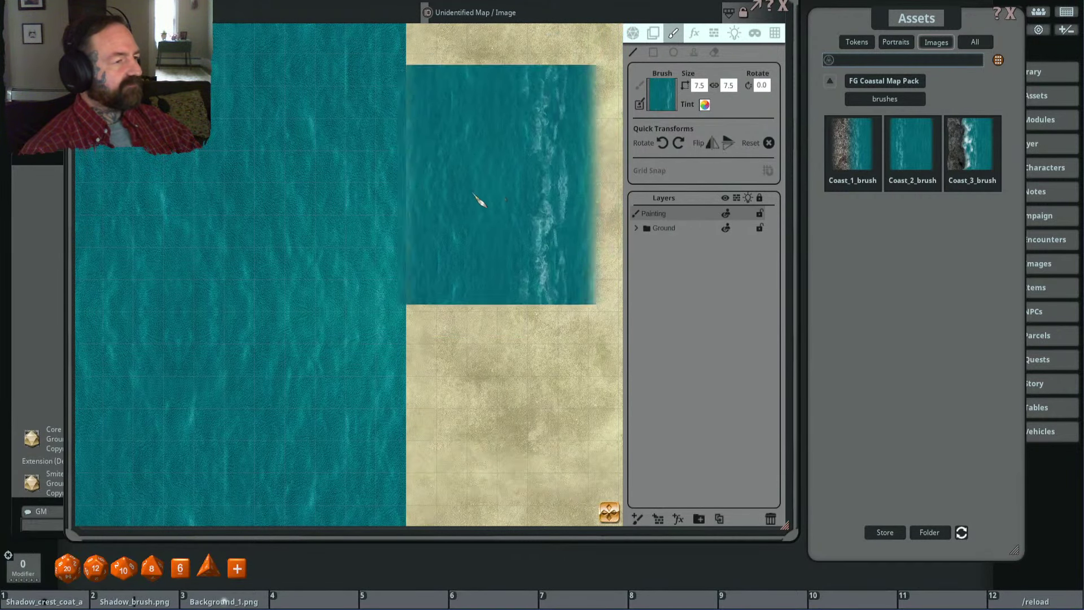
{"action": "left_click", "coordinate": [712, 143]}
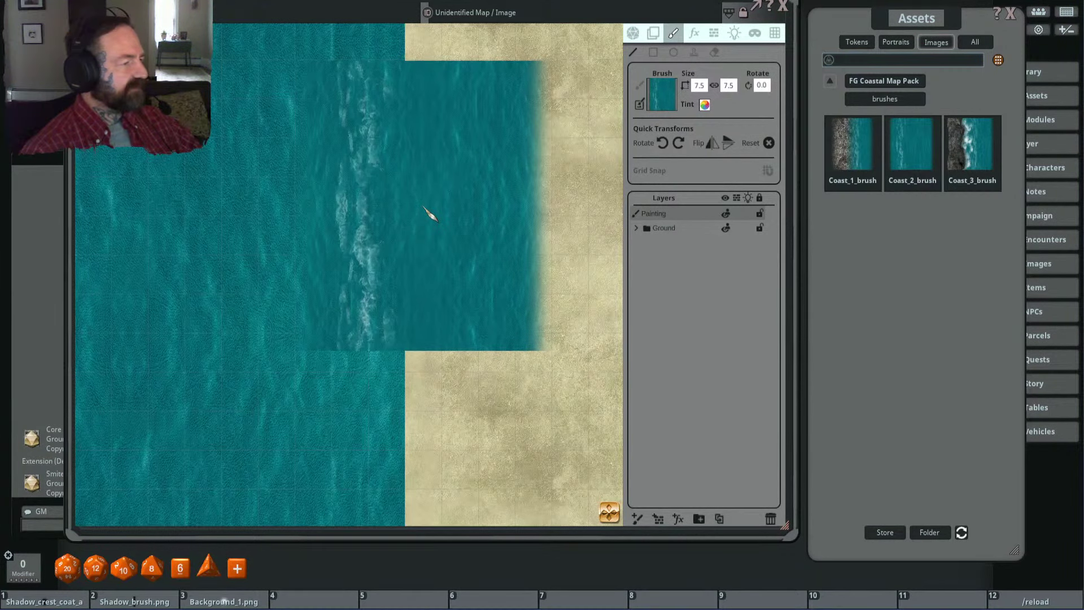
{"action": "scroll", "coordinate": [435, 215], "scroll_direction": "up", "scroll_amount": 4, "text": "ctrl"}
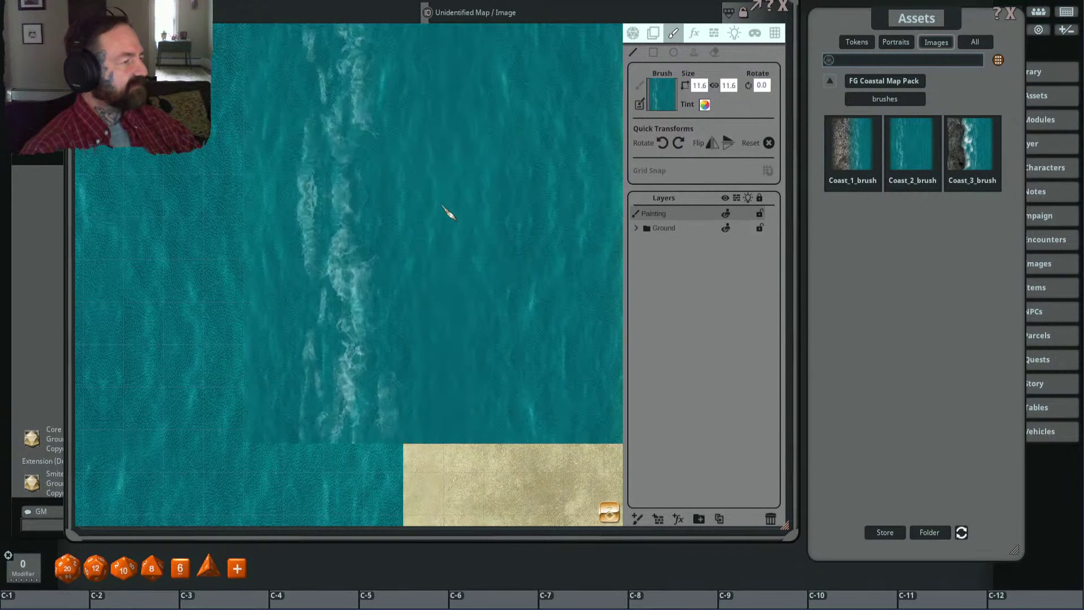
{"action": "scroll", "coordinate": [447, 213], "scroll_direction": "up", "scroll_amount": 3, "text": "ctrl"}
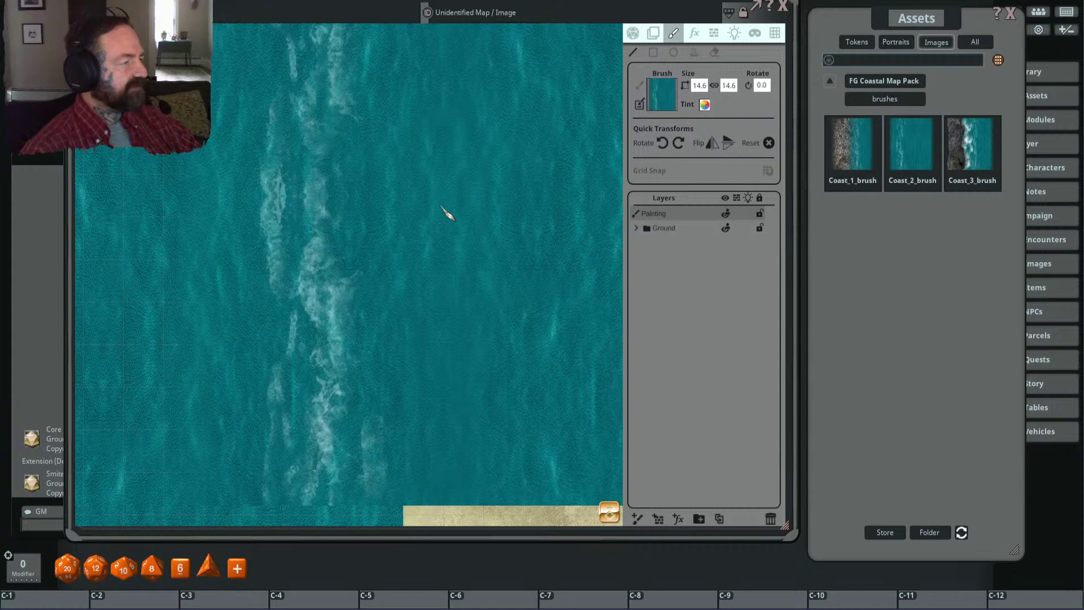
{"action": "scroll", "coordinate": [448, 213], "scroll_direction": "up", "scroll_amount": 3, "text": "ctrl"}
{"action": "scroll", "coordinate": [403, 212], "scroll_direction": "down", "scroll_amount": 2}
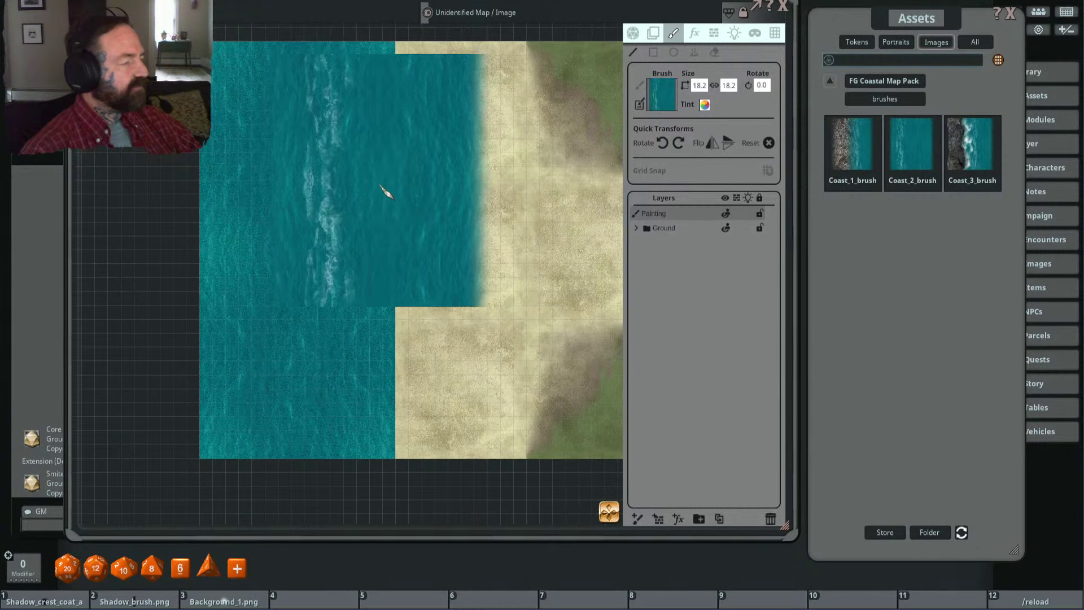
{"action": "scroll", "coordinate": [384, 209], "scroll_direction": "down", "scroll_amount": 7, "text": "ctrl"}
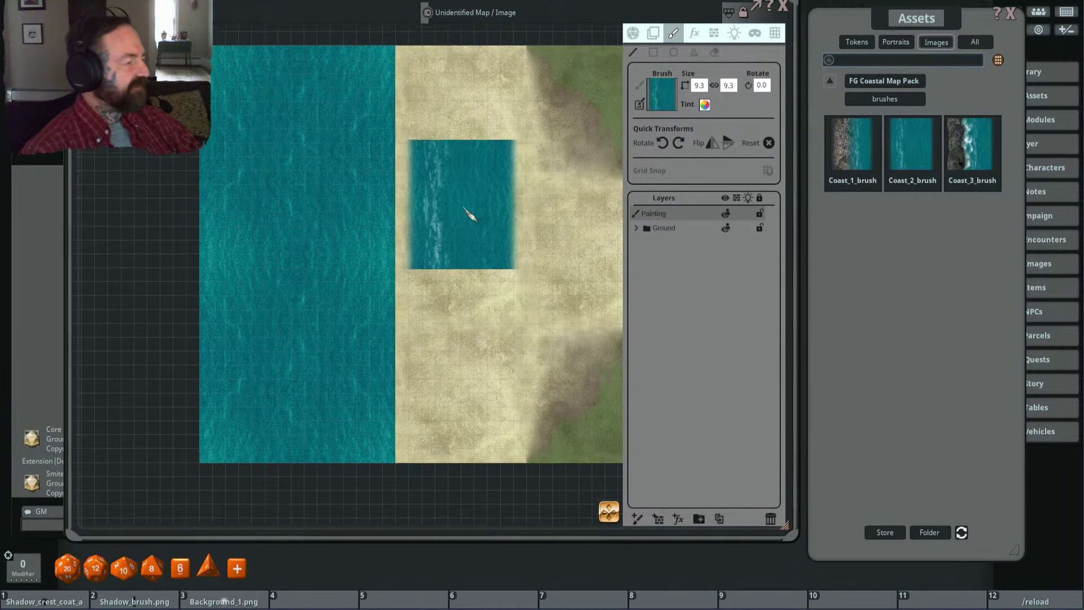
Step: Try a horizontally flipped Coast_2 wave stroke down the seam between water and sand, and undo it
{"action": "left_click_drag", "start_coordinate": [472, 213], "coordinate": [484, 235]}
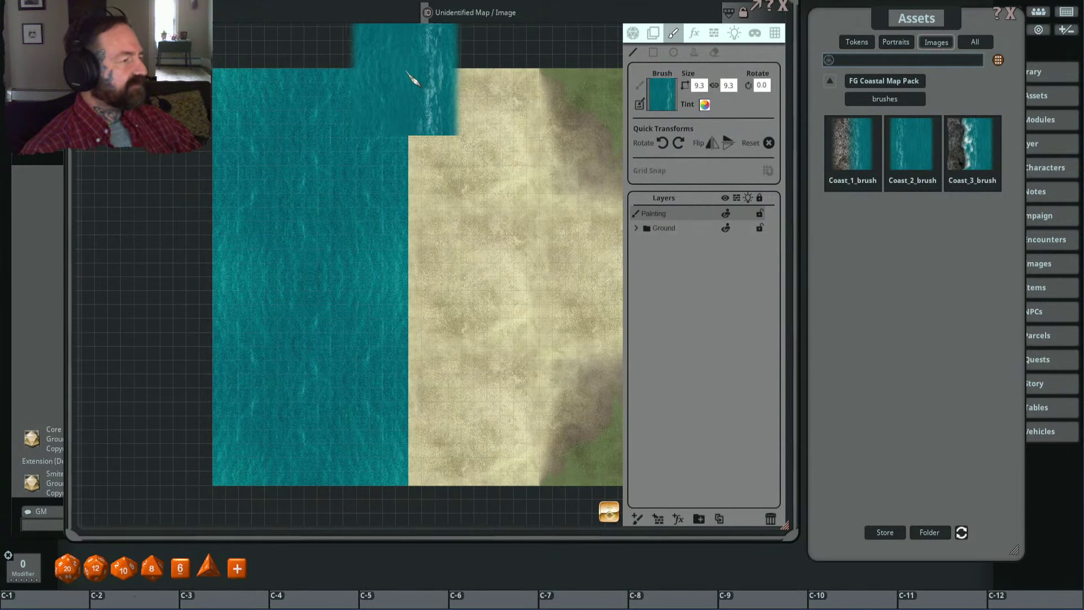
{"action": "left_click_drag", "start_coordinate": [414, 80], "coordinate": [417, 457]}
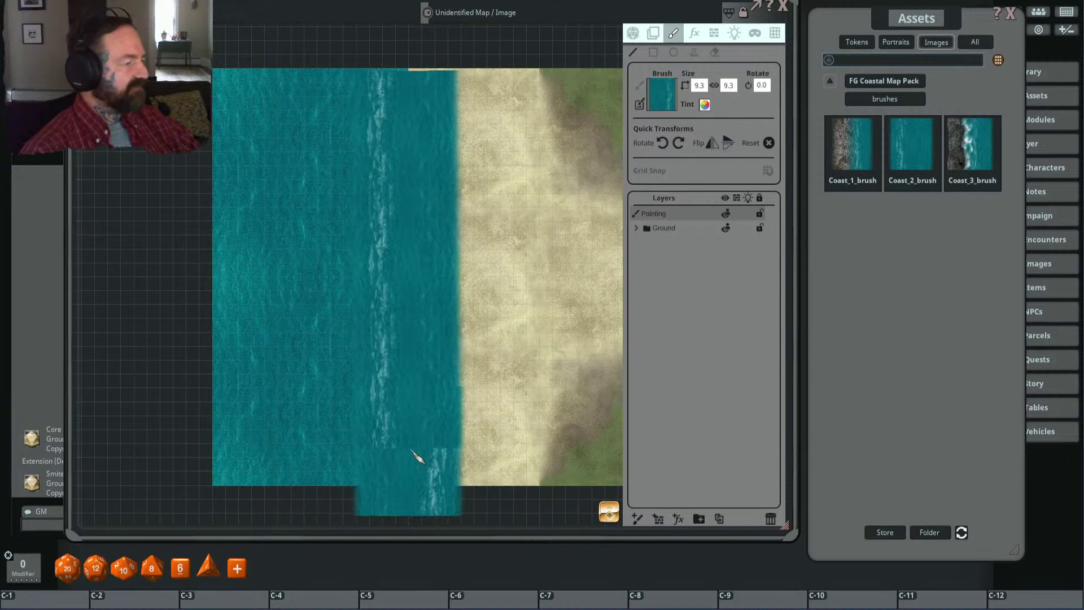
{"action": "key", "text": "ctrl+z"}
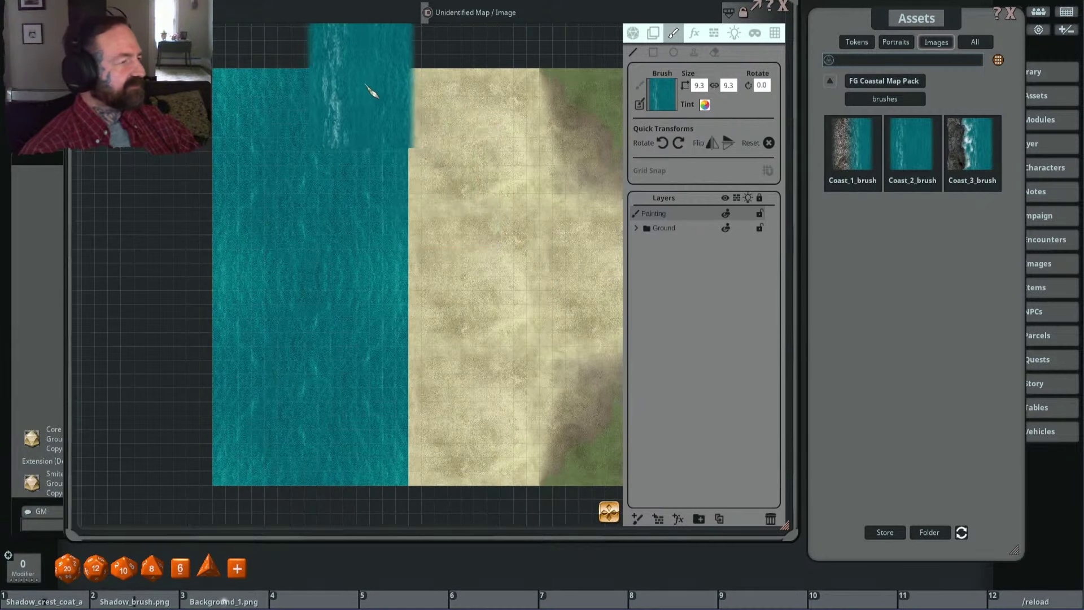
Step: Paint a wave shoreline with Coast_2_brush at size 9.3, unflipped, down the whole seam between water and sand
{"action": "mouse_move", "coordinate": [416, 77]}
{"action": "left_mouse_down"}
{"action": "mouse_move", "coordinate": [390, 296]}
{"action": "mouse_move", "coordinate": [416, 426]}
{"action": "mouse_move", "coordinate": [415, 497]}
{"action": "left_mouse_up"}
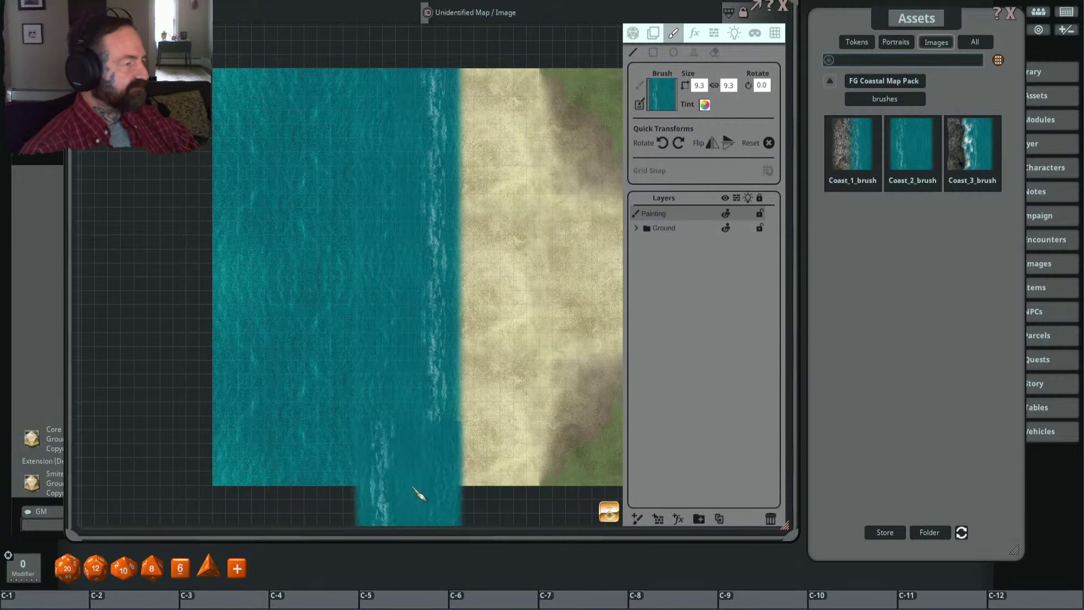
{"action": "scroll", "coordinate": [518, 345], "scroll_direction": "up", "scroll_amount": 1}
{"action": "scroll", "coordinate": [539, 350], "scroll_direction": "down", "scroll_amount": 1}
{"action": "left_click_drag", "start_coordinate": [556, 348], "coordinate": [579, 351]}
{"action": "scroll", "coordinate": [588, 286], "scroll_direction": "up", "scroll_amount": 1}
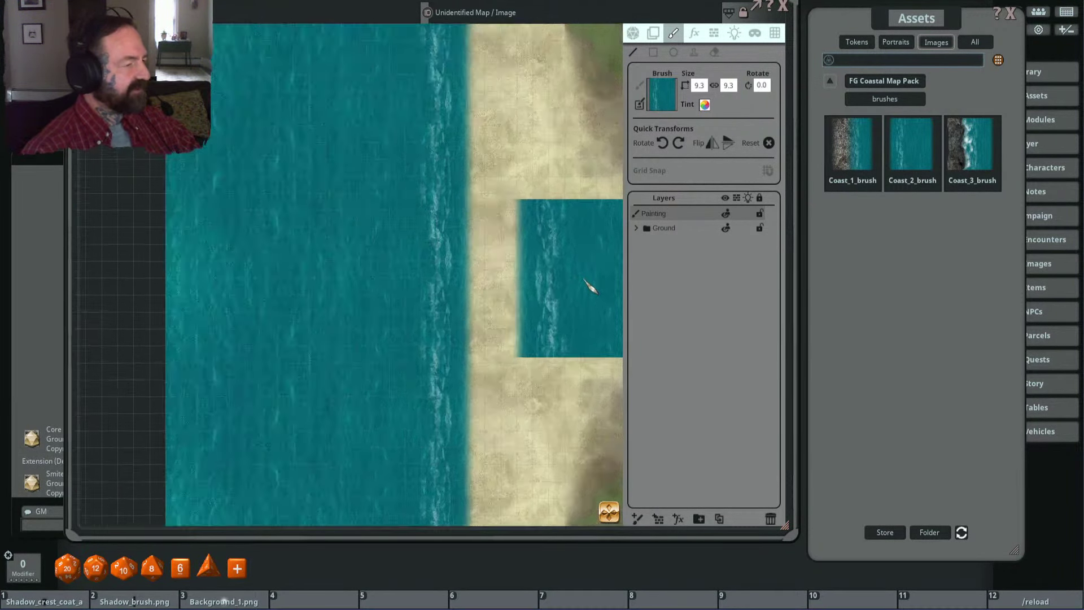
{"action": "scroll", "coordinate": [581, 254], "scroll_direction": "down", "scroll_amount": 1}
{"action": "scroll", "coordinate": [586, 303], "scroll_direction": "up", "scroll_amount": 3}
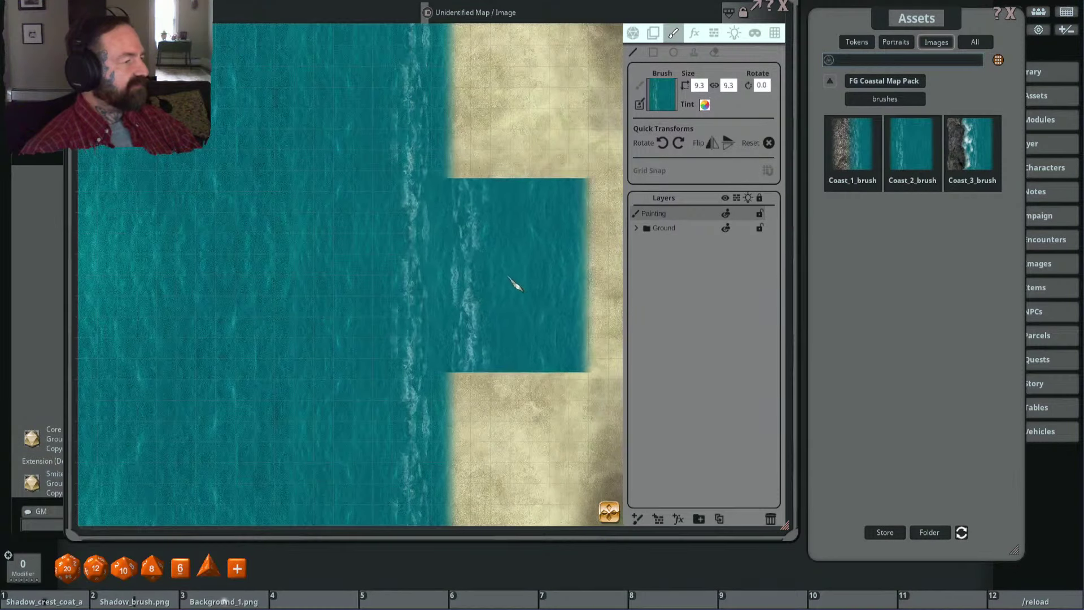
{"action": "scroll", "coordinate": [525, 285], "scroll_direction": "down", "scroll_amount": 2}
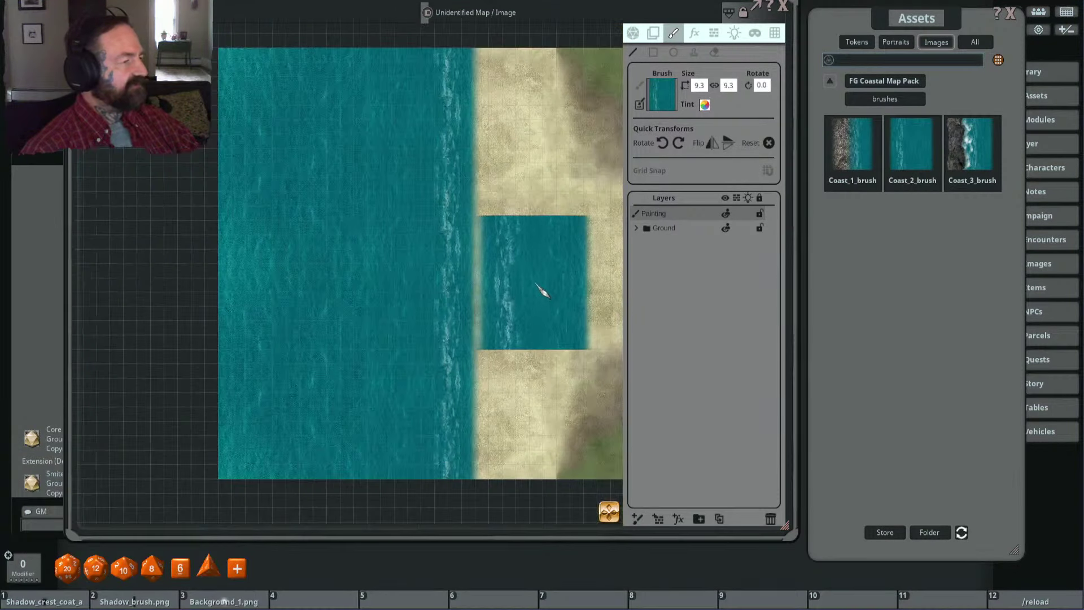
Step: Make the painted wave stroke semi-transparent by setting its tint's alpha to 150
{"action": "left_click", "coordinate": [655, 33]}
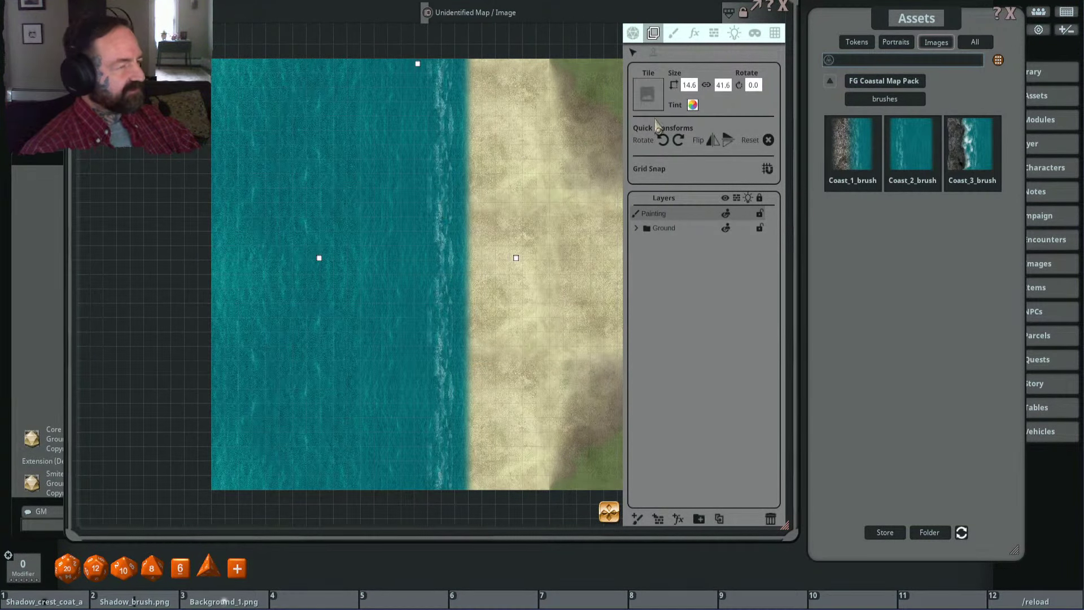
{"action": "left_click", "coordinate": [694, 107]}
{"action": "left_click_drag", "start_coordinate": [562, 199], "coordinate": [578, 152]}
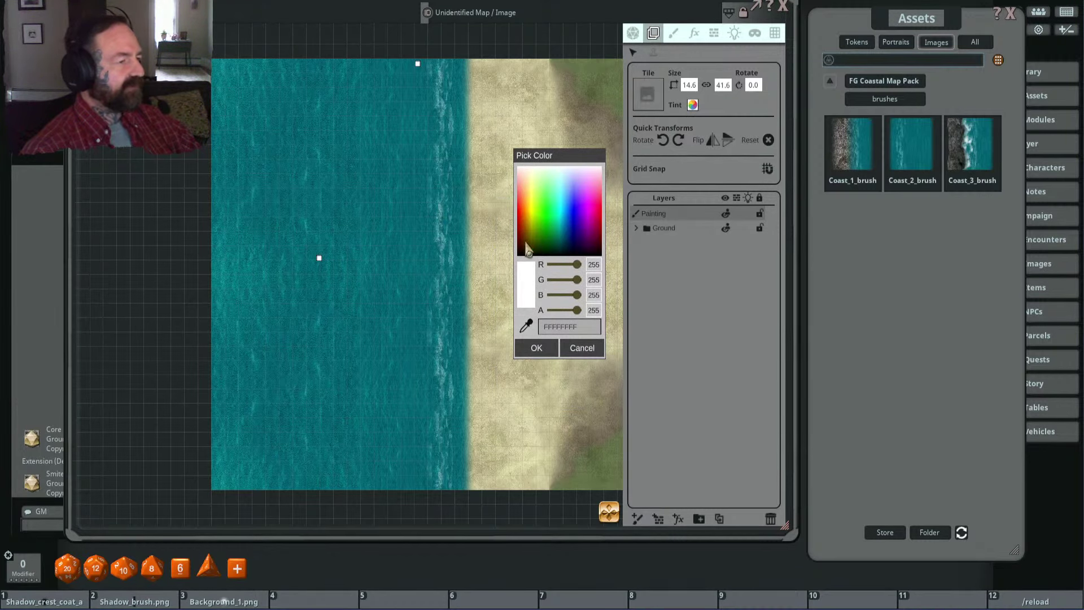
{"action": "scroll", "coordinate": [461, 279], "scroll_direction": "up", "scroll_amount": 2}
{"action": "left_click_drag", "start_coordinate": [442, 277], "coordinate": [453, 261]}
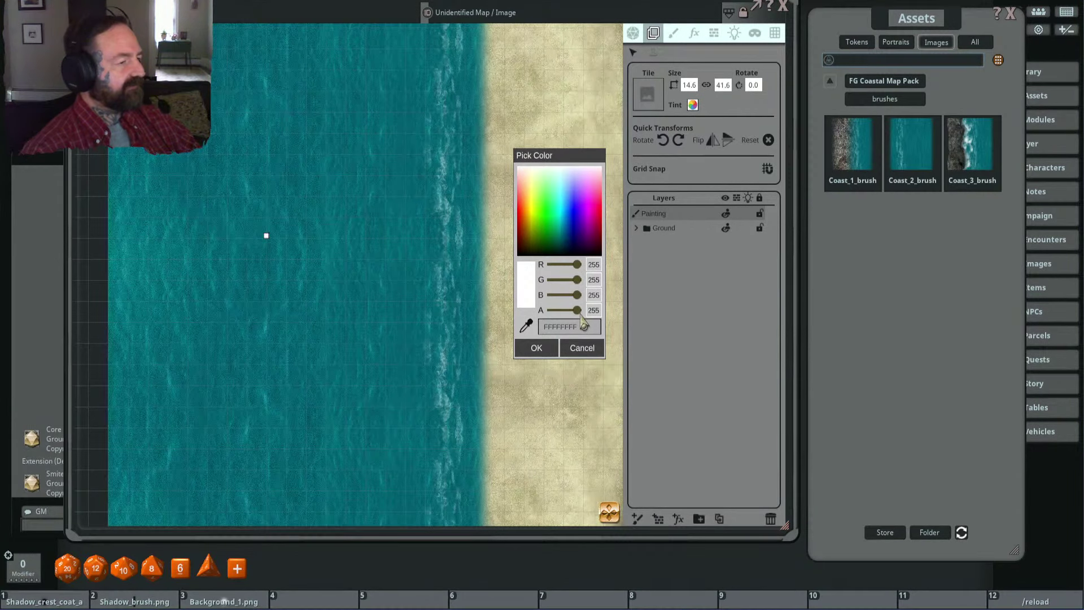
{"action": "left_click_drag", "start_coordinate": [581, 314], "coordinate": [578, 316]}
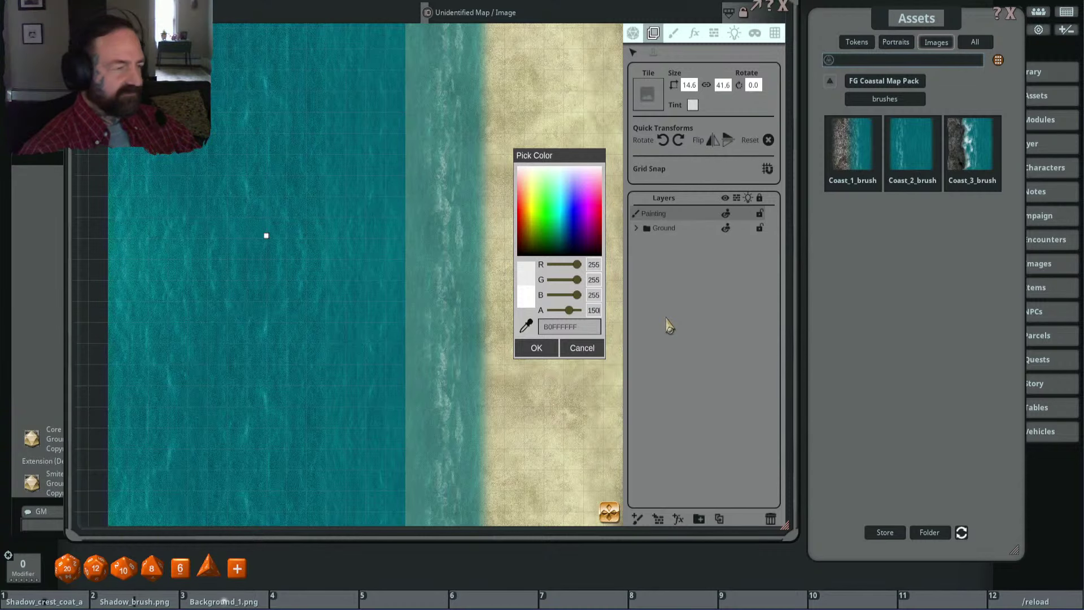
{"action": "key", "text": "Return"}
{"action": "scroll", "coordinate": [456, 332], "scroll_direction": "down", "scroll_amount": 2}
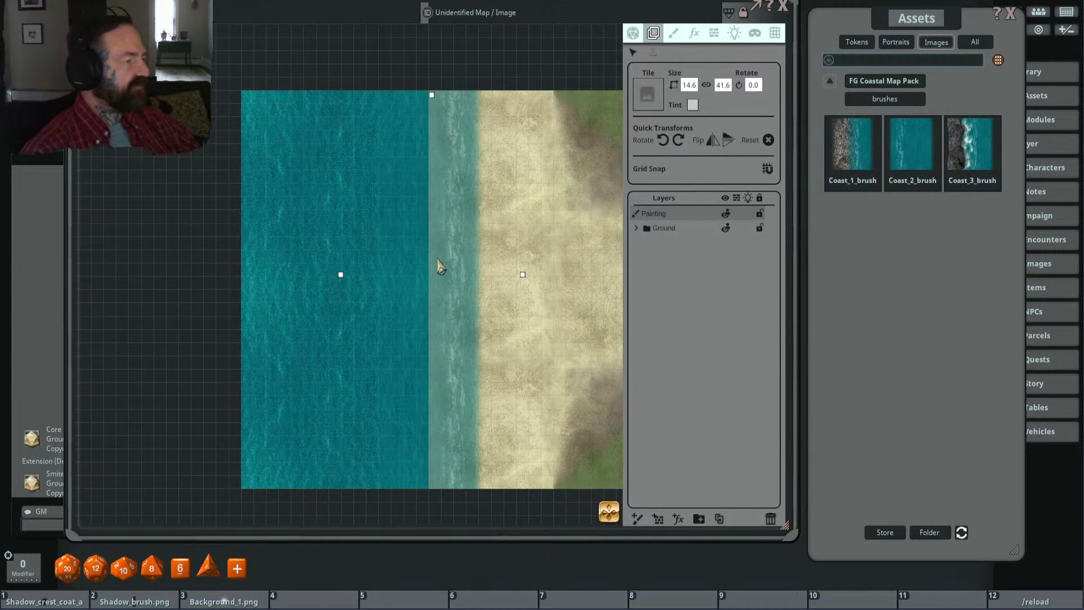
Step: Paint narrower Coast_2_brush wave lines at sizes 3.1 and 2.4 down the hard edge between the deep water and the faded strip
{"action": "left_click", "coordinate": [675, 34]}
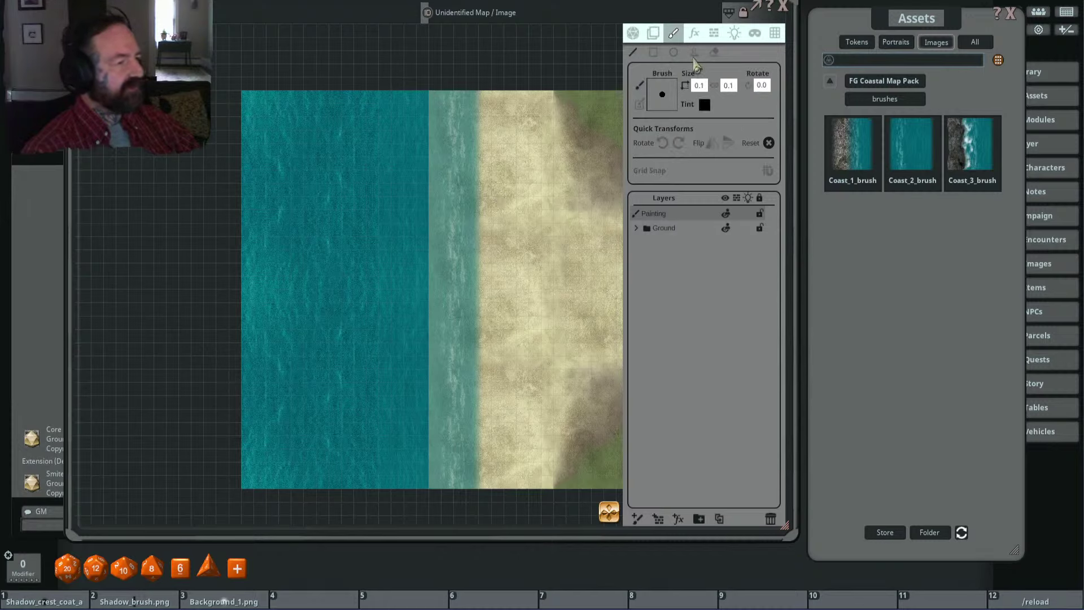
{"action": "left_click", "coordinate": [640, 106]}
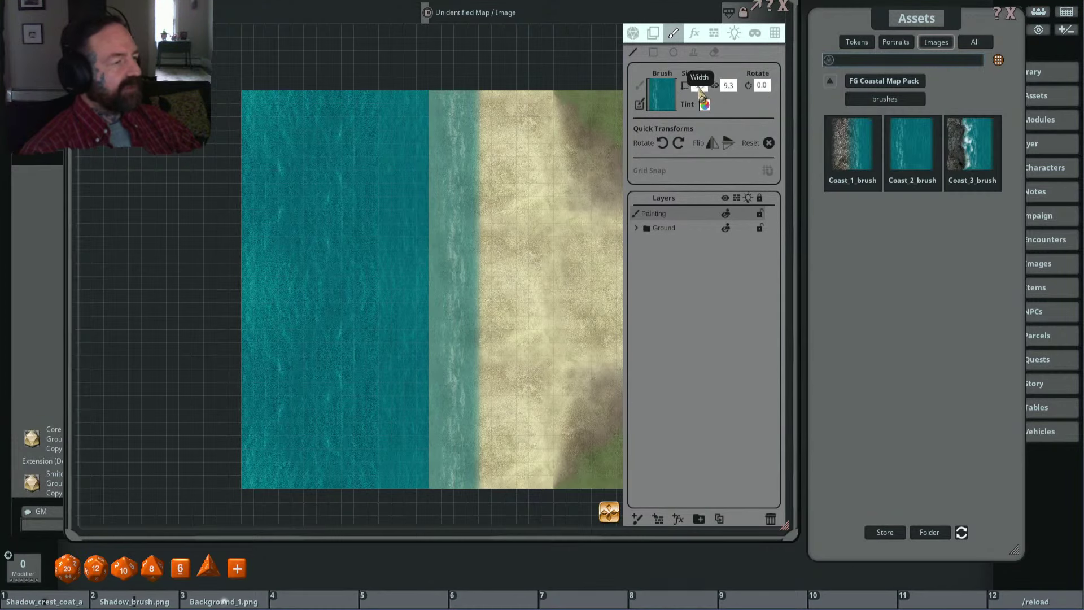
{"action": "scroll", "coordinate": [445, 185], "scroll_direction": "down", "scroll_amount": 2}
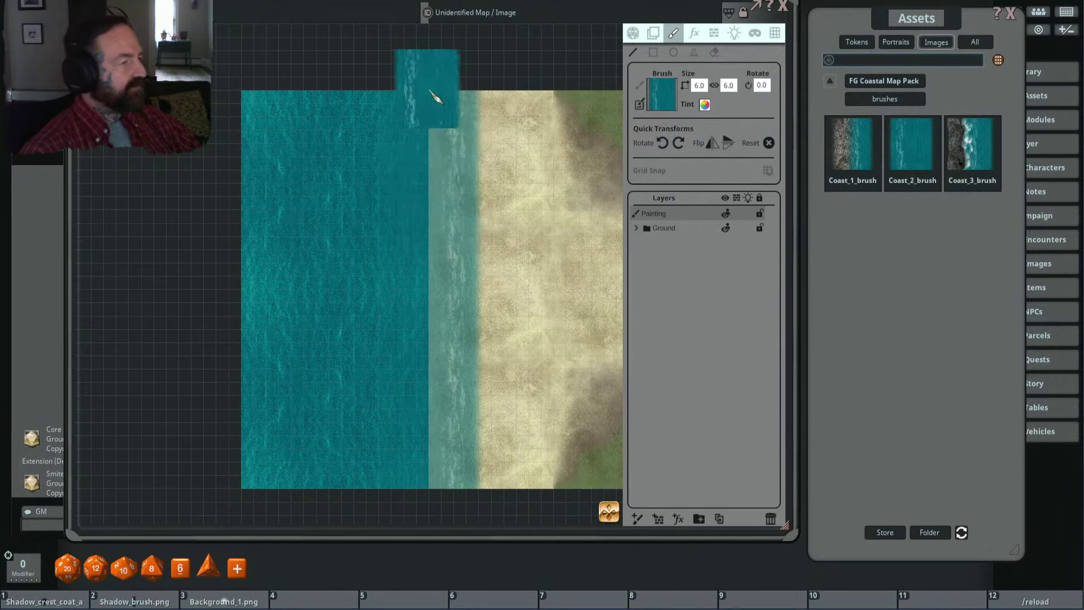
{"action": "key", "text": "ctrl"}
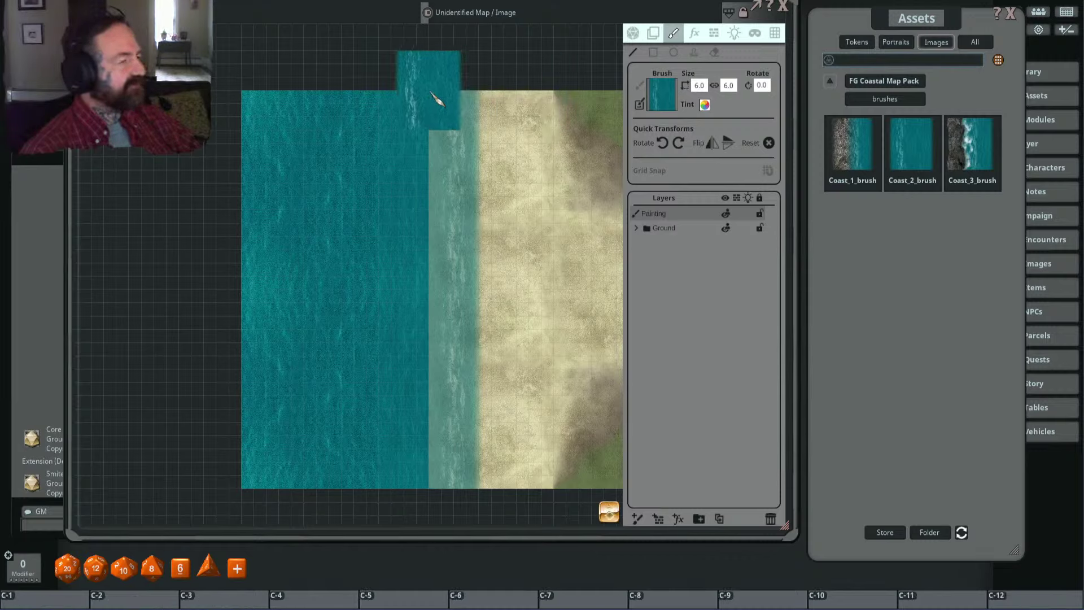
{"action": "mouse_move", "coordinate": [430, 93]}
{"action": "left_mouse_down"}
{"action": "mouse_move", "coordinate": [408, 419]}
{"action": "mouse_move", "coordinate": [439, 497]}
{"action": "left_mouse_up"}
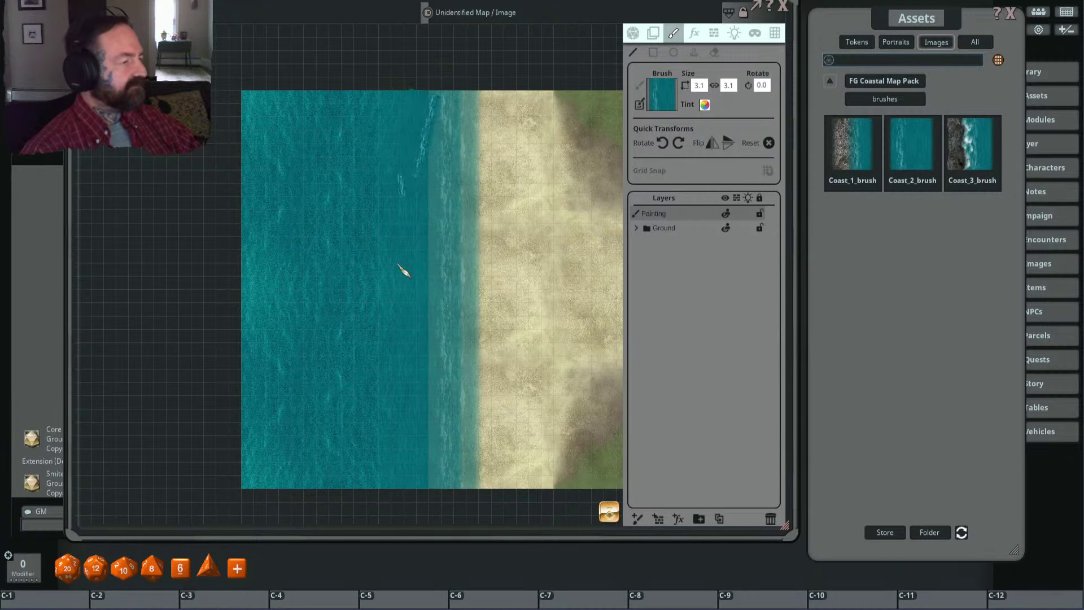
{"action": "left_click_drag", "start_coordinate": [432, 93], "coordinate": [431, 491]}
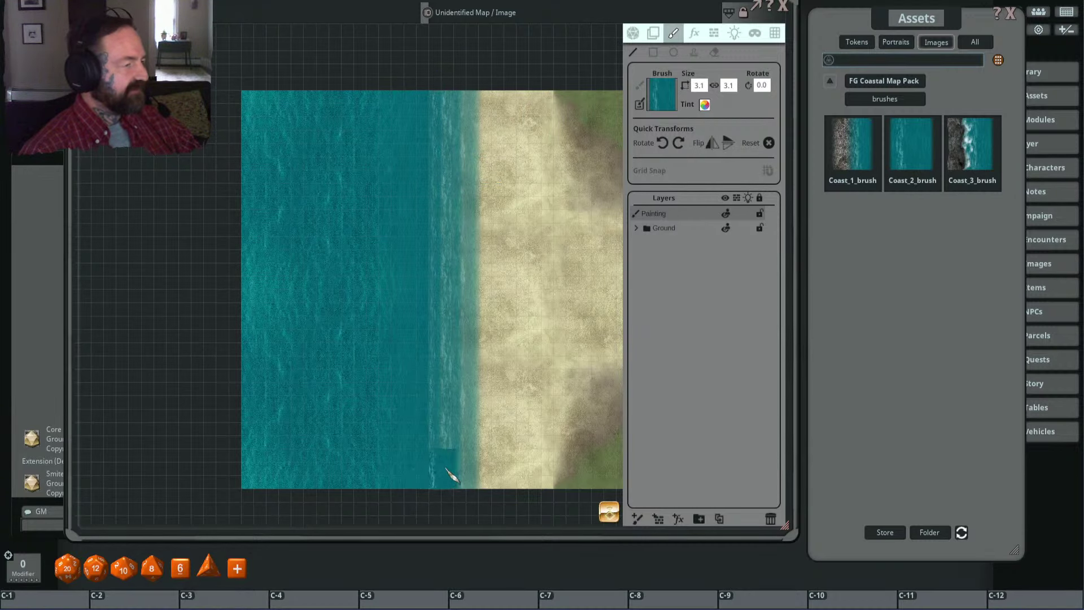
{"action": "scroll", "coordinate": [457, 153], "scroll_direction": "up", "scroll_amount": 2}
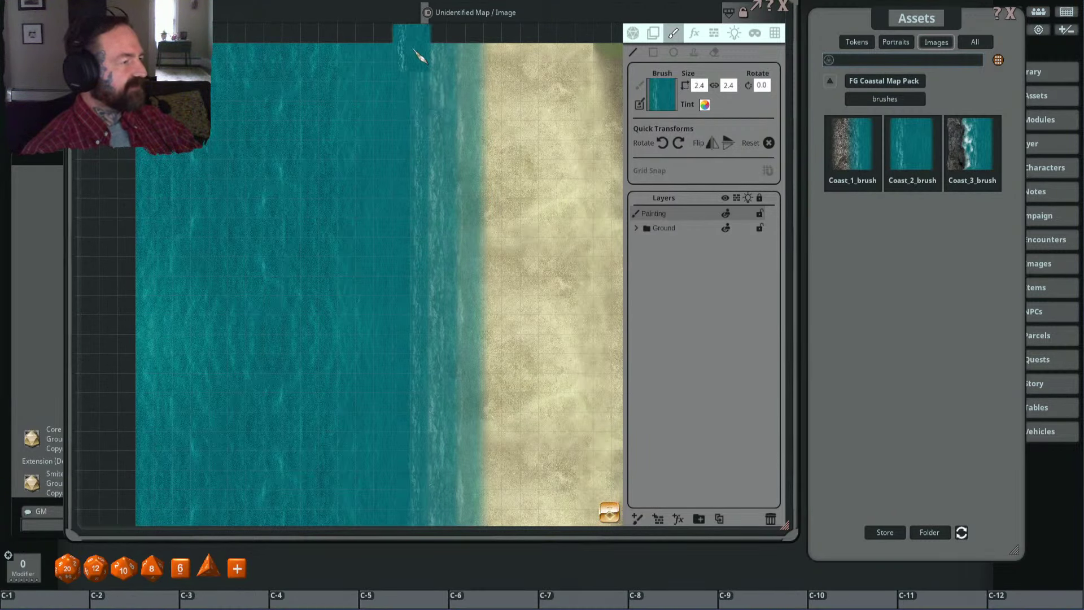
{"action": "mouse_move", "coordinate": [421, 53]}
{"action": "left_mouse_down"}
{"action": "mouse_move", "coordinate": [401, 475]}
{"action": "mouse_move", "coordinate": [414, 531]}
{"action": "left_mouse_up"}
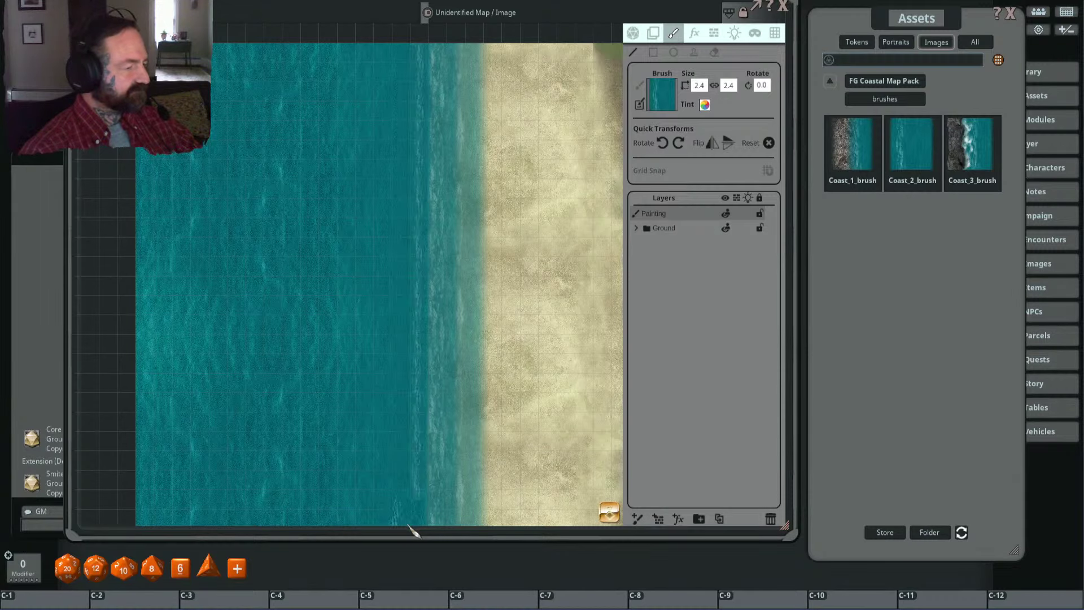
Step: Examine the blended shoreline up close and across the whole map
{"action": "scroll", "coordinate": [552, 368], "scroll_direction": "down", "scroll_amount": 3}
{"action": "scroll", "coordinate": [482, 344], "scroll_direction": "up", "scroll_amount": 5}
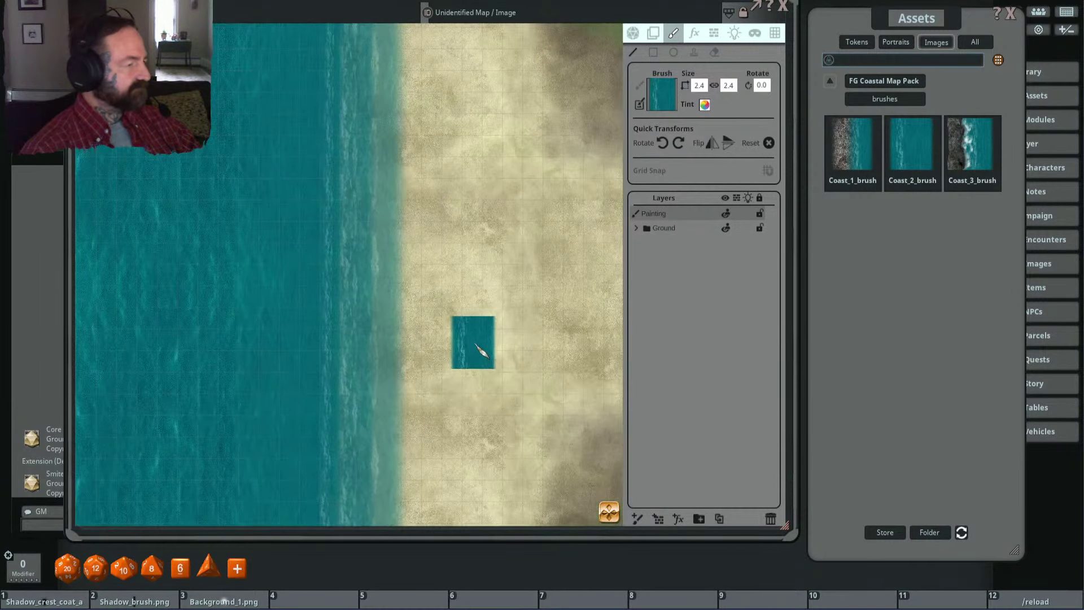
{"action": "scroll", "coordinate": [464, 364], "scroll_direction": "up", "scroll_amount": 2}
{"action": "scroll", "coordinate": [480, 364], "scroll_direction": "down", "scroll_amount": 4}
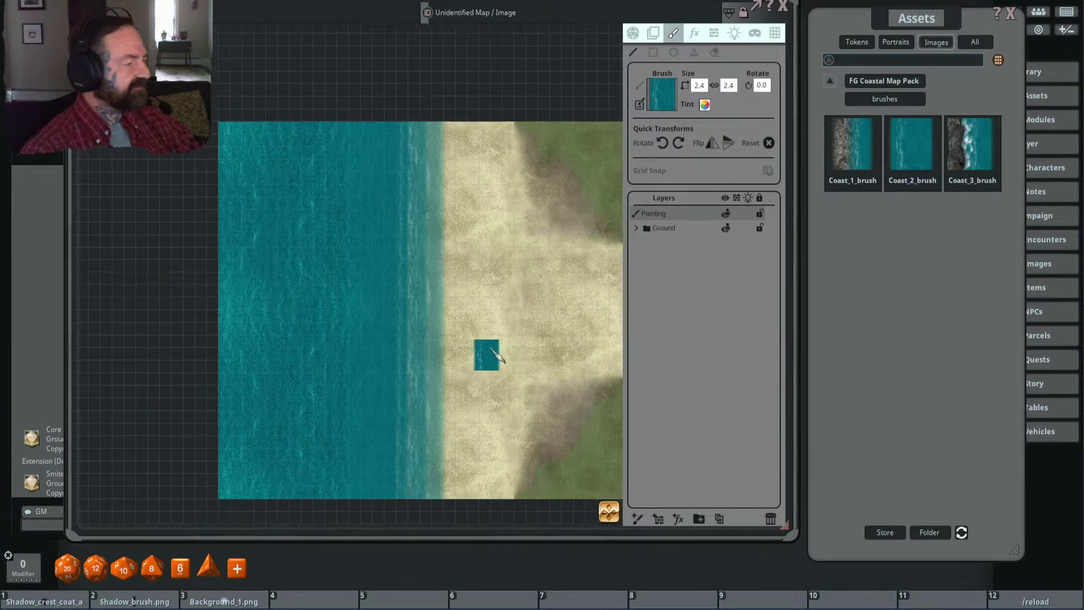
{"action": "scroll", "coordinate": [497, 359], "scroll_direction": "up", "scroll_amount": 1}
{"action": "scroll", "coordinate": [489, 352], "scroll_direction": "down", "scroll_amount": 1}
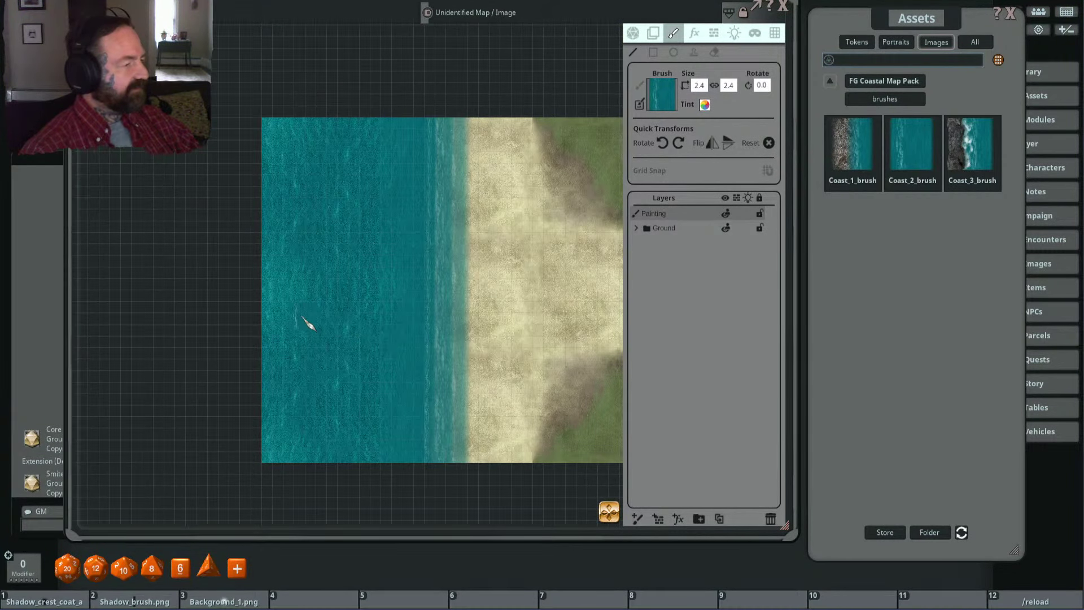
{"action": "scroll", "coordinate": [494, 333], "scroll_direction": "up", "scroll_amount": 2}
{"action": "scroll", "coordinate": [509, 370], "scroll_direction": "down", "scroll_amount": 1}
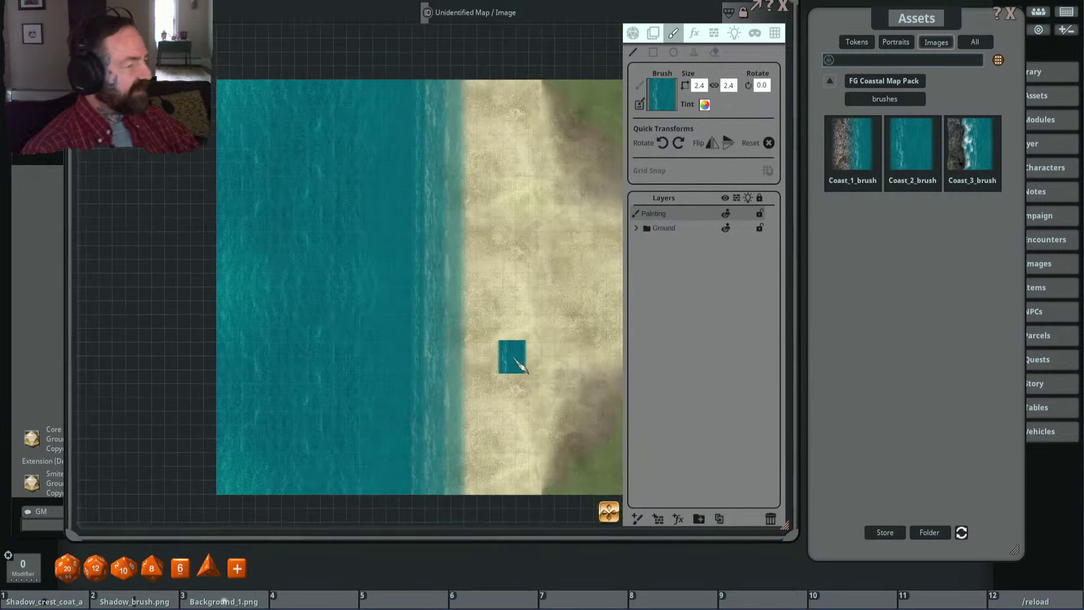
{"action": "scroll", "coordinate": [496, 358], "scroll_direction": "up", "scroll_amount": 1}
{"action": "scroll", "coordinate": [487, 348], "scroll_direction": "up", "scroll_amount": 2}
{"action": "scroll", "coordinate": [482, 365], "scroll_direction": "up", "scroll_amount": 2}
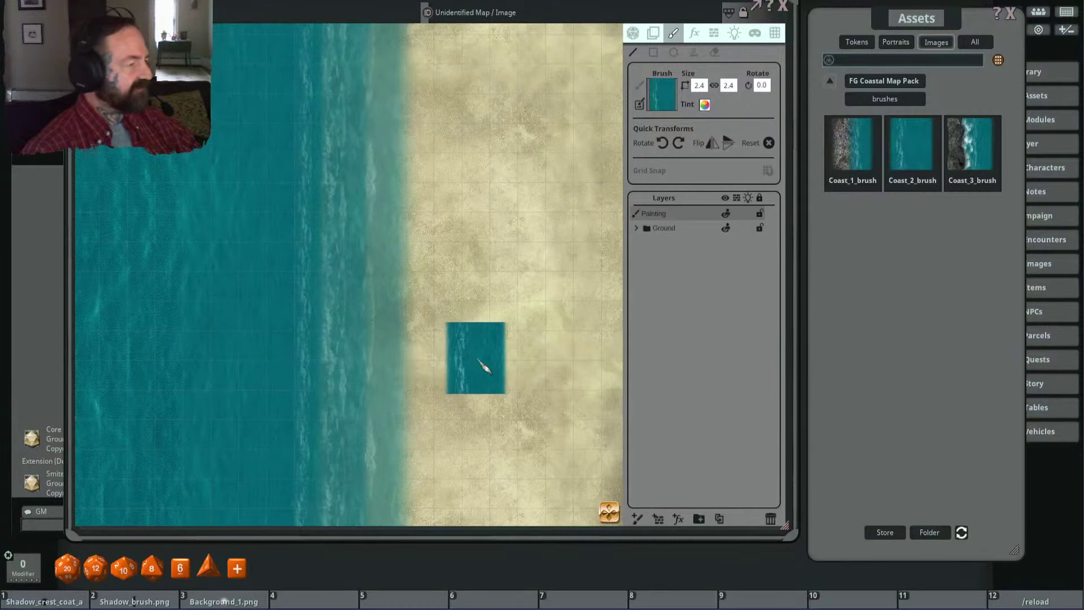
Step: Search the FG Coastal Map Pack decorations for "rock" and look through both pages of results
{"action": "scroll", "coordinate": [484, 358], "scroll_direction": "down", "scroll_amount": 3}
{"action": "scroll", "coordinate": [476, 343], "scroll_direction": "down", "scroll_amount": 2}
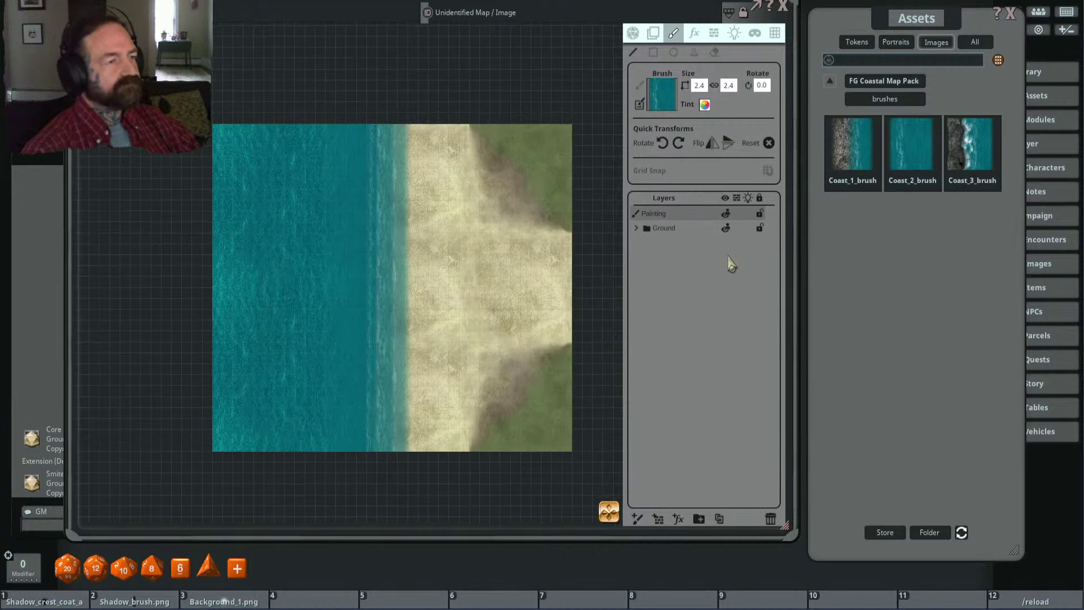
{"action": "left_click", "coordinate": [887, 81]}
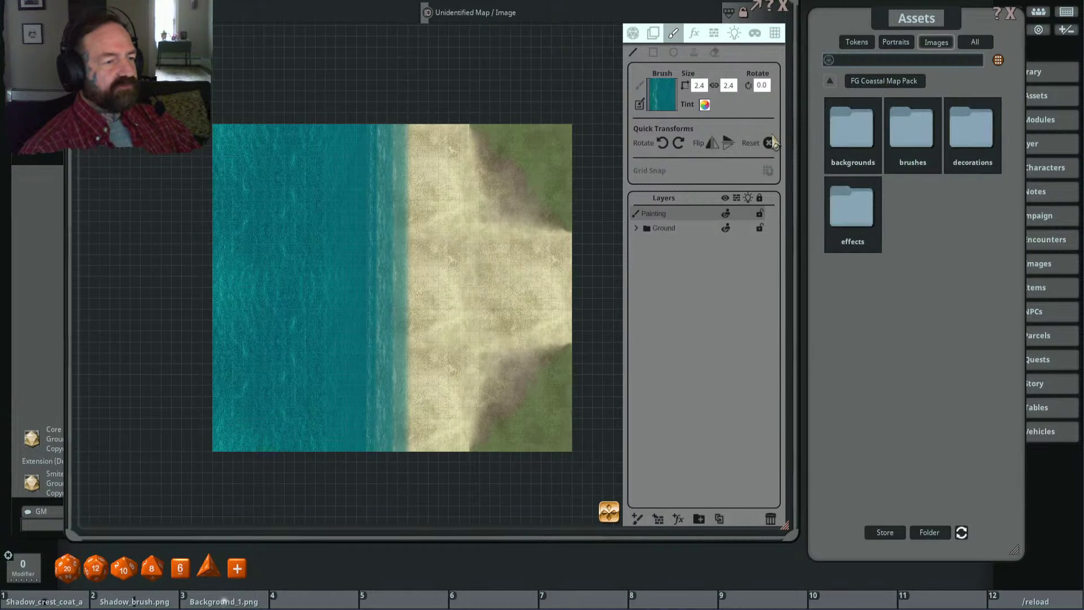
{"action": "left_click", "coordinate": [971, 133]}
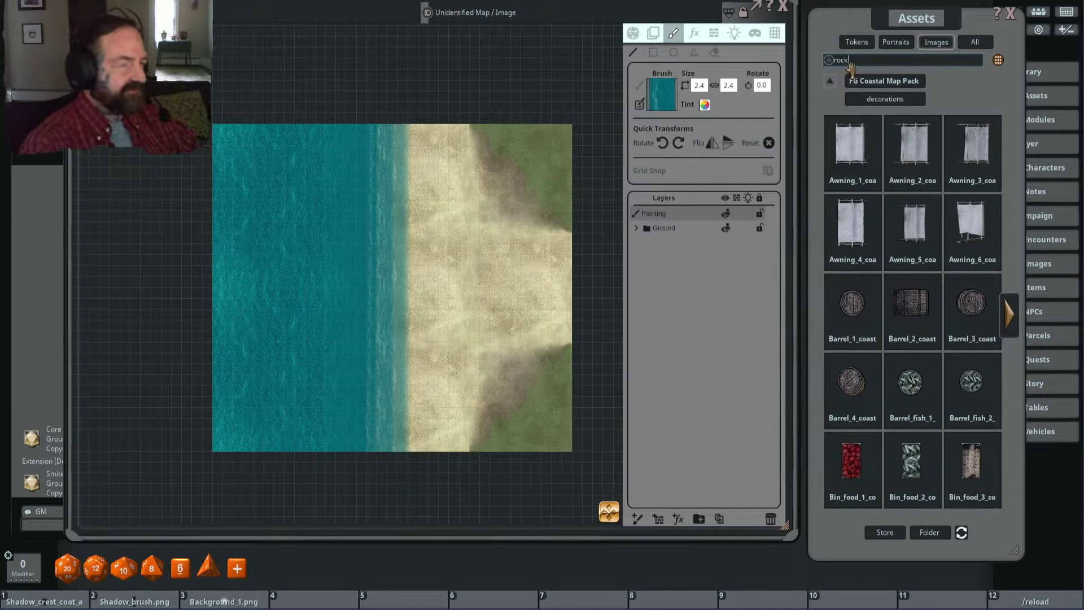
{"action": "key", "text": "Return"}
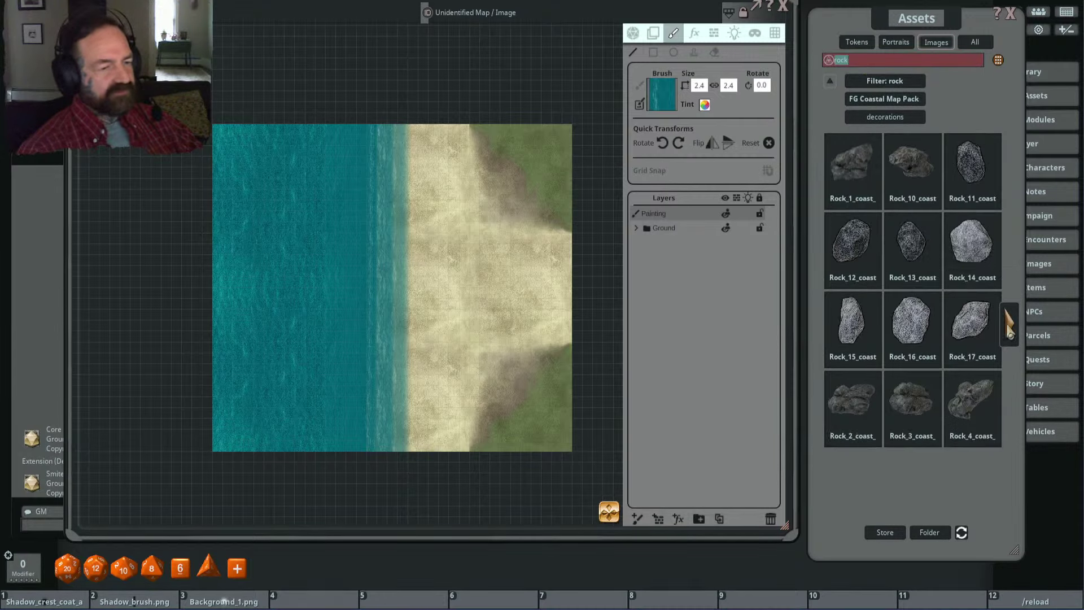
{"action": "left_click", "coordinate": [1009, 326]}
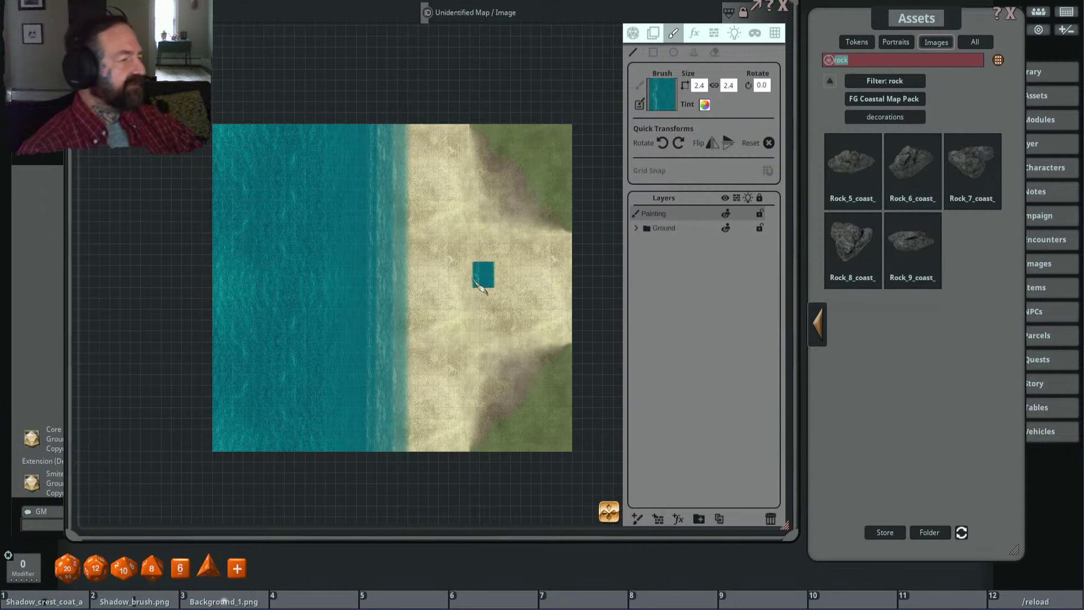
{"action": "scroll", "coordinate": [480, 285], "scroll_direction": "up", "scroll_amount": 3}
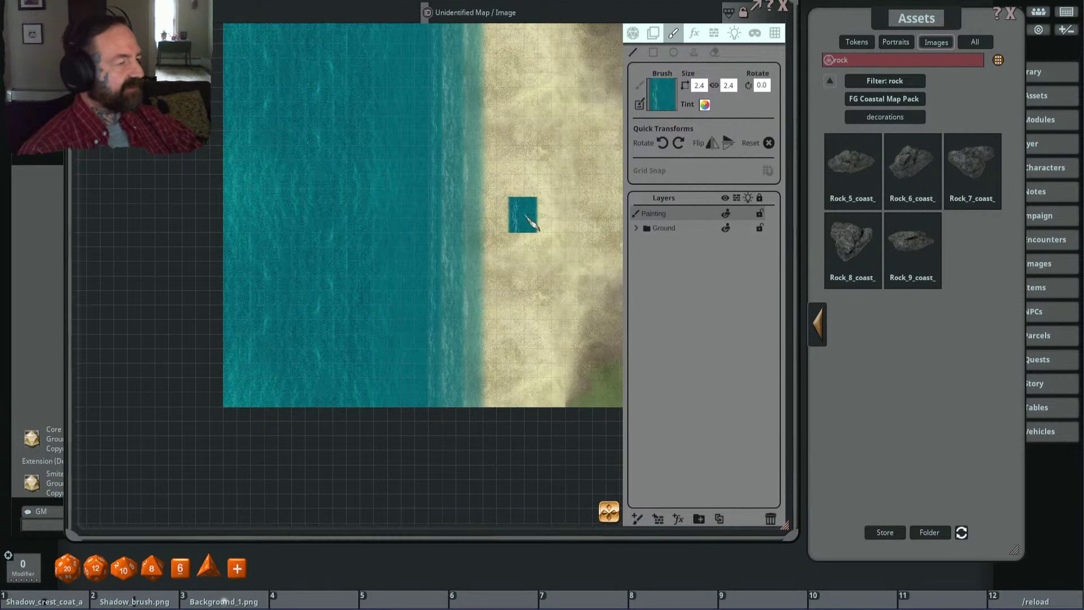
{"action": "scroll", "coordinate": [548, 232], "scroll_direction": "up", "scroll_amount": 1}
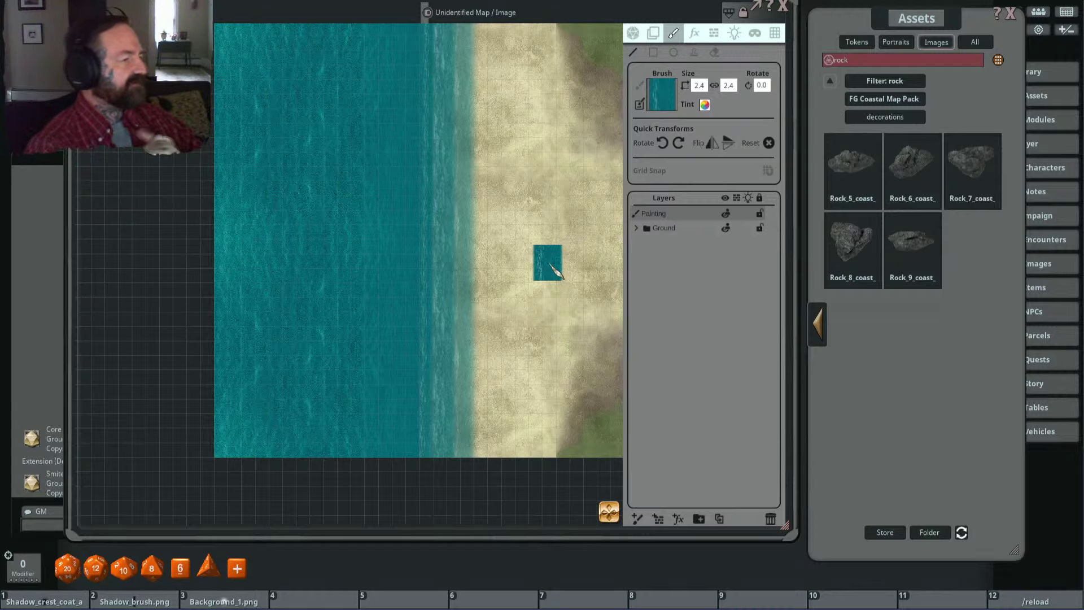
{"action": "scroll", "coordinate": [559, 249], "scroll_direction": "down", "scroll_amount": 2}
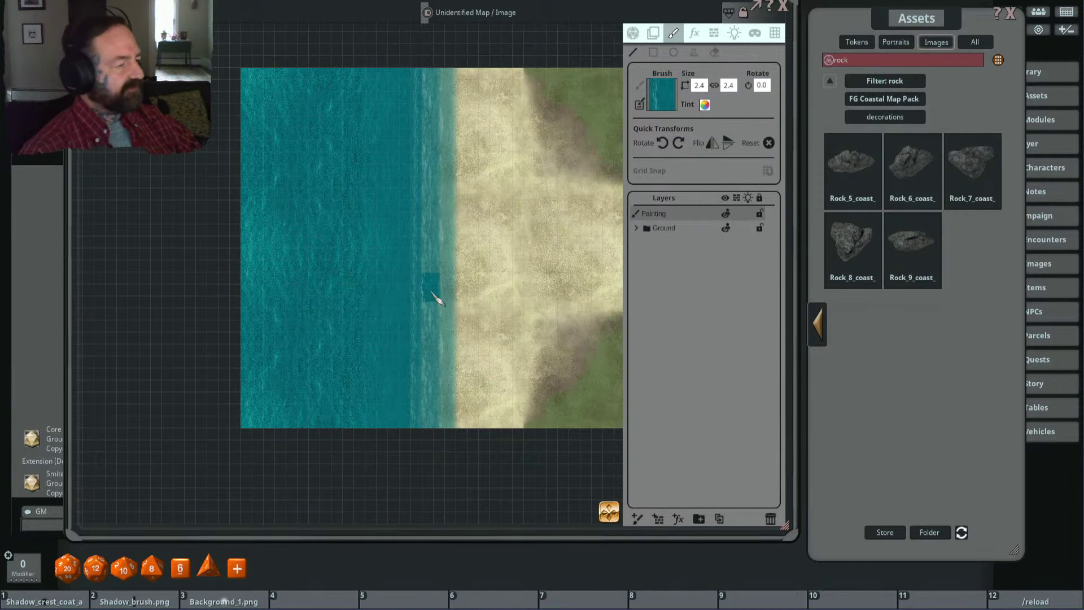
{"action": "scroll", "coordinate": [496, 334], "scroll_direction": "up", "scroll_amount": 1}
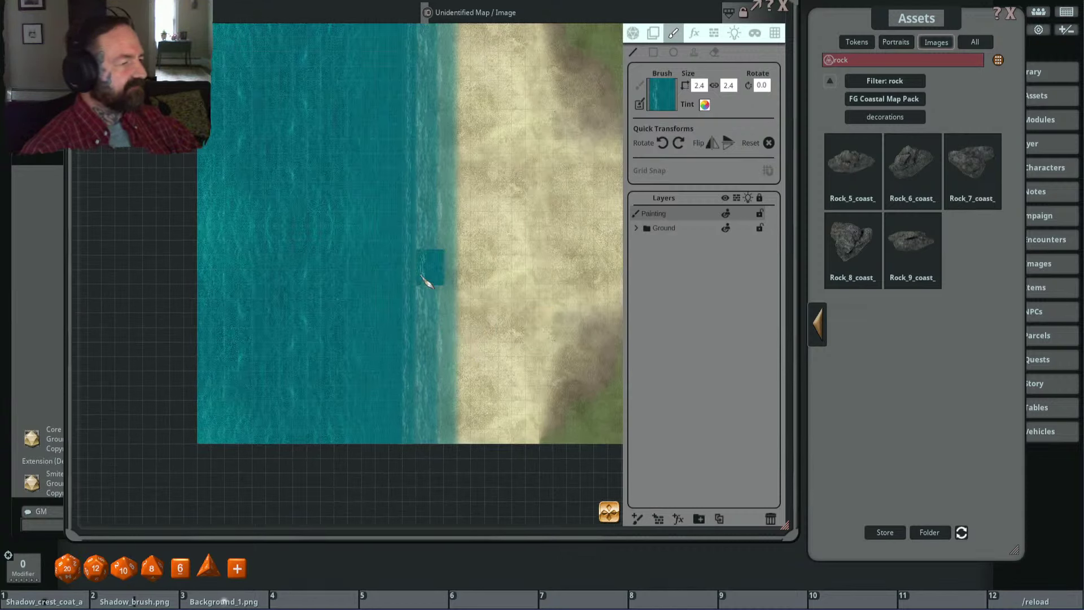
Step: Load Coast_1_brush from the FG Coastal Map Pack brushes and preview it at size 14.6 over the shoreline
{"action": "left_click", "coordinate": [892, 82]}
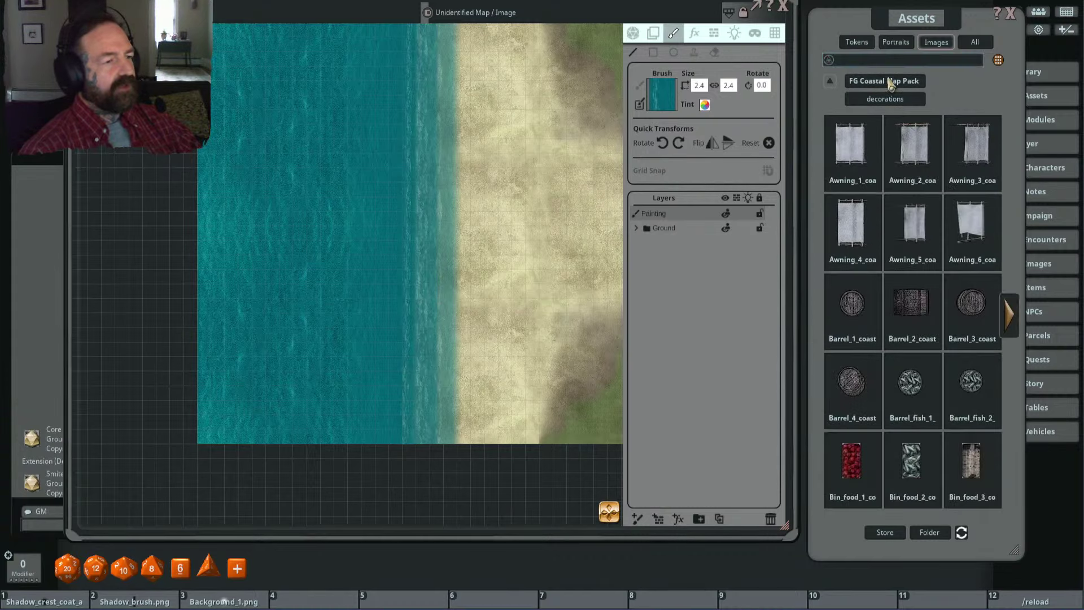
{"action": "left_click", "coordinate": [895, 81]}
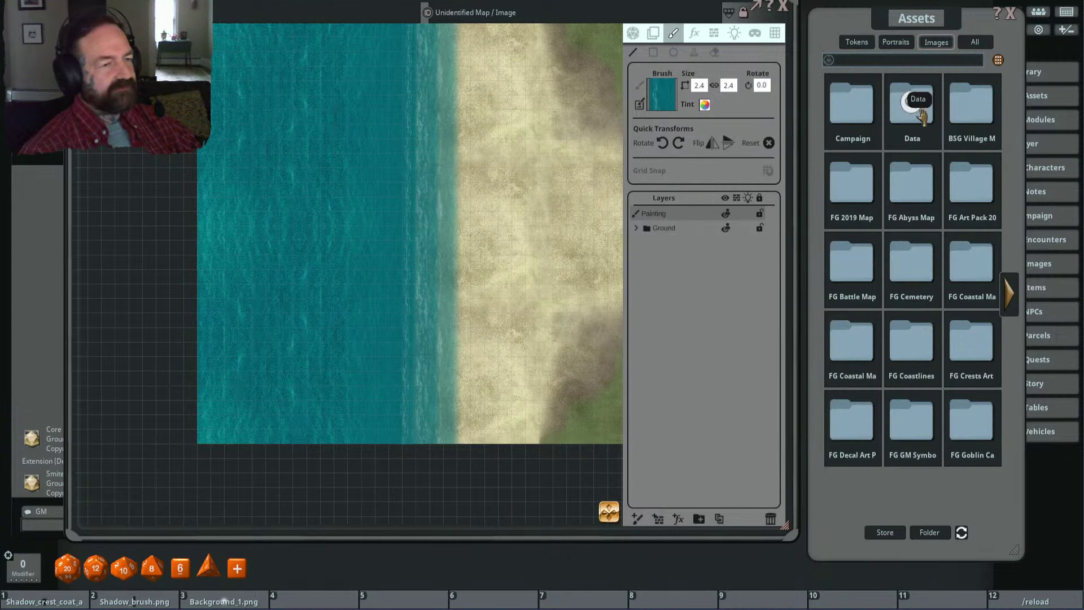
{"action": "left_click", "coordinate": [972, 264]}
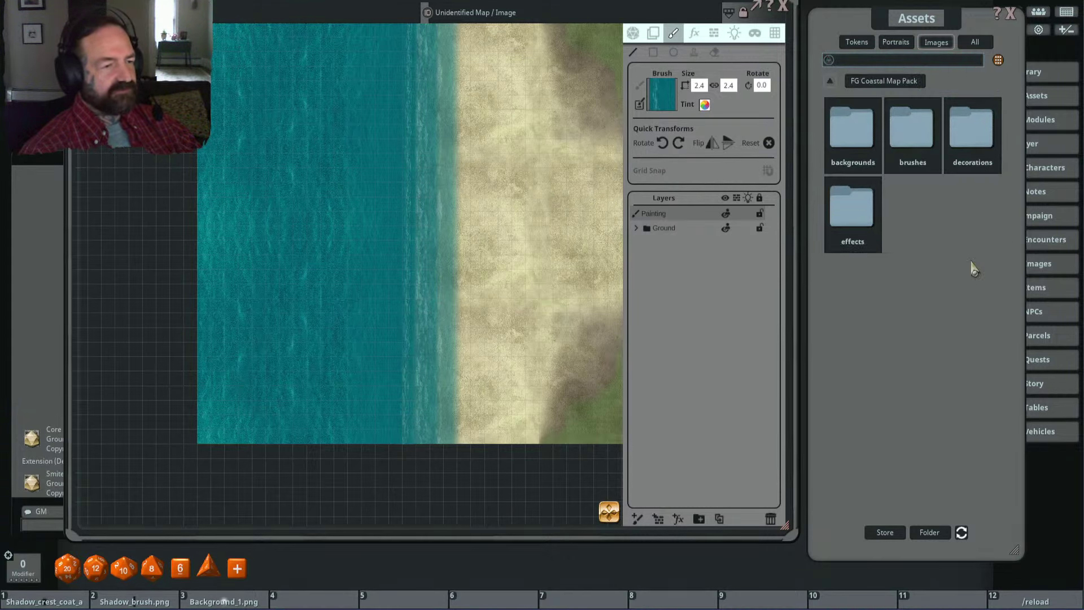
{"action": "left_click", "coordinate": [903, 125]}
{"action": "left_click", "coordinate": [851, 145]}
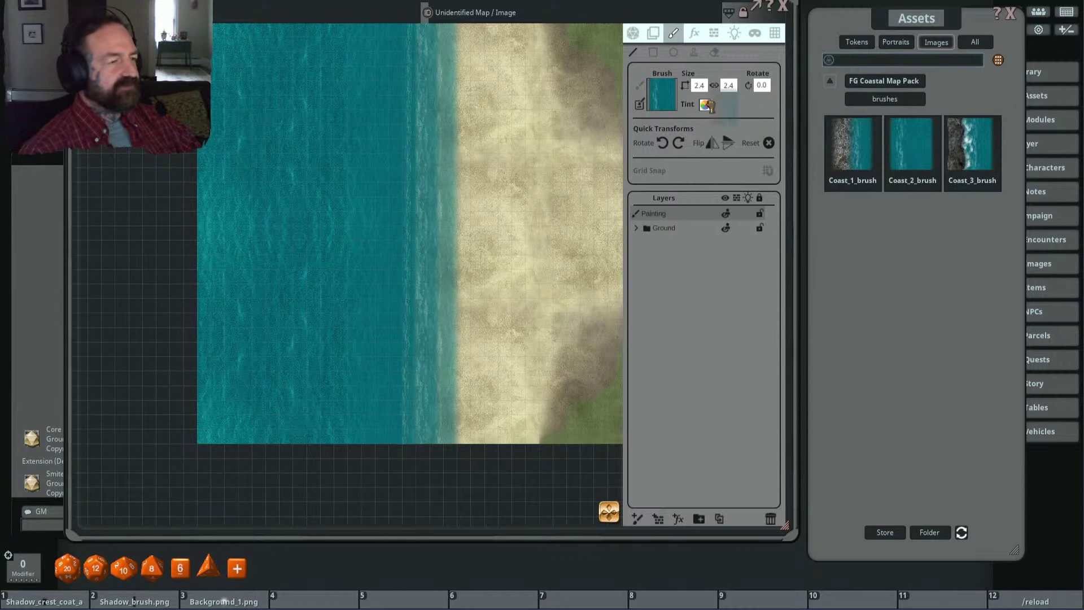
{"action": "scroll", "coordinate": [473, 219], "scroll_direction": "up", "scroll_amount": 3}
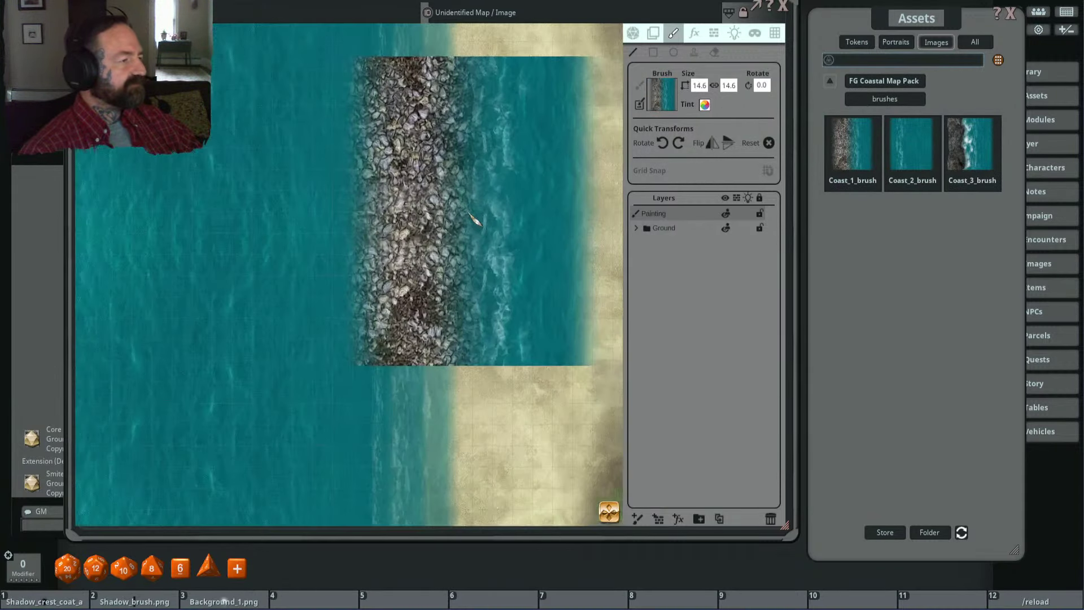
{"action": "scroll", "coordinate": [478, 223], "scroll_direction": "down", "scroll_amount": 2}
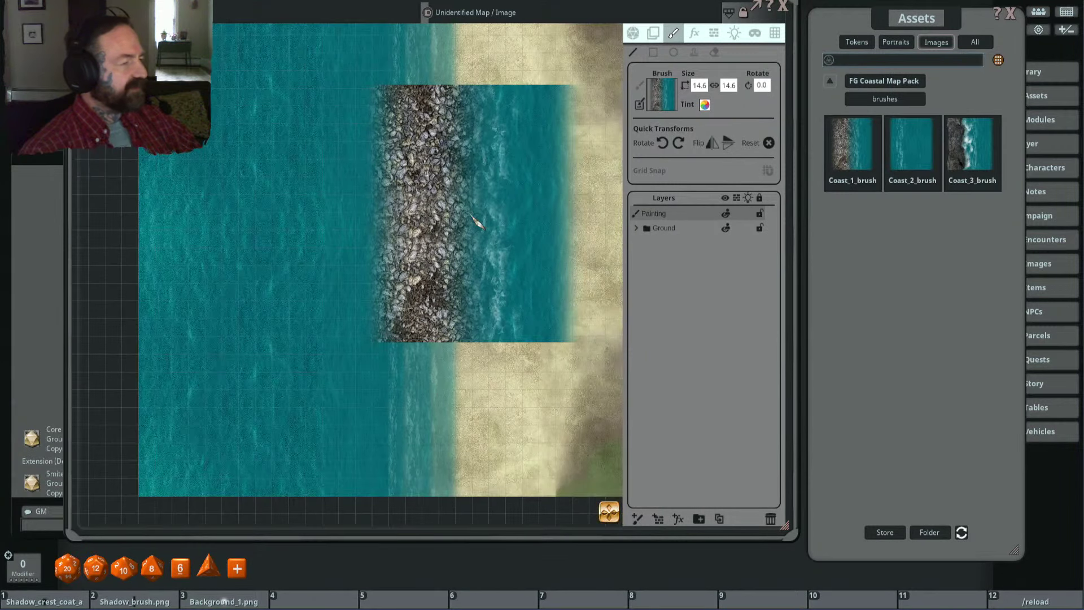
{"action": "scroll", "coordinate": [477, 221], "scroll_direction": "up", "scroll_amount": 2}
{"action": "scroll", "coordinate": [480, 220], "scroll_direction": "down", "scroll_amount": 3}
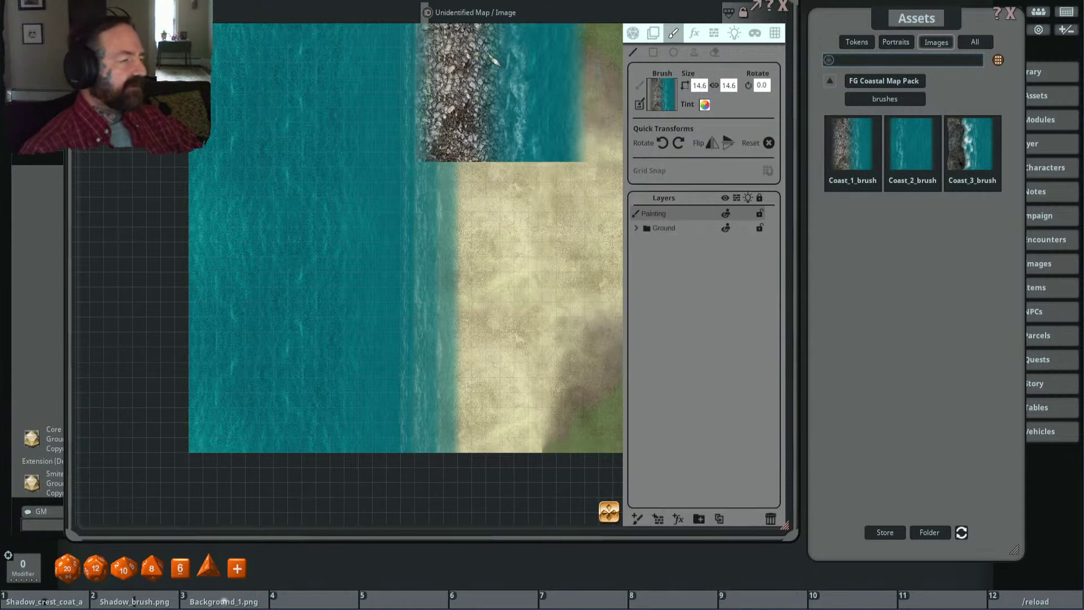
Step: Filter the FG Coastal Map Pack decorations by "rock" and show the second page of rocks
{"action": "left_click", "coordinate": [882, 81]}
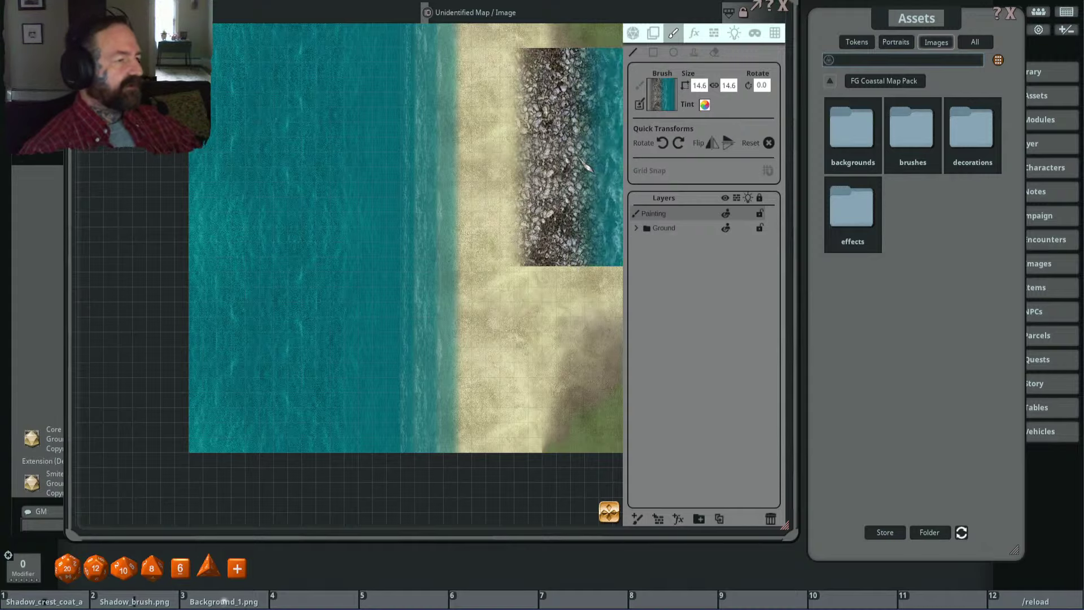
{"action": "scroll", "coordinate": [528, 154], "scroll_direction": "down", "scroll_amount": 2}
{"action": "scroll", "coordinate": [565, 160], "scroll_direction": "up", "scroll_amount": 4}
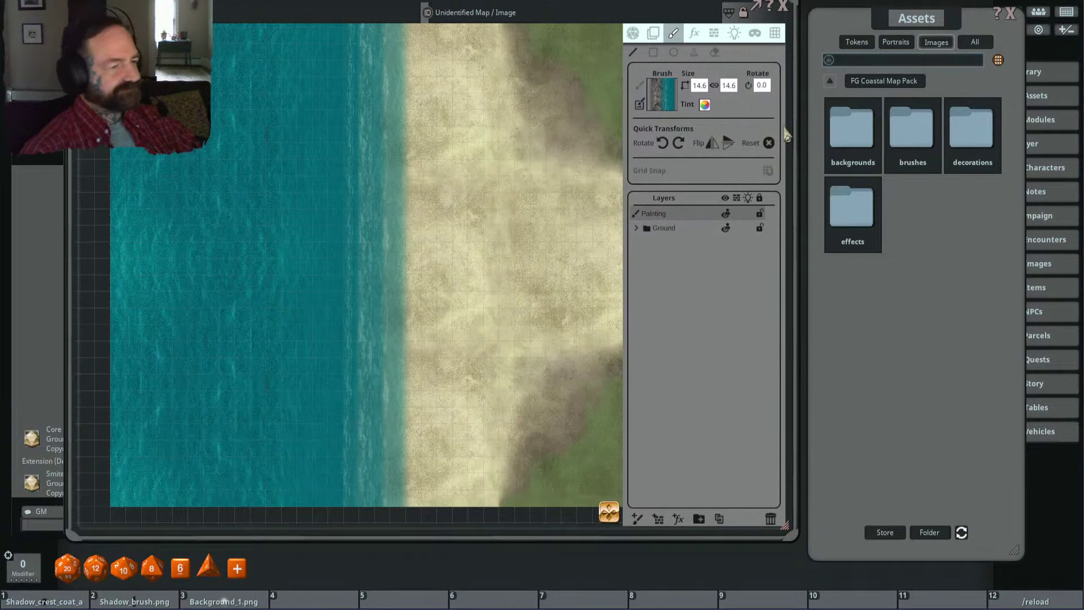
{"action": "left_click", "coordinate": [972, 133]}
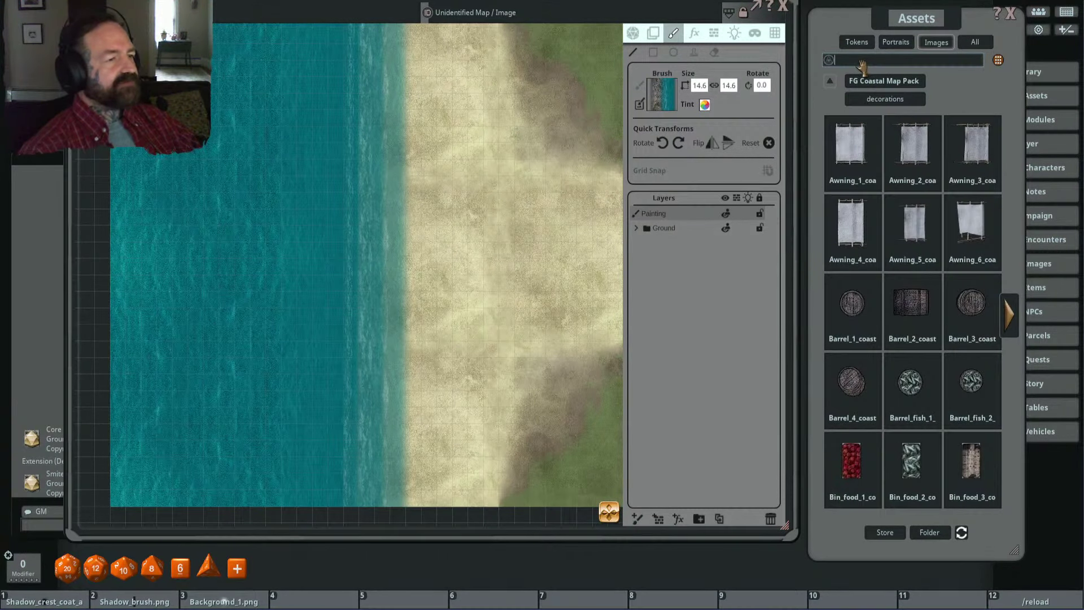
{"action": "key", "text": "Return"}
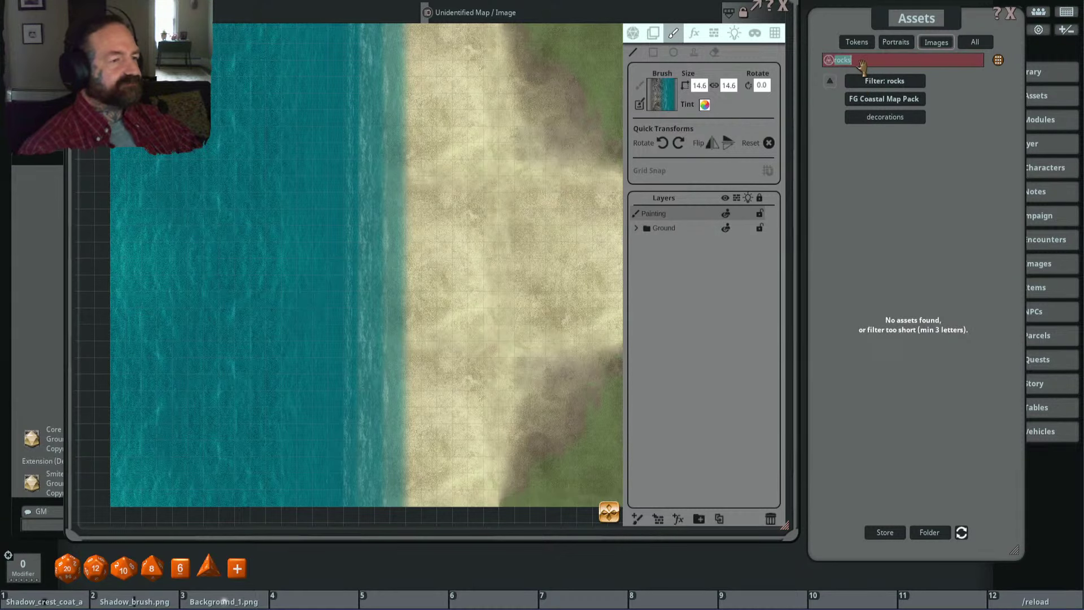
{"action": "left_click", "coordinate": [876, 61]}
{"action": "key", "text": "BackSpace"}
{"action": "key", "text": "Return"}
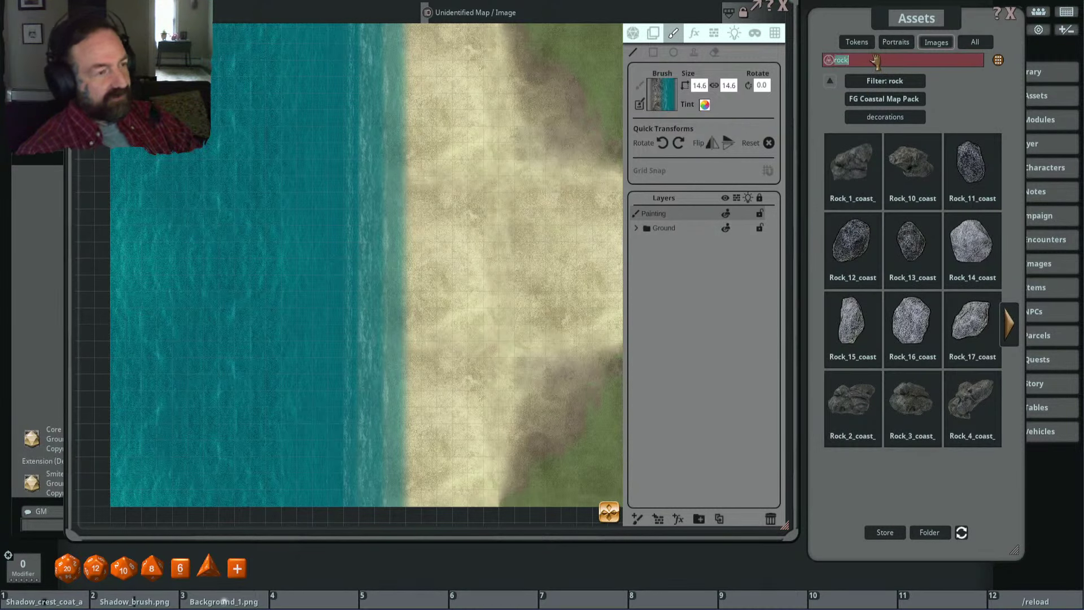
{"action": "left_click", "coordinate": [1011, 323]}
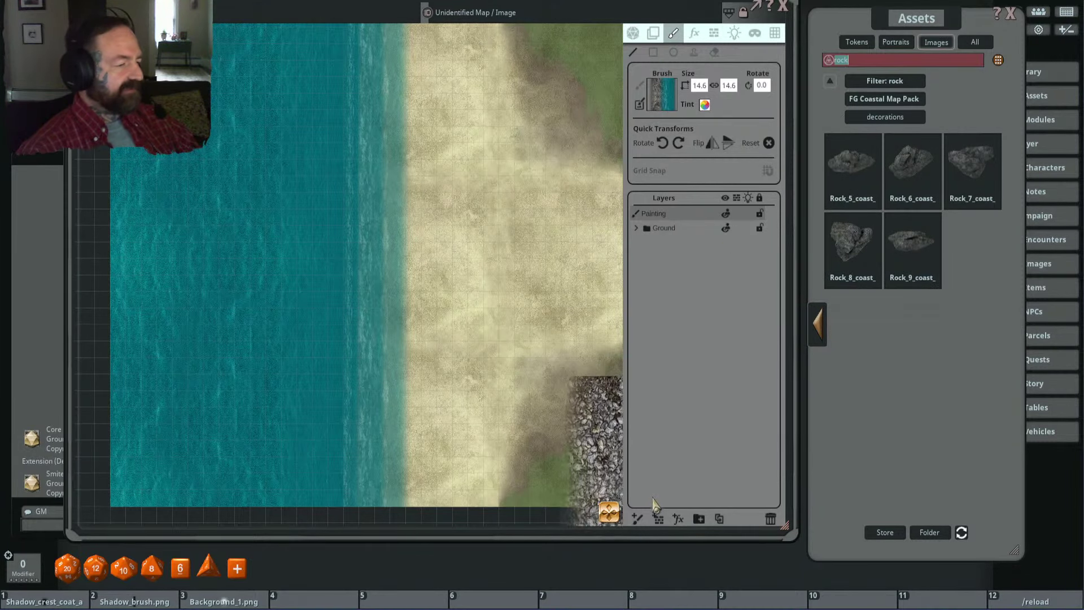
Step: Add a second painting layer, naming the upper painting layer Rocks and the lower one Water
{"action": "left_click", "coordinate": [638, 517]}
{"action": "double_click", "coordinate": [689, 229]}
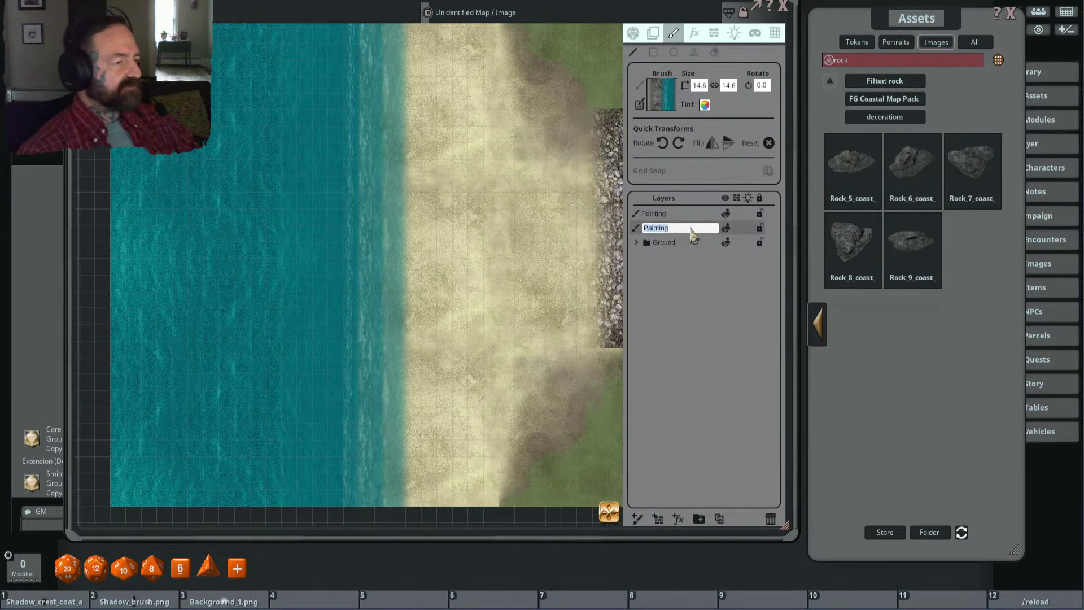
{"action": "type", "text": "Wa"}
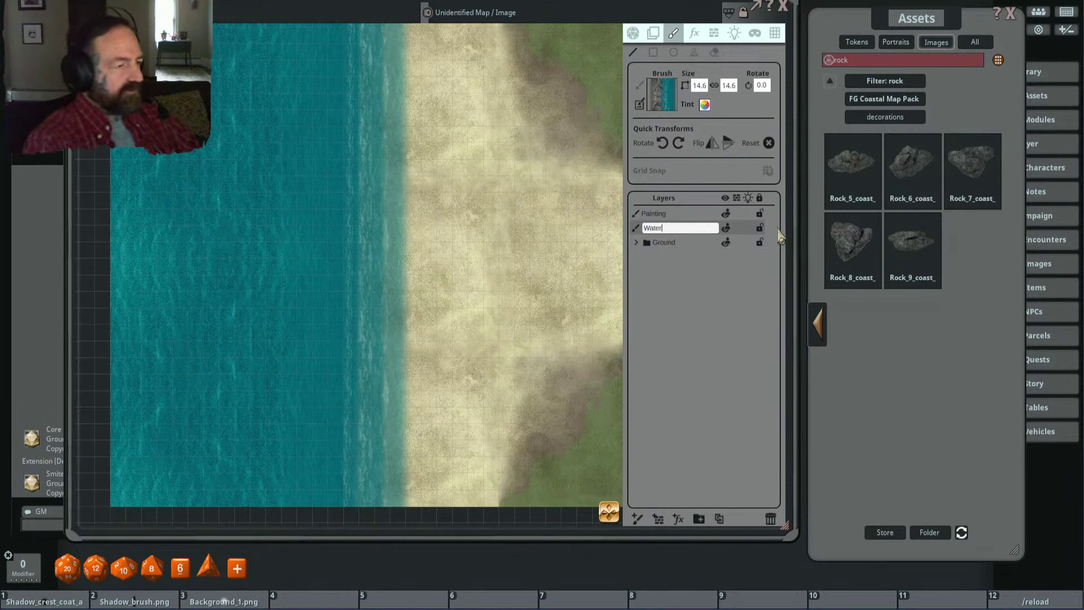
{"action": "type", "text": "ter"}
{"action": "key", "text": "shift+Tab"}
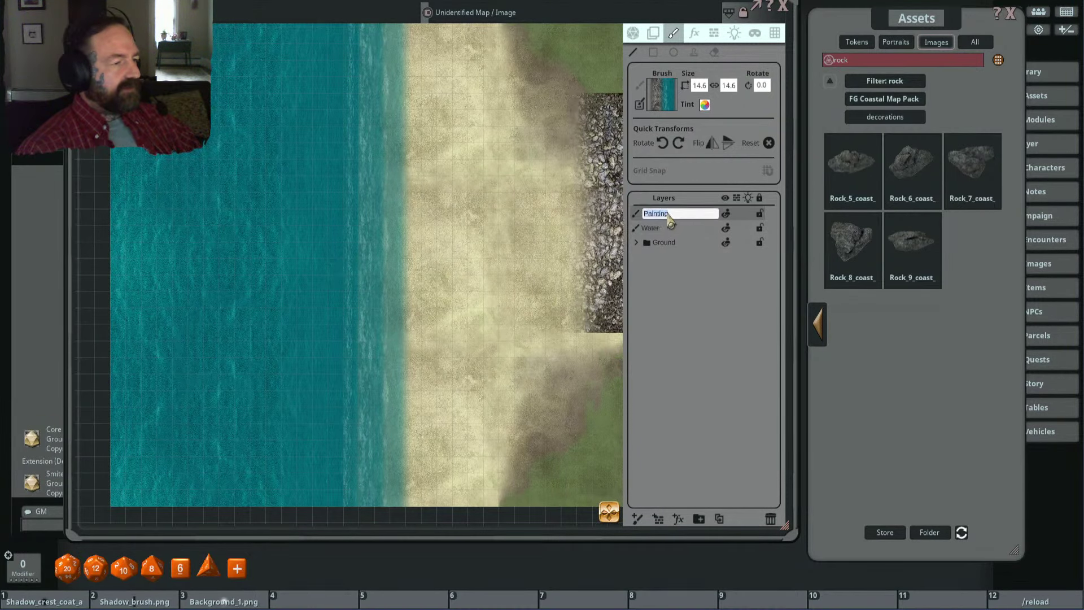
{"action": "type", "text": "Rocks"}
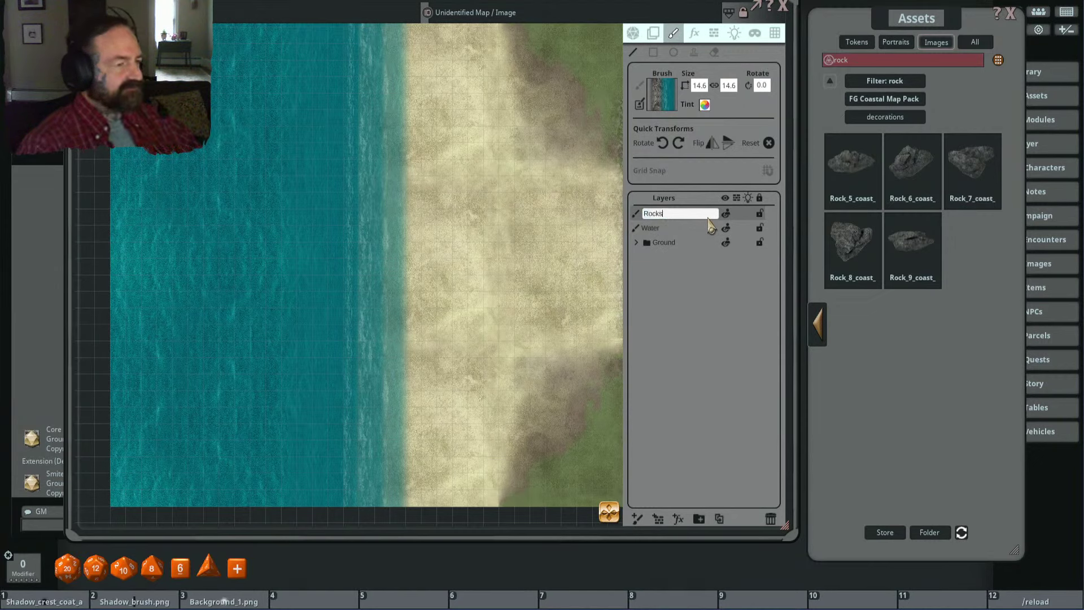
{"action": "key", "text": "Return"}
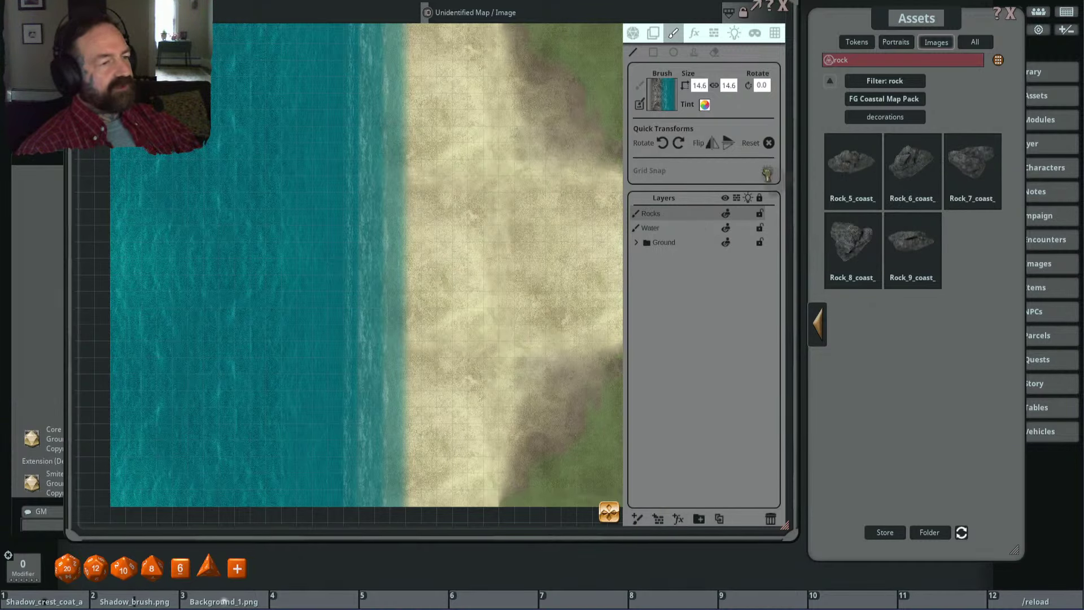
Step: Load the Rock_8 decoration as the brush at size 6.0 by 5.2 and rotate it to 110 degrees
{"action": "left_click_drag", "start_coordinate": [853, 243], "coordinate": [662, 93]}
{"action": "left_click", "coordinate": [392, 234], "text": "ctrl"}
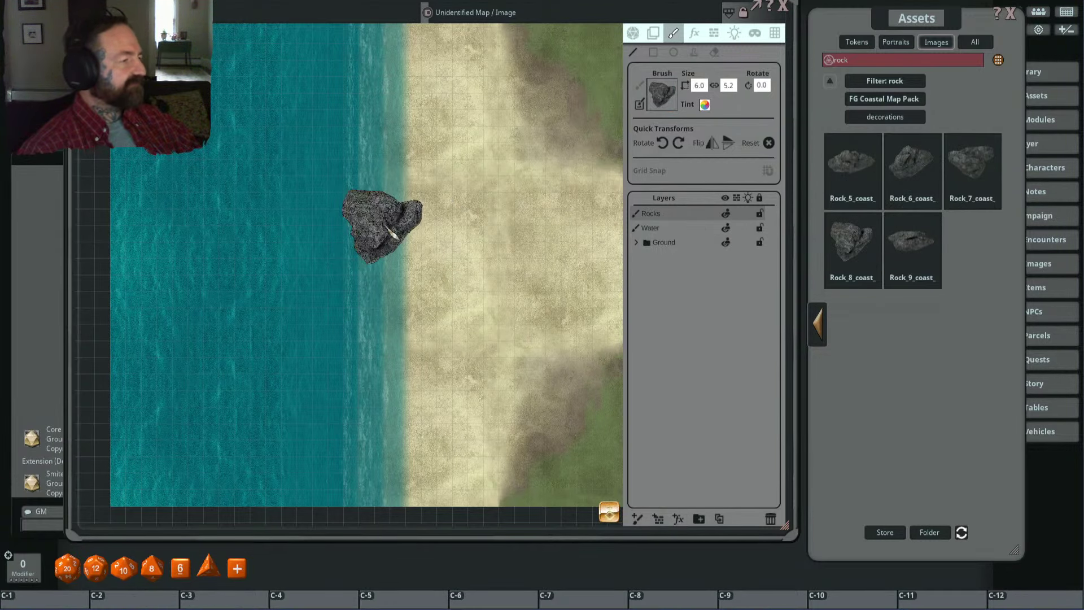
{"action": "scroll", "coordinate": [364, 352], "scroll_direction": "up", "scroll_amount": 5}
{"action": "scroll", "coordinate": [402, 340], "scroll_direction": "down", "scroll_amount": 5}
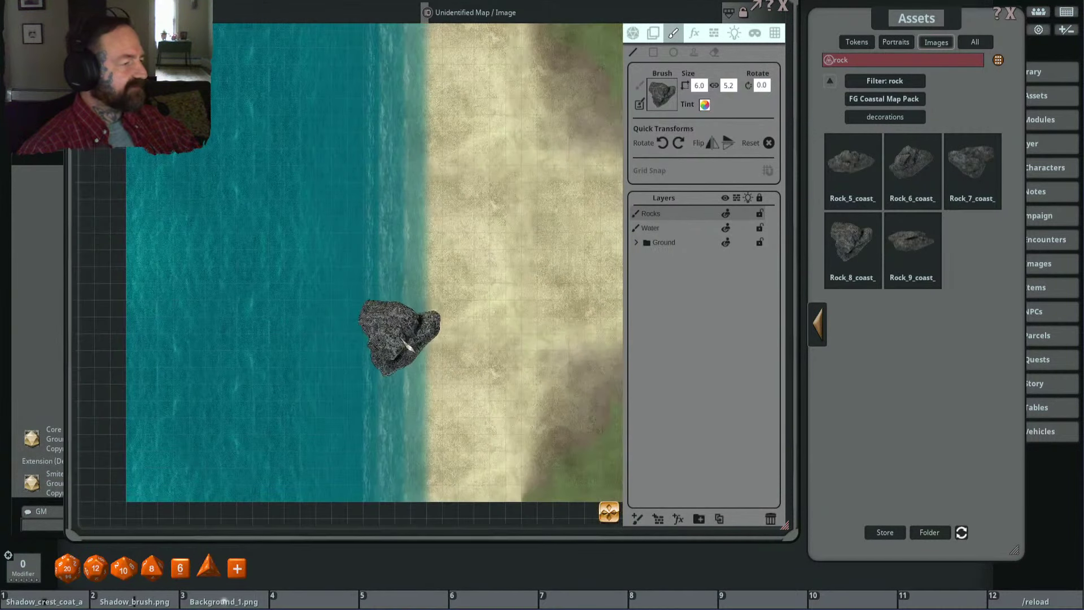
{"action": "scroll", "coordinate": [398, 337], "scroll_direction": "down", "scroll_amount": 2}
{"action": "scroll", "coordinate": [390, 339], "scroll_direction": "up", "scroll_amount": 7}
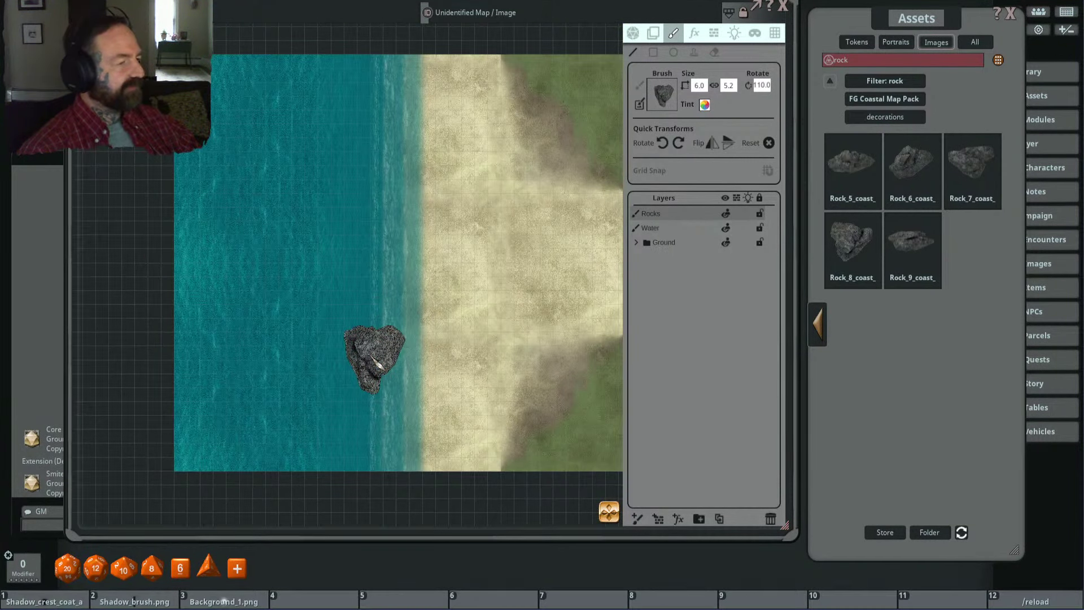
Step: Make Water the active layer and rotate the rock brush to 165 degrees while previewing it over the shoreline
{"action": "left_click_drag", "start_coordinate": [375, 358], "coordinate": [468, 333]}
{"action": "left_click", "coordinate": [655, 228]}
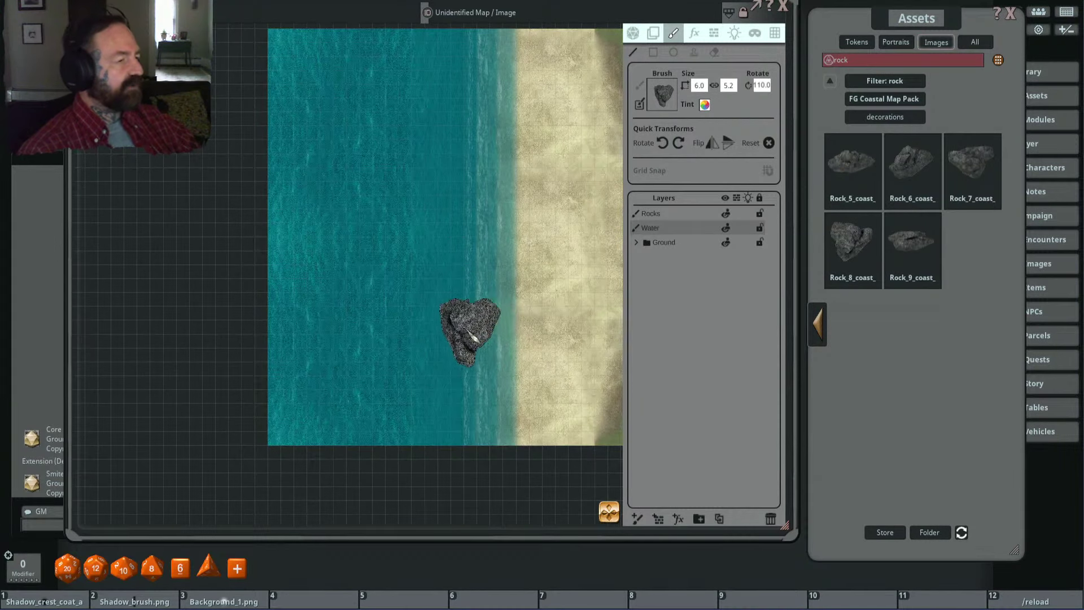
{"action": "scroll", "coordinate": [485, 346], "scroll_direction": "up", "scroll_amount": 3}
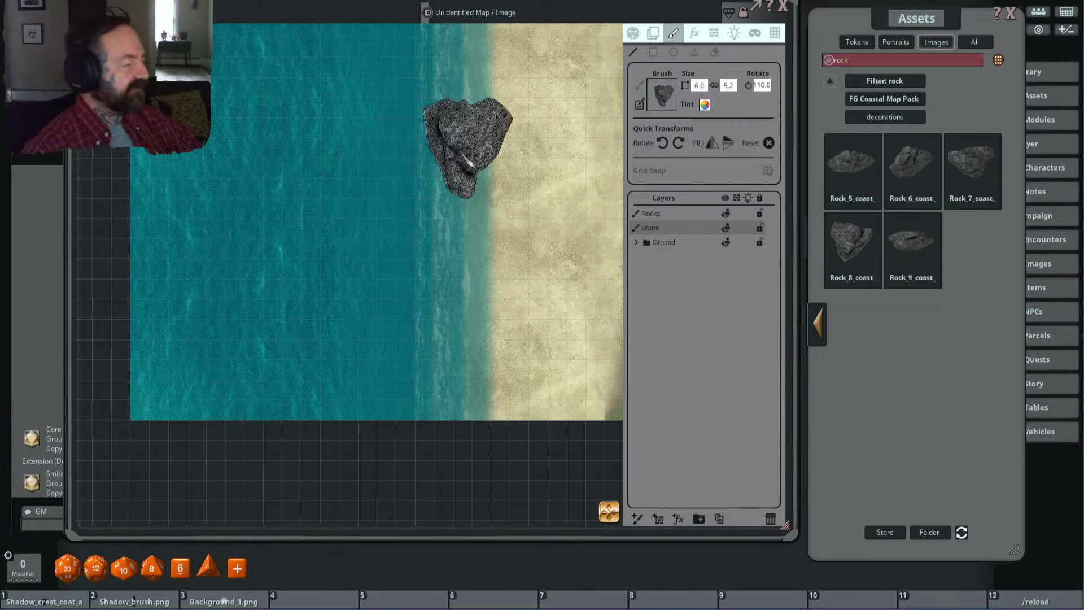
{"action": "left_click_drag", "start_coordinate": [403, 302], "coordinate": [428, 337]}
{"action": "scroll", "coordinate": [427, 337], "scroll_direction": "down", "scroll_amount": 2}
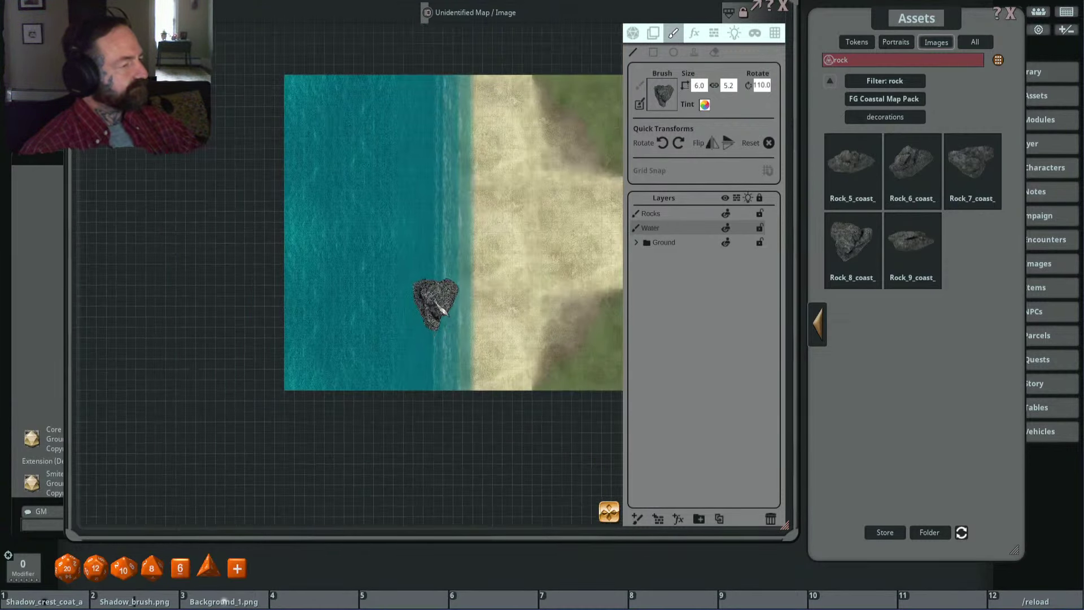
{"action": "scroll", "coordinate": [429, 316], "scroll_direction": "up", "scroll_amount": 3}
{"action": "scroll", "coordinate": [414, 353], "scroll_direction": "up", "scroll_amount": 5, "text": "shift"}
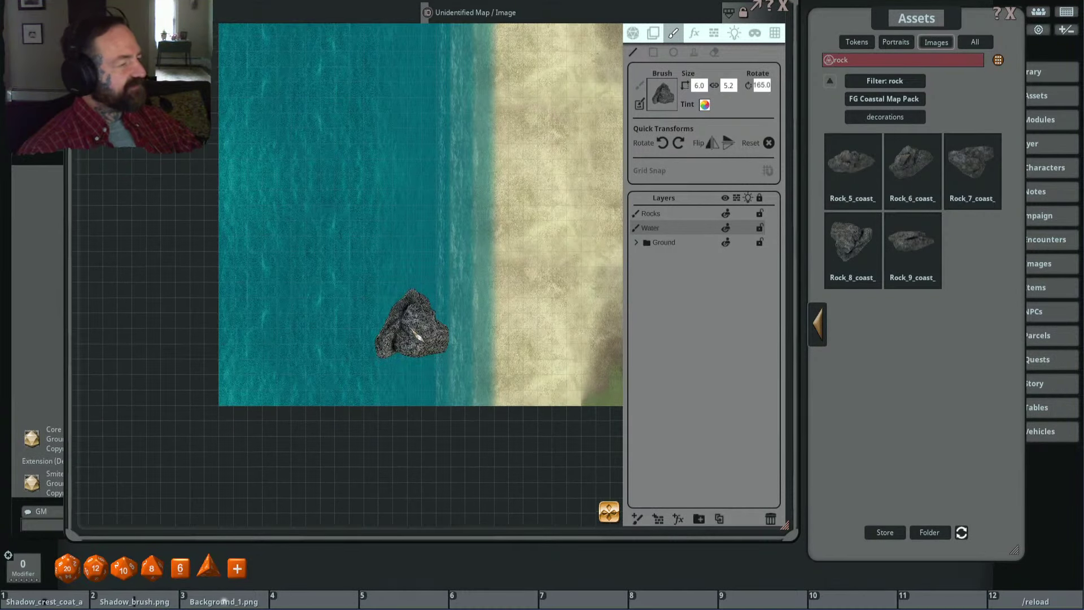
{"action": "scroll", "coordinate": [395, 361], "scroll_direction": "up", "scroll_amount": 3}
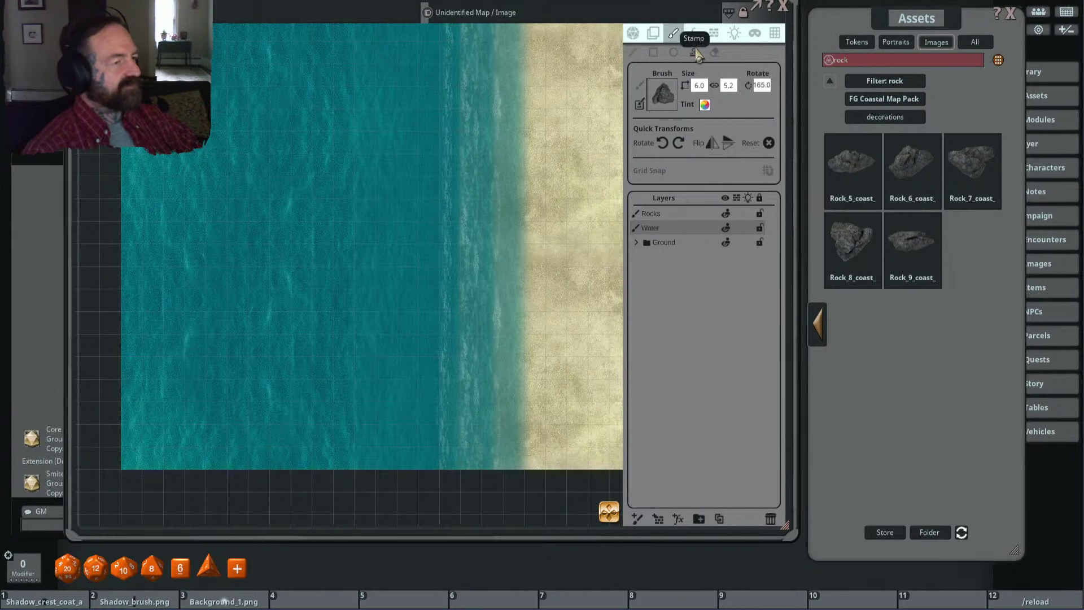
Step: Undo the rock stamped on the Water layer and stamp it on the Rocks layer instead, in the water near the map's lower edge
{"action": "left_click", "coordinate": [347, 378]}
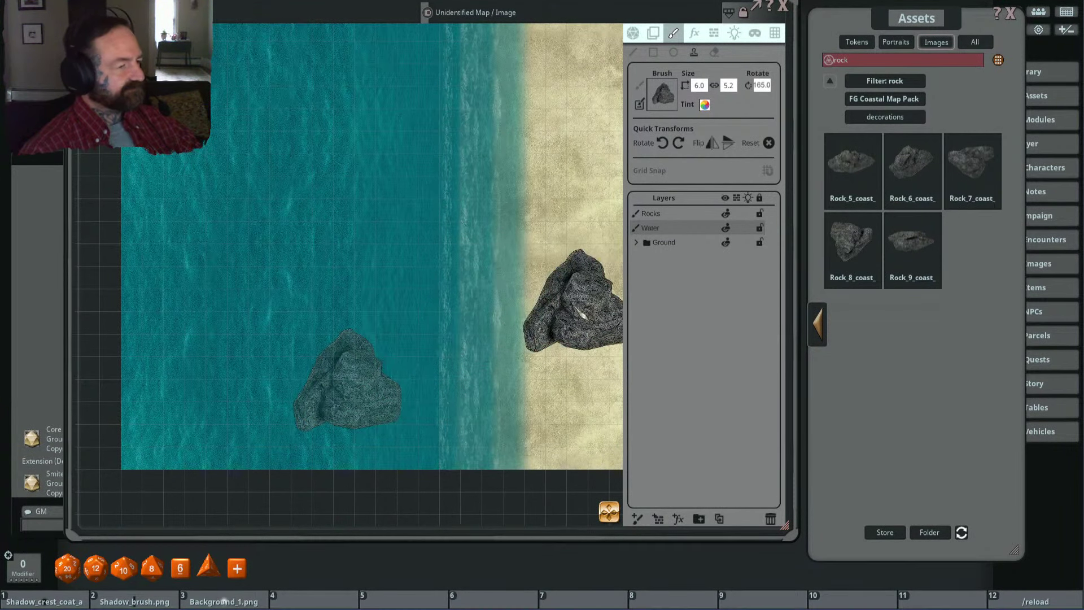
{"action": "key", "text": "ctrl+z"}
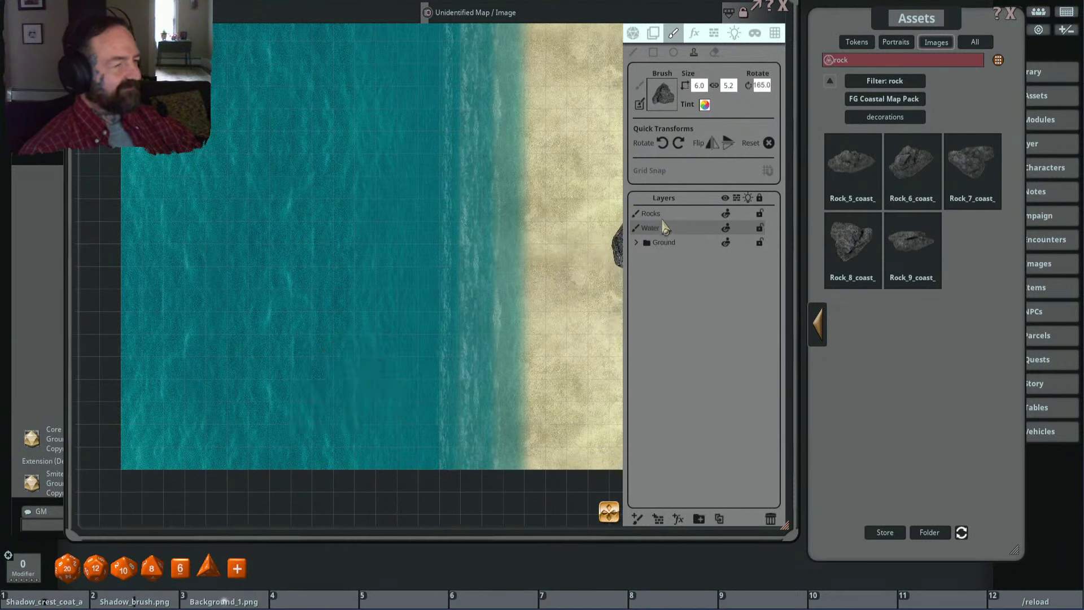
{"action": "left_click", "coordinate": [655, 213]}
{"action": "left_click", "coordinate": [344, 370]}
{"action": "scroll", "coordinate": [480, 328], "scroll_direction": "down", "scroll_amount": 2}
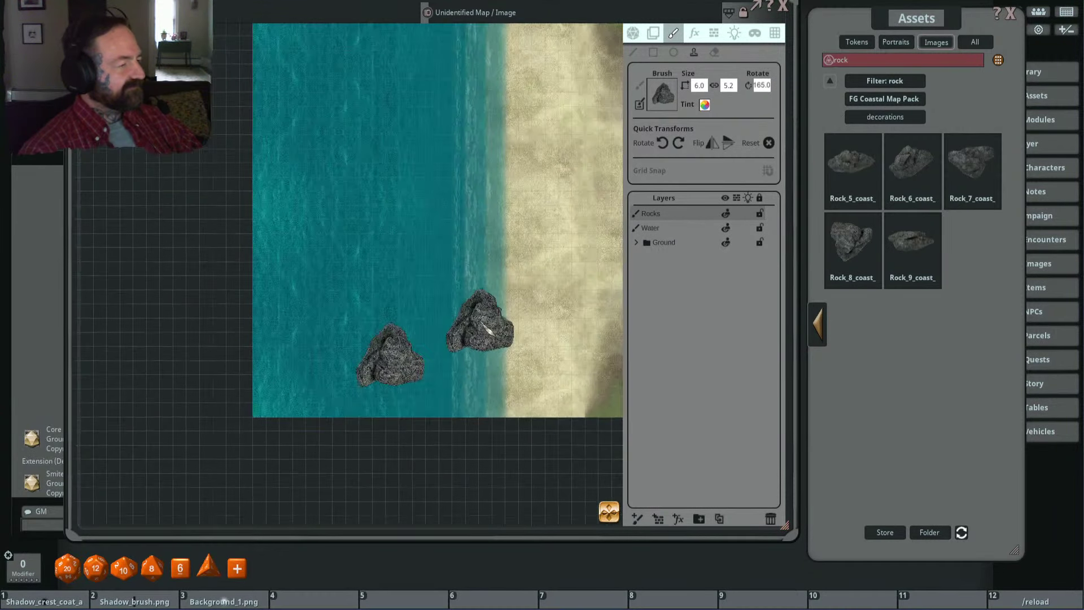
{"action": "scroll", "coordinate": [487, 330], "scroll_direction": "up", "scroll_amount": 3}
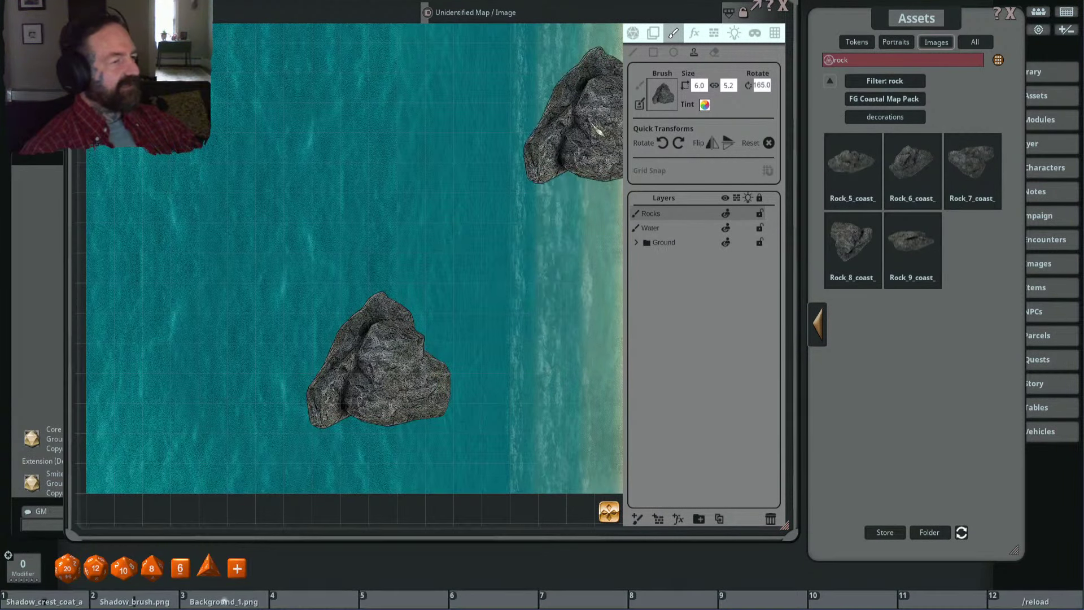
{"action": "scroll", "coordinate": [528, 212], "scroll_direction": "down", "scroll_amount": 1}
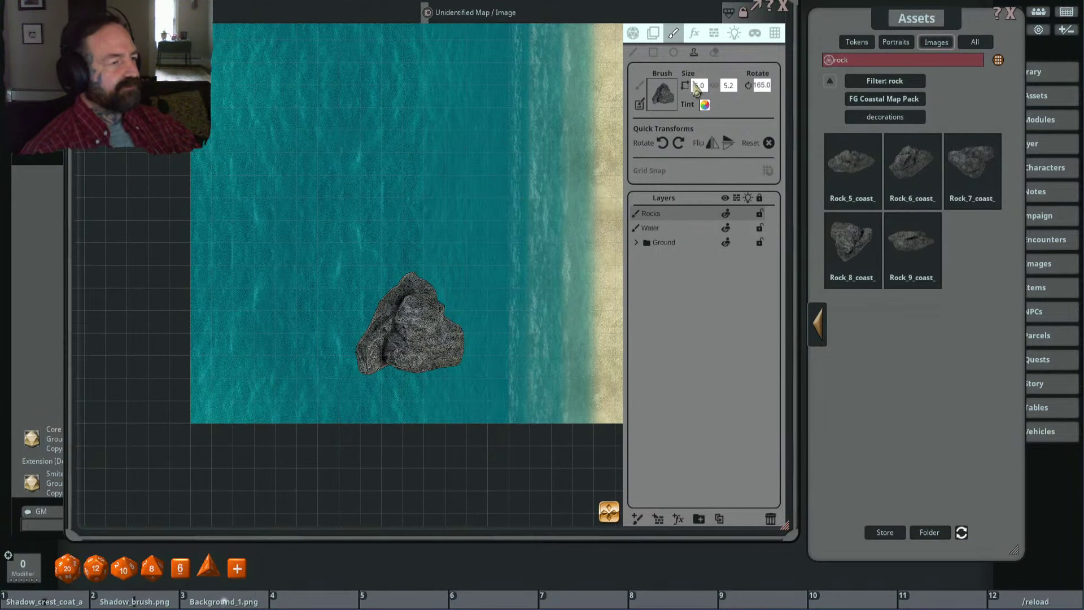
Step: Try the Rock_8 brush at widths 4, 2 and 3 with different rotations beside the stamped rock
{"action": "type", "text": "4"}
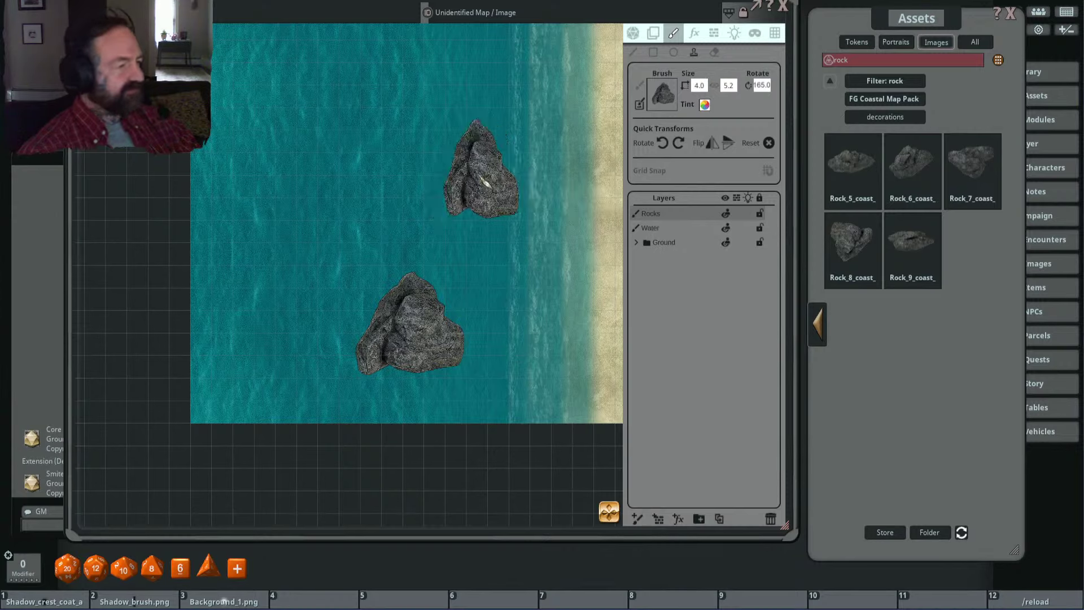
{"action": "scroll", "coordinate": [446, 283], "scroll_direction": "down", "scroll_amount": 8}
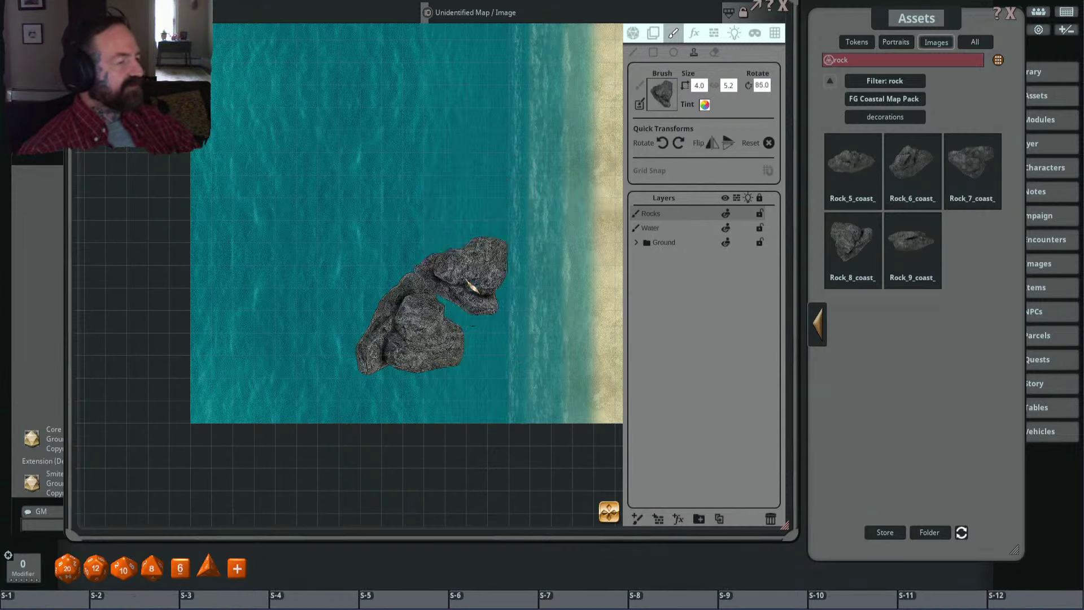
{"action": "scroll", "coordinate": [700, 88], "scroll_direction": "down", "scroll_amount": 2}
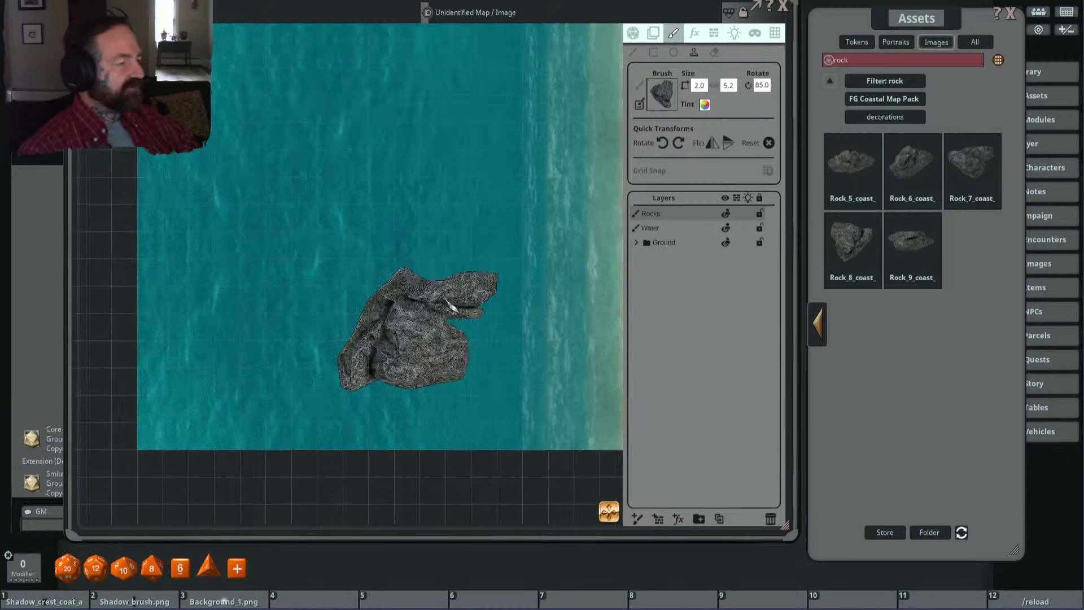
{"action": "scroll", "coordinate": [423, 303], "scroll_direction": "up", "scroll_amount": 3}
{"action": "scroll", "coordinate": [460, 305], "scroll_direction": "up", "scroll_amount": 5}
{"action": "scroll", "coordinate": [462, 305], "scroll_direction": "down", "scroll_amount": 3}
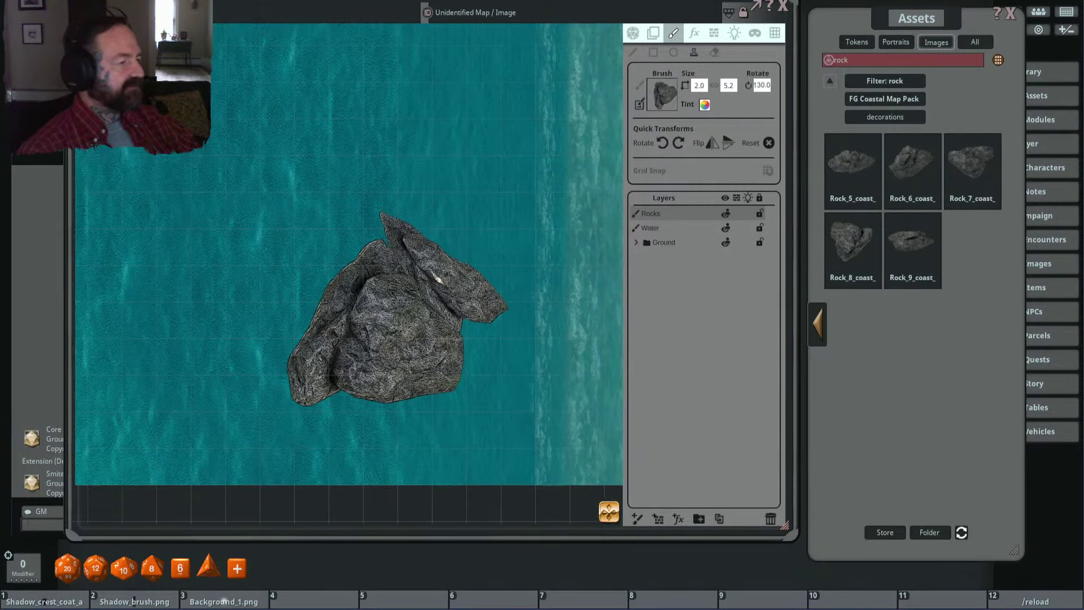
{"action": "scroll", "coordinate": [465, 305], "scroll_direction": "up", "scroll_amount": 6}
{"action": "scroll", "coordinate": [466, 305], "scroll_direction": "up", "scroll_amount": 2}
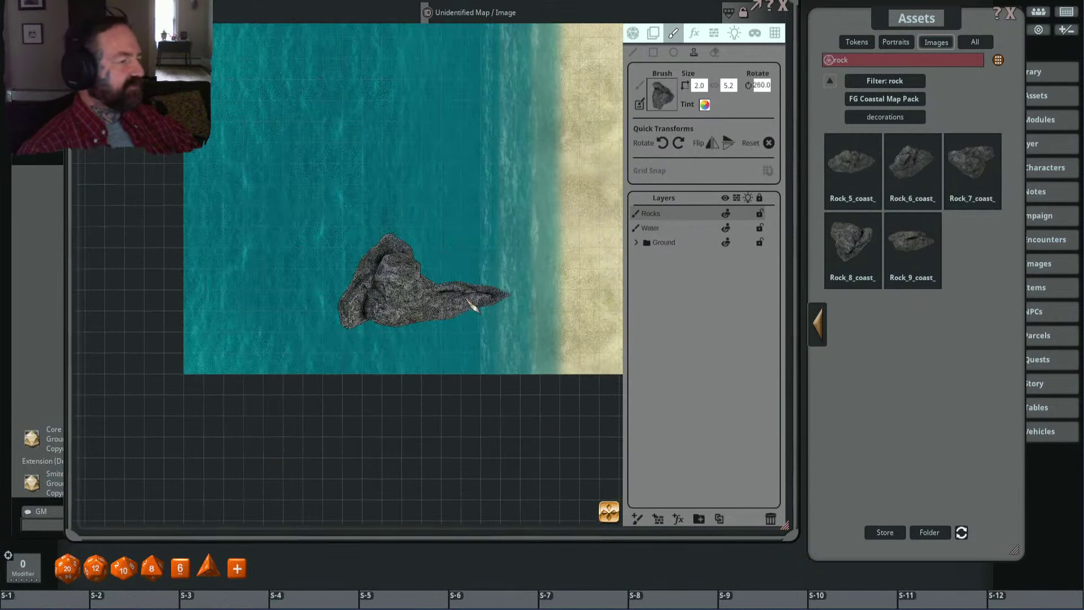
{"action": "left_click", "coordinate": [703, 86]}
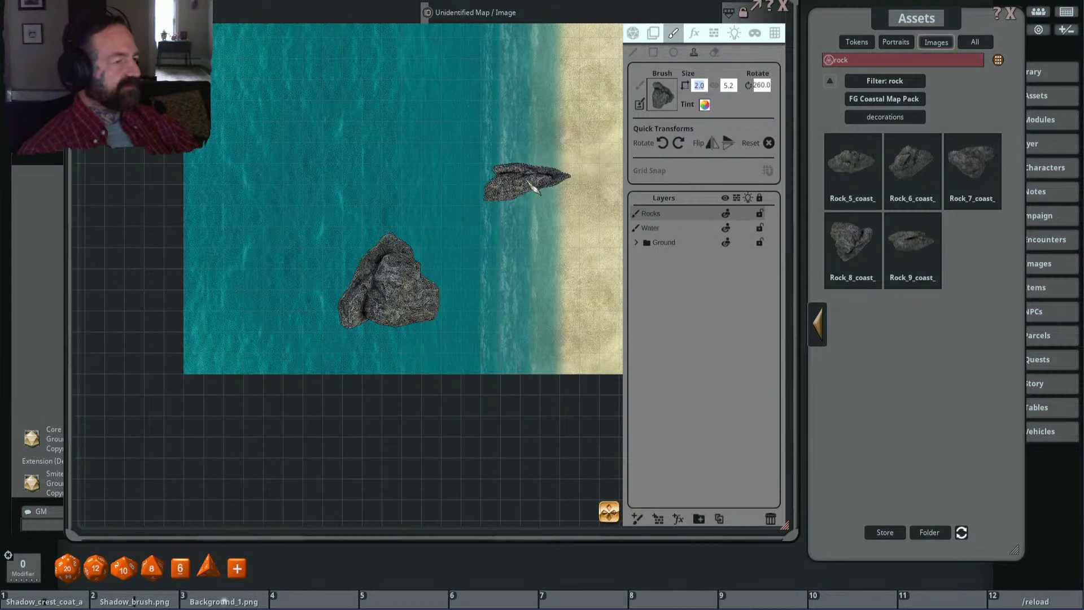
{"action": "type", "text": "3"}
{"action": "scroll", "coordinate": [526, 170], "scroll_direction": "down", "scroll_amount": 3}
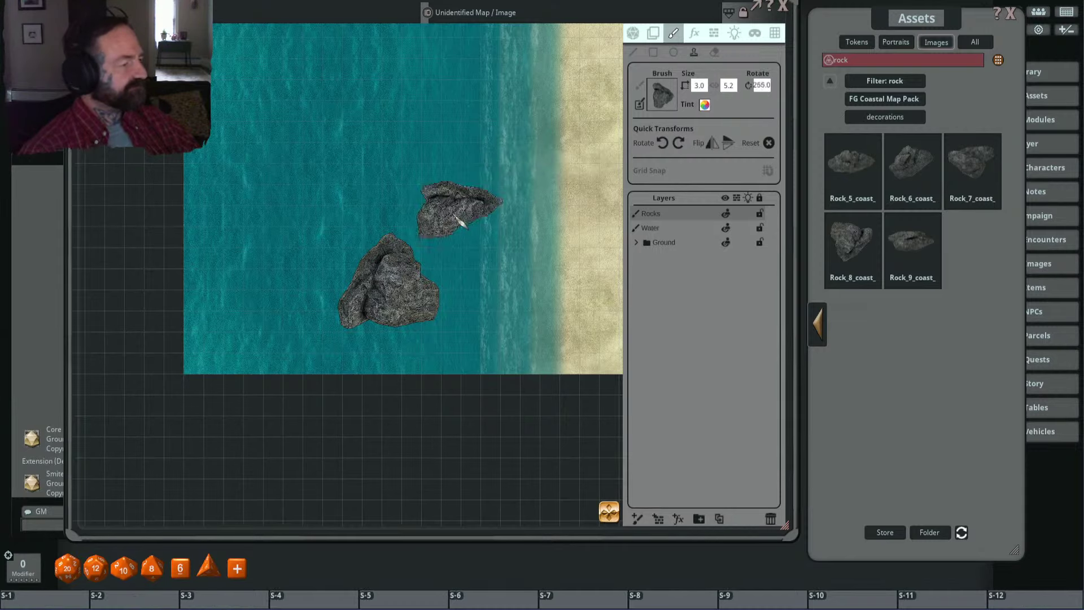
Step: Load Rock_7 as the brush, size it 4.8 by 3.8, rotate it to 220 degrees and stamp it overlapping the first rock
{"action": "mouse_move", "coordinate": [968, 157]}
{"action": "left_mouse_down"}
{"action": "mouse_move", "coordinate": [816, 121]}
{"action": "mouse_move", "coordinate": [651, 109]}
{"action": "left_mouse_up"}
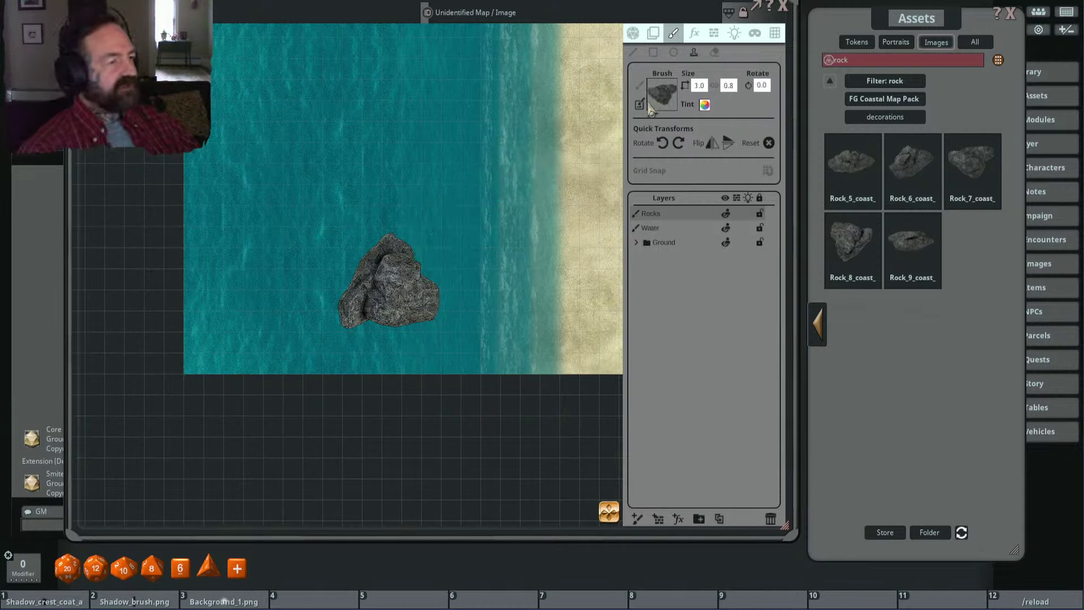
{"action": "scroll", "coordinate": [434, 218], "scroll_direction": "up", "scroll_amount": 10}
{"action": "scroll", "coordinate": [444, 224], "scroll_direction": "up", "scroll_amount": 10}
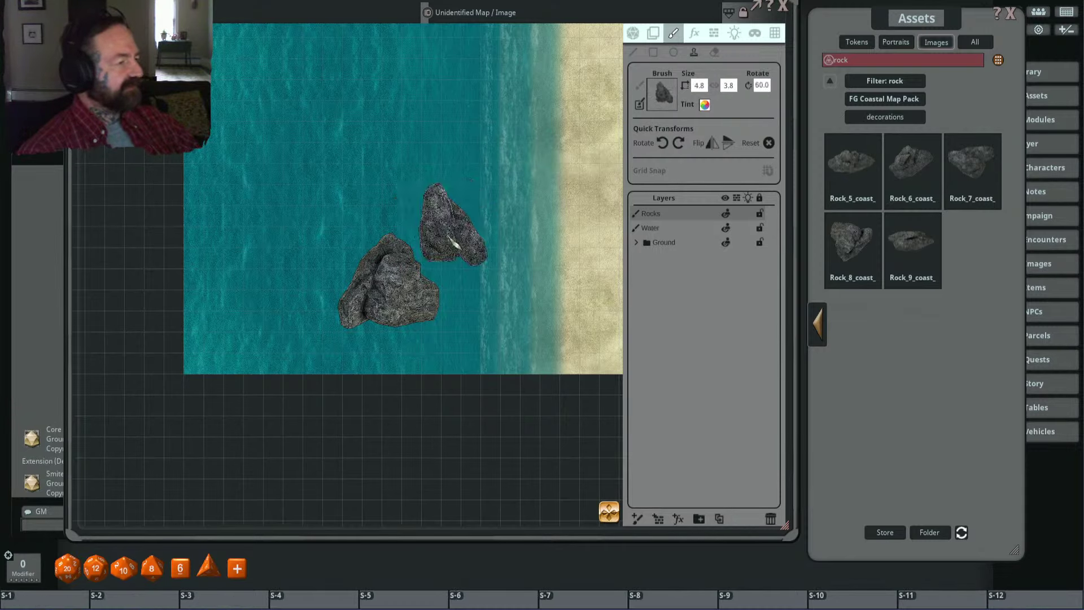
{"action": "scroll", "coordinate": [444, 281], "scroll_direction": "down", "scroll_amount": 4}
{"action": "left_click_drag", "start_coordinate": [445, 282], "coordinate": [407, 266]}
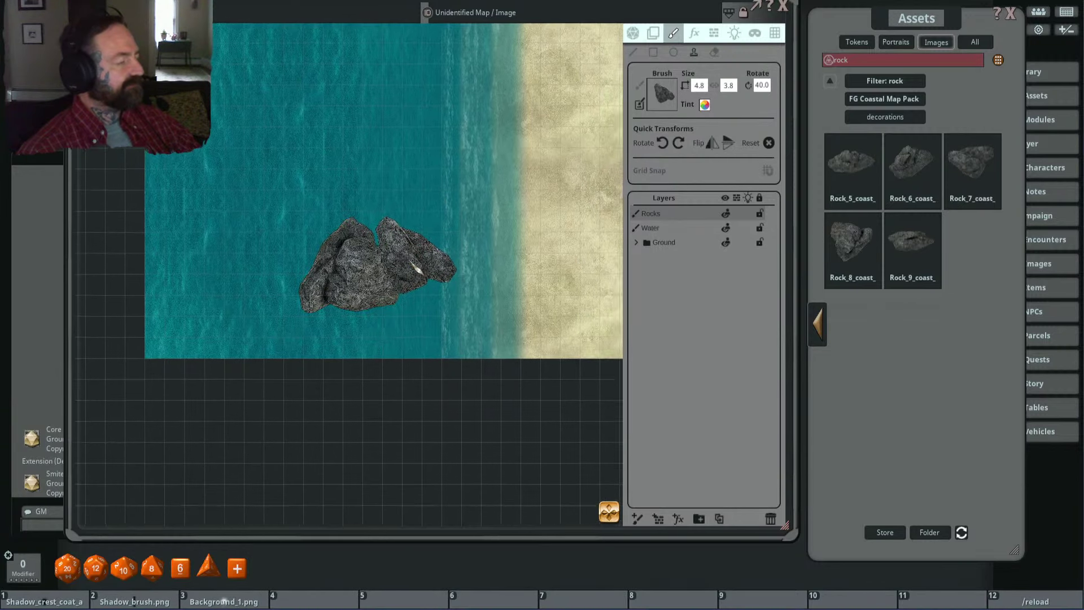
{"action": "scroll", "coordinate": [412, 296], "scroll_direction": "down", "scroll_amount": 8}
{"action": "scroll", "coordinate": [418, 305], "scroll_direction": "down", "scroll_amount": 10}
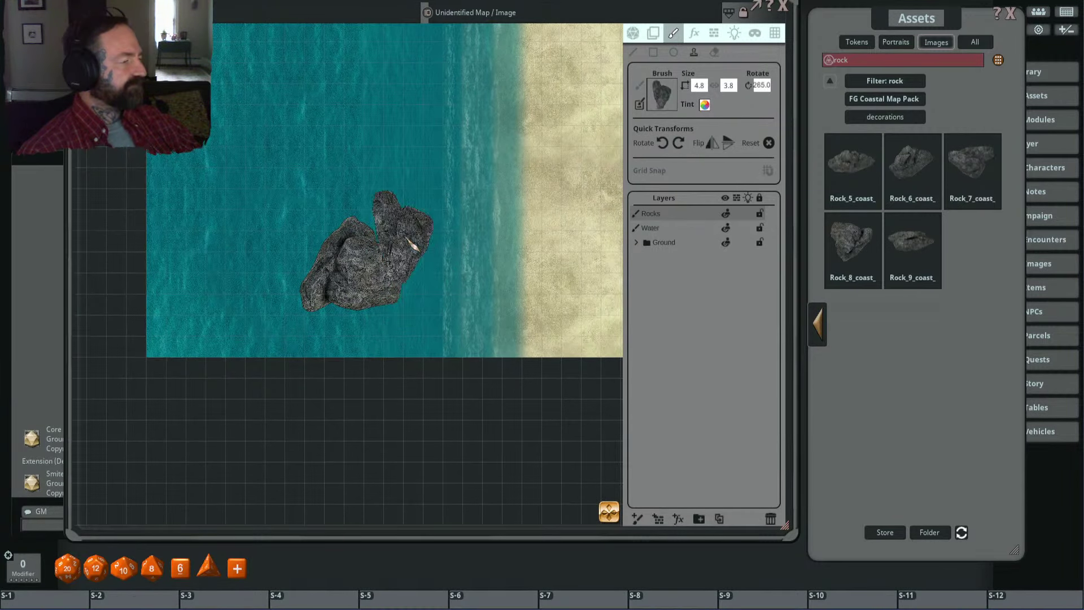
{"action": "scroll", "coordinate": [412, 249], "scroll_direction": "down", "scroll_amount": 5}
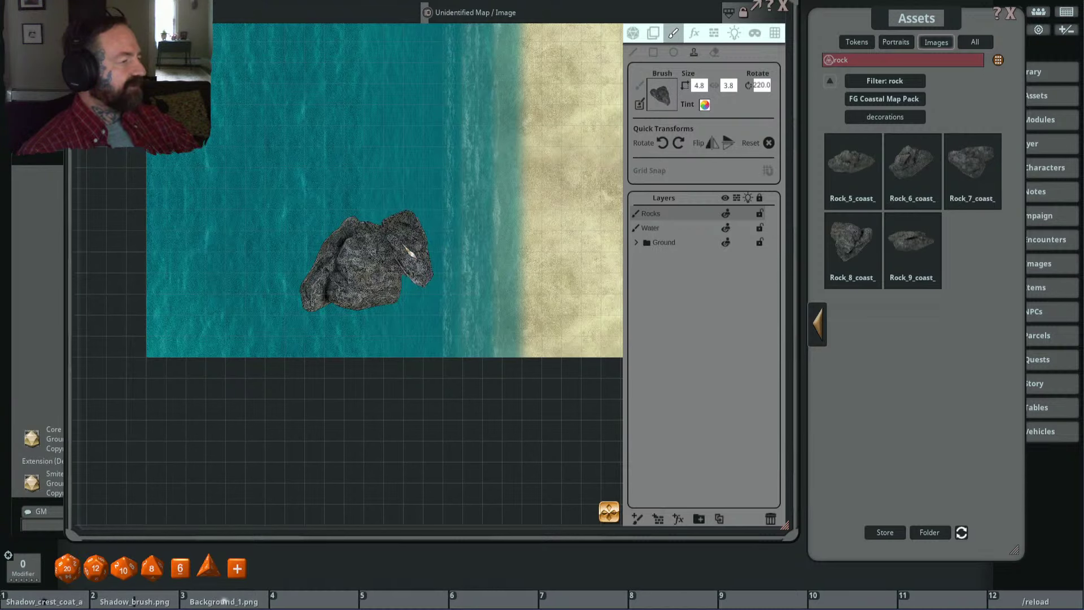
{"action": "left_click", "coordinate": [412, 249]}
{"action": "scroll", "coordinate": [497, 121], "scroll_direction": "down", "scroll_amount": 5}
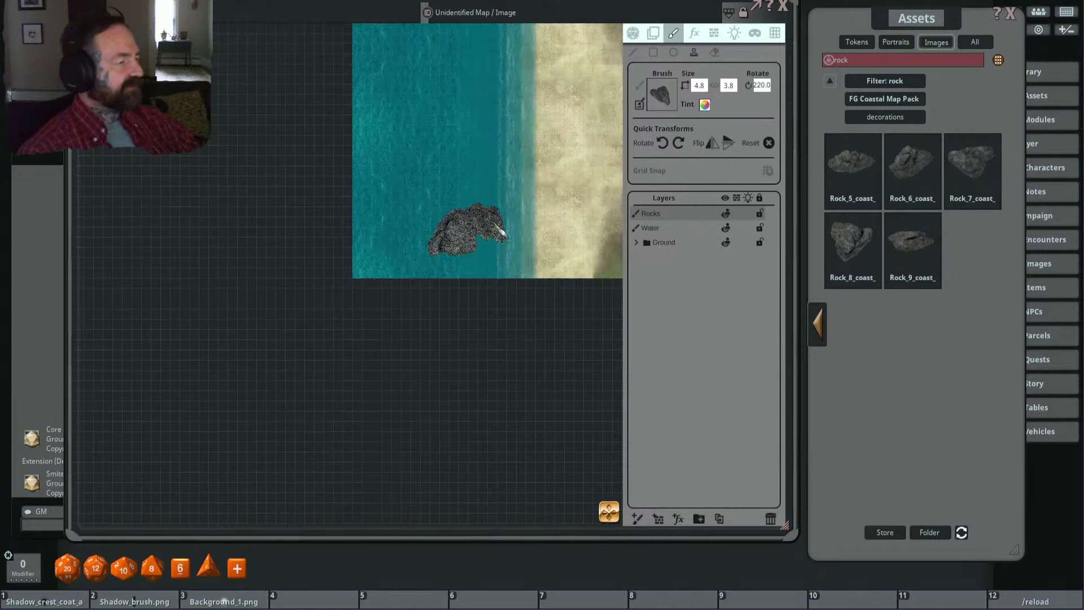
Step: Load Rock_5 as the brush and stamp it at 4.8 by 2.4, rotated 70 degrees, against the cluster's lower shoreward side
{"action": "scroll", "coordinate": [512, 226], "scroll_direction": "up", "scroll_amount": 5}
{"action": "scroll", "coordinate": [511, 226], "scroll_direction": "up", "scroll_amount": 3}
{"action": "scroll", "coordinate": [525, 217], "scroll_direction": "up", "scroll_amount": 12}
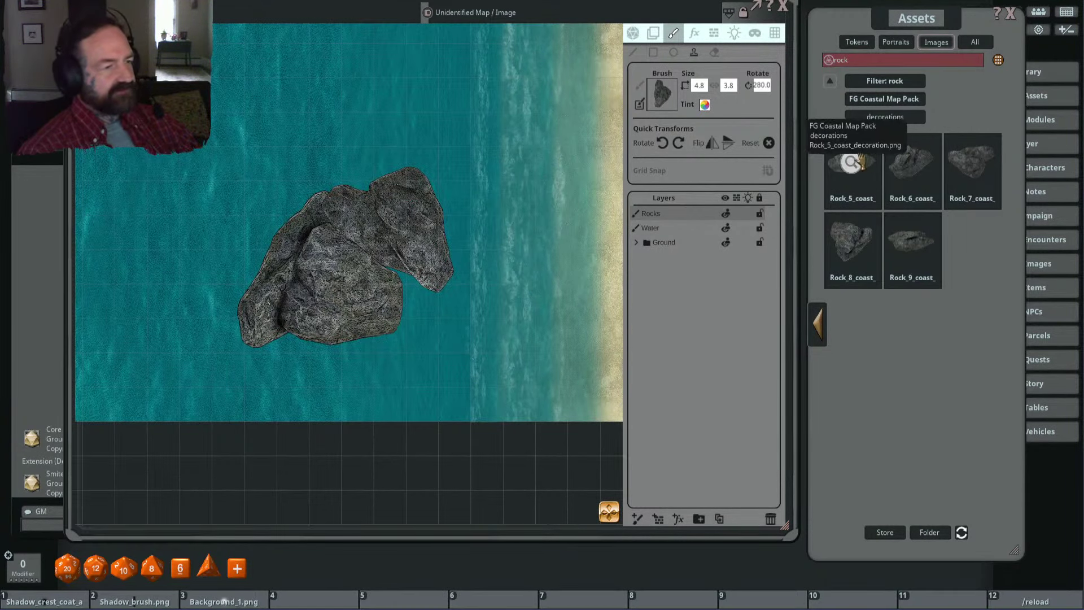
{"action": "left_click", "coordinate": [662, 97]}
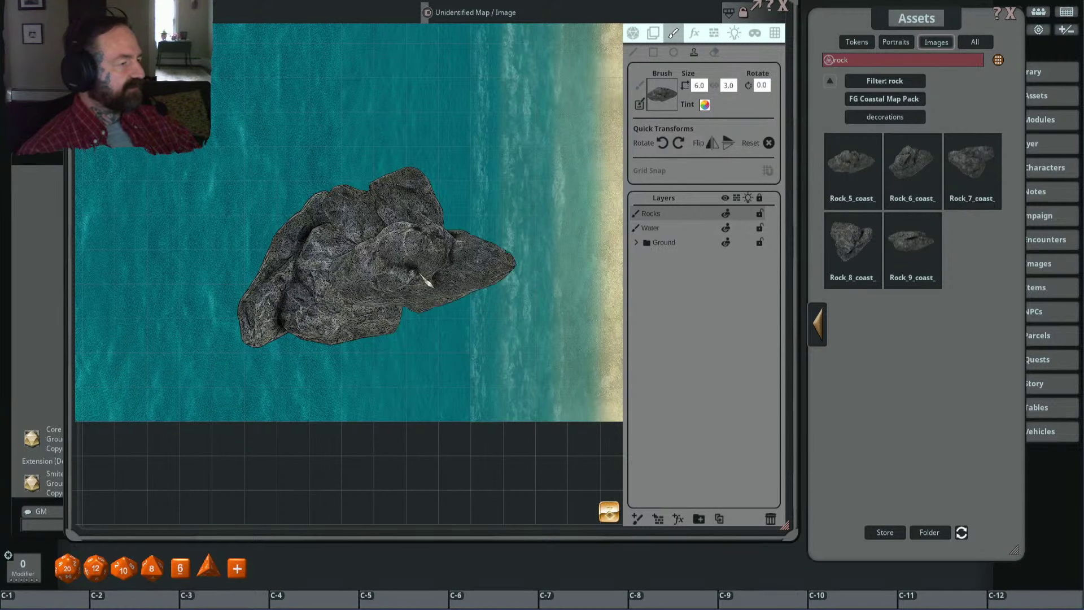
{"action": "scroll", "coordinate": [427, 288], "scroll_direction": "up", "scroll_amount": 14}
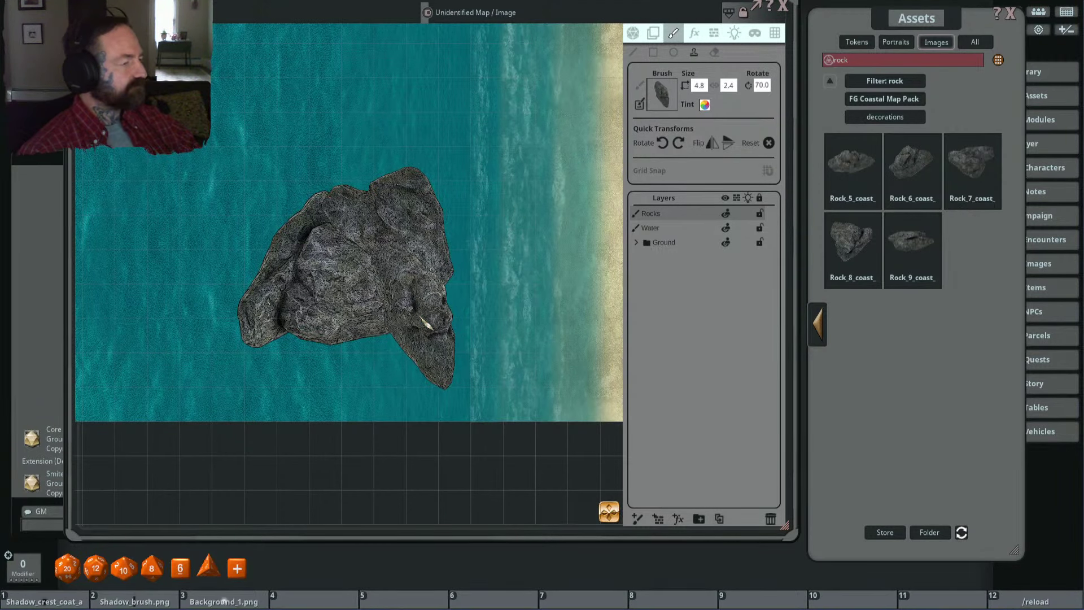
{"action": "left_click", "coordinate": [421, 317]}
{"action": "scroll", "coordinate": [520, 277], "scroll_direction": "down", "scroll_amount": 9}
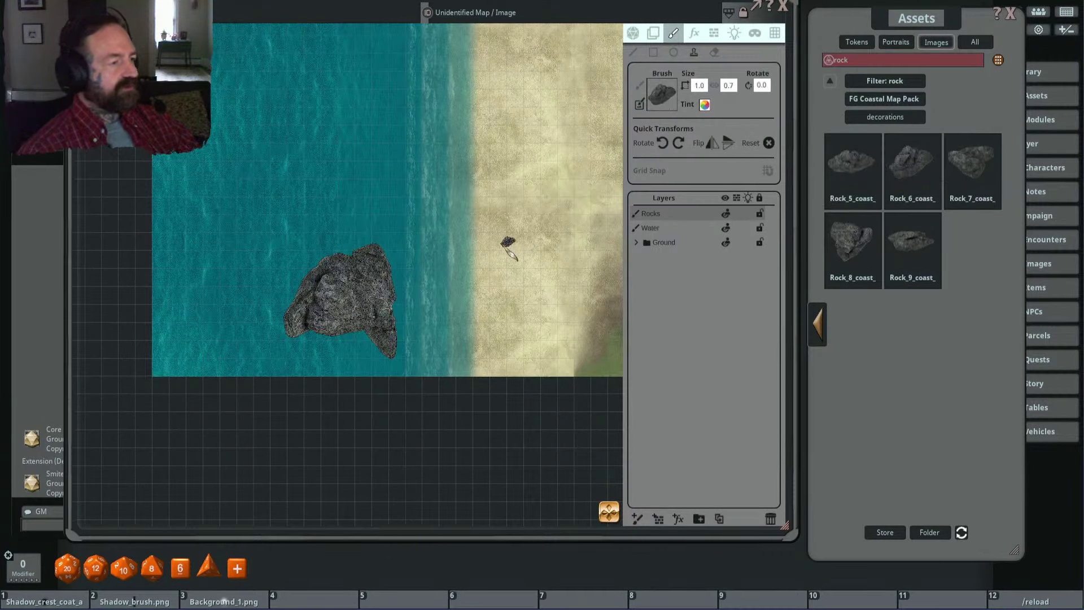
Step: Size the Rock_6 brush 6.0 by 4.0, rotate it to 50 degrees and stamp it across the shoreline beside the rock cluster
{"action": "scroll", "coordinate": [480, 283], "scroll_direction": "up", "scroll_amount": 5}
{"action": "scroll", "coordinate": [469, 293], "scroll_direction": "up", "scroll_amount": 5}
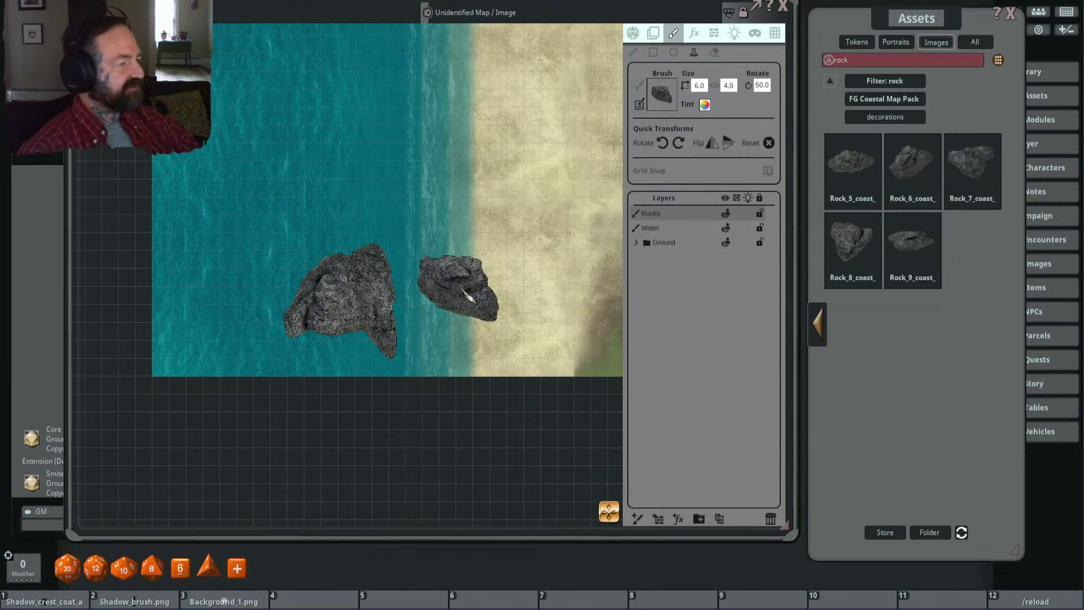
{"action": "left_click", "coordinate": [468, 295]}
{"action": "scroll", "coordinate": [528, 241], "scroll_direction": "down", "scroll_amount": 3}
{"action": "scroll", "coordinate": [517, 299], "scroll_direction": "up", "scroll_amount": 2}
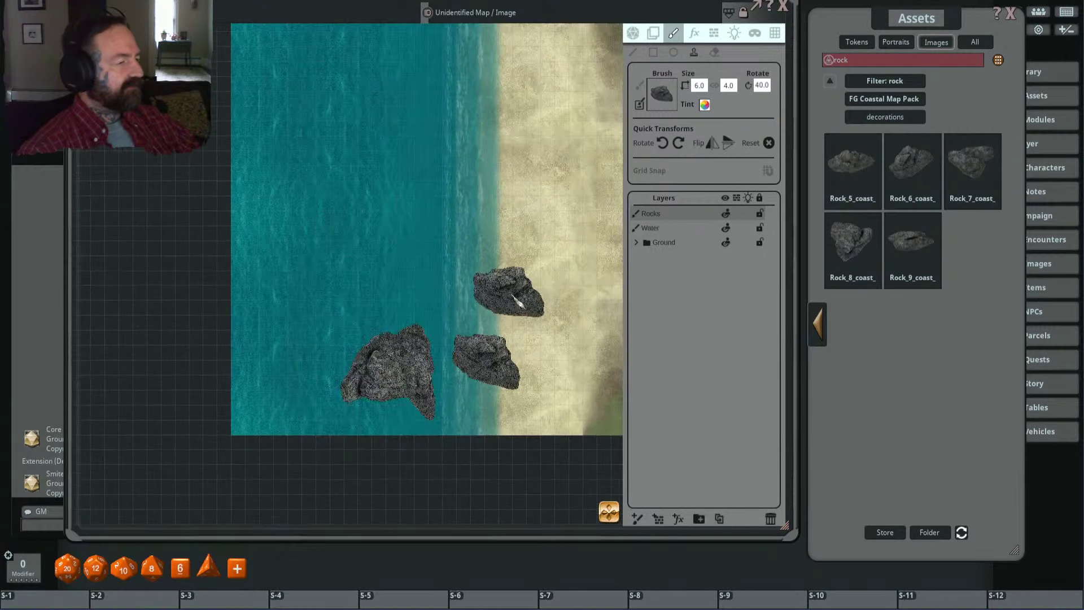
{"action": "scroll", "coordinate": [518, 302], "scroll_direction": "down", "scroll_amount": 7}
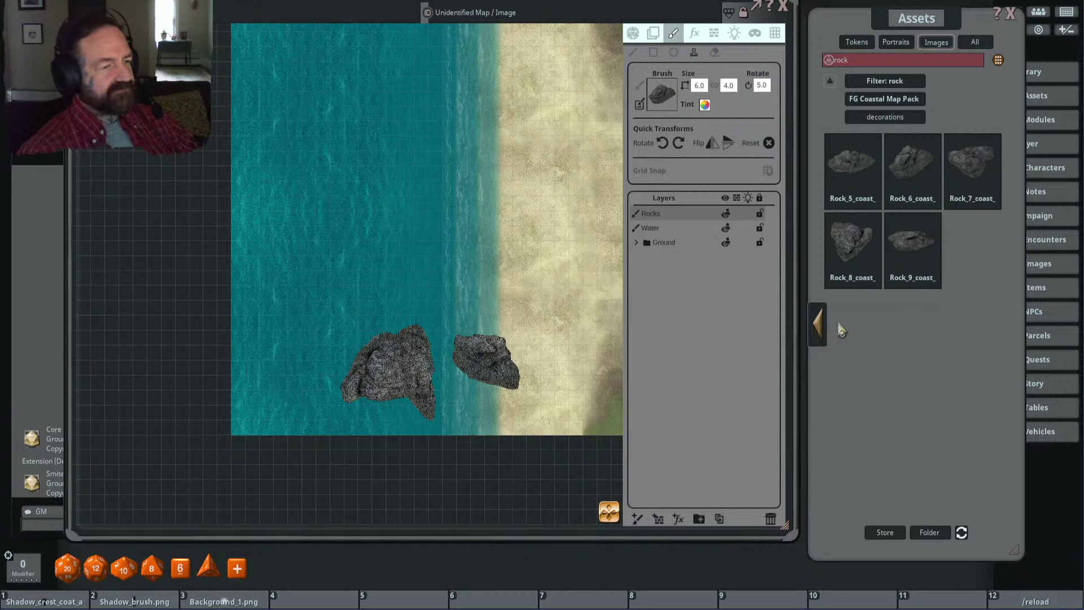
Step: Load an elongated rock from the first asset page and stamp it at 4.8 by 4.0, rotated 90 degrees, joining the shoreline rock
{"action": "left_click", "coordinate": [820, 327]}
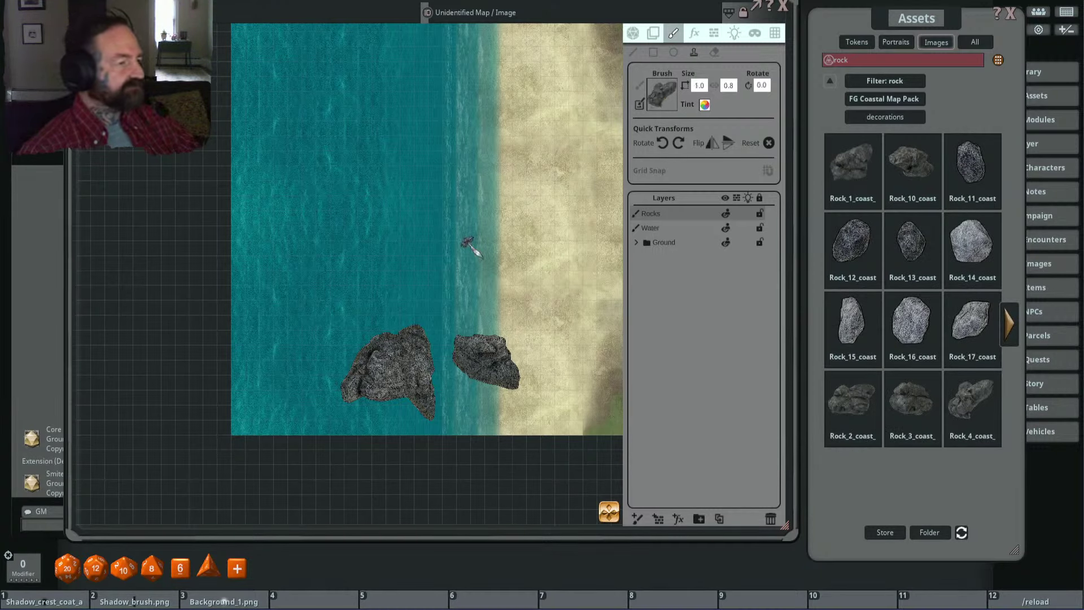
{"action": "scroll", "coordinate": [467, 320], "scroll_direction": "up", "scroll_amount": 8}
{"action": "scroll", "coordinate": [467, 320], "scroll_direction": "up", "scroll_amount": 18}
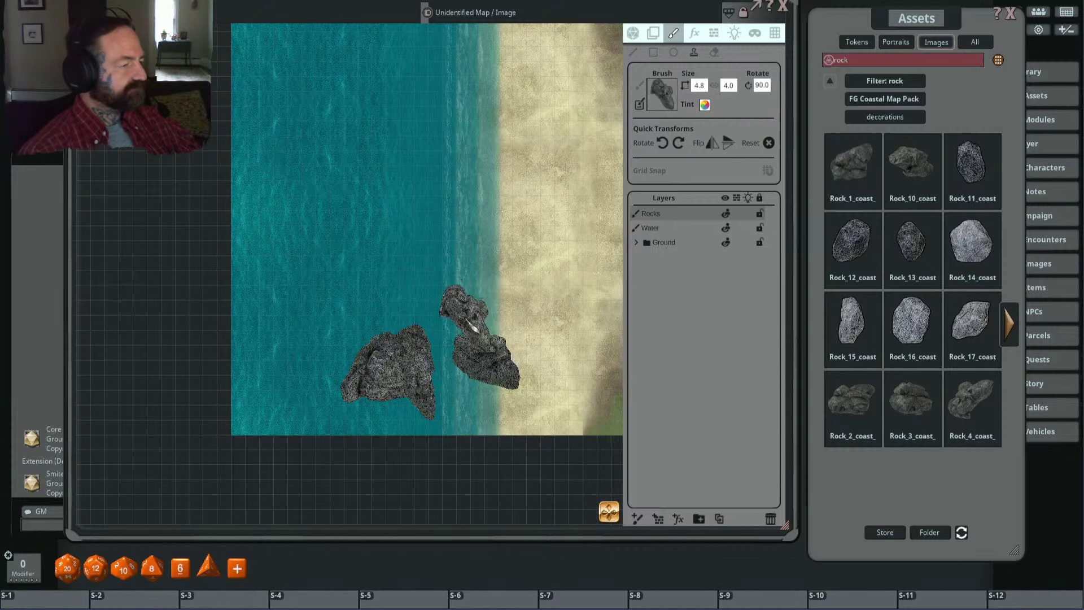
{"action": "left_click", "coordinate": [473, 328]}
{"action": "scroll", "coordinate": [383, 294], "scroll_direction": "down", "scroll_amount": 1}
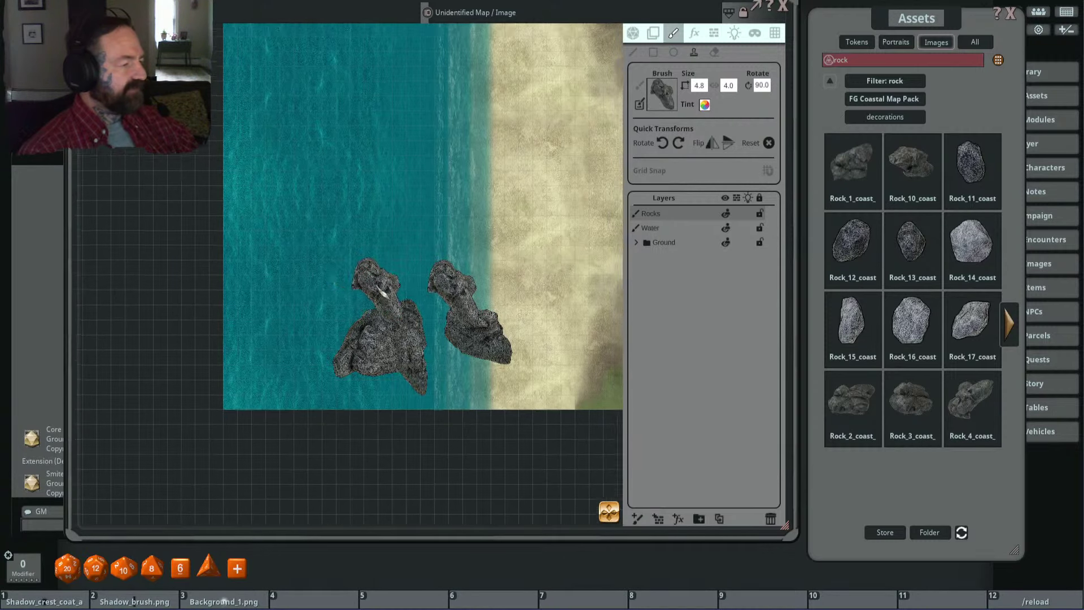
Step: Examine the rock groups and the surrounding water while previewing the elongated rock at possible positions
{"action": "scroll", "coordinate": [395, 283], "scroll_direction": "up", "scroll_amount": 3}
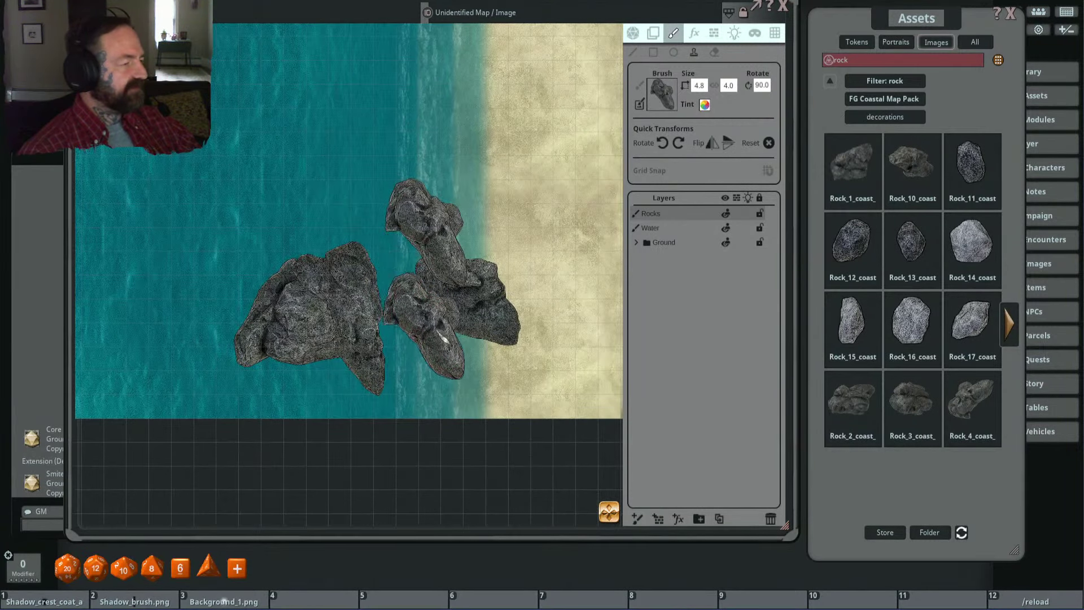
{"action": "scroll", "coordinate": [452, 328], "scroll_direction": "down", "scroll_amount": 3}
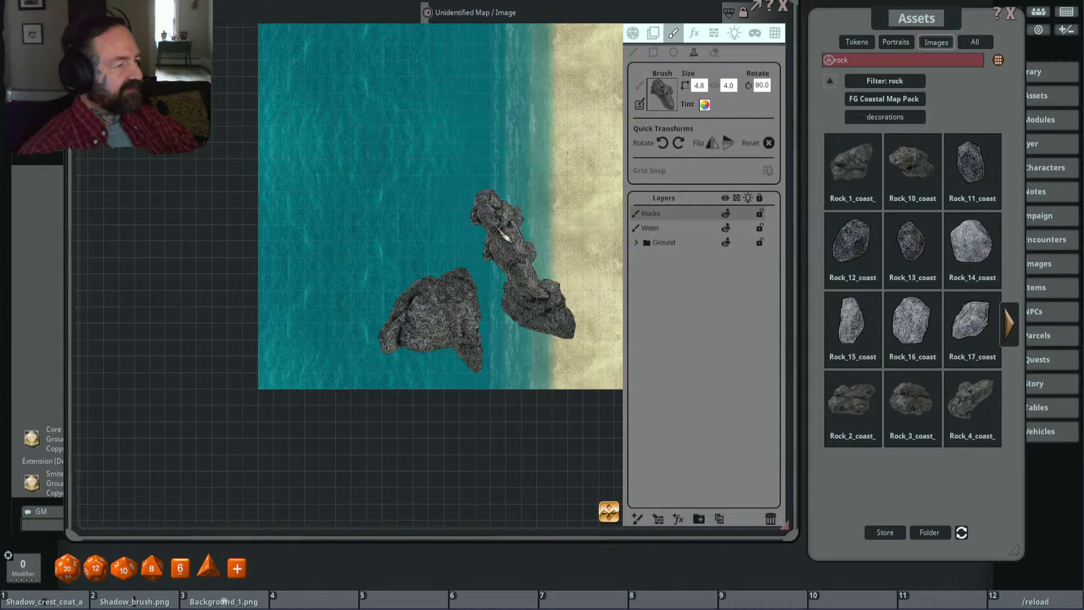
{"action": "scroll", "coordinate": [504, 236], "scroll_direction": "down", "scroll_amount": 3}
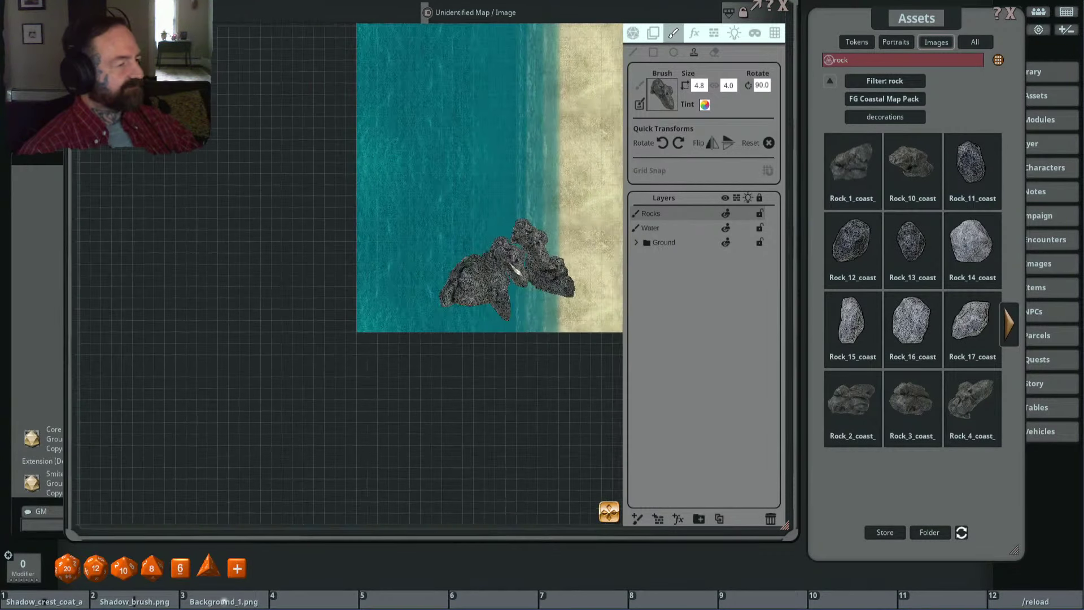
{"action": "scroll", "coordinate": [451, 255], "scroll_direction": "up", "scroll_amount": 3}
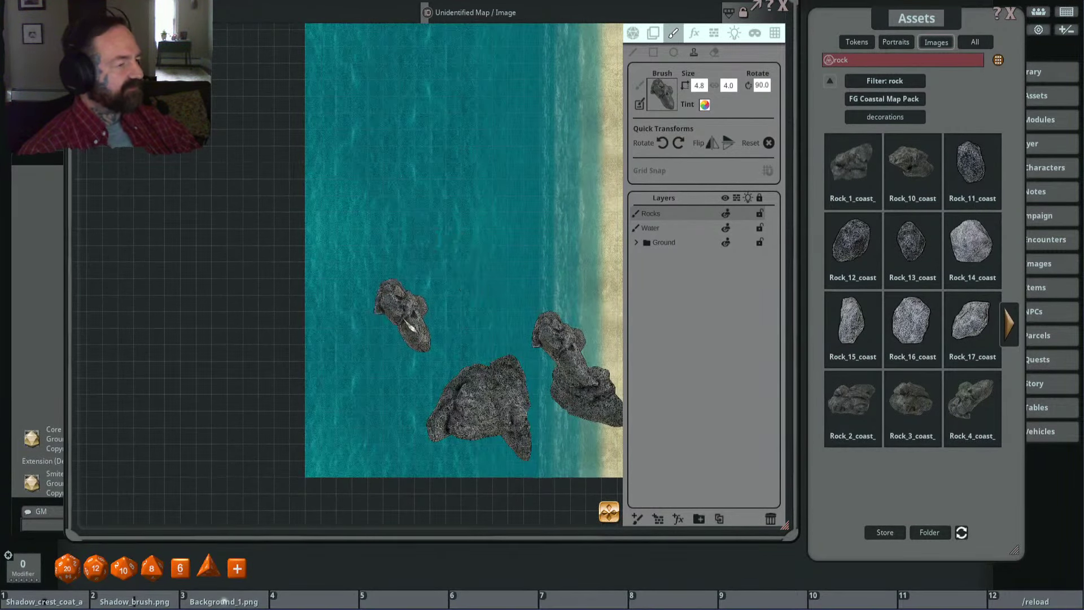
{"action": "scroll", "coordinate": [363, 383], "scroll_direction": "down", "scroll_amount": 3}
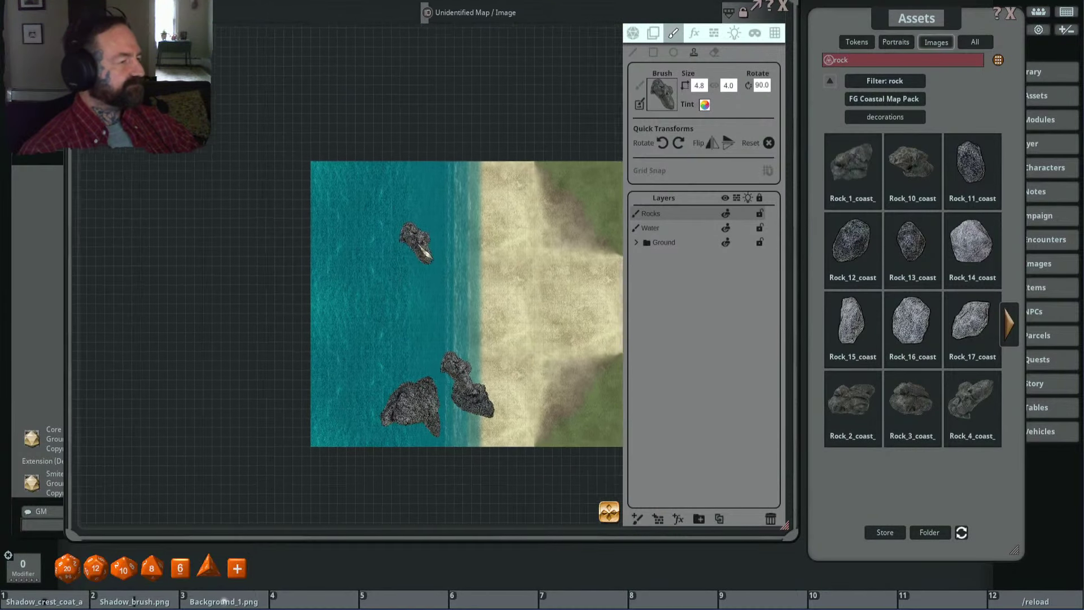
{"action": "scroll", "coordinate": [427, 255], "scroll_direction": "up", "scroll_amount": 2}
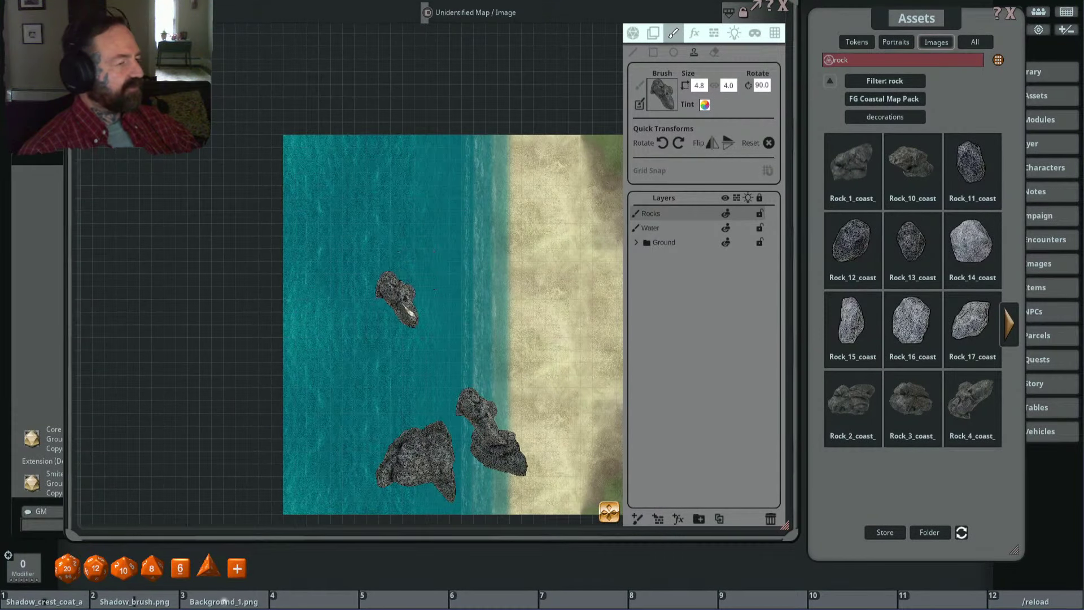
{"action": "scroll", "coordinate": [418, 294], "scroll_direction": "down", "scroll_amount": 2}
{"action": "scroll", "coordinate": [412, 305], "scroll_direction": "up", "scroll_amount": 3}
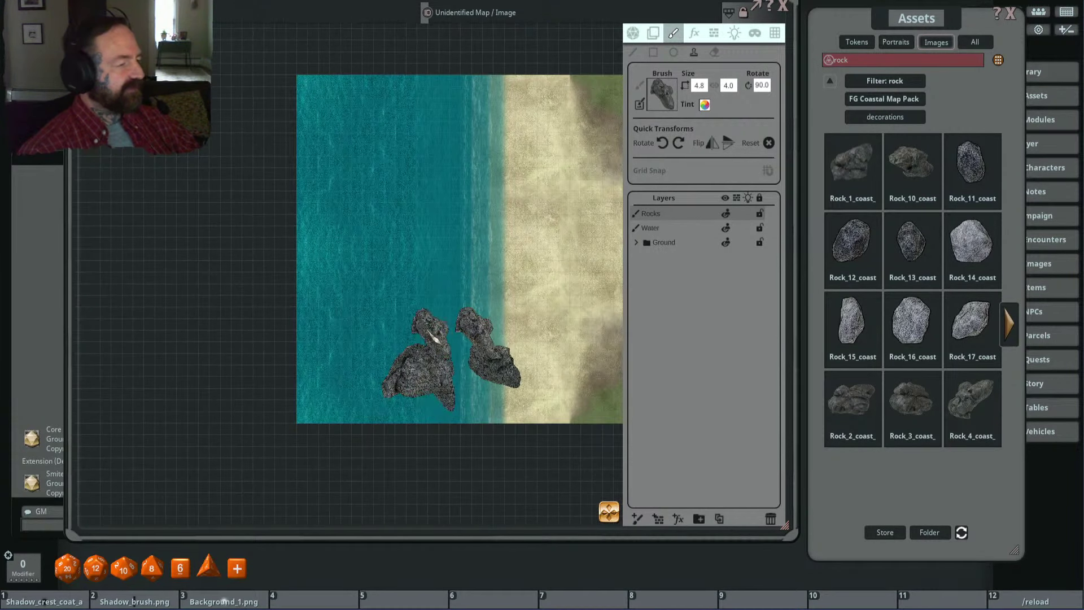
Step: Rotate the elongated rock brush to 130 degrees and stamp it at 4.8 by 4.0 where the shoreline meets the map's upper edge
{"action": "scroll", "coordinate": [433, 338], "scroll_direction": "up", "scroll_amount": 1}
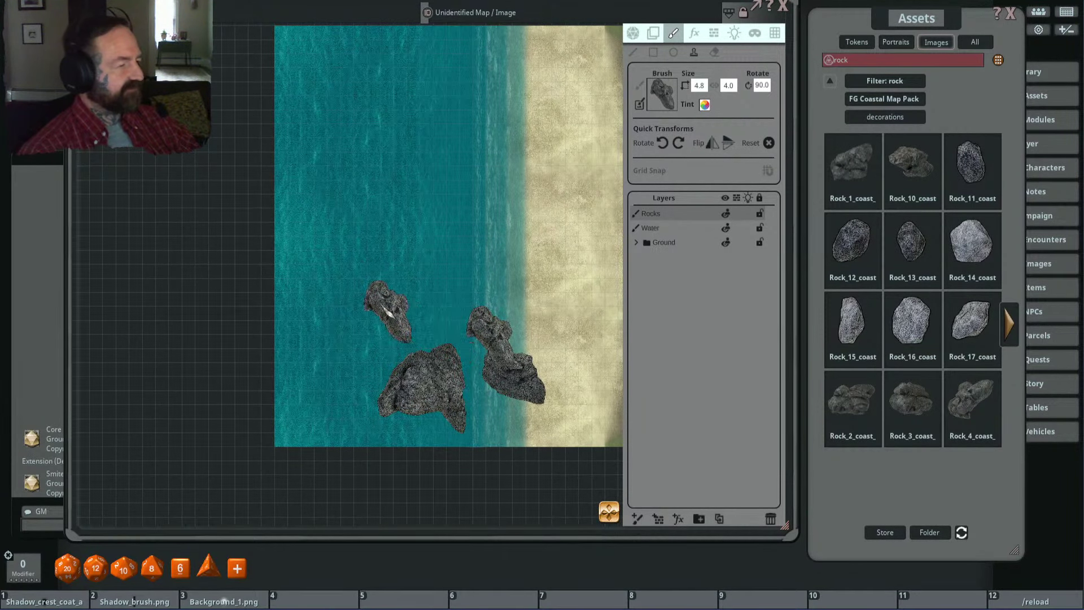
{"action": "scroll", "coordinate": [412, 203], "scroll_direction": "down", "scroll_amount": 1}
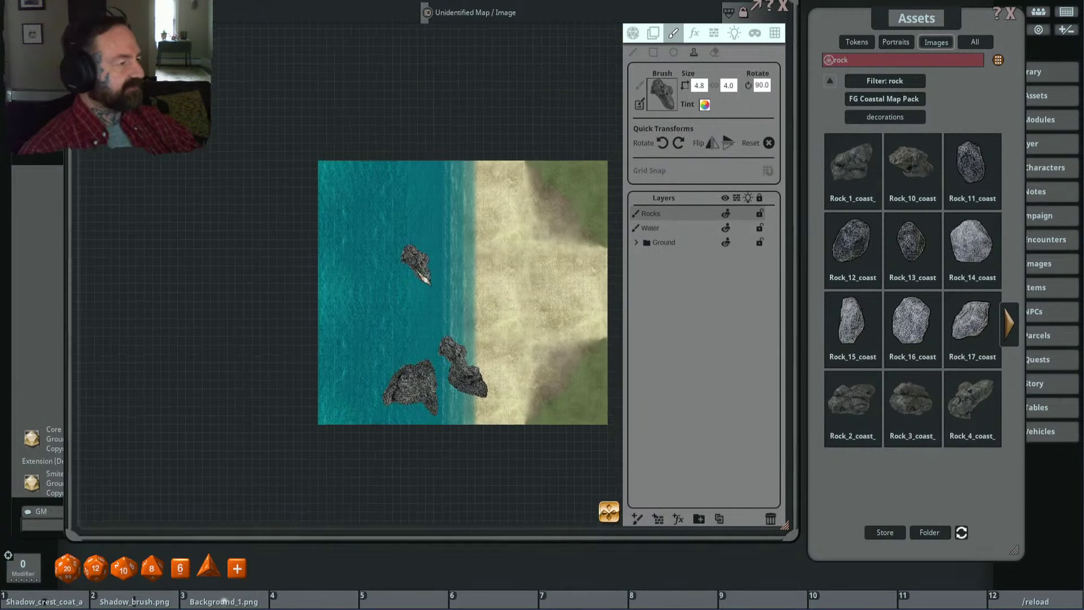
{"action": "scroll", "coordinate": [422, 275], "scroll_direction": "up", "scroll_amount": 1}
{"action": "scroll", "coordinate": [500, 148], "scroll_direction": "up", "scroll_amount": 4}
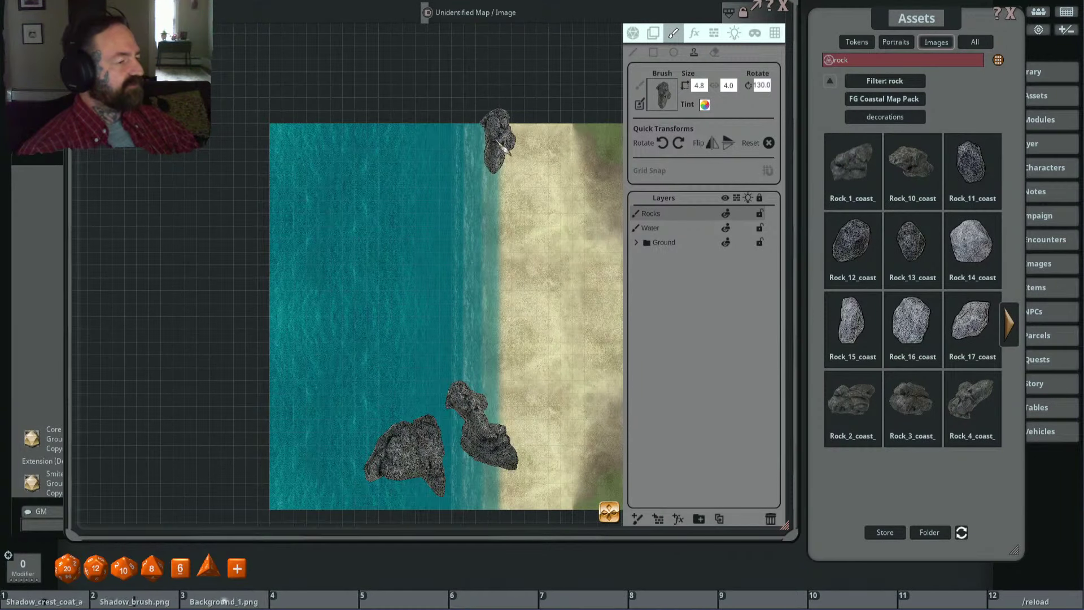
{"action": "left_click", "coordinate": [505, 148]}
Step: Load another dark rock and stamp it at 4.8 by 3.6, rotated 50 degrees, joining the upper shoreline rock on the sand
{"action": "scroll", "coordinate": [468, 209], "scroll_direction": "up", "scroll_amount": 1}
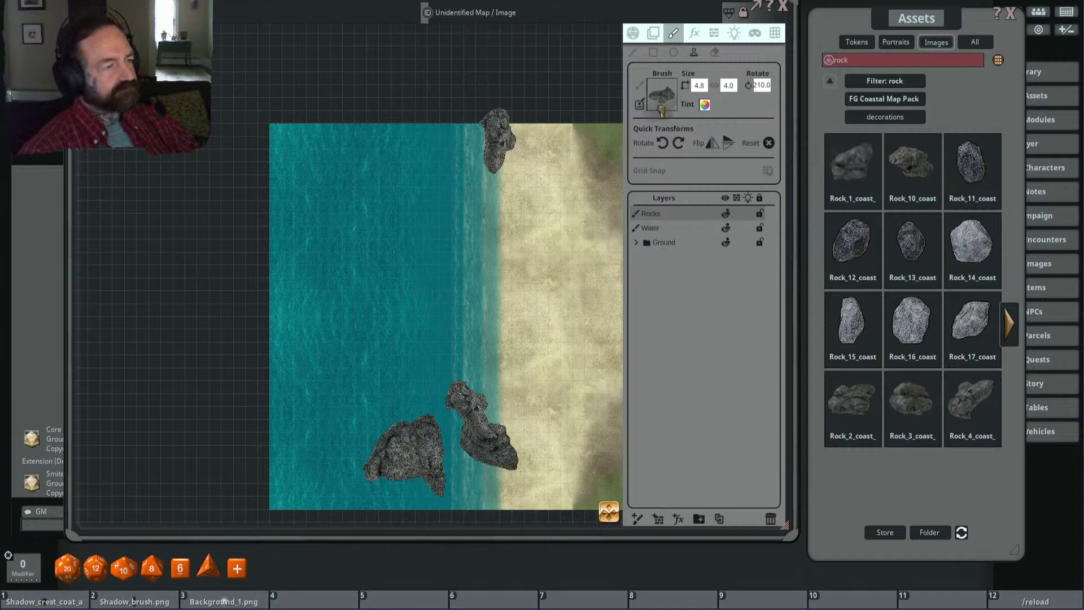
{"action": "scroll", "coordinate": [459, 186], "scroll_direction": "up", "scroll_amount": 3}
{"action": "scroll", "coordinate": [460, 186], "scroll_direction": "up", "scroll_amount": 5}
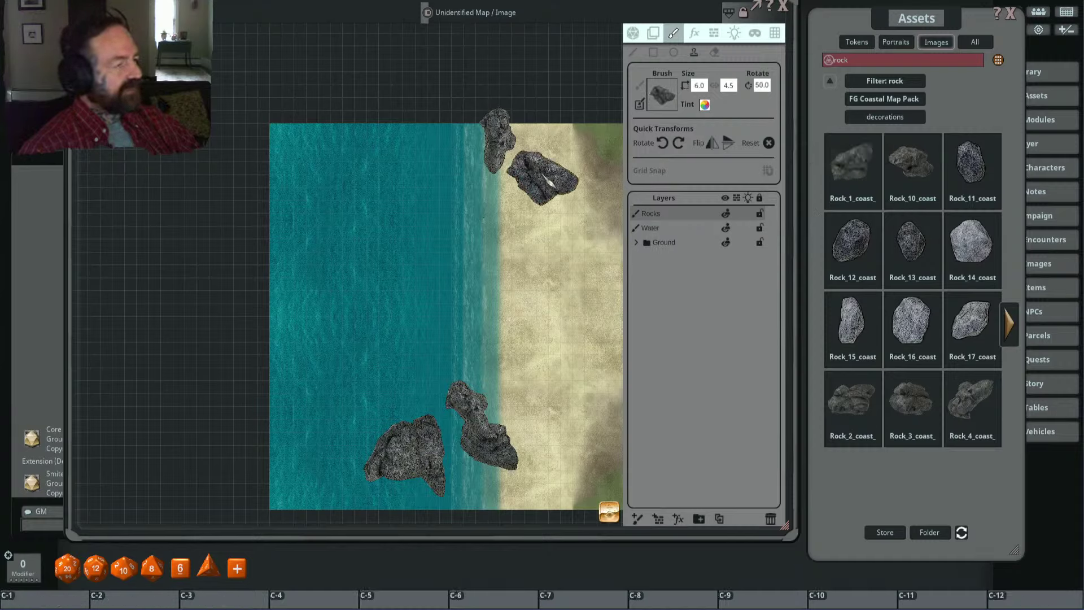
{"action": "scroll", "coordinate": [539, 178], "scroll_direction": "down", "scroll_amount": 3}
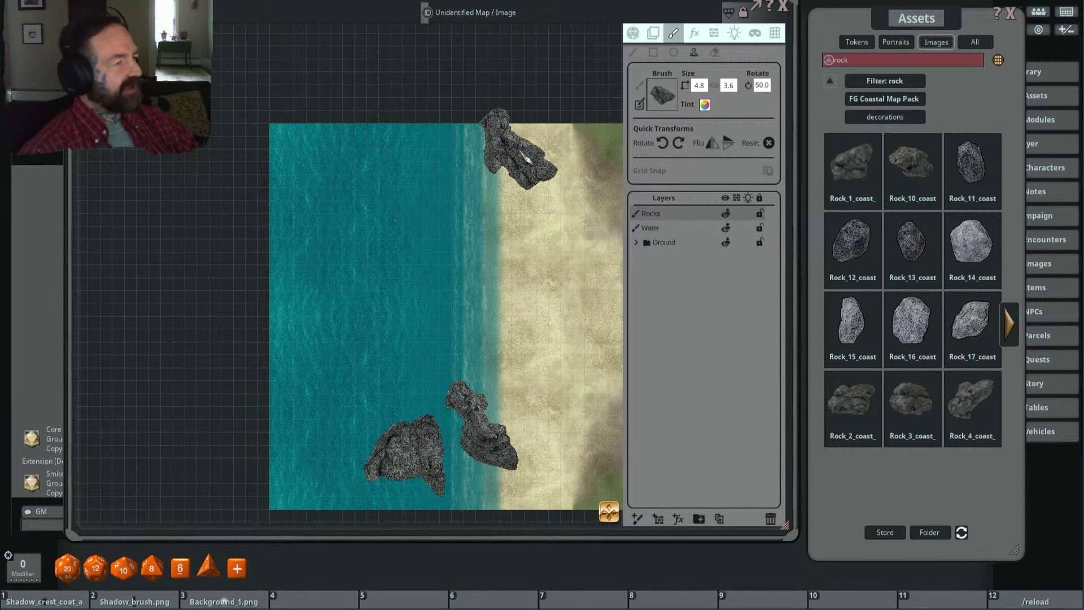
{"action": "scroll", "coordinate": [418, 198], "scroll_direction": "up", "scroll_amount": 5}
Step: Size the rock brush 3.0 by 3.6, rotate it to 350 degrees and stamp it offshore near the map's upper edge
{"action": "scroll", "coordinate": [444, 179], "scroll_direction": "down", "scroll_amount": 1}
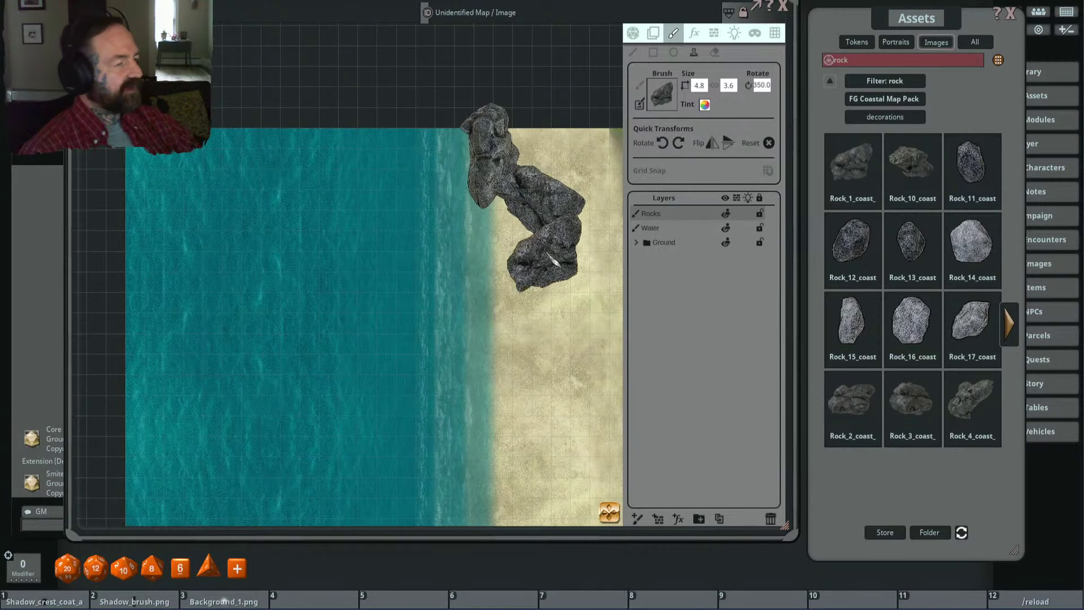
{"action": "scroll", "coordinate": [394, 192], "scroll_direction": "down", "scroll_amount": 3}
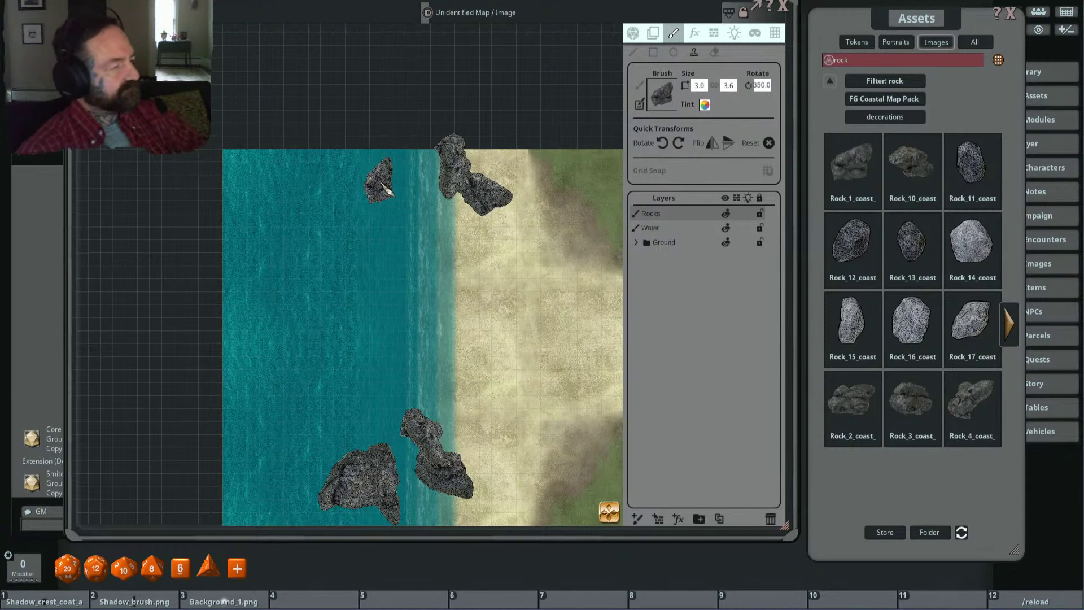
{"action": "scroll", "coordinate": [386, 190], "scroll_direction": "up", "scroll_amount": 1}
{"action": "scroll", "coordinate": [405, 195], "scroll_direction": "down", "scroll_amount": 2}
{"action": "scroll", "coordinate": [451, 189], "scroll_direction": "up", "scroll_amount": 1}
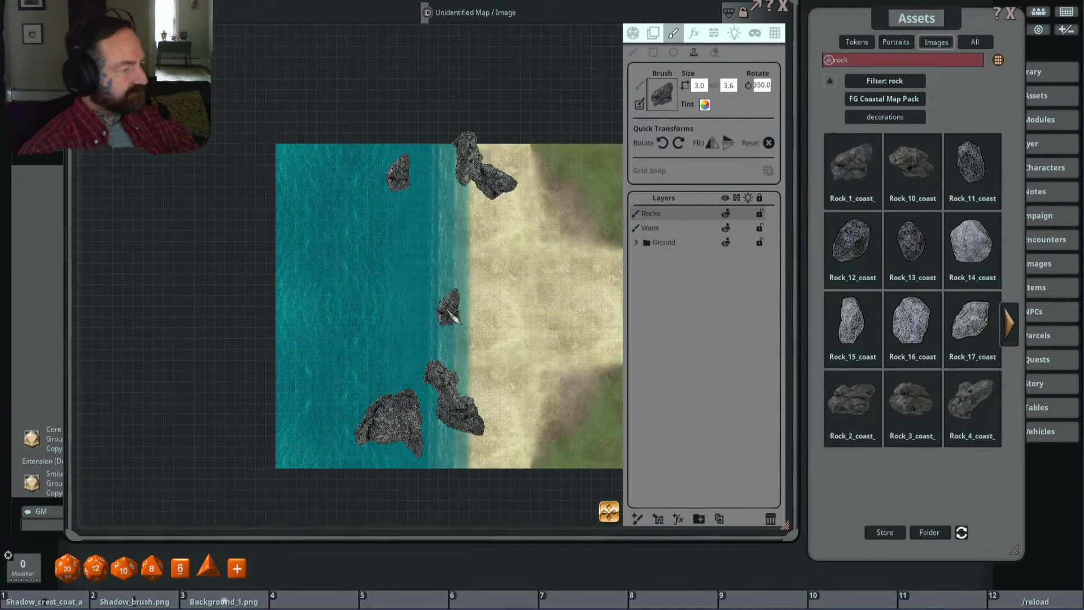
Step: Stamp the 3.0 by 3.6 rock below the lower shoreline cluster, and rotated 295 degrees on the large offshore rock's lower seaward side
{"action": "scroll", "coordinate": [429, 254], "scroll_direction": "down", "scroll_amount": 2}
{"action": "scroll", "coordinate": [415, 280], "scroll_direction": "up", "scroll_amount": 1}
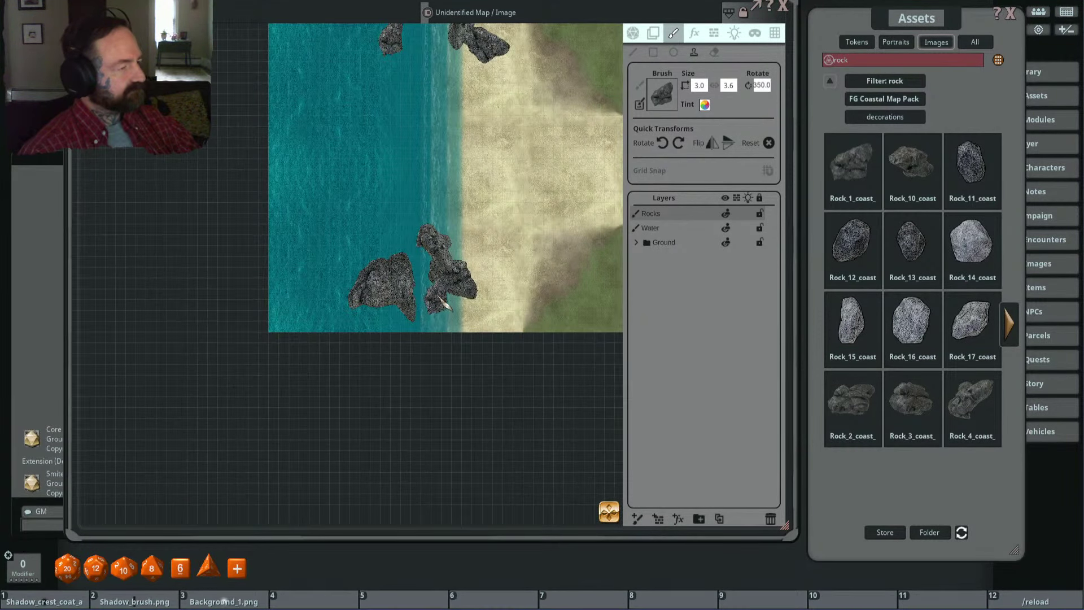
{"action": "scroll", "coordinate": [407, 277], "scroll_direction": "up", "scroll_amount": 1}
{"action": "scroll", "coordinate": [434, 293], "scroll_direction": "down", "scroll_amount": 1, "text": "shift"}
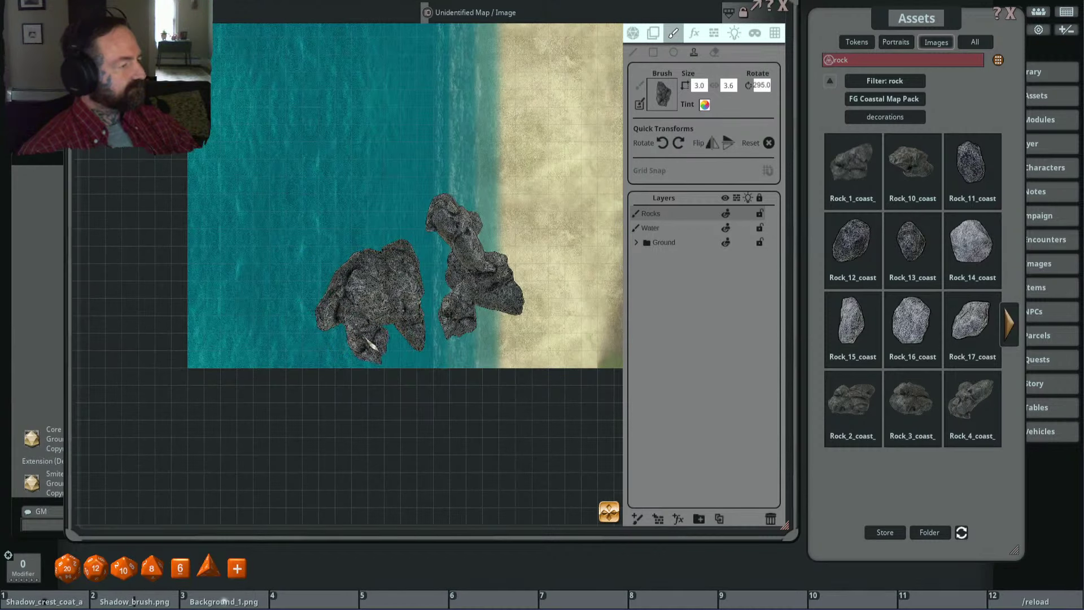
Step: Load Rock_13 as the brush and stamp it at 1.0 by 1.0, unrotated, on the sand beside the lower shoreline cluster
{"action": "left_click_drag", "start_coordinate": [913, 244], "coordinate": [675, 106]}
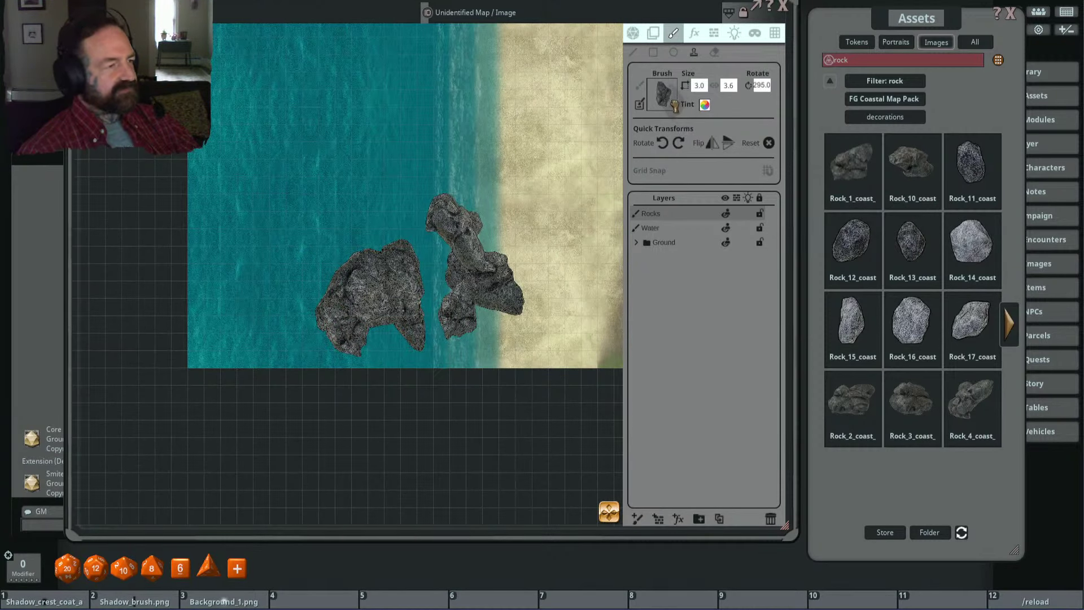
{"action": "scroll", "coordinate": [537, 242], "scroll_direction": "up", "scroll_amount": 1}
{"action": "scroll", "coordinate": [564, 232], "scroll_direction": "up", "scroll_amount": 1}
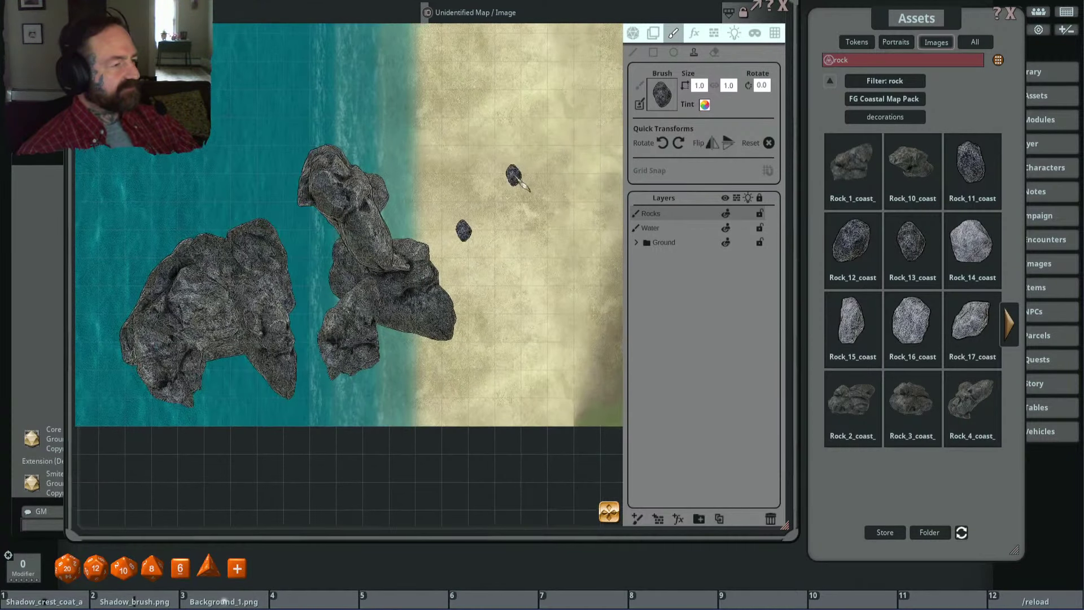
Step: Size the Rock_13 brush 1.3 by 1.3, rotate it to 305 degrees and stamp it below the lower shoreline cluster
{"action": "scroll", "coordinate": [491, 255], "scroll_direction": "down", "scroll_amount": 4, "text": "shift"}
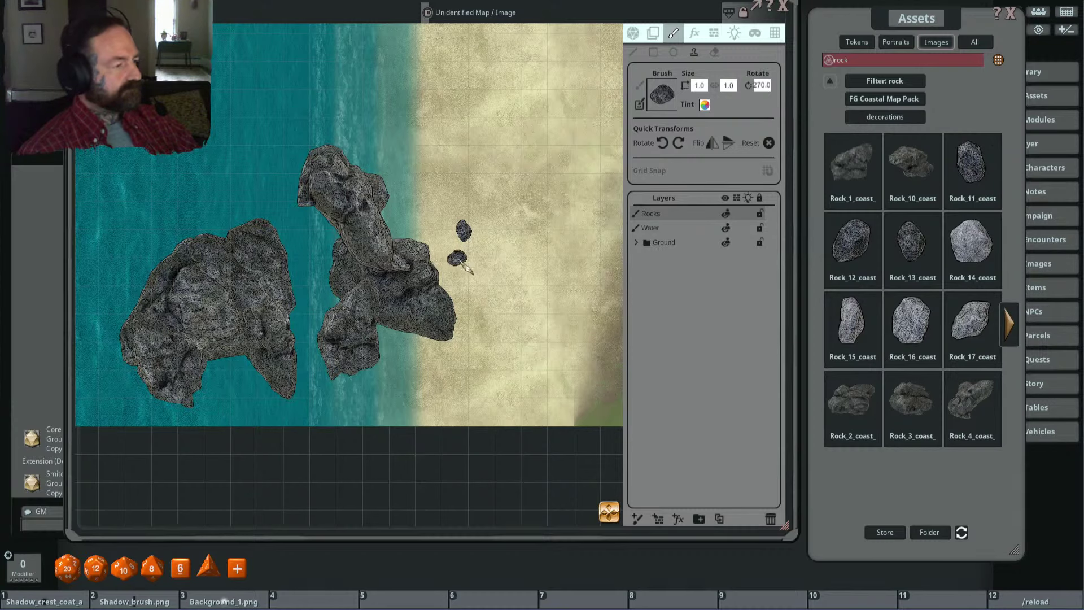
{"action": "left_click_drag", "start_coordinate": [461, 260], "coordinate": [506, 154]}
{"action": "scroll", "coordinate": [460, 274], "scroll_direction": "up", "scroll_amount": 3, "text": "ctrl"}
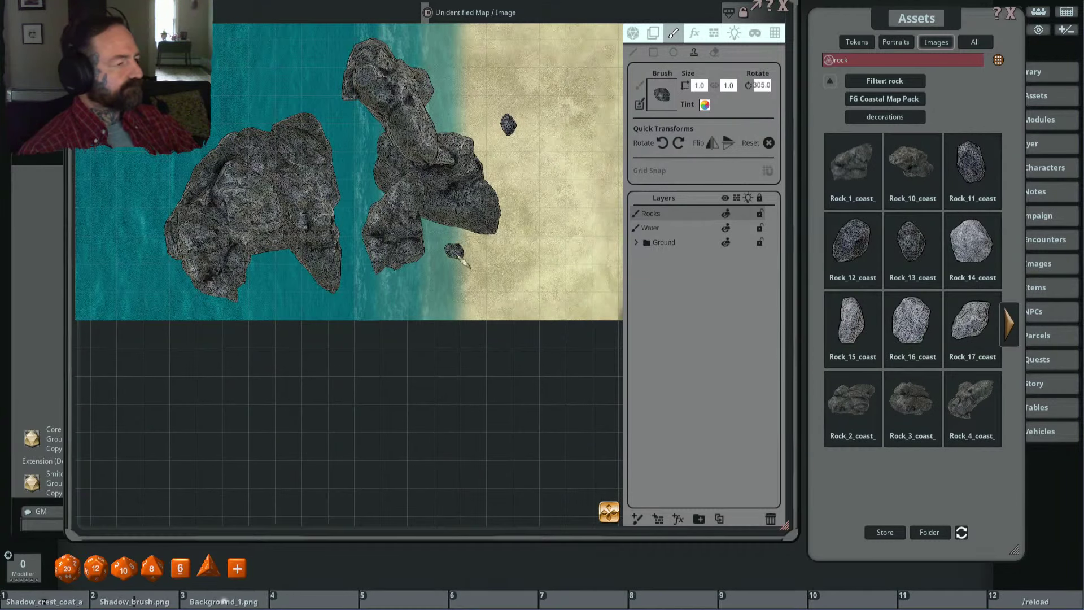
{"action": "scroll", "coordinate": [454, 255], "scroll_direction": "up", "scroll_amount": 7, "text": "alt"}
{"action": "scroll", "coordinate": [452, 175], "scroll_direction": "down", "scroll_amount": 5}
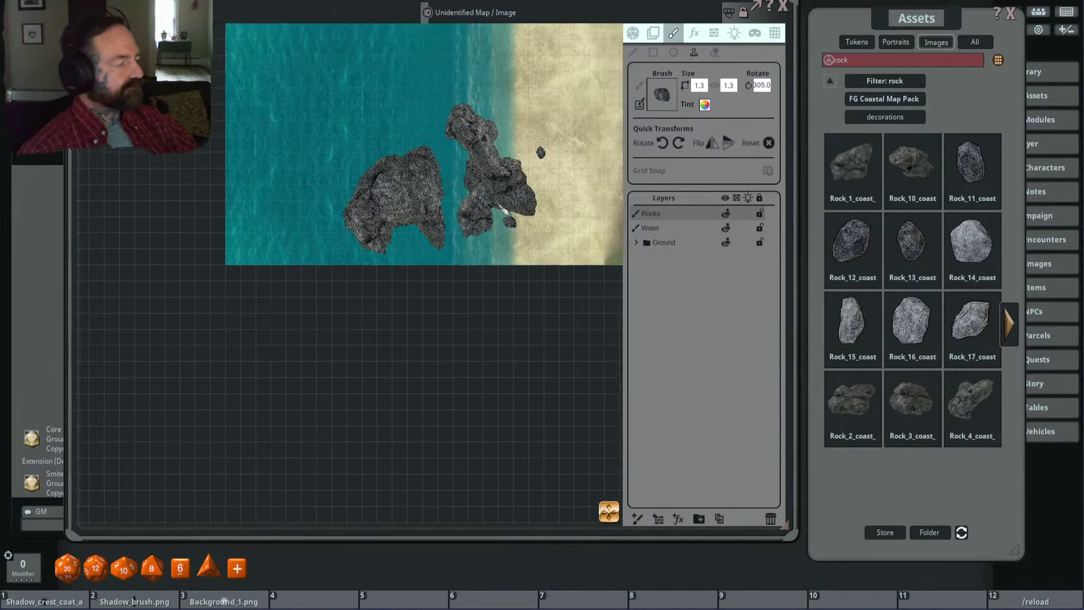
Step: Rotate the 1.3 by 1.3 Rock_13 brush to 35 degrees and stamp it beside the large offshore rock's seaward edge
{"action": "scroll", "coordinate": [338, 225], "scroll_direction": "up", "scroll_amount": 3}
{"action": "scroll", "coordinate": [373, 161], "scroll_direction": "up", "scroll_amount": 5, "text": "shift"}
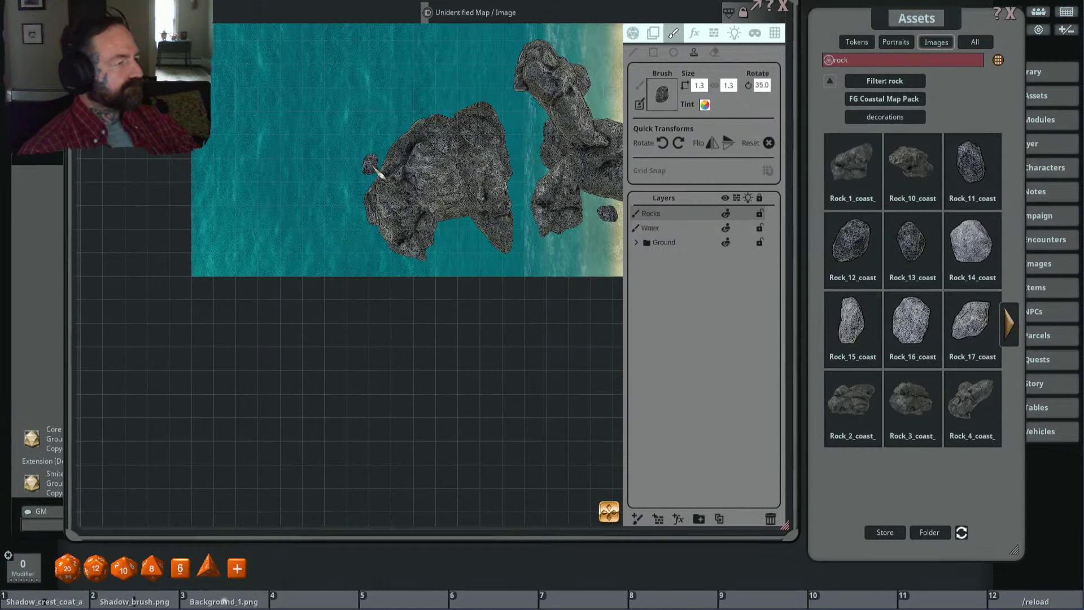
{"action": "scroll", "coordinate": [396, 148], "scroll_direction": "down", "scroll_amount": 2}
{"action": "scroll", "coordinate": [428, 141], "scroll_direction": "up", "scroll_amount": 3}
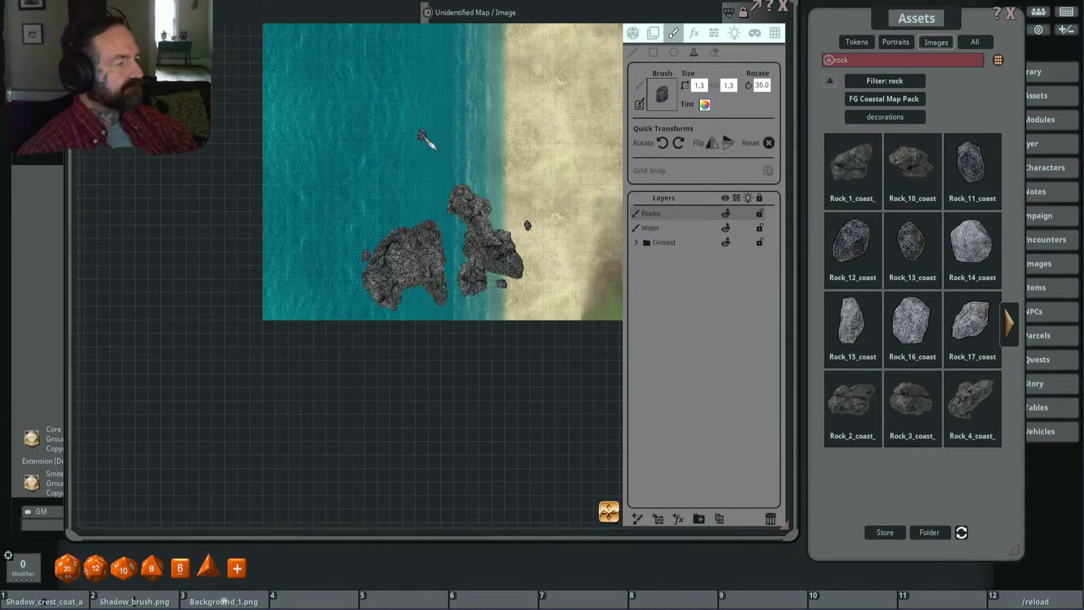
Step: Reduce the Rock_13 brush to 0.4 by 0.4 and stamp a pebble beside the small rock on the sand
{"action": "scroll", "coordinate": [462, 176], "scroll_direction": "down", "scroll_amount": 2}
{"action": "scroll", "coordinate": [439, 237], "scroll_direction": "down", "scroll_amount": 9, "text": "ctrl"}
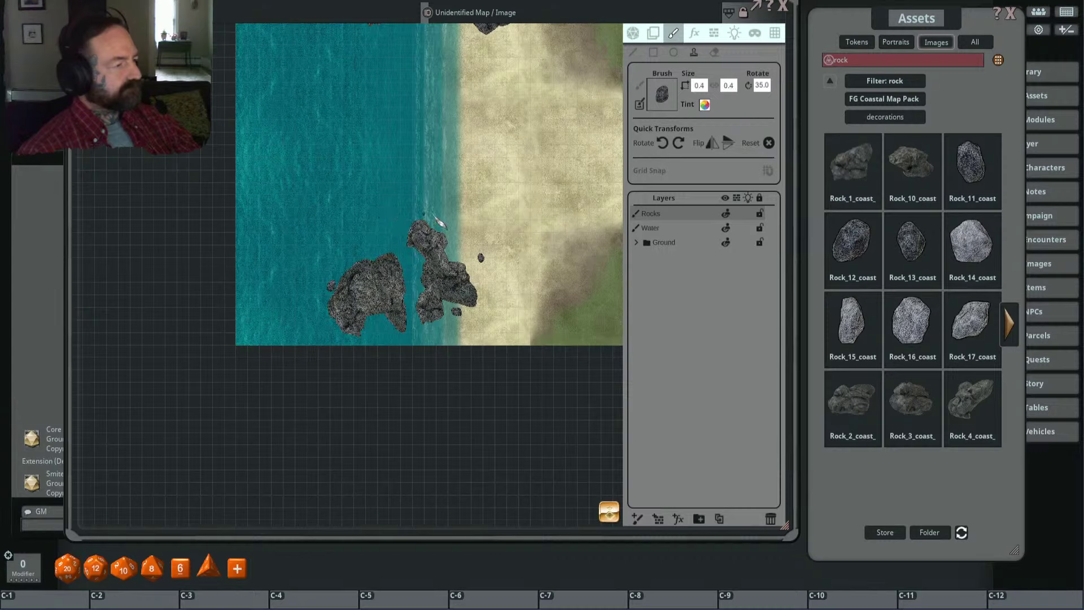
{"action": "scroll", "coordinate": [479, 272], "scroll_direction": "up", "scroll_amount": 4}
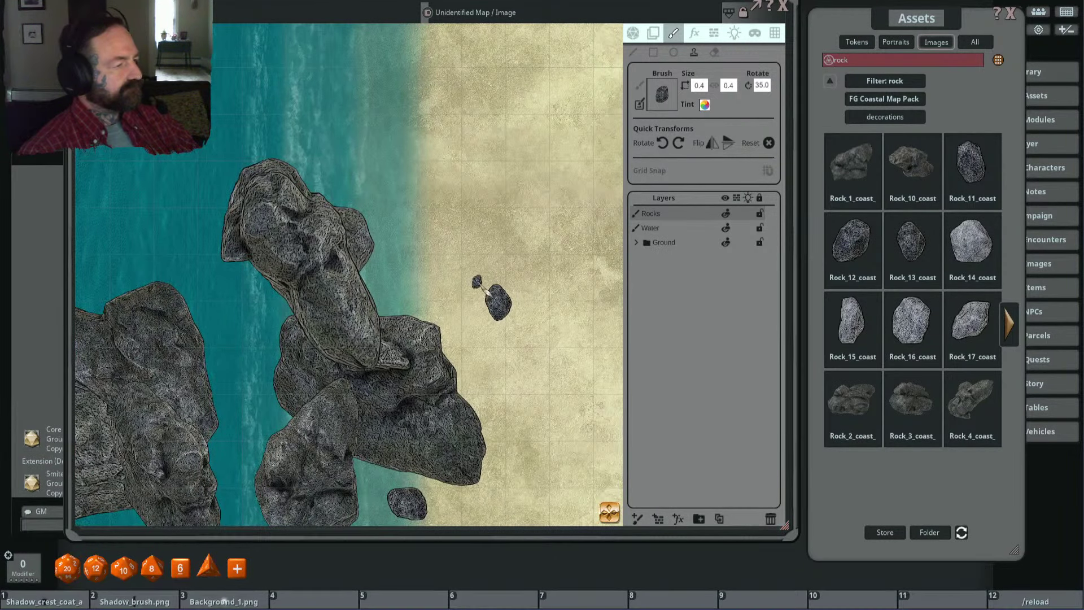
{"action": "scroll", "coordinate": [508, 238], "scroll_direction": "down", "scroll_amount": 3}
{"action": "scroll", "coordinate": [545, 164], "scroll_direction": "down", "scroll_amount": 2}
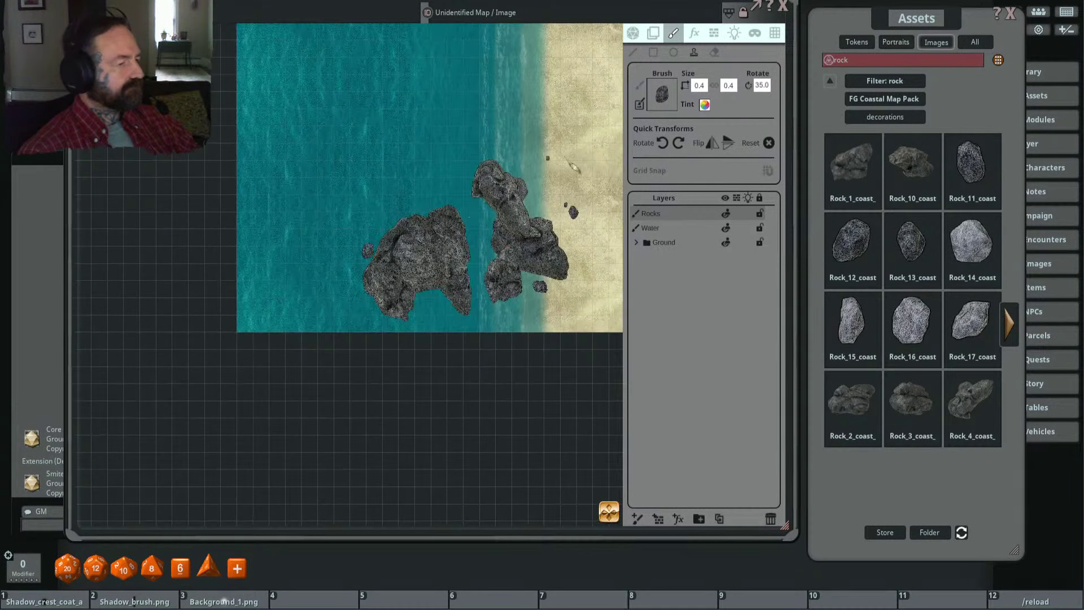
Step: Reload Rock_13 as the brush and stamp it at 1.0 by 1.0, rotated 300 degrees, above the small rock beside the offshore cluster
{"action": "mouse_move", "coordinate": [970, 197]}
{"action": "left_mouse_down"}
{"action": "mouse_move", "coordinate": [819, 220]}
{"action": "mouse_move", "coordinate": [665, 92]}
{"action": "left_mouse_up"}
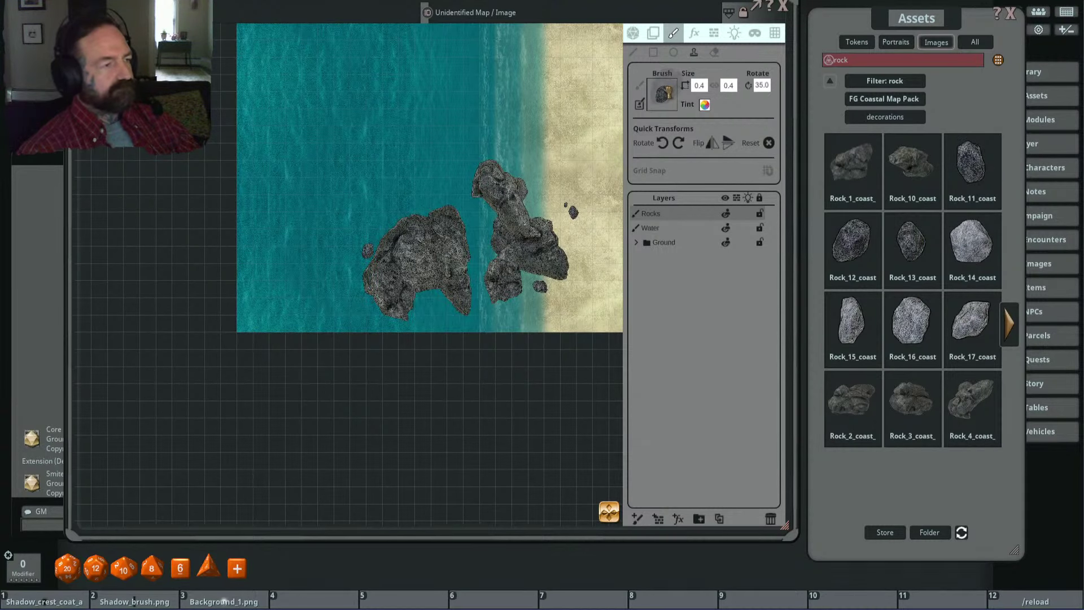
{"action": "left_click_drag", "start_coordinate": [911, 242], "coordinate": [672, 100]}
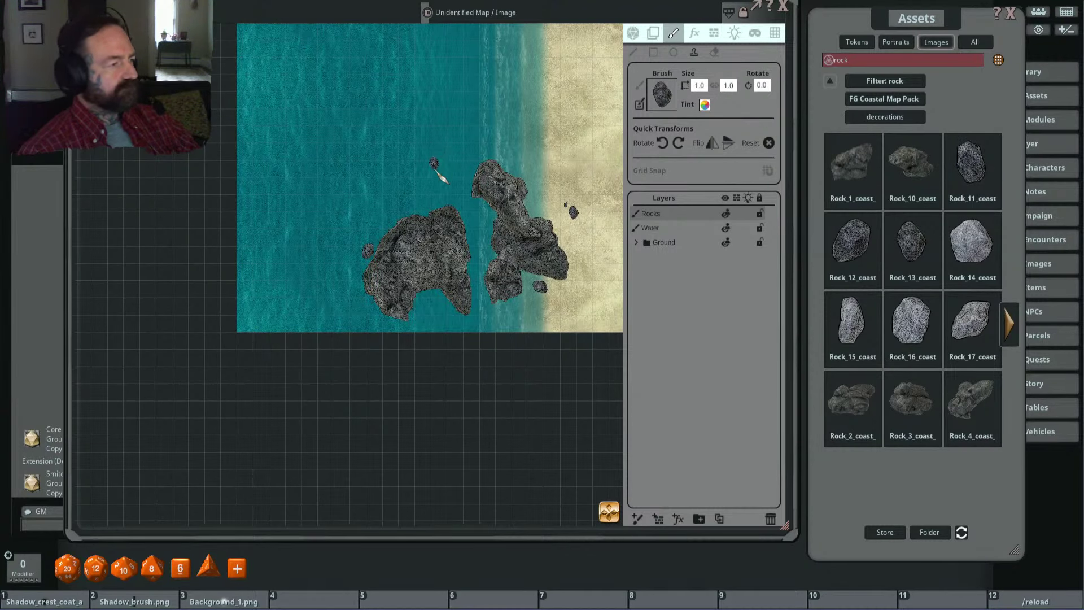
{"action": "scroll", "coordinate": [441, 179], "scroll_direction": "up", "scroll_amount": 4}
{"action": "scroll", "coordinate": [452, 192], "scroll_direction": "up", "scroll_amount": 2}
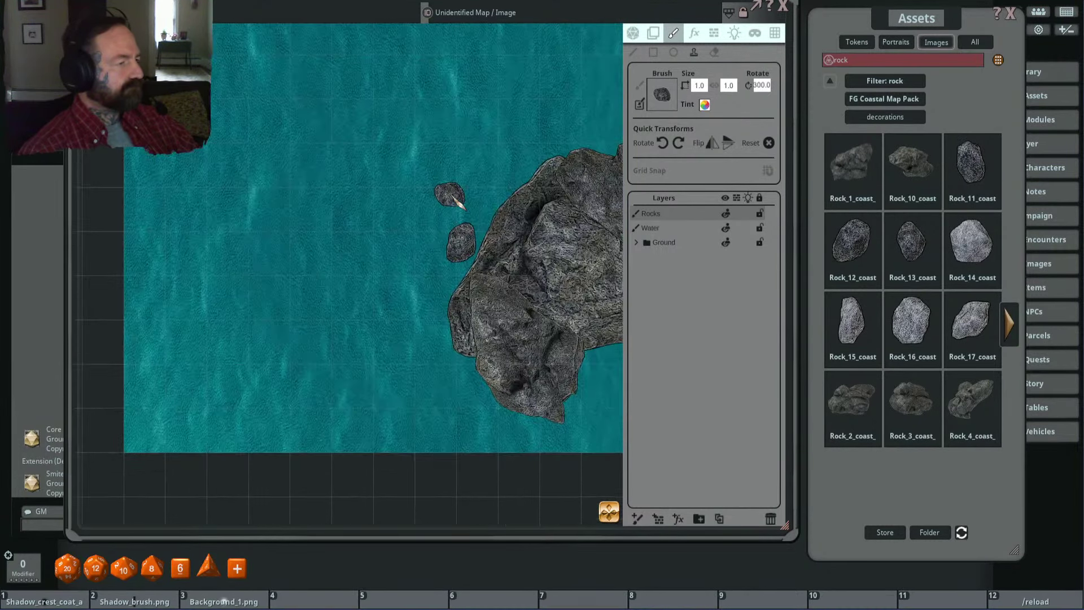
Step: Size the Rock_13 brush 0.8 by 0.8, rotate it to 345 degrees and stamp it in the large offshore rock's lower notch
{"action": "scroll", "coordinate": [435, 194], "scroll_direction": "down", "scroll_amount": 2}
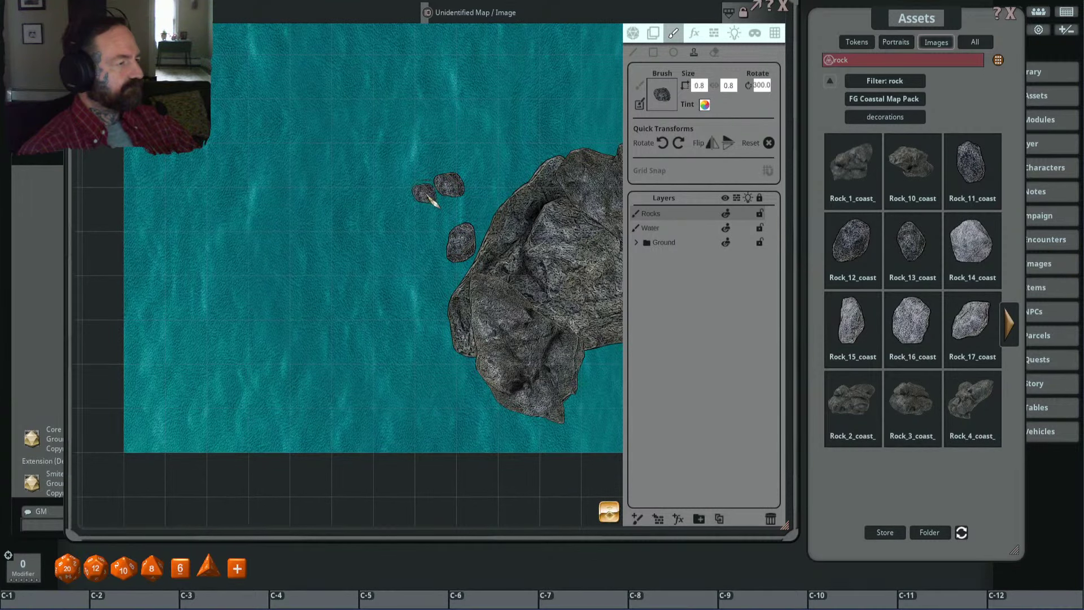
{"action": "scroll", "coordinate": [447, 203], "scroll_direction": "down", "scroll_amount": 4}
{"action": "scroll", "coordinate": [436, 202], "scroll_direction": "up", "scroll_amount": 2}
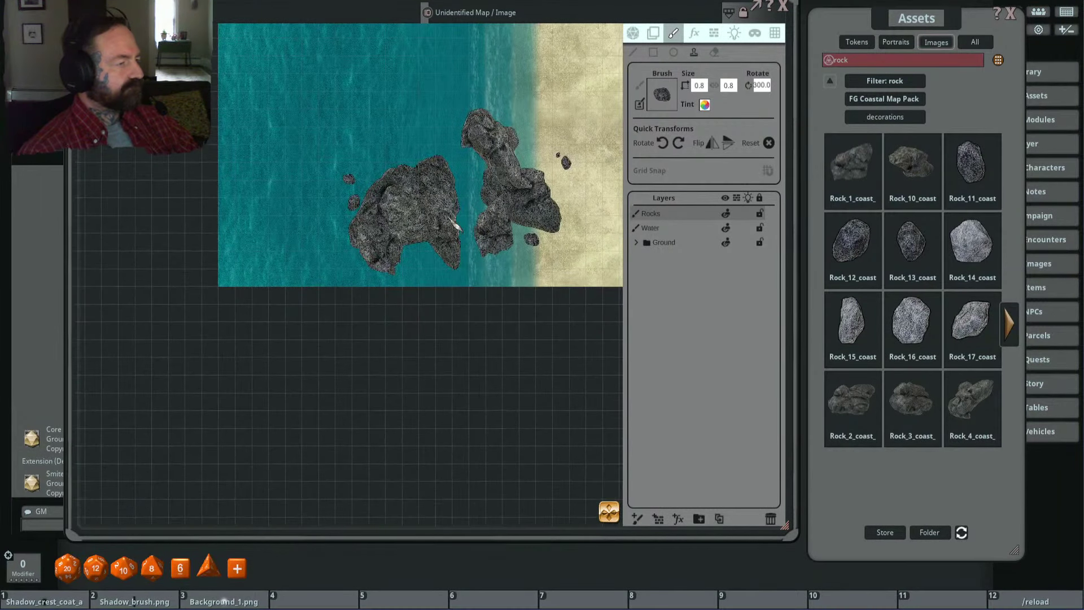
{"action": "scroll", "coordinate": [432, 257], "scroll_direction": "up", "scroll_amount": 3}
{"action": "scroll", "coordinate": [506, 235], "scroll_direction": "down", "scroll_amount": 2}
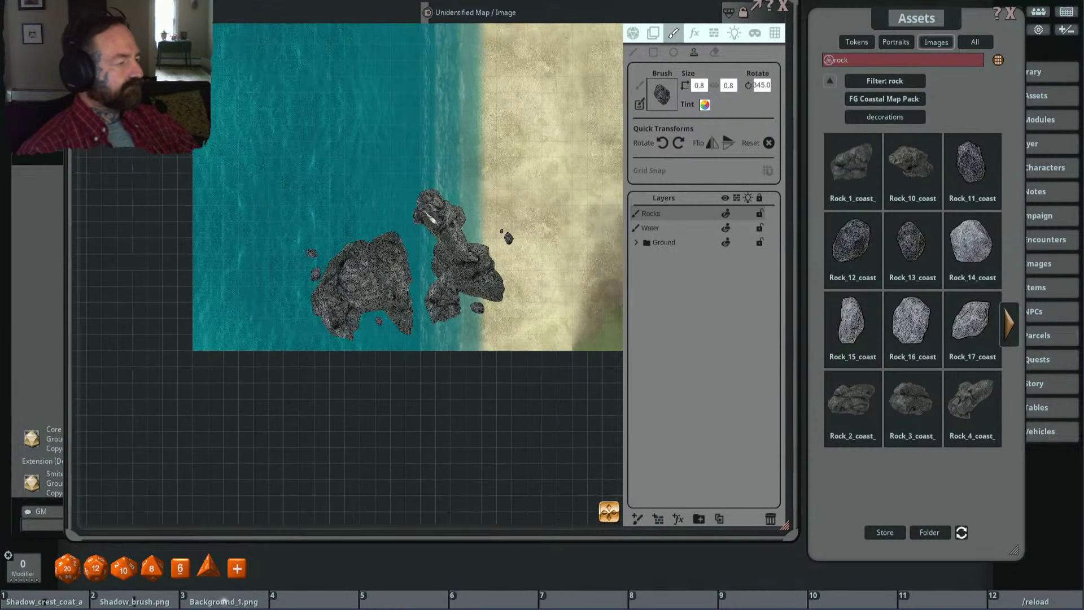
Step: Stamp the 0.8 by 0.8 Rock_13, rotated 345 degrees, on the sand just below the upper shoreline rocks
{"action": "scroll", "coordinate": [476, 167], "scroll_direction": "up", "scroll_amount": 2}
{"action": "scroll", "coordinate": [515, 232], "scroll_direction": "down", "scroll_amount": 2}
{"action": "scroll", "coordinate": [497, 244], "scroll_direction": "up", "scroll_amount": 4}
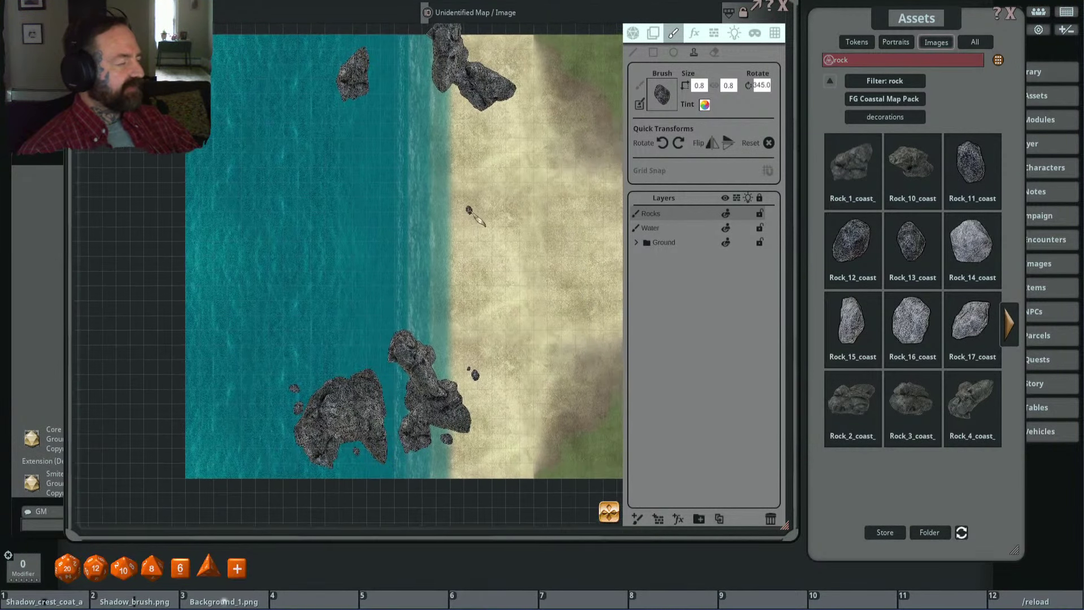
{"action": "scroll", "coordinate": [399, 216], "scroll_direction": "down", "scroll_amount": 3}
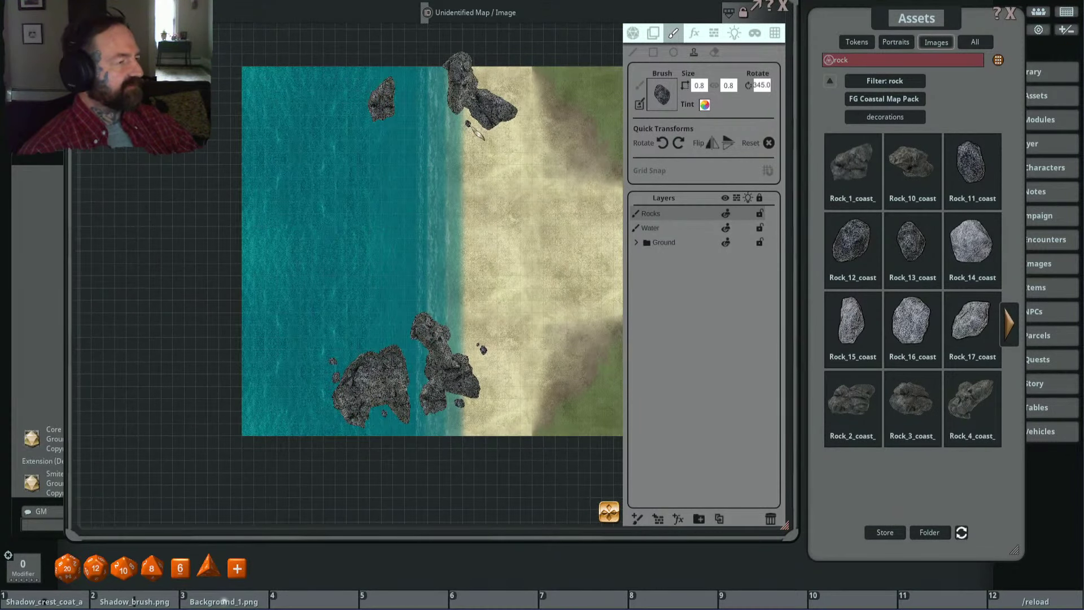
{"action": "scroll", "coordinate": [522, 83], "scroll_direction": "up", "scroll_amount": 3}
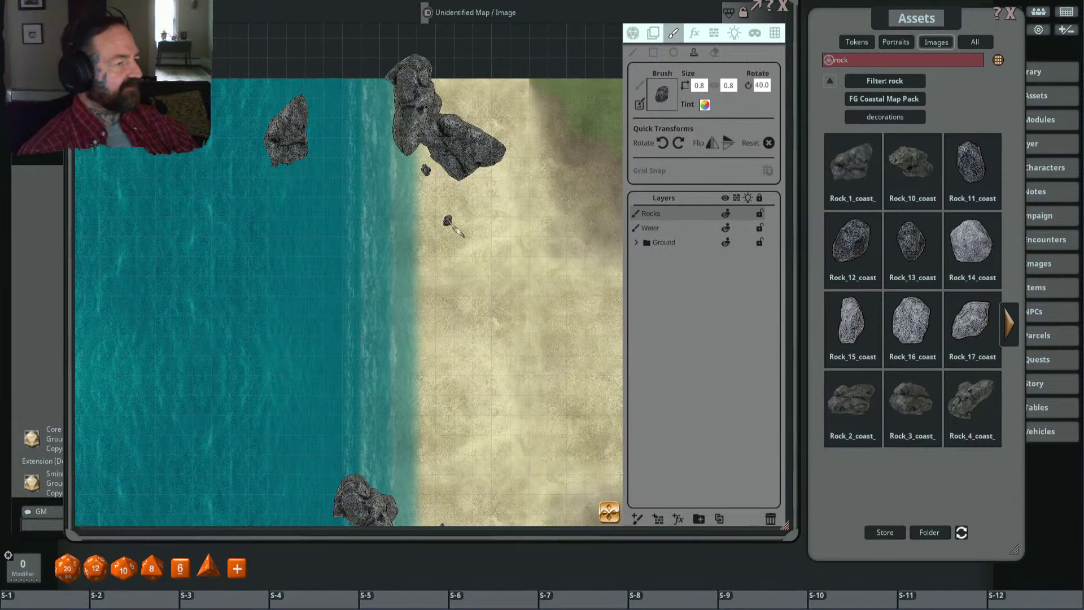
Step: Stamp Rock_13 at 0.8 by 0.8, rotated 40 degrees, on the sand below the upper shoreline rocks and against their lower edge
{"action": "key", "text": "shift"}
{"action": "scroll", "coordinate": [420, 248], "scroll_direction": "down", "scroll_amount": 3}
{"action": "scroll", "coordinate": [469, 180], "scroll_direction": "up", "scroll_amount": 2}
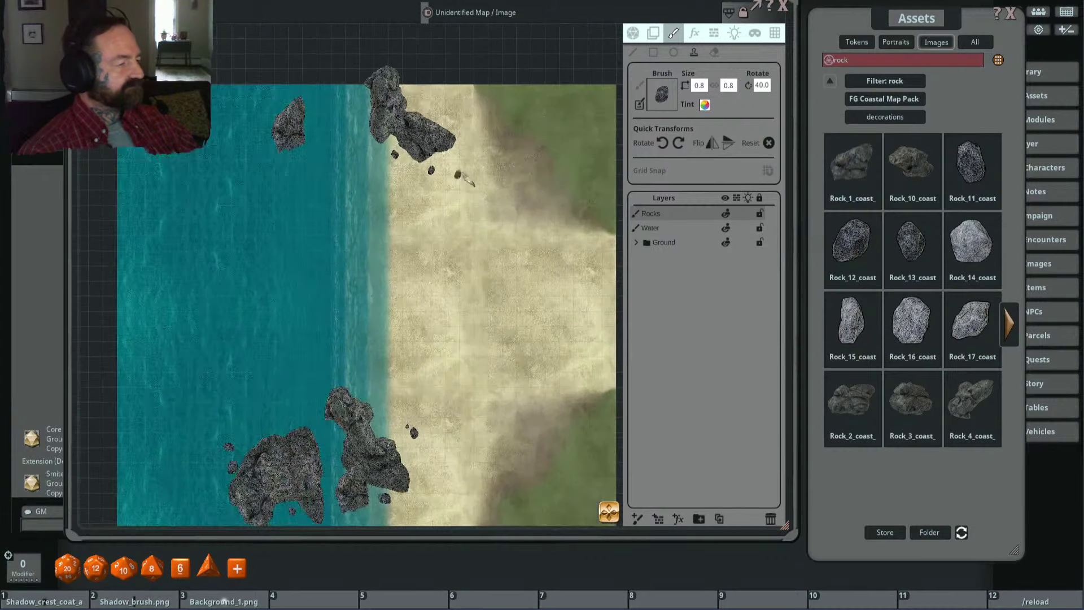
{"action": "scroll", "coordinate": [433, 166], "scroll_direction": "up", "scroll_amount": 1}
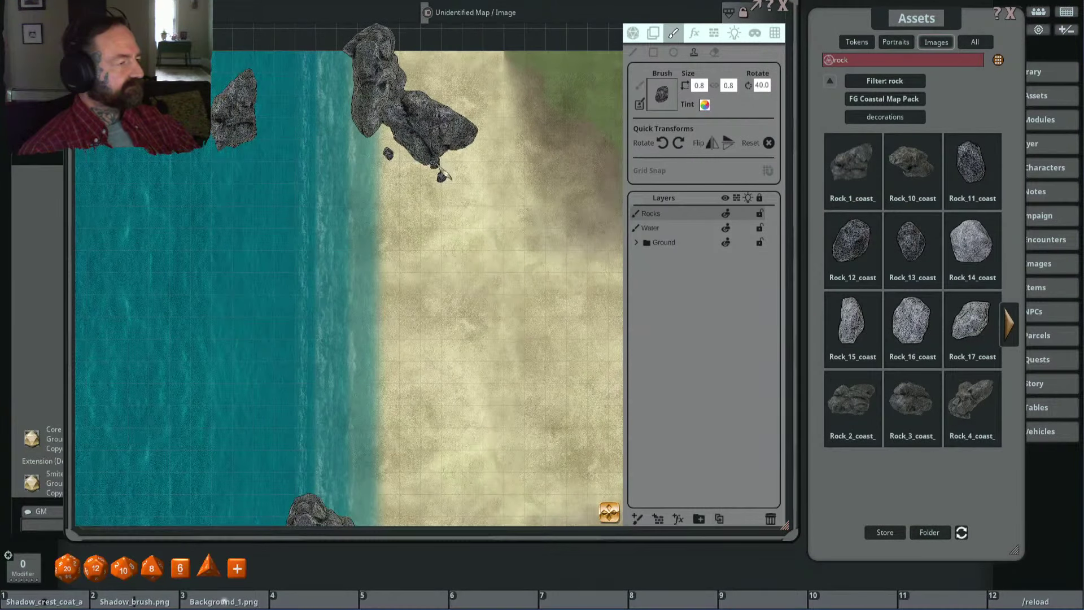
{"action": "scroll", "coordinate": [344, 193], "scroll_direction": "down", "scroll_amount": 3}
{"action": "scroll", "coordinate": [507, 232], "scroll_direction": "up", "scroll_amount": 2}
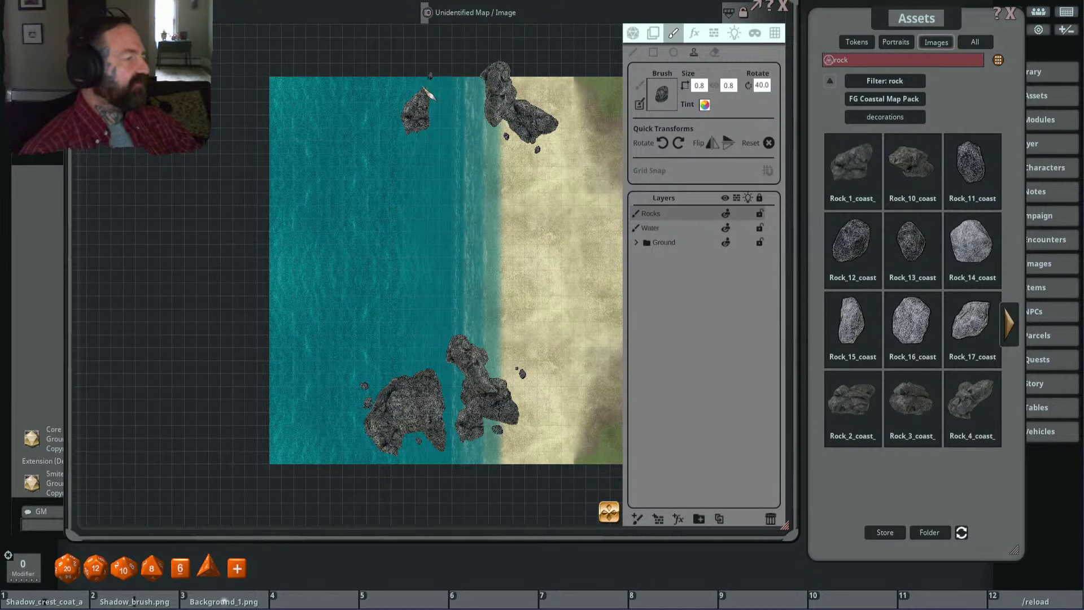
{"action": "scroll", "coordinate": [418, 152], "scroll_direction": "down", "scroll_amount": 1}
{"action": "scroll", "coordinate": [399, 181], "scroll_direction": "up", "scroll_amount": 3}
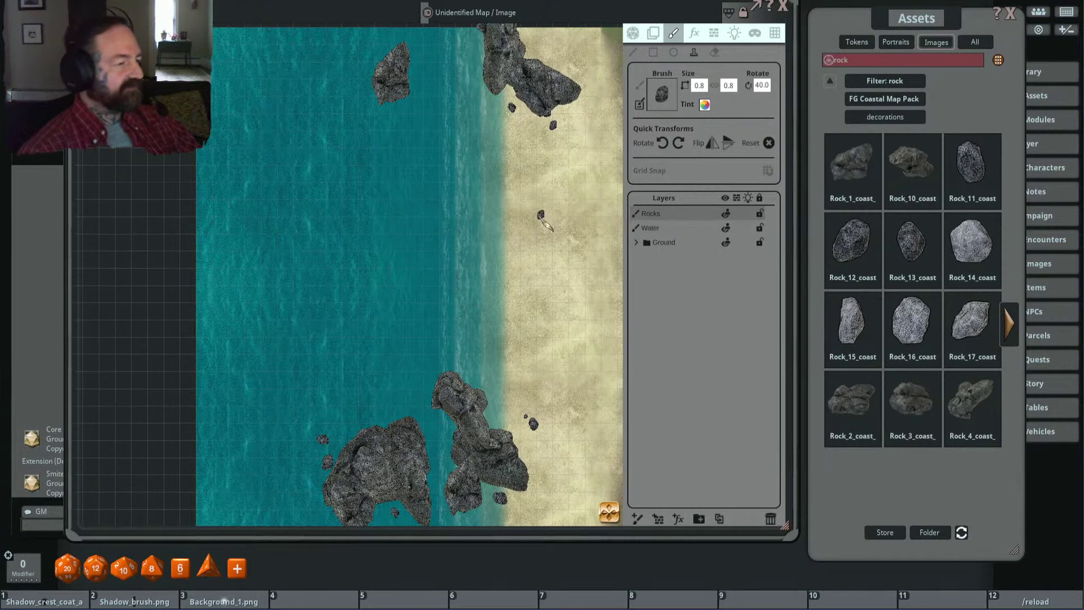
{"action": "scroll", "coordinate": [474, 163], "scroll_direction": "up", "scroll_amount": 2}
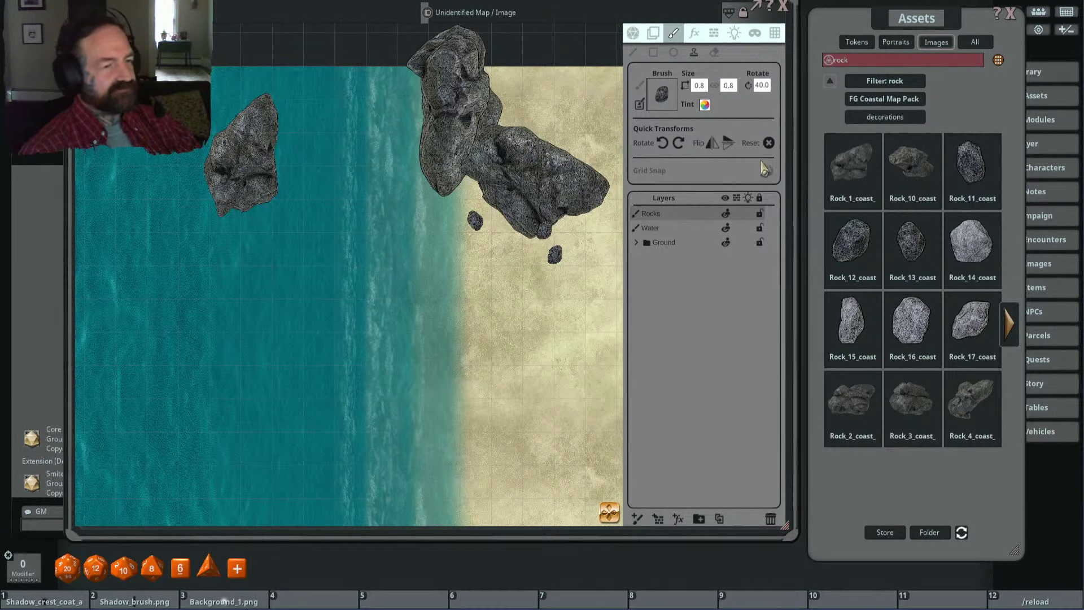
Step: Load Rock_7 as the brush at 2.4 by 2.1 and rotate it to 265 degrees
{"action": "left_click", "coordinate": [1010, 323]}
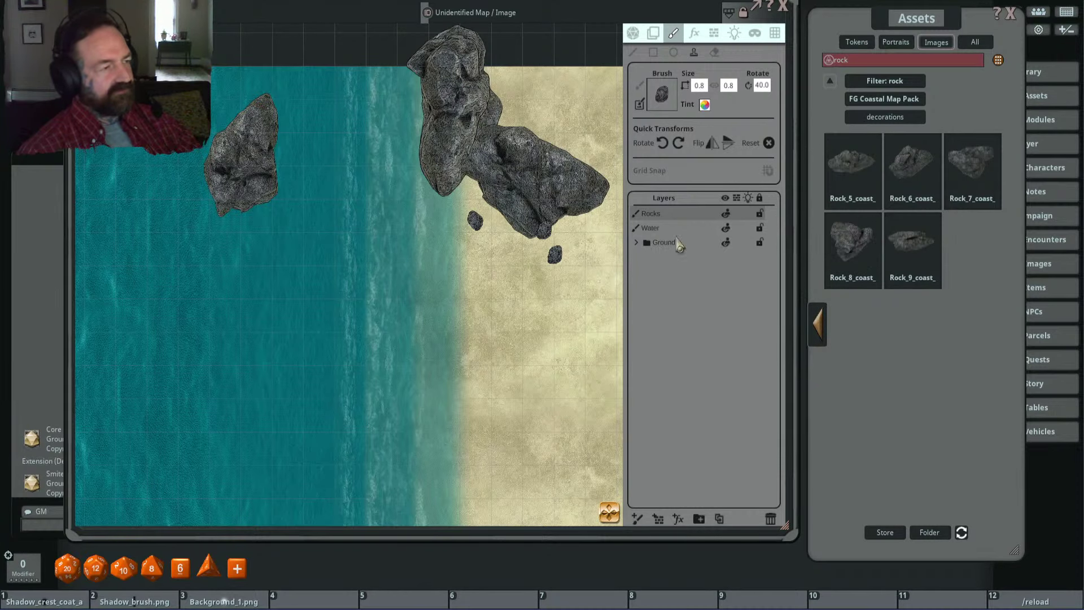
{"action": "scroll", "coordinate": [571, 200], "scroll_direction": "down", "scroll_amount": 4}
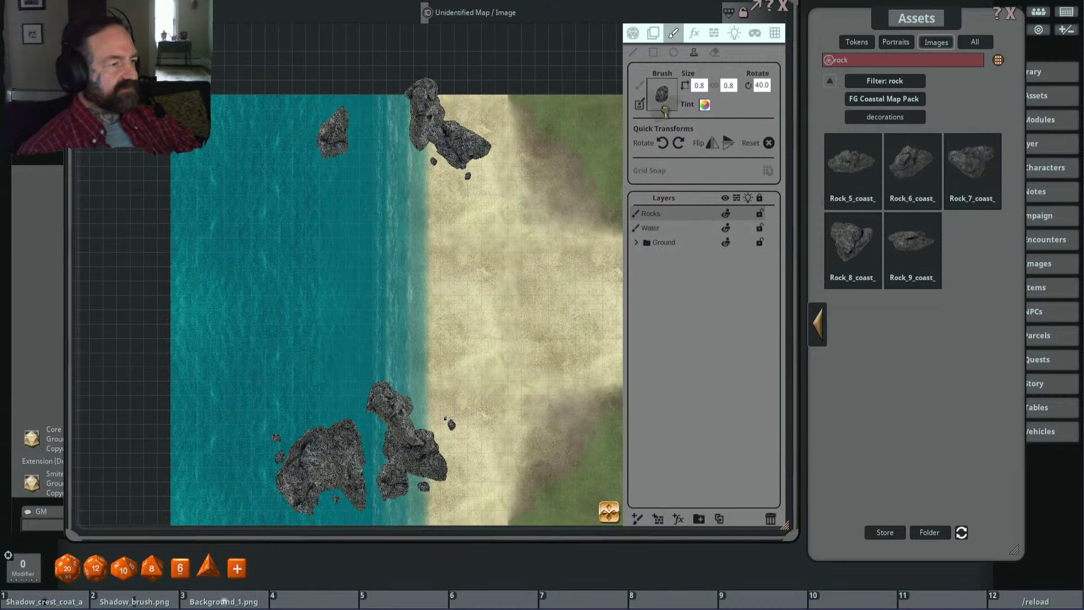
{"action": "scroll", "coordinate": [504, 129], "scroll_direction": "up", "scroll_amount": 3, "text": "ctrl"}
{"action": "scroll", "coordinate": [508, 132], "scroll_direction": "down", "scroll_amount": 2, "text": "shift"}
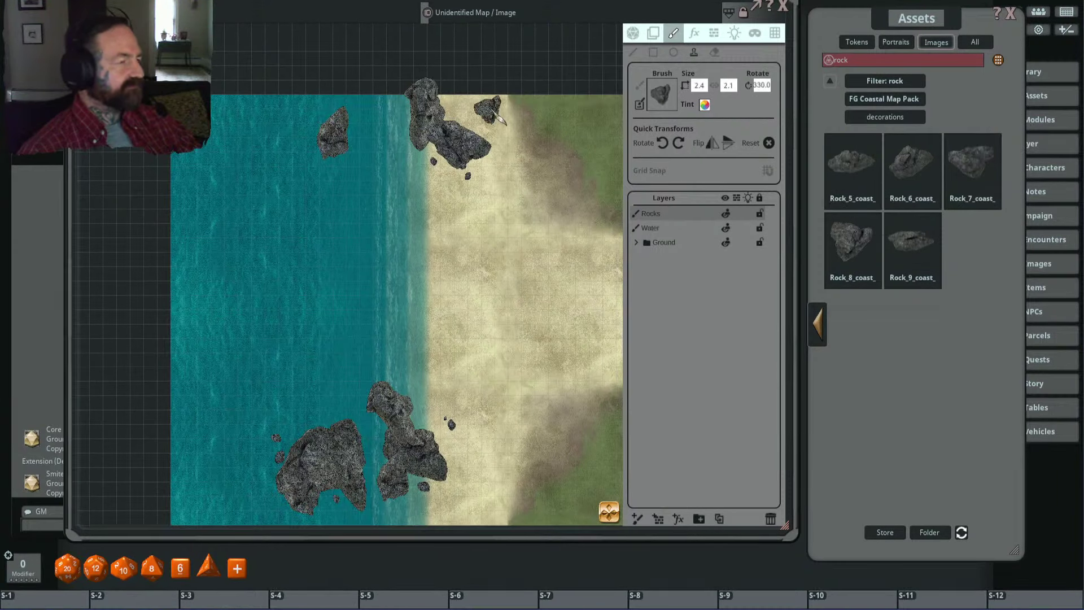
{"action": "scroll", "coordinate": [497, 122], "scroll_direction": "down", "scroll_amount": 1, "text": "shift"}
{"action": "scroll", "coordinate": [497, 122], "scroll_direction": "up", "scroll_amount": 2}
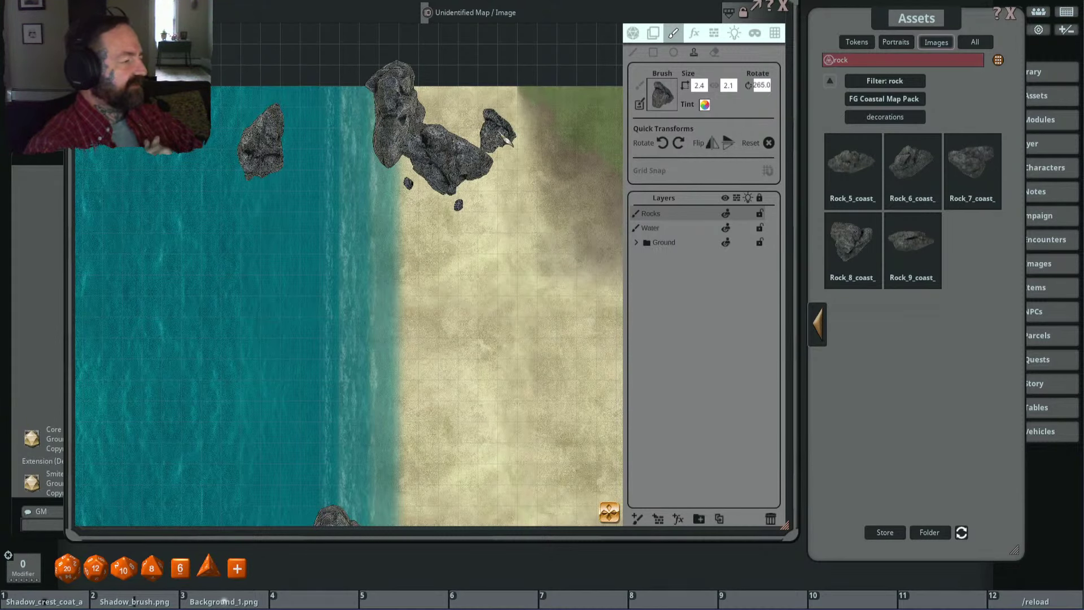
Step: Enlarge the Rock_7 brush to 3.8 by 3.3, rotate it to 350 degrees and stamp it on the sand inland of the upper shoreline rocks
{"action": "scroll", "coordinate": [459, 161], "scroll_direction": "down", "scroll_amount": 3}
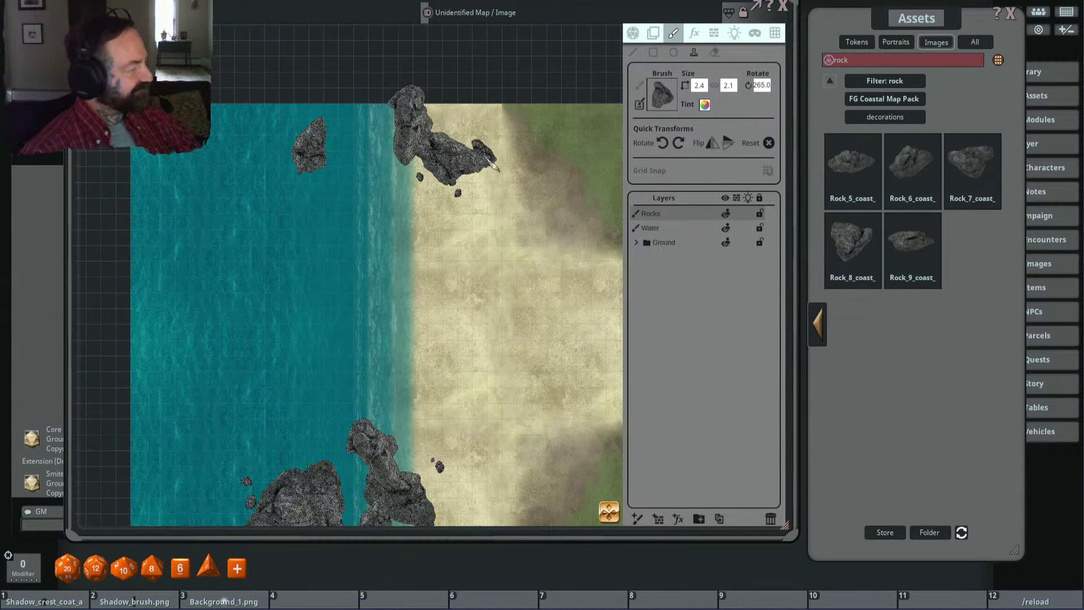
{"action": "left_click_drag", "start_coordinate": [483, 149], "coordinate": [492, 177]}
{"action": "scroll", "coordinate": [493, 177], "scroll_direction": "up", "scroll_amount": 3}
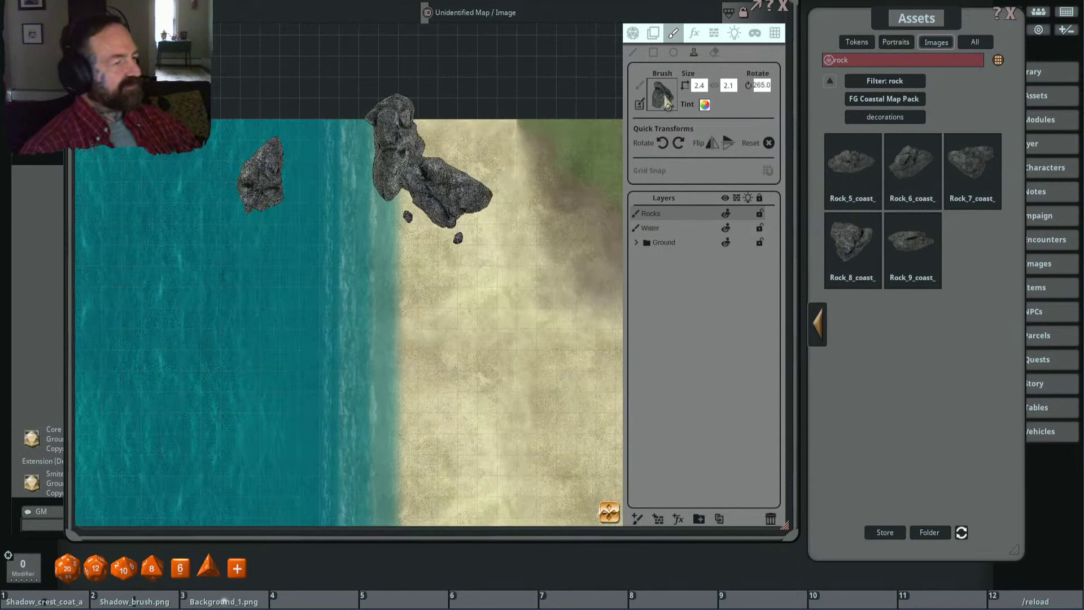
{"action": "scroll", "coordinate": [518, 176], "scroll_direction": "down", "scroll_amount": 8, "text": "ctrl"}
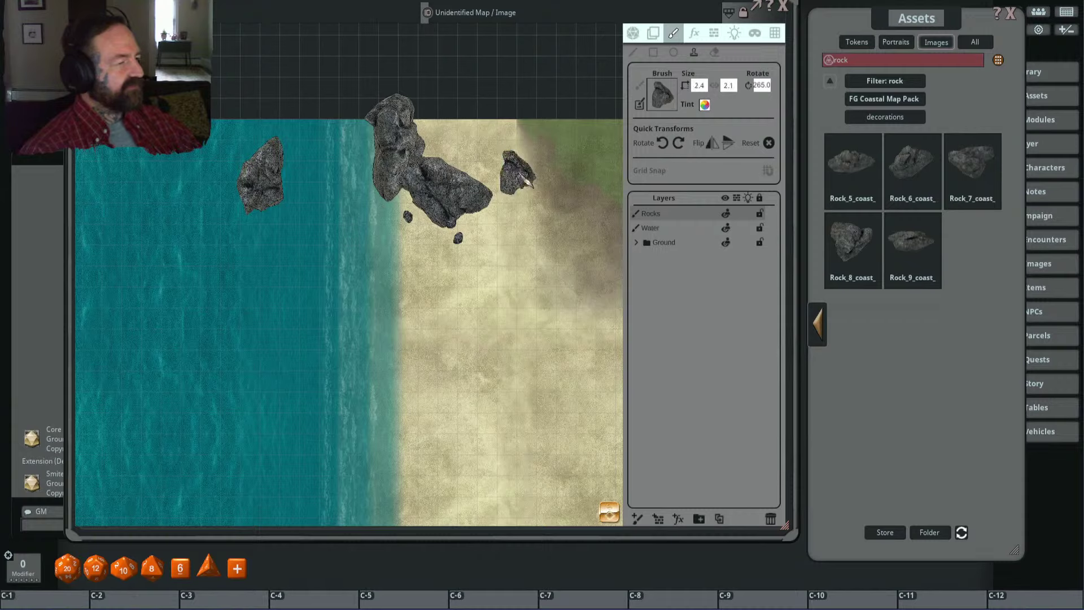
{"action": "scroll", "coordinate": [527, 182], "scroll_direction": "up", "scroll_amount": 7, "text": "shift"}
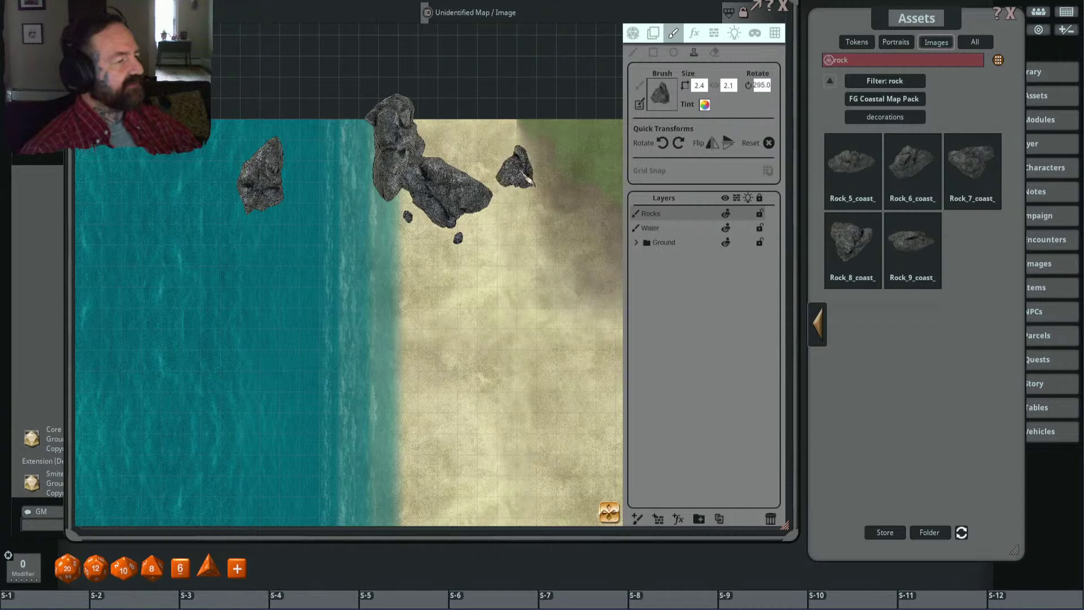
{"action": "scroll", "coordinate": [528, 178], "scroll_direction": "up", "scroll_amount": 7, "text": "ctrl"}
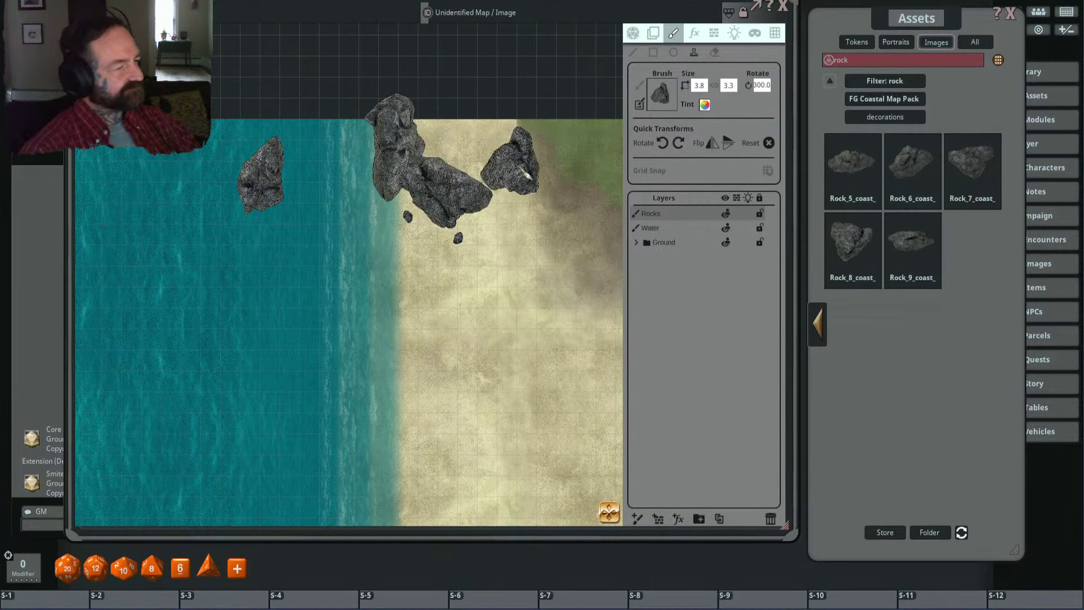
{"action": "scroll", "coordinate": [514, 170], "scroll_direction": "up", "scroll_amount": 2}
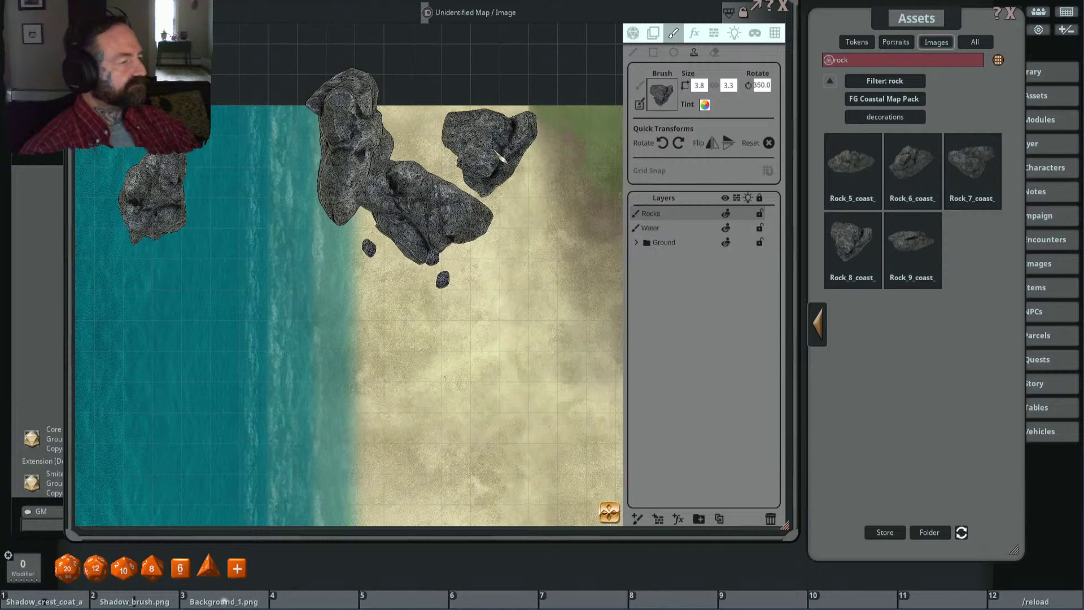
{"action": "scroll", "coordinate": [500, 159], "scroll_direction": "down", "scroll_amount": 2}
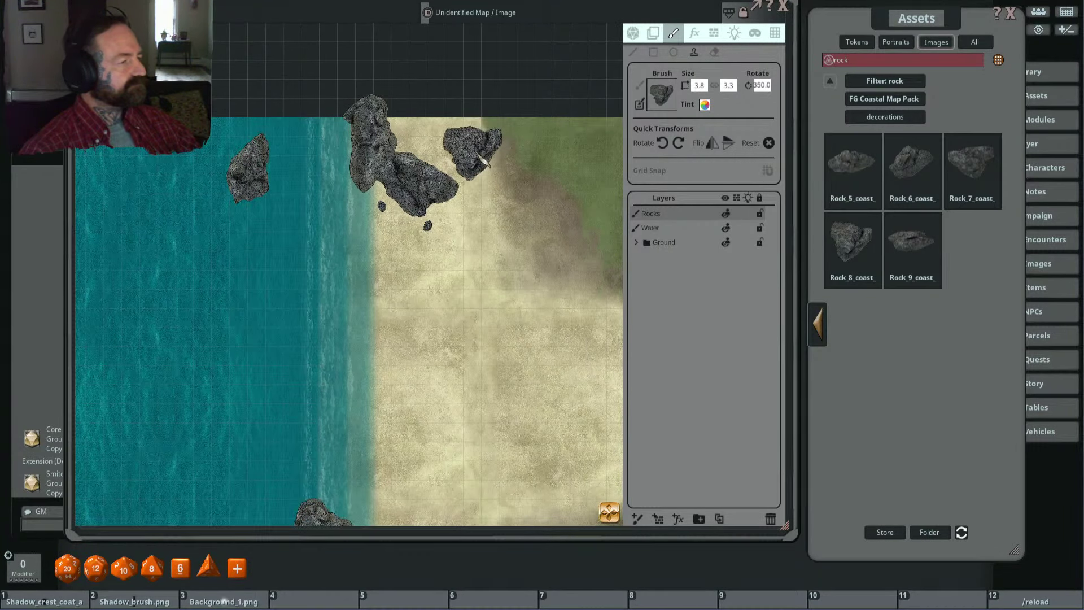
{"action": "scroll", "coordinate": [486, 160], "scroll_direction": "down", "scroll_amount": 3}
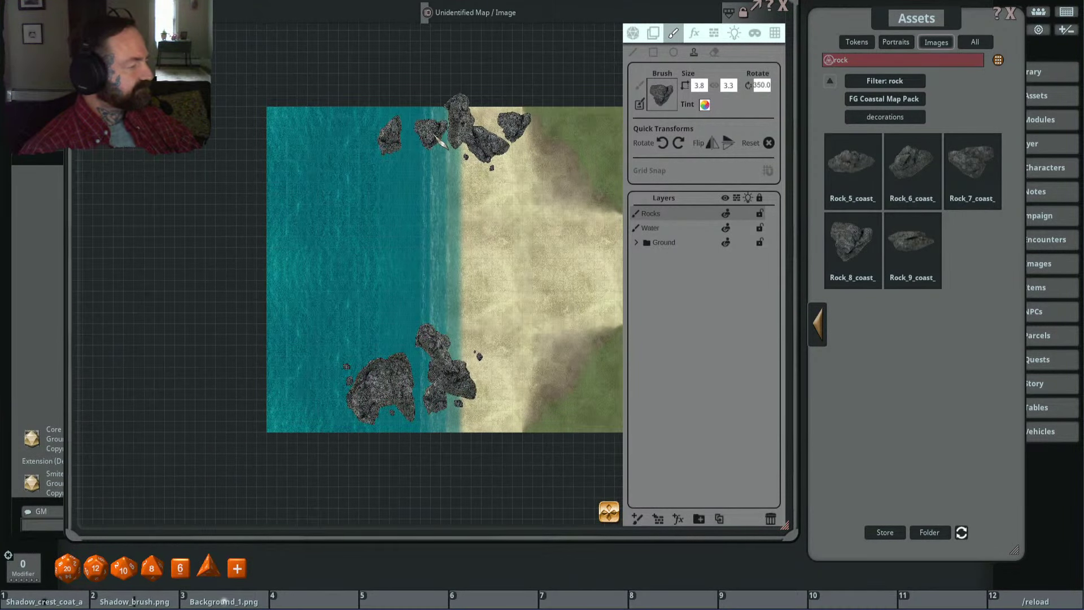
Step: Reduce the Rock_7 brush to 2.4 by 2.1, rotate it to 35 degrees and stamp it at the waterline below the upper shoreline rocks
{"action": "scroll", "coordinate": [441, 144], "scroll_direction": "up", "scroll_amount": 2}
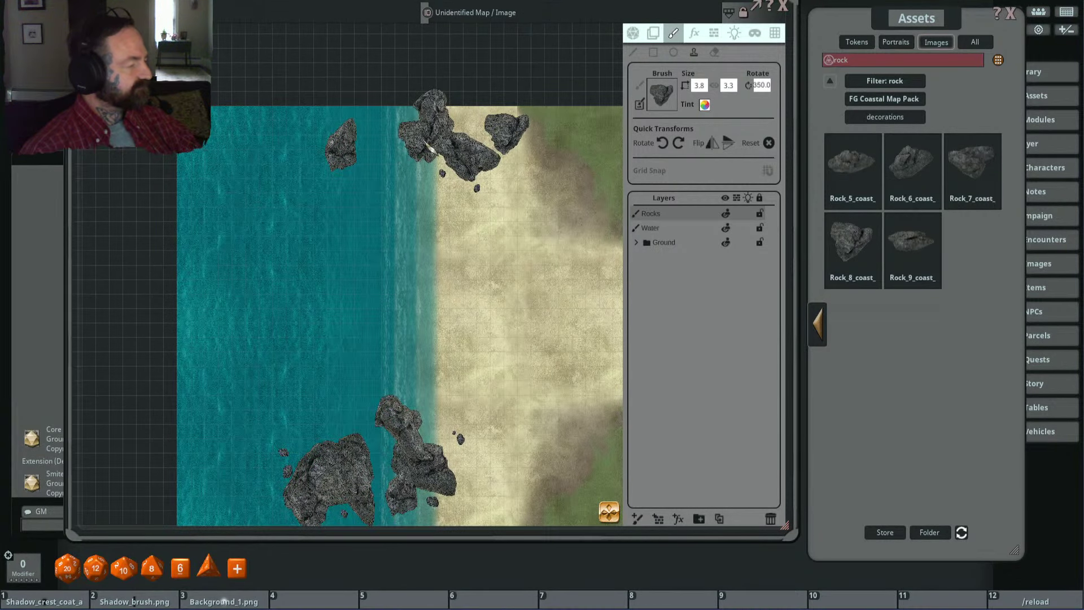
{"action": "scroll", "coordinate": [431, 148], "scroll_direction": "up", "scroll_amount": 2}
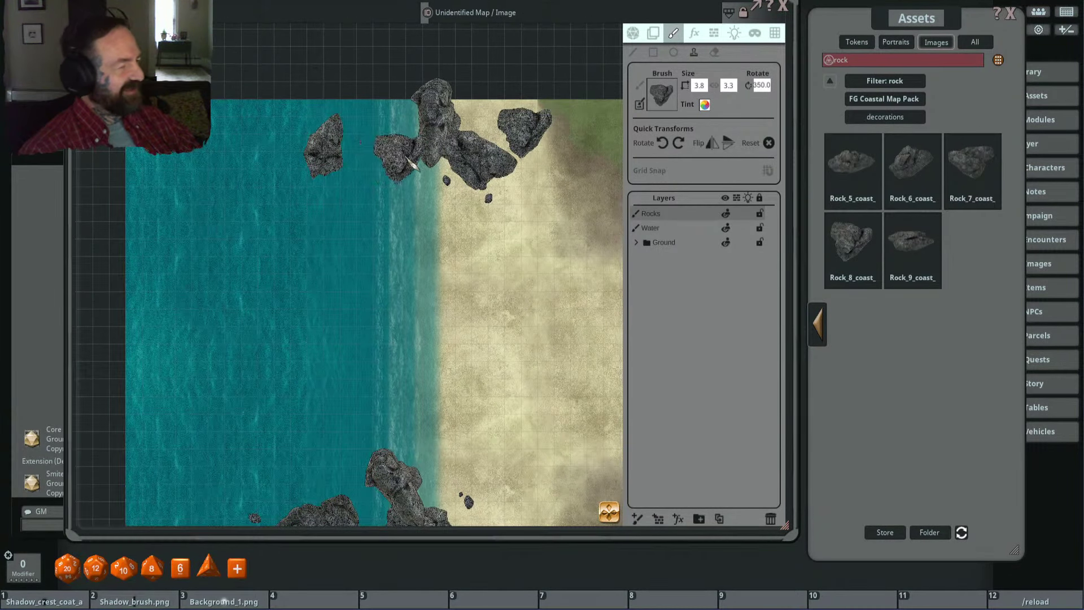
{"action": "scroll", "coordinate": [386, 162], "scroll_direction": "up", "scroll_amount": 1}
{"action": "scroll", "coordinate": [373, 144], "scroll_direction": "down", "scroll_amount": 2}
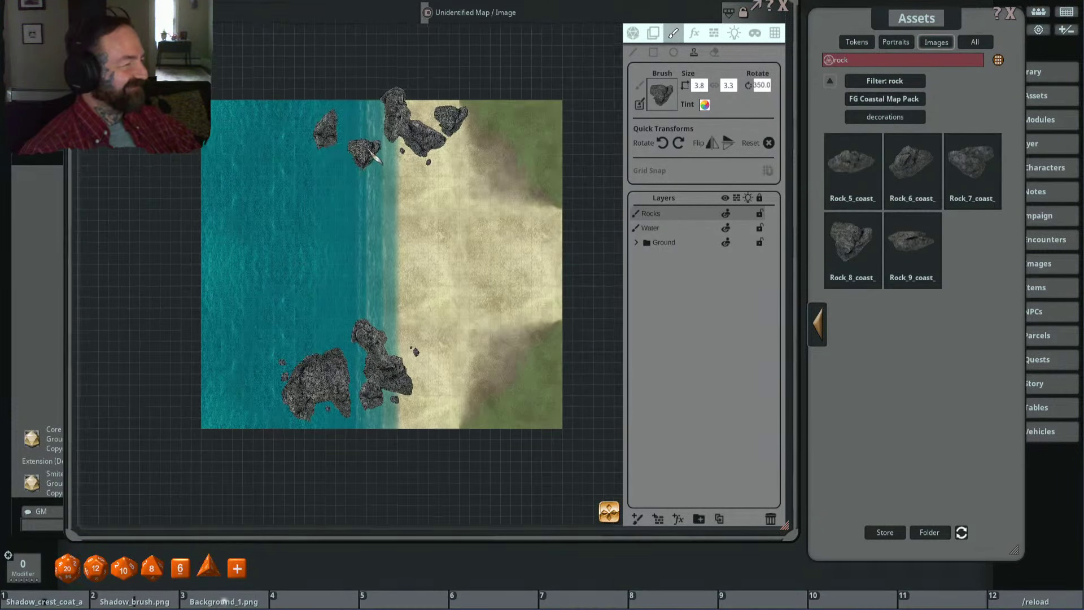
{"action": "scroll", "coordinate": [404, 153], "scroll_direction": "up", "scroll_amount": 1}
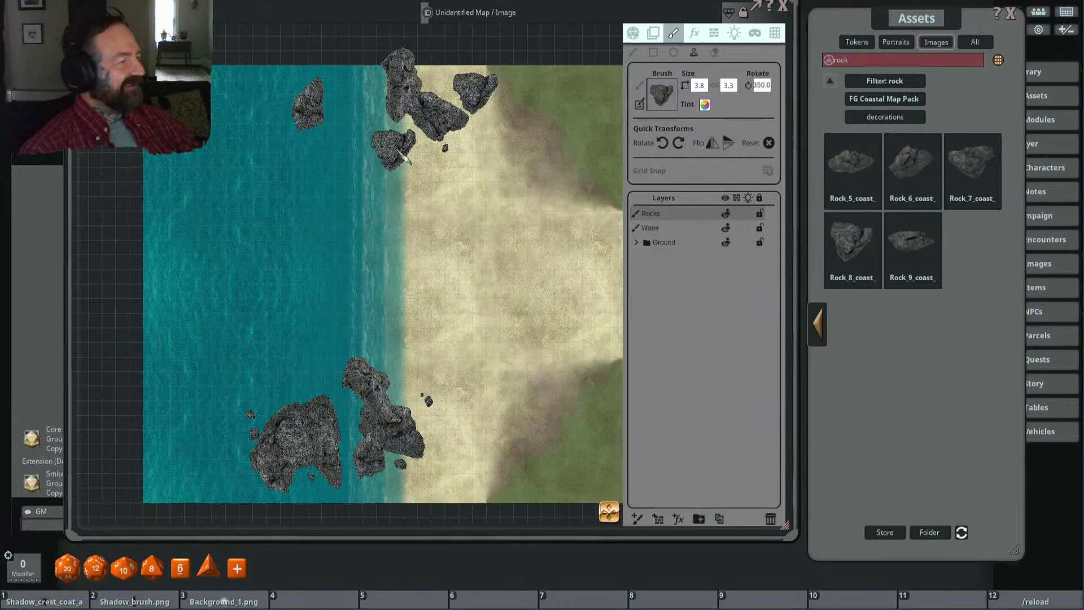
{"action": "scroll", "coordinate": [399, 151], "scroll_direction": "down", "scroll_amount": 2, "text": "ctrl"}
{"action": "scroll", "coordinate": [407, 153], "scroll_direction": "up", "scroll_amount": 1, "text": "ctrl"}
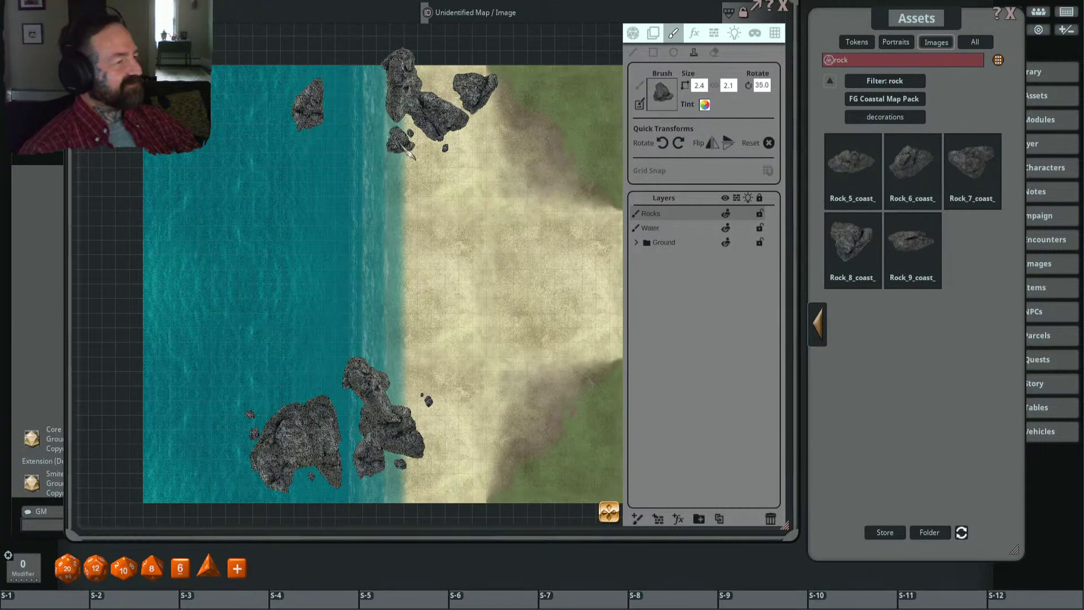
{"action": "scroll", "coordinate": [412, 154], "scroll_direction": "up", "scroll_amount": 3, "text": "alt"}
{"action": "scroll", "coordinate": [368, 148], "scroll_direction": "up", "scroll_amount": 1}
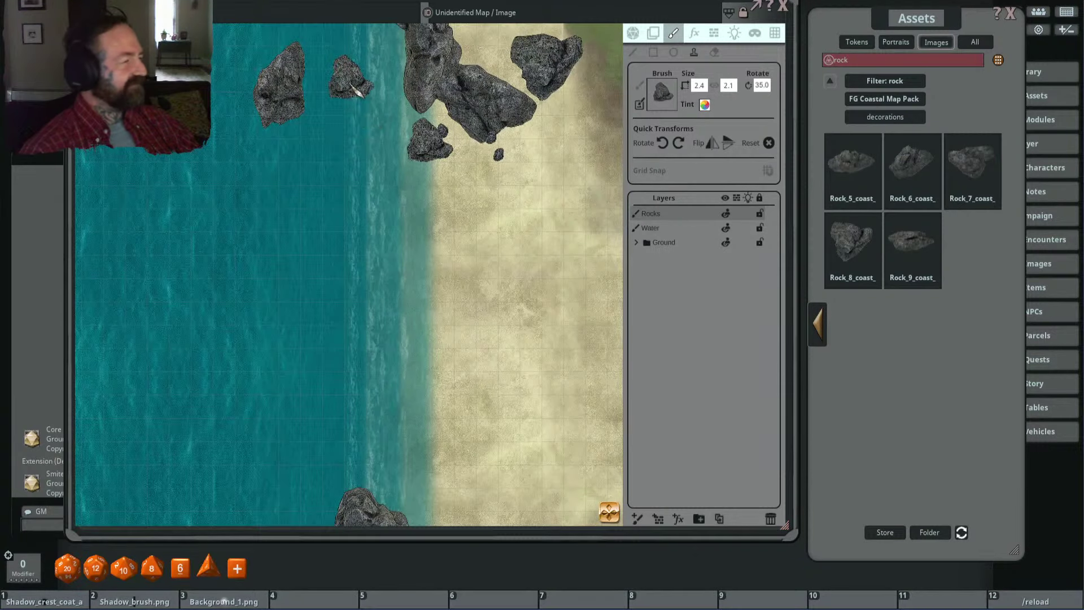
Step: Narrow the Rock_7 brush to 1.0 by 2.1, rotate it to 330 degrees and stamp it between the upper offshore rock and the shoreline rocks
{"action": "scroll", "coordinate": [343, 132], "scroll_direction": "down", "scroll_amount": 2}
{"action": "scroll", "coordinate": [382, 108], "scroll_direction": "up", "scroll_amount": 2}
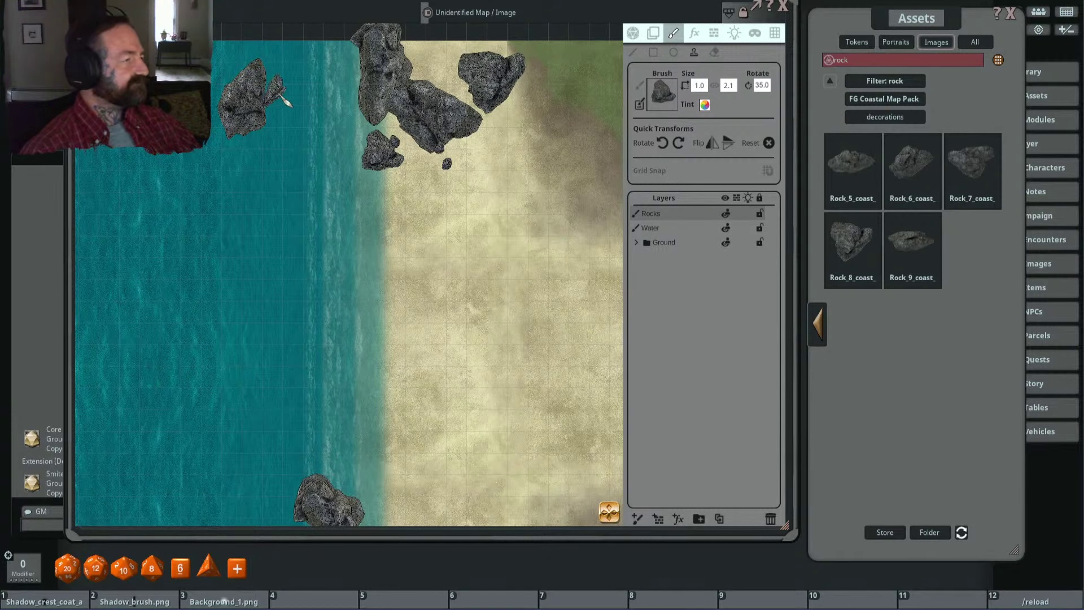
{"action": "scroll", "coordinate": [286, 101], "scroll_direction": "up", "scroll_amount": 2}
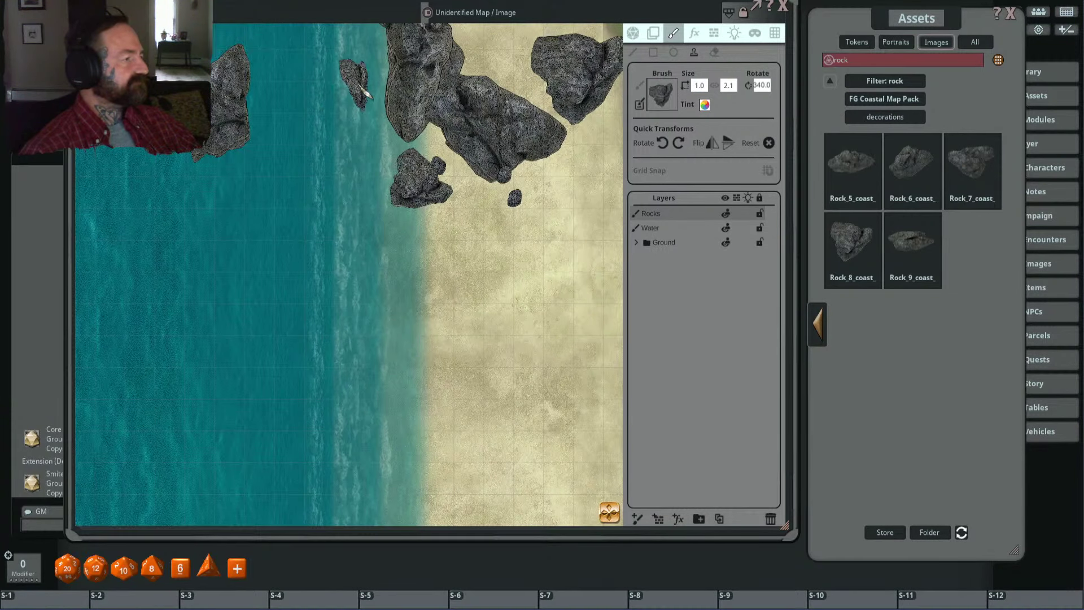
{"action": "scroll", "coordinate": [365, 94], "scroll_direction": "down", "scroll_amount": 1}
{"action": "scroll", "coordinate": [505, 173], "scroll_direction": "down", "scroll_amount": 3}
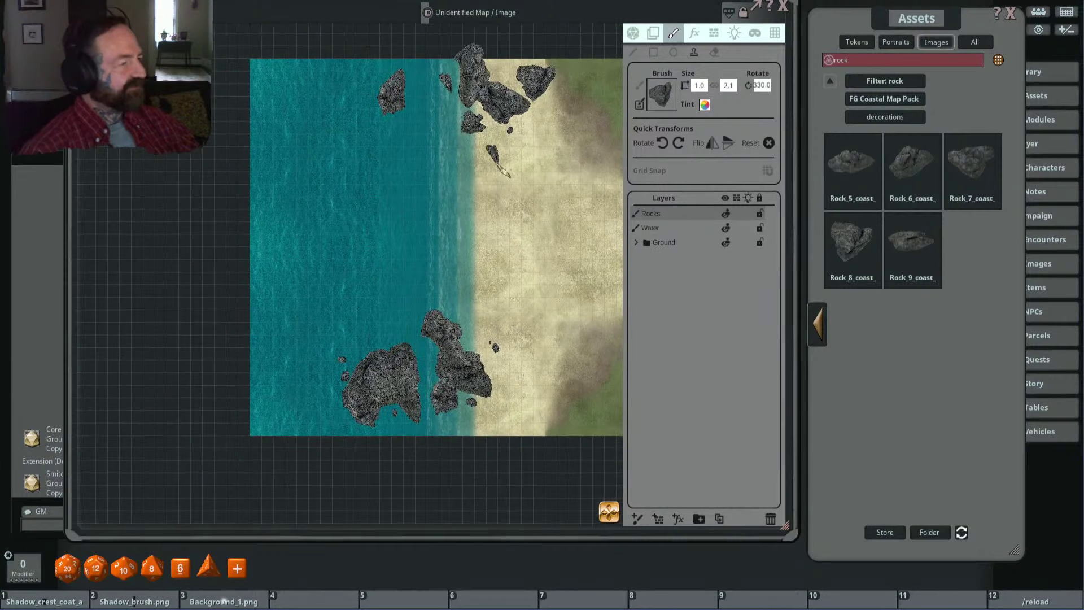
{"action": "scroll", "coordinate": [497, 175], "scroll_direction": "up", "scroll_amount": 1}
{"action": "scroll", "coordinate": [388, 195], "scroll_direction": "down", "scroll_amount": 1}
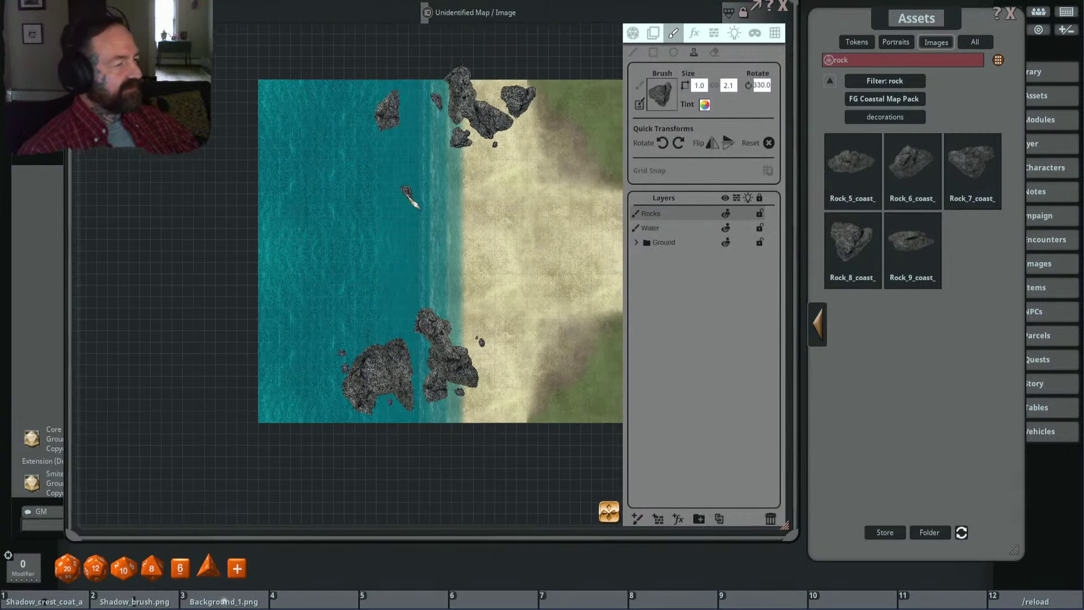
Step: Clear the rock filter and load Water_splash from the map pack's effects folder as the brush, sized 2.4 by 2.4
{"action": "left_click", "coordinate": [898, 82]}
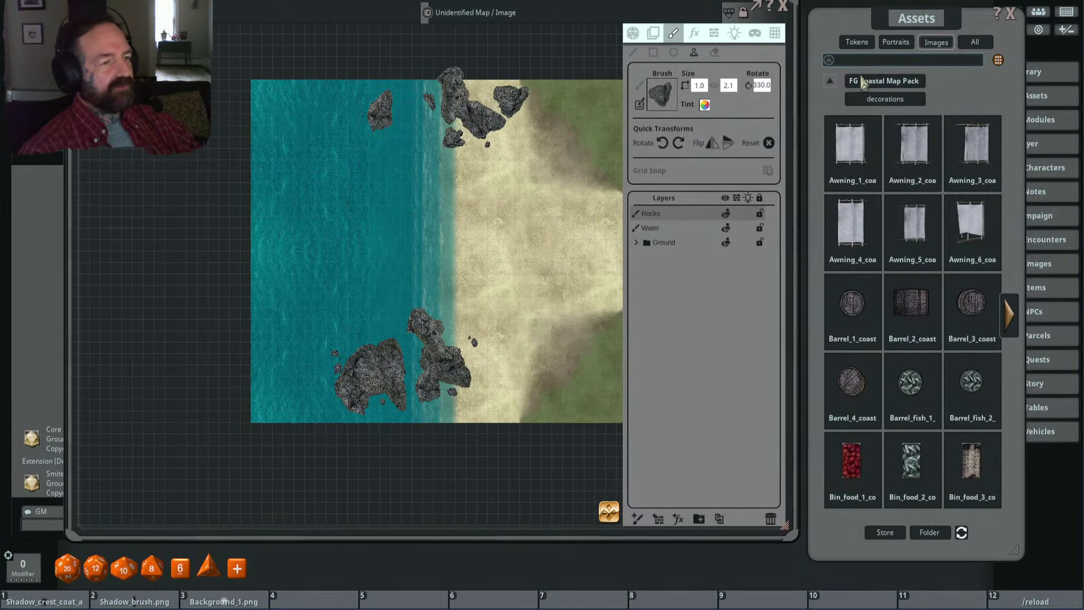
{"action": "left_click", "coordinate": [874, 84]}
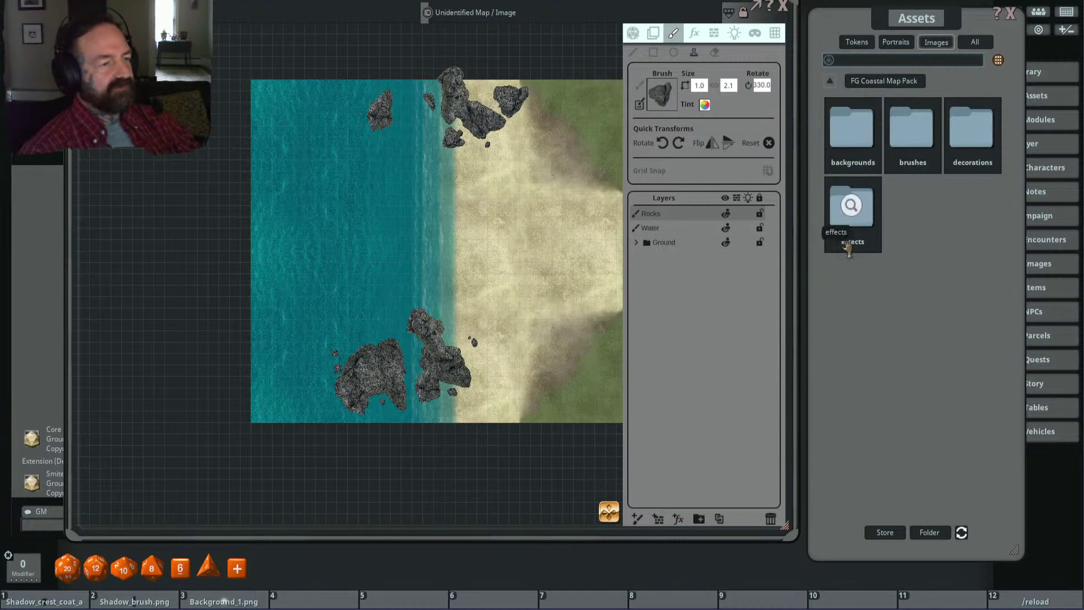
{"action": "left_click", "coordinate": [850, 220]}
{"action": "left_click_drag", "start_coordinate": [849, 169], "coordinate": [711, 136]}
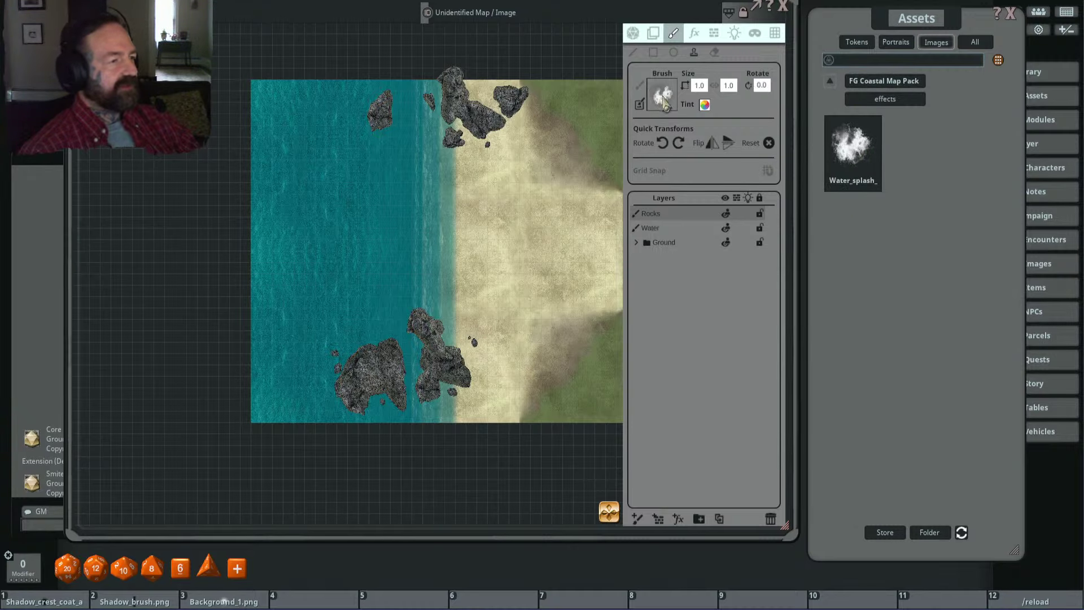
{"action": "scroll", "coordinate": [401, 164], "scroll_direction": "up", "scroll_amount": 1}
{"action": "scroll", "coordinate": [401, 164], "scroll_direction": "up", "scroll_amount": 5}
{"action": "scroll", "coordinate": [424, 153], "scroll_direction": "up", "scroll_amount": 3}
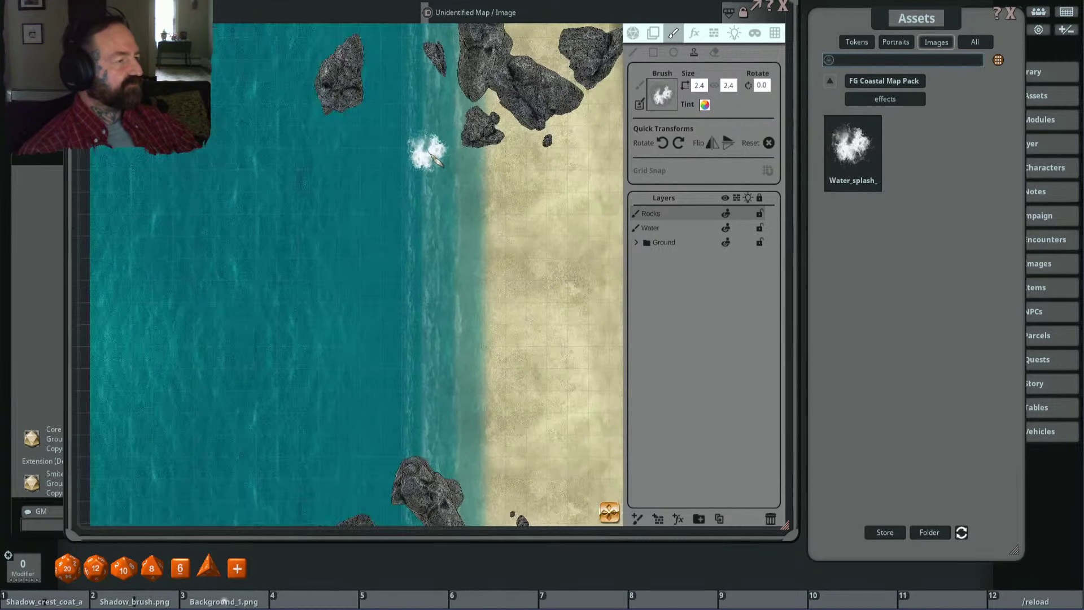
Step: On the Water layer, stamp the splash at 2.0 by 2.0, rotated 70 degrees, against the seaward side of the upper offshore rock
{"action": "left_click", "coordinate": [658, 228]}
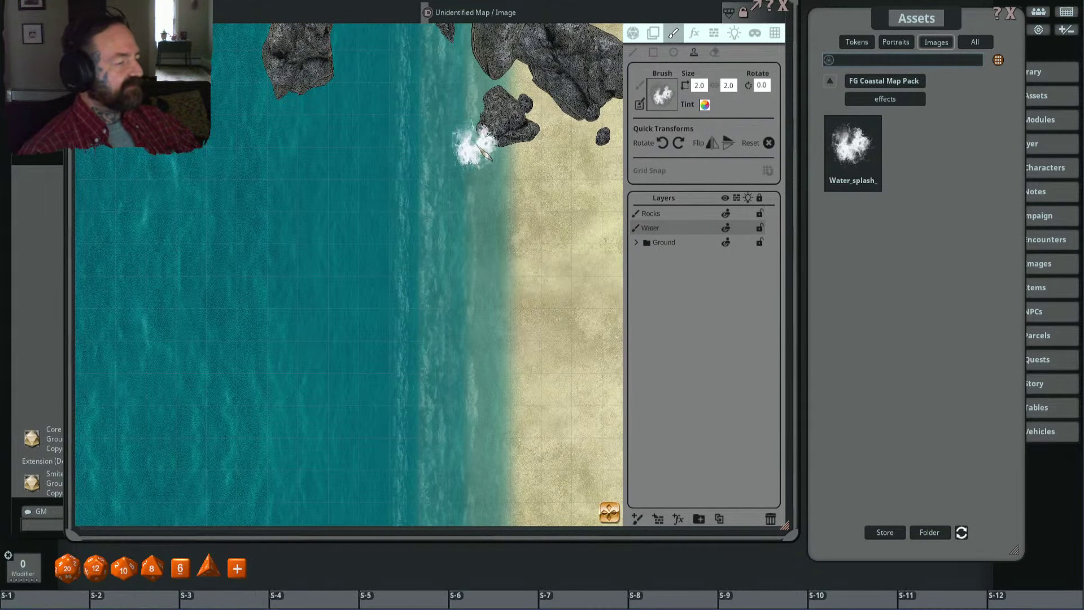
{"action": "scroll", "coordinate": [479, 142], "scroll_direction": "up", "scroll_amount": 3}
{"action": "scroll", "coordinate": [478, 142], "scroll_direction": "down", "scroll_amount": 4}
{"action": "left_click_drag", "start_coordinate": [388, 167], "coordinate": [456, 147]}
{"action": "scroll", "coordinate": [452, 144], "scroll_direction": "down", "scroll_amount": 1}
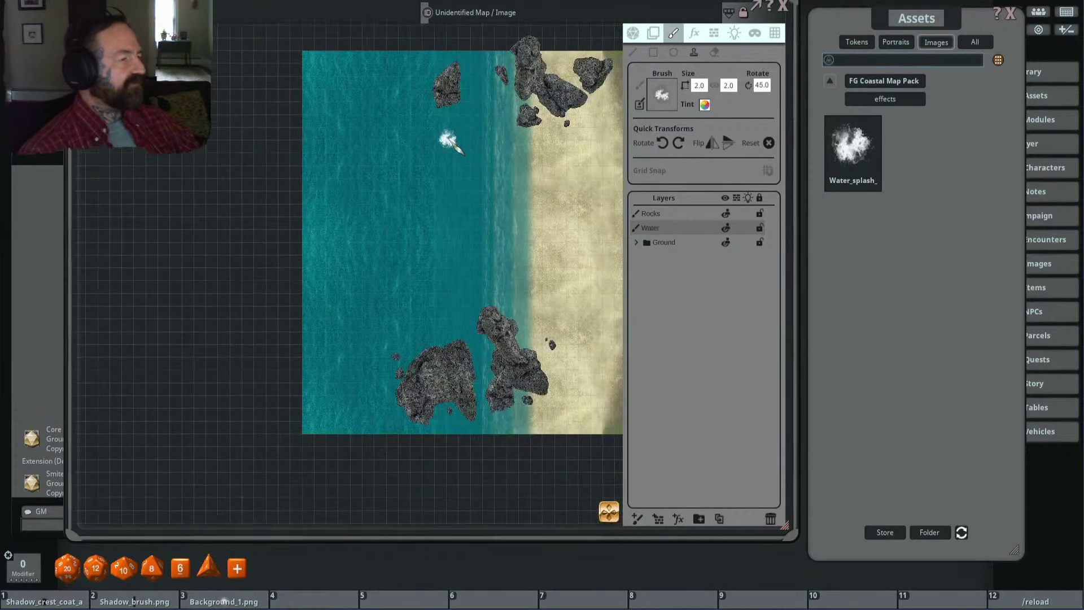
{"action": "scroll", "coordinate": [412, 150], "scroll_direction": "up", "scroll_amount": 4}
{"action": "mouse_move", "coordinate": [407, 105]}
{"action": "left_mouse_down"}
{"action": "mouse_move", "coordinate": [438, 96]}
{"action": "mouse_move", "coordinate": [401, 94]}
{"action": "mouse_move", "coordinate": [436, 99]}
{"action": "left_mouse_up"}
{"action": "scroll", "coordinate": [382, 96], "scroll_direction": "up", "scroll_amount": 5}
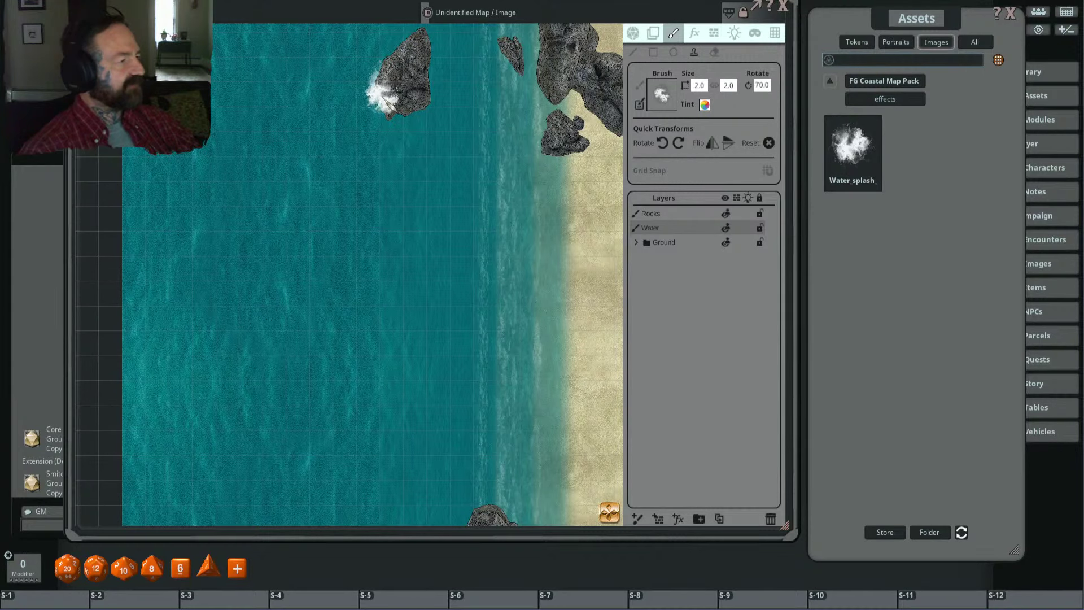
{"action": "left_click", "coordinate": [382, 95]}
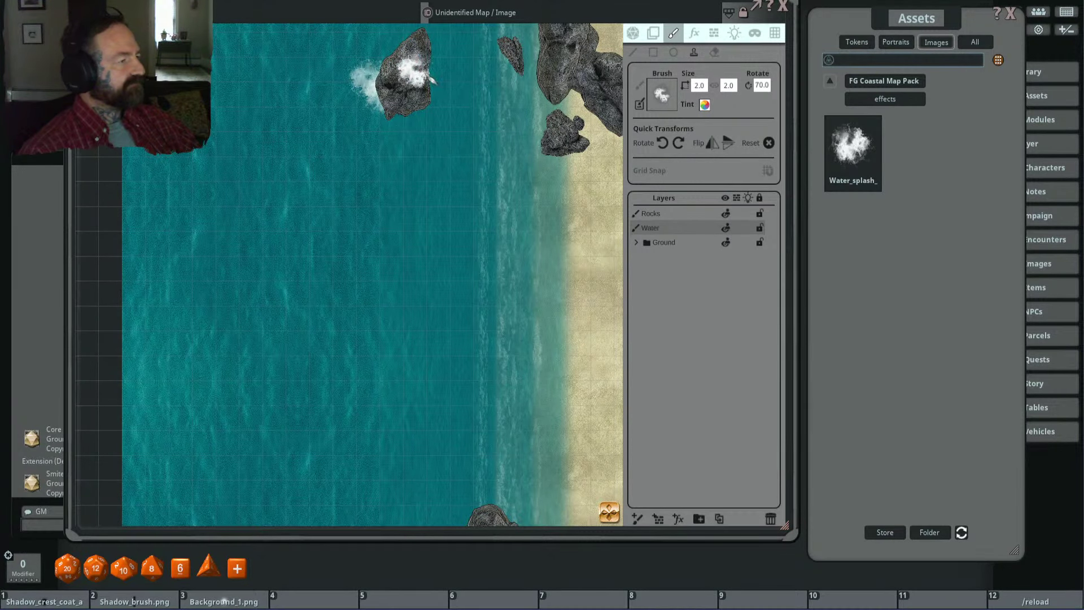
Step: Stamp more 2.0 by 2.0 splashes around the upper offshore rock's top and lower edges, rotating the brush to 130 degrees
{"action": "scroll", "coordinate": [432, 82], "scroll_direction": "up", "scroll_amount": 12}
{"action": "left_click_drag", "start_coordinate": [433, 64], "coordinate": [476, 163]}
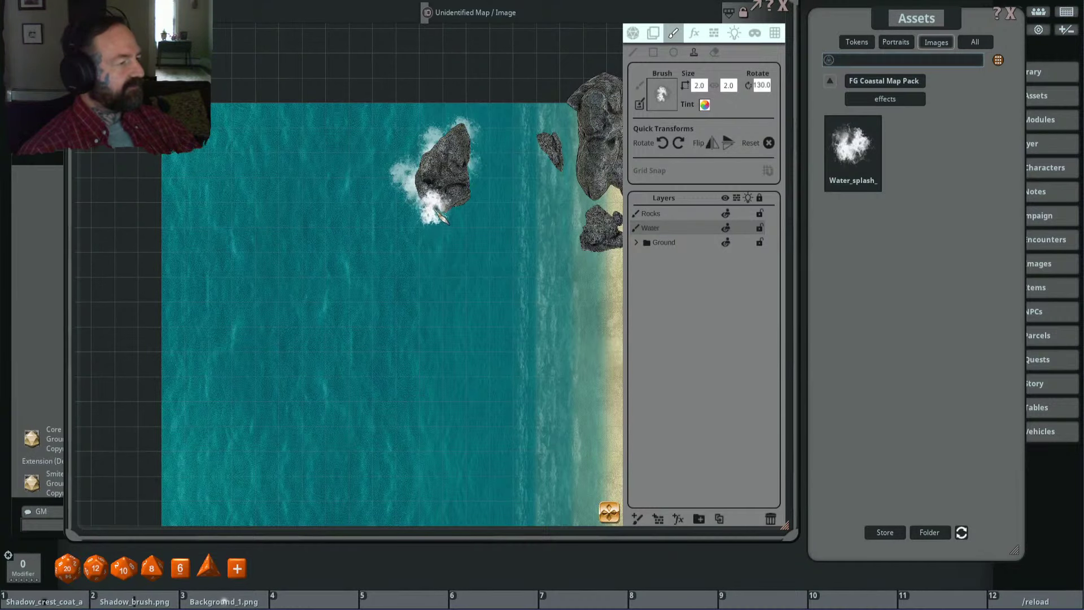
{"action": "left_click_drag", "start_coordinate": [364, 237], "coordinate": [302, 201]}
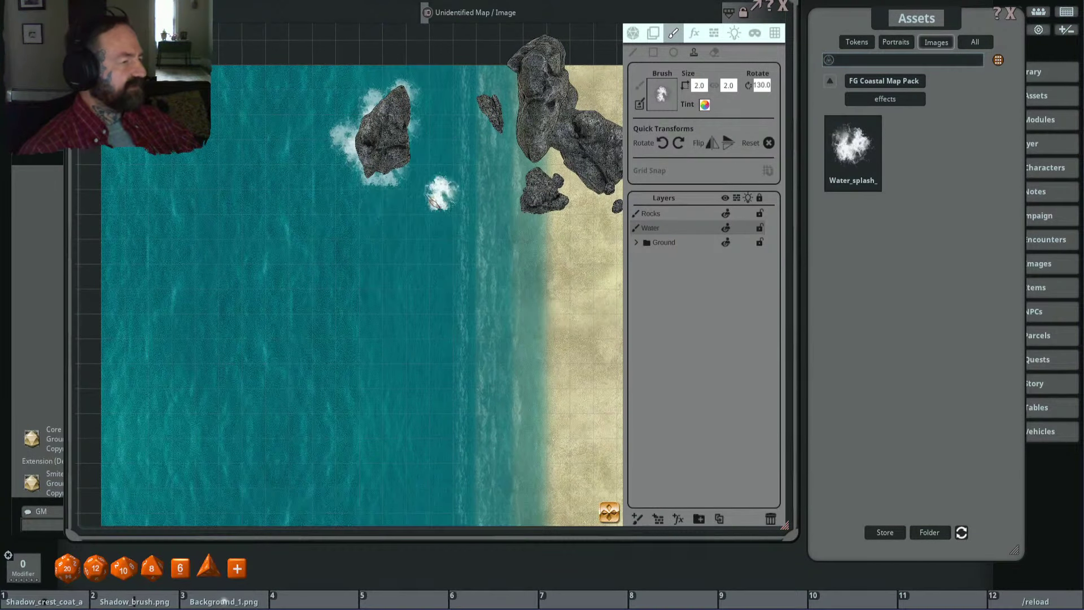
{"action": "left_click_drag", "start_coordinate": [398, 187], "coordinate": [438, 141]}
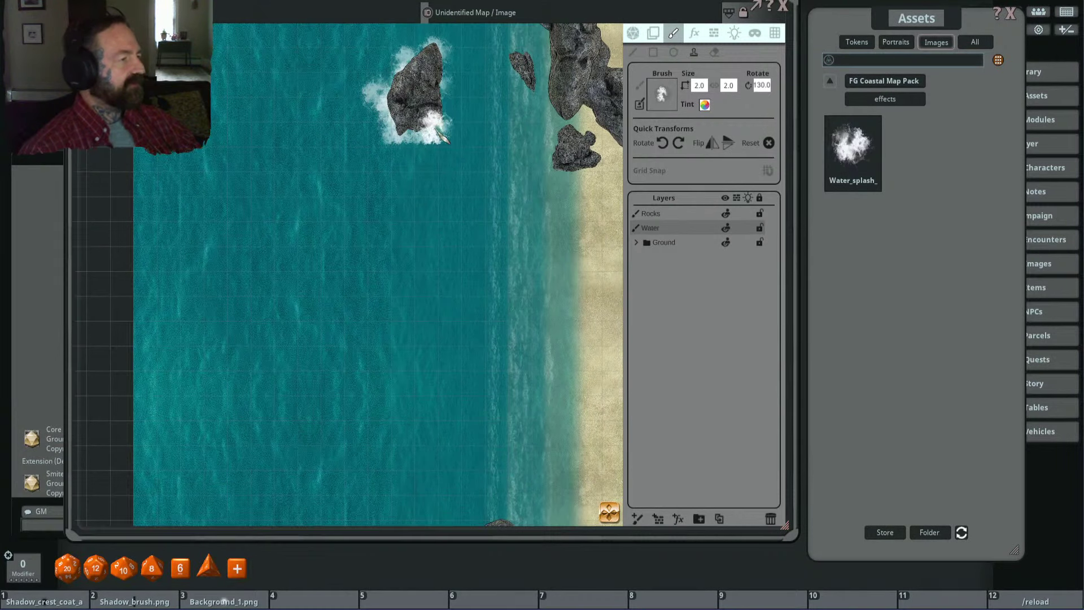
Step: Make the white splash brush tint semi-transparent with an alpha of 150
{"action": "left_click", "coordinate": [705, 105]}
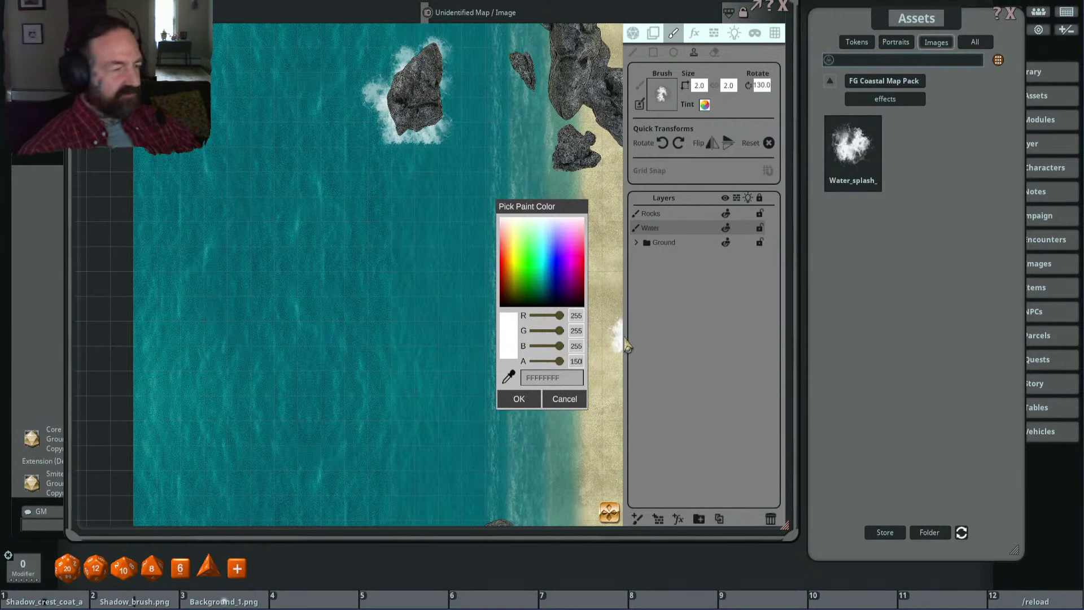
{"action": "key", "text": "Return"}
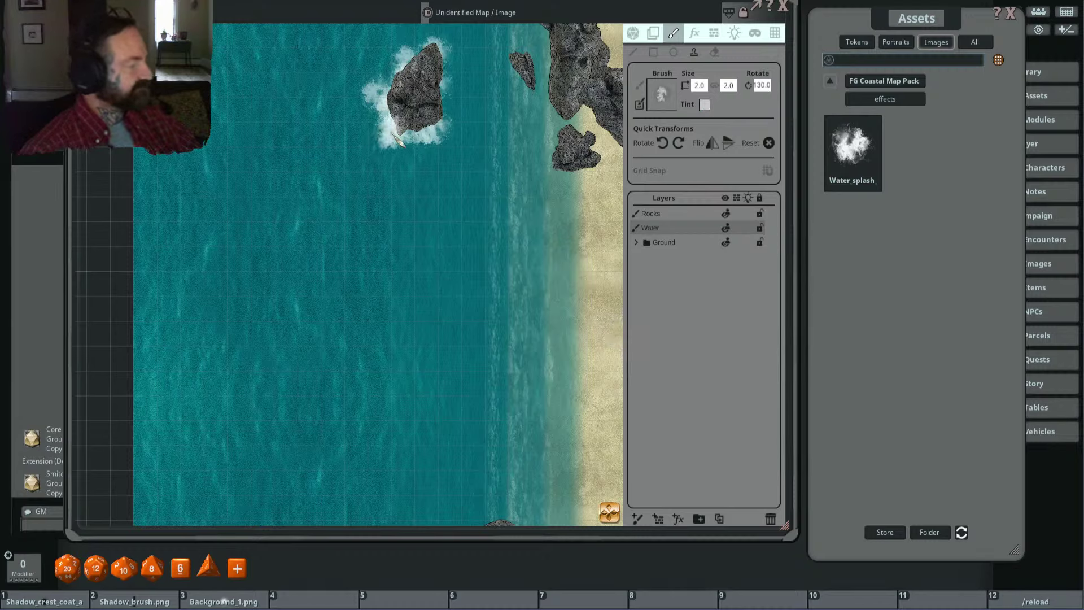
Step: Stamp more splashes around the upper offshore rock, rotating the brush to 155 and 180 degrees and enlarging it to 2.4 by 2.4
{"action": "scroll", "coordinate": [398, 140], "scroll_direction": "up", "scroll_amount": 5}
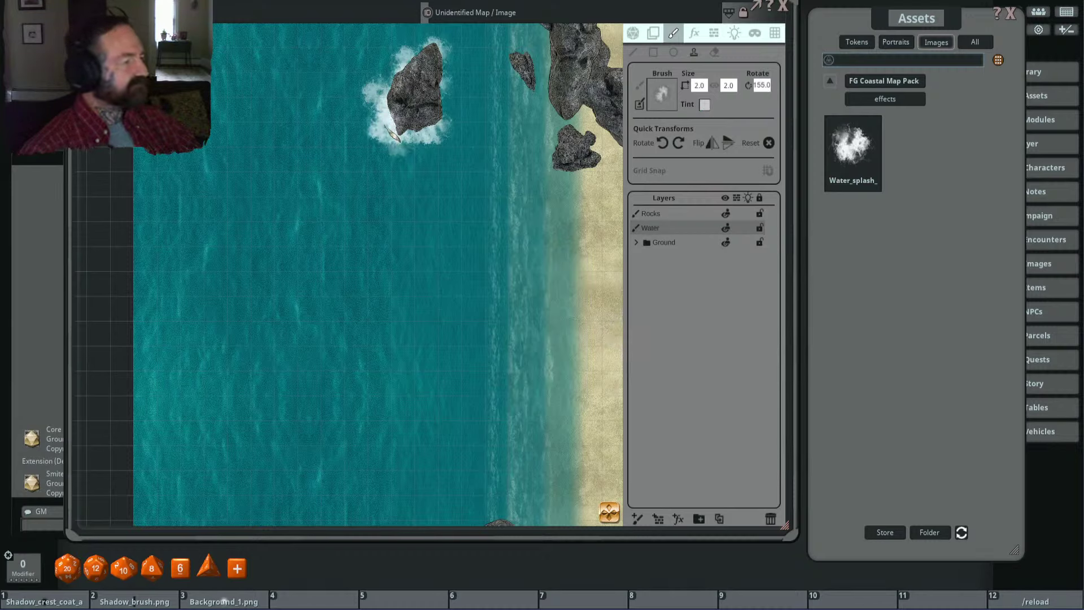
{"action": "scroll", "coordinate": [398, 140], "scroll_direction": "up", "scroll_amount": 5}
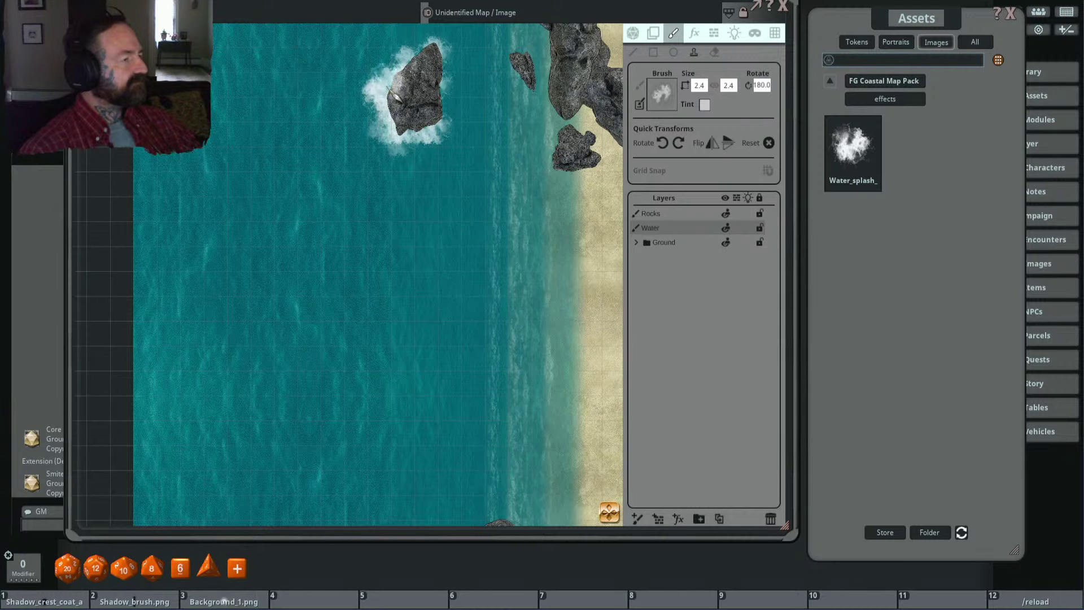
{"action": "scroll", "coordinate": [398, 140], "scroll_direction": "down", "scroll_amount": 3}
{"action": "scroll", "coordinate": [430, 144], "scroll_direction": "up", "scroll_amount": 4}
{"action": "scroll", "coordinate": [437, 147], "scroll_direction": "up", "scroll_amount": 12}
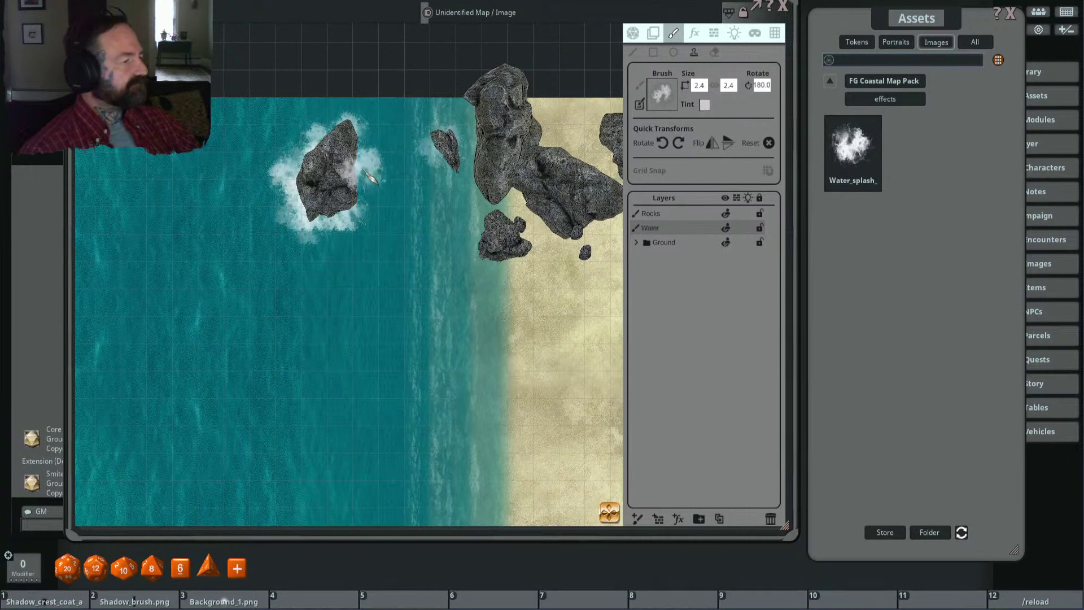
Step: Splash the small upper rock at 1.3 by 1.3 and 240 degrees, and the upper shoreline rocks at 2.0 by 2.0, rotating to 295 degrees
{"action": "scroll", "coordinate": [443, 144], "scroll_direction": "down", "scroll_amount": 11}
{"action": "left_click", "coordinate": [443, 144]}
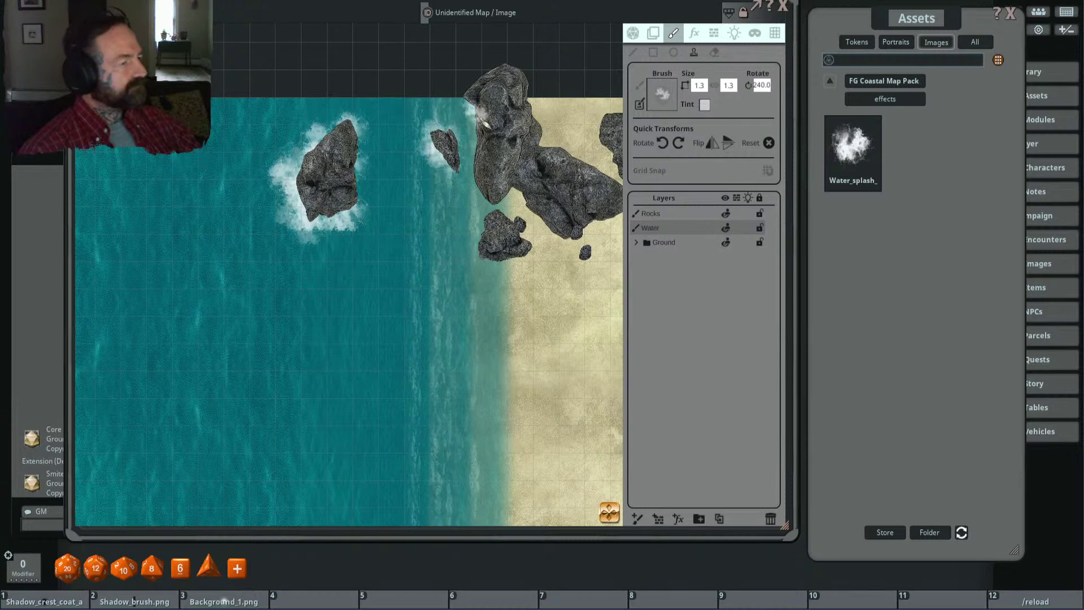
{"action": "scroll", "coordinate": [505, 141], "scroll_direction": "up", "scroll_amount": 7}
{"action": "left_click", "coordinate": [705, 105]}
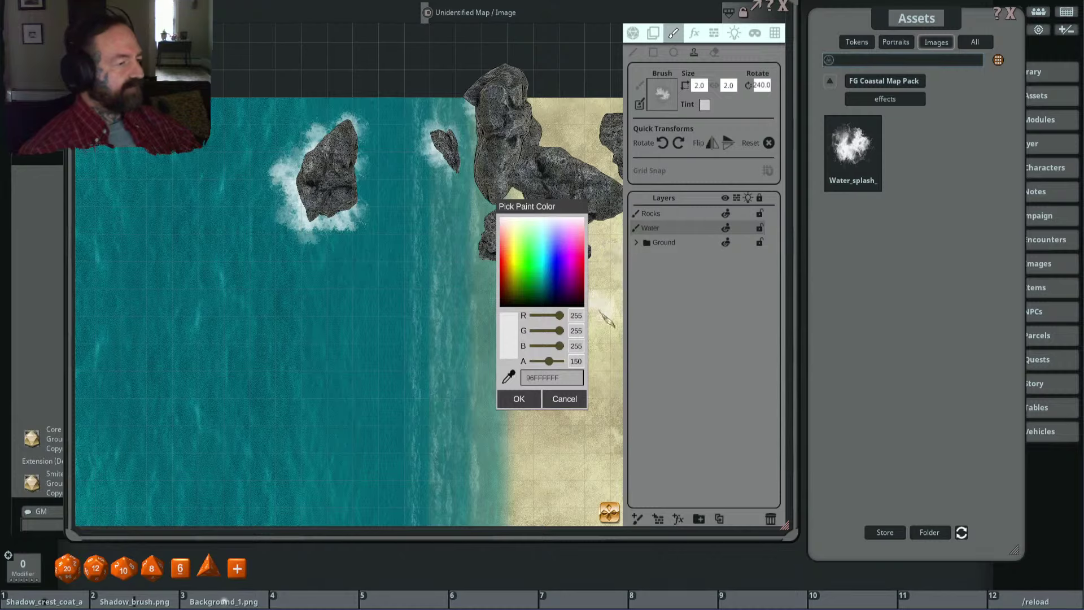
{"action": "key", "text": "Return"}
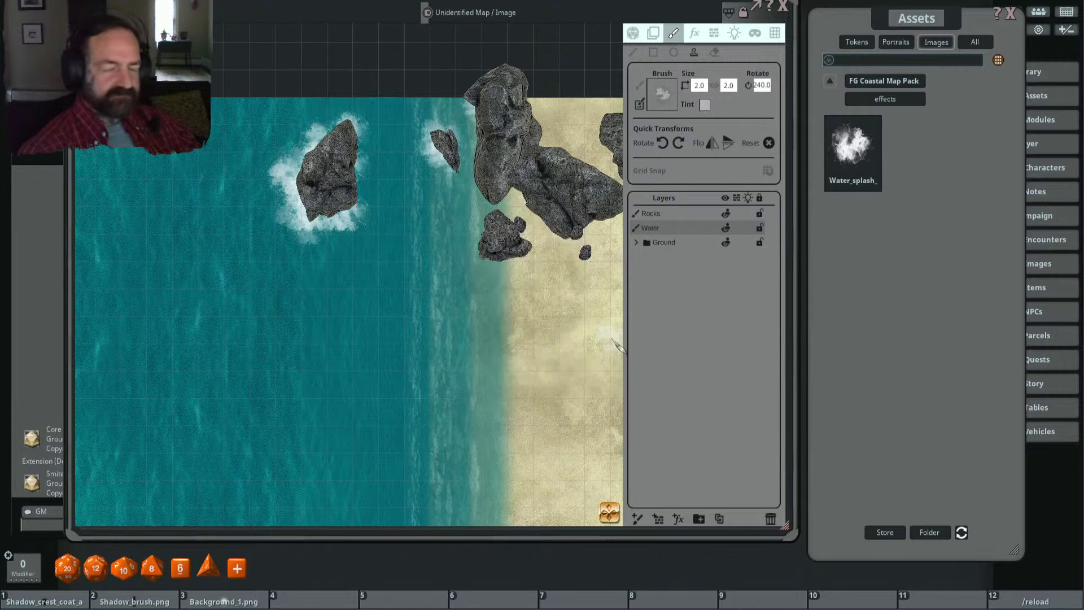
{"action": "scroll", "coordinate": [508, 150], "scroll_direction": "up", "scroll_amount": 11}
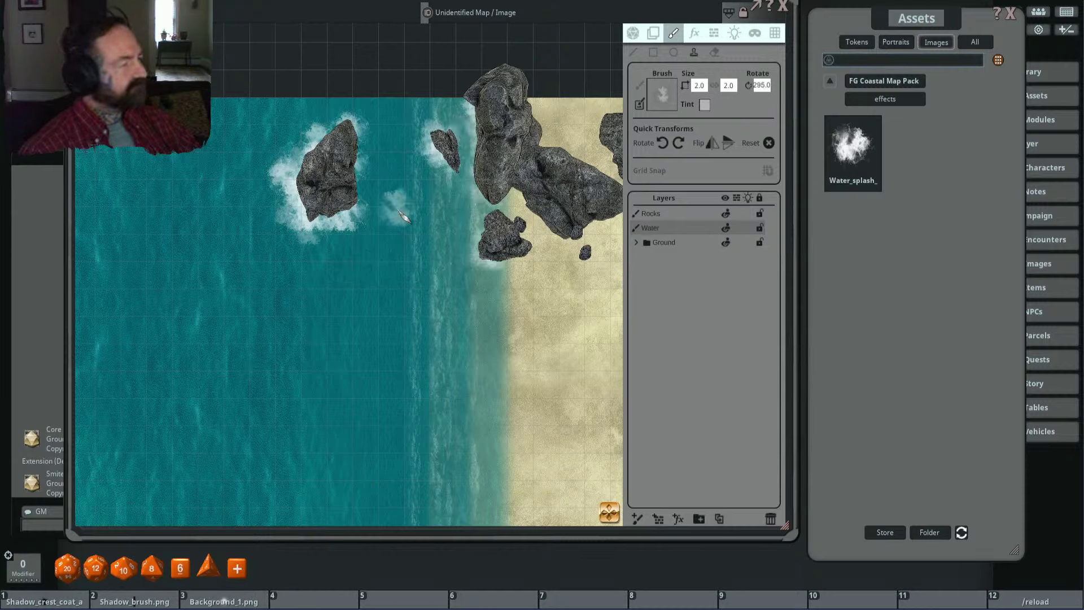
Step: Stamp 7.5 by 7.5 splashes around the large lower offshore rock and into the gap shoreward of it, rotating the brush to 425 and 480 degrees
{"action": "scroll", "coordinate": [485, 240], "scroll_direction": "down", "scroll_amount": 4}
{"action": "scroll", "coordinate": [489, 247], "scroll_direction": "up", "scroll_amount": 5}
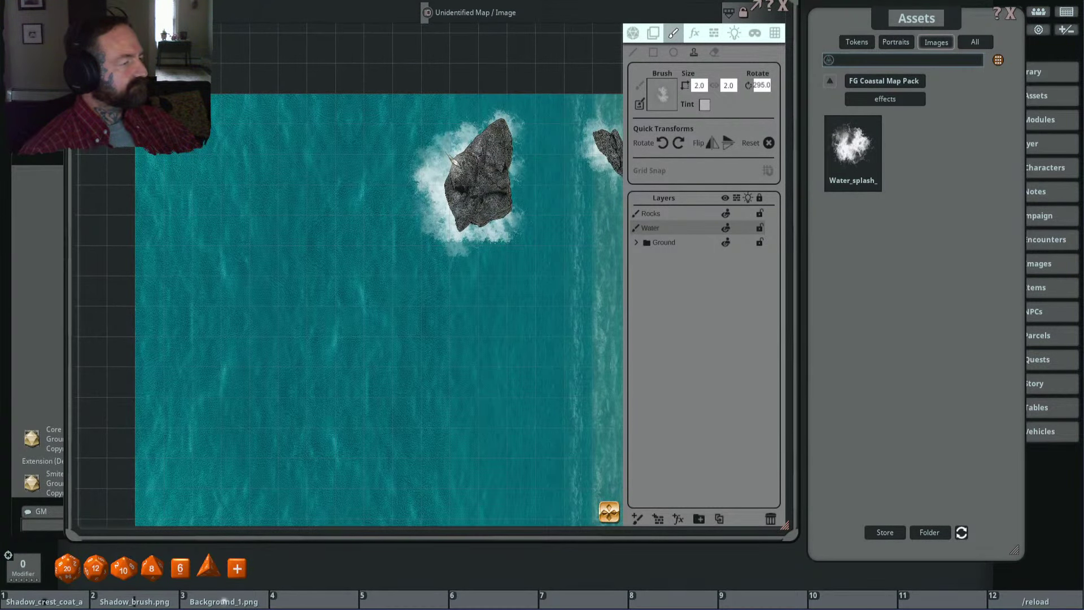
{"action": "scroll", "coordinate": [480, 237], "scroll_direction": "down", "scroll_amount": 5}
{"action": "scroll", "coordinate": [473, 261], "scroll_direction": "up", "scroll_amount": 5}
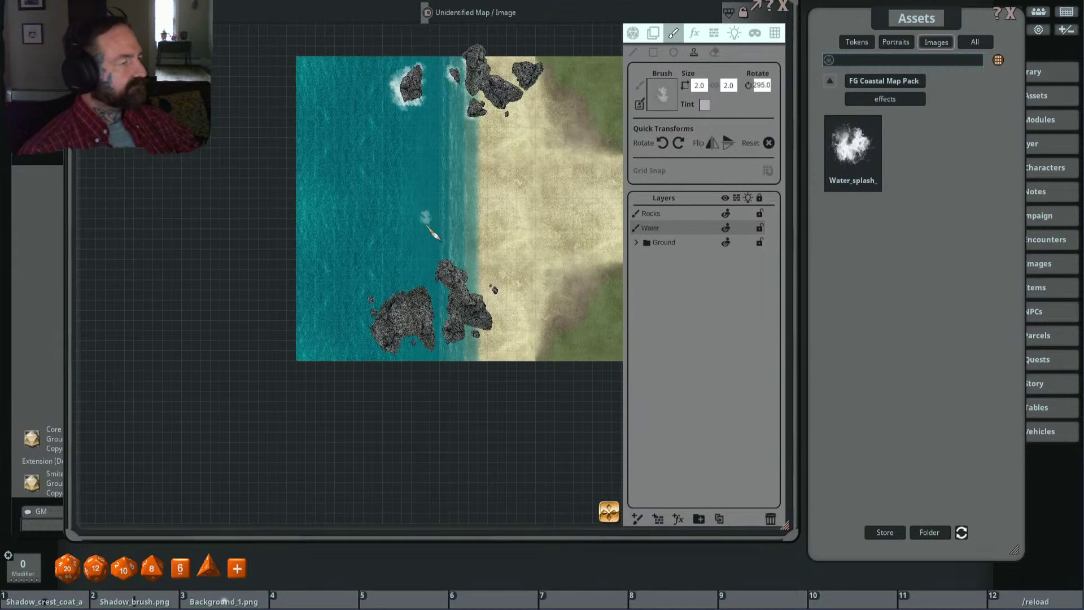
{"action": "scroll", "coordinate": [390, 319], "scroll_direction": "up", "scroll_amount": 5}
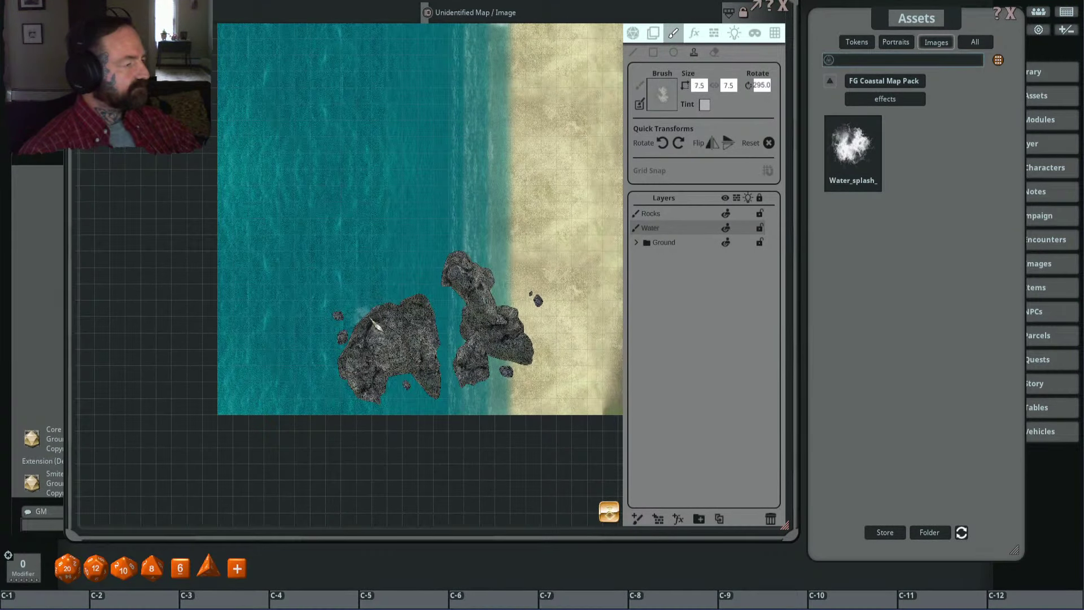
{"action": "scroll", "coordinate": [406, 339], "scroll_direction": "up", "scroll_amount": 4}
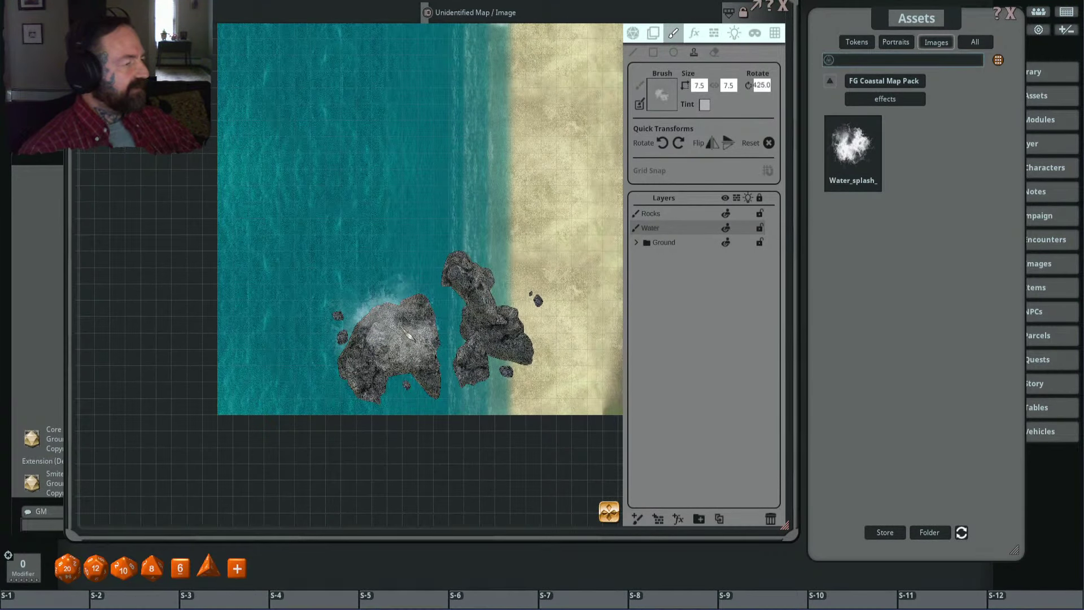
{"action": "mouse_move", "coordinate": [362, 305]}
{"action": "left_mouse_down"}
{"action": "mouse_move", "coordinate": [333, 361]}
{"action": "mouse_move", "coordinate": [375, 379]}
{"action": "mouse_move", "coordinate": [350, 390]}
{"action": "mouse_move", "coordinate": [395, 334]}
{"action": "mouse_move", "coordinate": [429, 316]}
{"action": "left_mouse_up"}
{"action": "scroll", "coordinate": [407, 369], "scroll_direction": "up", "scroll_amount": 4}
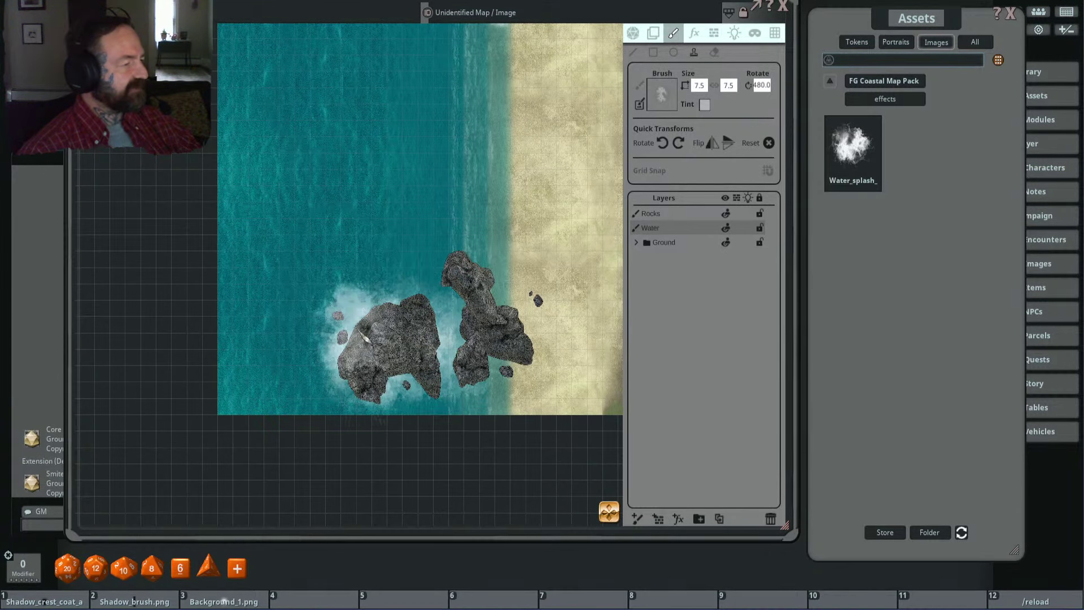
Step: Reduce the splash brush size to 1.6 and stamp foam around the small rocks beside the large southern sea rock
{"action": "scroll", "coordinate": [339, 319], "scroll_direction": "down", "scroll_amount": 3}
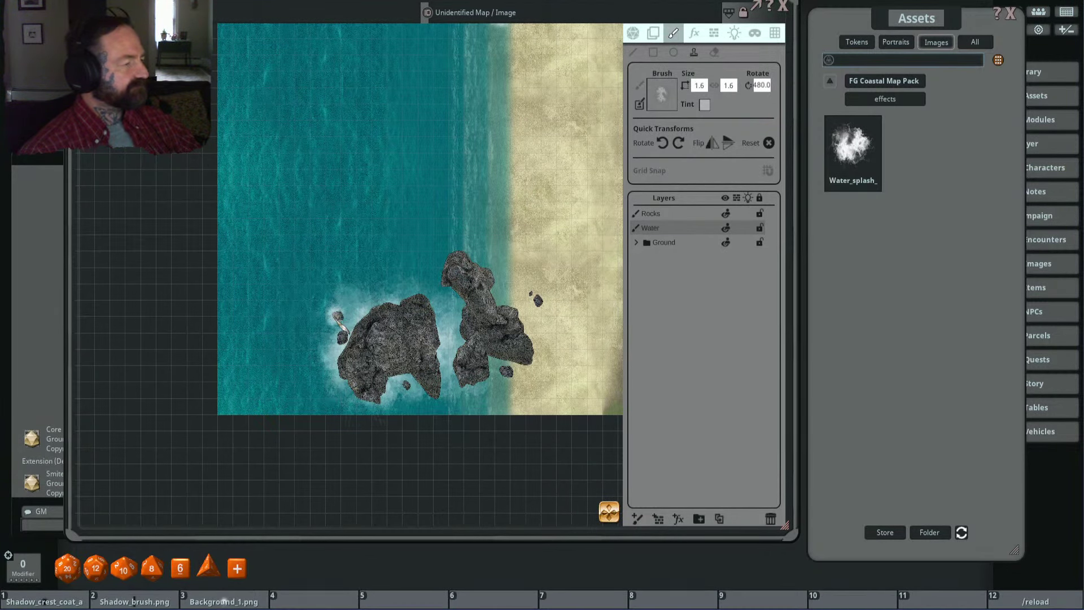
{"action": "scroll", "coordinate": [450, 327], "scroll_direction": "up", "scroll_amount": 4}
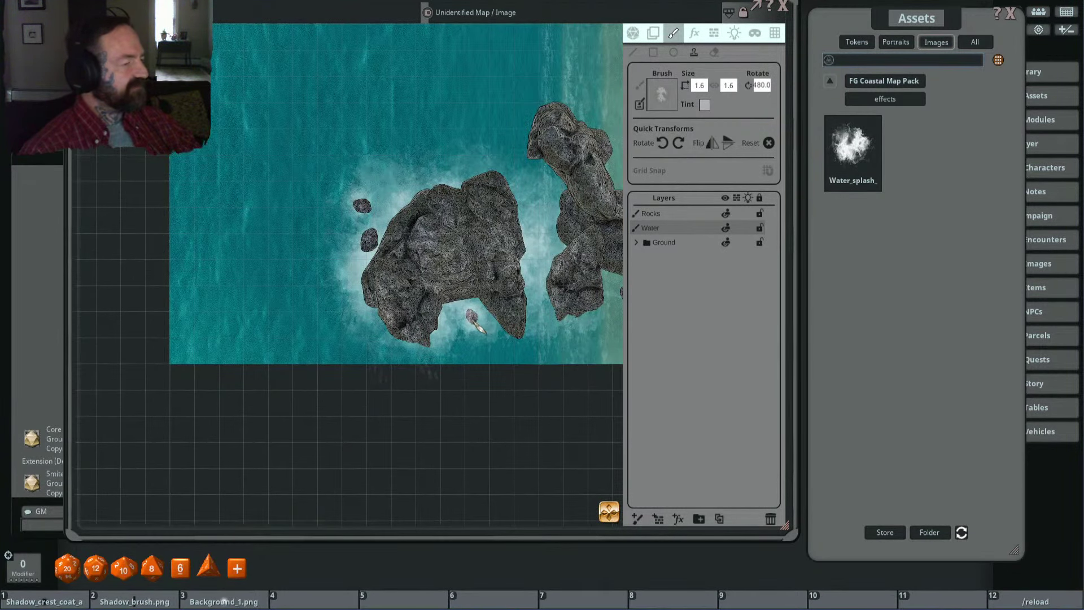
{"action": "left_click_drag", "start_coordinate": [483, 282], "coordinate": [294, 313]}
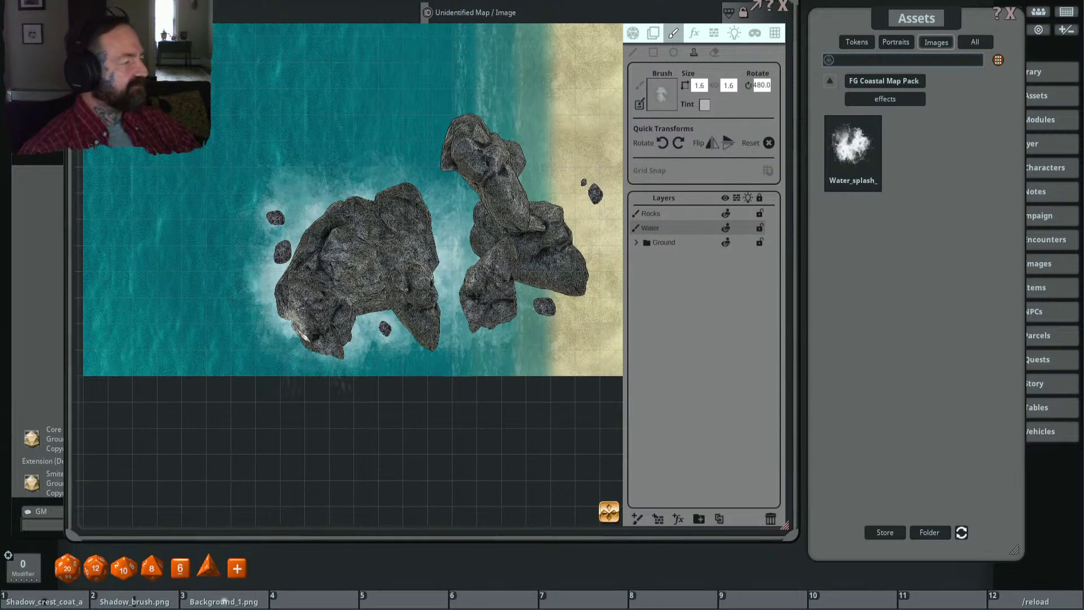
Step: Set the splash brush size to 2.4 and stamp foam around the northern tip of the southern shore rock formation
{"action": "scroll", "coordinate": [305, 338], "scroll_direction": "down", "scroll_amount": 3}
{"action": "mouse_move", "coordinate": [379, 242]}
{"action": "left_mouse_down"}
{"action": "mouse_move", "coordinate": [428, 278]}
{"action": "mouse_move", "coordinate": [412, 231]}
{"action": "left_mouse_up"}
{"action": "scroll", "coordinate": [427, 278], "scroll_direction": "up", "scroll_amount": 3}
{"action": "scroll", "coordinate": [428, 275], "scroll_direction": "up", "scroll_amount": 2, "text": "ctrl"}
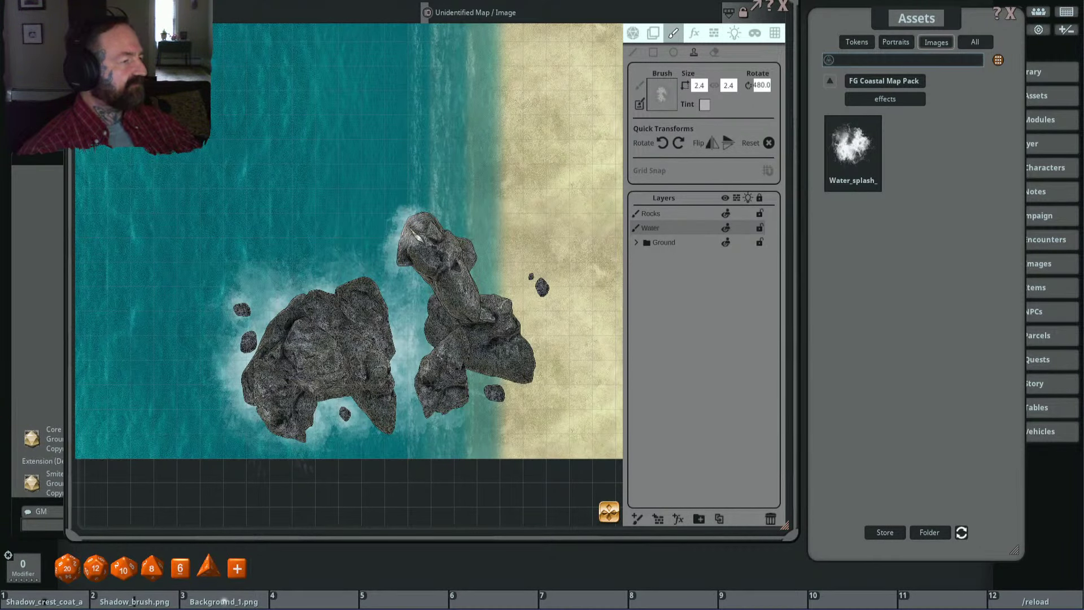
{"action": "scroll", "coordinate": [322, 243], "scroll_direction": "down", "scroll_amount": 2}
{"action": "left_click_drag", "start_coordinate": [339, 254], "coordinate": [395, 302]}
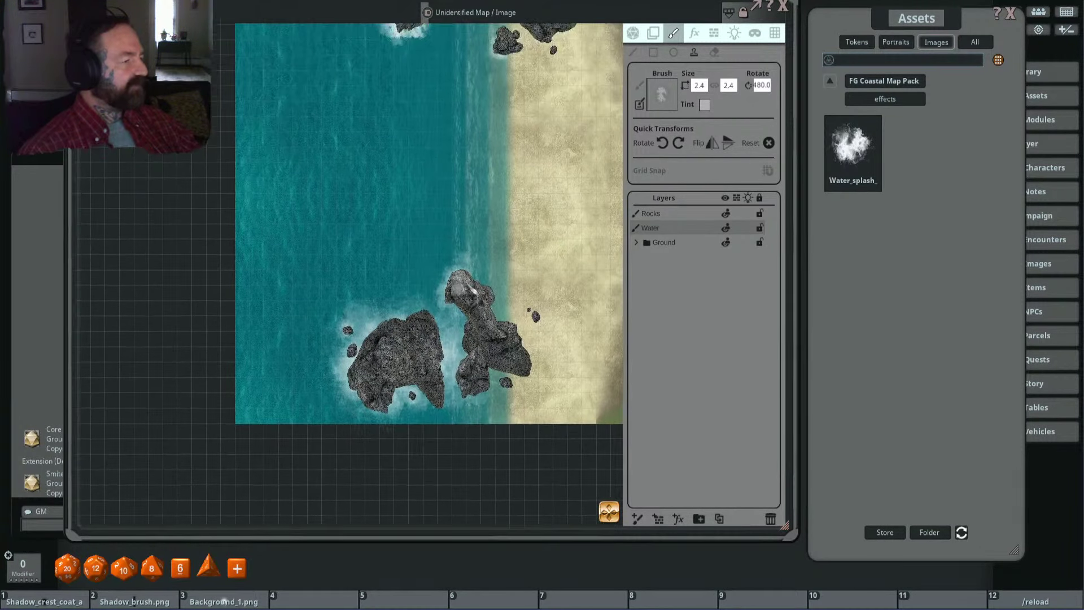
{"action": "scroll", "coordinate": [440, 257], "scroll_direction": "up", "scroll_amount": 1}
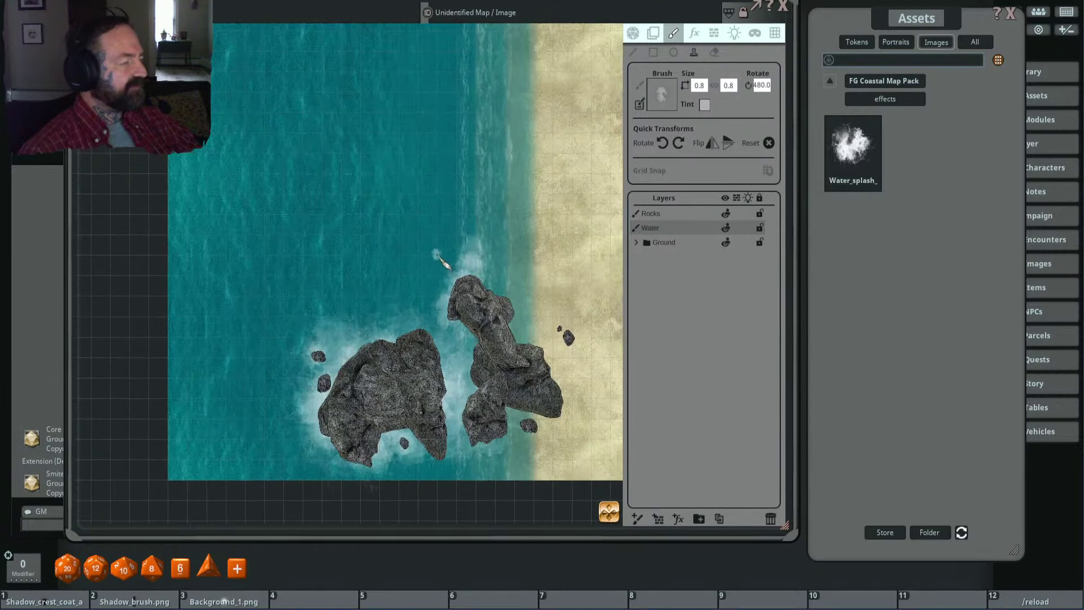
Step: Narrow the splash brush to 1.0 by 0.4 and stamp a thin angled foam streak from the wave line past the rock tip
{"action": "scroll", "coordinate": [441, 257], "scroll_direction": "up", "scroll_amount": 1}
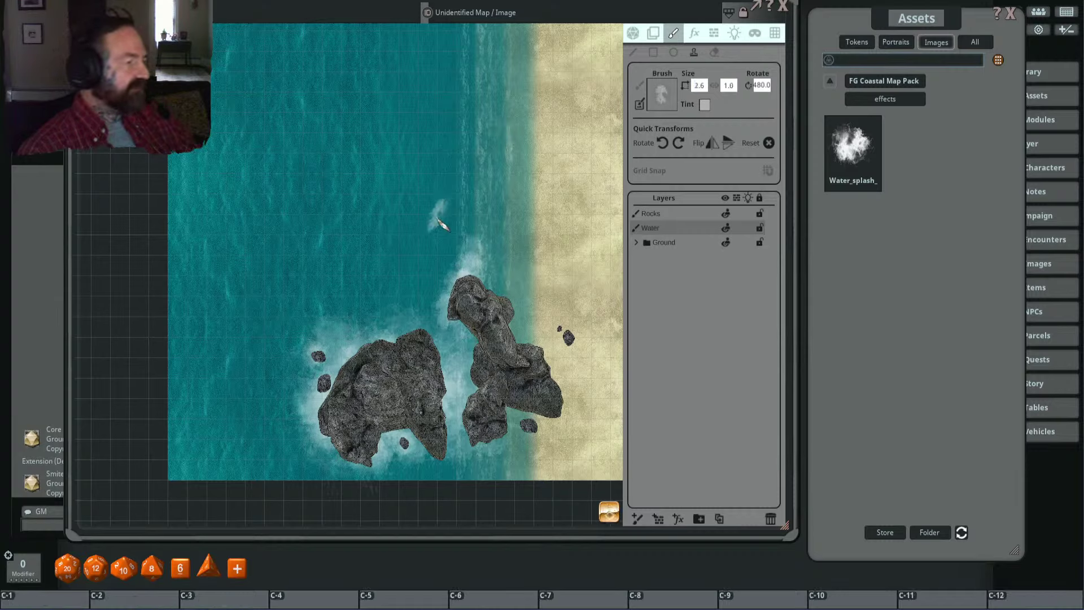
{"action": "scroll", "coordinate": [519, 192], "scroll_direction": "down", "scroll_amount": 1}
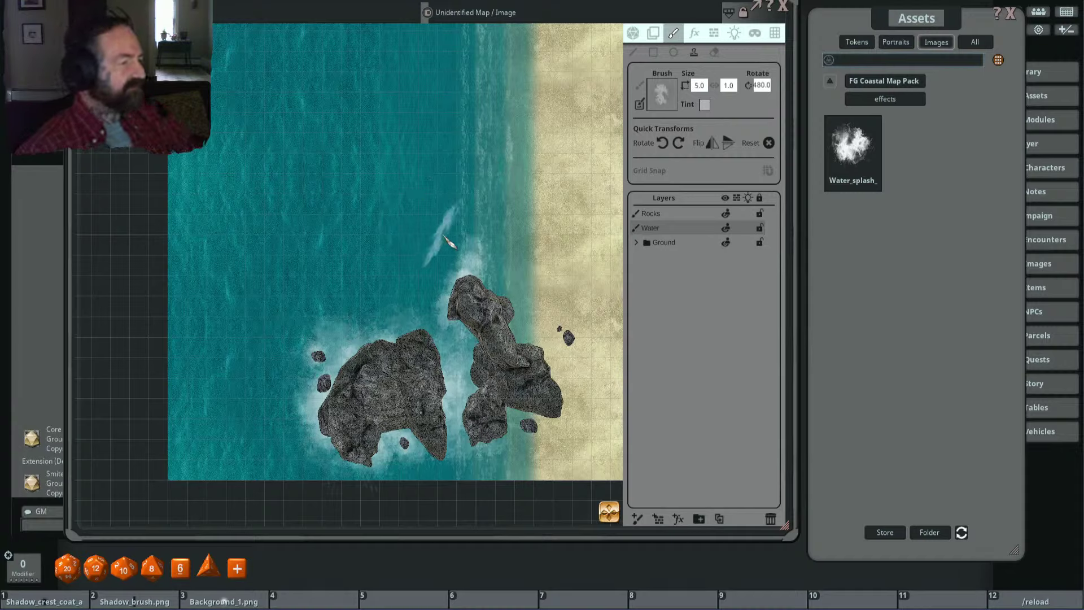
{"action": "scroll", "coordinate": [446, 240], "scroll_direction": "down", "scroll_amount": 1}
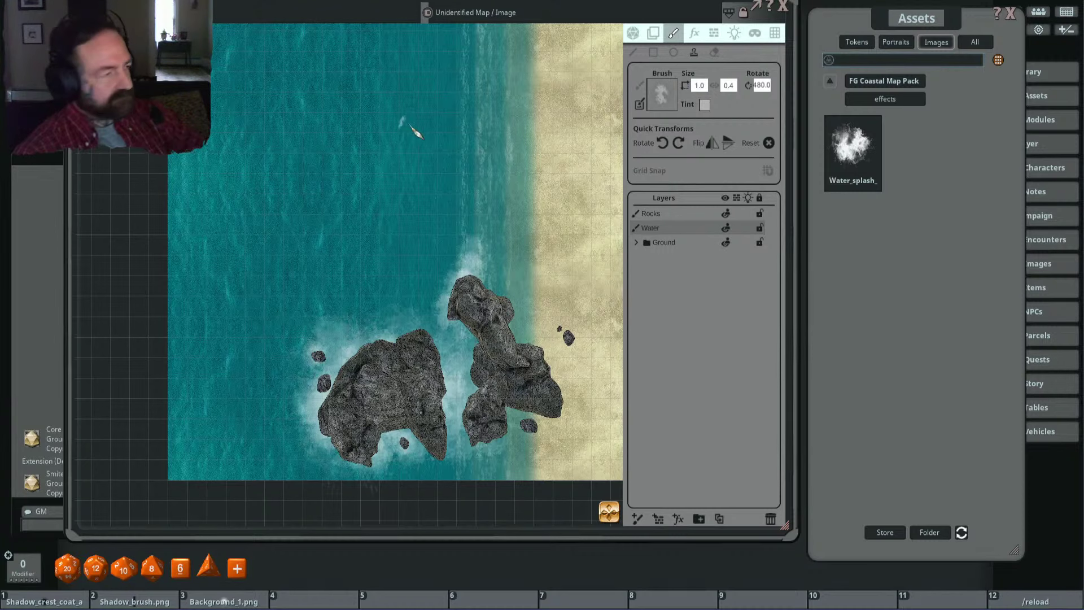
{"action": "scroll", "coordinate": [449, 200], "scroll_direction": "up", "scroll_amount": 2}
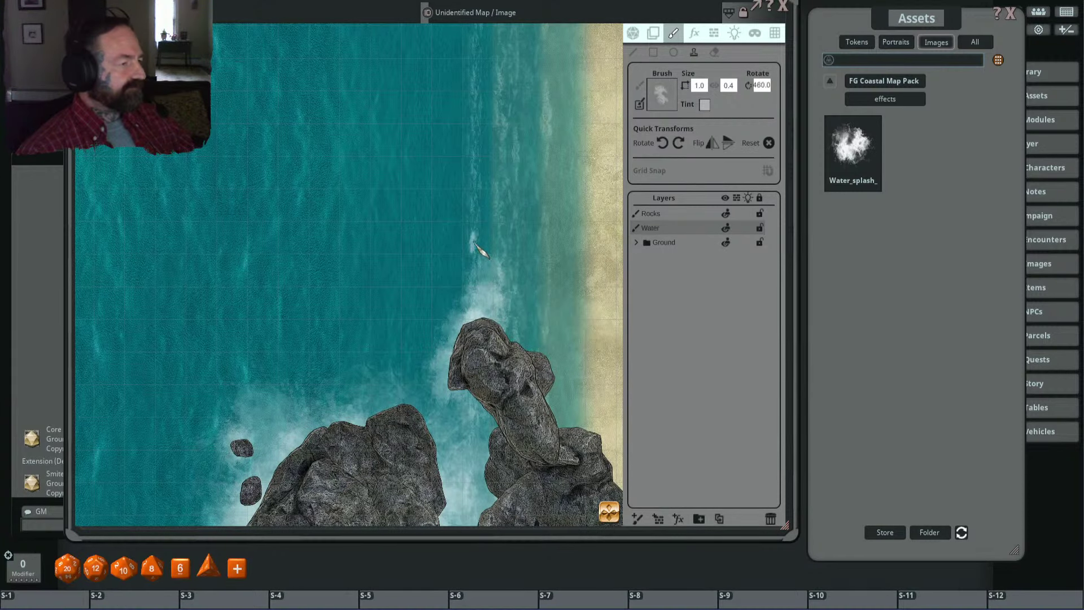
{"action": "scroll", "coordinate": [477, 249], "scroll_direction": "down", "scroll_amount": 1}
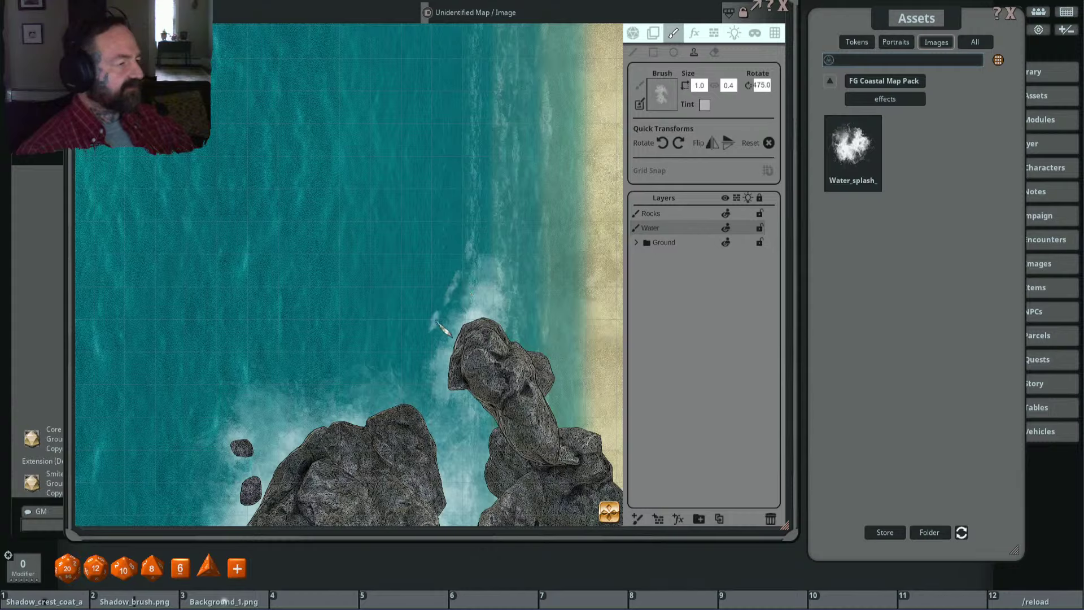
{"action": "scroll", "coordinate": [443, 329], "scroll_direction": "down", "scroll_amount": 2}
{"action": "scroll", "coordinate": [415, 326], "scroll_direction": "up", "scroll_amount": 1}
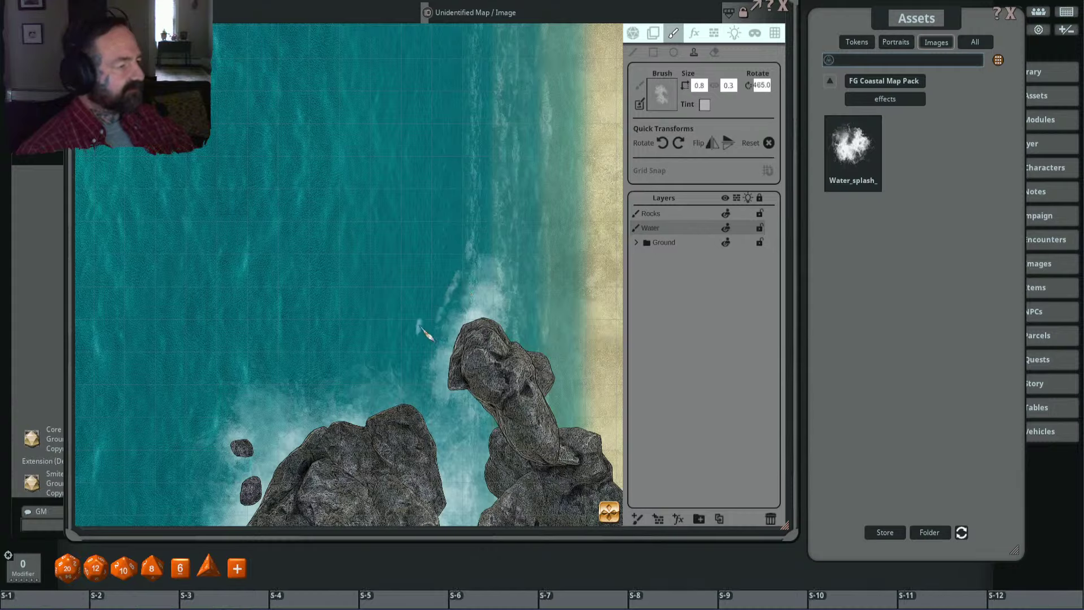
Step: Set the alpha of the brush's white tint to 50
{"action": "left_click", "coordinate": [704, 109]}
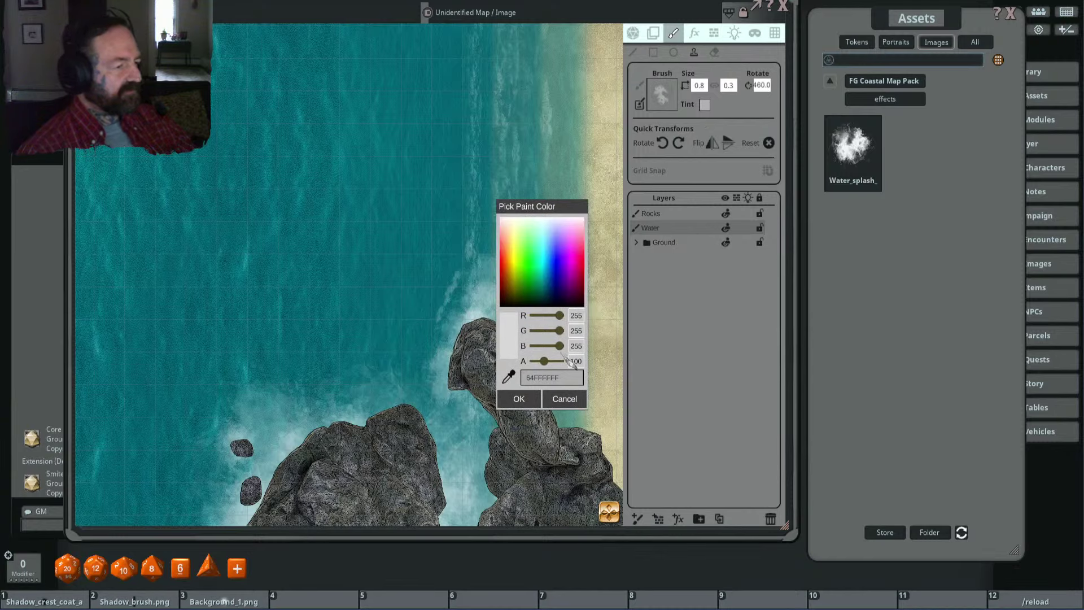
{"action": "type", "text": "50"}
{"action": "key", "text": "Return"}
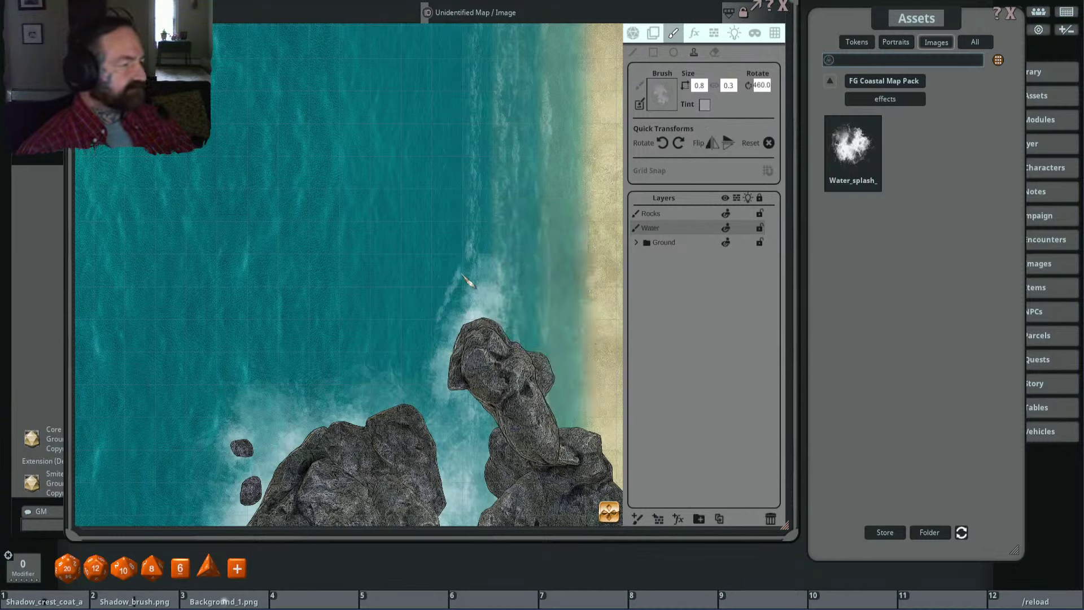
Step: Enlarge the splash brush to 2.4 by 1.0 and stamp fainter, angled foam over the streak beside the rock tip
{"action": "scroll", "coordinate": [432, 319], "scroll_direction": "up", "scroll_amount": 4}
{"action": "scroll", "coordinate": [437, 326], "scroll_direction": "up", "scroll_amount": 1}
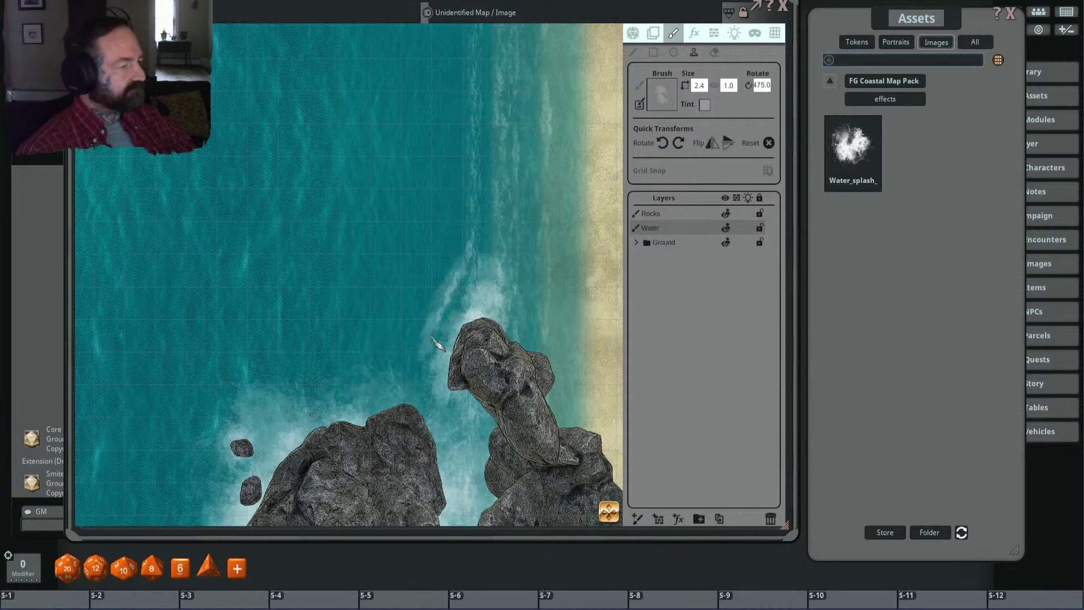
{"action": "scroll", "coordinate": [436, 344], "scroll_direction": "down", "scroll_amount": 2}
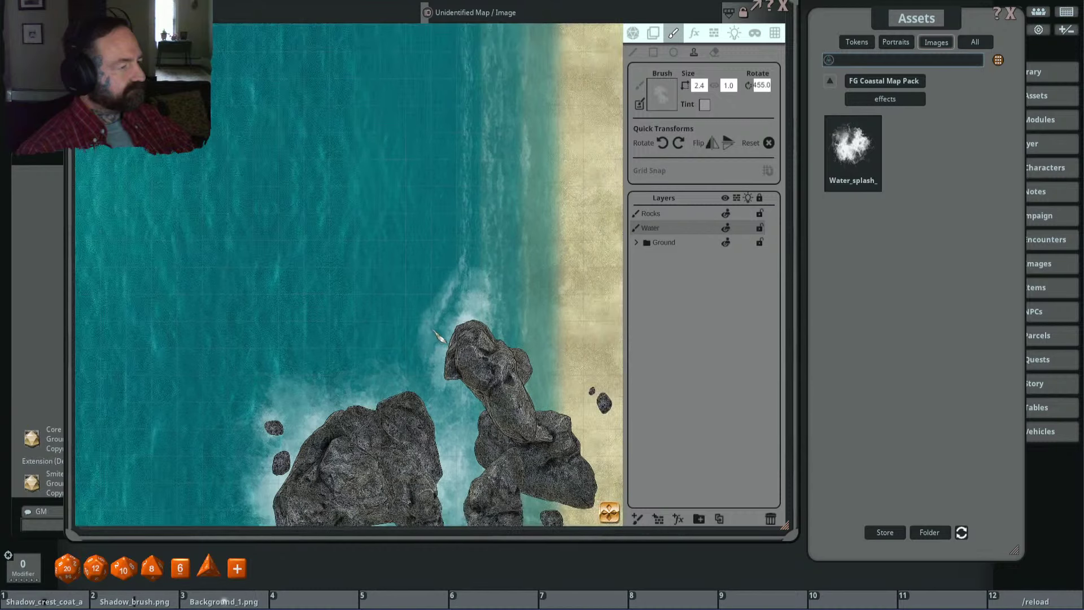
{"action": "scroll", "coordinate": [480, 316], "scroll_direction": "down", "scroll_amount": 3}
{"action": "scroll", "coordinate": [493, 339], "scroll_direction": "up", "scroll_amount": 3}
{"action": "scroll", "coordinate": [489, 338], "scroll_direction": "down", "scroll_amount": 2}
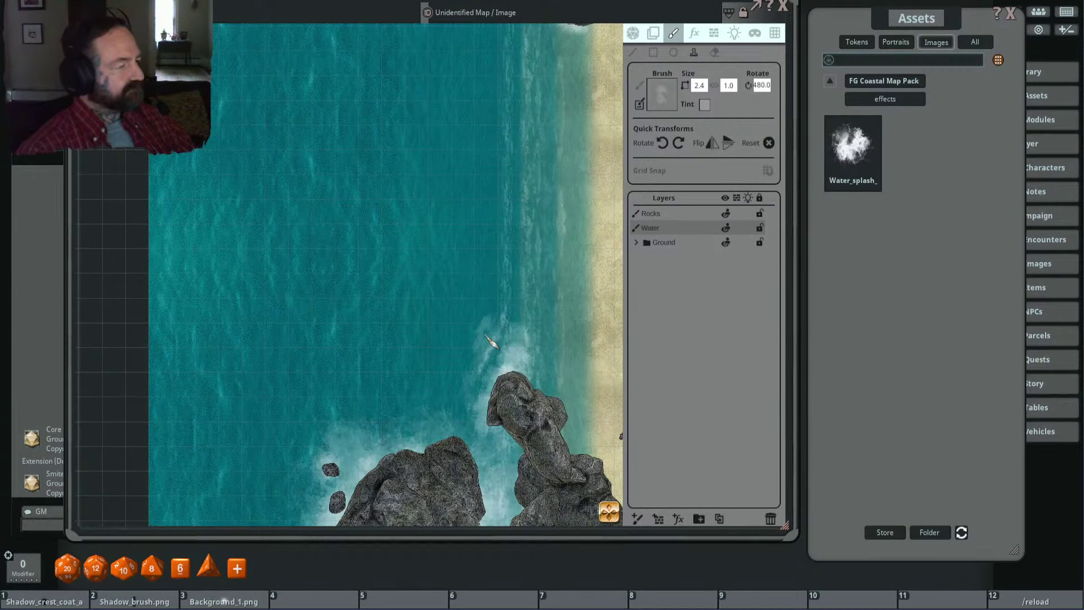
Step: Reduce the splash brush to 1.3 by 0.5 and build up the foam streak seaward of the rock tip
{"action": "scroll", "coordinate": [492, 345], "scroll_direction": "up", "scroll_amount": 1}
{"action": "scroll", "coordinate": [493, 345], "scroll_direction": "up", "scroll_amount": 1}
{"action": "scroll", "coordinate": [499, 352], "scroll_direction": "down", "scroll_amount": 1}
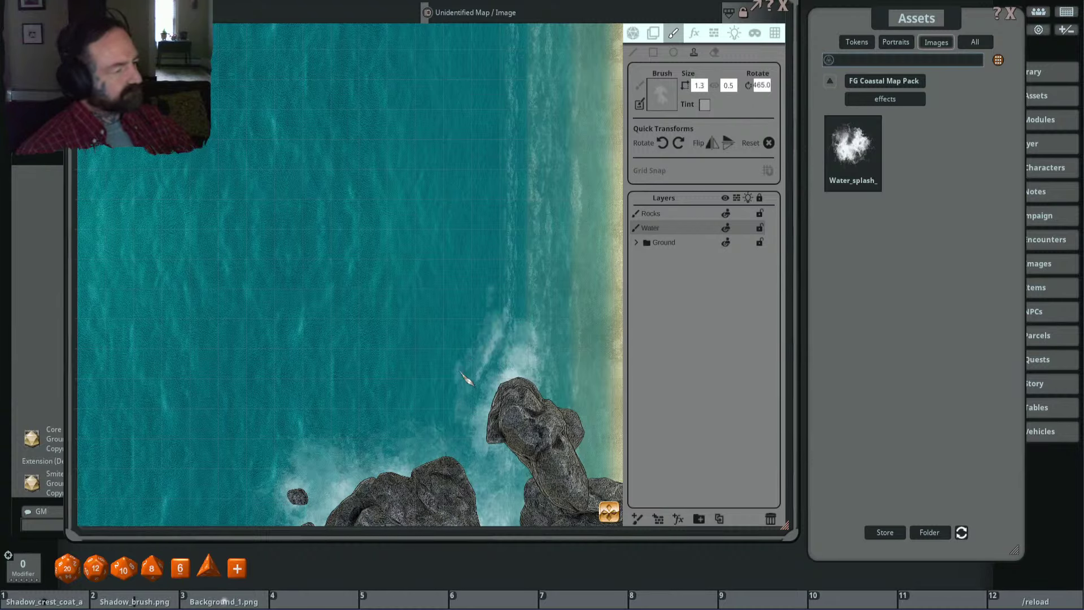
{"action": "scroll", "coordinate": [460, 404], "scroll_direction": "up", "scroll_amount": 1}
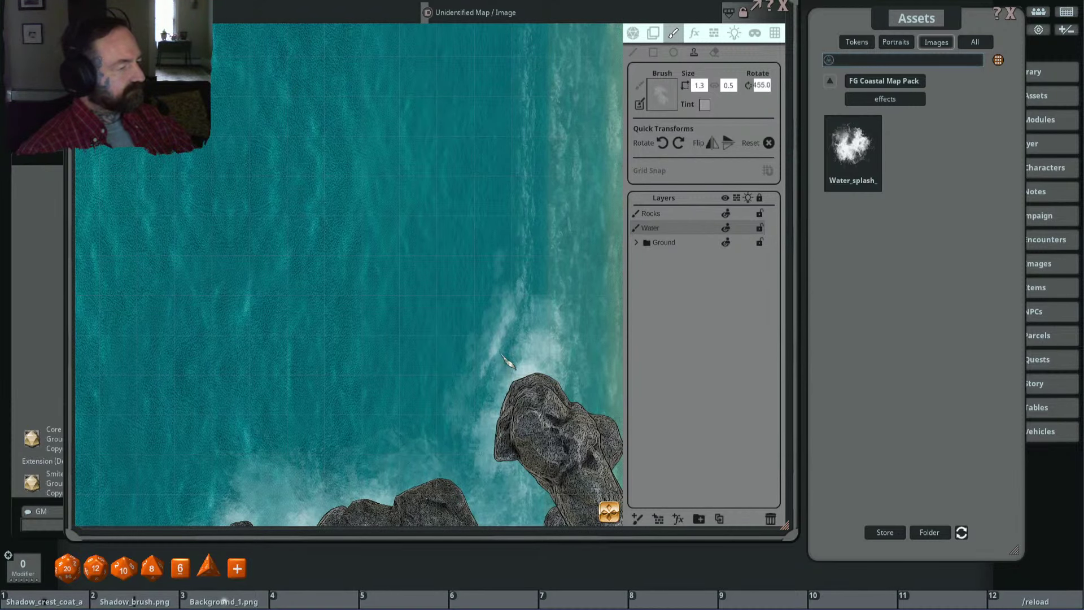
Step: Rotate the splash brush, enlarge it to 3.1 by 1.2, and stamp faint foam linking the two southern rock masses
{"action": "scroll", "coordinate": [503, 361], "scroll_direction": "up", "scroll_amount": 4}
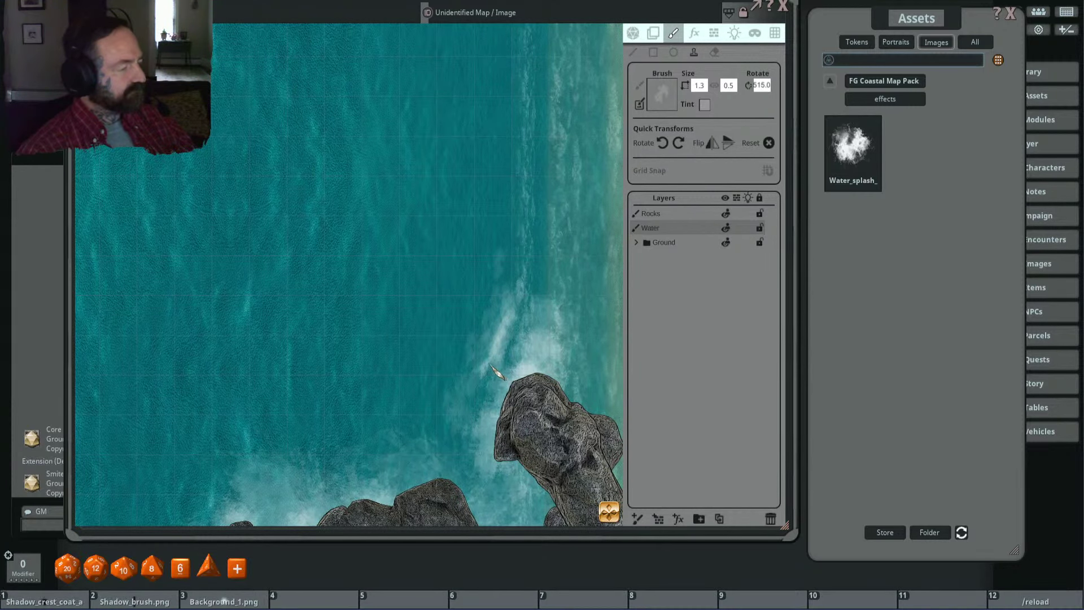
{"action": "scroll", "coordinate": [446, 460], "scroll_direction": "up", "scroll_amount": 4}
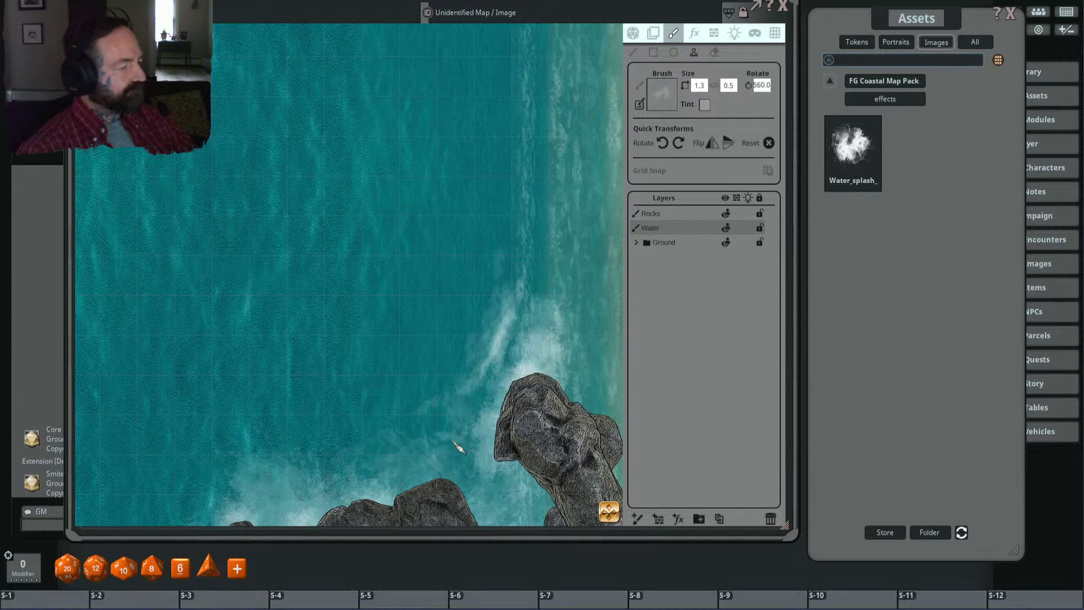
{"action": "scroll", "coordinate": [441, 430], "scroll_direction": "up", "scroll_amount": 4}
{"action": "scroll", "coordinate": [429, 417], "scroll_direction": "down", "scroll_amount": 4}
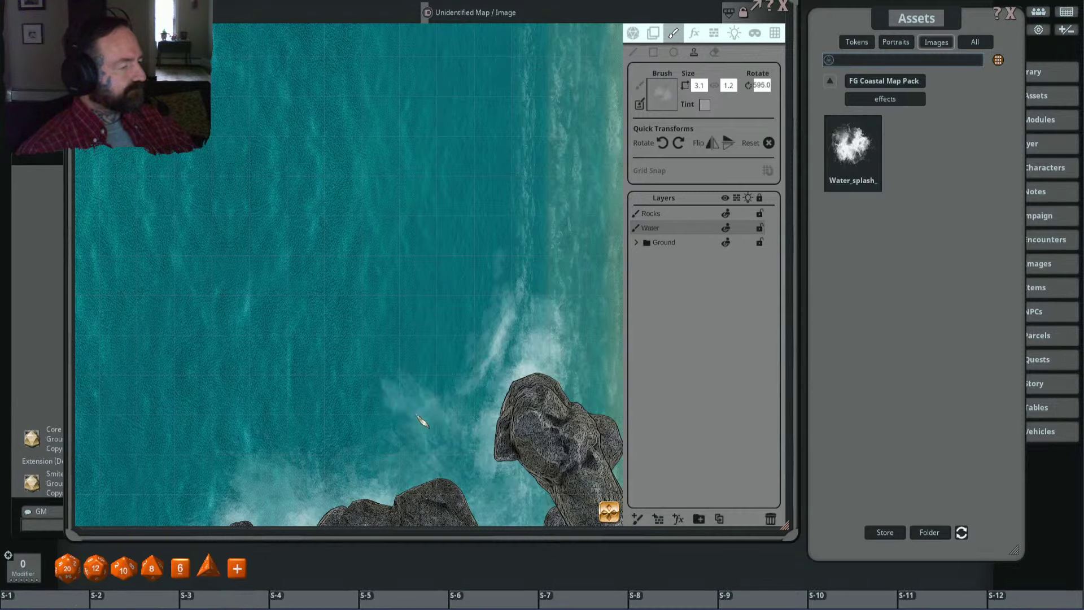
Step: Stamp faint foam around the small rock off the northern shore, reducing the splash brush to 1.3 by 0.5 and 0.8 by 0.3
{"action": "scroll", "coordinate": [481, 265], "scroll_direction": "down", "scroll_amount": 2}
{"action": "scroll", "coordinate": [481, 266], "scroll_direction": "down", "scroll_amount": 3}
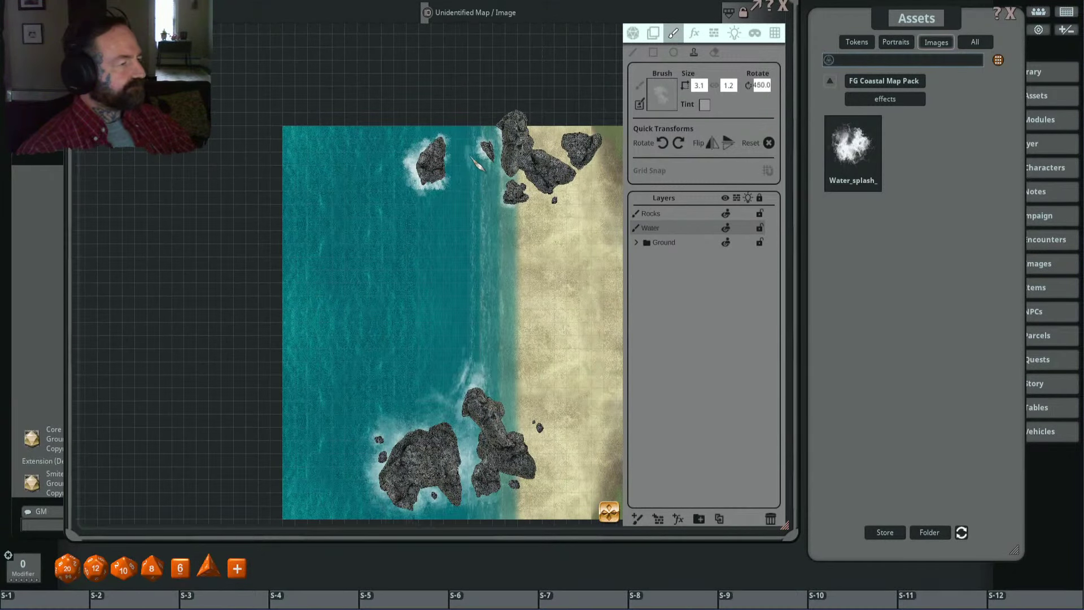
{"action": "scroll", "coordinate": [479, 163], "scroll_direction": "down", "scroll_amount": 2}
{"action": "scroll", "coordinate": [485, 155], "scroll_direction": "down", "scroll_amount": 4}
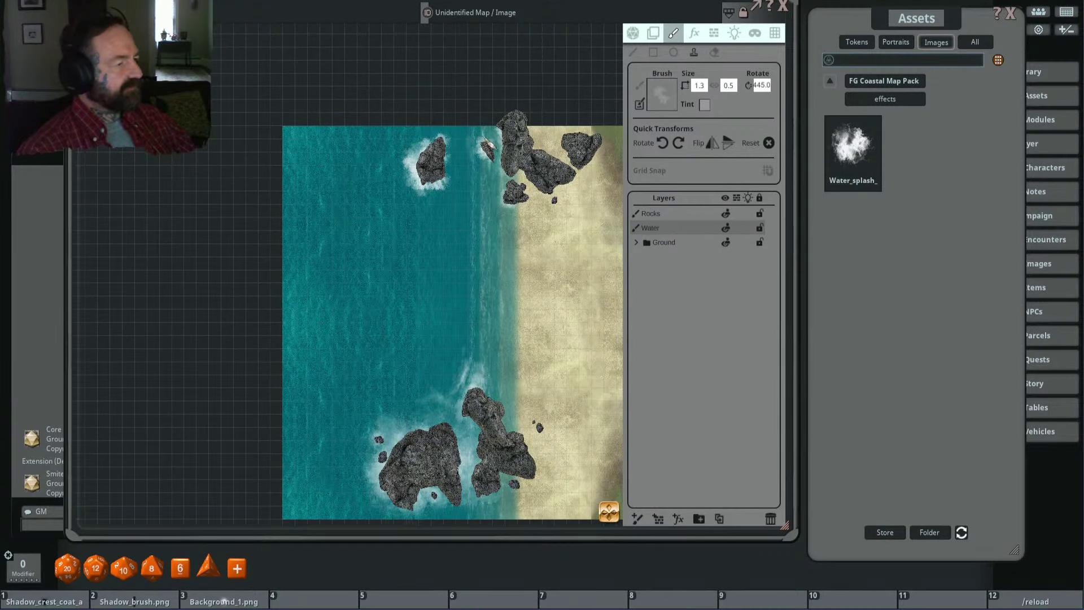
{"action": "scroll", "coordinate": [480, 148], "scroll_direction": "up", "scroll_amount": 3}
{"action": "scroll", "coordinate": [478, 161], "scroll_direction": "up", "scroll_amount": 2}
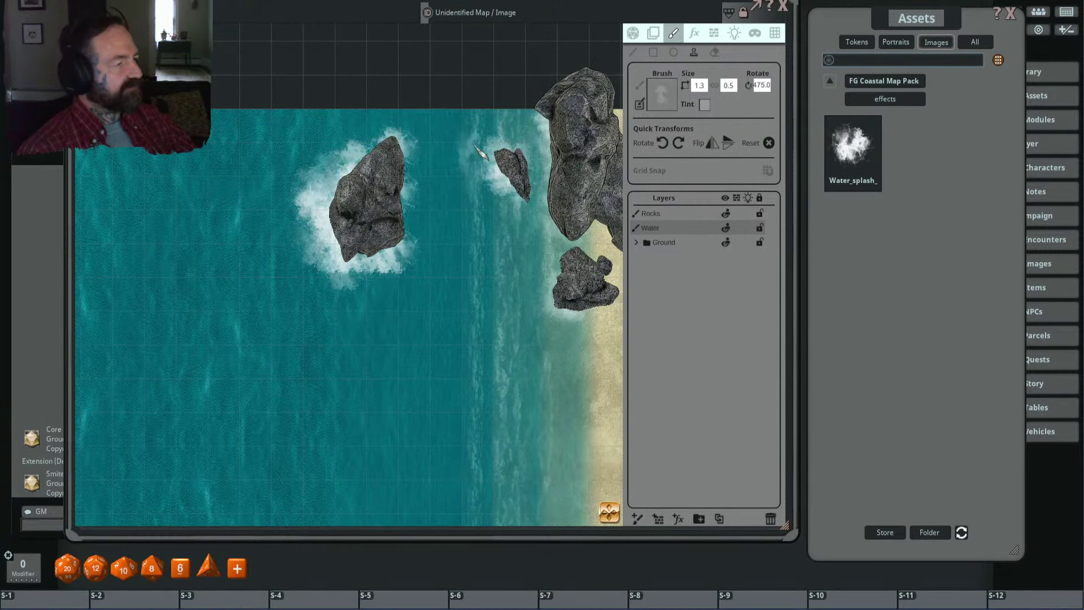
{"action": "scroll", "coordinate": [480, 180], "scroll_direction": "down", "scroll_amount": 2}
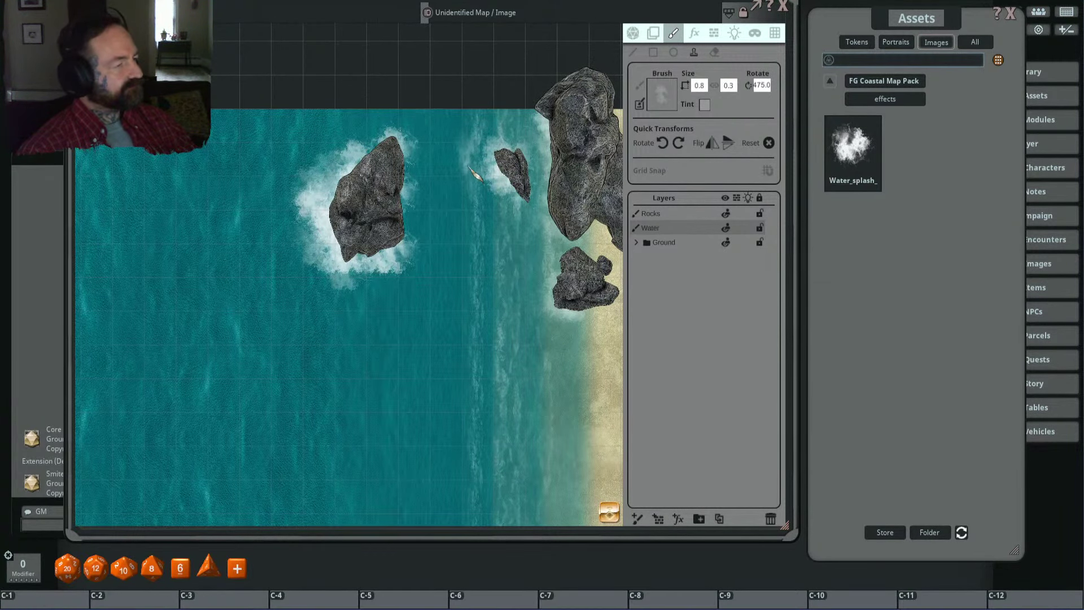
{"action": "scroll", "coordinate": [485, 207], "scroll_direction": "down", "scroll_amount": 4}
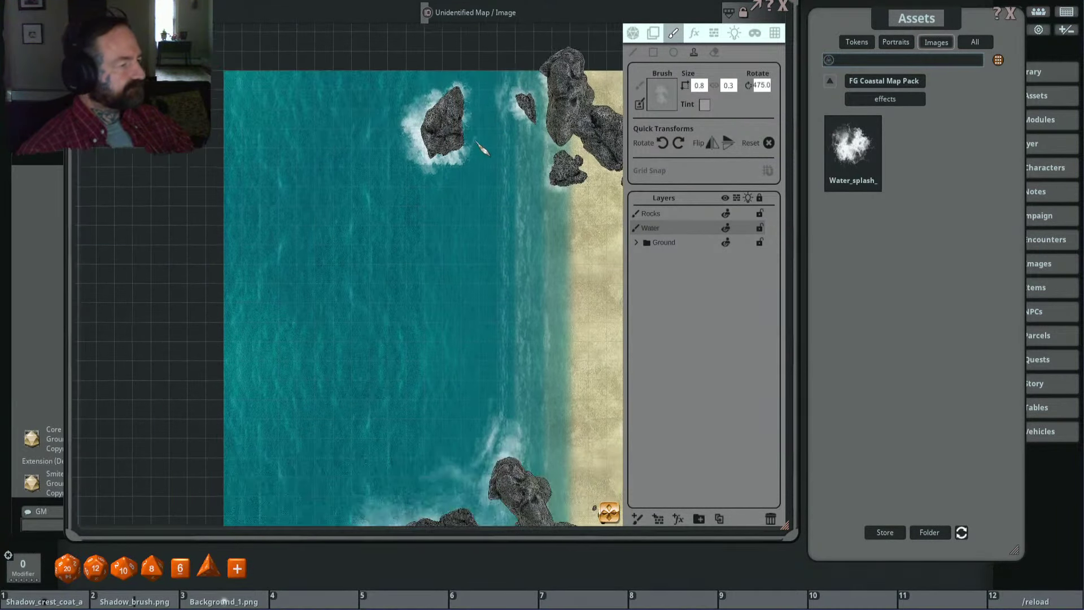
Step: Examine the foam along the whole coastline, from the northern rocks to the southern rock formation
{"action": "scroll", "coordinate": [449, 263], "scroll_direction": "up", "scroll_amount": 3}
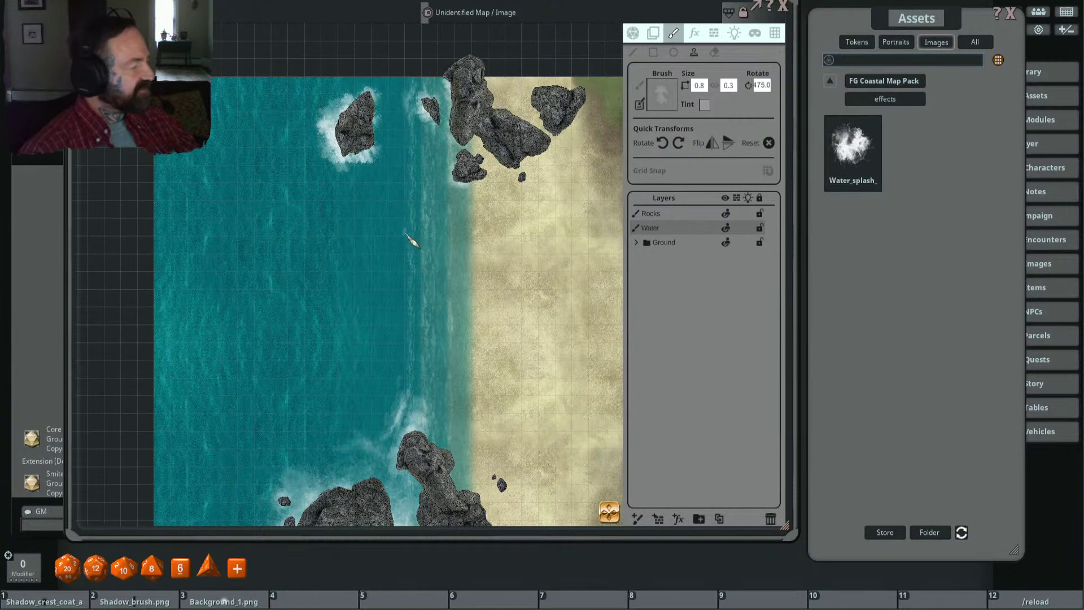
{"action": "scroll", "coordinate": [396, 231], "scroll_direction": "down", "scroll_amount": 1}
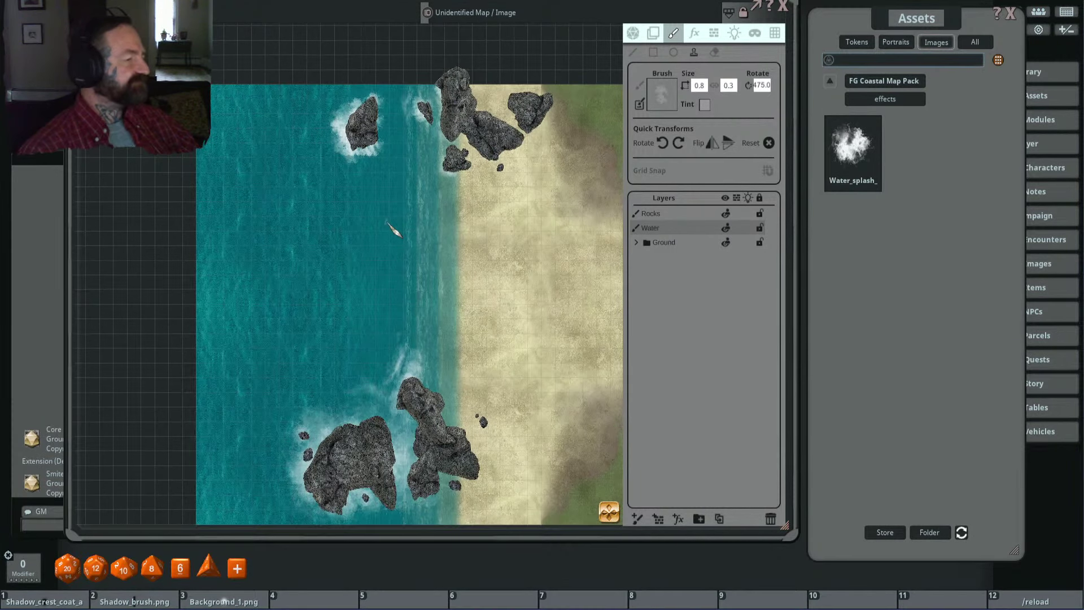
{"action": "scroll", "coordinate": [387, 222], "scroll_direction": "down", "scroll_amount": 2}
{"action": "scroll", "coordinate": [399, 229], "scroll_direction": "up", "scroll_amount": 1}
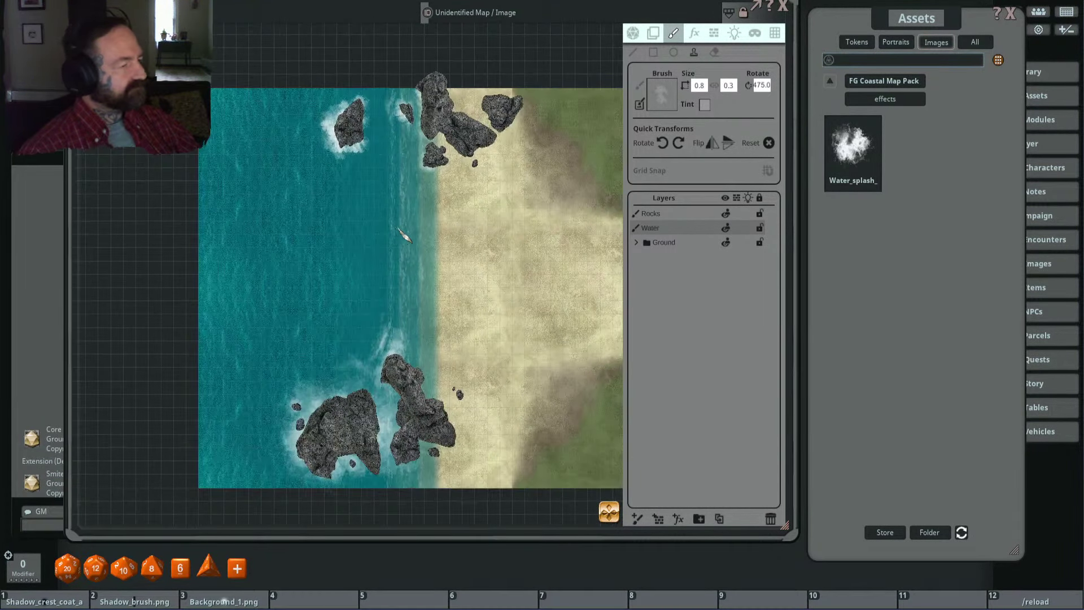
{"action": "scroll", "coordinate": [420, 236], "scroll_direction": "up", "scroll_amount": 1}
{"action": "scroll", "coordinate": [534, 260], "scroll_direction": "down", "scroll_amount": 2}
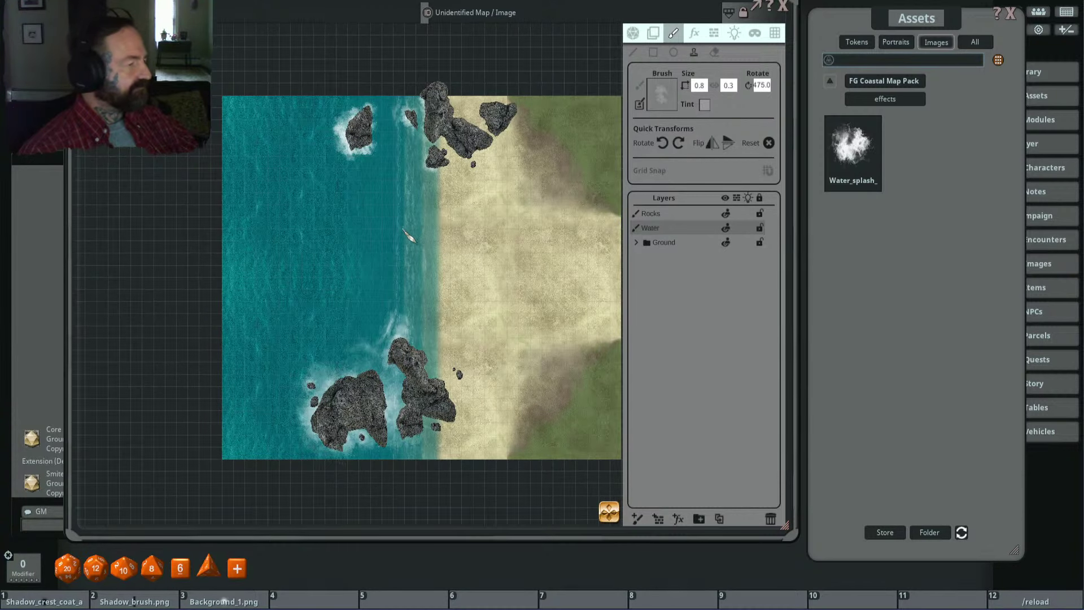
{"action": "left_click_drag", "start_coordinate": [396, 262], "coordinate": [397, 232]}
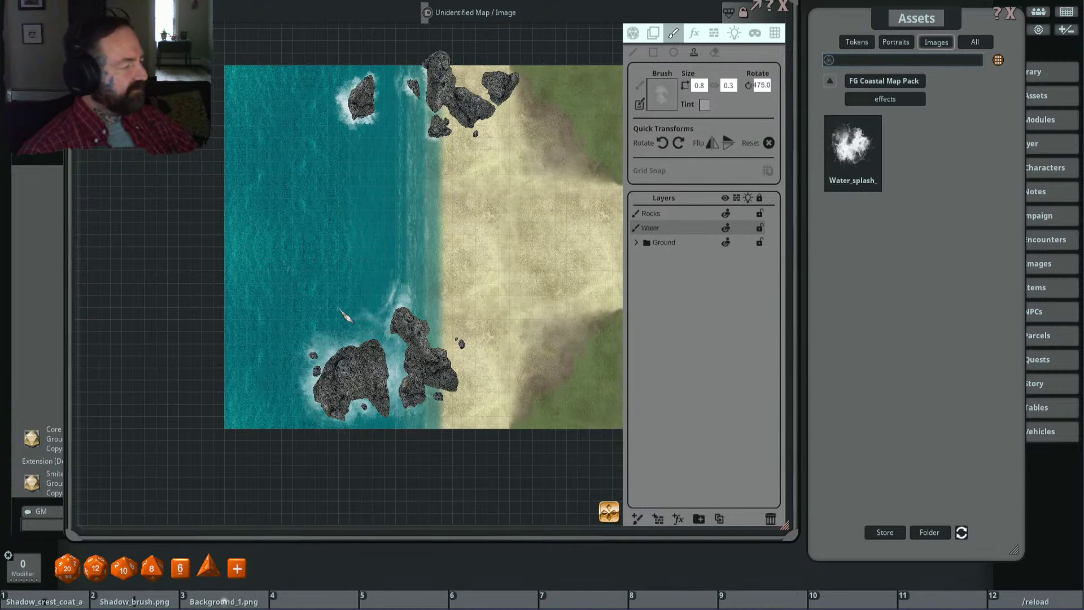
{"action": "mouse_move", "coordinate": [339, 308]}
{"action": "left_mouse_down"}
{"action": "mouse_move", "coordinate": [324, 314]}
{"action": "mouse_move", "coordinate": [351, 322]}
{"action": "left_mouse_up"}
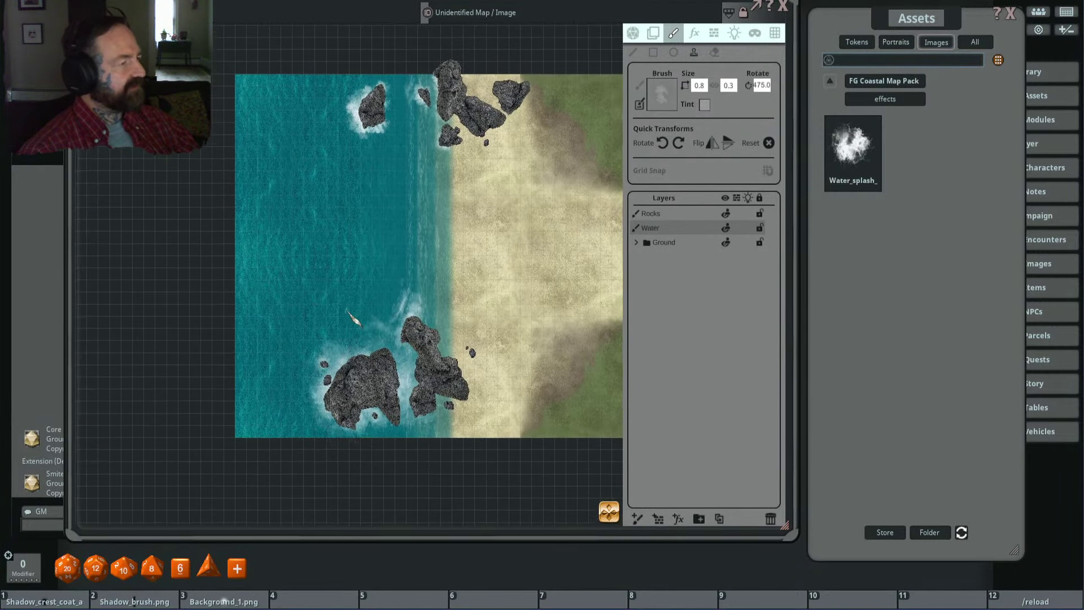
Step: Open the decorations folder of the FG Coastal Map Pack and browse its crate and dock images
{"action": "left_click", "coordinate": [830, 101]}
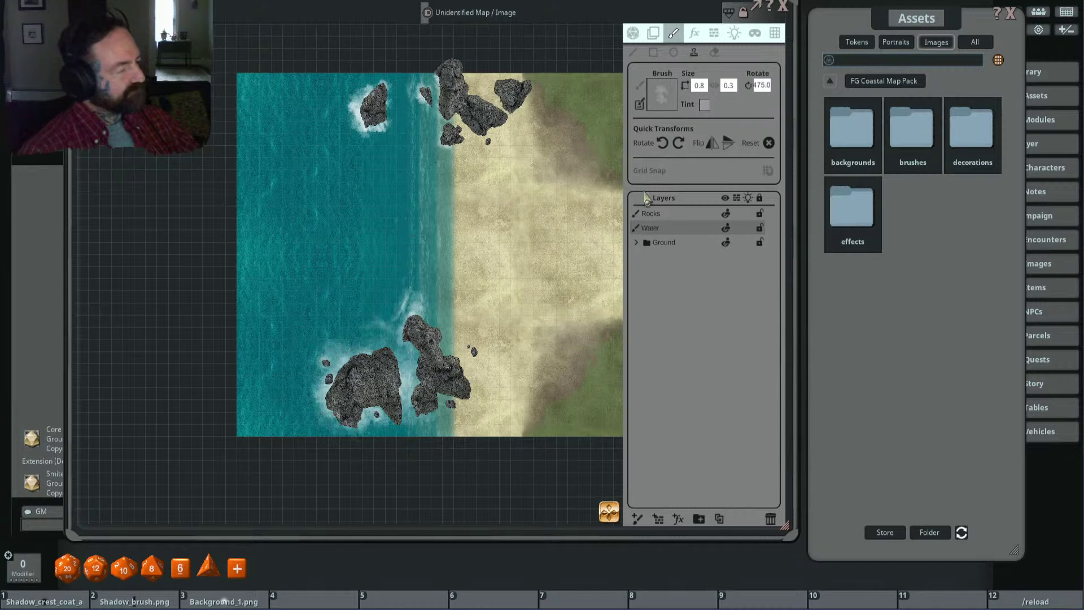
{"action": "left_click", "coordinate": [967, 129]}
{"action": "left_click", "coordinate": [1012, 313]}
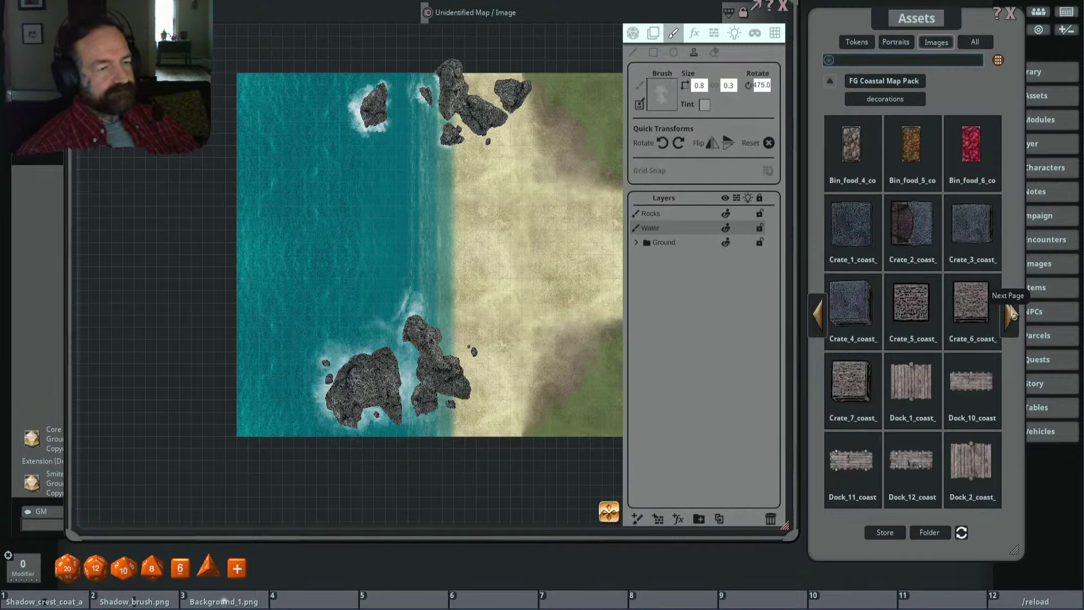
Step: Browse the remaining dock, rock, watermill and windmill decorations of the FG Coastal Map Pack, then return to the pack's folder list
{"action": "left_click", "coordinate": [1015, 317]}
{"action": "left_click", "coordinate": [1014, 317]}
{"action": "left_click", "coordinate": [1015, 317]}
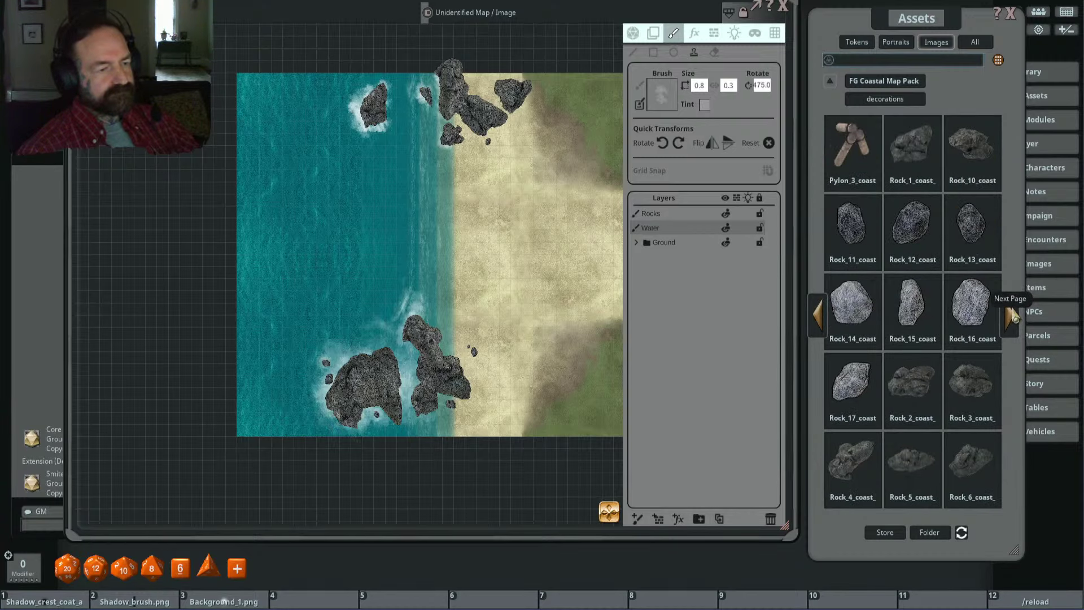
{"action": "left_click", "coordinate": [1014, 318]}
{"action": "left_click", "coordinate": [1014, 318]}
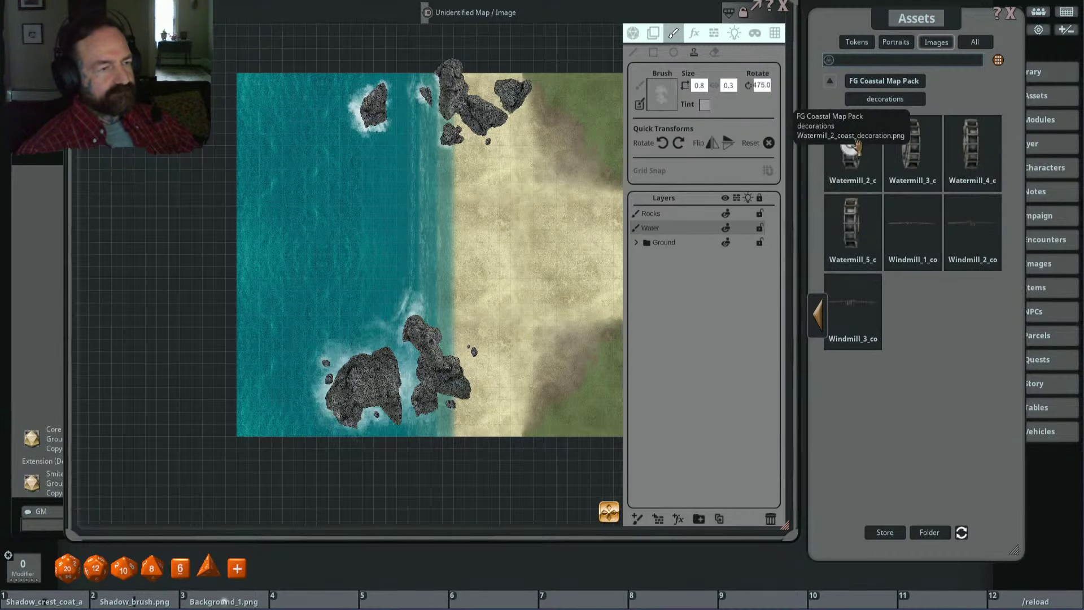
{"action": "left_click", "coordinate": [882, 82]}
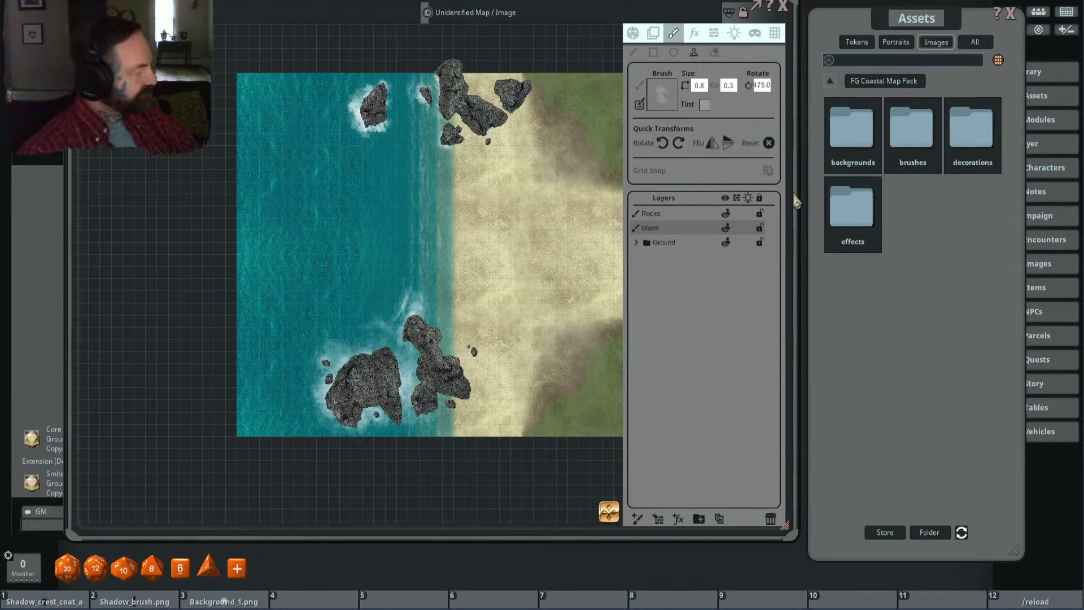
{"action": "scroll", "coordinate": [480, 274], "scroll_direction": "up", "scroll_amount": 4}
{"action": "left_click_drag", "start_coordinate": [480, 274], "coordinate": [528, 241]}
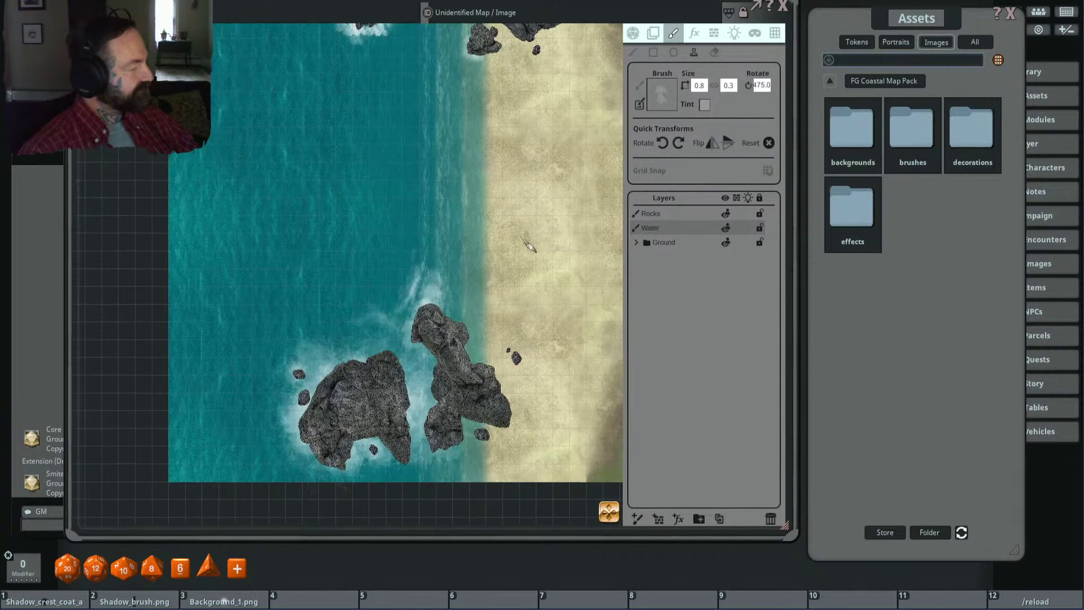
{"action": "scroll", "coordinate": [528, 241], "scroll_direction": "down", "scroll_amount": 3}
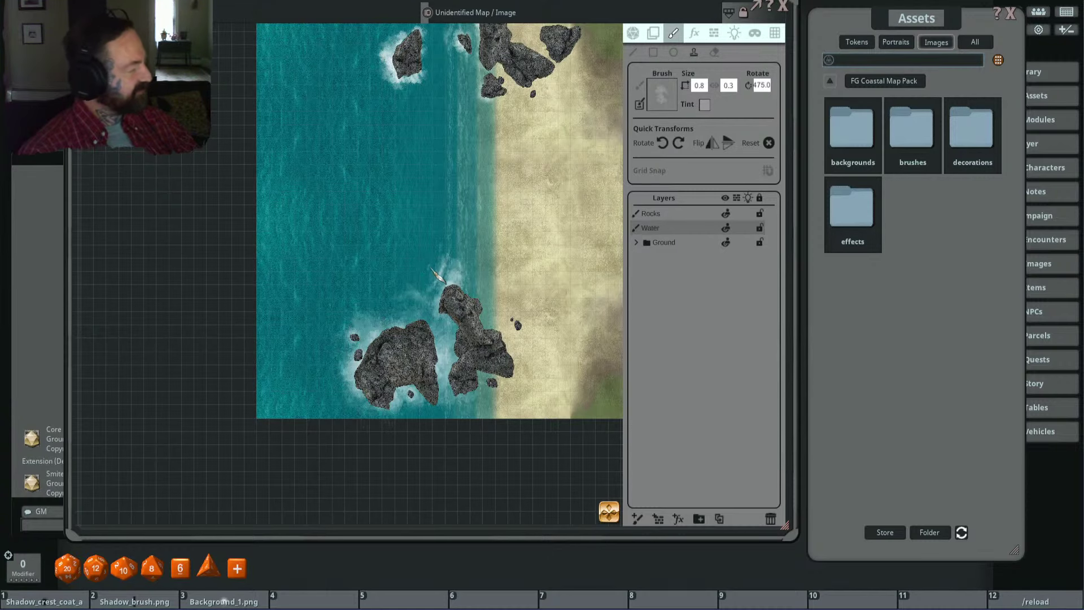
{"action": "scroll", "coordinate": [439, 275], "scroll_direction": "up", "scroll_amount": 1}
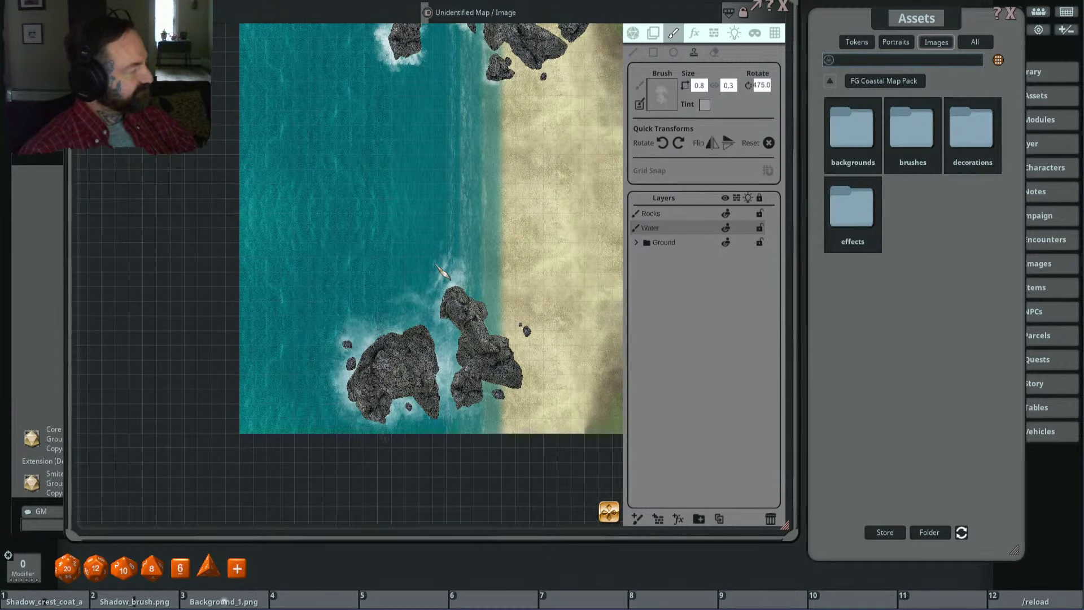
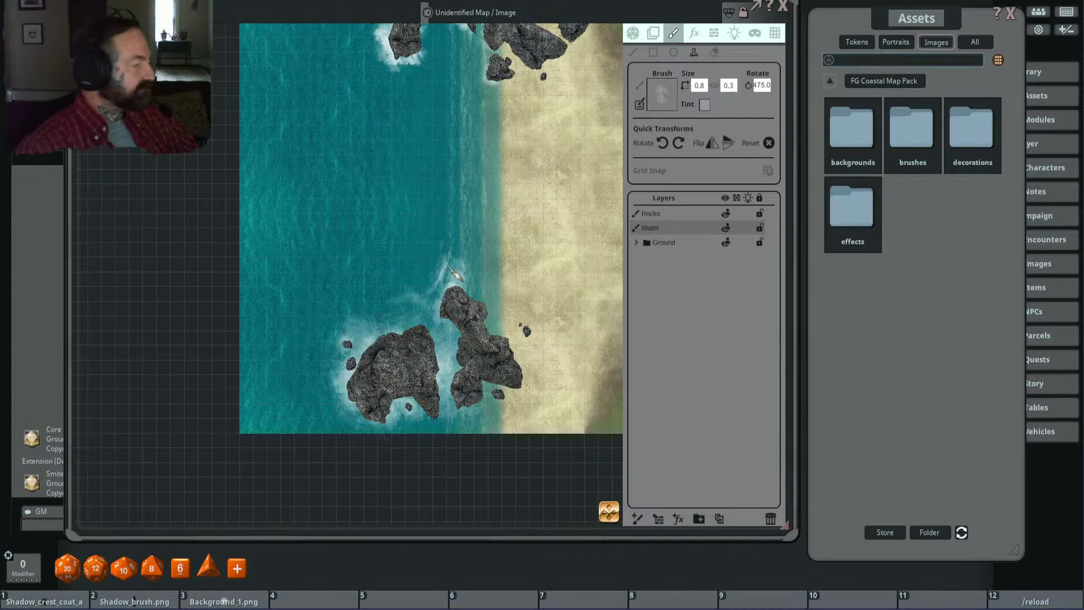
{"action": "scroll", "coordinate": [370, 364], "scroll_direction": "up", "scroll_amount": 5}
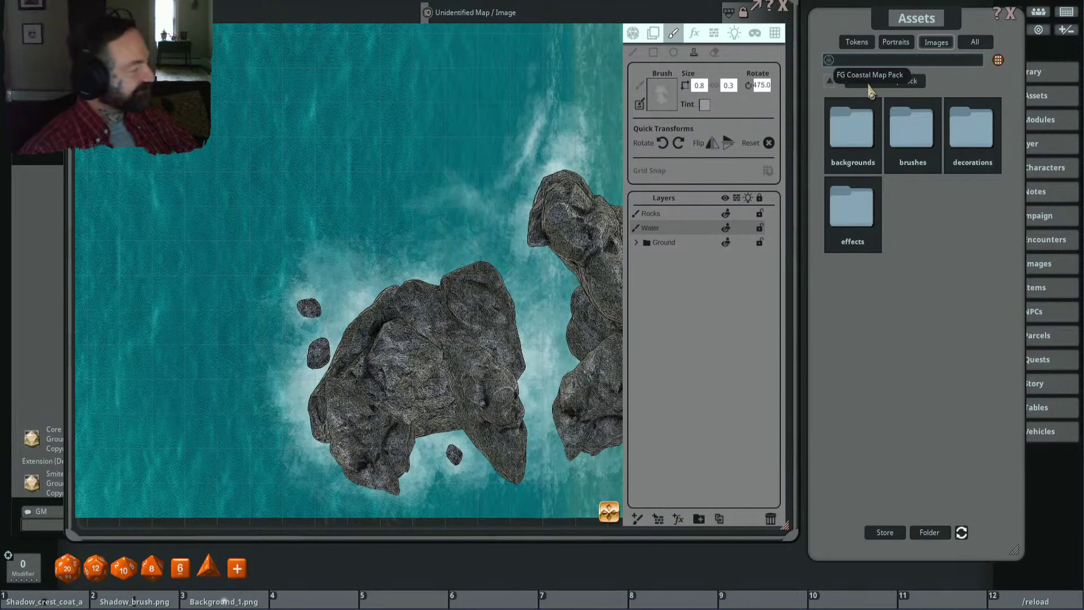
Step: Leave the coastal pack, find the FG Underwater Map Pack among the asset packs and open its decorations folder
{"action": "left_click", "coordinate": [830, 80]}
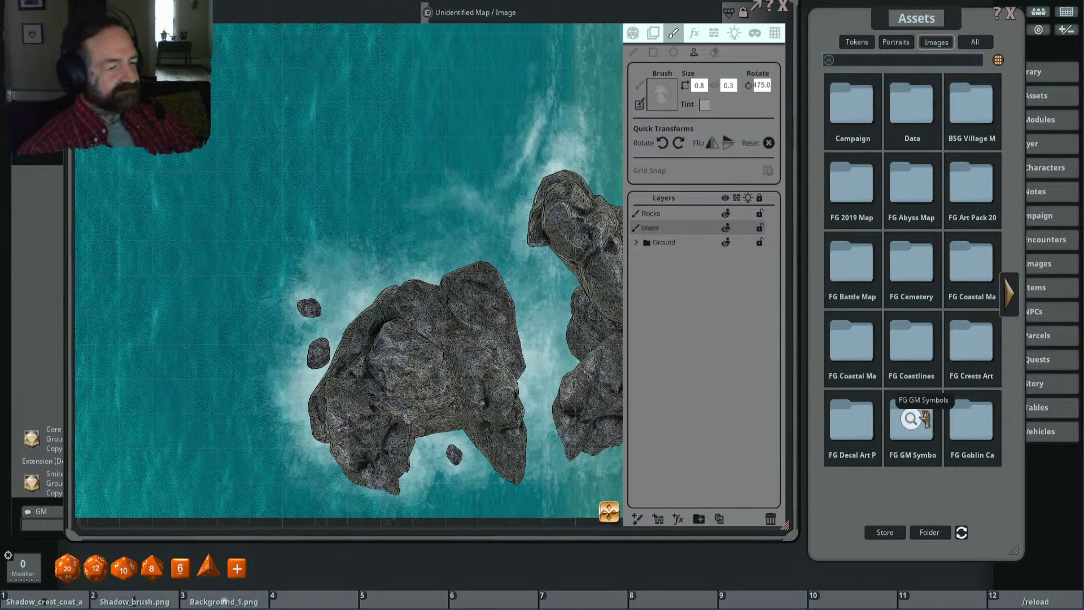
{"action": "left_click", "coordinate": [1009, 292]}
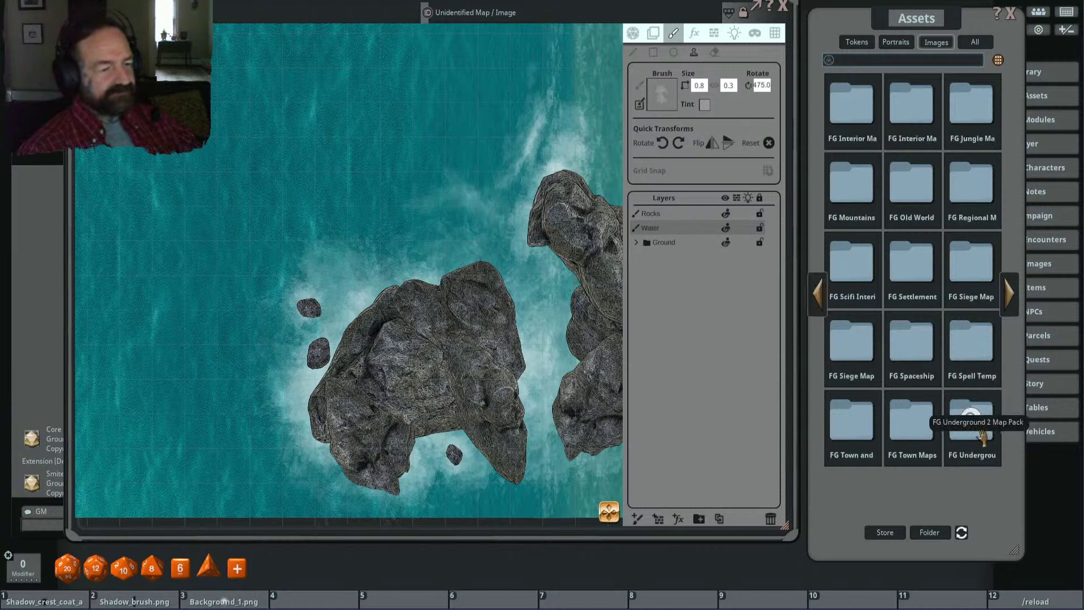
{"action": "left_click", "coordinate": [1009, 292]}
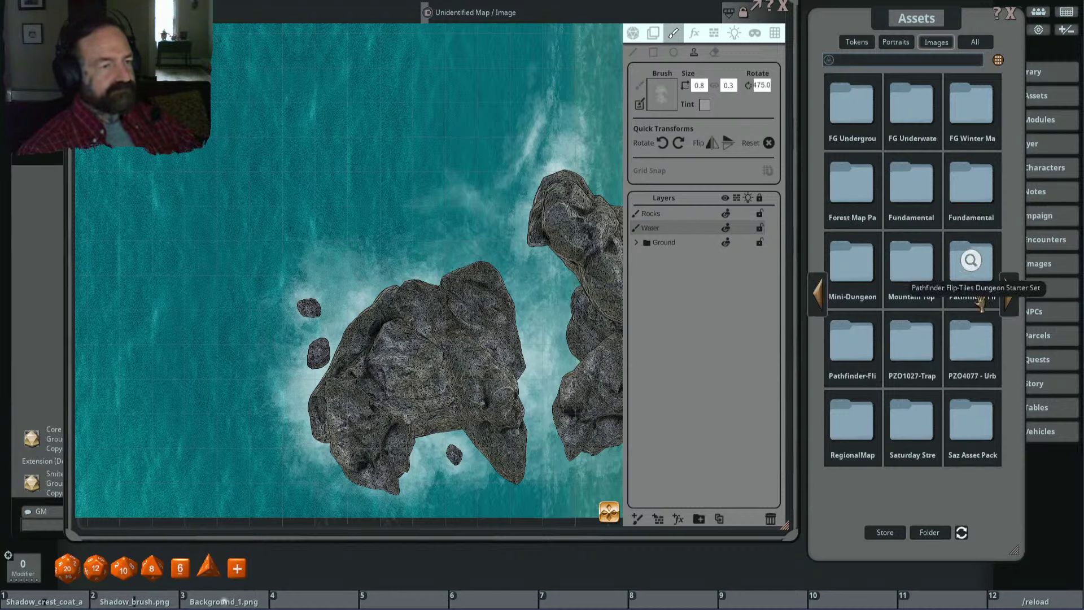
{"action": "left_click", "coordinate": [911, 111]}
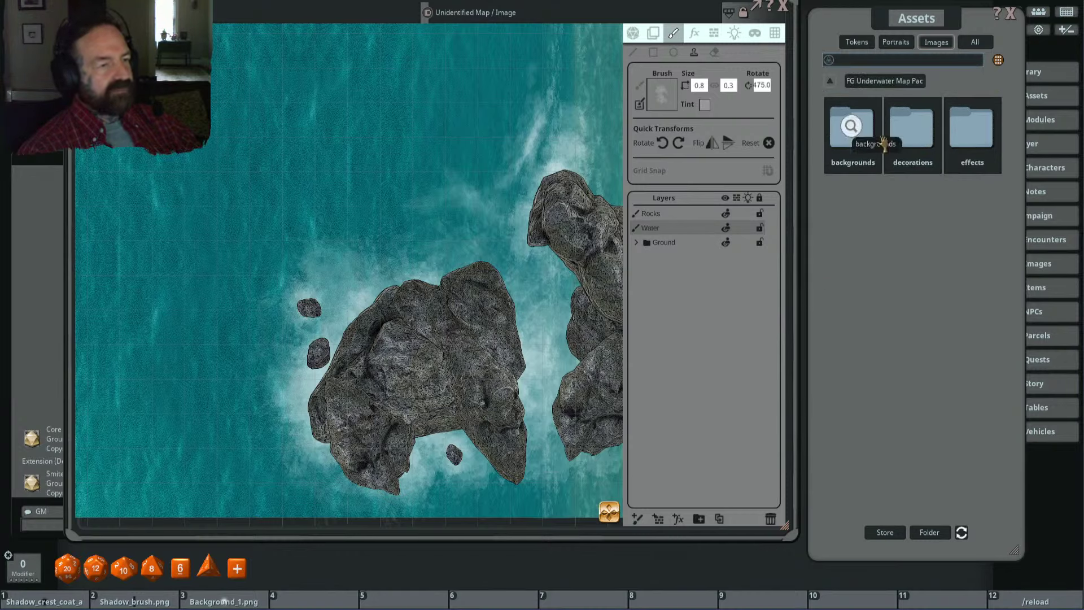
{"action": "left_click", "coordinate": [889, 170]}
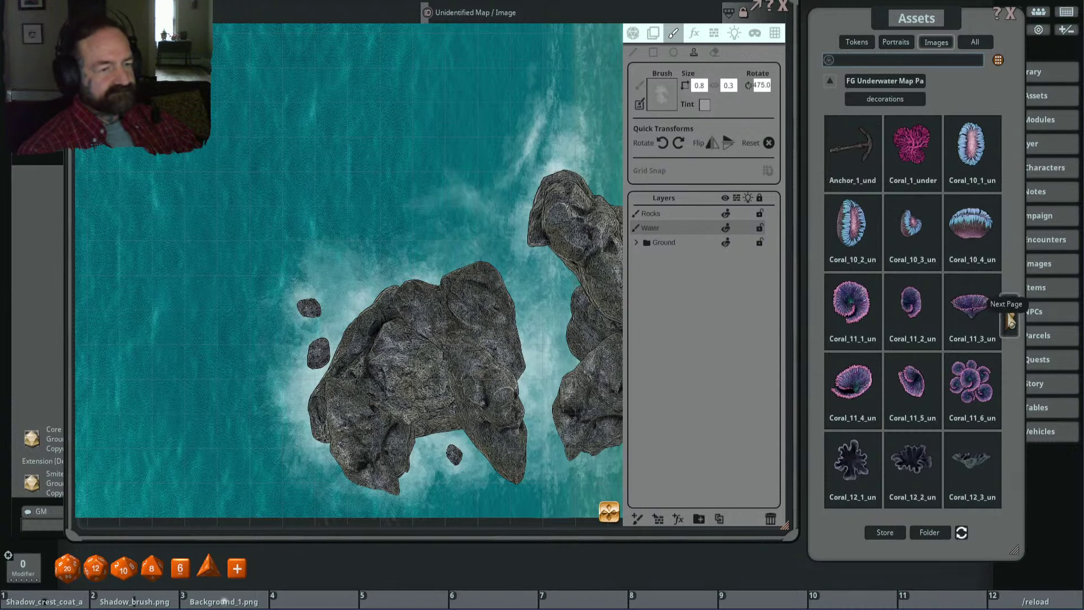
Step: Browse the first pages of coral decorations in the underwater pack and return to the first page
{"action": "left_click", "coordinate": [1009, 316]}
{"action": "left_click", "coordinate": [1011, 321]}
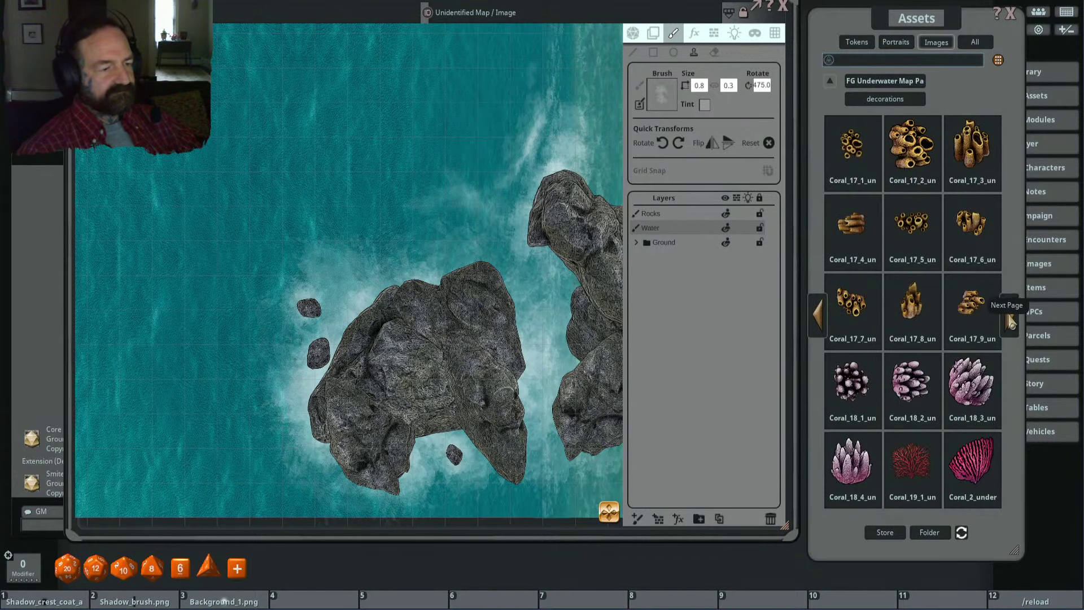
{"action": "left_click", "coordinate": [1011, 323]}
{"action": "left_click", "coordinate": [1012, 324]}
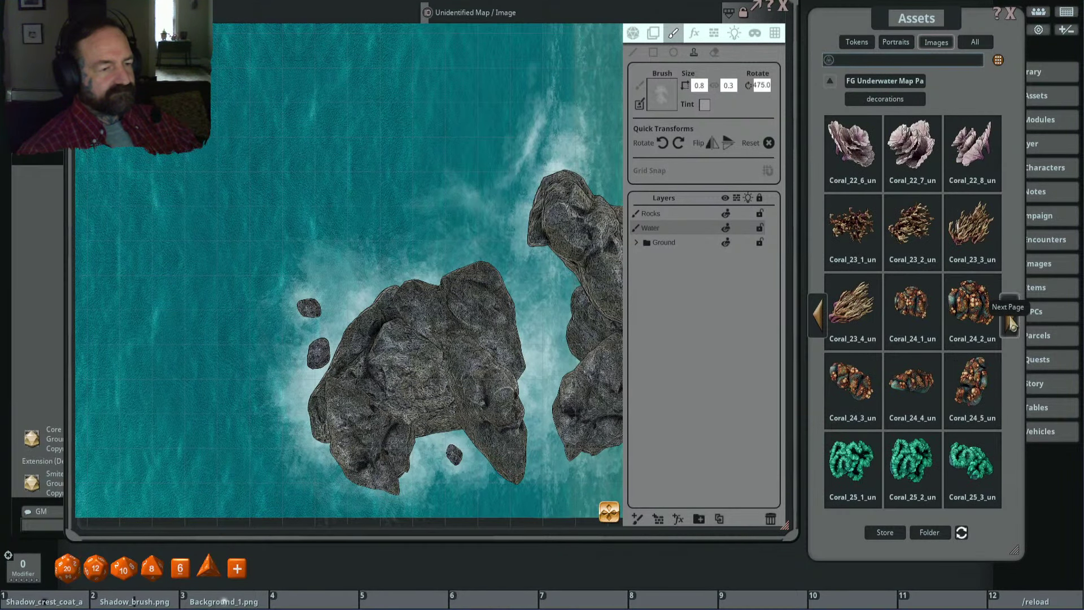
{"action": "left_click", "coordinate": [1011, 324]}
{"action": "left_click", "coordinate": [818, 321]}
{"action": "left_click", "coordinate": [818, 322]}
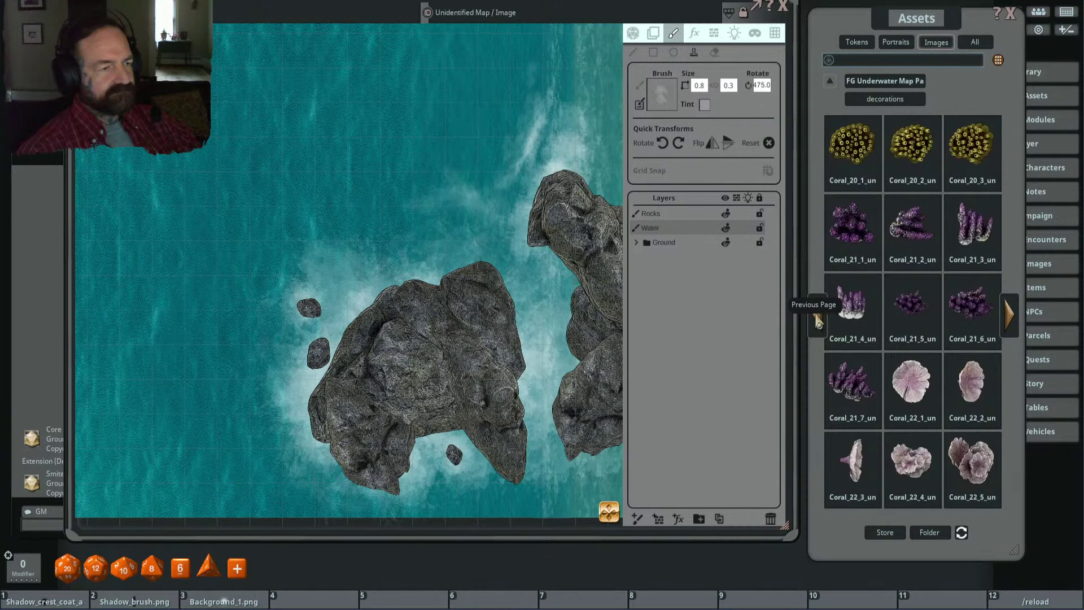
{"action": "left_click", "coordinate": [818, 322]}
{"action": "left_click", "coordinate": [817, 322]}
{"action": "left_click", "coordinate": [817, 322]}
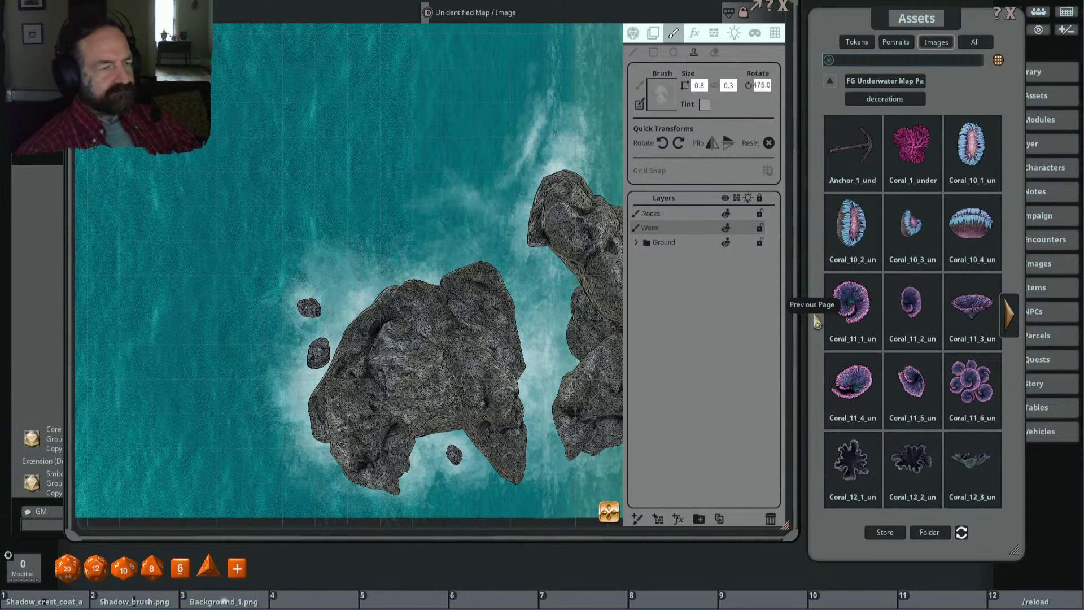
Step: Look through the underwater corals again, continuing to the page that runs from Coral_31 to Coral_8
{"action": "left_click", "coordinate": [1011, 323]}
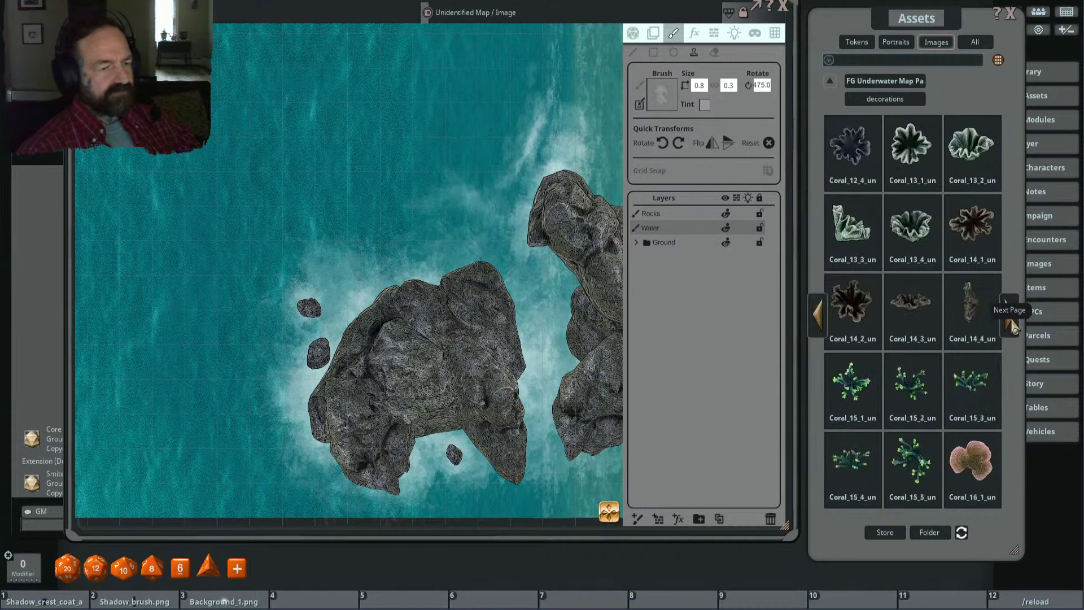
{"action": "left_click", "coordinate": [1012, 324]}
{"action": "left_click", "coordinate": [1012, 324]}
{"action": "left_click", "coordinate": [1012, 324]}
{"action": "left_click", "coordinate": [1011, 325]}
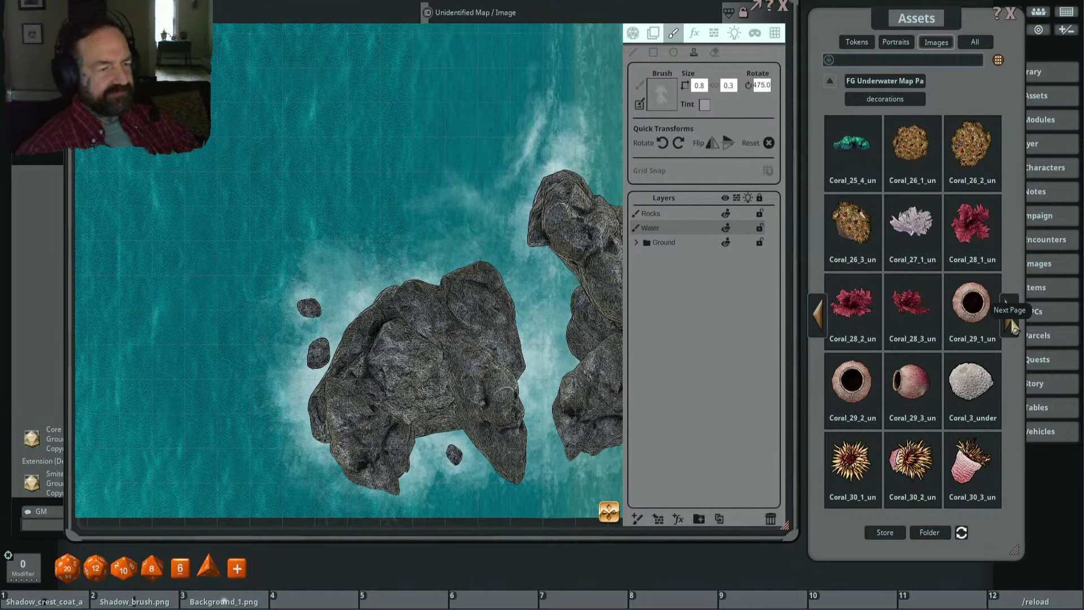
{"action": "left_click", "coordinate": [1019, 328]}
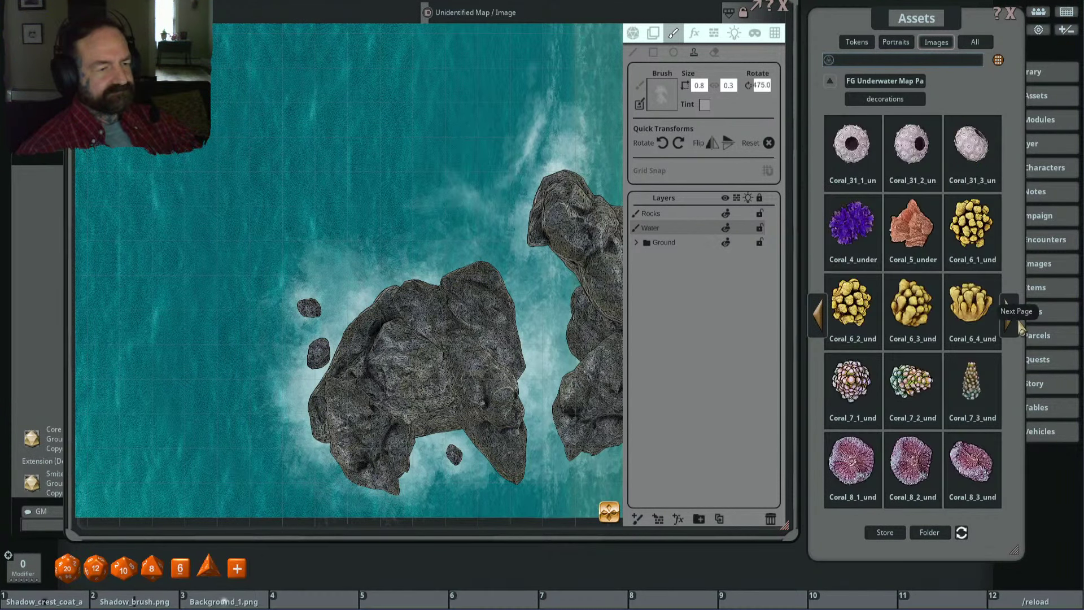
{"action": "left_click", "coordinate": [1019, 328]}
{"action": "left_click", "coordinate": [819, 312]}
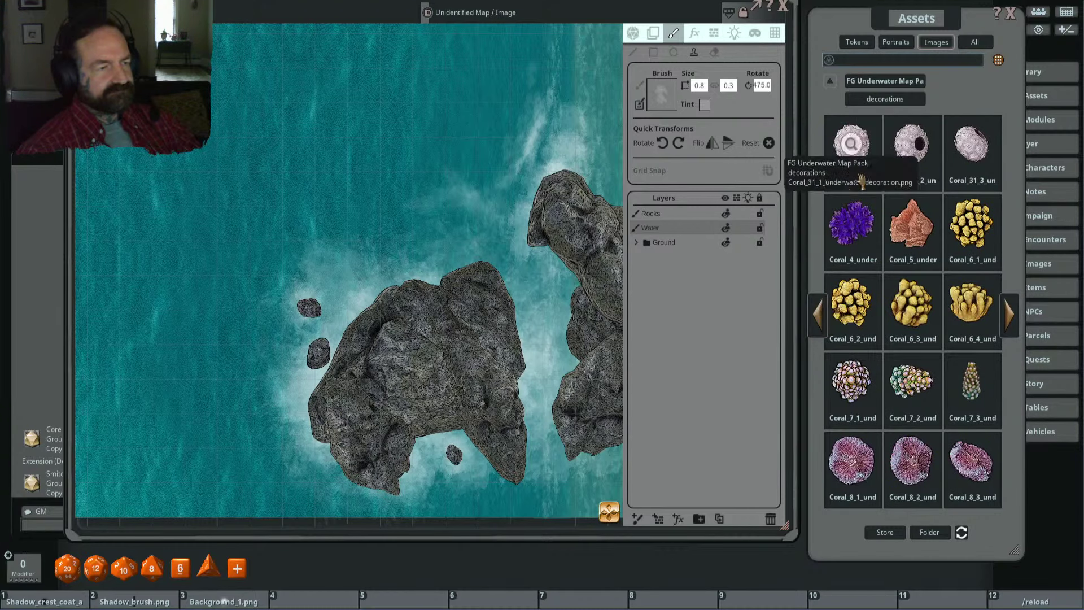
Step: Move the Assets window farther away from the map window and check the southern rocks and beach
{"action": "left_click_drag", "start_coordinate": [920, 28], "coordinate": [958, 35]}
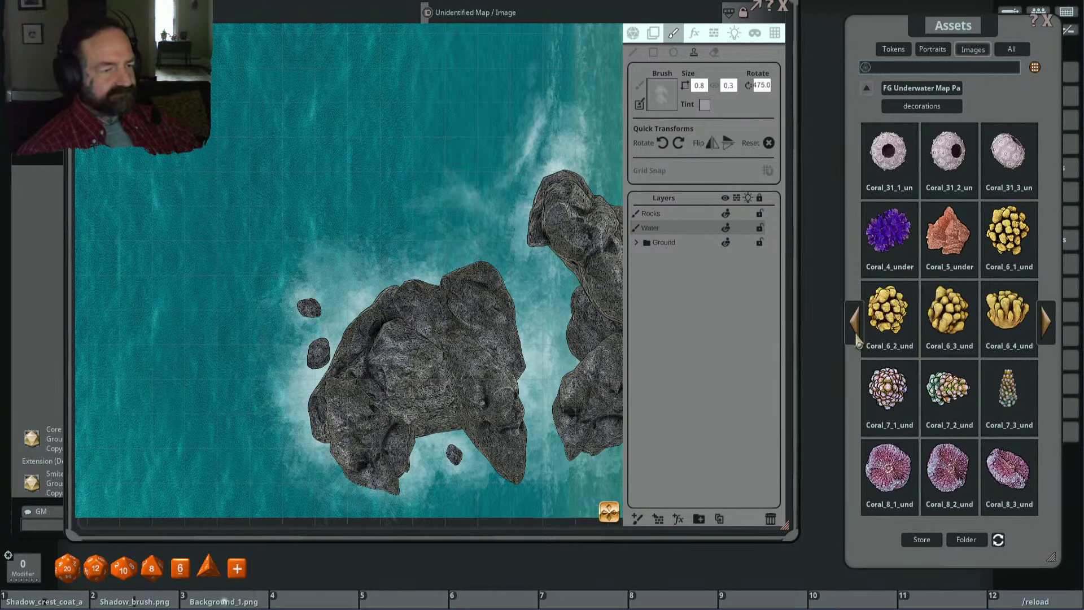
{"action": "left_click", "coordinate": [854, 321]}
{"action": "left_click", "coordinate": [1045, 320]}
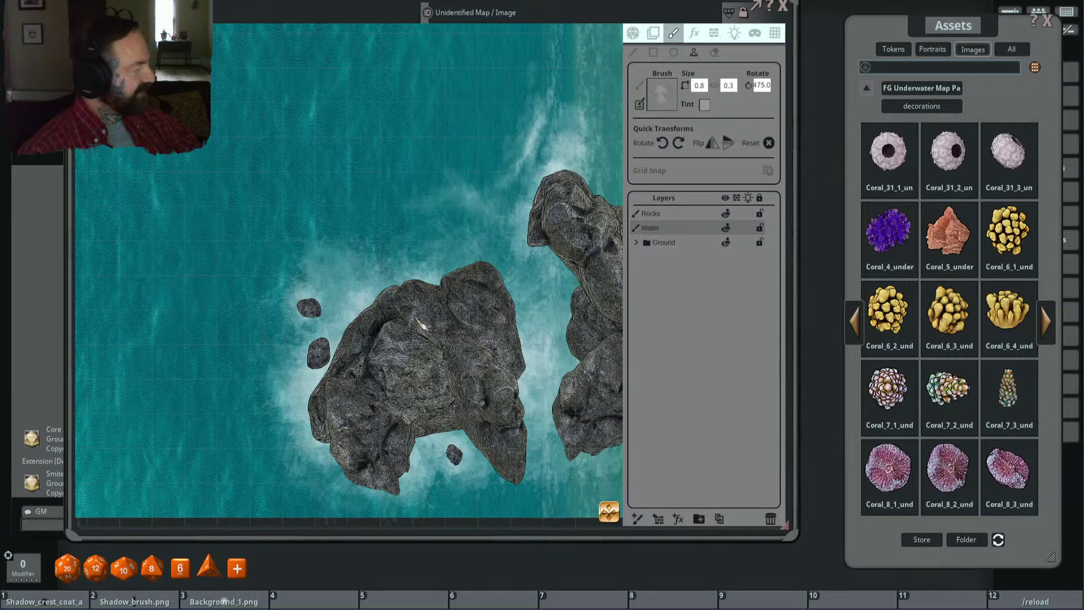
{"action": "scroll", "coordinate": [378, 324], "scroll_direction": "down", "scroll_amount": 4}
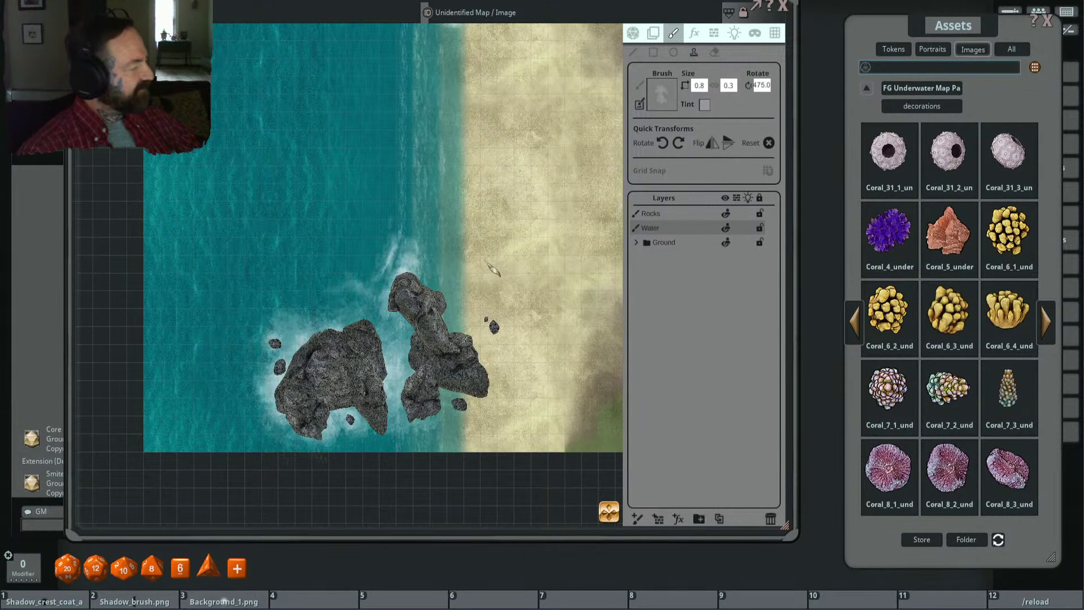
{"action": "scroll", "coordinate": [495, 271], "scroll_direction": "down", "scroll_amount": 1}
{"action": "scroll", "coordinate": [481, 265], "scroll_direction": "up", "scroll_amount": 1}
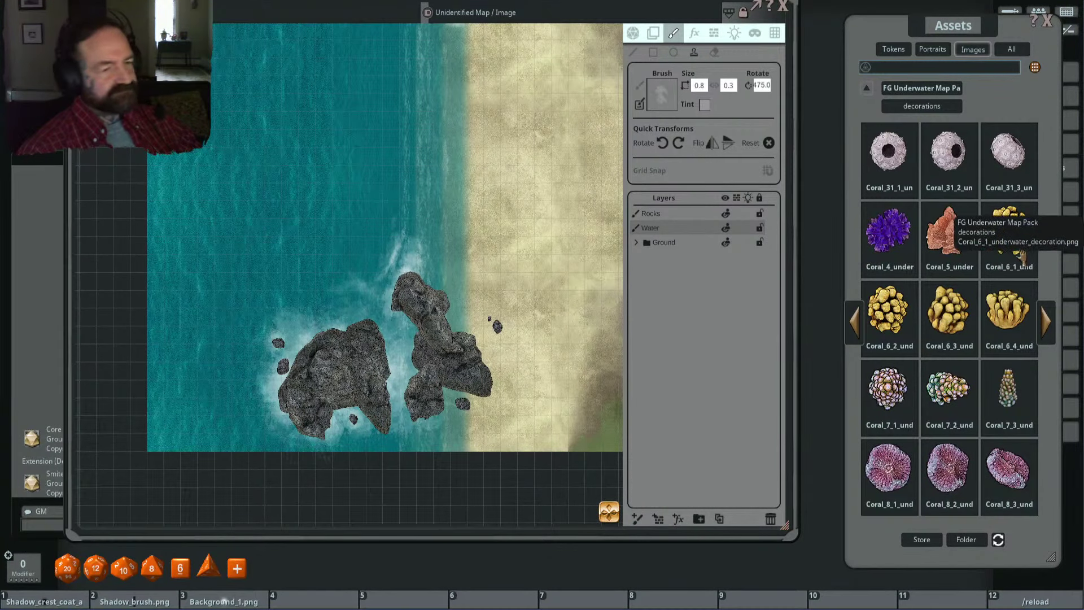
Step: Browse the underwater pack's plant, rock, shell and starfish decorations, ending on the page of Shell_7 and Shell_8 images
{"action": "left_click", "coordinate": [1048, 330]}
{"action": "left_click", "coordinate": [1047, 330]}
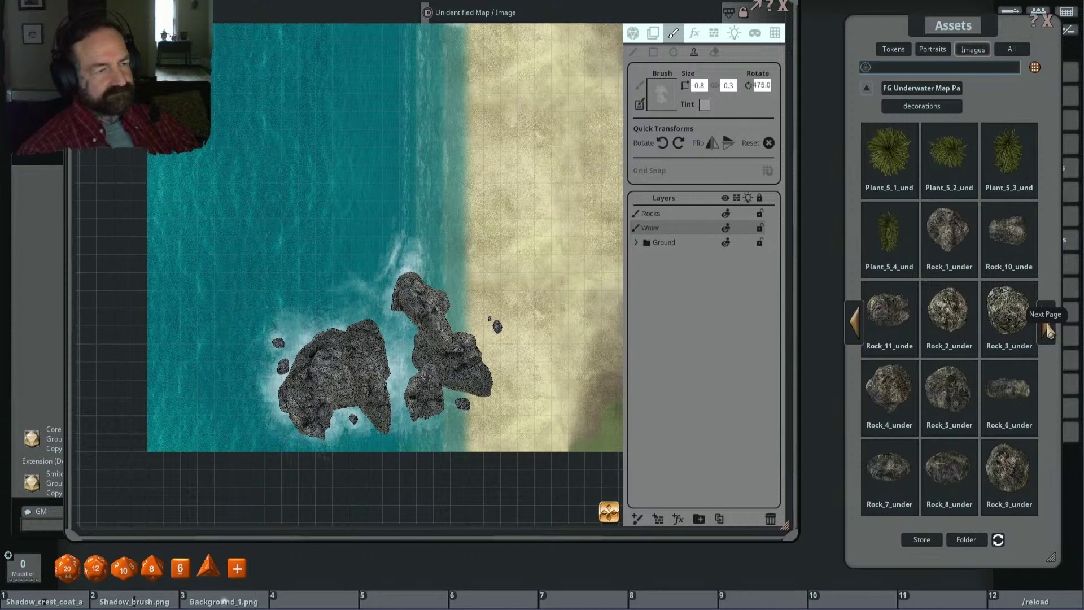
{"action": "left_click", "coordinate": [1047, 330]}
{"action": "left_click", "coordinate": [1047, 330]}
{"action": "left_click", "coordinate": [1048, 331]}
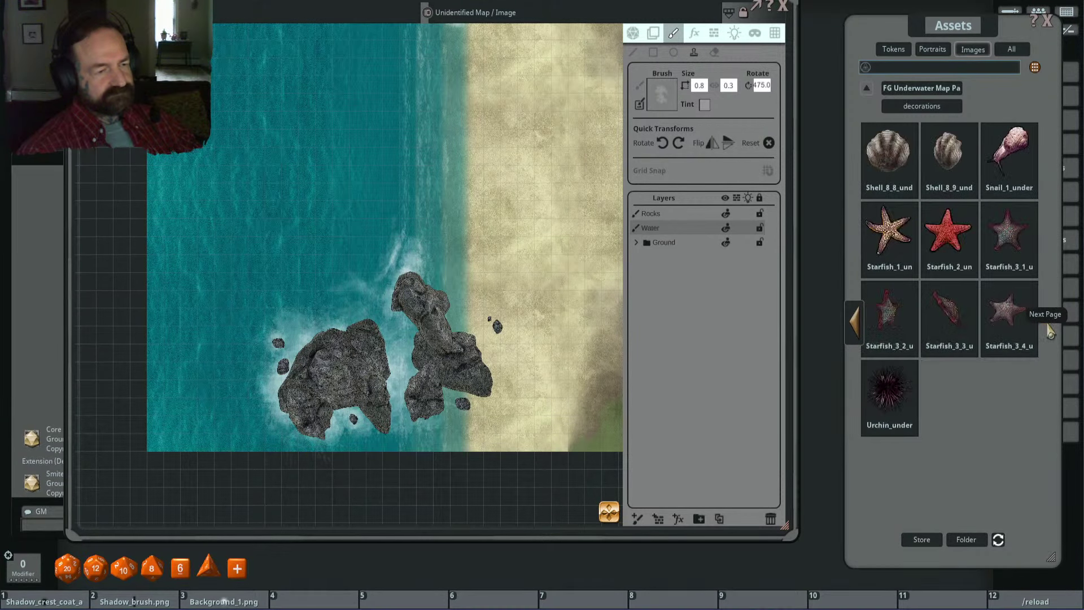
{"action": "left_click", "coordinate": [854, 319]}
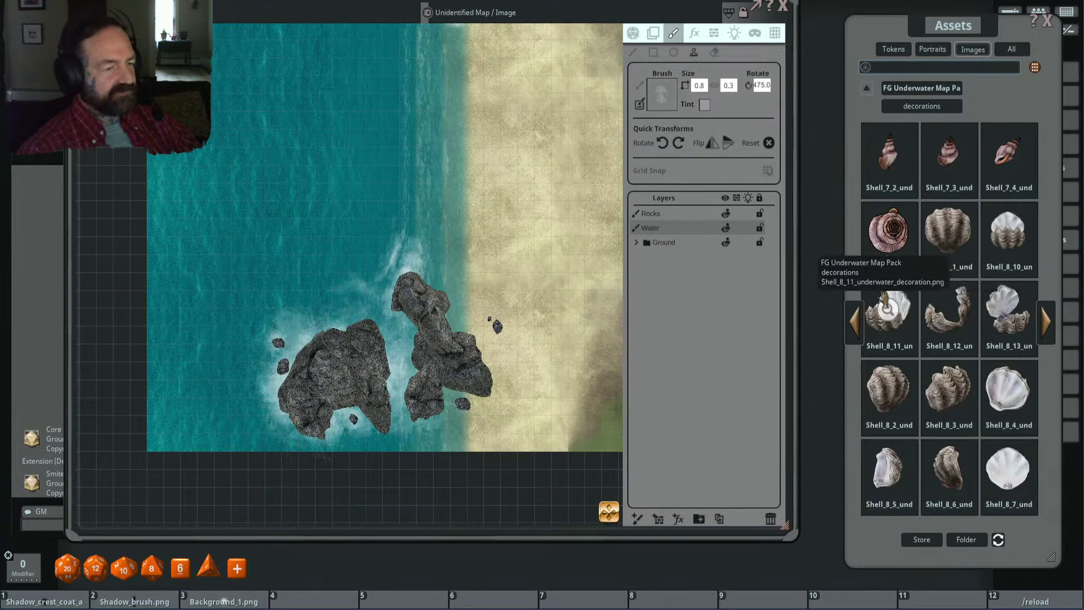
{"action": "left_click", "coordinate": [1054, 329]}
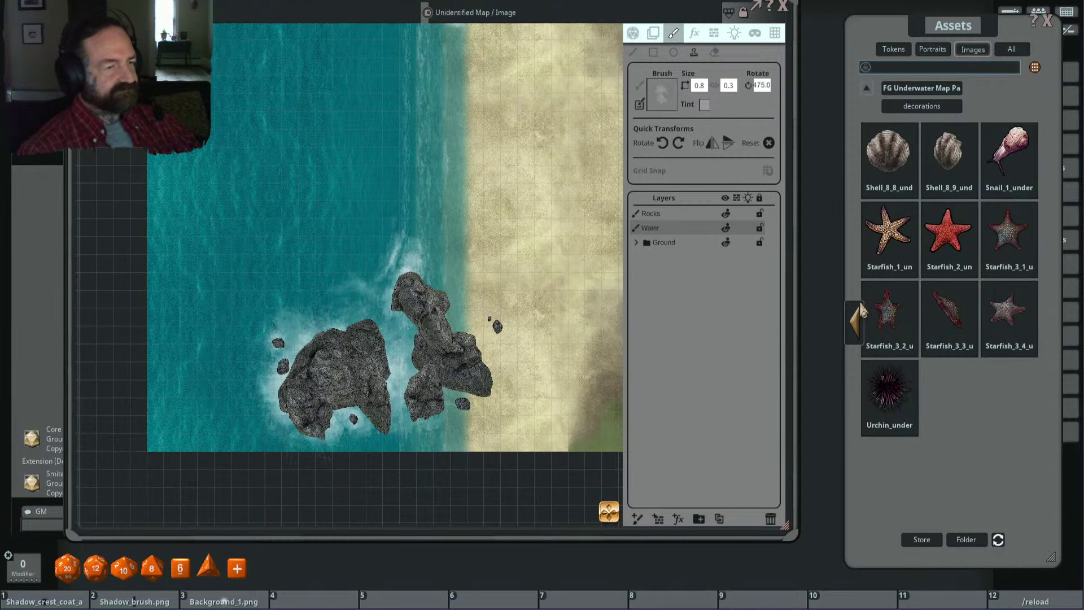
{"action": "left_click", "coordinate": [856, 321]}
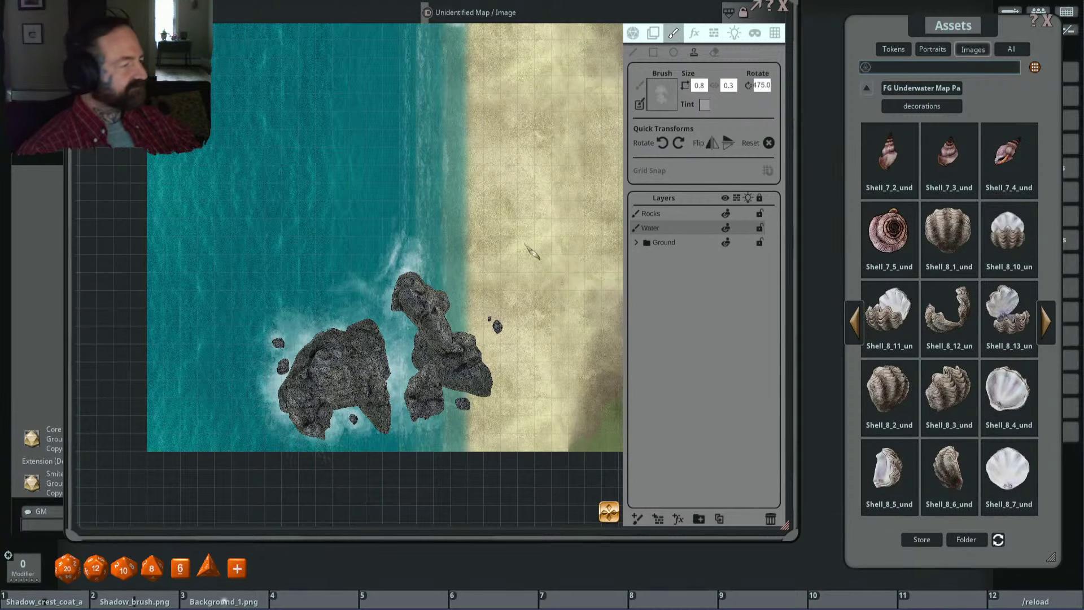
Step: Return to the top-level list of asset packs and look through its first pages for another suitable pack
{"action": "scroll", "coordinate": [528, 251], "scroll_direction": "down", "scroll_amount": 2}
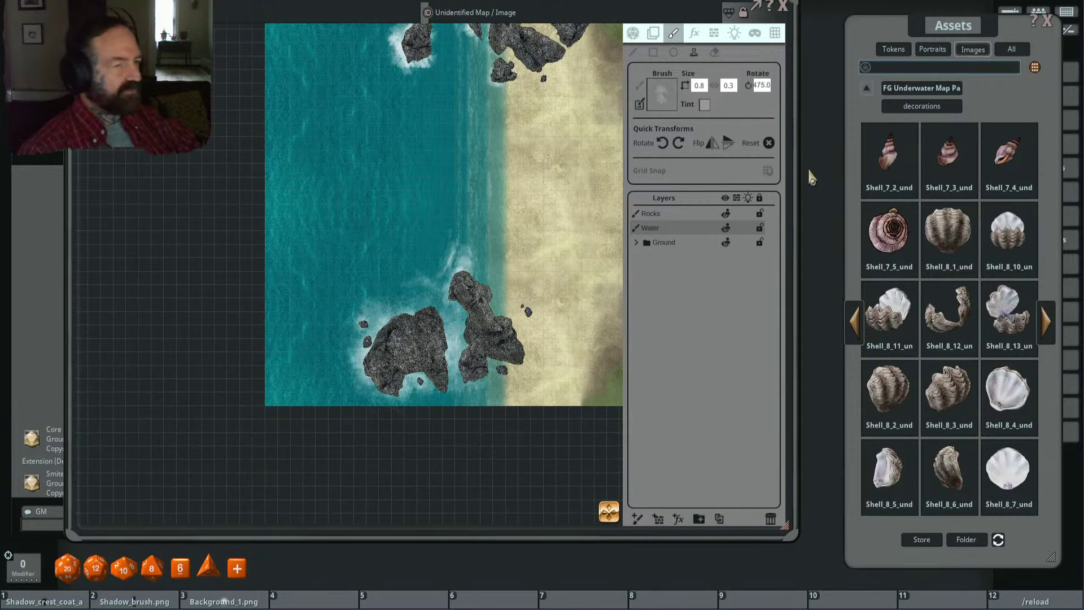
{"action": "left_click", "coordinate": [868, 89]}
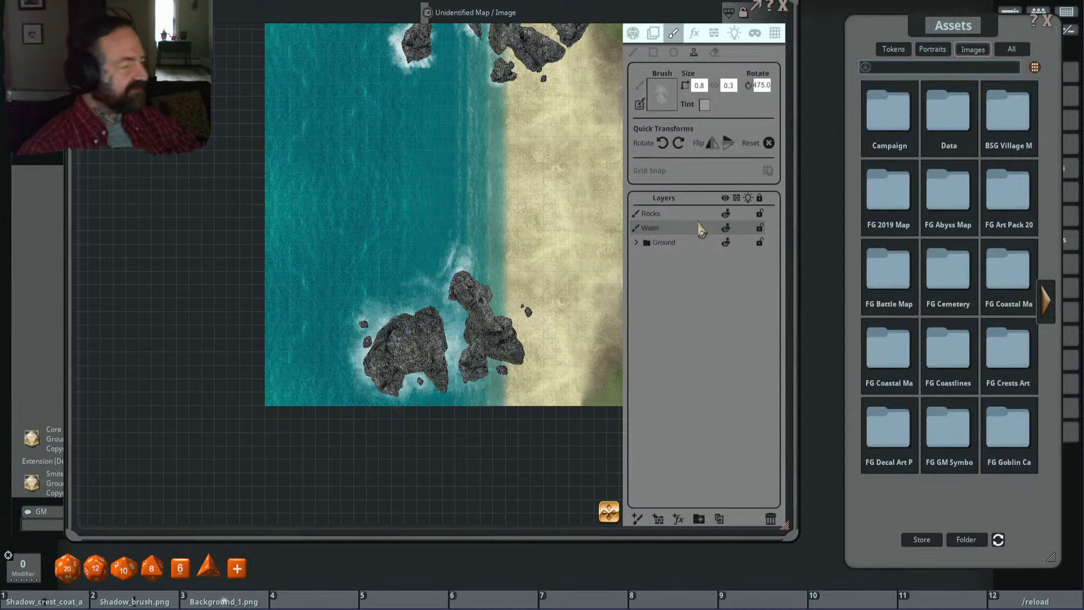
{"action": "scroll", "coordinate": [525, 238], "scroll_direction": "up", "scroll_amount": 2}
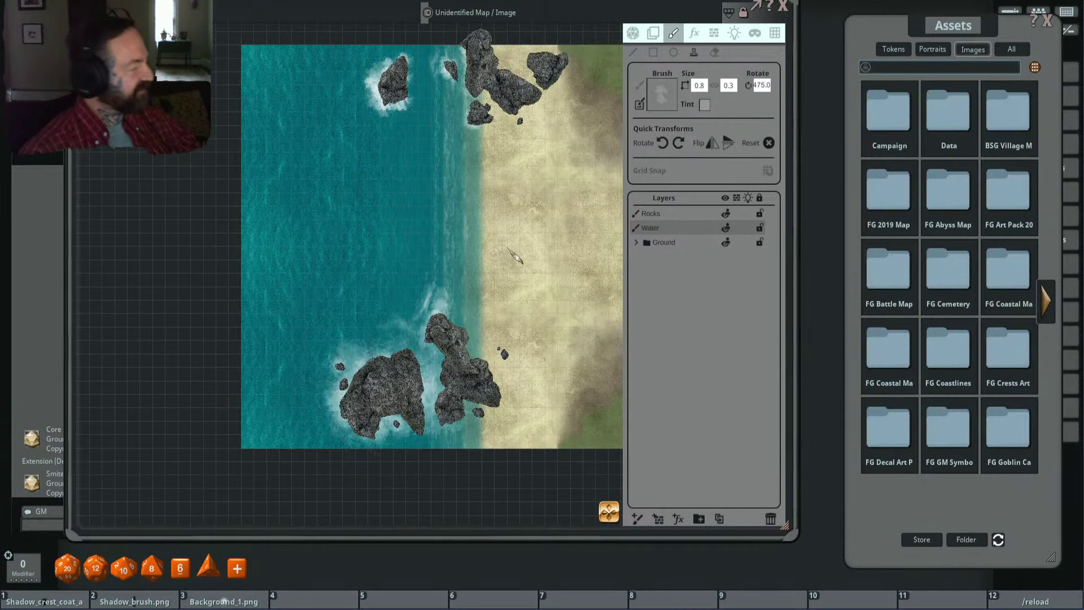
{"action": "scroll", "coordinate": [460, 326], "scroll_direction": "up", "scroll_amount": 1}
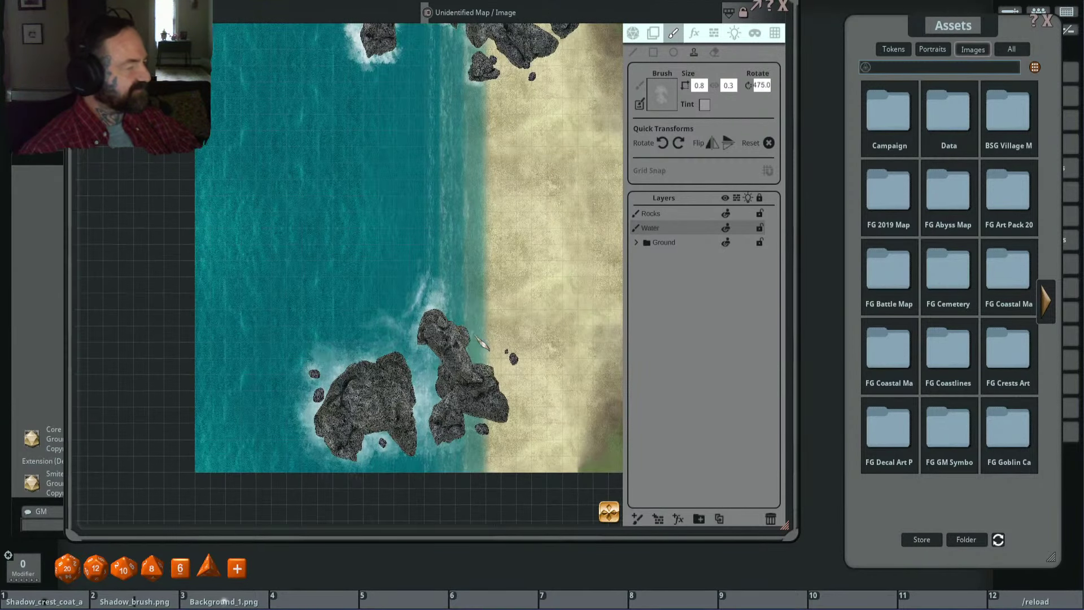
{"action": "left_click", "coordinate": [1046, 302]}
{"action": "left_click", "coordinate": [854, 301]}
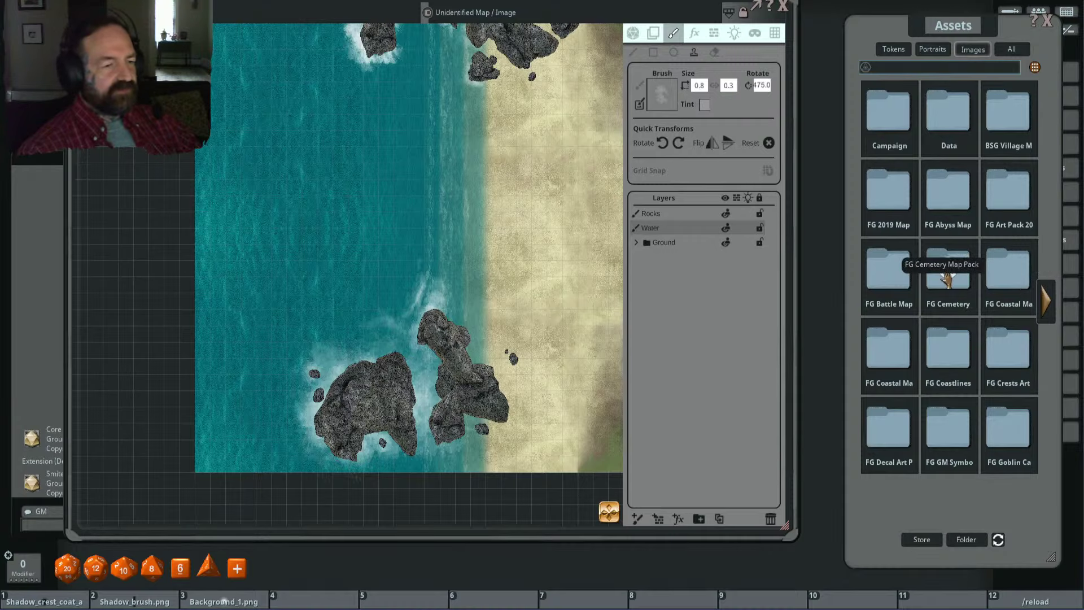
Step: Browse the decorations in FG Coastal Map Pack 2 as far as the page of sail and ship images
{"action": "left_click", "coordinate": [890, 356]}
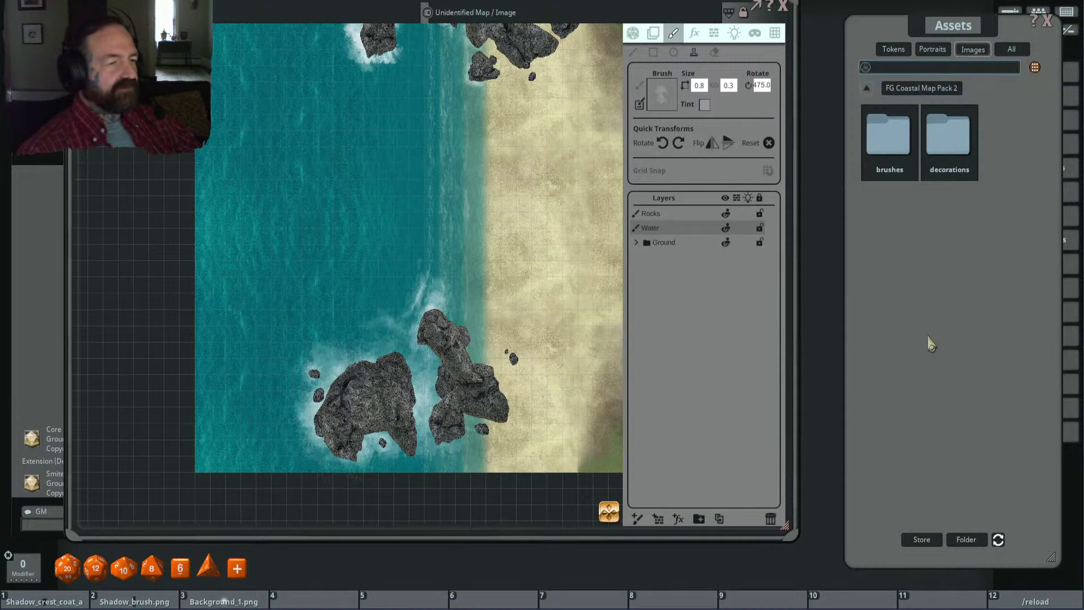
{"action": "left_click", "coordinate": [944, 146]}
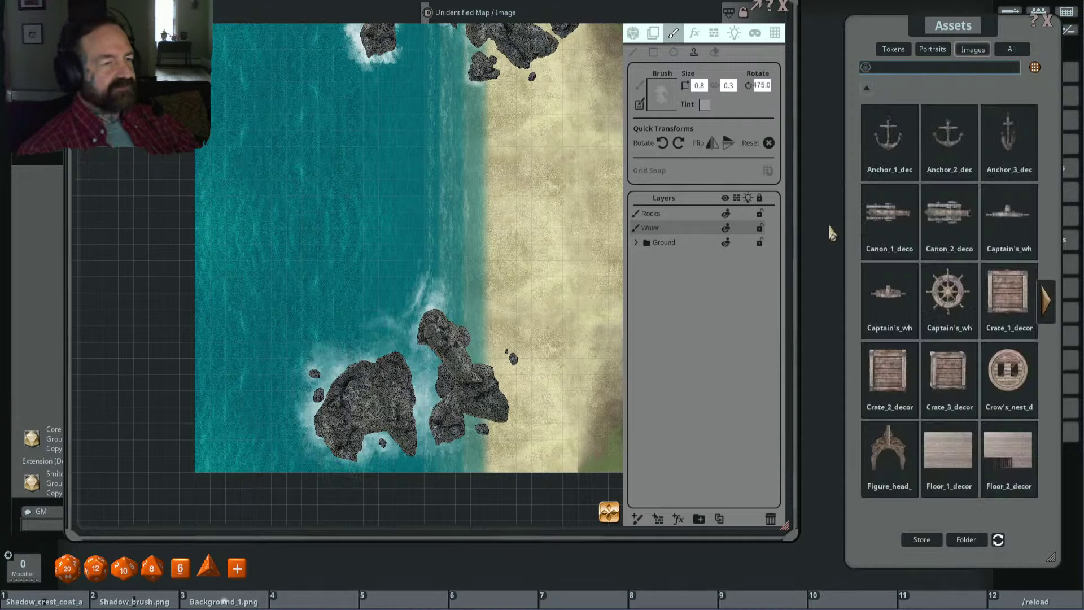
{"action": "left_click", "coordinate": [1046, 328]}
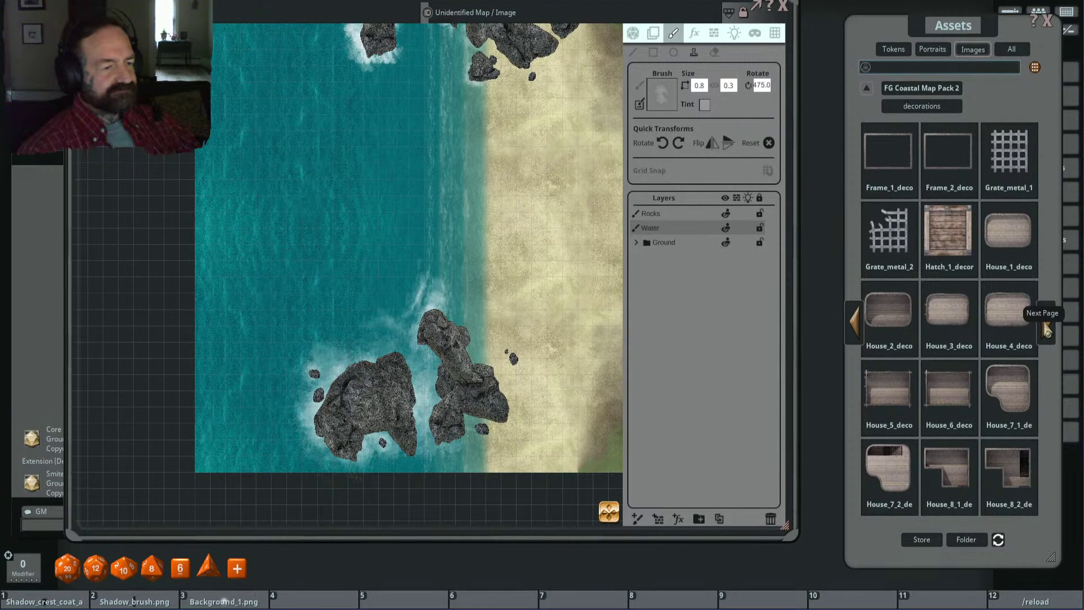
{"action": "left_click", "coordinate": [1047, 325]}
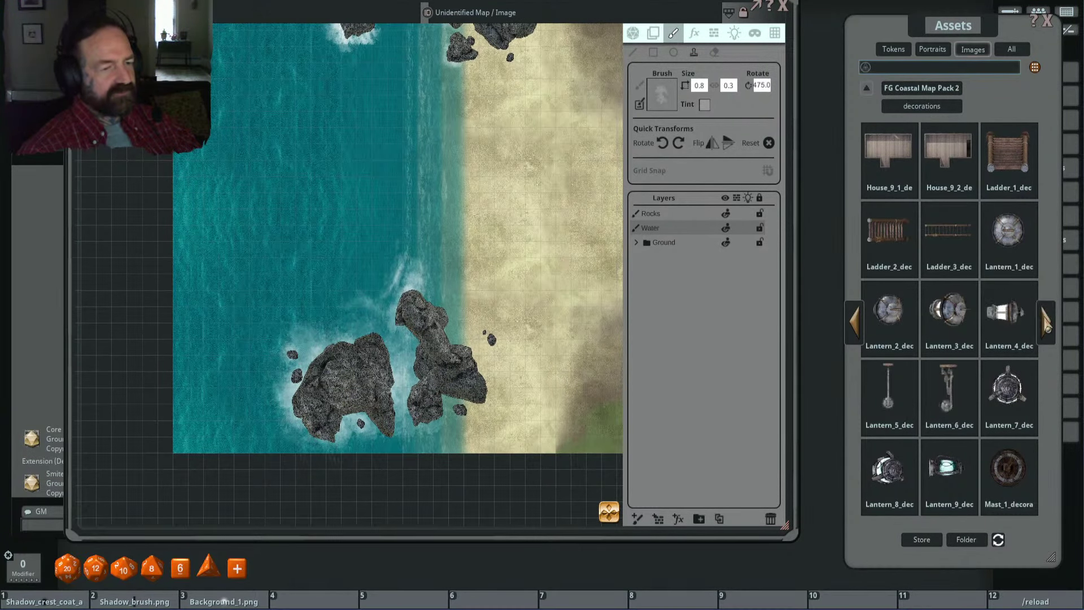
{"action": "left_click", "coordinate": [1047, 327]}
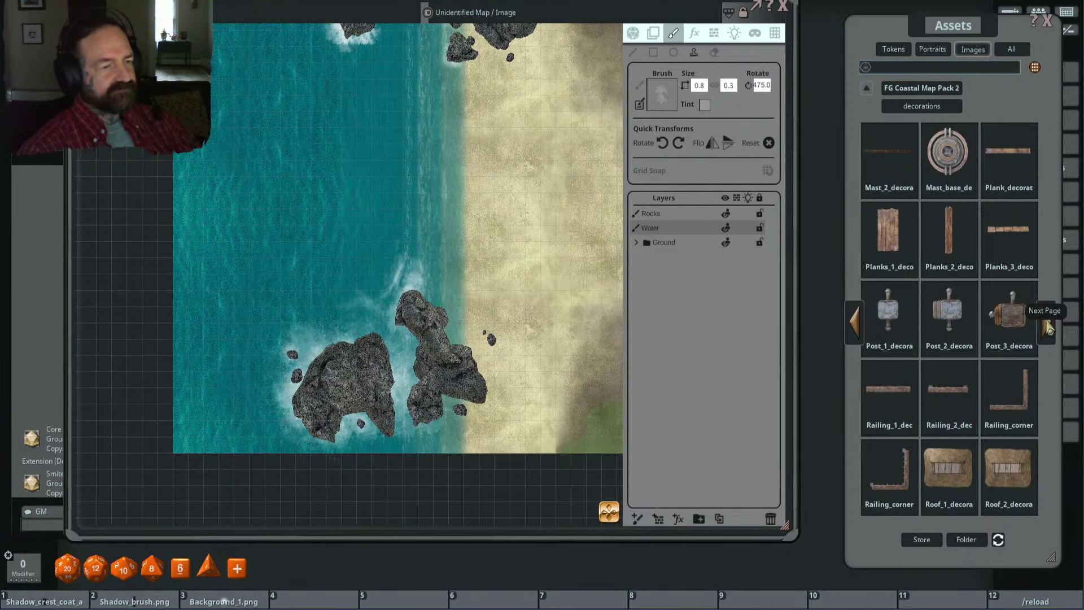
{"action": "left_click", "coordinate": [1049, 326]}
{"action": "left_click", "coordinate": [1049, 326]}
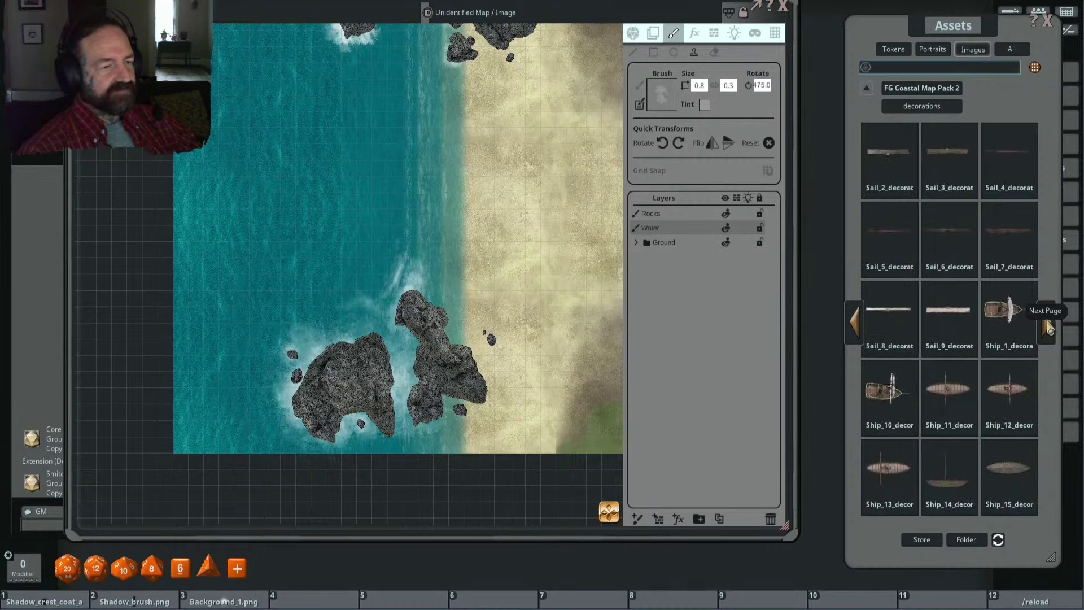
Step: Compare the pack's rowboat, ship and hull decorations for a suitable vessel, ending on the page that starts with Ship_16
{"action": "left_click", "coordinate": [854, 321]}
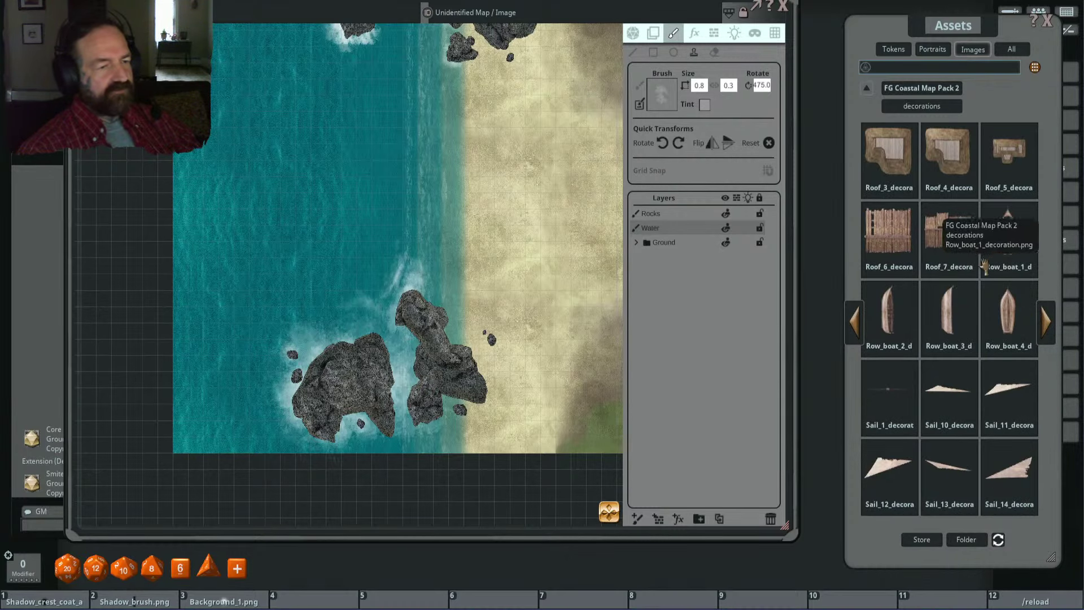
{"action": "left_click_drag", "start_coordinate": [1008, 231], "coordinate": [581, 222]}
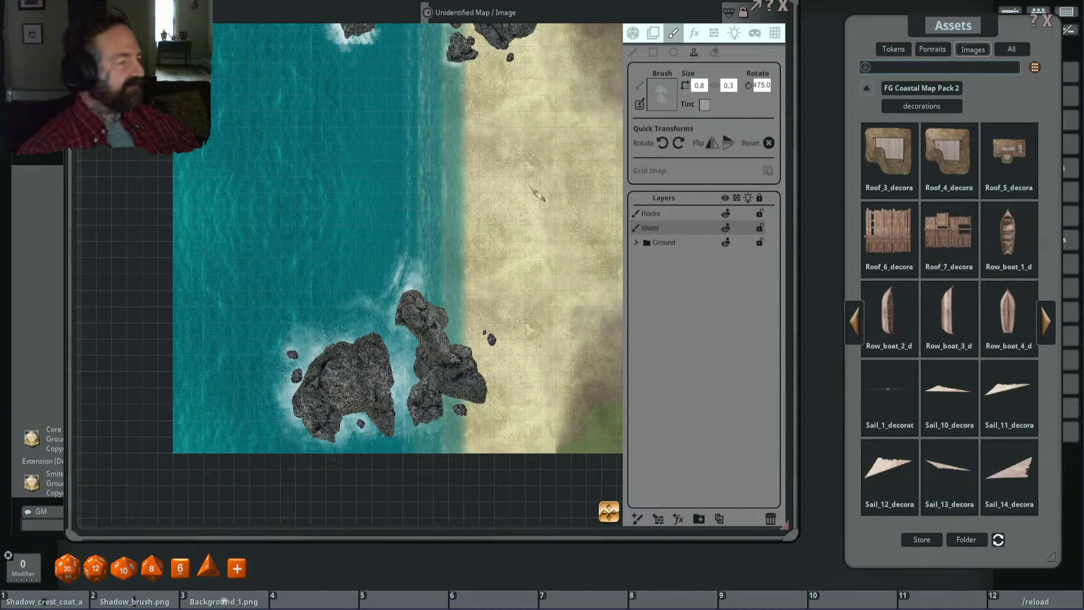
{"action": "left_click", "coordinate": [1047, 323]}
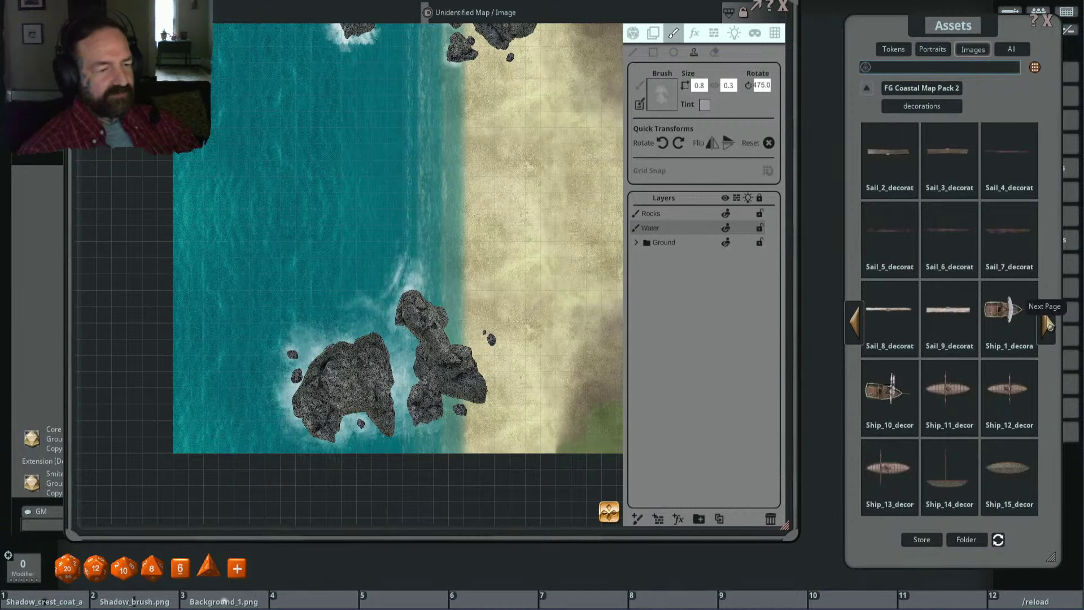
{"action": "left_click", "coordinate": [1050, 324]}
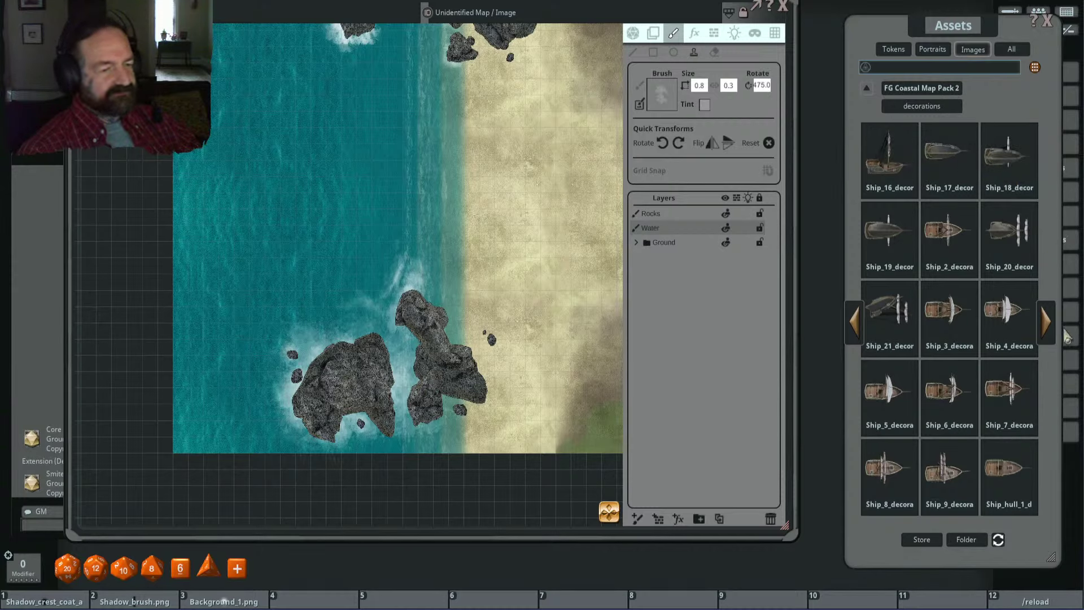
{"action": "left_click", "coordinate": [1048, 324]}
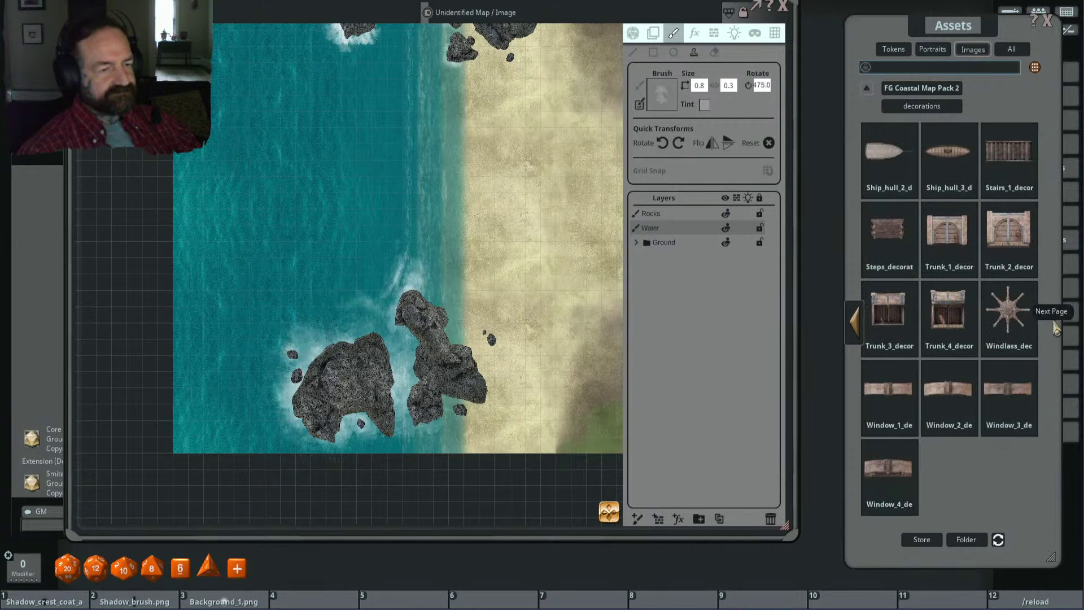
{"action": "left_click", "coordinate": [860, 330]}
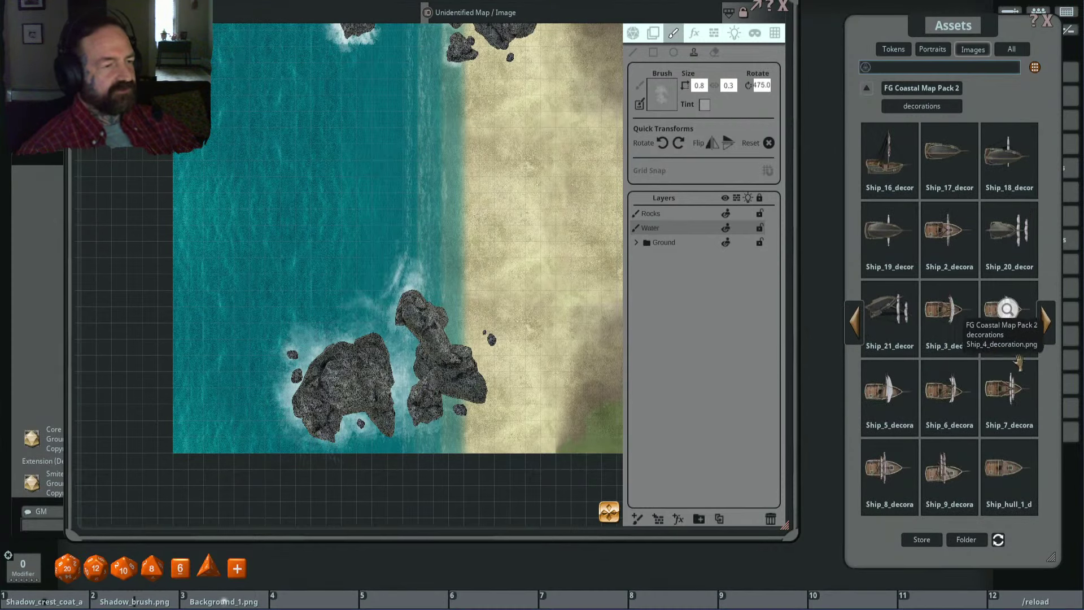
{"action": "left_click", "coordinate": [854, 323]}
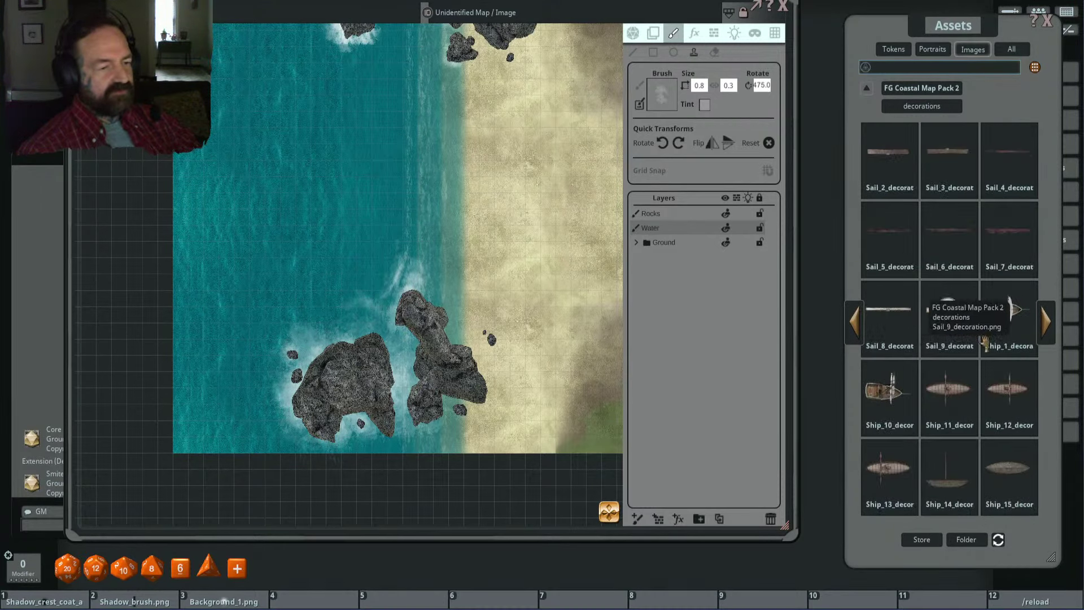
{"action": "left_click", "coordinate": [1048, 327]}
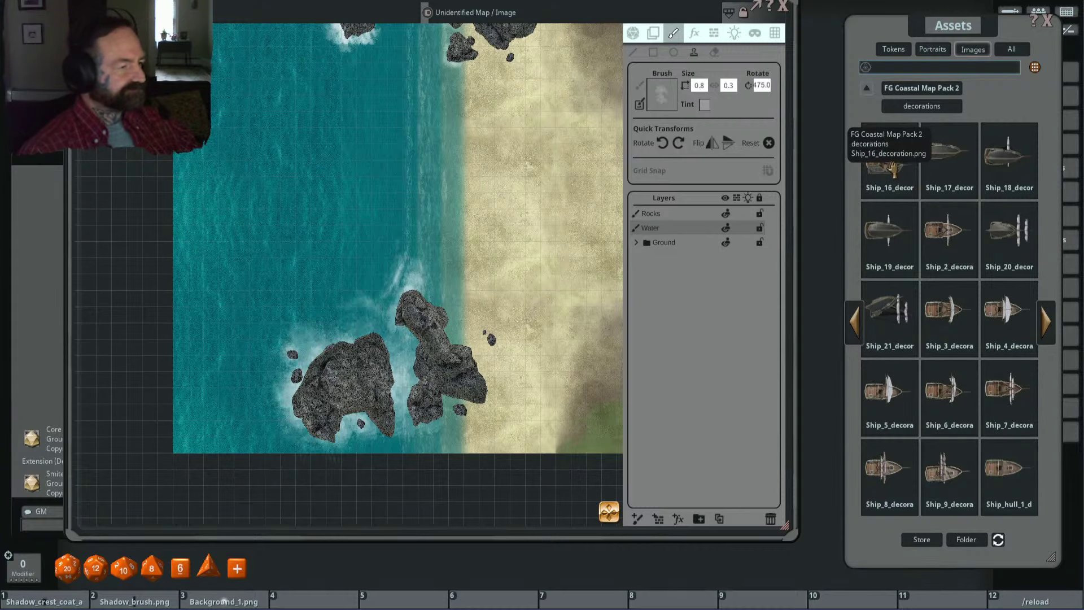
Step: Place Ship_16_decoration at the waterline above the southern rocks and enlarge it to about 14.5 by 13.2
{"action": "left_click_drag", "start_coordinate": [889, 161], "coordinate": [398, 231]}
{"action": "scroll", "coordinate": [395, 231], "scroll_direction": "up", "scroll_amount": 2}
{"action": "left_click_drag", "start_coordinate": [422, 309], "coordinate": [443, 285]}
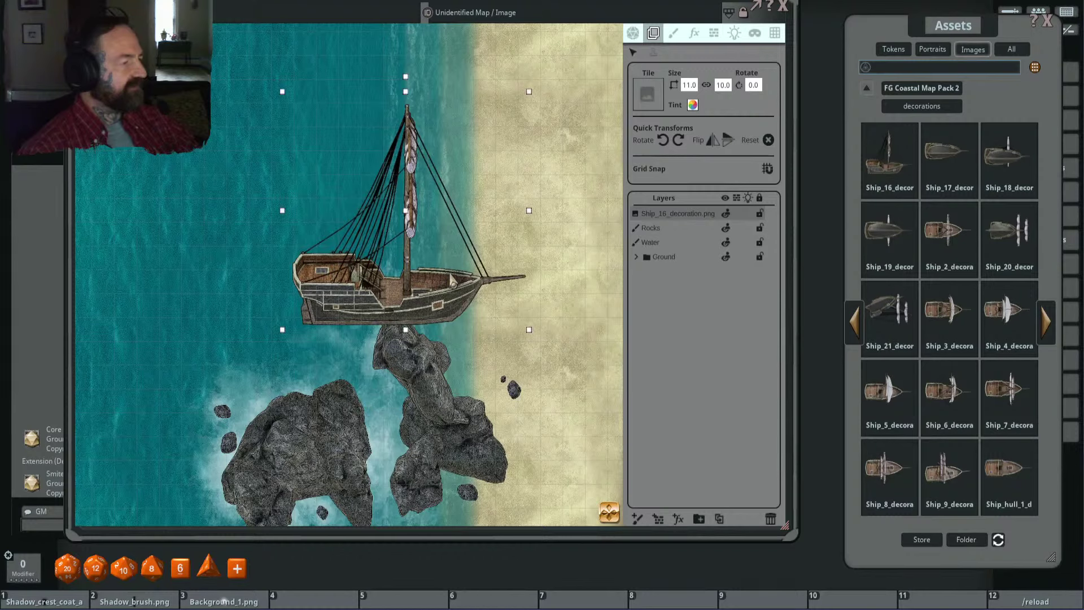
{"action": "scroll", "coordinate": [497, 308], "scroll_direction": "down", "scroll_amount": 2}
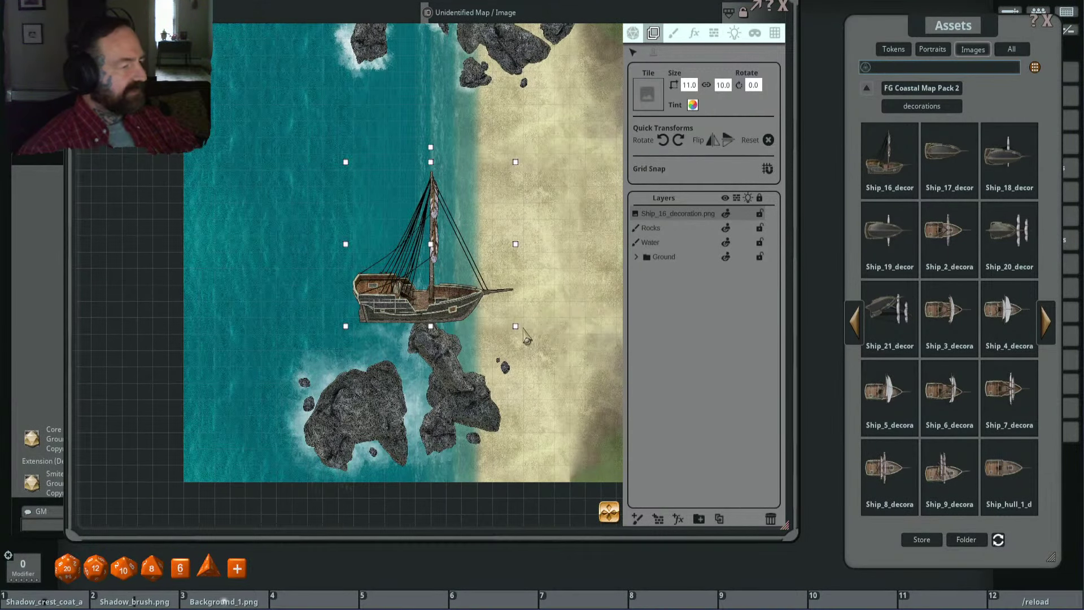
{"action": "left_click_drag", "start_coordinate": [516, 327], "coordinate": [542, 354]}
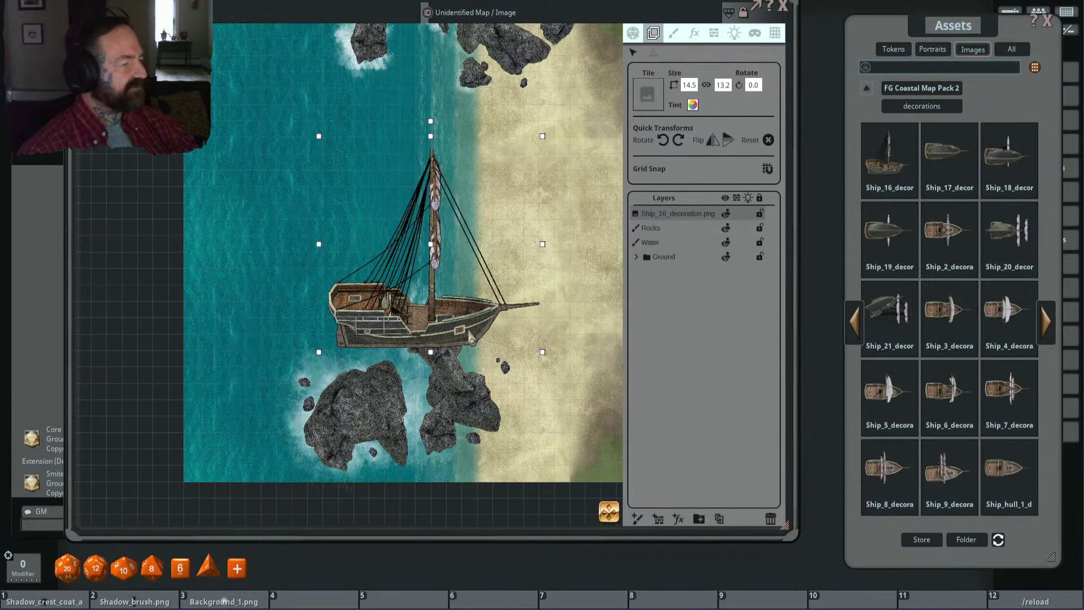
Step: Rotate the ship to about 346.2 degrees and position its hull against the top of the southern shoreline rocks
{"action": "scroll", "coordinate": [471, 341], "scroll_direction": "up", "scroll_amount": 3}
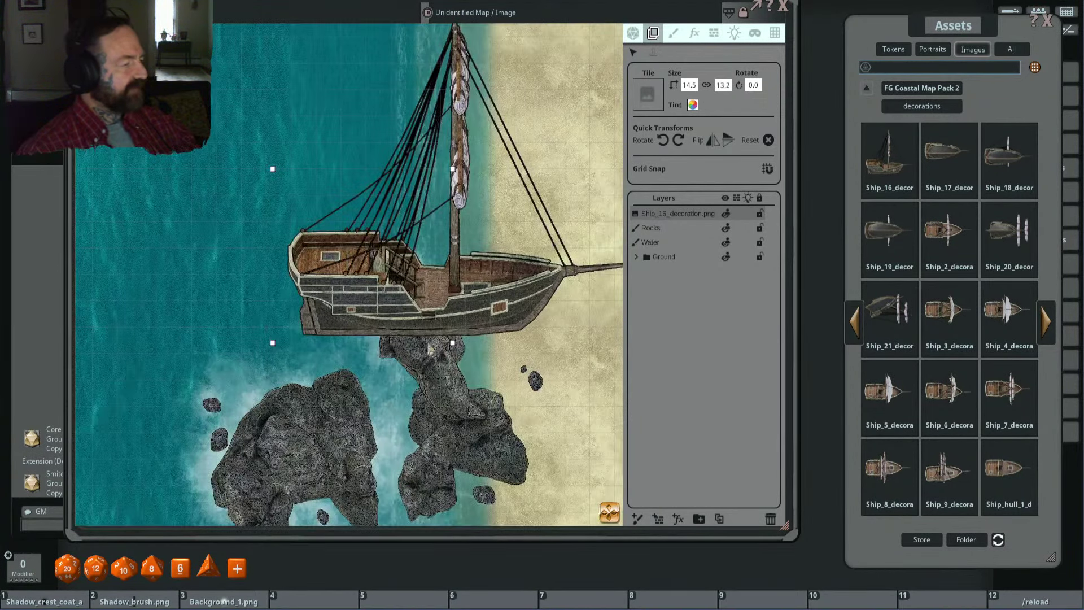
{"action": "scroll", "coordinate": [454, 341], "scroll_direction": "down", "scroll_amount": 2}
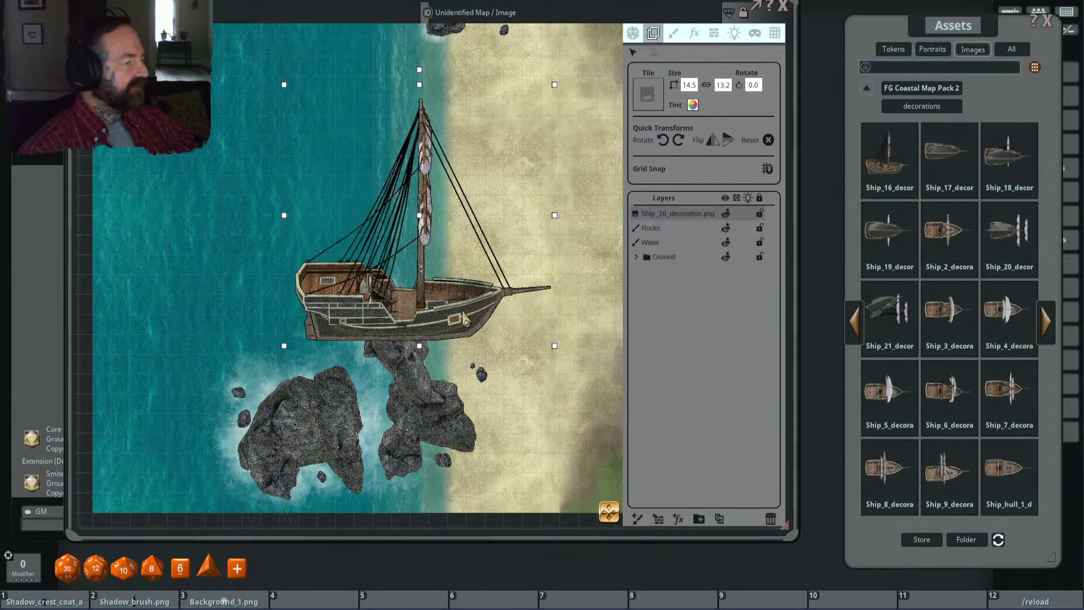
{"action": "left_click_drag", "start_coordinate": [461, 326], "coordinate": [470, 327]}
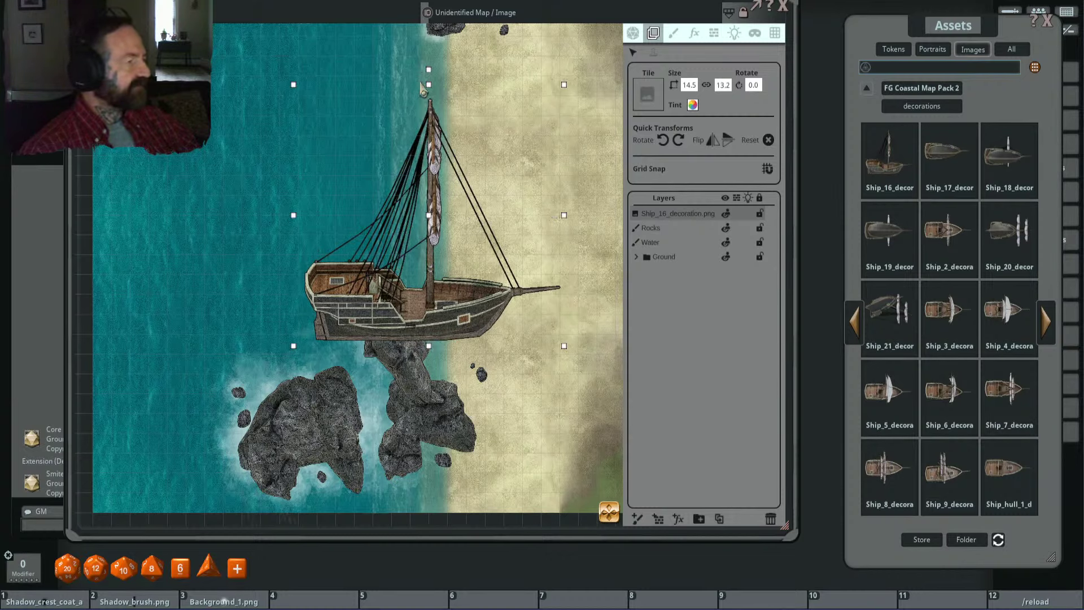
{"action": "left_click_drag", "start_coordinate": [431, 72], "coordinate": [395, 74]}
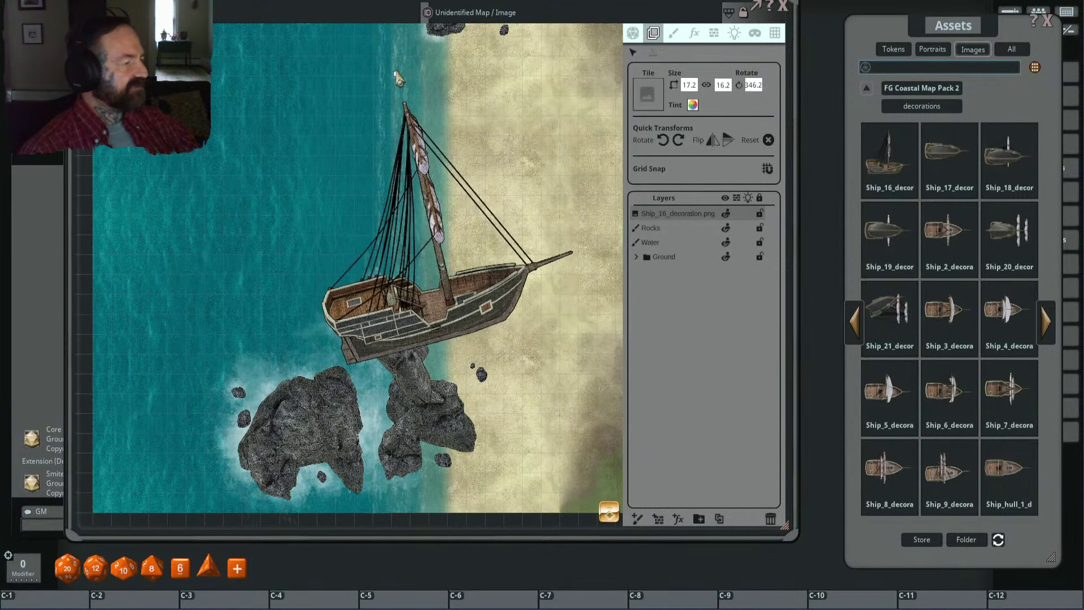
{"action": "left_click_drag", "start_coordinate": [487, 303], "coordinate": [452, 292]}
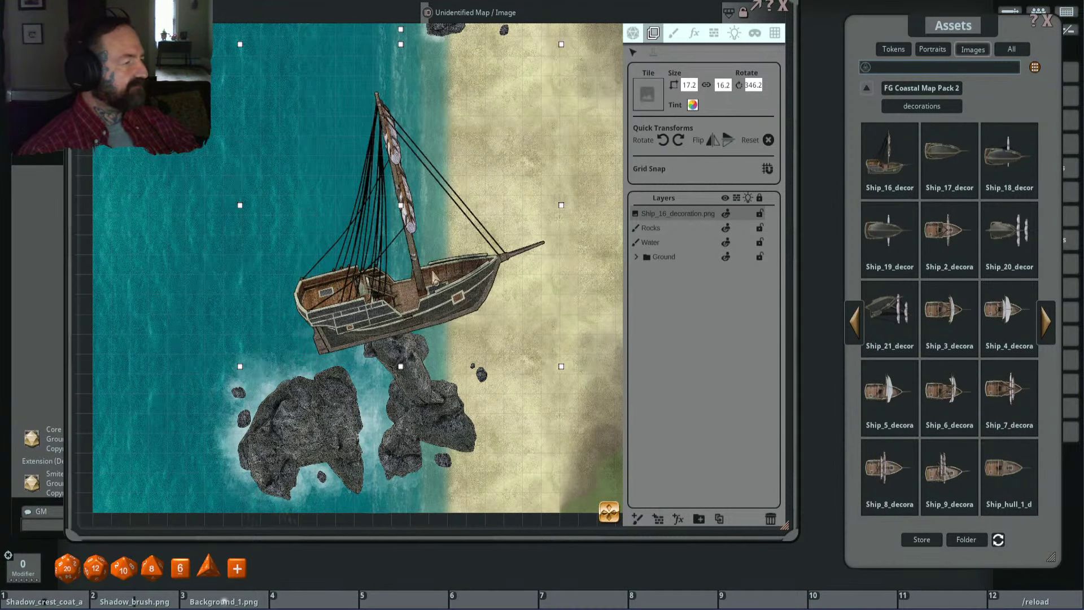
{"action": "scroll", "coordinate": [448, 275], "scroll_direction": "down", "scroll_amount": 1}
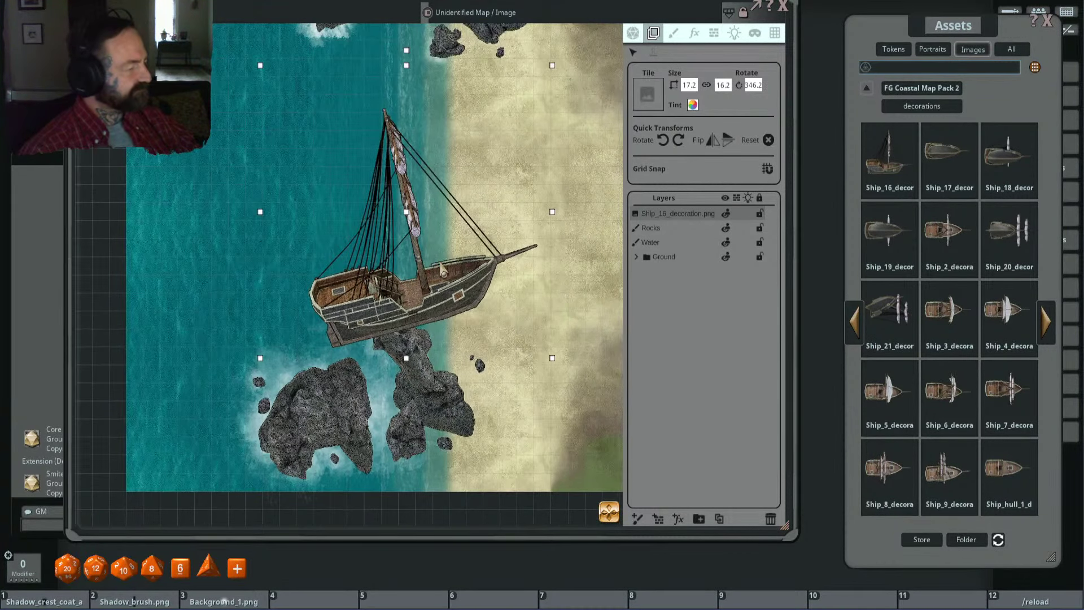
{"action": "scroll", "coordinate": [440, 263], "scroll_direction": "up", "scroll_amount": 1}
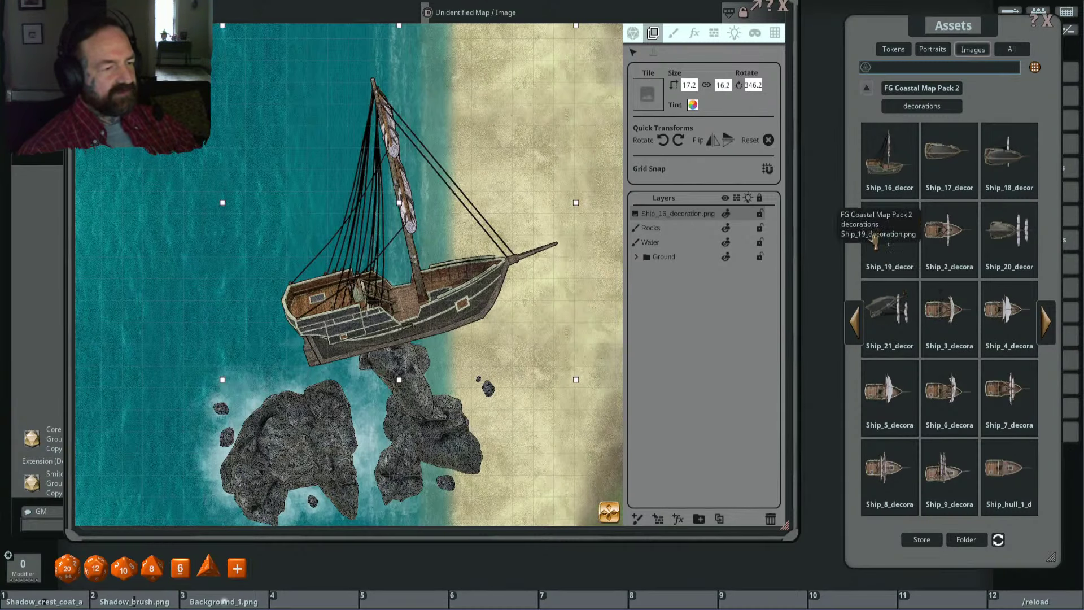
Step: Try out Ship_21_decoration over the hull of the placed ship, and delete it again
{"action": "left_click_drag", "start_coordinate": [566, 227], "coordinate": [569, 227]}
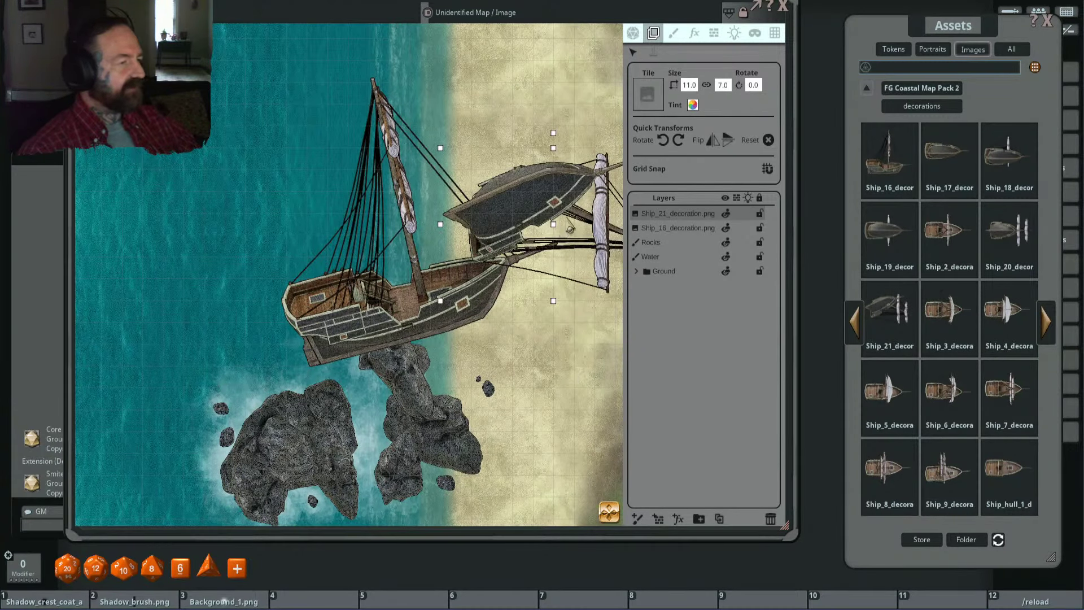
{"action": "left_click_drag", "start_coordinate": [554, 185], "coordinate": [428, 232]}
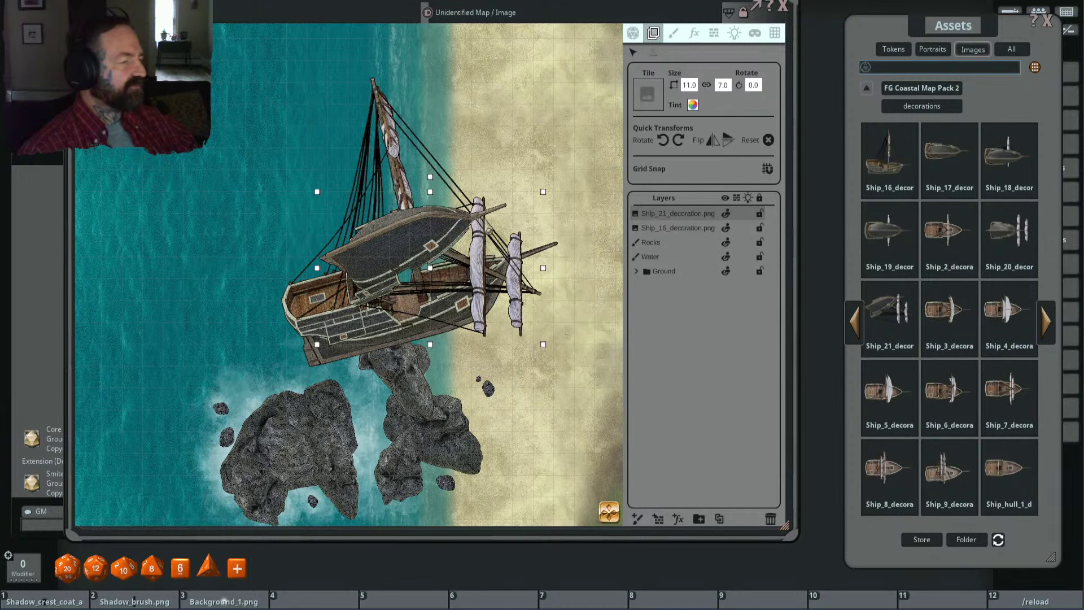
{"action": "scroll", "coordinate": [398, 280], "scroll_direction": "down", "scroll_amount": 2}
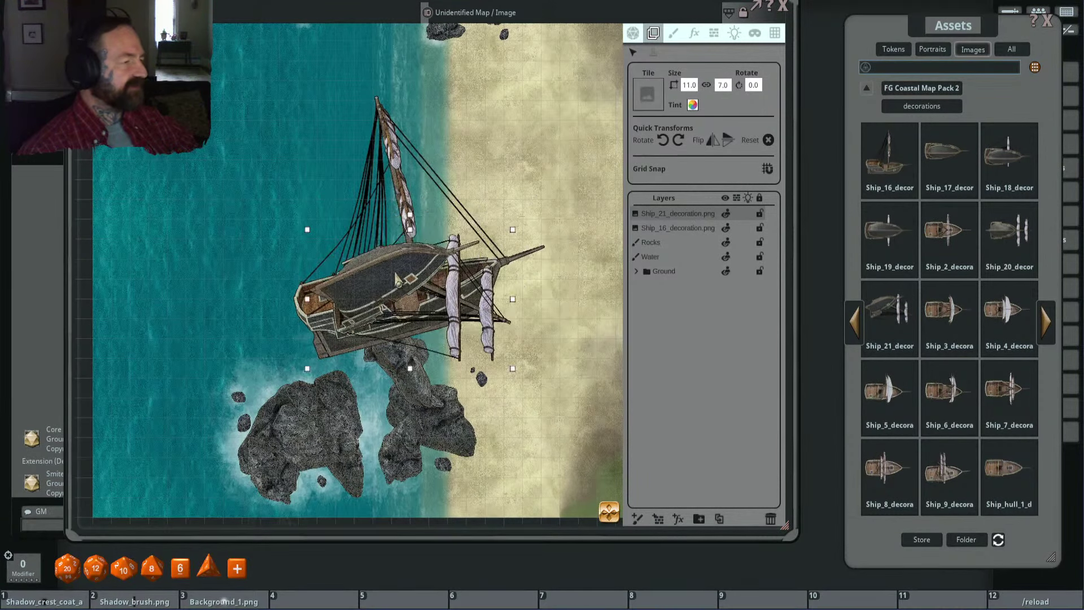
{"action": "left_click_drag", "start_coordinate": [398, 279], "coordinate": [405, 290]}
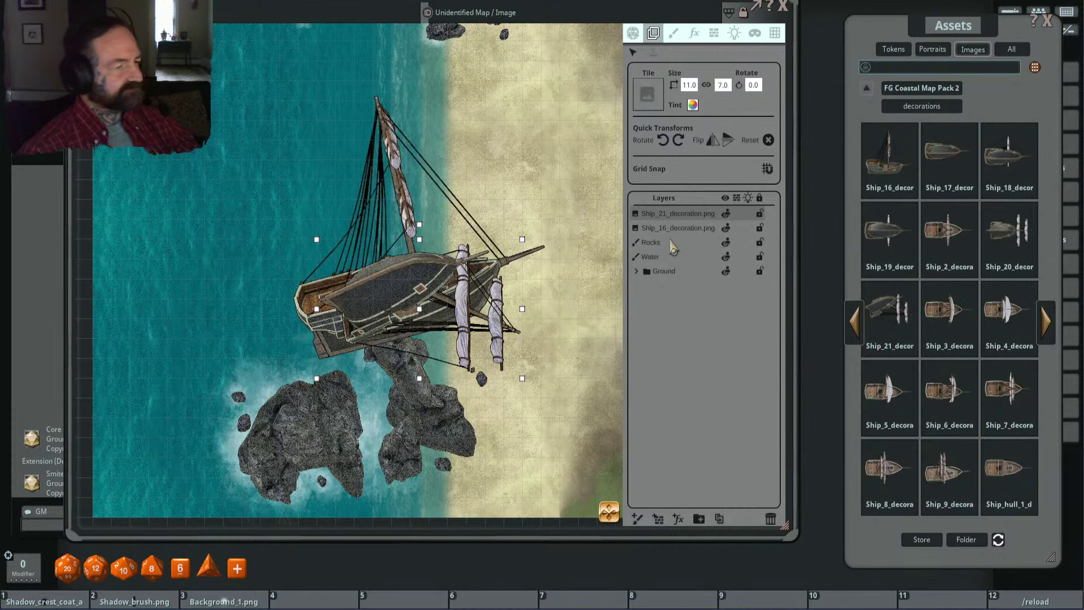
{"action": "left_click", "coordinate": [771, 518]}
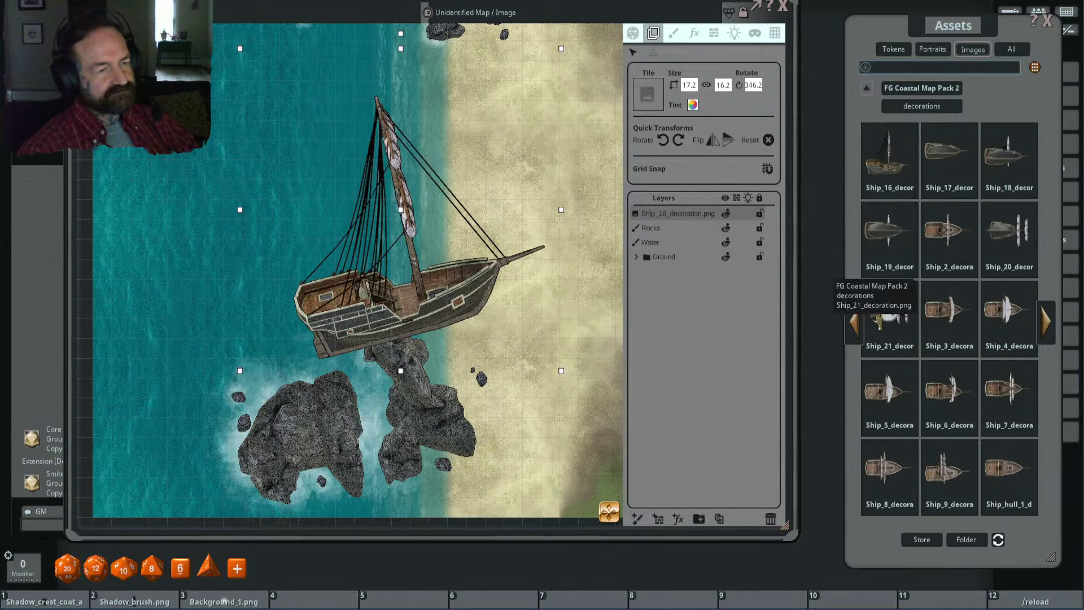
Step: Check the pack's hull, trunk and window decorations and return to the page running from Sail_2 to Ship_15
{"action": "left_click", "coordinate": [1046, 322]}
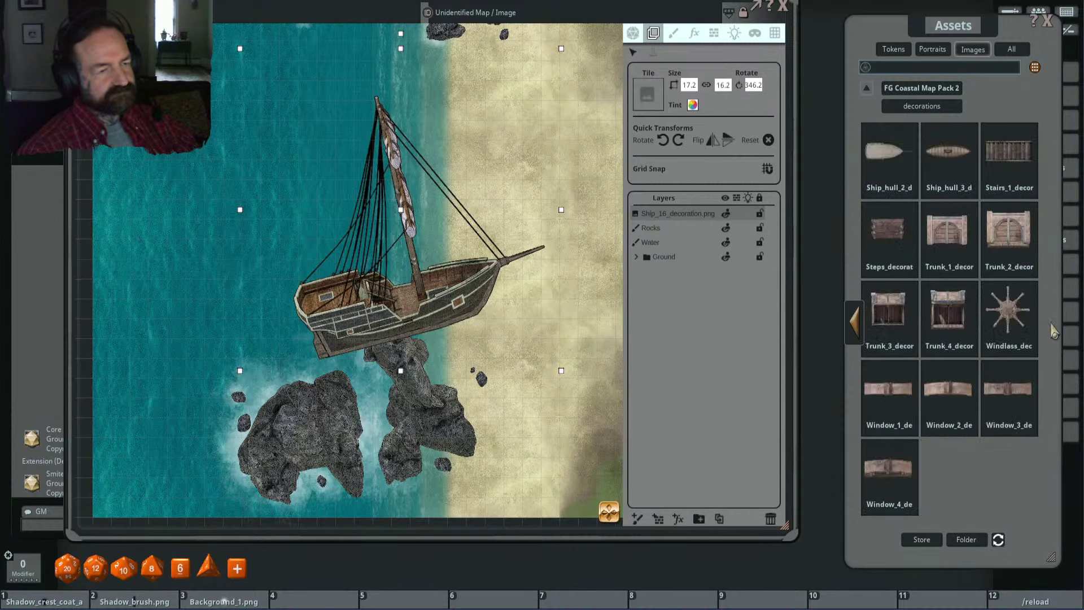
{"action": "left_click", "coordinate": [856, 330]}
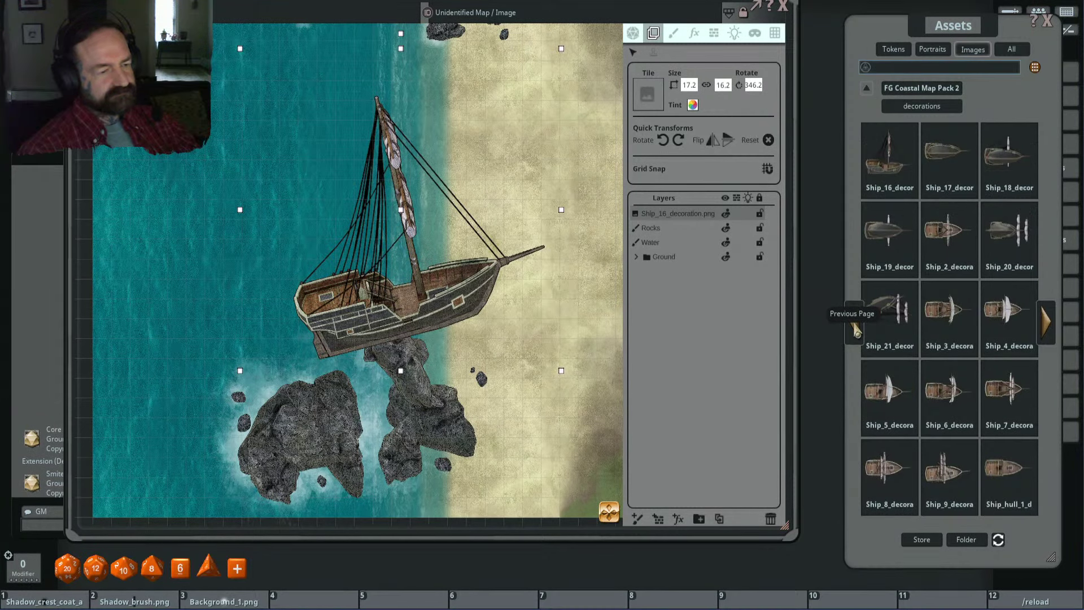
{"action": "left_click", "coordinate": [856, 331]}
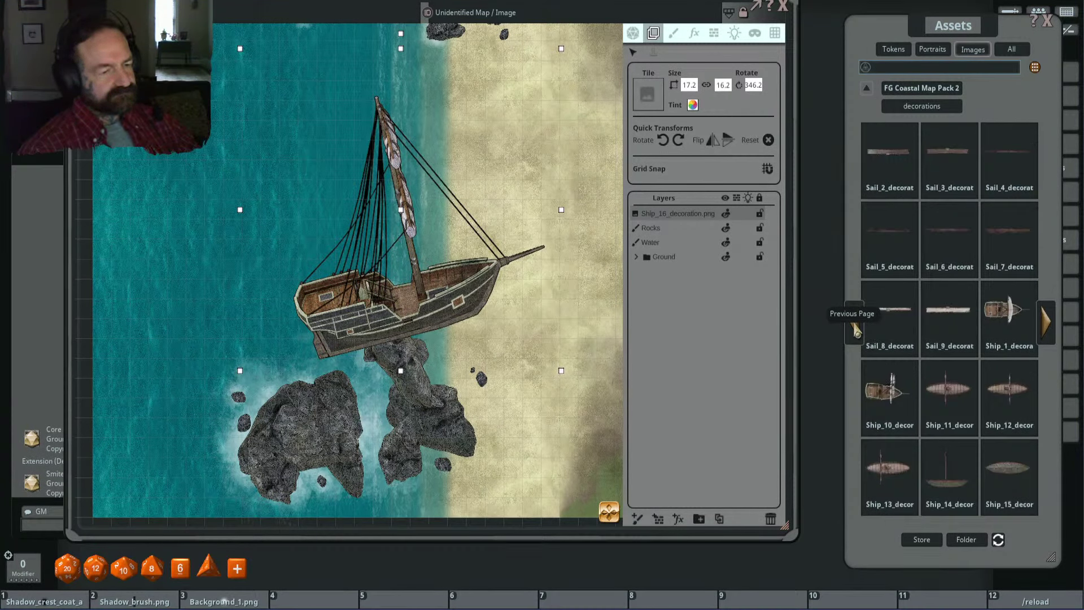
Step: Shift the tilted ship slightly seaward so more of its hull lies over the water above the rocks
{"action": "scroll", "coordinate": [495, 289], "scroll_direction": "down", "scroll_amount": 1}
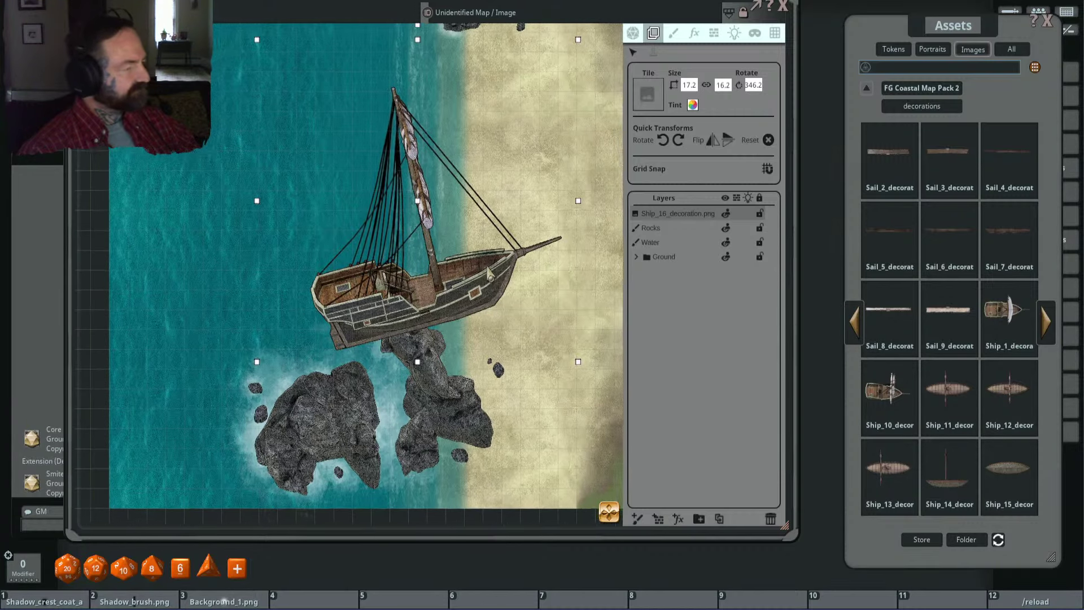
{"action": "scroll", "coordinate": [496, 305], "scroll_direction": "down", "scroll_amount": 2}
{"action": "scroll", "coordinate": [497, 321], "scroll_direction": "up", "scroll_amount": 2}
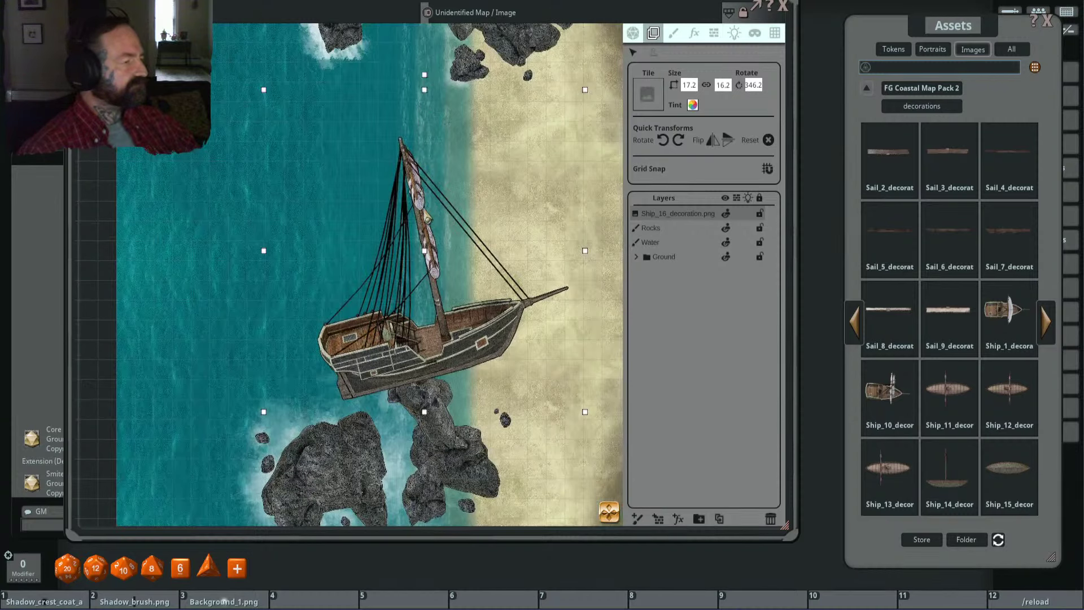
{"action": "left_click_drag", "start_coordinate": [428, 219], "coordinate": [395, 223]}
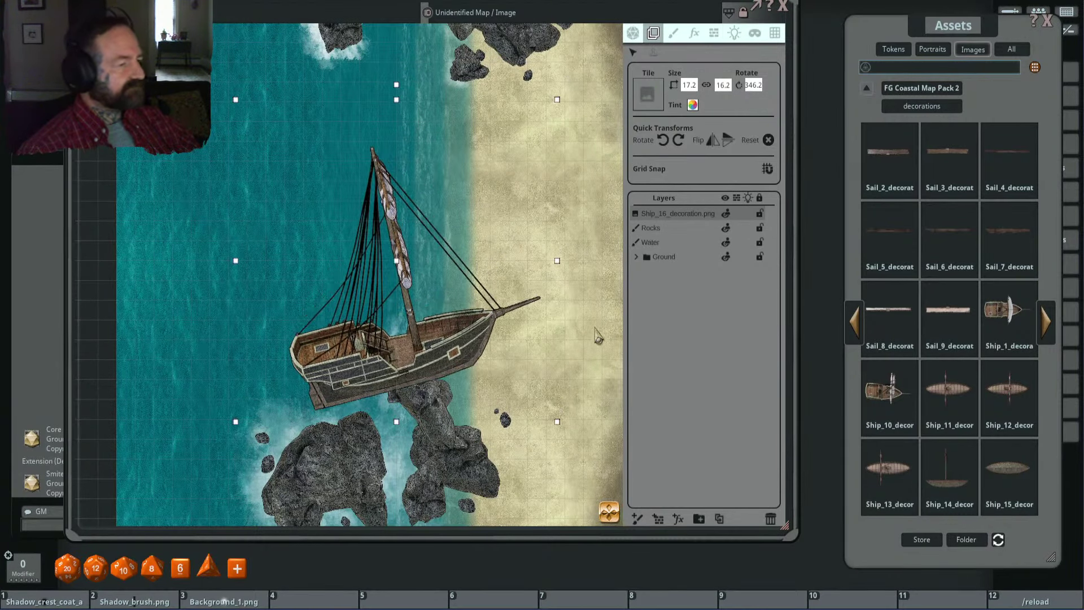
Step: Enlarge the tilted ship to about 23.1 by 21.8, with its hull against the southern shoreline rocks
{"action": "key", "text": "ctrl"}
{"action": "left_click_drag", "start_coordinate": [559, 429], "coordinate": [612, 477]}
{"action": "scroll", "coordinate": [516, 403], "scroll_direction": "down", "scroll_amount": 3}
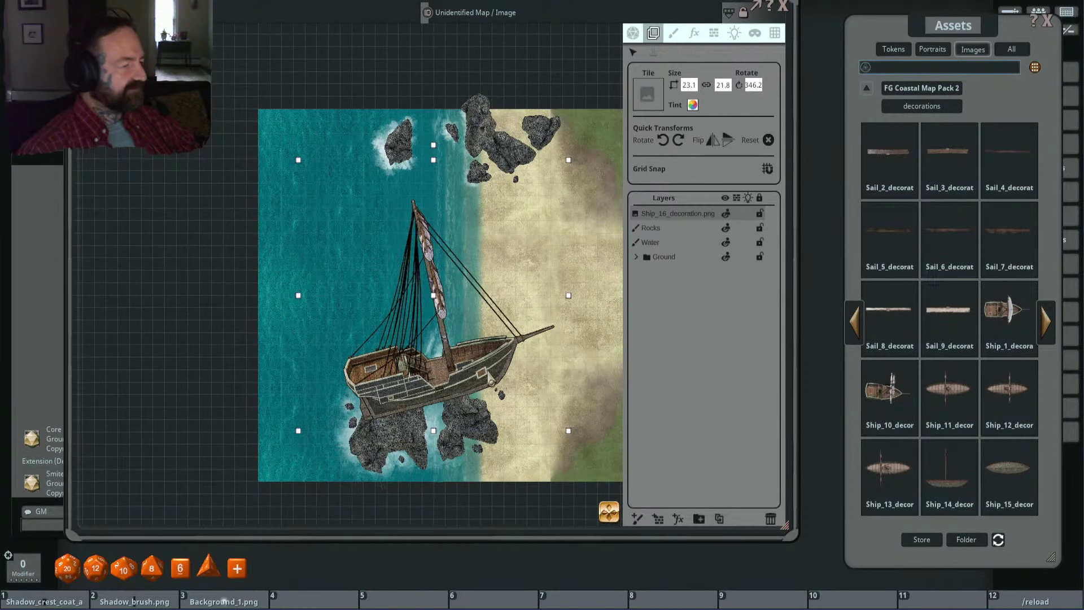
{"action": "key", "text": "ctrl"}
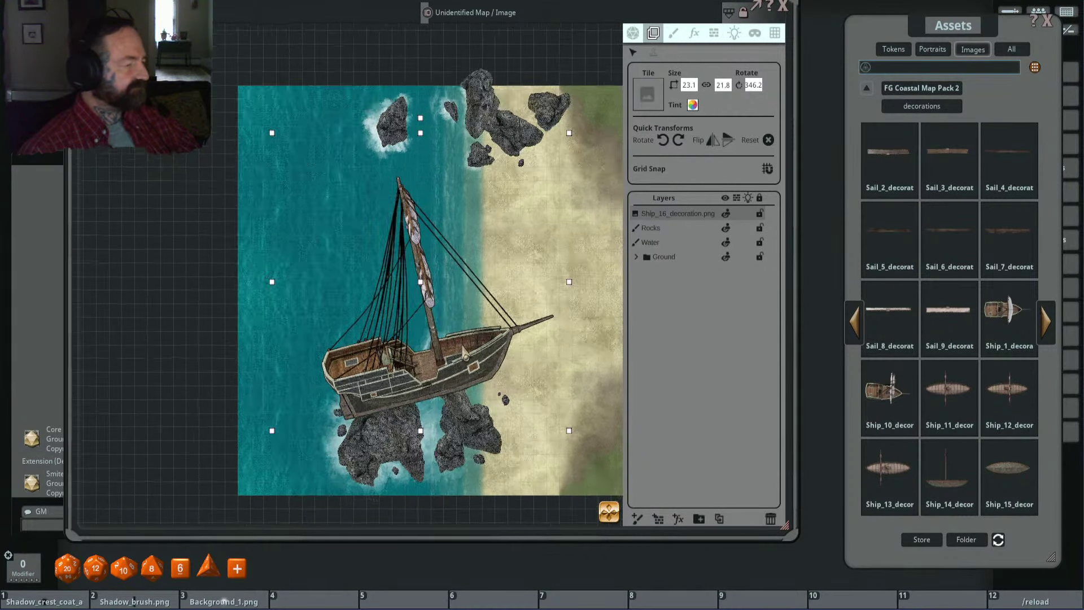
{"action": "scroll", "coordinate": [474, 345], "scroll_direction": "up", "scroll_amount": 2}
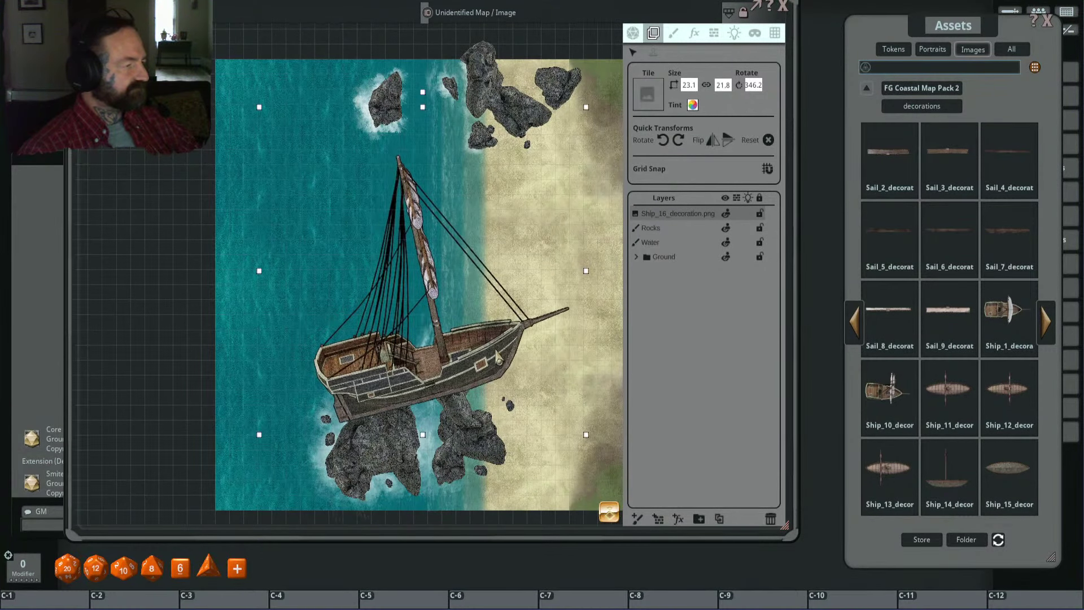
{"action": "scroll", "coordinate": [428, 327], "scroll_direction": "up", "scroll_amount": 2}
{"action": "scroll", "coordinate": [427, 327], "scroll_direction": "down", "scroll_amount": 3}
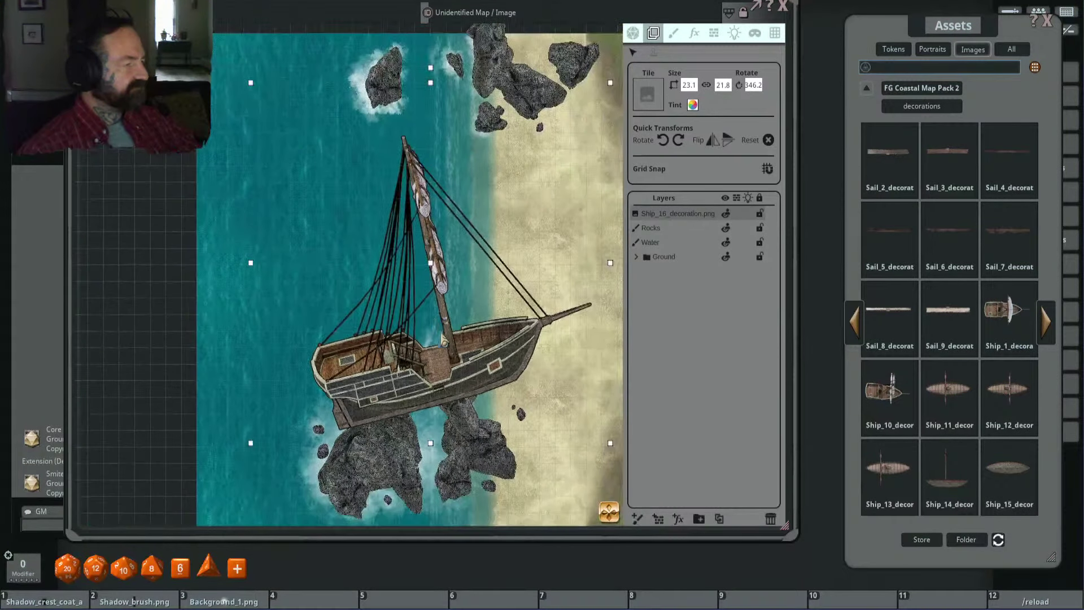
{"action": "scroll", "coordinate": [411, 319], "scroll_direction": "up", "scroll_amount": 1}
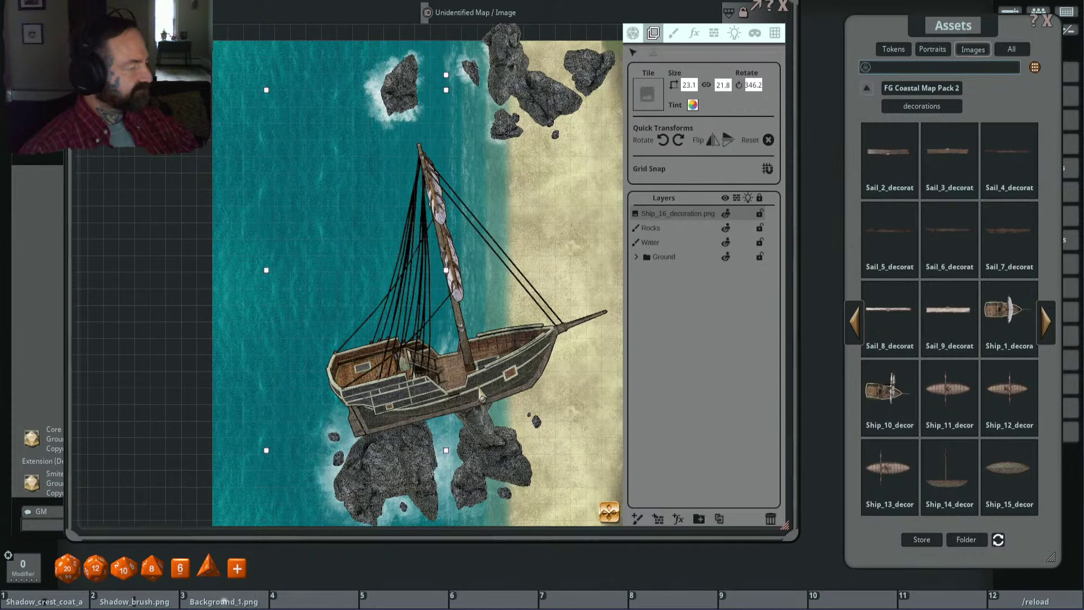
{"action": "left_click_drag", "start_coordinate": [477, 396], "coordinate": [463, 369]}
{"action": "scroll", "coordinate": [463, 372], "scroll_direction": "down", "scroll_amount": 1}
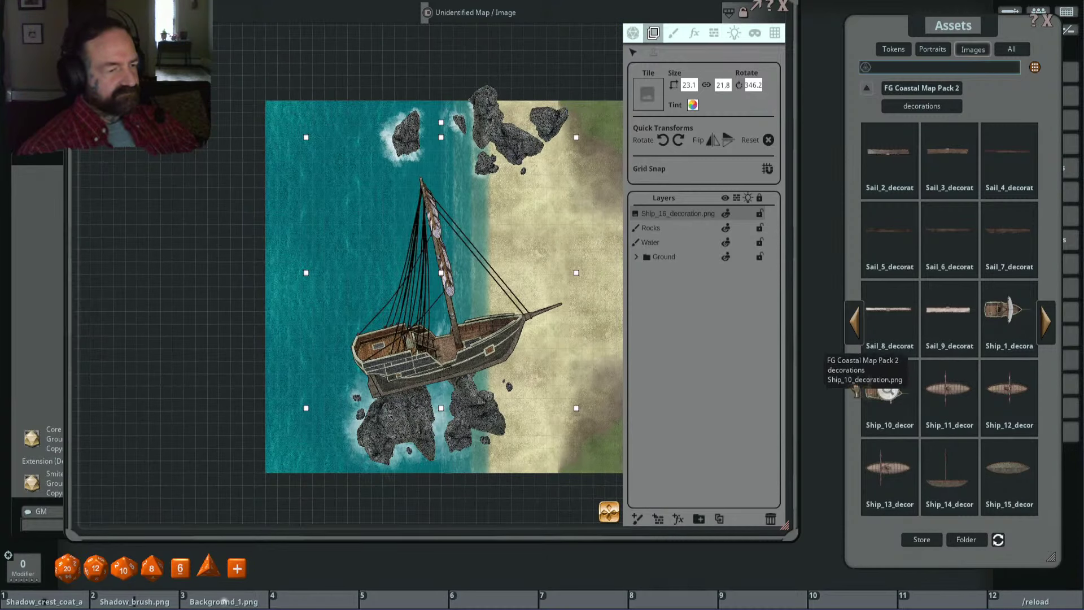
Step: Try out Ship_10_decoration at about 21.4 by 14.3 above the southern rocks, with the Ship_16_decoration layer hidden
{"action": "left_click_drag", "start_coordinate": [888, 389], "coordinate": [362, 328]}
{"action": "scroll", "coordinate": [477, 287], "scroll_direction": "up", "scroll_amount": 1}
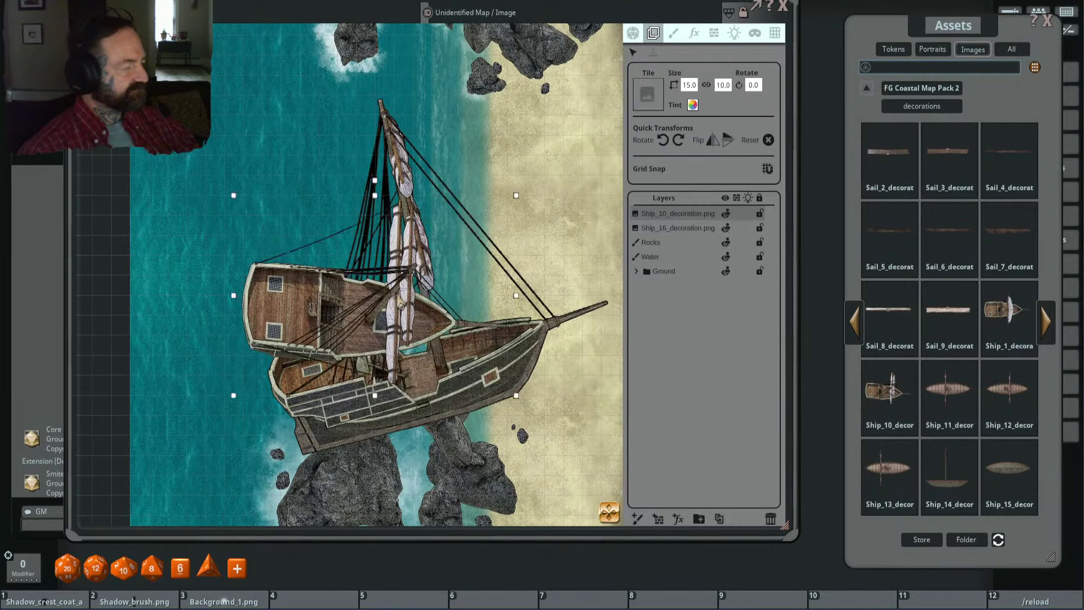
{"action": "left_click_drag", "start_coordinate": [517, 396], "coordinate": [576, 444]}
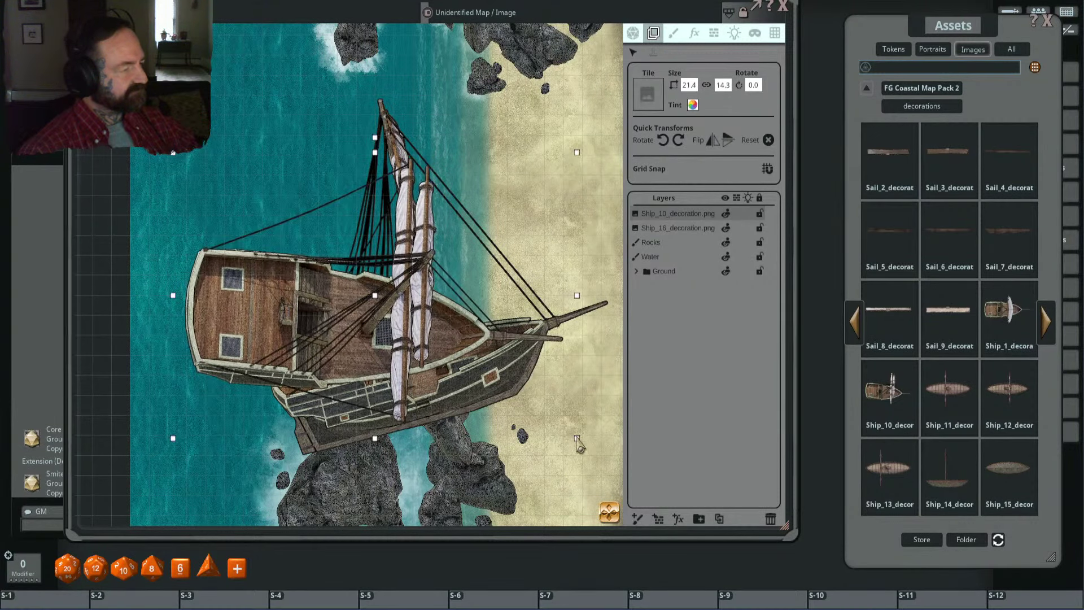
{"action": "scroll", "coordinate": [499, 397], "scroll_direction": "down", "scroll_amount": 5}
{"action": "left_click_drag", "start_coordinate": [440, 367], "coordinate": [484, 390]}
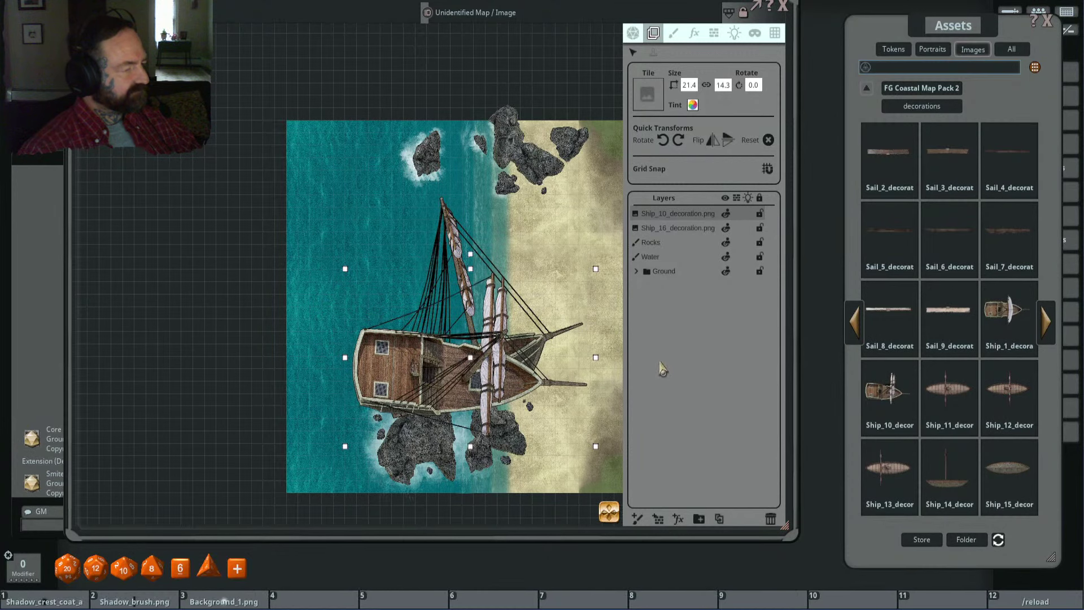
{"action": "left_click", "coordinate": [725, 227]}
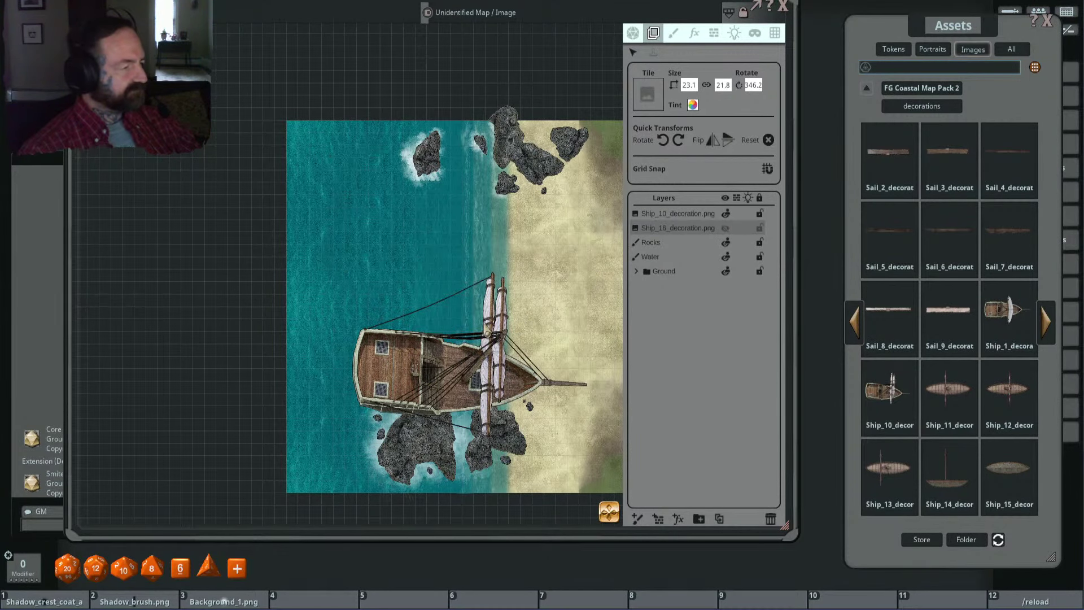
{"action": "scroll", "coordinate": [487, 336], "scroll_direction": "up", "scroll_amount": 2}
{"action": "left_click_drag", "start_coordinate": [496, 354], "coordinate": [516, 318]}
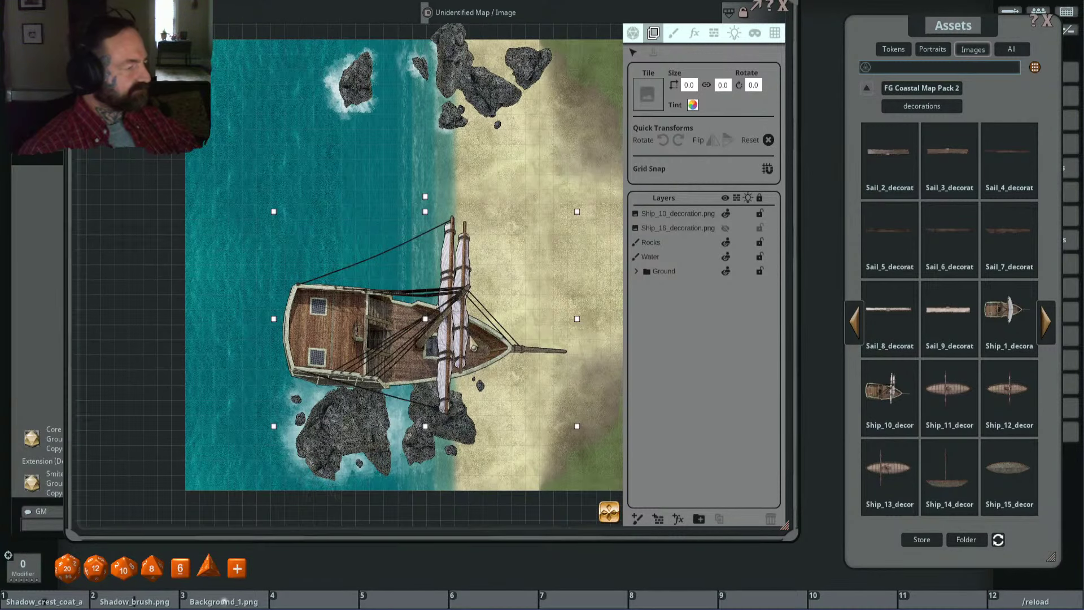
Step: Check the pack's remaining decorations, then show the Ship_16_decoration layer again and delete the Ship_10_decoration layer
{"action": "left_click", "coordinate": [1048, 320]}
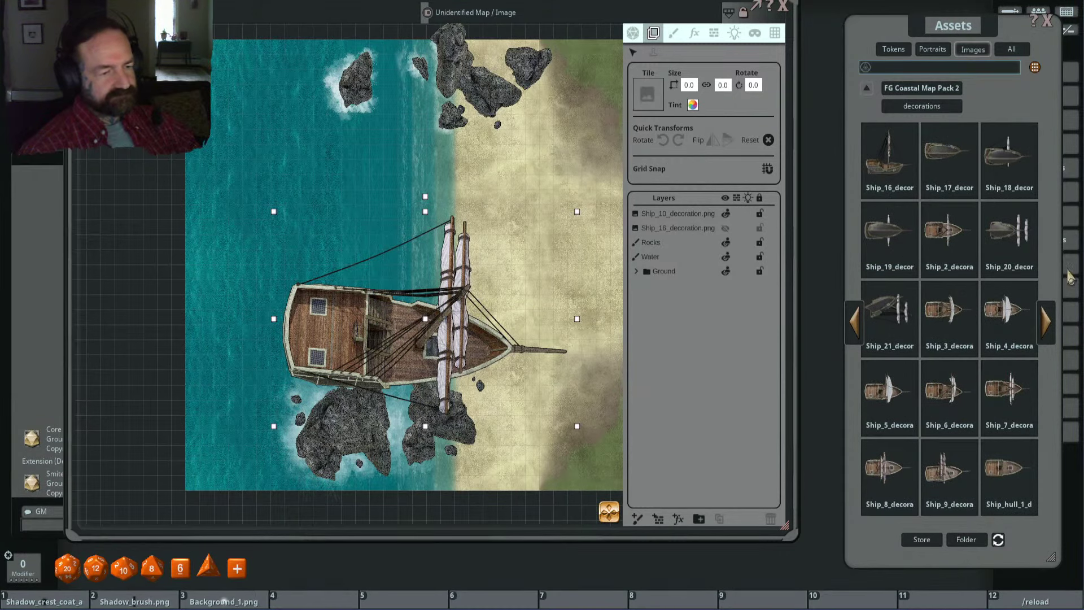
{"action": "left_click", "coordinate": [1053, 327]}
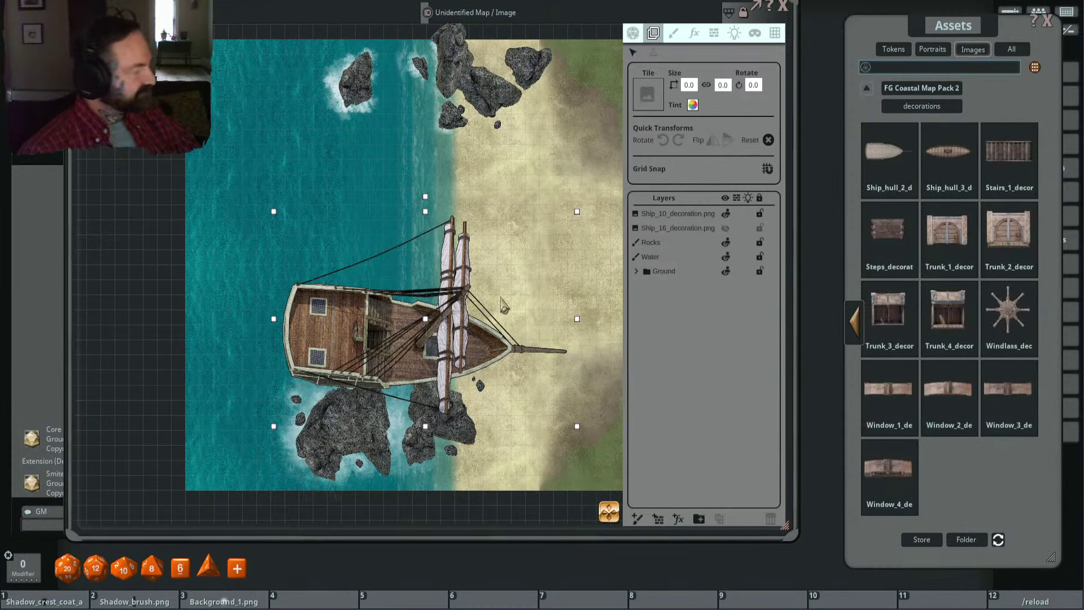
{"action": "left_click", "coordinate": [725, 228]}
{"action": "left_click", "coordinate": [727, 214]}
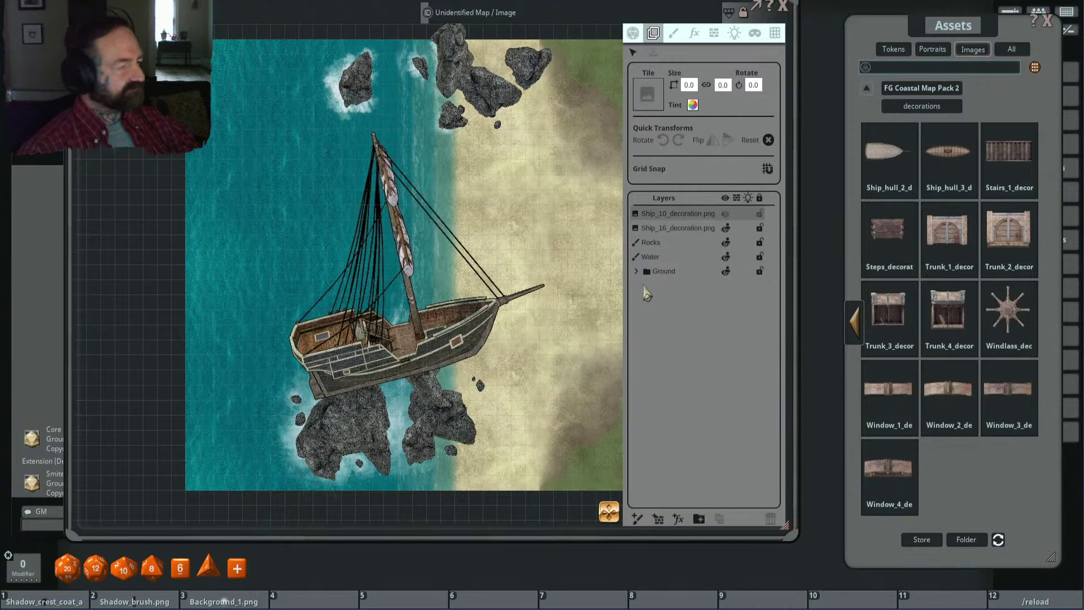
{"action": "left_click", "coordinate": [690, 228]}
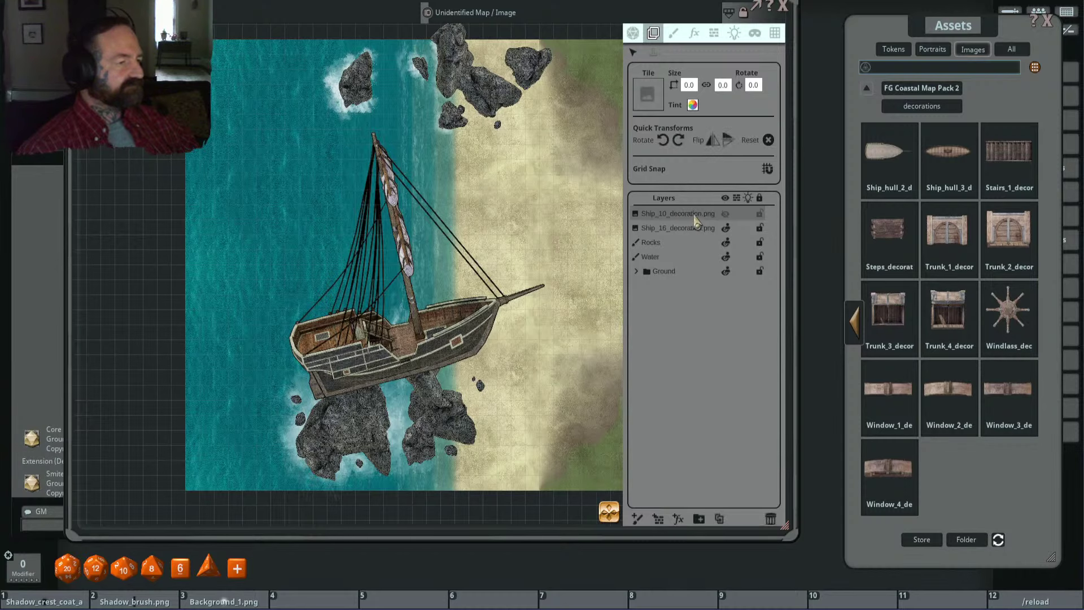
{"action": "left_click", "coordinate": [770, 520]}
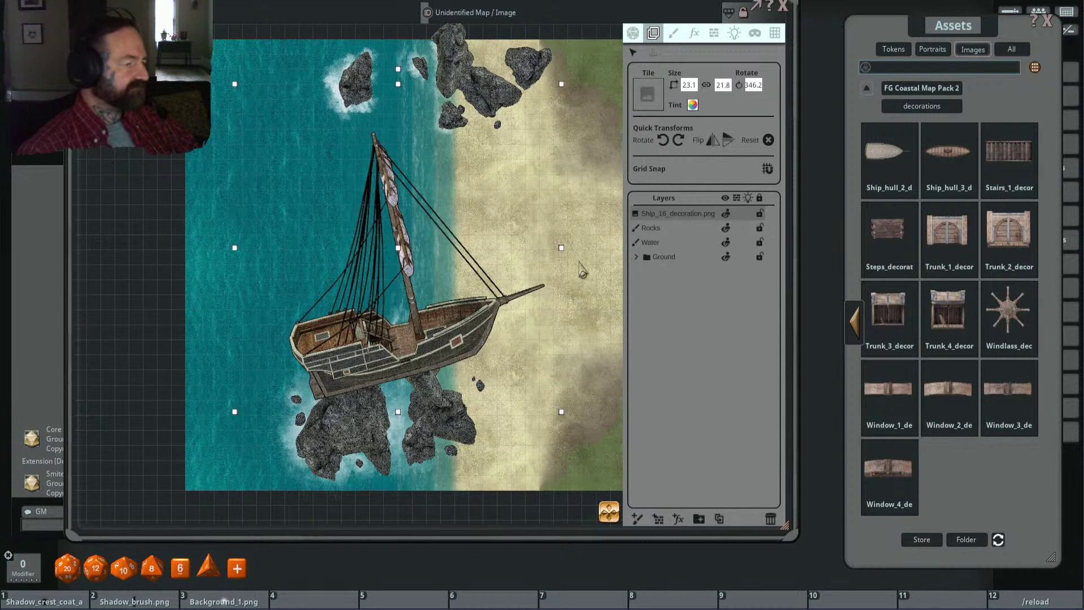
Step: Nudge the tilted ship slightly toward the beach along the top of the southern rocks
{"action": "scroll", "coordinate": [432, 279], "scroll_direction": "up", "scroll_amount": 3}
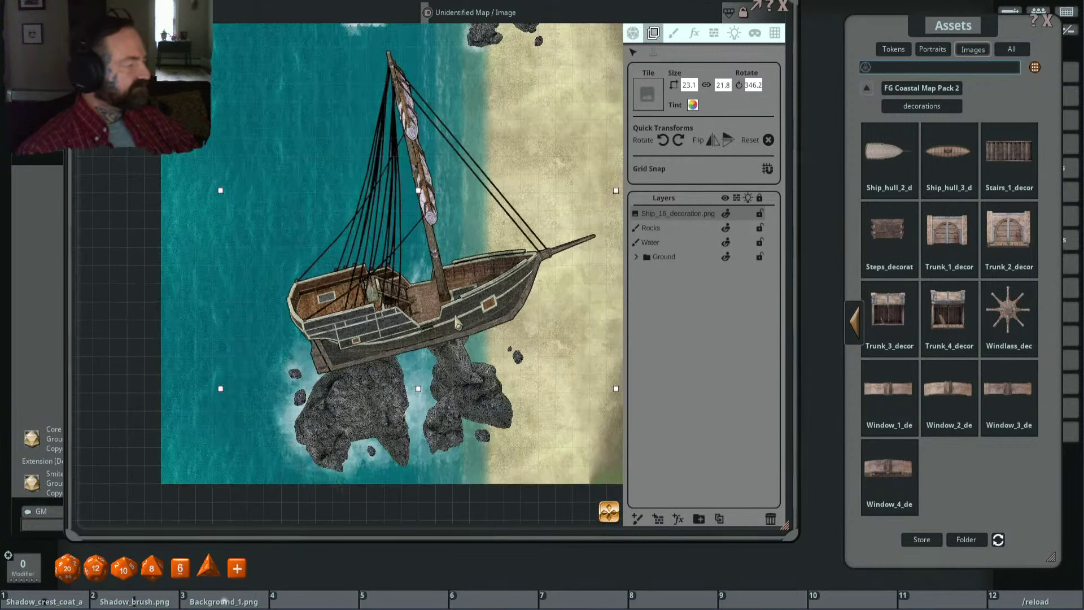
{"action": "scroll", "coordinate": [468, 319], "scroll_direction": "down", "scroll_amount": 2}
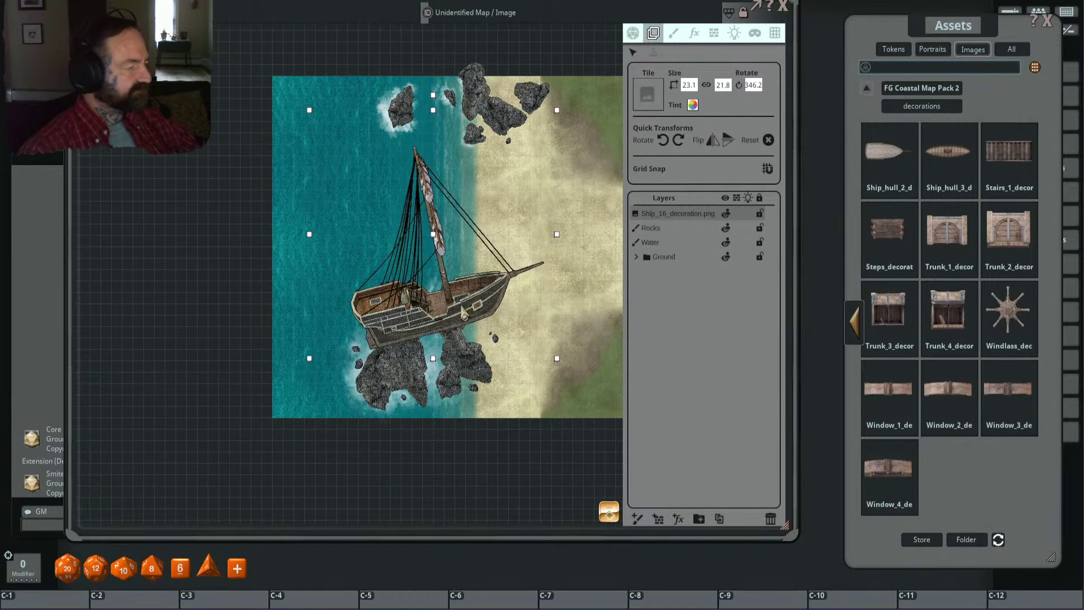
{"action": "left_click_drag", "start_coordinate": [470, 311], "coordinate": [471, 312]}
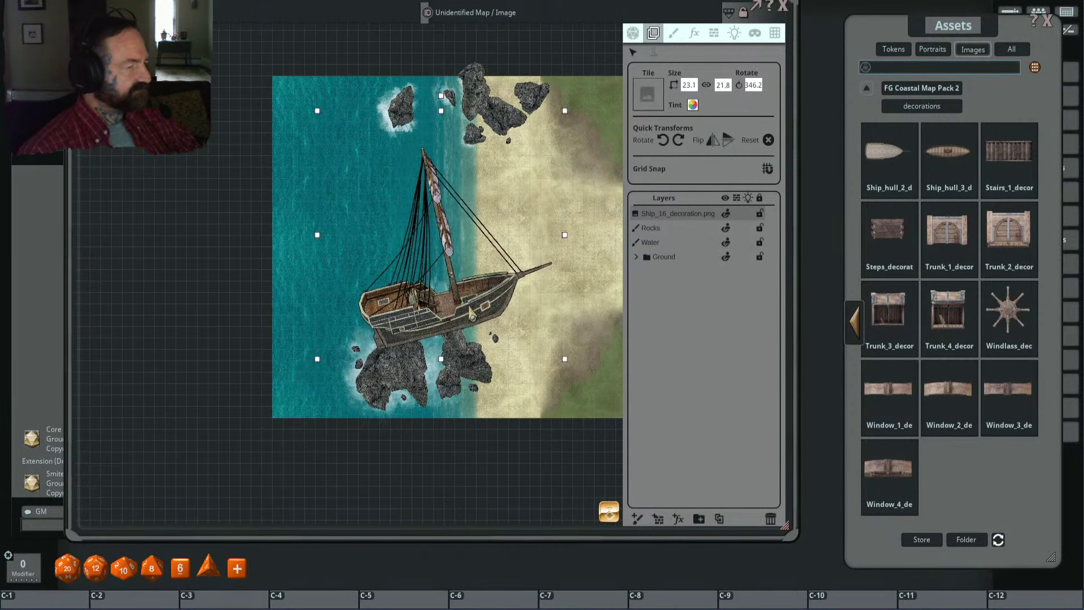
{"action": "scroll", "coordinate": [491, 294], "scroll_direction": "up", "scroll_amount": 3}
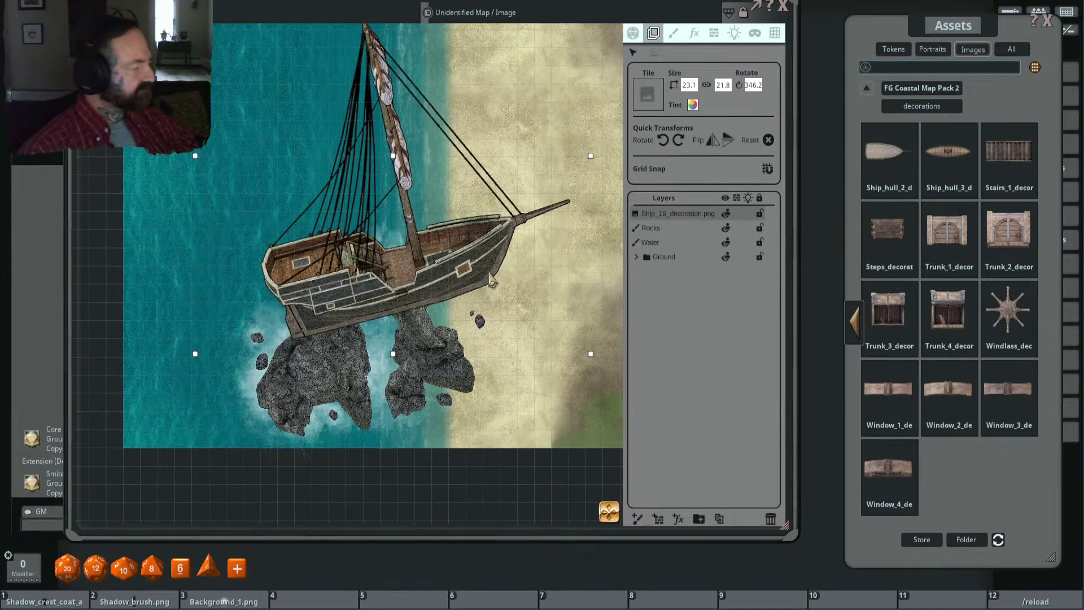
{"action": "scroll", "coordinate": [476, 275], "scroll_direction": "down", "scroll_amount": 2}
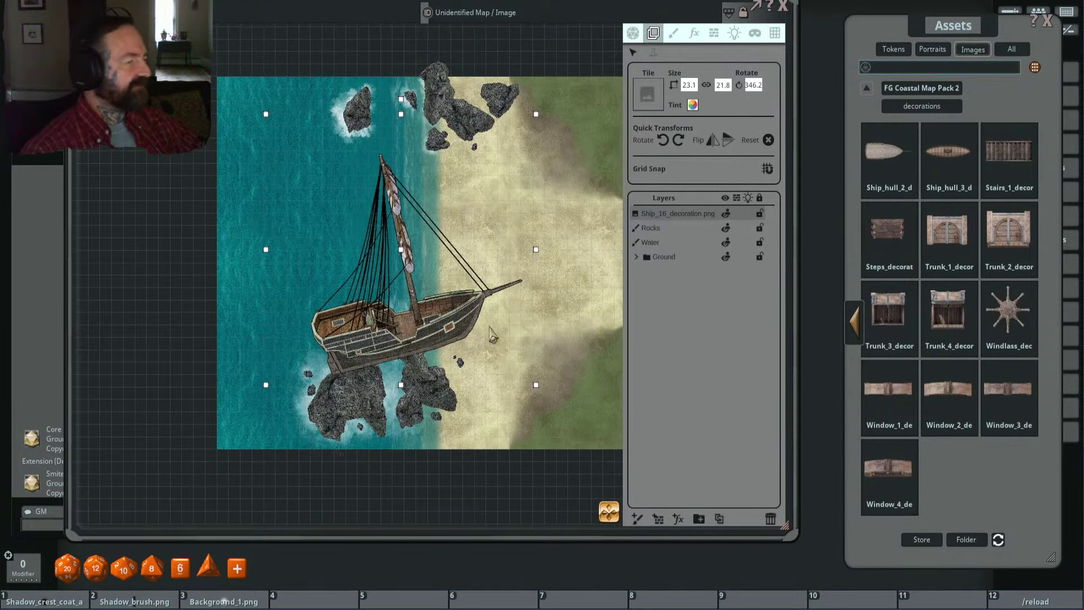
Step: Flip the ship vertically and move it south so its hull and mast lie over the southern rocks
{"action": "left_click_drag", "start_coordinate": [490, 329], "coordinate": [470, 326]}
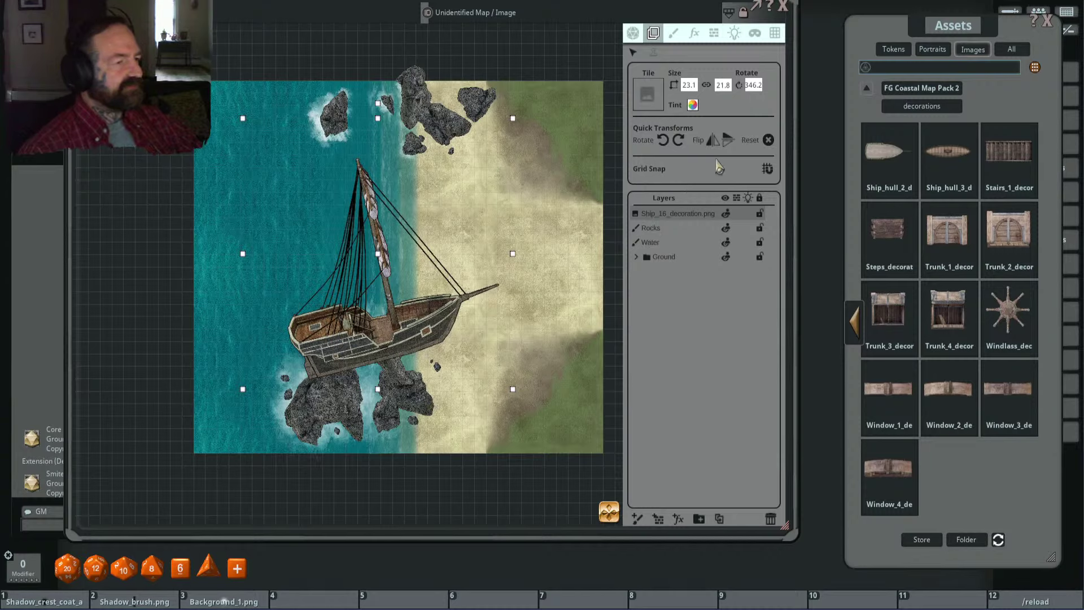
{"action": "left_click", "coordinate": [729, 142]}
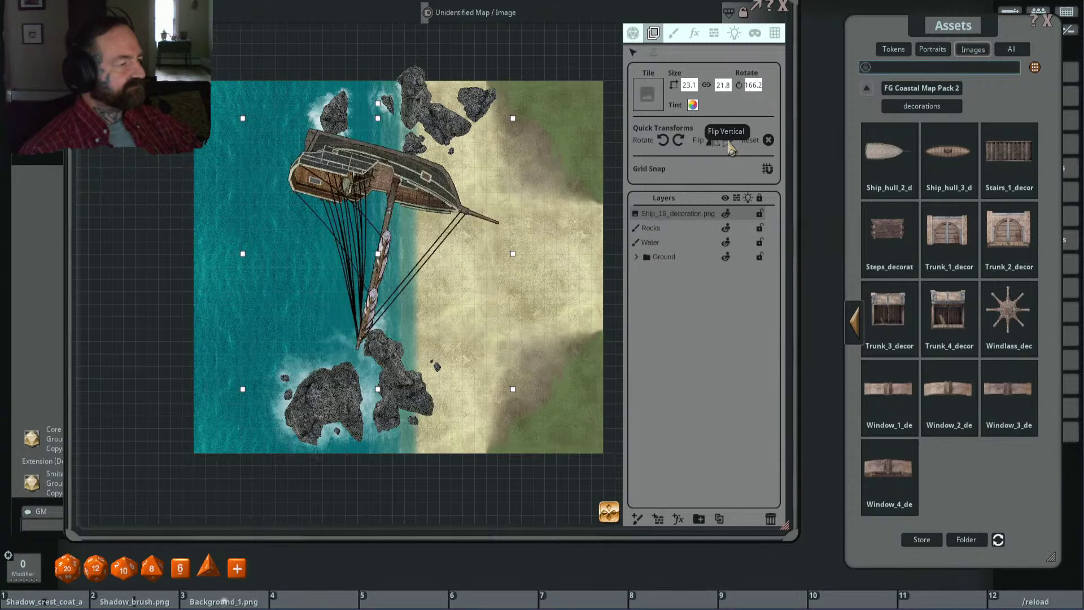
{"action": "left_click_drag", "start_coordinate": [420, 185], "coordinate": [407, 337]}
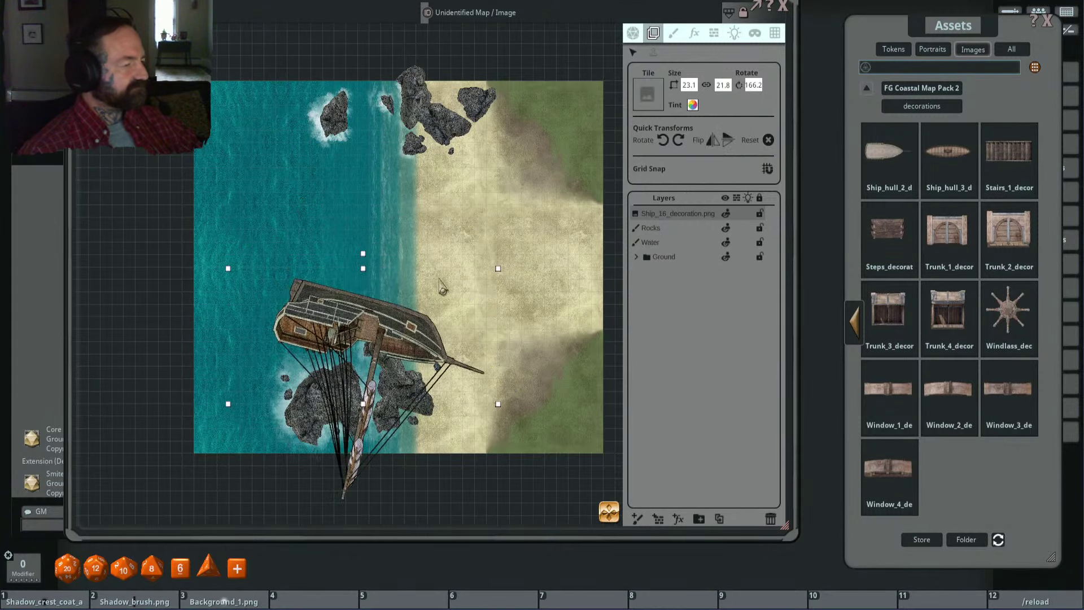
Step: Rotate the flipped ship to about 193.9 degrees and shift it toward the beach, with its bowsprit over the sand
{"action": "key", "text": "ctrl"}
{"action": "key", "text": "ctrl"}
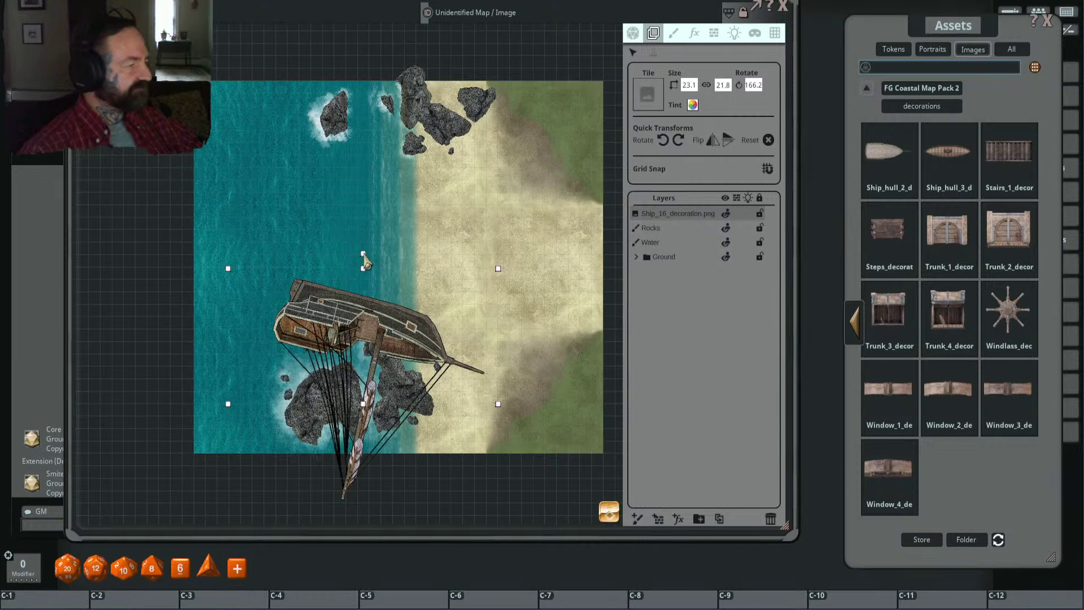
{"action": "left_click_drag", "start_coordinate": [363, 253], "coordinate": [326, 264]}
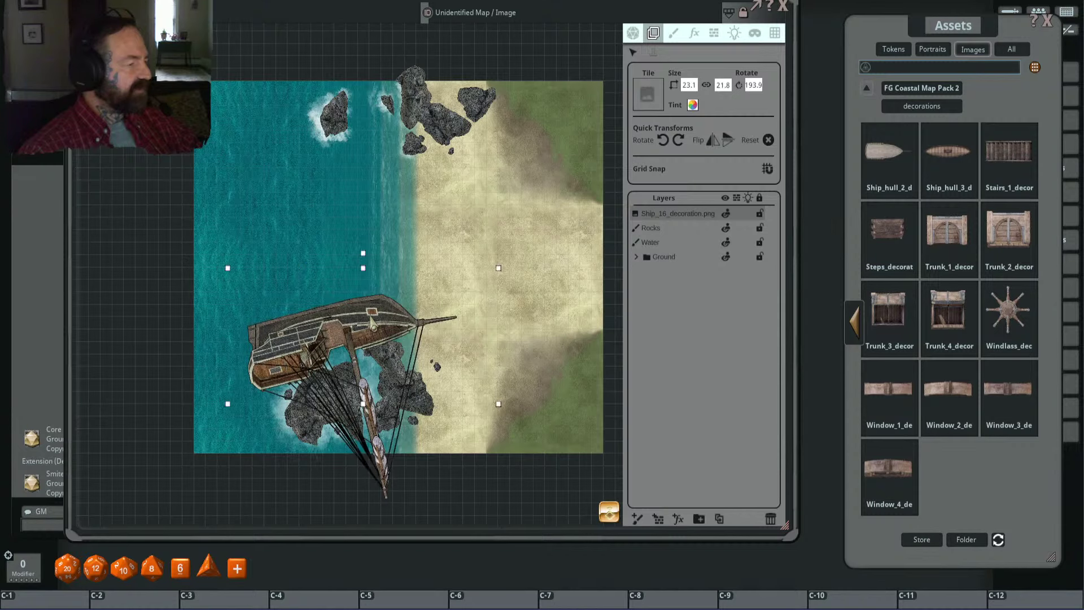
{"action": "left_click_drag", "start_coordinate": [397, 318], "coordinate": [399, 325]}
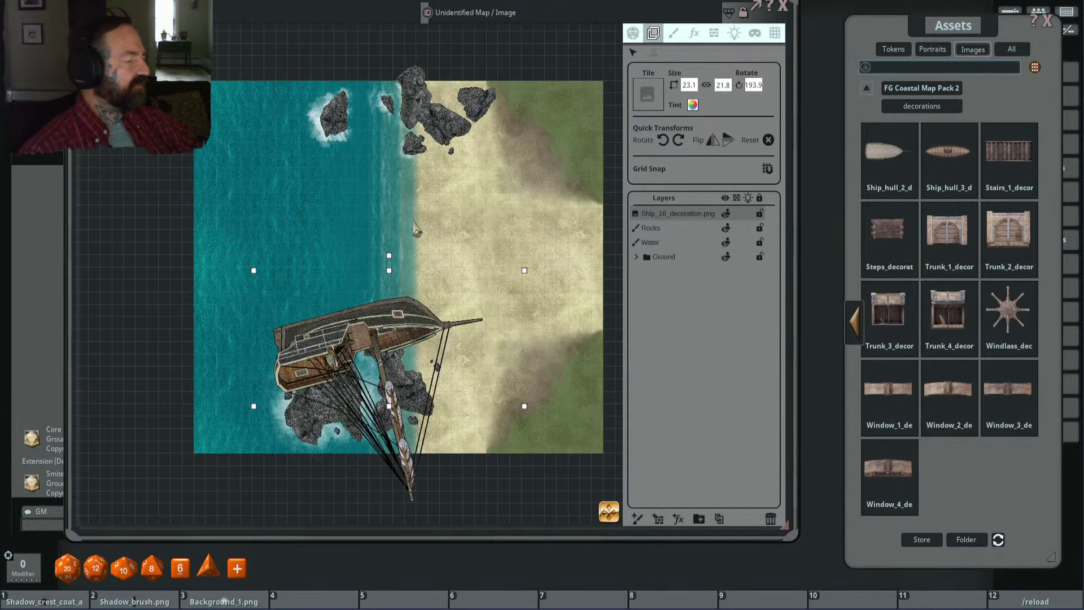
{"action": "scroll", "coordinate": [323, 219], "scroll_direction": "up", "scroll_amount": 1}
{"action": "scroll", "coordinate": [405, 223], "scroll_direction": "down", "scroll_amount": 2}
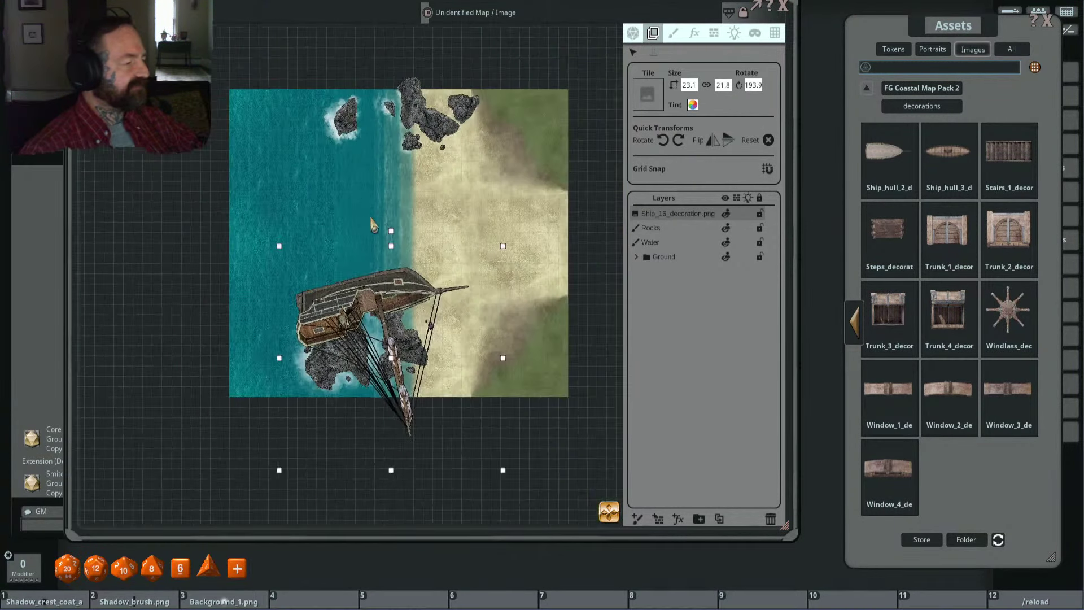
{"action": "scroll", "coordinate": [404, 222], "scroll_direction": "up", "scroll_amount": 1}
{"action": "left_click_drag", "start_coordinate": [379, 212], "coordinate": [399, 230]}
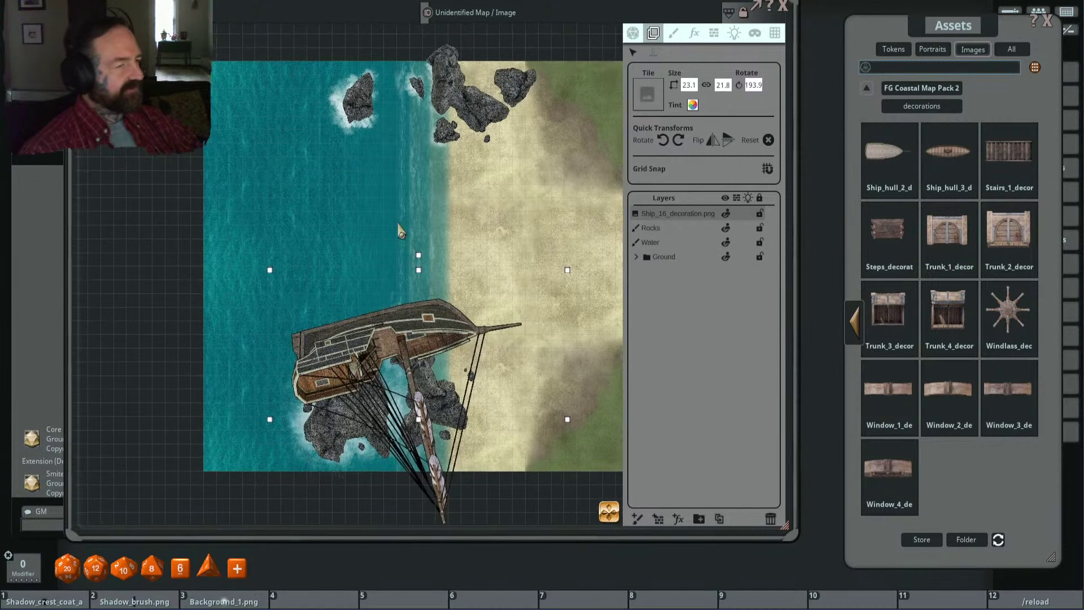
Step: Place Ship_hull_3_decoration on the water north of the wreck and shrink it to about 7.3 by 2.2
{"action": "left_click_drag", "start_coordinate": [948, 151], "coordinate": [372, 204]}
{"action": "scroll", "coordinate": [449, 212], "scroll_direction": "up", "scroll_amount": 1}
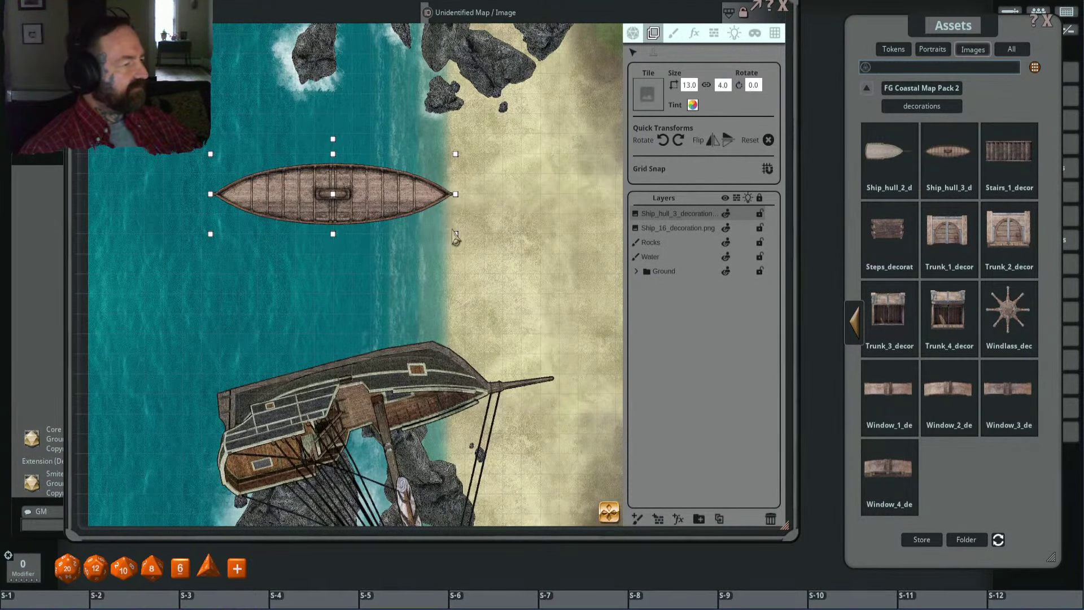
{"action": "left_click_drag", "start_coordinate": [456, 235], "coordinate": [403, 226]}
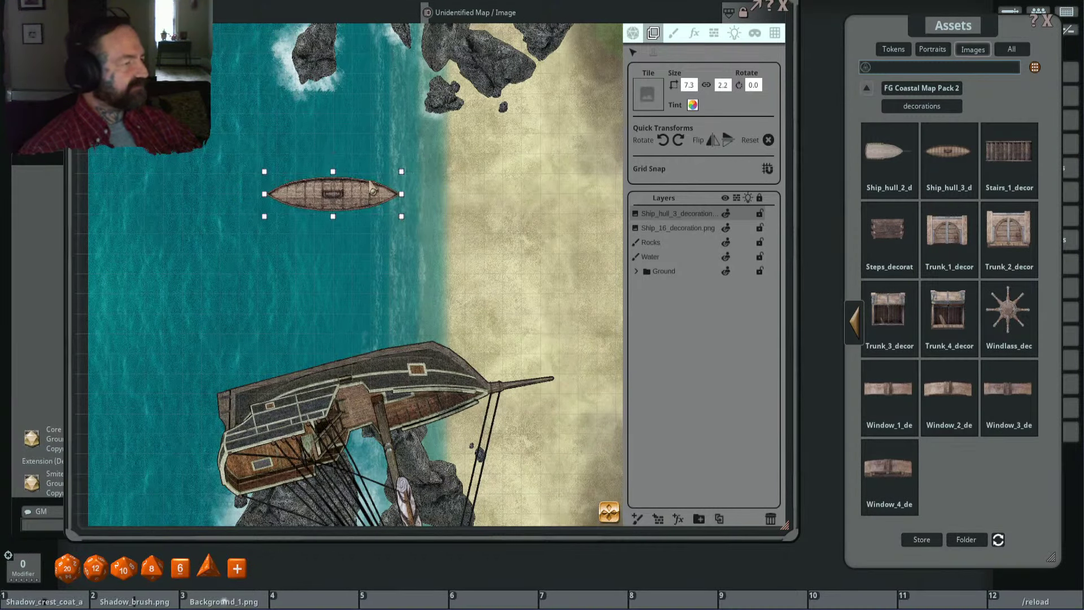
Step: Rotate the small boat to about 28.6 degrees and move it onto the waterline just south of the northern rocks
{"action": "left_click_drag", "start_coordinate": [369, 184], "coordinate": [369, 141]}
{"action": "left_click_drag", "start_coordinate": [384, 193], "coordinate": [452, 185]}
{"action": "scroll", "coordinate": [388, 193], "scroll_direction": "down", "scroll_amount": 5}
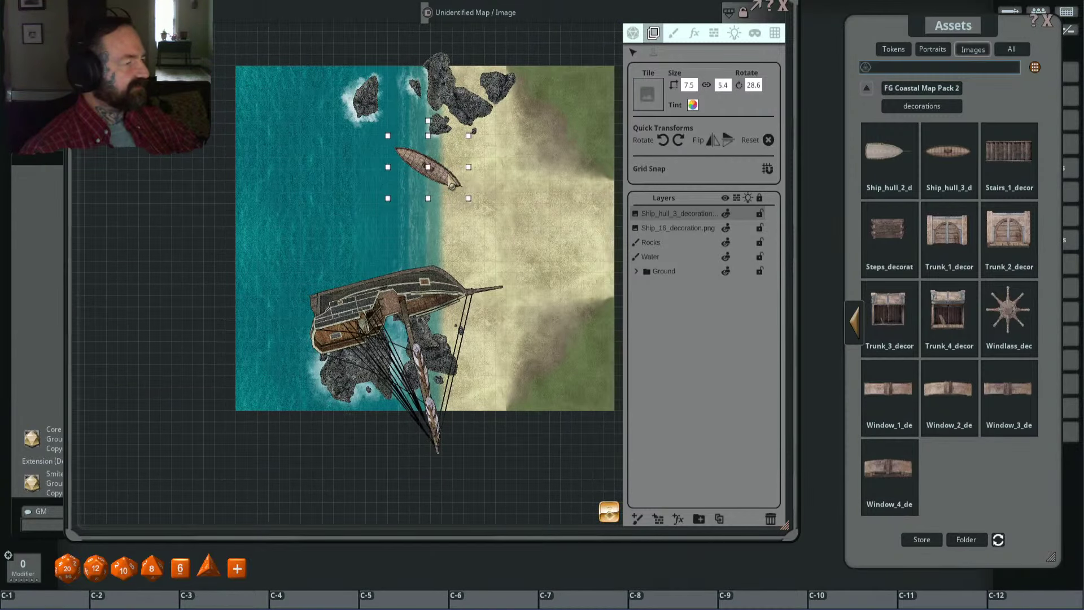
{"action": "scroll", "coordinate": [375, 198], "scroll_direction": "up", "scroll_amount": 3}
{"action": "scroll", "coordinate": [375, 189], "scroll_direction": "down", "scroll_amount": 3}
{"action": "scroll", "coordinate": [364, 200], "scroll_direction": "up", "scroll_amount": 2}
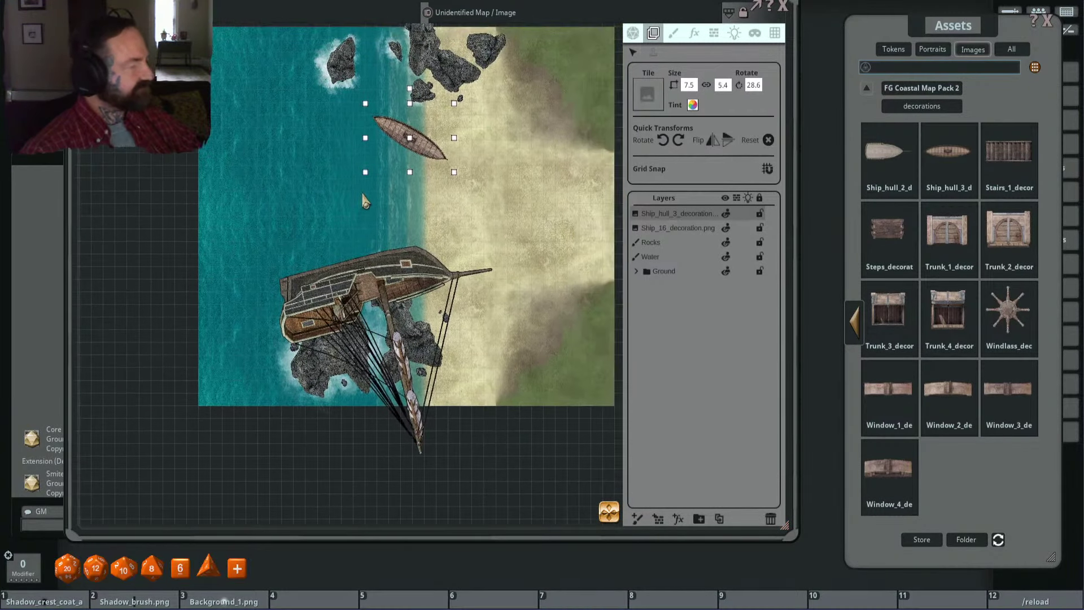
{"action": "scroll", "coordinate": [398, 193], "scroll_direction": "up", "scroll_amount": 1}
{"action": "left_click_drag", "start_coordinate": [536, 172], "coordinate": [451, 183]}
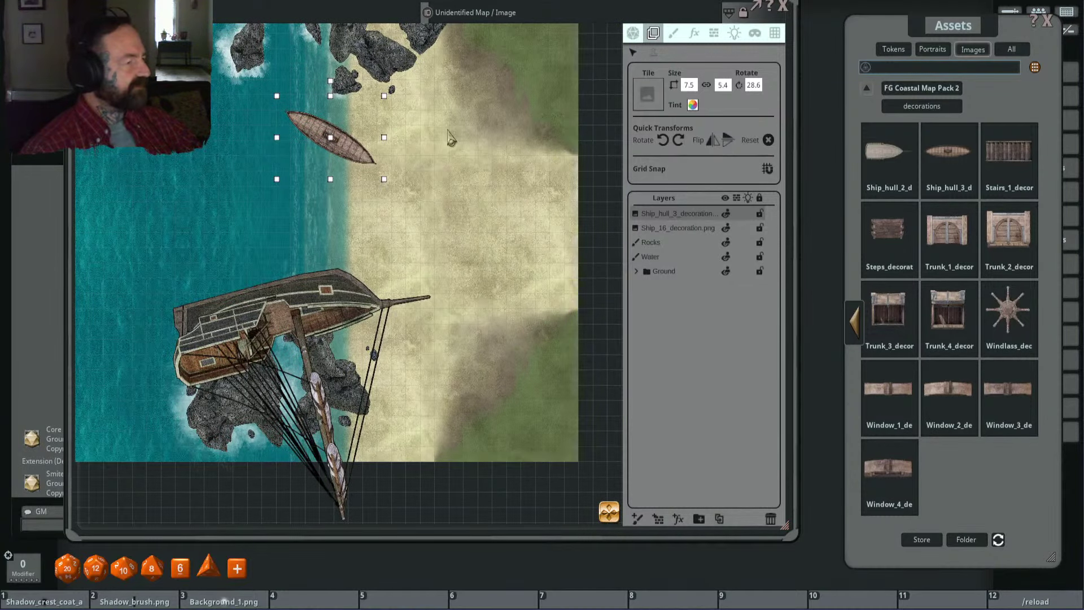
{"action": "scroll", "coordinate": [452, 139], "scroll_direction": "down", "scroll_amount": 3}
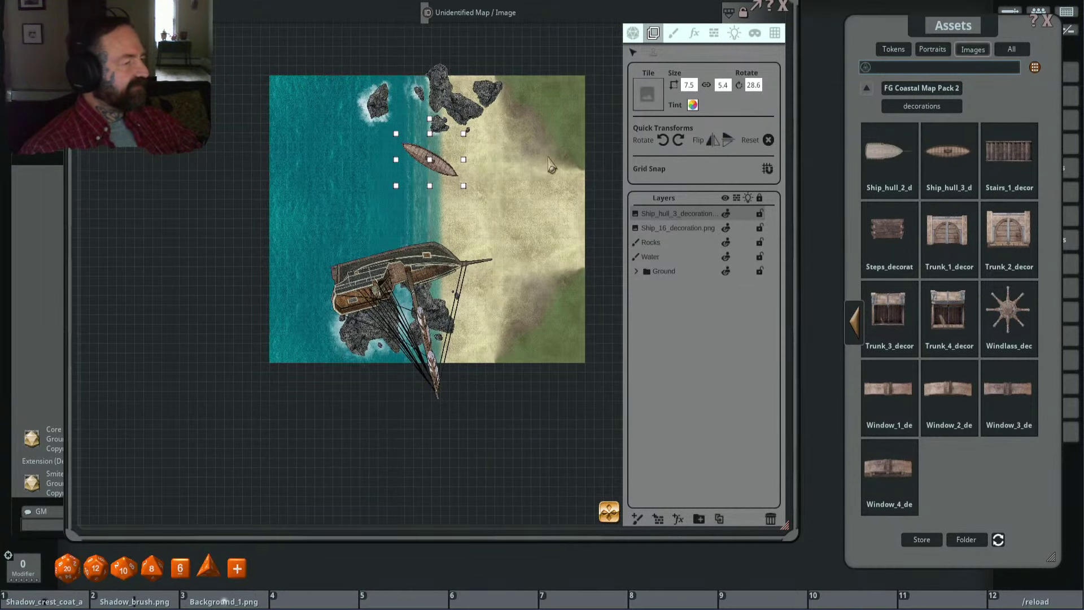
Step: Examine how the wrecked ship's hull, mast and rigging sit over the southern rocks and the beach
{"action": "scroll", "coordinate": [551, 163], "scroll_direction": "up", "scroll_amount": 3}
{"action": "scroll", "coordinate": [407, 192], "scroll_direction": "down", "scroll_amount": 3}
{"action": "left_click_drag", "start_coordinate": [367, 248], "coordinate": [438, 201]}
{"action": "scroll", "coordinate": [429, 232], "scroll_direction": "up", "scroll_amount": 1}
{"action": "scroll", "coordinate": [403, 214], "scroll_direction": "up", "scroll_amount": 1}
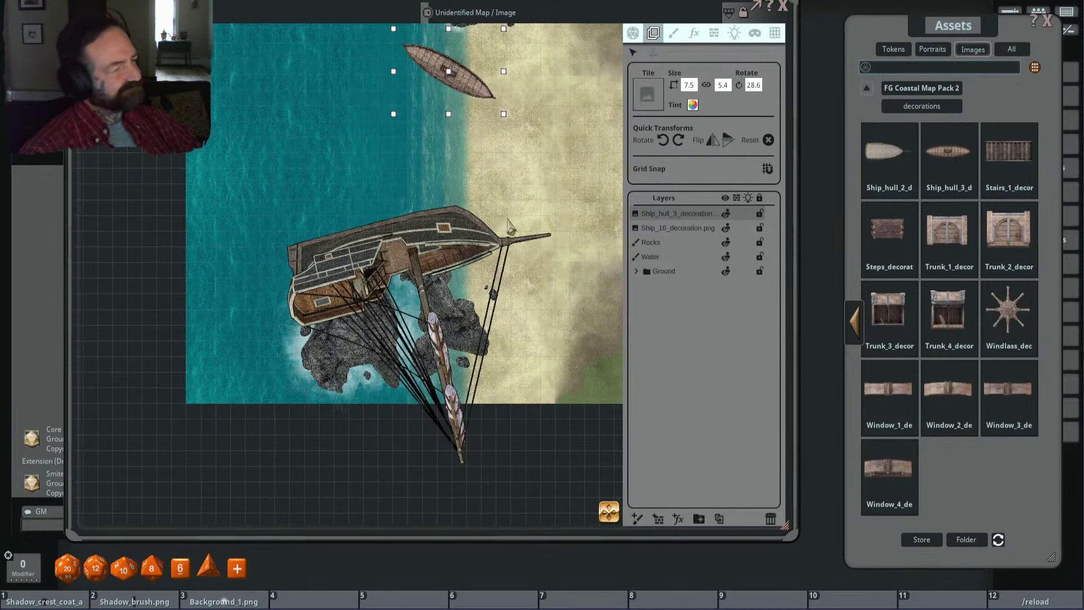
{"action": "scroll", "coordinate": [508, 223], "scroll_direction": "up", "scroll_amount": 1}
{"action": "scroll", "coordinate": [503, 220], "scroll_direction": "up", "scroll_amount": 2}
{"action": "scroll", "coordinate": [558, 249], "scroll_direction": "up", "scroll_amount": 1}
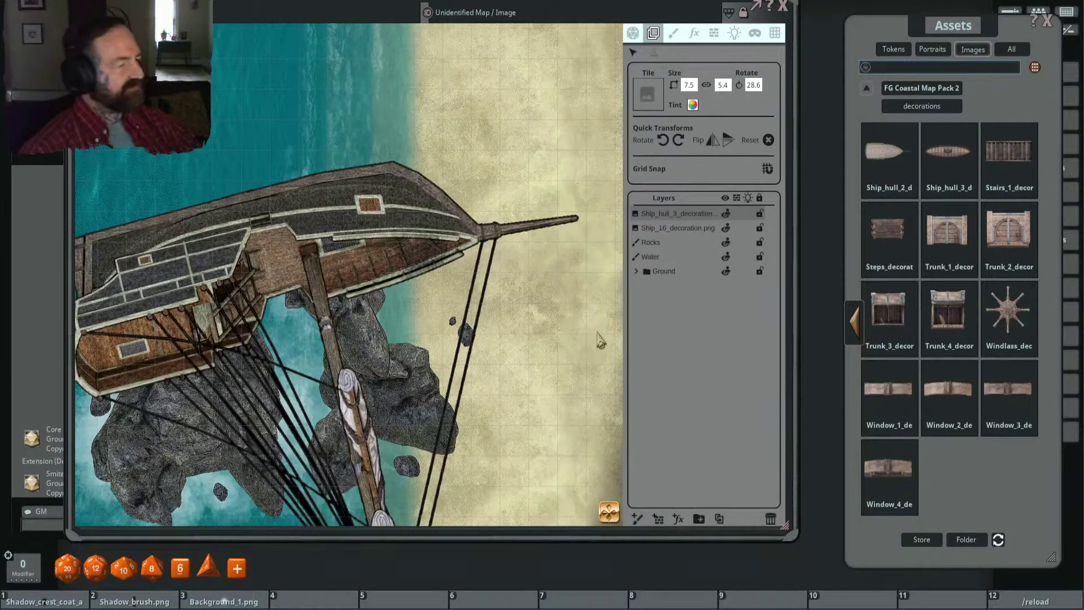
{"action": "scroll", "coordinate": [585, 319], "scroll_direction": "down", "scroll_amount": 3}
{"action": "scroll", "coordinate": [539, 282], "scroll_direction": "up", "scroll_amount": 1}
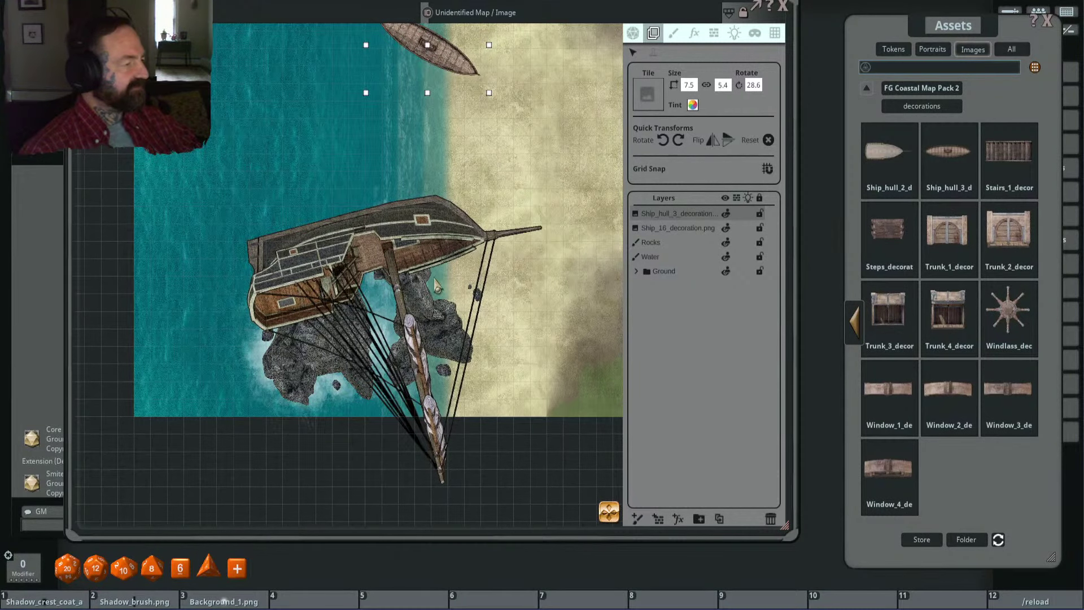
{"action": "left_click_drag", "start_coordinate": [436, 287], "coordinate": [466, 264]}
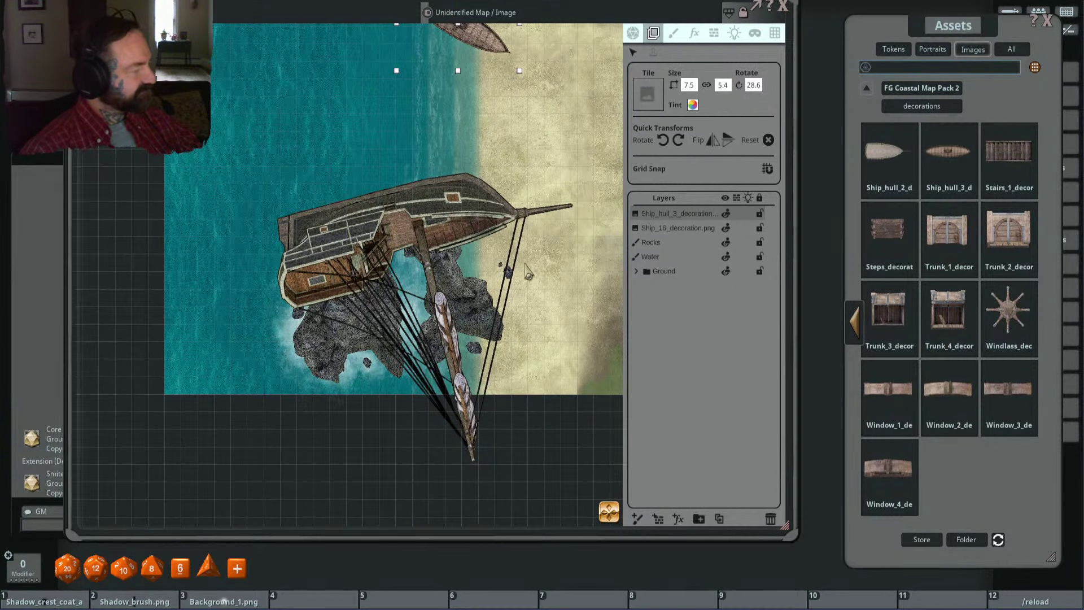
{"action": "scroll", "coordinate": [527, 273], "scroll_direction": "up", "scroll_amount": 1}
{"action": "scroll", "coordinate": [490, 254], "scroll_direction": "up", "scroll_amount": 2}
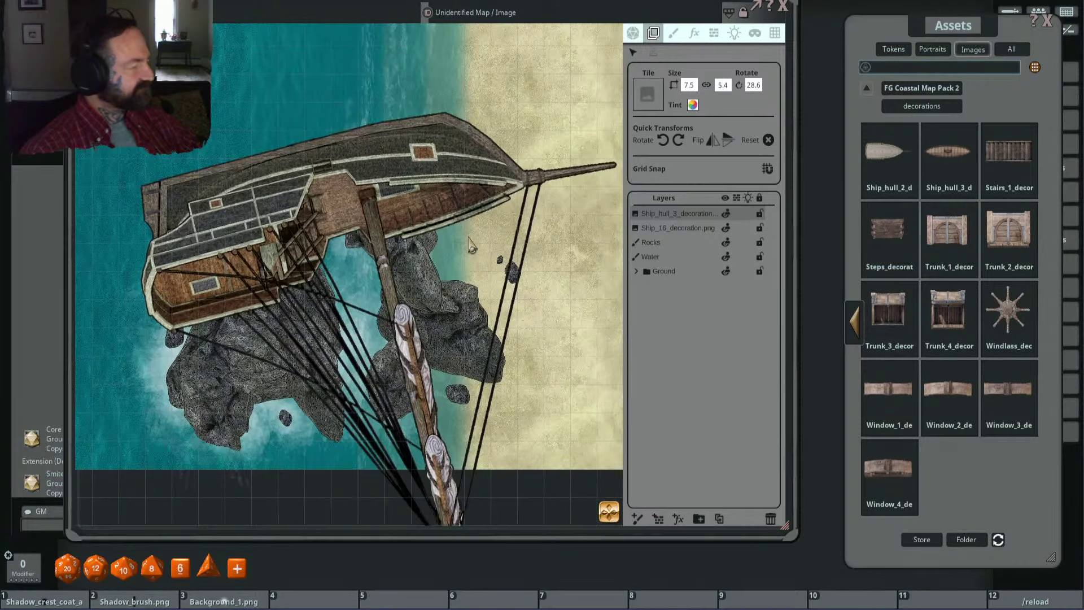
{"action": "scroll", "coordinate": [470, 244], "scroll_direction": "down", "scroll_amount": 2}
{"action": "scroll", "coordinate": [494, 248], "scroll_direction": "up", "scroll_amount": 1}
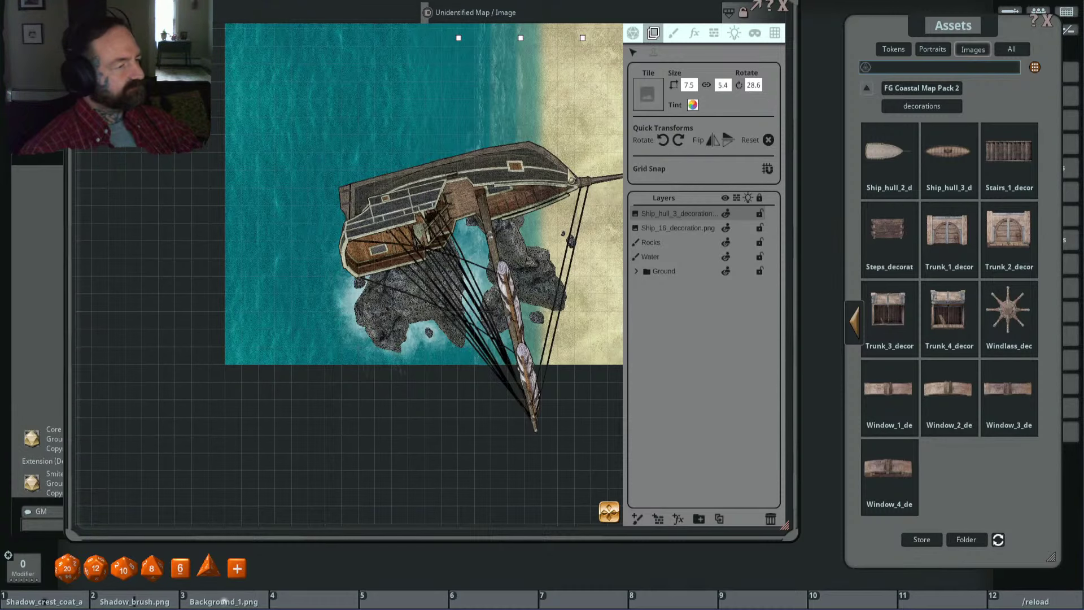
{"action": "left_click_drag", "start_coordinate": [585, 116], "coordinate": [547, 184]}
Step: Bring back the foam stamp brush and set its size to 3.8 by 3.5
{"action": "scroll", "coordinate": [554, 166], "scroll_direction": "down", "scroll_amount": 4}
{"action": "scroll", "coordinate": [511, 182], "scroll_direction": "up", "scroll_amount": 1}
{"action": "scroll", "coordinate": [510, 189], "scroll_direction": "up", "scroll_amount": 1}
{"action": "scroll", "coordinate": [524, 158], "scroll_direction": "down", "scroll_amount": 1}
{"action": "left_click", "coordinate": [673, 33]}
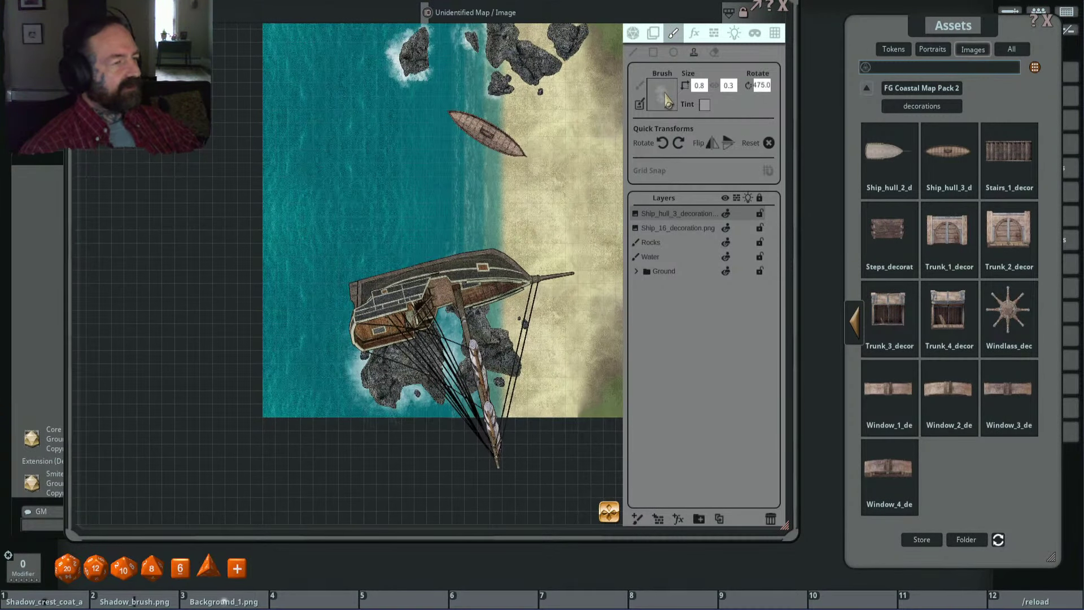
{"action": "scroll", "coordinate": [435, 209], "scroll_direction": "up", "scroll_amount": 5}
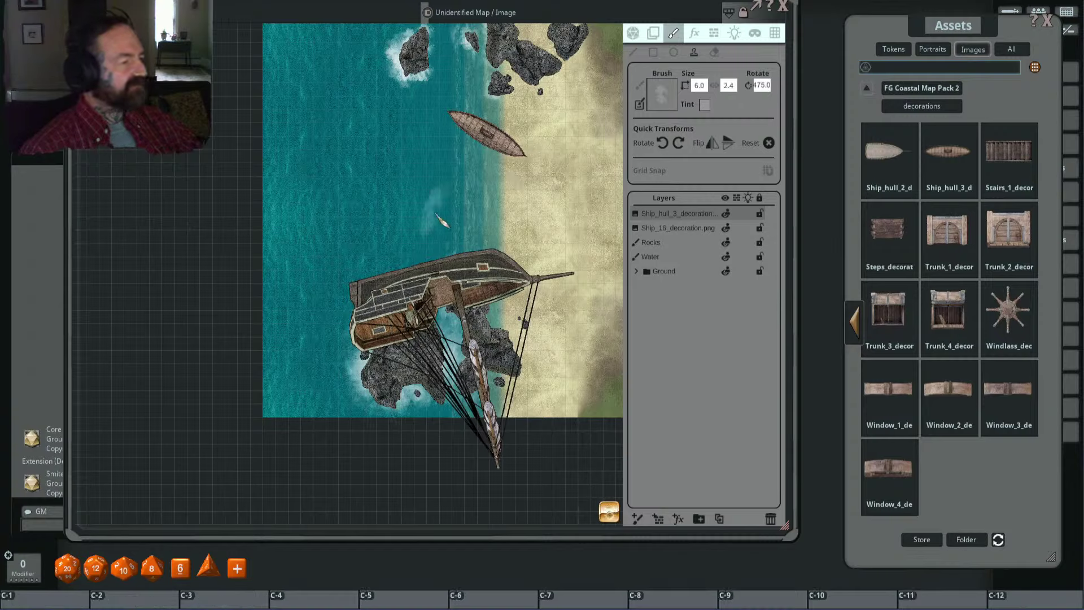
{"action": "scroll", "coordinate": [442, 221], "scroll_direction": "down", "scroll_amount": 1}
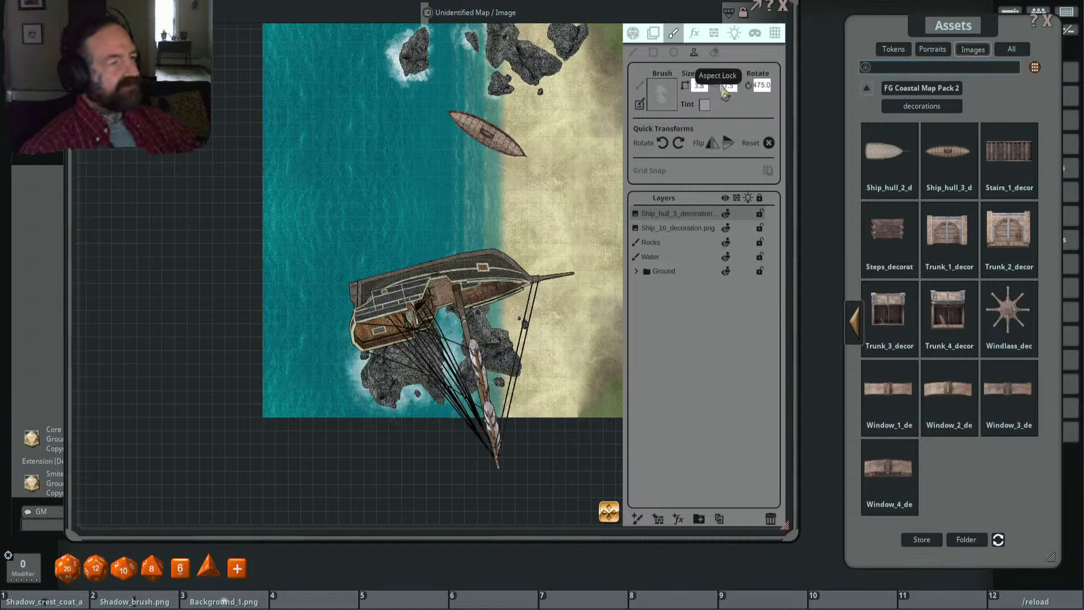
{"action": "double_click", "coordinate": [728, 86]}
{"action": "type", "text": "3"}
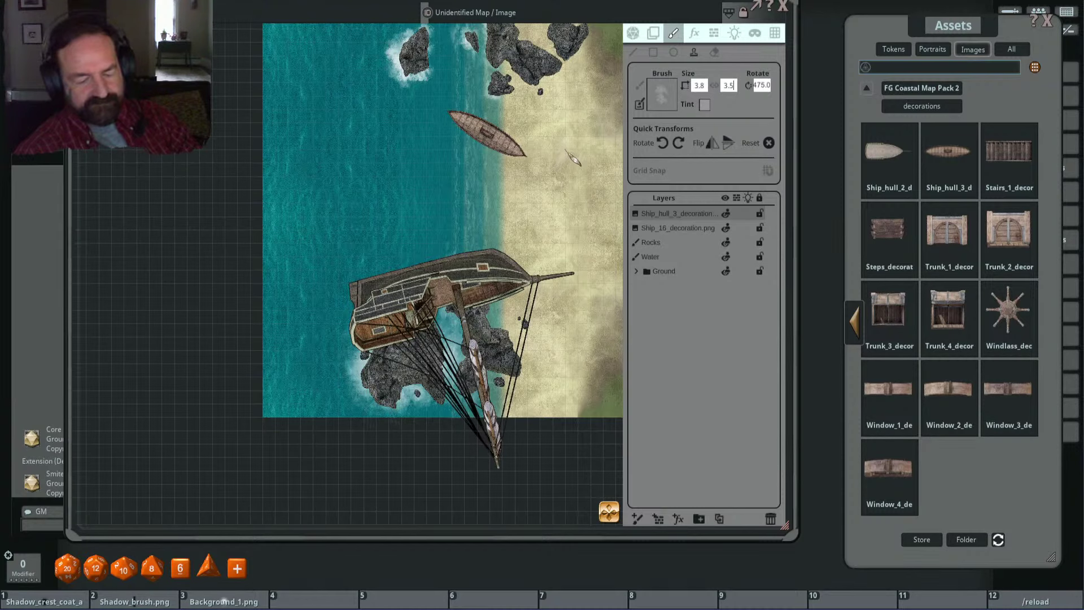
{"action": "scroll", "coordinate": [440, 237], "scroll_direction": "up", "scroll_amount": 1}
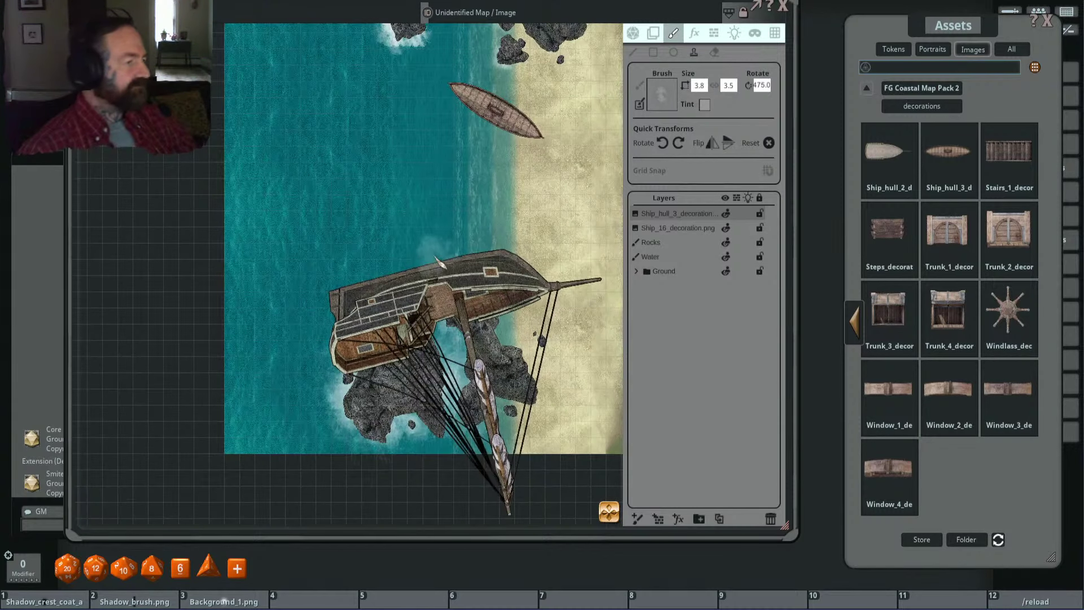
Step: On the Water layer, stamp foam around the ship's stern and north side, rotating the brush to 585 degrees
{"action": "left_click", "coordinate": [650, 257]}
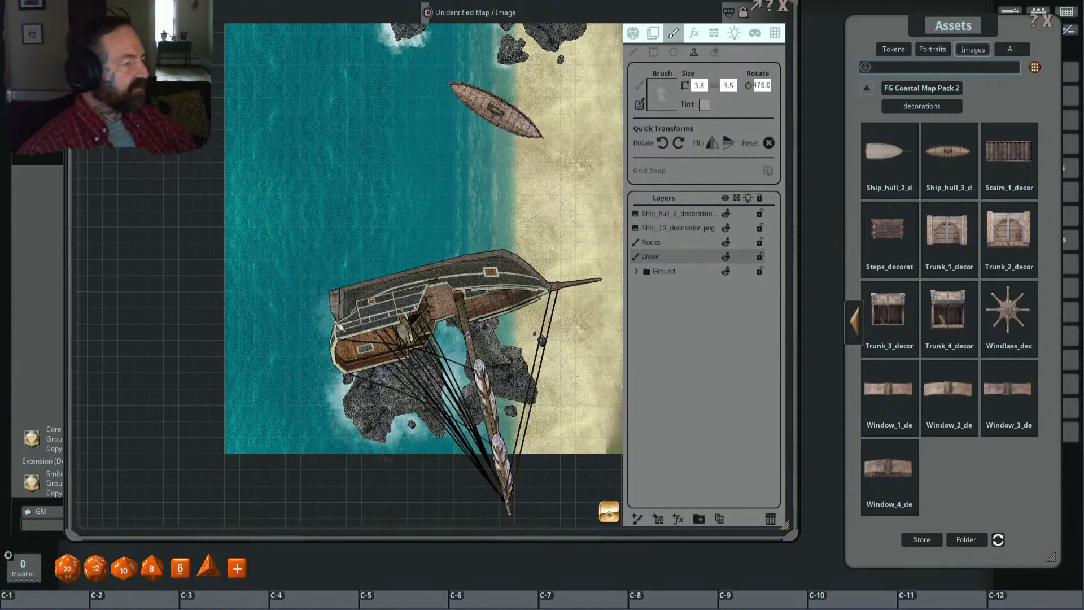
{"action": "scroll", "coordinate": [339, 317], "scroll_direction": "up", "scroll_amount": 4, "text": "shift"}
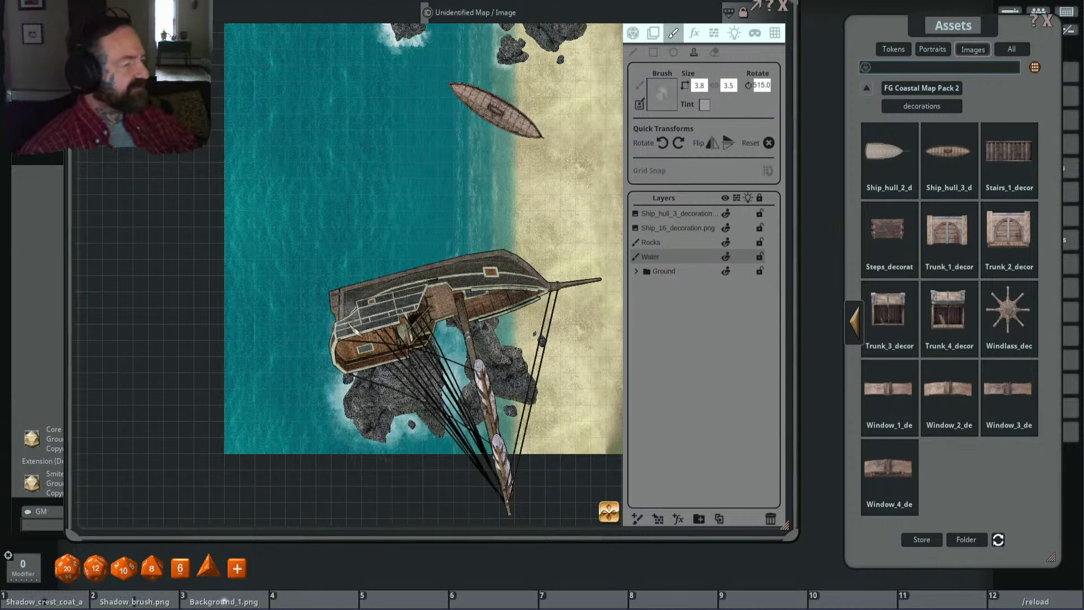
{"action": "scroll", "coordinate": [352, 331], "scroll_direction": "up", "scroll_amount": 7, "text": "shift"}
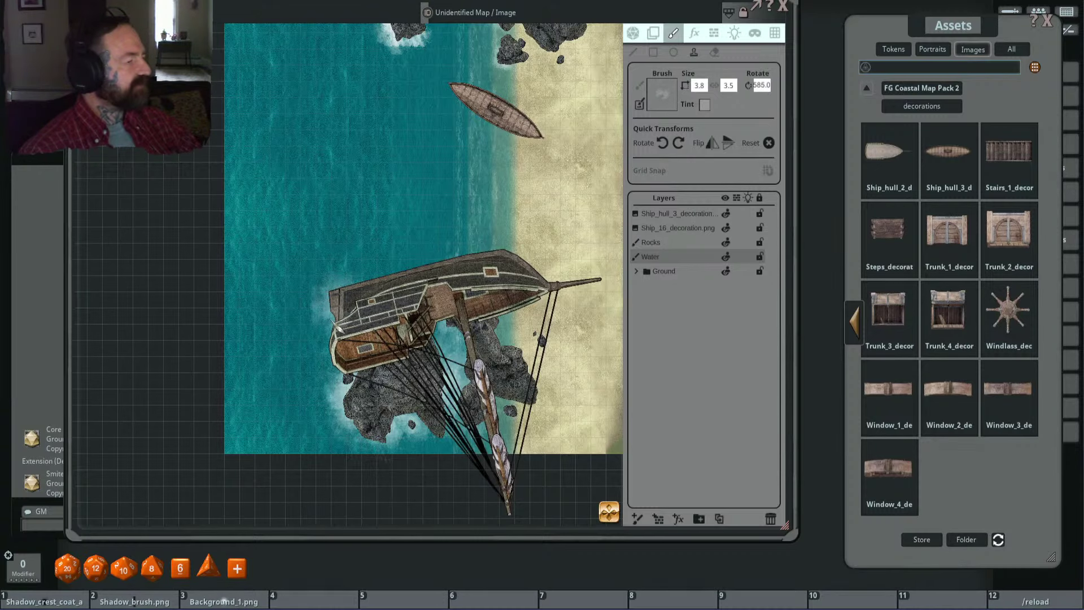
{"action": "scroll", "coordinate": [395, 254], "scroll_direction": "up", "scroll_amount": 3}
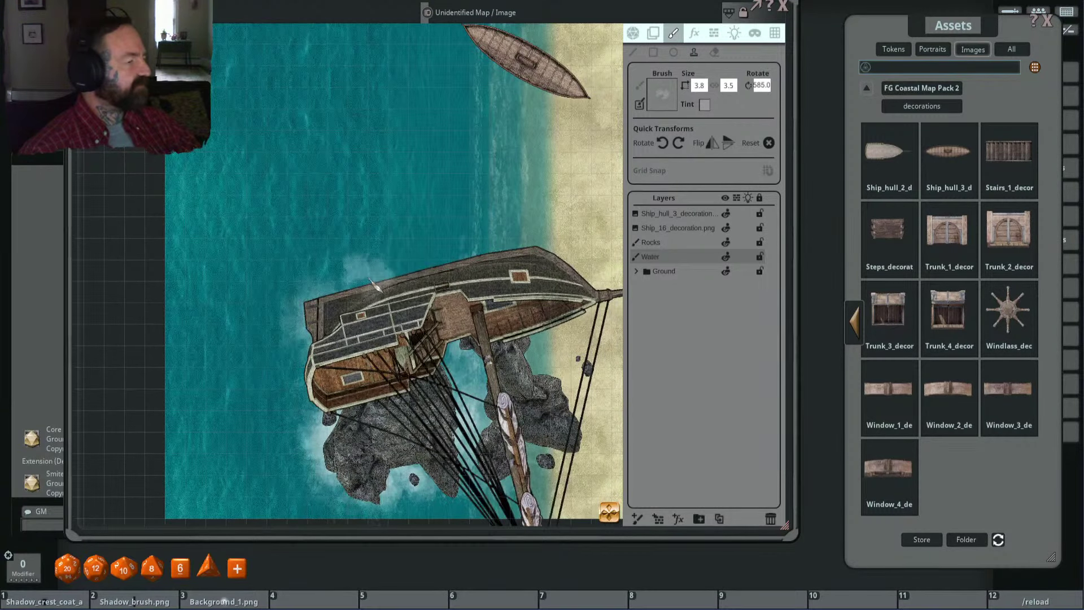
{"action": "scroll", "coordinate": [373, 285], "scroll_direction": "down", "scroll_amount": 2}
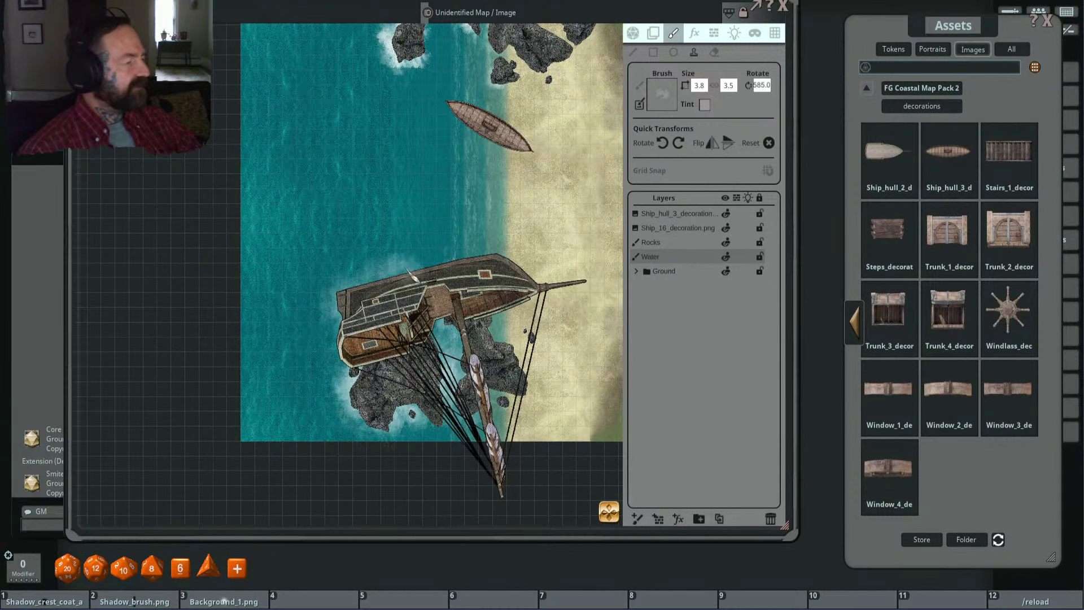
Step: Enlarge the foam brush to 9.3 by 8.5, rotate it to 620 degrees and stamp broader spray northwest of the ship's hull
{"action": "scroll", "coordinate": [409, 266], "scroll_direction": "up", "scroll_amount": 5}
{"action": "left_click", "coordinate": [409, 264]}
{"action": "scroll", "coordinate": [352, 249], "scroll_direction": "up", "scroll_amount": 2}
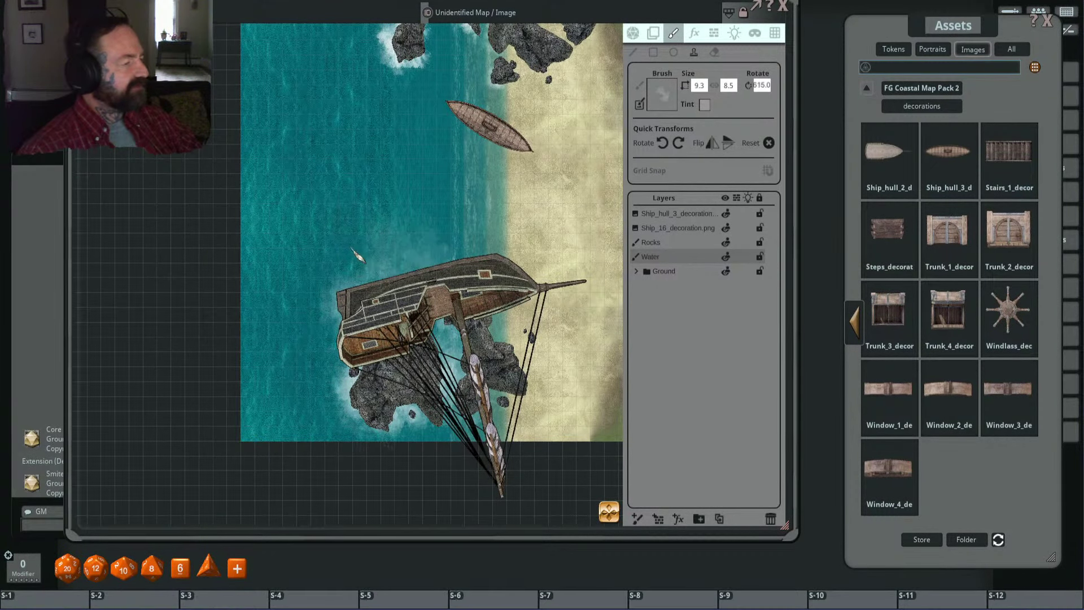
{"action": "scroll", "coordinate": [351, 248], "scroll_direction": "up", "scroll_amount": 1}
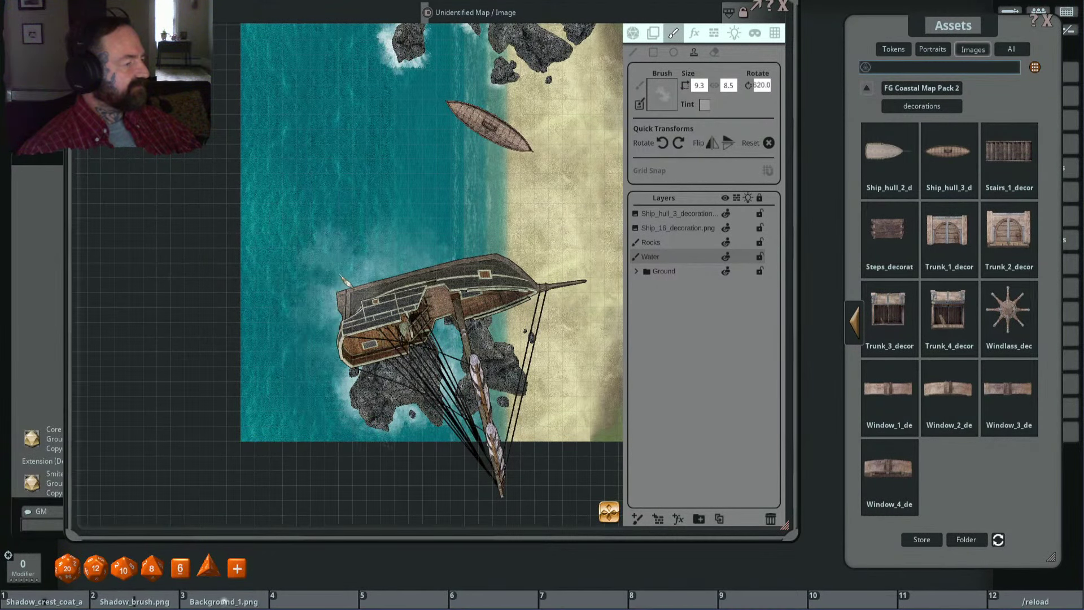
Step: Shrink the foam brush to 3.0 by 2.8 and stamp foam around the rowboat's seaward end
{"action": "scroll", "coordinate": [346, 282], "scroll_direction": "down", "scroll_amount": 3}
{"action": "left_click", "coordinate": [458, 119]}
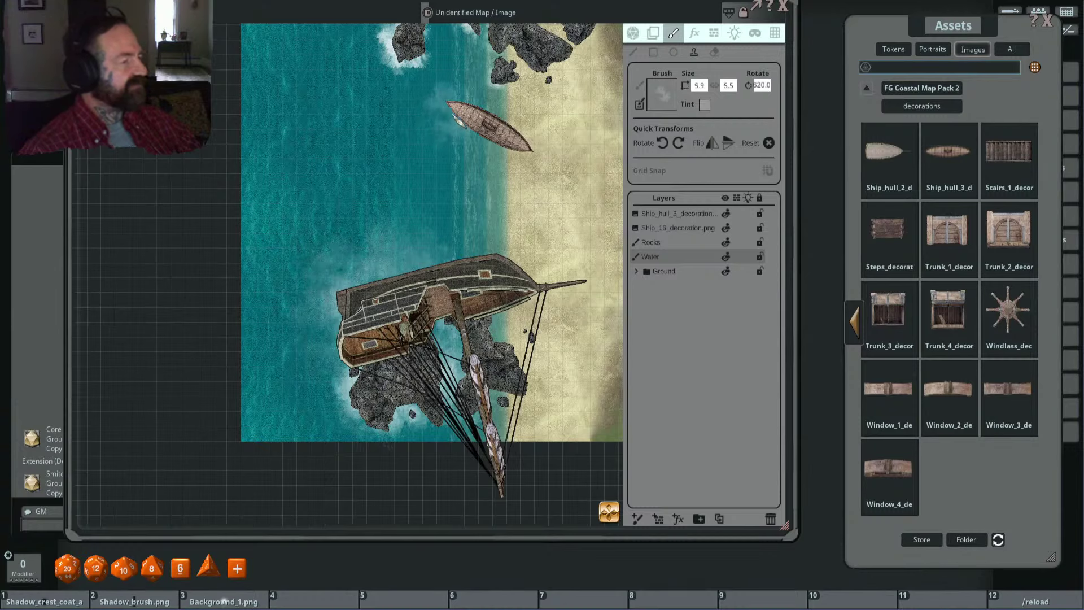
{"action": "scroll", "coordinate": [459, 119], "scroll_direction": "down", "scroll_amount": 3}
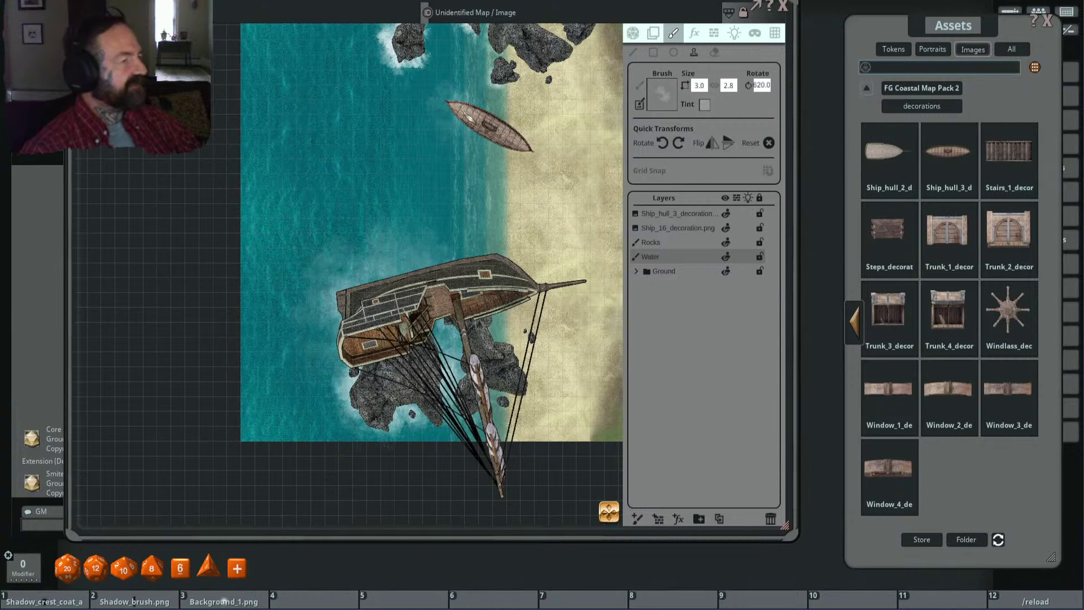
{"action": "scroll", "coordinate": [506, 117], "scroll_direction": "up", "scroll_amount": 2}
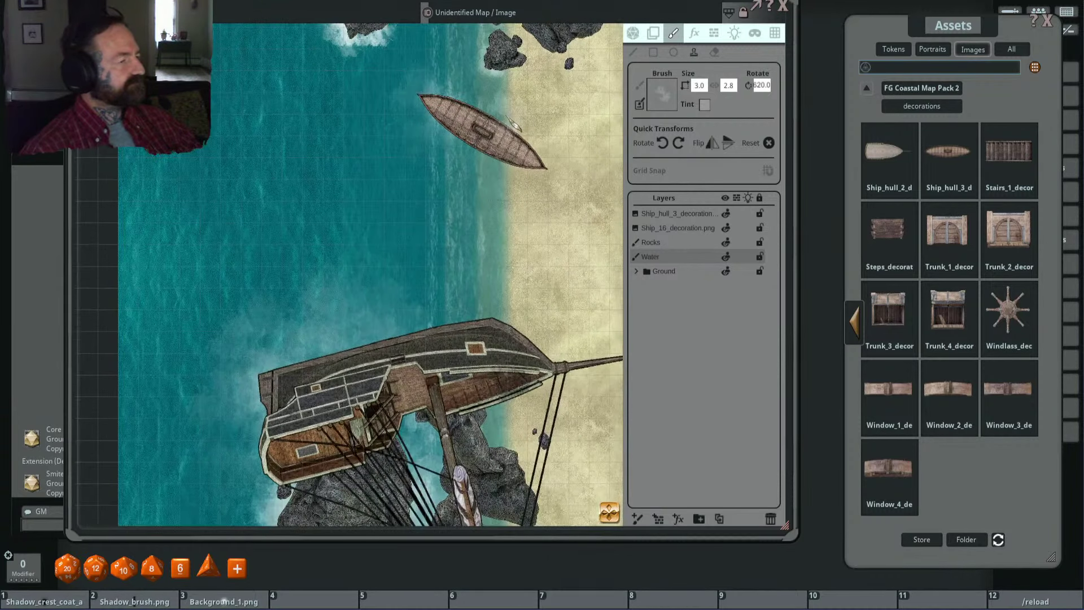
Step: Stamp more foam along the rowboat's southwest side with a 1.9 by 1.8 brush, rotating it to 715 degrees between stamps
{"action": "scroll", "coordinate": [463, 226], "scroll_direction": "down", "scroll_amount": 2}
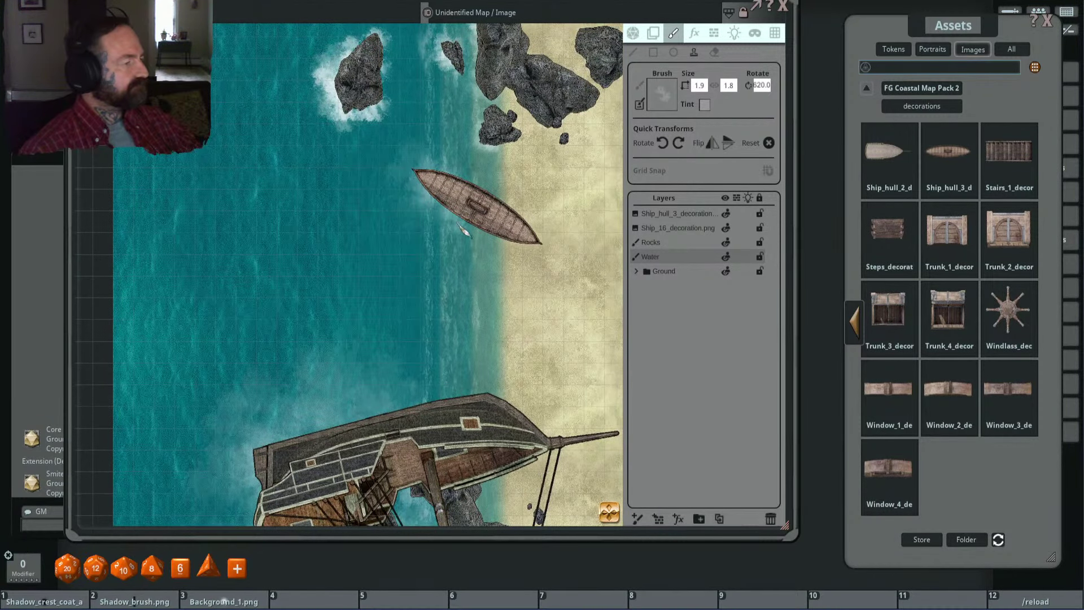
{"action": "scroll", "coordinate": [452, 215], "scroll_direction": "up", "scroll_amount": 5}
{"action": "right_click", "coordinate": [446, 210]}
{"action": "left_click", "coordinate": [540, 192]}
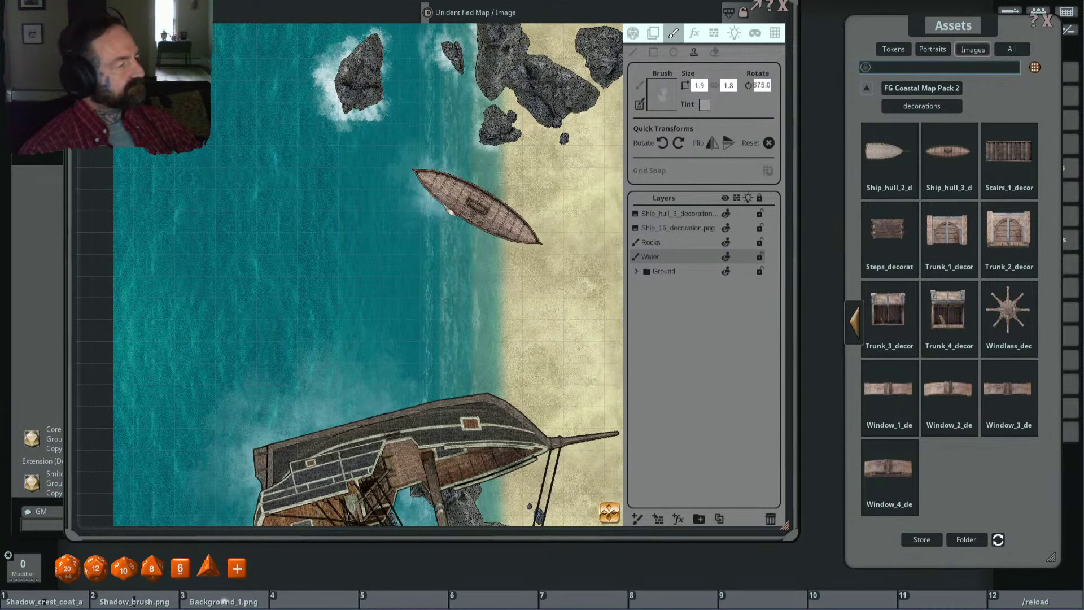
{"action": "scroll", "coordinate": [451, 212], "scroll_direction": "up", "scroll_amount": 4}
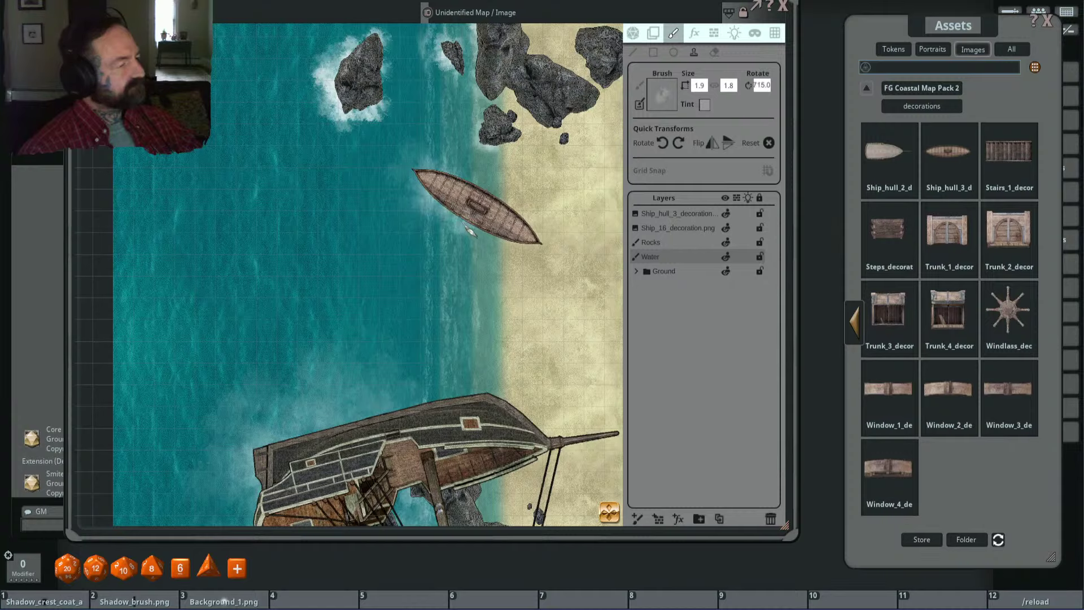
{"action": "scroll", "coordinate": [469, 232], "scroll_direction": "up", "scroll_amount": 2}
{"action": "scroll", "coordinate": [452, 217], "scroll_direction": "up", "scroll_amount": 3}
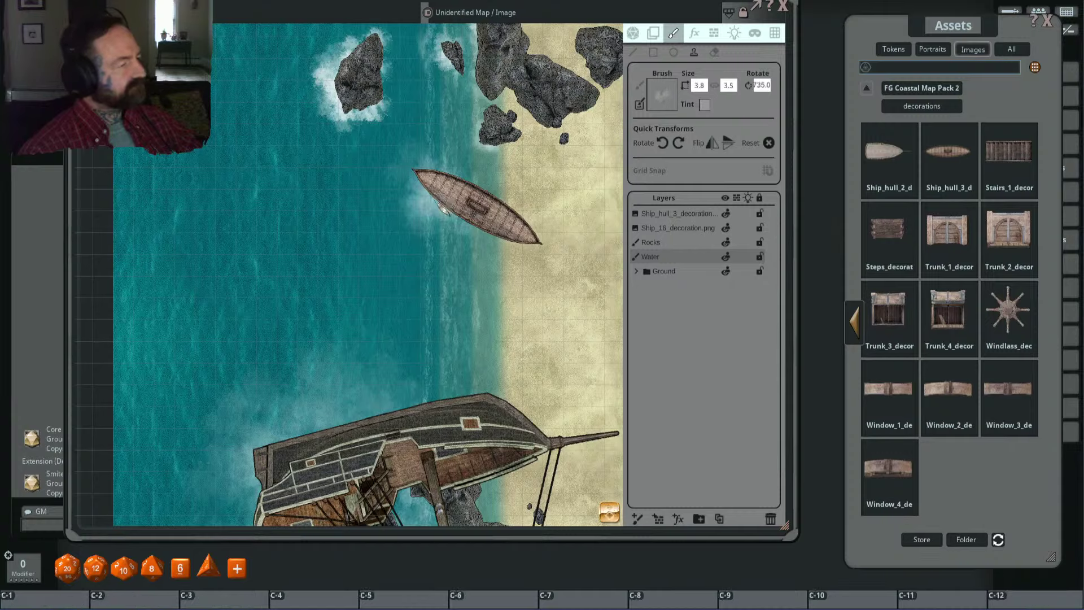
Step: Fill in finer foam on the water west of the rowboat with small brush sizes, rotating the brush to 795 degrees
{"action": "scroll", "coordinate": [442, 210], "scroll_direction": "down", "scroll_amount": 4}
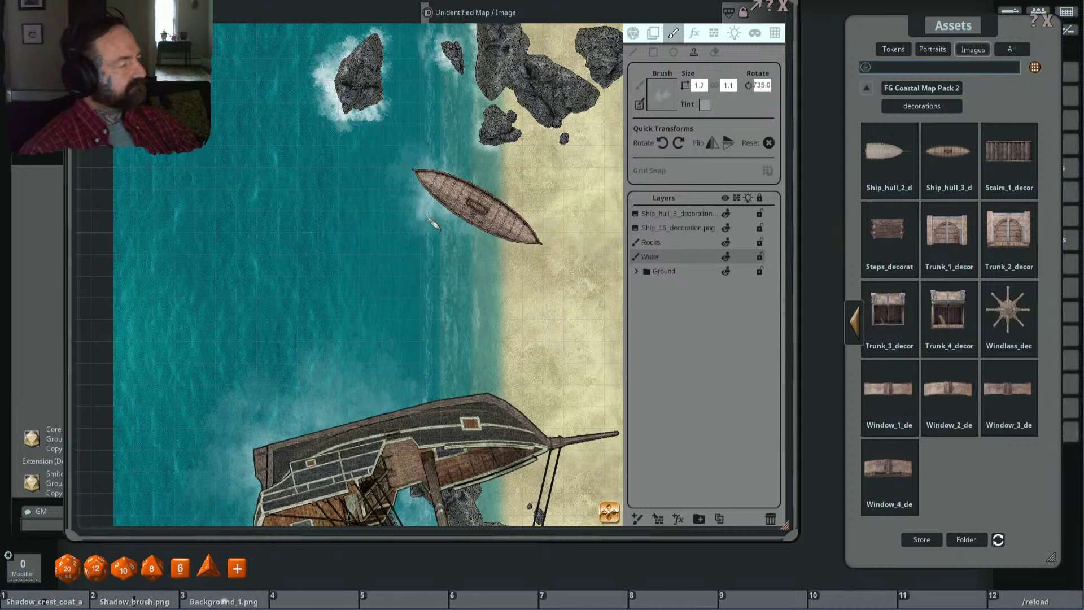
{"action": "scroll", "coordinate": [435, 226], "scroll_direction": "down", "scroll_amount": 2}
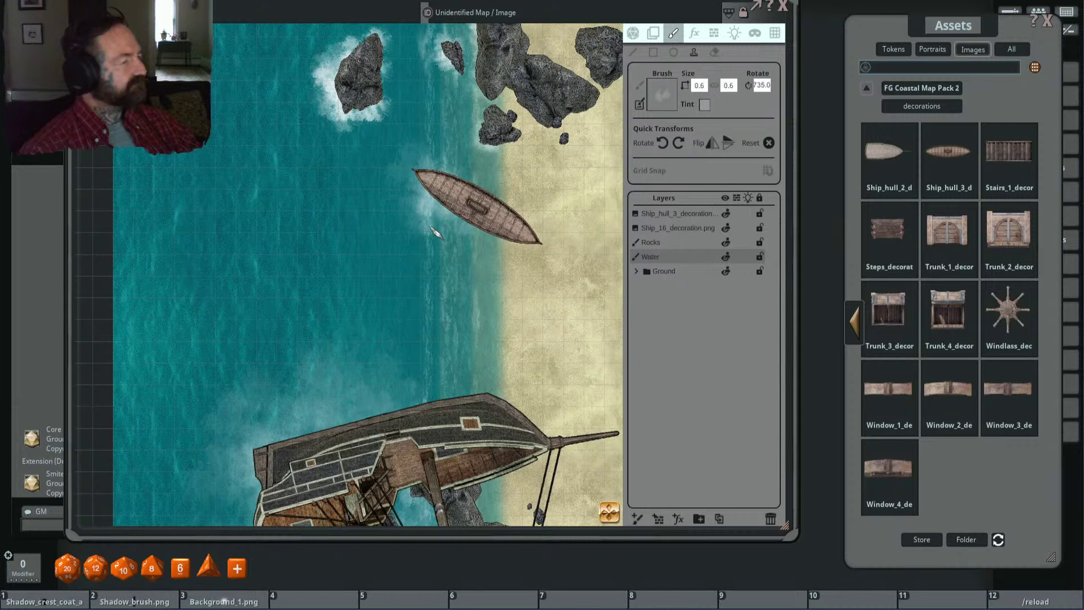
{"action": "left_click_drag", "start_coordinate": [473, 190], "coordinate": [429, 168]}
{"action": "scroll", "coordinate": [429, 168], "scroll_direction": "down", "scroll_amount": 5}
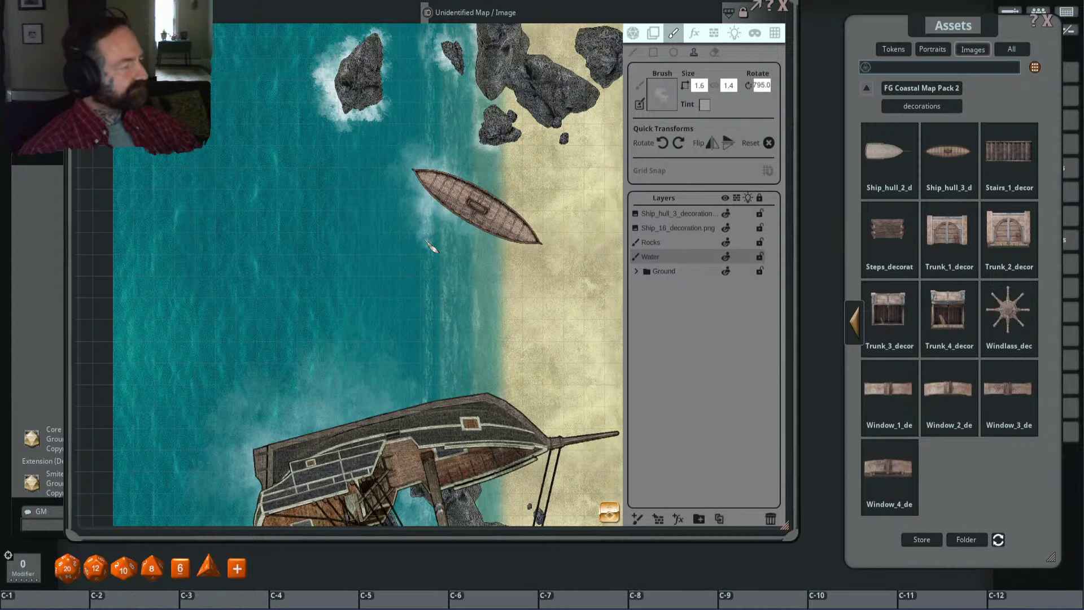
{"action": "scroll", "coordinate": [434, 248], "scroll_direction": "down", "scroll_amount": 4}
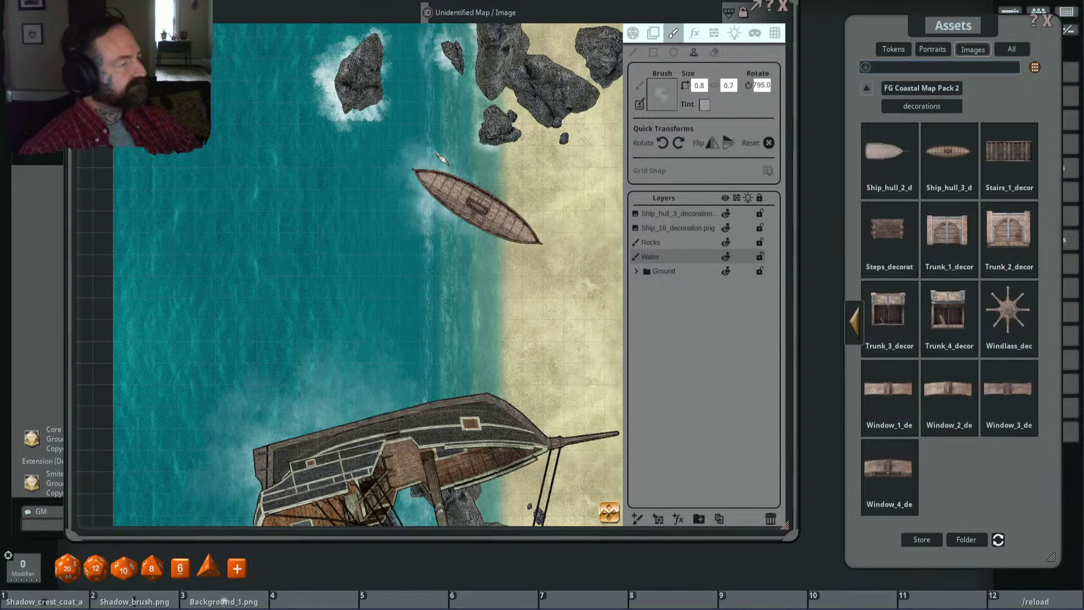
Step: Set the foam brush to 1.6 by 1.4, rotate it to 820 degrees and stamp foam along the ship hull's north edge
{"action": "scroll", "coordinate": [500, 243], "scroll_direction": "down", "scroll_amount": 4}
{"action": "left_click_drag", "start_coordinate": [501, 245], "coordinate": [512, 196]}
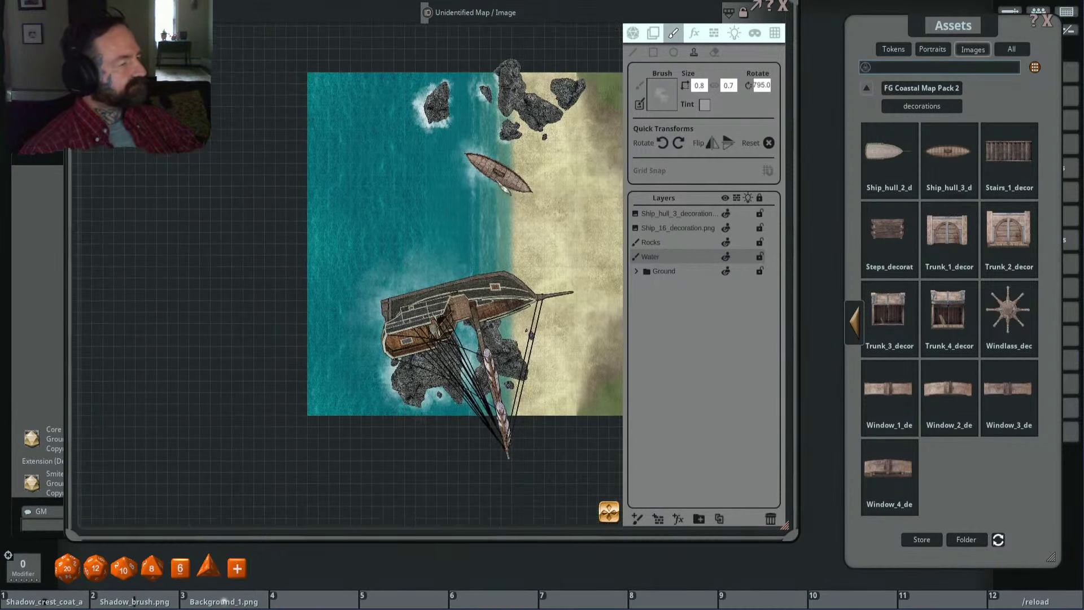
{"action": "scroll", "coordinate": [508, 196], "scroll_direction": "up", "scroll_amount": 2}
{"action": "scroll", "coordinate": [416, 328], "scroll_direction": "up", "scroll_amount": 3}
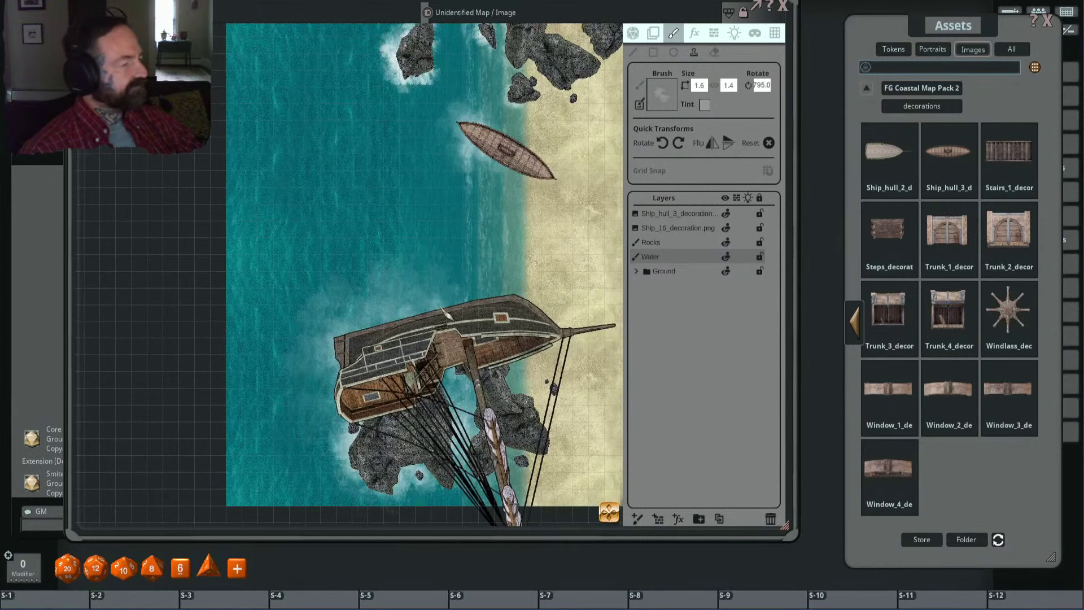
{"action": "scroll", "coordinate": [434, 319], "scroll_direction": "up", "scroll_amount": 8}
{"action": "scroll", "coordinate": [432, 318], "scroll_direction": "down", "scroll_amount": 8}
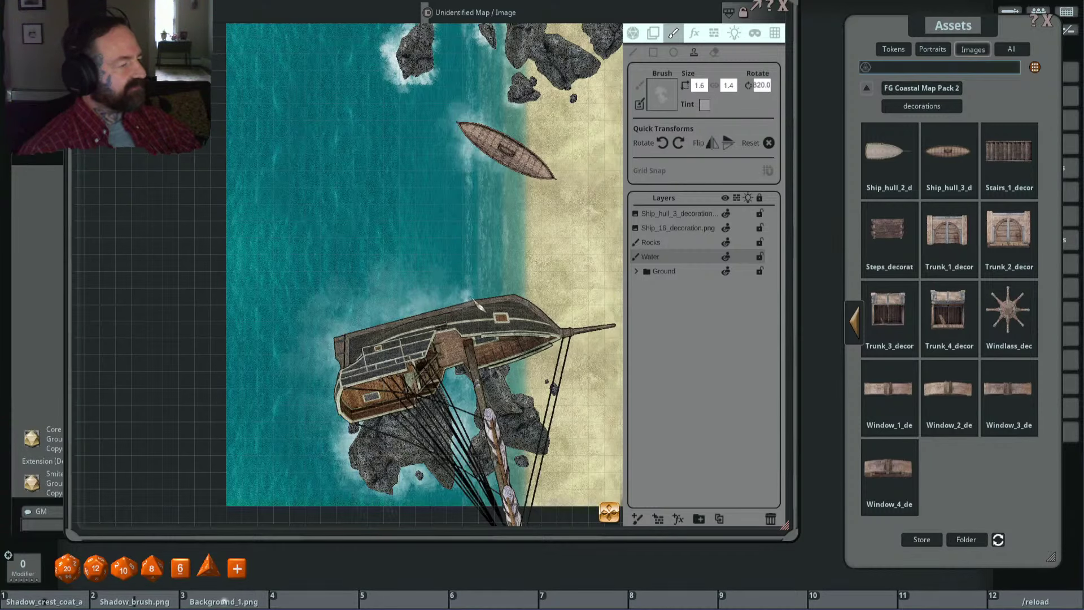
{"action": "scroll", "coordinate": [339, 327], "scroll_direction": "up", "scroll_amount": 2}
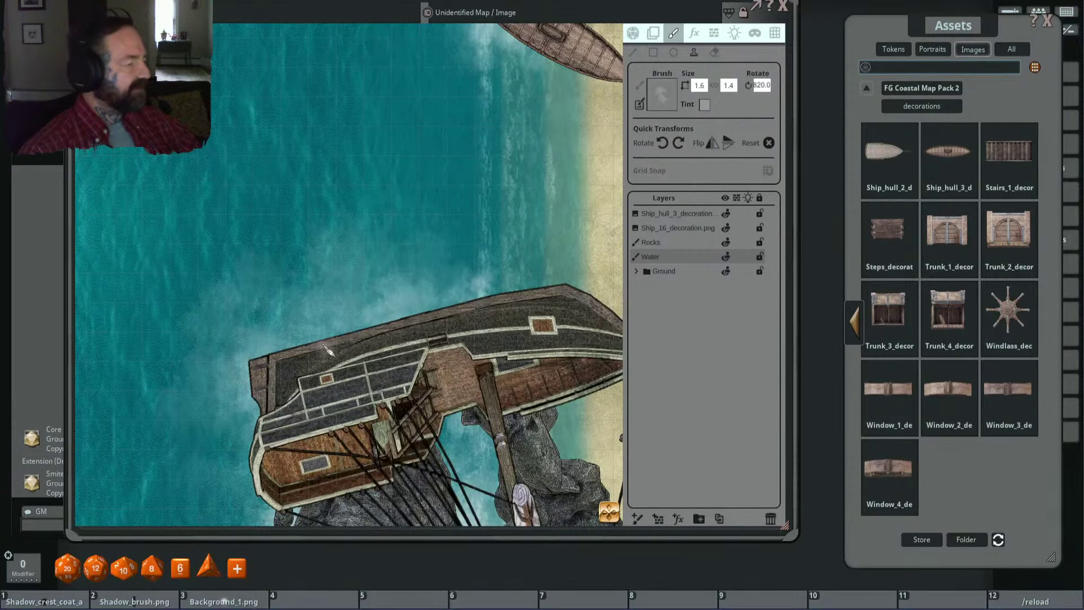
{"action": "scroll", "coordinate": [319, 339], "scroll_direction": "up", "scroll_amount": 2}
{"action": "scroll", "coordinate": [316, 302], "scroll_direction": "down", "scroll_amount": 2}
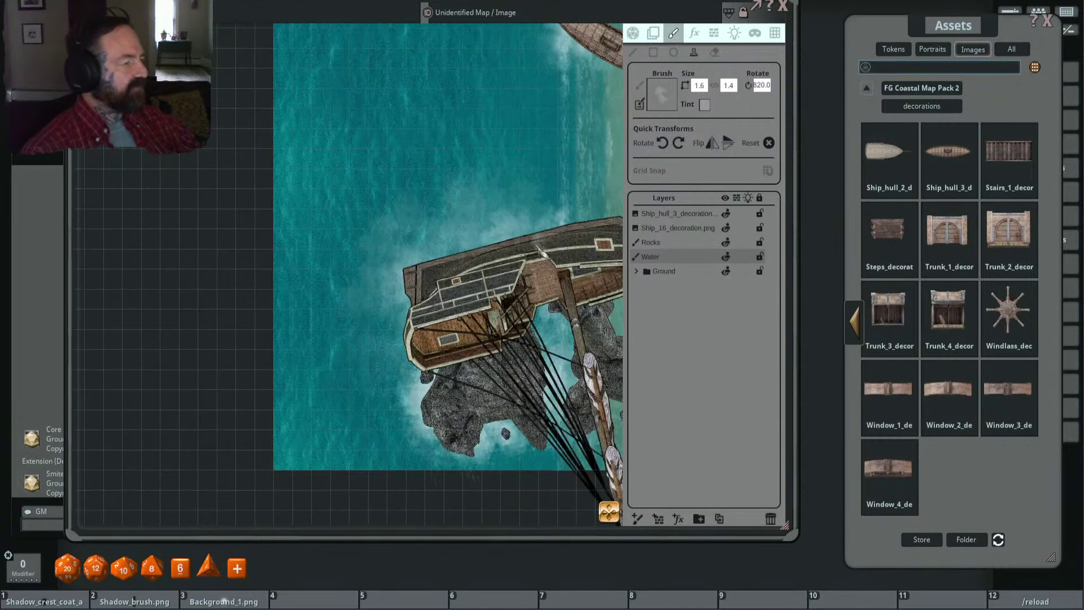
{"action": "scroll", "coordinate": [350, 292], "scroll_direction": "up", "scroll_amount": 1}
{"action": "scroll", "coordinate": [529, 250], "scroll_direction": "down", "scroll_amount": 3}
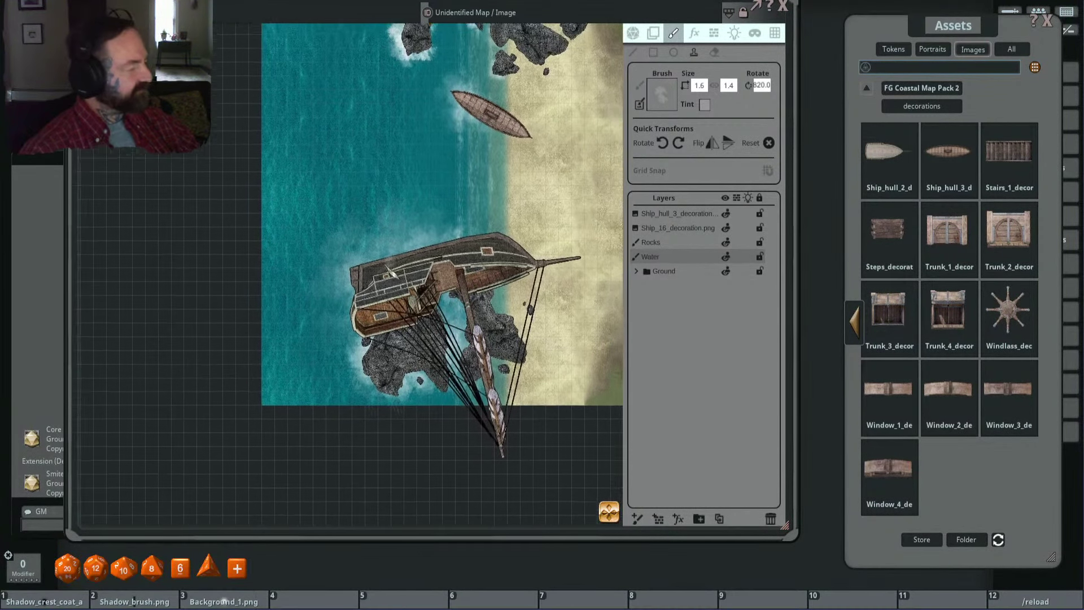
Step: Look through the brushes and decorations folders of FG Coastal Map Pack 2 in the image assets
{"action": "left_click_drag", "start_coordinate": [958, 33], "coordinate": [891, 27]}
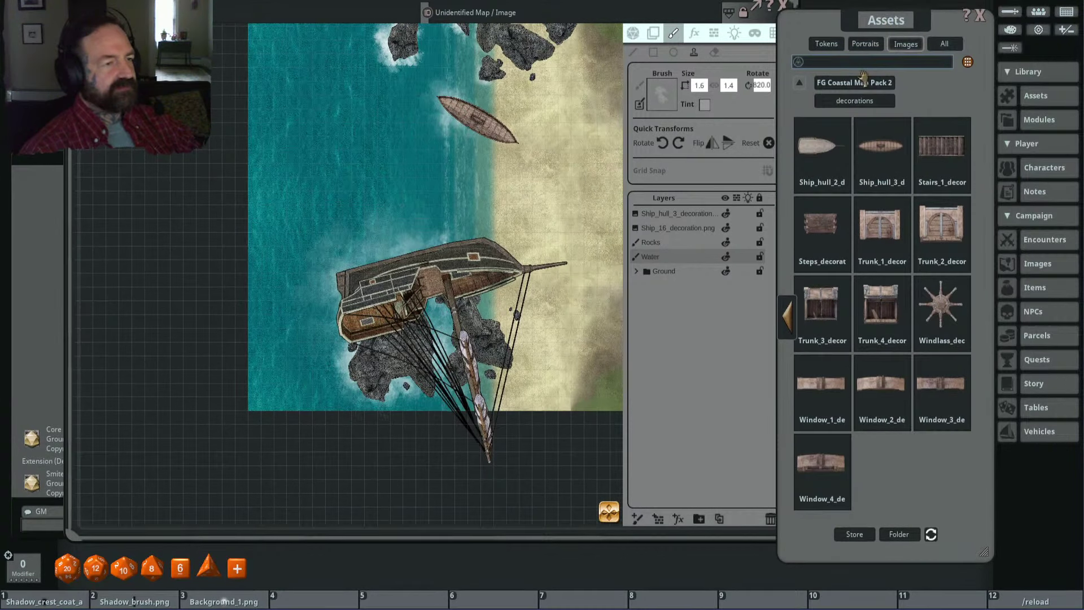
{"action": "left_click", "coordinate": [861, 83]}
{"action": "left_click", "coordinate": [816, 136]}
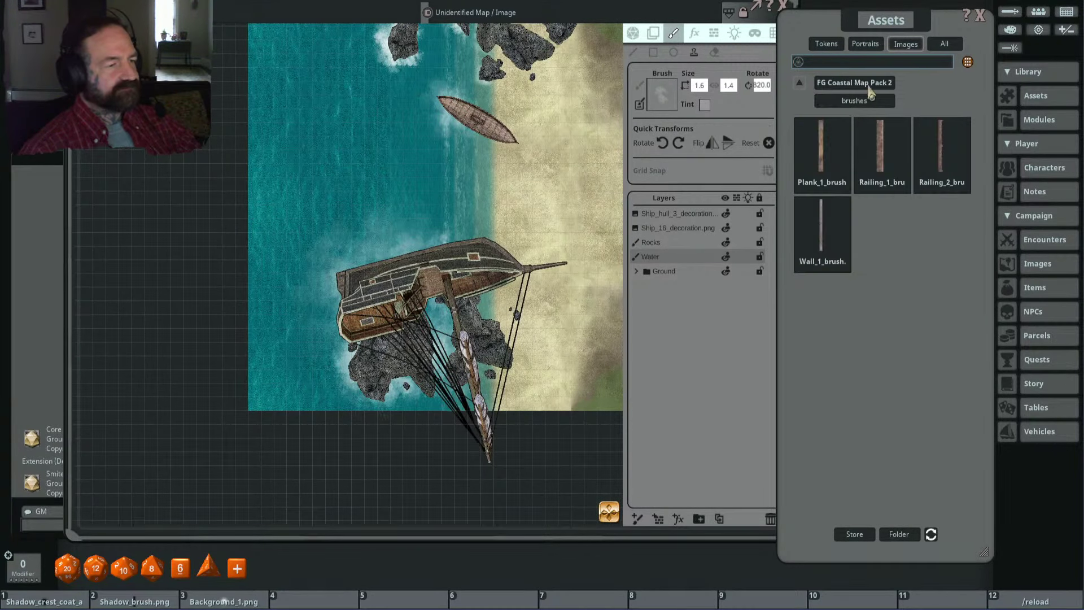
{"action": "left_click", "coordinate": [860, 84]}
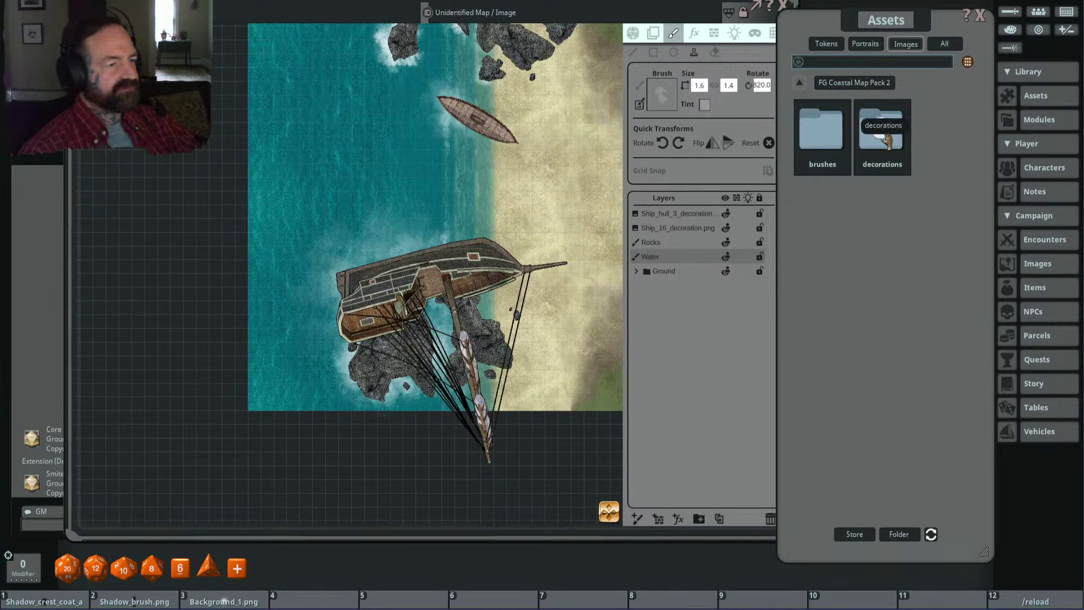
{"action": "left_click", "coordinate": [881, 135]}
{"action": "left_click", "coordinate": [799, 83]}
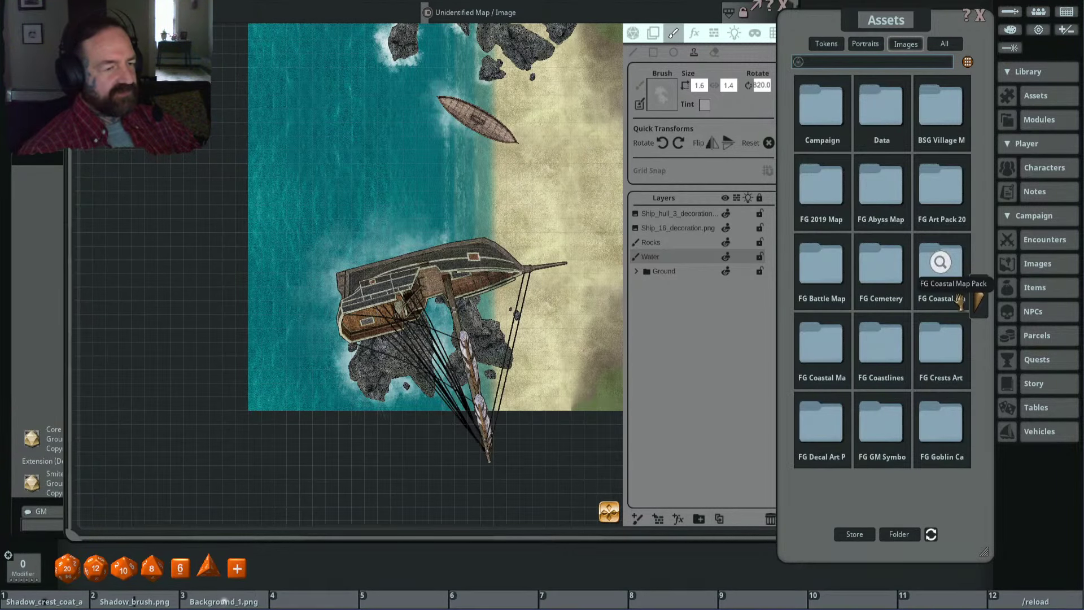
Step: Search the FG Coastal Map Pack for "water", then clear the filter and view the pack's brushes folder
{"action": "left_click", "coordinate": [934, 270]}
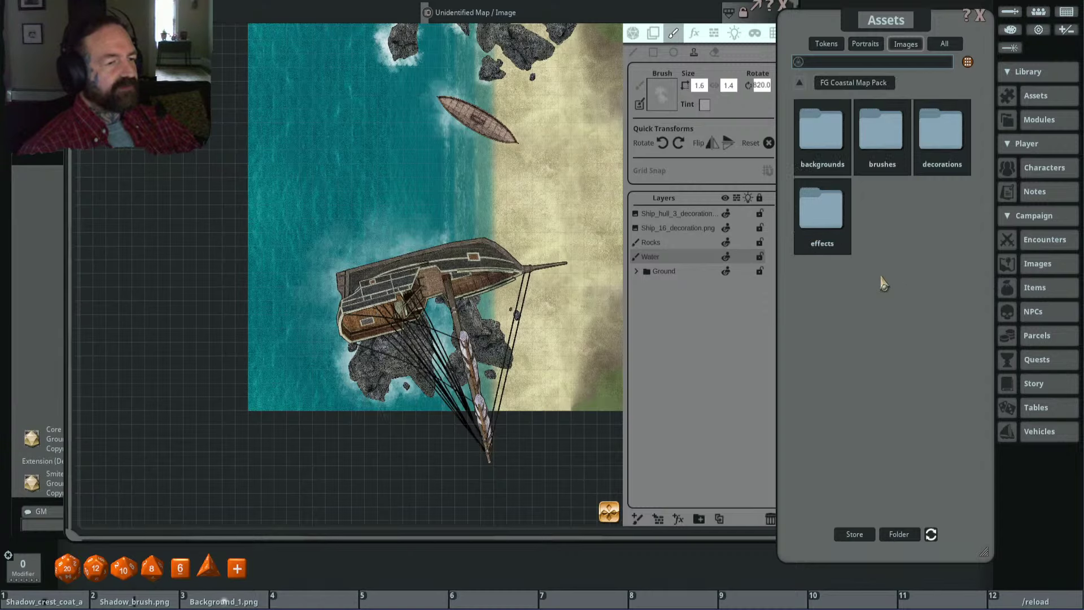
{"action": "left_click", "coordinate": [818, 63]}
{"action": "type", "text": "water"}
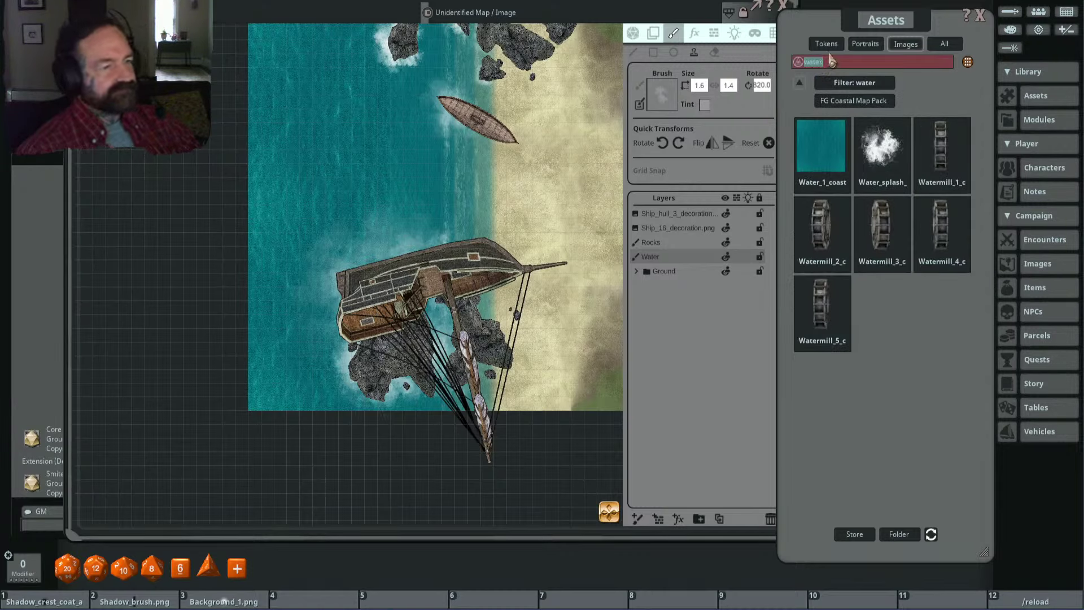
{"action": "left_click", "coordinate": [872, 85]}
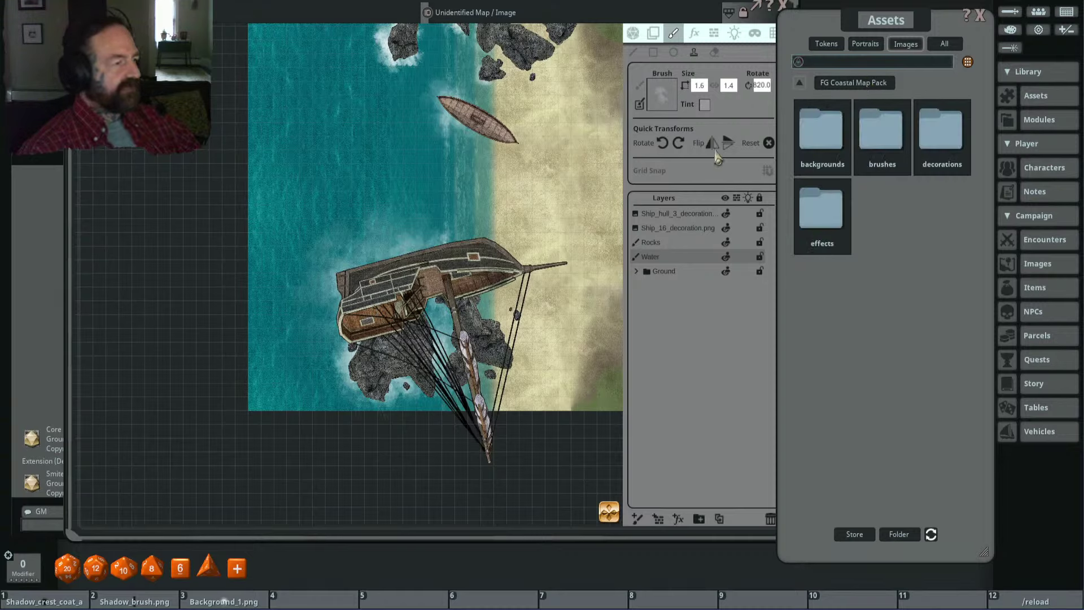
{"action": "left_click", "coordinate": [881, 139]}
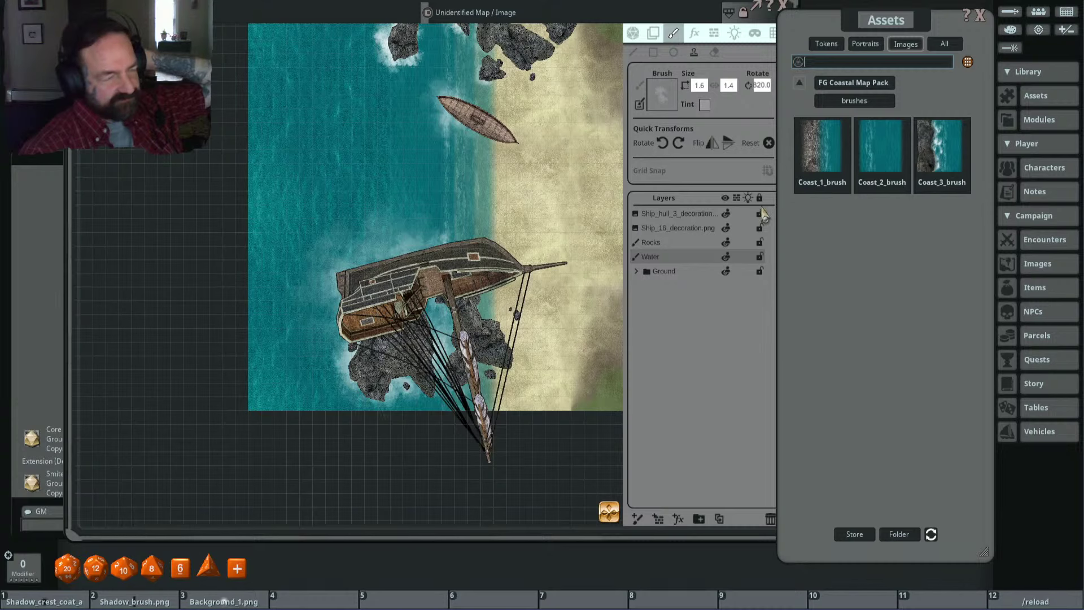
Step: Examine the foam and water around the ship and check the FG Coastal Map Pack's backgrounds folder
{"action": "scroll", "coordinate": [424, 251], "scroll_direction": "up", "scroll_amount": 3}
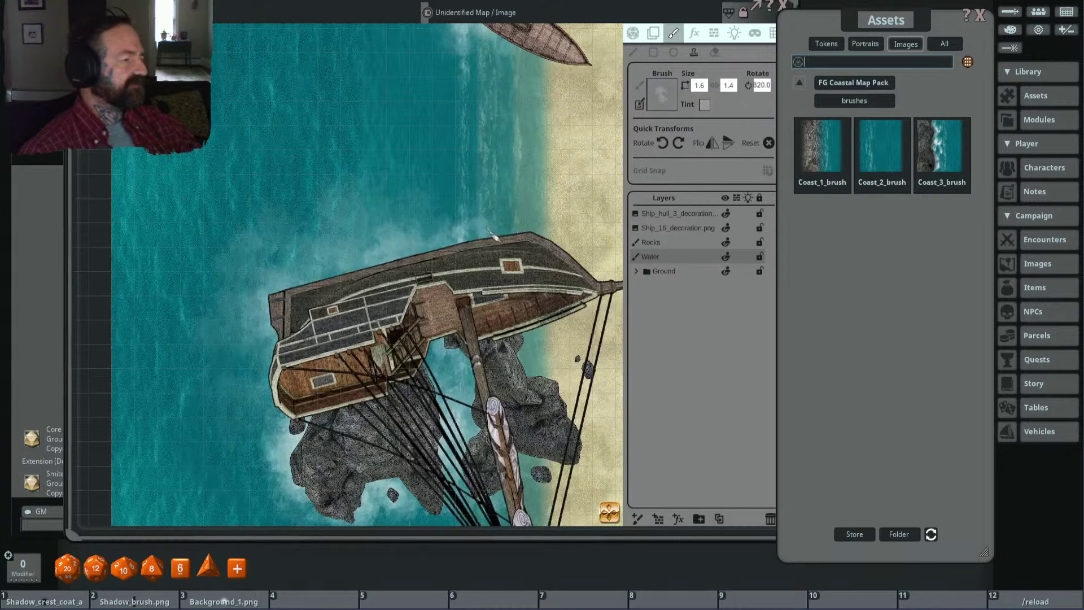
{"action": "scroll", "coordinate": [491, 234], "scroll_direction": "down", "scroll_amount": 3}
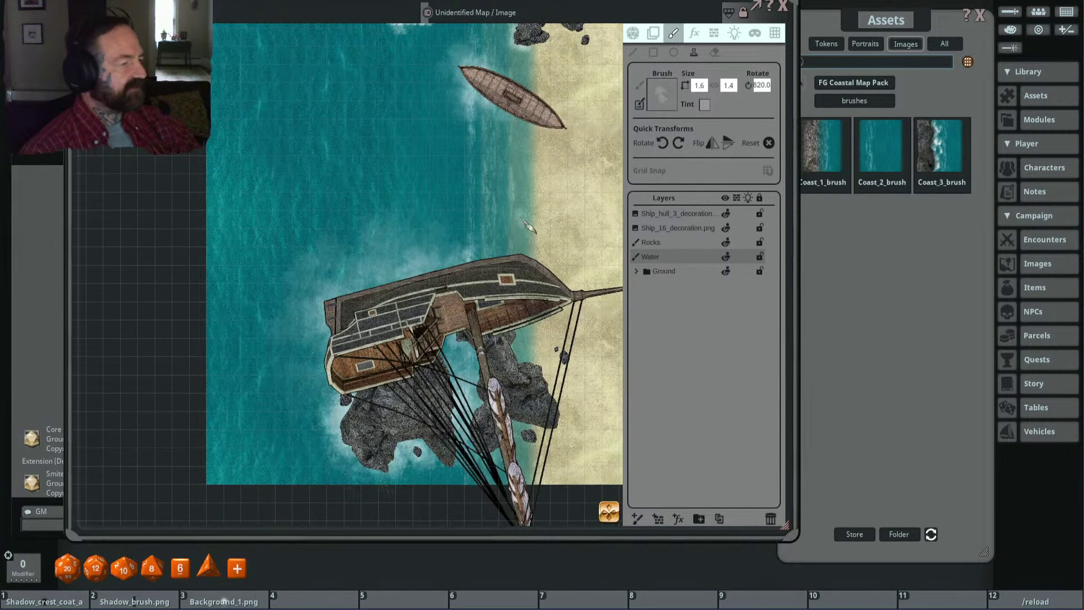
{"action": "left_click_drag", "start_coordinate": [581, 214], "coordinate": [552, 212]}
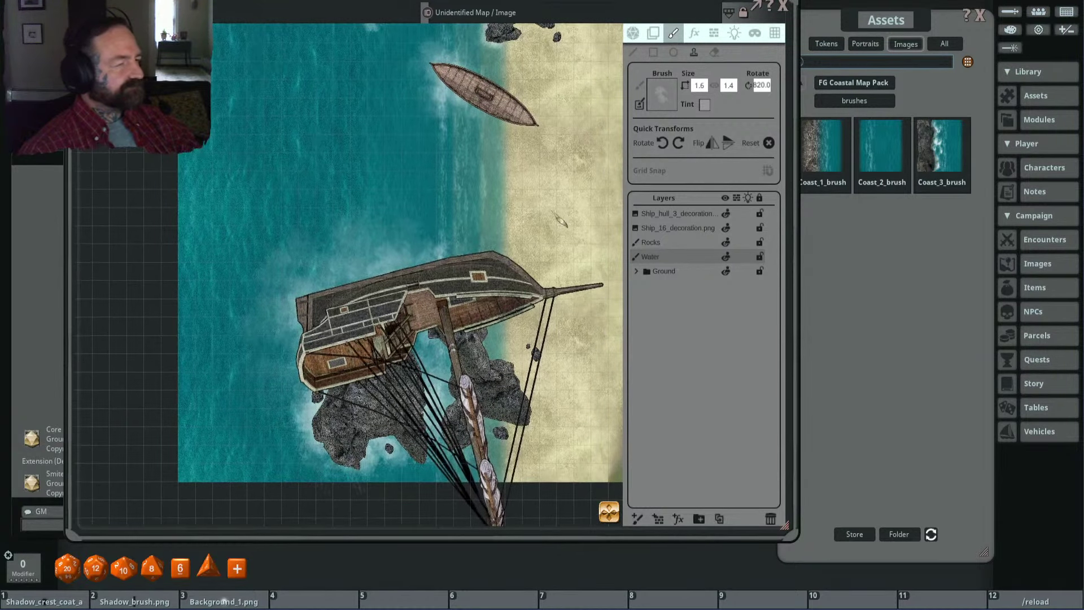
{"action": "left_click", "coordinate": [859, 84]}
{"action": "left_click", "coordinate": [820, 141]}
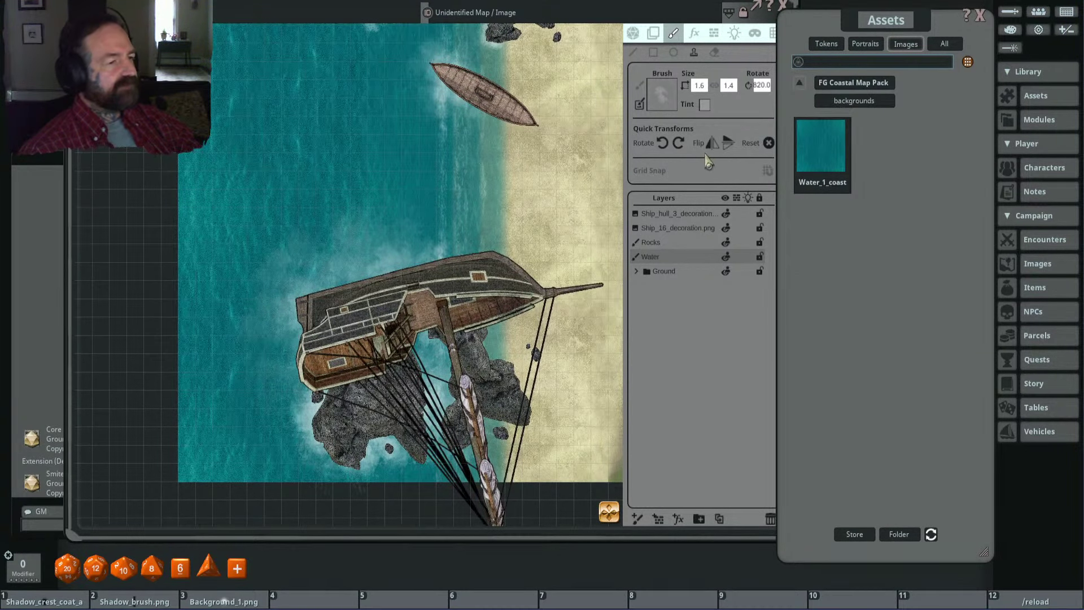
{"action": "left_click_drag", "start_coordinate": [421, 179], "coordinate": [504, 161]}
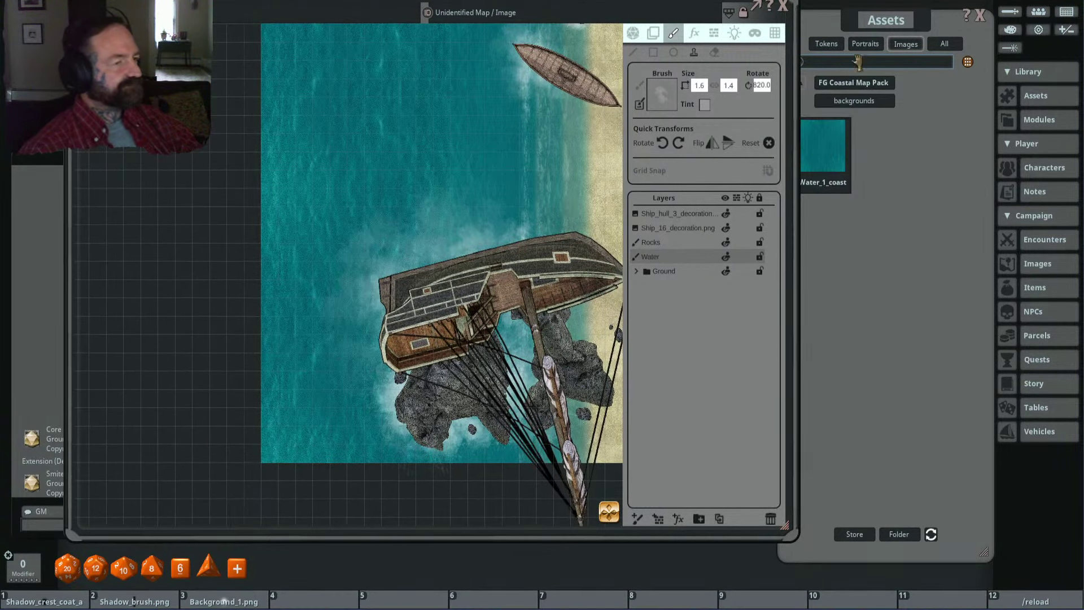
{"action": "left_click_drag", "start_coordinate": [887, 12], "coordinate": [931, 12]}
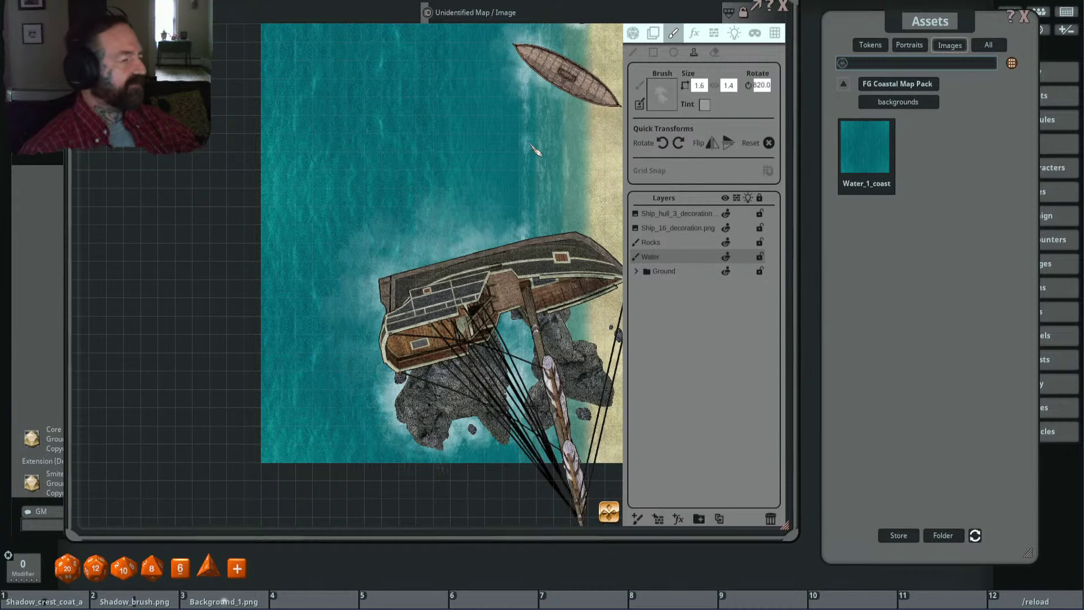
{"action": "scroll", "coordinate": [528, 186], "scroll_direction": "up", "scroll_amount": 2}
{"action": "scroll", "coordinate": [508, 223], "scroll_direction": "down", "scroll_amount": 1}
{"action": "scroll", "coordinate": [480, 214], "scroll_direction": "up", "scroll_amount": 1}
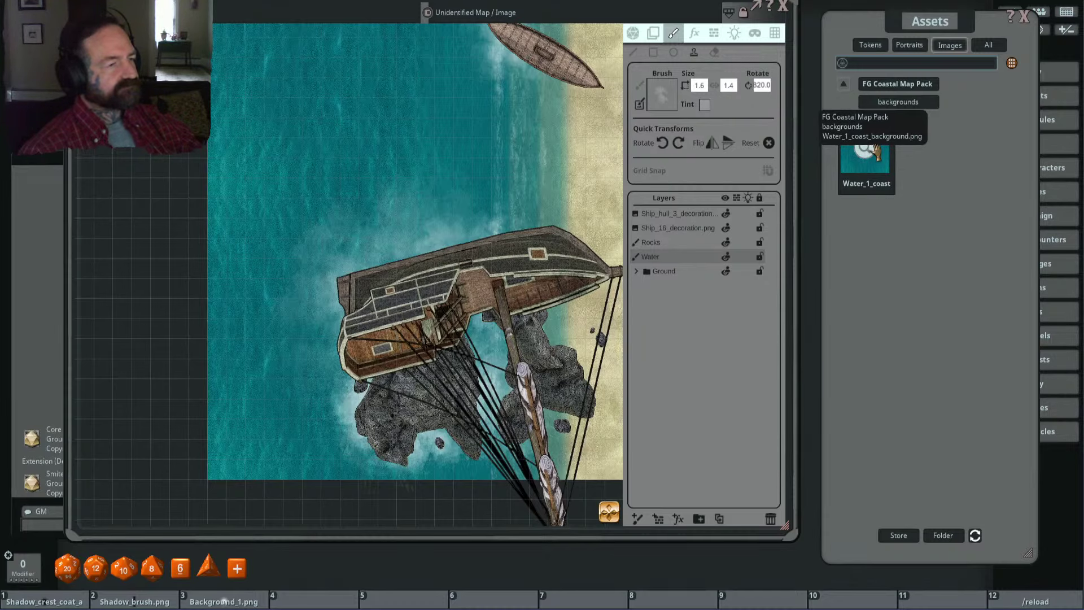
Step: Search all image assets for "water" and look through the result pages for a suitable water texture
{"action": "left_click", "coordinate": [844, 84]}
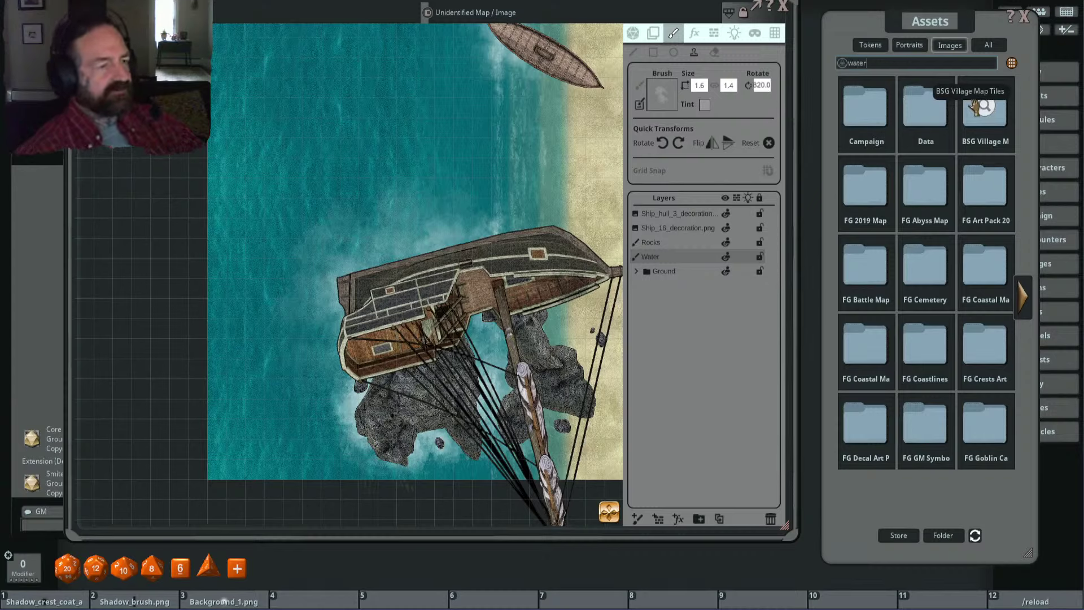
{"action": "key", "text": "Return"}
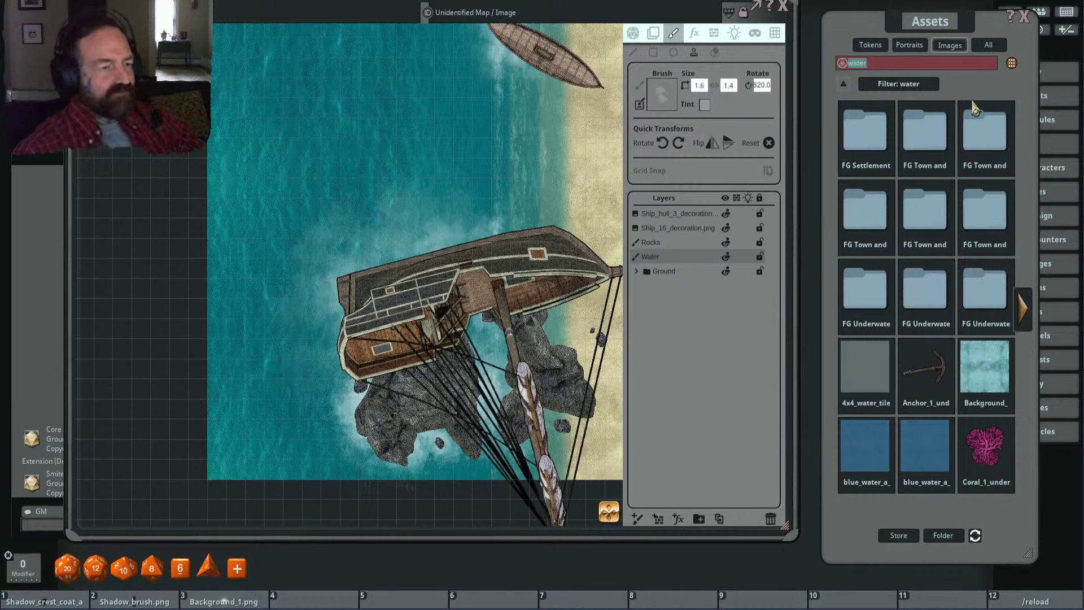
{"action": "left_click", "coordinate": [1027, 309]}
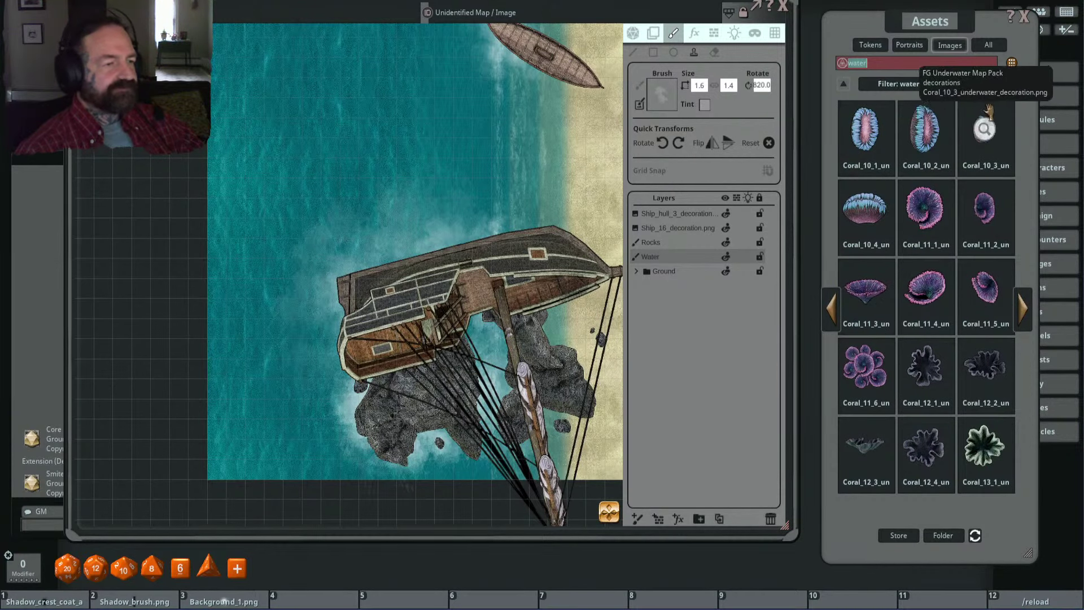
{"action": "left_click", "coordinate": [1026, 309]}
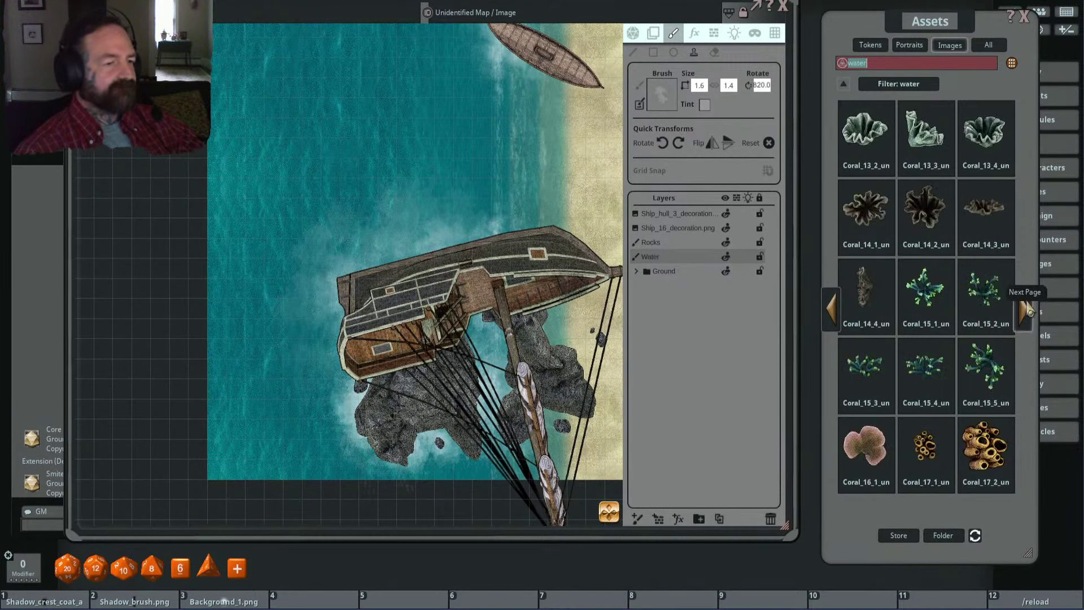
{"action": "left_click", "coordinate": [1026, 309]}
{"action": "left_click", "coordinate": [1026, 309]}
{"action": "left_click", "coordinate": [1026, 309]}
{"action": "left_click", "coordinate": [1026, 309]}
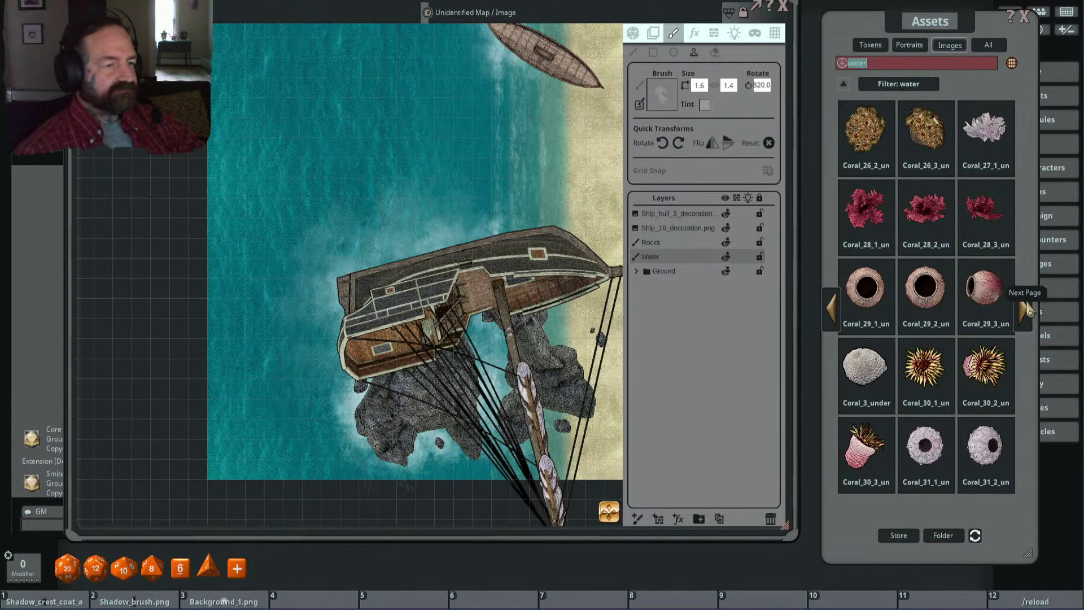
{"action": "left_click", "coordinate": [1026, 309]}
{"action": "left_click", "coordinate": [1026, 309]}
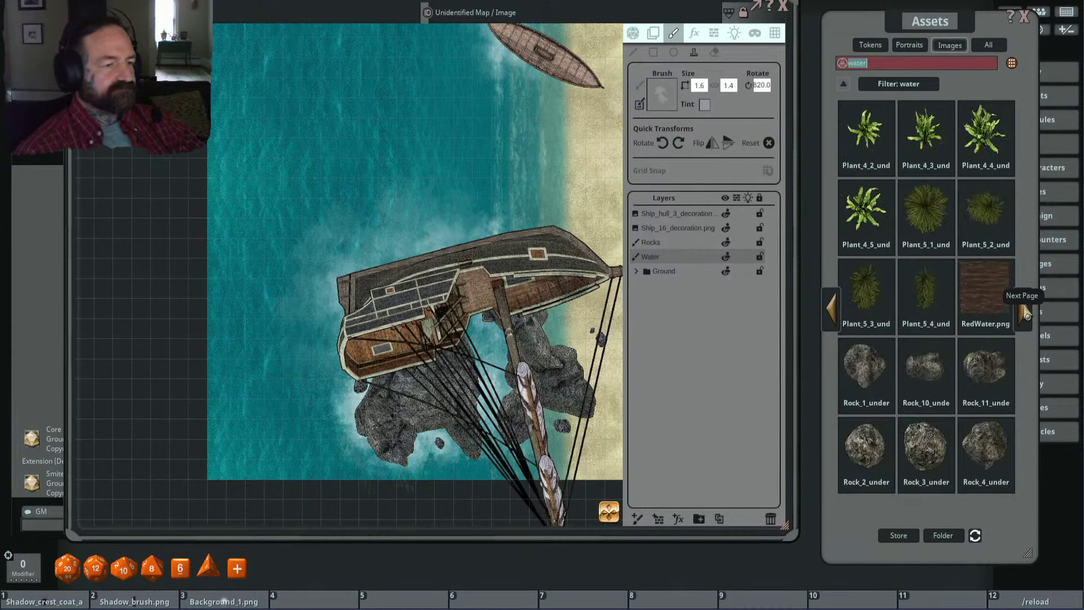
{"action": "left_click", "coordinate": [1026, 309]}
{"action": "left_click", "coordinate": [1026, 309]}
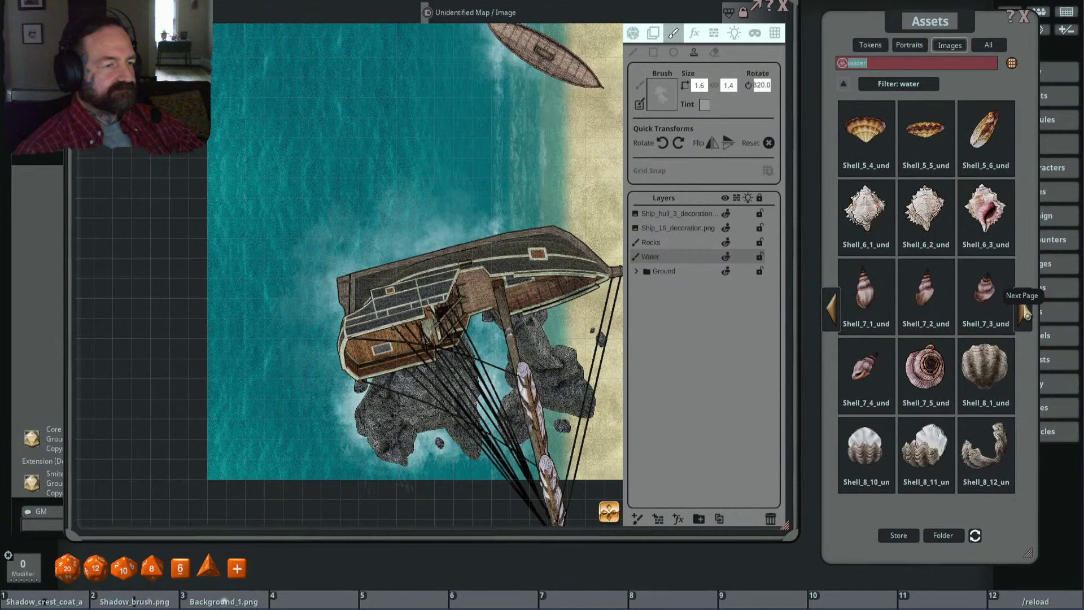
{"action": "left_click", "coordinate": [1026, 311]}
{"action": "left_click", "coordinate": [1026, 309]}
{"action": "left_click", "coordinate": [1026, 309]}
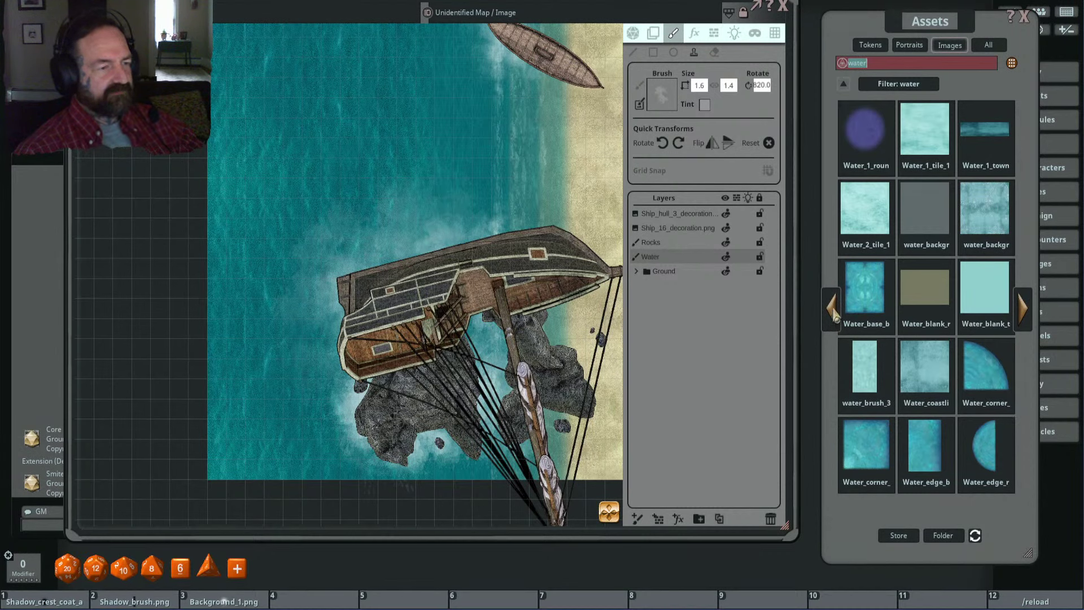
{"action": "left_click", "coordinate": [835, 316]}
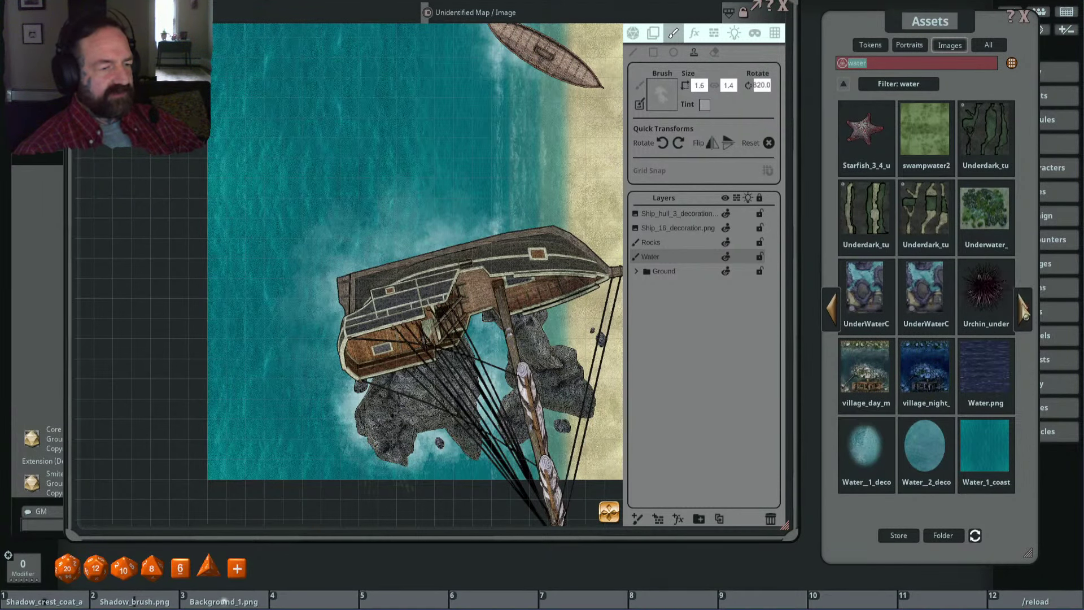
{"action": "left_click", "coordinate": [1031, 316]}
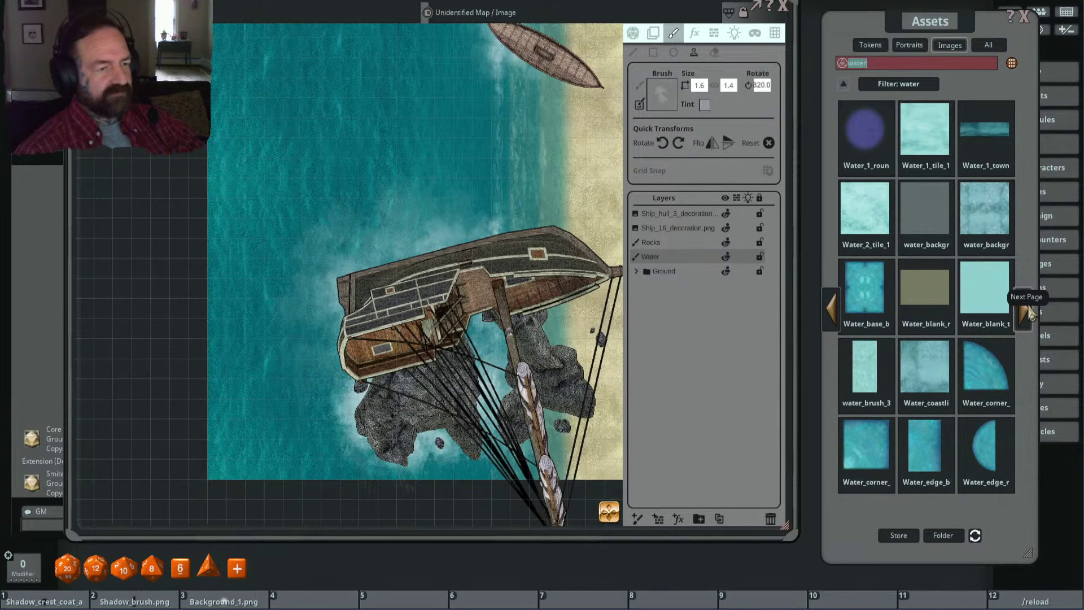
{"action": "left_click", "coordinate": [1031, 315]}
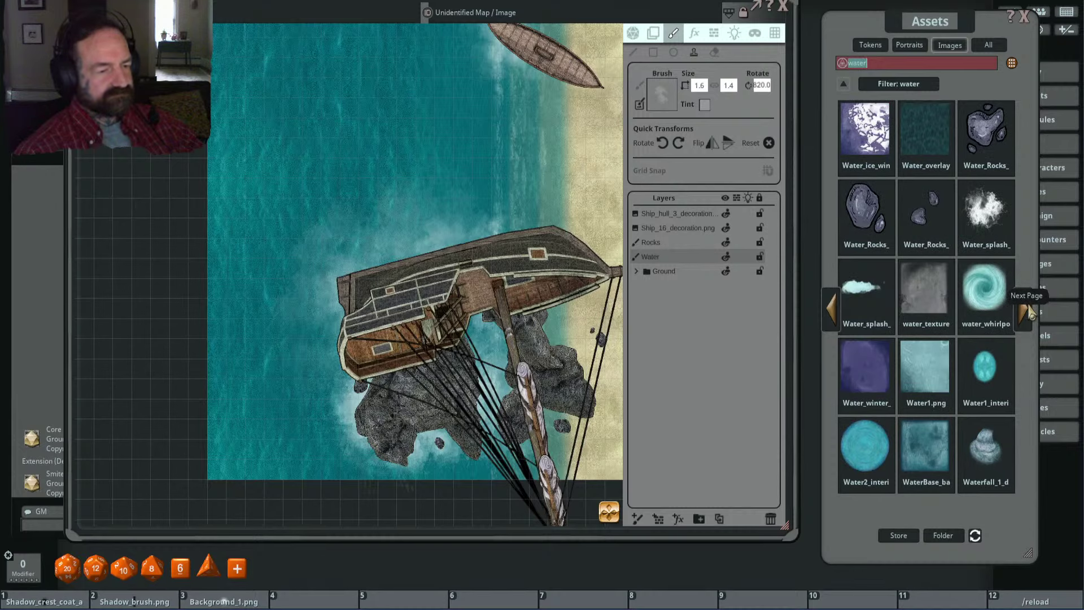
{"action": "left_click", "coordinate": [1030, 315]}
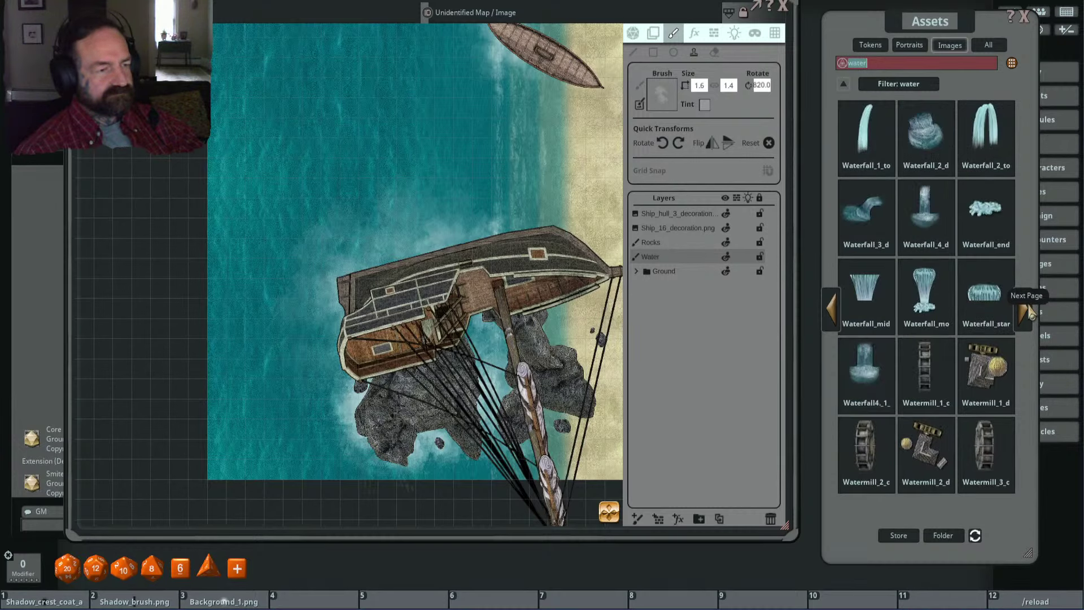
{"action": "left_click", "coordinate": [1030, 314]}
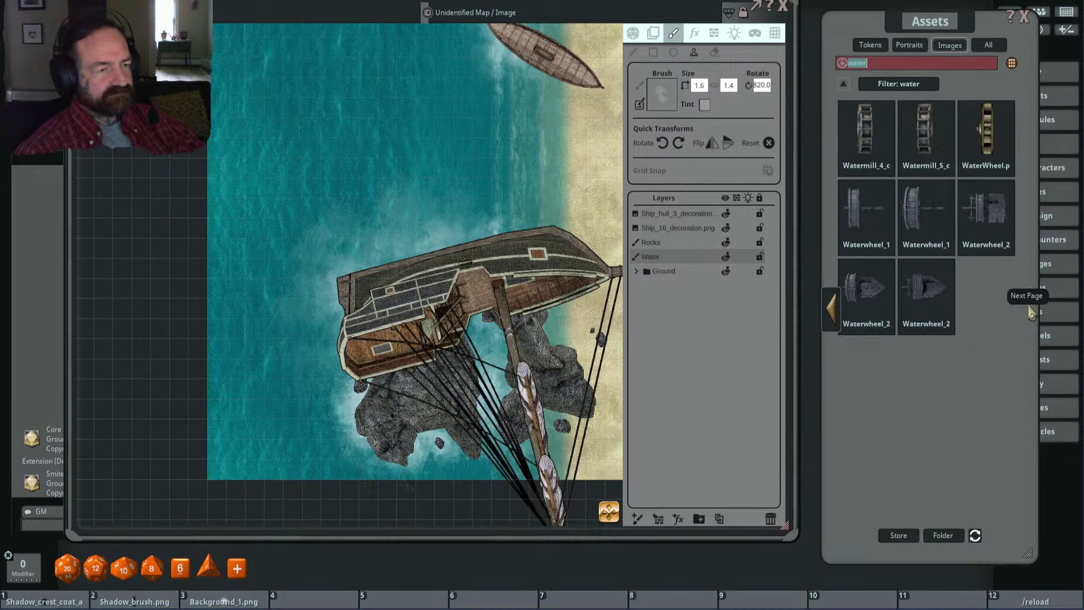
Step: Load Water__1_decoration.png from the "water" image results as the brush, sized 2.9 by 3.3 and rotated to 60 degrees
{"action": "left_click", "coordinate": [833, 319]}
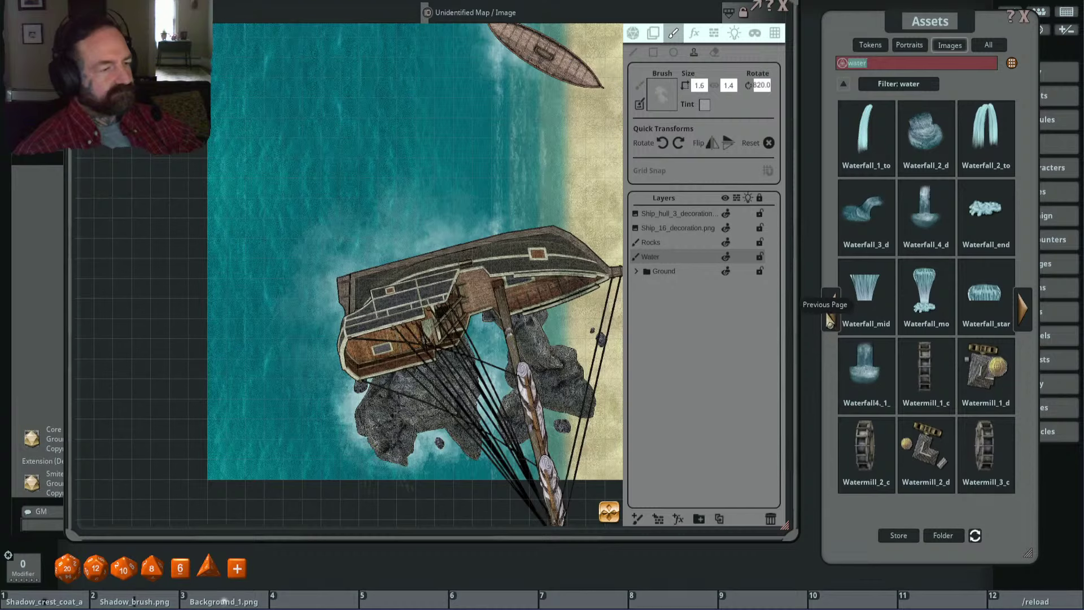
{"action": "left_click", "coordinate": [830, 319]}
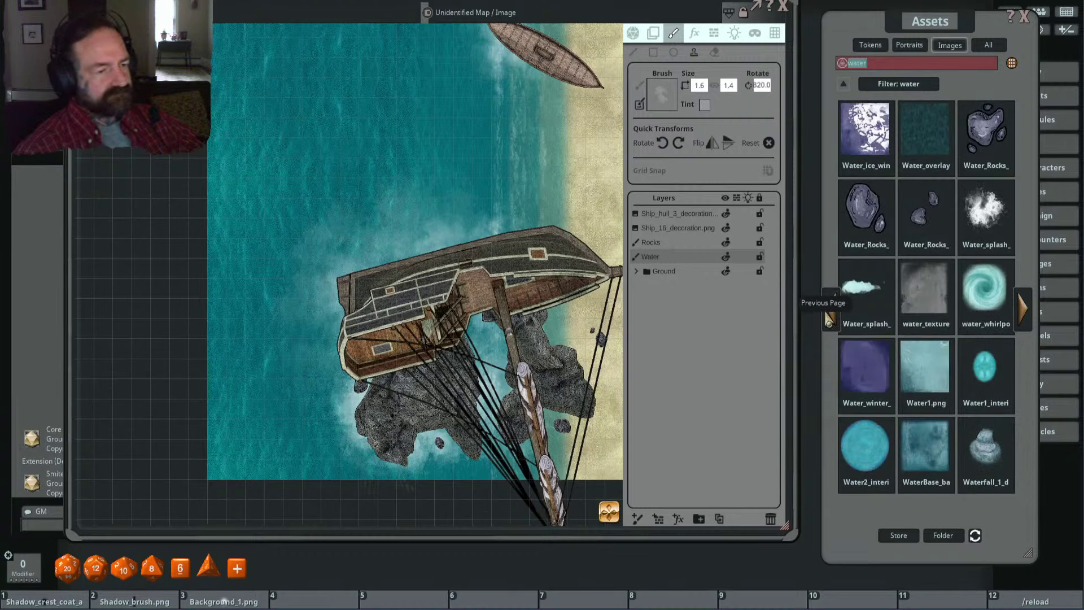
{"action": "left_click", "coordinate": [830, 319]}
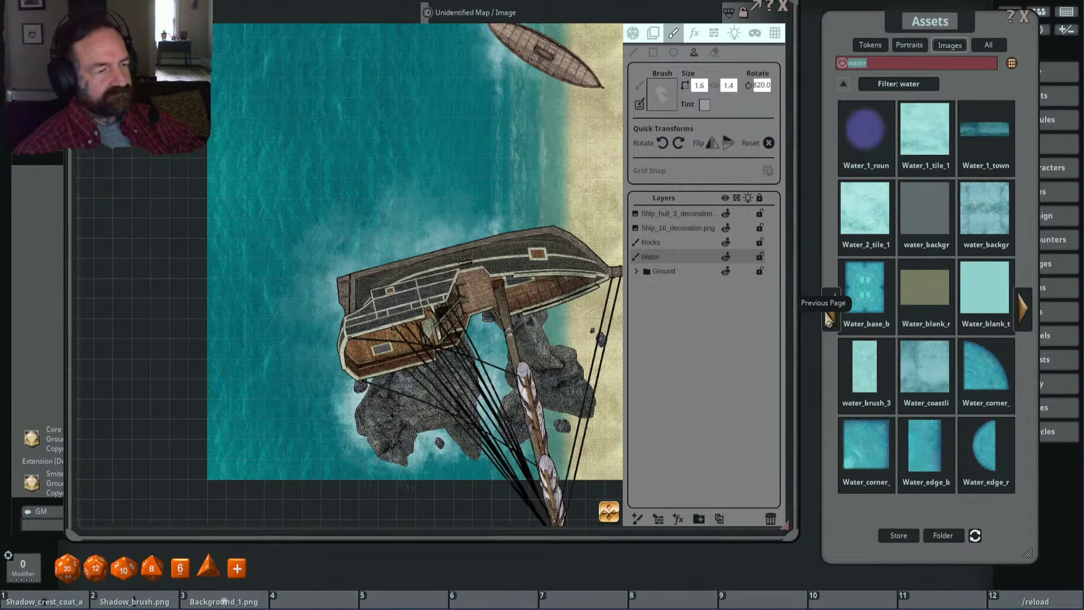
{"action": "left_click", "coordinate": [830, 320]}
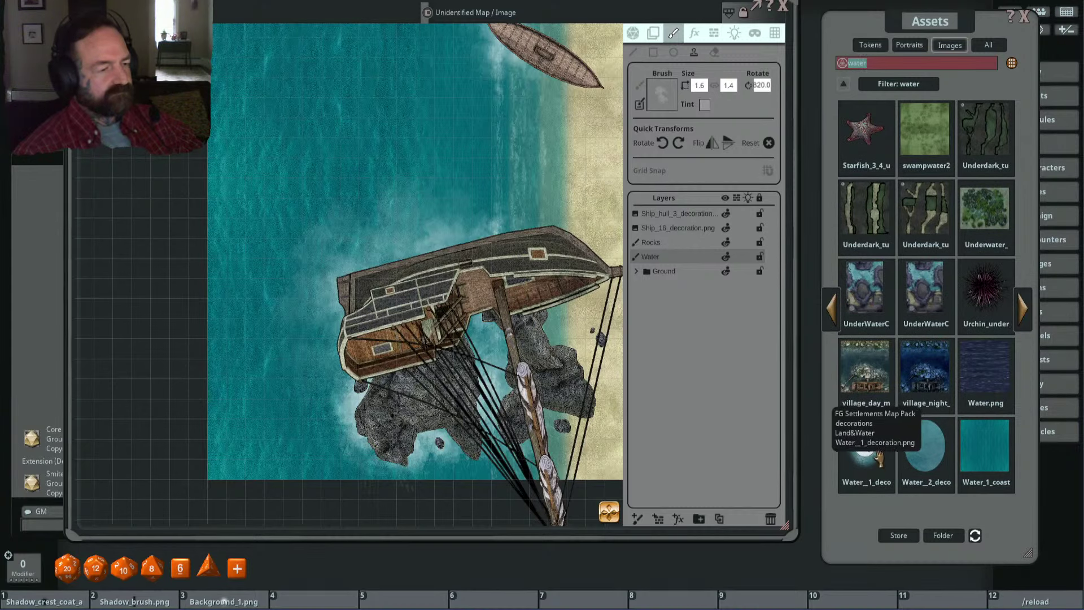
{"action": "left_click", "coordinate": [669, 101]}
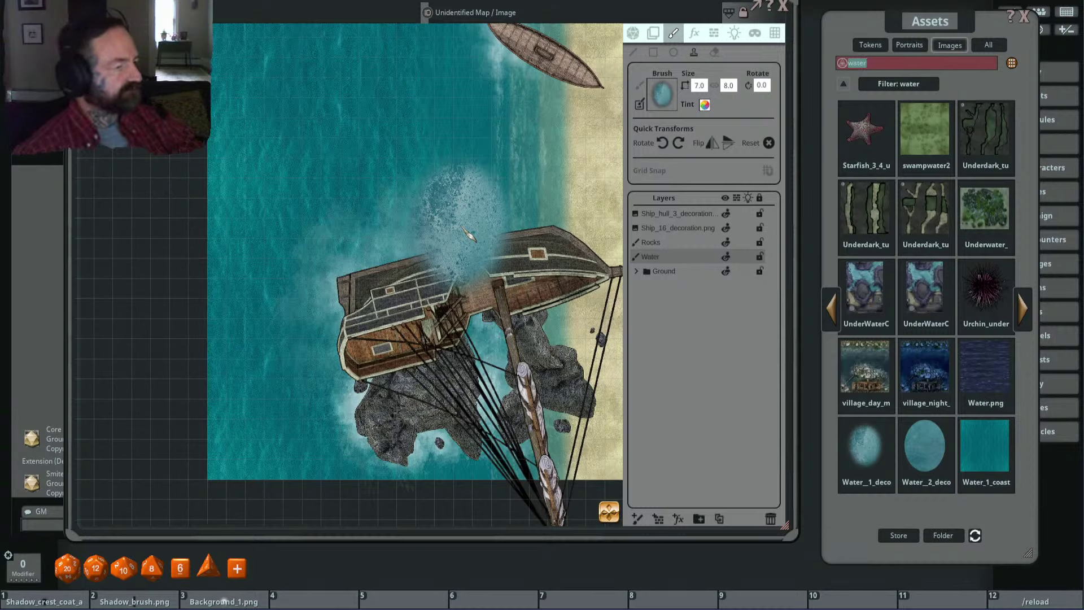
{"action": "scroll", "coordinate": [432, 246], "scroll_direction": "down", "scroll_amount": 5}
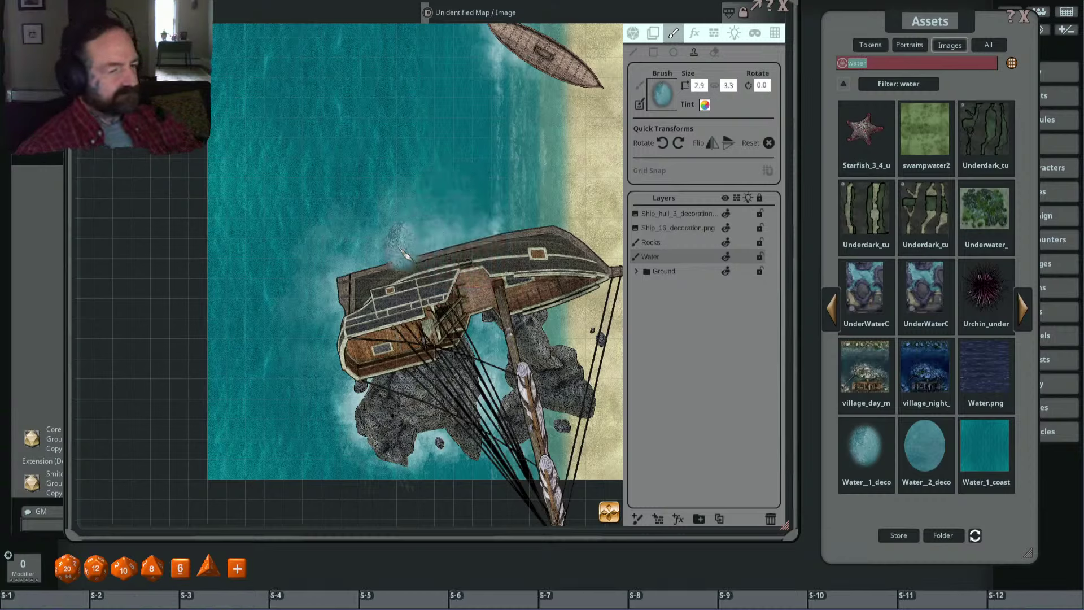
{"action": "scroll", "coordinate": [407, 253], "scroll_direction": "up", "scroll_amount": 4}
{"action": "scroll", "coordinate": [415, 271], "scroll_direction": "up", "scroll_amount": 3}
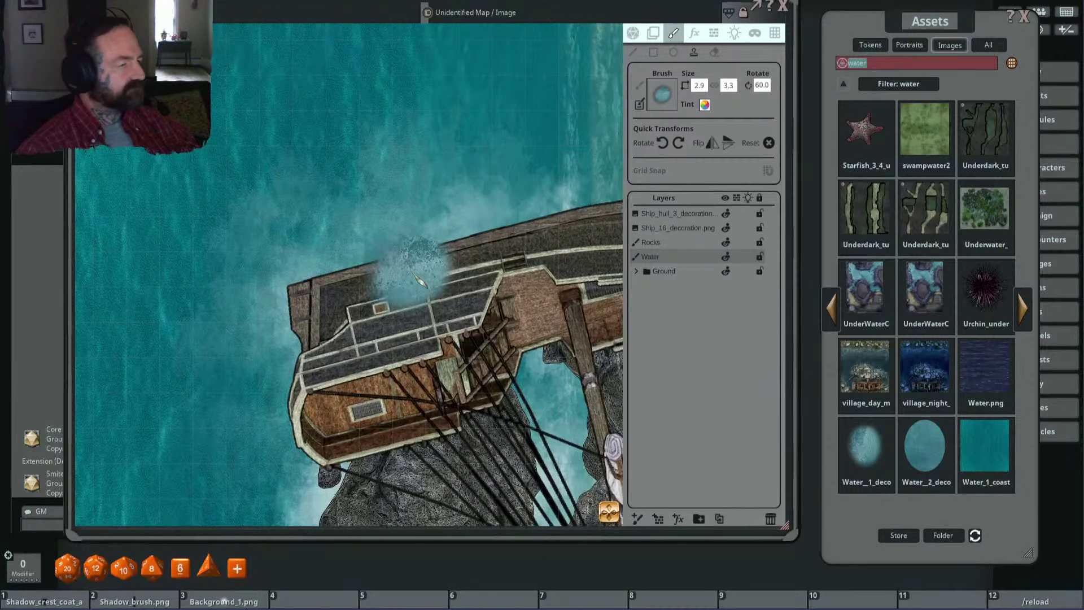
{"action": "scroll", "coordinate": [308, 280], "scroll_direction": "down", "scroll_amount": 3}
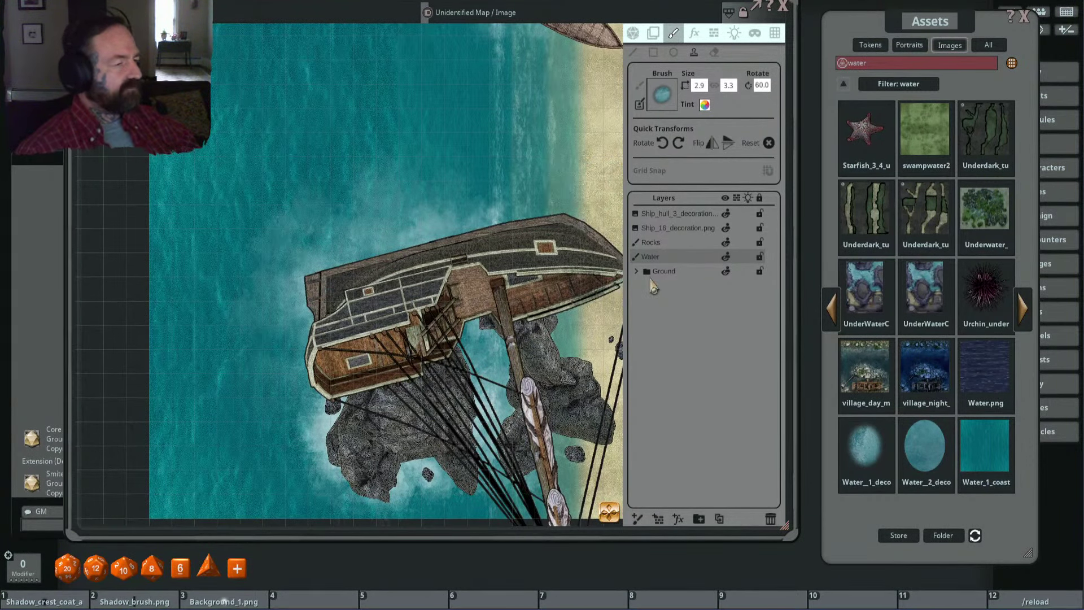
Step: Add a new painting layer above the ship layers and set the brush size to 3.6 by 4.1 with tint FFFFFFFF
{"action": "left_click", "coordinate": [637, 519]}
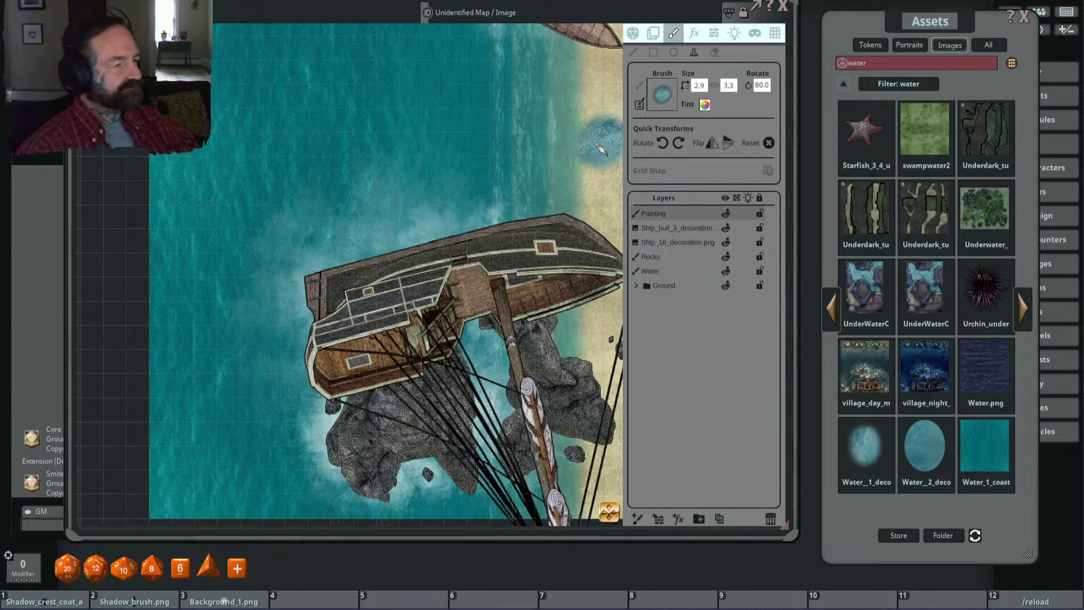
{"action": "scroll", "coordinate": [347, 263], "scroll_direction": "up", "scroll_amount": 2}
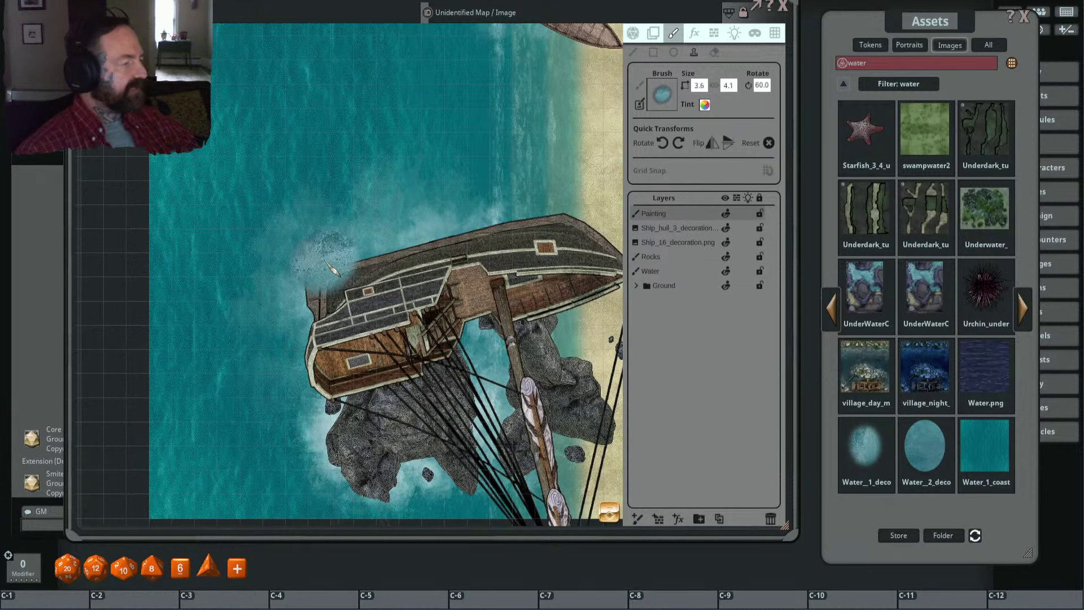
{"action": "left_click_drag", "start_coordinate": [293, 226], "coordinate": [367, 234]}
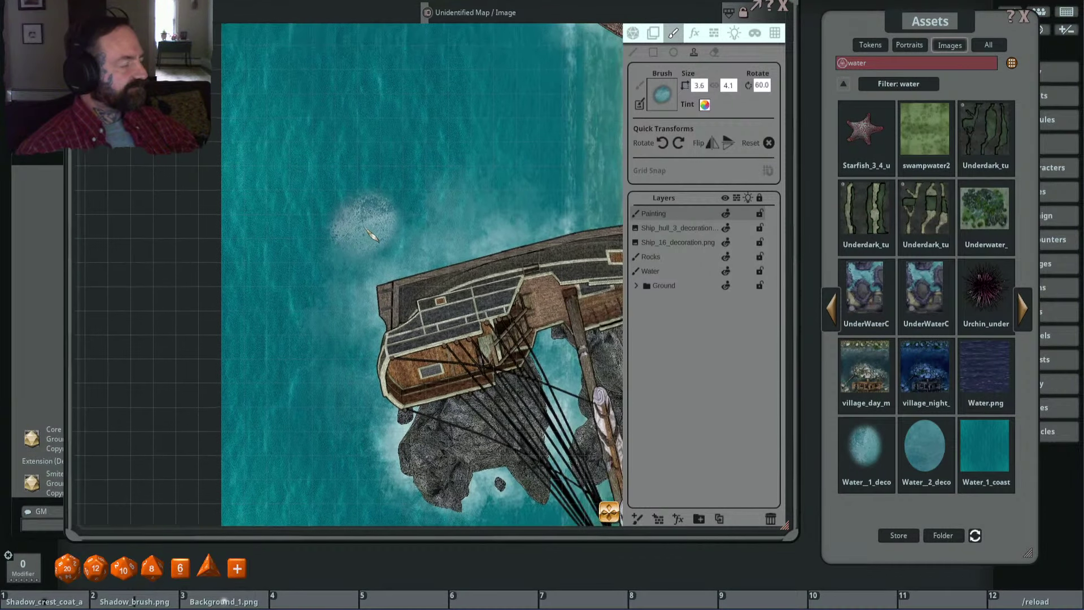
{"action": "left_click", "coordinate": [705, 105]}
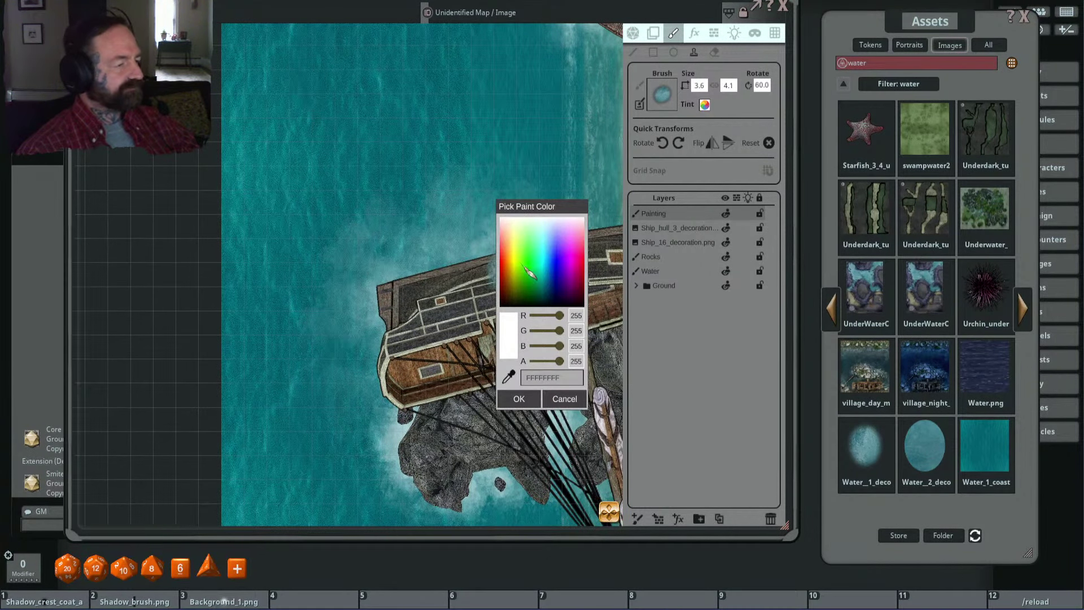
{"action": "left_click", "coordinate": [519, 399]}
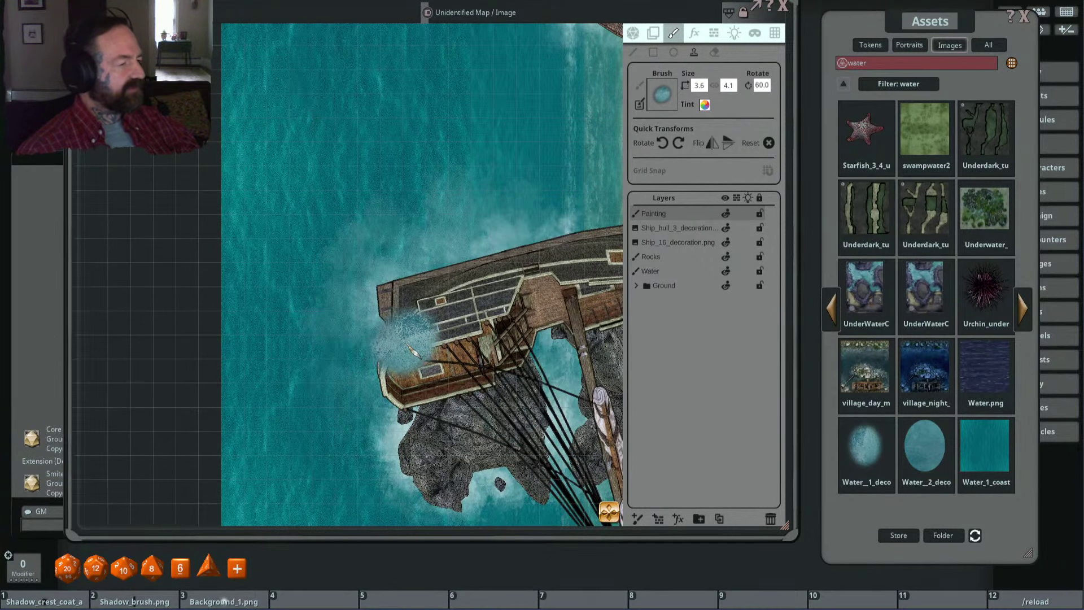
Step: Stamp overlapping splashes along the seaward edge of the hull from the stern to amidships, varying the brush rotation
{"action": "scroll", "coordinate": [391, 275], "scroll_direction": "down", "scroll_amount": 1}
{"action": "scroll", "coordinate": [394, 279], "scroll_direction": "up", "scroll_amount": 1}
{"action": "left_click_drag", "start_coordinate": [395, 279], "coordinate": [331, 327]}
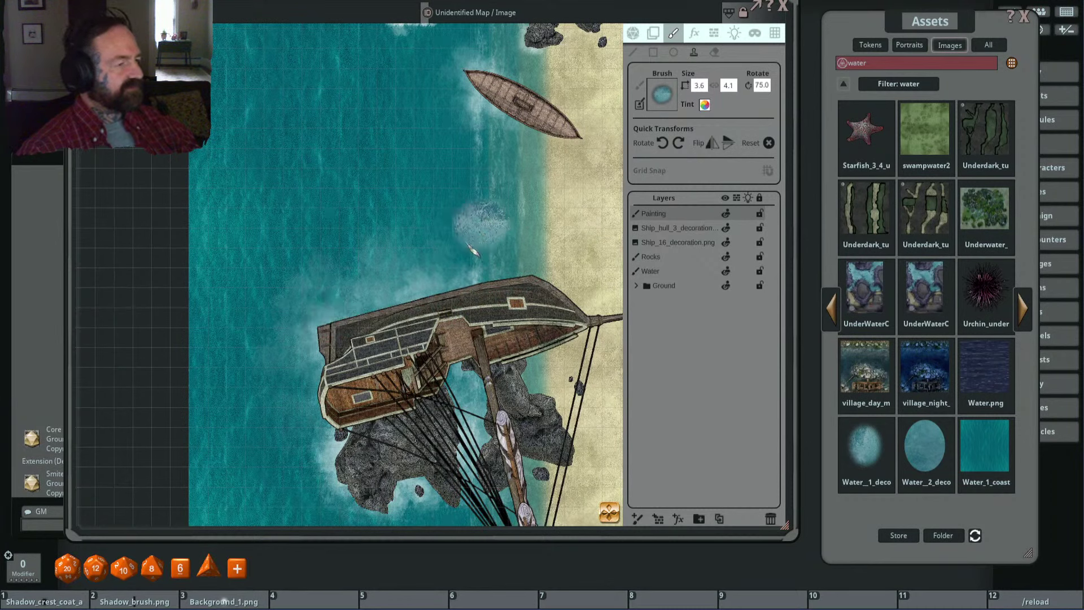
{"action": "scroll", "coordinate": [312, 319], "scroll_direction": "down", "scroll_amount": 1}
{"action": "scroll", "coordinate": [319, 325], "scroll_direction": "down", "scroll_amount": 2, "text": "ctrl"}
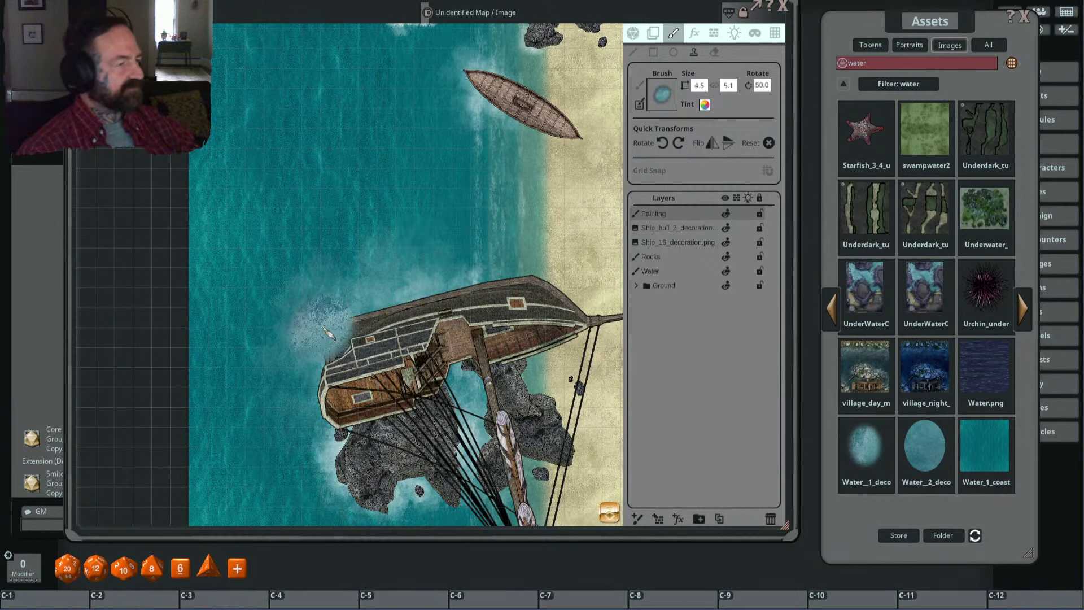
{"action": "scroll", "coordinate": [327, 330], "scroll_direction": "up", "scroll_amount": 2, "text": "ctrl"}
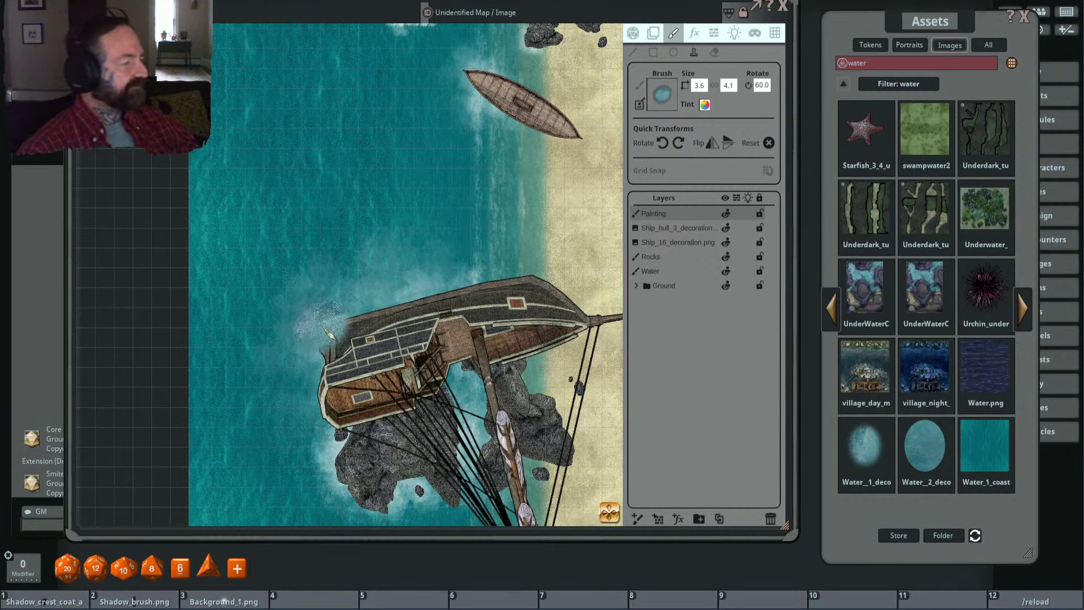
{"action": "scroll", "coordinate": [345, 325], "scroll_direction": "up", "scroll_amount": 1}
{"action": "scroll", "coordinate": [390, 308], "scroll_direction": "down", "scroll_amount": 6}
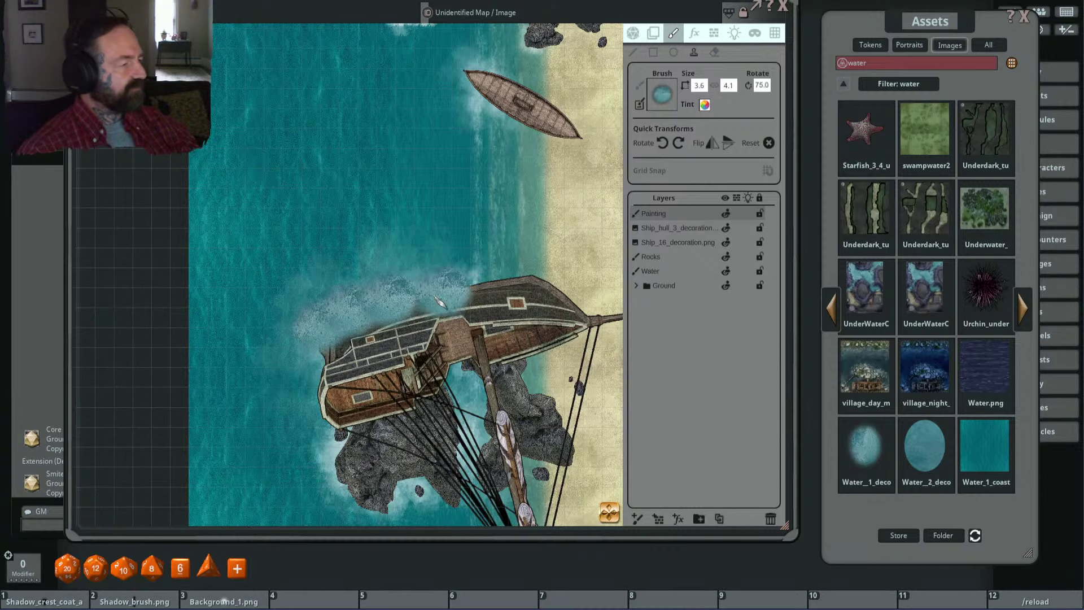
{"action": "scroll", "coordinate": [506, 282], "scroll_direction": "up", "scroll_amount": 7, "text": "shift"}
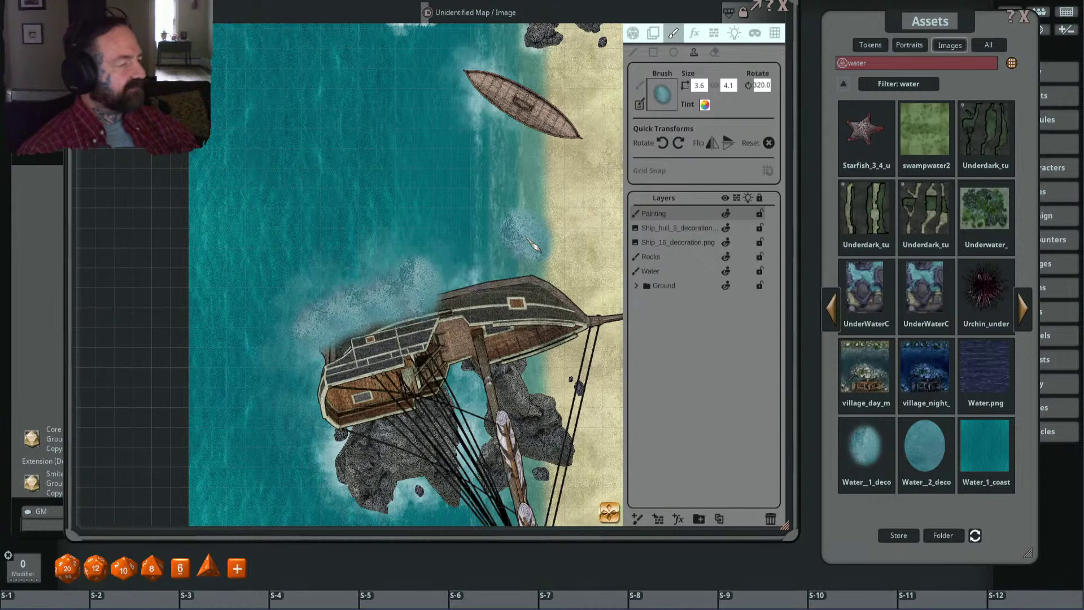
{"action": "scroll", "coordinate": [482, 265], "scroll_direction": "up", "scroll_amount": 1}
Step: Set the brush's second size value to 6.0 and stamp elongated splashes along the hull toward the bow at rotations from 265 degrees upward
{"action": "scroll", "coordinate": [487, 268], "scroll_direction": "up", "scroll_amount": 6, "text": "shift"}
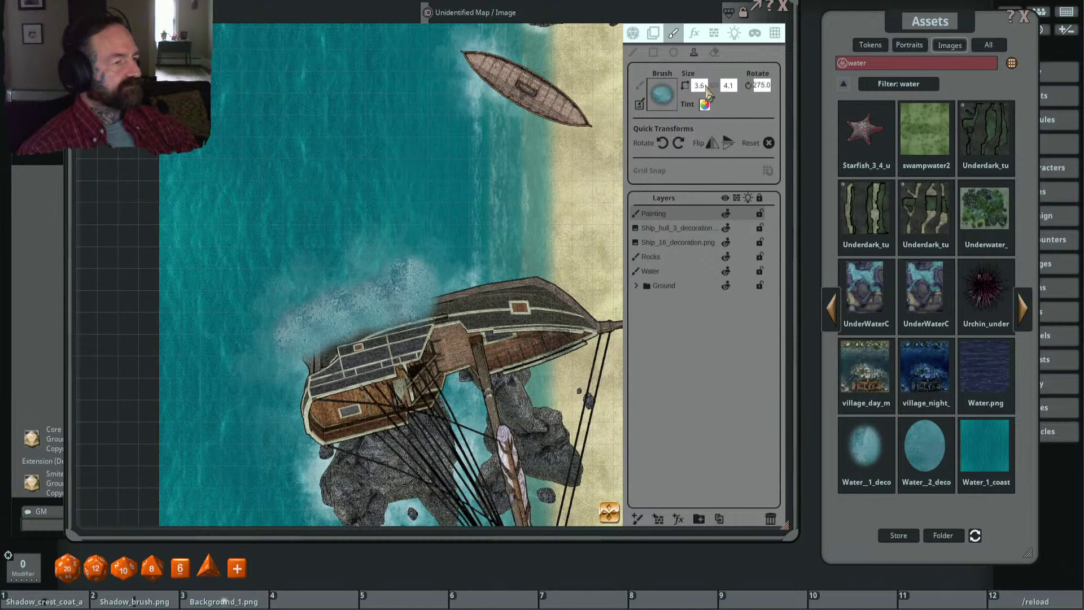
{"action": "left_click", "coordinate": [729, 85]}
{"action": "scroll", "coordinate": [508, 220], "scroll_direction": "up", "scroll_amount": 1}
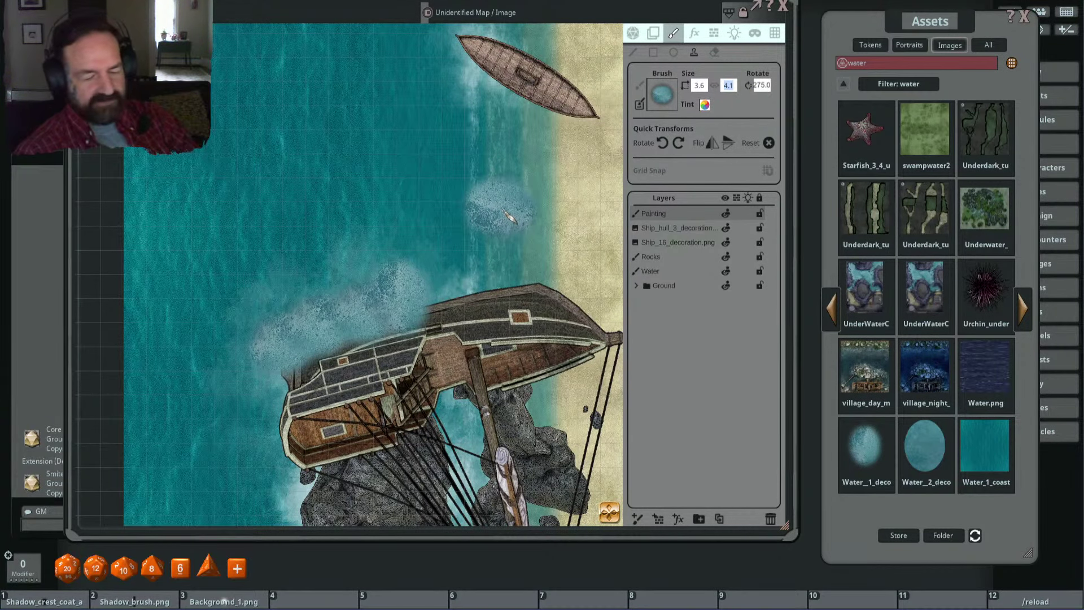
{"action": "type", "text": "6"}
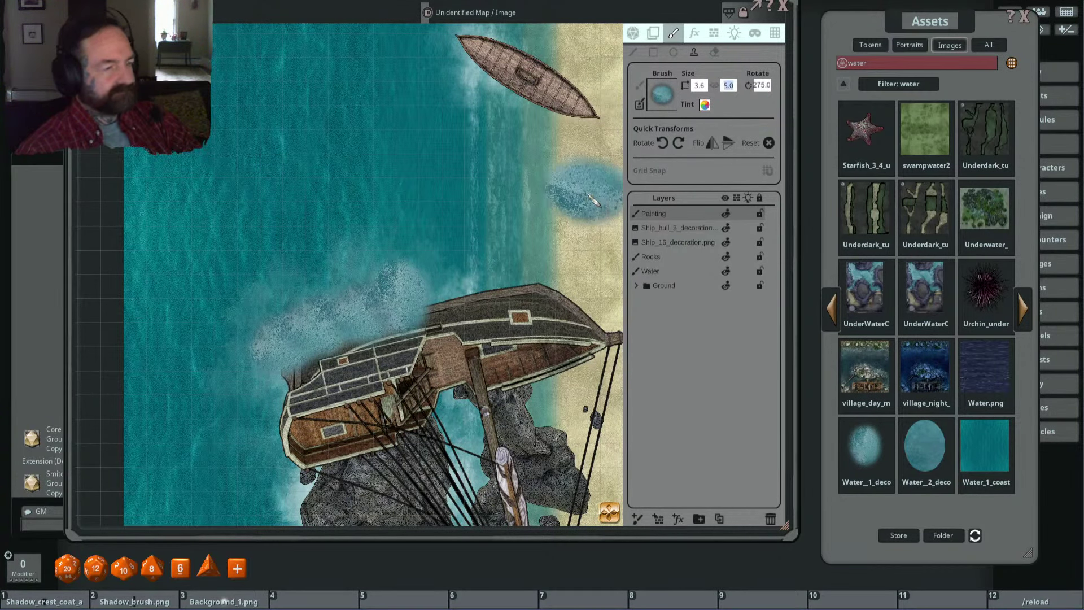
{"action": "scroll", "coordinate": [471, 276], "scroll_direction": "down", "scroll_amount": 2}
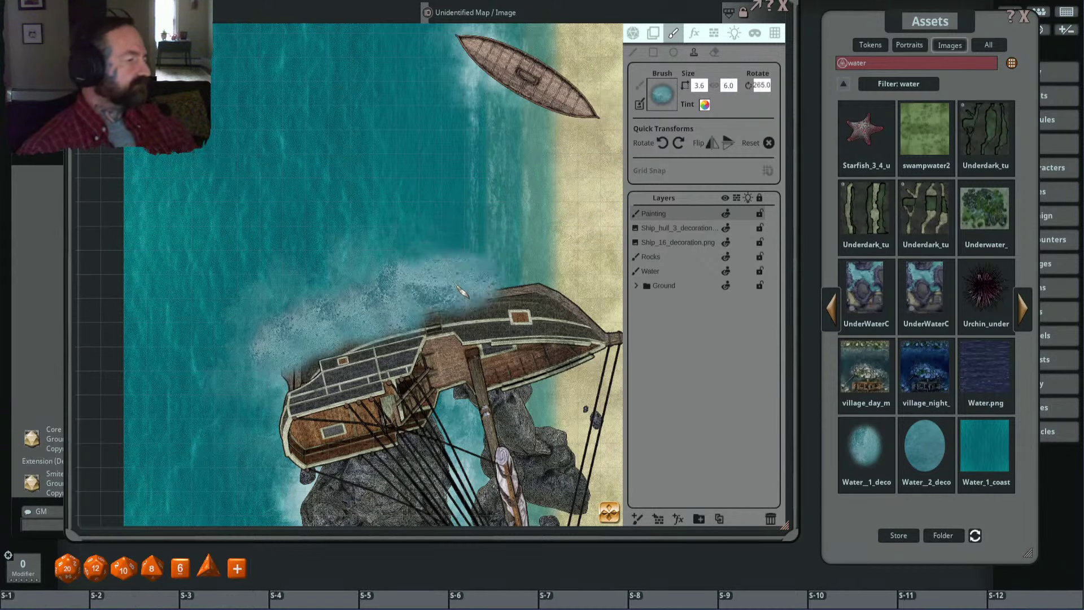
{"action": "scroll", "coordinate": [495, 263], "scroll_direction": "up", "scroll_amount": 2}
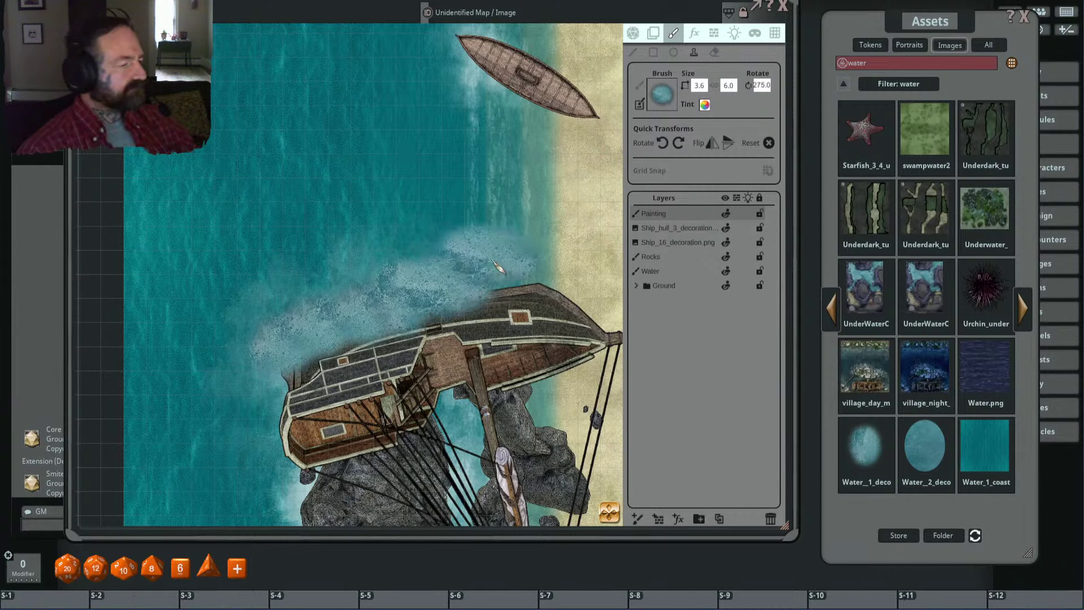
{"action": "left_click", "coordinate": [504, 277]}
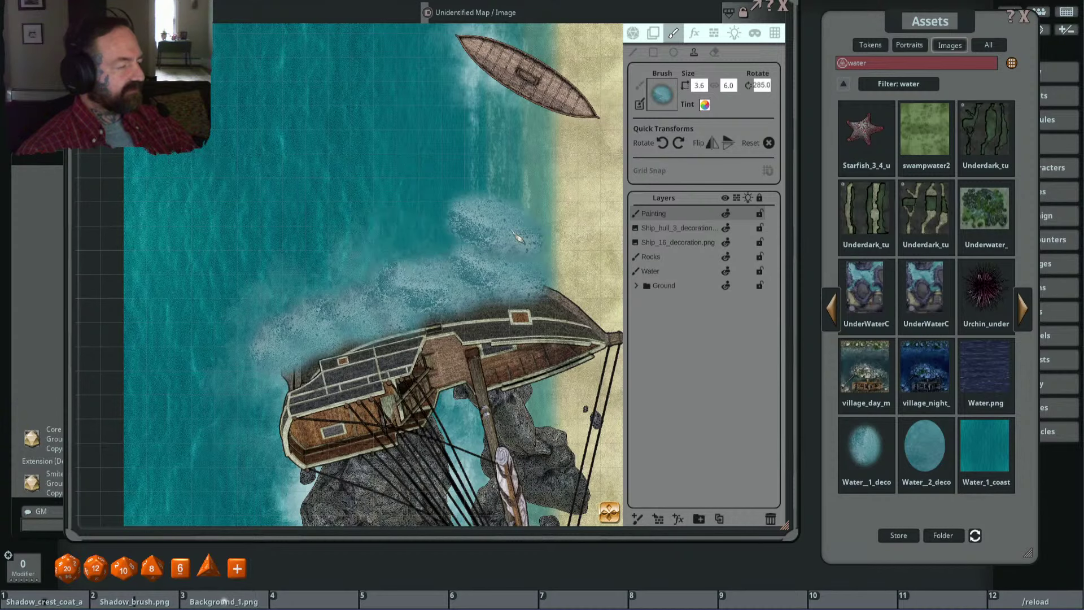
{"action": "scroll", "coordinate": [518, 251], "scroll_direction": "up", "scroll_amount": 3}
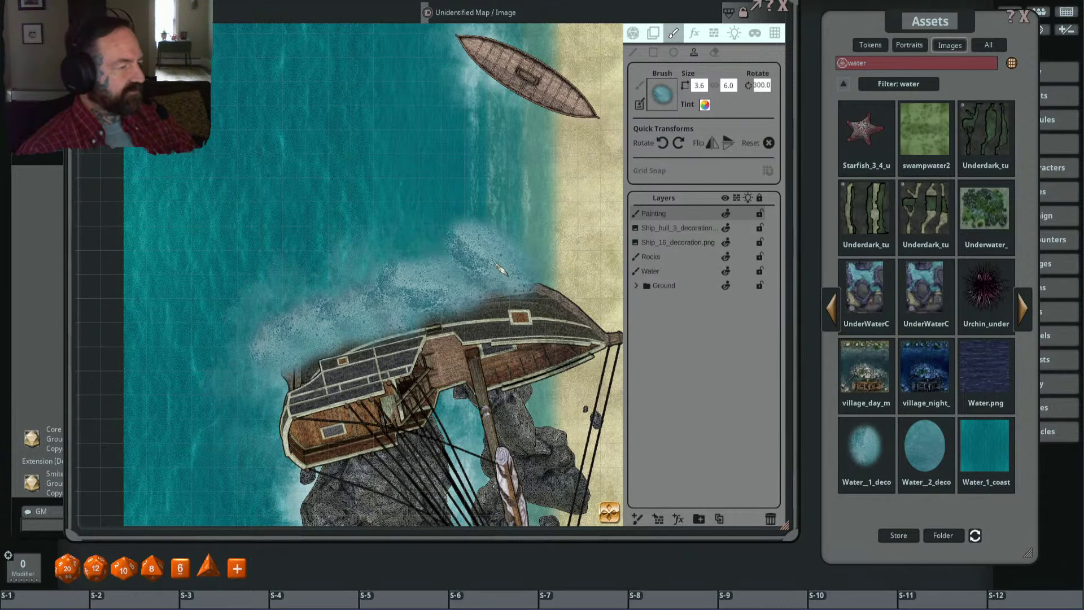
Step: Fill out the foam band along the stern half of the hull with further splashes, rotating the brush to 255 degrees
{"action": "left_click_drag", "start_coordinate": [391, 222], "coordinate": [439, 182]}
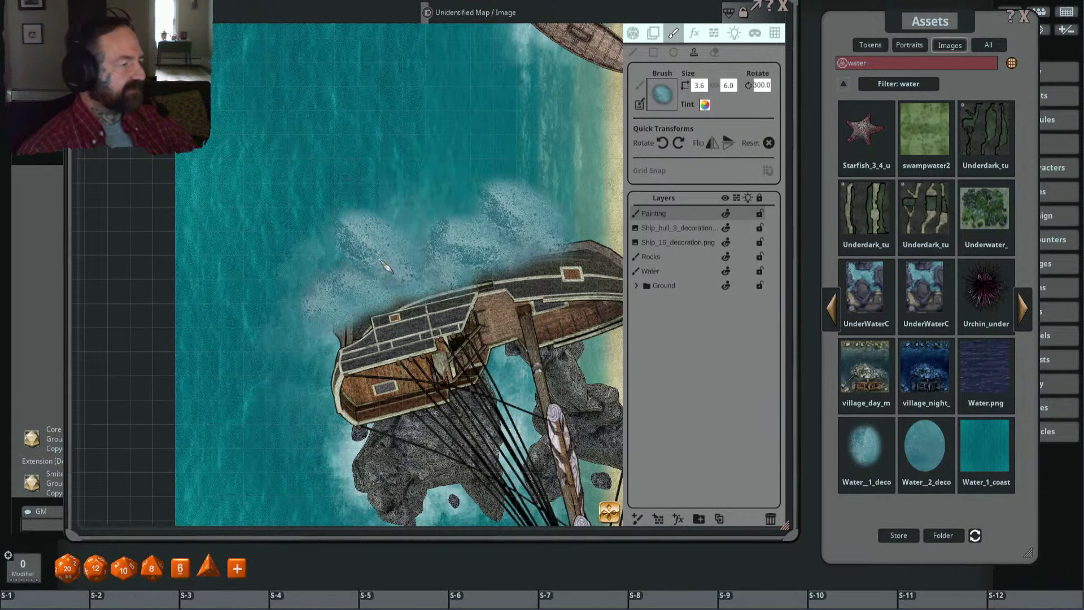
{"action": "scroll", "coordinate": [378, 266], "scroll_direction": "down", "scroll_amount": 3}
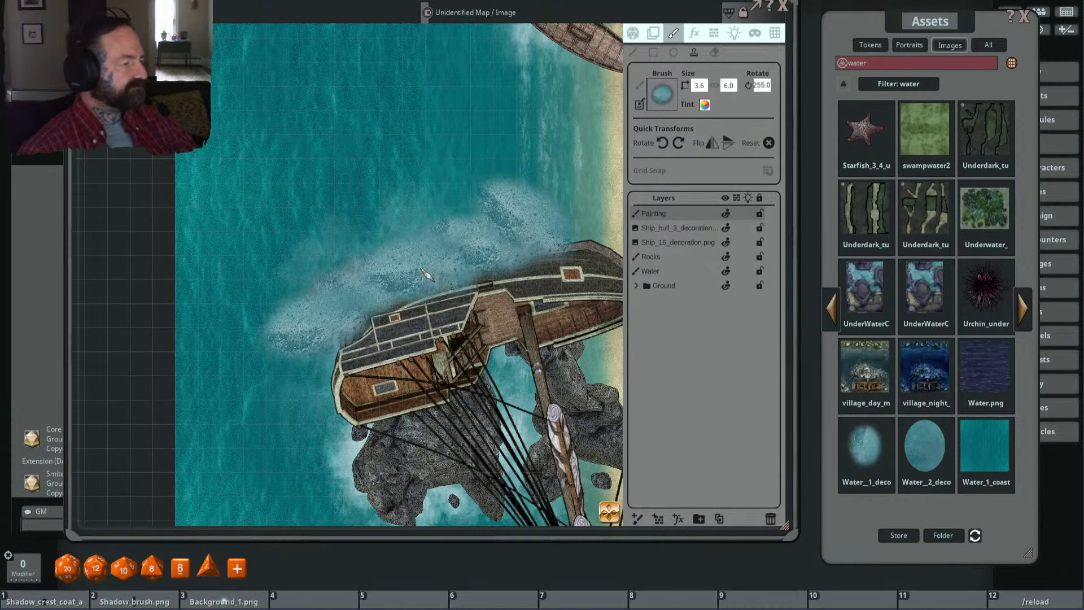
{"action": "scroll", "coordinate": [565, 305], "scroll_direction": "up", "scroll_amount": 1}
{"action": "scroll", "coordinate": [564, 305], "scroll_direction": "down", "scroll_amount": 2}
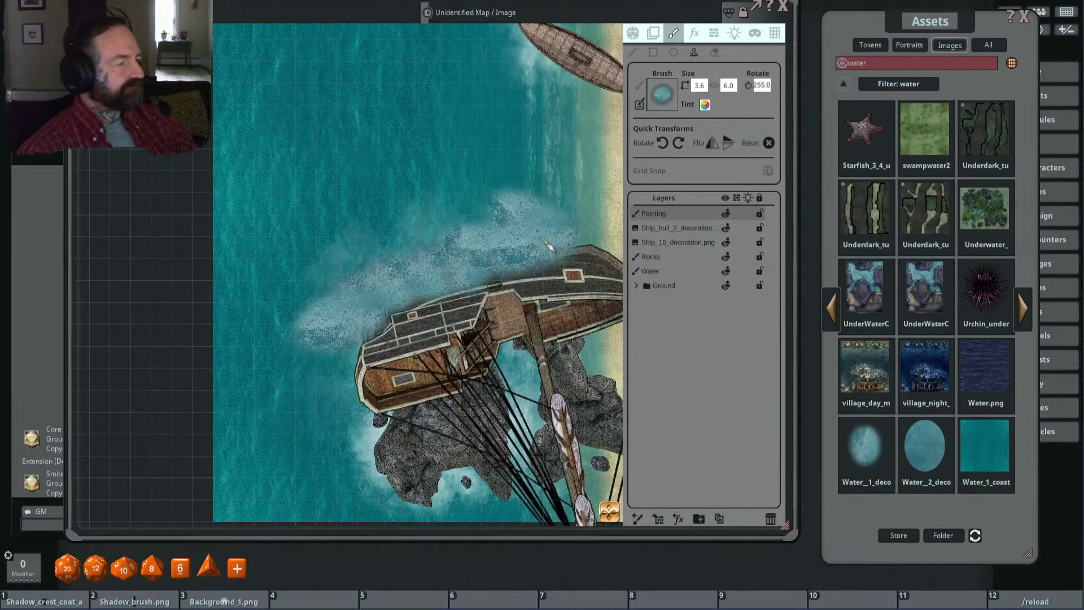
Step: Shift the painted splashes on the Painting layer slightly away from the hull, then dismiss the console
{"action": "left_click", "coordinate": [653, 32]}
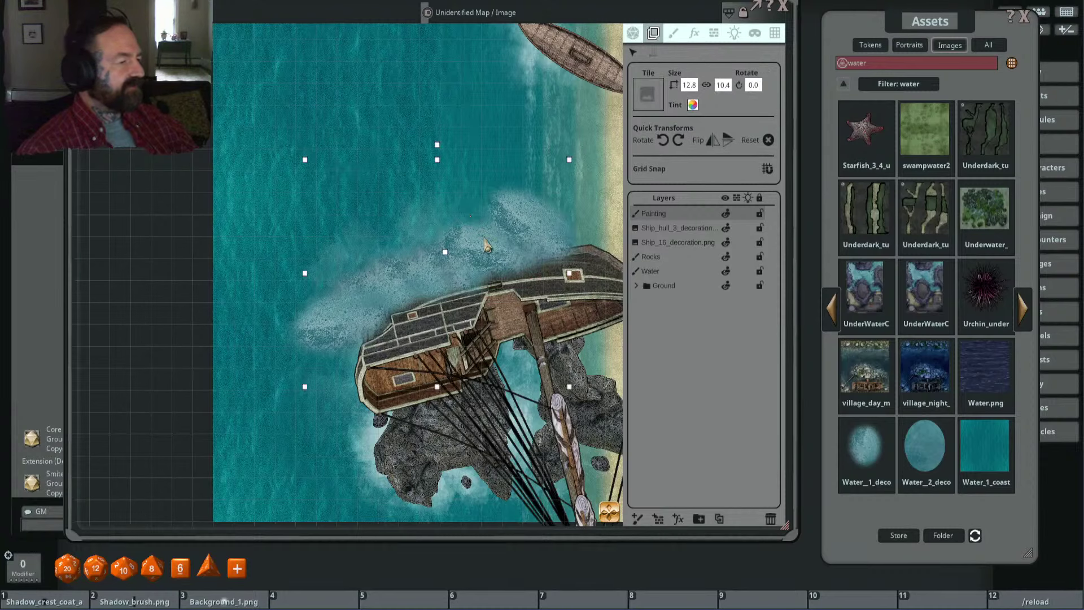
{"action": "left_click_drag", "start_coordinate": [485, 244], "coordinate": [497, 232]}
{"action": "left_click_drag", "start_coordinate": [437, 175], "coordinate": [432, 180]}
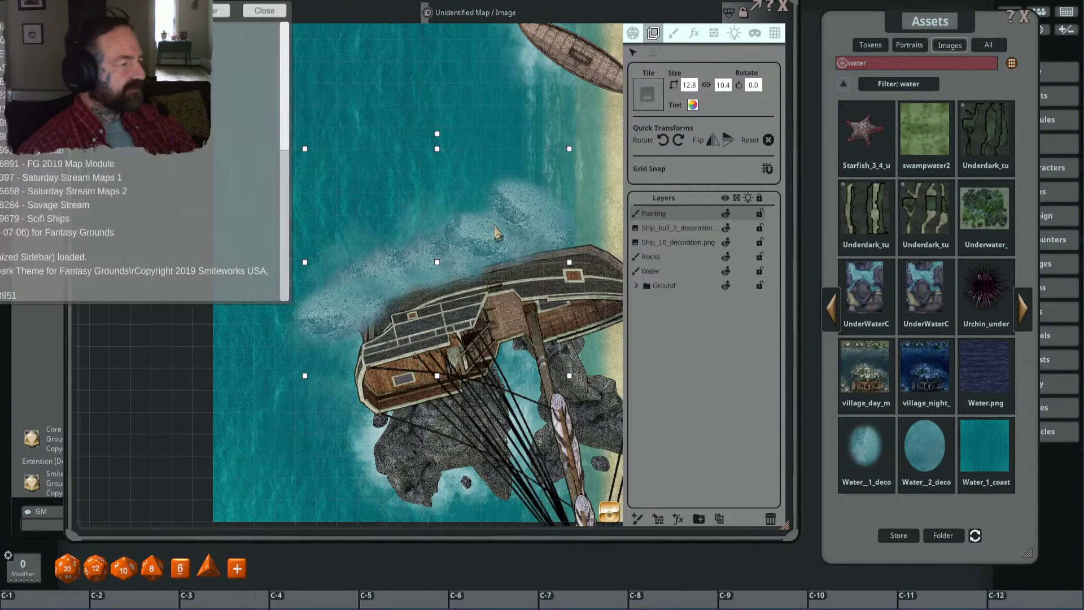
{"action": "left_click", "coordinate": [520, 17]}
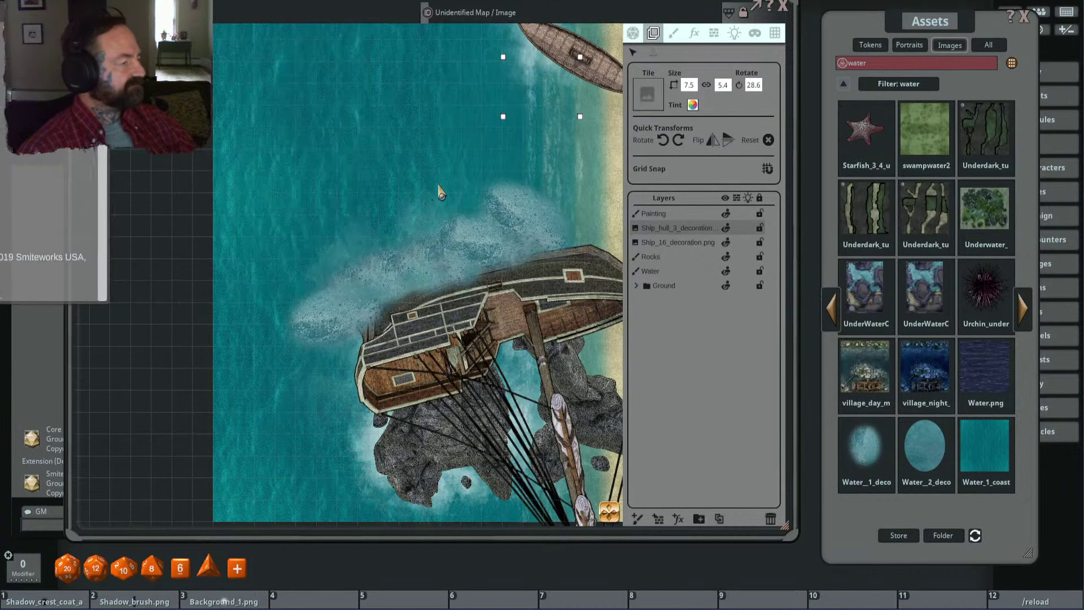
Step: Undo the stray layer move, reselect the Painting layer and nudge its splashes slightly toward the beach
{"action": "left_click", "coordinate": [472, 225]}
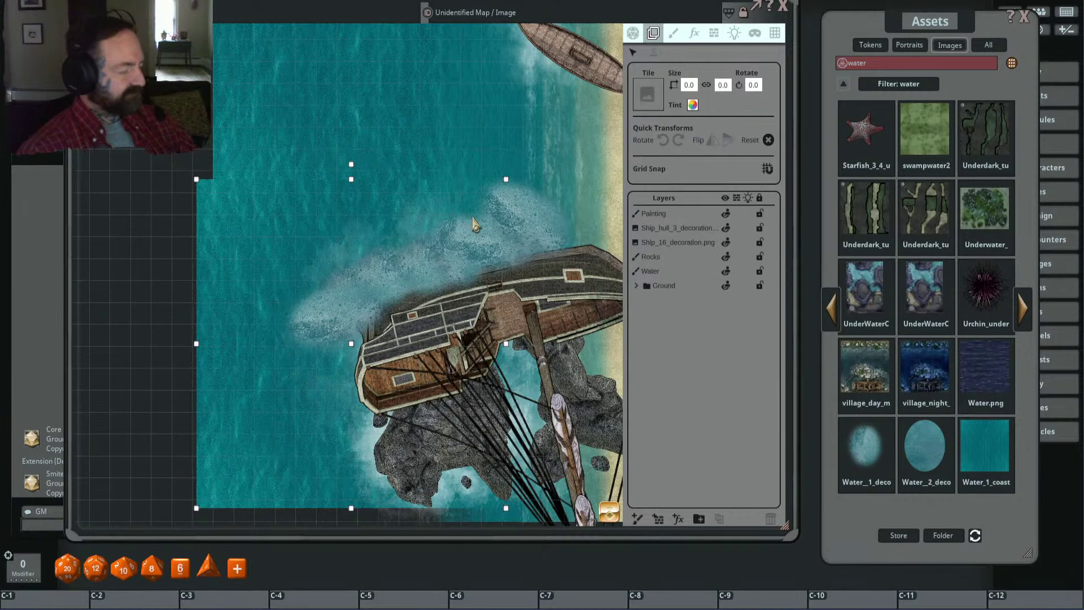
{"action": "key", "text": "ctrl+z"}
{"action": "left_click", "coordinate": [669, 214]}
{"action": "key", "text": "ctrl+z"}
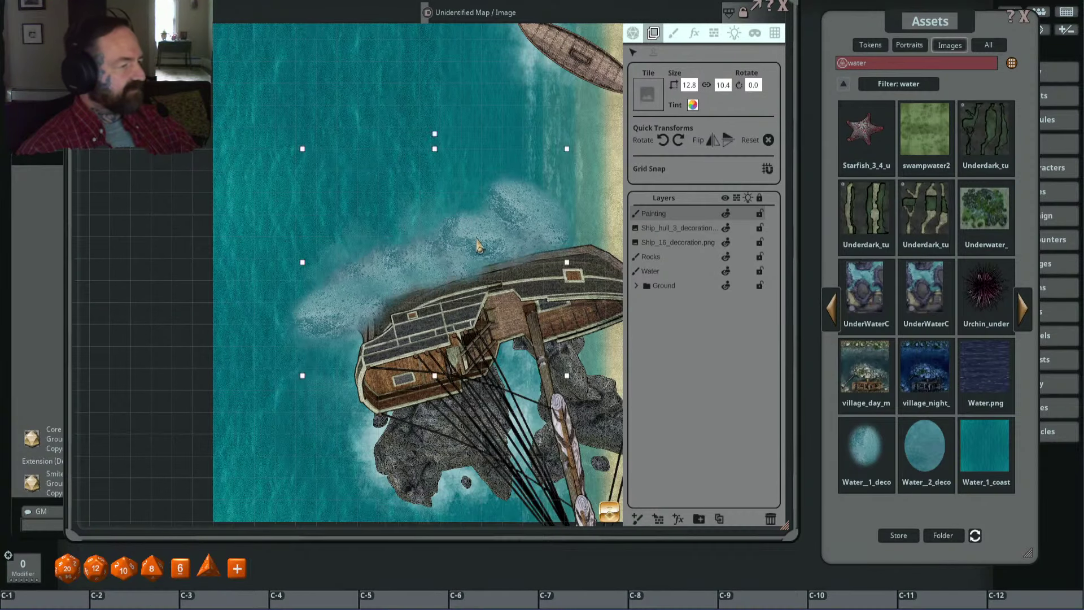
{"action": "mouse_move", "coordinate": [478, 244]}
{"action": "left_mouse_down"}
{"action": "mouse_move", "coordinate": [491, 259]}
{"action": "mouse_move", "coordinate": [483, 242]}
{"action": "left_mouse_up"}
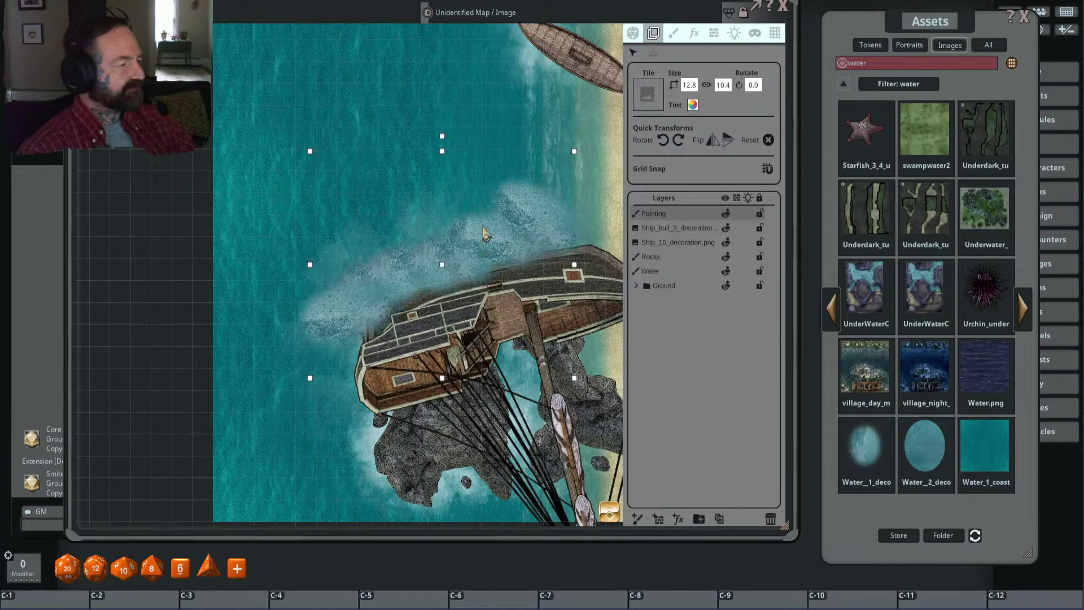
{"action": "key", "text": "ctrl+l"}
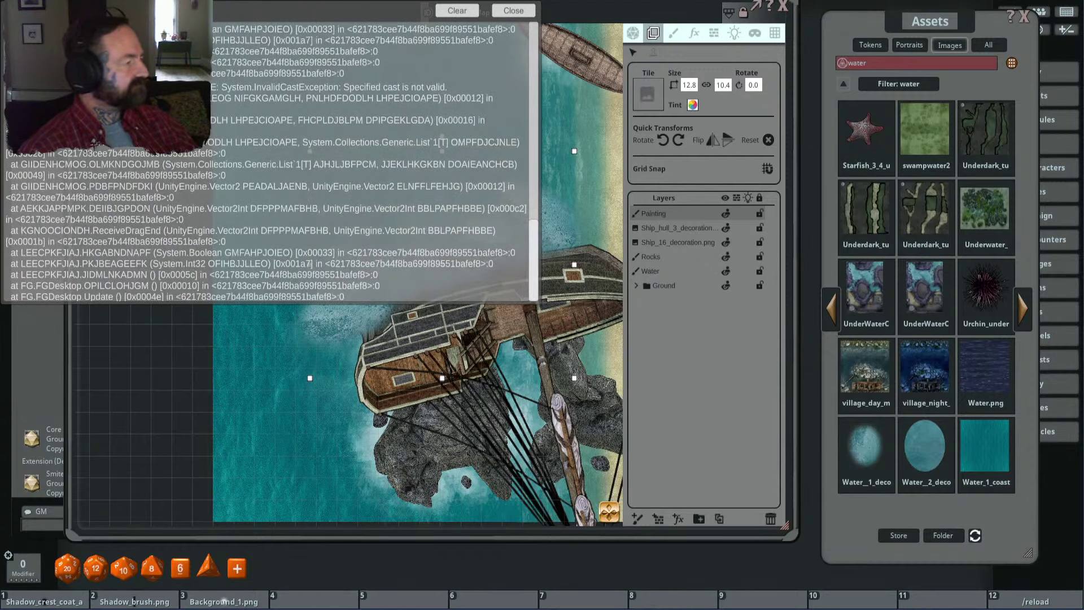
Step: Rotate the Painting layer's splashes to 4.2 degrees, resize them to about 13.1 by 9.7, and nudge them slightly toward the beach
{"action": "left_click", "coordinate": [513, 10]}
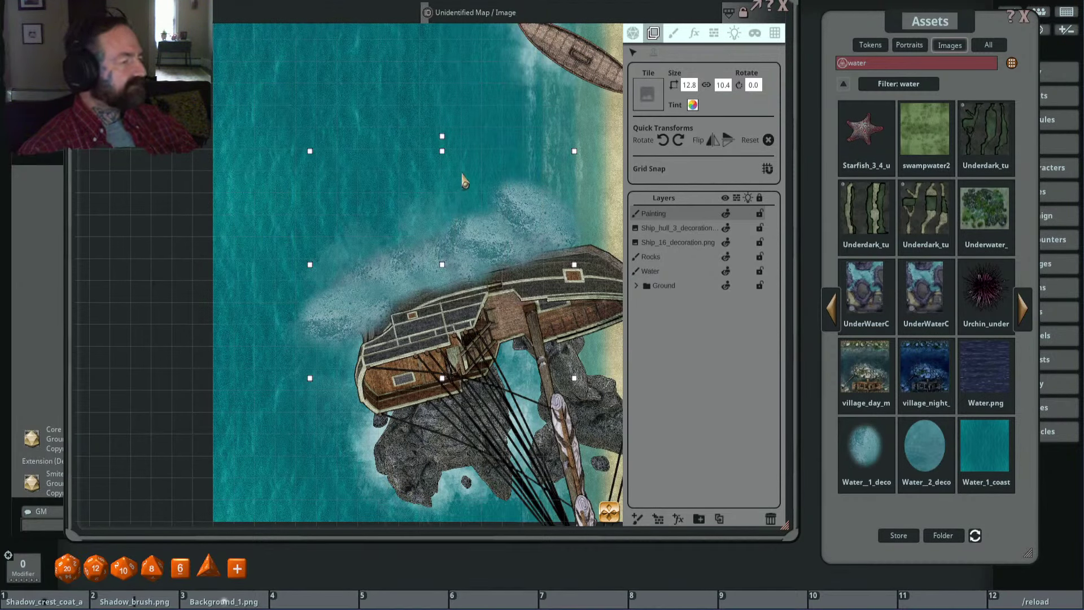
{"action": "key", "text": "ctrl"}
{"action": "left_click_drag", "start_coordinate": [442, 137], "coordinate": [503, 240]}
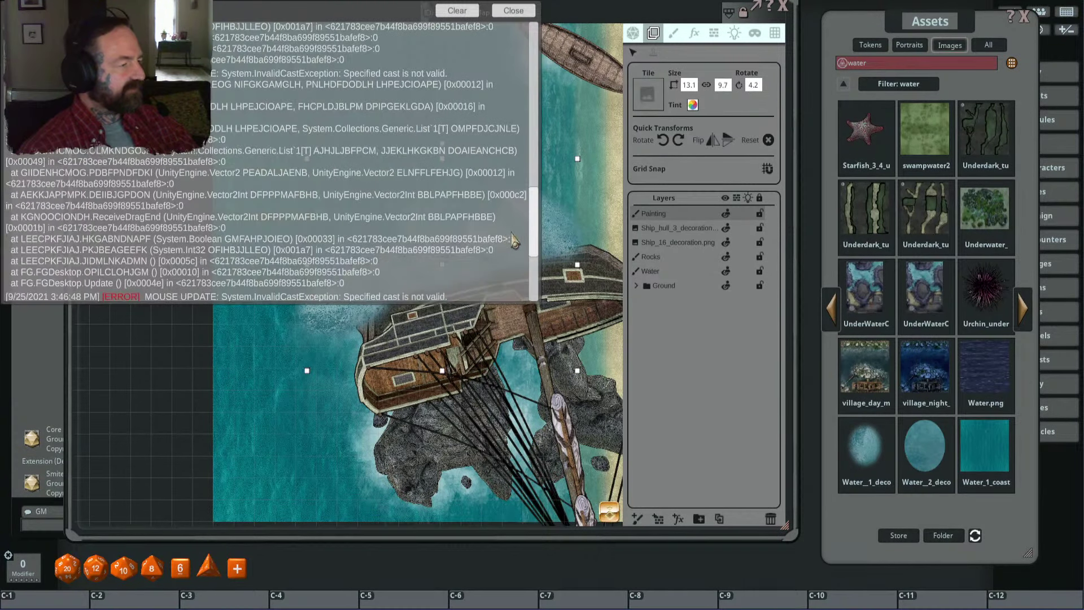
{"action": "left_click", "coordinate": [526, 16]}
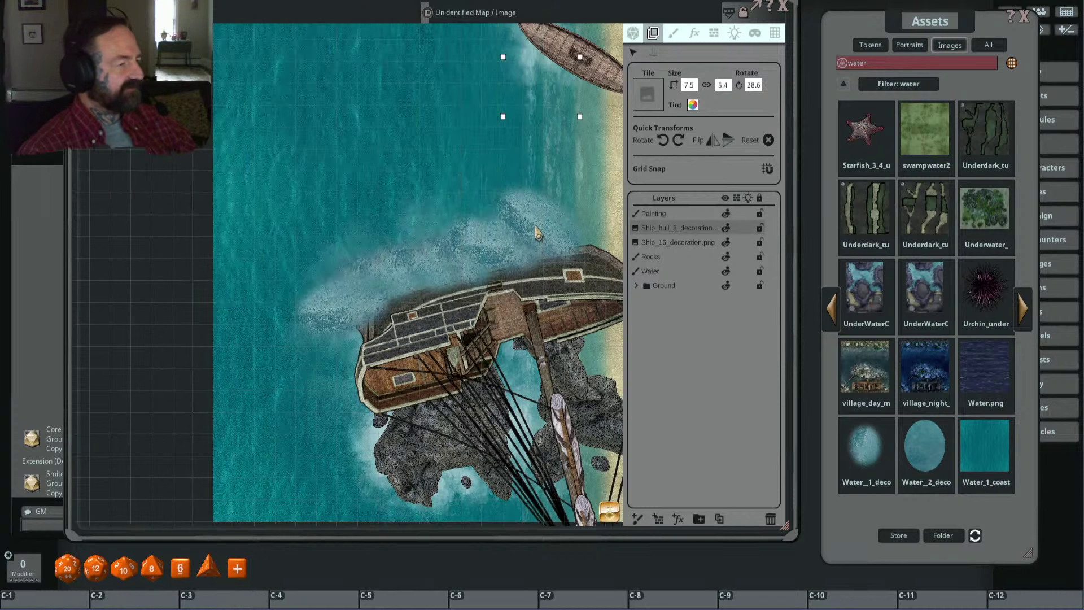
{"action": "left_click", "coordinate": [530, 238]}
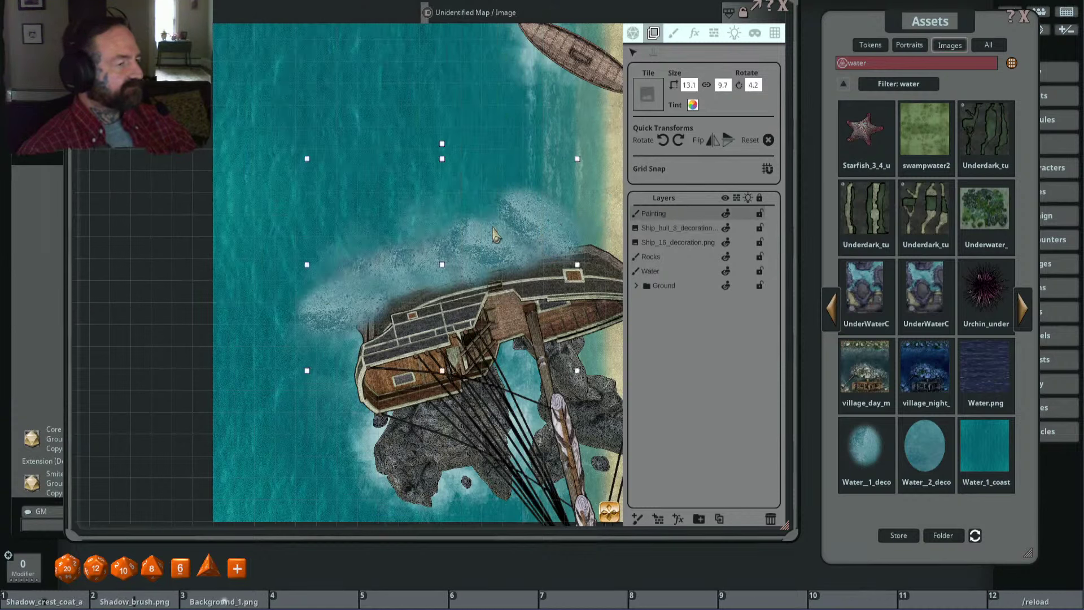
{"action": "left_click_drag", "start_coordinate": [528, 235], "coordinate": [527, 232]}
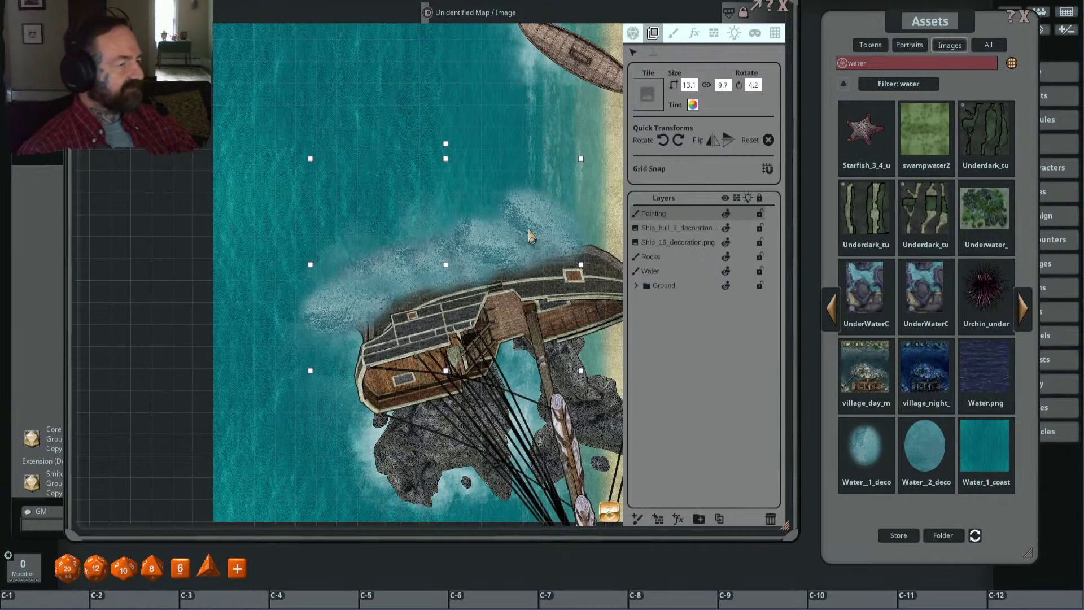
{"action": "left_click", "coordinate": [516, 11]}
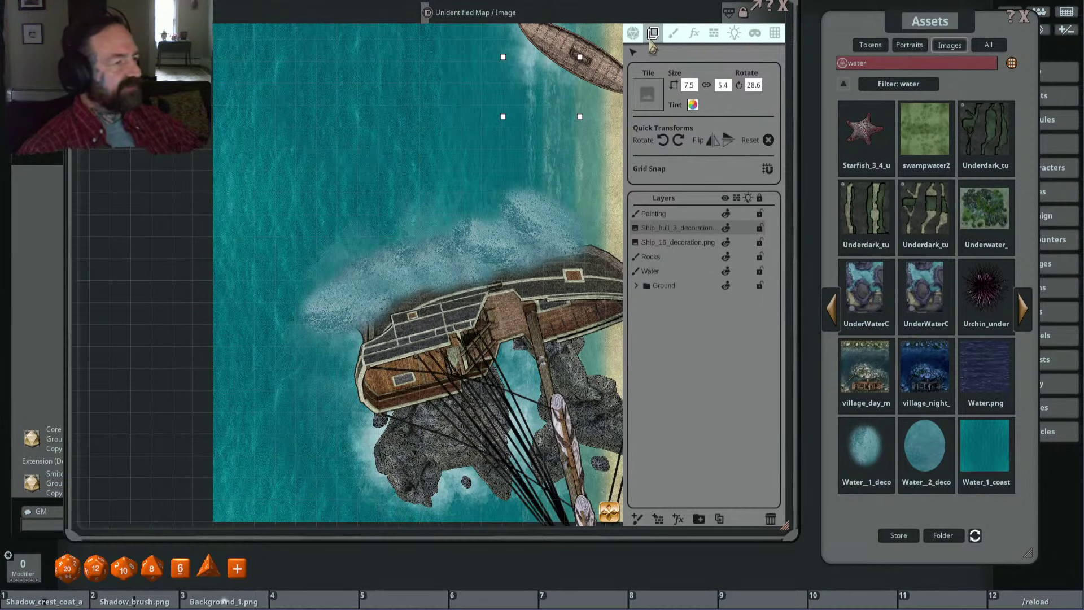
{"action": "left_click", "coordinate": [692, 107]}
{"action": "left_click_drag", "start_coordinate": [511, 240], "coordinate": [606, 198]}
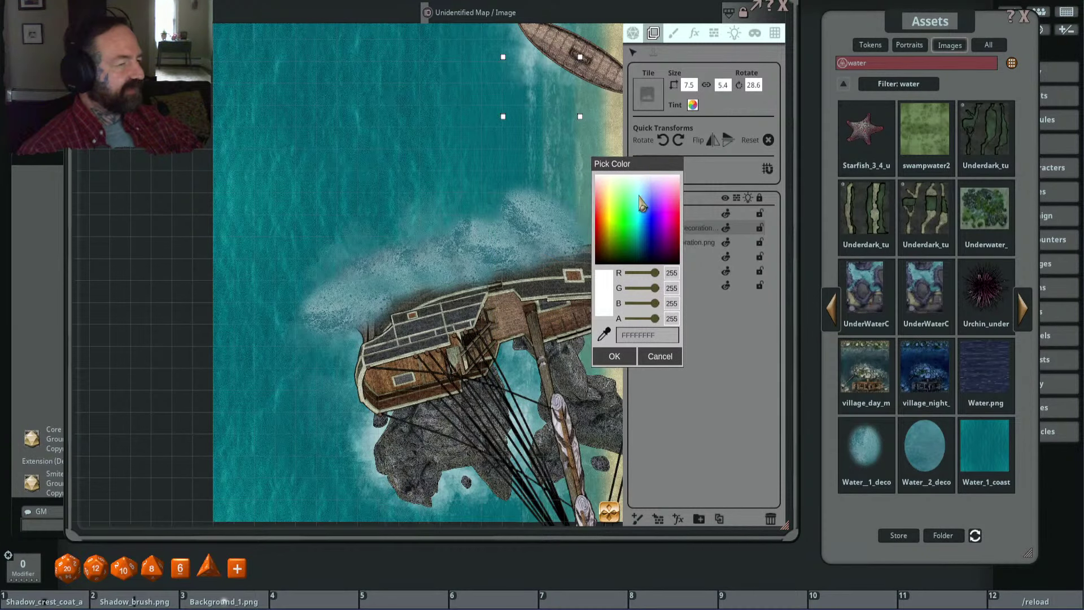
{"action": "left_click_drag", "start_coordinate": [656, 318], "coordinate": [691, 334]}
{"action": "left_click", "coordinate": [641, 362]}
Step: Try tinting the Painting layer's splashes near-white with the opacity lowered to 221
{"action": "left_click", "coordinate": [671, 218]}
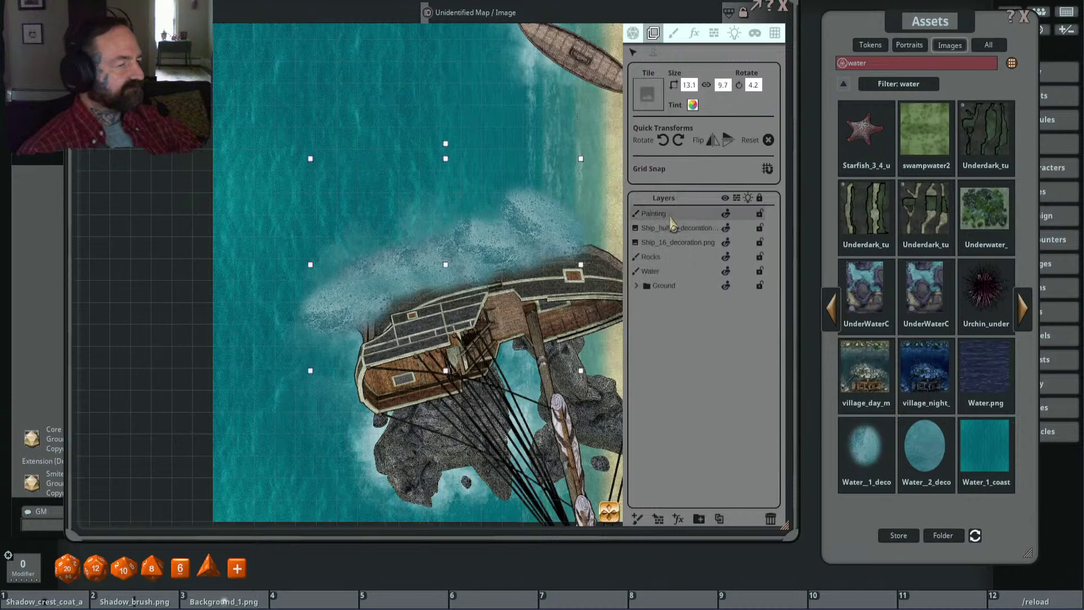
{"action": "left_click", "coordinate": [693, 107]}
{"action": "left_click_drag", "start_coordinate": [559, 361], "coordinate": [552, 364]}
{"action": "left_click_drag", "start_coordinate": [540, 209], "coordinate": [644, 207]}
{"action": "left_click_drag", "start_coordinate": [656, 366], "coordinate": [668, 330]}
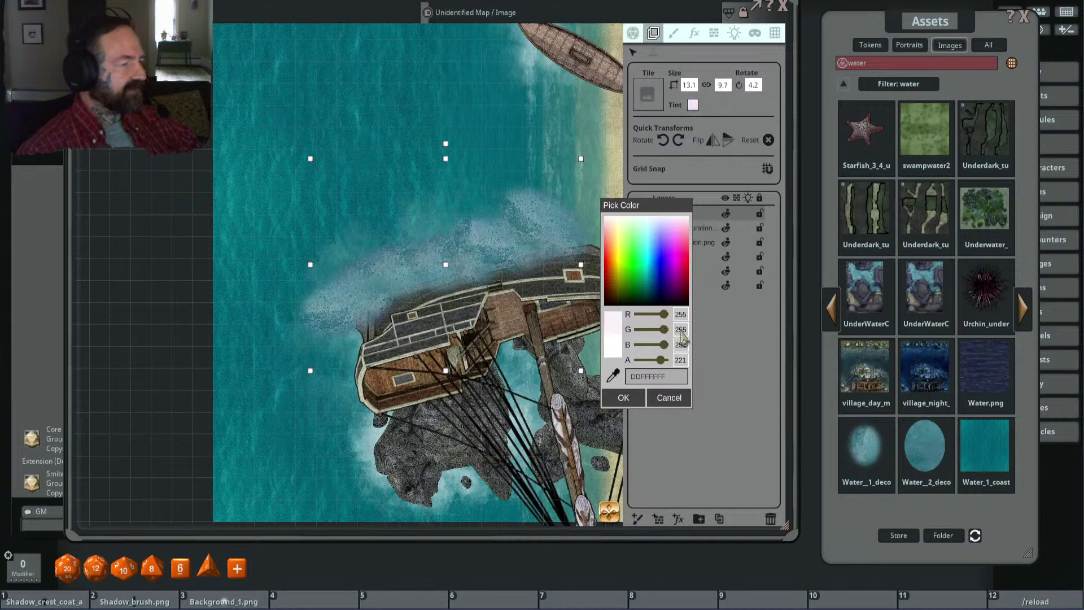
Step: Try tinting the splashes with colours sampled from the deep water, the shallows and the ship's woodwork
{"action": "left_click", "coordinate": [615, 378]}
{"action": "left_click", "coordinate": [487, 137]}
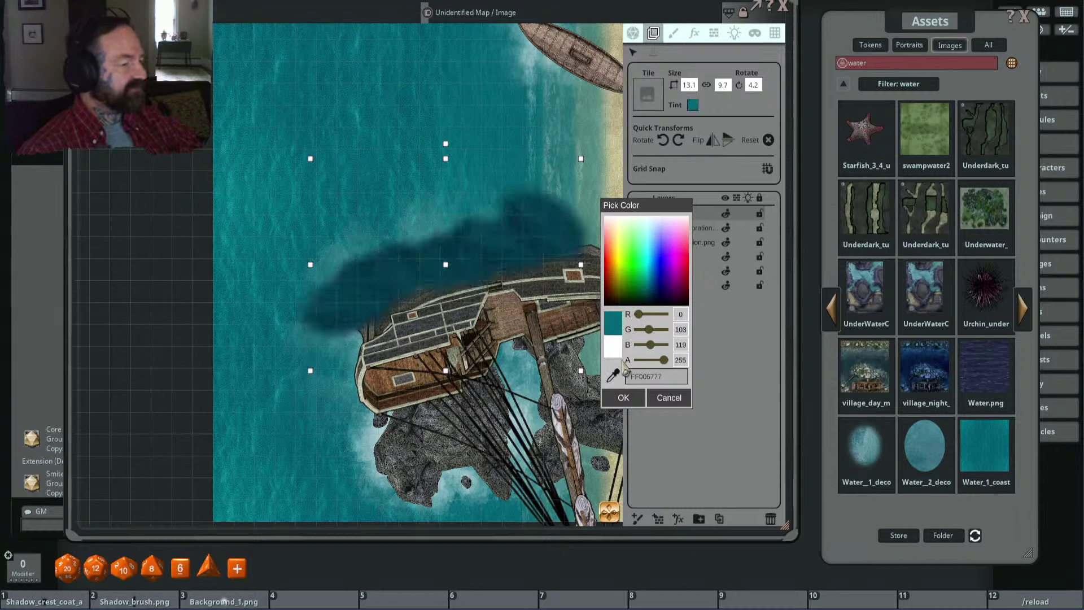
{"action": "left_click", "coordinate": [614, 376]}
{"action": "left_click", "coordinate": [481, 141]}
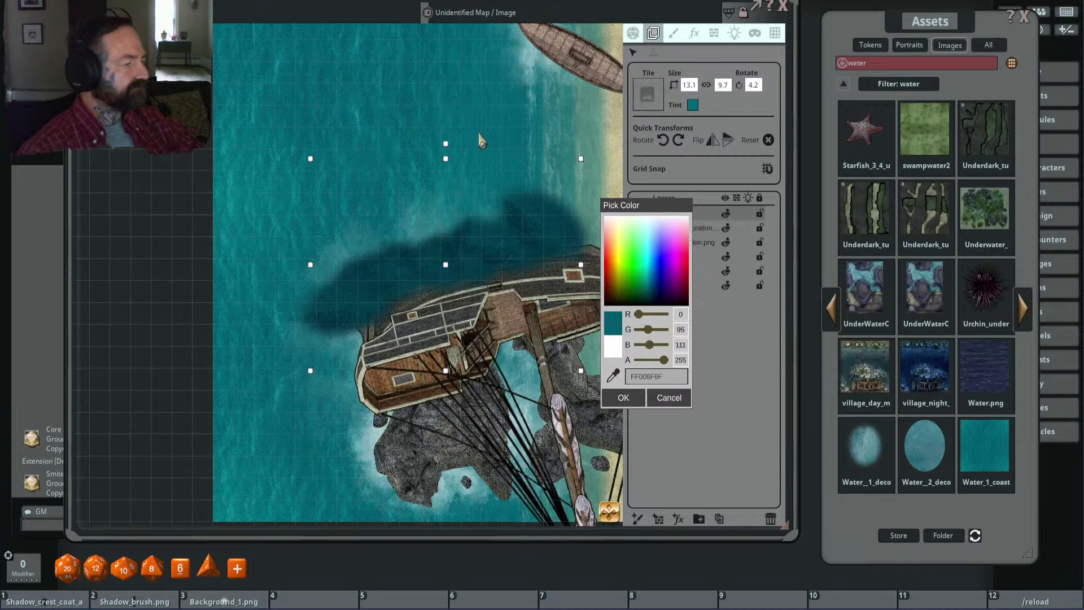
{"action": "left_click_drag", "start_coordinate": [480, 138], "coordinate": [578, 142]}
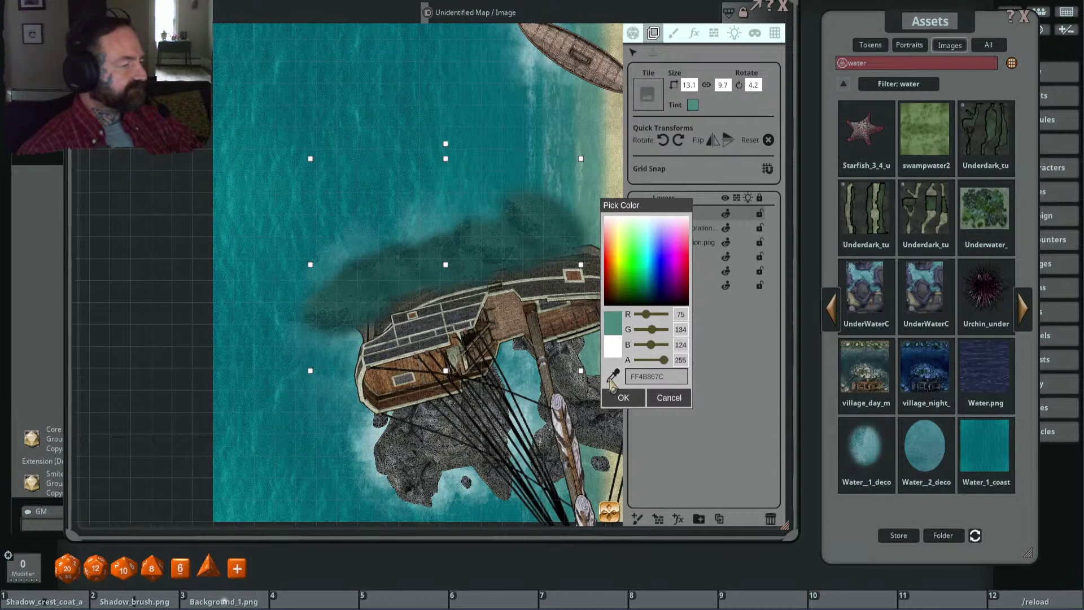
{"action": "left_click_drag", "start_coordinate": [613, 383], "coordinate": [390, 339]}
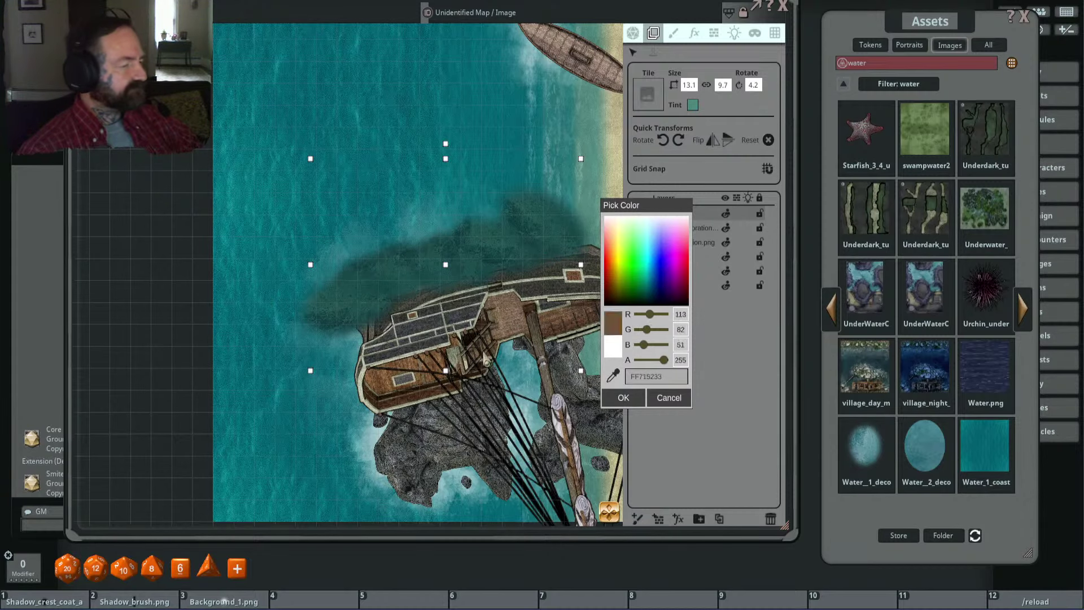
{"action": "left_click", "coordinate": [660, 402]}
Step: Dismiss the console and clear the water filter from the asset browser
{"action": "scroll", "coordinate": [282, 305], "scroll_direction": "up", "scroll_amount": 5}
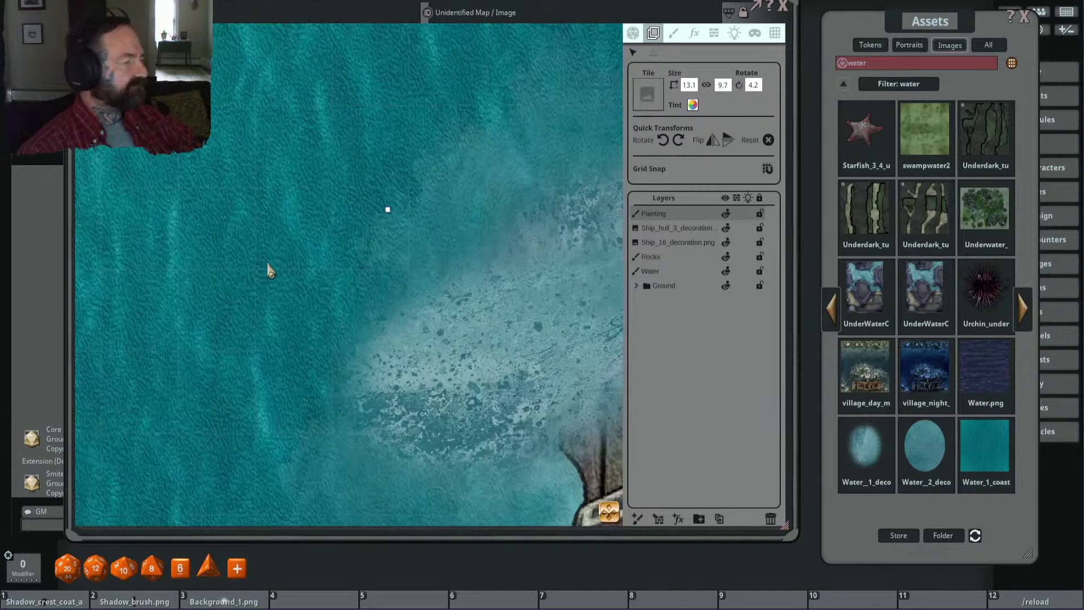
{"action": "left_click_drag", "start_coordinate": [282, 265], "coordinate": [508, 252]}
{"action": "scroll", "coordinate": [503, 248], "scroll_direction": "up", "scroll_amount": 5}
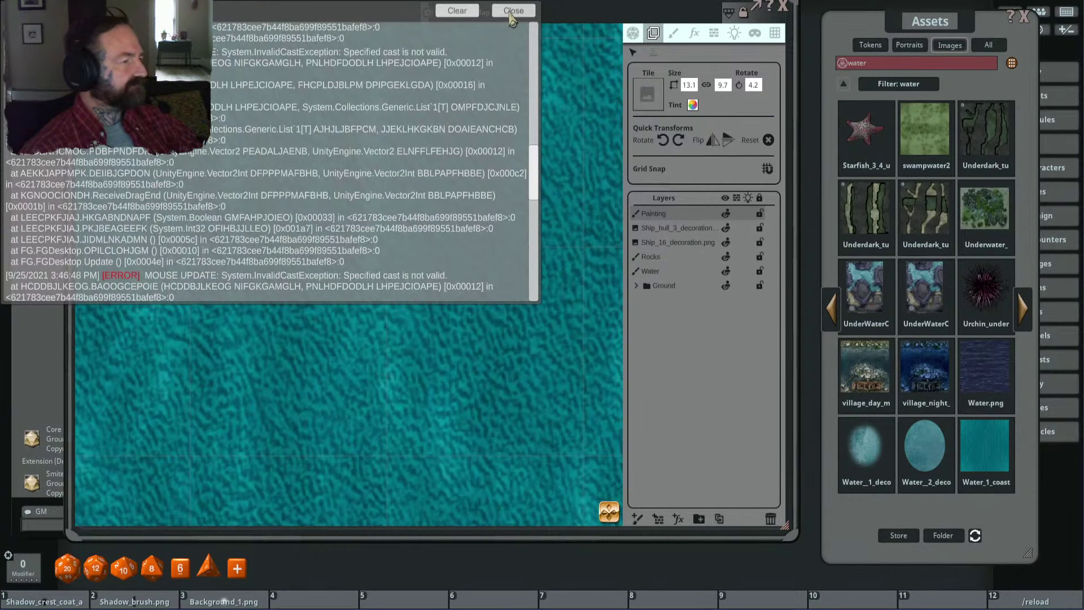
{"action": "left_click", "coordinate": [512, 11]}
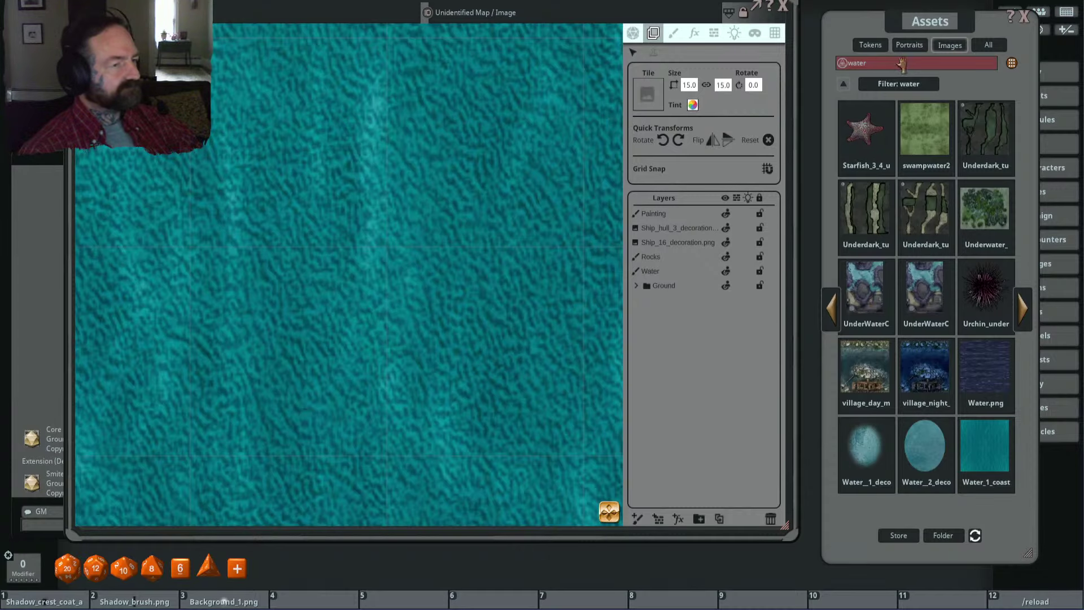
{"action": "left_click", "coordinate": [845, 85]}
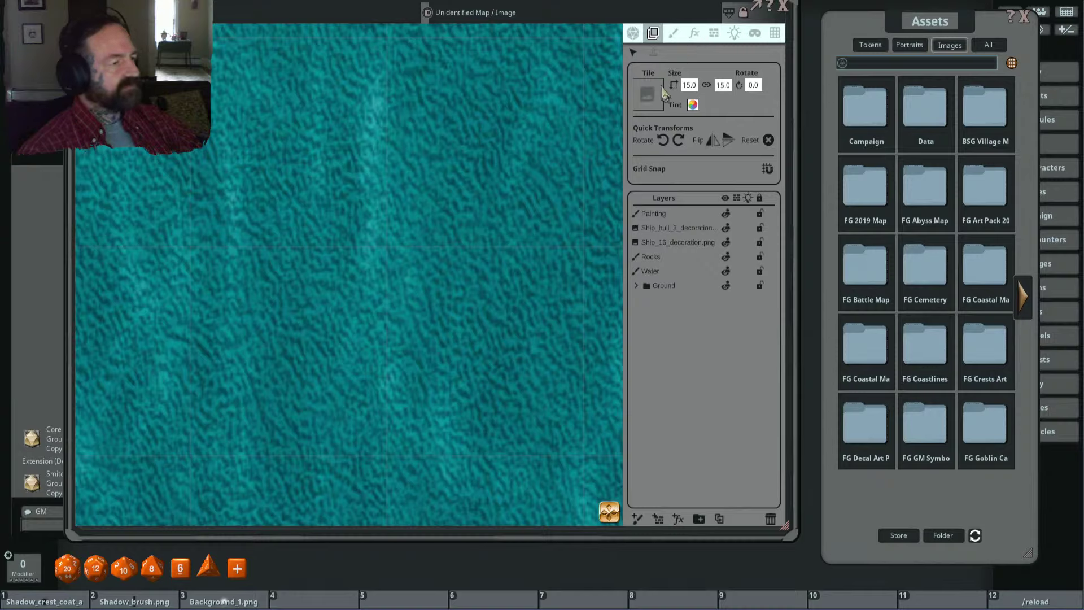
Step: Try tinting with a light teal sampled from a bright streak in the open water, with no layer selected
{"action": "left_click", "coordinate": [691, 105]}
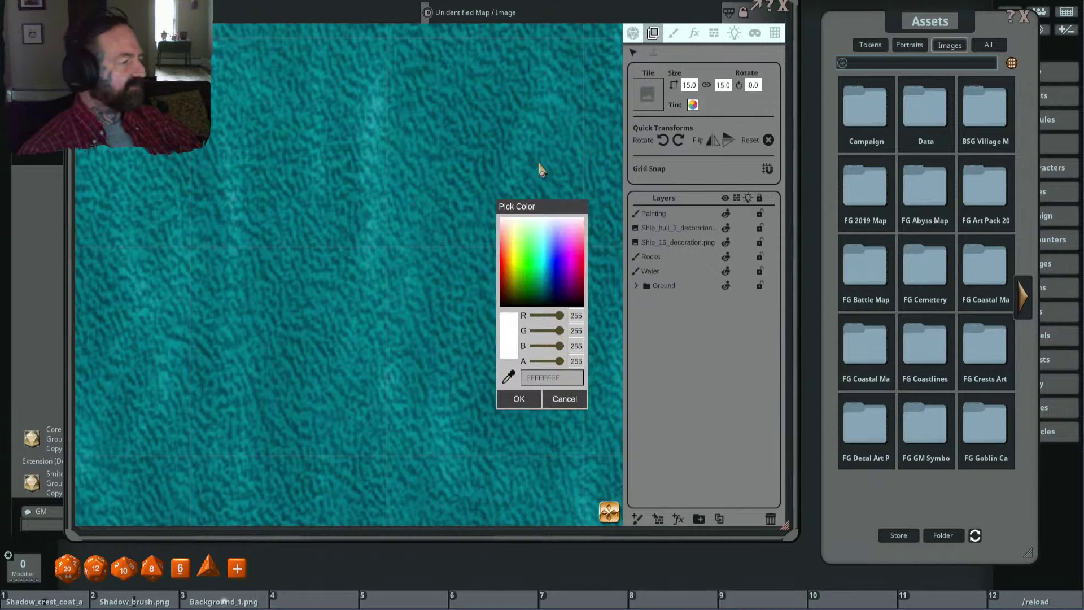
{"action": "left_click", "coordinate": [508, 380]}
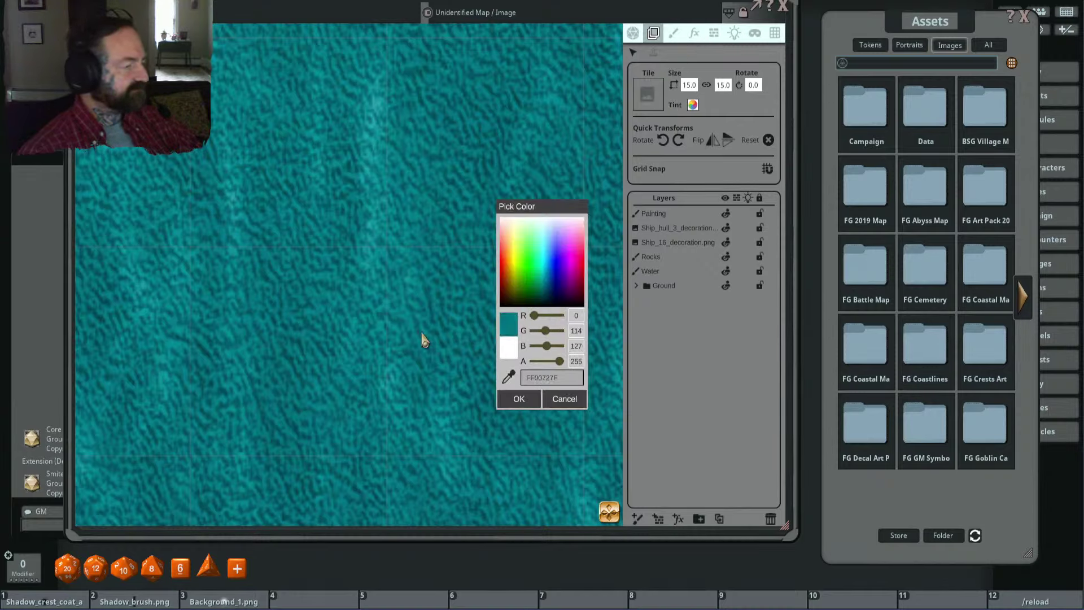
{"action": "left_click", "coordinate": [370, 146]}
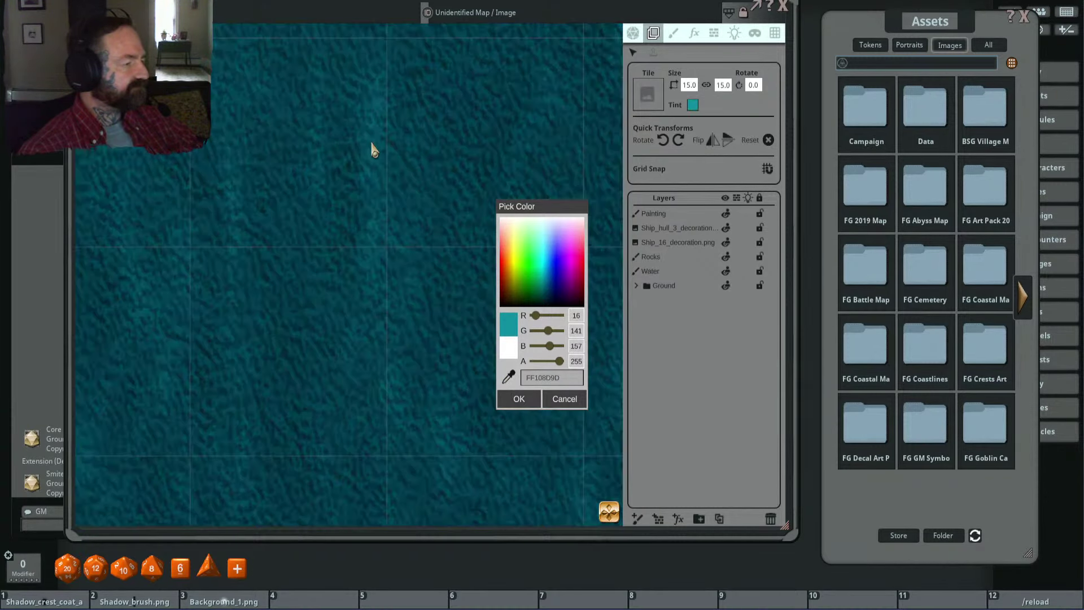
{"action": "left_click", "coordinate": [570, 399]}
Step: Dismiss the console, close the map window and reopen the Coast_stream map from the campaign images
{"action": "left_click", "coordinate": [671, 214]}
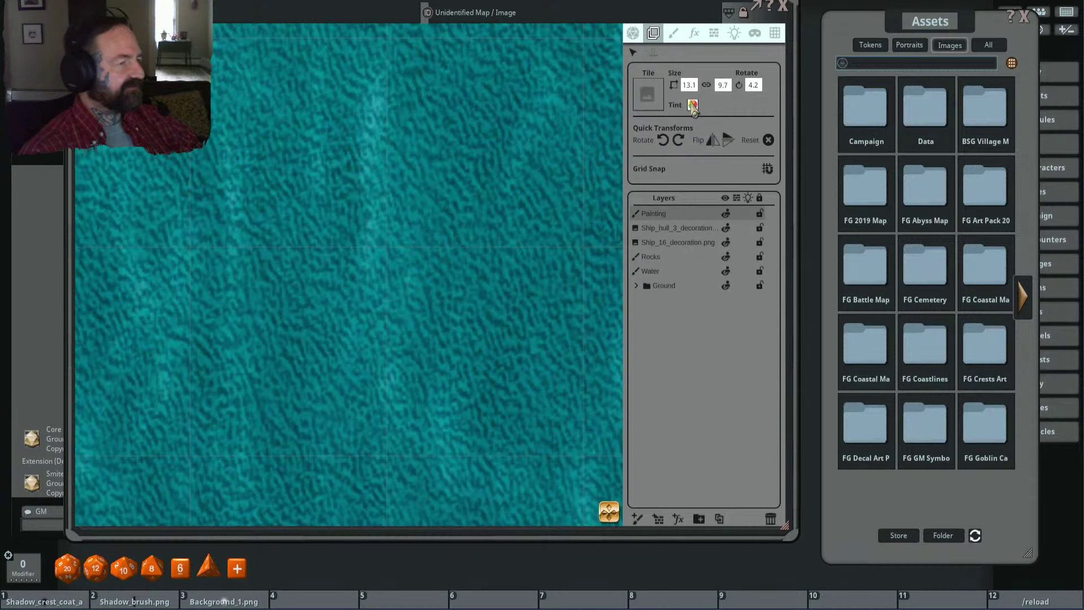
{"action": "scroll", "coordinate": [540, 278], "scroll_direction": "down", "scroll_amount": 4}
{"action": "scroll", "coordinate": [508, 305], "scroll_direction": "up", "scroll_amount": 5}
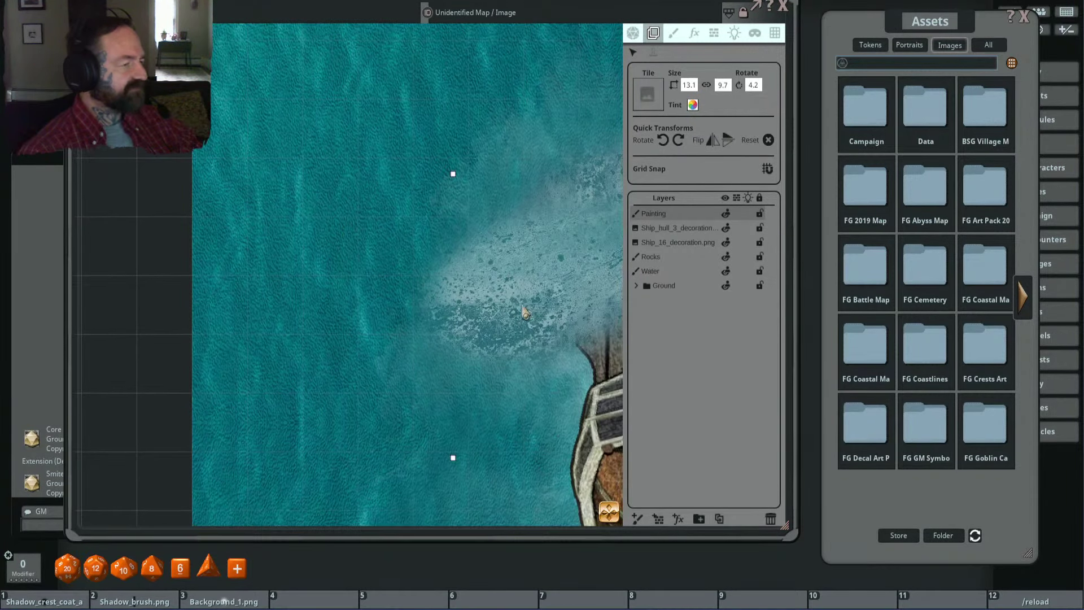
{"action": "left_click_drag", "start_coordinate": [525, 140], "coordinate": [533, 276]}
{"action": "left_click", "coordinate": [476, 284]}
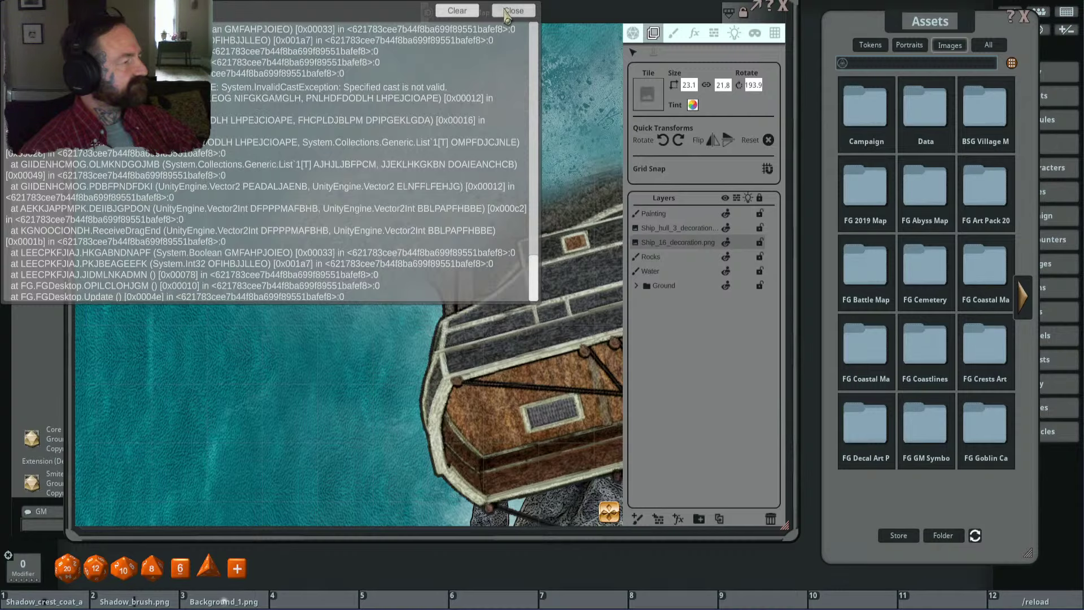
{"action": "left_click", "coordinate": [511, 11]}
{"action": "left_click", "coordinate": [782, 7]}
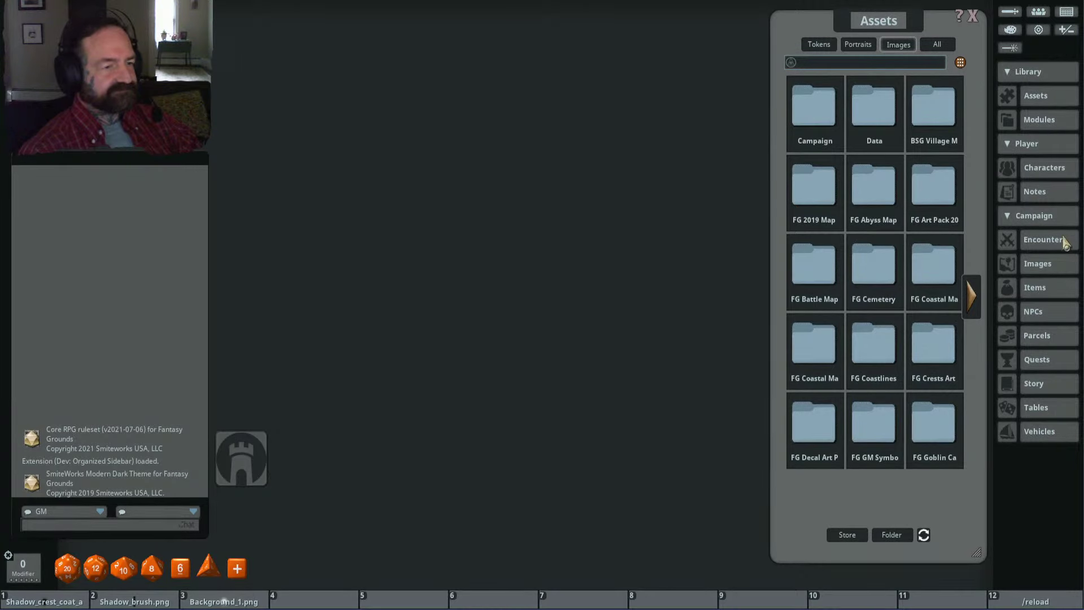
{"action": "left_click", "coordinate": [1059, 264]}
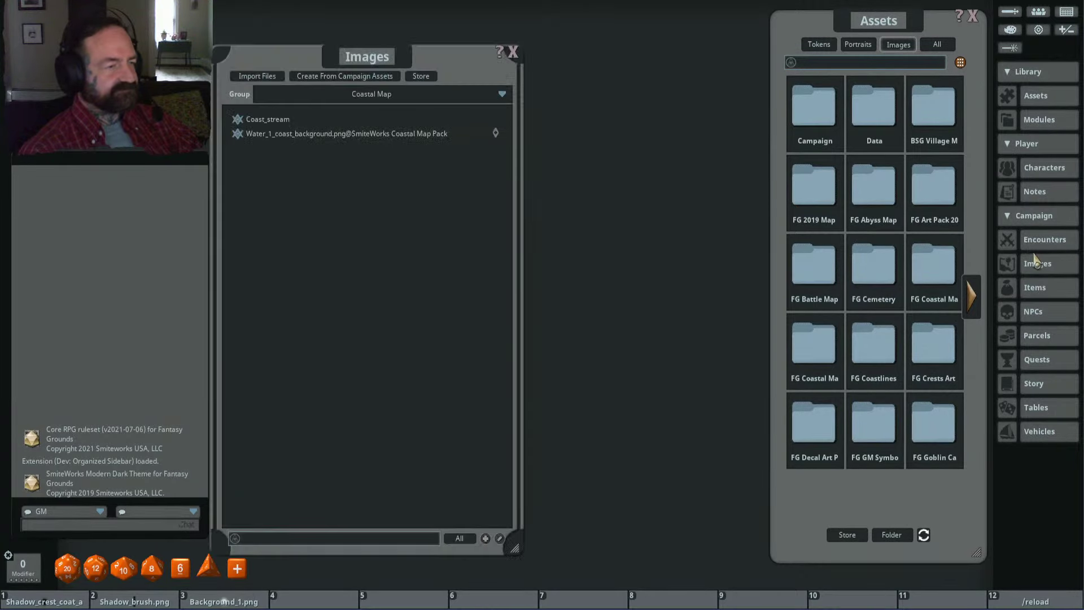
{"action": "left_click", "coordinate": [238, 121]}
Step: Select the Painting layer that holds the splashes along the ship's hull
{"action": "scroll", "coordinate": [317, 259], "scroll_direction": "up", "scroll_amount": 8}
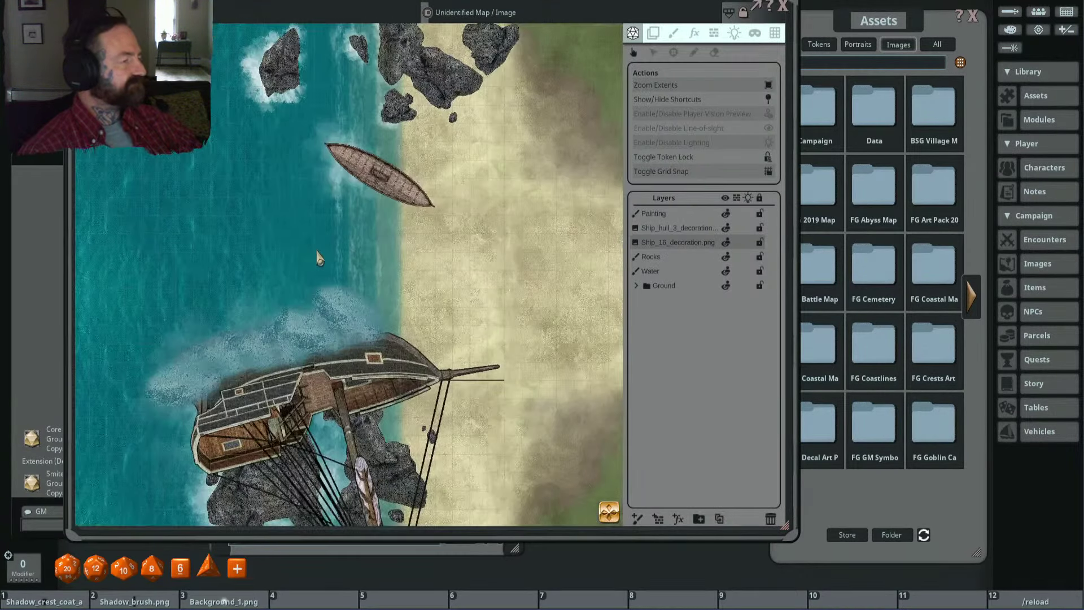
{"action": "scroll", "coordinate": [460, 194], "scroll_direction": "down", "scroll_amount": 3}
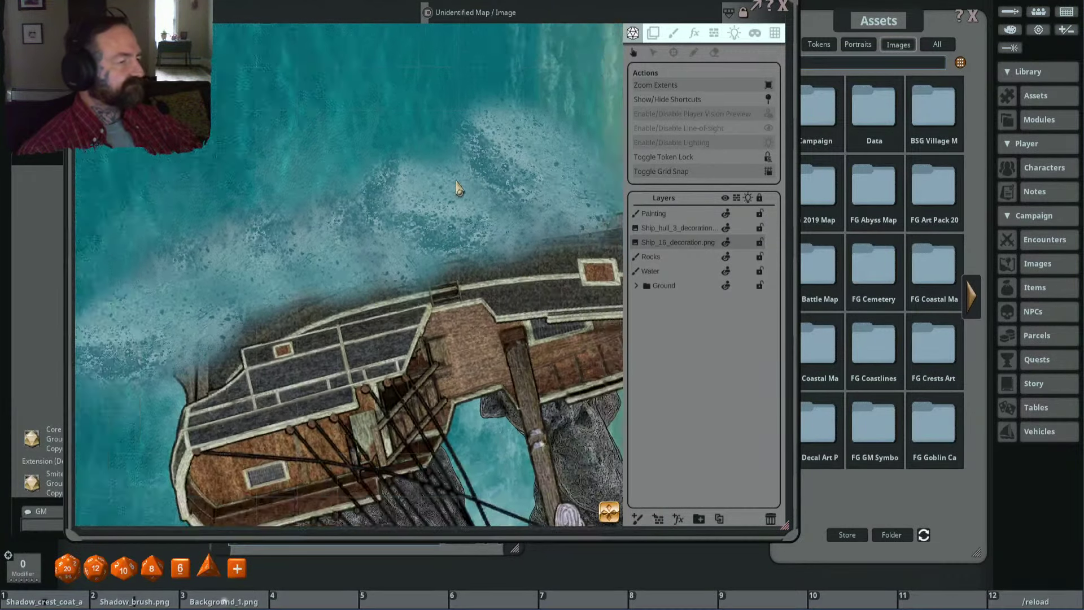
{"action": "left_click", "coordinate": [686, 218]}
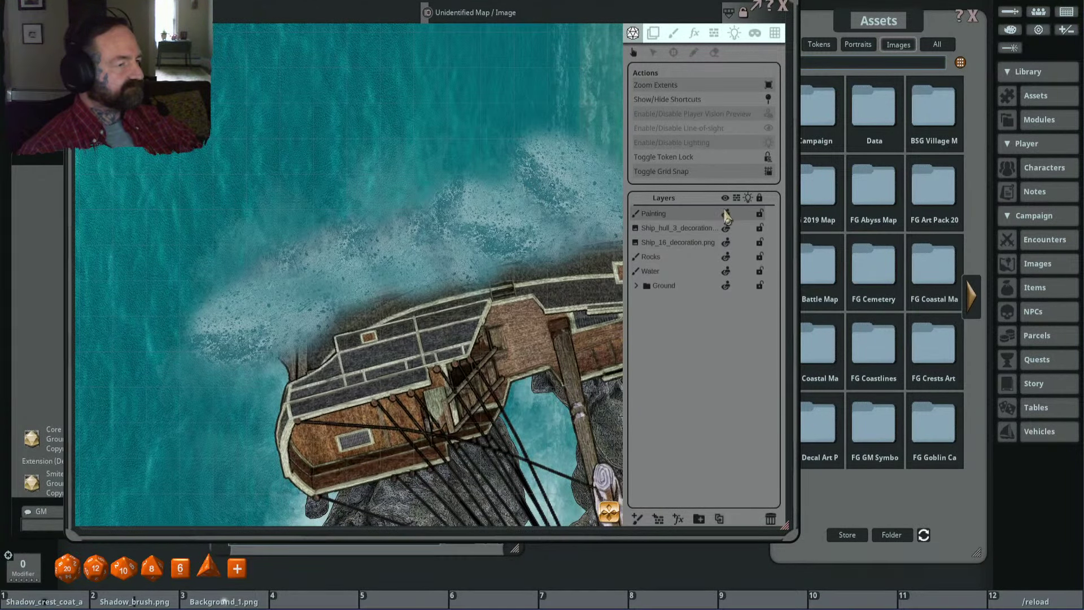
{"action": "scroll", "coordinate": [496, 188], "scroll_direction": "down", "scroll_amount": 3}
{"action": "scroll", "coordinate": [497, 199], "scroll_direction": "up", "scroll_amount": 3}
{"action": "scroll", "coordinate": [508, 198], "scroll_direction": "up", "scroll_amount": 2}
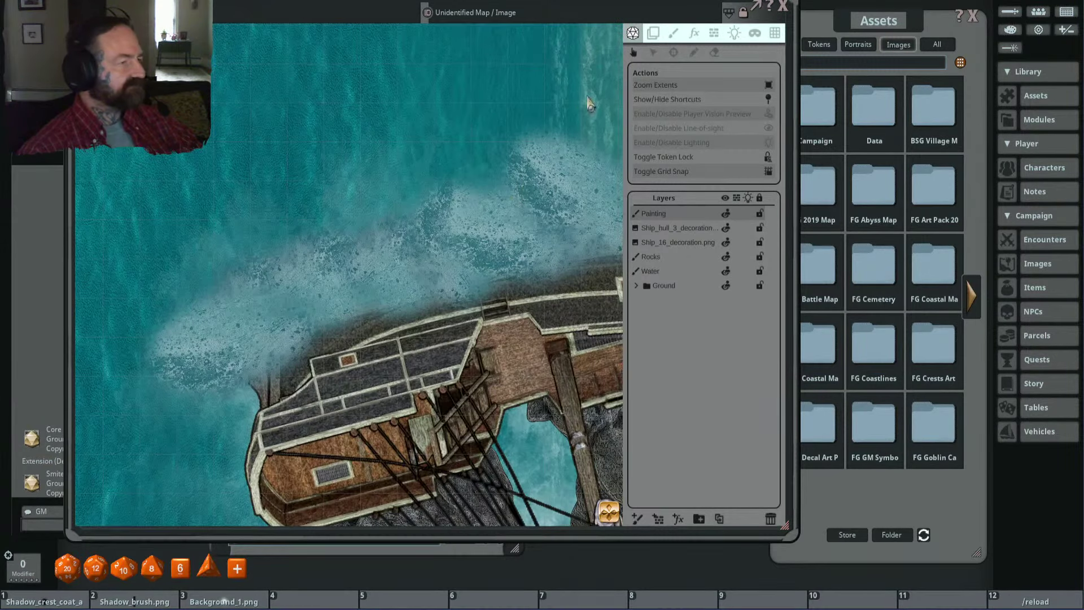
{"action": "scroll", "coordinate": [501, 170], "scroll_direction": "down", "scroll_amount": 4}
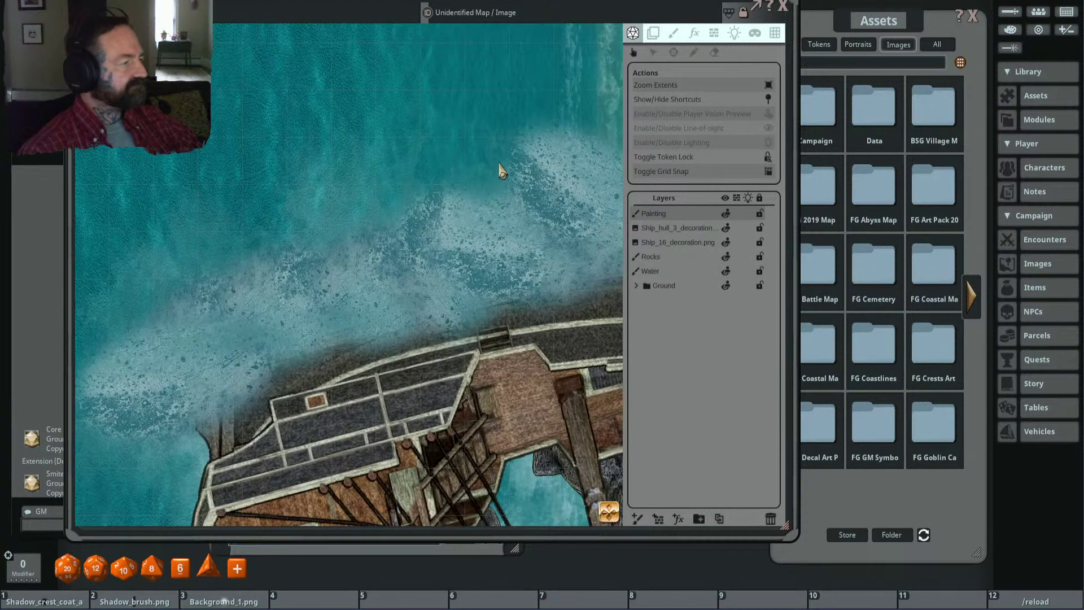
Step: Tint the Painting layer with a teal (50, 131, 141) sampled from a foam streak in the open water
{"action": "left_click", "coordinate": [653, 33]}
{"action": "scroll", "coordinate": [406, 173], "scroll_direction": "up", "scroll_amount": 3}
{"action": "scroll", "coordinate": [486, 168], "scroll_direction": "up", "scroll_amount": 5}
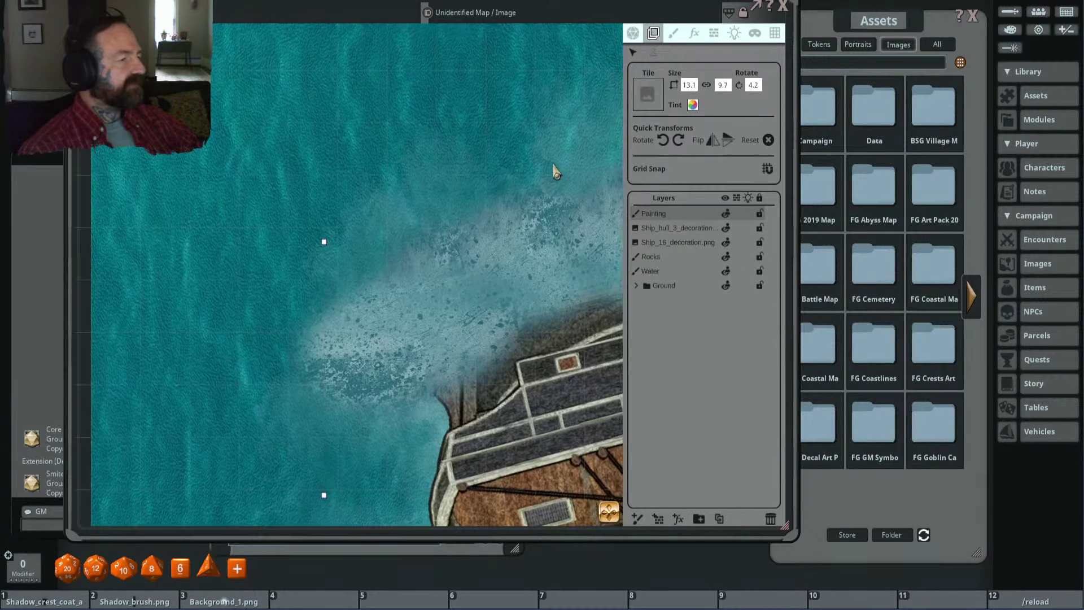
{"action": "scroll", "coordinate": [453, 187], "scroll_direction": "up", "scroll_amount": 5}
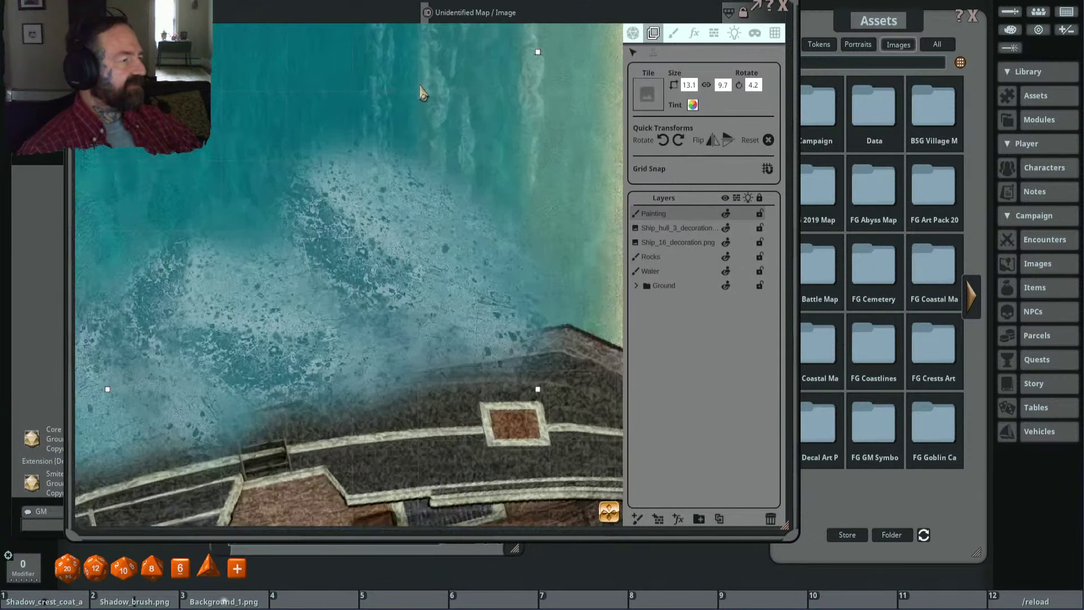
{"action": "scroll", "coordinate": [427, 125], "scroll_direction": "up", "scroll_amount": 2}
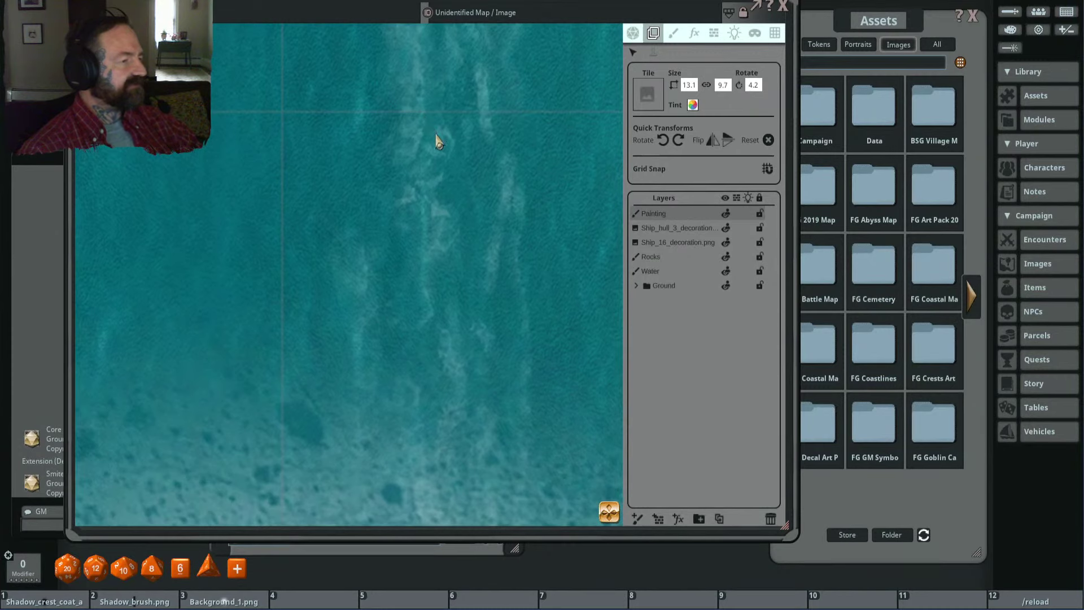
{"action": "left_click", "coordinate": [693, 104]}
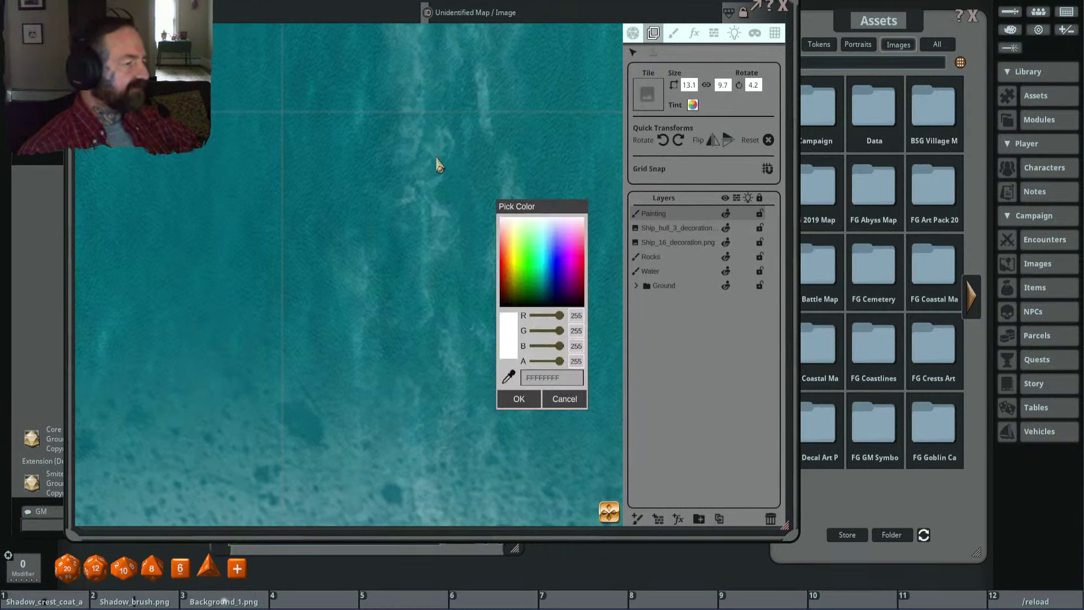
{"action": "left_click", "coordinate": [508, 377]}
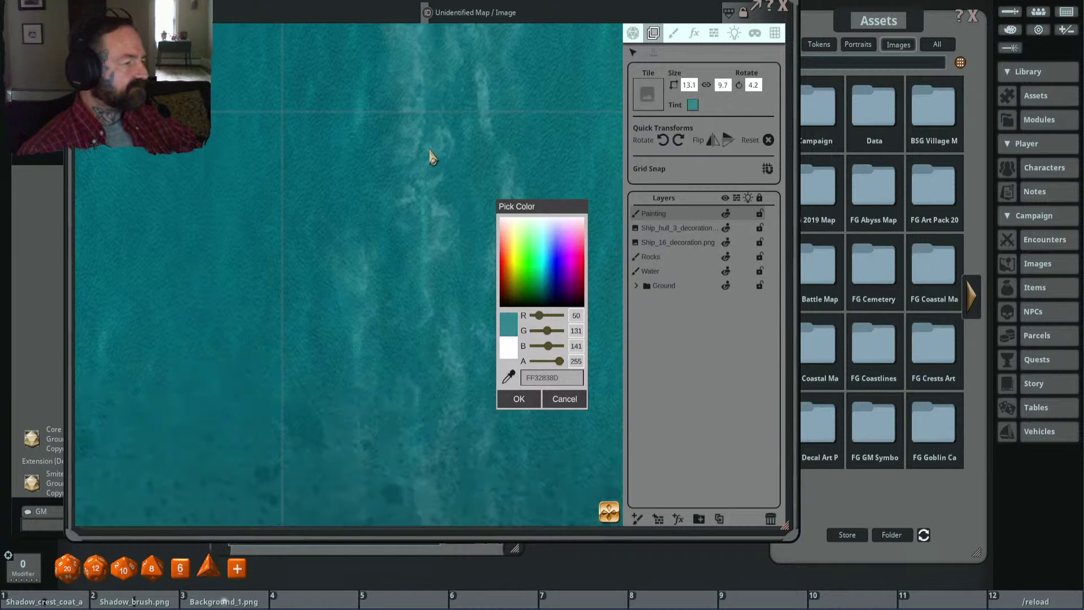
Step: Lower the tint's alpha to 176 and move the colour picker clear of the hull's splashes
{"action": "scroll", "coordinate": [405, 269], "scroll_direction": "down", "scroll_amount": 3}
{"action": "left_click_drag", "start_coordinate": [407, 261], "coordinate": [539, 178]}
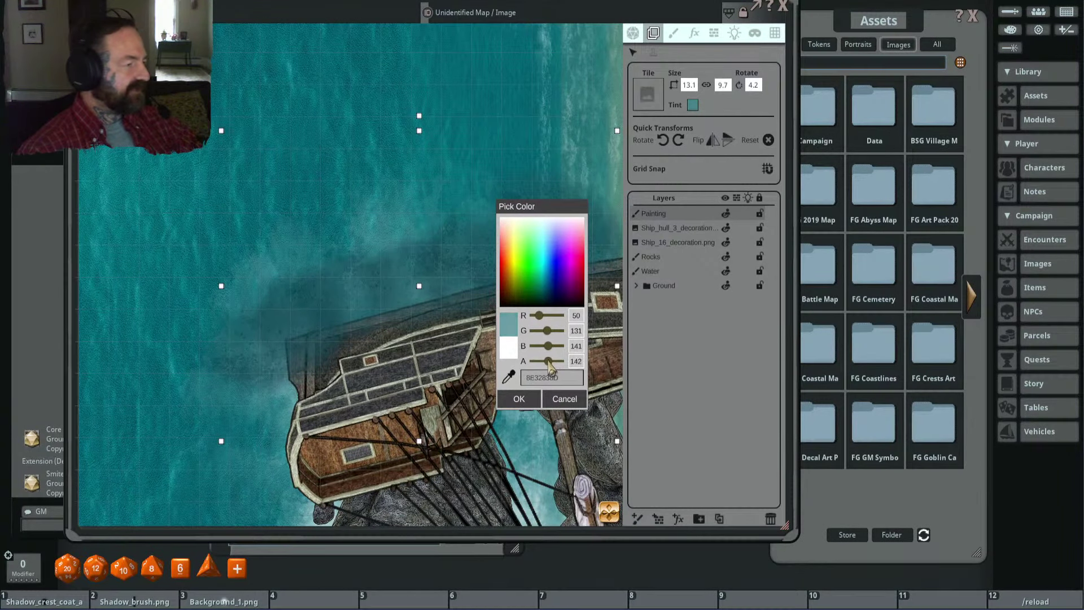
{"action": "left_click_drag", "start_coordinate": [563, 367], "coordinate": [555, 369]}
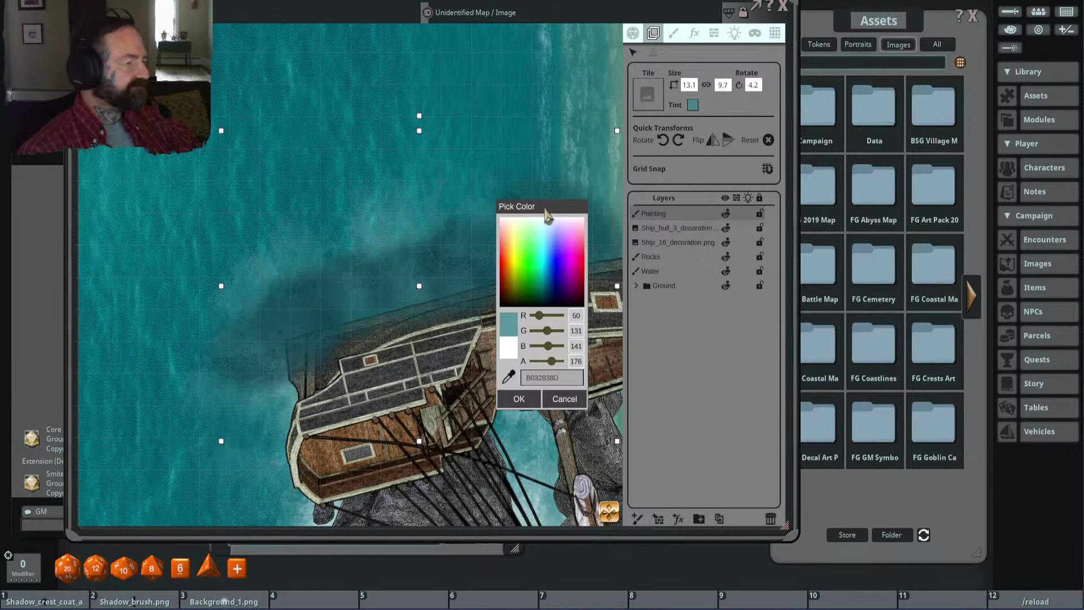
{"action": "left_click_drag", "start_coordinate": [552, 213], "coordinate": [666, 116]}
{"action": "scroll", "coordinate": [526, 238], "scroll_direction": "down", "scroll_amount": 2}
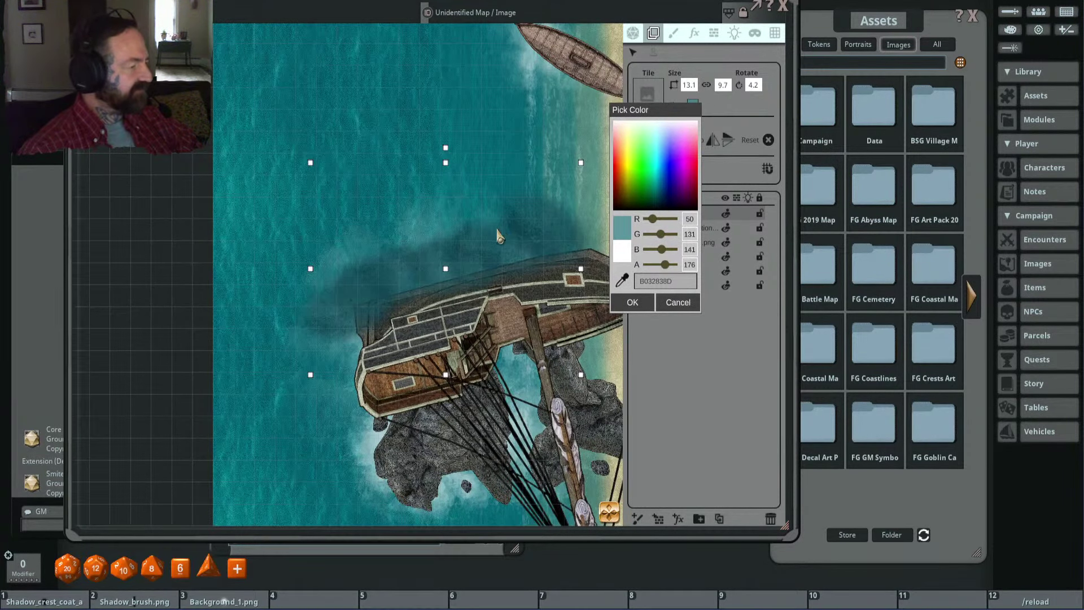
{"action": "scroll", "coordinate": [483, 231], "scroll_direction": "up", "scroll_amount": 1}
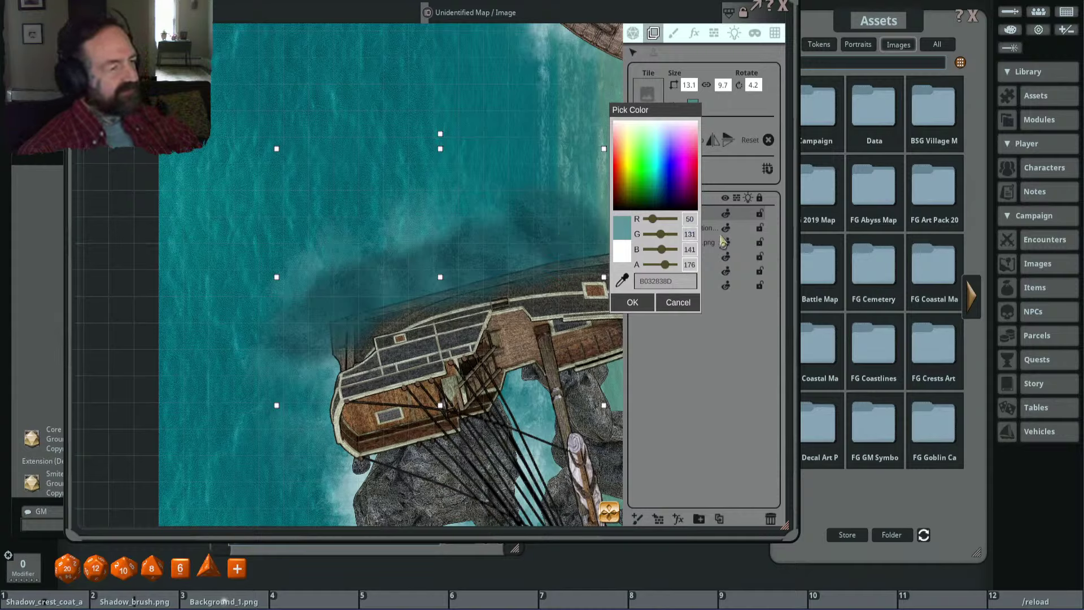
Step: Lighten the splash tint by setting its red to 100, green to 180 and blue to 190
{"action": "key", "text": "BackSpace"}
{"action": "type", "text": "0"}
{"action": "key", "text": "Tab"}
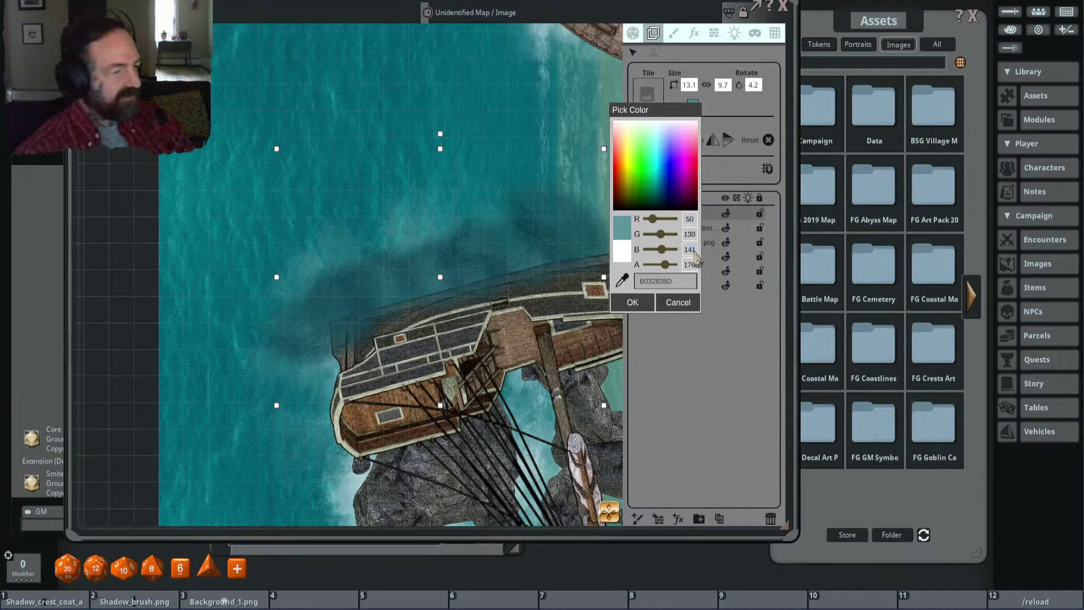
{"action": "type", "text": "140"}
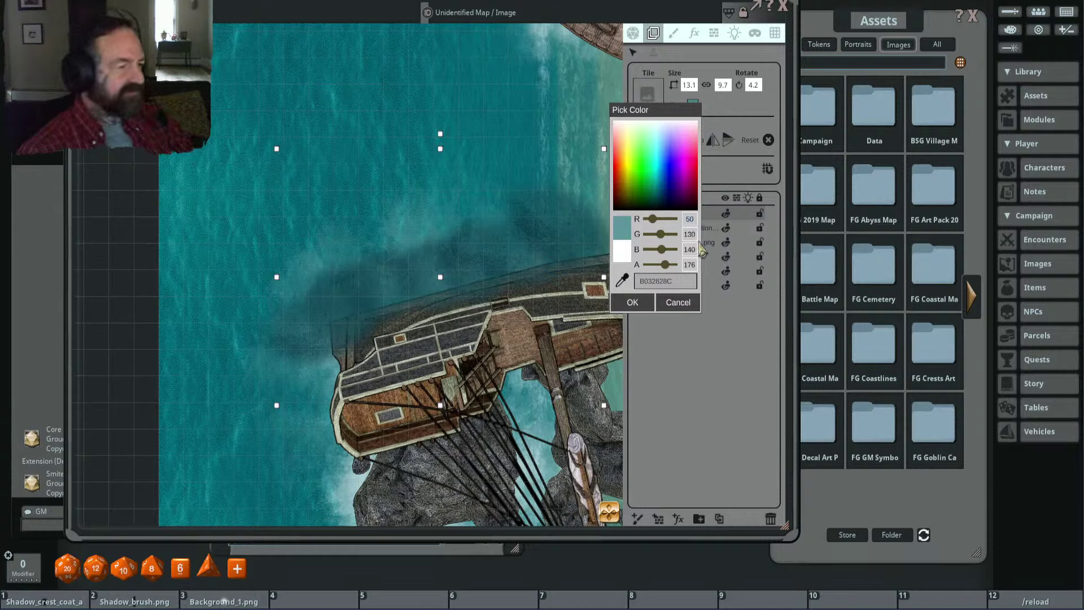
{"action": "key", "text": "Tab"}
{"action": "type", "text": "180"}
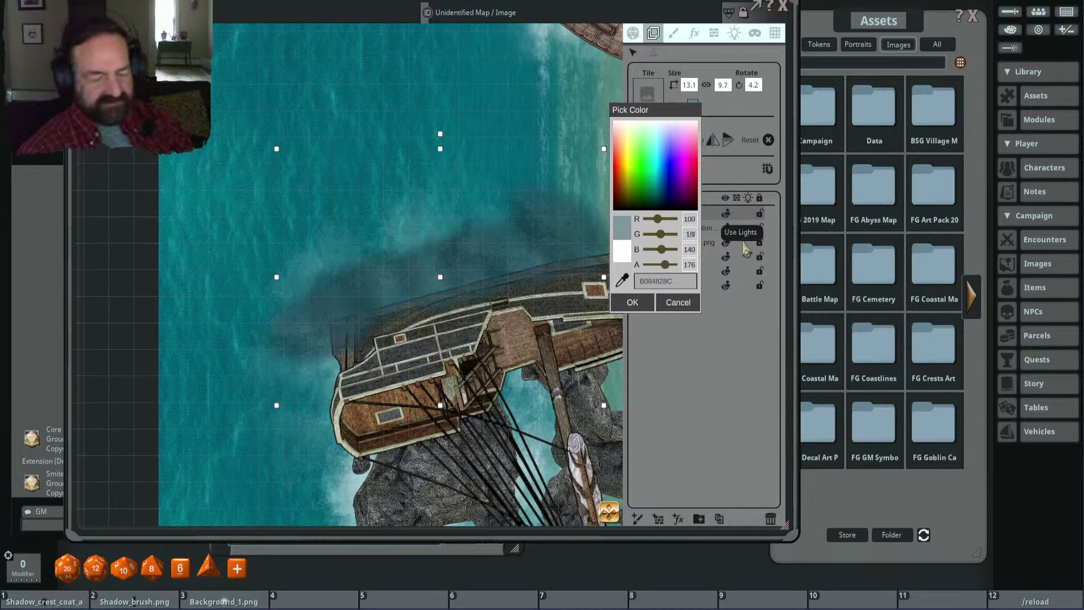
{"action": "left_click", "coordinate": [694, 253]}
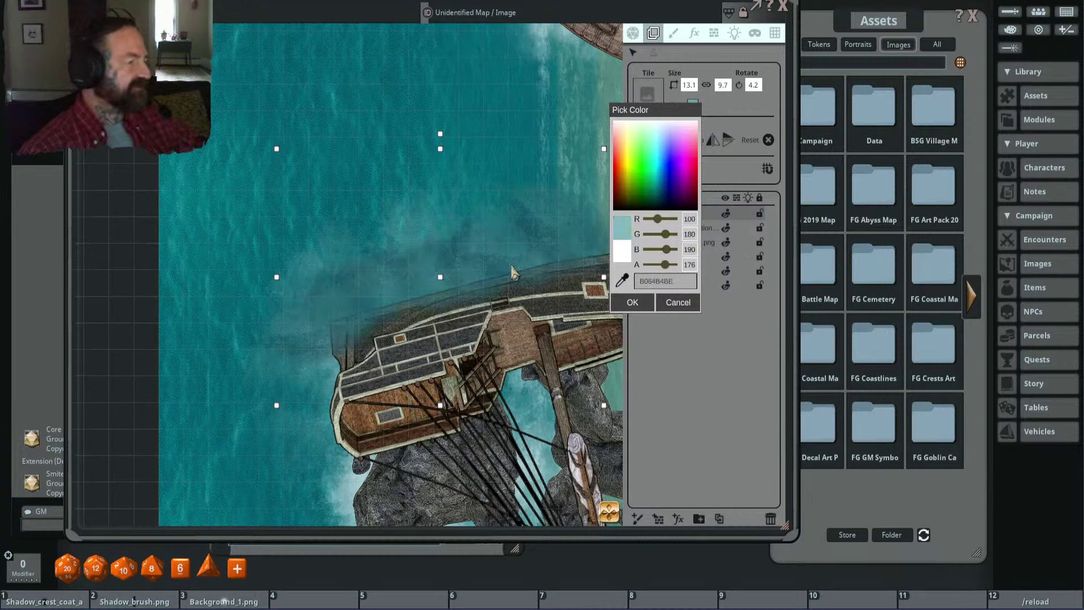
Step: Compare the splash tint at different opacities, set its alpha to 150 and apply the colour
{"action": "scroll", "coordinate": [484, 262], "scroll_direction": "down", "scroll_amount": 2}
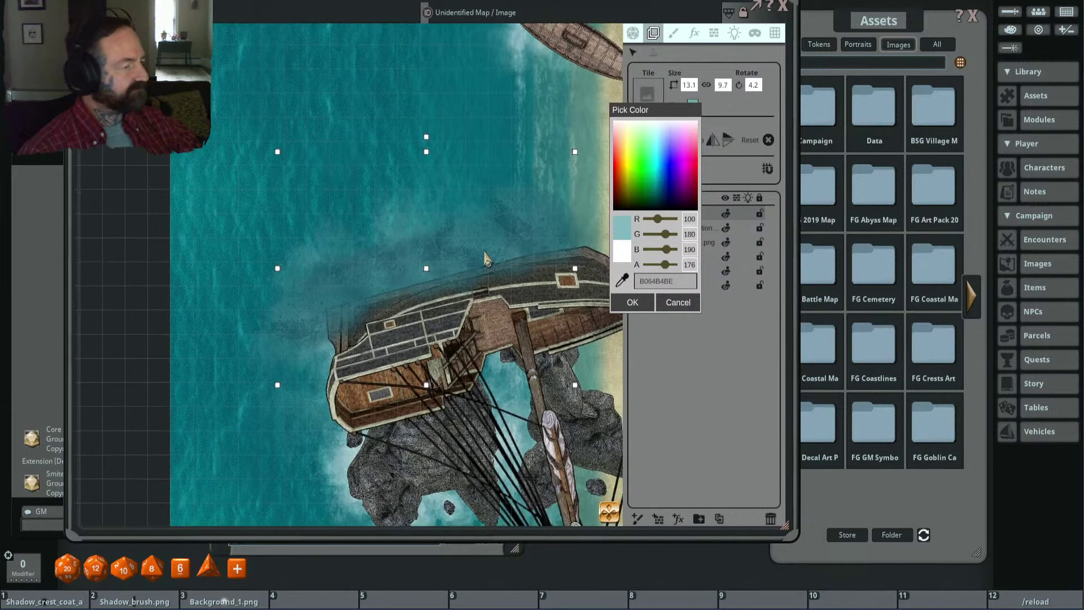
{"action": "scroll", "coordinate": [531, 258], "scroll_direction": "down", "scroll_amount": 3}
{"action": "scroll", "coordinate": [528, 243], "scroll_direction": "up", "scroll_amount": 3}
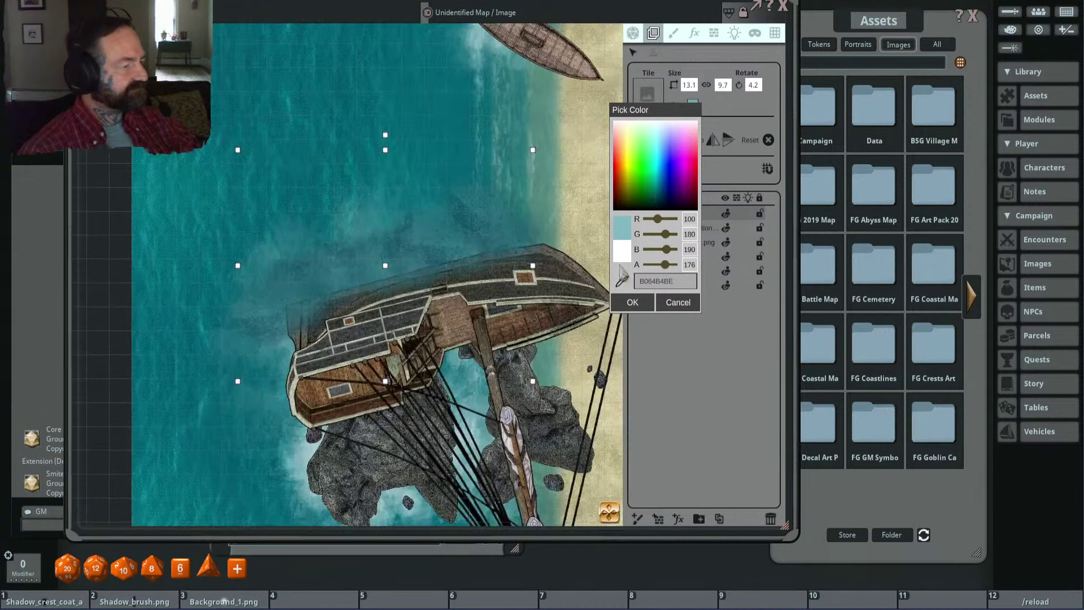
{"action": "left_click_drag", "start_coordinate": [657, 272], "coordinate": [692, 274]}
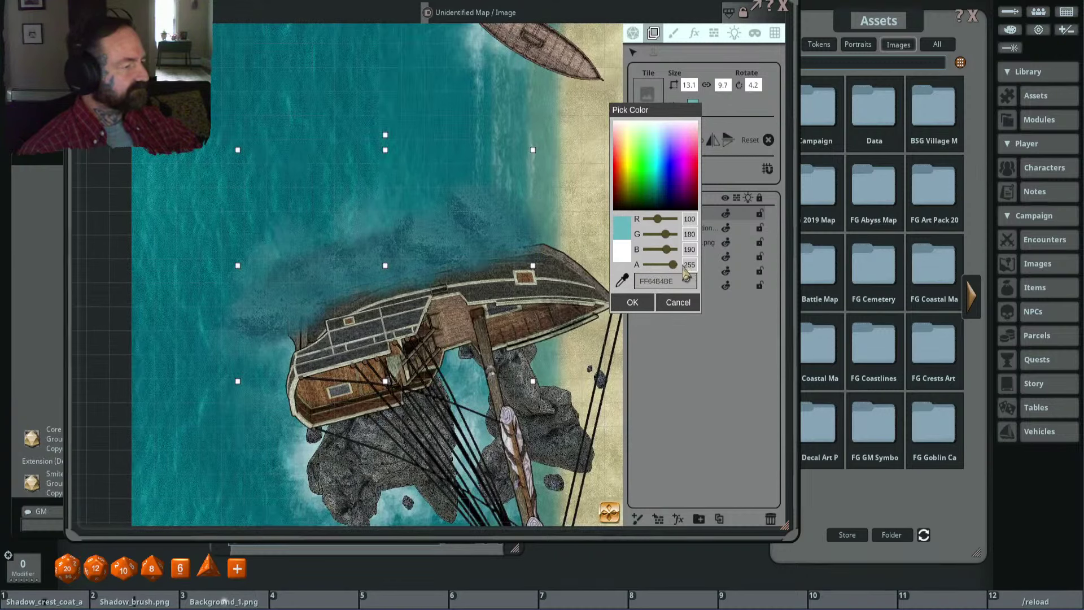
{"action": "left_click_drag", "start_coordinate": [686, 272], "coordinate": [666, 272]}
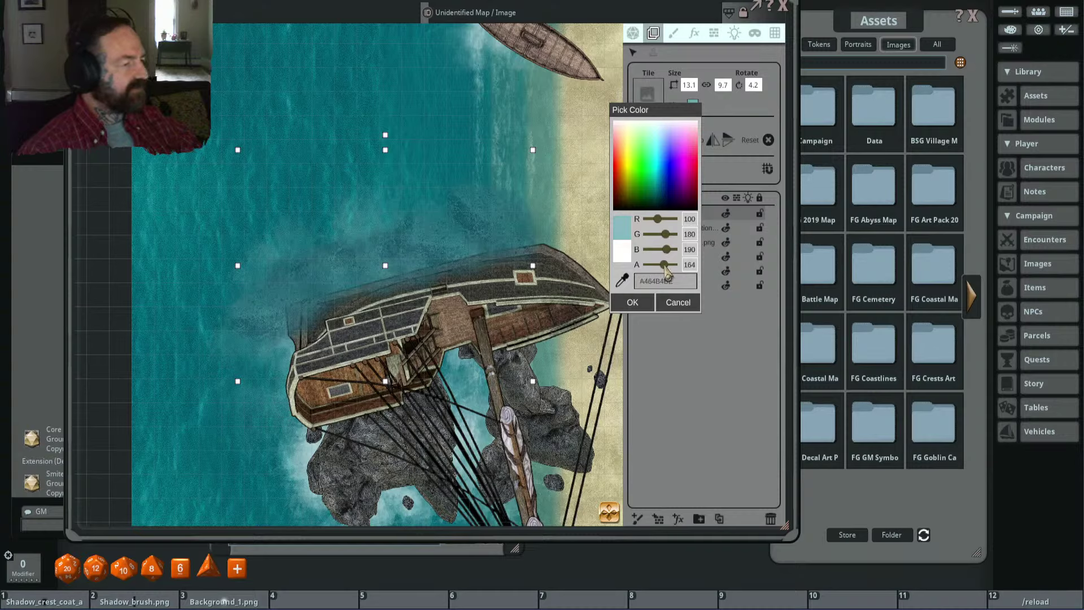
{"action": "left_click", "coordinate": [696, 266]}
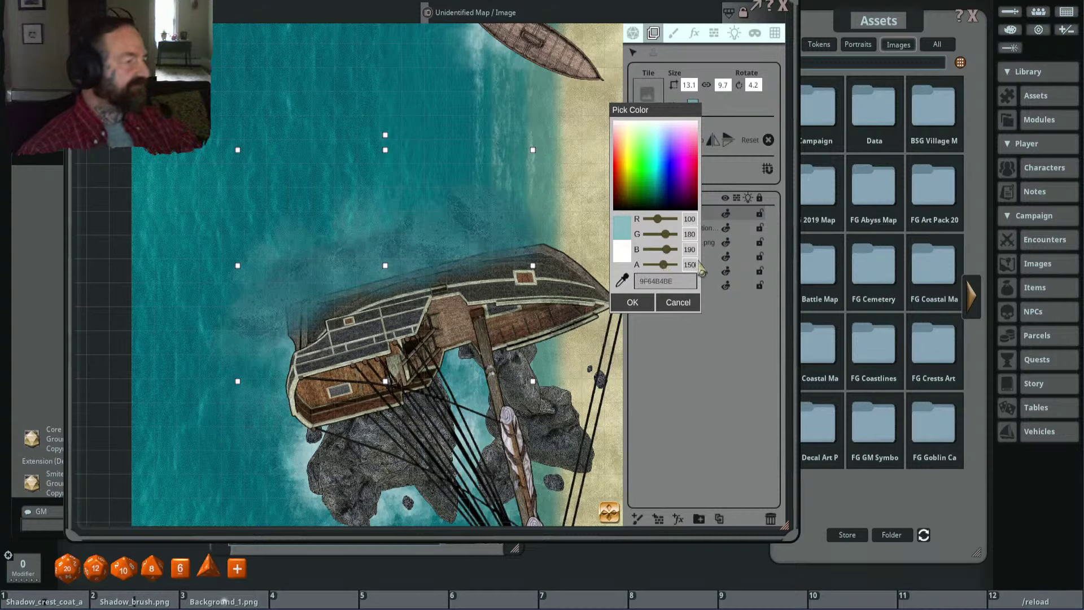
{"action": "left_click", "coordinate": [631, 303]}
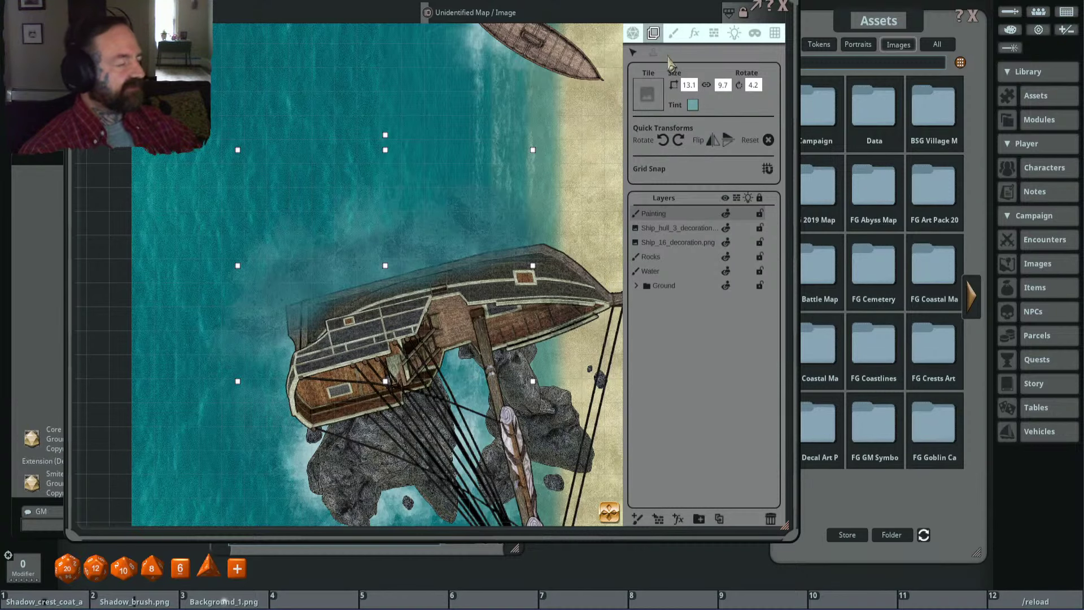
Step: Stamp more splashes along the hull with the splash brush sized 2.3 by 3.8, varying its rotation
{"action": "left_click_drag", "start_coordinate": [466, 238], "coordinate": [507, 224]}
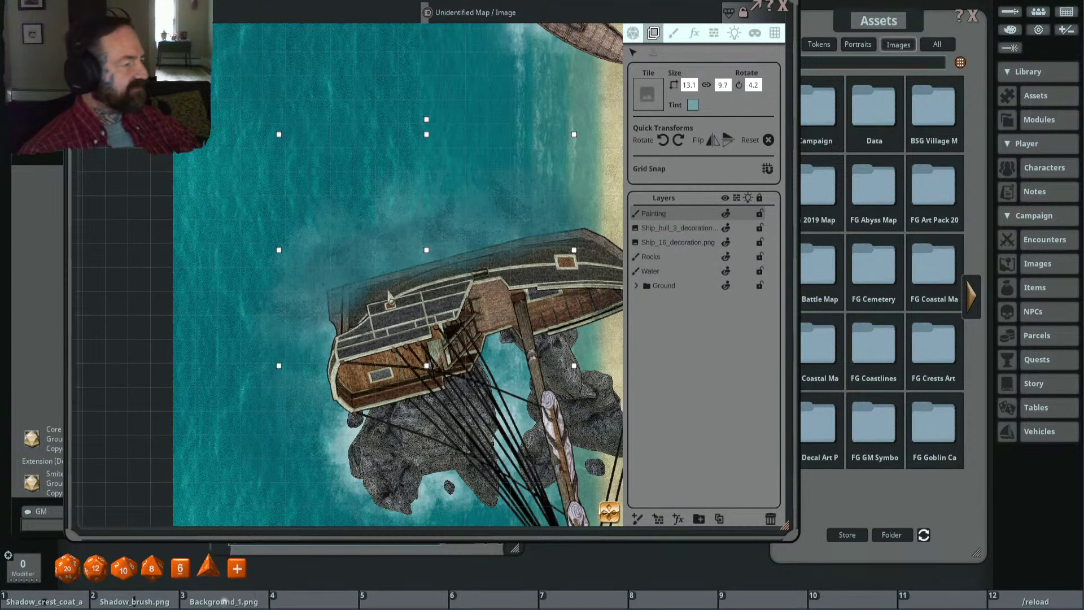
{"action": "left_click_drag", "start_coordinate": [540, 178], "coordinate": [521, 178]}
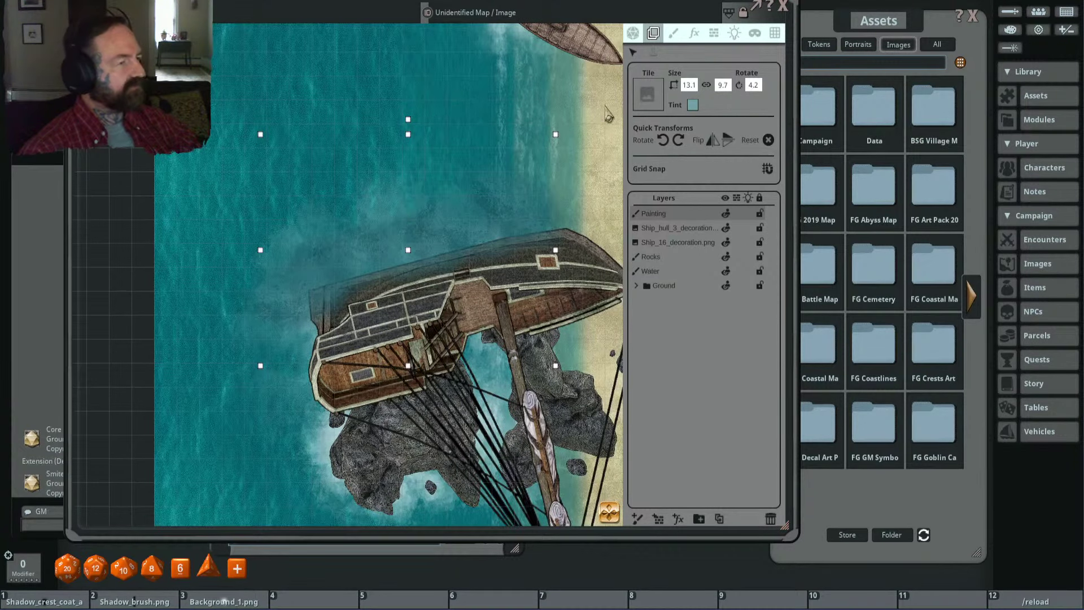
{"action": "left_click", "coordinate": [674, 33]}
{"action": "left_click", "coordinate": [694, 52]}
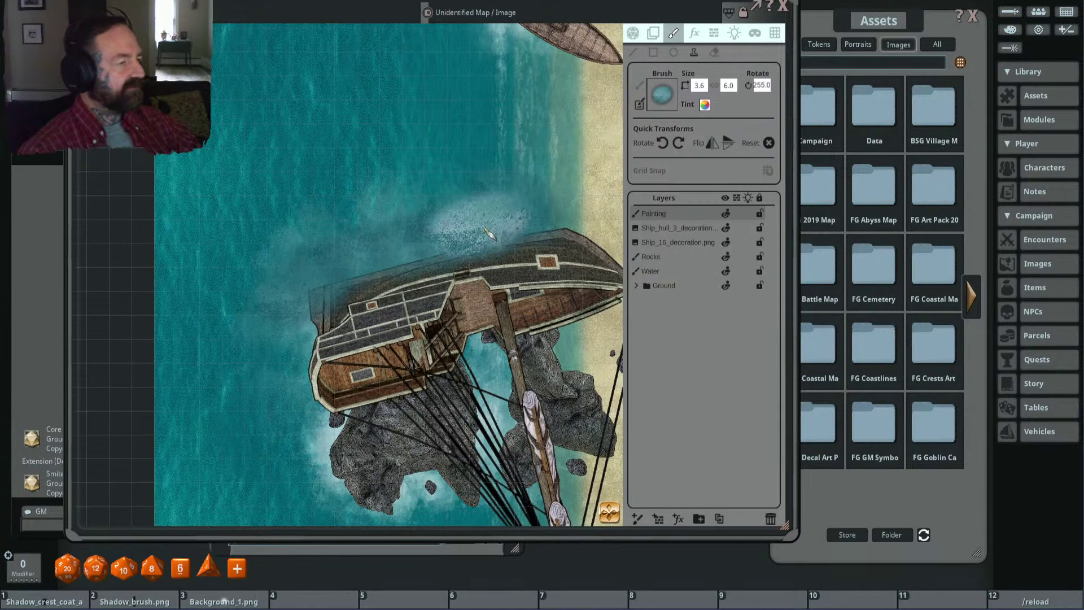
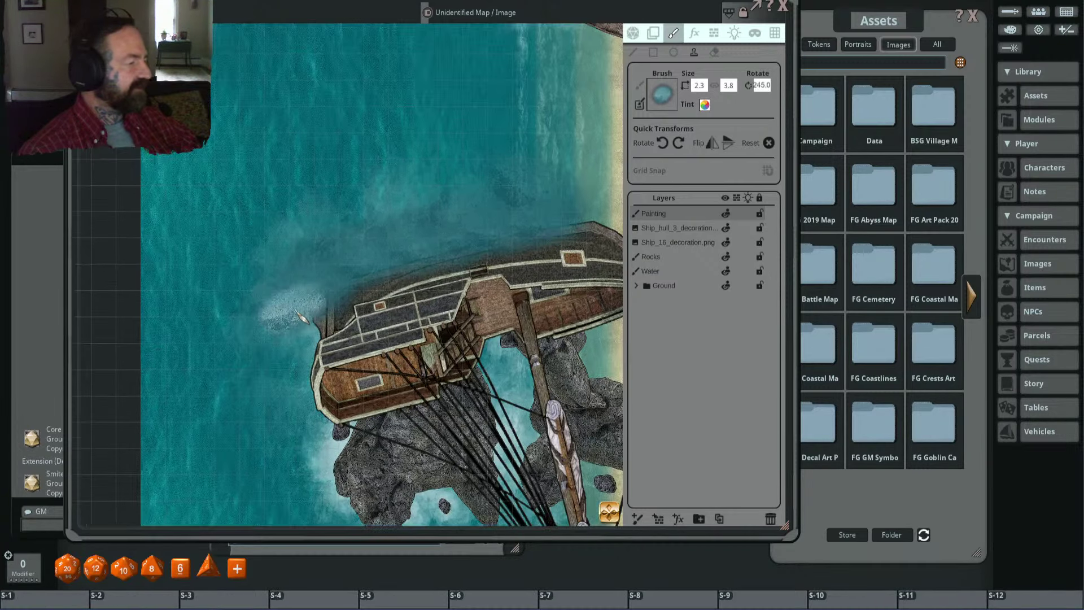
{"action": "scroll", "coordinate": [350, 271], "scroll_direction": "up", "scroll_amount": 1}
{"action": "scroll", "coordinate": [316, 283], "scroll_direction": "down", "scroll_amount": 3}
{"action": "scroll", "coordinate": [323, 275], "scroll_direction": "down", "scroll_amount": 2}
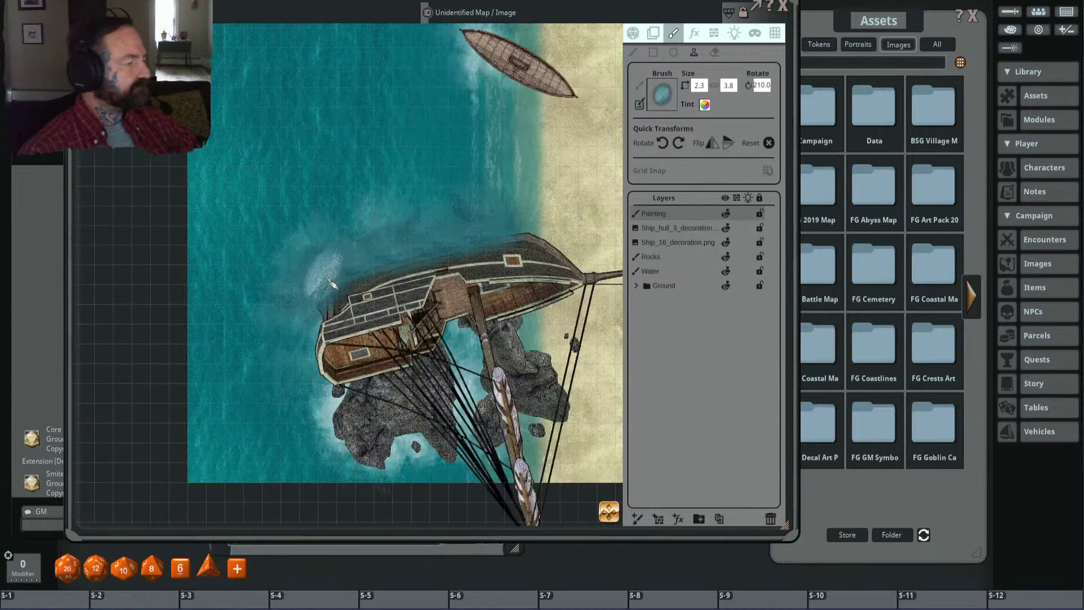
{"action": "scroll", "coordinate": [334, 286], "scroll_direction": "up", "scroll_amount": 3}
{"action": "scroll", "coordinate": [406, 249], "scroll_direction": "up", "scroll_amount": 1}
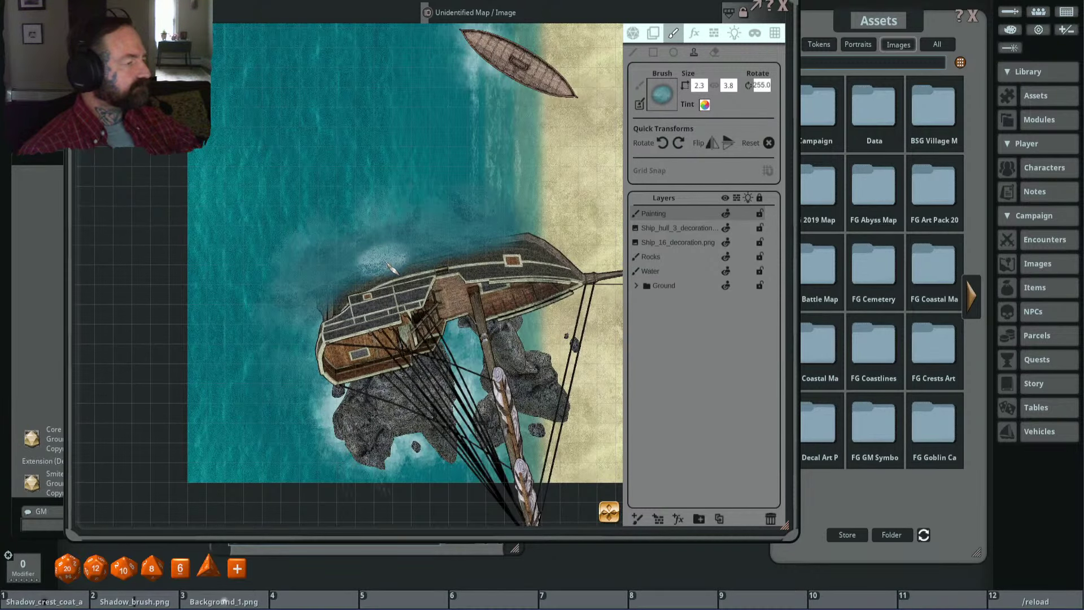
Step: Rotate the splash brush to 220 degrees, and return to the Painting layer's transform and tint settings
{"action": "scroll", "coordinate": [420, 266], "scroll_direction": "down", "scroll_amount": 4}
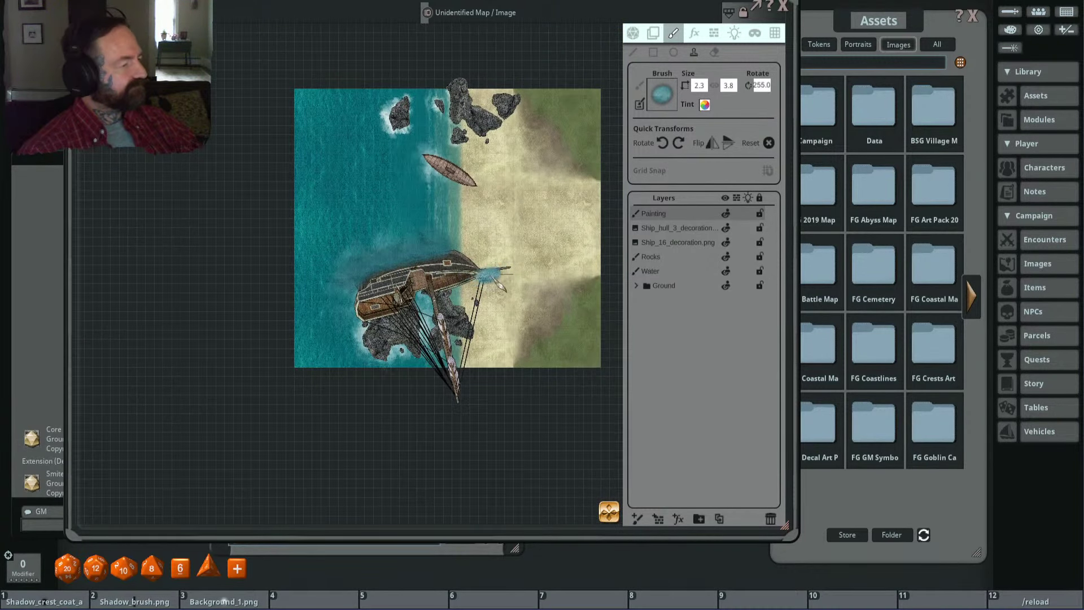
{"action": "scroll", "coordinate": [485, 277], "scroll_direction": "up", "scroll_amount": 4}
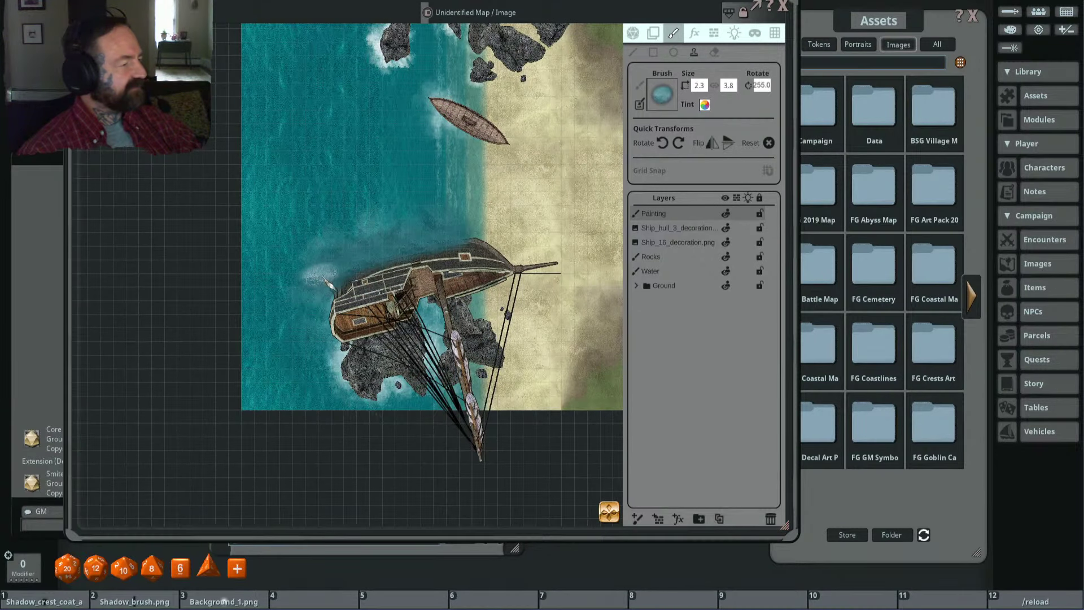
{"action": "scroll", "coordinate": [331, 285], "scroll_direction": "up", "scroll_amount": 1}
{"action": "scroll", "coordinate": [331, 285], "scroll_direction": "down", "scroll_amount": 7}
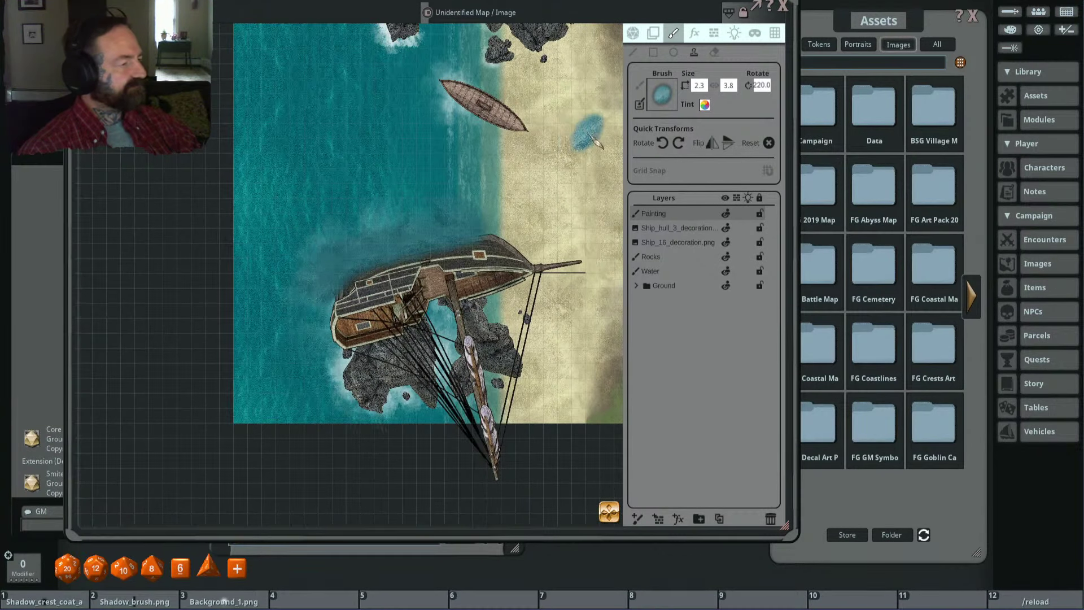
{"action": "scroll", "coordinate": [361, 209], "scroll_direction": "up", "scroll_amount": 2}
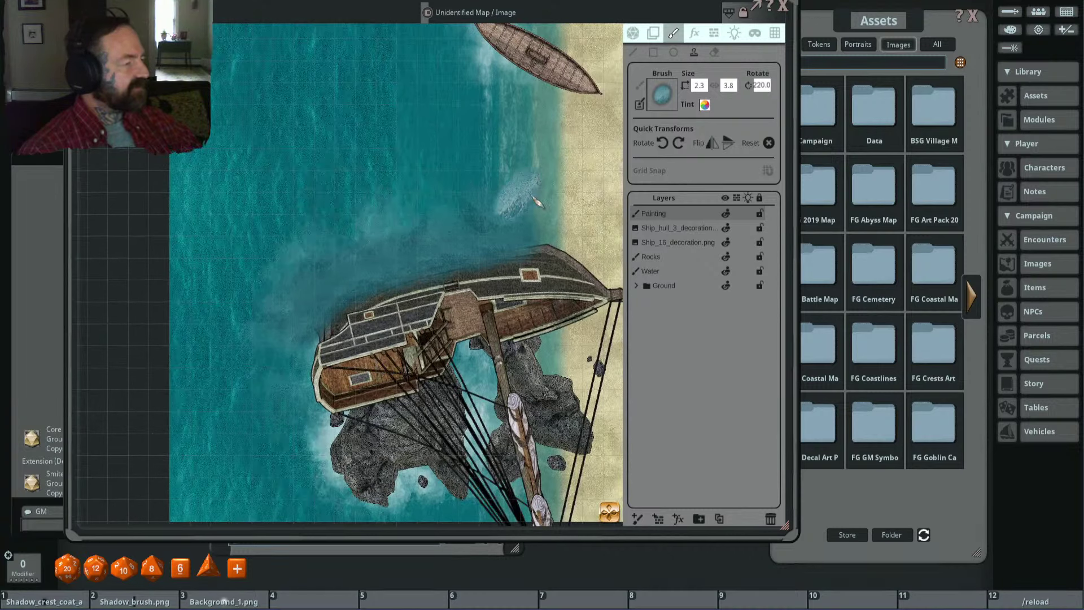
{"action": "left_click", "coordinate": [654, 34]}
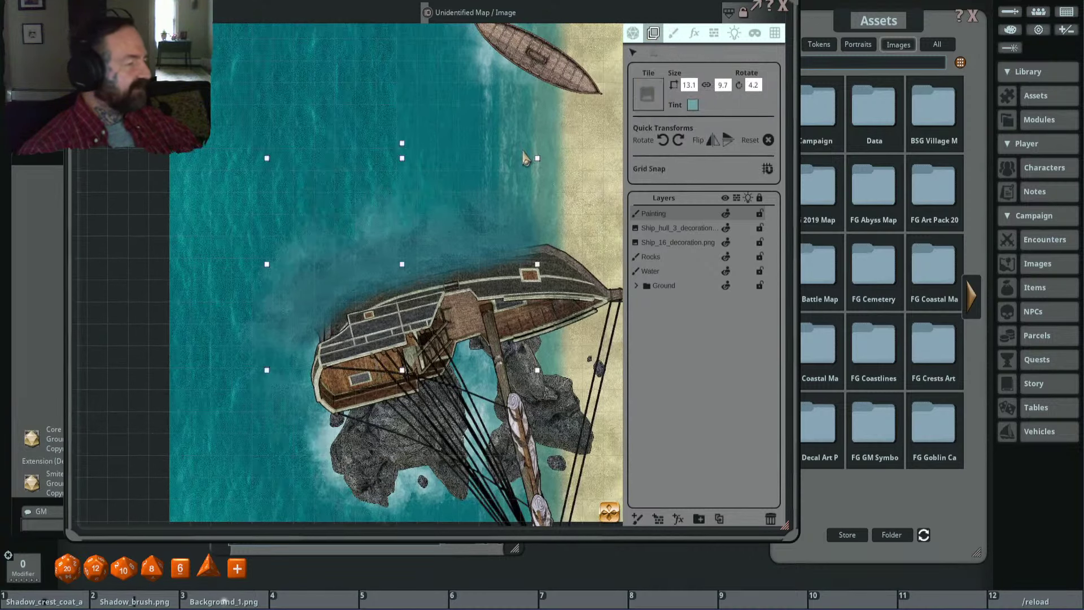
Step: Load the Water_splash image from the FG Coastal Map Pack effects as the stamp brush
{"action": "left_click", "coordinate": [675, 35]}
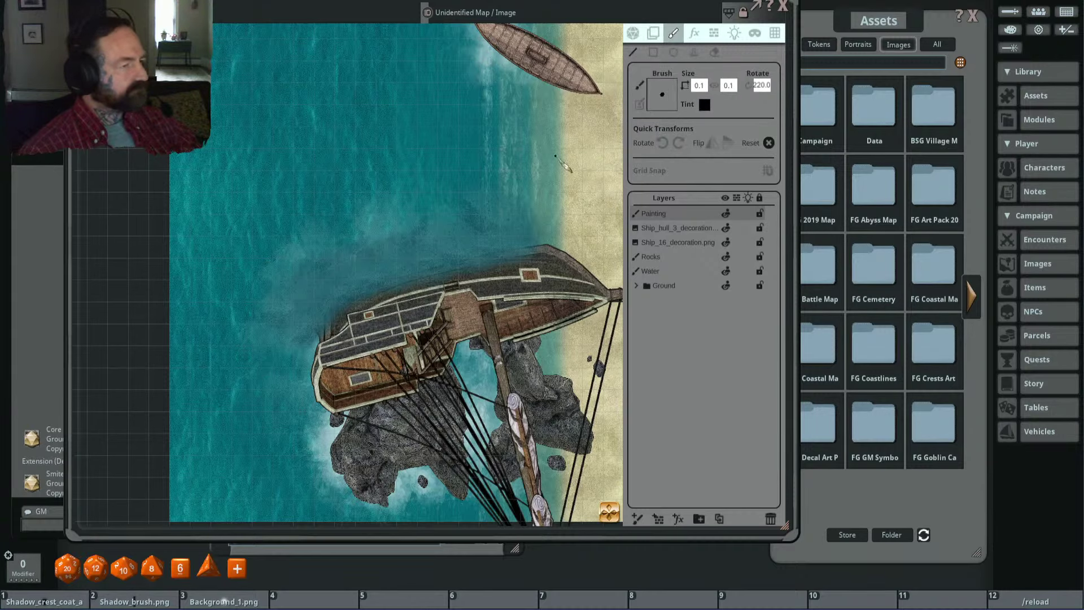
{"action": "left_click", "coordinate": [900, 28]}
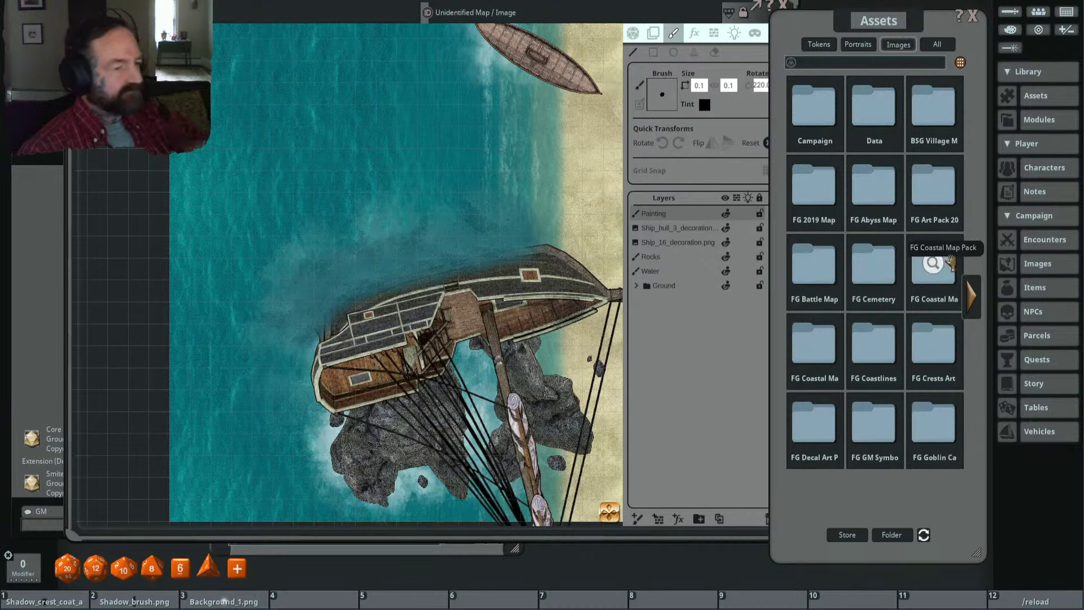
{"action": "left_click", "coordinate": [932, 264]}
{"action": "left_click", "coordinate": [814, 217]}
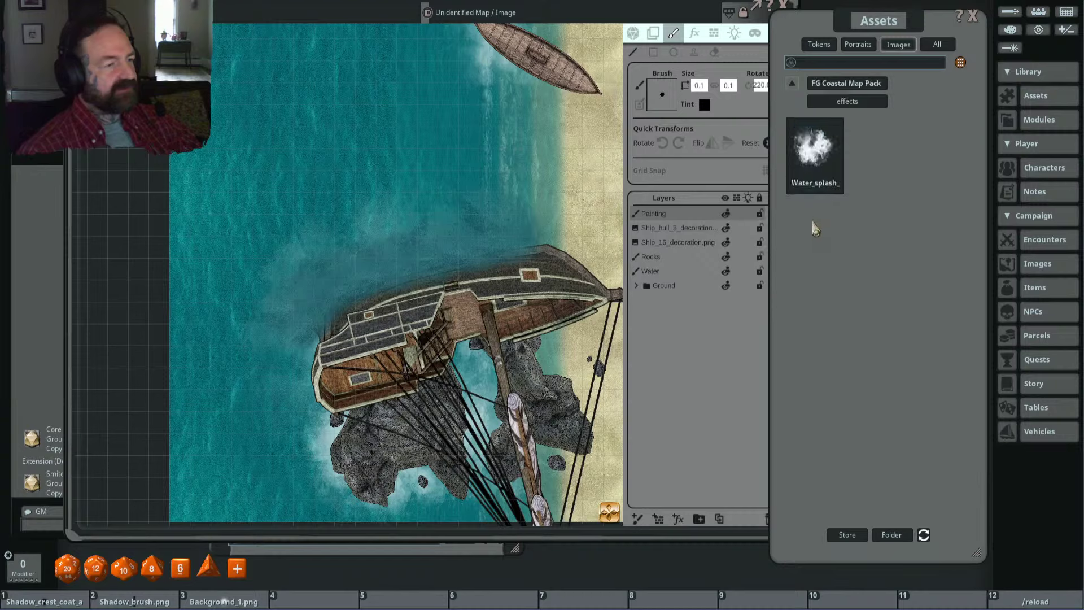
{"action": "left_click_drag", "start_coordinate": [814, 150], "coordinate": [662, 106]}
{"action": "left_click", "coordinate": [693, 58]}
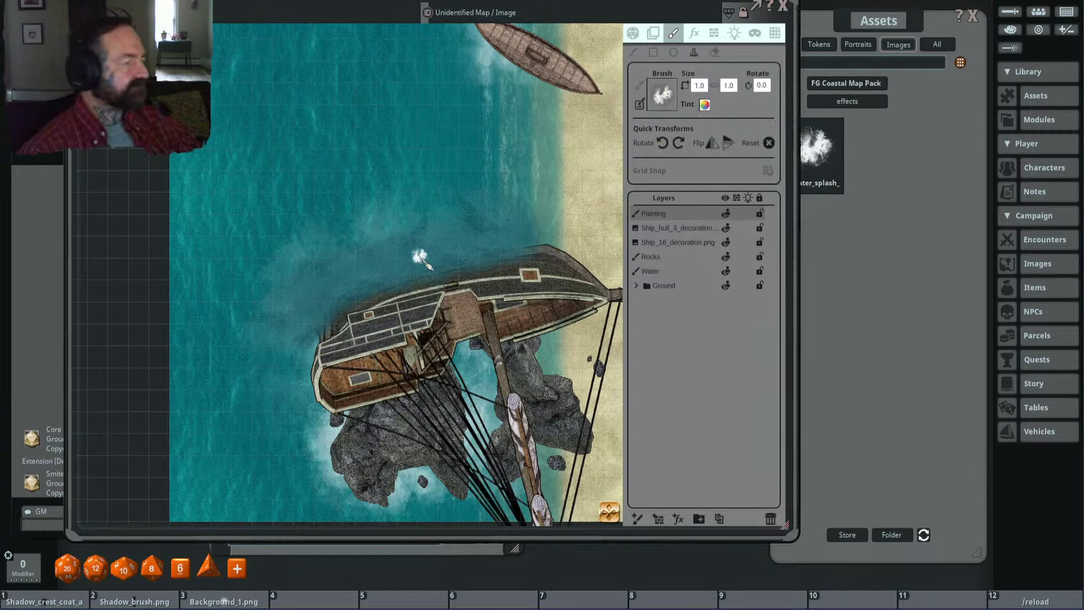
Step: Add a new painting layer and set the splash brush to 2.0 by 2.0, rotated 40 degrees
{"action": "scroll", "coordinate": [421, 257], "scroll_direction": "up", "scroll_amount": 6}
{"action": "left_click", "coordinate": [636, 520]}
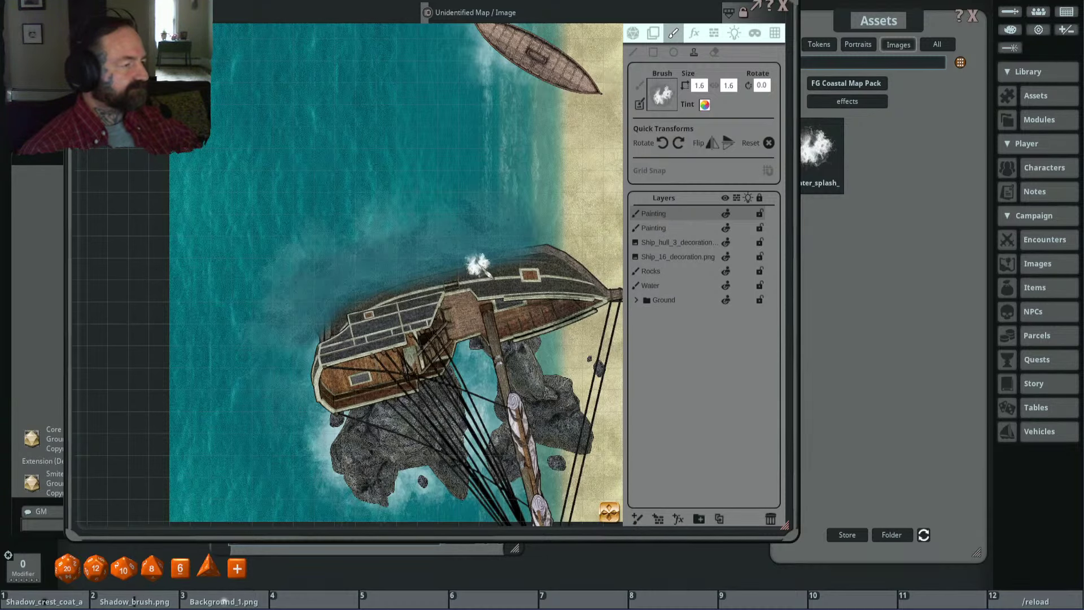
{"action": "scroll", "coordinate": [526, 240], "scroll_direction": "up", "scroll_amount": 4}
{"action": "scroll", "coordinate": [528, 245], "scroll_direction": "up", "scroll_amount": 2}
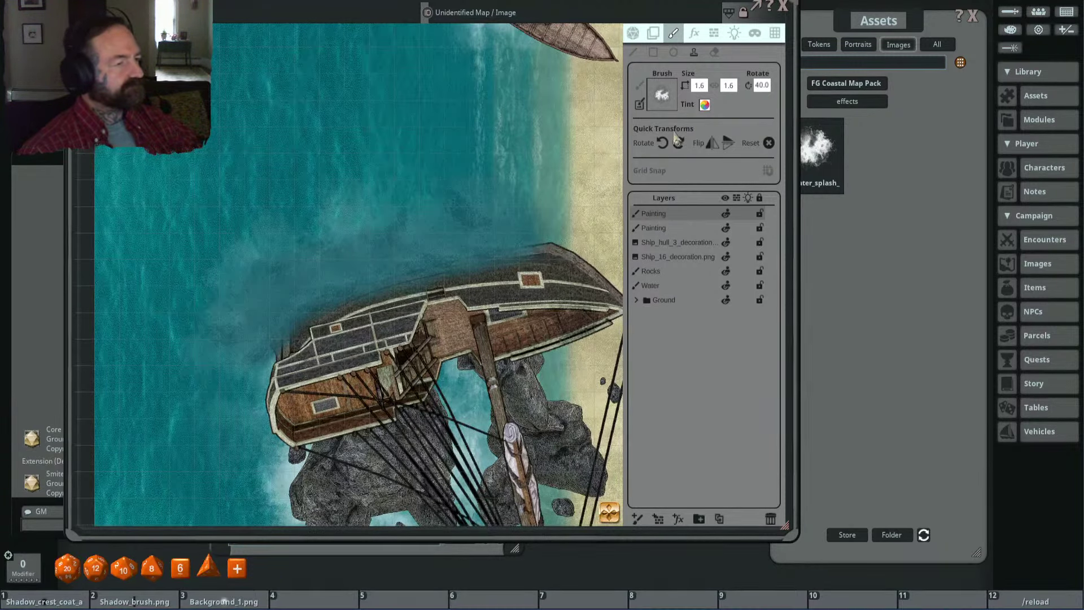
{"action": "scroll", "coordinate": [530, 251], "scroll_direction": "up", "scroll_amount": 4}
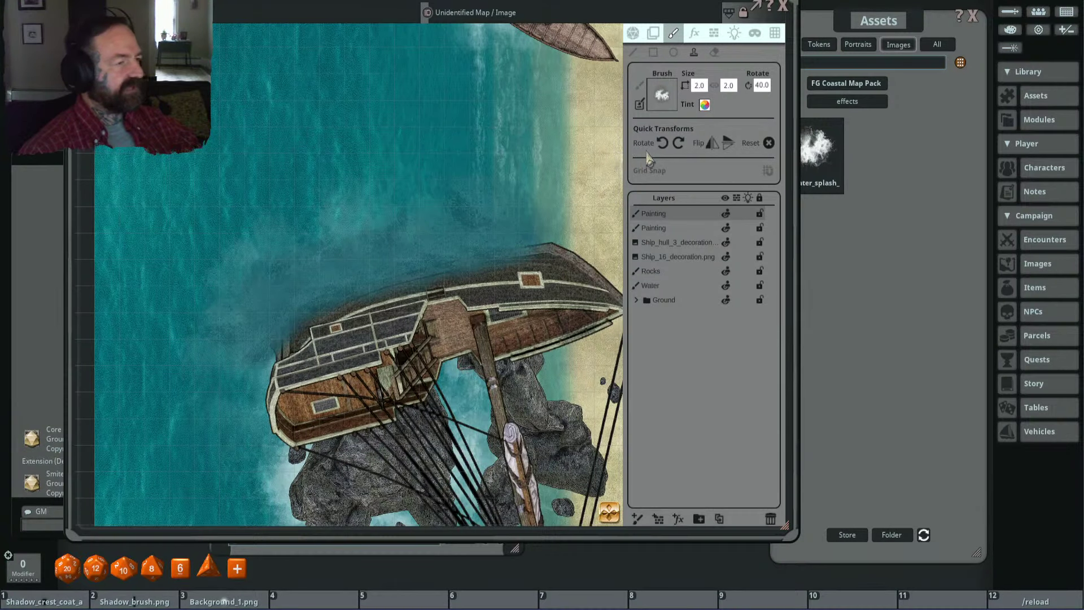
Step: Try the splash brush against the hull's seaward side at 355 degrees and rotate it to 15 degrees
{"action": "scroll", "coordinate": [514, 245], "scroll_direction": "down", "scroll_amount": 9}
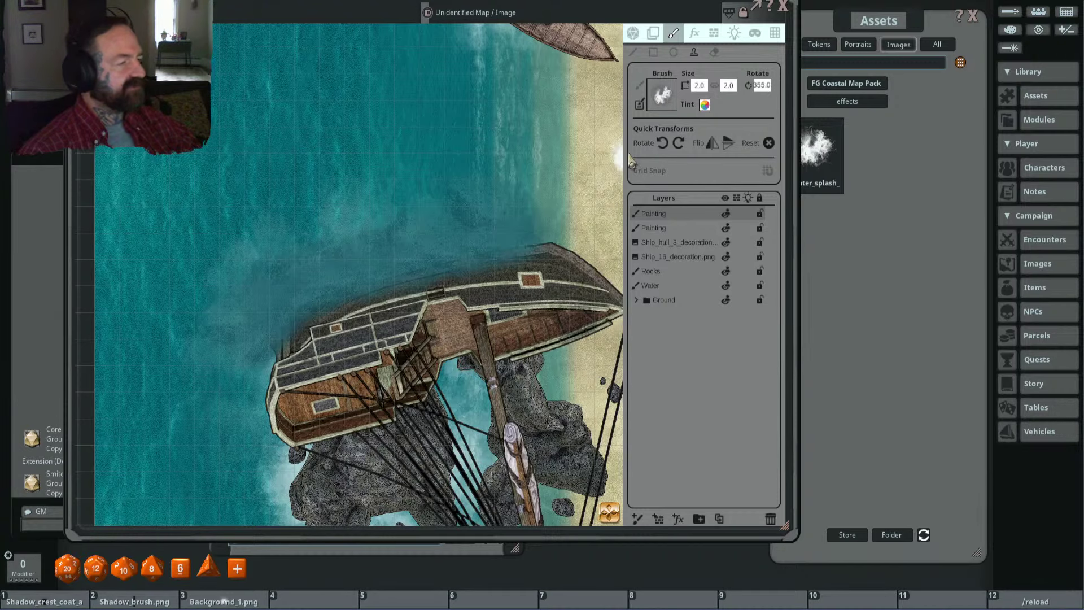
{"action": "scroll", "coordinate": [615, 141], "scroll_direction": "down", "scroll_amount": 3}
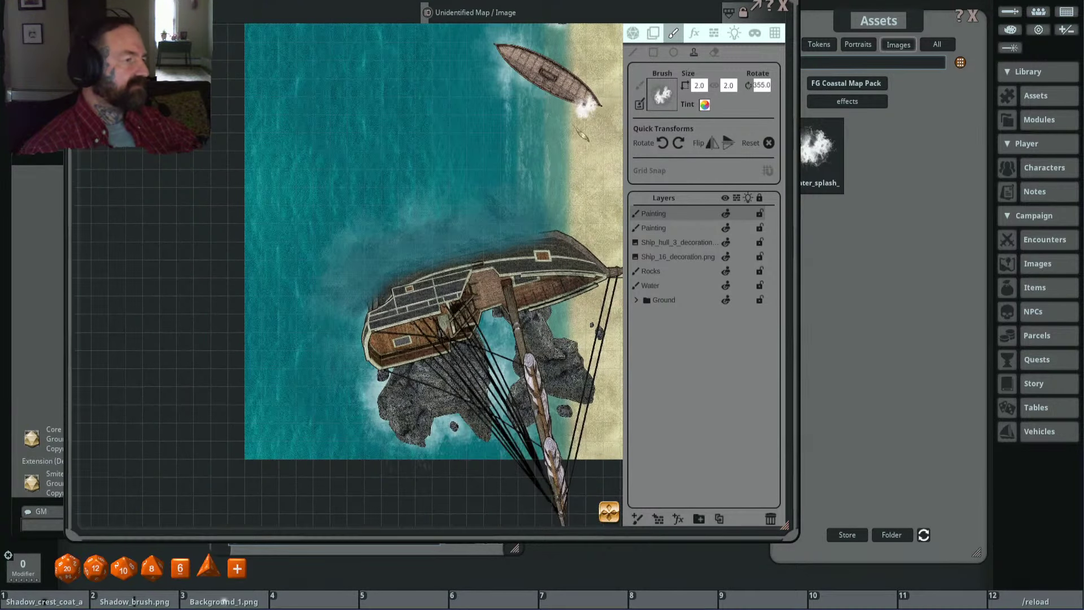
{"action": "scroll", "coordinate": [534, 240], "scroll_direction": "up", "scroll_amount": 2}
{"action": "scroll", "coordinate": [531, 236], "scroll_direction": "down", "scroll_amount": 2}
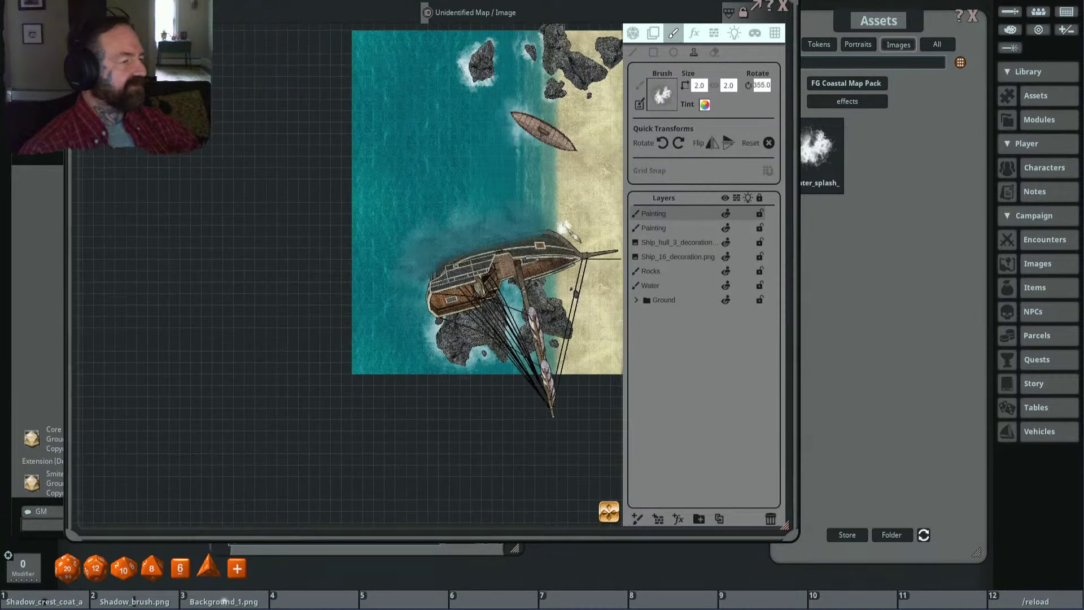
{"action": "scroll", "coordinate": [528, 243], "scroll_direction": "up", "scroll_amount": 3}
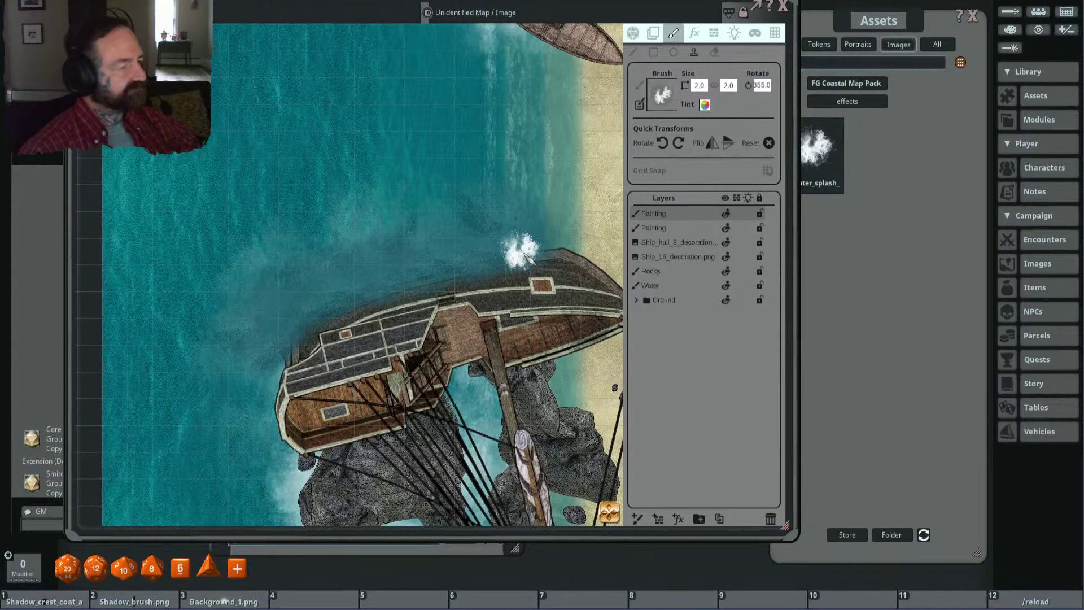
{"action": "scroll", "coordinate": [528, 254], "scroll_direction": "up", "scroll_amount": 4}
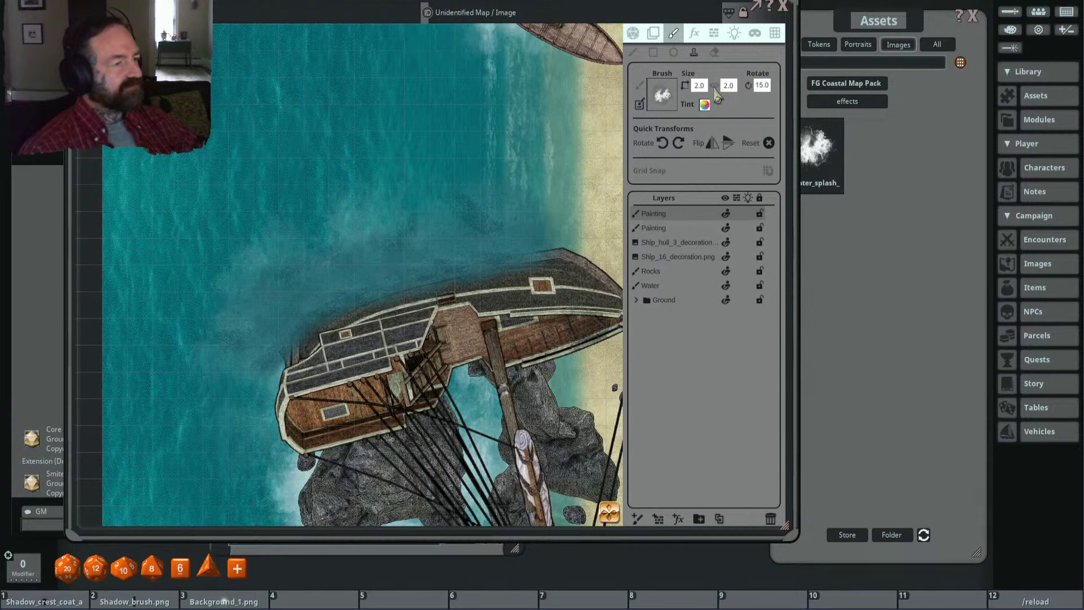
Step: Stretch the splash brush to 4.0 by 2.0, scale it down to 3.2 by 1.6 and rotate it to 350 degrees
{"action": "left_click", "coordinate": [702, 86]}
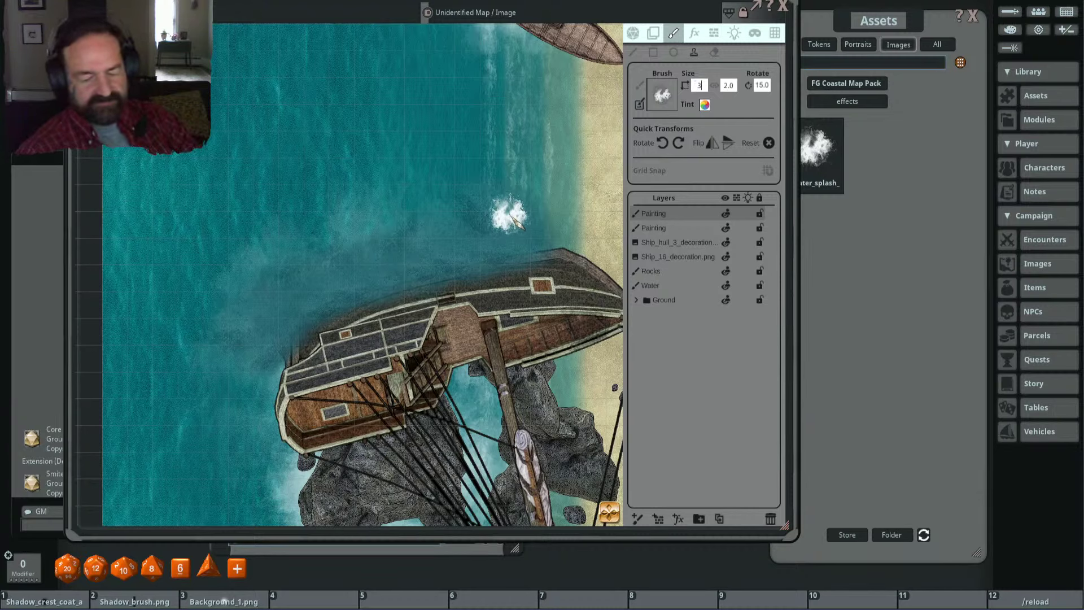
{"action": "key", "text": "Return"}
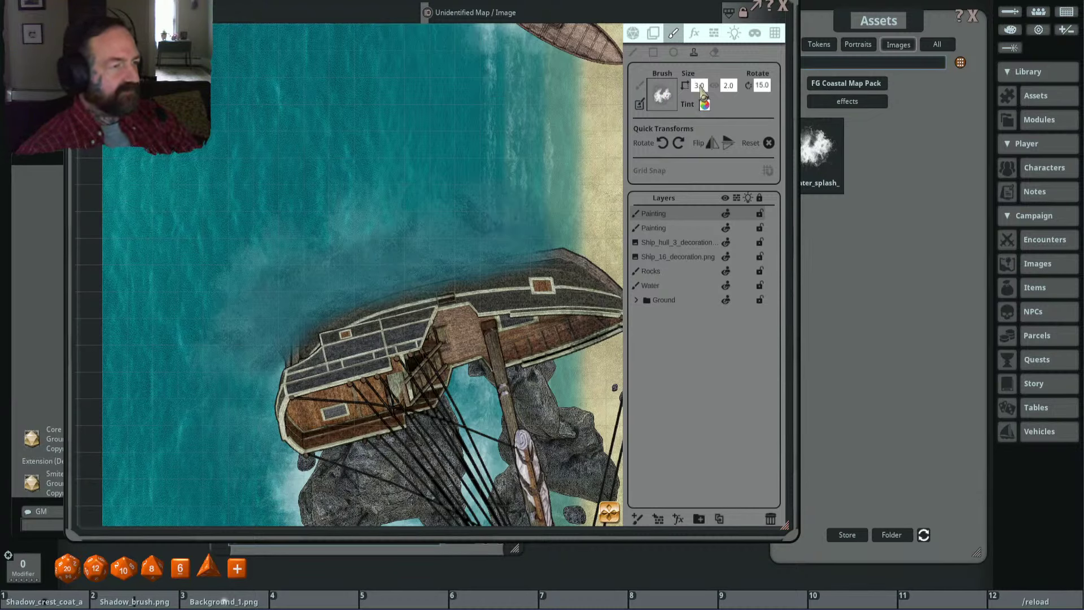
{"action": "type", "text": "4"}
{"action": "key", "text": "Return"}
{"action": "scroll", "coordinate": [519, 261], "scroll_direction": "down", "scroll_amount": 6}
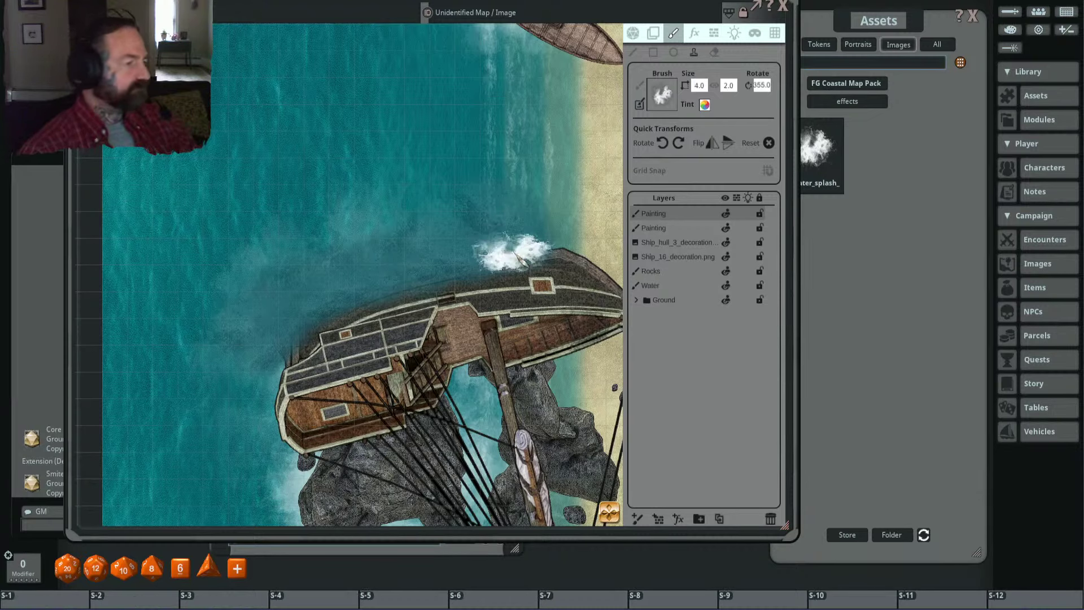
{"action": "scroll", "coordinate": [519, 261], "scroll_direction": "down", "scroll_amount": 2}
{"action": "scroll", "coordinate": [515, 258], "scroll_direction": "up", "scroll_amount": 1}
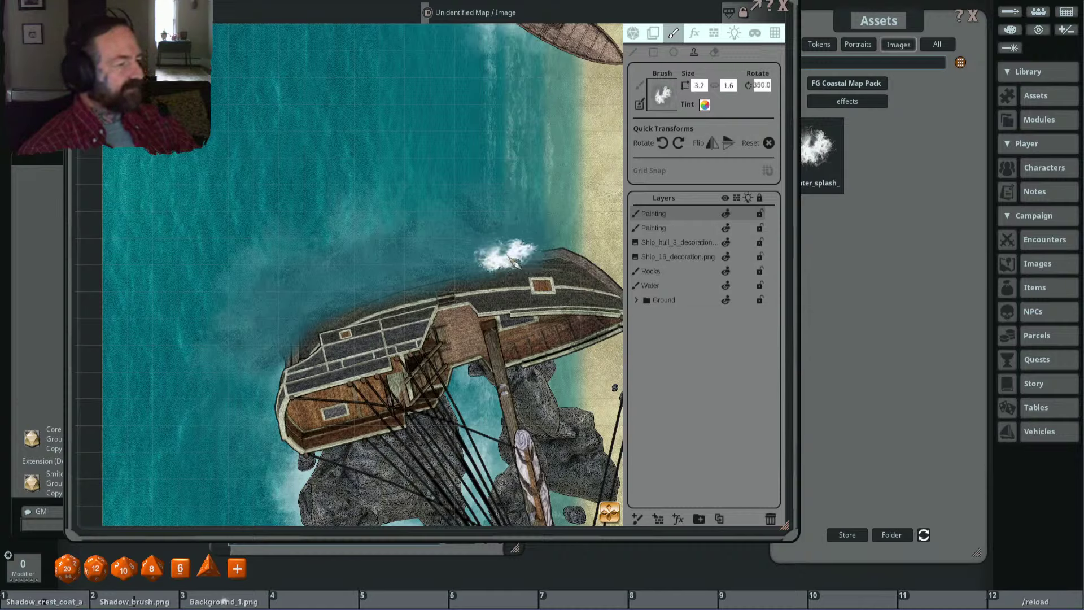
Step: Stamp white splashes along the hull's seaward edge from bow to stern with the 3.2 by 1.6 brush, varying its rotation
{"action": "left_click", "coordinate": [508, 266]}
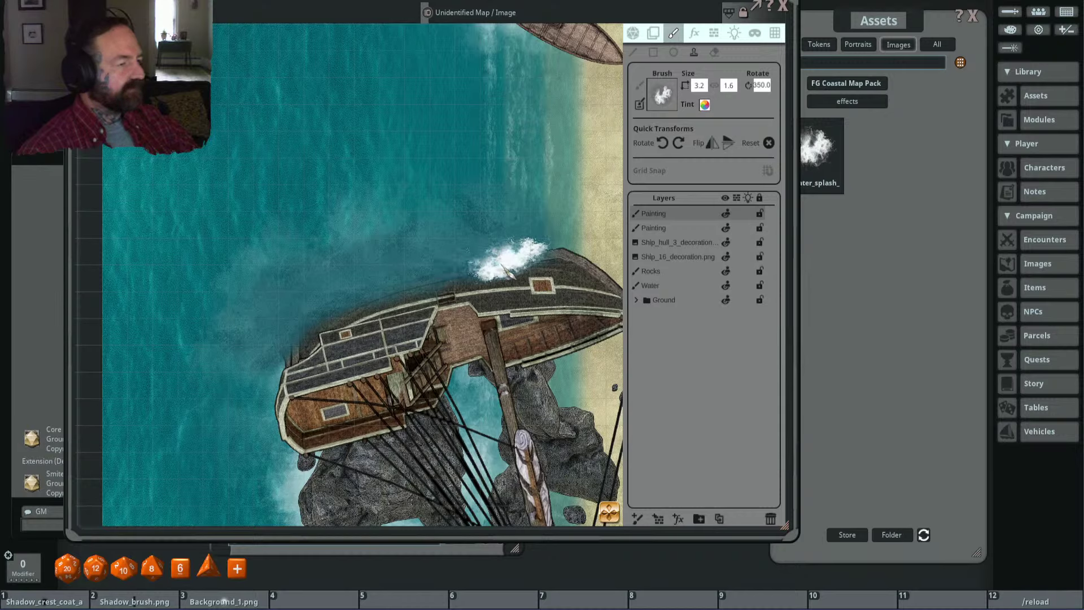
{"action": "scroll", "coordinate": [457, 277], "scroll_direction": "up", "scroll_amount": 7}
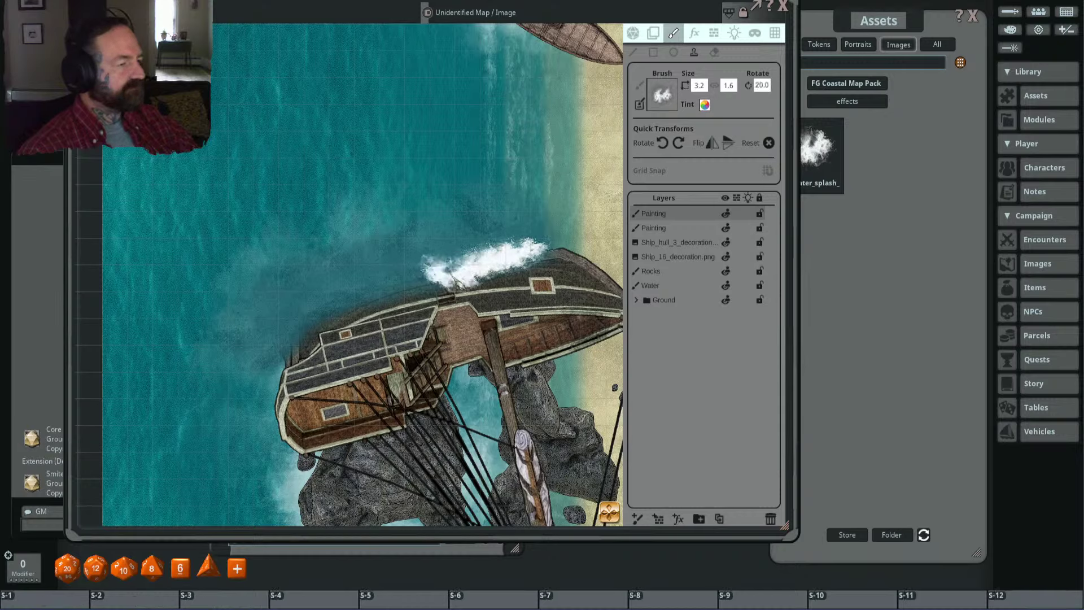
{"action": "scroll", "coordinate": [459, 276], "scroll_direction": "up", "scroll_amount": 14}
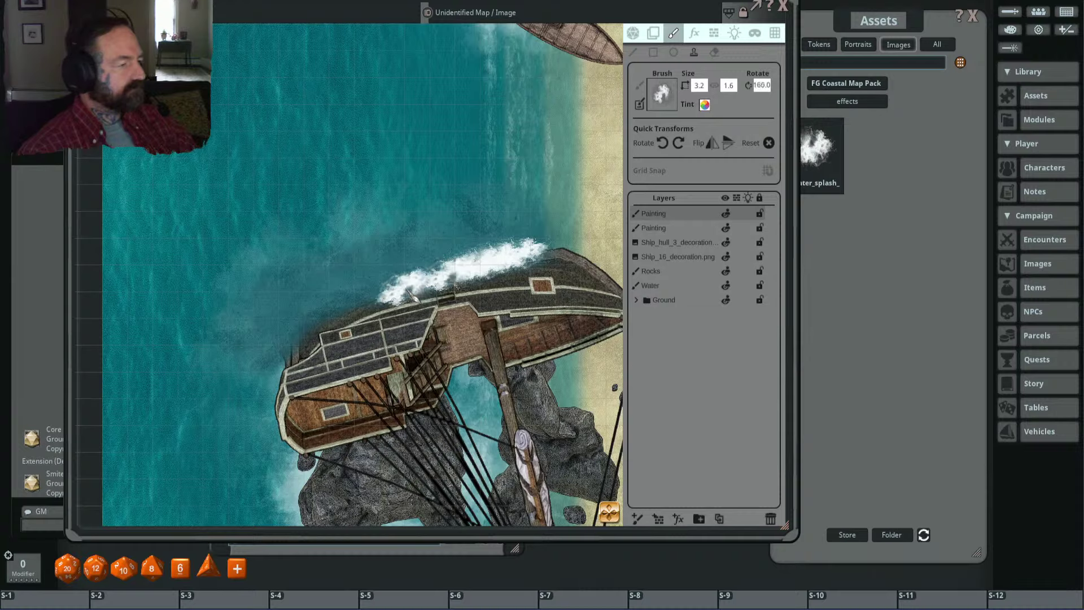
{"action": "left_click", "coordinate": [410, 292]}
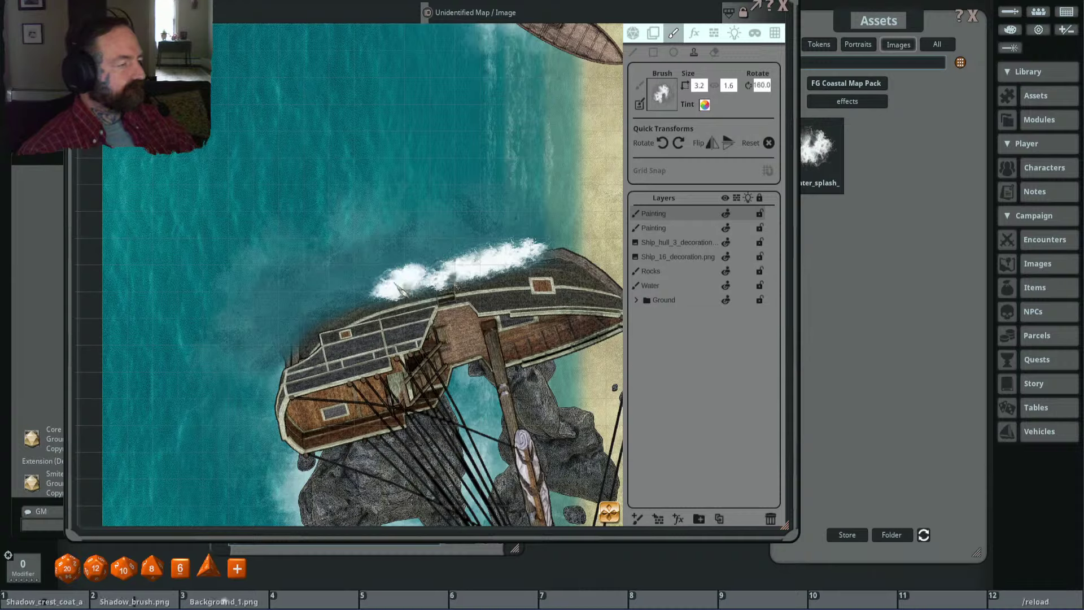
{"action": "left_click", "coordinate": [348, 302]}
{"action": "scroll", "coordinate": [300, 327], "scroll_direction": "up", "scroll_amount": 3}
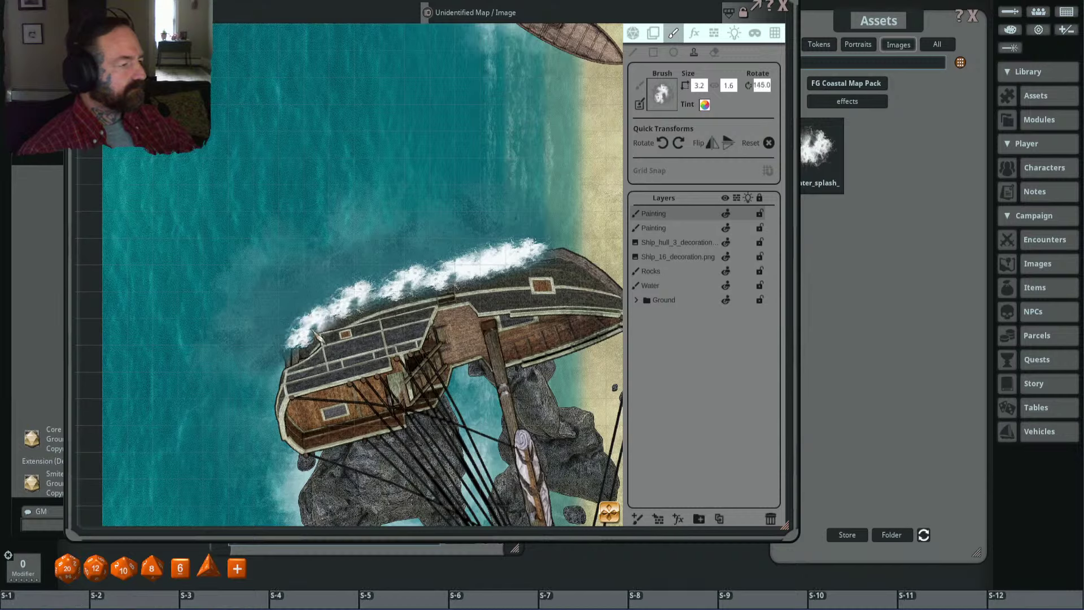
{"action": "scroll", "coordinate": [301, 327], "scroll_direction": "up", "scroll_amount": 11}
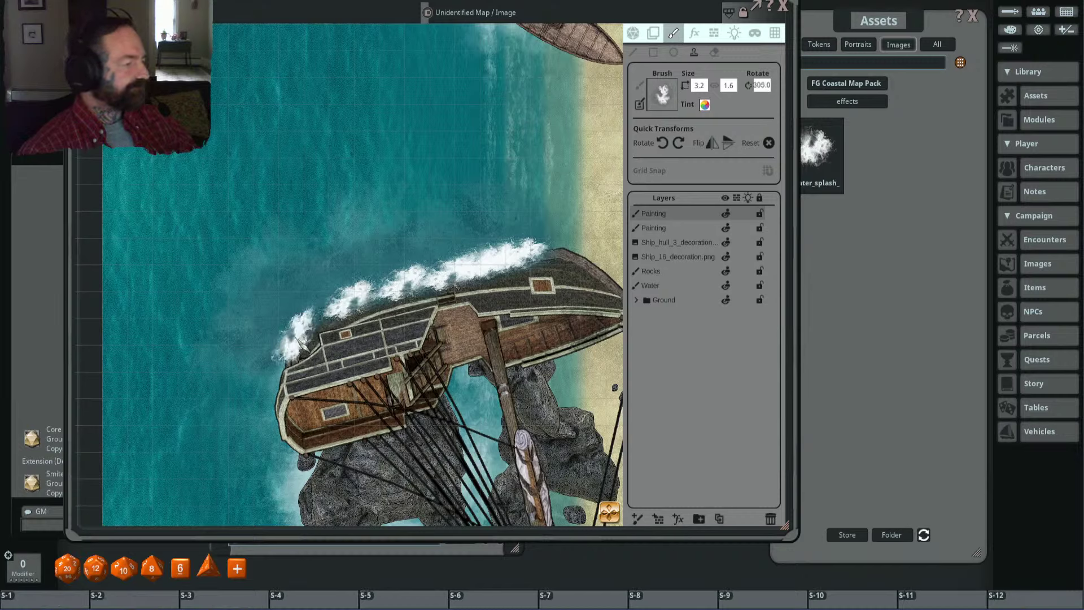
Step: Shrink the splash brush to 2.0 by 1.0, rotate it to 345 degrees and add smaller splashes along the hull
{"action": "scroll", "coordinate": [299, 328], "scroll_direction": "down", "scroll_amount": 4}
{"action": "key", "text": "shift"}
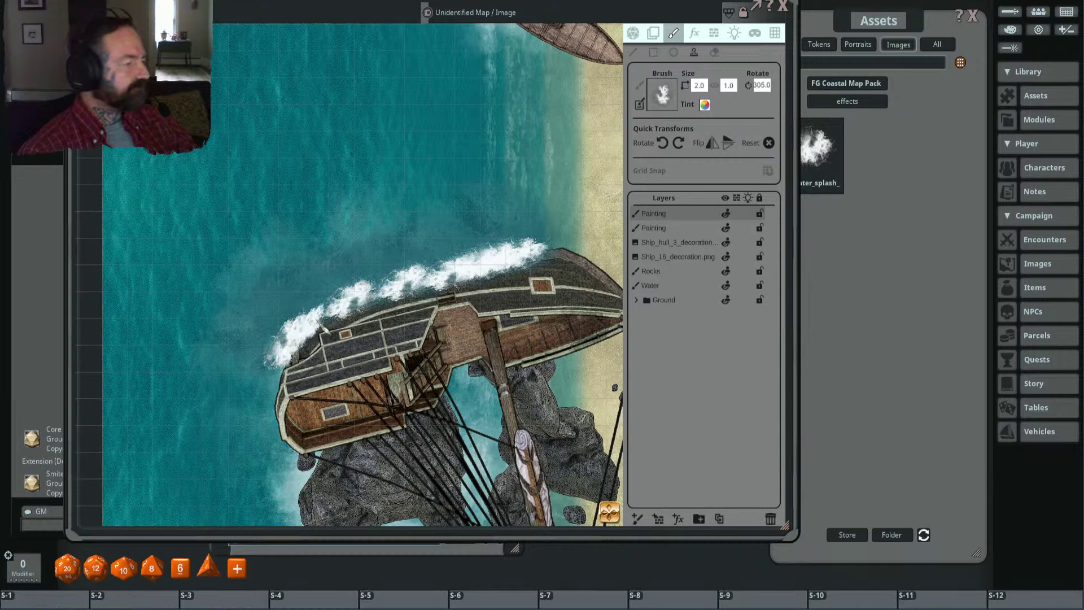
{"action": "scroll", "coordinate": [301, 327], "scroll_direction": "up", "scroll_amount": 4}
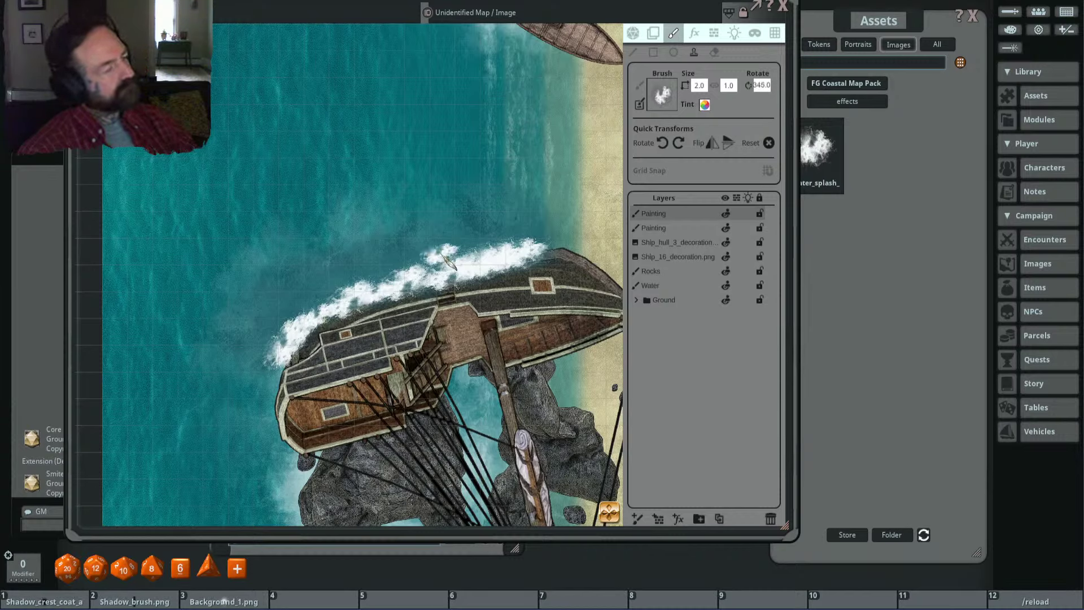
Step: Make the splash brush semi-transparent by setting its paint colour's alpha to 150
{"action": "left_click", "coordinate": [704, 104]}
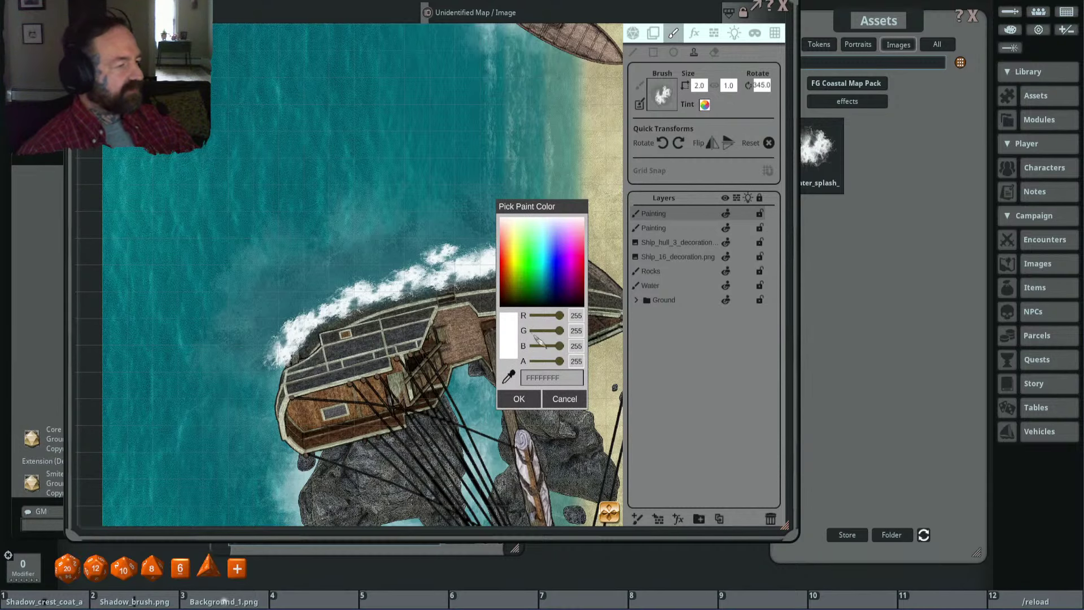
{"action": "type", "text": "1"}
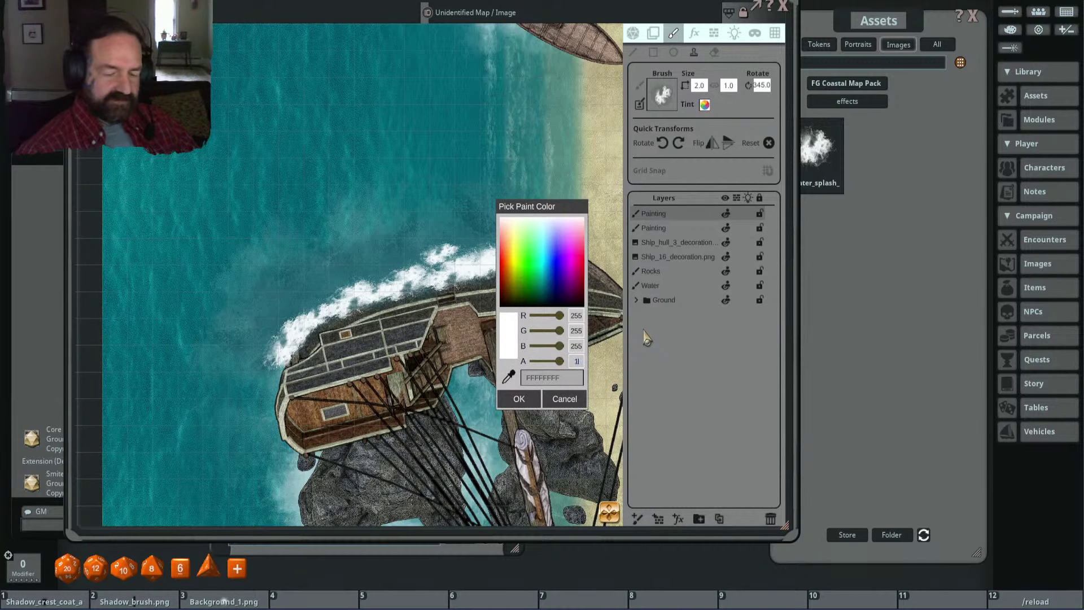
{"action": "type", "text": "50"}
{"action": "key", "text": "Return"}
{"action": "type", "text": "3"}
Step: Stamp semi-transparent splashes over the hull's foam with the brush sized 4.0 by 2.0, varying its rotation
{"action": "scroll", "coordinate": [504, 248], "scroll_direction": "down", "scroll_amount": 1}
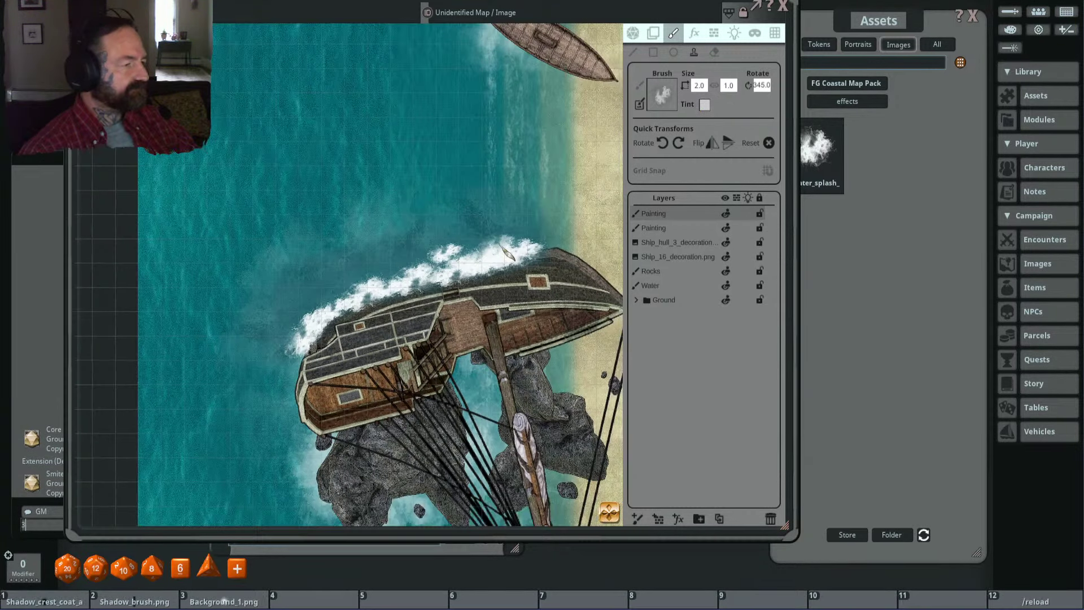
{"action": "scroll", "coordinate": [502, 249], "scroll_direction": "up", "scroll_amount": 2}
{"action": "scroll", "coordinate": [500, 247], "scroll_direction": "up", "scroll_amount": 1}
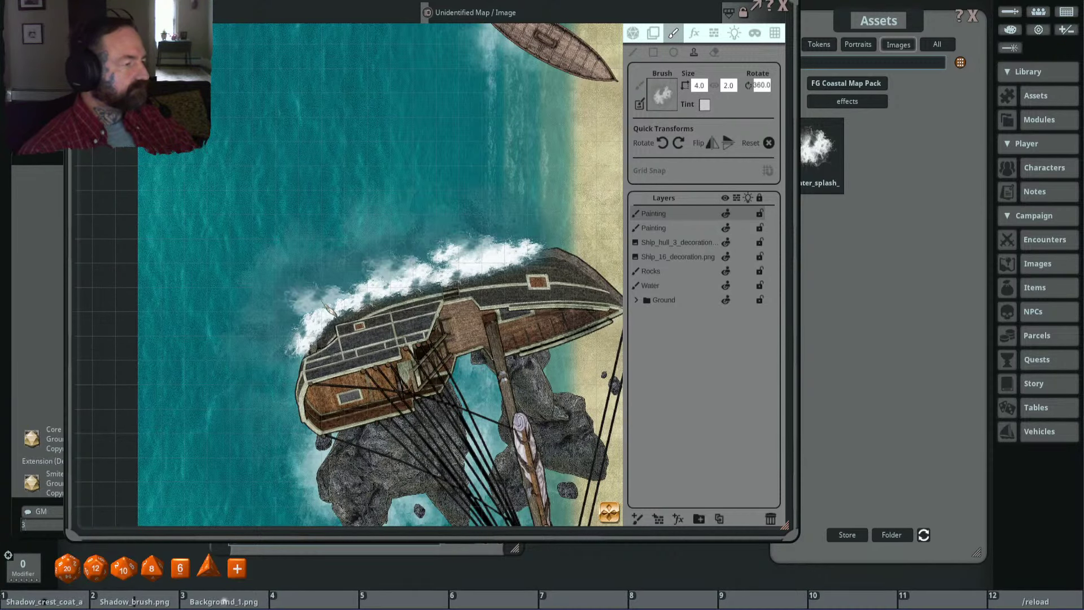
{"action": "scroll", "coordinate": [319, 299], "scroll_direction": "down", "scroll_amount": 2}
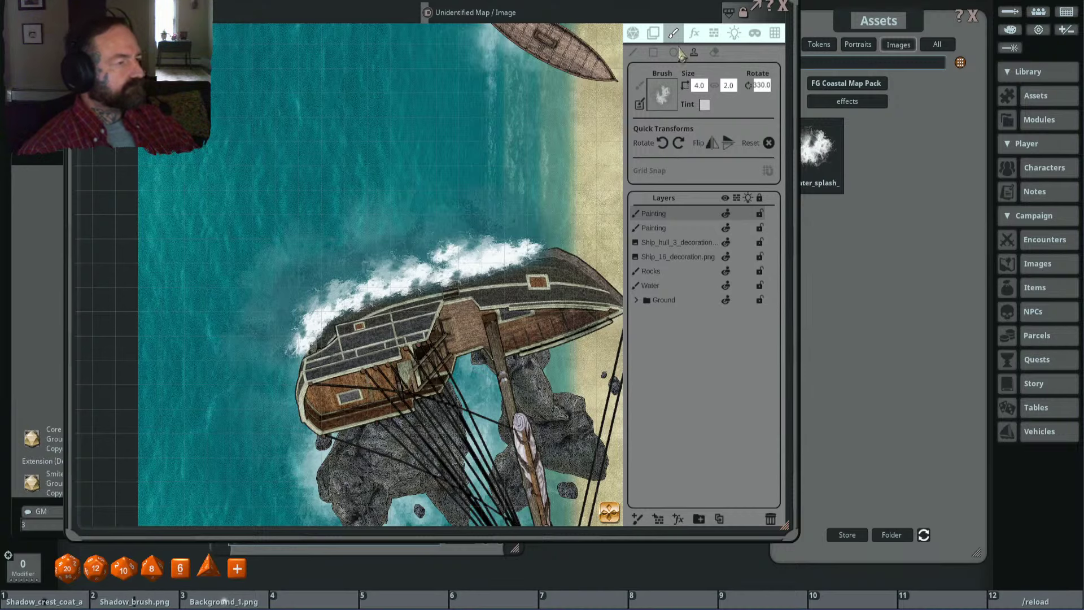
Step: Fade the new splash layer by lowering its tint alpha to 85
{"action": "left_click", "coordinate": [653, 34]}
{"action": "left_click", "coordinate": [693, 104]}
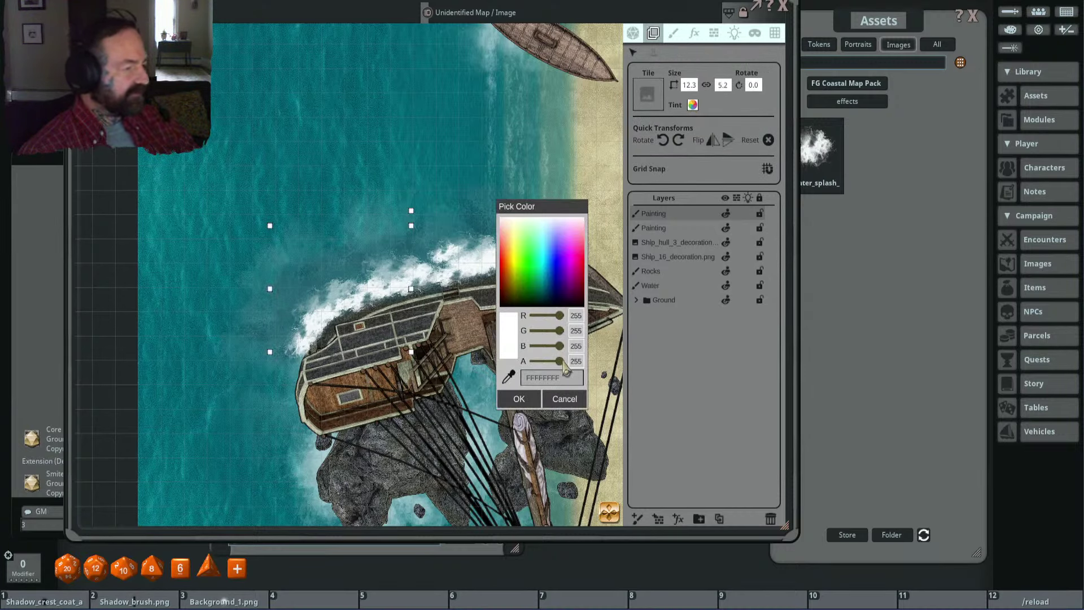
{"action": "left_click_drag", "start_coordinate": [564, 364], "coordinate": [548, 366]}
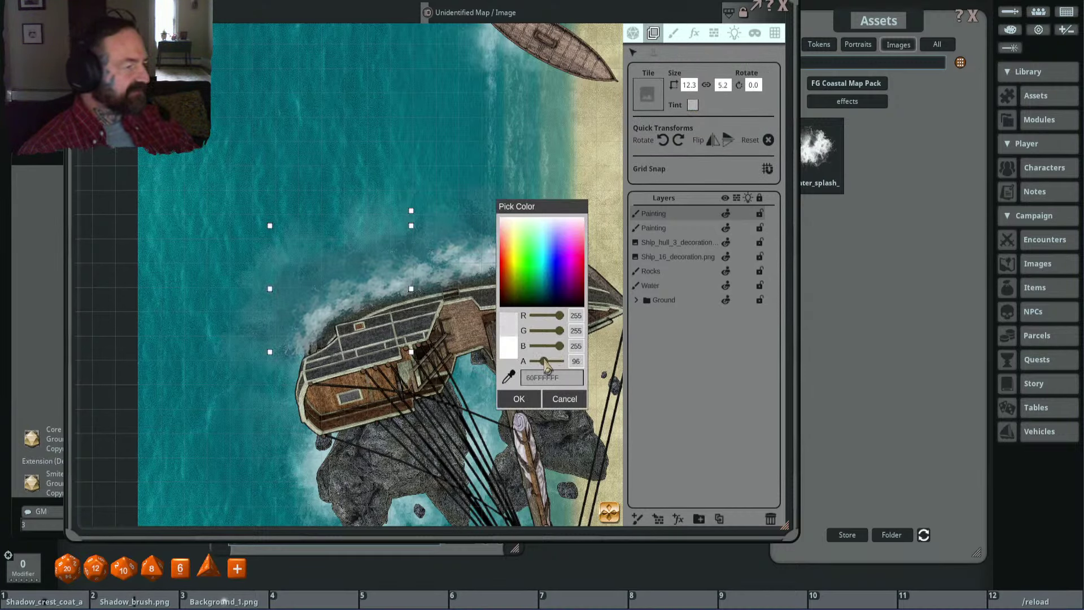
{"action": "scroll", "coordinate": [438, 232], "scroll_direction": "down", "scroll_amount": 3}
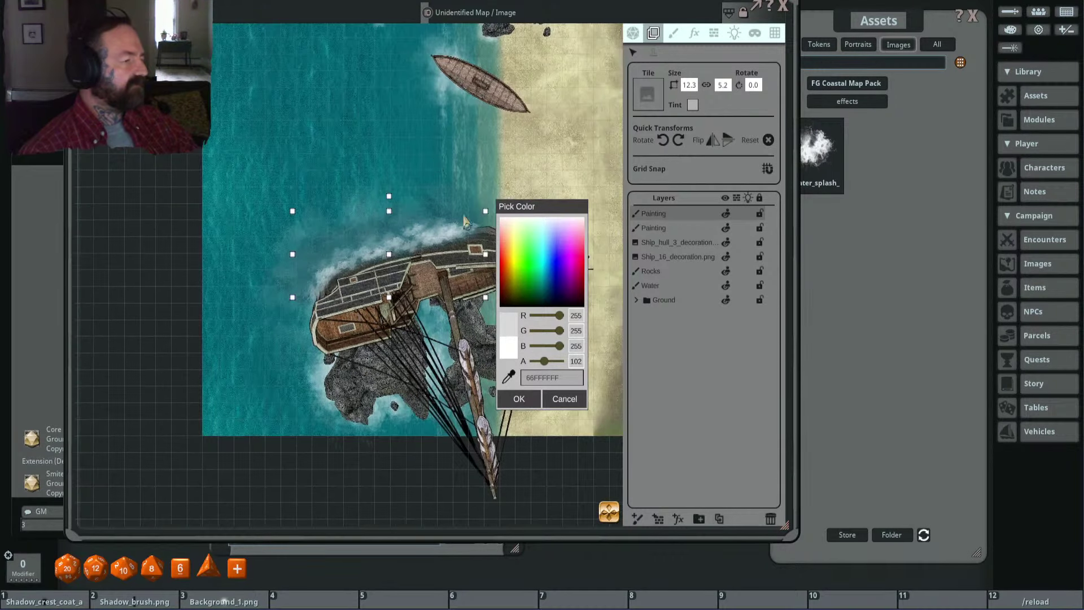
{"action": "left_click_drag", "start_coordinate": [550, 367], "coordinate": [543, 367]}
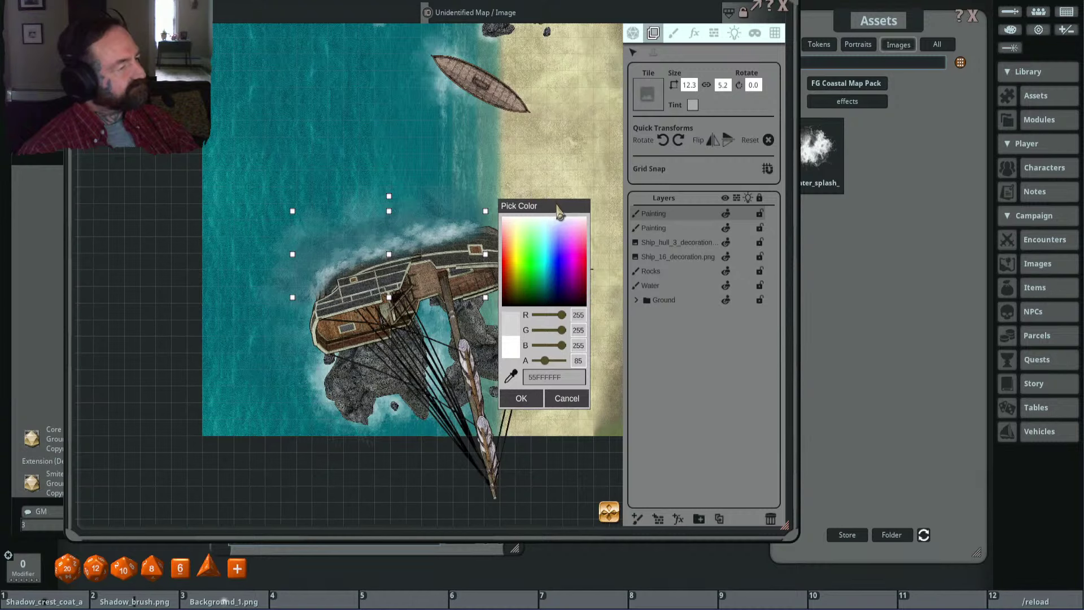
Step: Fade the selected splash layer further by lowering its tint alpha to 51
{"action": "left_click_drag", "start_coordinate": [530, 206], "coordinate": [627, 188]}
{"action": "scroll", "coordinate": [555, 294], "scroll_direction": "up", "scroll_amount": 3}
{"action": "left_click_drag", "start_coordinate": [637, 344], "coordinate": [641, 350]}
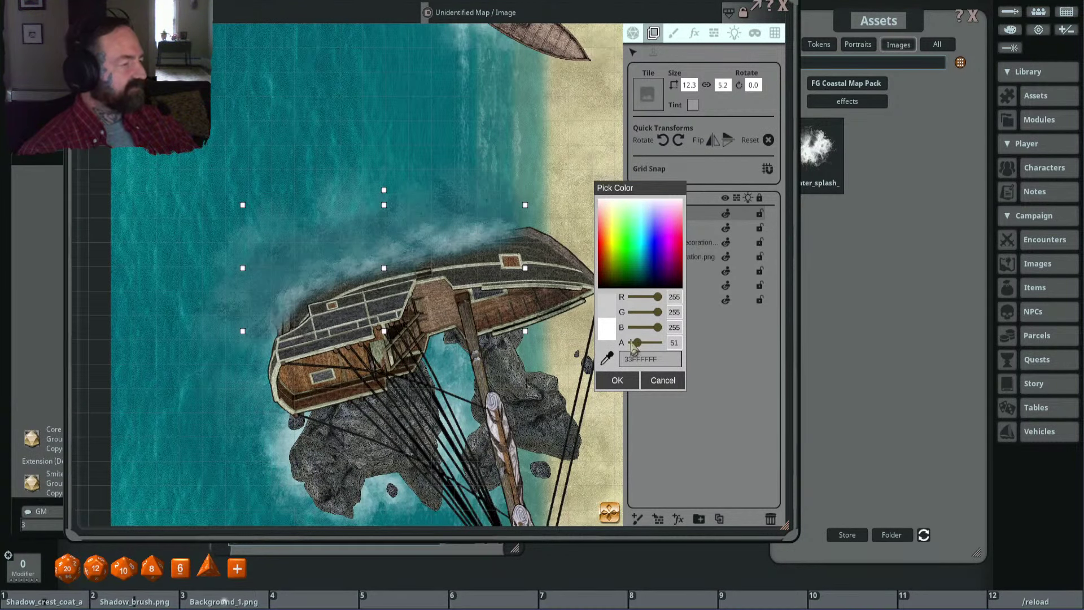
{"action": "scroll", "coordinate": [490, 323], "scroll_direction": "down", "scroll_amount": 2}
{"action": "scroll", "coordinate": [492, 324], "scroll_direction": "down", "scroll_amount": 2}
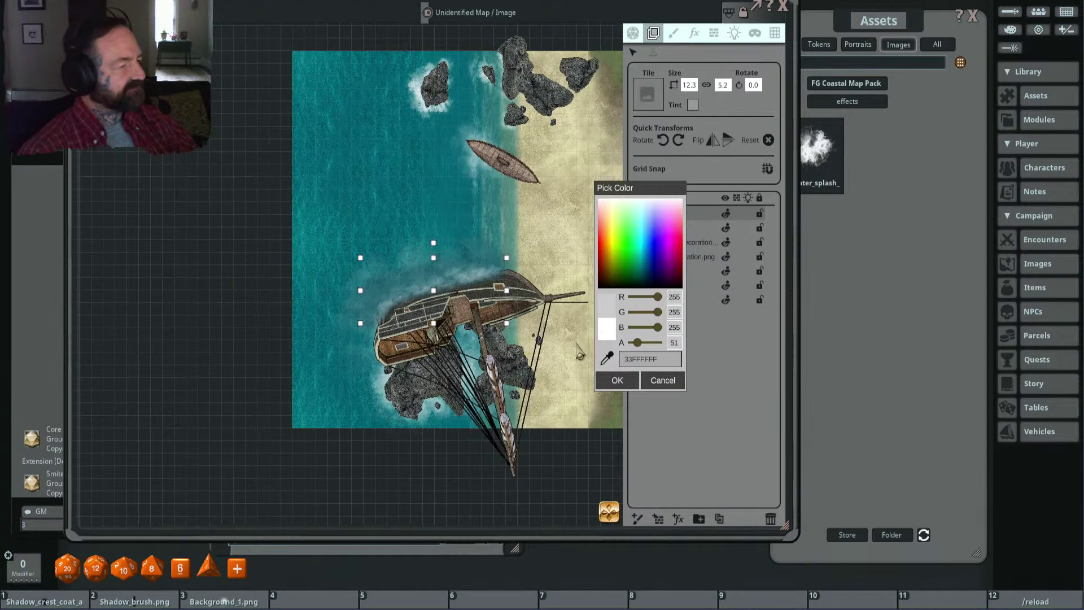
{"action": "left_click", "coordinate": [618, 380]}
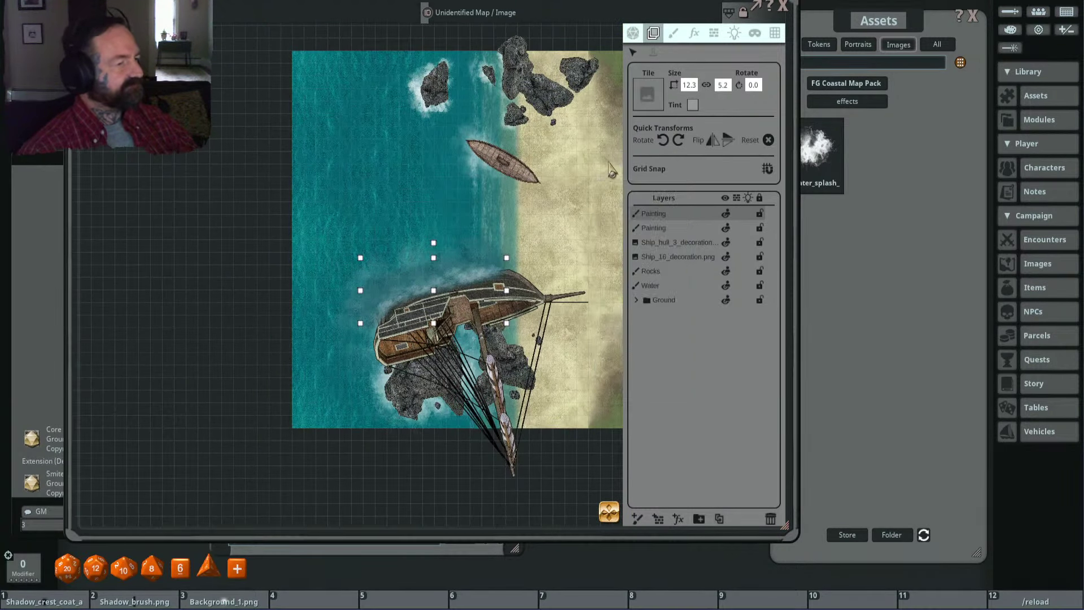
Step: Return to image painting with the splash brush and shrink it to 1.3 by 0.7 for the hull's foam
{"action": "left_click", "coordinate": [676, 34]}
{"action": "scroll", "coordinate": [468, 248], "scroll_direction": "up", "scroll_amount": 2}
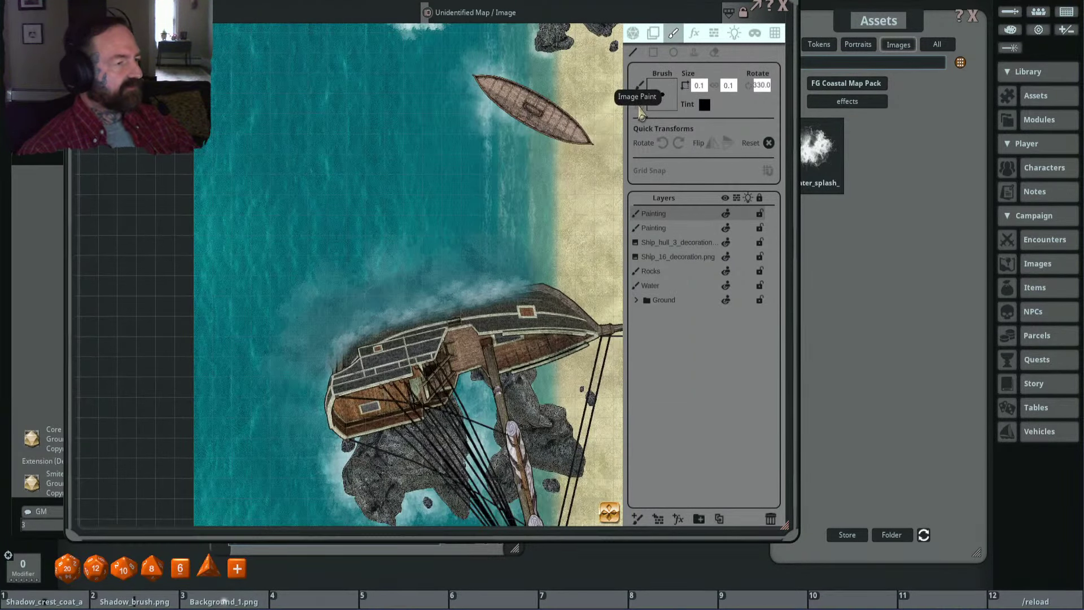
{"action": "left_click", "coordinate": [640, 111]}
{"action": "scroll", "coordinate": [480, 305], "scroll_direction": "down", "scroll_amount": 1}
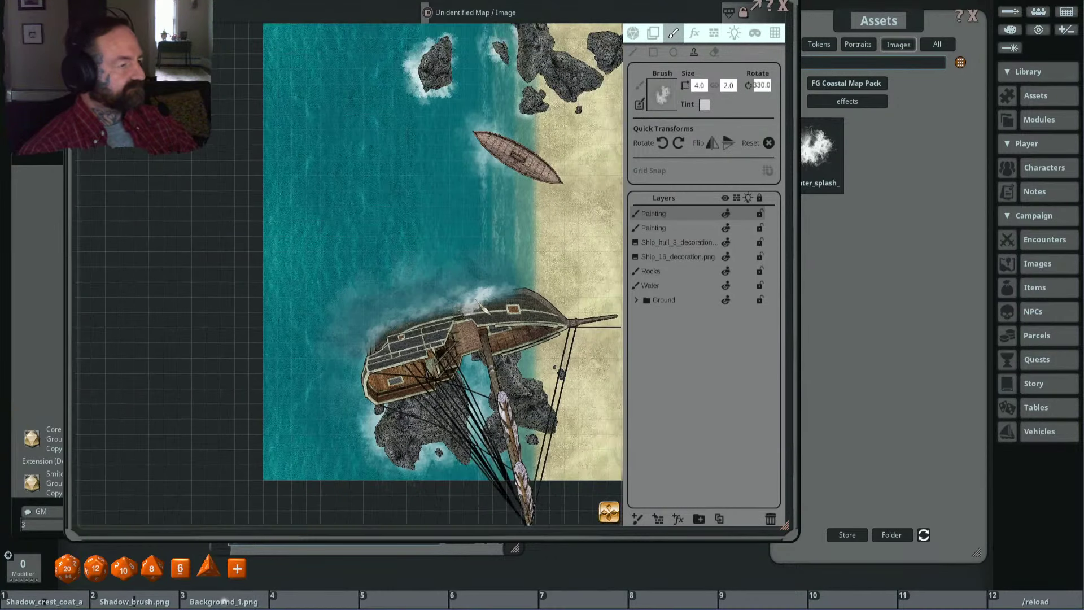
{"action": "scroll", "coordinate": [483, 308], "scroll_direction": "up", "scroll_amount": 5}
{"action": "scroll", "coordinate": [483, 308], "scroll_direction": "up", "scroll_amount": 2}
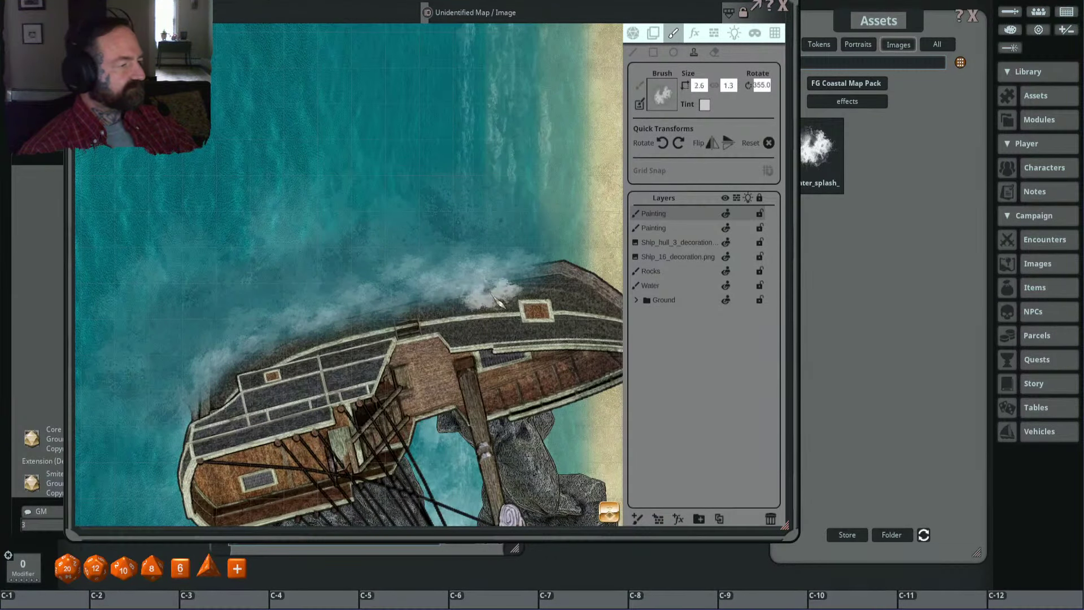
{"action": "scroll", "coordinate": [498, 303], "scroll_direction": "down", "scroll_amount": 2}
{"action": "scroll", "coordinate": [478, 283], "scroll_direction": "up", "scroll_amount": 1, "text": "shift"}
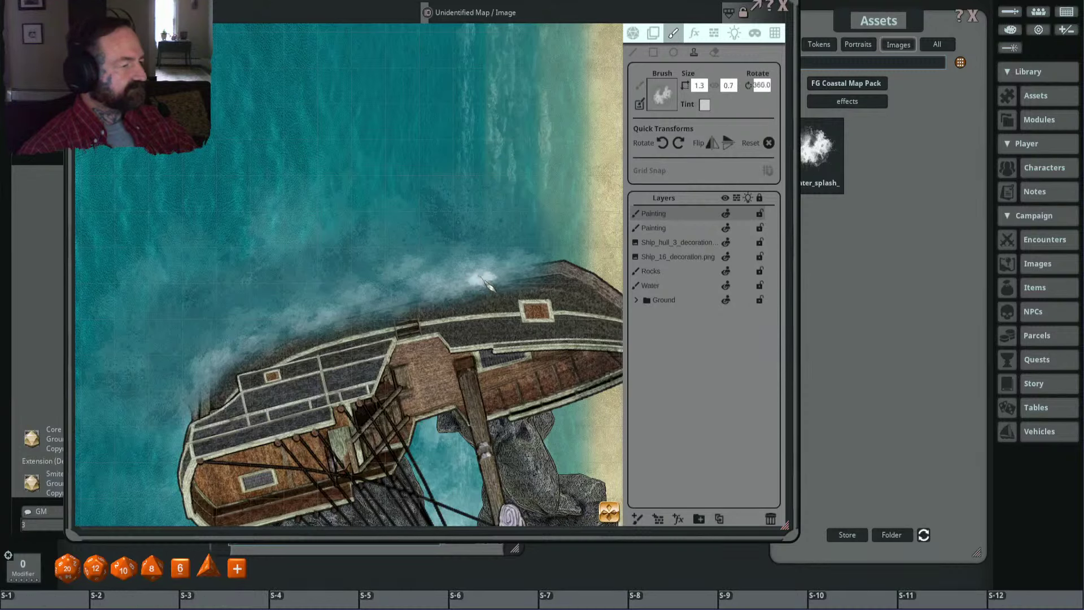
Step: Make the paint colour fully opaque and stamp bright splashes along the hull, enlarging the brush from 1.3 by 0.7 to 2.0 by 1.0
{"action": "left_click", "coordinate": [704, 104]}
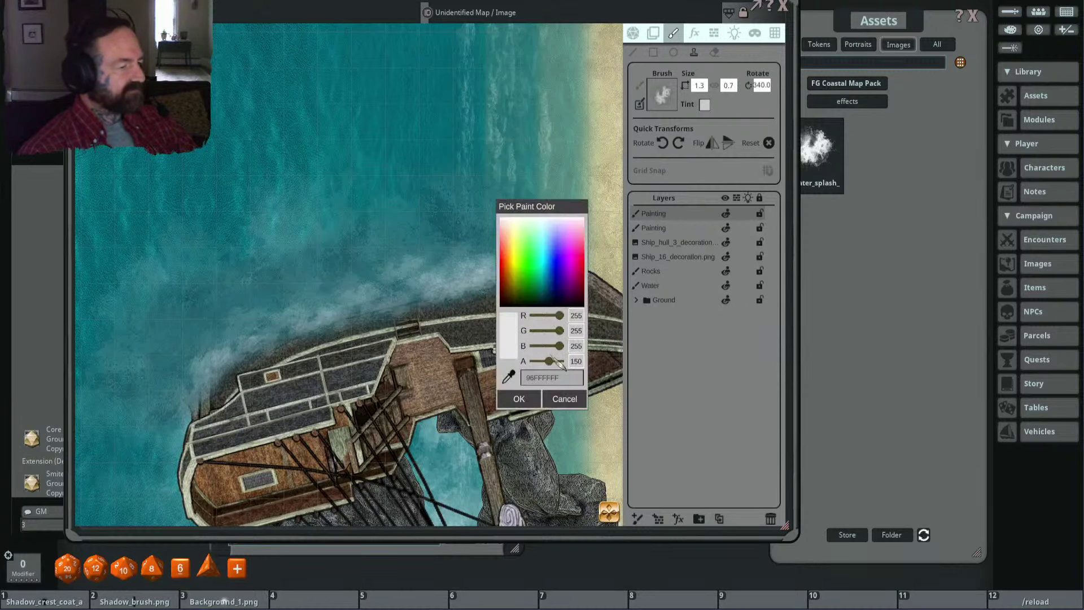
{"action": "left_click", "coordinate": [519, 399]}
{"action": "scroll", "coordinate": [474, 291], "scroll_direction": "up", "scroll_amount": 3, "text": "shift"}
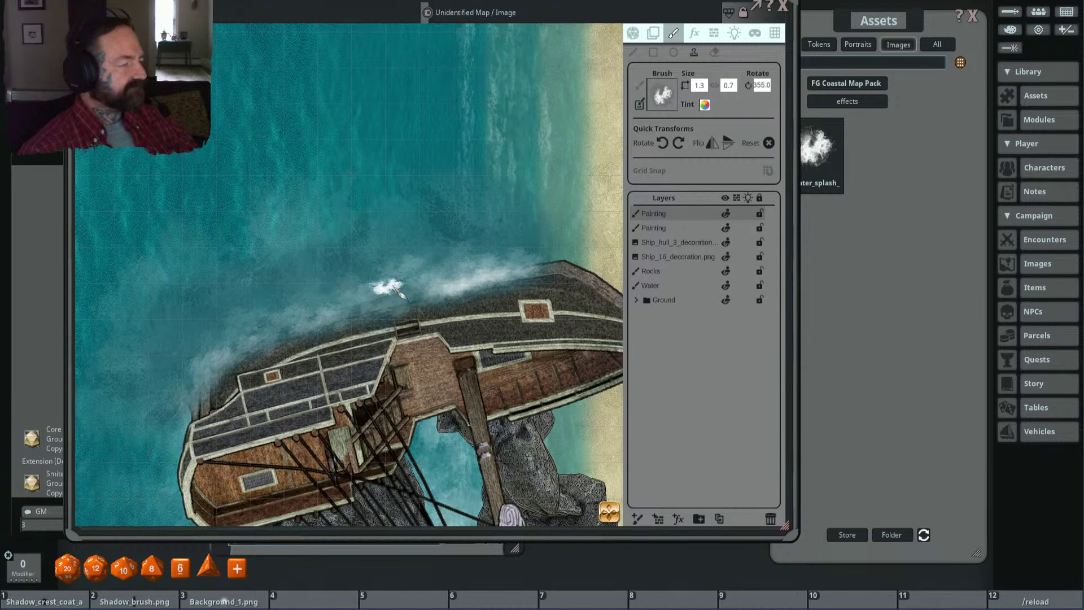
{"action": "scroll", "coordinate": [398, 293], "scroll_direction": "up", "scroll_amount": 2}
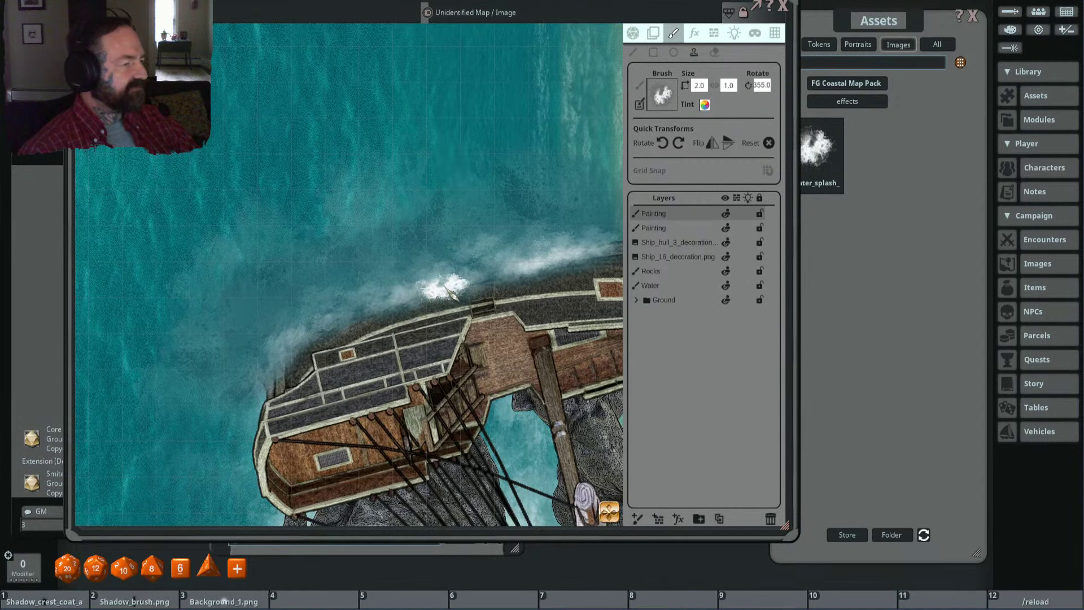
{"action": "scroll", "coordinate": [423, 286], "scroll_direction": "down", "scroll_amount": 1, "text": "shift"}
{"action": "scroll", "coordinate": [426, 295], "scroll_direction": "down", "scroll_amount": 2, "text": "shift"}
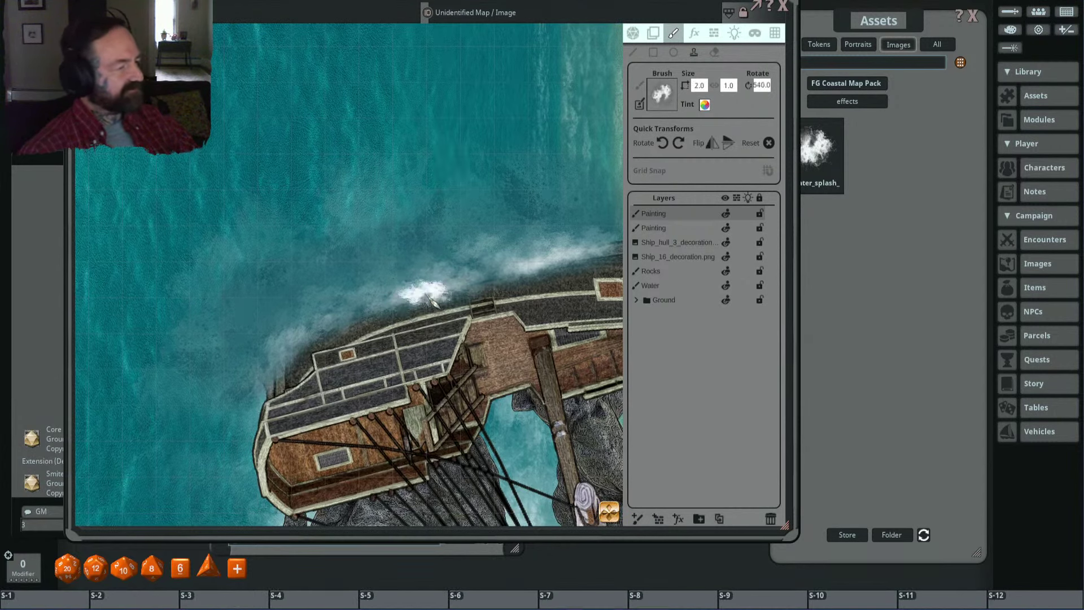
{"action": "scroll", "coordinate": [434, 300], "scroll_direction": "down", "scroll_amount": 4, "text": "shift"}
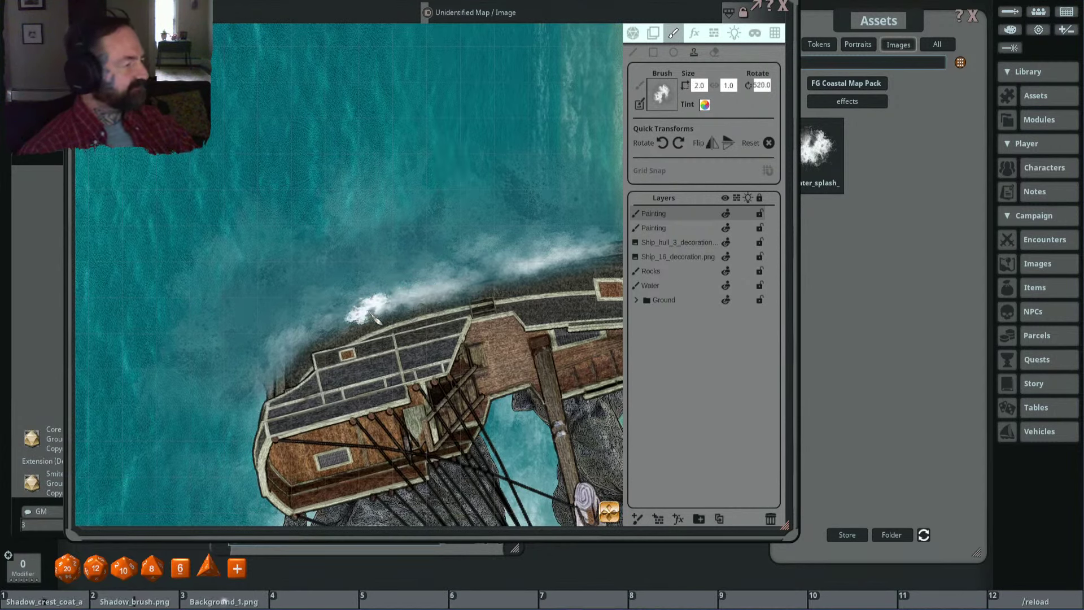
Step: Rotate the splash brush to follow the ship's stern, stamp foam around that corner, and reduce the brush to 1.6 by 0.8
{"action": "scroll", "coordinate": [291, 356], "scroll_direction": "down", "scroll_amount": 4}
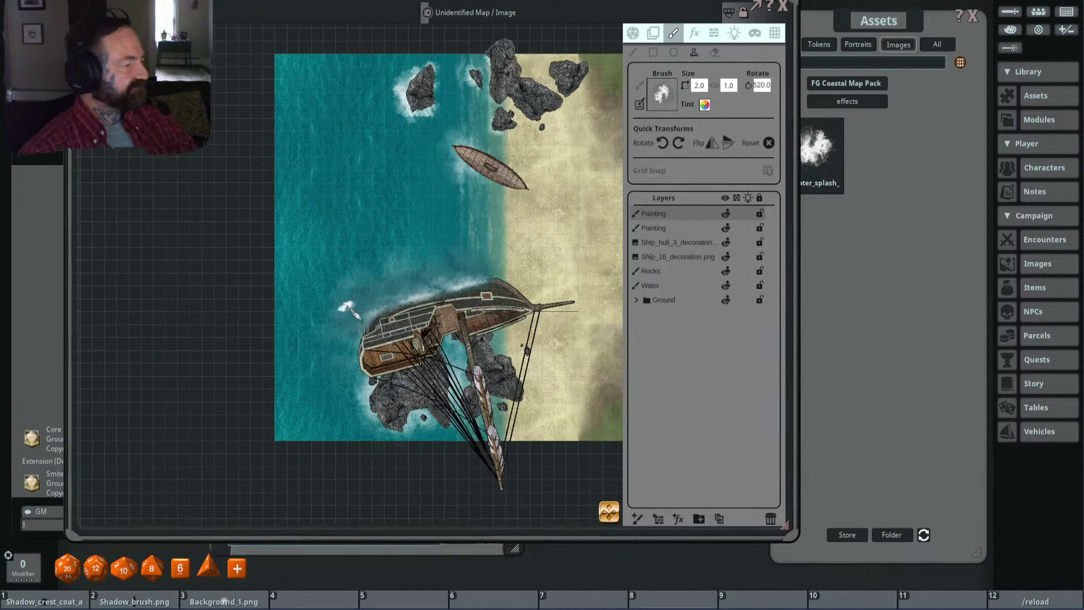
{"action": "scroll", "coordinate": [346, 309], "scroll_direction": "up", "scroll_amount": 2}
{"action": "scroll", "coordinate": [362, 327], "scroll_direction": "down", "scroll_amount": 4, "text": "shift"}
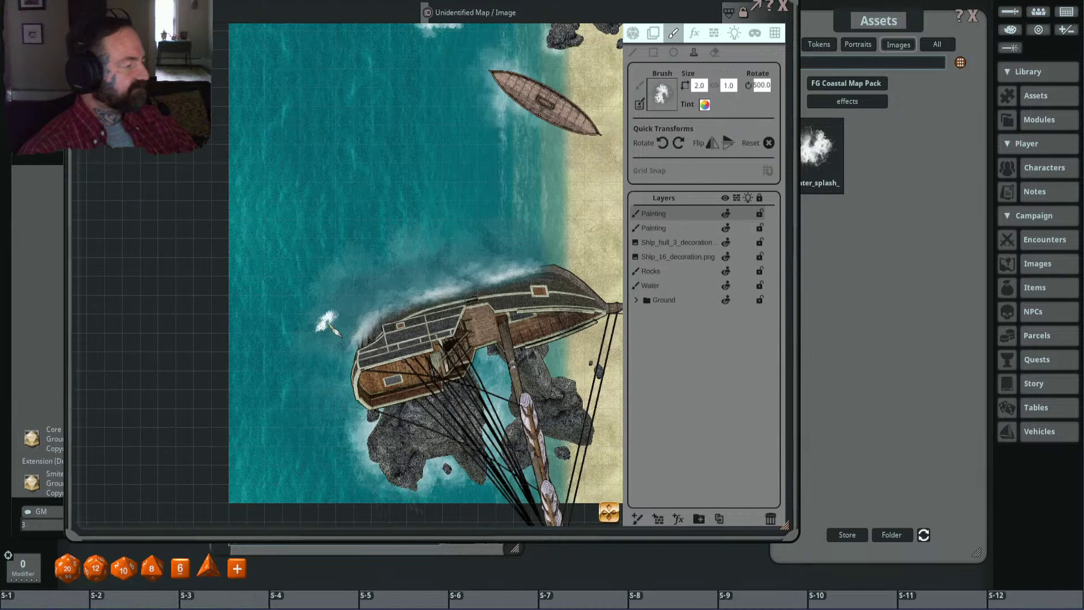
{"action": "scroll", "coordinate": [342, 339], "scroll_direction": "down", "scroll_amount": 6, "text": "shift"}
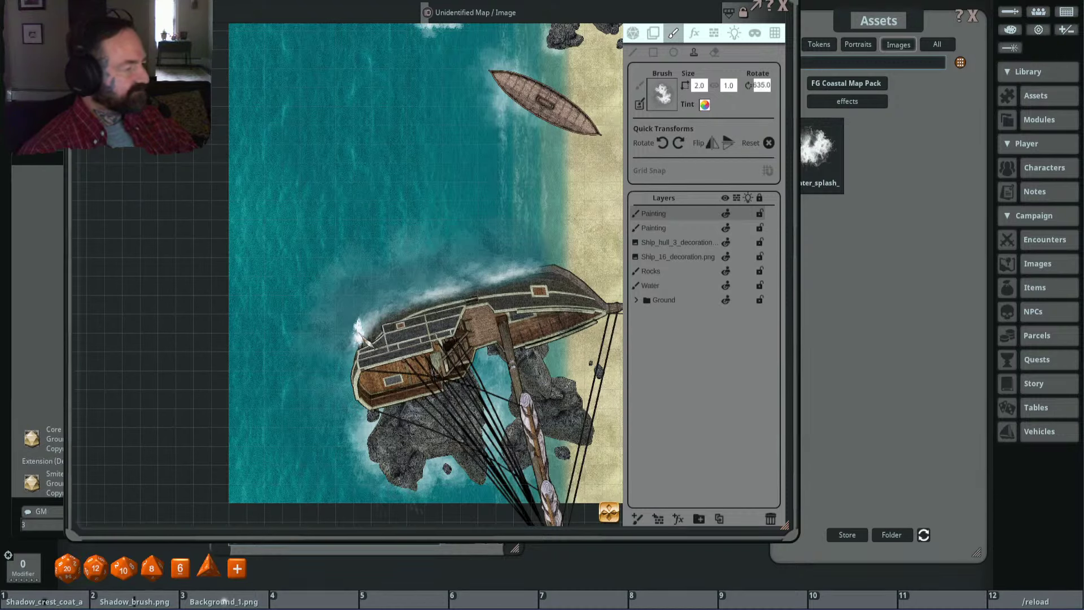
{"action": "scroll", "coordinate": [340, 324], "scroll_direction": "down", "scroll_amount": 4, "text": "ctrl"}
{"action": "scroll", "coordinate": [347, 319], "scroll_direction": "up", "scroll_amount": 4, "text": "shift"}
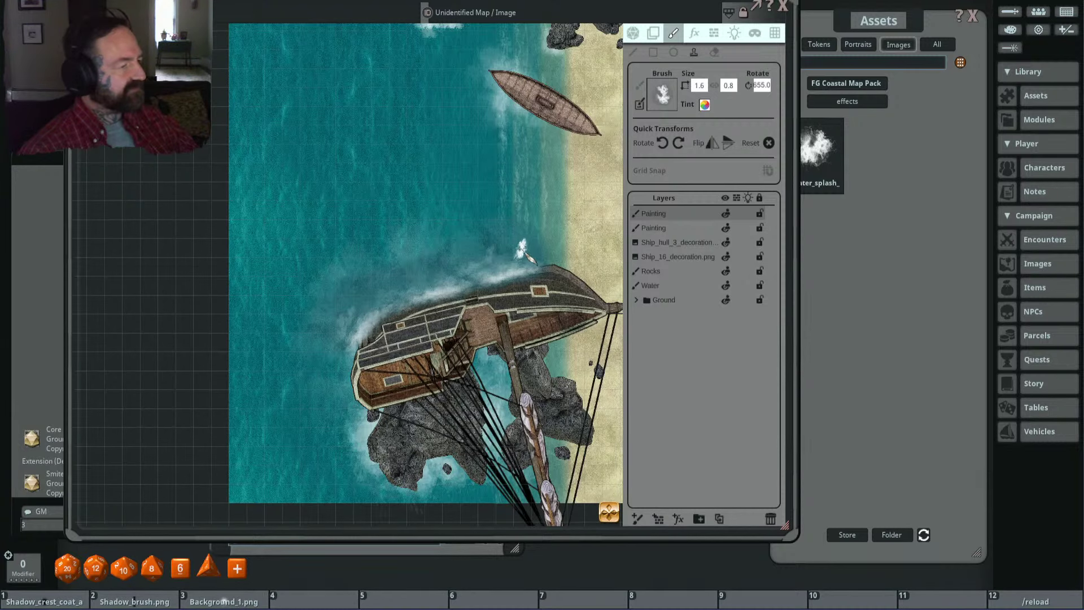
Step: Try larger splashes between the ship's bow and the shoreline with the brush sized 4.0 by 2.0 at varied rotations
{"action": "scroll", "coordinate": [545, 248], "scroll_direction": "up", "scroll_amount": 2}
{"action": "scroll", "coordinate": [542, 249], "scroll_direction": "up", "scroll_amount": 5, "text": "ctrl"}
{"action": "scroll", "coordinate": [539, 253], "scroll_direction": "up", "scroll_amount": 9, "text": "shift"}
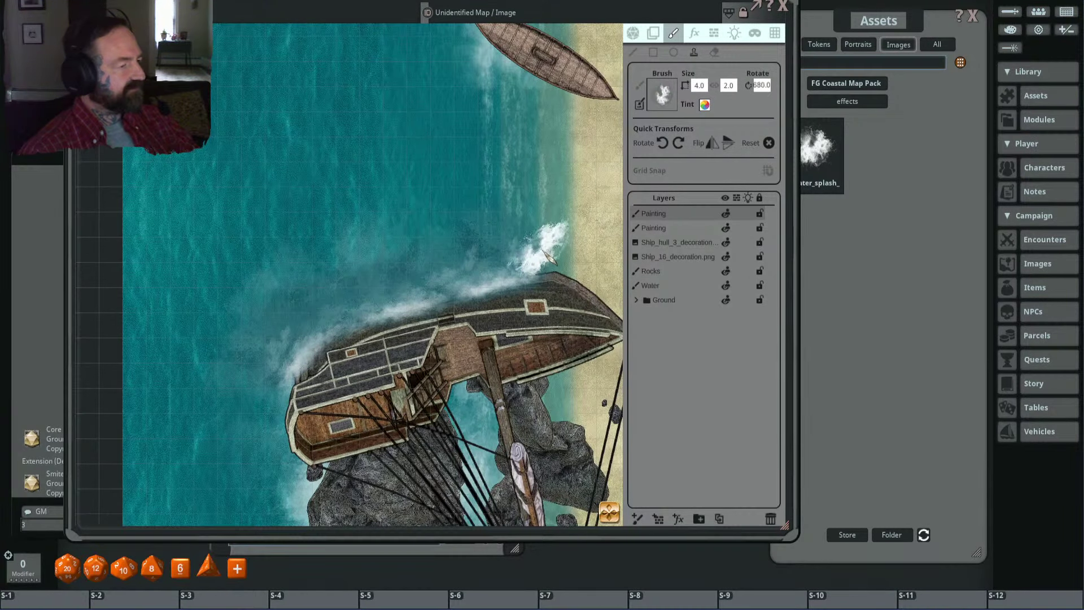
{"action": "scroll", "coordinate": [536, 254], "scroll_direction": "down", "scroll_amount": 9, "text": "shift"}
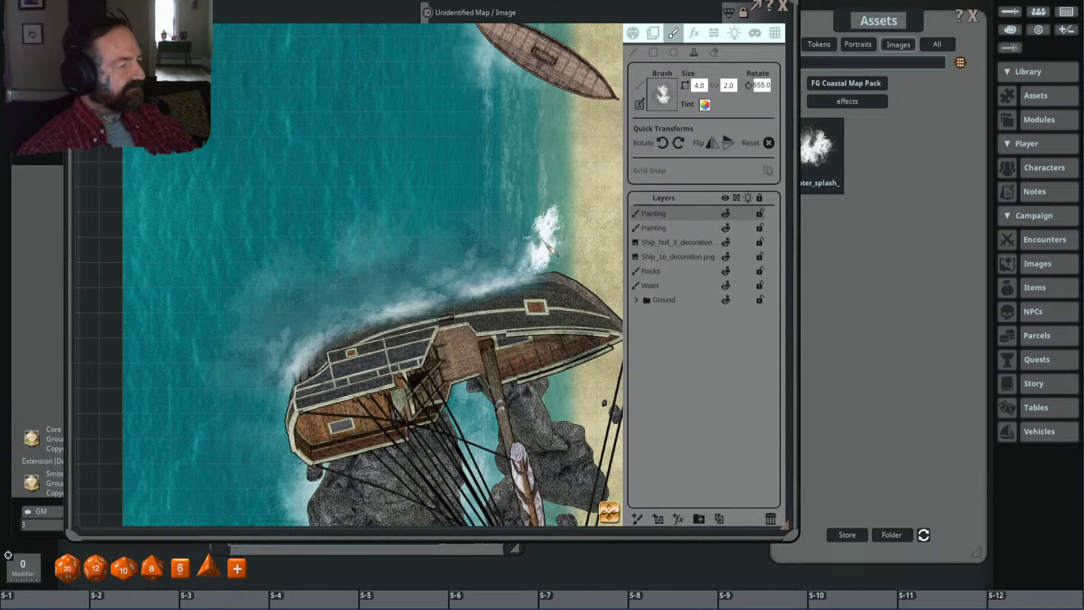
{"action": "scroll", "coordinate": [486, 212], "scroll_direction": "down", "scroll_amount": 3, "text": "shift"}
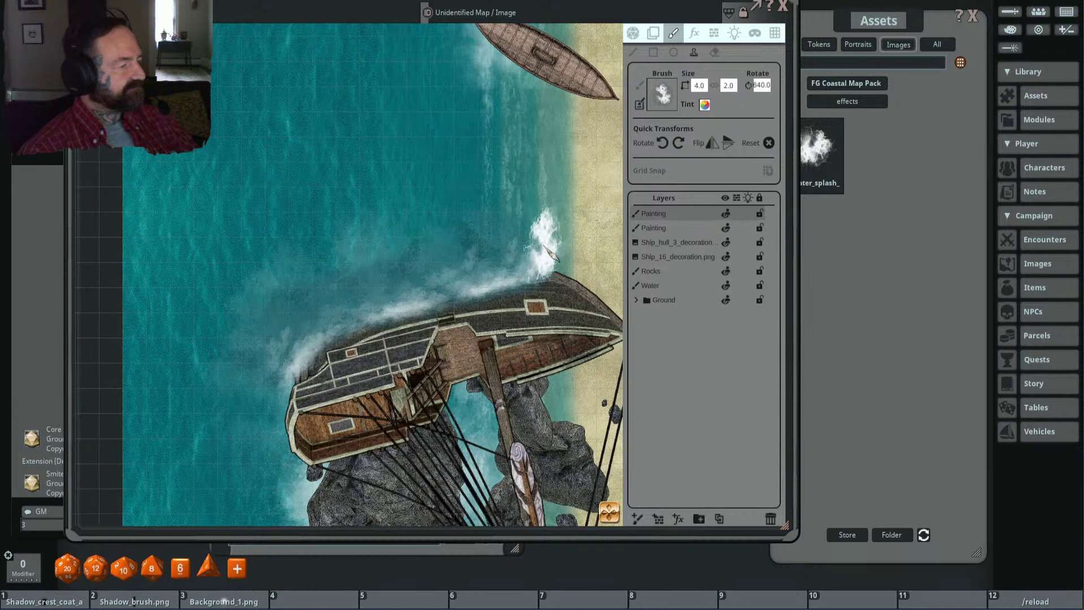
{"action": "key", "text": "ctrl"}
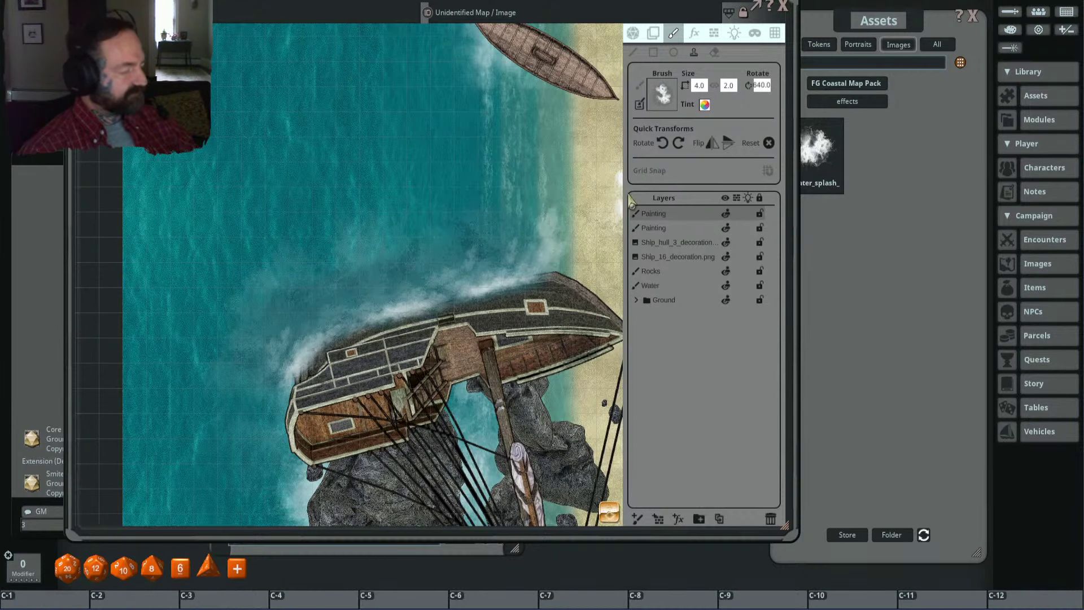
{"action": "scroll", "coordinate": [550, 254], "scroll_direction": "down", "scroll_amount": 5, "text": "ctrl"}
{"action": "scroll", "coordinate": [550, 254], "scroll_direction": "up", "scroll_amount": 9, "text": "shift"}
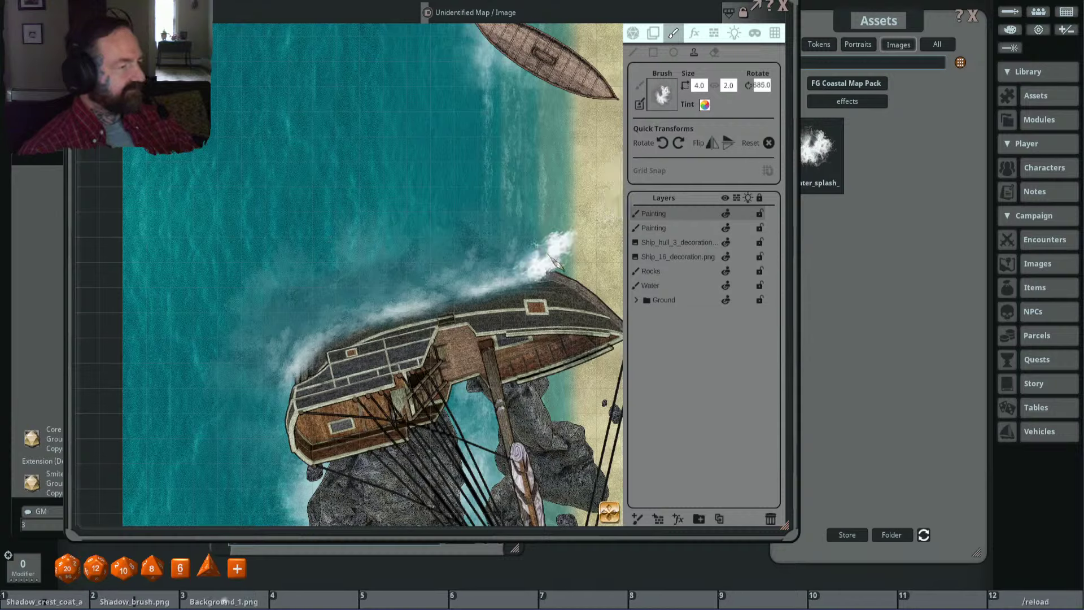
Step: Shrink the splash brush to 0.8 by 0.4 and add tiny splashes near the bow, varying the rotation
{"action": "scroll", "coordinate": [550, 254], "scroll_direction": "down", "scroll_amount": 2, "text": "ctrl"}
{"action": "scroll", "coordinate": [545, 263], "scroll_direction": "down", "scroll_amount": 10, "text": "shift"}
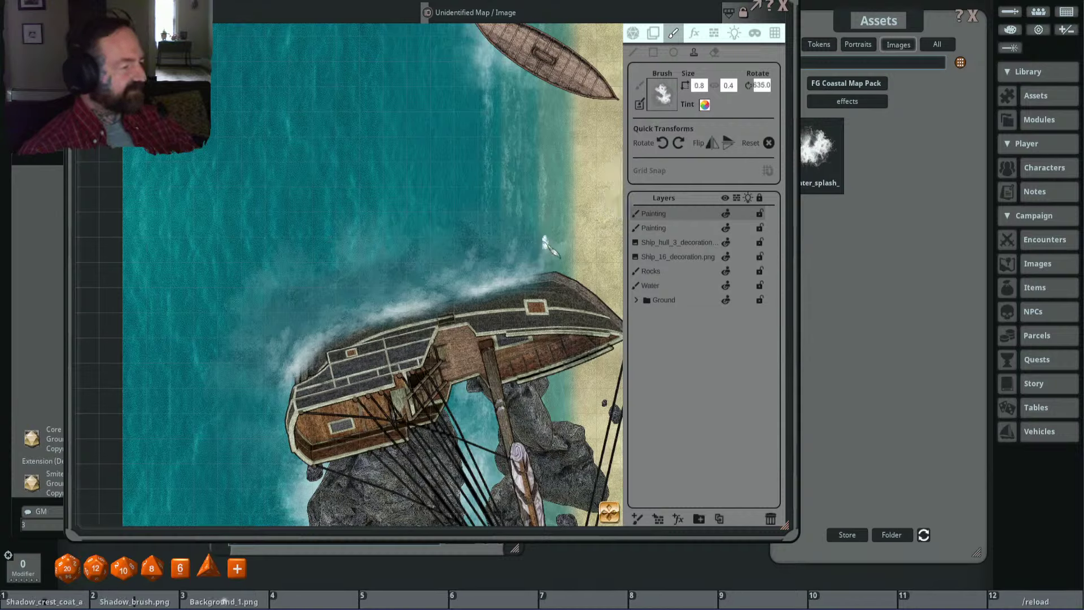
{"action": "key", "text": "shift"}
{"action": "scroll", "coordinate": [547, 243], "scroll_direction": "up", "scroll_amount": 3, "text": "shift"}
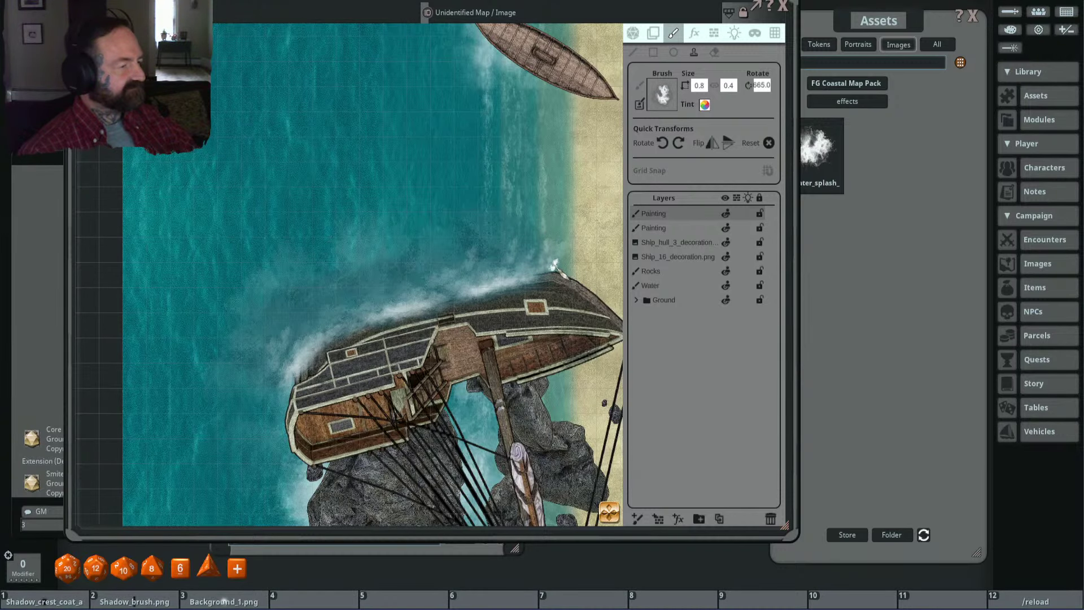
{"action": "scroll", "coordinate": [481, 230], "scroll_direction": "up", "scroll_amount": 1}
{"action": "scroll", "coordinate": [488, 243], "scroll_direction": "down", "scroll_amount": 4, "text": "shift"}
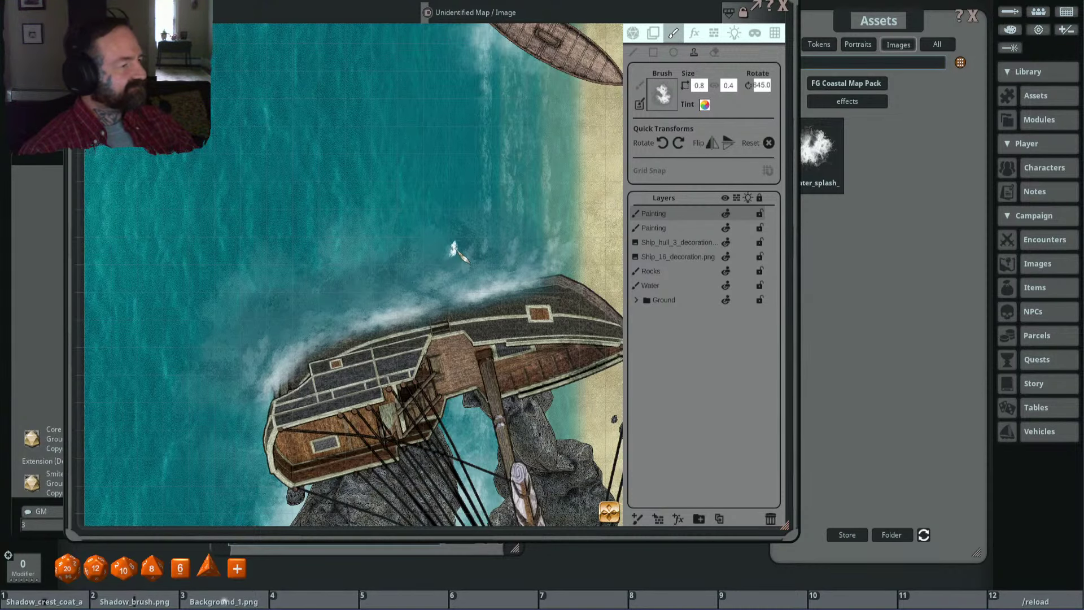
Step: Examine the hull's foam and the bow splashes up close and against the whole coastal map
{"action": "scroll", "coordinate": [544, 250], "scroll_direction": "down", "scroll_amount": 5}
{"action": "scroll", "coordinate": [455, 246], "scroll_direction": "up", "scroll_amount": 3}
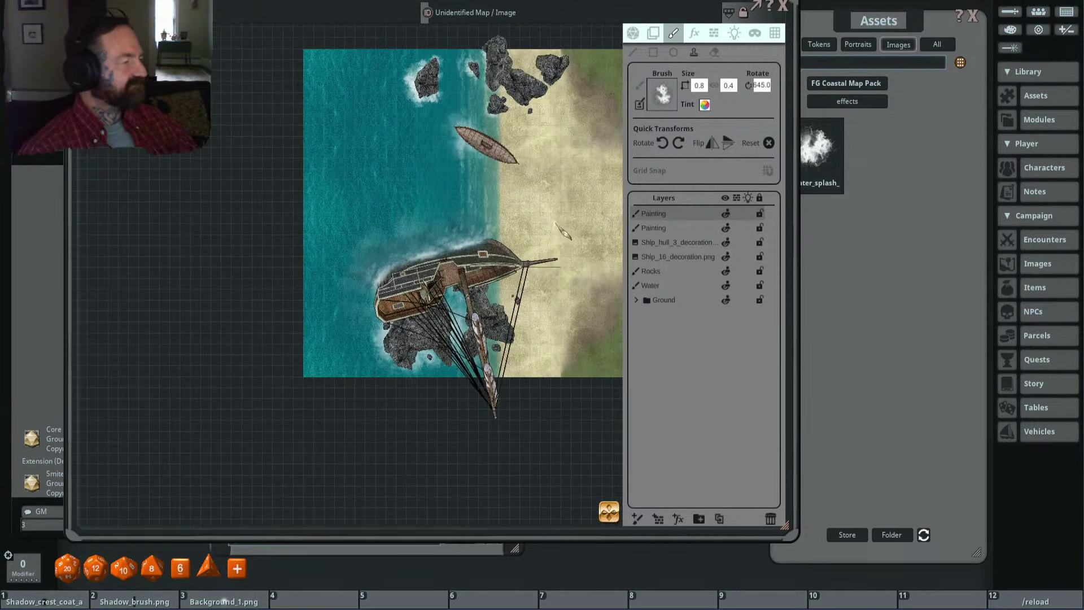
{"action": "scroll", "coordinate": [446, 243], "scroll_direction": "up", "scroll_amount": 1}
{"action": "scroll", "coordinate": [434, 240], "scroll_direction": "up", "scroll_amount": 1}
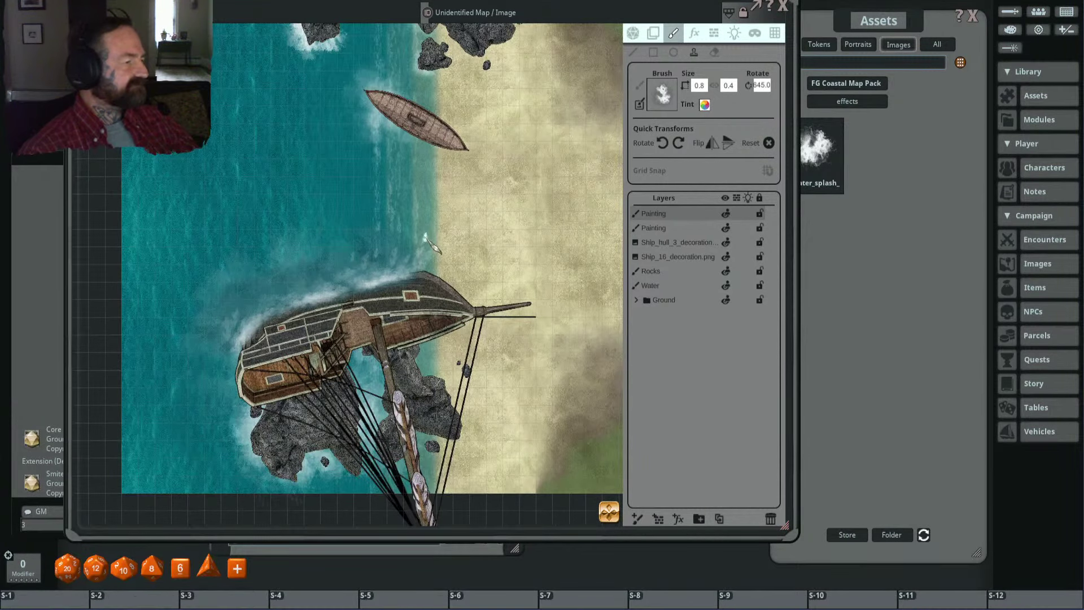
{"action": "scroll", "coordinate": [433, 240], "scroll_direction": "down", "scroll_amount": 3, "text": "shift"}
{"action": "scroll", "coordinate": [433, 240], "scroll_direction": "down", "scroll_amount": 2}
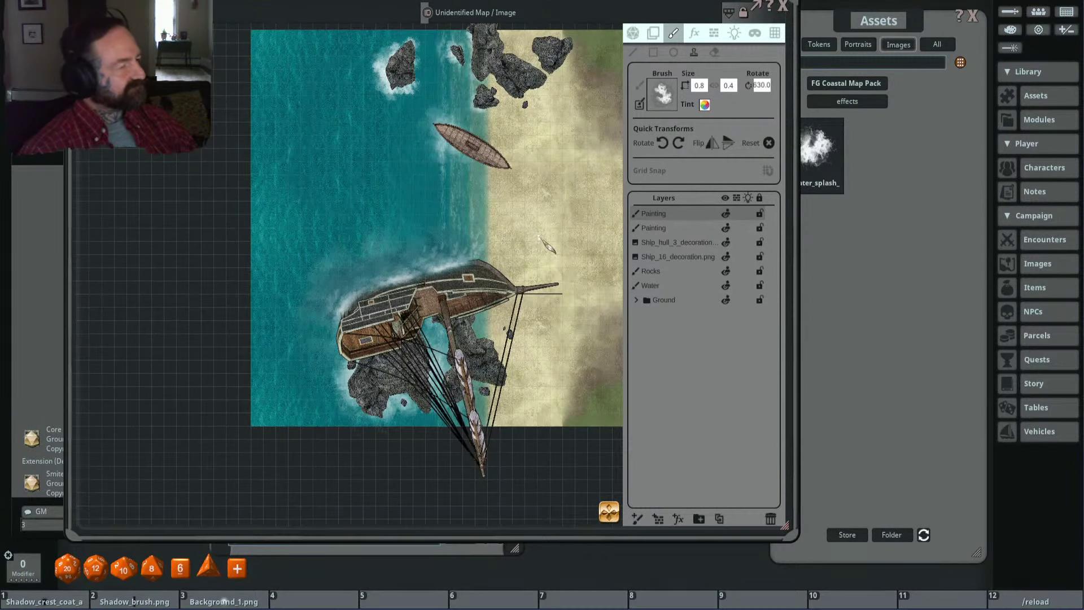
{"action": "scroll", "coordinate": [540, 236], "scroll_direction": "down", "scroll_amount": 2}
{"action": "scroll", "coordinate": [508, 231], "scroll_direction": "up", "scroll_amount": 1}
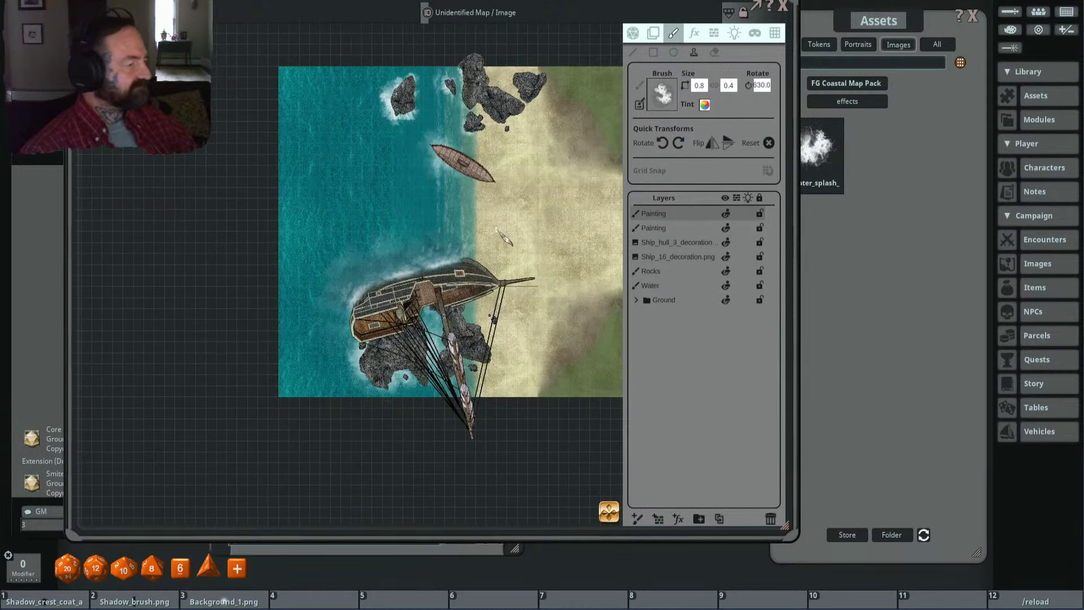
Step: Load the dirt_round1 decoration from the FG Art Pack 2019 decorations folder as the paint brush
{"action": "scroll", "coordinate": [498, 229], "scroll_direction": "up", "scroll_amount": 1}
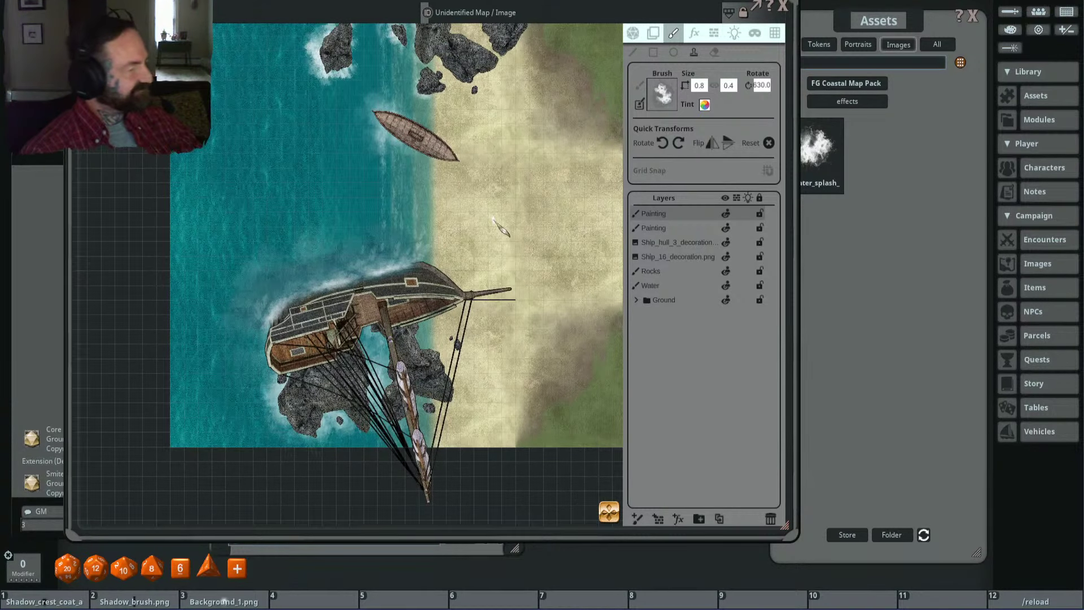
{"action": "left_click_drag", "start_coordinate": [514, 236], "coordinate": [518, 240]}
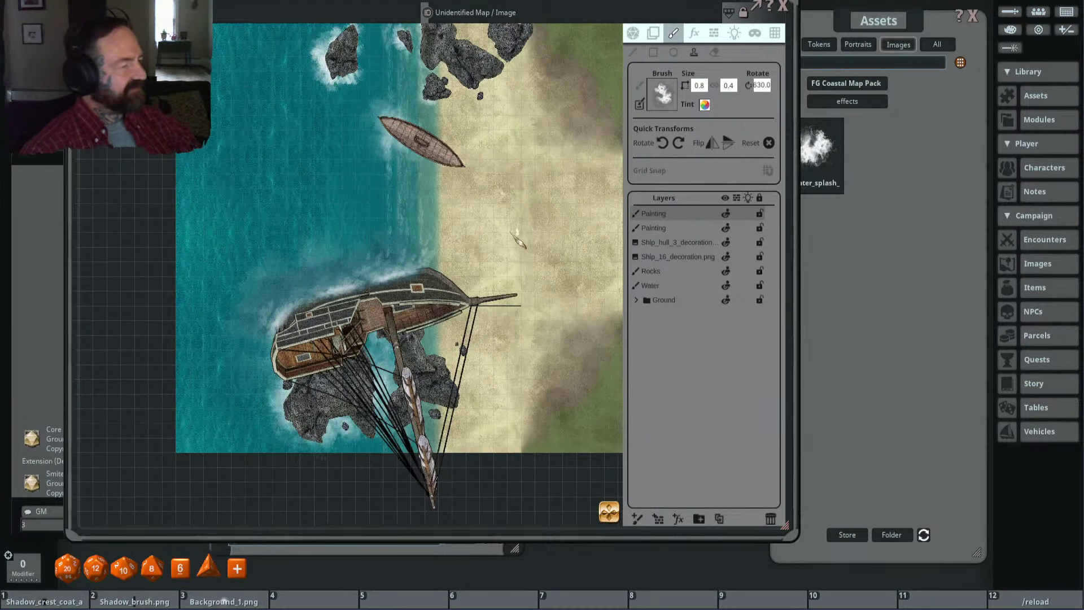
{"action": "scroll", "coordinate": [462, 228], "scroll_direction": "up", "scroll_amount": 1}
{"action": "scroll", "coordinate": [474, 231], "scroll_direction": "down", "scroll_amount": 1}
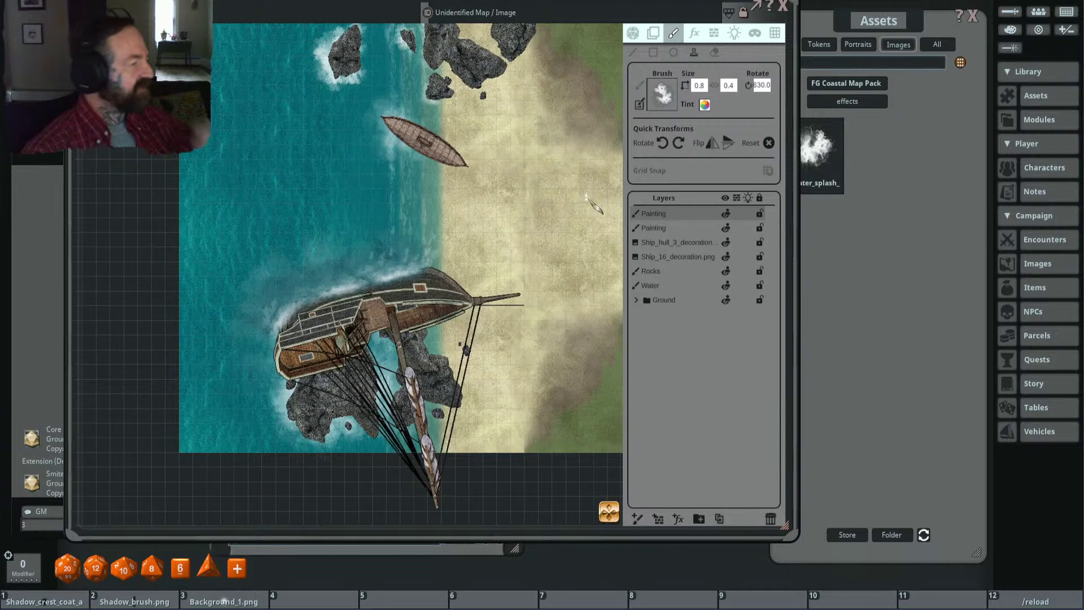
{"action": "left_click_drag", "start_coordinate": [510, 242], "coordinate": [515, 231]}
{"action": "left_click", "coordinate": [891, 29]}
{"action": "left_click", "coordinate": [841, 85]}
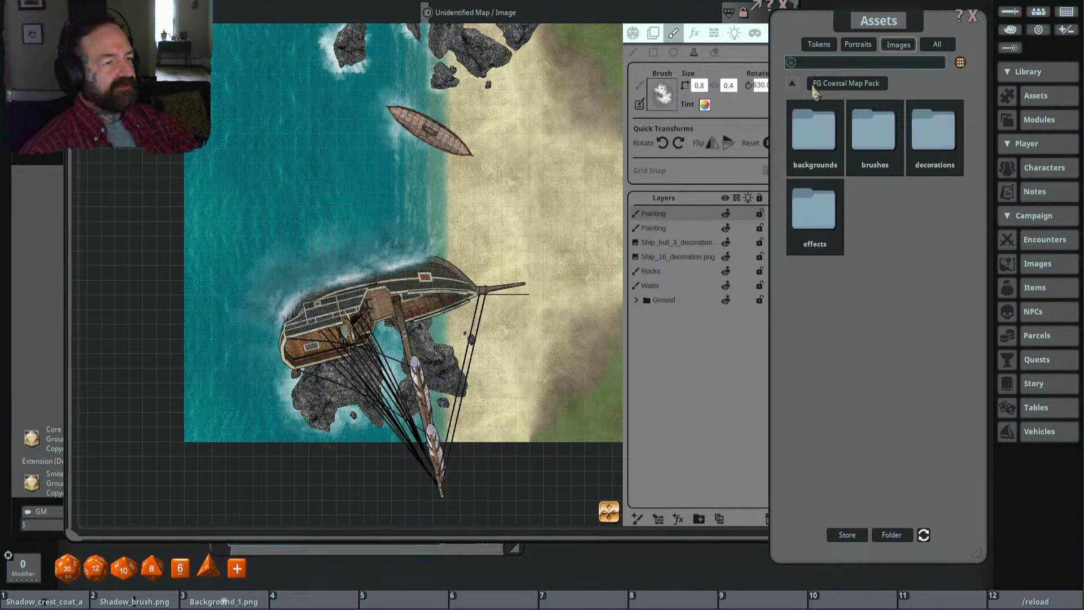
{"action": "left_click", "coordinate": [791, 84]}
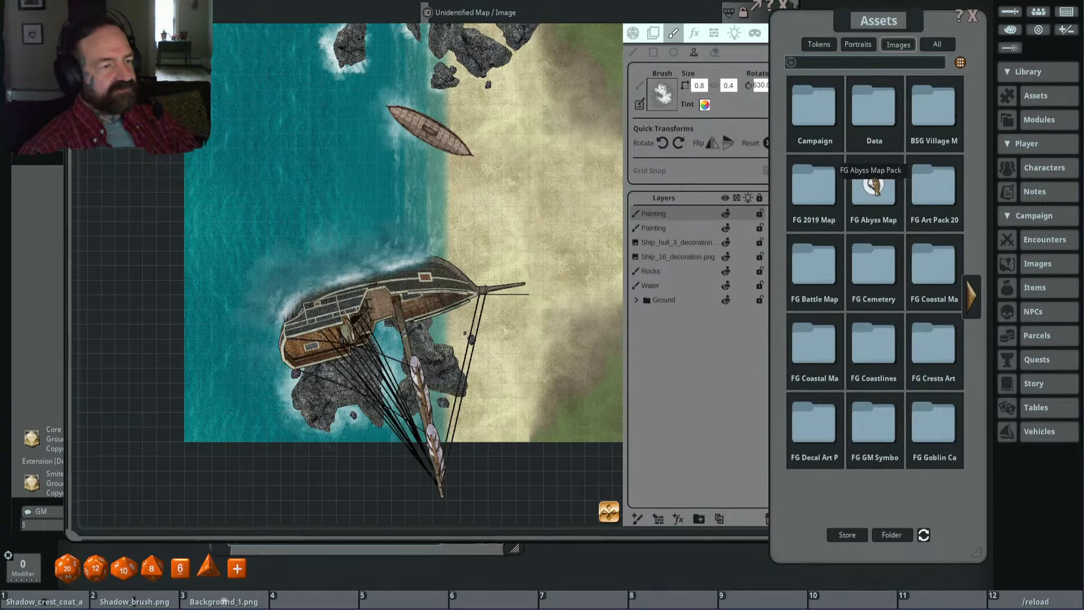
{"action": "left_click", "coordinate": [929, 189]}
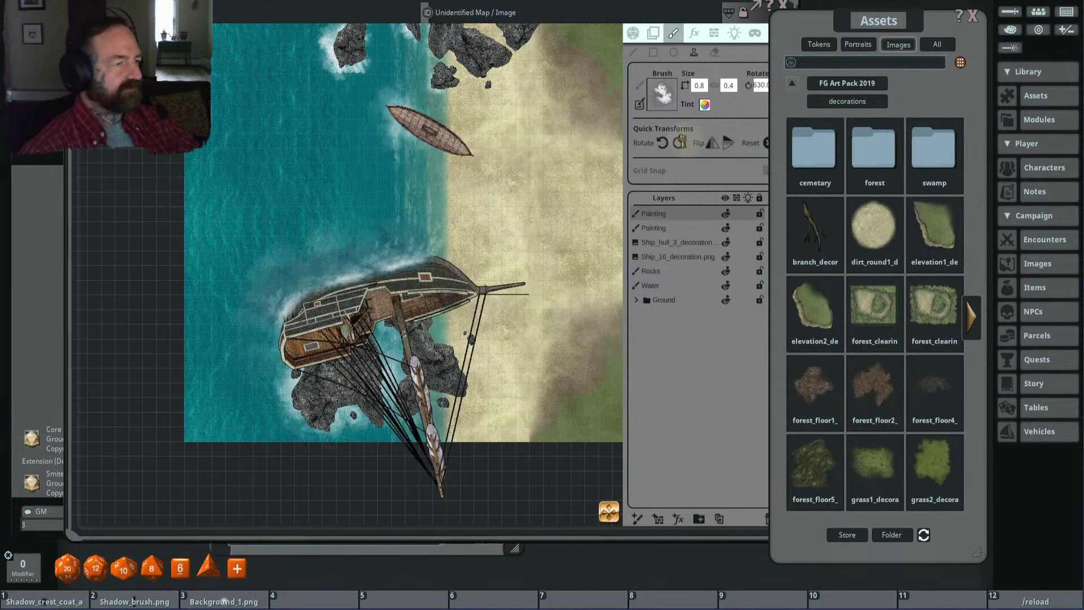
{"action": "left_click_drag", "start_coordinate": [681, 141], "coordinate": [663, 95]}
Step: Resize the dirt brush to 2.4 by 2.4 and lower the alpha of its paint tint
{"action": "scroll", "coordinate": [499, 202], "scroll_direction": "up", "scroll_amount": 4}
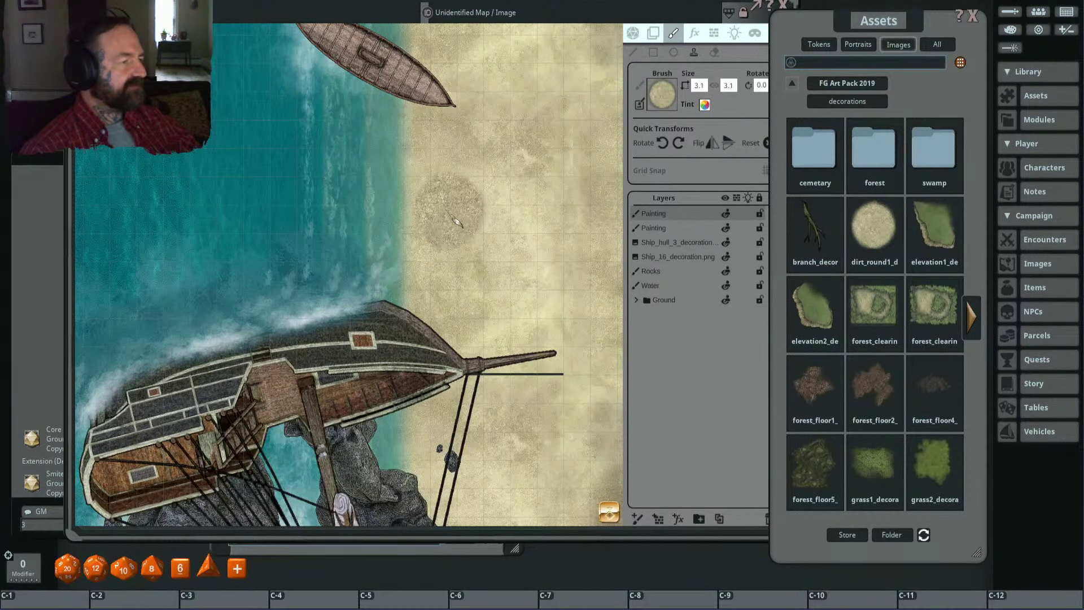
{"action": "left_click", "coordinate": [704, 106]}
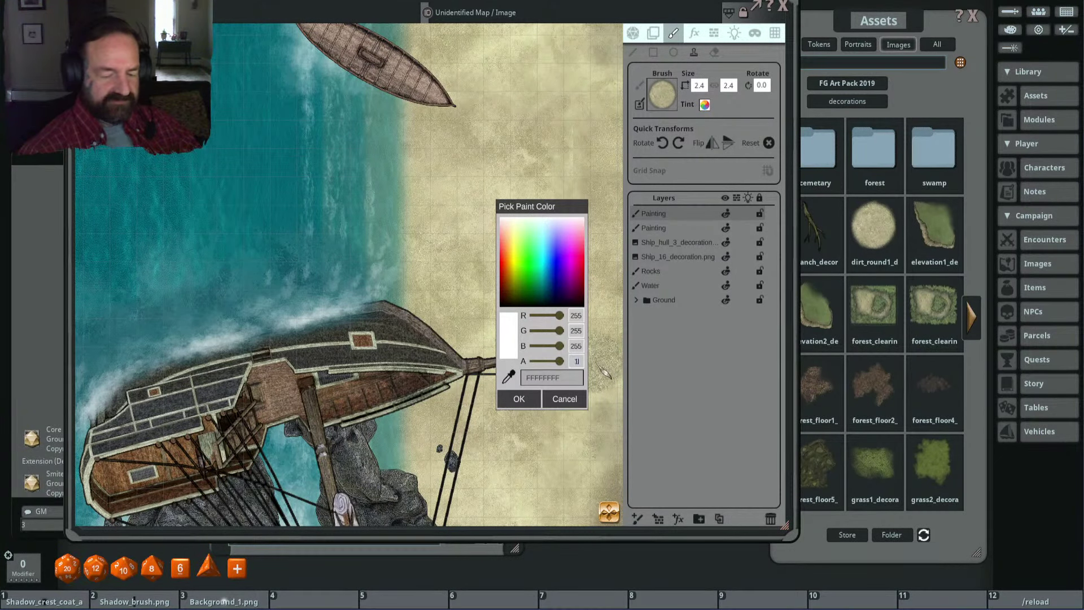
{"action": "key", "text": "Return"}
{"action": "scroll", "coordinate": [467, 273], "scroll_direction": "down", "scroll_amount": 2}
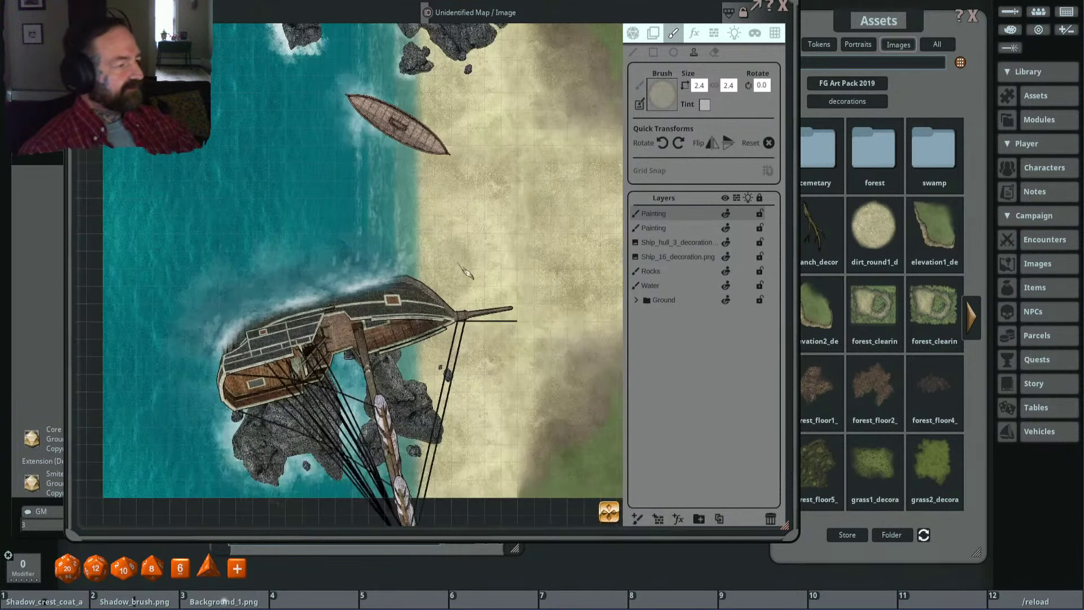
Step: Add a new painting layer and place it between the Rocks and Water layers
{"action": "left_click_drag", "start_coordinate": [458, 263], "coordinate": [468, 225]}
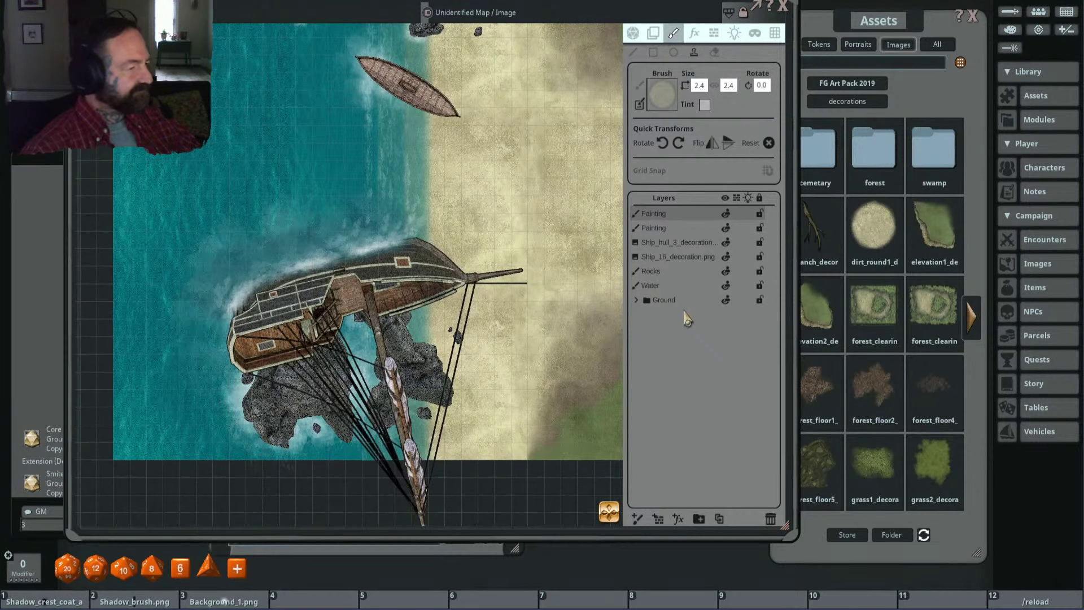
{"action": "left_click", "coordinate": [675, 285]}
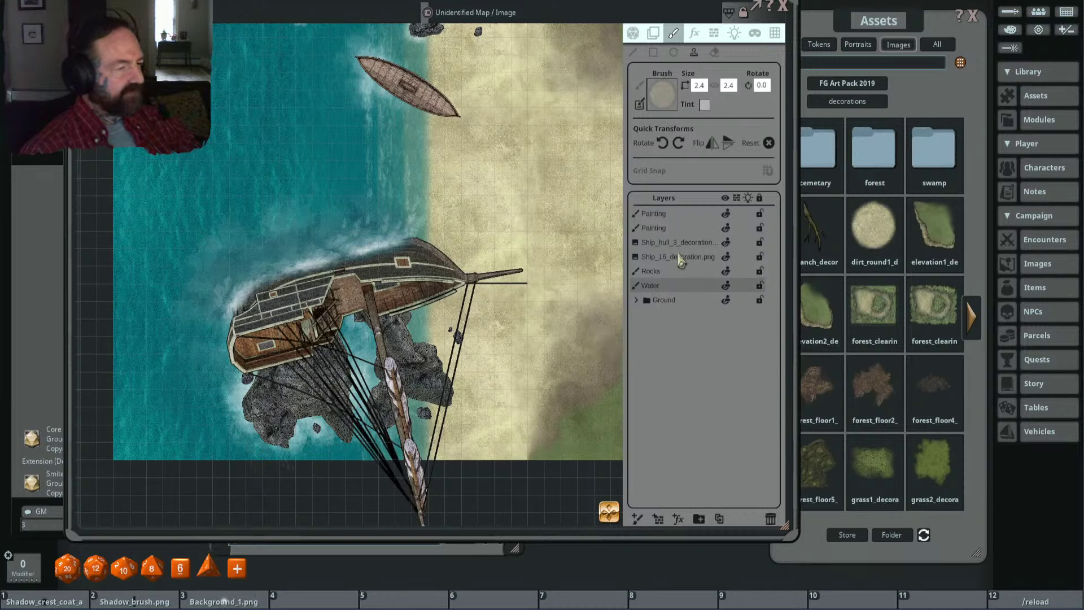
{"action": "left_click", "coordinate": [637, 518]}
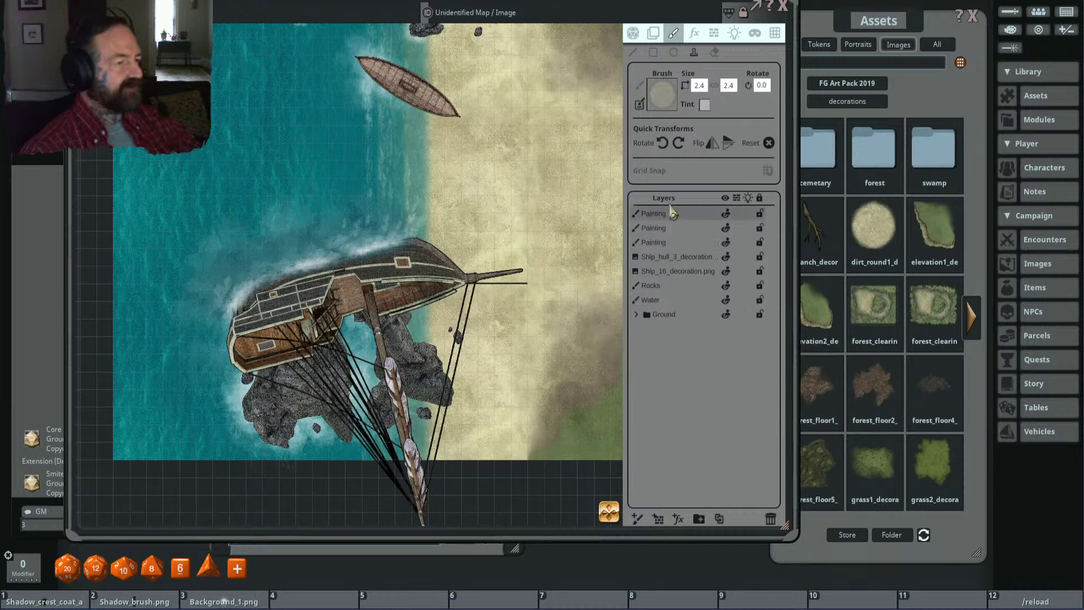
{"action": "left_click_drag", "start_coordinate": [675, 213], "coordinate": [684, 284]}
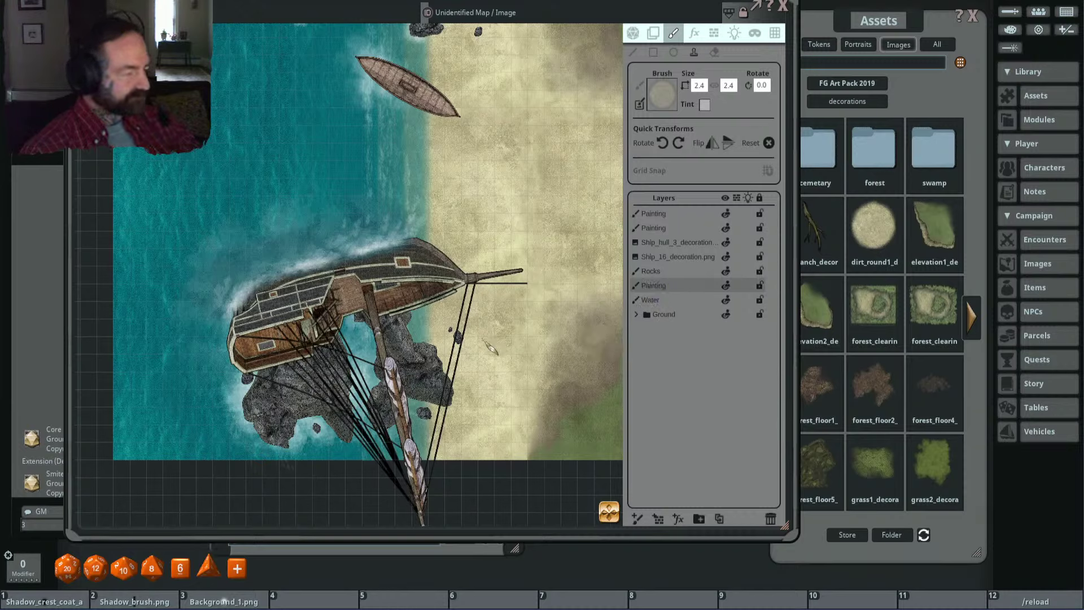
Step: Stamp the faint dirt brush at varied rotations along the shoreline between the upper rocks and the shipwreck to soften the water's edge
{"action": "left_click_drag", "start_coordinate": [443, 328], "coordinate": [472, 417]}
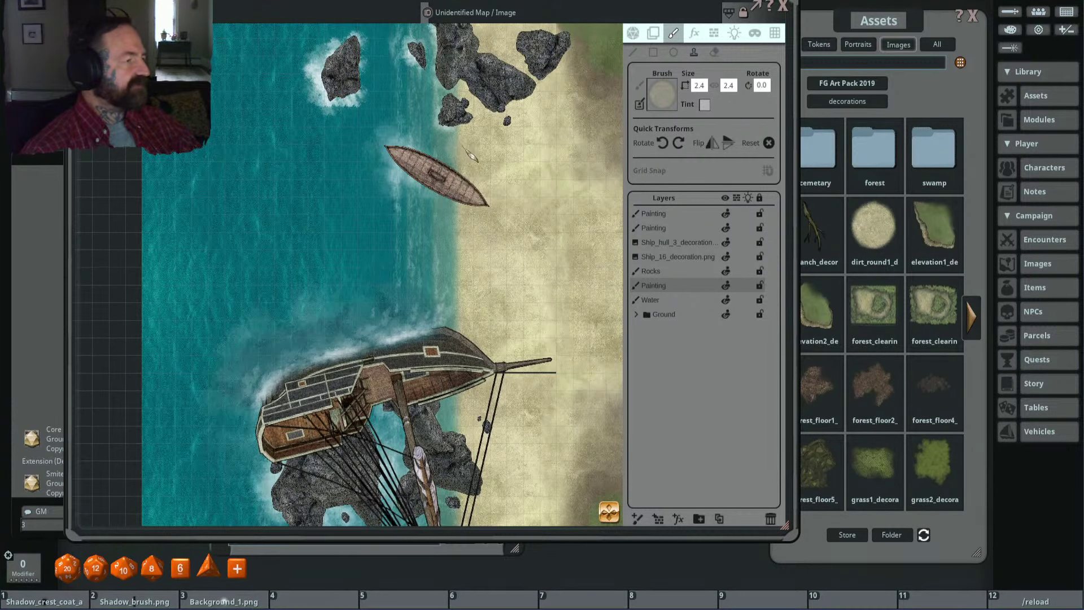
{"action": "left_click_drag", "start_coordinate": [497, 305], "coordinate": [506, 339]}
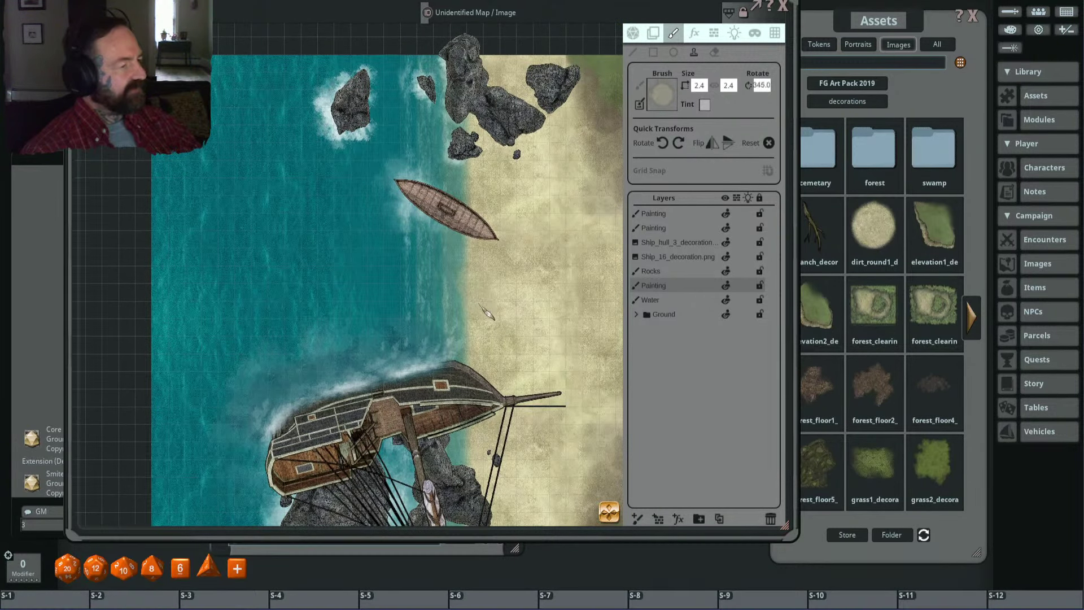
{"action": "scroll", "coordinate": [511, 283], "scroll_direction": "up", "scroll_amount": 3}
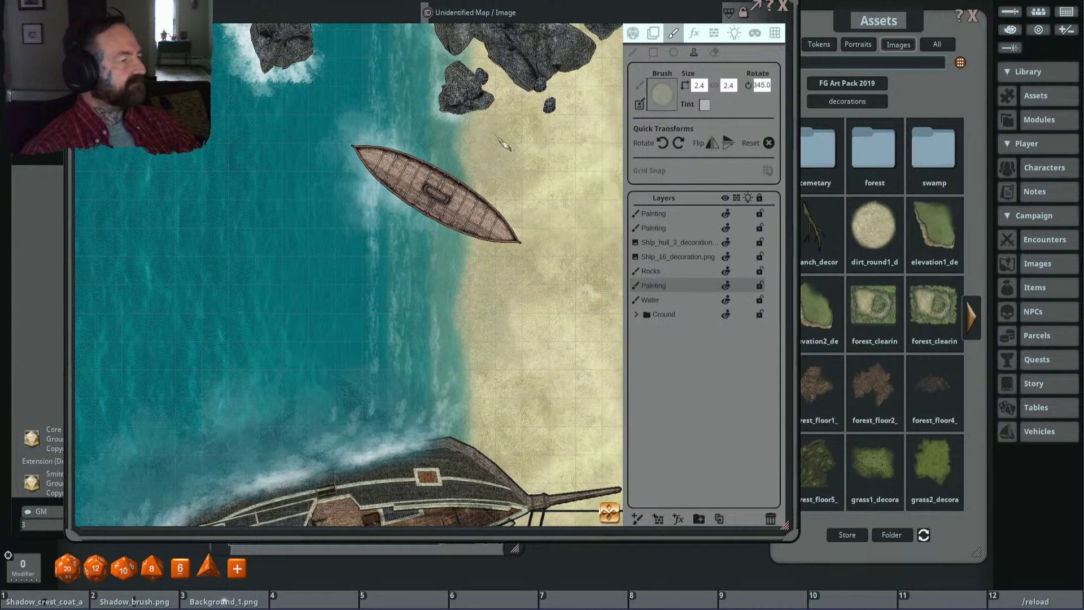
{"action": "mouse_move", "coordinate": [533, 117]}
{"action": "left_mouse_down"}
{"action": "mouse_move", "coordinate": [545, 254]}
{"action": "mouse_move", "coordinate": [497, 209]}
{"action": "mouse_move", "coordinate": [522, 223]}
{"action": "mouse_move", "coordinate": [542, 339]}
{"action": "mouse_move", "coordinate": [480, 226]}
{"action": "mouse_move", "coordinate": [542, 198]}
{"action": "mouse_move", "coordinate": [480, 141]}
{"action": "mouse_move", "coordinate": [493, 138]}
{"action": "mouse_move", "coordinate": [497, 211]}
{"action": "left_mouse_up"}
{"action": "scroll", "coordinate": [524, 350], "scroll_direction": "down", "scroll_amount": 3}
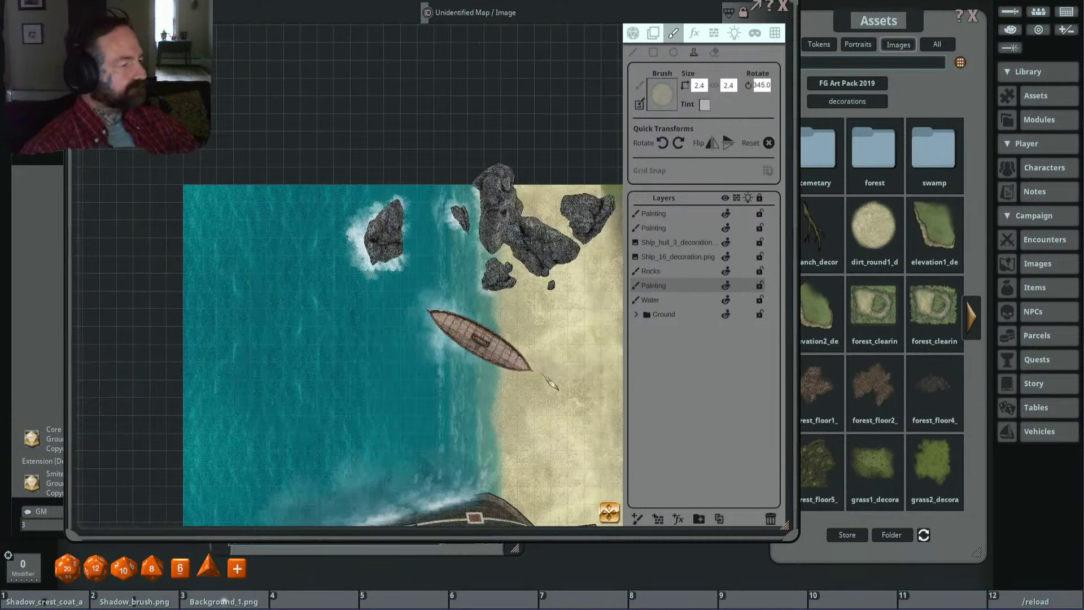
Step: Continue stamping the faint dirt brush along the lower shoreline around the shipwreck's bow, rocks and mast
{"action": "left_click_drag", "start_coordinate": [533, 477], "coordinate": [498, 241]}
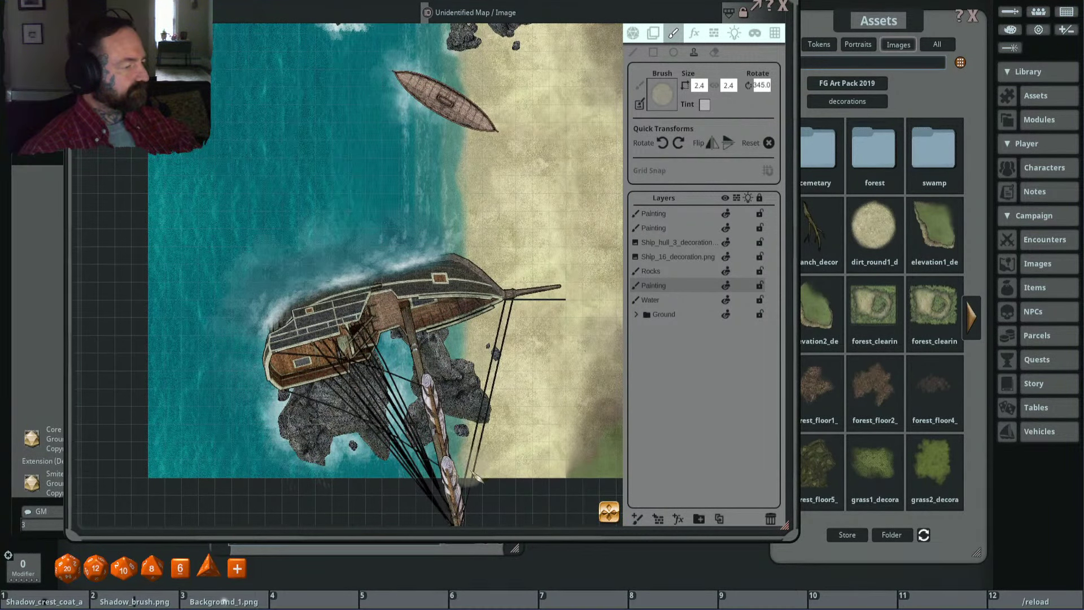
{"action": "scroll", "coordinate": [500, 446], "scroll_direction": "up", "scroll_amount": 1}
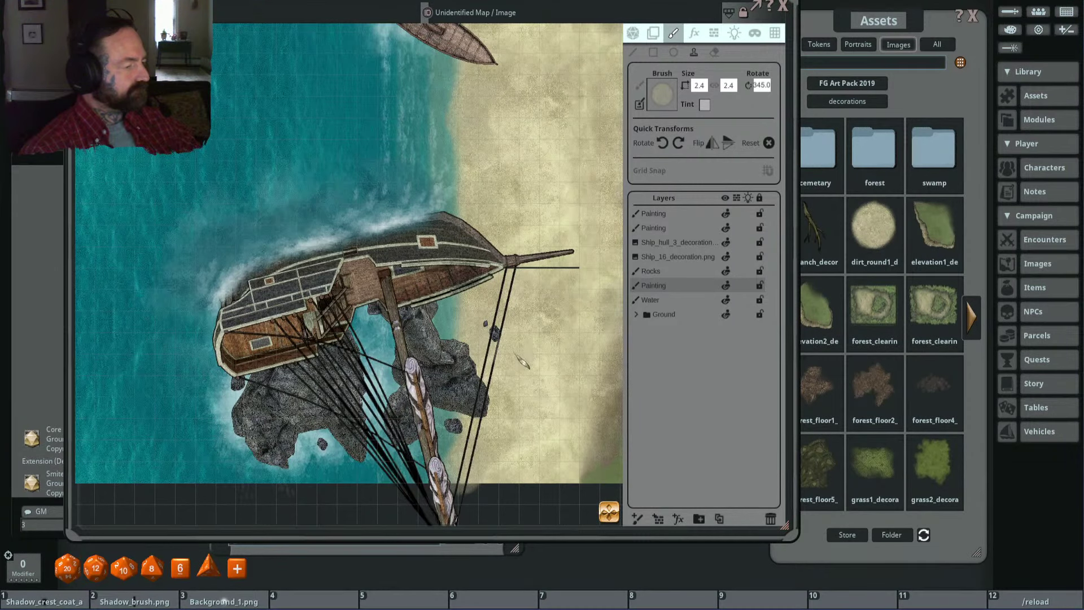
{"action": "scroll", "coordinate": [515, 355], "scroll_direction": "up", "scroll_amount": 1}
{"action": "scroll", "coordinate": [534, 366], "scroll_direction": "down", "scroll_amount": 1}
{"action": "scroll", "coordinate": [446, 464], "scroll_direction": "down", "scroll_amount": 3}
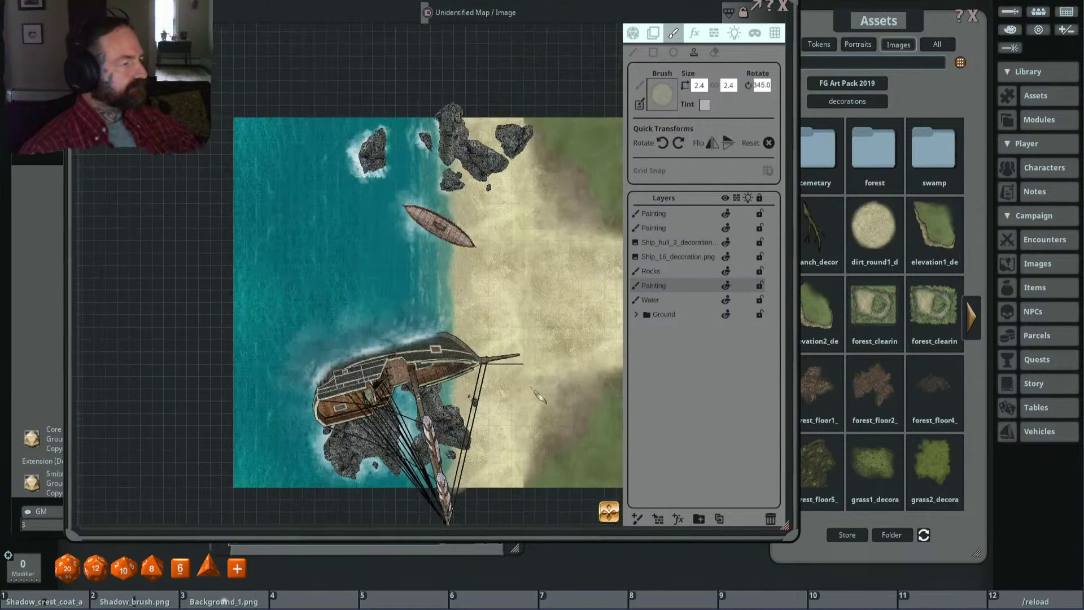
{"action": "scroll", "coordinate": [420, 310], "scroll_direction": "up", "scroll_amount": 1}
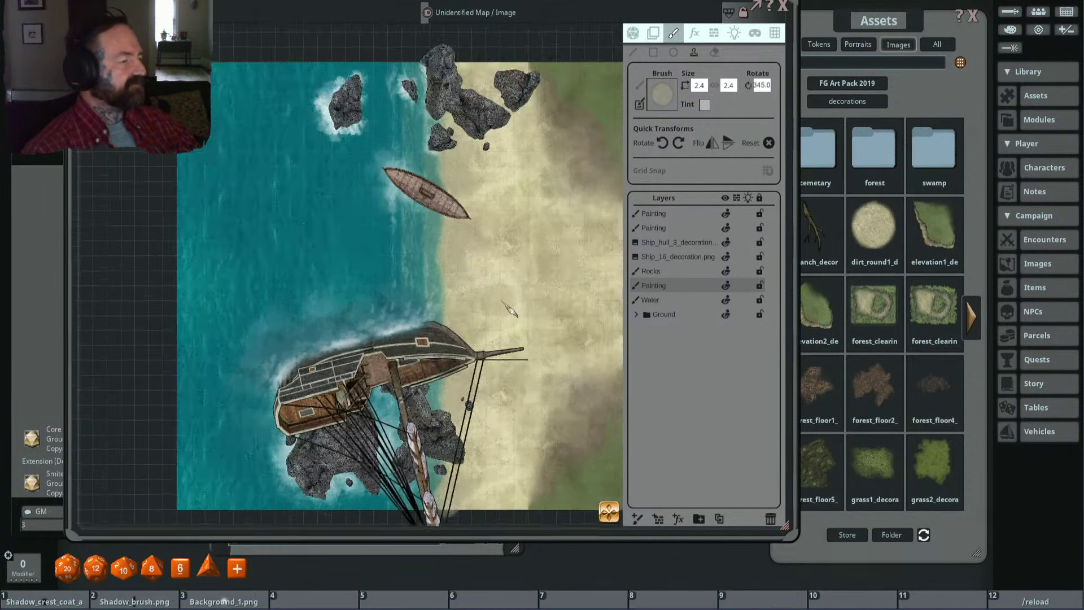
{"action": "scroll", "coordinate": [616, 256], "scroll_direction": "down", "scroll_amount": 1}
{"action": "scroll", "coordinate": [556, 301], "scroll_direction": "up", "scroll_amount": 1}
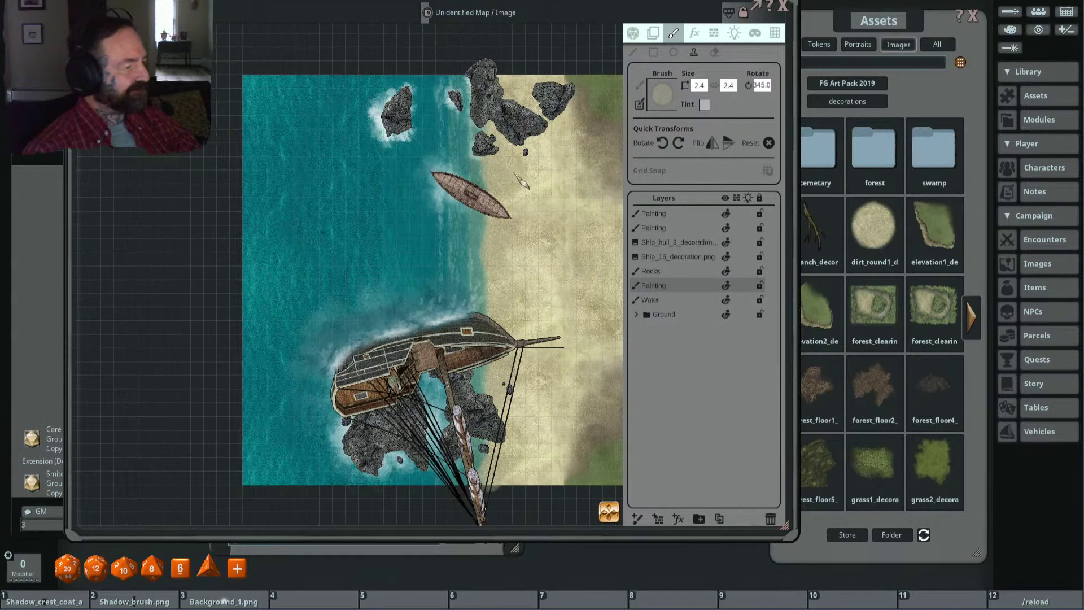
{"action": "scroll", "coordinate": [544, 261], "scroll_direction": "up", "scroll_amount": 2}
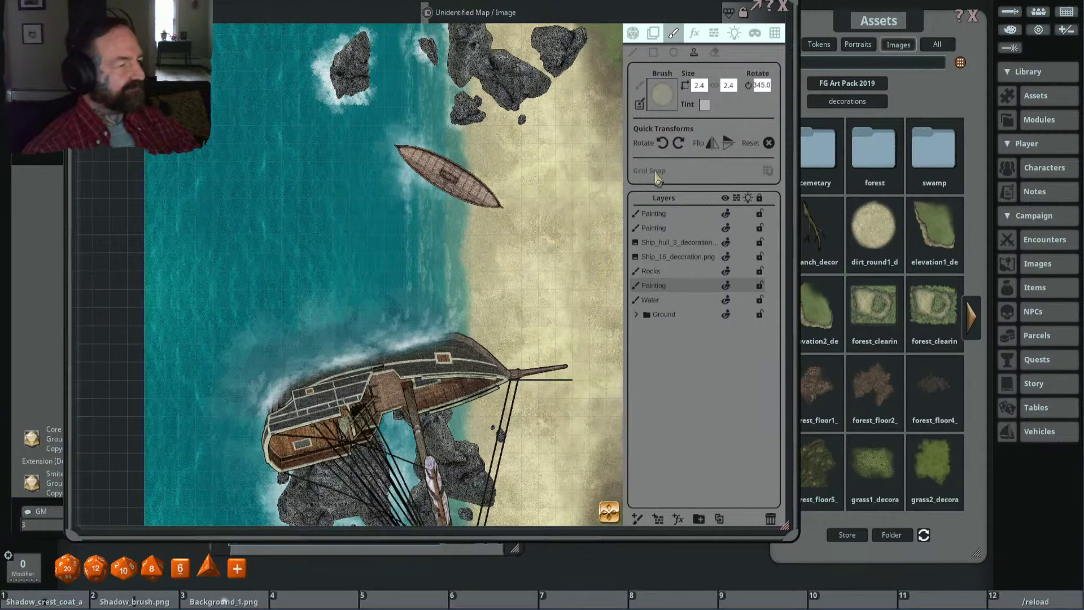
Step: Set the tint alpha of the selected narrow shoreline tile to 159
{"action": "left_click", "coordinate": [657, 35]}
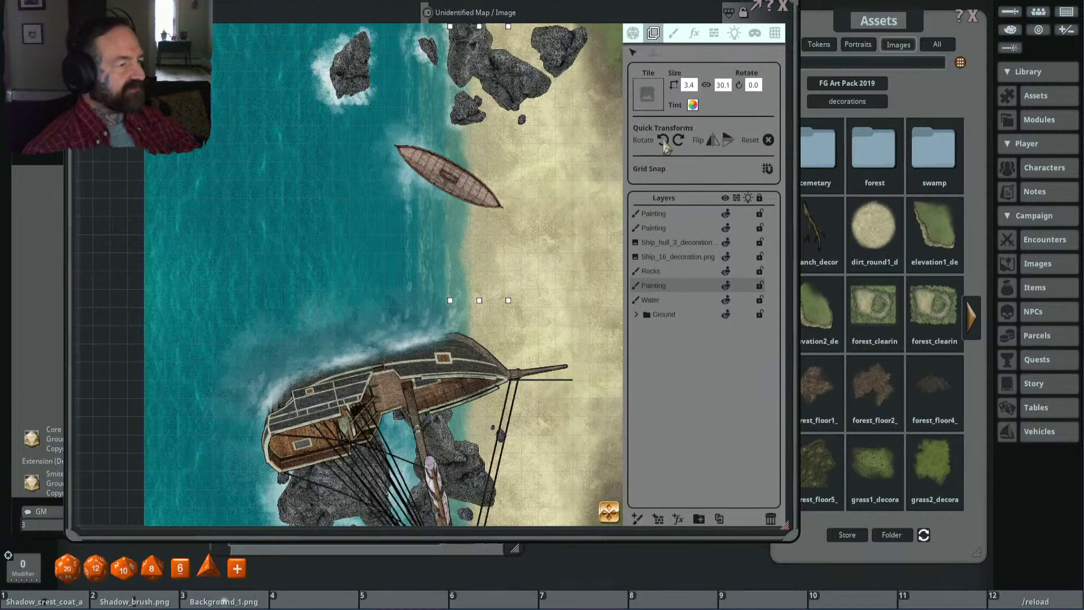
{"action": "left_click", "coordinate": [692, 104]}
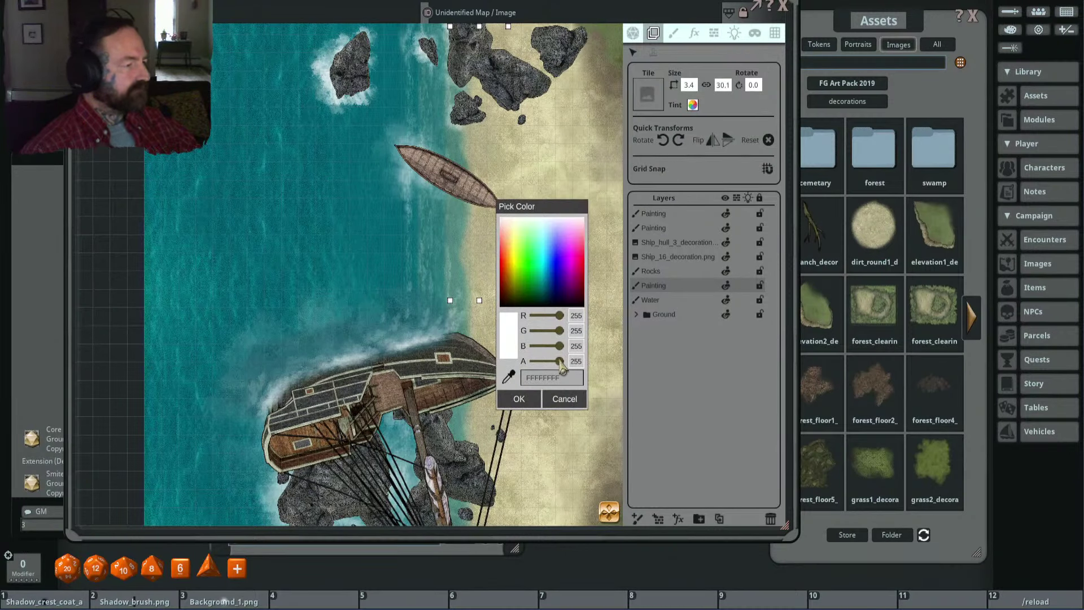
{"action": "left_click_drag", "start_coordinate": [561, 365], "coordinate": [552, 366]}
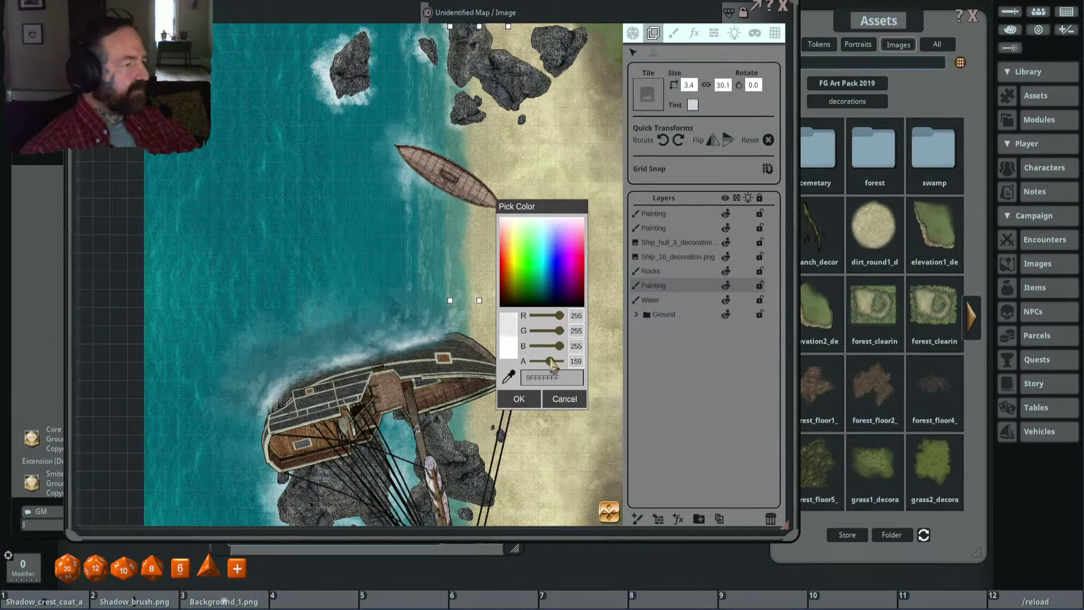
{"action": "left_click", "coordinate": [519, 398]}
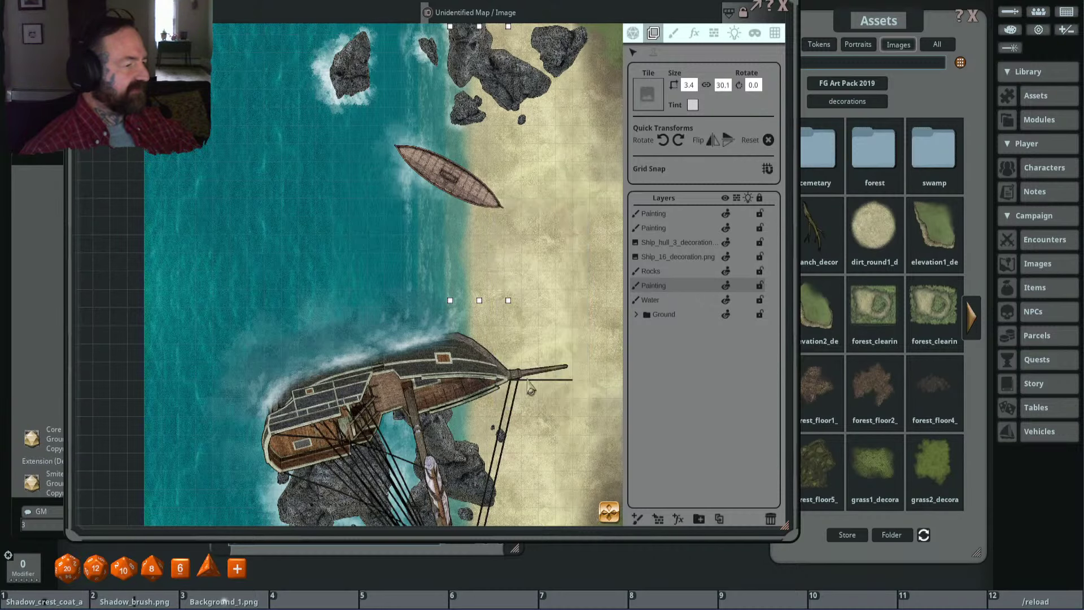
Step: Examine the blended shoreline and the area around the ship's bowsprit up close and from afar
{"action": "scroll", "coordinate": [515, 339], "scroll_direction": "down", "scroll_amount": 2}
{"action": "scroll", "coordinate": [515, 314], "scroll_direction": "up", "scroll_amount": 5}
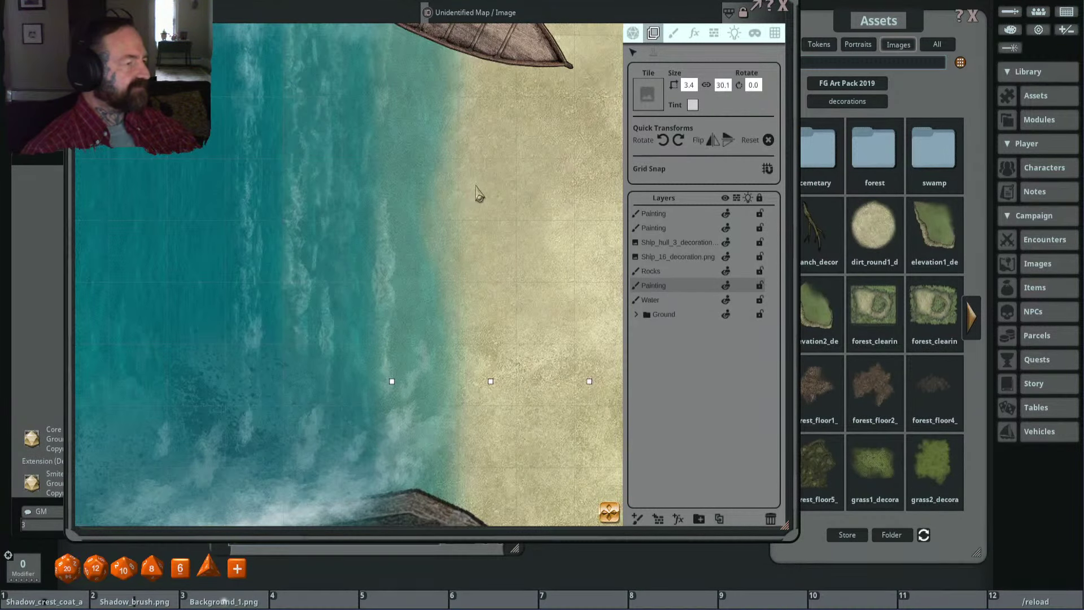
{"action": "scroll", "coordinate": [480, 195], "scroll_direction": "down", "scroll_amount": 3}
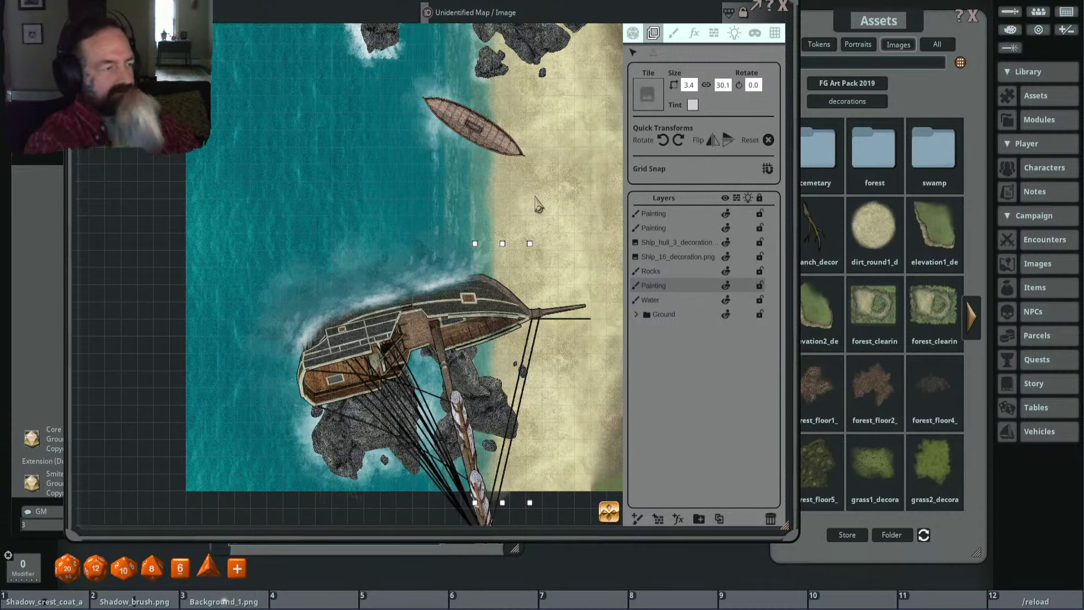
{"action": "scroll", "coordinate": [483, 240], "scroll_direction": "down", "scroll_amount": 1}
{"action": "scroll", "coordinate": [474, 243], "scroll_direction": "up", "scroll_amount": 1}
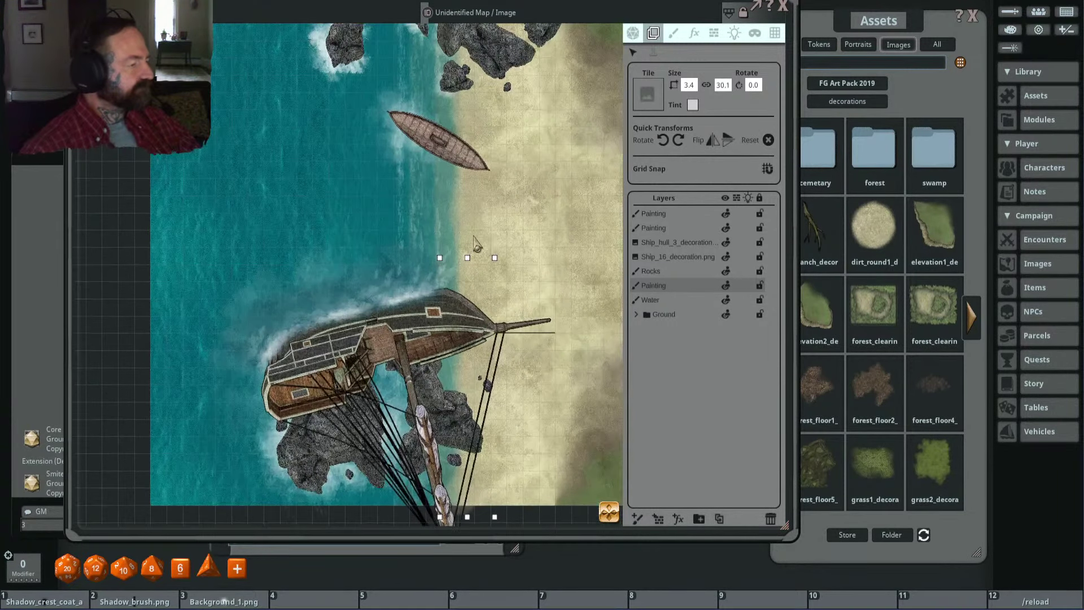
{"action": "scroll", "coordinate": [497, 248], "scroll_direction": "up", "scroll_amount": 4}
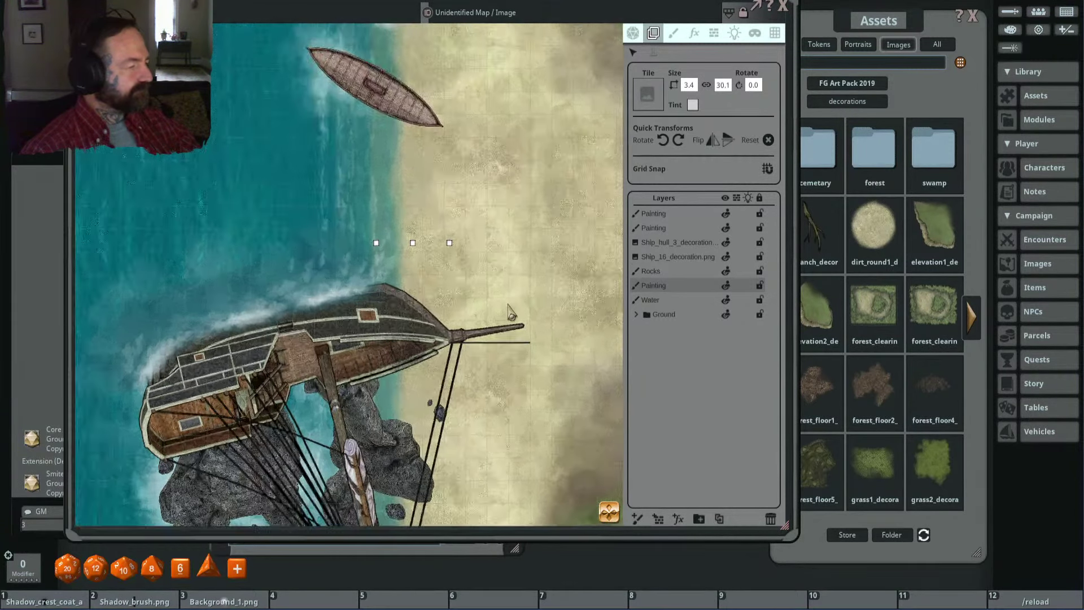
{"action": "scroll", "coordinate": [553, 319], "scroll_direction": "up", "scroll_amount": 3}
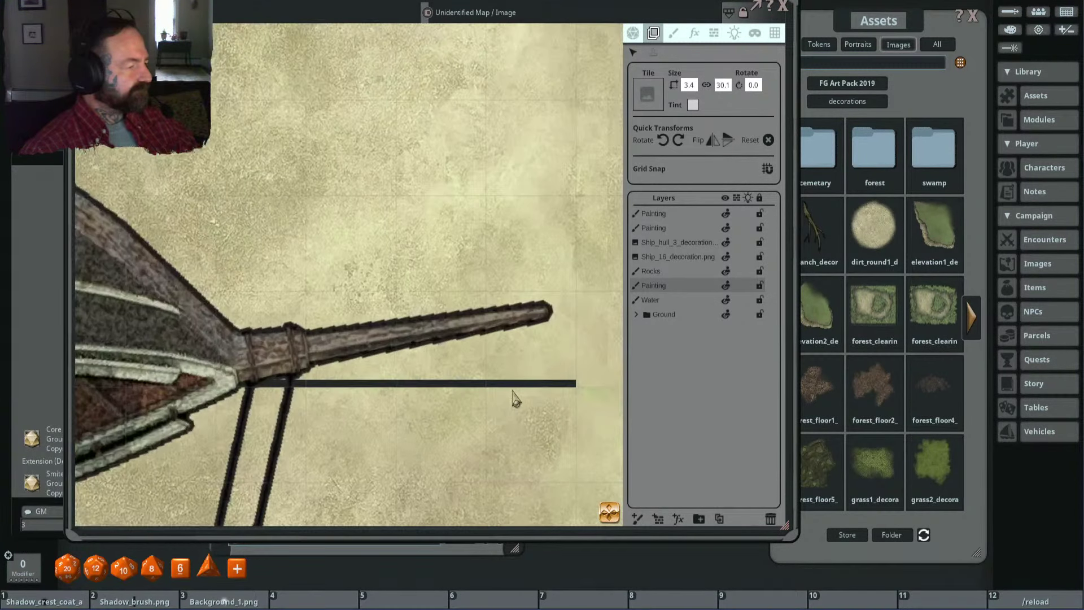
{"action": "scroll", "coordinate": [593, 392], "scroll_direction": "down", "scroll_amount": 10}
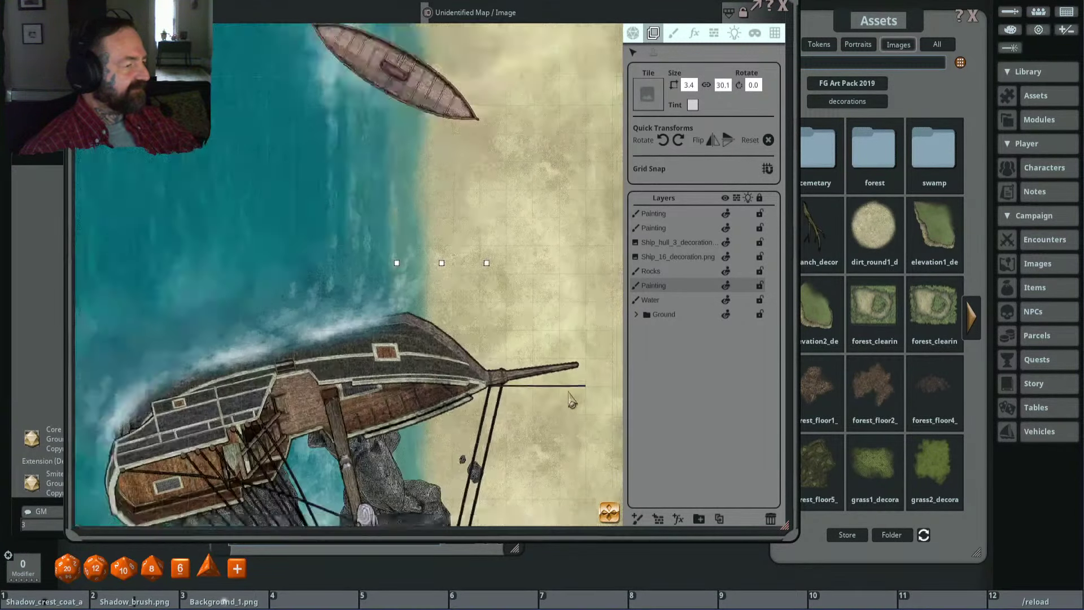
{"action": "scroll", "coordinate": [514, 379], "scroll_direction": "up", "scroll_amount": 2}
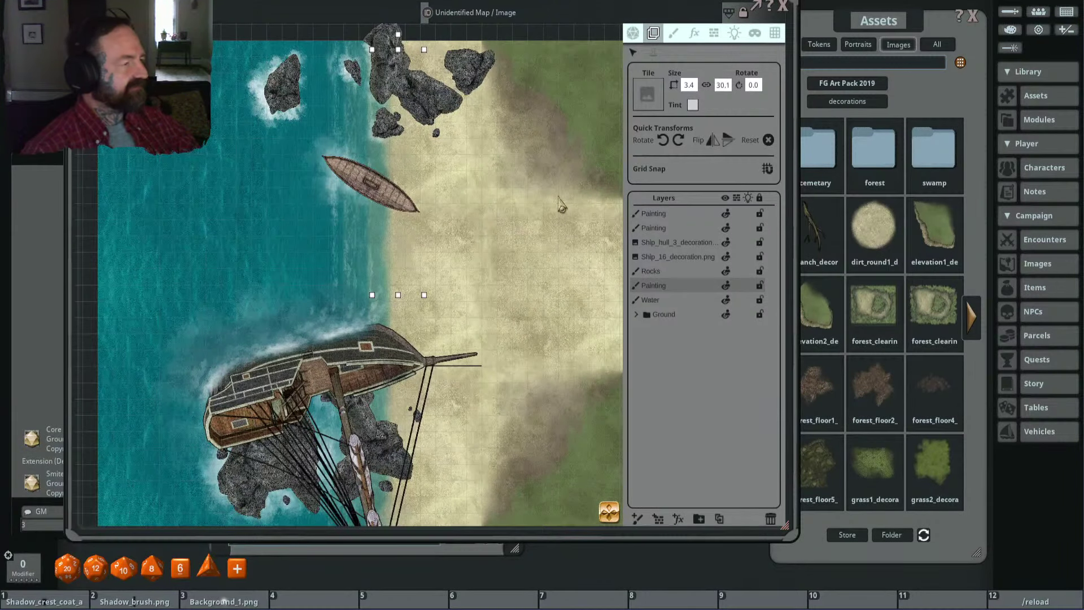
Step: Examine the light ground tiles inside the Ground folder and how they cover the beach between the rowboat and shipwreck
{"action": "left_click", "coordinate": [637, 314]}
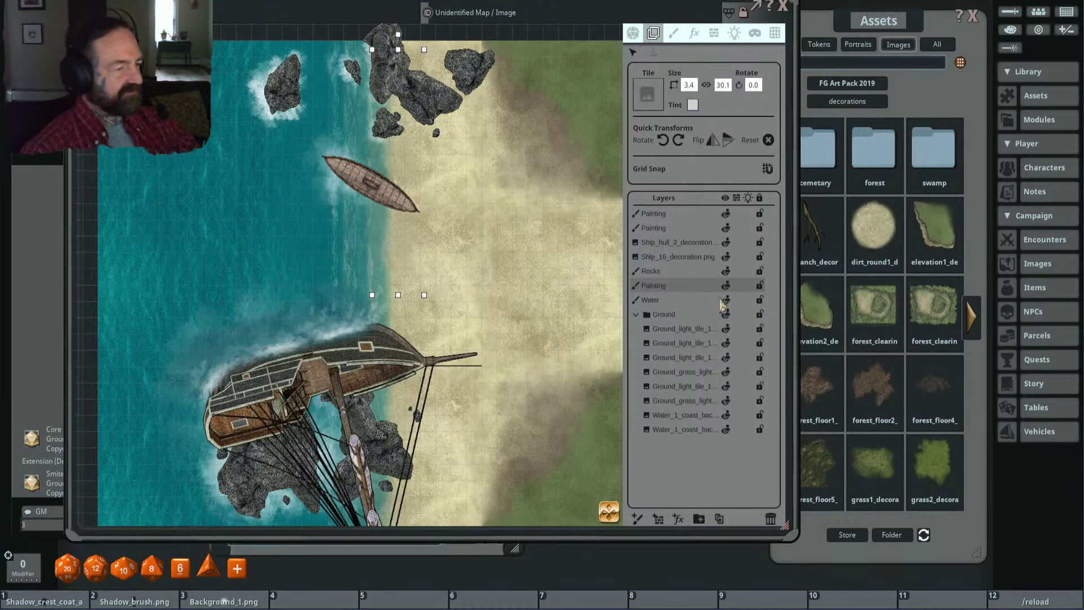
{"action": "left_click", "coordinate": [686, 329]}
{"action": "left_click", "coordinate": [682, 346]}
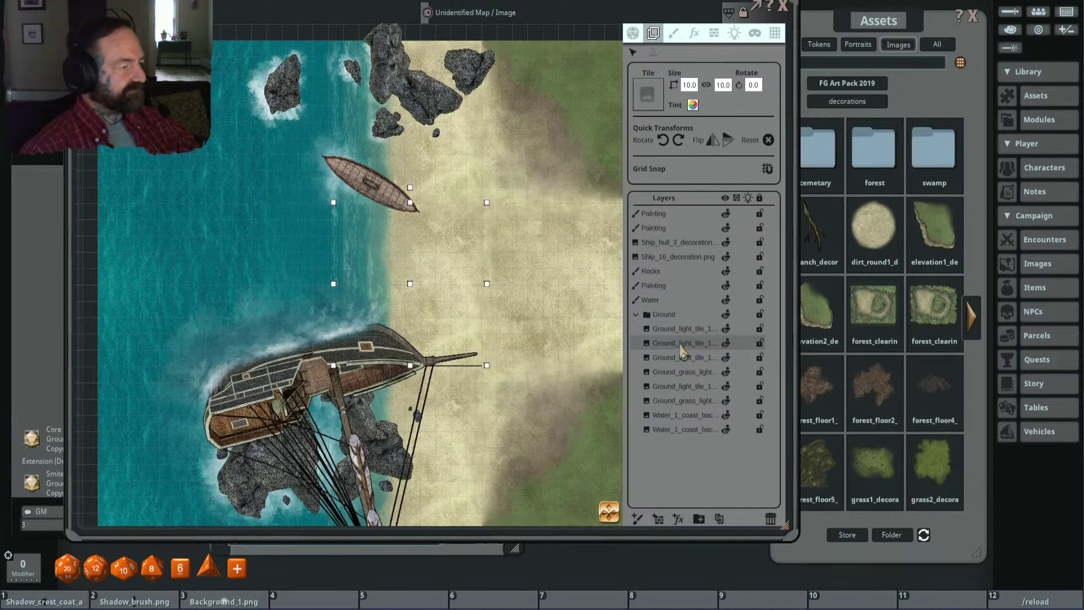
{"action": "scroll", "coordinate": [444, 290], "scroll_direction": "up", "scroll_amount": 2}
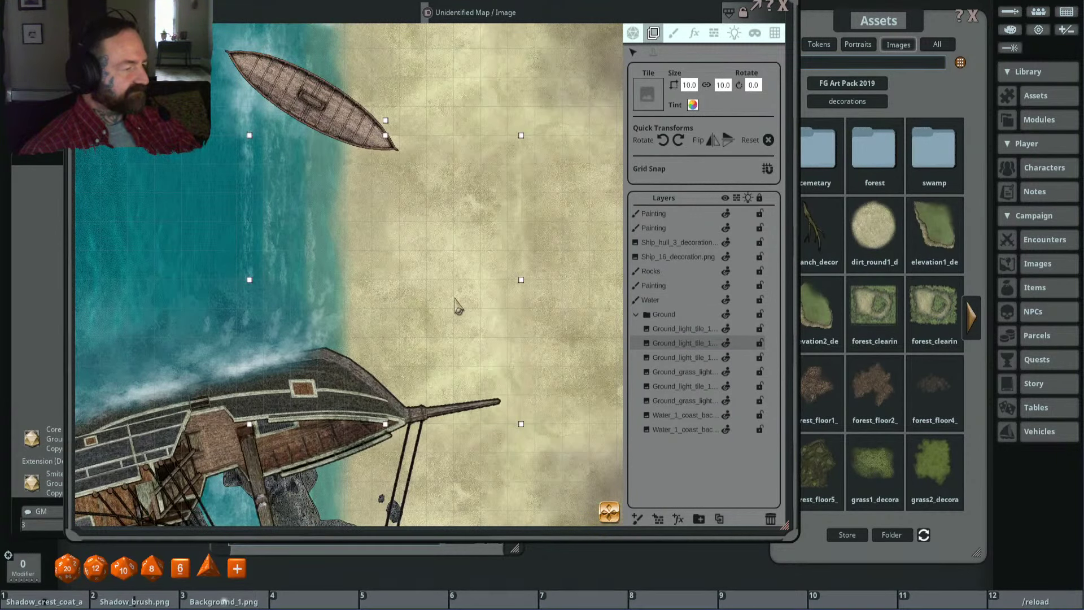
{"action": "scroll", "coordinate": [471, 300], "scroll_direction": "down", "scroll_amount": 2}
{"action": "scroll", "coordinate": [505, 263], "scroll_direction": "up", "scroll_amount": 4}
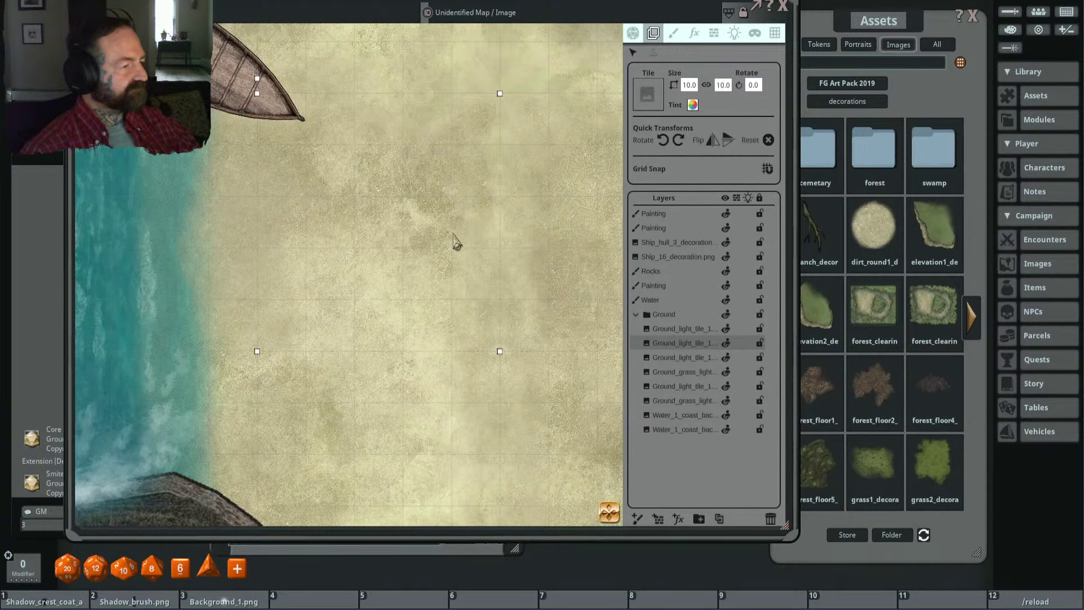
{"action": "scroll", "coordinate": [526, 271], "scroll_direction": "down", "scroll_amount": 3}
{"action": "scroll", "coordinate": [560, 283], "scroll_direction": "up", "scroll_amount": 3}
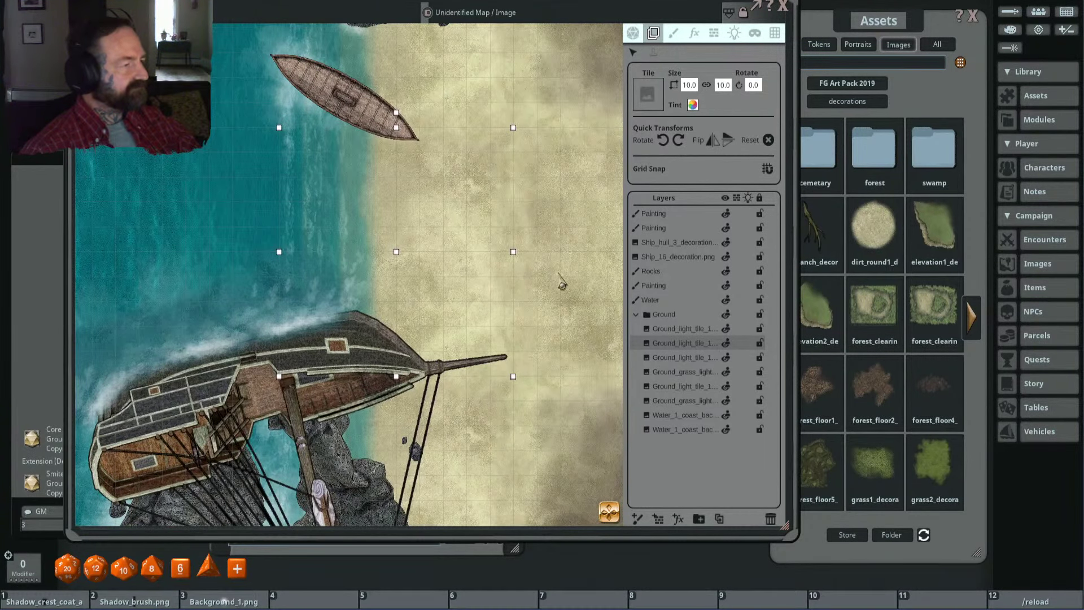
{"action": "scroll", "coordinate": [559, 281], "scroll_direction": "down", "scroll_amount": 2}
{"action": "left_click", "coordinate": [637, 314]}
{"action": "scroll", "coordinate": [541, 280], "scroll_direction": "down", "scroll_amount": 1}
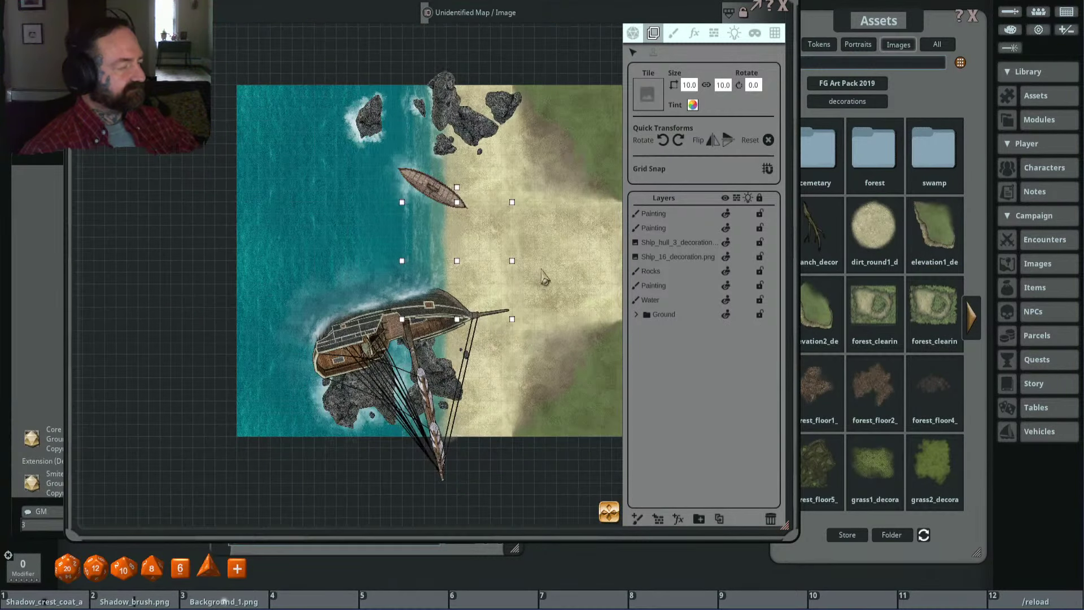
Step: Examine the shoreline and topmost Painting layers and the area around the ship's bow and bowsprit
{"action": "left_click_drag", "start_coordinate": [542, 277], "coordinate": [558, 260]}
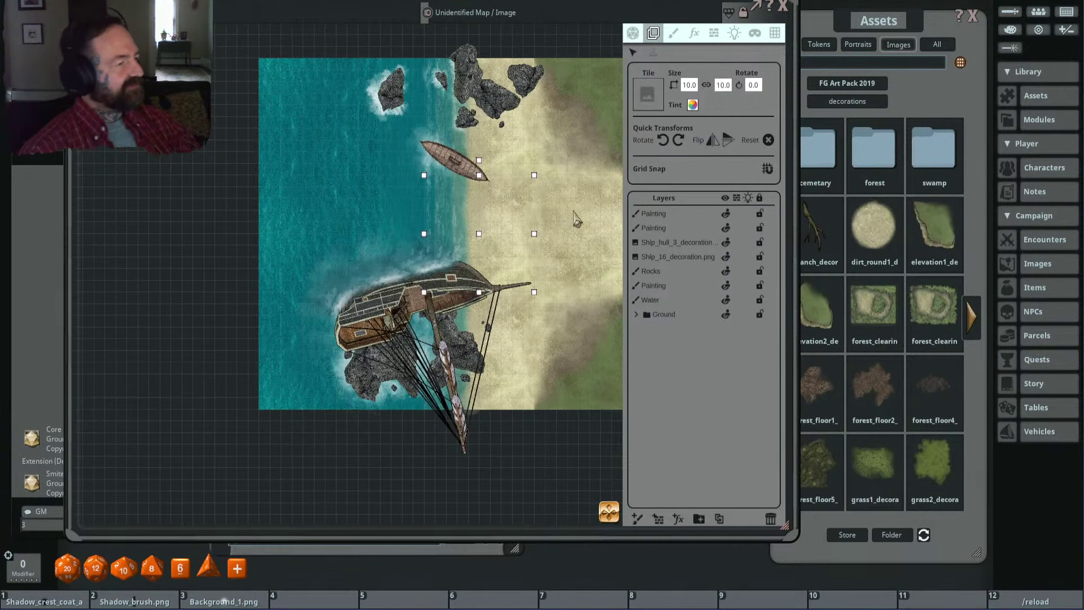
{"action": "left_click_drag", "start_coordinate": [576, 218], "coordinate": [503, 225]}
{"action": "scroll", "coordinate": [480, 230], "scroll_direction": "up", "scroll_amount": 1}
{"action": "scroll", "coordinate": [477, 232], "scroll_direction": "up", "scroll_amount": 1}
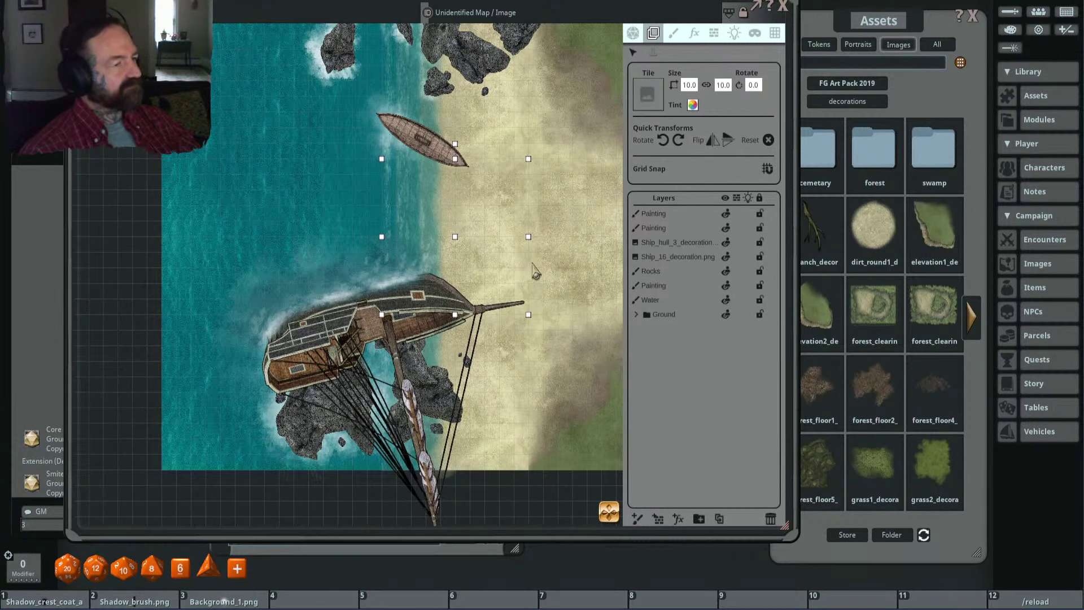
{"action": "scroll", "coordinate": [528, 308], "scroll_direction": "up", "scroll_amount": 1}
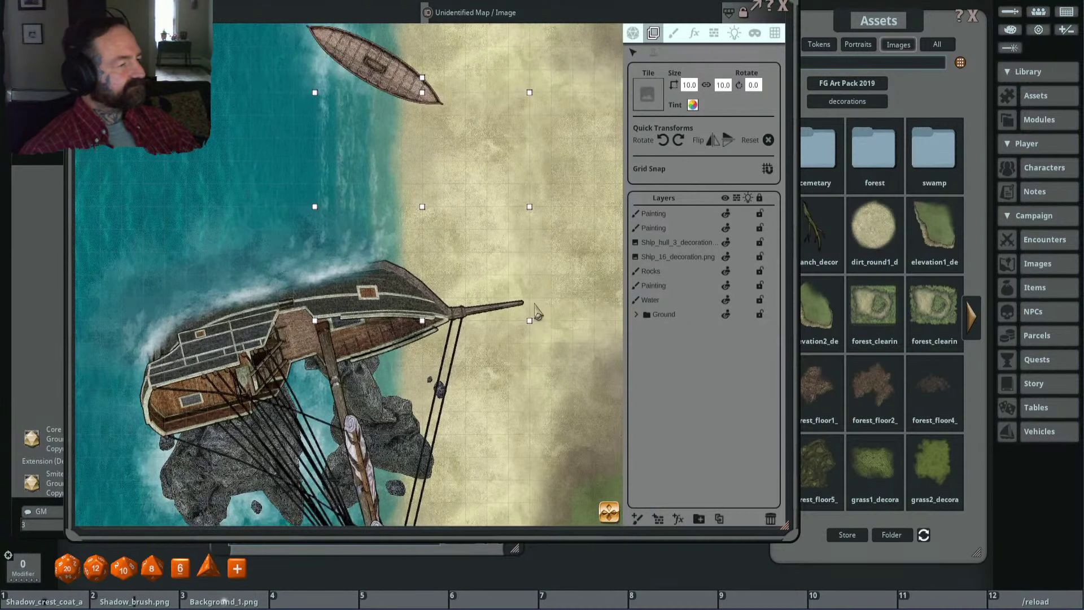
{"action": "scroll", "coordinate": [539, 311], "scroll_direction": "up", "scroll_amount": 1}
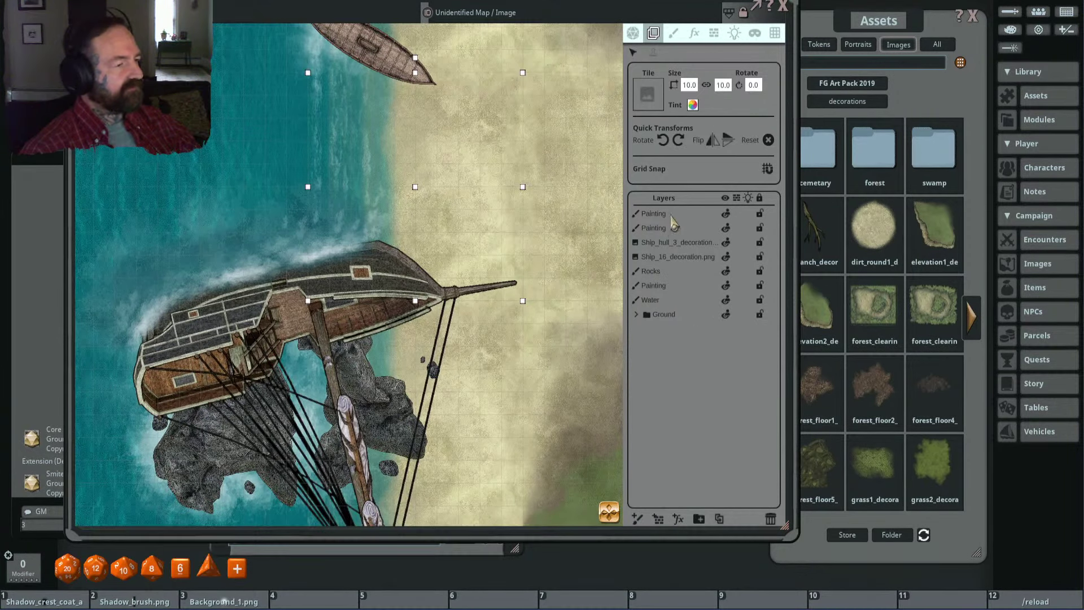
{"action": "left_click", "coordinate": [678, 287]}
{"action": "scroll", "coordinate": [562, 284], "scroll_direction": "down", "scroll_amount": 2}
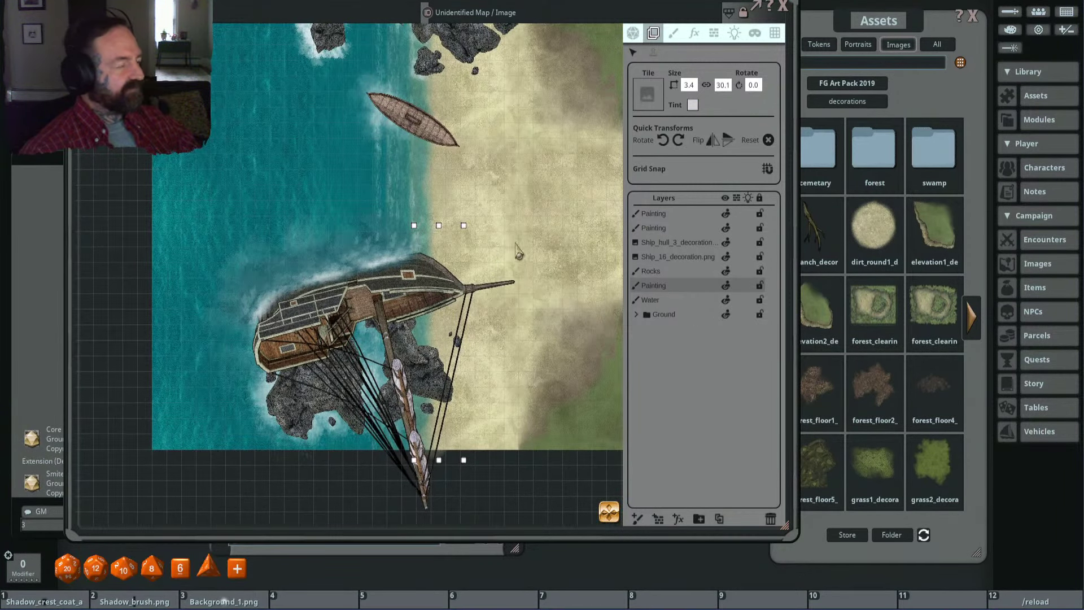
{"action": "left_click", "coordinate": [674, 214]}
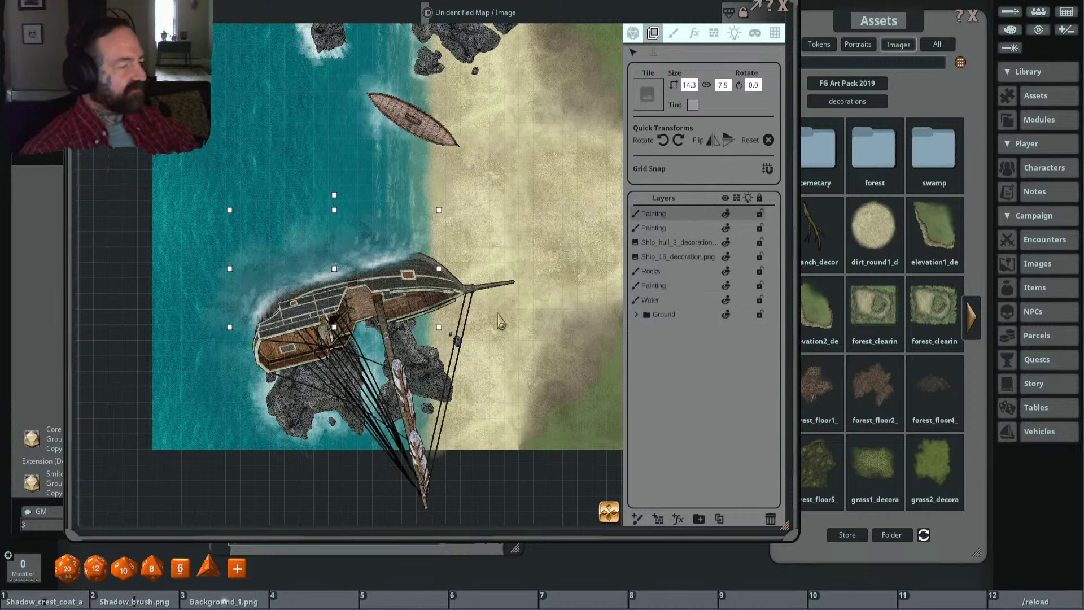
{"action": "scroll", "coordinate": [515, 304], "scroll_direction": "up", "scroll_amount": 1}
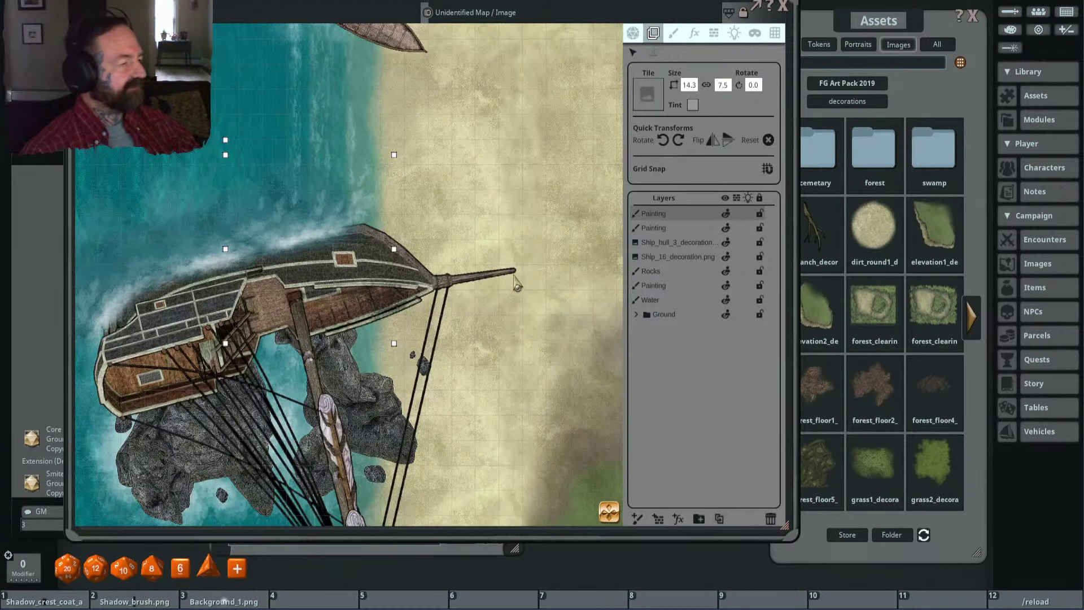
{"action": "left_click_drag", "start_coordinate": [520, 285], "coordinate": [500, 305]}
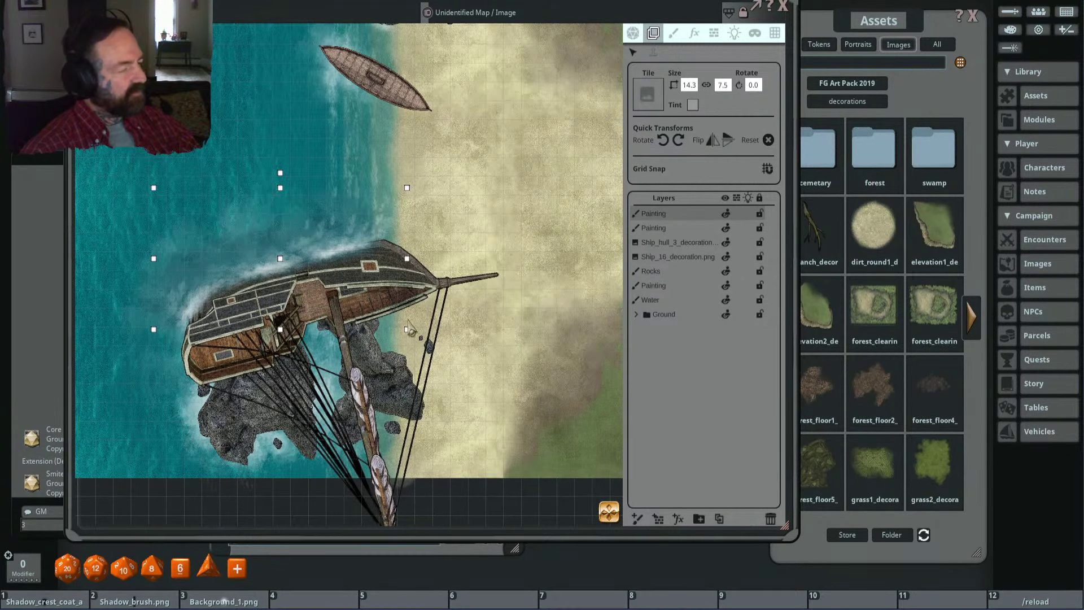
{"action": "scroll", "coordinate": [499, 372], "scroll_direction": "down", "scroll_amount": 2}
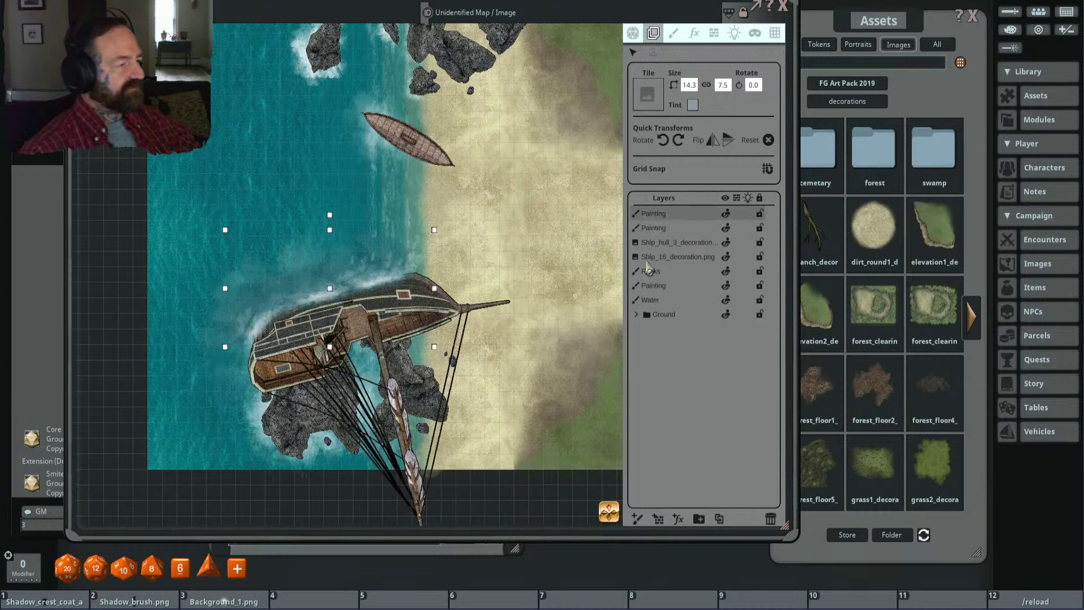
Step: Add a layer folder at the top of the layer stack and name it "Ship water"
{"action": "left_click", "coordinate": [699, 518]}
{"action": "double_click", "coordinate": [658, 214]}
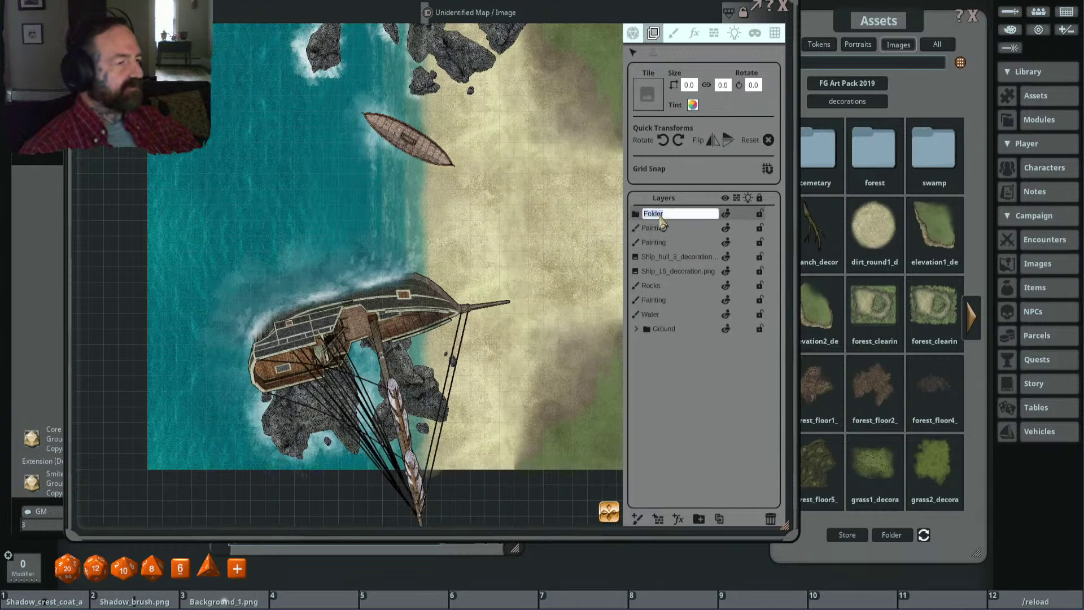
{"action": "type", "text": "Ship"}
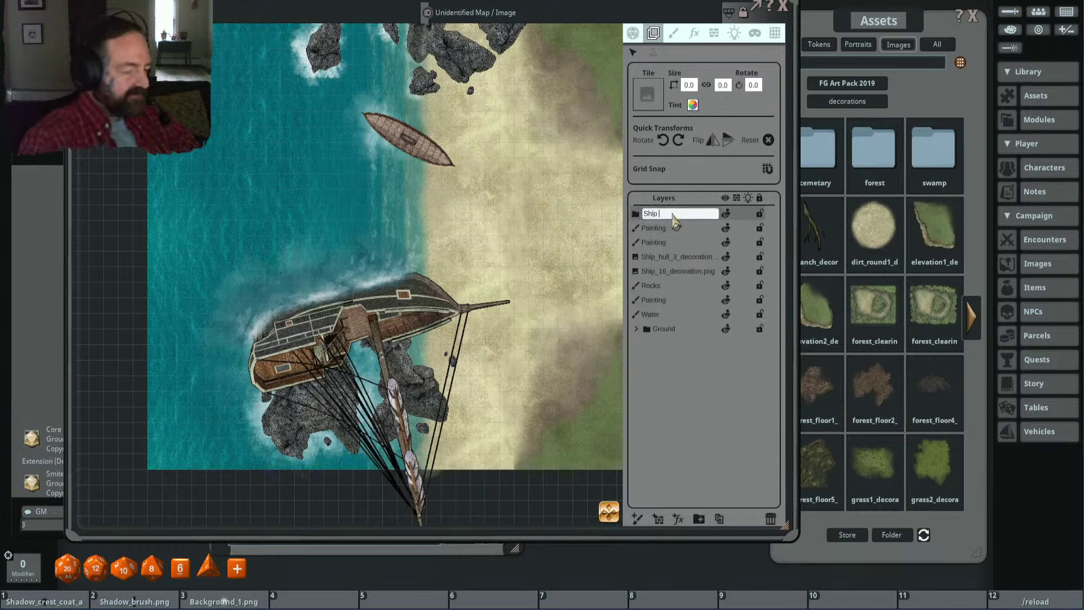
{"action": "type", "text": " water"}
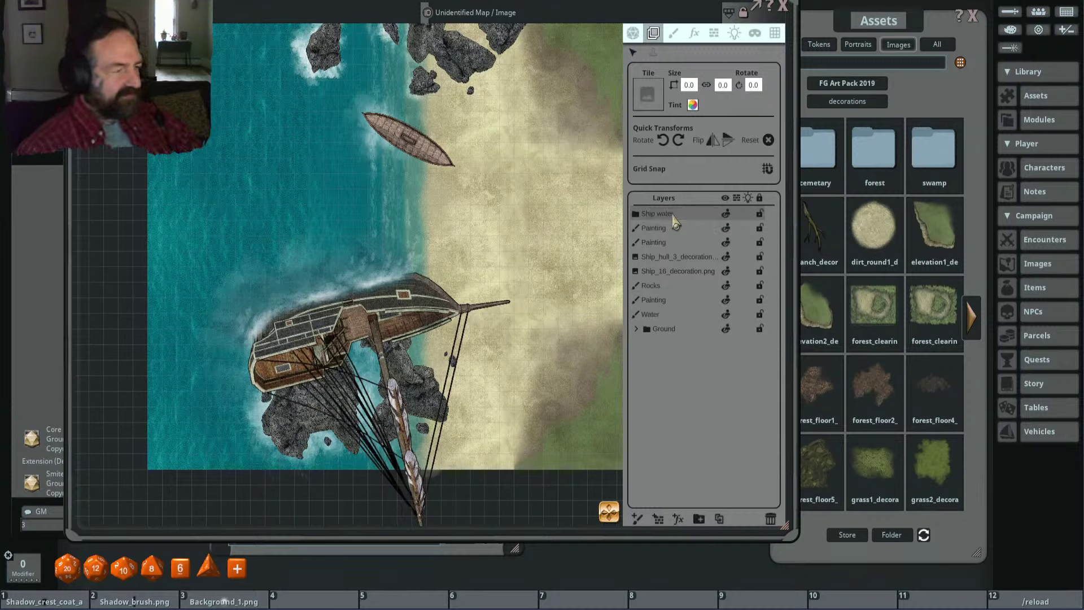
Step: Move the two Painting layers above the ship hull into the Ship water folder and collapse it
{"action": "left_click", "coordinate": [669, 230]}
{"action": "left_click_drag", "start_coordinate": [666, 249], "coordinate": [669, 219]}
{"action": "left_click", "coordinate": [636, 214]}
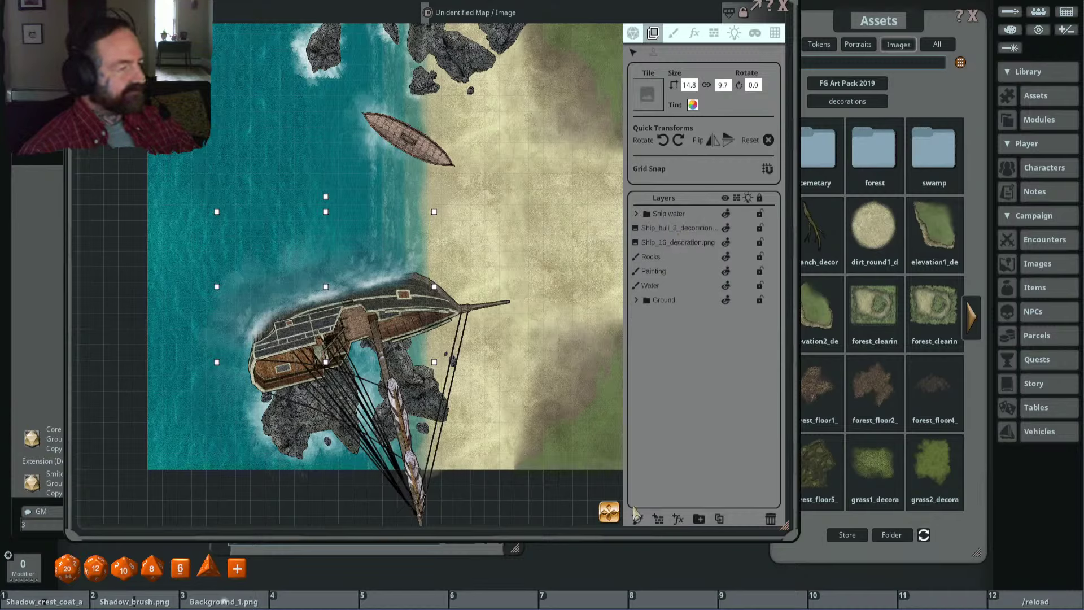
Step: Rename the Ship water folder as "Ship blend"
{"action": "left_click", "coordinate": [677, 214]}
{"action": "left_click", "coordinate": [681, 214]}
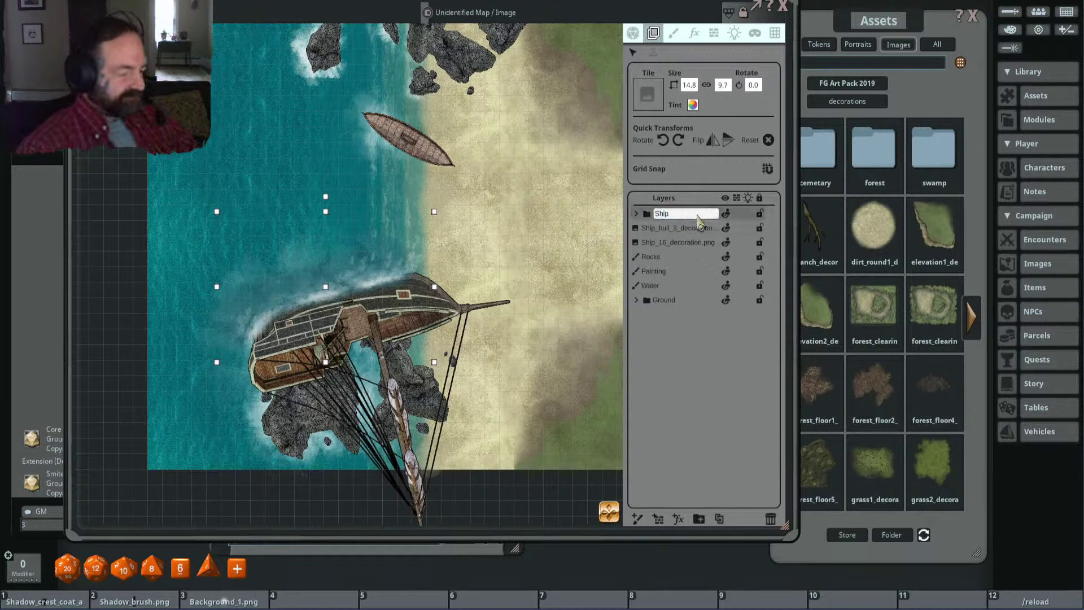
{"action": "type", "text": "blend"}
{"action": "key", "text": "Return"}
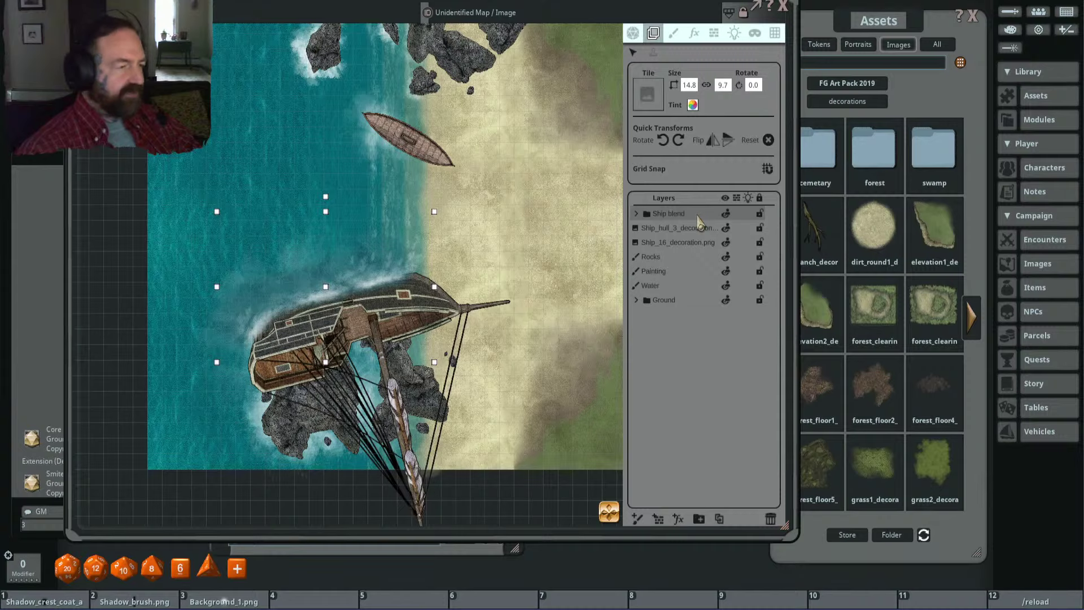
Step: Add a painting layer above the Ship blend folder and restore the dirt brush's tint to fully opaque
{"action": "left_click", "coordinate": [639, 521]}
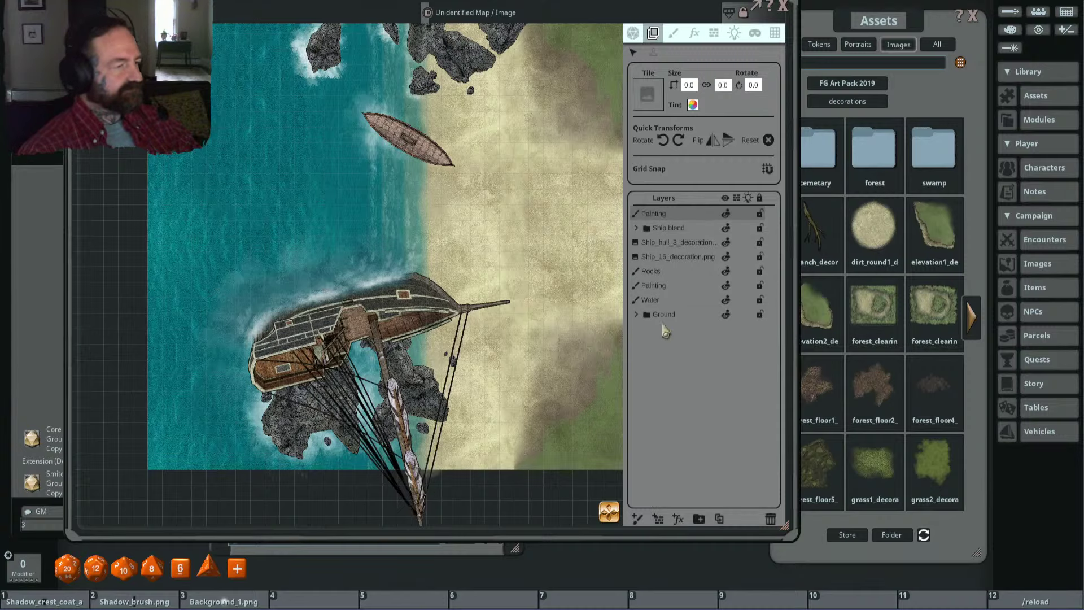
{"action": "left_click", "coordinate": [674, 34]}
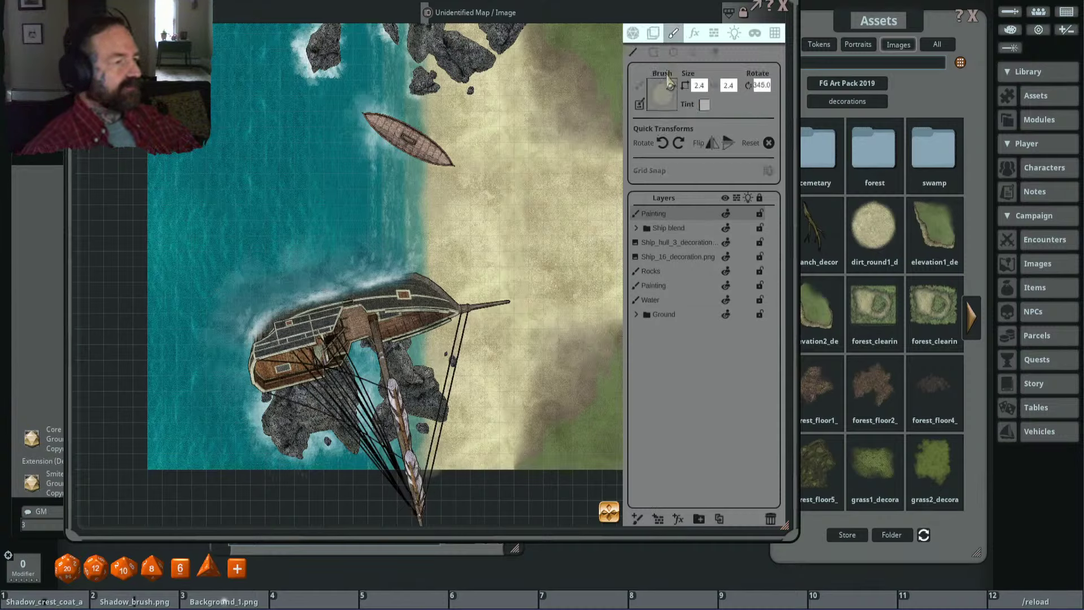
{"action": "scroll", "coordinate": [503, 293], "scroll_direction": "up", "scroll_amount": 2}
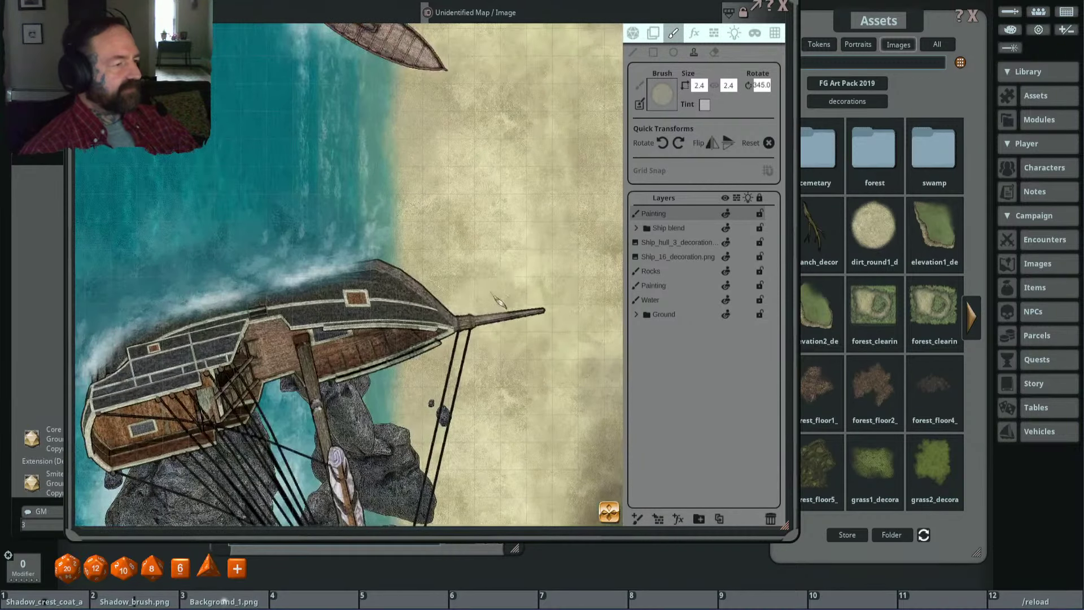
{"action": "scroll", "coordinate": [528, 308], "scroll_direction": "down", "scroll_amount": 1}
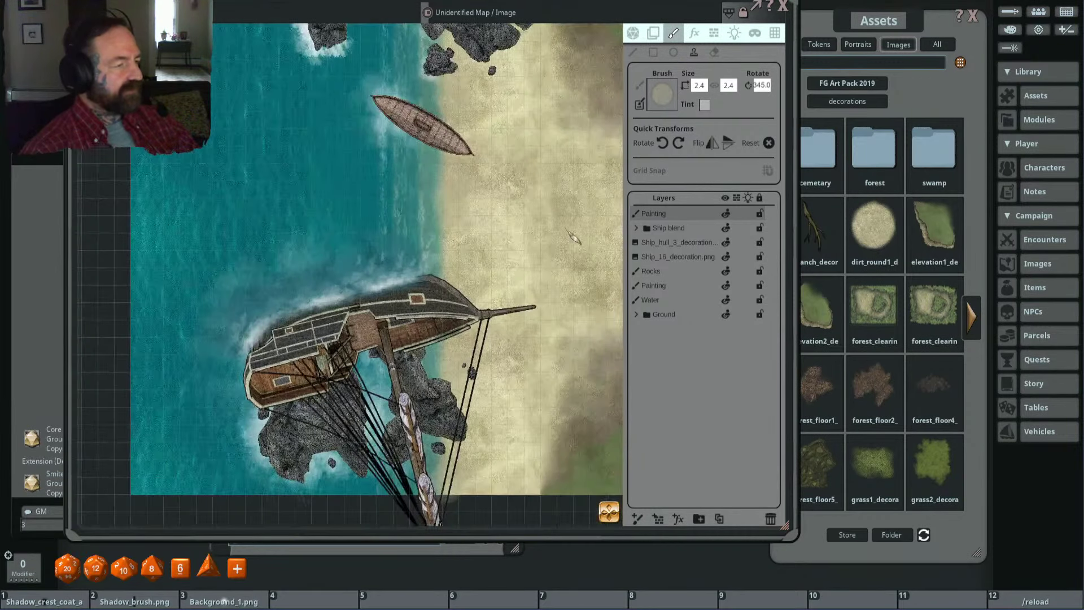
{"action": "left_click", "coordinate": [705, 107]}
{"action": "left_click", "coordinate": [528, 399]}
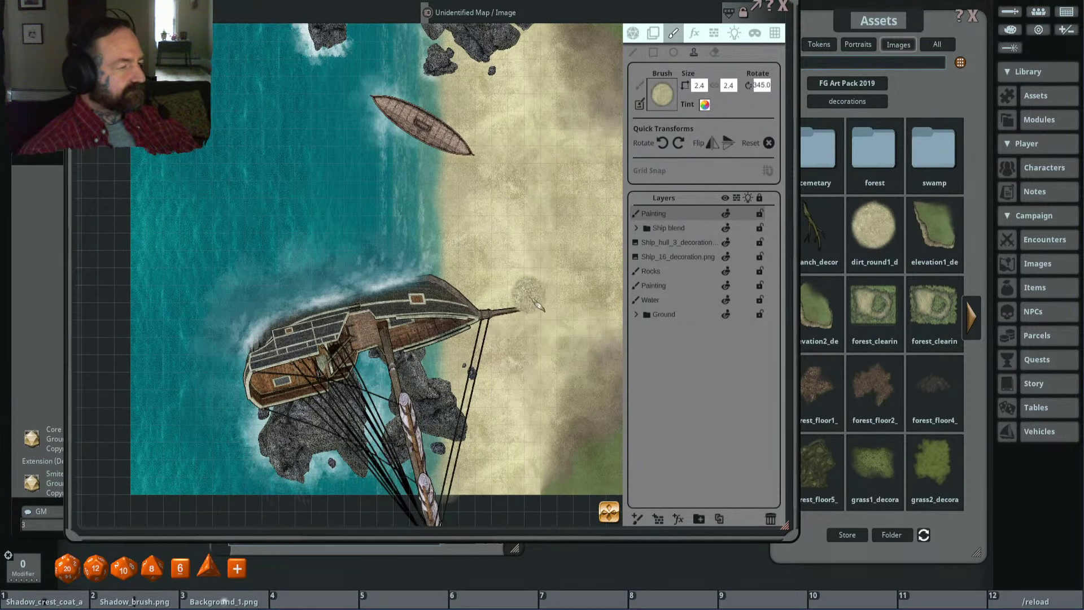
Step: Stamp the opaque dirt brush over the ship's bowsprit and bow tip, enlarging it to 4.8 and varying the rotation to 10 and 35 degrees
{"action": "scroll", "coordinate": [533, 301], "scroll_direction": "up", "scroll_amount": 2}
{"action": "key", "text": "ctrl"}
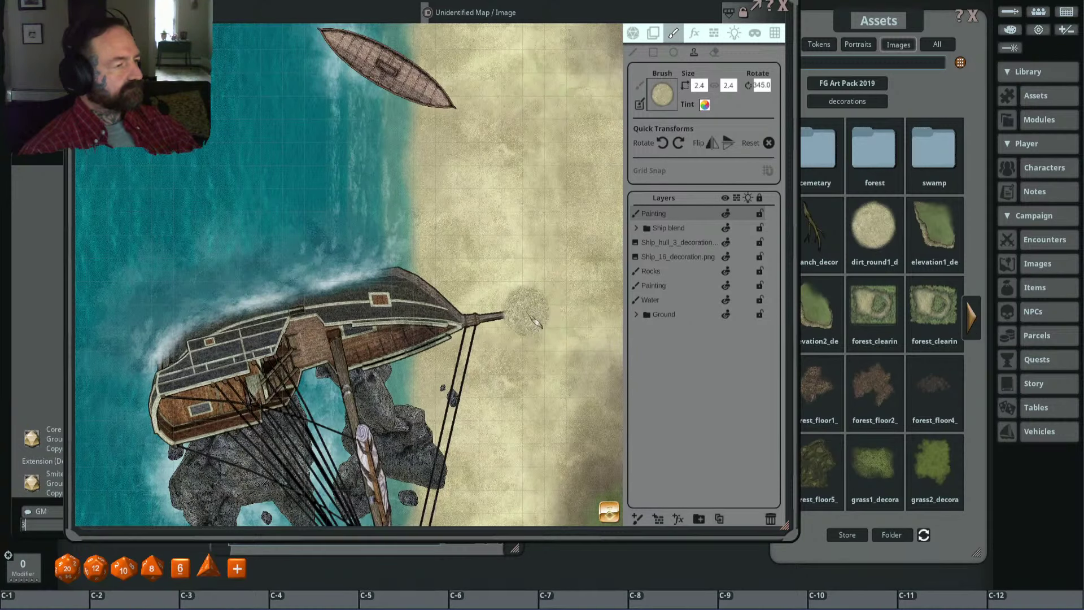
{"action": "scroll", "coordinate": [535, 323], "scroll_direction": "up", "scroll_amount": 5}
{"action": "left_click", "coordinate": [536, 323]}
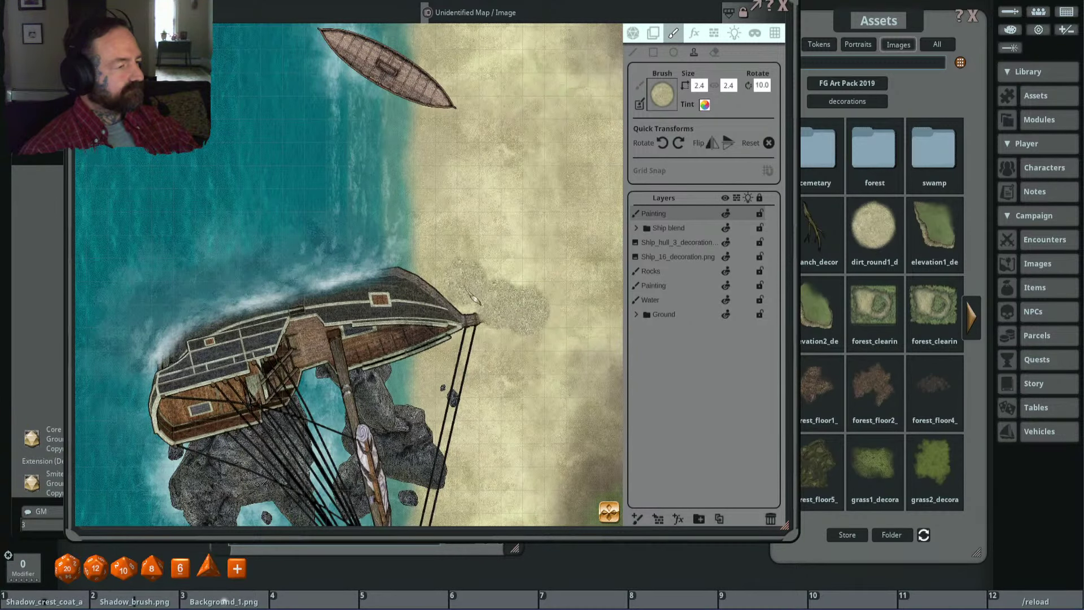
{"action": "scroll", "coordinate": [508, 293], "scroll_direction": "up", "scroll_amount": 3}
{"action": "left_click", "coordinate": [552, 268]}
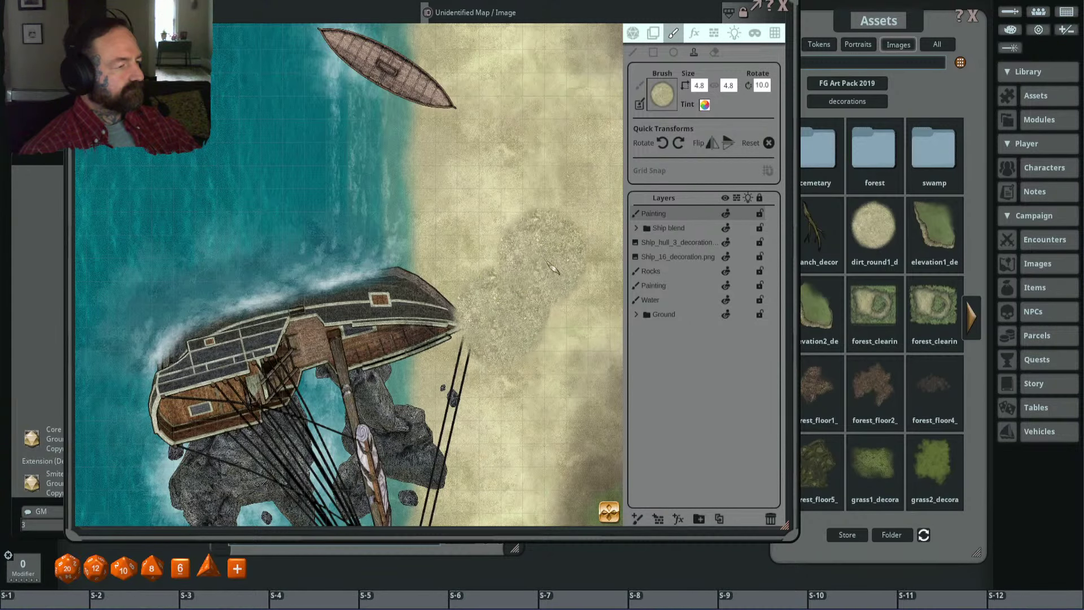
{"action": "scroll", "coordinate": [552, 268], "scroll_direction": "up", "scroll_amount": 5}
{"action": "left_click", "coordinate": [485, 308]}
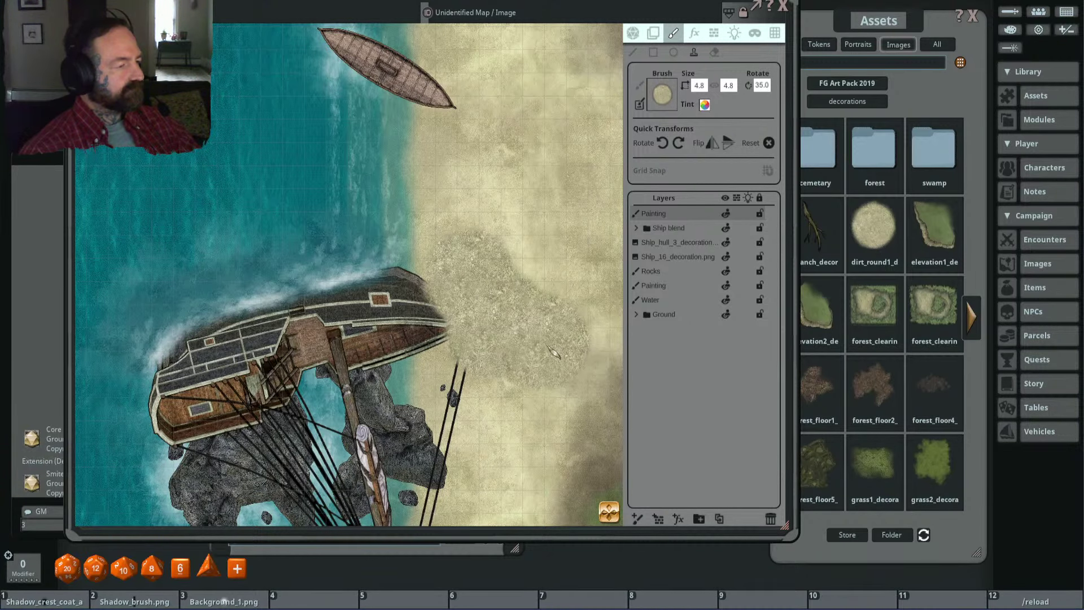
Step: Try to make the top Painting layer translucent by setting its tint alpha to 170
{"action": "scroll", "coordinate": [553, 353], "scroll_direction": "down", "scroll_amount": 3}
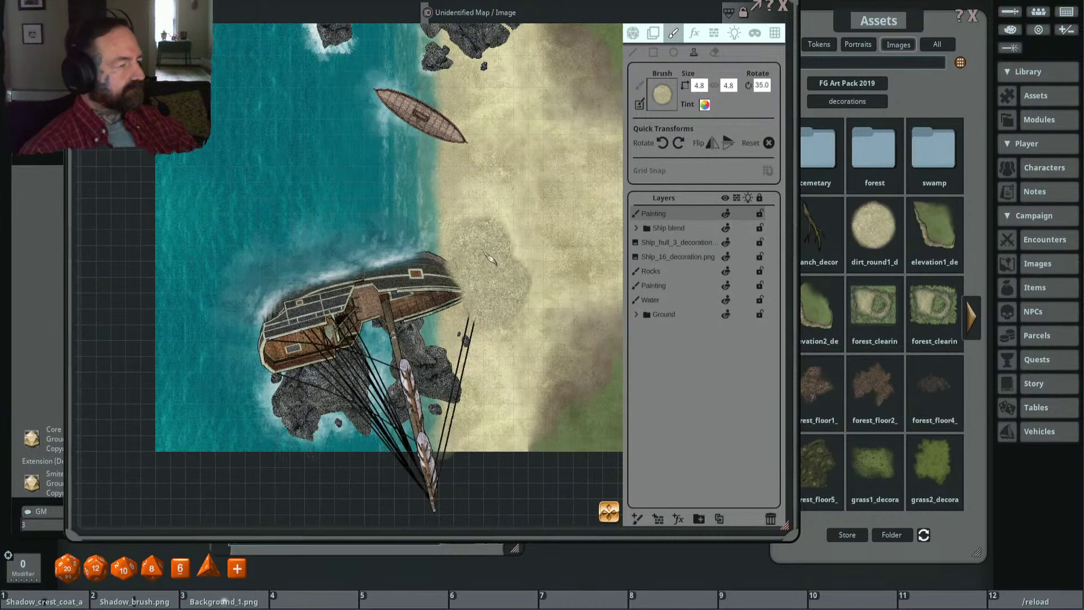
{"action": "left_click_drag", "start_coordinate": [565, 257], "coordinate": [566, 224]}
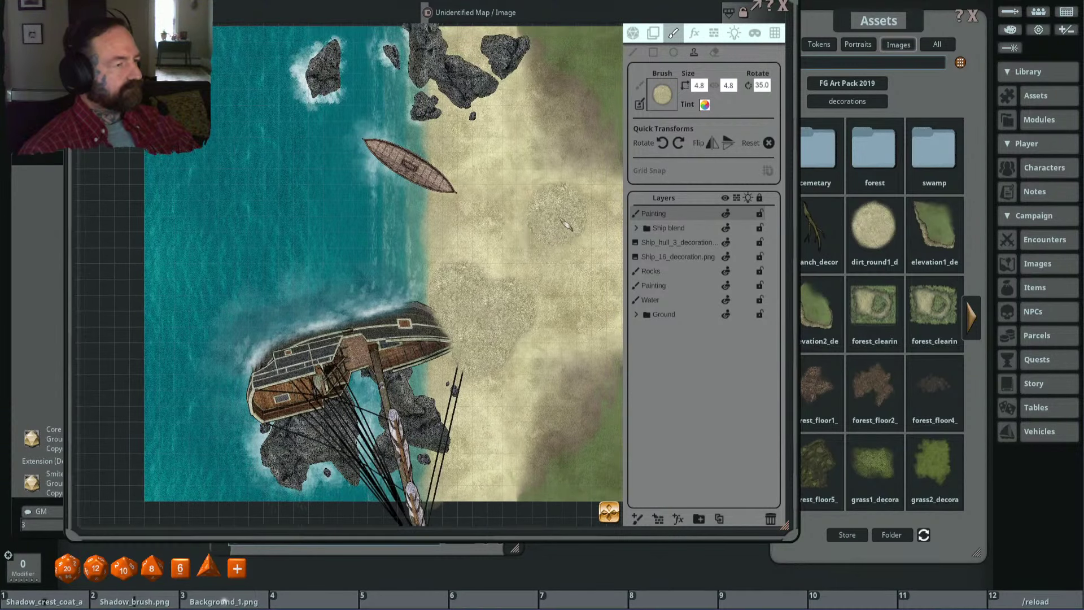
{"action": "left_click_drag", "start_coordinate": [536, 175], "coordinate": [565, 163]}
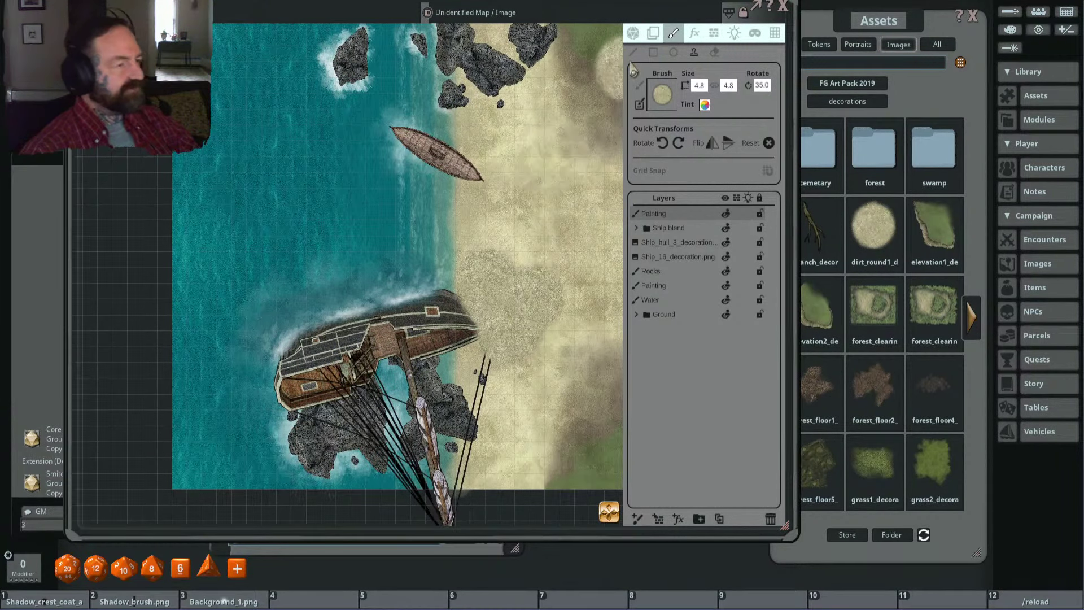
{"action": "left_click", "coordinate": [653, 33]}
{"action": "left_click", "coordinate": [692, 104]}
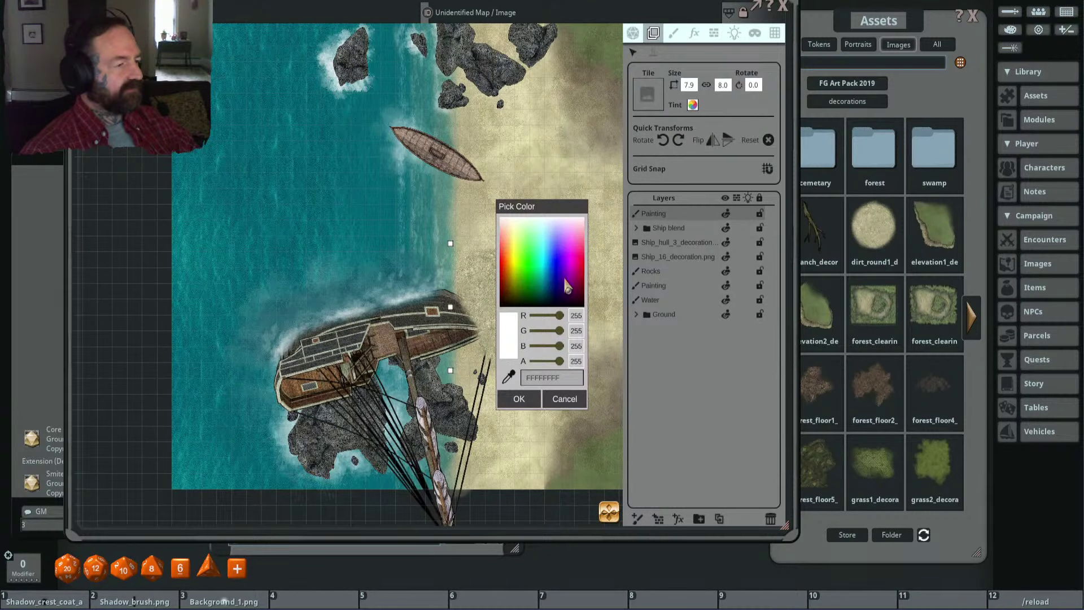
{"action": "left_click_drag", "start_coordinate": [559, 361], "coordinate": [548, 363]}
{"action": "left_click_drag", "start_coordinate": [566, 209], "coordinate": [676, 181]}
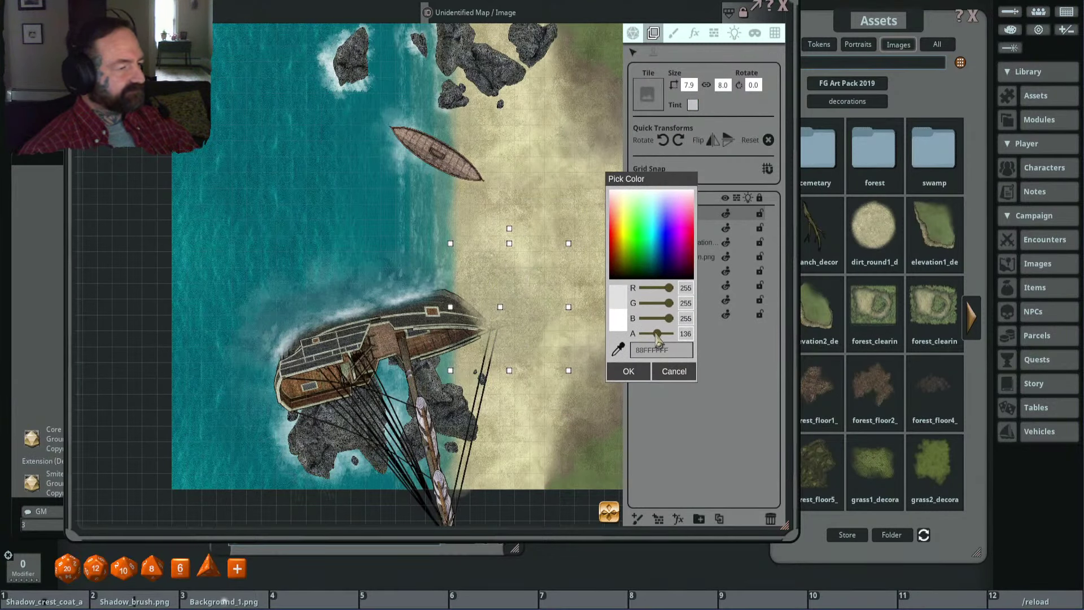
{"action": "left_click_drag", "start_coordinate": [658, 338], "coordinate": [663, 339]}
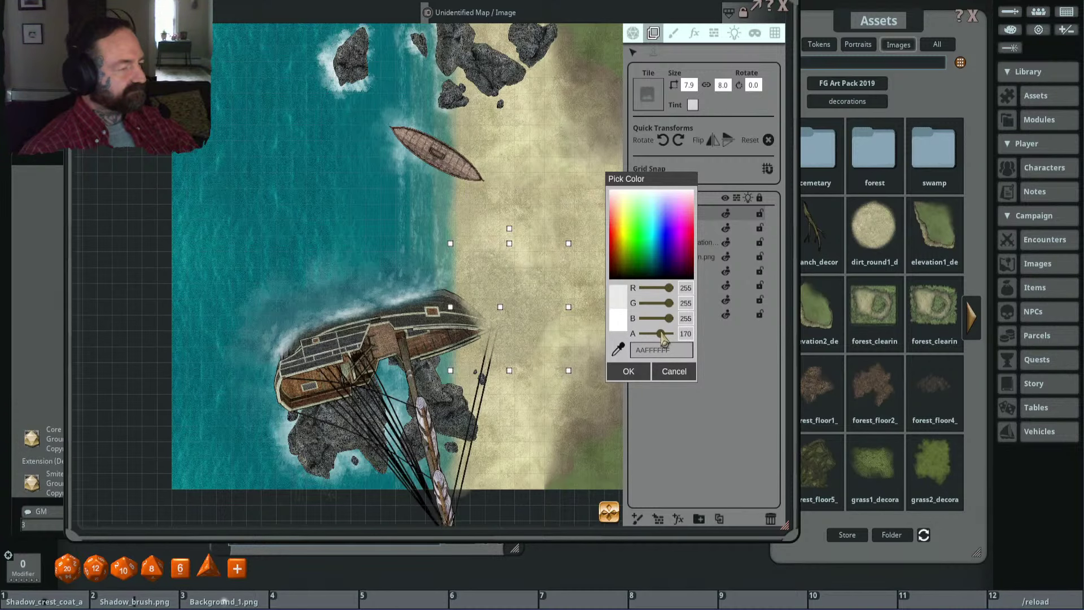
{"action": "scroll", "coordinate": [558, 349], "scroll_direction": "up", "scroll_amount": 3}
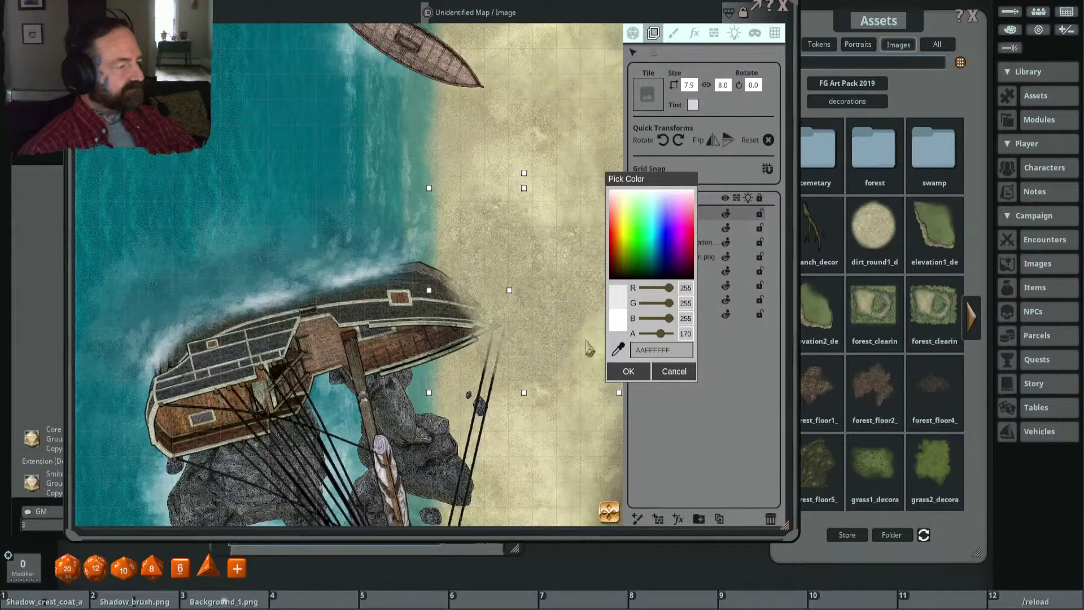
{"action": "left_click", "coordinate": [631, 370]}
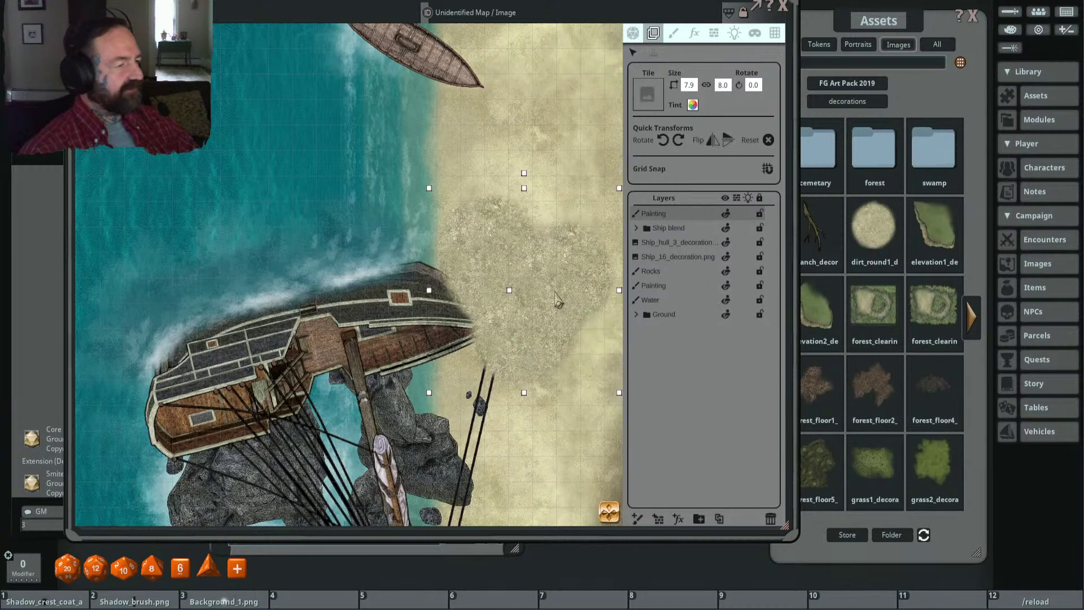
Step: Shift the painted dirt patch beside the ship's bow slightly upward and inland
{"action": "left_click_drag", "start_coordinate": [551, 334], "coordinate": [558, 323]}
{"action": "left_click_drag", "start_coordinate": [549, 271], "coordinate": [536, 177]}
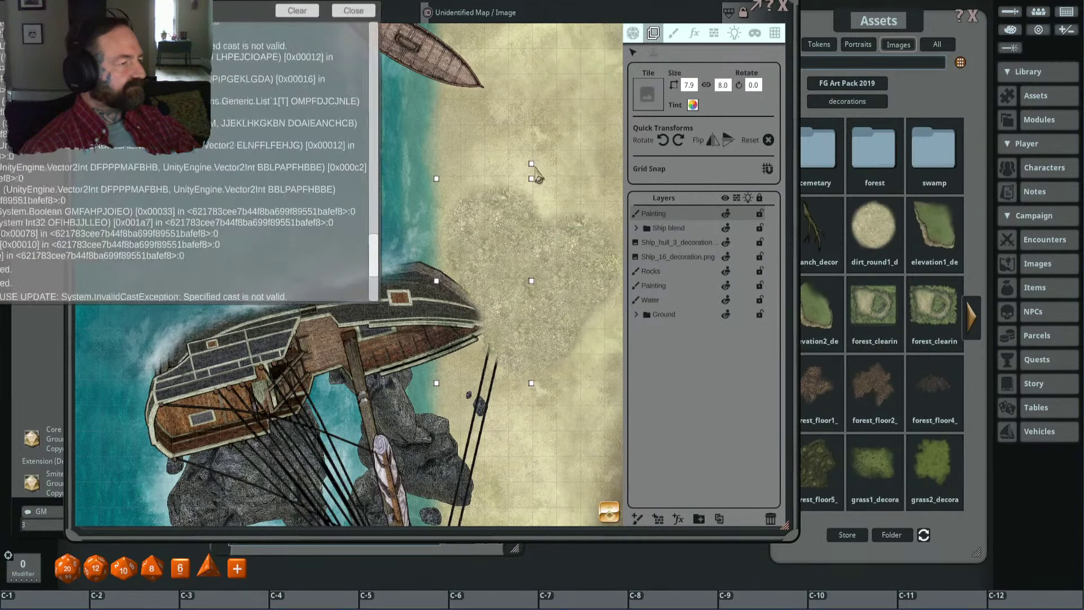
{"action": "left_click", "coordinate": [517, 11]}
{"action": "scroll", "coordinate": [585, 172], "scroll_direction": "down", "scroll_amount": 1}
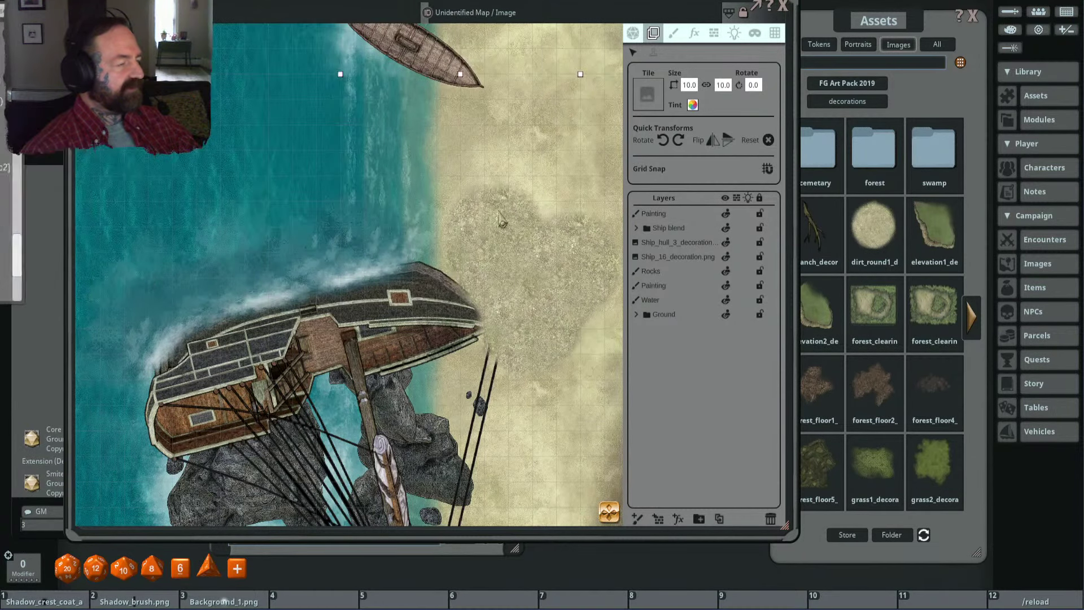
{"action": "scroll", "coordinate": [548, 277], "scroll_direction": "down", "scroll_amount": 2}
{"action": "scroll", "coordinate": [551, 265], "scroll_direction": "up", "scroll_amount": 2}
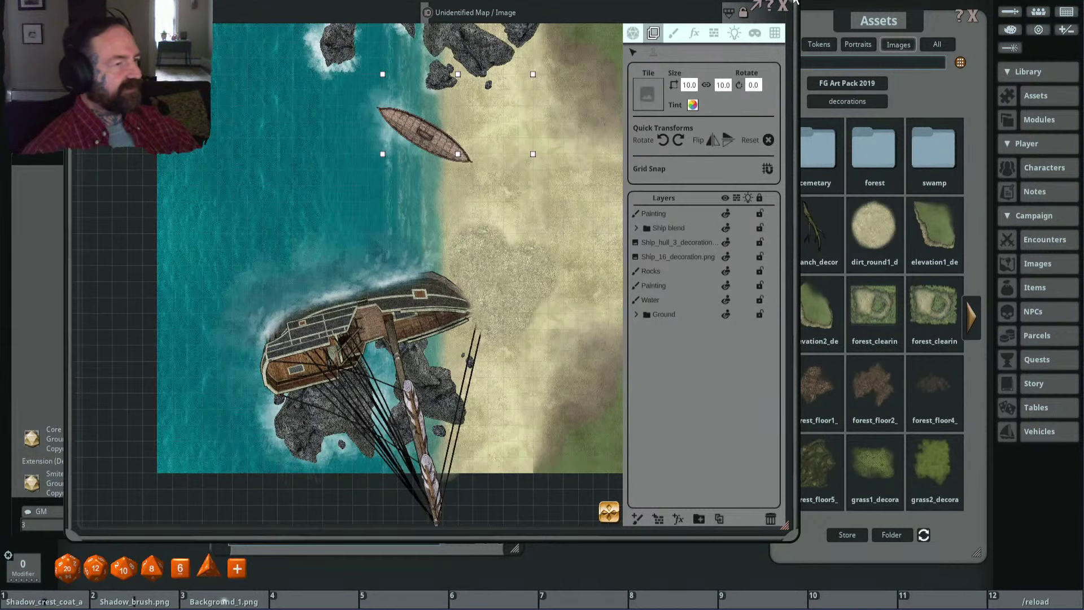
Step: Close the map image, move the Assets window aside, and reopen Coast_stream from the Coastal Map group
{"action": "left_click", "coordinate": [784, 7]}
{"action": "left_click_drag", "start_coordinate": [876, 23], "coordinate": [794, 30]}
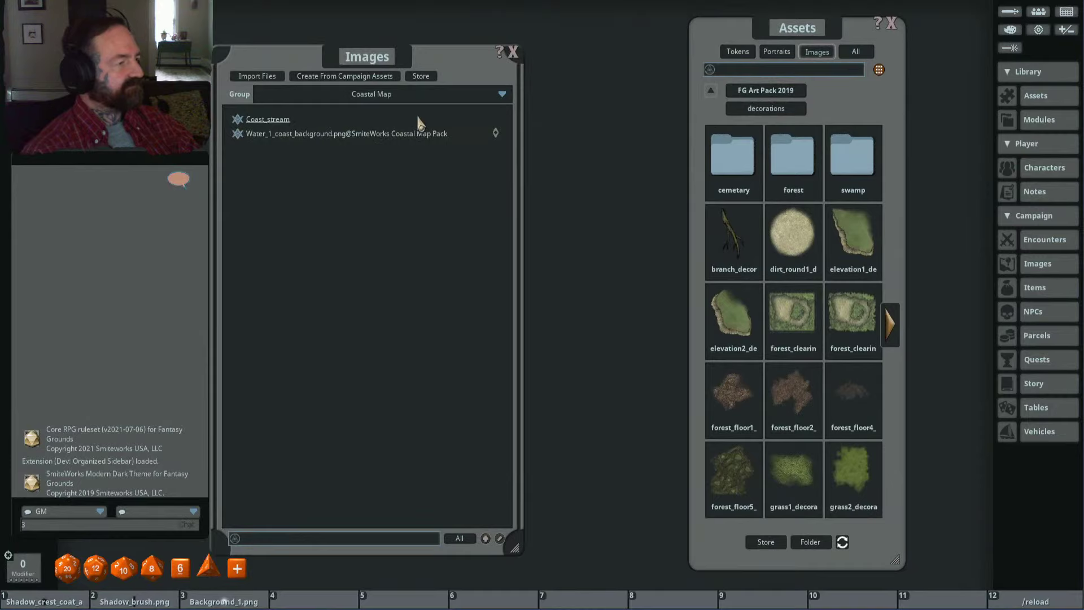
{"action": "left_click", "coordinate": [255, 122]}
{"action": "scroll", "coordinate": [533, 196], "scroll_direction": "up", "scroll_amount": 2}
{"action": "scroll", "coordinate": [513, 266], "scroll_direction": "down", "scroll_amount": 1}
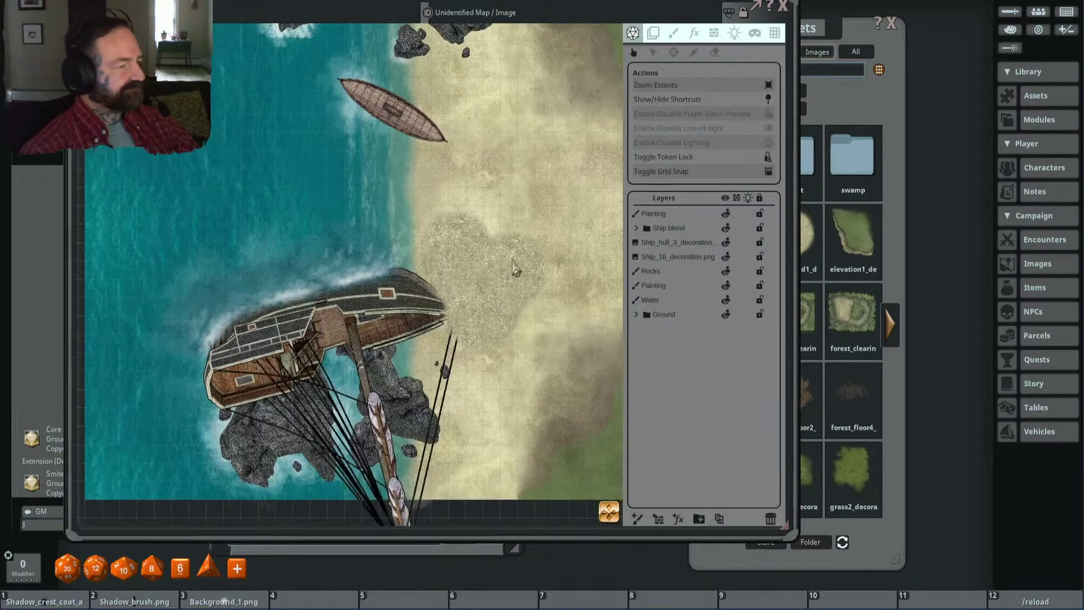
{"action": "scroll", "coordinate": [513, 268], "scroll_direction": "down", "scroll_amount": 2}
{"action": "left_click_drag", "start_coordinate": [528, 271], "coordinate": [526, 298]}
{"action": "scroll", "coordinate": [528, 299], "scroll_direction": "up", "scroll_amount": 2}
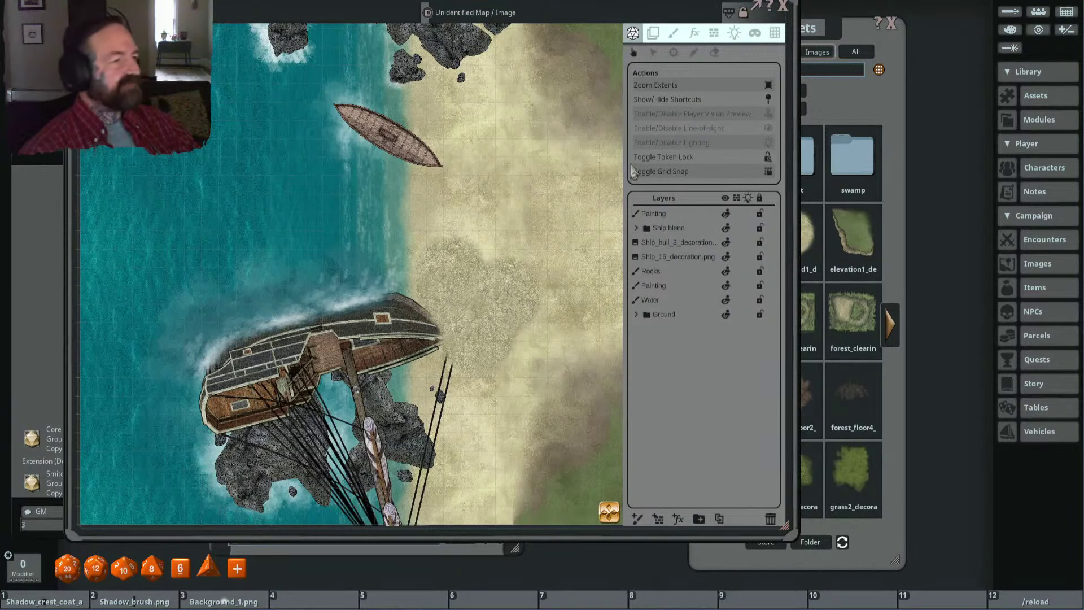
Step: Select the top Painting layer, activate the dirt stamp brush, and set its tint alpha to 90
{"action": "left_click", "coordinate": [677, 214]}
{"action": "left_click", "coordinate": [674, 34]}
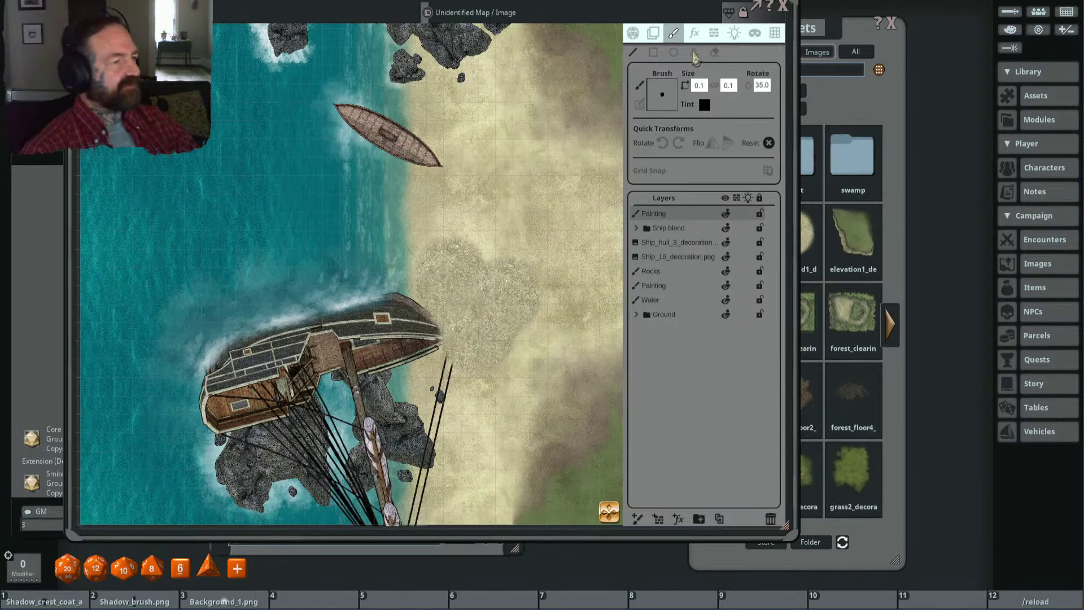
{"action": "left_click", "coordinate": [694, 53]}
{"action": "left_click", "coordinate": [704, 106]}
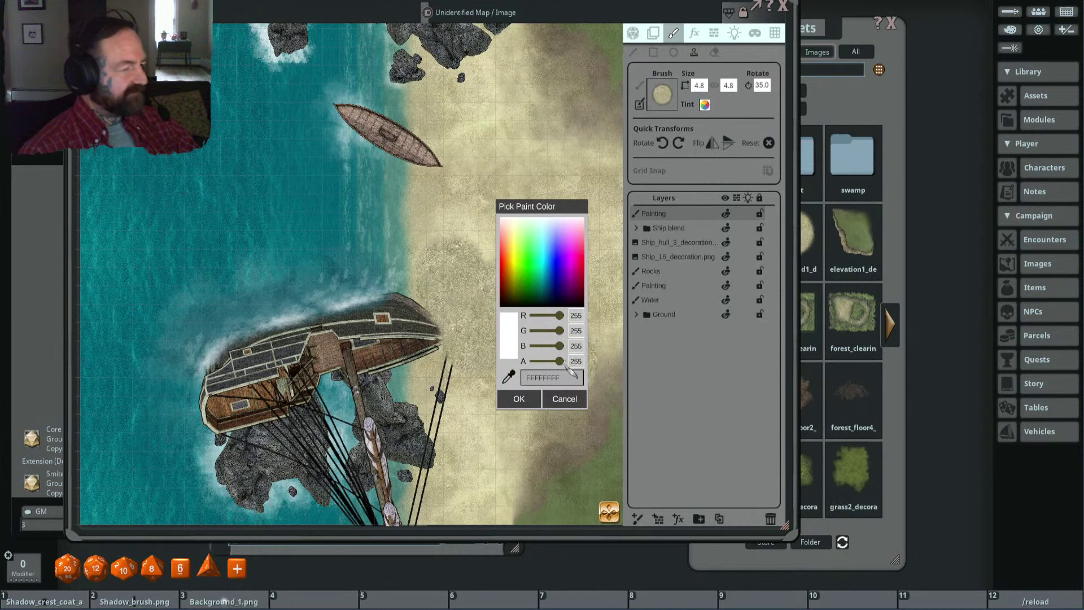
{"action": "left_click_drag", "start_coordinate": [559, 361], "coordinate": [525, 374]}
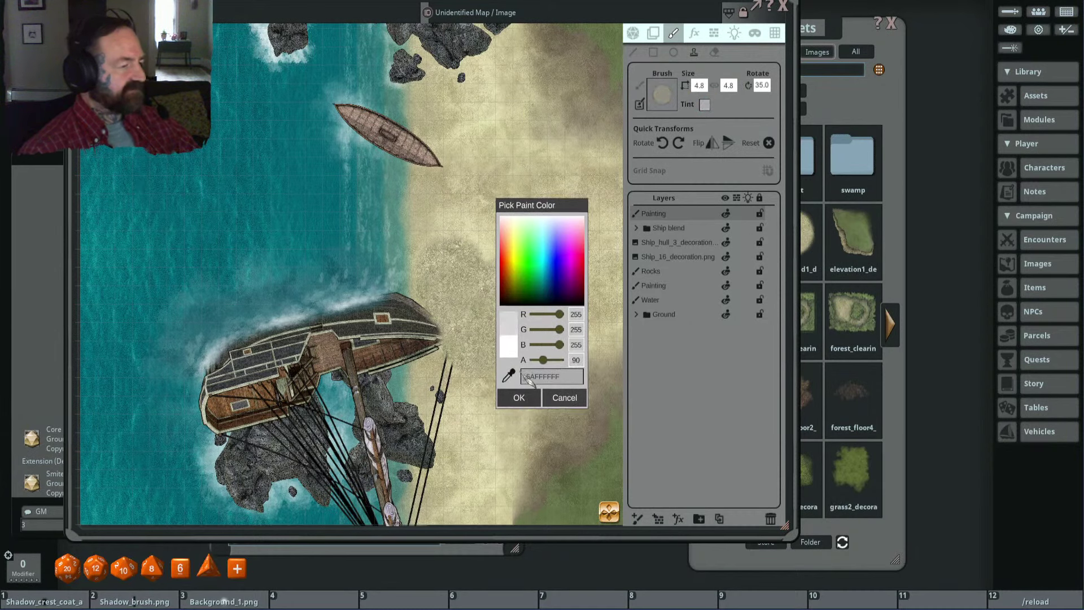
{"action": "left_click", "coordinate": [519, 398]}
Step: Stamp the translucent dirt brush over the dirt patch at size 3.1, varying the rotation to 70 and 130 degrees
{"action": "scroll", "coordinate": [520, 356], "scroll_direction": "down", "scroll_amount": 3}
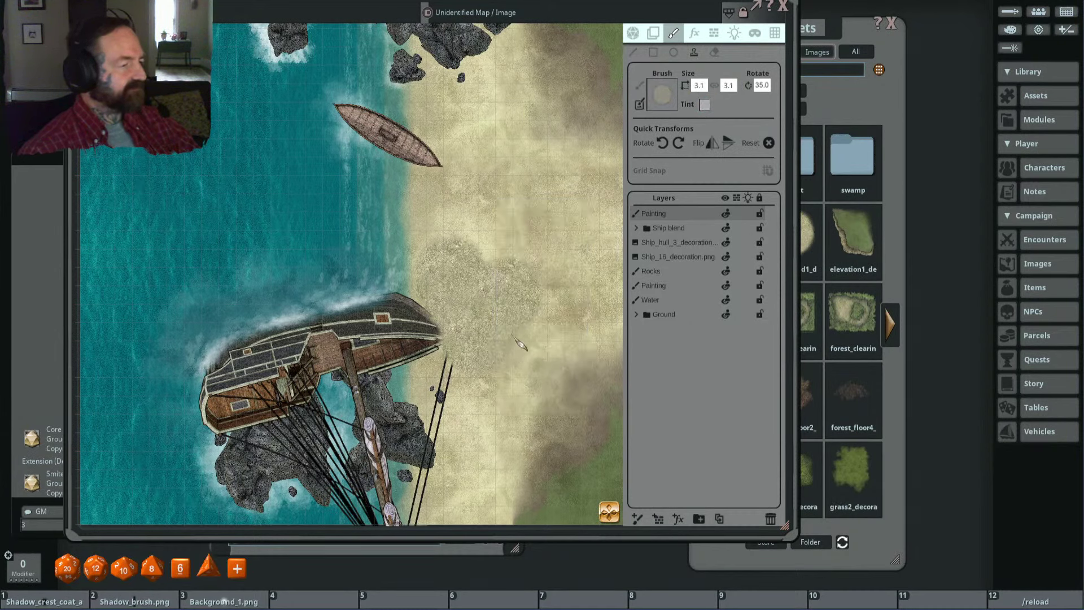
{"action": "scroll", "coordinate": [518, 336], "scroll_direction": "up", "scroll_amount": 7}
{"action": "key", "text": "shift"}
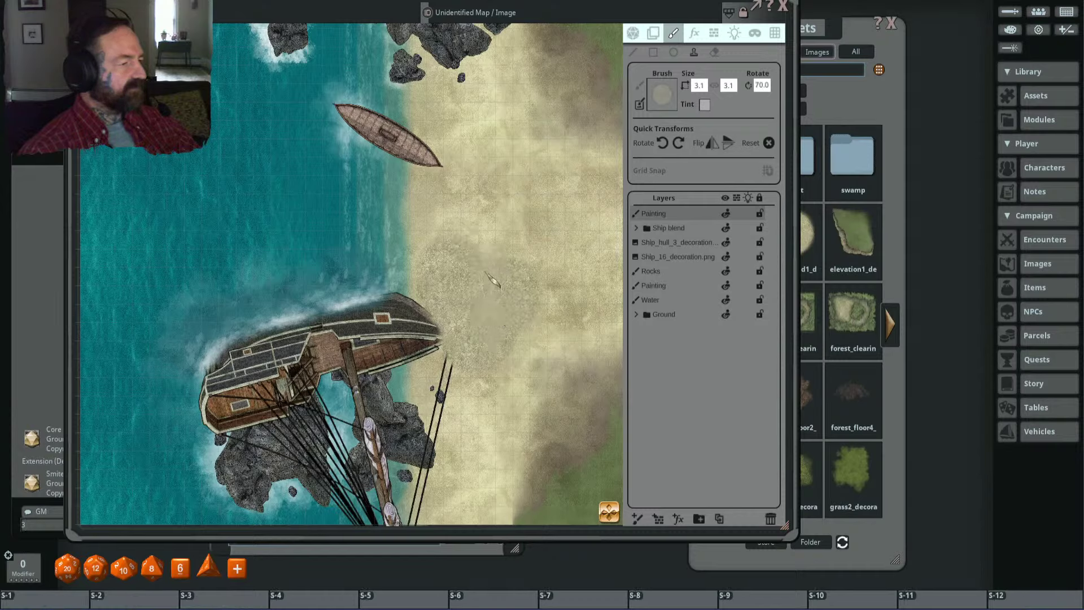
{"action": "scroll", "coordinate": [484, 272], "scroll_direction": "up", "scroll_amount": 6}
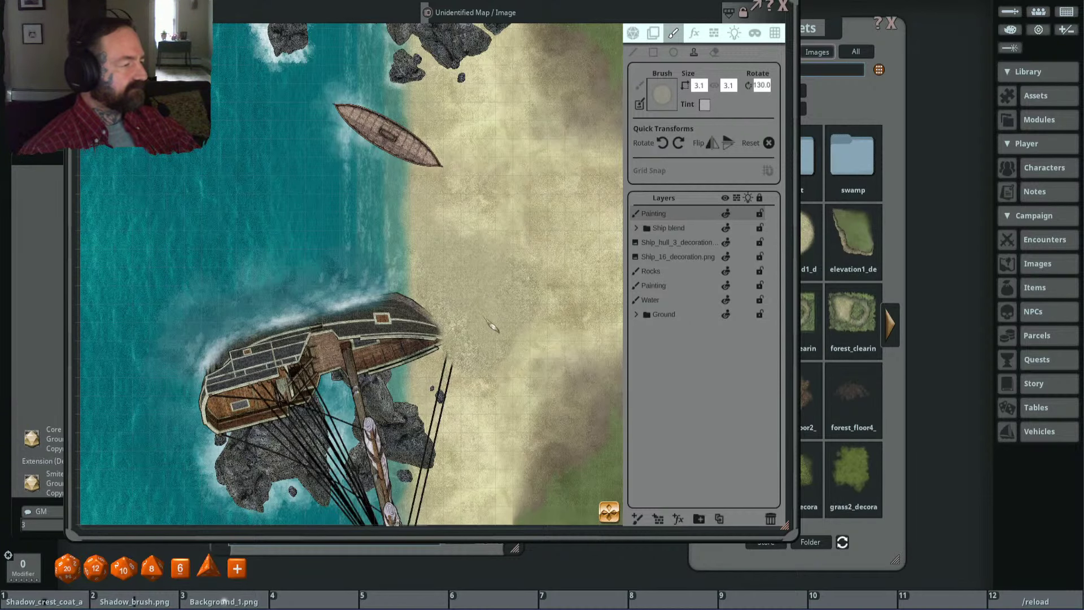
{"action": "left_click_drag", "start_coordinate": [483, 331], "coordinate": [502, 292]}
Step: Soften the patch's edges around the bow with translucent dirt stamps rotated to 160 degrees
{"action": "scroll", "coordinate": [540, 312], "scroll_direction": "up", "scroll_amount": 1}
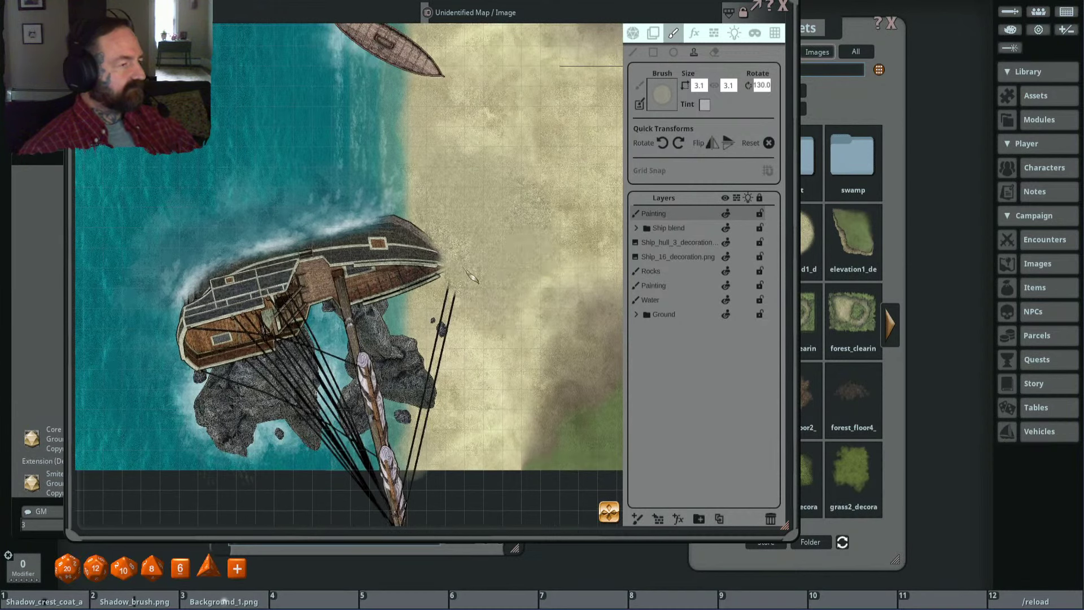
{"action": "scroll", "coordinate": [477, 257], "scroll_direction": "up", "scroll_amount": 2}
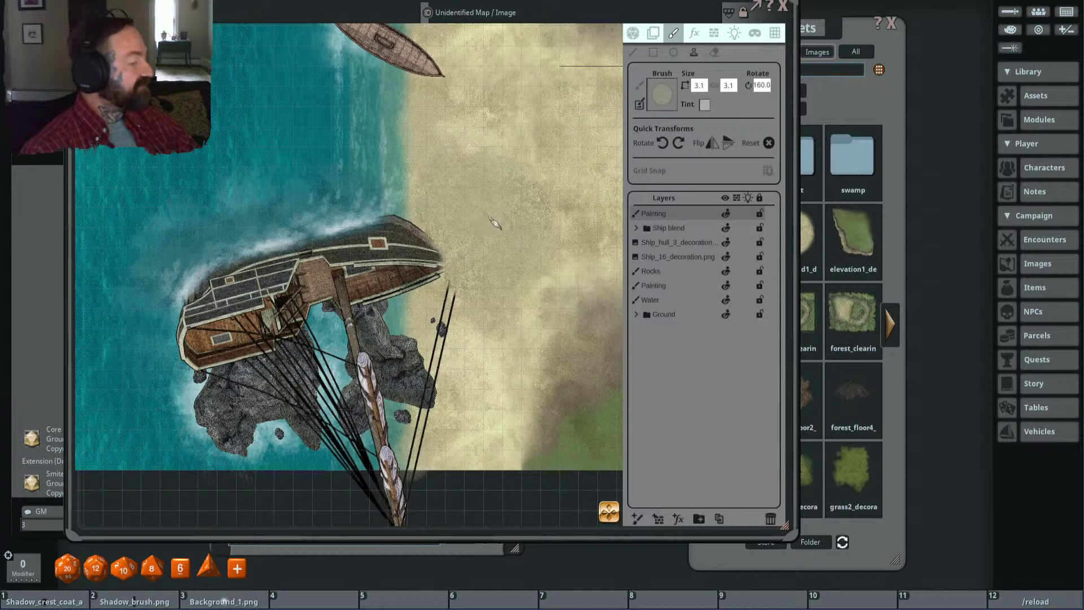
{"action": "scroll", "coordinate": [495, 223], "scroll_direction": "up", "scroll_amount": 1}
{"action": "scroll", "coordinate": [526, 197], "scroll_direction": "down", "scroll_amount": 2}
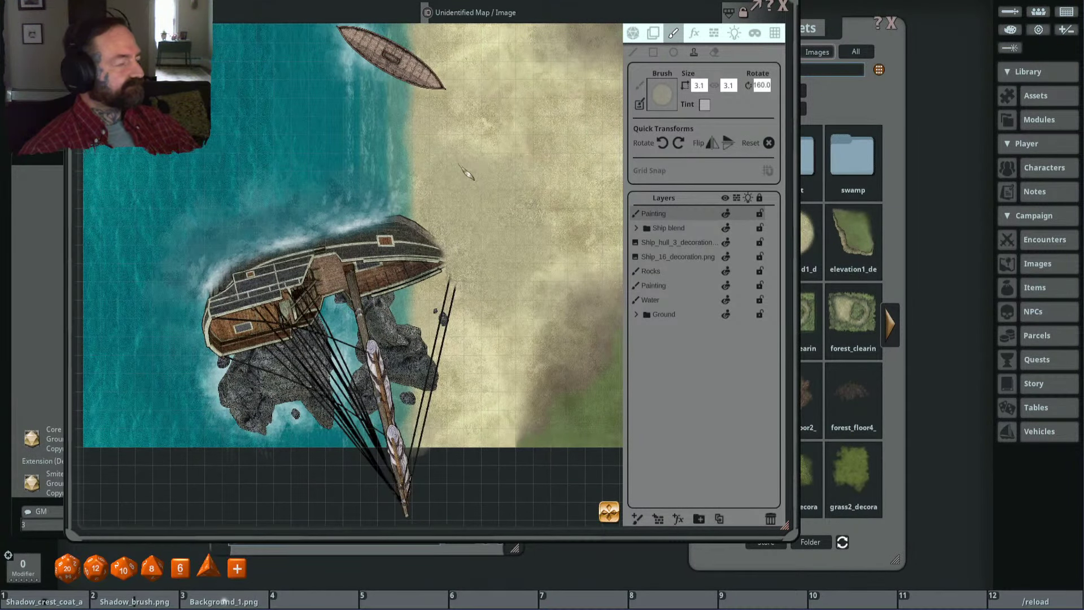
{"action": "scroll", "coordinate": [517, 271], "scroll_direction": "up", "scroll_amount": 1}
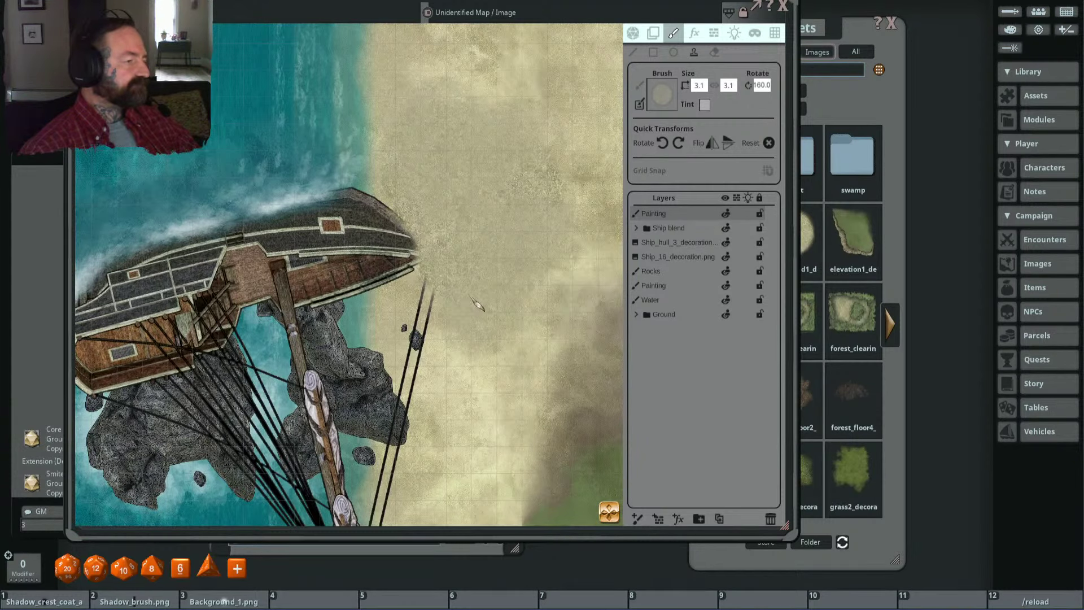
{"action": "scroll", "coordinate": [517, 305], "scroll_direction": "down", "scroll_amount": 2}
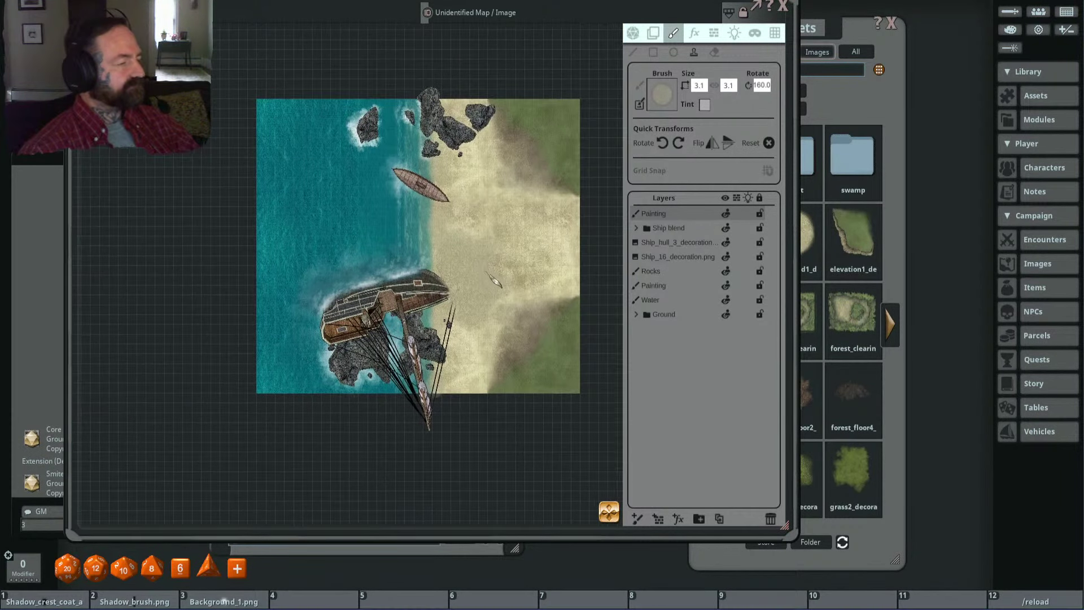
Step: Restore the dirt brush's tint to fully opaque and stamp it along the bow's edge at size 2.4
{"action": "scroll", "coordinate": [437, 274], "scroll_direction": "up", "scroll_amount": 1}
{"action": "scroll", "coordinate": [432, 268], "scroll_direction": "up", "scroll_amount": 1}
{"action": "scroll", "coordinate": [430, 271], "scroll_direction": "down", "scroll_amount": 3}
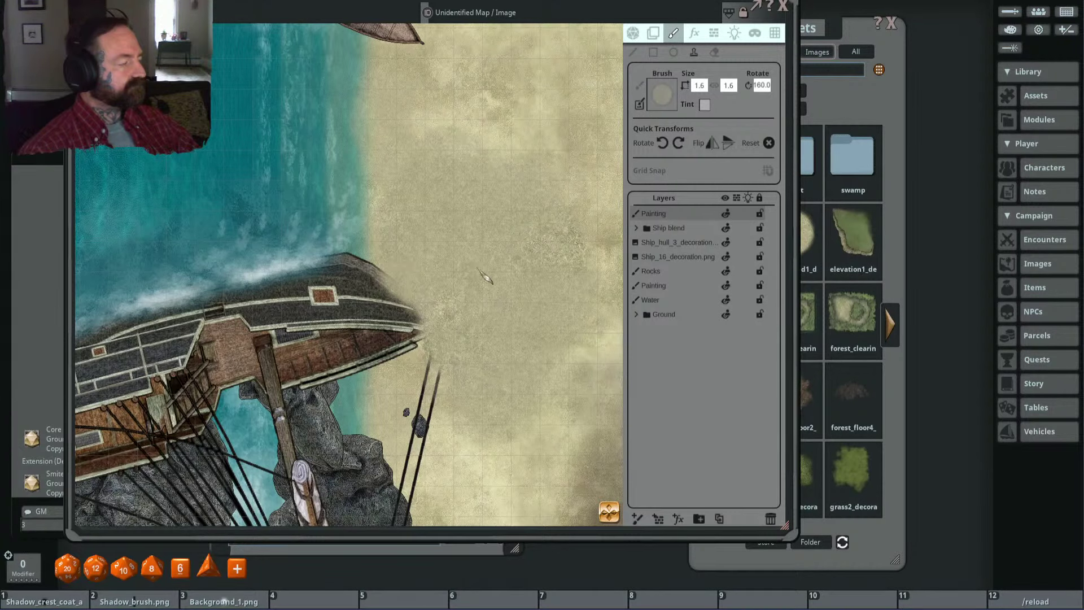
{"action": "scroll", "coordinate": [418, 282], "scroll_direction": "down", "scroll_amount": 1}
{"action": "left_click", "coordinate": [704, 106]}
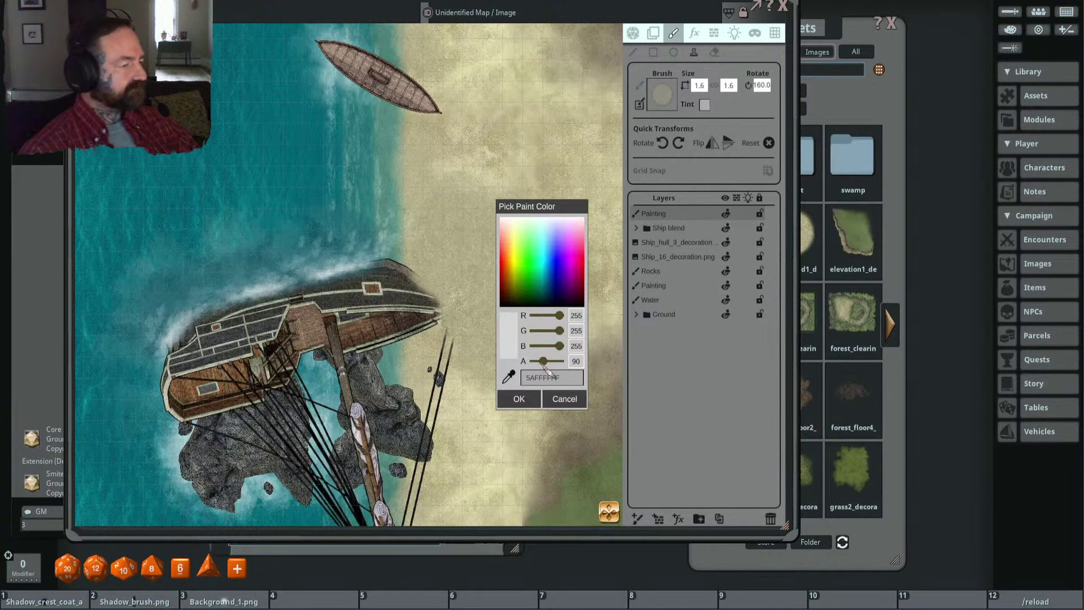
{"action": "left_click", "coordinate": [520, 399]}
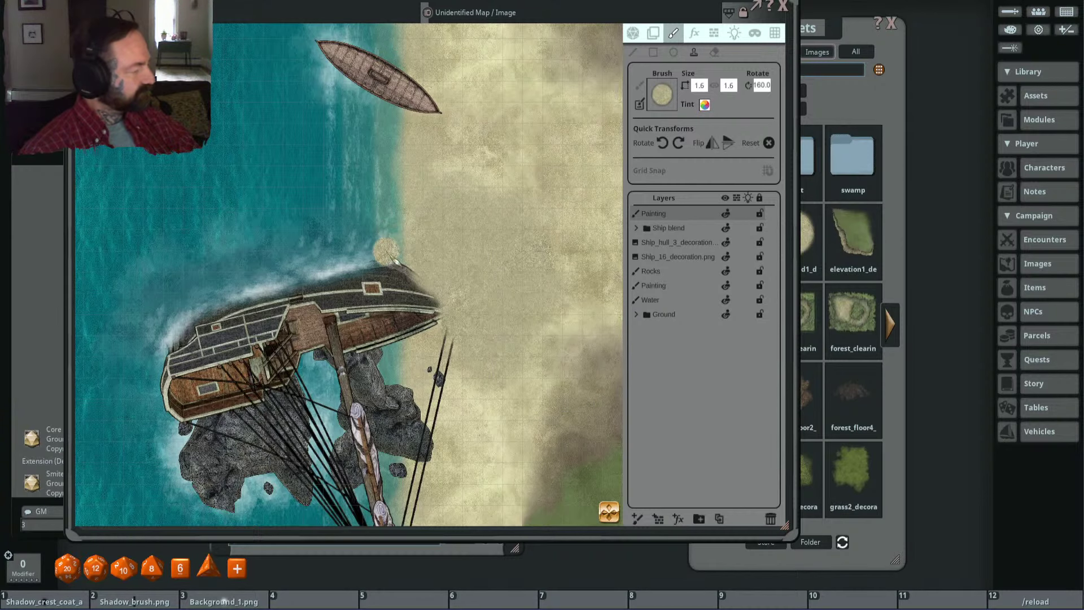
{"action": "scroll", "coordinate": [389, 256], "scroll_direction": "up", "scroll_amount": 1}
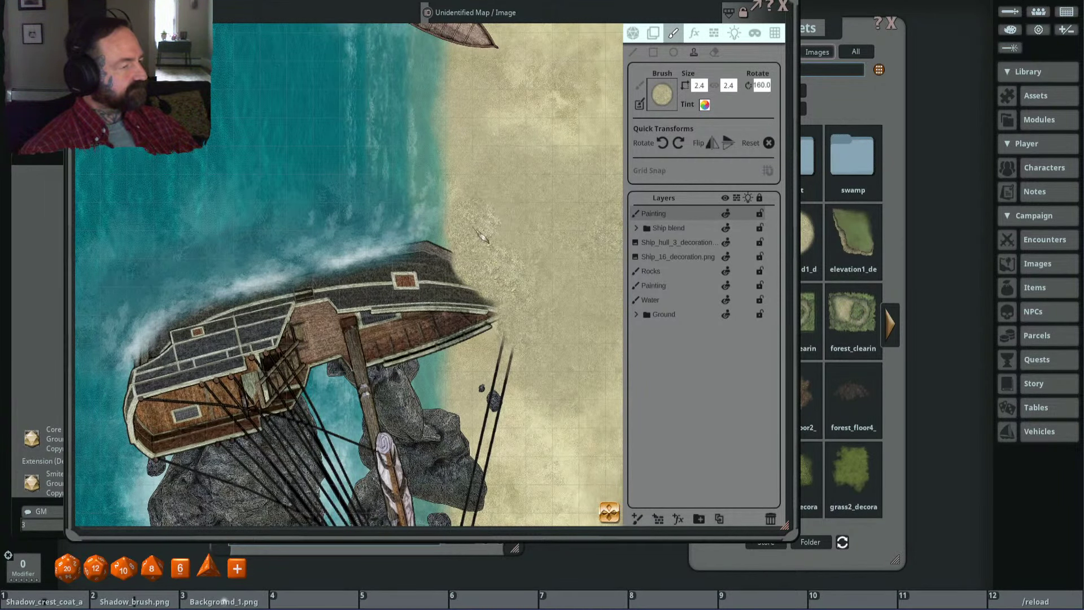
{"action": "scroll", "coordinate": [525, 243], "scroll_direction": "down", "scroll_amount": 2}
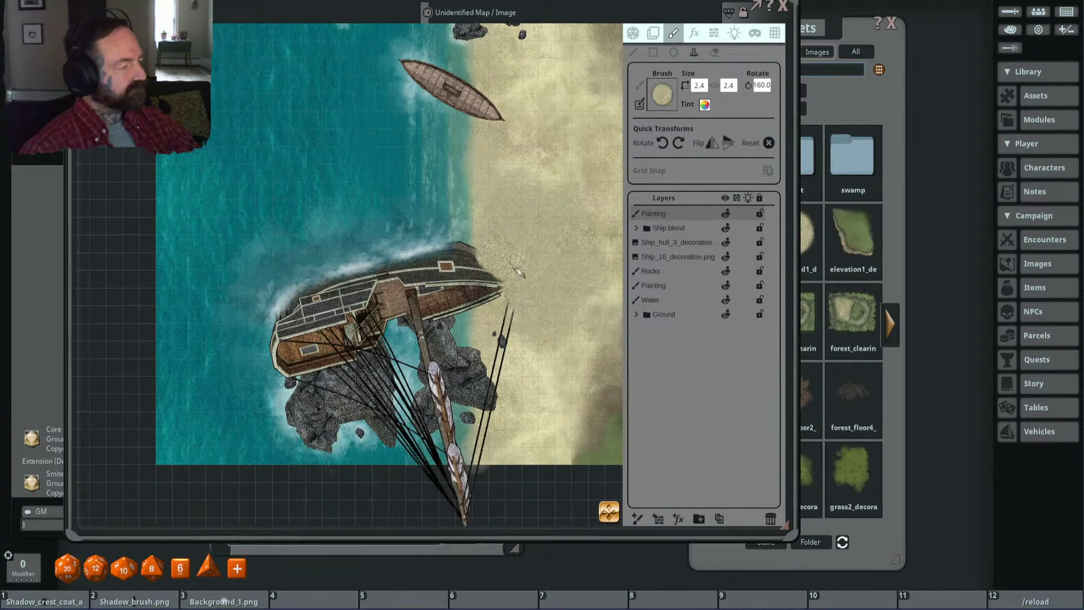
{"action": "scroll", "coordinate": [523, 243], "scroll_direction": "down", "scroll_amount": 1}
Step: Make the dirt brush translucent again and stamp it beside the bow, varying the rotation to 205 and 265 degrees
{"action": "left_click", "coordinate": [705, 104]}
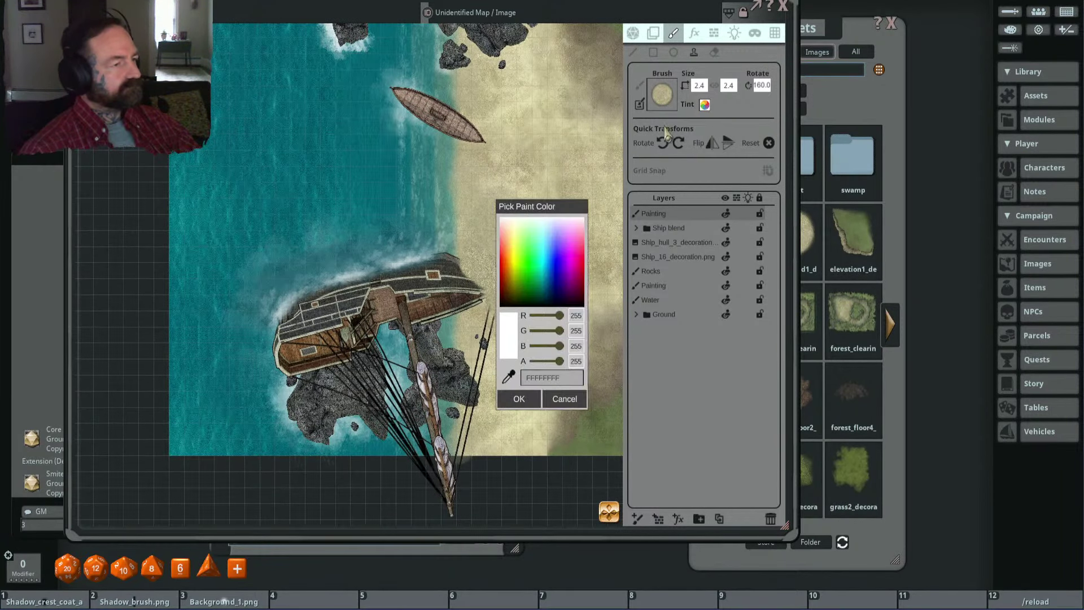
{"action": "left_click", "coordinate": [519, 399]}
{"action": "scroll", "coordinate": [480, 279], "scroll_direction": "up", "scroll_amount": 3}
{"action": "scroll", "coordinate": [472, 258], "scroll_direction": "up", "scroll_amount": 9}
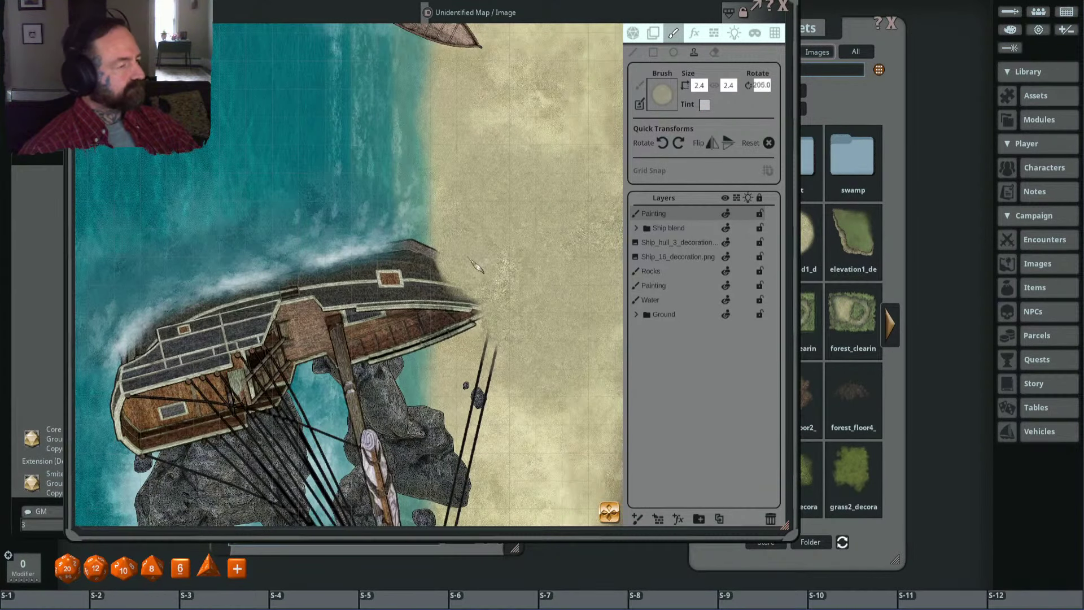
{"action": "left_click", "coordinate": [456, 248]}
{"action": "scroll", "coordinate": [490, 253], "scroll_direction": "up", "scroll_amount": 12}
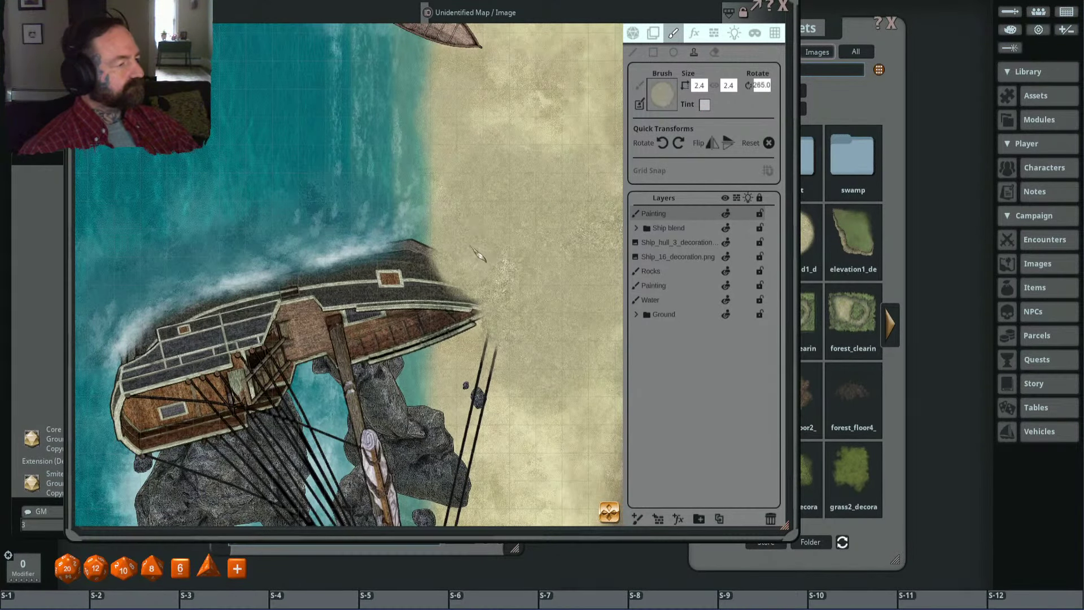
{"action": "scroll", "coordinate": [526, 266], "scroll_direction": "down", "scroll_amount": 3}
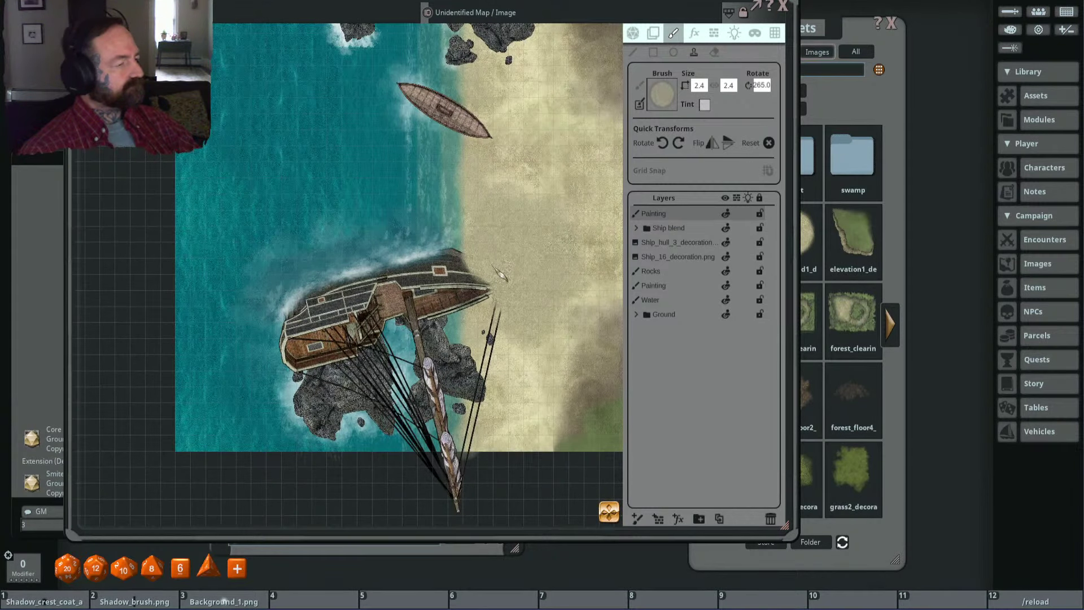
{"action": "scroll", "coordinate": [540, 237], "scroll_direction": "down", "scroll_amount": 2}
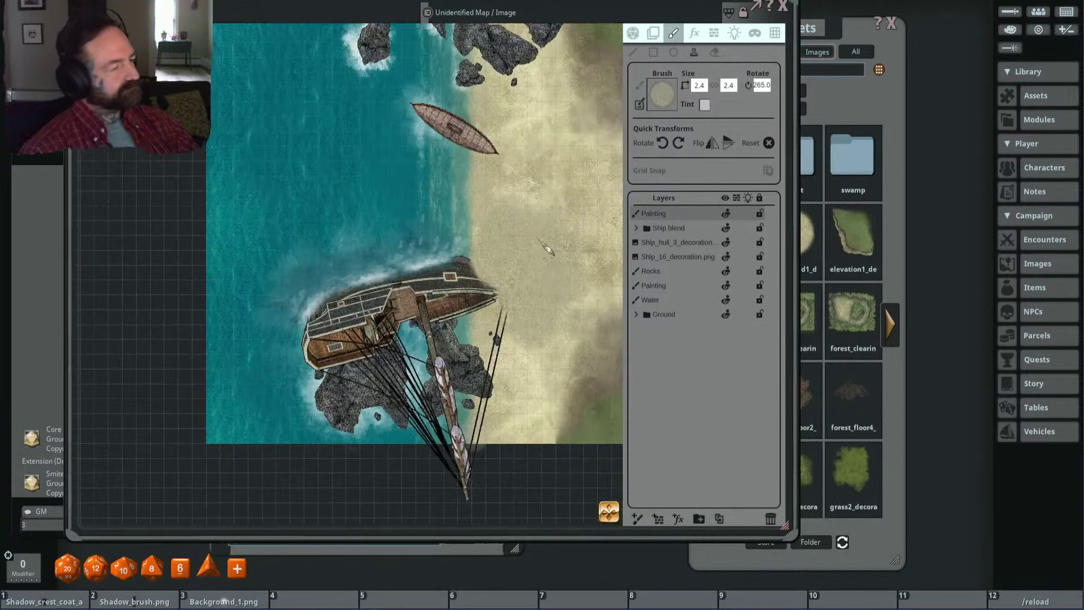
Step: Narrow the topmost Painting layer's dirt patch beside the ship's bow to a width of about 8.5
{"action": "left_click_drag", "start_coordinate": [539, 238], "coordinate": [493, 250]}
{"action": "left_click", "coordinate": [653, 33]}
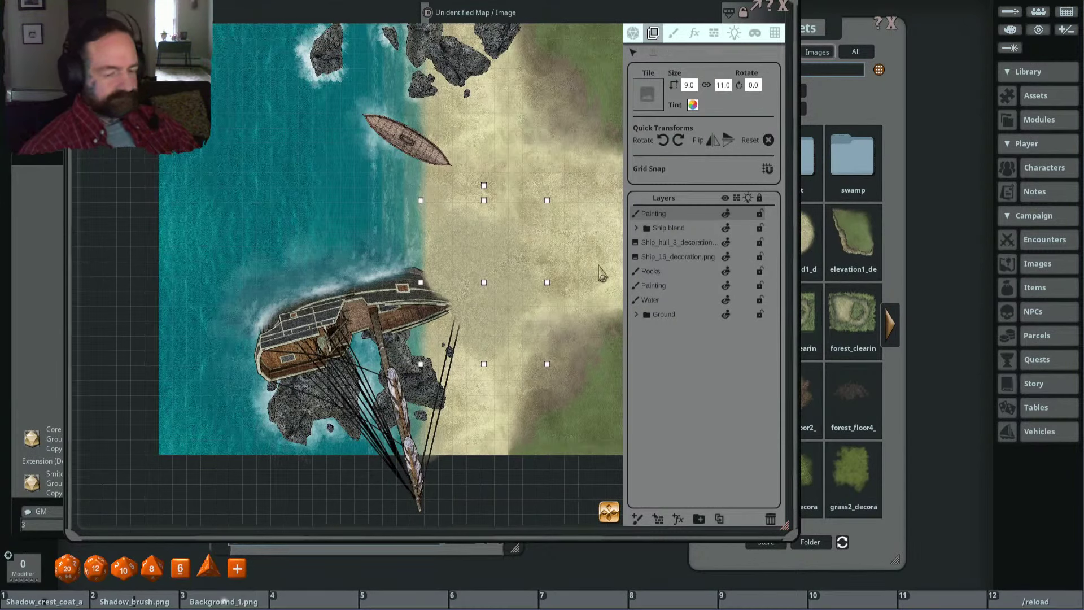
{"action": "key", "text": "ctrl"}
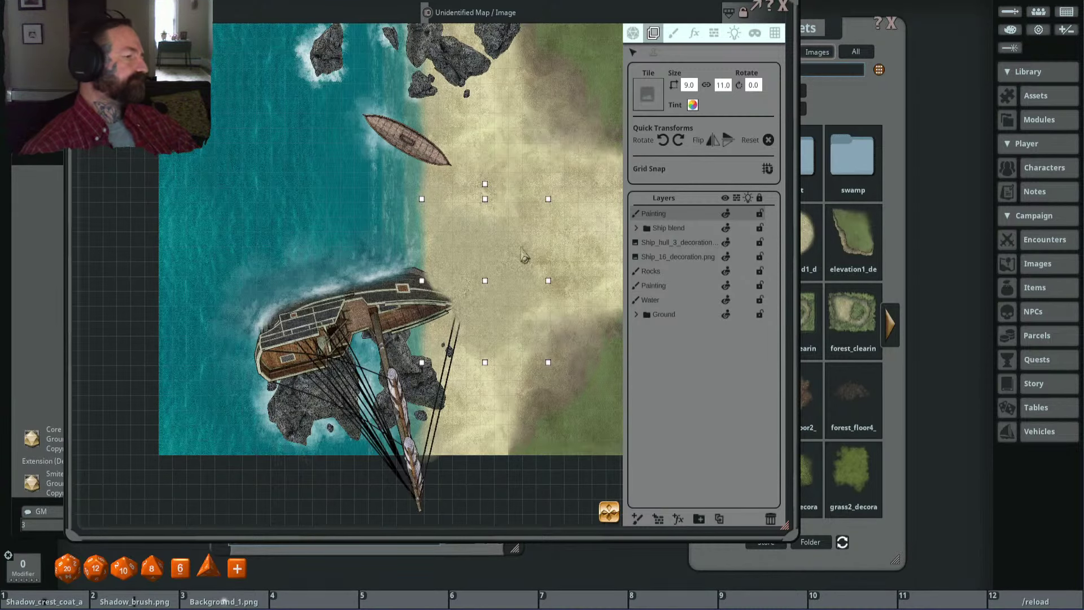
{"action": "scroll", "coordinate": [519, 251], "scroll_direction": "down", "scroll_amount": 3}
{"action": "scroll", "coordinate": [533, 249], "scroll_direction": "up", "scroll_amount": 1}
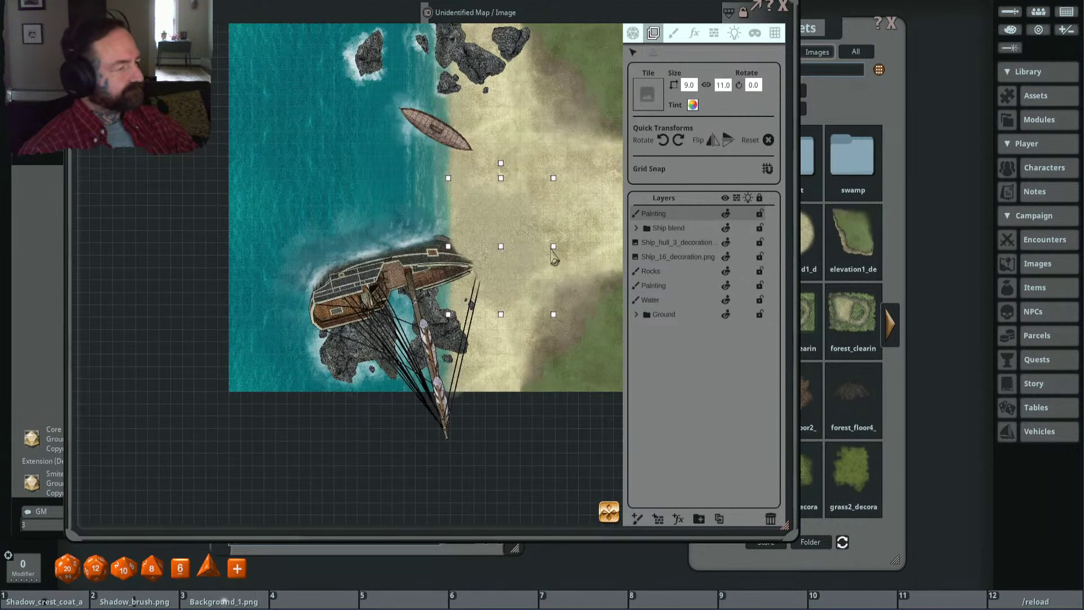
{"action": "left_click_drag", "start_coordinate": [553, 249], "coordinate": [550, 249]}
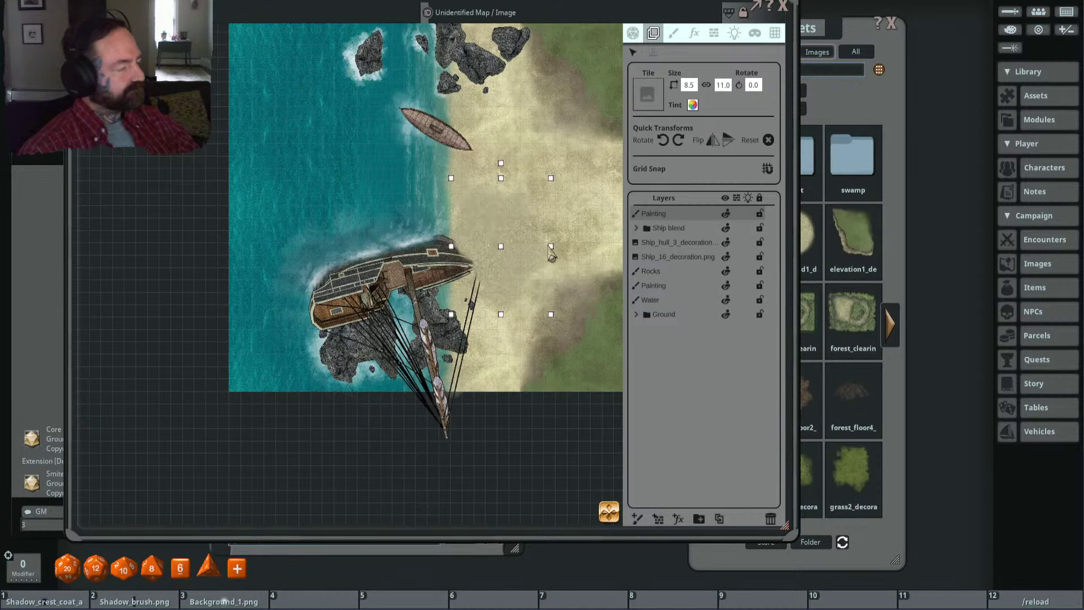
{"action": "left_click", "coordinate": [515, 10]}
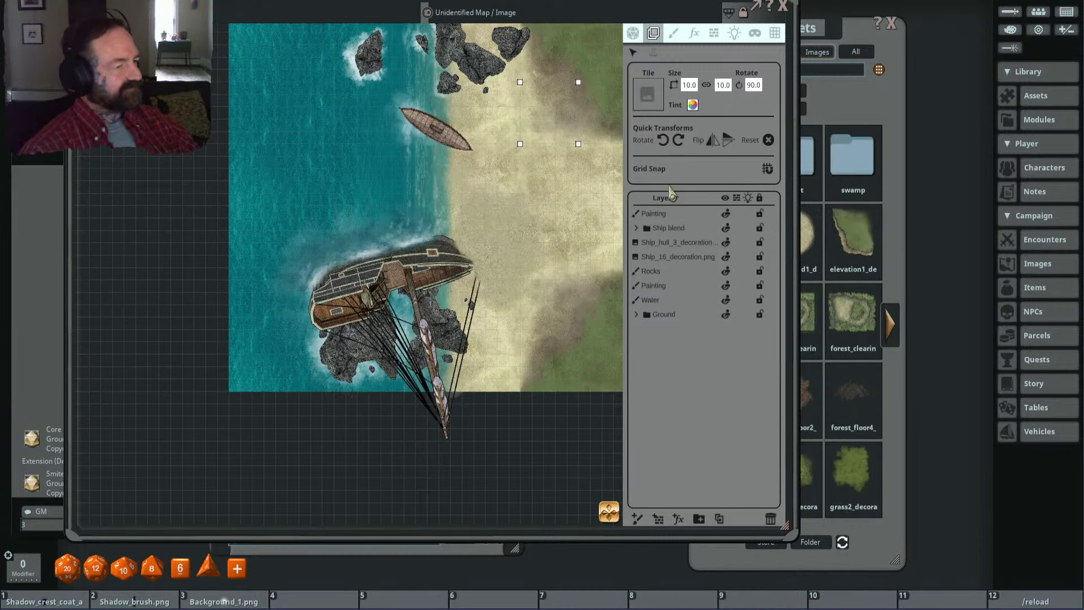
Step: Dismiss the error console, close and reopen the Coast_stream map, and reposition its window
{"action": "scroll", "coordinate": [517, 240], "scroll_direction": "up", "scroll_amount": 2}
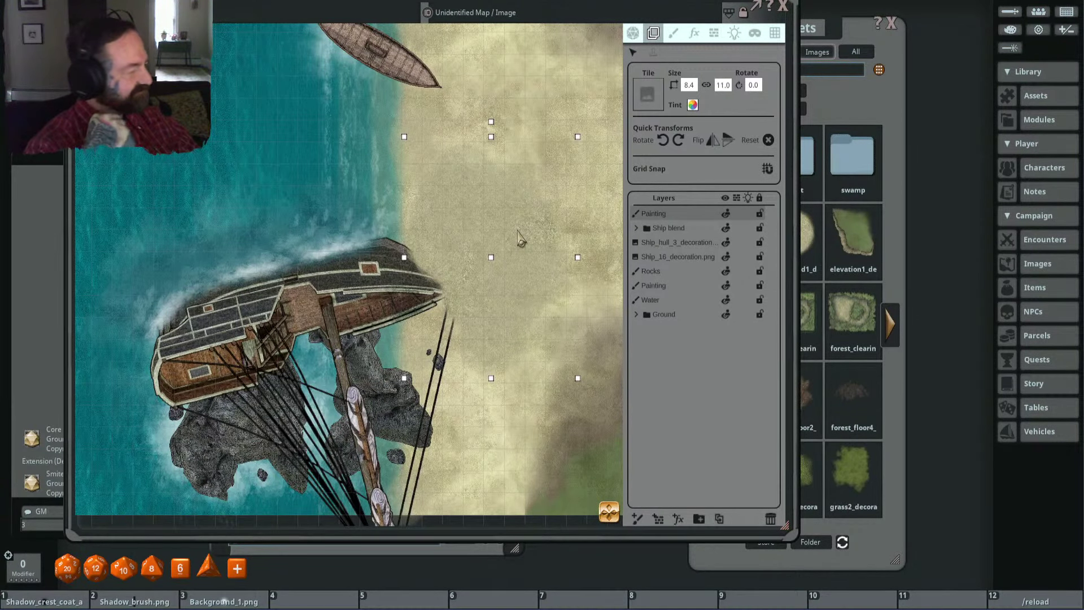
{"action": "scroll", "coordinate": [534, 214], "scroll_direction": "down", "scroll_amount": 3}
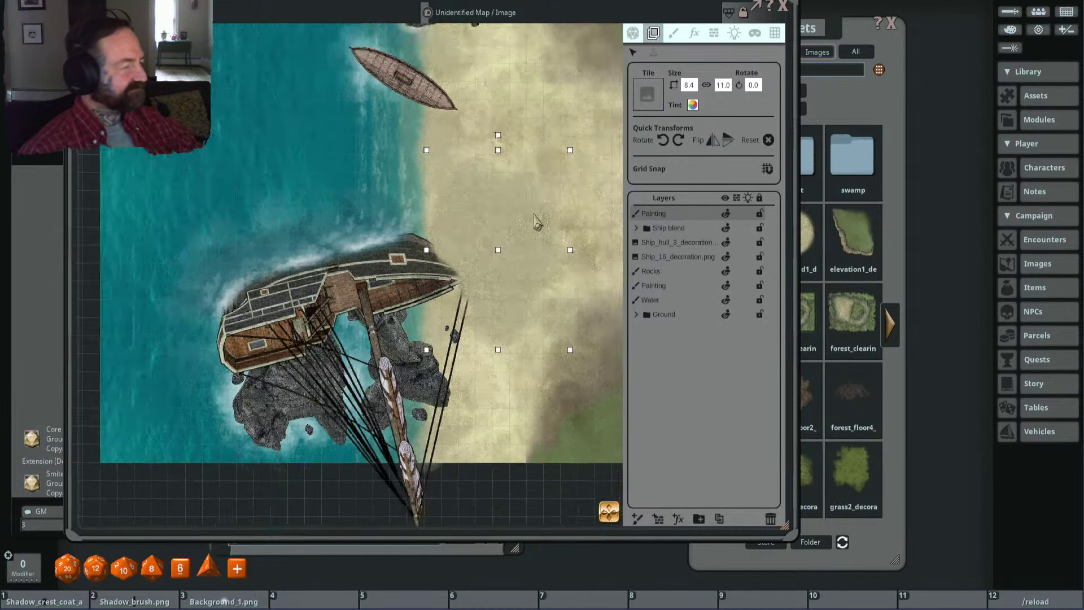
{"action": "left_click_drag", "start_coordinate": [553, 214], "coordinate": [503, 261]}
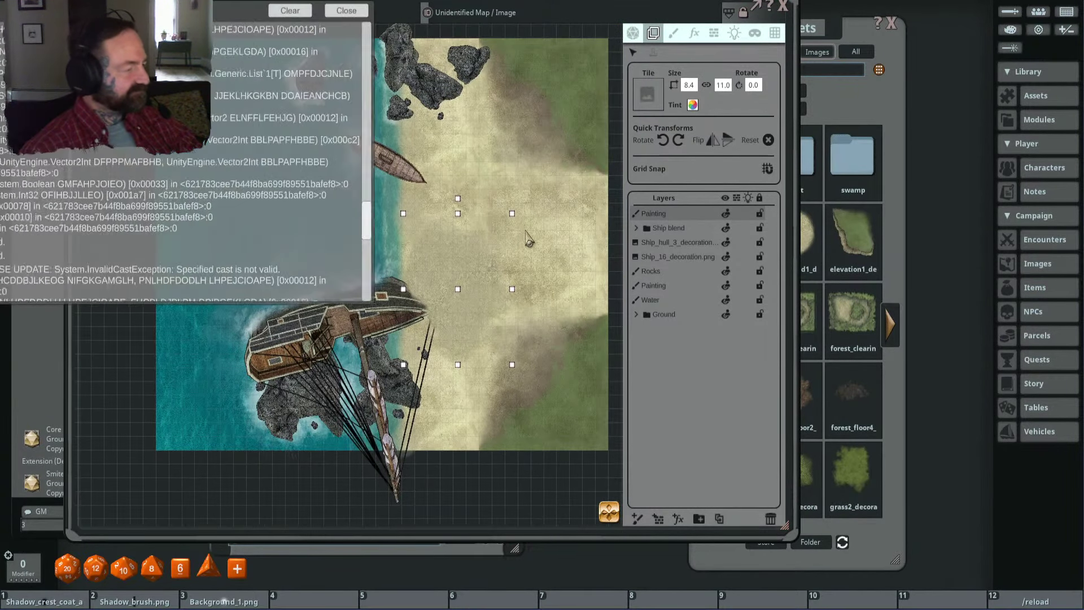
{"action": "left_click", "coordinate": [514, 10]}
{"action": "left_click", "coordinate": [783, 6]}
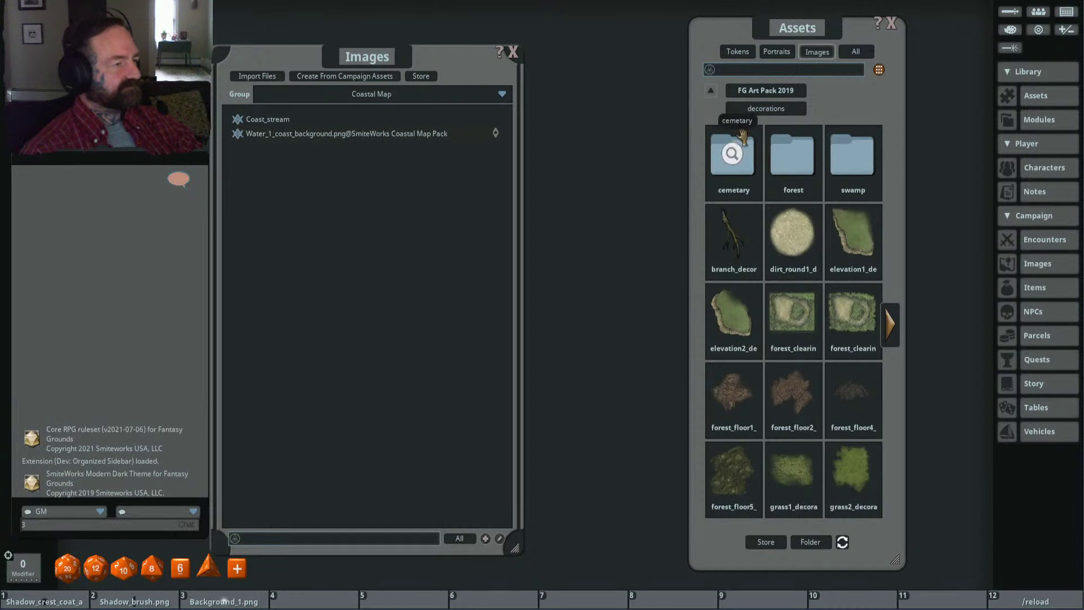
{"action": "left_click", "coordinate": [359, 120]}
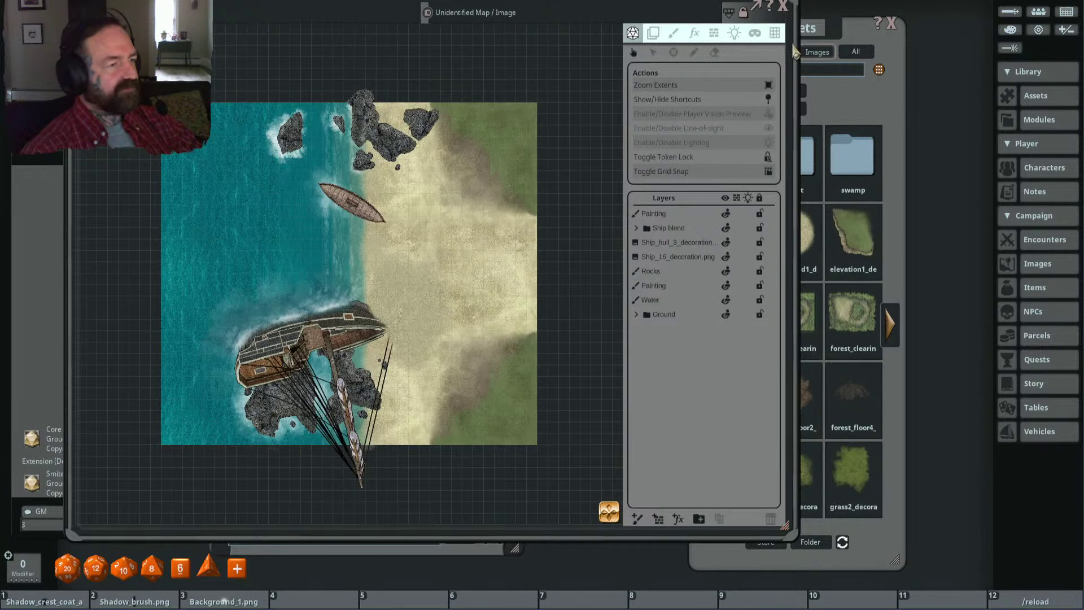
{"action": "left_click_drag", "start_coordinate": [792, 45], "coordinate": [889, 63]}
Step: Nudge the topmost Painting layer slightly left over the ship's bow
{"action": "scroll", "coordinate": [553, 279], "scroll_direction": "up", "scroll_amount": 3}
{"action": "scroll", "coordinate": [559, 279], "scroll_direction": "down", "scroll_amount": 3}
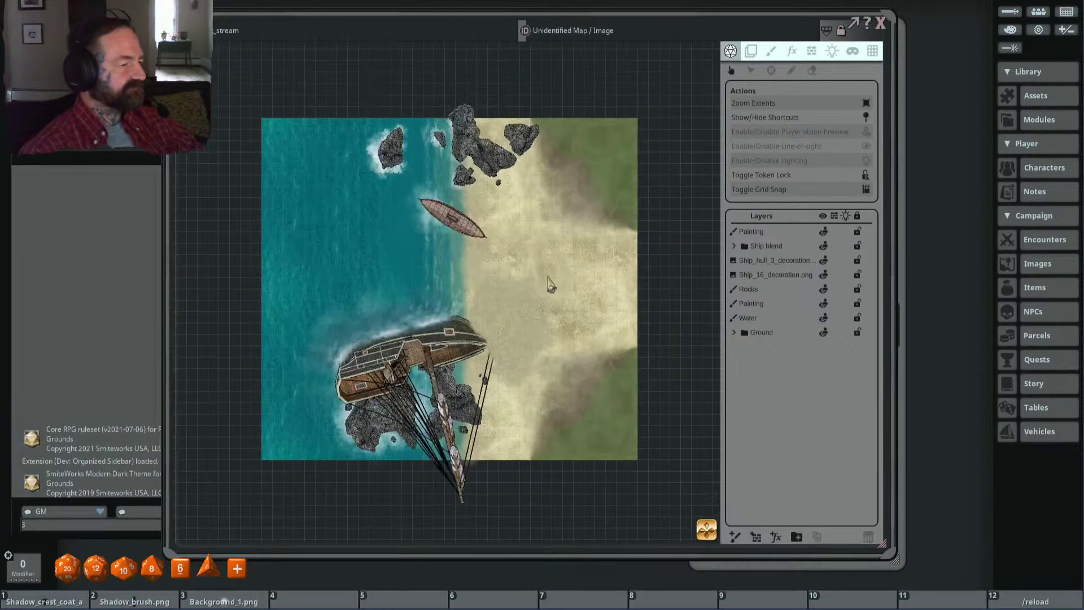
{"action": "scroll", "coordinate": [452, 312], "scroll_direction": "up", "scroll_amount": 5}
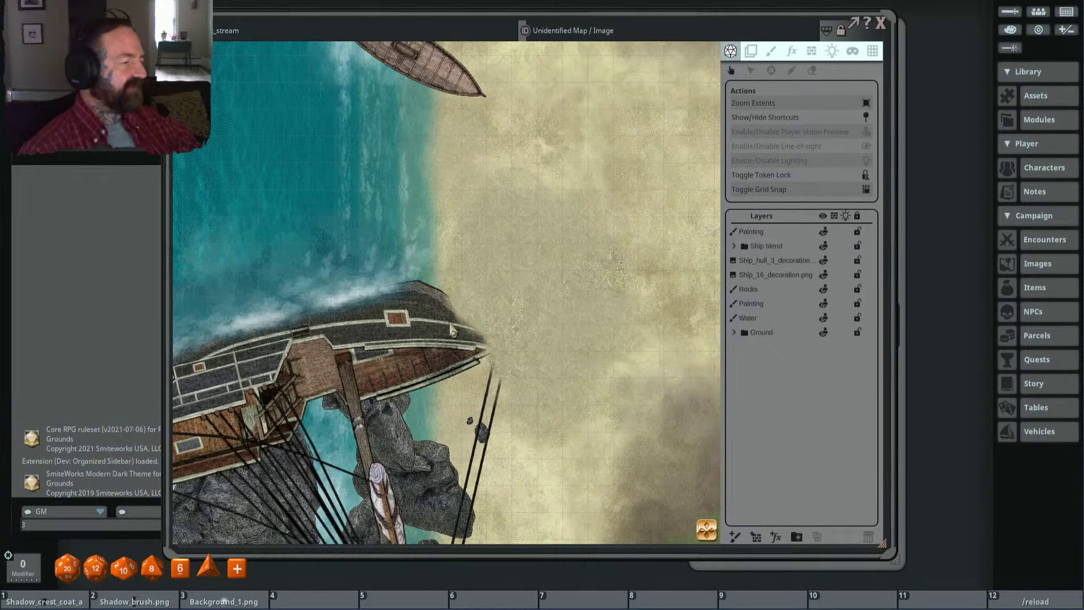
{"action": "scroll", "coordinate": [559, 310], "scroll_direction": "down", "scroll_amount": 3}
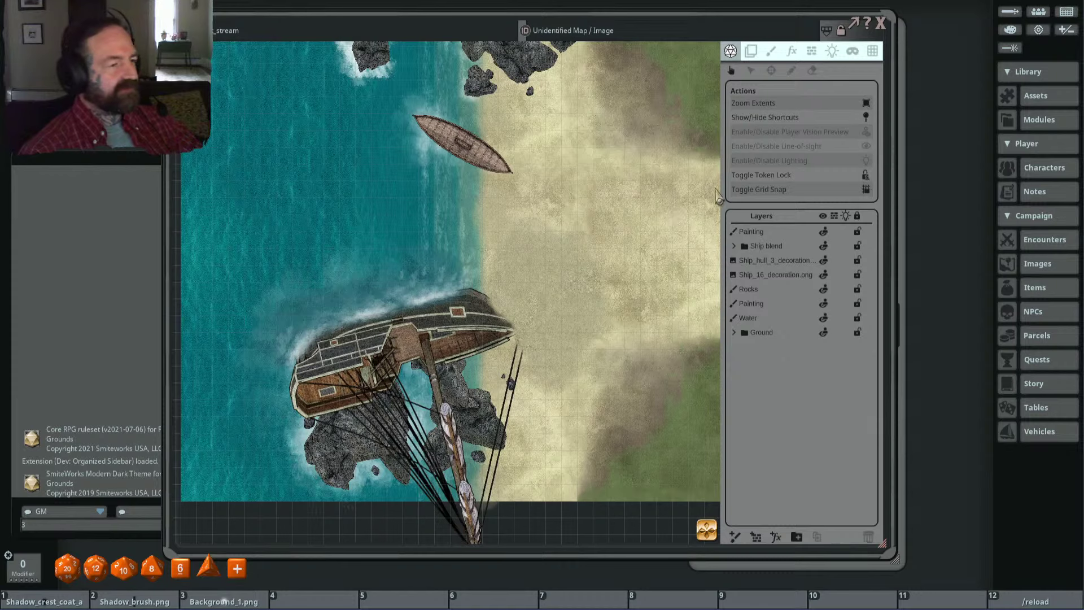
{"action": "left_click", "coordinate": [750, 52]}
{"action": "left_click", "coordinate": [755, 232]}
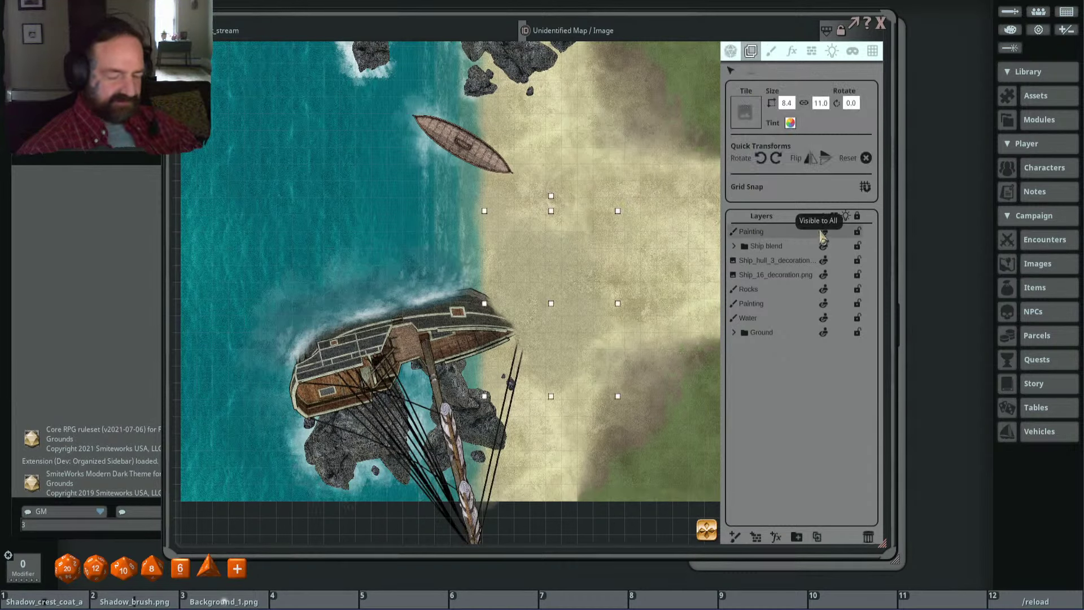
{"action": "key", "text": "ctrl"}
{"action": "key", "text": "Left"}
{"action": "key", "text": "Left"}
{"action": "key", "text": "Left"}
{"action": "key", "text": "Left"}
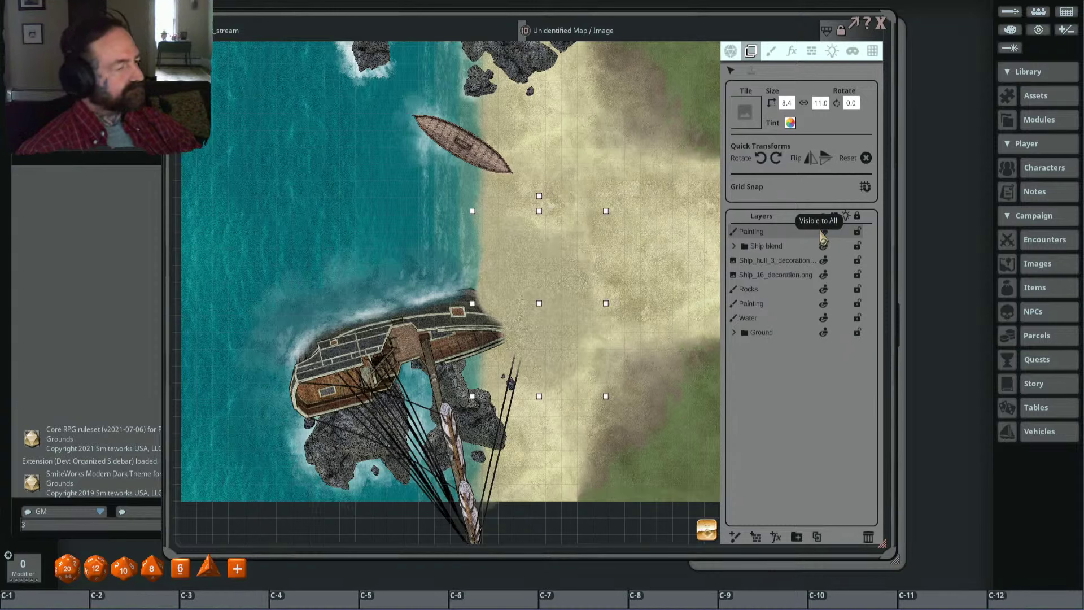
{"action": "key", "text": "Right"}
{"action": "key", "text": "Right"}
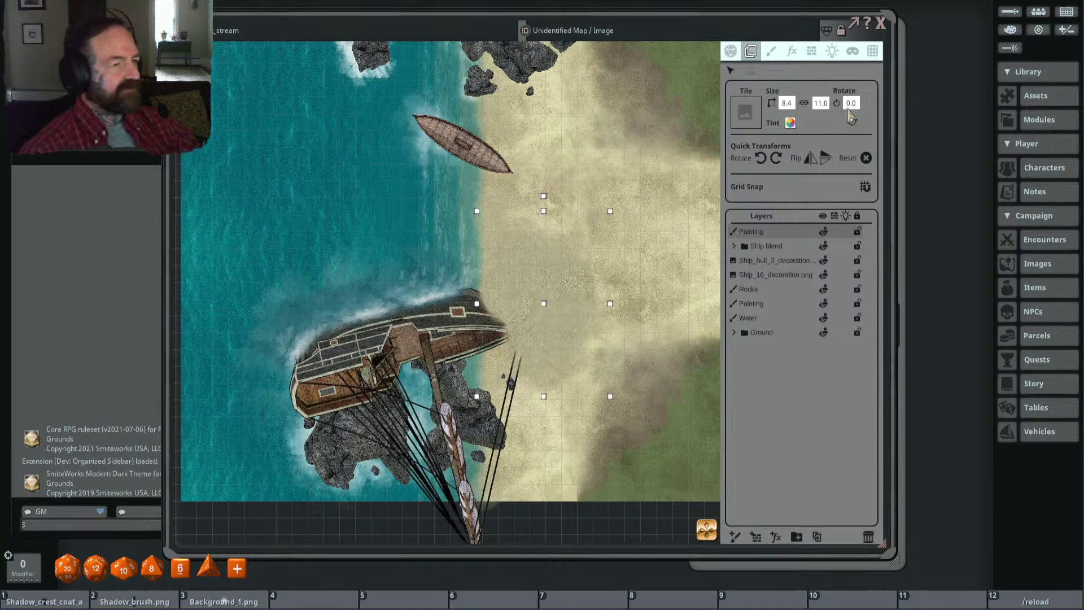
Step: Set the topmost Painting layer's rotation to -0.5 degrees
{"action": "left_click", "coordinate": [851, 102]}
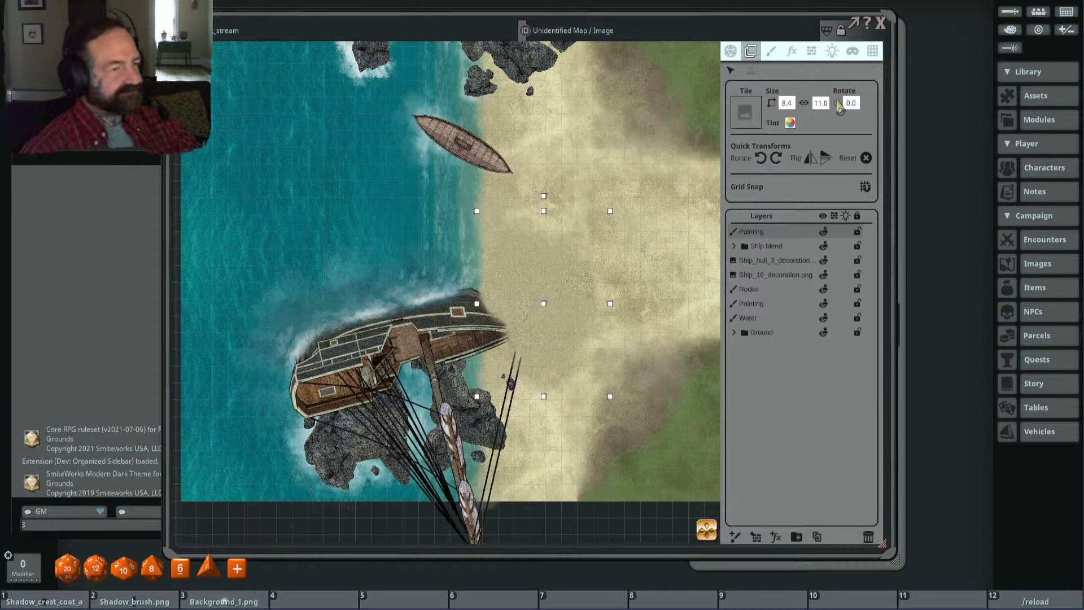
{"action": "key", "text": "Return"}
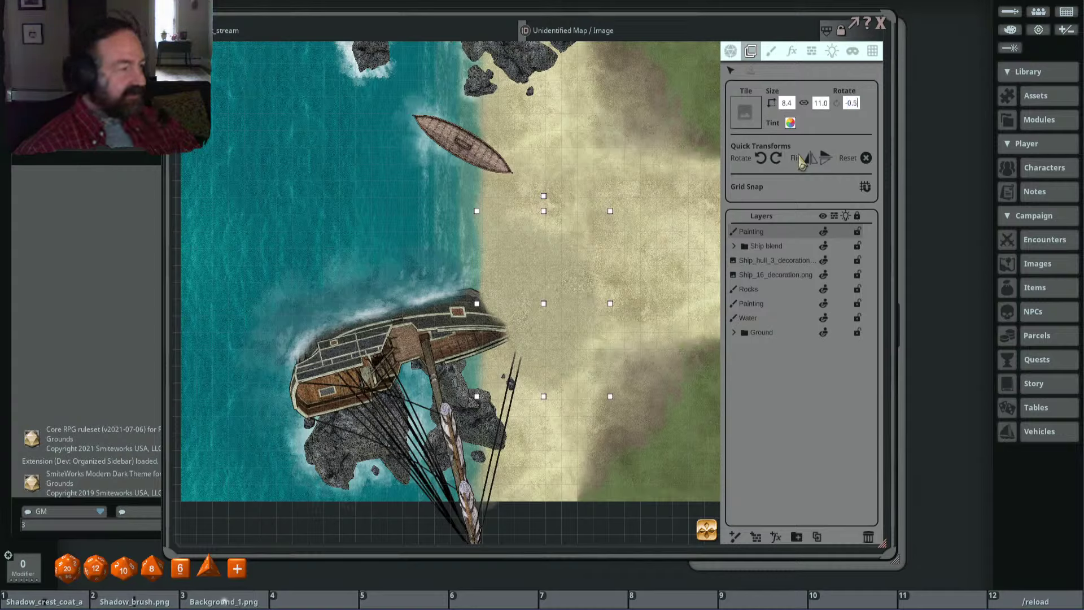
{"action": "key", "text": "Return"}
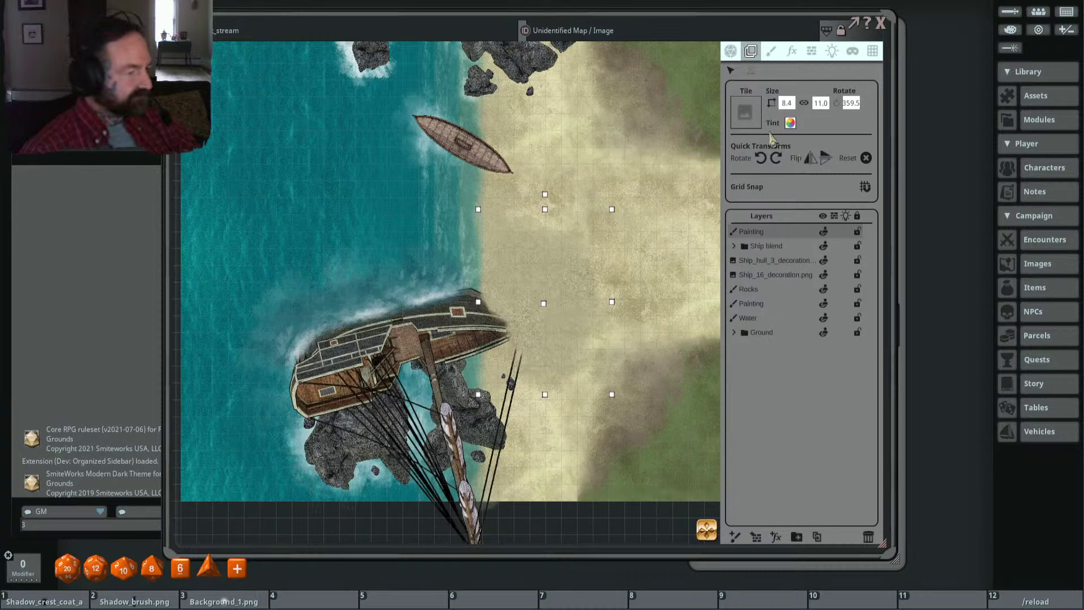
Step: Rotate the topmost Painting layer freehand to about 347.4 degrees, shift it slightly upward, and dismiss the error console
{"action": "key", "text": "ctrl"}
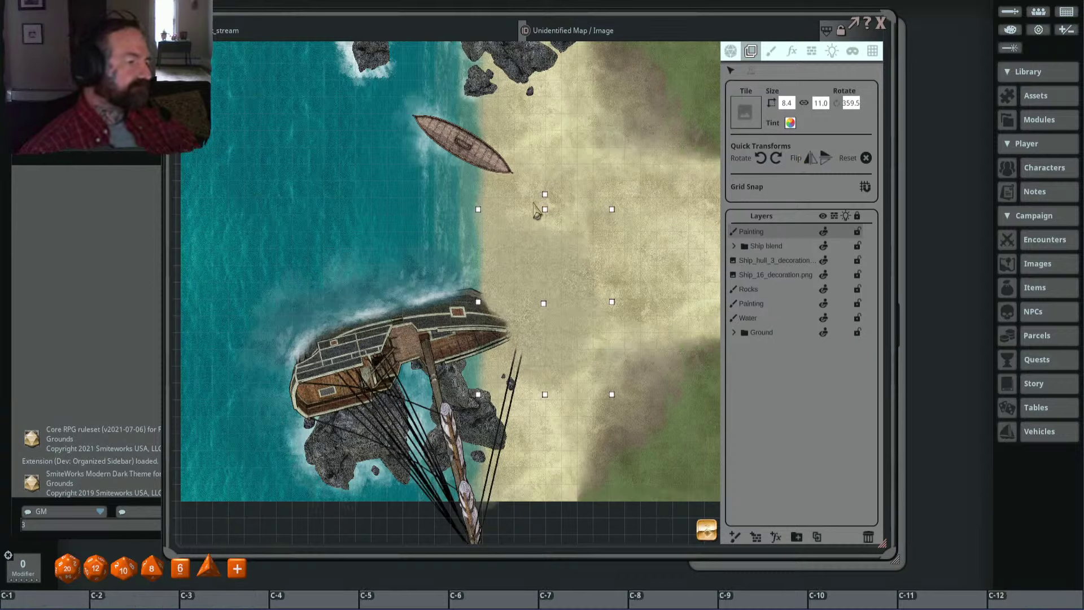
{"action": "mouse_move", "coordinate": [544, 196]}
{"action": "left_mouse_down"}
{"action": "mouse_move", "coordinate": [523, 201]}
{"action": "mouse_move", "coordinate": [533, 213]}
{"action": "left_mouse_up"}
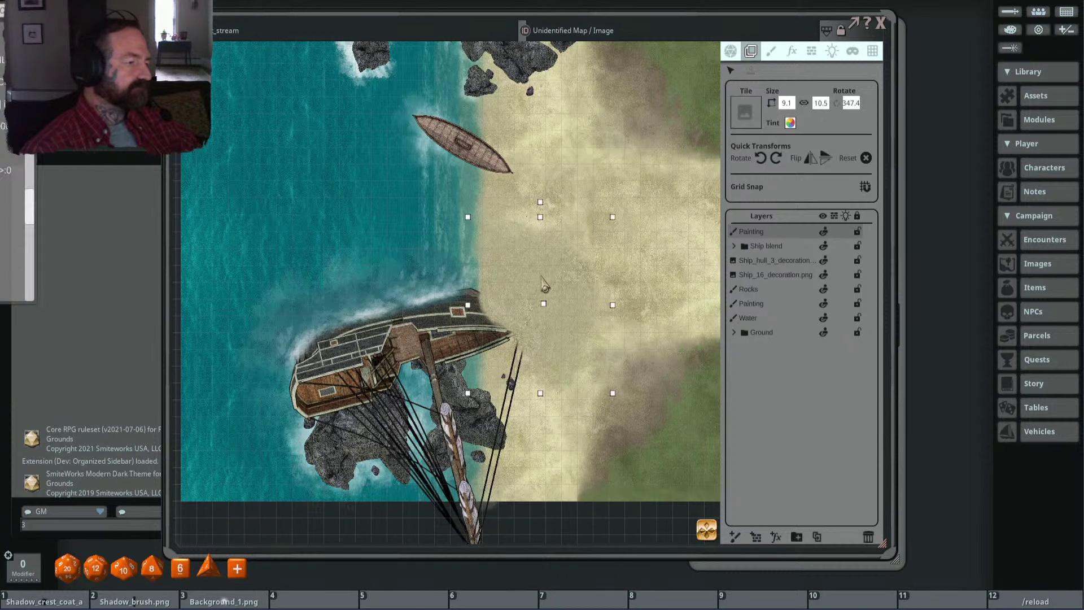
{"action": "left_click_drag", "start_coordinate": [556, 284], "coordinate": [572, 285]}
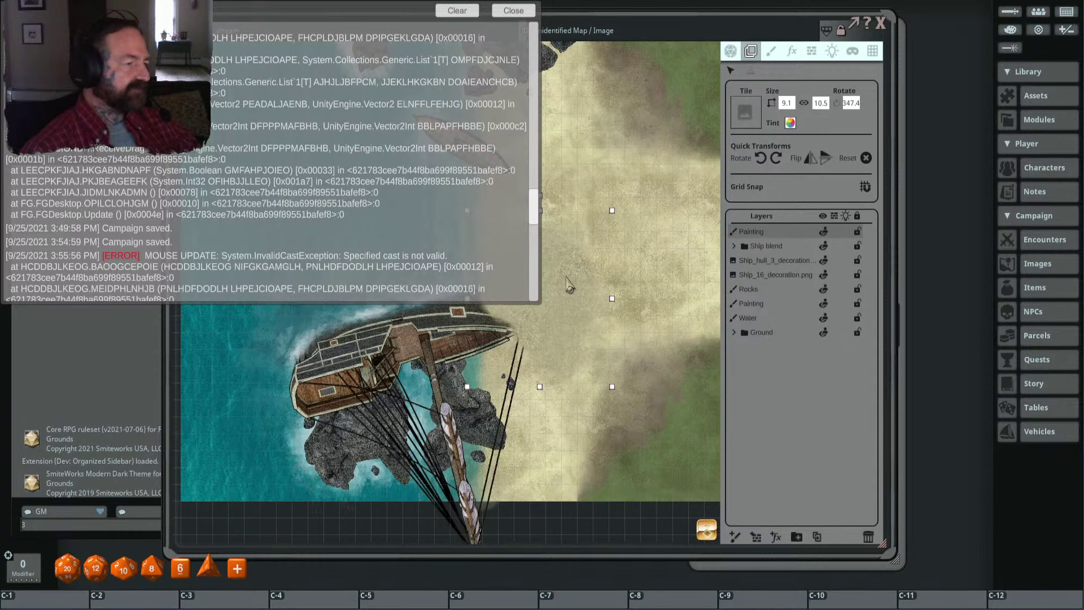
{"action": "left_click", "coordinate": [514, 11]}
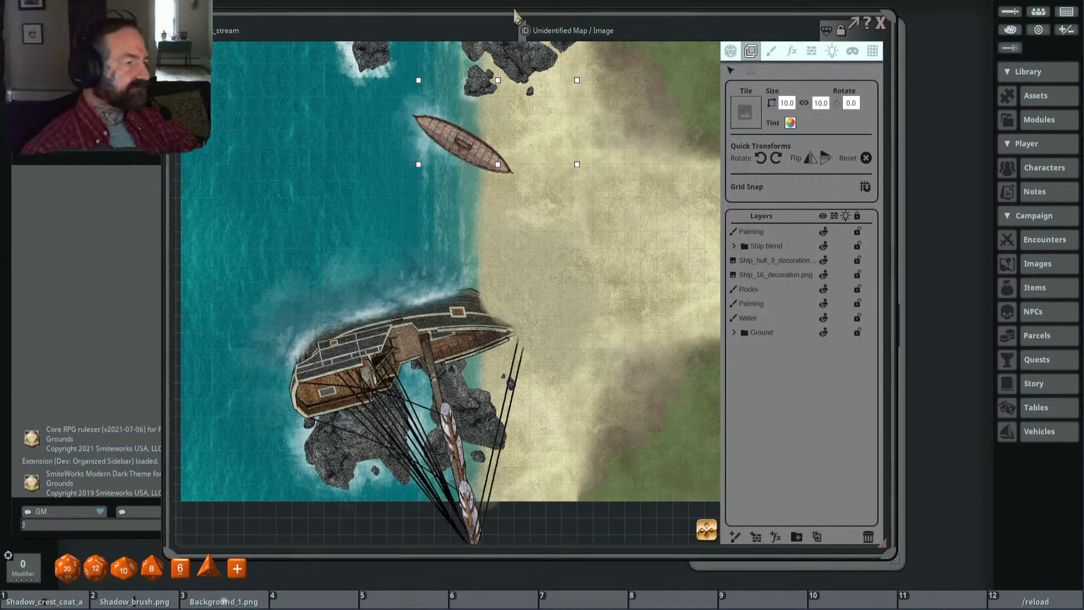
Step: Close and reopen the Coast_stream map, and inspect how the dirt patch blends with the ship's bow
{"action": "scroll", "coordinate": [603, 270], "scroll_direction": "down", "scroll_amount": 2}
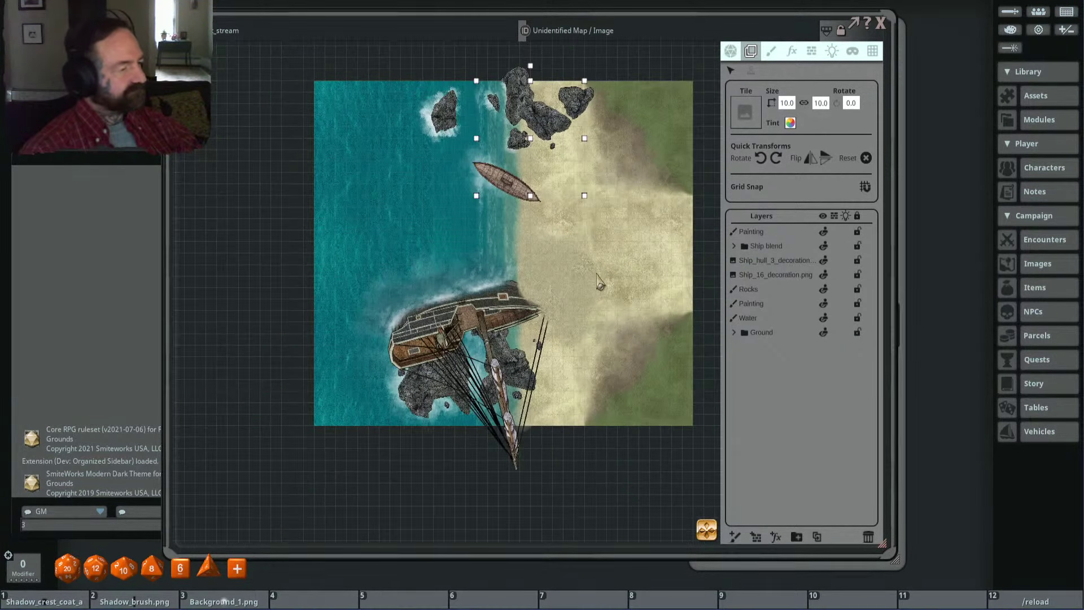
{"action": "scroll", "coordinate": [601, 276], "scroll_direction": "up", "scroll_amount": 1}
{"action": "scroll", "coordinate": [604, 249], "scroll_direction": "up", "scroll_amount": 1}
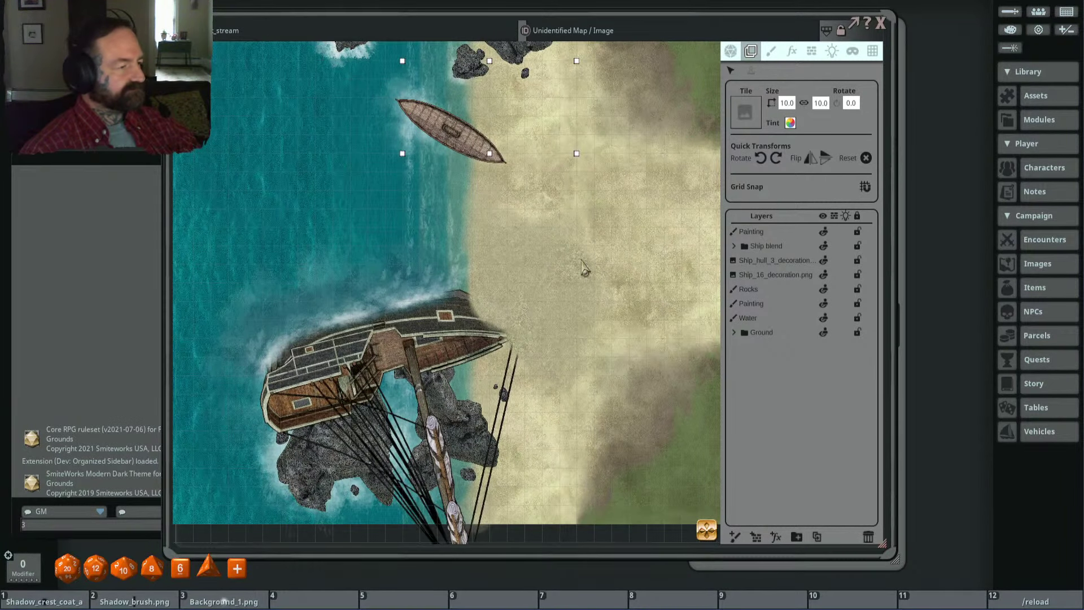
{"action": "scroll", "coordinate": [638, 218], "scroll_direction": "down", "scroll_amount": 1}
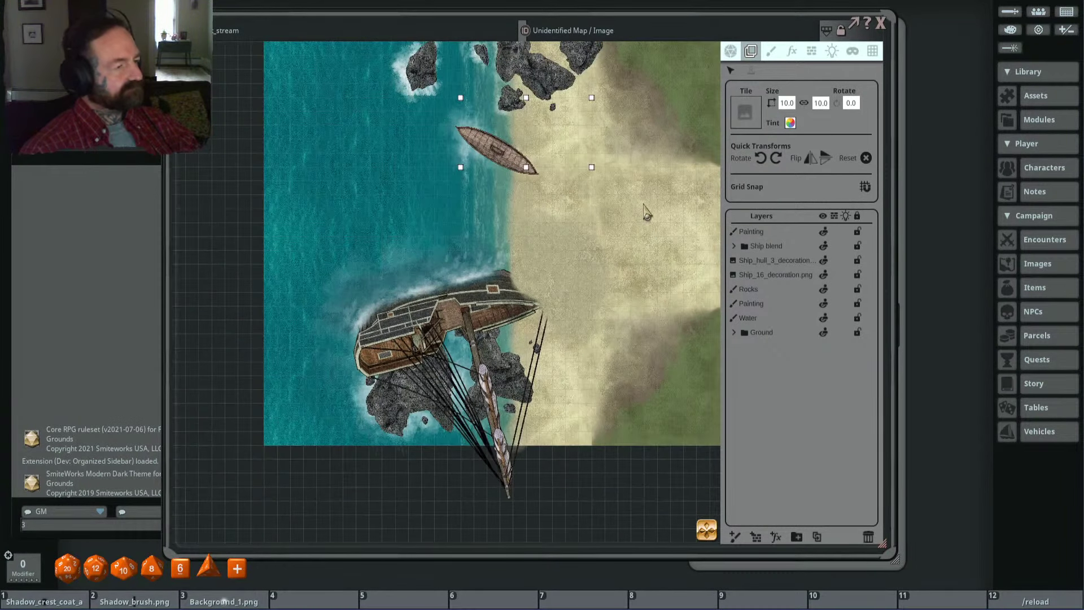
{"action": "scroll", "coordinate": [646, 213], "scroll_direction": "down", "scroll_amount": 1}
{"action": "left_click", "coordinate": [880, 24]}
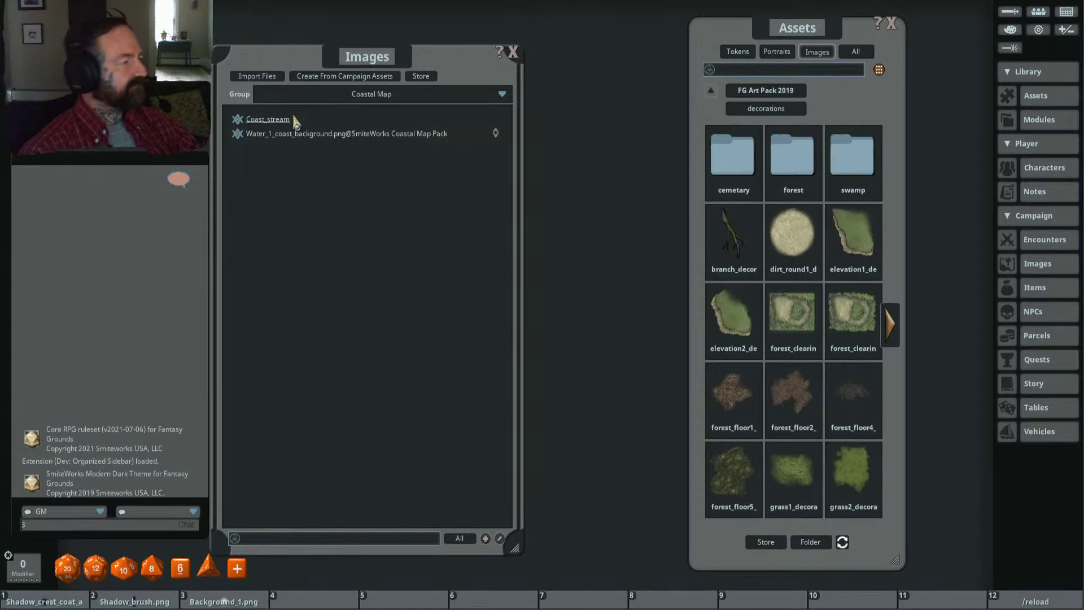
{"action": "left_click", "coordinate": [249, 121]}
{"action": "scroll", "coordinate": [578, 197], "scroll_direction": "up", "scroll_amount": 3}
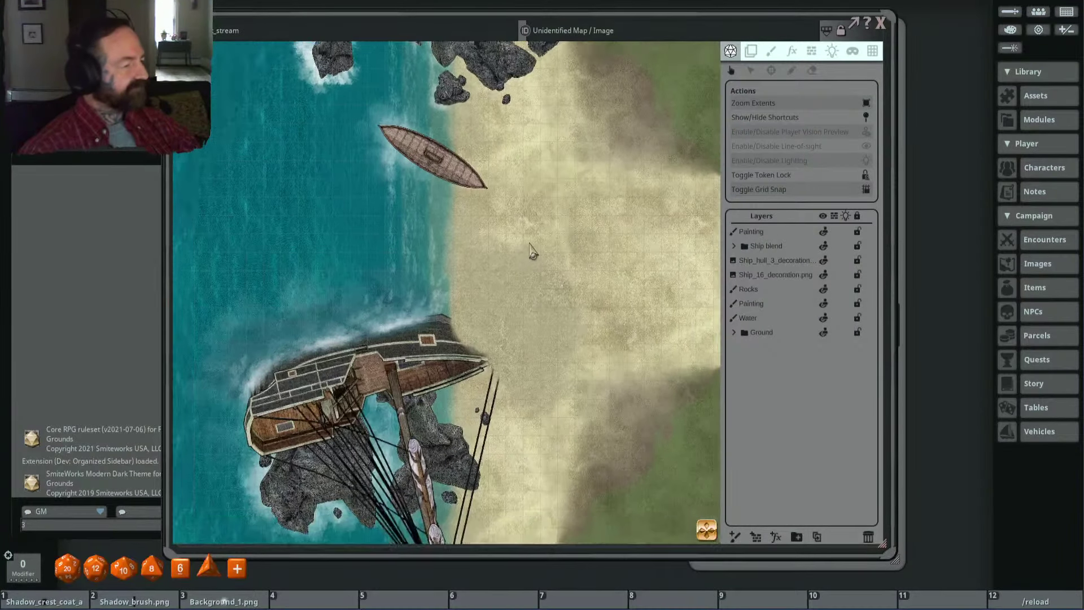
{"action": "scroll", "coordinate": [577, 199], "scroll_direction": "up", "scroll_amount": 3}
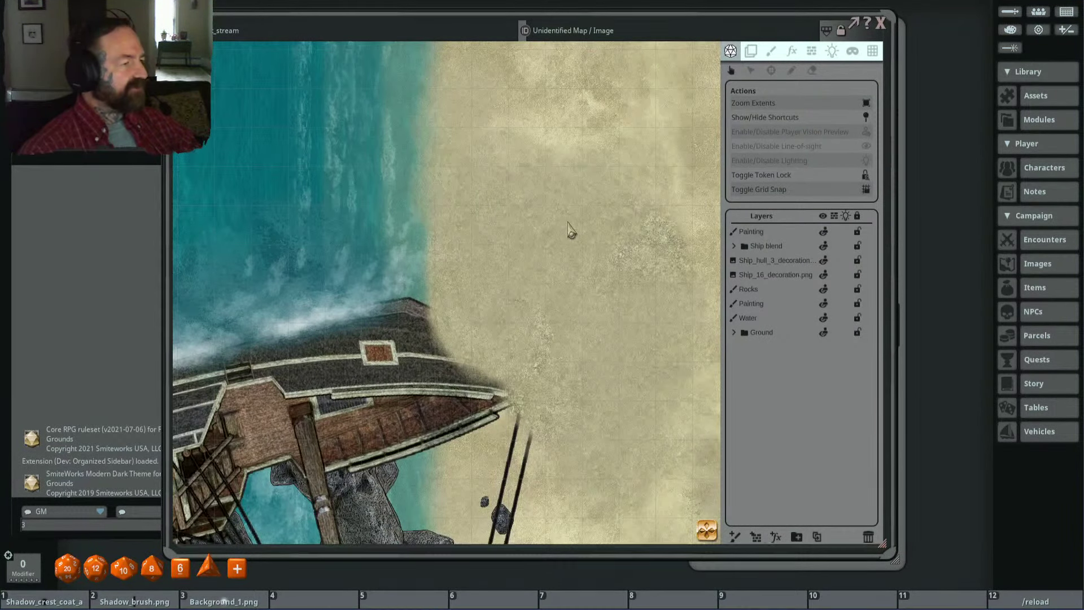
{"action": "scroll", "coordinate": [559, 223], "scroll_direction": "down", "scroll_amount": 2}
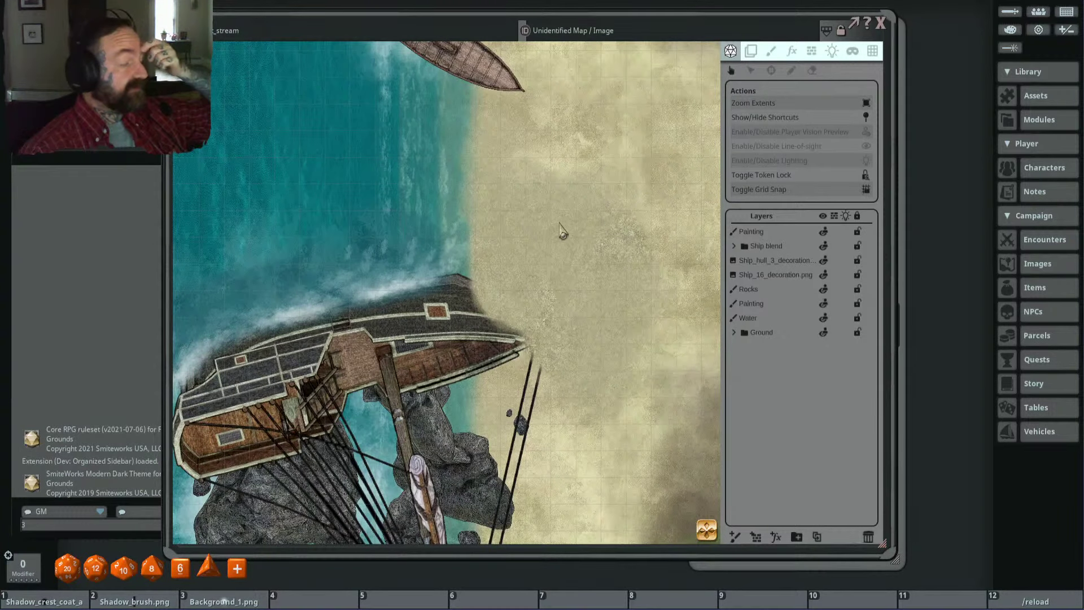
Step: Try adjusting the tint opacity of the topmost Painting layer
{"action": "left_click", "coordinate": [784, 232]}
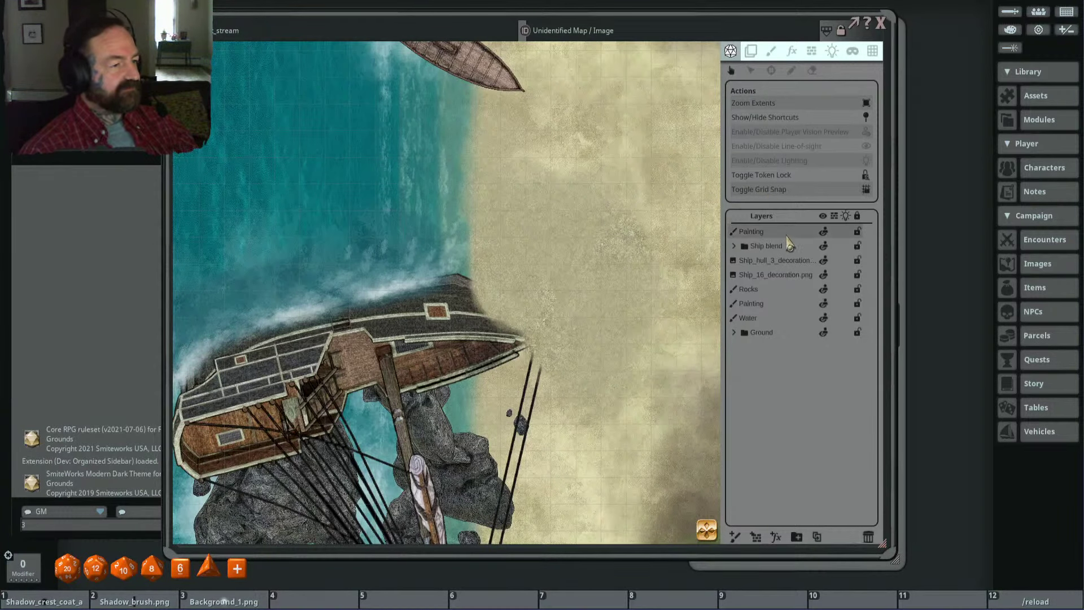
{"action": "left_click", "coordinate": [751, 52]}
{"action": "left_click", "coordinate": [790, 123]}
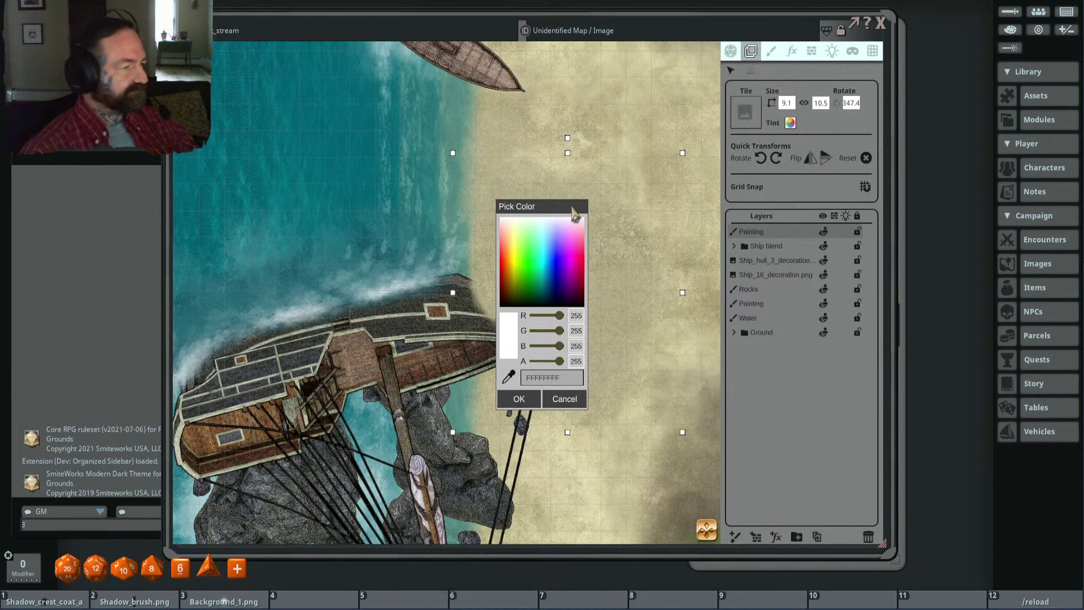
{"action": "left_click_drag", "start_coordinate": [575, 213], "coordinate": [761, 155]}
{"action": "mouse_move", "coordinate": [746, 306]}
{"action": "left_mouse_down"}
{"action": "mouse_move", "coordinate": [728, 310]}
{"action": "mouse_move", "coordinate": [756, 309]}
{"action": "left_mouse_up"}
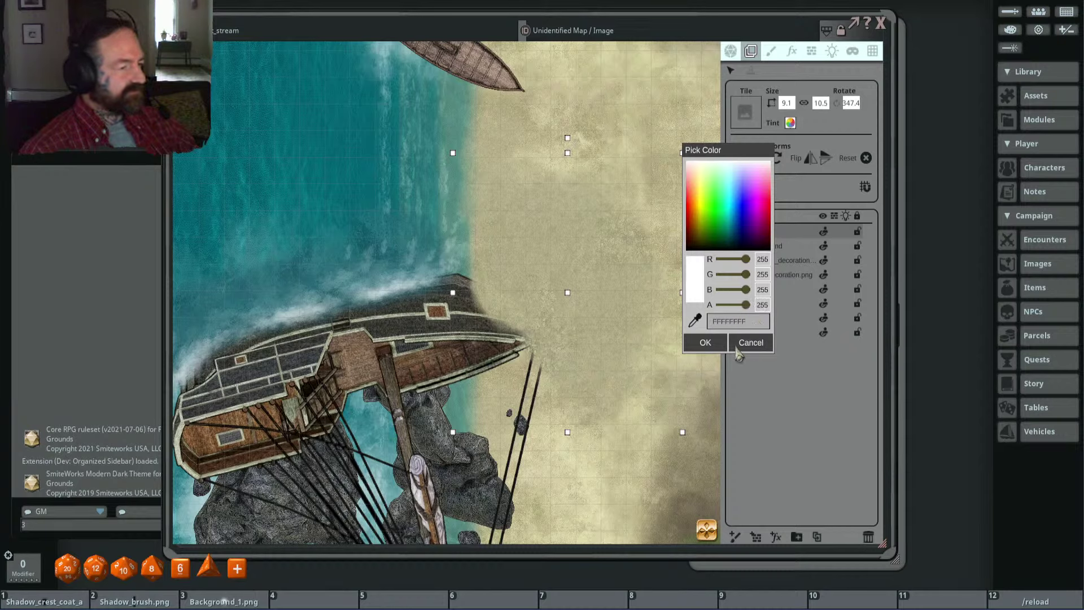
{"action": "left_click", "coordinate": [706, 342]}
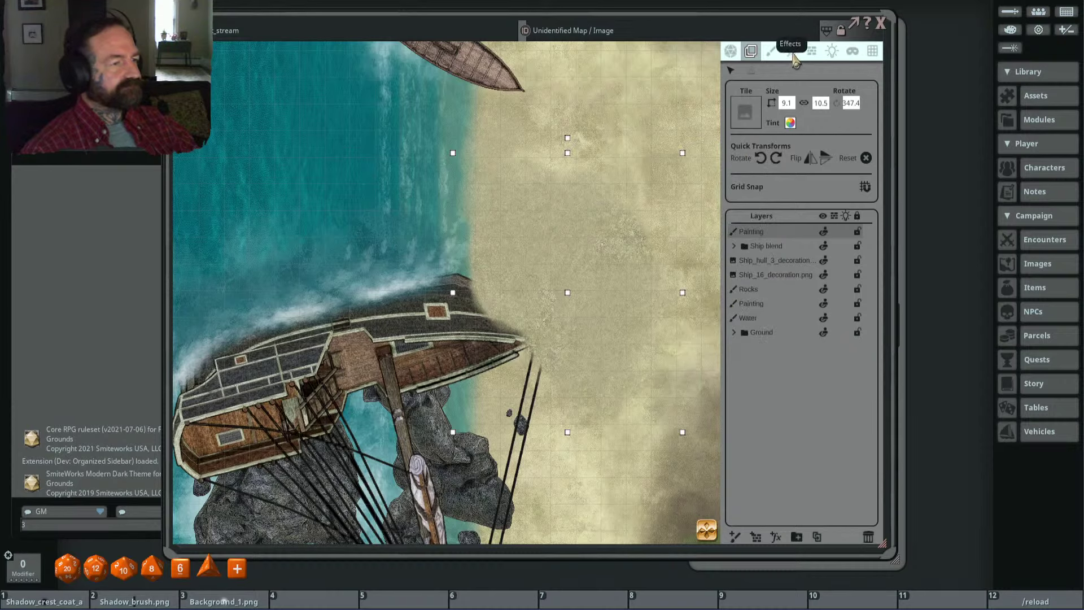
Step: Try erasing the dirt patch's edge beside the shoreline on the topmost Painting layer, and undo the stroke
{"action": "left_click", "coordinate": [771, 52]}
{"action": "left_click", "coordinate": [812, 71]}
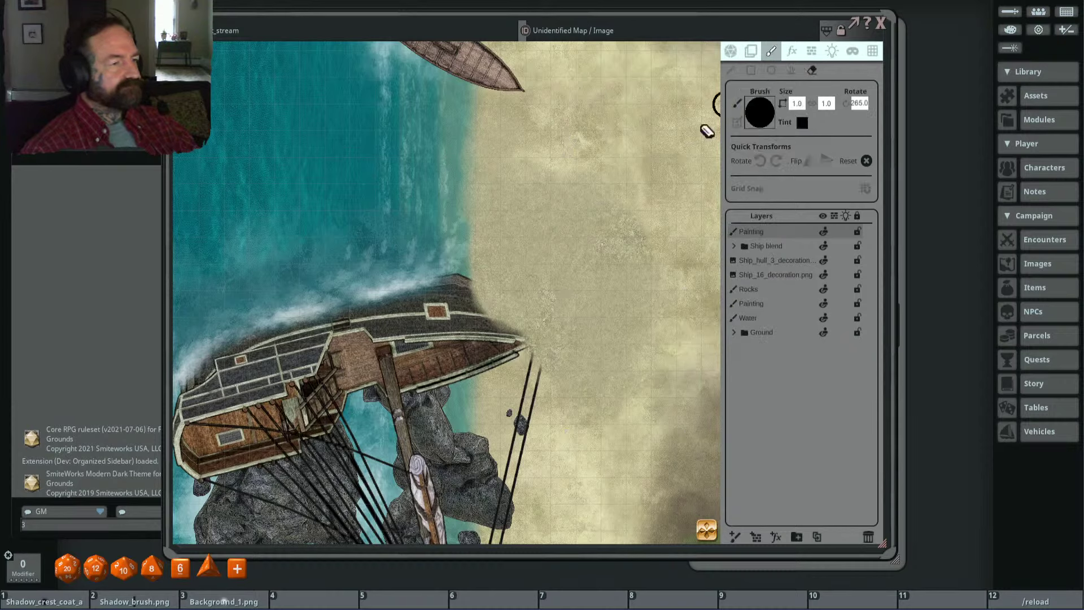
{"action": "left_click_drag", "start_coordinate": [461, 236], "coordinate": [500, 194]}
{"action": "key", "text": "ctrl+z"}
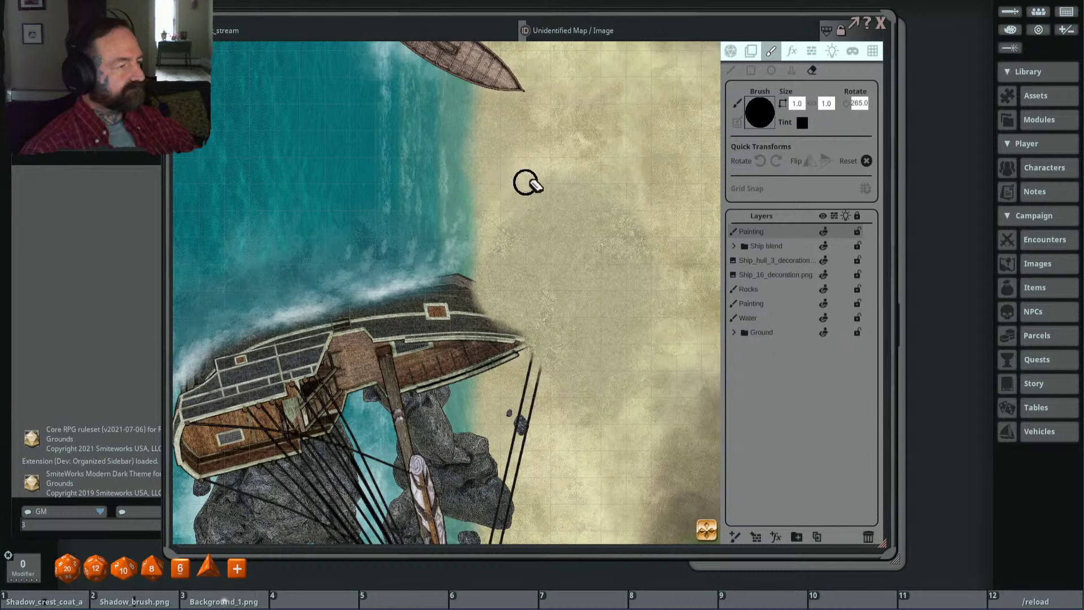
Step: Examine how the dirt patch blends with the ship's bow and the surrounding beach, both close up and across the whole map
{"action": "scroll", "coordinate": [395, 220], "scroll_direction": "down", "scroll_amount": 2}
{"action": "scroll", "coordinate": [403, 213], "scroll_direction": "up", "scroll_amount": 2}
{"action": "scroll", "coordinate": [404, 213], "scroll_direction": "up", "scroll_amount": 1}
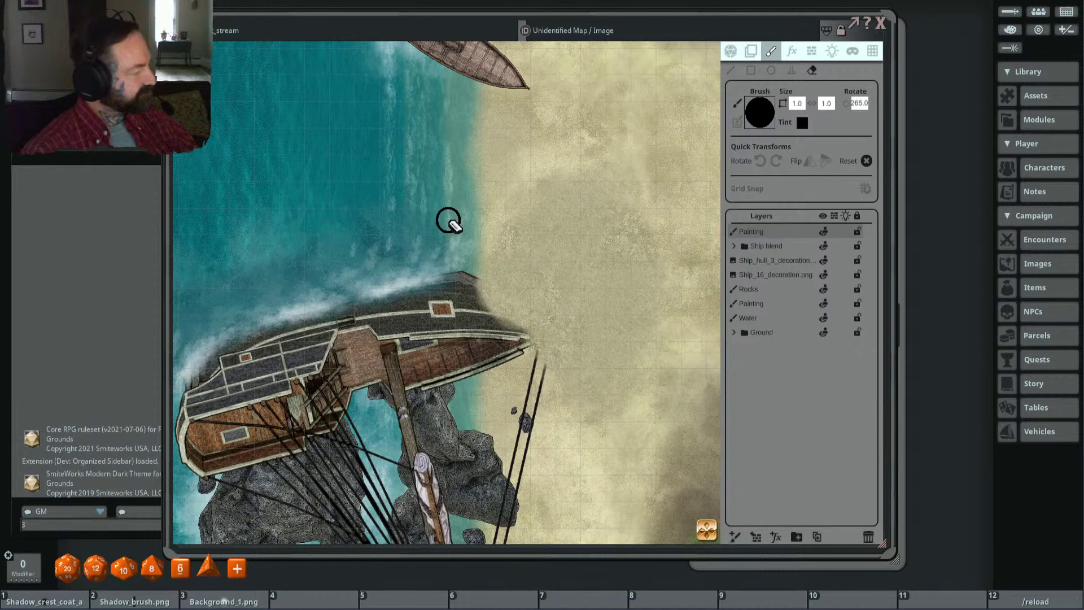
{"action": "scroll", "coordinate": [449, 220], "scroll_direction": "down", "scroll_amount": 2}
{"action": "scroll", "coordinate": [427, 217], "scroll_direction": "up", "scroll_amount": 1}
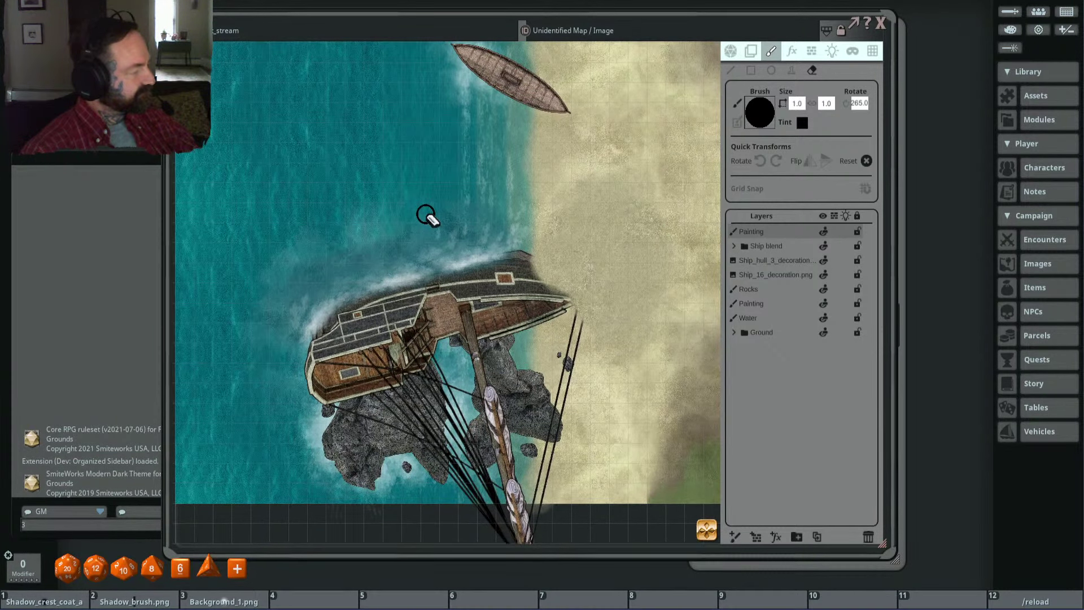
{"action": "scroll", "coordinate": [428, 216], "scroll_direction": "down", "scroll_amount": 1}
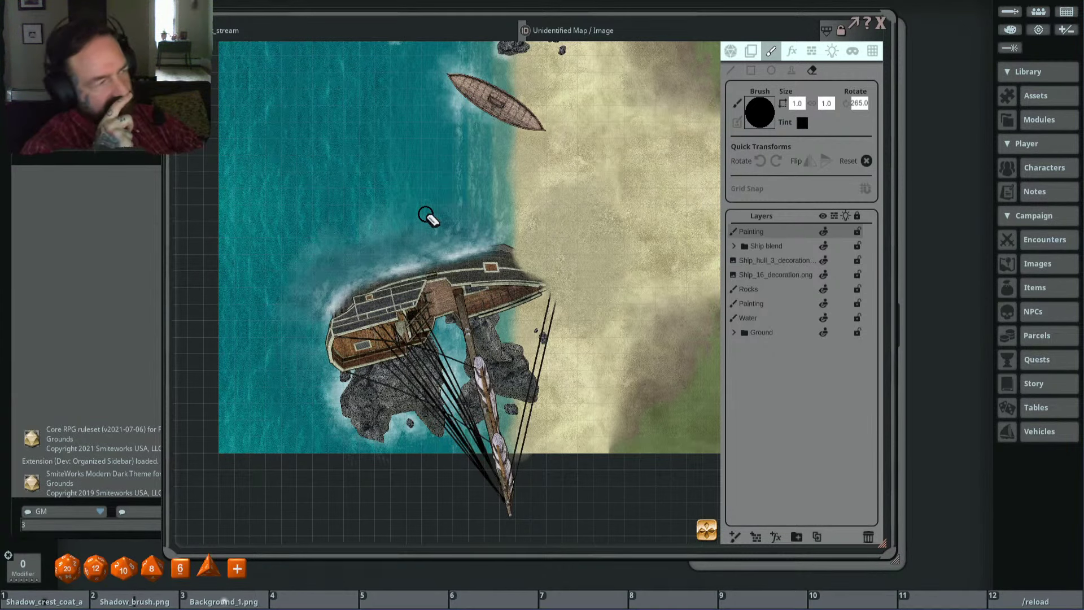
{"action": "scroll", "coordinate": [525, 204], "scroll_direction": "down", "scroll_amount": 2}
{"action": "scroll", "coordinate": [506, 347], "scroll_direction": "up", "scroll_amount": 4}
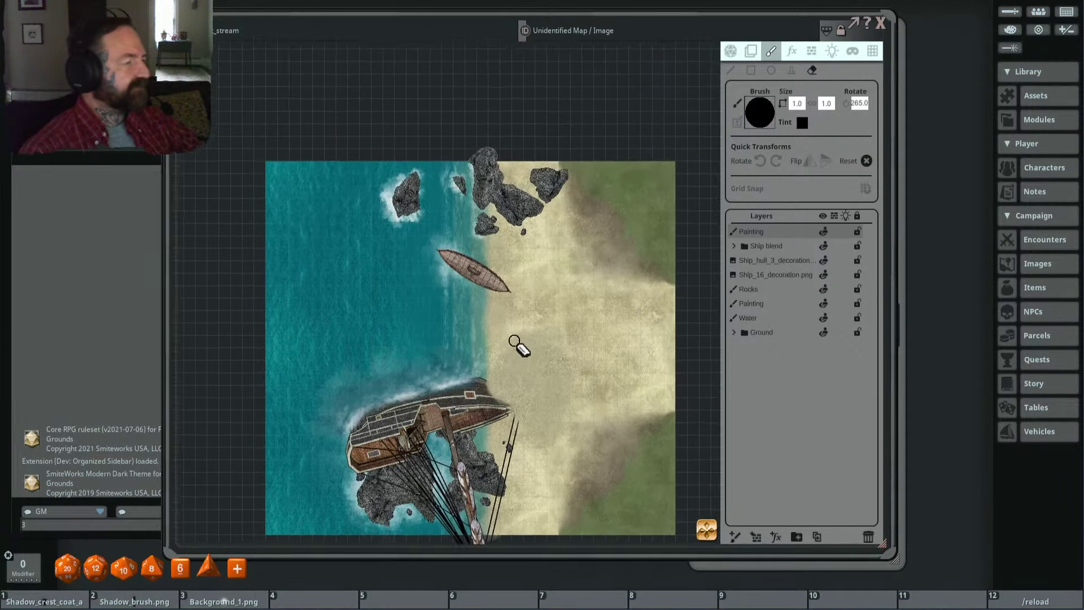
{"action": "left_click_drag", "start_coordinate": [496, 347], "coordinate": [516, 243]}
{"action": "scroll", "coordinate": [517, 259], "scroll_direction": "up", "scroll_amount": 2}
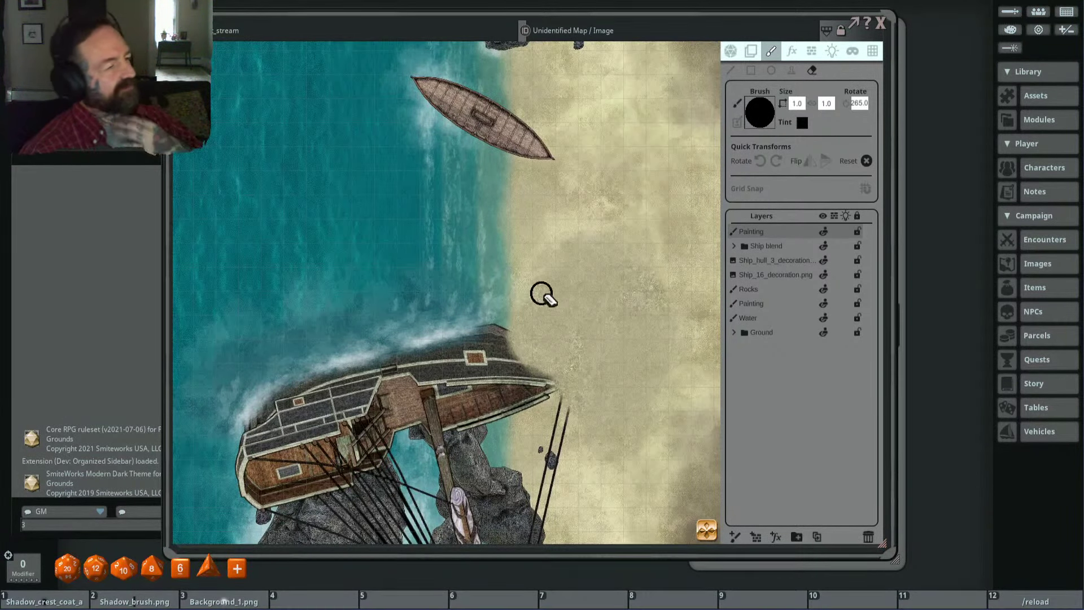
{"action": "scroll", "coordinate": [559, 296], "scroll_direction": "down", "scroll_amount": 2}
{"action": "scroll", "coordinate": [578, 298], "scroll_direction": "down", "scroll_amount": 2}
{"action": "left_click_drag", "start_coordinate": [578, 298], "coordinate": [518, 256]}
{"action": "scroll", "coordinate": [548, 277], "scroll_direction": "up", "scroll_amount": 2}
{"action": "scroll", "coordinate": [548, 277], "scroll_direction": "down", "scroll_amount": 1}
{"action": "scroll", "coordinate": [514, 286], "scroll_direction": "up", "scroll_amount": 2}
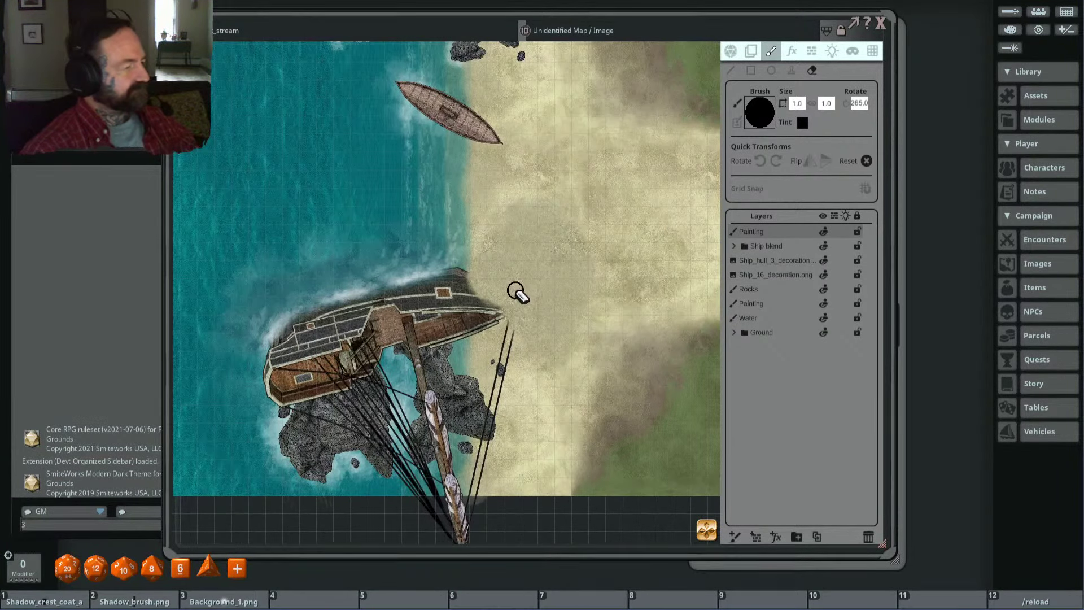
{"action": "scroll", "coordinate": [514, 289], "scroll_direction": "up", "scroll_amount": 1}
{"action": "scroll", "coordinate": [511, 291], "scroll_direction": "down", "scroll_amount": 2}
{"action": "left_click_drag", "start_coordinate": [489, 293], "coordinate": [513, 258]}
{"action": "scroll", "coordinate": [517, 259], "scroll_direction": "up", "scroll_amount": 2}
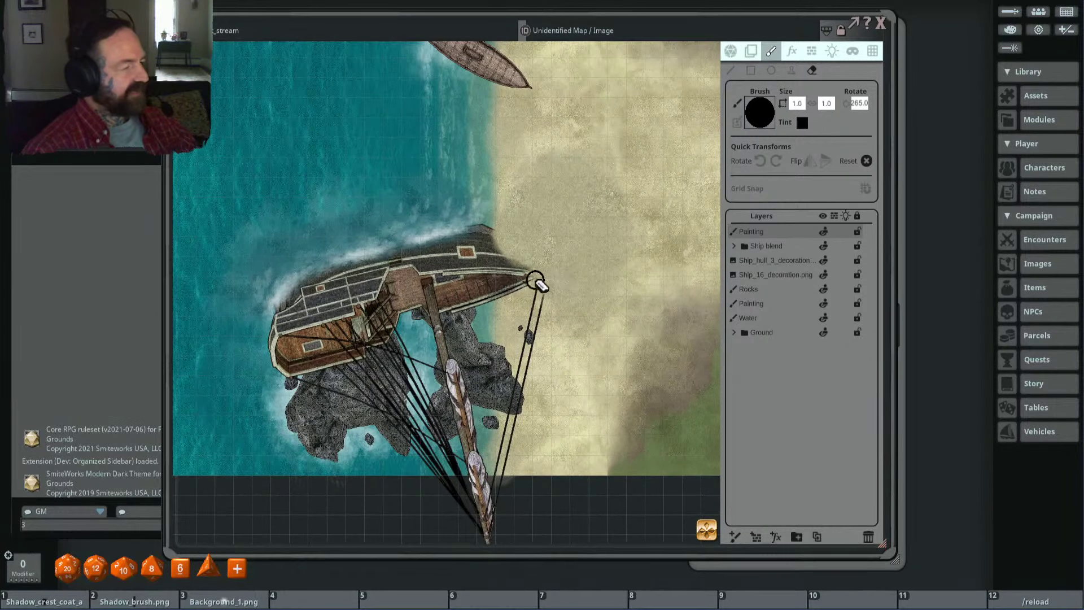
{"action": "scroll", "coordinate": [593, 218], "scroll_direction": "down", "scroll_amount": 2}
{"action": "left_click_drag", "start_coordinate": [593, 218], "coordinate": [557, 232]}
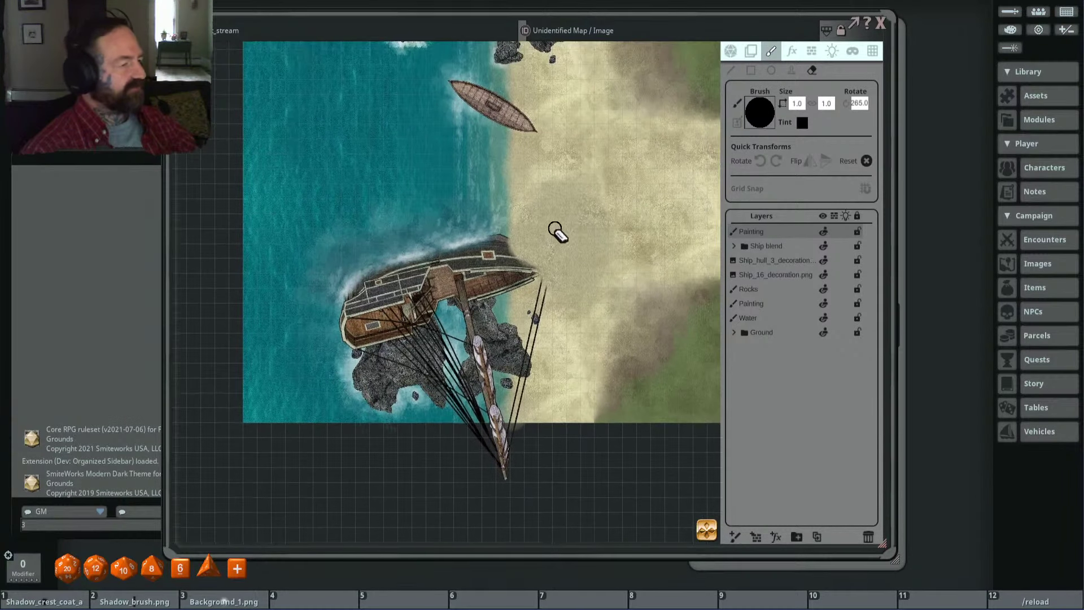
{"action": "scroll", "coordinate": [513, 309], "scroll_direction": "up", "scroll_amount": 2}
{"action": "scroll", "coordinate": [590, 227], "scroll_direction": "down", "scroll_amount": 1}
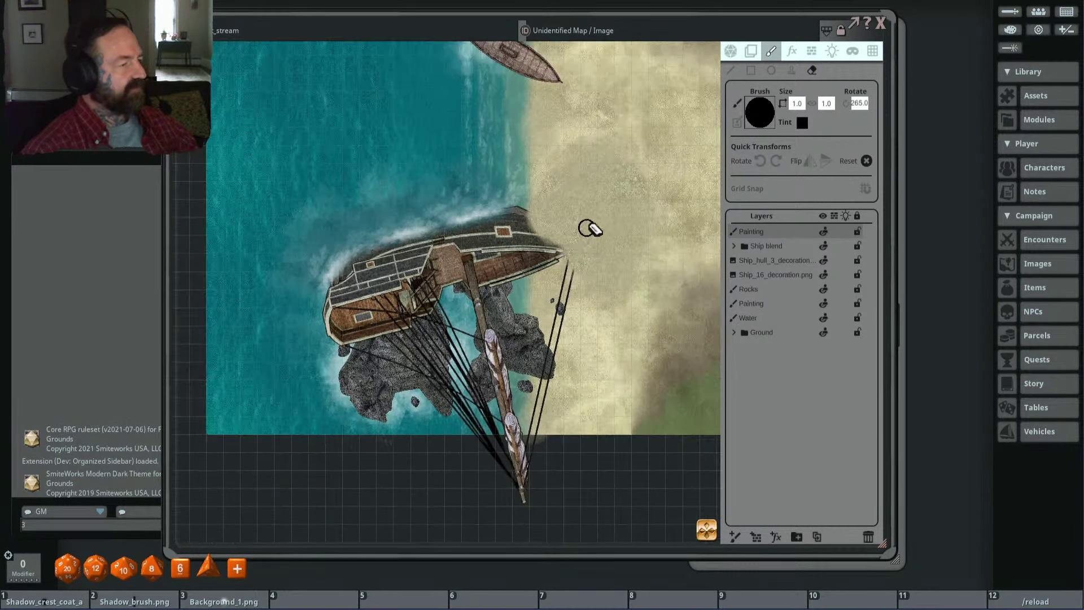
{"action": "scroll", "coordinate": [602, 231], "scroll_direction": "down", "scroll_amount": 1}
{"action": "scroll", "coordinate": [603, 240], "scroll_direction": "up", "scroll_amount": 2}
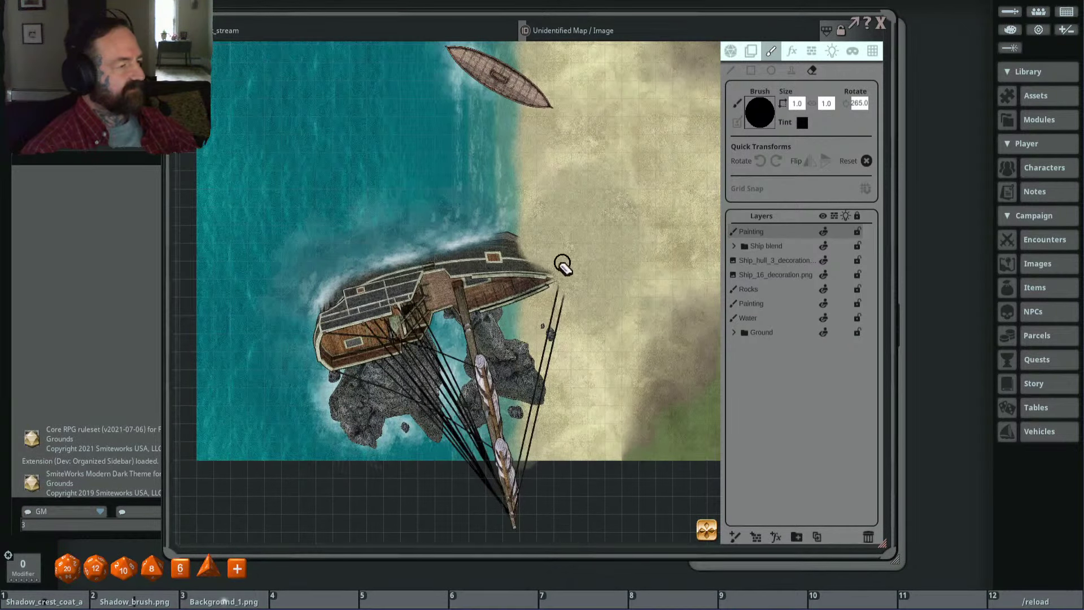
{"action": "scroll", "coordinate": [560, 267], "scroll_direction": "up", "scroll_amount": 4}
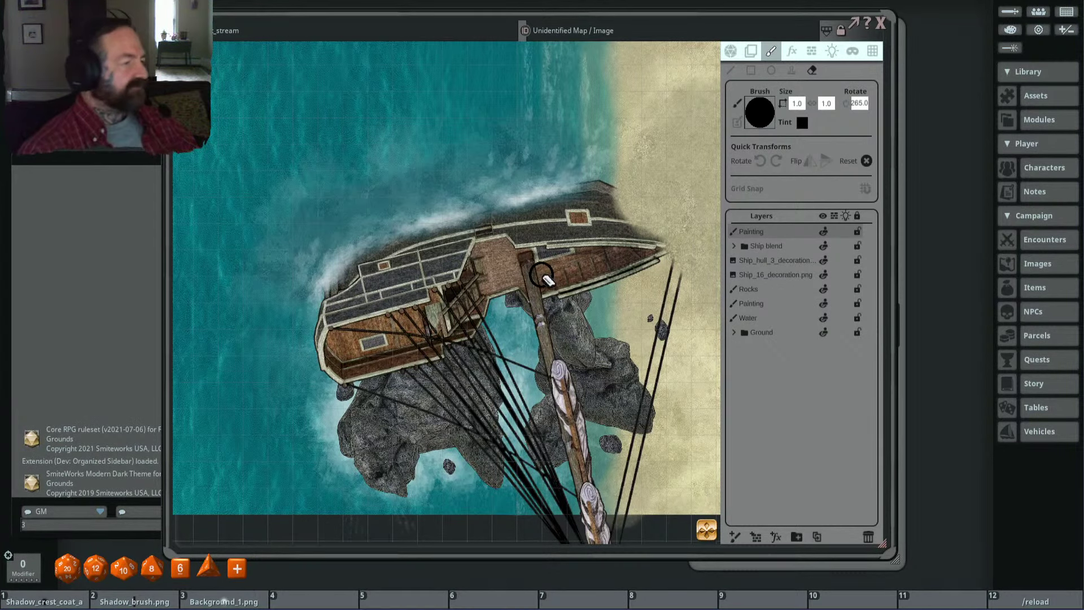
{"action": "scroll", "coordinate": [543, 275], "scroll_direction": "down", "scroll_amount": 3}
{"action": "scroll", "coordinate": [614, 200], "scroll_direction": "up", "scroll_amount": 1}
{"action": "scroll", "coordinate": [614, 201], "scroll_direction": "down", "scroll_amount": 1}
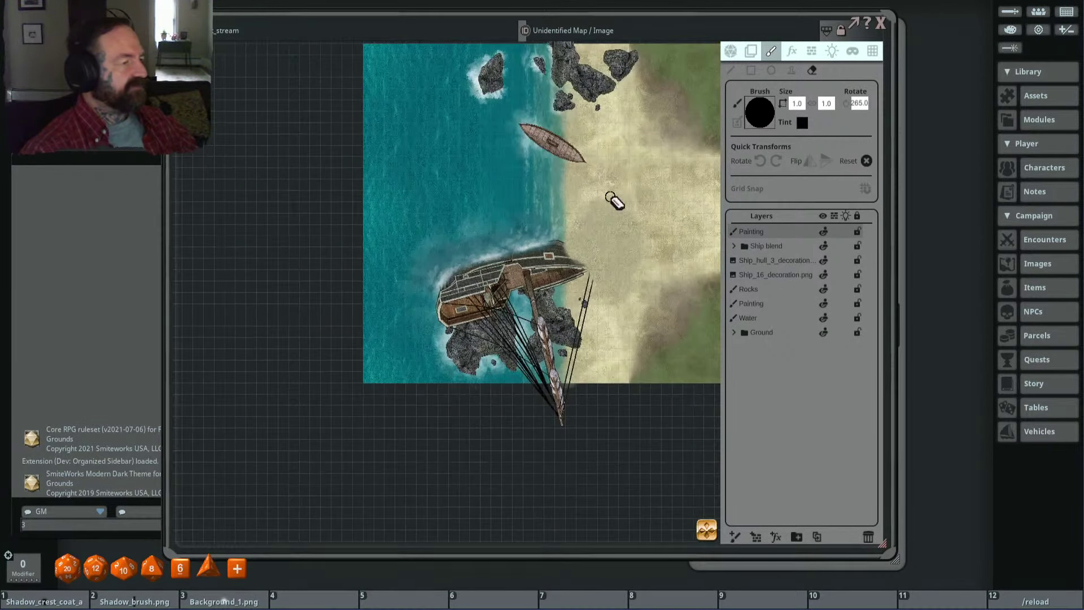
{"action": "scroll", "coordinate": [562, 260], "scroll_direction": "up", "scroll_amount": 2}
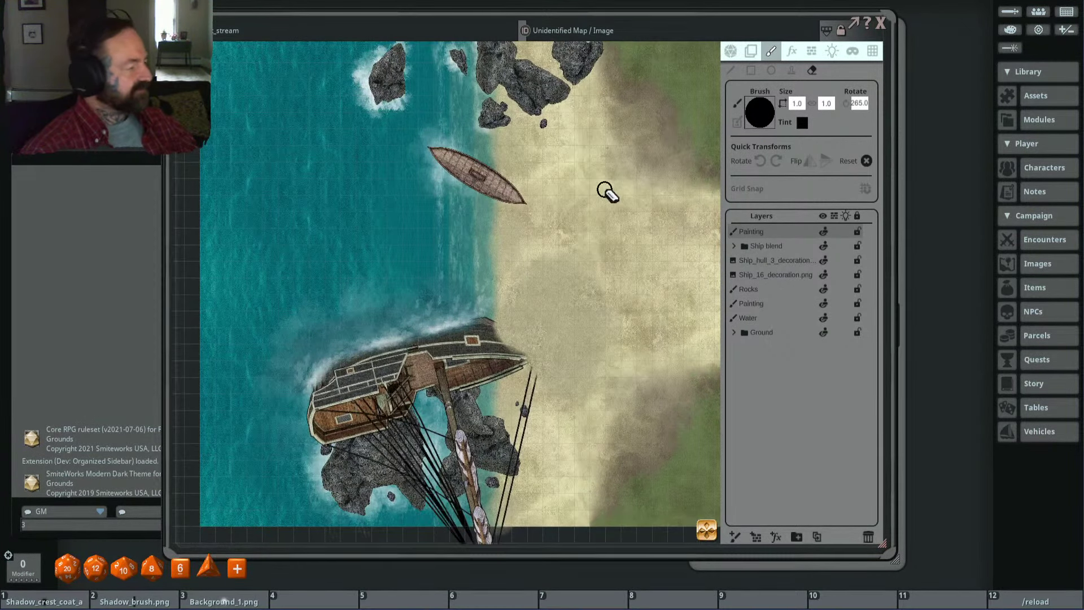
{"action": "scroll", "coordinate": [542, 186], "scroll_direction": "up", "scroll_amount": 3}
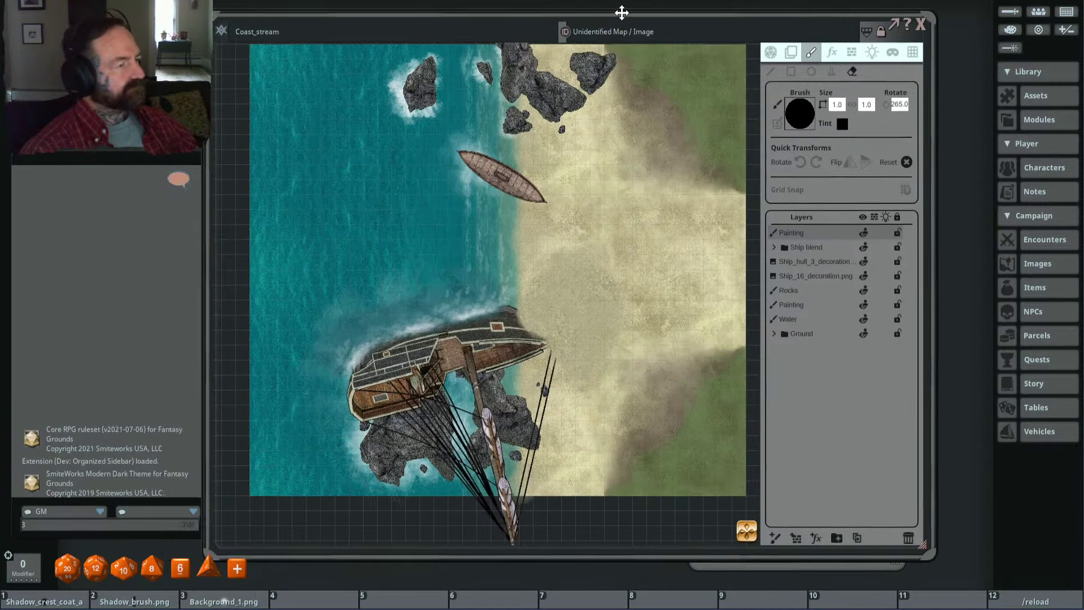
Step: Shift the map window clear of the chat area and rename the topmost Painting layer as Sand
{"action": "left_click_drag", "start_coordinate": [578, 26], "coordinate": [624, 27]}
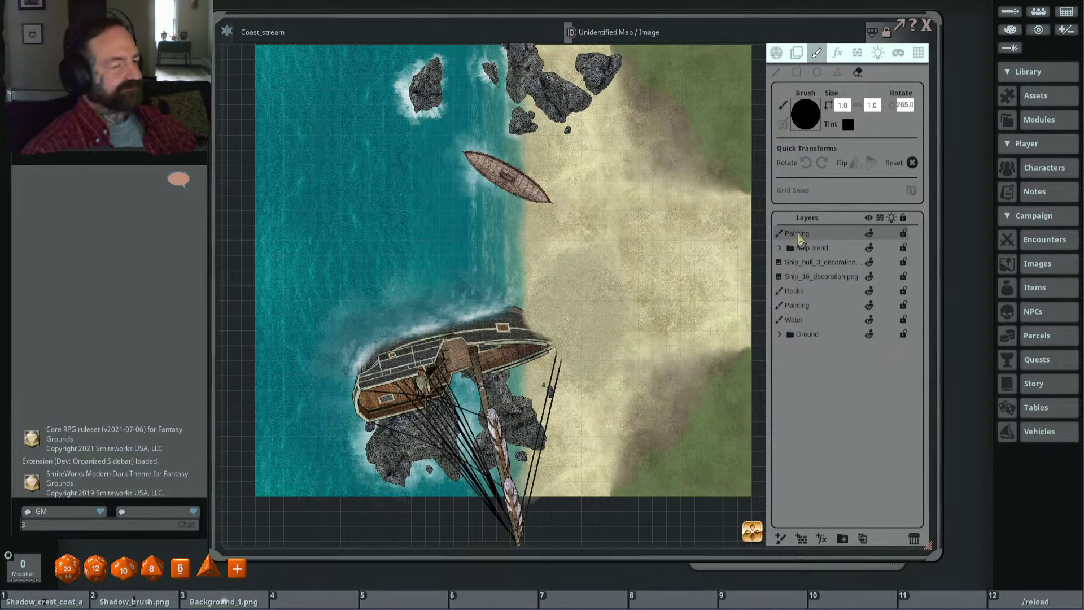
{"action": "double_click", "coordinate": [799, 234]}
{"action": "type", "text": "S"}
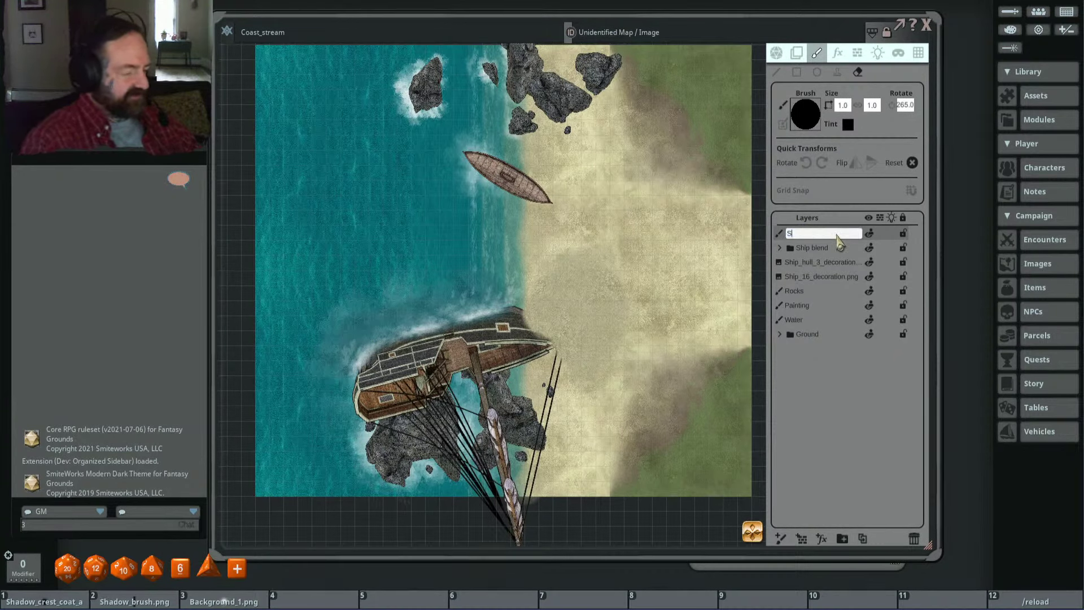
{"action": "type", "text": "and"}
{"action": "key", "text": "Return"}
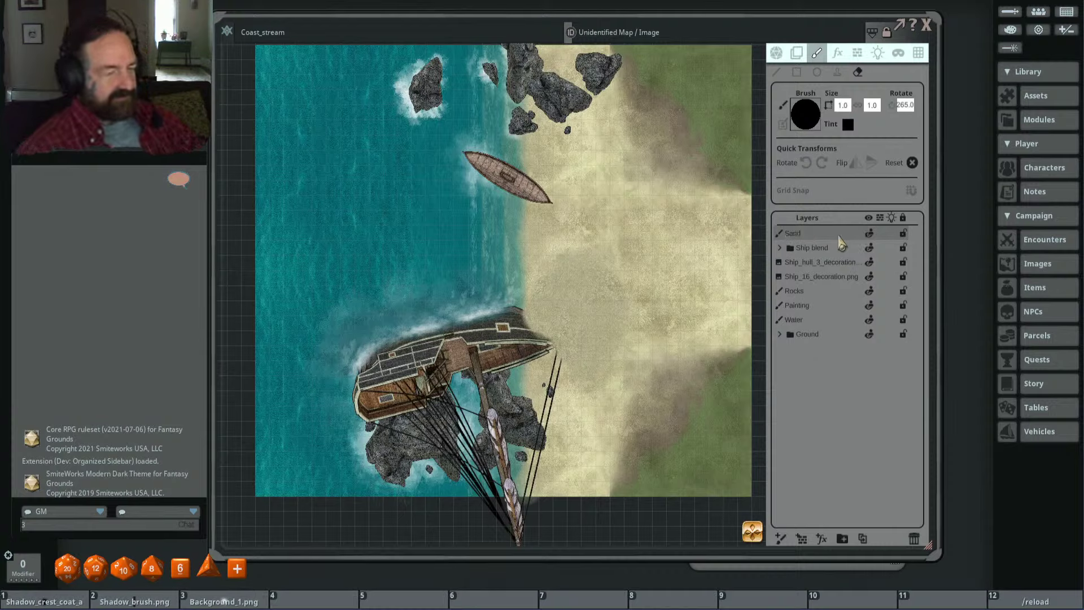
Step: Move the Sand layer into the Ship blend group as its first layer and check the group's contents
{"action": "mouse_move", "coordinate": [811, 234]}
{"action": "left_mouse_down"}
{"action": "mouse_move", "coordinate": [805, 265]}
{"action": "mouse_move", "coordinate": [808, 249]}
{"action": "left_mouse_up"}
{"action": "left_click", "coordinate": [781, 234]}
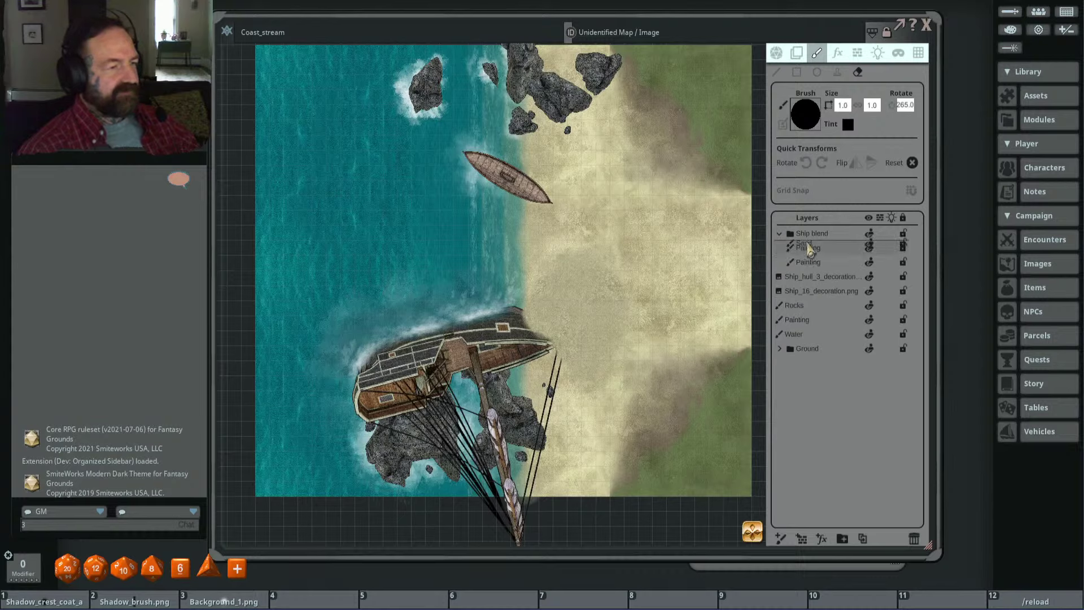
{"action": "left_click", "coordinate": [780, 234]}
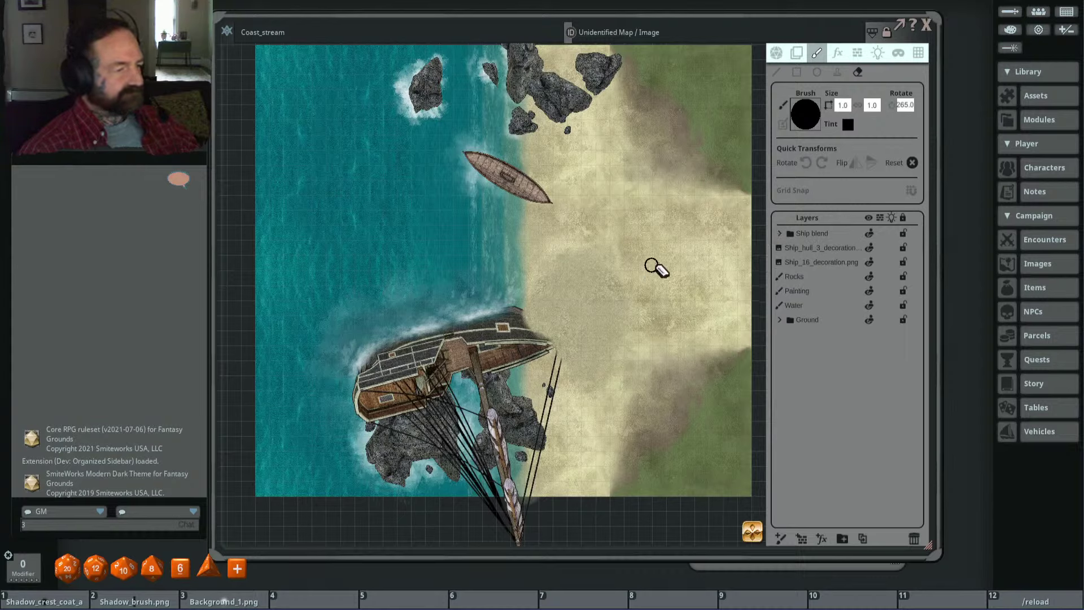
{"action": "left_click", "coordinate": [781, 234]}
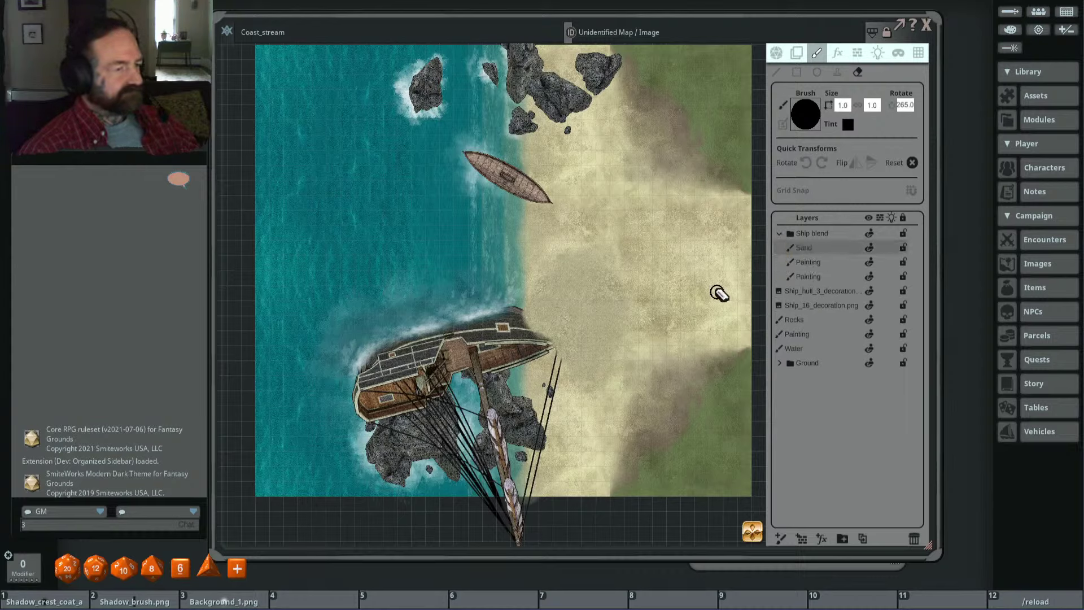
{"action": "left_click", "coordinate": [781, 235]}
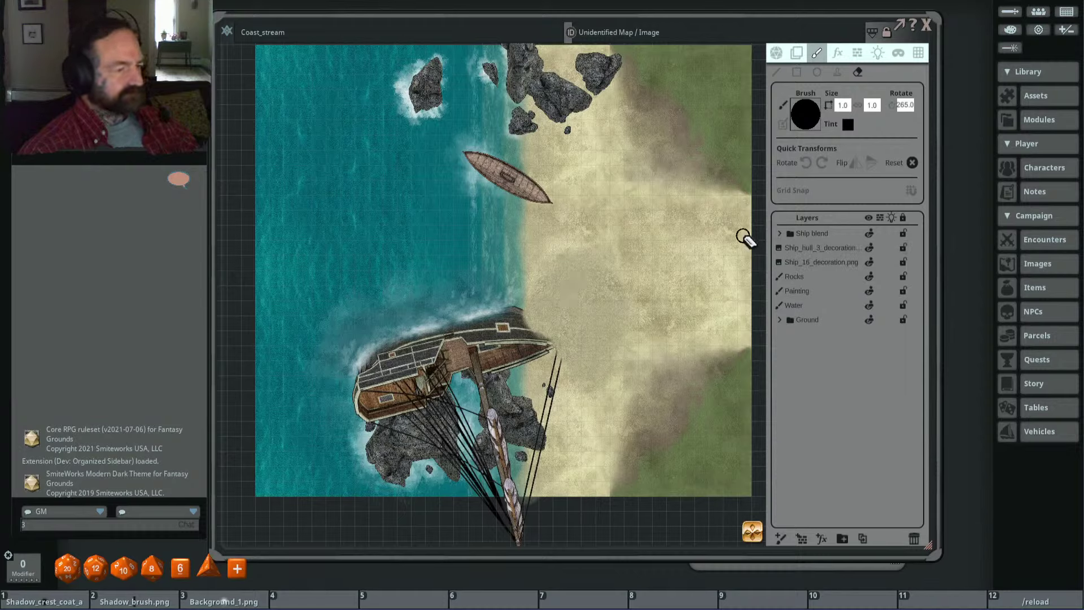
Step: Identify the upper Painting layer in the Ship blend group by toggling its visibility, and rename it as Slpashes
{"action": "left_click", "coordinate": [780, 234]}
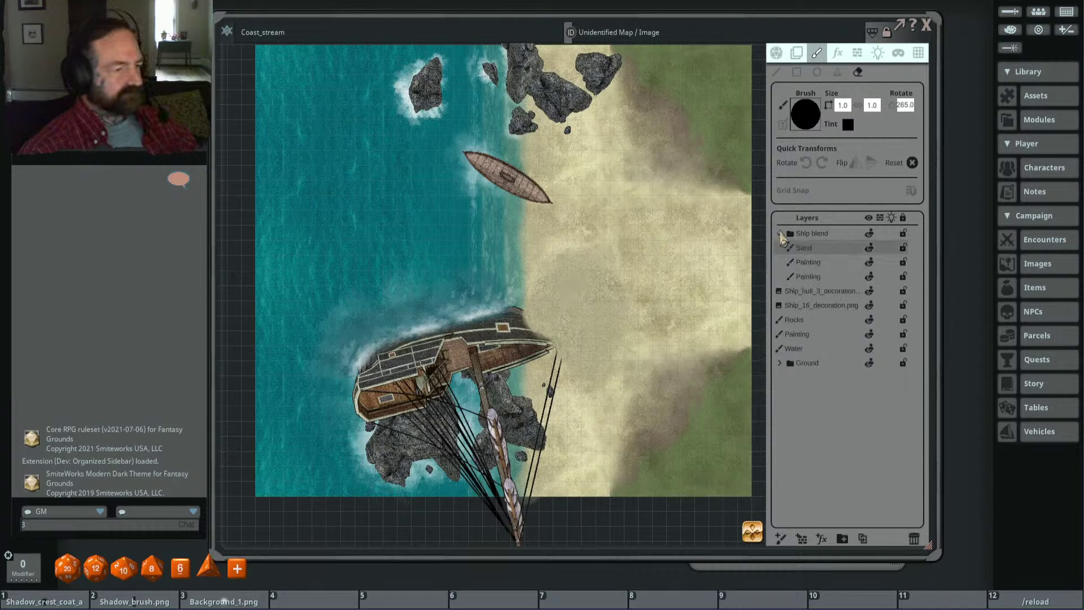
{"action": "left_click", "coordinate": [869, 262]}
{"action": "left_click", "coordinate": [869, 262]}
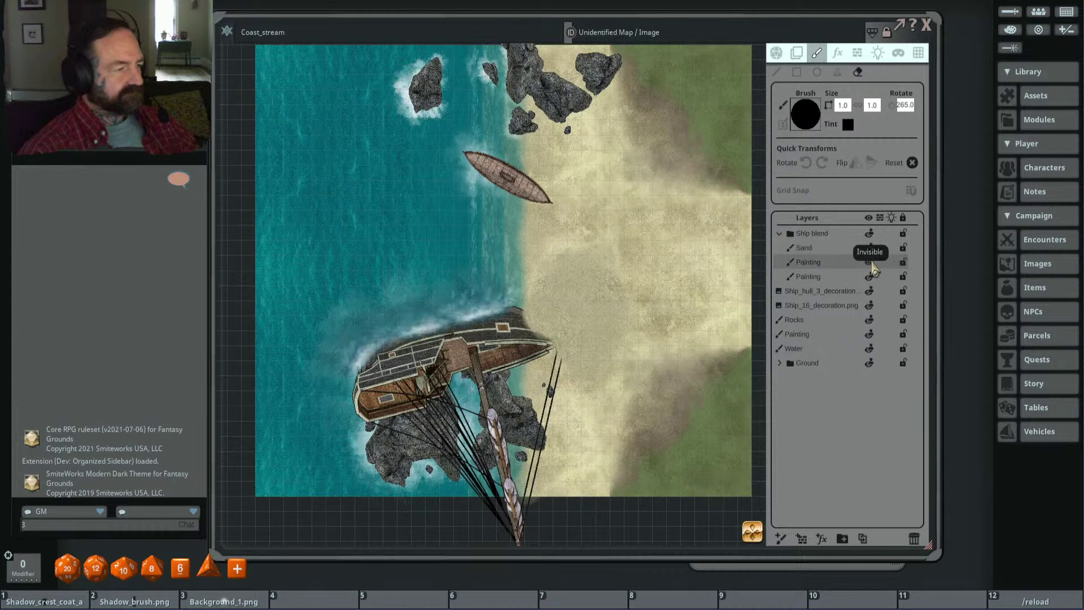
{"action": "double_click", "coordinate": [832, 264]}
{"action": "type", "text": "Slpashe"}
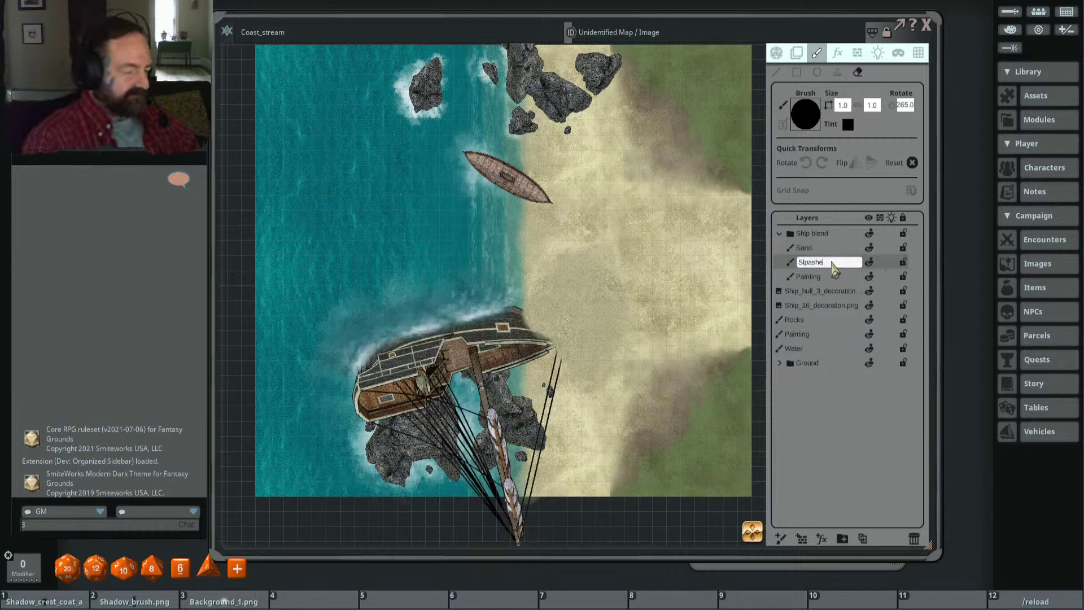
{"action": "type", "text": "s"}
Step: Rename the remaining Painting layer in the Ship blend group as Water, and switch to the stamp tool
{"action": "double_click", "coordinate": [824, 278]}
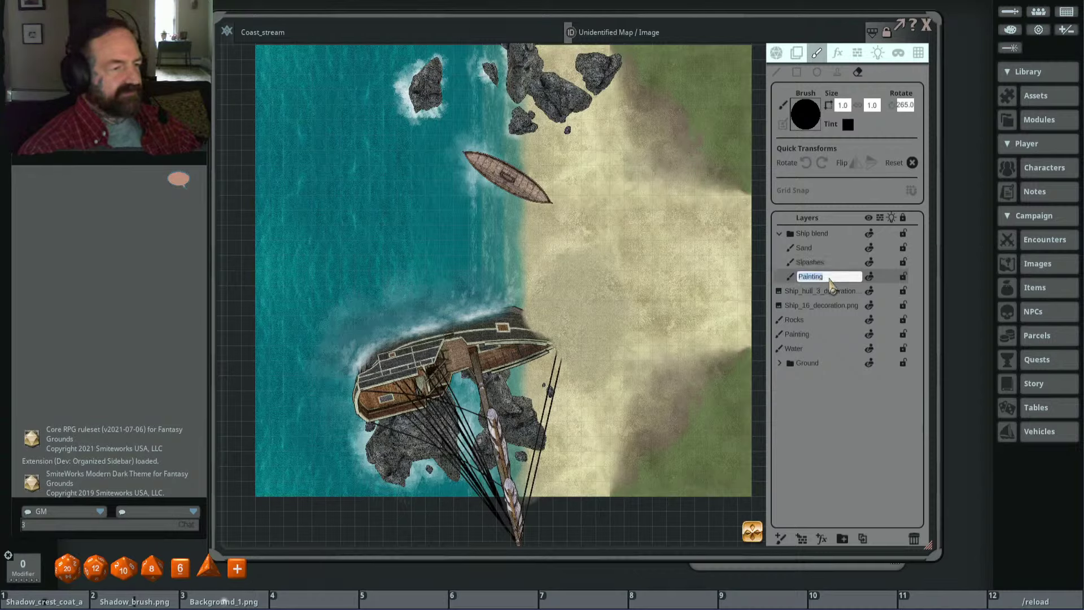
{"action": "type", "text": "Water"}
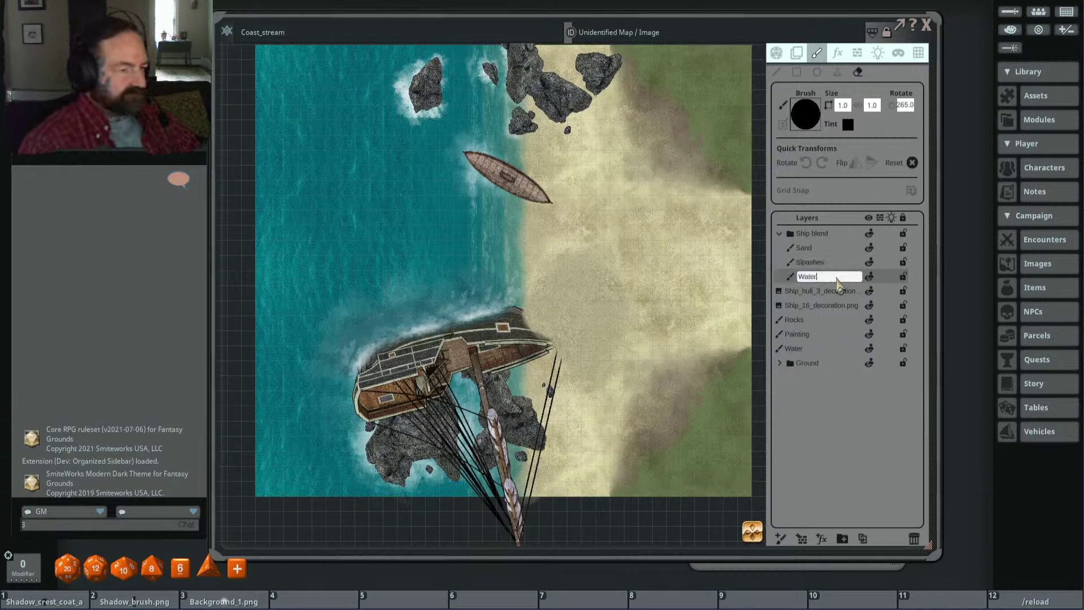
{"action": "left_click", "coordinate": [779, 234]}
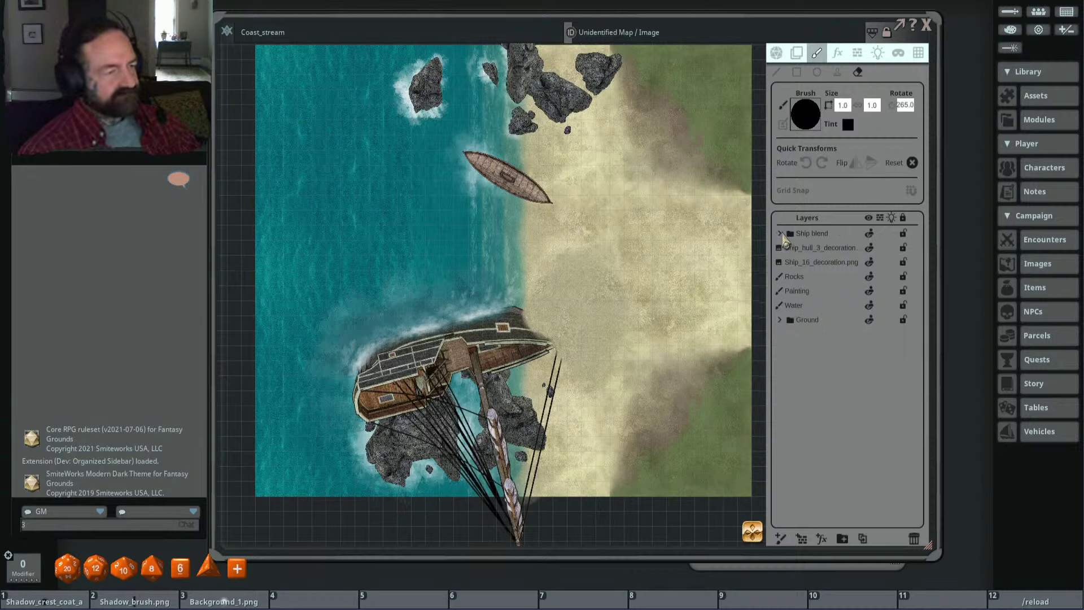
{"action": "left_click", "coordinate": [837, 73]}
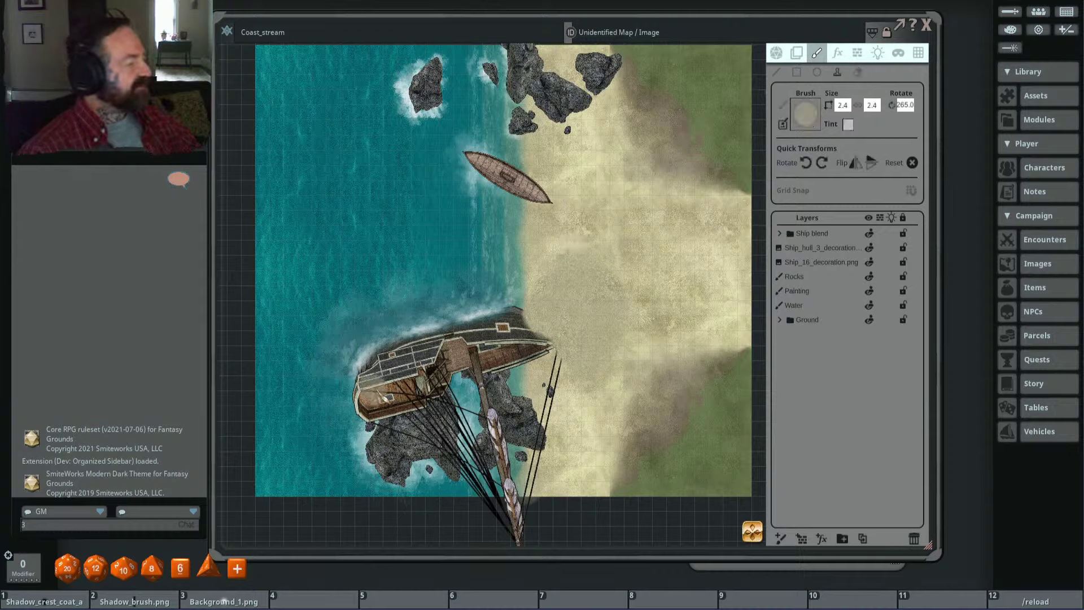
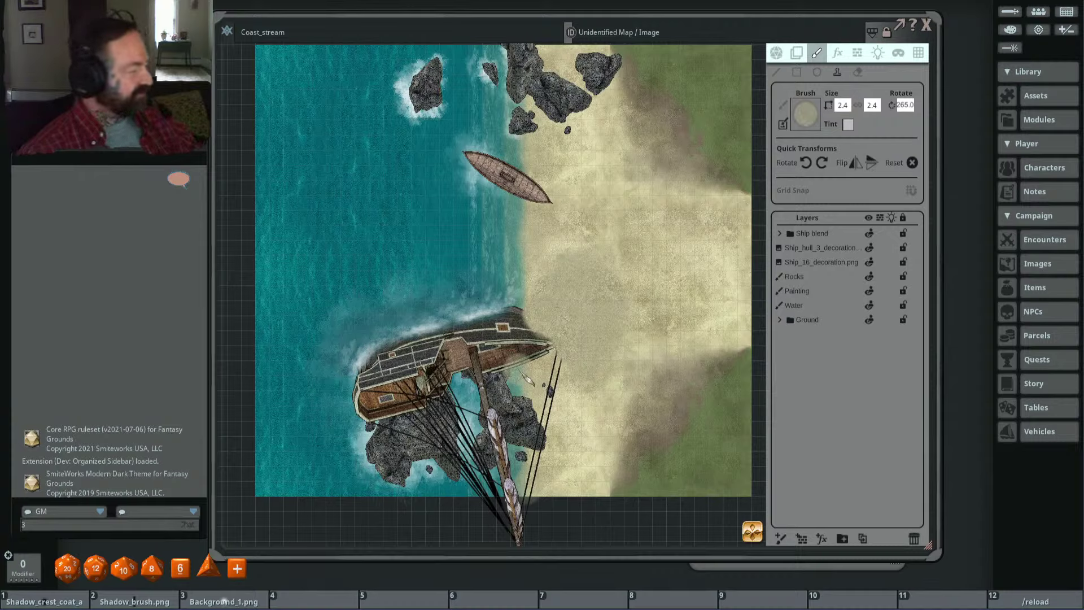
{"action": "left_click", "coordinate": [1029, 222]}
{"action": "left_click", "coordinate": [1037, 146]}
{"action": "left_click", "coordinate": [1032, 74]}
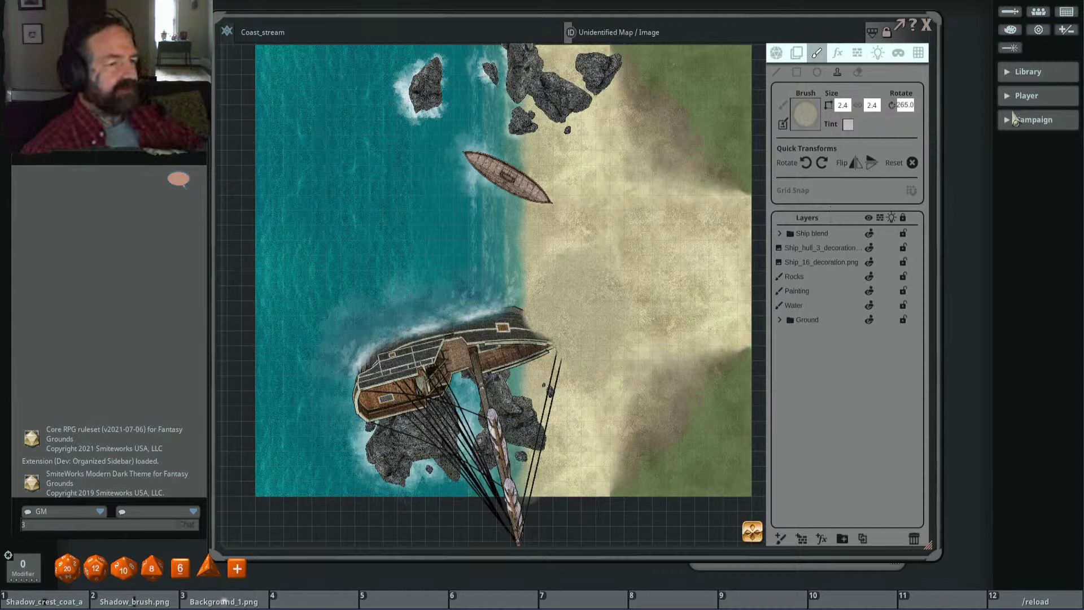
{"action": "left_click", "coordinate": [1028, 72]}
{"action": "left_click", "coordinate": [1031, 143]}
{"action": "left_click", "coordinate": [1038, 216]}
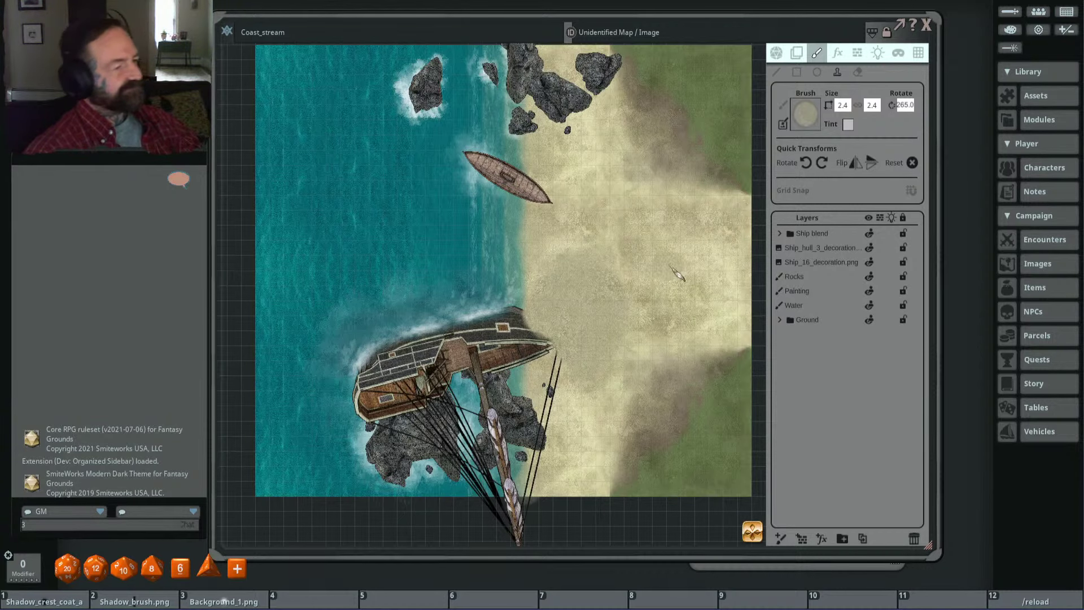
{"action": "scroll", "coordinate": [676, 274], "scroll_direction": "down", "scroll_amount": 2}
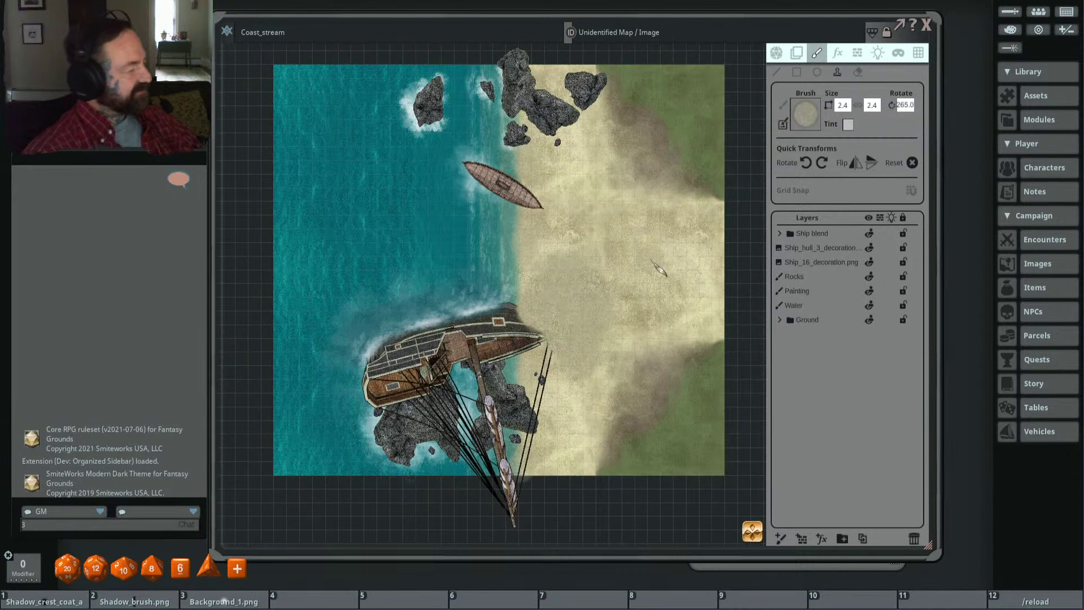
{"action": "scroll", "coordinate": [590, 237], "scroll_direction": "up", "scroll_amount": 4}
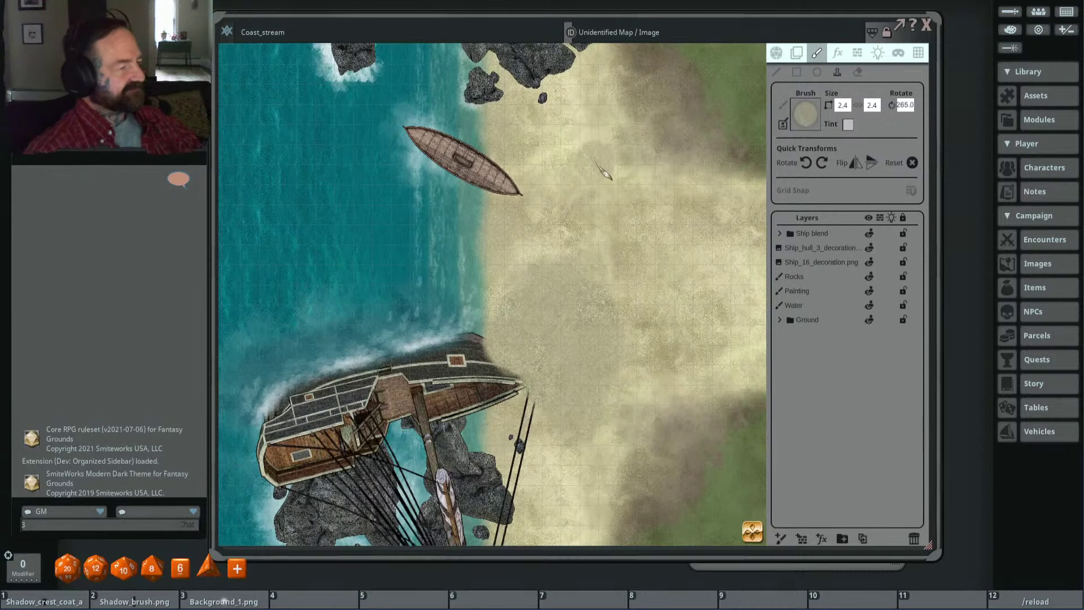
Step: Add an Adjust colors effect layer above the Ship blend group and set its brightness to 36
{"action": "scroll", "coordinate": [612, 173], "scroll_direction": "down", "scroll_amount": 2}
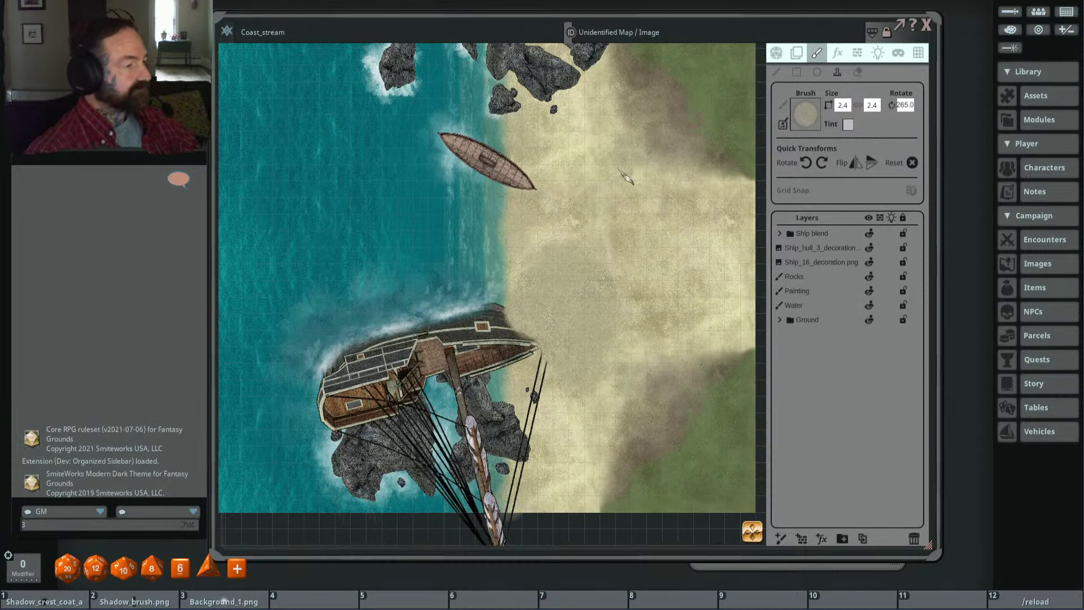
{"action": "scroll", "coordinate": [627, 179], "scroll_direction": "down", "scroll_amount": 2}
{"action": "scroll", "coordinate": [623, 193], "scroll_direction": "up", "scroll_amount": 3}
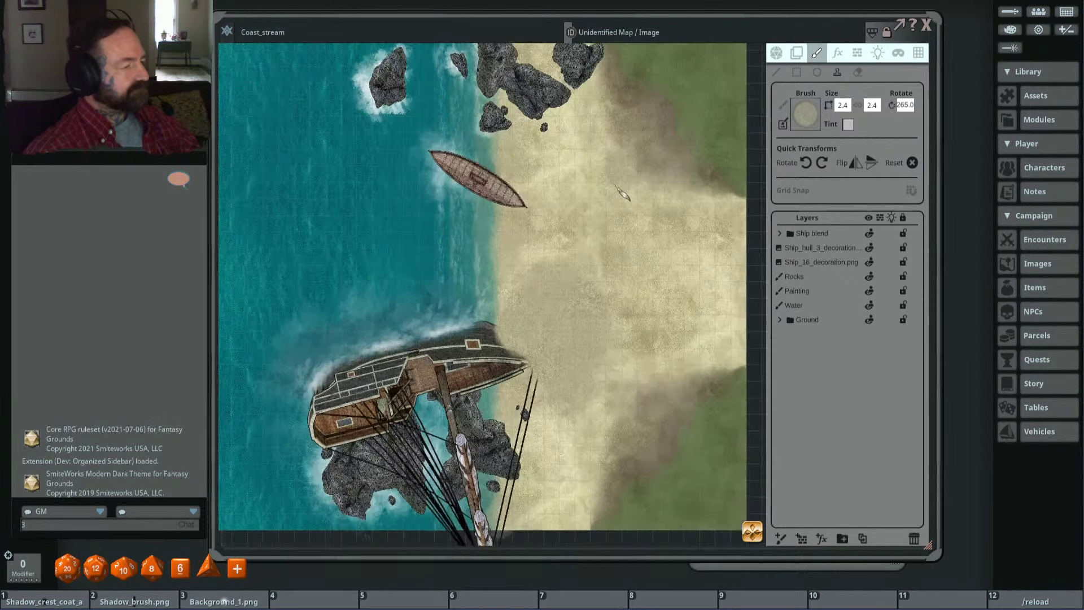
{"action": "scroll", "coordinate": [593, 159], "scroll_direction": "down", "scroll_amount": 1}
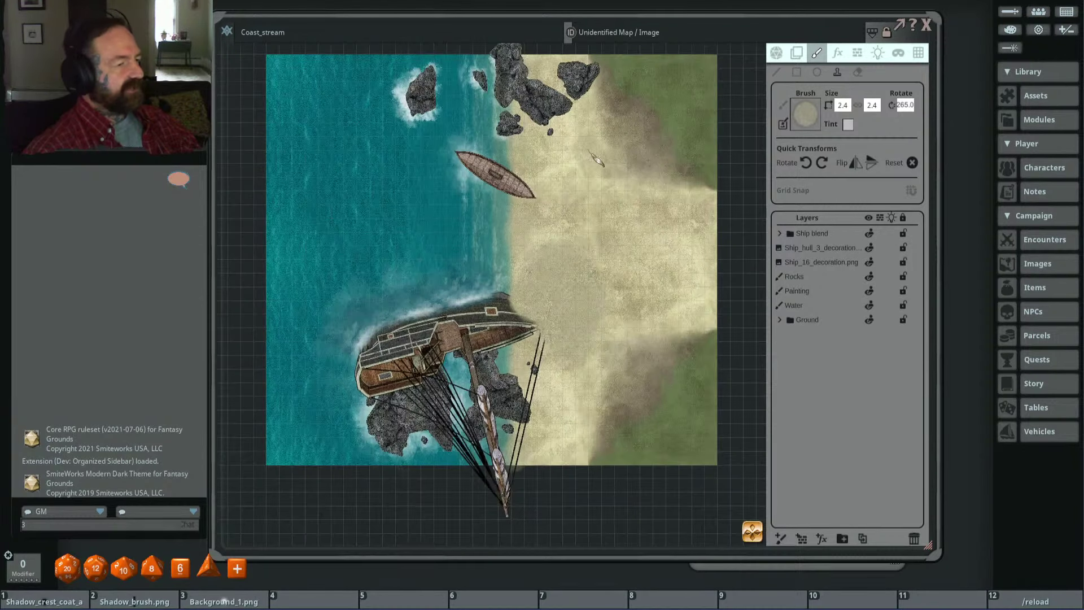
{"action": "left_click_drag", "start_coordinate": [596, 159], "coordinate": [632, 171]}
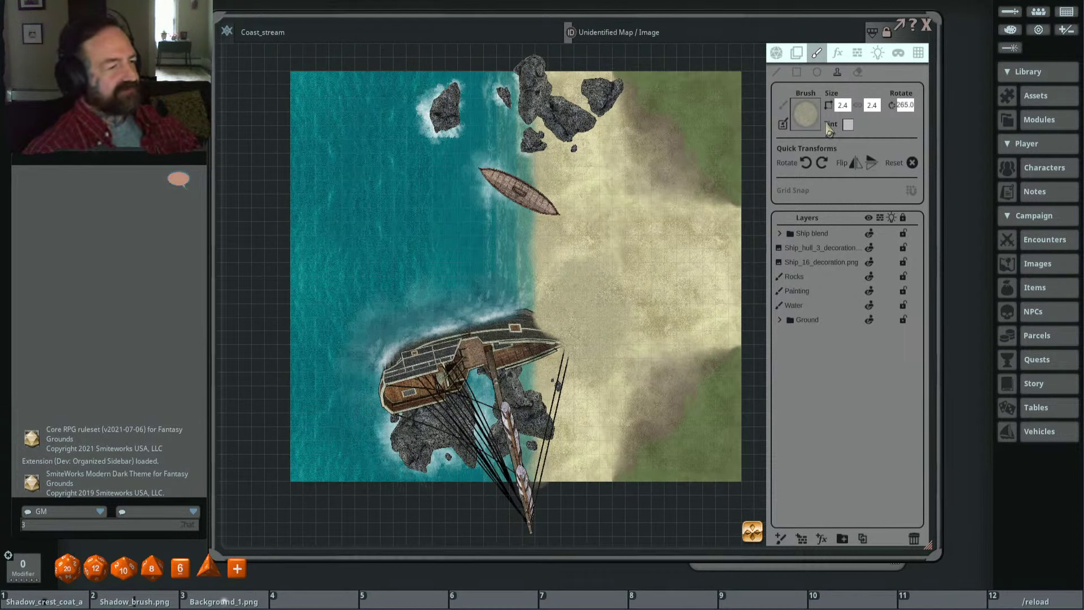
{"action": "left_click", "coordinate": [837, 53]}
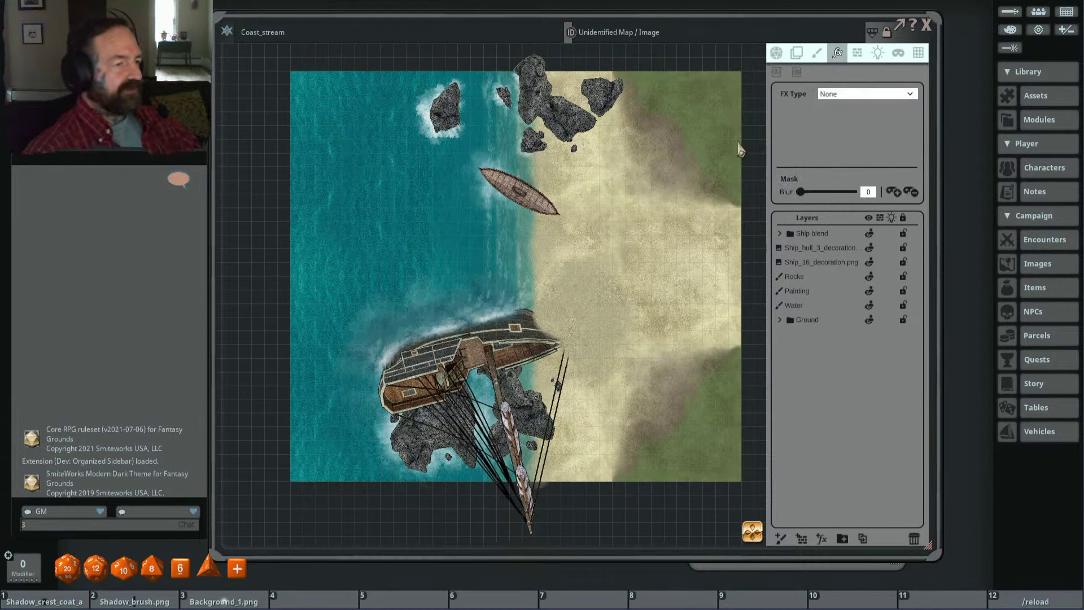
{"action": "left_click", "coordinate": [861, 93]}
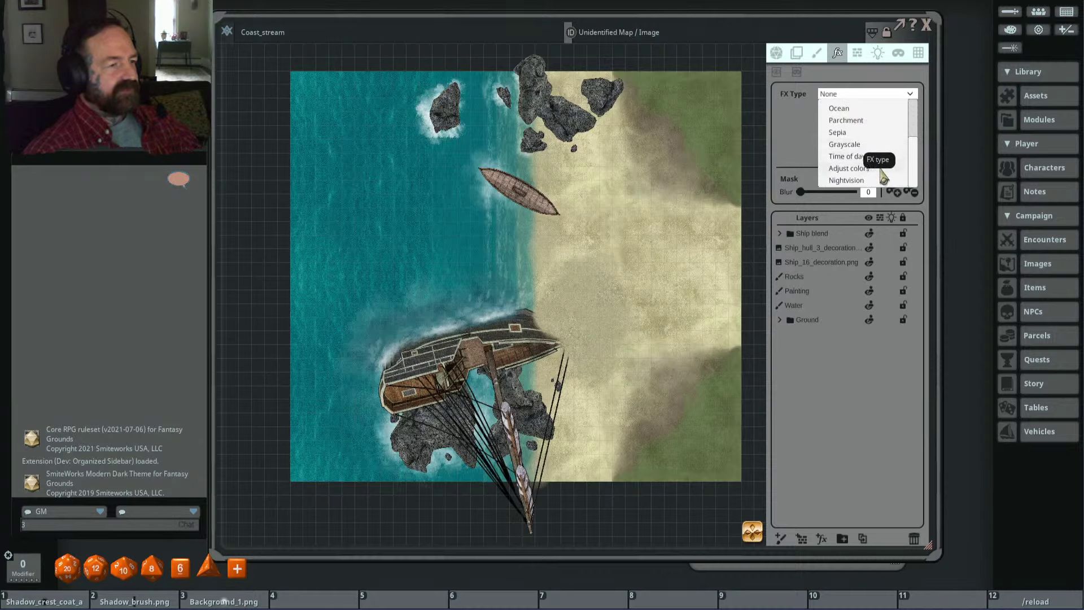
{"action": "left_click", "coordinate": [880, 168]}
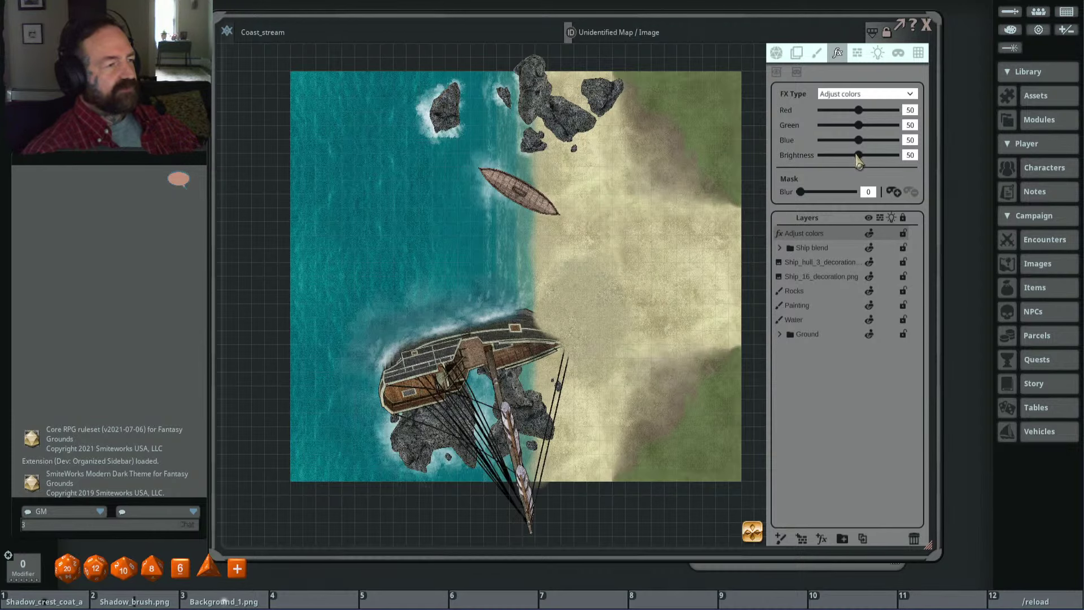
{"action": "left_click_drag", "start_coordinate": [859, 161], "coordinate": [852, 162]}
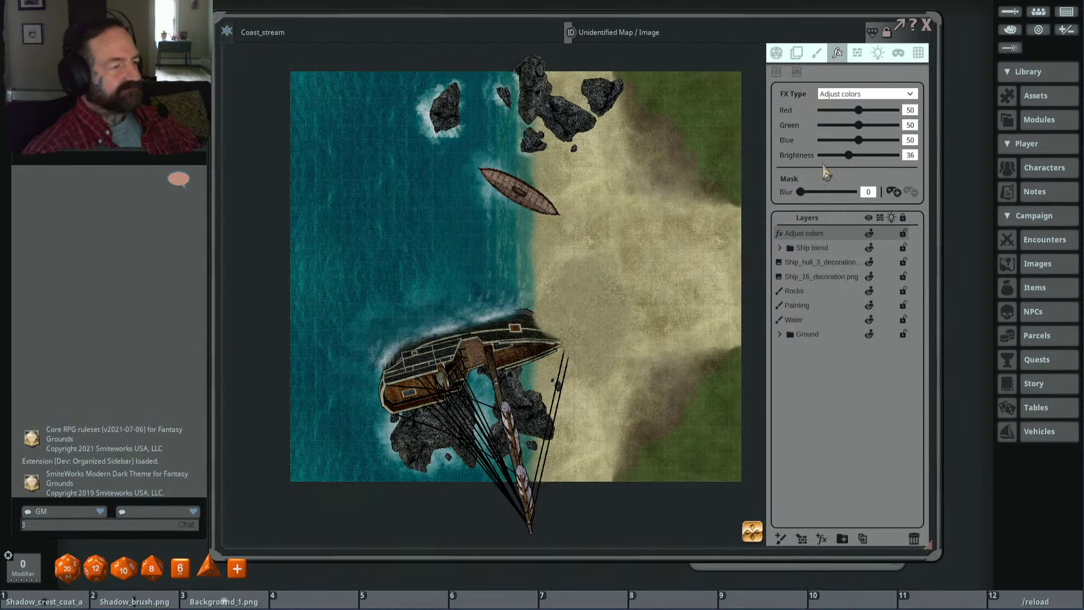
Step: Restrict the effect to masked shadows beside the two beach rocks near the map's upper edge, with a mask blur of 20
{"action": "left_click", "coordinate": [893, 192]}
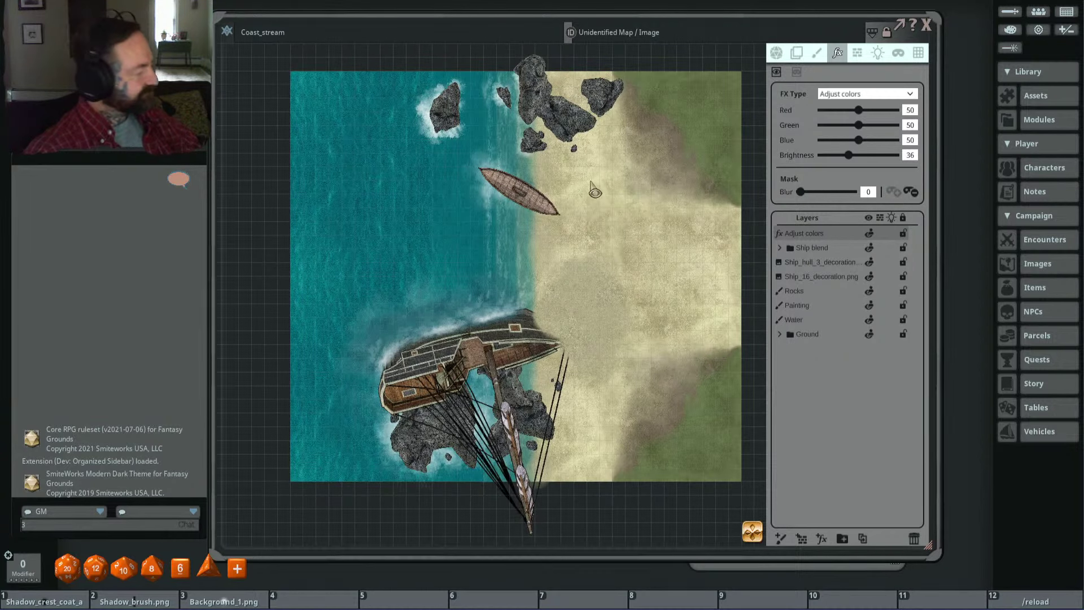
{"action": "scroll", "coordinate": [618, 197], "scroll_direction": "up", "scroll_amount": 5}
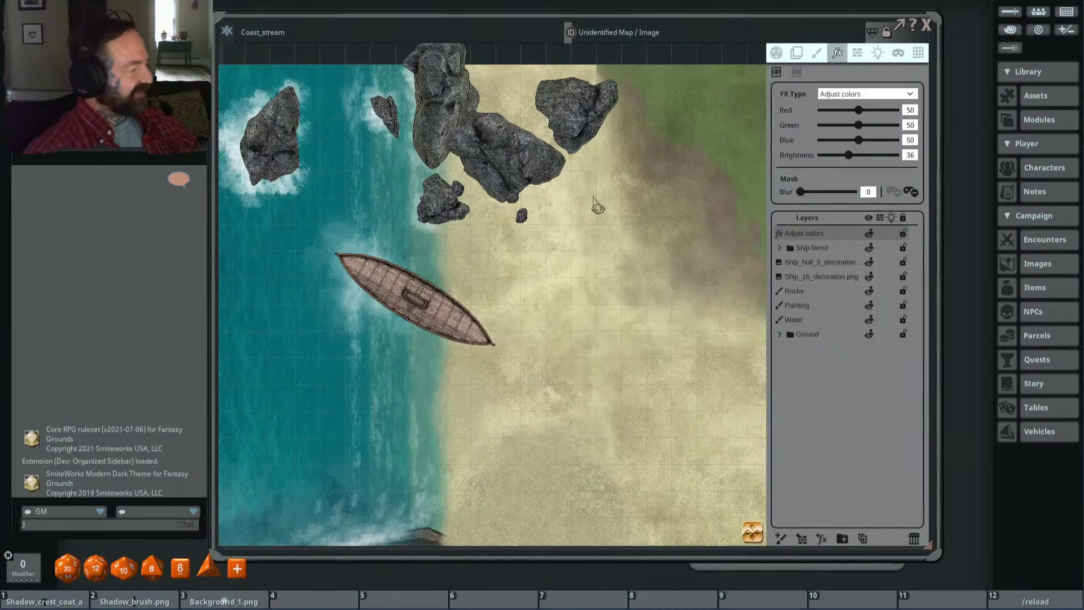
{"action": "key", "text": "alt"}
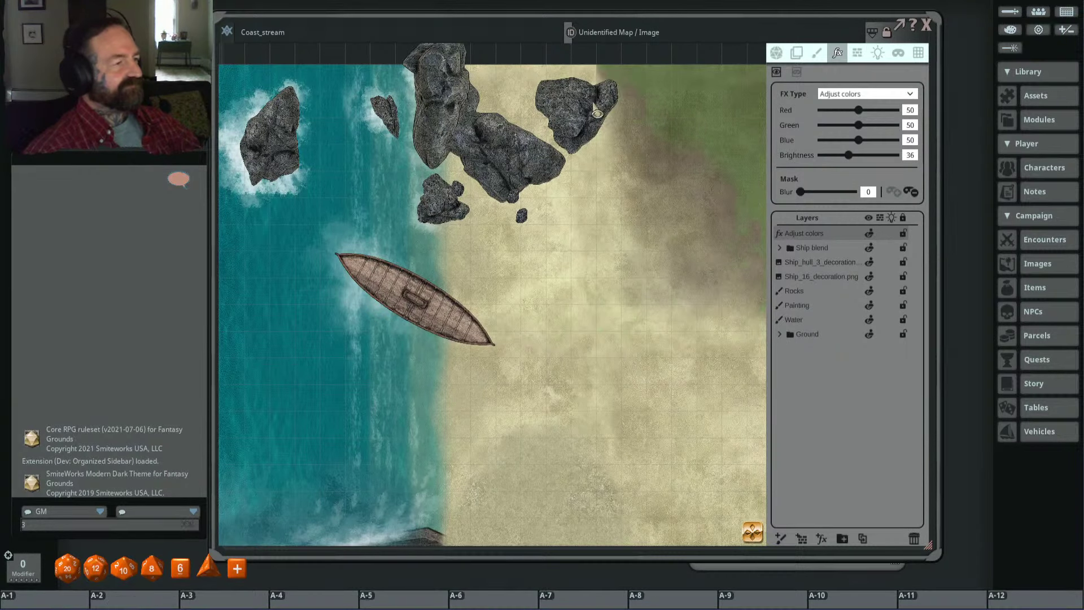
{"action": "mouse_move", "coordinate": [610, 91]}
{"action": "left_mouse_down"}
{"action": "mouse_move", "coordinate": [573, 144]}
{"action": "mouse_move", "coordinate": [624, 149]}
{"action": "mouse_move", "coordinate": [589, 104]}
{"action": "left_mouse_up"}
{"action": "mouse_move", "coordinate": [555, 163]}
{"action": "left_mouse_down"}
{"action": "mouse_move", "coordinate": [491, 200]}
{"action": "mouse_move", "coordinate": [541, 164]}
{"action": "left_mouse_up"}
{"action": "left_click_drag", "start_coordinate": [801, 192], "coordinate": [814, 192]}
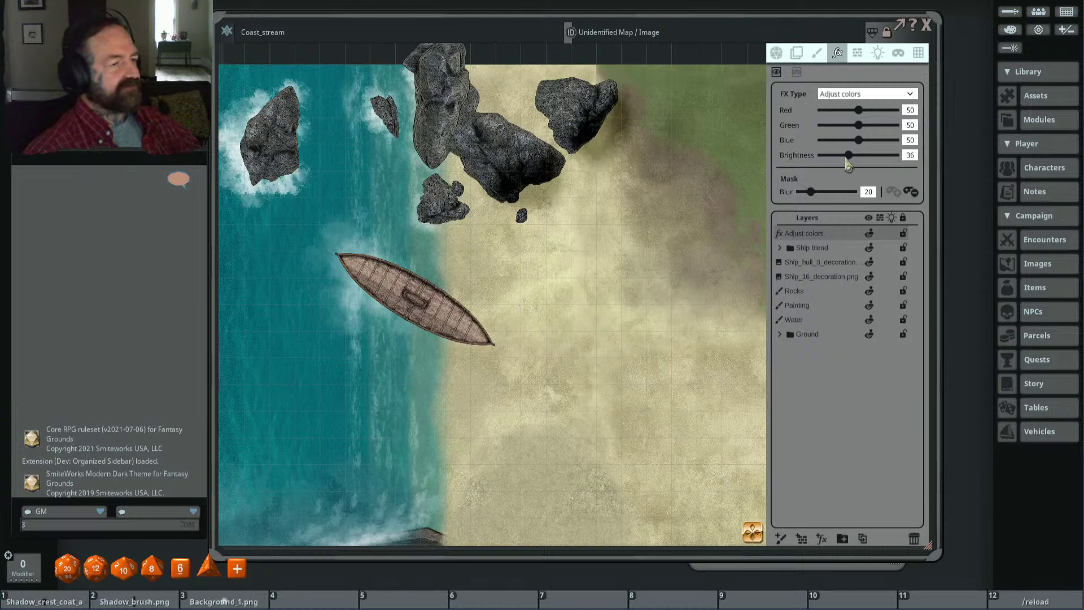
Step: Tune the shadow effect to red 42, green 44, blue 49 and brightness 42
{"action": "left_click_drag", "start_coordinate": [853, 162], "coordinate": [853, 164]}
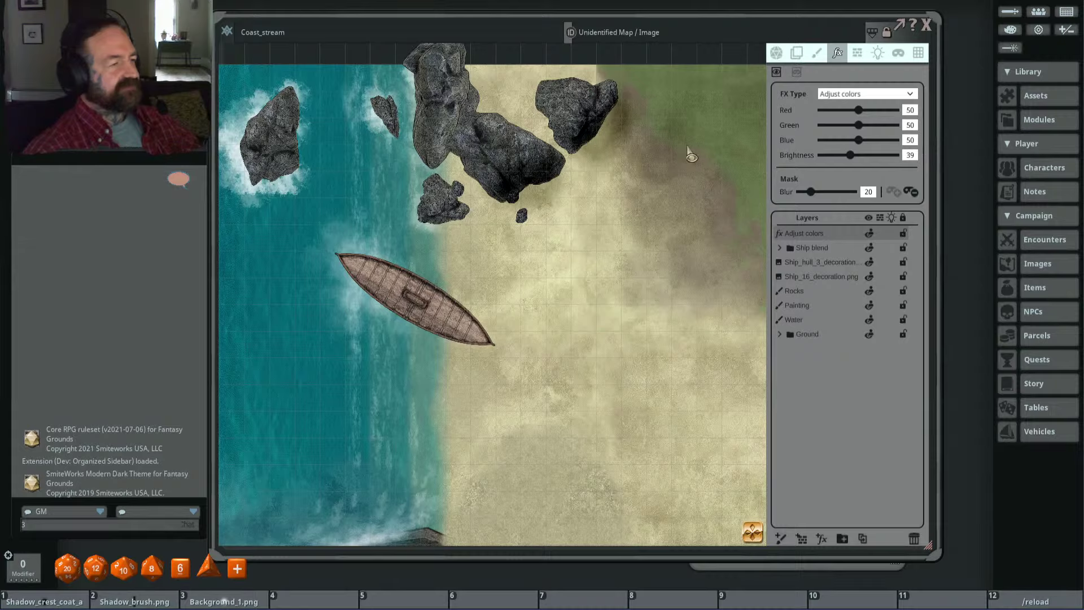
{"action": "scroll", "coordinate": [689, 152], "scroll_direction": "down", "scroll_amount": 2}
{"action": "scroll", "coordinate": [718, 141], "scroll_direction": "up", "scroll_amount": 3}
{"action": "scroll", "coordinate": [717, 150], "scroll_direction": "down", "scroll_amount": 1}
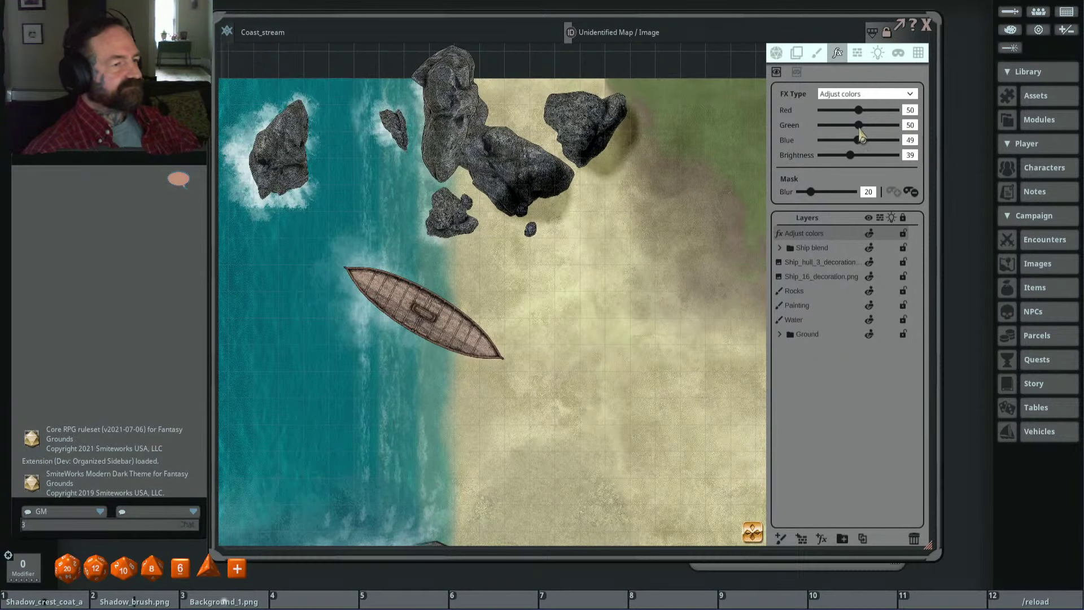
{"action": "left_click_drag", "start_coordinate": [858, 125], "coordinate": [854, 125]}
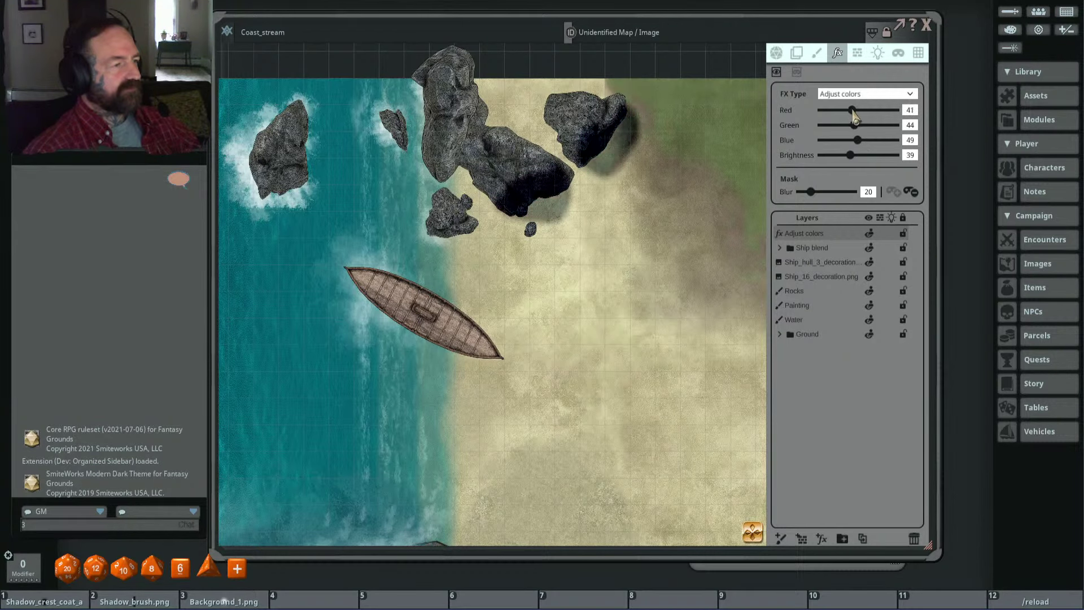
{"action": "scroll", "coordinate": [827, 121], "scroll_direction": "down", "scroll_amount": 2}
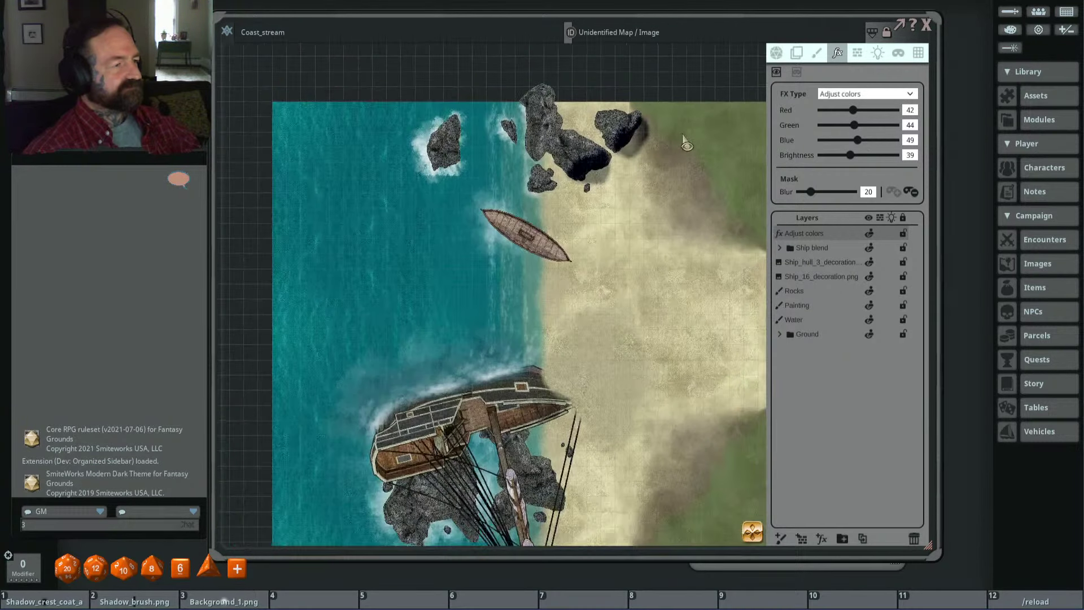
{"action": "scroll", "coordinate": [825, 158], "scroll_direction": "up", "scroll_amount": 1}
{"action": "left_click_drag", "start_coordinate": [851, 159], "coordinate": [853, 158]}
Step: Mask in shadows along the tall rock at the shoreline and beside the smaller rocks below it
{"action": "scroll", "coordinate": [672, 156], "scroll_direction": "down", "scroll_amount": 2}
{"action": "scroll", "coordinate": [638, 144], "scroll_direction": "up", "scroll_amount": 2}
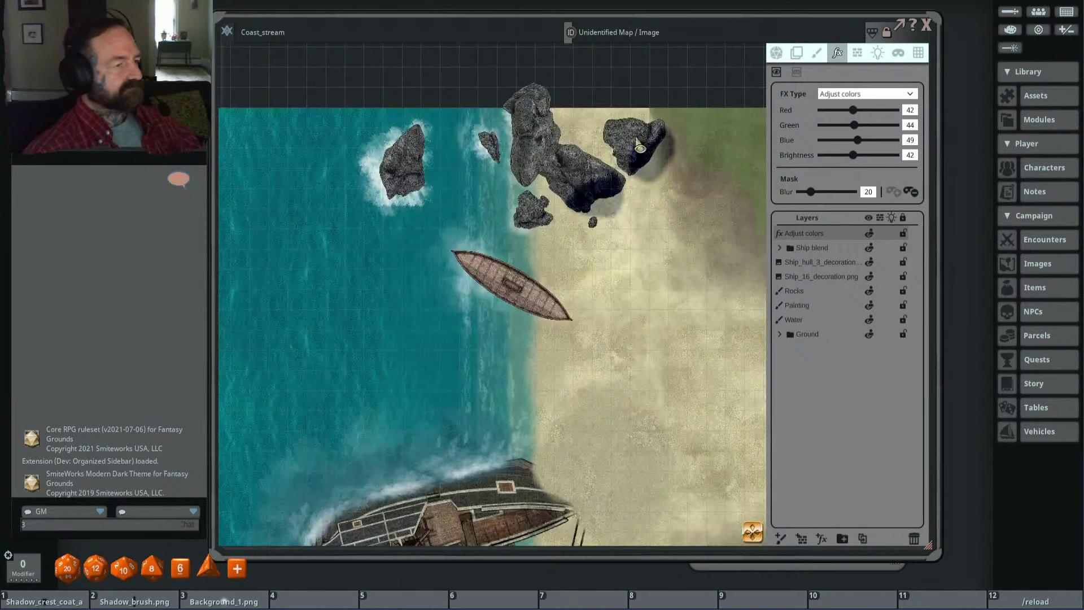
{"action": "mouse_move", "coordinate": [547, 104]}
{"action": "left_mouse_down"}
{"action": "mouse_move", "coordinate": [539, 148]}
{"action": "mouse_move", "coordinate": [579, 139]}
{"action": "mouse_move", "coordinate": [549, 105]}
{"action": "left_mouse_up"}
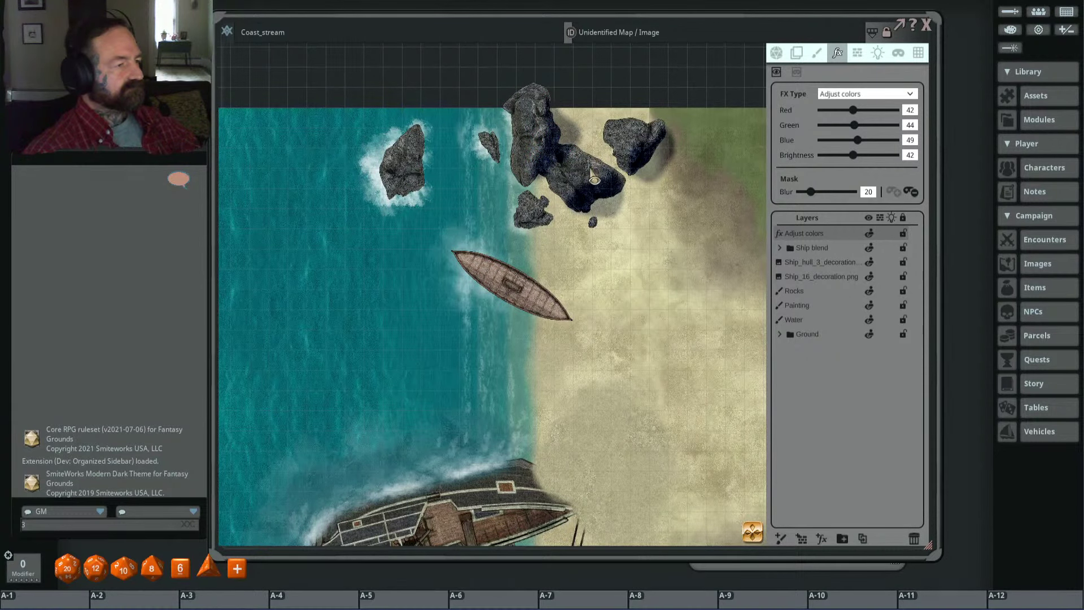
{"action": "scroll", "coordinate": [594, 179], "scroll_direction": "up", "scroll_amount": 2}
{"action": "mouse_move", "coordinate": [536, 226]}
{"action": "left_mouse_down"}
{"action": "mouse_move", "coordinate": [503, 257]}
{"action": "mouse_move", "coordinate": [539, 223]}
{"action": "left_mouse_up"}
{"action": "scroll", "coordinate": [562, 217], "scroll_direction": "down", "scroll_amount": 2}
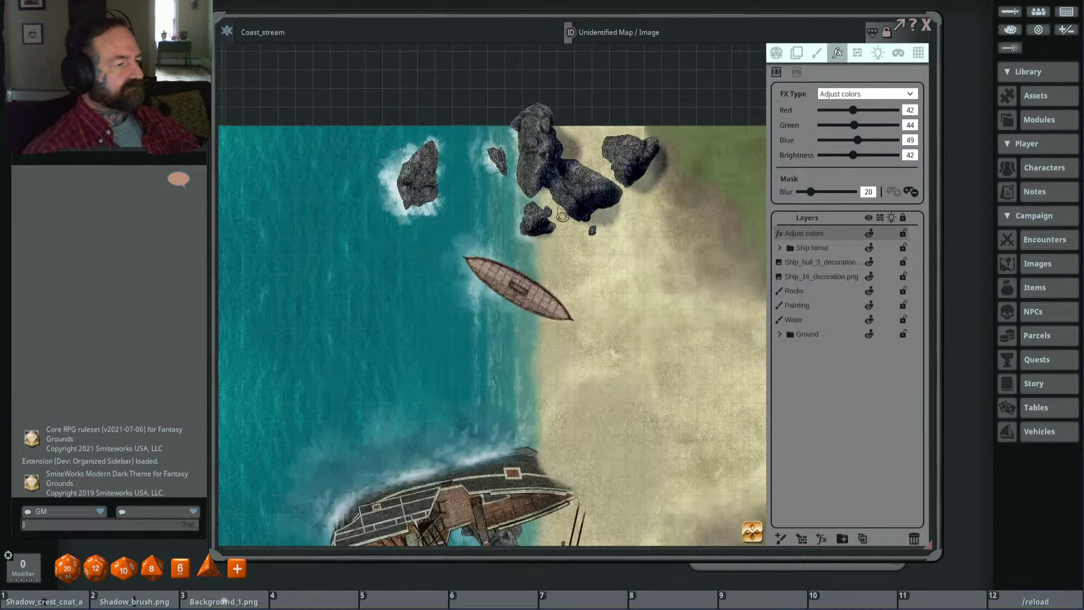
{"action": "scroll", "coordinate": [562, 217], "scroll_direction": "up", "scroll_amount": 2}
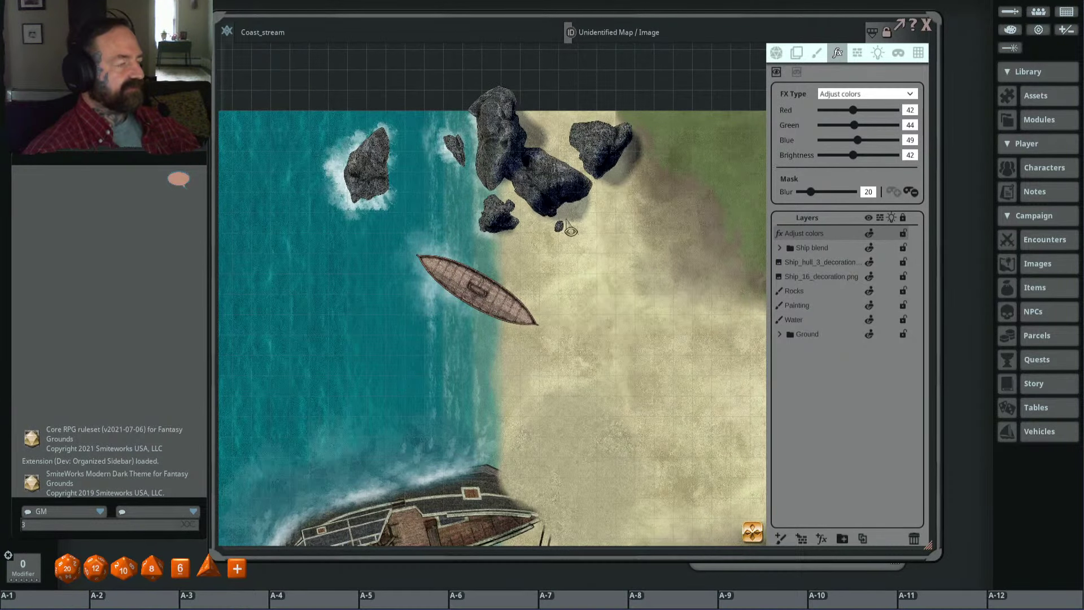
{"action": "scroll", "coordinate": [571, 228], "scroll_direction": "up", "scroll_amount": 5}
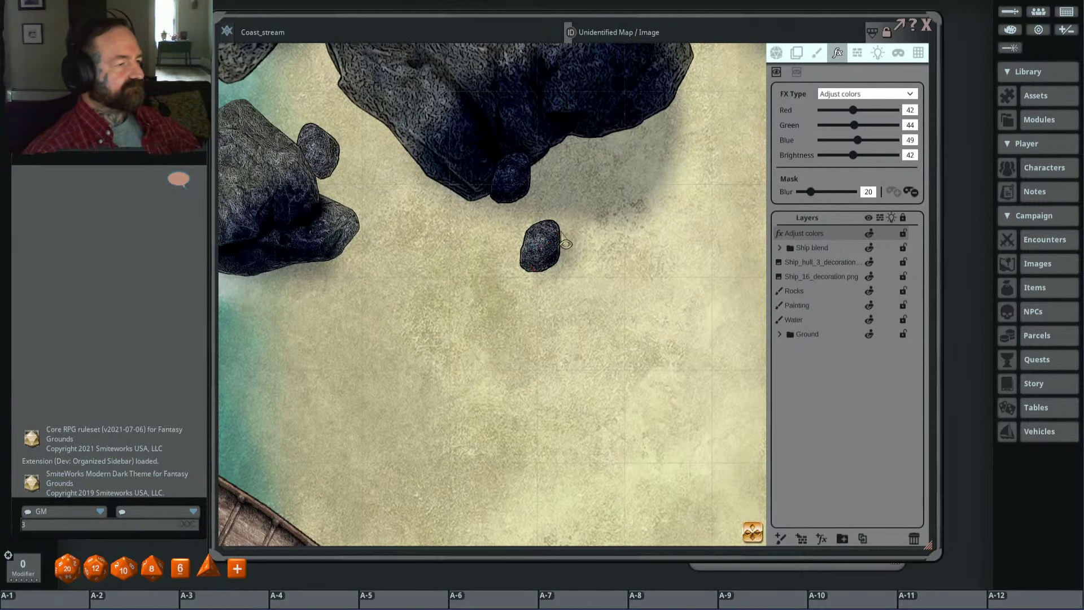
{"action": "scroll", "coordinate": [566, 244], "scroll_direction": "down", "scroll_amount": 7}
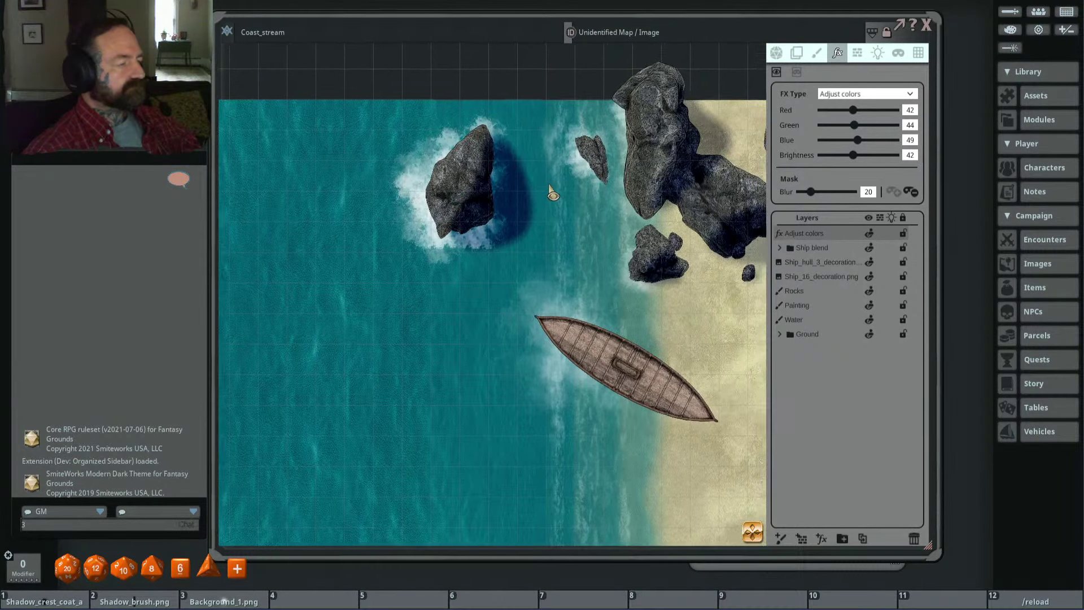
Step: Mask in a shadow on the shoreward side of the large offshore rock and trim it to a narrow band
{"action": "left_click_drag", "start_coordinate": [549, 188], "coordinate": [578, 172]}
{"action": "scroll", "coordinate": [508, 198], "scroll_direction": "down", "scroll_amount": 3}
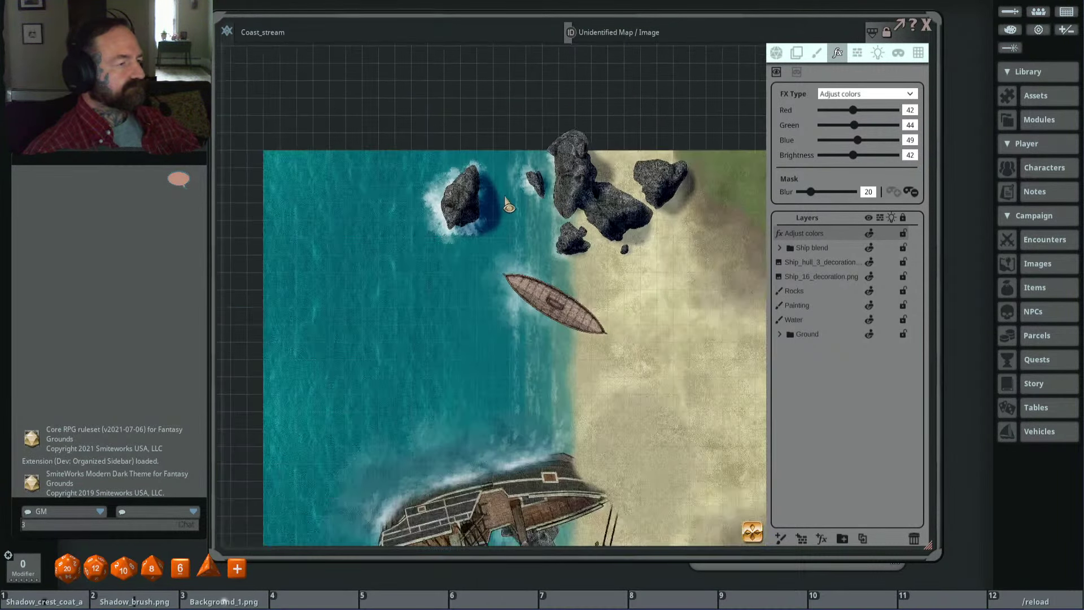
{"action": "scroll", "coordinate": [509, 192], "scroll_direction": "up", "scroll_amount": 2}
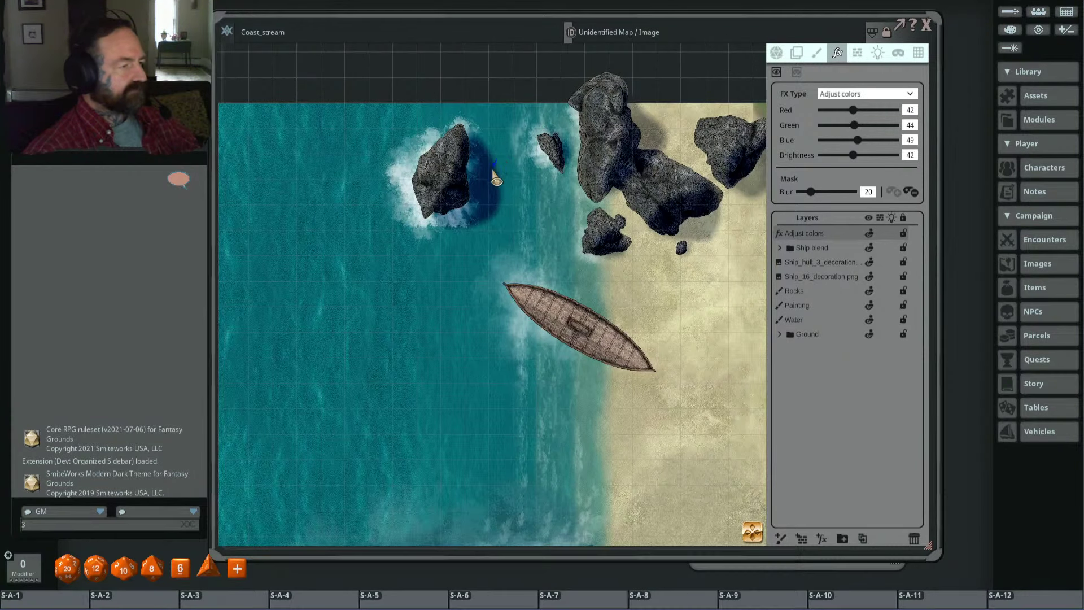
{"action": "mouse_move", "coordinate": [492, 162]}
{"action": "left_mouse_down"}
{"action": "mouse_move", "coordinate": [494, 146]}
{"action": "mouse_move", "coordinate": [500, 164]}
{"action": "left_mouse_up"}
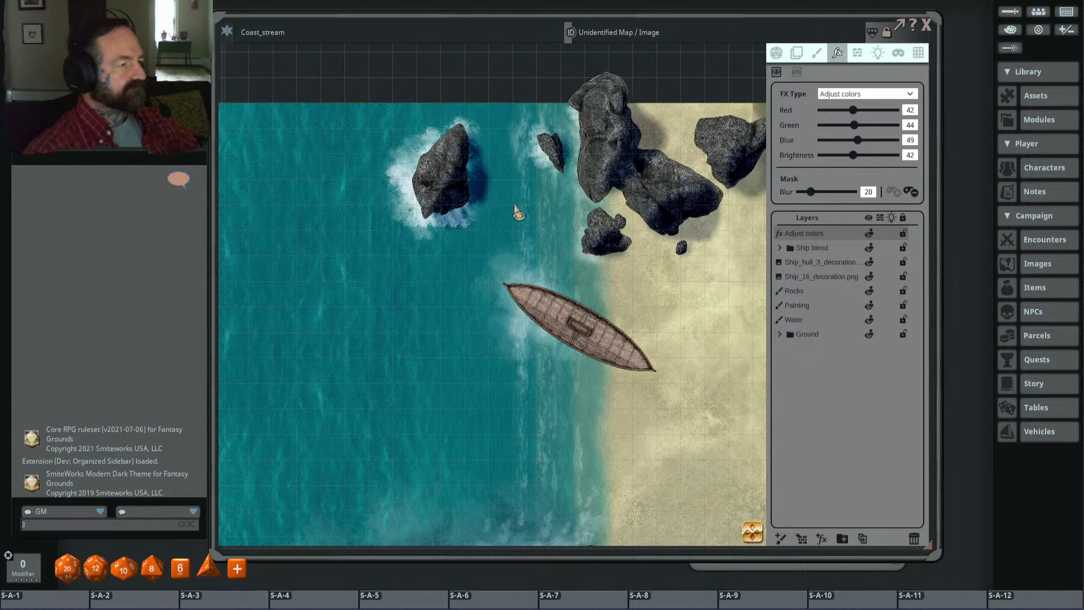
{"action": "scroll", "coordinate": [508, 194], "scroll_direction": "up", "scroll_amount": 2}
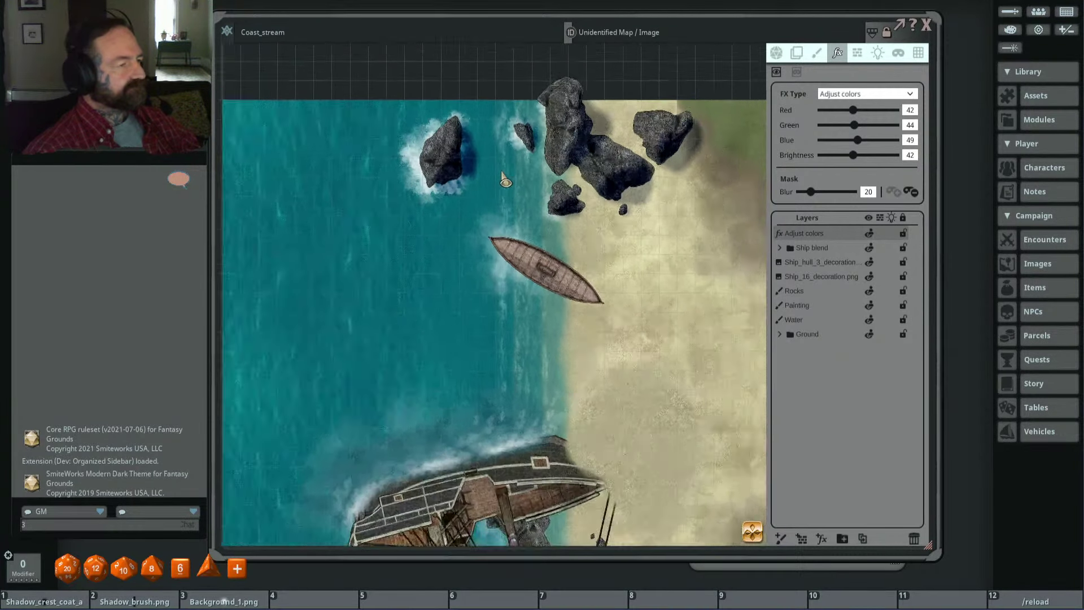
{"action": "left_click_drag", "start_coordinate": [473, 140], "coordinate": [500, 155]}
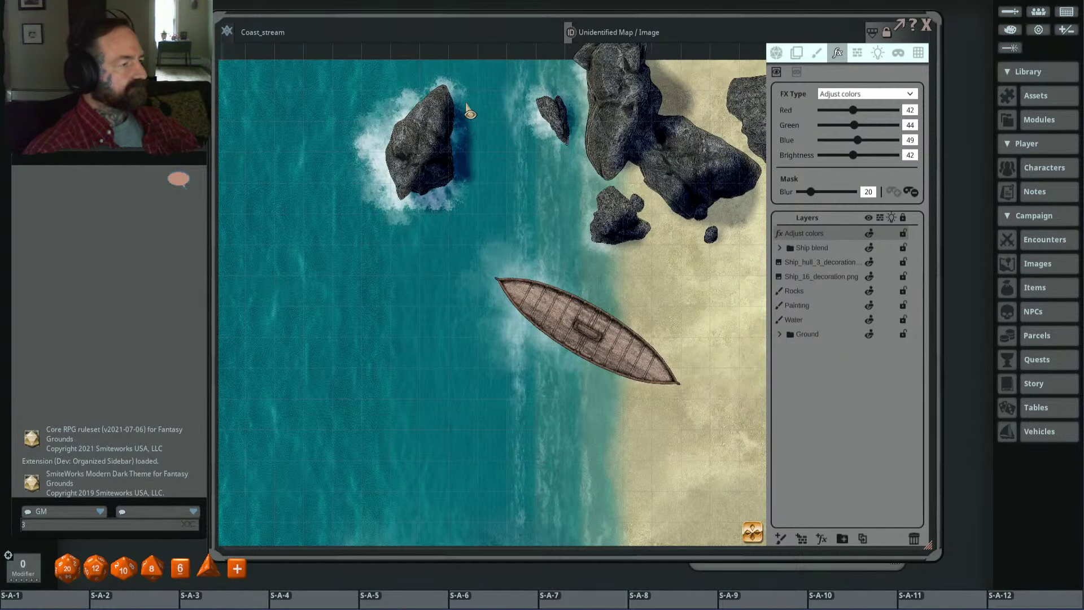
{"action": "left_click_drag", "start_coordinate": [464, 104], "coordinate": [478, 136]}
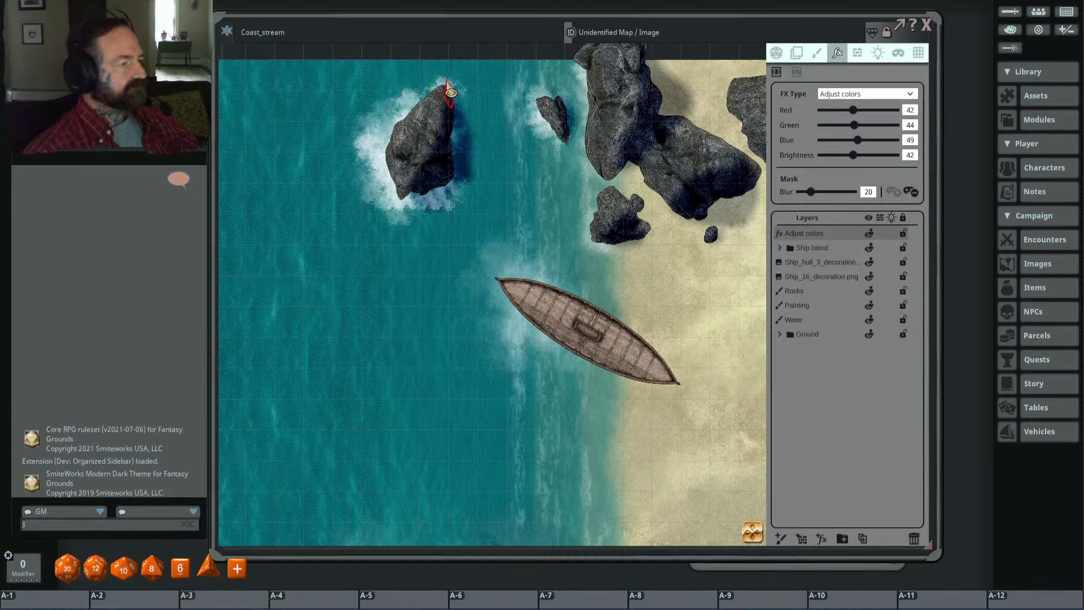
{"action": "mouse_move", "coordinate": [446, 81]}
{"action": "left_mouse_down"}
{"action": "mouse_move", "coordinate": [485, 170]}
{"action": "mouse_move", "coordinate": [479, 151]}
{"action": "left_mouse_up"}
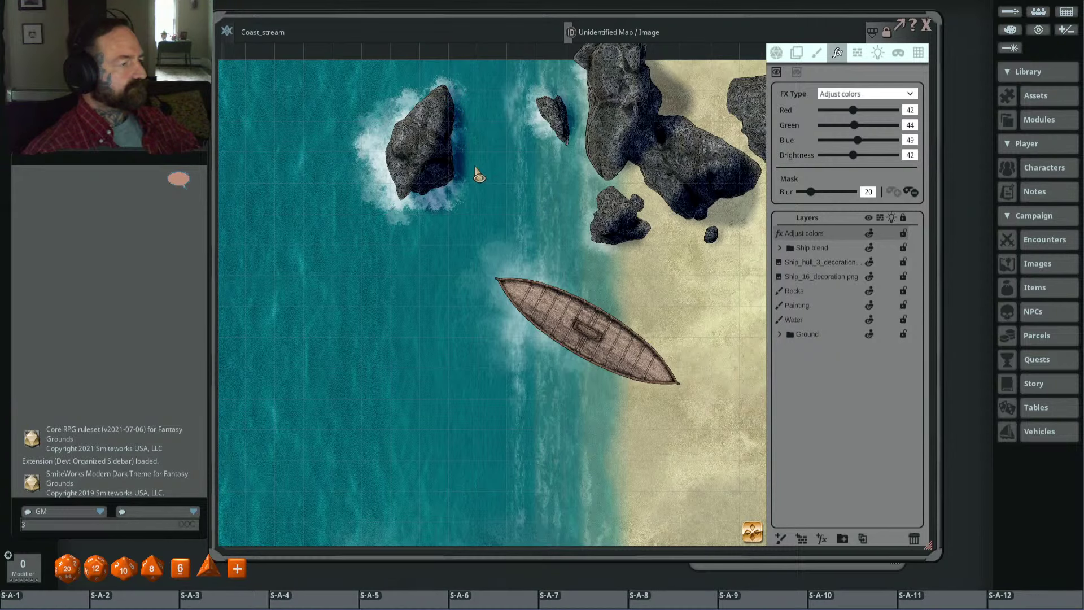
Step: Set the shadow effect's mask blur to 29 and check the rocks and ship across the map
{"action": "scroll", "coordinate": [486, 186], "scroll_direction": "down", "scroll_amount": 2}
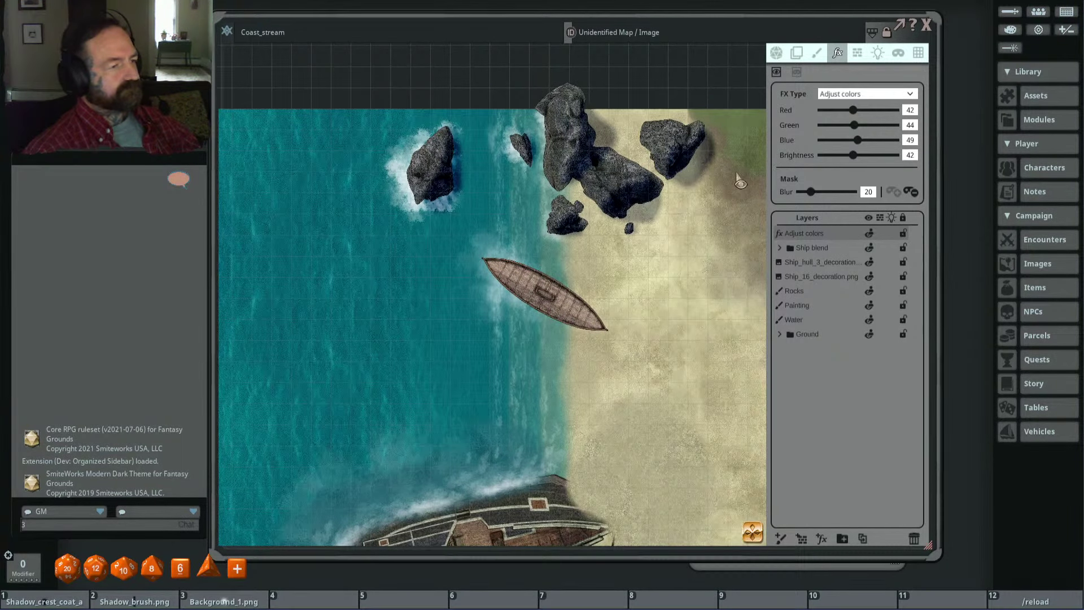
{"action": "left_click_drag", "start_coordinate": [814, 194], "coordinate": [816, 195]}
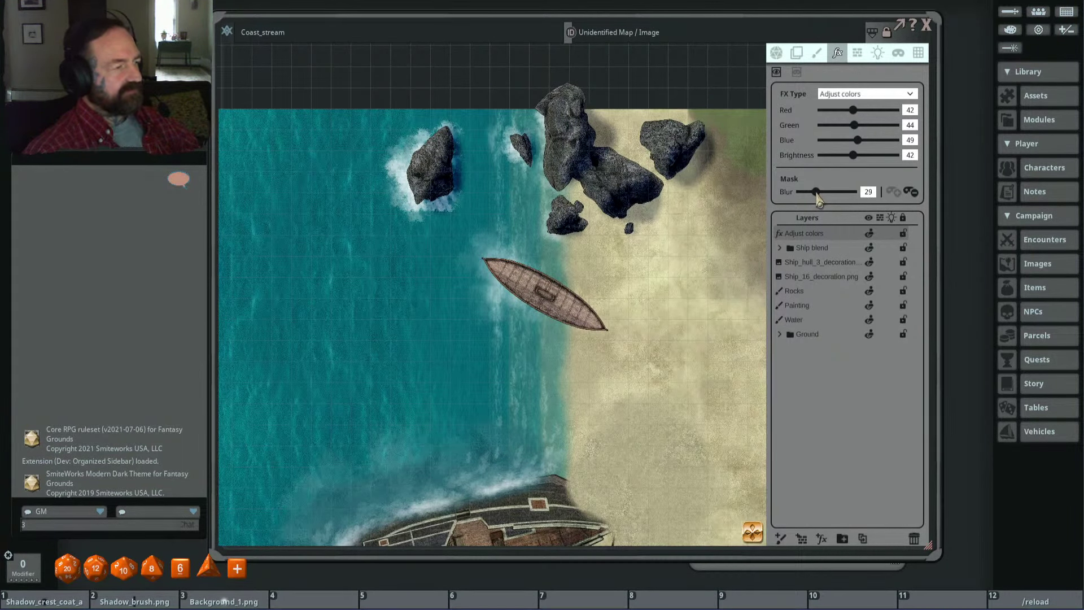
{"action": "scroll", "coordinate": [684, 181], "scroll_direction": "down", "scroll_amount": 4}
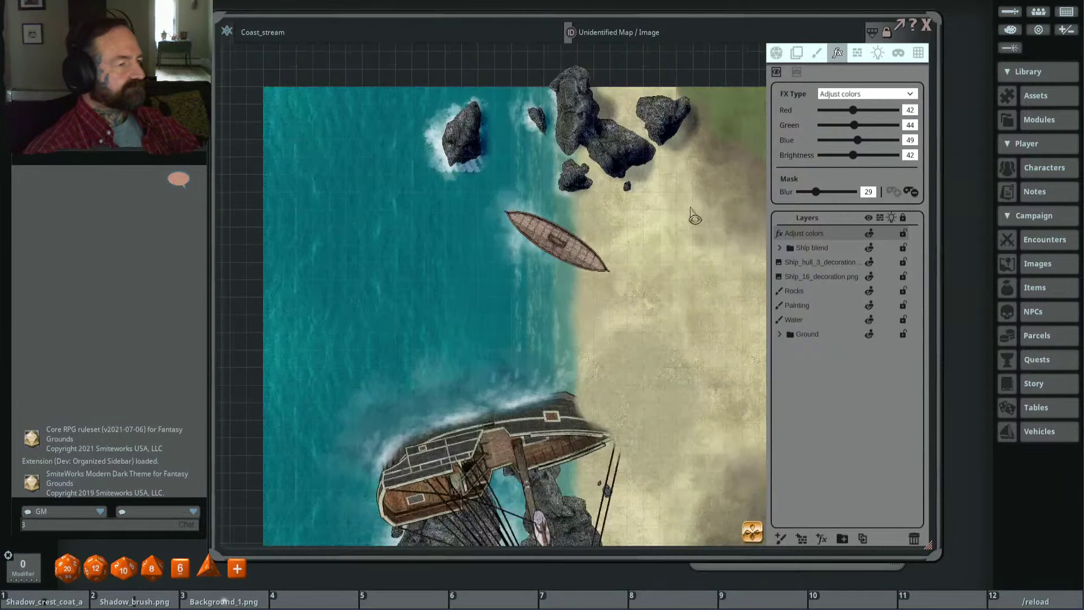
{"action": "left_click_drag", "start_coordinate": [697, 273], "coordinate": [610, 275]}
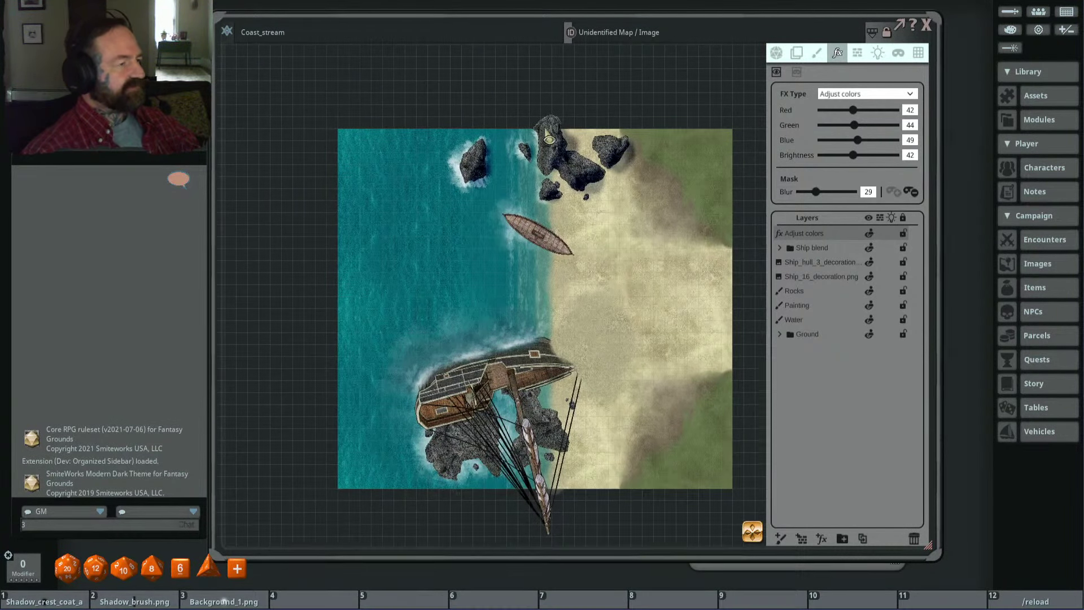
{"action": "scroll", "coordinate": [598, 239], "scroll_direction": "up", "scroll_amount": 2}
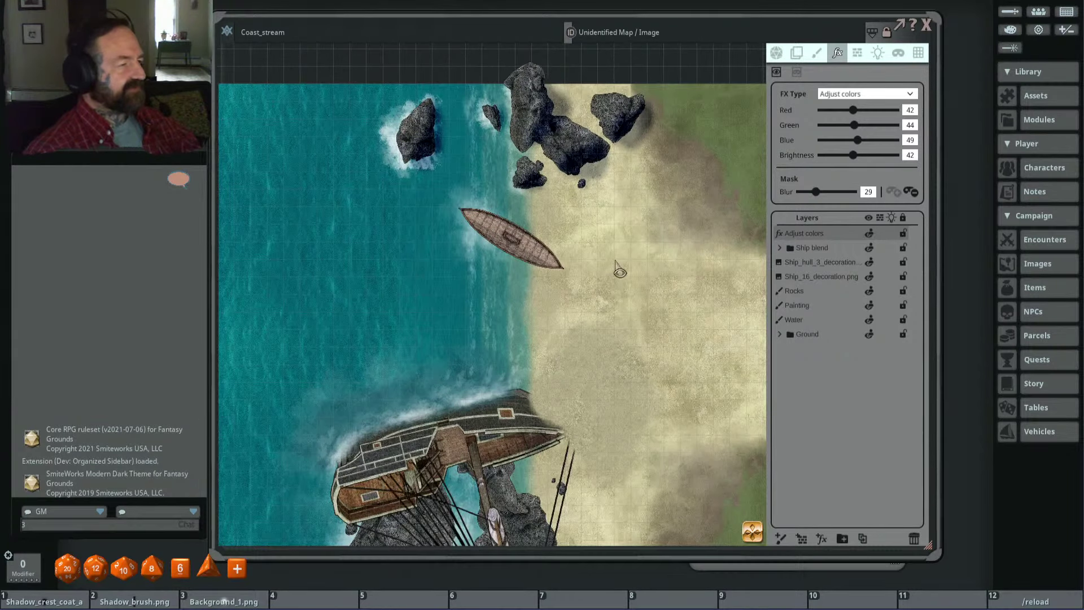
{"action": "scroll", "coordinate": [620, 254], "scroll_direction": "down", "scroll_amount": 2}
{"action": "scroll", "coordinate": [621, 248], "scroll_direction": "up", "scroll_amount": 5}
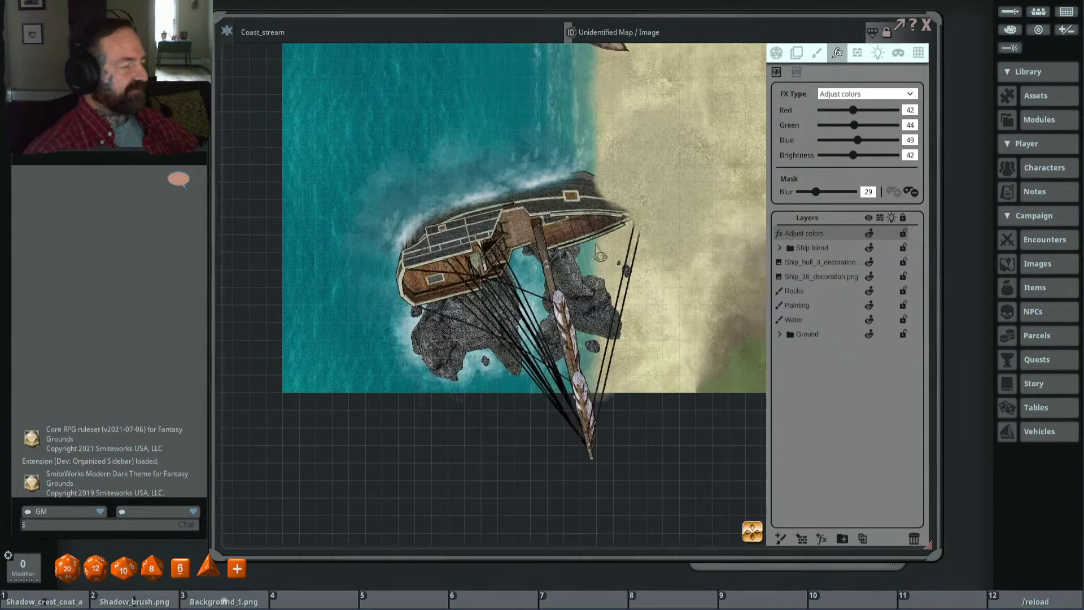
Step: Mask in shadows on the large rock beneath the ship's stern, around its inner cove and along its shoreward and seaward edges
{"action": "mouse_move", "coordinate": [459, 342]}
{"action": "left_mouse_down"}
{"action": "mouse_move", "coordinate": [405, 407]}
{"action": "mouse_move", "coordinate": [452, 407]}
{"action": "mouse_move", "coordinate": [488, 381]}
{"action": "left_mouse_up"}
{"action": "mouse_move", "coordinate": [509, 343]}
{"action": "left_mouse_down"}
{"action": "mouse_move", "coordinate": [512, 406]}
{"action": "mouse_move", "coordinate": [496, 240]}
{"action": "left_mouse_up"}
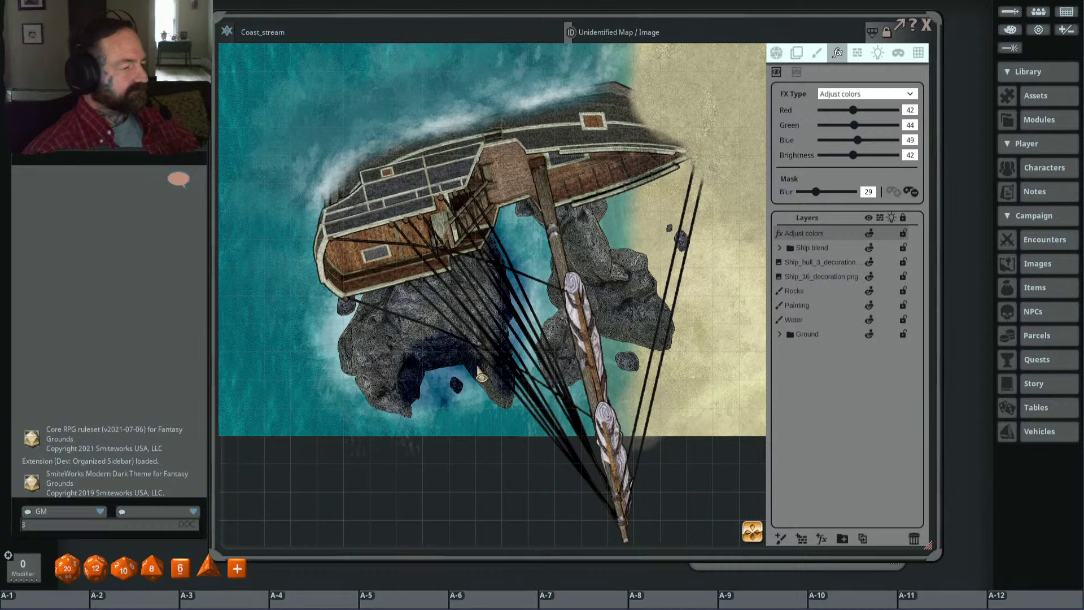
{"action": "left_click_drag", "start_coordinate": [518, 419], "coordinate": [517, 416]}
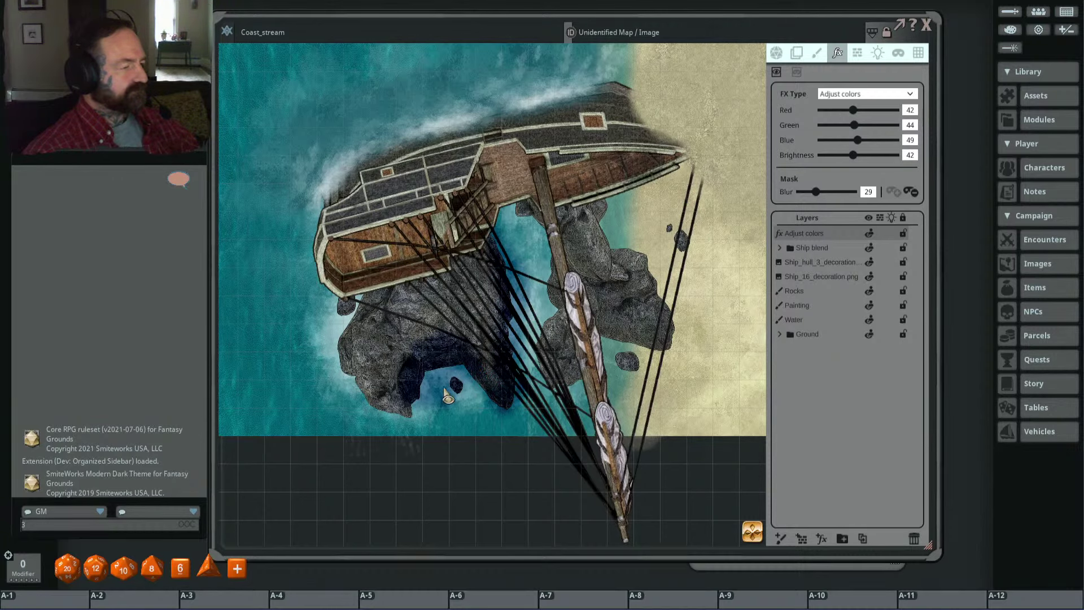
{"action": "scroll", "coordinate": [390, 398], "scroll_direction": "down", "scroll_amount": 5}
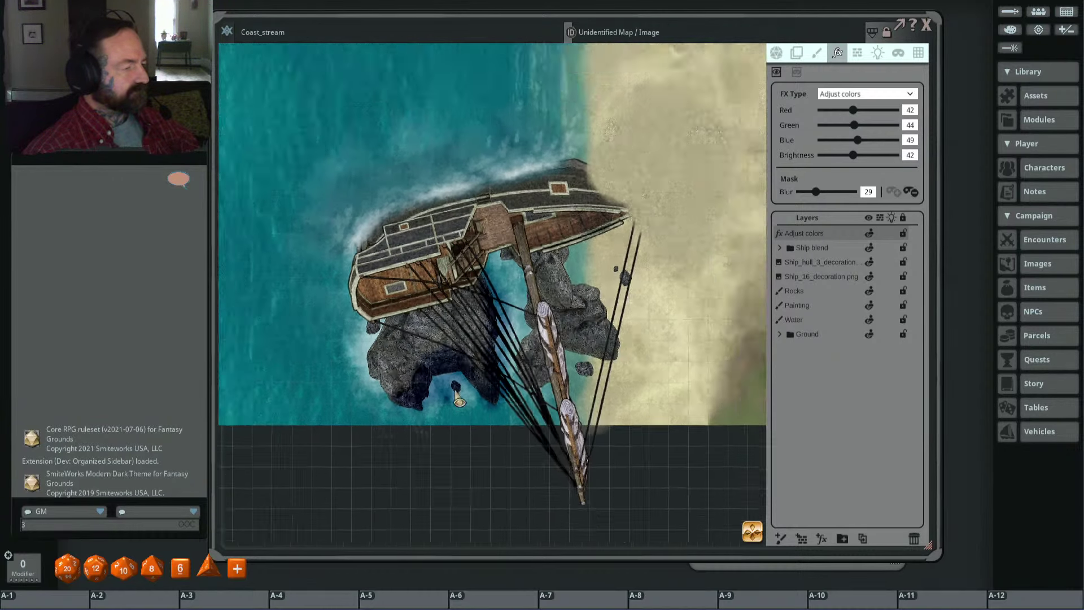
{"action": "scroll", "coordinate": [423, 370], "scroll_direction": "up", "scroll_amount": 5}
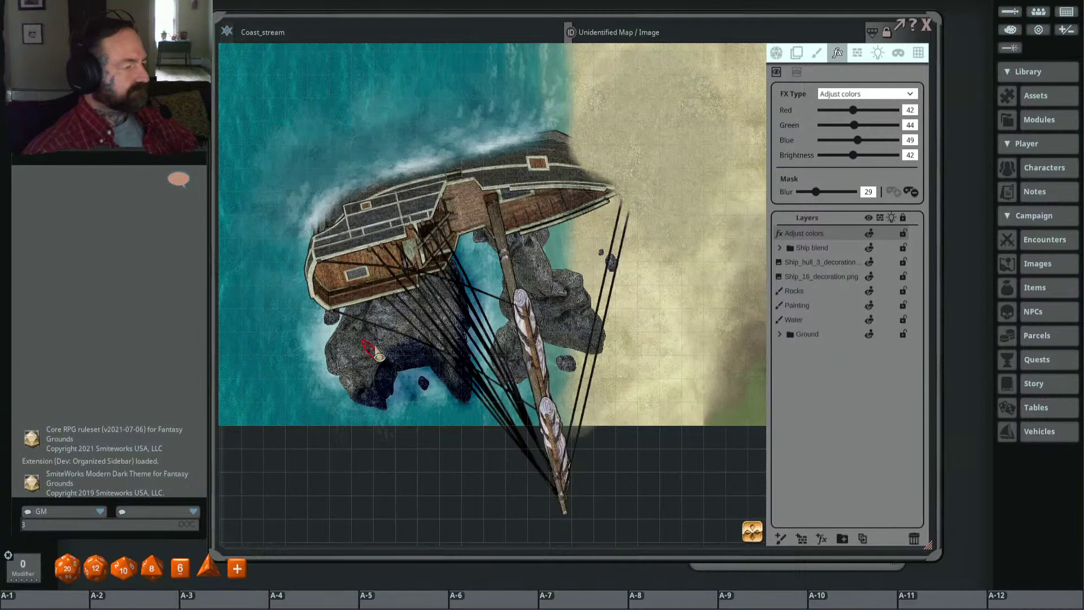
{"action": "scroll", "coordinate": [380, 352], "scroll_direction": "down", "scroll_amount": 2}
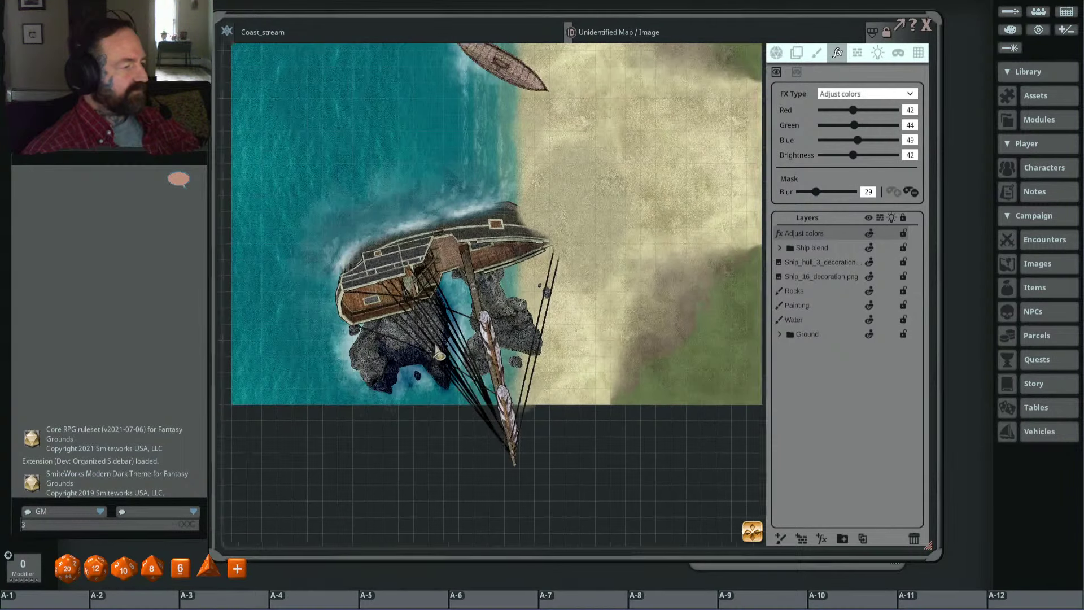
Step: Mask in shadows across the middle of the rock between the mast and the beach and along its shoreward edge
{"action": "scroll", "coordinate": [375, 339], "scroll_direction": "up", "scroll_amount": 3}
{"action": "scroll", "coordinate": [454, 350], "scroll_direction": "up", "scroll_amount": 1}
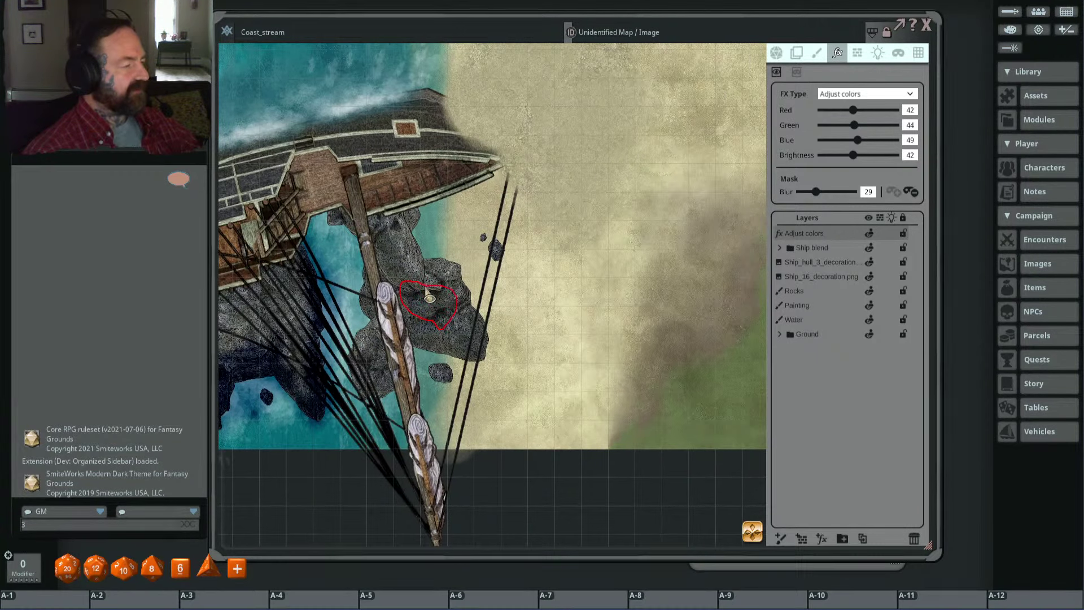
{"action": "scroll", "coordinate": [455, 316], "scroll_direction": "down", "scroll_amount": 2}
{"action": "scroll", "coordinate": [482, 317], "scroll_direction": "up", "scroll_amount": 2}
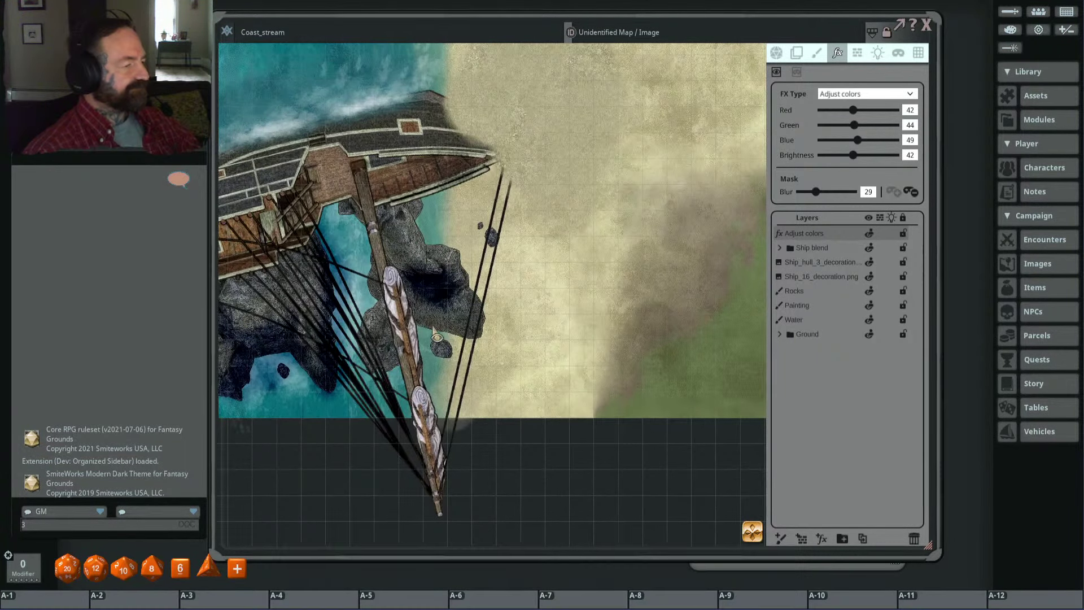
{"action": "scroll", "coordinate": [485, 333], "scroll_direction": "down", "scroll_amount": 3}
{"action": "scroll", "coordinate": [488, 345], "scroll_direction": "up", "scroll_amount": 1}
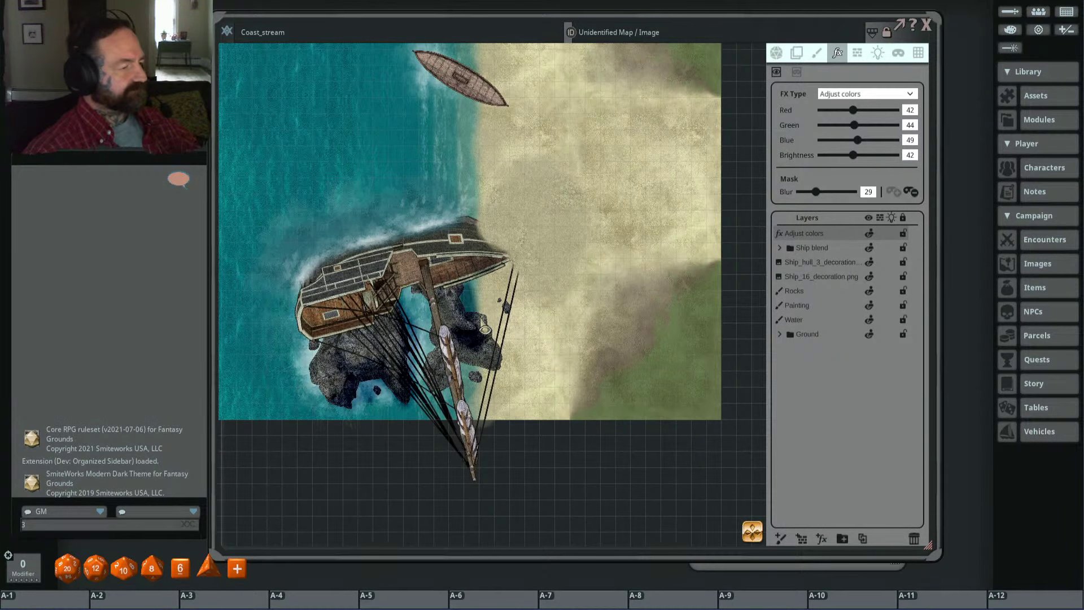
{"action": "left_click_drag", "start_coordinate": [485, 319], "coordinate": [500, 359]}
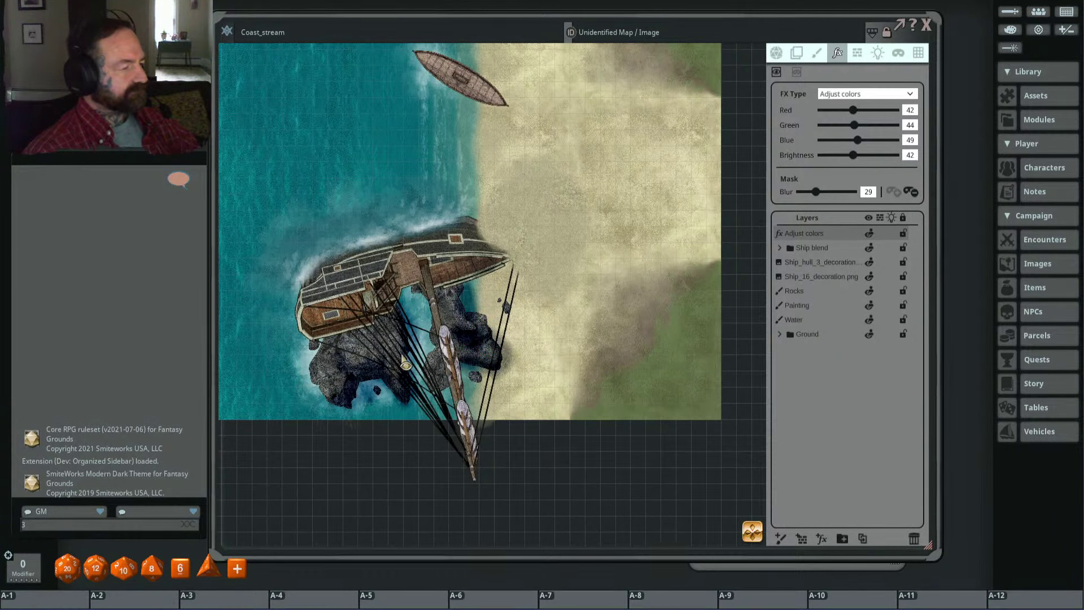
Step: Mask in a shadow on the small rock section on the seaward side of the fallen mast
{"action": "scroll", "coordinate": [429, 356], "scroll_direction": "up", "scroll_amount": 1}
{"action": "scroll", "coordinate": [449, 349], "scroll_direction": "up", "scroll_amount": 1}
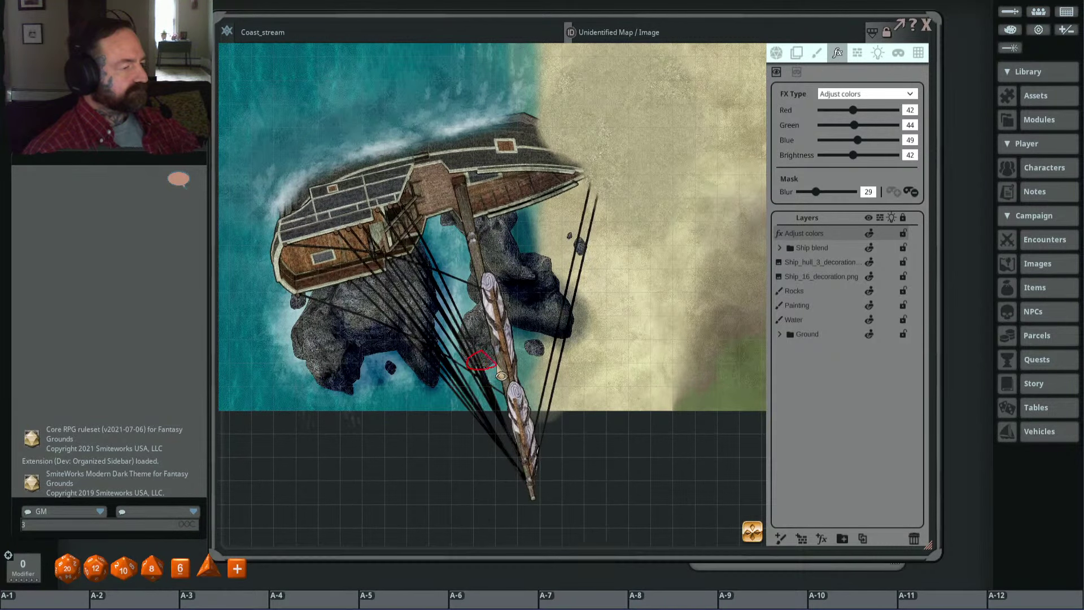
{"action": "scroll", "coordinate": [511, 366], "scroll_direction": "up", "scroll_amount": 4}
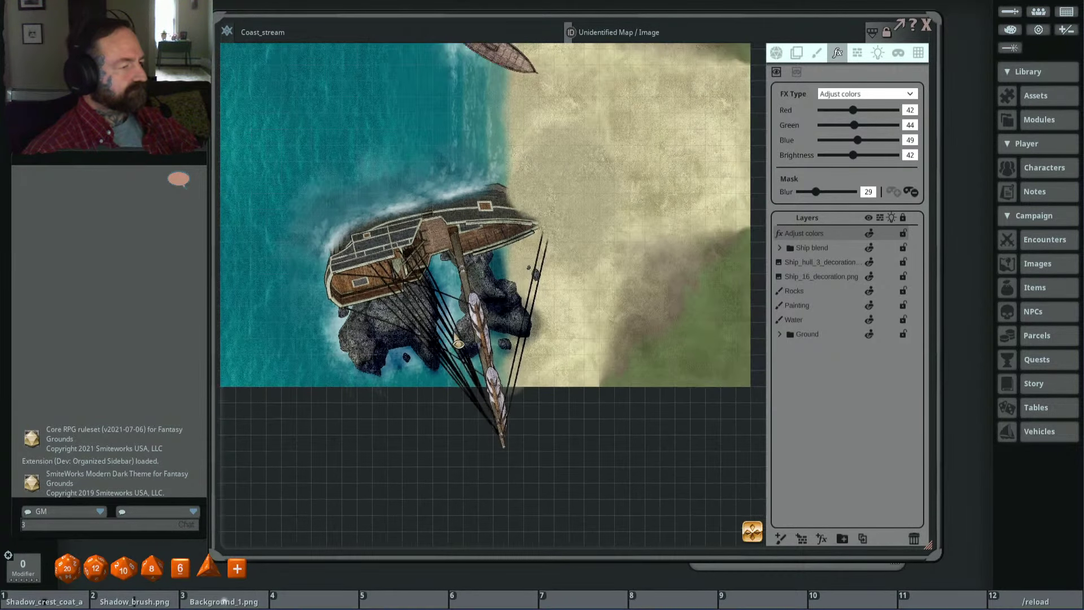
{"action": "scroll", "coordinate": [521, 237], "scroll_direction": "down", "scroll_amount": 4}
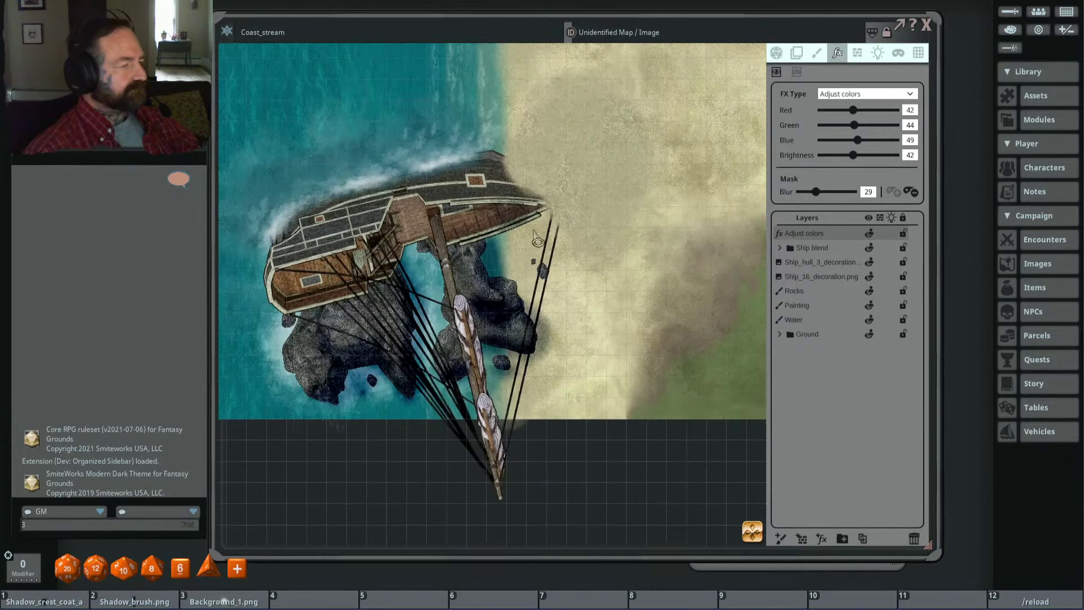
{"action": "scroll", "coordinate": [542, 218], "scroll_direction": "up", "scroll_amount": 5}
Step: Mask in shadows over the stern section of the tilted hull's exposed side, down to its lower edge above the rock
{"action": "key", "text": "alt"}
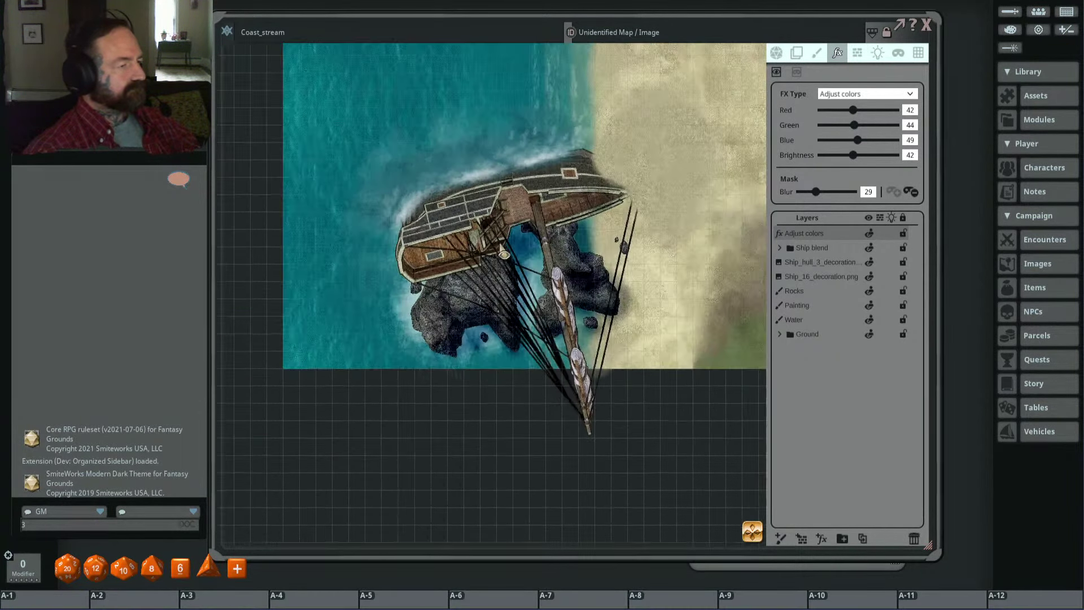
{"action": "scroll", "coordinate": [500, 276], "scroll_direction": "down", "scroll_amount": 2}
{"action": "mouse_move", "coordinate": [409, 245]}
{"action": "left_mouse_down"}
{"action": "mouse_move", "coordinate": [458, 263]}
{"action": "mouse_move", "coordinate": [452, 236]}
{"action": "mouse_move", "coordinate": [406, 256]}
{"action": "mouse_move", "coordinate": [487, 257]}
{"action": "left_mouse_up"}
{"action": "key", "text": "alt"}
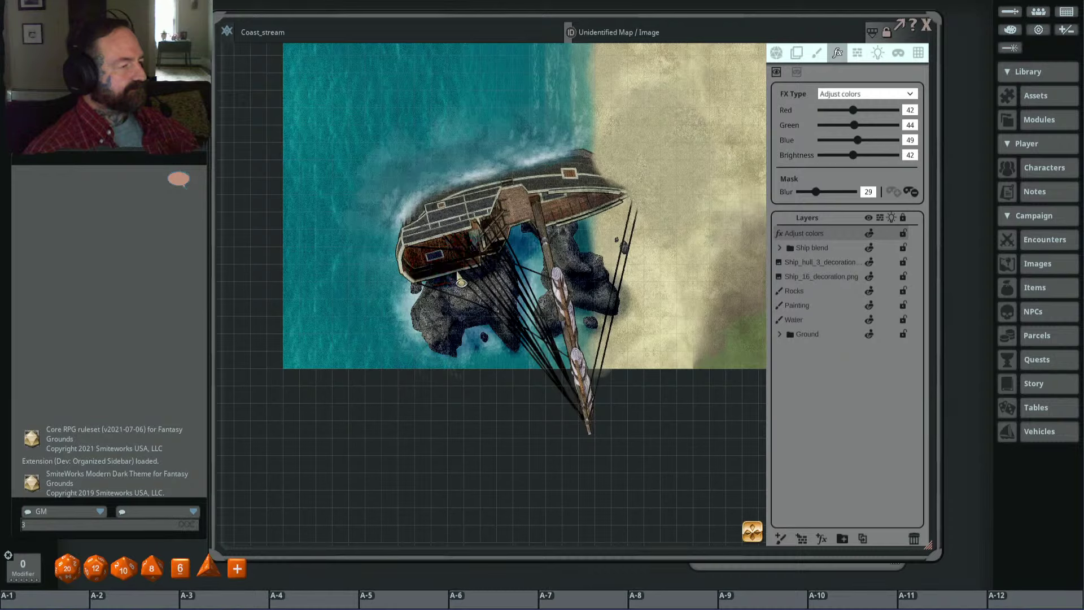
{"action": "mouse_move", "coordinate": [415, 281]}
{"action": "left_mouse_down"}
{"action": "mouse_move", "coordinate": [418, 299]}
{"action": "mouse_move", "coordinate": [416, 279]}
{"action": "mouse_move", "coordinate": [437, 283]}
{"action": "left_mouse_up"}
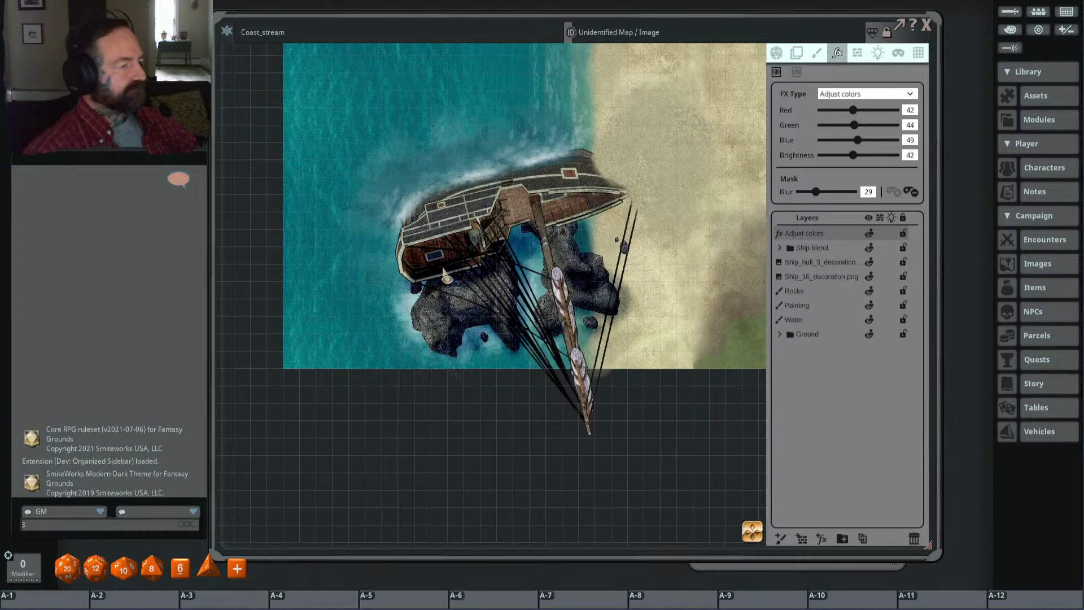
Step: Mask in shadows over the bow section of the exposed hull side and darken the area beneath the deck rail
{"action": "mouse_move", "coordinate": [511, 200]}
{"action": "left_mouse_down"}
{"action": "mouse_move", "coordinate": [432, 230]}
{"action": "mouse_move", "coordinate": [410, 268]}
{"action": "mouse_move", "coordinate": [438, 253]}
{"action": "mouse_move", "coordinate": [534, 251]}
{"action": "mouse_move", "coordinate": [544, 237]}
{"action": "left_mouse_up"}
{"action": "scroll", "coordinate": [525, 252], "scroll_direction": "up", "scroll_amount": 3}
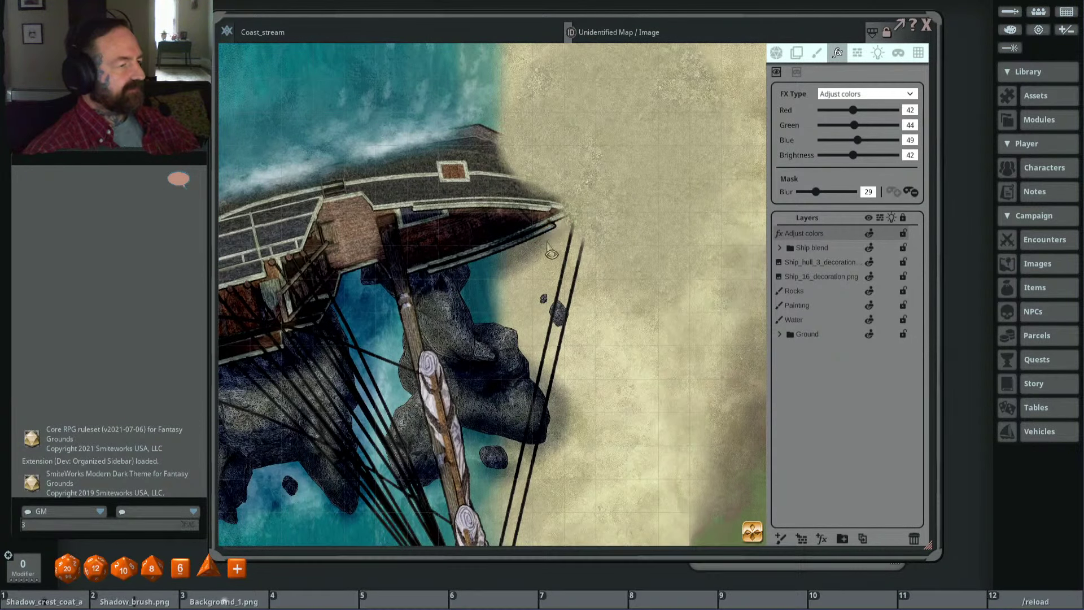
{"action": "mouse_move", "coordinate": [556, 242]}
{"action": "left_mouse_down"}
{"action": "mouse_move", "coordinate": [574, 238]}
{"action": "mouse_move", "coordinate": [558, 238]}
{"action": "left_mouse_up"}
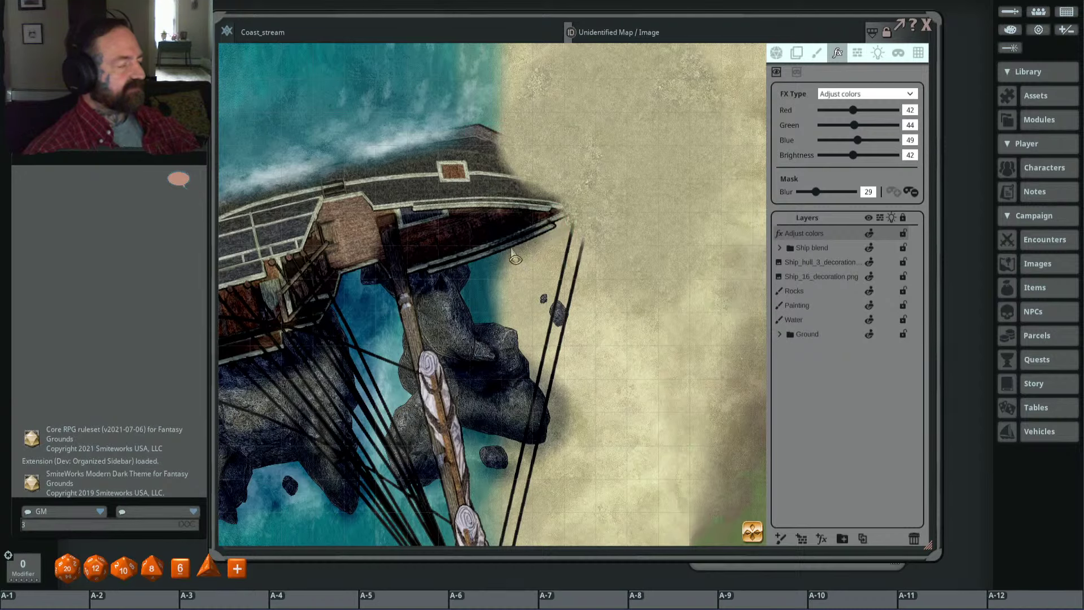
{"action": "left_click_drag", "start_coordinate": [510, 219], "coordinate": [552, 226]}
{"action": "left_click_drag", "start_coordinate": [448, 215], "coordinate": [443, 226]}
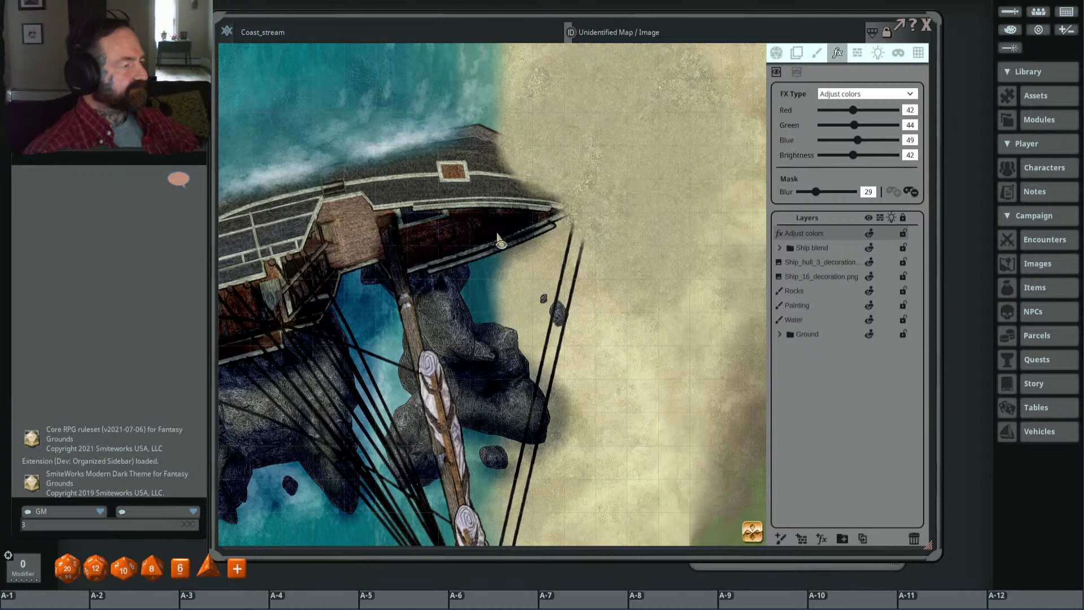
{"action": "scroll", "coordinate": [499, 240], "scroll_direction": "down", "scroll_amount": 5}
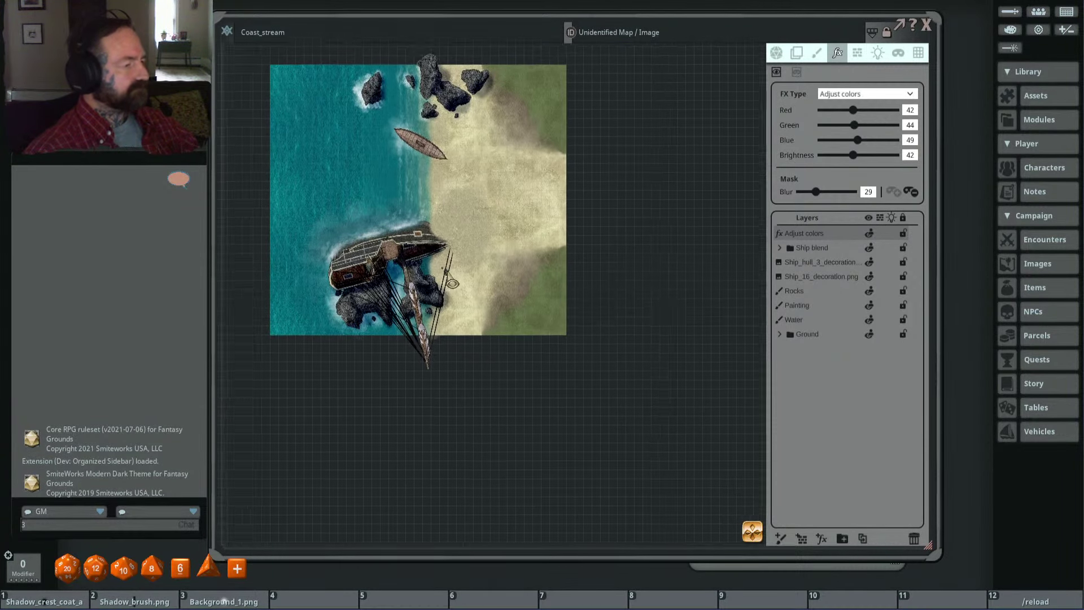
Step: Mask in a long narrow shadow running parallel to the fallen mast on its beach side
{"action": "scroll", "coordinate": [445, 270], "scroll_direction": "up", "scroll_amount": 5}
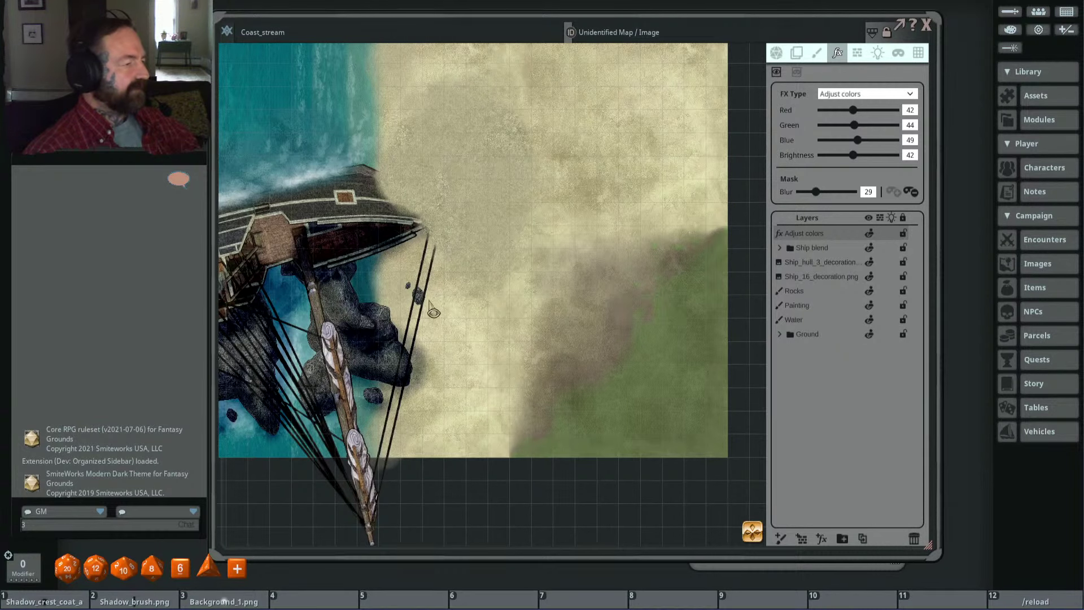
{"action": "scroll", "coordinate": [438, 249], "scroll_direction": "down", "scroll_amount": 2}
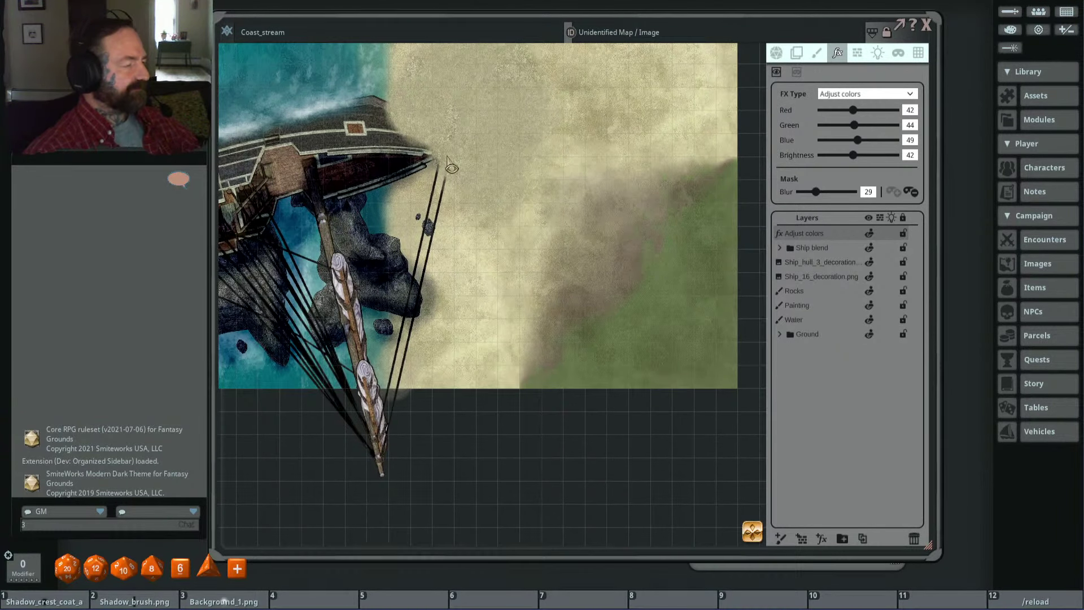
{"action": "scroll", "coordinate": [440, 271], "scroll_direction": "up", "scroll_amount": 2}
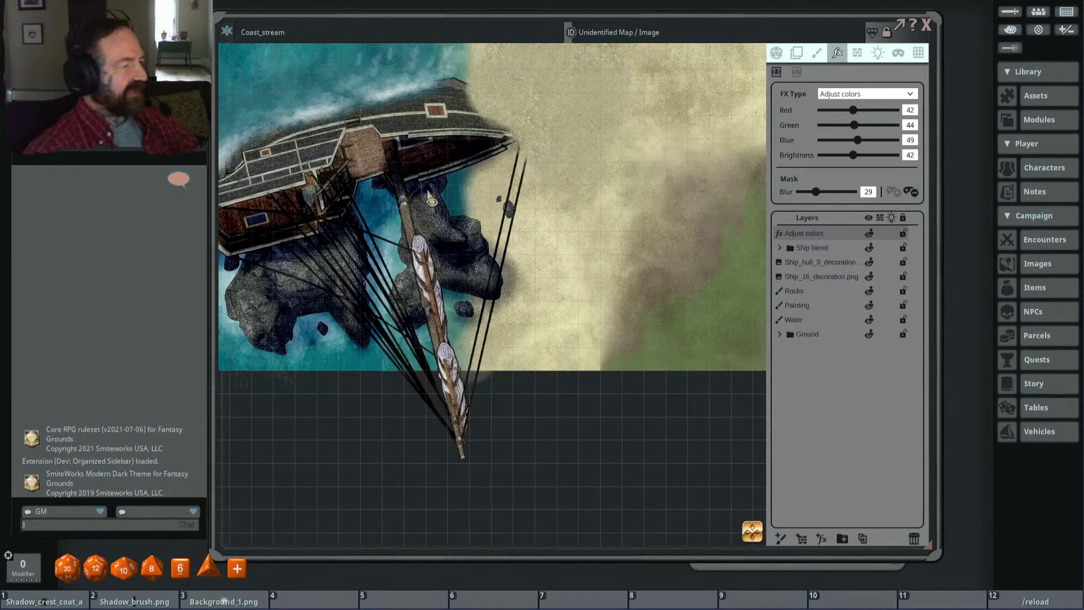
{"action": "key", "text": "alt"}
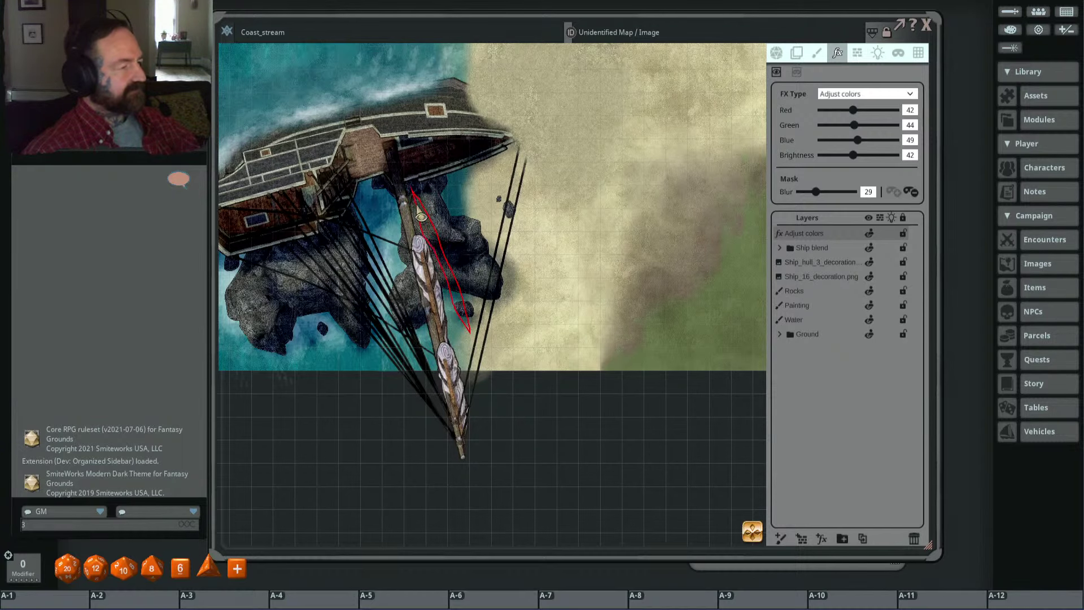
{"action": "left_click_drag", "start_coordinate": [485, 346], "coordinate": [394, 190]}
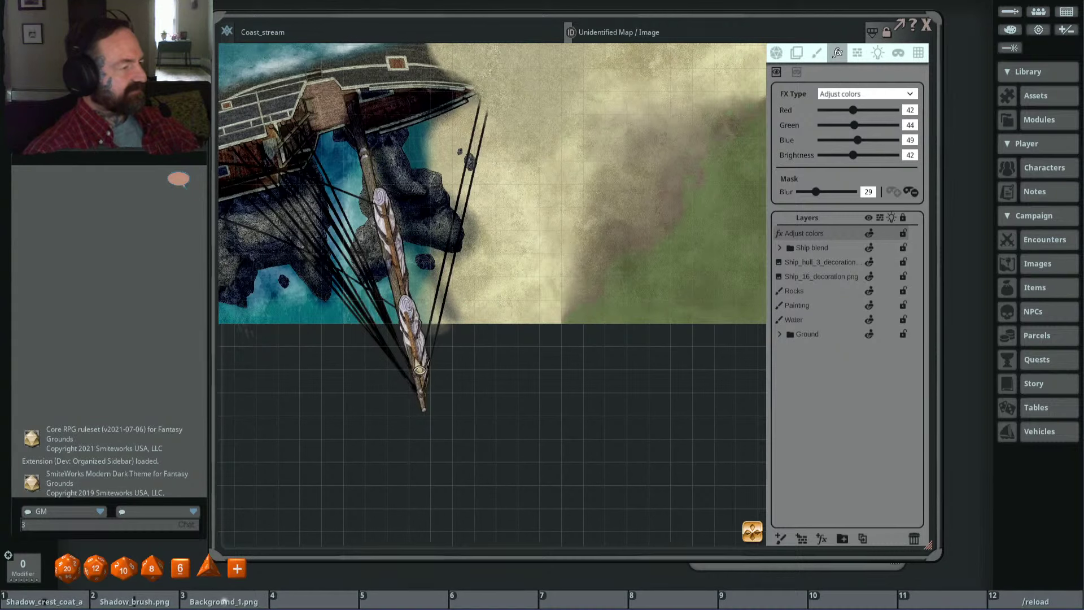
{"action": "scroll", "coordinate": [480, 333], "scroll_direction": "down", "scroll_amount": 2}
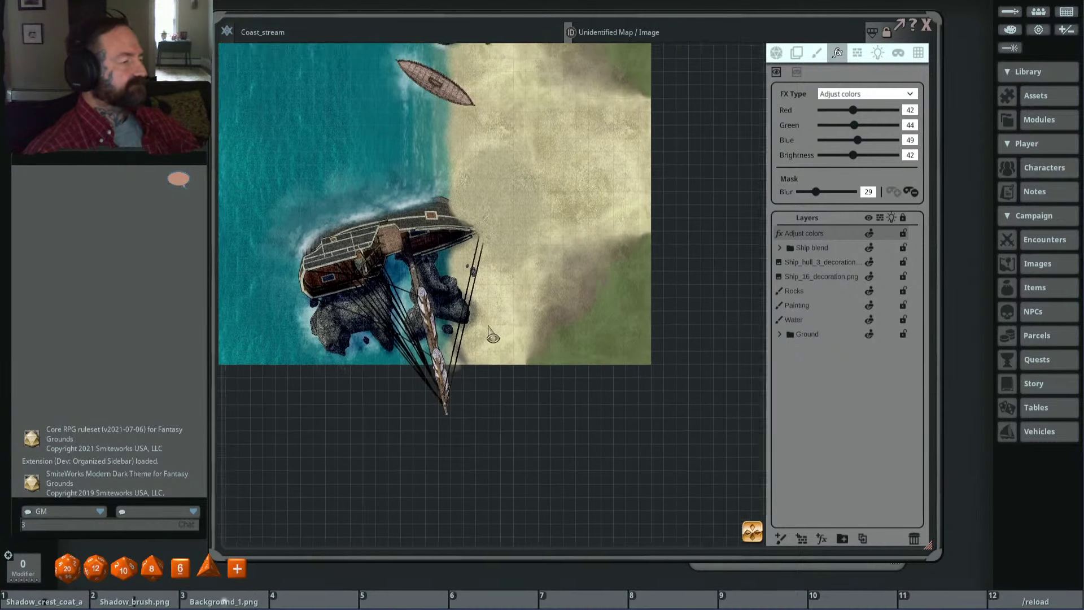
Step: Mask in a thin shadow on the sand beside the two long ropes and trim its excess
{"action": "scroll", "coordinate": [493, 337], "scroll_direction": "up", "scroll_amount": 2}
{"action": "key", "text": "alt"}
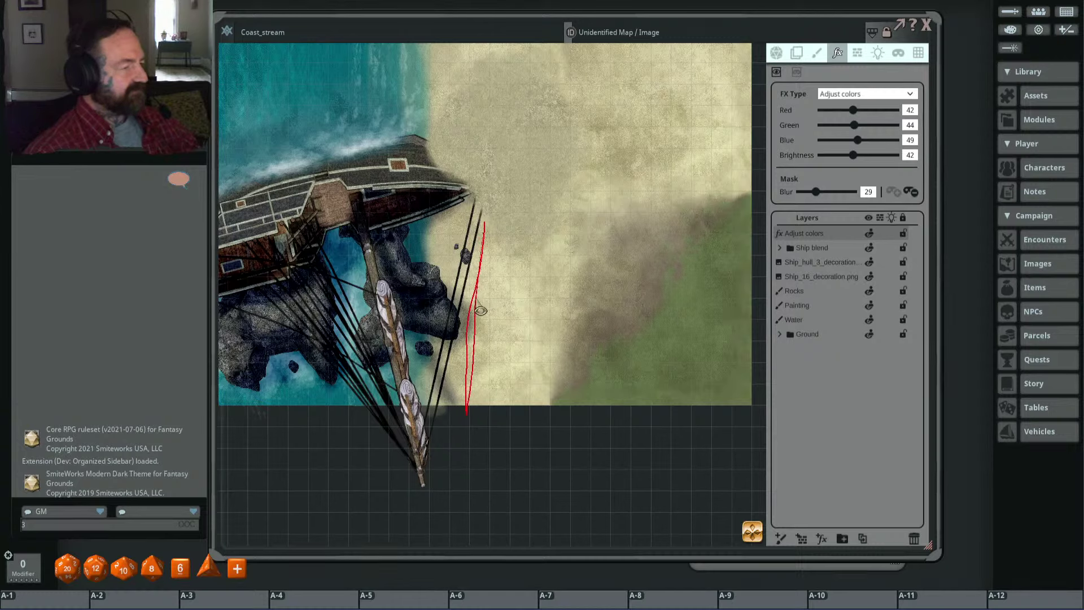
{"action": "key", "text": "shift+alt"}
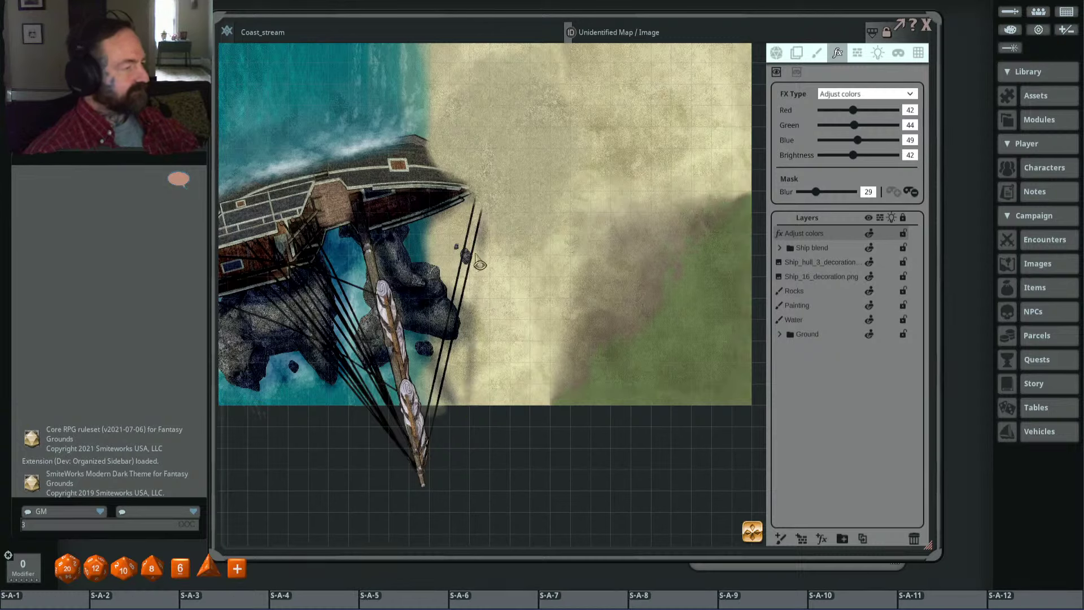
{"action": "mouse_move", "coordinate": [481, 264]}
{"action": "left_mouse_down"}
{"action": "mouse_move", "coordinate": [469, 378]}
{"action": "mouse_move", "coordinate": [477, 248]}
{"action": "left_mouse_up"}
{"action": "mouse_move", "coordinate": [468, 334]}
{"action": "left_mouse_down"}
{"action": "mouse_move", "coordinate": [474, 367]}
{"action": "mouse_move", "coordinate": [495, 374]}
{"action": "left_mouse_up"}
{"action": "scroll", "coordinate": [492, 266], "scroll_direction": "up", "scroll_amount": 5}
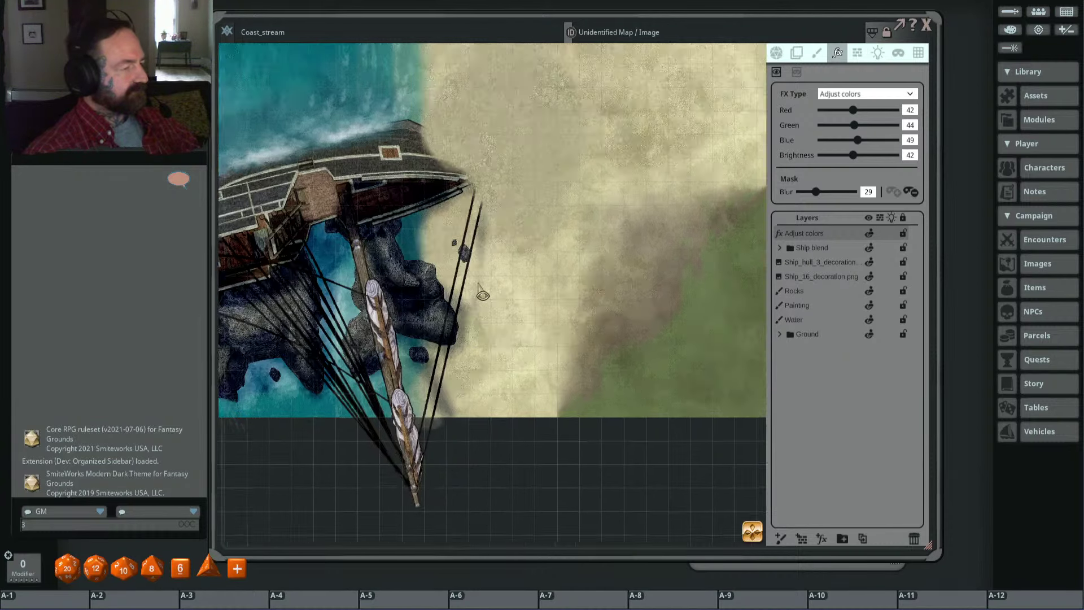
{"action": "scroll", "coordinate": [488, 288], "scroll_direction": "up", "scroll_amount": 2}
{"action": "scroll", "coordinate": [549, 216], "scroll_direction": "down", "scroll_amount": 2}
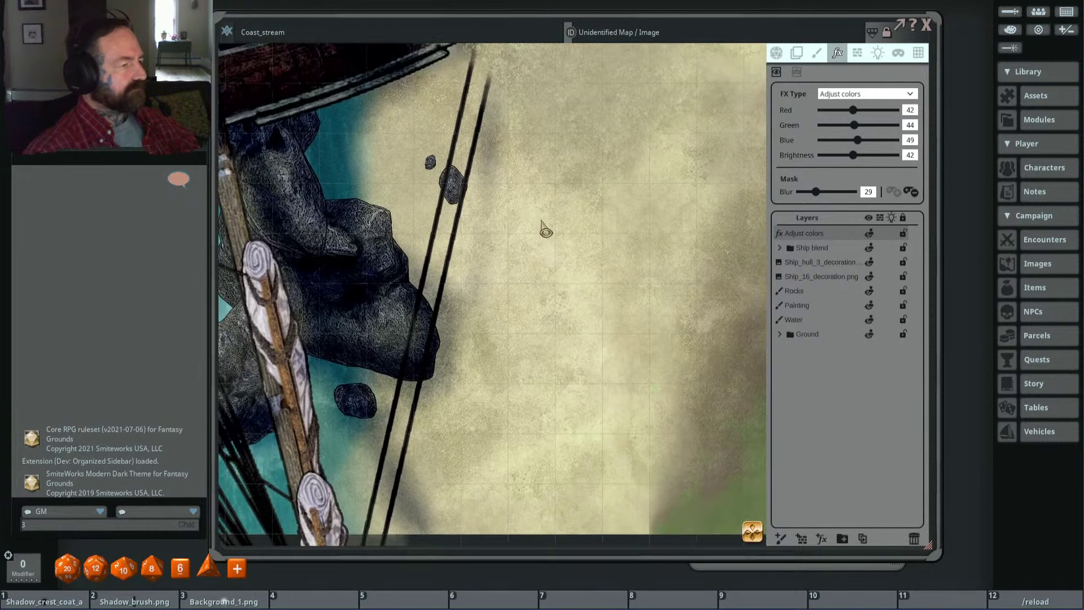
Step: Add another thin strip to the rope shadow on the sand and erase its lower end near the map's edge
{"action": "mouse_move", "coordinate": [495, 84]}
{"action": "left_mouse_down"}
{"action": "mouse_move", "coordinate": [477, 472]}
{"action": "mouse_move", "coordinate": [493, 215]}
{"action": "left_mouse_up"}
{"action": "scroll", "coordinate": [497, 345], "scroll_direction": "down", "scroll_amount": 3}
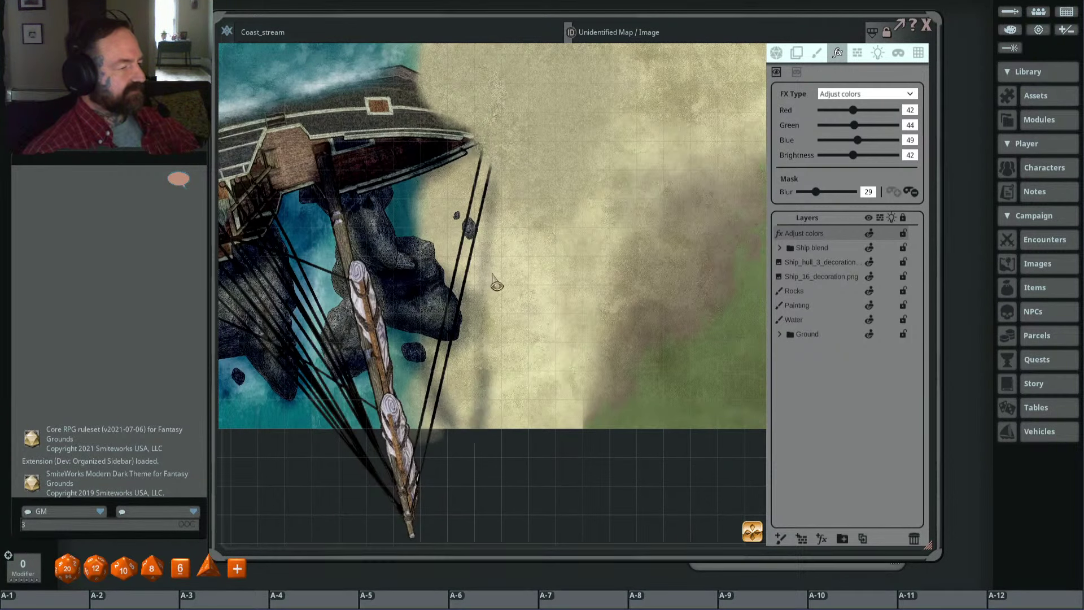
{"action": "left_click_drag", "start_coordinate": [483, 343], "coordinate": [484, 440]}
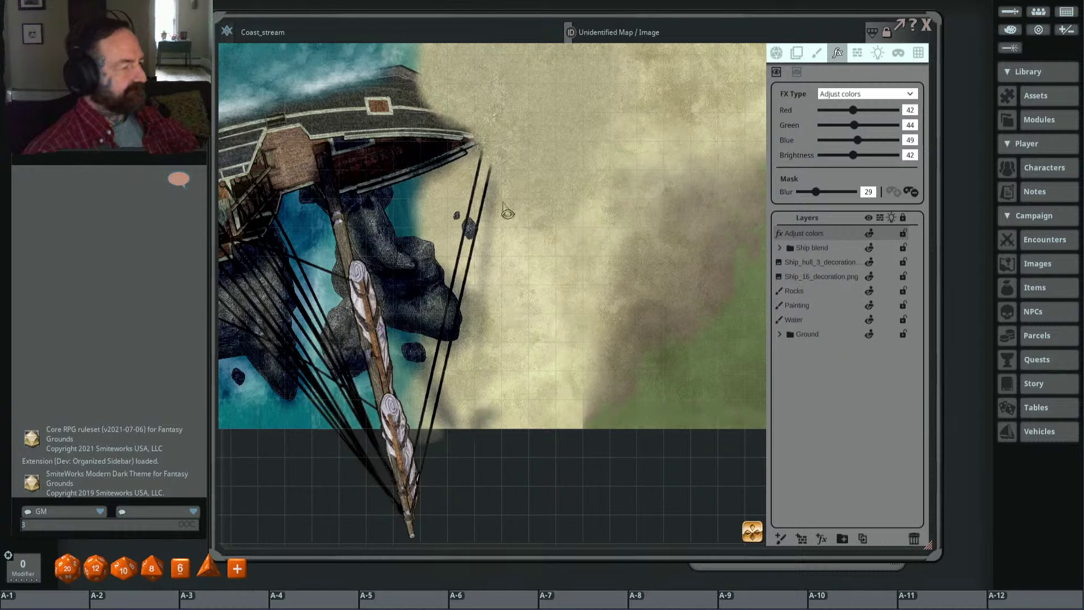
{"action": "key", "text": "shift+alt"}
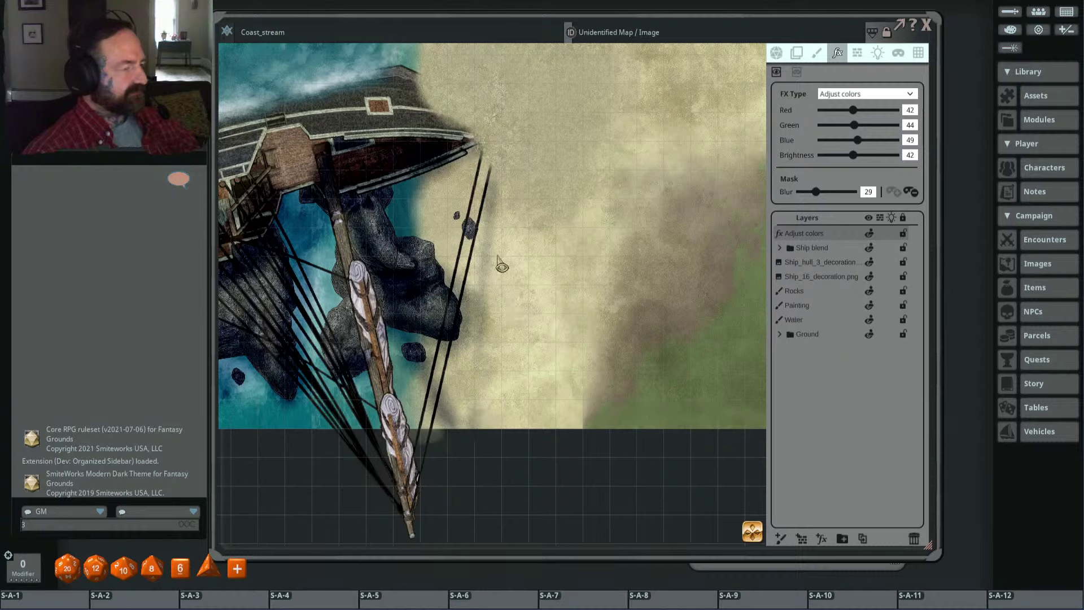
{"action": "key", "text": "alt"}
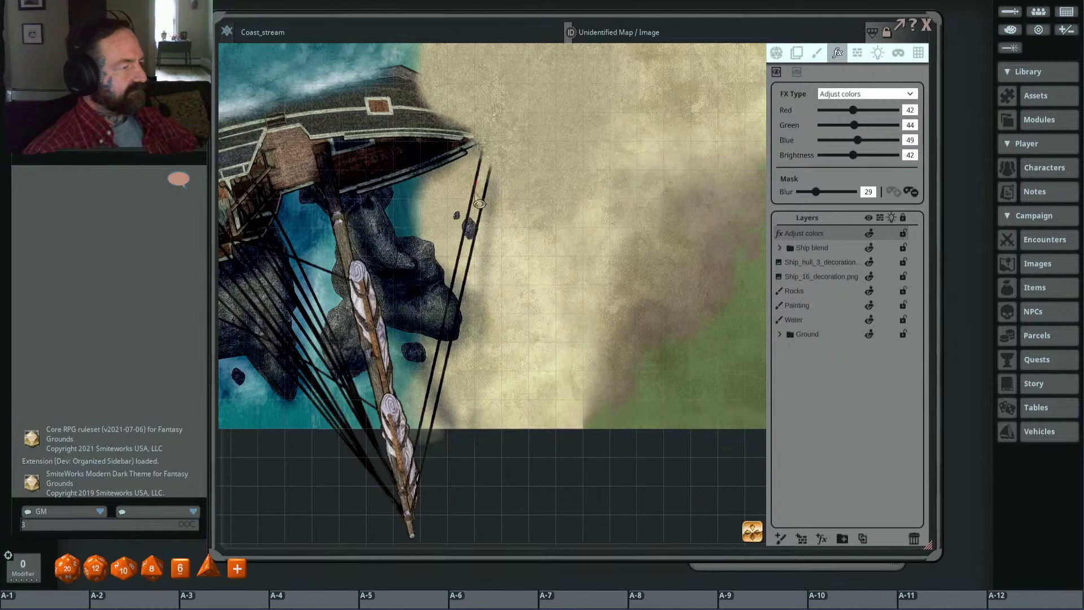
Step: Mask in an oval shadow patch on the open sand inland of the ship's bow
{"action": "scroll", "coordinate": [475, 332], "scroll_direction": "down", "scroll_amount": 3}
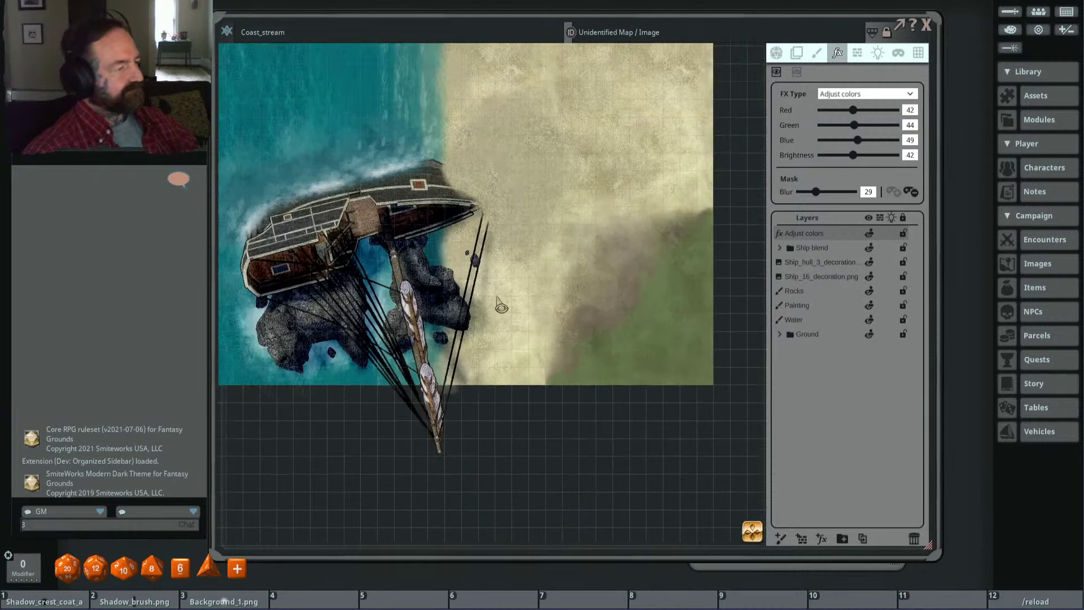
{"action": "left_click_drag", "start_coordinate": [496, 302], "coordinate": [438, 341]}
{"action": "scroll", "coordinate": [460, 261], "scroll_direction": "up", "scroll_amount": 5}
{"action": "left_click_drag", "start_coordinate": [471, 199], "coordinate": [449, 298]}
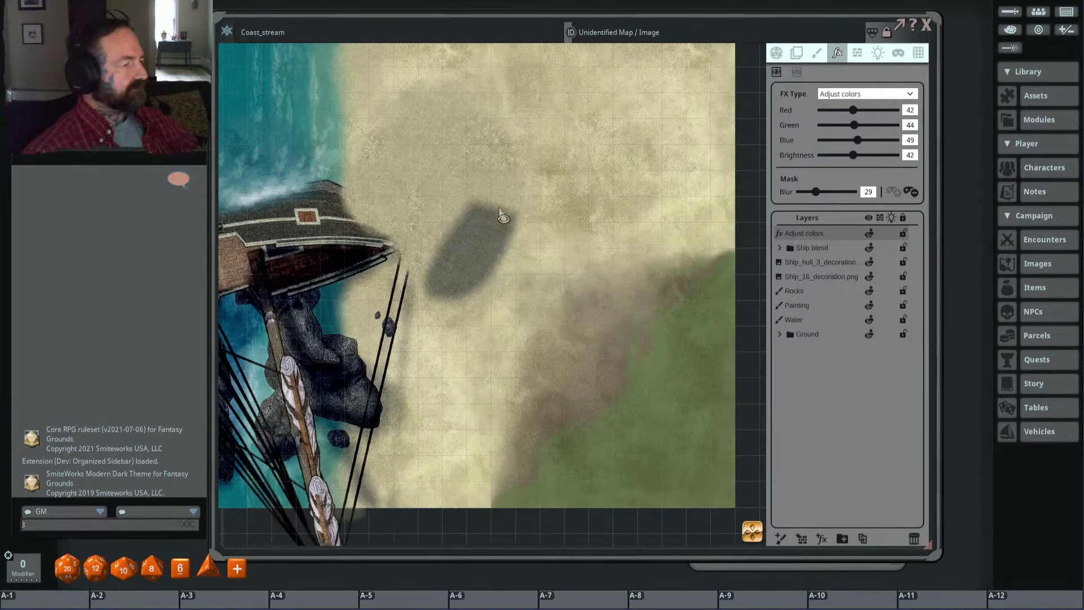
Step: Remove the oval shadow patch from the open sand inland of the ship's bow
{"action": "key", "text": "shift"}
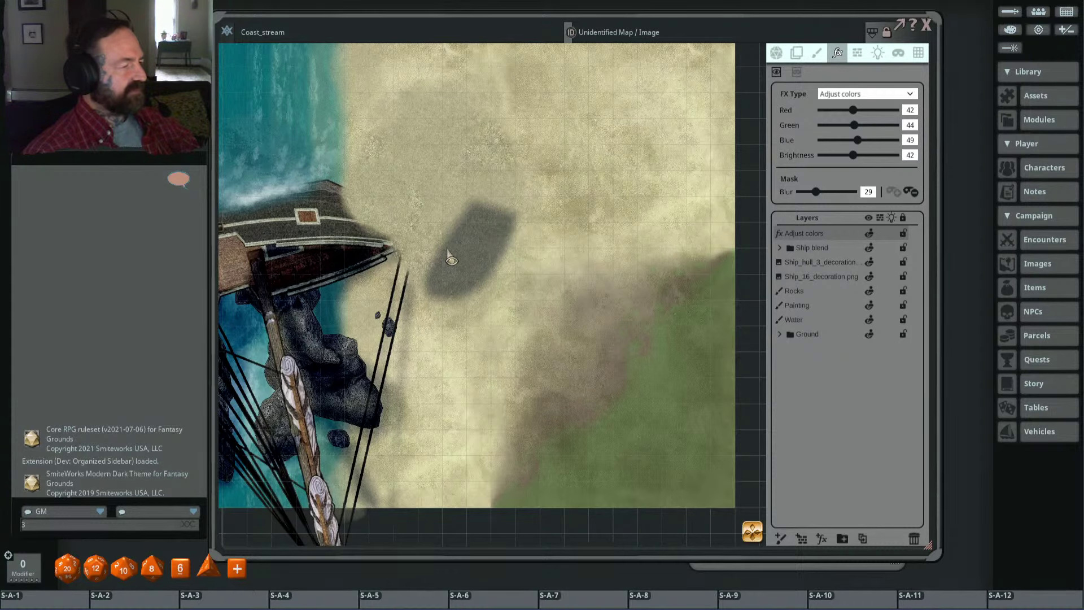
{"action": "left_click_drag", "start_coordinate": [480, 201], "coordinate": [460, 315]}
{"action": "scroll", "coordinate": [452, 300], "scroll_direction": "down", "scroll_amount": 4}
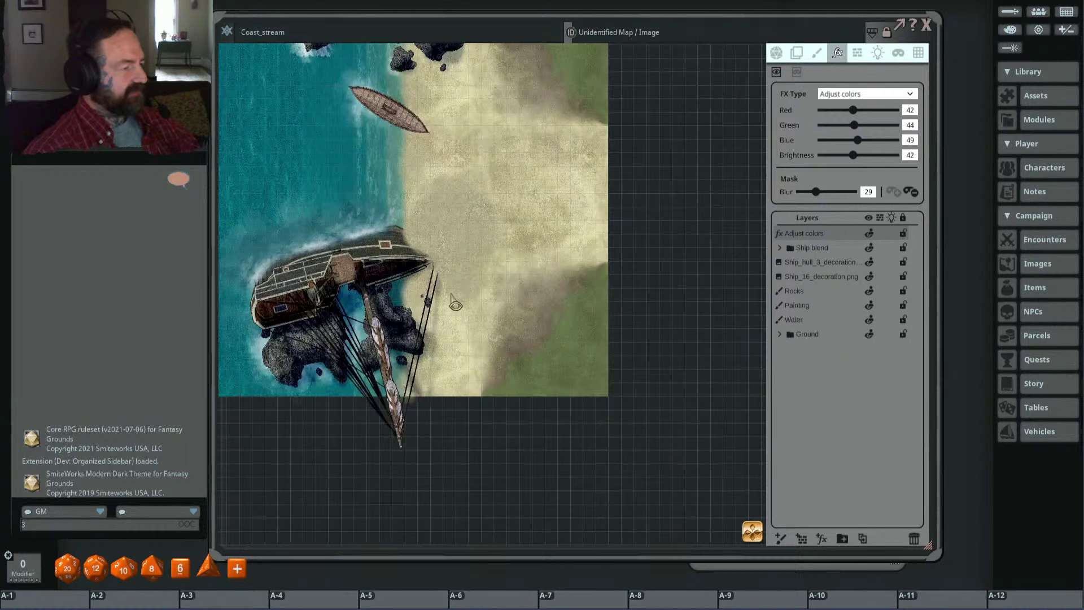
Step: Examine the shadows around the wreck, ropes, rocks and beach from close up and across the whole map
{"action": "scroll", "coordinate": [463, 285], "scroll_direction": "up", "scroll_amount": 5}
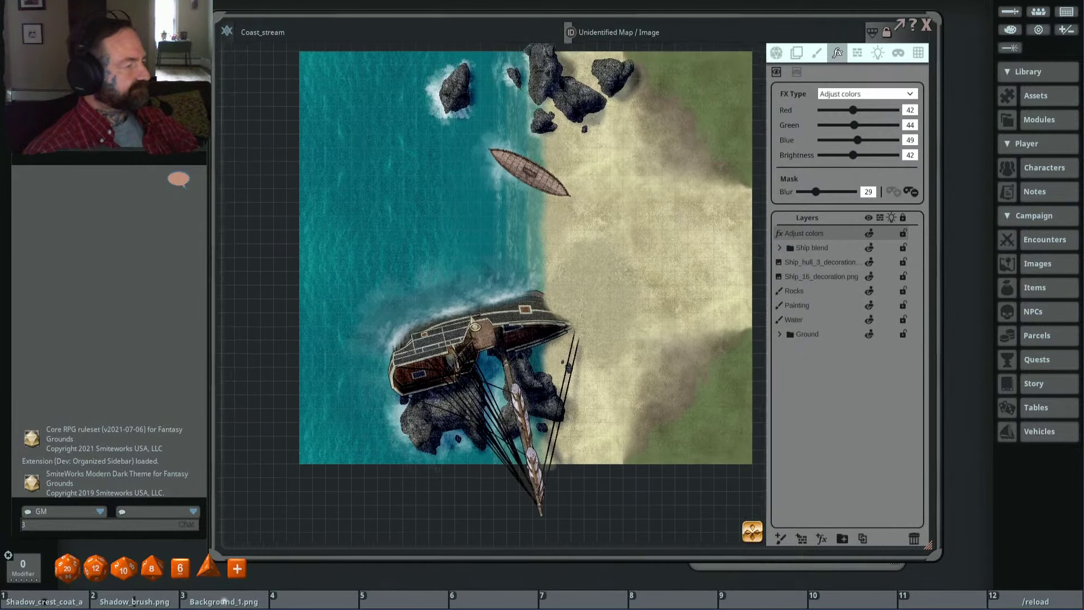
{"action": "left_click_drag", "start_coordinate": [472, 317], "coordinate": [481, 318]}
{"action": "scroll", "coordinate": [394, 283], "scroll_direction": "down", "scroll_amount": 3}
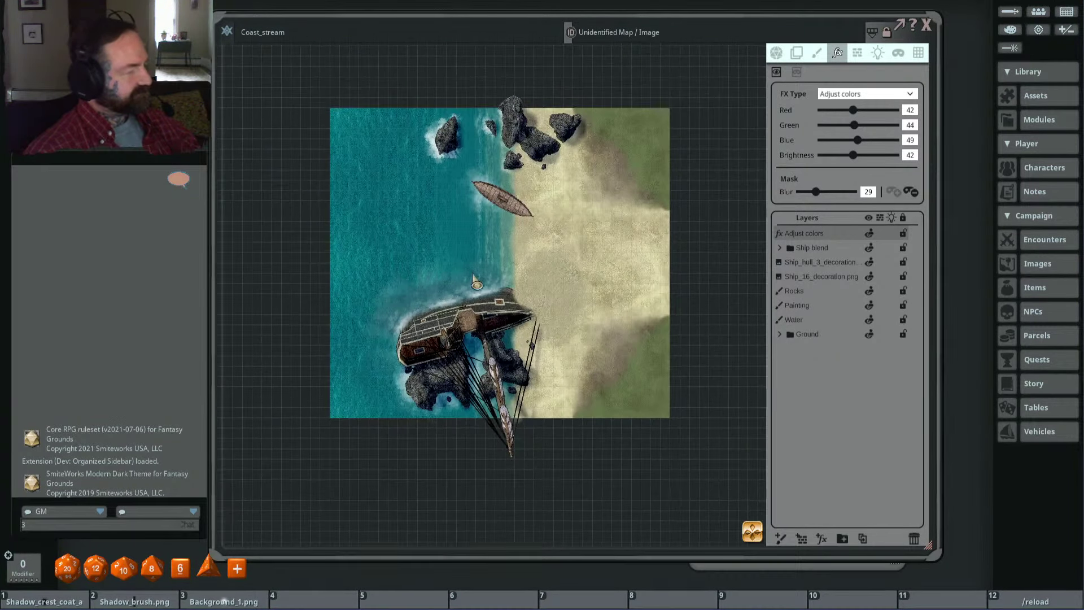
{"action": "scroll", "coordinate": [519, 263], "scroll_direction": "up", "scroll_amount": 5}
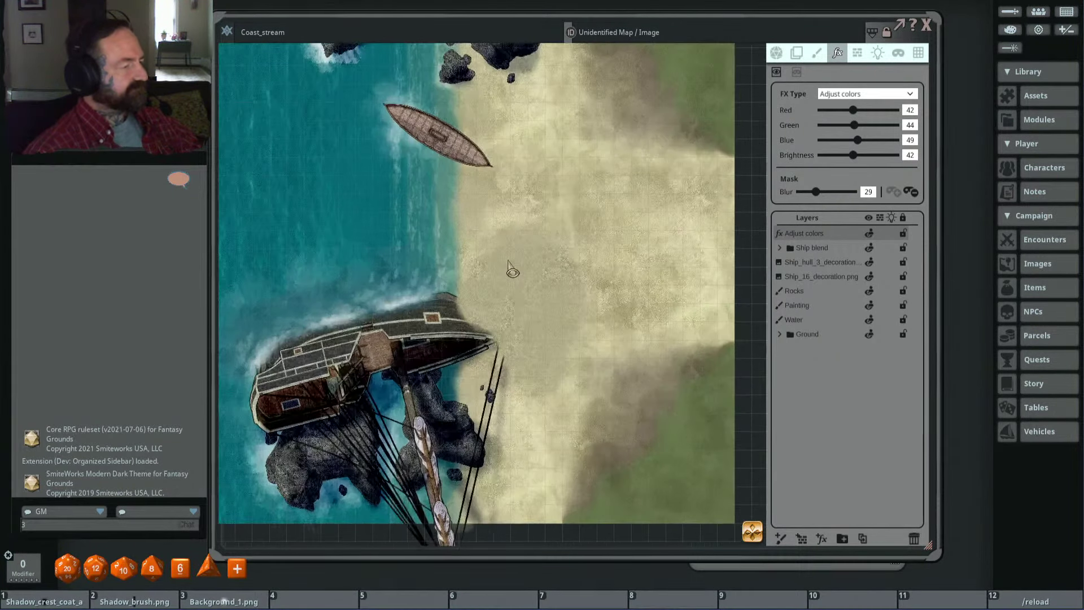
{"action": "left_click_drag", "start_coordinate": [472, 271], "coordinate": [458, 258]}
{"action": "scroll", "coordinate": [465, 260], "scroll_direction": "up", "scroll_amount": 2}
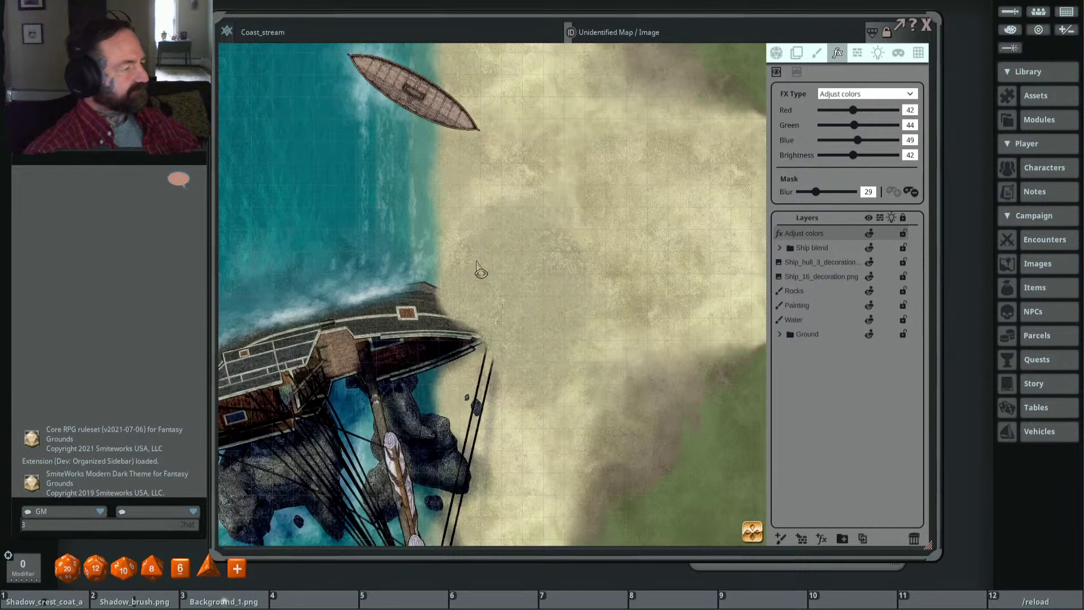
{"action": "scroll", "coordinate": [478, 260], "scroll_direction": "down", "scroll_amount": 3}
{"action": "scroll", "coordinate": [504, 260], "scroll_direction": "down", "scroll_amount": 4}
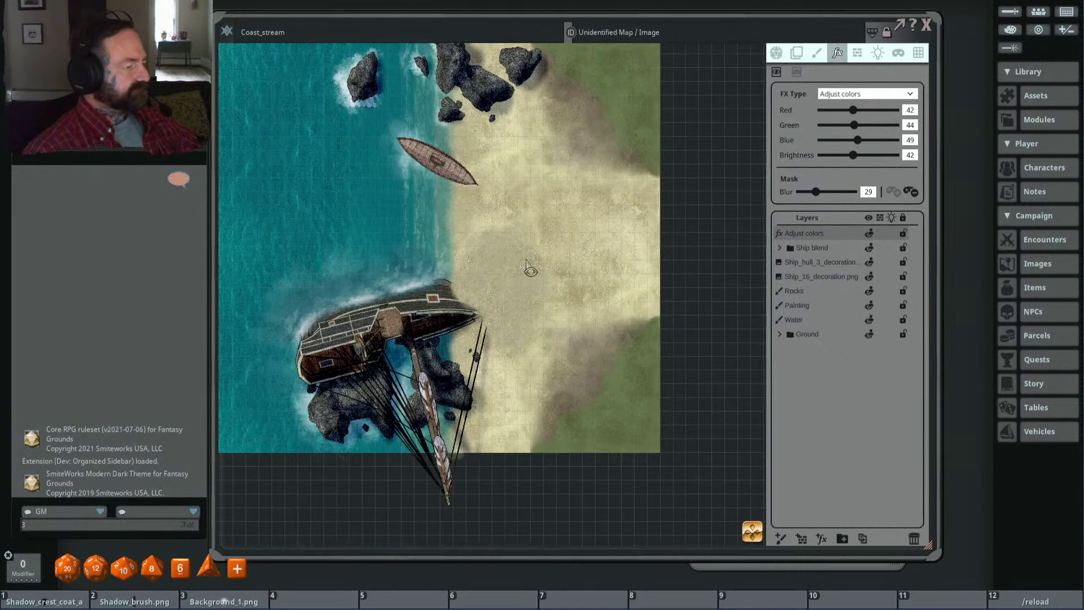
{"action": "scroll", "coordinate": [508, 254], "scroll_direction": "up", "scroll_amount": 4}
{"action": "scroll", "coordinate": [529, 255], "scroll_direction": "down", "scroll_amount": 3}
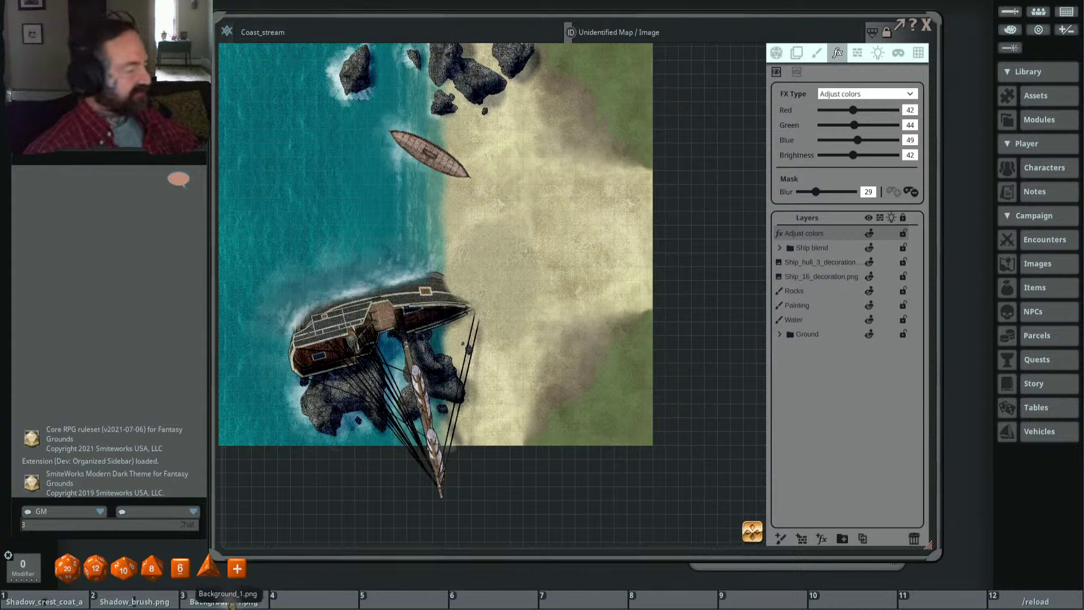
Step: Load Background_1.png as the paint brush and enlarge it to size 4.8 by 4.8
{"action": "left_click", "coordinate": [816, 57]}
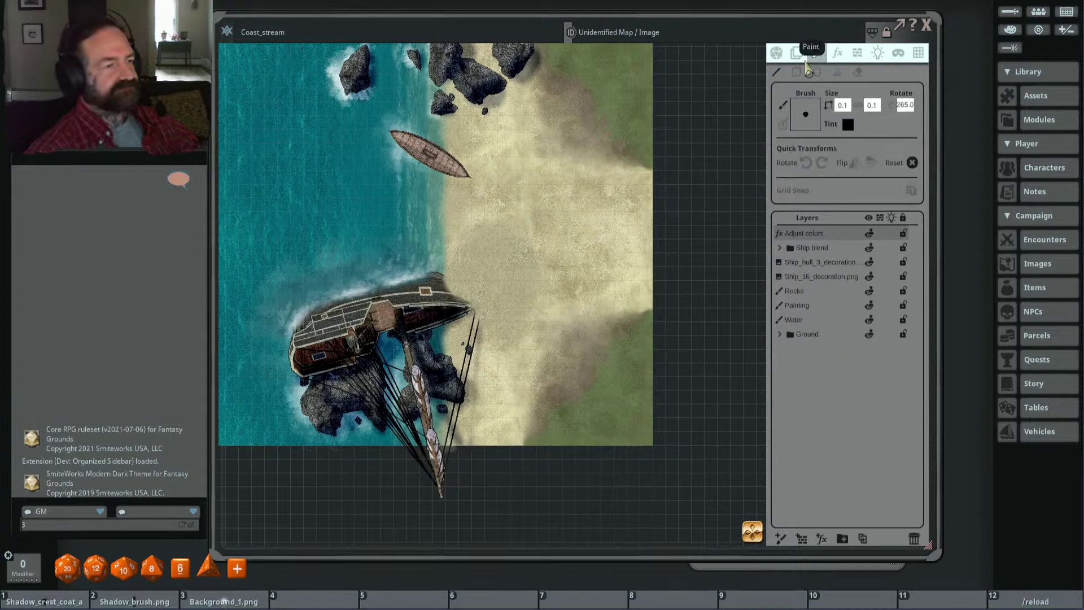
{"action": "mouse_move", "coordinate": [224, 603]}
{"action": "left_mouse_down"}
{"action": "mouse_move", "coordinate": [423, 513]}
{"action": "mouse_move", "coordinate": [693, 299]}
{"action": "mouse_move", "coordinate": [806, 114]}
{"action": "left_mouse_up"}
{"action": "scroll", "coordinate": [564, 279], "scroll_direction": "up", "scroll_amount": 2}
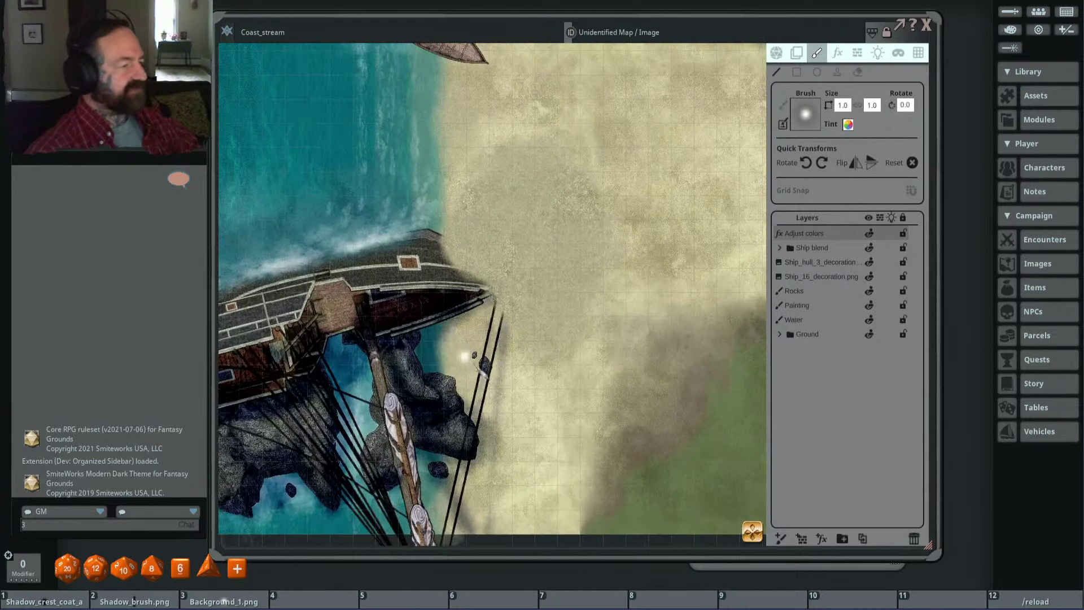
{"action": "scroll", "coordinate": [514, 367], "scroll_direction": "up", "scroll_amount": 2}
{"action": "scroll", "coordinate": [542, 305], "scroll_direction": "up", "scroll_amount": 5}
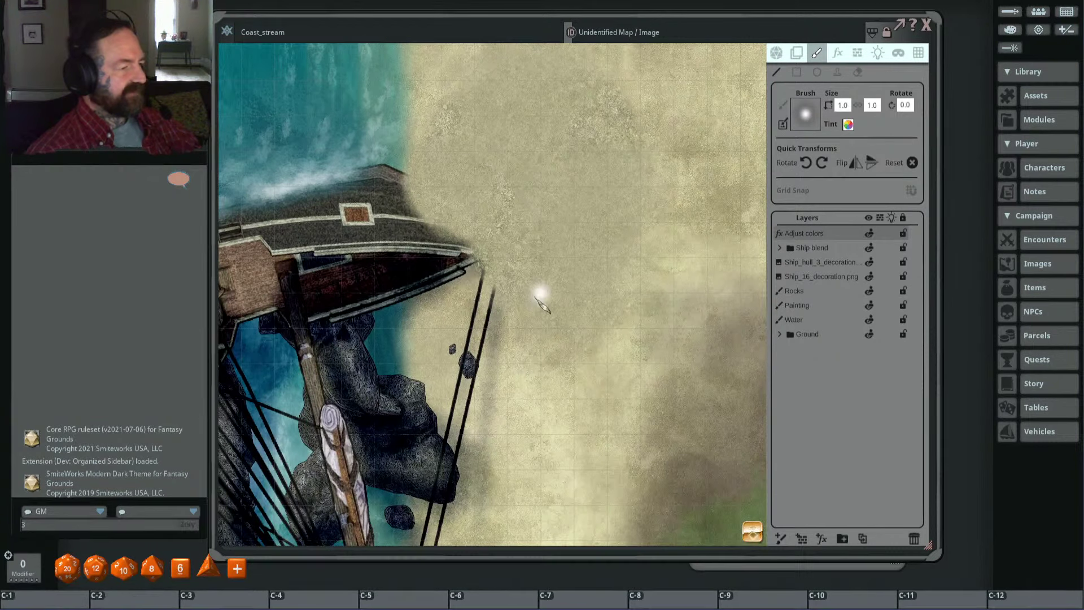
{"action": "scroll", "coordinate": [565, 272], "scroll_direction": "down", "scroll_amount": 2}
{"action": "scroll", "coordinate": [513, 317], "scroll_direction": "up", "scroll_amount": 5}
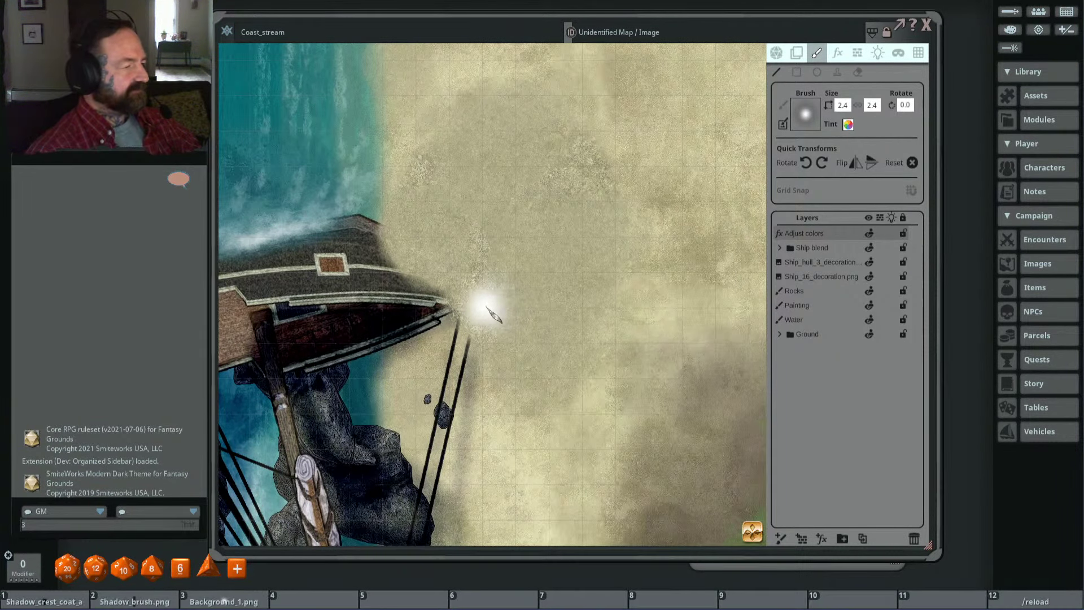
{"action": "scroll", "coordinate": [536, 322], "scroll_direction": "up", "scroll_amount": 6}
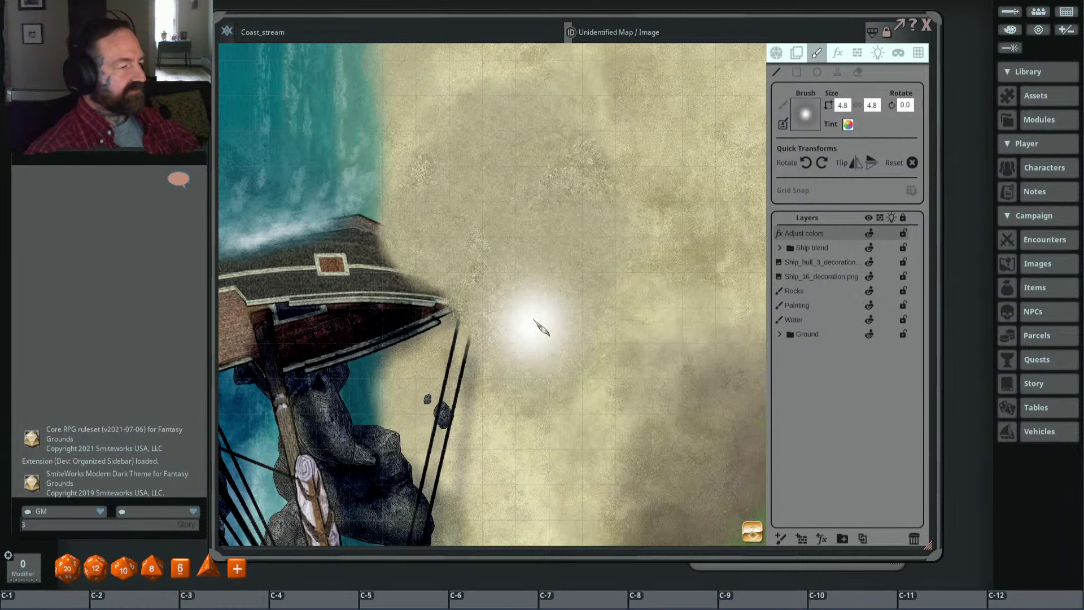
{"action": "scroll", "coordinate": [536, 311], "scroll_direction": "down", "scroll_amount": 3}
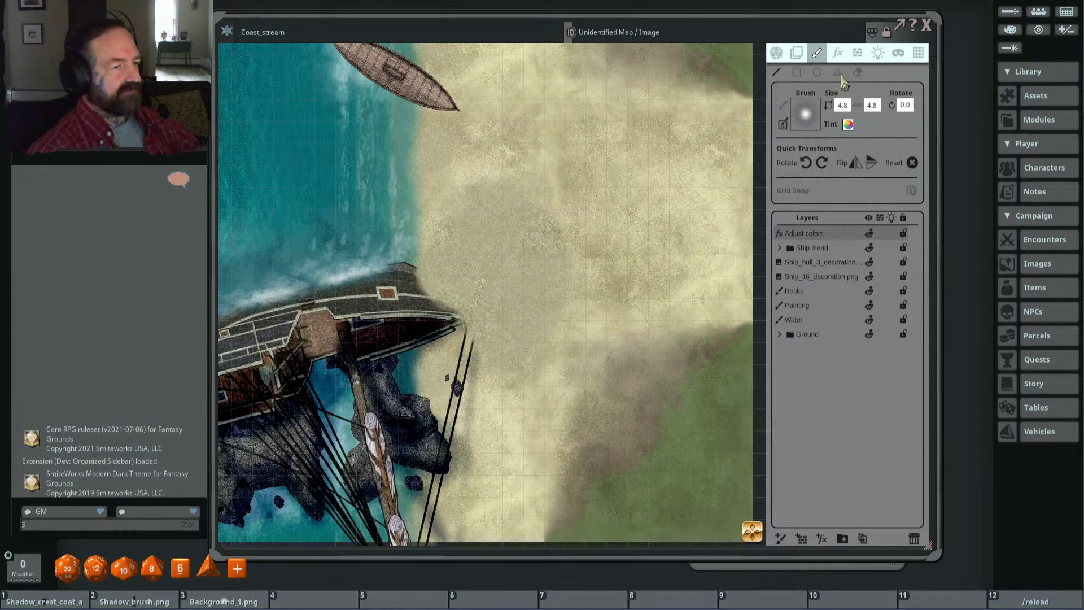
Step: Stamp overlapping soft white blots into an elongated patch on the open sand inland of the ship's bow
{"action": "left_click", "coordinate": [542, 311]}
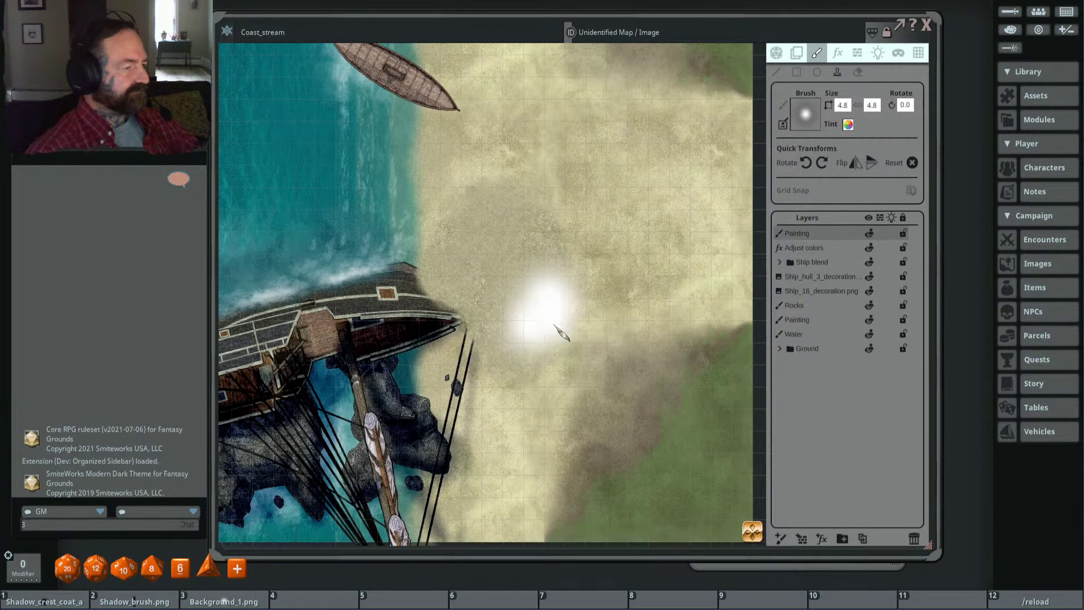
{"action": "left_click", "coordinate": [514, 359]}
{"action": "left_click", "coordinate": [532, 303]}
{"action": "left_click", "coordinate": [560, 269]}
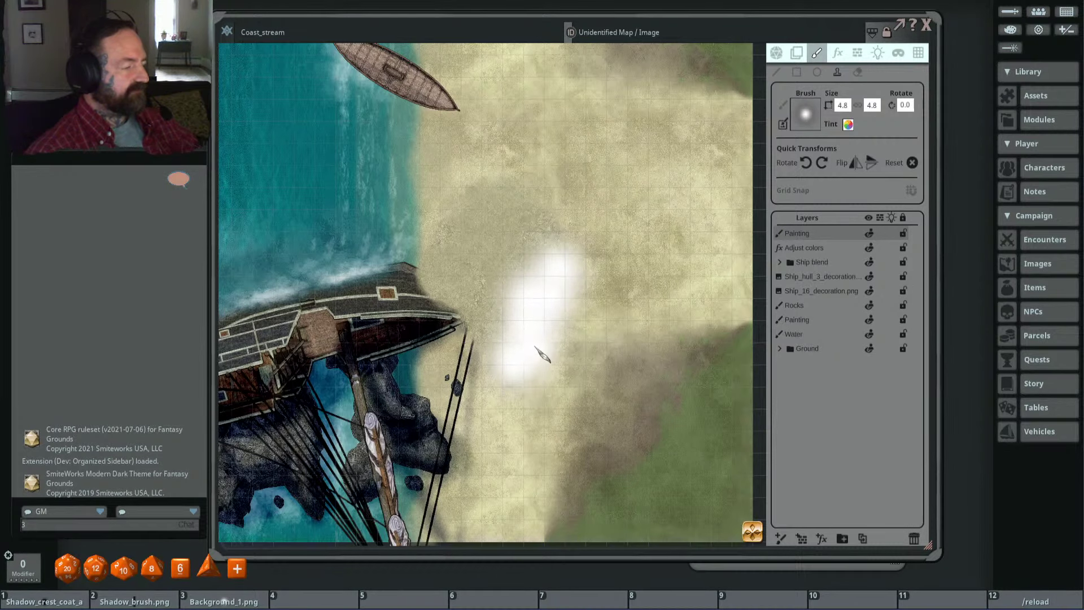
{"action": "left_click_drag", "start_coordinate": [535, 347], "coordinate": [607, 373]}
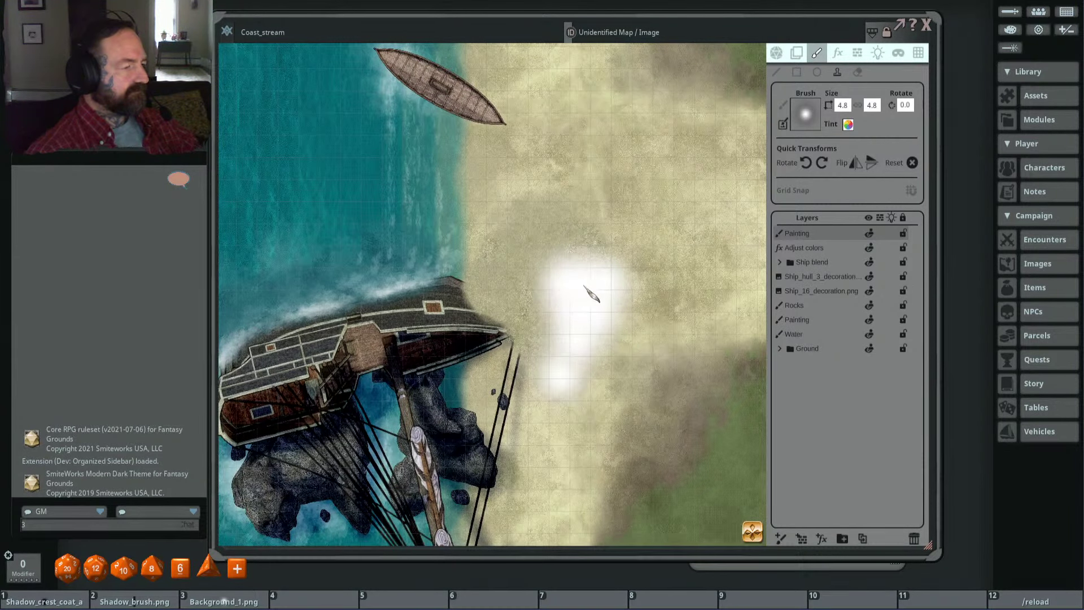
{"action": "left_click", "coordinate": [591, 265]}
{"action": "left_click", "coordinate": [609, 260]}
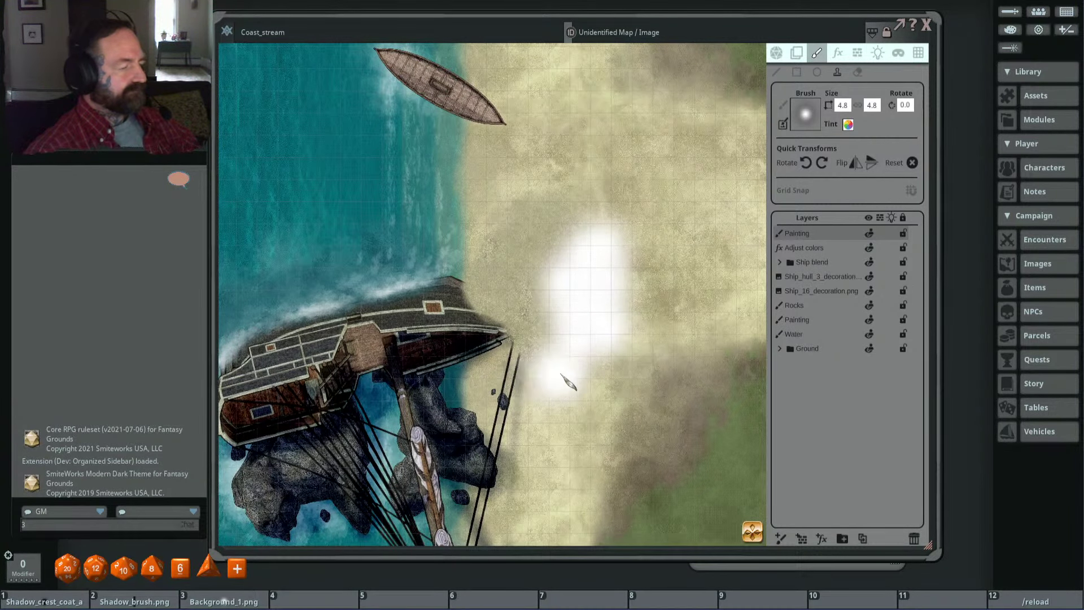
{"action": "scroll", "coordinate": [568, 383], "scroll_direction": "down", "scroll_amount": 3}
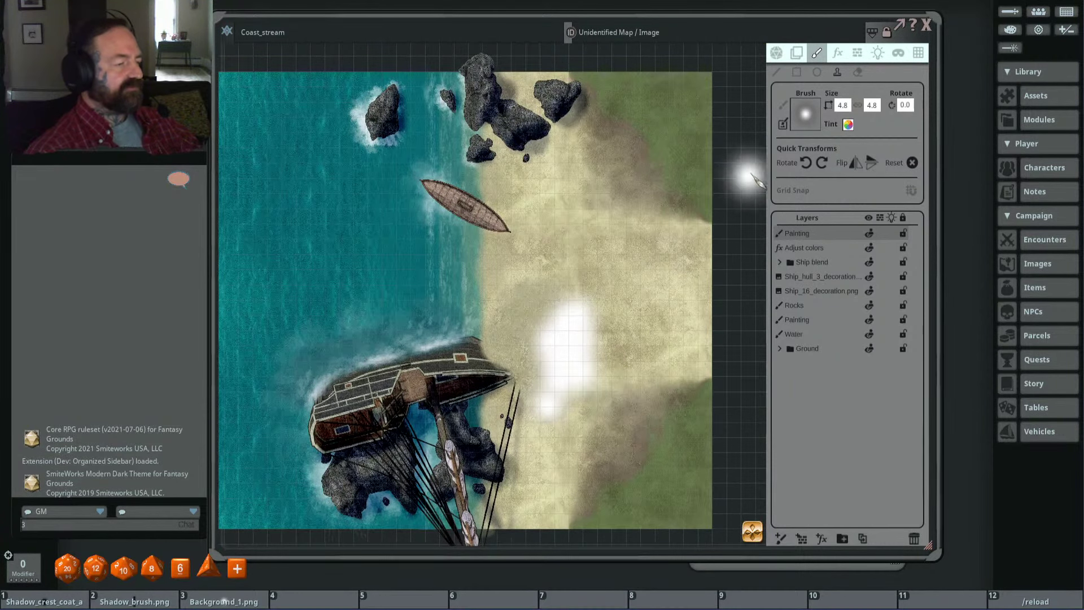
{"action": "left_click_drag", "start_coordinate": [595, 261], "coordinate": [638, 229]}
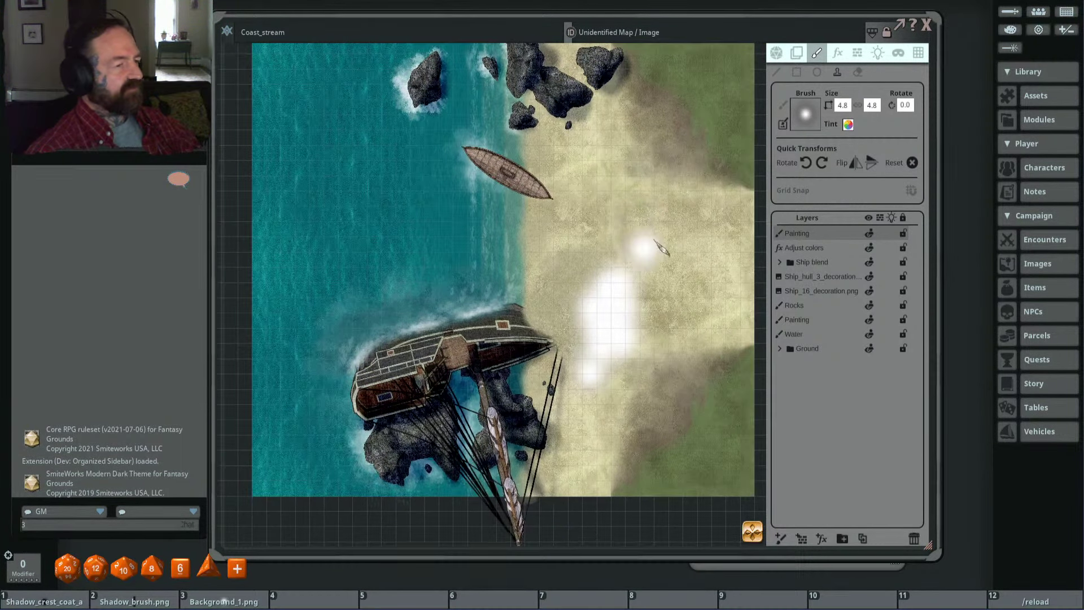
Step: Select the stamped white patch and tint it with sand colour sampled beside the ropes, setting red to 190
{"action": "left_click", "coordinate": [802, 57]}
{"action": "scroll", "coordinate": [610, 285], "scroll_direction": "up", "scroll_amount": 2}
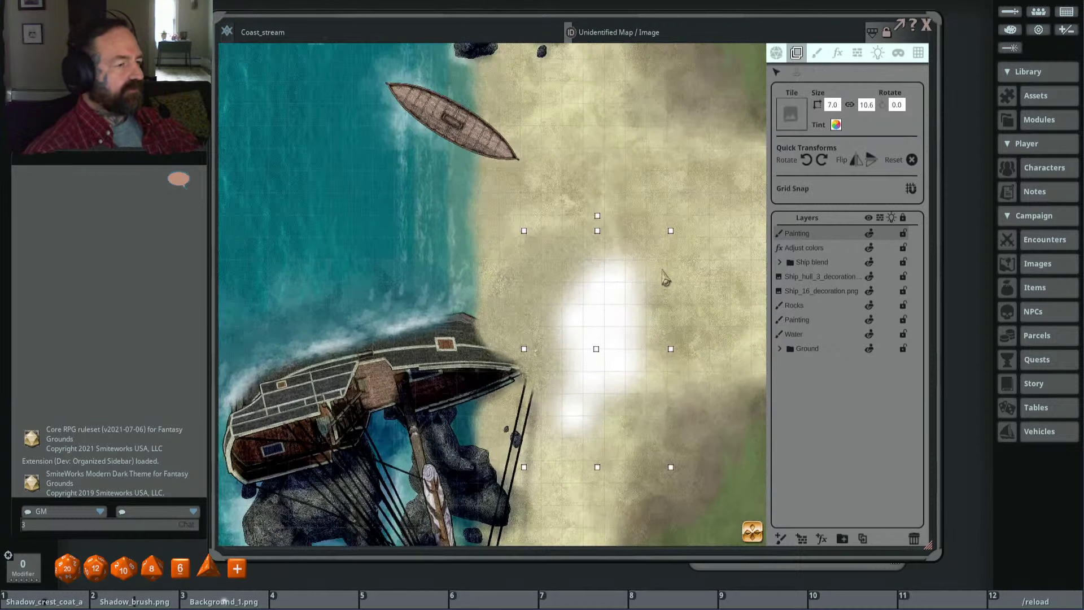
{"action": "left_click", "coordinate": [836, 124]}
{"action": "left_click_drag", "start_coordinate": [548, 213], "coordinate": [705, 116]}
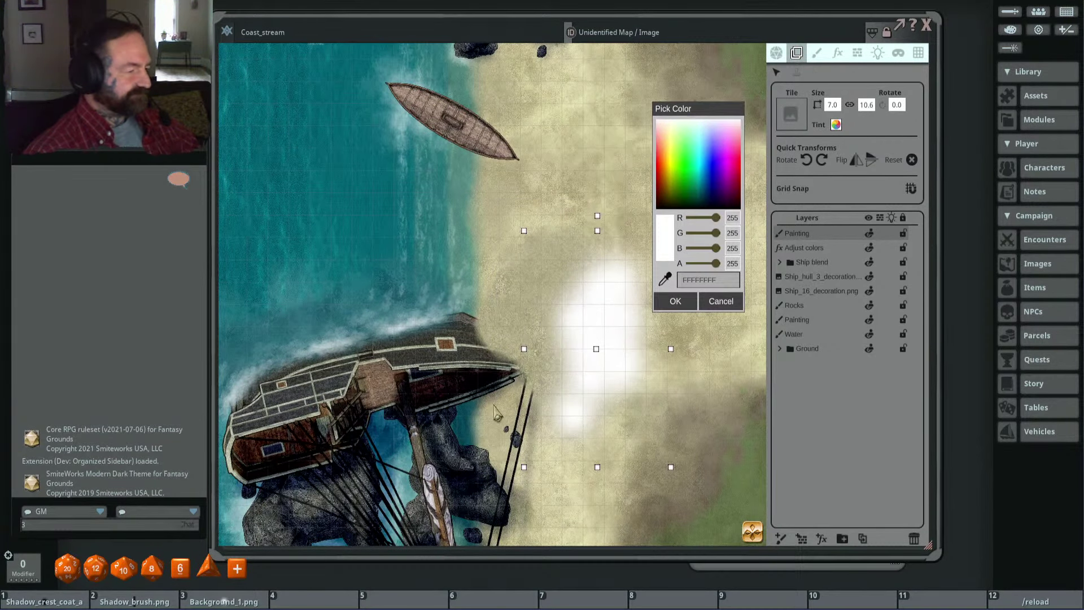
{"action": "scroll", "coordinate": [587, 432], "scroll_direction": "up", "scroll_amount": 2}
{"action": "scroll", "coordinate": [508, 351], "scroll_direction": "up", "scroll_amount": 1}
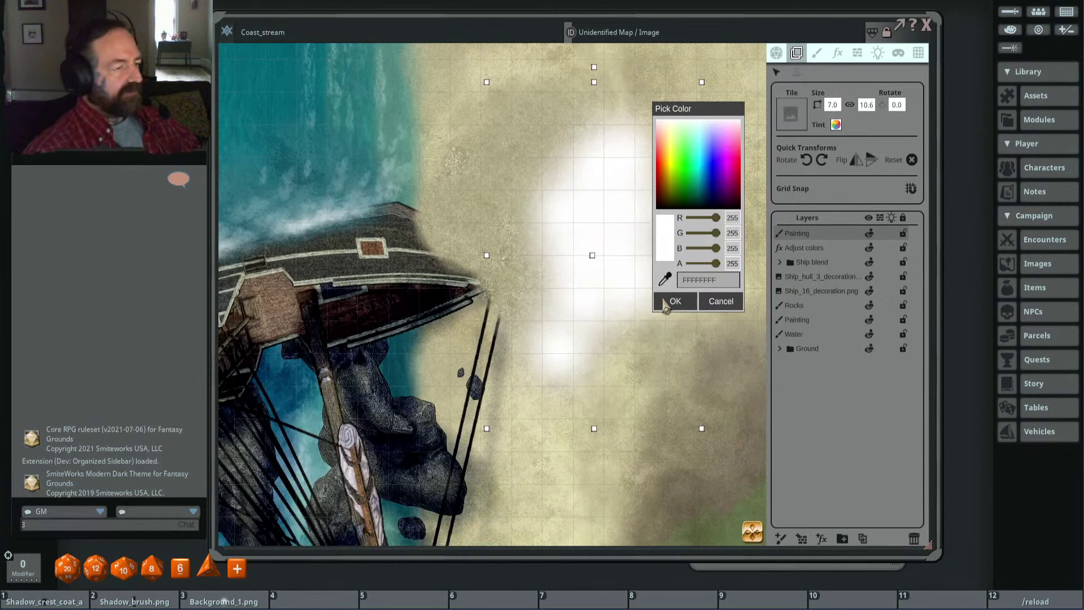
{"action": "left_click", "coordinate": [665, 278]}
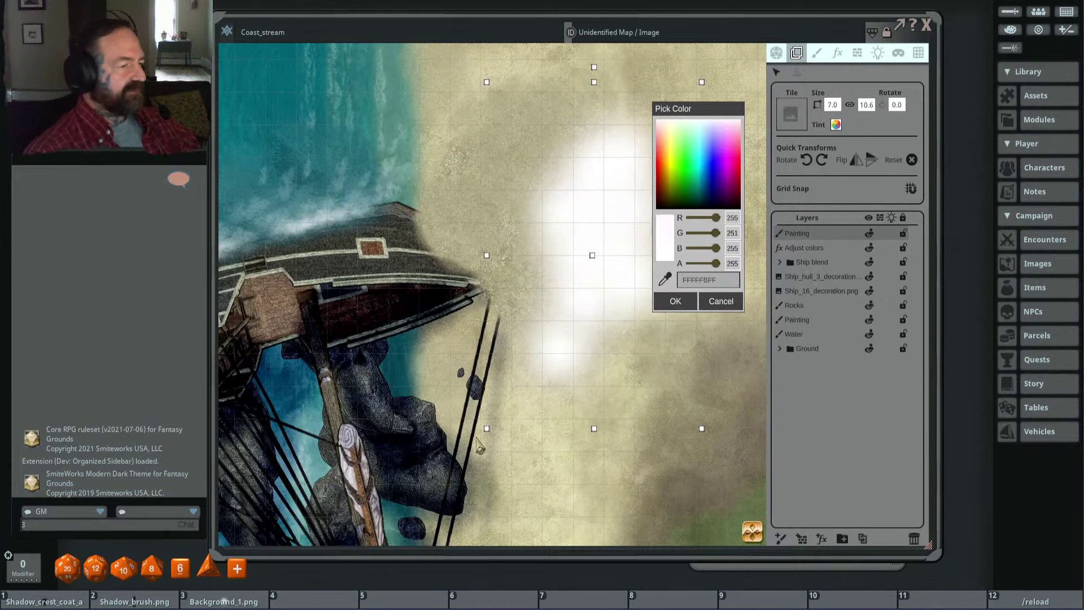
{"action": "left_click", "coordinate": [495, 420]}
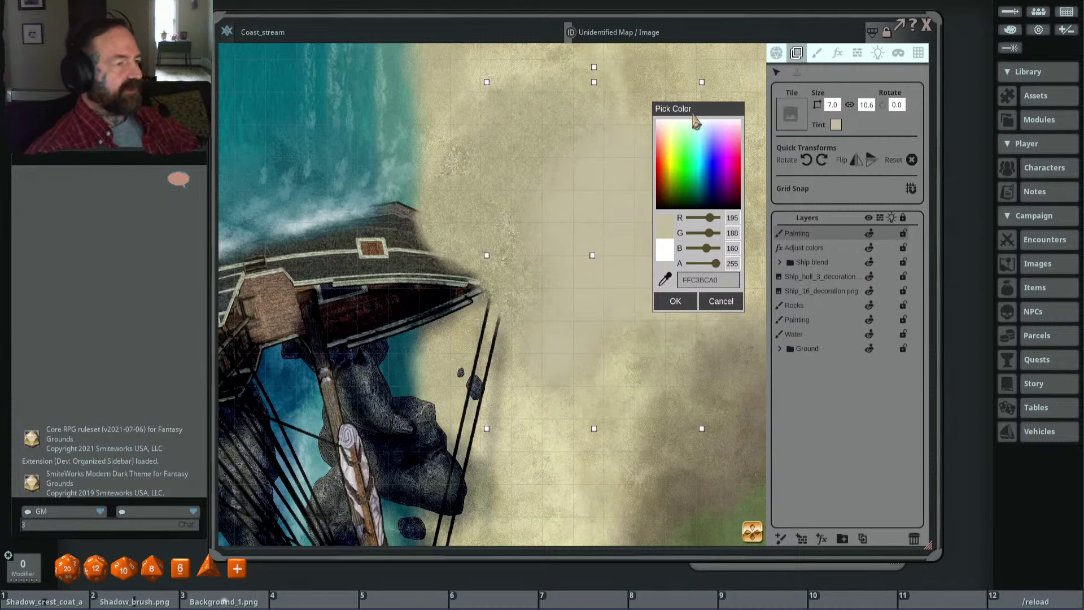
{"action": "left_click_drag", "start_coordinate": [696, 123], "coordinate": [727, 156]}
{"action": "scroll", "coordinate": [621, 243], "scroll_direction": "down", "scroll_amount": 3}
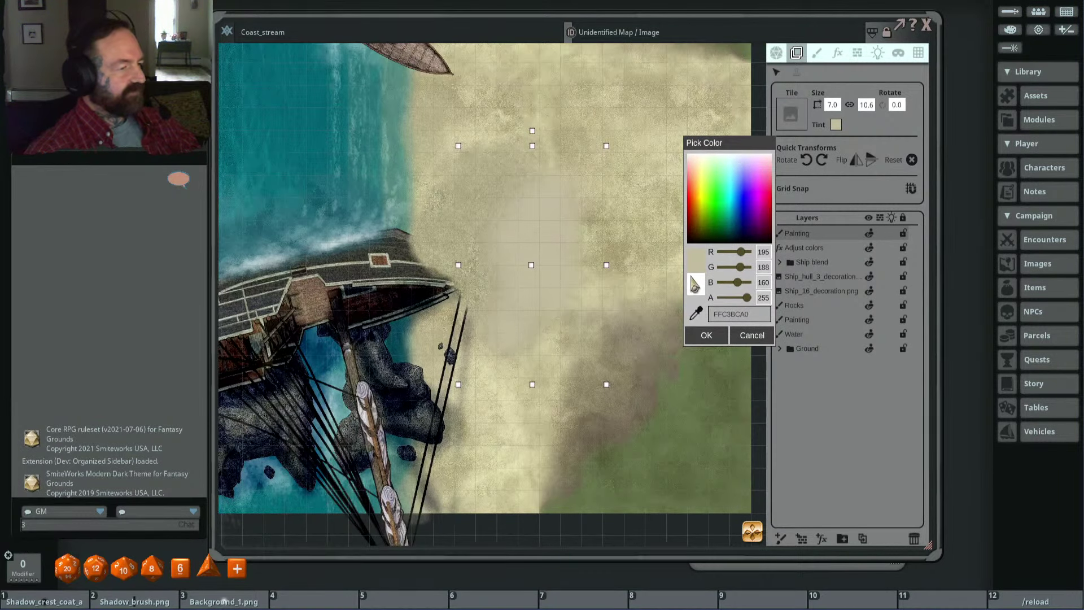
{"action": "scroll", "coordinate": [637, 308], "scroll_direction": "up", "scroll_amount": 2}
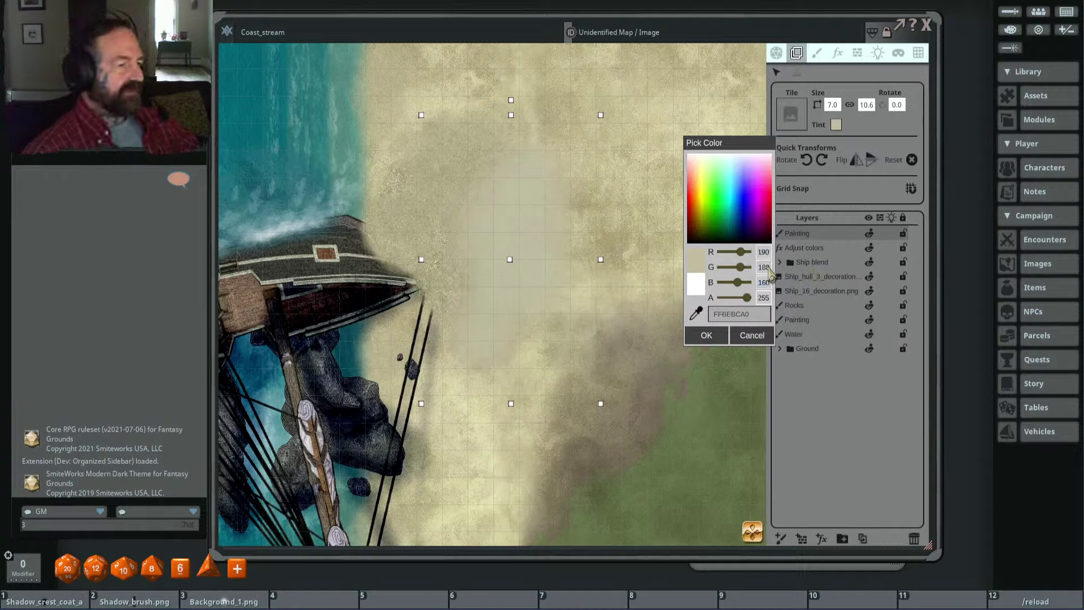
{"action": "key", "text": "Return"}
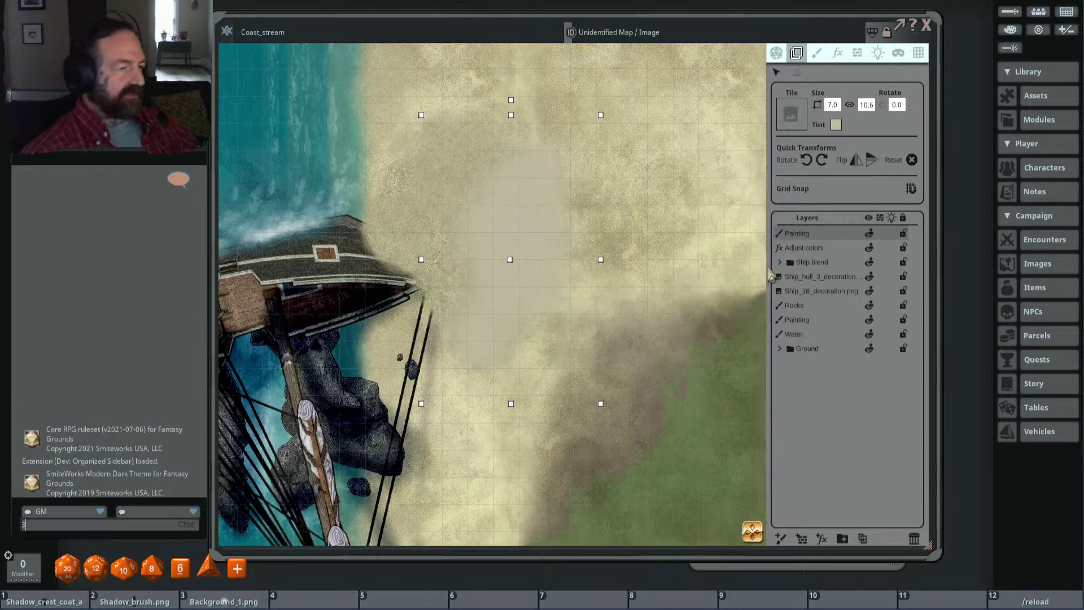
Step: Reopen the patch's tint colour and set it to red 190, green 185 and blue 160
{"action": "left_click", "coordinate": [843, 128]}
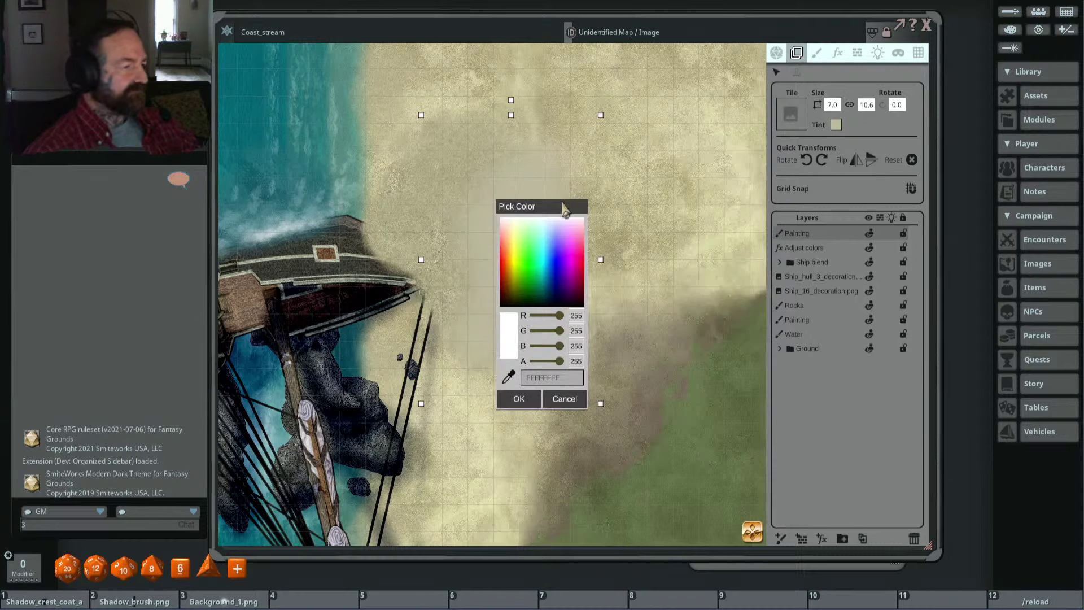
{"action": "left_click_drag", "start_coordinate": [564, 208], "coordinate": [732, 169]}
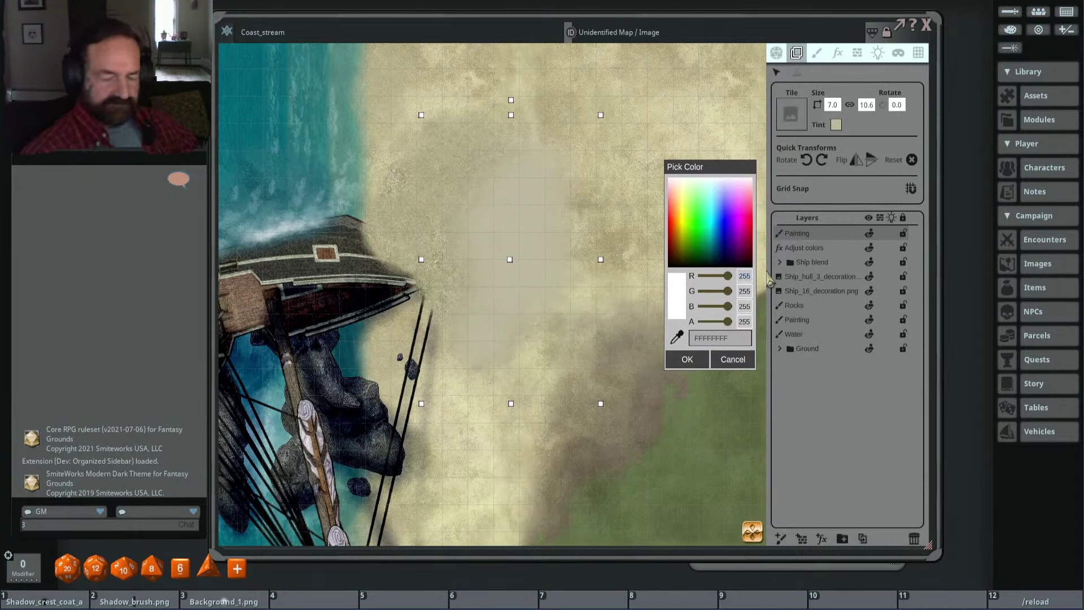
{"action": "left_click", "coordinate": [745, 291]}
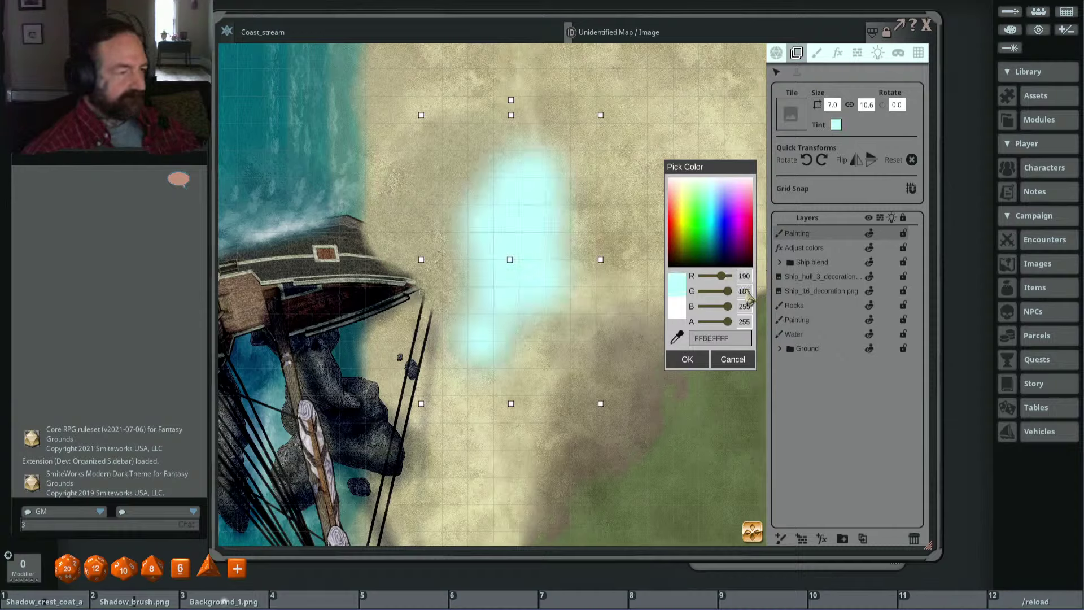
{"action": "type", "text": "185"}
{"action": "left_click", "coordinate": [746, 308]}
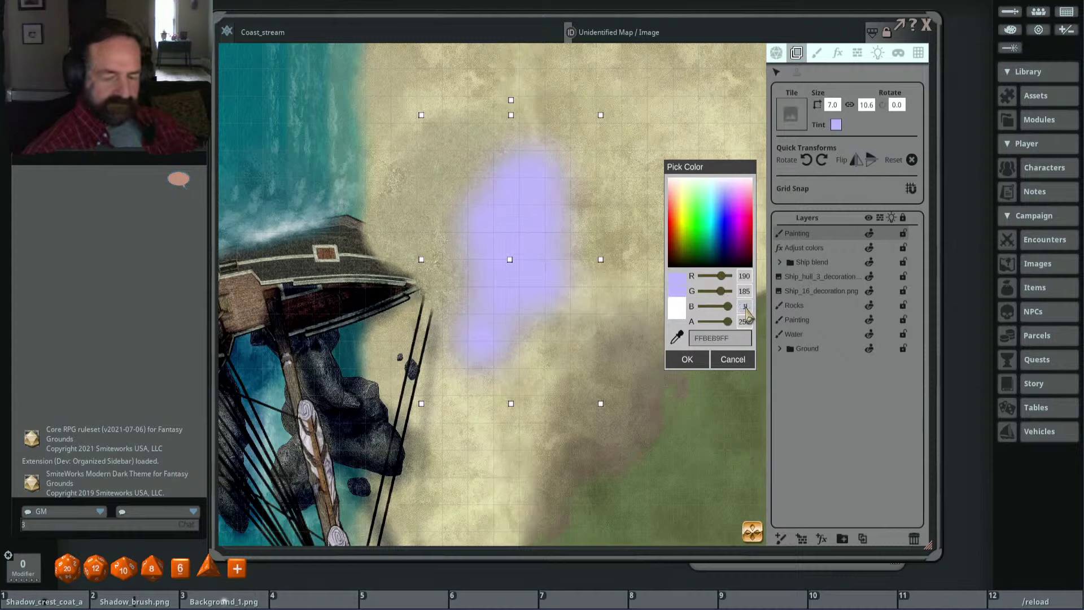
{"action": "type", "text": "160"}
Step: Set the sand patch's tint to red 100, green 95, blue 70 and alpha 79
{"action": "left_click", "coordinate": [685, 331]}
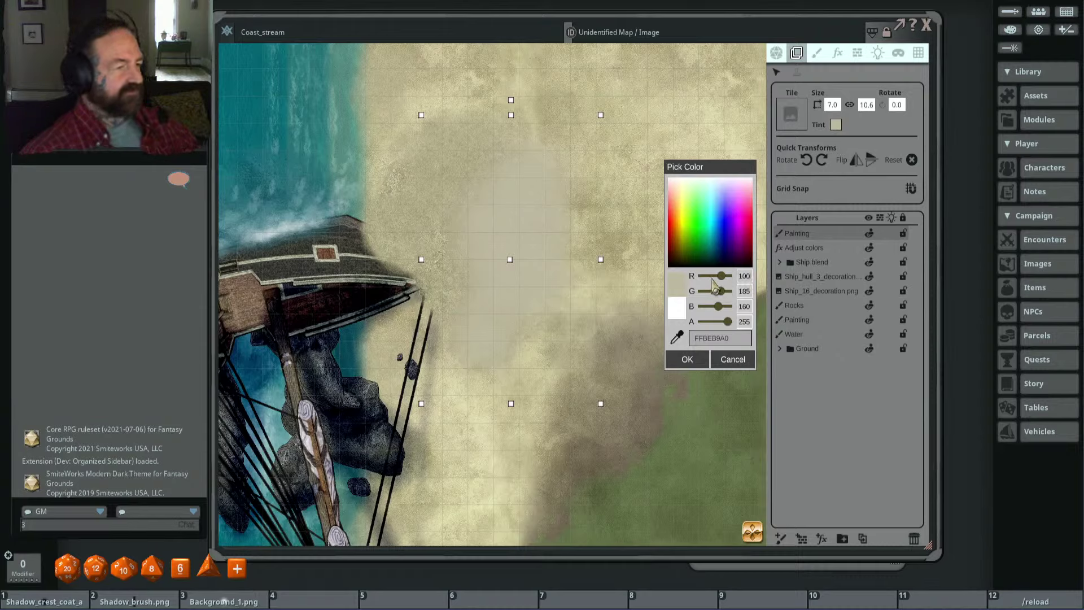
{"action": "left_click_drag", "start_coordinate": [723, 276], "coordinate": [713, 277]}
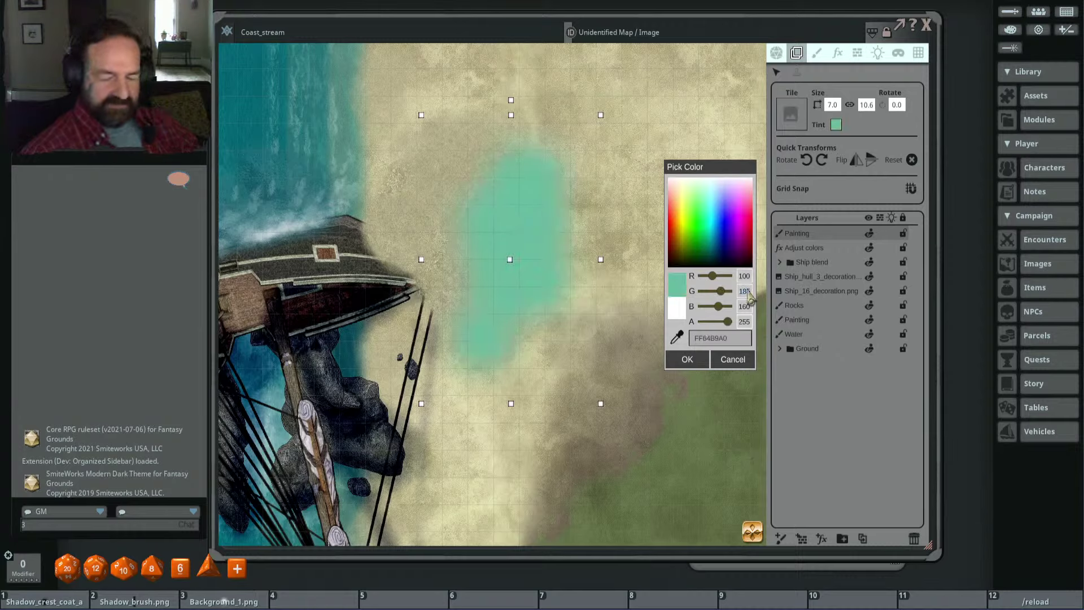
{"action": "key", "text": "Return"}
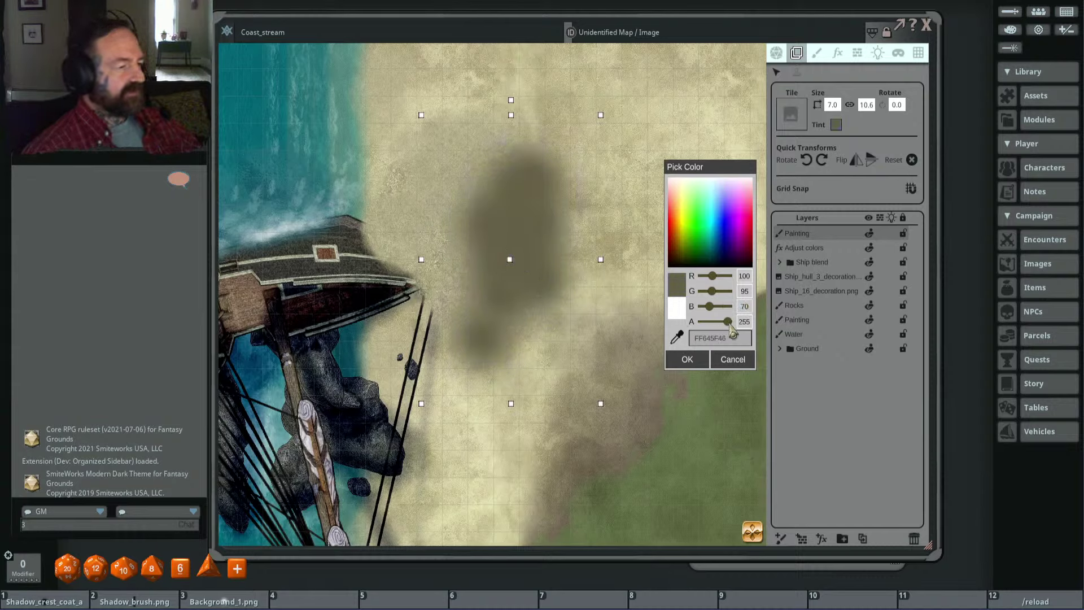
{"action": "left_click_drag", "start_coordinate": [730, 328], "coordinate": [714, 331]}
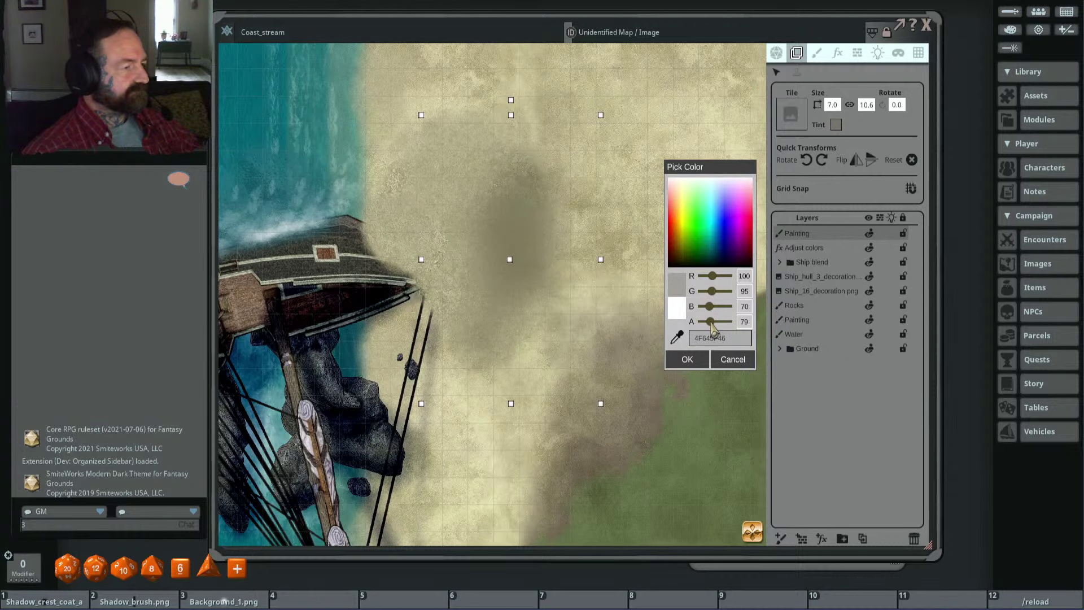
Step: Darken the patch's tint to red 80, green 75, blue 70 with alpha 70 and apply it
{"action": "scroll", "coordinate": [547, 333], "scroll_direction": "down", "scroll_amount": 2}
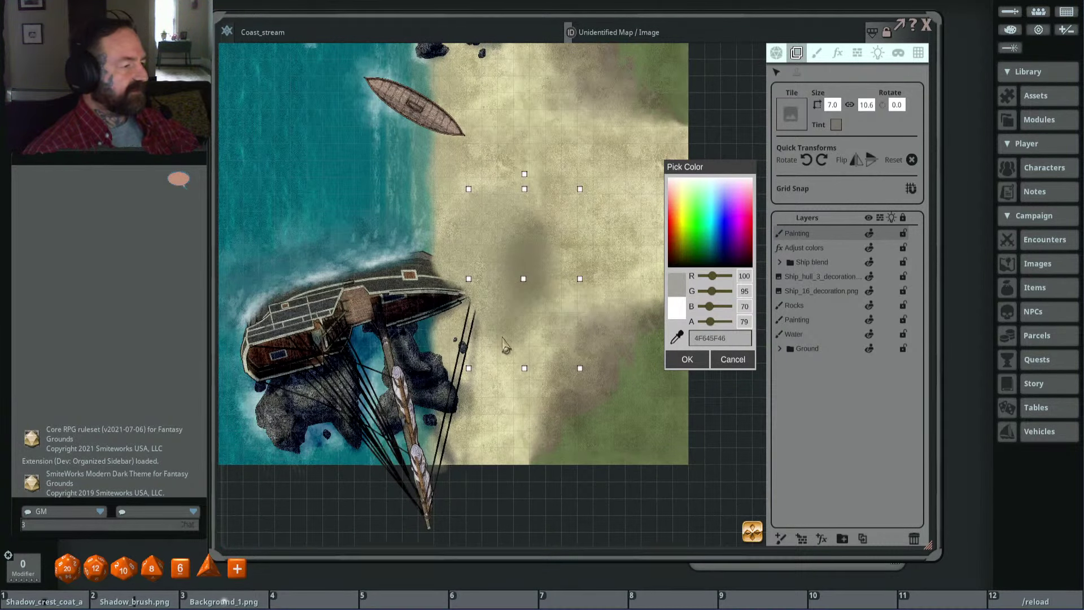
{"action": "scroll", "coordinate": [505, 345], "scroll_direction": "up", "scroll_amount": 2}
{"action": "scroll", "coordinate": [460, 356], "scroll_direction": "up", "scroll_amount": 2}
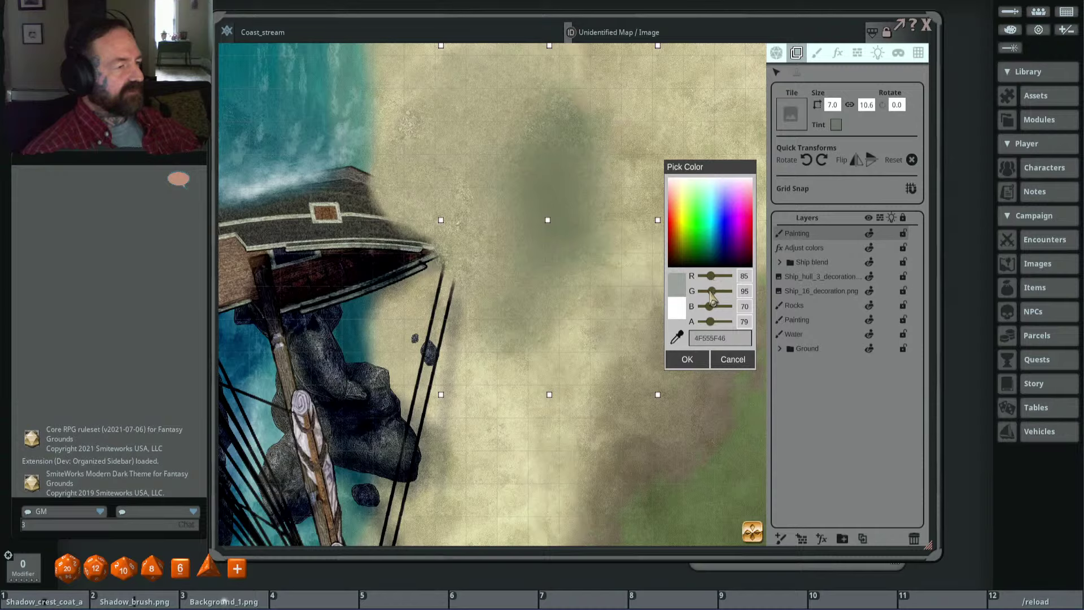
{"action": "mouse_move", "coordinate": [710, 297]}
{"action": "left_mouse_down"}
{"action": "mouse_move", "coordinate": [700, 298]}
{"action": "mouse_move", "coordinate": [712, 299]}
{"action": "left_mouse_up"}
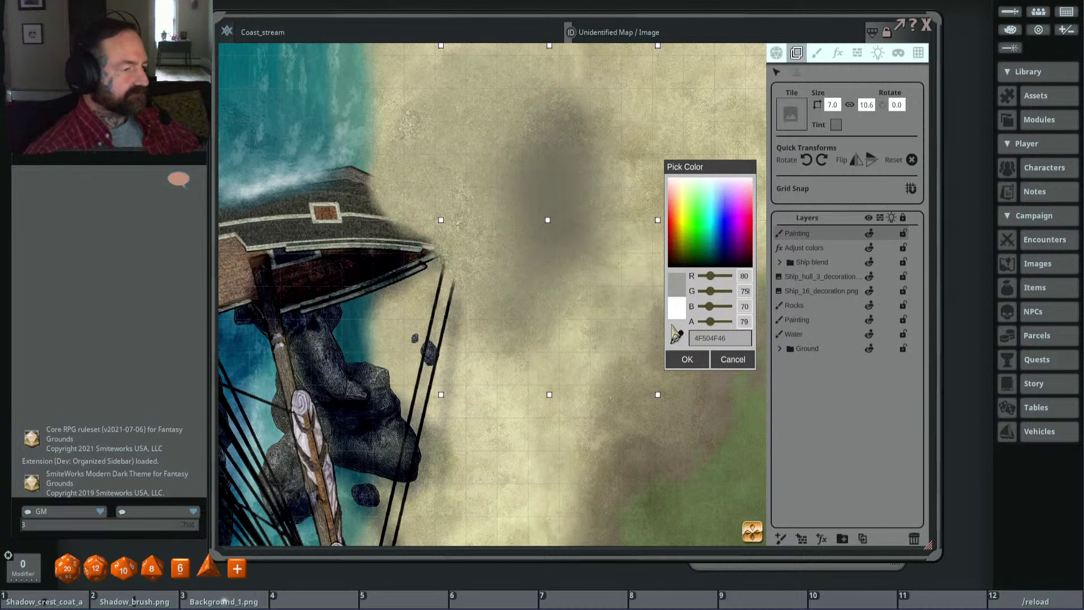
{"action": "scroll", "coordinate": [540, 255], "scroll_direction": "down", "scroll_amount": 3}
{"action": "scroll", "coordinate": [574, 271], "scroll_direction": "up", "scroll_amount": 2}
{"action": "scroll", "coordinate": [576, 277], "scroll_direction": "down", "scroll_amount": 2}
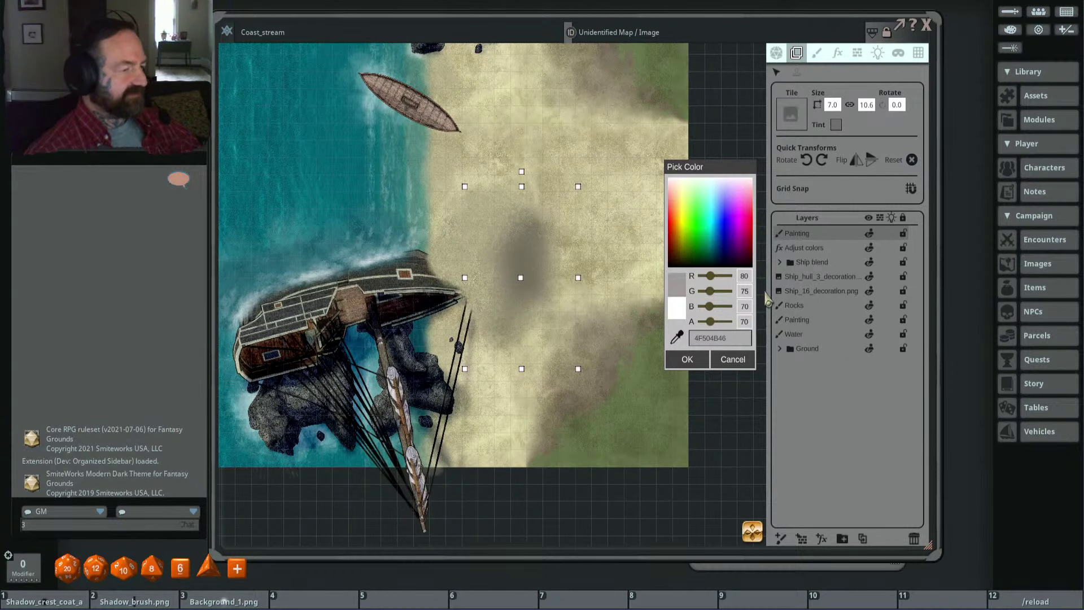
{"action": "scroll", "coordinate": [569, 298], "scroll_direction": "up", "scroll_amount": 2}
{"action": "scroll", "coordinate": [573, 299], "scroll_direction": "down", "scroll_amount": 2}
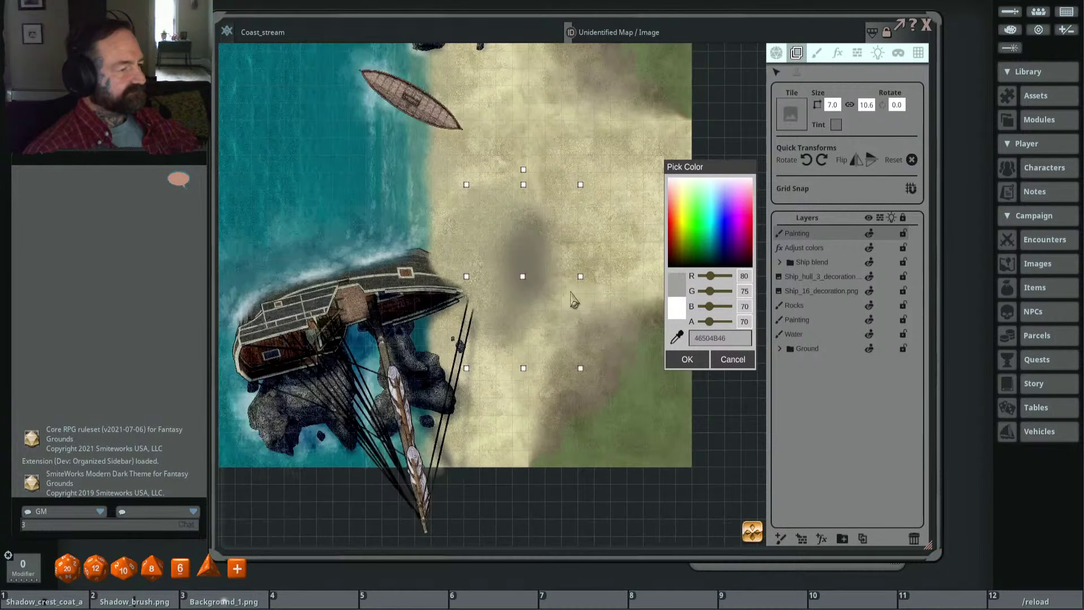
{"action": "left_click", "coordinate": [688, 360]}
{"action": "scroll", "coordinate": [570, 303], "scroll_direction": "up", "scroll_amount": 2}
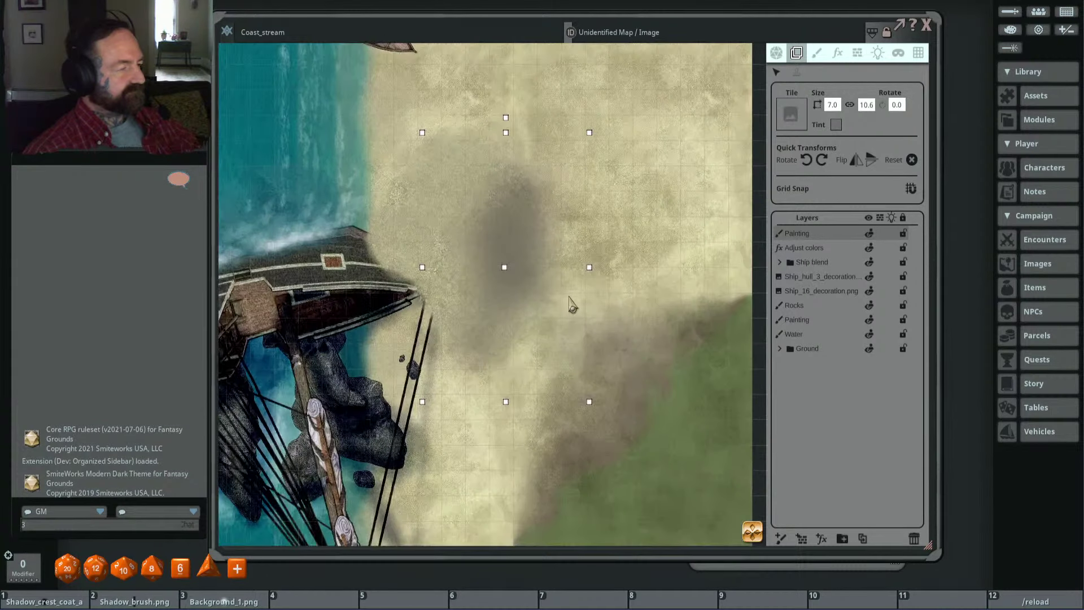
Step: Reopen the patch's tint and re-enter red 80, green 75, blue 70 and alpha 70
{"action": "left_click", "coordinate": [837, 125]}
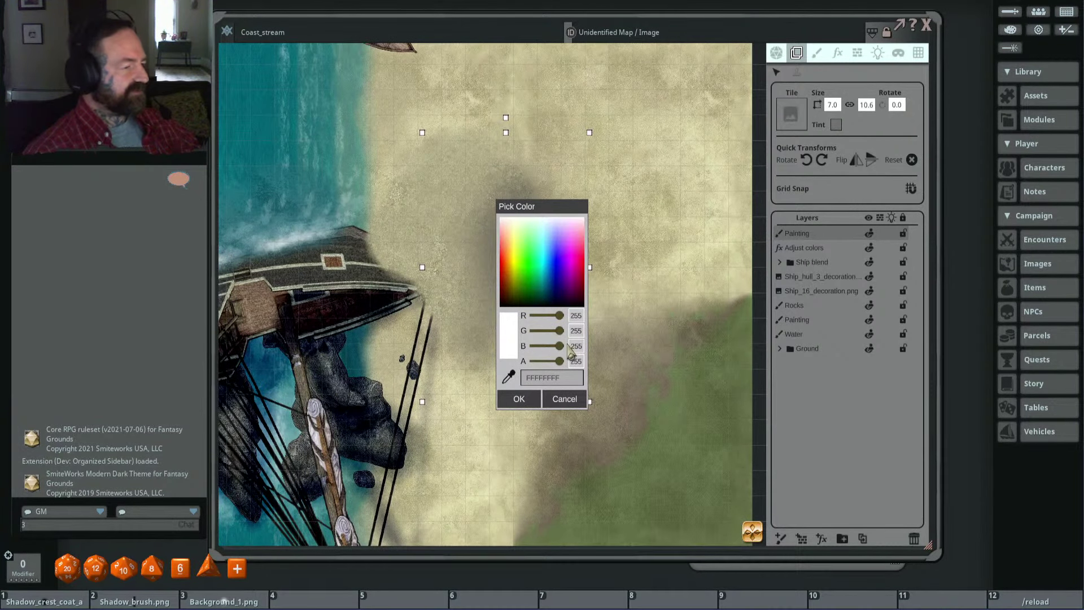
{"action": "left_click", "coordinate": [568, 400]}
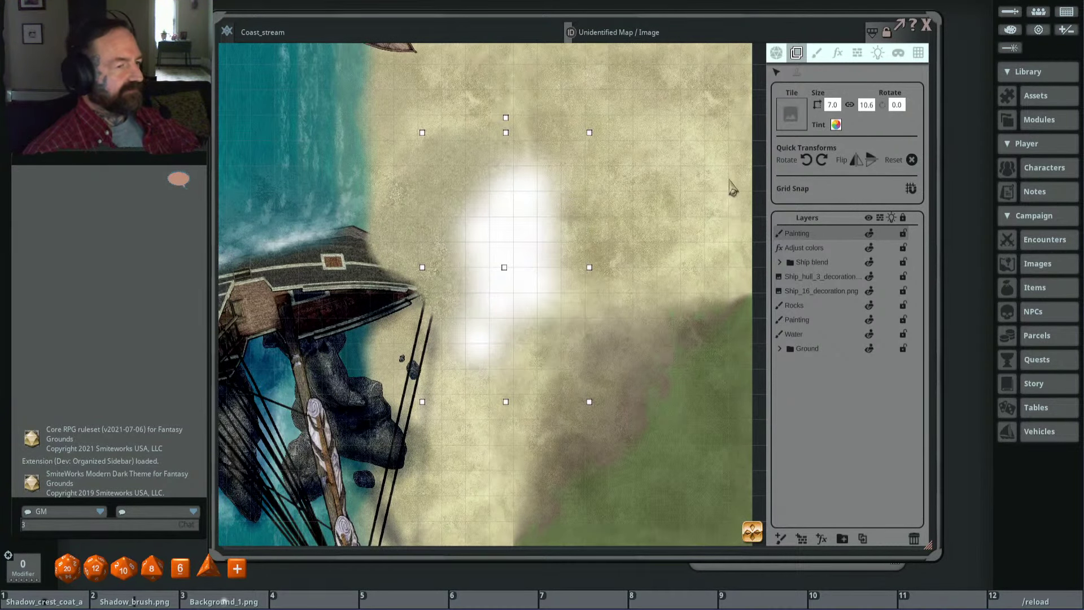
{"action": "left_click", "coordinate": [837, 126]}
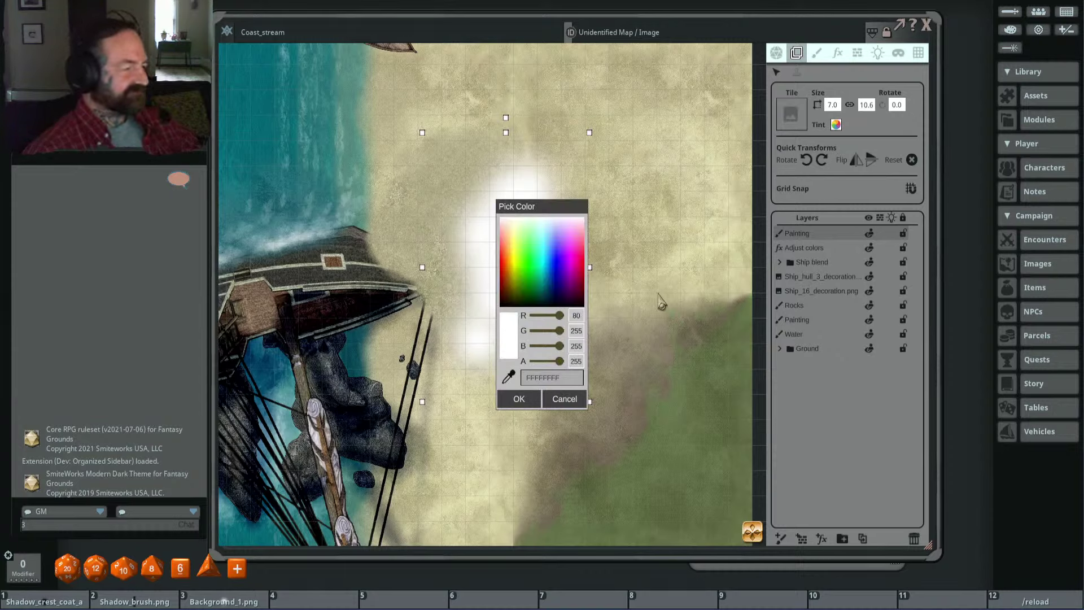
{"action": "left_click", "coordinate": [581, 335]}
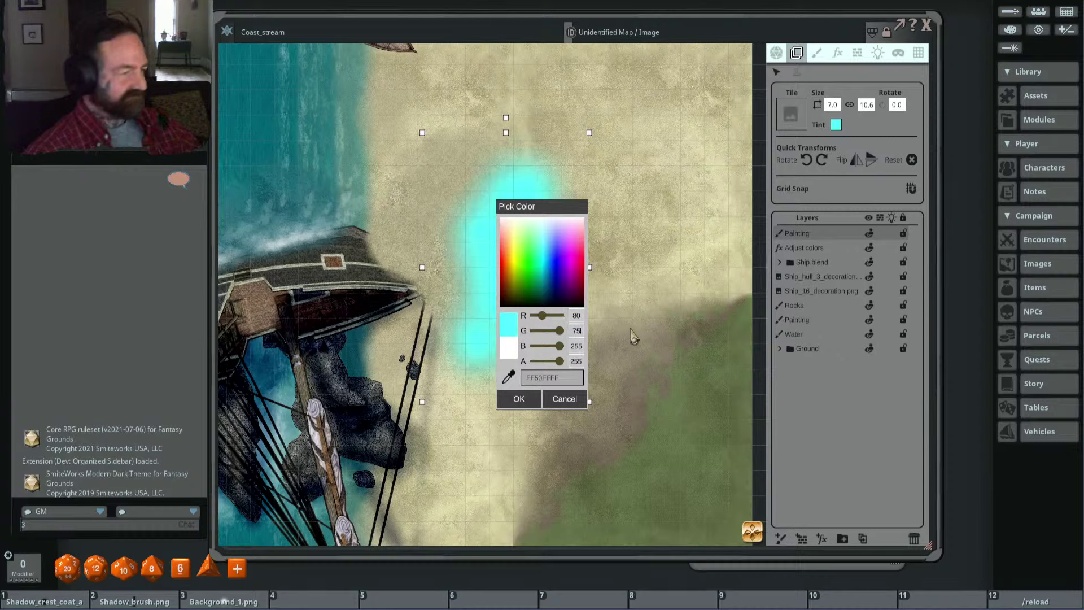
{"action": "left_click", "coordinate": [571, 347]}
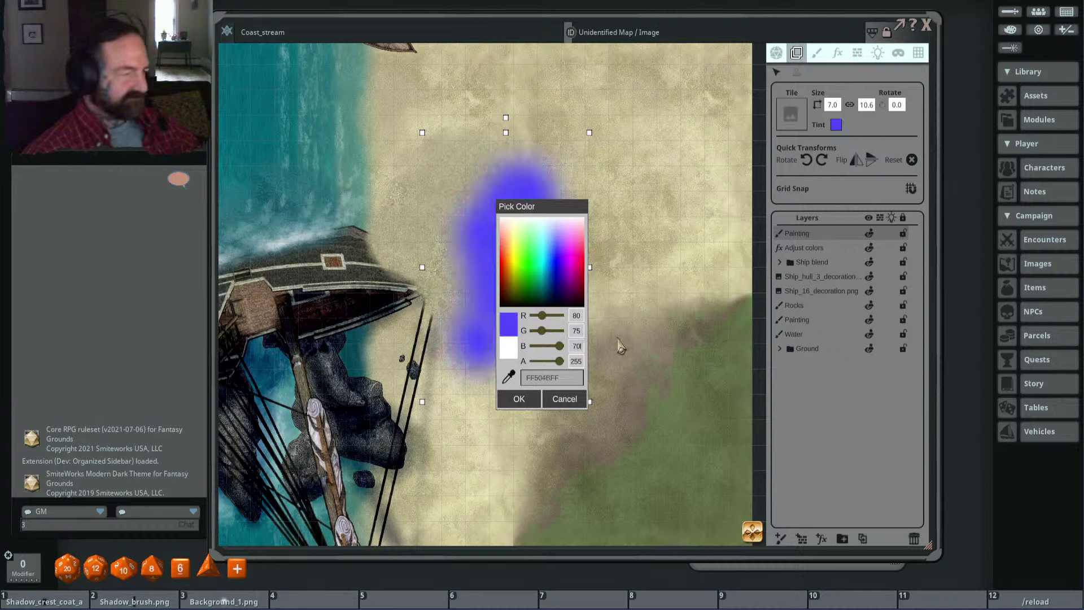
{"action": "left_click", "coordinate": [575, 362]}
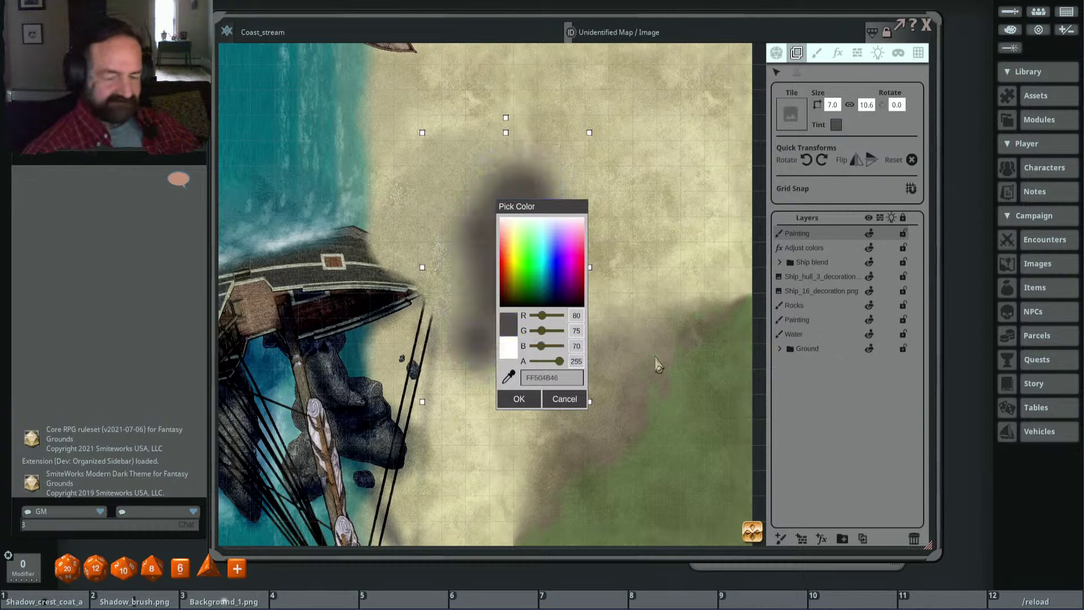
{"action": "left_click", "coordinate": [510, 372]}
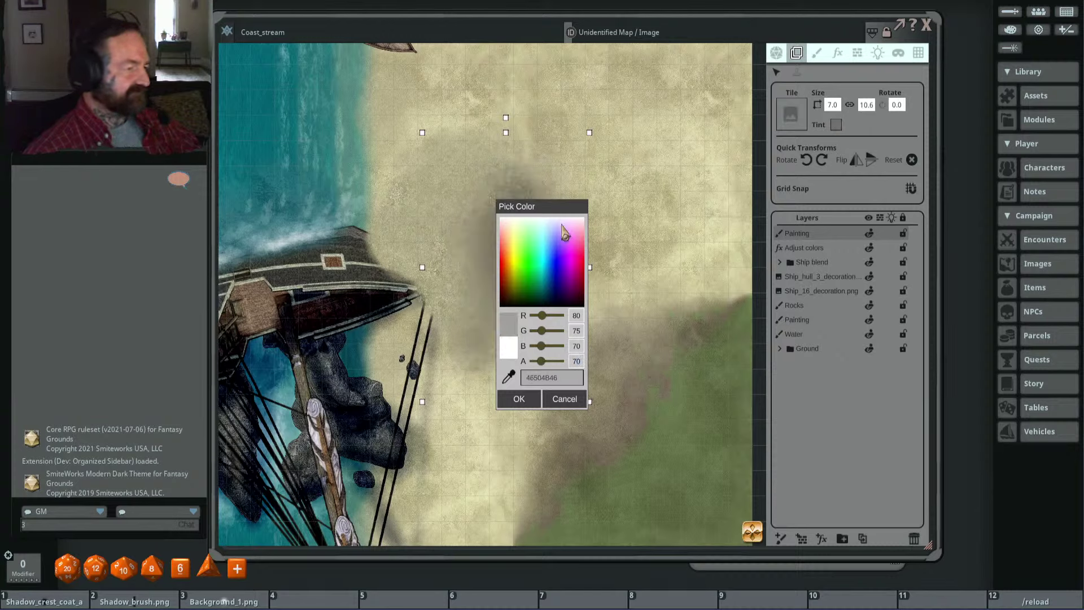
Step: Copy the tint's hex code 46504B46 and apply the colour to the sand patch
{"action": "left_click_drag", "start_coordinate": [577, 212], "coordinate": [743, 172]}
{"action": "left_click", "coordinate": [739, 342]}
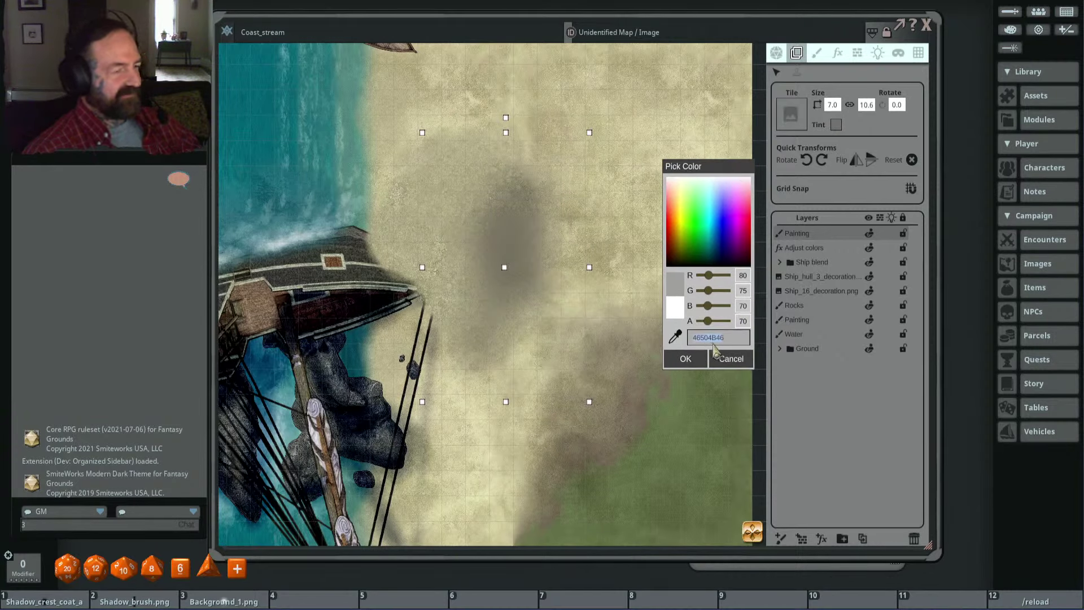
{"action": "key", "text": "ctrl+c"}
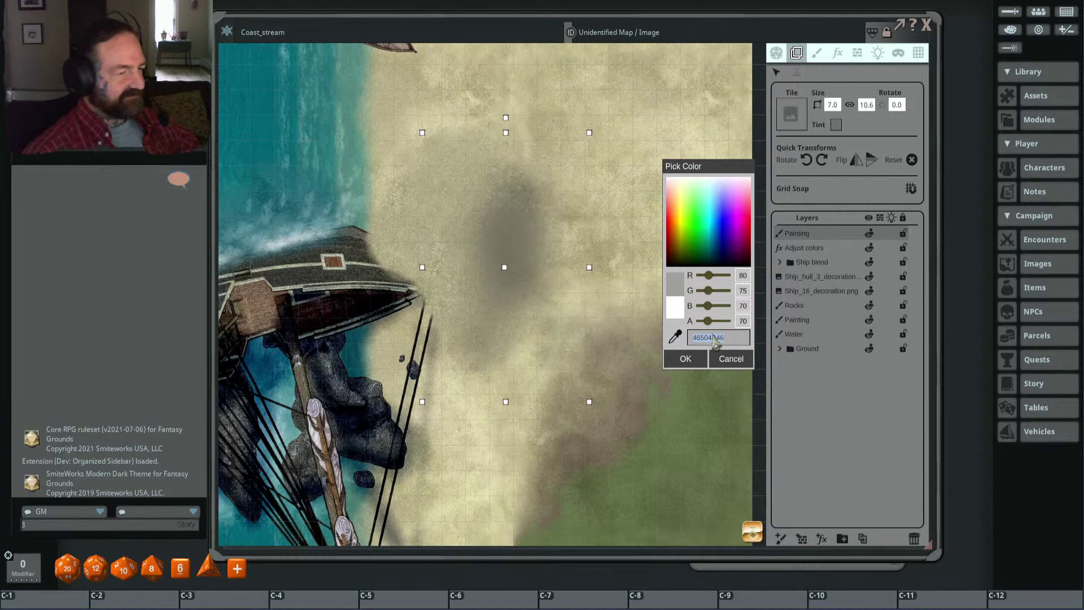
{"action": "left_click", "coordinate": [694, 356]}
Step: Shrink the tinted sand patch, bringing its width to 6.3
{"action": "scroll", "coordinate": [628, 180], "scroll_direction": "down", "scroll_amount": 4}
{"action": "left_click_drag", "start_coordinate": [649, 229], "coordinate": [679, 253]}
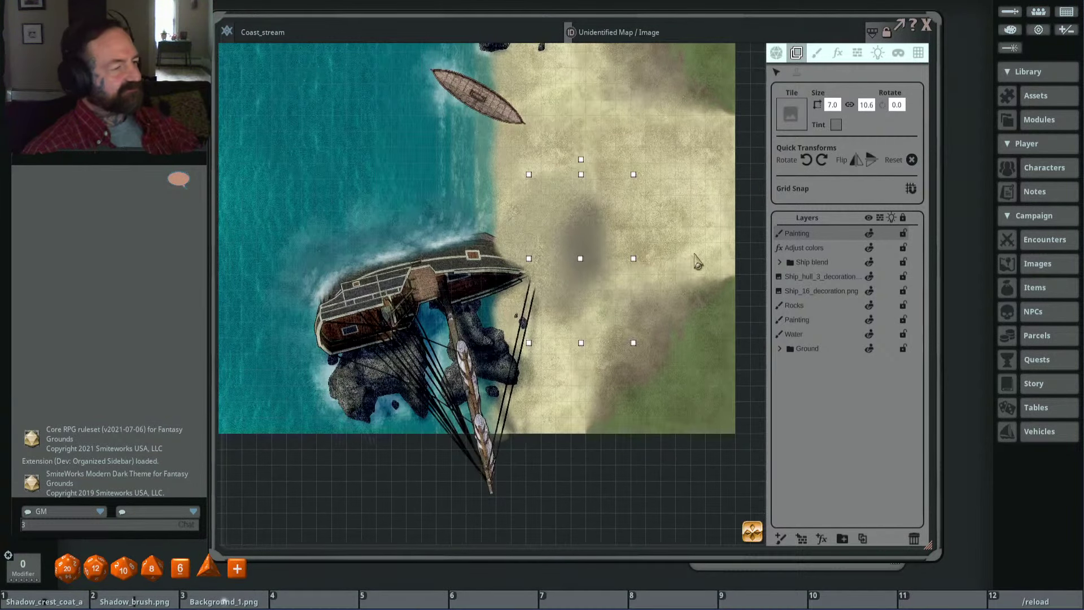
{"action": "scroll", "coordinate": [677, 249], "scroll_direction": "up", "scroll_amount": 2}
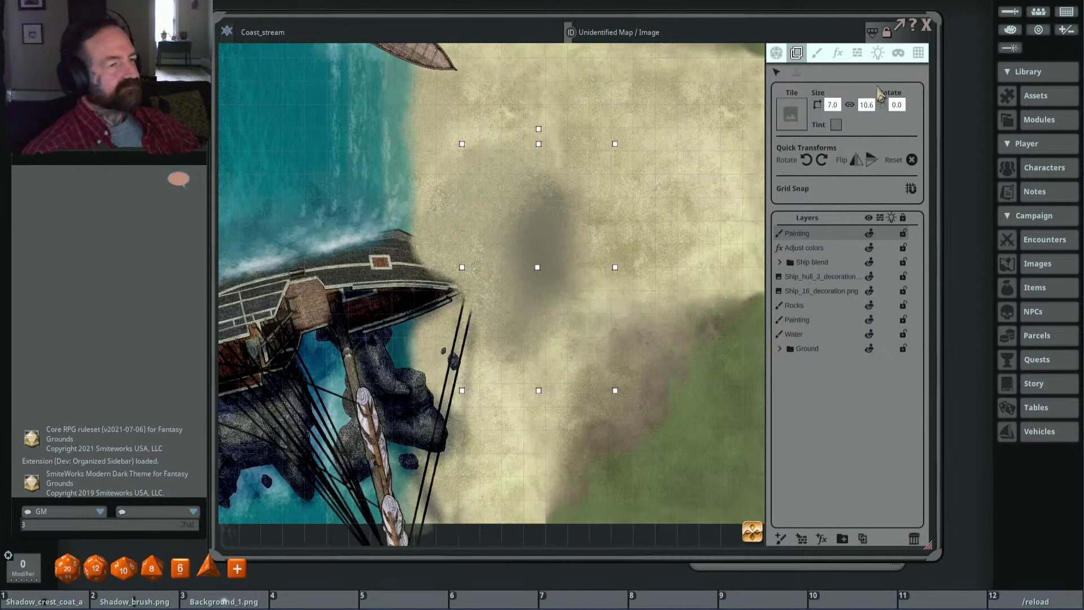
{"action": "left_click", "coordinate": [866, 105]}
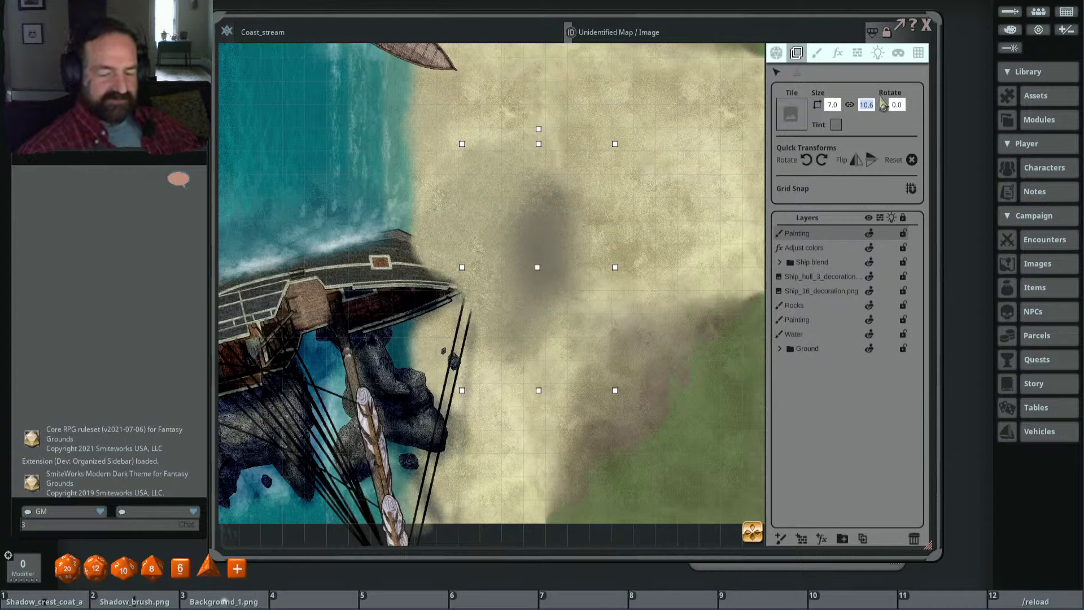
{"action": "key", "text": "Return"}
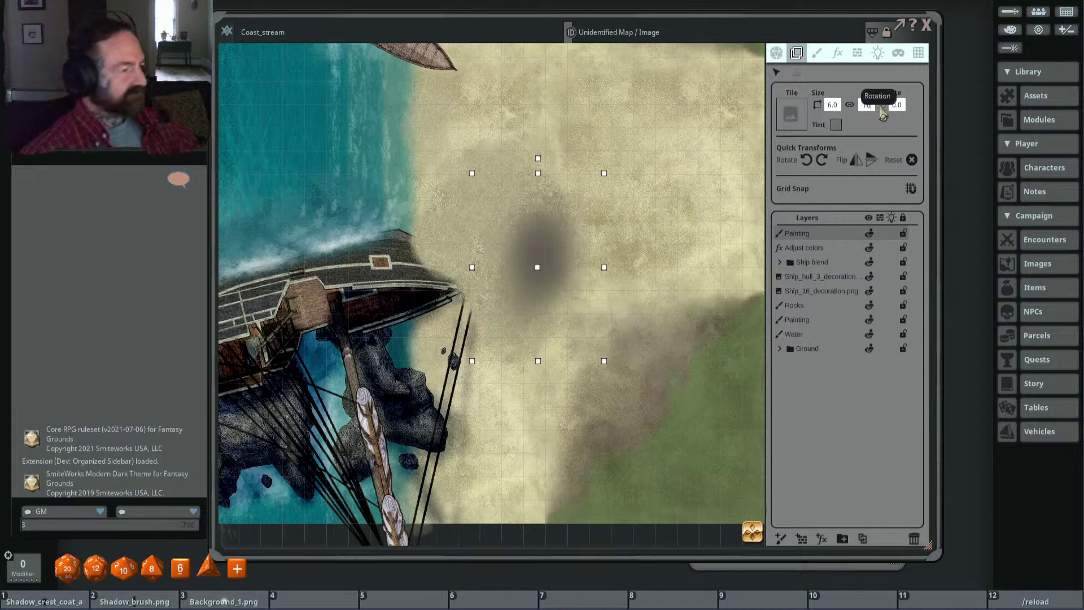
{"action": "key", "text": "Return"}
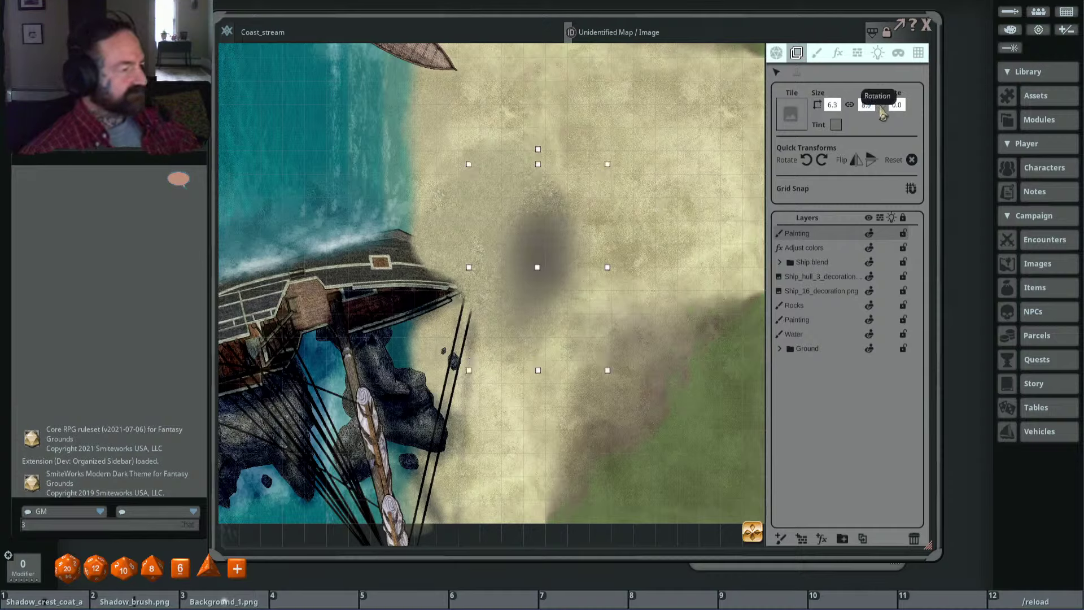
Step: Erase the darkest blots from the centre of the tinted sand patch with the size 1.0 eraser
{"action": "left_click", "coordinate": [819, 55]}
{"action": "left_click", "coordinate": [838, 73]}
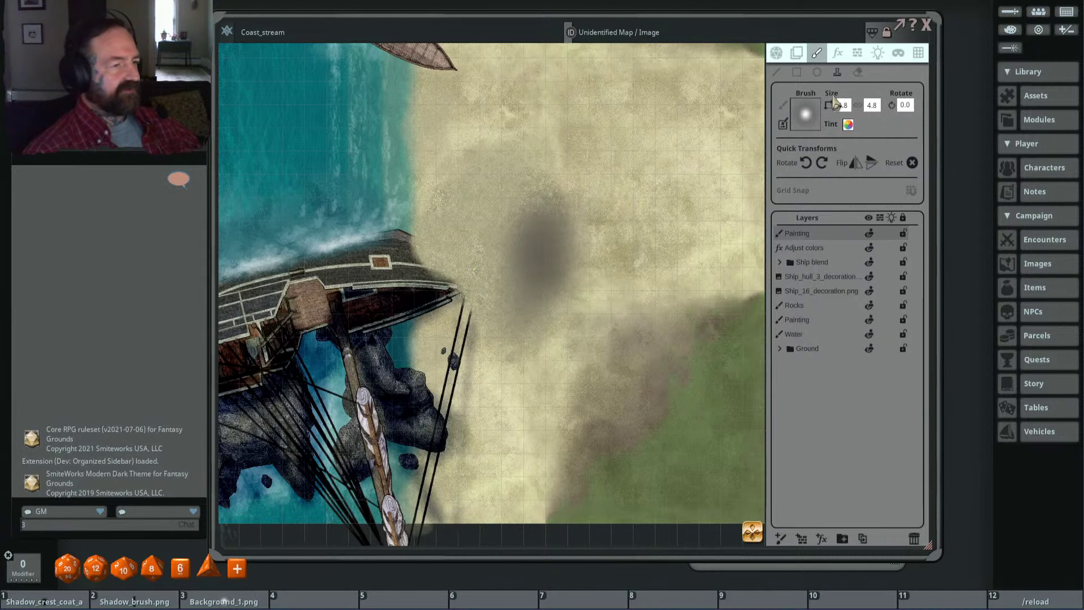
{"action": "left_click", "coordinate": [857, 73]}
{"action": "scroll", "coordinate": [574, 262], "scroll_direction": "up", "scroll_amount": 3}
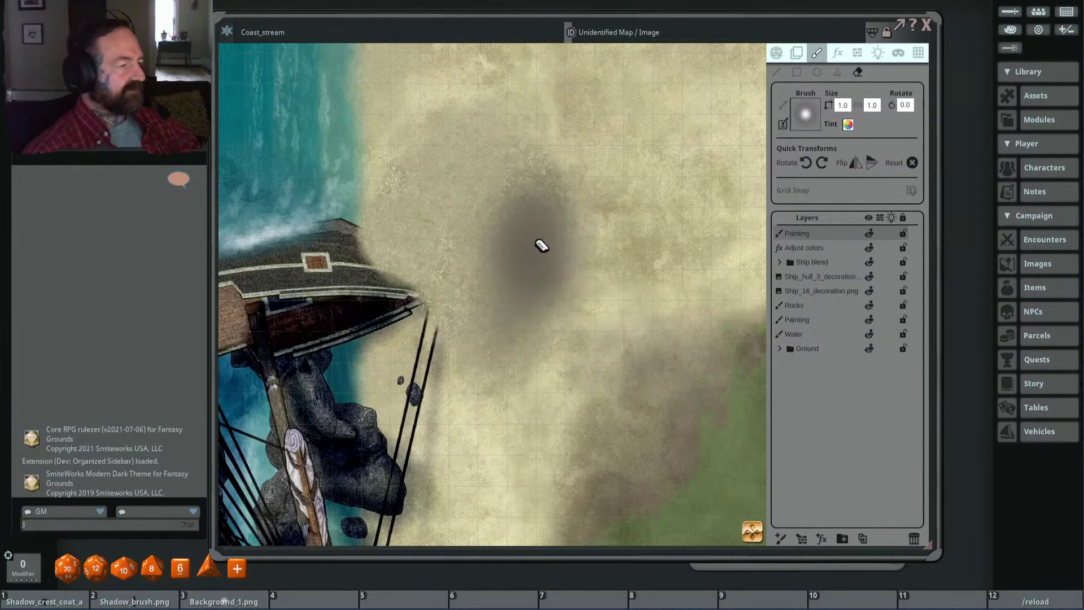
{"action": "left_click_drag", "start_coordinate": [537, 242], "coordinate": [597, 287]}
{"action": "scroll", "coordinate": [597, 287], "scroll_direction": "down", "scroll_amount": 3}
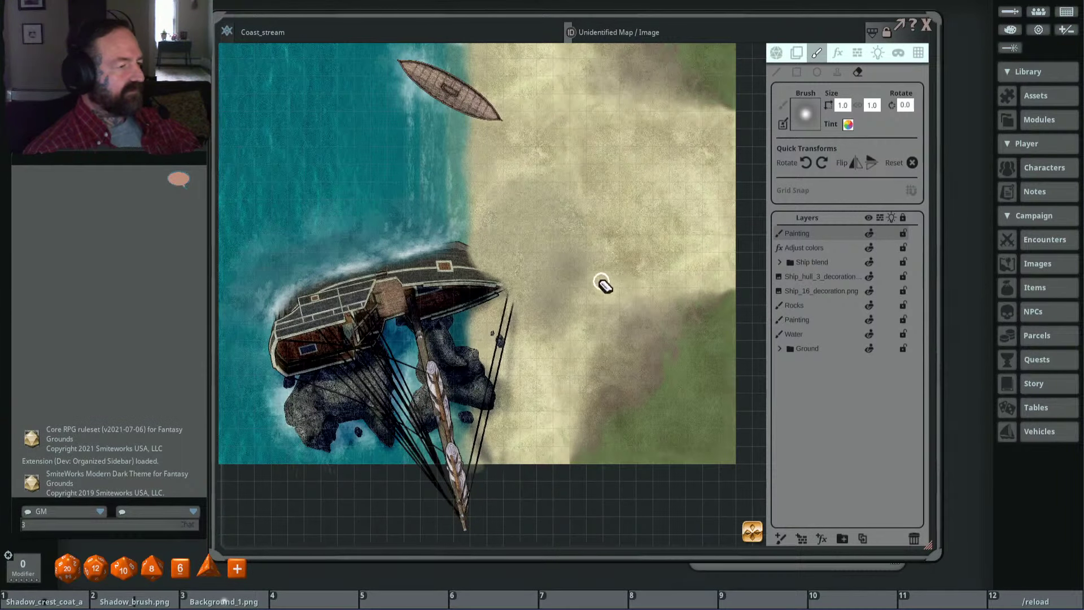
Step: Return to the stamp brush, reduce it to 2.0 by 2.0 and set its paint colour's alpha to 100
{"action": "left_click", "coordinate": [835, 75]}
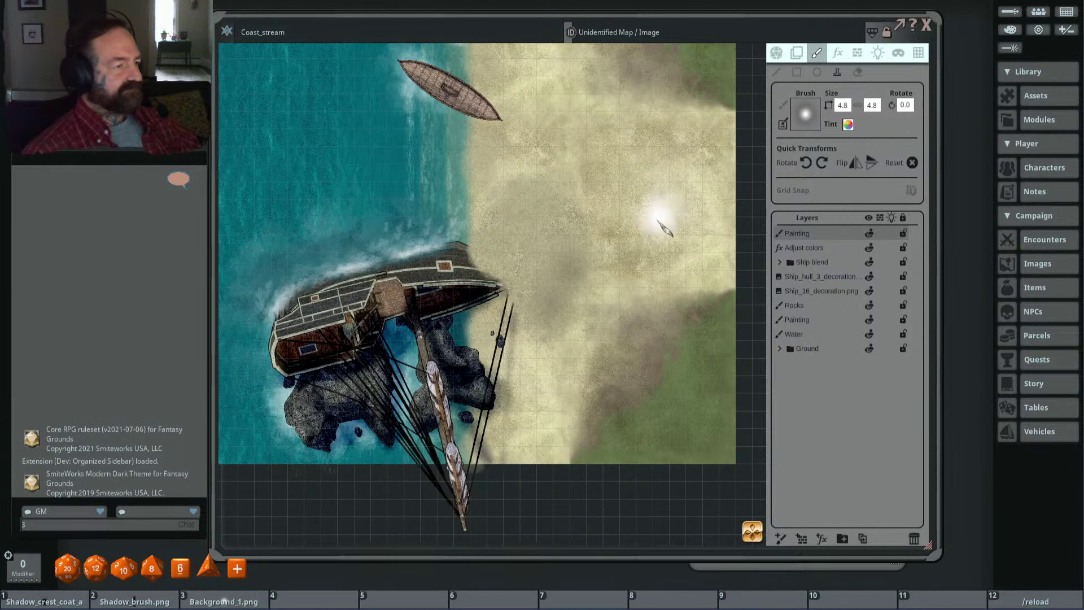
{"action": "scroll", "coordinate": [570, 277], "scroll_direction": "up", "scroll_amount": 2}
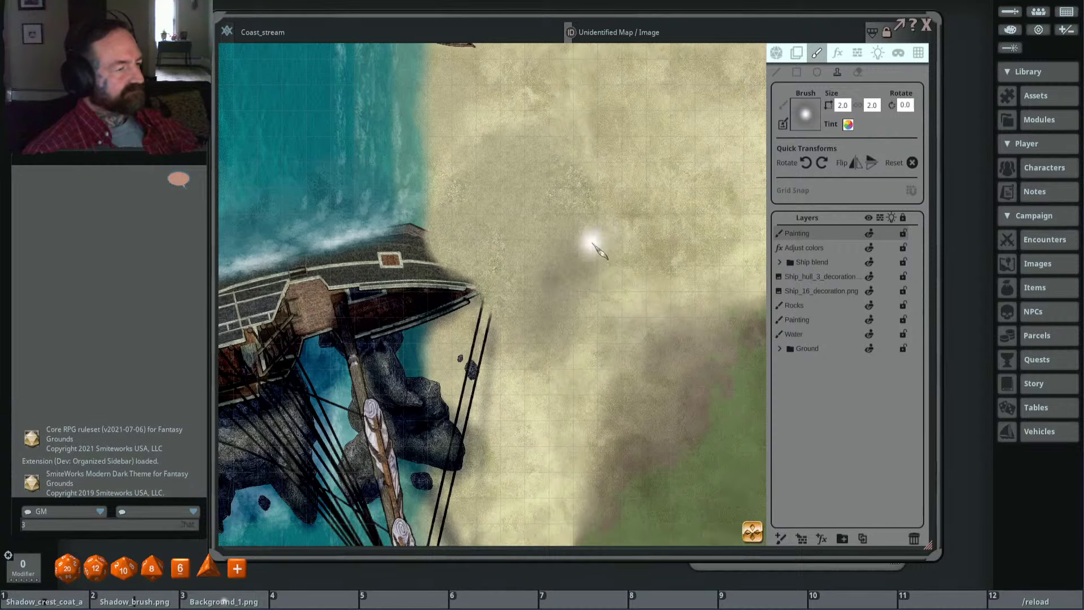
{"action": "left_click", "coordinate": [848, 125]}
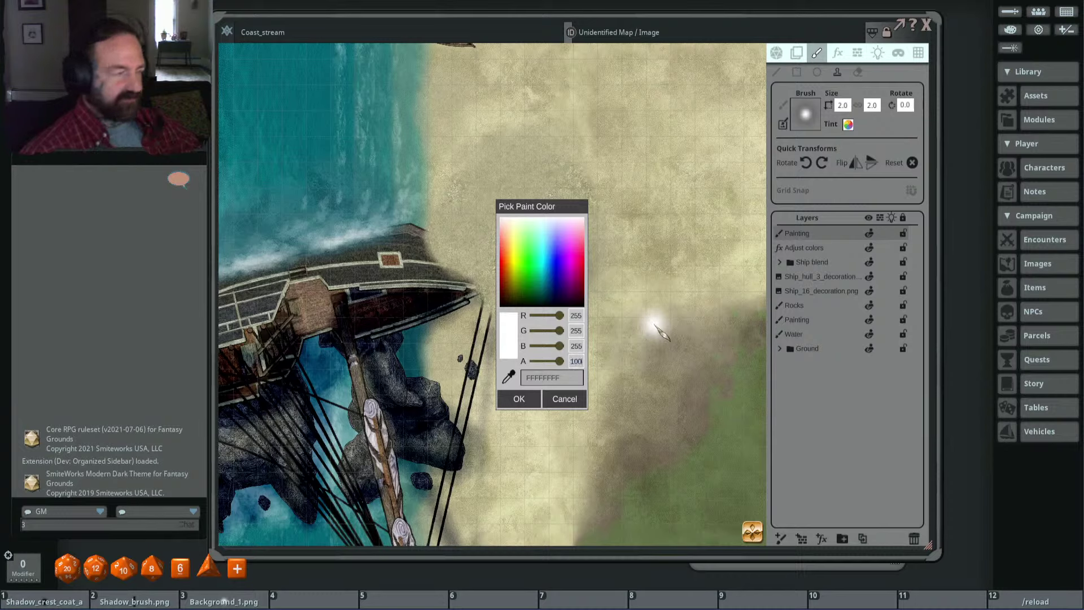
{"action": "key", "text": "Return"}
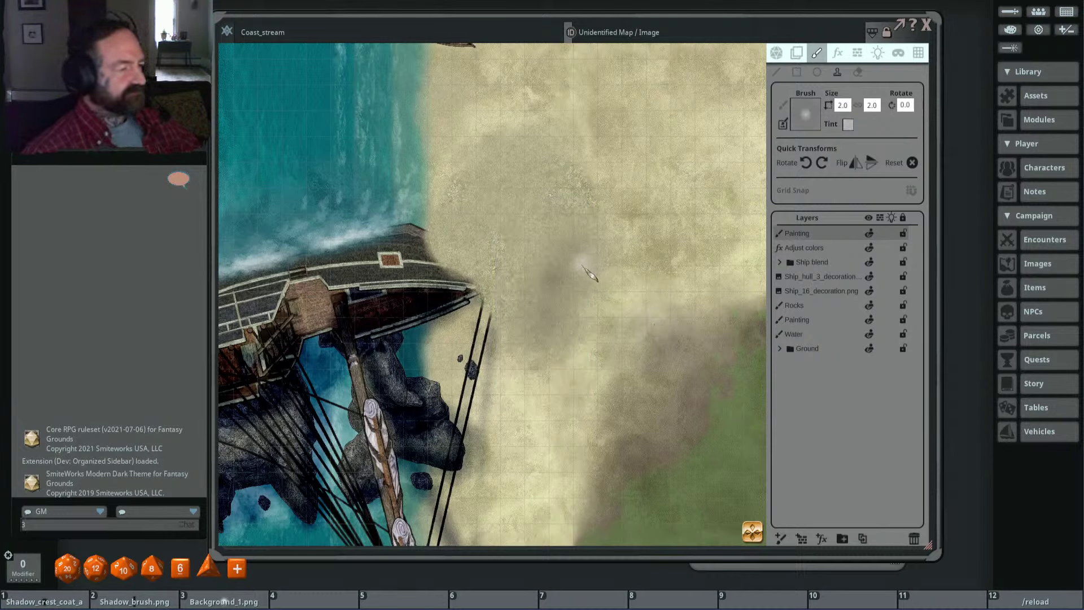
Step: Try larger stamp brush sizes over the sand patch, ending with a 0.3 by 0.3 brush beside the ropes at the ship's bow
{"action": "scroll", "coordinate": [587, 226], "scroll_direction": "up", "scroll_amount": 9, "text": "ctrl"}
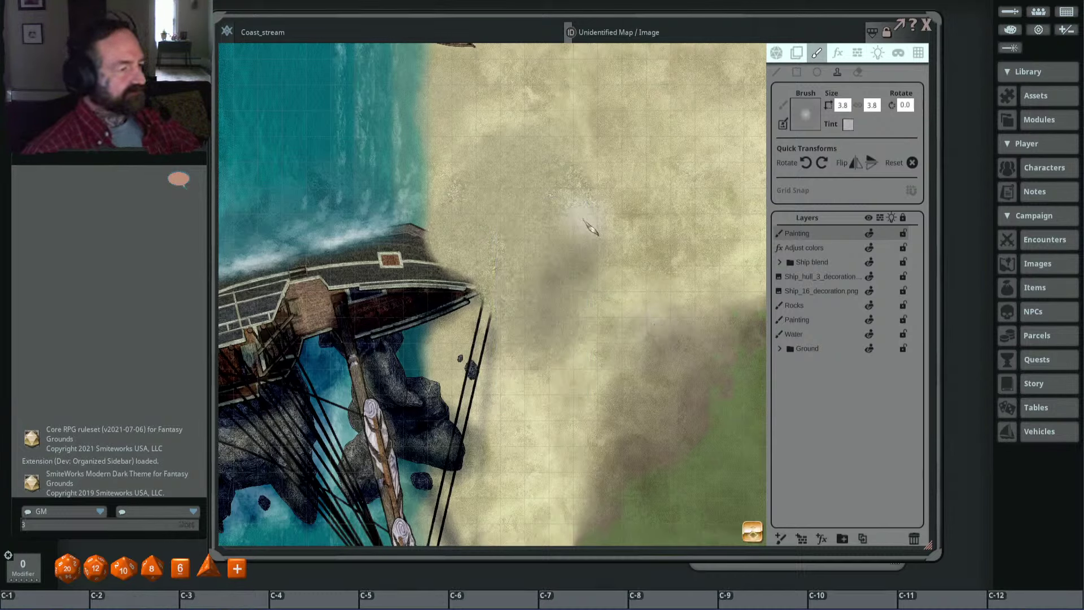
{"action": "scroll", "coordinate": [598, 315], "scroll_direction": "up", "scroll_amount": 11, "text": "ctrl"}
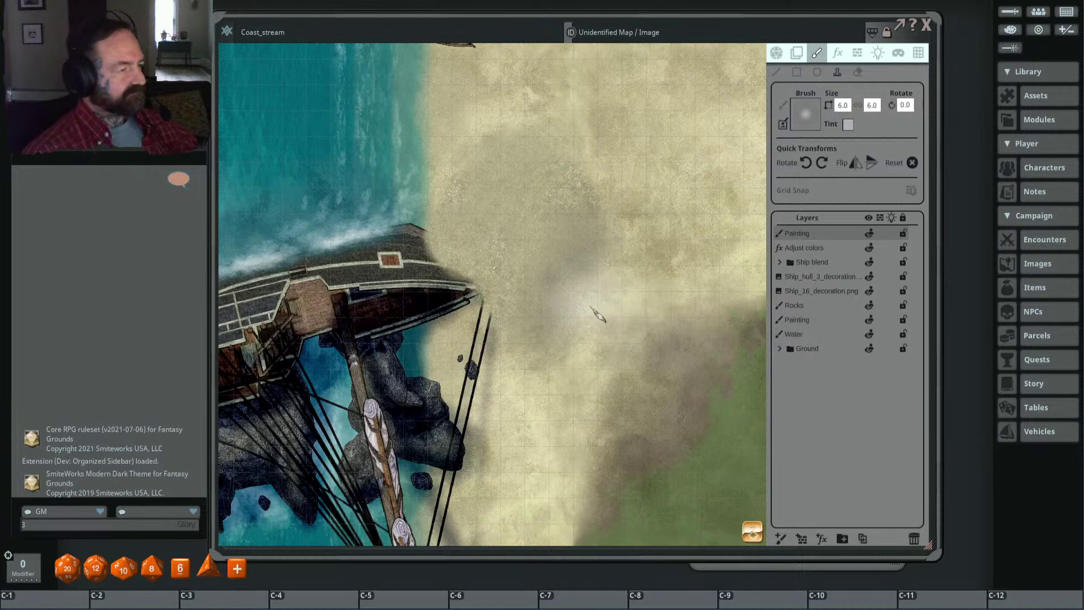
{"action": "scroll", "coordinate": [553, 308], "scroll_direction": "down", "scroll_amount": 20, "text": "ctrl"}
{"action": "scroll", "coordinate": [503, 327], "scroll_direction": "up", "scroll_amount": 2}
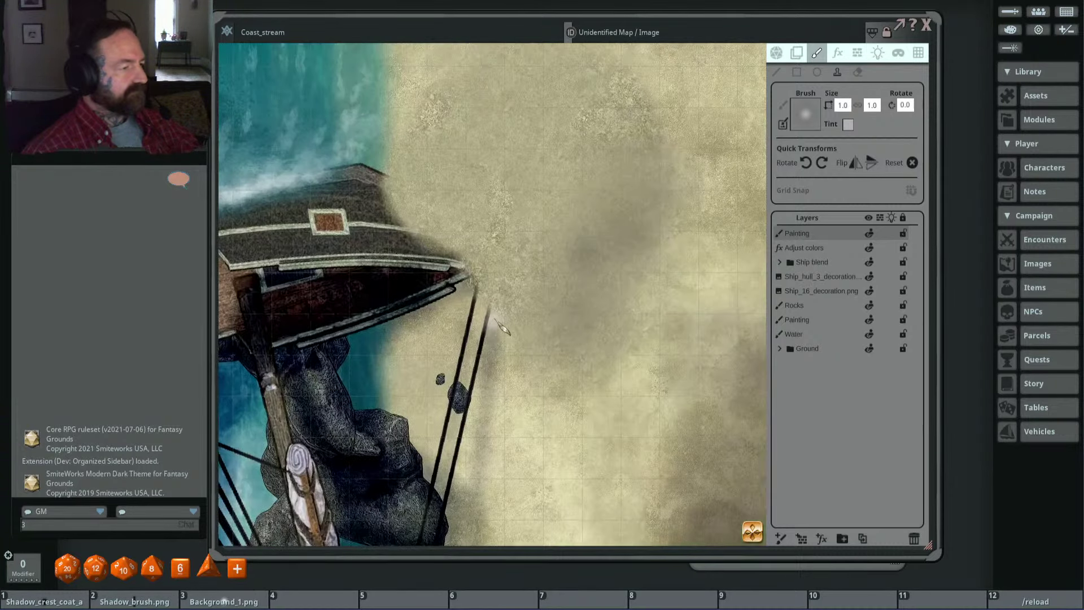
{"action": "scroll", "coordinate": [503, 327], "scroll_direction": "up", "scroll_amount": 3}
{"action": "scroll", "coordinate": [502, 325], "scroll_direction": "down", "scroll_amount": 7, "text": "ctrl"}
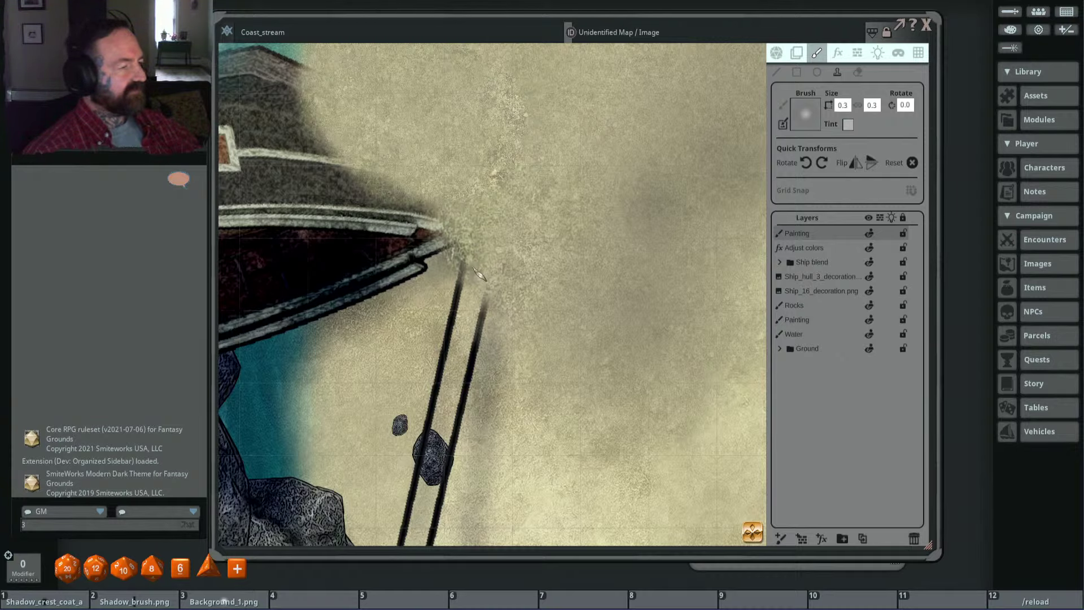
Step: Enlarge the stamp brush to 2.0 by 2.0 over the ground beside the ropes at the ship's bow
{"action": "scroll", "coordinate": [487, 248], "scroll_direction": "down", "scroll_amount": 3}
{"action": "scroll", "coordinate": [530, 287], "scroll_direction": "up", "scroll_amount": 2}
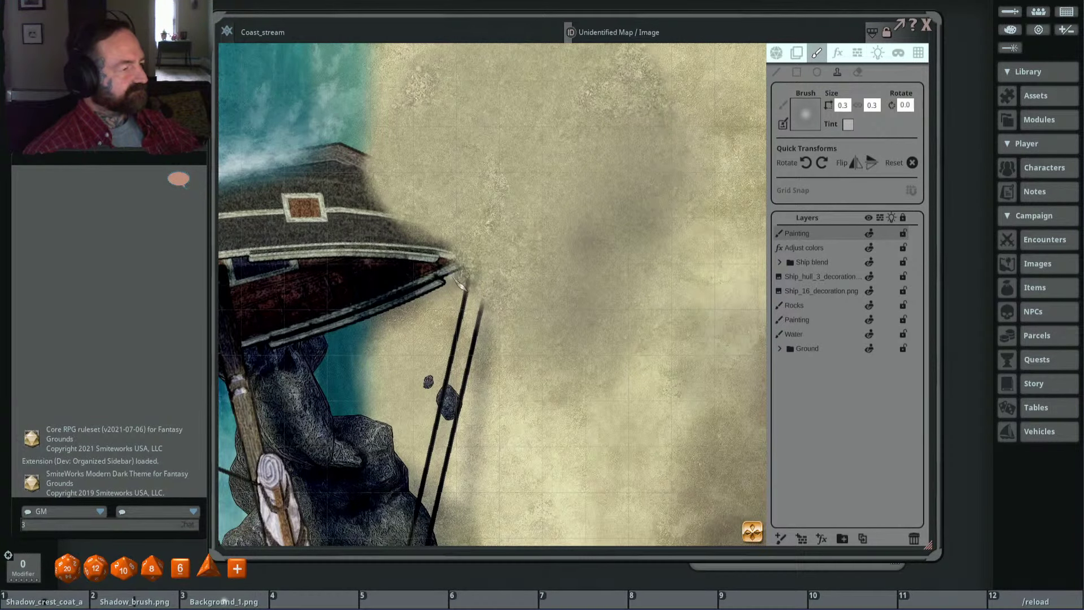
{"action": "scroll", "coordinate": [463, 290], "scroll_direction": "up", "scroll_amount": 5}
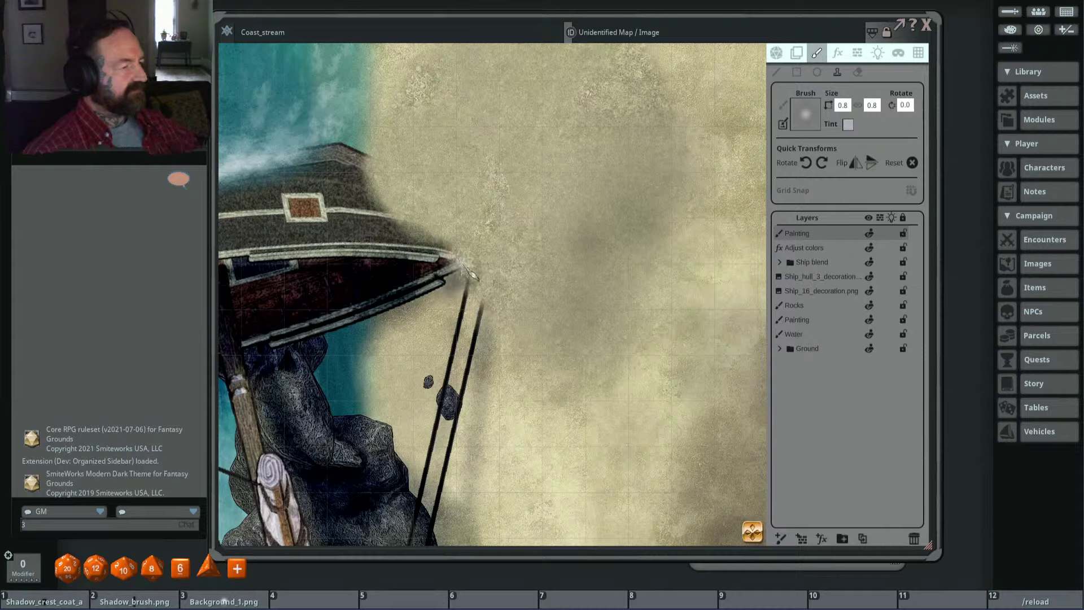
{"action": "scroll", "coordinate": [515, 308], "scroll_direction": "up", "scroll_amount": 12}
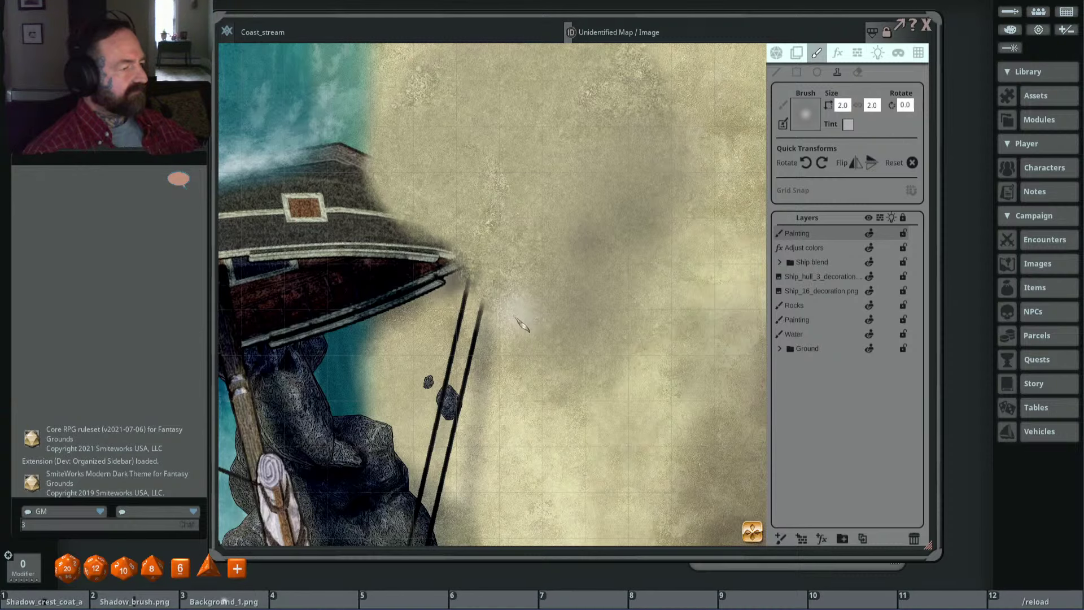
{"action": "scroll", "coordinate": [571, 261], "scroll_direction": "down", "scroll_amount": 5}
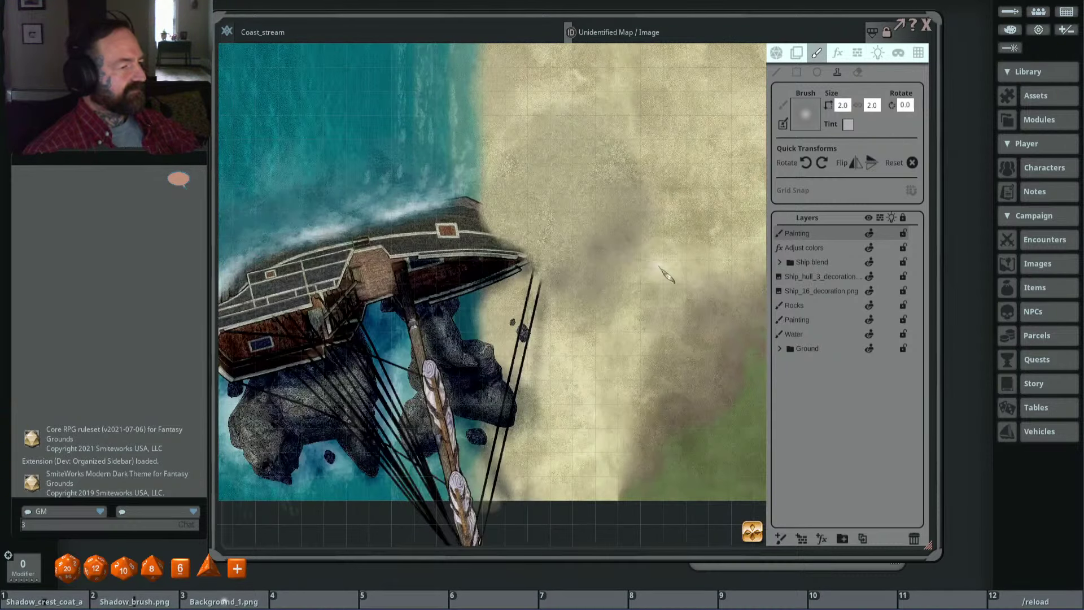
Step: Try stamp brush sizes up to 7.5 by 7.5 over the sand patch, ending with a 3.1 by 3.1 brush
{"action": "scroll", "coordinate": [616, 266], "scroll_direction": "up", "scroll_amount": 3}
{"action": "scroll", "coordinate": [574, 245], "scroll_direction": "up", "scroll_amount": 5}
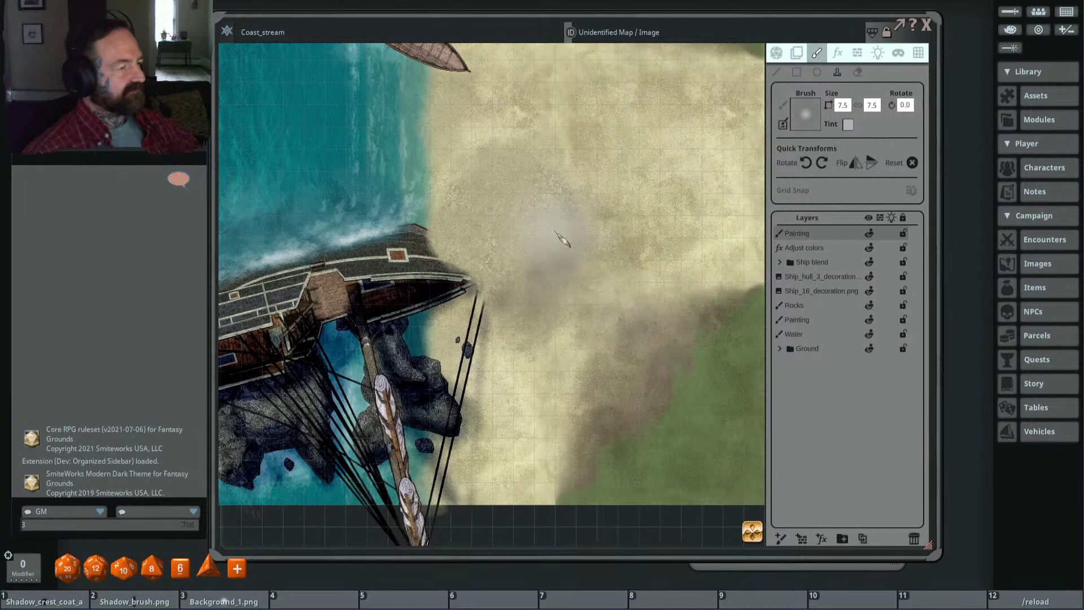
{"action": "scroll", "coordinate": [686, 260], "scroll_direction": "down", "scroll_amount": 4}
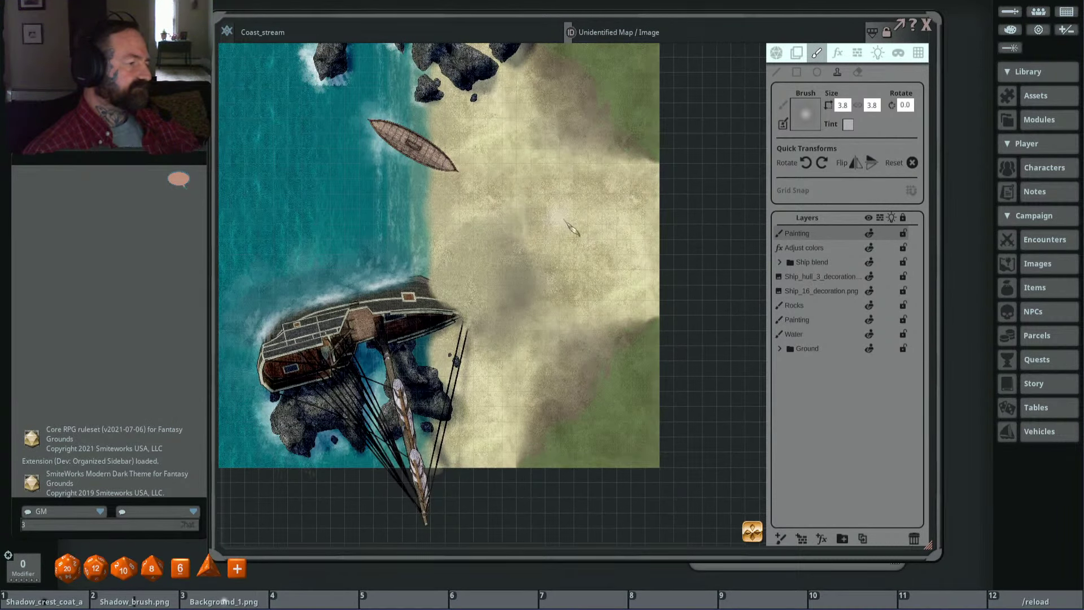
{"action": "scroll", "coordinate": [582, 290], "scroll_direction": "down", "scroll_amount": 2}
{"action": "scroll", "coordinate": [556, 314], "scroll_direction": "up", "scroll_amount": 6}
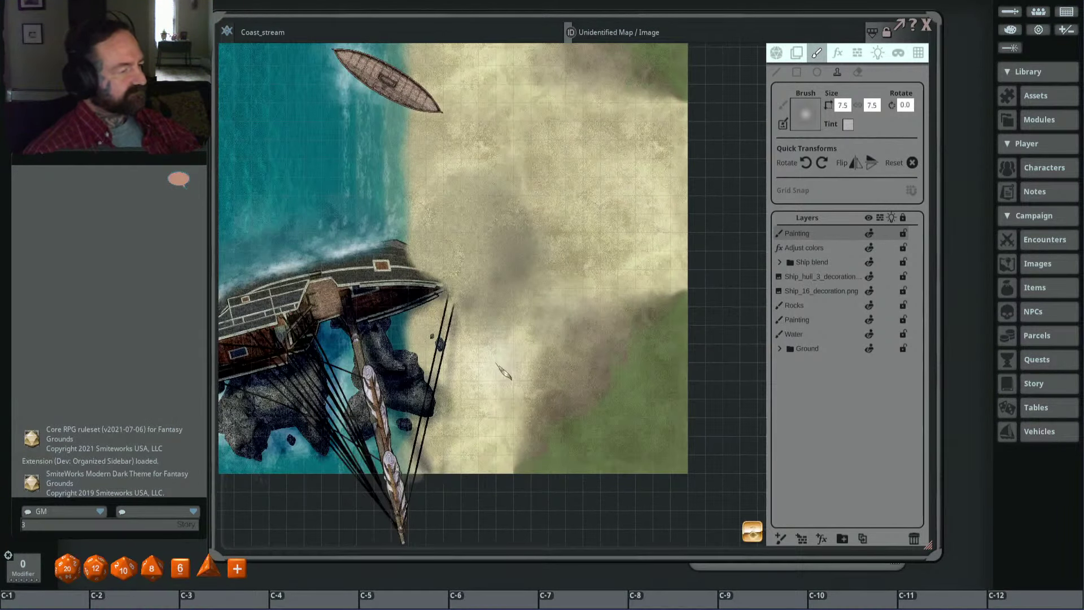
{"action": "scroll", "coordinate": [528, 270], "scroll_direction": "down", "scroll_amount": 3}
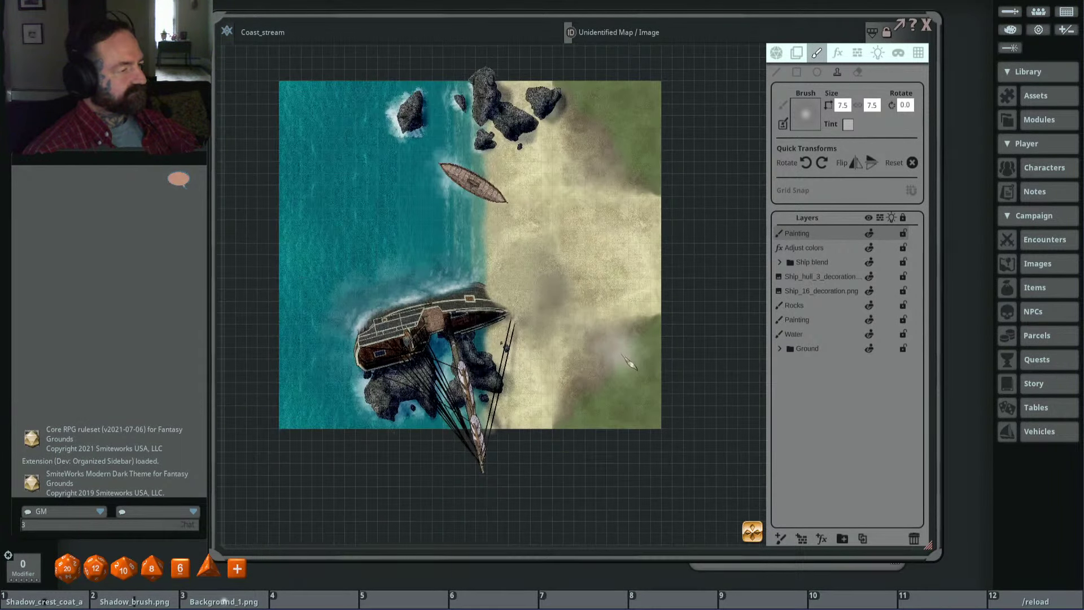
{"action": "scroll", "coordinate": [530, 313], "scroll_direction": "up", "scroll_amount": 2}
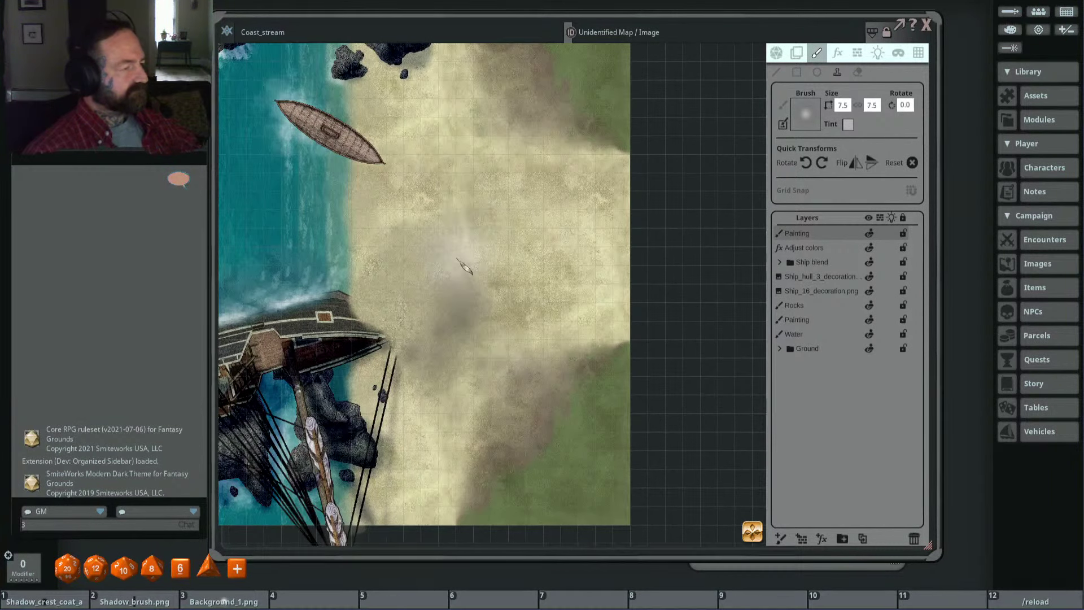
{"action": "scroll", "coordinate": [531, 283], "scroll_direction": "down", "scroll_amount": 4}
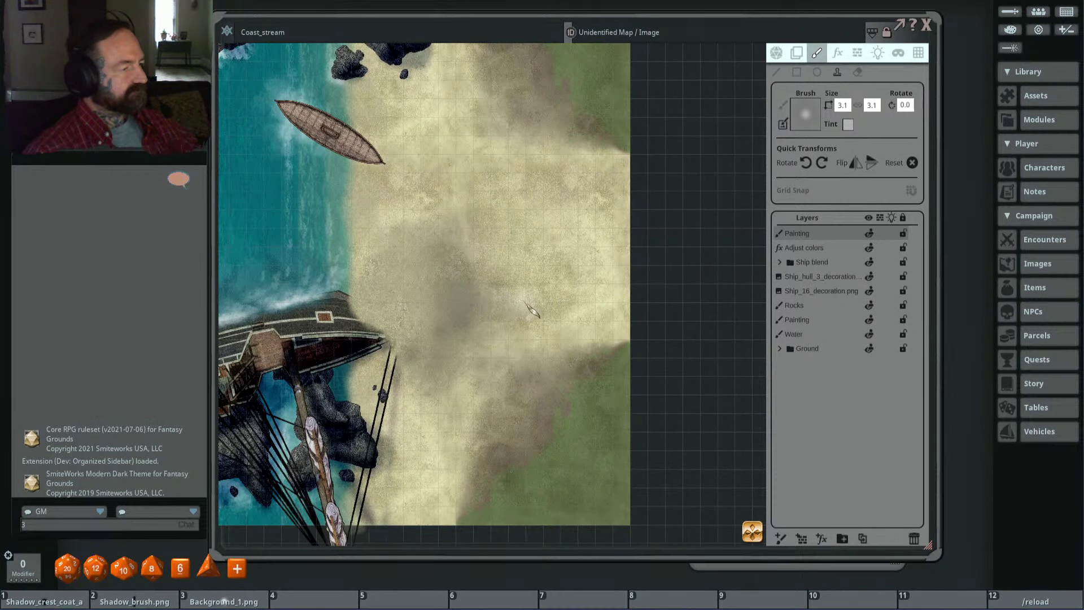
Step: Examine how the shaded sand patch blends with the ship's bow, both close up and across the whole coast map
{"action": "scroll", "coordinate": [432, 285], "scroll_direction": "up", "scroll_amount": 2}
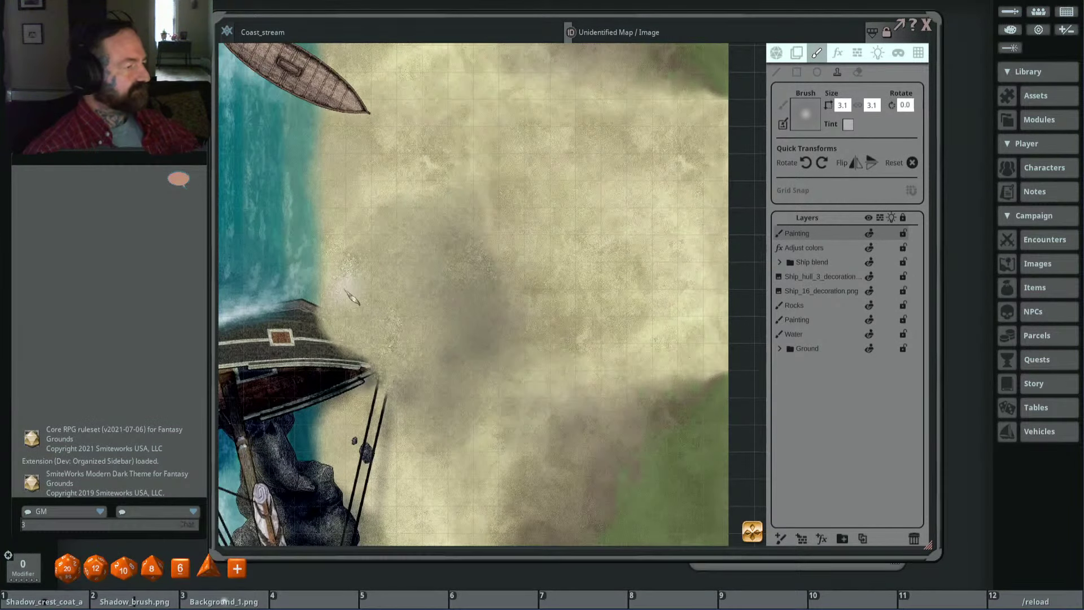
{"action": "scroll", "coordinate": [500, 300], "scroll_direction": "down", "scroll_amount": 4}
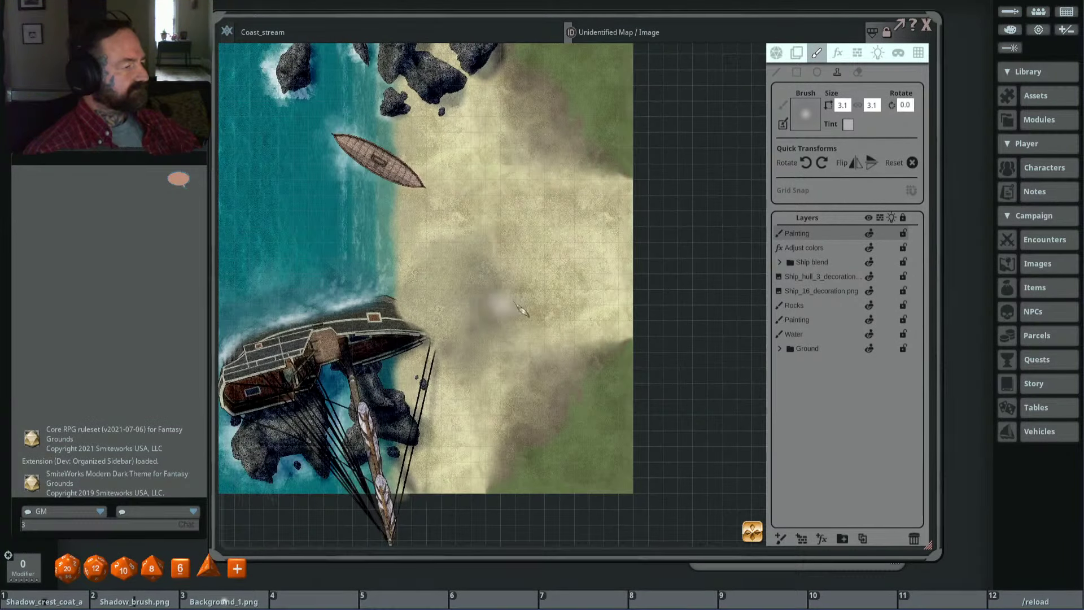
{"action": "scroll", "coordinate": [551, 305], "scroll_direction": "up", "scroll_amount": 3}
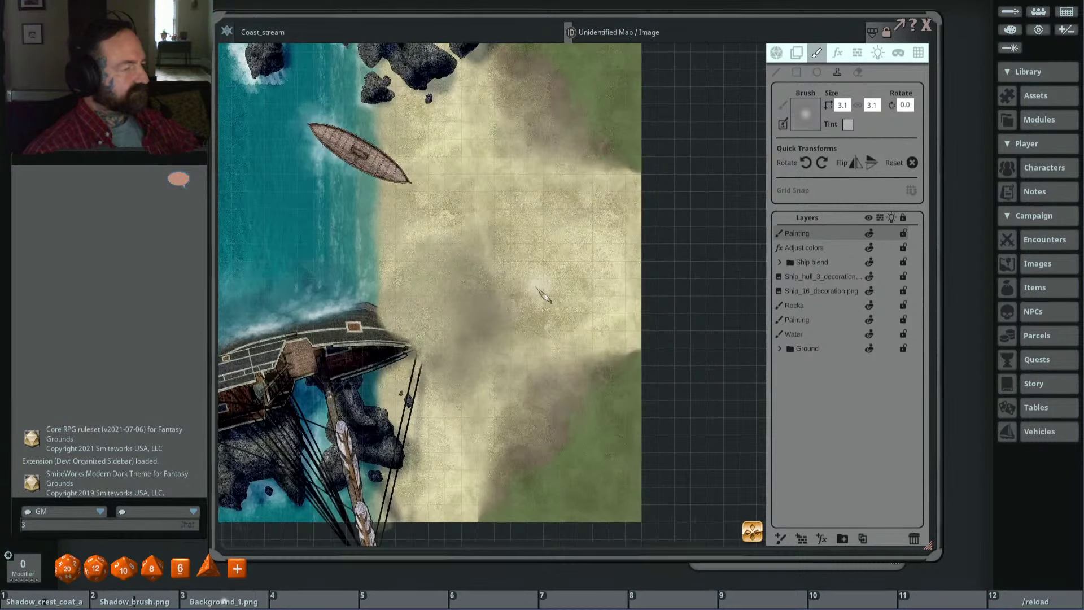
{"action": "scroll", "coordinate": [526, 262], "scroll_direction": "down", "scroll_amount": 1}
{"action": "scroll", "coordinate": [531, 267], "scroll_direction": "down", "scroll_amount": 1}
{"action": "scroll", "coordinate": [542, 277], "scroll_direction": "down", "scroll_amount": 2}
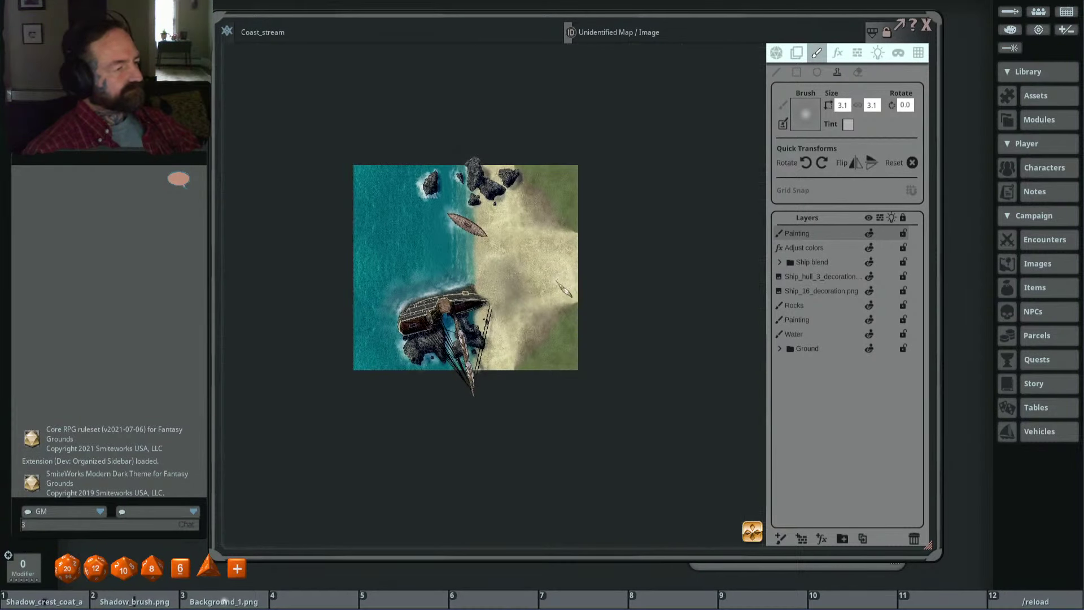
{"action": "scroll", "coordinate": [432, 296], "scroll_direction": "up", "scroll_amount": 4}
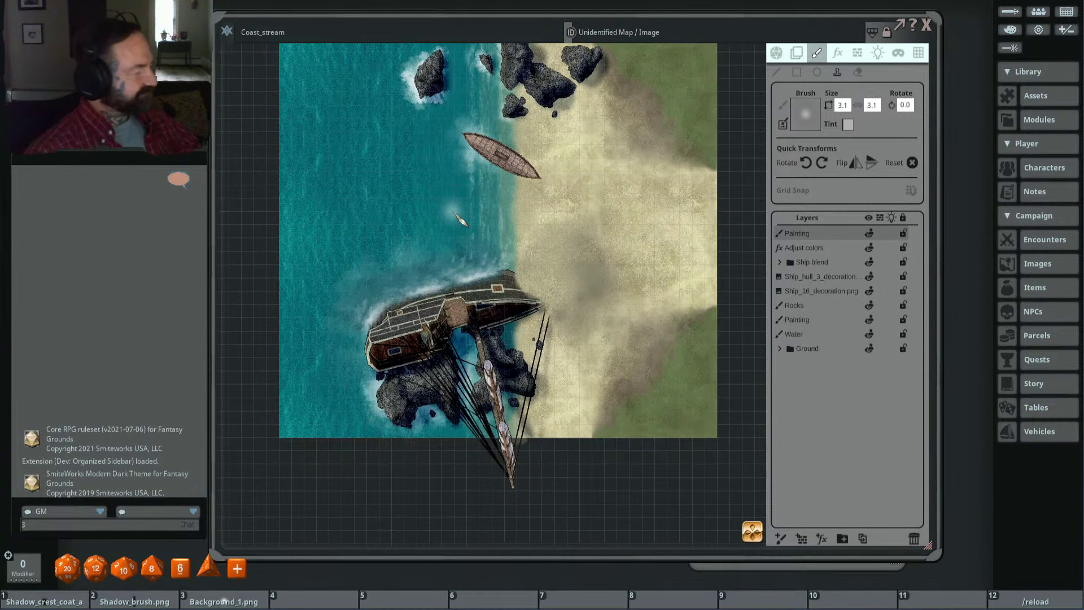
{"action": "left_click_drag", "start_coordinate": [464, 226], "coordinate": [425, 145]}
{"action": "scroll", "coordinate": [435, 209], "scroll_direction": "up", "scroll_amount": 1}
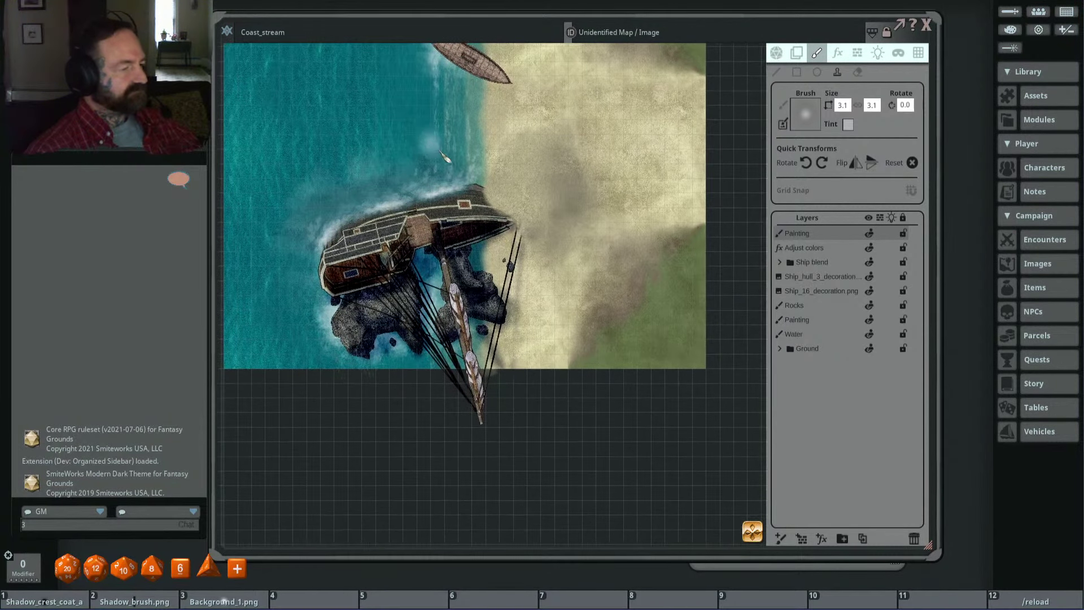
Step: Set the stamp brush's width to 8.0 and rotate it to 280 degrees
{"action": "left_click", "coordinate": [844, 105]}
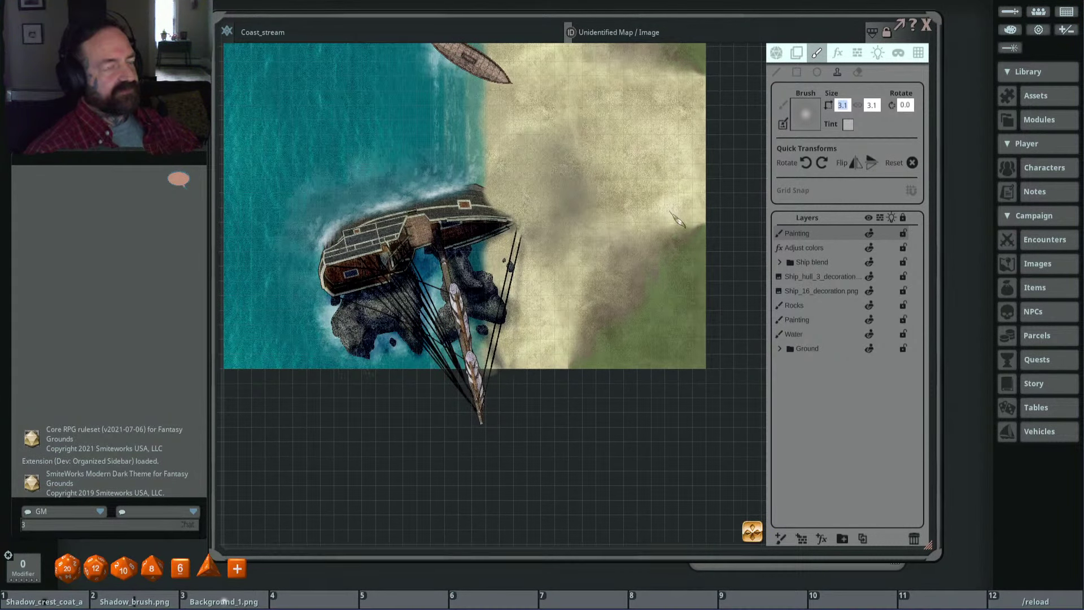
{"action": "type", "text": "8"}
{"action": "key", "text": "Return"}
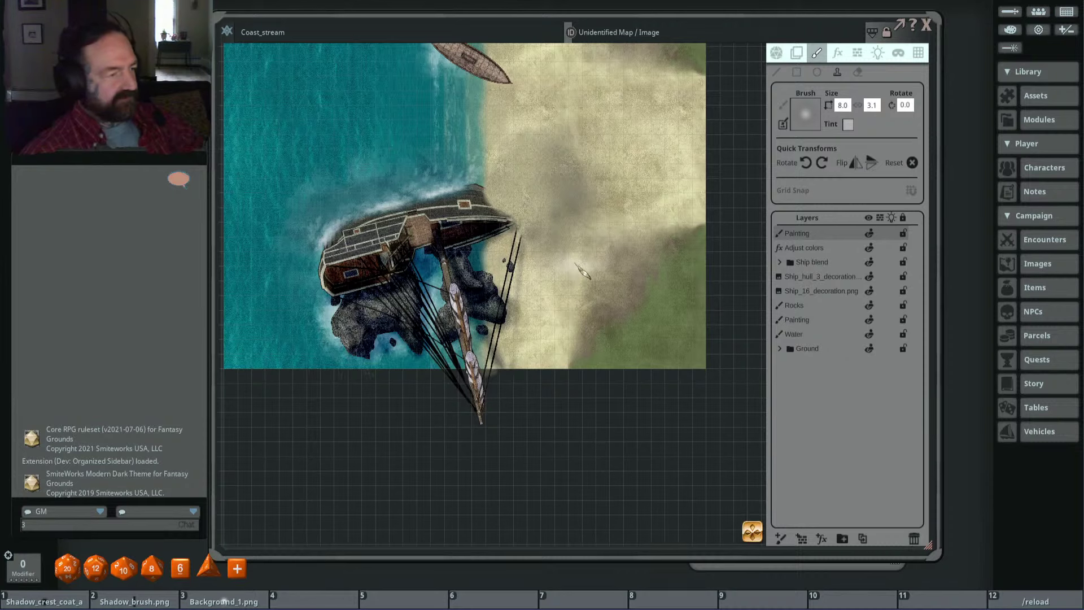
{"action": "scroll", "coordinate": [567, 282], "scroll_direction": "down", "scroll_amount": 4}
{"action": "scroll", "coordinate": [578, 289], "scroll_direction": "down", "scroll_amount": 2}
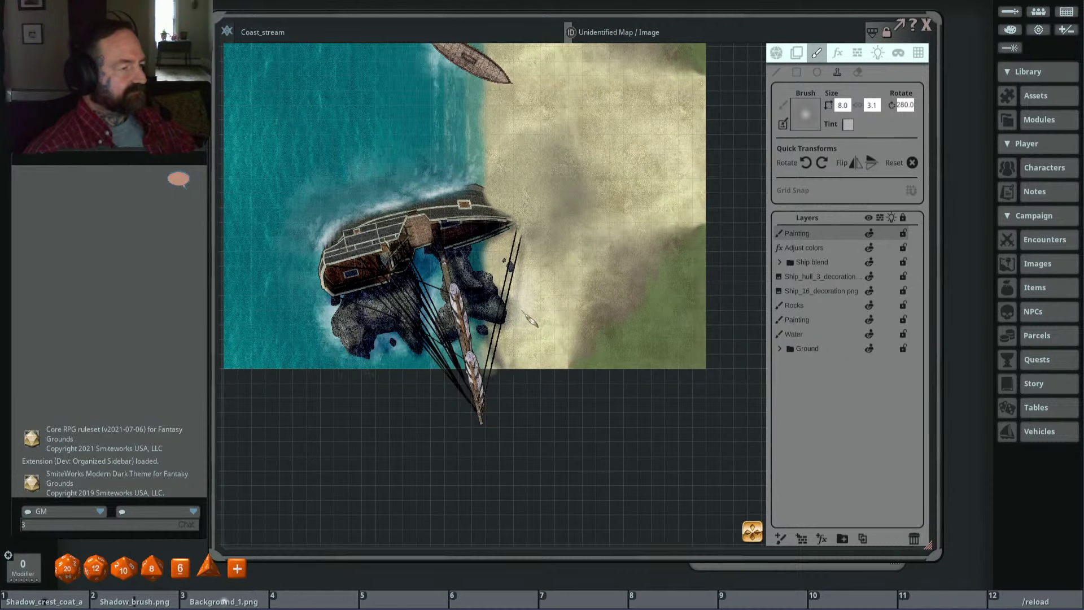
{"action": "scroll", "coordinate": [686, 248], "scroll_direction": "up", "scroll_amount": 2}
Step: Stretch the stamp brush into a thin streak with width 10.0 and height 0.5
{"action": "left_click", "coordinate": [873, 105]}
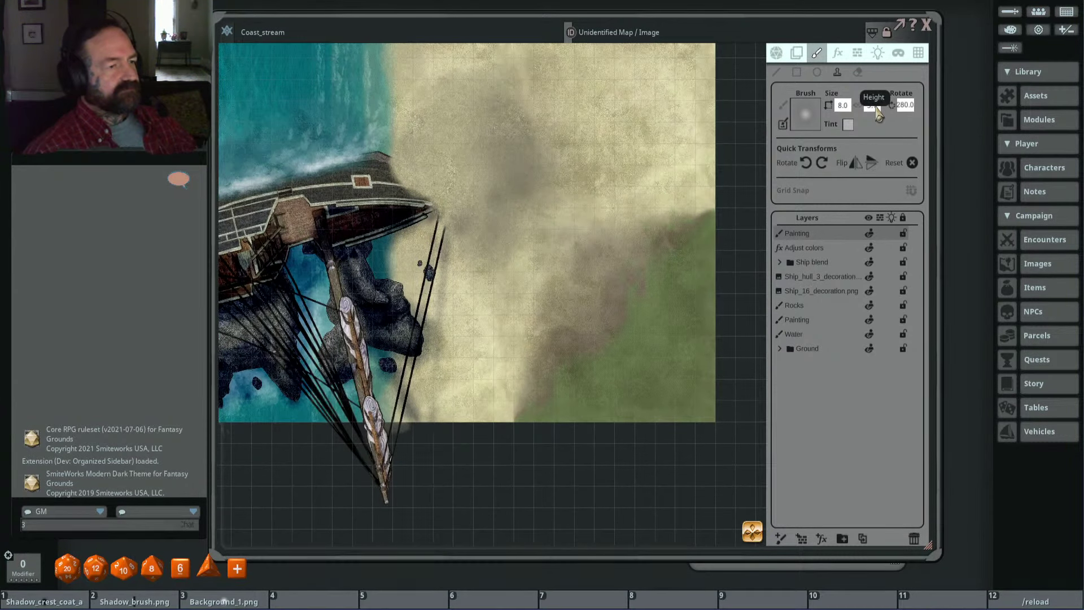
{"action": "type", "text": "1"}
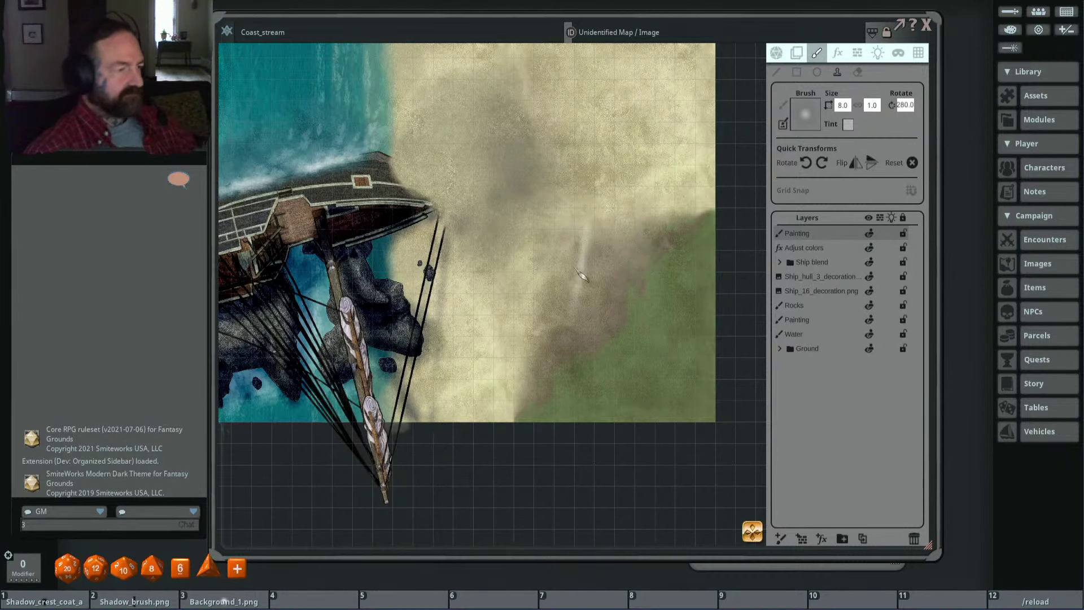
{"action": "key", "text": "Tab"}
{"action": "type", "text": "10"}
{"action": "key", "text": "Return"}
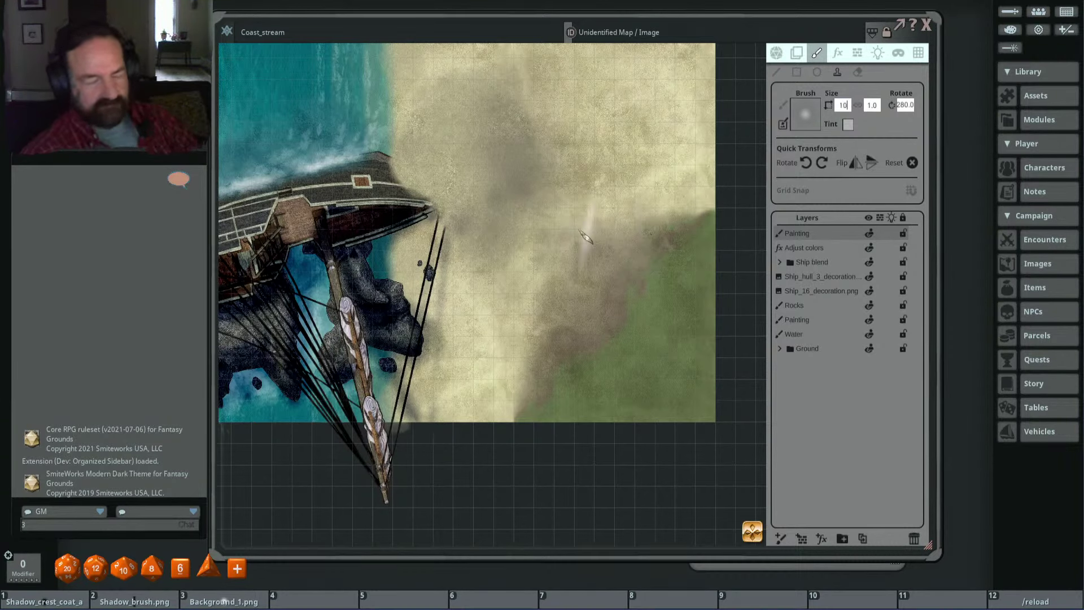
{"action": "left_click", "coordinate": [873, 105]}
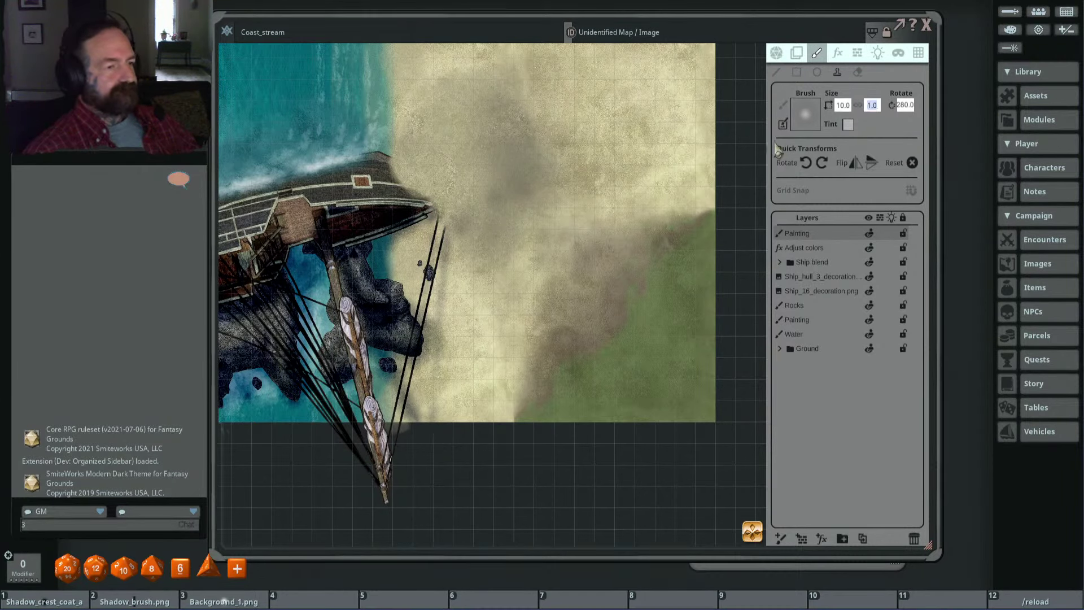
{"action": "type", "text": "0.5"}
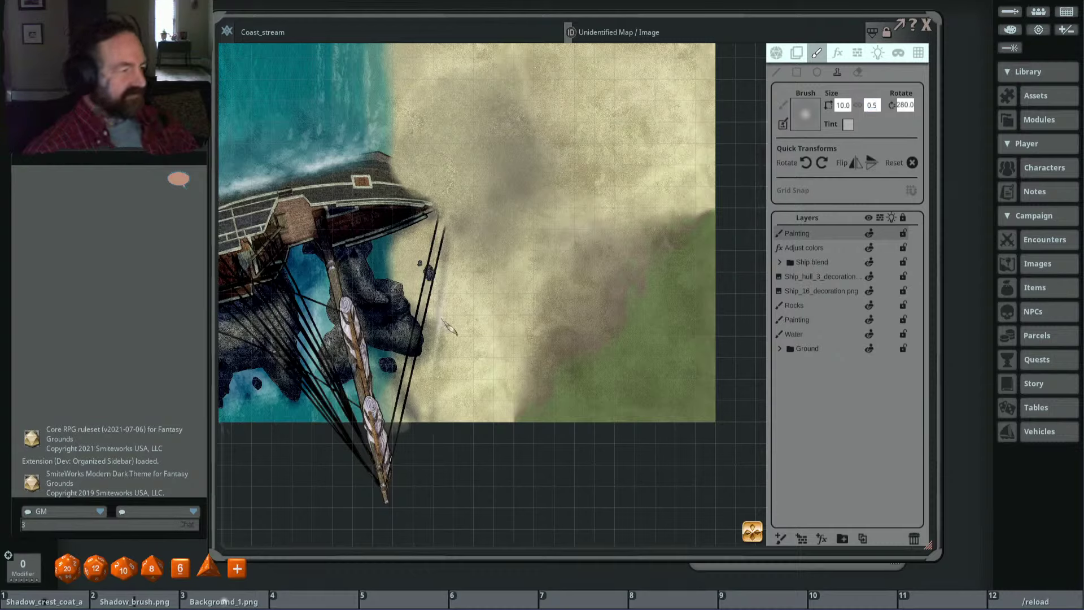
Step: Line up the thin brush with the ropes beside the ship's bow, ending at a rotation of 275 degrees
{"action": "scroll", "coordinate": [443, 342], "scroll_direction": "down", "scroll_amount": 1, "text": "shift"}
{"action": "scroll", "coordinate": [445, 342], "scroll_direction": "down", "scroll_amount": 1, "text": "shift"}
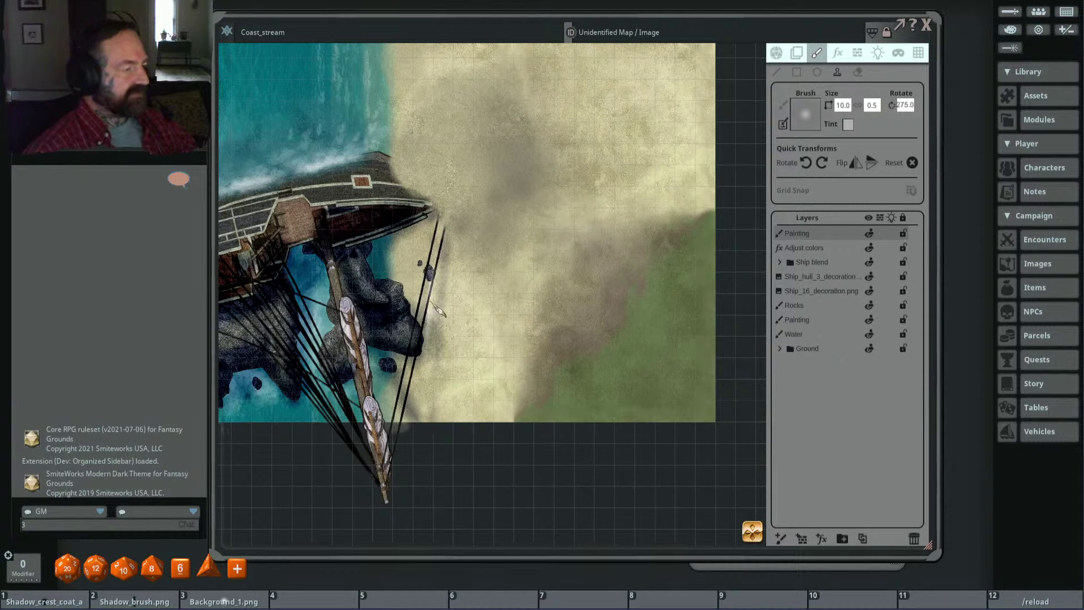
{"action": "scroll", "coordinate": [440, 309], "scroll_direction": "up", "scroll_amount": 1, "text": "shift"}
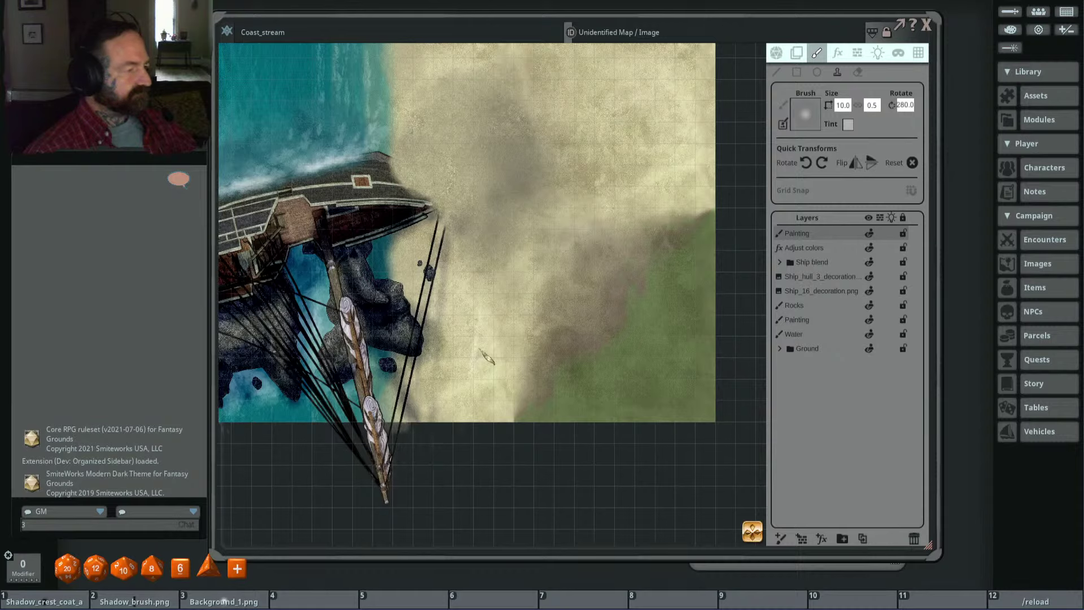
{"action": "scroll", "coordinate": [455, 328], "scroll_direction": "down", "scroll_amount": 1, "text": "shift"}
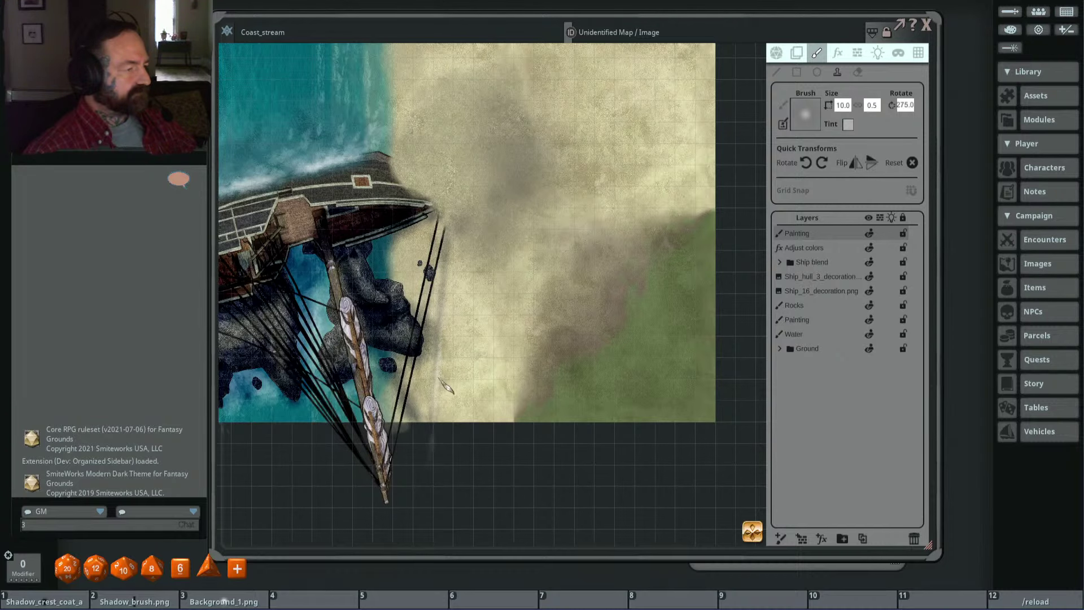
{"action": "scroll", "coordinate": [444, 386], "scroll_direction": "down", "scroll_amount": 1}
{"action": "scroll", "coordinate": [518, 362], "scroll_direction": "up", "scroll_amount": 2}
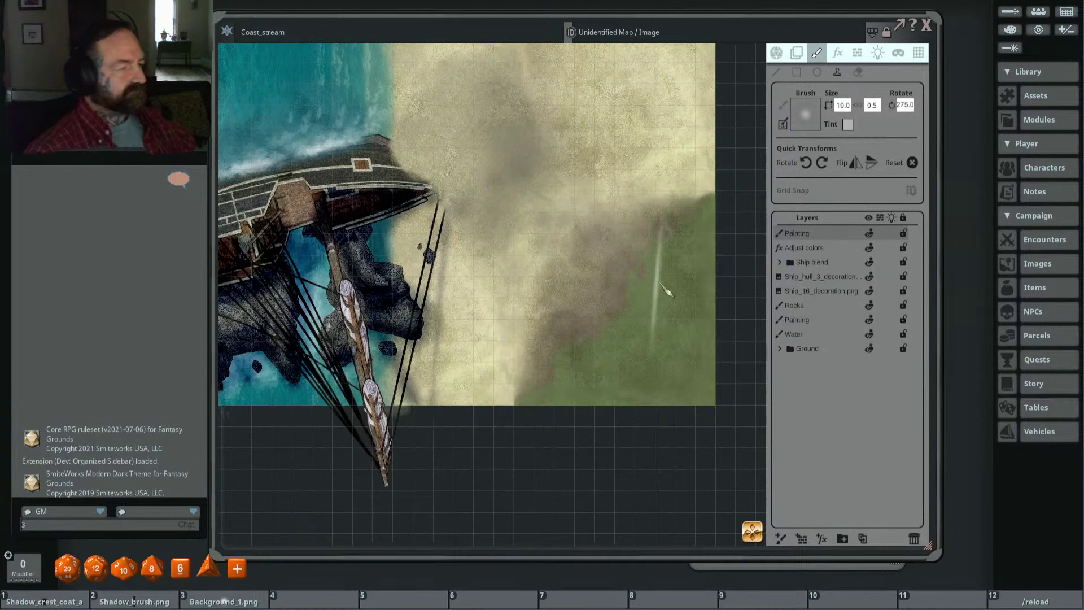
Step: Touch up the Adjust colors layer's mask along the ropes and rocks below the bow, and return to brush painting on the uppermost Painting layer
{"action": "left_click", "coordinate": [805, 247]}
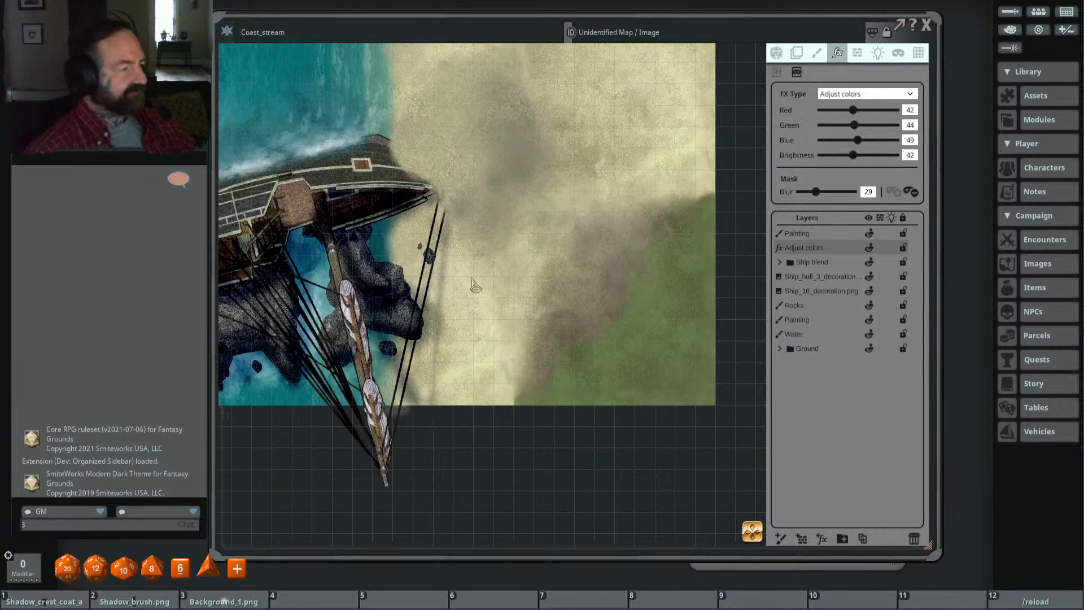
{"action": "key", "text": "alt"}
{"action": "mouse_move", "coordinate": [422, 220]}
{"action": "left_mouse_down"}
{"action": "mouse_move", "coordinate": [452, 317]}
{"action": "mouse_move", "coordinate": [429, 237]}
{"action": "mouse_move", "coordinate": [468, 266]}
{"action": "mouse_move", "coordinate": [424, 216]}
{"action": "left_mouse_up"}
{"action": "mouse_move", "coordinate": [428, 314]}
{"action": "left_mouse_down"}
{"action": "mouse_move", "coordinate": [432, 248]}
{"action": "mouse_move", "coordinate": [437, 270]}
{"action": "left_mouse_up"}
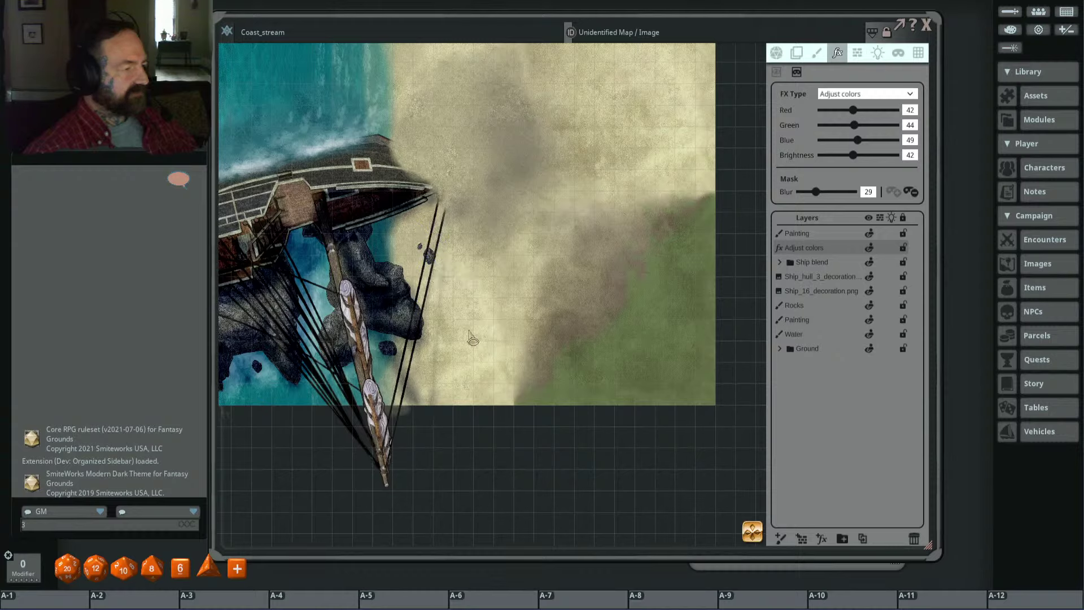
{"action": "left_click_drag", "start_coordinate": [419, 389], "coordinate": [491, 320]}
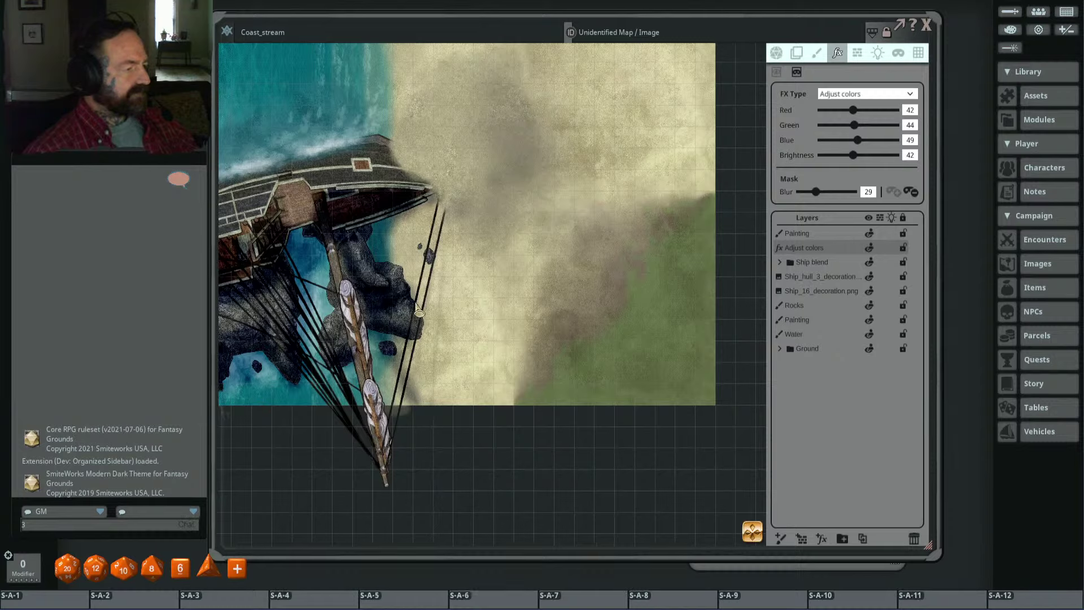
{"action": "mouse_move", "coordinate": [414, 301]}
{"action": "left_mouse_down"}
{"action": "mouse_move", "coordinate": [425, 327]}
{"action": "mouse_move", "coordinate": [426, 313]}
{"action": "left_mouse_up"}
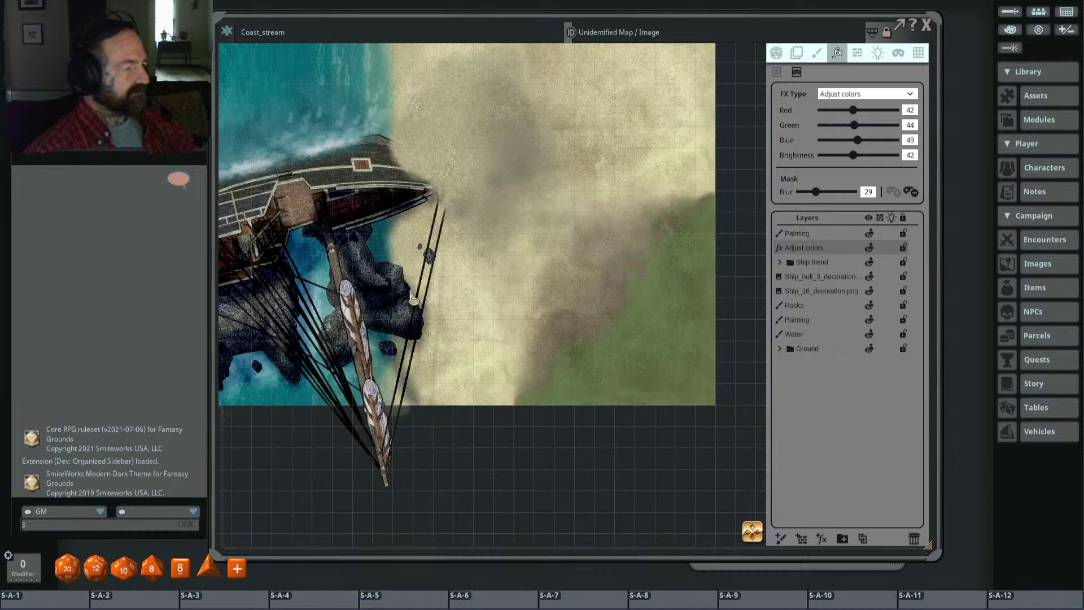
{"action": "left_click_drag", "start_coordinate": [409, 273], "coordinate": [405, 264]}
{"action": "left_click_drag", "start_coordinate": [411, 330], "coordinate": [411, 330]}
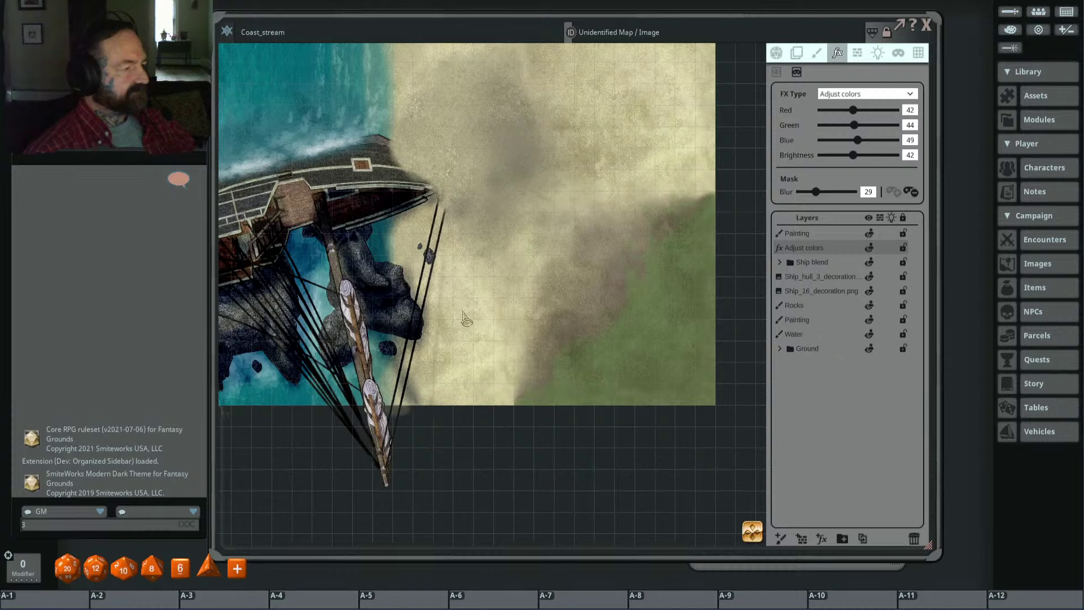
{"action": "left_click", "coordinate": [828, 233]}
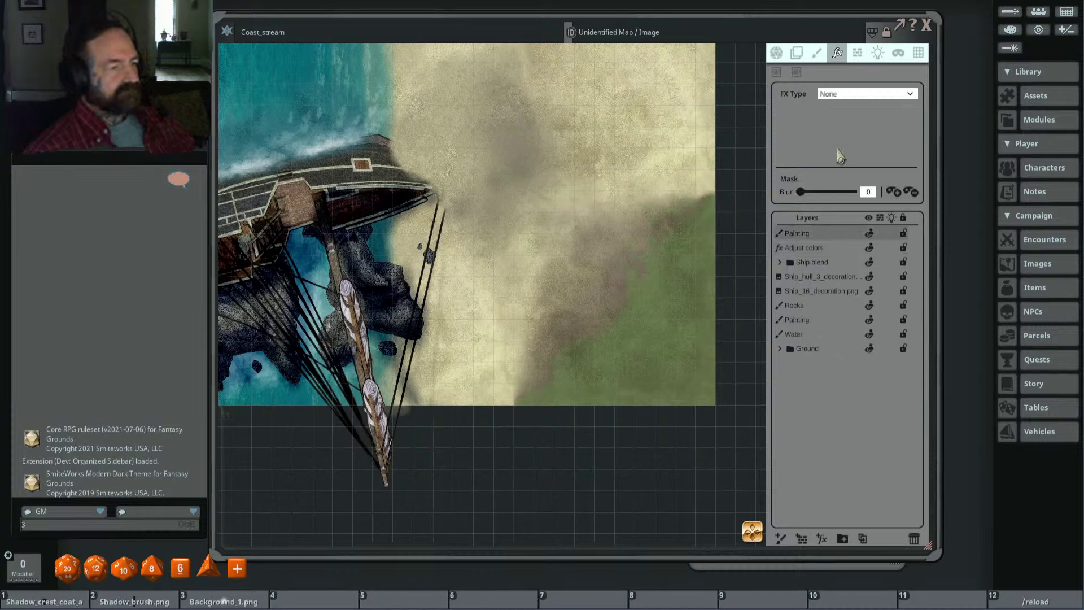
{"action": "left_click", "coordinate": [816, 53]}
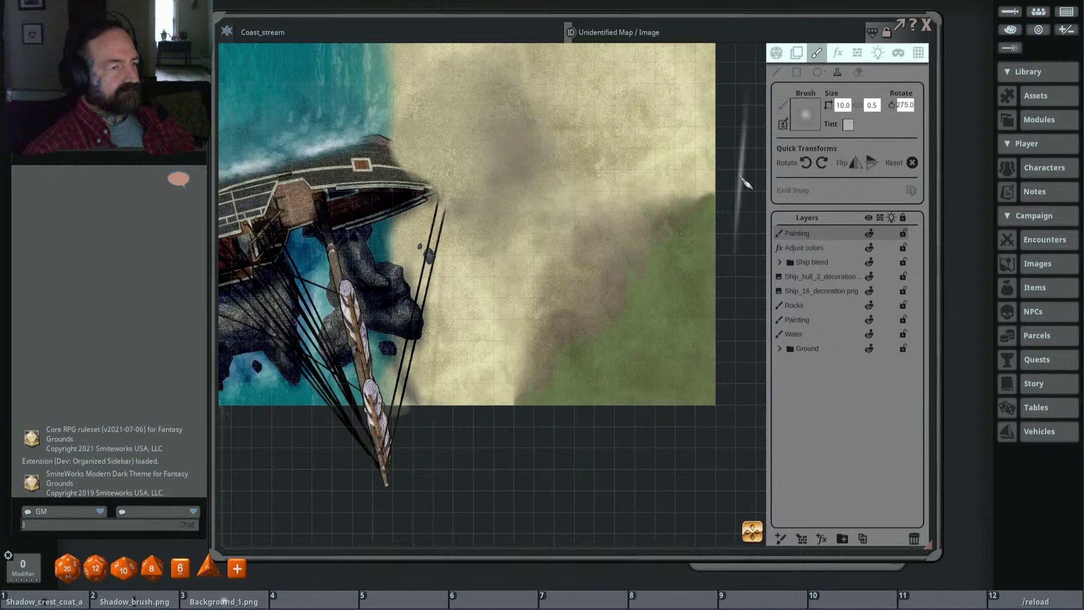
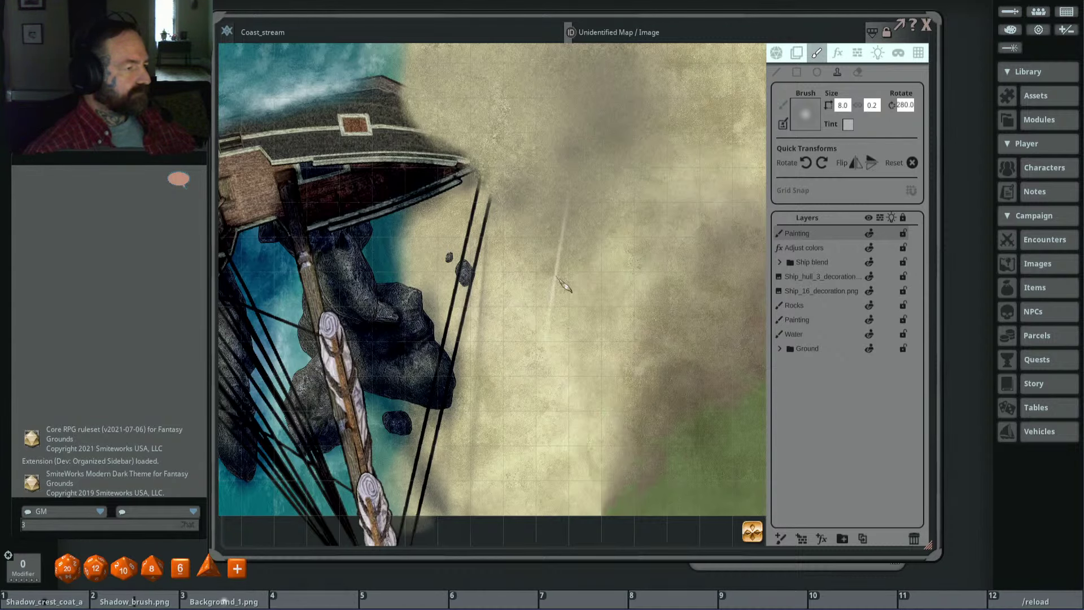
Step: Switch from brush painting to editing the mask of the Adjust colors layer
{"action": "scroll", "coordinate": [480, 308], "scroll_direction": "down", "scroll_amount": 5}
{"action": "scroll", "coordinate": [497, 310], "scroll_direction": "up", "scroll_amount": 3}
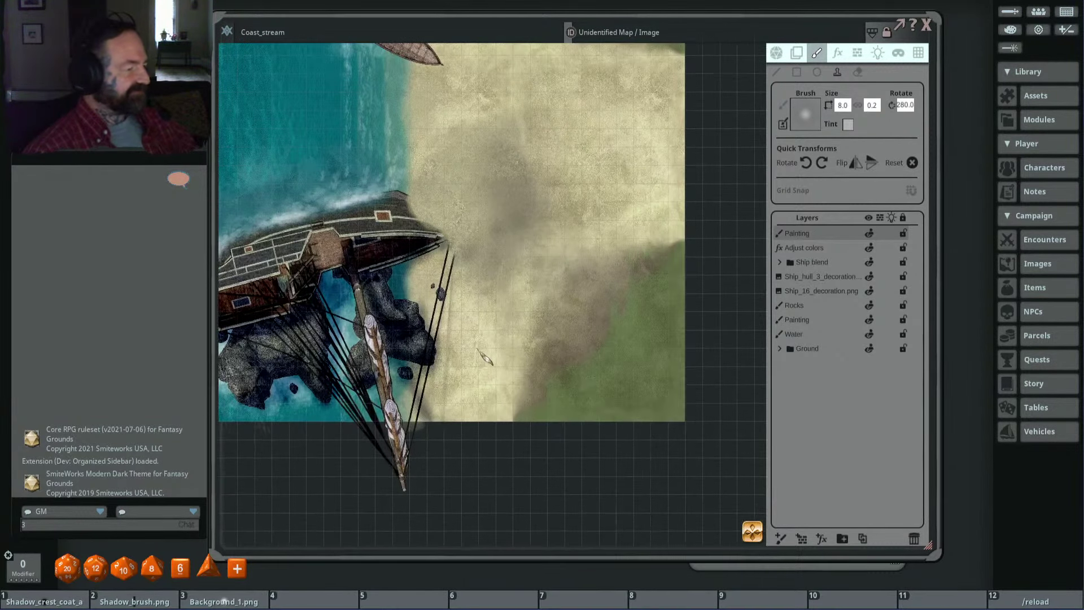
{"action": "left_click", "coordinate": [829, 249]}
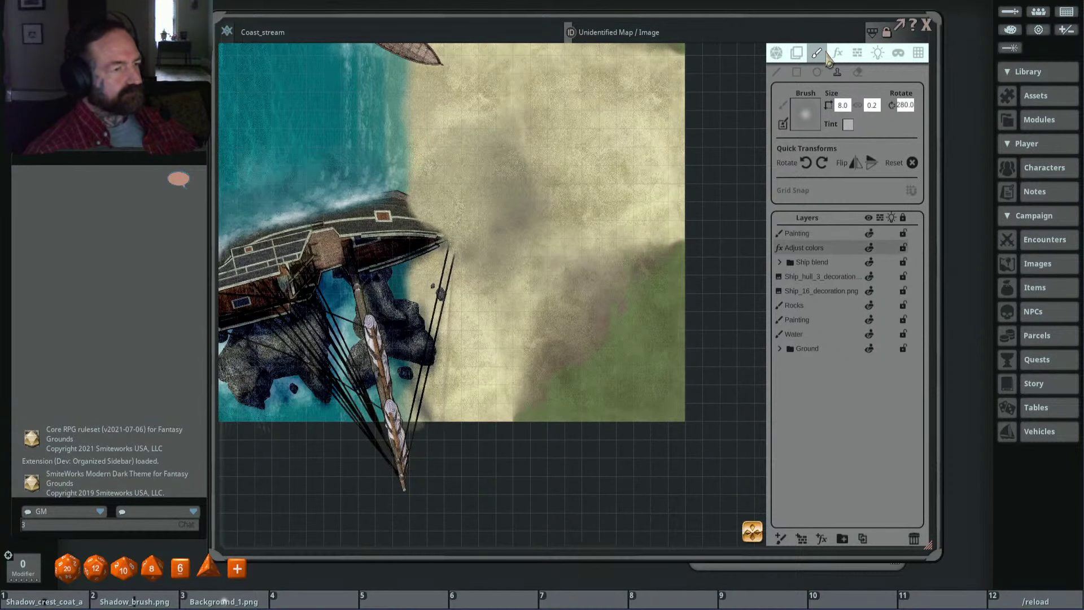
{"action": "left_click", "coordinate": [837, 53]}
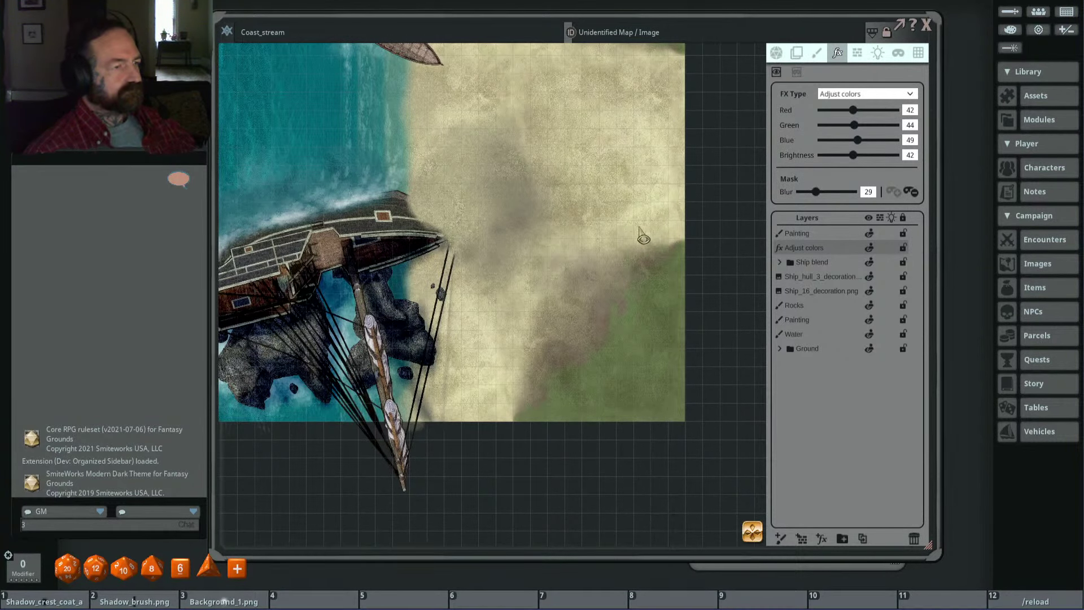
{"action": "scroll", "coordinate": [452, 423], "scroll_direction": "up", "scroll_amount": 2}
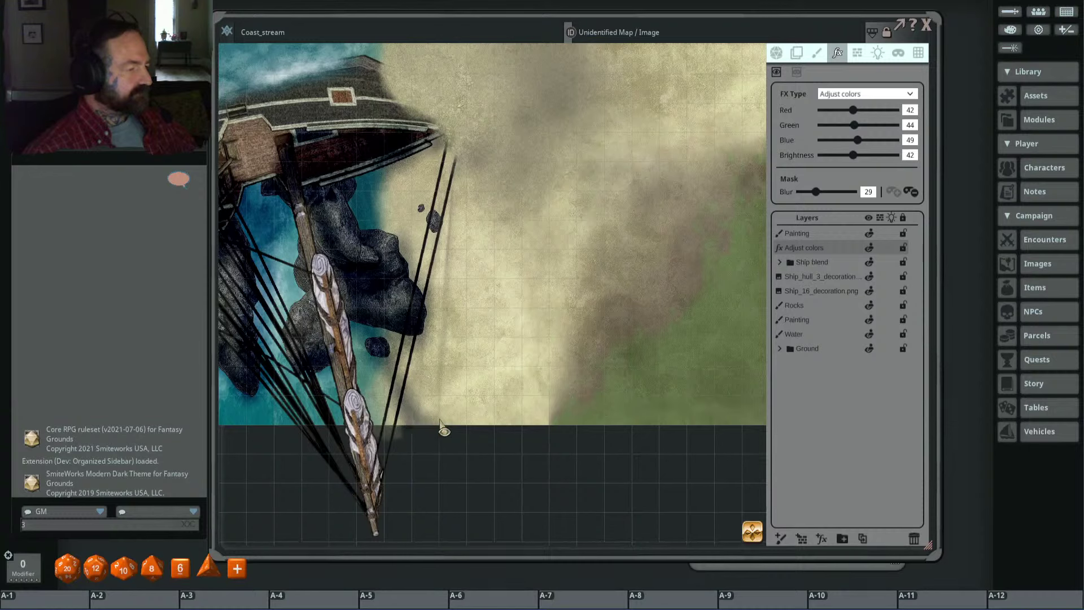
{"action": "scroll", "coordinate": [467, 428], "scroll_direction": "down", "scroll_amount": 2}
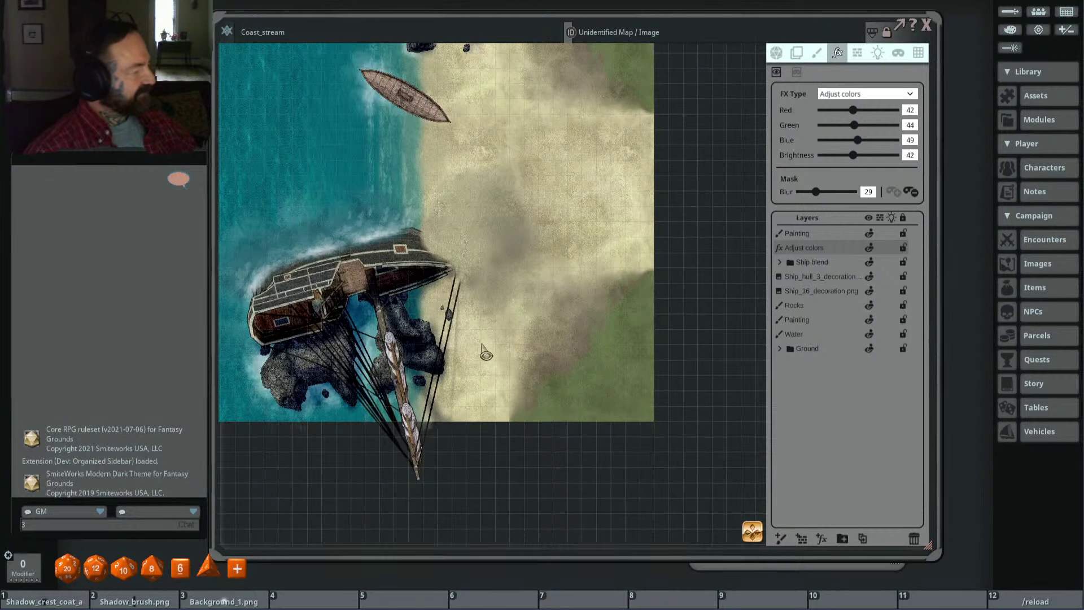
Step: Add a soft shadow along the lower side of the rowboat in the Adjust colors layer's mask
{"action": "scroll", "coordinate": [481, 353], "scroll_direction": "down", "scroll_amount": 4}
{"action": "left_click_drag", "start_coordinate": [567, 329], "coordinate": [573, 300]}
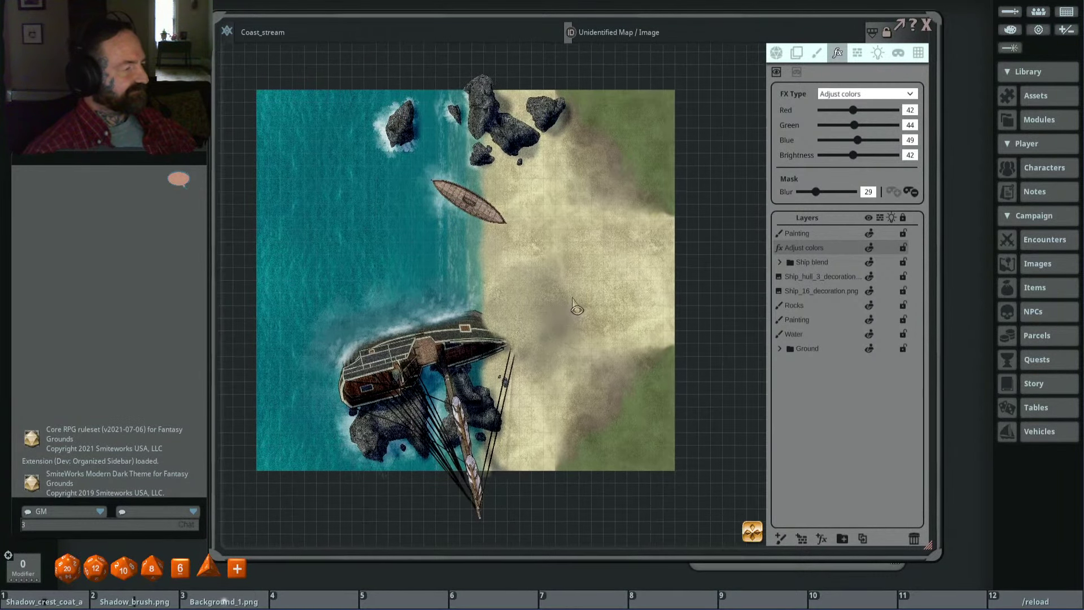
{"action": "scroll", "coordinate": [514, 220], "scroll_direction": "up", "scroll_amount": 1}
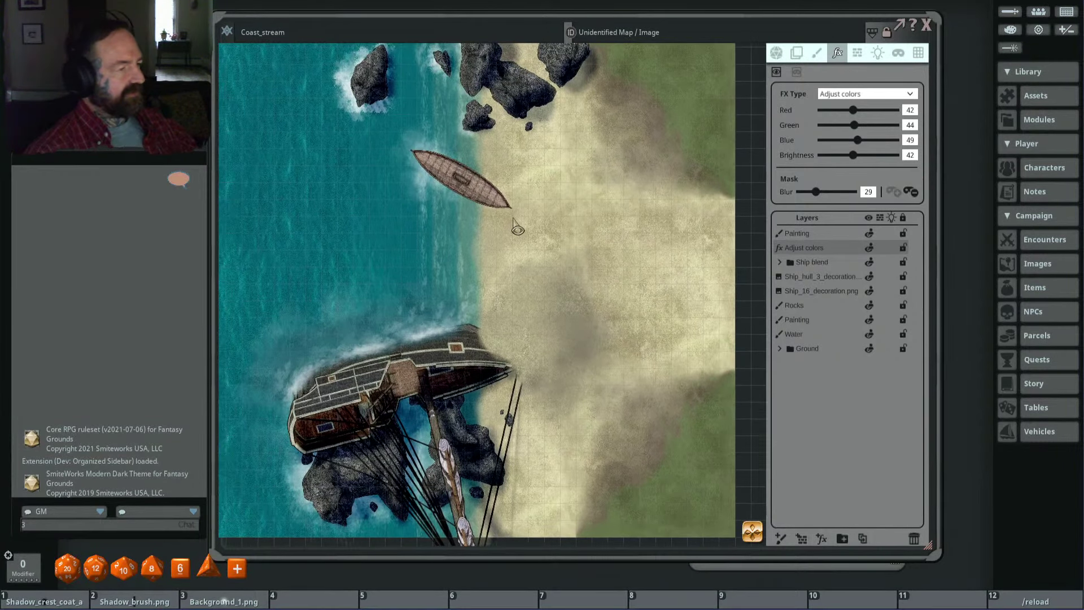
{"action": "scroll", "coordinate": [588, 228], "scroll_direction": "up", "scroll_amount": 1}
{"action": "scroll", "coordinate": [350, 181], "scroll_direction": "up", "scroll_amount": 2}
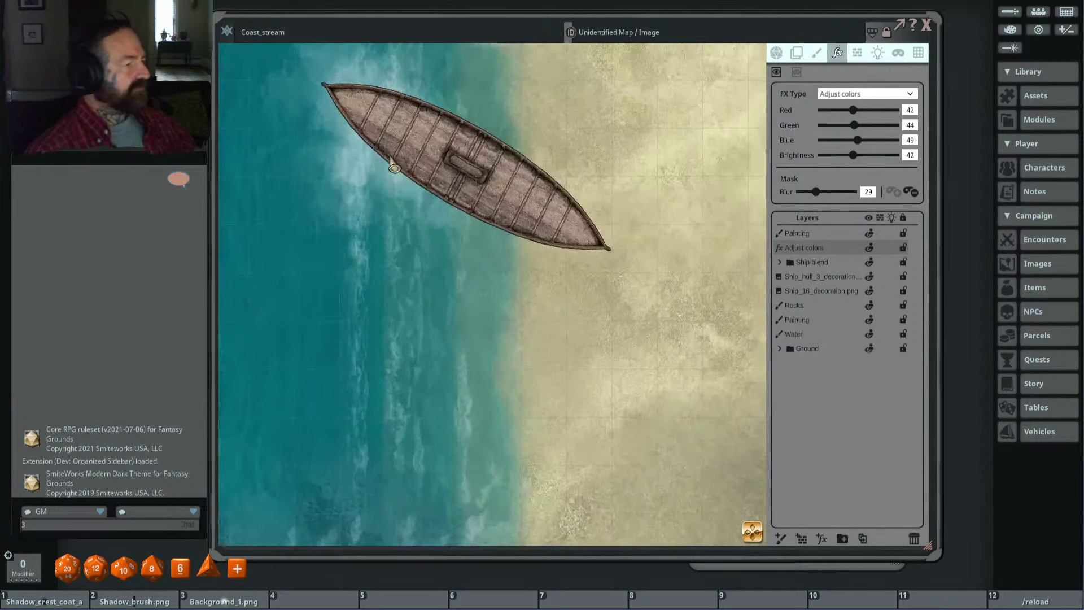
{"action": "scroll", "coordinate": [539, 245], "scroll_direction": "down", "scroll_amount": 3}
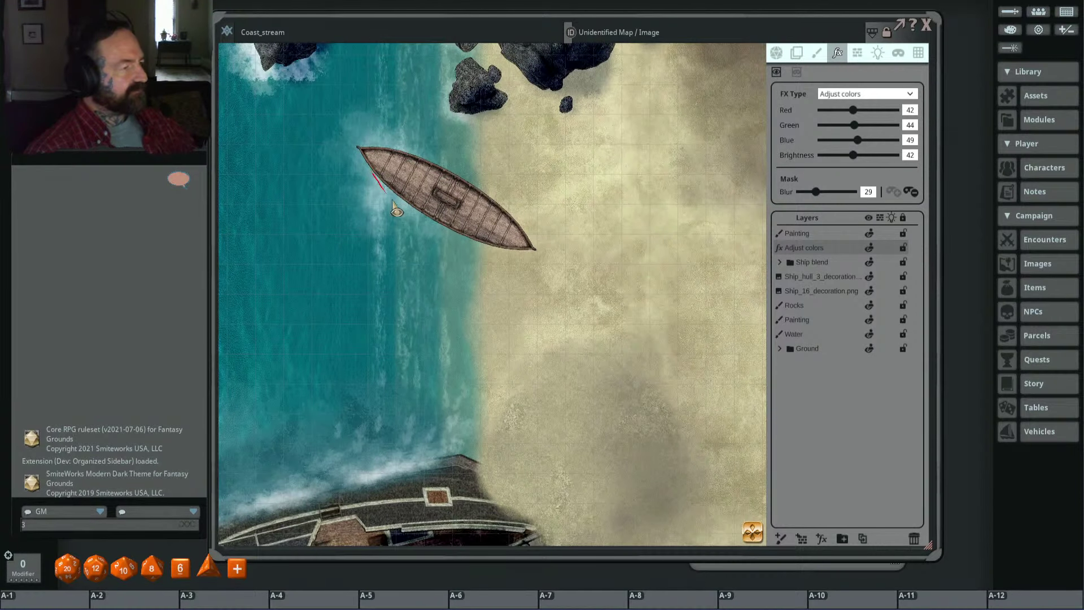
{"action": "left_click_drag", "start_coordinate": [397, 212], "coordinate": [522, 257]}
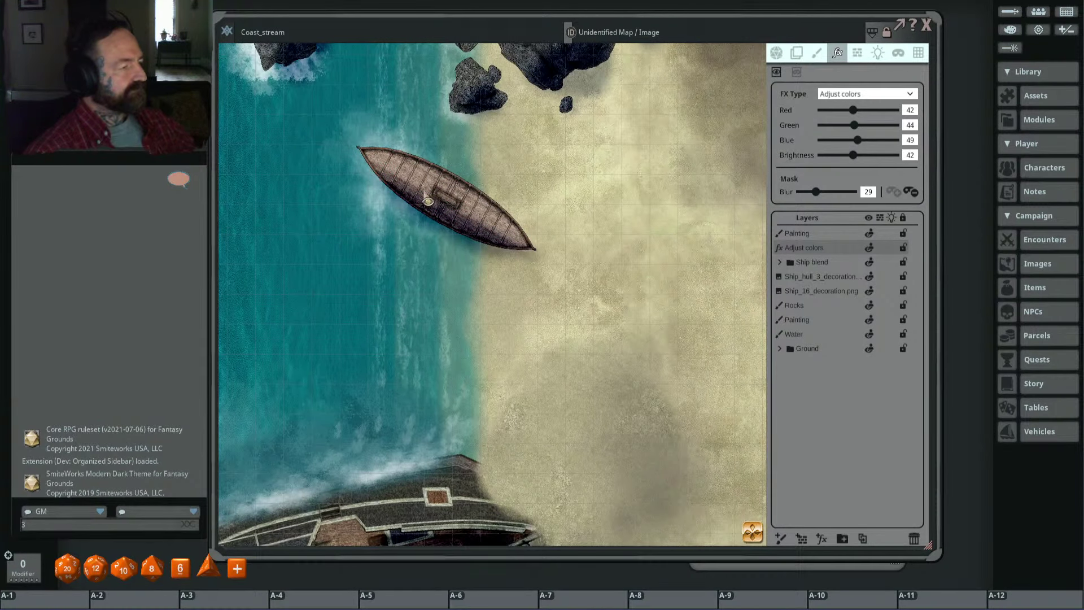
Step: Clear the mask shading from the rowboat's deck and refine the shadow along its hull and ends
{"action": "mouse_move", "coordinate": [428, 201]}
{"action": "left_mouse_down"}
{"action": "mouse_move", "coordinate": [395, 178]}
{"action": "mouse_move", "coordinate": [446, 220]}
{"action": "mouse_move", "coordinate": [508, 237]}
{"action": "left_mouse_up"}
{"action": "mouse_move", "coordinate": [393, 189]}
{"action": "left_mouse_down"}
{"action": "mouse_move", "coordinate": [473, 241]}
{"action": "mouse_move", "coordinate": [538, 254]}
{"action": "mouse_move", "coordinate": [497, 248]}
{"action": "left_mouse_up"}
{"action": "scroll", "coordinate": [520, 285], "scroll_direction": "up", "scroll_amount": 2}
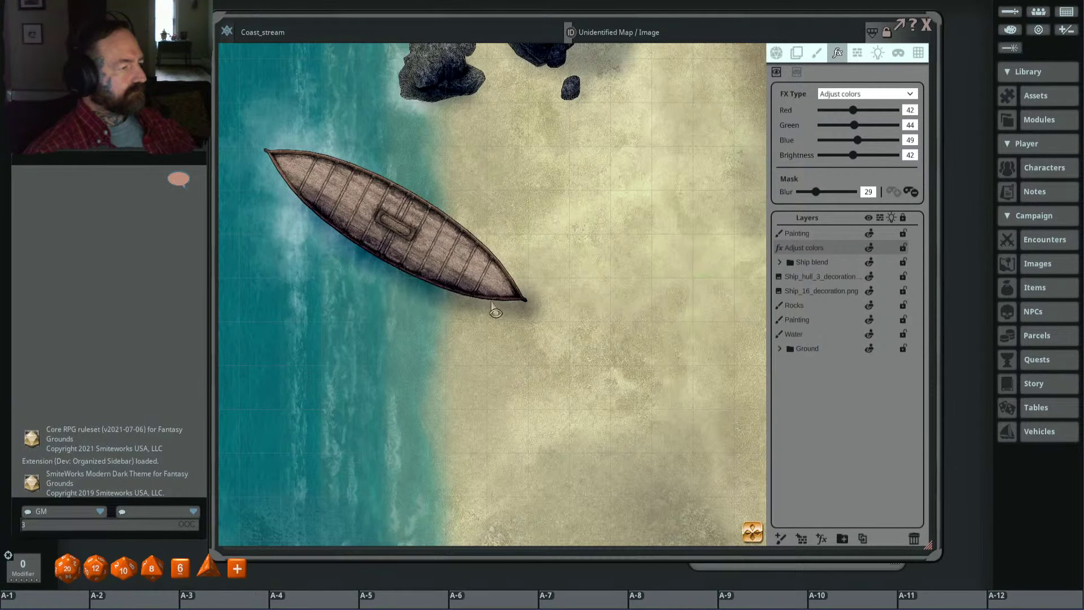
{"action": "left_click_drag", "start_coordinate": [419, 253], "coordinate": [532, 269]}
{"action": "mouse_move", "coordinate": [387, 169]}
{"action": "left_mouse_down"}
{"action": "mouse_move", "coordinate": [479, 192]}
{"action": "mouse_move", "coordinate": [522, 217]}
{"action": "mouse_move", "coordinate": [391, 188]}
{"action": "left_mouse_up"}
{"action": "scroll", "coordinate": [495, 217], "scroll_direction": "down", "scroll_amount": 3}
{"action": "scroll", "coordinate": [494, 217], "scroll_direction": "up", "scroll_amount": 5}
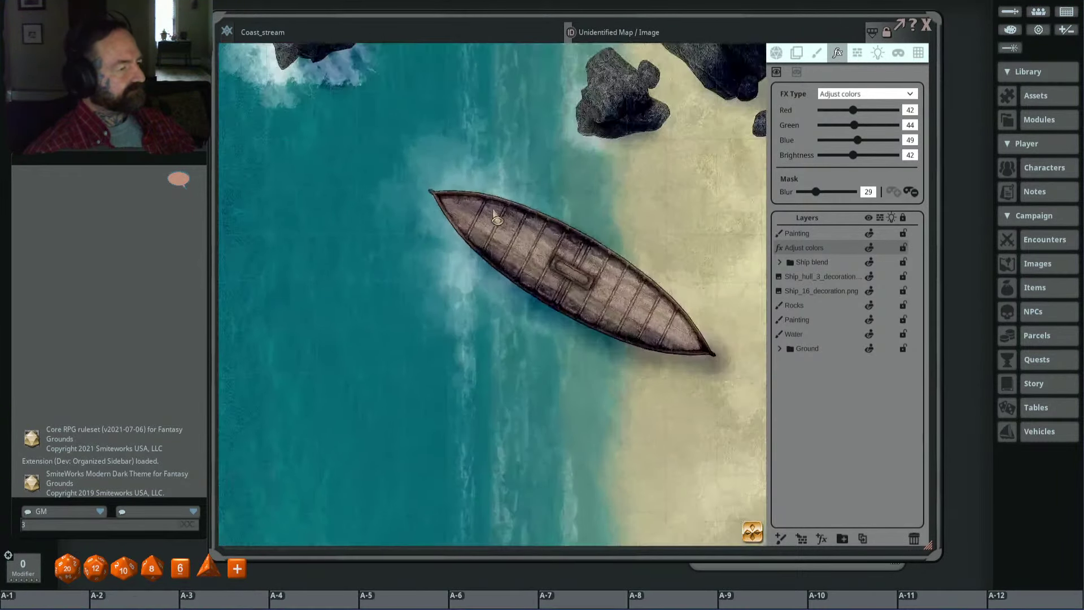
{"action": "mouse_move", "coordinate": [485, 240]}
{"action": "left_mouse_down"}
{"action": "mouse_move", "coordinate": [560, 309]}
{"action": "mouse_move", "coordinate": [634, 339]}
{"action": "mouse_move", "coordinate": [487, 257]}
{"action": "left_mouse_up"}
Step: Add small dark mask patches to the water between the rowboat and the wrecked ship
{"action": "scroll", "coordinate": [497, 260], "scroll_direction": "down", "scroll_amount": 4}
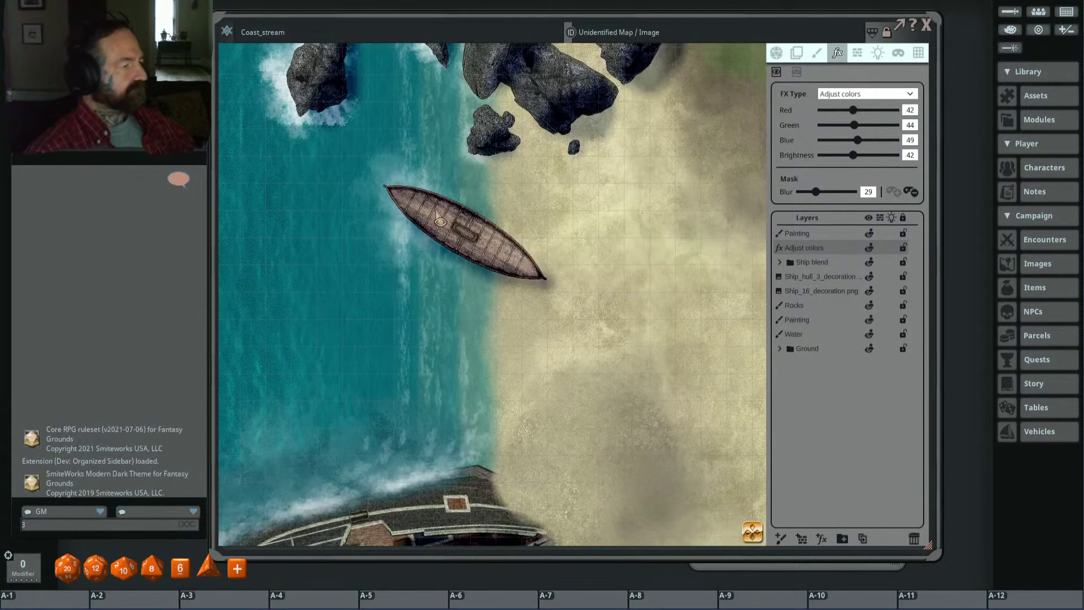
{"action": "scroll", "coordinate": [415, 220], "scroll_direction": "up", "scroll_amount": 2}
{"action": "scroll", "coordinate": [449, 252], "scroll_direction": "down", "scroll_amount": 3}
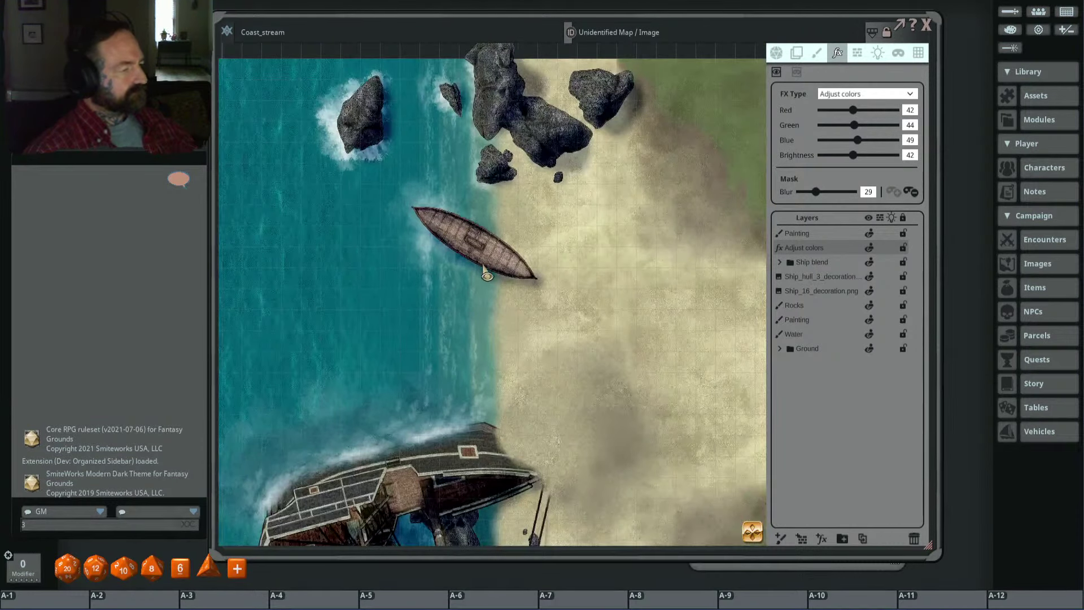
{"action": "scroll", "coordinate": [474, 273], "scroll_direction": "up", "scroll_amount": 3}
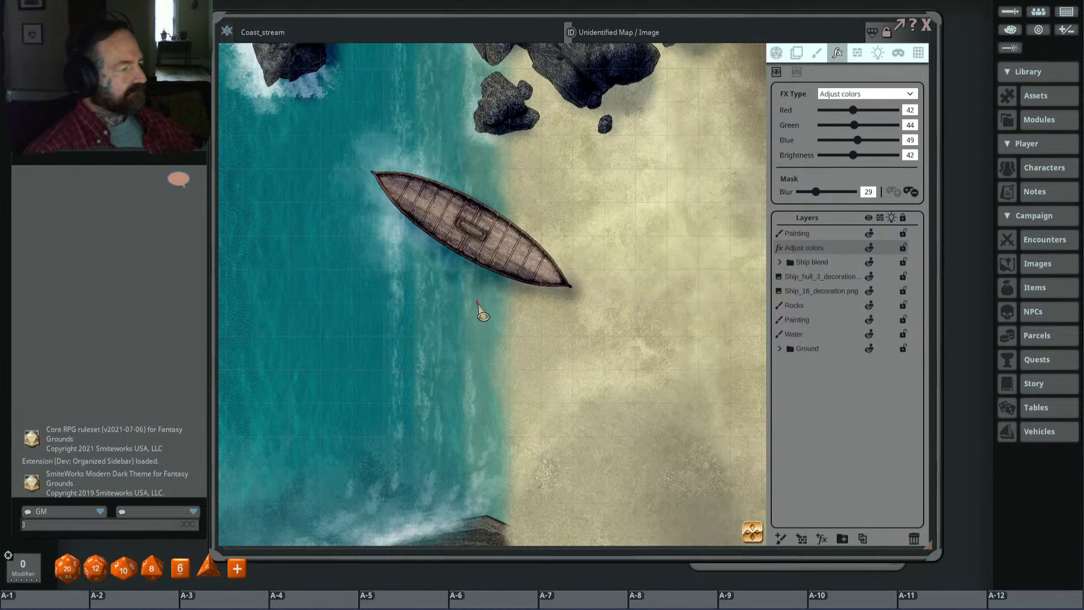
{"action": "scroll", "coordinate": [460, 283], "scroll_direction": "down", "scroll_amount": 4}
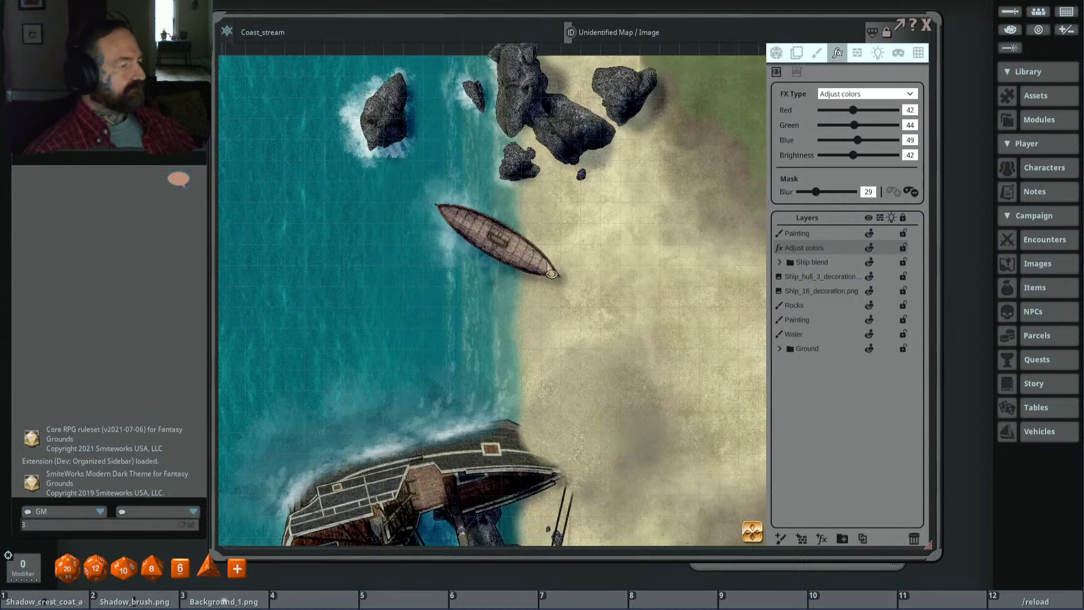
{"action": "scroll", "coordinate": [512, 327], "scroll_direction": "up", "scroll_amount": 3}
{"action": "key", "text": "alt"}
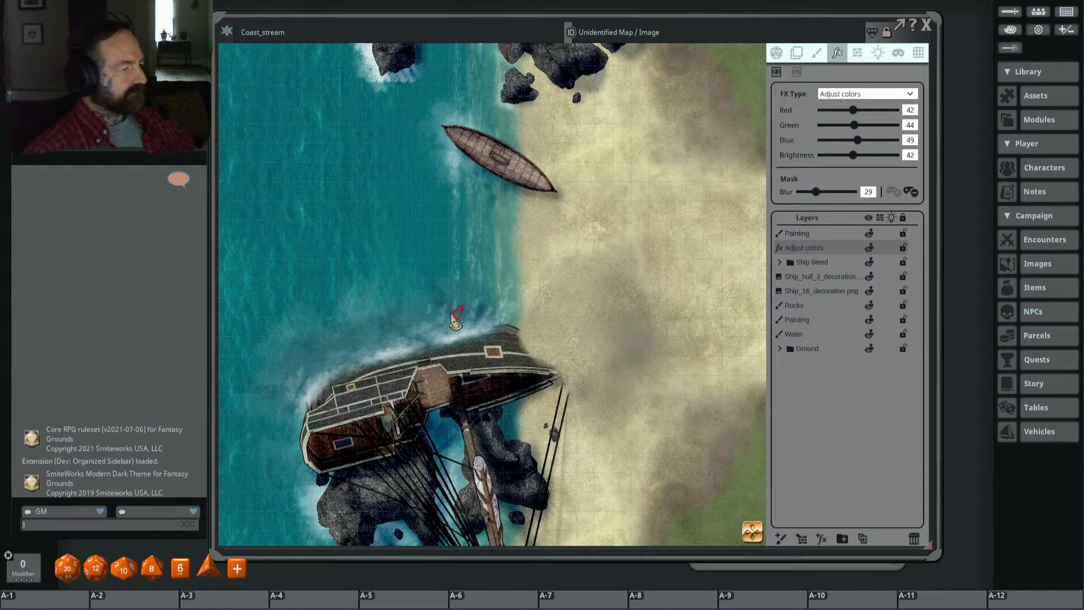
{"action": "key", "text": "alt+shift"}
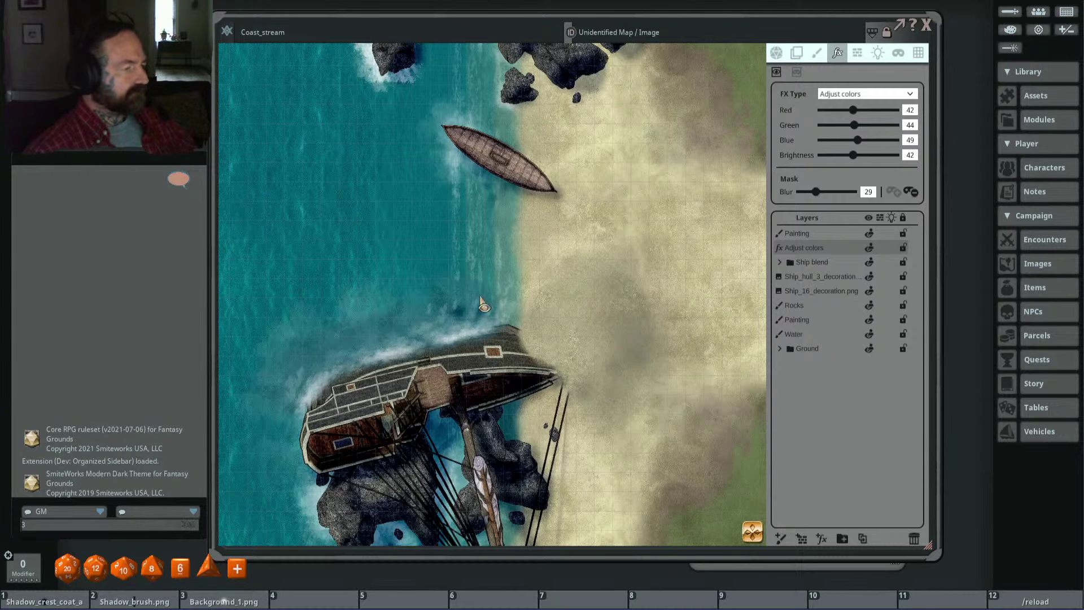
Step: Examine the coast map around the boat, the shipwreck, the shoreline and the shaded sand
{"action": "scroll", "coordinate": [508, 322], "scroll_direction": "up", "scroll_amount": 2}
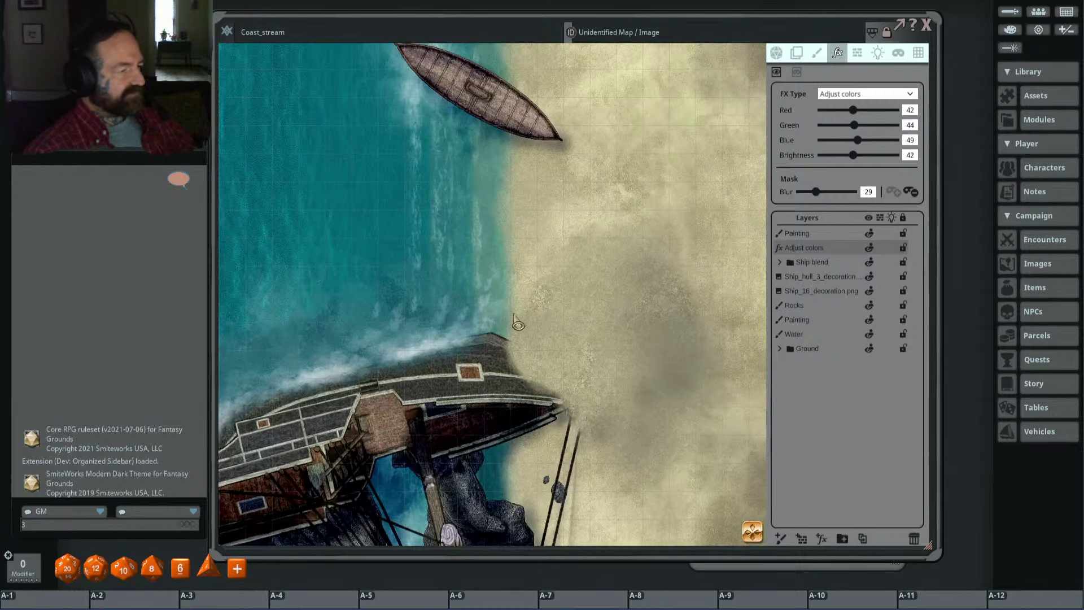
{"action": "scroll", "coordinate": [505, 338], "scroll_direction": "down", "scroll_amount": 1}
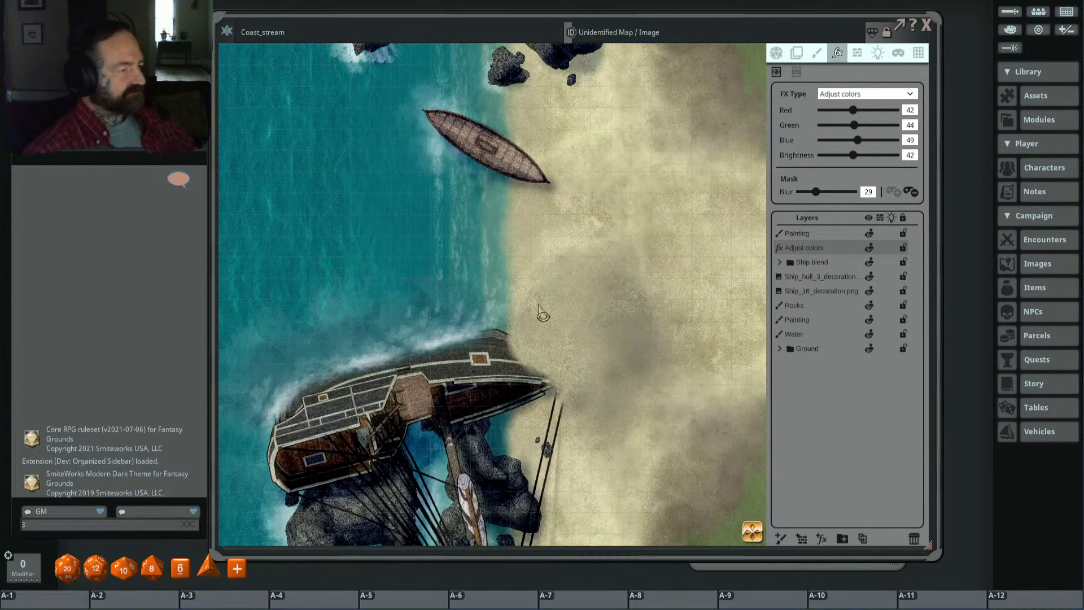
{"action": "scroll", "coordinate": [542, 310], "scroll_direction": "down", "scroll_amount": 2}
{"action": "left_click_drag", "start_coordinate": [576, 324], "coordinate": [547, 285]}
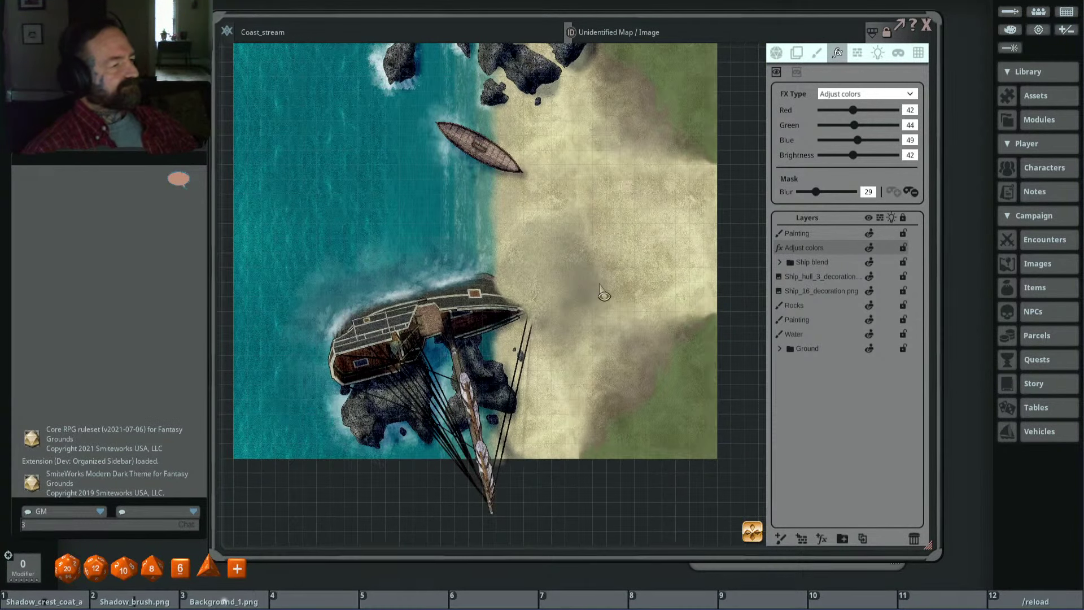
{"action": "scroll", "coordinate": [602, 289], "scroll_direction": "down", "scroll_amount": 2}
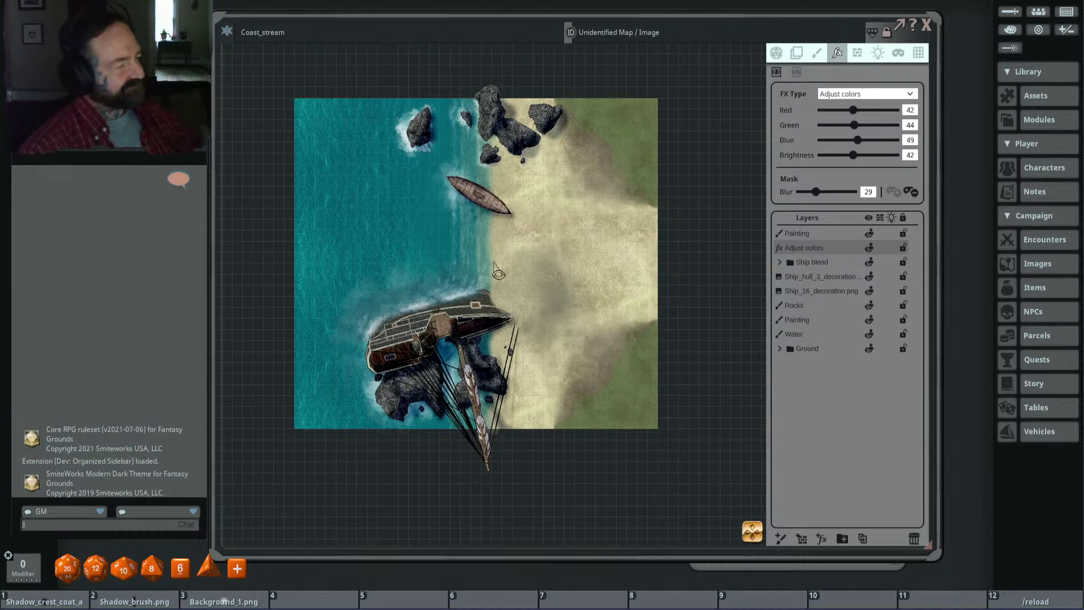
{"action": "scroll", "coordinate": [495, 265], "scroll_direction": "up", "scroll_amount": 2}
{"action": "scroll", "coordinate": [497, 267], "scroll_direction": "down", "scroll_amount": 1}
{"action": "scroll", "coordinate": [511, 257], "scroll_direction": "up", "scroll_amount": 1}
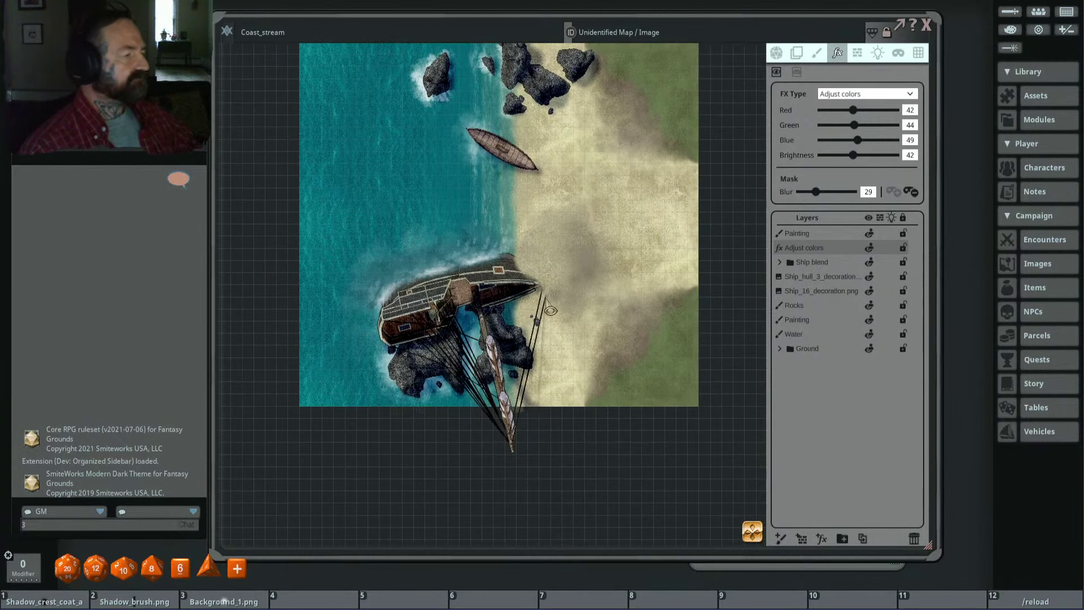
{"action": "scroll", "coordinate": [548, 311], "scroll_direction": "up", "scroll_amount": 3}
{"action": "scroll", "coordinate": [550, 285], "scroll_direction": "down", "scroll_amount": 1}
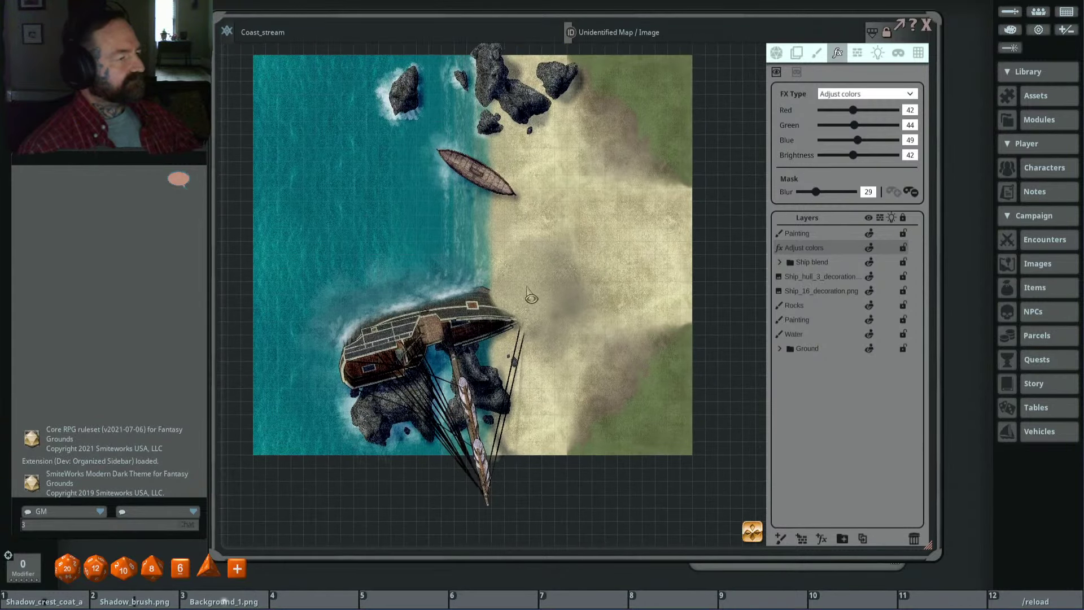
{"action": "scroll", "coordinate": [527, 290], "scroll_direction": "up", "scroll_amount": 1}
{"action": "scroll", "coordinate": [524, 282], "scroll_direction": "down", "scroll_amount": 1}
{"action": "scroll", "coordinate": [514, 294], "scroll_direction": "up", "scroll_amount": 1}
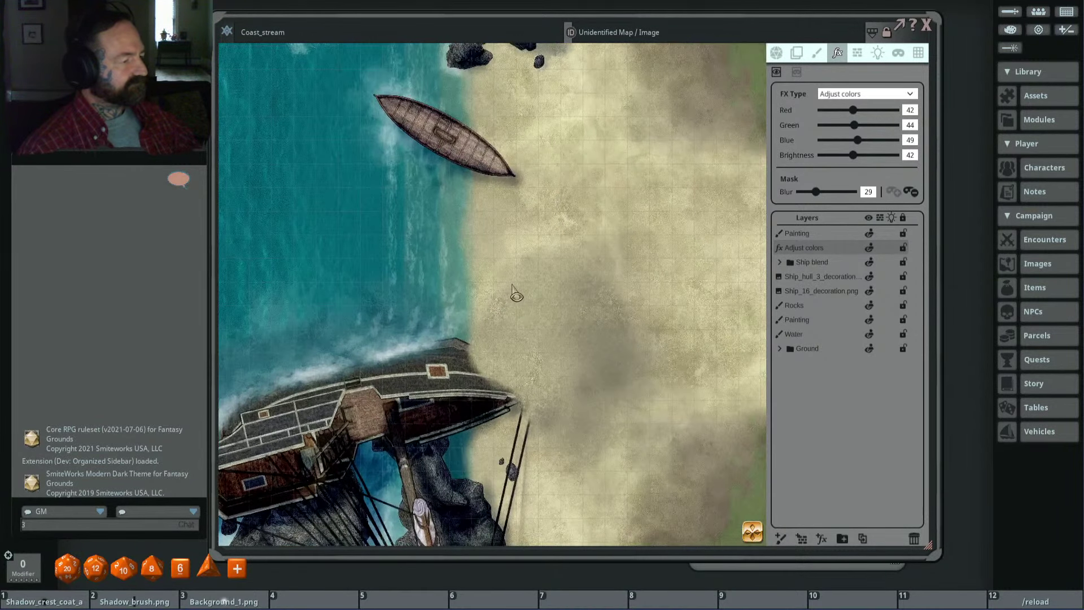
{"action": "scroll", "coordinate": [515, 293], "scroll_direction": "down", "scroll_amount": 1}
{"action": "scroll", "coordinate": [497, 285], "scroll_direction": "up", "scroll_amount": 1}
{"action": "scroll", "coordinate": [502, 277], "scroll_direction": "down", "scroll_amount": 1}
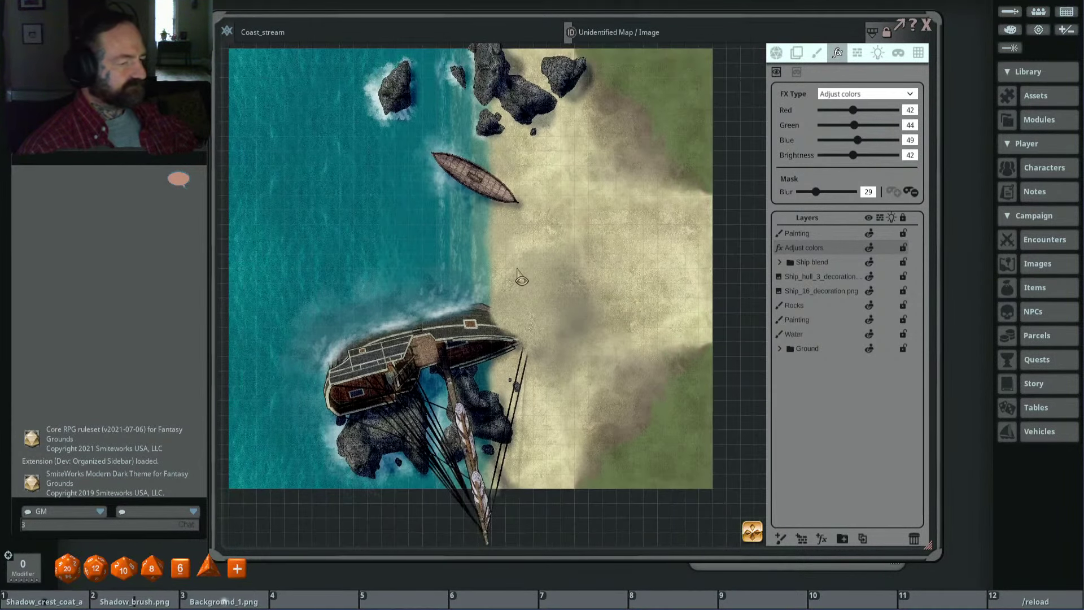
{"action": "scroll", "coordinate": [518, 277], "scroll_direction": "up", "scroll_amount": 1}
{"action": "scroll", "coordinate": [508, 299], "scroll_direction": "down", "scroll_amount": 2}
{"action": "scroll", "coordinate": [477, 280], "scroll_direction": "up", "scroll_amount": 1}
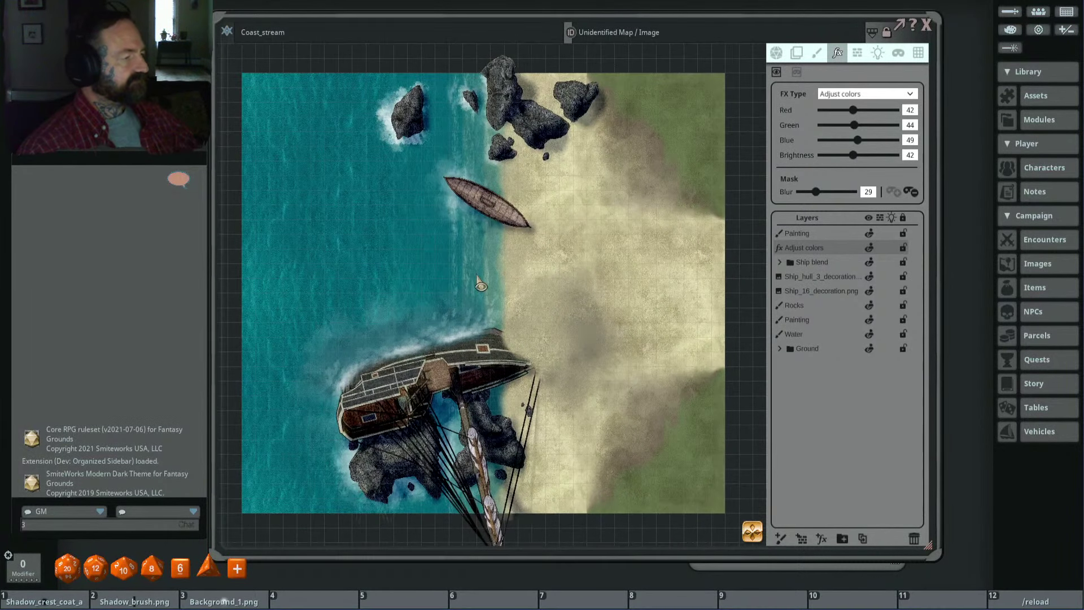
Step: Add an FX layer to the coast map and set its effect type to Ocean
{"action": "left_click", "coordinate": [825, 539]}
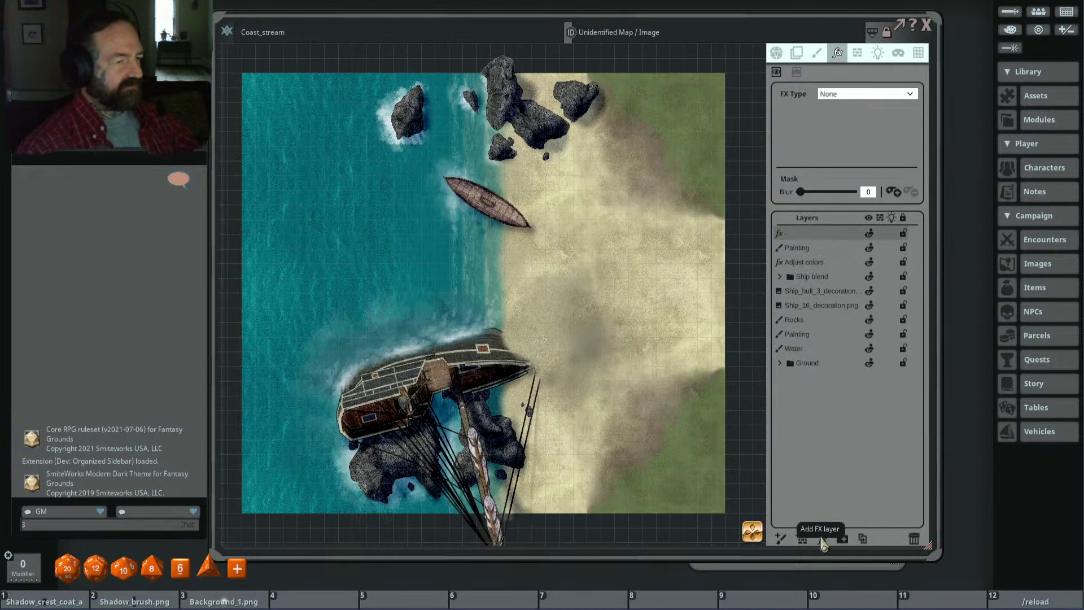
{"action": "left_click", "coordinate": [843, 92]}
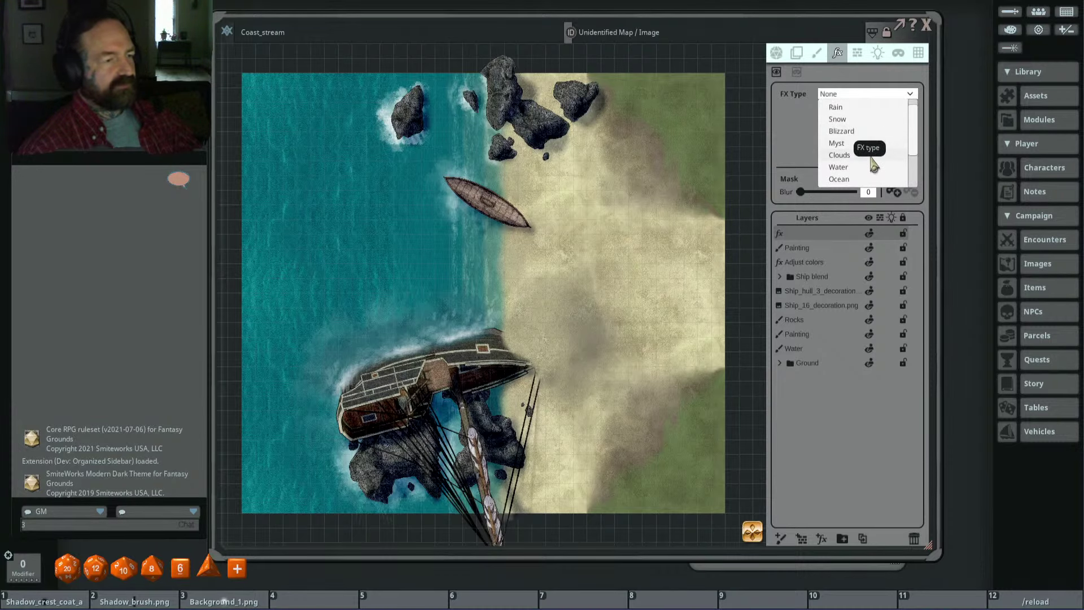
{"action": "left_click", "coordinate": [873, 179]}
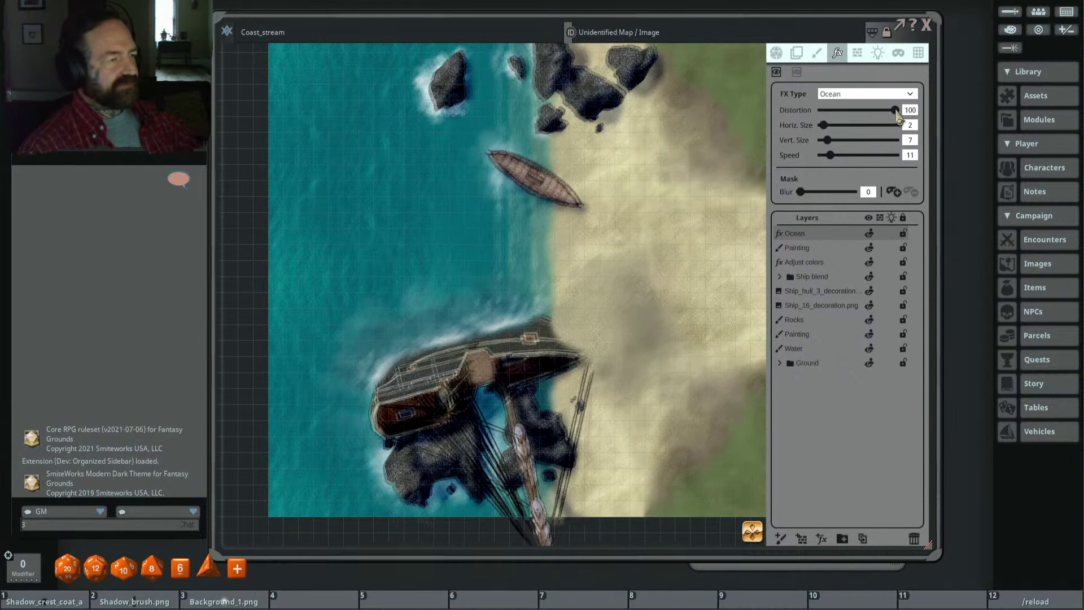
Step: Set the Ocean effect's distortion to 39, horizontal size to 24, vertical size to 21 and speed to 17
{"action": "left_click_drag", "start_coordinate": [896, 111], "coordinate": [860, 124]}
{"action": "scroll", "coordinate": [566, 219], "scroll_direction": "up", "scroll_amount": 8}
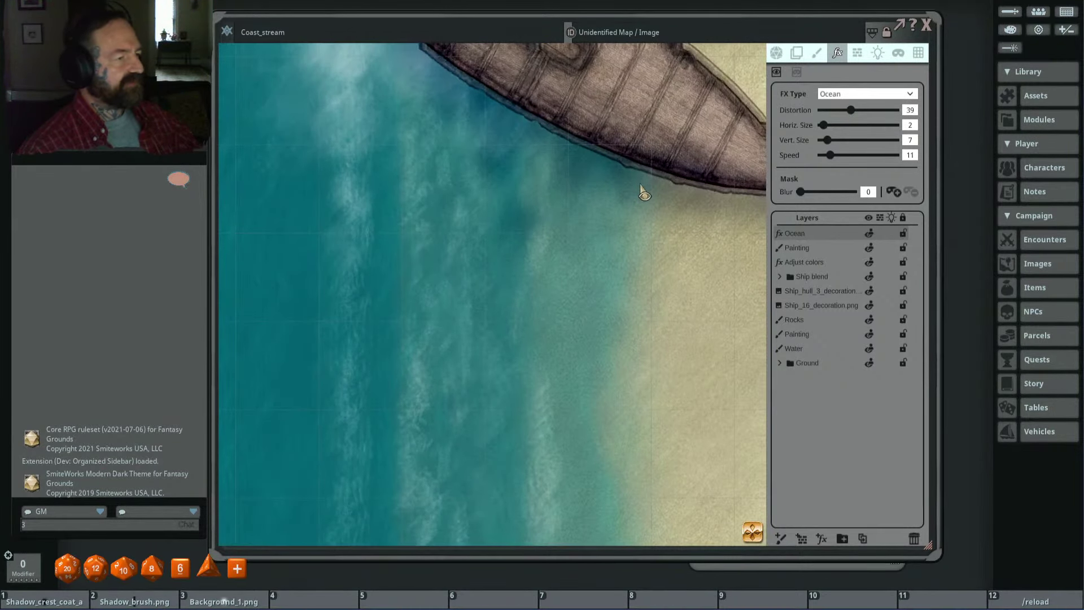
{"action": "scroll", "coordinate": [649, 186], "scroll_direction": "down", "scroll_amount": 2}
{"action": "left_click_drag", "start_coordinate": [824, 124], "coordinate": [834, 155]}
{"action": "scroll", "coordinate": [682, 184], "scroll_direction": "down", "scroll_amount": 2}
{"action": "scroll", "coordinate": [681, 179], "scroll_direction": "down", "scroll_amount": 3}
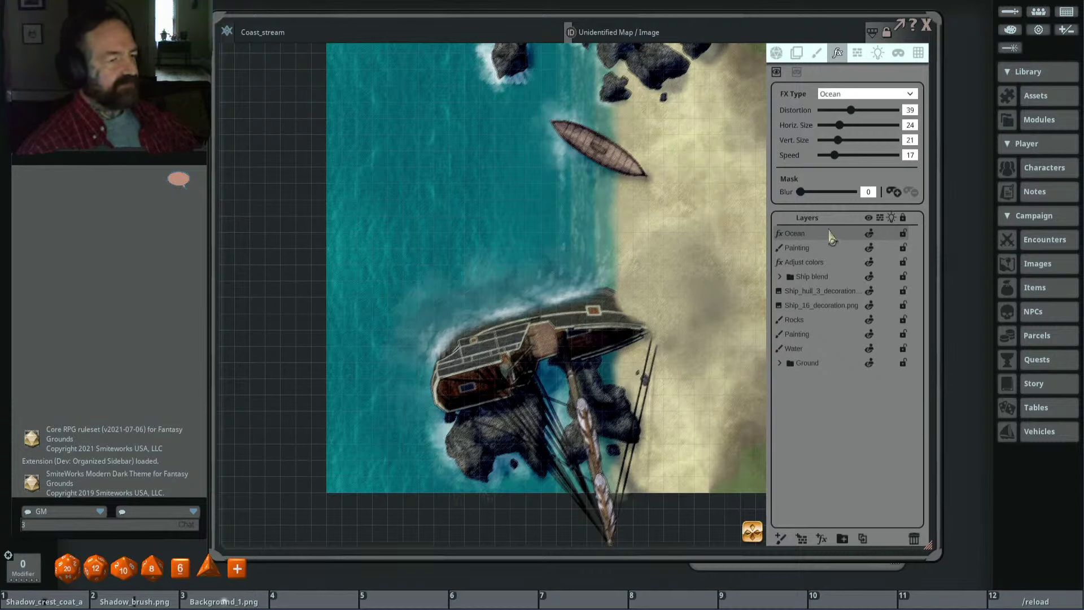
Step: Move the Ocean layer directly beneath the Adjust colors layer and add a mask to it
{"action": "left_click_drag", "start_coordinate": [830, 236], "coordinate": [809, 263]}
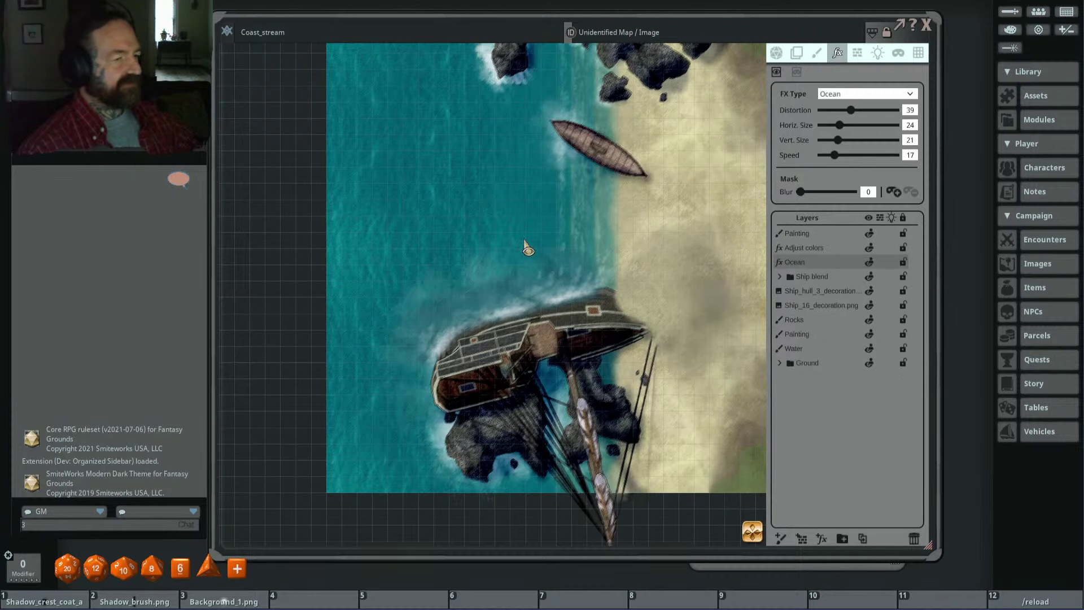
{"action": "left_click_drag", "start_coordinate": [498, 238], "coordinate": [692, 170]}
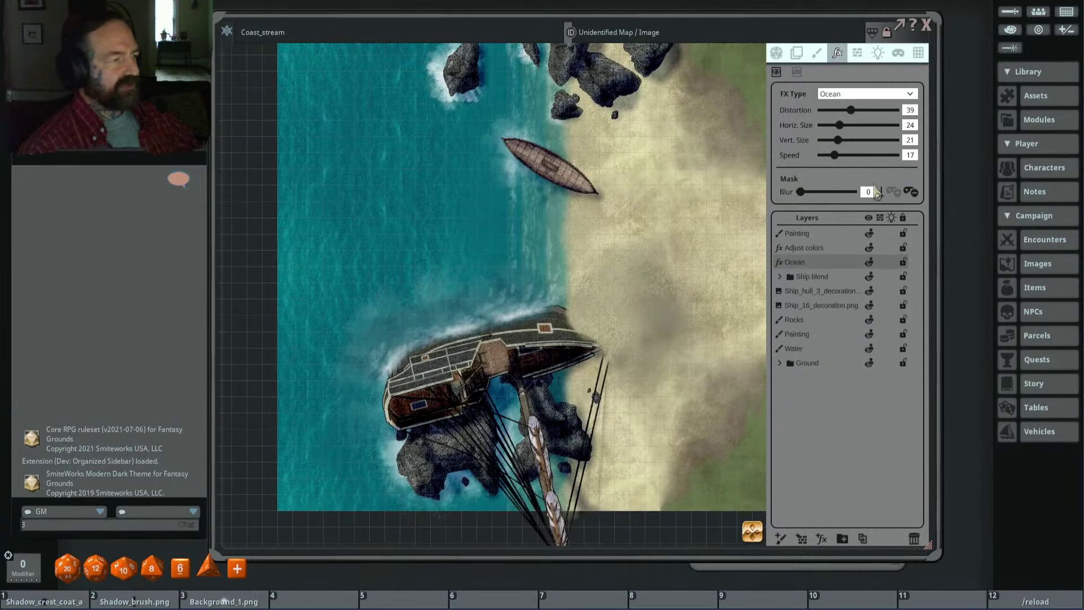
Step: Draw a rectangular mask area for the Ocean effect over the water, from the map's upper-left corner to the shoreline's lower end
{"action": "scroll", "coordinate": [697, 175], "scroll_direction": "down", "scroll_amount": 2}
{"action": "scroll", "coordinate": [621, 191], "scroll_direction": "up", "scroll_amount": 1}
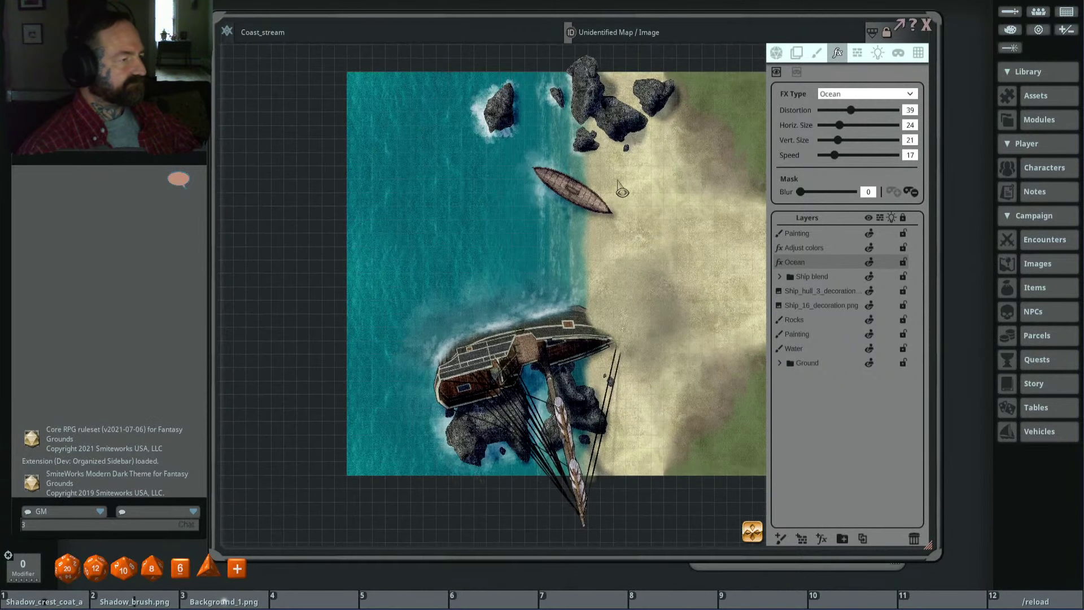
{"action": "scroll", "coordinate": [497, 187], "scroll_direction": "up", "scroll_amount": 2}
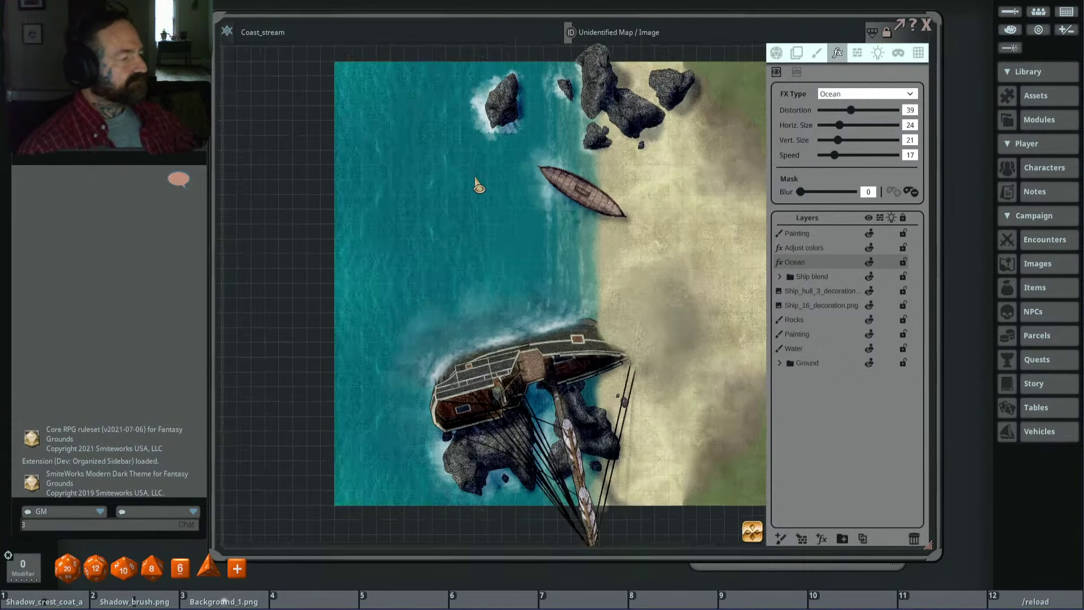
{"action": "scroll", "coordinate": [474, 175], "scroll_direction": "down", "scroll_amount": 2}
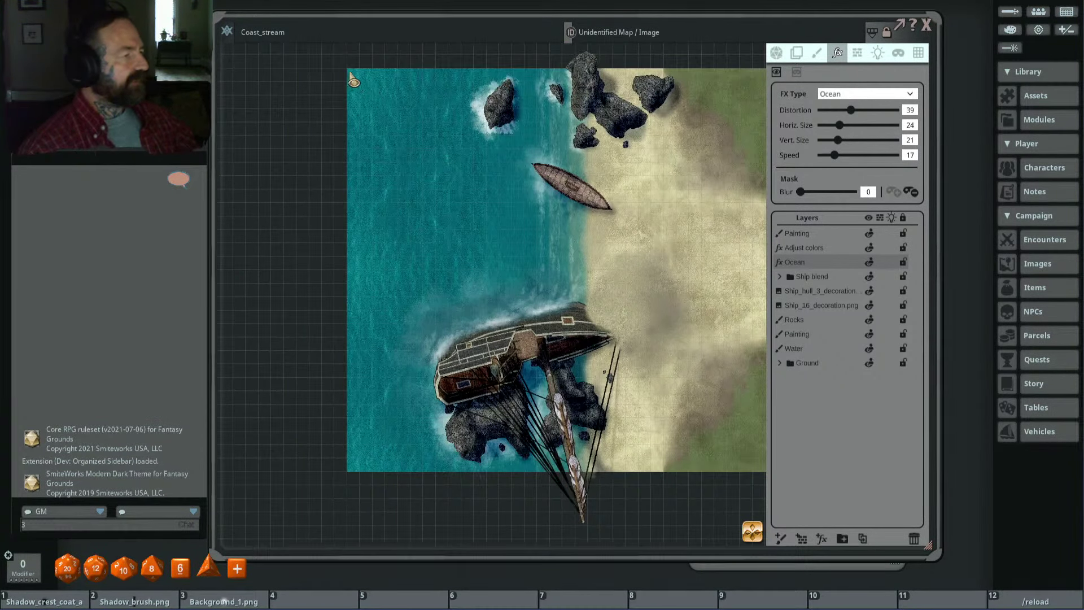
{"action": "left_click_drag", "start_coordinate": [346, 69], "coordinate": [583, 469]}
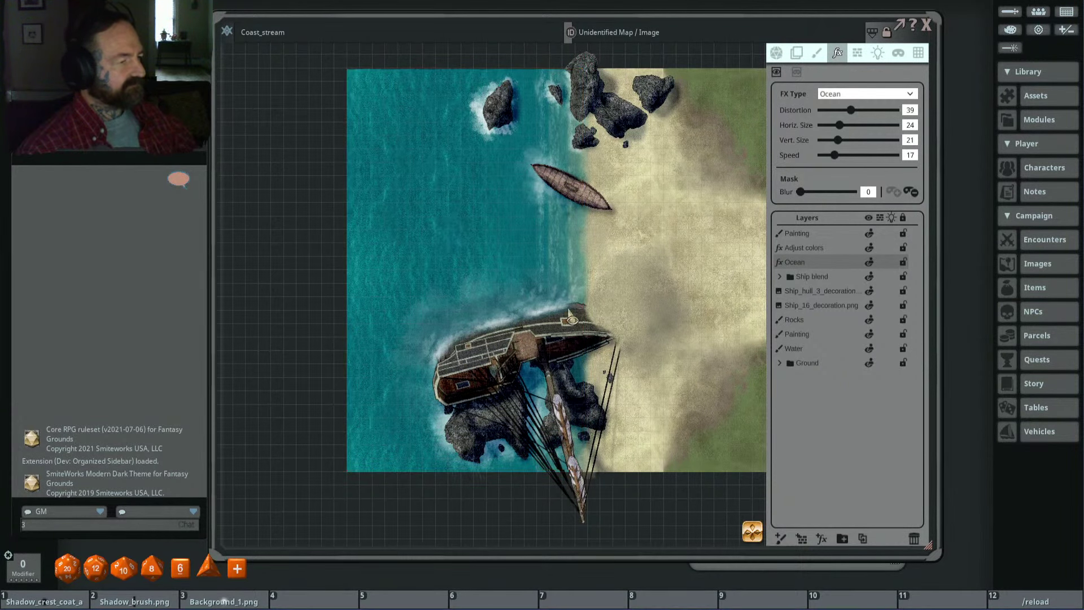
{"action": "scroll", "coordinate": [587, 220], "scroll_direction": "up", "scroll_amount": 3}
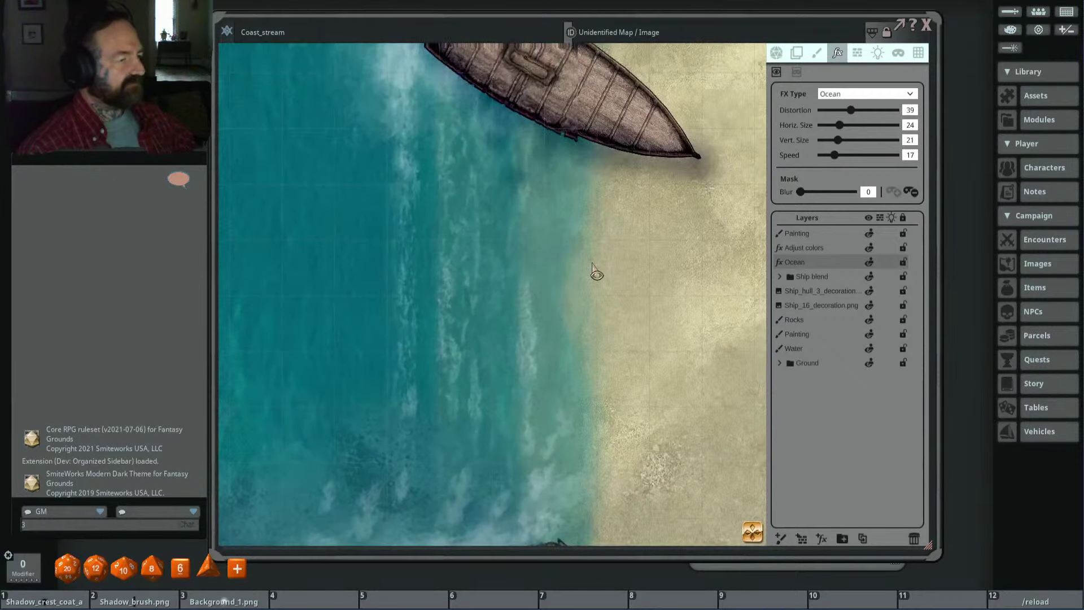
{"action": "scroll", "coordinate": [596, 271], "scroll_direction": "down", "scroll_amount": 3}
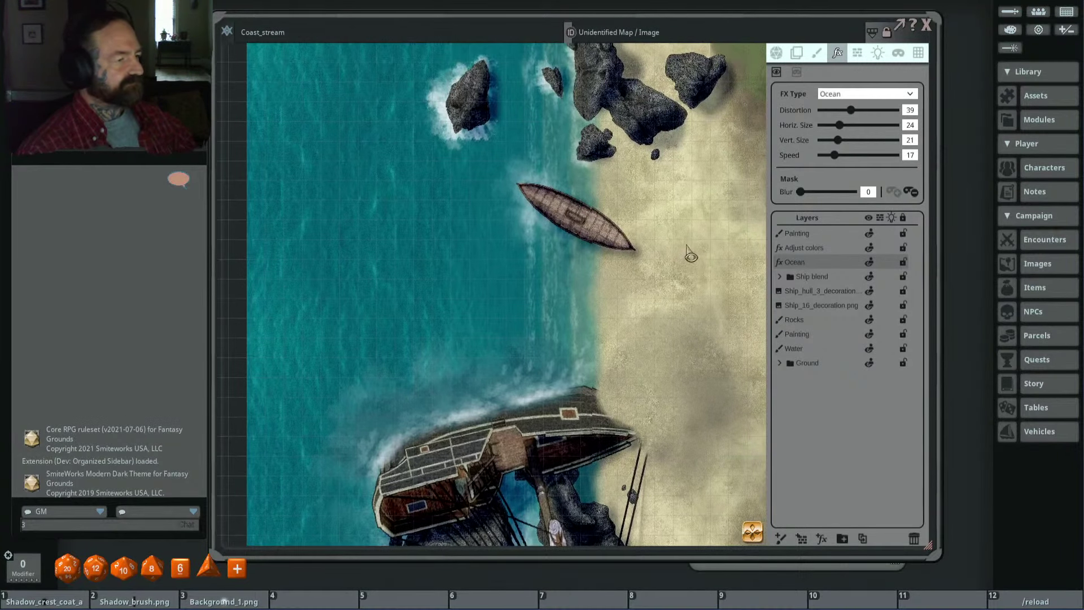
Step: Raise the Ocean effect's distortion to 46 and set its mask blur to 32
{"action": "mouse_move", "coordinate": [854, 116]}
{"action": "left_mouse_down"}
{"action": "mouse_move", "coordinate": [838, 116]}
{"action": "mouse_move", "coordinate": [889, 120]}
{"action": "mouse_move", "coordinate": [836, 120]}
{"action": "mouse_move", "coordinate": [859, 121]}
{"action": "left_mouse_up"}
{"action": "left_click_drag", "start_coordinate": [800, 192], "coordinate": [820, 195]}
{"action": "scroll", "coordinate": [587, 270], "scroll_direction": "up", "scroll_amount": 3}
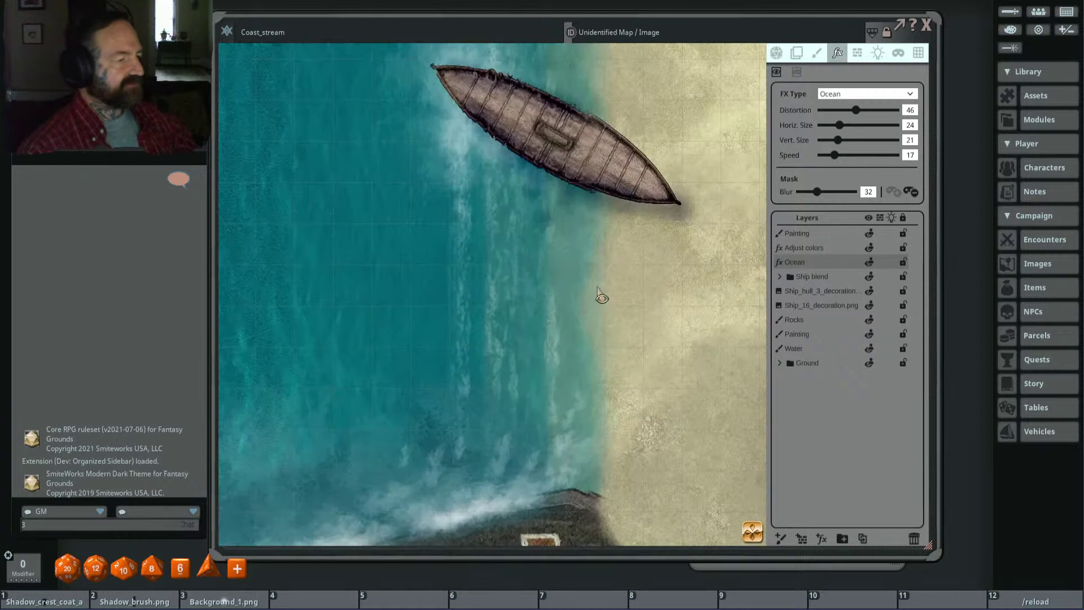
{"action": "scroll", "coordinate": [596, 292], "scroll_direction": "down", "scroll_amount": 3}
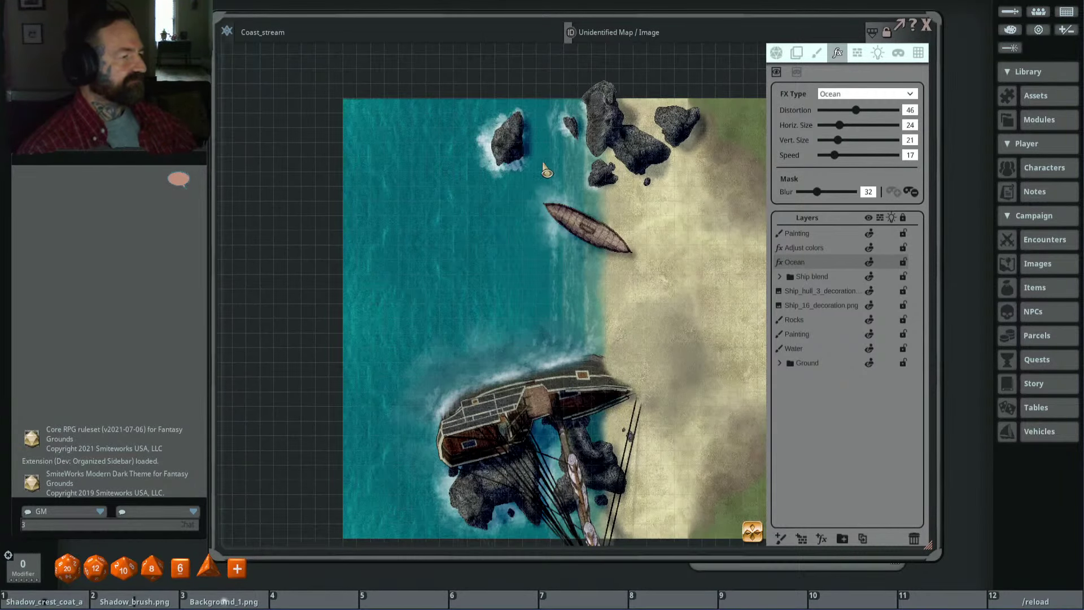
Step: Switch to removing areas from the Ocean mask and cut the offshore rocks out of the effect freehand
{"action": "scroll", "coordinate": [587, 172], "scroll_direction": "up", "scroll_amount": 5}
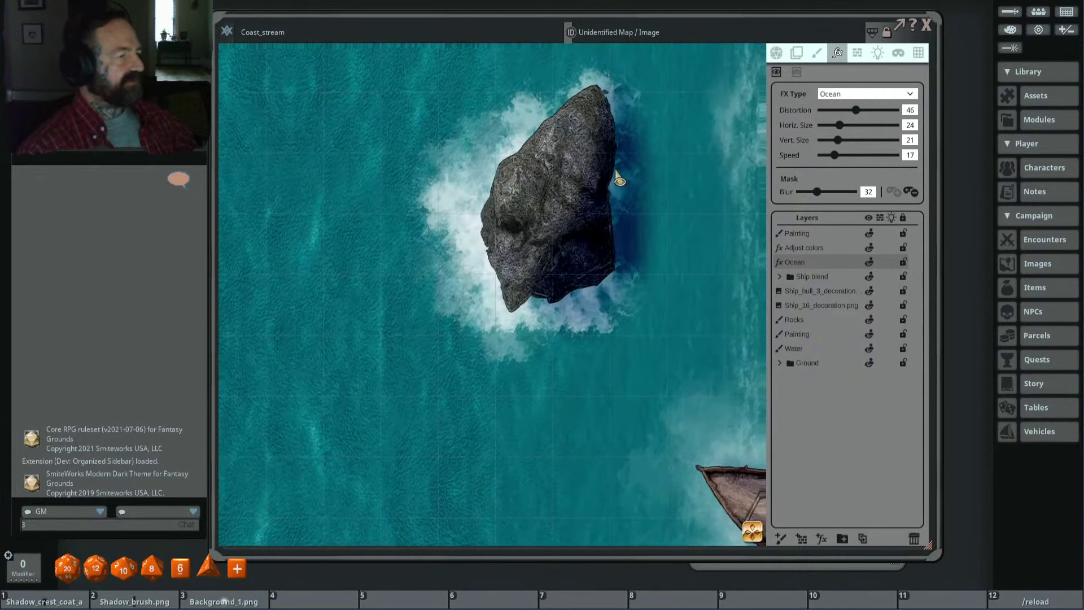
{"action": "left_click_drag", "start_coordinate": [665, 136], "coordinate": [623, 157]}
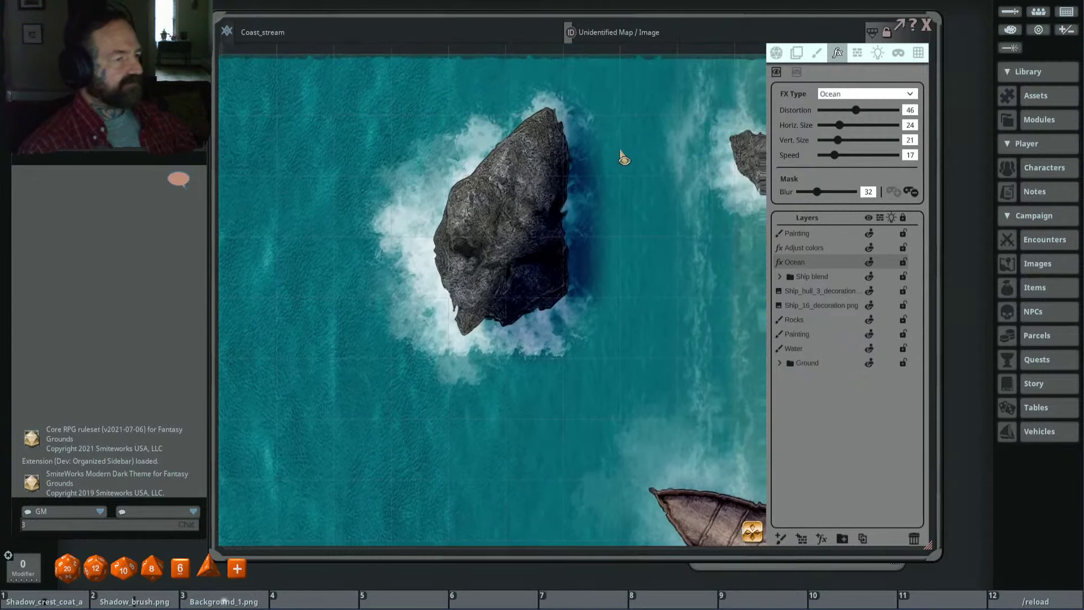
{"action": "left_click", "coordinate": [797, 72]}
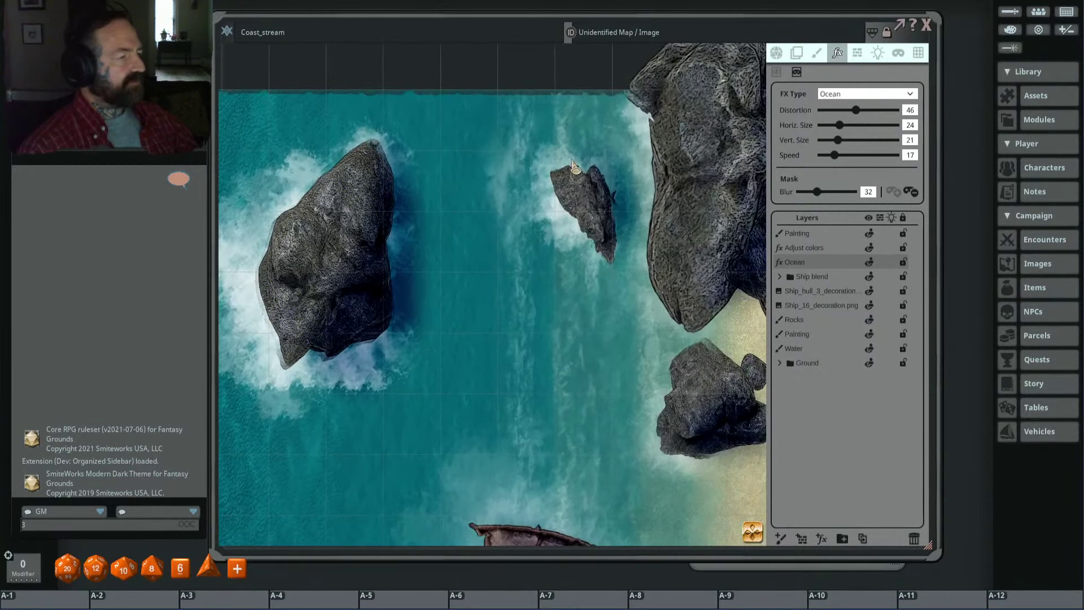
{"action": "mouse_move", "coordinate": [551, 164]}
{"action": "left_mouse_down"}
{"action": "mouse_move", "coordinate": [616, 271]}
{"action": "mouse_move", "coordinate": [536, 145]}
{"action": "left_mouse_up"}
{"action": "left_click_drag", "start_coordinate": [581, 197], "coordinate": [560, 312]}
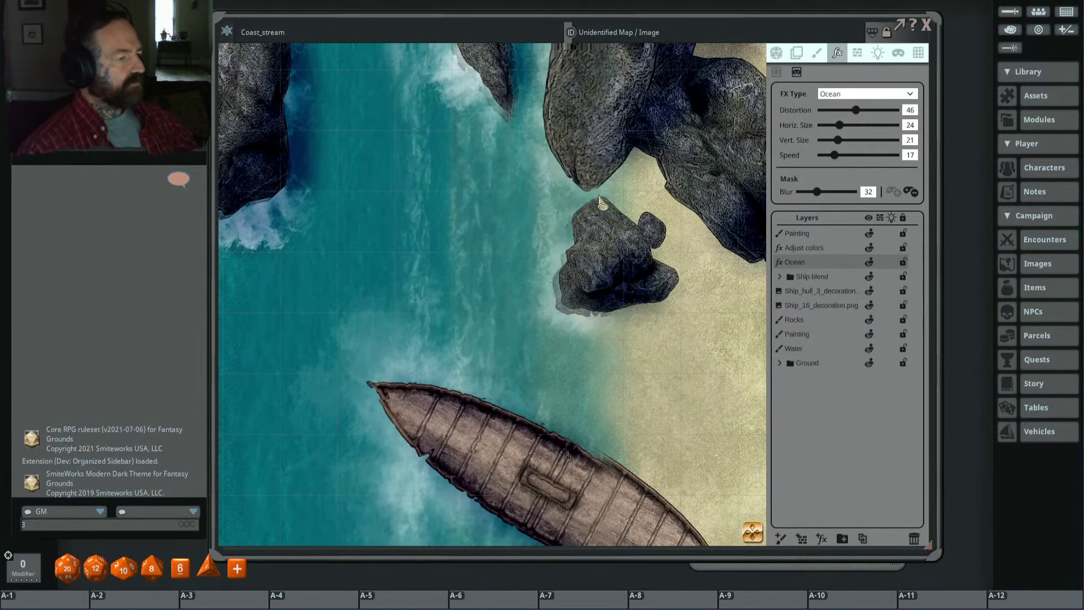
Step: Trace the seaward edges of the large shoreline rocks to exclude them from the Ocean mask
{"action": "left_click_drag", "start_coordinate": [591, 213], "coordinate": [596, 325]}
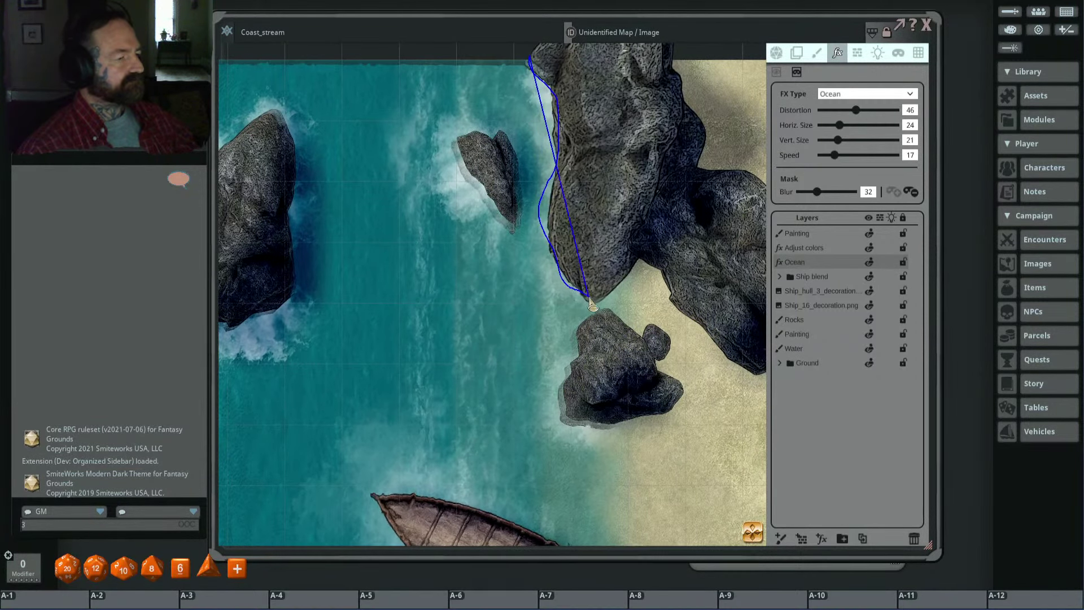
{"action": "scroll", "coordinate": [572, 131], "scroll_direction": "down", "scroll_amount": 1}
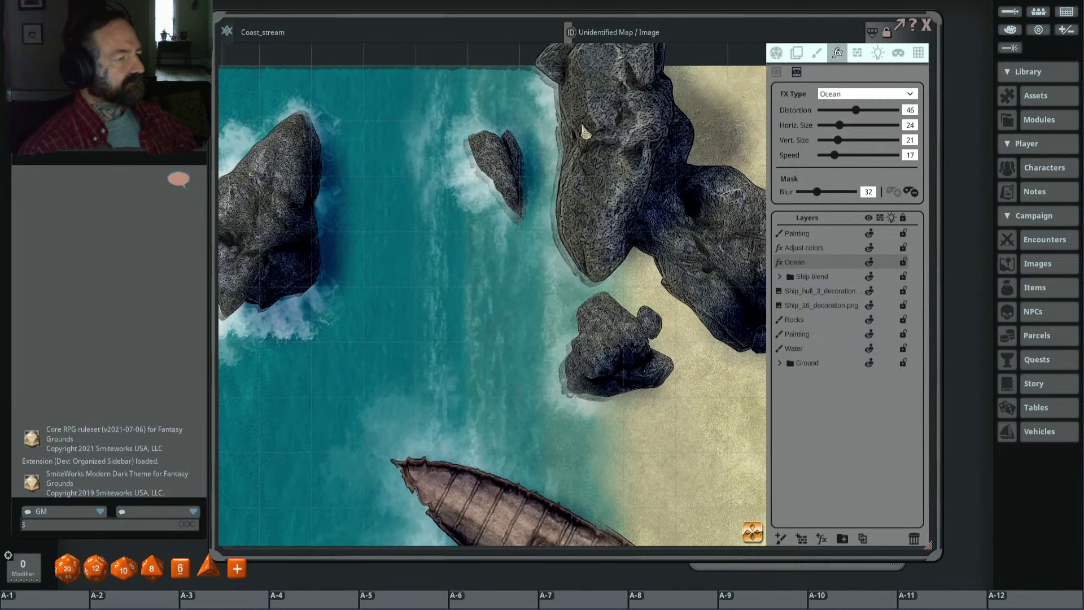
{"action": "left_click_drag", "start_coordinate": [534, 71], "coordinate": [512, 126]}
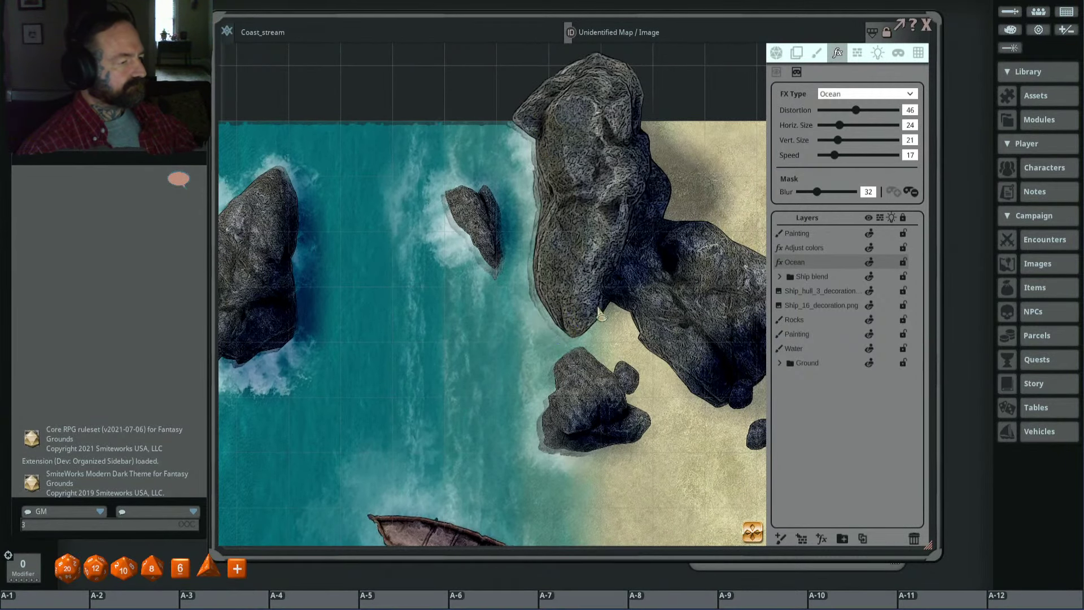
{"action": "scroll", "coordinate": [576, 263], "scroll_direction": "down", "scroll_amount": 2}
{"action": "left_click_drag", "start_coordinate": [576, 262], "coordinate": [579, 169]}
{"action": "scroll", "coordinate": [581, 170], "scroll_direction": "down", "scroll_amount": 3}
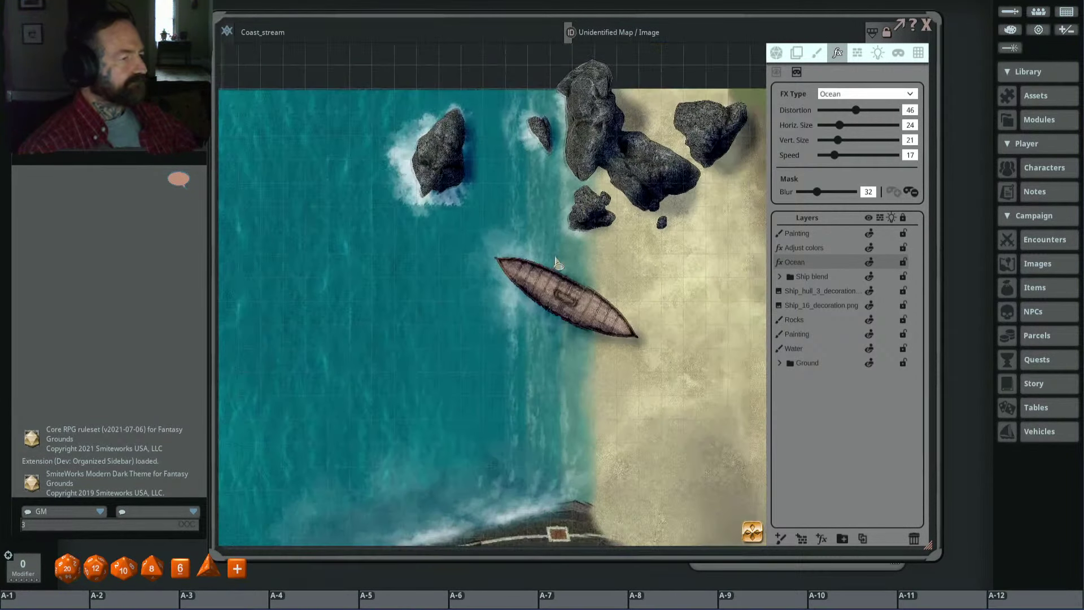
Step: Cut the small rock beside the large shoreline rocks and the beached boat out of the Ocean mask
{"action": "left_click_drag", "start_coordinate": [515, 148], "coordinate": [495, 229]}
{"action": "scroll", "coordinate": [495, 229], "scroll_direction": "up", "scroll_amount": 5}
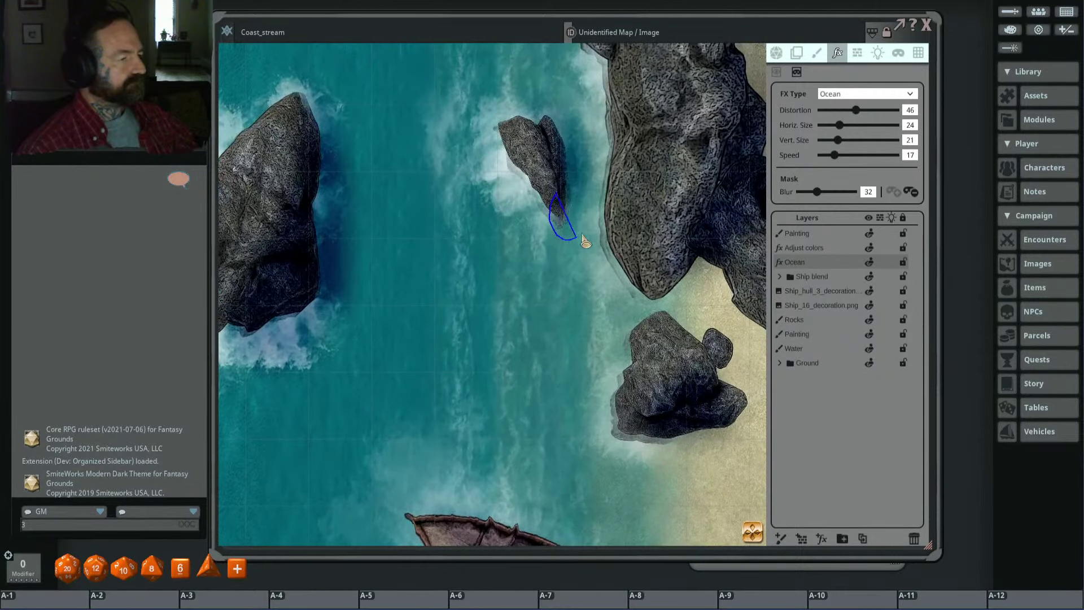
{"action": "left_click_drag", "start_coordinate": [497, 135], "coordinate": [511, 170]}
{"action": "scroll", "coordinate": [515, 226], "scroll_direction": "down", "scroll_amount": 4}
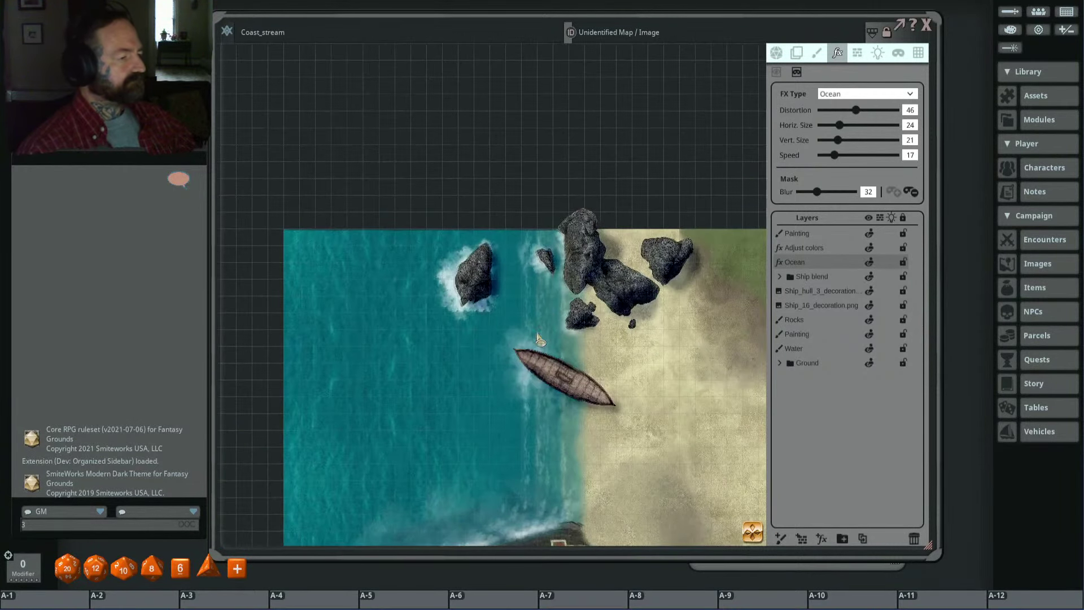
{"action": "scroll", "coordinate": [518, 248], "scroll_direction": "up", "scroll_amount": 4}
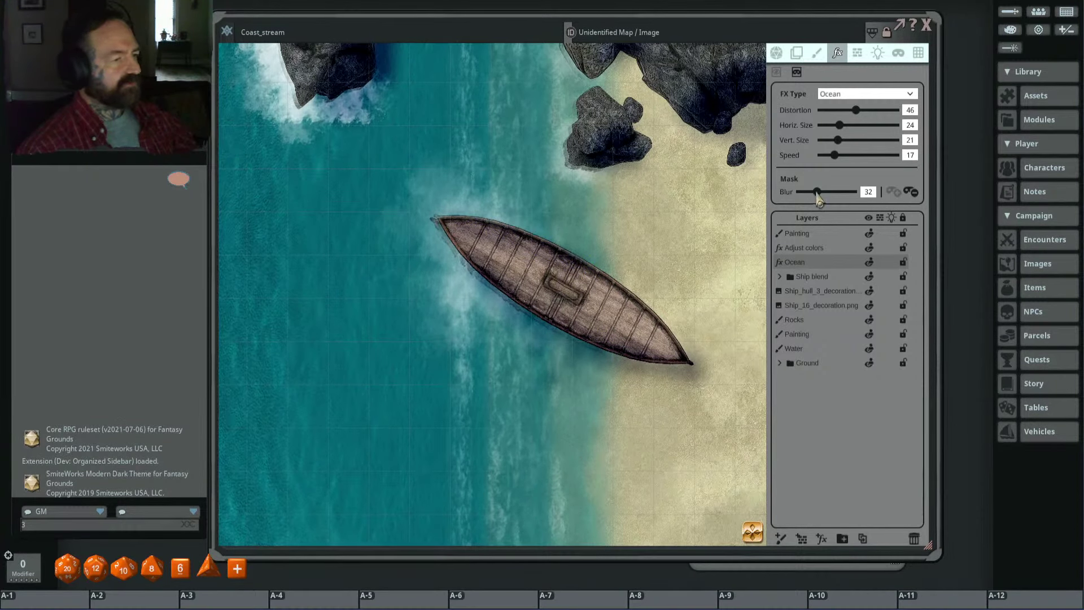
Step: Set the Ocean mask's blur to 28 and cut the wrecked ship's hull out of the mask freehand
{"action": "mouse_move", "coordinate": [818, 194]}
{"action": "left_mouse_down"}
{"action": "mouse_move", "coordinate": [805, 195]}
{"action": "mouse_move", "coordinate": [820, 197]}
{"action": "left_mouse_up"}
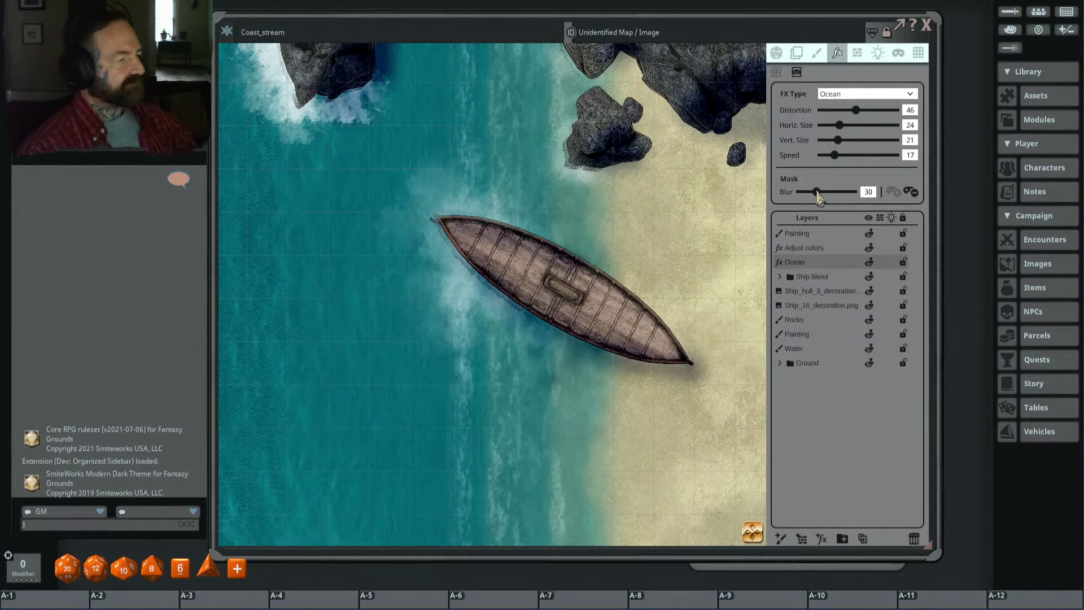
{"action": "scroll", "coordinate": [624, 275], "scroll_direction": "down", "scroll_amount": 4}
{"action": "left_click_drag", "start_coordinate": [530, 363], "coordinate": [558, 221]}
{"action": "scroll", "coordinate": [558, 220], "scroll_direction": "down", "scroll_amount": 3}
{"action": "left_click_drag", "start_coordinate": [536, 329], "coordinate": [567, 231]}
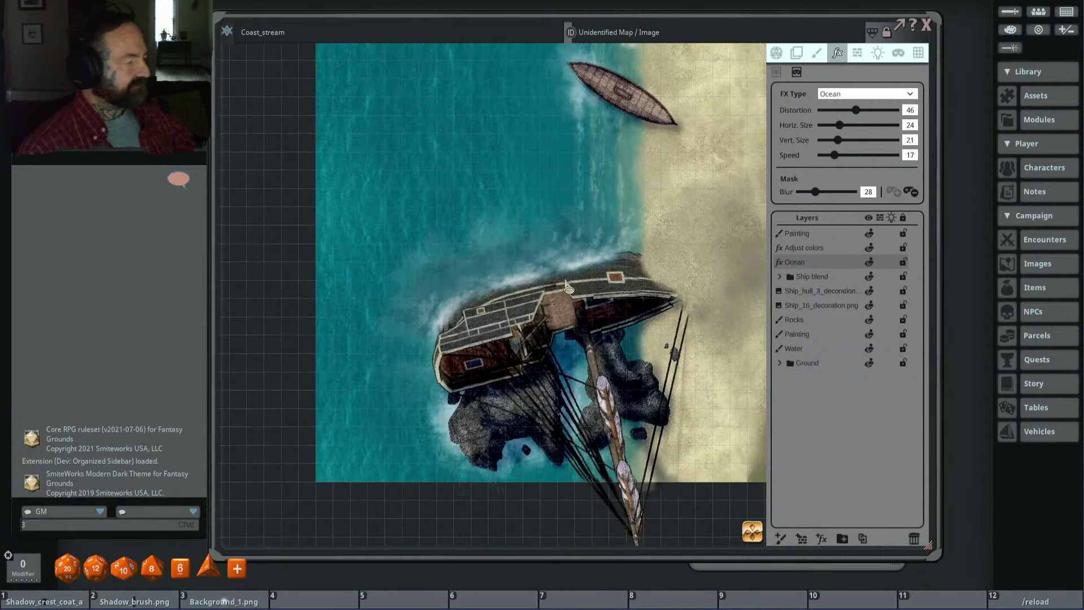
{"action": "left_click_drag", "start_coordinate": [600, 404], "coordinate": [612, 333]}
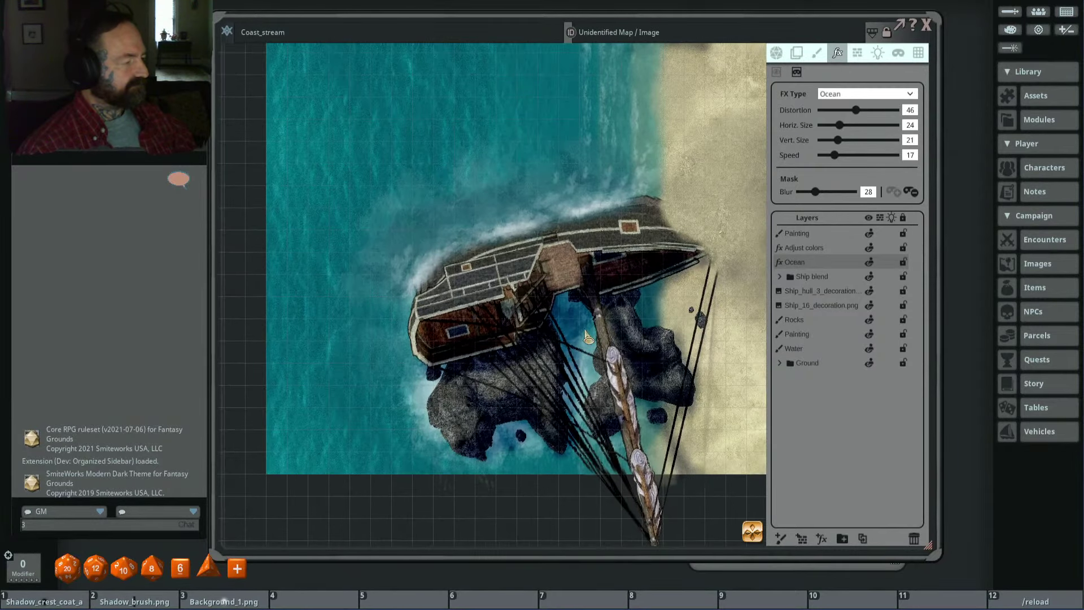
{"action": "left_click_drag", "start_coordinate": [536, 339], "coordinate": [537, 310]}
{"action": "scroll", "coordinate": [532, 251], "scroll_direction": "up", "scroll_amount": 2}
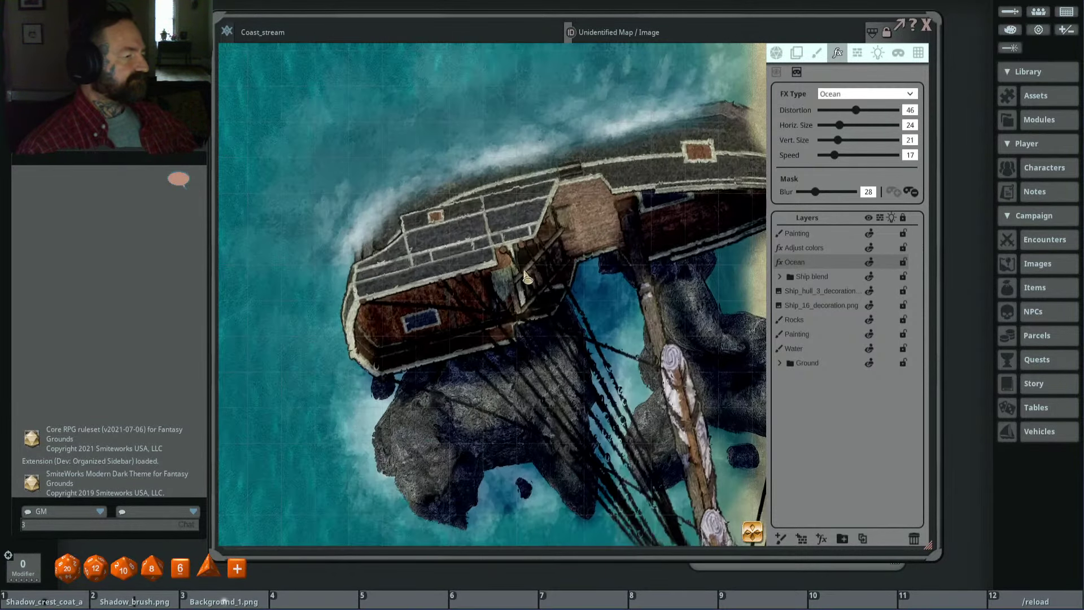
{"action": "scroll", "coordinate": [590, 228], "scroll_direction": "up", "scroll_amount": 2}
{"action": "key", "text": "alt"}
{"action": "scroll", "coordinate": [593, 221], "scroll_direction": "down", "scroll_amount": 4}
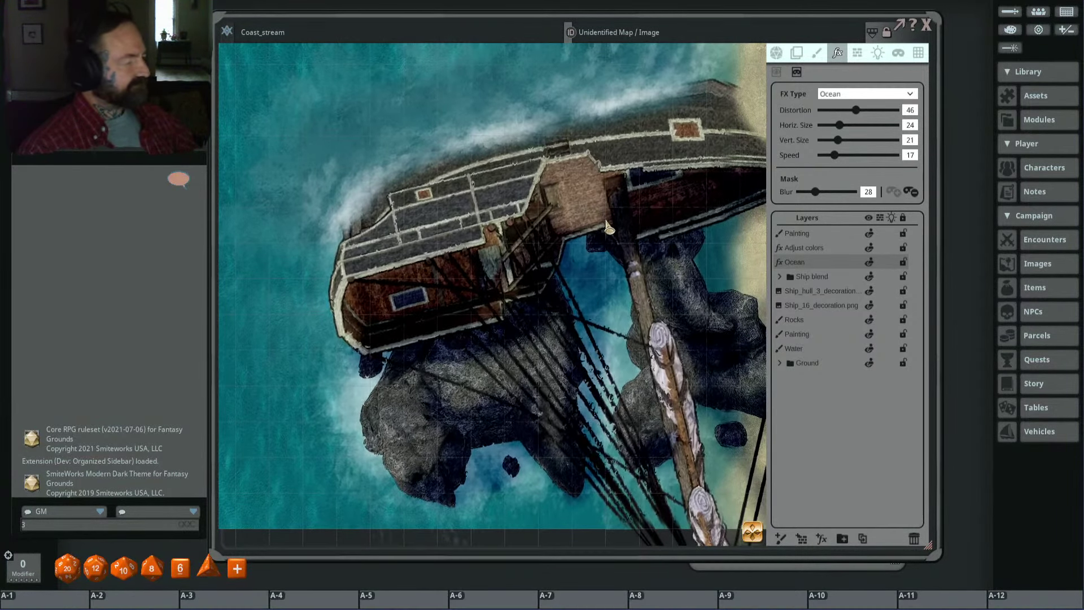
{"action": "key", "text": "alt"}
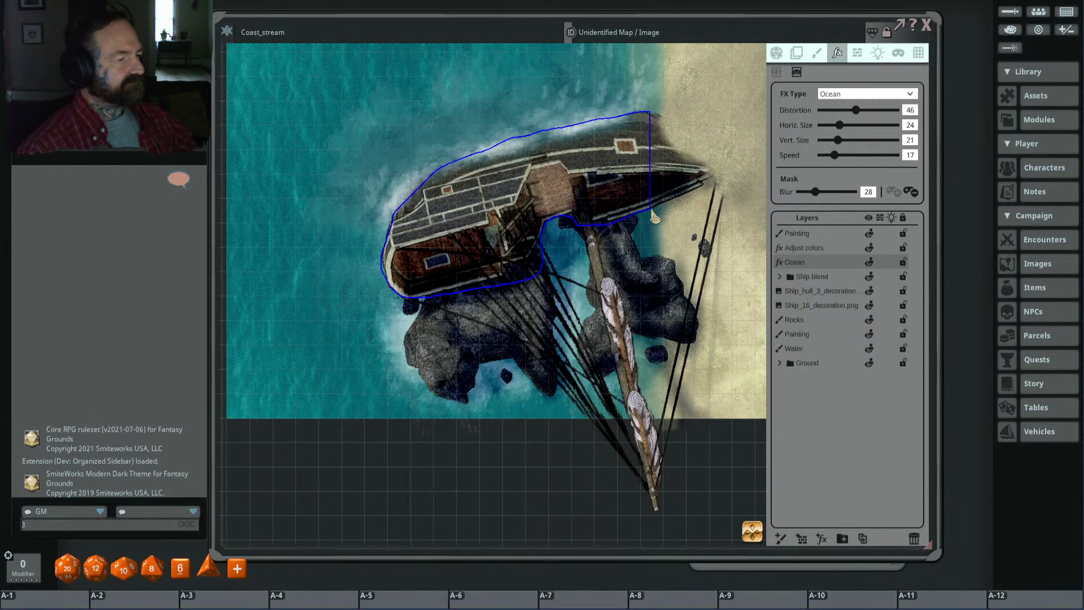
Step: Trace the large rock beneath the ship's stern to exclude it from the Ocean mask
{"action": "scroll", "coordinate": [393, 127], "scroll_direction": "up", "scroll_amount": 3}
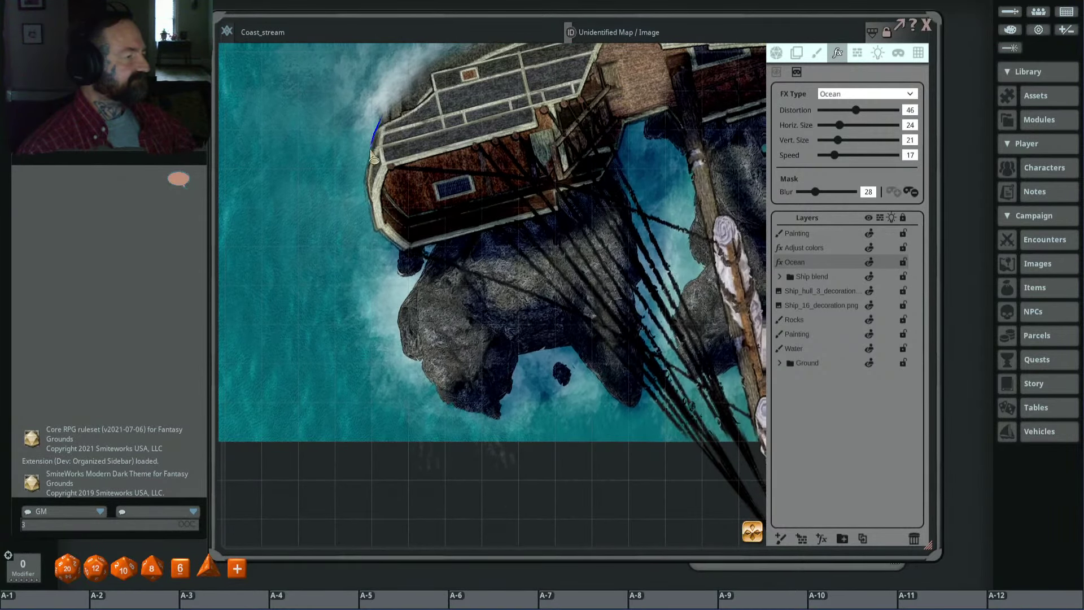
{"action": "mouse_move", "coordinate": [402, 260]}
{"action": "left_mouse_down"}
{"action": "mouse_move", "coordinate": [419, 272]}
{"action": "mouse_move", "coordinate": [424, 246]}
{"action": "mouse_move", "coordinate": [397, 310]}
{"action": "mouse_move", "coordinate": [452, 399]}
{"action": "mouse_move", "coordinate": [516, 361]}
{"action": "mouse_move", "coordinate": [587, 371]}
{"action": "mouse_move", "coordinate": [623, 271]}
{"action": "mouse_move", "coordinate": [374, 160]}
{"action": "left_mouse_up"}
{"action": "left_click_drag", "start_coordinate": [433, 117], "coordinate": [512, 155]}
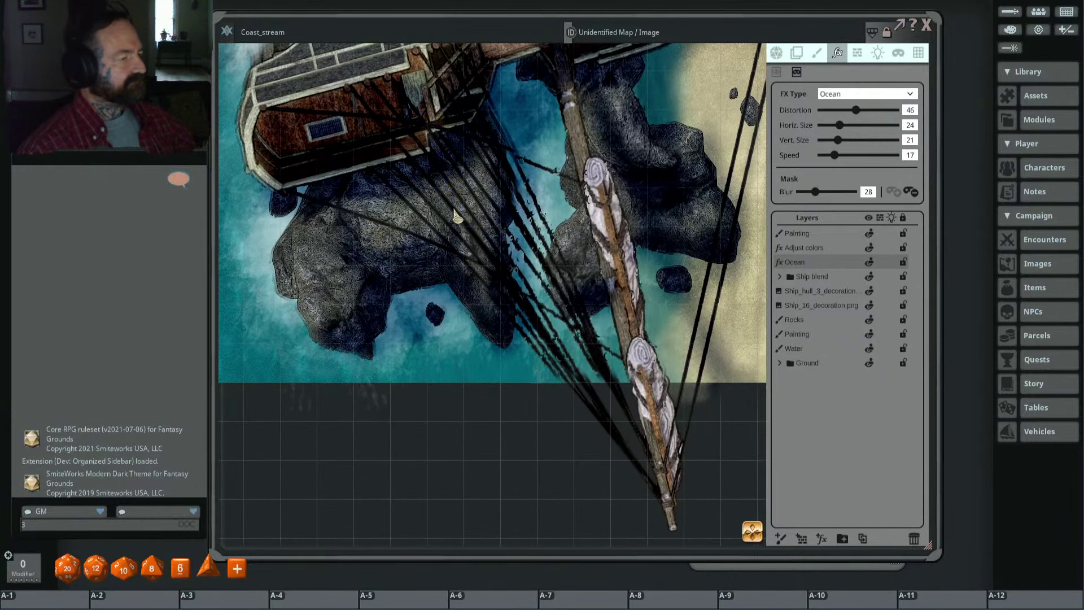
Step: Remove the fallen mast and the rocks around it from the Ocean mask with two rectangular areas
{"action": "scroll", "coordinate": [456, 216], "scroll_direction": "down", "scroll_amount": 3}
{"action": "scroll", "coordinate": [445, 130], "scroll_direction": "up", "scroll_amount": 4}
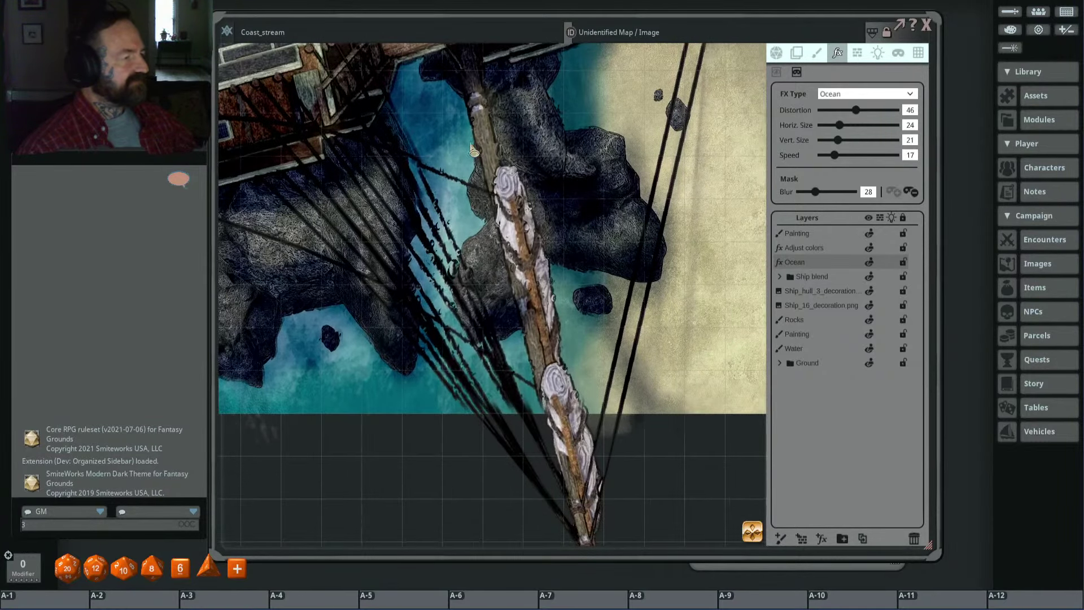
{"action": "scroll", "coordinate": [469, 134], "scroll_direction": "down", "scroll_amount": 2}
{"action": "scroll", "coordinate": [414, 247], "scroll_direction": "up", "scroll_amount": 1}
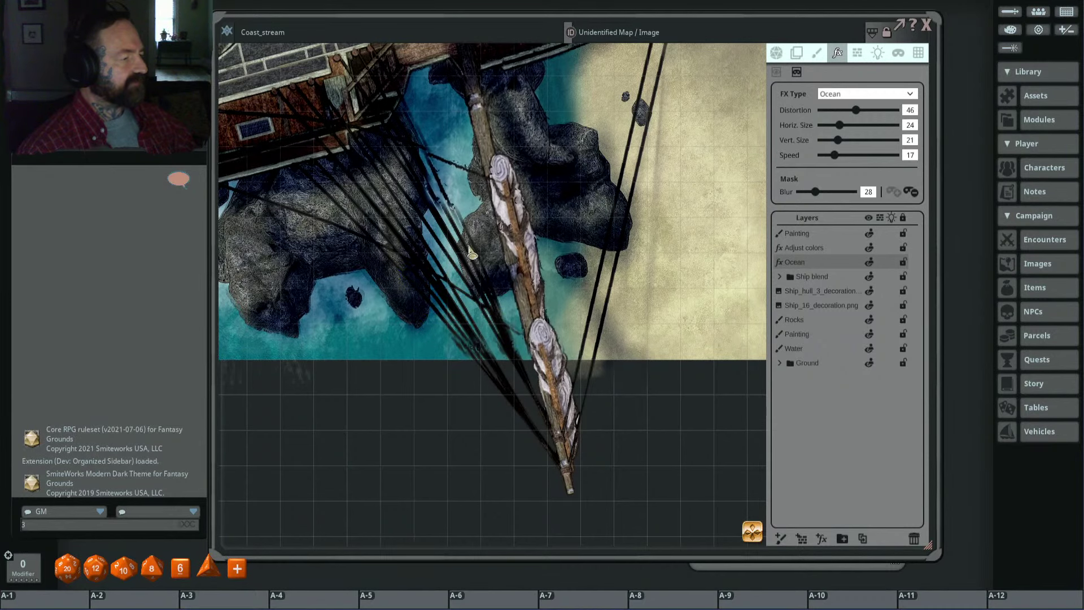
{"action": "scroll", "coordinate": [482, 327], "scroll_direction": "down", "scroll_amount": 1}
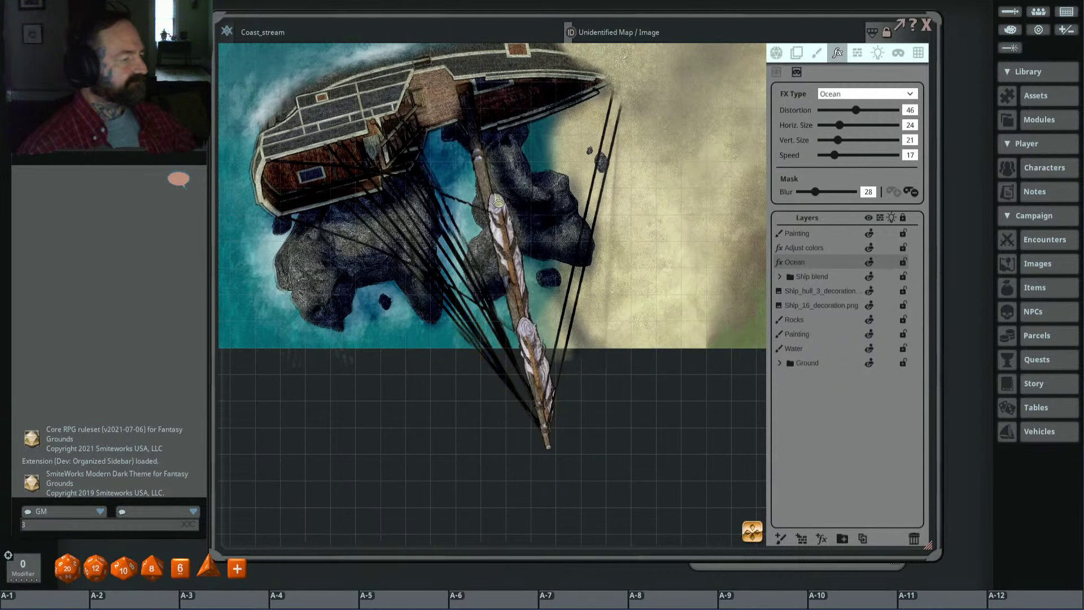
{"action": "scroll", "coordinate": [516, 220], "scroll_direction": "up", "scroll_amount": 1}
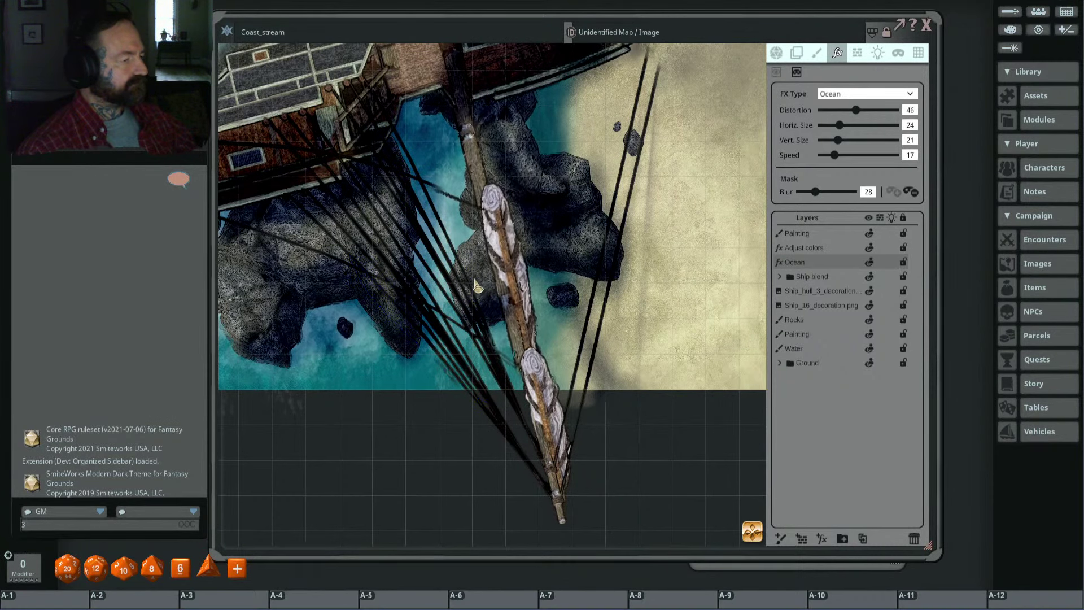
{"action": "scroll", "coordinate": [474, 285], "scroll_direction": "down", "scroll_amount": 3}
{"action": "scroll", "coordinate": [402, 152], "scroll_direction": "up", "scroll_amount": 2}
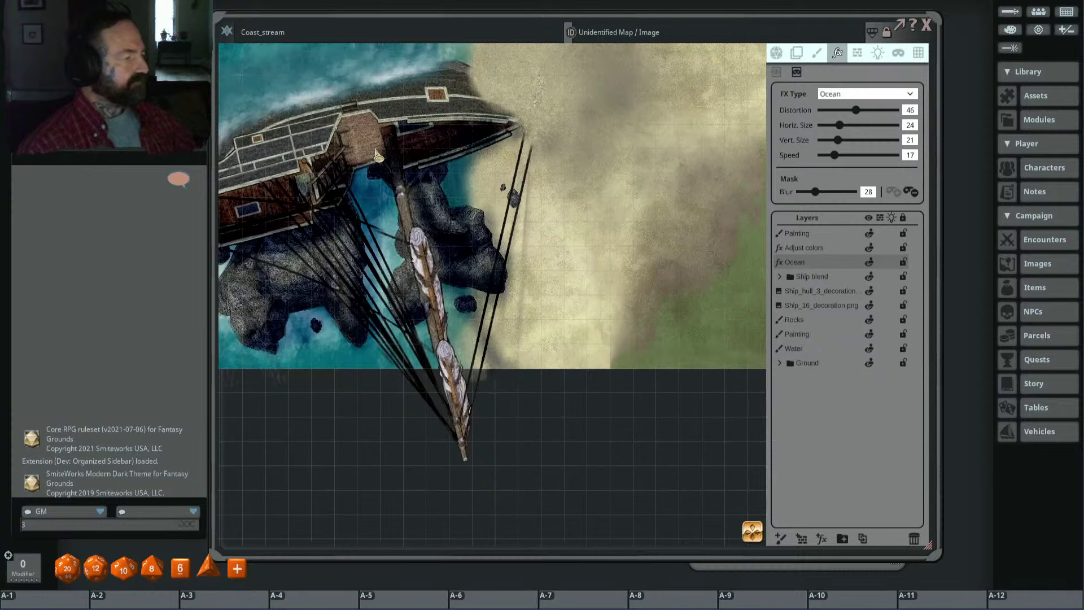
{"action": "left_click_drag", "start_coordinate": [367, 154], "coordinate": [458, 274]}
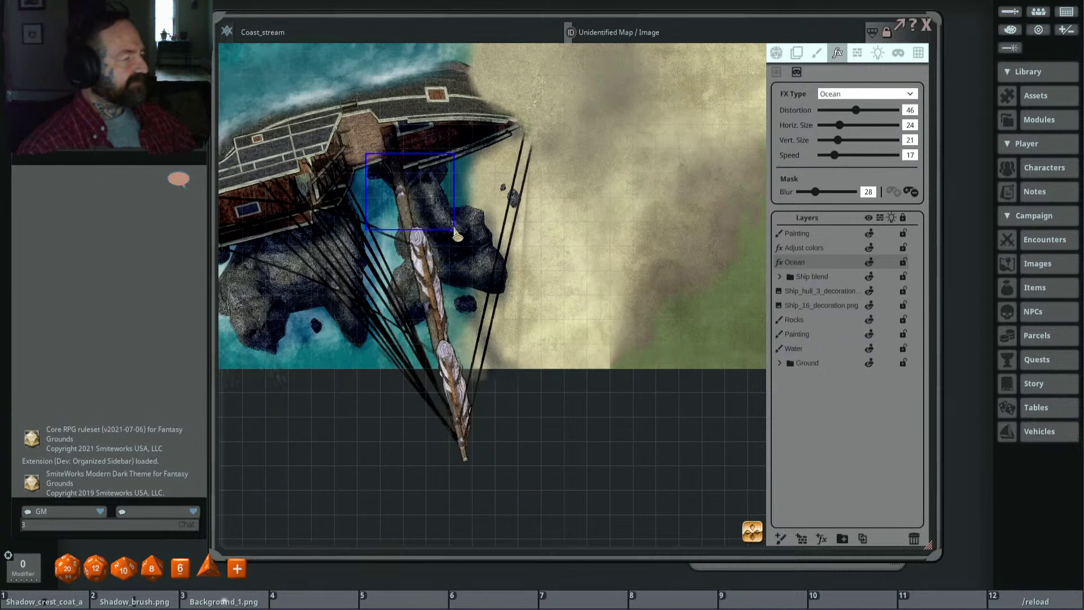
{"action": "left_click_drag", "start_coordinate": [375, 285], "coordinate": [479, 435]}
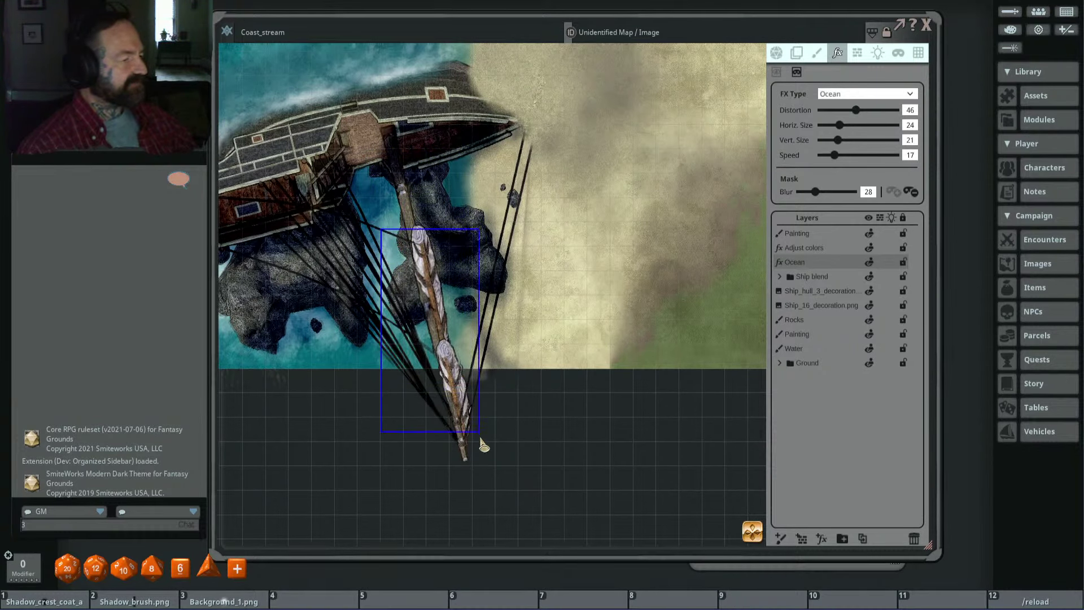
Step: Switch to adding areas to the Ocean mask and restore the water pockets between the mast and rocks freehand
{"action": "scroll", "coordinate": [407, 275], "scroll_direction": "up", "scroll_amount": 2}
{"action": "scroll", "coordinate": [377, 227], "scroll_direction": "up", "scroll_amount": 2}
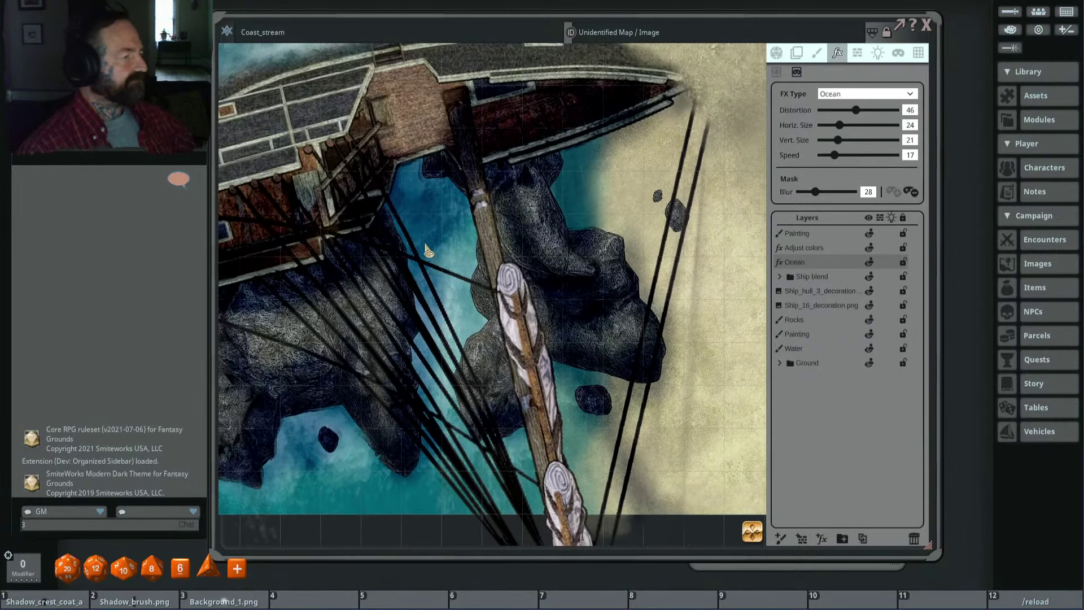
{"action": "mouse_move", "coordinate": [407, 185]}
{"action": "left_mouse_down"}
{"action": "mouse_move", "coordinate": [451, 275]}
{"action": "mouse_move", "coordinate": [447, 180]}
{"action": "mouse_move", "coordinate": [464, 215]}
{"action": "left_mouse_up"}
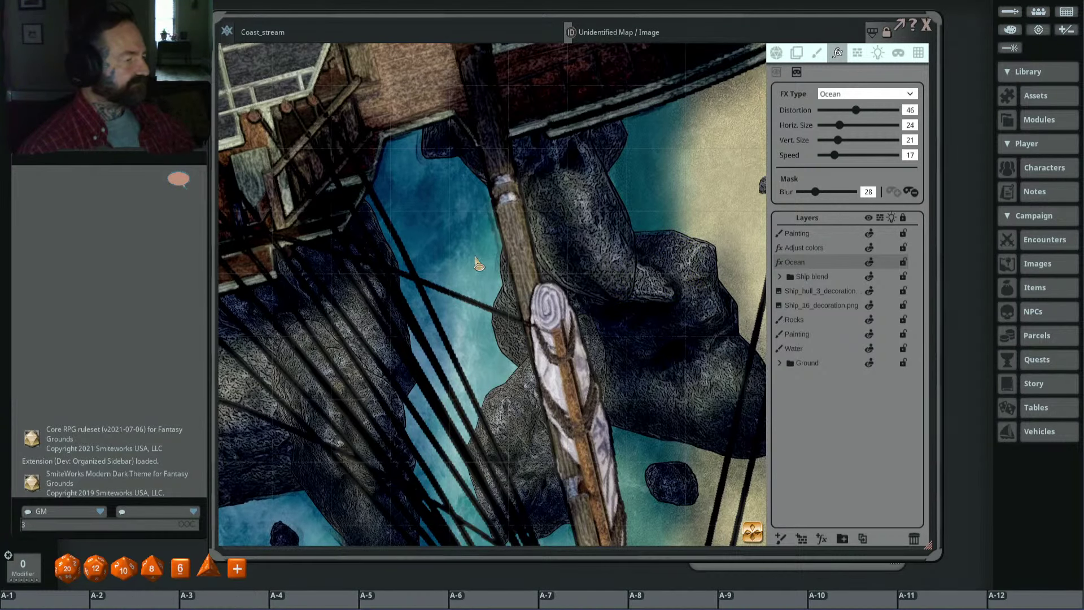
{"action": "mouse_move", "coordinate": [487, 317]}
{"action": "left_mouse_down"}
{"action": "mouse_move", "coordinate": [487, 210]}
{"action": "mouse_move", "coordinate": [477, 229]}
{"action": "mouse_move", "coordinate": [460, 210]}
{"action": "left_mouse_up"}
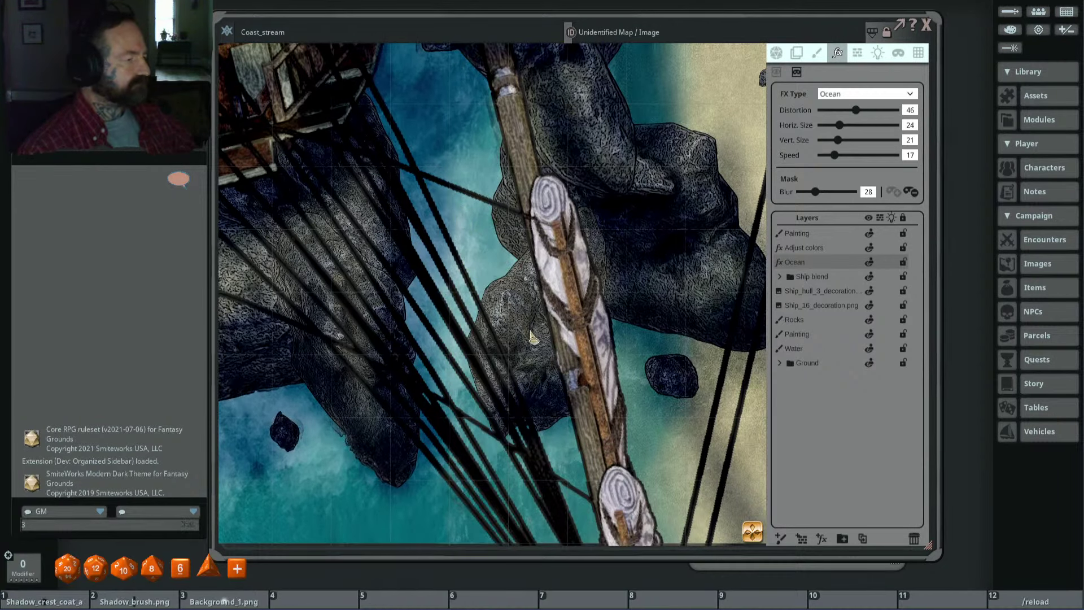
{"action": "scroll", "coordinate": [532, 333], "scroll_direction": "down", "scroll_amount": 3}
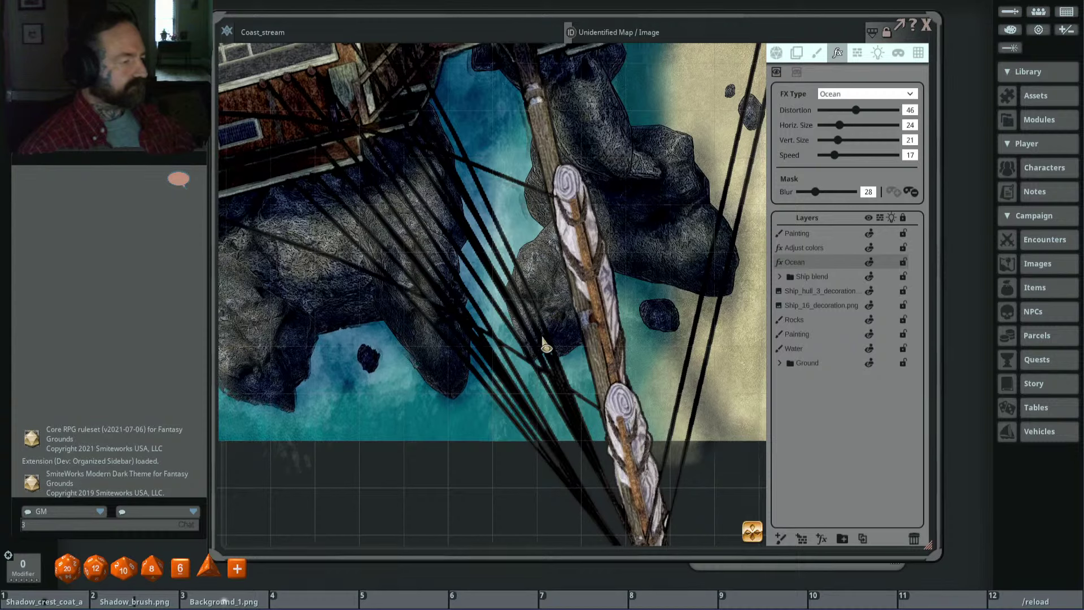
{"action": "scroll", "coordinate": [549, 310], "scroll_direction": "up", "scroll_amount": 4}
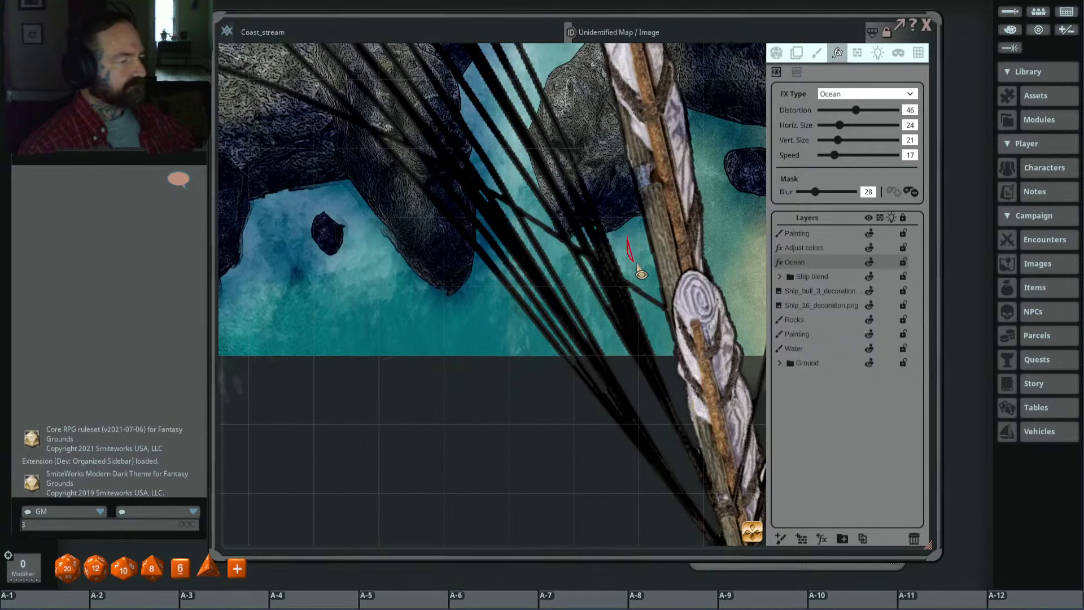
{"action": "left_click_drag", "start_coordinate": [728, 179], "coordinate": [533, 224]}
{"action": "key", "text": "alt"}
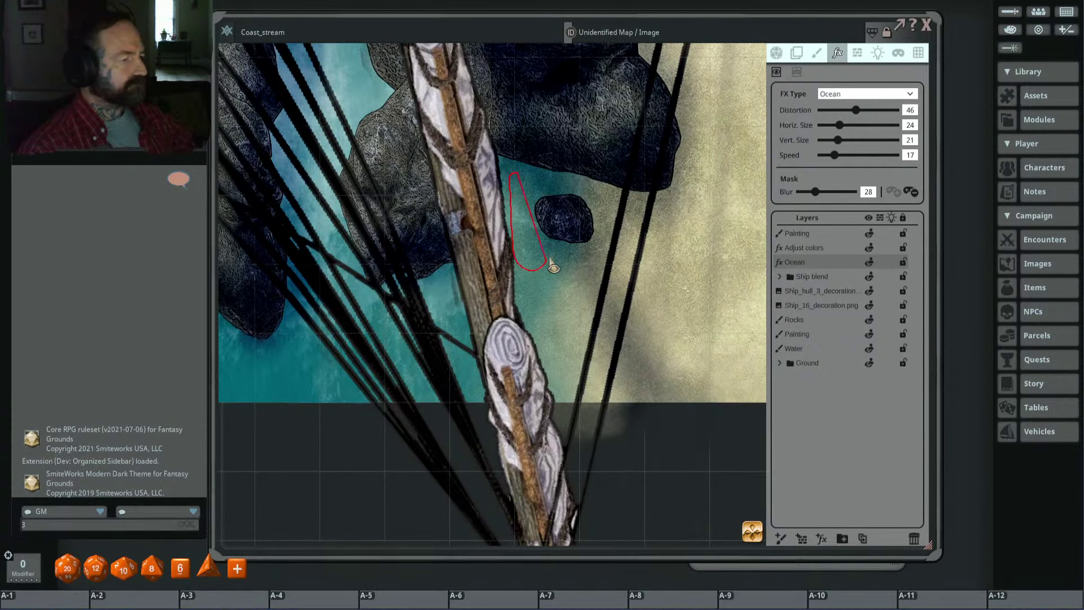
Step: Check the masked Ocean effect around the ship and boat, and set its vertical size to 100
{"action": "scroll", "coordinate": [542, 182], "scroll_direction": "down", "scroll_amount": 8}
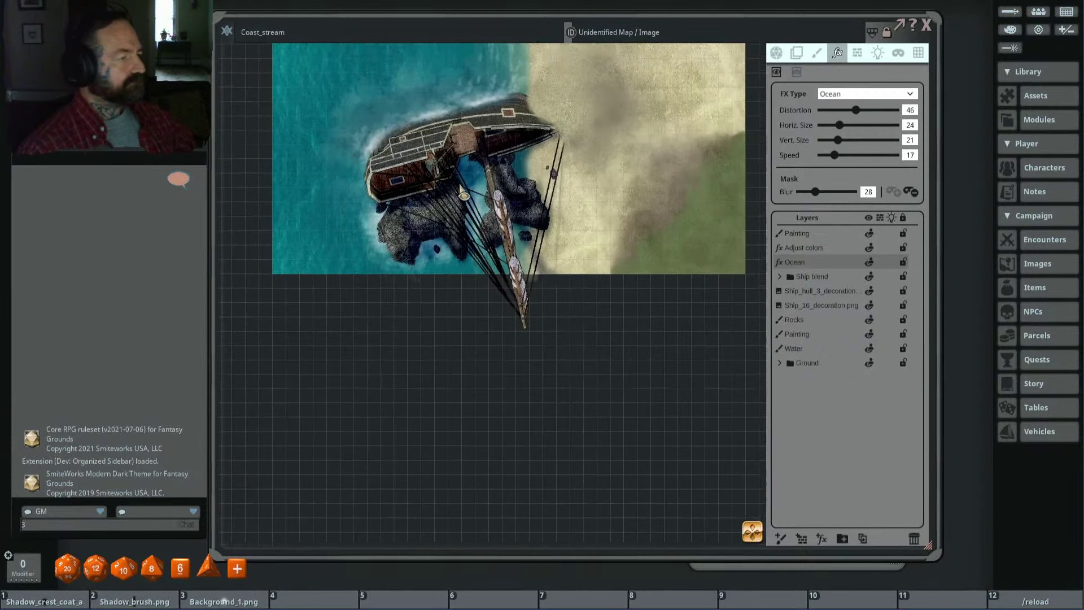
{"action": "scroll", "coordinate": [507, 282], "scroll_direction": "up", "scroll_amount": 8}
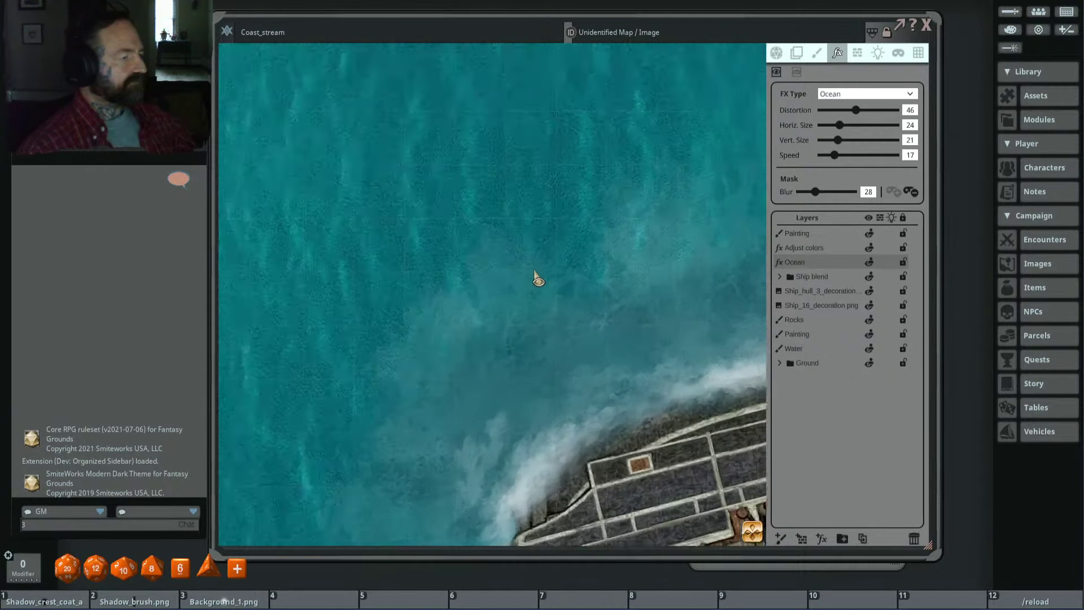
{"action": "scroll", "coordinate": [654, 198], "scroll_direction": "down", "scroll_amount": 6}
{"action": "scroll", "coordinate": [552, 235], "scroll_direction": "up", "scroll_amount": 6}
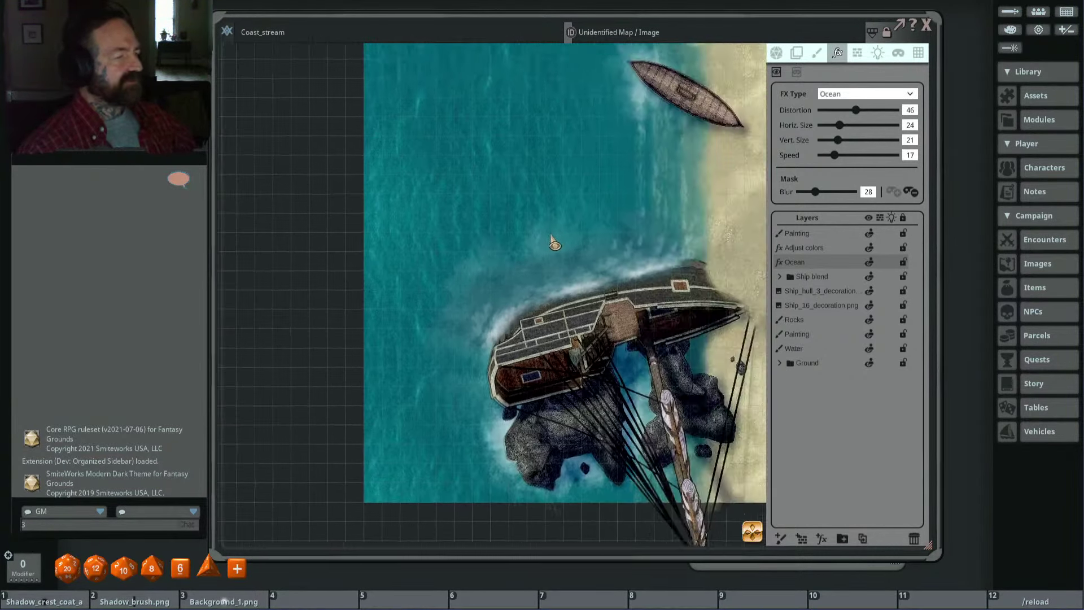
{"action": "scroll", "coordinate": [672, 148], "scroll_direction": "down", "scroll_amount": 3}
{"action": "left_click_drag", "start_coordinate": [581, 51], "coordinate": [641, 276]}
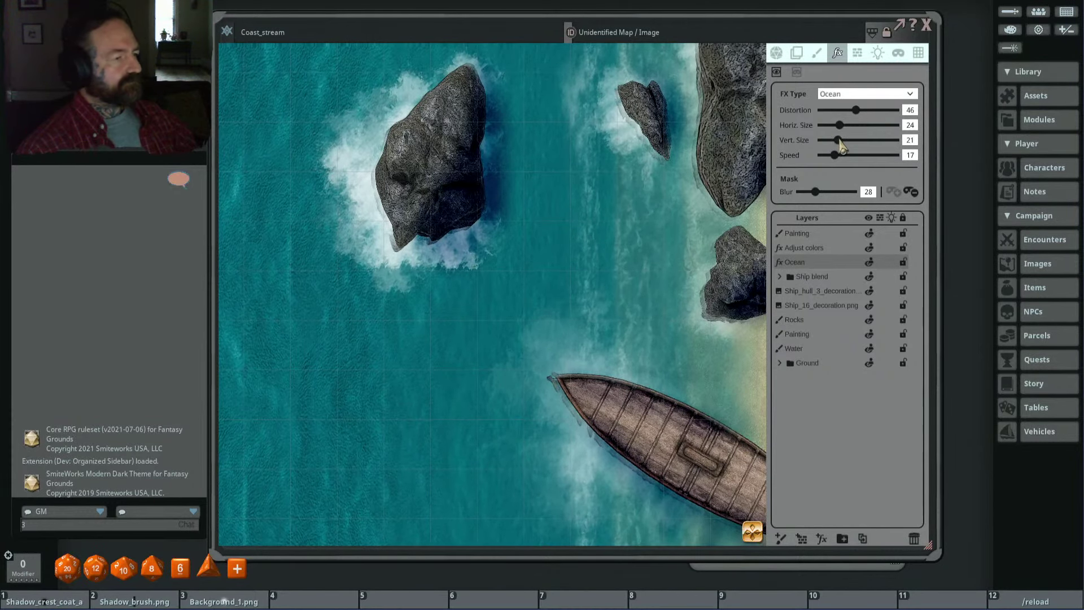
{"action": "left_click_drag", "start_coordinate": [840, 143], "coordinate": [908, 154]}
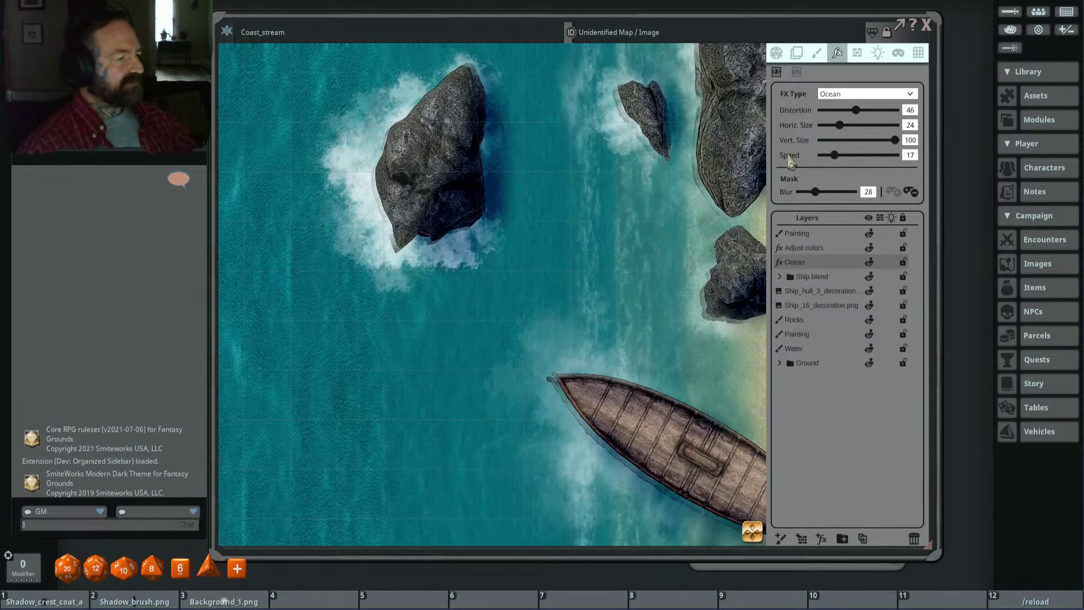
{"action": "scroll", "coordinate": [694, 215], "scroll_direction": "up", "scroll_amount": 2}
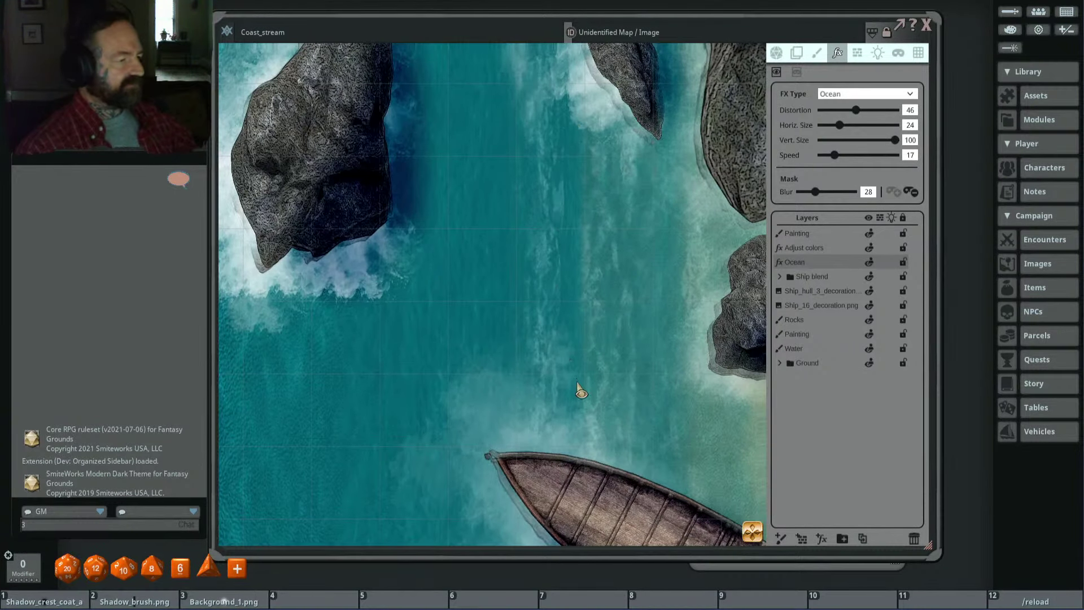
{"action": "scroll", "coordinate": [575, 292], "scroll_direction": "down", "scroll_amount": 2}
{"action": "scroll", "coordinate": [531, 238], "scroll_direction": "down", "scroll_amount": 1}
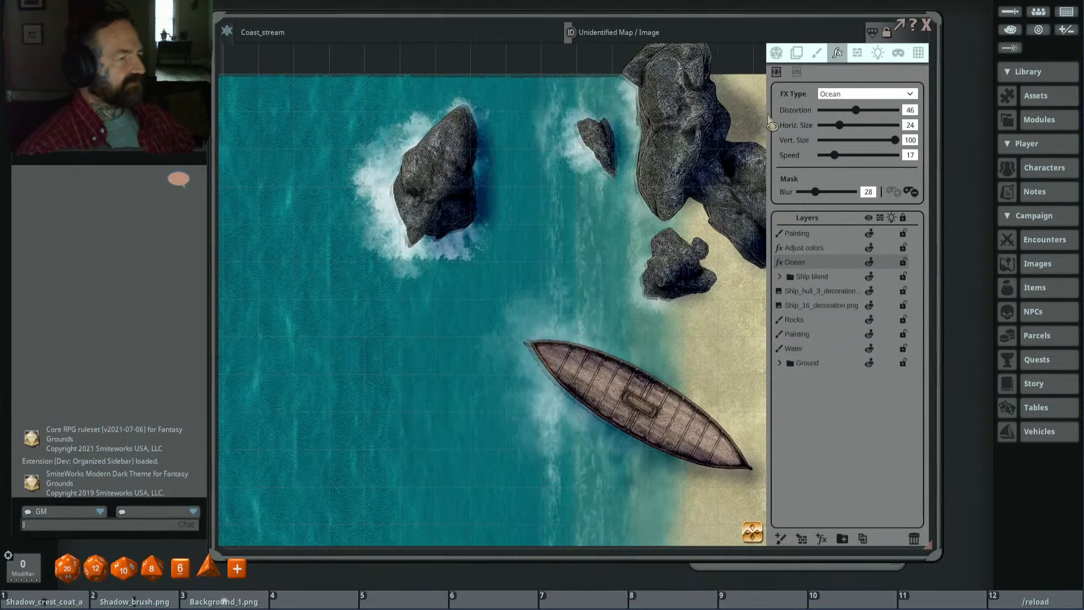
Step: Set the Ocean effect's speed to 25, distortion to 27 and horizontal size to 56
{"action": "left_click_drag", "start_coordinate": [839, 126], "coordinate": [843, 156]}
{"action": "scroll", "coordinate": [604, 242], "scroll_direction": "up", "scroll_amount": 5}
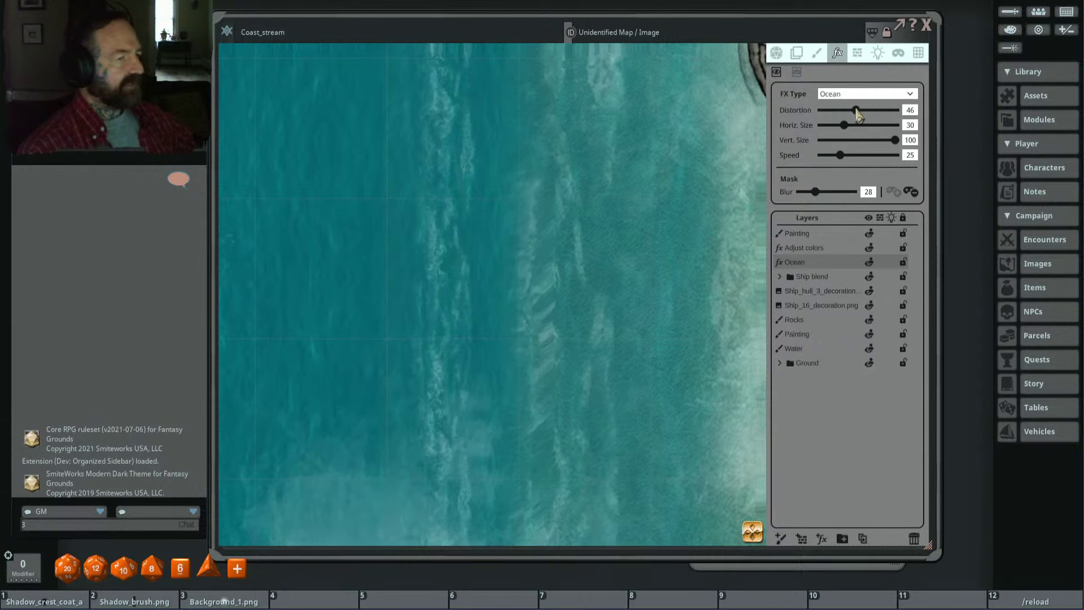
{"action": "left_click_drag", "start_coordinate": [856, 110], "coordinate": [879, 120]}
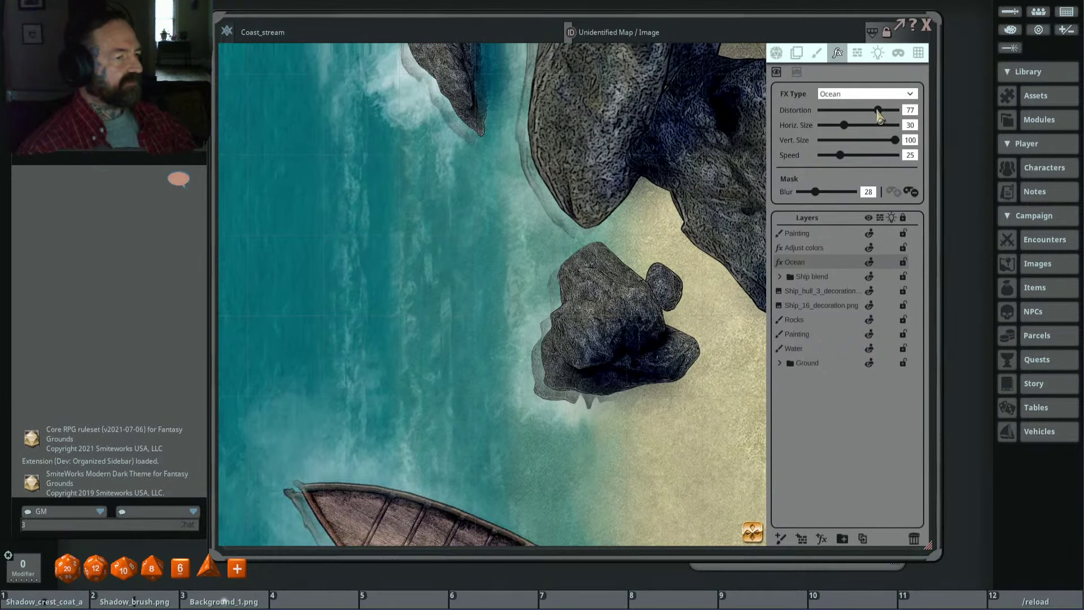
{"action": "mouse_move", "coordinate": [879, 112]}
{"action": "left_mouse_down"}
{"action": "mouse_move", "coordinate": [839, 114]}
{"action": "mouse_move", "coordinate": [864, 126]}
{"action": "left_mouse_up"}
{"action": "scroll", "coordinate": [629, 184], "scroll_direction": "down", "scroll_amount": 3}
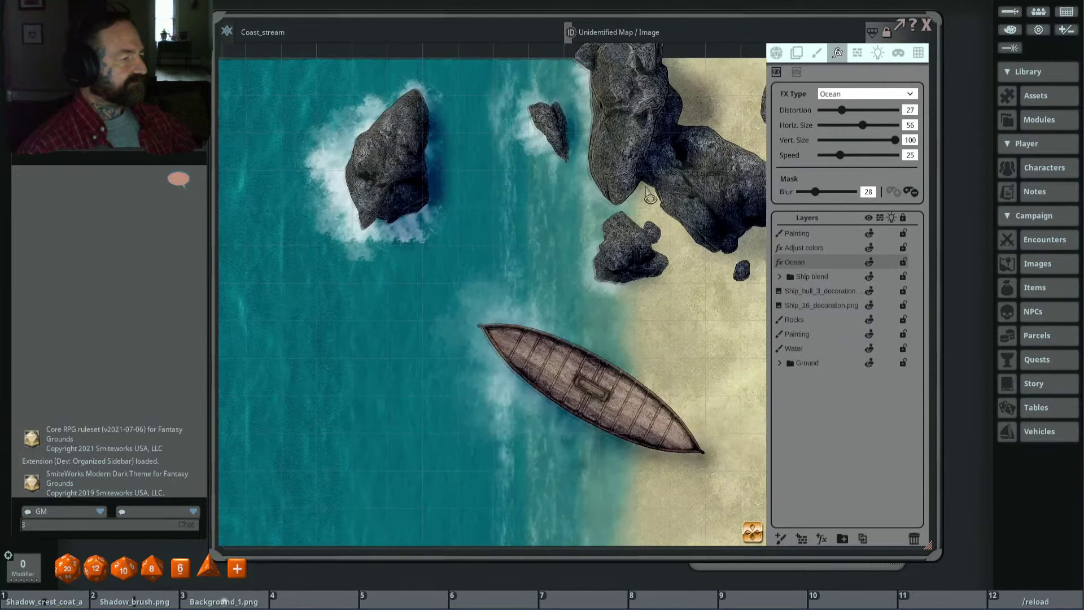
Step: Review the water's movement around the boat and raise the Ocean effect's speed to 52
{"action": "scroll", "coordinate": [561, 223], "scroll_direction": "up", "scroll_amount": 5}
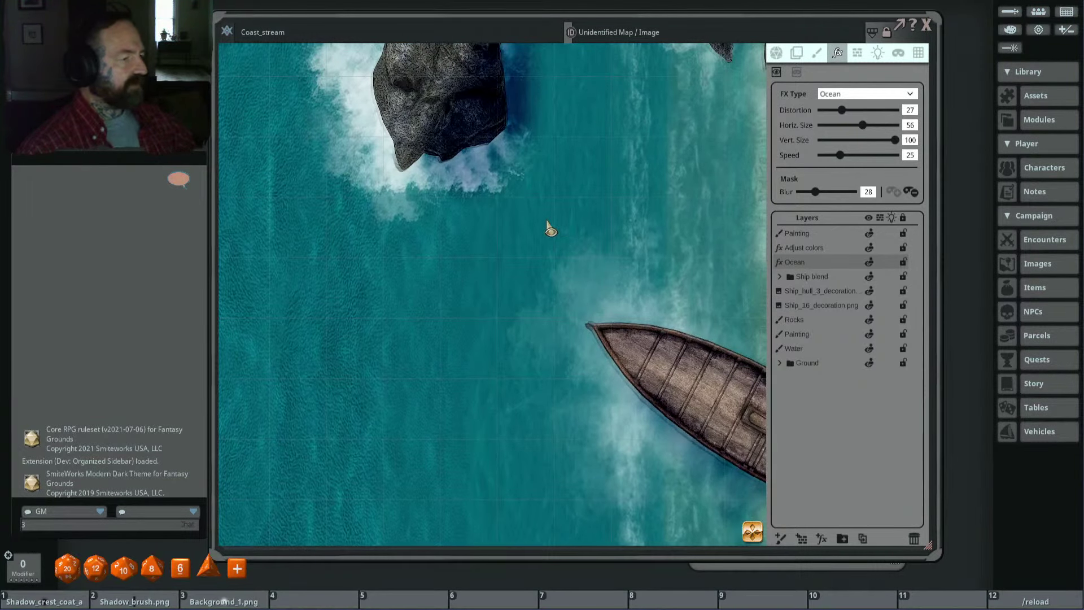
{"action": "scroll", "coordinate": [552, 228], "scroll_direction": "down", "scroll_amount": 3}
{"action": "scroll", "coordinate": [554, 227], "scroll_direction": "up", "scroll_amount": 3}
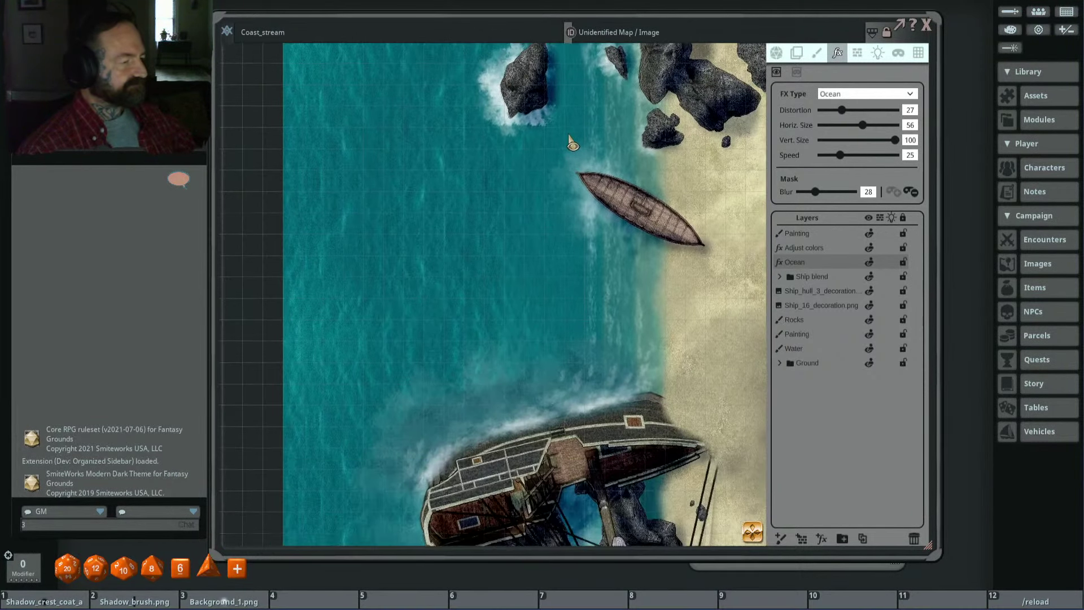
{"action": "scroll", "coordinate": [665, 172], "scroll_direction": "up", "scroll_amount": 3}
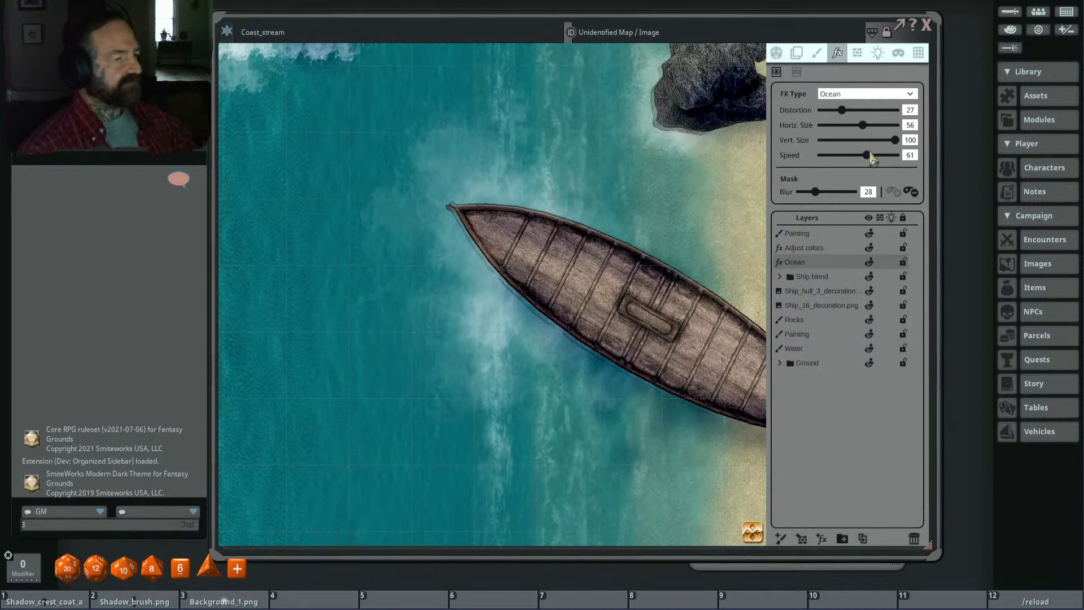
{"action": "left_click_drag", "start_coordinate": [866, 154], "coordinate": [859, 155]}
{"action": "scroll", "coordinate": [666, 165], "scroll_direction": "down", "scroll_amount": 4}
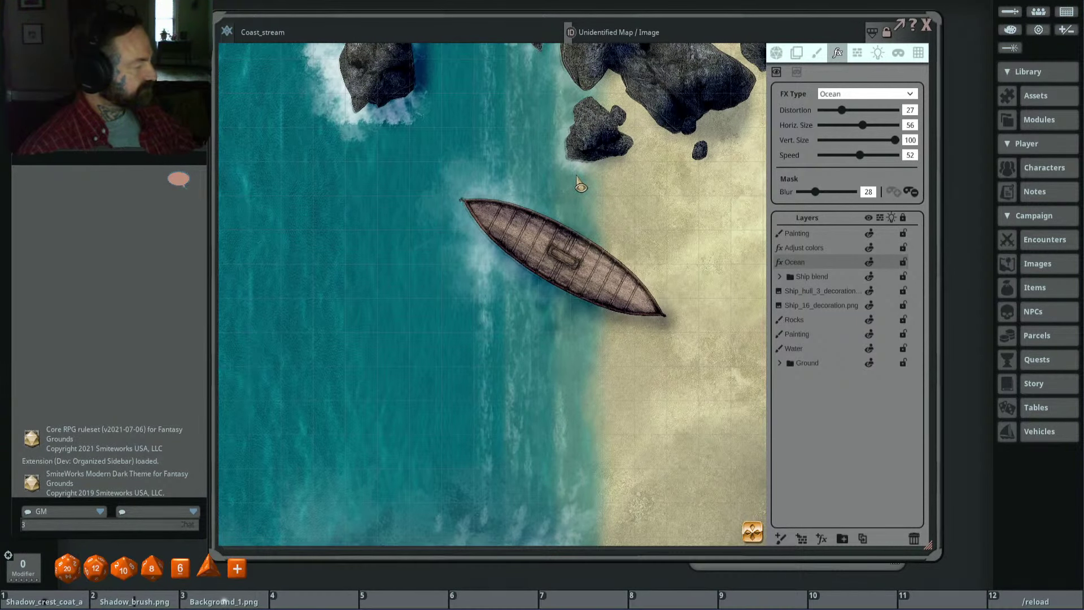
Step: Examine the Ocean effect's wave motion in the open water, around the boat and near the shipwreck at different magnifications
{"action": "scroll", "coordinate": [580, 185], "scroll_direction": "down", "scroll_amount": 5}
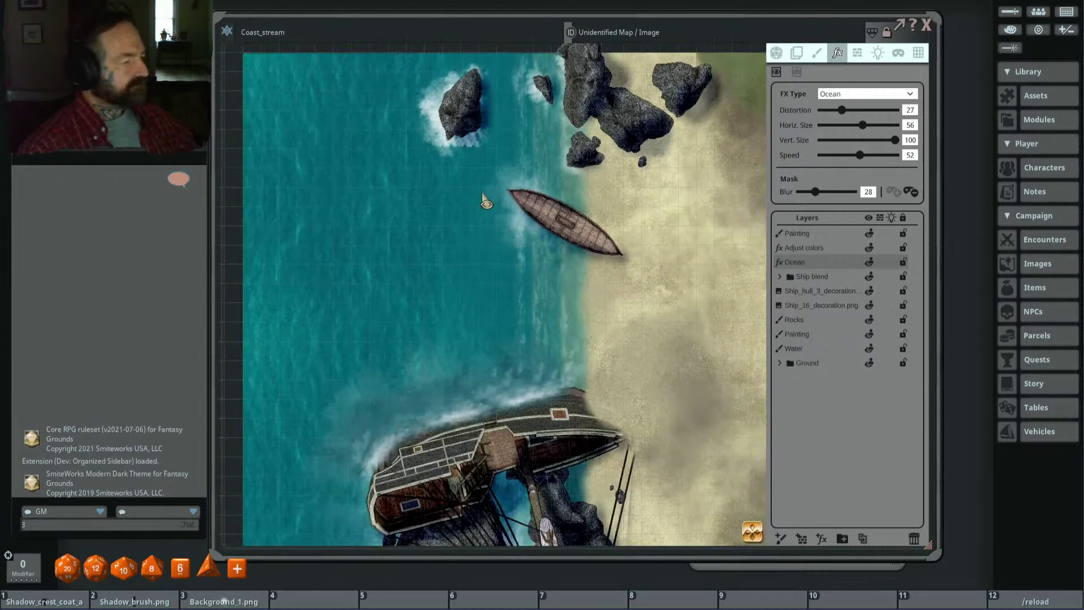
{"action": "scroll", "coordinate": [539, 197], "scroll_direction": "up", "scroll_amount": 5}
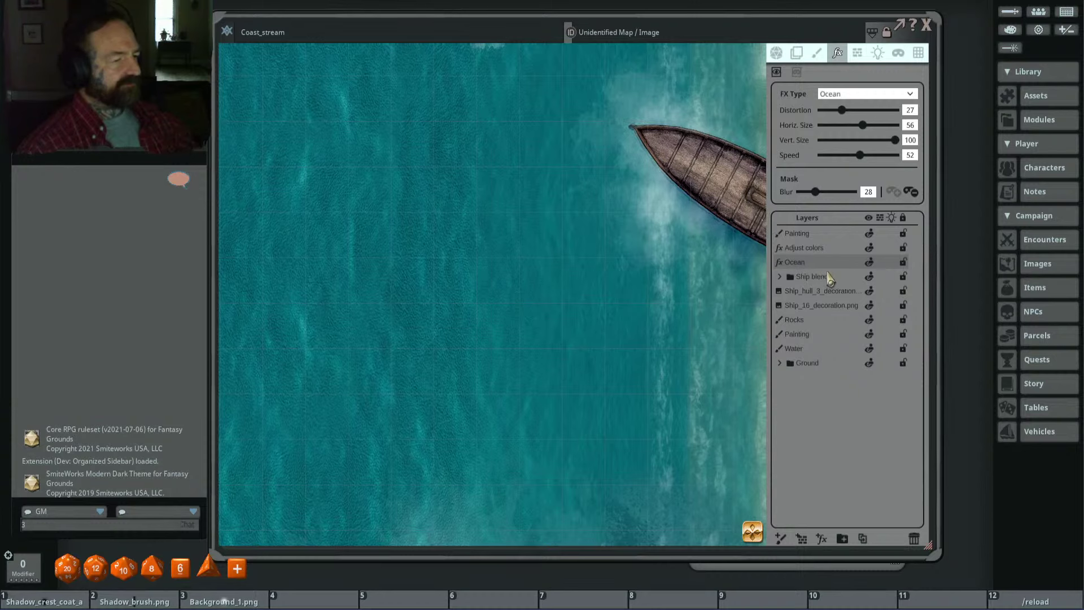
{"action": "scroll", "coordinate": [703, 278], "scroll_direction": "down", "scroll_amount": 3}
{"action": "scroll", "coordinate": [625, 247], "scroll_direction": "up", "scroll_amount": 4}
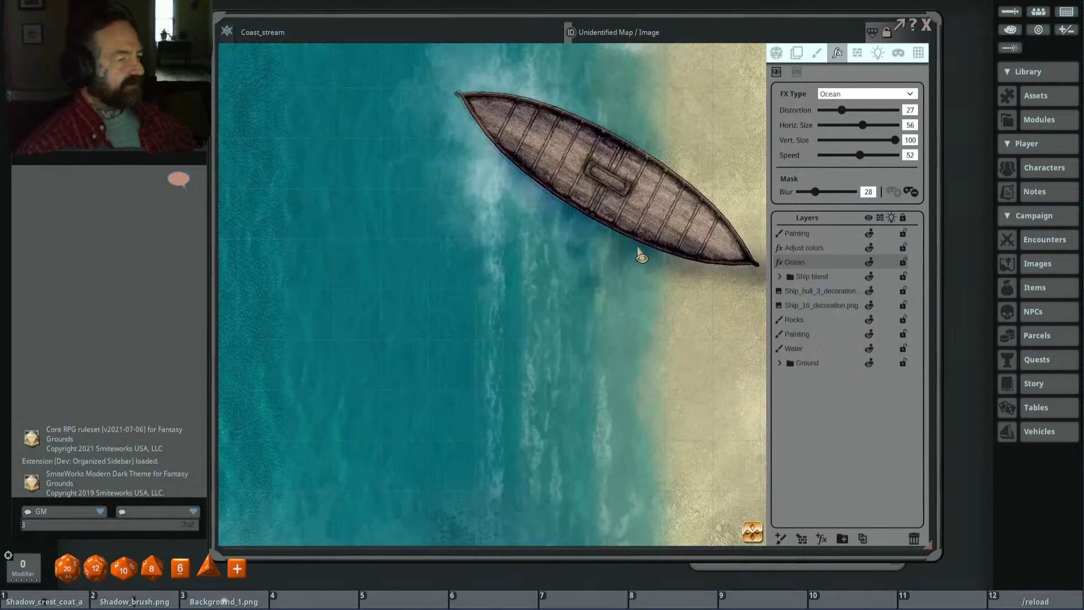
{"action": "scroll", "coordinate": [653, 268], "scroll_direction": "down", "scroll_amount": 2}
{"action": "scroll", "coordinate": [652, 268], "scroll_direction": "down", "scroll_amount": 2}
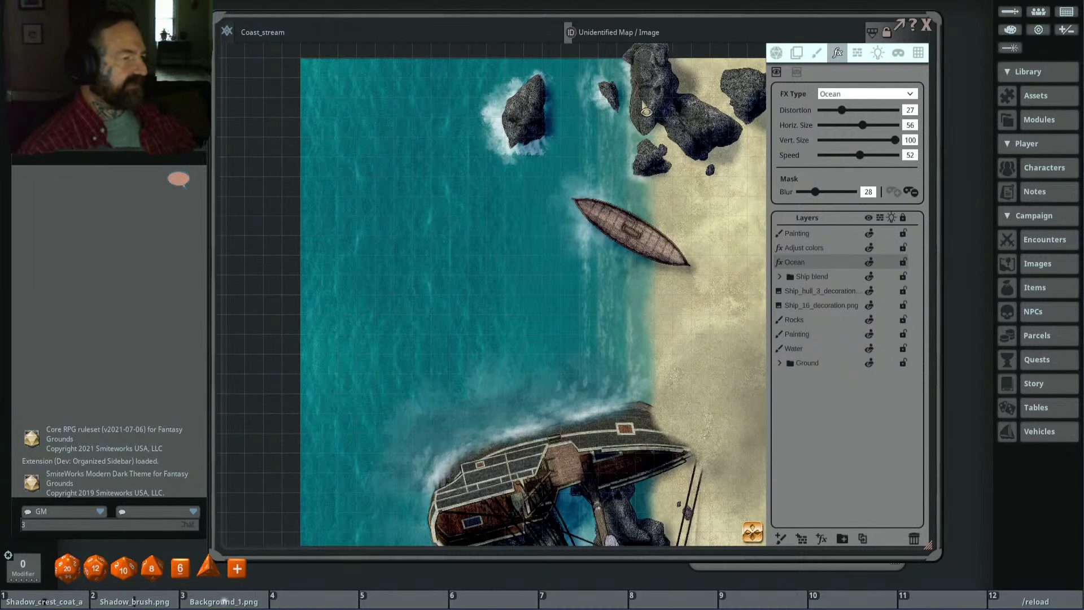
{"action": "left_click_drag", "start_coordinate": [658, 308], "coordinate": [644, 248]}
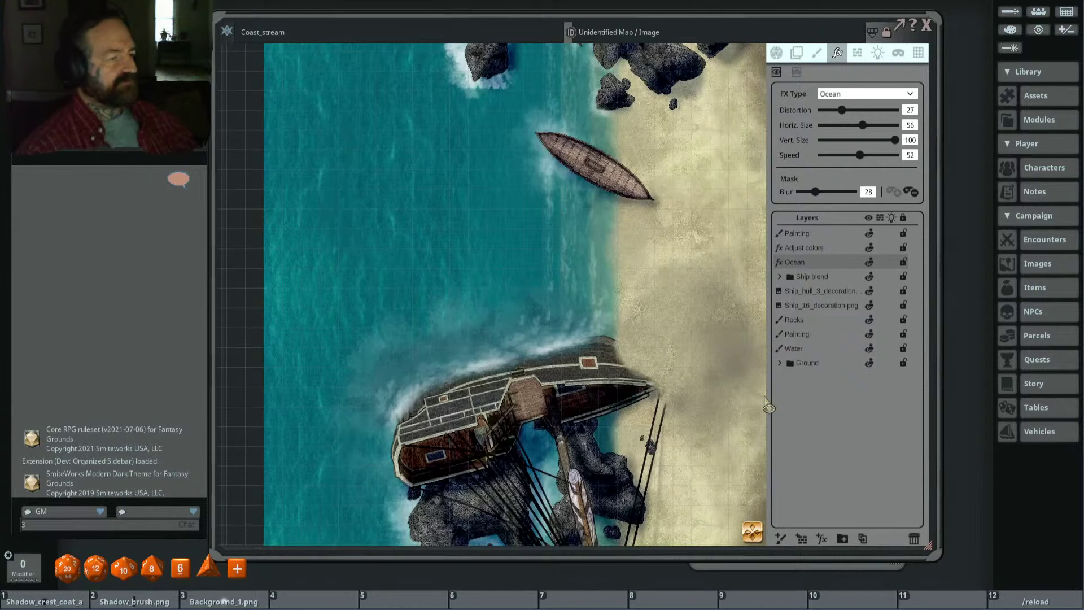
Step: Duplicate the masked Ocean effect layer and change the copy's effect type to Water
{"action": "left_click", "coordinate": [864, 540]}
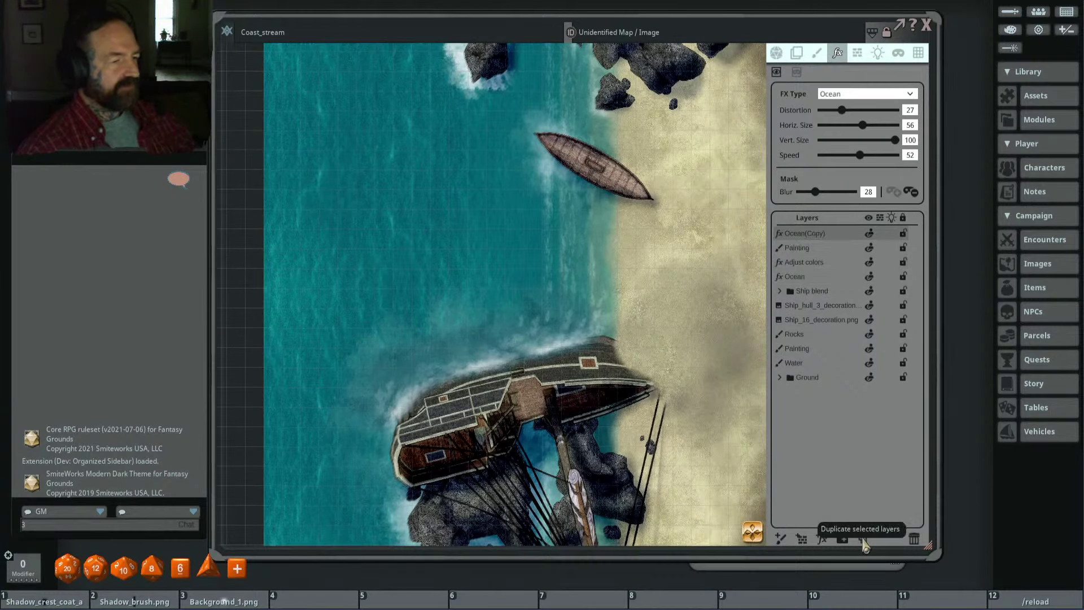
{"action": "left_click", "coordinate": [847, 95]}
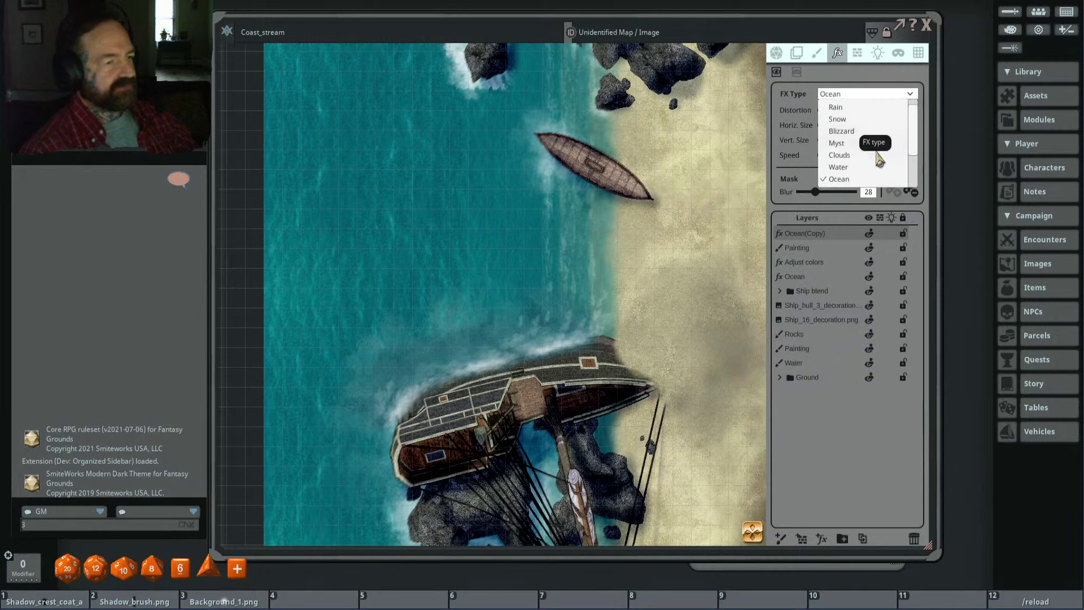
{"action": "scroll", "coordinate": [878, 152], "scroll_direction": "up", "scroll_amount": 3}
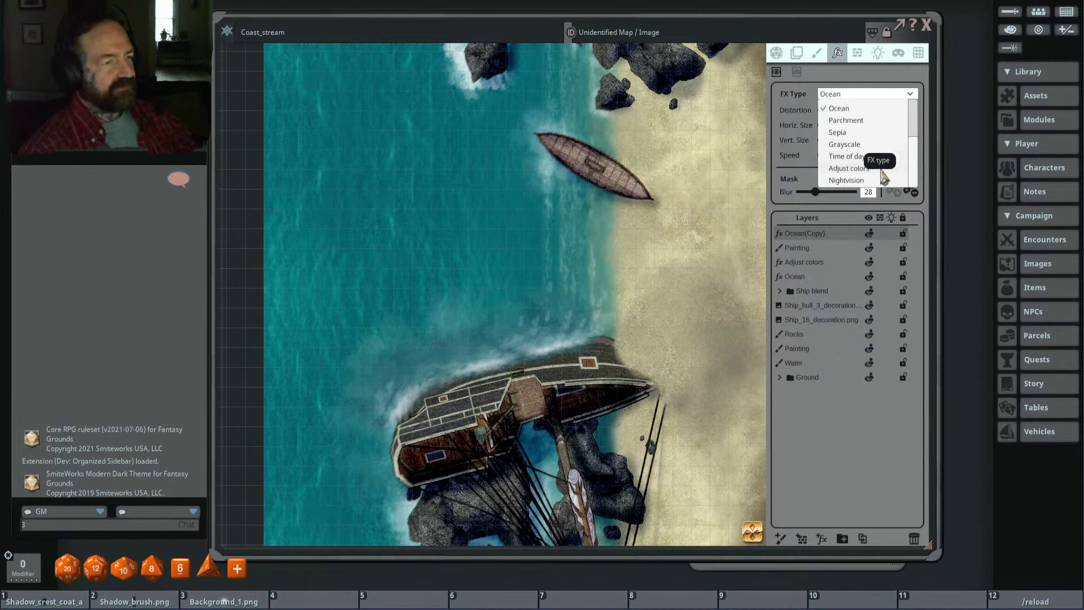
{"action": "scroll", "coordinate": [879, 146], "scroll_direction": "up", "scroll_amount": 3}
{"action": "left_click", "coordinate": [875, 128]}
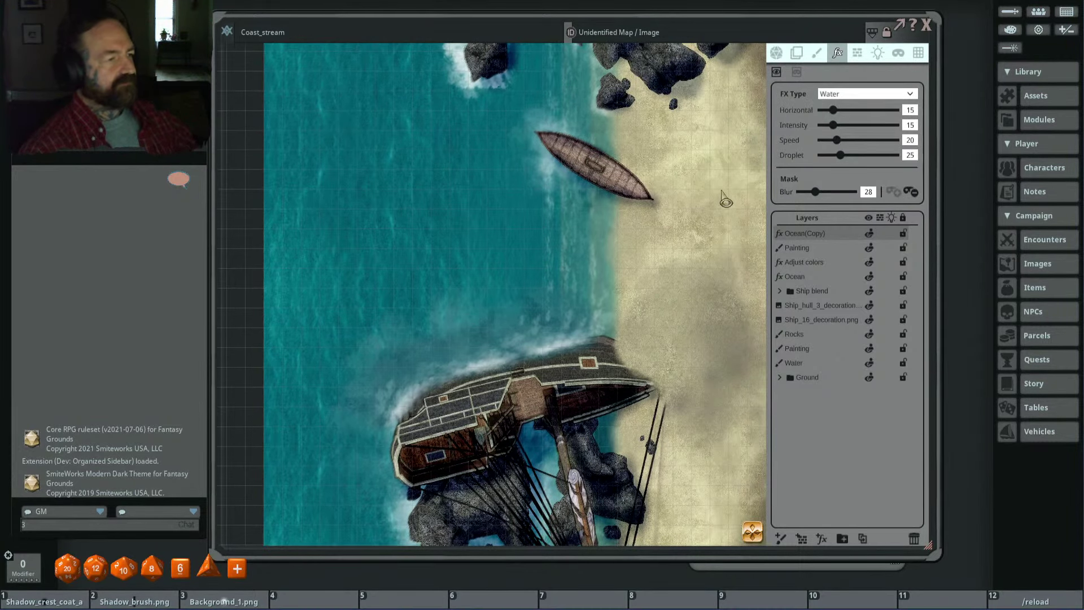
Step: Check the Water effect around the boat and ship, and set its droplet value to 64
{"action": "scroll", "coordinate": [618, 238], "scroll_direction": "up", "scroll_amount": 4}
{"action": "scroll", "coordinate": [620, 237], "scroll_direction": "down", "scroll_amount": 3}
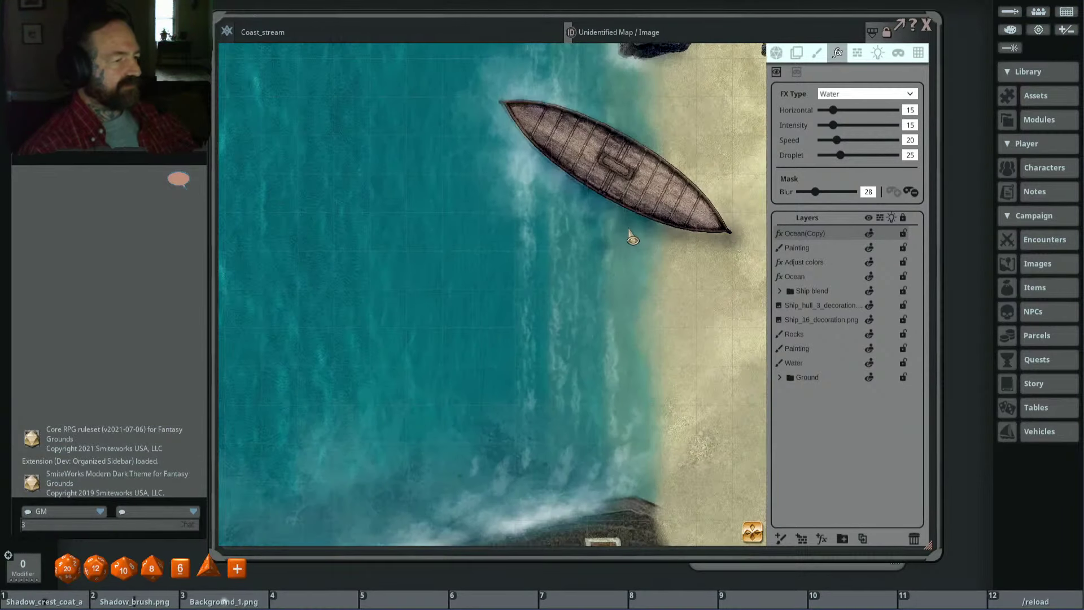
{"action": "scroll", "coordinate": [508, 317], "scroll_direction": "down", "scroll_amount": 2}
{"action": "scroll", "coordinate": [614, 282], "scroll_direction": "up", "scroll_amount": 2}
{"action": "scroll", "coordinate": [655, 395], "scroll_direction": "up", "scroll_amount": 3}
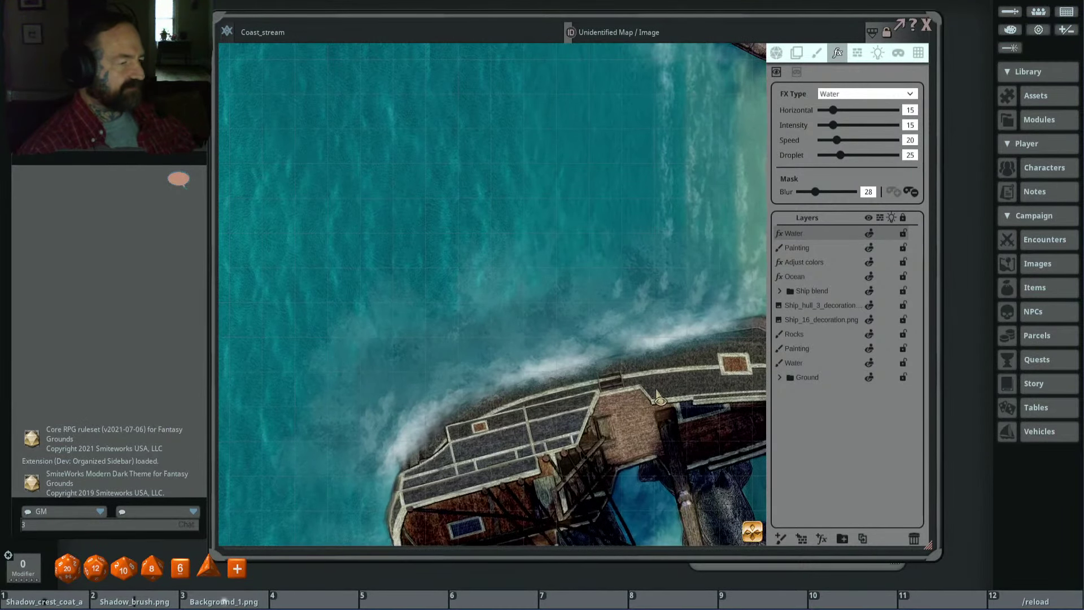
{"action": "scroll", "coordinate": [658, 396], "scroll_direction": "down", "scroll_amount": 4}
{"action": "scroll", "coordinate": [658, 390], "scroll_direction": "up", "scroll_amount": 1}
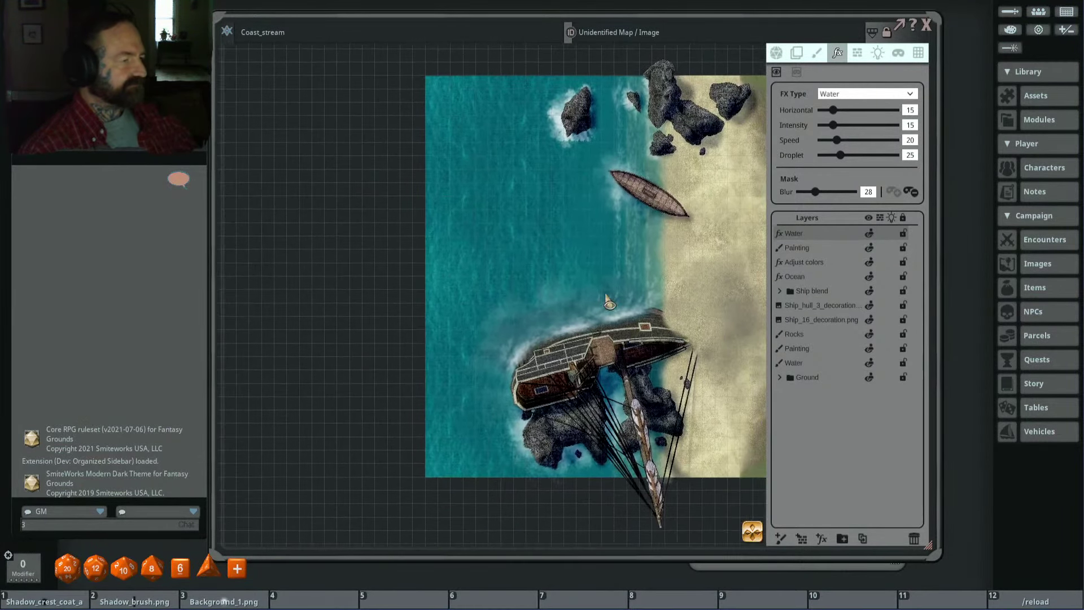
{"action": "scroll", "coordinate": [516, 234], "scroll_direction": "up", "scroll_amount": 3}
{"action": "left_click_drag", "start_coordinate": [840, 159], "coordinate": [869, 156]}
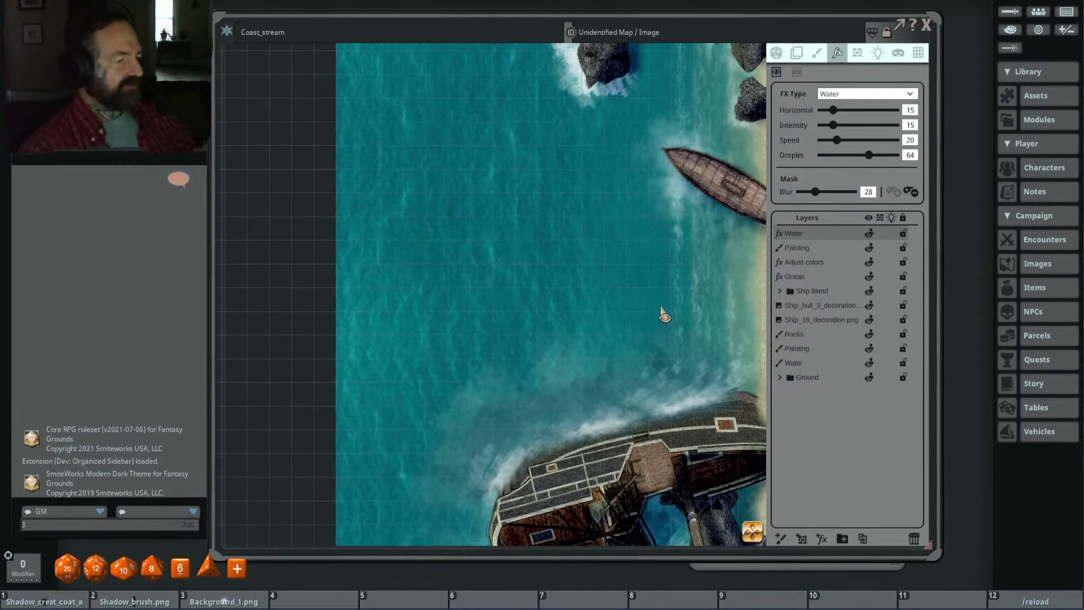
Step: Inspect the water around the shipwreck and rocks, and lower the Water effect's intensity to 2
{"action": "left_click_drag", "start_coordinate": [666, 319], "coordinate": [615, 186]}
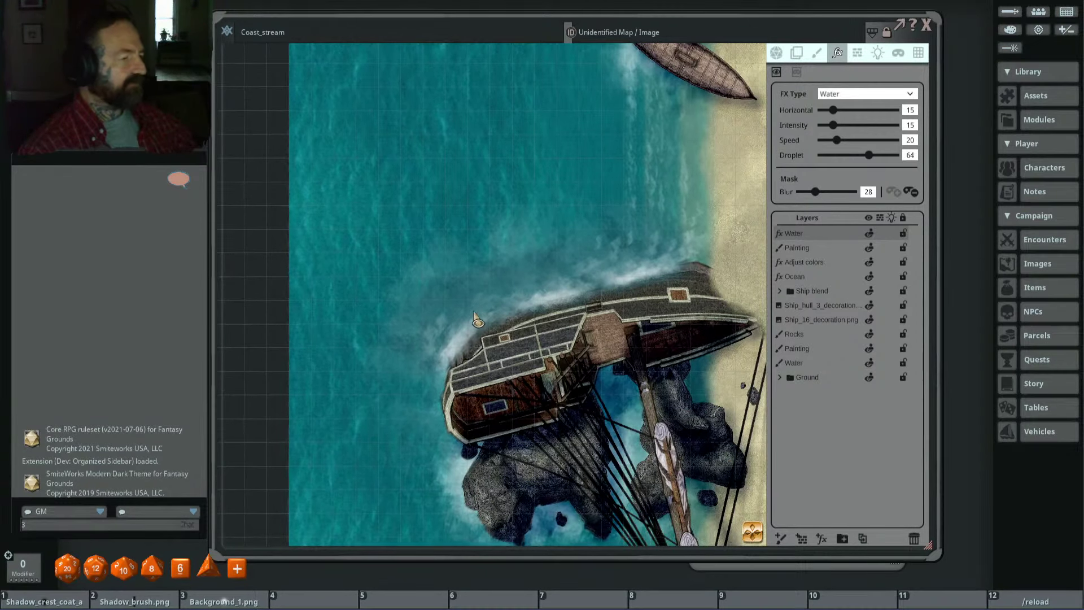
{"action": "scroll", "coordinate": [601, 288], "scroll_direction": "down", "scroll_amount": 2}
{"action": "scroll", "coordinate": [470, 481], "scroll_direction": "up", "scroll_amount": 2}
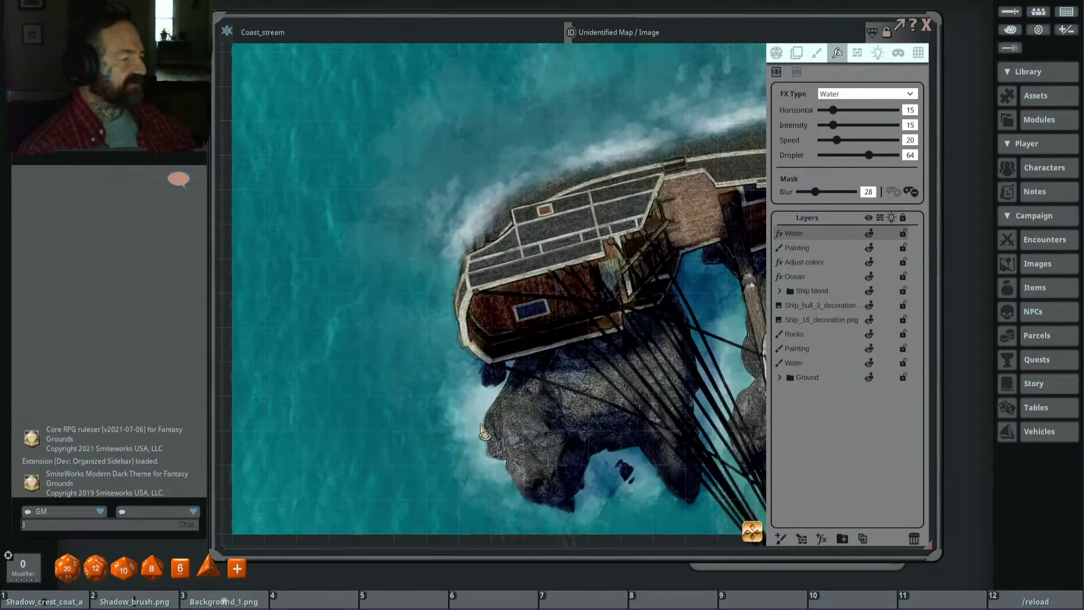
{"action": "scroll", "coordinate": [591, 208], "scroll_direction": "down", "scroll_amount": 2}
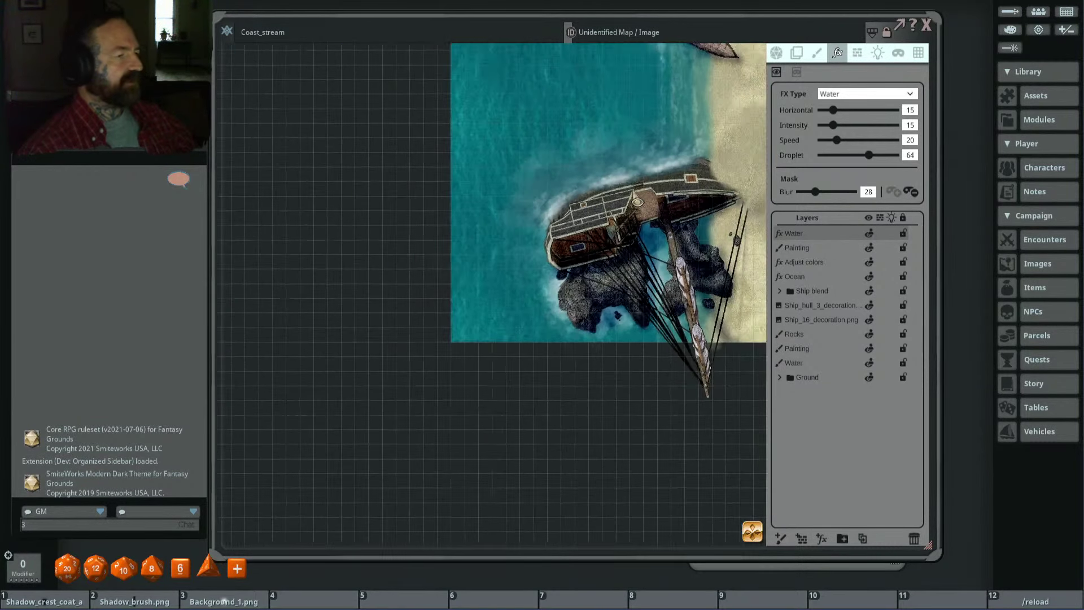
{"action": "left_click_drag", "start_coordinate": [591, 208], "coordinate": [603, 302]}
{"action": "left_click_drag", "start_coordinate": [584, 208], "coordinate": [572, 223]}
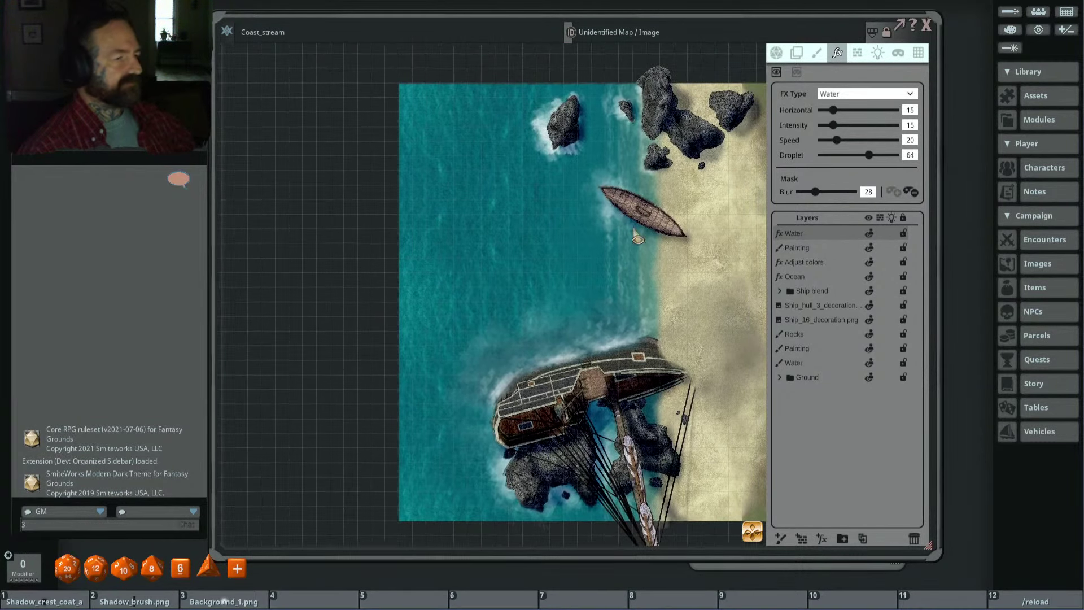
{"action": "scroll", "coordinate": [572, 223], "scroll_direction": "up", "scroll_amount": 1}
{"action": "left_click_drag", "start_coordinate": [835, 126], "coordinate": [821, 128]}
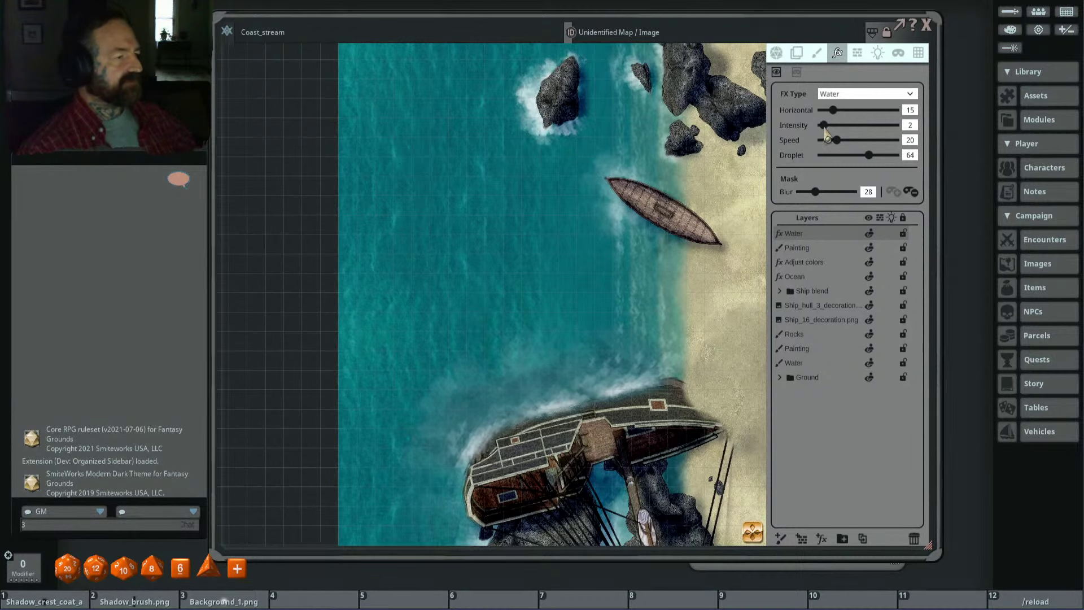
Step: Examine the combined Ocean and Water effects around the boat, along the ship's hull and over the whole coast
{"action": "scroll", "coordinate": [619, 334], "scroll_direction": "up", "scroll_amount": 2}
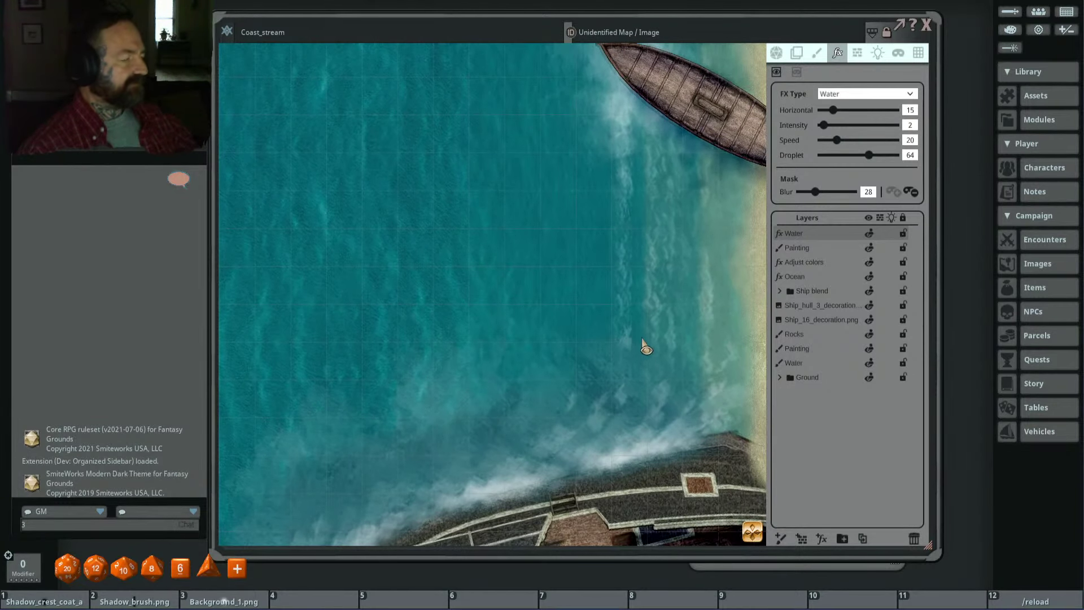
{"action": "scroll", "coordinate": [631, 300], "scroll_direction": "down", "scroll_amount": 2}
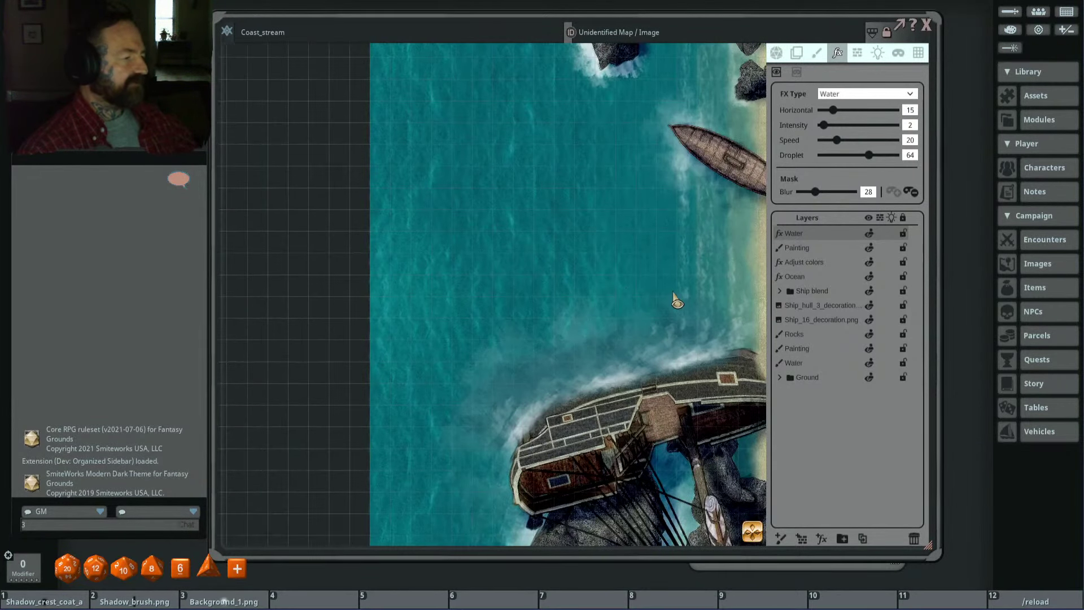
{"action": "left_click_drag", "start_coordinate": [706, 321], "coordinate": [615, 291]}
{"action": "scroll", "coordinate": [614, 282], "scroll_direction": "down", "scroll_amount": 1}
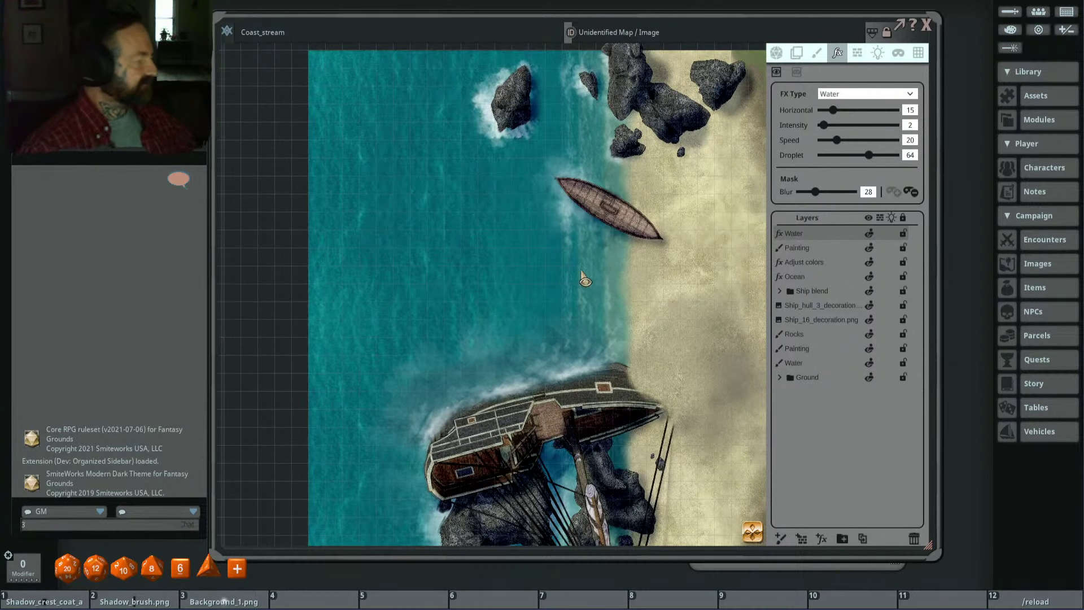
{"action": "scroll", "coordinate": [565, 274], "scroll_direction": "down", "scroll_amount": 1}
{"action": "scroll", "coordinate": [559, 295], "scroll_direction": "up", "scroll_amount": 4}
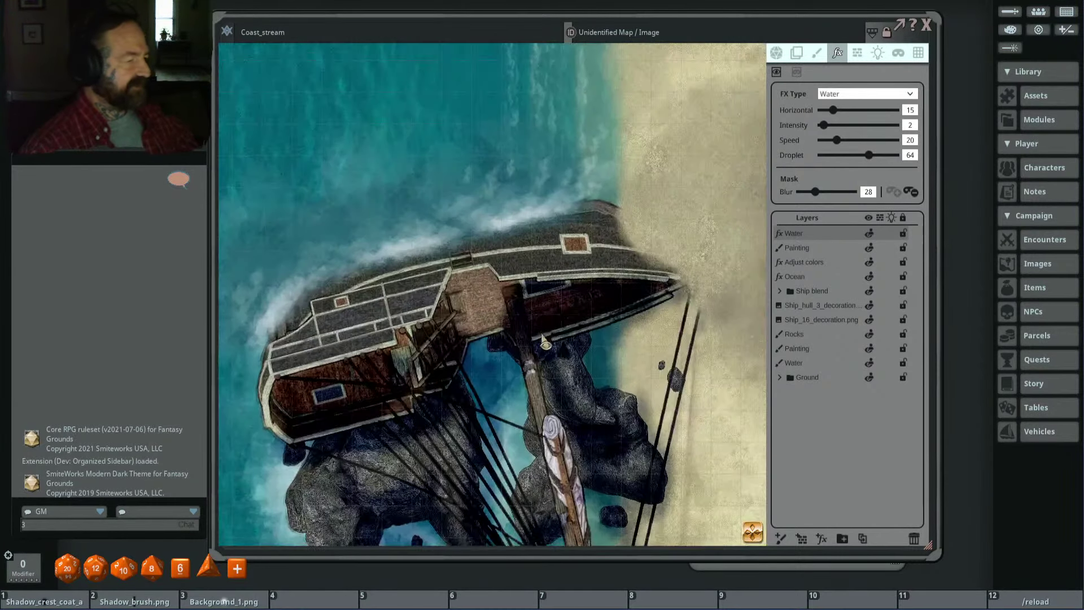
{"action": "scroll", "coordinate": [549, 340], "scroll_direction": "down", "scroll_amount": 2}
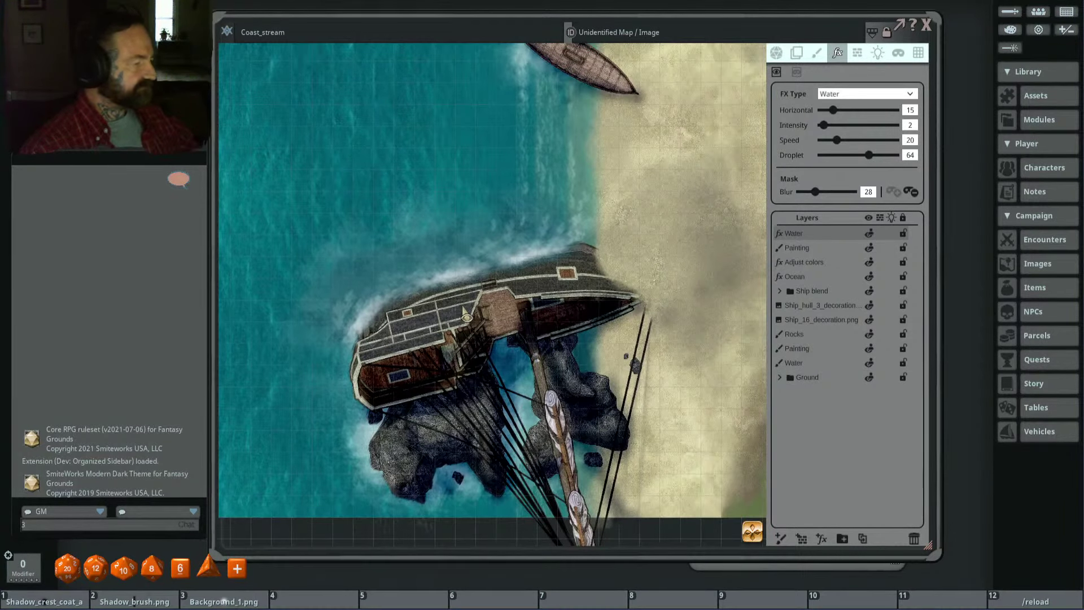
{"action": "scroll", "coordinate": [560, 293], "scroll_direction": "up", "scroll_amount": 5}
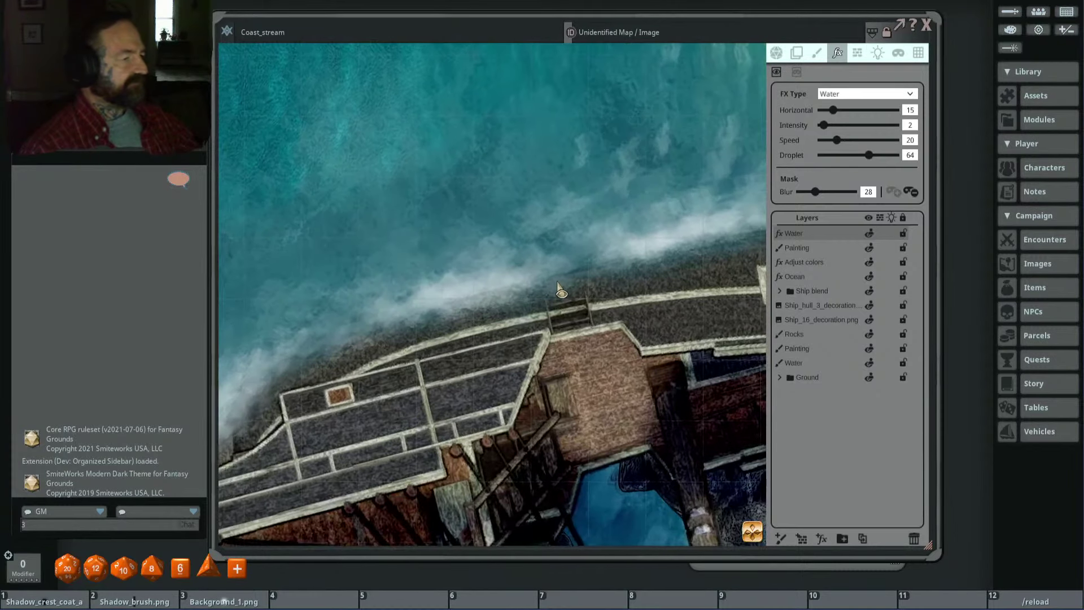
{"action": "scroll", "coordinate": [480, 313], "scroll_direction": "down", "scroll_amount": 2}
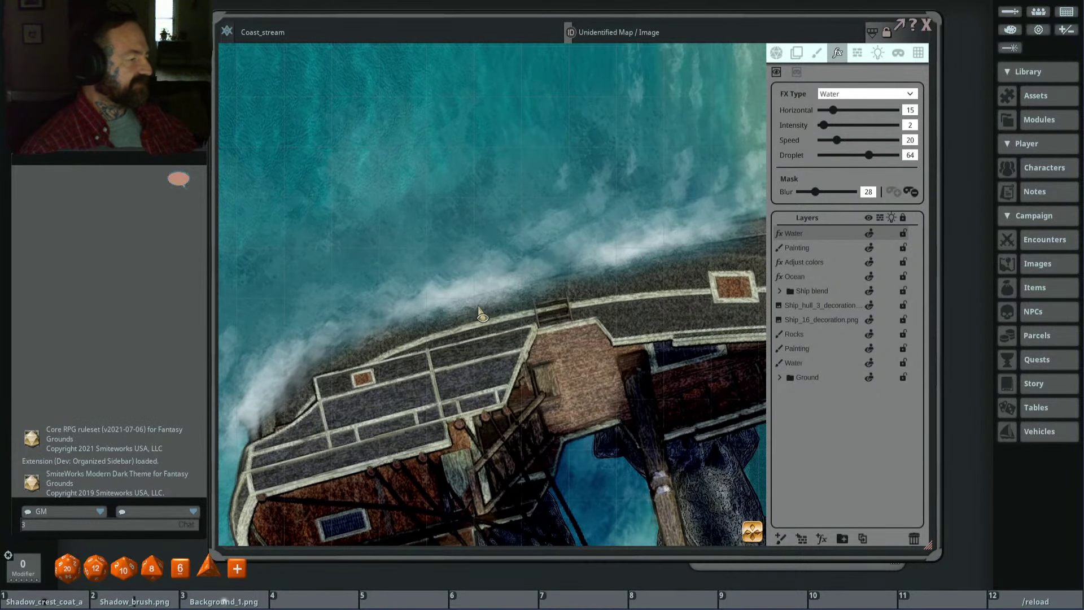
{"action": "scroll", "coordinate": [479, 310], "scroll_direction": "down", "scroll_amount": 2}
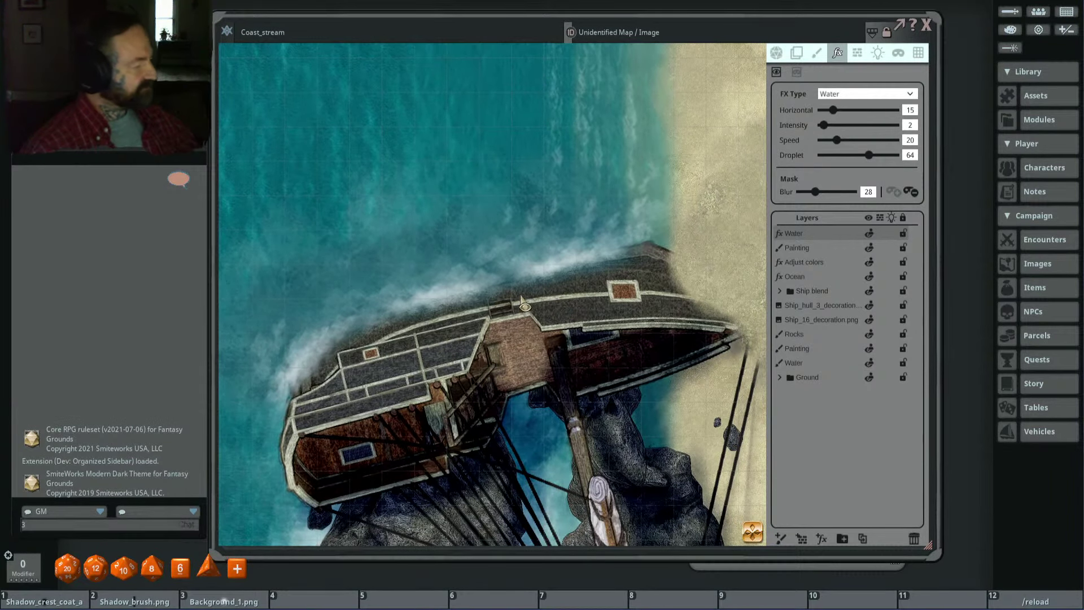
{"action": "scroll", "coordinate": [521, 297], "scroll_direction": "down", "scroll_amount": 2}
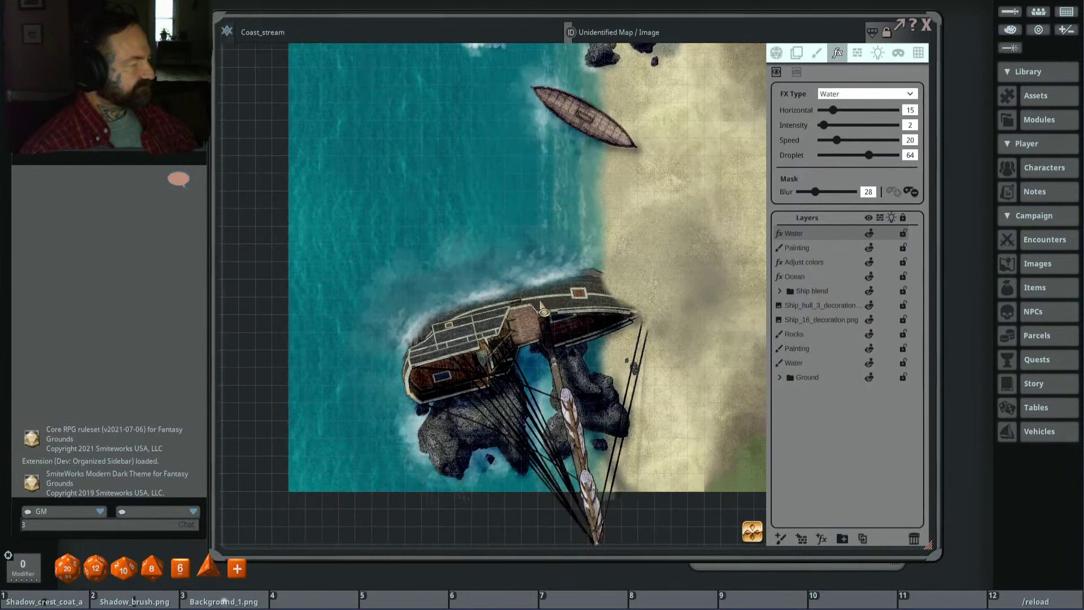
{"action": "scroll", "coordinate": [541, 303], "scroll_direction": "down", "scroll_amount": 2}
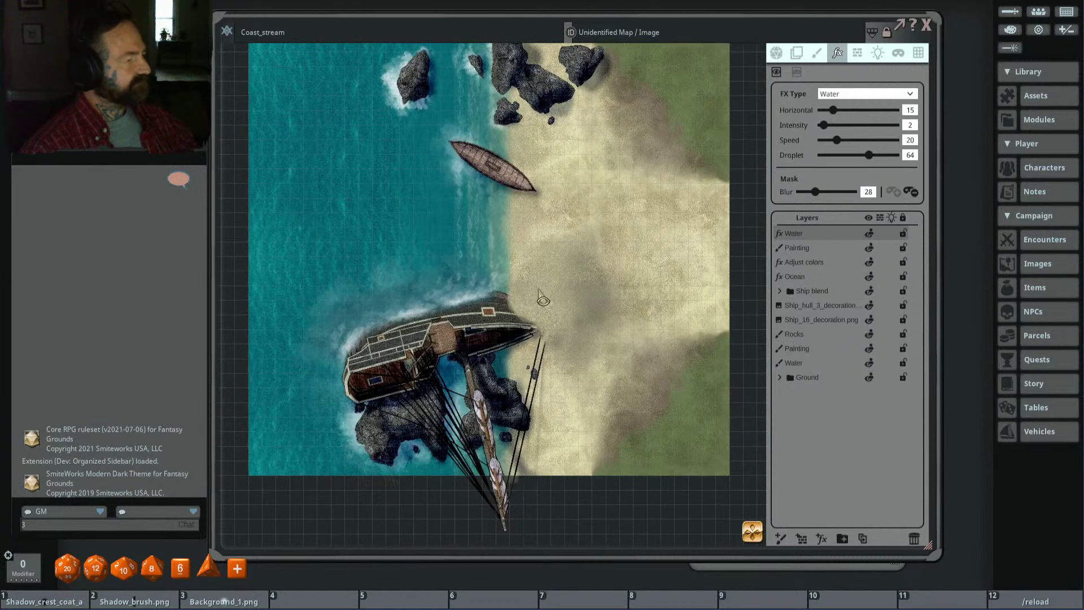
{"action": "scroll", "coordinate": [542, 296], "scroll_direction": "up", "scroll_amount": 2}
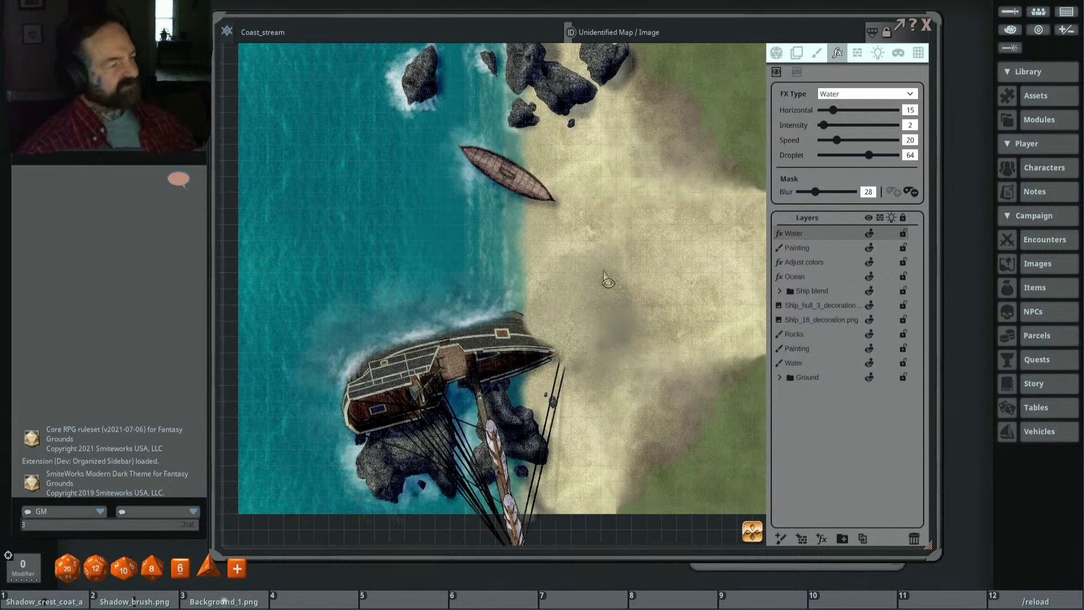
{"action": "left_click_drag", "start_coordinate": [634, 270], "coordinate": [627, 273]}
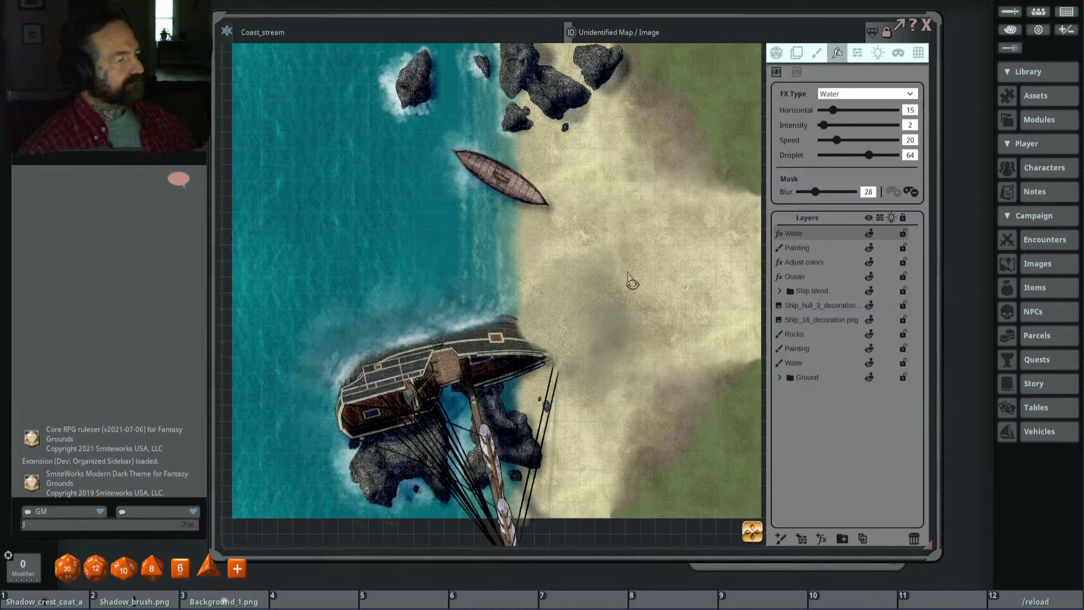
Step: Add a new effect layer of type Rain above the Water effect and set its direction to 93
{"action": "left_click", "coordinate": [822, 538]}
{"action": "left_click", "coordinate": [845, 94]}
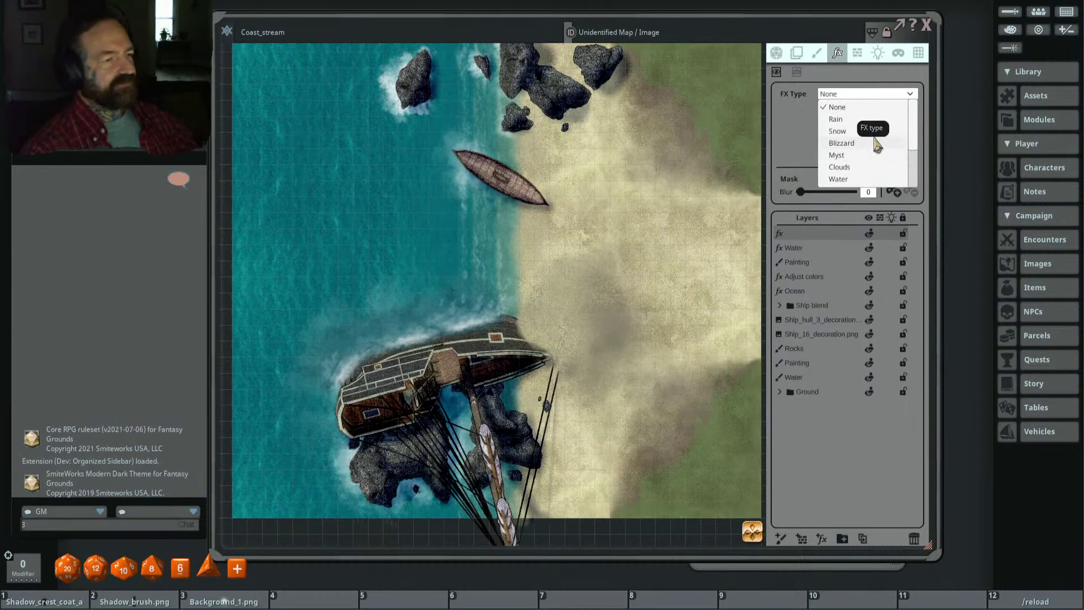
{"action": "left_click", "coordinate": [889, 119]}
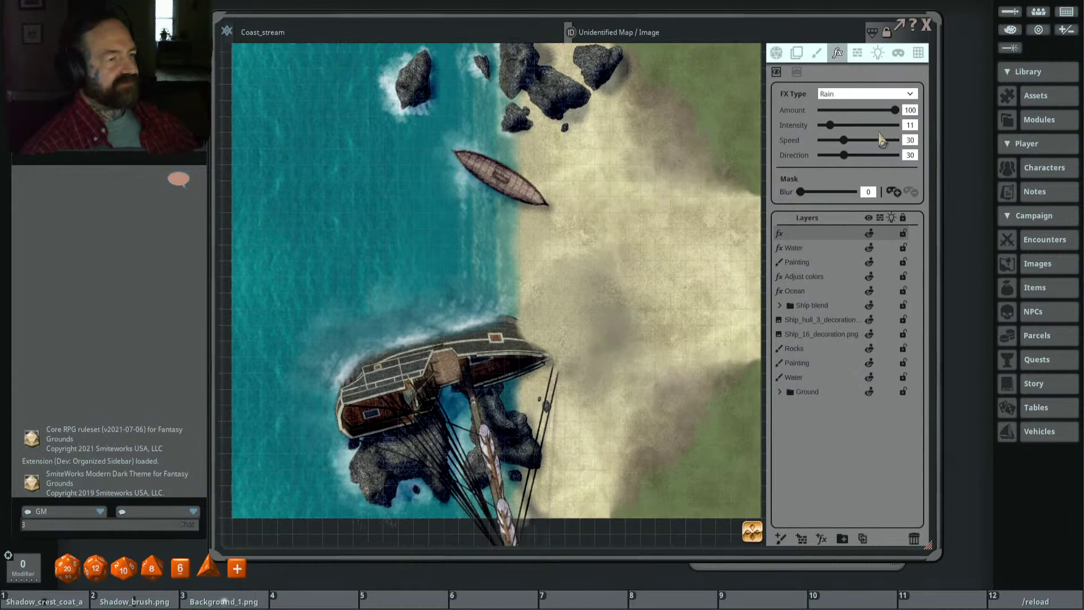
{"action": "left_click_drag", "start_coordinate": [844, 161], "coordinate": [890, 156]}
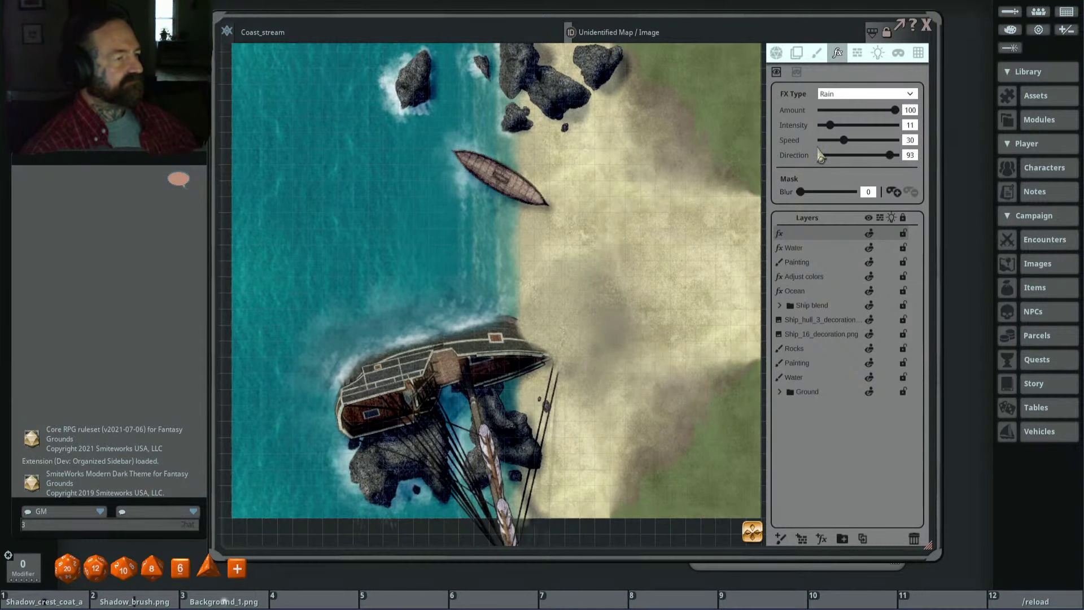
Step: Check the rain over the beach up close and set the Rain effect's intensity to 73
{"action": "scroll", "coordinate": [671, 224], "scroll_direction": "up", "scroll_amount": 3}
{"action": "scroll", "coordinate": [671, 223], "scroll_direction": "up", "scroll_amount": 2}
{"action": "scroll", "coordinate": [685, 215], "scroll_direction": "down", "scroll_amount": 2}
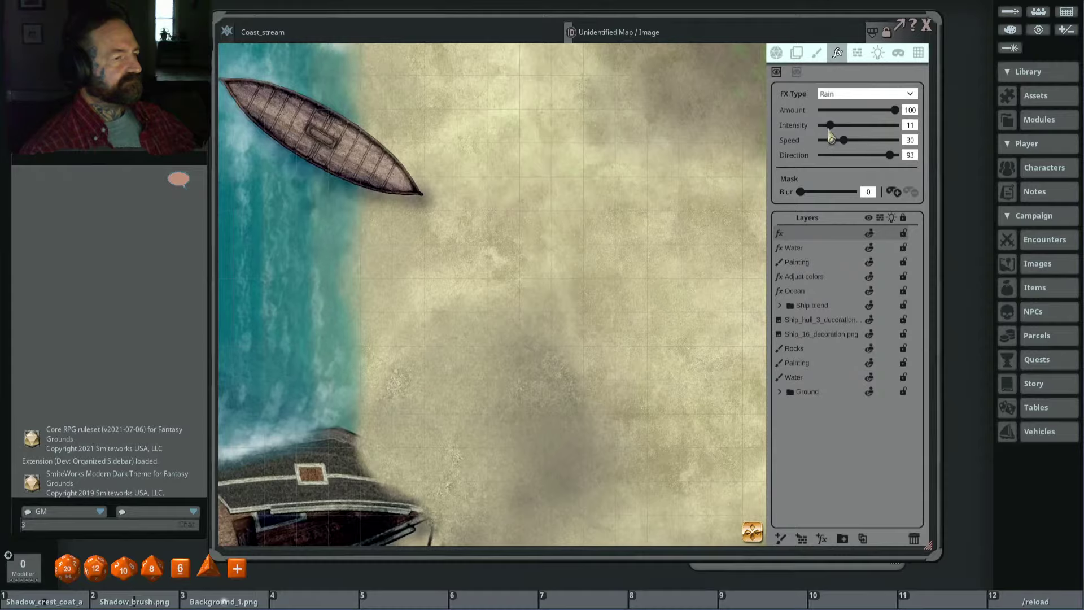
{"action": "left_click_drag", "start_coordinate": [836, 131], "coordinate": [881, 137]}
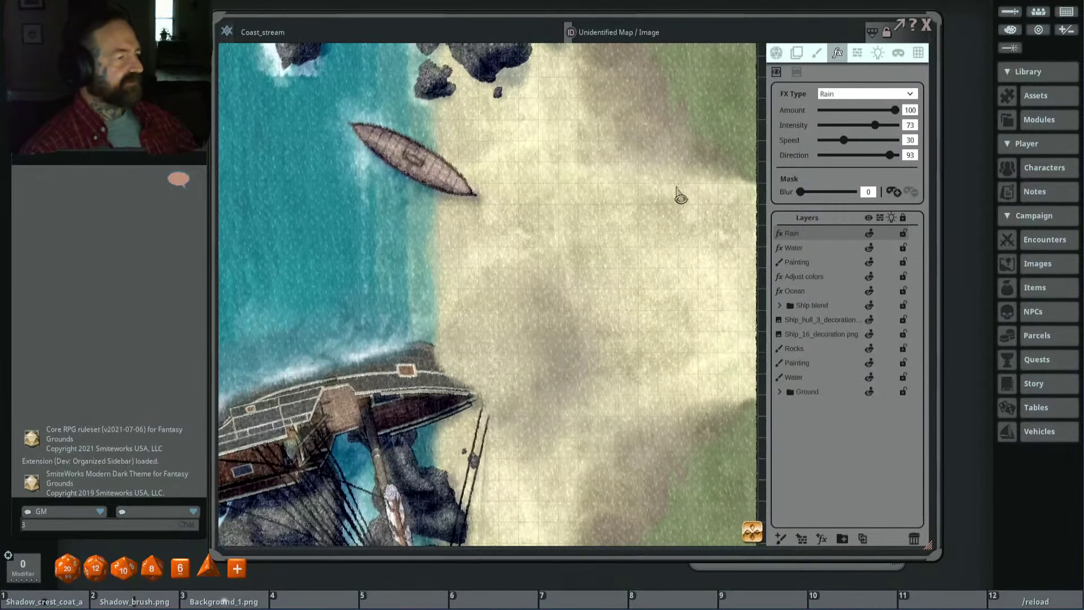
Step: Try the Rain effect with its speed set to 100 and its direction set to 0
{"action": "left_click_drag", "start_coordinate": [843, 140], "coordinate": [810, 156]}
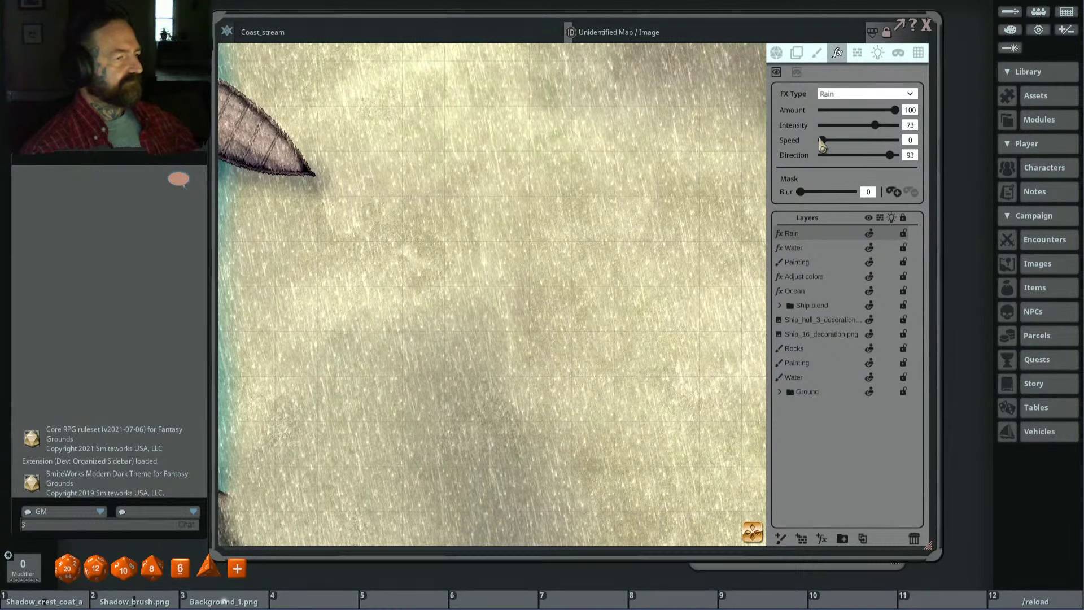
{"action": "mouse_move", "coordinate": [821, 143]}
{"action": "left_mouse_down"}
{"action": "mouse_move", "coordinate": [922, 149]}
{"action": "mouse_move", "coordinate": [817, 162]}
{"action": "left_mouse_up"}
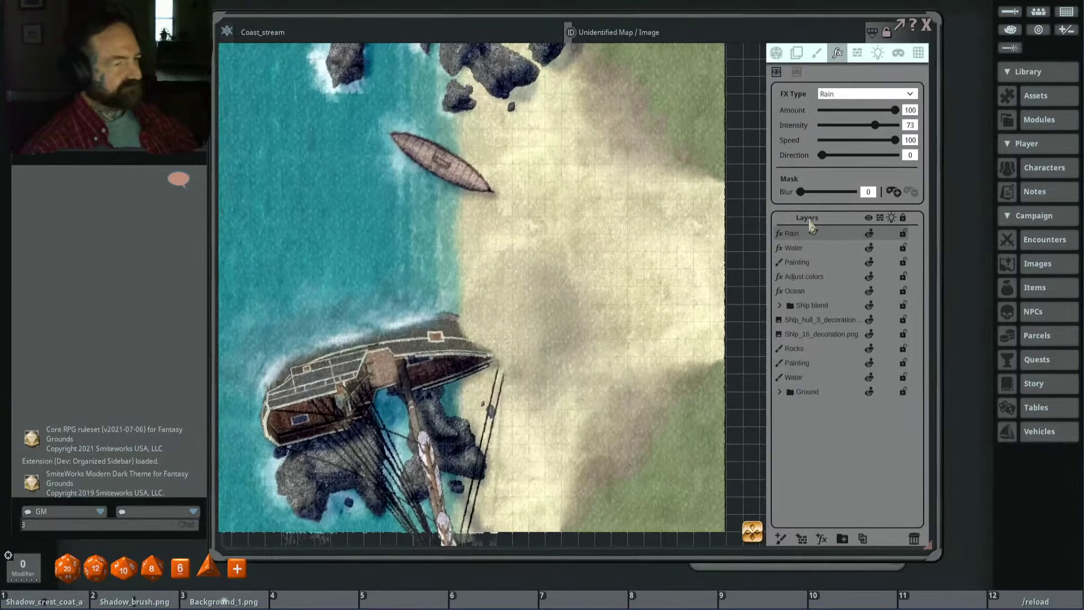
Step: Try the Snow type on the rain layer and raise its intensity to 100
{"action": "left_click", "coordinate": [861, 95]}
{"action": "left_click", "coordinate": [838, 131]}
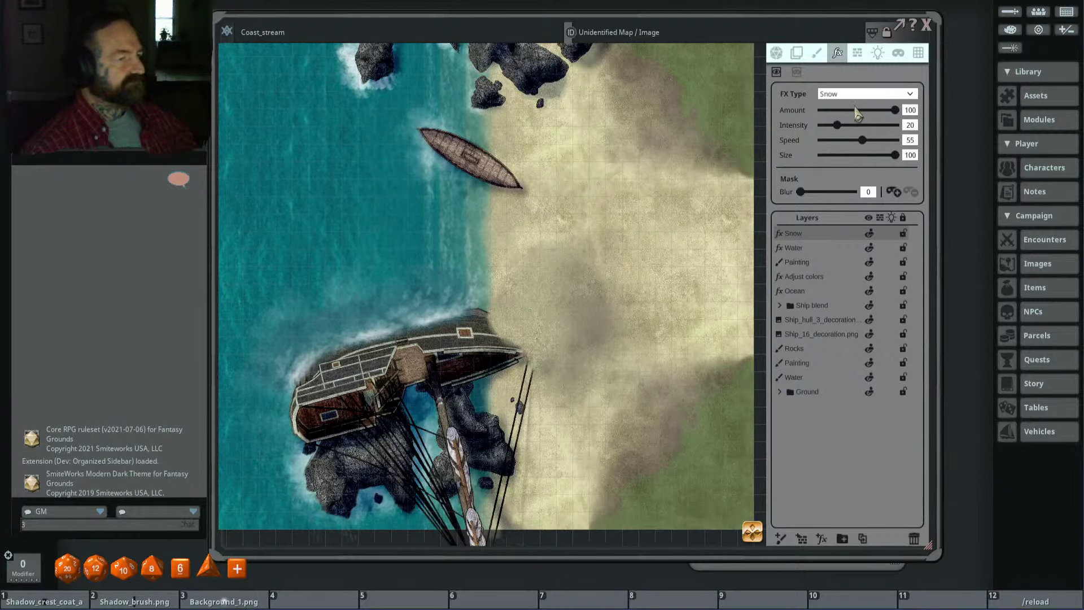
{"action": "left_click_drag", "start_coordinate": [838, 129], "coordinate": [927, 142]}
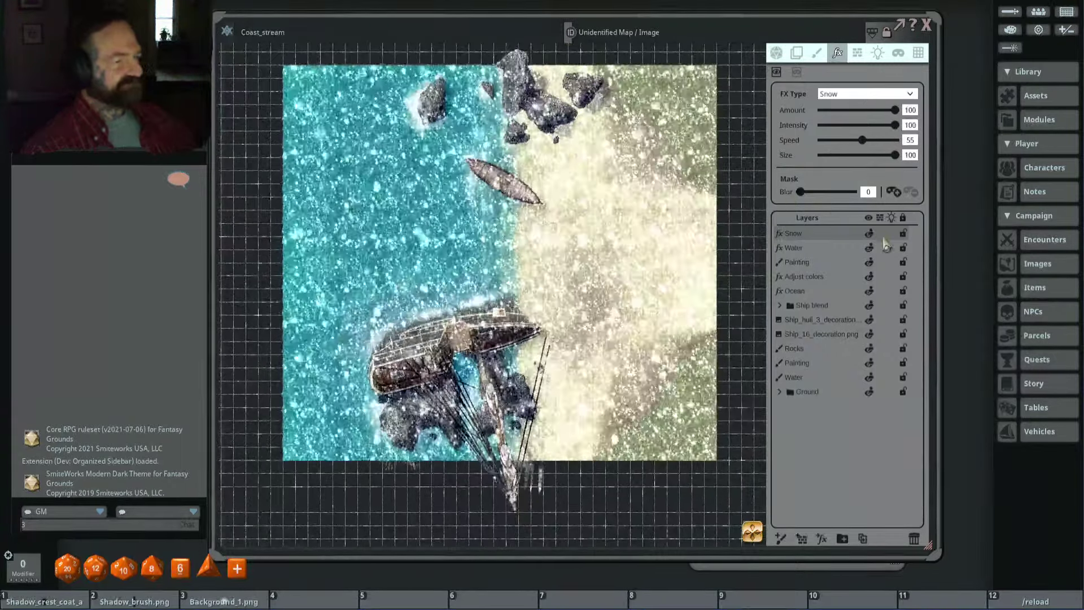
Step: Delete the Snow effect layer and check the coast around the boat and shipwreck without weather
{"action": "left_click", "coordinate": [915, 537]}
{"action": "scroll", "coordinate": [588, 248], "scroll_direction": "up", "scroll_amount": 4}
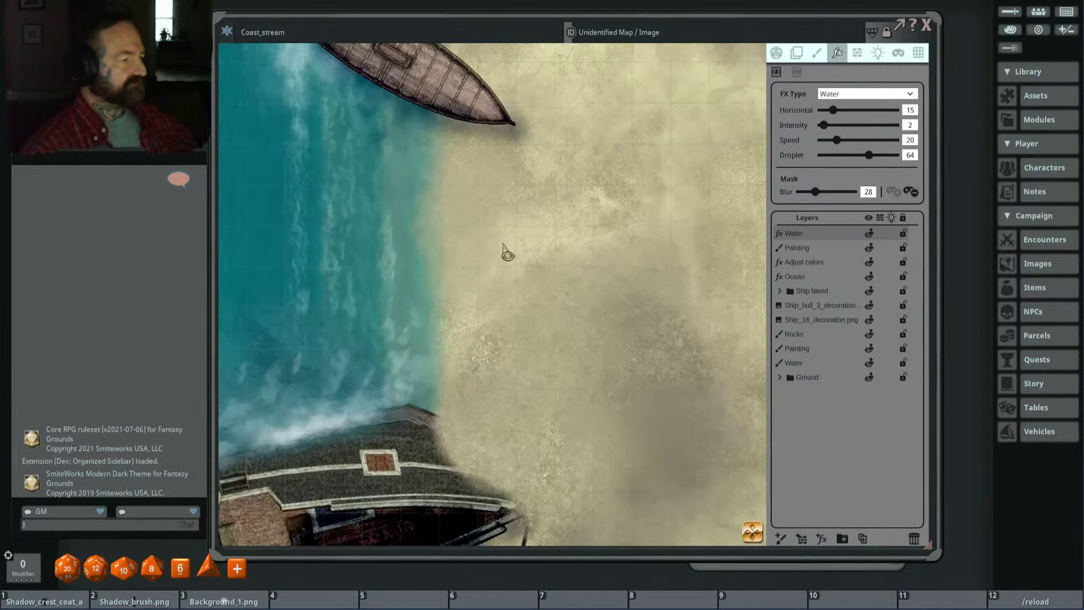
{"action": "left_click_drag", "start_coordinate": [504, 251], "coordinate": [529, 248]}
{"action": "scroll", "coordinate": [623, 247], "scroll_direction": "down", "scroll_amount": 3}
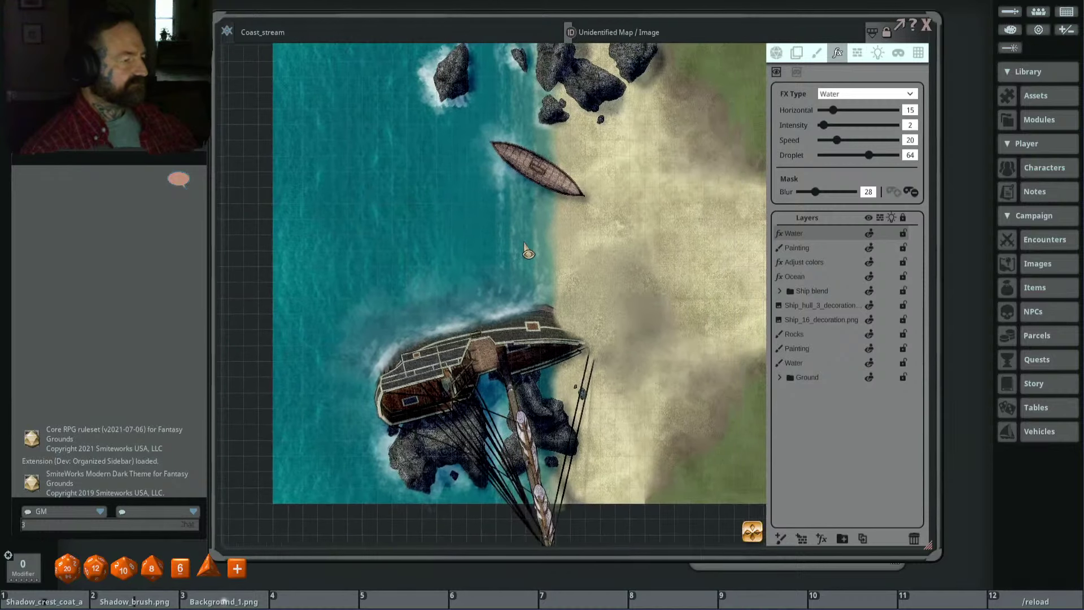
{"action": "scroll", "coordinate": [530, 249], "scroll_direction": "up", "scroll_amount": 2}
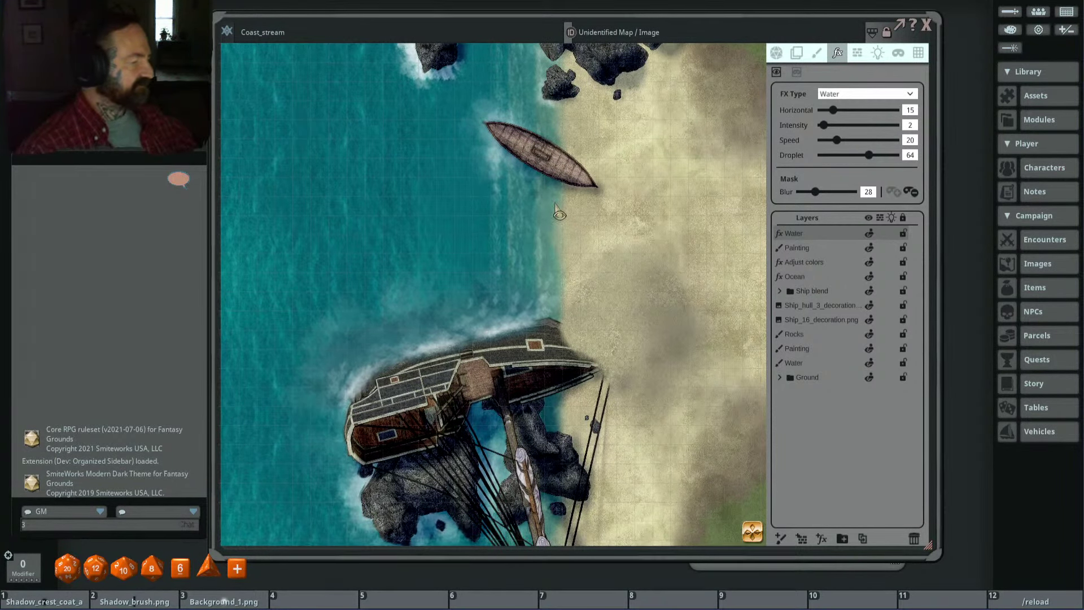
{"action": "scroll", "coordinate": [587, 277], "scroll_direction": "down", "scroll_amount": 2}
{"action": "left_click_drag", "start_coordinate": [587, 277], "coordinate": [537, 231]}
{"action": "scroll", "coordinate": [581, 279], "scroll_direction": "up", "scroll_amount": 2}
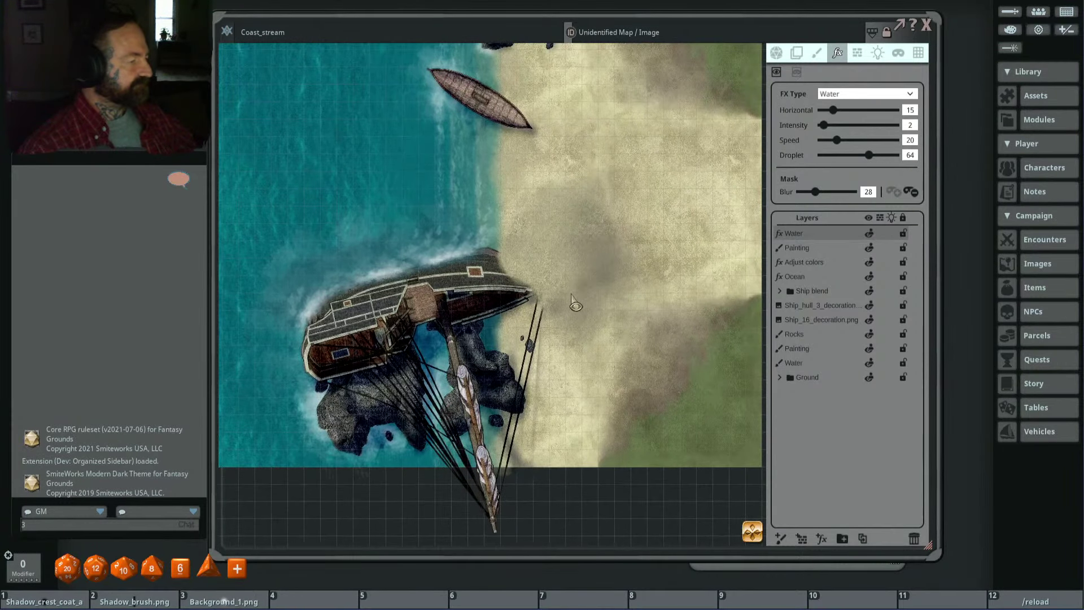
{"action": "scroll", "coordinate": [588, 311], "scroll_direction": "down", "scroll_amount": 1}
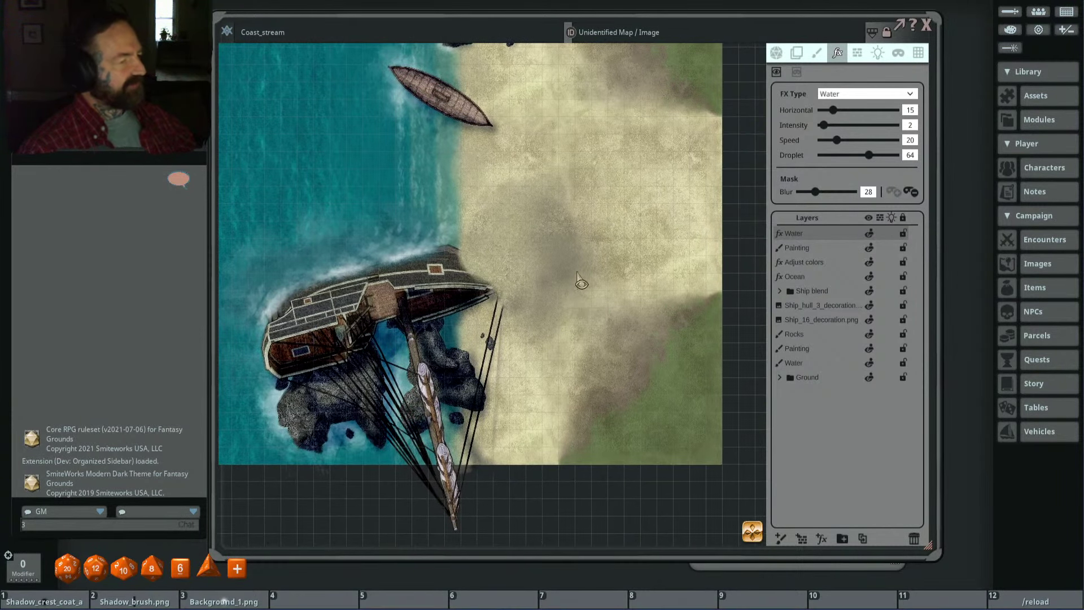
{"action": "scroll", "coordinate": [574, 288], "scroll_direction": "up", "scroll_amount": 1}
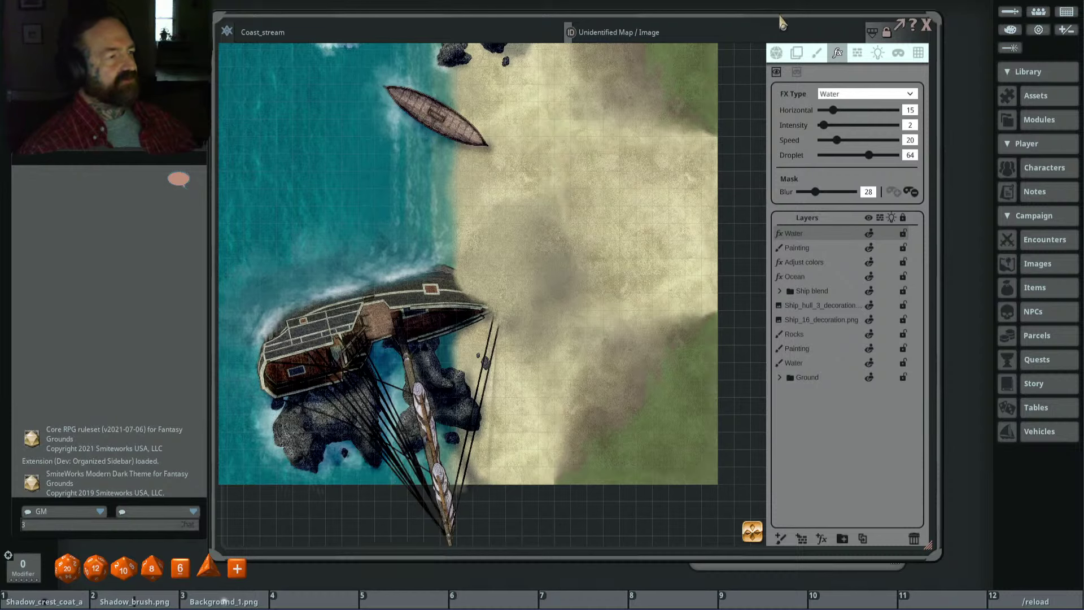
Step: Shift the map window slightly and examine the animated water along the shoreline, boat, ship's hull and rocks
{"action": "left_click_drag", "start_coordinate": [781, 22], "coordinate": [816, 26]}
{"action": "scroll", "coordinate": [630, 148], "scroll_direction": "up", "scroll_amount": 1}
{"action": "scroll", "coordinate": [644, 156], "scroll_direction": "down", "scroll_amount": 1}
{"action": "scroll", "coordinate": [598, 180], "scroll_direction": "up", "scroll_amount": 2}
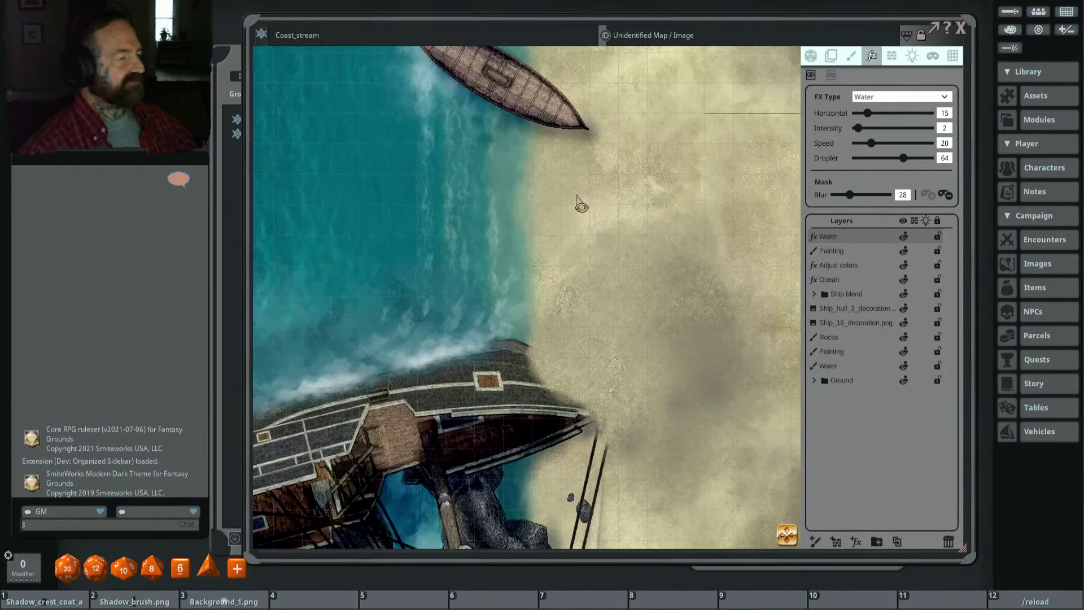
{"action": "scroll", "coordinate": [559, 226], "scroll_direction": "up", "scroll_amount": 1}
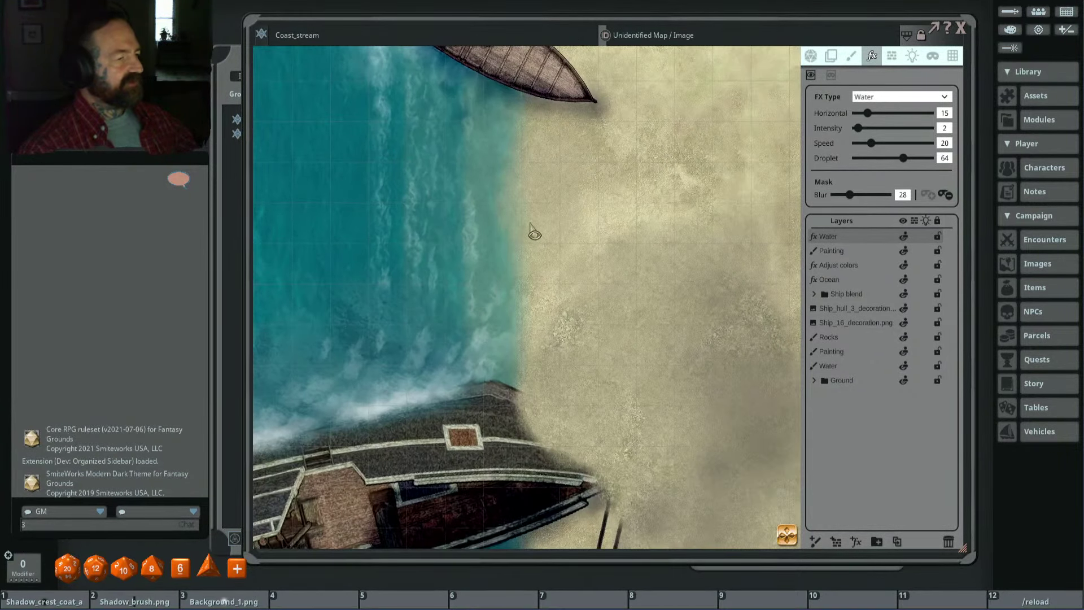
{"action": "scroll", "coordinate": [607, 232], "scroll_direction": "down", "scroll_amount": 1}
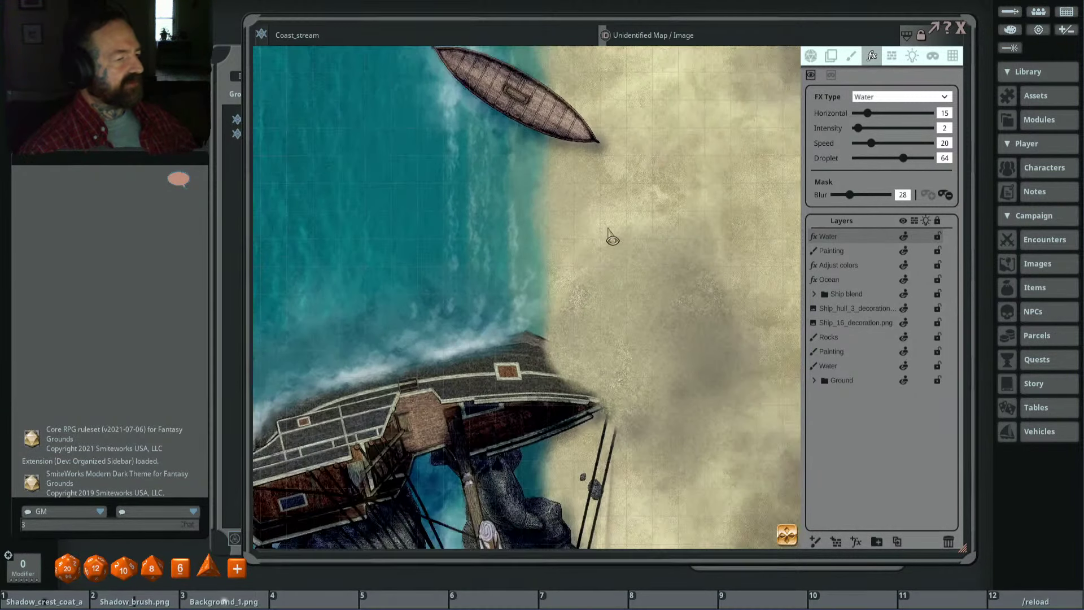
{"action": "left_click_drag", "start_coordinate": [608, 230], "coordinate": [564, 217]}
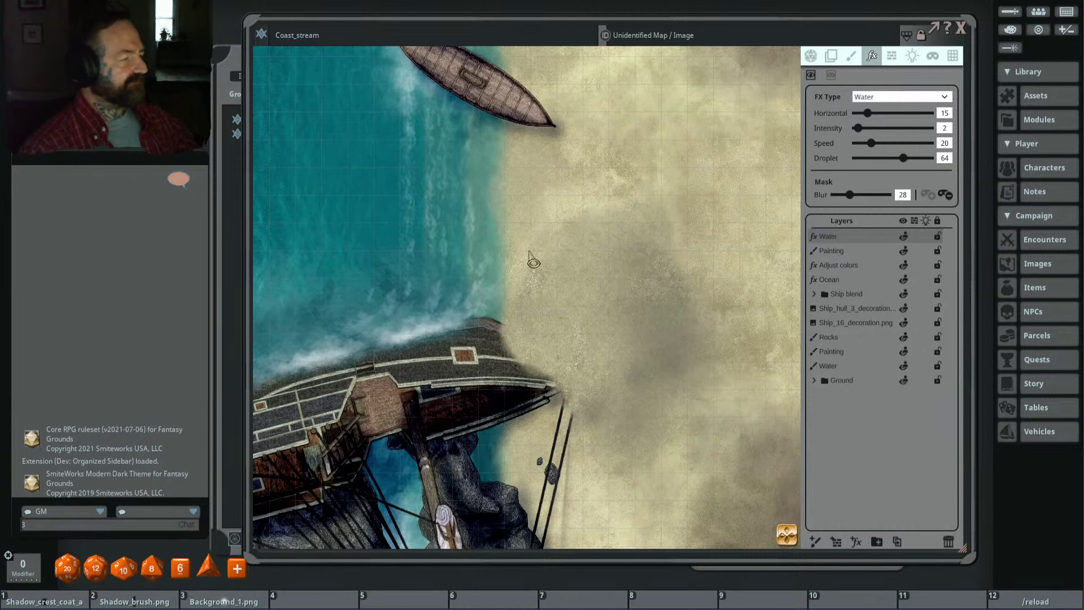
{"action": "scroll", "coordinate": [529, 253], "scroll_direction": "down", "scroll_amount": 4}
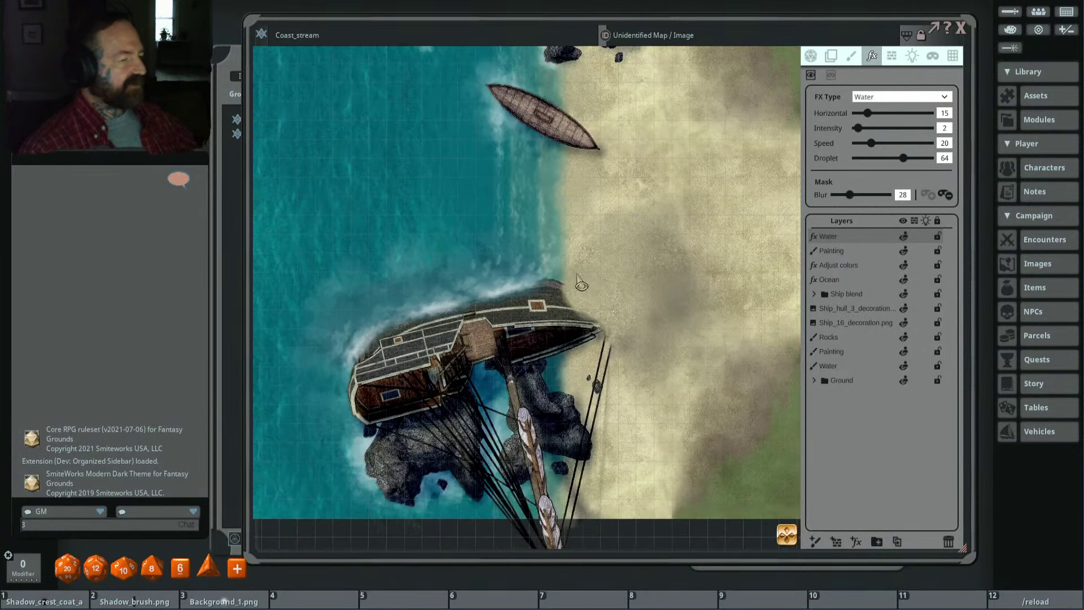
{"action": "left_click_drag", "start_coordinate": [572, 276], "coordinate": [586, 277]}
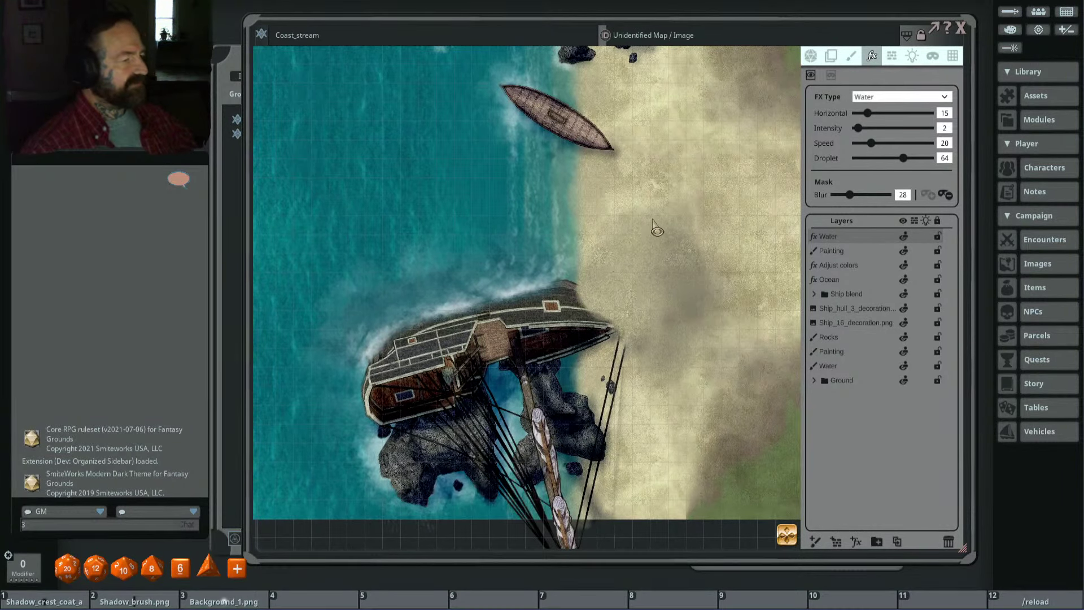
{"action": "left_click_drag", "start_coordinate": [655, 227], "coordinate": [629, 317]}
{"action": "scroll", "coordinate": [629, 316], "scroll_direction": "down", "scroll_amount": 1}
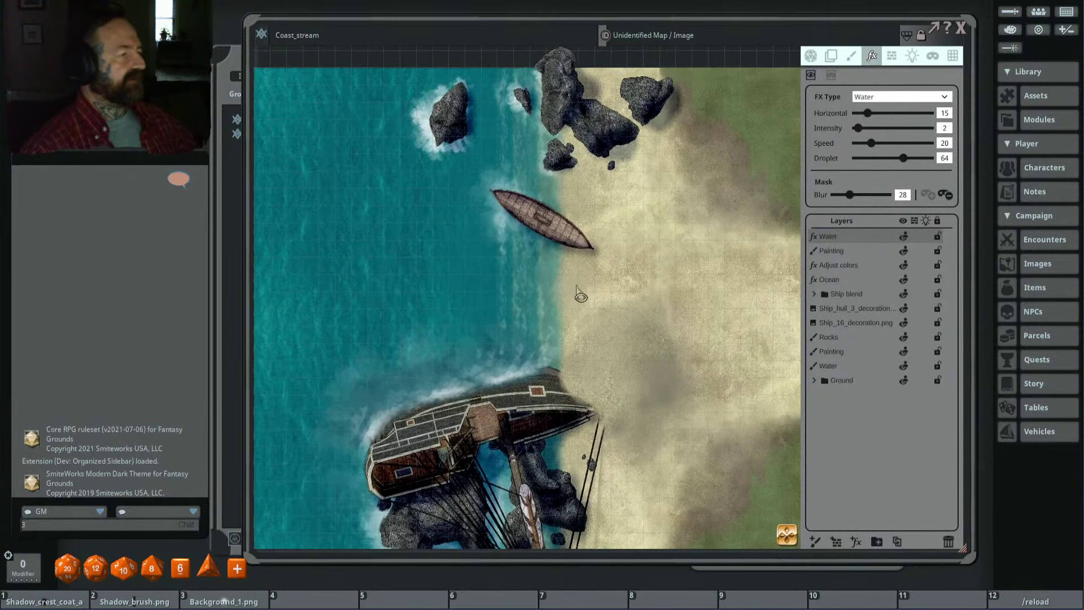
{"action": "scroll", "coordinate": [579, 282], "scroll_direction": "up", "scroll_amount": 1}
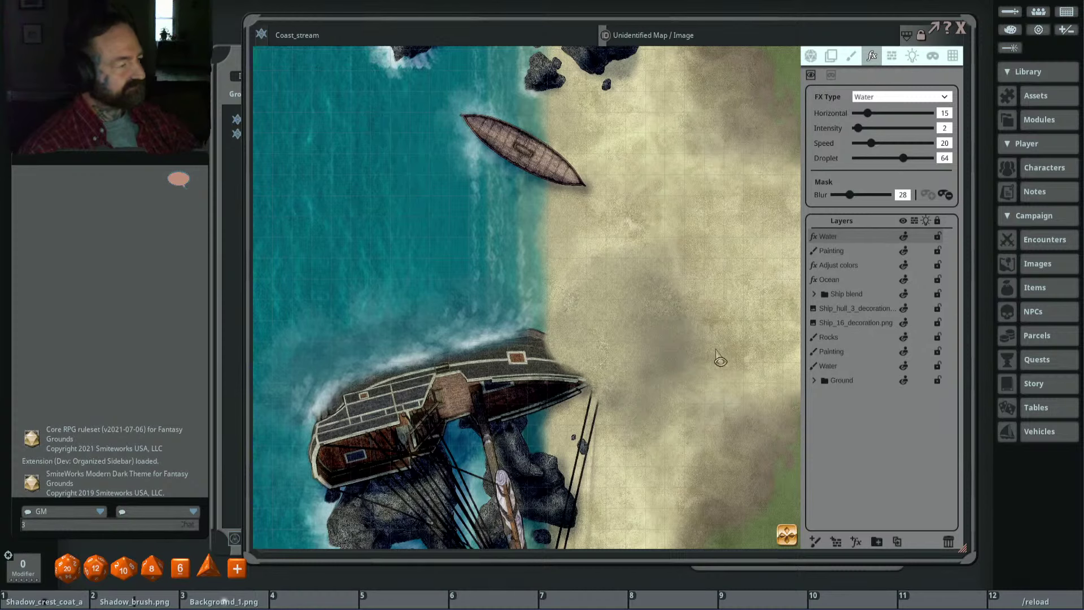
{"action": "scroll", "coordinate": [716, 348], "scroll_direction": "down", "scroll_amount": 2}
{"action": "scroll", "coordinate": [716, 347], "scroll_direction": "up", "scroll_amount": 2}
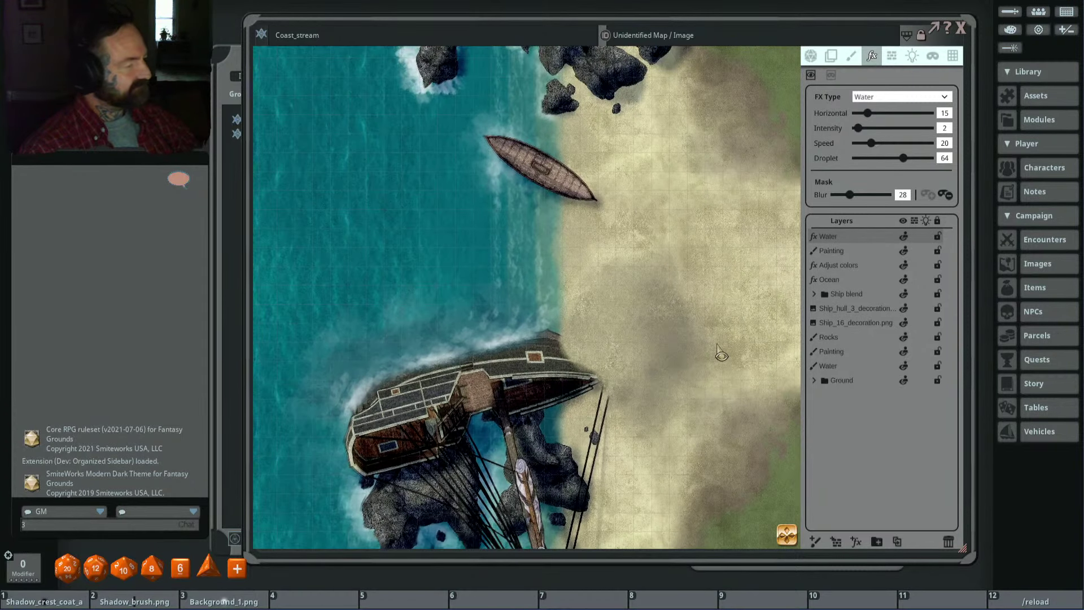
{"action": "left_click_drag", "start_coordinate": [716, 348], "coordinate": [683, 343]}
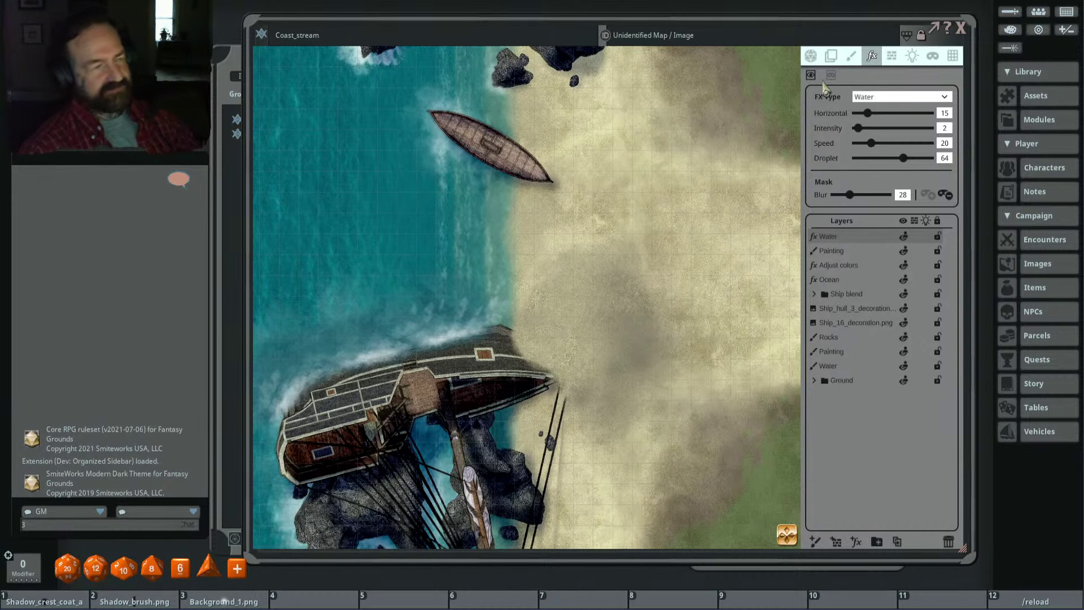
Step: Move the map window aside and close the image list window behind it
{"action": "left_click_drag", "start_coordinate": [797, 25], "coordinate": [829, 18]}
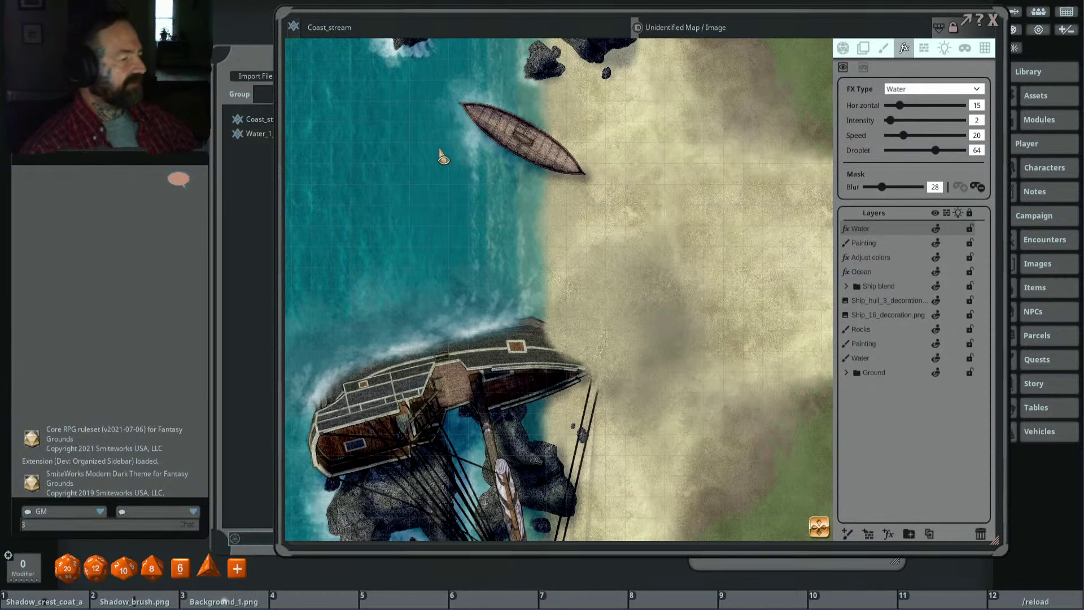
{"action": "scroll", "coordinate": [473, 169], "scroll_direction": "down", "scroll_amount": 3}
{"action": "scroll", "coordinate": [475, 170], "scroll_direction": "up", "scroll_amount": 2}
{"action": "scroll", "coordinate": [496, 208], "scroll_direction": "up", "scroll_amount": 2}
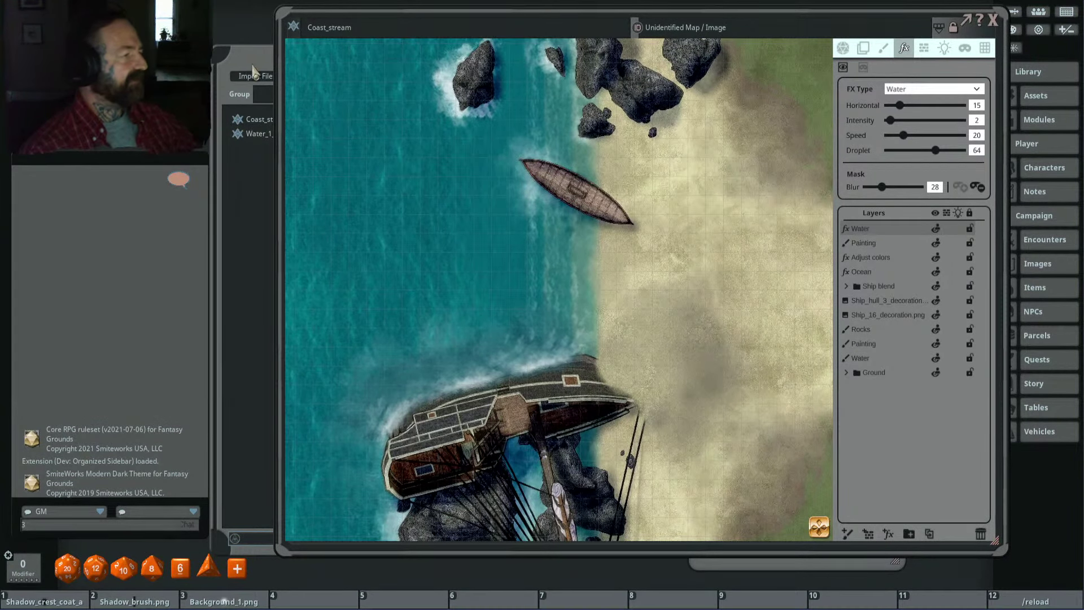
{"action": "left_click_drag", "start_coordinate": [241, 62], "coordinate": [217, 58]}
{"action": "left_click", "coordinate": [489, 48]}
Step: Compare the water motion across the whole map with a close view of the waves beside the boat
{"action": "scroll", "coordinate": [493, 234], "scroll_direction": "down", "scroll_amount": 2}
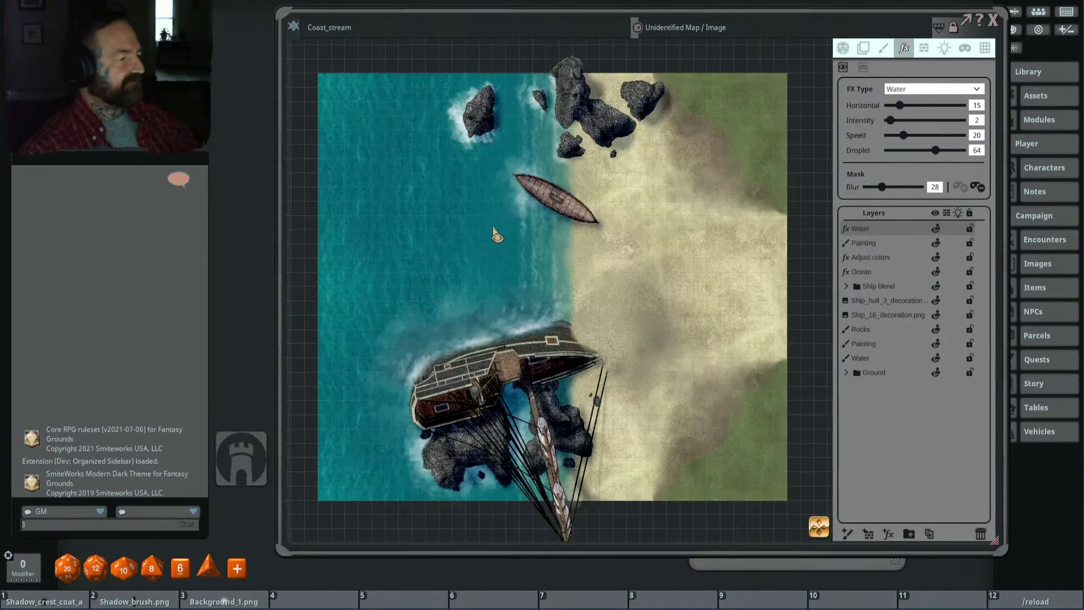
{"action": "scroll", "coordinate": [555, 257], "scroll_direction": "up", "scroll_amount": 2}
{"action": "scroll", "coordinate": [558, 259], "scroll_direction": "up", "scroll_amount": 1}
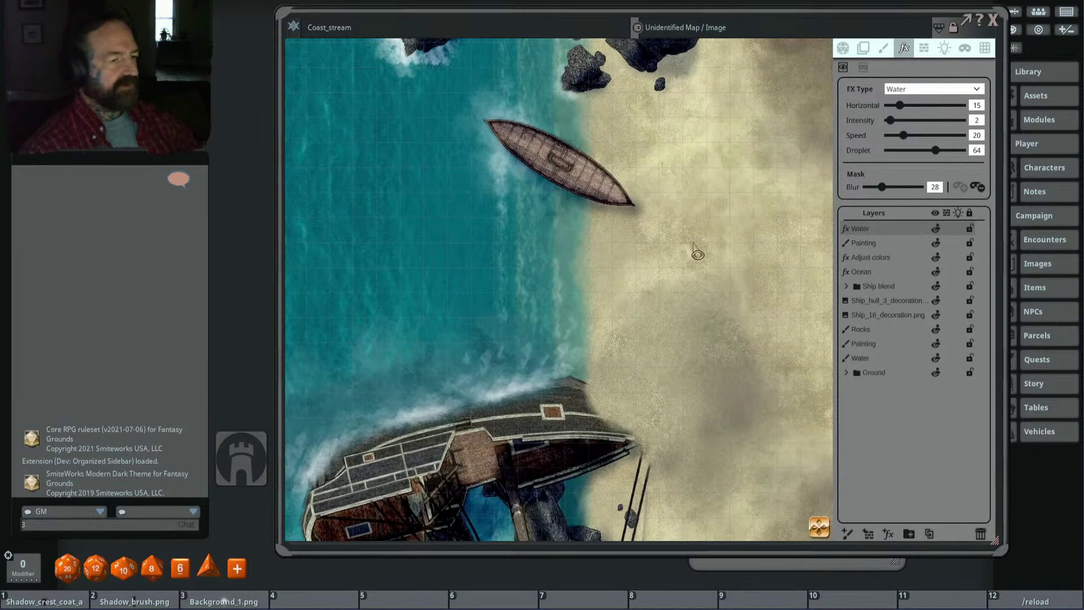
{"action": "scroll", "coordinate": [599, 261], "scroll_direction": "up", "scroll_amount": 1}
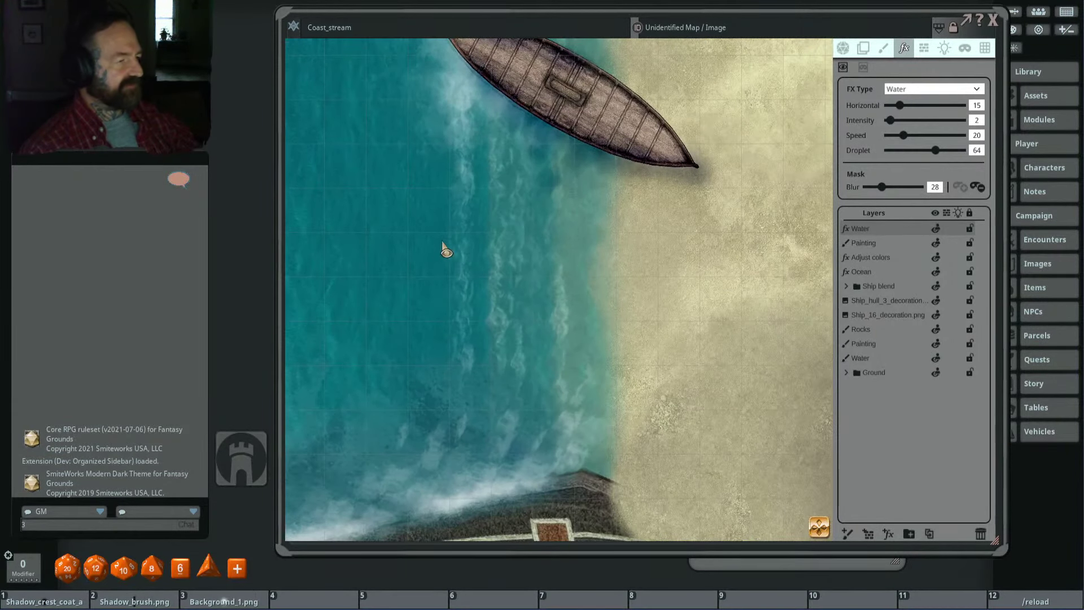
{"action": "scroll", "coordinate": [555, 277], "scroll_direction": "down", "scroll_amount": 1}
{"action": "scroll", "coordinate": [588, 276], "scroll_direction": "down", "scroll_amount": 1}
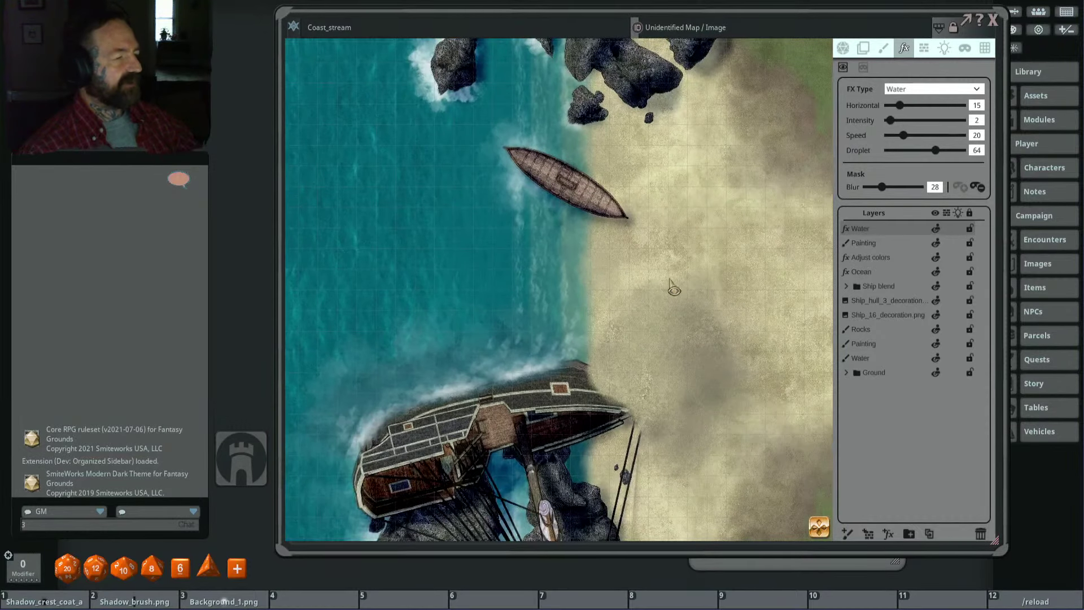
Step: Select the painted Water layer above the Ground folder and toggle its visibility off and back on
{"action": "left_click", "coordinate": [907, 358]}
{"action": "left_click", "coordinate": [937, 360]}
{"action": "left_click", "coordinate": [937, 363]}
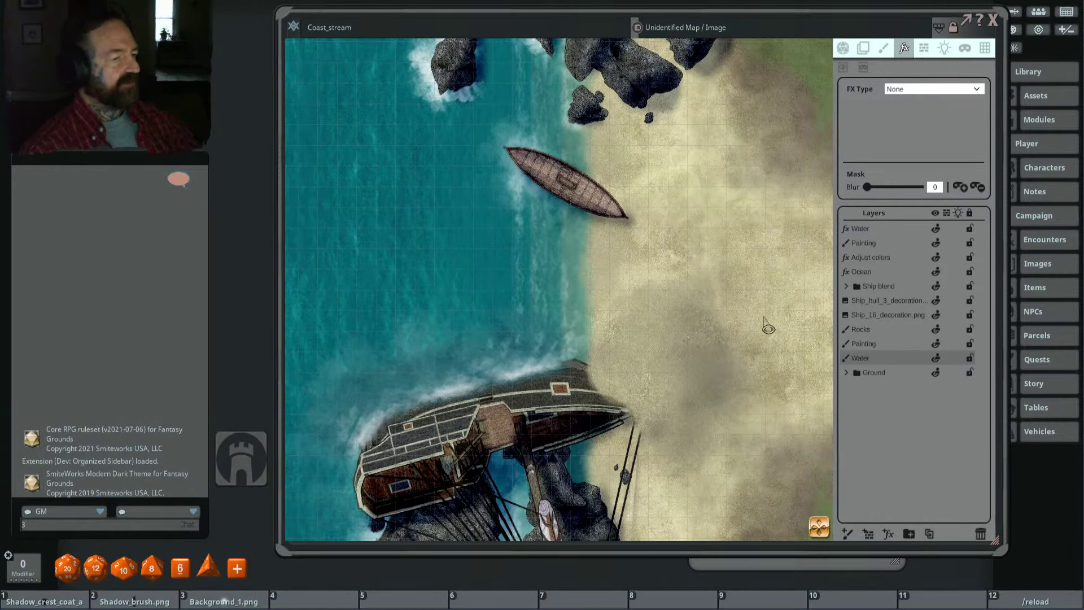
Step: Review the finished coast map from the northern rocks and boat down to the shipwreck, close up and as a whole
{"action": "scroll", "coordinate": [670, 250], "scroll_direction": "up", "scroll_amount": 2}
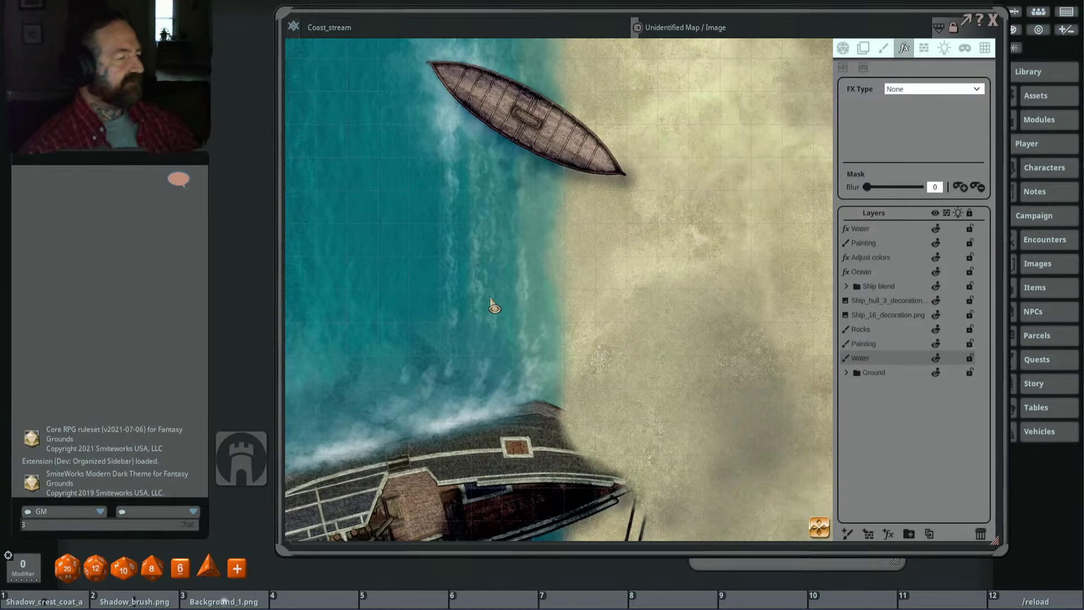
{"action": "scroll", "coordinate": [608, 314], "scroll_direction": "down", "scroll_amount": 2}
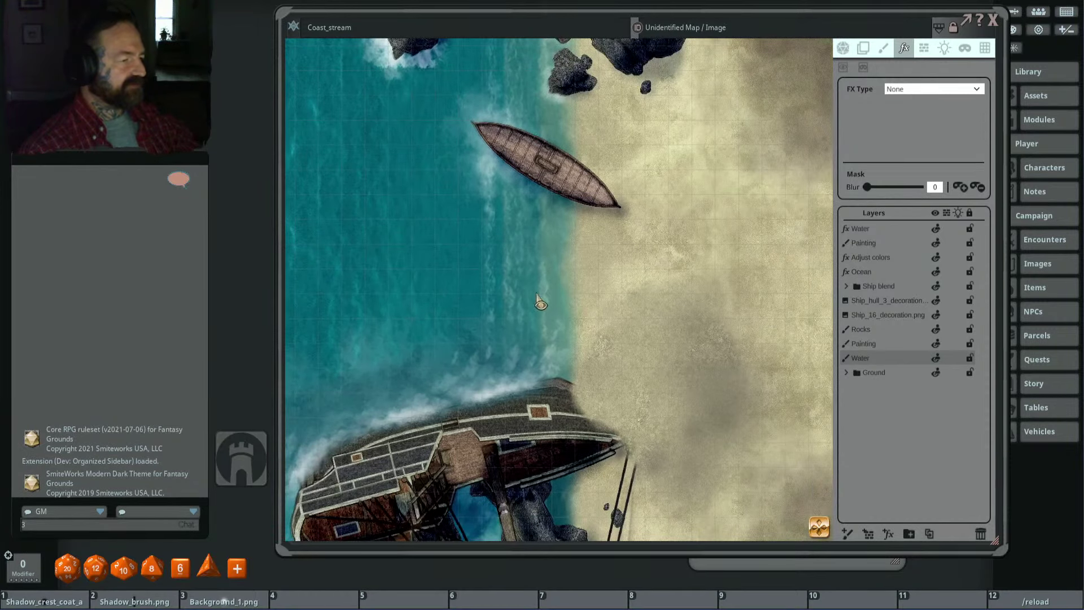
{"action": "scroll", "coordinate": [574, 278], "scroll_direction": "up", "scroll_amount": 2}
{"action": "scroll", "coordinate": [518, 278], "scroll_direction": "down", "scroll_amount": 2}
{"action": "left_click_drag", "start_coordinate": [611, 295], "coordinate": [556, 195]}
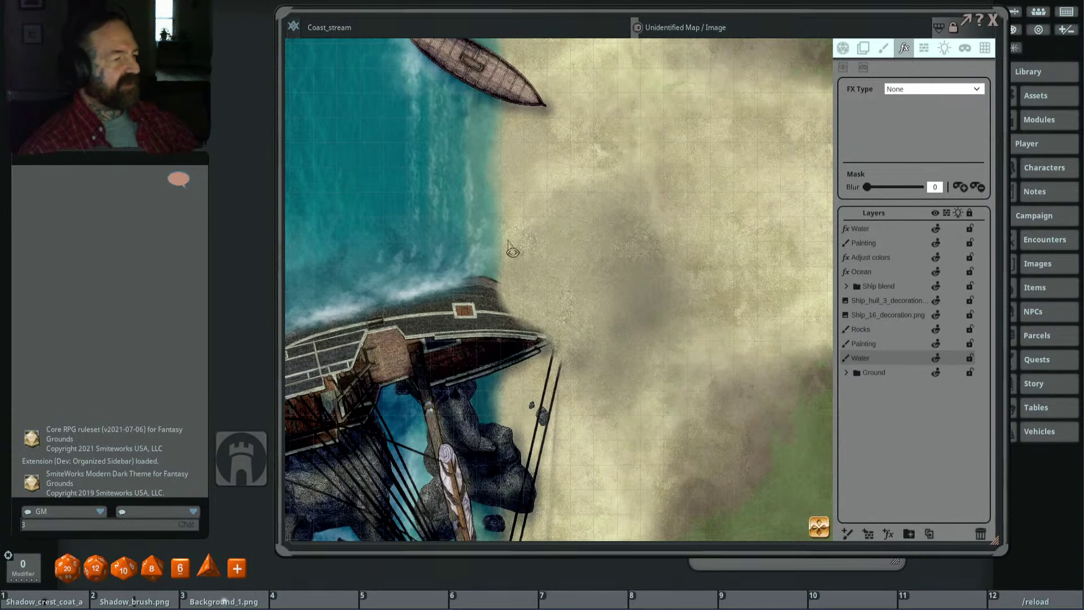
{"action": "scroll", "coordinate": [581, 288], "scroll_direction": "down", "scroll_amount": 2}
{"action": "scroll", "coordinate": [584, 274], "scroll_direction": "up", "scroll_amount": 2}
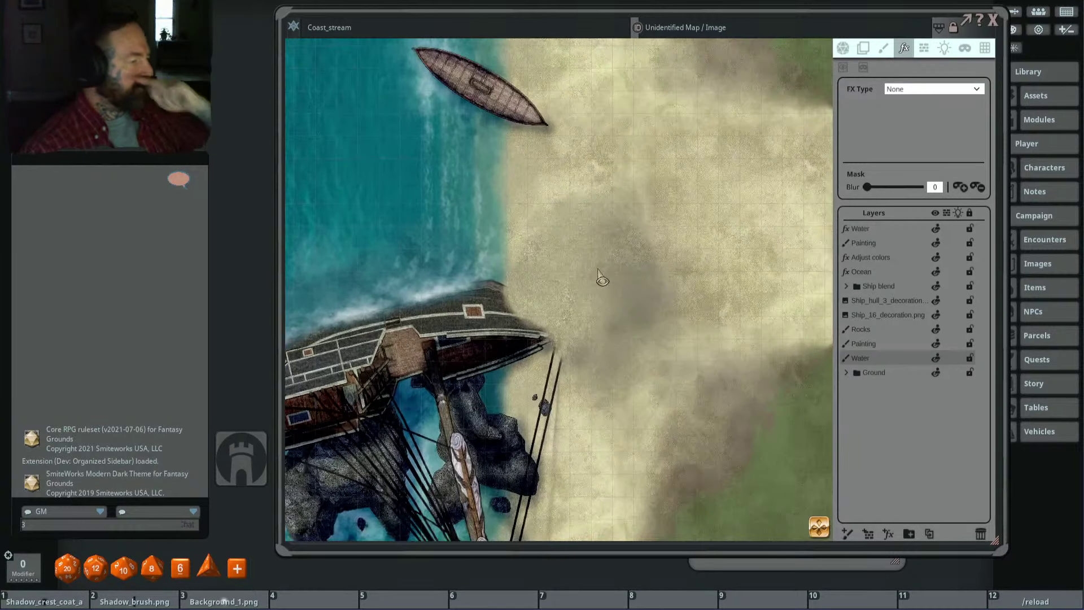
{"action": "left_click_drag", "start_coordinate": [558, 188], "coordinate": [612, 375]}
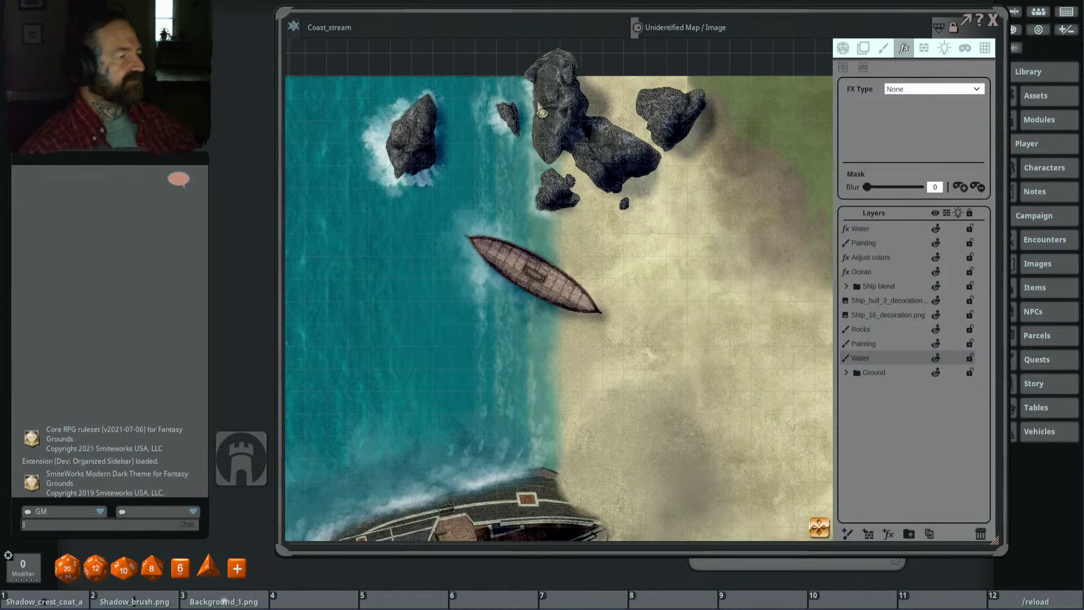
{"action": "scroll", "coordinate": [576, 334], "scroll_direction": "down", "scroll_amount": 3}
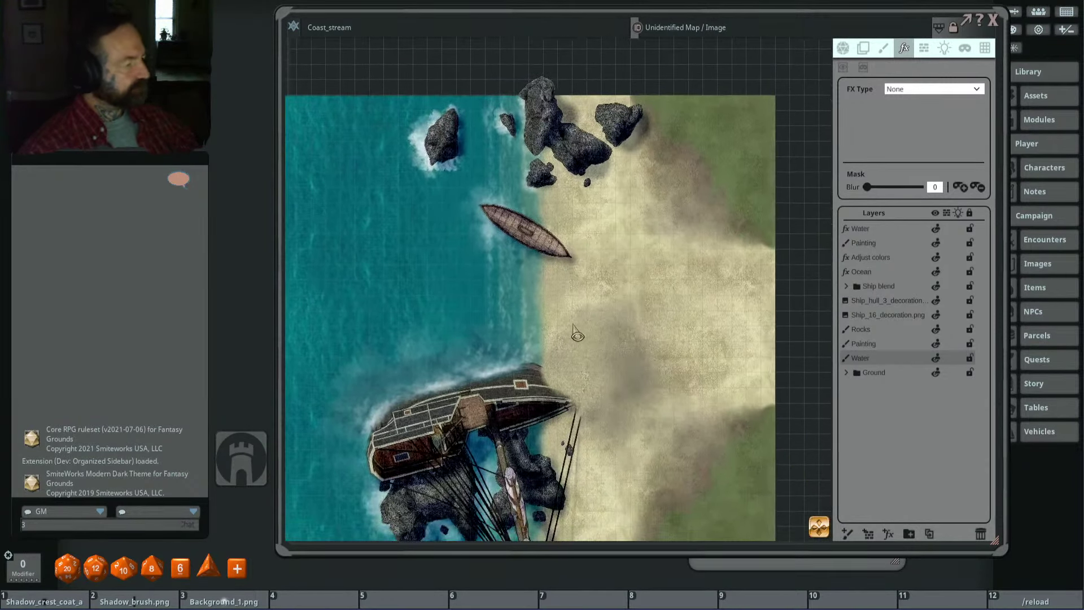
{"action": "left_click_drag", "start_coordinate": [608, 409], "coordinate": [599, 370]}
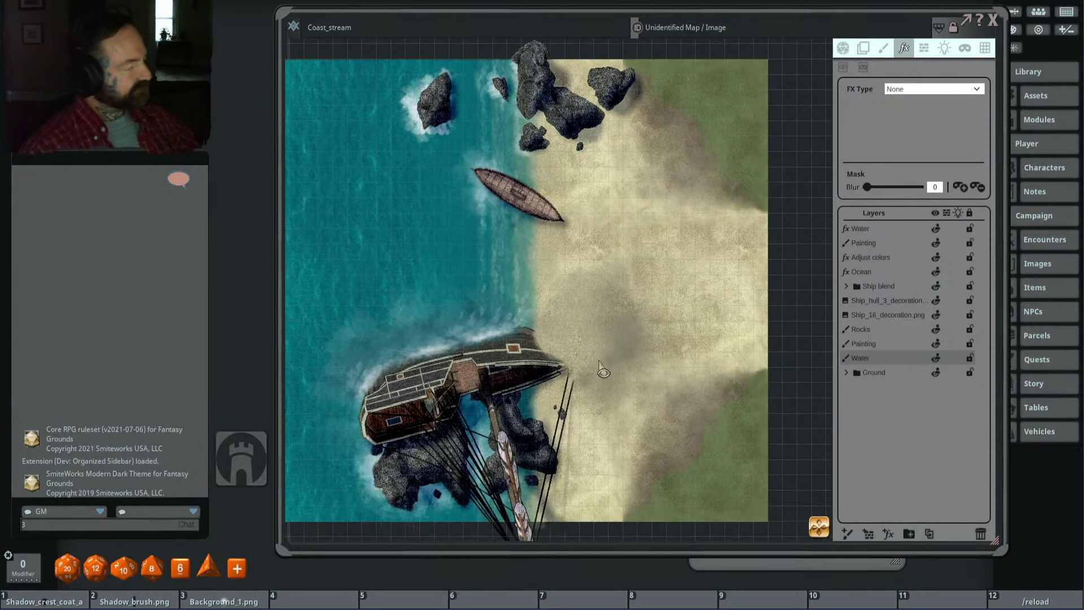
{"action": "scroll", "coordinate": [627, 396], "scroll_direction": "down", "scroll_amount": 1}
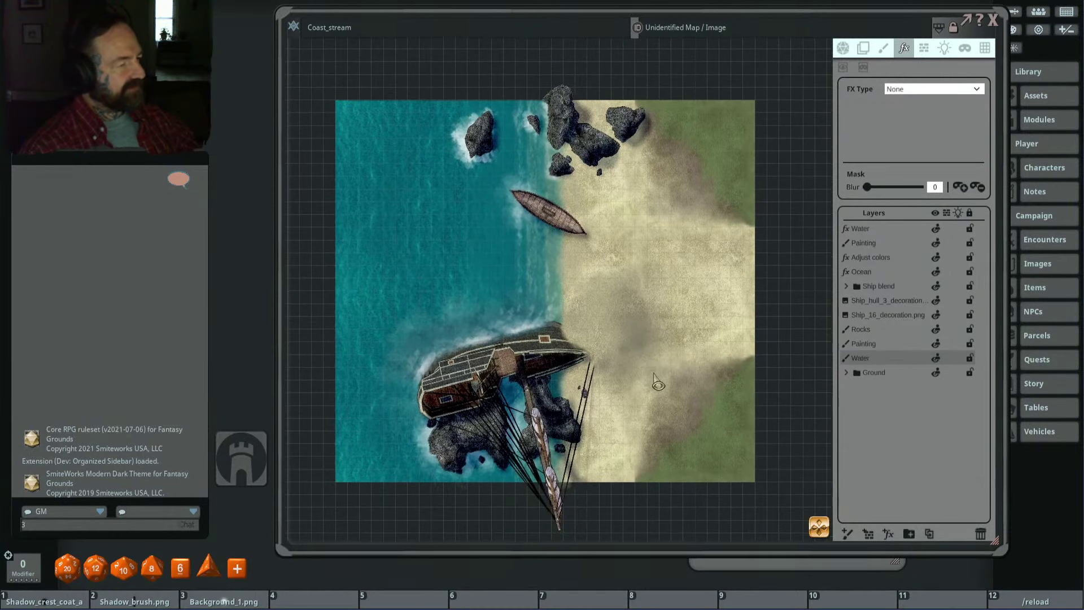
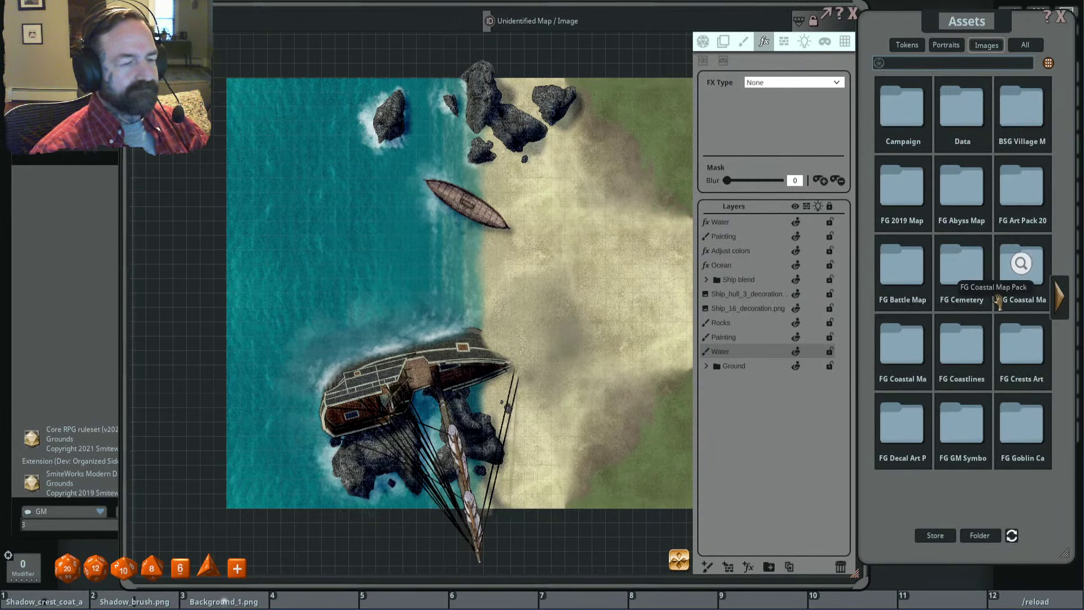
Step: Open the decorations folder of the FG Coastal Map Pack in the image assets and filter it for "rock"
{"action": "left_click", "coordinate": [1059, 296]}
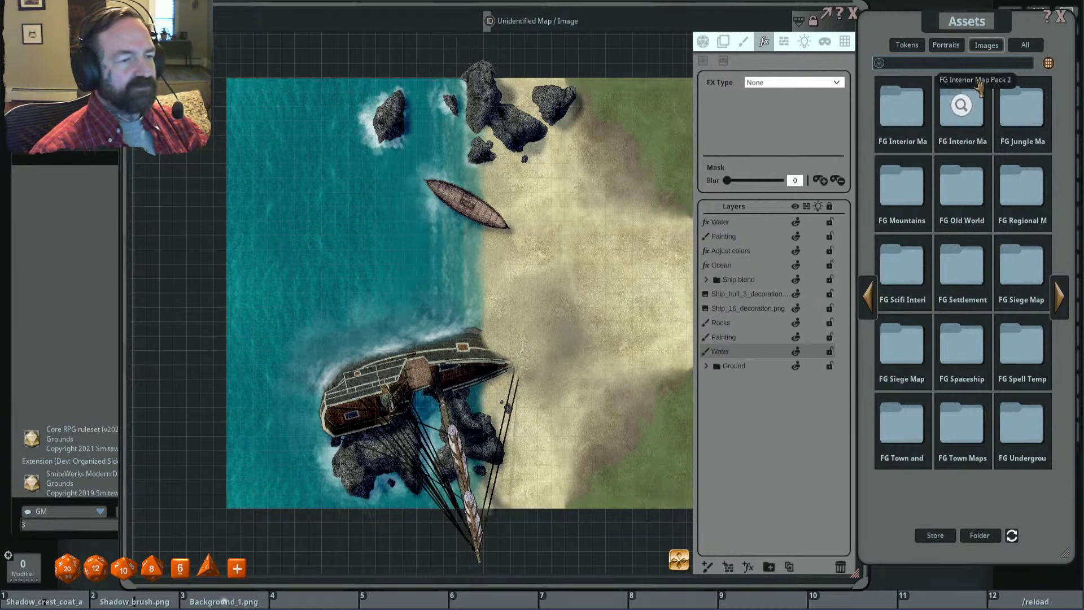
{"action": "left_click_drag", "start_coordinate": [970, 31], "coordinate": [965, 37]}
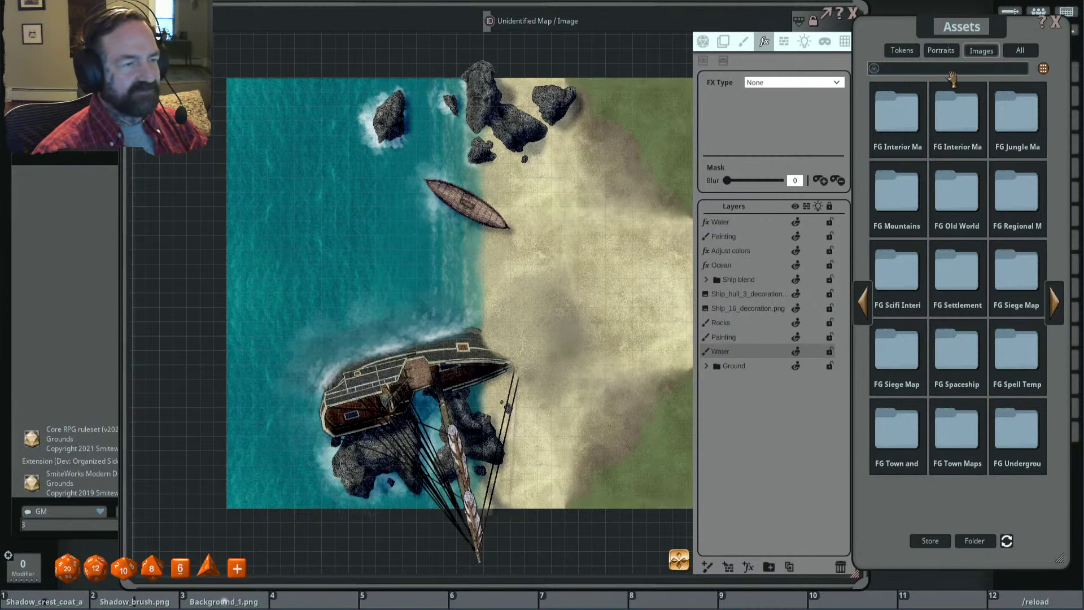
{"action": "left_click_drag", "start_coordinate": [960, 38], "coordinate": [963, 34]}
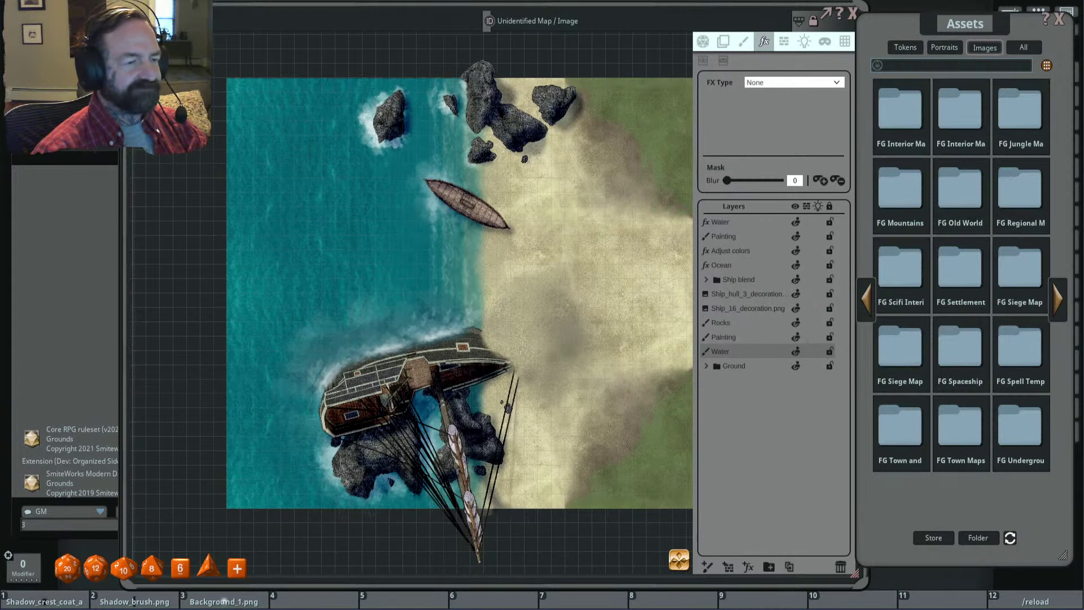
{"action": "left_click", "coordinate": [870, 300]}
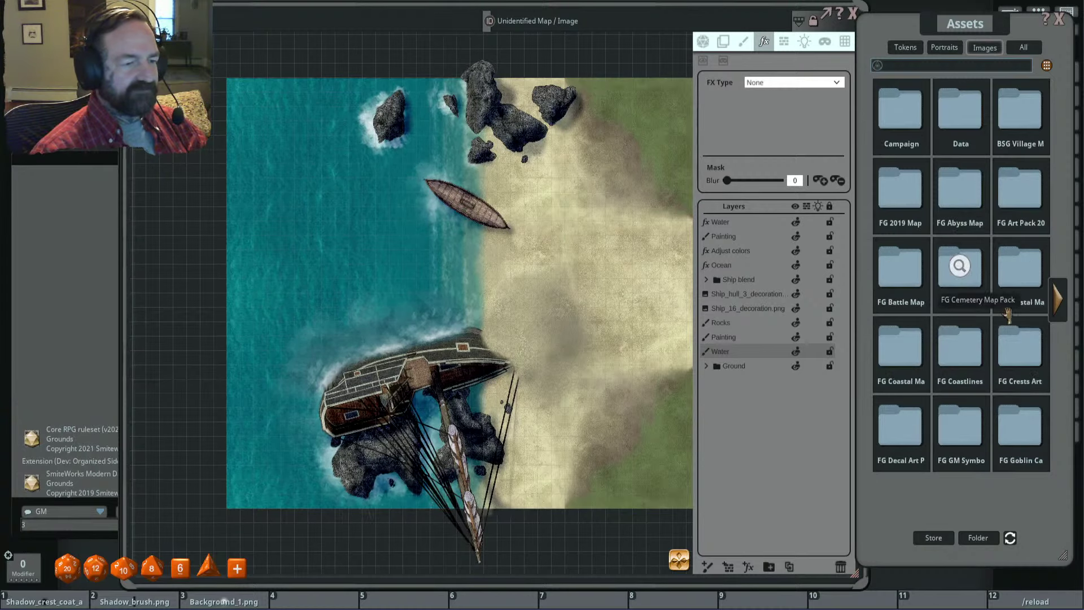
{"action": "left_click", "coordinate": [1021, 276]}
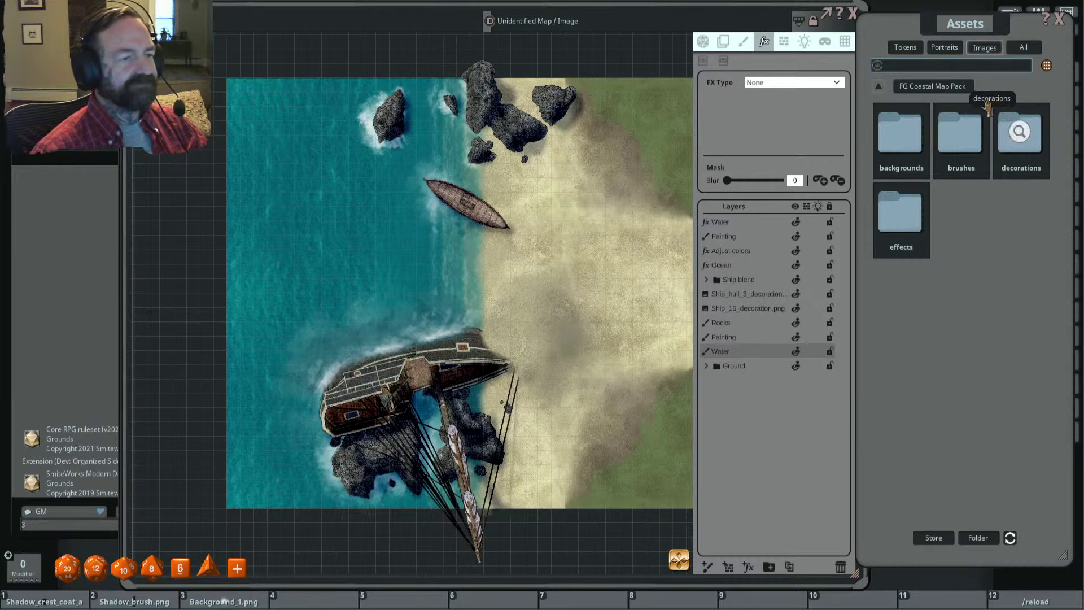
{"action": "left_click", "coordinate": [1026, 148]}
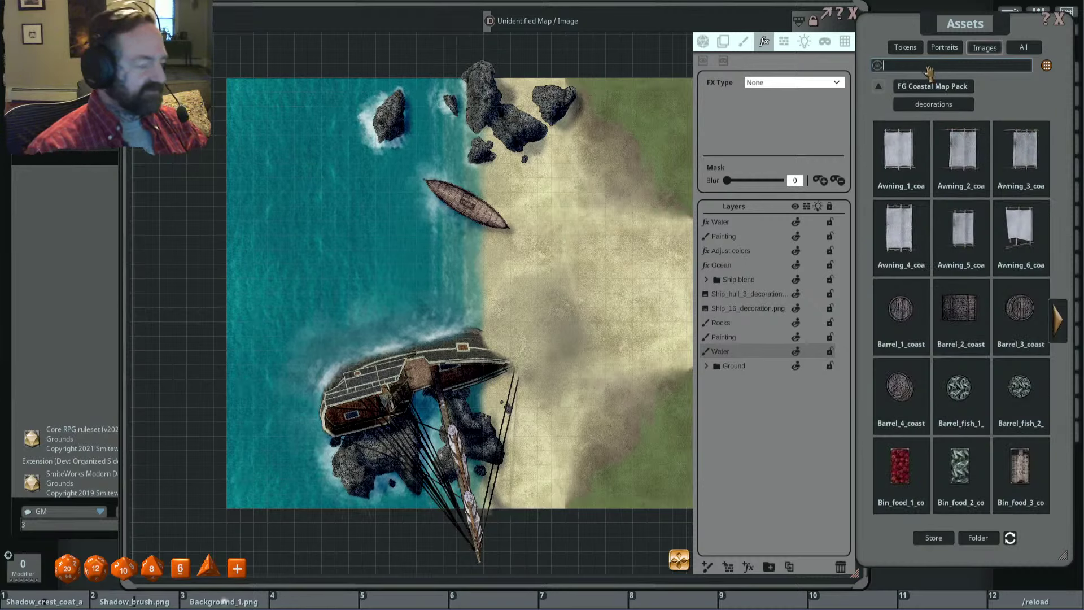
{"action": "key", "text": "Return"}
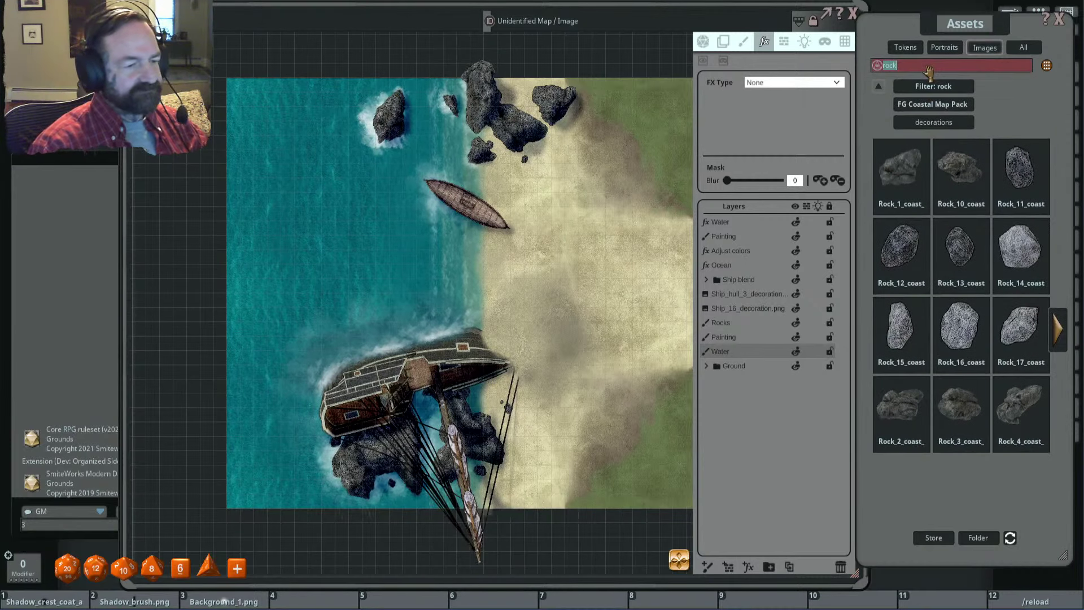
{"action": "left_click", "coordinate": [1058, 339]}
{"action": "left_click", "coordinate": [861, 328]}
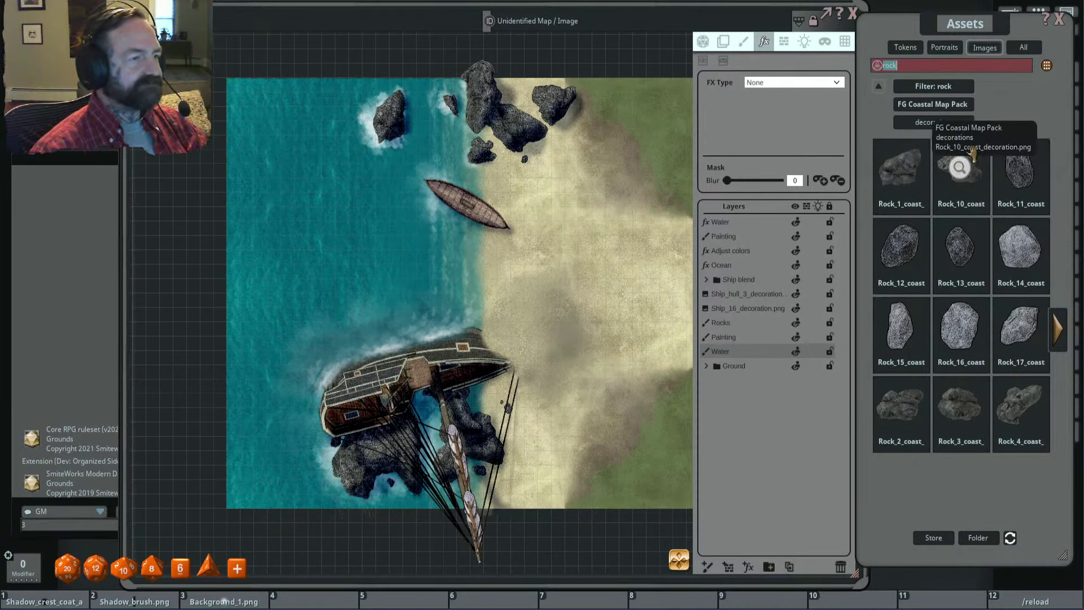
Step: Add a new painting layer and place it between the painted Water layer and the Ground folder
{"action": "left_click", "coordinate": [744, 41]}
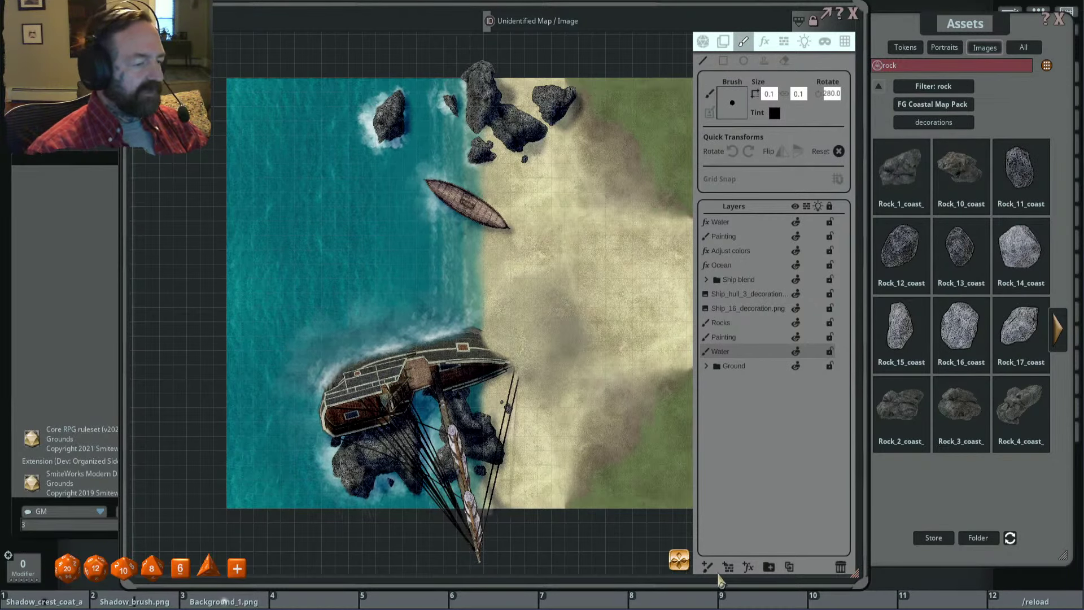
{"action": "left_click", "coordinate": [709, 568]}
{"action": "mouse_move", "coordinate": [751, 227]}
{"action": "left_mouse_down"}
{"action": "mouse_move", "coordinate": [763, 363]}
{"action": "mouse_move", "coordinate": [708, 364]}
{"action": "left_mouse_up"}
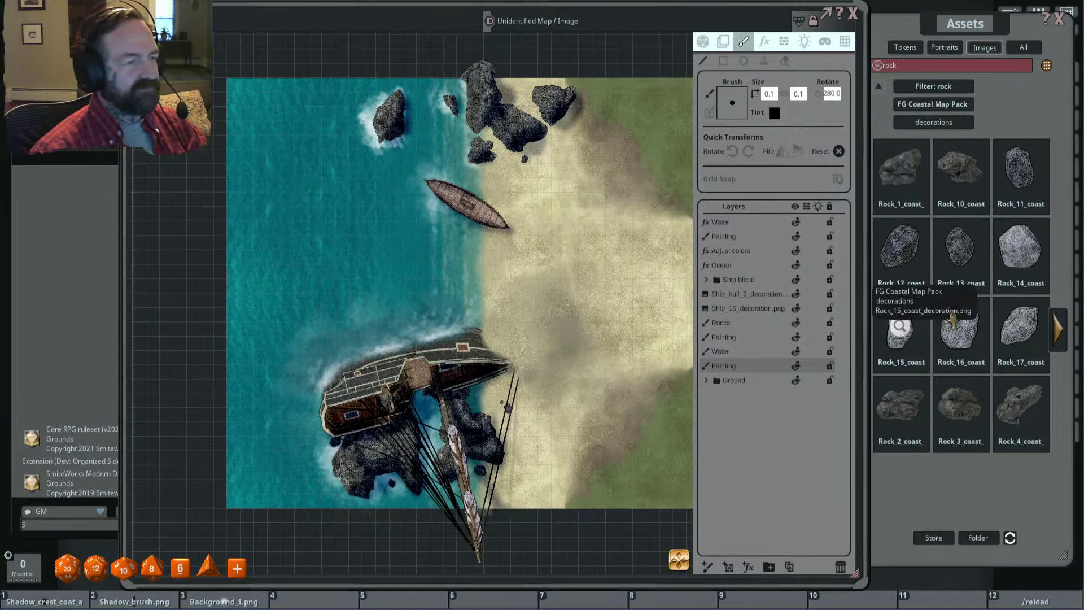
{"action": "mouse_move", "coordinate": [986, 241]}
{"action": "left_mouse_down"}
{"action": "mouse_move", "coordinate": [881, 237]}
{"action": "mouse_move", "coordinate": [732, 103]}
{"action": "left_mouse_up"}
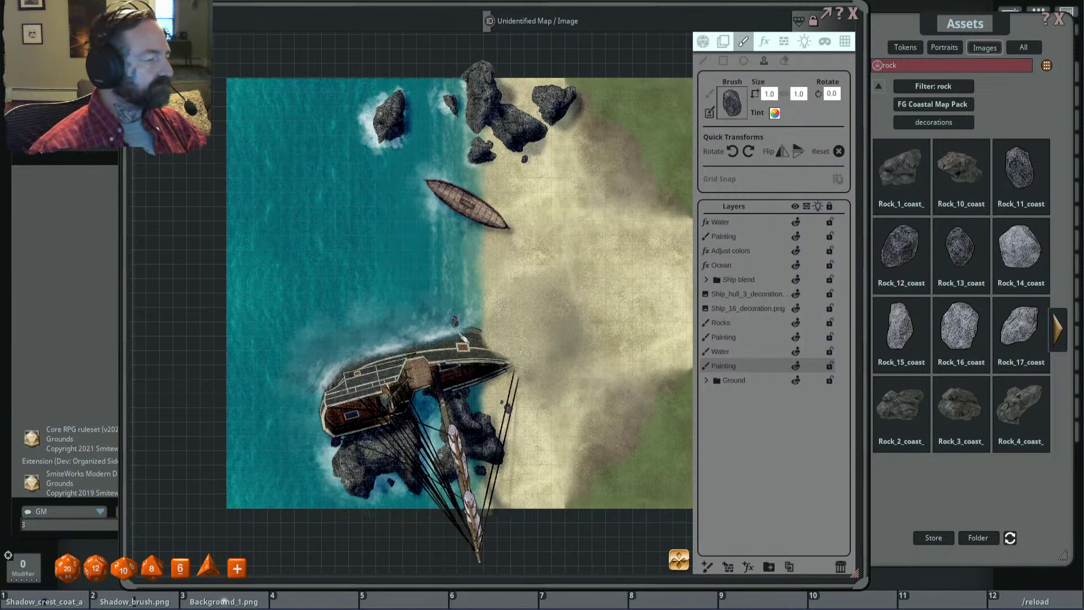
{"action": "scroll", "coordinate": [455, 323], "scroll_direction": "up", "scroll_amount": 5}
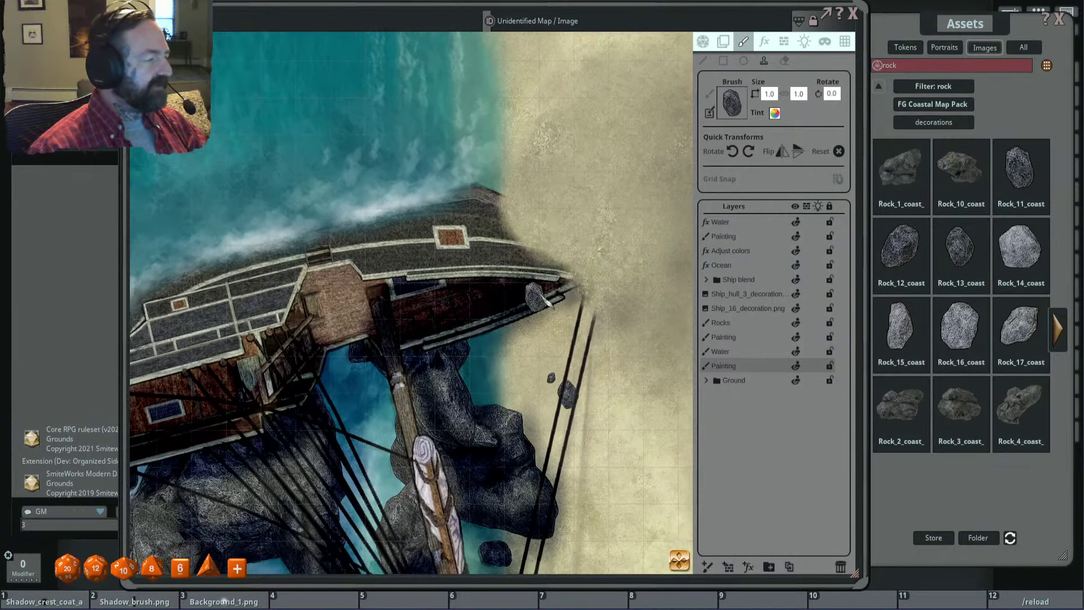
{"action": "scroll", "coordinate": [545, 299], "scroll_direction": "down", "scroll_amount": 2}
{"action": "scroll", "coordinate": [571, 320], "scroll_direction": "up", "scroll_amount": 5}
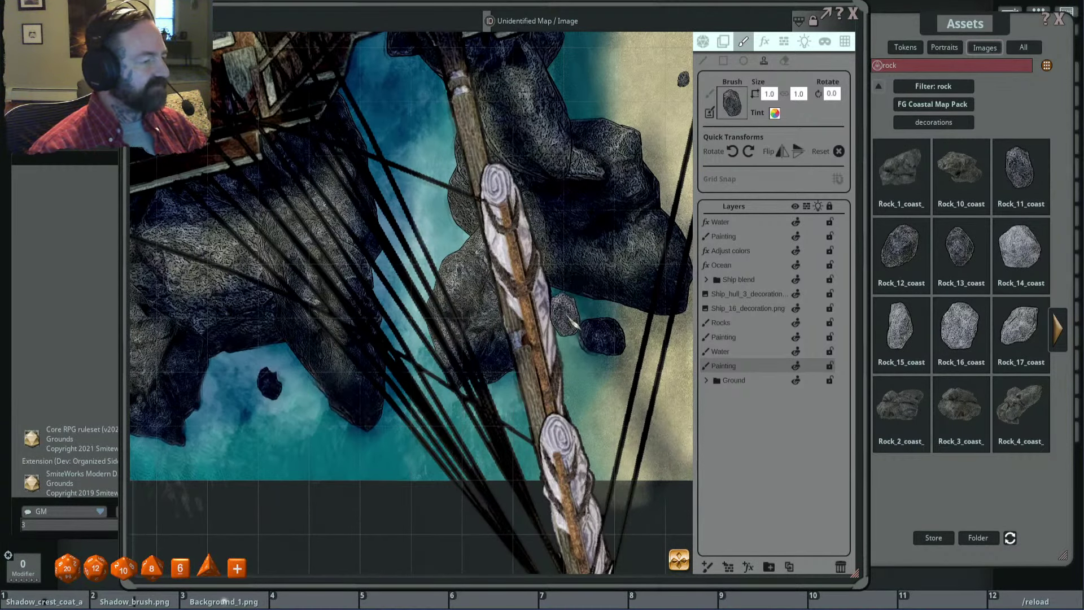
{"action": "left_click", "coordinate": [980, 48]}
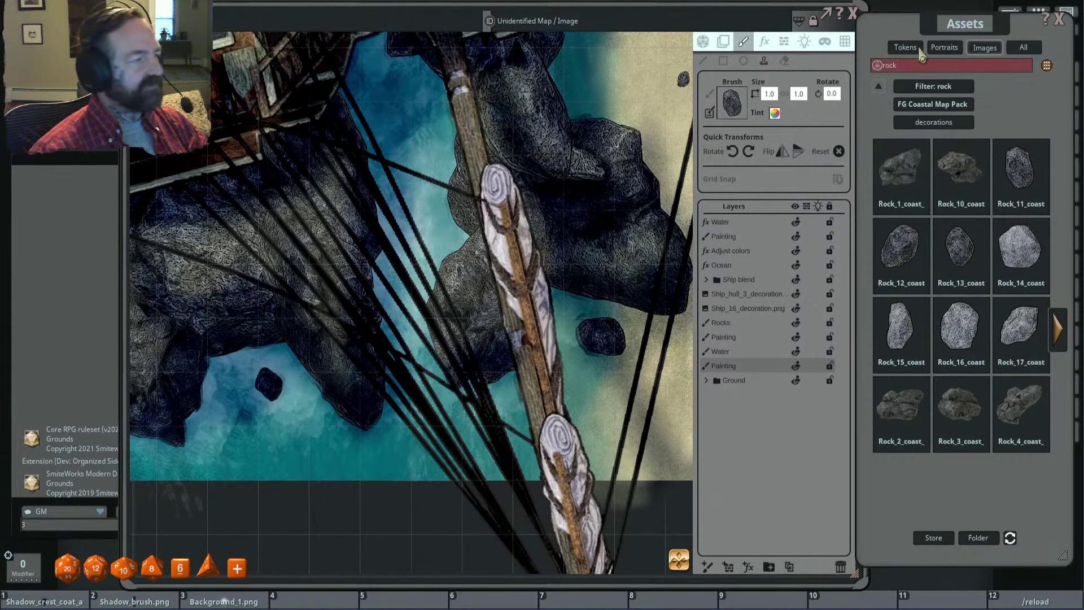
Step: Load the Rock_3 coast decoration as the stamp, sized 4.8 by 3.4 and rotated to 70 degrees
{"action": "left_click", "coordinate": [958, 405]}
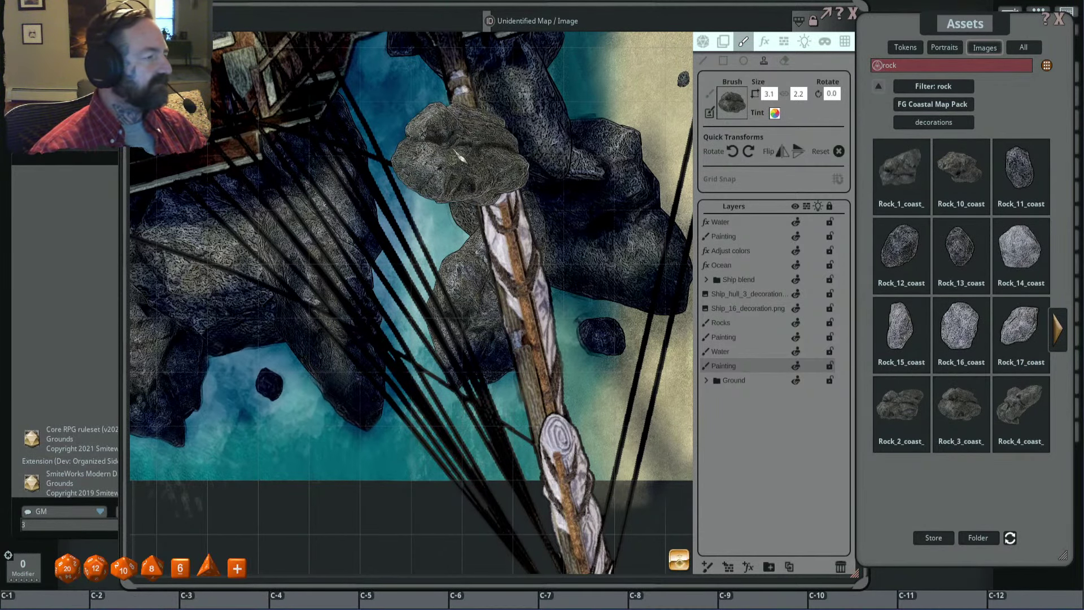
{"action": "scroll", "coordinate": [460, 155], "scroll_direction": "up", "scroll_amount": 5, "text": "ctrl"}
{"action": "scroll", "coordinate": [461, 156], "scroll_direction": "up", "scroll_amount": 5, "text": "shift"}
{"action": "scroll", "coordinate": [457, 153], "scroll_direction": "down", "scroll_amount": 3}
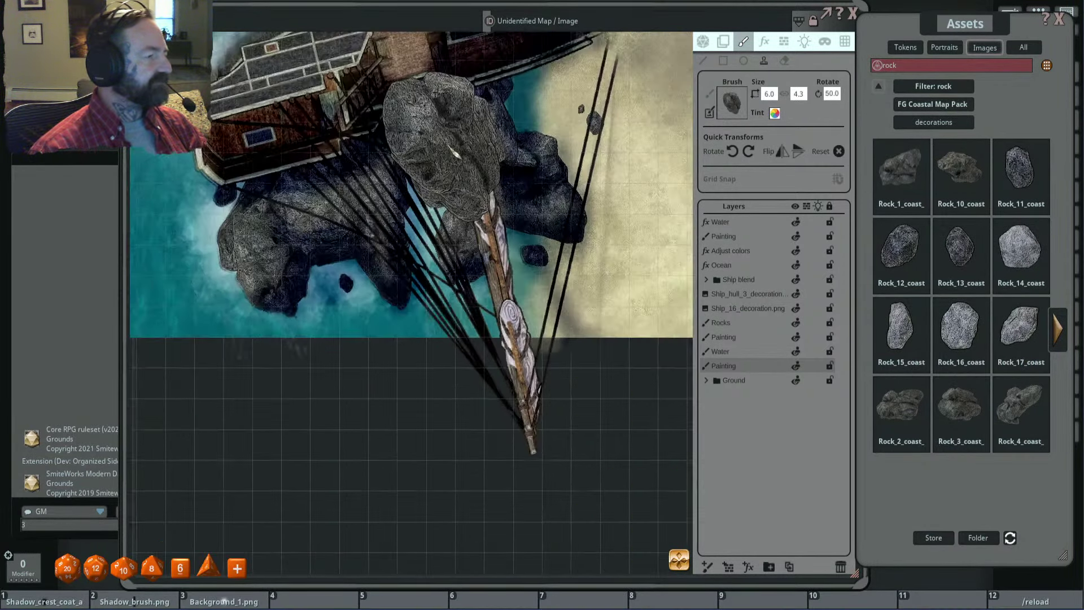
{"action": "scroll", "coordinate": [500, 194], "scroll_direction": "up", "scroll_amount": 2}
{"action": "scroll", "coordinate": [528, 186], "scroll_direction": "up", "scroll_amount": 2, "text": "ctrl"}
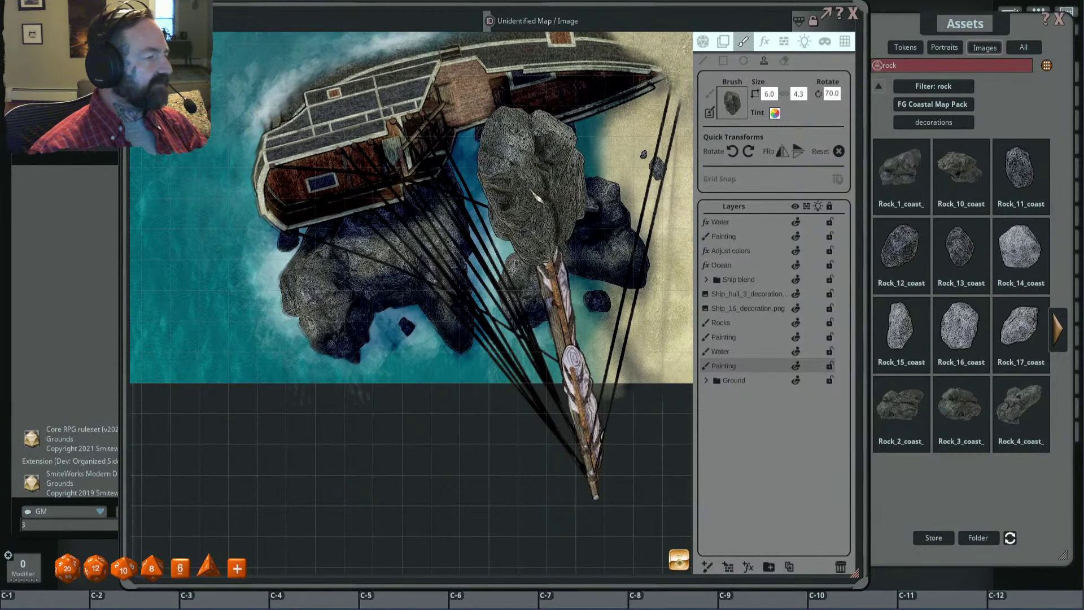
{"action": "scroll", "coordinate": [533, 194], "scroll_direction": "down", "scroll_amount": 2, "text": "ctrl"}
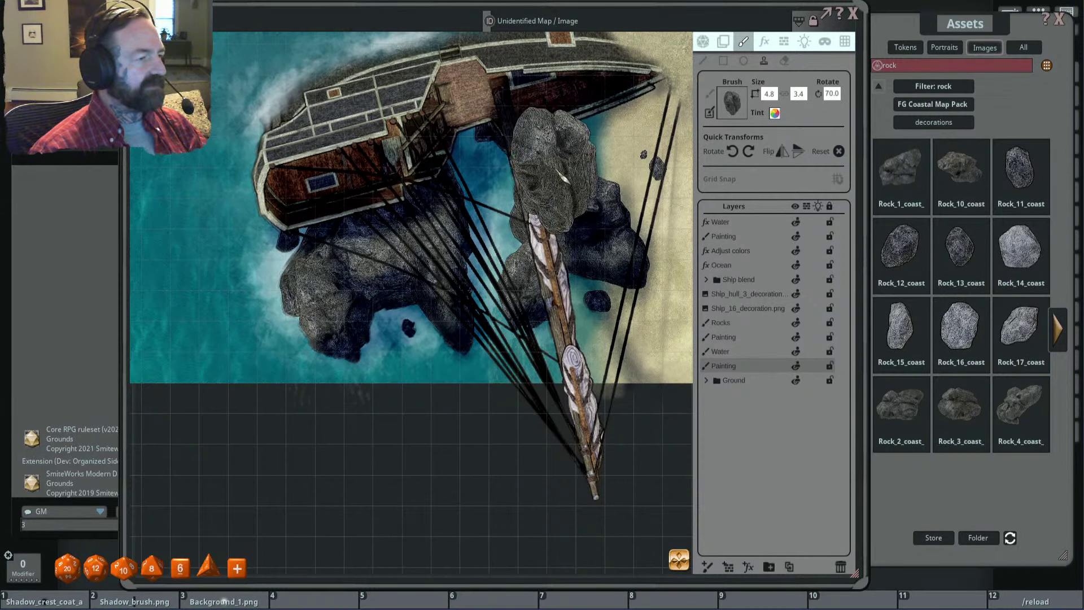
Step: Rotate the large rock stamp to 95 degrees and place it underwater just north of the shipwreck's bow, near the beach
{"action": "scroll", "coordinate": [644, 186], "scroll_direction": "up", "scroll_amount": 3}
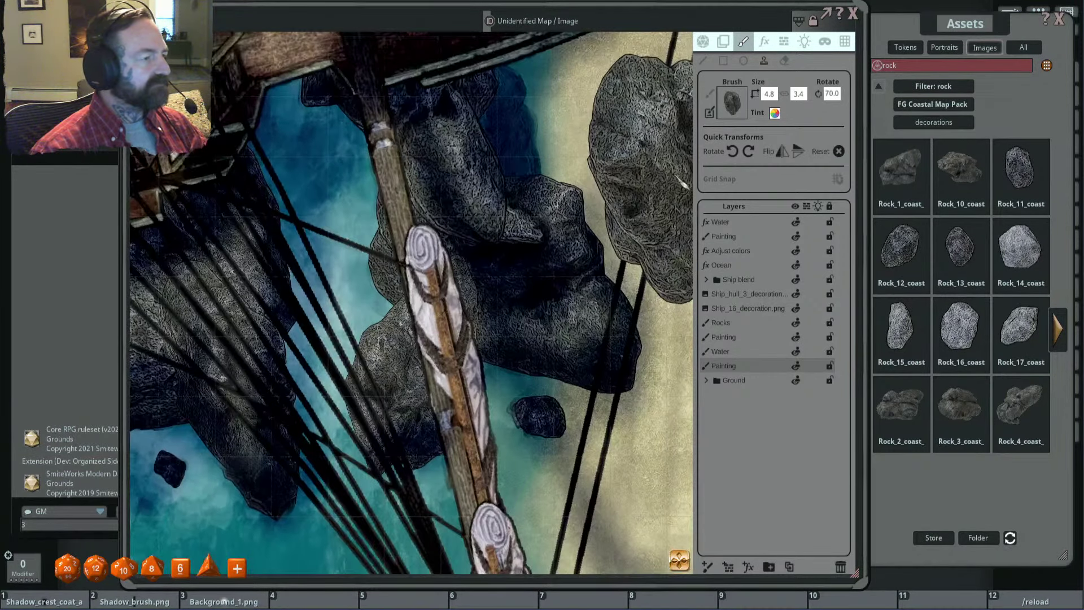
{"action": "scroll", "coordinate": [644, 180], "scroll_direction": "down", "scroll_amount": 5}
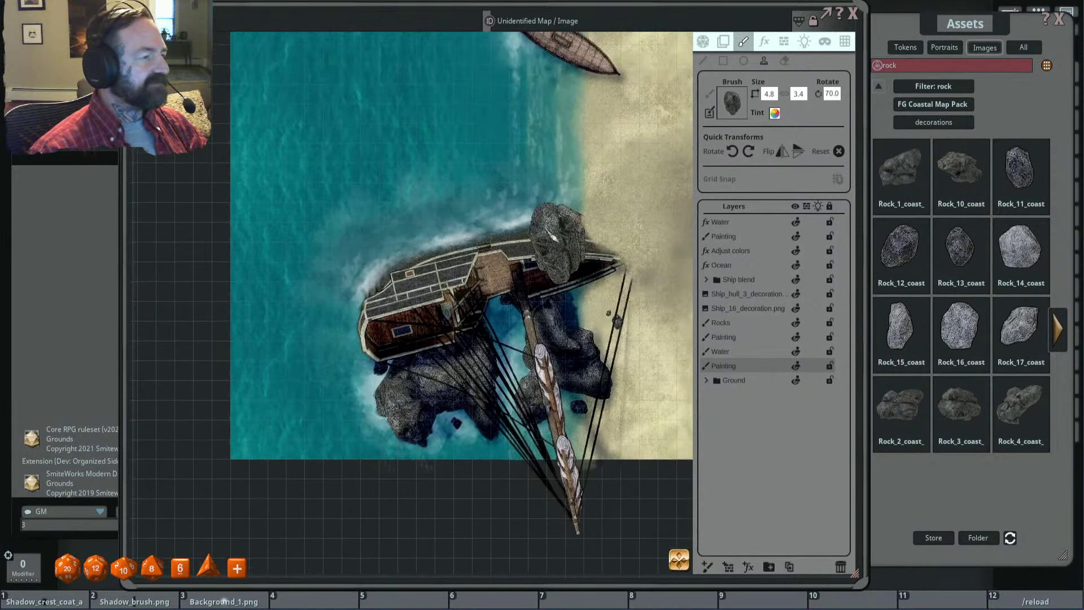
{"action": "scroll", "coordinate": [630, 194], "scroll_direction": "up", "scroll_amount": 2}
{"action": "scroll", "coordinate": [564, 192], "scroll_direction": "down", "scroll_amount": 5}
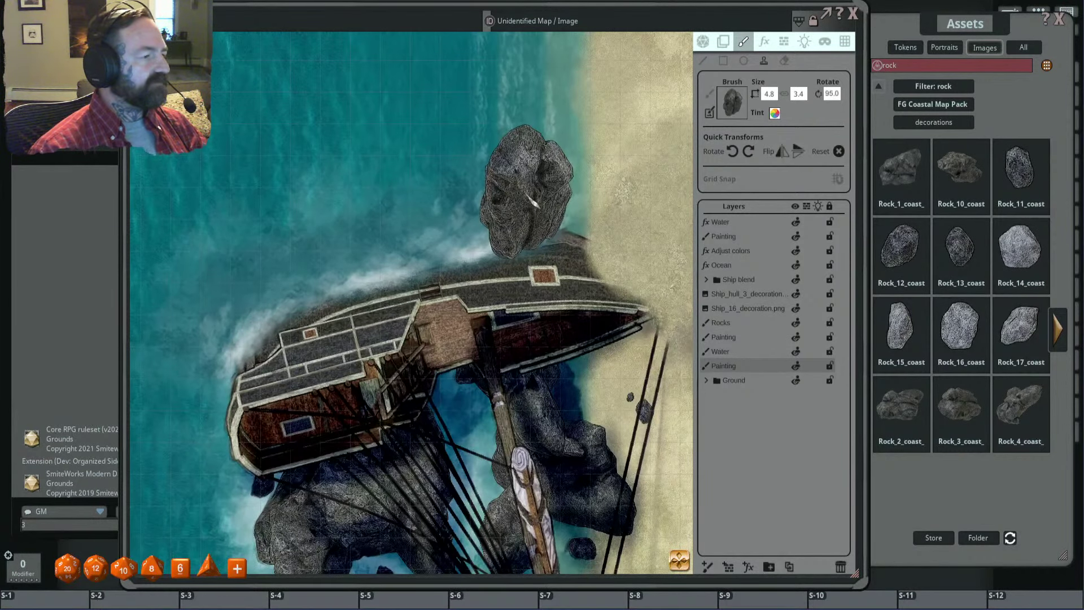
{"action": "scroll", "coordinate": [416, 160], "scroll_direction": "up", "scroll_amount": 2}
{"action": "scroll", "coordinate": [395, 169], "scroll_direction": "down", "scroll_amount": 3}
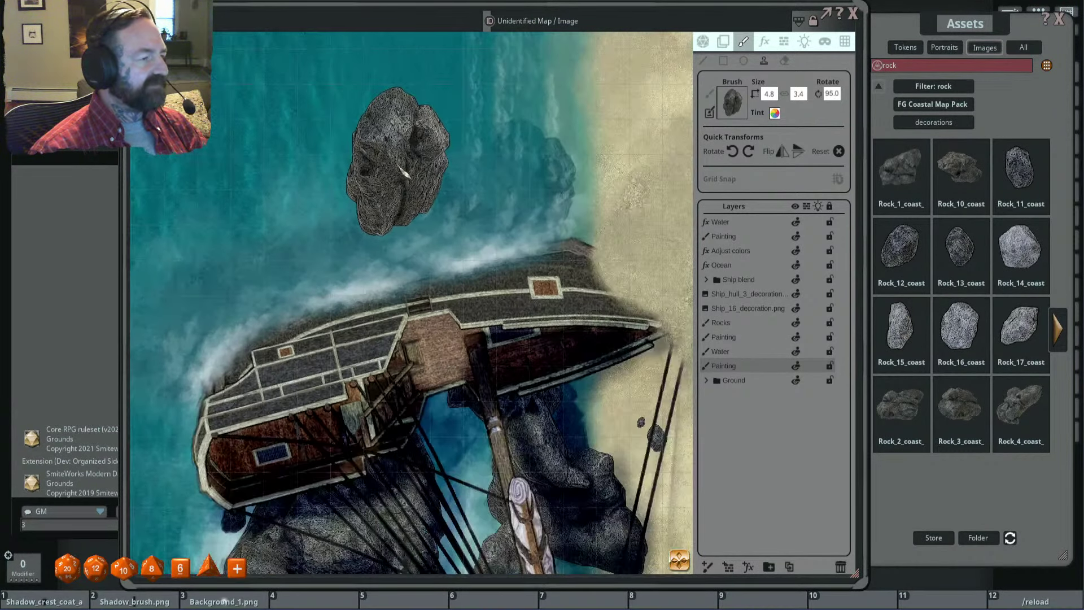
Step: Stamp a small rock, sized 1.3 by 1.3 and rotated 20 degrees, in the water just north of the large submerged rock
{"action": "mouse_move", "coordinate": [554, 172]}
{"action": "left_mouse_down"}
{"action": "mouse_move", "coordinate": [655, 173]}
{"action": "mouse_move", "coordinate": [596, 158]}
{"action": "left_mouse_up"}
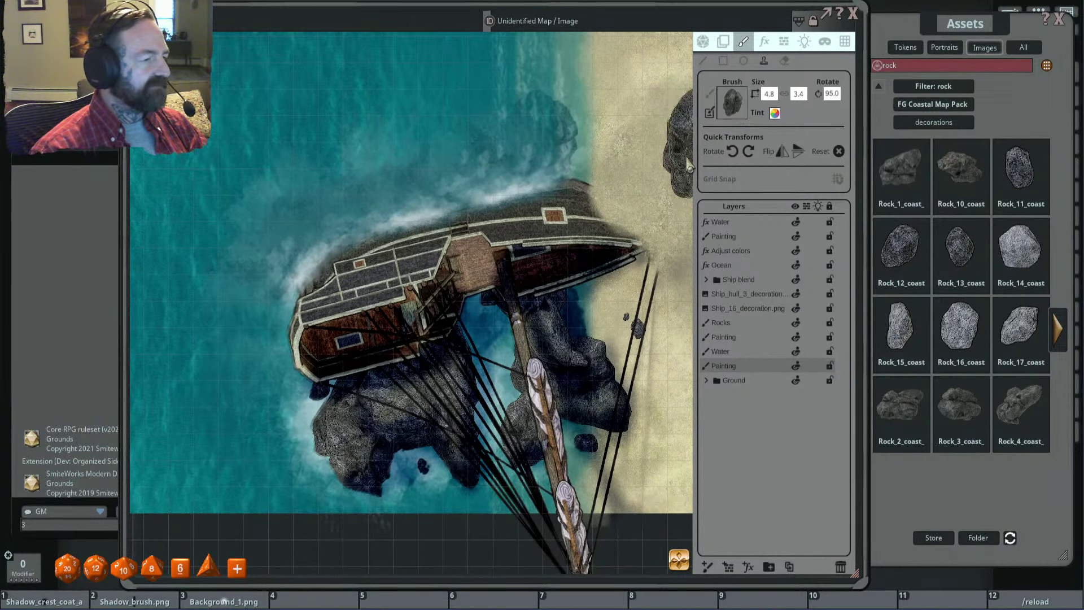
{"action": "scroll", "coordinate": [658, 328], "scroll_direction": "up", "scroll_amount": 4}
{"action": "scroll", "coordinate": [667, 249], "scroll_direction": "down", "scroll_amount": 3}
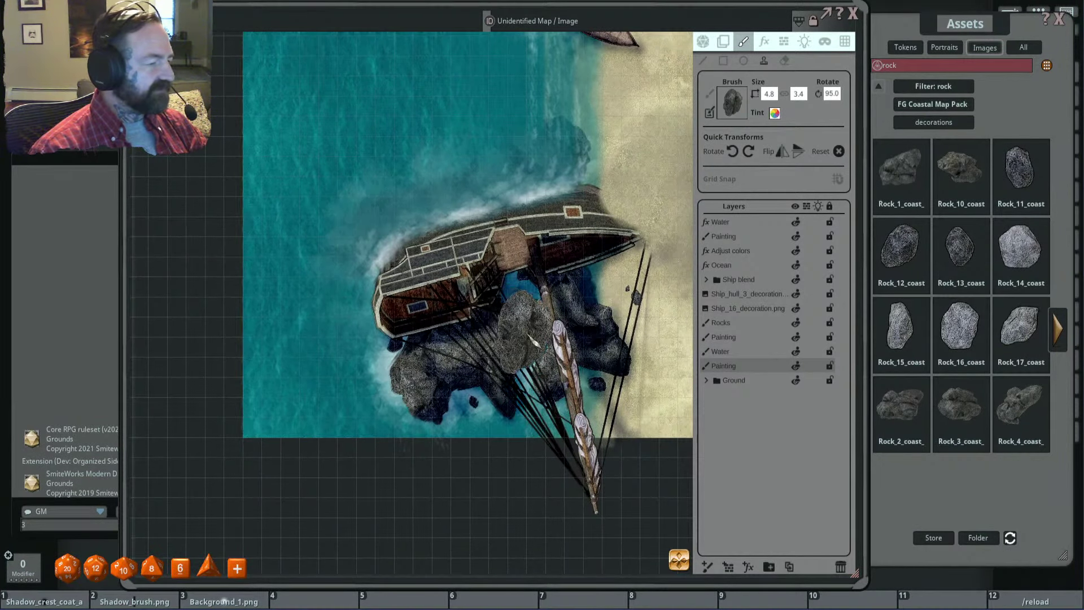
{"action": "scroll", "coordinate": [492, 299], "scroll_direction": "up", "scroll_amount": 5}
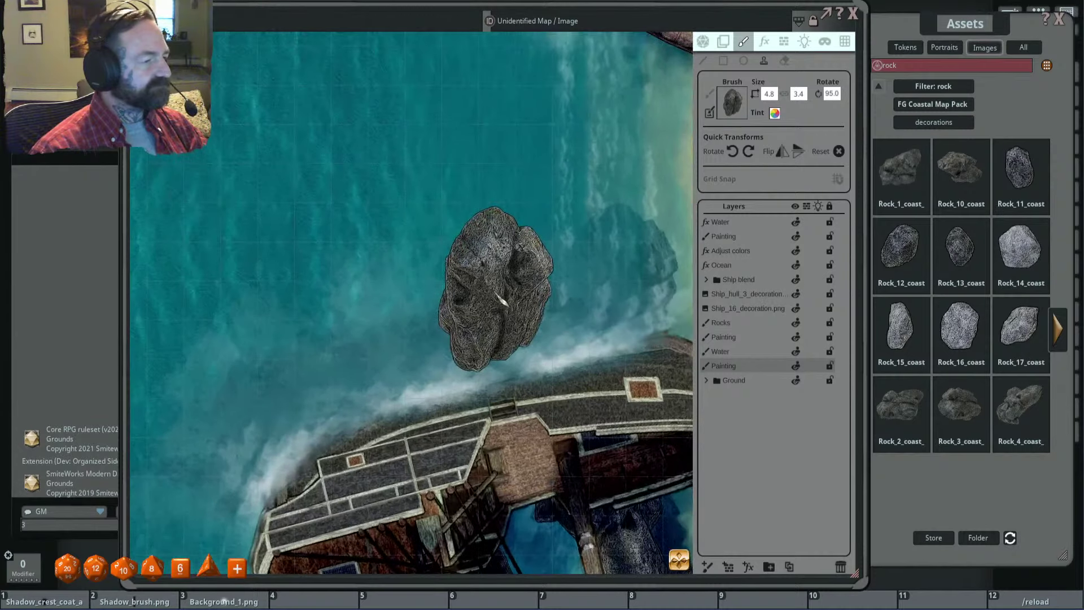
{"action": "scroll", "coordinate": [495, 300], "scroll_direction": "down", "scroll_amount": 2}
{"action": "scroll", "coordinate": [427, 303], "scroll_direction": "down", "scroll_amount": 2}
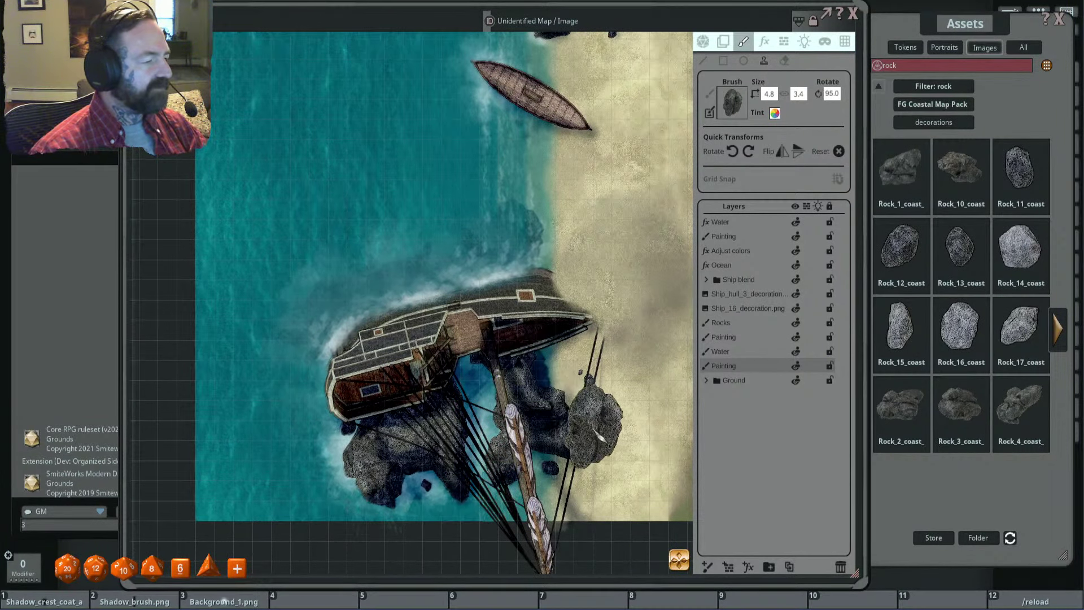
{"action": "scroll", "coordinate": [459, 215], "scroll_direction": "up", "scroll_amount": 2}
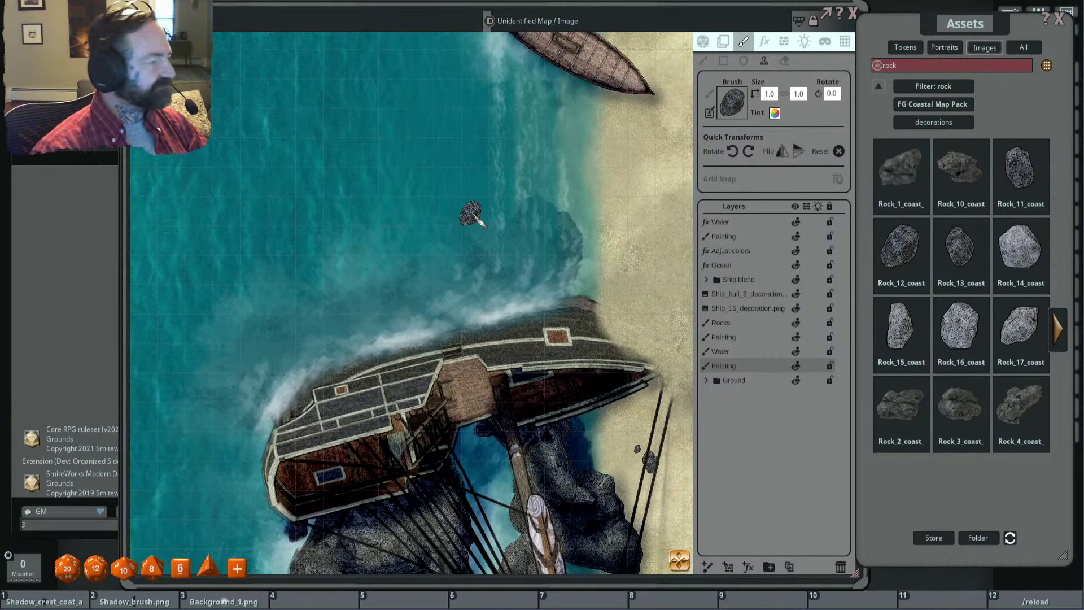
{"action": "scroll", "coordinate": [539, 157], "scroll_direction": "up", "scroll_amount": 3}
{"action": "scroll", "coordinate": [559, 182], "scroll_direction": "up", "scroll_amount": 2}
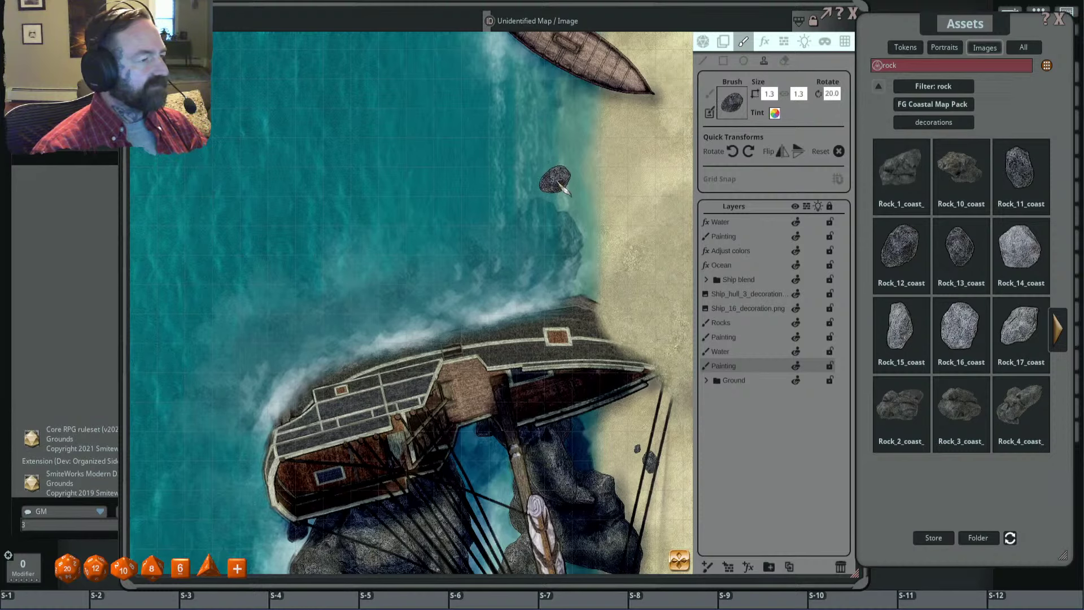
{"action": "left_click", "coordinate": [570, 192]}
Step: Stamp a second small submerged rock, rotated to 65 degrees, in the shallows just south of the rowboat
{"action": "left_click_drag", "start_coordinate": [481, 152], "coordinate": [460, 261]}
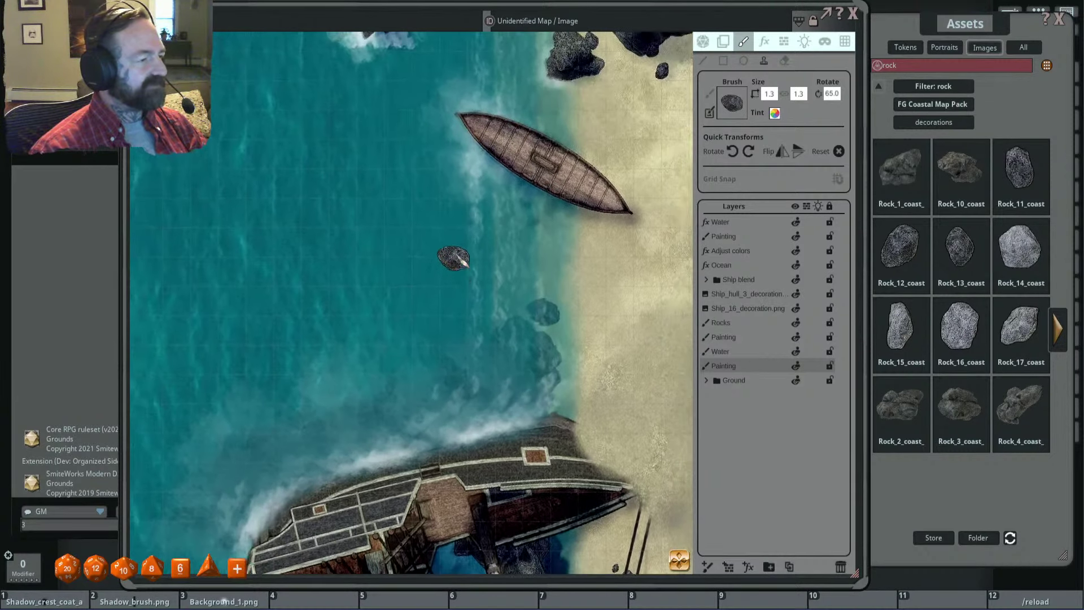
{"action": "scroll", "coordinate": [531, 217], "scroll_direction": "up", "scroll_amount": 1}
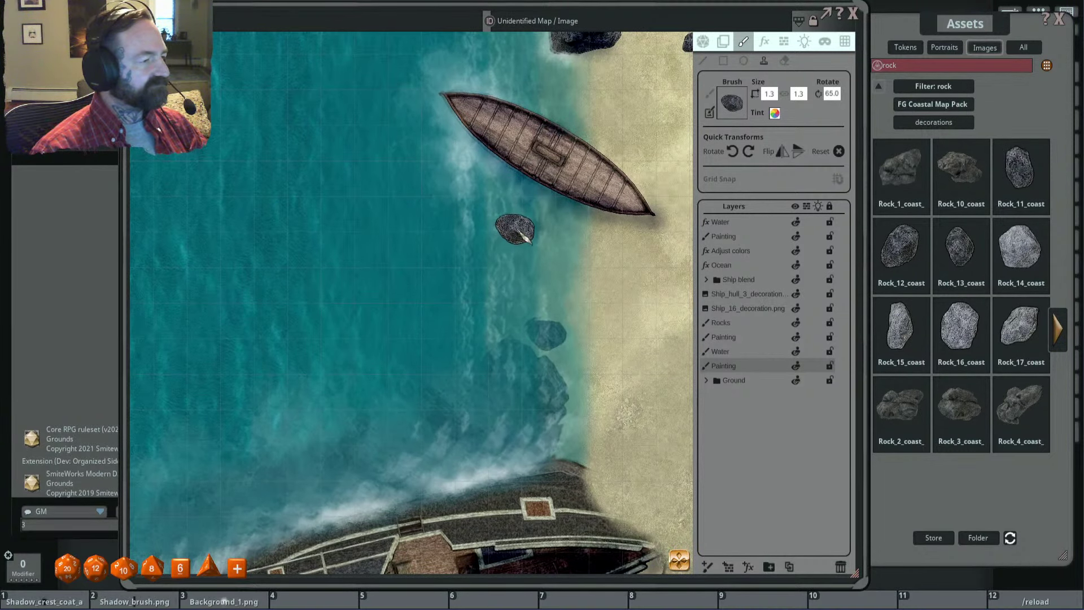
{"action": "scroll", "coordinate": [418, 232], "scroll_direction": "down", "scroll_amount": 1}
Step: Stamp another submerged rock, sized 1.6 by 1.6 and rotated to 120 degrees, beside the small one just south of the rowboat
{"action": "scroll", "coordinate": [452, 237], "scroll_direction": "up", "scroll_amount": 3}
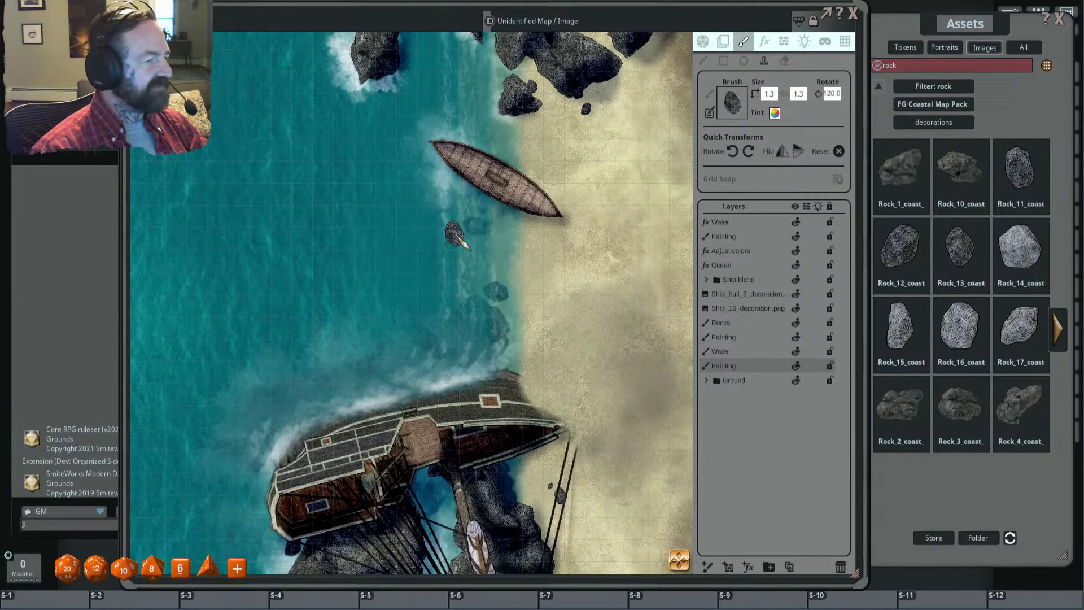
{"action": "scroll", "coordinate": [404, 236], "scroll_direction": "up", "scroll_amount": 2}
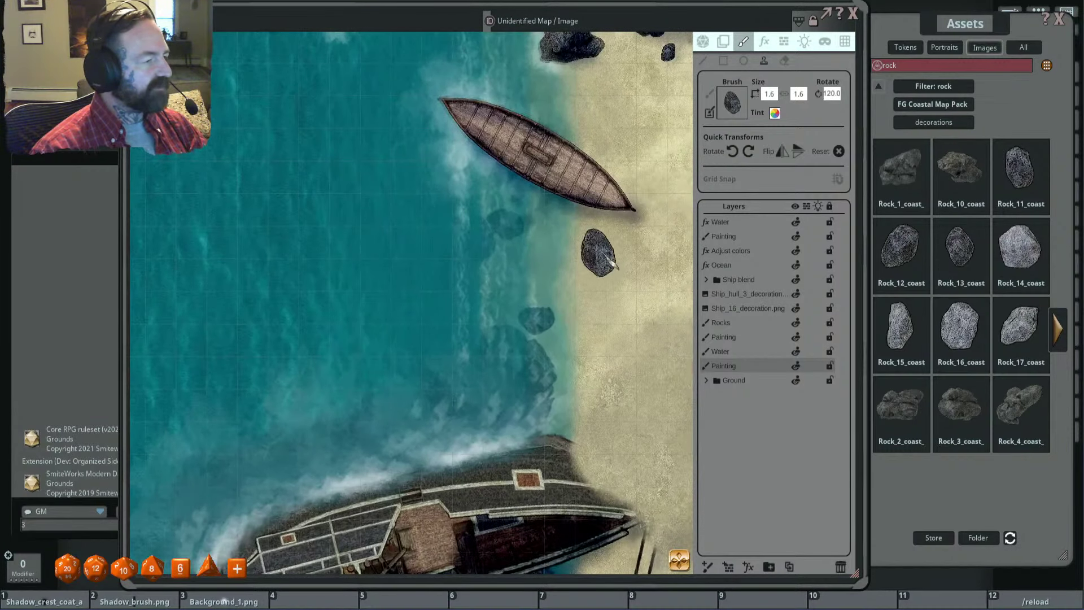
{"action": "scroll", "coordinate": [394, 228], "scroll_direction": "down", "scroll_amount": 4}
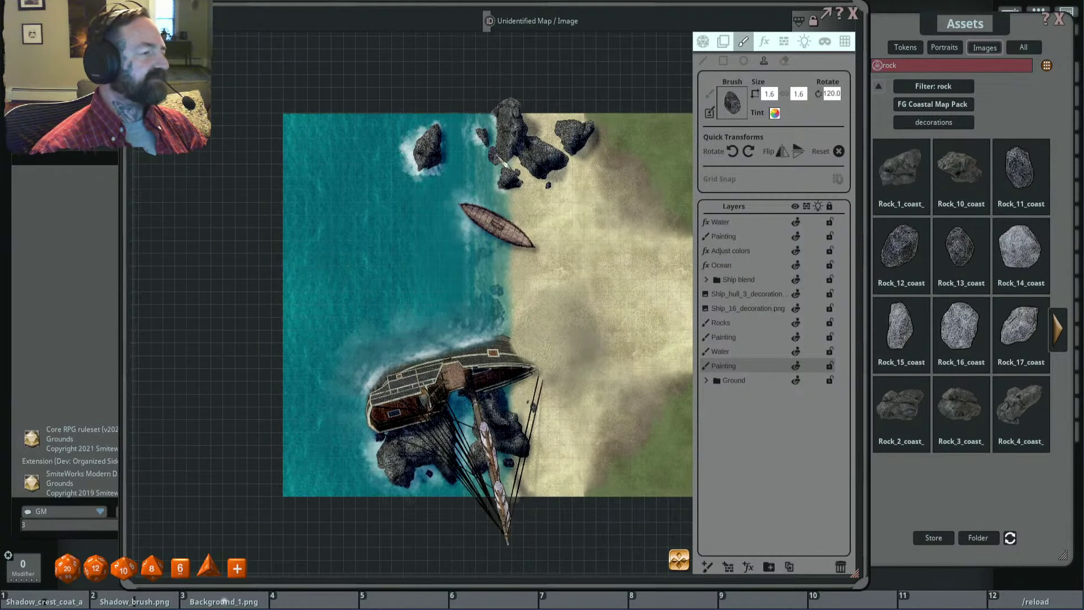
Step: Stamp a 2.4 by 2.4 rock, rotated to 165 degrees, underwater along the seaward edge of the large northern rock cluster
{"action": "scroll", "coordinate": [505, 162], "scroll_direction": "up", "scroll_amount": 2}
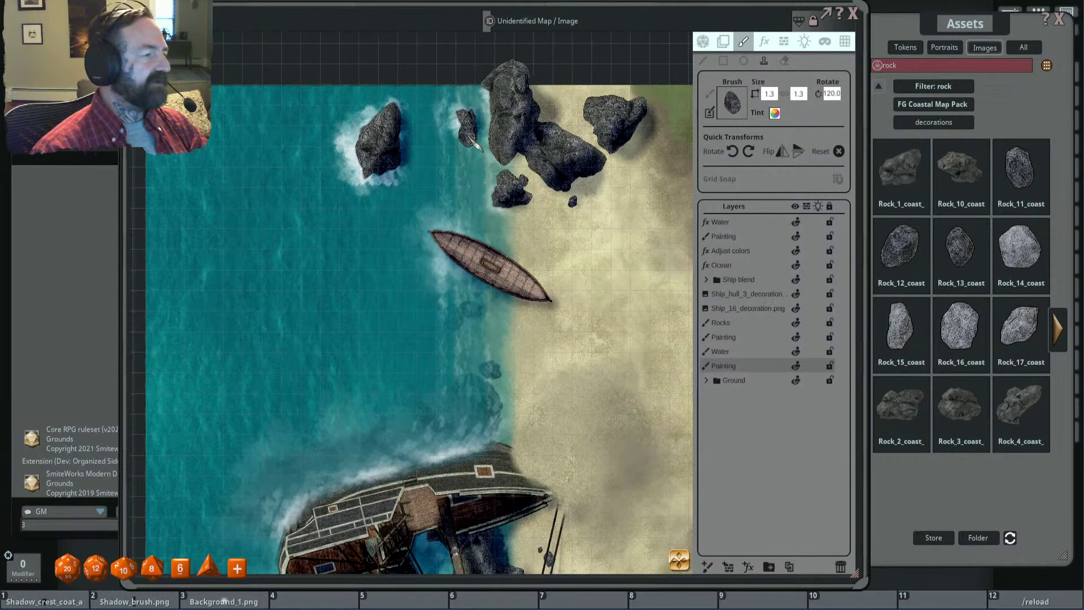
{"action": "scroll", "coordinate": [467, 128], "scroll_direction": "up", "scroll_amount": 3}
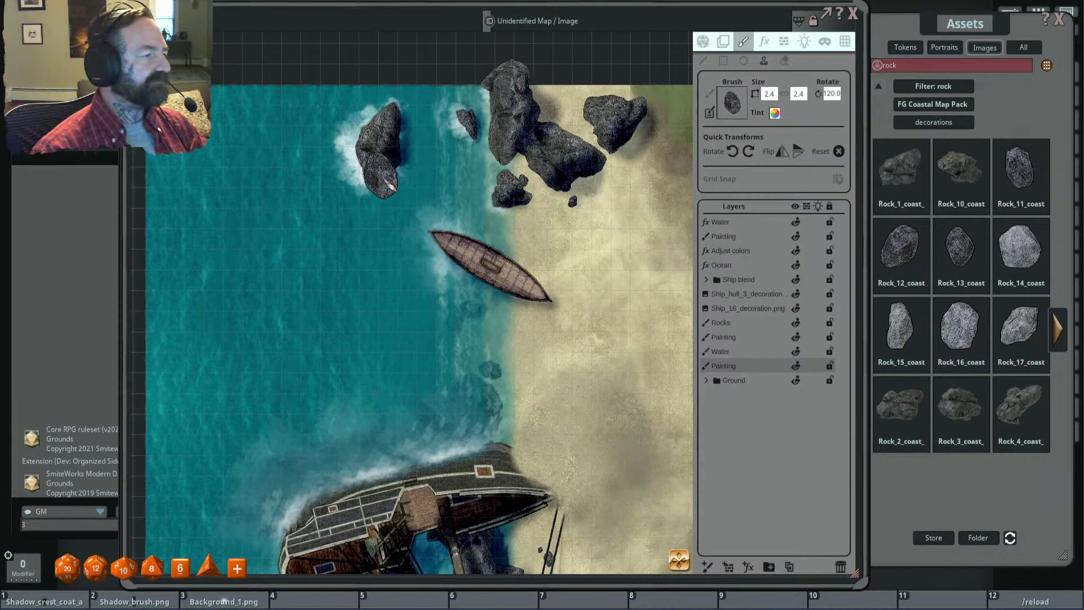
{"action": "scroll", "coordinate": [446, 167], "scroll_direction": "up", "scroll_amount": 3}
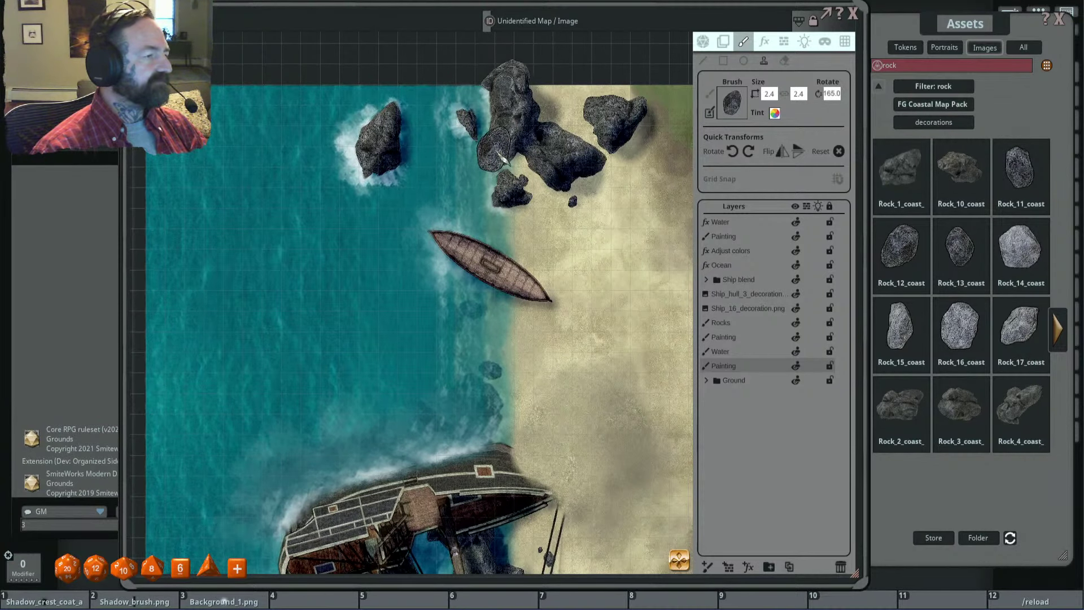
{"action": "scroll", "coordinate": [408, 171], "scroll_direction": "up", "scroll_amount": 2}
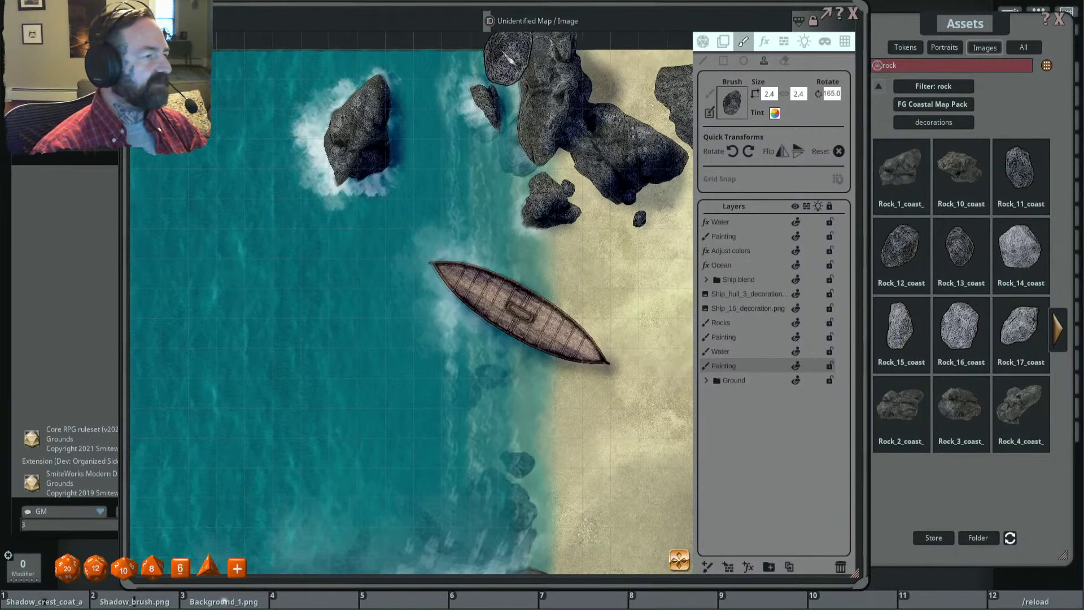
Step: Stamp a 1.3 by 1.3 rock, rotated to 140 degrees, in the shallows between the northern rocks and the rowboat
{"action": "key", "text": "ctrl"}
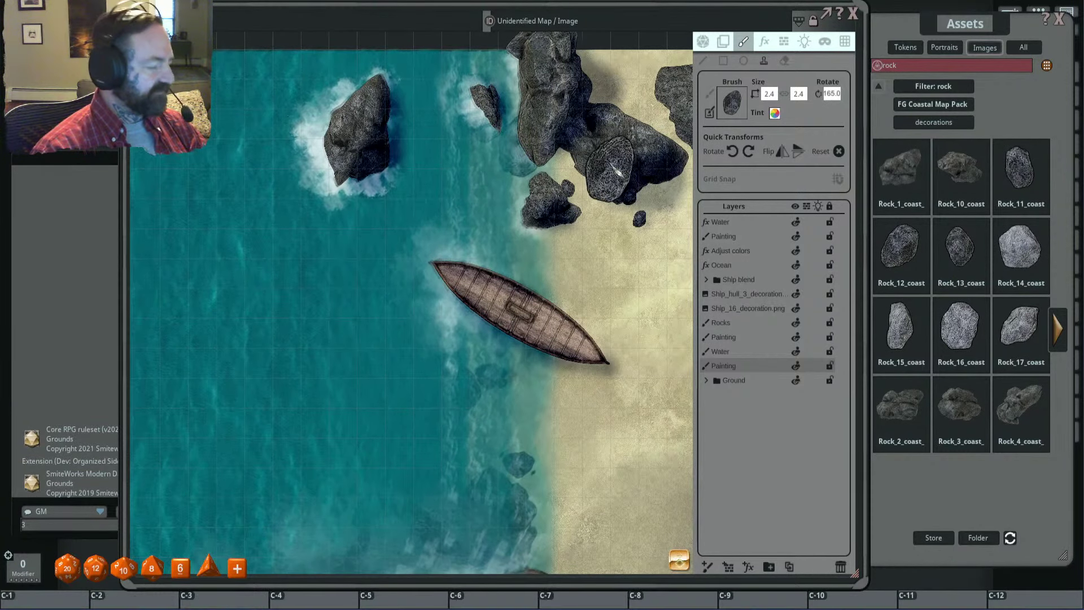
{"action": "scroll", "coordinate": [543, 144], "scroll_direction": "down", "scroll_amount": 5}
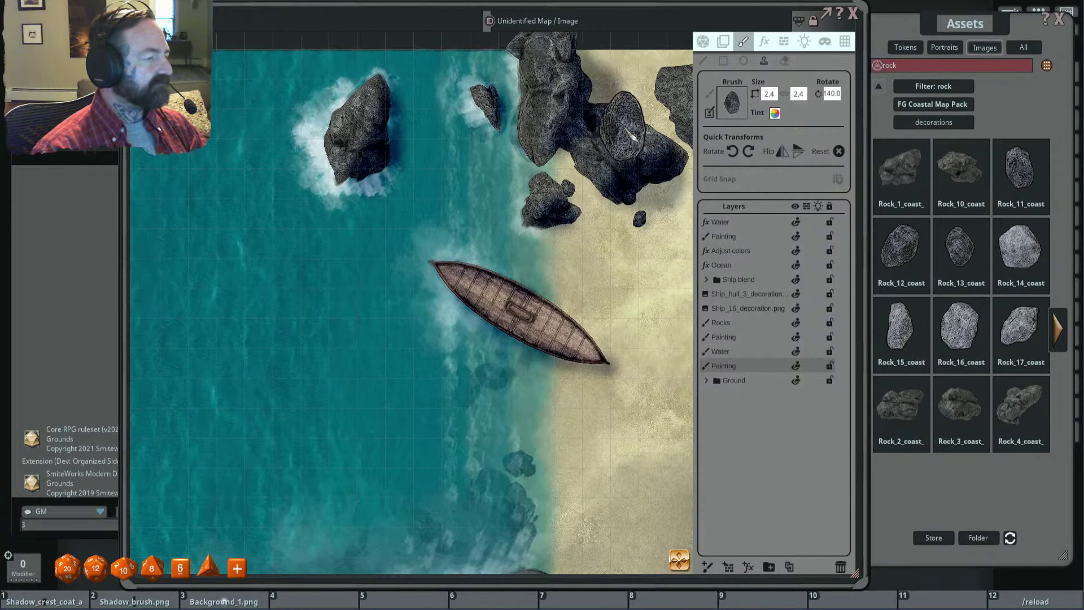
{"action": "scroll", "coordinate": [531, 147], "scroll_direction": "down", "scroll_amount": 3}
{"action": "scroll", "coordinate": [530, 177], "scroll_direction": "up", "scroll_amount": 3}
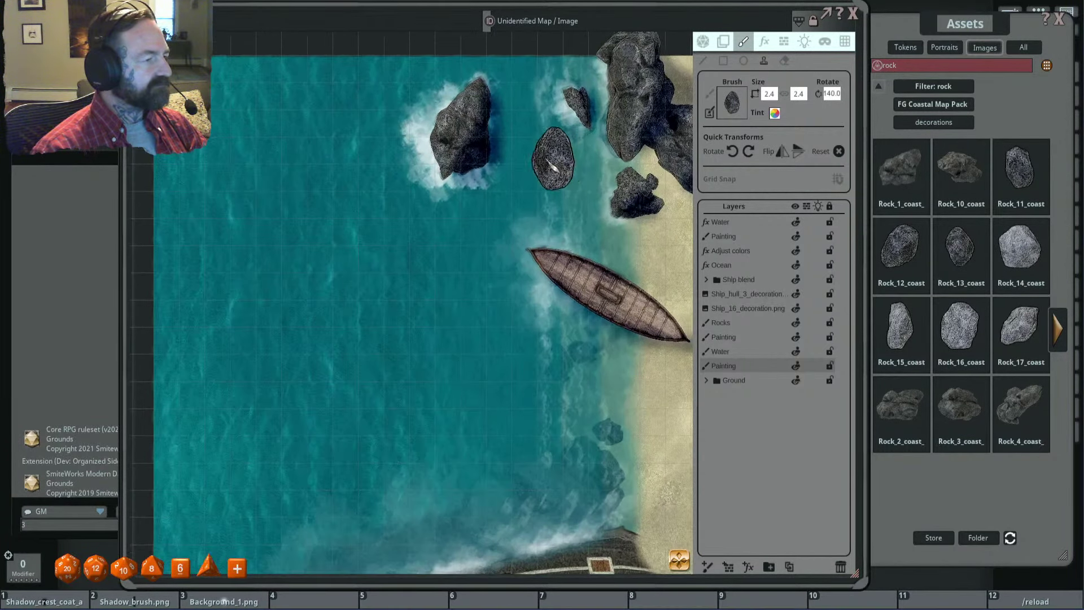
{"action": "scroll", "coordinate": [554, 167], "scroll_direction": "up", "scroll_amount": 5, "text": "ctrl"}
{"action": "scroll", "coordinate": [557, 169], "scroll_direction": "down", "scroll_amount": 9, "text": "ctrl"}
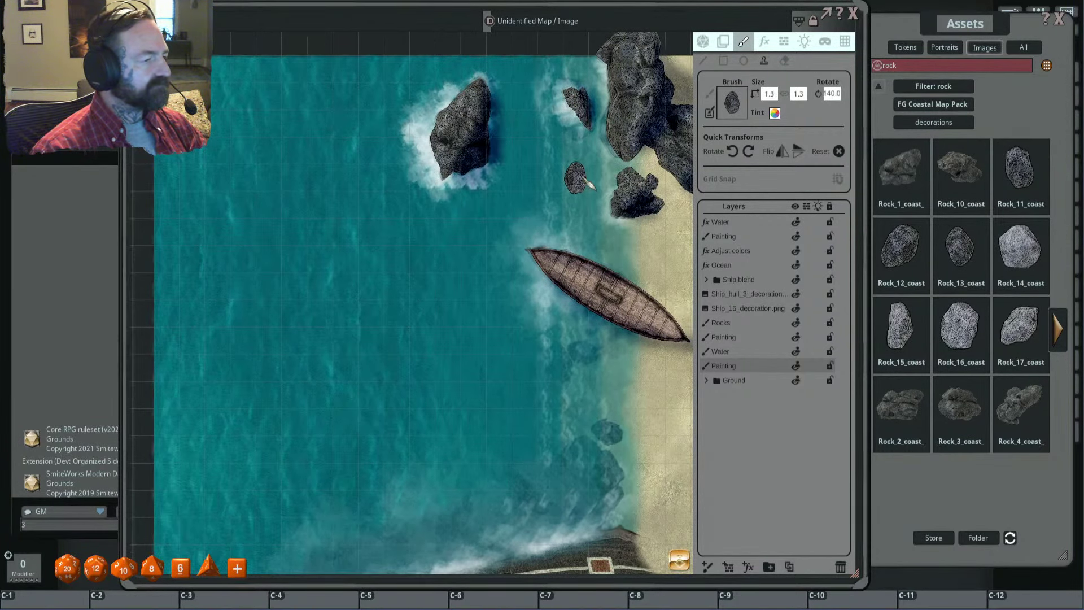
{"action": "scroll", "coordinate": [500, 176], "scroll_direction": "down", "scroll_amount": 4}
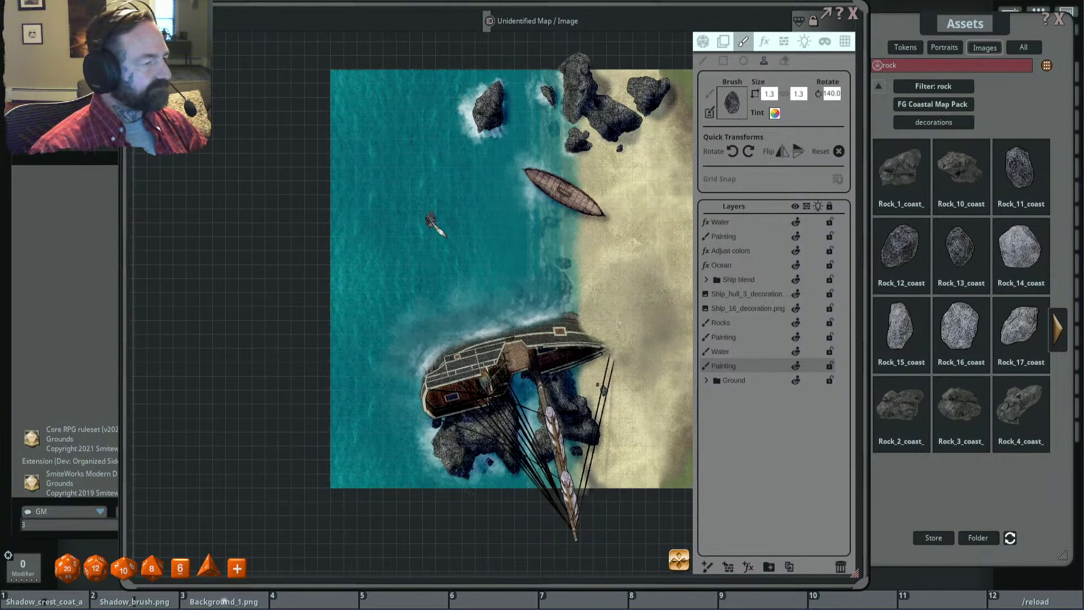
{"action": "left_click_drag", "start_coordinate": [432, 221], "coordinate": [397, 226]}
{"action": "scroll", "coordinate": [432, 207], "scroll_direction": "up", "scroll_amount": 1}
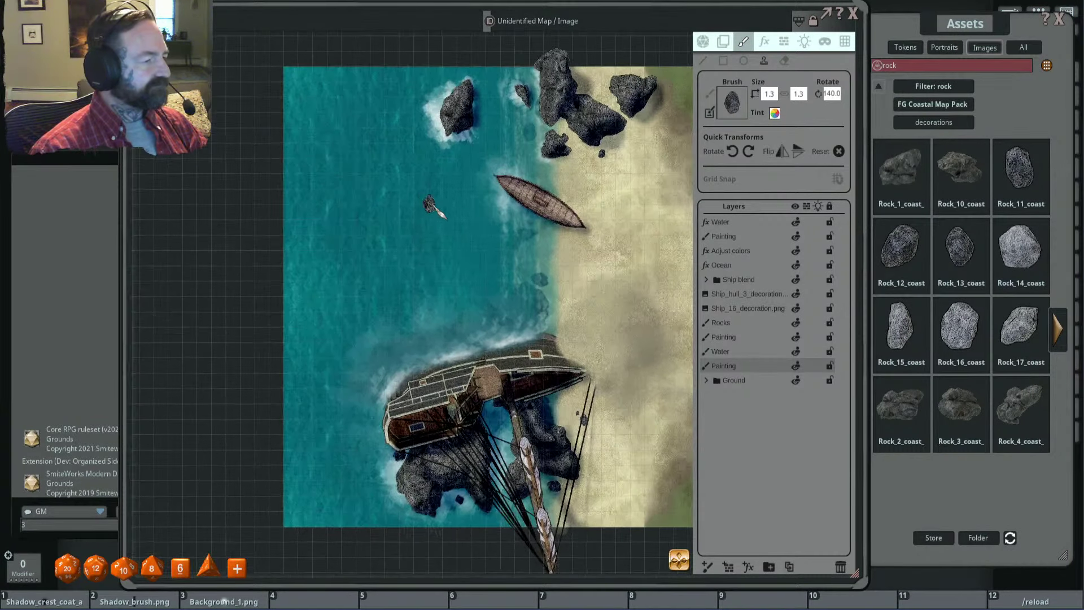
Step: Clear the rock filter and open the decorations folder of the FG Underwater Map Pack in the image assets
{"action": "left_click", "coordinate": [904, 87]}
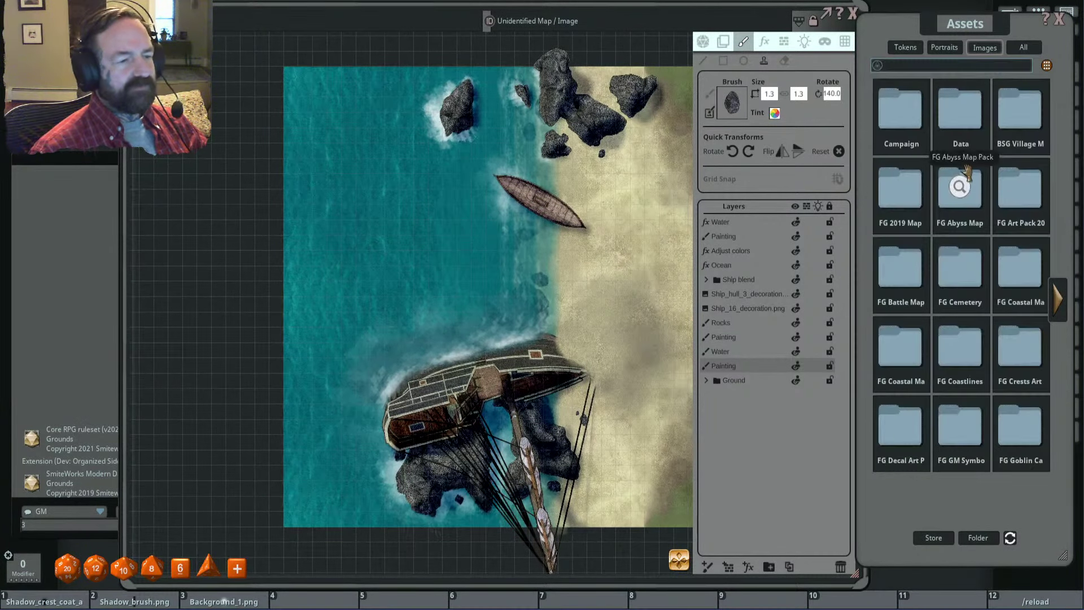
{"action": "left_click", "coordinate": [1057, 307]}
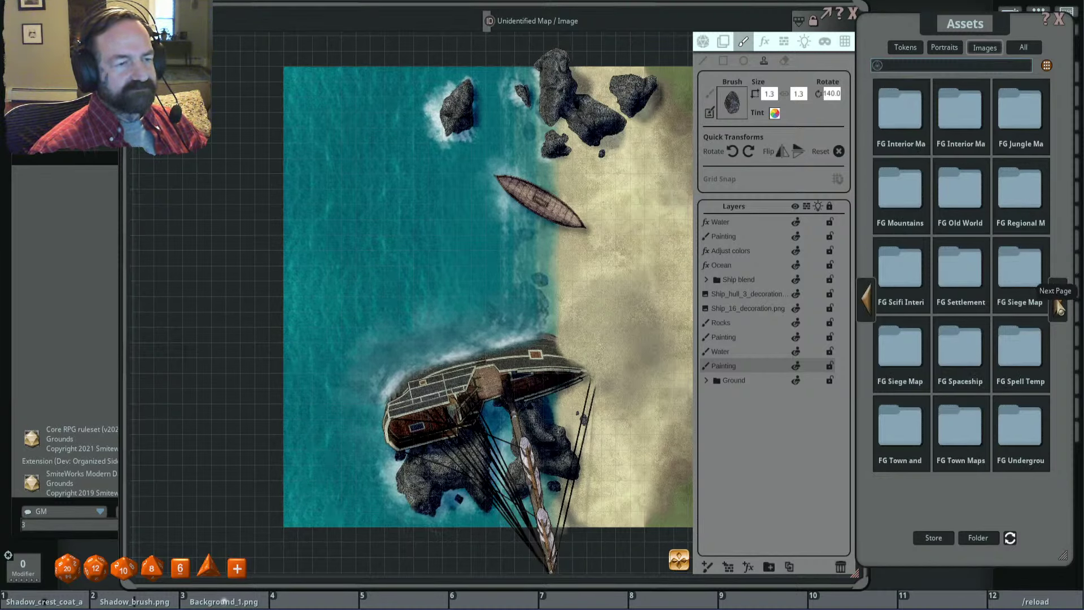
{"action": "left_click", "coordinate": [1060, 308]}
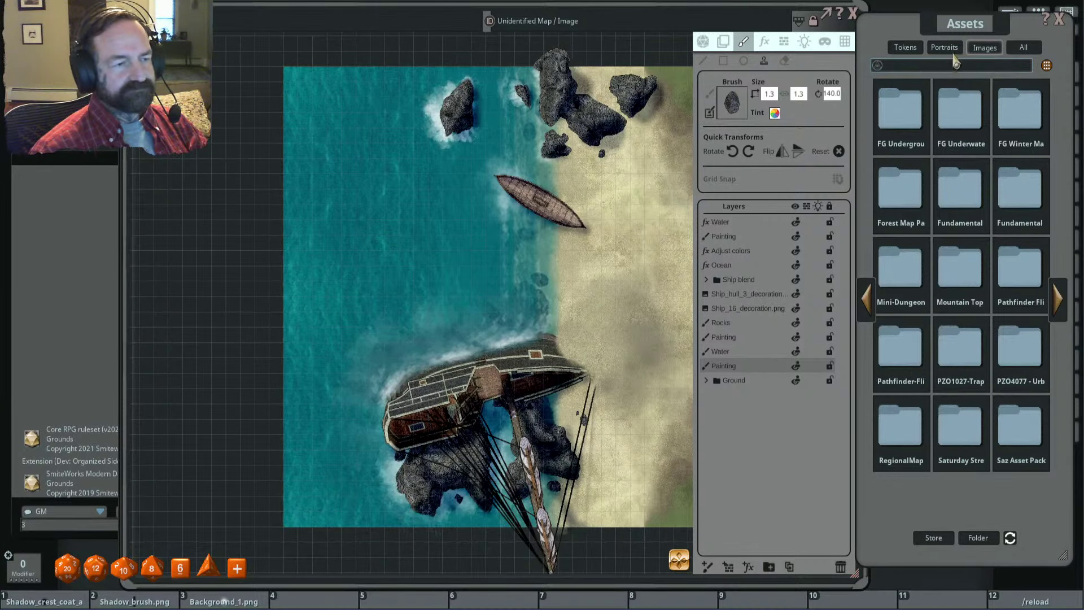
{"action": "left_click_drag", "start_coordinate": [969, 36], "coordinate": [985, 38]}
{"action": "left_click", "coordinate": [975, 136]}
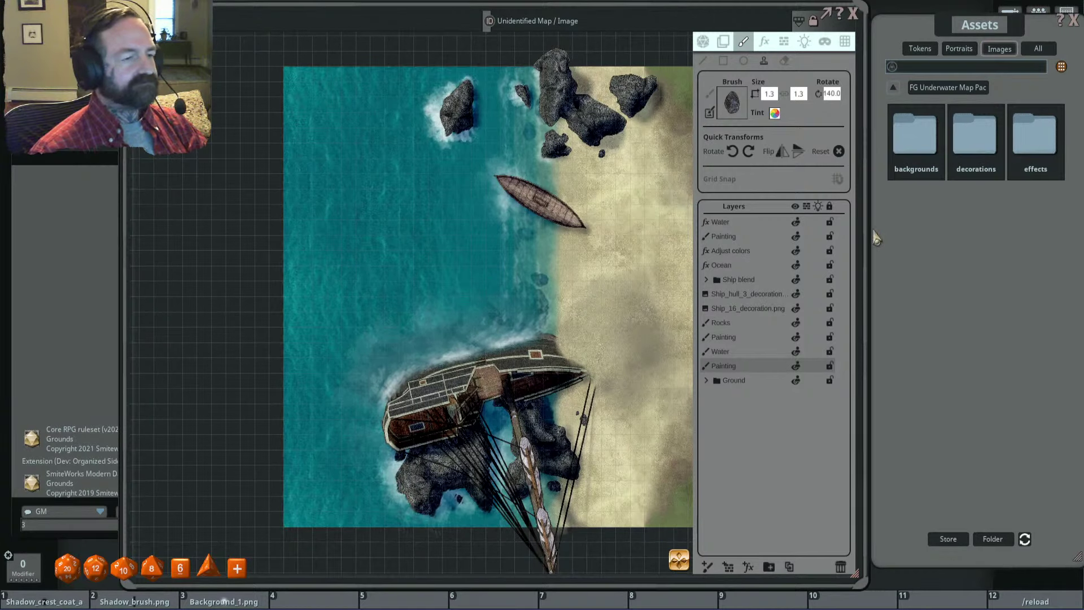
{"action": "left_click", "coordinate": [990, 147]}
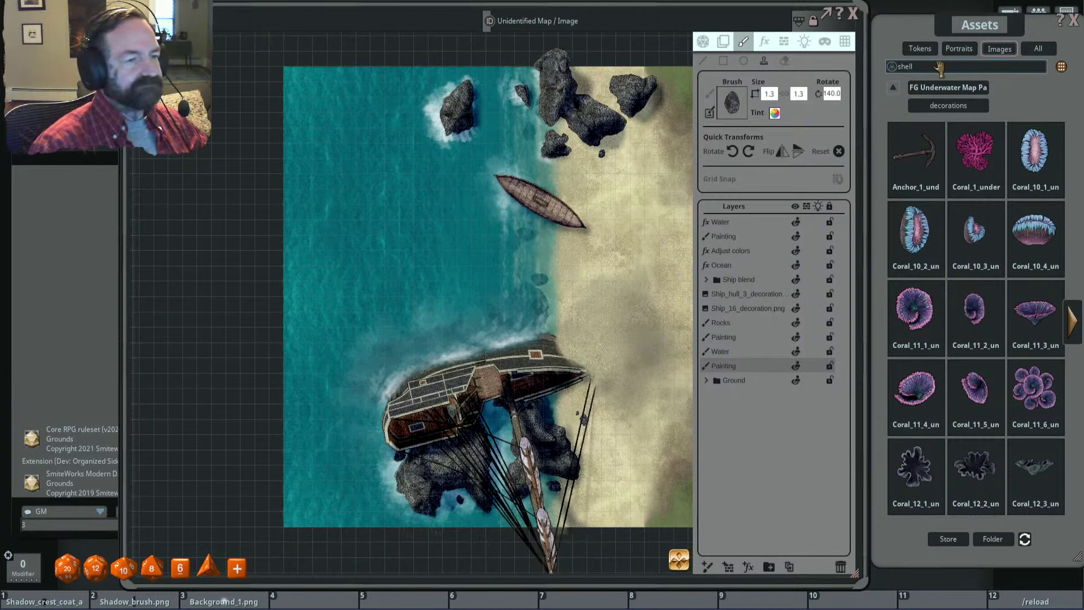
Step: Filter the underwater decorations by "shell" and load the Shell_5_1 decoration as the stamp
{"action": "key", "text": "Return"}
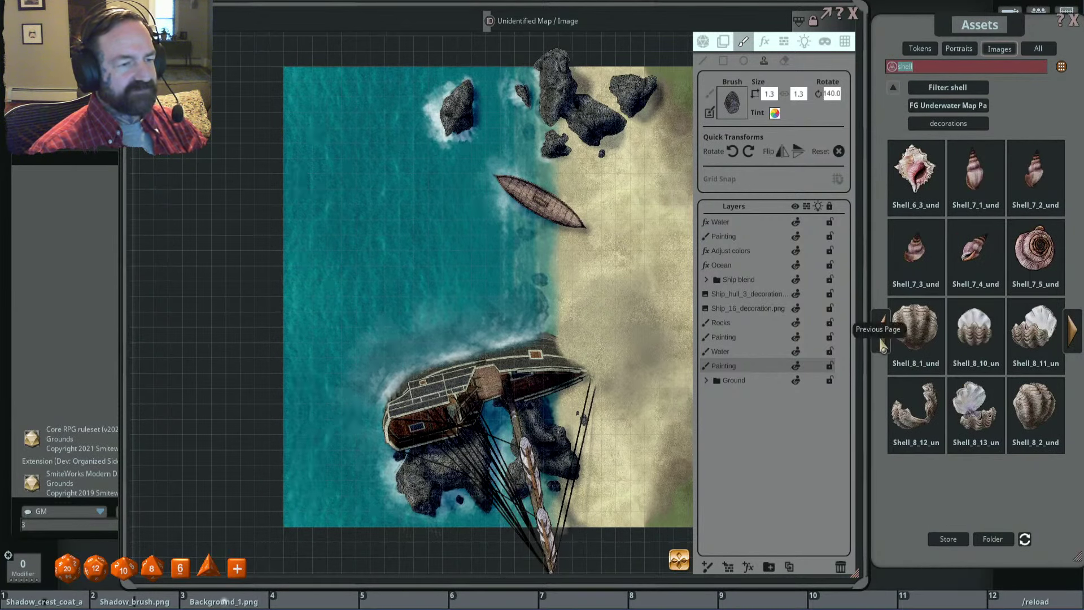
{"action": "left_click", "coordinate": [882, 333]}
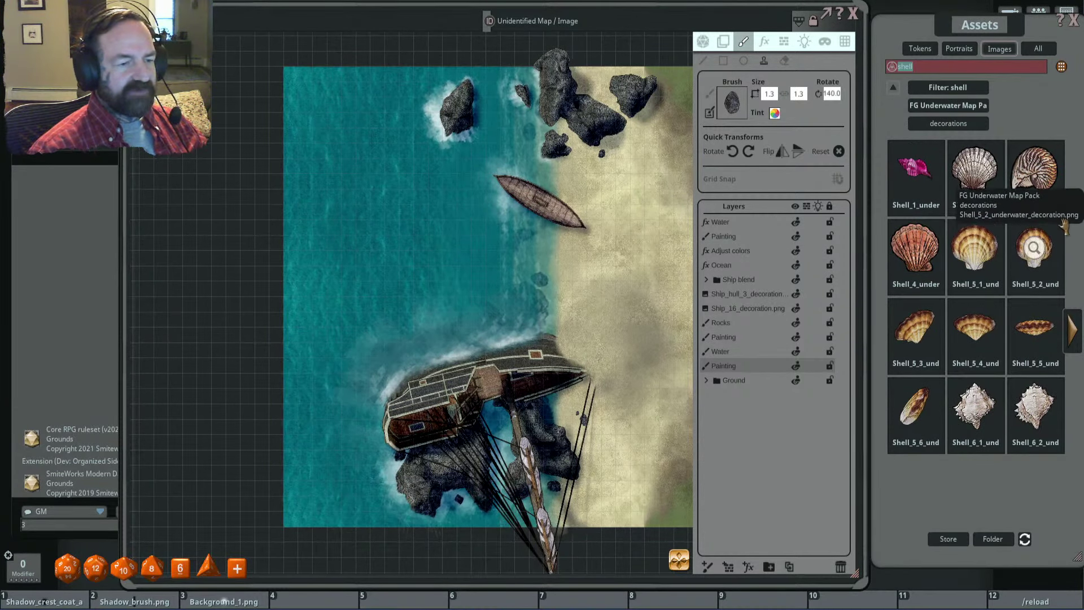
{"action": "mouse_move", "coordinate": [976, 257]}
{"action": "left_mouse_down"}
{"action": "mouse_move", "coordinate": [721, 131]}
{"action": "mouse_move", "coordinate": [733, 104]}
{"action": "left_mouse_up"}
Step: Stamp the shell, sized 0.4 by 0.4 and rotated to 325 degrees, on the sand just south of the rowboat
{"action": "scroll", "coordinate": [583, 287], "scroll_direction": "up", "scroll_amount": 5}
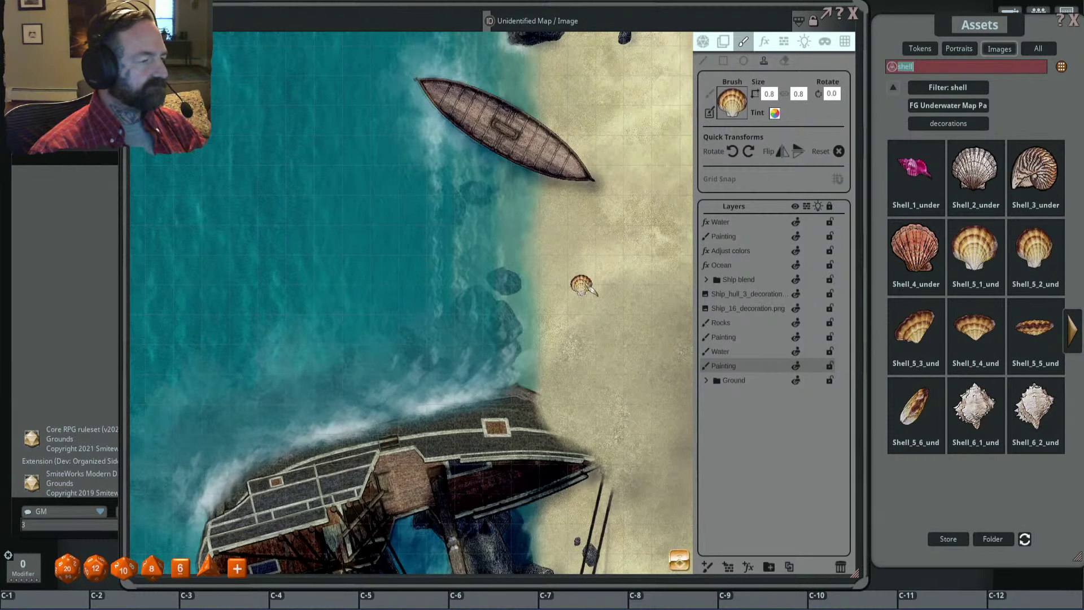
{"action": "scroll", "coordinate": [548, 242], "scroll_direction": "up", "scroll_amount": 3}
{"action": "scroll", "coordinate": [565, 243], "scroll_direction": "down", "scroll_amount": 1}
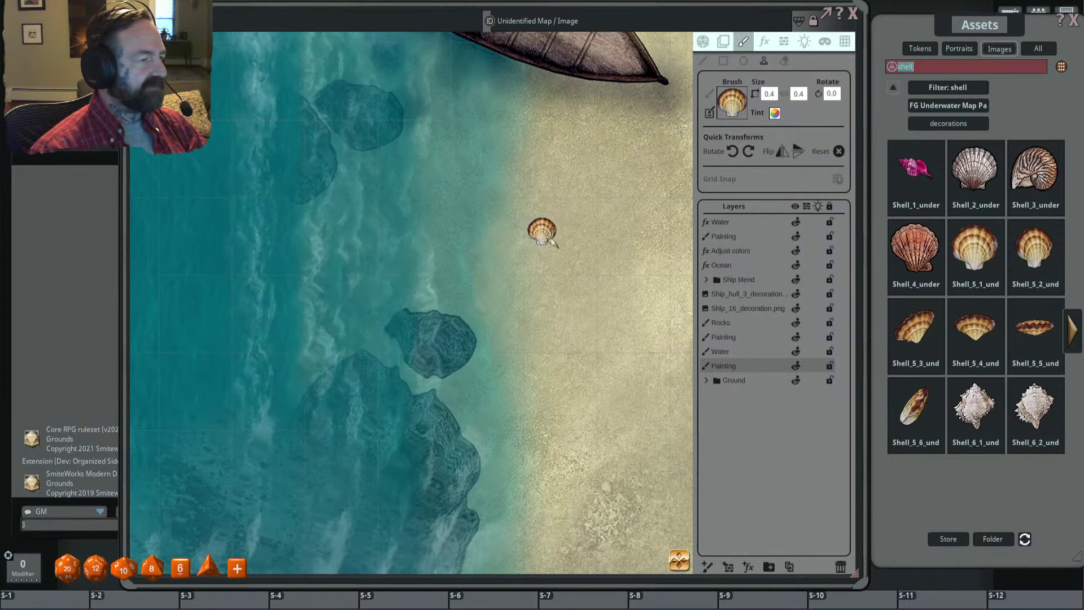
{"action": "scroll", "coordinate": [554, 218], "scroll_direction": "down", "scroll_amount": 7, "text": "shift"}
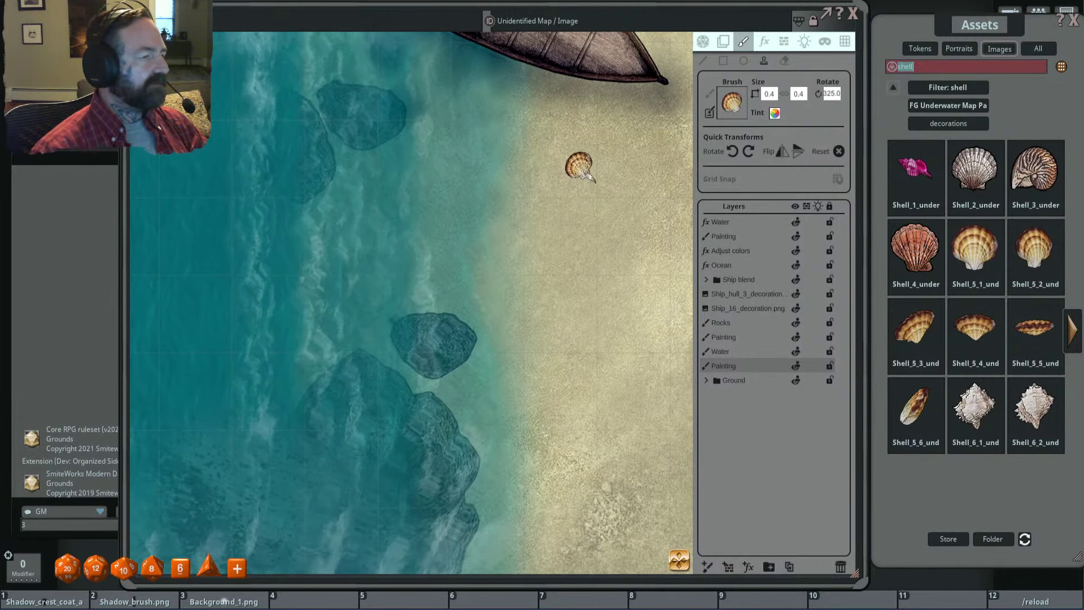
{"action": "left_click", "coordinate": [589, 175]}
{"action": "scroll", "coordinate": [595, 229], "scroll_direction": "down", "scroll_amount": 1}
{"action": "scroll", "coordinate": [596, 242], "scroll_direction": "up", "scroll_amount": 3}
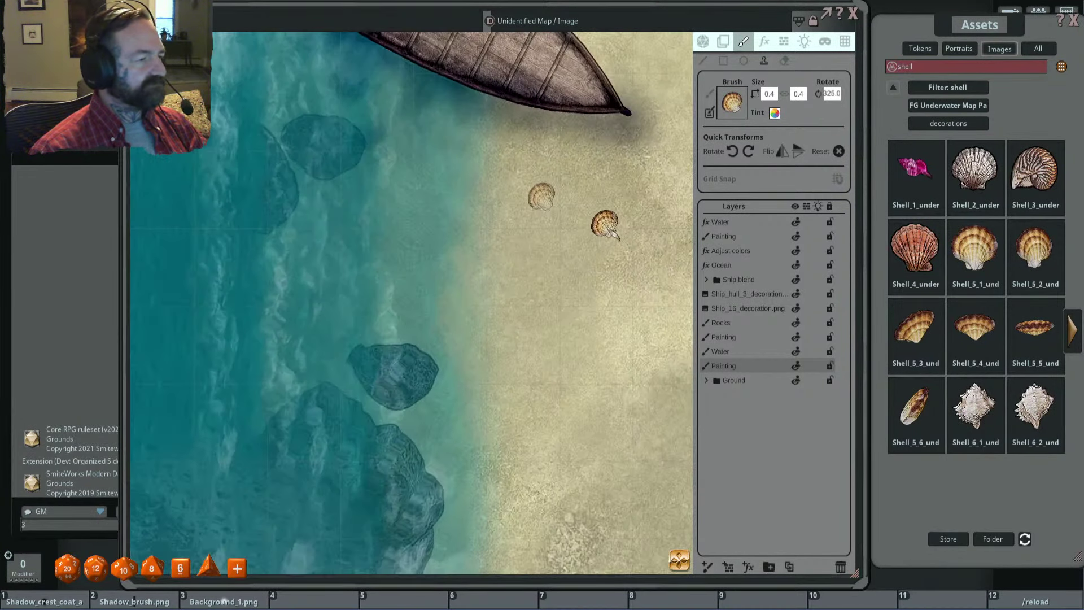
Step: Try to stamp a second 0.4 by 0.4 shell, rotated to 275 degrees, at the water's edge beside the first shell
{"action": "scroll", "coordinate": [458, 194], "scroll_direction": "down", "scroll_amount": 10, "text": "shift"}
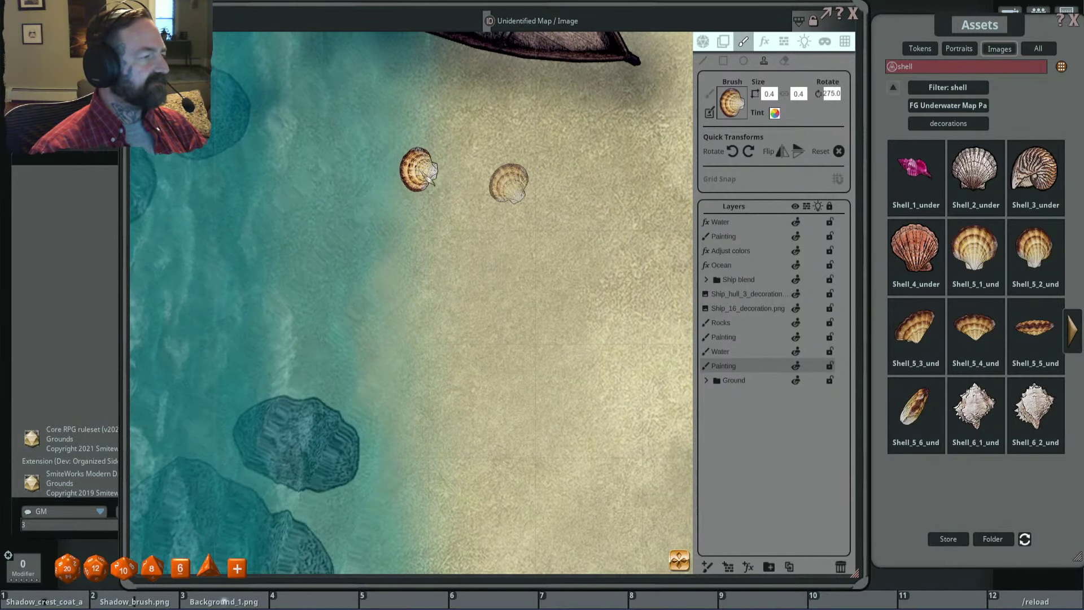
{"action": "left_click", "coordinate": [417, 175]}
{"action": "scroll", "coordinate": [537, 204], "scroll_direction": "down", "scroll_amount": 3}
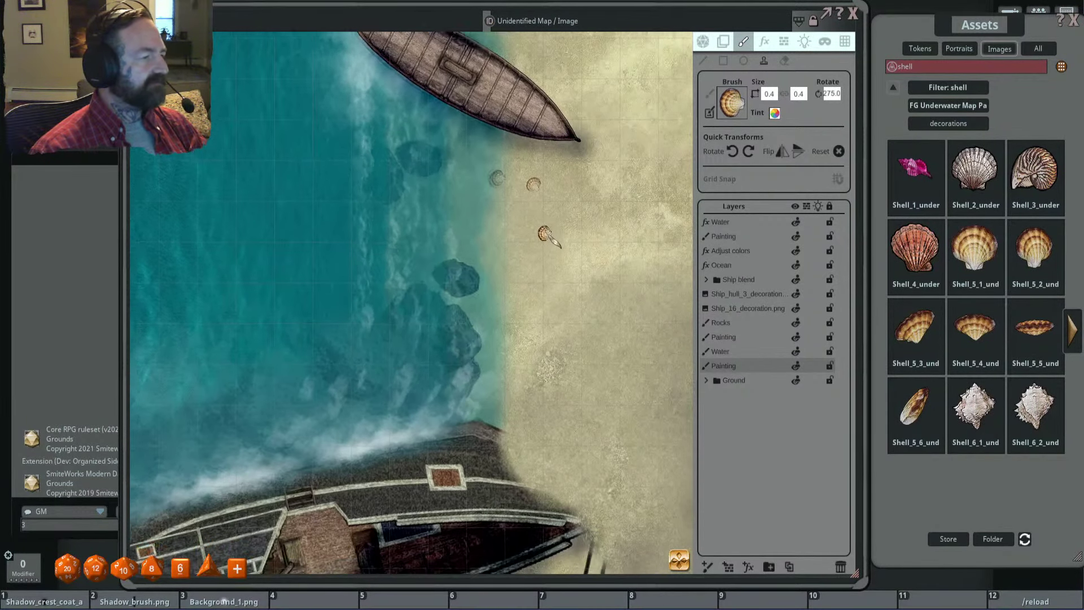
{"action": "key", "text": "ctrl+z"}
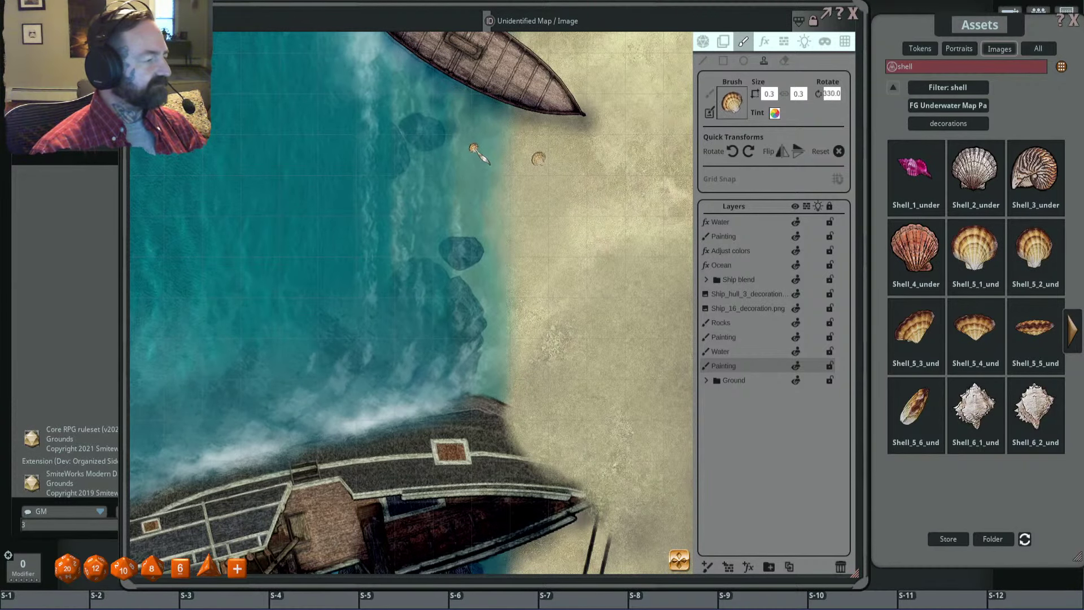
Step: Stamp a shell, sized 0.3 by 0.3 and rotated to 330 degrees, in the shallows west of the shell on the sand
{"action": "left_click_drag", "start_coordinate": [474, 151], "coordinate": [495, 166]}
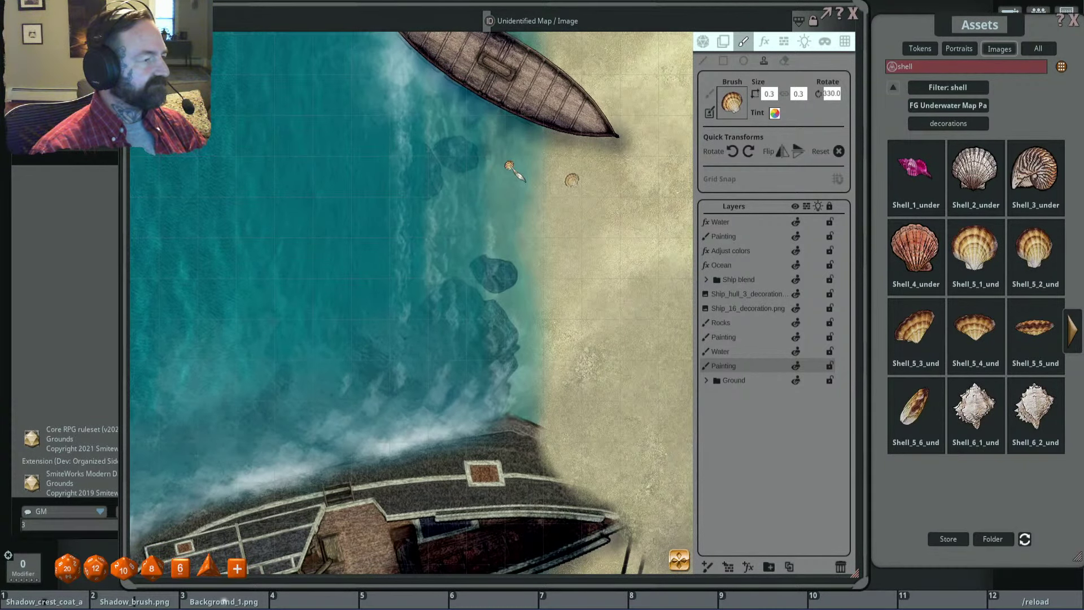
{"action": "left_click_drag", "start_coordinate": [432, 181], "coordinate": [469, 173]}
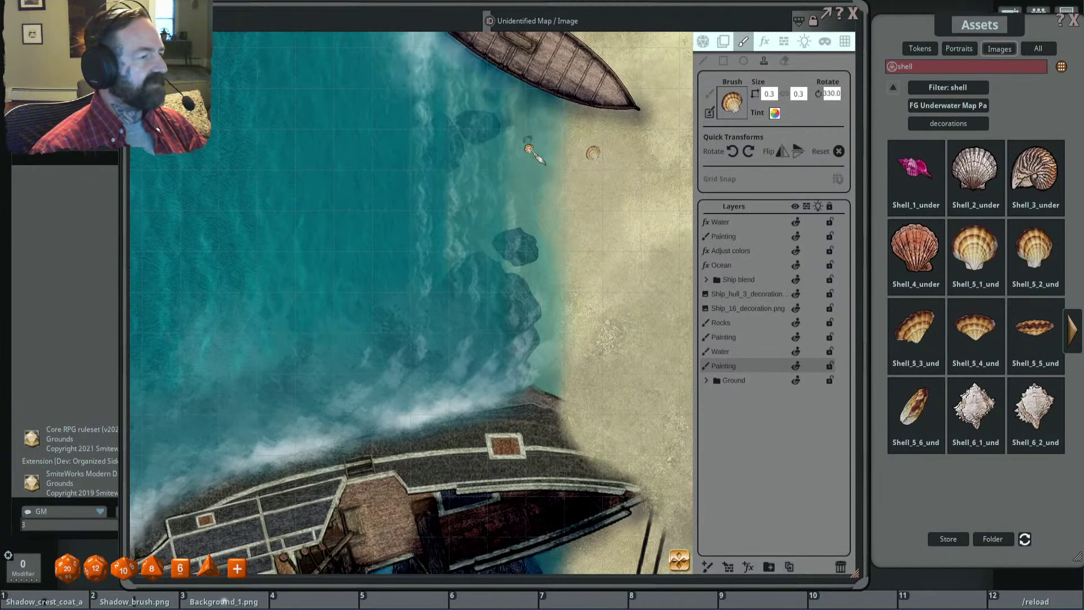
{"action": "scroll", "coordinate": [529, 136], "scroll_direction": "up", "scroll_amount": 3}
{"action": "scroll", "coordinate": [520, 141], "scroll_direction": "down", "scroll_amount": 2}
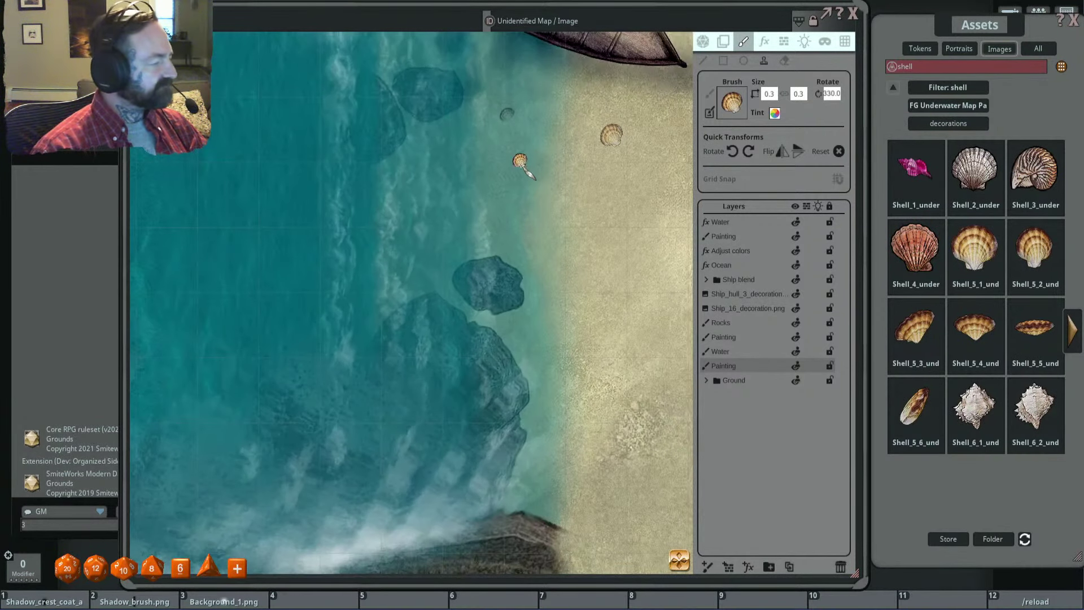
Step: Stamp a 0.3 by 0.3 shell, rotated to 255 degrees, on the beach between the rowboat and the shipwreck's bow
{"action": "scroll", "coordinate": [508, 226], "scroll_direction": "down", "scroll_amount": 4}
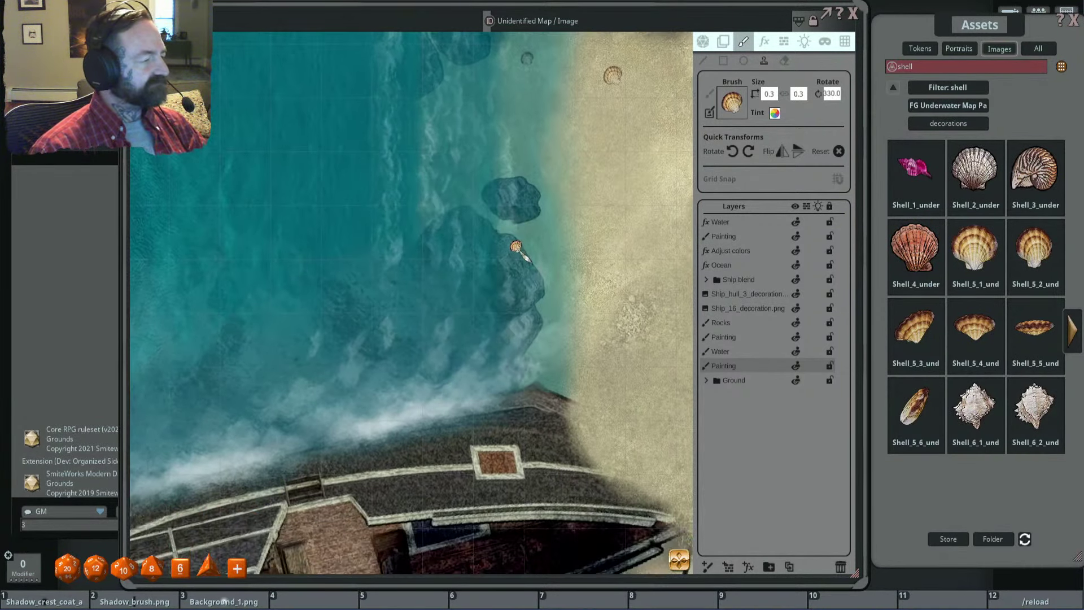
{"action": "scroll", "coordinate": [542, 254], "scroll_direction": "down", "scroll_amount": 4}
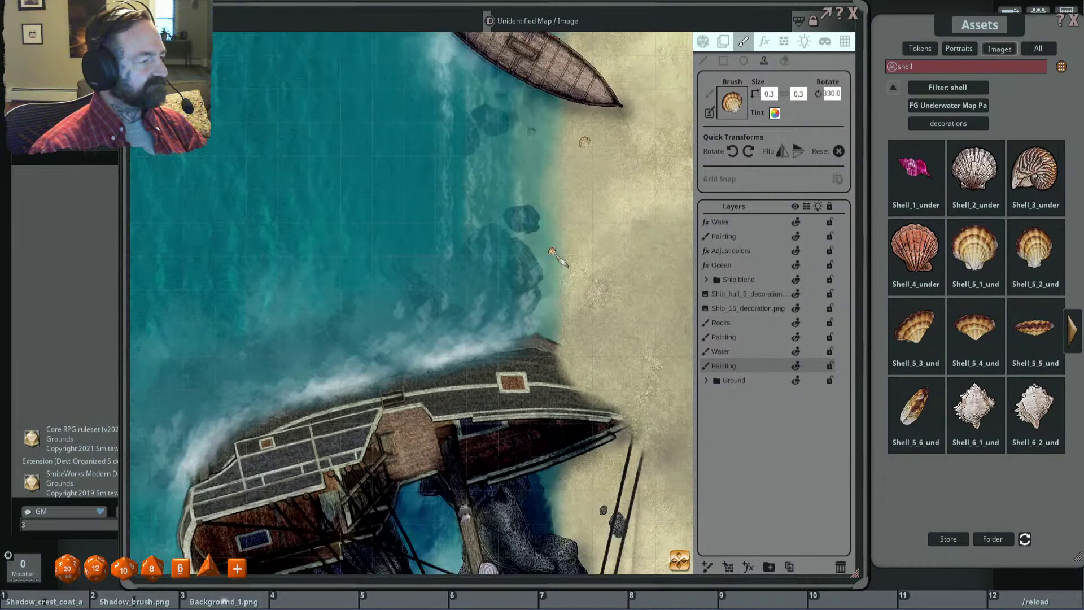
{"action": "scroll", "coordinate": [532, 242], "scroll_direction": "up", "scroll_amount": 1, "text": "shift"}
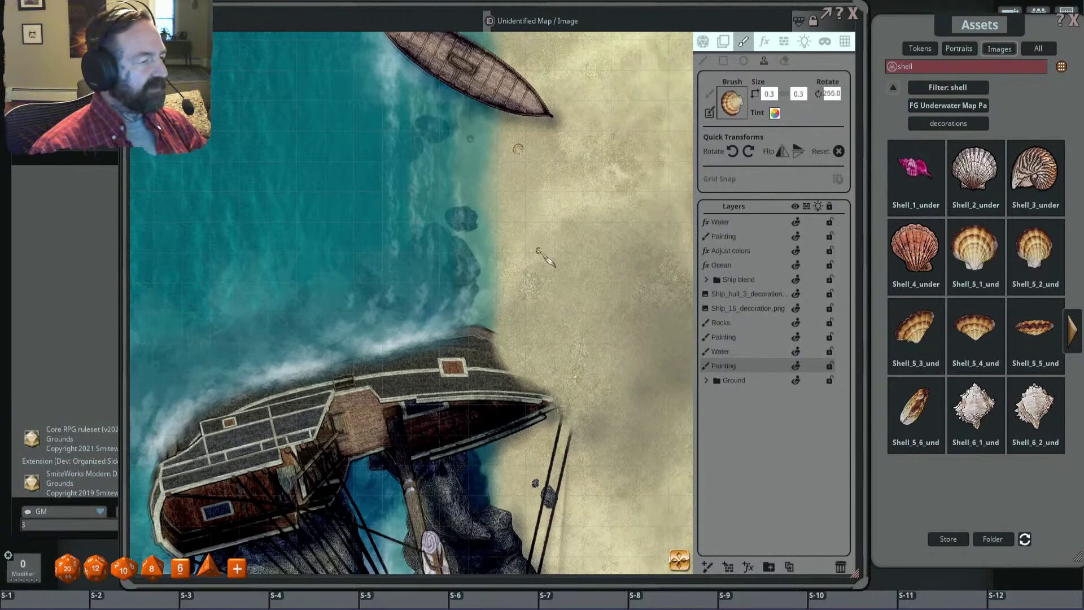
{"action": "scroll", "coordinate": [539, 252], "scroll_direction": "up", "scroll_amount": 2, "text": "shift"}
{"action": "scroll", "coordinate": [561, 241], "scroll_direction": "up", "scroll_amount": 3}
{"action": "scroll", "coordinate": [565, 242], "scroll_direction": "down", "scroll_amount": 5}
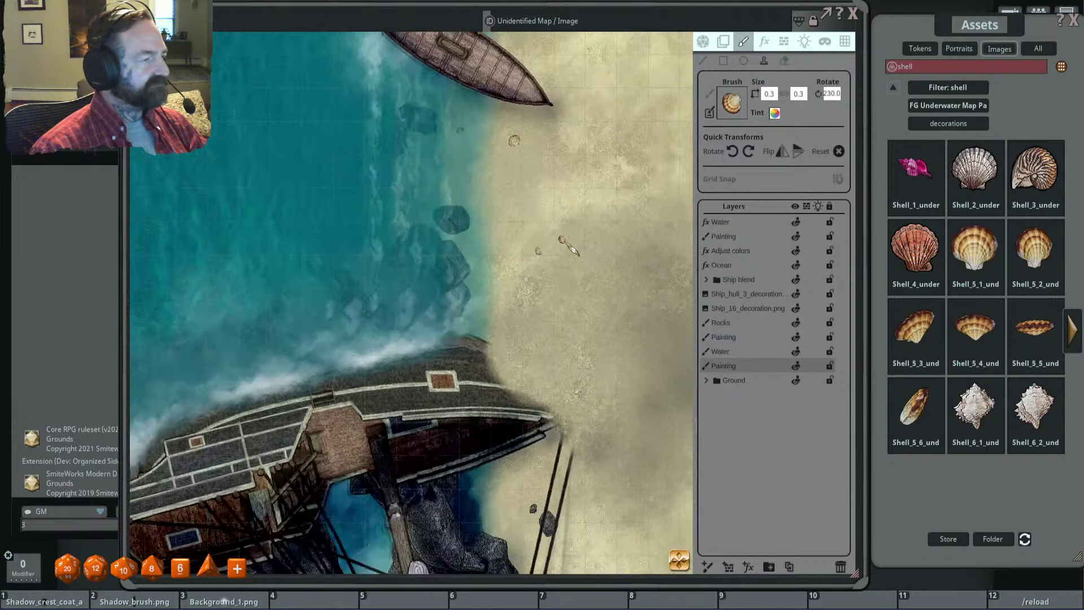
{"action": "left_click_drag", "start_coordinate": [589, 254], "coordinate": [589, 225]}
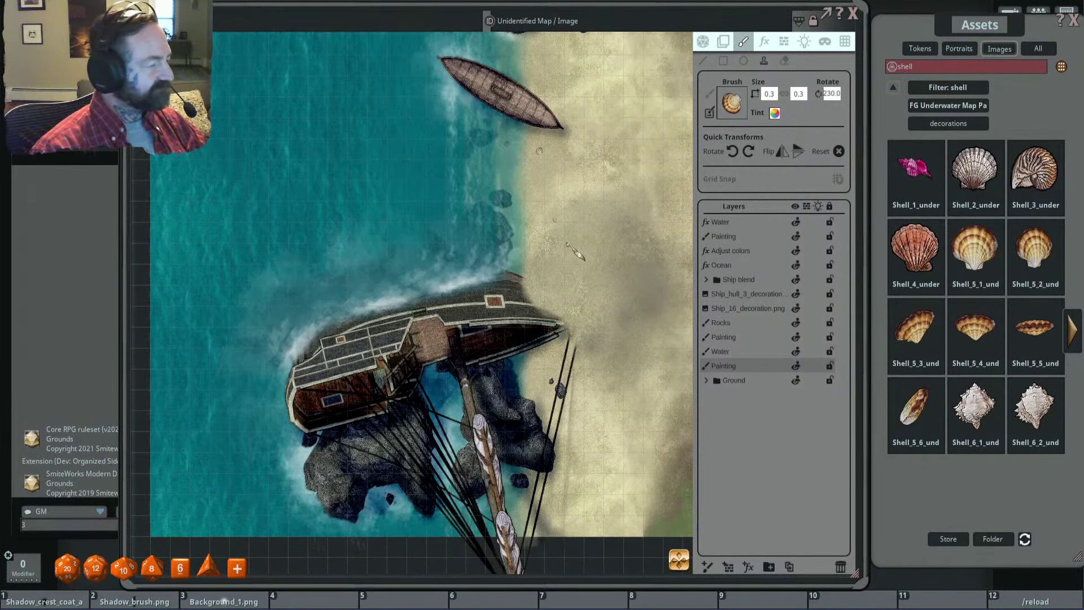
{"action": "scroll", "coordinate": [412, 302], "scroll_direction": "down", "scroll_amount": 4}
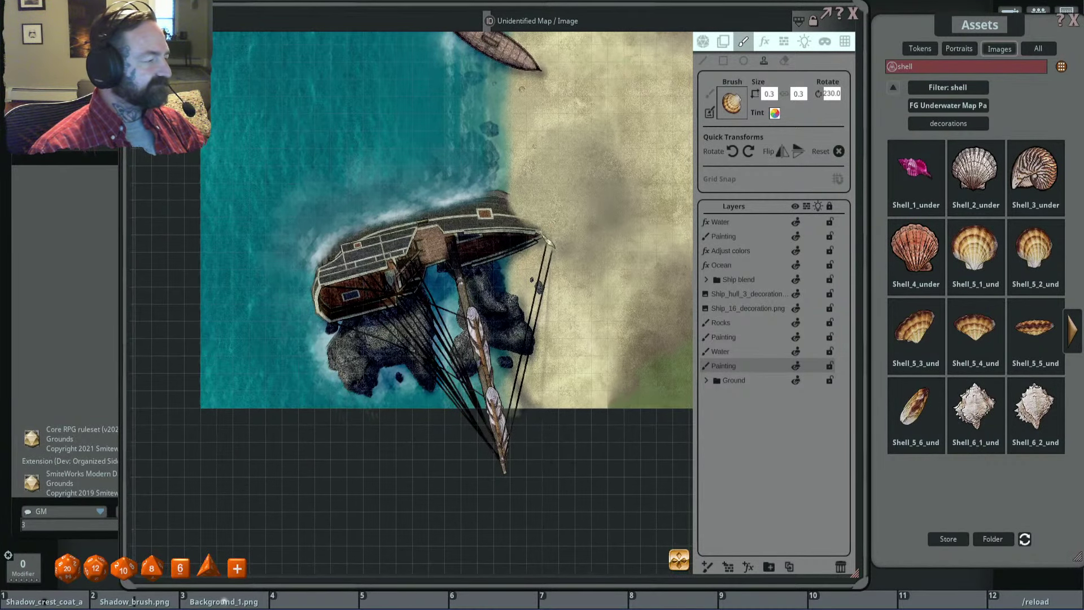
{"action": "scroll", "coordinate": [549, 243], "scroll_direction": "up", "scroll_amount": 2}
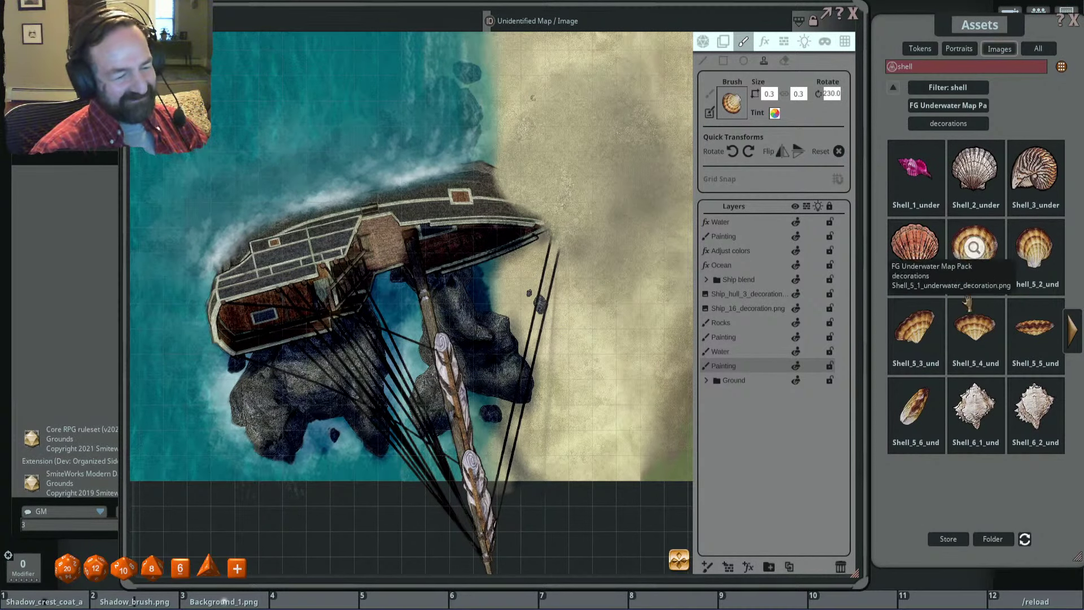
Step: Stamp Shell_2, sized 0.4 by 0.4 and rotated to 95 degrees, on the sand east of the small rocks below the shipwreck's bow
{"action": "mouse_move", "coordinate": [974, 170]}
{"action": "left_mouse_down"}
{"action": "mouse_move", "coordinate": [785, 112]}
{"action": "mouse_move", "coordinate": [732, 110]}
{"action": "left_mouse_up"}
{"action": "key", "text": "ctrl"}
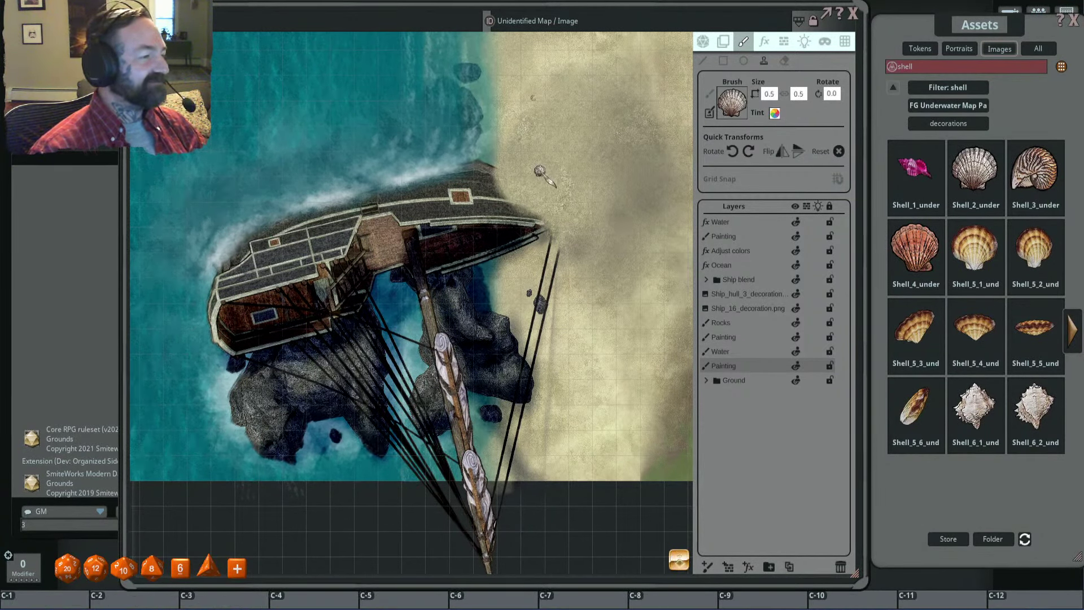
{"action": "scroll", "coordinate": [538, 169], "scroll_direction": "down", "scroll_amount": 1}
{"action": "key", "text": "shift"}
{"action": "scroll", "coordinate": [582, 286], "scroll_direction": "up", "scroll_amount": 7}
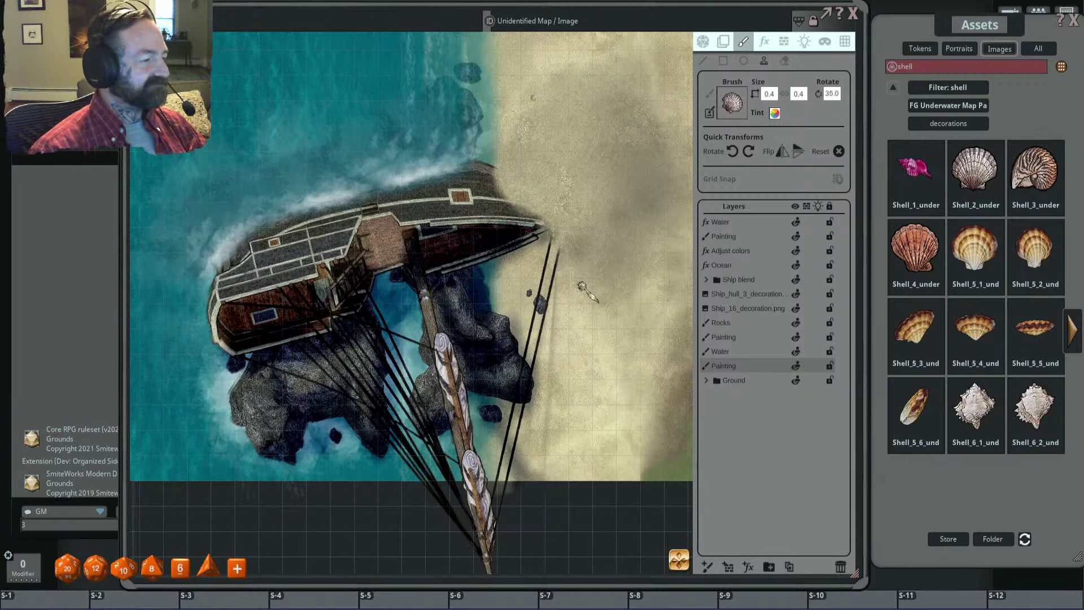
{"action": "left_click", "coordinate": [562, 290]}
{"action": "left_click_drag", "start_coordinate": [620, 82], "coordinate": [582, 252]}
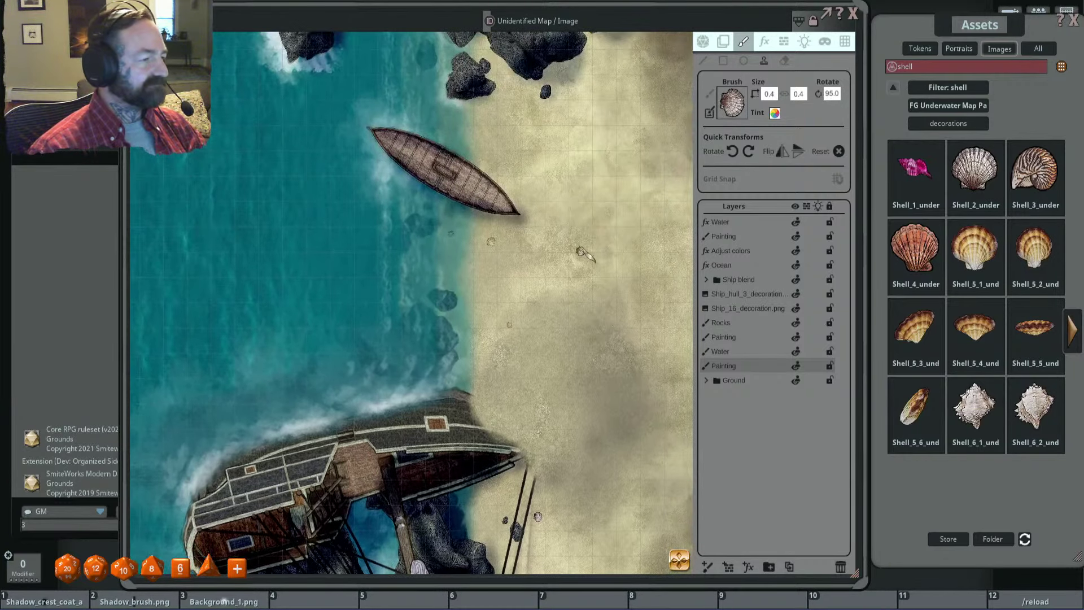
Step: Stamp a 0.3 by 0.3 Shell_2, rotated to 5 degrees, on the sand beside the rocks north of the rowboat
{"action": "key", "text": "shift"}
{"action": "scroll", "coordinate": [564, 146], "scroll_direction": "down", "scroll_amount": 18}
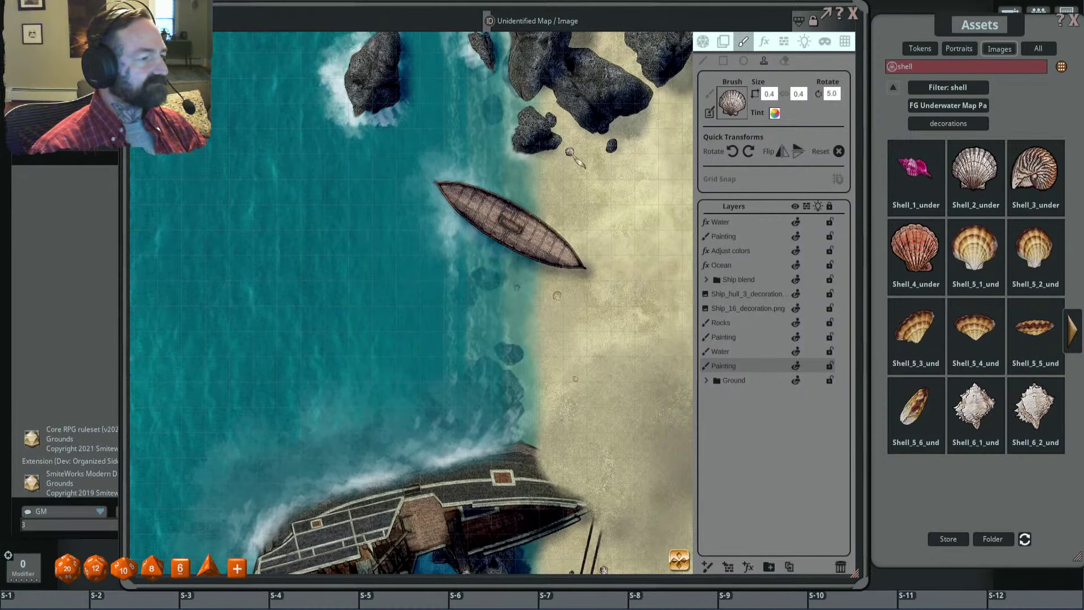
{"action": "scroll", "coordinate": [572, 139], "scroll_direction": "down", "scroll_amount": 1}
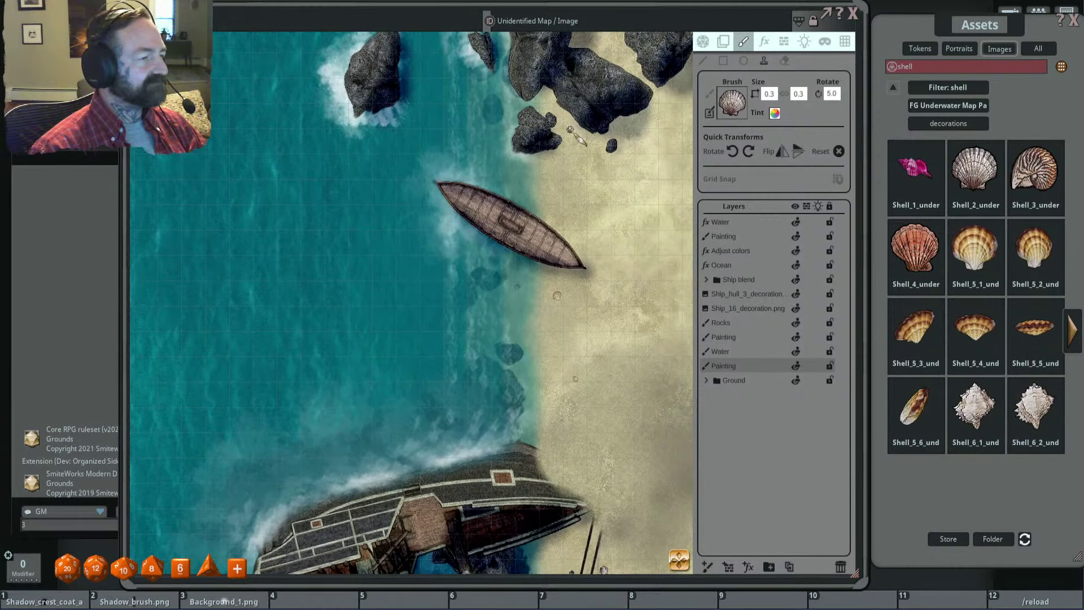
{"action": "left_click_drag", "start_coordinate": [531, 162], "coordinate": [572, 127]}
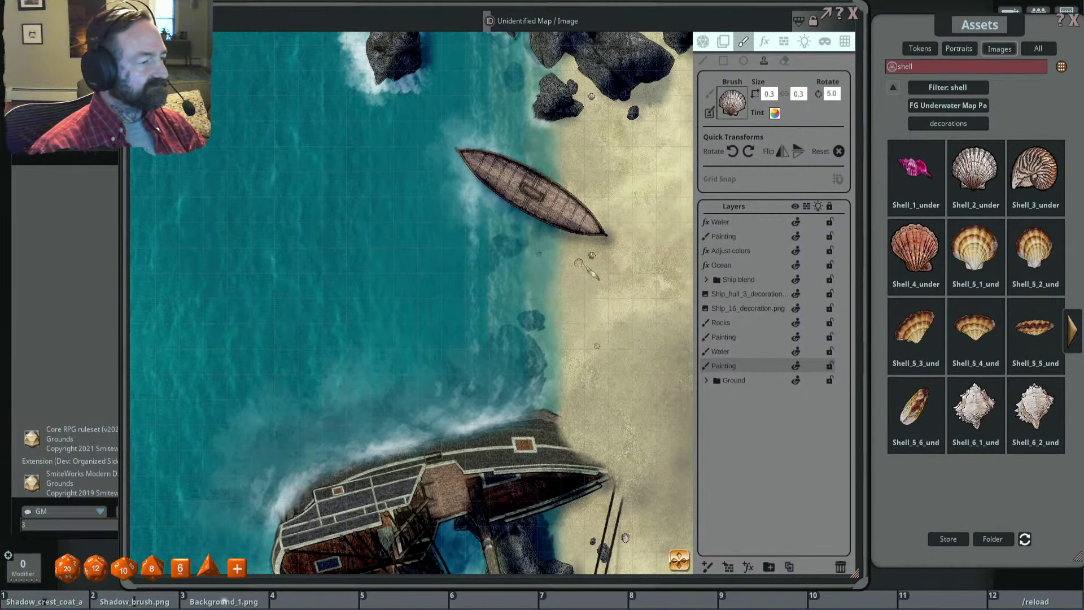
Step: Stamp a 0.3 by 0.3 Shell_2, rotated to 270 degrees, in the shallows just southwest of the small shell near the rowboat
{"action": "key", "text": "shift"}
{"action": "scroll", "coordinate": [555, 275], "scroll_direction": "down", "scroll_amount": 5}
{"action": "scroll", "coordinate": [536, 264], "scroll_direction": "down", "scroll_amount": 11}
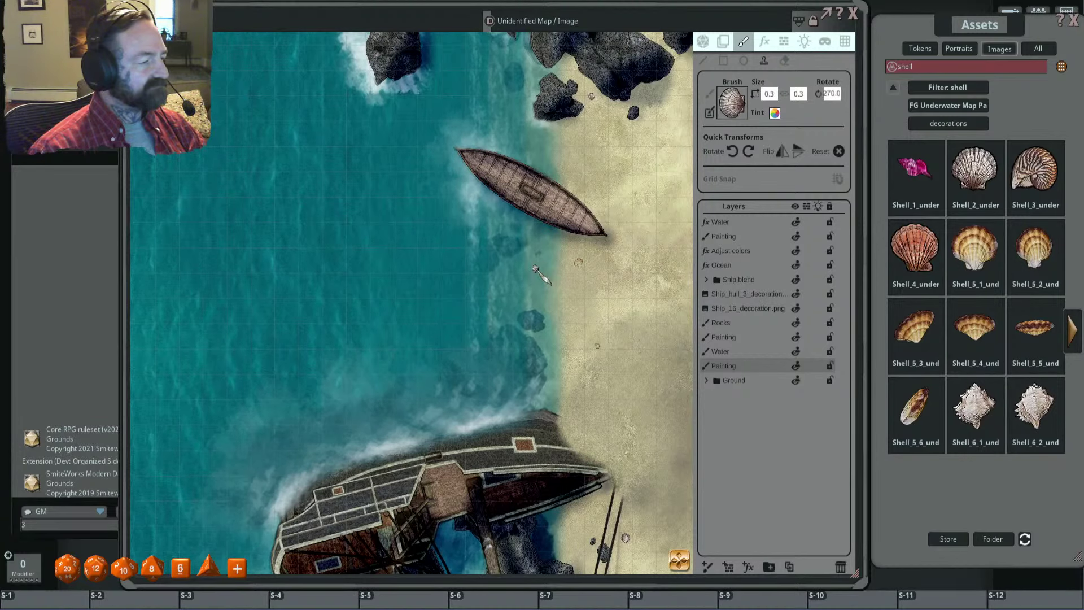
{"action": "scroll", "coordinate": [510, 251], "scroll_direction": "up", "scroll_amount": 3}
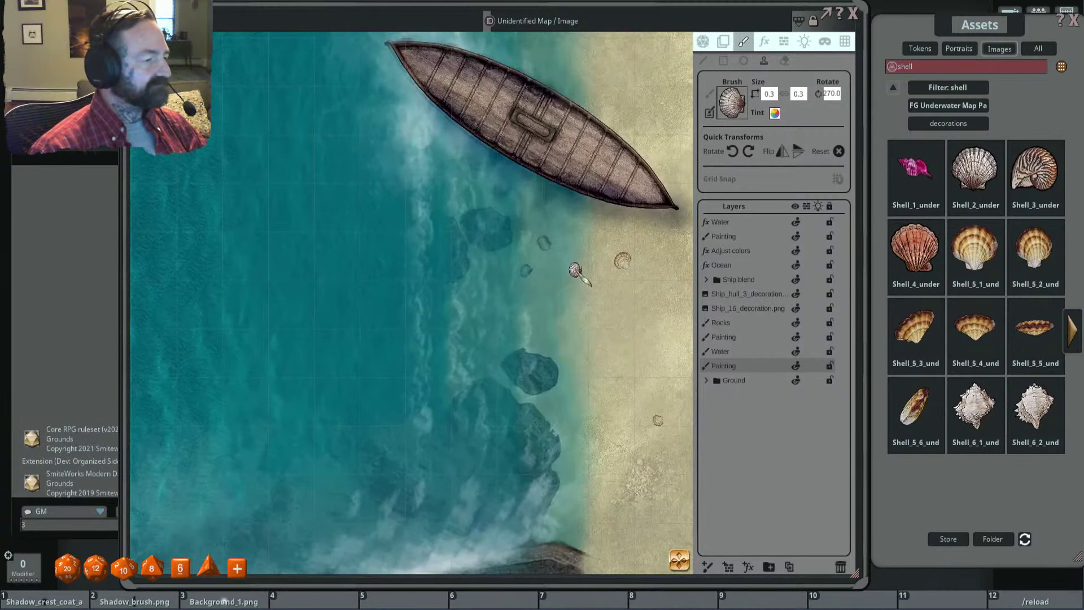
{"action": "scroll", "coordinate": [542, 252], "scroll_direction": "down", "scroll_amount": 3}
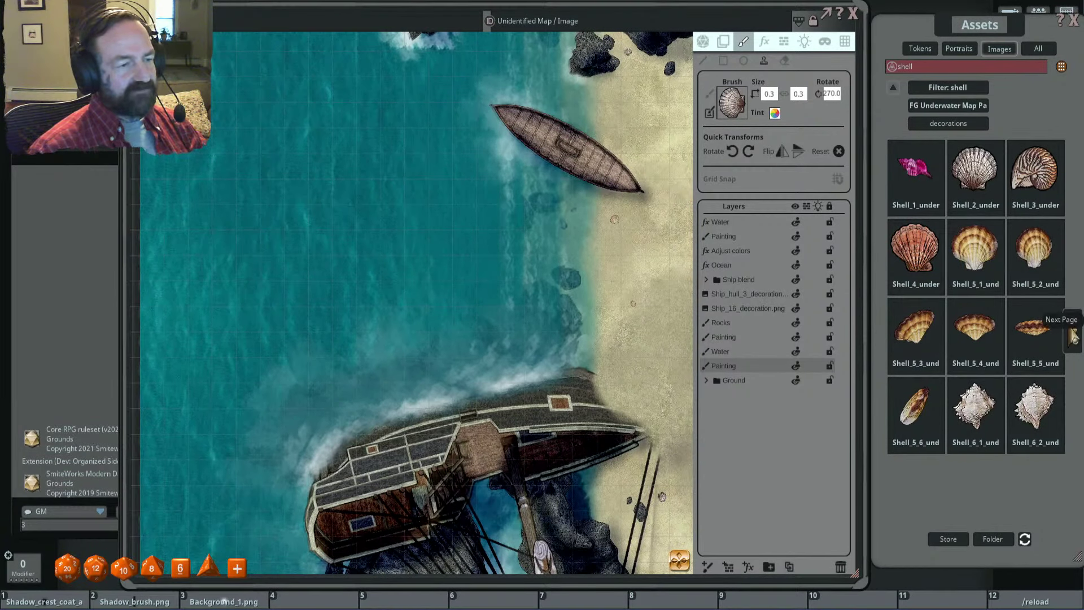
Step: Stamp Shell_7_1, sized 0.2 by 0.3 and rotated to 60 degrees, on the sand between the shipwreck's bow and the dark rocks
{"action": "left_click", "coordinate": [1074, 338]}
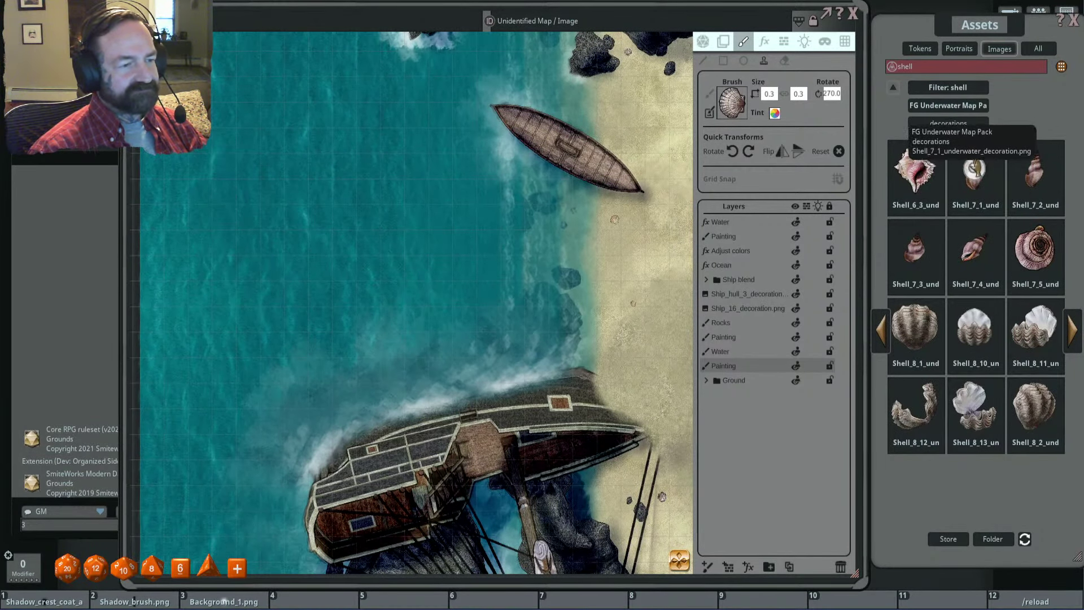
{"action": "left_click", "coordinate": [974, 168]}
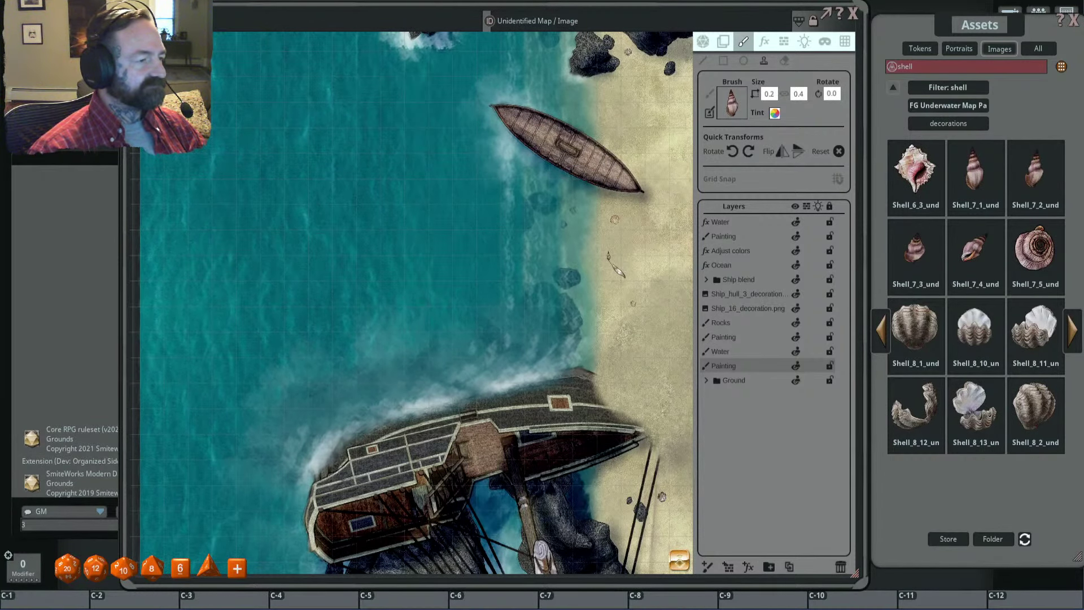
{"action": "scroll", "coordinate": [616, 266], "scroll_direction": "up", "scroll_amount": 4, "text": "ctrl"}
{"action": "scroll", "coordinate": [616, 226], "scroll_direction": "up", "scroll_amount": 3}
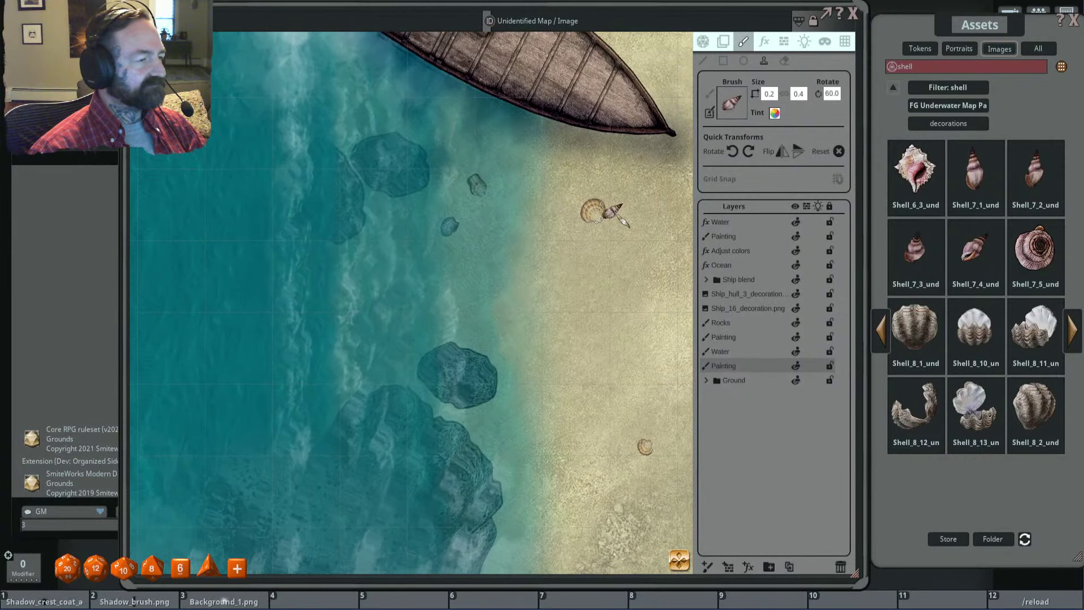
{"action": "scroll", "coordinate": [604, 209], "scroll_direction": "down", "scroll_amount": 1, "text": "shift"}
{"action": "scroll", "coordinate": [590, 206], "scroll_direction": "down", "scroll_amount": 3}
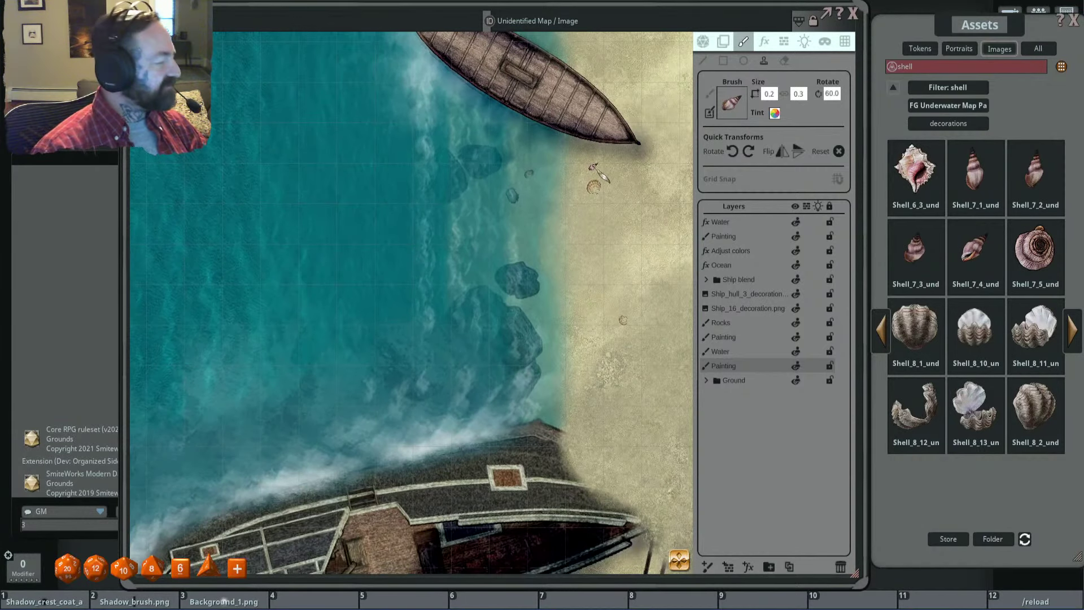
{"action": "left_click_drag", "start_coordinate": [656, 271], "coordinate": [606, 107]}
{"action": "left_click_drag", "start_coordinate": [637, 335], "coordinate": [638, 164]}
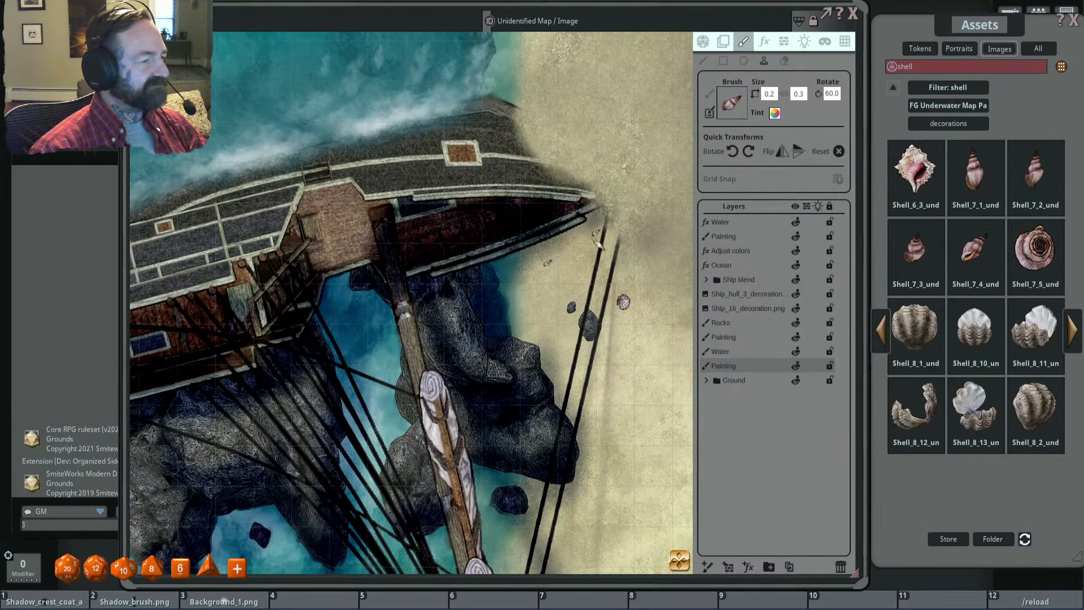
Step: Stamp a 0.2 by 0.3 Shell_7_1, rotated to 150 degrees, in the shallows beside the submerged rocks north of the shipwreck
{"action": "scroll", "coordinate": [597, 238], "scroll_direction": "up", "scroll_amount": 2}
{"action": "scroll", "coordinate": [621, 283], "scroll_direction": "down", "scroll_amount": 4}
{"action": "scroll", "coordinate": [635, 242], "scroll_direction": "up", "scroll_amount": 3}
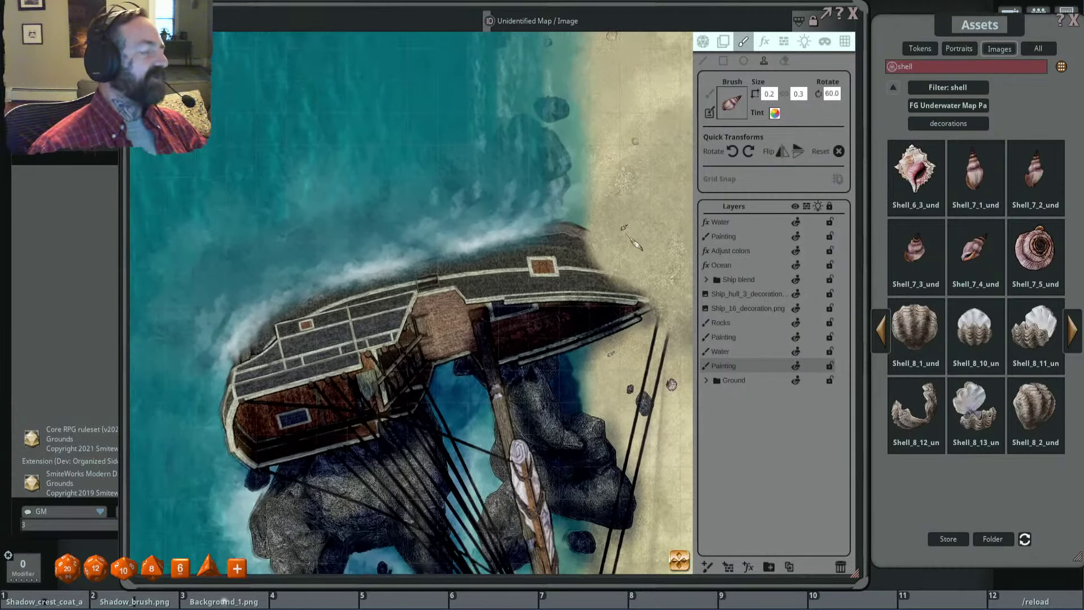
{"action": "left_click_drag", "start_coordinate": [629, 235], "coordinate": [633, 278]}
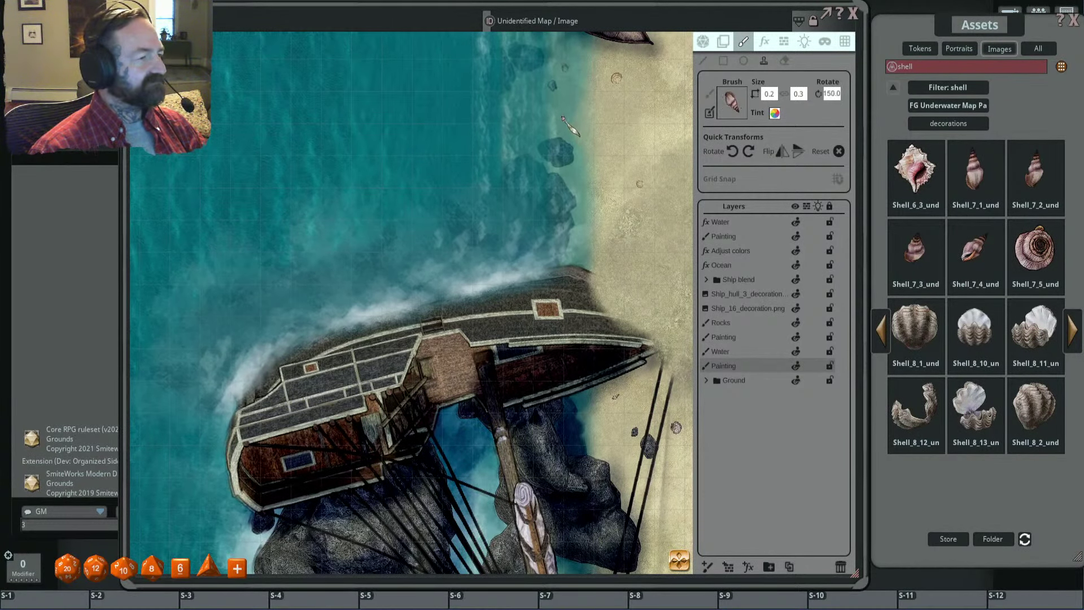
{"action": "key", "text": "shift"}
{"action": "scroll", "coordinate": [573, 181], "scroll_direction": "up", "scroll_amount": 1}
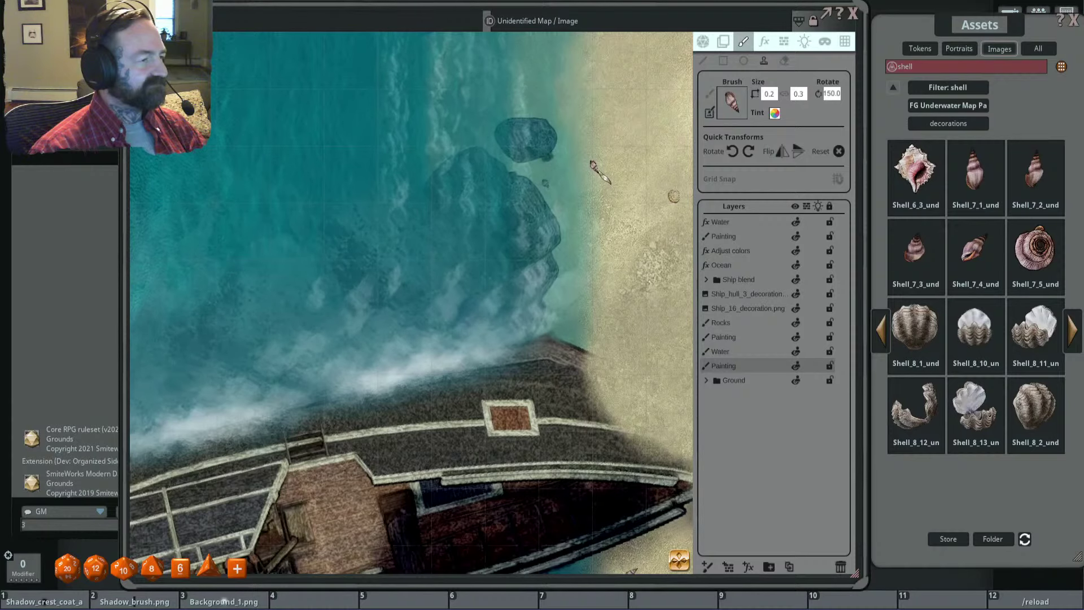
{"action": "scroll", "coordinate": [616, 170], "scroll_direction": "down", "scroll_amount": 3}
{"action": "left_click_drag", "start_coordinate": [615, 163], "coordinate": [596, 138]}
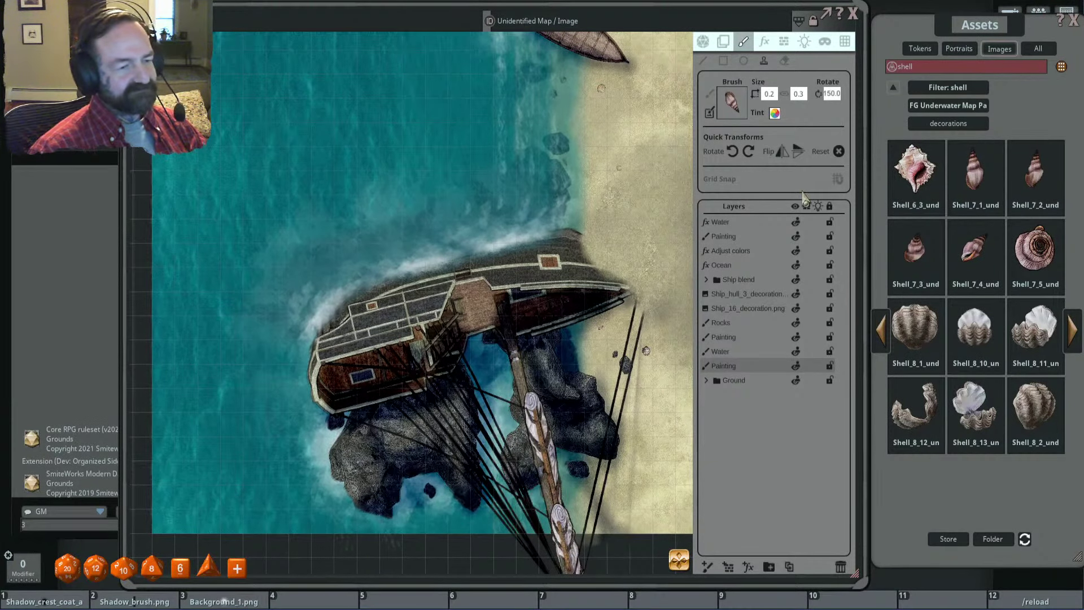
Step: Stamp Shell_8_8, sized 0.5 by 0.5, in the water just west of the round submerged rock north of the shipwreck
{"action": "left_click", "coordinate": [1073, 331]}
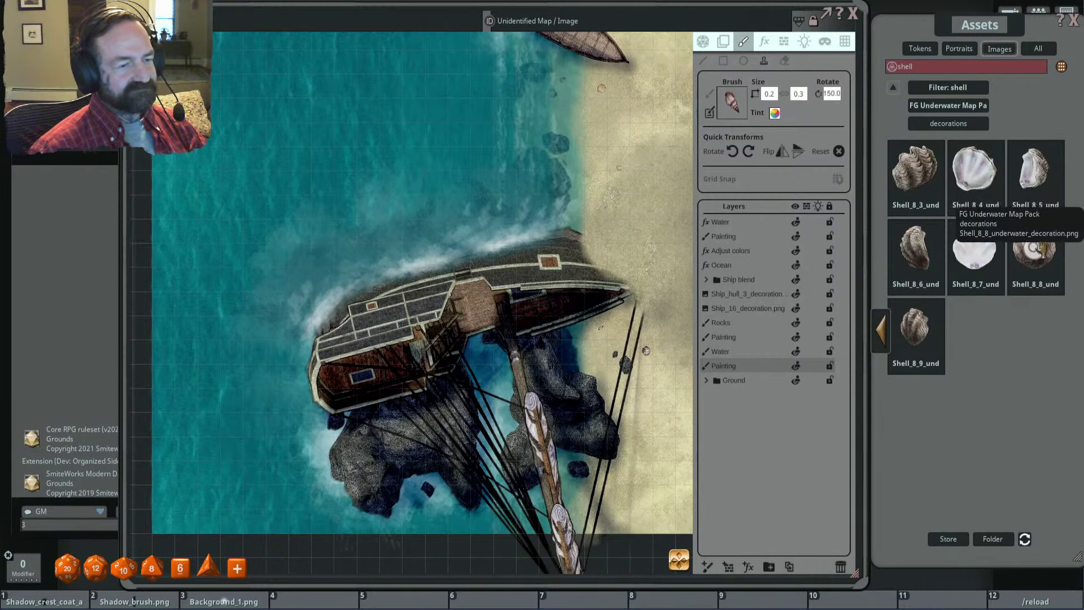
{"action": "key", "text": "ctrl"}
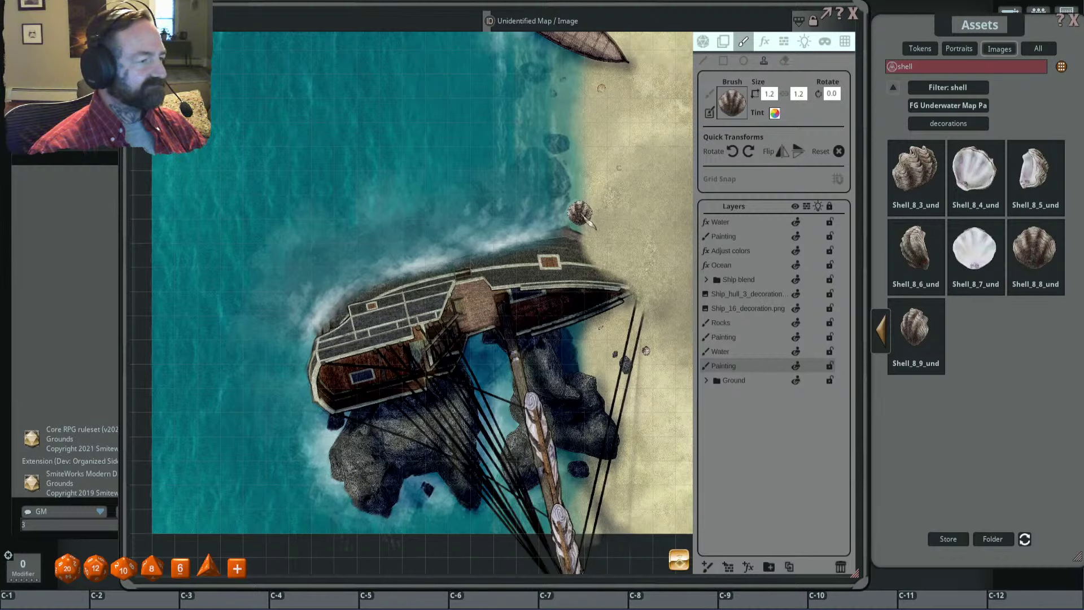
{"action": "scroll", "coordinate": [536, 182], "scroll_direction": "down", "scroll_amount": 2}
{"action": "scroll", "coordinate": [539, 170], "scroll_direction": "up", "scroll_amount": 6}
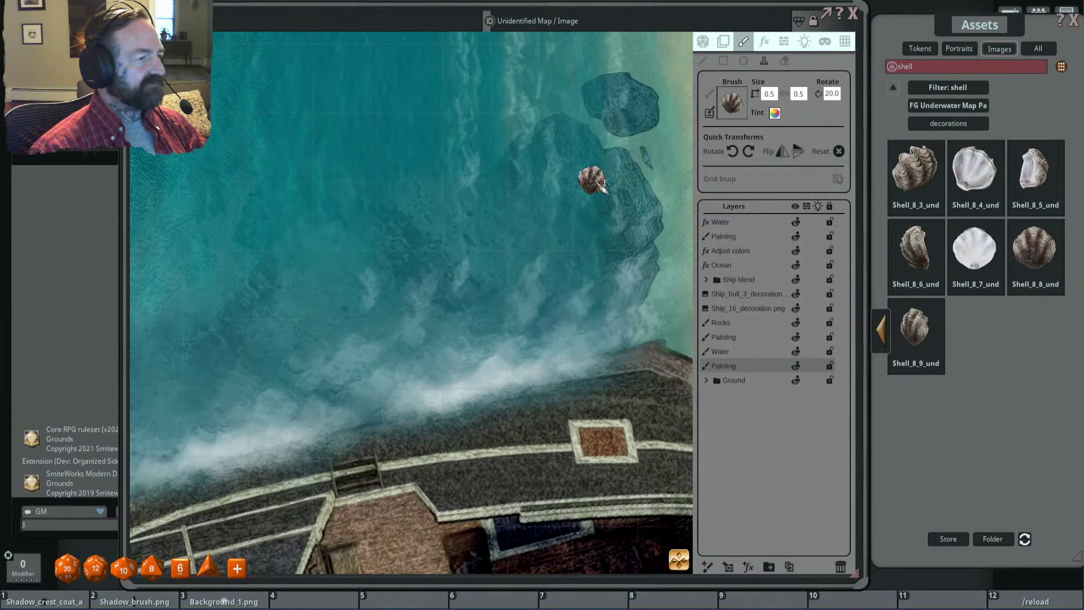
{"action": "scroll", "coordinate": [570, 94], "scroll_direction": "up", "scroll_amount": 5}
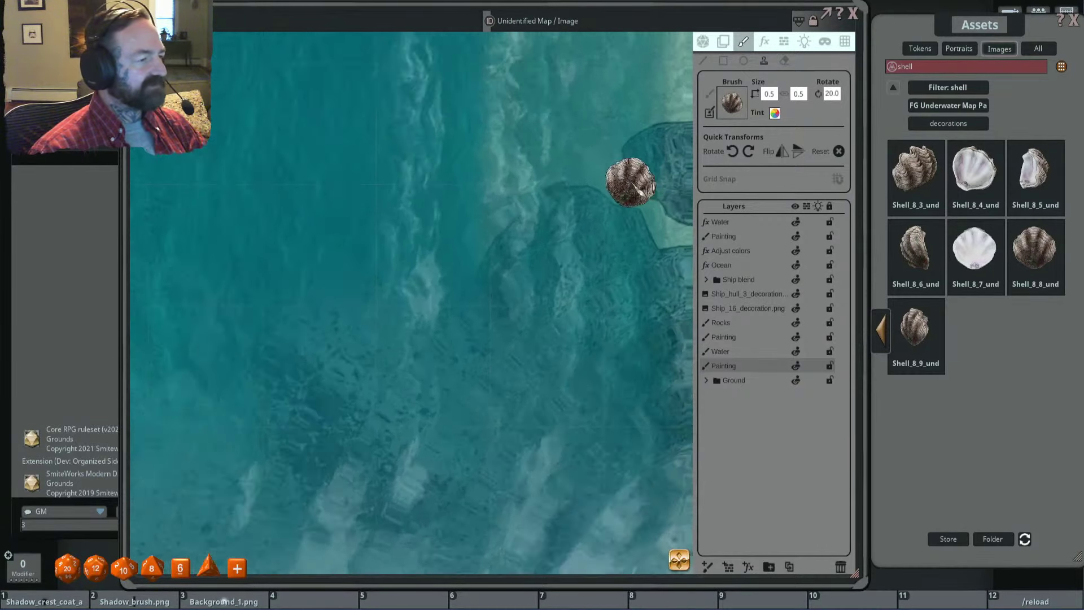
{"action": "key", "text": "shift"}
{"action": "scroll", "coordinate": [572, 139], "scroll_direction": "down", "scroll_amount": 1}
{"action": "left_click", "coordinate": [567, 124]}
{"action": "scroll", "coordinate": [484, 151], "scroll_direction": "down", "scroll_amount": 4}
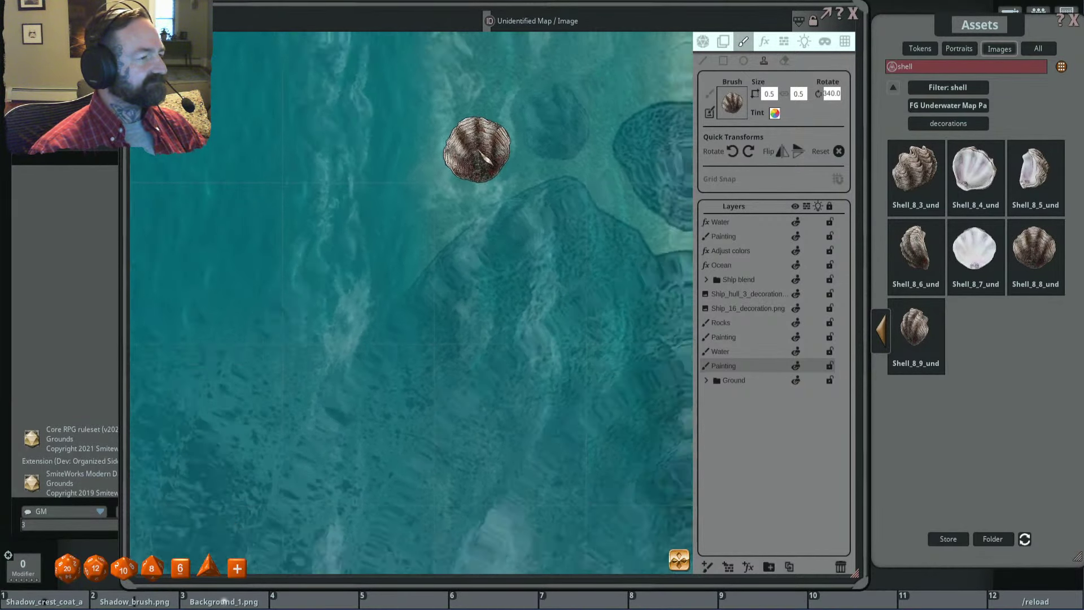
{"action": "scroll", "coordinate": [612, 138], "scroll_direction": "down", "scroll_amount": 2}
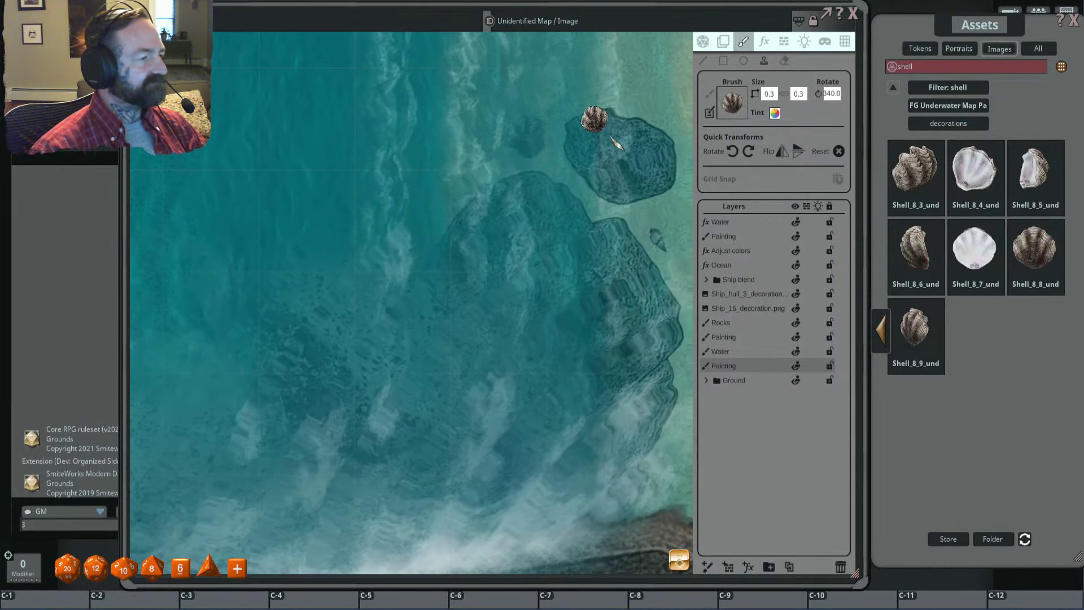
Step: Stamp the red Shell_4, sized 0.2 by 0.2 and rotated to 10 degrees, in the shallows just north of the round submerged rock
{"action": "left_click", "coordinate": [891, 331]}
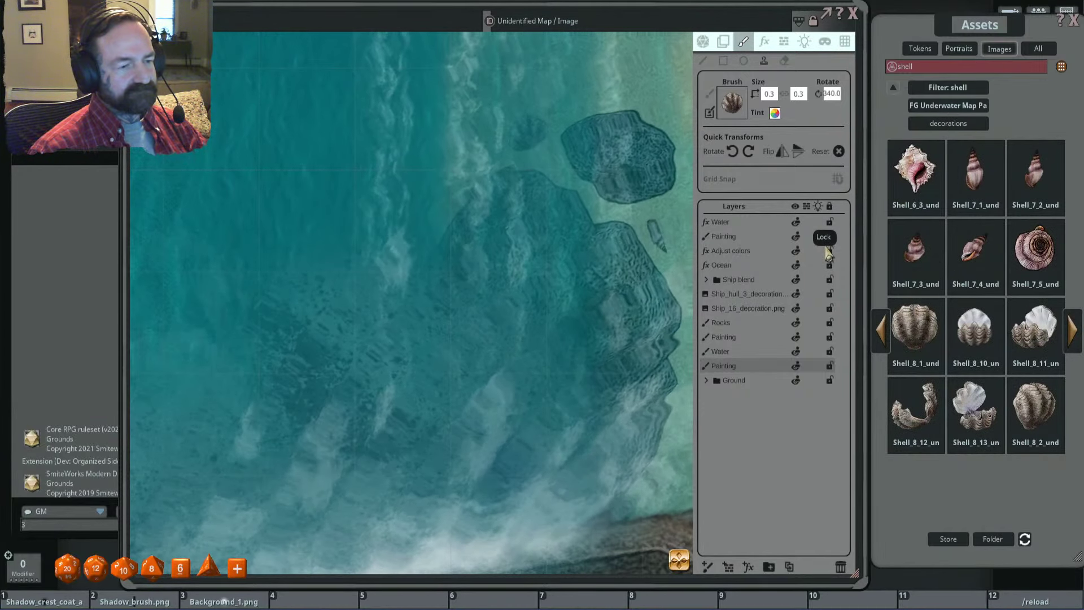
{"action": "left_click", "coordinate": [882, 331]}
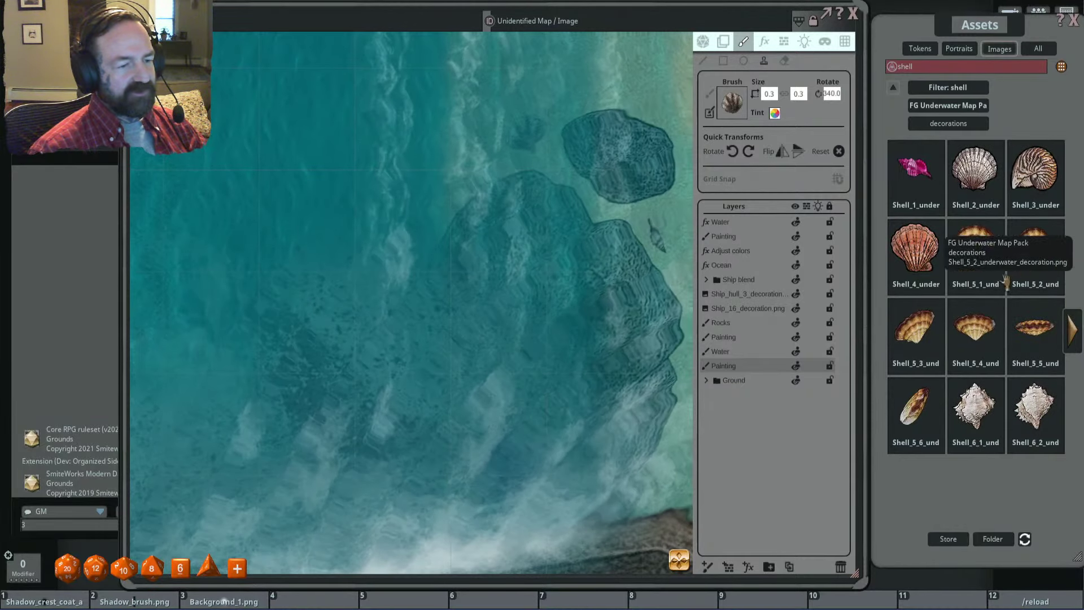
{"action": "left_click_drag", "start_coordinate": [976, 251], "coordinate": [732, 102]}
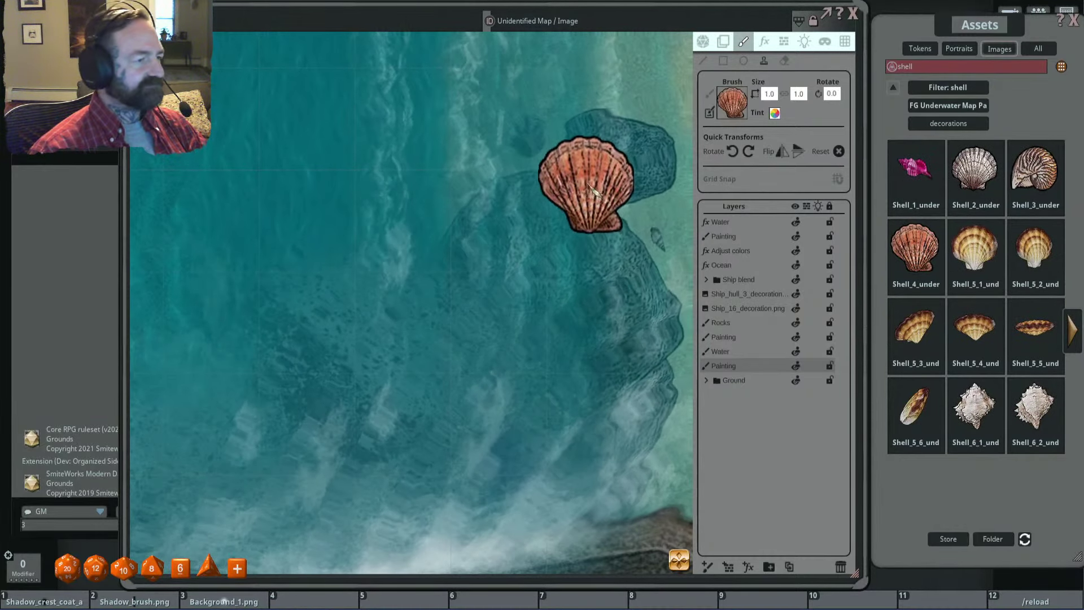
{"action": "scroll", "coordinate": [592, 192], "scroll_direction": "down", "scroll_amount": 6, "text": "ctrl"}
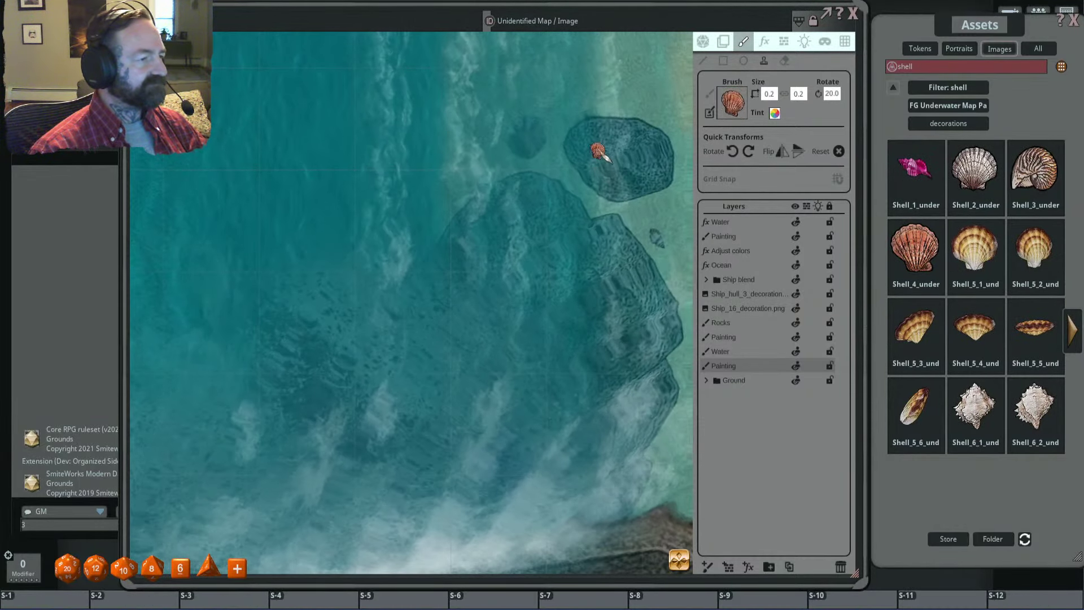
{"action": "scroll", "coordinate": [597, 189], "scroll_direction": "up", "scroll_amount": 2, "text": "alt"}
{"action": "left_click_drag", "start_coordinate": [636, 178], "coordinate": [557, 300]}
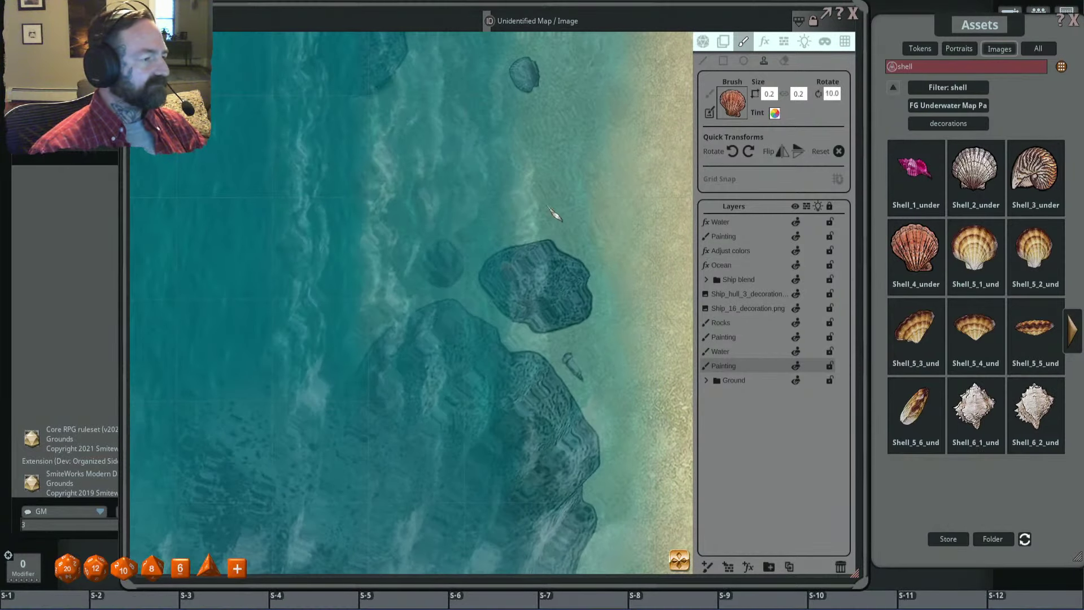
Step: Rotate the red Shell_4 stamp to 305 degrees and examine the submerged rocks and shallows north of the shipwreck
{"action": "scroll", "coordinate": [547, 201], "scroll_direction": "down", "scroll_amount": 5, "text": "alt"}
{"action": "scroll", "coordinate": [552, 205], "scroll_direction": "down", "scroll_amount": 3}
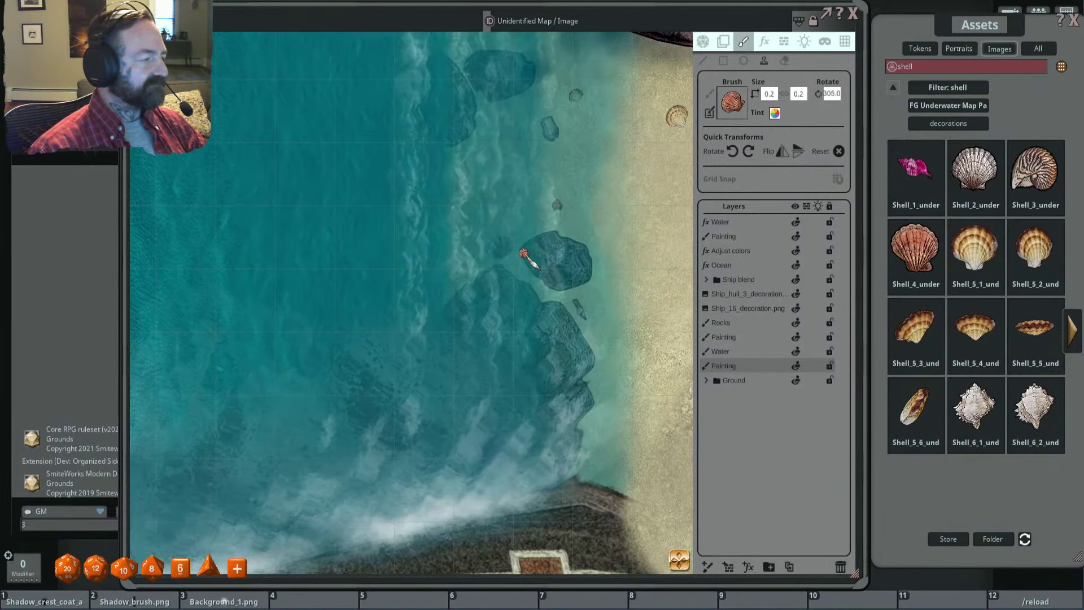
{"action": "left_click_drag", "start_coordinate": [470, 252], "coordinate": [536, 201]}
{"action": "scroll", "coordinate": [525, 211], "scroll_direction": "down", "scroll_amount": 2}
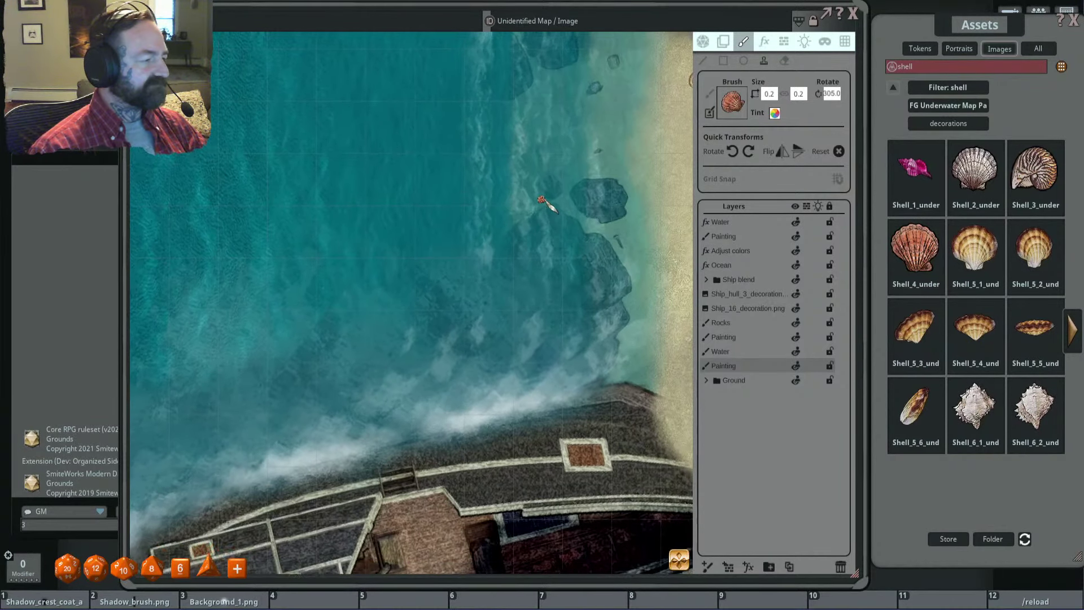
{"action": "left_click_drag", "start_coordinate": [565, 238], "coordinate": [445, 297]}
{"action": "scroll", "coordinate": [497, 223], "scroll_direction": "up", "scroll_amount": 2}
{"action": "scroll", "coordinate": [497, 274], "scroll_direction": "down", "scroll_amount": 3}
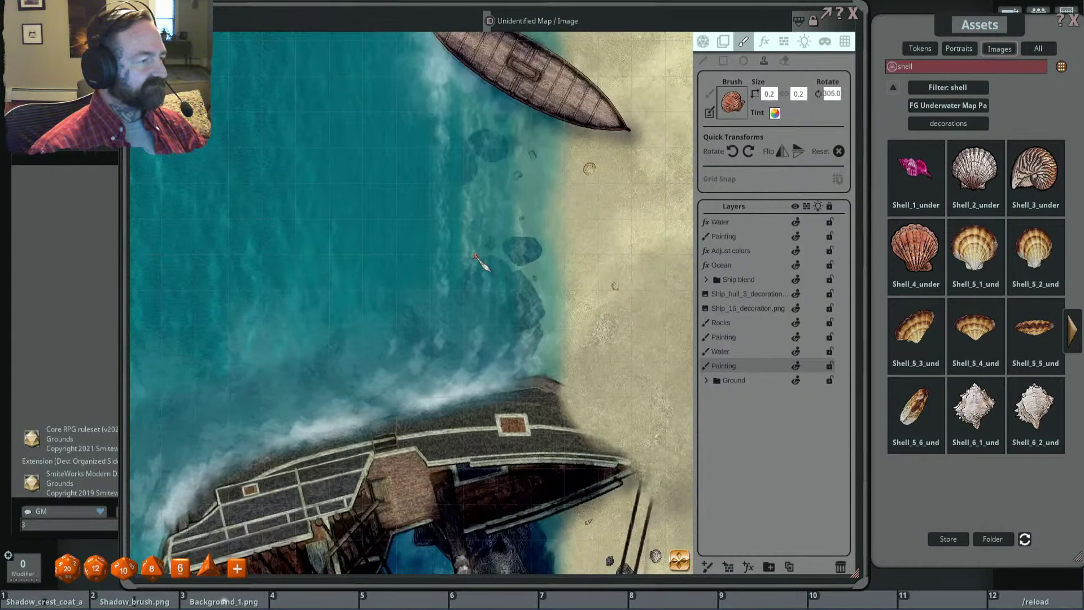
Step: Examine the sand around the shipwreck's bow and the wider coastline to check how the placed shells look
{"action": "left_click_drag", "start_coordinate": [484, 260], "coordinate": [432, 40]}
{"action": "scroll", "coordinate": [539, 286], "scroll_direction": "up", "scroll_amount": 4}
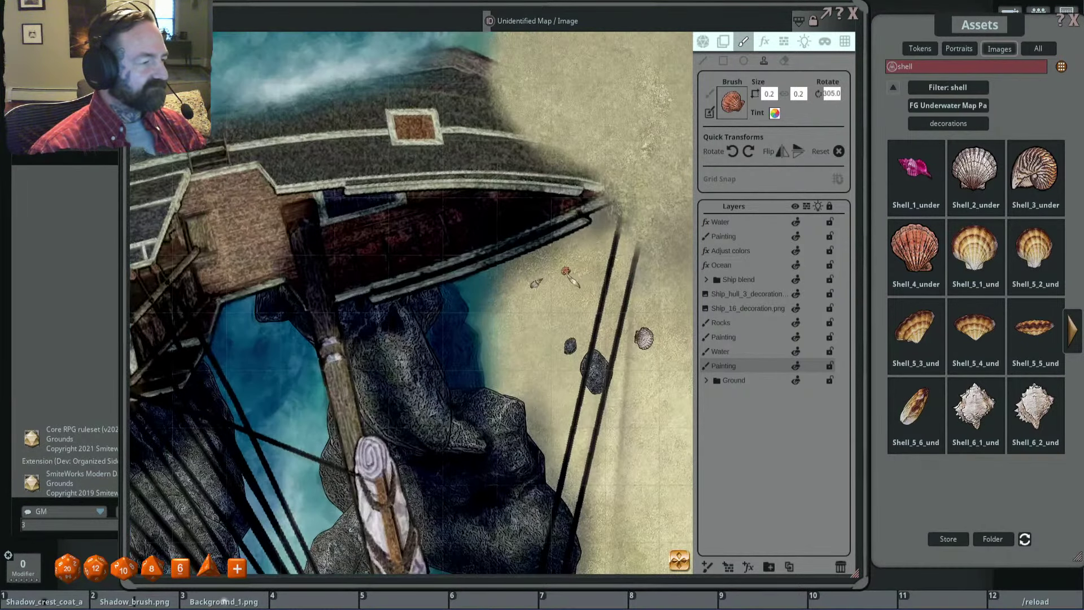
{"action": "scroll", "coordinate": [539, 288], "scroll_direction": "down", "scroll_amount": 4}
{"action": "scroll", "coordinate": [590, 259], "scroll_direction": "up", "scroll_amount": 4}
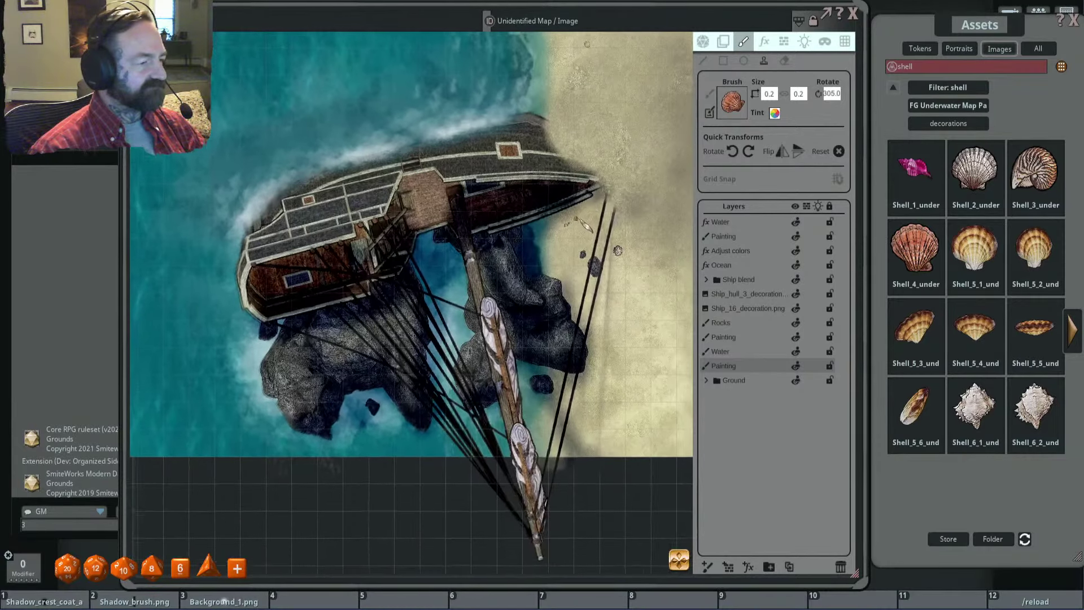
{"action": "scroll", "coordinate": [591, 259], "scroll_direction": "up", "scroll_amount": 2}
{"action": "scroll", "coordinate": [559, 244], "scroll_direction": "down", "scroll_amount": 4}
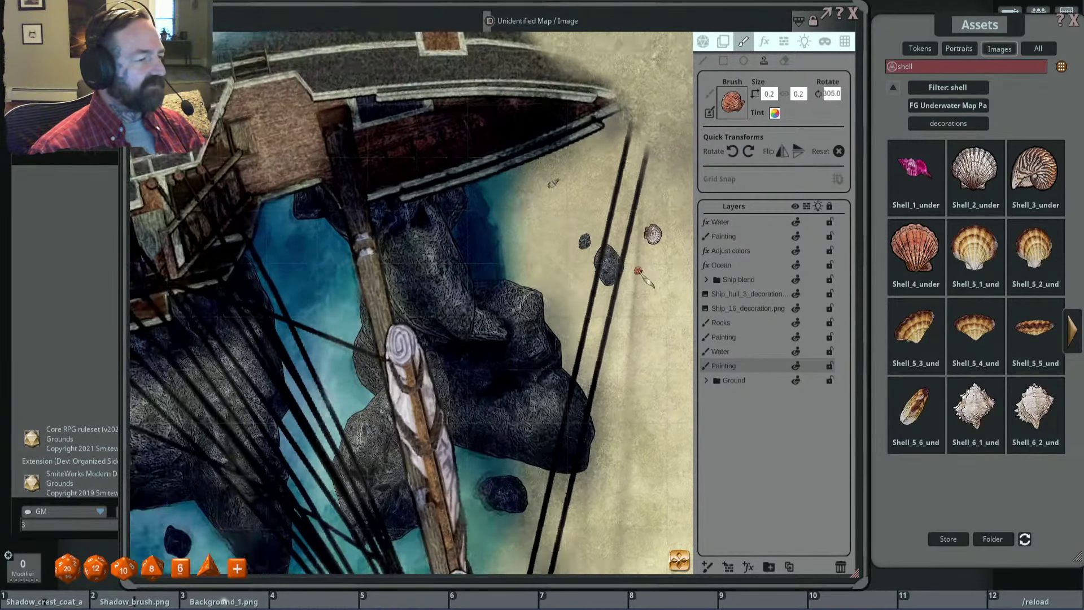
{"action": "scroll", "coordinate": [609, 239], "scroll_direction": "up", "scroll_amount": 3}
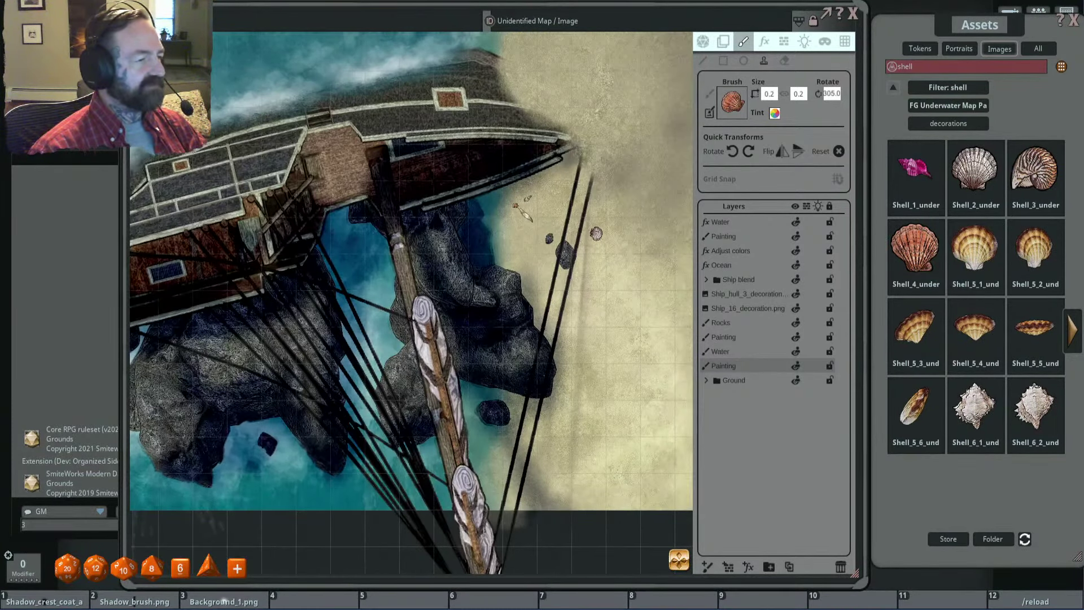
{"action": "scroll", "coordinate": [524, 213], "scroll_direction": "down", "scroll_amount": 5}
{"action": "scroll", "coordinate": [626, 302], "scroll_direction": "up", "scroll_amount": 3}
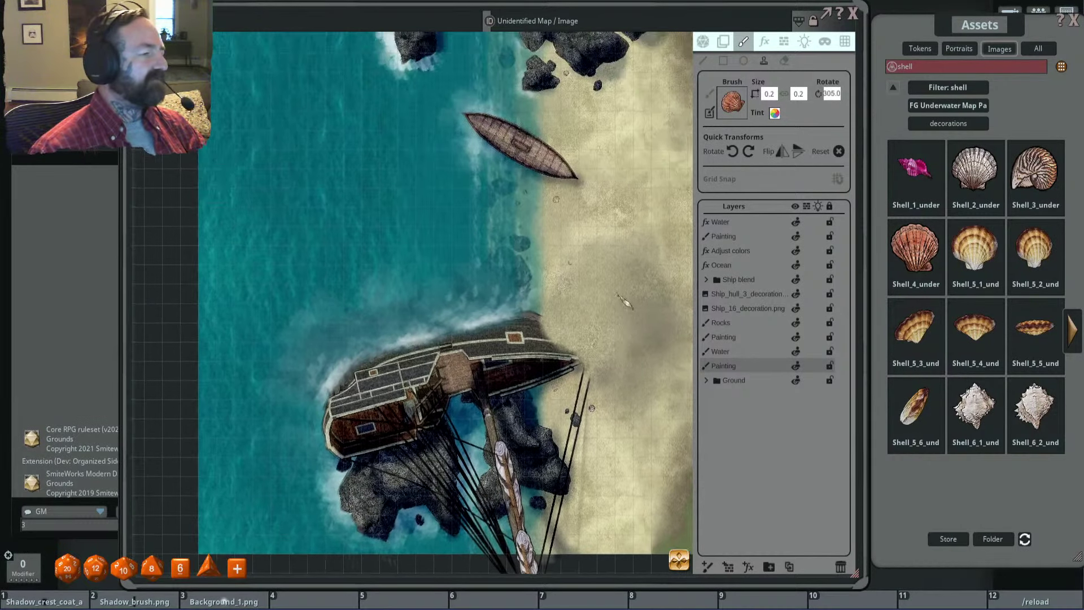
{"action": "scroll", "coordinate": [622, 303], "scroll_direction": "down", "scroll_amount": 3}
{"action": "scroll", "coordinate": [622, 303], "scroll_direction": "up", "scroll_amount": 3}
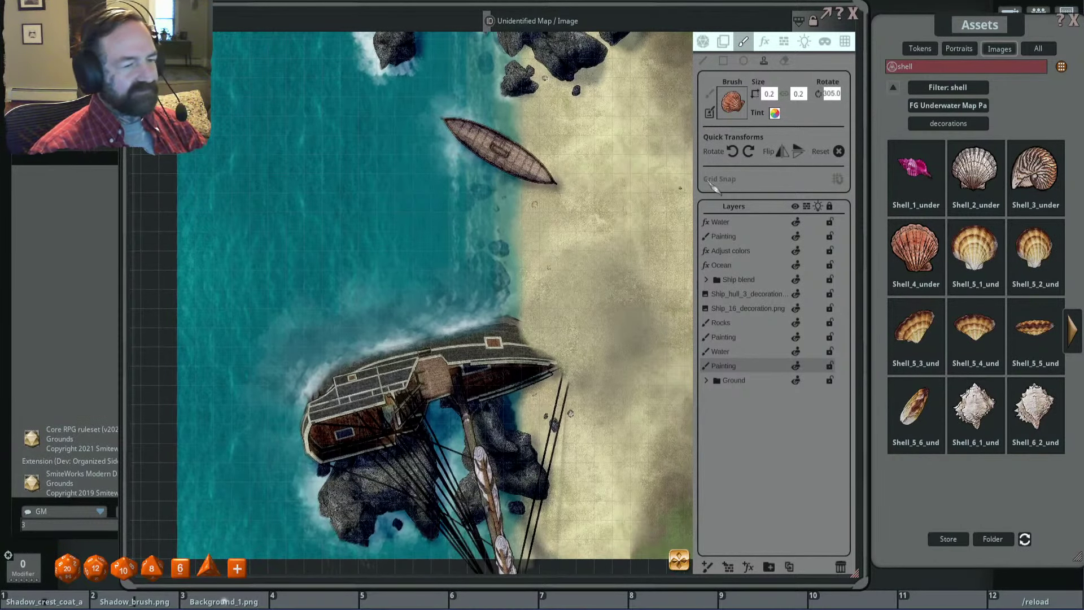
Step: Clear the shell filter and return the image assets to the top-level folders
{"action": "left_click", "coordinate": [944, 89]}
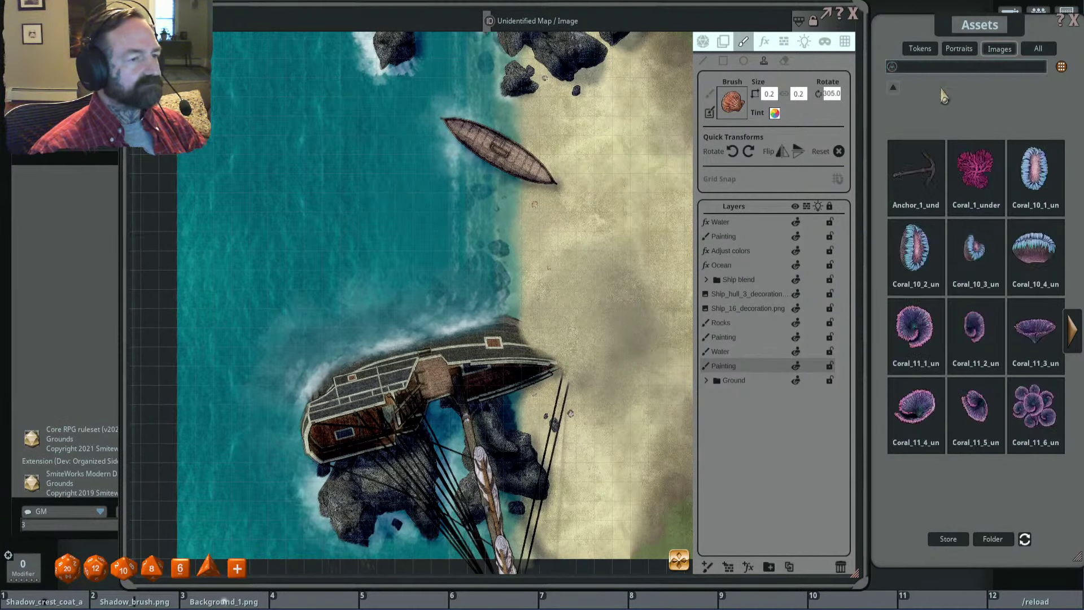
{"action": "left_click", "coordinate": [894, 87]}
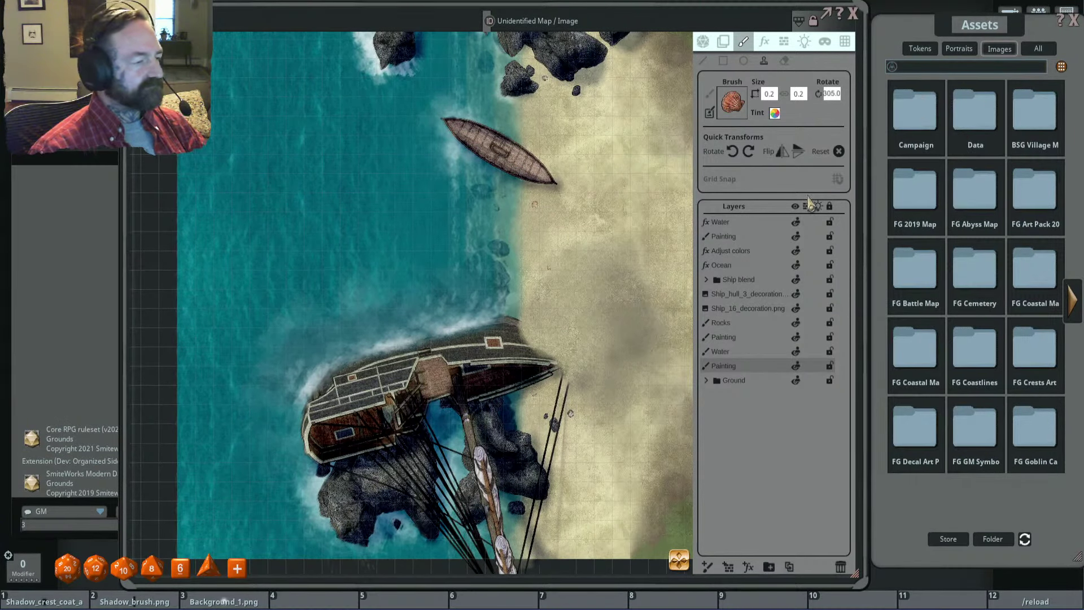
{"action": "scroll", "coordinate": [590, 256], "scroll_direction": "down", "scroll_amount": 3}
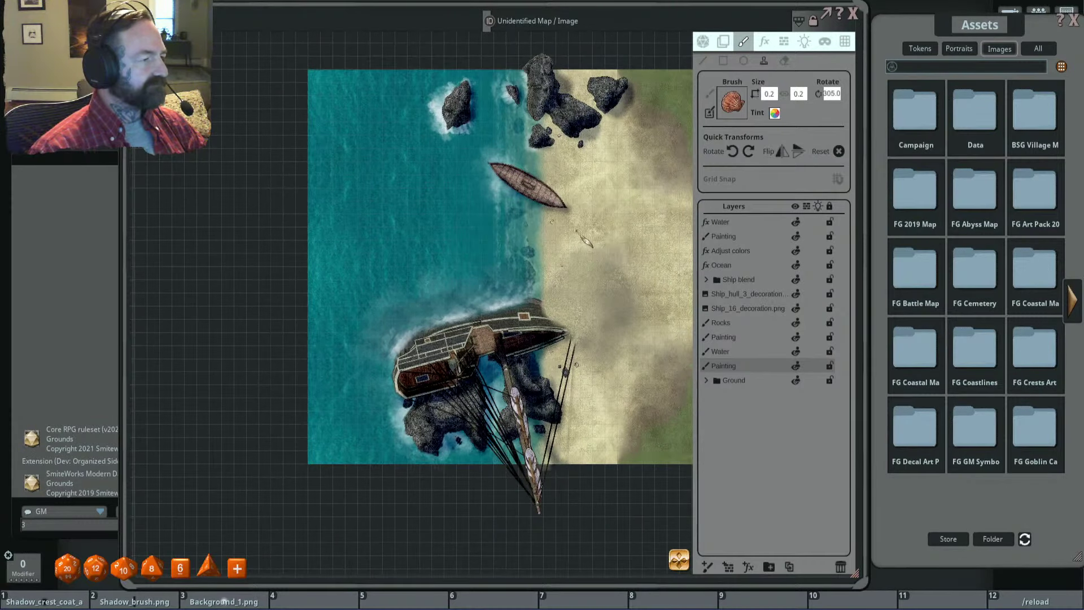
{"action": "scroll", "coordinate": [578, 233], "scroll_direction": "up", "scroll_amount": 3}
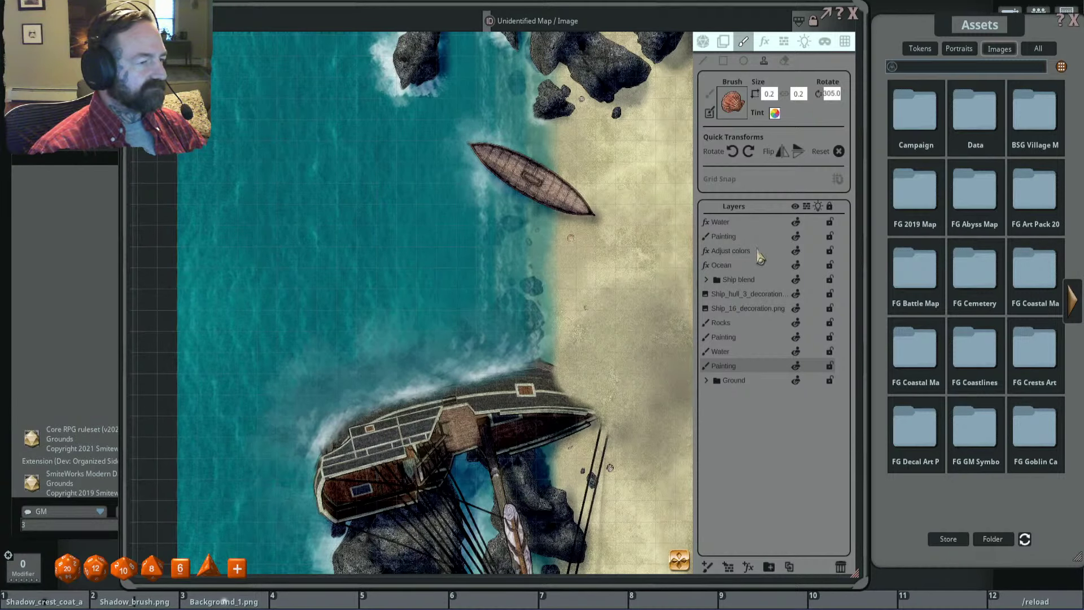
{"action": "left_click_drag", "start_coordinate": [638, 462], "coordinate": [630, 417]}
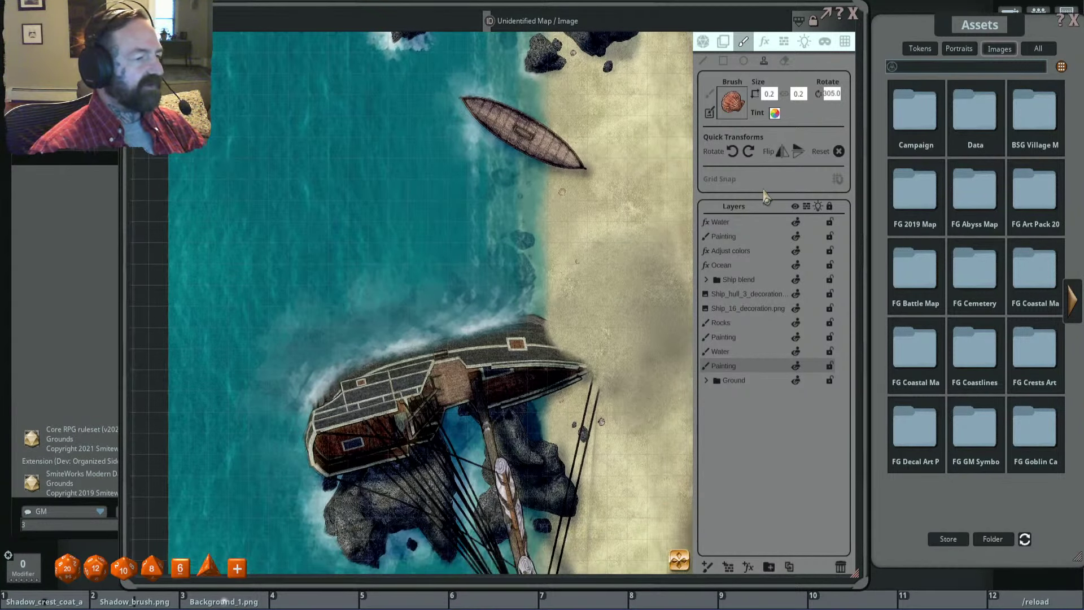
Step: Select the upper Painting layer and dab soft shading, sized 0.4 by 0.4, around the shell on the sand south of the rowboat
{"action": "left_click", "coordinate": [797, 237]}
{"action": "left_click", "coordinate": [797, 237]}
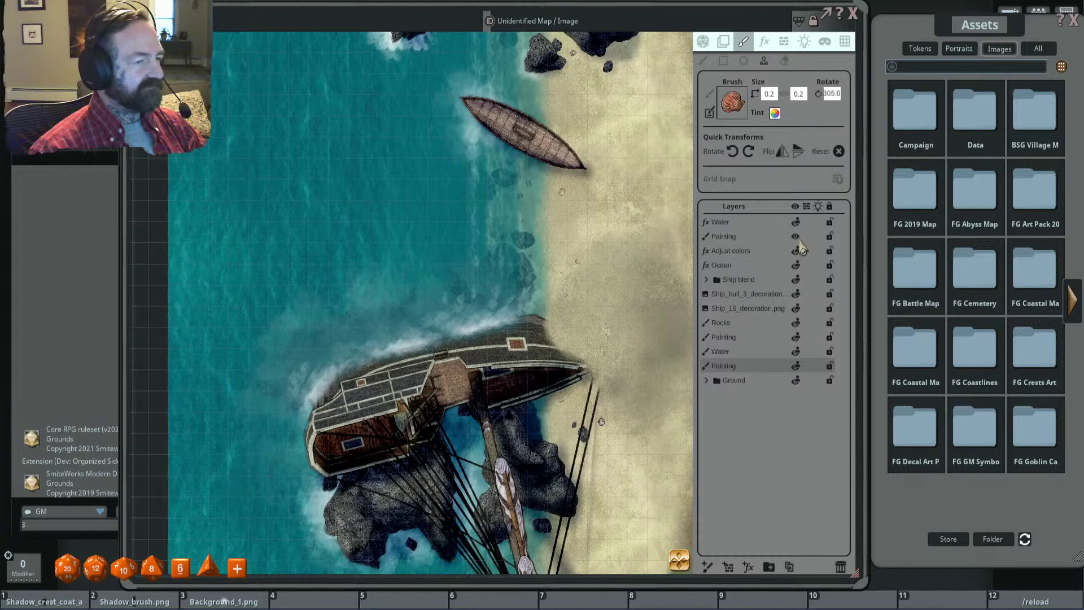
{"action": "left_click", "coordinate": [758, 238]}
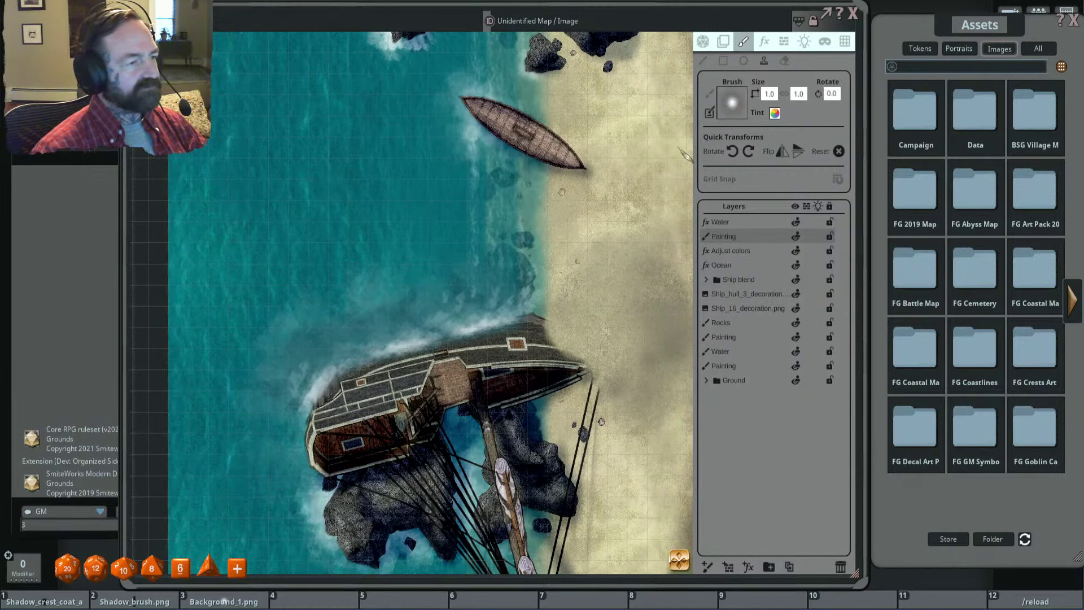
{"action": "scroll", "coordinate": [593, 236], "scroll_direction": "down", "scroll_amount": 2, "text": "ctrl"}
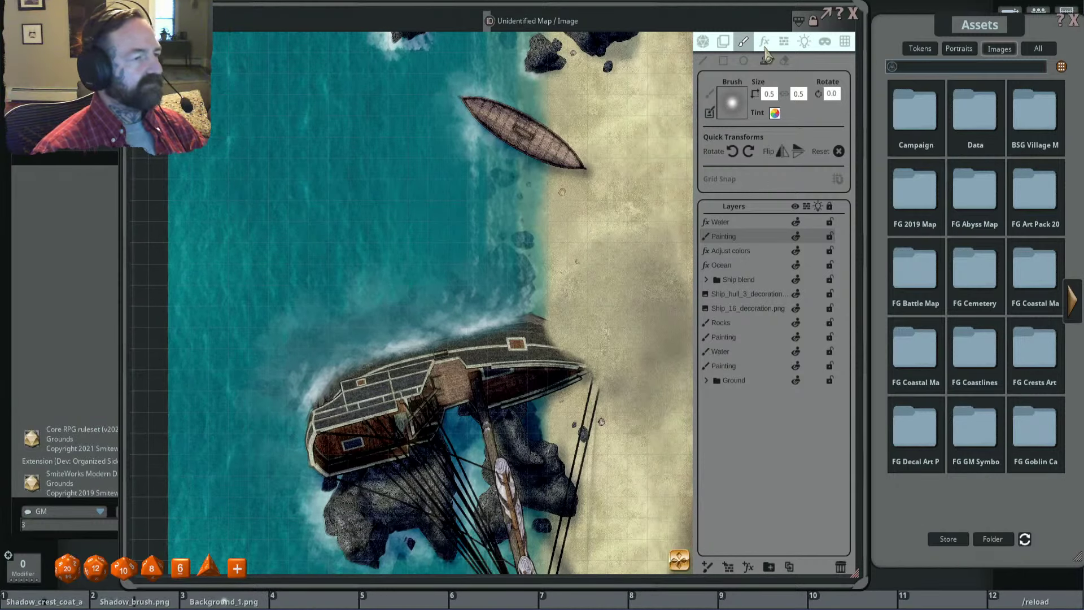
{"action": "scroll", "coordinate": [593, 237], "scroll_direction": "up", "scroll_amount": 6}
{"action": "scroll", "coordinate": [562, 248], "scroll_direction": "down", "scroll_amount": 1, "text": "ctrl"}
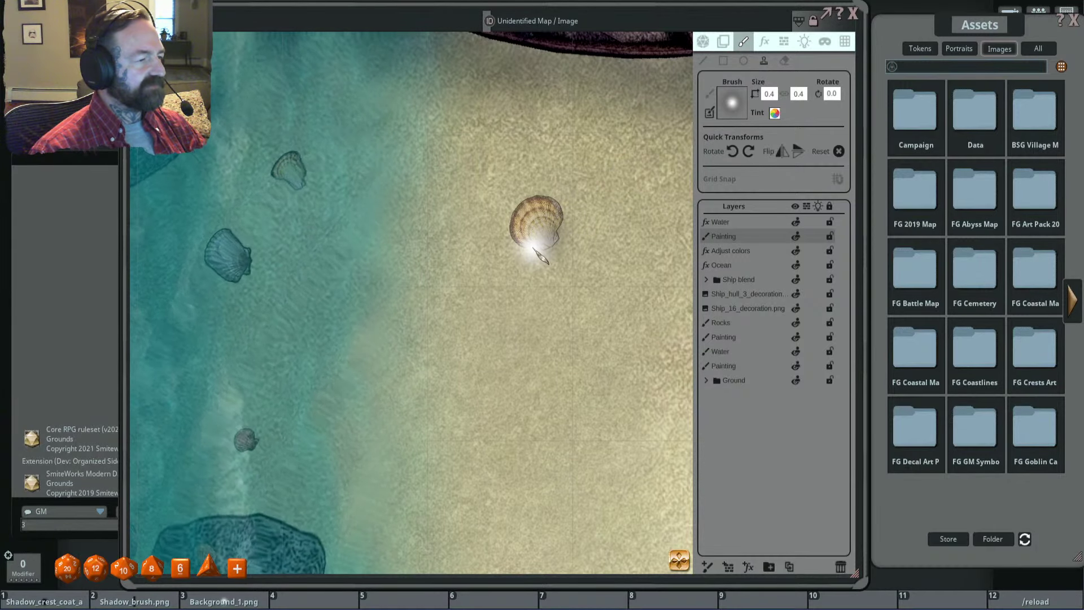
{"action": "scroll", "coordinate": [541, 259], "scroll_direction": "down", "scroll_amount": 3}
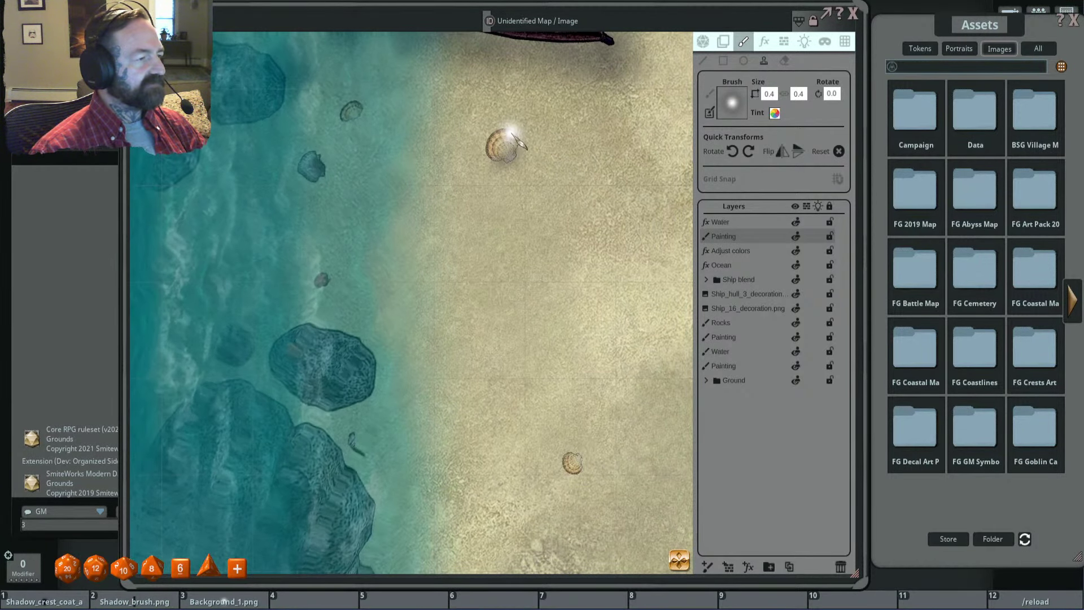
{"action": "scroll", "coordinate": [592, 234], "scroll_direction": "down", "scroll_amount": 3}
Step: Dab soft shading around the shell on the open sand northeast of the shipwreck, reducing the brush to 0.2 by 0.2
{"action": "left_click_drag", "start_coordinate": [590, 366], "coordinate": [547, 283]}
{"action": "scroll", "coordinate": [540, 295], "scroll_direction": "up", "scroll_amount": 4}
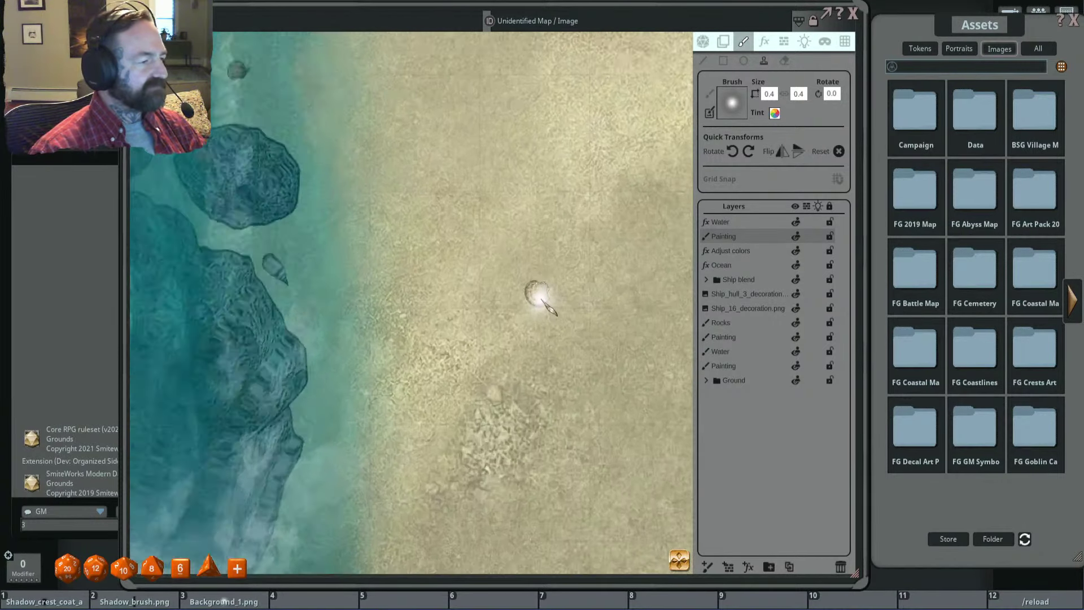
{"action": "scroll", "coordinate": [540, 294], "scroll_direction": "up", "scroll_amount": 3}
{"action": "scroll", "coordinate": [549, 296], "scroll_direction": "down", "scroll_amount": 4}
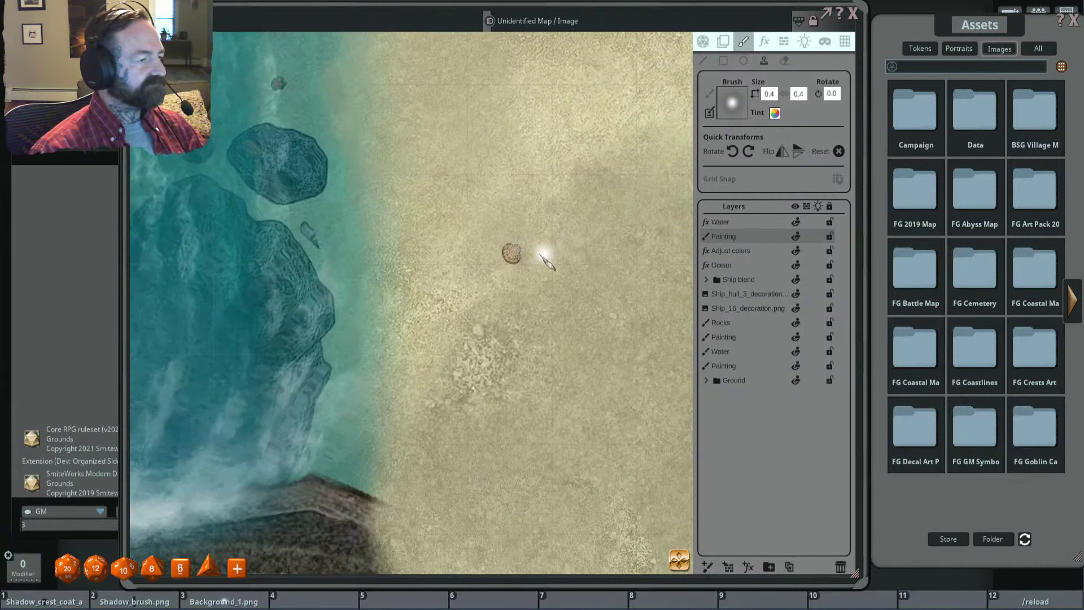
{"action": "scroll", "coordinate": [524, 254], "scroll_direction": "up", "scroll_amount": 1}
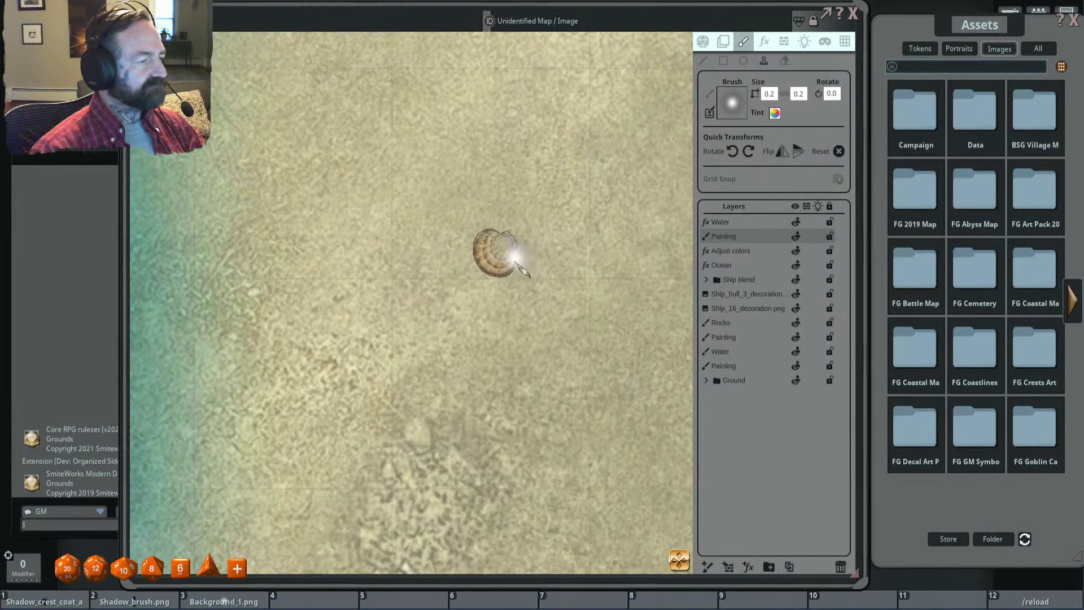
{"action": "scroll", "coordinate": [600, 255], "scroll_direction": "down", "scroll_amount": 3}
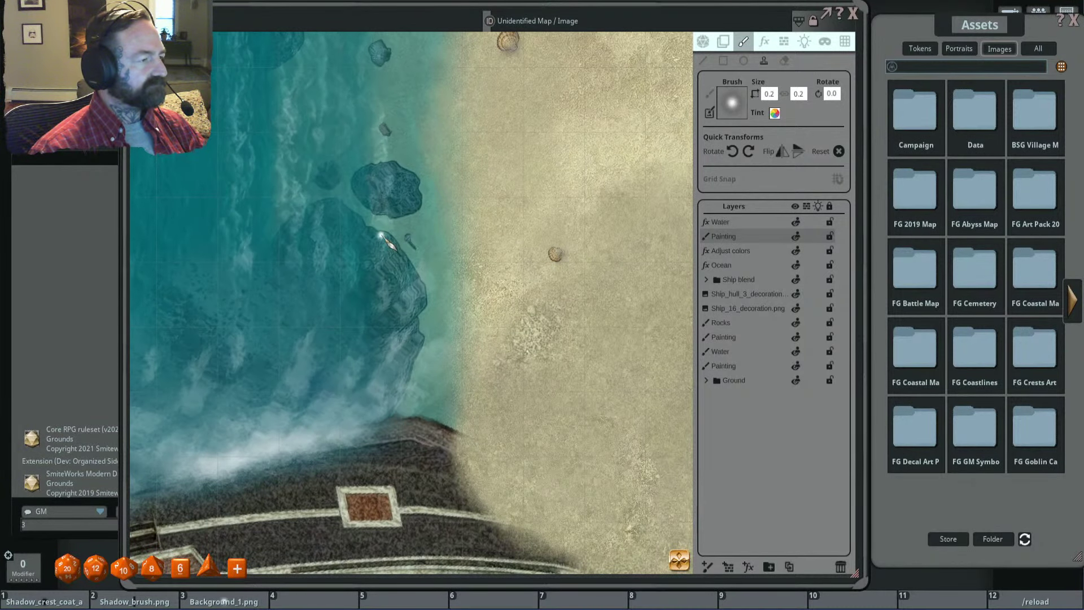
Step: Dab soft shading, sized 0.4 by 0.4, around the small shell in the shallows beside the submerged rocks
{"action": "scroll", "coordinate": [381, 236], "scroll_direction": "up", "scroll_amount": 3}
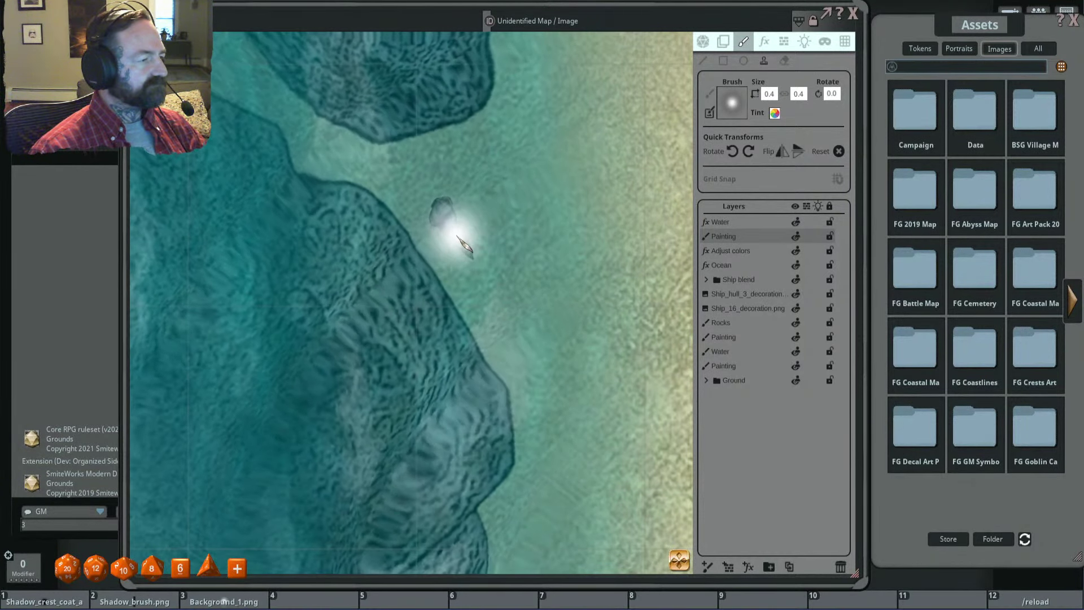
{"action": "scroll", "coordinate": [485, 237], "scroll_direction": "down", "scroll_amount": 3}
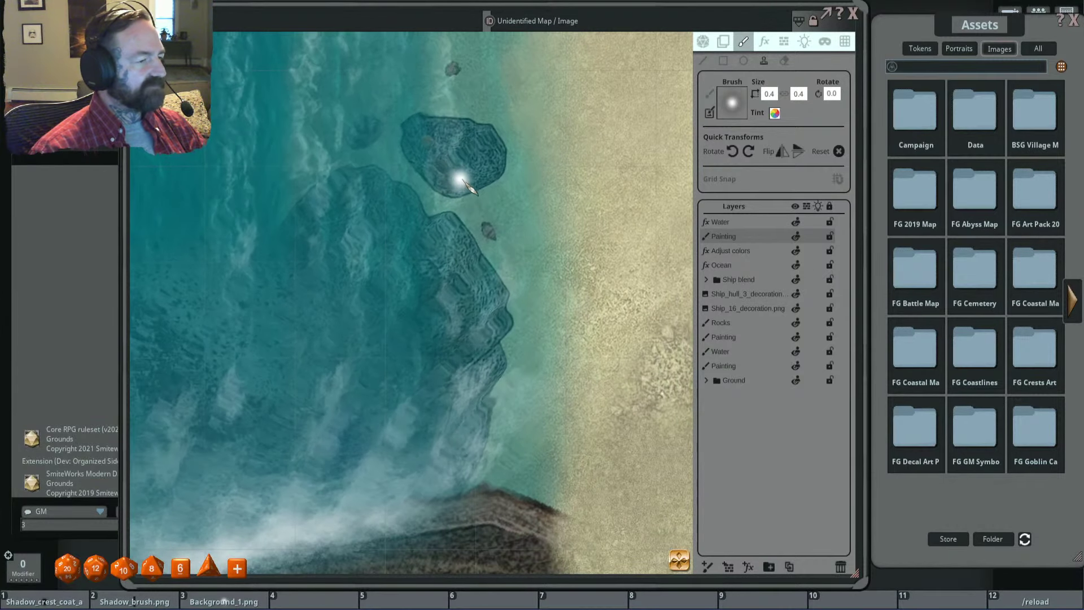
{"action": "scroll", "coordinate": [484, 183], "scroll_direction": "down", "scroll_amount": 3}
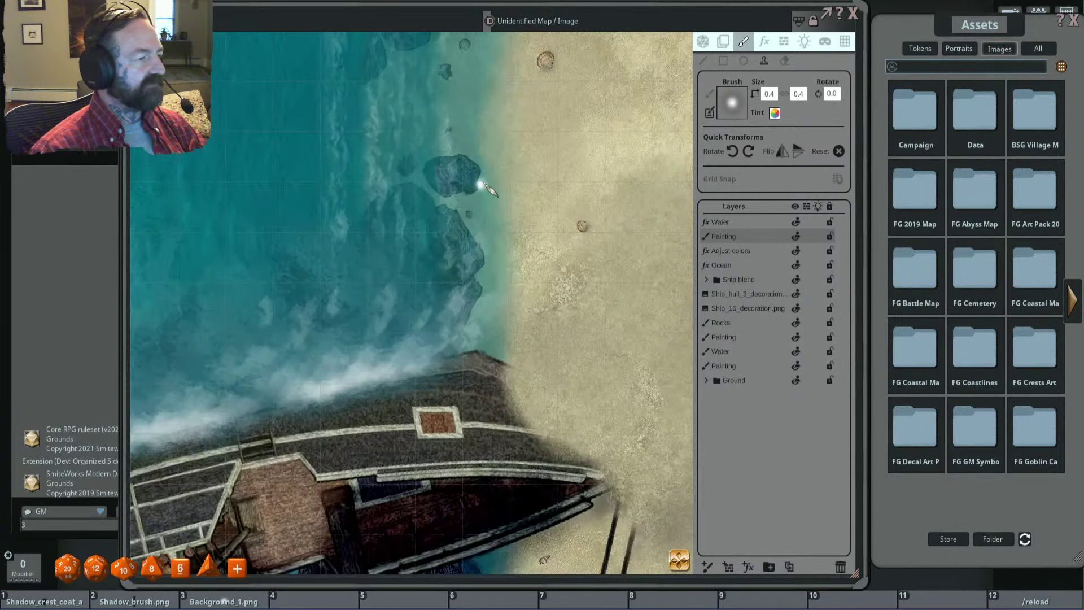
{"action": "scroll", "coordinate": [525, 209], "scroll_direction": "down", "scroll_amount": 2}
{"action": "scroll", "coordinate": [564, 209], "scroll_direction": "down", "scroll_amount": 2}
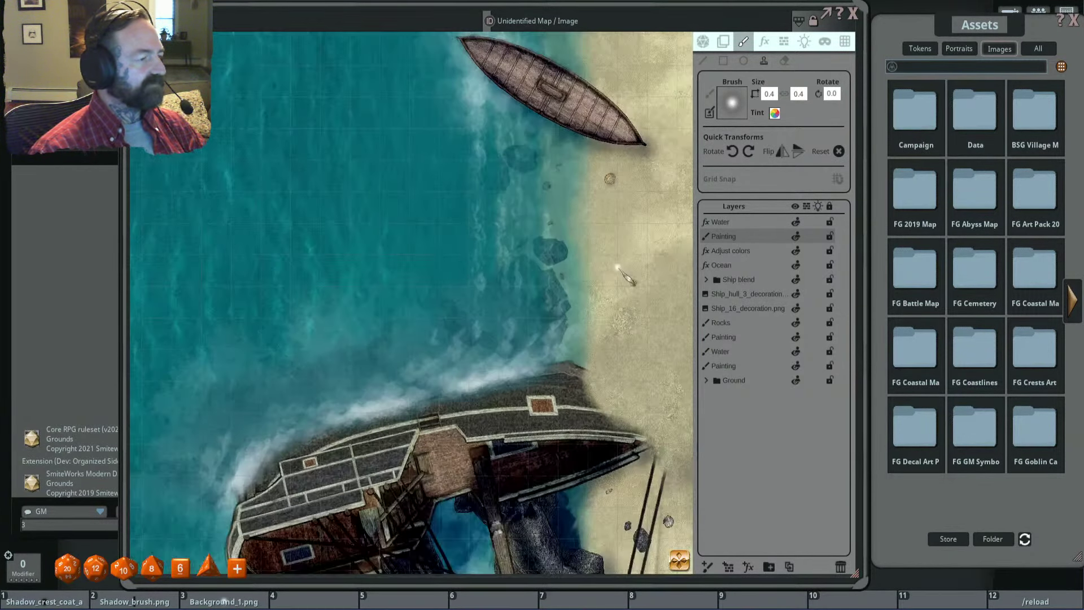
Step: Dab soft 0.4 by 0.4 shading around the fan shell and the small stone beside the shipwreck's ropes
{"action": "scroll", "coordinate": [617, 268], "scroll_direction": "up", "scroll_amount": 2}
{"action": "scroll", "coordinate": [554, 353], "scroll_direction": "up", "scroll_amount": 3}
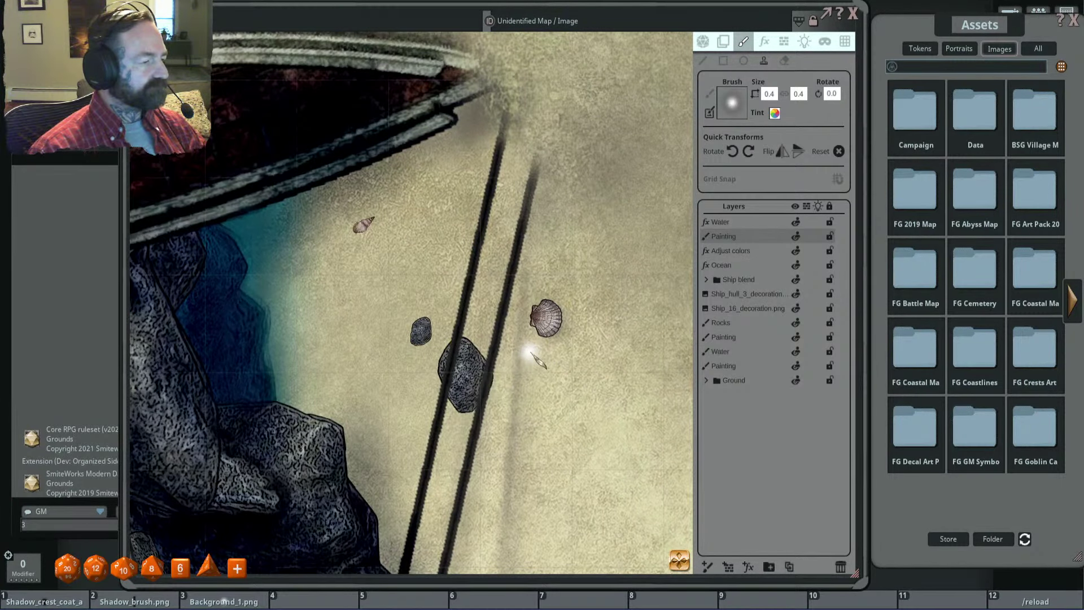
{"action": "scroll", "coordinate": [480, 421], "scroll_direction": "up", "scroll_amount": 2}
{"action": "scroll", "coordinate": [480, 420], "scroll_direction": "down", "scroll_amount": 2}
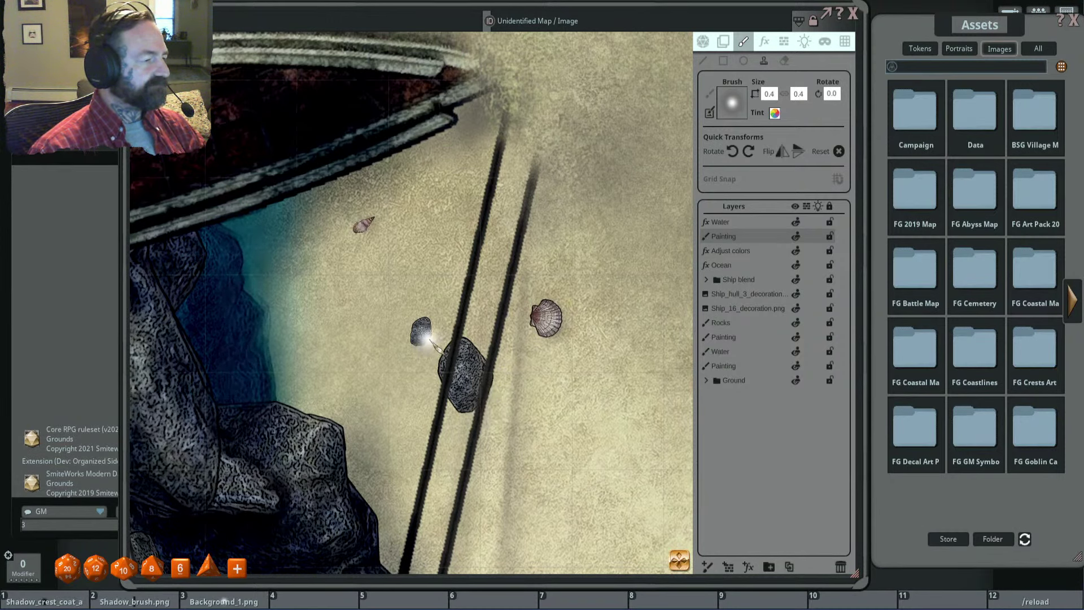
Step: Dab soft shading, sized 0.6 by 0.6, around the larger stone under the ropes on the sand
{"action": "scroll", "coordinate": [542, 322], "scroll_direction": "down", "scroll_amount": 5}
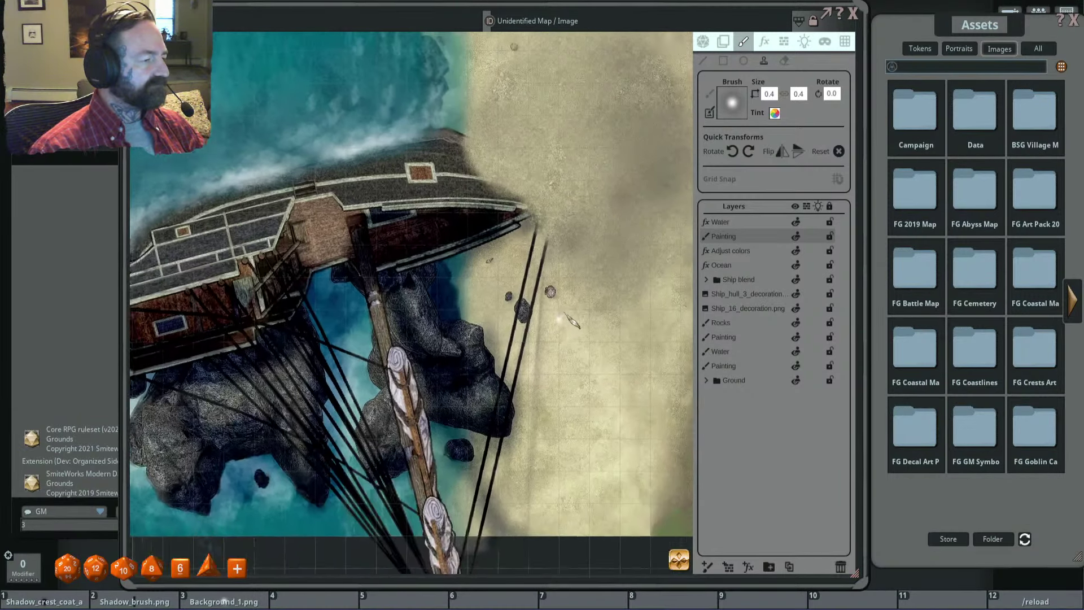
{"action": "scroll", "coordinate": [566, 326], "scroll_direction": "up", "scroll_amount": 4}
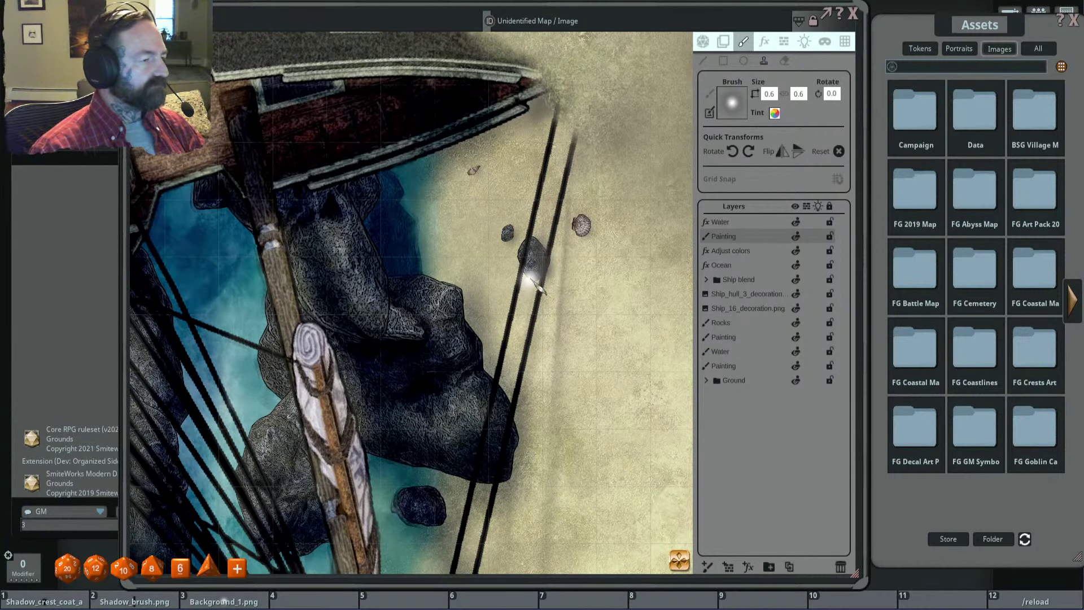
{"action": "scroll", "coordinate": [500, 294], "scroll_direction": "down", "scroll_amount": 2}
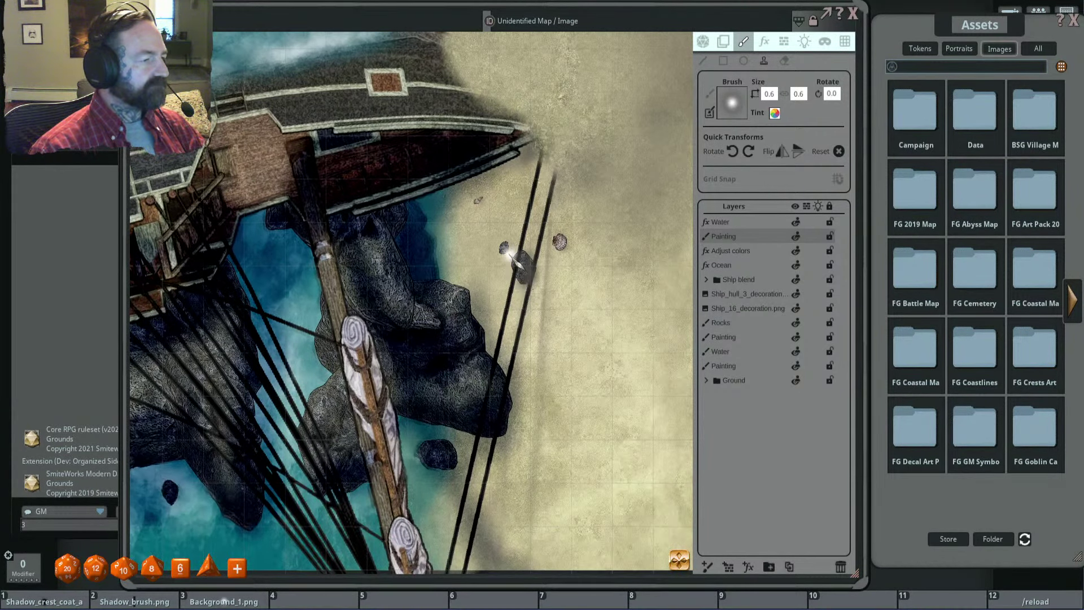
Step: Dab soft shading, sized 0.1 by 0.1, around the small spiral shell between the shipwreck's bow and the dark rocks
{"action": "scroll", "coordinate": [484, 218], "scroll_direction": "up", "scroll_amount": 6}
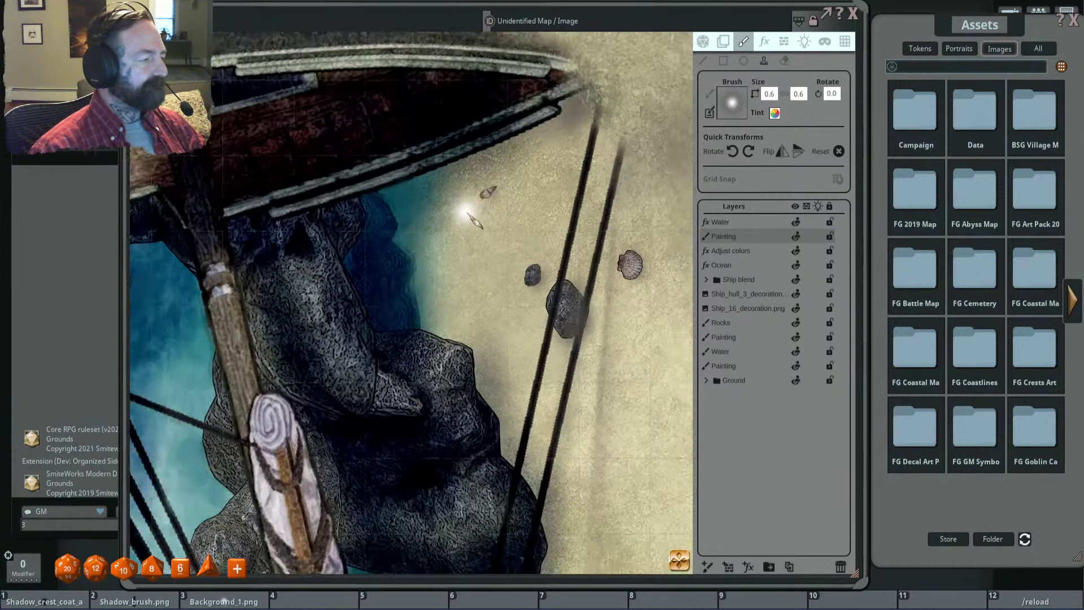
{"action": "scroll", "coordinate": [510, 182], "scroll_direction": "down", "scroll_amount": 2, "text": "ctrl"}
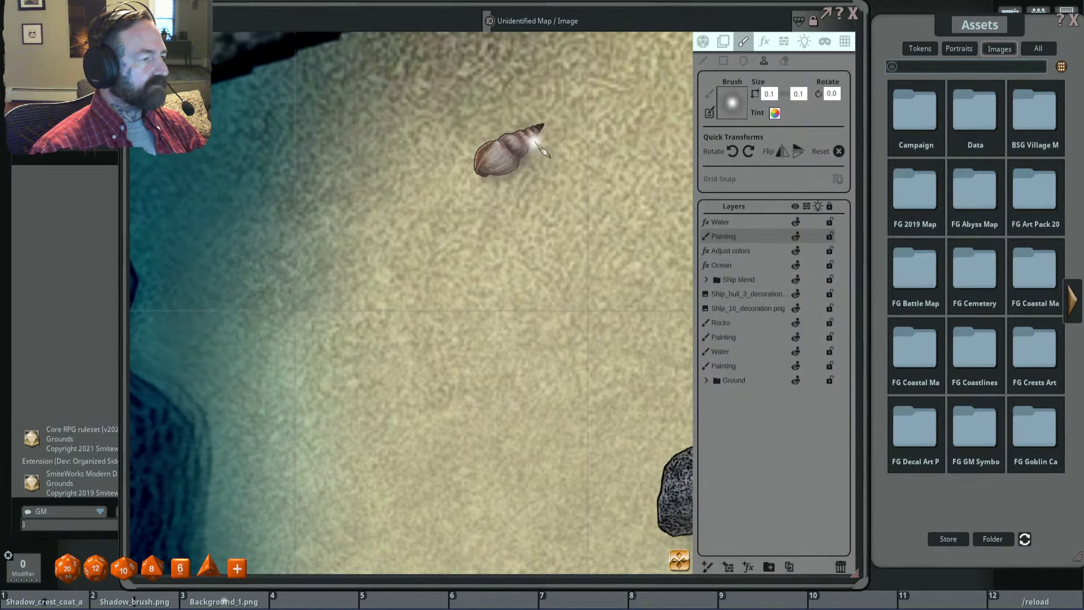
{"action": "scroll", "coordinate": [535, 137], "scroll_direction": "down", "scroll_amount": 6}
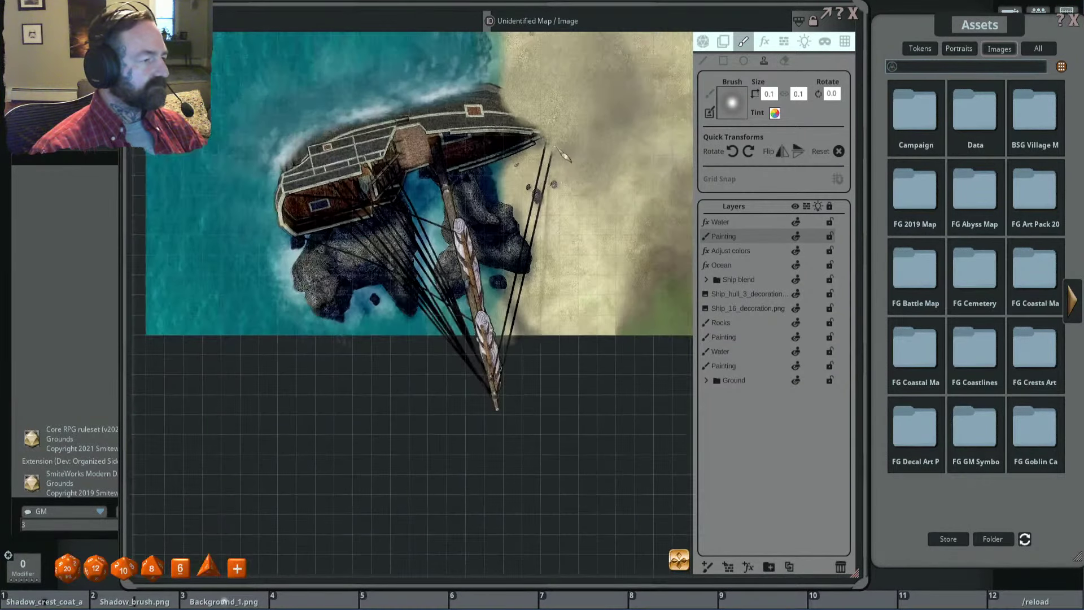
Step: Inspect the shells, submerged rocks and stones along the shore between the rowboat and the shipwreck
{"action": "scroll", "coordinate": [562, 154], "scroll_direction": "up", "scroll_amount": 6}
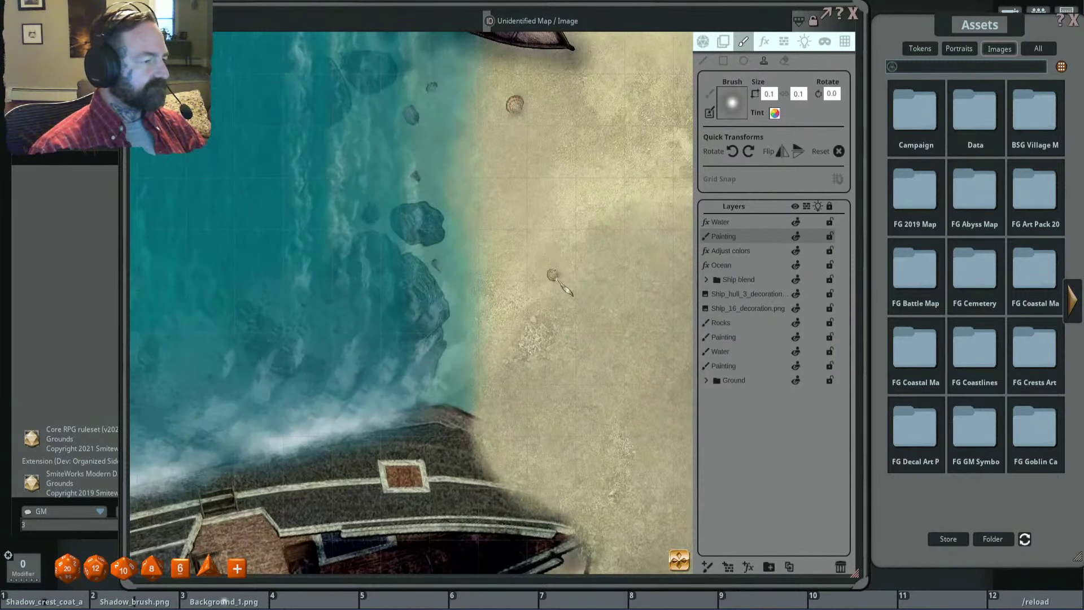
{"action": "scroll", "coordinate": [531, 115], "scroll_direction": "up", "scroll_amount": 4}
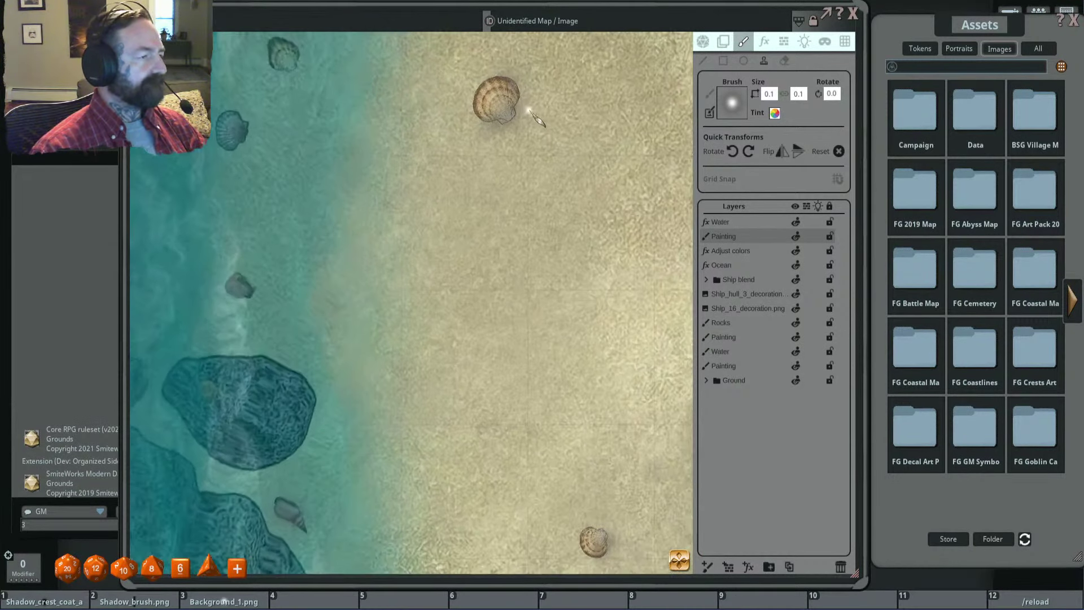
{"action": "scroll", "coordinate": [527, 90], "scroll_direction": "up", "scroll_amount": 2}
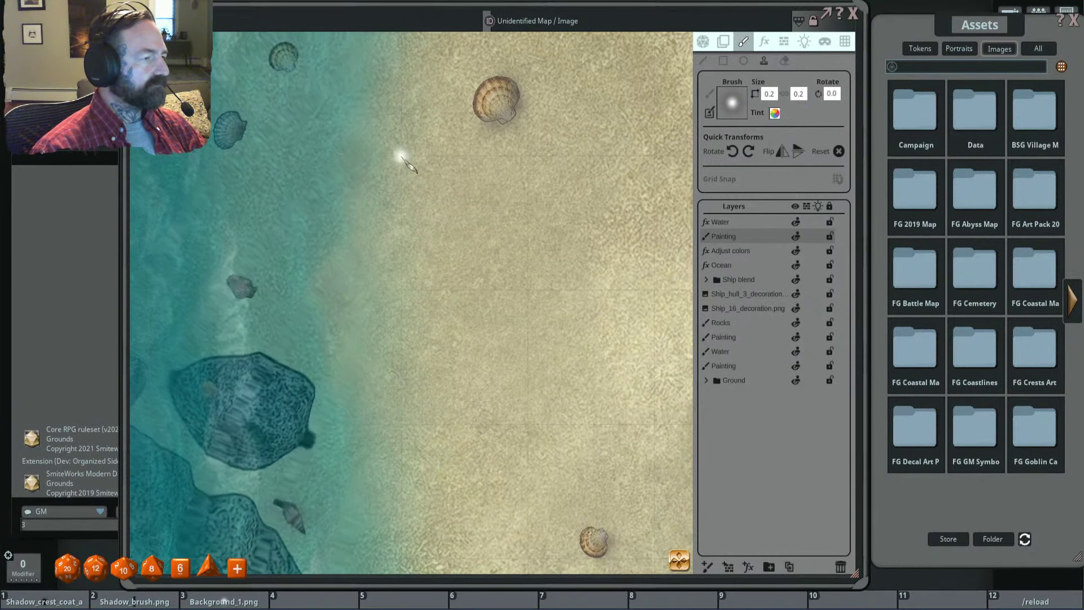
{"action": "scroll", "coordinate": [408, 163], "scroll_direction": "down", "scroll_amount": 3}
{"action": "scroll", "coordinate": [537, 184], "scroll_direction": "down", "scroll_amount": 3}
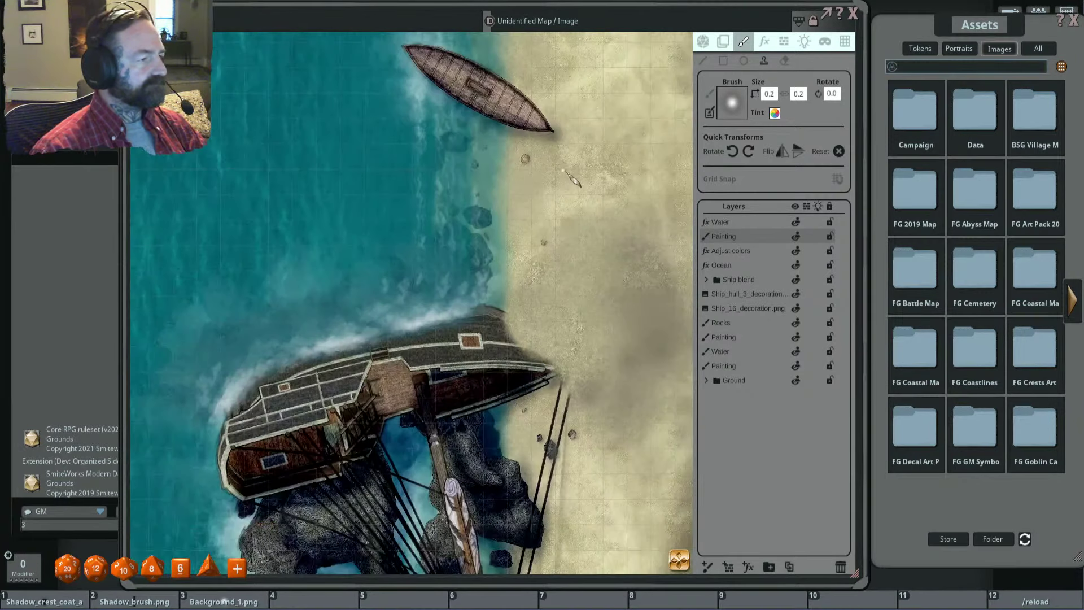
{"action": "scroll", "coordinate": [449, 223], "scroll_direction": "down", "scroll_amount": 3}
{"action": "scroll", "coordinate": [541, 187], "scroll_direction": "up", "scroll_amount": 4}
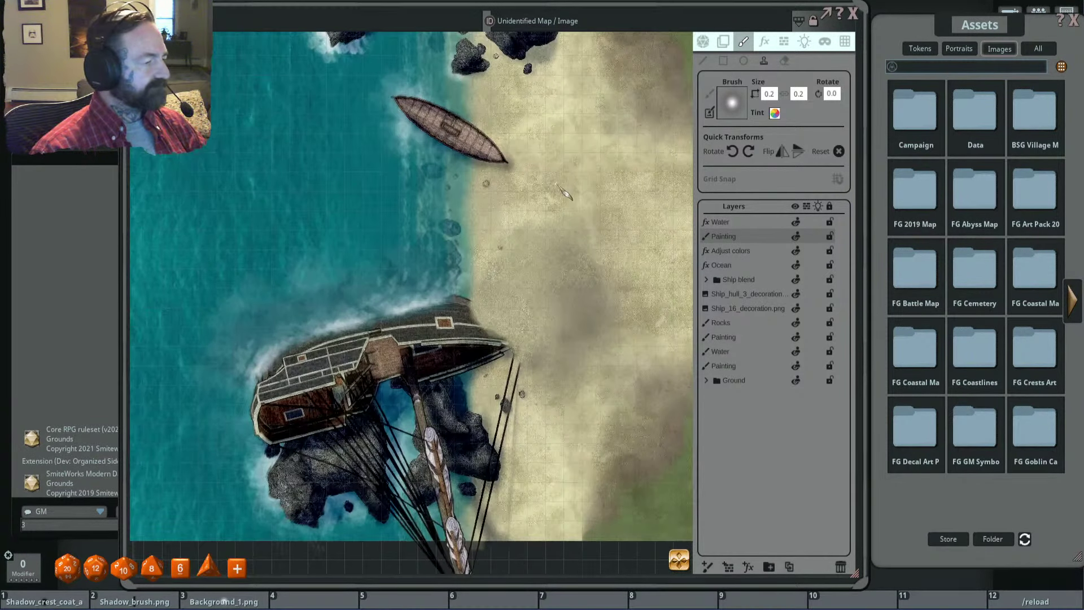
{"action": "scroll", "coordinate": [497, 181], "scroll_direction": "up", "scroll_amount": 3}
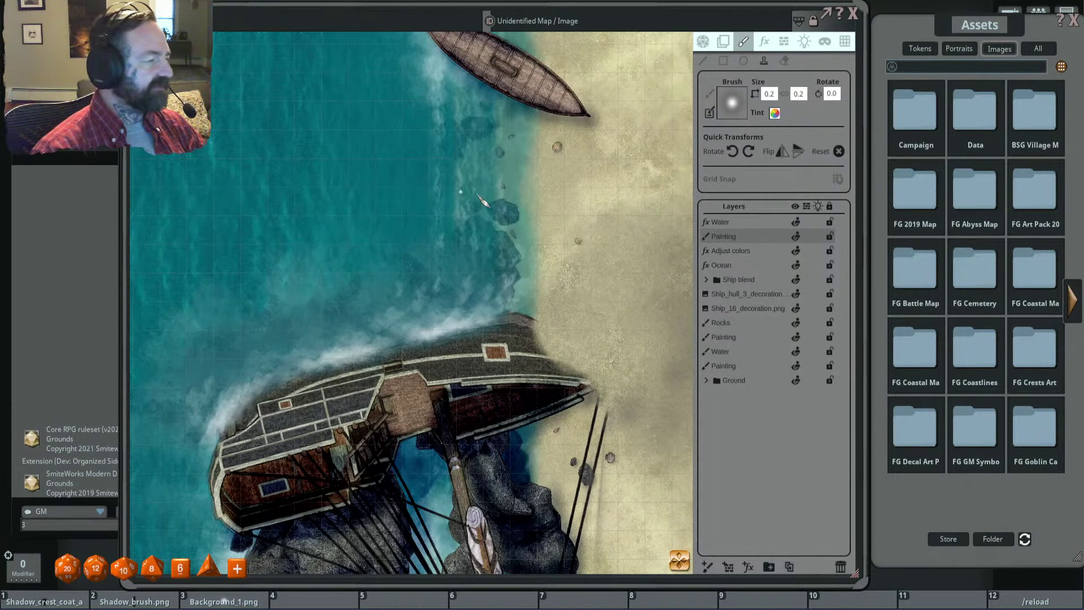
{"action": "scroll", "coordinate": [569, 175], "scroll_direction": "down", "scroll_amount": 2}
{"action": "scroll", "coordinate": [412, 305], "scroll_direction": "up", "scroll_amount": 3}
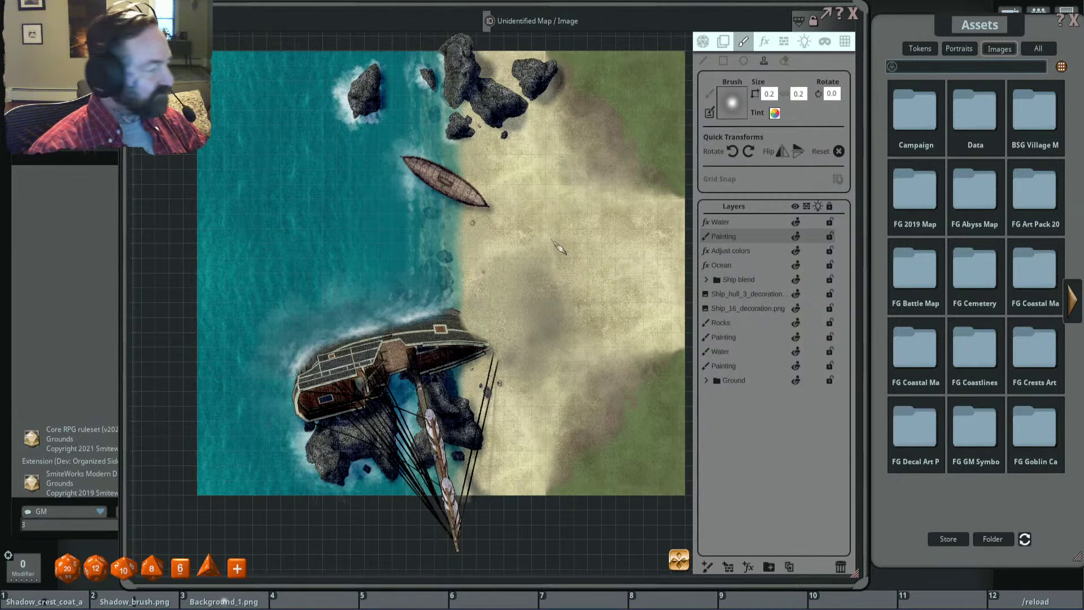
{"action": "scroll", "coordinate": [367, 230], "scroll_direction": "up", "scroll_amount": 4}
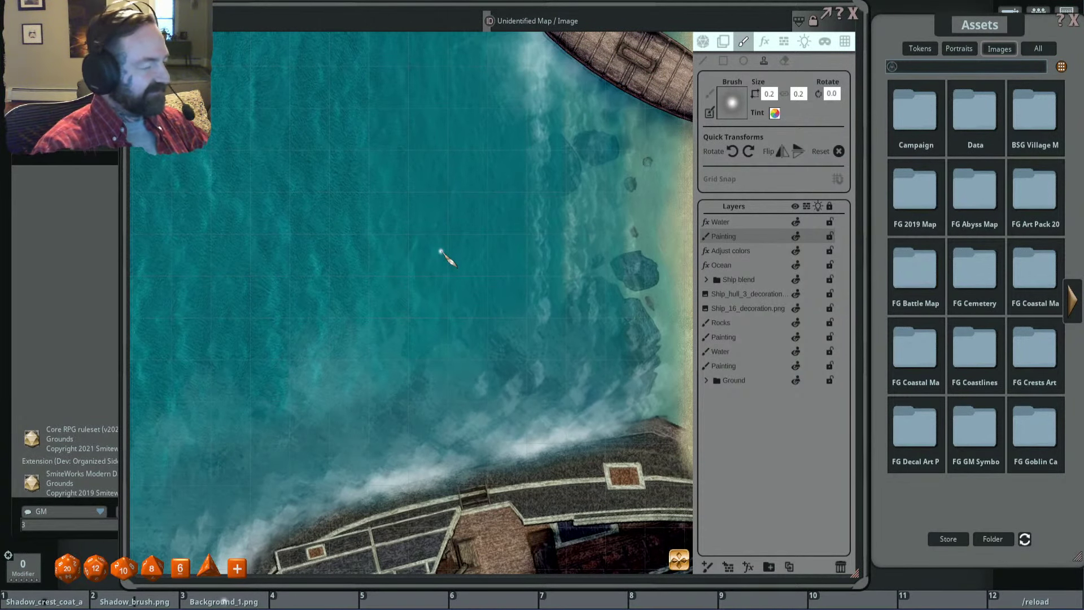
{"action": "scroll", "coordinate": [465, 210], "scroll_direction": "down", "scroll_amount": 5}
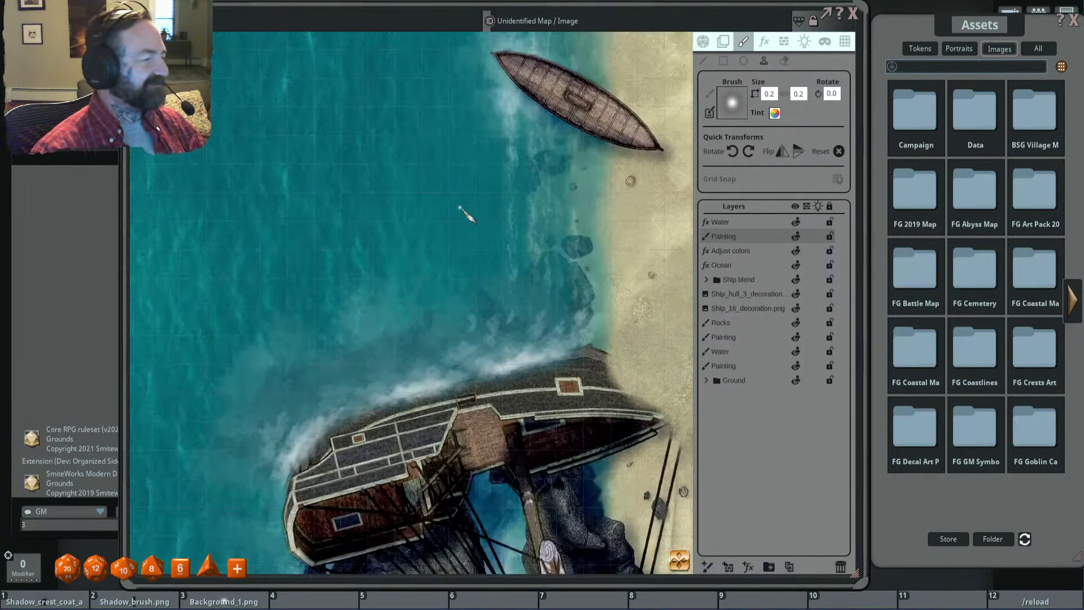
{"action": "left_click_drag", "start_coordinate": [465, 210], "coordinate": [397, 264]}
{"action": "scroll", "coordinate": [510, 238], "scroll_direction": "up", "scroll_amount": 4}
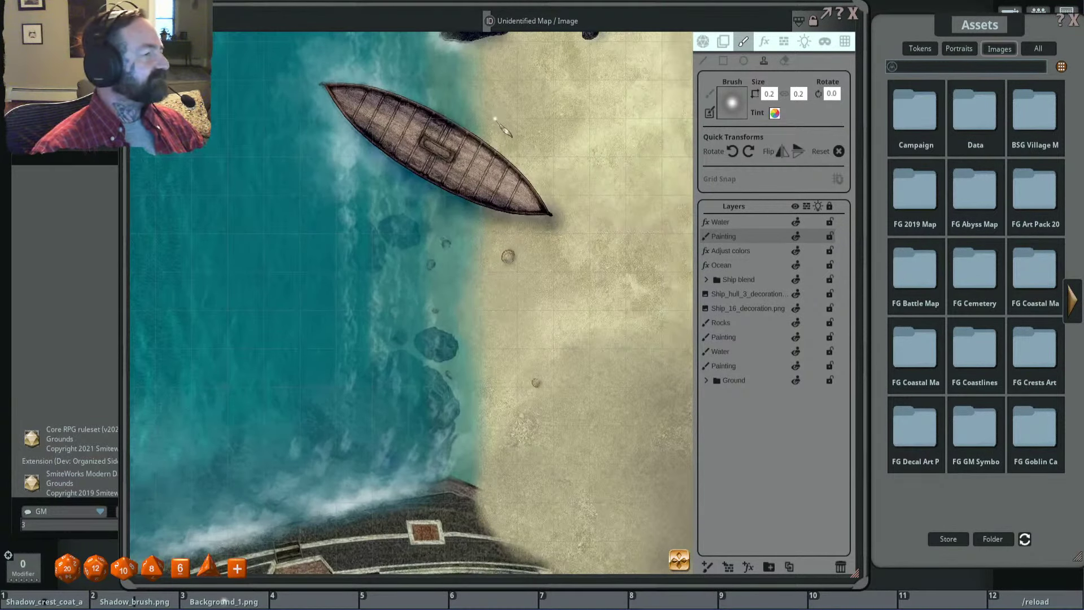
{"action": "scroll", "coordinate": [510, 240], "scroll_direction": "up", "scroll_amount": 3}
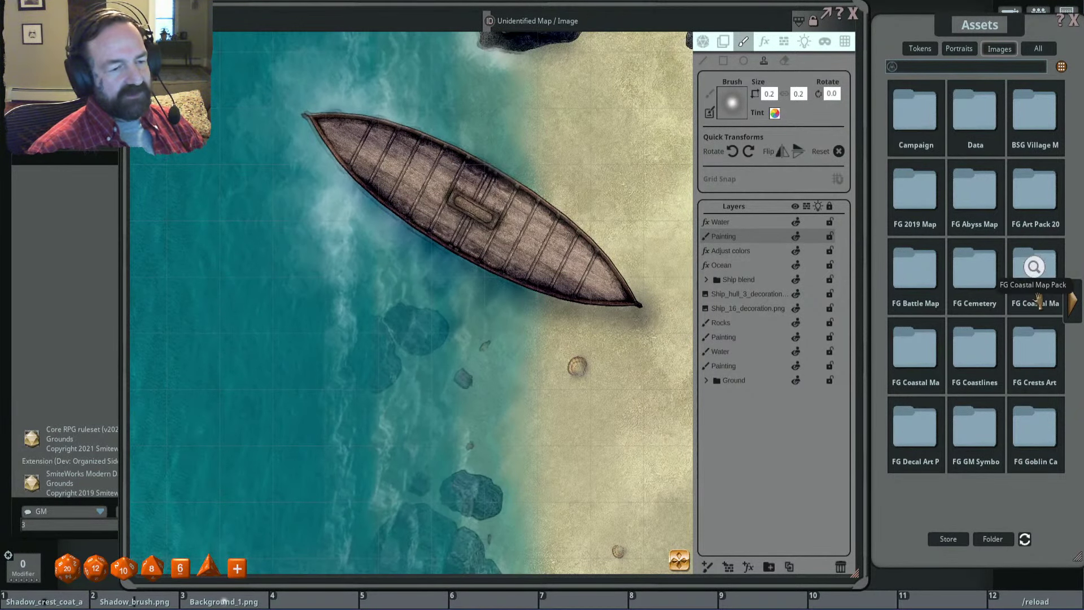
Step: Open the FG Coastal Map Pack 2 decorations in the assets and browse to the lantern images
{"action": "left_click", "coordinate": [922, 356]}
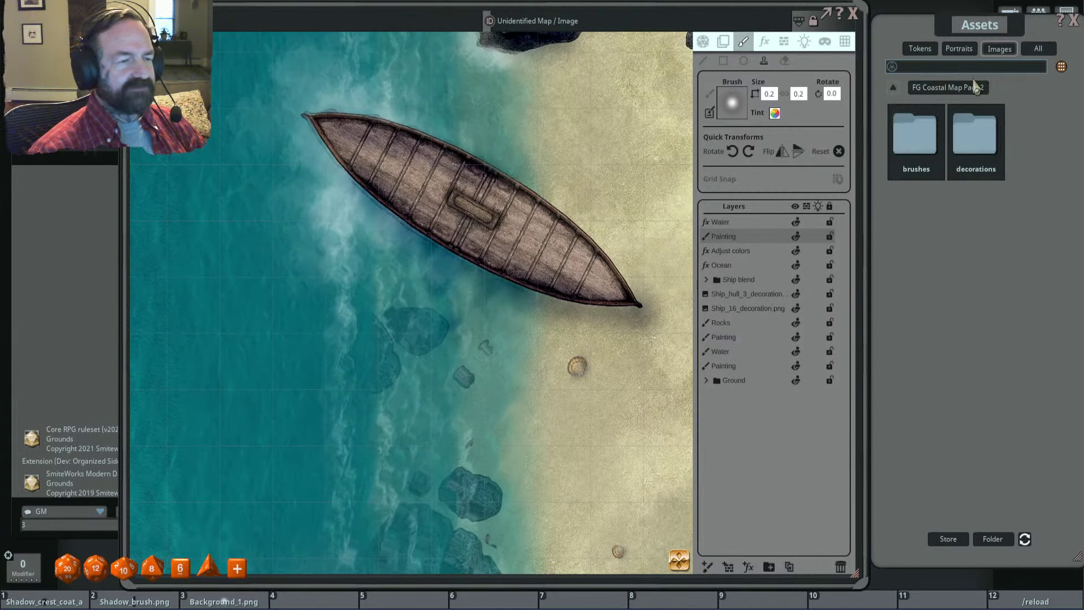
{"action": "left_click", "coordinate": [976, 142]}
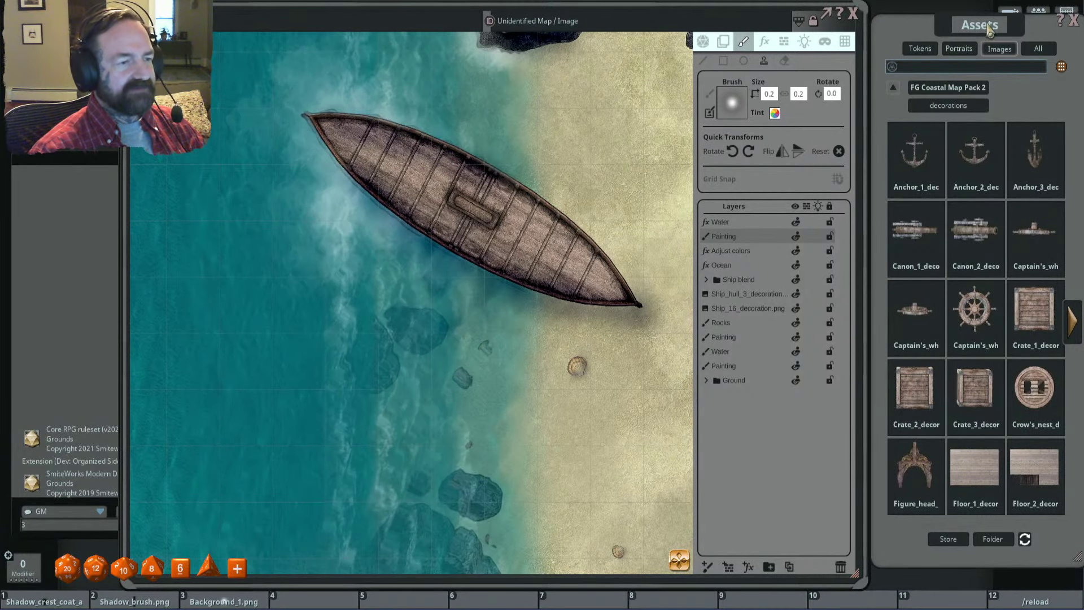
{"action": "left_click_drag", "start_coordinate": [990, 31], "coordinate": [982, 30]}
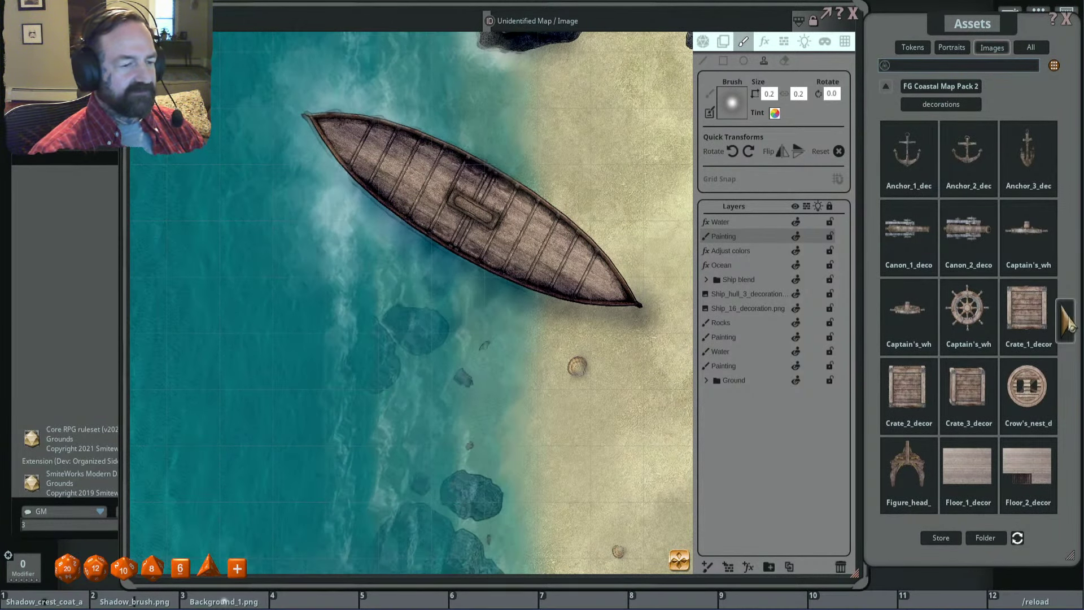
{"action": "left_click", "coordinate": [1069, 326]}
{"action": "left_click", "coordinate": [1069, 324]}
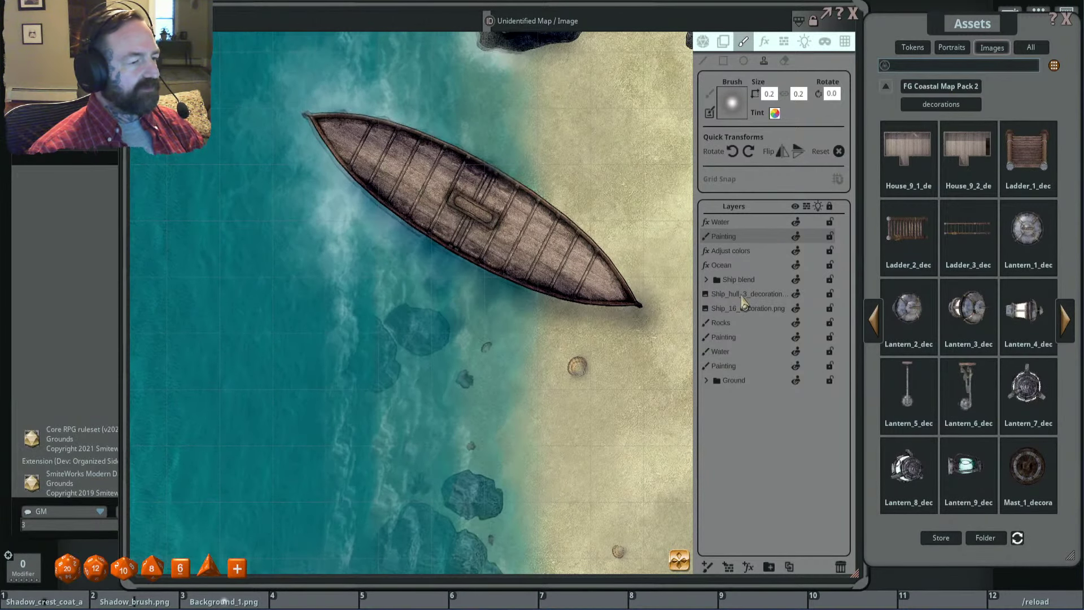
Step: Add a new paint layer and stamp the Lantern_7 decoration, sized 0.5 by 0.5 and rotated 55 degrees, in the rowboat's beached end
{"action": "left_click", "coordinate": [707, 567]}
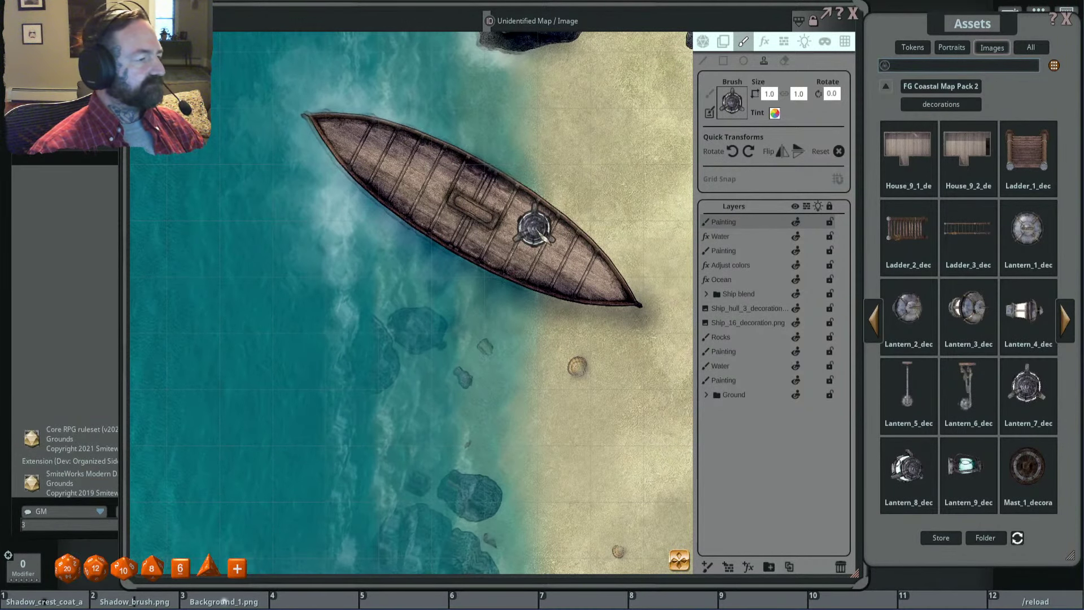
{"action": "scroll", "coordinate": [533, 225], "scroll_direction": "down", "scroll_amount": 4}
{"action": "scroll", "coordinate": [542, 231], "scroll_direction": "up", "scroll_amount": 2}
{"action": "scroll", "coordinate": [561, 247], "scroll_direction": "up", "scroll_amount": 5}
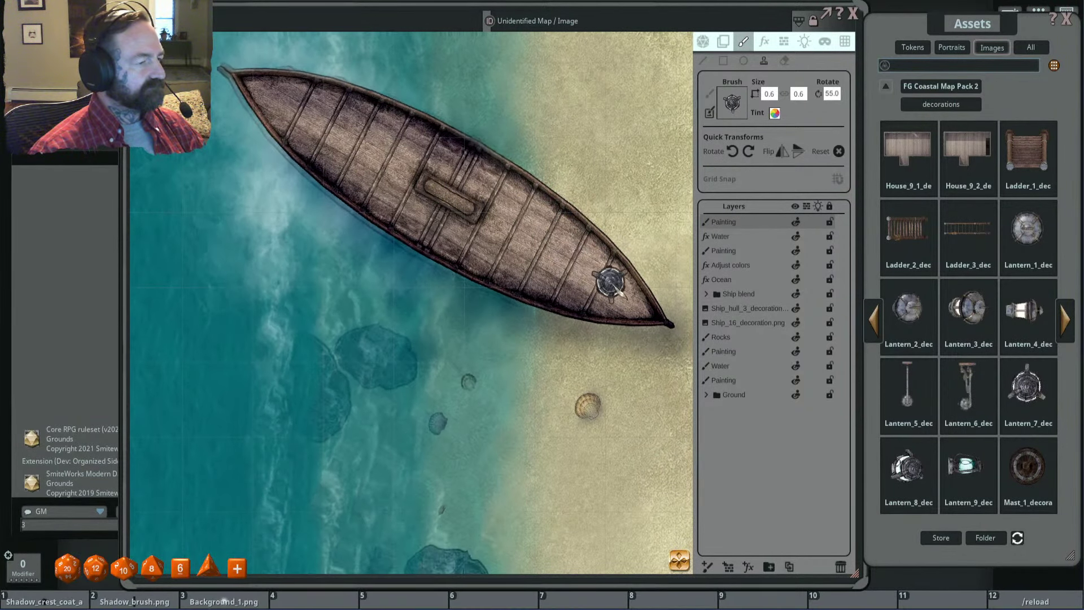
{"action": "scroll", "coordinate": [623, 298], "scroll_direction": "down", "scroll_amount": 1}
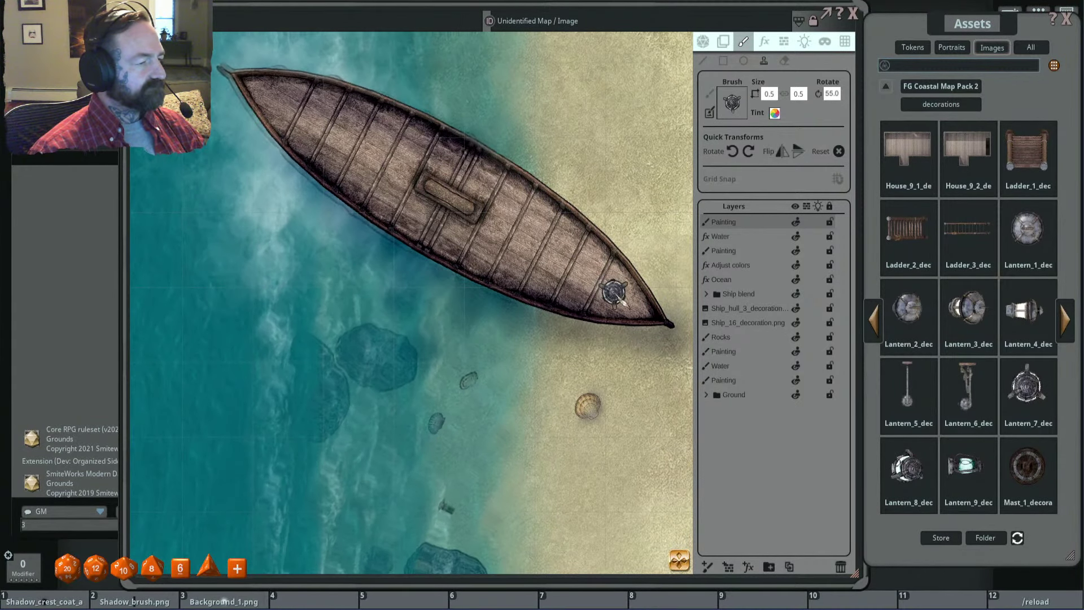
{"action": "left_click", "coordinate": [618, 294]}
{"action": "scroll", "coordinate": [545, 263], "scroll_direction": "down", "scroll_amount": 3}
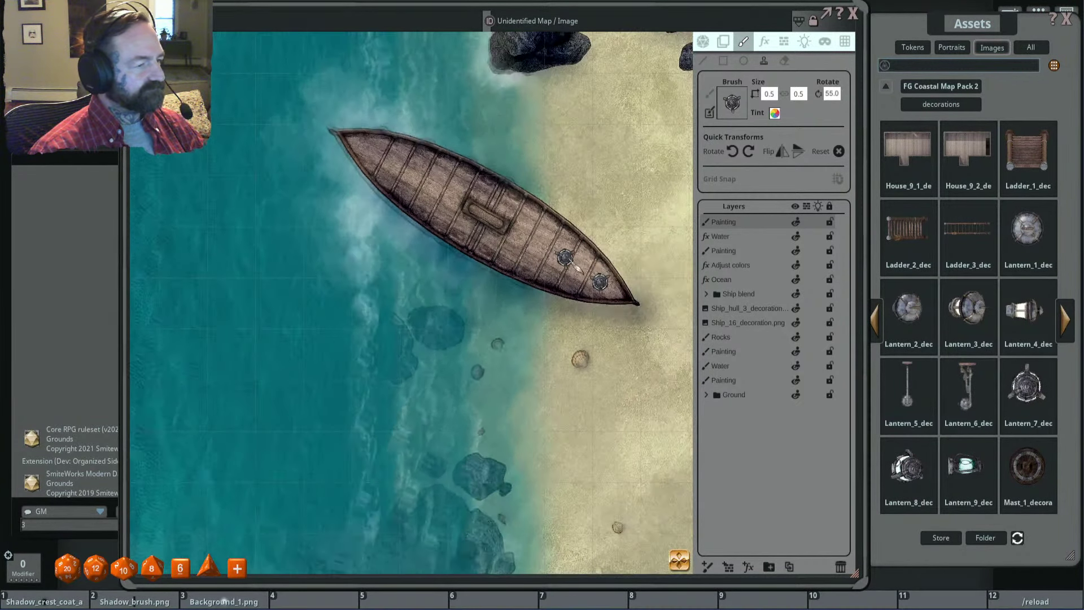
{"action": "scroll", "coordinate": [653, 262], "scroll_direction": "up", "scroll_amount": 2}
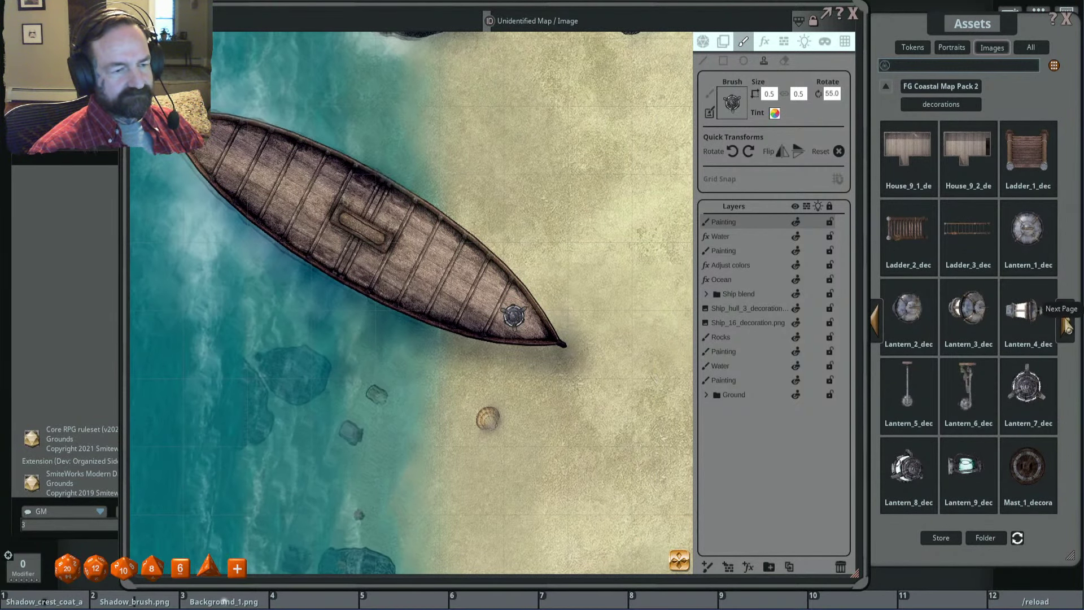
Step: Try the Sail_12 decoration as a tile over the rowboat and delete its layer
{"action": "left_click", "coordinate": [1067, 327]}
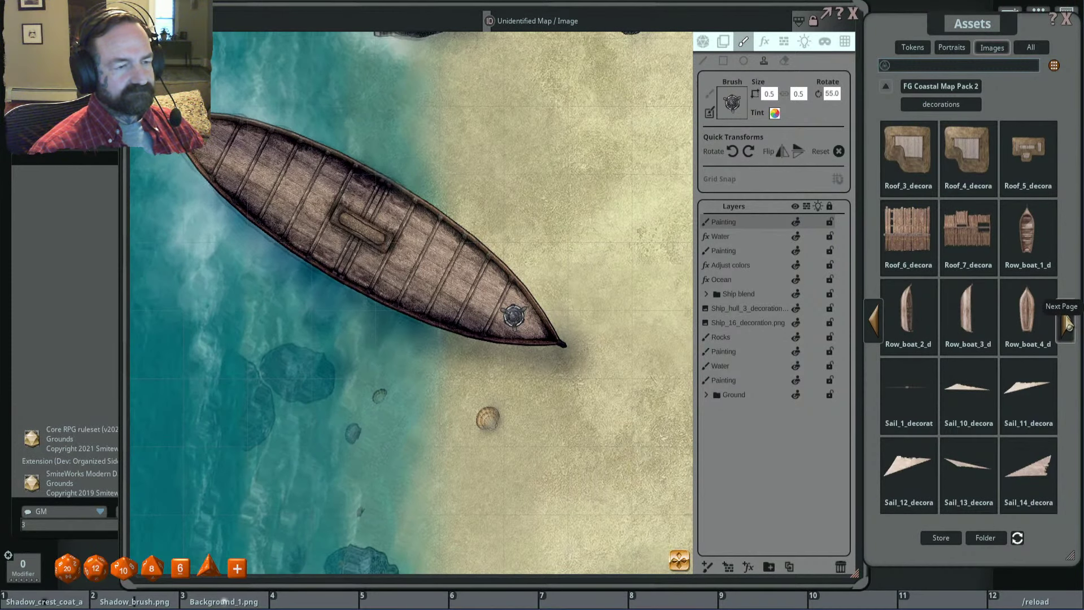
{"action": "left_click", "coordinate": [1067, 325]}
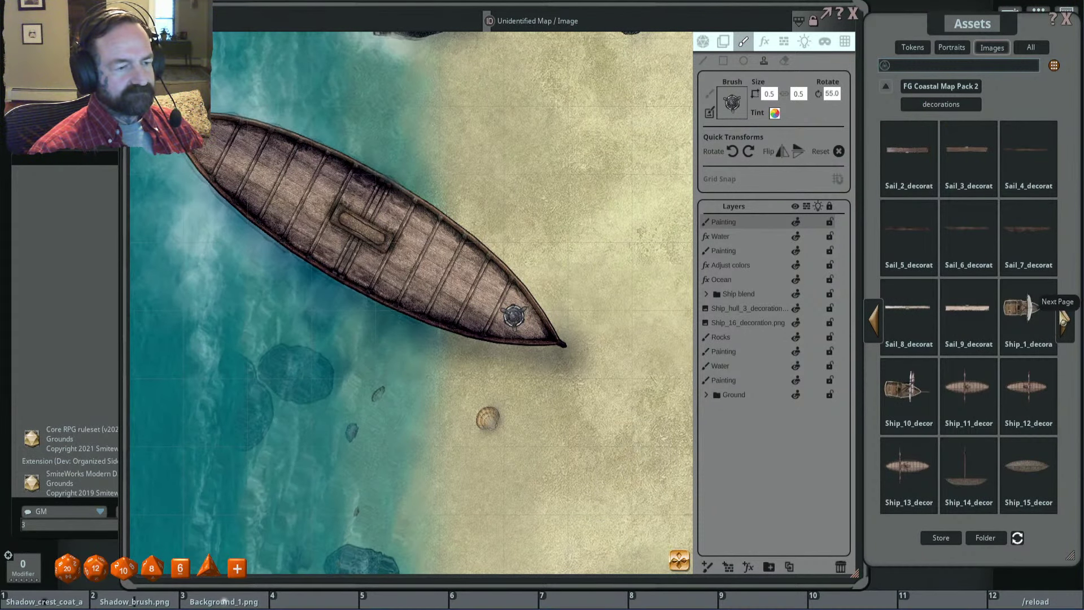
{"action": "left_click", "coordinate": [875, 325]}
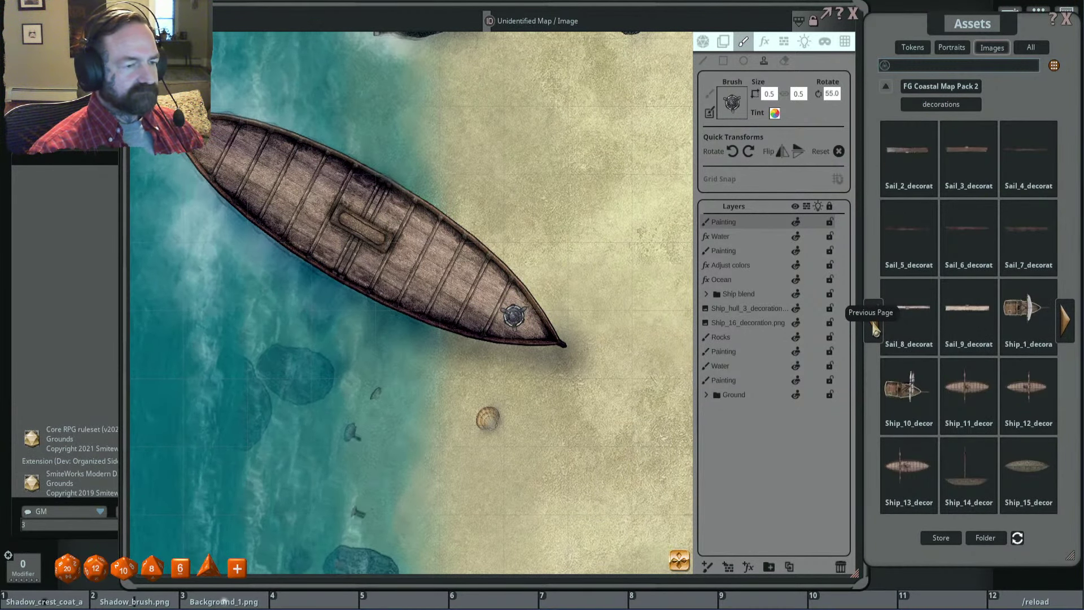
{"action": "left_click", "coordinate": [874, 327]}
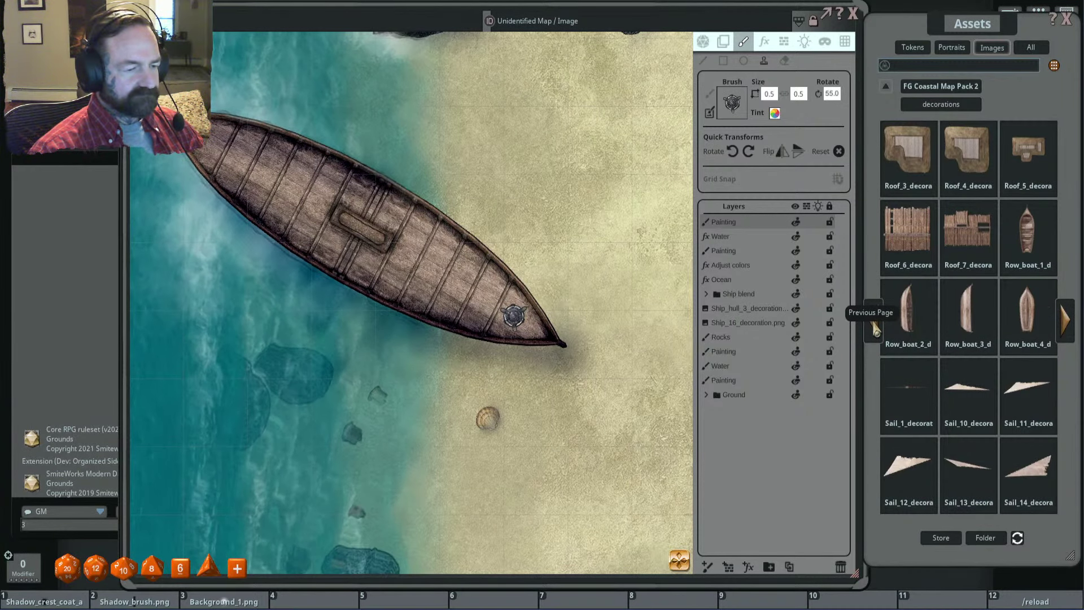
{"action": "left_click", "coordinate": [875, 329]}
{"action": "left_click", "coordinate": [1065, 324]}
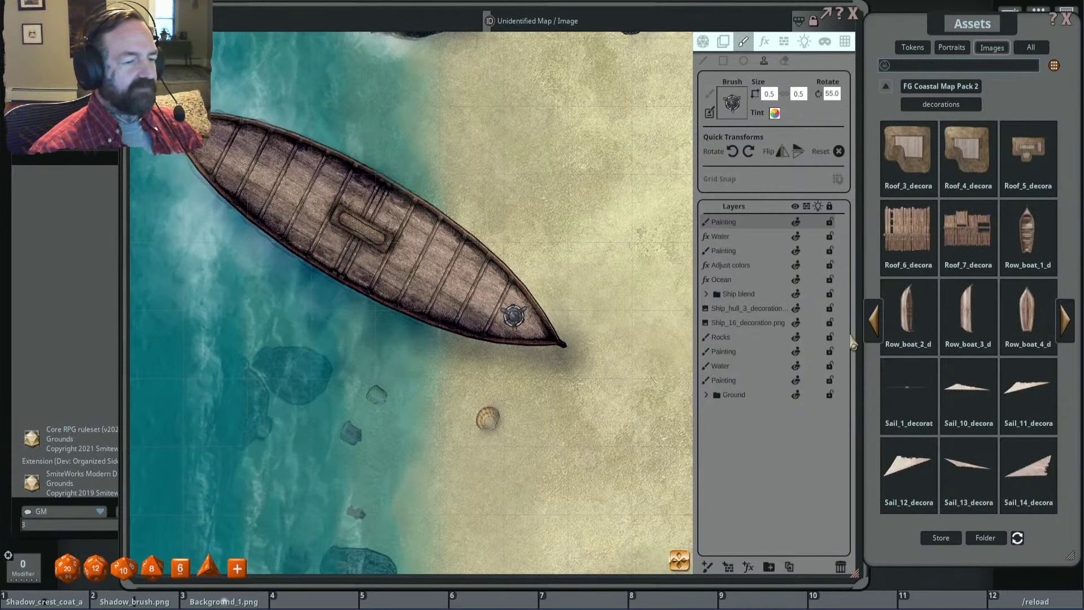
{"action": "left_click_drag", "start_coordinate": [907, 466], "coordinate": [549, 333]}
{"action": "scroll", "coordinate": [618, 360], "scroll_direction": "down", "scroll_amount": 3}
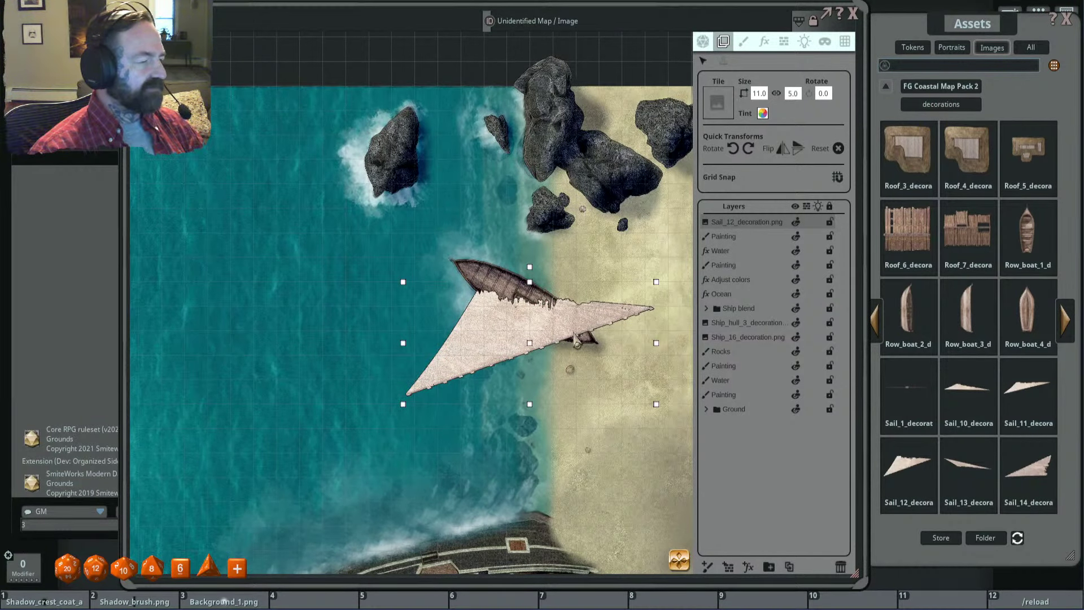
{"action": "left_click", "coordinate": [843, 568]}
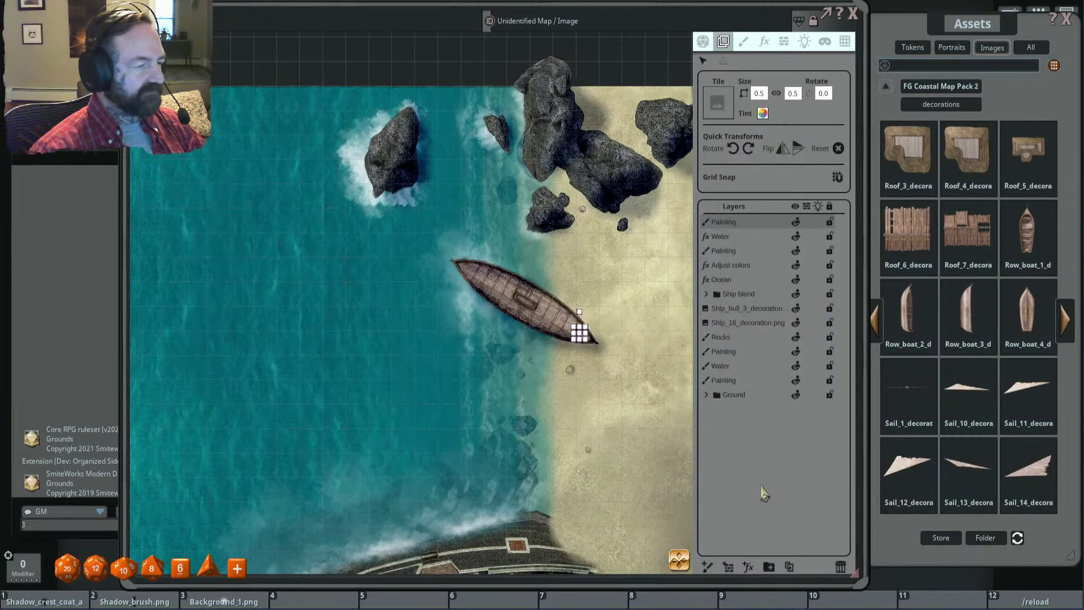
Step: Switch from tile editing back to painting on the layer that holds the rowboat's lantern
{"action": "scroll", "coordinate": [592, 353], "scroll_direction": "up", "scroll_amount": 5}
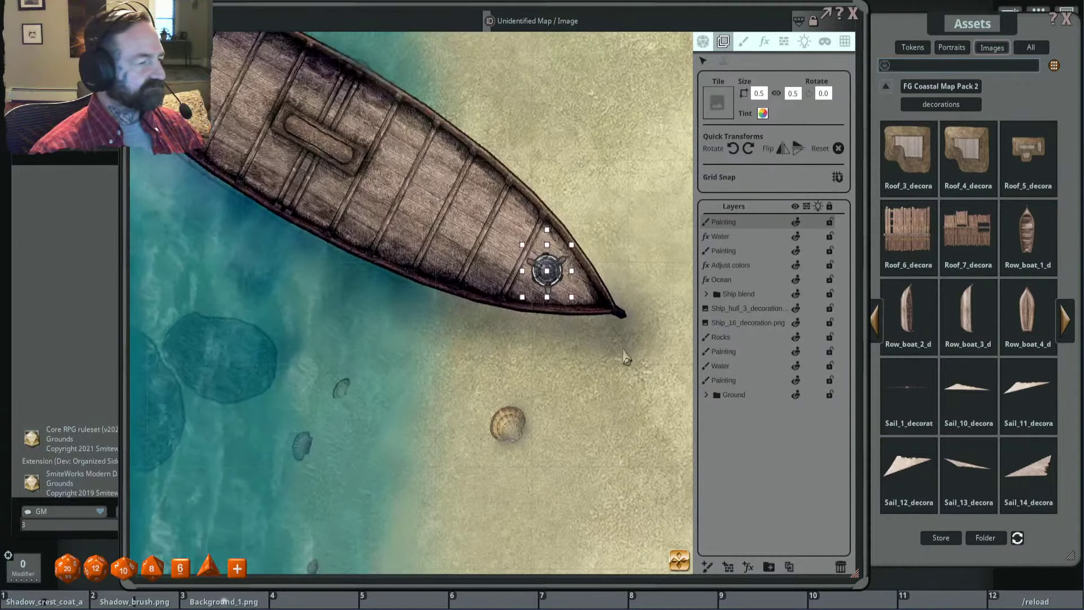
{"action": "left_click", "coordinate": [743, 42]}
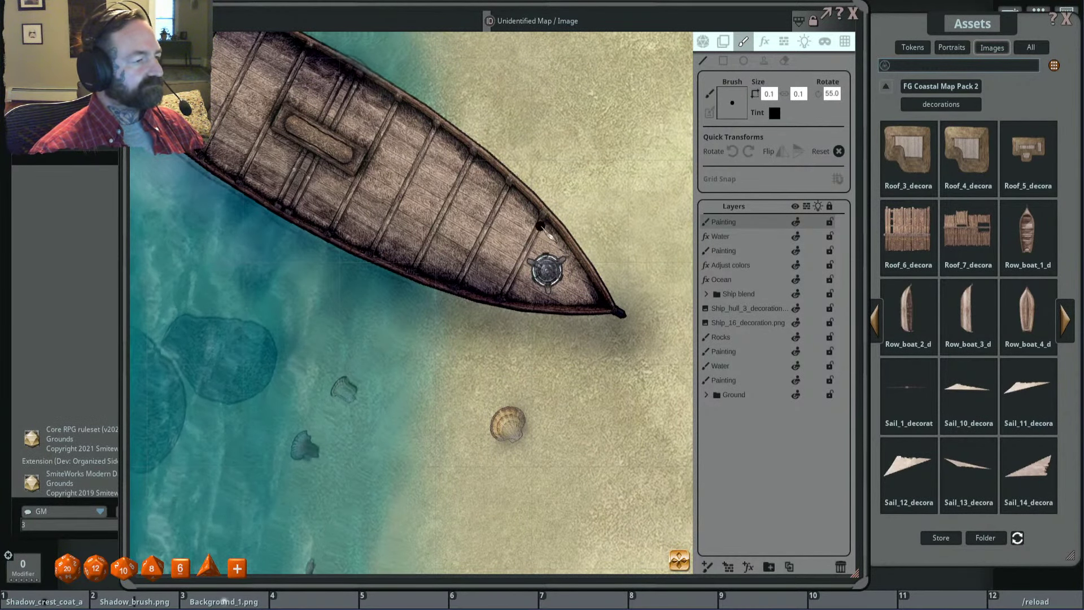
{"action": "scroll", "coordinate": [476, 214], "scroll_direction": "down", "scroll_amount": 2}
{"action": "left_click_drag", "start_coordinate": [476, 213], "coordinate": [543, 219]}
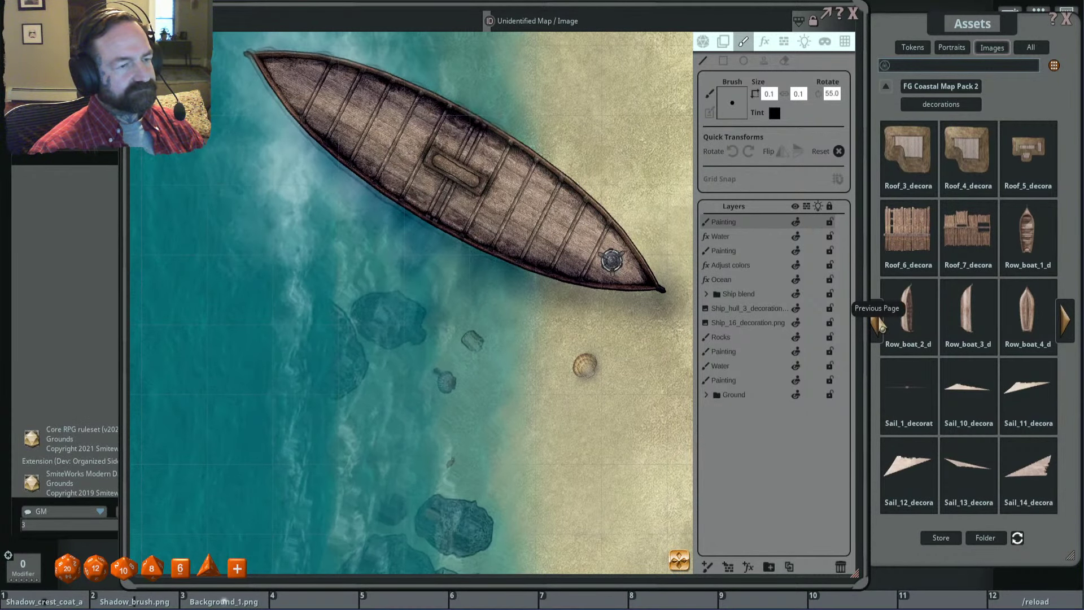
Step: Look through the FG Coastal Map Pack 2 decorations for another prop to place around the rowboat
{"action": "left_click", "coordinate": [1067, 320]}
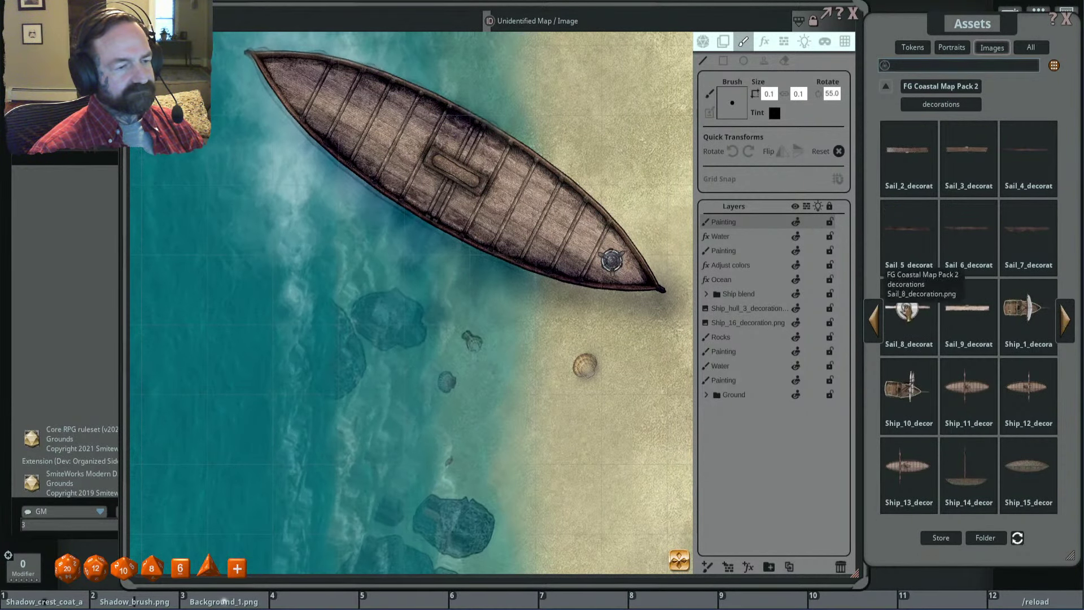
{"action": "left_click", "coordinate": [877, 324]}
{"action": "left_click", "coordinate": [877, 323]}
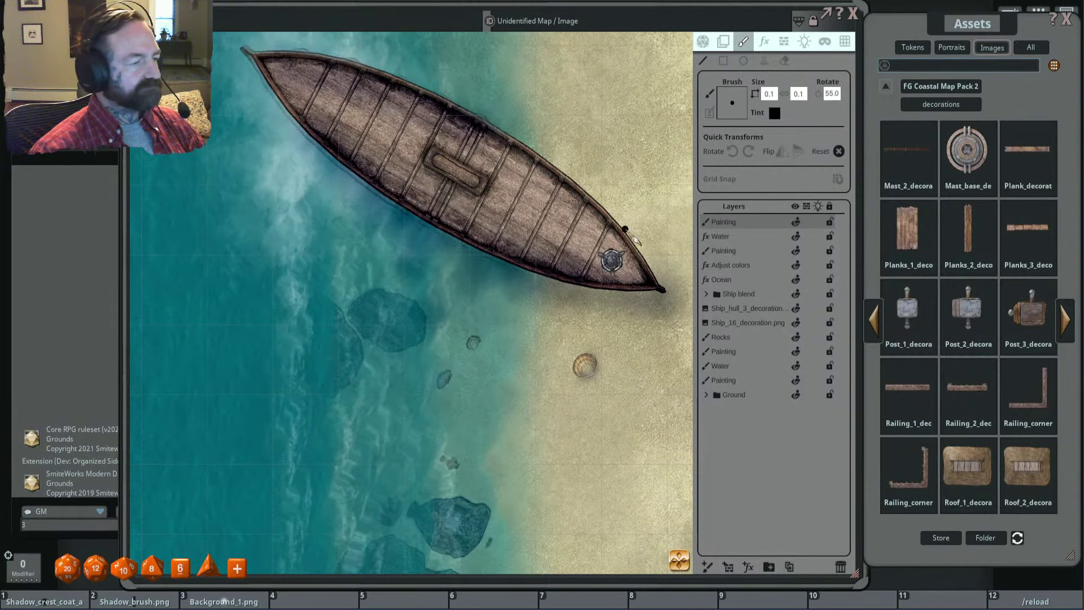
{"action": "left_click_drag", "start_coordinate": [635, 240], "coordinate": [599, 242]}
{"action": "left_click", "coordinate": [884, 324]}
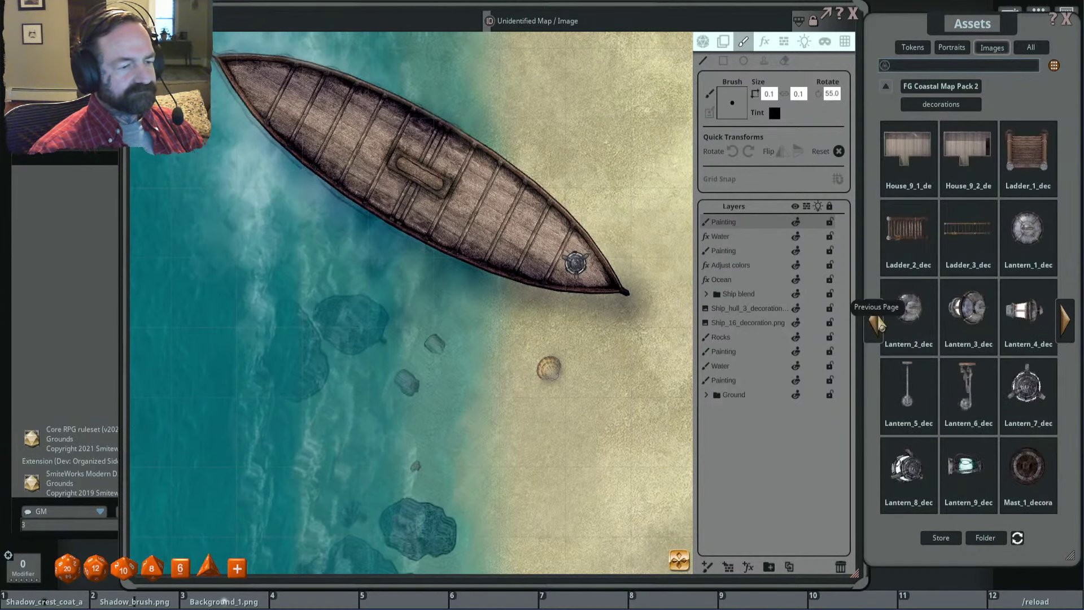
{"action": "left_click", "coordinate": [884, 325]}
{"action": "left_click", "coordinate": [882, 326]}
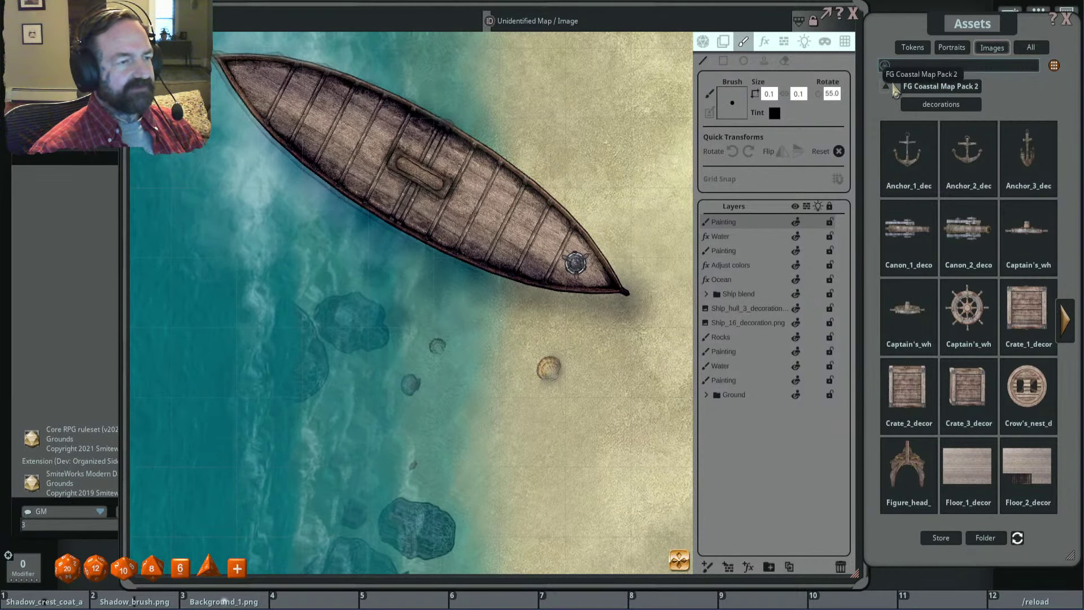
Step: Open the FG Underwater Map Pack decorations in the assets and load Anchor_1 as the brush
{"action": "left_click", "coordinate": [928, 87]}
{"action": "left_click", "coordinate": [1069, 300]}
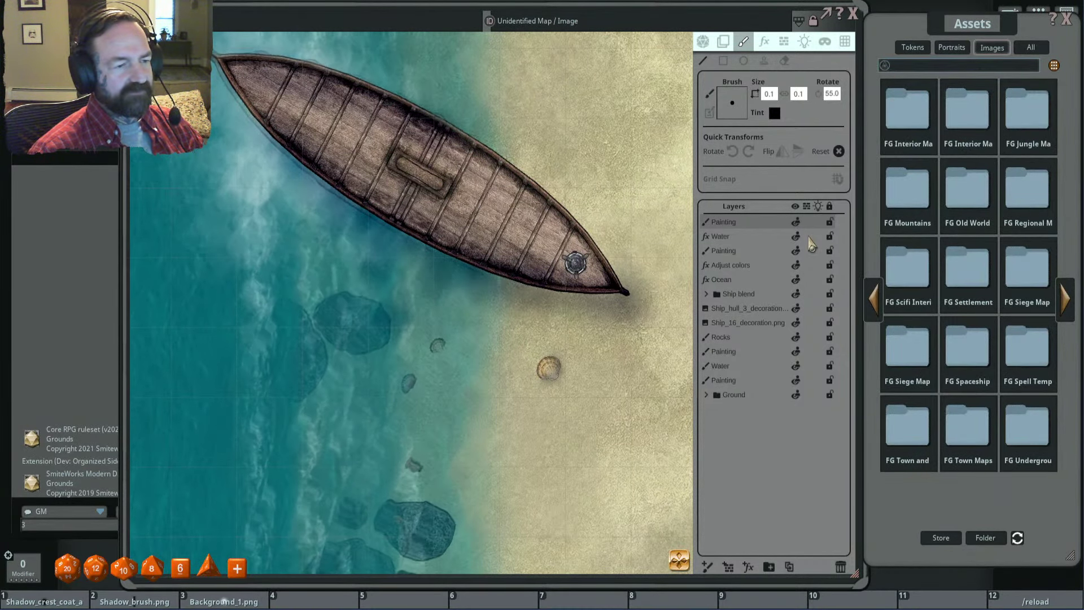
{"action": "left_click", "coordinate": [1065, 300]}
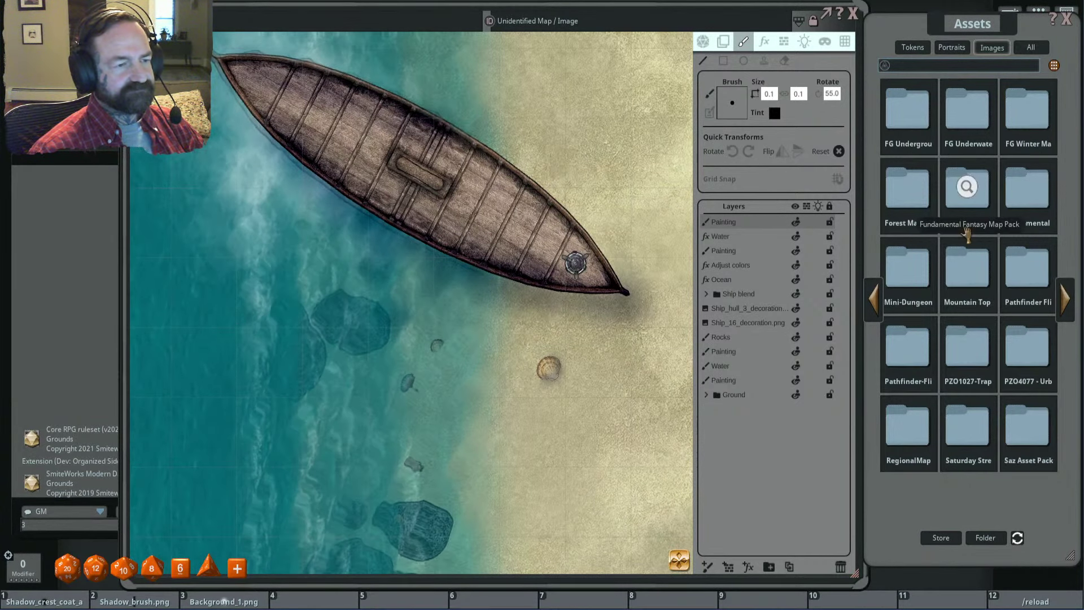
{"action": "left_click", "coordinate": [965, 118]}
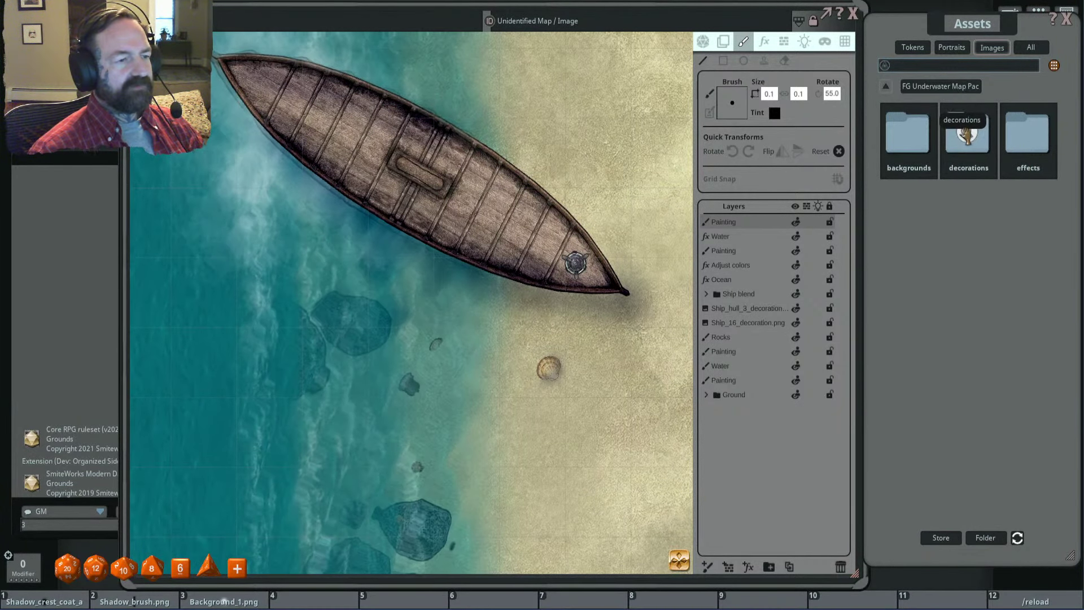
{"action": "left_click", "coordinate": [967, 132]}
{"action": "left_click_drag", "start_coordinate": [731, 106], "coordinate": [732, 105]}
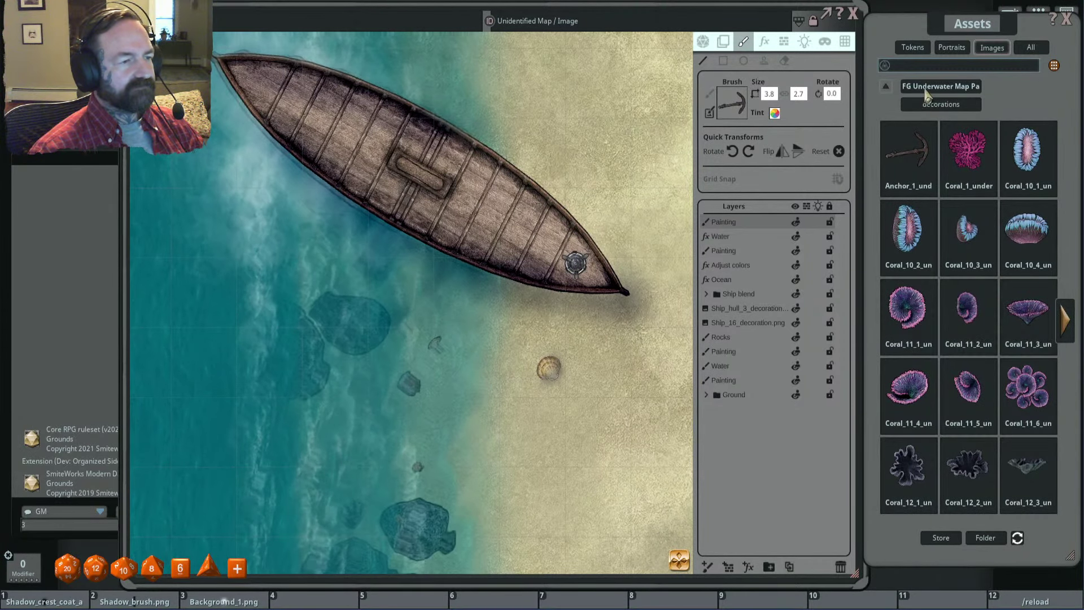
Step: Stamp the anchor, sized 2.4 by 1.7 and rotated 320 degrees, in the shallows below the rowboat on the paint layer directly above Ground
{"action": "left_click", "coordinate": [882, 88]}
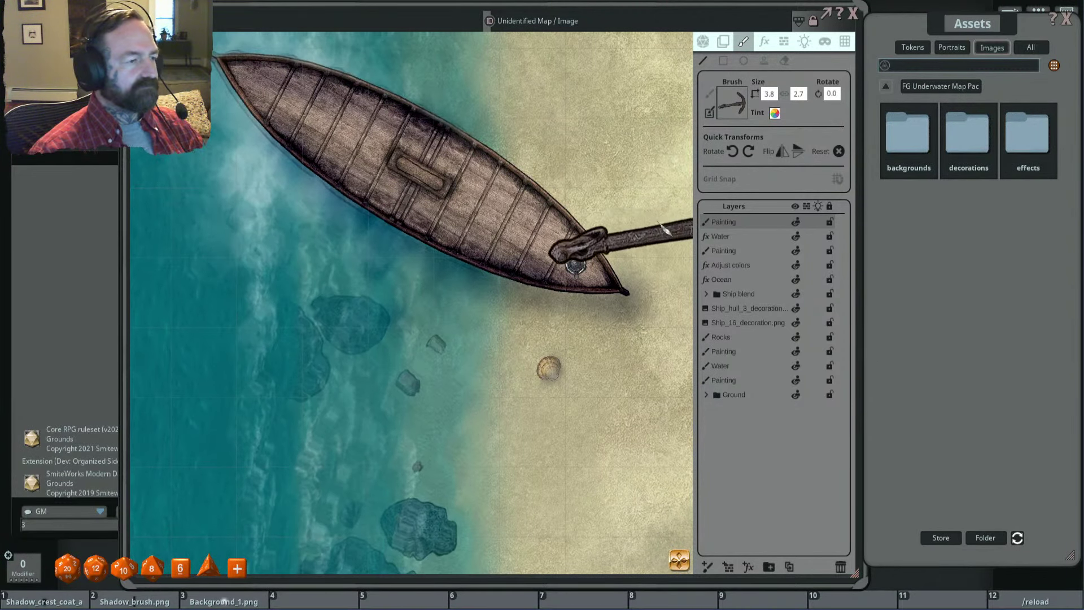
{"action": "scroll", "coordinate": [469, 325], "scroll_direction": "down", "scroll_amount": 5}
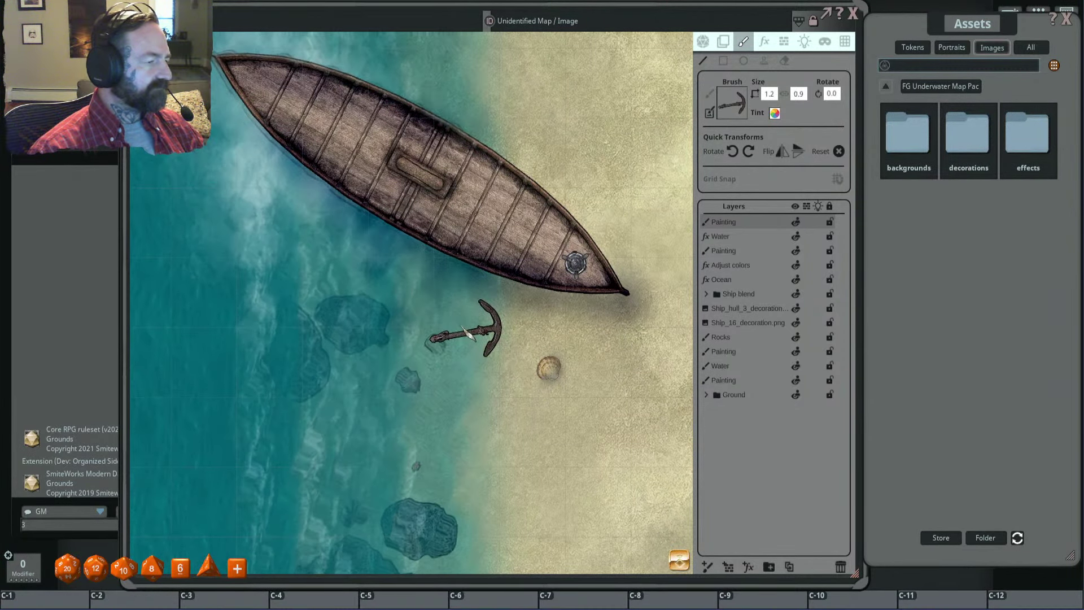
{"action": "scroll", "coordinate": [458, 333], "scroll_direction": "down", "scroll_amount": 3}
{"action": "scroll", "coordinate": [437, 354], "scroll_direction": "up", "scroll_amount": 7, "text": "shift"}
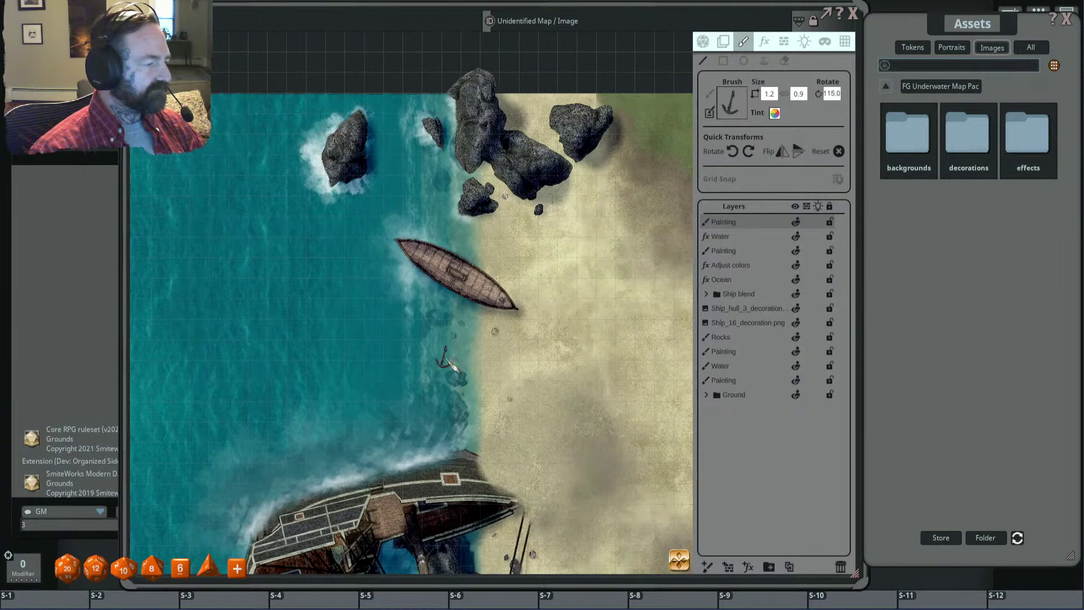
{"action": "scroll", "coordinate": [450, 372], "scroll_direction": "up", "scroll_amount": 3, "text": "ctrl"}
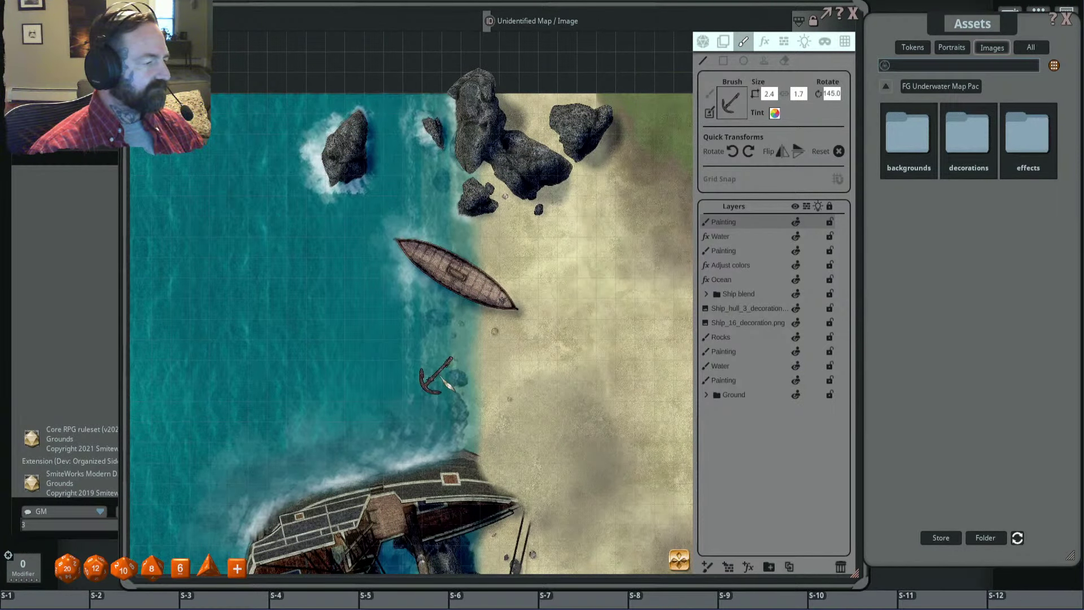
{"action": "scroll", "coordinate": [440, 374], "scroll_direction": "up", "scroll_amount": 7, "text": "shift"}
{"action": "left_click", "coordinate": [728, 380]}
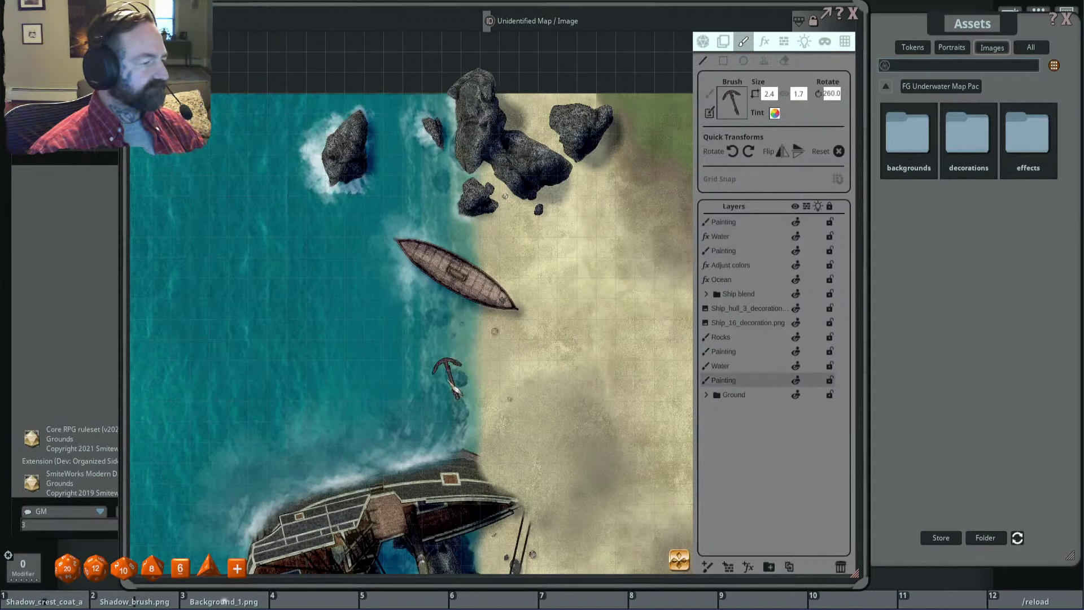
{"action": "scroll", "coordinate": [452, 374], "scroll_direction": "up", "scroll_amount": 4}
{"action": "scroll", "coordinate": [466, 382], "scroll_direction": "up", "scroll_amount": 6, "text": "ctrl"}
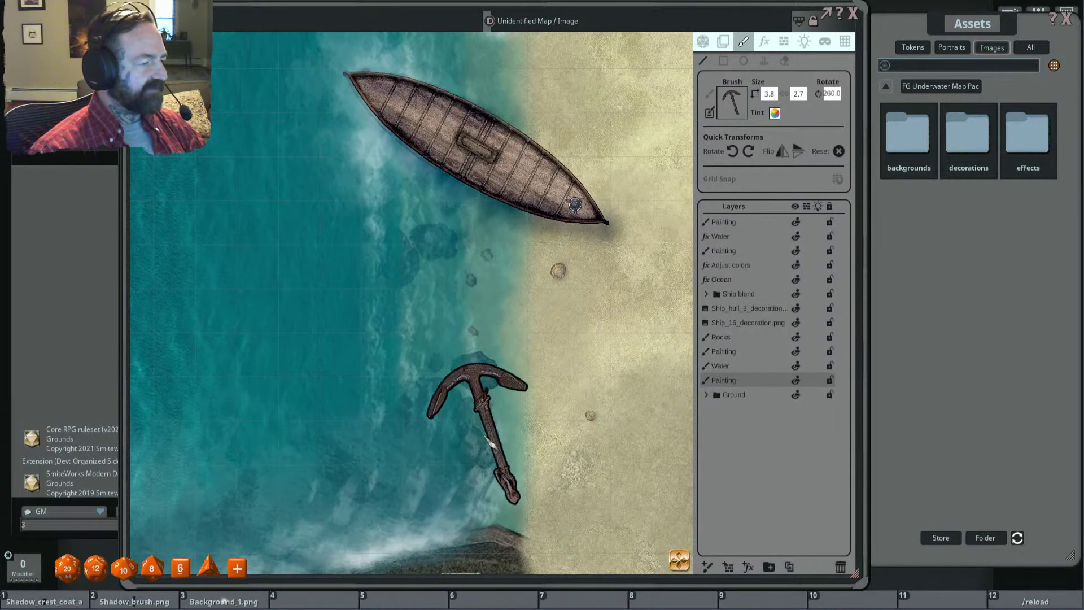
{"action": "scroll", "coordinate": [485, 454], "scroll_direction": "down", "scroll_amount": 3, "text": "shift"}
{"action": "scroll", "coordinate": [451, 409], "scroll_direction": "up", "scroll_amount": 5, "text": "shift"}
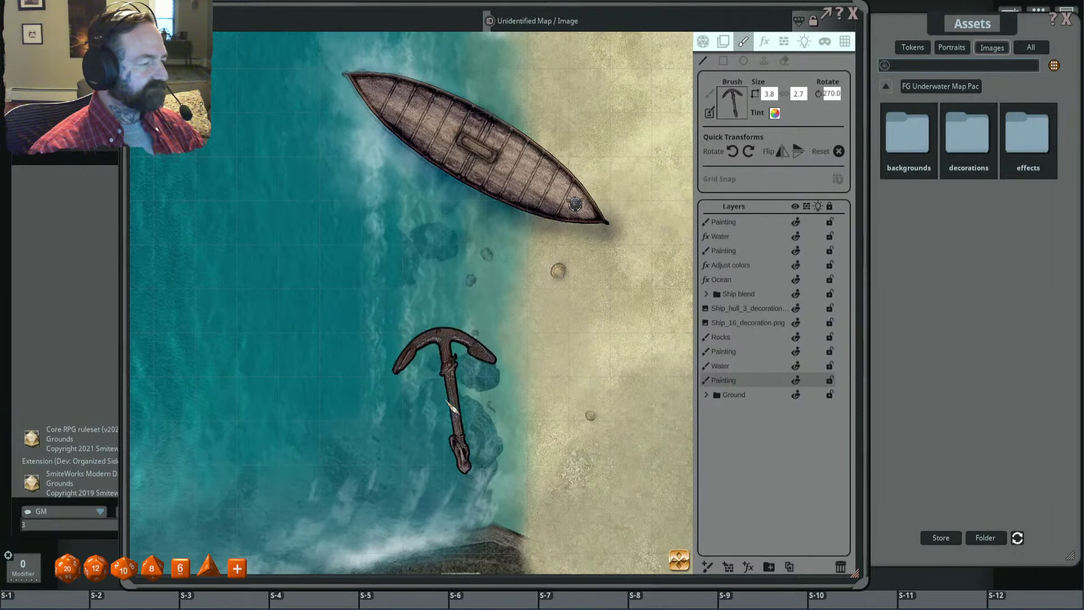
{"action": "scroll", "coordinate": [444, 397], "scroll_direction": "up", "scroll_amount": 4, "text": "shift"}
{"action": "scroll", "coordinate": [423, 390], "scroll_direction": "down", "scroll_amount": 3, "text": "ctrl"}
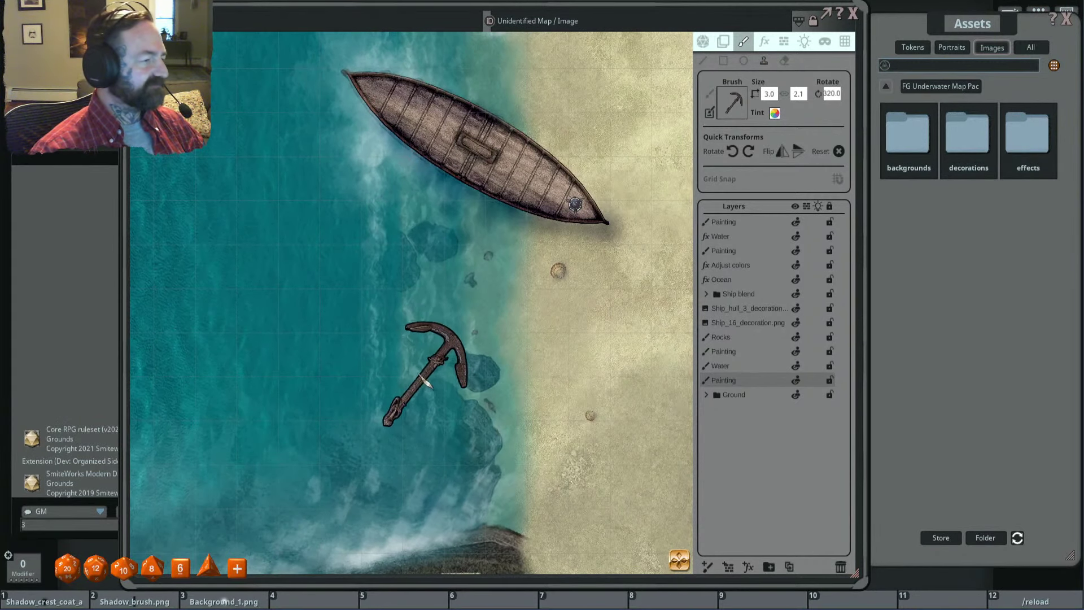
{"action": "key", "text": "ctrl"}
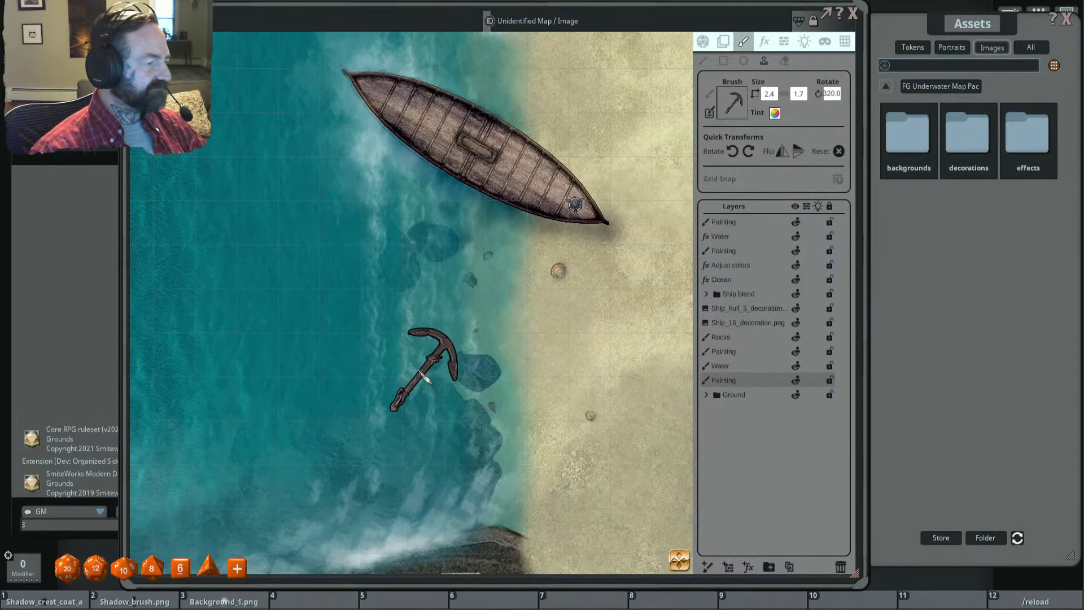
{"action": "scroll", "coordinate": [523, 373], "scroll_direction": "up", "scroll_amount": 3}
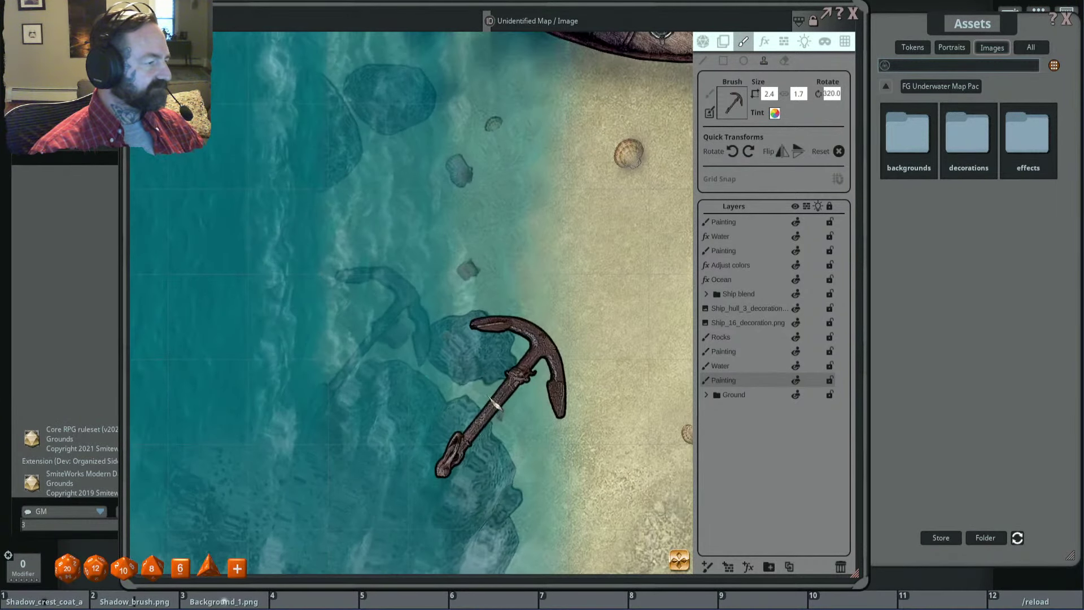
Step: Return to the list of asset packs and open the FG Coastal Map Pack 2 decorations
{"action": "scroll", "coordinate": [517, 389], "scroll_direction": "down", "scroll_amount": 5}
{"action": "scroll", "coordinate": [520, 409], "scroll_direction": "down", "scroll_amount": 3}
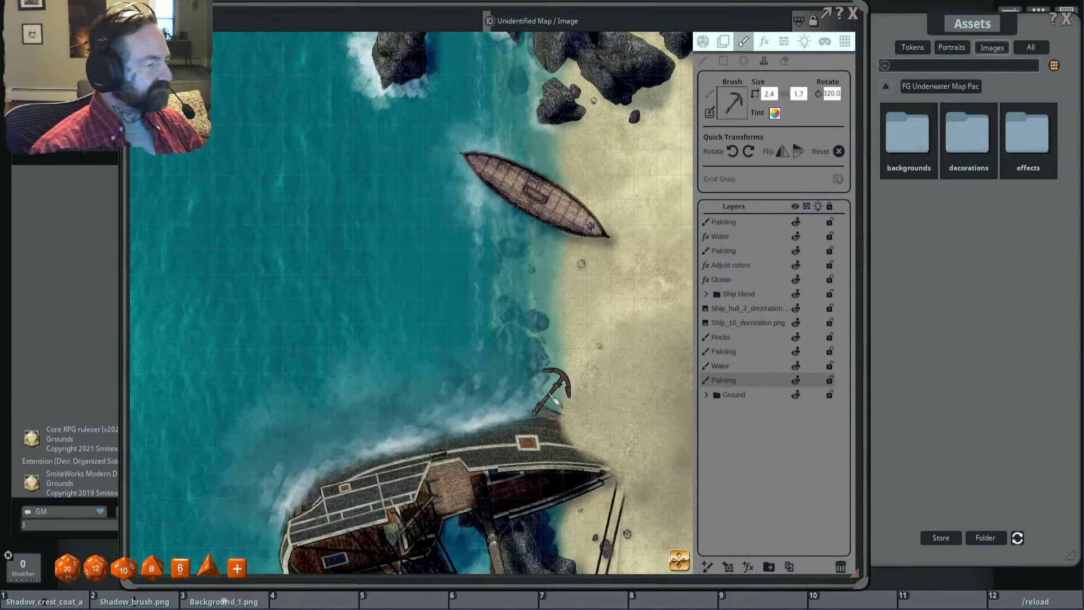
{"action": "mouse_move", "coordinate": [589, 363]}
{"action": "left_mouse_down"}
{"action": "mouse_move", "coordinate": [585, 260]}
{"action": "mouse_move", "coordinate": [569, 328]}
{"action": "left_mouse_up"}
{"action": "scroll", "coordinate": [542, 310], "scroll_direction": "up", "scroll_amount": 1}
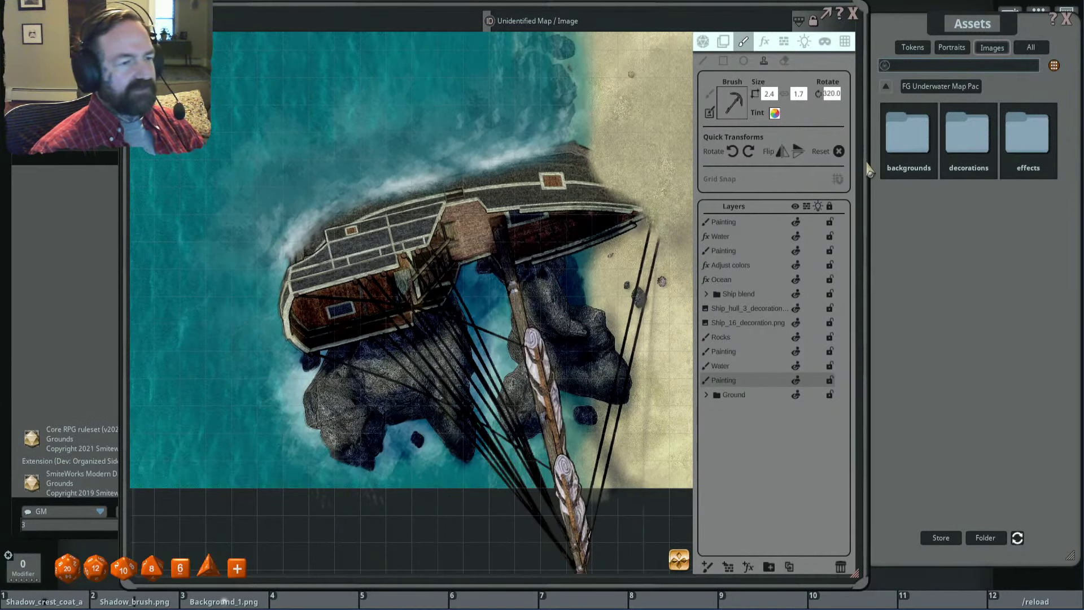
{"action": "left_click", "coordinate": [886, 86]}
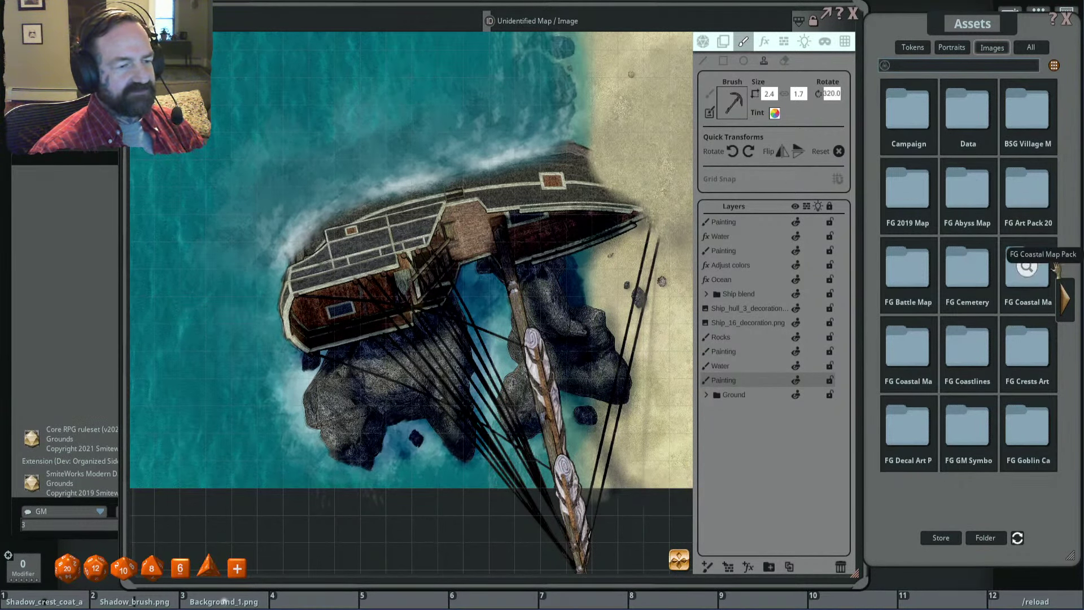
{"action": "left_click", "coordinate": [910, 351]}
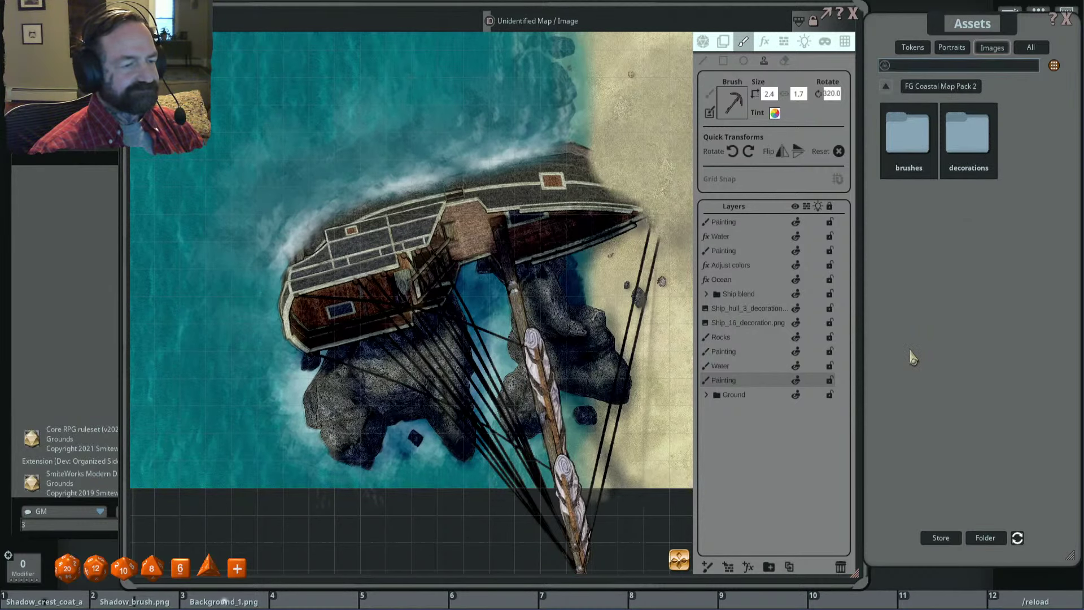
{"action": "left_click", "coordinate": [975, 145]}
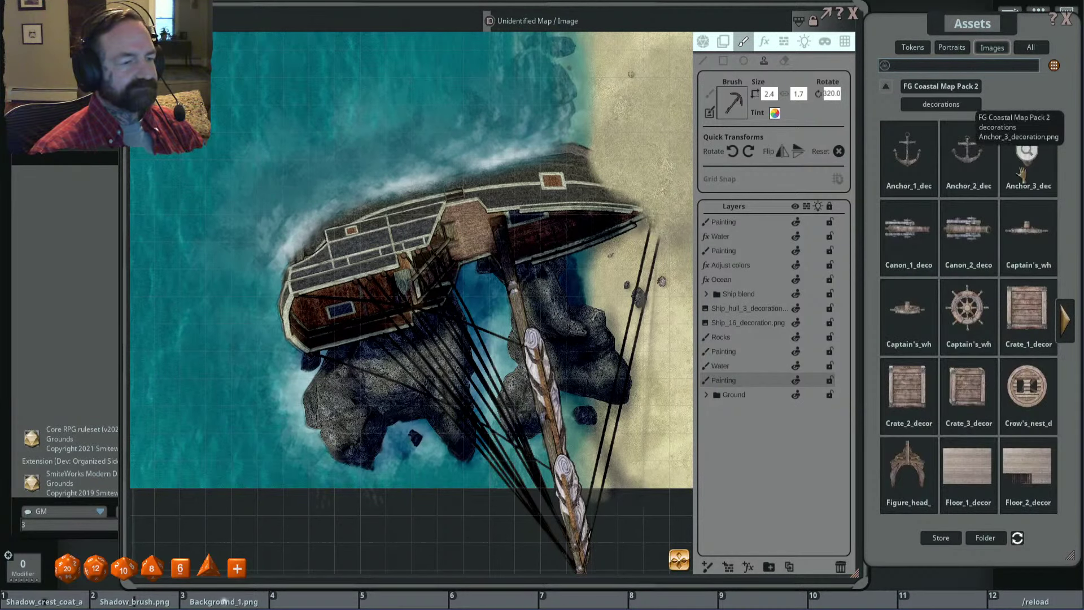
Step: Browse the Coastal Map Pack 2 decorations through to the trunk images
{"action": "left_click", "coordinate": [1068, 325]}
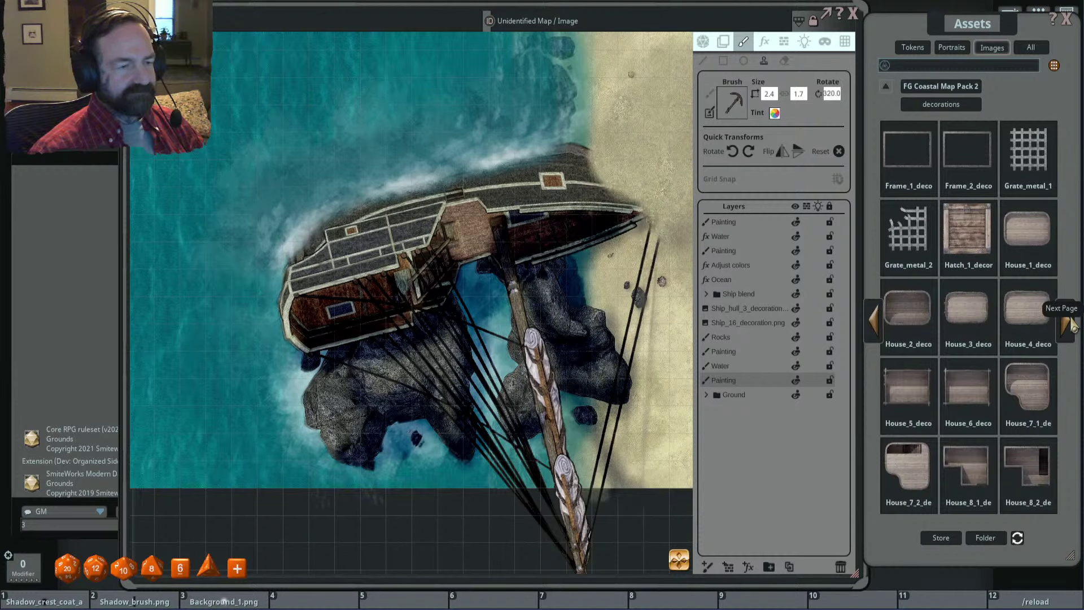
{"action": "left_click", "coordinate": [1066, 320]}
{"action": "left_click", "coordinate": [876, 319]}
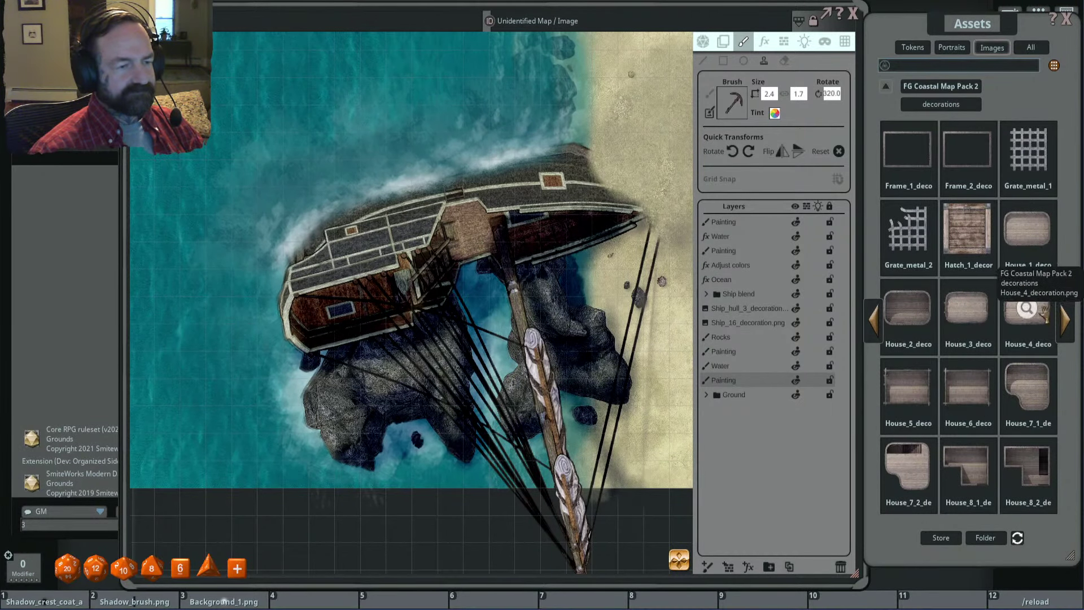
{"action": "left_click", "coordinate": [1067, 325]}
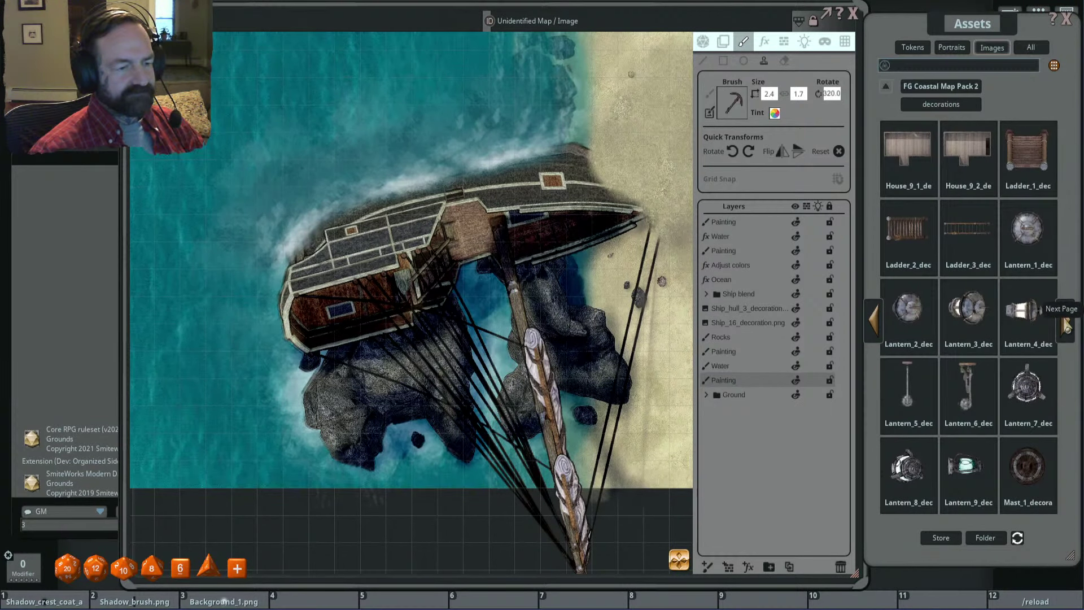
{"action": "left_click", "coordinate": [1067, 326]}
{"action": "left_click", "coordinate": [1067, 326]}
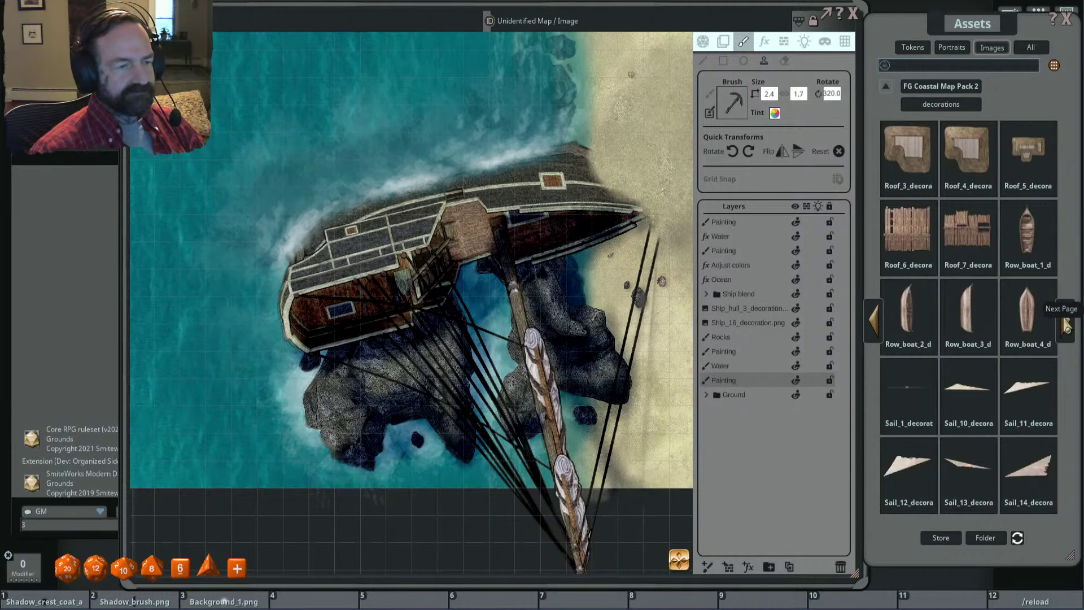
{"action": "left_click", "coordinate": [1067, 326]}
{"action": "left_click", "coordinate": [1066, 325]}
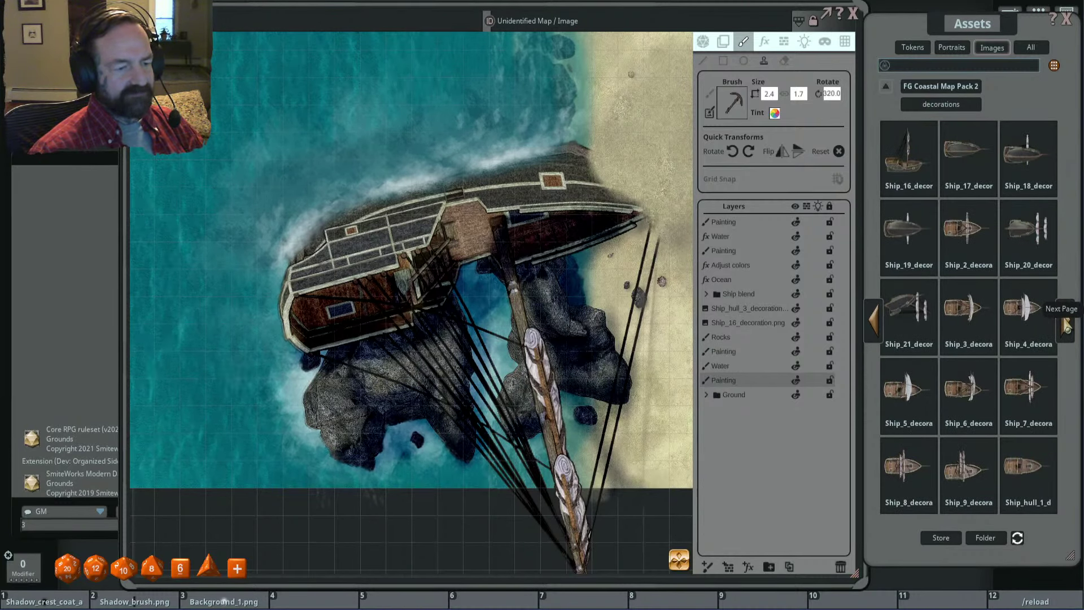
{"action": "left_click", "coordinate": [1067, 325]}
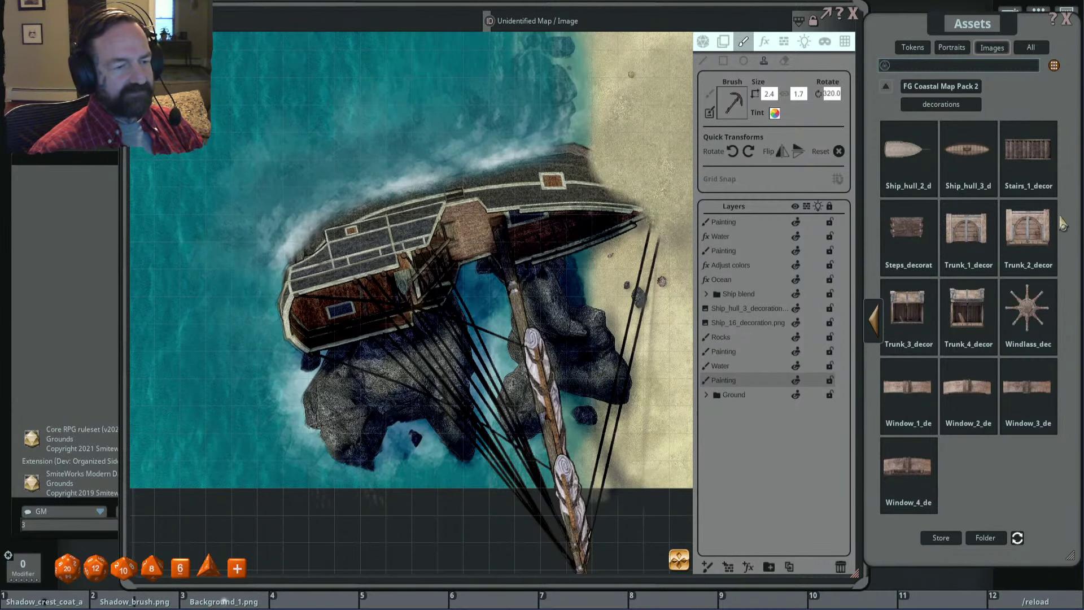
Step: Try stamping a closed trunk, sized 2.0 by 2.0 and rotated 340 degrees, in the water beside the fallen mast, and undo it
{"action": "left_click_drag", "start_coordinate": [977, 173], "coordinate": [863, 219]}
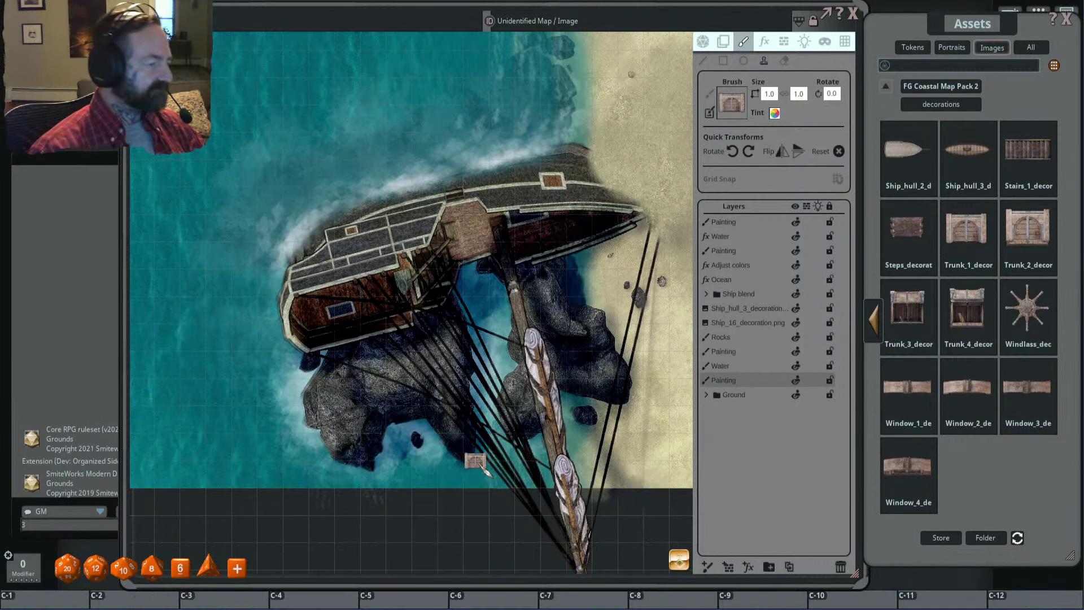
{"action": "scroll", "coordinate": [476, 460], "scroll_direction": "up", "scroll_amount": 6}
{"action": "scroll", "coordinate": [520, 456], "scroll_direction": "up", "scroll_amount": 3}
{"action": "scroll", "coordinate": [529, 466], "scroll_direction": "down", "scroll_amount": 3}
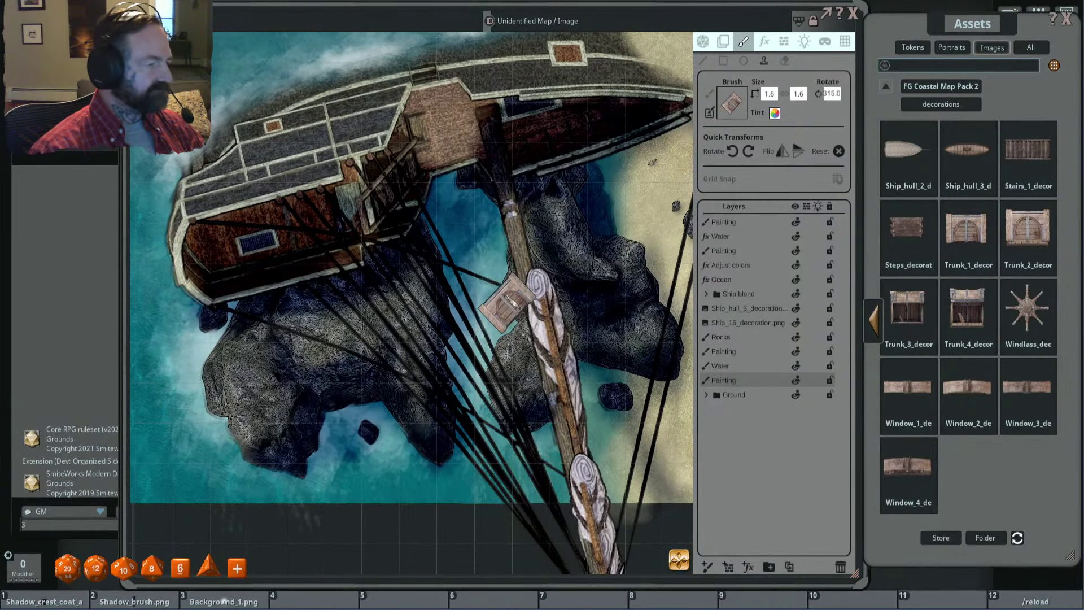
{"action": "scroll", "coordinate": [507, 304], "scroll_direction": "up", "scroll_amount": 5}
{"action": "scroll", "coordinate": [508, 336], "scroll_direction": "down", "scroll_amount": 6}
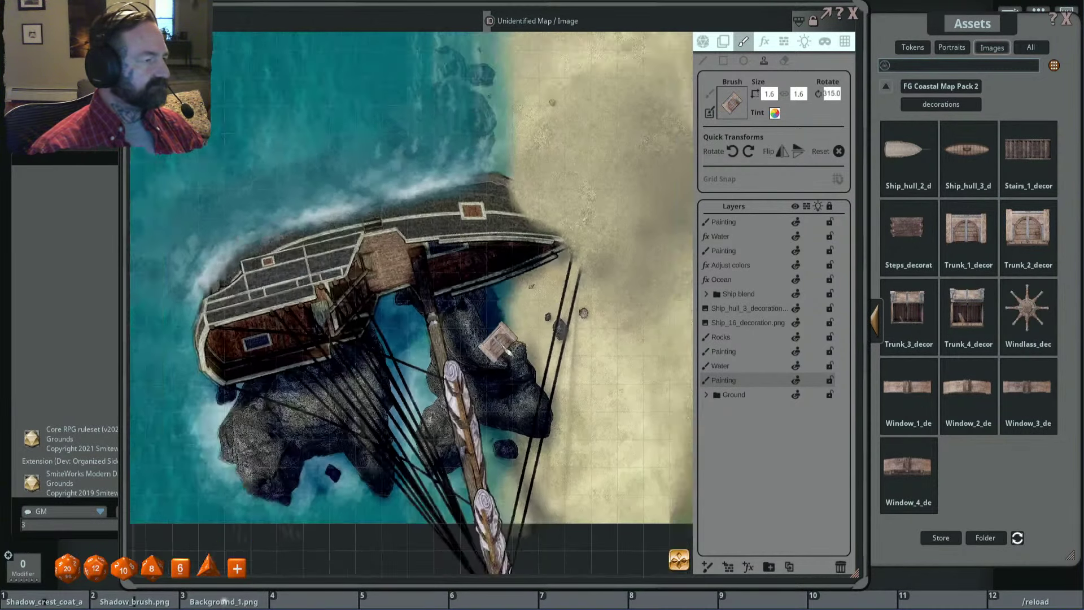
{"action": "scroll", "coordinate": [536, 429], "scroll_direction": "up", "scroll_amount": 6}
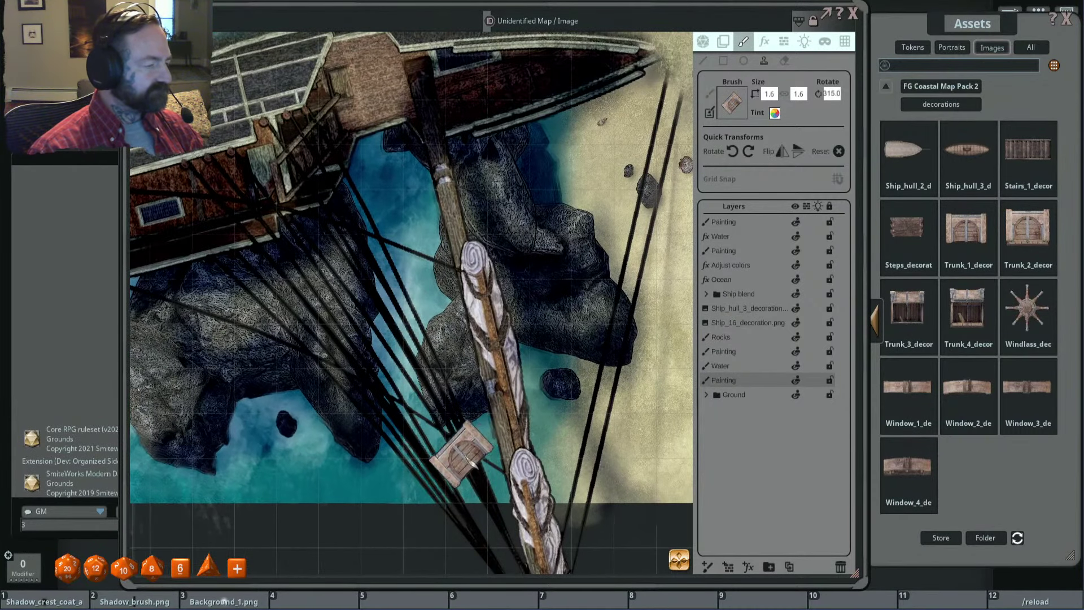
{"action": "left_click_drag", "start_coordinate": [461, 452], "coordinate": [545, 350]}
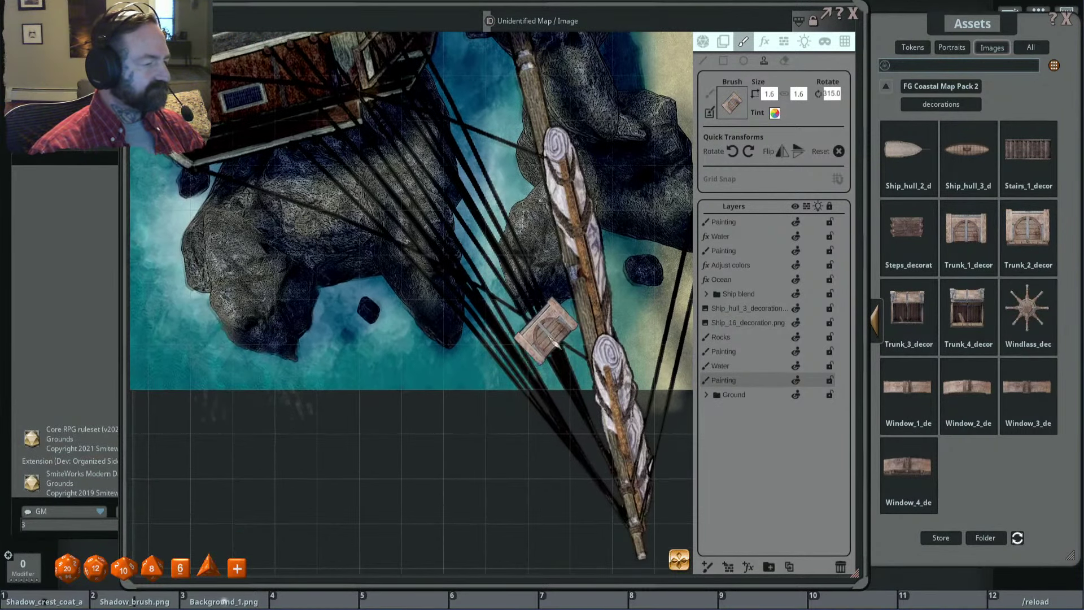
{"action": "scroll", "coordinate": [537, 353], "scroll_direction": "up", "scroll_amount": 4}
{"action": "scroll", "coordinate": [542, 357], "scroll_direction": "up", "scroll_amount": 5}
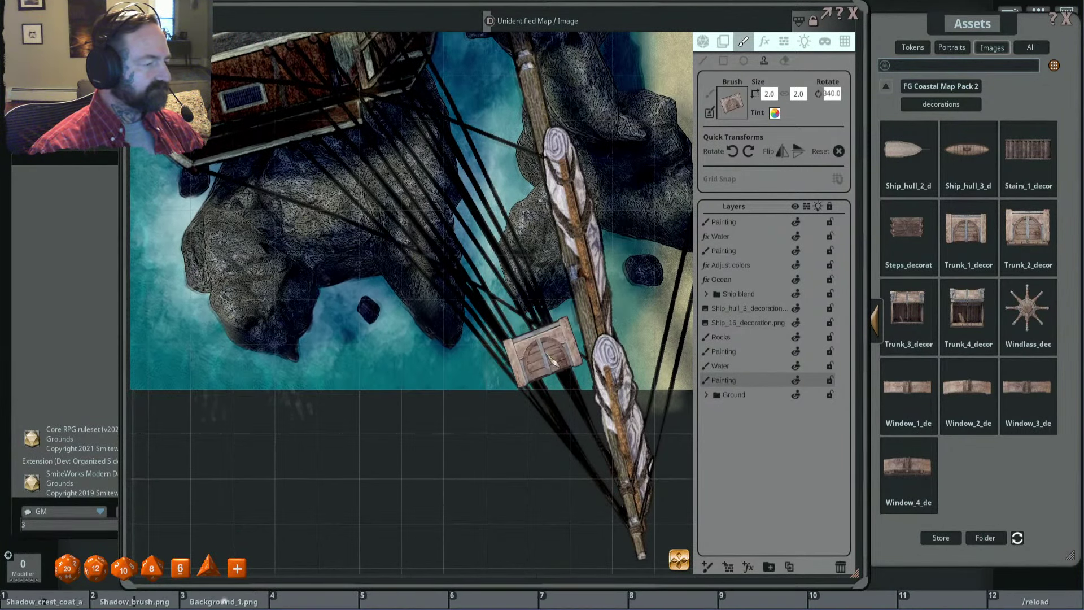
{"action": "left_click_drag", "start_coordinate": [668, 321], "coordinate": [626, 295]}
{"action": "scroll", "coordinate": [628, 297], "scroll_direction": "down", "scroll_amount": 5}
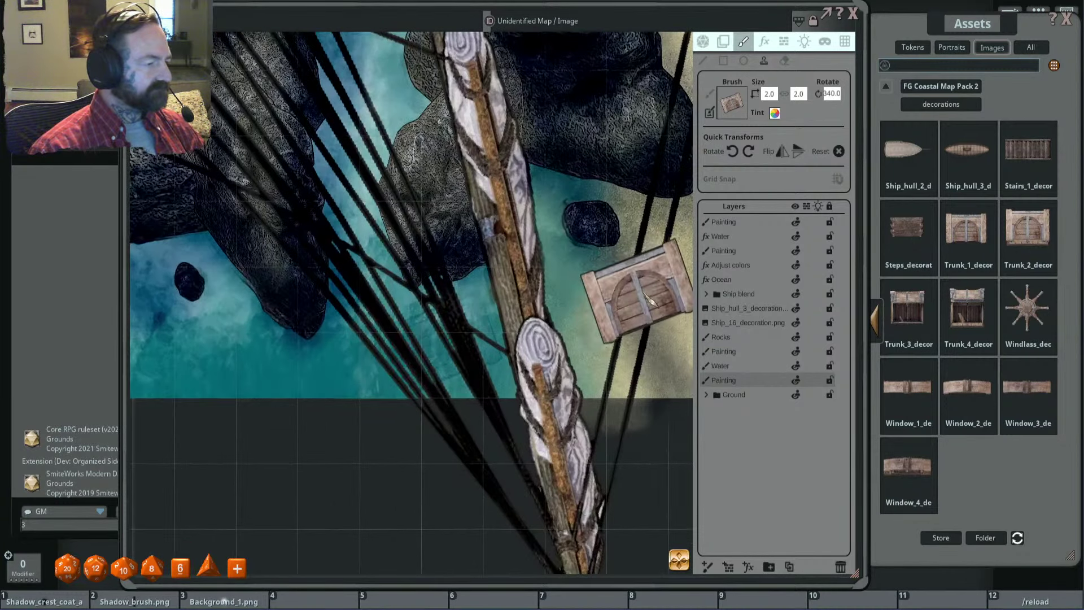
{"action": "key", "text": "ctrl"}
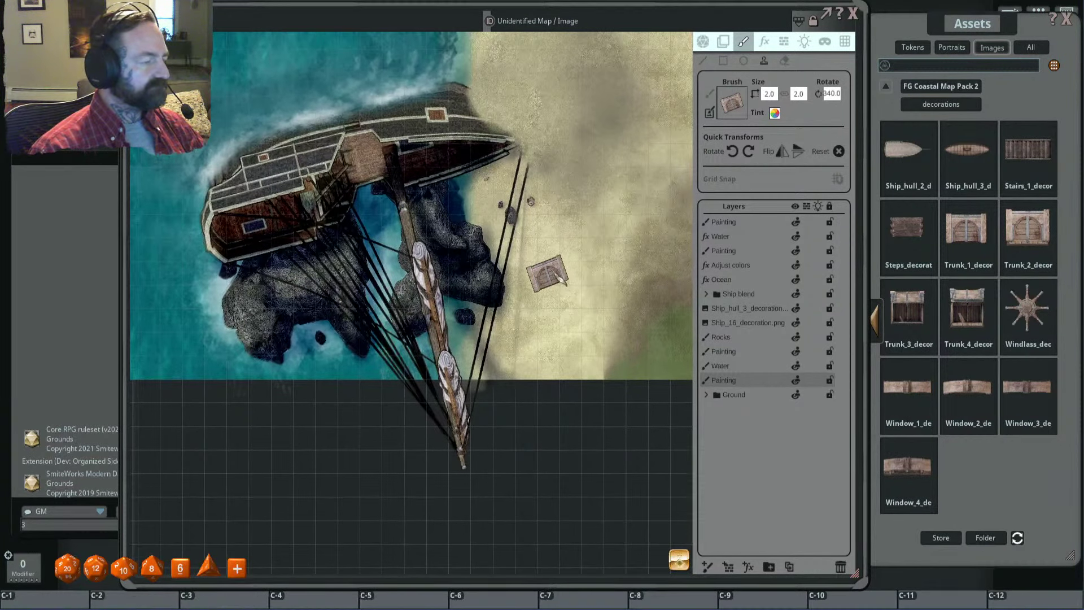
Step: Load the open Trunk_3 decoration as the brush, sized 1.3 by 1.3 and rotated 285 degrees, for the sand beside the ship
{"action": "scroll", "coordinate": [528, 243], "scroll_direction": "down", "scroll_amount": 9}
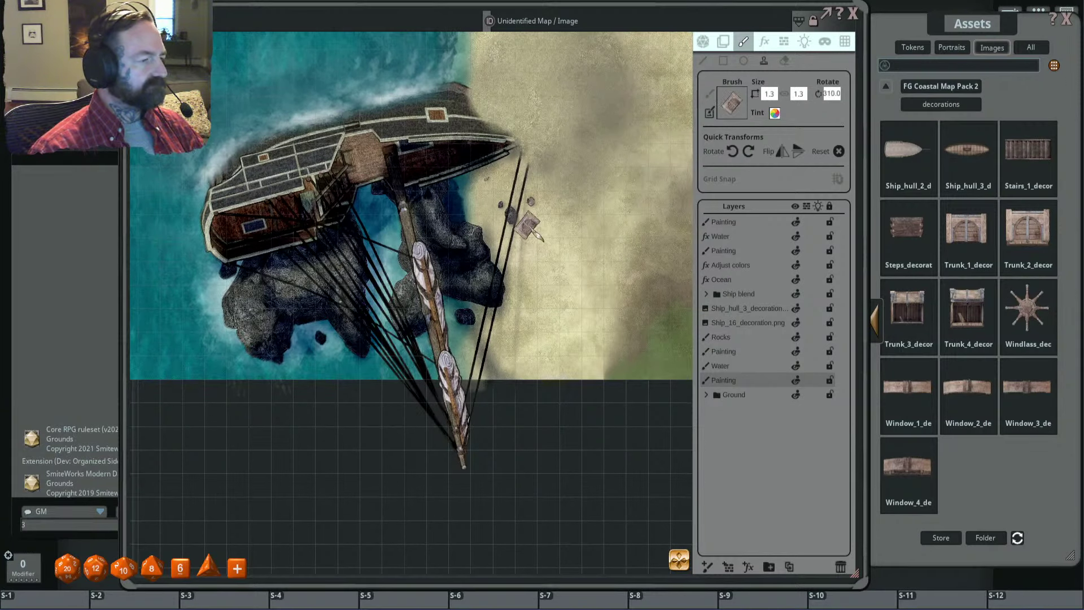
{"action": "scroll", "coordinate": [533, 242], "scroll_direction": "up", "scroll_amount": 2}
{"action": "scroll", "coordinate": [538, 243], "scroll_direction": "up", "scroll_amount": 1}
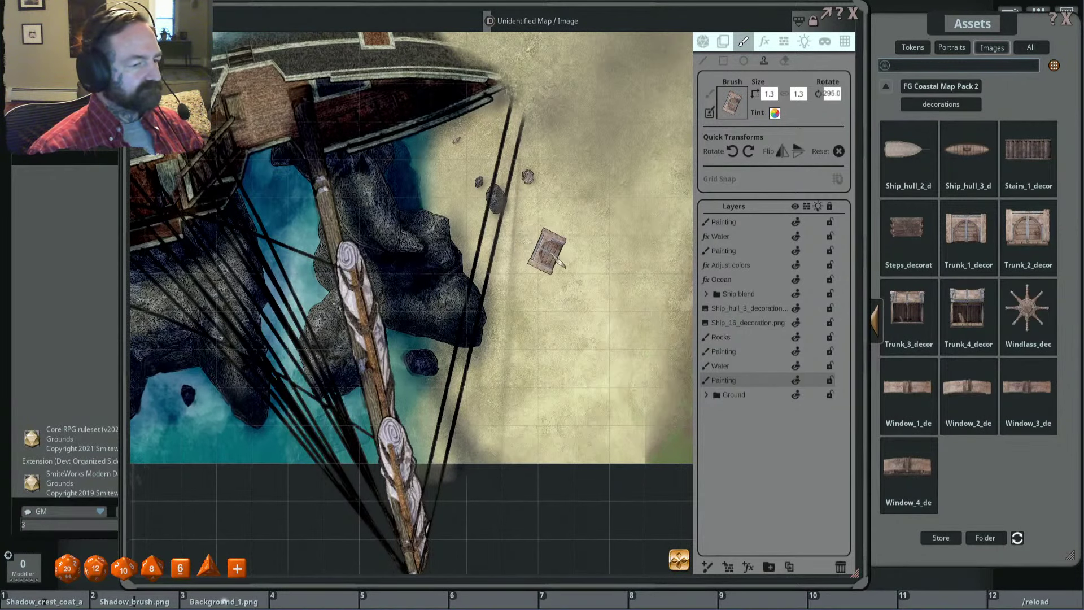
{"action": "scroll", "coordinate": [542, 249], "scroll_direction": "up", "scroll_amount": 1}
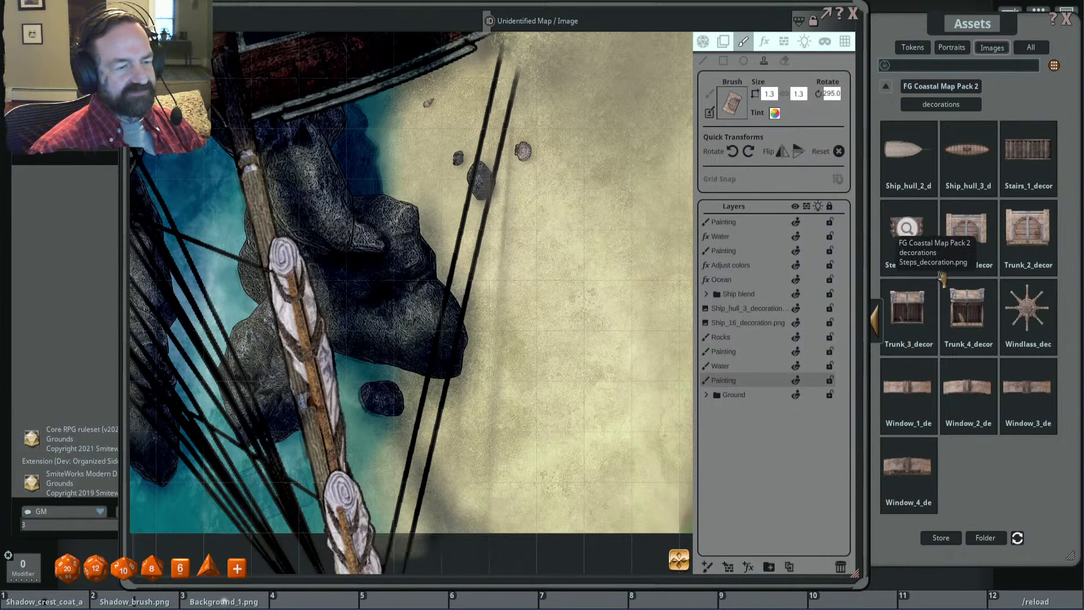
{"action": "left_click", "coordinate": [904, 291]}
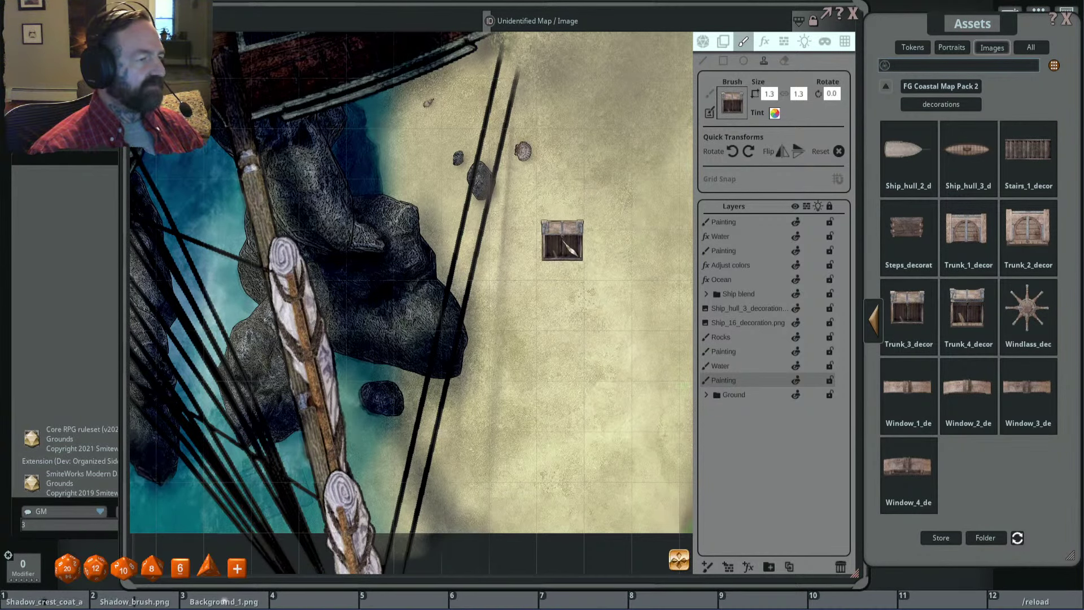
{"action": "scroll", "coordinate": [571, 248], "scroll_direction": "down", "scroll_amount": 2, "text": "shift"}
{"action": "left_click_drag", "start_coordinate": [524, 242], "coordinate": [562, 304]}
{"action": "scroll", "coordinate": [557, 205], "scroll_direction": "down", "scroll_amount": 3}
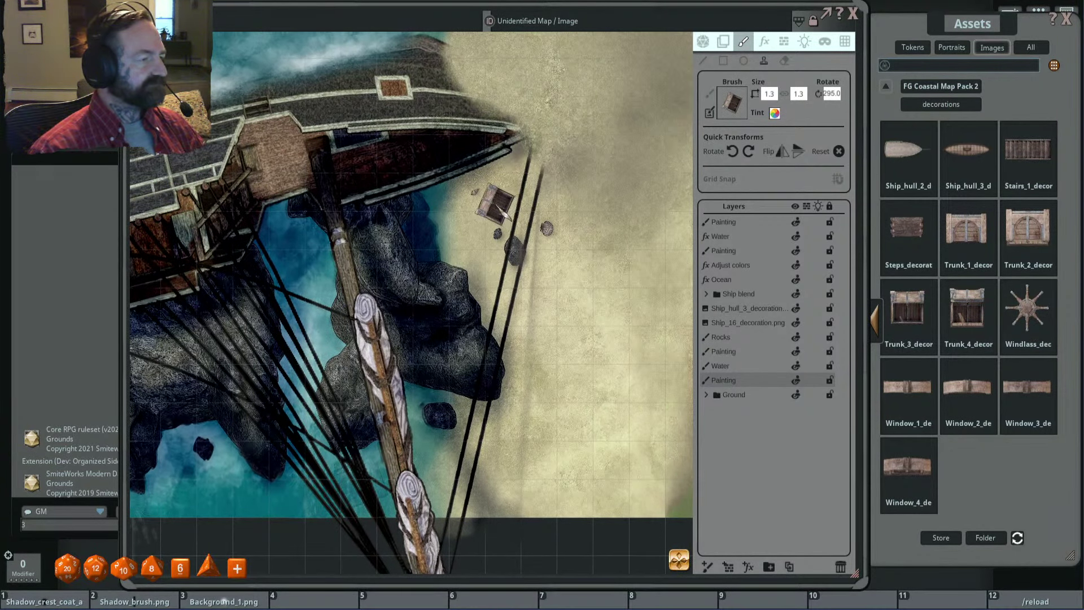
{"action": "key", "text": "shift"}
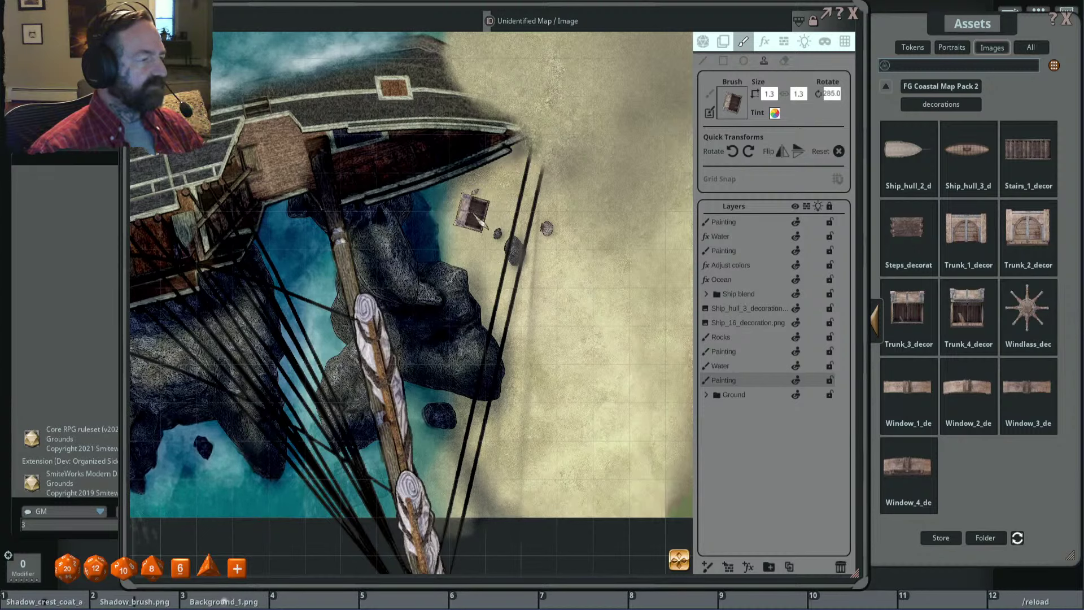
Step: Try stamping the open trunk on the paint layer directly above Ground, and undo the stamp
{"action": "left_click", "coordinate": [480, 224]}
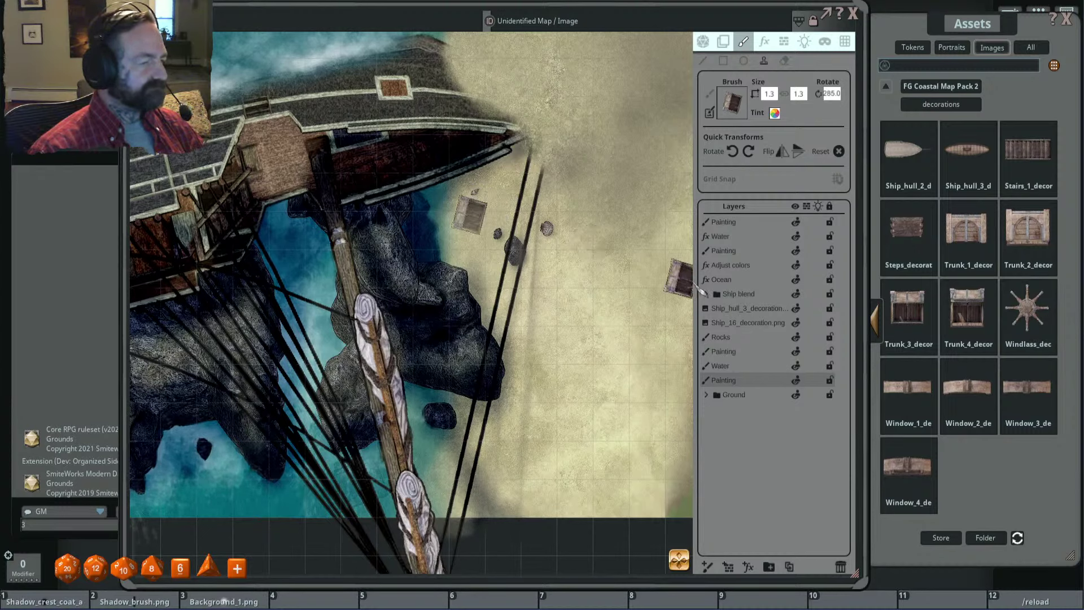
{"action": "key", "text": "ctrl"}
{"action": "key", "text": "ctrl+z"}
Step: Stamp the open trunk on the sand below the ship's bow using the topmost Painting layer, and move that layer directly above Ship blend
{"action": "left_click", "coordinate": [754, 222]}
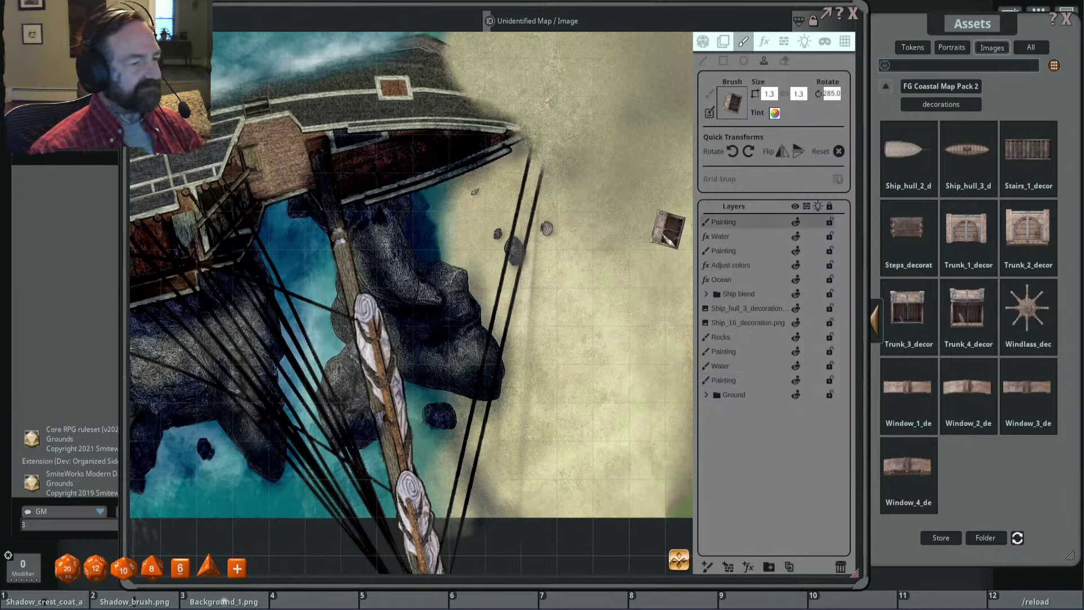
{"action": "left_click", "coordinate": [480, 226]}
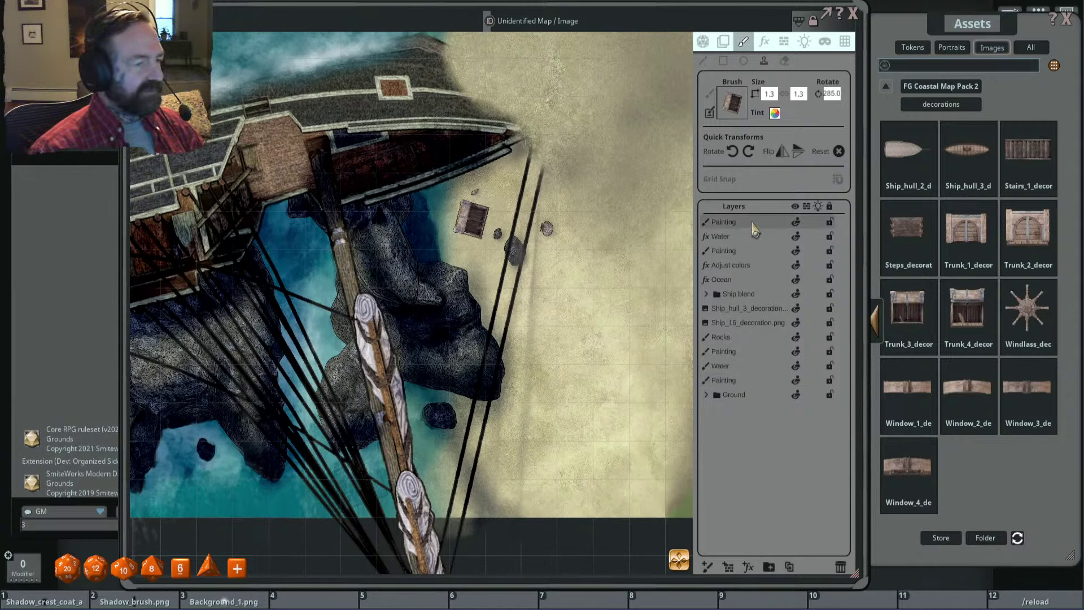
{"action": "left_click_drag", "start_coordinate": [754, 225], "coordinate": [754, 280]}
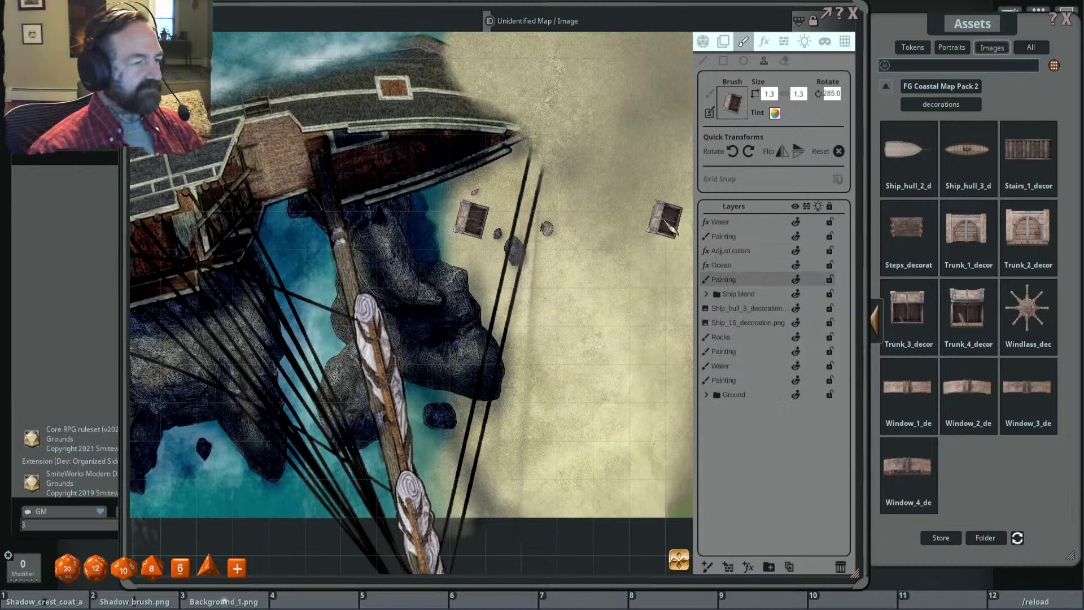
Step: Check the contents of the Painting layer between Water and Adjust colors by hiding and showing it, and reselect the trunk's layer
{"action": "left_click", "coordinate": [734, 241]}
{"action": "left_click", "coordinate": [796, 238]}
{"action": "left_click", "coordinate": [797, 238]}
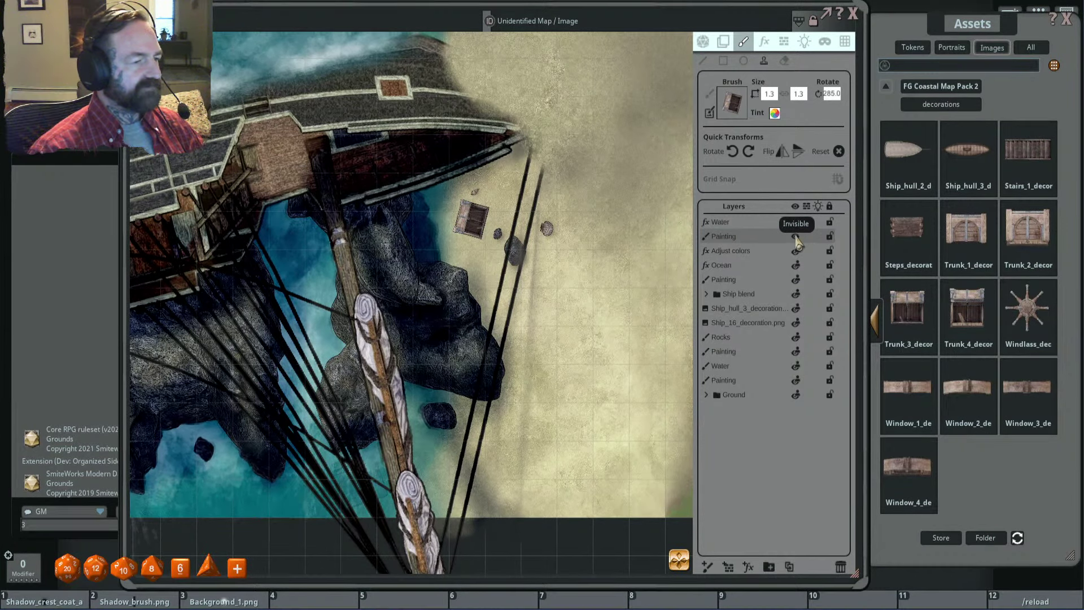
{"action": "scroll", "coordinate": [607, 233], "scroll_direction": "down", "scroll_amount": 3}
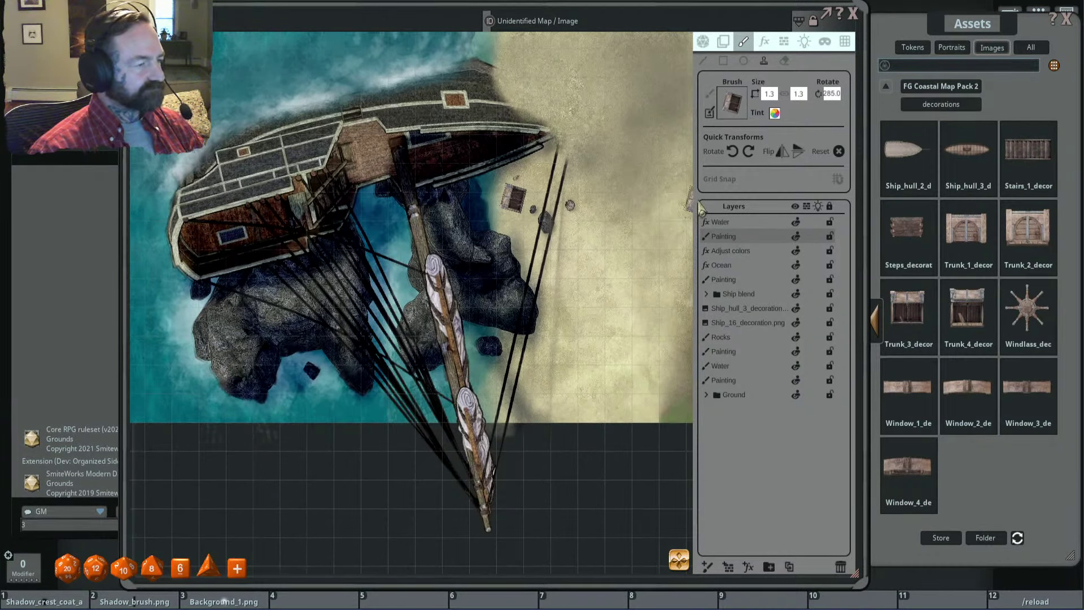
{"action": "left_click", "coordinate": [753, 279]}
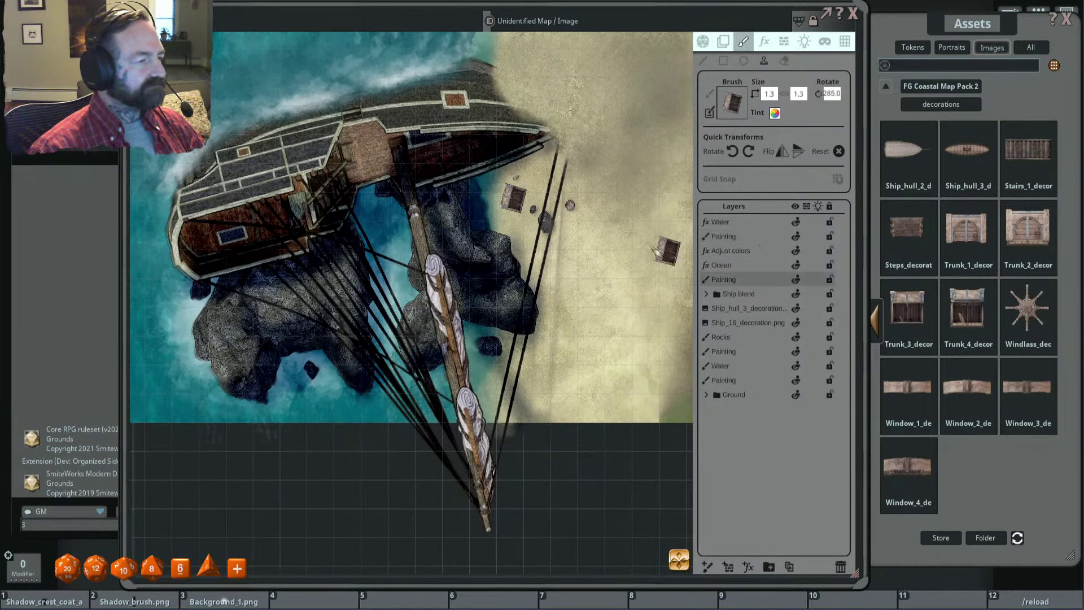
Step: Draw a shadow mask around the lower and open sides of the trunk on the Adjust colors effect layer
{"action": "scroll", "coordinate": [556, 205], "scroll_direction": "up", "scroll_amount": 3}
{"action": "left_click", "coordinate": [748, 252]}
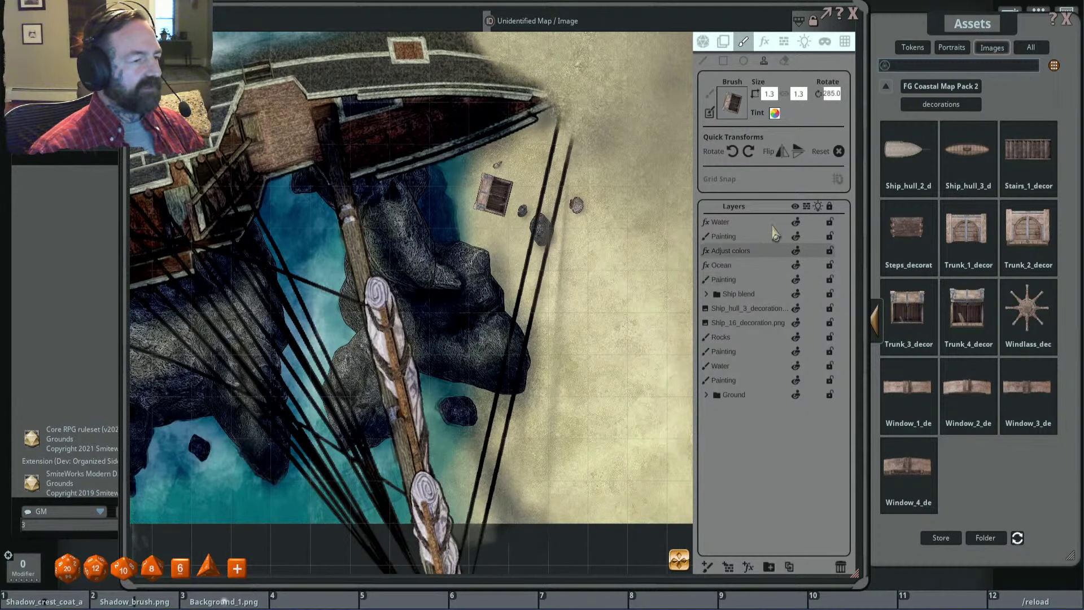
{"action": "left_click", "coordinate": [765, 43]}
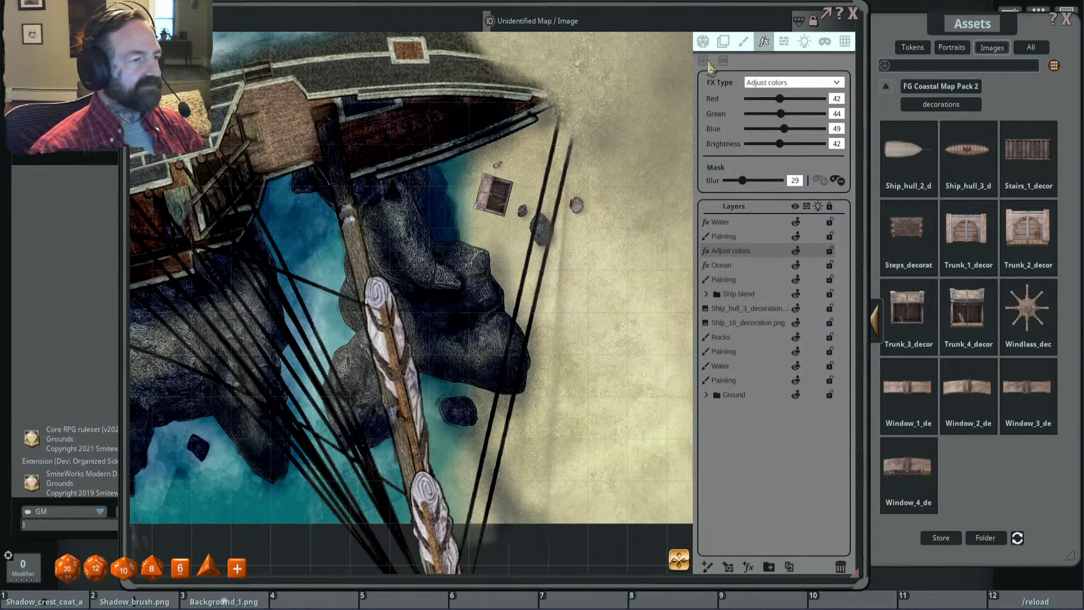
{"action": "scroll", "coordinate": [485, 175], "scroll_direction": "up", "scroll_amount": 3}
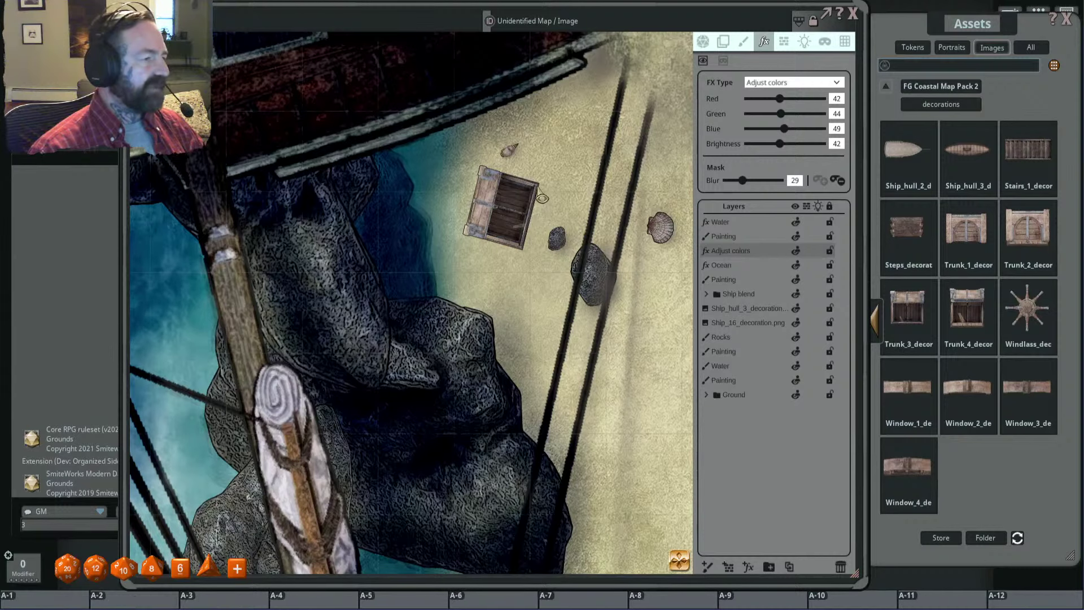
{"action": "left_click_drag", "start_coordinate": [478, 238], "coordinate": [522, 266]}
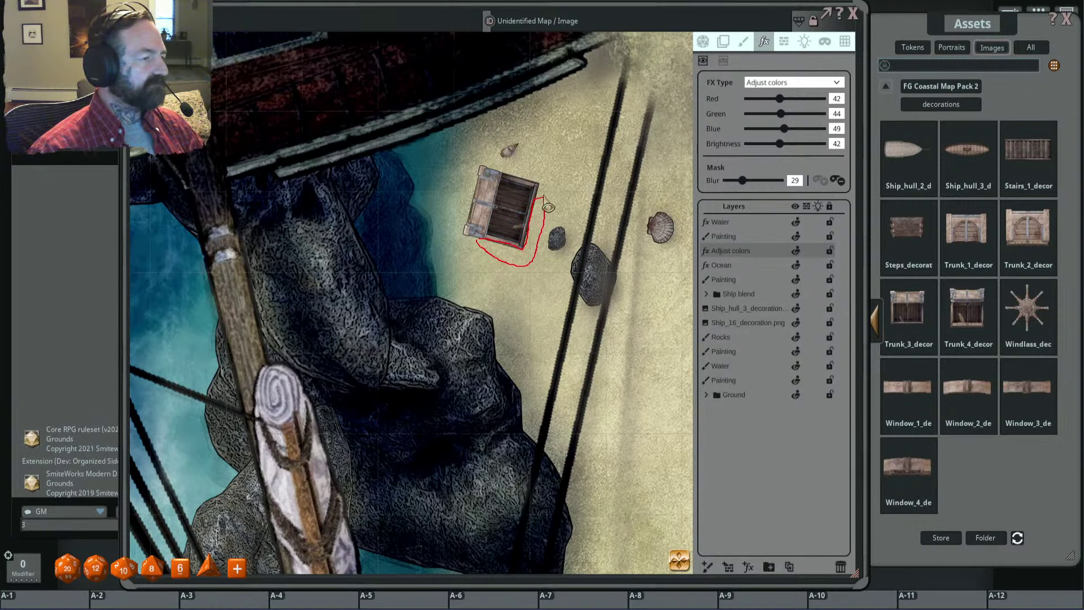
{"action": "mouse_move", "coordinate": [548, 207]}
{"action": "left_mouse_down"}
{"action": "mouse_move", "coordinate": [528, 208]}
{"action": "mouse_move", "coordinate": [536, 237]}
{"action": "mouse_move", "coordinate": [543, 226]}
{"action": "left_mouse_up"}
{"action": "scroll", "coordinate": [565, 208], "scroll_direction": "down", "scroll_amount": 2}
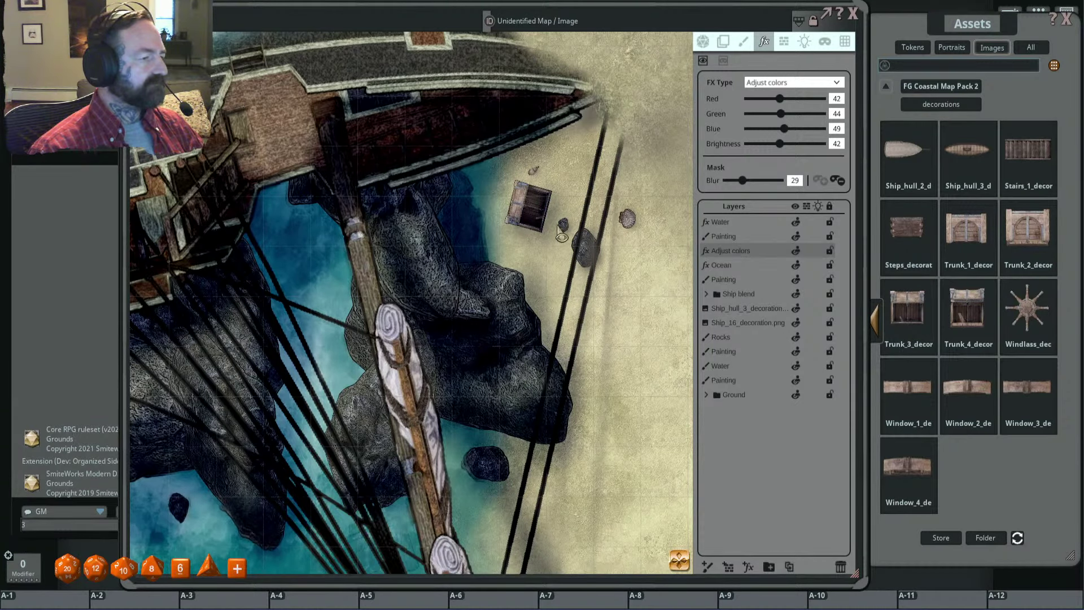
{"action": "scroll", "coordinate": [542, 206], "scroll_direction": "down", "scroll_amount": 5}
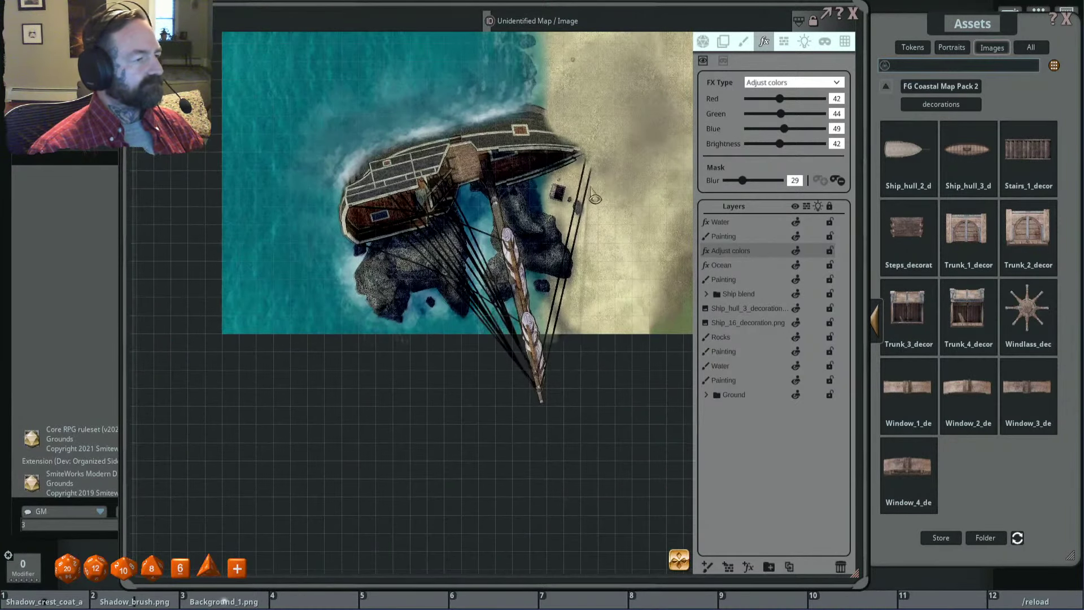
Step: Select the Painting layer directly below the Water effect layer
{"action": "scroll", "coordinate": [557, 210], "scroll_direction": "up", "scroll_amount": 3}
{"action": "left_click", "coordinate": [738, 236]}
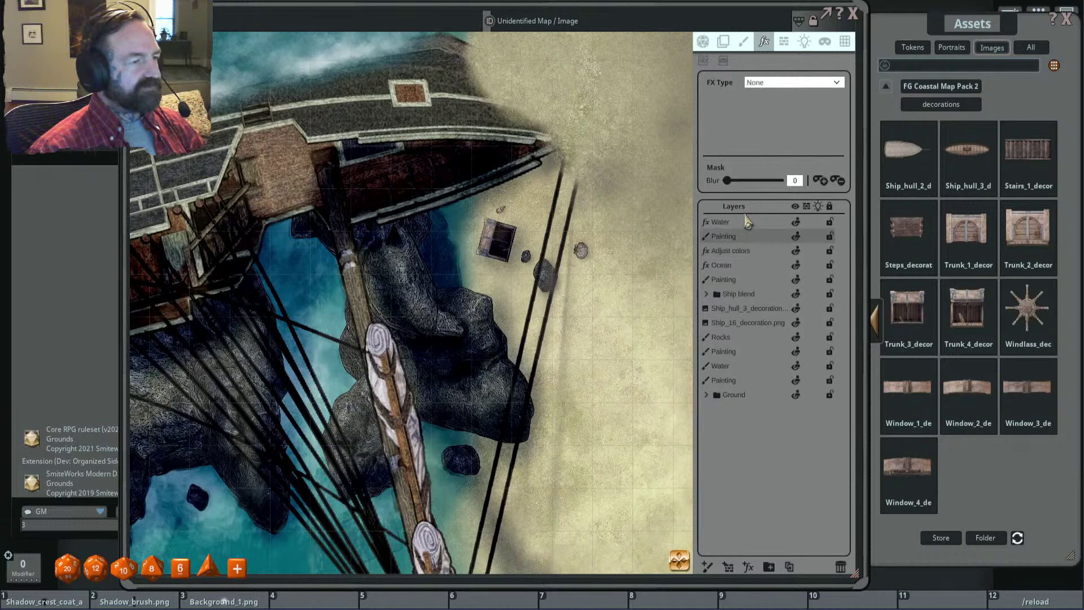
Step: Touch up the open trunk and the small stone beside it with the soft round stamp brush, sized down to 0.6
{"action": "left_click", "coordinate": [744, 43]}
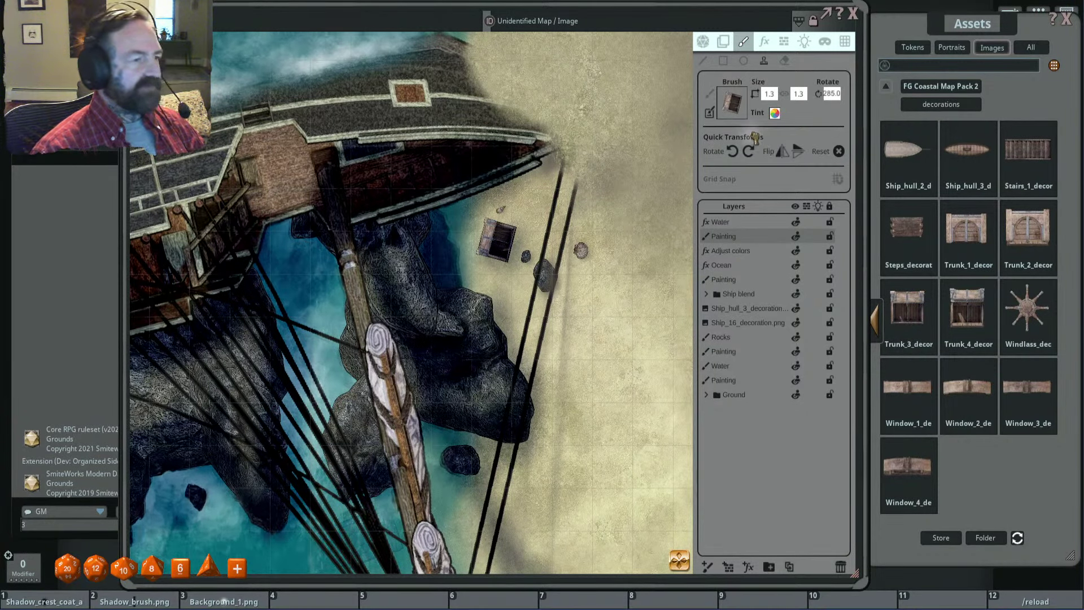
{"action": "left_click", "coordinate": [729, 112]}
{"action": "scroll", "coordinate": [511, 248], "scroll_direction": "up", "scroll_amount": 2}
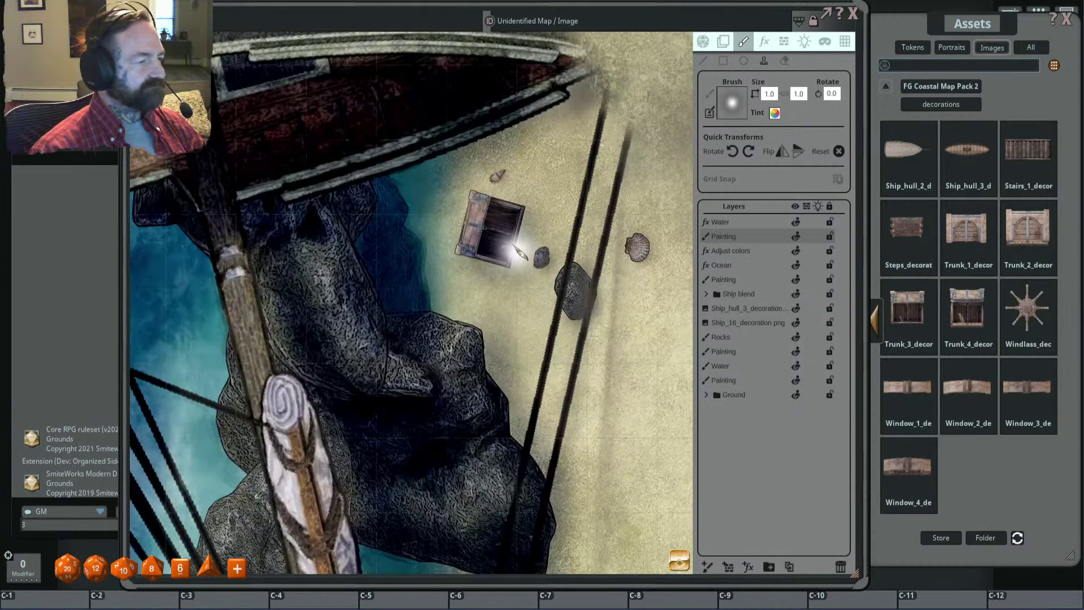
{"action": "scroll", "coordinate": [514, 251], "scroll_direction": "down", "scroll_amount": 1}
{"action": "scroll", "coordinate": [513, 255], "scroll_direction": "up", "scroll_amount": 2}
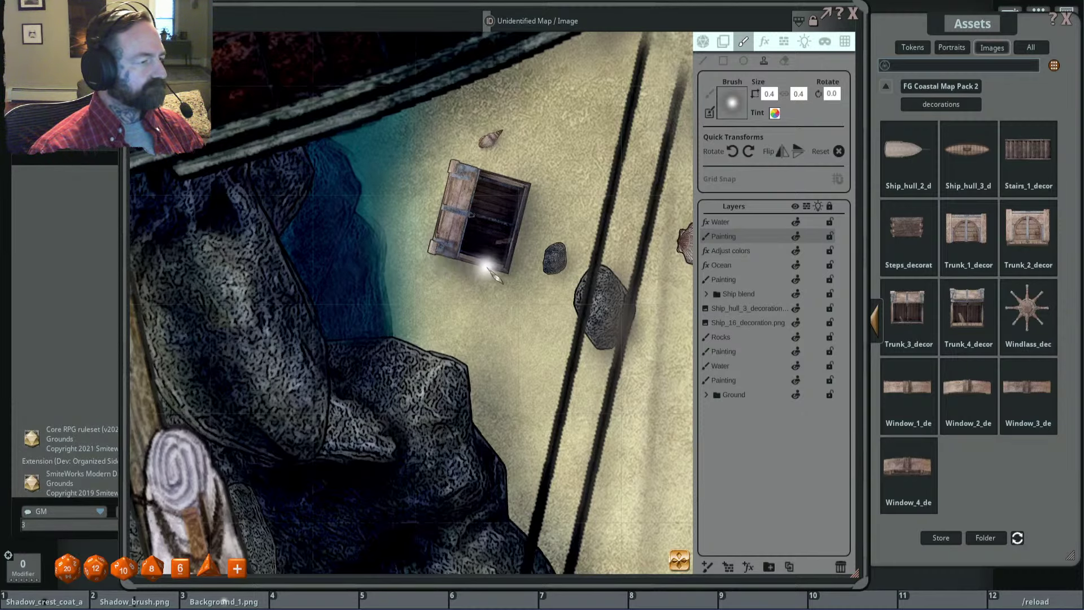
{"action": "scroll", "coordinate": [576, 223], "scroll_direction": "down", "scroll_amount": 2}
{"action": "scroll", "coordinate": [587, 229], "scroll_direction": "down", "scroll_amount": 2}
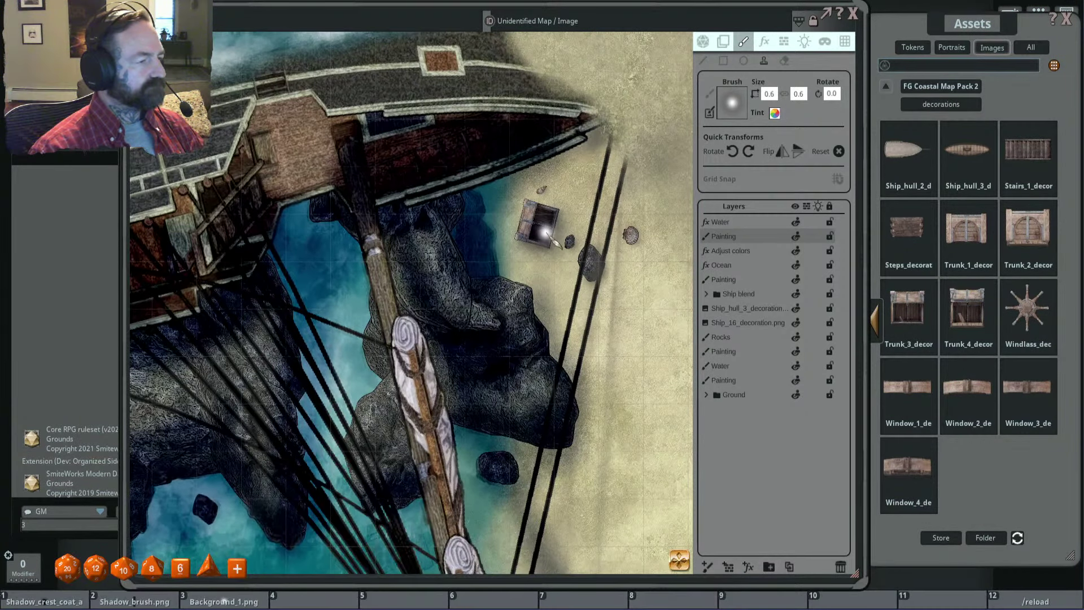
{"action": "scroll", "coordinate": [540, 234], "scroll_direction": "down", "scroll_amount": 2}
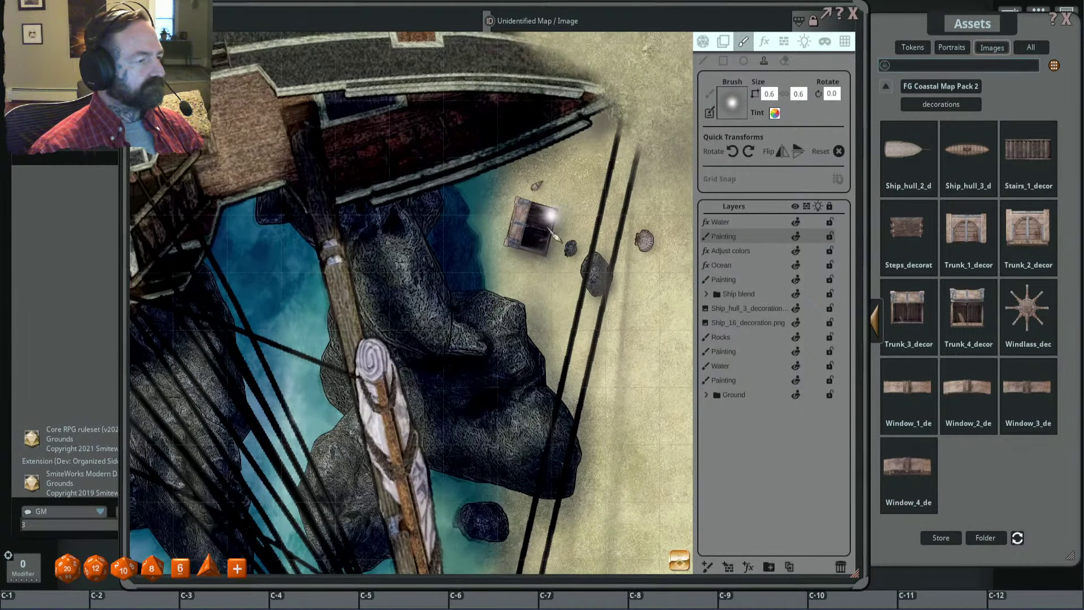
{"action": "scroll", "coordinate": [516, 265], "scroll_direction": "up", "scroll_amount": 2}
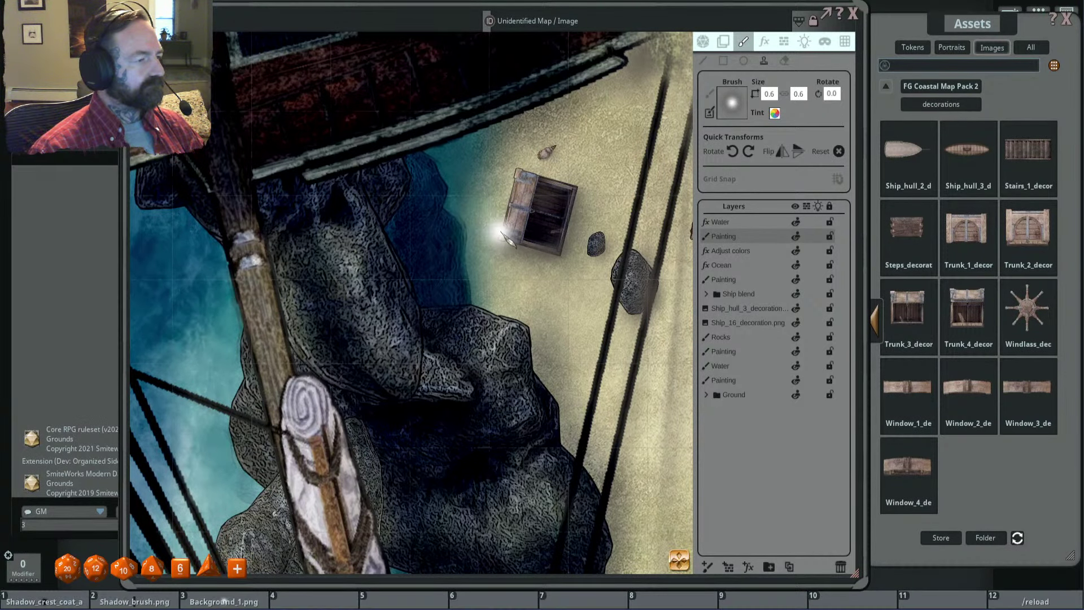
{"action": "scroll", "coordinate": [593, 240], "scroll_direction": "down", "scroll_amount": 2}
{"action": "left_click", "coordinate": [593, 243]}
{"action": "key", "text": "ctrl"}
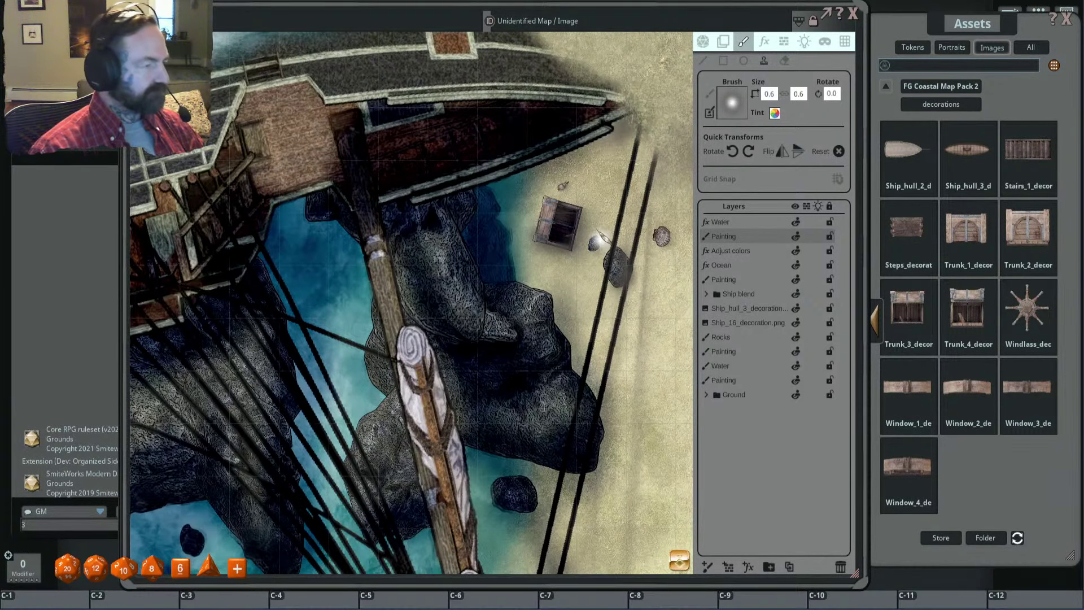
Step: Search the images of the FG Coastal Map Pack for "crate"
{"action": "scroll", "coordinate": [618, 227], "scroll_direction": "down", "scroll_amount": 2}
{"action": "scroll", "coordinate": [473, 188], "scroll_direction": "up", "scroll_amount": 1}
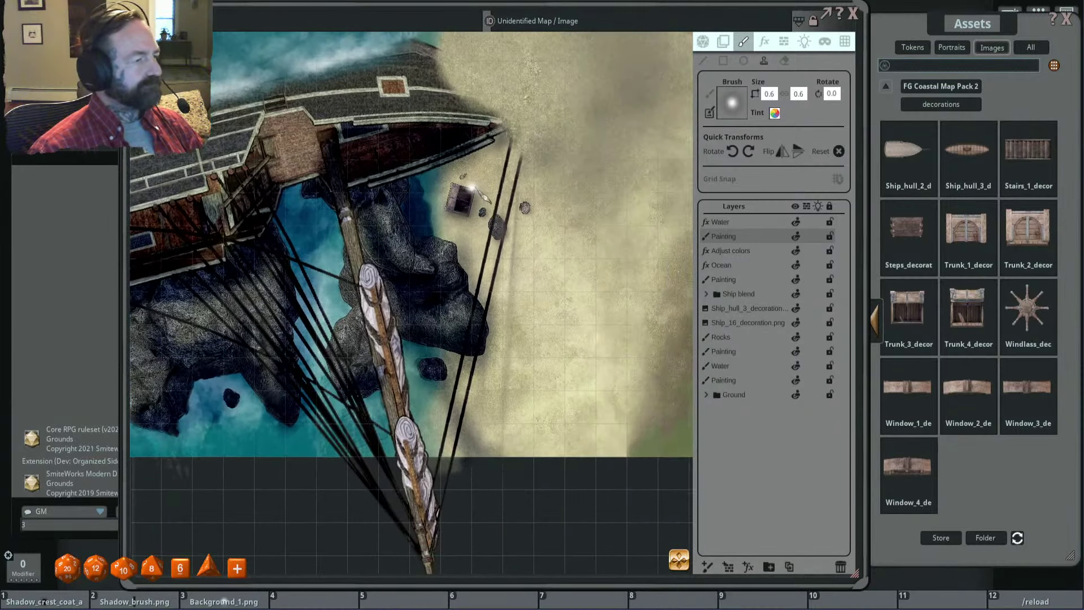
{"action": "scroll", "coordinate": [529, 173], "scroll_direction": "down", "scroll_amount": 3}
{"action": "scroll", "coordinate": [571, 275], "scroll_direction": "up", "scroll_amount": 2}
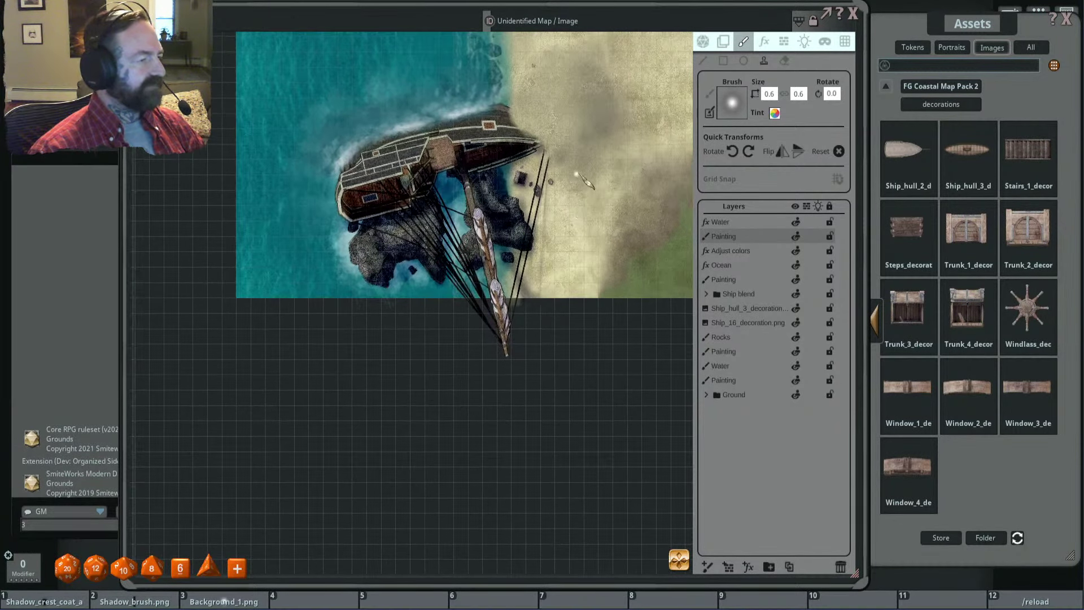
{"action": "scroll", "coordinate": [576, 226], "scroll_direction": "up", "scroll_amount": 1}
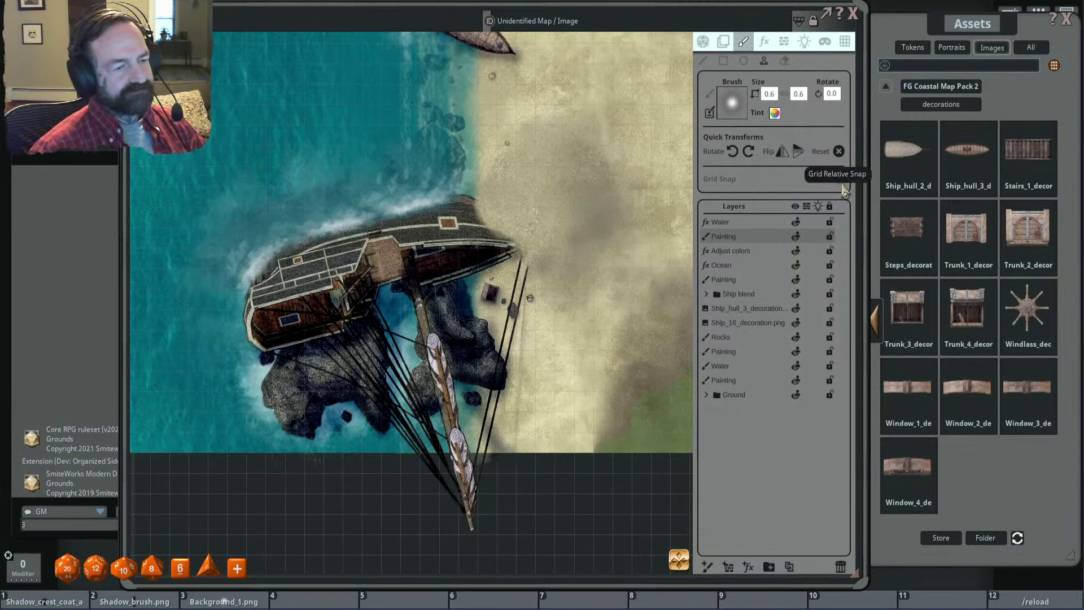
{"action": "left_click", "coordinate": [899, 84]}
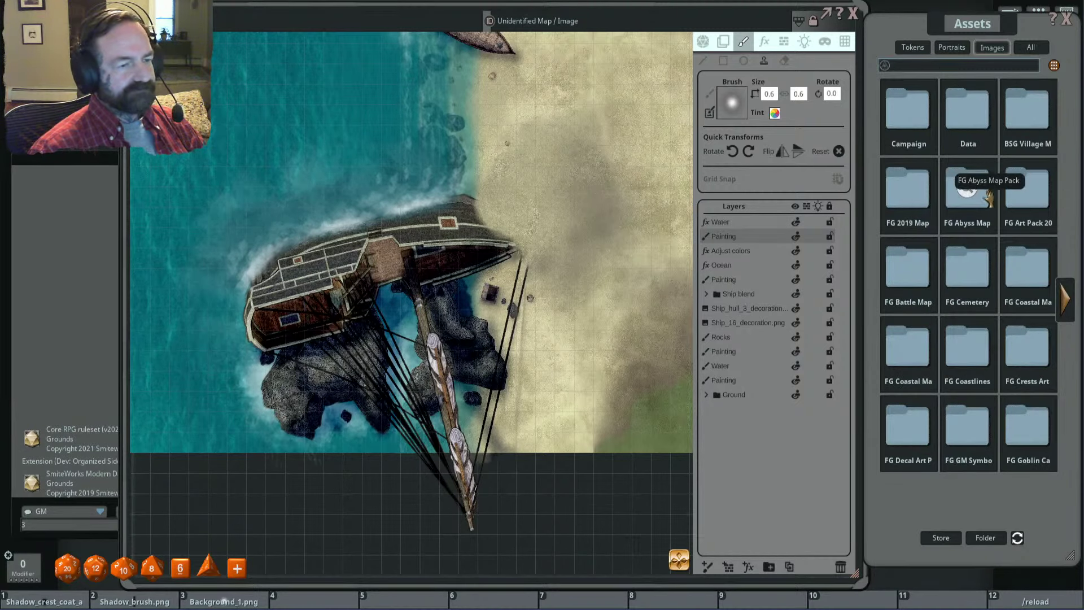
{"action": "left_click", "coordinate": [1027, 266]}
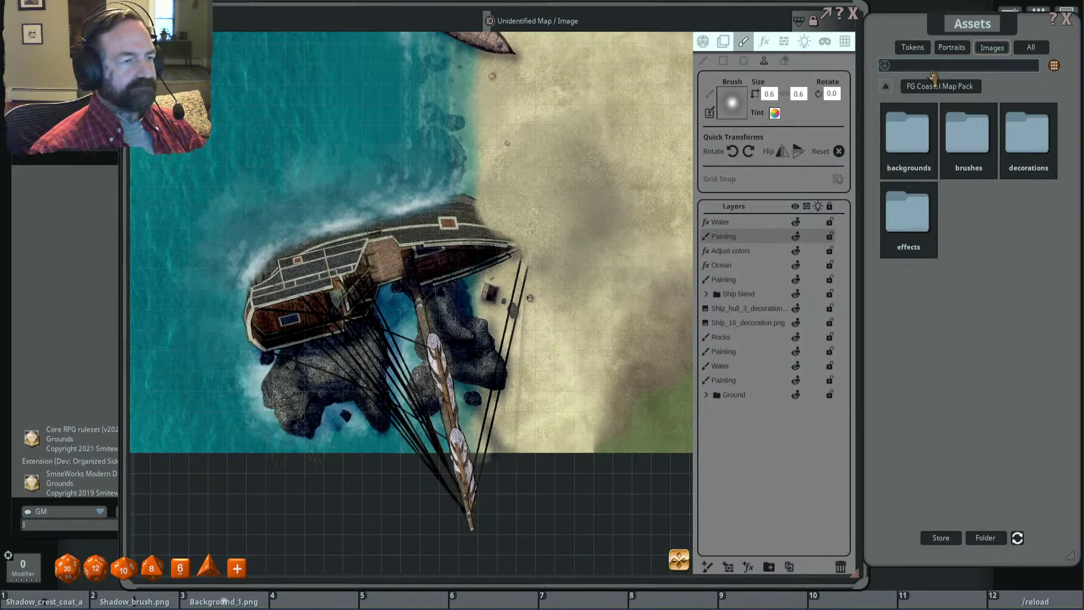
{"action": "key", "text": "Return"}
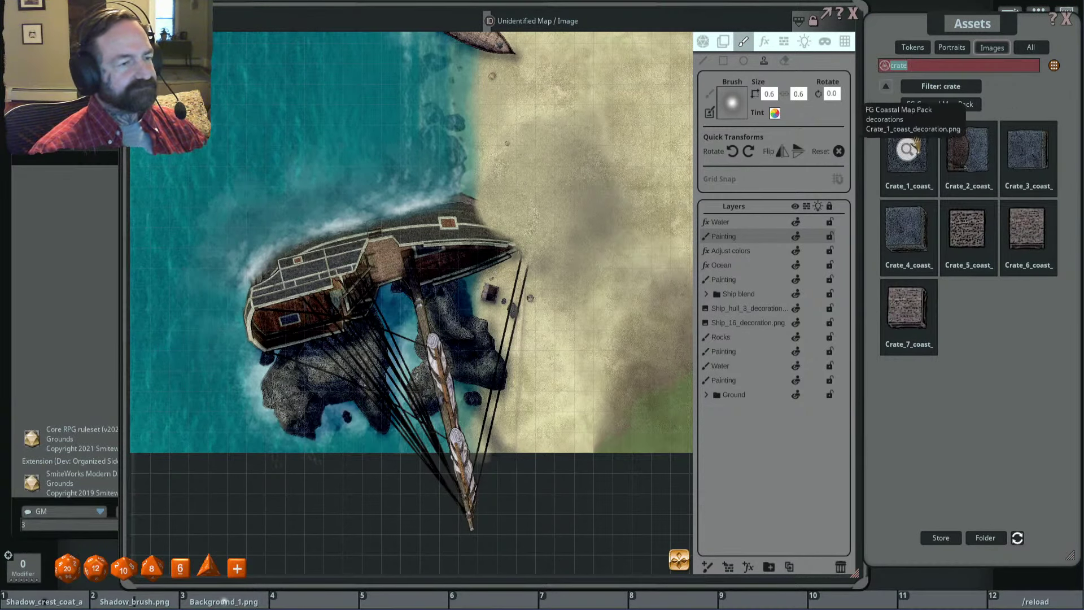
Step: Load Crate_2 as the stamp brush, rotate it to 60 degrees, and try stamping it on the beach
{"action": "mouse_move", "coordinate": [975, 127]}
{"action": "left_mouse_down"}
{"action": "mouse_move", "coordinate": [968, 141]}
{"action": "mouse_move", "coordinate": [679, 206]}
{"action": "left_mouse_up"}
{"action": "scroll", "coordinate": [557, 294], "scroll_direction": "up", "scroll_amount": 3}
{"action": "scroll", "coordinate": [557, 290], "scroll_direction": "down", "scroll_amount": 4}
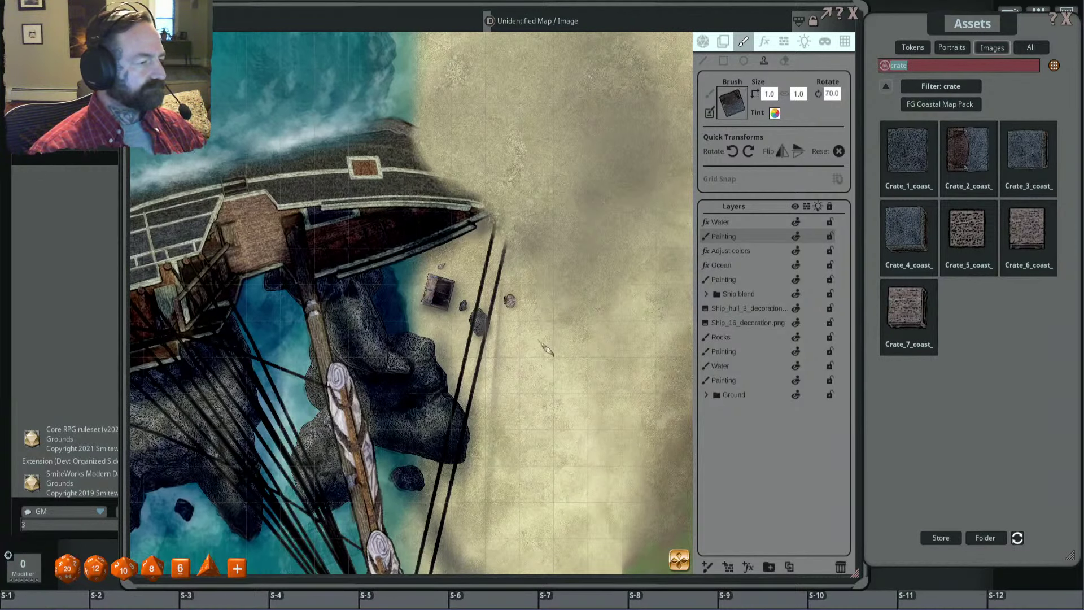
{"action": "left_click", "coordinate": [555, 354]}
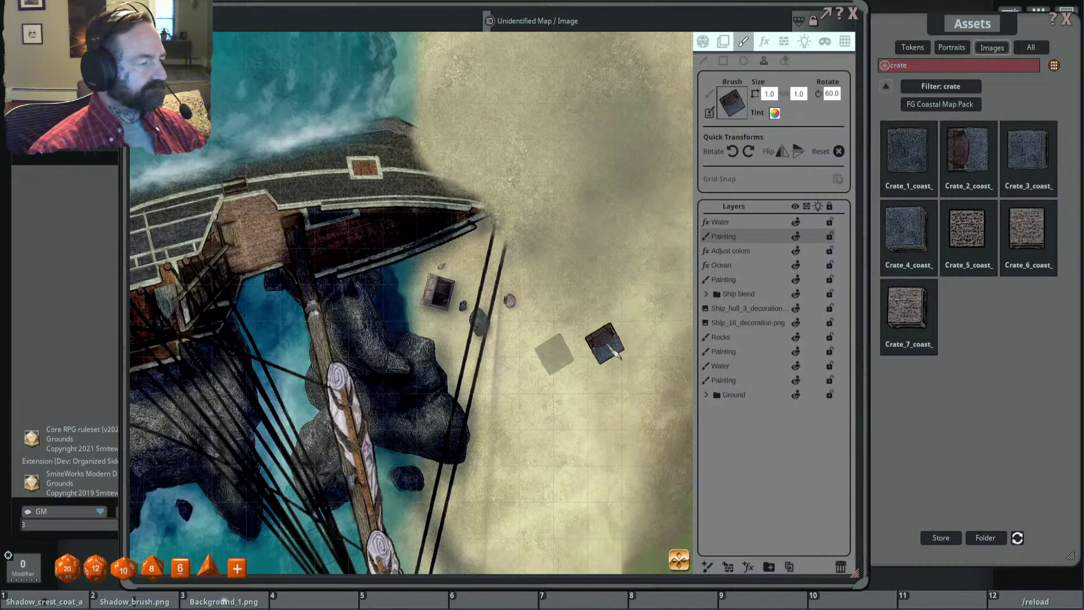
{"action": "scroll", "coordinate": [604, 345], "scroll_direction": "down", "scroll_amount": 2}
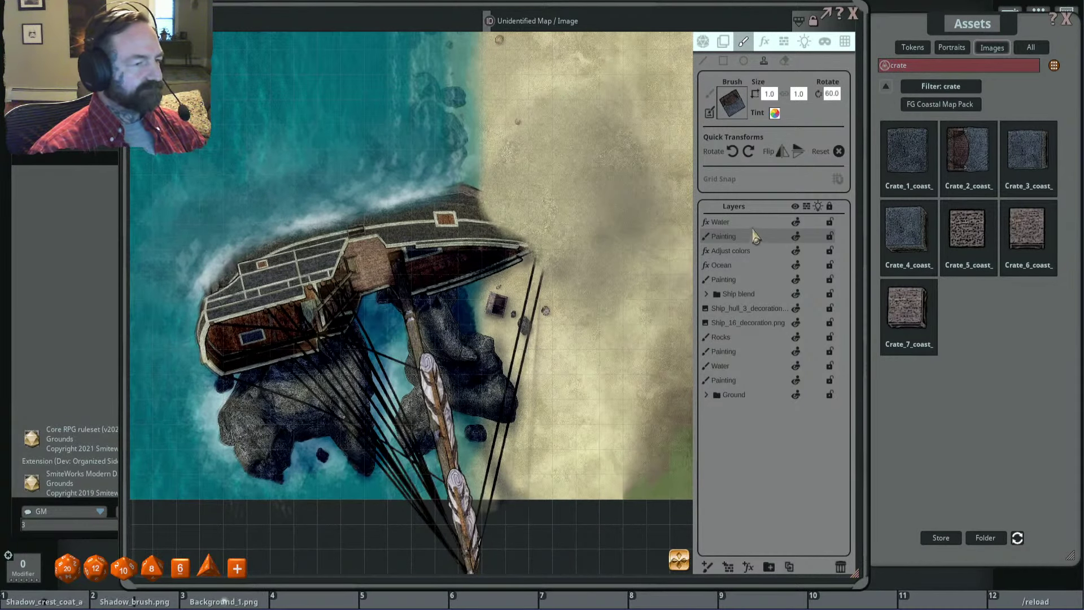
Step: Stamp the Crate_2 decoration on the sand near the trunk, using the Painting layer directly below Ocean
{"action": "scroll", "coordinate": [621, 328], "scroll_direction": "up", "scroll_amount": 1}
{"action": "scroll", "coordinate": [648, 290], "scroll_direction": "up", "scroll_amount": 1}
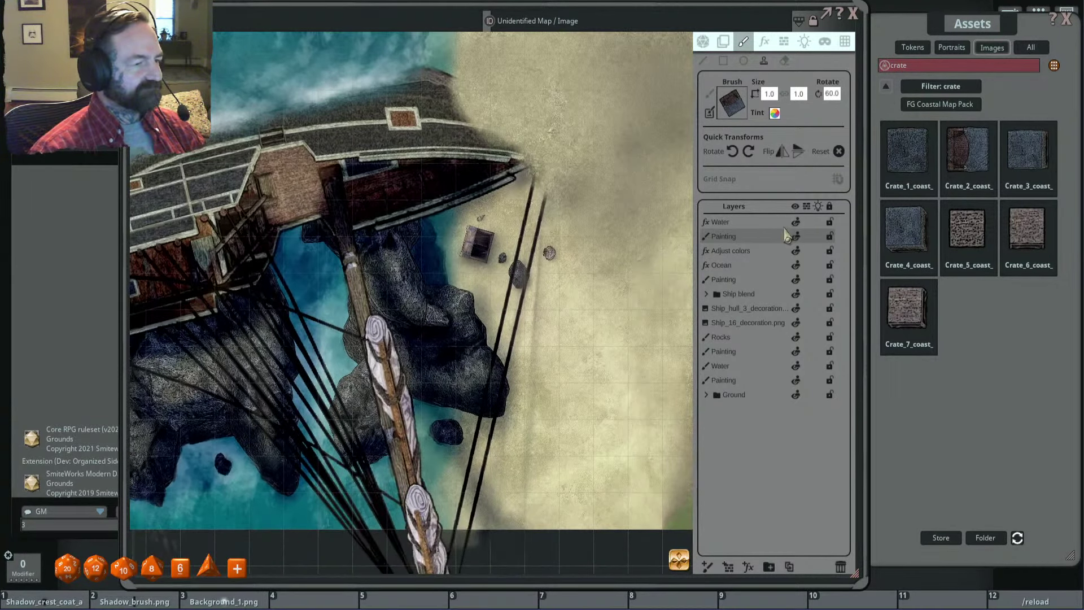
{"action": "left_click", "coordinate": [759, 279]}
{"action": "left_click", "coordinate": [582, 306]}
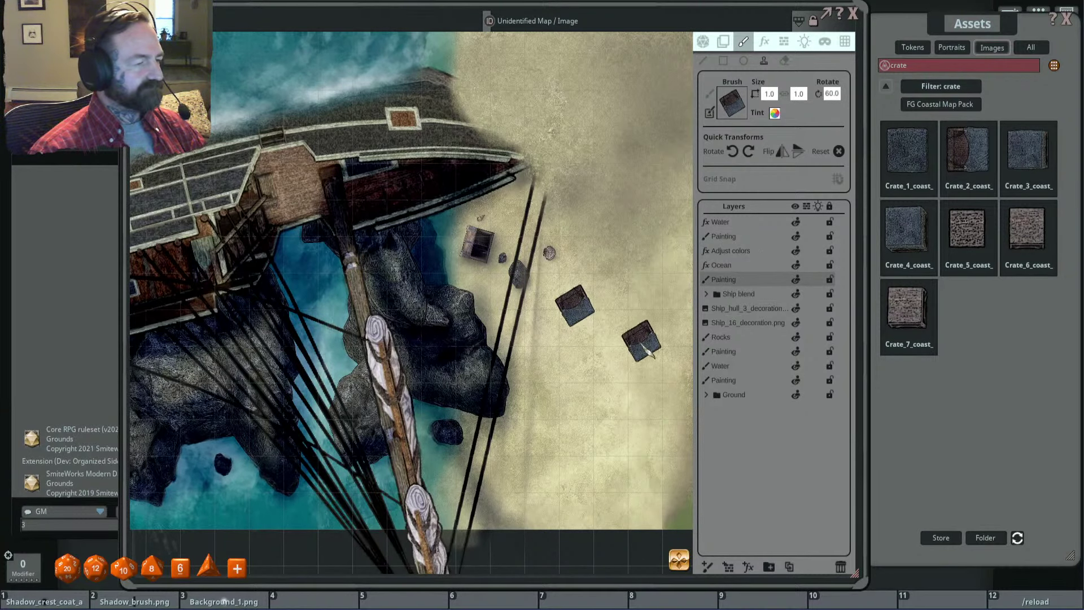
{"action": "left_click", "coordinate": [648, 338]}
{"action": "left_click_drag", "start_coordinate": [654, 339], "coordinate": [565, 361]}
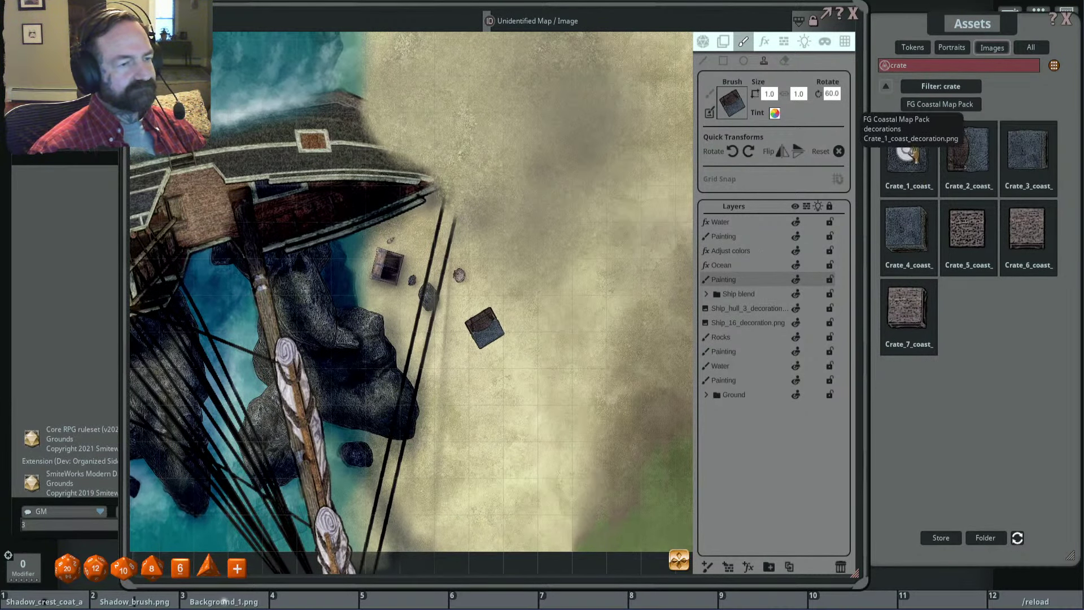
Step: Stamp two Crate_1_coast_decoration.png crates next to the first crate, one rotated 40 degrees and the other 105 degrees
{"action": "left_click_drag", "start_coordinate": [907, 150], "coordinate": [718, 116]}
{"action": "scroll", "coordinate": [517, 317], "scroll_direction": "up", "scroll_amount": 4}
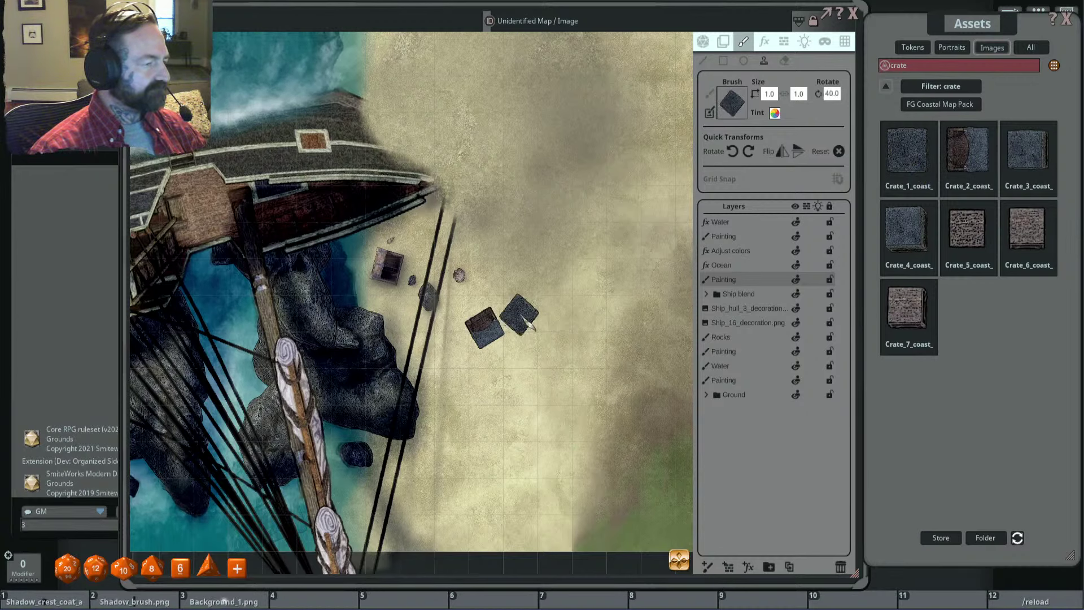
{"action": "left_click", "coordinate": [519, 314]}
{"action": "scroll", "coordinate": [540, 354], "scroll_direction": "up", "scroll_amount": 6}
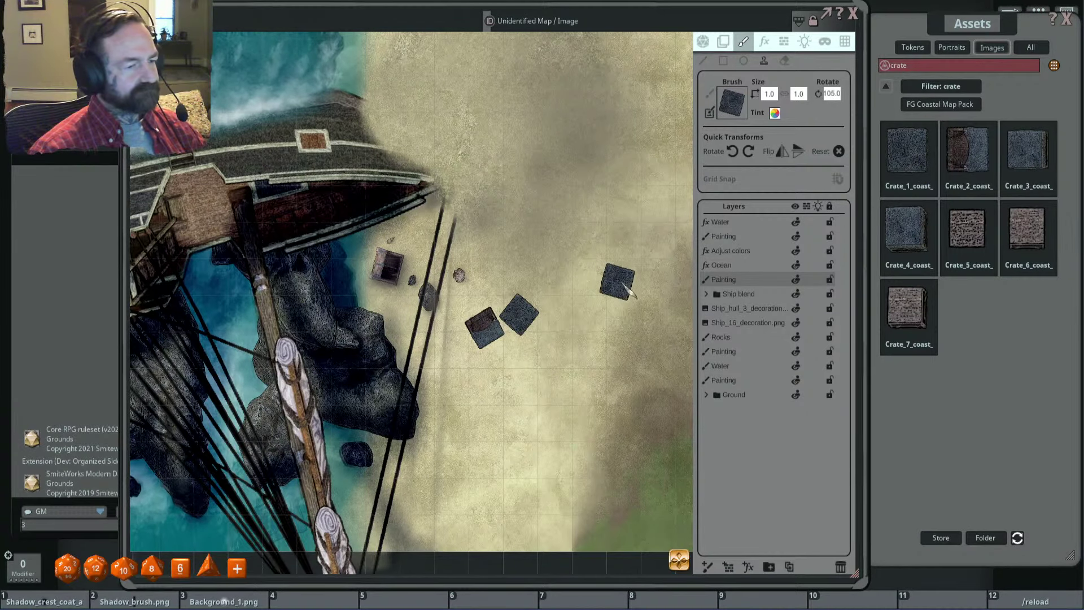
{"action": "left_click", "coordinate": [542, 341]}
{"action": "key", "text": "ctrl"}
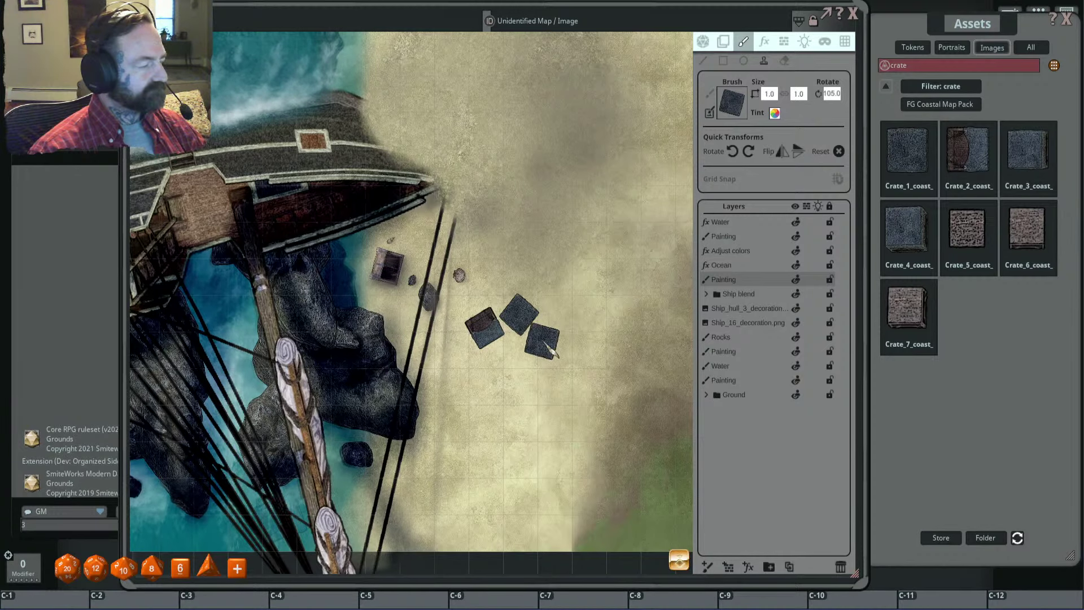
Step: Stamp a third Crate_1 crate rotated 65 degrees, overlapping the pair of blue crates
{"action": "scroll", "coordinate": [564, 319], "scroll_direction": "up", "scroll_amount": 2}
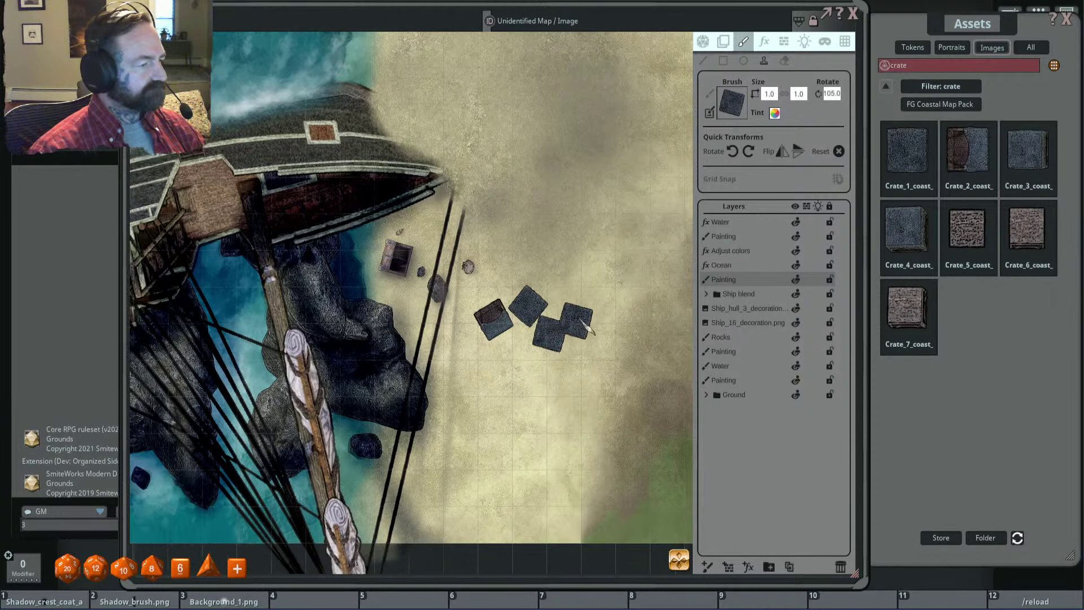
{"action": "key", "text": "shift"}
{"action": "scroll", "coordinate": [585, 291], "scroll_direction": "down", "scroll_amount": 1}
{"action": "scroll", "coordinate": [584, 290], "scroll_direction": "down", "scroll_amount": 3}
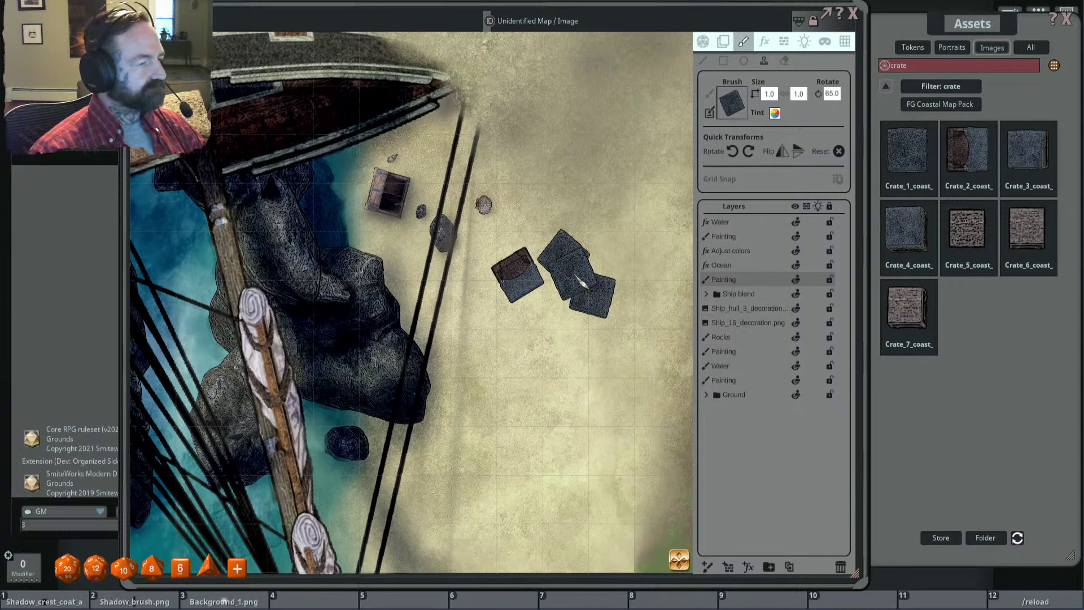
{"action": "scroll", "coordinate": [593, 302], "scroll_direction": "down", "scroll_amount": 3}
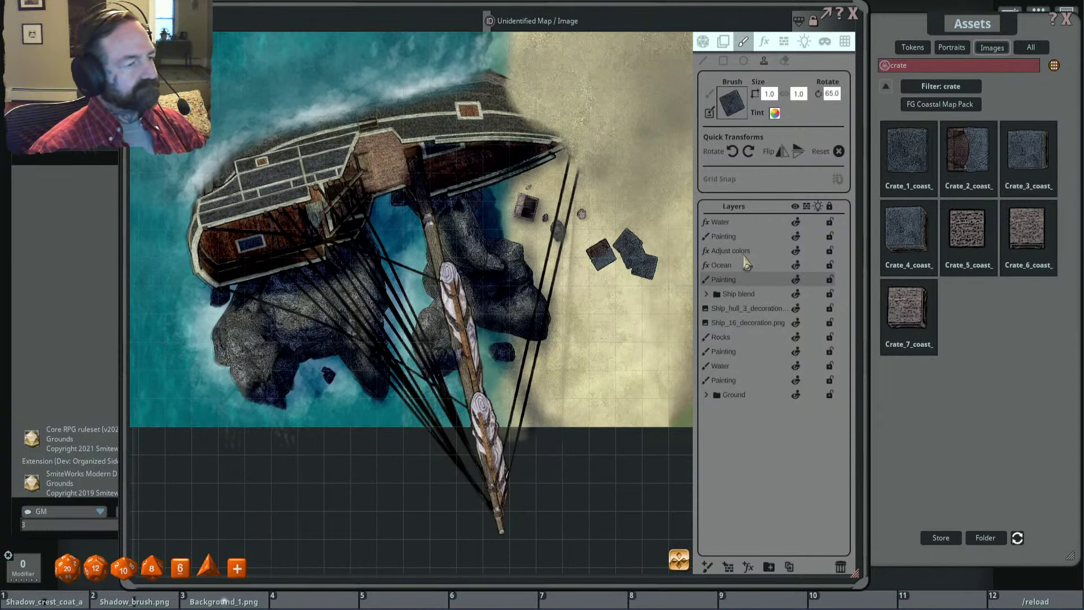
Step: Paint dark shadows over and around the beach crates by adding to the Adjust colors effect layer's mask
{"action": "left_click", "coordinate": [762, 251]}
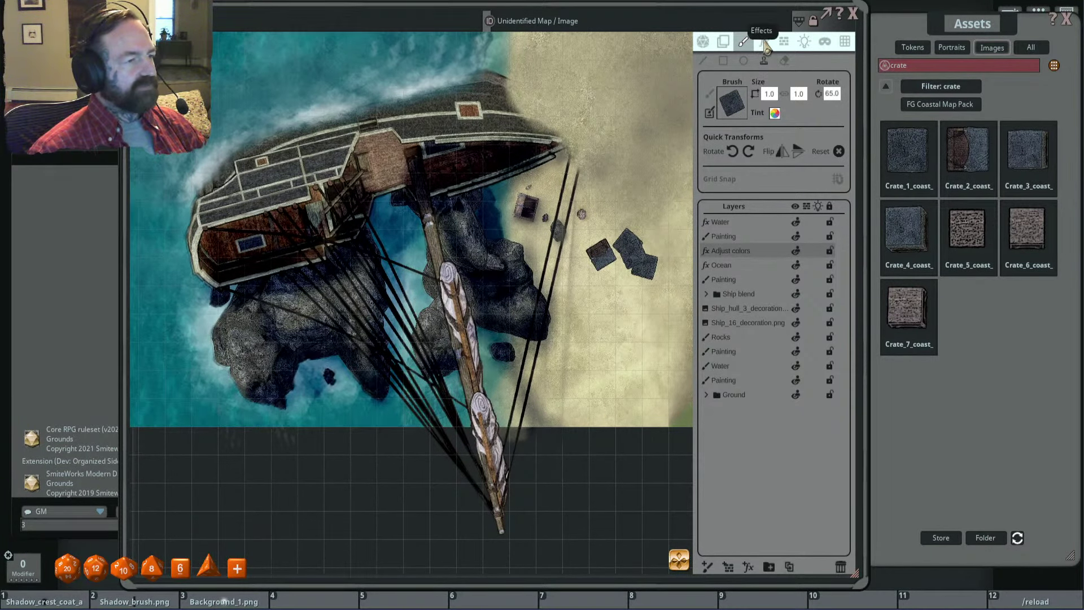
{"action": "left_click", "coordinate": [764, 42]}
{"action": "scroll", "coordinate": [681, 226], "scroll_direction": "up", "scroll_amount": 3}
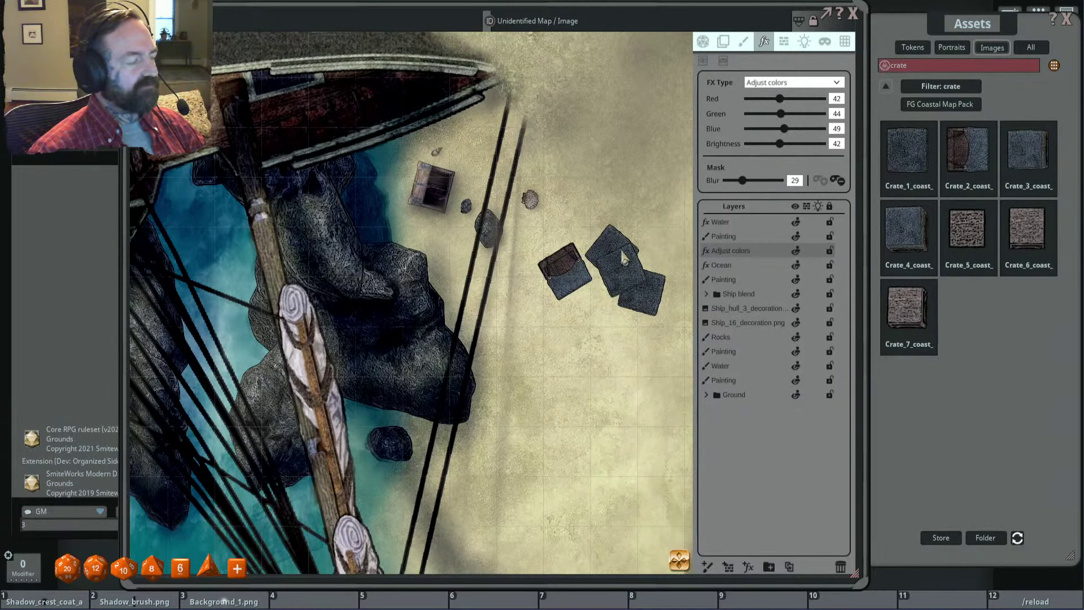
{"action": "scroll", "coordinate": [588, 233], "scroll_direction": "down", "scroll_amount": 2}
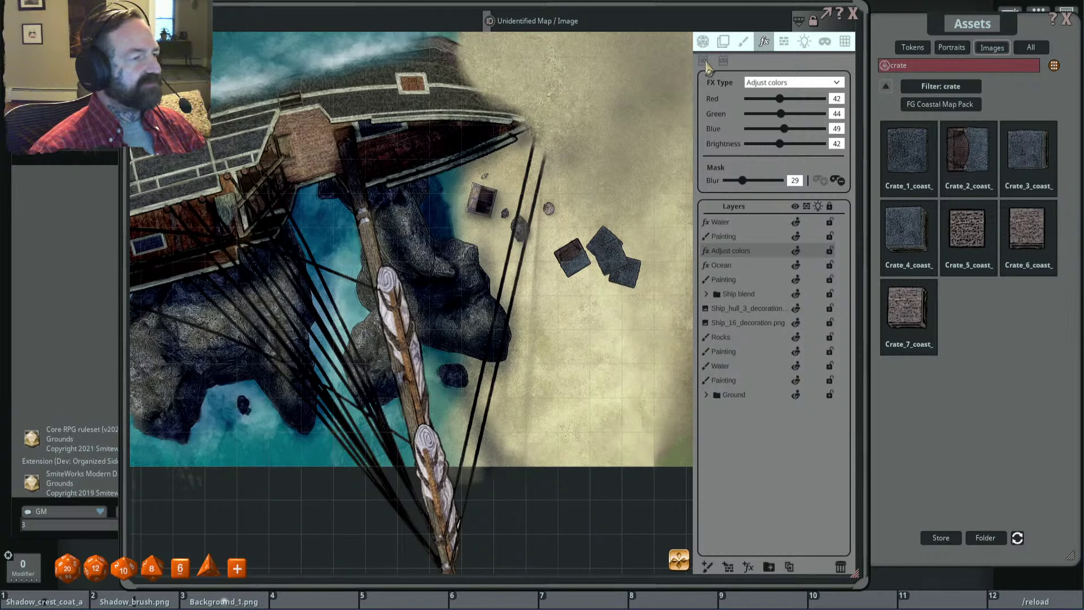
{"action": "scroll", "coordinate": [597, 253], "scroll_direction": "up", "scroll_amount": 2}
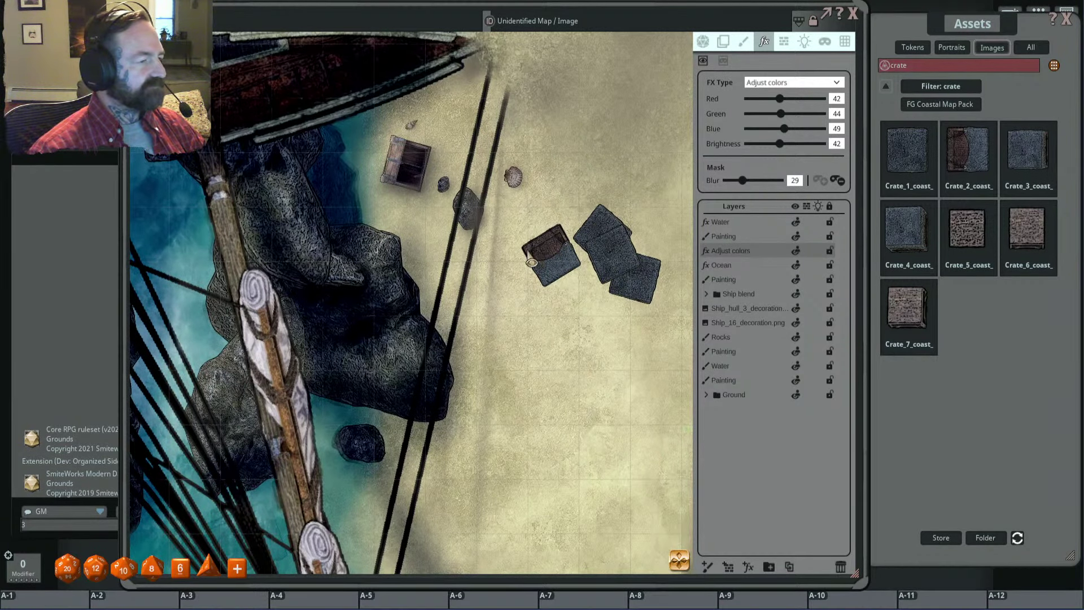
{"action": "left_click_drag", "start_coordinate": [574, 277], "coordinate": [529, 260]}
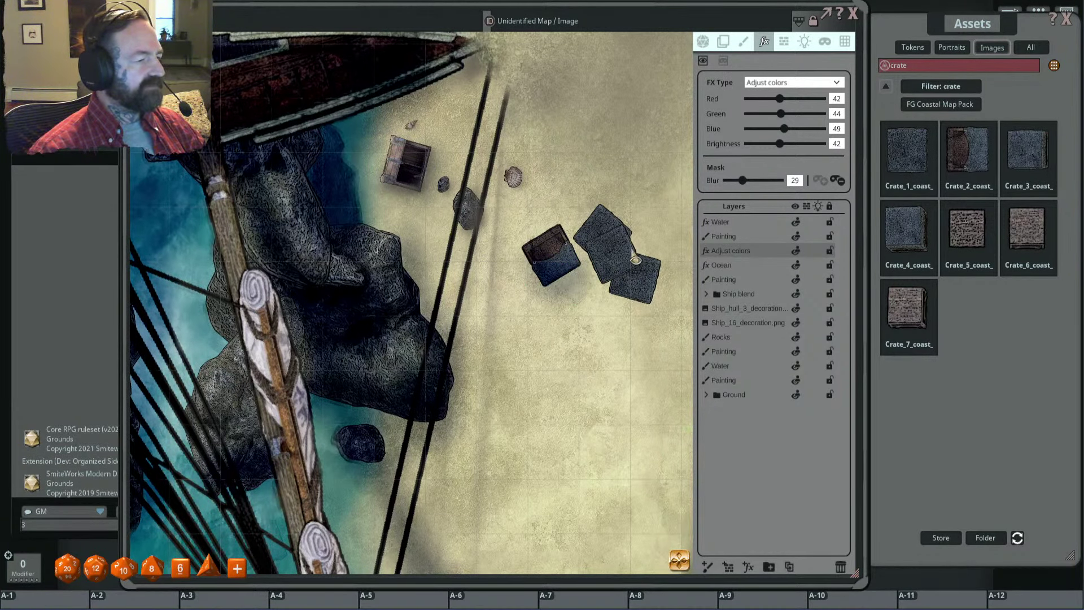
{"action": "mouse_move", "coordinate": [636, 260]}
{"action": "left_mouse_down"}
{"action": "mouse_move", "coordinate": [535, 245]}
{"action": "mouse_move", "coordinate": [552, 290]}
{"action": "left_mouse_up"}
{"action": "left_click_drag", "start_coordinate": [526, 327], "coordinate": [522, 319]}
{"action": "scroll", "coordinate": [563, 282], "scroll_direction": "up", "scroll_amount": 3}
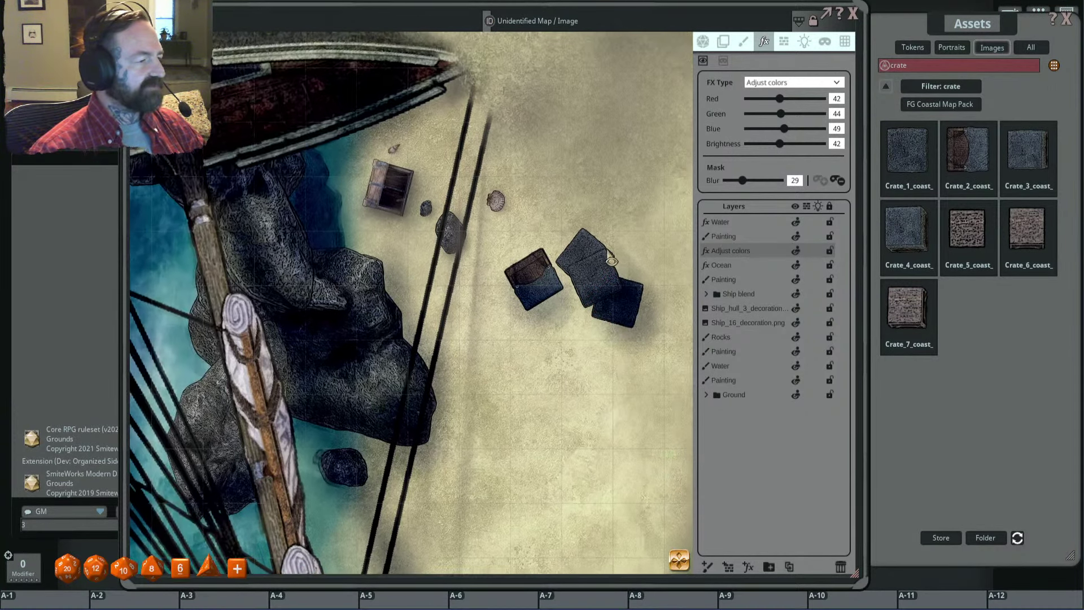
{"action": "scroll", "coordinate": [534, 261], "scroll_direction": "down", "scroll_amount": 3}
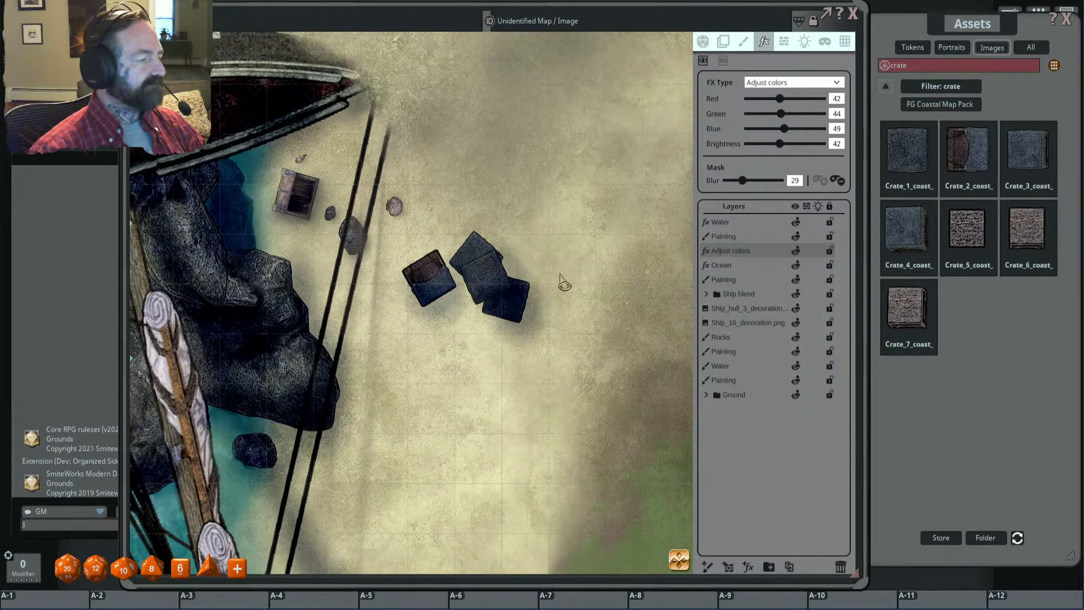
{"action": "scroll", "coordinate": [563, 283], "scroll_direction": "down", "scroll_amount": 5}
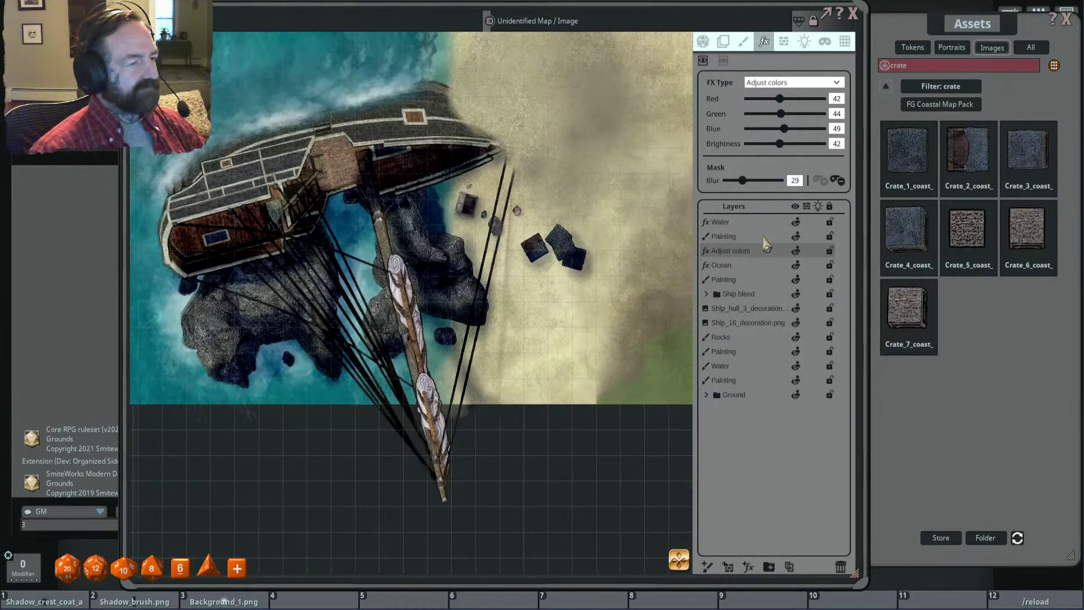
Step: Select the Painting layer directly above Adjust colors and set the soft white round brush to size 1.3
{"action": "left_click", "coordinate": [764, 236]}
{"action": "left_click", "coordinate": [745, 43]}
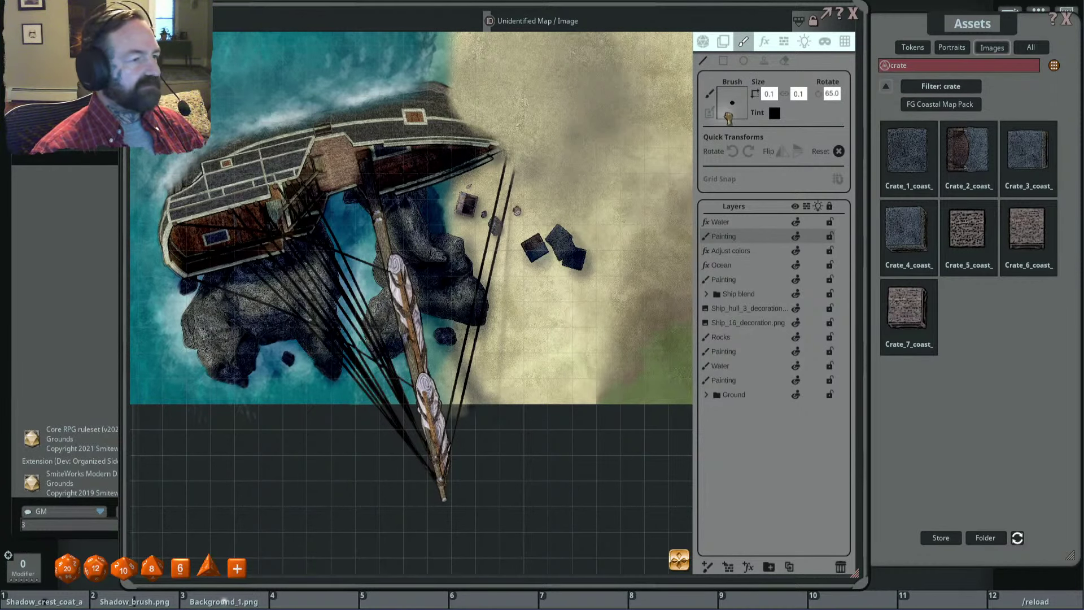
{"action": "scroll", "coordinate": [593, 272], "scroll_direction": "up", "scroll_amount": 2}
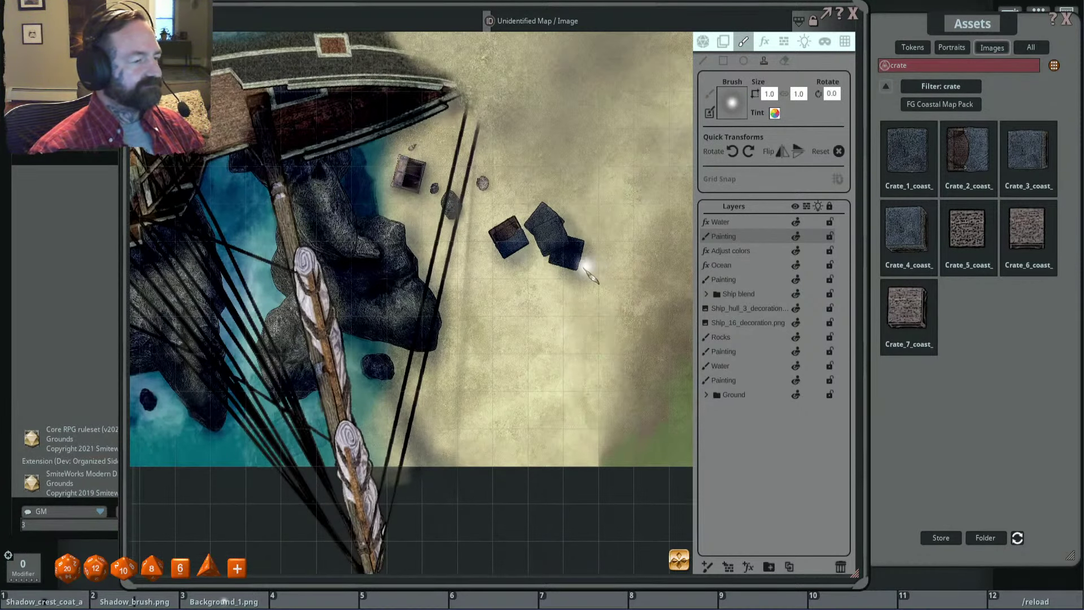
{"action": "scroll", "coordinate": [516, 266], "scroll_direction": "up", "scroll_amount": 2}
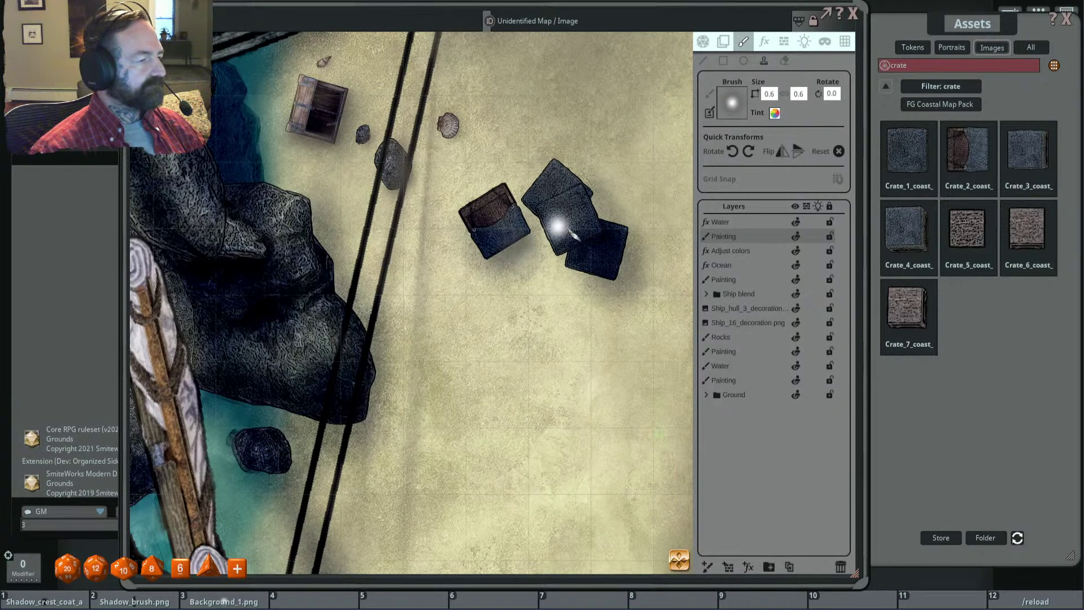
{"action": "scroll", "coordinate": [562, 248], "scroll_direction": "up", "scroll_amount": 4}
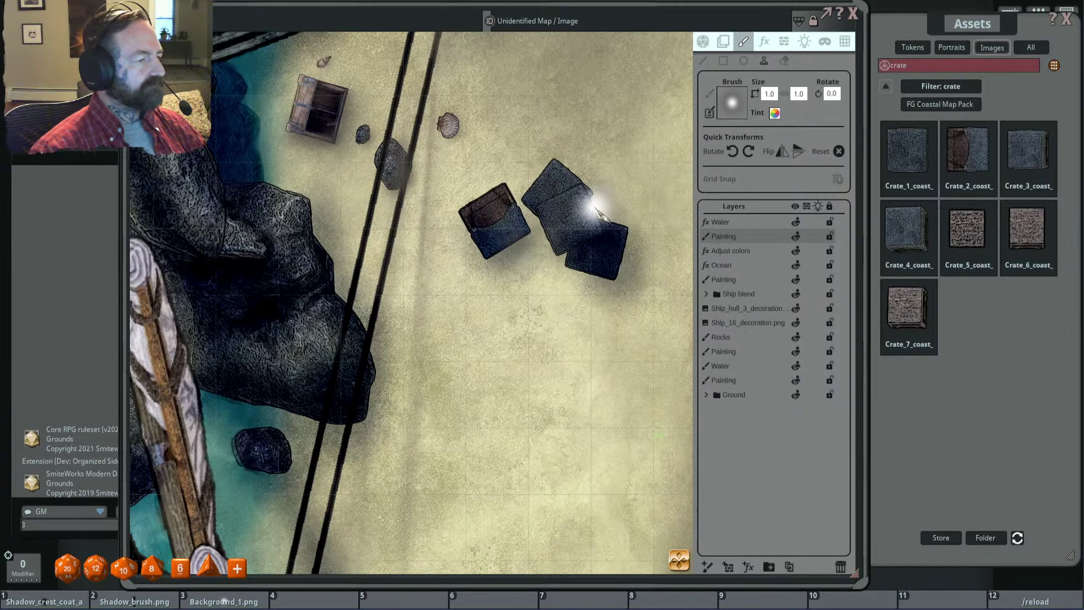
{"action": "scroll", "coordinate": [615, 271], "scroll_direction": "up", "scroll_amount": 3}
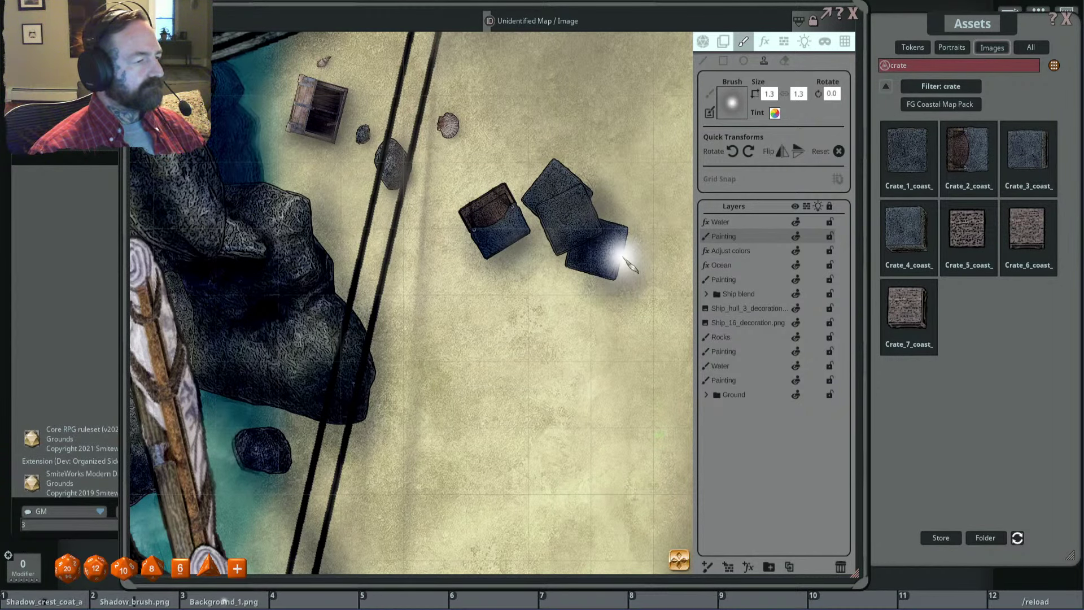
Step: Reduce the soft white brush to size 0.8 and examine the beach crates against the surrounding shipwreck scene
{"action": "scroll", "coordinate": [501, 270], "scroll_direction": "down", "scroll_amount": 2}
{"action": "left_click_drag", "start_coordinate": [504, 267], "coordinate": [589, 303]}
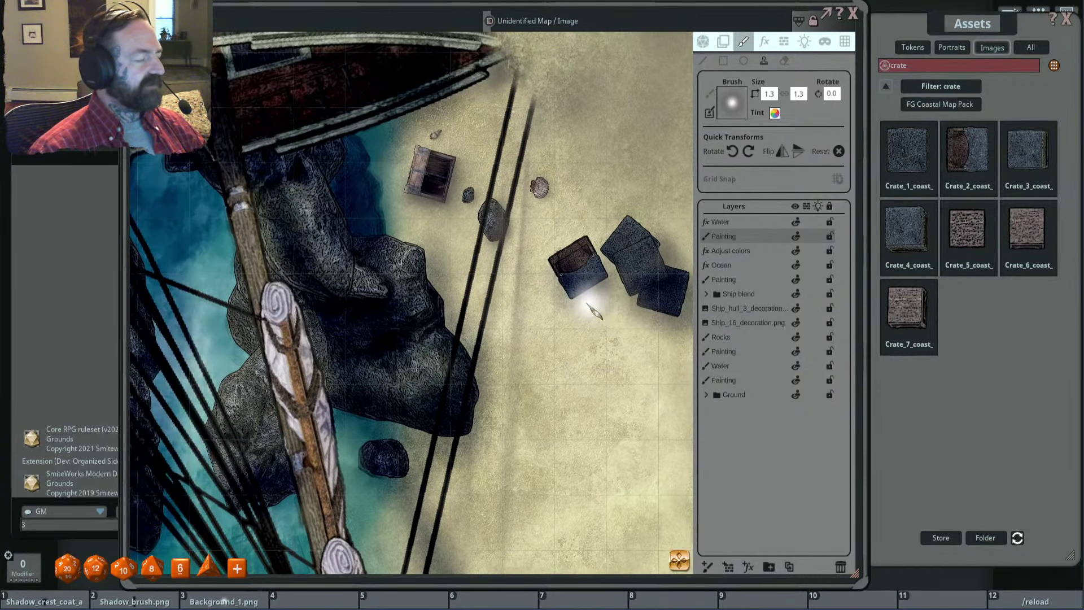
{"action": "scroll", "coordinate": [567, 297], "scroll_direction": "down", "scroll_amount": 5}
{"action": "scroll", "coordinate": [559, 277], "scroll_direction": "down", "scroll_amount": 2}
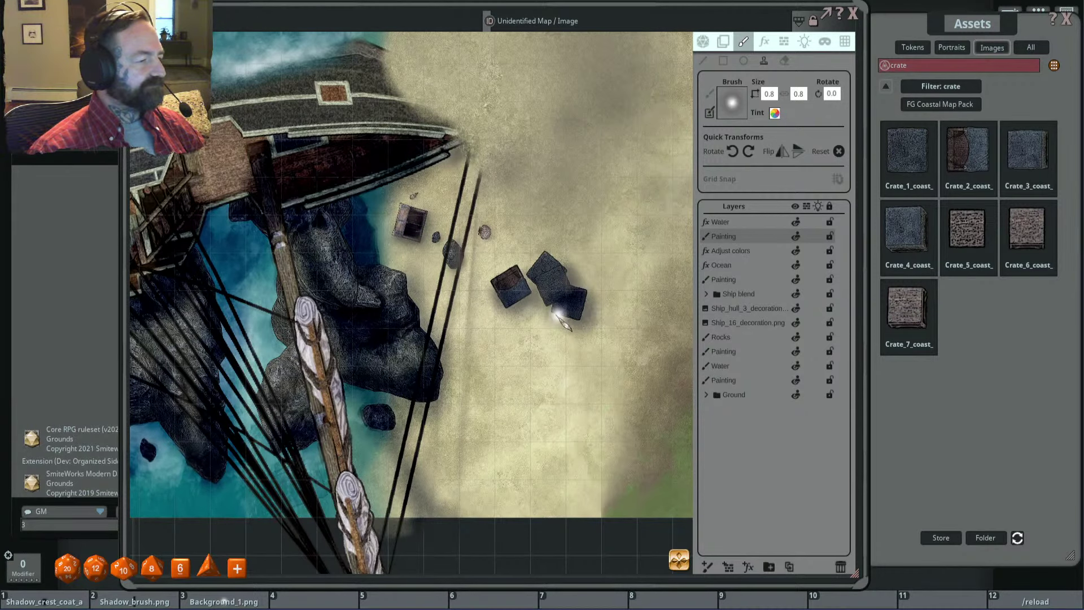
{"action": "scroll", "coordinate": [628, 289], "scroll_direction": "down", "scroll_amount": 2}
{"action": "scroll", "coordinate": [504, 285], "scroll_direction": "down", "scroll_amount": 2}
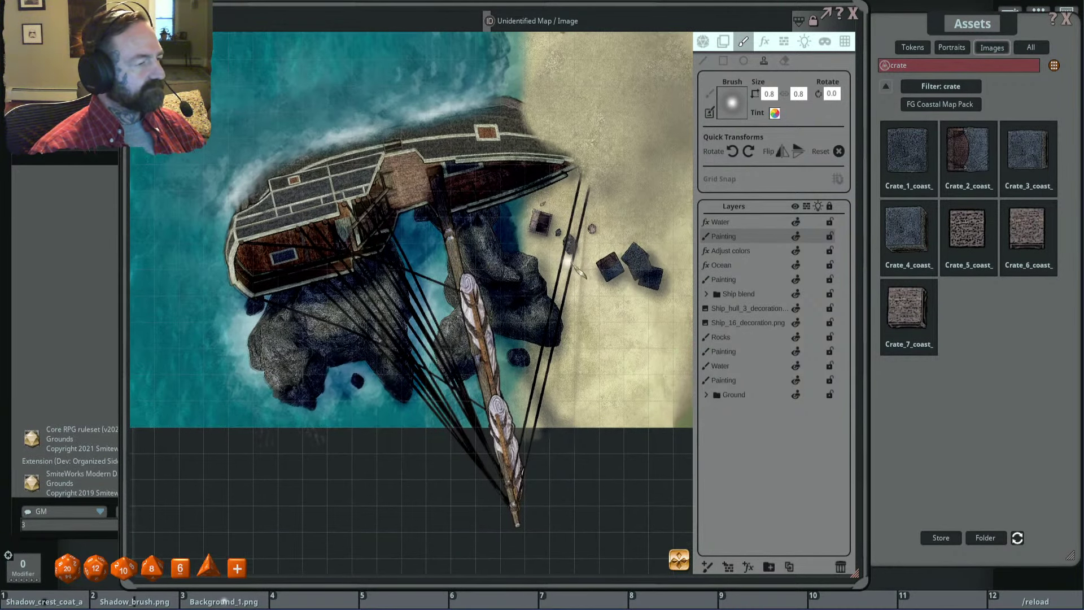
{"action": "scroll", "coordinate": [572, 246], "scroll_direction": "up", "scroll_amount": 2}
{"action": "scroll", "coordinate": [571, 247], "scroll_direction": "up", "scroll_amount": 2}
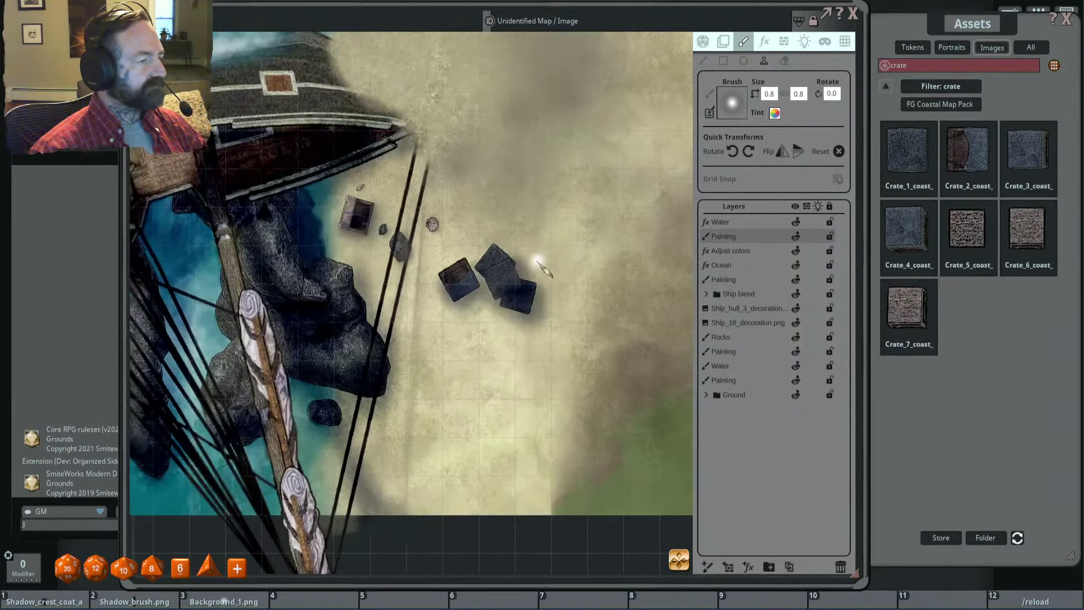
Step: Set the soft brush's white tint to alpha 100 and paint a faint highlight on the beach crates at size 1.3
{"action": "scroll", "coordinate": [515, 252], "scroll_direction": "up", "scroll_amount": 6, "text": "ctrl"}
{"action": "left_click", "coordinate": [775, 113]}
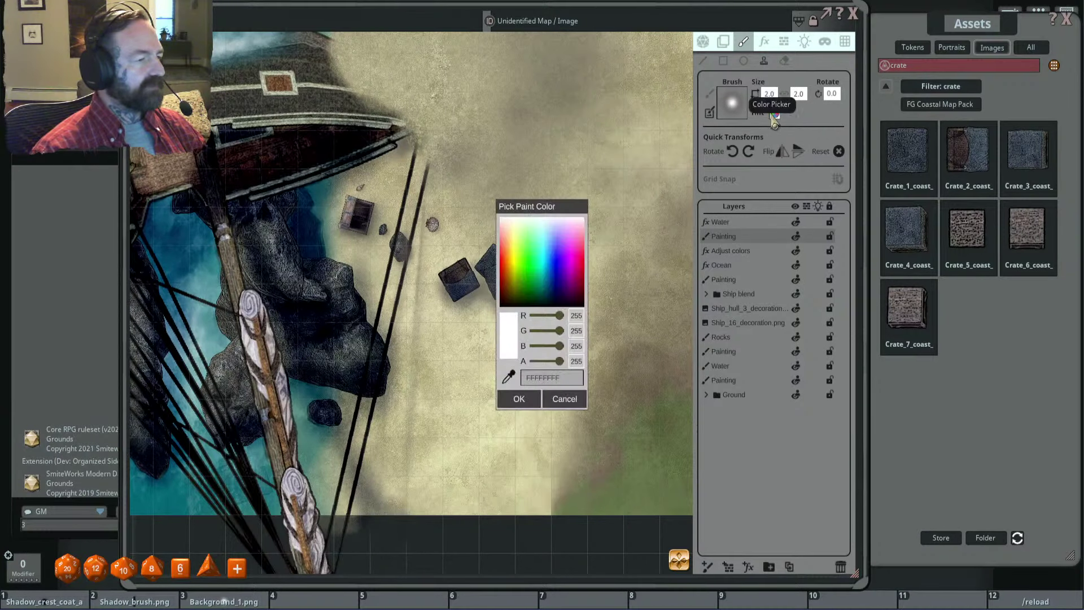
{"action": "type", "text": "100"}
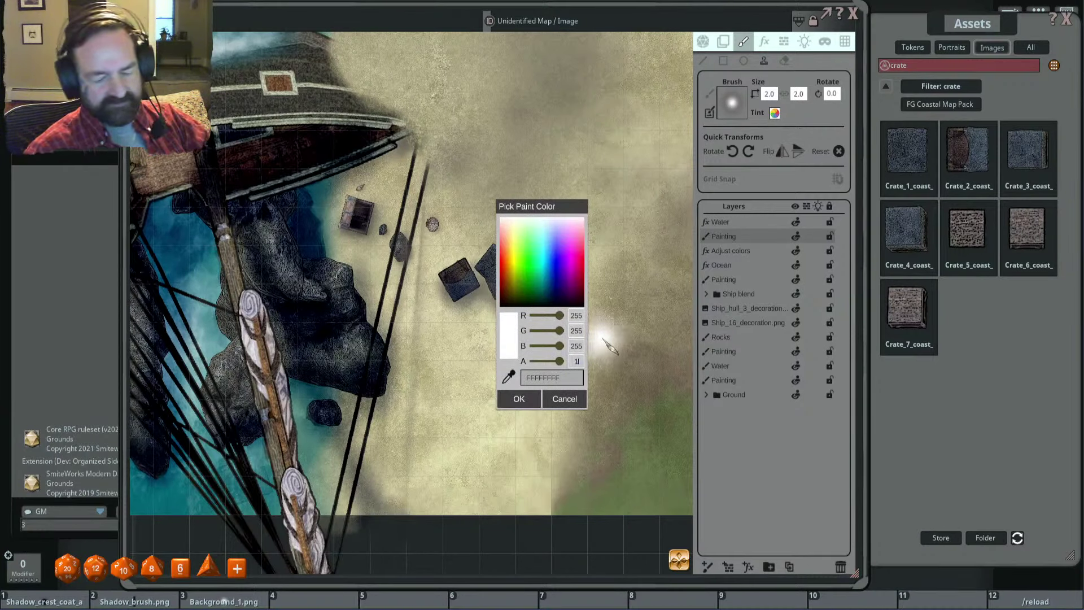
{"action": "key", "text": "Return"}
{"action": "scroll", "coordinate": [544, 319], "scroll_direction": "down", "scroll_amount": 4, "text": "ctrl"}
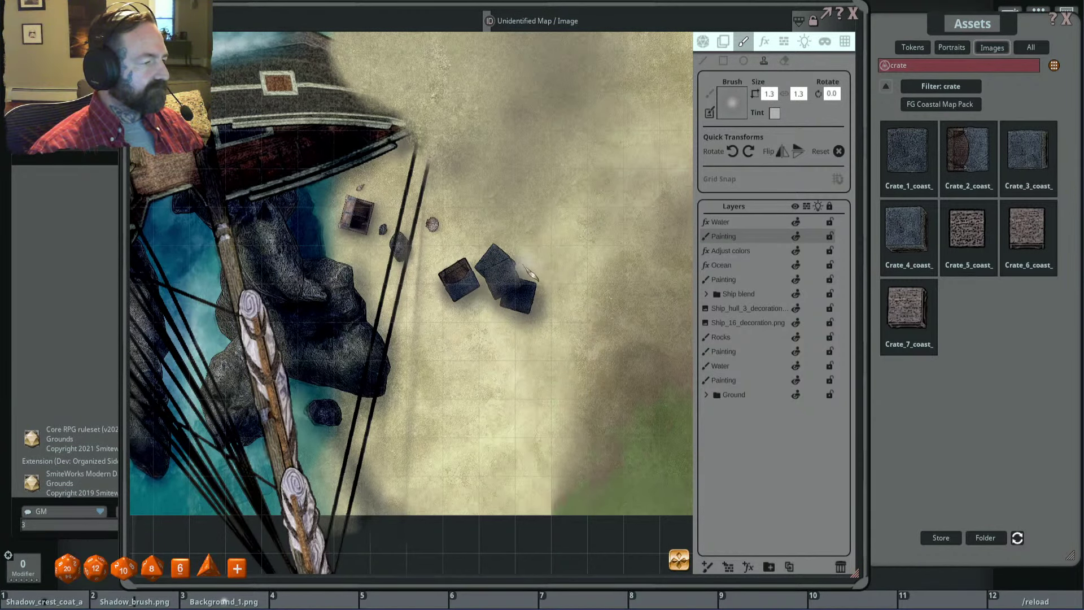
{"action": "scroll", "coordinate": [588, 325], "scroll_direction": "down", "scroll_amount": 3}
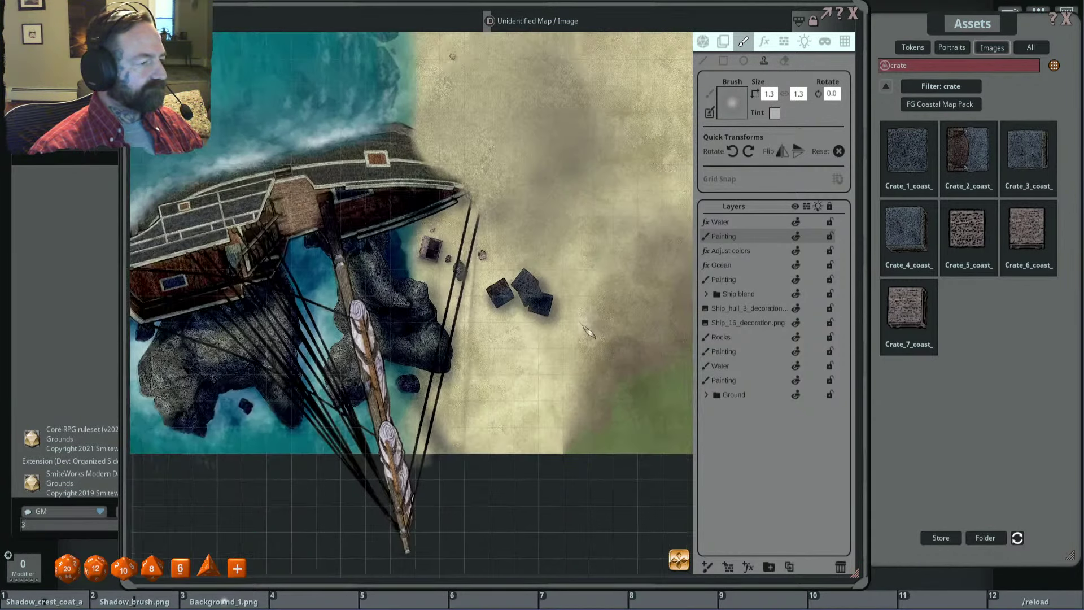
{"action": "scroll", "coordinate": [677, 312], "scroll_direction": "up", "scroll_amount": 3}
Step: Erase the highlight spilling past the outer edge of the blue crate farthest from the trunk, using eraser size 0.4
{"action": "left_click", "coordinate": [785, 62]}
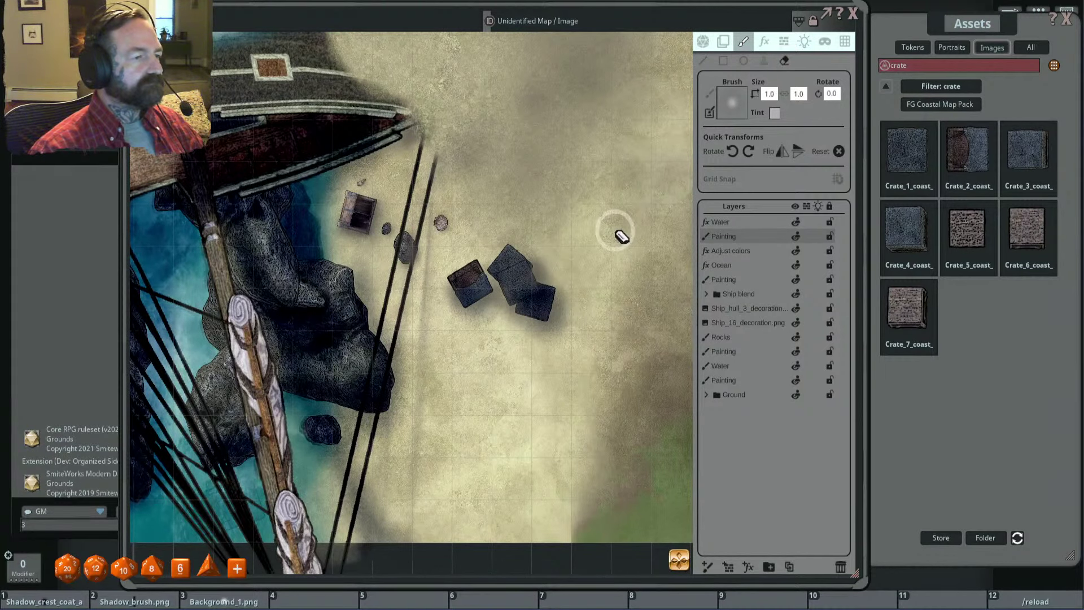
{"action": "scroll", "coordinate": [588, 242], "scroll_direction": "up", "scroll_amount": 3}
{"action": "scroll", "coordinate": [559, 255], "scroll_direction": "down", "scroll_amount": 5, "text": "ctrl"}
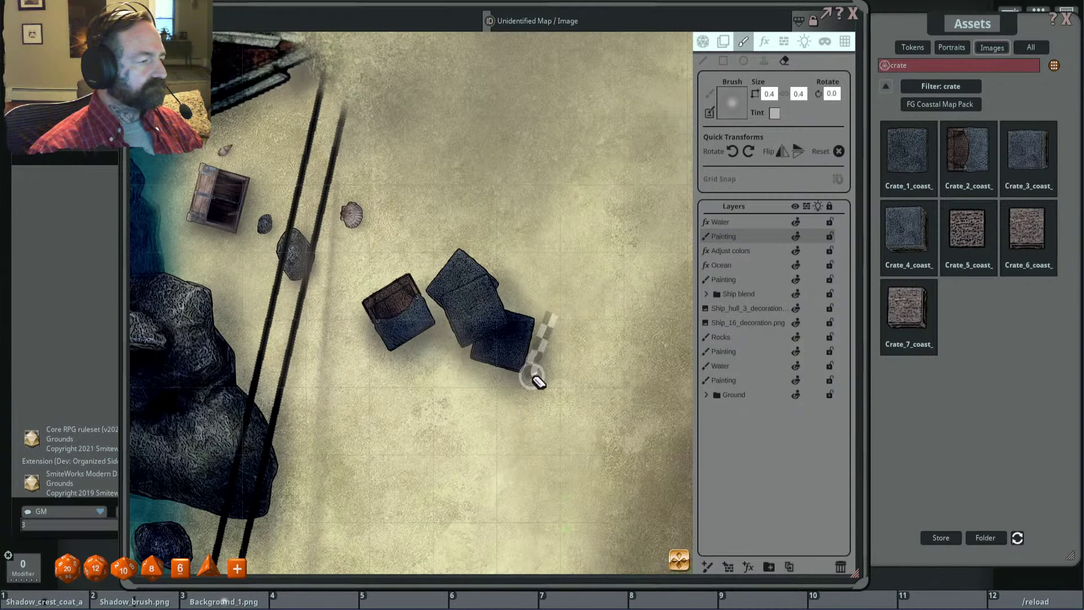
{"action": "scroll", "coordinate": [600, 310], "scroll_direction": "down", "scroll_amount": 3}
{"action": "mouse_move", "coordinate": [526, 365]}
{"action": "left_mouse_down"}
{"action": "mouse_move", "coordinate": [548, 362]}
{"action": "mouse_move", "coordinate": [517, 347]}
{"action": "left_mouse_up"}
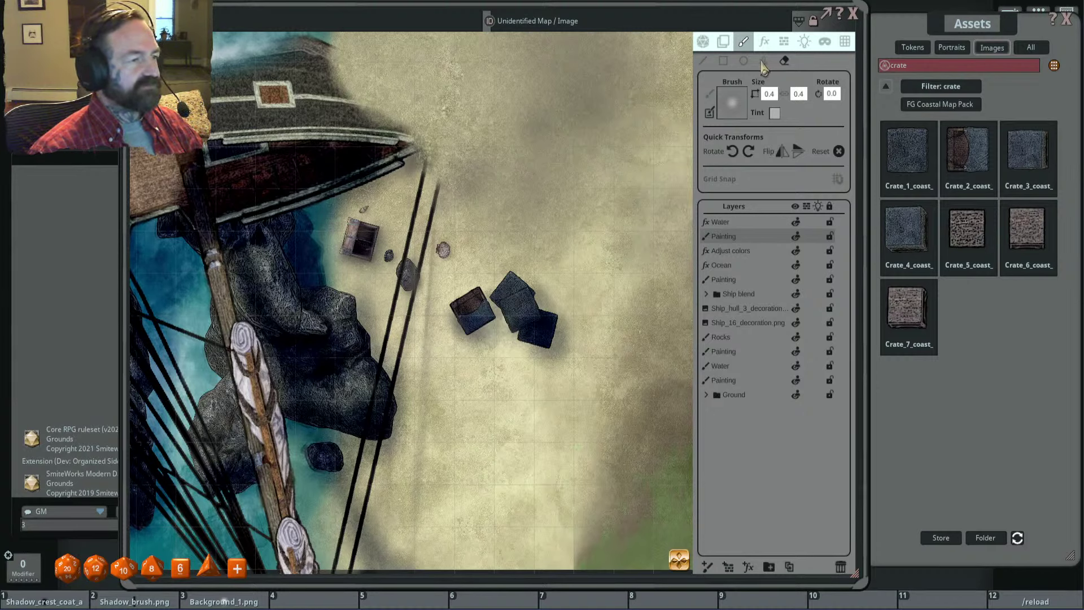
Step: Touch up the crates' faint highlights with the soft white stamp brush, adjusting its size to between 0.3 and 0.6
{"action": "left_click", "coordinate": [763, 62]}
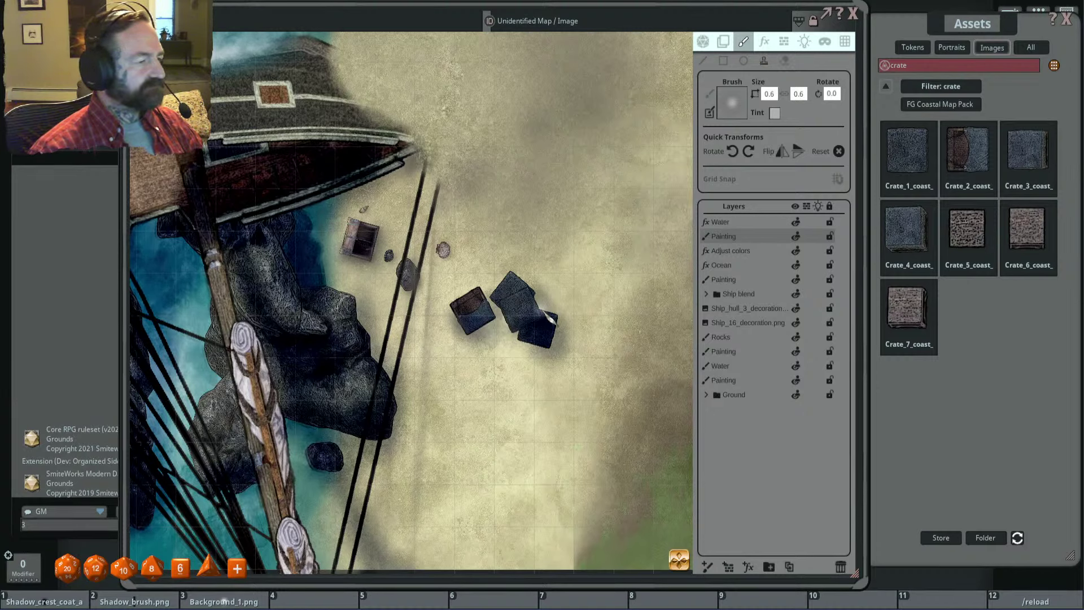
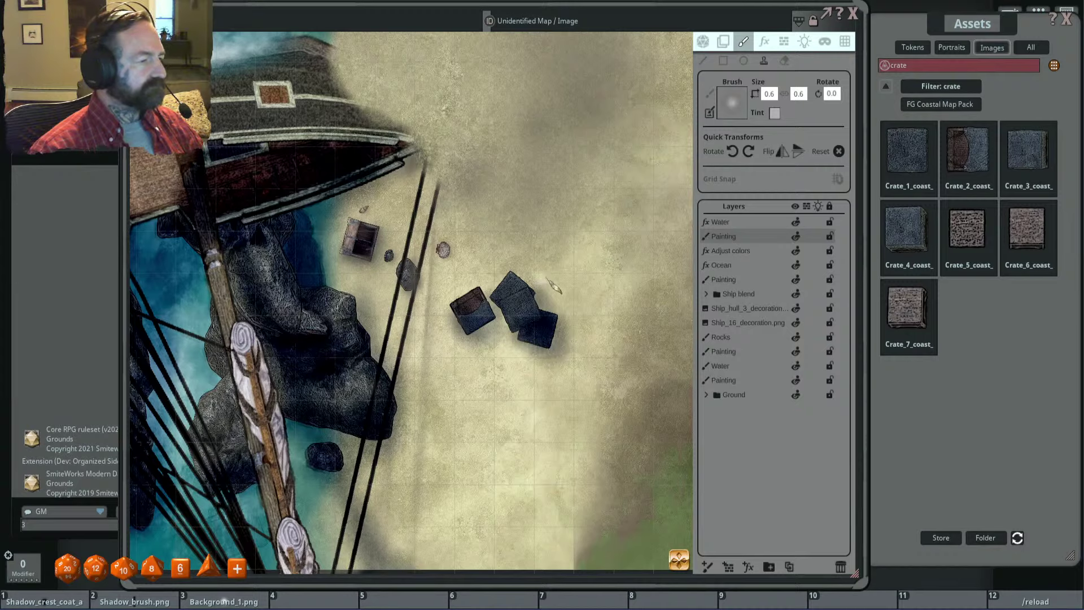
{"action": "scroll", "coordinate": [586, 201], "scroll_direction": "up", "scroll_amount": 5}
{"action": "scroll", "coordinate": [585, 227], "scroll_direction": "up", "scroll_amount": 5}
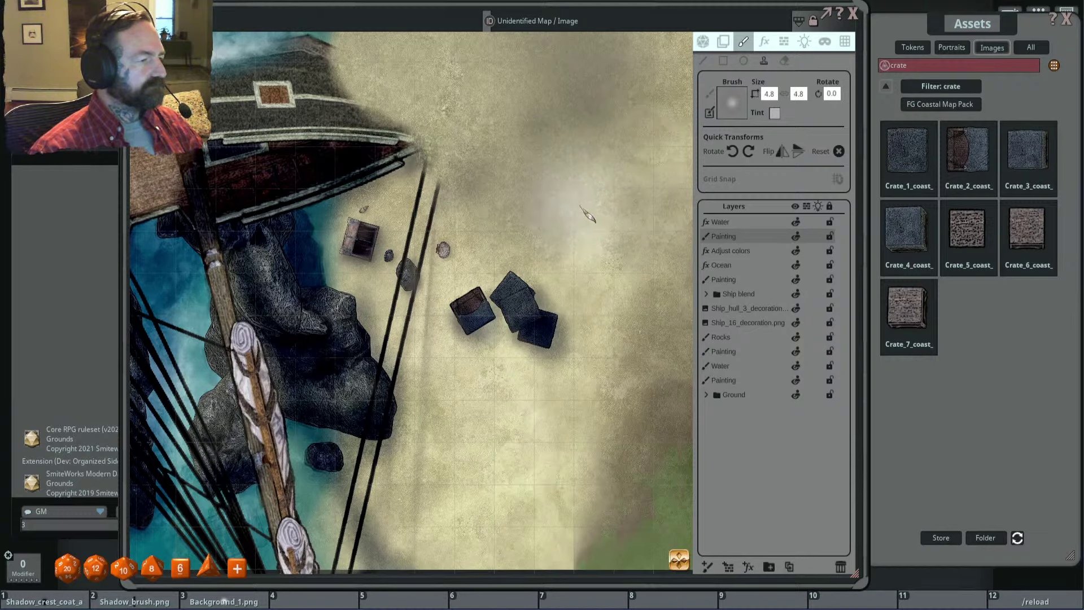
{"action": "scroll", "coordinate": [520, 390], "scroll_direction": "down", "scroll_amount": 8}
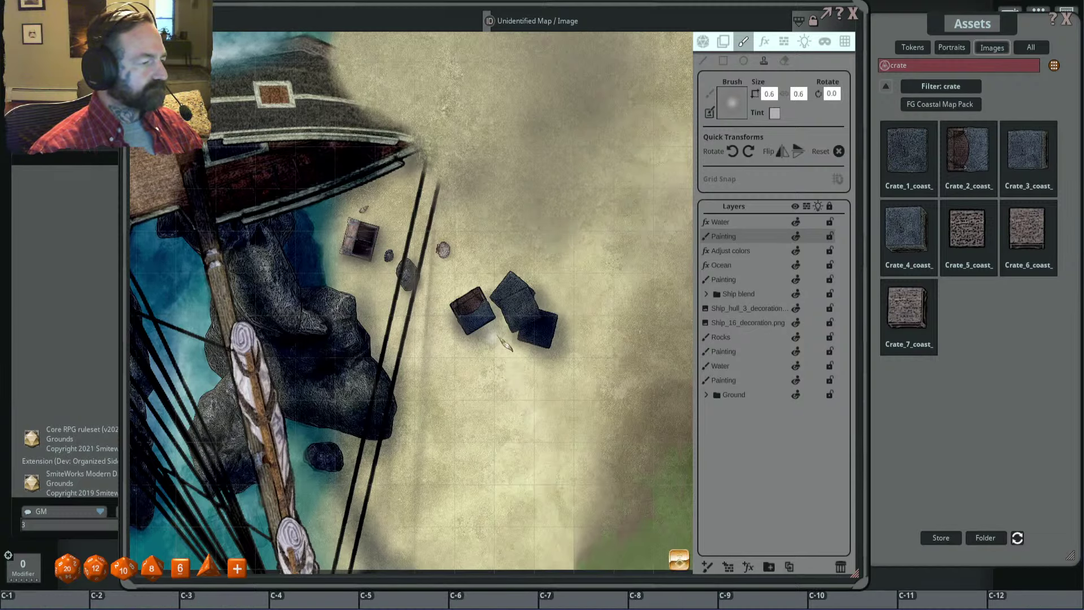
{"action": "scroll", "coordinate": [507, 346], "scroll_direction": "down", "scroll_amount": 2}
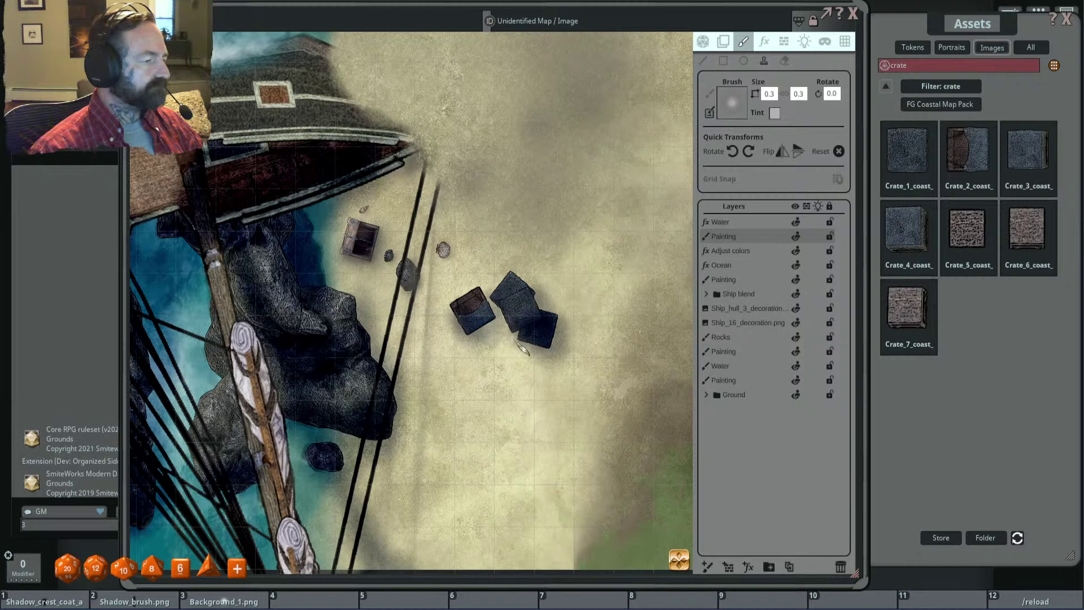
{"action": "scroll", "coordinate": [497, 333], "scroll_direction": "up", "scroll_amount": 2}
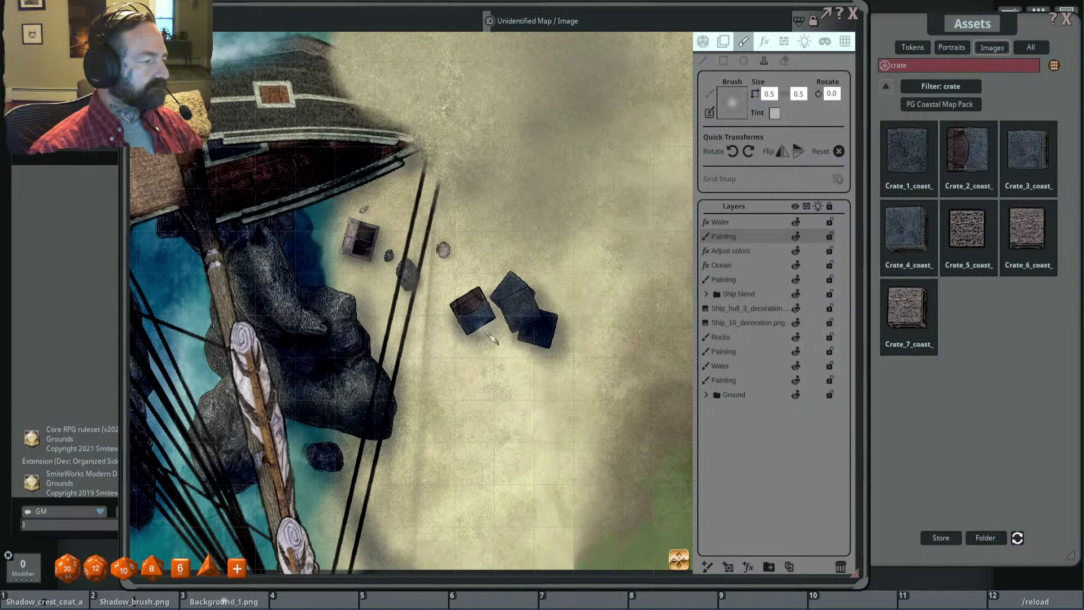
Step: Examine how the shaded crates look next to the shipwreck and across the whole beach map
{"action": "scroll", "coordinate": [503, 328], "scroll_direction": "down", "scroll_amount": 5}
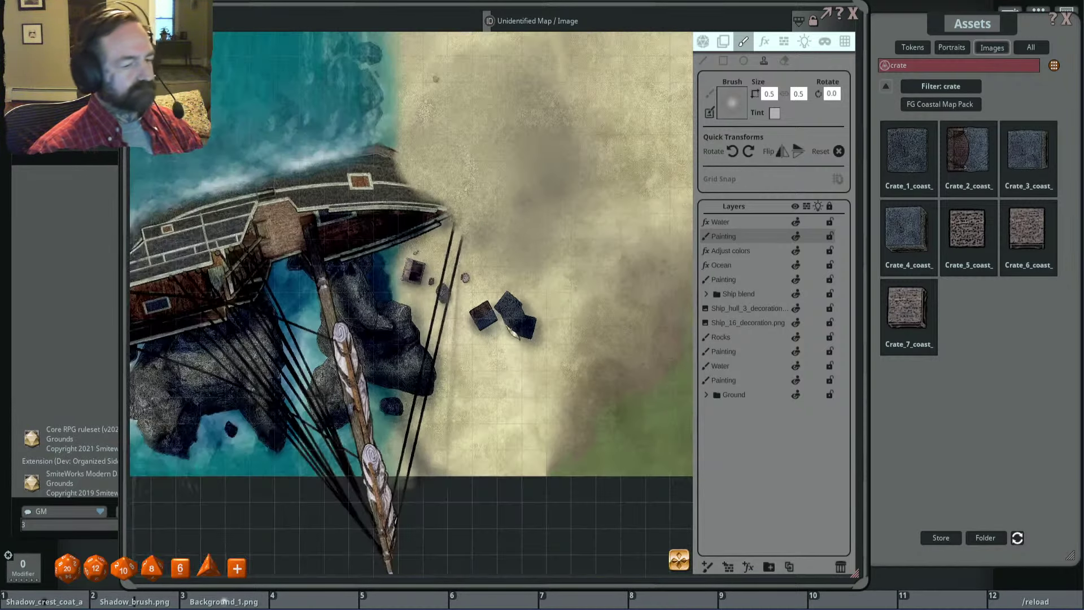
{"action": "left_click_drag", "start_coordinate": [556, 249], "coordinate": [567, 301]}
{"action": "scroll", "coordinate": [567, 301], "scroll_direction": "down", "scroll_amount": 3}
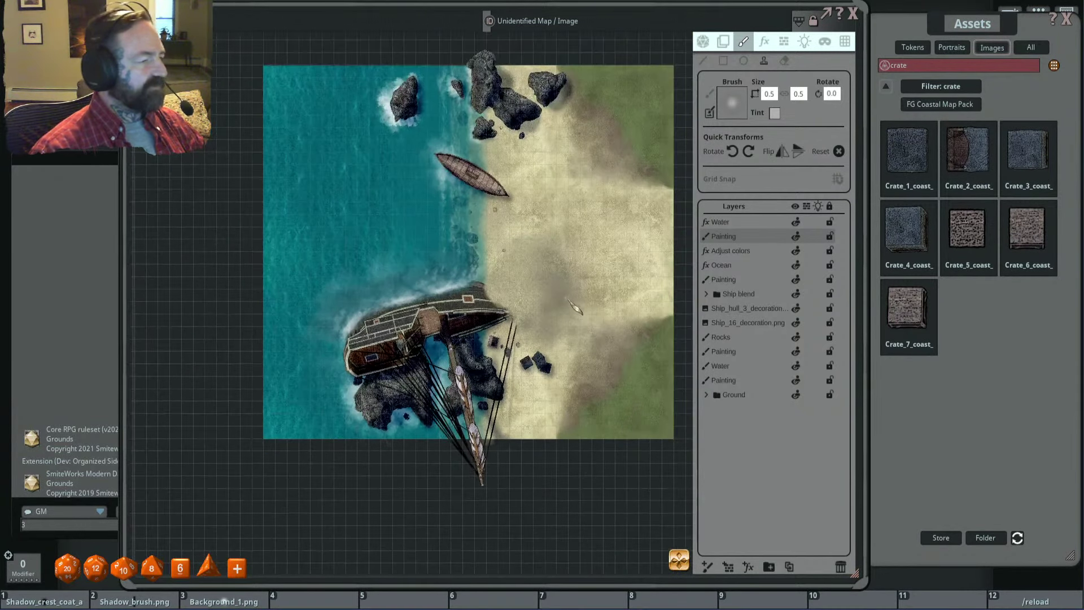
{"action": "left_click_drag", "start_coordinate": [518, 273], "coordinate": [525, 300]}
{"action": "scroll", "coordinate": [539, 292], "scroll_direction": "up", "scroll_amount": 1}
{"action": "scroll", "coordinate": [565, 291], "scroll_direction": "up", "scroll_amount": 2}
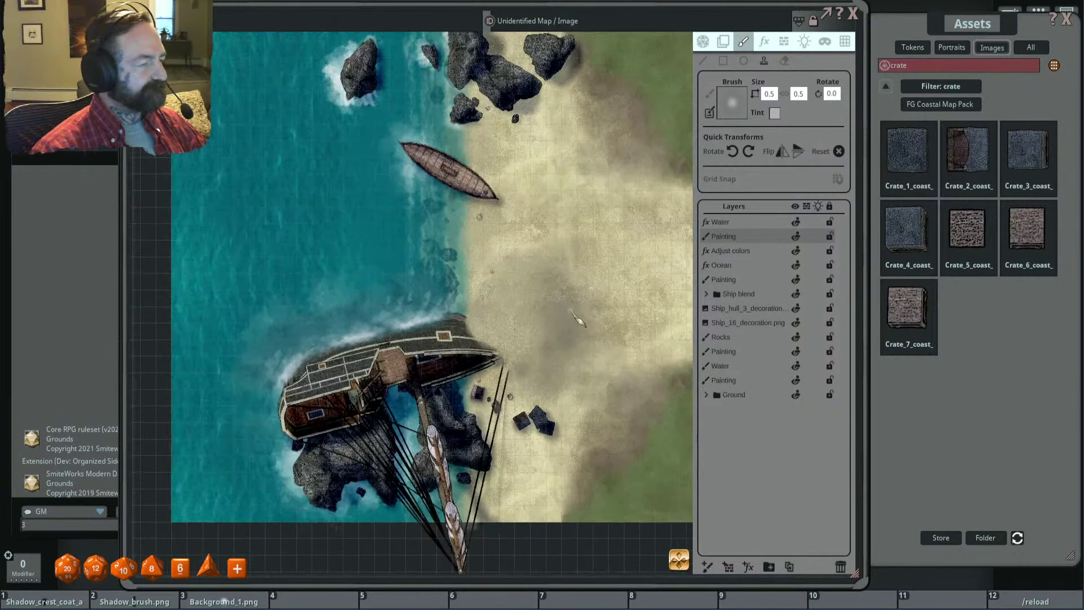
{"action": "scroll", "coordinate": [490, 464], "scroll_direction": "up", "scroll_amount": 1}
{"action": "scroll", "coordinate": [515, 403], "scroll_direction": "down", "scroll_amount": 5}
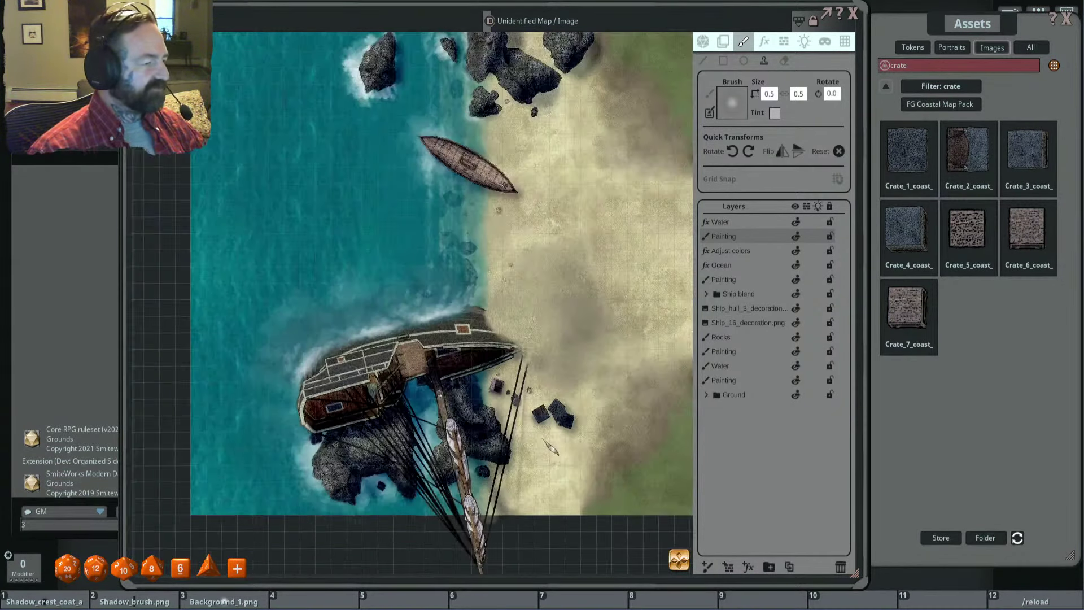
{"action": "scroll", "coordinate": [559, 264], "scroll_direction": "up", "scroll_amount": 5}
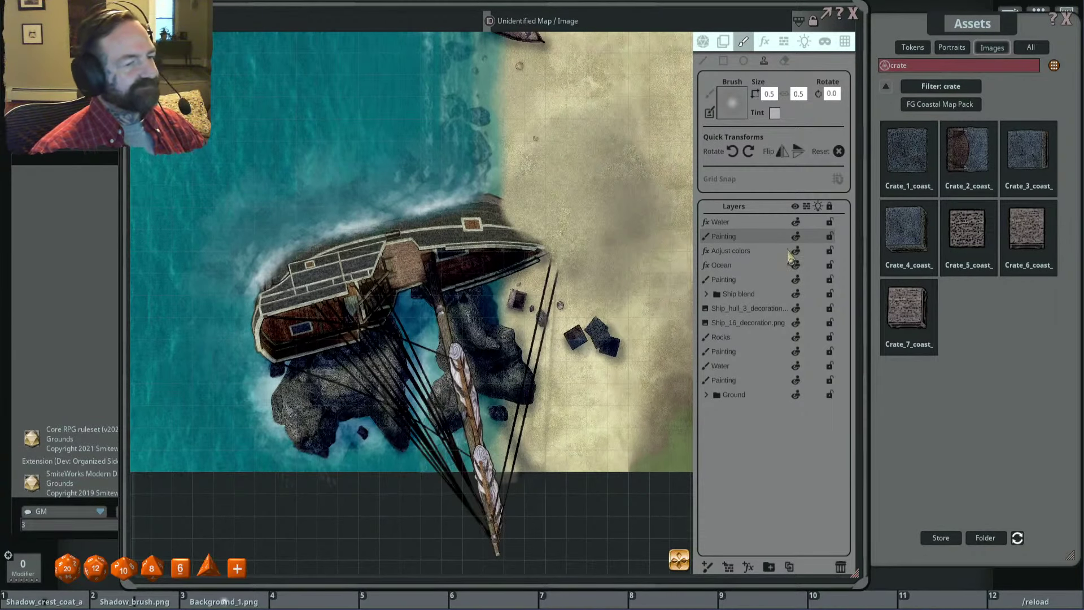
Step: Replace the crate filter in the image assets with a search for "bar"
{"action": "left_click", "coordinate": [933, 90]}
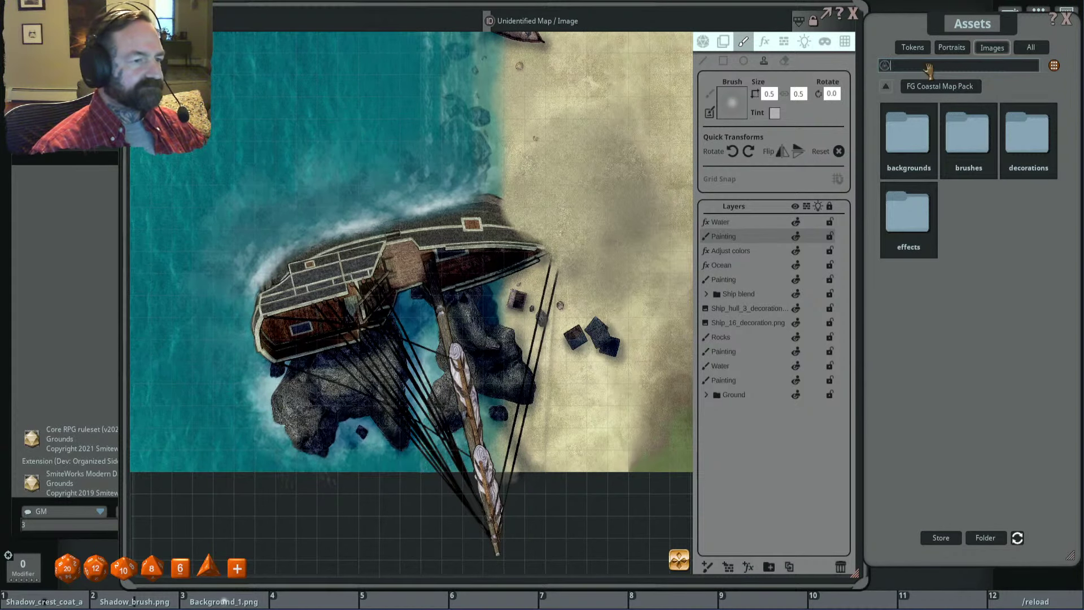
{"action": "key", "text": "Return"}
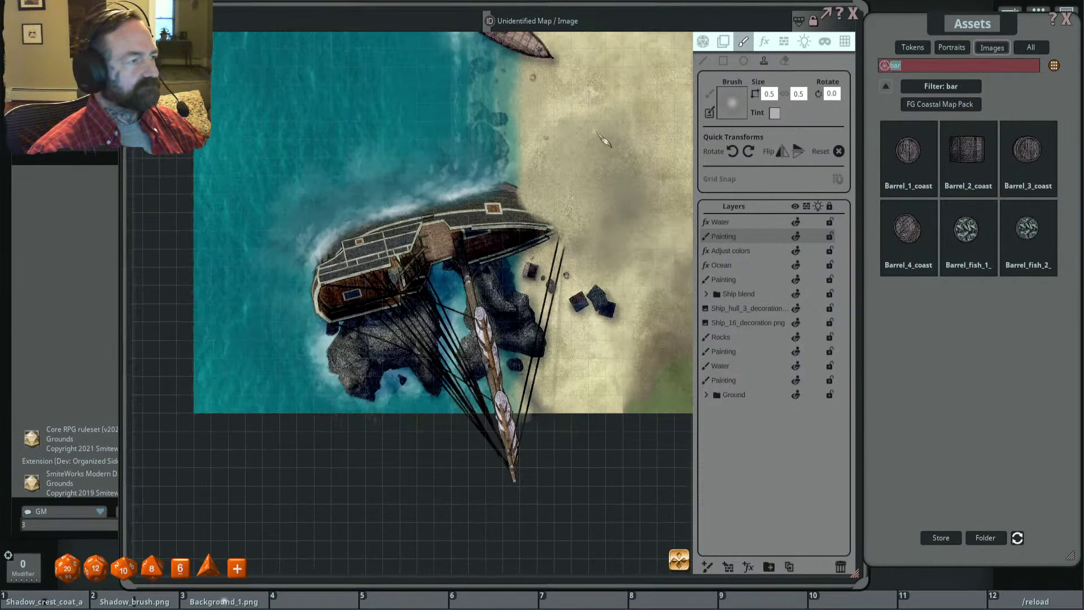
{"action": "scroll", "coordinate": [597, 146], "scroll_direction": "down", "scroll_amount": 2}
{"action": "scroll", "coordinate": [638, 181], "scroll_direction": "up", "scroll_amount": 1}
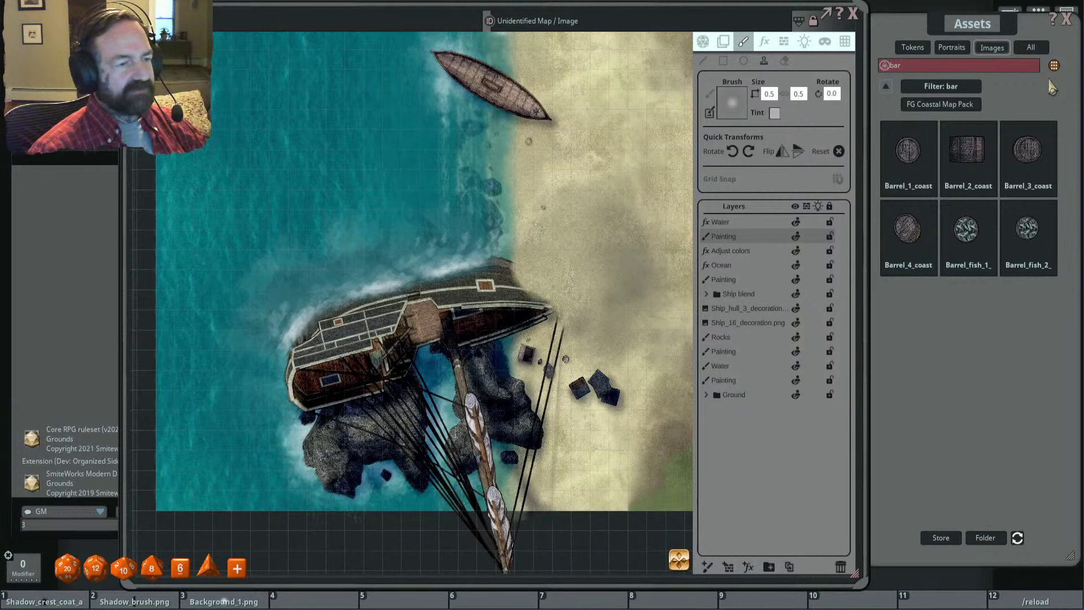
Step: Try stamping the Barrel_2_coast image on the open sand in the Rocks layer, at size 1.0 and rotated 25 degrees
{"action": "left_click", "coordinate": [967, 150]}
{"action": "scroll", "coordinate": [574, 350], "scroll_direction": "up", "scroll_amount": 1}
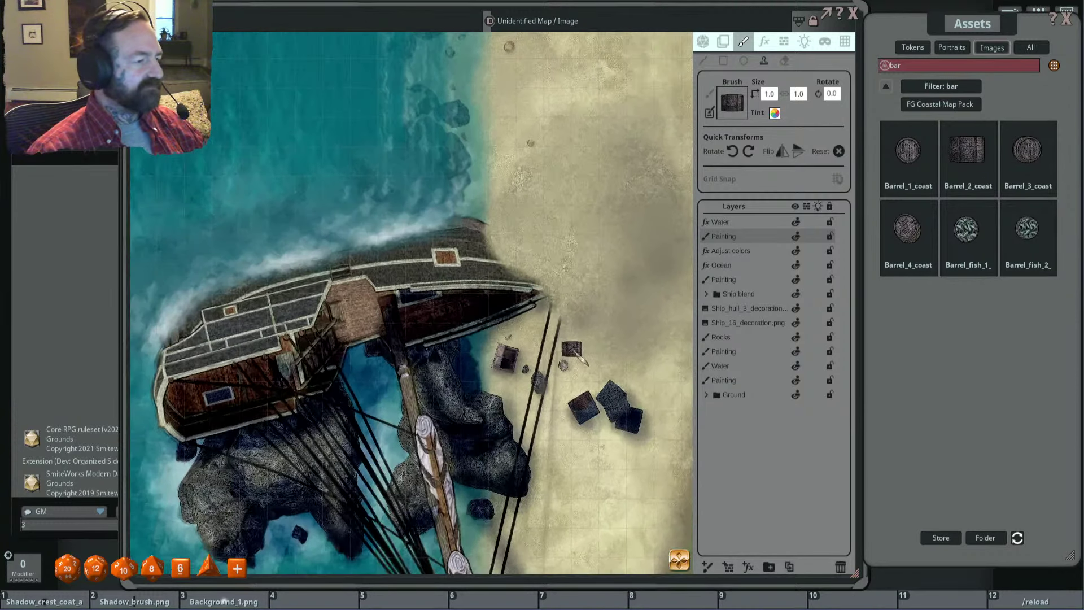
{"action": "scroll", "coordinate": [588, 353], "scroll_direction": "down", "scroll_amount": 5}
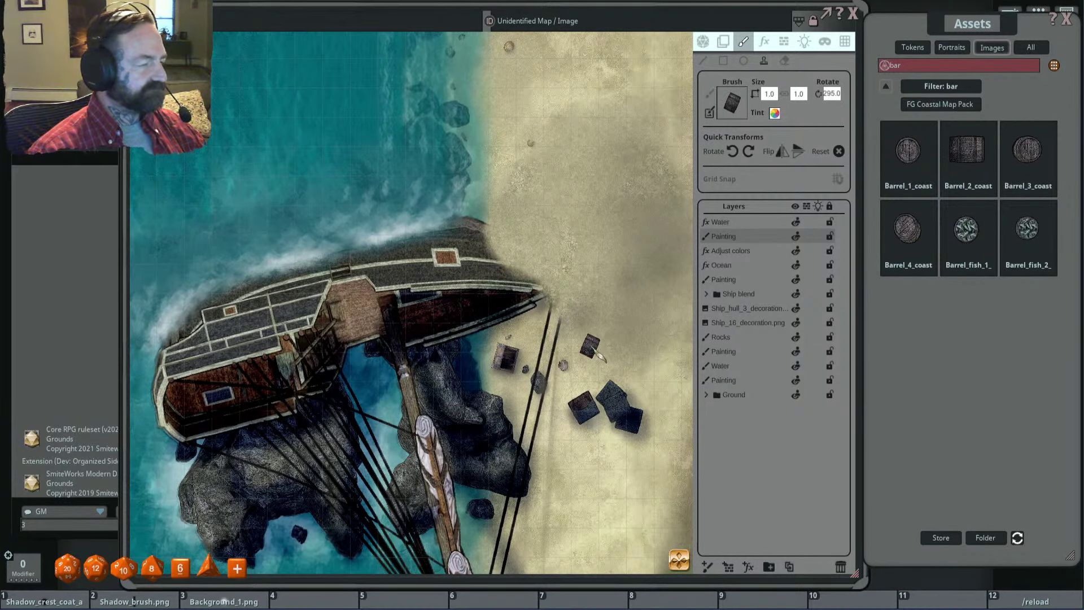
{"action": "scroll", "coordinate": [591, 250], "scroll_direction": "up", "scroll_amount": 2}
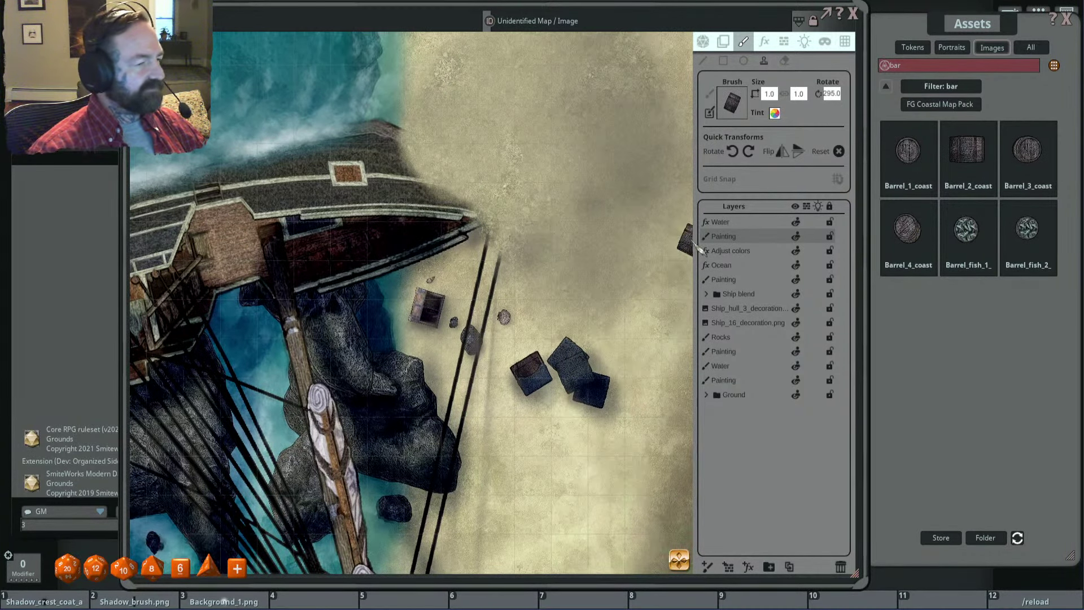
{"action": "left_click", "coordinate": [757, 338]}
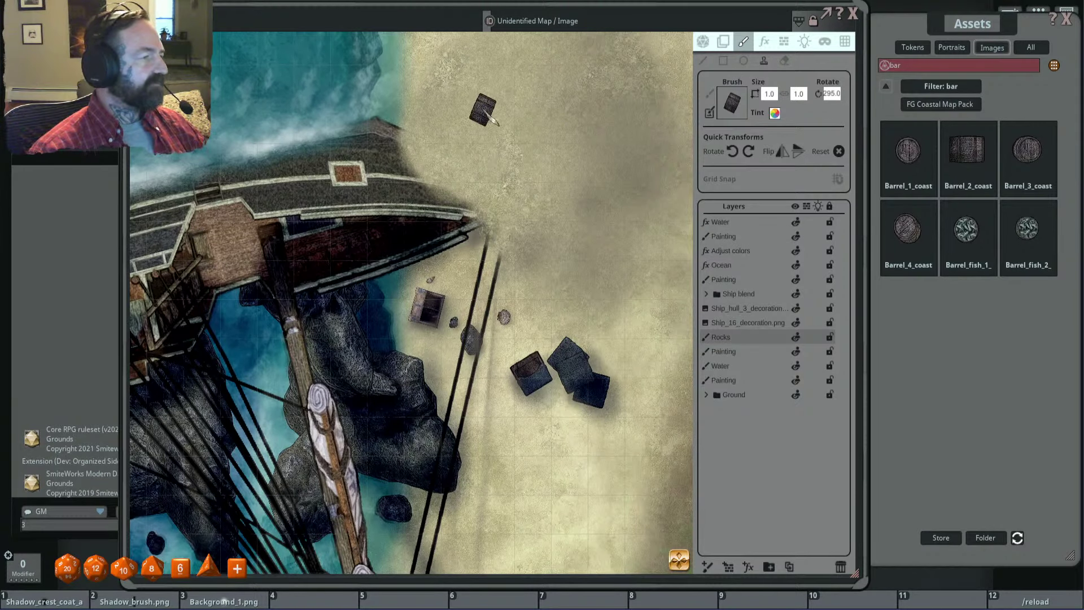
{"action": "scroll", "coordinate": [495, 122], "scroll_direction": "down", "scroll_amount": 7}
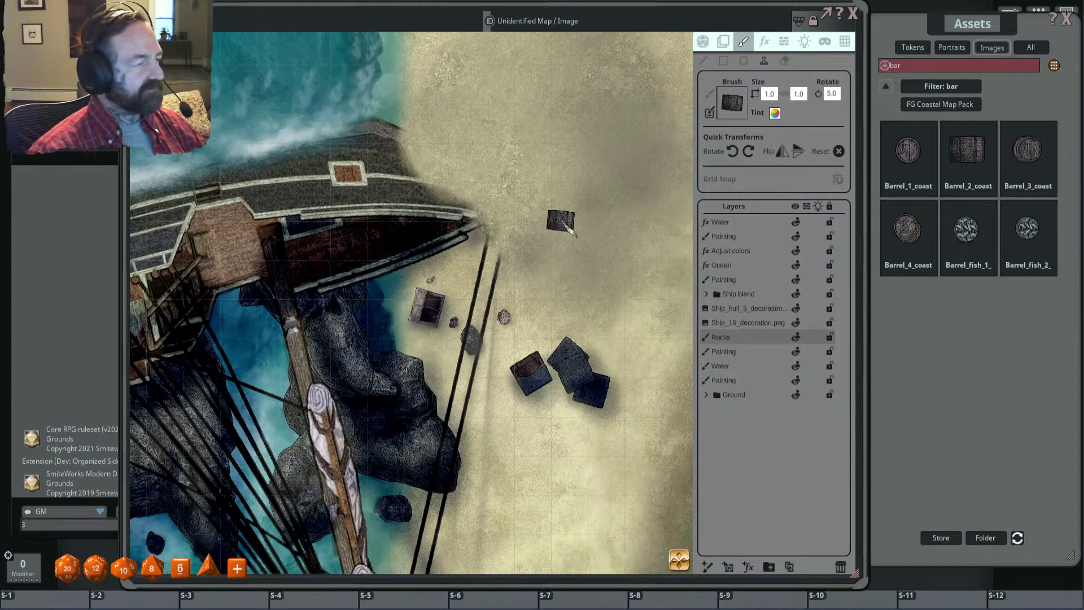
{"action": "scroll", "coordinate": [571, 295], "scroll_direction": "up", "scroll_amount": 5}
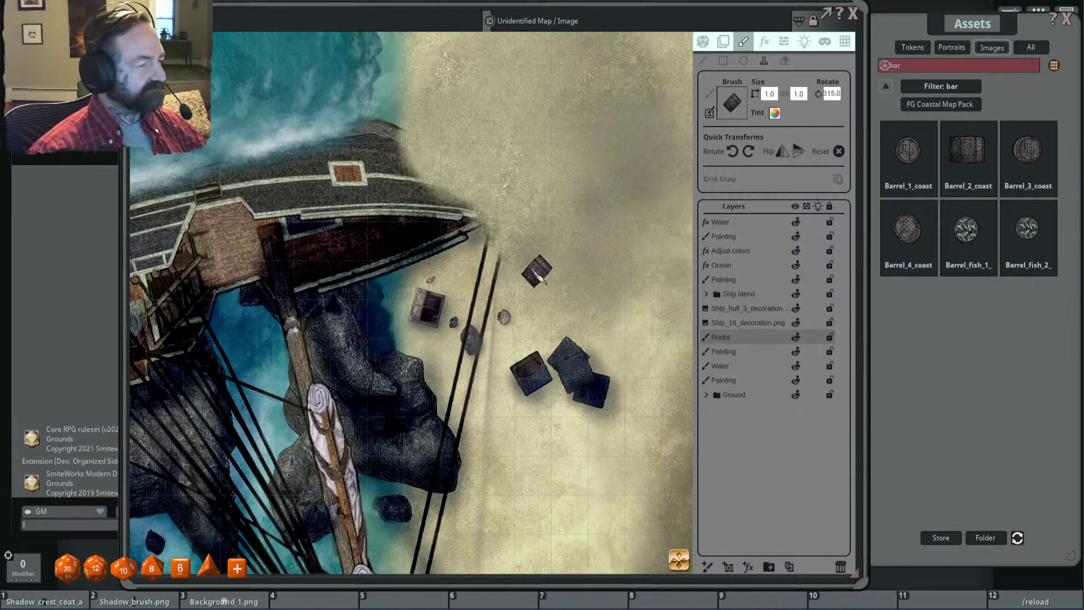
{"action": "scroll", "coordinate": [488, 129], "scroll_direction": "down", "scroll_amount": 7}
{"action": "left_click_drag", "start_coordinate": [508, 132], "coordinate": [553, 264]}
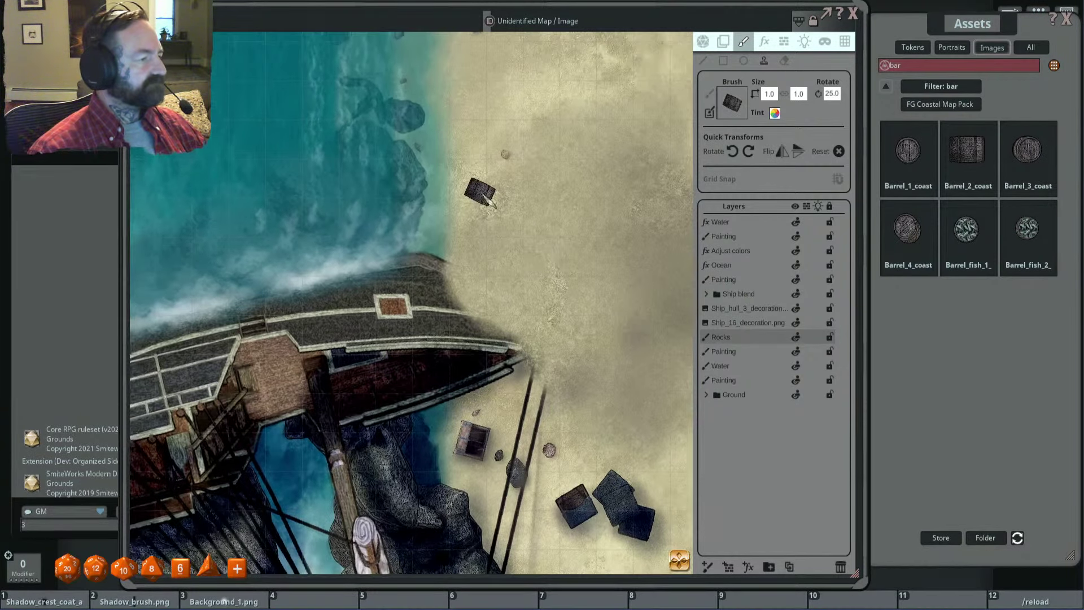
{"action": "mouse_move", "coordinate": [489, 200]}
{"action": "left_mouse_down"}
{"action": "mouse_move", "coordinate": [598, 225]}
{"action": "mouse_move", "coordinate": [513, 235]}
{"action": "mouse_move", "coordinate": [523, 221]}
{"action": "mouse_move", "coordinate": [427, 344]}
{"action": "left_mouse_up"}
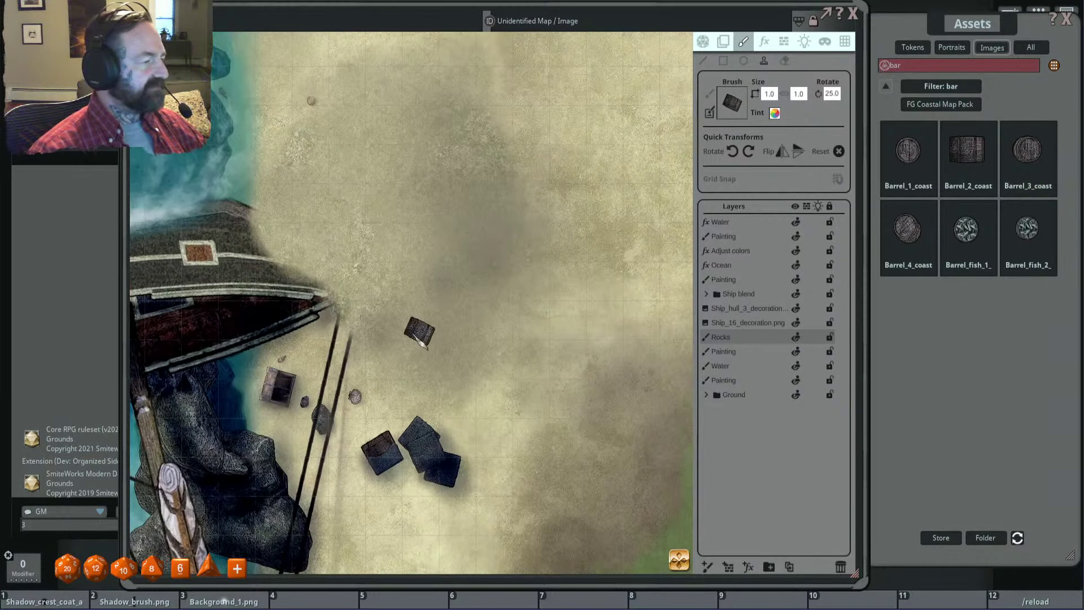
{"action": "left_click", "coordinate": [486, 361]}
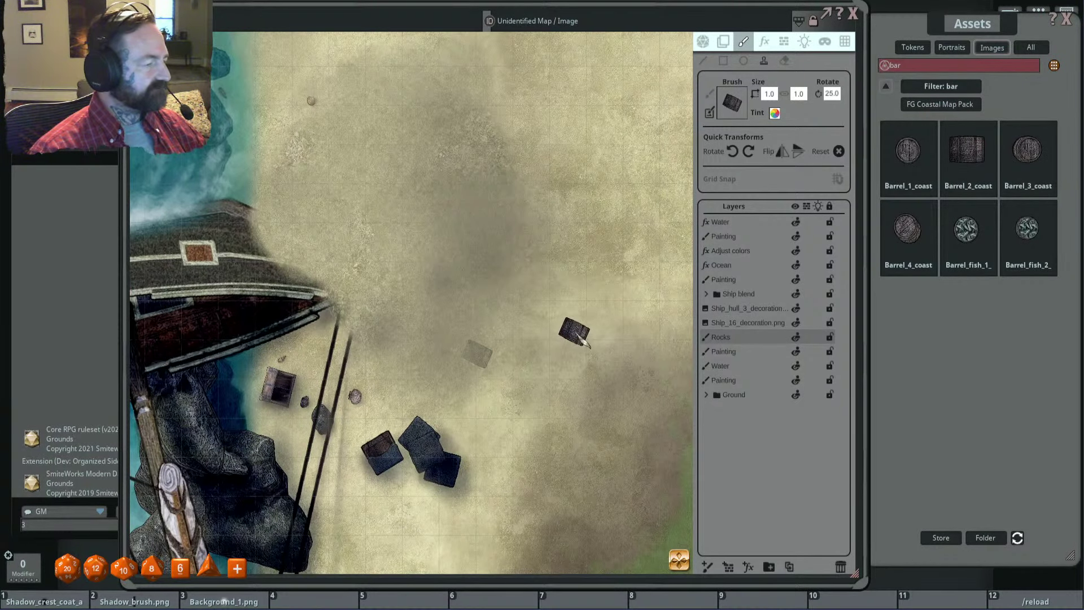
Step: Try a second Barrel_2_coast stamp overlapping the first one, and remove both test barrels from the Rocks layer
{"action": "key", "text": "ctrl"}
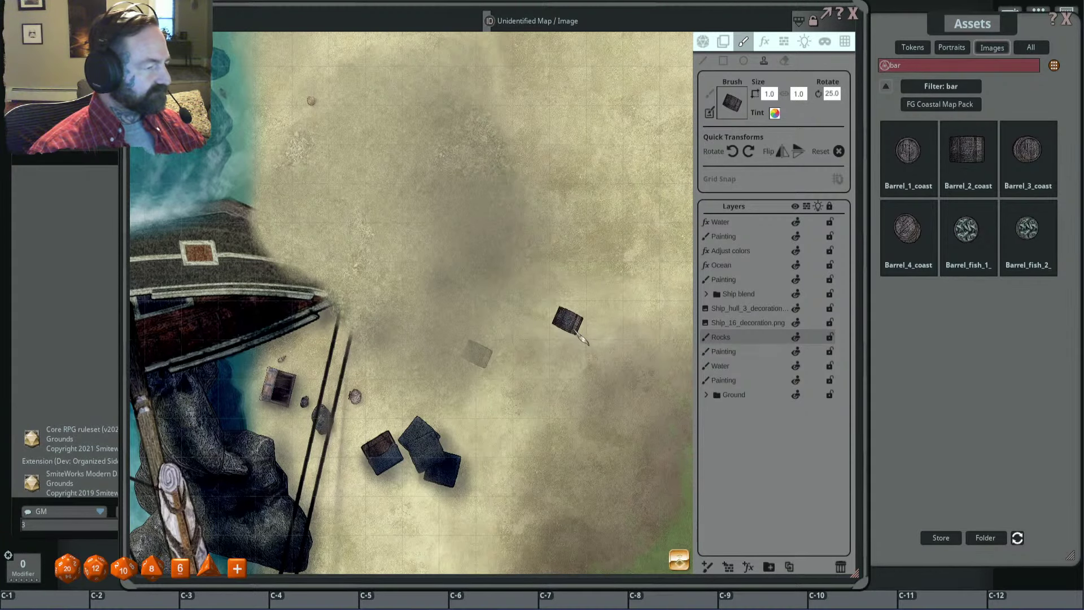
{"action": "left_click", "coordinate": [507, 357]}
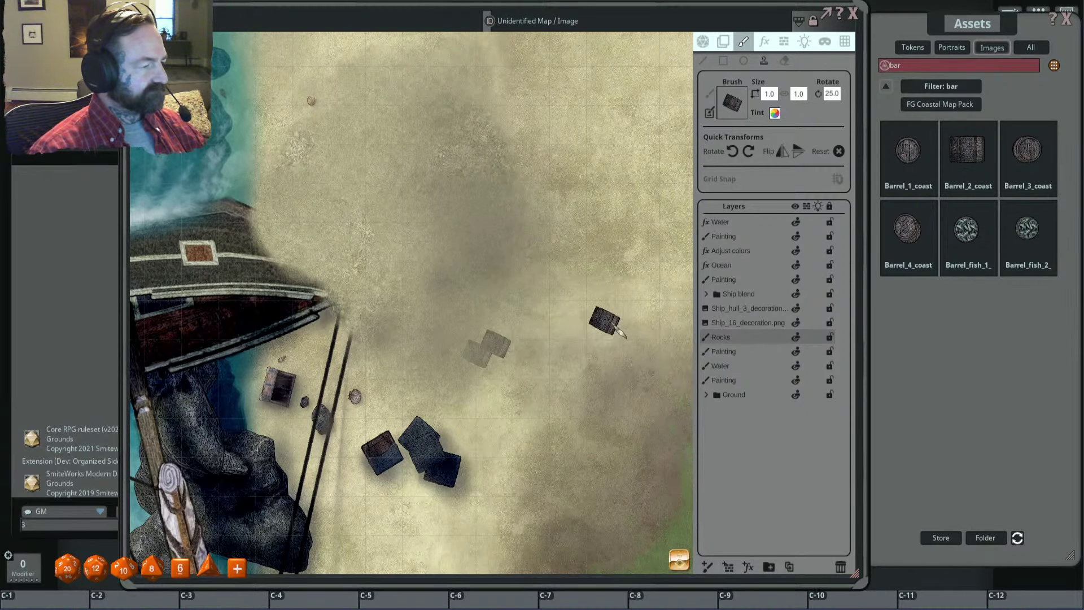
{"action": "scroll", "coordinate": [615, 328], "scroll_direction": "down", "scroll_amount": 5}
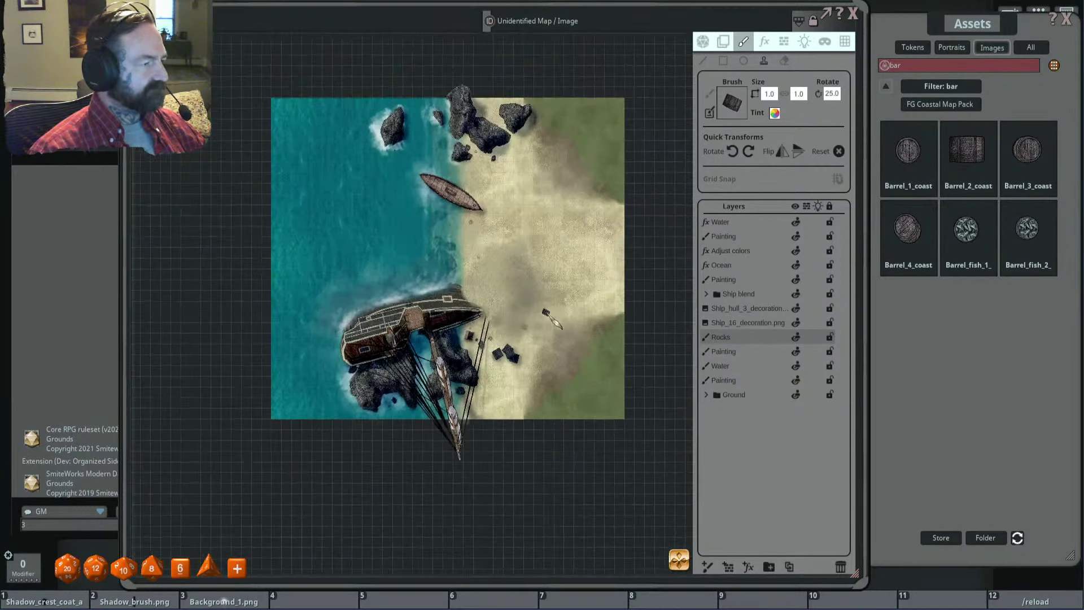
{"action": "scroll", "coordinate": [591, 291], "scroll_direction": "up", "scroll_amount": 3}
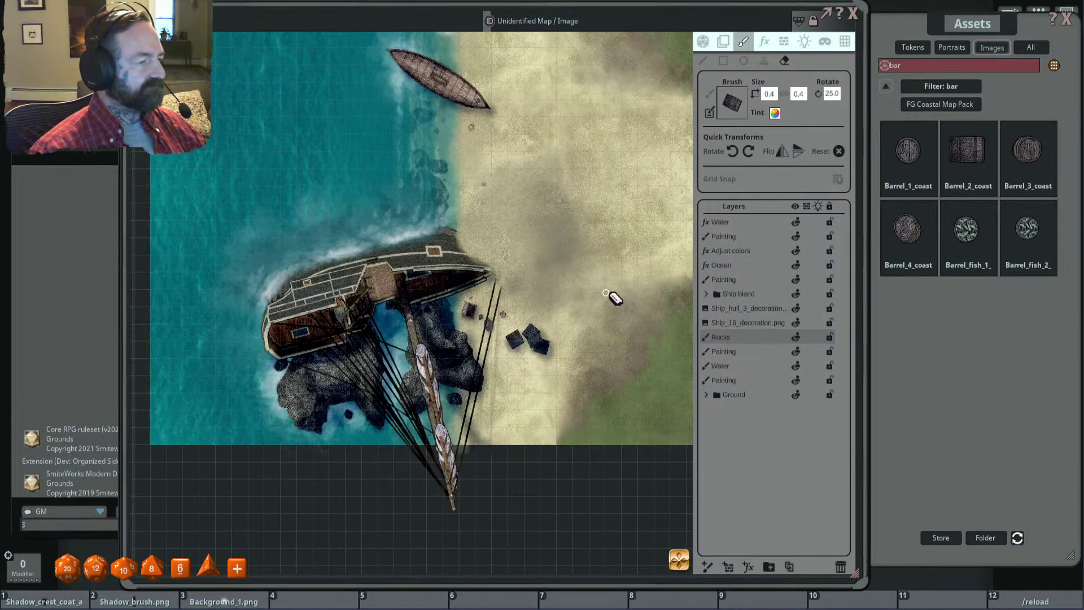
{"action": "scroll", "coordinate": [609, 295], "scroll_direction": "up", "scroll_amount": 3}
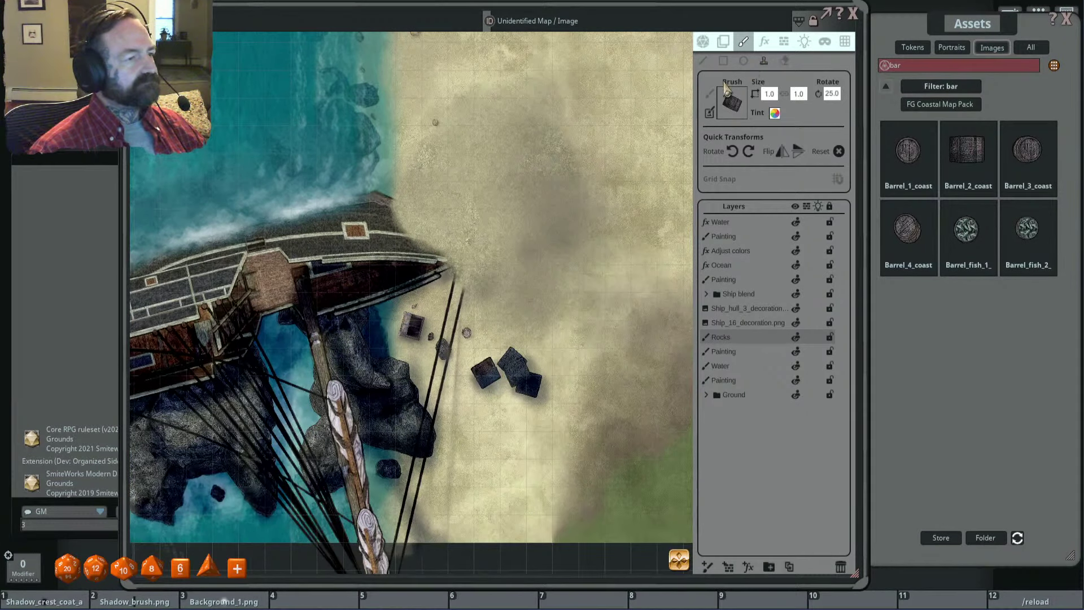
Step: Switch to the Painting layer just above the Ship blend folder and set the barrel brush to size 1.6, rotated 75 degrees
{"action": "left_click", "coordinate": [759, 279]}
{"action": "scroll", "coordinate": [520, 235], "scroll_direction": "up", "scroll_amount": 6, "text": "ctrl"}
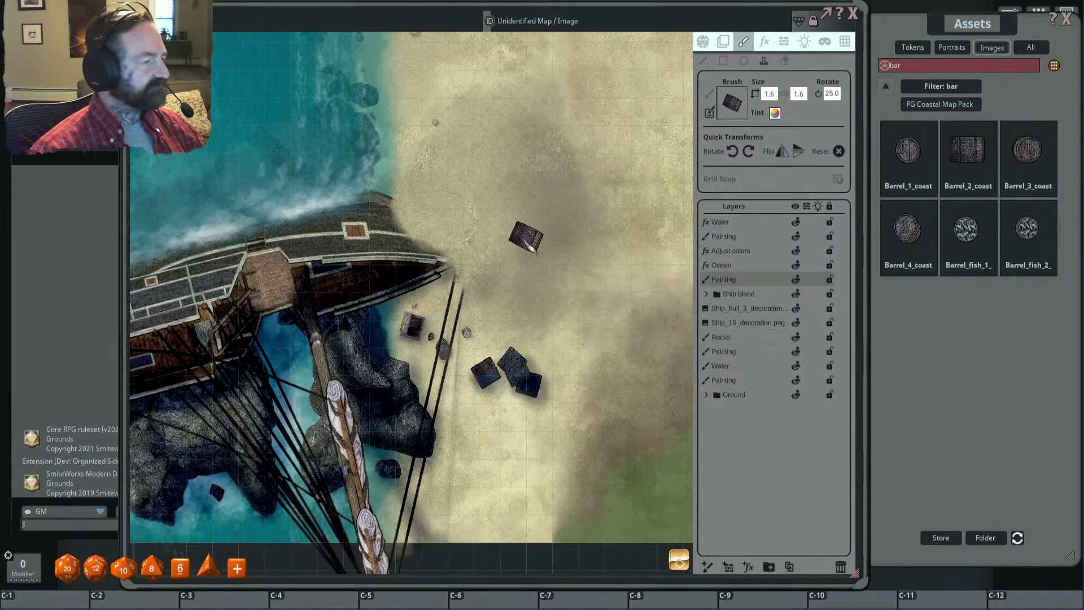
{"action": "scroll", "coordinate": [515, 245], "scroll_direction": "up", "scroll_amount": 2, "text": "shift"}
{"action": "scroll", "coordinate": [545, 333], "scroll_direction": "up", "scroll_amount": 4, "text": "shift"}
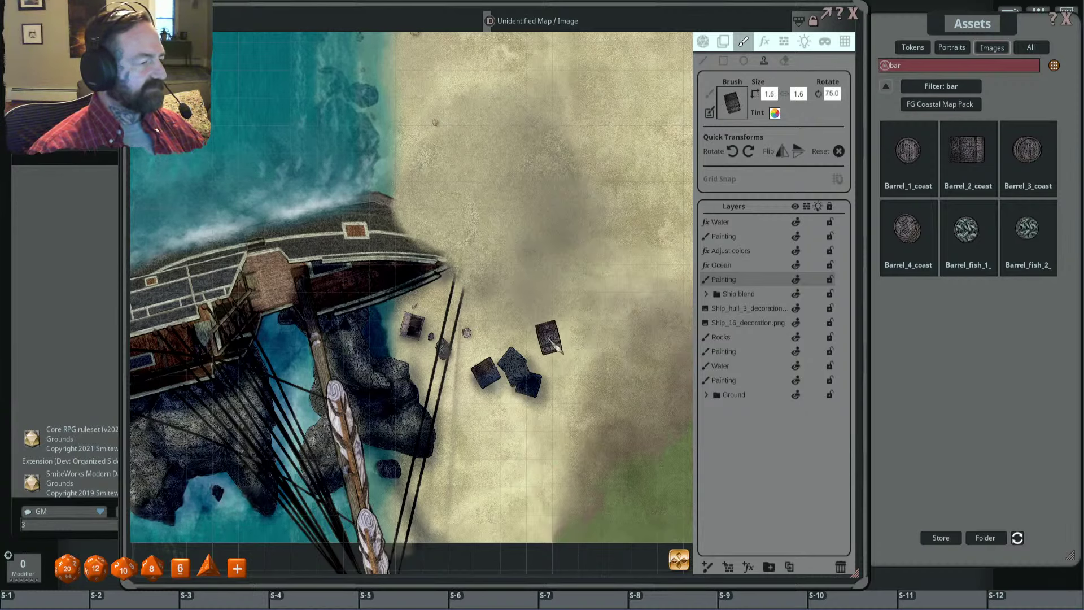
Step: Stamp Barrel_4_coast on the sand just beyond the ship's pointed end, at size 1.0 and rotated 210 degrees
{"action": "left_click", "coordinate": [908, 225]}
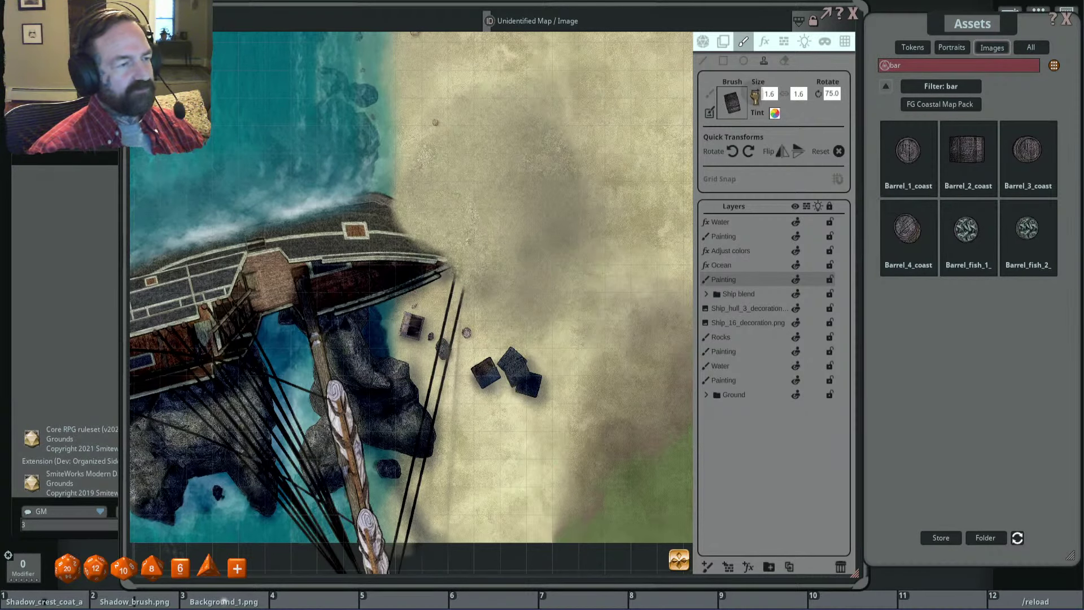
{"action": "scroll", "coordinate": [528, 286], "scroll_direction": "up", "scroll_amount": 6, "text": "ctrl"}
{"action": "scroll", "coordinate": [528, 287], "scroll_direction": "up", "scroll_amount": 2}
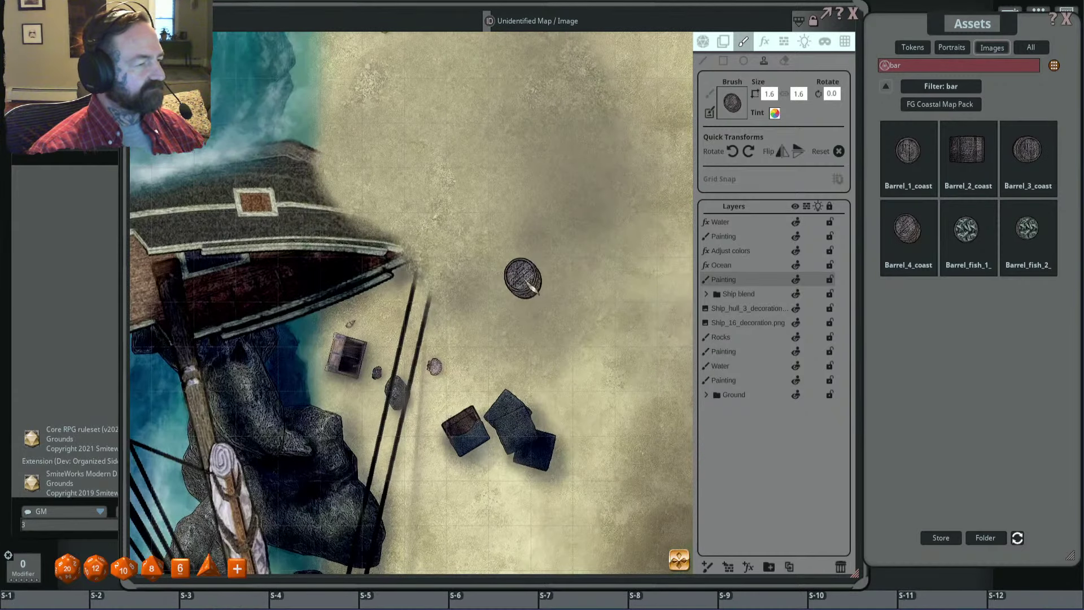
{"action": "scroll", "coordinate": [534, 289], "scroll_direction": "down", "scroll_amount": 3, "text": "shift"}
{"action": "scroll", "coordinate": [531, 287], "scroll_direction": "down", "scroll_amount": 6, "text": "ctrl"}
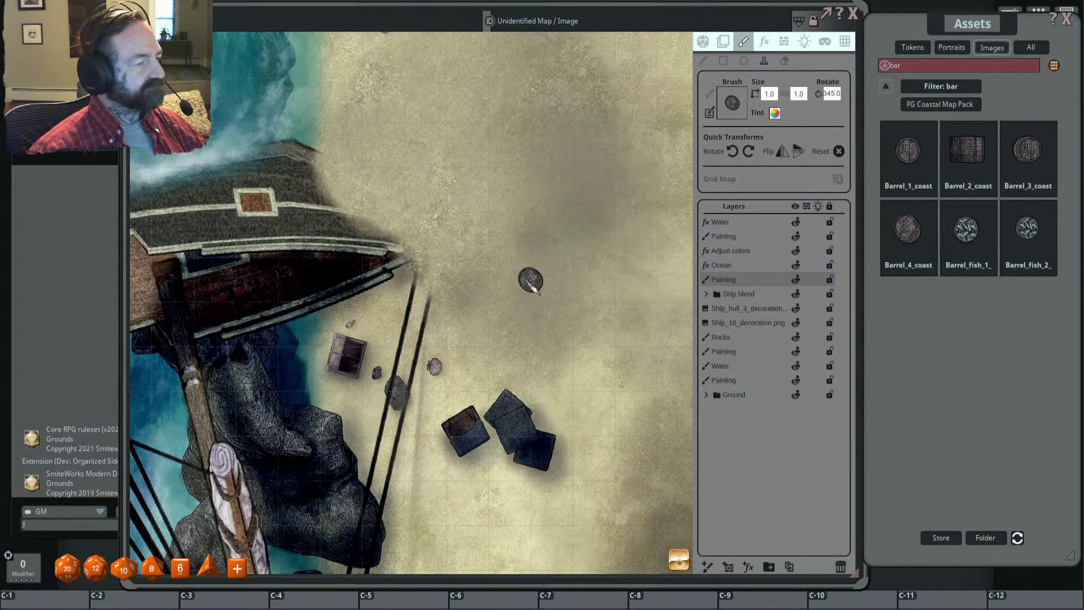
{"action": "scroll", "coordinate": [511, 290], "scroll_direction": "down", "scroll_amount": 5, "text": "shift"}
{"action": "scroll", "coordinate": [469, 279], "scroll_direction": "down", "scroll_amount": 2, "text": "shift"}
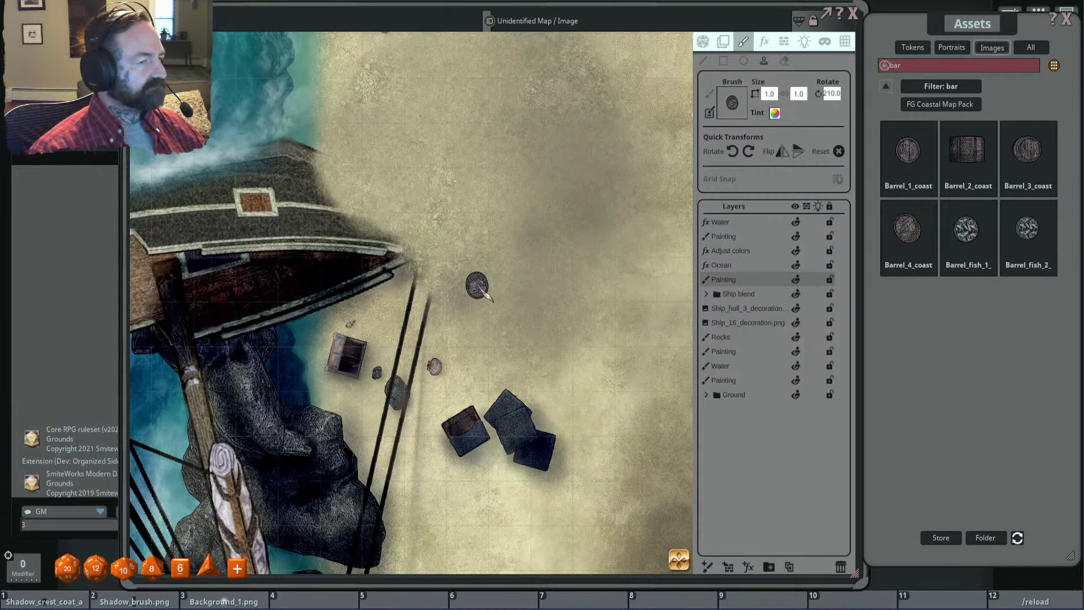
{"action": "left_click", "coordinate": [478, 287]}
{"action": "scroll", "coordinate": [579, 291], "scroll_direction": "down", "scroll_amount": 3}
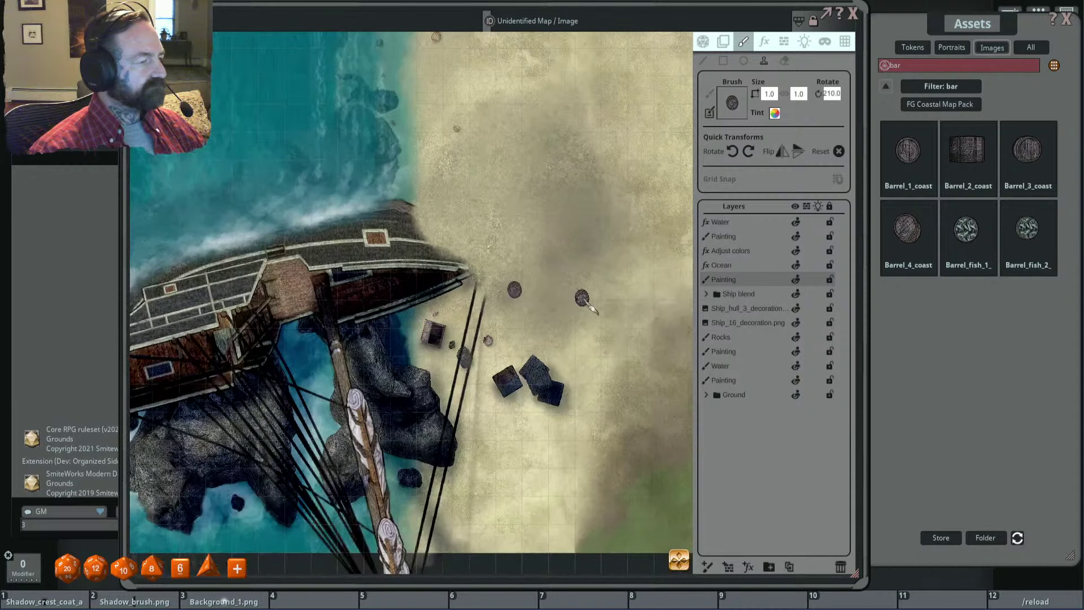
{"action": "scroll", "coordinate": [580, 280], "scroll_direction": "up", "scroll_amount": 2}
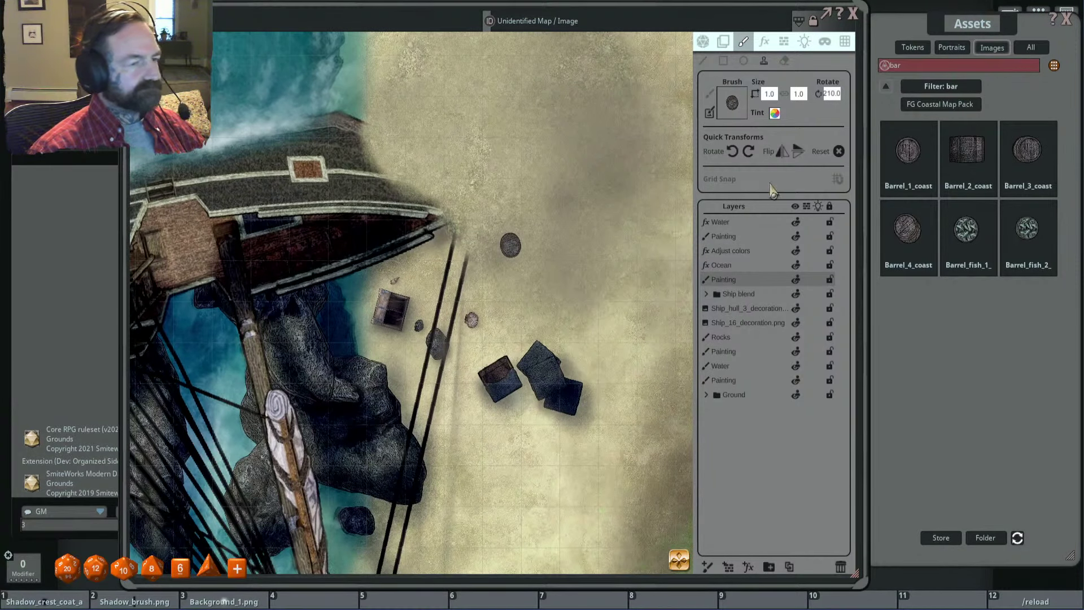
Step: Stamp a Barrel_2_coast lying on its side next to the blue crates, at size 0.6 and rotated 50 degrees
{"action": "left_click_drag", "start_coordinate": [752, 103], "coordinate": [734, 103]}
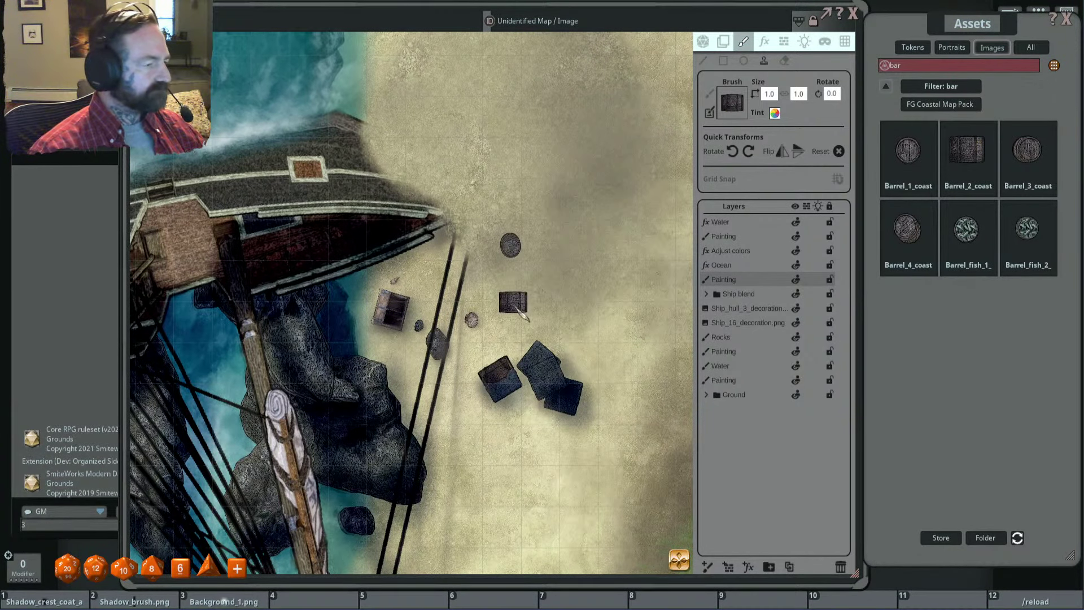
{"action": "scroll", "coordinate": [515, 319], "scroll_direction": "up", "scroll_amount": 5}
{"action": "scroll", "coordinate": [515, 338], "scroll_direction": "down", "scroll_amount": 4}
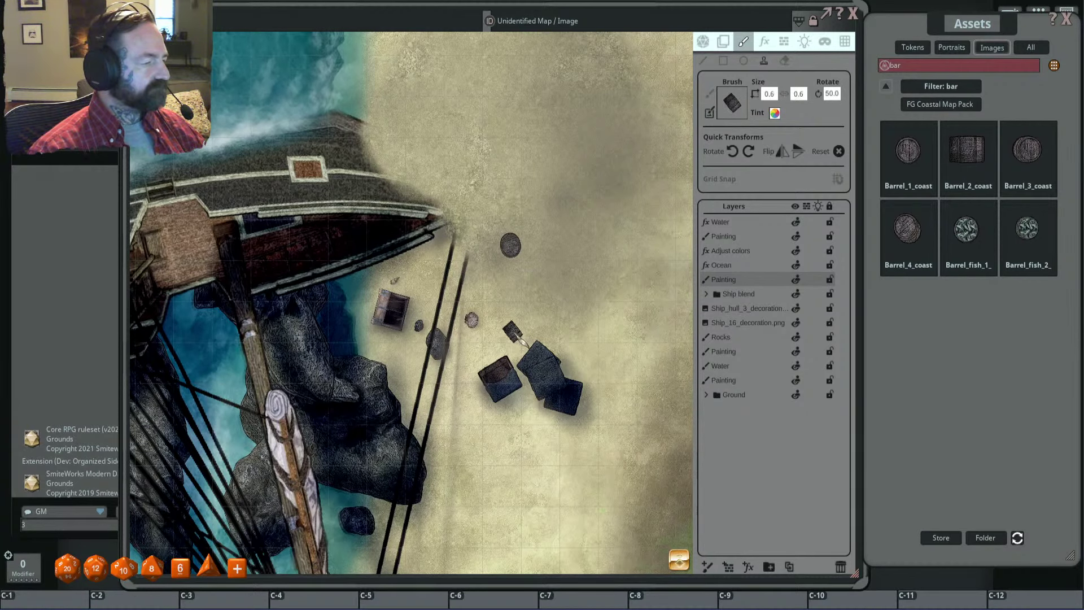
{"action": "left_click", "coordinate": [515, 337]}
{"action": "scroll", "coordinate": [555, 322], "scroll_direction": "up", "scroll_amount": 2}
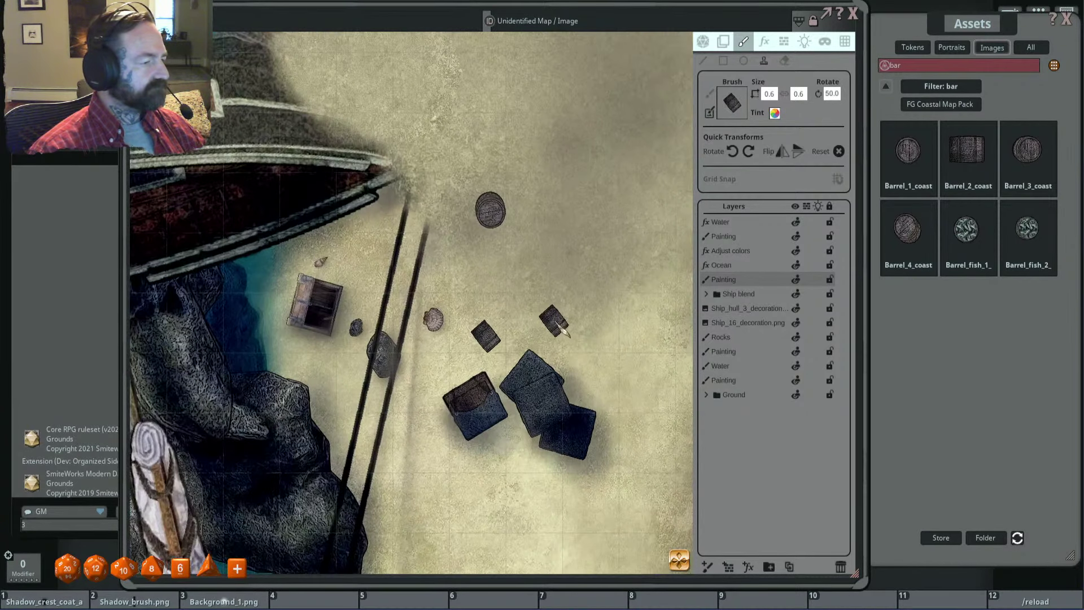
Step: Stamp Barrel_1_coast beside the small tipped barrel, at size 0.8 and rotated 25 degrees
{"action": "left_click_drag", "start_coordinate": [908, 150], "coordinate": [733, 104]}
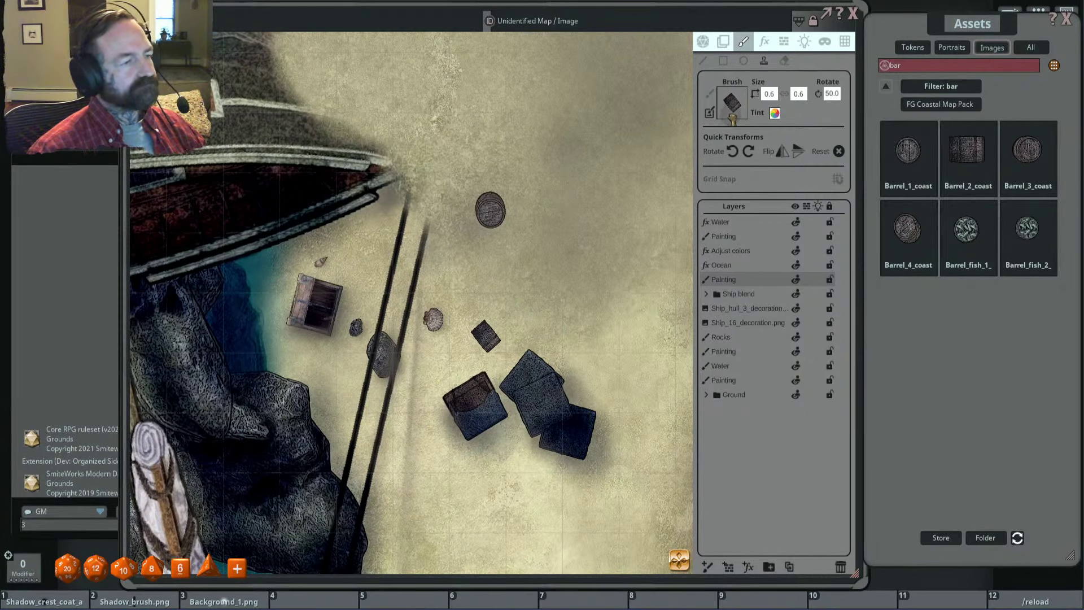
{"action": "key", "text": "ctrl"}
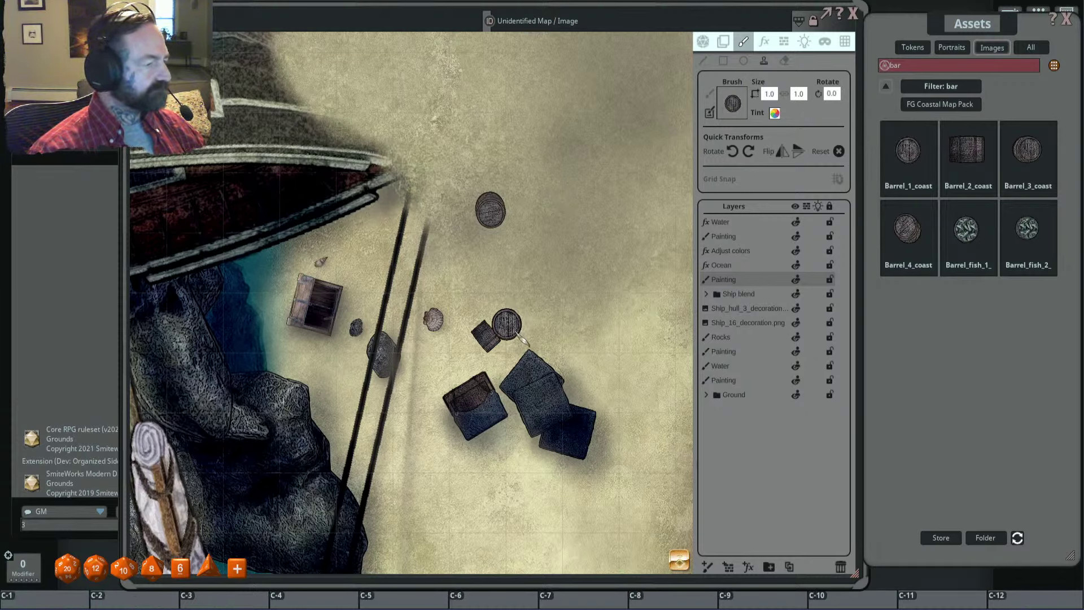
{"action": "scroll", "coordinate": [519, 333], "scroll_direction": "up", "scroll_amount": 5}
{"action": "left_click", "coordinate": [513, 324]}
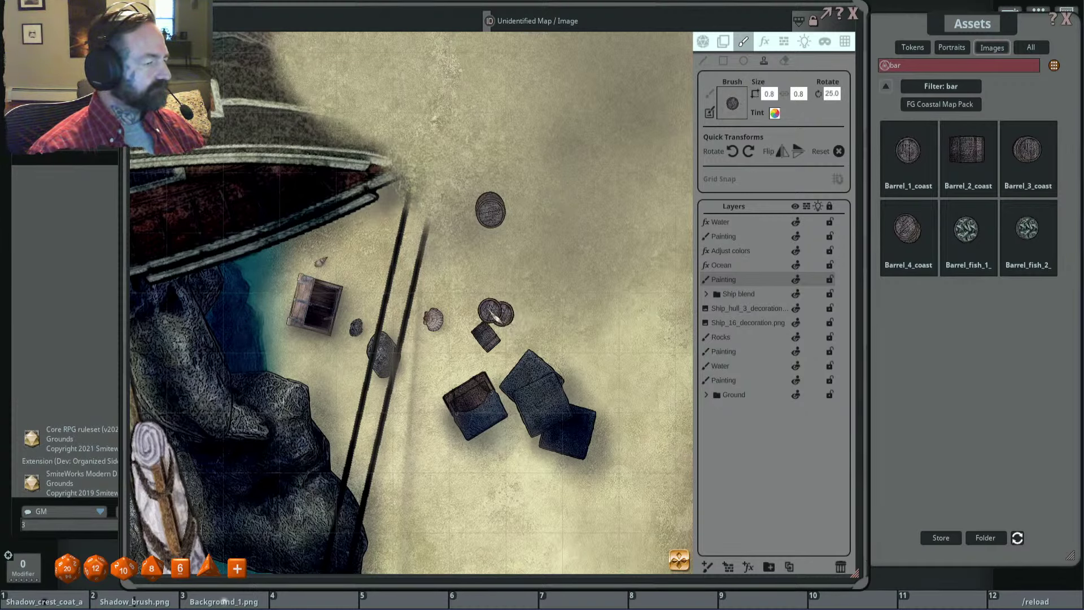
{"action": "key", "text": "shift"}
{"action": "scroll", "coordinate": [479, 303], "scroll_direction": "down", "scroll_amount": 2}
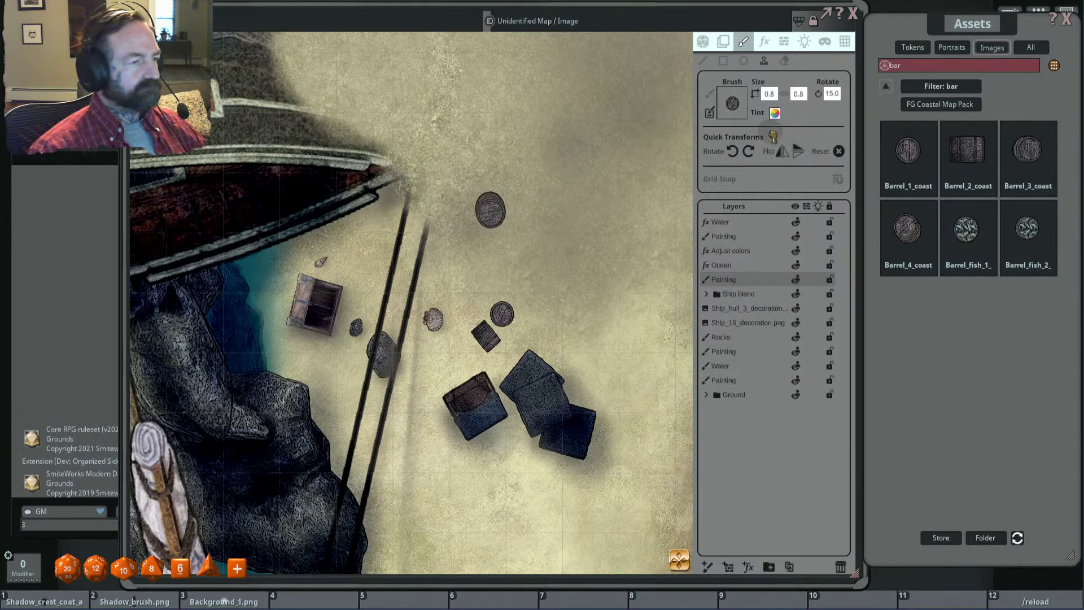
Step: Stamp Barrel_3_coast at size 0.6 against the round barrel near the crates, with no rotation
{"action": "left_click", "coordinate": [731, 113]}
{"action": "key", "text": "ctrl"}
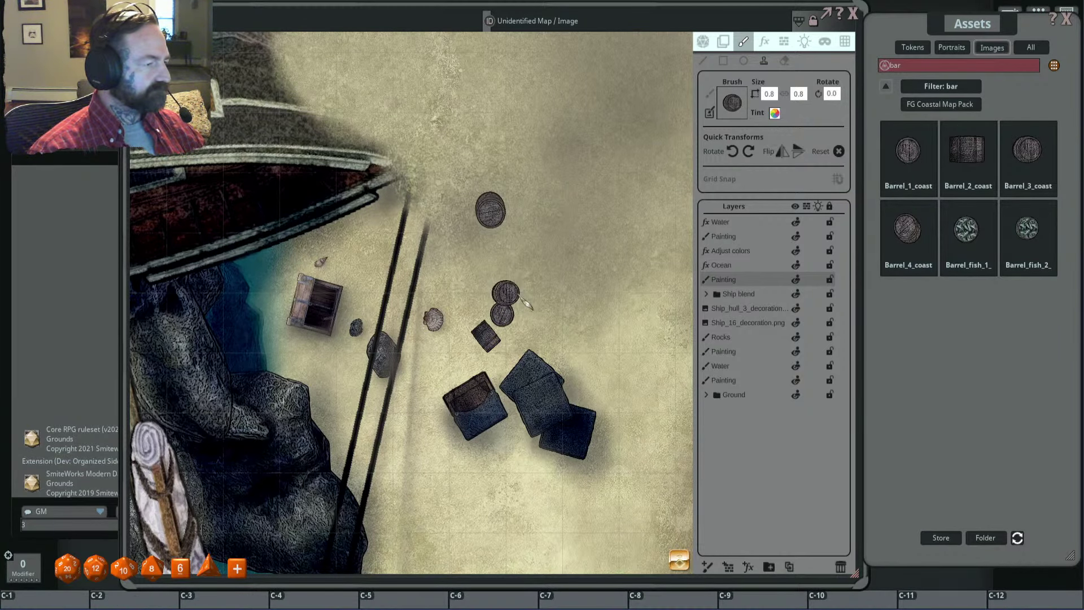
{"action": "scroll", "coordinate": [524, 304], "scroll_direction": "up", "scroll_amount": 1}
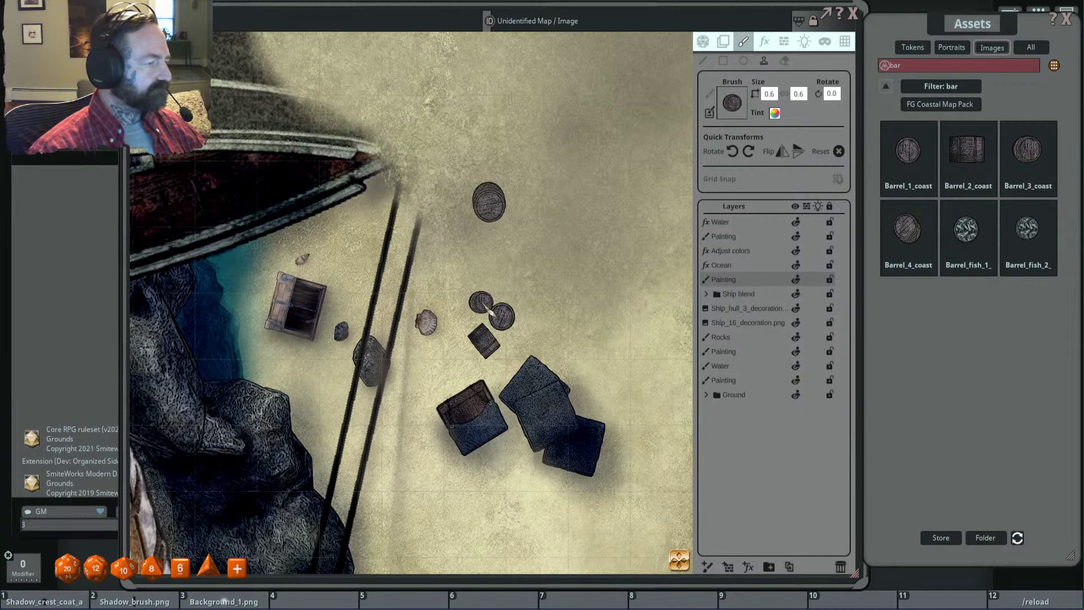
{"action": "scroll", "coordinate": [489, 311], "scroll_direction": "down", "scroll_amount": 3}
{"action": "scroll", "coordinate": [561, 289], "scroll_direction": "up", "scroll_amount": 5}
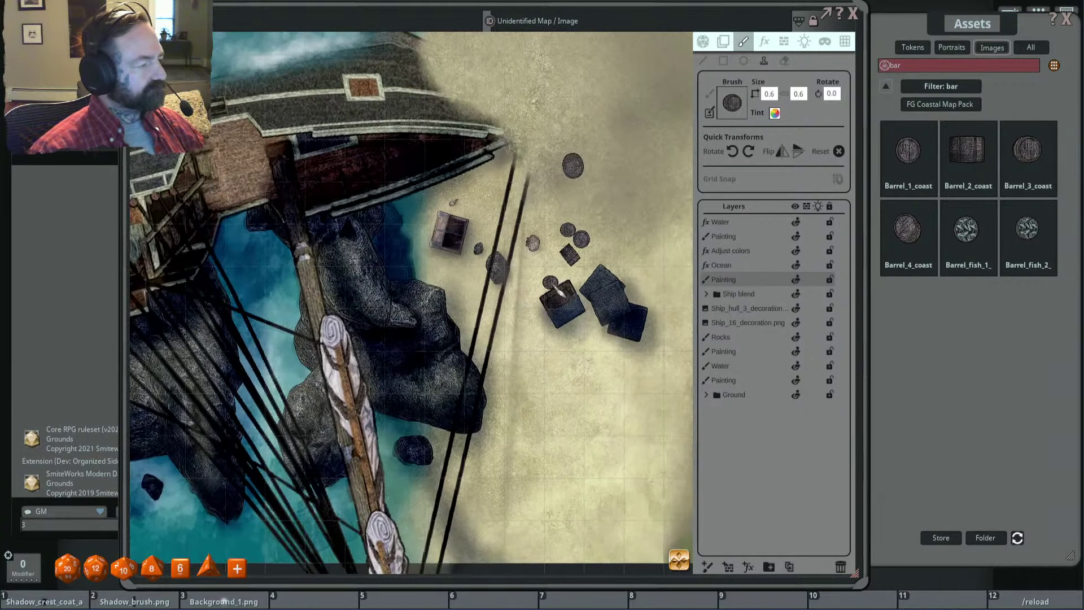
{"action": "scroll", "coordinate": [628, 305], "scroll_direction": "up", "scroll_amount": 2}
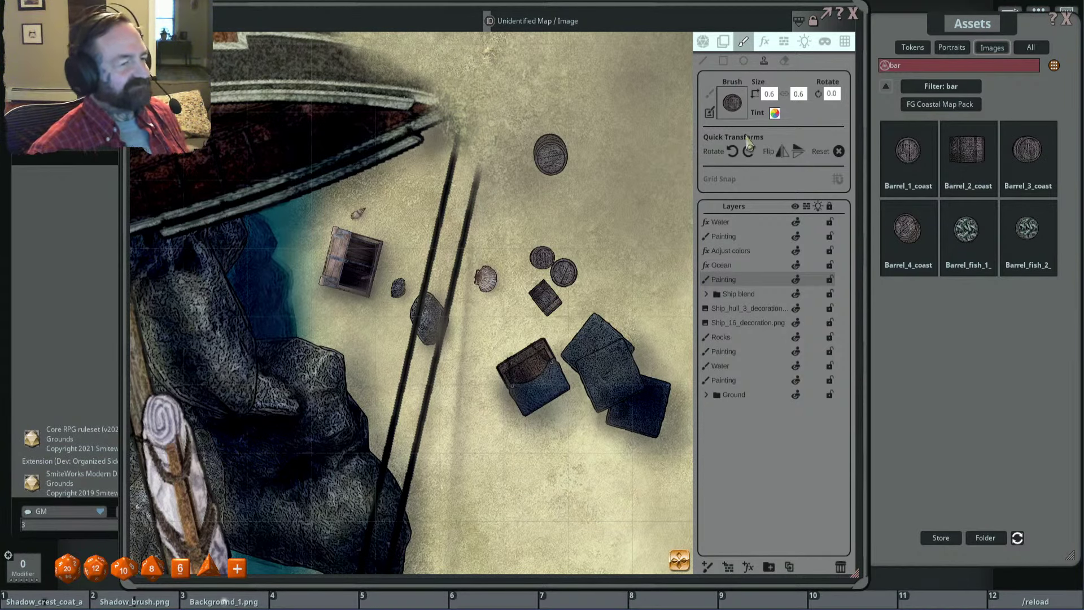
Step: Shade around the barrels on the sand by painting the Adjust colors layer's mask
{"action": "left_click", "coordinate": [740, 253]}
{"action": "left_click", "coordinate": [764, 43]}
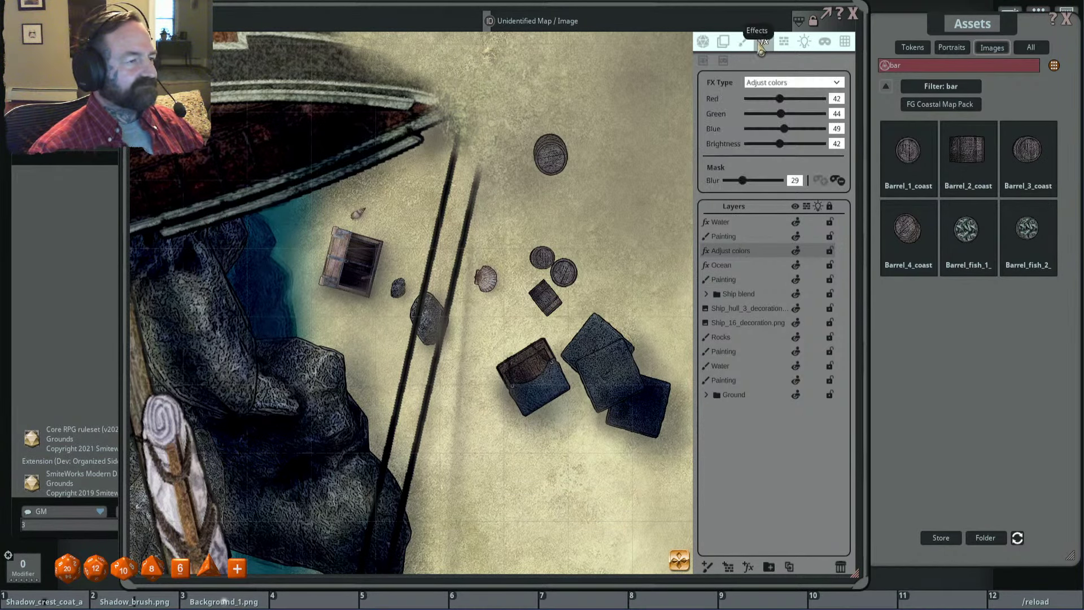
{"action": "scroll", "coordinate": [554, 285], "scroll_direction": "up", "scroll_amount": 2}
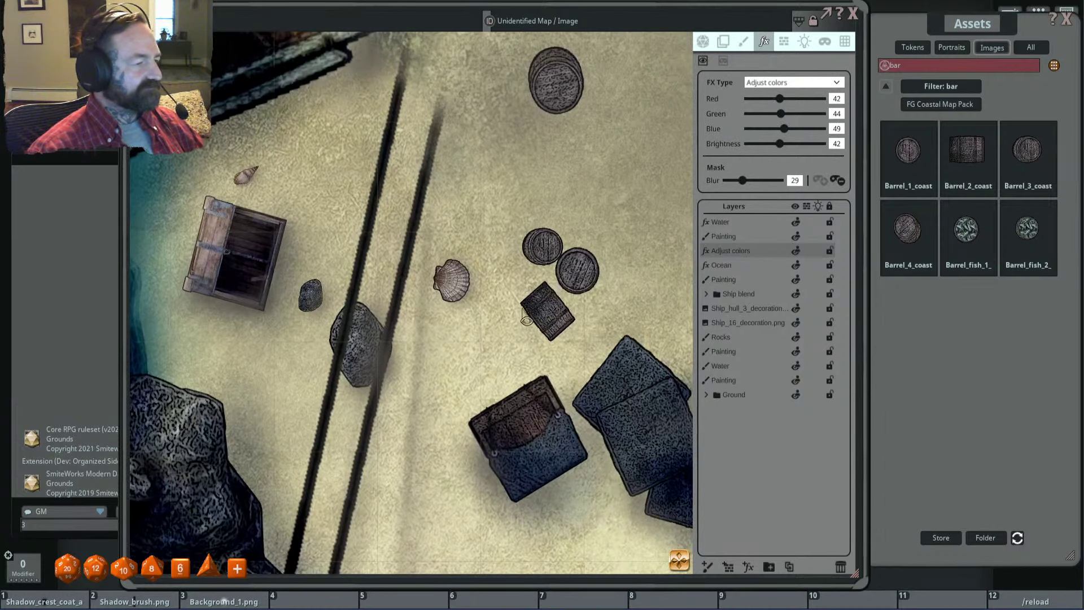
{"action": "mouse_move", "coordinate": [575, 331]}
{"action": "left_mouse_down"}
{"action": "mouse_move", "coordinate": [534, 328]}
{"action": "mouse_move", "coordinate": [587, 274]}
{"action": "mouse_move", "coordinate": [545, 265]}
{"action": "left_mouse_up"}
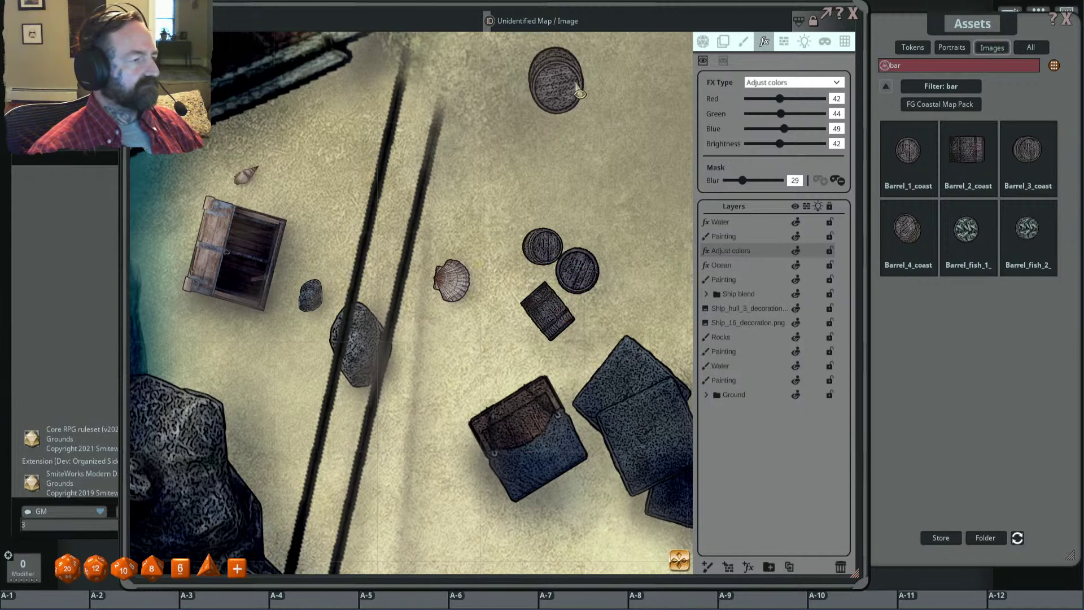
{"action": "left_click_drag", "start_coordinate": [604, 106], "coordinate": [601, 100]}
{"action": "scroll", "coordinate": [568, 221], "scroll_direction": "down", "scroll_amount": 3}
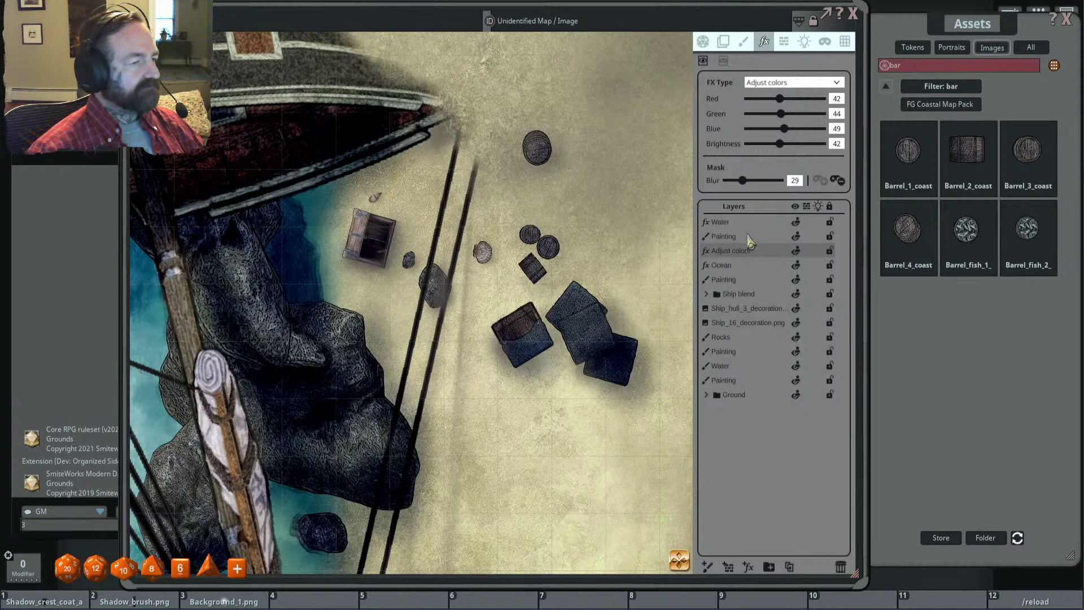
Step: Load the soft white brush for painting on the Painting layer directly beneath the topmost Water effect
{"action": "left_click_drag", "start_coordinate": [751, 242], "coordinate": [750, 236]}
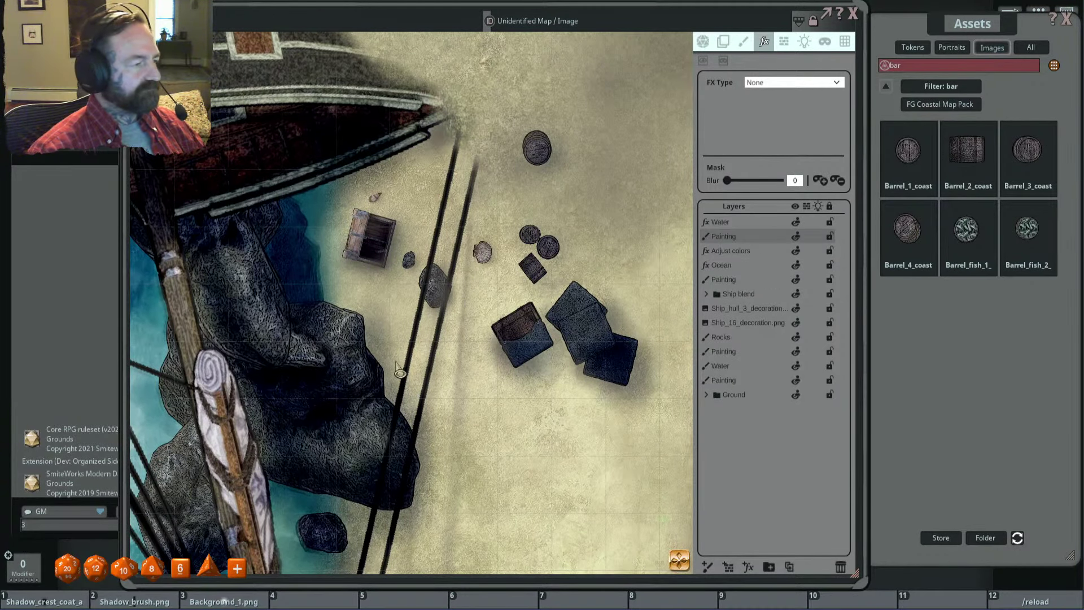
{"action": "scroll", "coordinate": [400, 373], "scroll_direction": "down", "scroll_amount": 3}
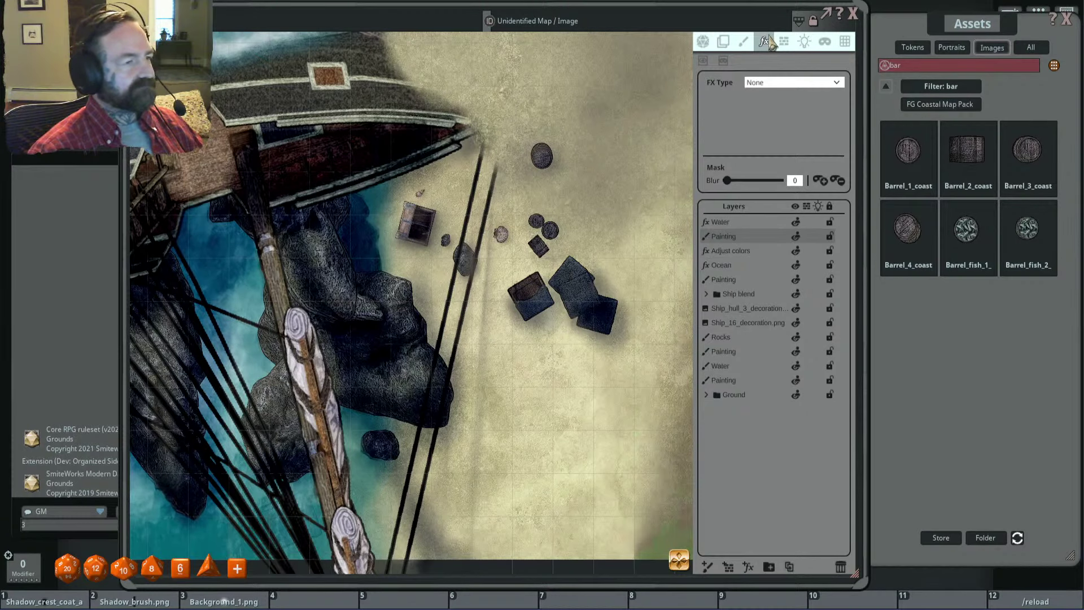
{"action": "left_click", "coordinate": [743, 42]}
{"action": "mouse_move", "coordinate": [204, 604]}
{"action": "left_mouse_down"}
{"action": "mouse_move", "coordinate": [305, 553]}
{"action": "mouse_move", "coordinate": [734, 87]}
{"action": "mouse_move", "coordinate": [733, 102]}
{"action": "left_mouse_up"}
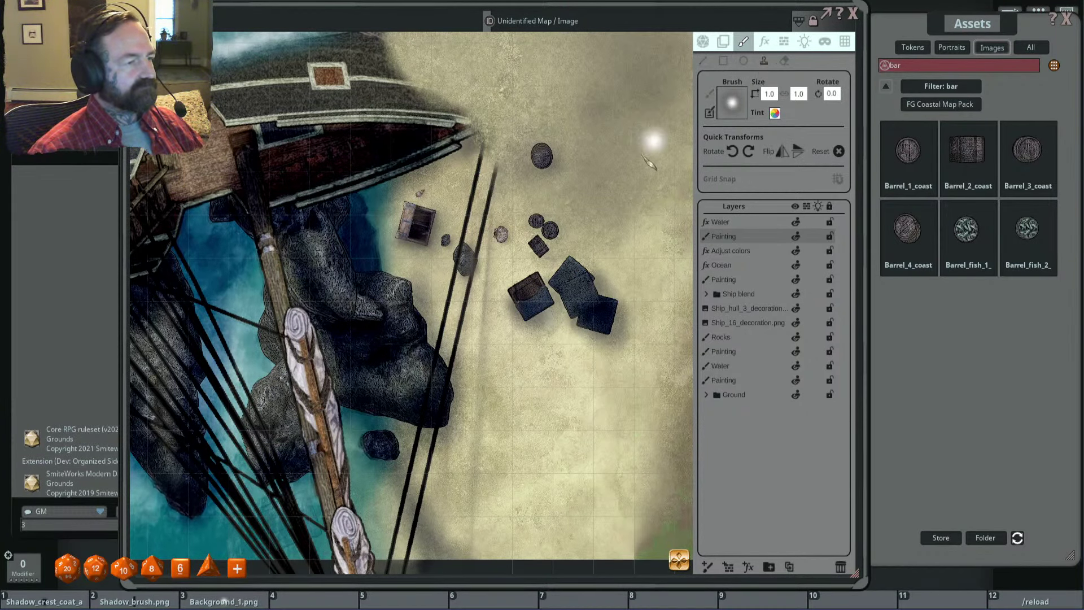
Step: Highlight the small tipped barrel with the soft white brush at size 0.6, rotated 45 degrees
{"action": "scroll", "coordinate": [547, 235], "scroll_direction": "up", "scroll_amount": 5}
{"action": "scroll", "coordinate": [571, 243], "scroll_direction": "down", "scroll_amount": 4}
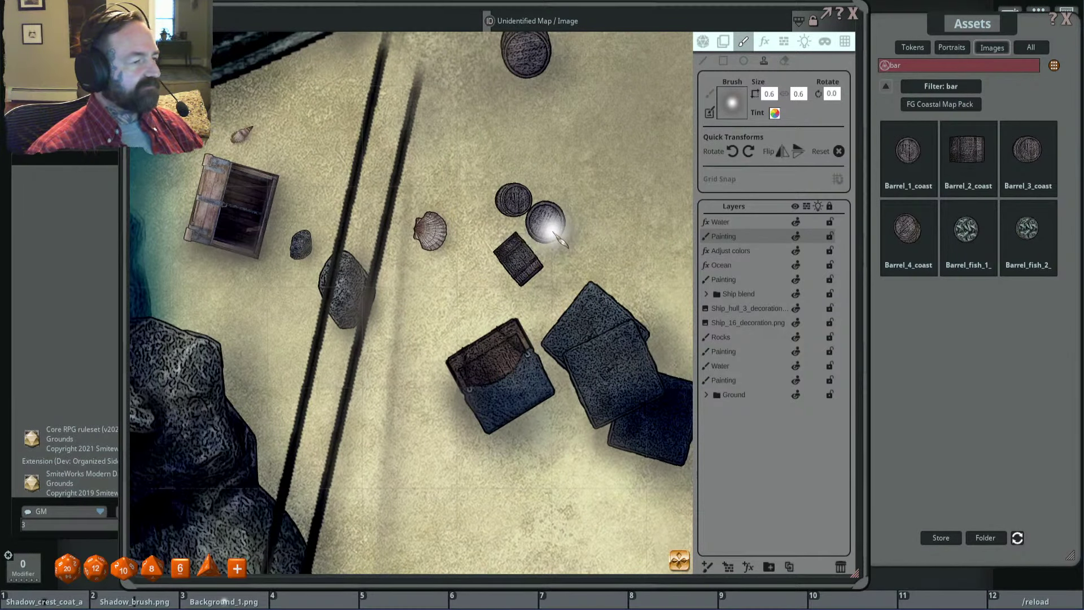
{"action": "scroll", "coordinate": [564, 235], "scroll_direction": "up", "scroll_amount": 1}
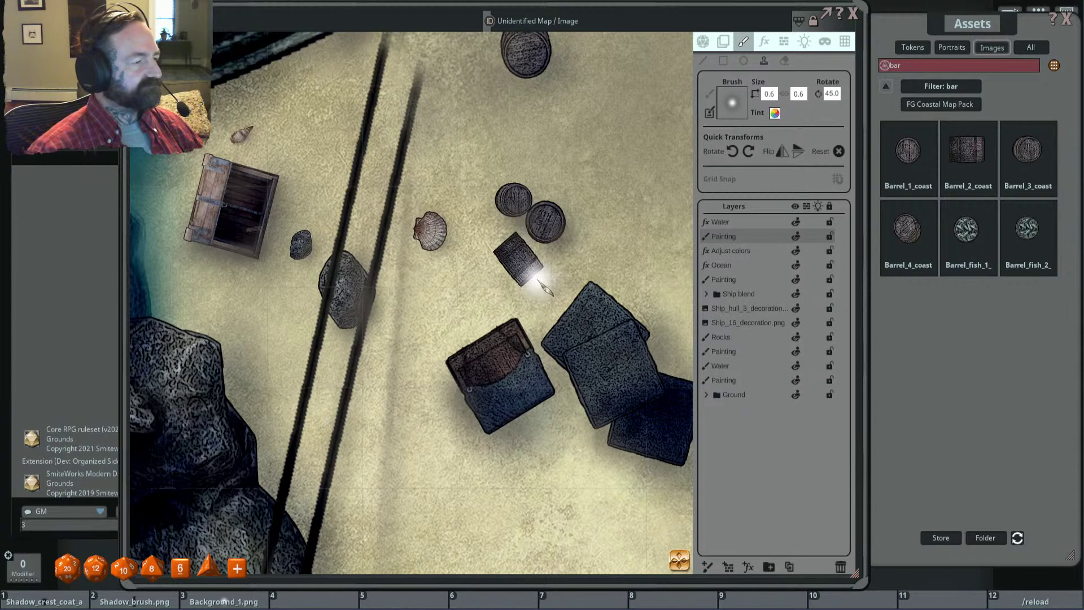
{"action": "scroll", "coordinate": [545, 288], "scroll_direction": "up", "scroll_amount": 2}
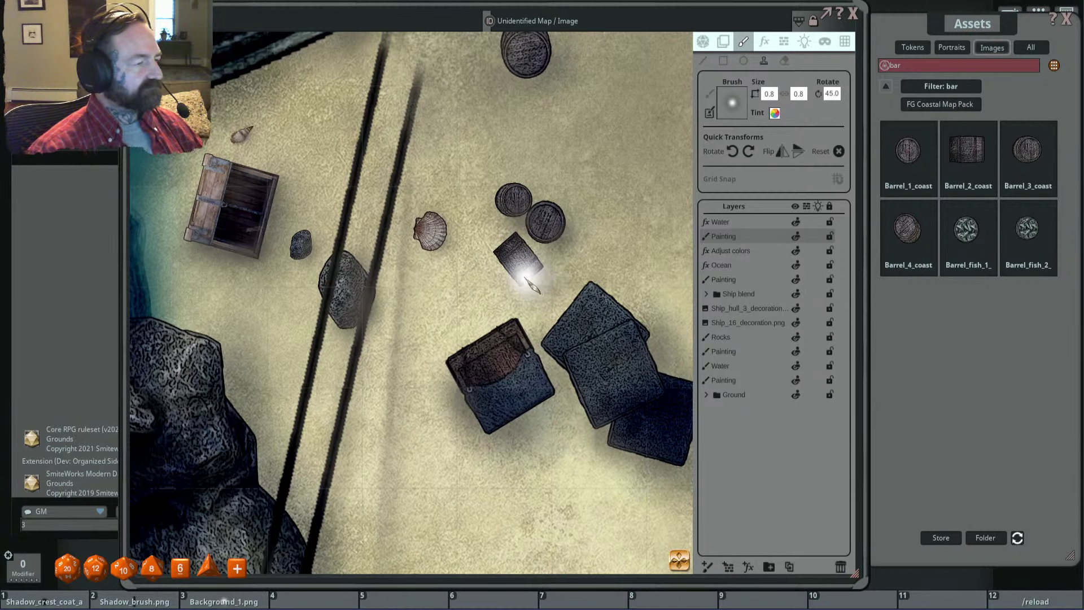
{"action": "scroll", "coordinate": [588, 242], "scroll_direction": "down", "scroll_amount": 2}
{"action": "left_click_drag", "start_coordinate": [599, 141], "coordinate": [520, 235]}
{"action": "scroll", "coordinate": [521, 234], "scroll_direction": "down", "scroll_amount": 2}
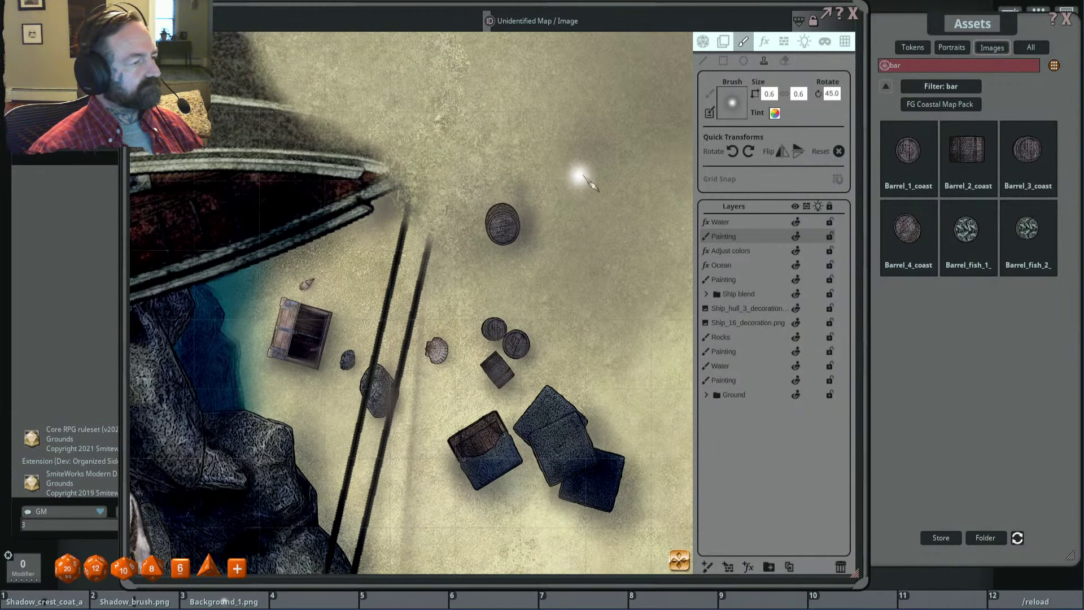
Step: Stretch the soft white brush to size 0.5 by 1.3 and rotate it to 120 degrees
{"action": "scroll", "coordinate": [612, 204], "scroll_direction": "down", "scroll_amount": 2}
{"action": "scroll", "coordinate": [632, 210], "scroll_direction": "down", "scroll_amount": 3}
{"action": "scroll", "coordinate": [649, 210], "scroll_direction": "up", "scroll_amount": 2}
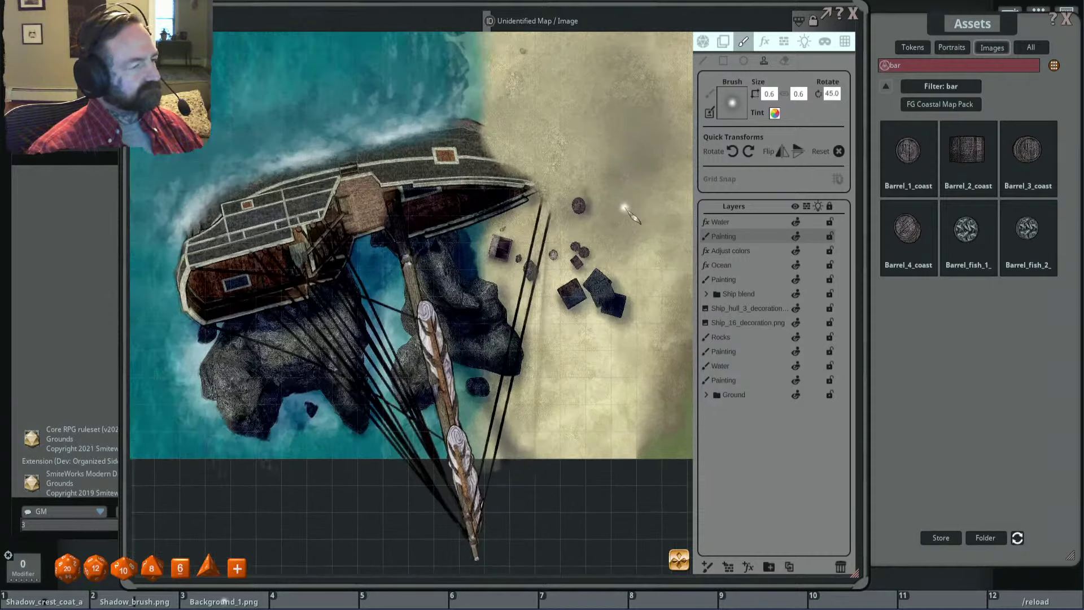
{"action": "scroll", "coordinate": [627, 220], "scroll_direction": "down", "scroll_amount": 1}
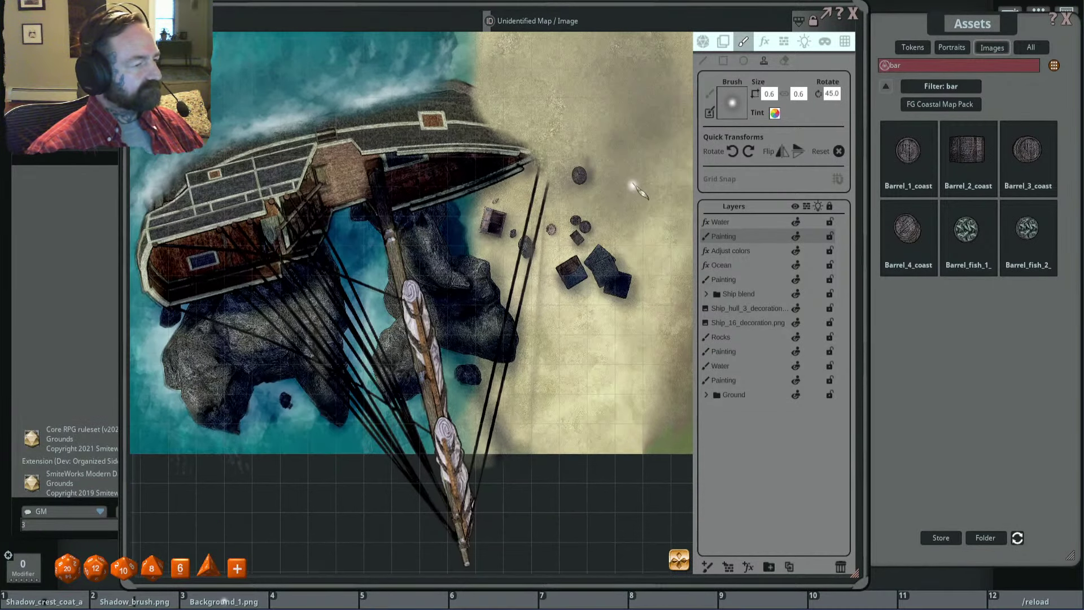
{"action": "scroll", "coordinate": [600, 222], "scroll_direction": "up", "scroll_amount": 3}
{"action": "scroll", "coordinate": [559, 259], "scroll_direction": "down", "scroll_amount": 2}
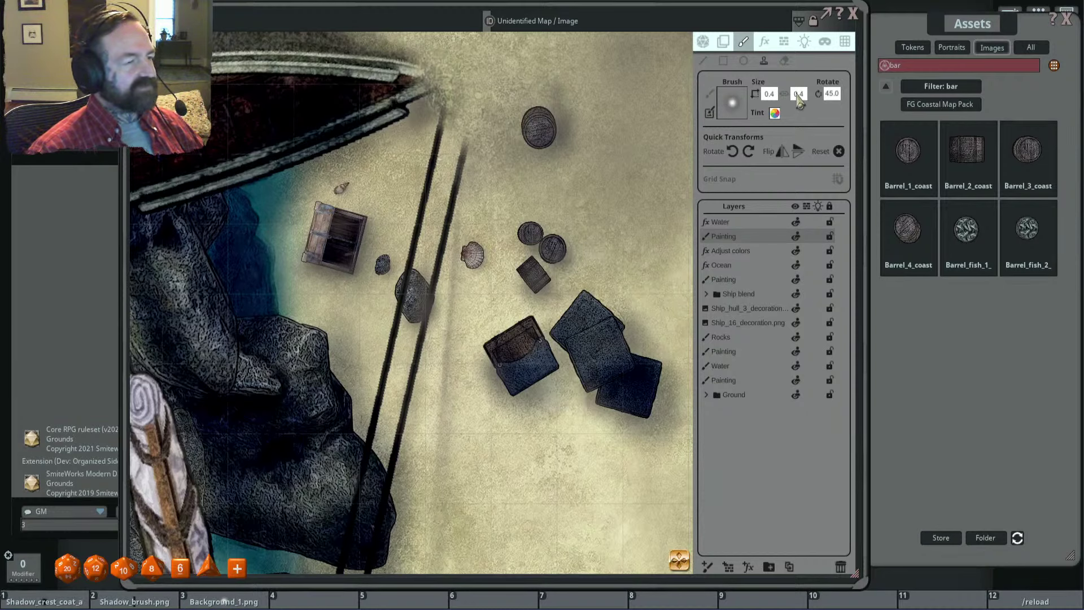
{"action": "left_click", "coordinate": [798, 95]}
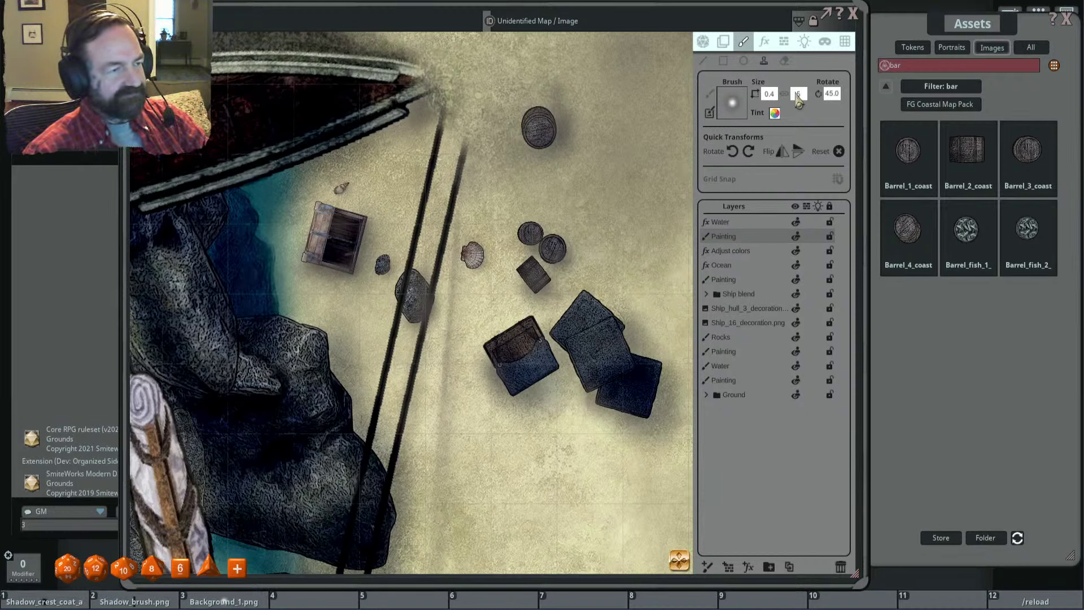
{"action": "type", "text": "2"}
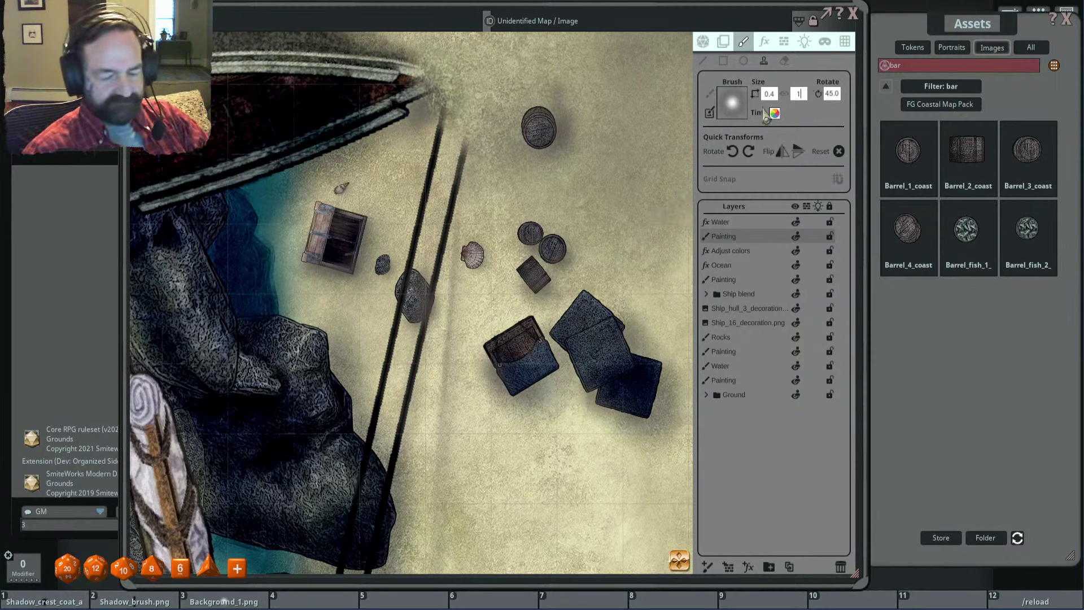
{"action": "scroll", "coordinate": [576, 245], "scroll_direction": "up", "scroll_amount": 1}
{"action": "scroll", "coordinate": [551, 249], "scroll_direction": "up", "scroll_amount": 5, "text": "ctrl"}
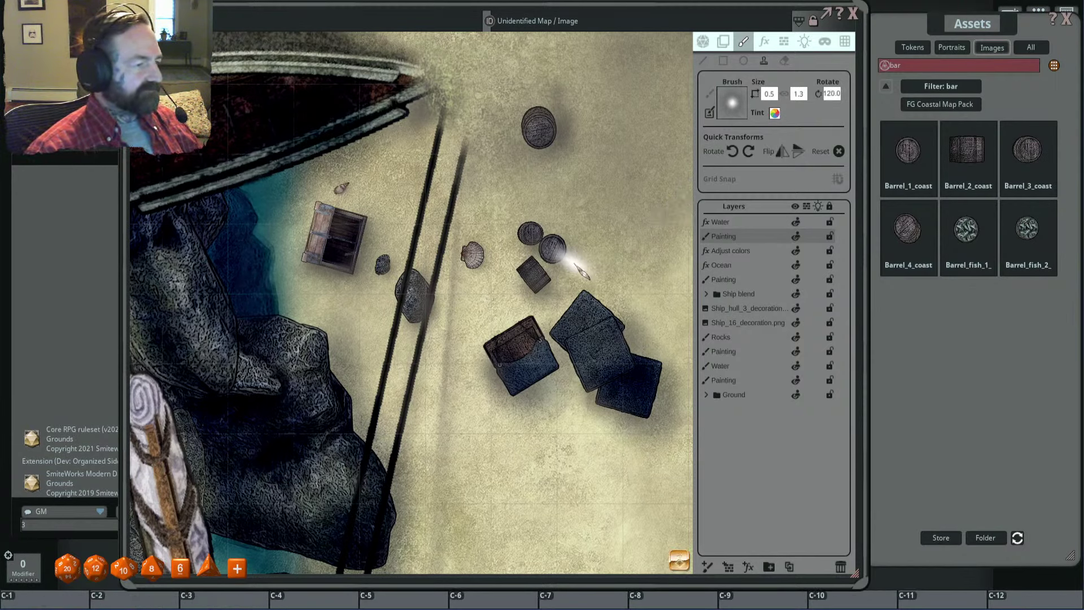
Step: Resize the brush to 0.6 by 1.0, rotate it to 130 degrees and highlight the small round barrels near the crates
{"action": "scroll", "coordinate": [575, 264], "scroll_direction": "up", "scroll_amount": 1, "text": "ctrl"}
{"action": "left_click", "coordinate": [801, 95]}
{"action": "type", "text": "1"}
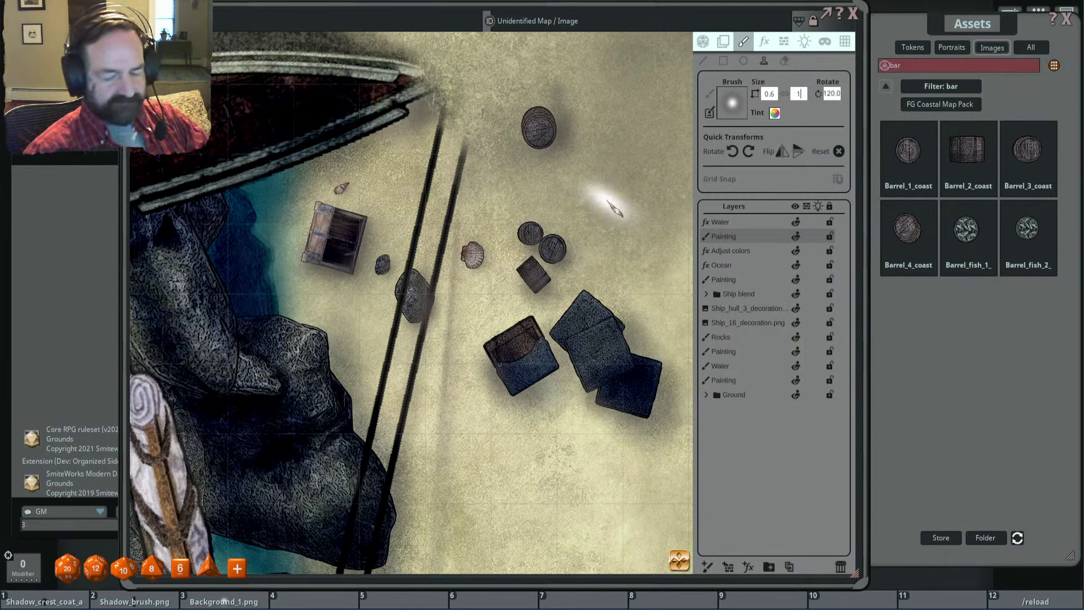
{"action": "key", "text": "Return"}
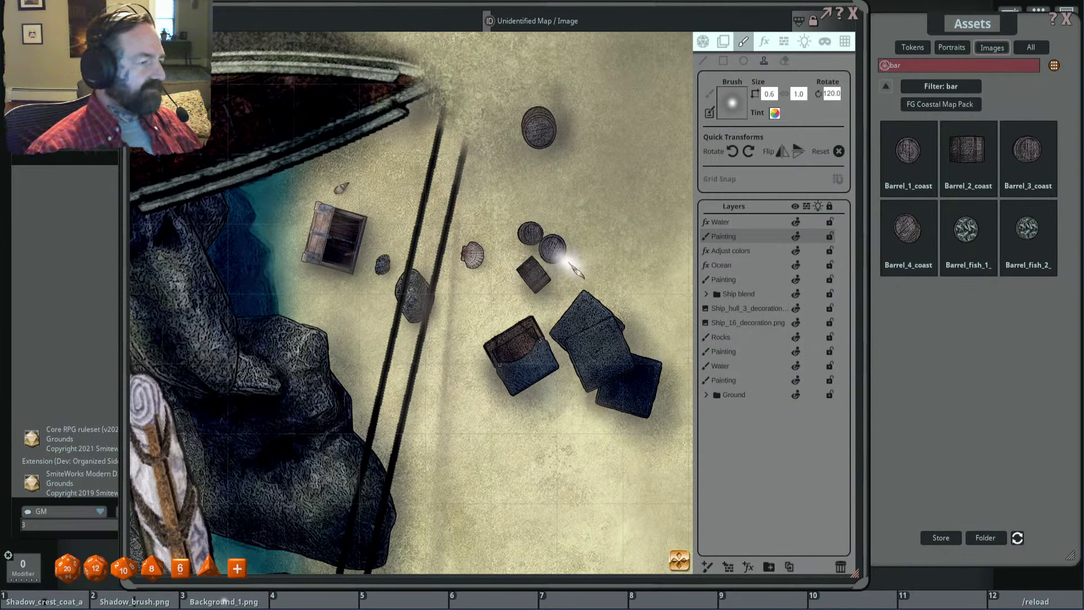
{"action": "key", "text": "shift"}
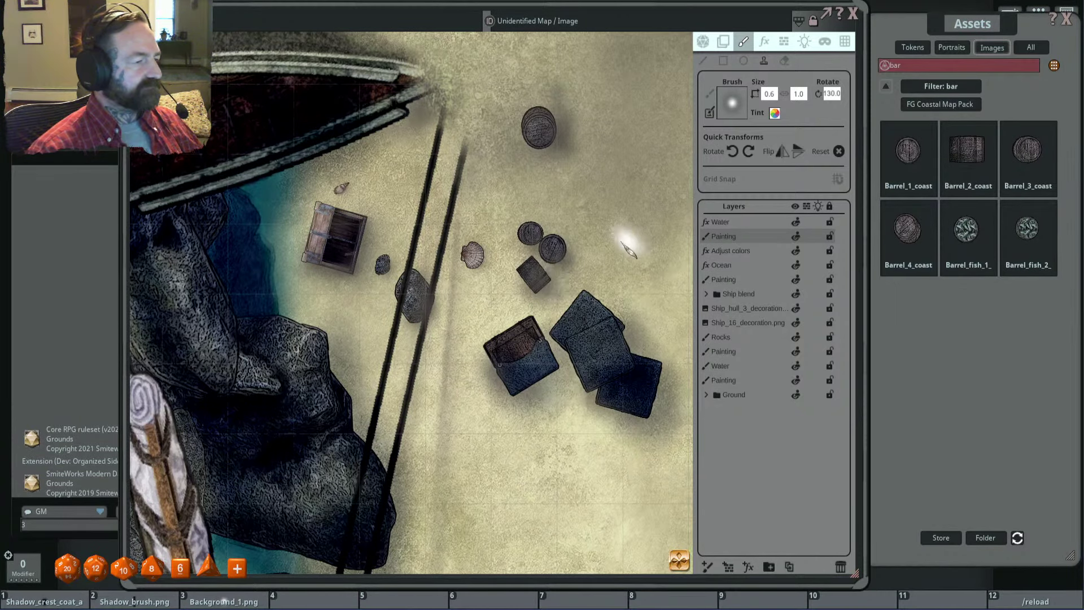
Step: Examine the wrecked ship, the beached boat and the scattered cargo on the sand, both close up and across the whole map
{"action": "scroll", "coordinate": [631, 252], "scroll_direction": "down", "scroll_amount": 1}
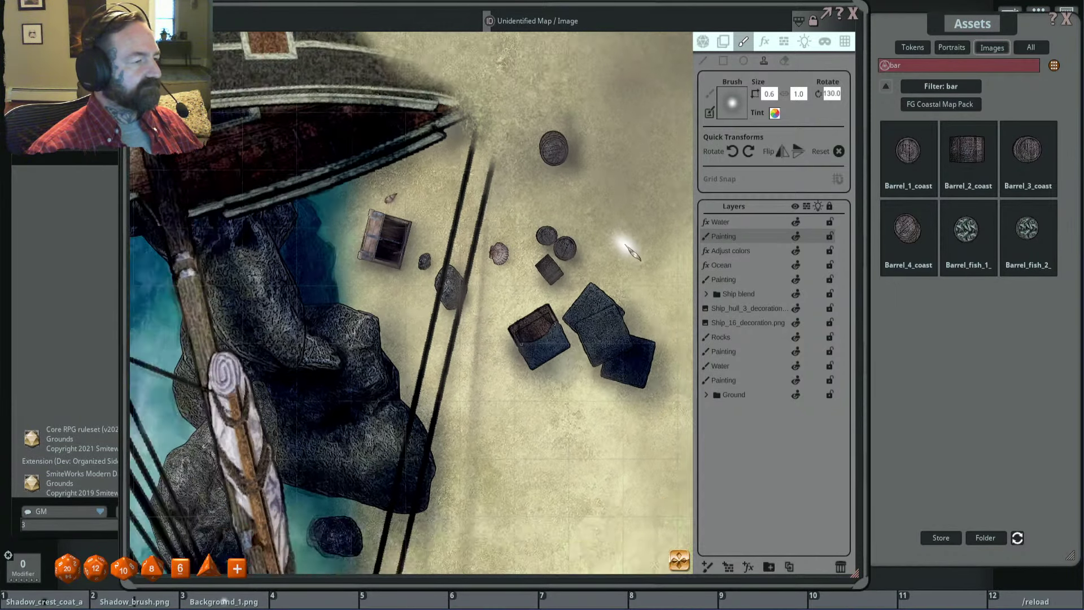
{"action": "scroll", "coordinate": [631, 252], "scroll_direction": "down", "scroll_amount": 2}
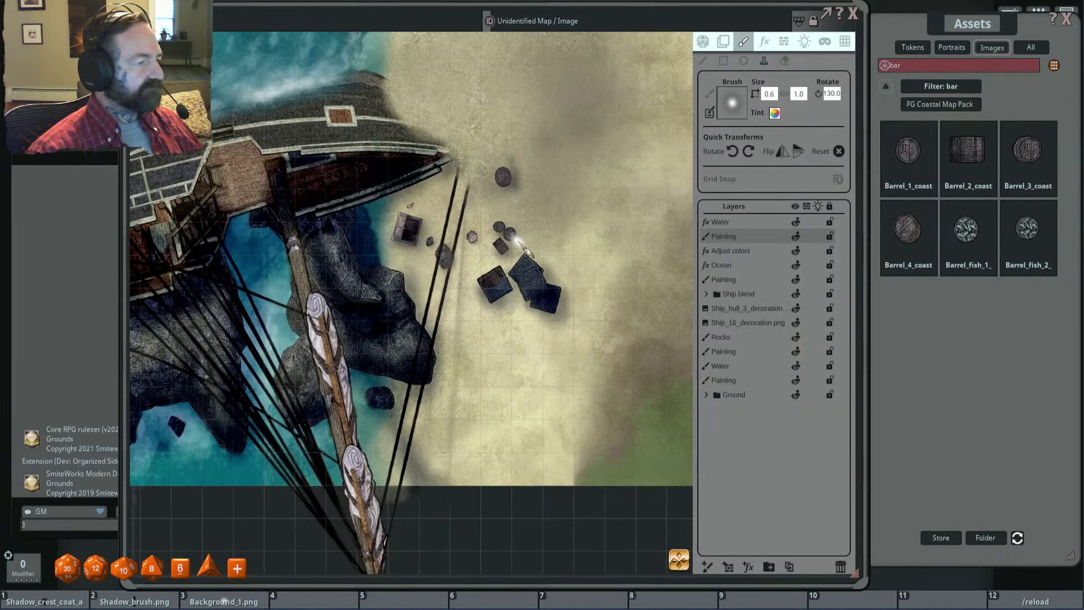
{"action": "scroll", "coordinate": [586, 231], "scroll_direction": "up", "scroll_amount": 3}
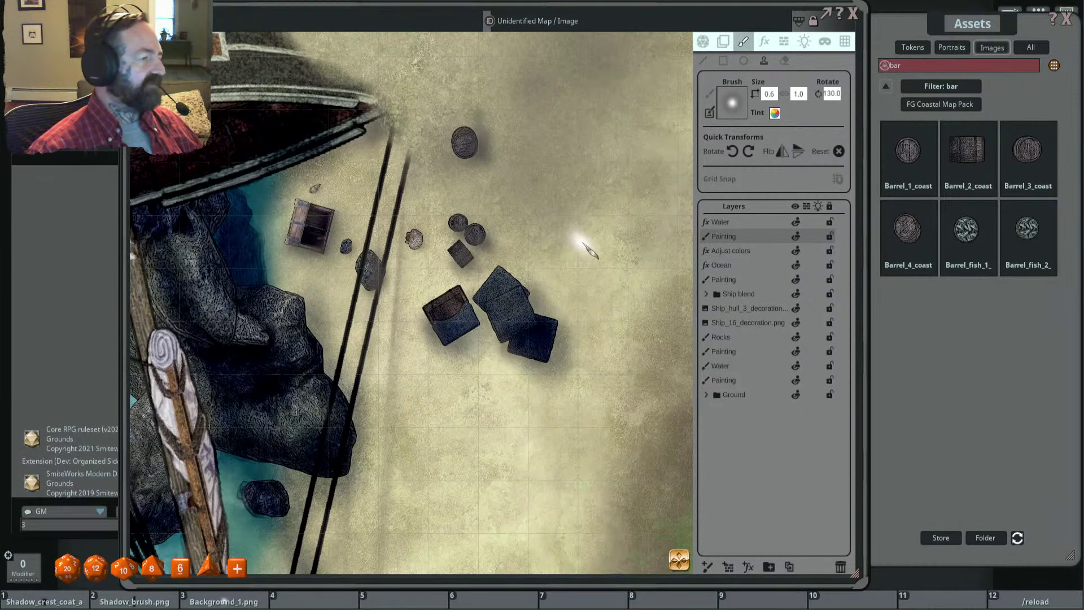
{"action": "scroll", "coordinate": [339, 243], "scroll_direction": "up", "scroll_amount": 7}
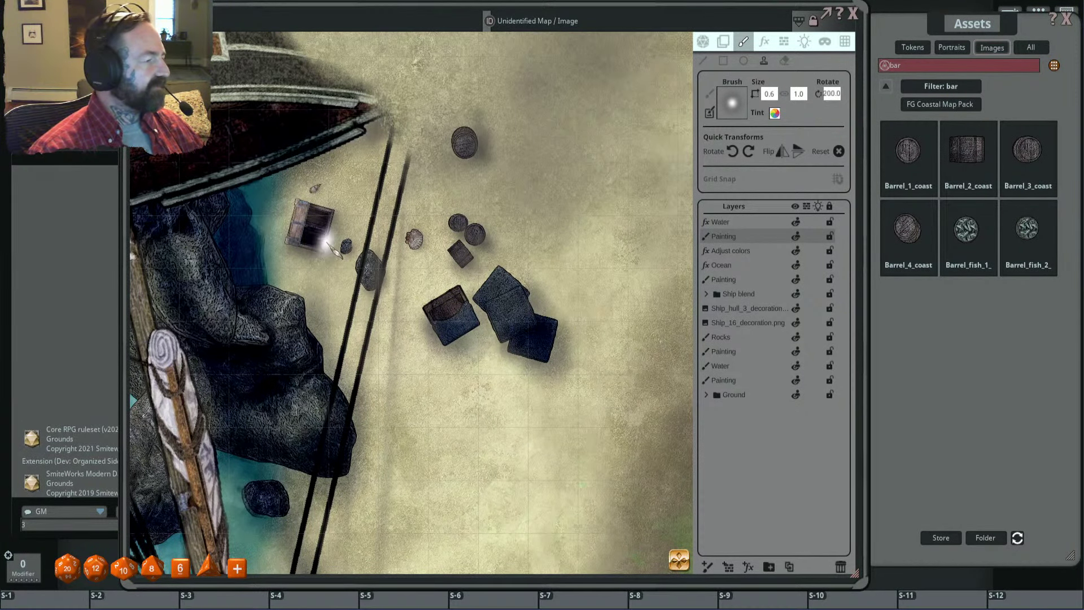
{"action": "scroll", "coordinate": [372, 264], "scroll_direction": "down", "scroll_amount": 3}
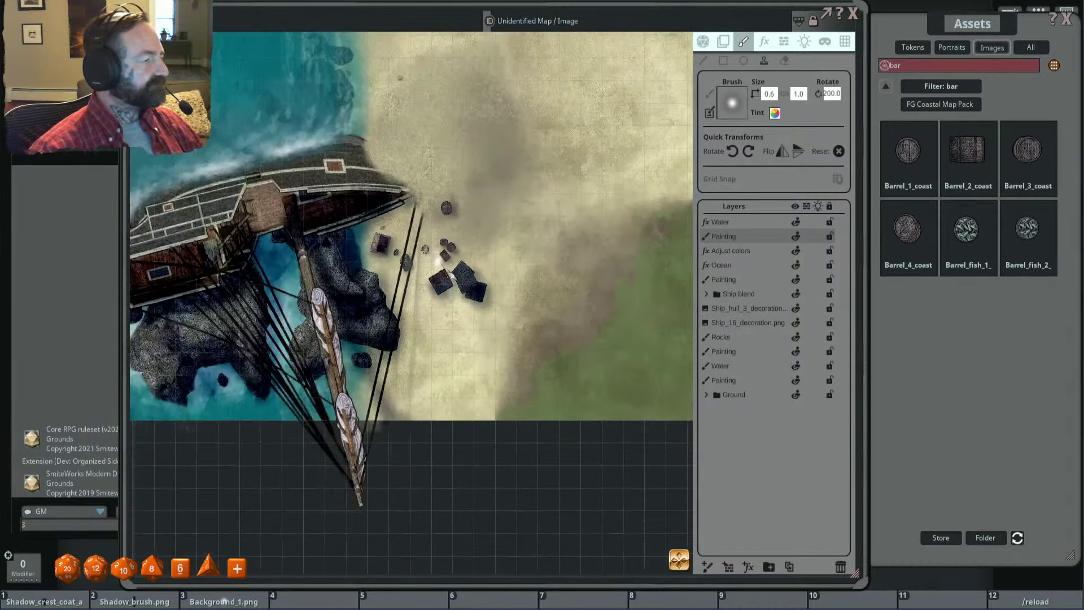
{"action": "left_click_drag", "start_coordinate": [486, 282], "coordinate": [606, 310]}
{"action": "scroll", "coordinate": [598, 252], "scroll_direction": "down", "scroll_amount": 3}
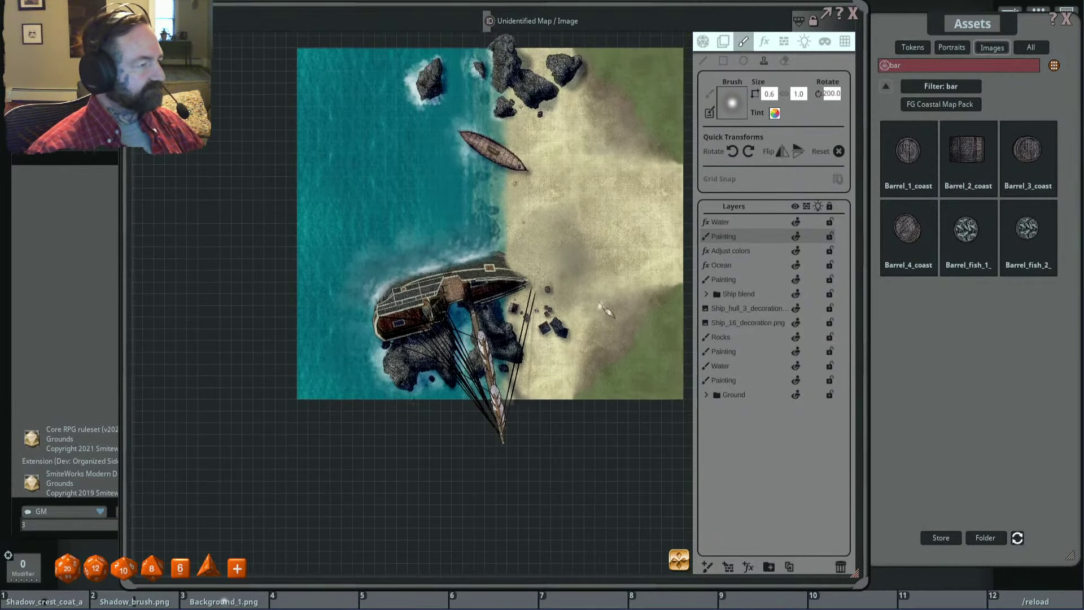
{"action": "scroll", "coordinate": [552, 228], "scroll_direction": "up", "scroll_amount": 3}
{"action": "scroll", "coordinate": [553, 227], "scroll_direction": "up", "scroll_amount": 1}
{"action": "left_click_drag", "start_coordinate": [564, 218], "coordinate": [531, 271]}
{"action": "scroll", "coordinate": [475, 218], "scroll_direction": "up", "scroll_amount": 6}
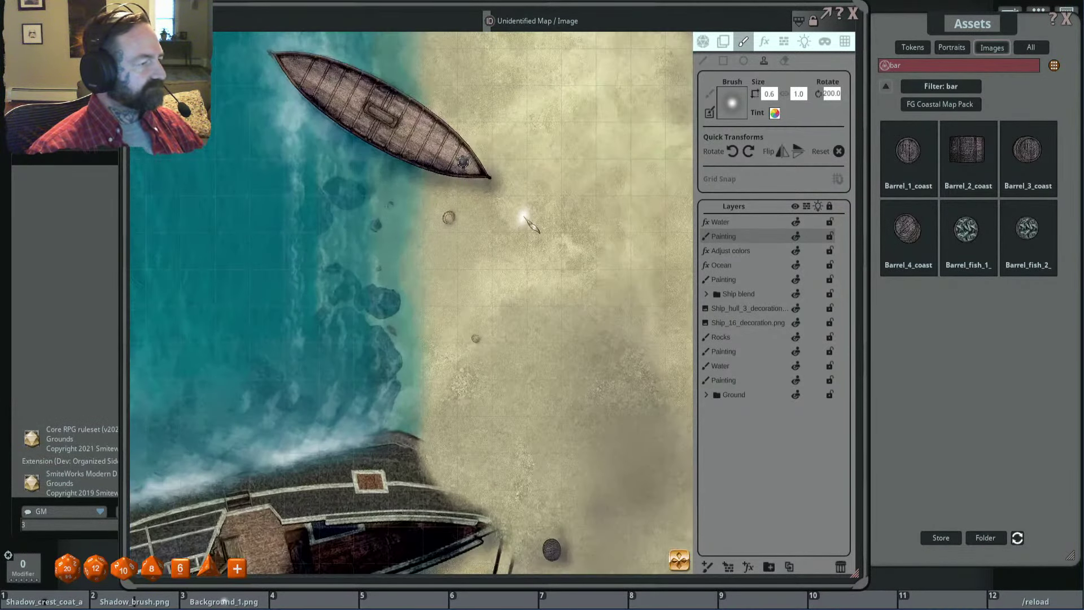
{"action": "scroll", "coordinate": [548, 223], "scroll_direction": "down", "scroll_amount": 8}
{"action": "left_click_drag", "start_coordinate": [581, 231], "coordinate": [562, 227]}
{"action": "scroll", "coordinate": [562, 227], "scroll_direction": "up", "scroll_amount": 2}
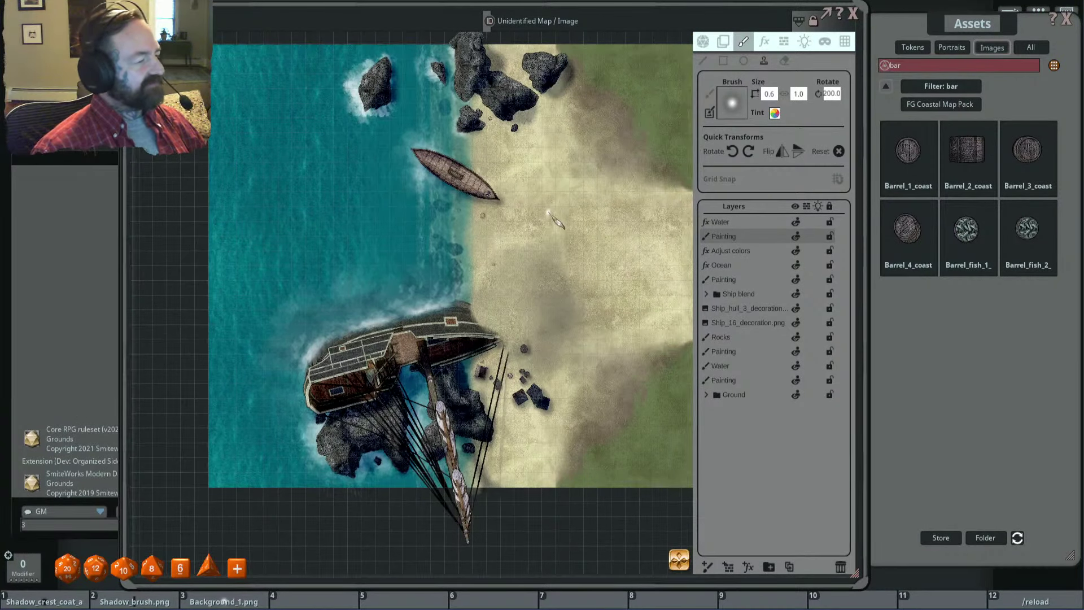
{"action": "left_click_drag", "start_coordinate": [534, 275], "coordinate": [511, 196]}
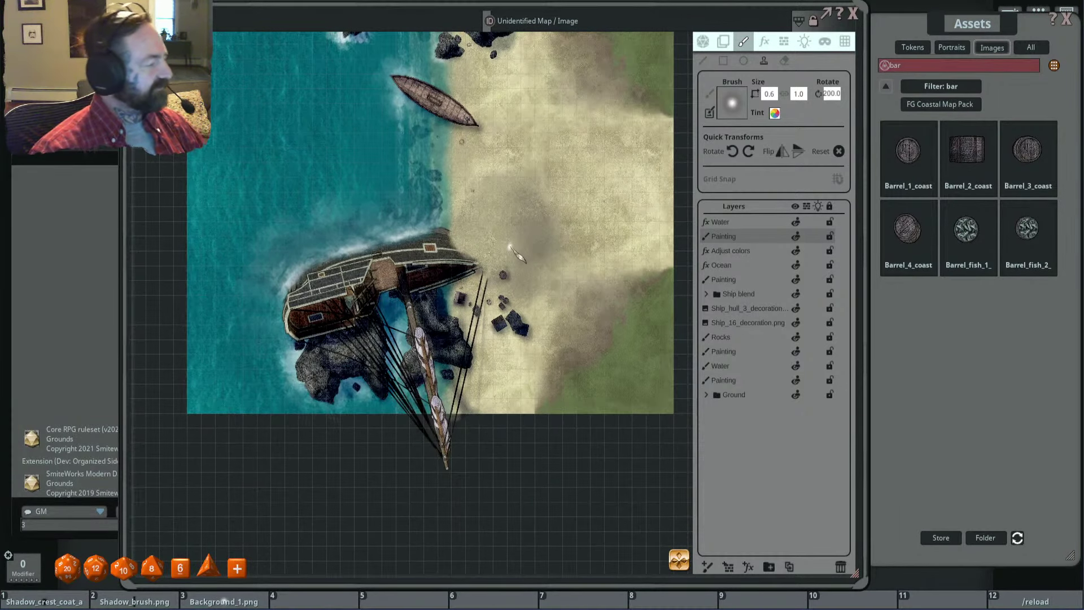
{"action": "scroll", "coordinate": [511, 249], "scroll_direction": "up", "scroll_amount": 1}
{"action": "left_click_drag", "start_coordinate": [515, 252], "coordinate": [525, 211]}
{"action": "scroll", "coordinate": [552, 333], "scroll_direction": "up", "scroll_amount": 8}
{"action": "scroll", "coordinate": [552, 346], "scroll_direction": "down", "scroll_amount": 4}
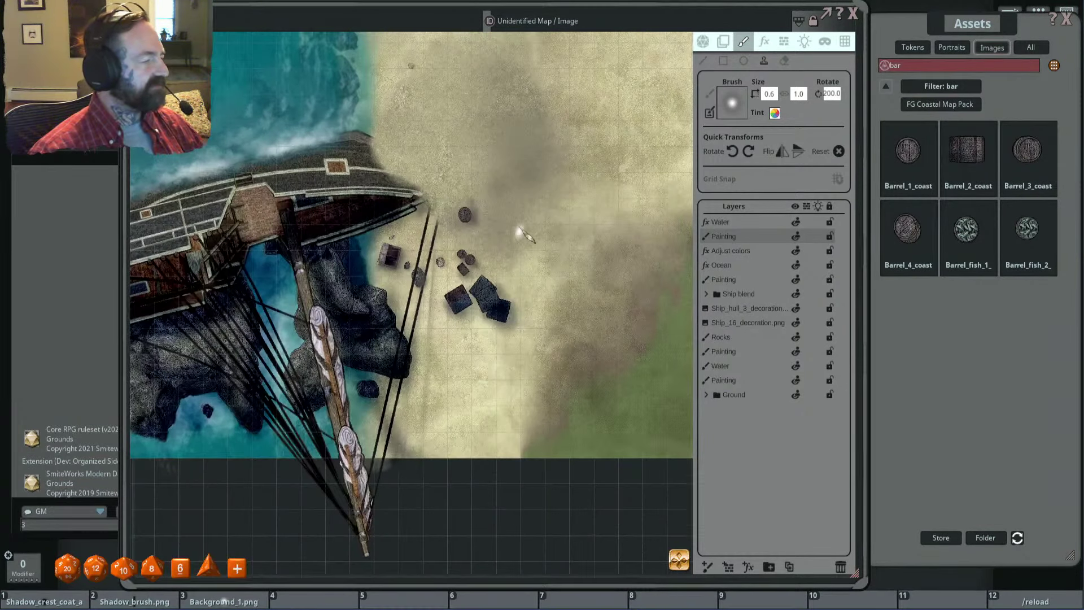
{"action": "scroll", "coordinate": [468, 279], "scroll_direction": "up", "scroll_amount": 2}
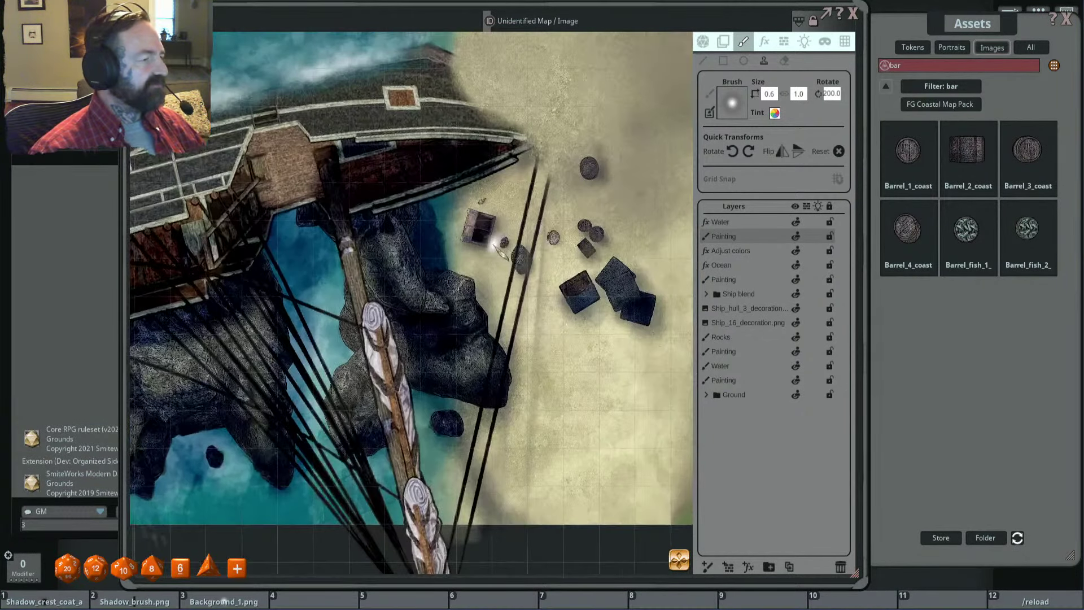
{"action": "scroll", "coordinate": [501, 244], "scroll_direction": "down", "scroll_amount": 5}
{"action": "scroll", "coordinate": [571, 213], "scroll_direction": "up", "scroll_amount": 4}
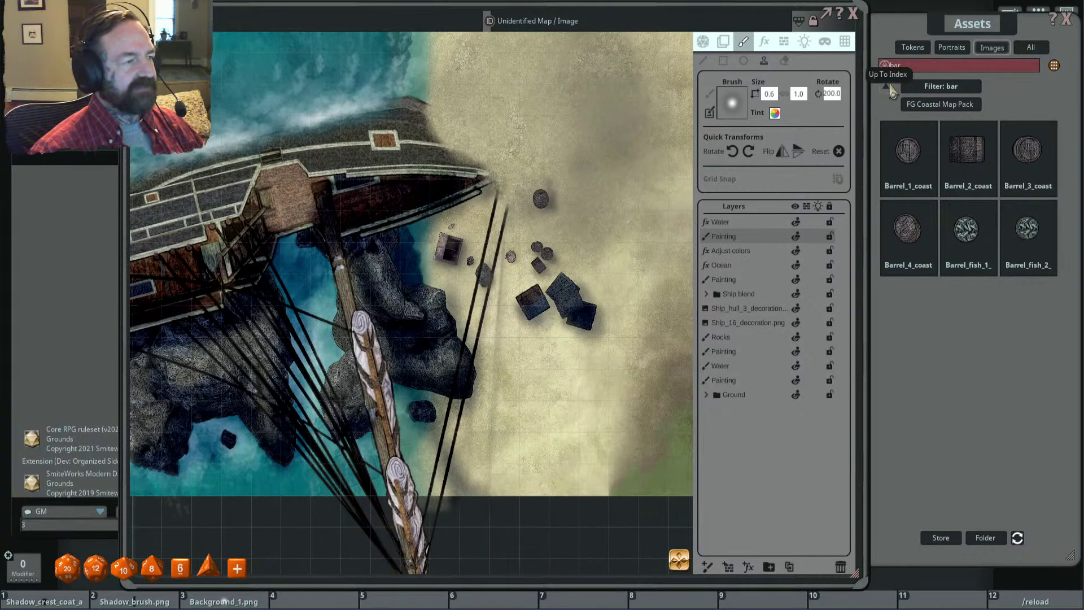
Step: Load the dirt_round1 decoration from the FG Art Pack 2019 decorations folder as the stamp brush
{"action": "left_click", "coordinate": [890, 89]}
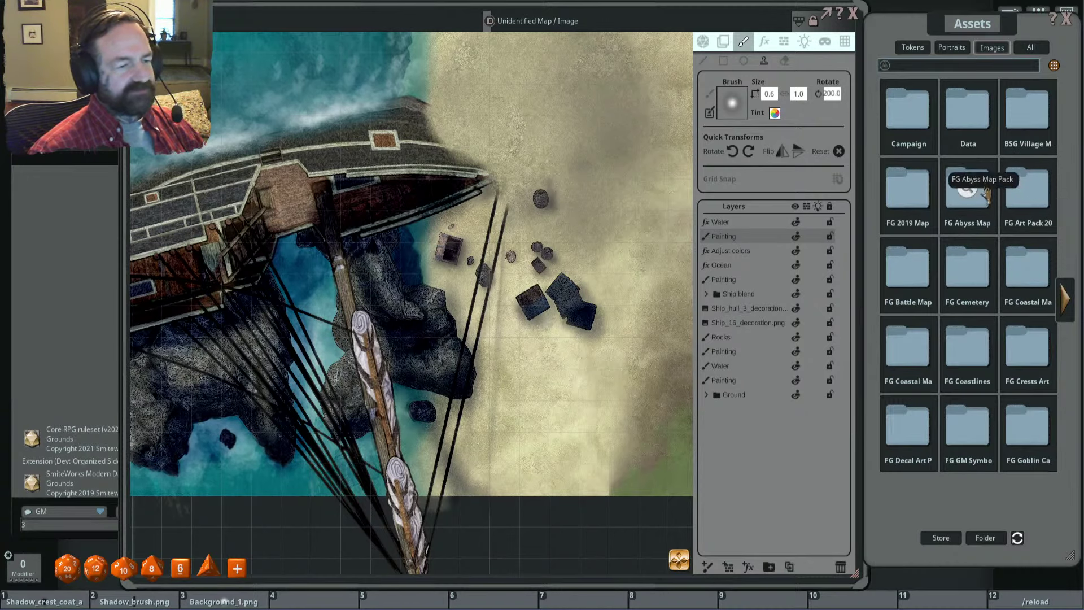
{"action": "left_click", "coordinate": [1026, 192]}
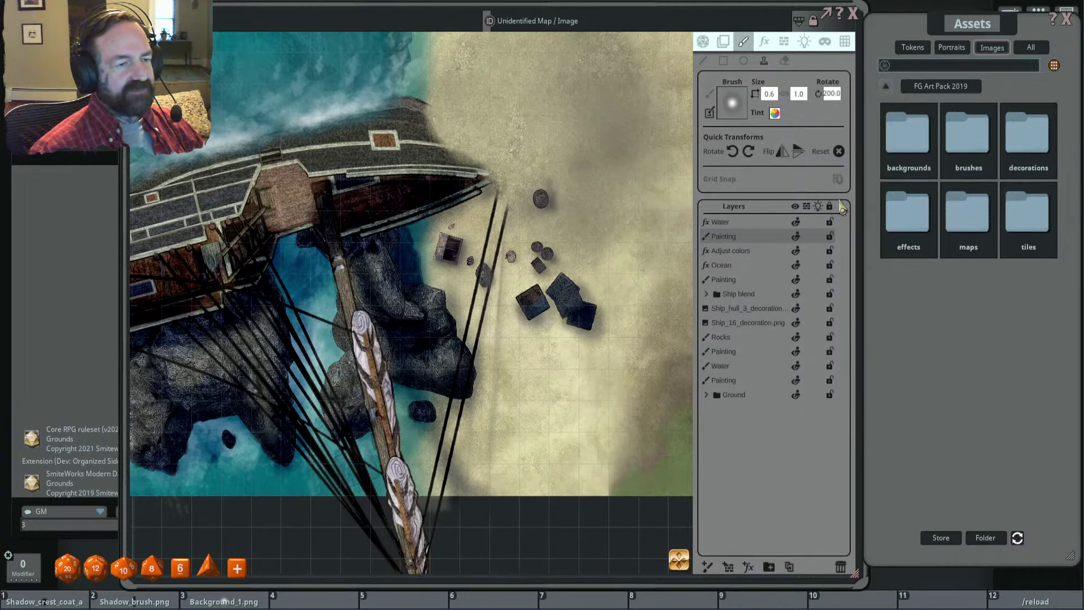
{"action": "left_click", "coordinate": [1026, 135]}
{"action": "left_click", "coordinate": [968, 229]}
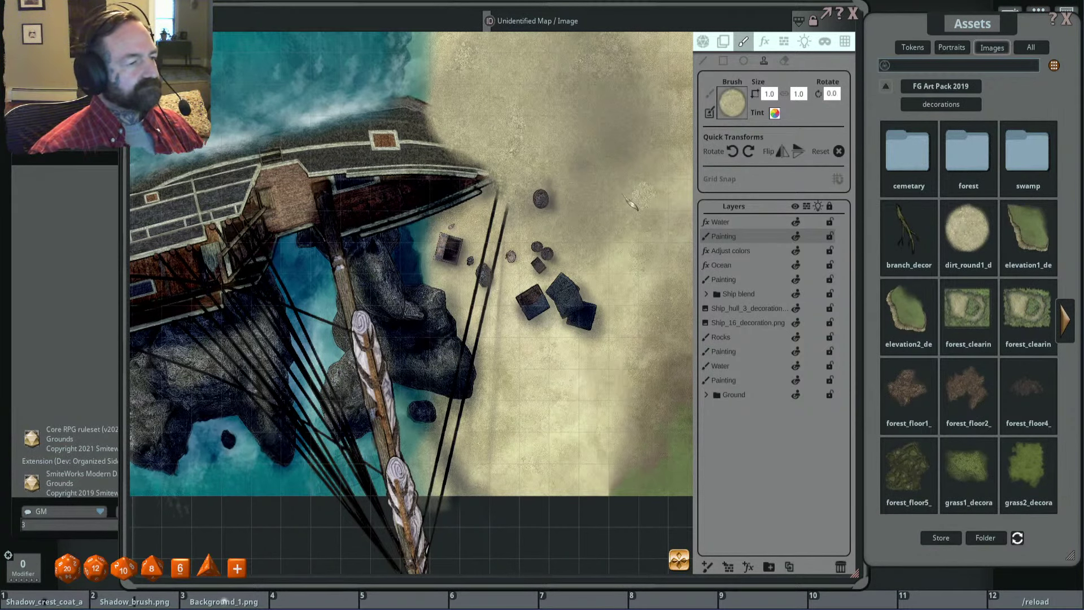
Step: Reduce the dirt brush to size 0.8 and select the Painting layer directly above the Ship blend folder
{"action": "scroll", "coordinate": [632, 202], "scroll_direction": "up", "scroll_amount": 2}
{"action": "scroll", "coordinate": [500, 184], "scroll_direction": "down", "scroll_amount": 2, "text": "ctrl"}
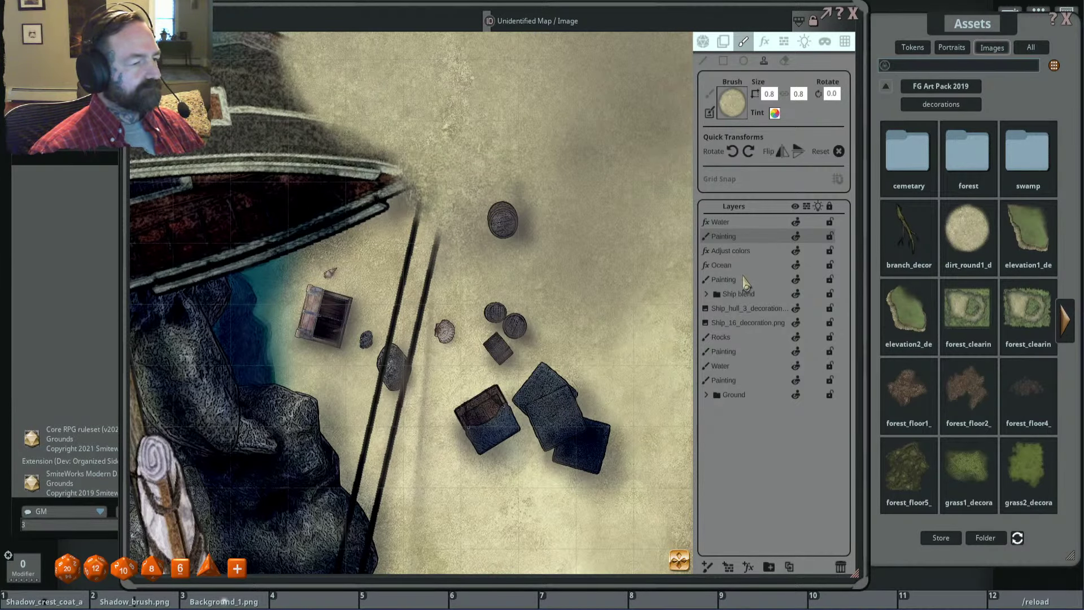
{"action": "left_click", "coordinate": [802, 280]}
{"action": "left_click", "coordinate": [803, 280]}
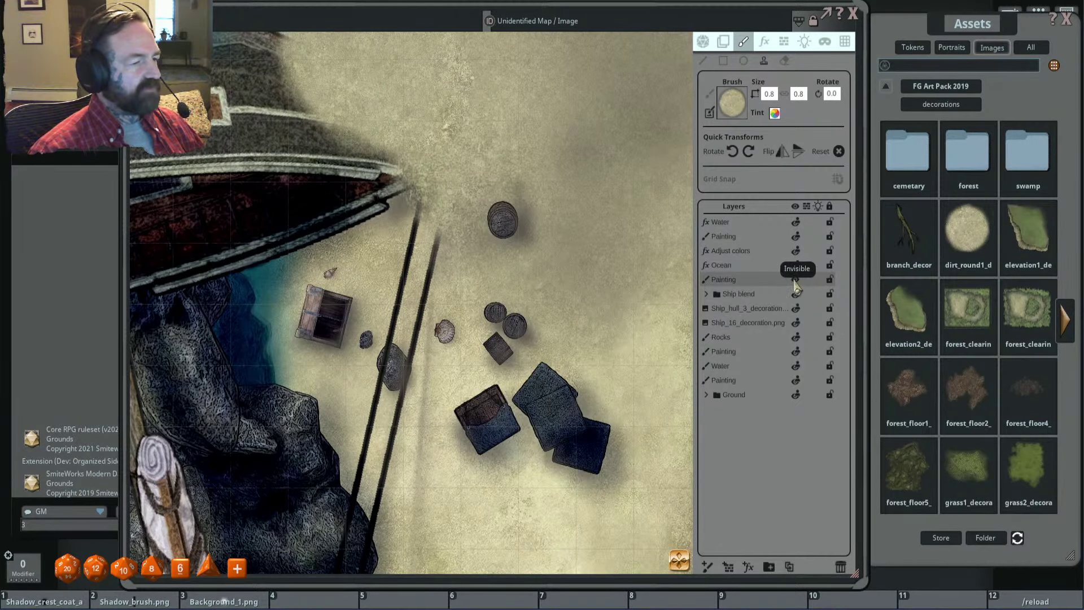
{"action": "scroll", "coordinate": [587, 248], "scroll_direction": "down", "scroll_amount": 1}
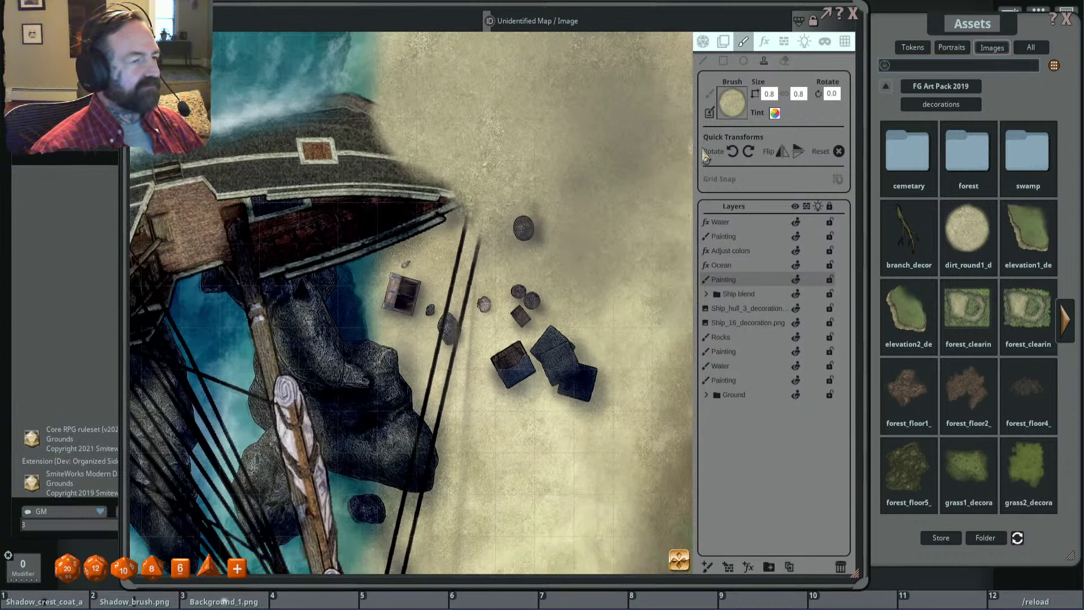
Step: Lower the alpha of the dirt brush's white tint to 50
{"action": "left_click", "coordinate": [774, 113]}
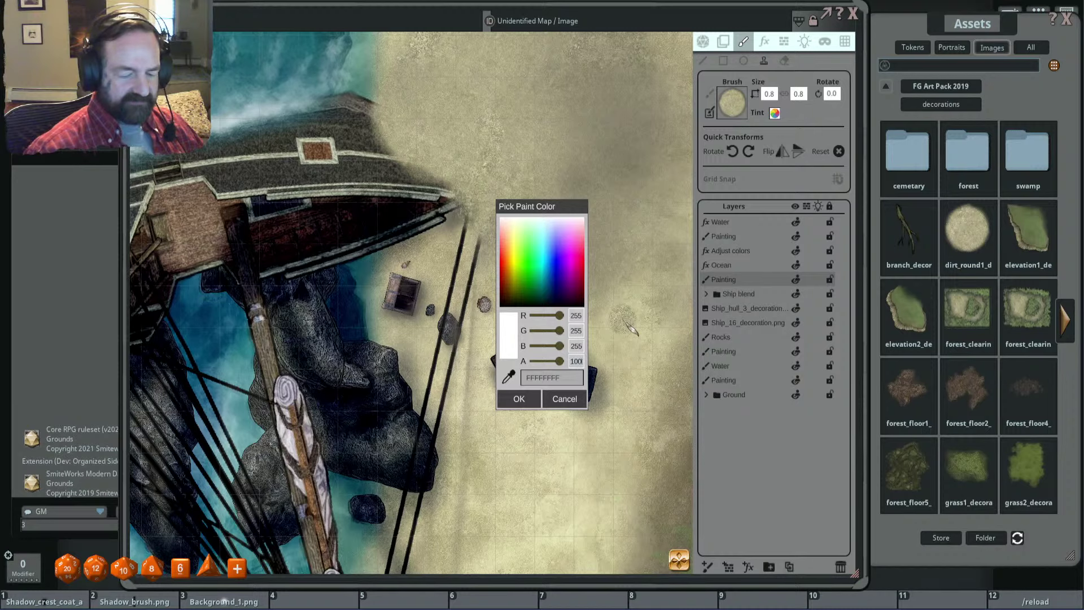
{"action": "key", "text": "Return"}
{"action": "scroll", "coordinate": [529, 356], "scroll_direction": "up", "scroll_amount": 2}
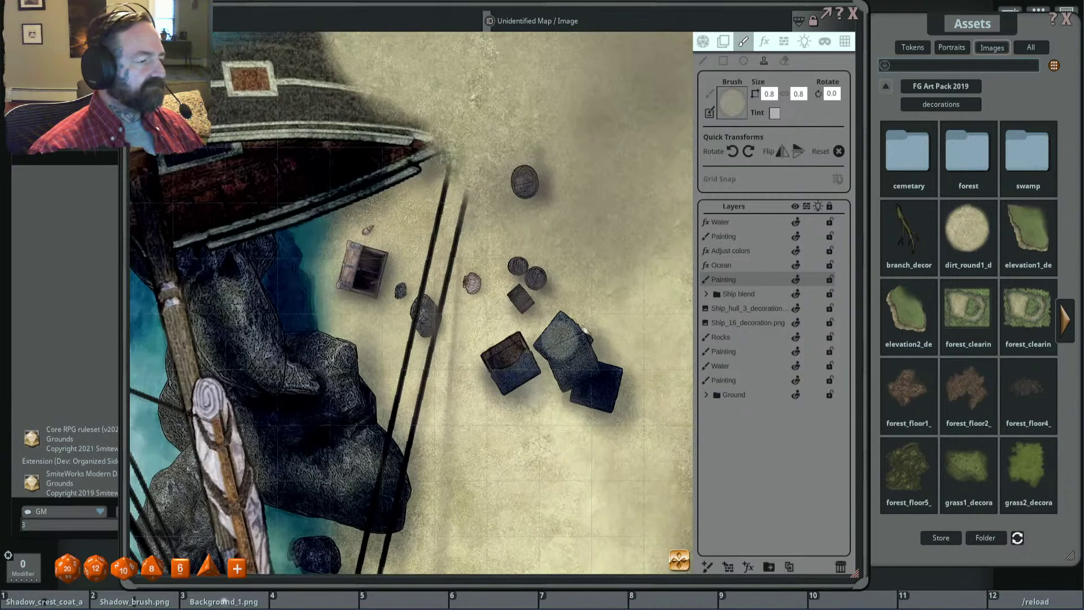
{"action": "left_click", "coordinate": [775, 113]}
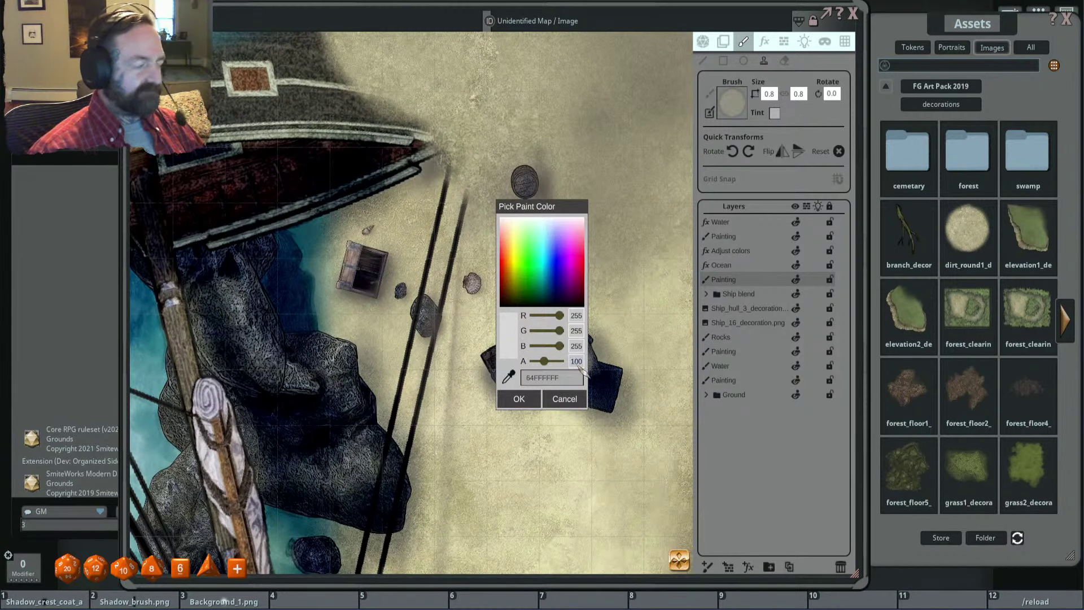
{"action": "key", "text": "Return"}
Step: Shrink the dirt brush to size 0.4 while checking its scale against the stacked crates and the lone barrel
{"action": "scroll", "coordinate": [581, 365], "scroll_direction": "up", "scroll_amount": 3}
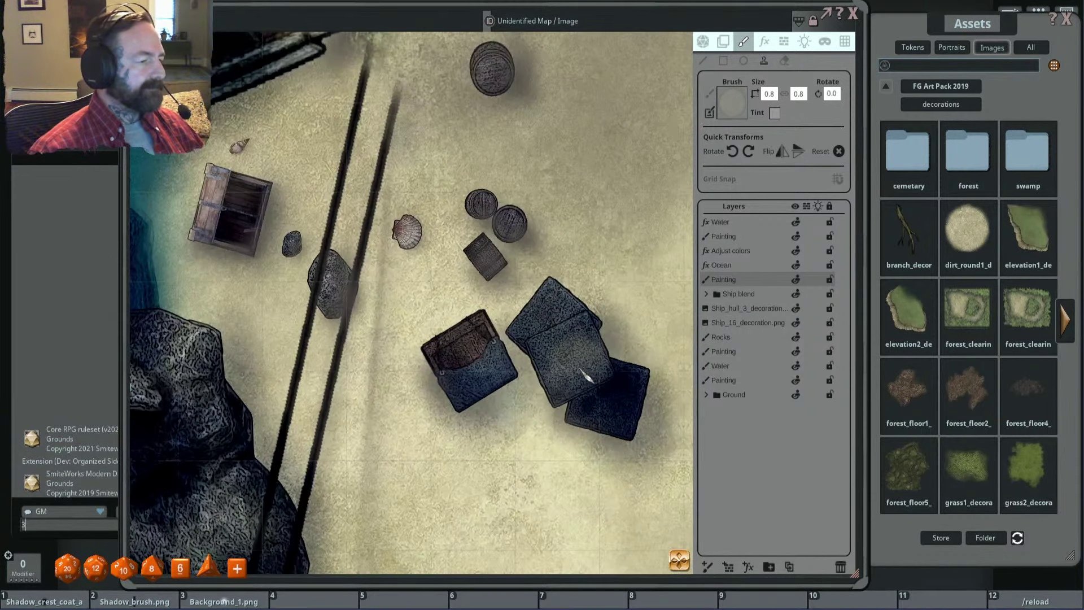
{"action": "scroll", "coordinate": [582, 366], "scroll_direction": "down", "scroll_amount": 3}
{"action": "scroll", "coordinate": [573, 366], "scroll_direction": "up", "scroll_amount": 1}
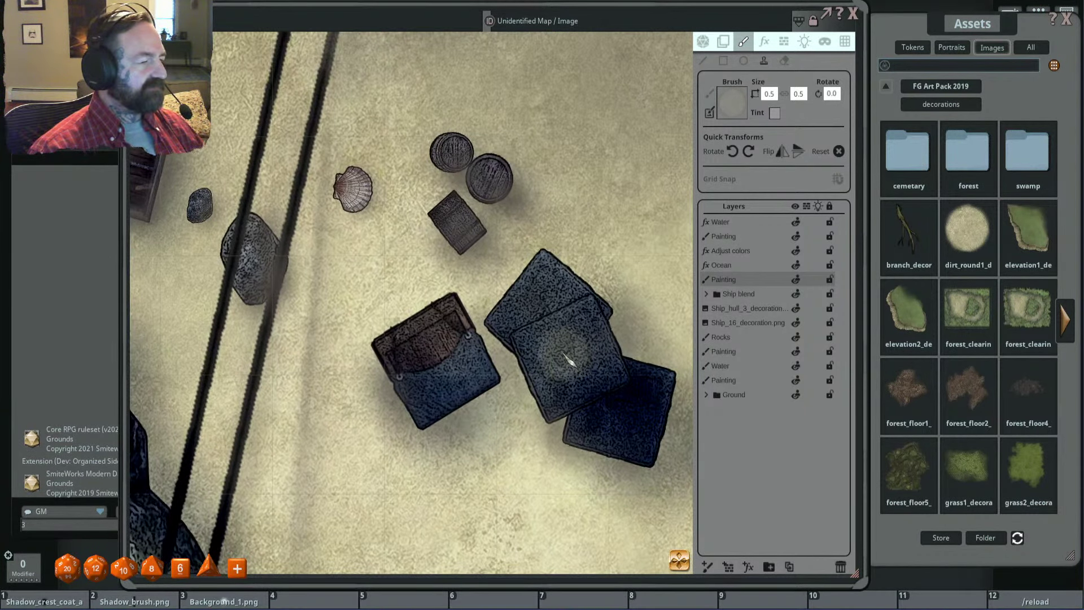
{"action": "scroll", "coordinate": [485, 212], "scroll_direction": "down", "scroll_amount": 3}
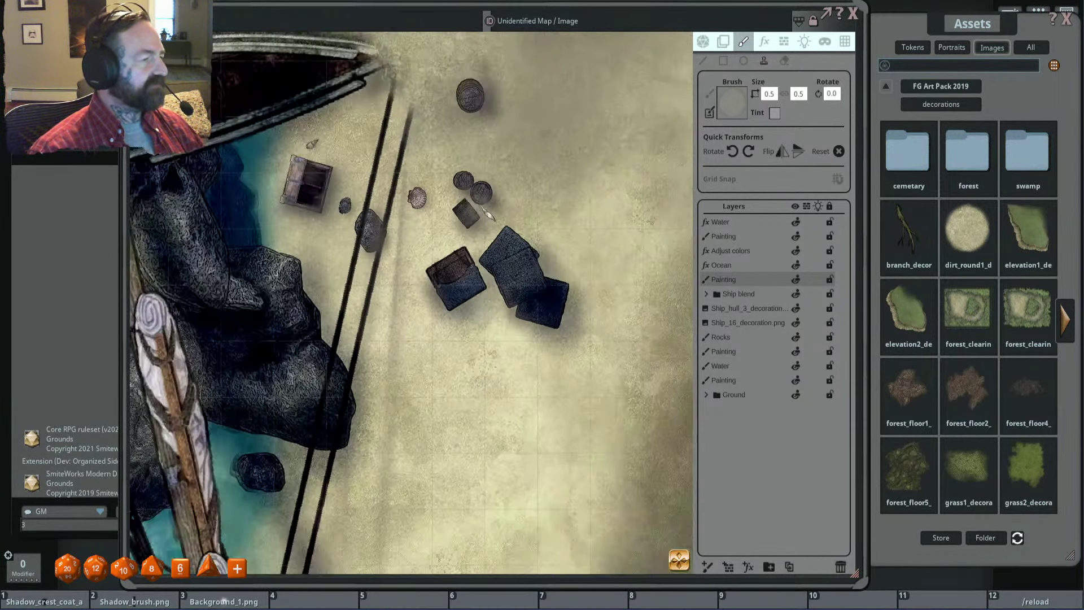
{"action": "scroll", "coordinate": [486, 213], "scroll_direction": "down", "scroll_amount": 2}
{"action": "scroll", "coordinate": [475, 238], "scroll_direction": "up", "scroll_amount": 5}
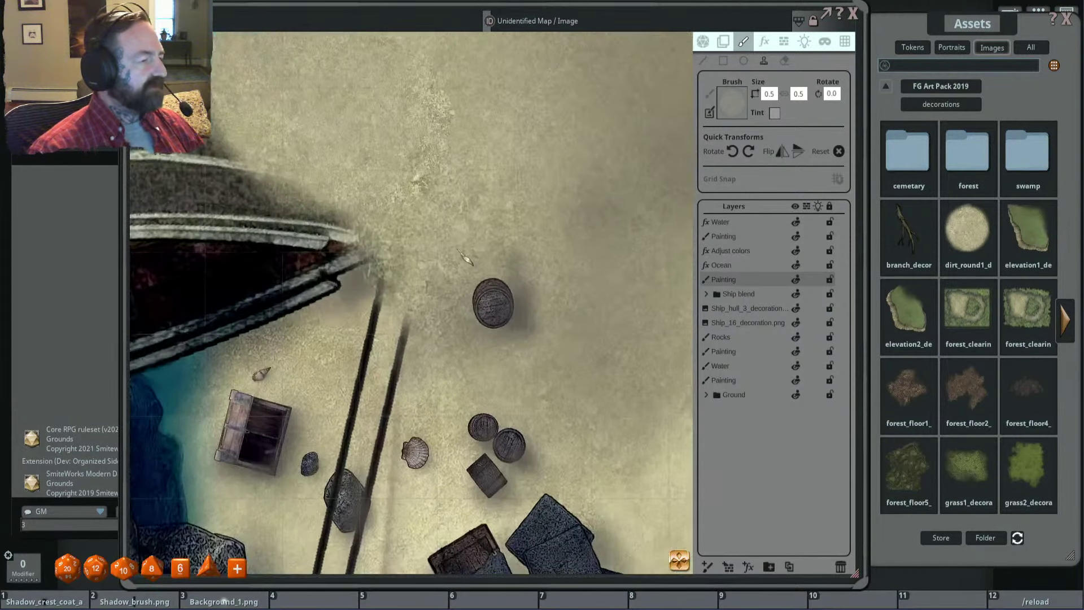
{"action": "scroll", "coordinate": [475, 263], "scroll_direction": "down", "scroll_amount": 1}
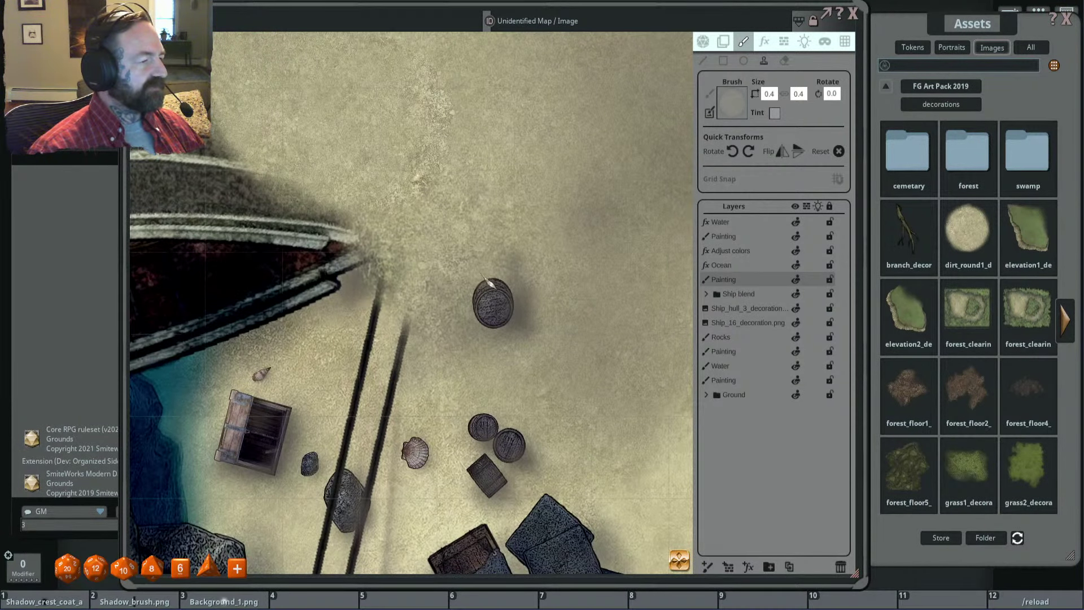
Step: Dab sand onto the top face of the middle stacked crate with the brush at size 0.5, and rotate it to 30 degrees
{"action": "scroll", "coordinate": [483, 279], "scroll_direction": "down", "scroll_amount": 3}
{"action": "scroll", "coordinate": [497, 294], "scroll_direction": "up", "scroll_amount": 4}
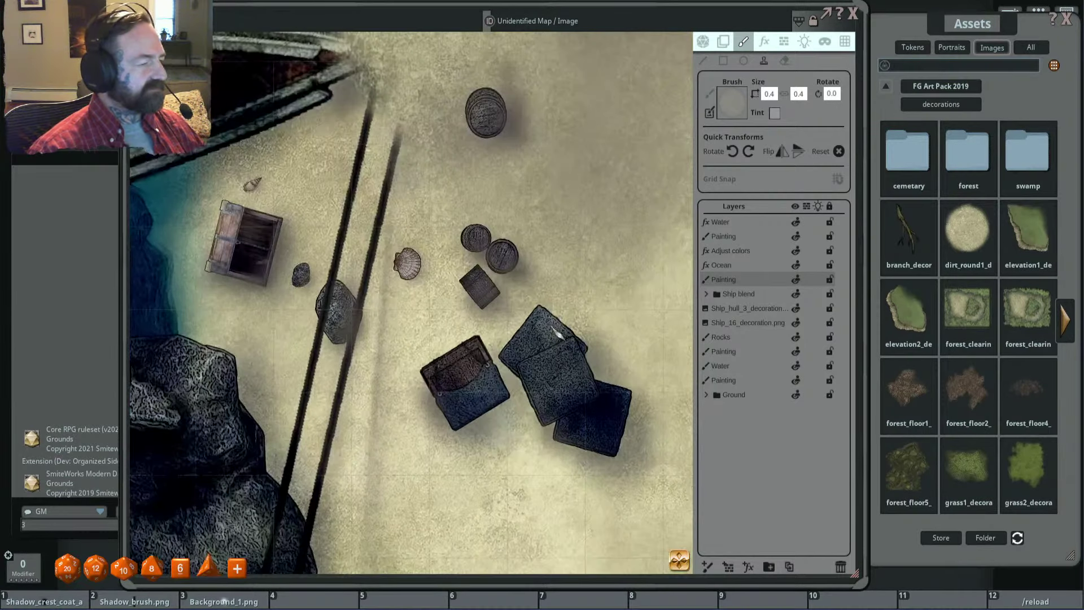
{"action": "scroll", "coordinate": [534, 334], "scroll_direction": "down", "scroll_amount": 1}
{"action": "scroll", "coordinate": [533, 334], "scroll_direction": "up", "scroll_amount": 2}
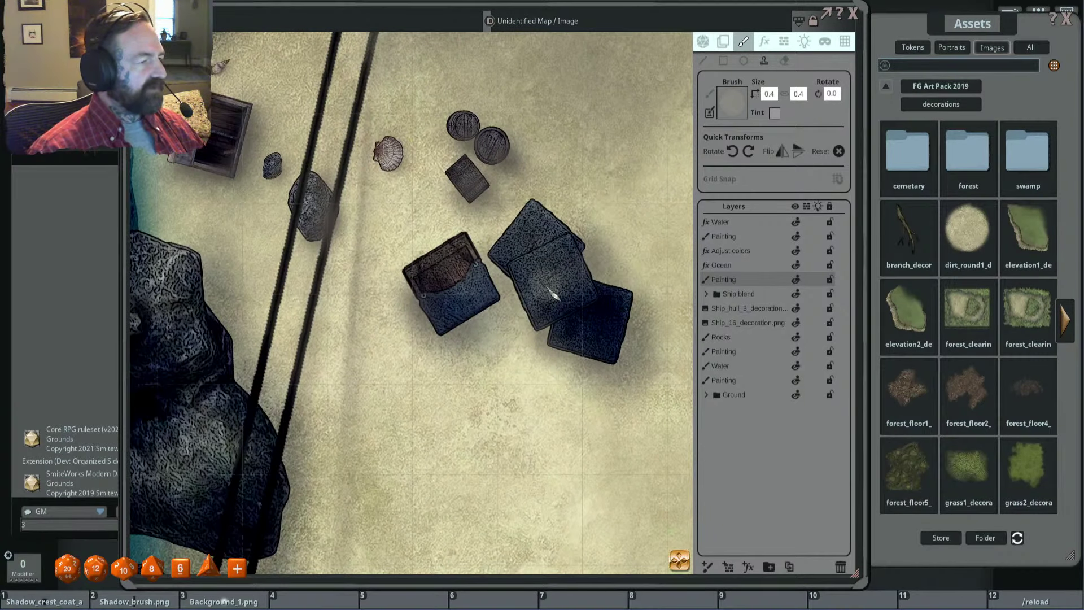
{"action": "scroll", "coordinate": [552, 295], "scroll_direction": "up", "scroll_amount": 1}
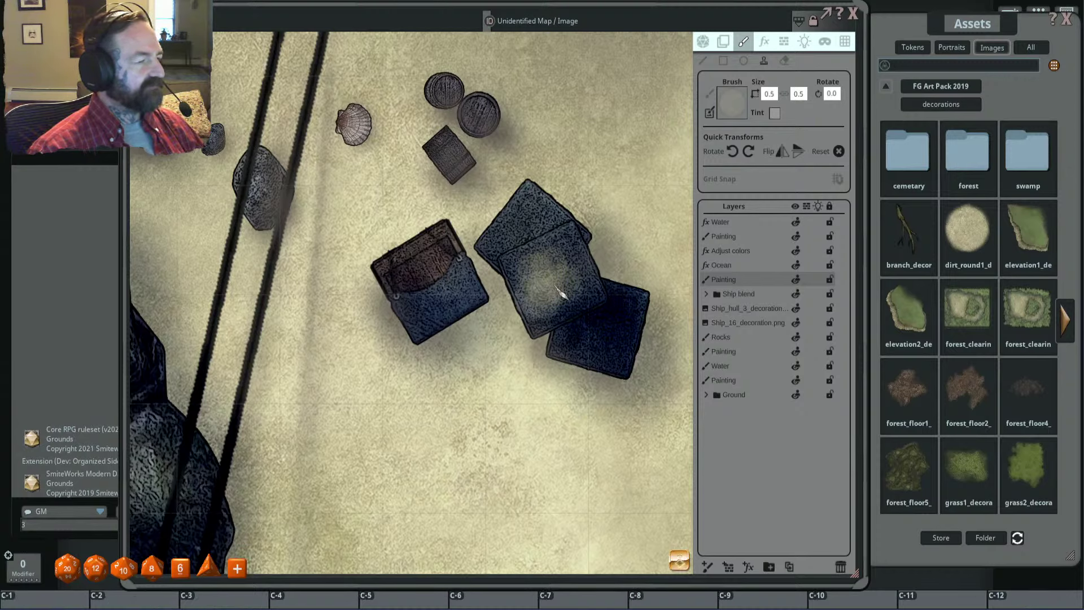
{"action": "scroll", "coordinate": [565, 285], "scroll_direction": "up", "scroll_amount": 1}
{"action": "scroll", "coordinate": [565, 285], "scroll_direction": "up", "scroll_amount": 2}
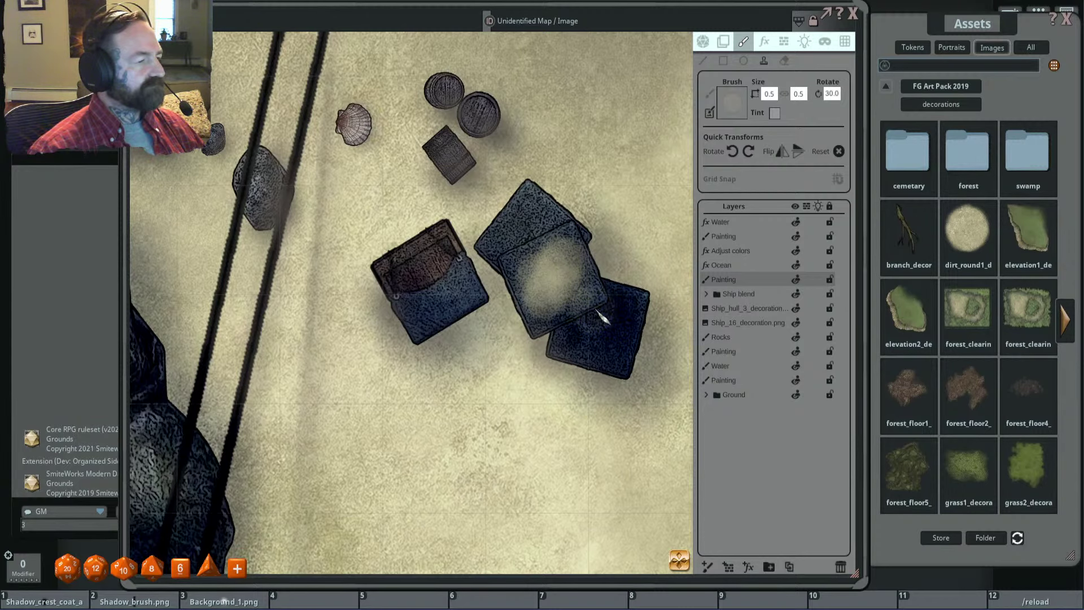
Step: Reduce the dirt brush to size 0.4 and dab sand onto the lowest crate of the stack
{"action": "scroll", "coordinate": [587, 297], "scroll_direction": "down", "scroll_amount": 3}
{"action": "scroll", "coordinate": [650, 294], "scroll_direction": "up", "scroll_amount": 3}
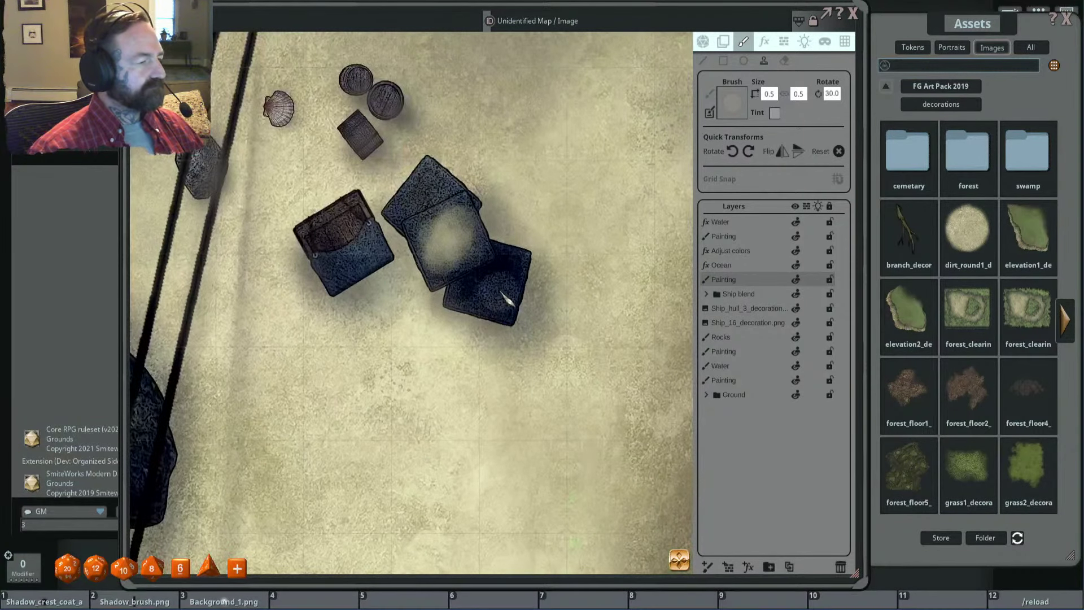
{"action": "scroll", "coordinate": [506, 299], "scroll_direction": "down", "scroll_amount": 1, "text": "ctrl"}
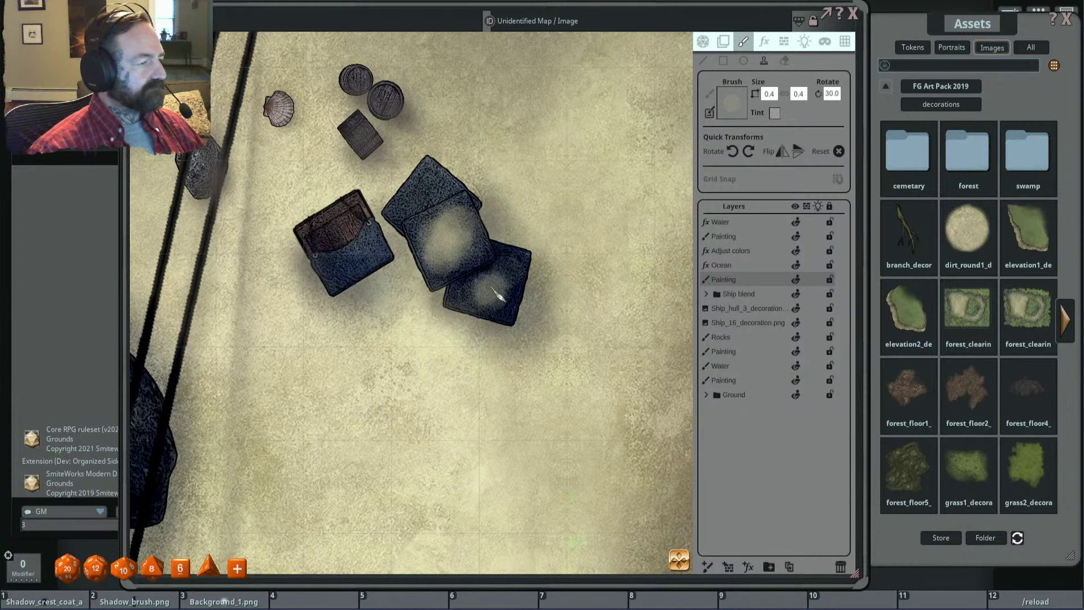
{"action": "scroll", "coordinate": [516, 280], "scroll_direction": "down", "scroll_amount": 2}
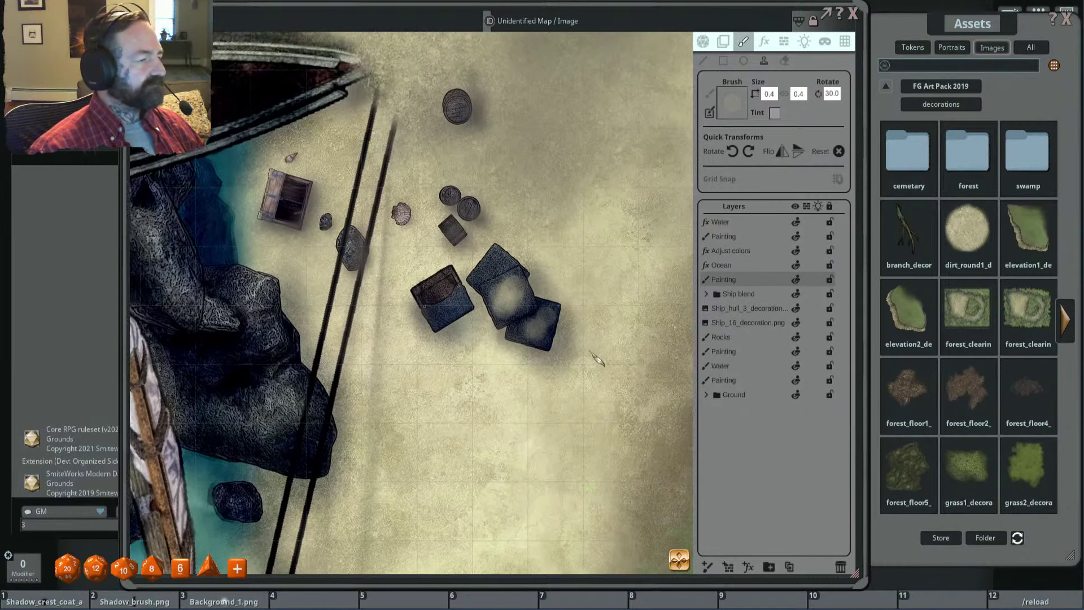
Step: Lower the brush tint's alpha to 25 and lightly dust the stacked crates with sand at size 0.3
{"action": "scroll", "coordinate": [597, 359], "scroll_direction": "up", "scroll_amount": 1}
{"action": "left_click", "coordinate": [774, 113]}
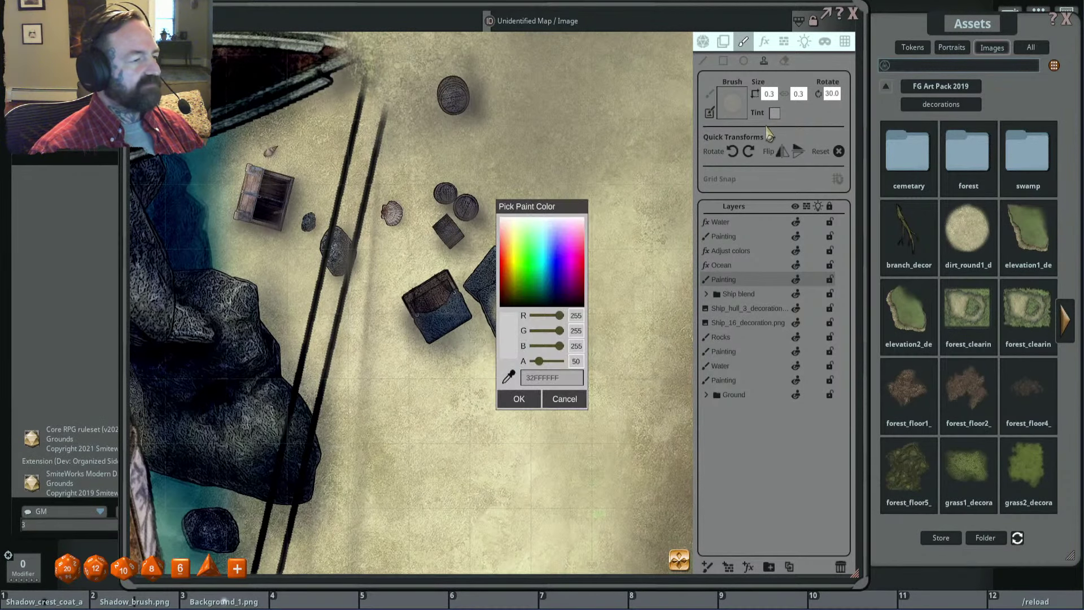
{"action": "key", "text": "Return"}
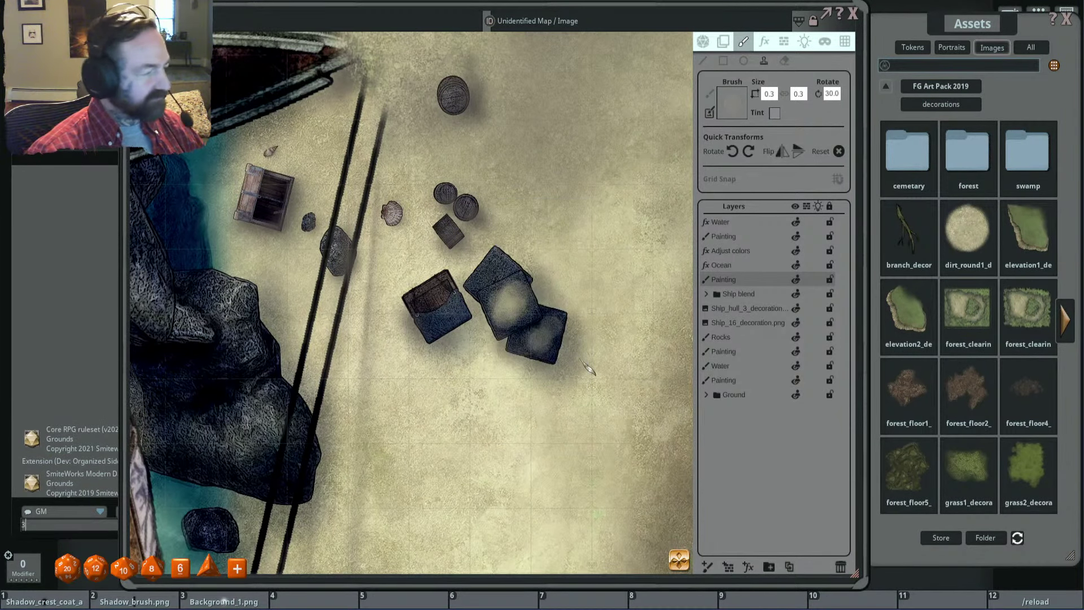
{"action": "scroll", "coordinate": [576, 351], "scroll_direction": "up", "scroll_amount": 4}
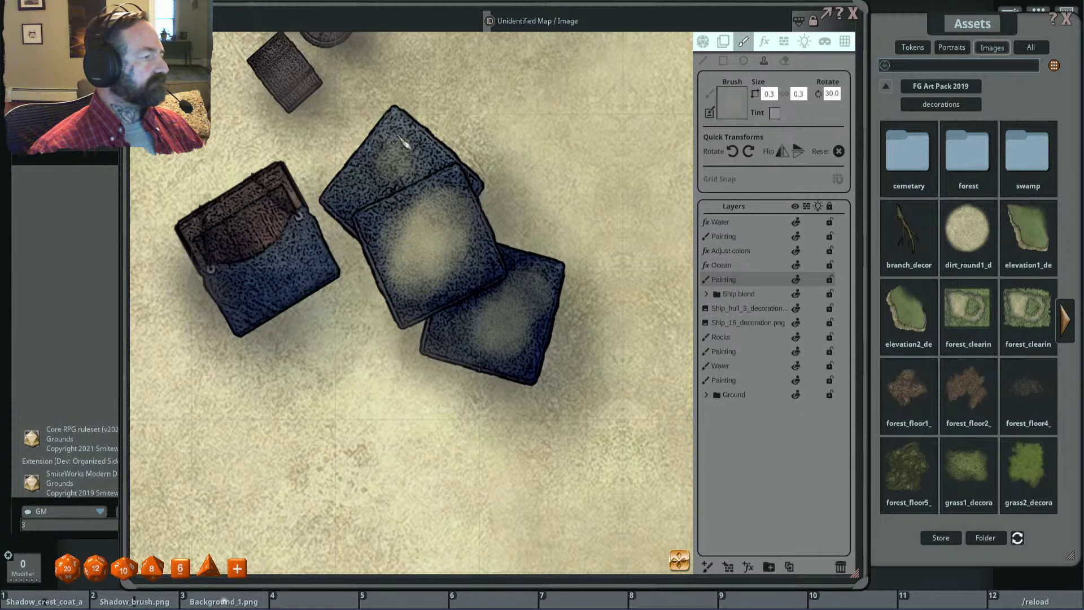
{"action": "scroll", "coordinate": [404, 142], "scroll_direction": "down", "scroll_amount": 5}
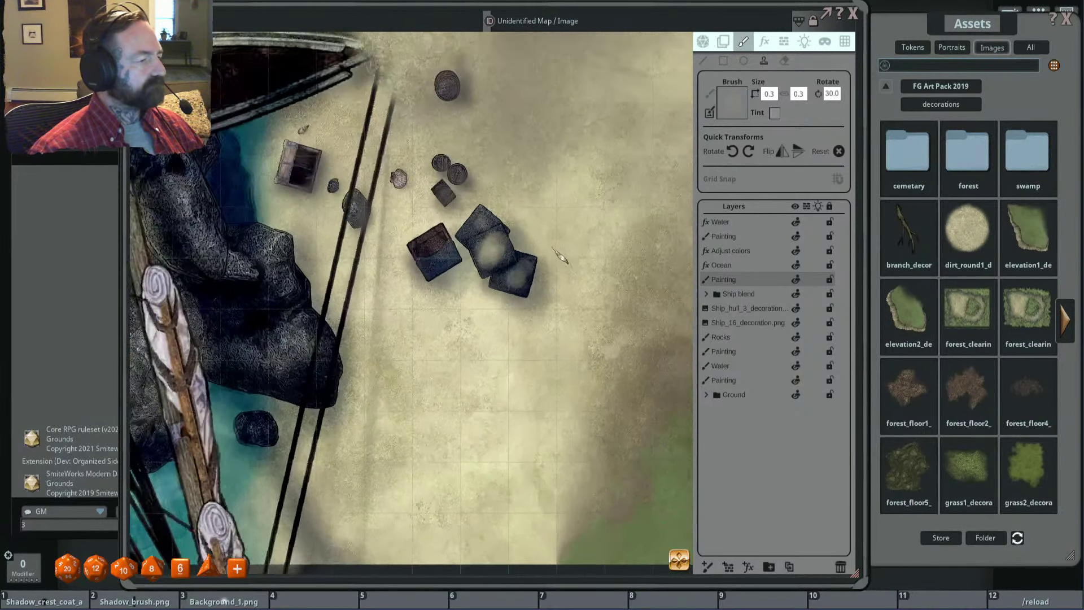
Step: Try the faint dirt brush over the open crate at size 0.5 and over the small round barrels at size 0.2
{"action": "scroll", "coordinate": [559, 257], "scroll_direction": "up", "scroll_amount": 4}
{"action": "scroll", "coordinate": [333, 266], "scroll_direction": "up", "scroll_amount": 2}
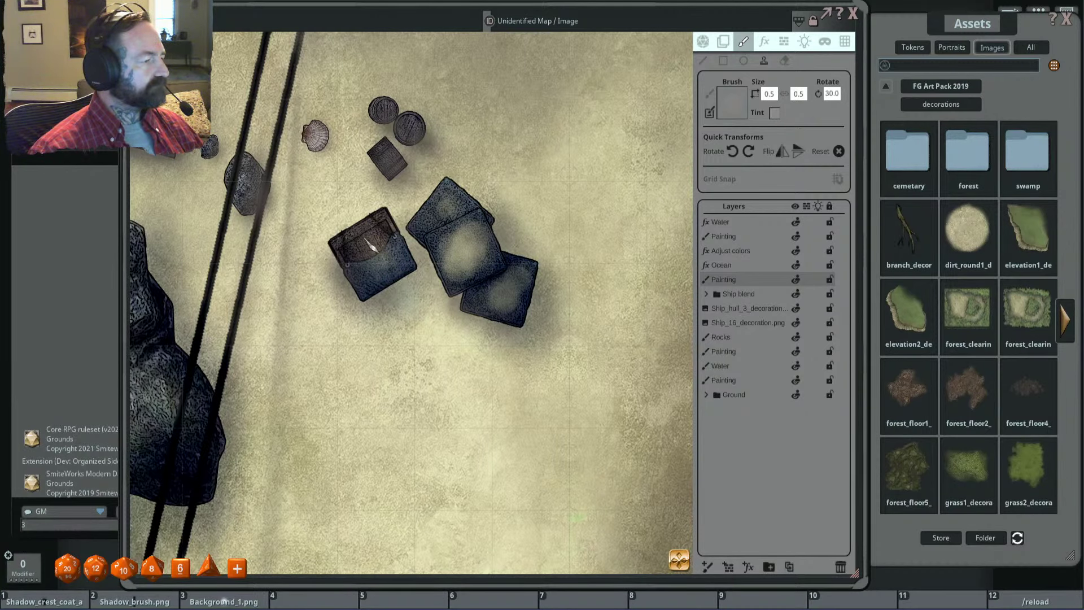
{"action": "scroll", "coordinate": [339, 266], "scroll_direction": "down", "scroll_amount": 5}
{"action": "scroll", "coordinate": [323, 274], "scroll_direction": "up", "scroll_amount": 5}
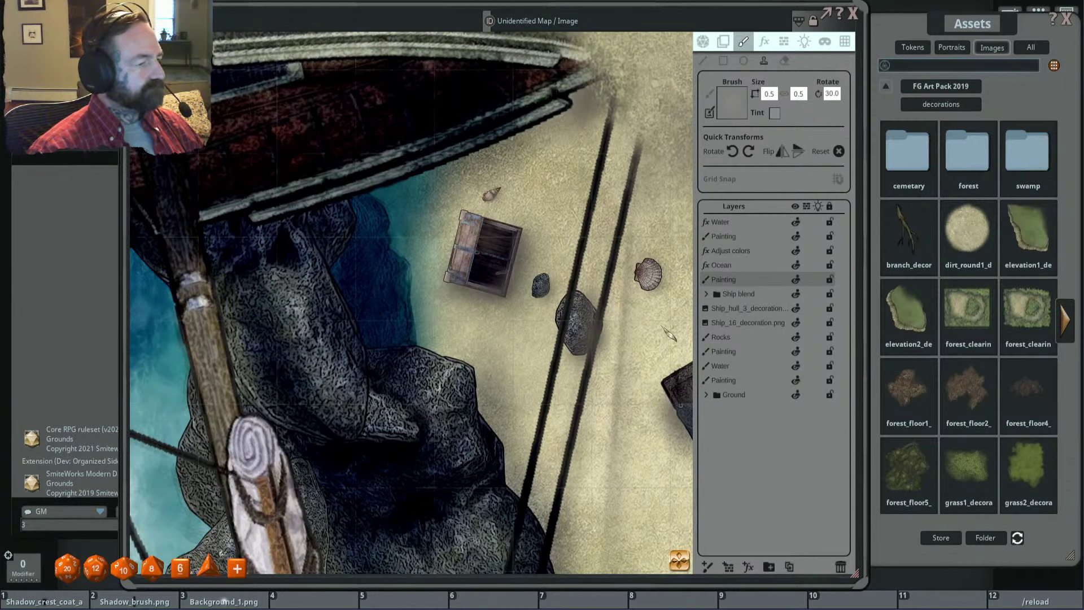
{"action": "left_click_drag", "start_coordinate": [600, 329], "coordinate": [379, 306]}
{"action": "scroll", "coordinate": [469, 277], "scroll_direction": "up", "scroll_amount": 3}
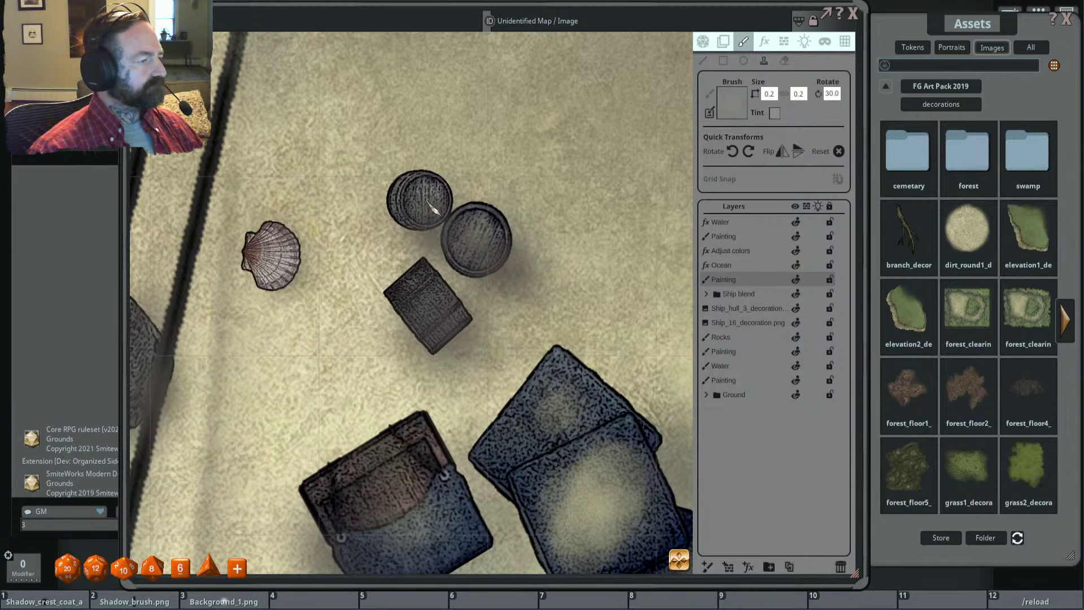
{"action": "scroll", "coordinate": [433, 210], "scroll_direction": "down", "scroll_amount": 4}
{"action": "left_click_drag", "start_coordinate": [544, 105], "coordinate": [615, 213]}
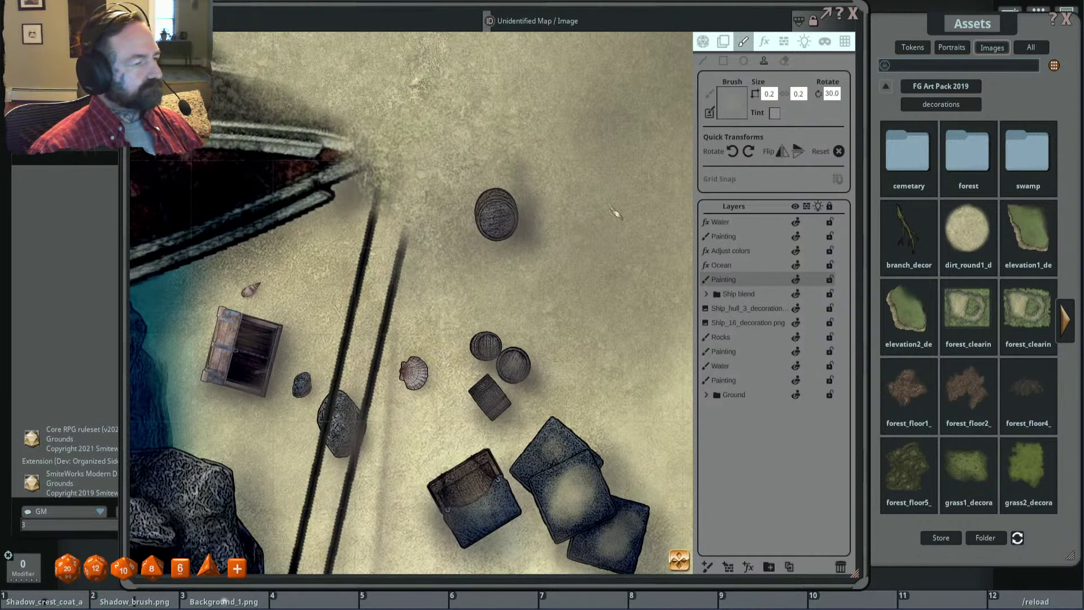
Step: Make the dirt brush's white tint more opaque and enlarge the brush to size 0.4
{"action": "left_click", "coordinate": [774, 113]}
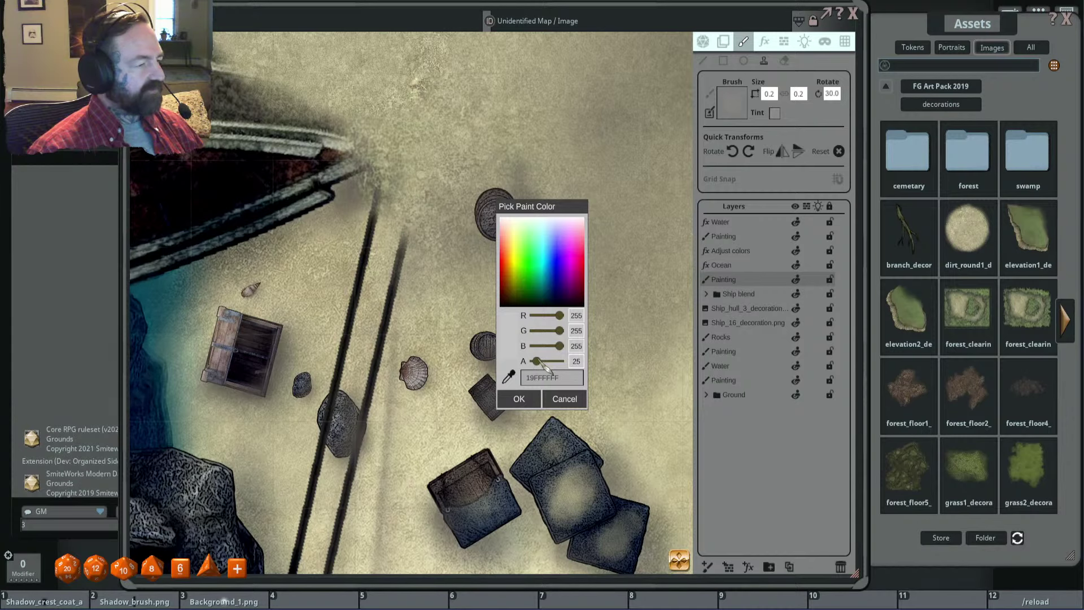
{"action": "key", "text": "Return"}
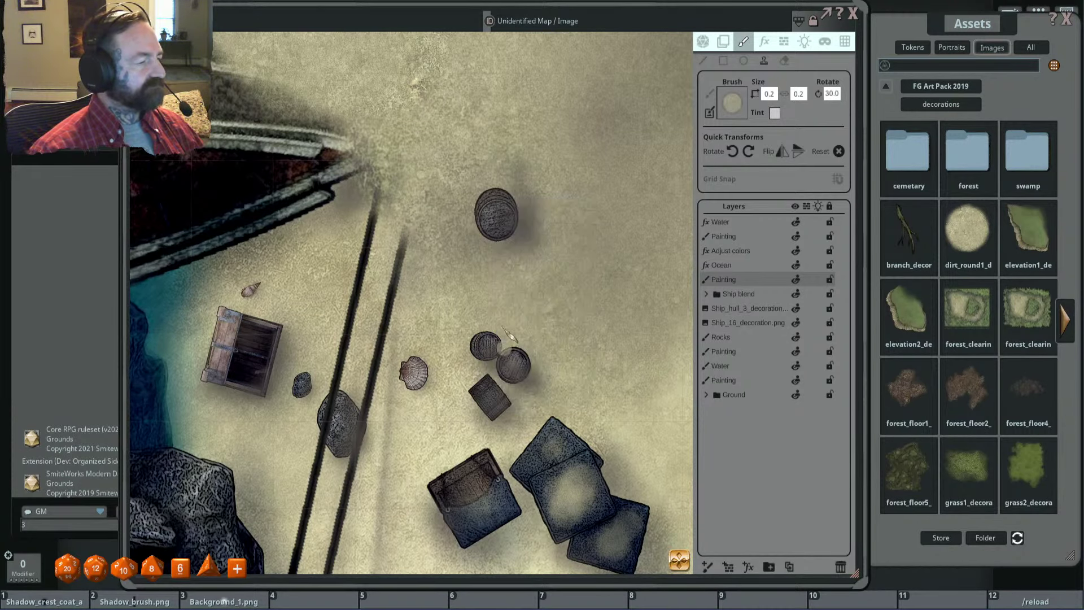
{"action": "scroll", "coordinate": [510, 188], "scroll_direction": "up", "scroll_amount": 3}
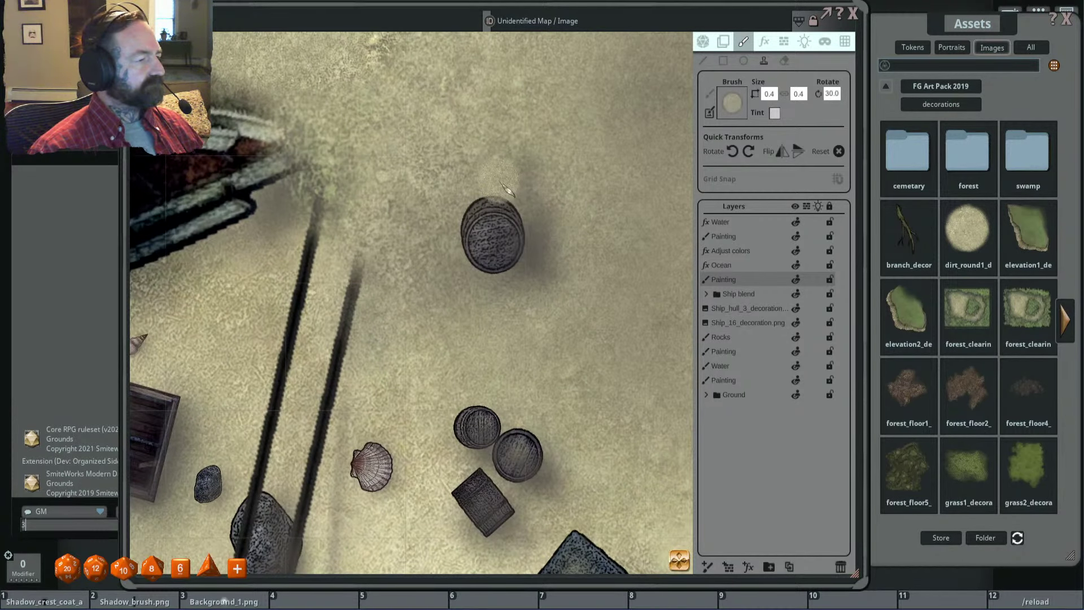
Step: Try burying the upper edge of the lone barrel near the ship's bow under sand
{"action": "mouse_move", "coordinate": [519, 200]}
{"action": "left_mouse_down"}
{"action": "mouse_move", "coordinate": [469, 195]}
{"action": "mouse_move", "coordinate": [530, 201]}
{"action": "left_mouse_up"}
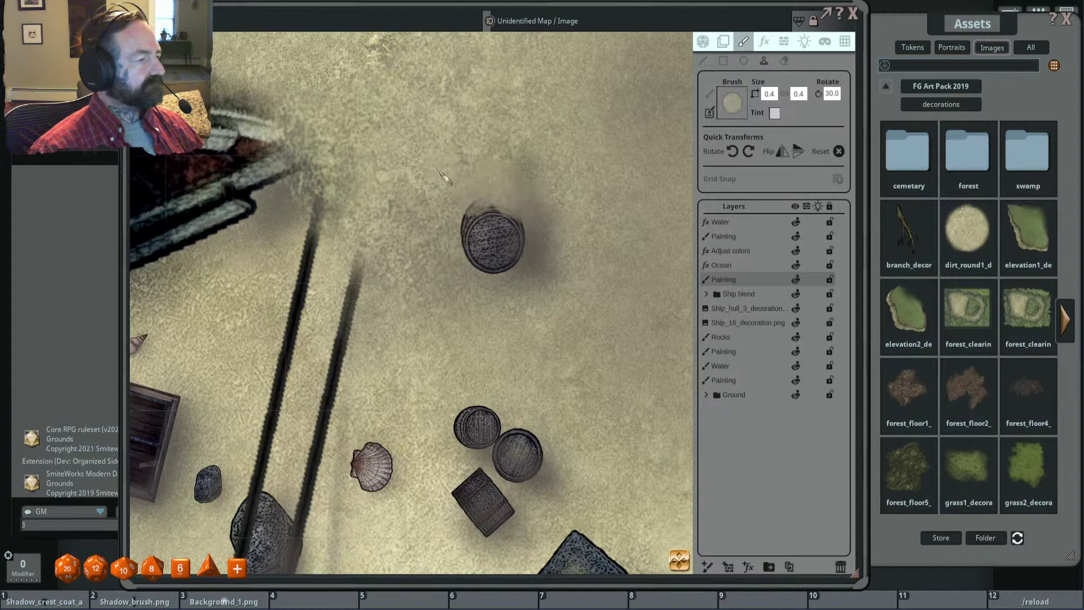
{"action": "scroll", "coordinate": [452, 188], "scroll_direction": "up", "scroll_amount": 1}
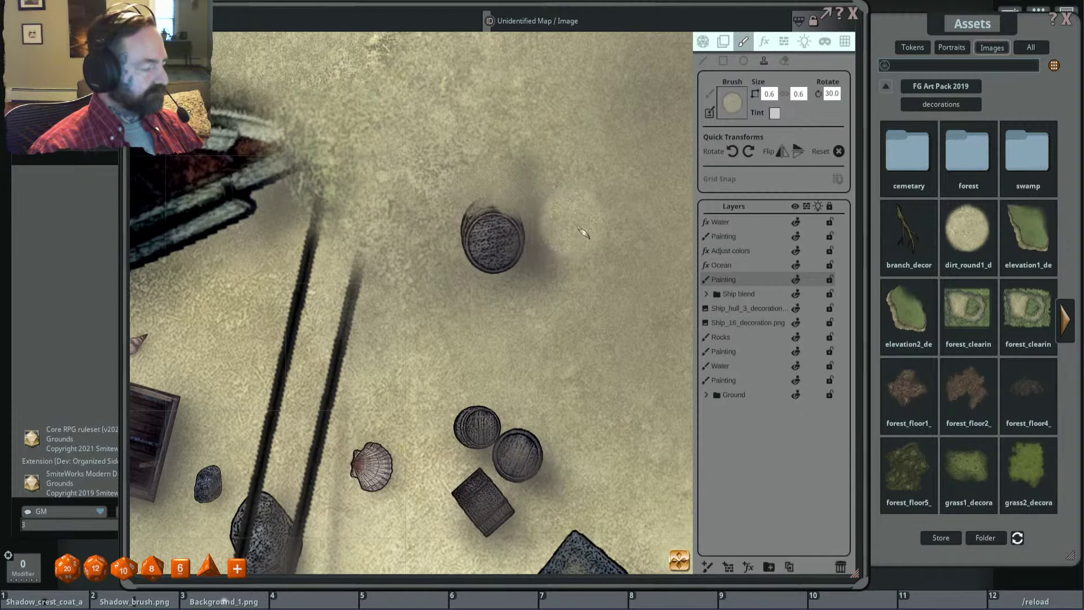
{"action": "key", "text": "ctrl"}
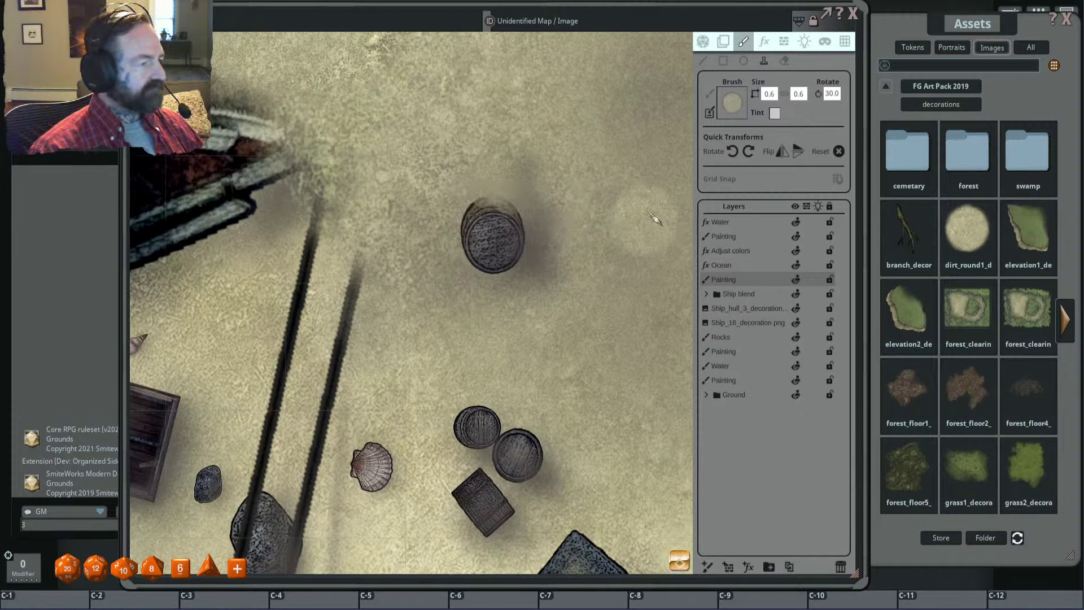
Step: Flatten the dirt brush to size 0.7 by 0.2 and rotate it to 340 degrees to match the lone barrel's upper edge
{"action": "left_click", "coordinate": [773, 96]}
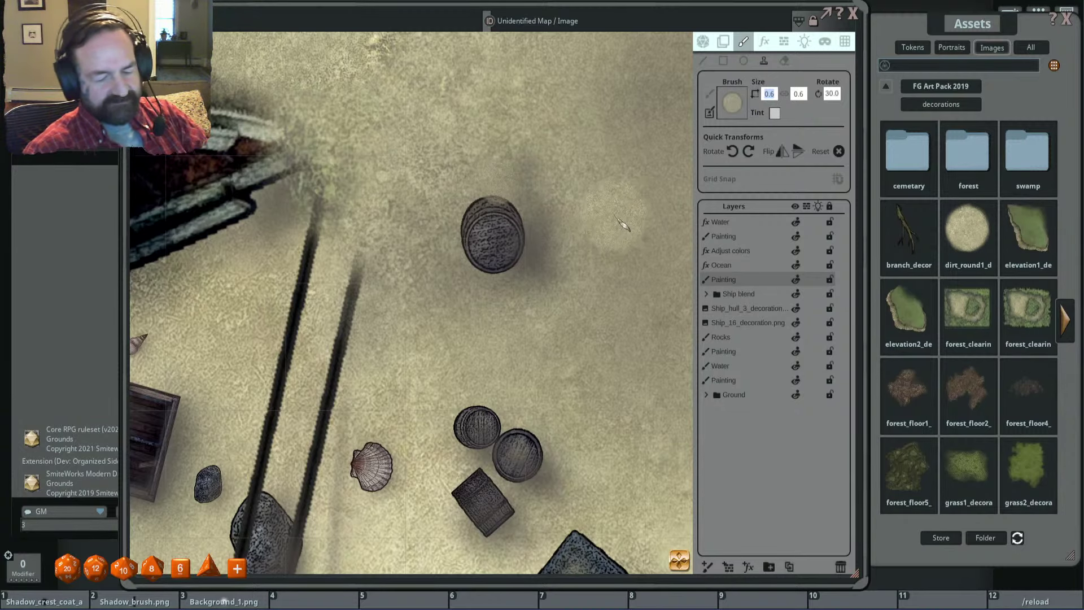
{"action": "type", "text": "1.3"}
{"action": "key", "text": "Tab"}
{"action": "type", "text": "0.4"}
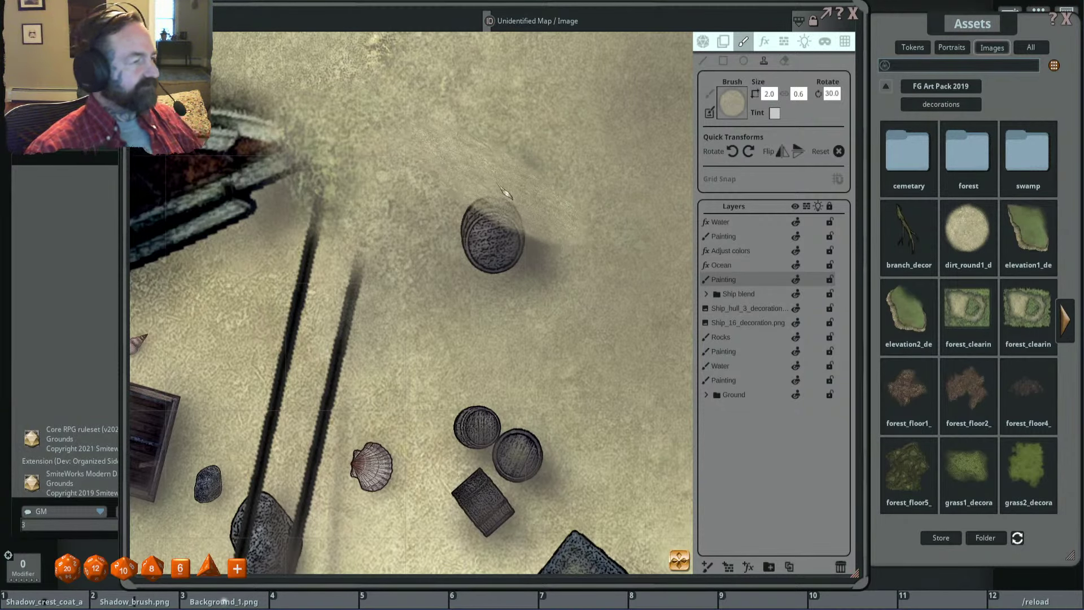
{"action": "key", "text": "ctrl"}
{"action": "scroll", "coordinate": [505, 193], "scroll_direction": "down", "scroll_amount": 7}
{"action": "scroll", "coordinate": [482, 196], "scroll_direction": "down", "scroll_amount": 1}
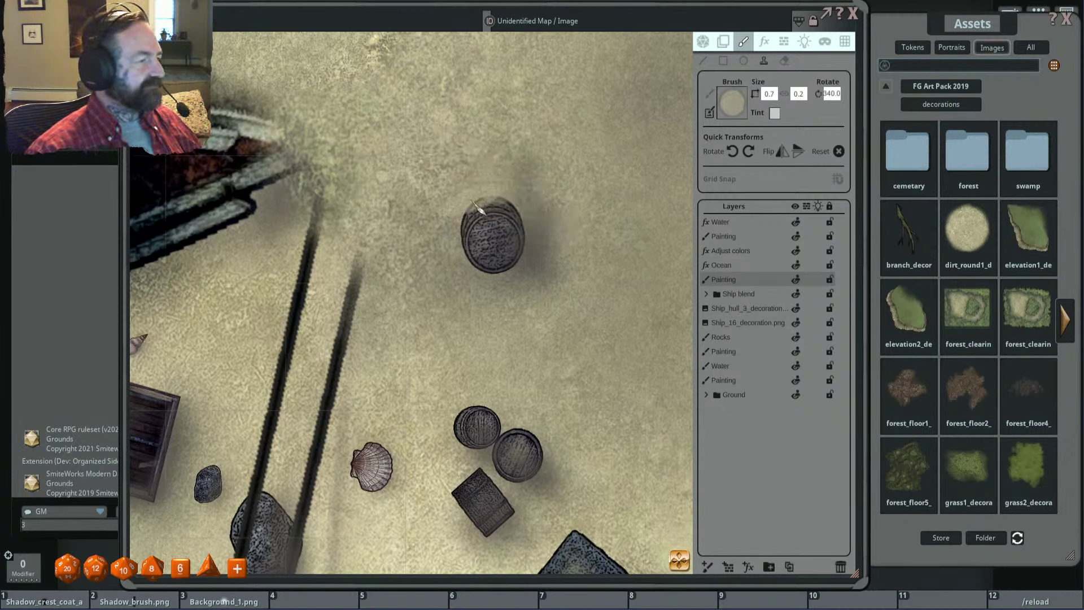
Step: Bury the lone barrel's upper edge in sand with the 0.7 by 0.2 brush, rotating the brush to follow the curve
{"action": "scroll", "coordinate": [501, 183], "scroll_direction": "down", "scroll_amount": 2}
{"action": "scroll", "coordinate": [502, 192], "scroll_direction": "up", "scroll_amount": 4}
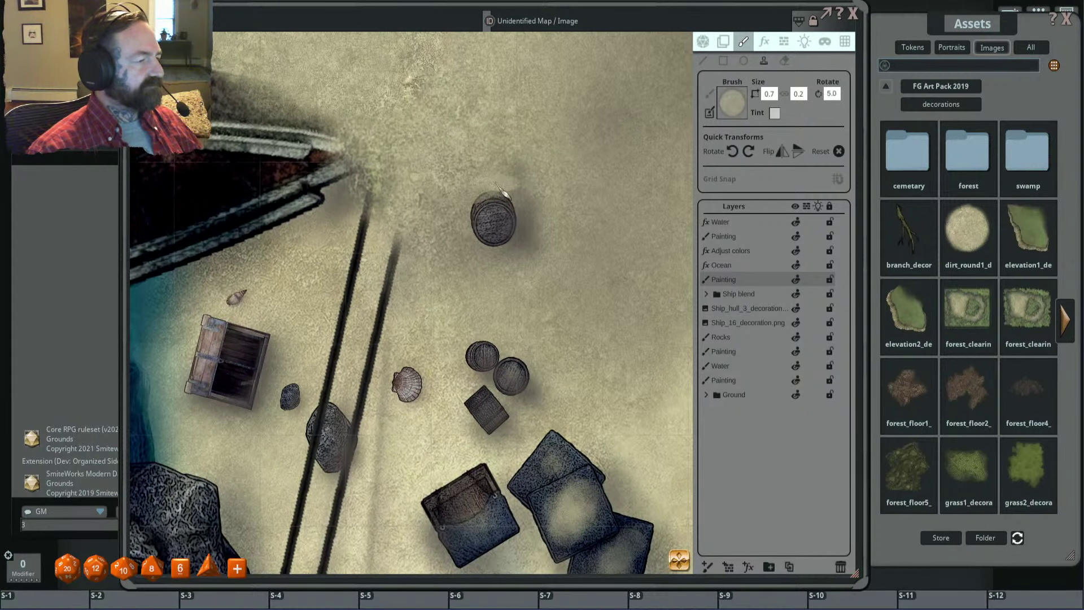
{"action": "scroll", "coordinate": [499, 188], "scroll_direction": "up", "scroll_amount": 2}
{"action": "scroll", "coordinate": [469, 194], "scroll_direction": "down", "scroll_amount": 3}
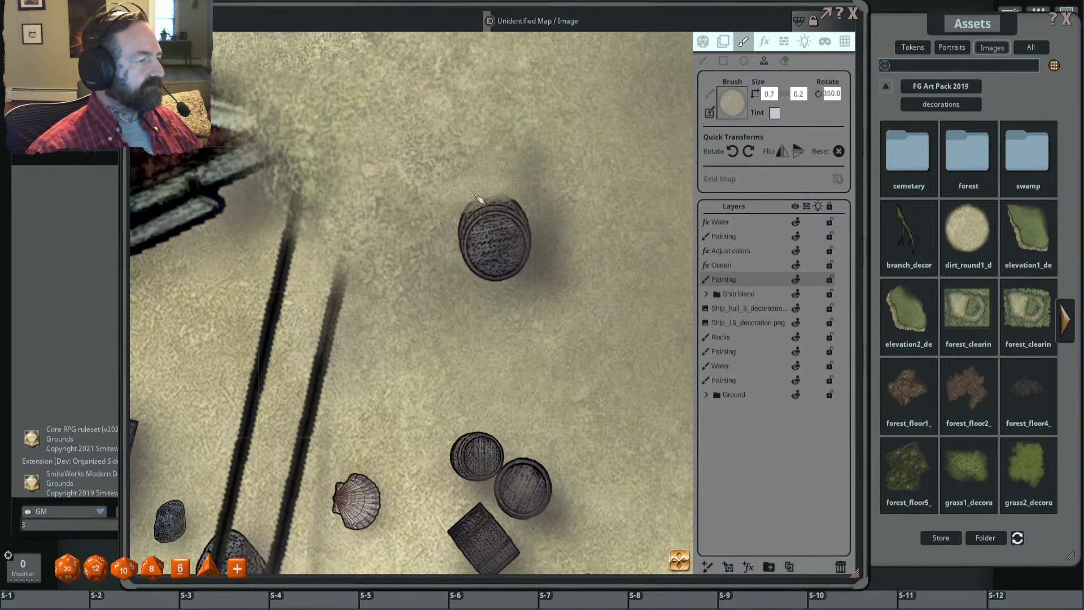
{"action": "key", "text": "shift"}
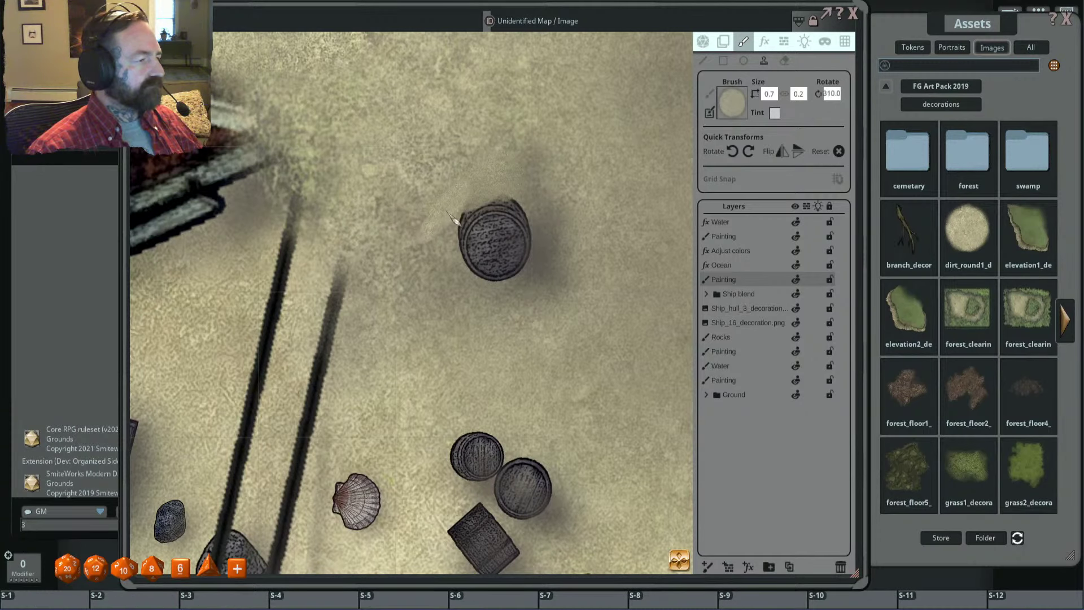
{"action": "scroll", "coordinate": [457, 218], "scroll_direction": "up", "scroll_amount": 4}
{"action": "scroll", "coordinate": [508, 212], "scroll_direction": "down", "scroll_amount": 3}
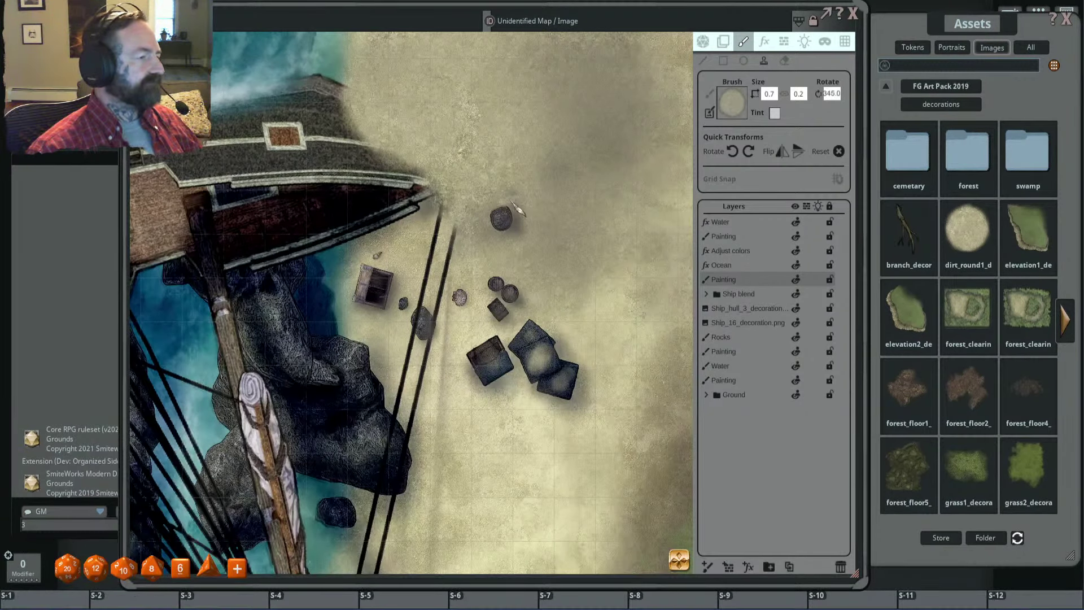
{"action": "scroll", "coordinate": [518, 212], "scroll_direction": "up", "scroll_amount": 2}
{"action": "scroll", "coordinate": [519, 213], "scroll_direction": "up", "scroll_amount": 4}
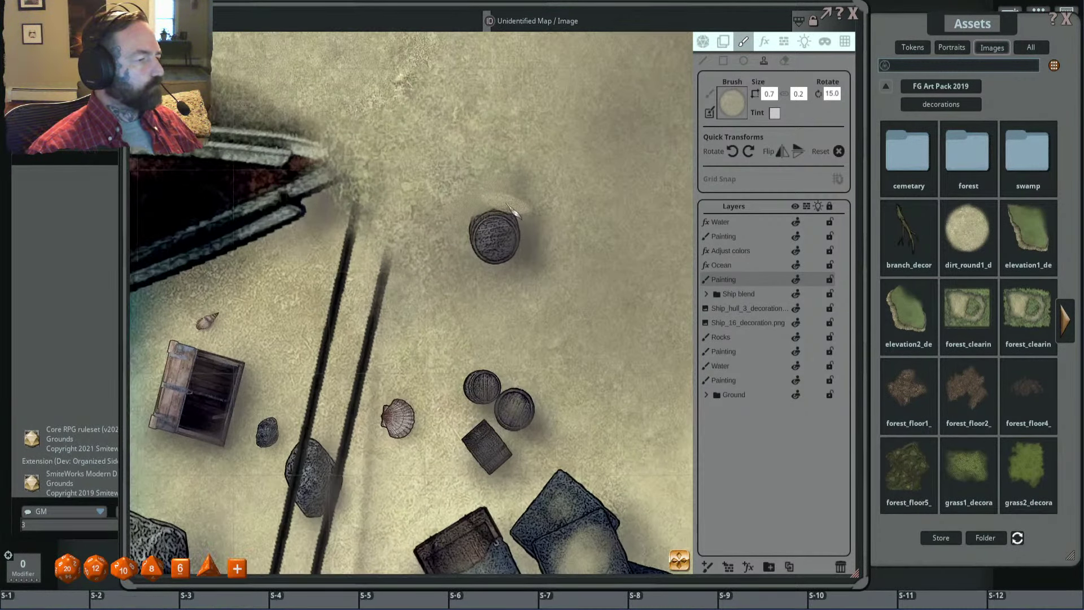
Step: Shorten the dirt brush to 0.5 by 0.2 and blend the lone barrel's upper rim into the sand at varied angles, ending at 335 degrees
{"action": "scroll", "coordinate": [518, 217], "scroll_direction": "down", "scroll_amount": 2}
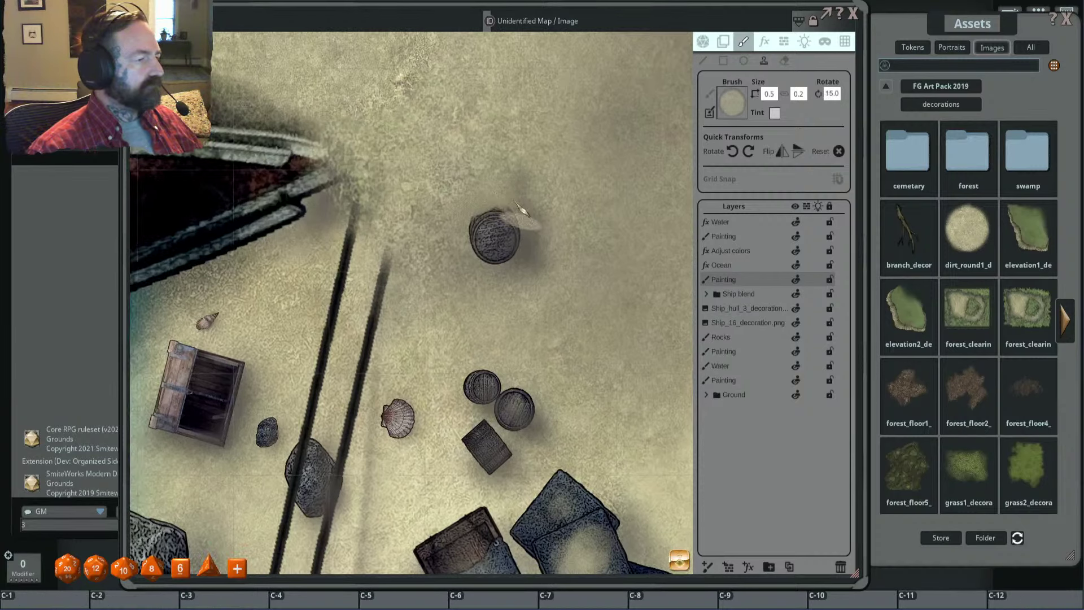
{"action": "scroll", "coordinate": [481, 203], "scroll_direction": "down", "scroll_amount": 1}
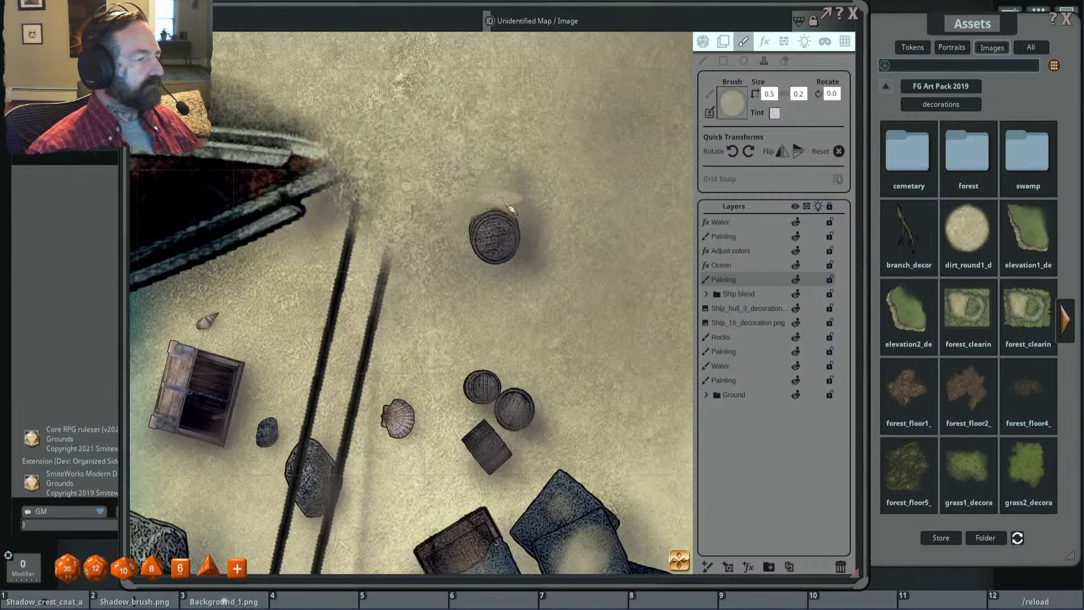
{"action": "scroll", "coordinate": [469, 223], "scroll_direction": "down", "scroll_amount": 3}
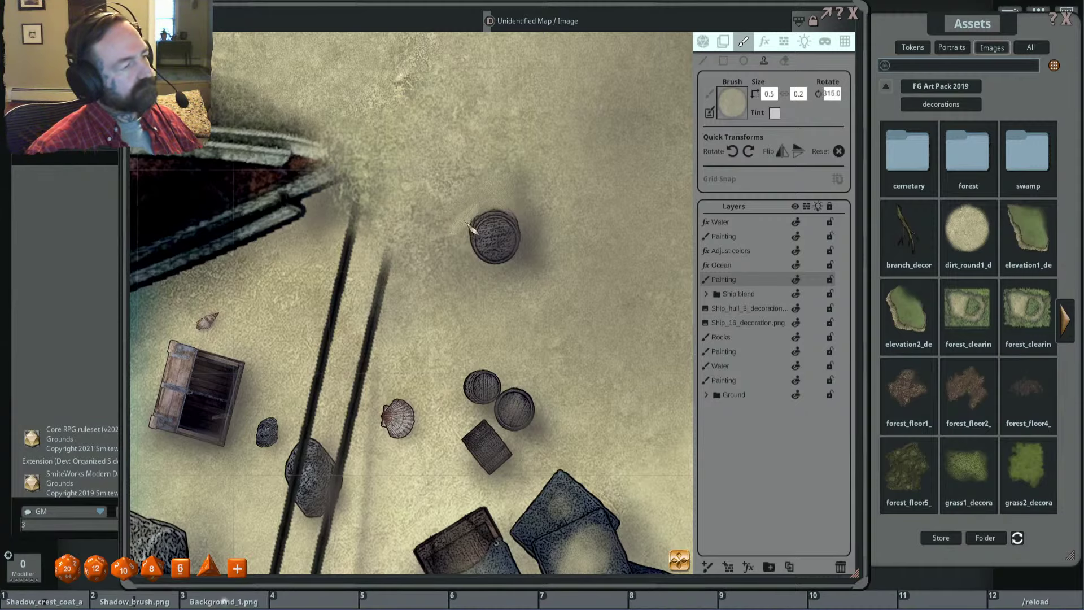
{"action": "scroll", "coordinate": [458, 237], "scroll_direction": "down", "scroll_amount": 1}
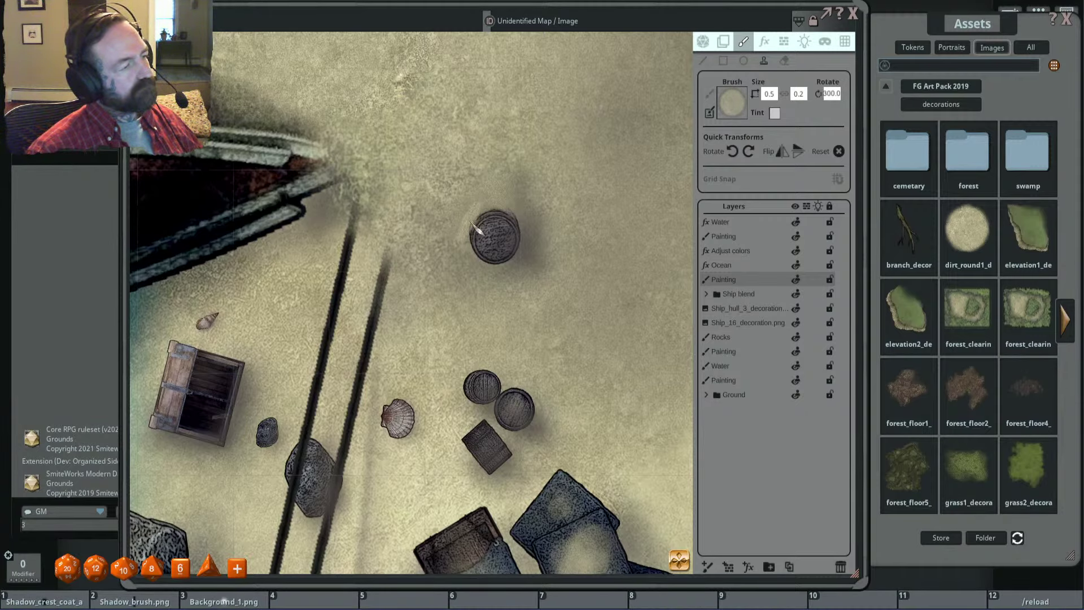
{"action": "key", "text": "shift"}
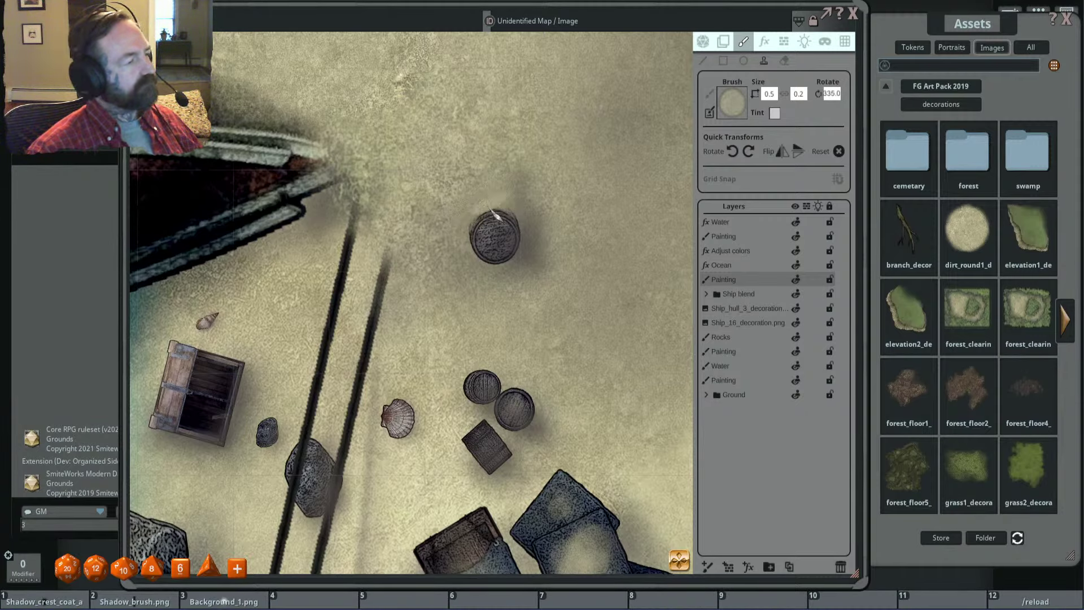
{"action": "scroll", "coordinate": [495, 215], "scroll_direction": "down", "scroll_amount": 3}
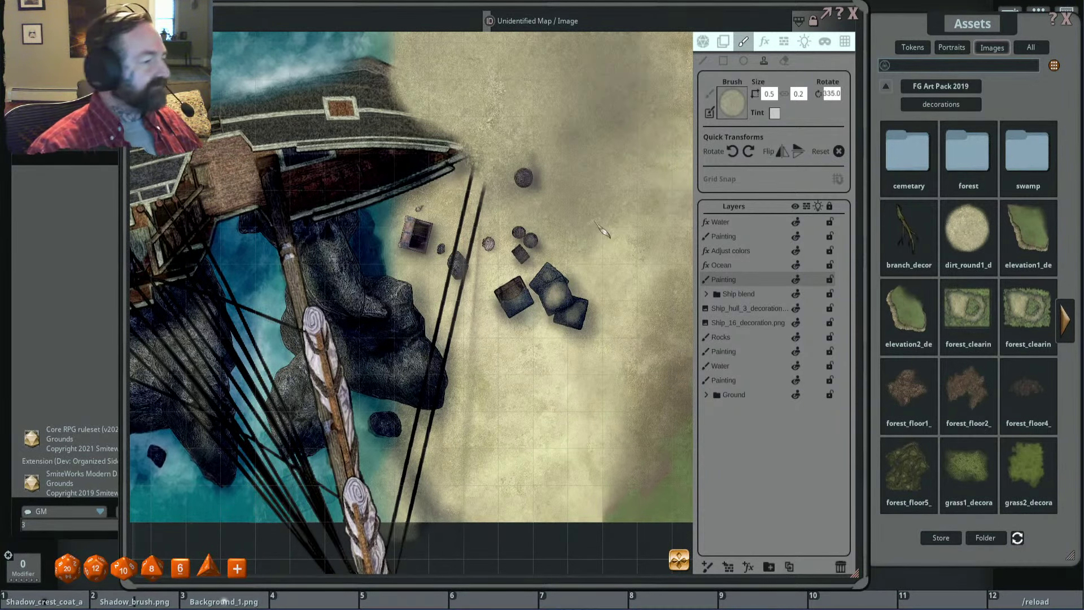
Step: Try the flattened dirt brush over the ship's foredeck at enlarged sizes, including 3.9 by 1.2 and 2.0 by 0.6
{"action": "scroll", "coordinate": [435, 234], "scroll_direction": "up", "scroll_amount": 4}
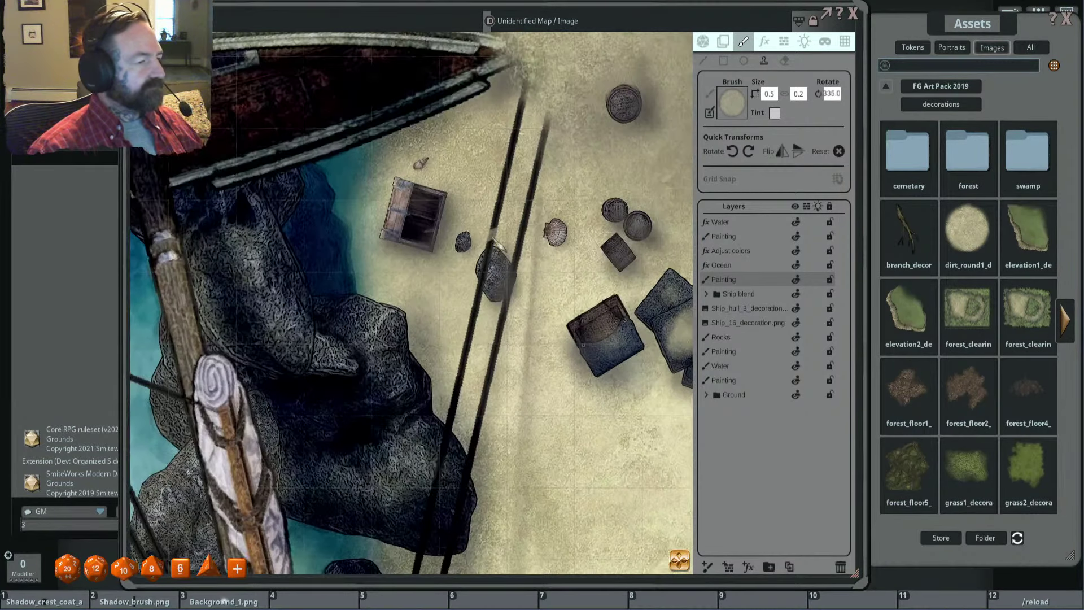
{"action": "scroll", "coordinate": [480, 257], "scroll_direction": "down", "scroll_amount": 4}
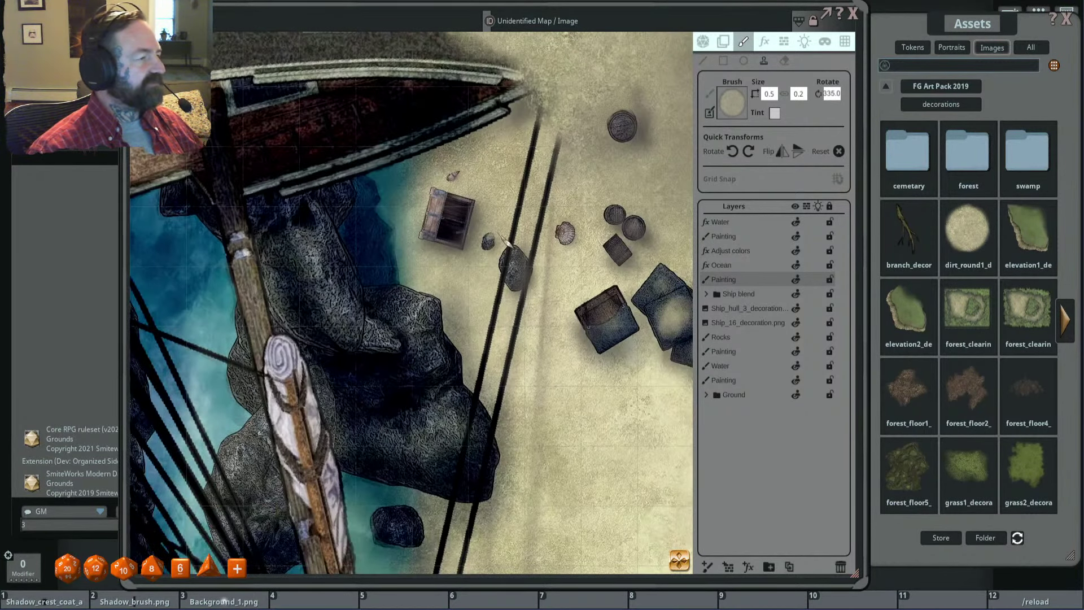
{"action": "scroll", "coordinate": [480, 257], "scroll_direction": "down", "scroll_amount": 2}
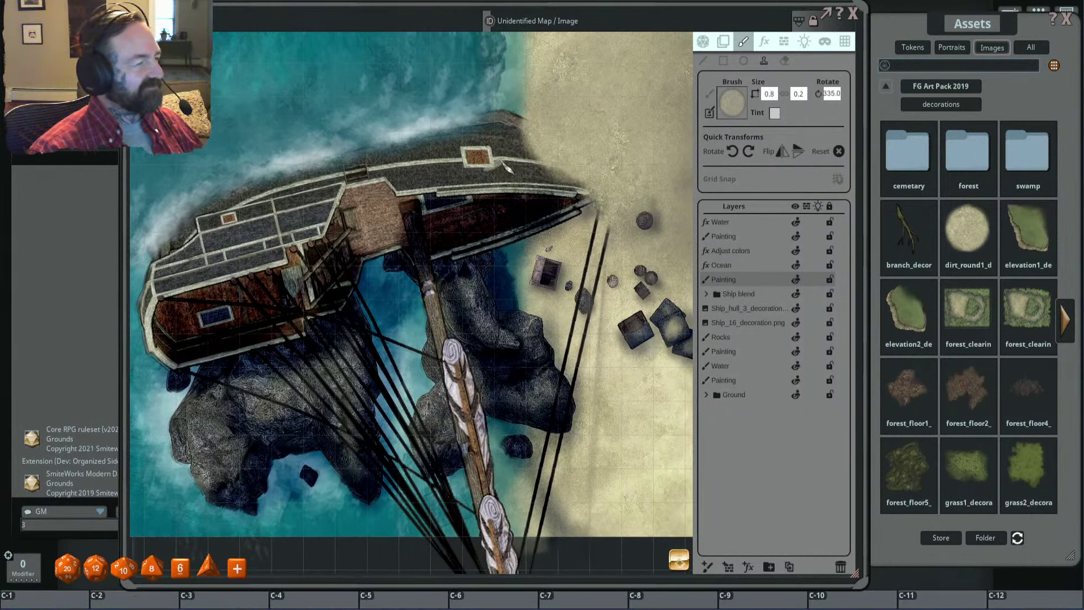
{"action": "scroll", "coordinate": [510, 166], "scroll_direction": "up", "scroll_amount": 2, "text": "ctrl"}
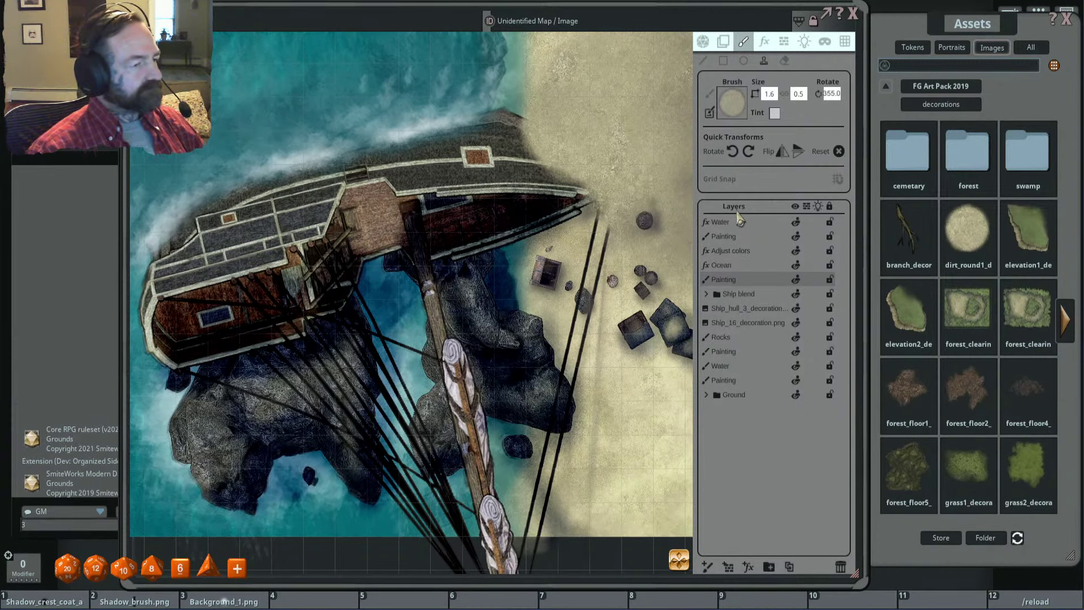
{"action": "left_click", "coordinate": [707, 294]}
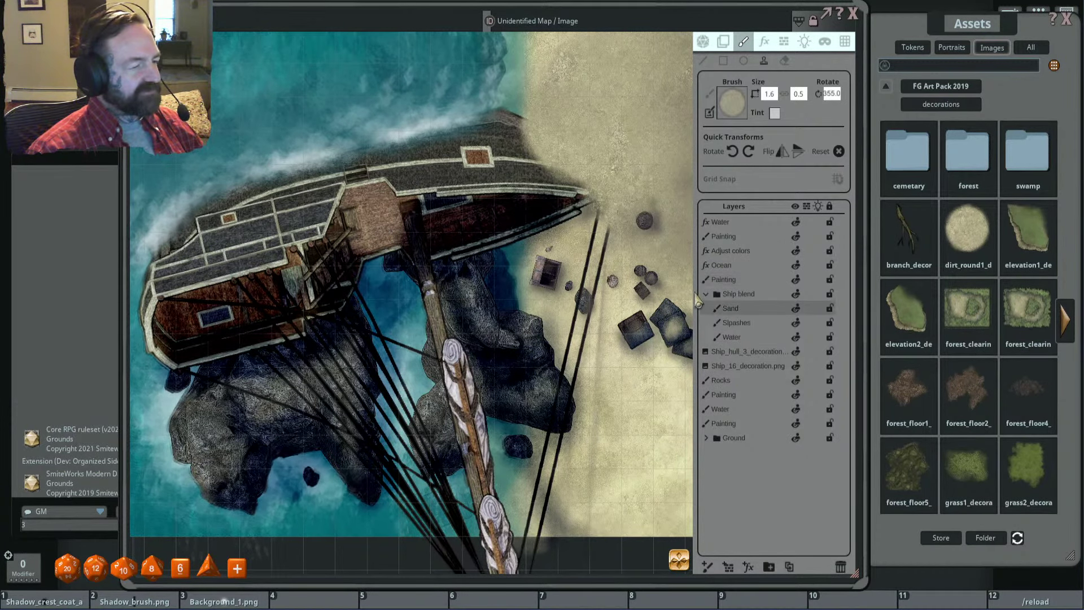
{"action": "left_click", "coordinate": [707, 294]}
{"action": "scroll", "coordinate": [503, 167], "scroll_direction": "up", "scroll_amount": 2}
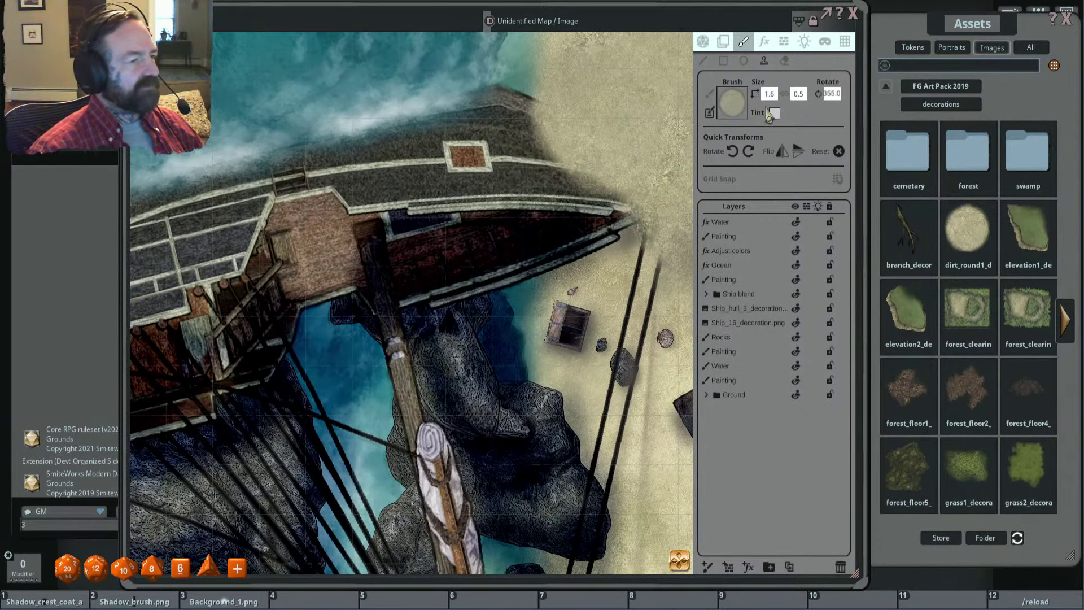
{"action": "scroll", "coordinate": [524, 160], "scroll_direction": "up", "scroll_amount": 5}
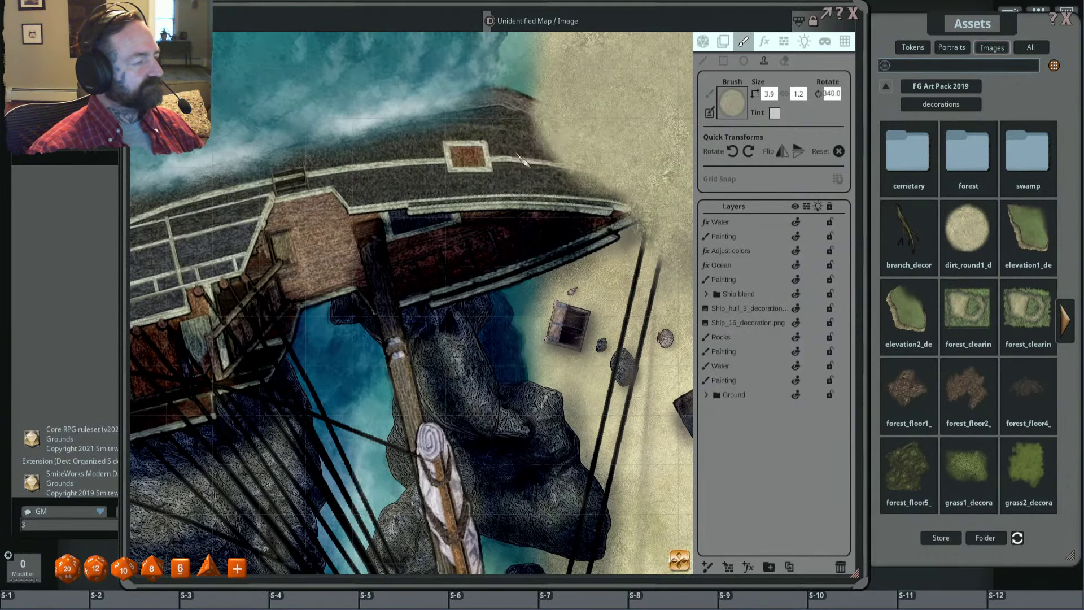
{"action": "left_click", "coordinate": [524, 162]}
{"action": "scroll", "coordinate": [523, 160], "scroll_direction": "down", "scroll_amount": 4}
{"action": "left_click", "coordinate": [523, 160]}
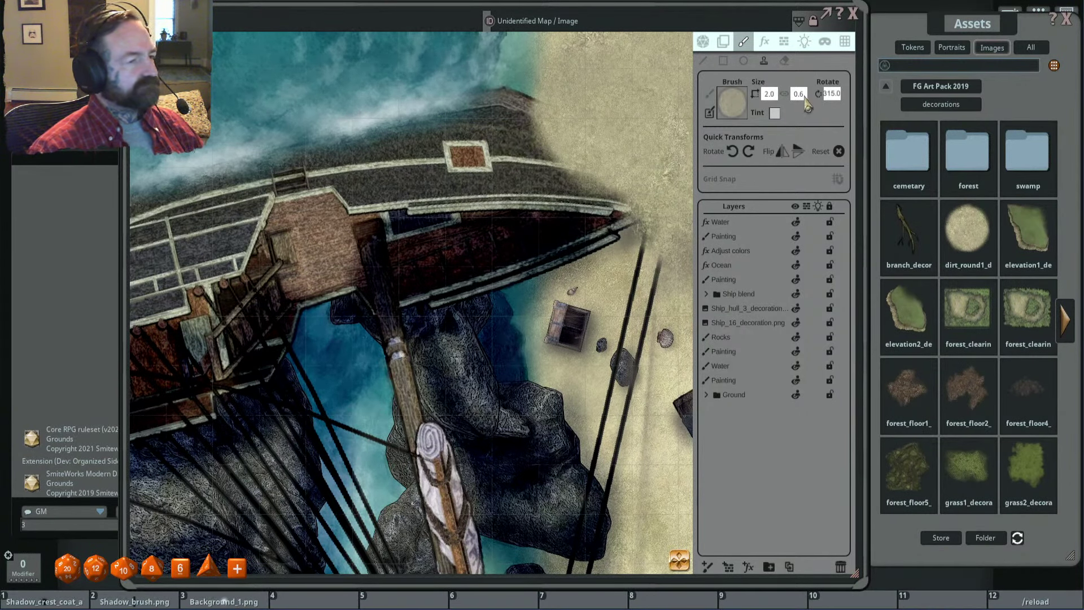
Step: Make the dirt brush round at size 1.0 by 1.0 and try a dab of sand on the ship's foredeck
{"action": "type", "text": "1"}
{"action": "key", "text": "Return"}
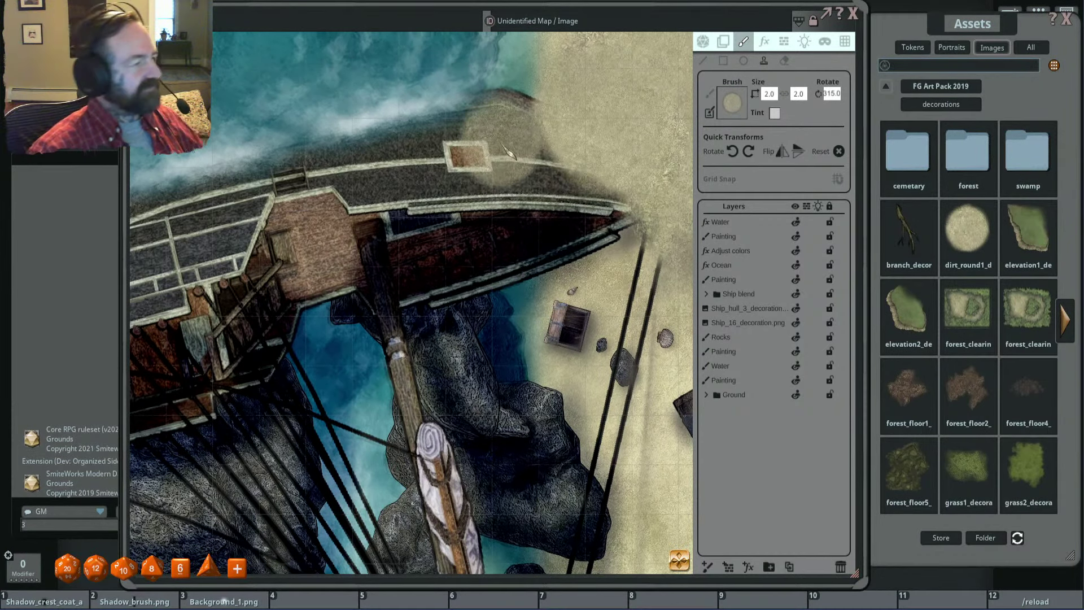
{"action": "left_click", "coordinate": [523, 167]}
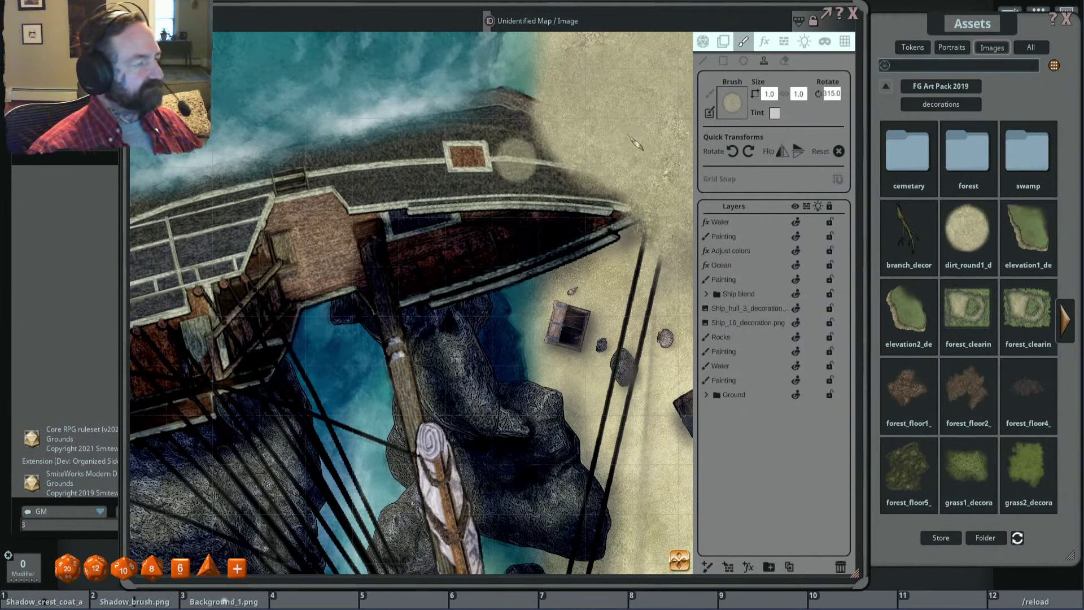
{"action": "key", "text": "ctrl"}
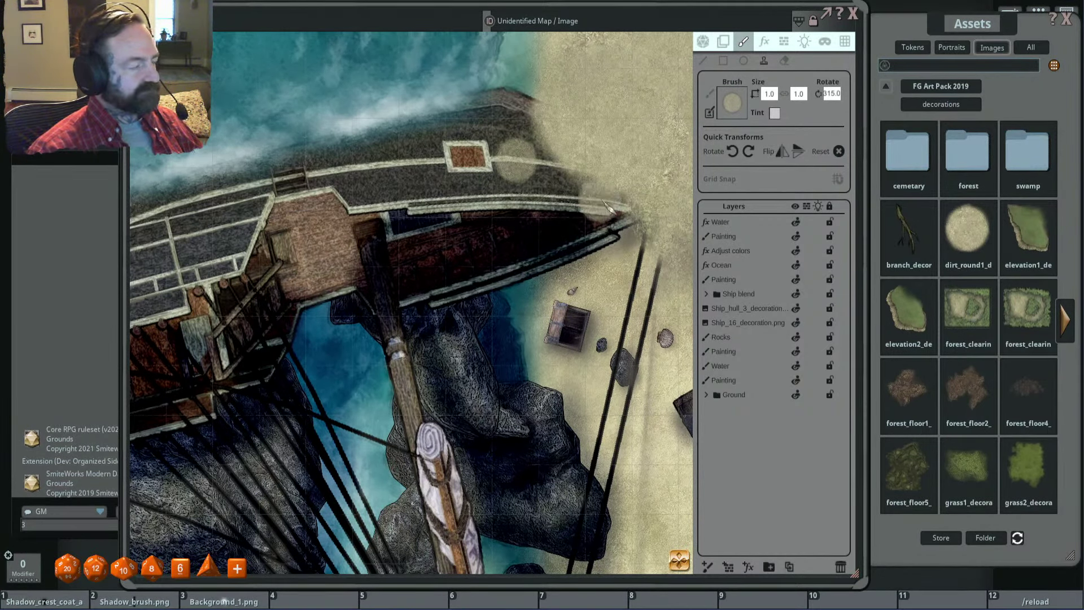
{"action": "key", "text": "ctrl"}
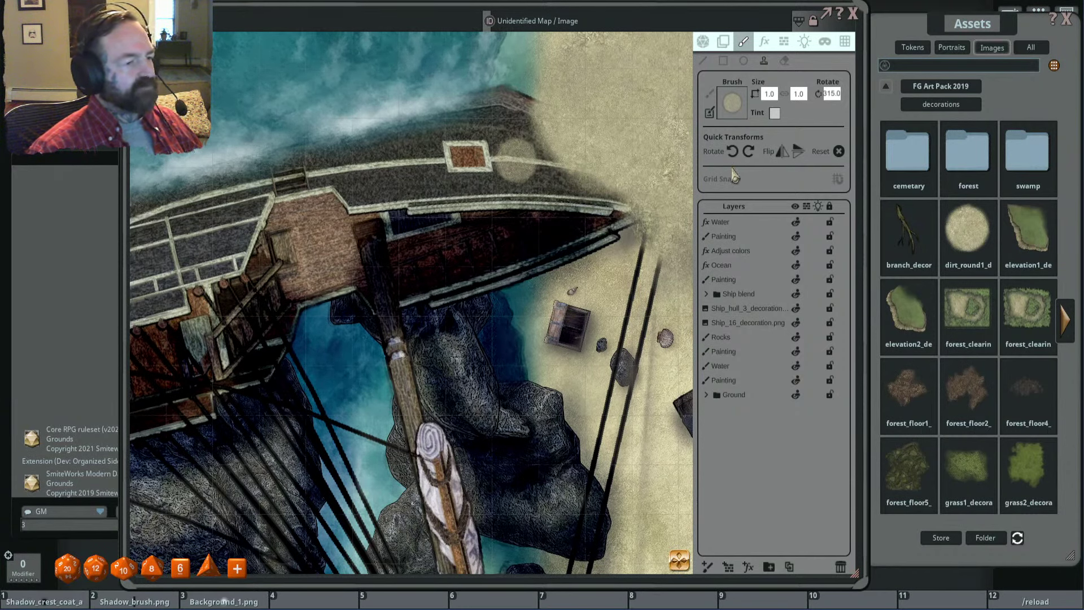
Step: Switch to the Sand layer in the Ship blend group and make the brush's white tint much more transparent
{"action": "left_click", "coordinate": [707, 294]}
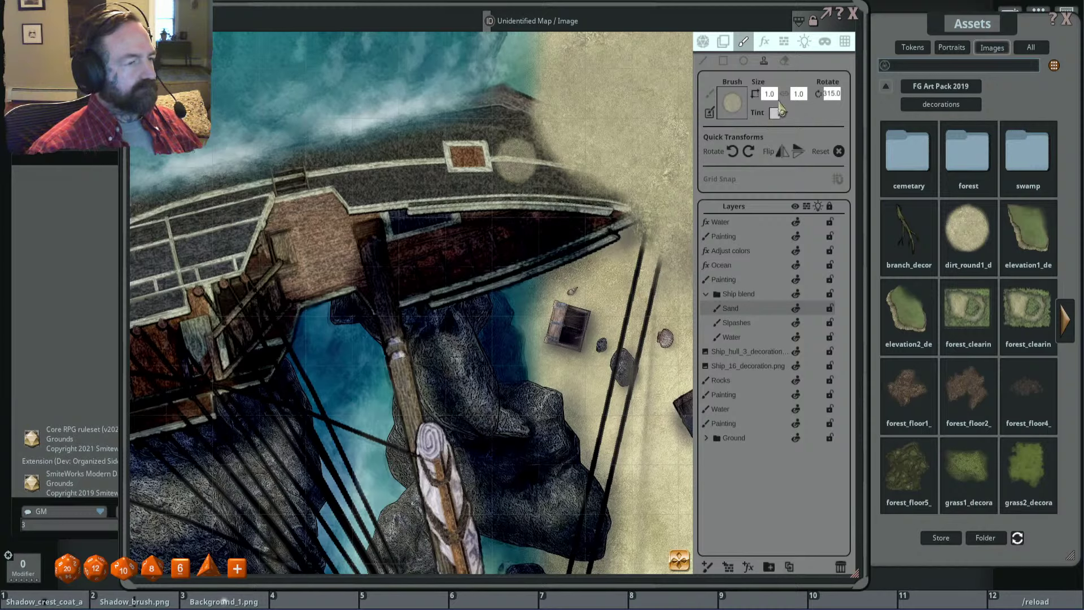
{"action": "left_click", "coordinate": [766, 62]}
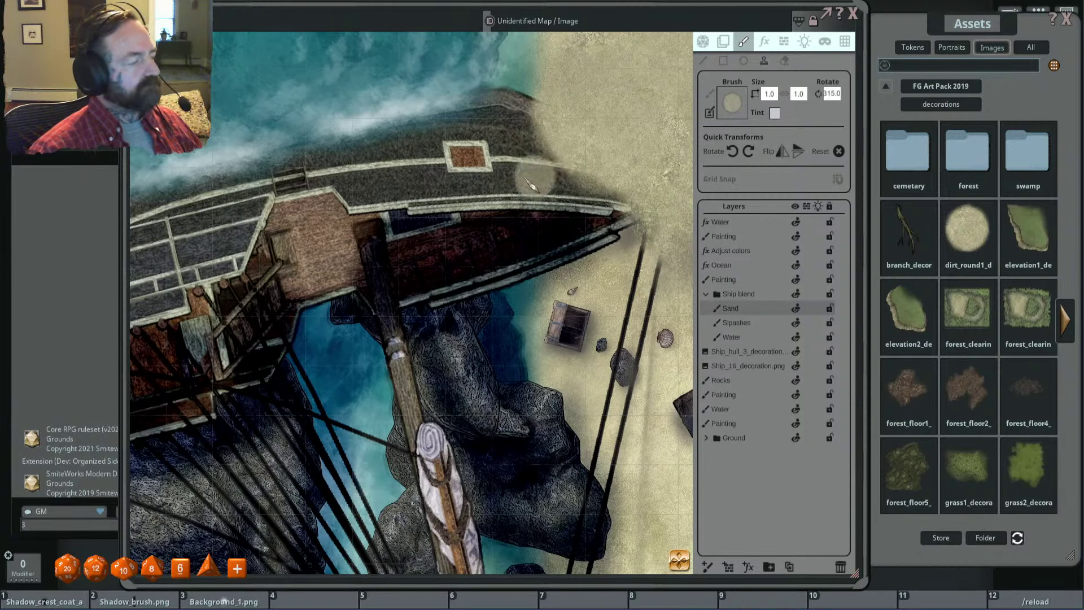
{"action": "left_click", "coordinate": [775, 113]}
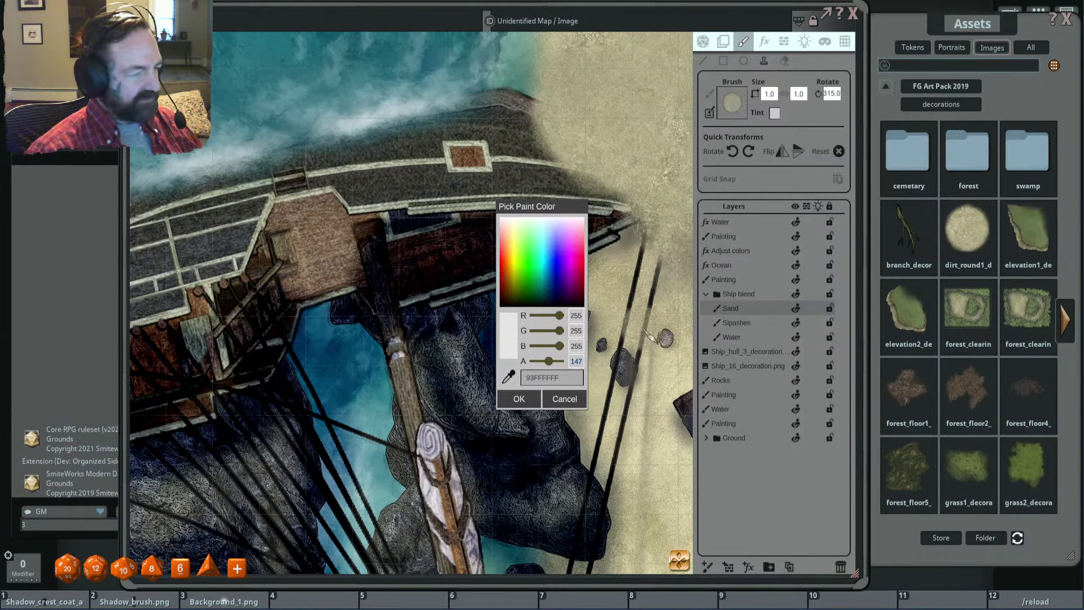
{"action": "key", "text": "Return"}
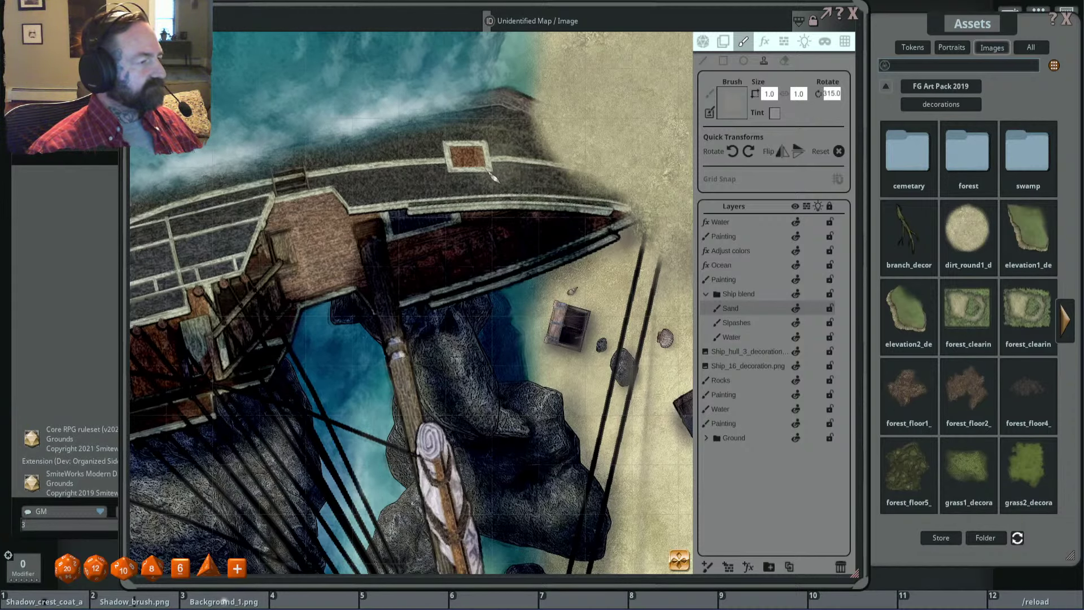
Step: Dust the ship's deck toward the bow with faint sand, varying the round brush between sizes 0.5 and 1.0
{"action": "scroll", "coordinate": [491, 176], "scroll_direction": "down", "scroll_amount": 3}
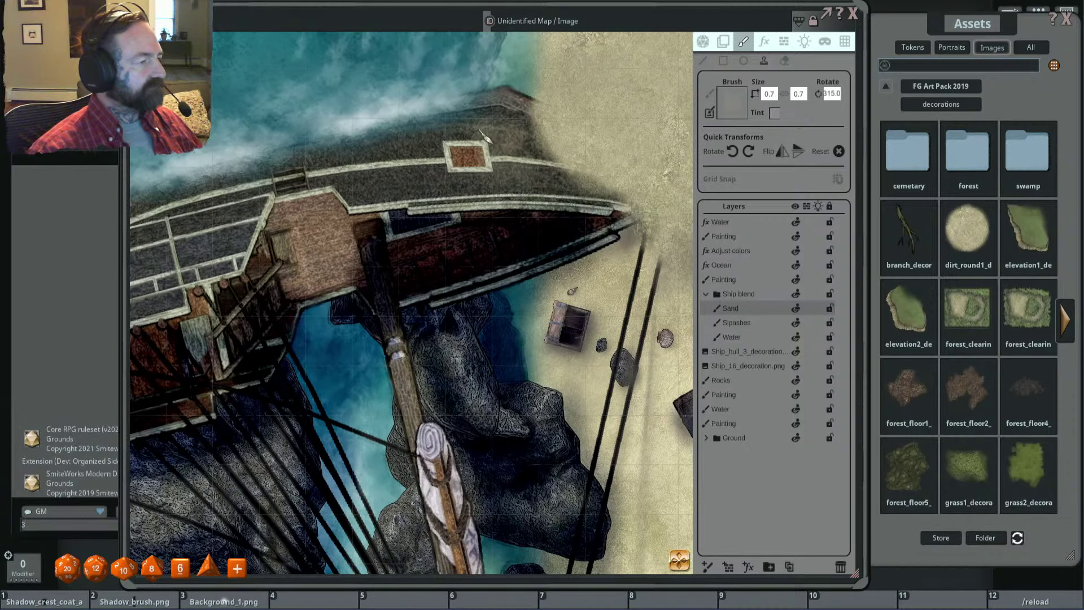
{"action": "scroll", "coordinate": [485, 185], "scroll_direction": "down", "scroll_amount": 3}
{"action": "scroll", "coordinate": [565, 186], "scroll_direction": "up", "scroll_amount": 2}
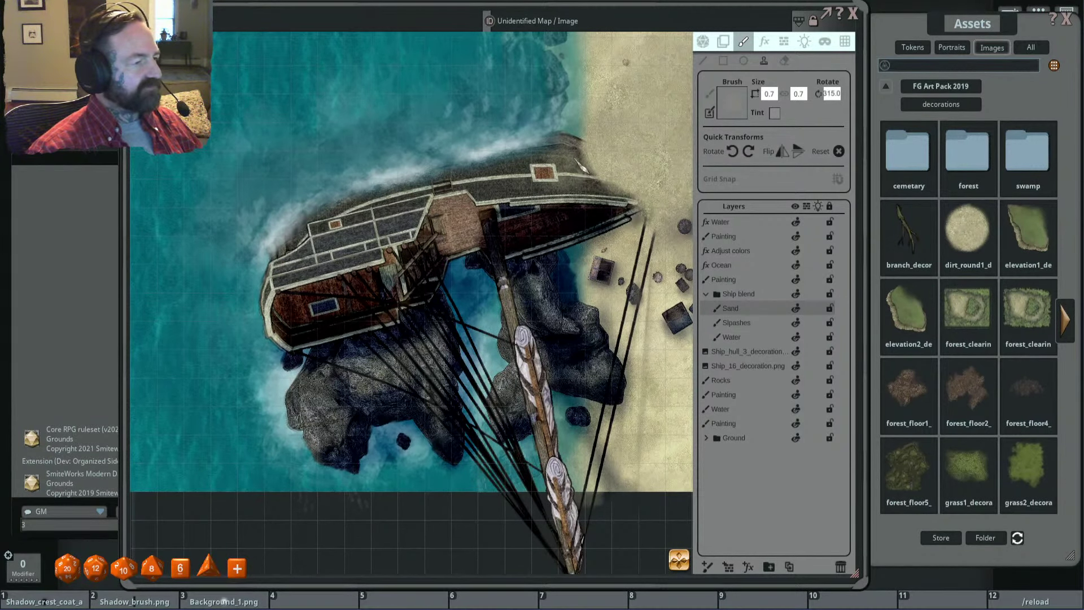
{"action": "scroll", "coordinate": [586, 159], "scroll_direction": "up", "scroll_amount": 2}
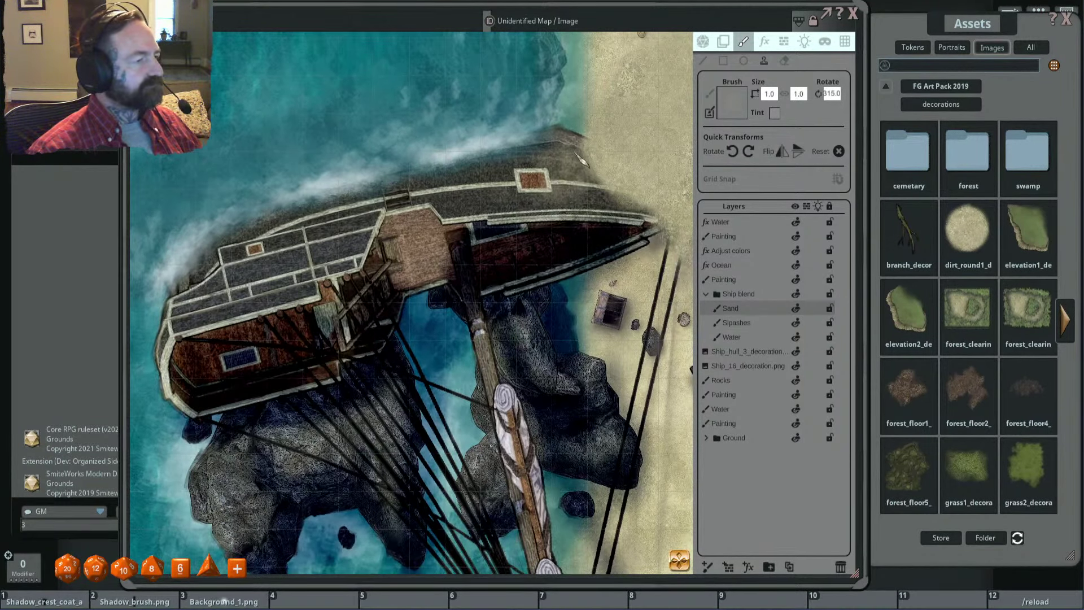
{"action": "scroll", "coordinate": [539, 159], "scroll_direction": "down", "scroll_amount": 3}
{"action": "scroll", "coordinate": [479, 187], "scroll_direction": "up", "scroll_amount": 2}
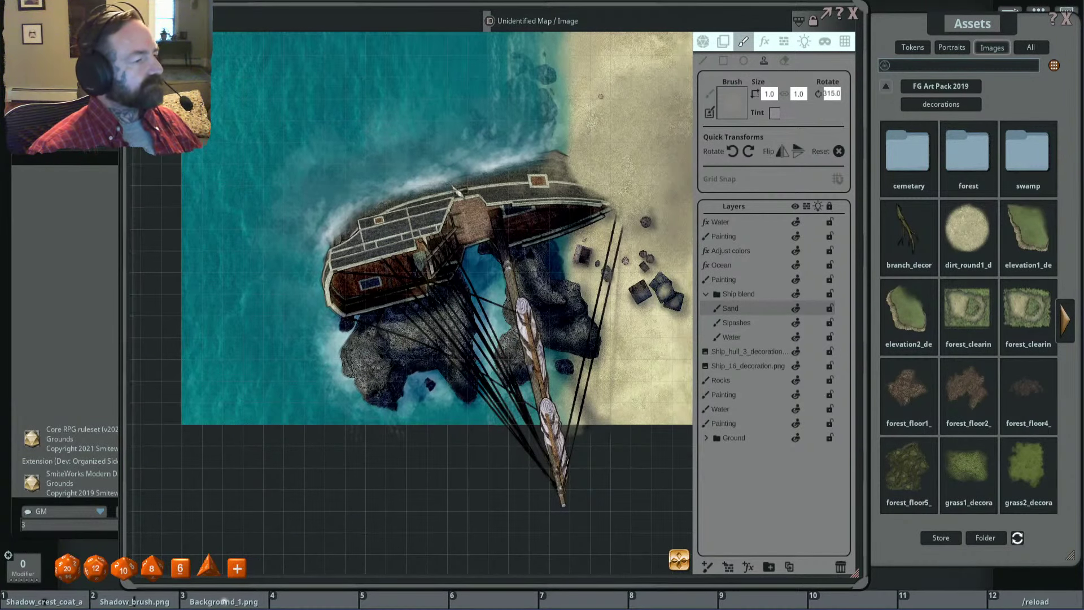
{"action": "scroll", "coordinate": [458, 192], "scroll_direction": "up", "scroll_amount": 2}
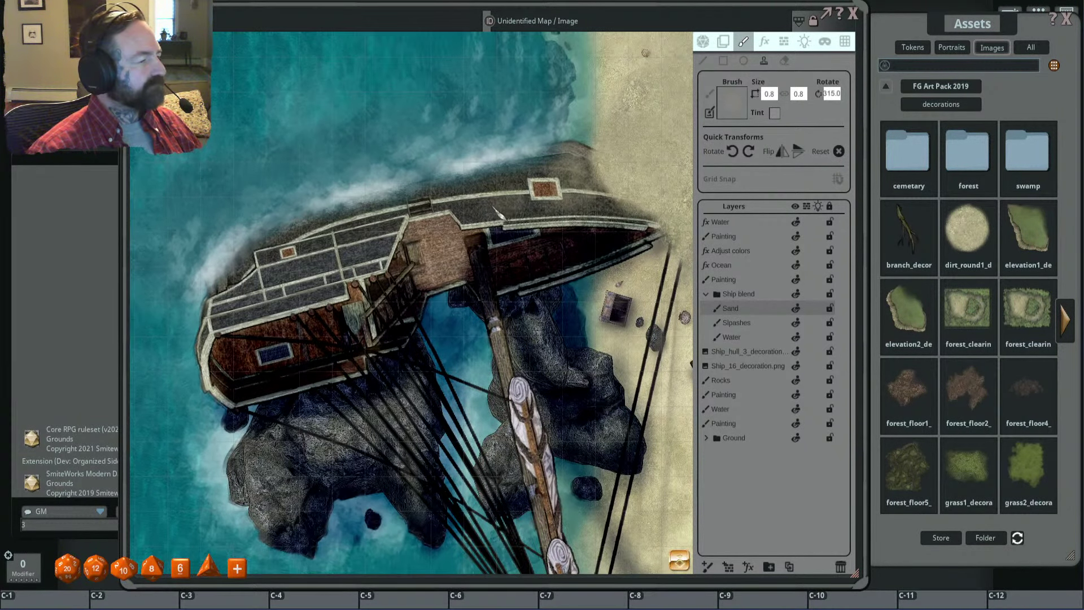
{"action": "scroll", "coordinate": [497, 212], "scroll_direction": "down", "scroll_amount": 3}
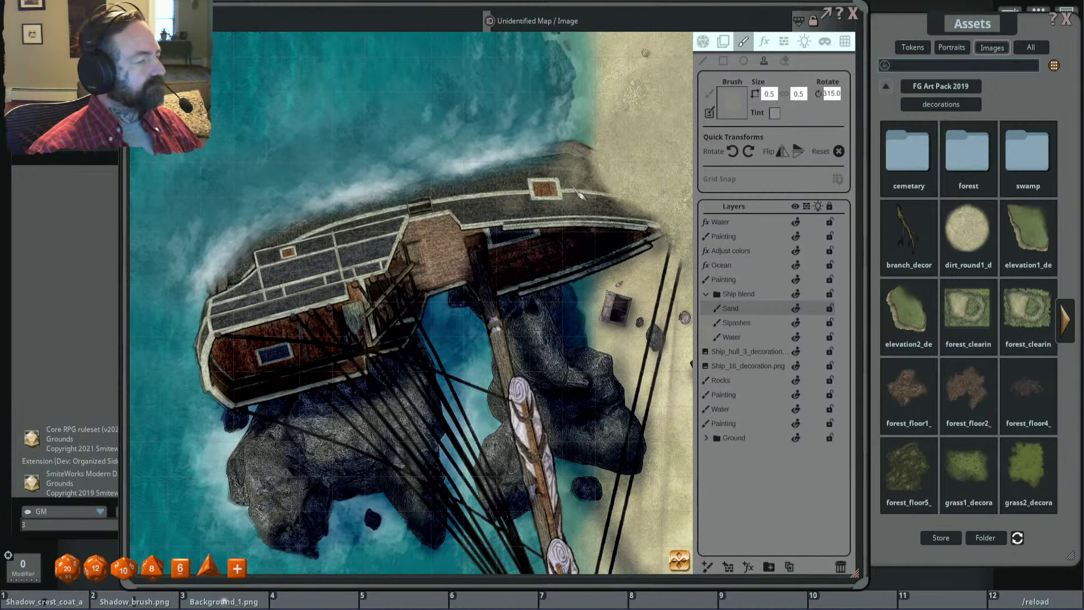
Step: Dust the ship's aft deck with faint sand, using the round brush at sizes 1.0 and 0.7
{"action": "scroll", "coordinate": [582, 195], "scroll_direction": "down", "scroll_amount": 4}
{"action": "scroll", "coordinate": [462, 157], "scroll_direction": "up", "scroll_amount": 4}
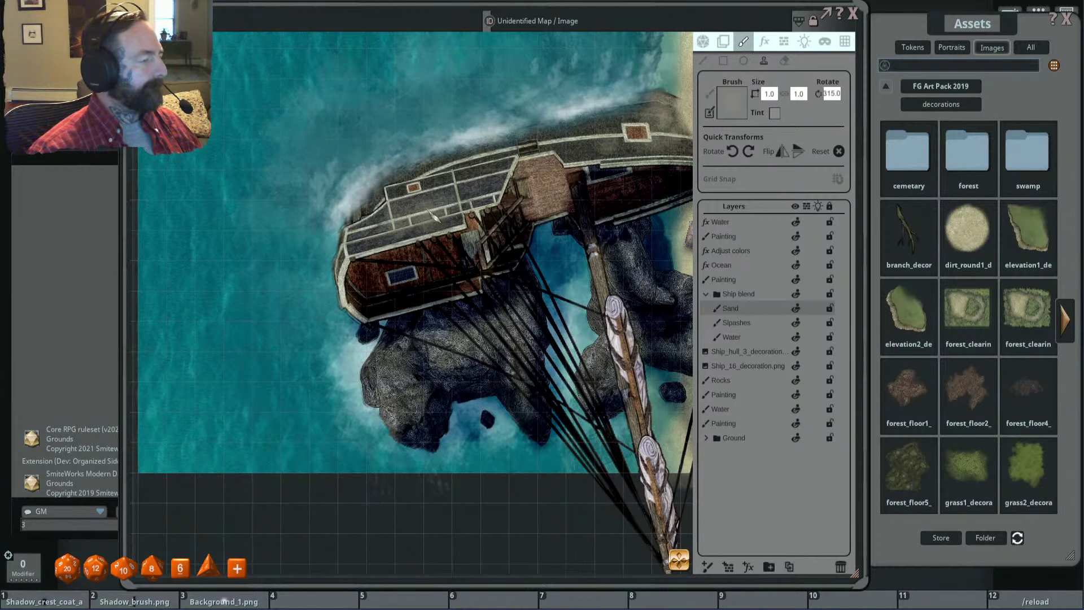
{"action": "scroll", "coordinate": [429, 228], "scroll_direction": "down", "scroll_amount": 3}
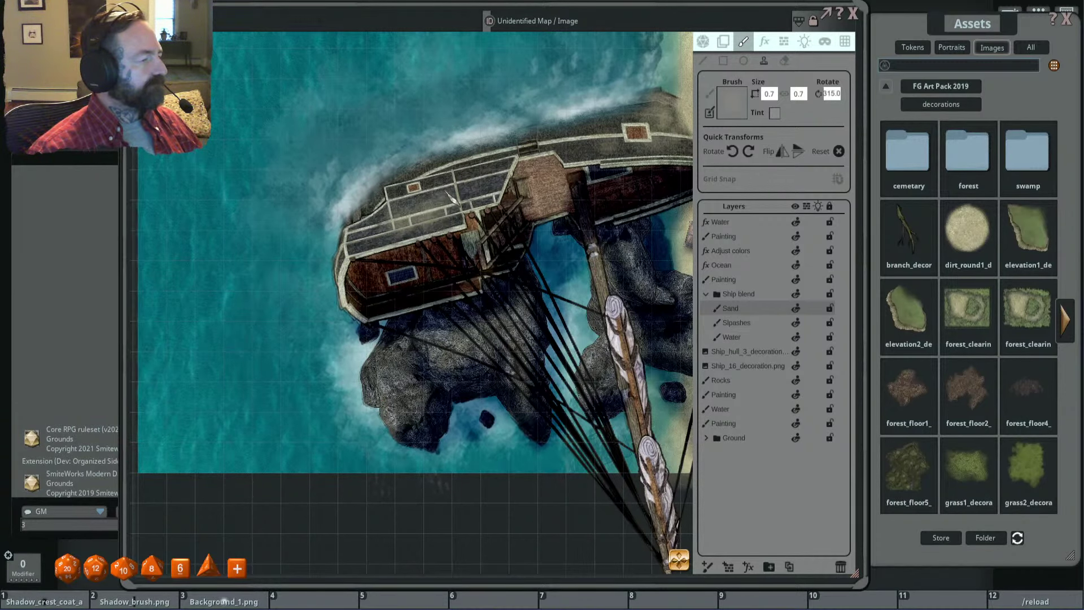
{"action": "scroll", "coordinate": [481, 195], "scroll_direction": "down", "scroll_amount": 3}
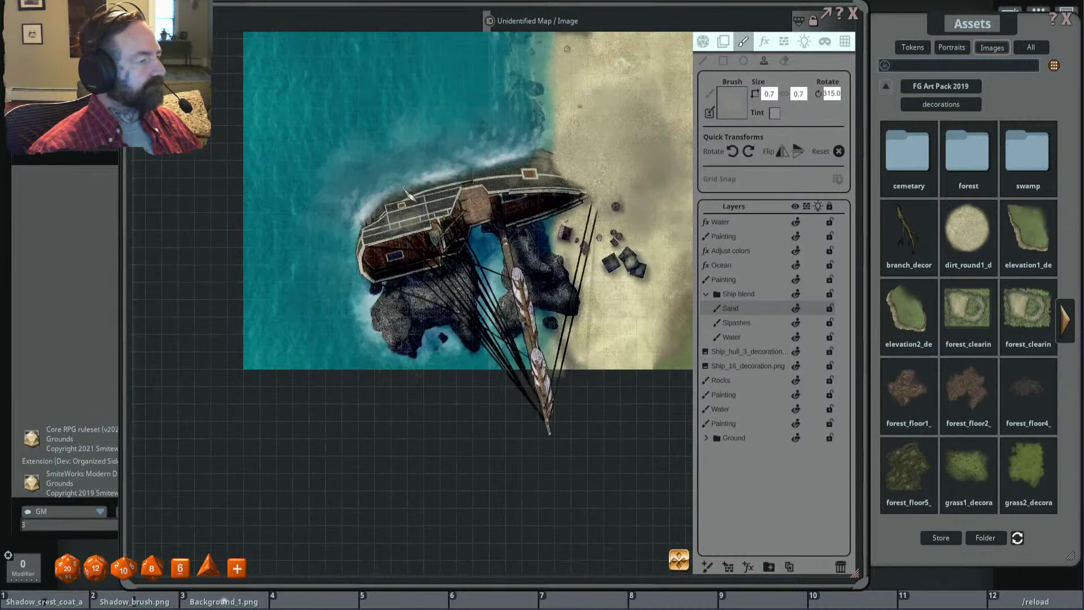
{"action": "scroll", "coordinate": [427, 222], "scroll_direction": "up", "scroll_amount": 3}
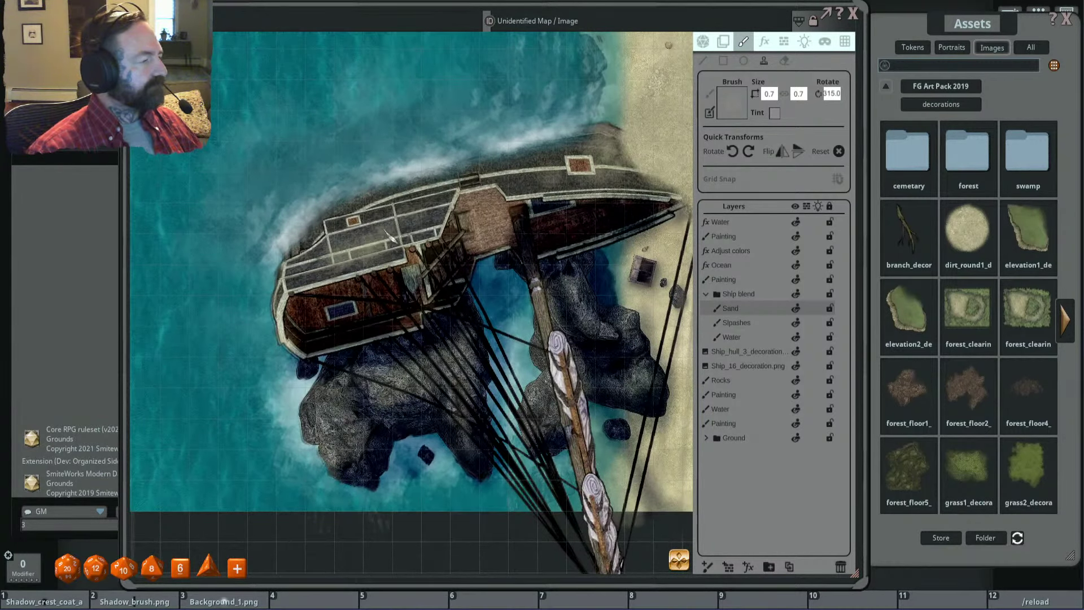
Step: Look over the whole map, checking the wreck, the cargo on the beach, the rowboat and the rocks
{"action": "scroll", "coordinate": [482, 204], "scroll_direction": "down", "scroll_amount": 2}
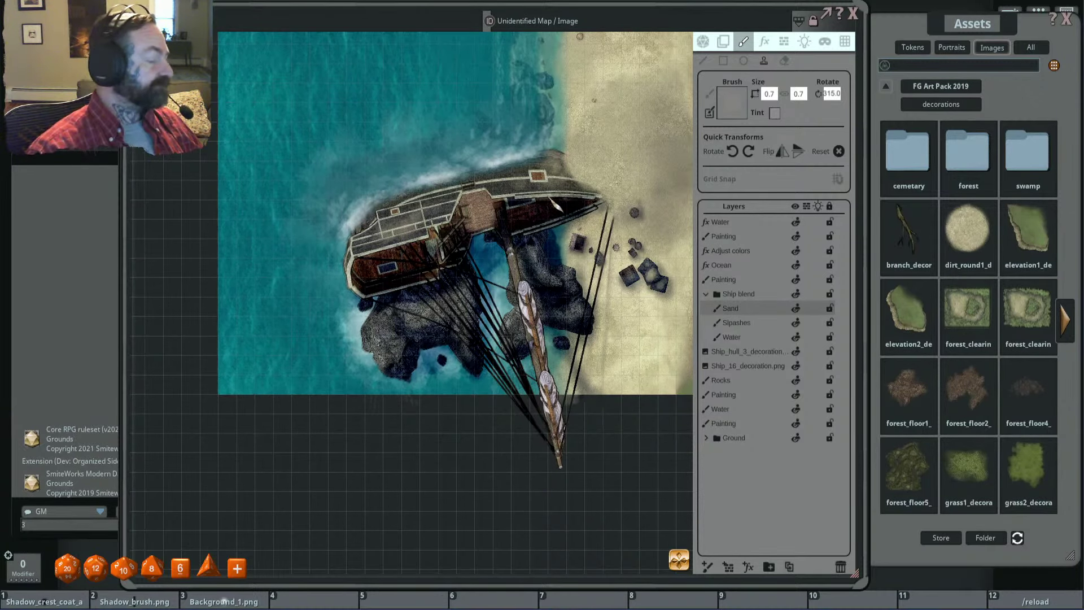
{"action": "scroll", "coordinate": [455, 254], "scroll_direction": "down", "scroll_amount": 4}
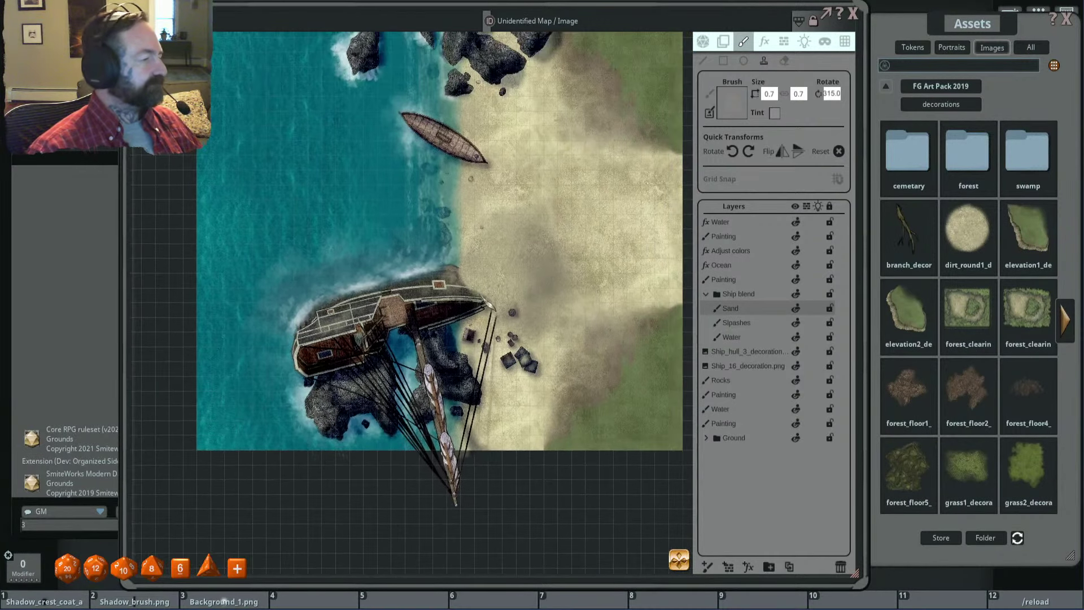
{"action": "scroll", "coordinate": [456, 255], "scroll_direction": "up", "scroll_amount": 3}
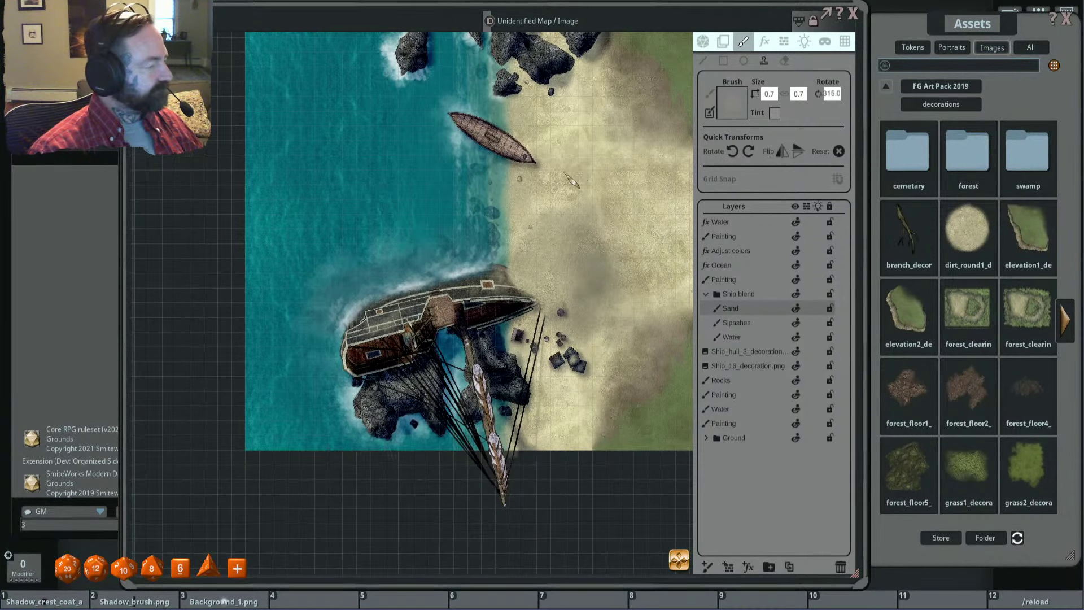
{"action": "left_click_drag", "start_coordinate": [565, 171], "coordinate": [531, 176]}
{"action": "scroll", "coordinate": [536, 179], "scroll_direction": "down", "scroll_amount": 2}
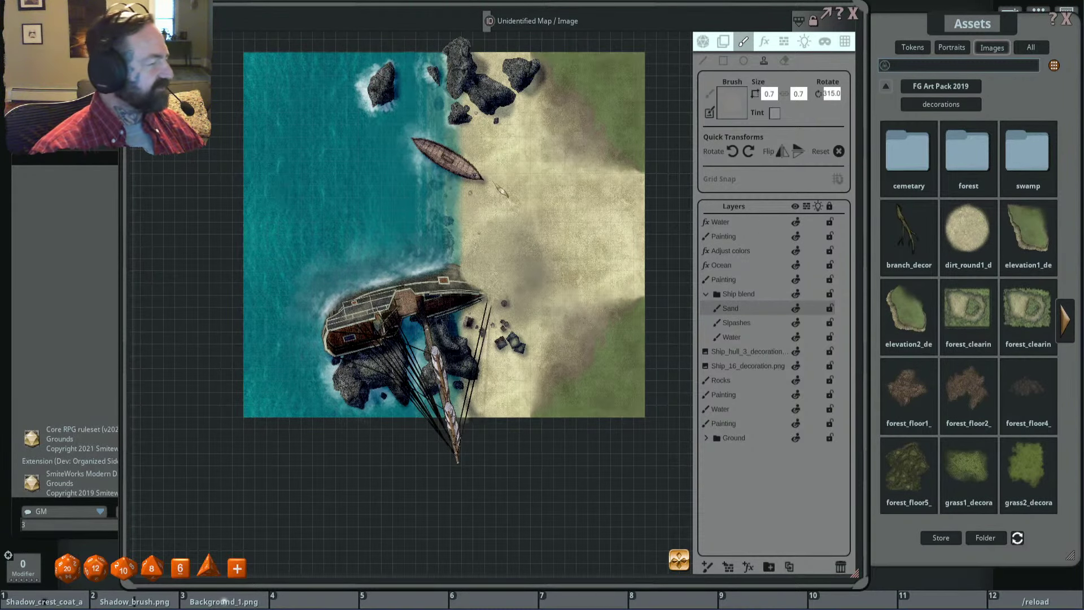
{"action": "scroll", "coordinate": [536, 187], "scroll_direction": "up", "scroll_amount": 2}
{"action": "scroll", "coordinate": [544, 190], "scroll_direction": "down", "scroll_amount": 1}
{"action": "scroll", "coordinate": [544, 190], "scroll_direction": "up", "scroll_amount": 1}
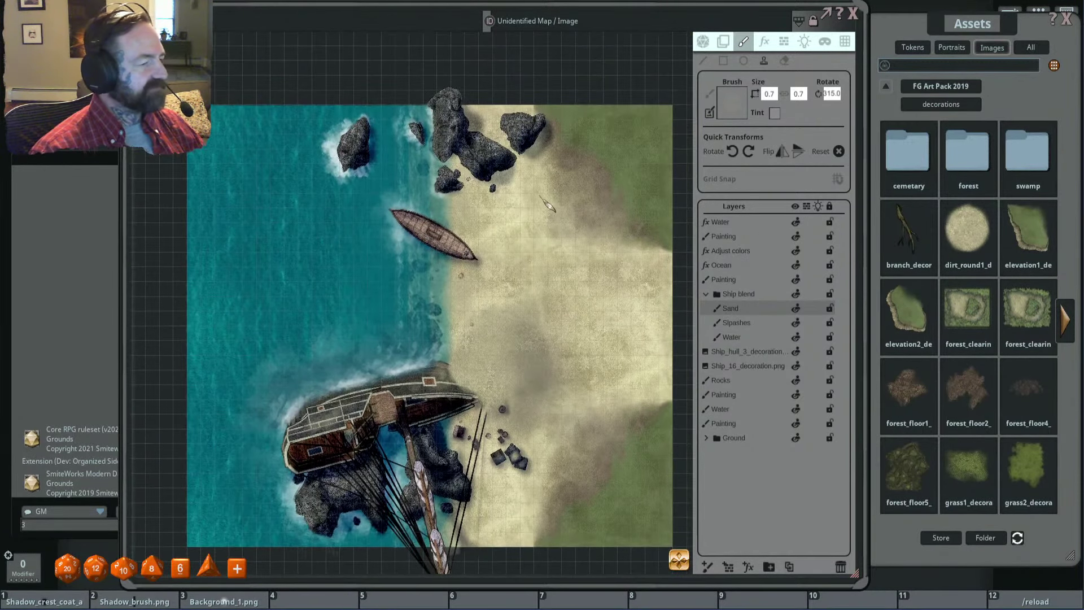
{"action": "scroll", "coordinate": [538, 142], "scroll_direction": "up", "scroll_amount": 1}
{"action": "scroll", "coordinate": [508, 133], "scroll_direction": "up", "scroll_amount": 2}
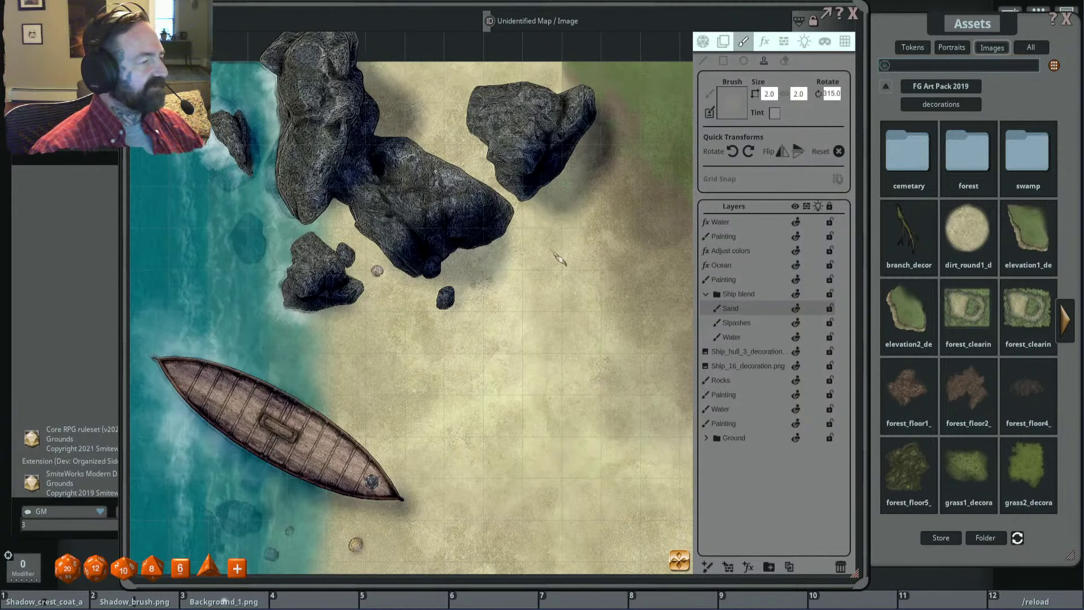
{"action": "scroll", "coordinate": [446, 164], "scroll_direction": "down", "scroll_amount": 4}
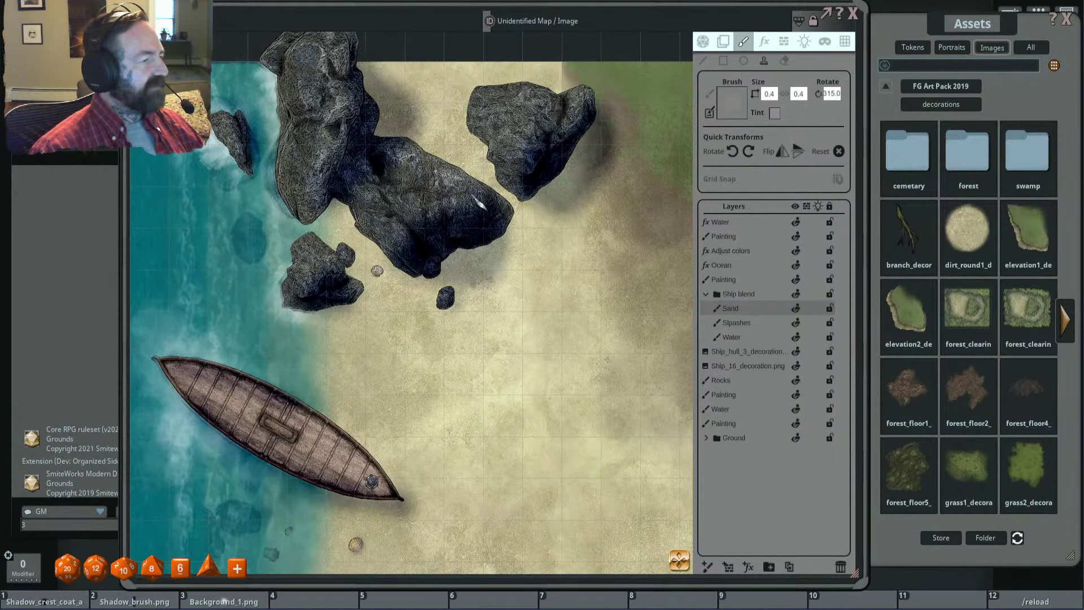
{"action": "scroll", "coordinate": [483, 340], "scroll_direction": "down", "scroll_amount": 3}
{"action": "left_click_drag", "start_coordinate": [482, 340], "coordinate": [561, 163]}
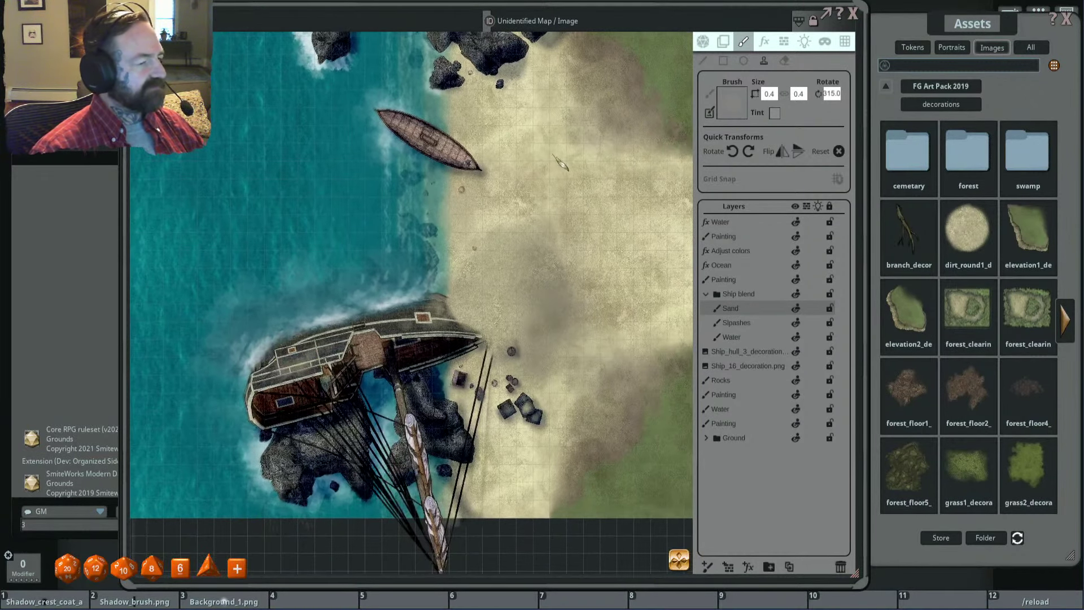
Step: Collapse the Ship blend layer group
{"action": "left_click", "coordinate": [706, 294]}
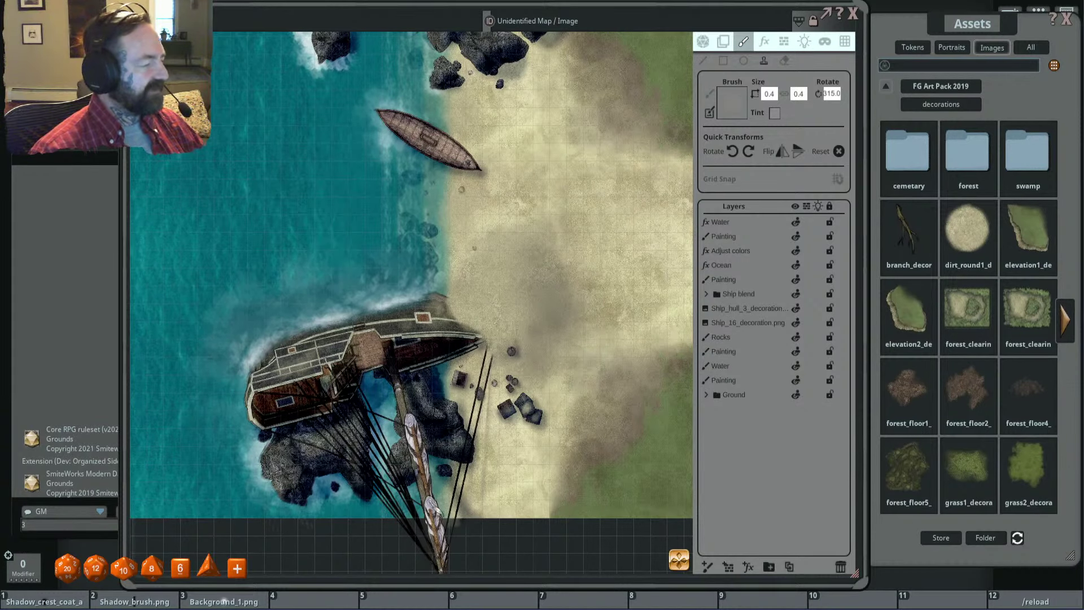
{"action": "scroll", "coordinate": [494, 482], "scroll_direction": "down", "scroll_amount": 3}
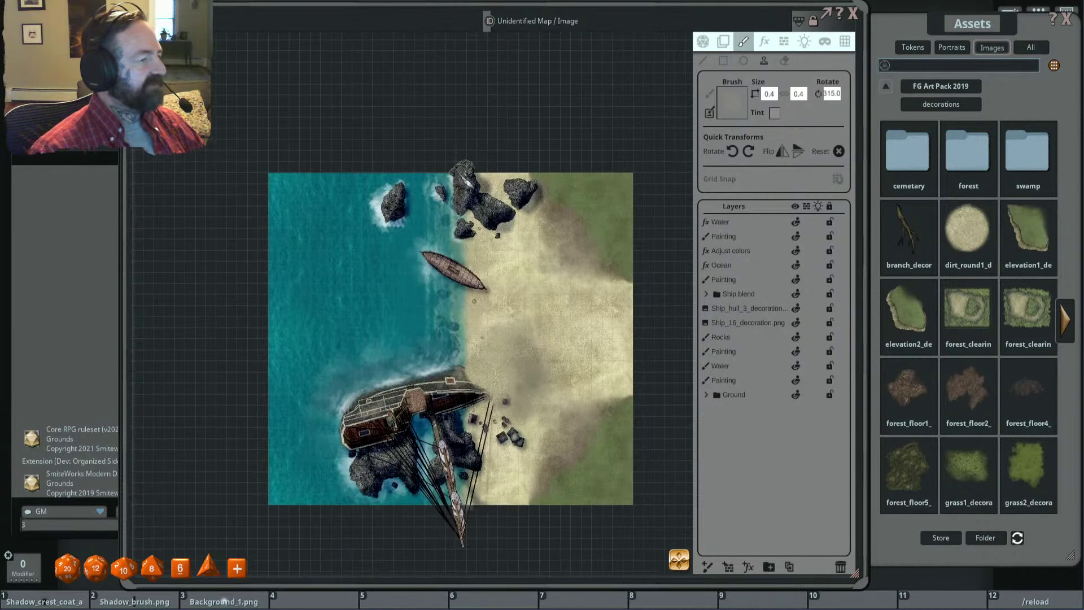
{"action": "scroll", "coordinate": [490, 247], "scroll_direction": "up", "scroll_amount": 3}
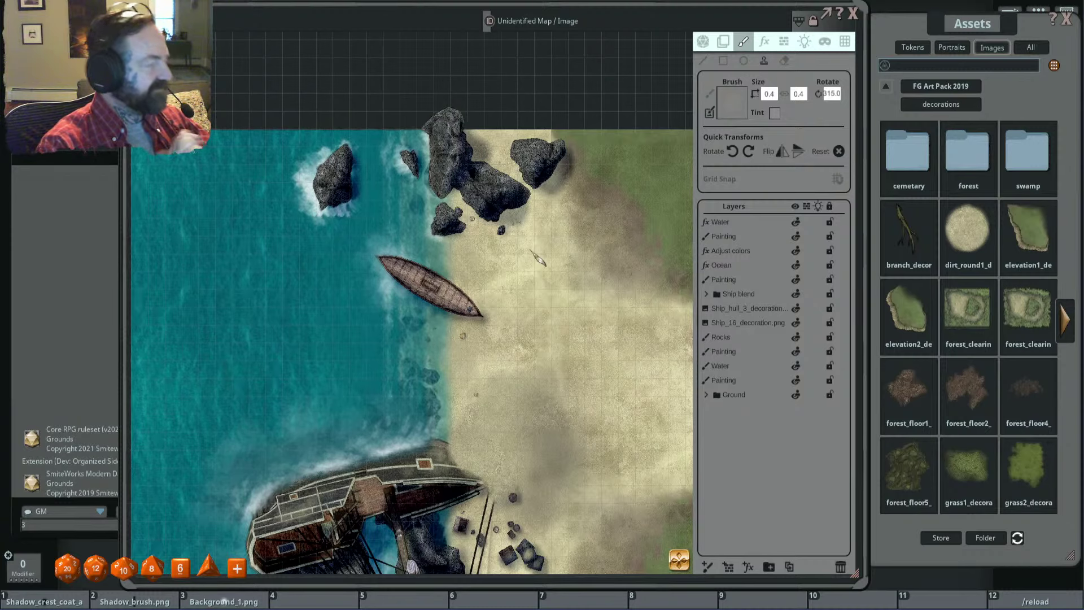
Step: Add a Snow effect layer to the map
{"action": "left_click", "coordinate": [765, 42]}
{"action": "left_click", "coordinate": [783, 84]}
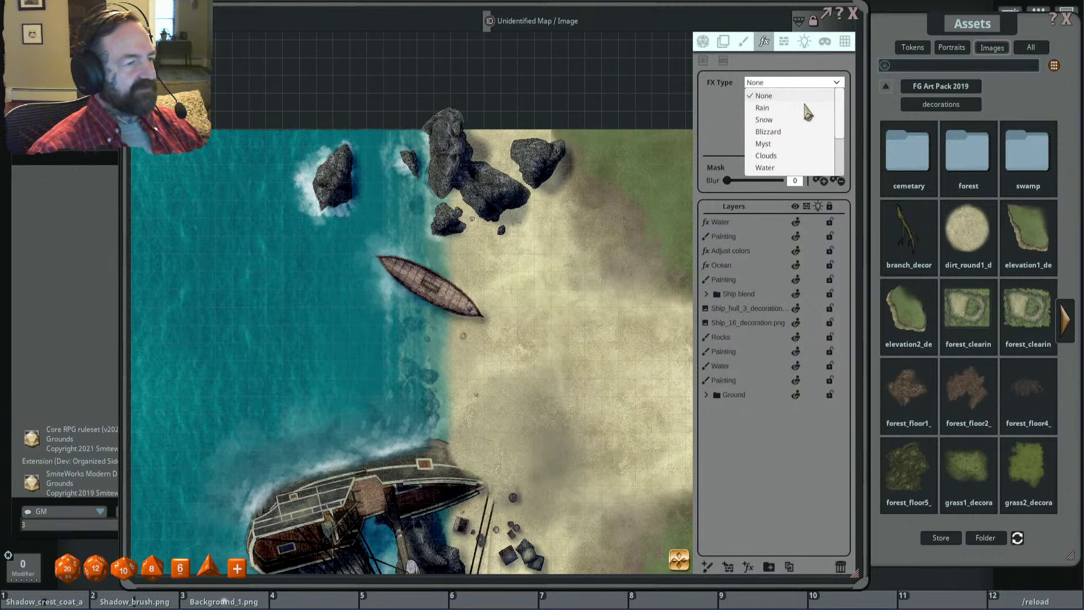
{"action": "scroll", "coordinate": [809, 113], "scroll_direction": "down", "scroll_amount": 3}
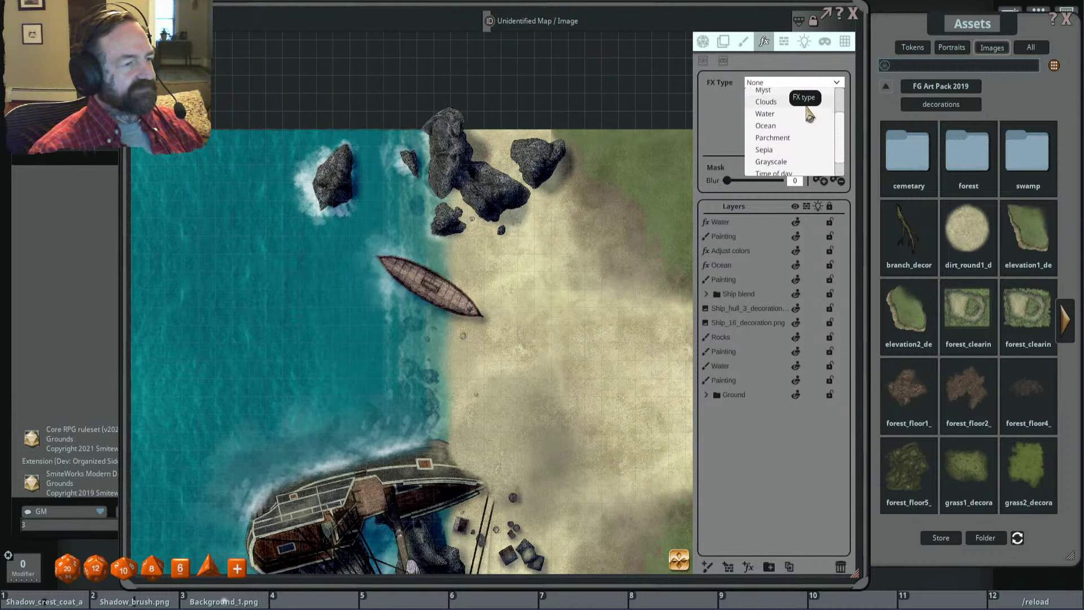
{"action": "scroll", "coordinate": [807, 109], "scroll_direction": "up", "scroll_amount": 3}
{"action": "left_click", "coordinate": [806, 118]}
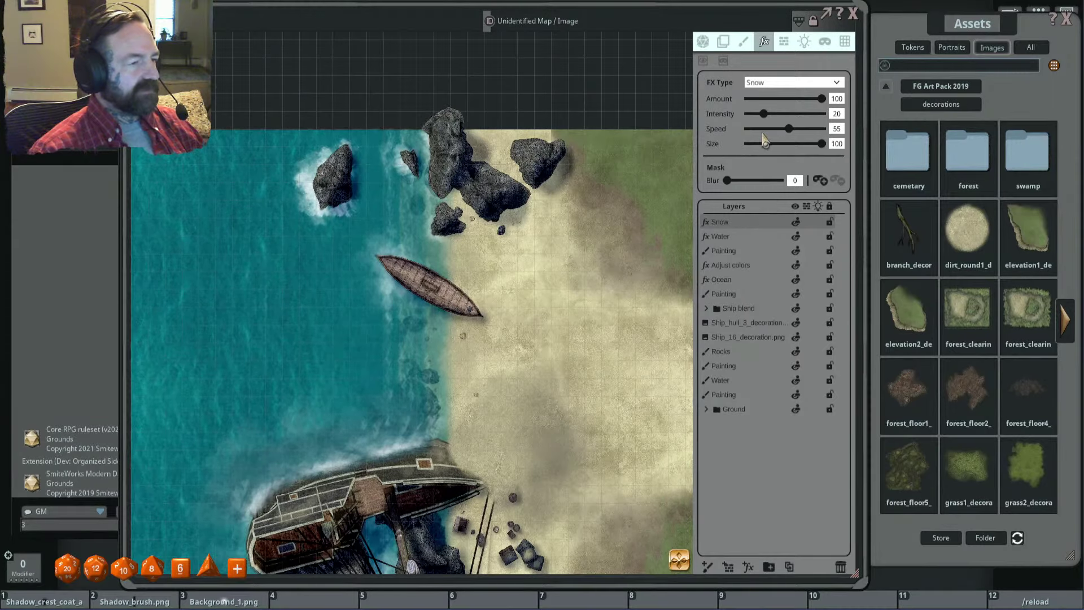
Step: Set the Snow effect's intensity to 67, speed to 0 and size to 68
{"action": "mouse_move", "coordinate": [762, 119]}
{"action": "left_mouse_down"}
{"action": "mouse_move", "coordinate": [809, 122]}
{"action": "mouse_move", "coordinate": [749, 129]}
{"action": "left_mouse_up"}
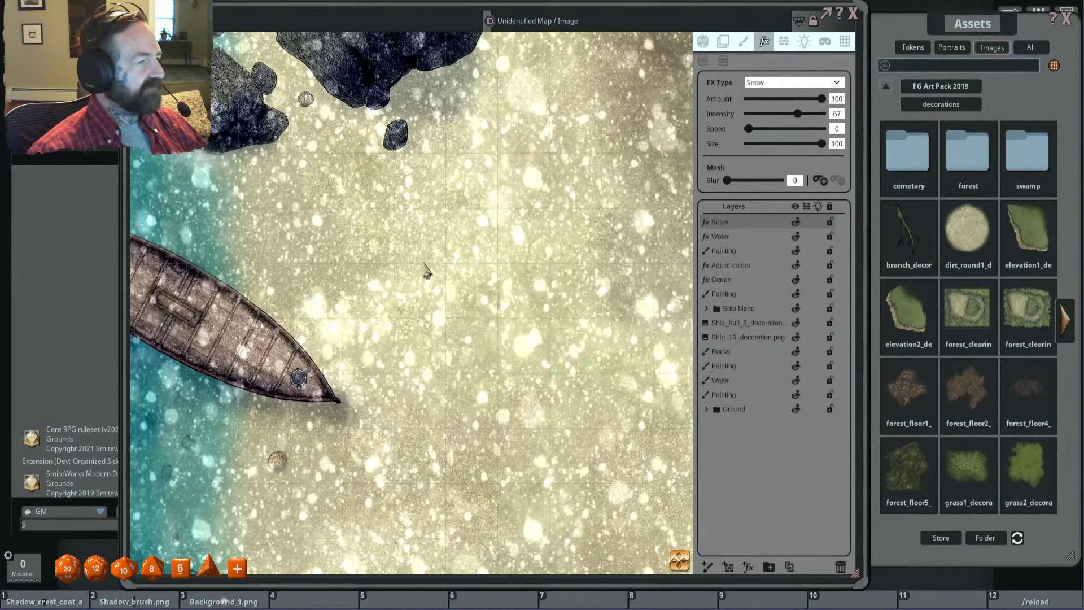
{"action": "left_click_drag", "start_coordinate": [822, 143], "coordinate": [799, 145]}
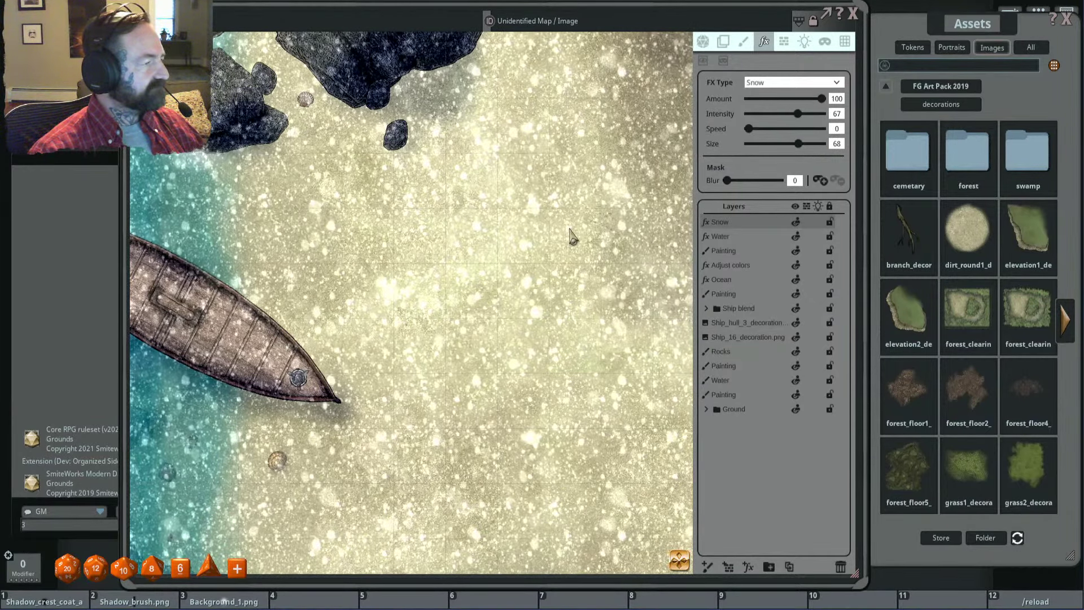
{"action": "scroll", "coordinate": [384, 271], "scroll_direction": "up", "scroll_amount": 5}
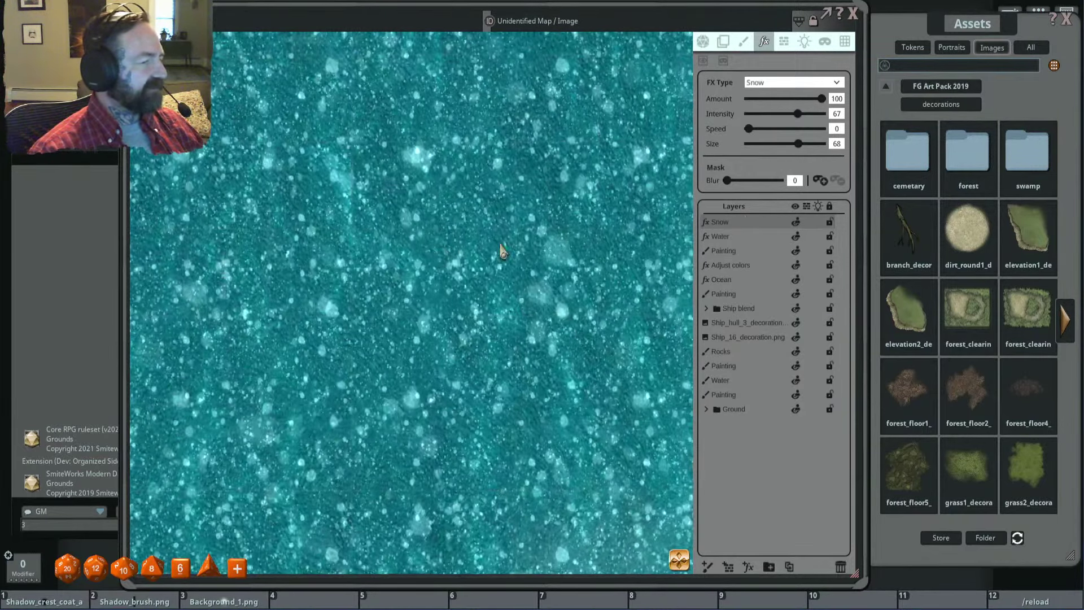
Step: Move the Snow effect layer directly below the Ocean effect and check it across the map
{"action": "left_click_drag", "start_coordinate": [765, 222], "coordinate": [762, 281]}
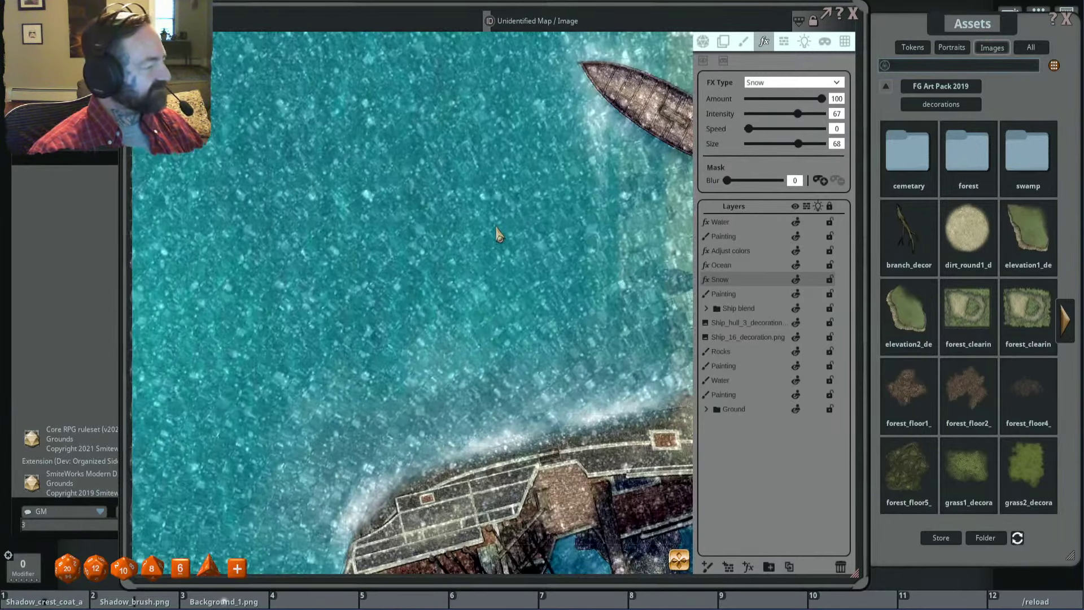
{"action": "scroll", "coordinate": [500, 233], "scroll_direction": "down", "scroll_amount": 1}
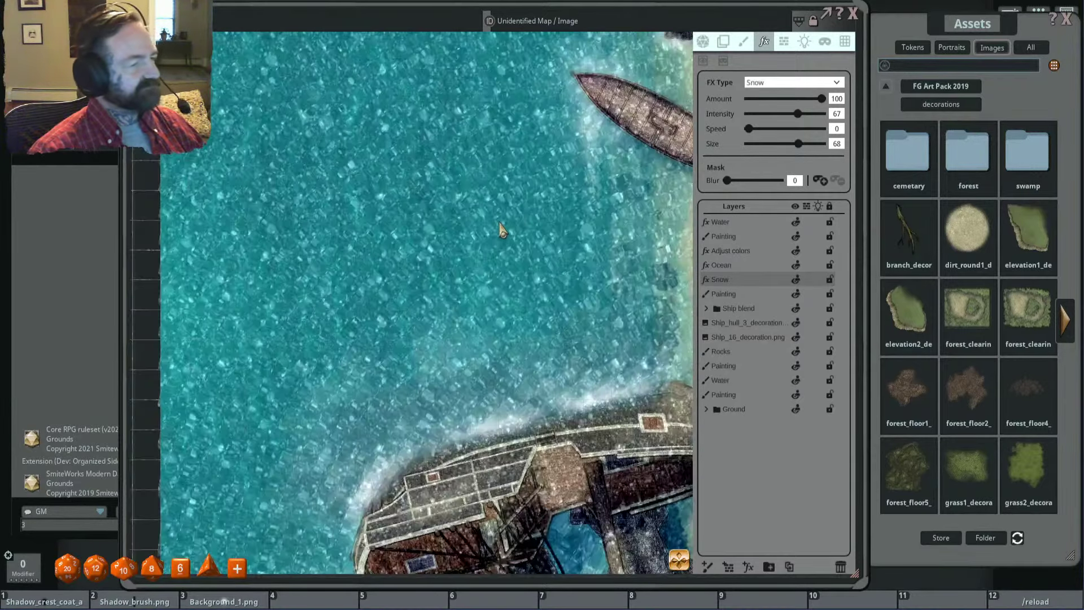
{"action": "scroll", "coordinate": [502, 230], "scroll_direction": "down", "scroll_amount": 2}
{"action": "left_click_drag", "start_coordinate": [544, 231], "coordinate": [431, 219]}
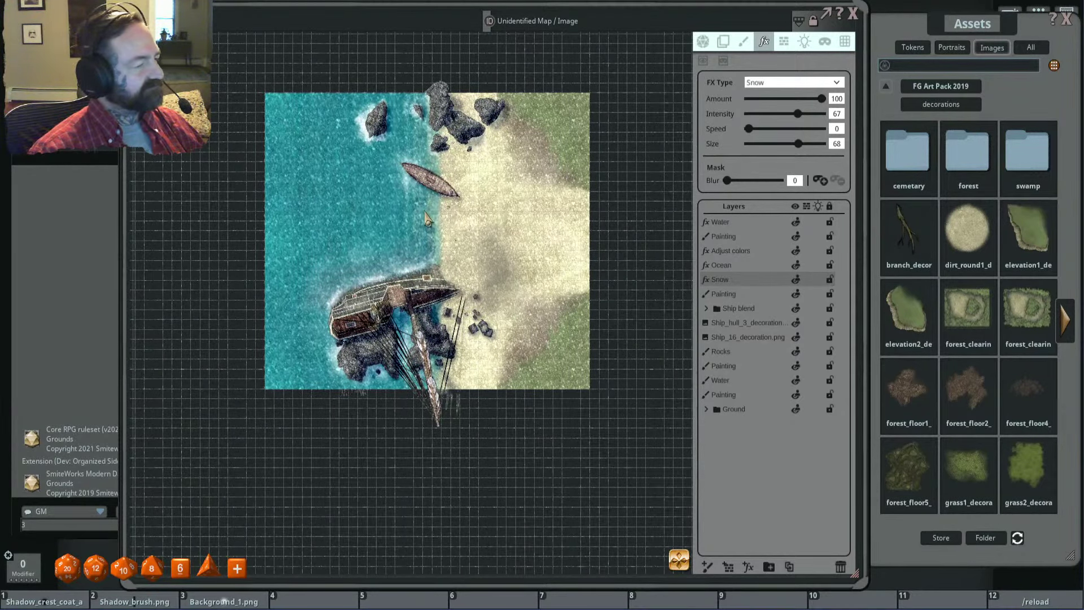
{"action": "scroll", "coordinate": [427, 219], "scroll_direction": "up", "scroll_amount": 3}
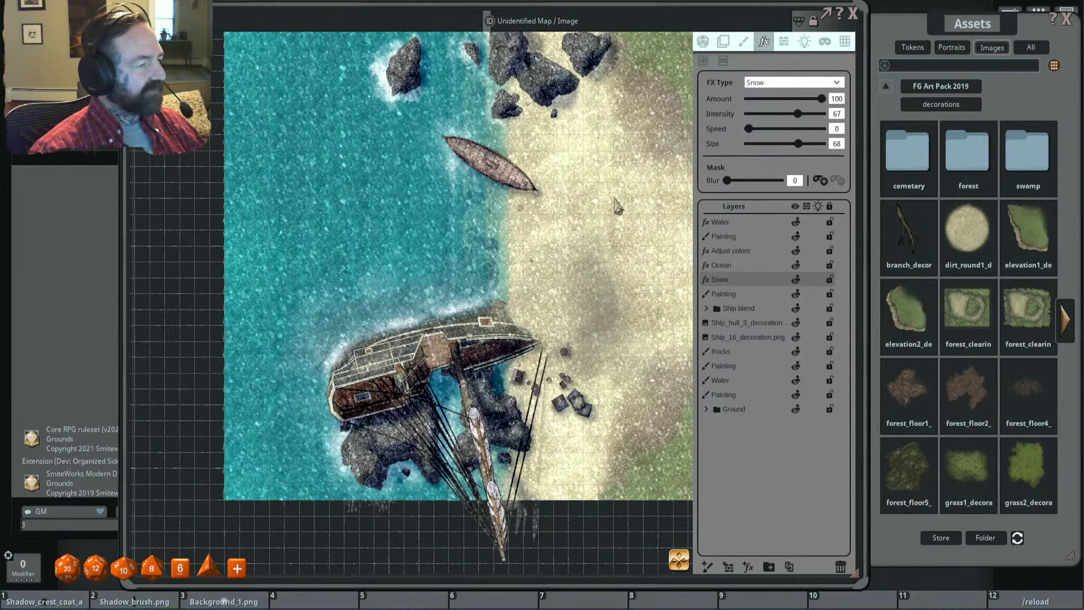
Step: Mask out the Snow effect, reveal it only in freehand patches over the open sea, and set the mask blur to 54
{"action": "left_click", "coordinate": [838, 180]}
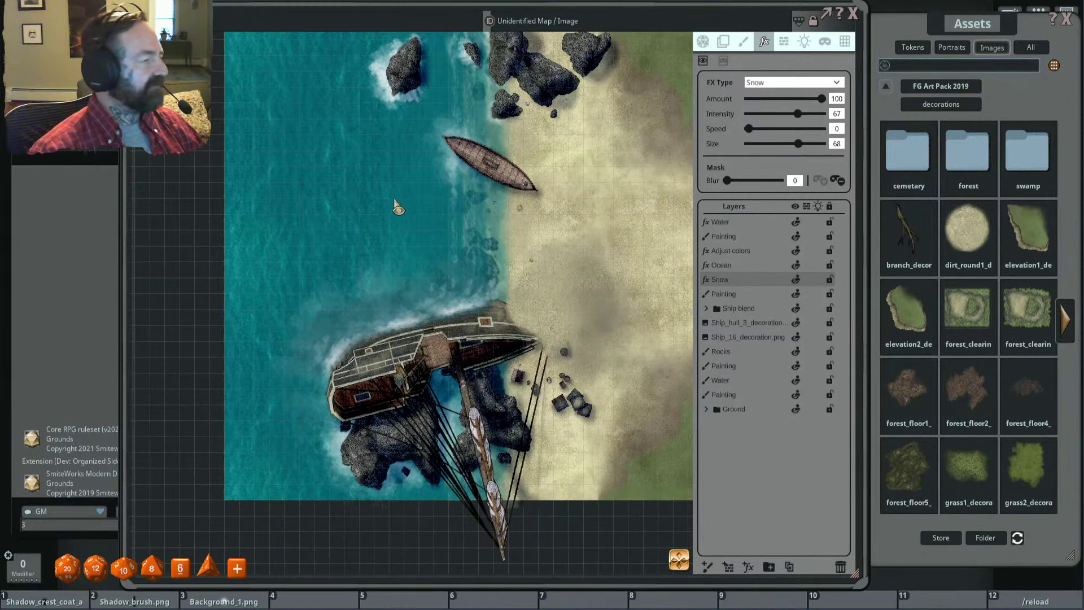
{"action": "left_click_drag", "start_coordinate": [394, 200], "coordinate": [489, 203]}
{"action": "left_click_drag", "start_coordinate": [405, 96], "coordinate": [375, 164]}
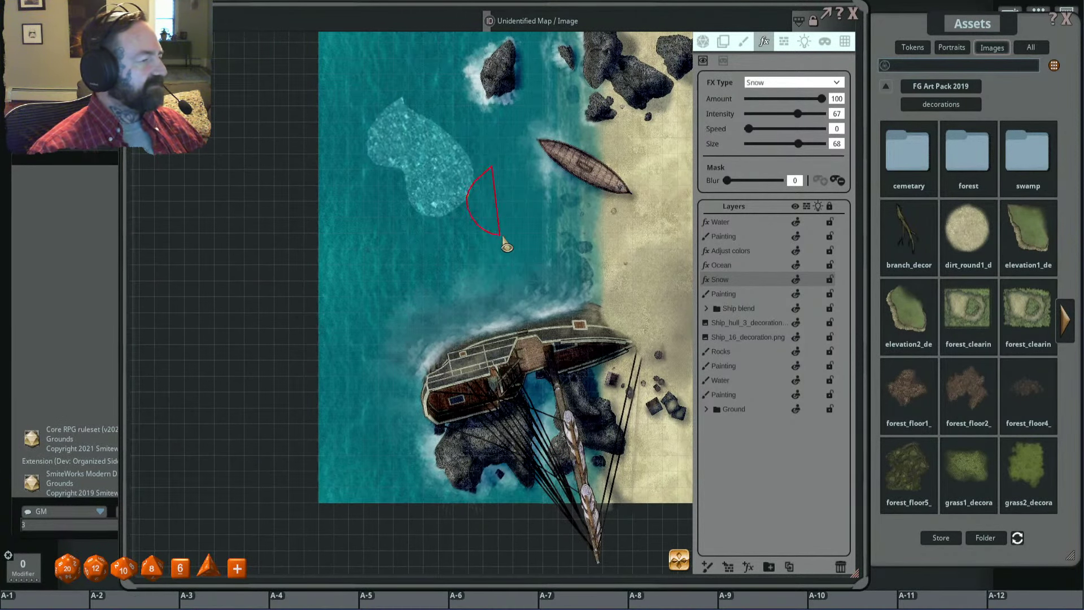
{"action": "left_click_drag", "start_coordinate": [729, 180], "coordinate": [757, 184]}
{"action": "left_click_drag", "start_coordinate": [439, 259], "coordinate": [398, 310]}
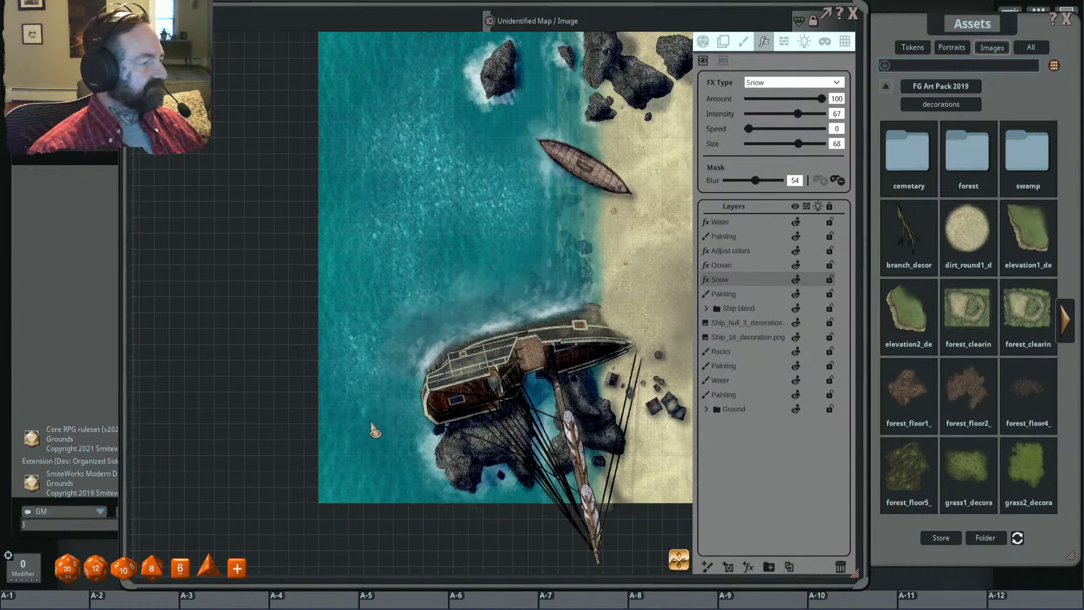
Step: Inspect the edges of the revealed sea patches up close and set the Snow mask's blur to 100
{"action": "scroll", "coordinate": [432, 212], "scroll_direction": "up", "scroll_amount": 5}
{"action": "scroll", "coordinate": [432, 212], "scroll_direction": "up", "scroll_amount": 2}
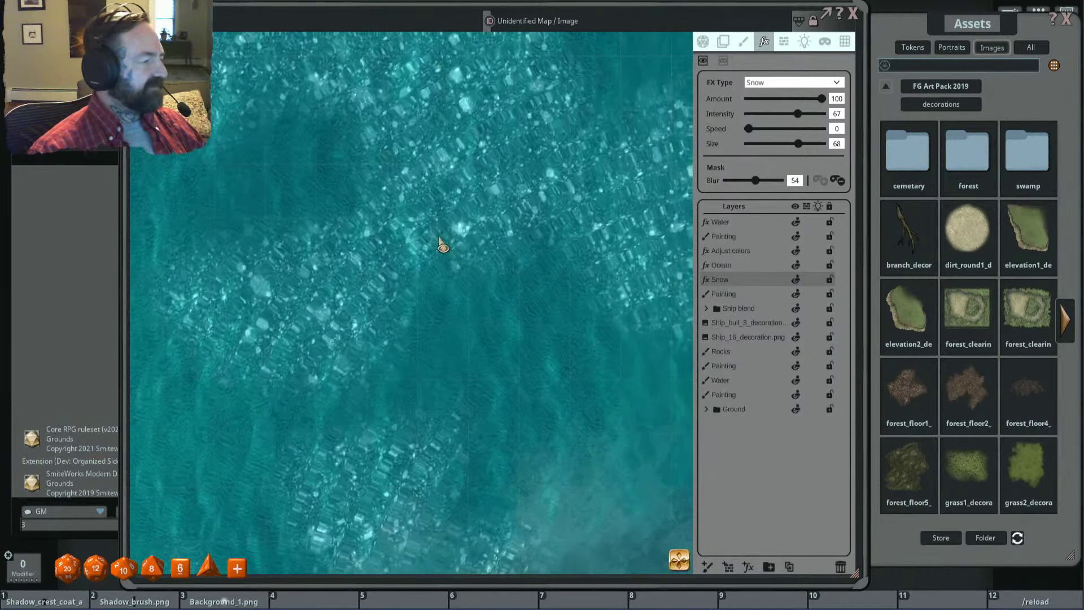
{"action": "mouse_move", "coordinate": [424, 248]}
{"action": "left_mouse_down"}
{"action": "mouse_move", "coordinate": [447, 270]}
{"action": "mouse_move", "coordinate": [431, 250]}
{"action": "left_mouse_up"}
{"action": "scroll", "coordinate": [502, 322], "scroll_direction": "down", "scroll_amount": 3}
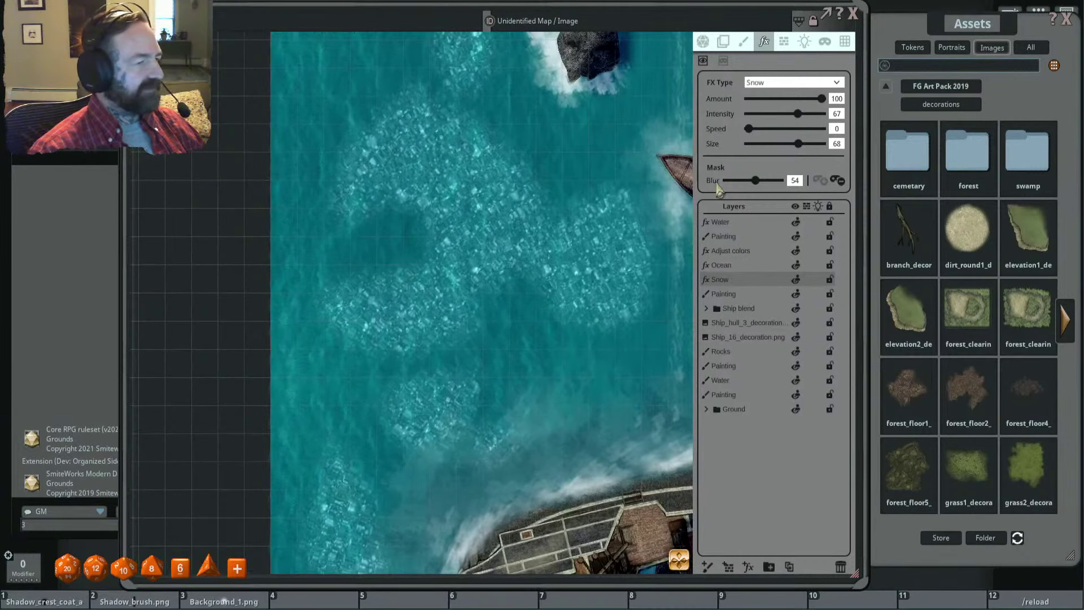
{"action": "left_click_drag", "start_coordinate": [757, 181], "coordinate": [835, 189]}
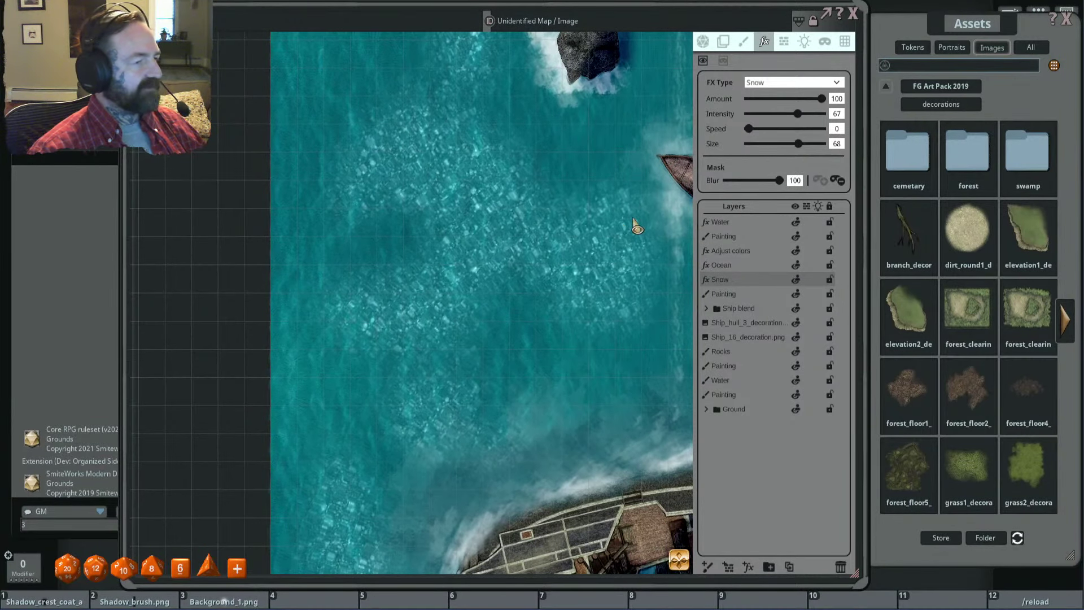
Step: Set the Snow effect's amount to 90, intensity to 52 and size to 100, and hide the topmost Water effect layer
{"action": "left_click_drag", "start_coordinate": [797, 113], "coordinate": [815, 99]}
{"action": "scroll", "coordinate": [652, 141], "scroll_direction": "up", "scroll_amount": 3}
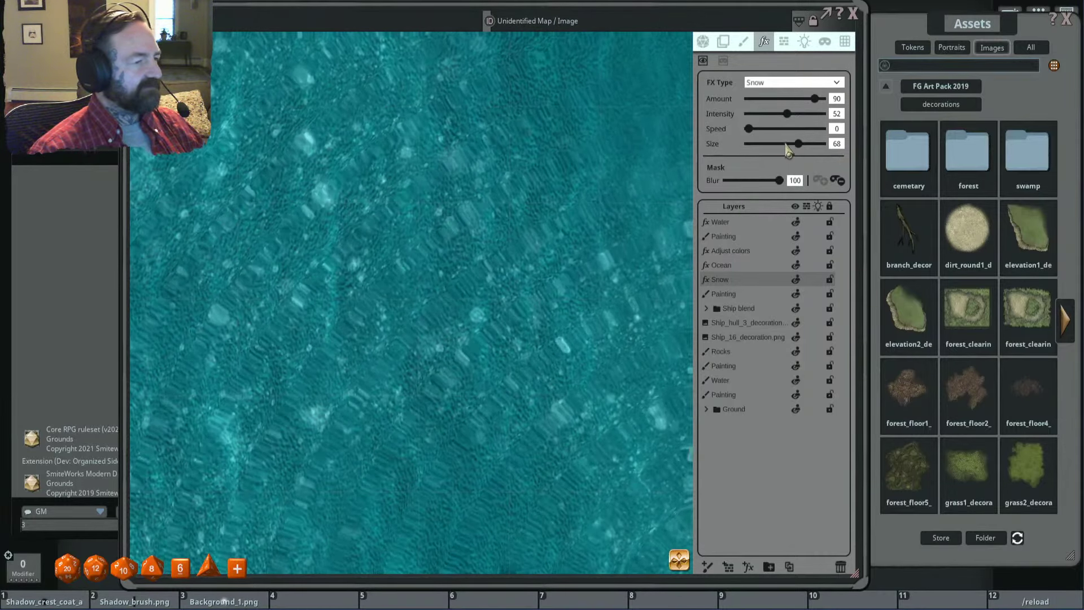
{"action": "left_click_drag", "start_coordinate": [799, 145], "coordinate": [844, 147]}
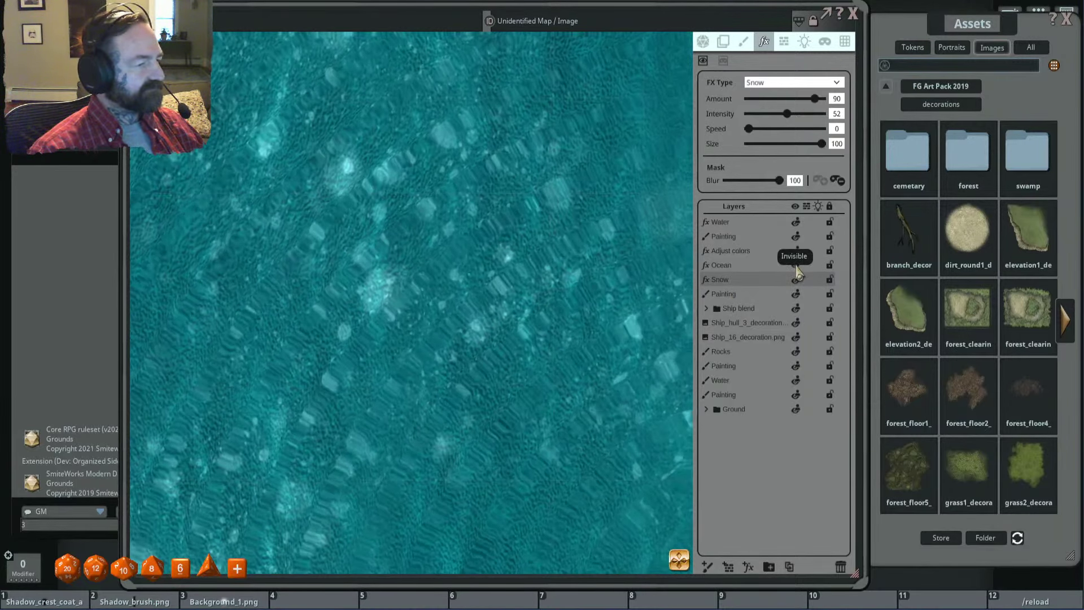
{"action": "left_click", "coordinate": [795, 222]}
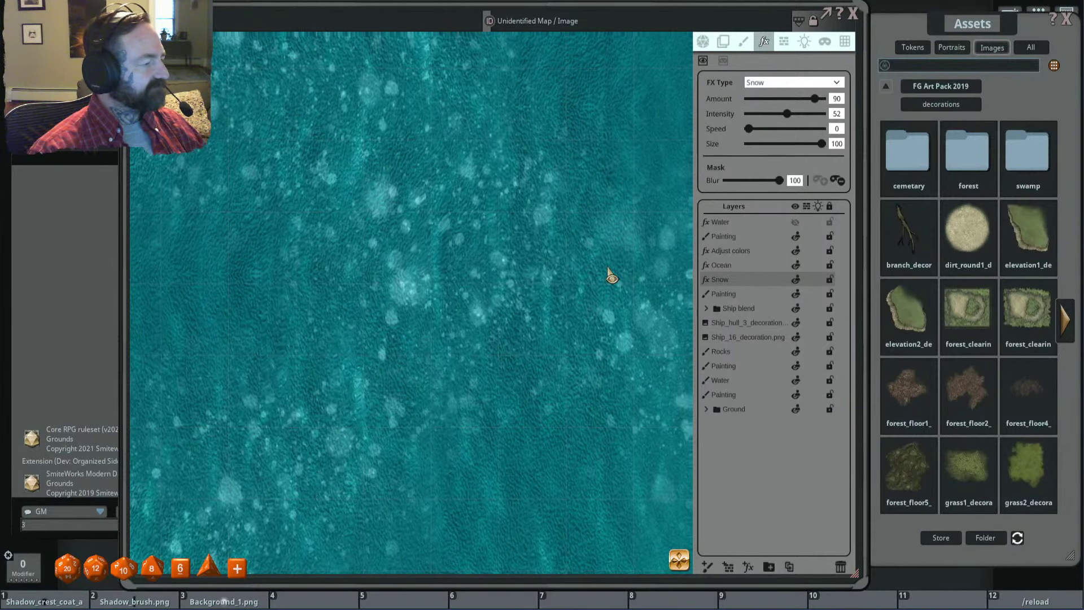
{"action": "scroll", "coordinate": [610, 275], "scroll_direction": "down", "scroll_amount": 1}
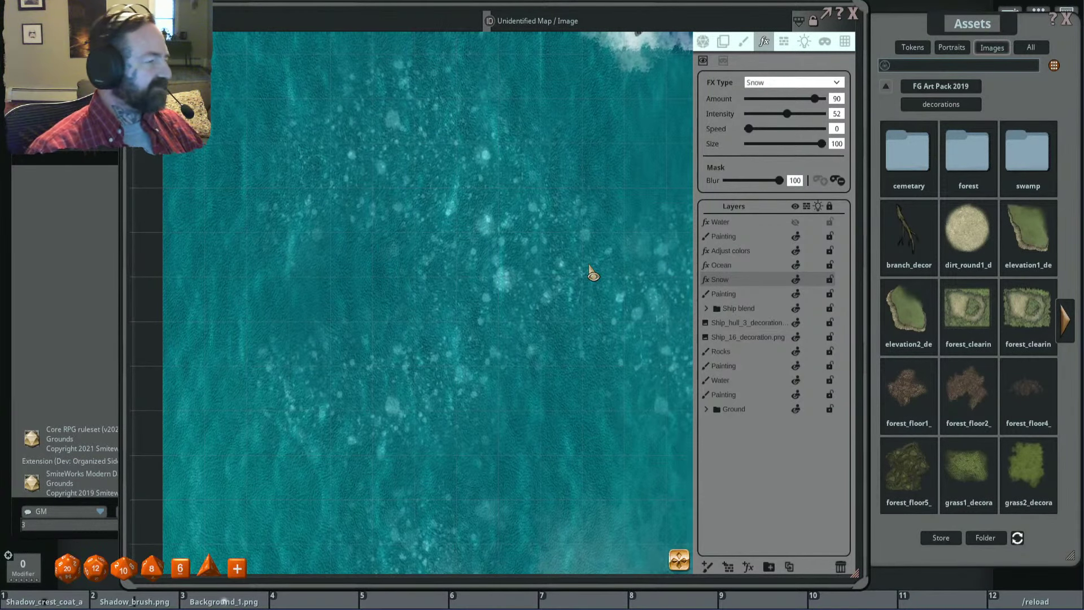
Step: Try the Blizzard effect in place of Snow on the masked sea layer, with speed 0 and size 0
{"action": "scroll", "coordinate": [591, 226], "scroll_direction": "down", "scroll_amount": 1}
{"action": "scroll", "coordinate": [591, 226], "scroll_direction": "down", "scroll_amount": 1}
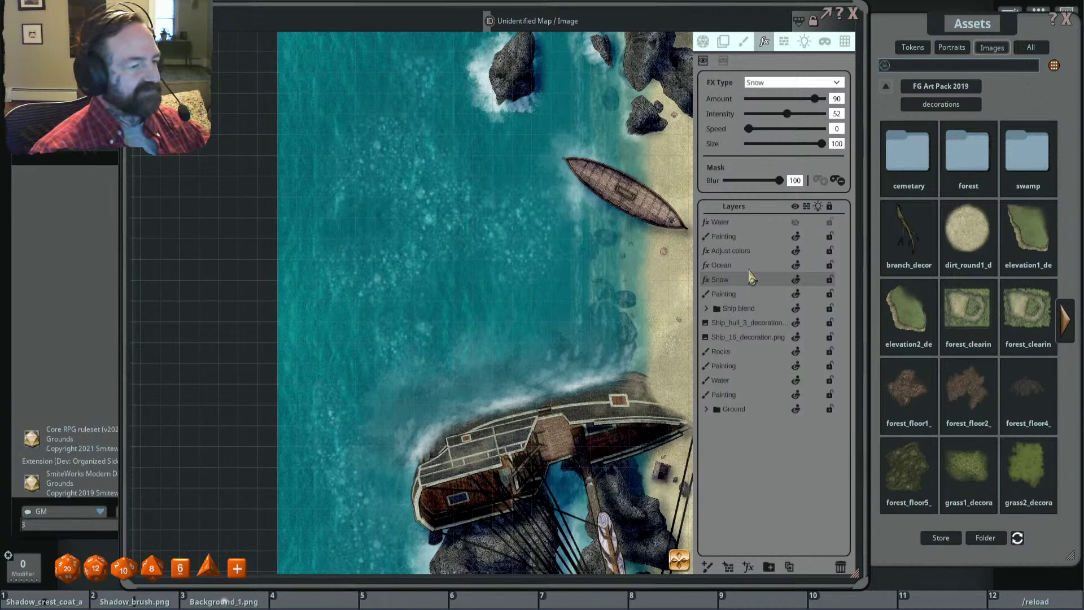
{"action": "left_click", "coordinate": [805, 82]}
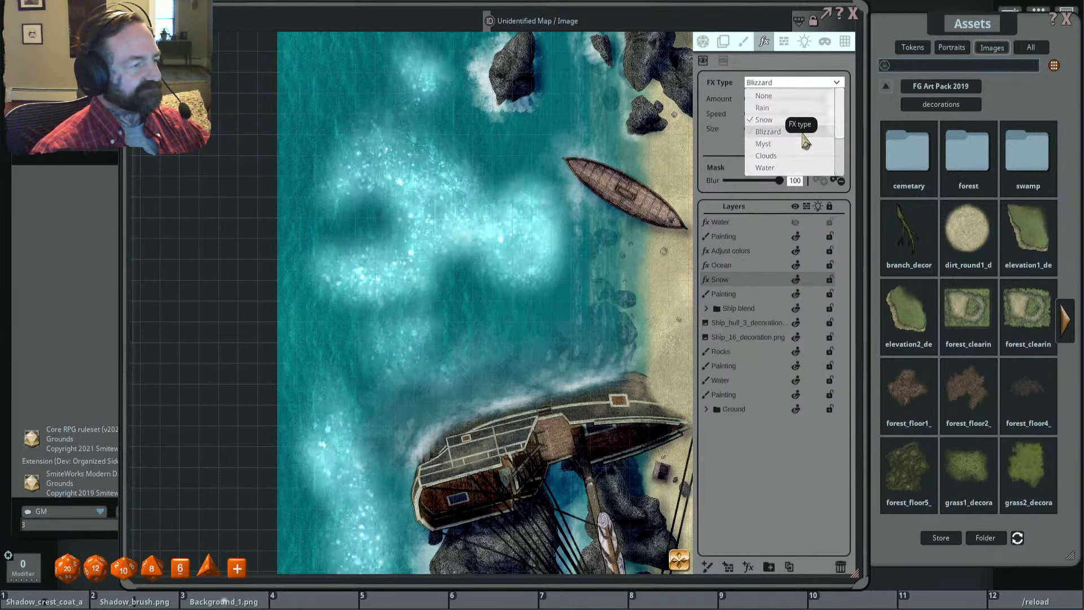
{"action": "left_click", "coordinate": [804, 134]}
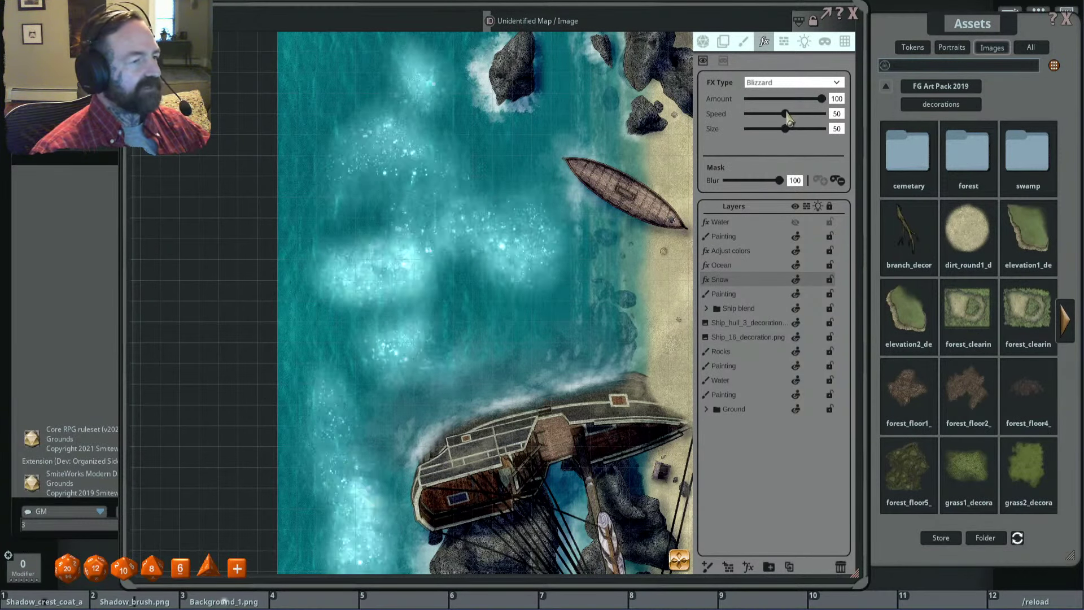
{"action": "left_click_drag", "start_coordinate": [786, 114], "coordinate": [740, 114]}
{"action": "scroll", "coordinate": [469, 226], "scroll_direction": "up", "scroll_amount": 5}
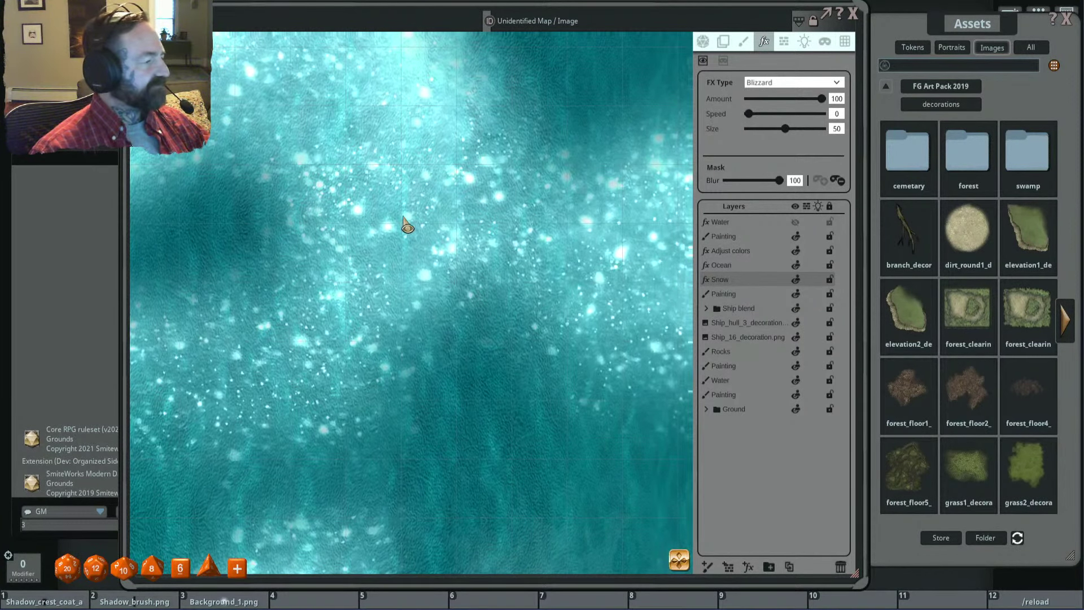
{"action": "scroll", "coordinate": [420, 227], "scroll_direction": "down", "scroll_amount": 2}
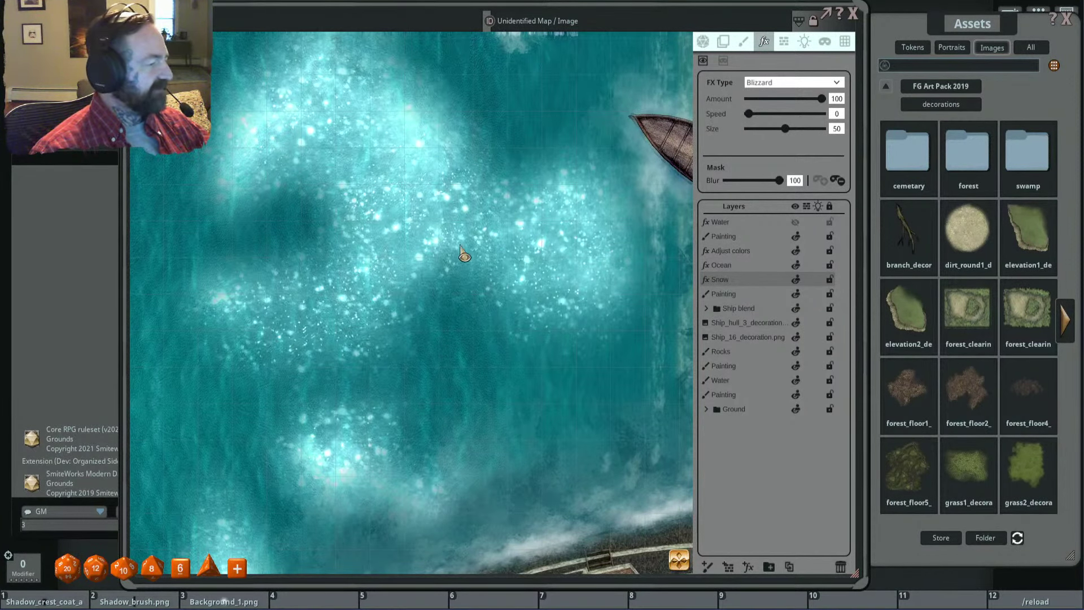
{"action": "scroll", "coordinate": [472, 244], "scroll_direction": "down", "scroll_amount": 1}
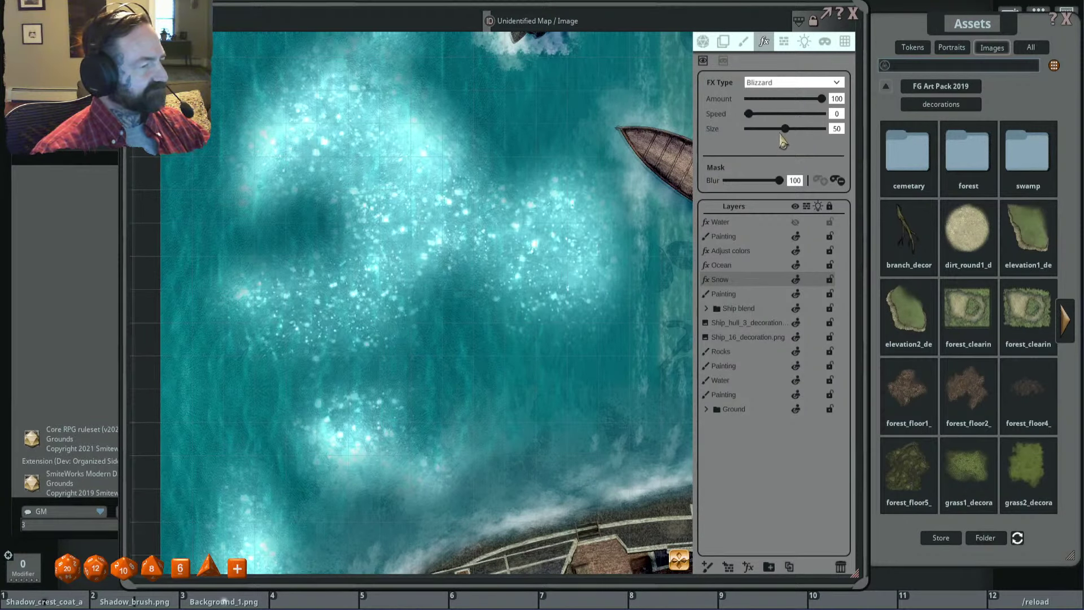
{"action": "left_click_drag", "start_coordinate": [783, 133], "coordinate": [744, 135]}
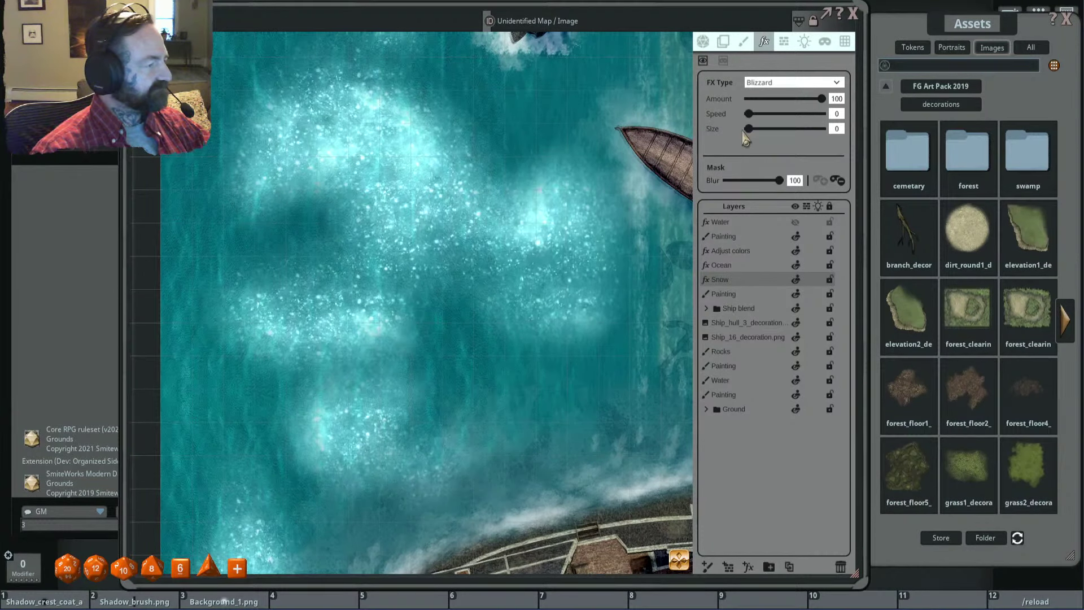
{"action": "scroll", "coordinate": [446, 267], "scroll_direction": "down", "scroll_amount": 1}
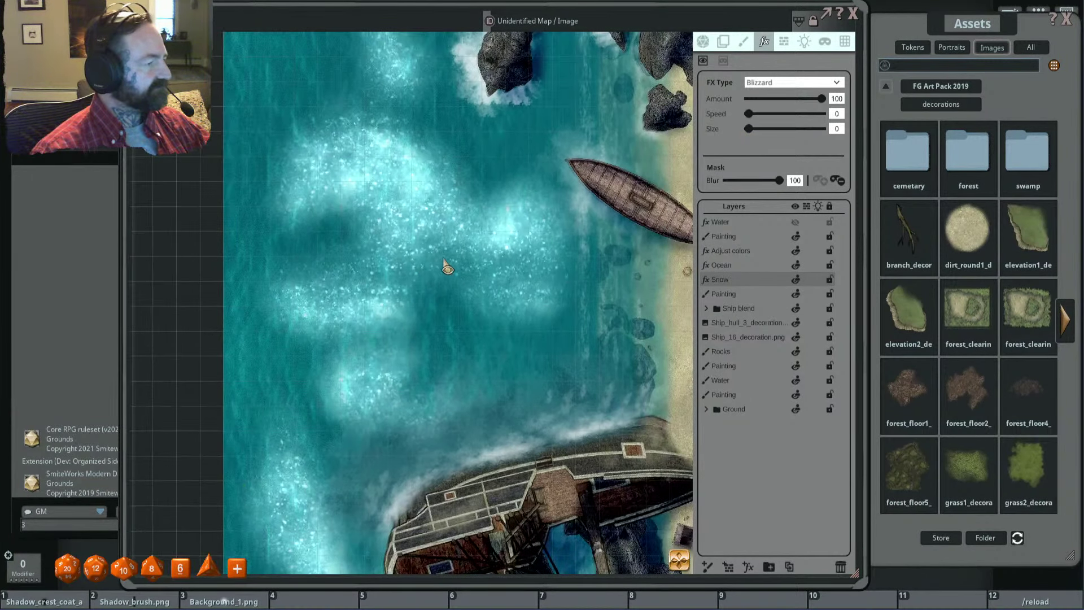
Step: Examine the Blizzard patches over the open sea up close and in relation to the whole map
{"action": "scroll", "coordinate": [436, 232], "scroll_direction": "up", "scroll_amount": 1}
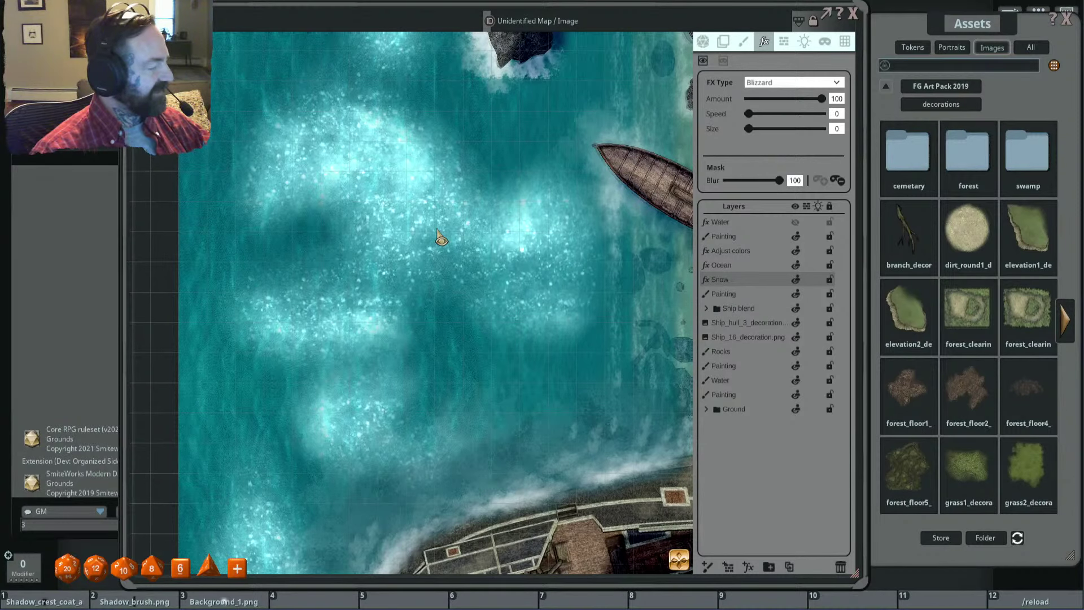
{"action": "scroll", "coordinate": [488, 241], "scroll_direction": "up", "scroll_amount": 1}
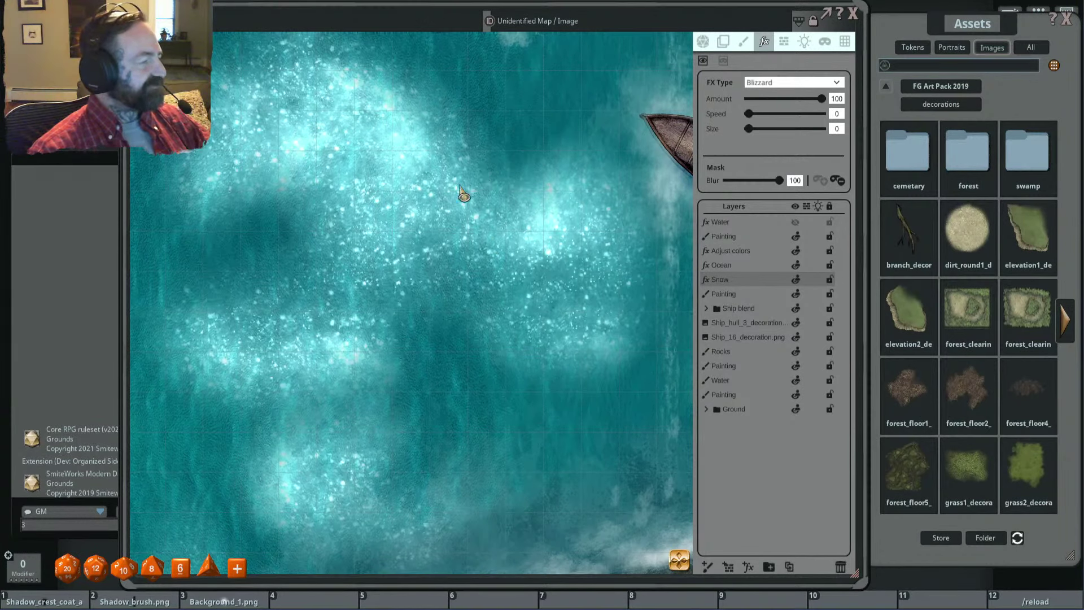
{"action": "scroll", "coordinate": [462, 192], "scroll_direction": "up", "scroll_amount": 1}
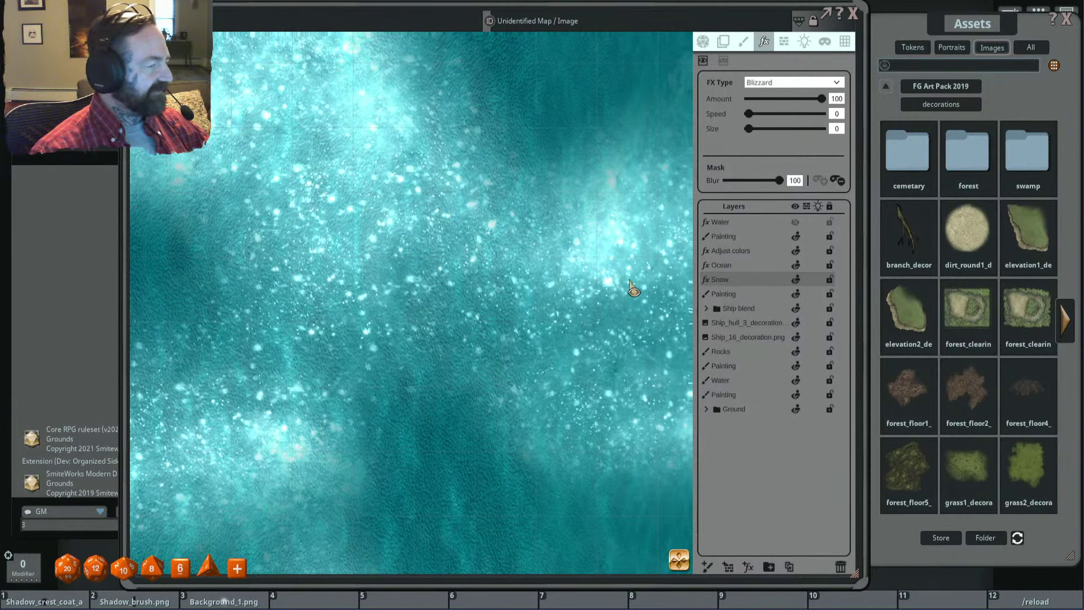
{"action": "scroll", "coordinate": [582, 271], "scroll_direction": "down", "scroll_amount": 1}
{"action": "scroll", "coordinate": [542, 259], "scroll_direction": "down", "scroll_amount": 1}
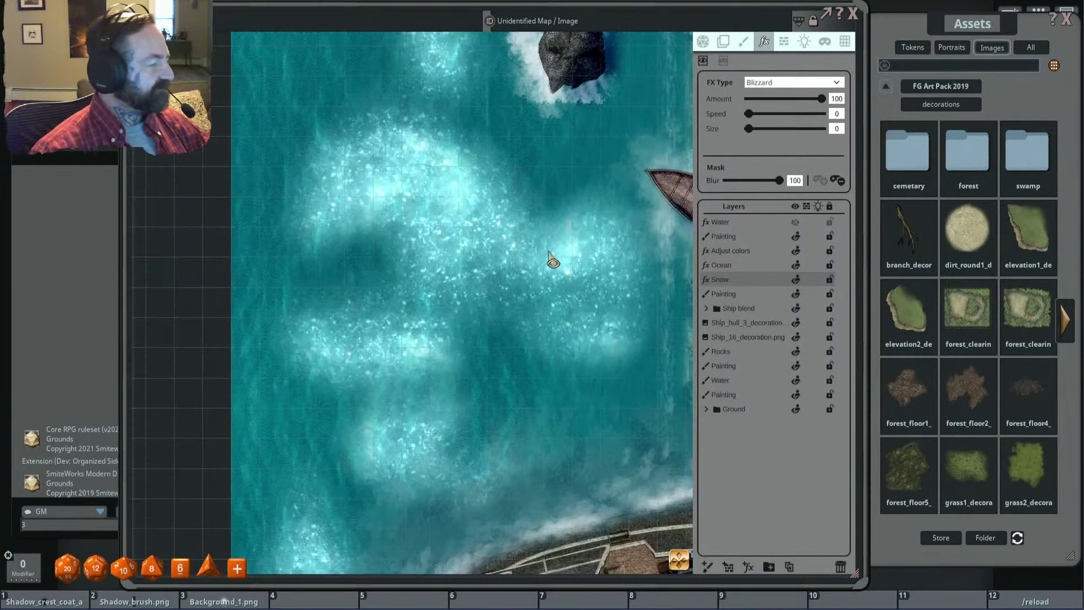
{"action": "scroll", "coordinate": [550, 260], "scroll_direction": "down", "scroll_amount": 2}
{"action": "scroll", "coordinate": [539, 257], "scroll_direction": "up", "scroll_amount": 1}
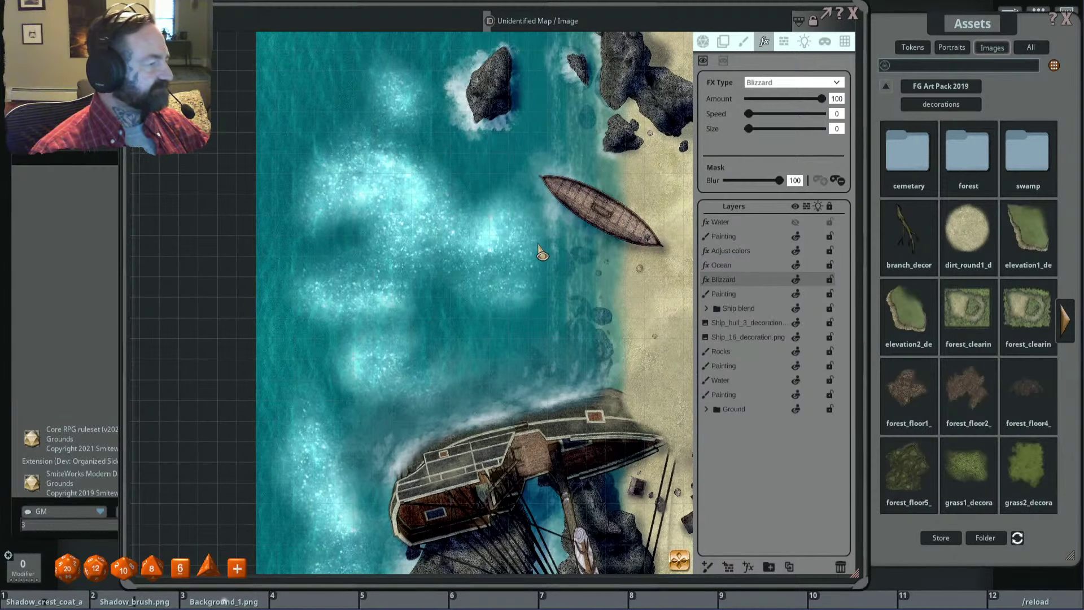
{"action": "scroll", "coordinate": [541, 253], "scroll_direction": "down", "scroll_amount": 1}
{"action": "scroll", "coordinate": [539, 288], "scroll_direction": "down", "scroll_amount": 1}
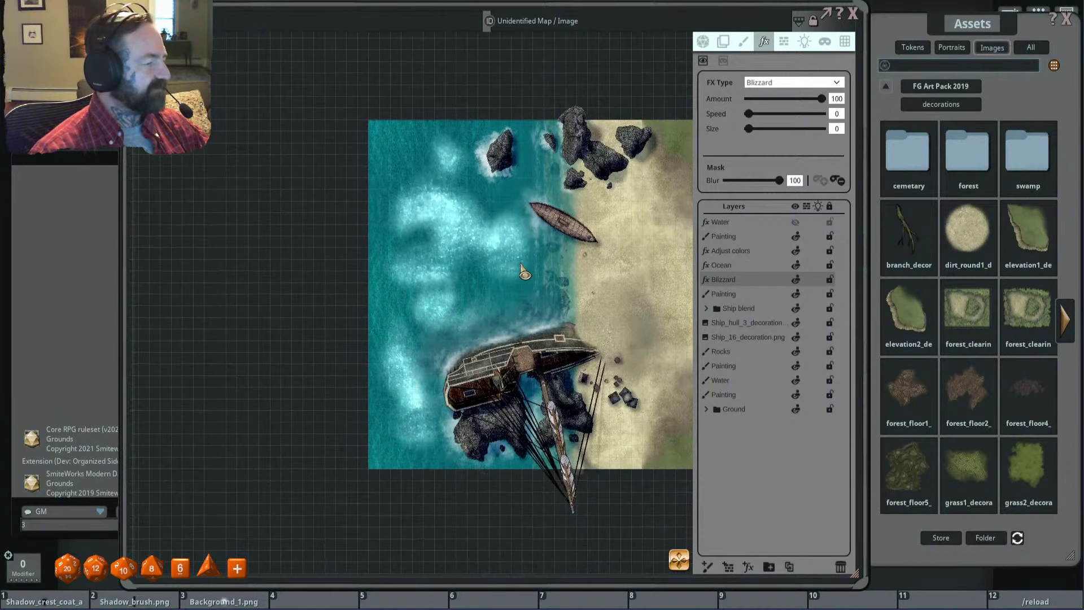
Step: Try reducing the Blizzard effect's amount to 44 and check the sea patches
{"action": "left_click_drag", "start_coordinate": [821, 99], "coordinate": [781, 100]}
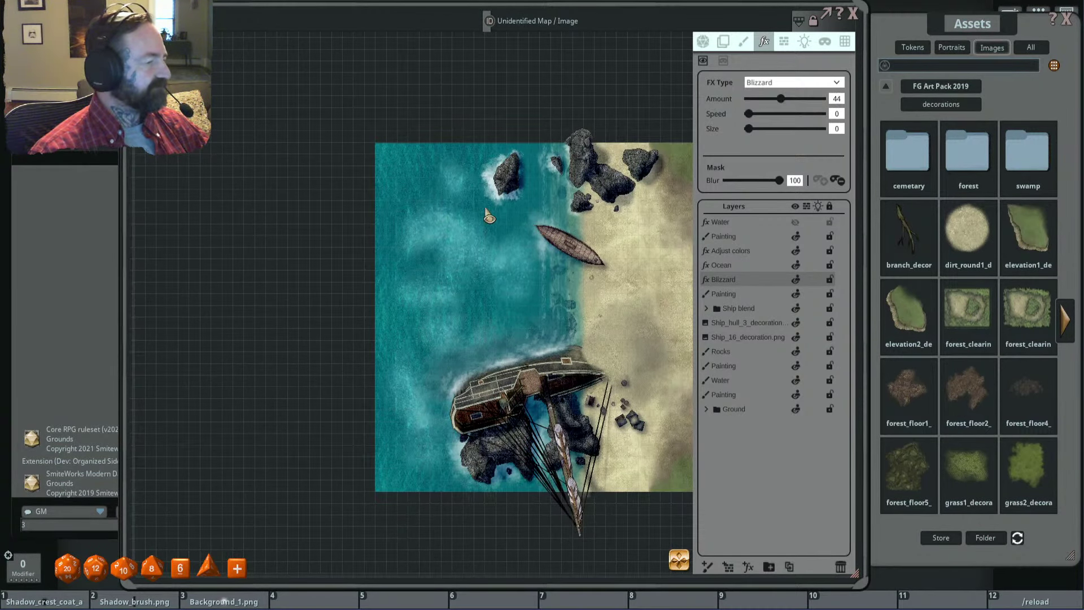
{"action": "scroll", "coordinate": [489, 215], "scroll_direction": "up", "scroll_amount": 3}
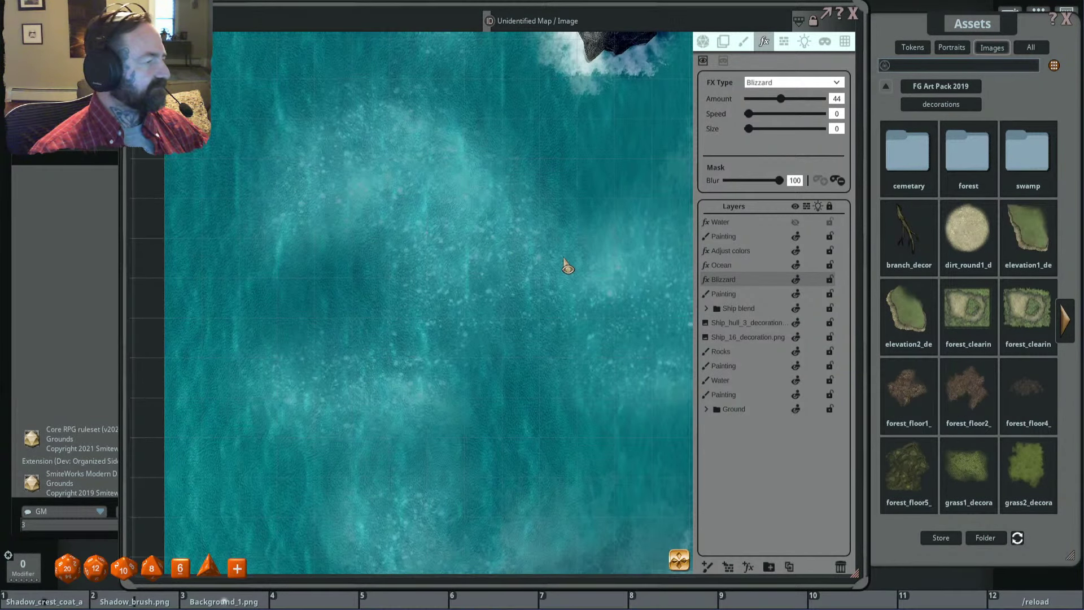
{"action": "scroll", "coordinate": [567, 266], "scroll_direction": "down", "scroll_amount": 5}
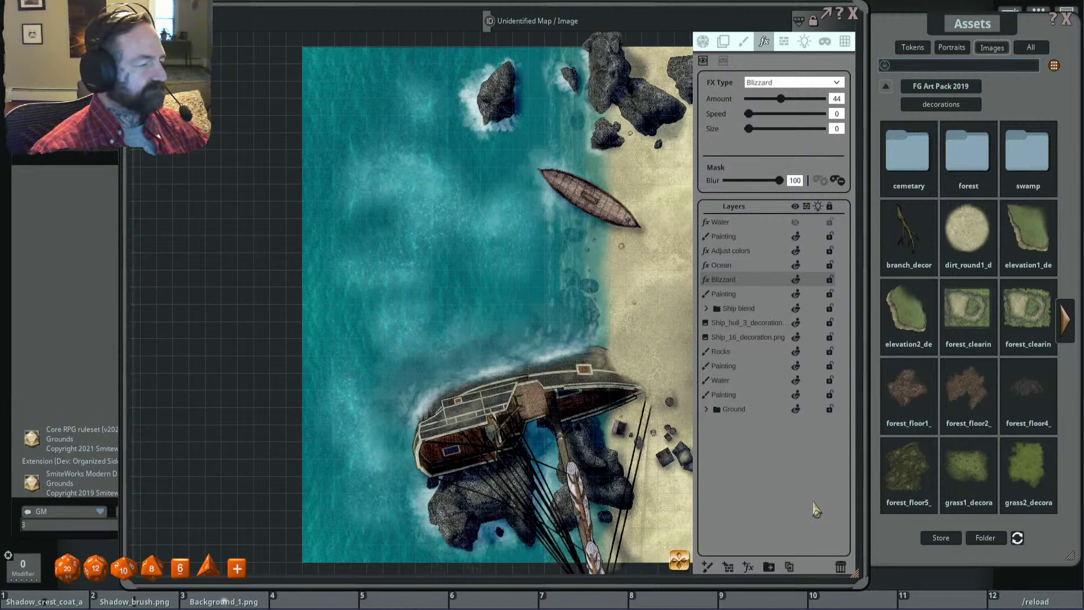
Step: Delete the Blizzard effect layer and show the topmost Water effect layer
{"action": "left_click", "coordinate": [841, 566]}
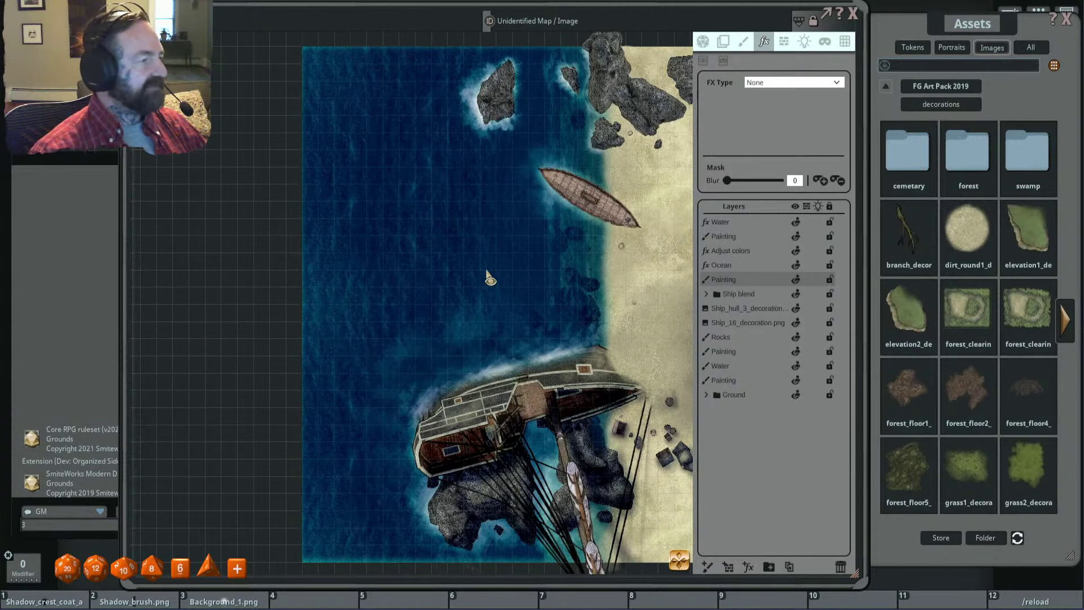
{"action": "scroll", "coordinate": [452, 271], "scroll_direction": "up", "scroll_amount": 1}
{"action": "scroll", "coordinate": [468, 279], "scroll_direction": "down", "scroll_amount": 1}
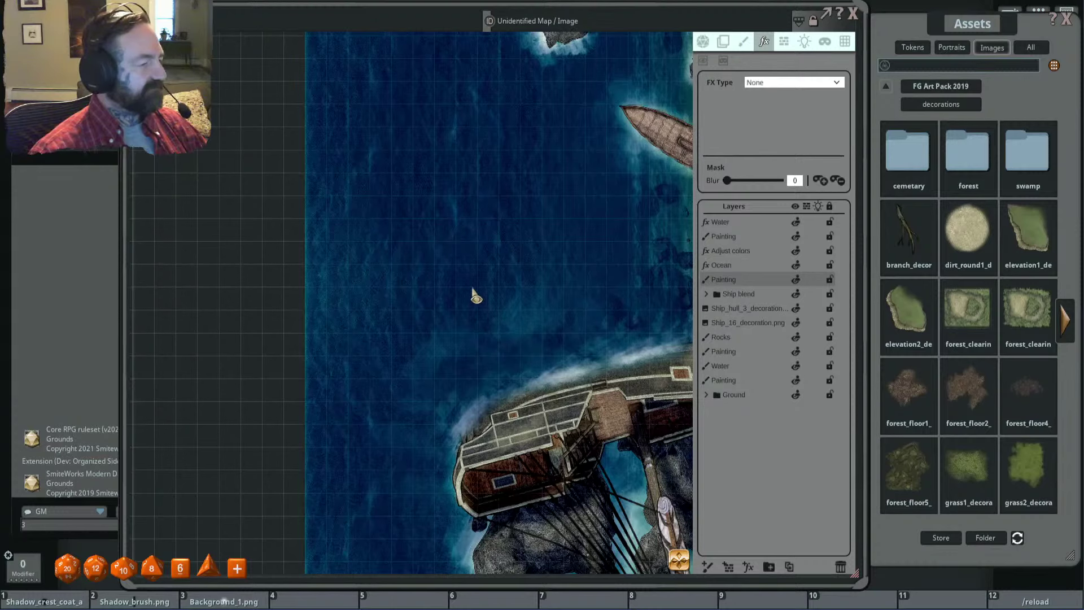
{"action": "scroll", "coordinate": [507, 279], "scroll_direction": "down", "scroll_amount": 1}
{"action": "scroll", "coordinate": [511, 275], "scroll_direction": "up", "scroll_amount": 1}
Step: Select the topmost Water effect layer and turn the display of the map's effects back on
{"action": "left_click", "coordinate": [746, 222]}
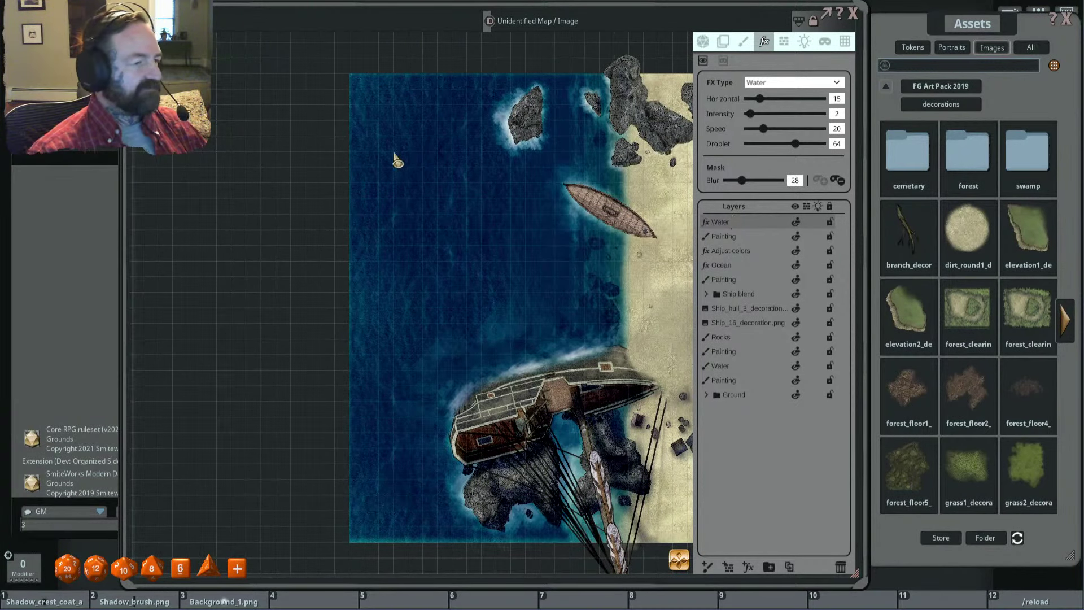
{"action": "scroll", "coordinate": [479, 237], "scroll_direction": "up", "scroll_amount": 2}
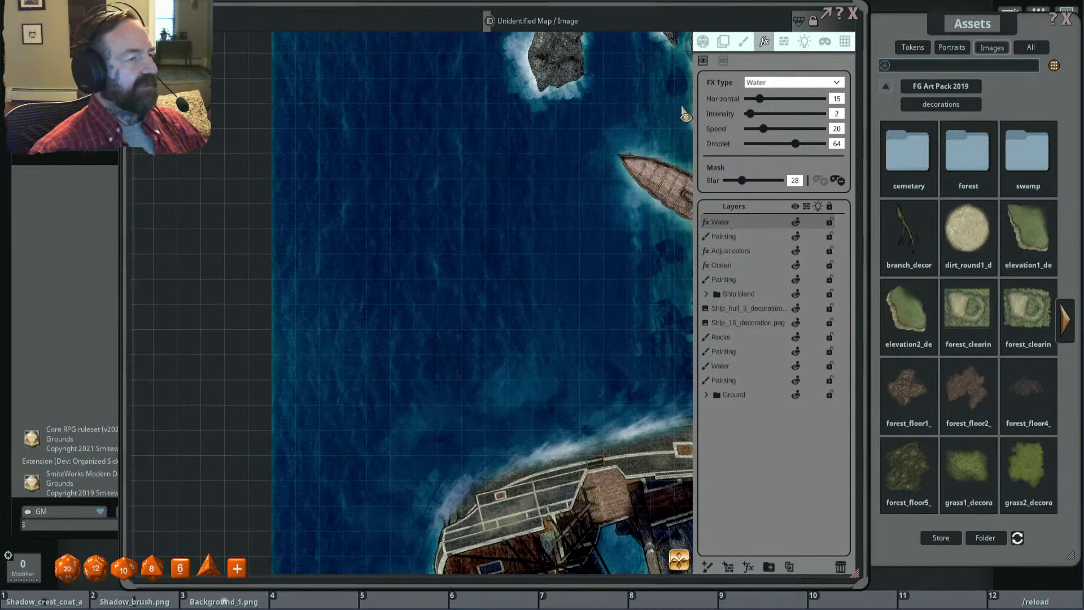
{"action": "left_click", "coordinate": [704, 60]}
{"action": "left_click_drag", "start_coordinate": [381, 163], "coordinate": [522, 248]}
{"action": "scroll", "coordinate": [525, 248], "scroll_direction": "down", "scroll_amount": 2}
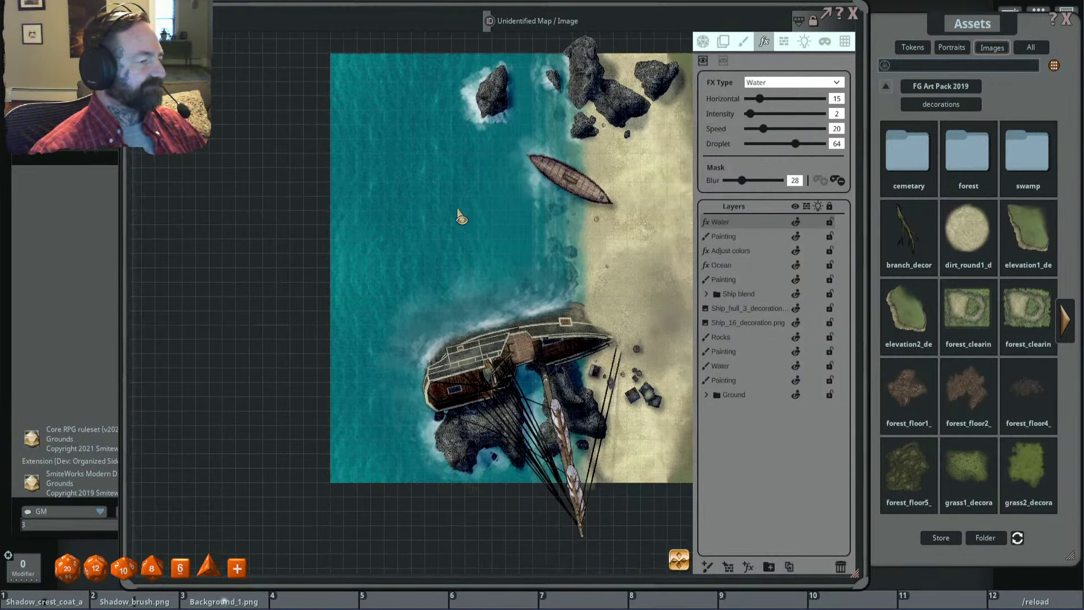
Step: Look over the whole map, from the open sea and wreck across the beach to the grass
{"action": "scroll", "coordinate": [460, 218], "scroll_direction": "up", "scroll_amount": 1}
{"action": "left_click_drag", "start_coordinate": [523, 192], "coordinate": [425, 221]}
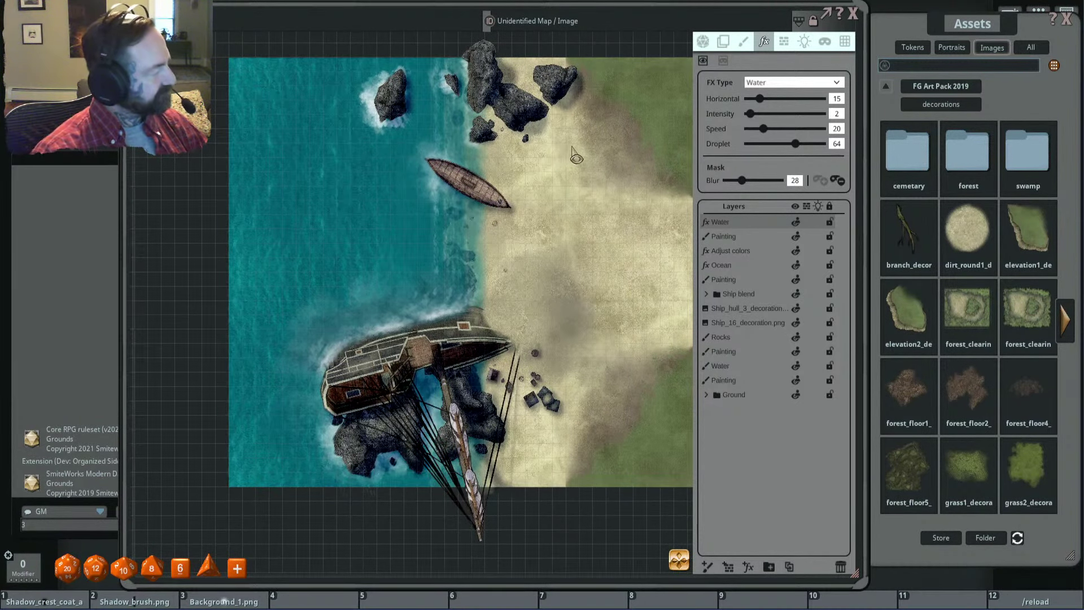
{"action": "left_click_drag", "start_coordinate": [617, 174], "coordinate": [562, 175]}
{"action": "scroll", "coordinate": [469, 161], "scroll_direction": "up", "scroll_amount": 1}
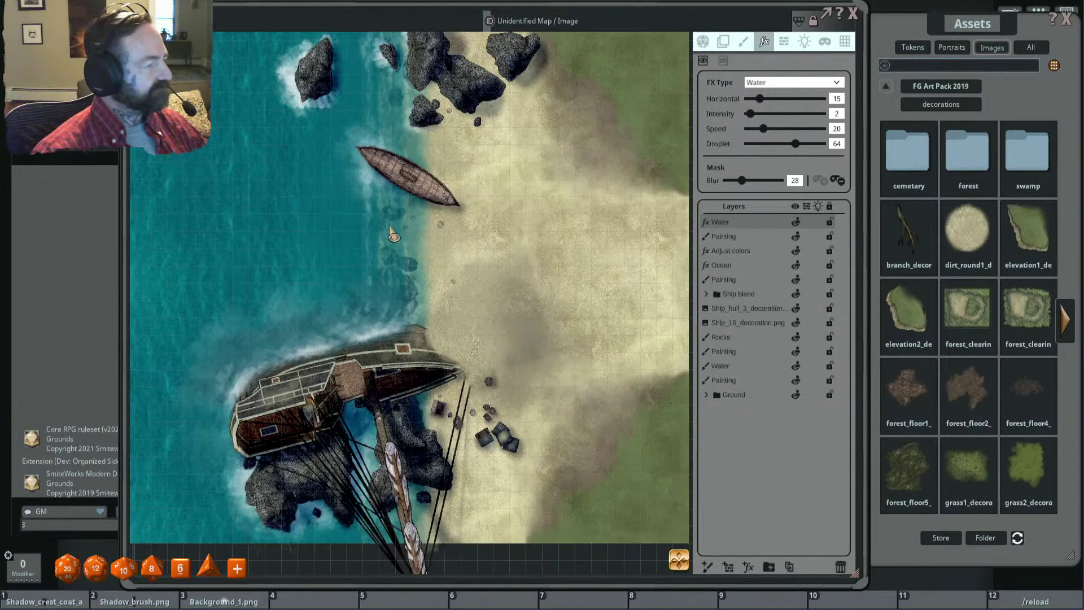
{"action": "scroll", "coordinate": [423, 215], "scroll_direction": "down", "scroll_amount": 1}
{"action": "left_click_drag", "start_coordinate": [422, 214], "coordinate": [480, 223]}
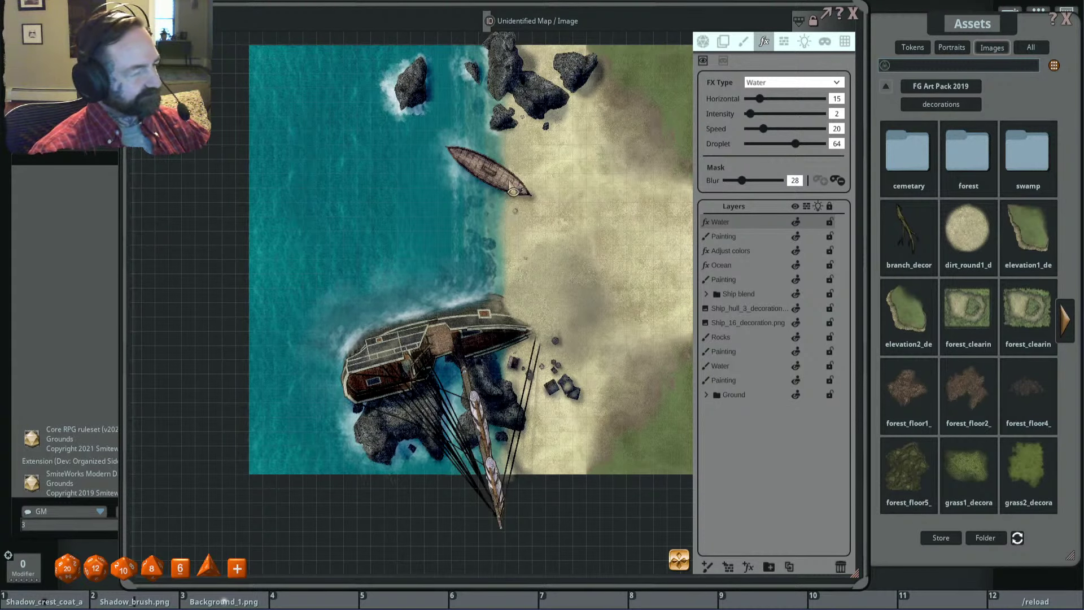
{"action": "scroll", "coordinate": [587, 195], "scroll_direction": "down", "scroll_amount": 1}
{"action": "scroll", "coordinate": [534, 203], "scroll_direction": "up", "scroll_amount": 1}
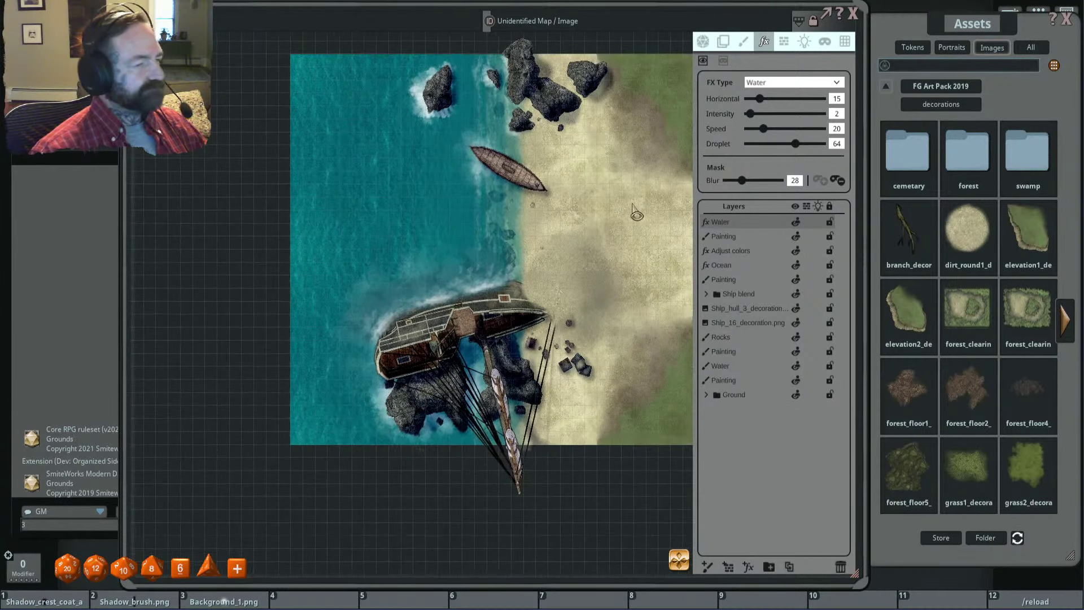
Step: Return the image assets from the FG Art Pack 2019 decorations to the top-level folder list
{"action": "left_click", "coordinate": [921, 88]}
{"action": "left_click", "coordinate": [887, 87]}
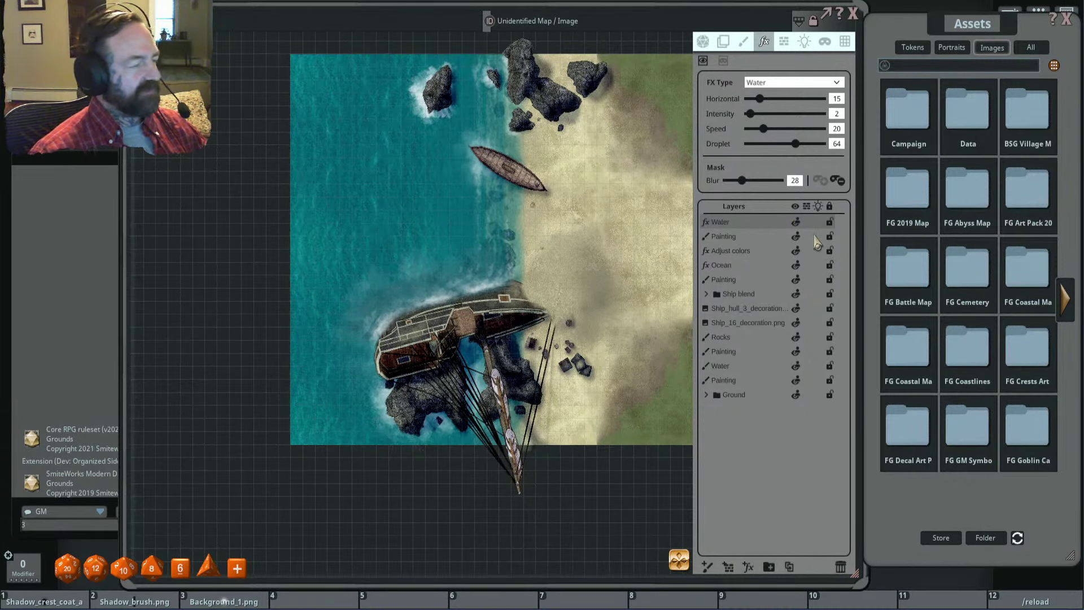
Step: Inspect the beach, shoreline rocks, rowboat and wreck from the overall view and up close
{"action": "scroll", "coordinate": [562, 237], "scroll_direction": "up", "scroll_amount": 2}
{"action": "scroll", "coordinate": [567, 241], "scroll_direction": "down", "scroll_amount": 3}
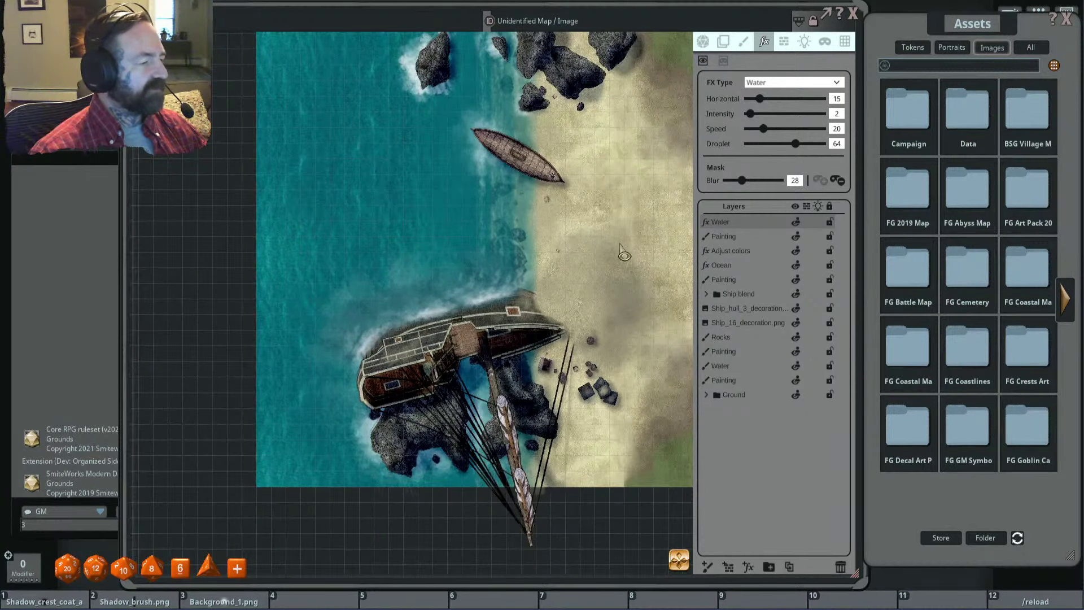
{"action": "scroll", "coordinate": [610, 237], "scroll_direction": "up", "scroll_amount": 2}
{"action": "scroll", "coordinate": [610, 237], "scroll_direction": "down", "scroll_amount": 2}
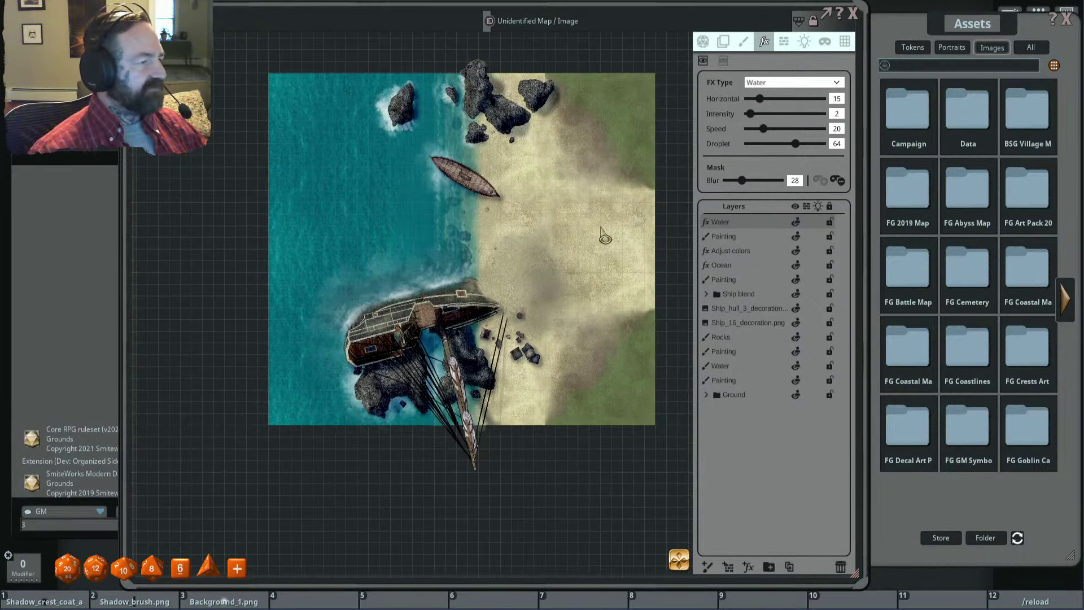
{"action": "scroll", "coordinate": [541, 225], "scroll_direction": "down", "scroll_amount": 1}
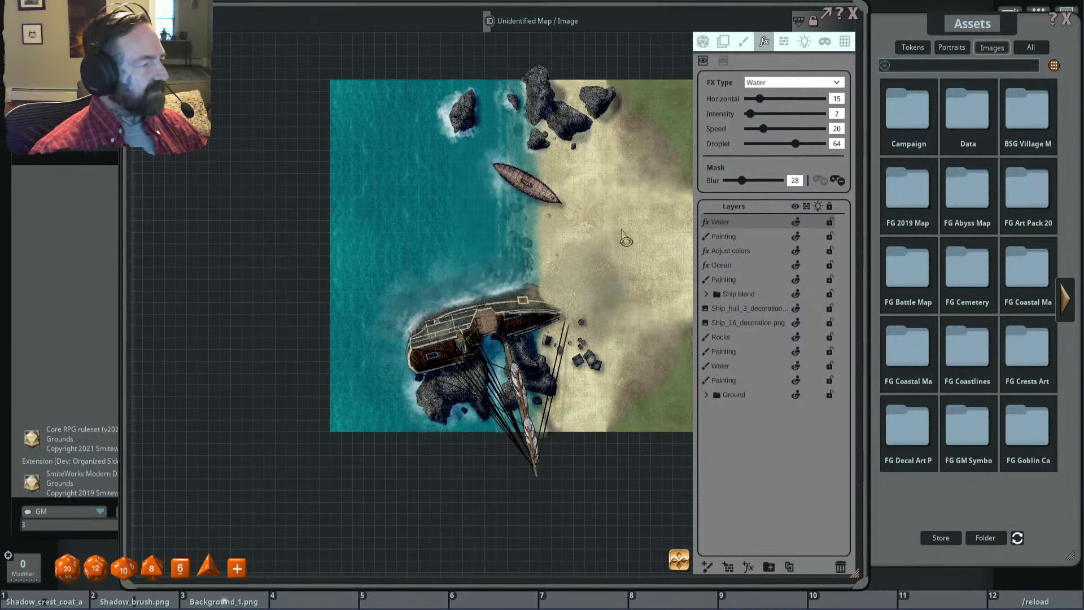
{"action": "scroll", "coordinate": [502, 210], "scroll_direction": "up", "scroll_amount": 4}
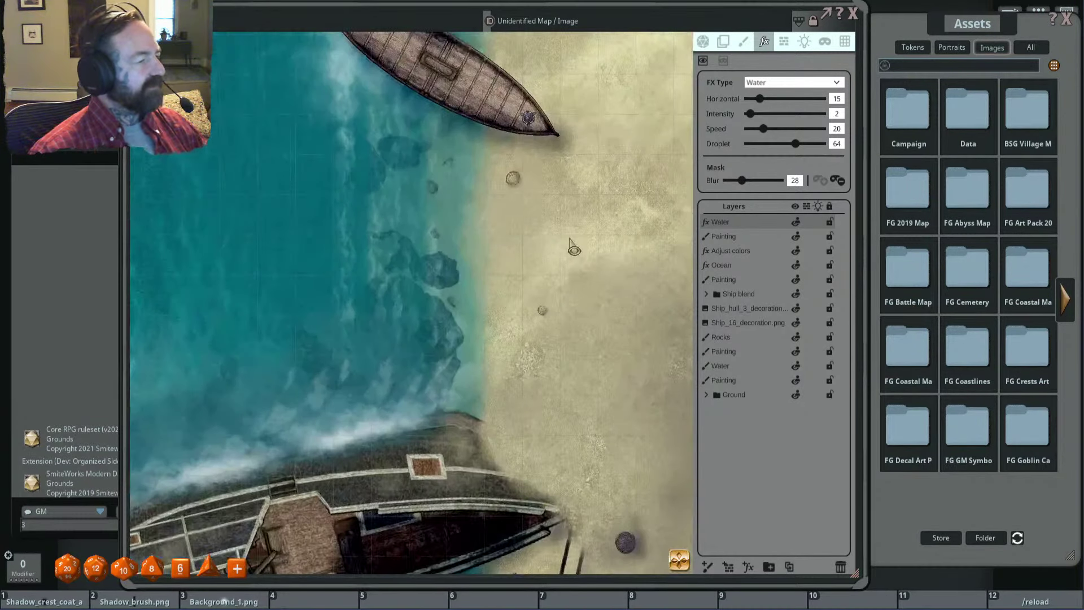
{"action": "scroll", "coordinate": [573, 259], "scroll_direction": "down", "scroll_amount": 2}
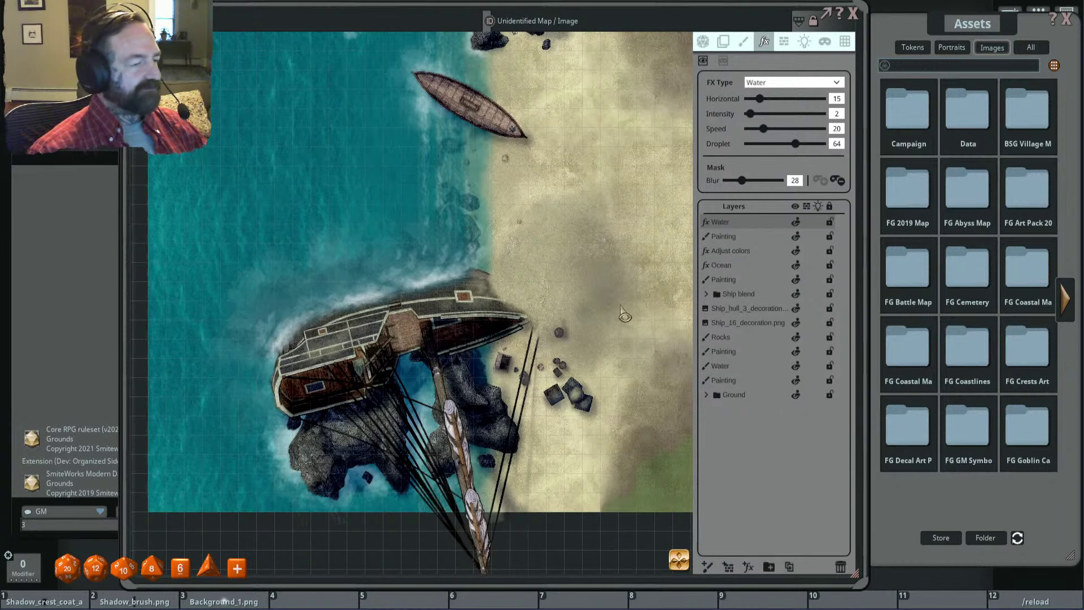
{"action": "scroll", "coordinate": [569, 215], "scroll_direction": "down", "scroll_amount": 3}
{"action": "scroll", "coordinate": [600, 318], "scroll_direction": "up", "scroll_amount": 2}
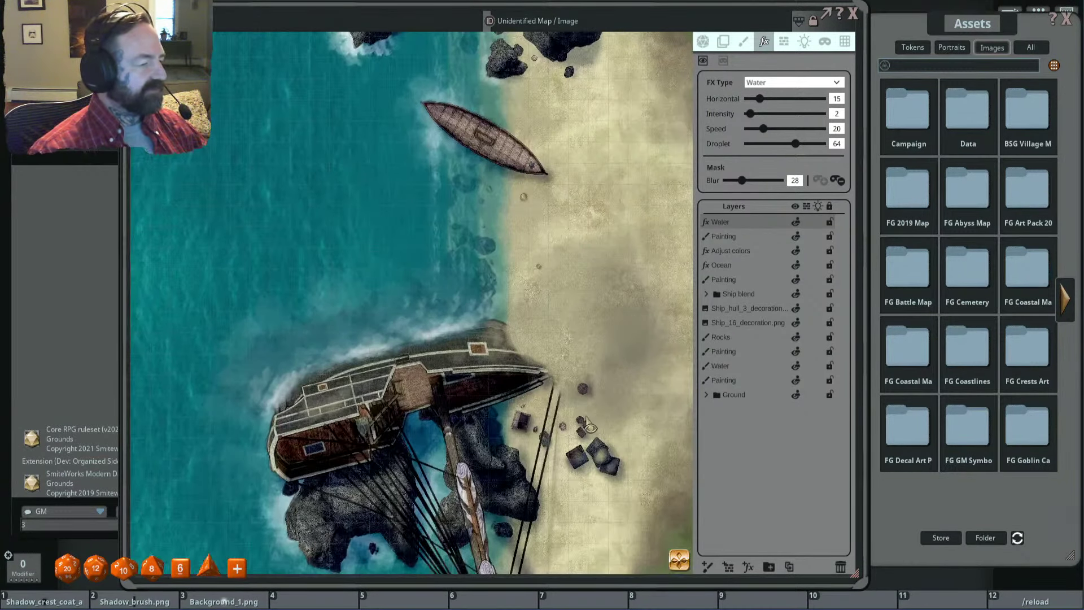
{"action": "scroll", "coordinate": [555, 123], "scroll_direction": "down", "scroll_amount": 1}
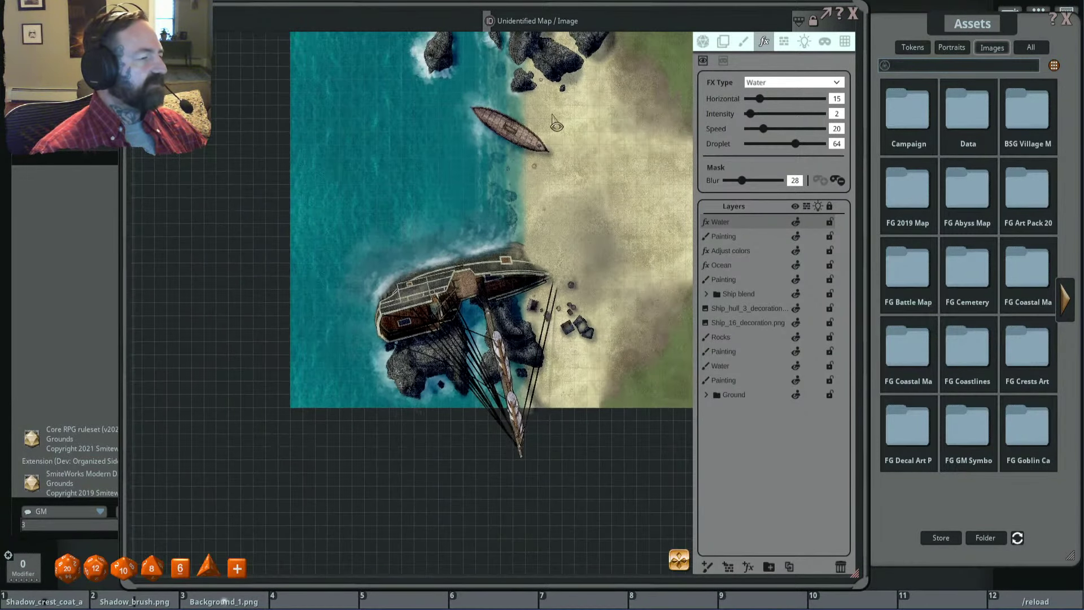
{"action": "scroll", "coordinate": [531, 186], "scroll_direction": "up", "scroll_amount": 4}
{"action": "scroll", "coordinate": [524, 252], "scroll_direction": "up", "scroll_amount": 2}
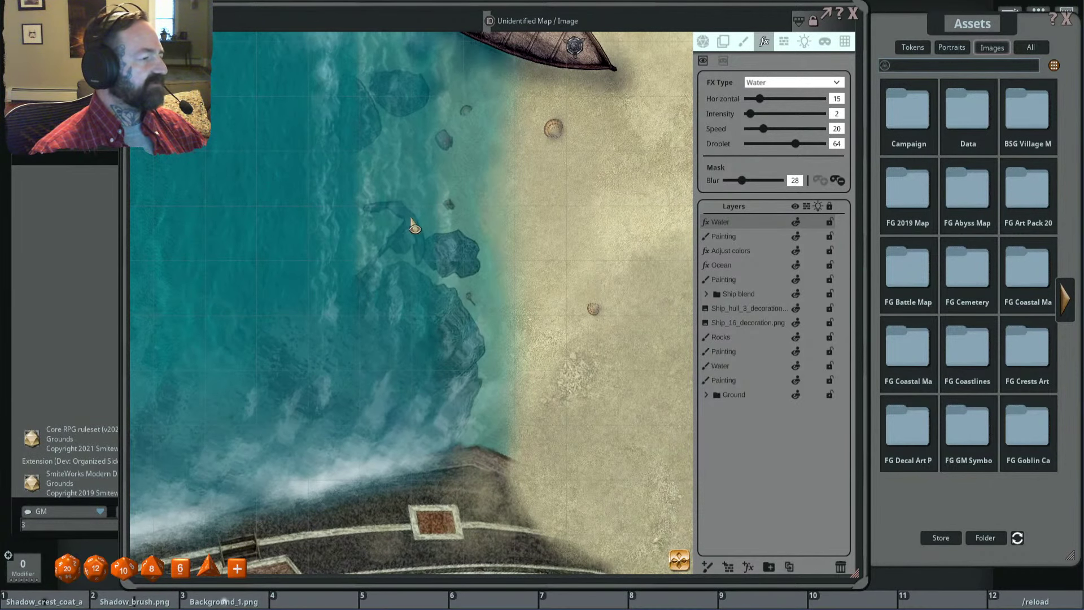
Step: Select the Painting layer directly below Rocks and show its tile and layer settings
{"action": "scroll", "coordinate": [436, 215], "scroll_direction": "down", "scroll_amount": 2}
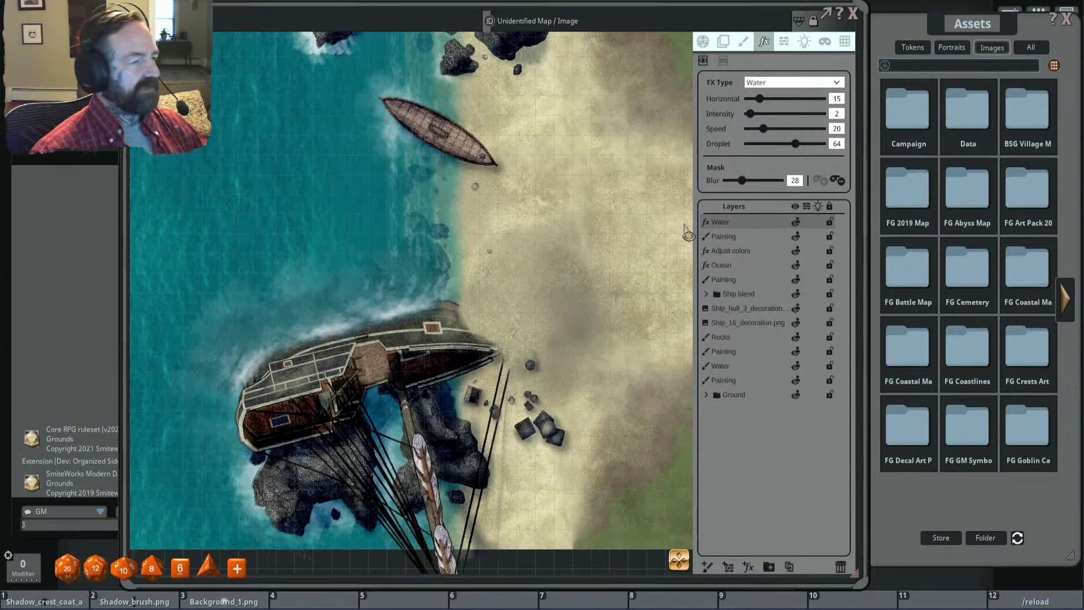
{"action": "left_click", "coordinate": [764, 355]}
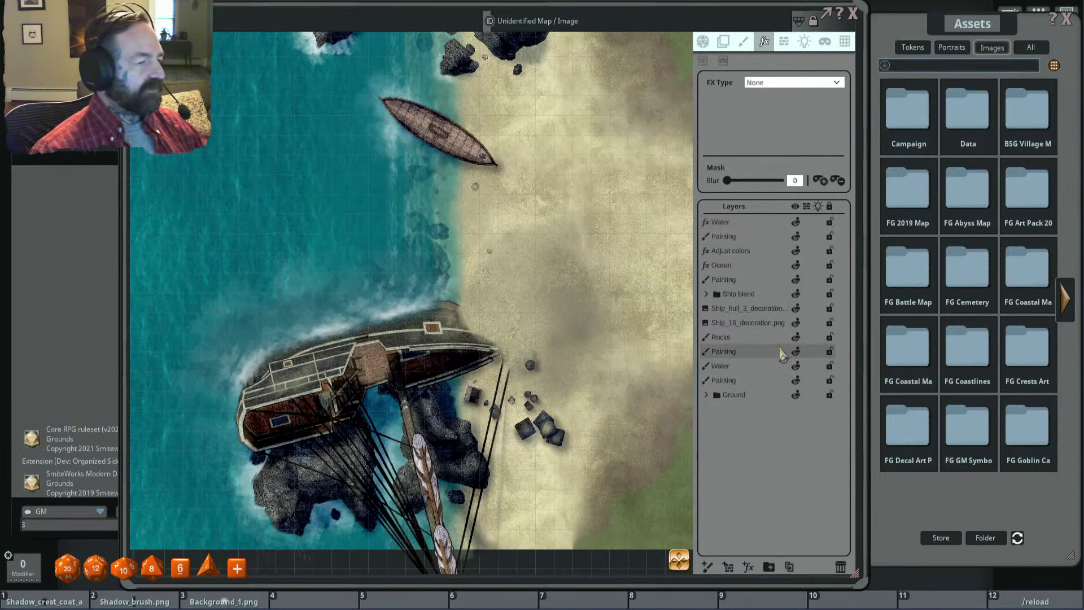
{"action": "left_click", "coordinate": [724, 41]}
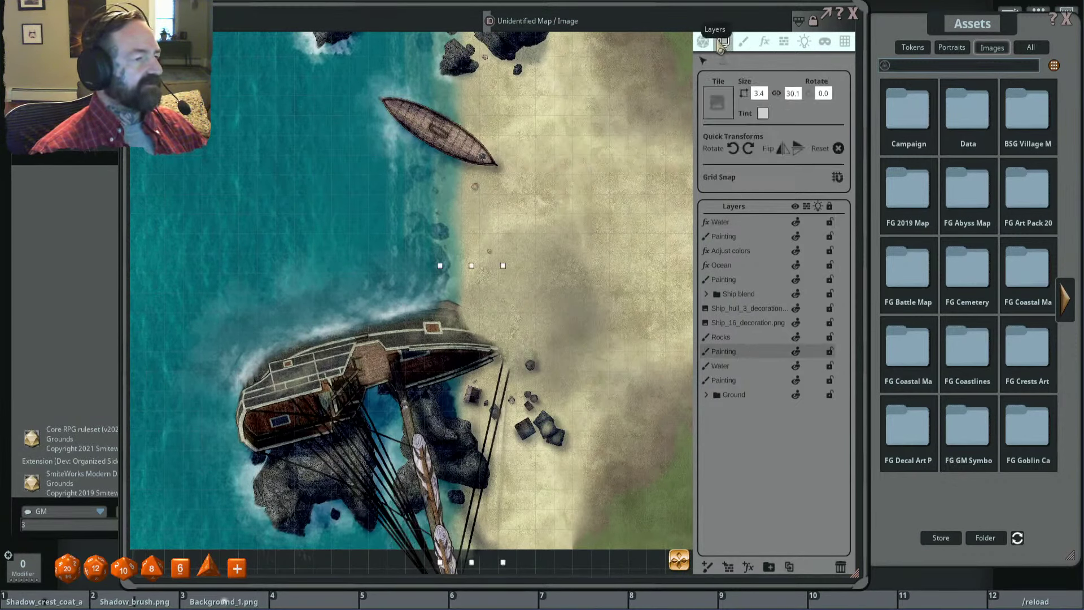
Step: Examine the shoreline, rowboat, wreck, sand and grass both close up and from an overall view
{"action": "scroll", "coordinate": [450, 227], "scroll_direction": "up", "scroll_amount": 4}
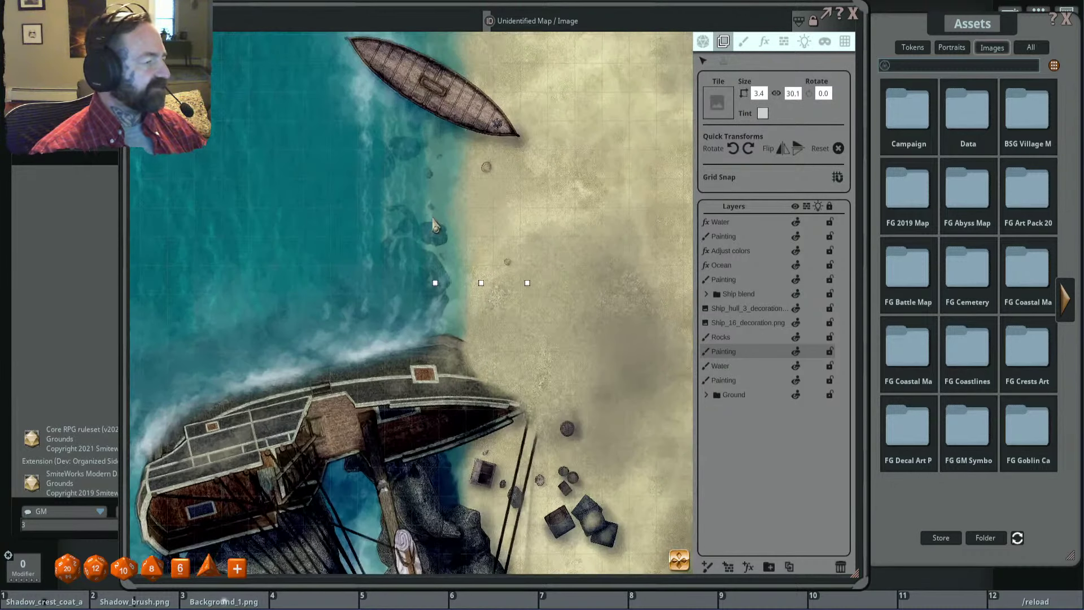
{"action": "scroll", "coordinate": [449, 226], "scroll_direction": "down", "scroll_amount": 5}
{"action": "left_click_drag", "start_coordinate": [388, 231], "coordinate": [455, 240]}
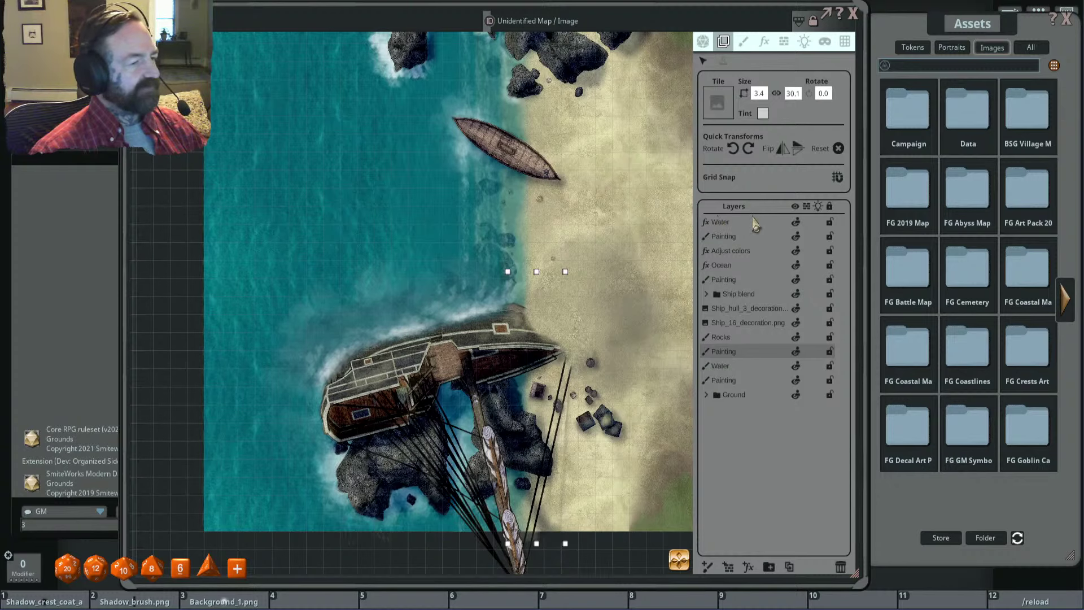
{"action": "scroll", "coordinate": [524, 193], "scroll_direction": "up", "scroll_amount": 2}
{"action": "scroll", "coordinate": [522, 128], "scroll_direction": "down", "scroll_amount": 3}
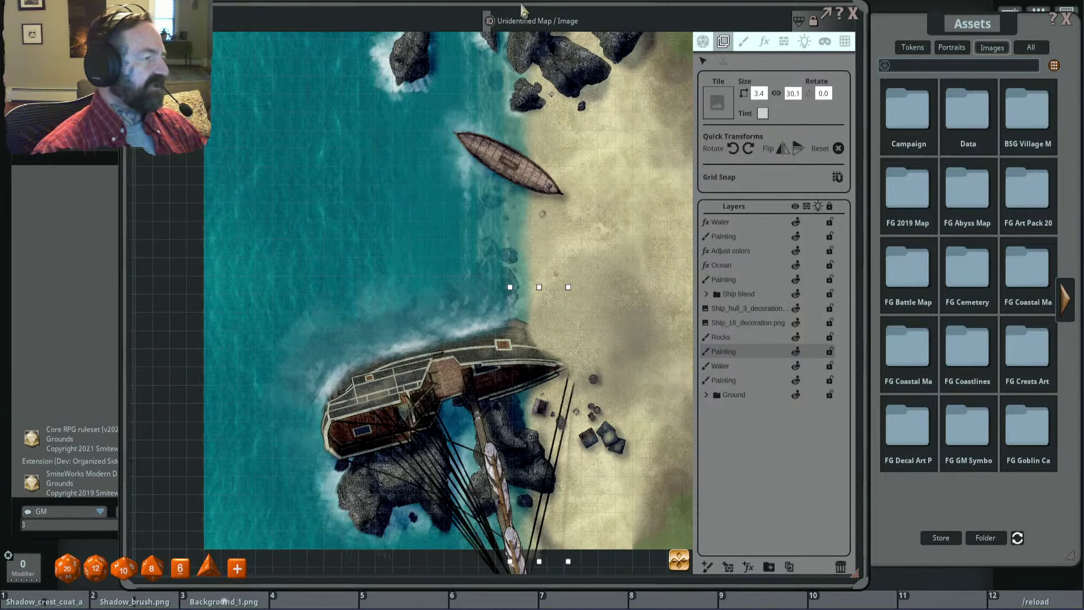
{"action": "scroll", "coordinate": [523, 173], "scroll_direction": "down", "scroll_amount": 3}
{"action": "scroll", "coordinate": [529, 179], "scroll_direction": "up", "scroll_amount": 3}
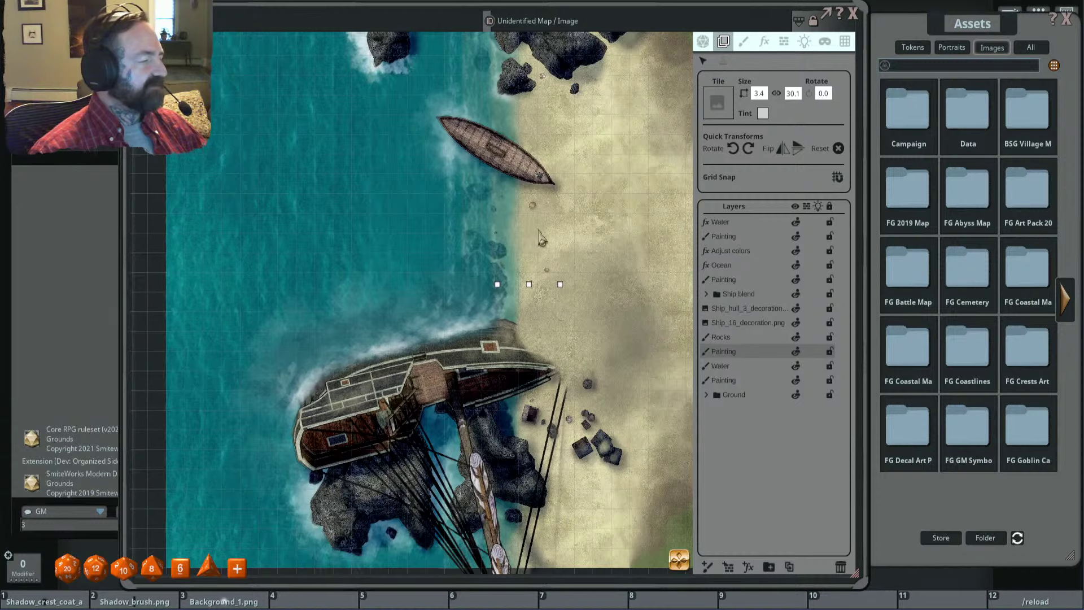
{"action": "scroll", "coordinate": [565, 240], "scroll_direction": "down", "scroll_amount": 2}
{"action": "scroll", "coordinate": [567, 236], "scroll_direction": "up", "scroll_amount": 3}
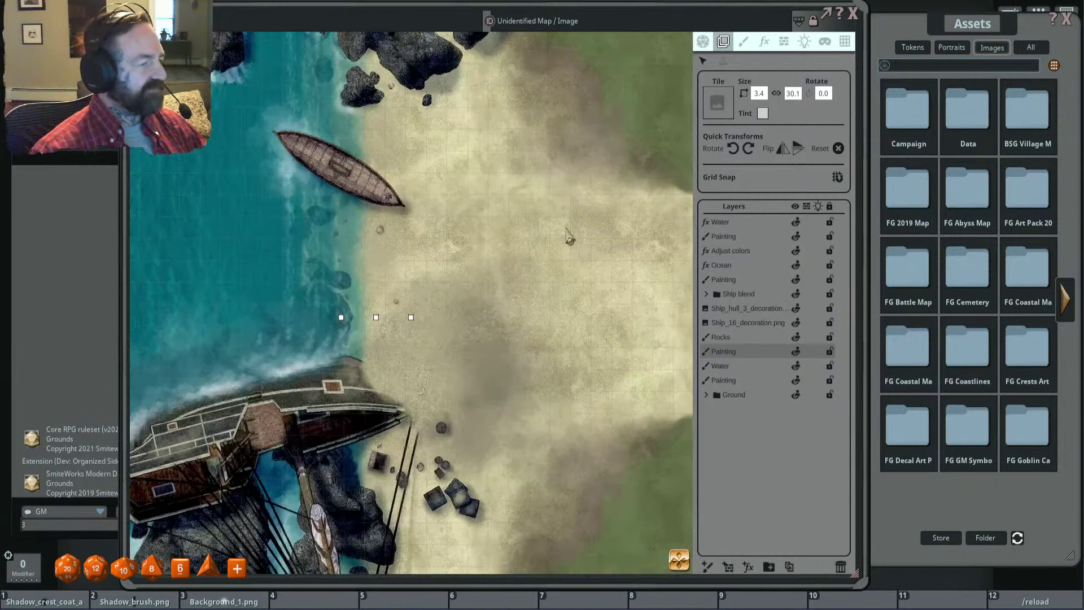
{"action": "scroll", "coordinate": [501, 237], "scroll_direction": "down", "scroll_amount": 1}
{"action": "scroll", "coordinate": [484, 242], "scroll_direction": "up", "scroll_amount": 3}
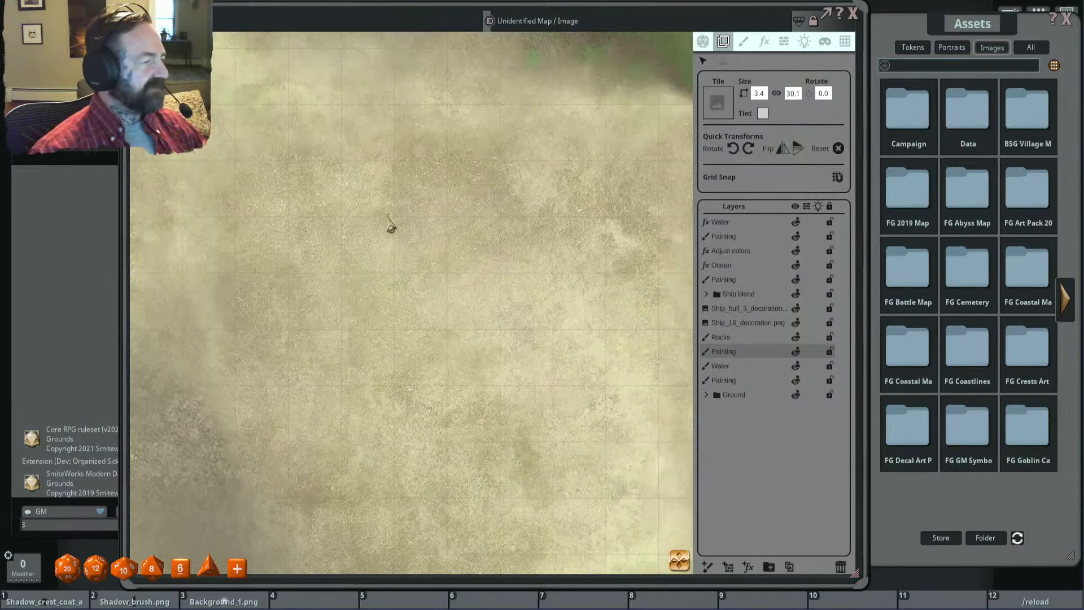
{"action": "scroll", "coordinate": [527, 242], "scroll_direction": "down", "scroll_amount": 4}
{"action": "scroll", "coordinate": [523, 217], "scroll_direction": "up", "scroll_amount": 3}
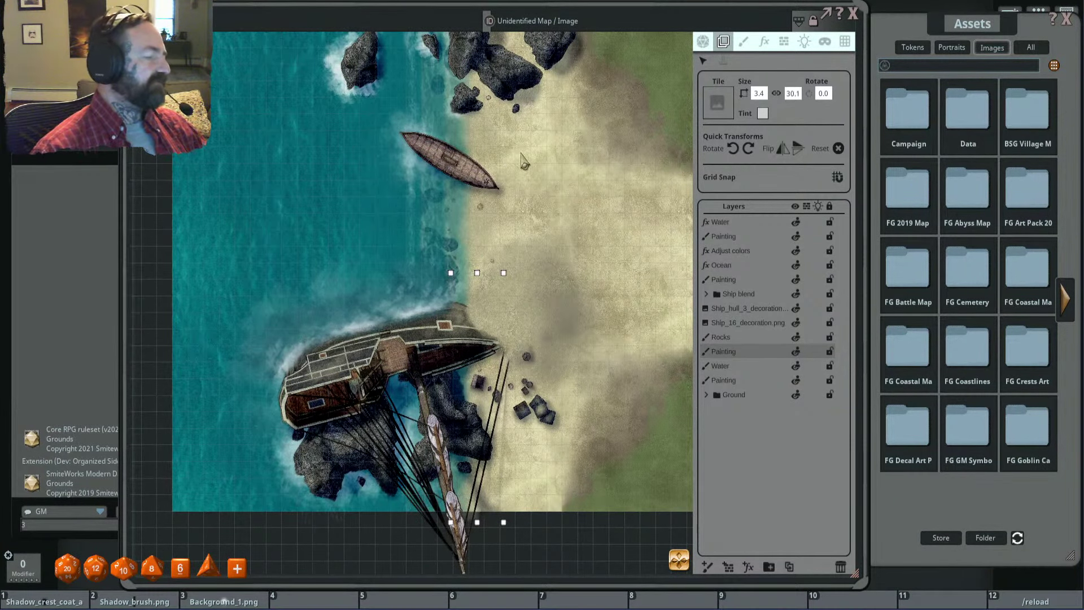
{"action": "scroll", "coordinate": [563, 272], "scroll_direction": "down", "scroll_amount": 1}
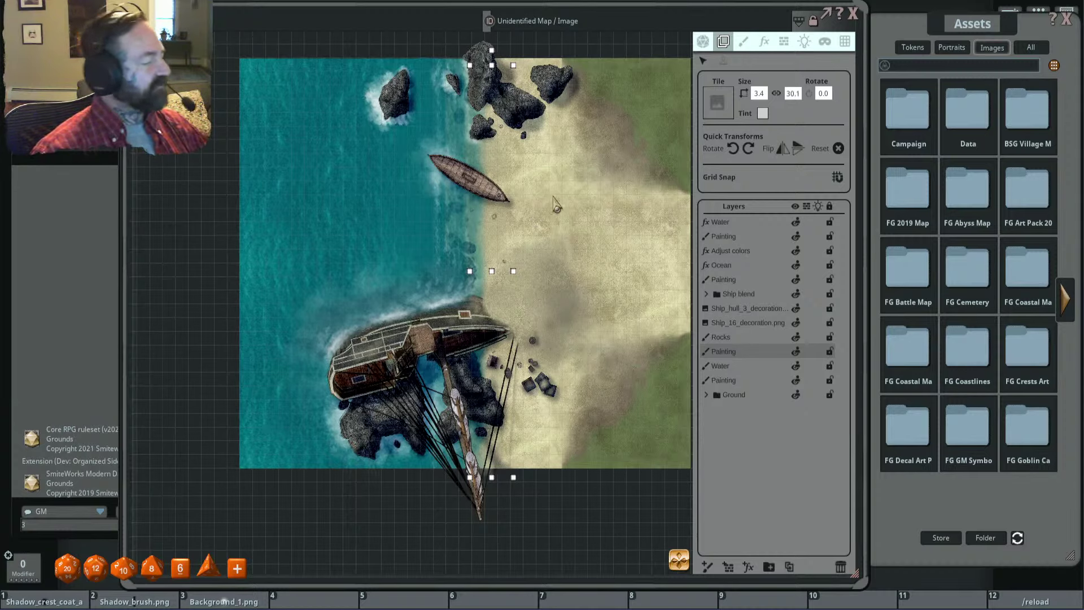
Step: Shift the map window slightly and select the topmost Water effect layer
{"action": "left_click", "coordinate": [653, 22]}
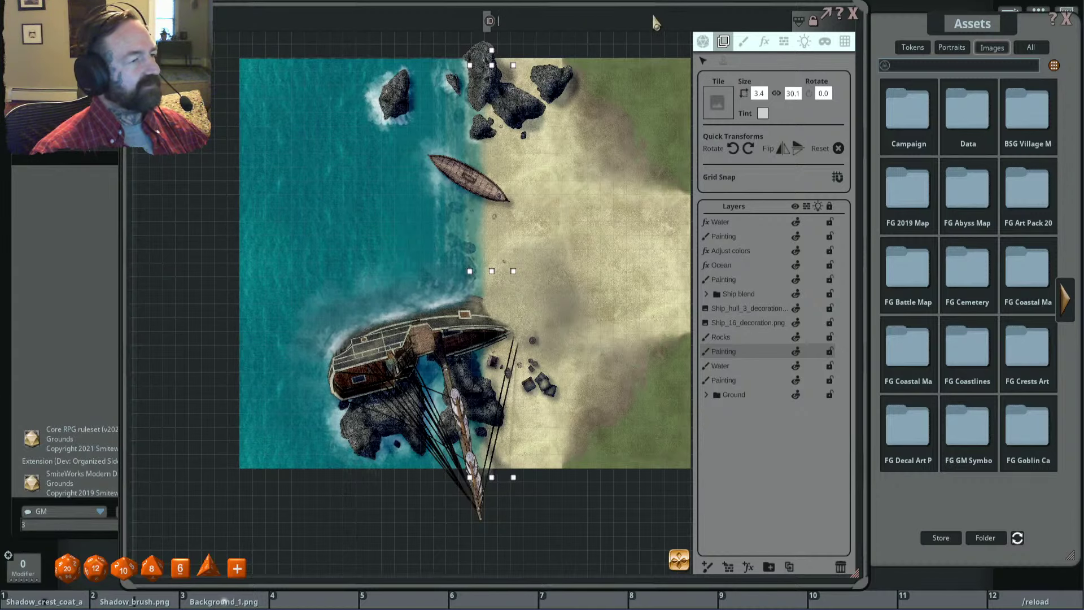
{"action": "left_click_drag", "start_coordinate": [773, 16], "coordinate": [789, 27]}
{"action": "left_click", "coordinate": [755, 234]}
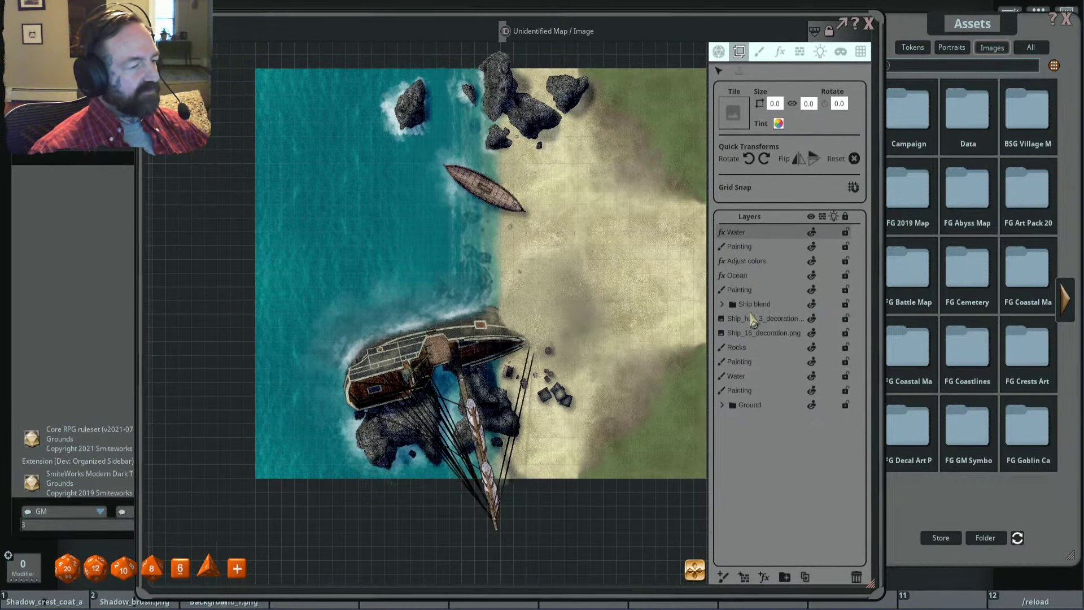
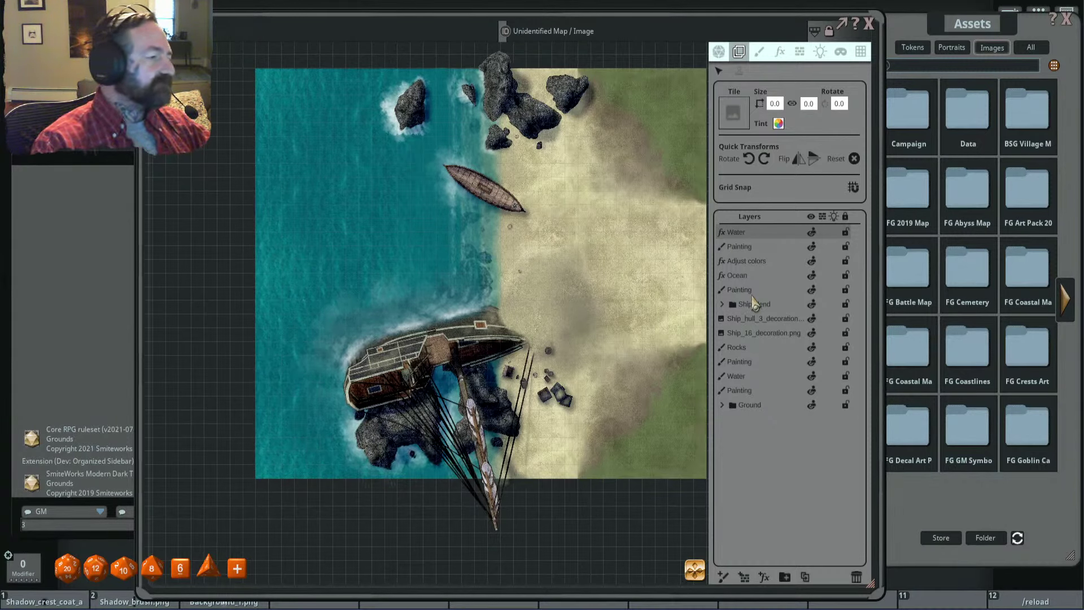
Step: Add a new FX layer above the topmost Water layer and set its FX type to Adjust colors
{"action": "scroll", "coordinate": [503, 247], "scroll_direction": "up", "scroll_amount": 2}
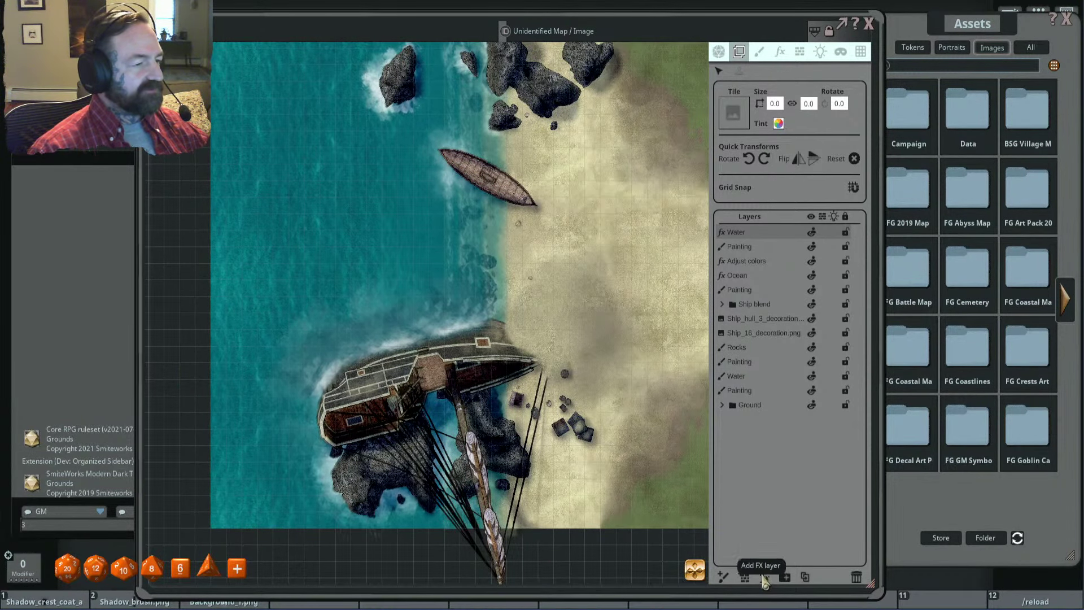
{"action": "left_click", "coordinate": [764, 577]}
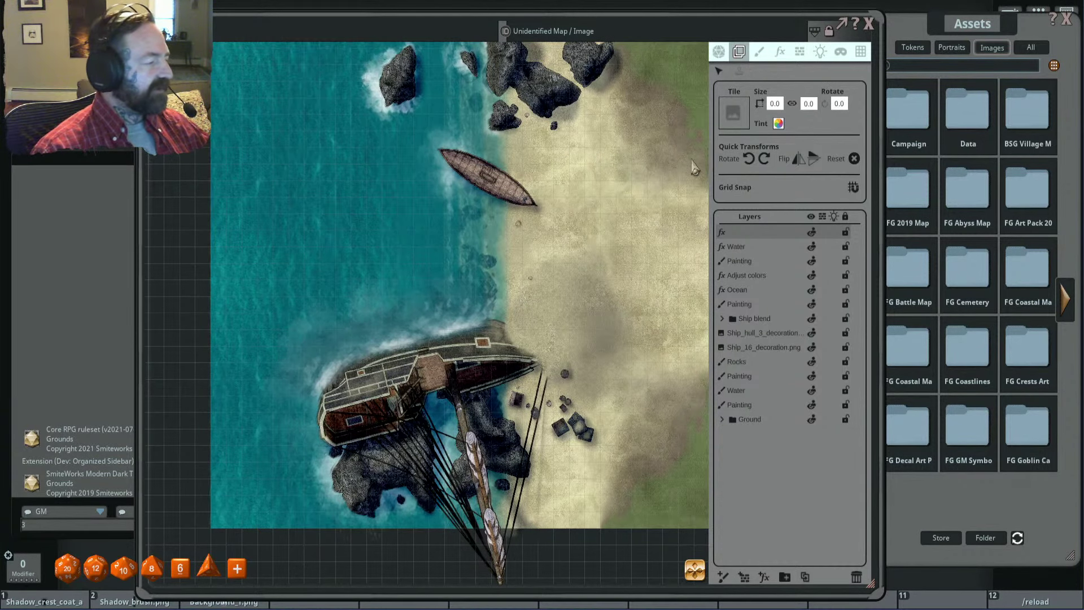
{"action": "left_click", "coordinate": [785, 55]}
{"action": "left_click", "coordinate": [788, 92]}
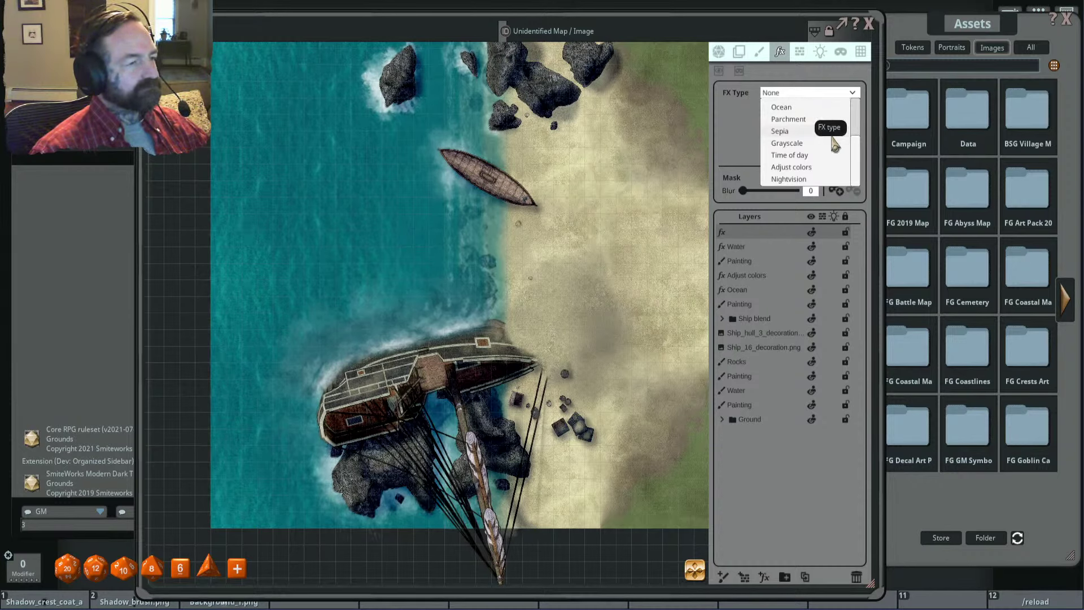
{"action": "left_click", "coordinate": [812, 167]}
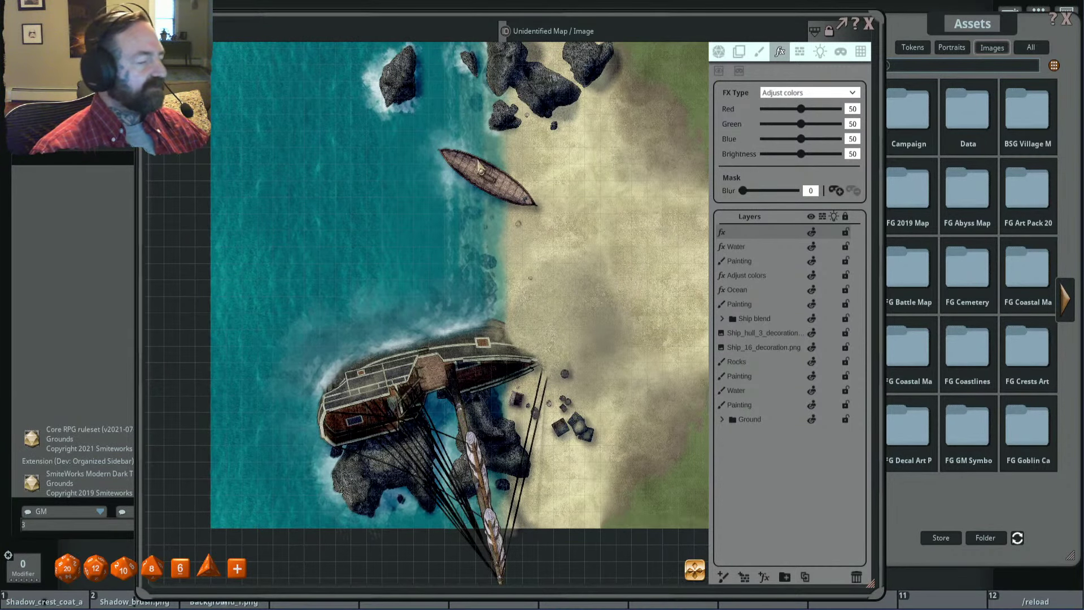
{"action": "scroll", "coordinate": [479, 168], "scroll_direction": "down", "scroll_amount": 3}
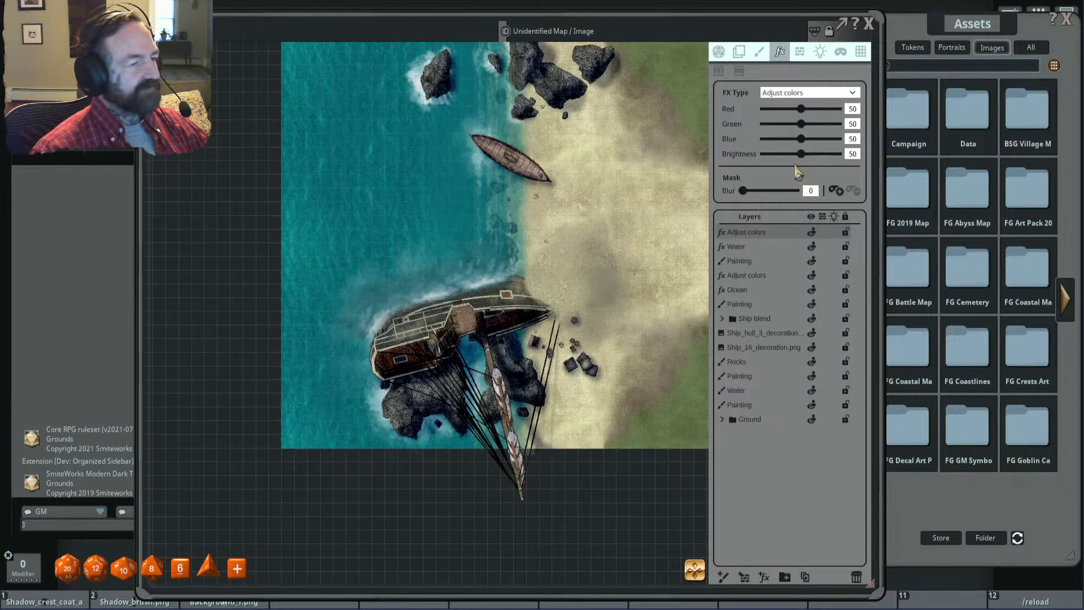
Step: Lower the new Adjust colors effect's brightness to 42 and check the darkening across the map
{"action": "left_click_drag", "start_coordinate": [804, 158], "coordinate": [799, 157]}
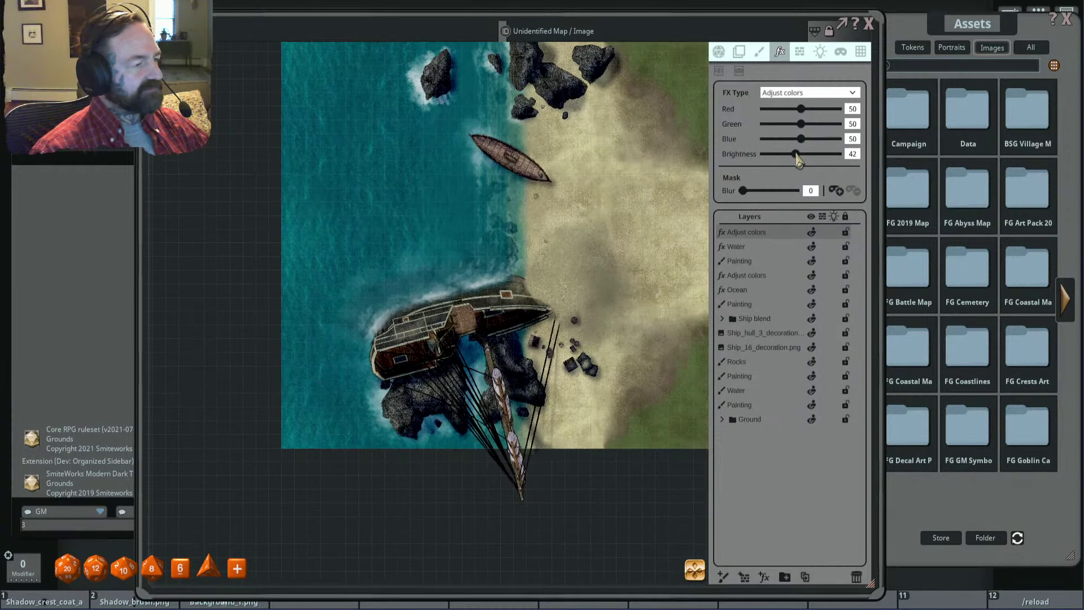
{"action": "scroll", "coordinate": [590, 190], "scroll_direction": "up", "scroll_amount": 2}
{"action": "scroll", "coordinate": [621, 189], "scroll_direction": "down", "scroll_amount": 1}
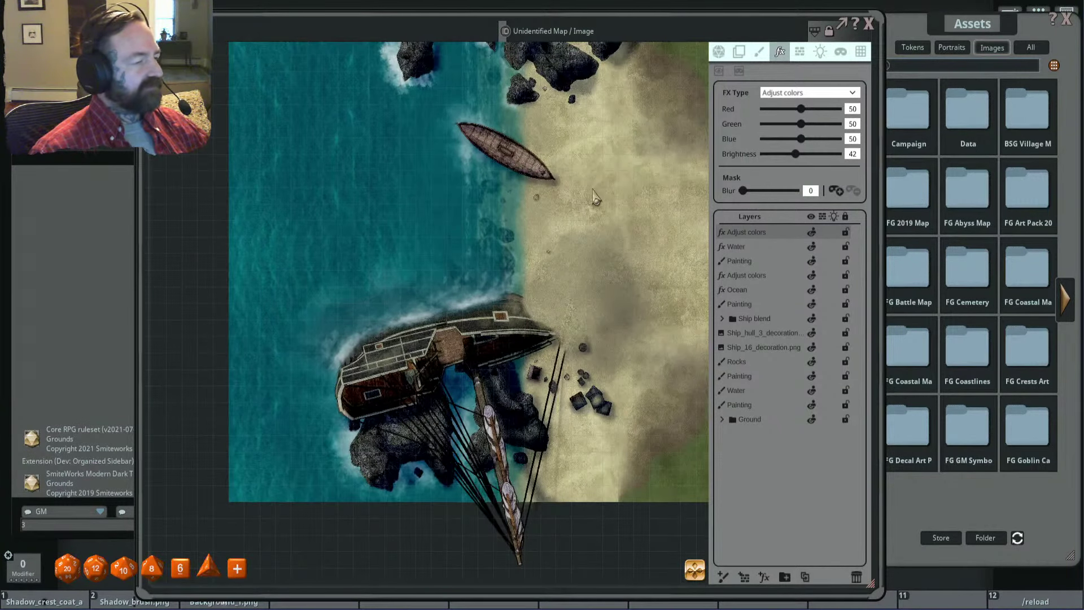
{"action": "scroll", "coordinate": [596, 197], "scroll_direction": "down", "scroll_amount": 2}
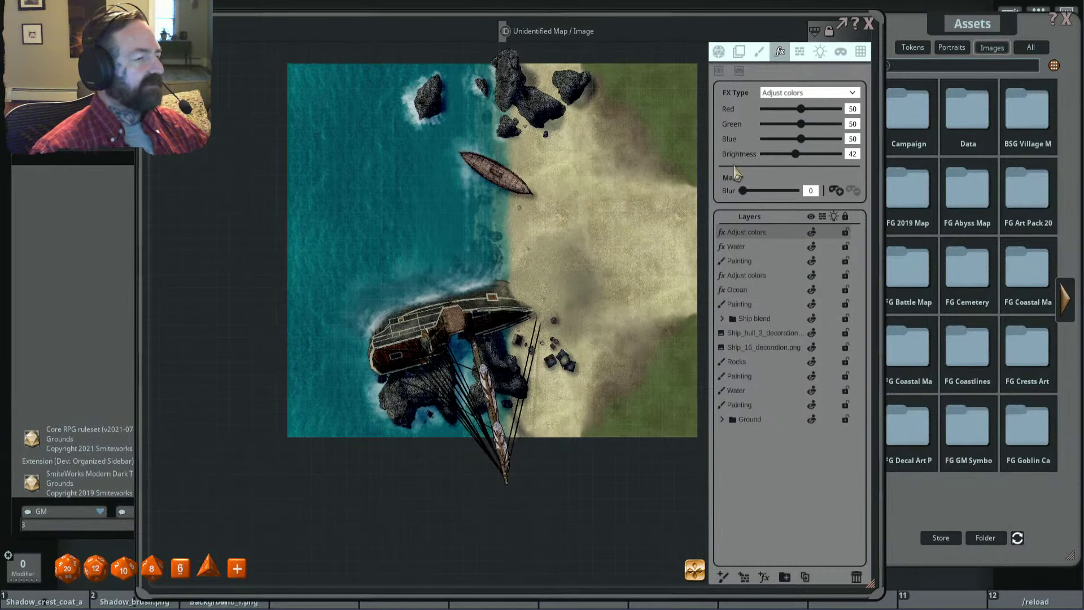
Step: Add a mask to the new Adjust colors layer and move the layer directly below Rocks
{"action": "left_click", "coordinate": [835, 191]}
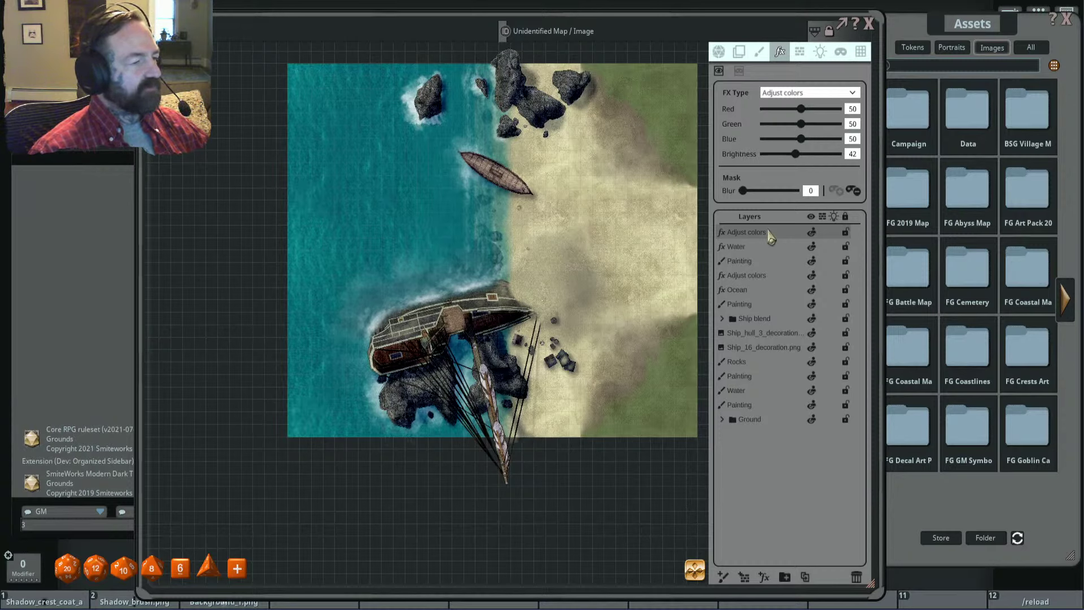
{"action": "mouse_move", "coordinate": [771, 236]}
{"action": "left_mouse_down"}
{"action": "mouse_move", "coordinate": [785, 380]}
{"action": "mouse_move", "coordinate": [779, 358]}
{"action": "mouse_move", "coordinate": [779, 378]}
{"action": "mouse_move", "coordinate": [779, 358]}
{"action": "mouse_move", "coordinate": [734, 361]}
{"action": "left_mouse_up"}
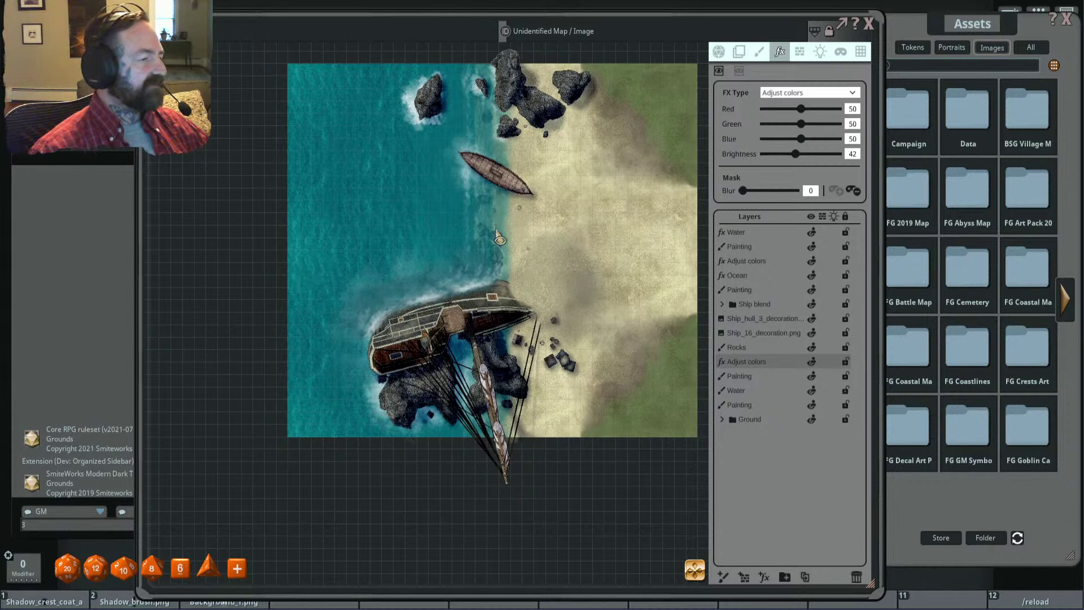
{"action": "scroll", "coordinate": [518, 215], "scroll_direction": "up", "scroll_amount": 2}
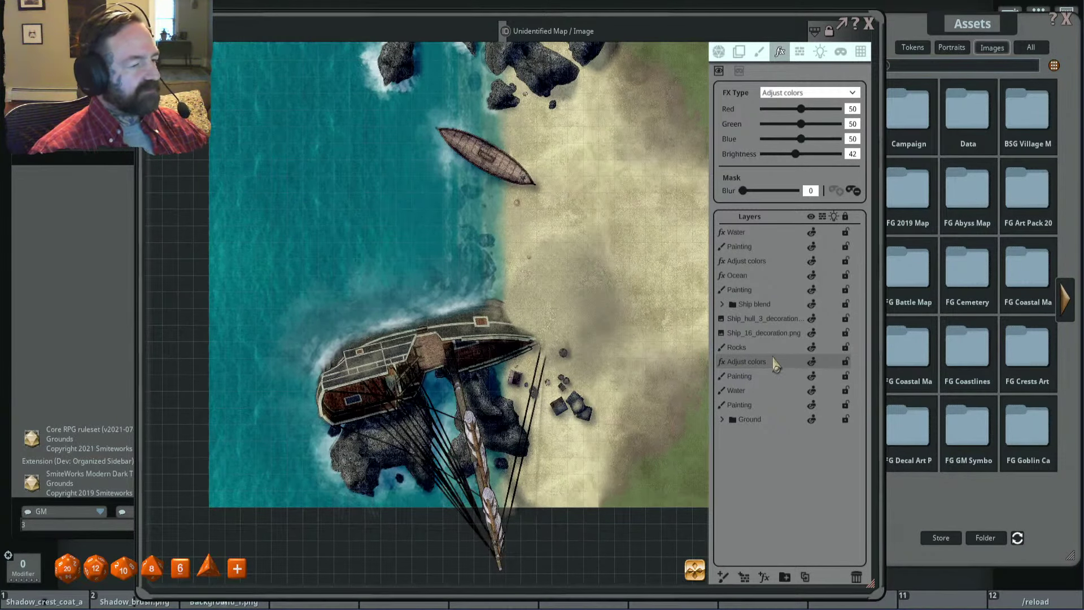
{"action": "scroll", "coordinate": [492, 257], "scroll_direction": "down", "scroll_amount": 3}
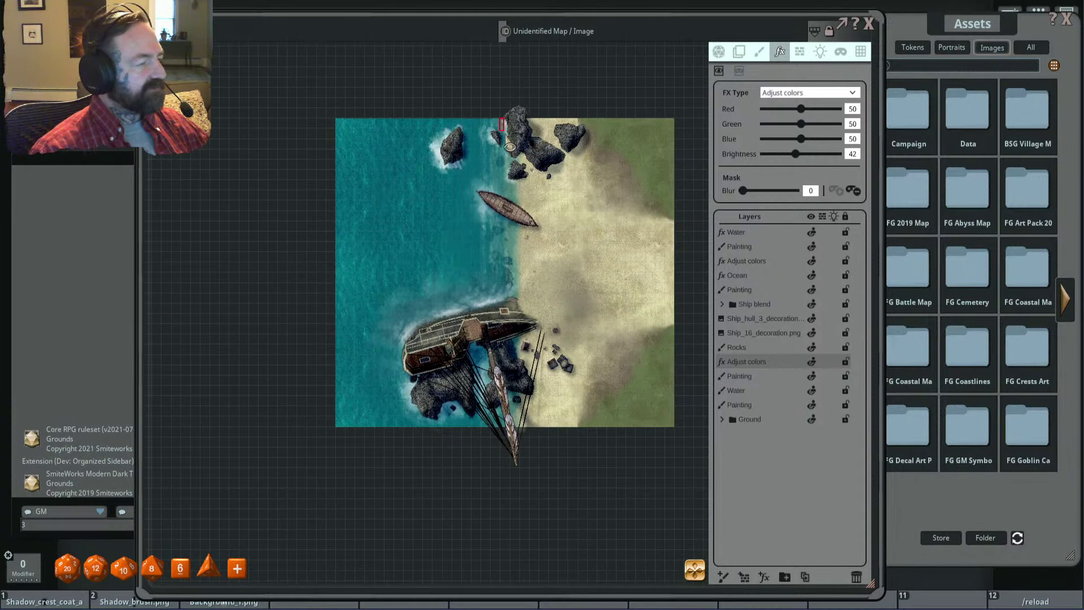
Step: Reveal the darkening effect in a narrow strip along the full shoreline and set the mask blur to 33
{"action": "left_click_drag", "start_coordinate": [510, 147], "coordinate": [533, 439]}
{"action": "scroll", "coordinate": [539, 285], "scroll_direction": "up", "scroll_amount": 2}
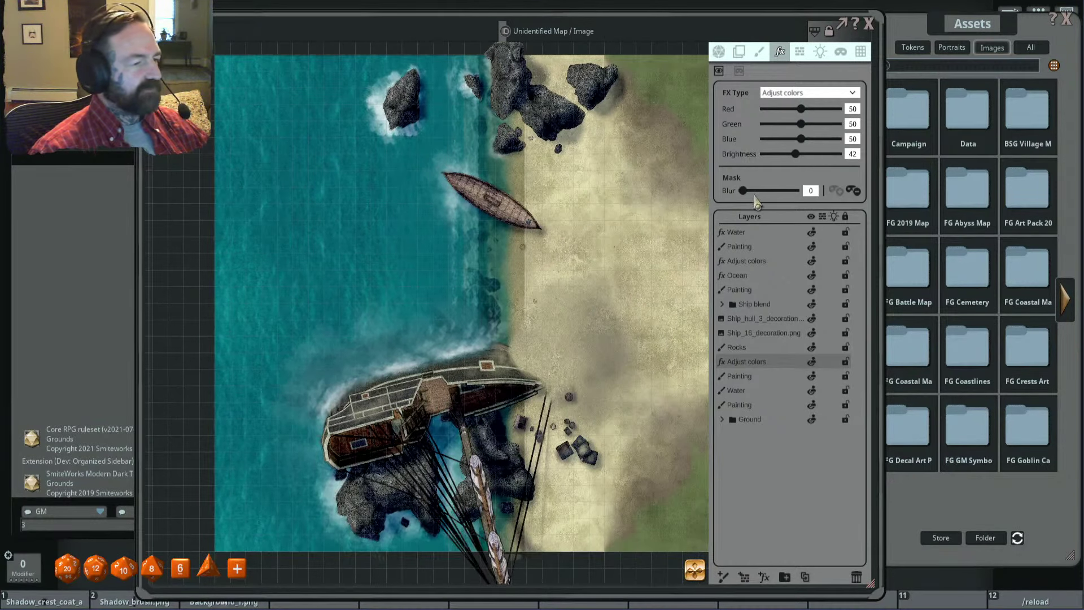
{"action": "left_click_drag", "start_coordinate": [747, 194], "coordinate": [763, 195]}
{"action": "scroll", "coordinate": [489, 229], "scroll_direction": "up", "scroll_amount": 3}
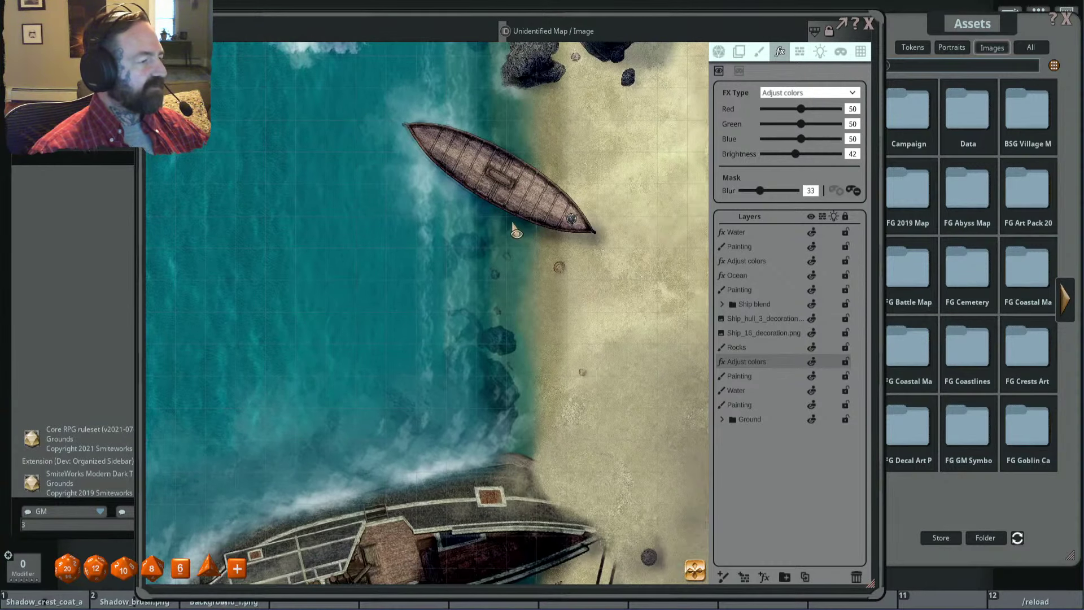
{"action": "scroll", "coordinate": [531, 353], "scroll_direction": "down", "scroll_amount": 2}
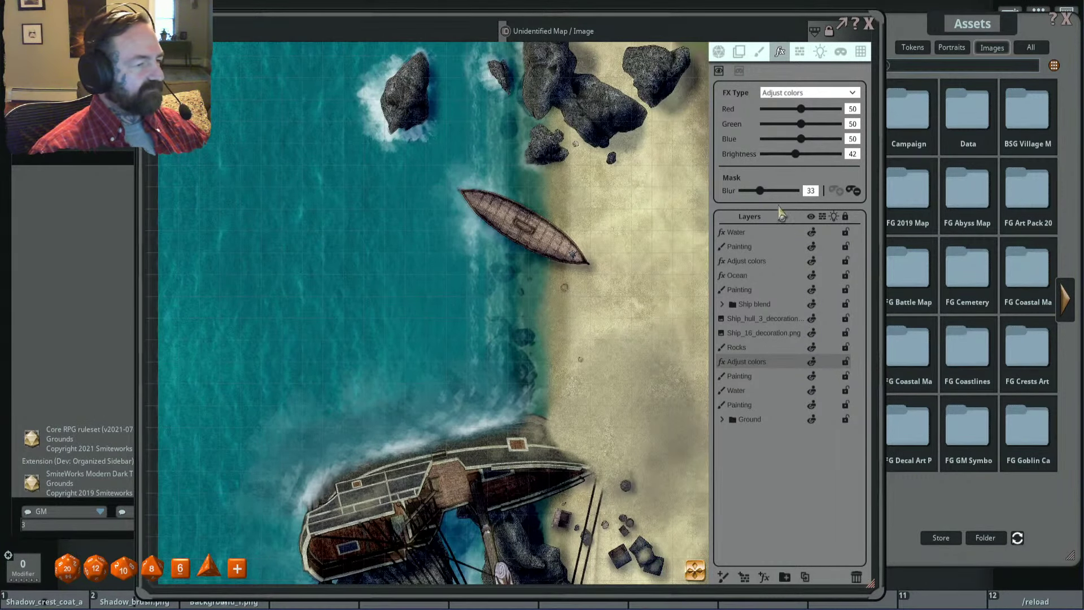
Step: Increase the Adjust colors mask blur to 72 and check the softened strip along the shoreline
{"action": "left_click_drag", "start_coordinate": [764, 194], "coordinate": [781, 195]}
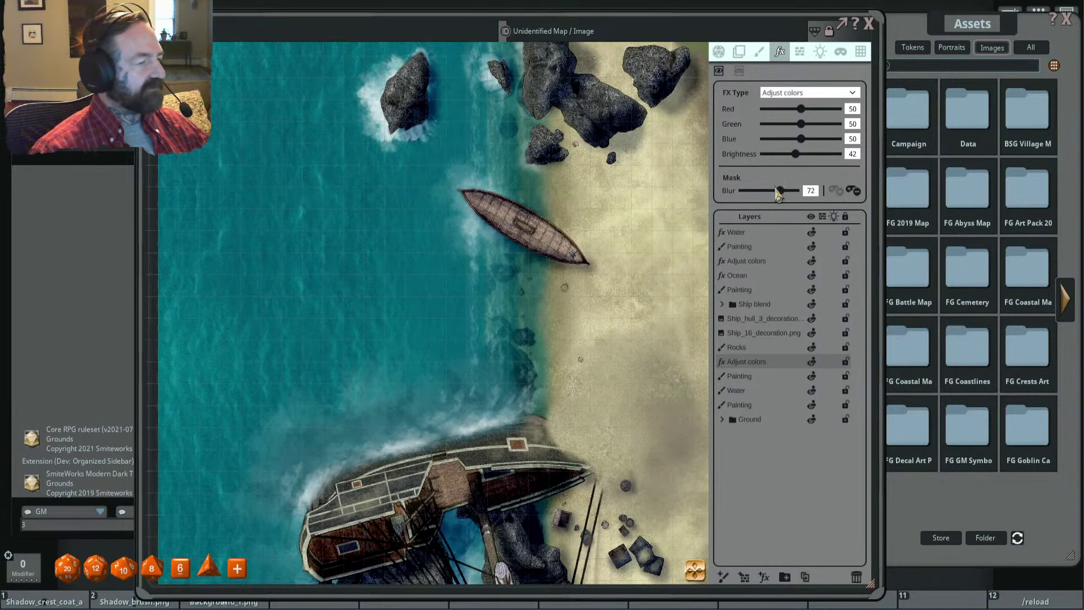
{"action": "scroll", "coordinate": [642, 280], "scroll_direction": "down", "scroll_amount": 2}
{"action": "scroll", "coordinate": [643, 281], "scroll_direction": "up", "scroll_amount": 2}
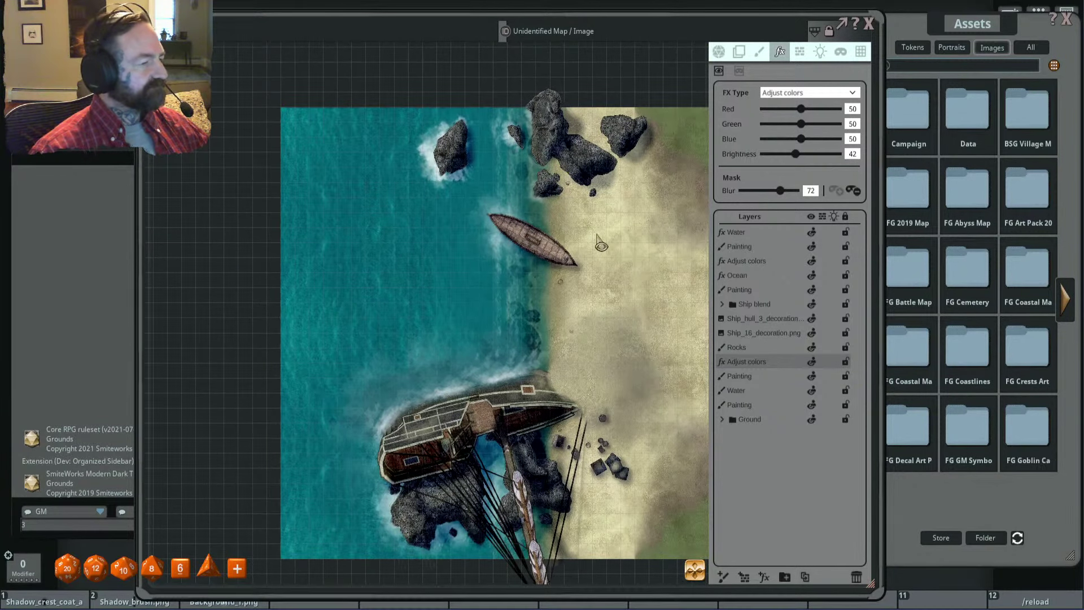
{"action": "scroll", "coordinate": [601, 243], "scroll_direction": "down", "scroll_amount": 3}
{"action": "left_click_drag", "start_coordinate": [531, 220], "coordinate": [517, 199]}
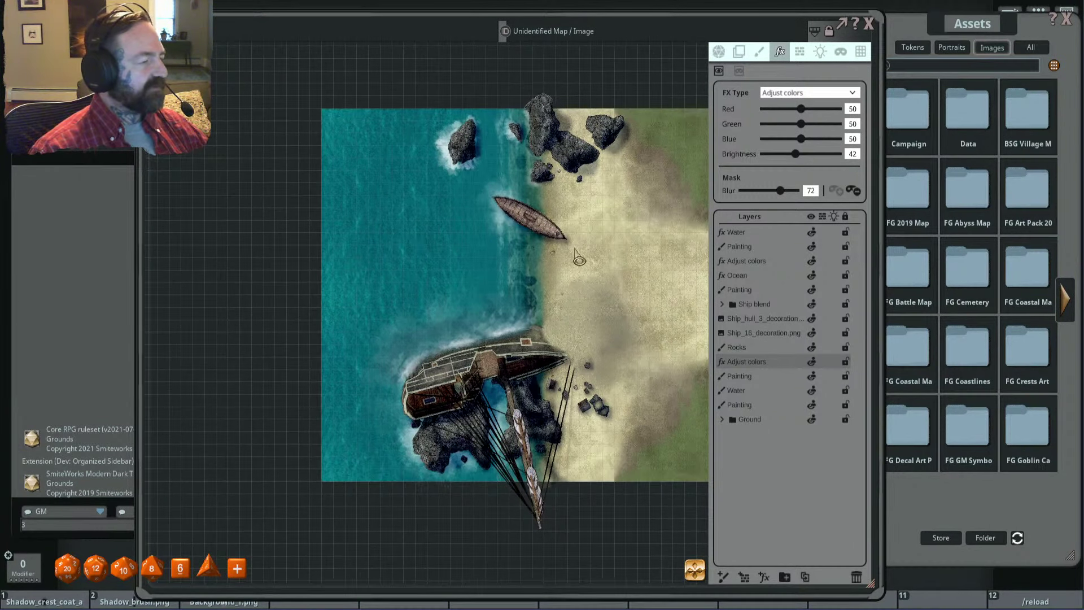
Step: Mask the darkening out of the water side of the shoreline strip, keeping it on the sand's wet edge
{"action": "left_click_drag", "start_coordinate": [491, 107], "coordinate": [535, 486]}
{"action": "scroll", "coordinate": [565, 240], "scroll_direction": "up", "scroll_amount": 2}
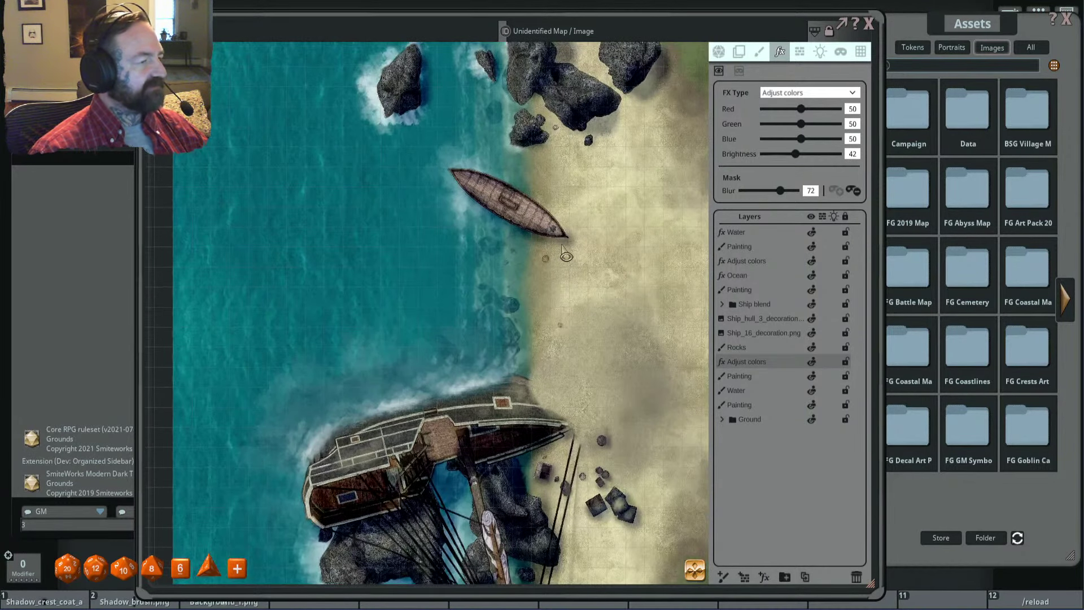
{"action": "scroll", "coordinate": [534, 254], "scroll_direction": "up", "scroll_amount": 2}
{"action": "scroll", "coordinate": [513, 328], "scroll_direction": "down", "scroll_amount": 3}
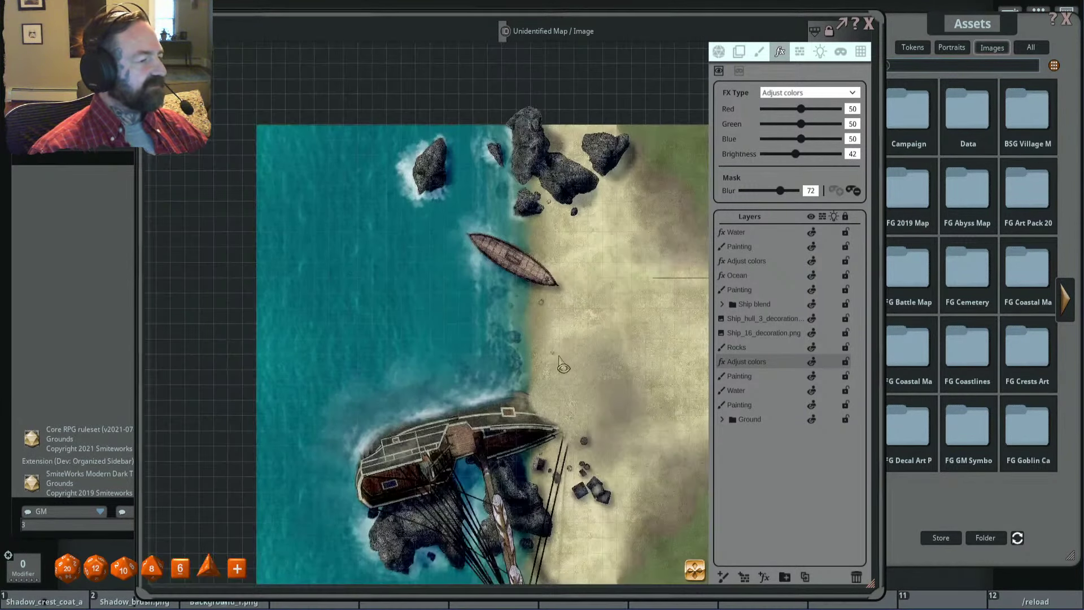
{"action": "scroll", "coordinate": [514, 323], "scroll_direction": "up", "scroll_amount": 2}
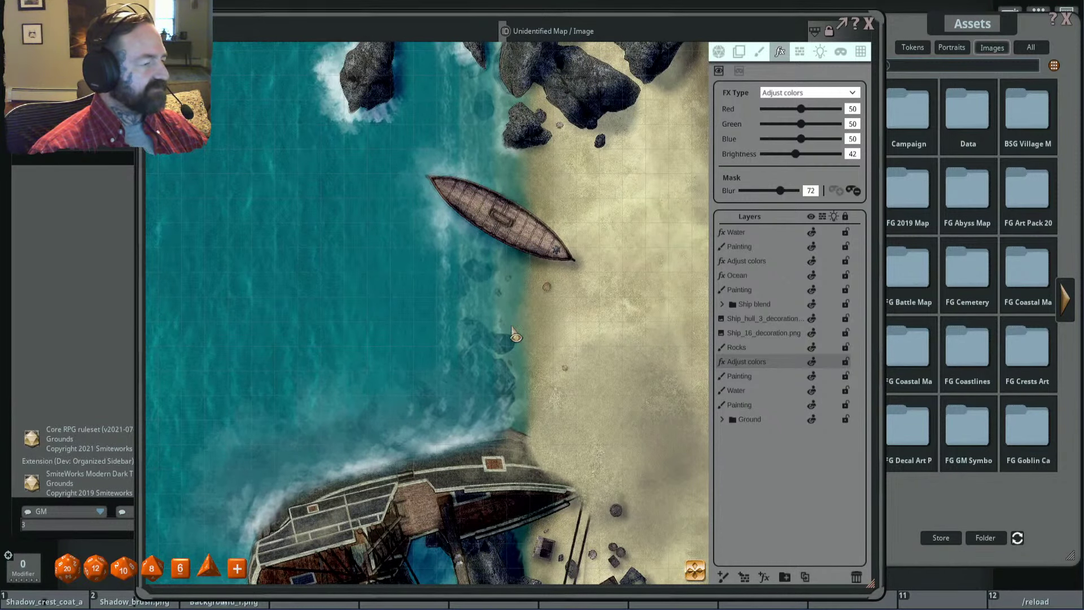
Step: Touch up the darkening mask along the wet sand beside the rowboat and next to the wrecked ship's bow
{"action": "scroll", "coordinate": [512, 328], "scroll_direction": "down", "scroll_amount": 3}
{"action": "scroll", "coordinate": [520, 195], "scroll_direction": "up", "scroll_amount": 3}
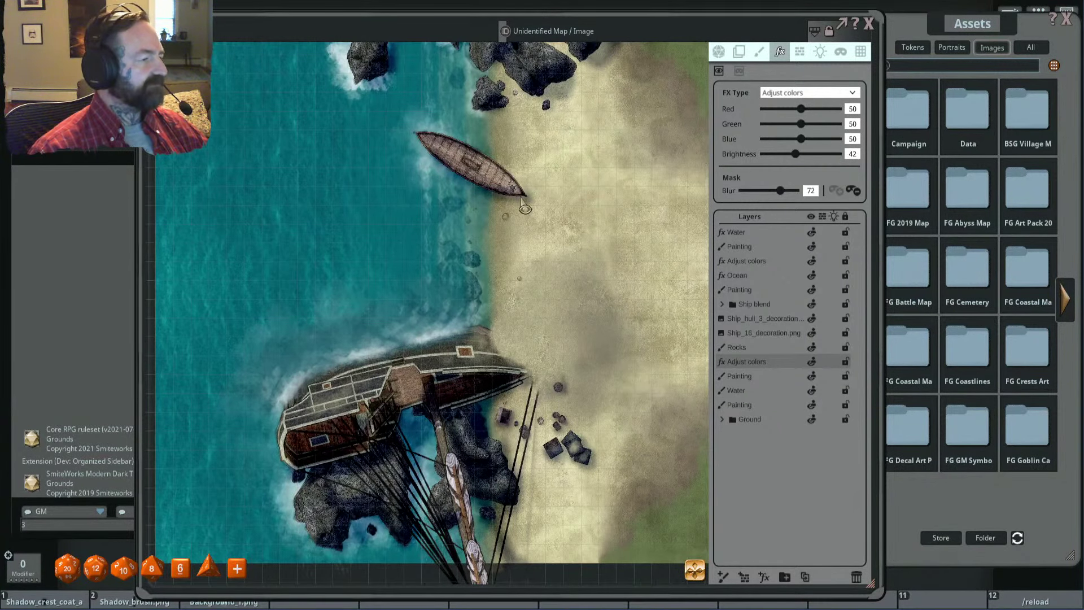
{"action": "mouse_move", "coordinate": [523, 229]}
{"action": "left_mouse_down"}
{"action": "mouse_move", "coordinate": [507, 249]}
{"action": "mouse_move", "coordinate": [547, 254]}
{"action": "mouse_move", "coordinate": [508, 278]}
{"action": "mouse_move", "coordinate": [515, 293]}
{"action": "left_mouse_up"}
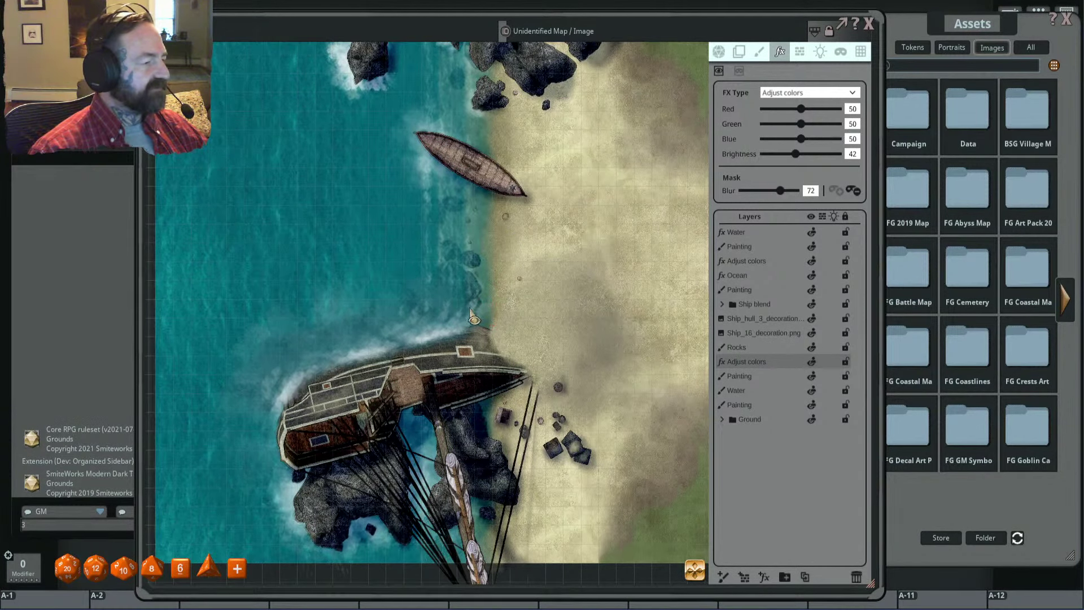
{"action": "scroll", "coordinate": [473, 319], "scroll_direction": "up", "scroll_amount": 2}
{"action": "left_click_drag", "start_coordinate": [521, 155], "coordinate": [539, 204]}
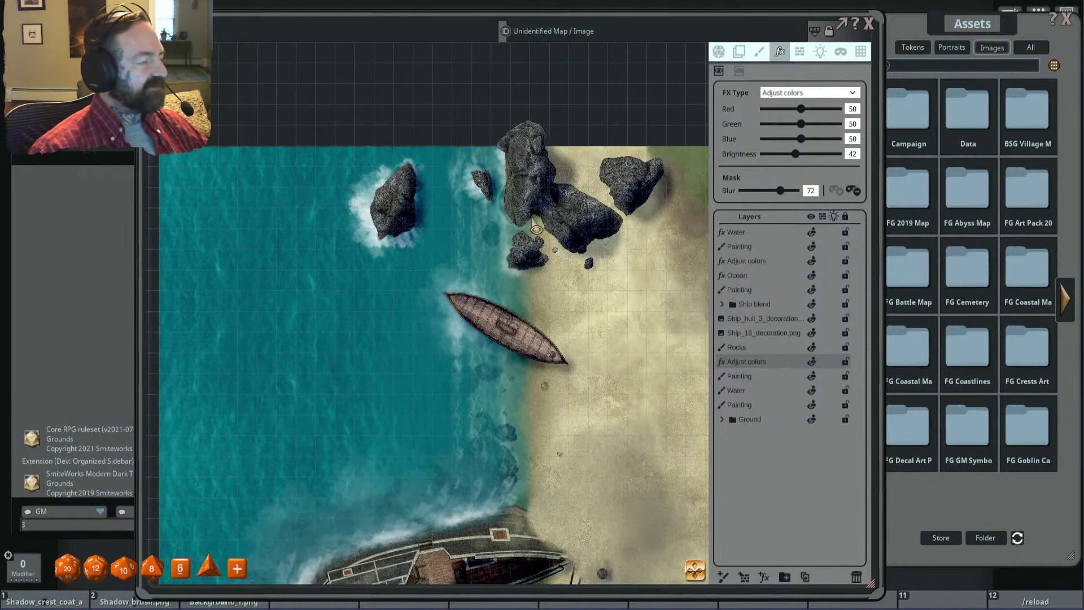
{"action": "key", "text": "alt"}
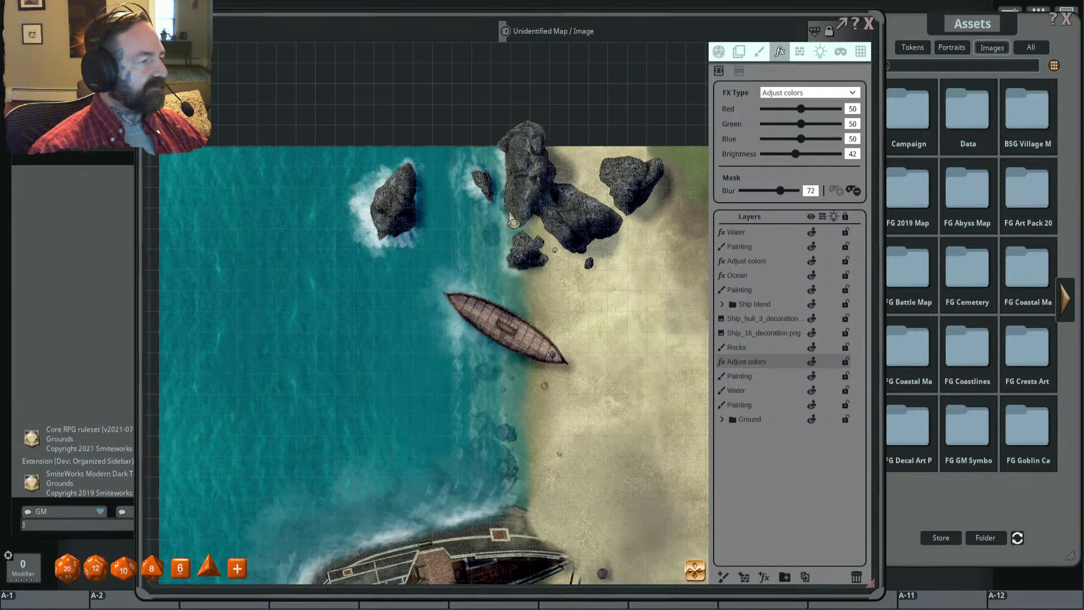
{"action": "left_click_drag", "start_coordinate": [513, 222], "coordinate": [513, 155]}
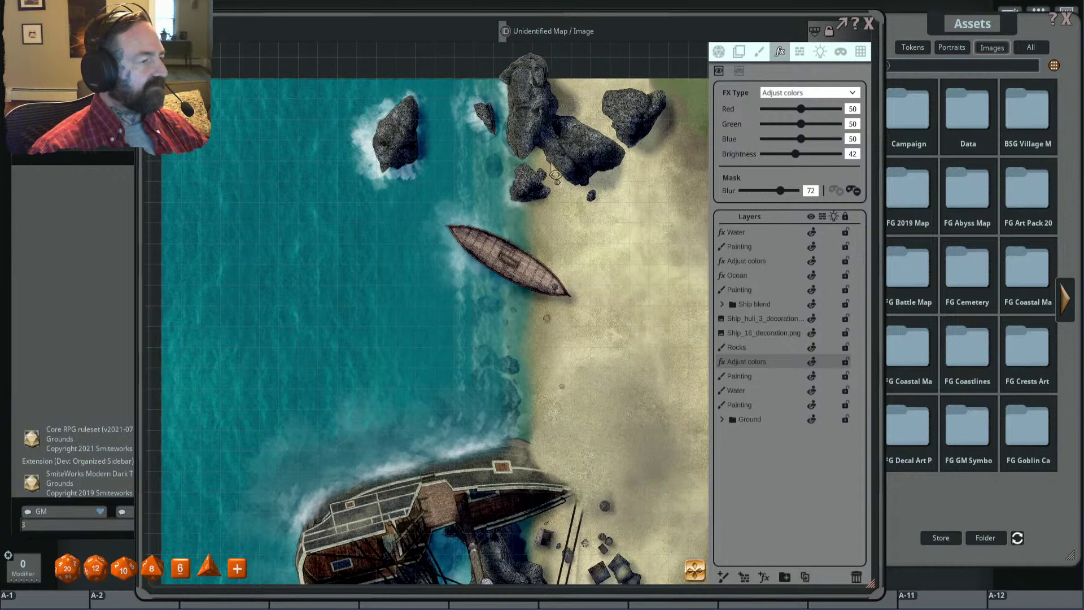
{"action": "scroll", "coordinate": [619, 254], "scroll_direction": "down", "scroll_amount": 3}
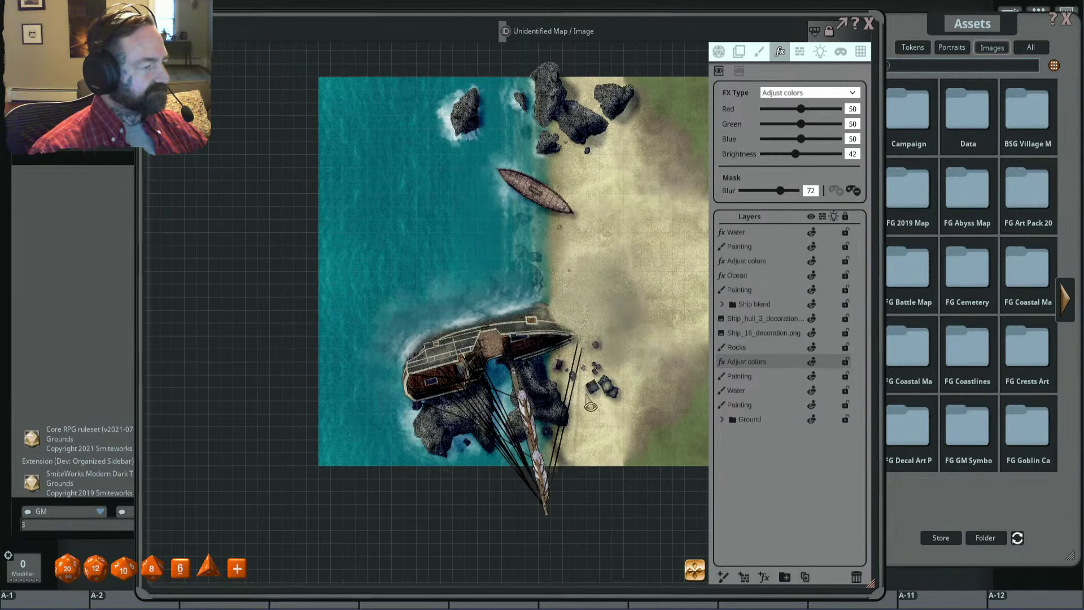
{"action": "scroll", "coordinate": [554, 364], "scroll_direction": "up", "scroll_amount": 2}
{"action": "scroll", "coordinate": [523, 357], "scroll_direction": "up", "scroll_amount": 1}
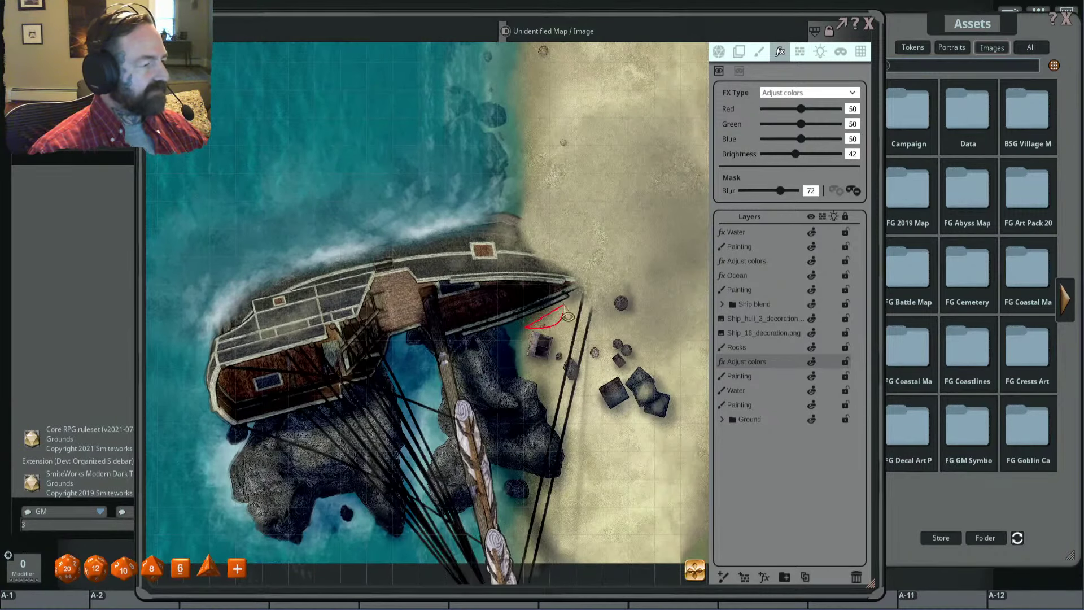
Step: Examine the darkened shoreline strip around the rowboat and the beach rocks at several zoom levels
{"action": "scroll", "coordinate": [585, 334], "scroll_direction": "down", "scroll_amount": 2}
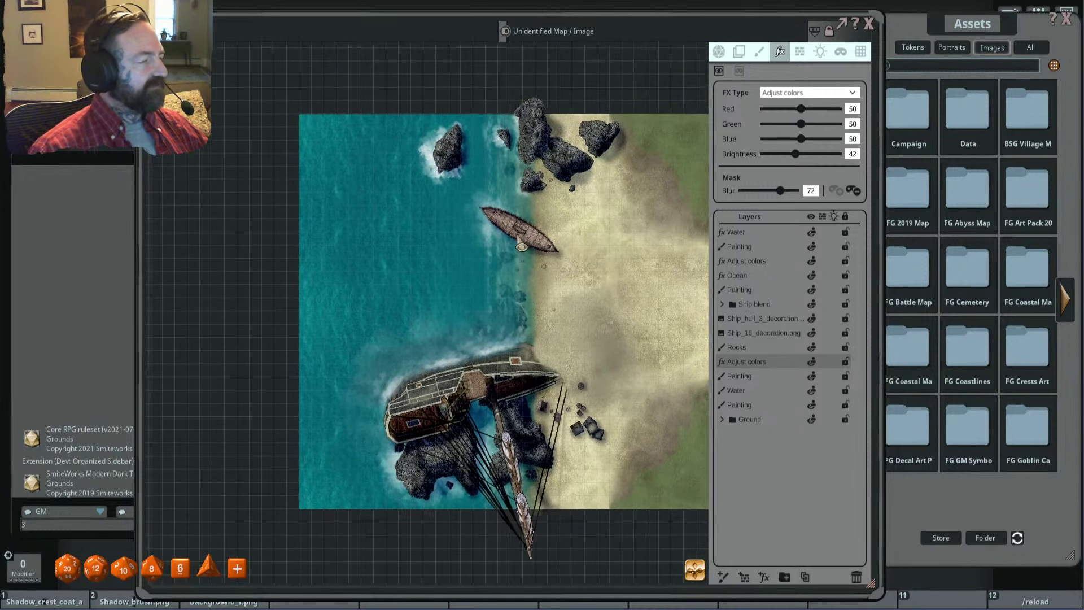
{"action": "scroll", "coordinate": [539, 241], "scroll_direction": "up", "scroll_amount": 2}
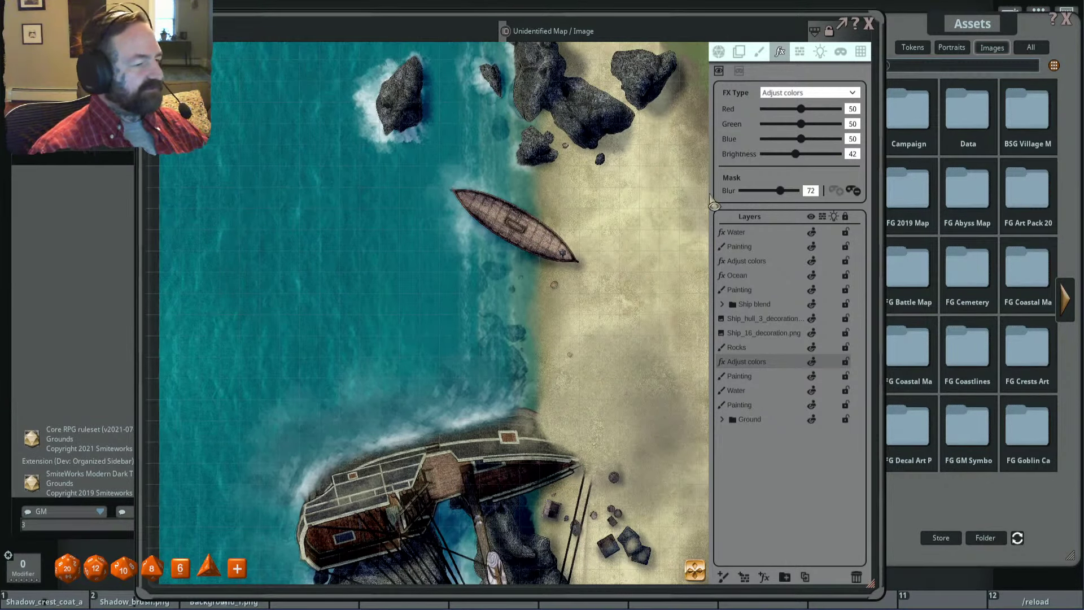
{"action": "left_click_drag", "start_coordinate": [557, 133], "coordinate": [566, 188]}
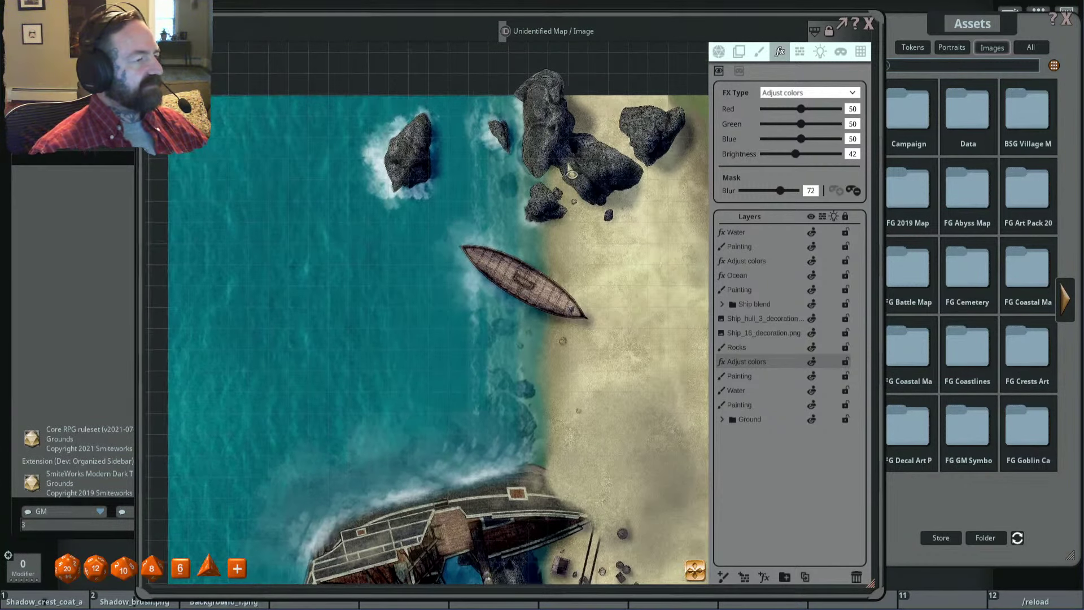
{"action": "scroll", "coordinate": [546, 179], "scroll_direction": "up", "scroll_amount": 3}
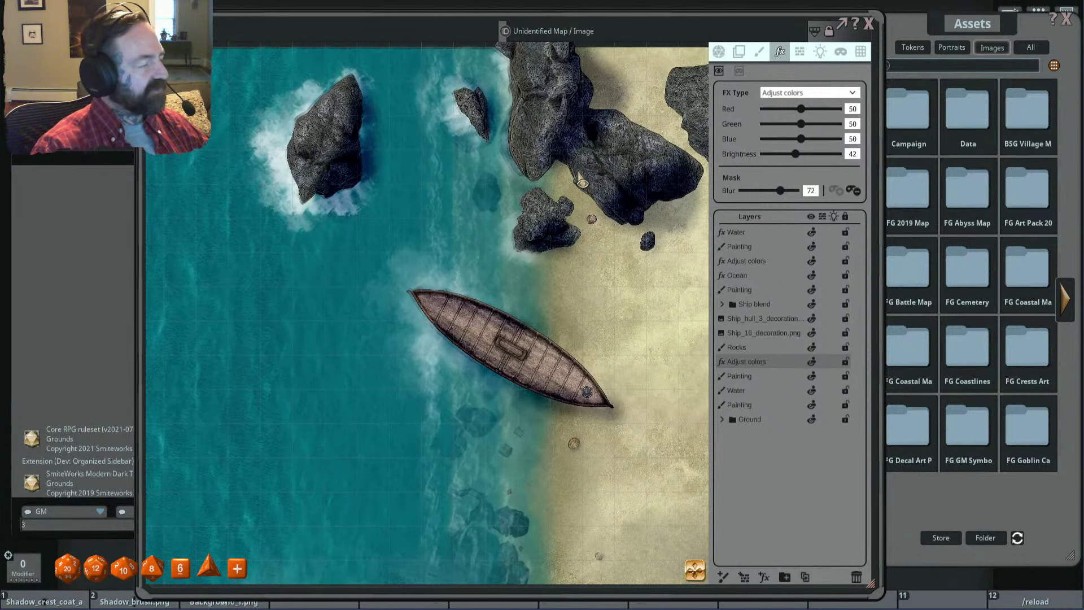
{"action": "scroll", "coordinate": [562, 260], "scroll_direction": "down", "scroll_amount": 5}
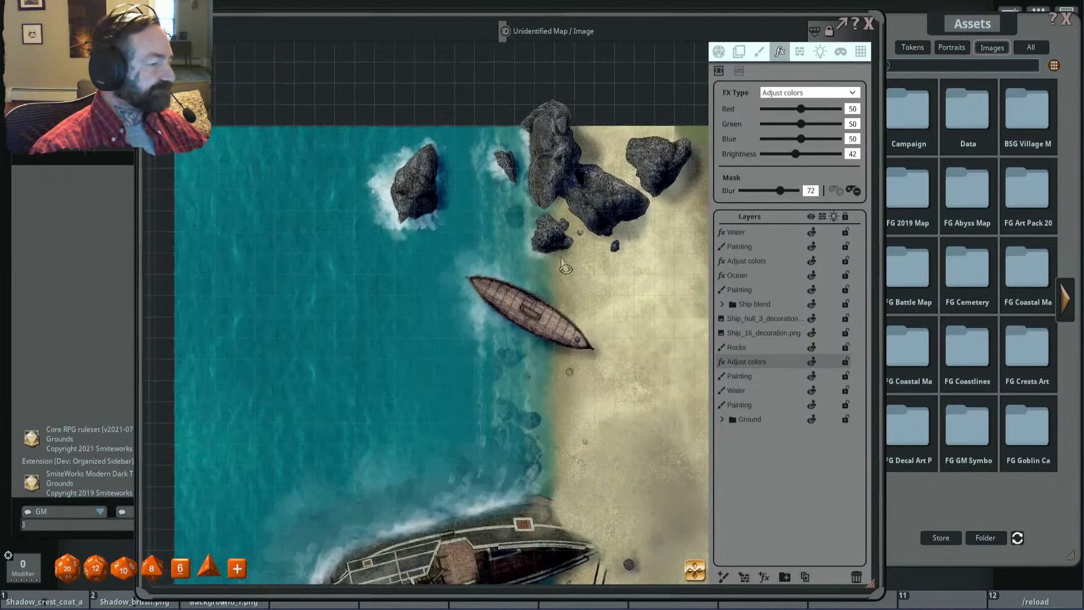
{"action": "scroll", "coordinate": [587, 328], "scroll_direction": "up", "scroll_amount": 2}
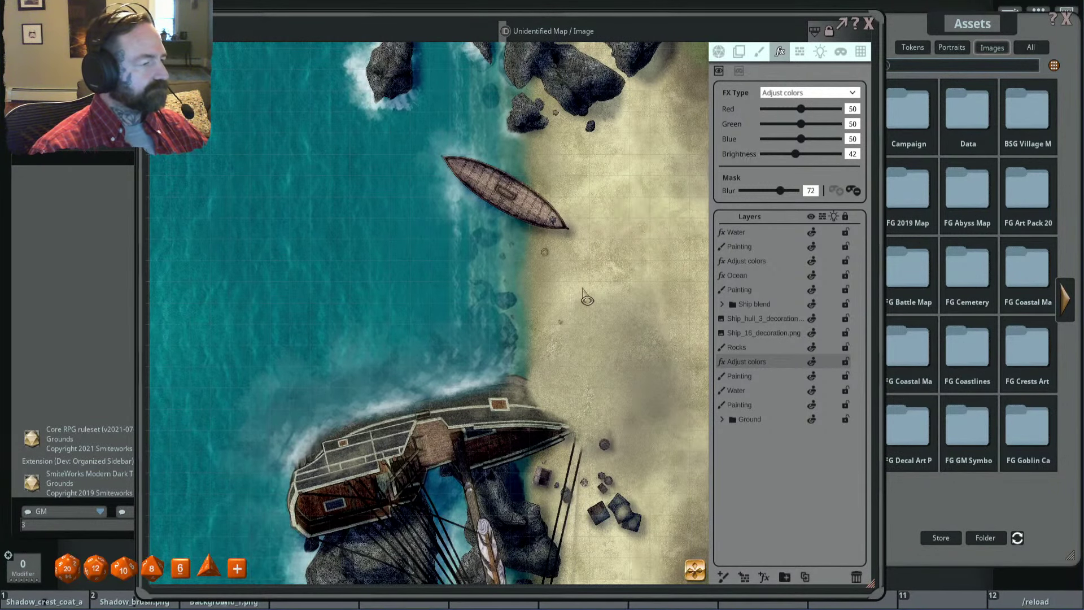
{"action": "scroll", "coordinate": [535, 291], "scroll_direction": "down", "scroll_amount": 2}
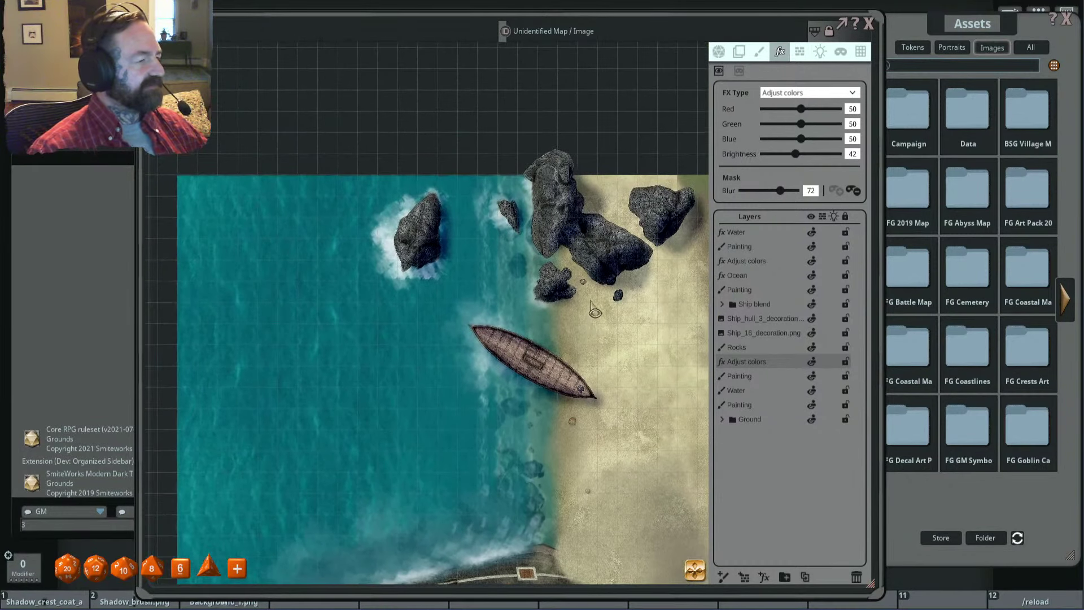
{"action": "scroll", "coordinate": [524, 152], "scroll_direction": "up", "scroll_amount": 3}
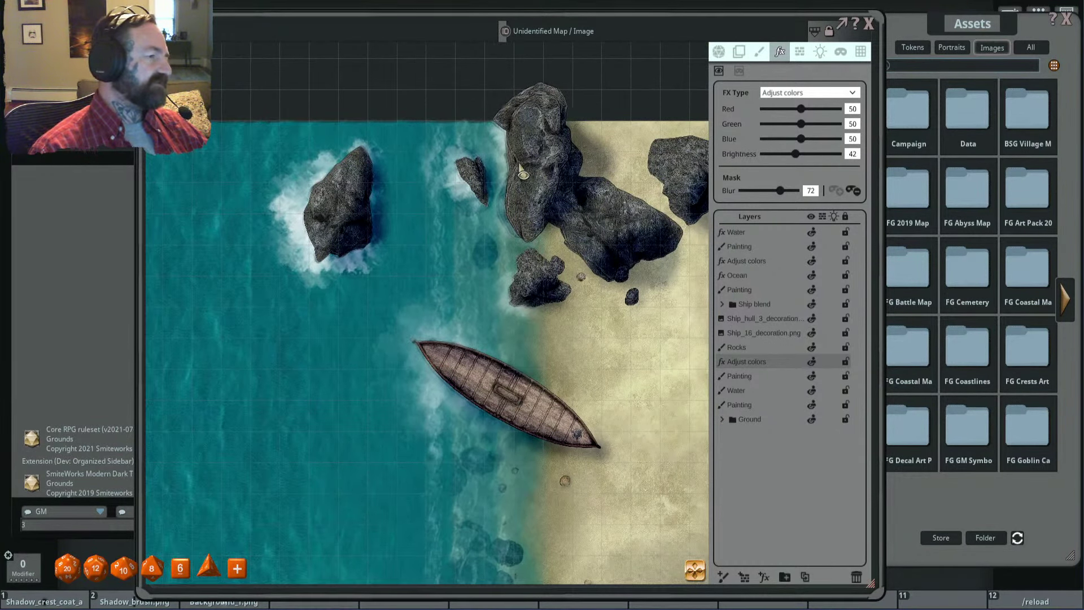
{"action": "scroll", "coordinate": [541, 242], "scroll_direction": "down", "scroll_amount": 2}
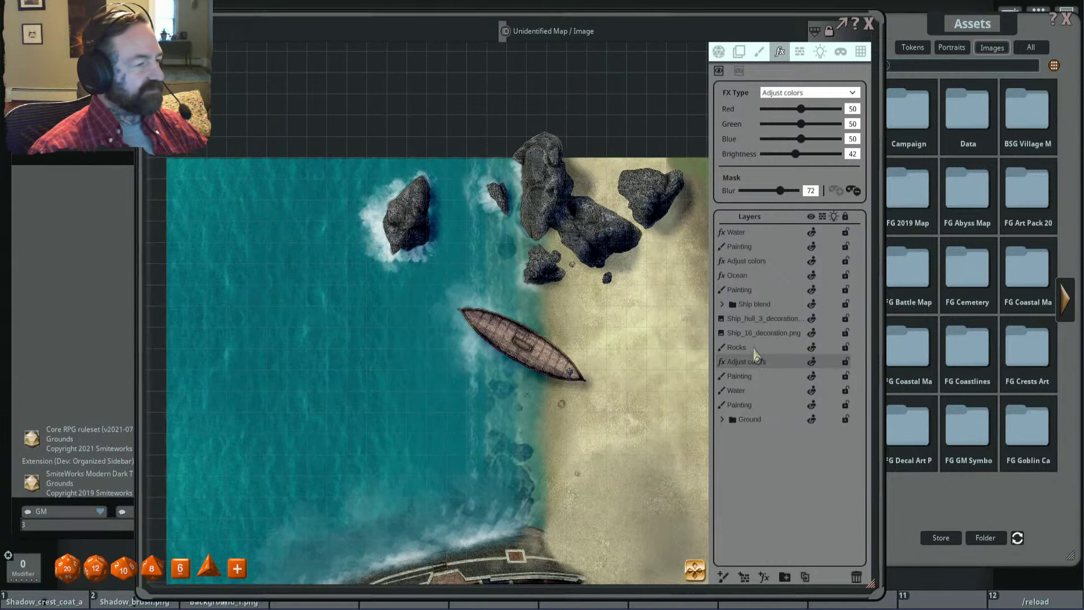
Step: Move the shoreline Adjust colors layer directly above Rocks and refine its mask over the cluster of beach rocks
{"action": "left_click_drag", "start_coordinate": [757, 369], "coordinate": [755, 345]}
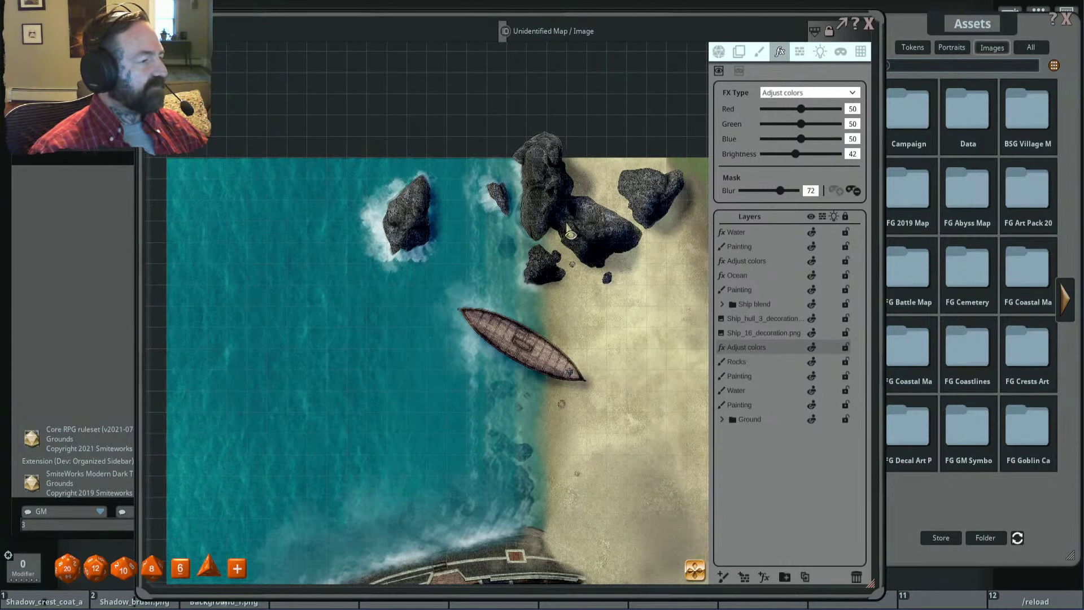
{"action": "scroll", "coordinate": [569, 233], "scroll_direction": "up", "scroll_amount": 3}
{"action": "left_click_drag", "start_coordinate": [562, 234], "coordinate": [557, 211]}
{"action": "mouse_move", "coordinate": [566, 266]}
{"action": "left_mouse_down"}
{"action": "mouse_move", "coordinate": [628, 278]}
{"action": "mouse_move", "coordinate": [571, 271]}
{"action": "left_mouse_up"}
Step: Reveal the darkening along the waterline edges of the isolated rock in the sea
{"action": "left_click_drag", "start_coordinate": [288, 295], "coordinate": [393, 270]}
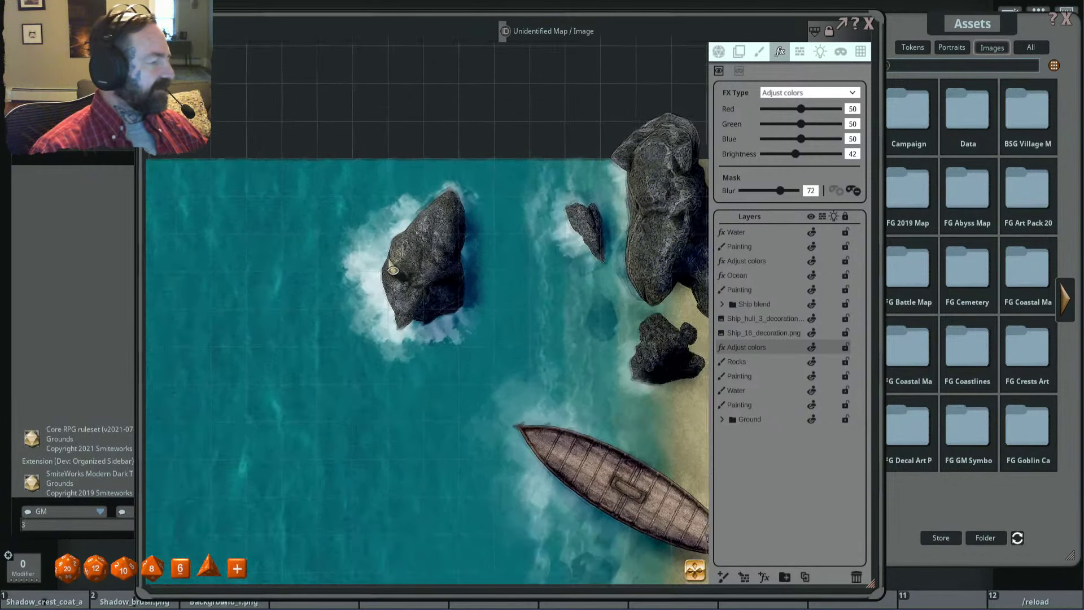
{"action": "scroll", "coordinate": [393, 270], "scroll_direction": "up", "scroll_amount": 2}
{"action": "mouse_move", "coordinate": [398, 330]}
{"action": "left_mouse_down"}
{"action": "mouse_move", "coordinate": [471, 169]}
{"action": "mouse_move", "coordinate": [400, 334]}
{"action": "left_mouse_up"}
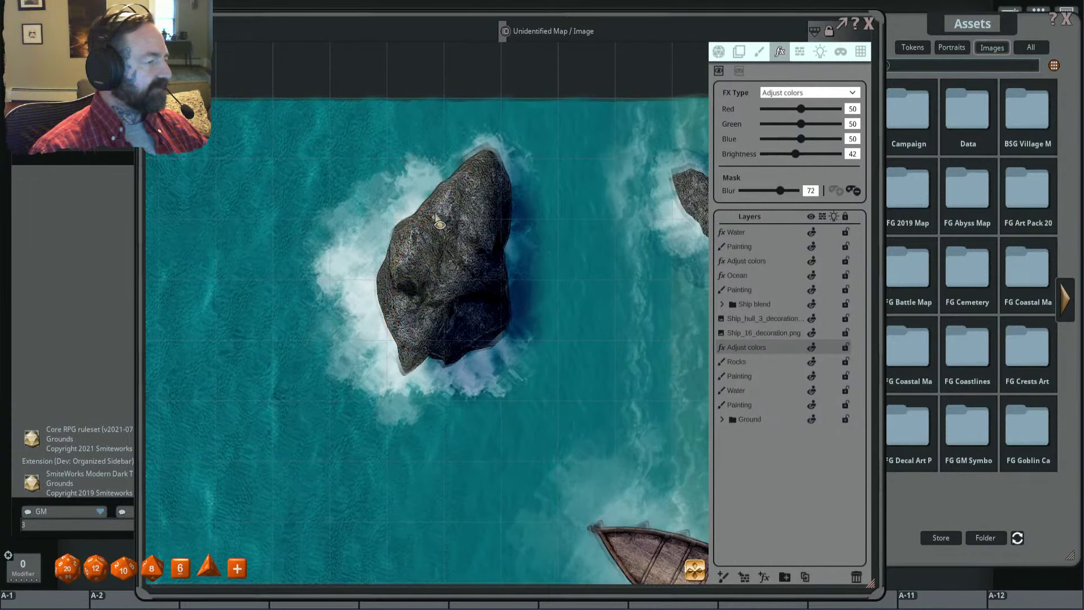
{"action": "mouse_move", "coordinate": [390, 260]}
{"action": "left_mouse_down"}
{"action": "mouse_move", "coordinate": [395, 231]}
{"action": "mouse_move", "coordinate": [491, 159]}
{"action": "mouse_move", "coordinate": [422, 213]}
{"action": "mouse_move", "coordinate": [380, 285]}
{"action": "mouse_move", "coordinate": [413, 366]}
{"action": "mouse_move", "coordinate": [420, 350]}
{"action": "left_mouse_up"}
{"action": "mouse_move", "coordinate": [494, 180]}
{"action": "left_mouse_down"}
{"action": "mouse_move", "coordinate": [511, 342]}
{"action": "mouse_move", "coordinate": [495, 184]}
{"action": "left_mouse_up"}
{"action": "scroll", "coordinate": [537, 300], "scroll_direction": "down", "scroll_amount": 2}
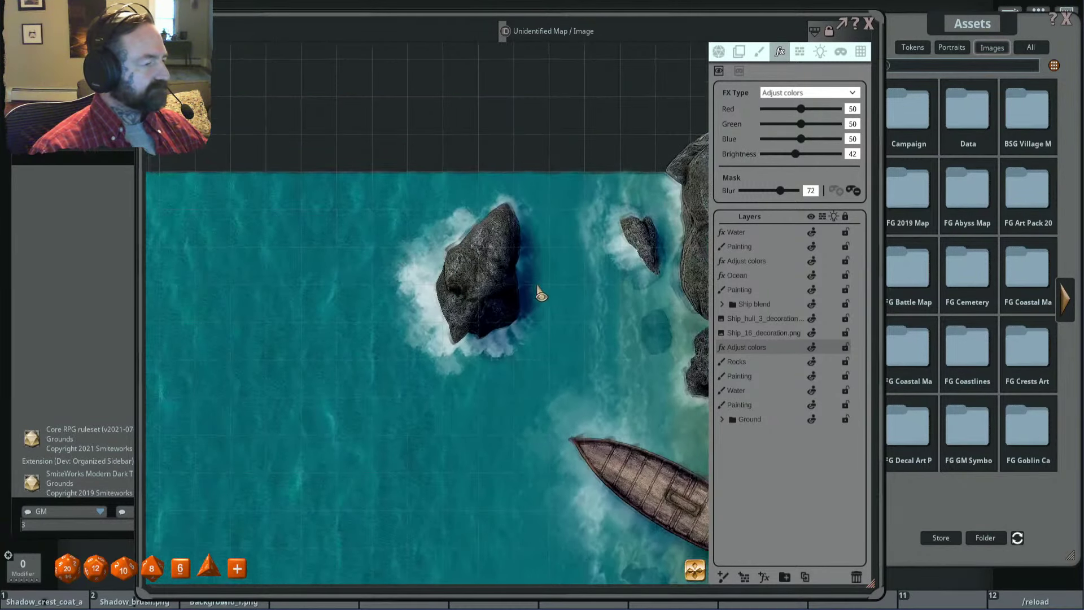
Step: Extend the darkening mask onto the wet edges of the rocks beneath the wrecked ship
{"action": "scroll", "coordinate": [540, 291], "scroll_direction": "down", "scroll_amount": 2}
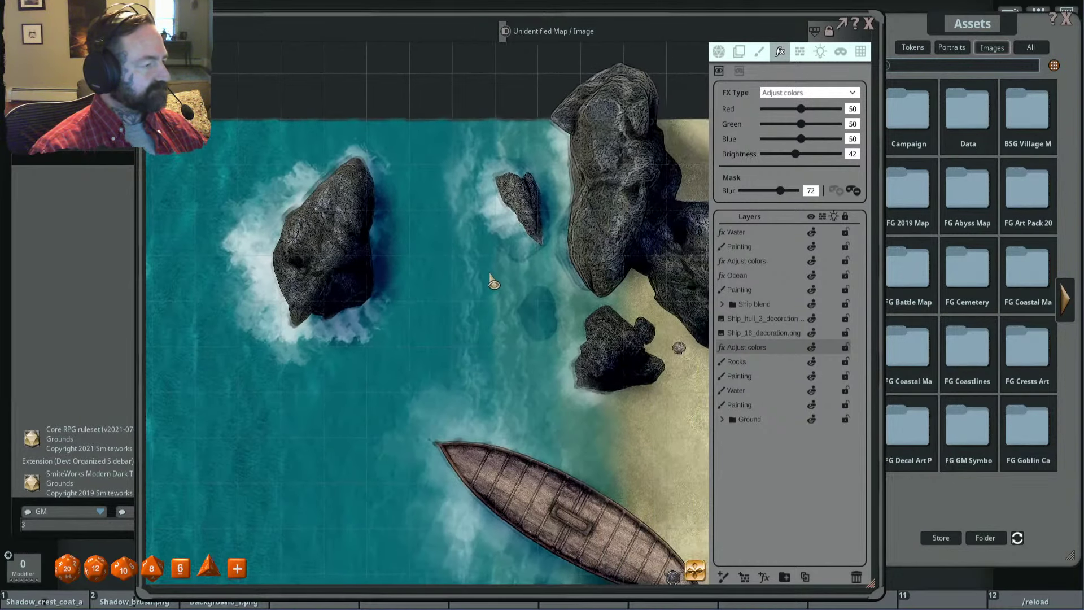
{"action": "scroll", "coordinate": [494, 283], "scroll_direction": "down", "scroll_amount": 3}
{"action": "scroll", "coordinate": [496, 324], "scroll_direction": "down", "scroll_amount": 1}
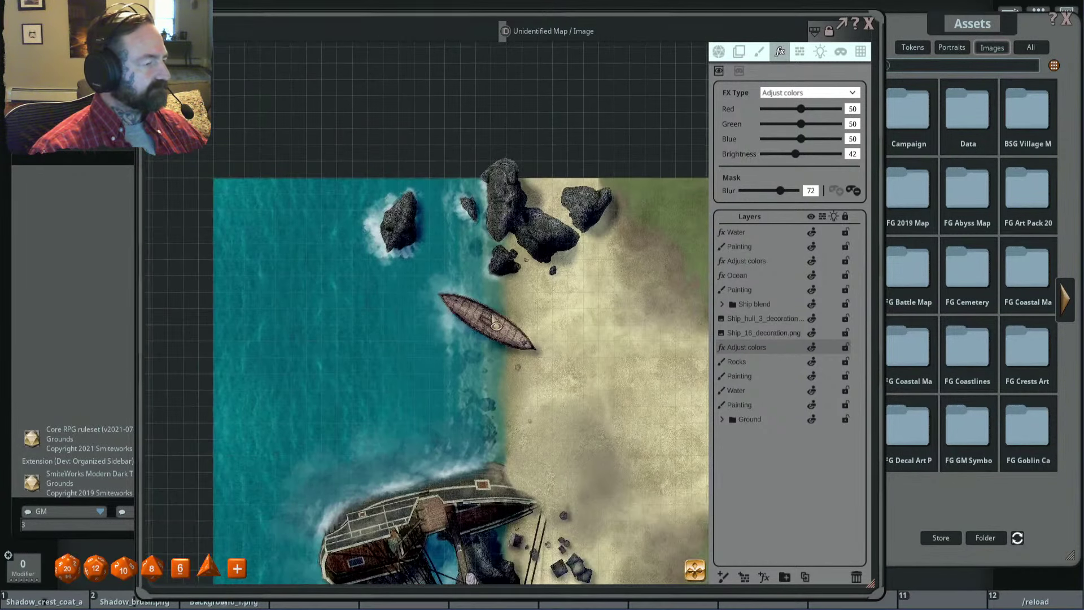
{"action": "scroll", "coordinate": [495, 327], "scroll_direction": "down", "scroll_amount": 1}
{"action": "left_click_drag", "start_coordinate": [496, 326], "coordinate": [508, 175]}
{"action": "scroll", "coordinate": [398, 343], "scroll_direction": "up", "scroll_amount": 4}
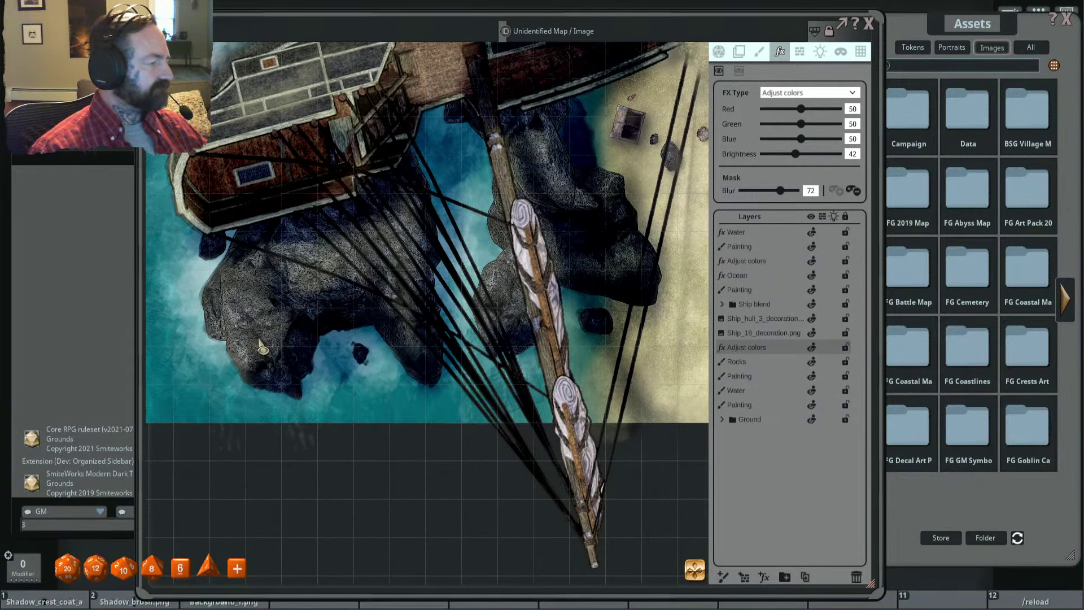
{"action": "mouse_move", "coordinate": [287, 370]}
{"action": "left_mouse_down"}
{"action": "mouse_move", "coordinate": [439, 339]}
{"action": "mouse_move", "coordinate": [452, 362]}
{"action": "left_mouse_up"}
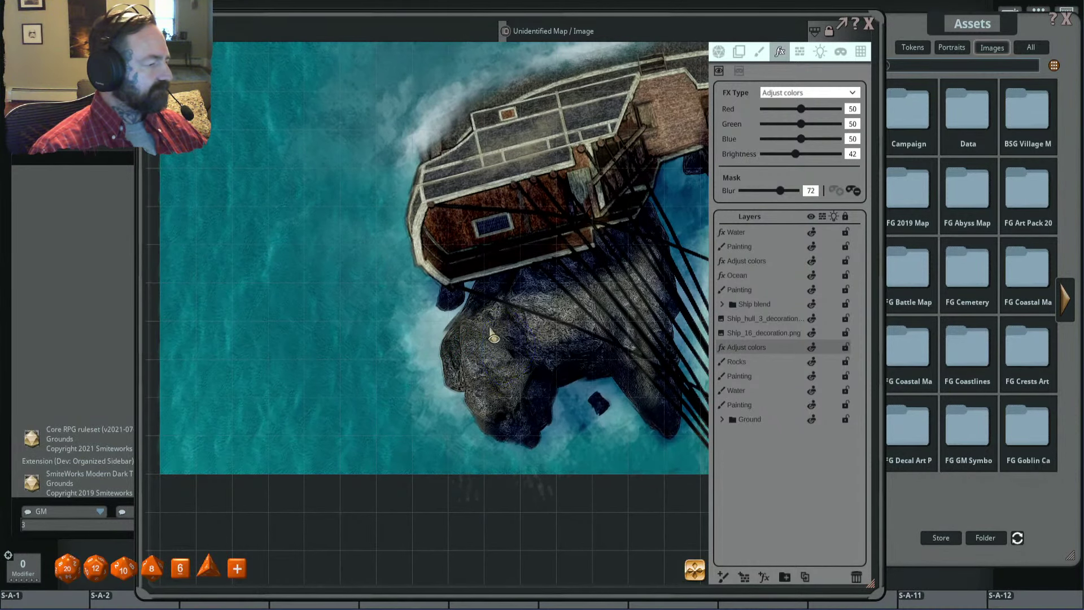
{"action": "scroll", "coordinate": [476, 359], "scroll_direction": "up", "scroll_amount": 2}
{"action": "scroll", "coordinate": [476, 358], "scroll_direction": "down", "scroll_amount": 2}
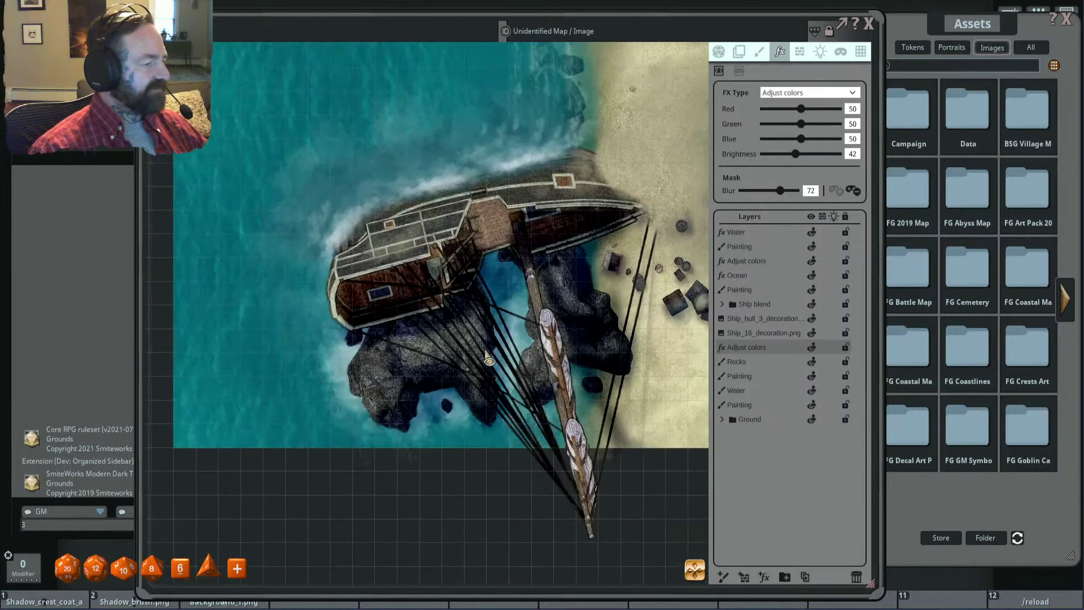
{"action": "scroll", "coordinate": [441, 376], "scroll_direction": "up", "scroll_amount": 2}
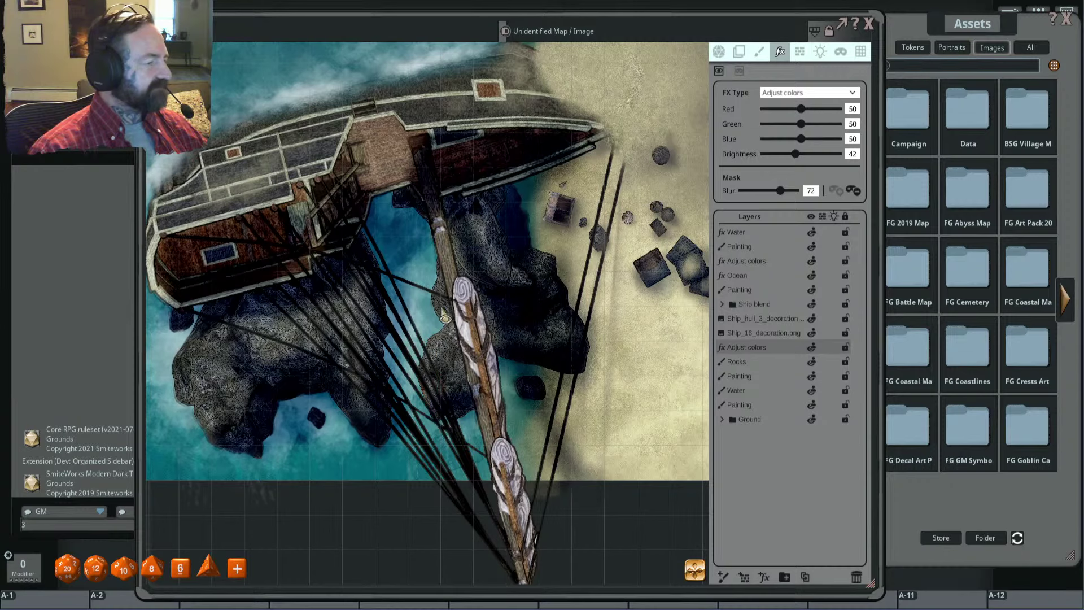
Step: Check the darkening across the whole map and set the Adjust colors brightness to 41
{"action": "scroll", "coordinate": [436, 302], "scroll_direction": "down", "scroll_amount": 3}
{"action": "scroll", "coordinate": [510, 272], "scroll_direction": "up", "scroll_amount": 3}
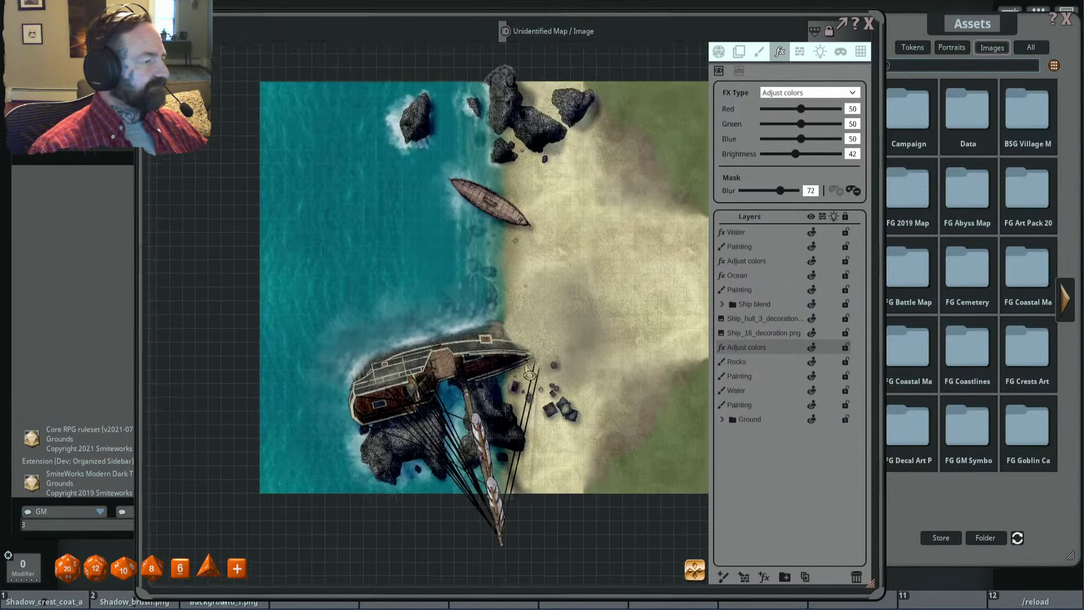
{"action": "scroll", "coordinate": [672, 260], "scroll_direction": "down", "scroll_amount": 2}
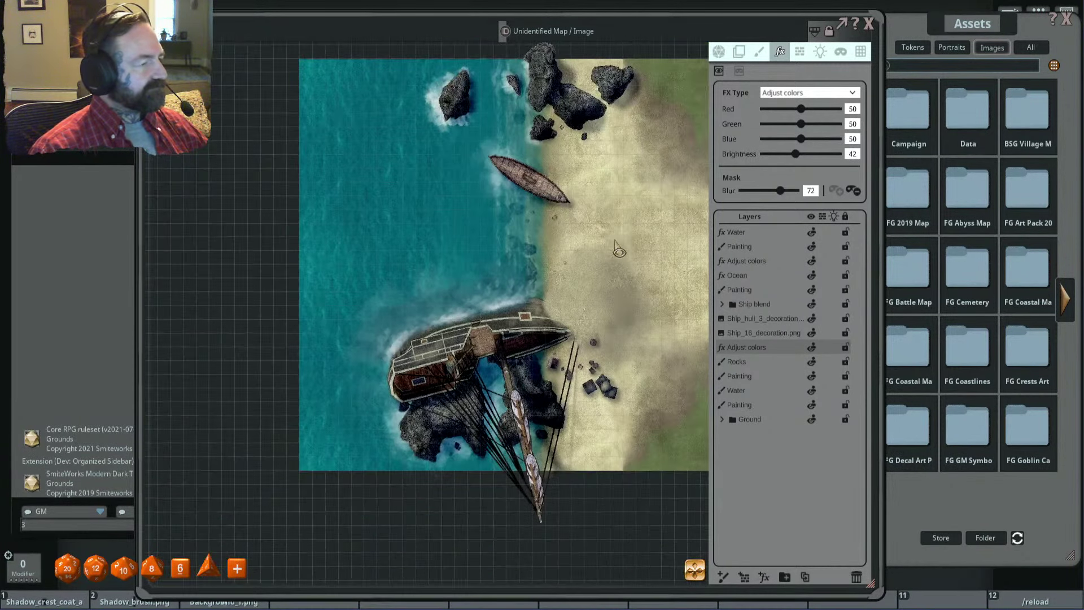
{"action": "left_click_drag", "start_coordinate": [613, 243], "coordinate": [611, 285]}
{"action": "scroll", "coordinate": [593, 277], "scroll_direction": "up", "scroll_amount": 2}
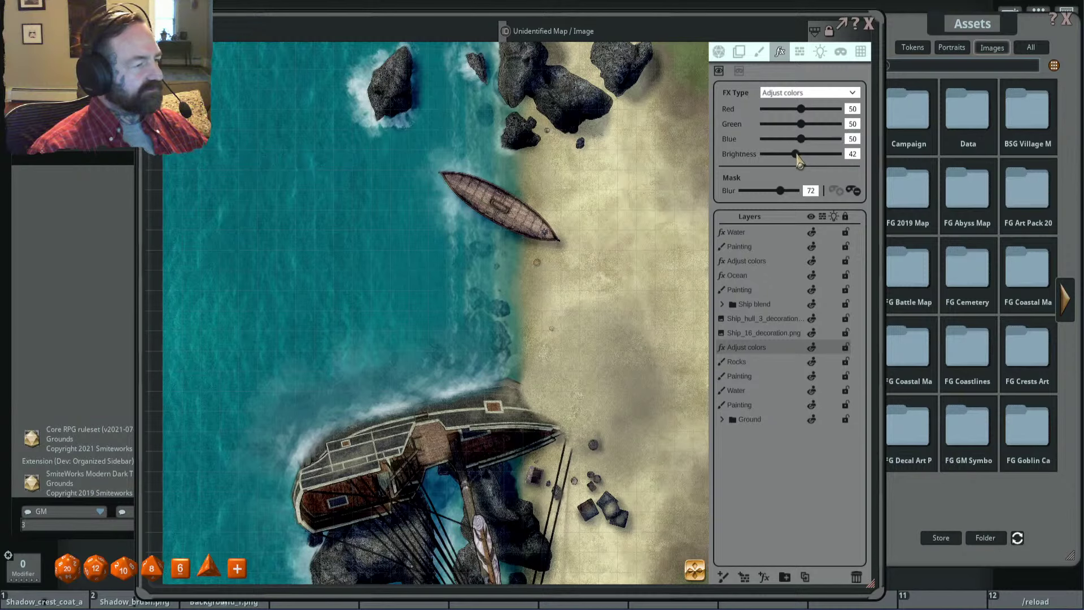
{"action": "left_click_drag", "start_coordinate": [796, 160], "coordinate": [794, 160]}
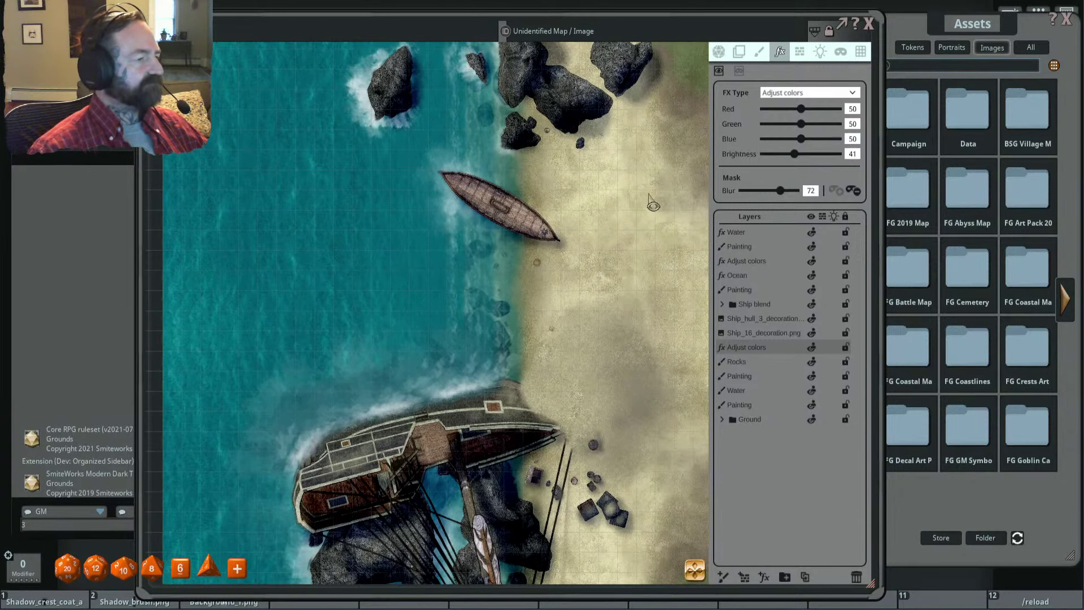
Step: Refine the darkening mask along the water's edge between the beach rocks and the rowboat
{"action": "scroll", "coordinate": [621, 216], "scroll_direction": "up", "scroll_amount": 3}
{"action": "scroll", "coordinate": [620, 216], "scroll_direction": "down", "scroll_amount": 5}
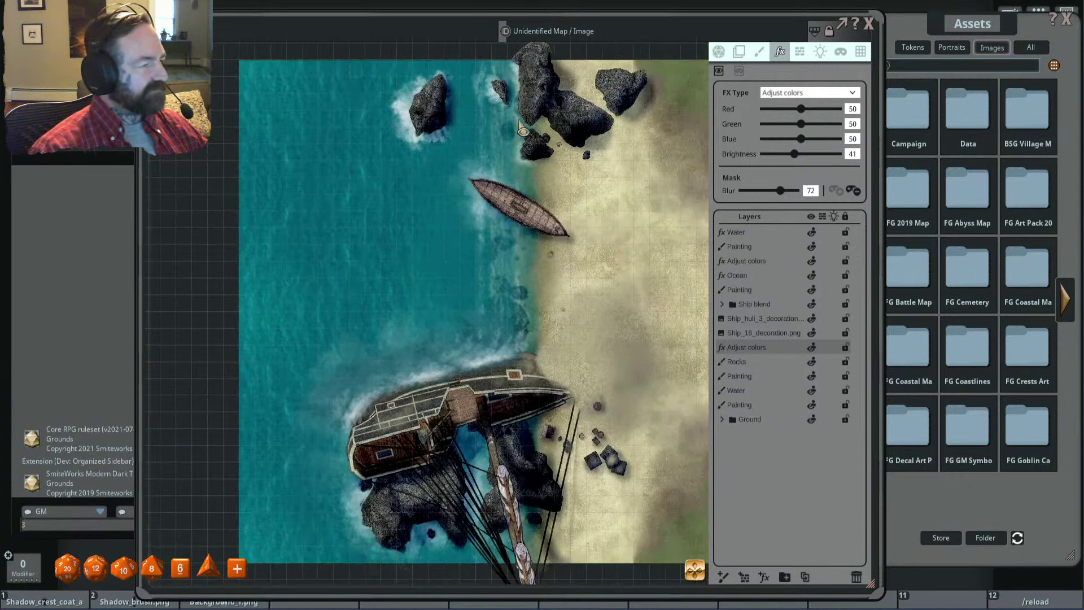
{"action": "left_click_drag", "start_coordinate": [521, 121], "coordinate": [532, 201]}
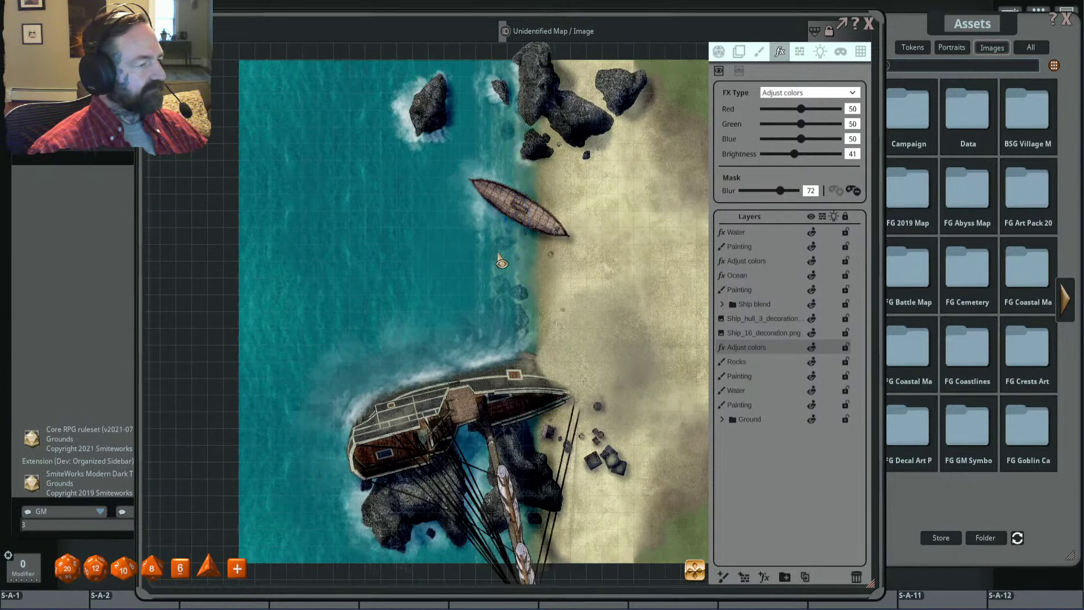
{"action": "left_click_drag", "start_coordinate": [527, 169], "coordinate": [532, 228]}
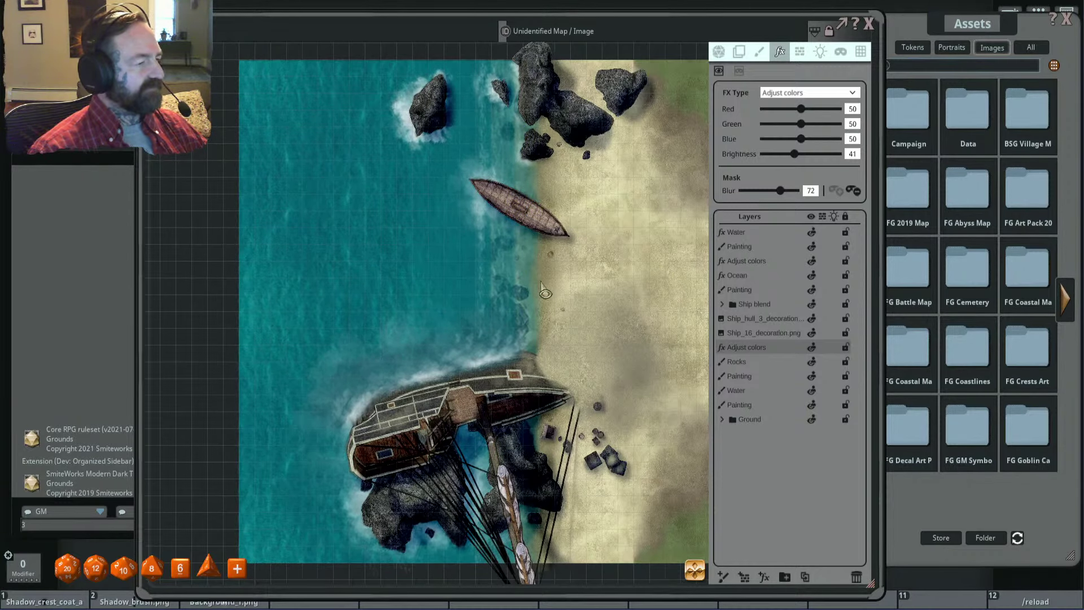
{"action": "scroll", "coordinate": [532, 151], "scroll_direction": "up", "scroll_amount": 2}
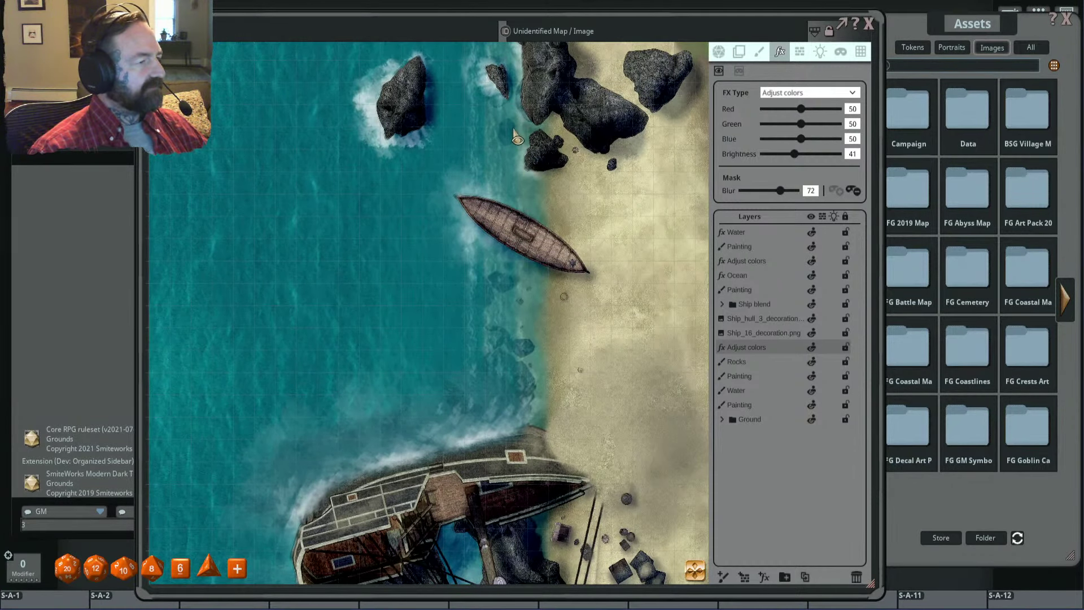
{"action": "mouse_move", "coordinate": [518, 111]}
{"action": "left_mouse_down"}
{"action": "mouse_move", "coordinate": [535, 183]}
{"action": "mouse_move", "coordinate": [486, 107]}
{"action": "mouse_move", "coordinate": [522, 191]}
{"action": "mouse_move", "coordinate": [472, 123]}
{"action": "mouse_move", "coordinate": [540, 213]}
{"action": "left_mouse_up"}
{"action": "scroll", "coordinate": [540, 217], "scroll_direction": "down", "scroll_amount": 2}
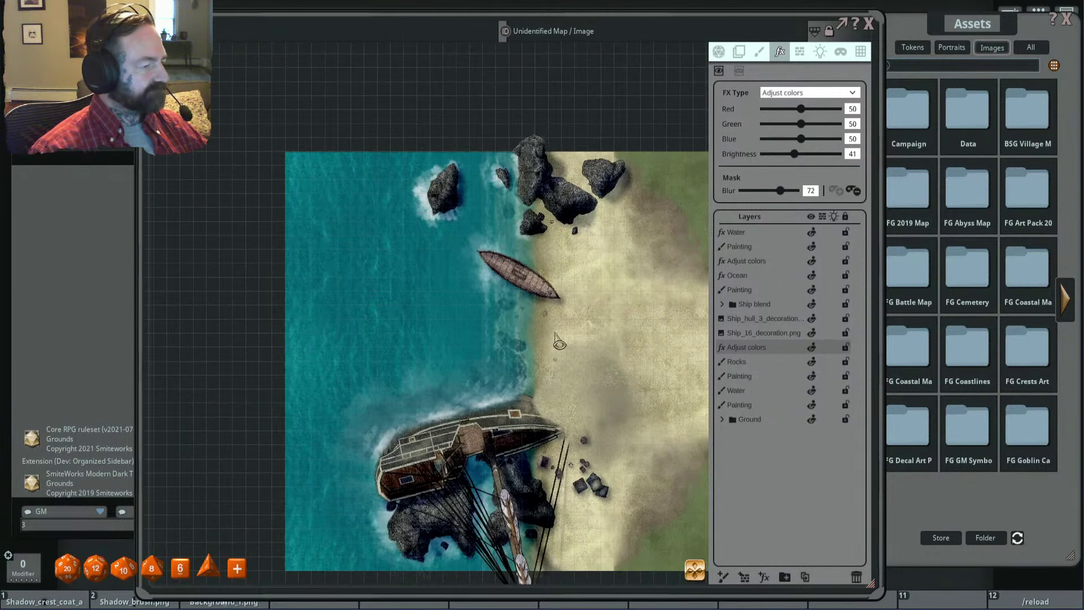
Step: Move the selected Adjust colors layer above the Ship_16_decoration.png layer so its darkening also covers that ship piece
{"action": "left_click_drag", "start_coordinate": [559, 342], "coordinate": [574, 242]}
{"action": "scroll", "coordinate": [571, 280], "scroll_direction": "up", "scroll_amount": 1}
{"action": "left_click_drag", "start_coordinate": [585, 282], "coordinate": [580, 256]}
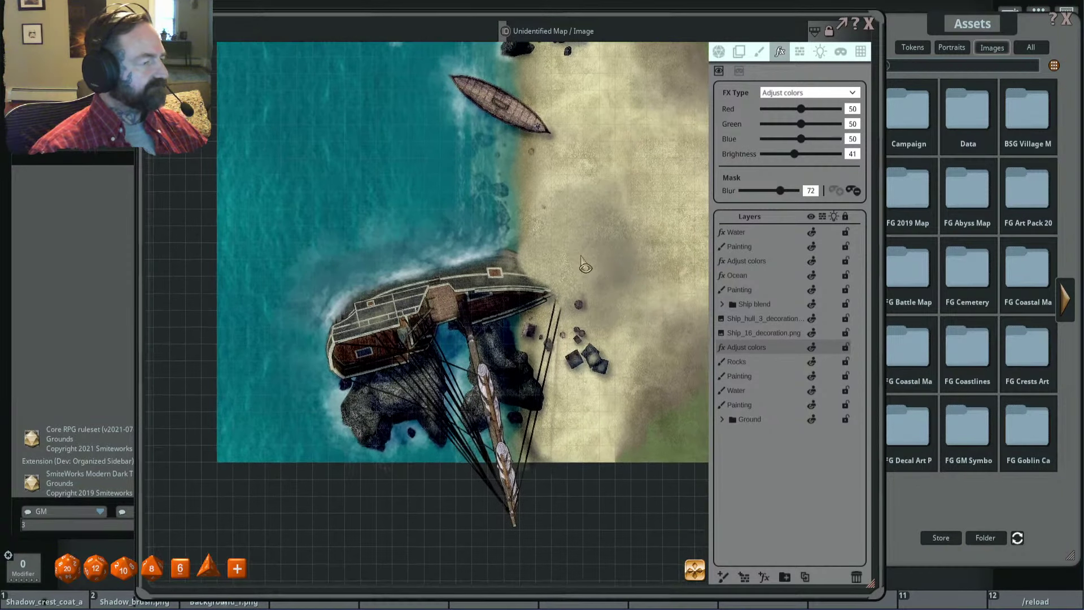
{"action": "scroll", "coordinate": [576, 254], "scroll_direction": "up", "scroll_amount": 2}
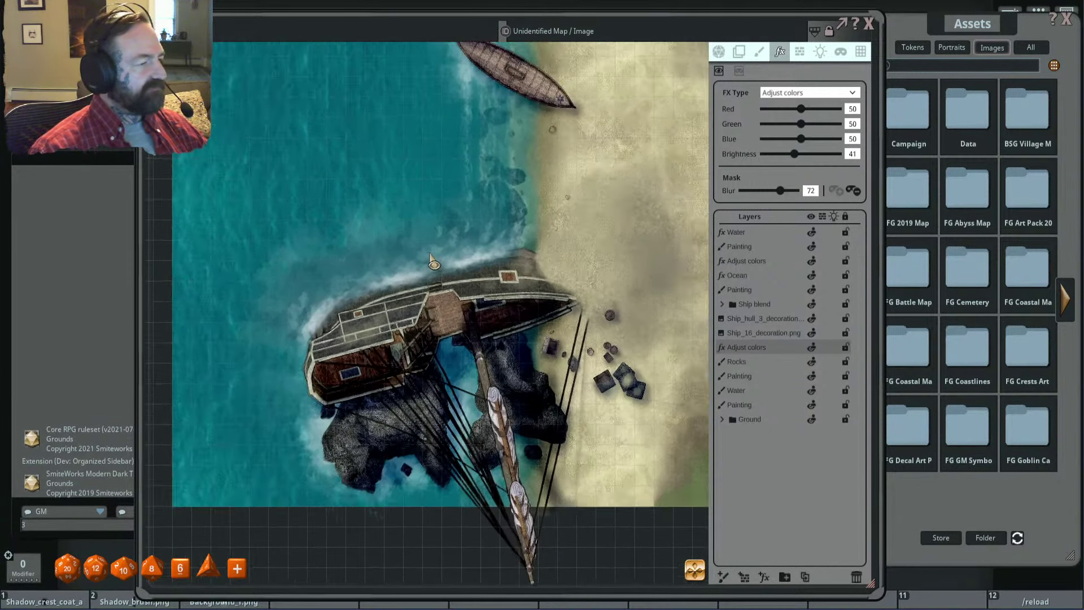
{"action": "left_click_drag", "start_coordinate": [434, 283], "coordinate": [500, 275]}
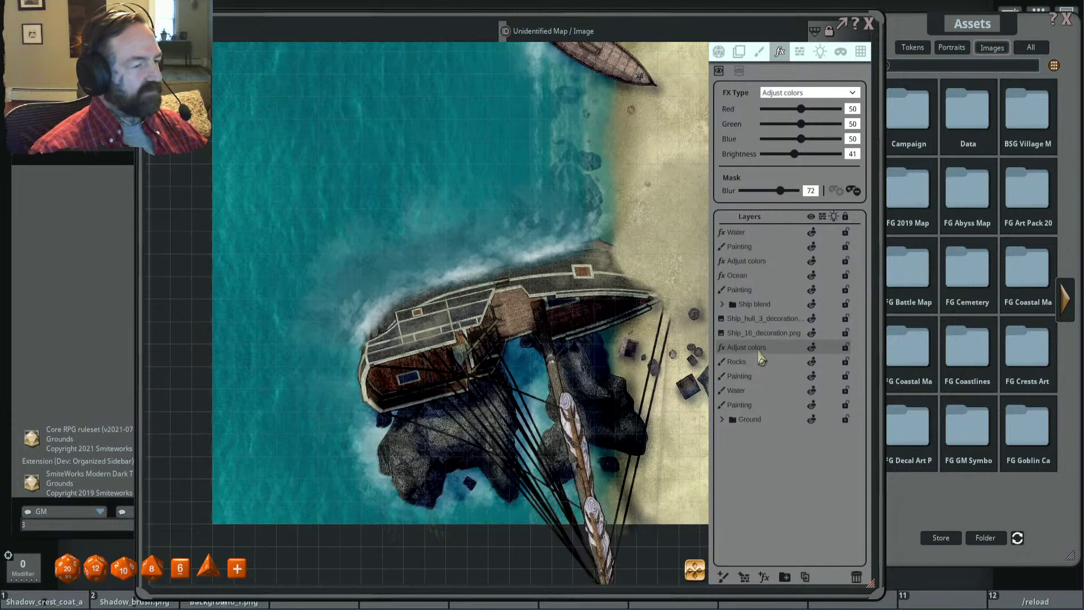
{"action": "left_click_drag", "start_coordinate": [784, 349], "coordinate": [781, 329]}
{"action": "scroll", "coordinate": [615, 305], "scroll_direction": "up", "scroll_amount": 2}
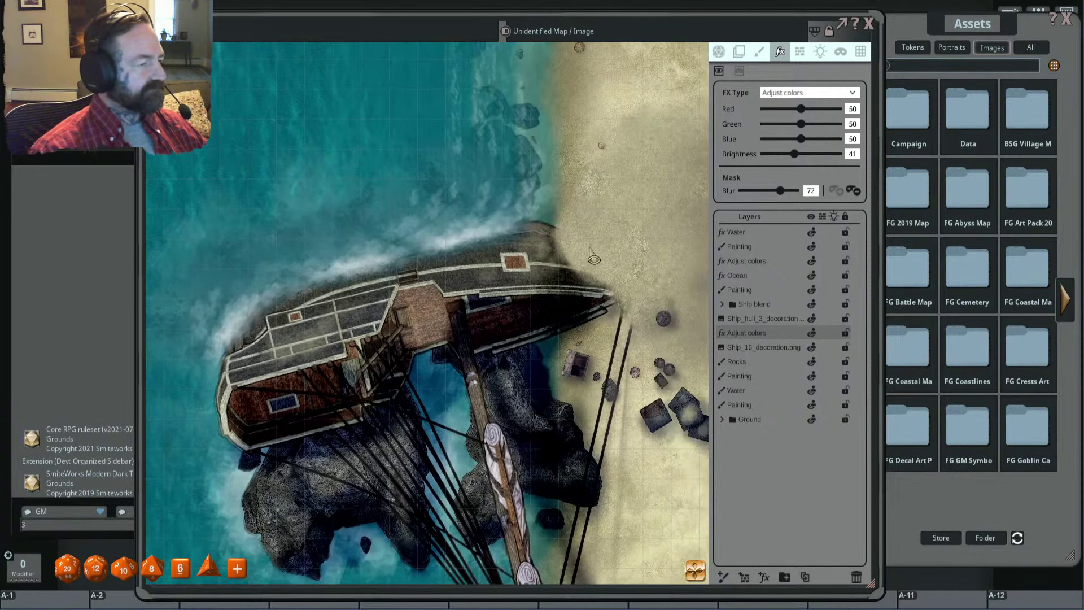
Step: Examine how the darkening affects the wrecked ship's hull, the surrounding surf and the adjoining shoreline, close up and from afar
{"action": "scroll", "coordinate": [610, 282], "scroll_direction": "down", "scroll_amount": 2}
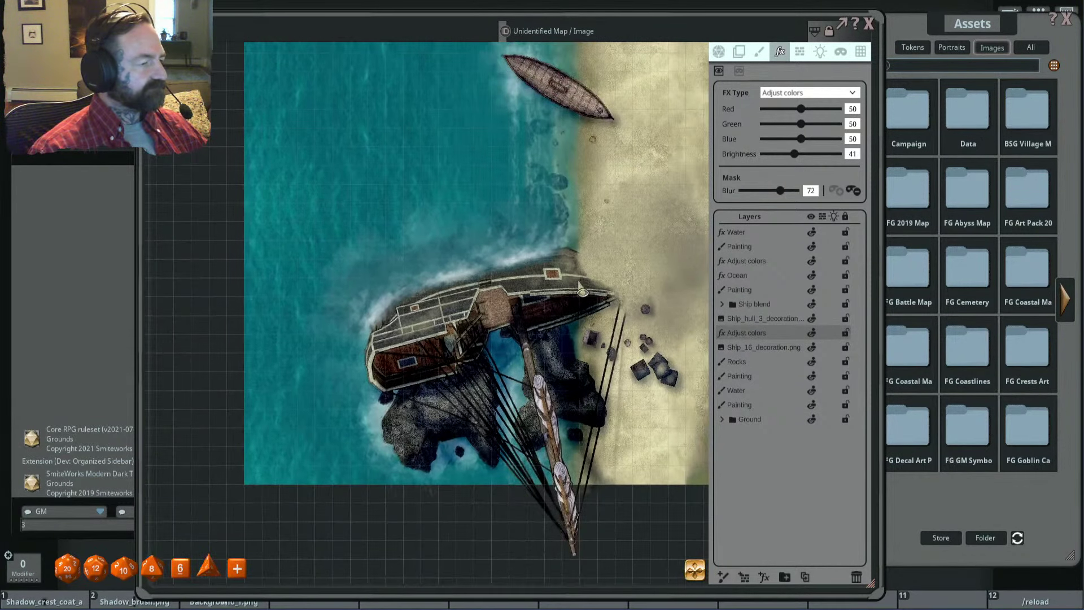
{"action": "scroll", "coordinate": [621, 265], "scroll_direction": "up", "scroll_amount": 2}
{"action": "mouse_move", "coordinate": [627, 261]}
{"action": "left_mouse_down"}
{"action": "mouse_move", "coordinate": [361, 361]}
{"action": "mouse_move", "coordinate": [418, 317]}
{"action": "left_mouse_up"}
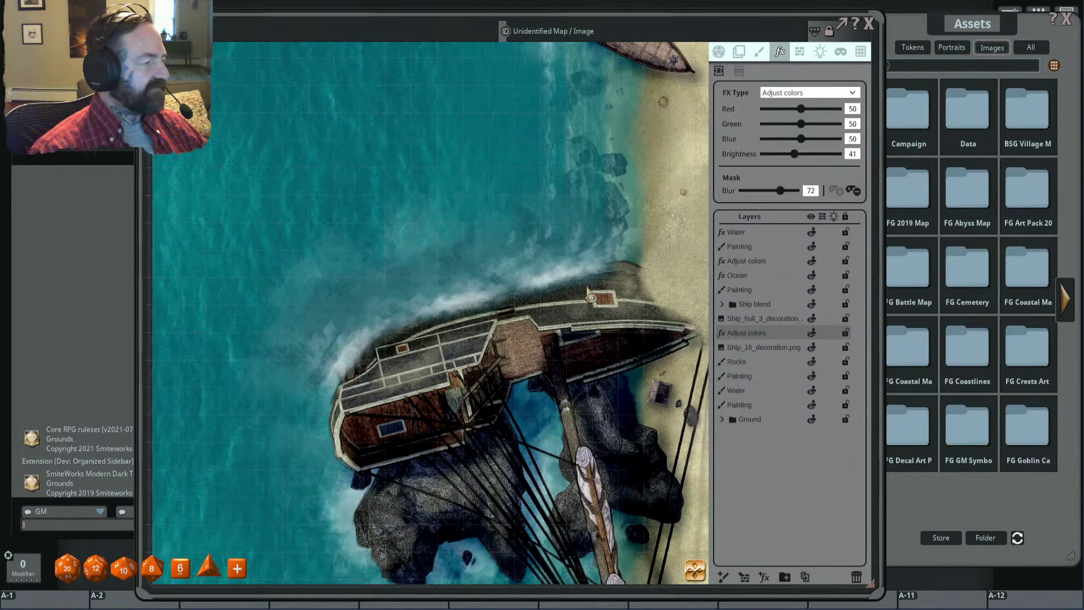
{"action": "scroll", "coordinate": [598, 361], "scroll_direction": "down", "scroll_amount": 2}
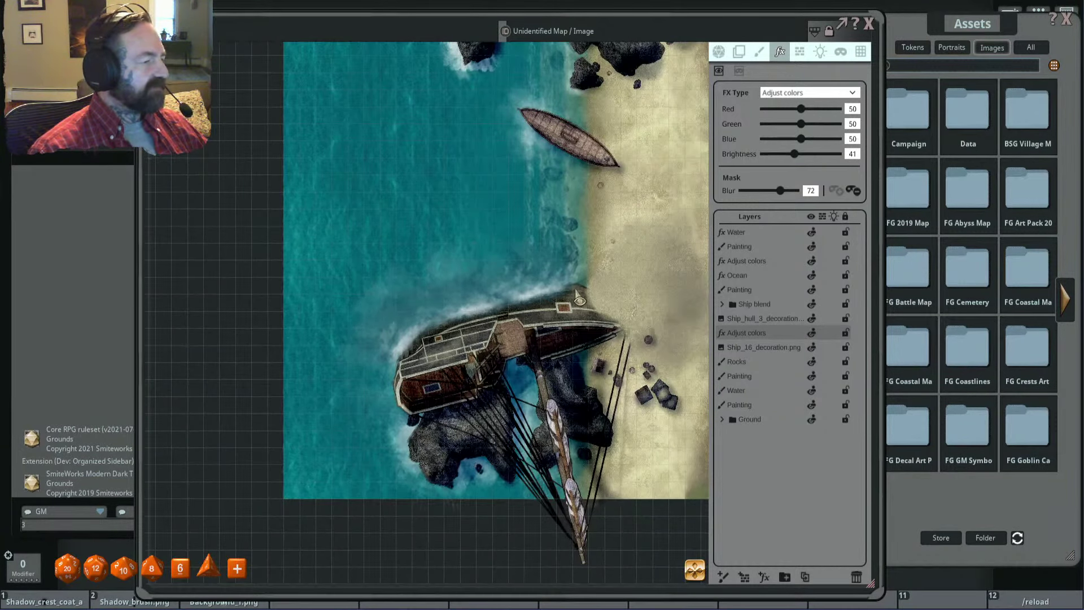
{"action": "scroll", "coordinate": [577, 296], "scroll_direction": "up", "scroll_amount": 3}
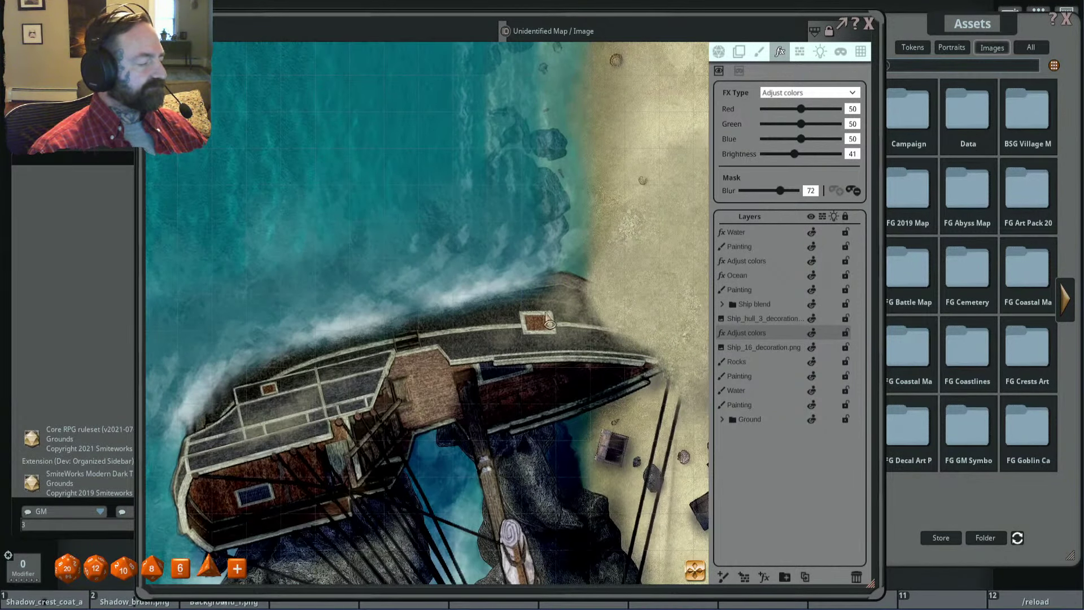
{"action": "mouse_move", "coordinate": [591, 287]}
{"action": "left_mouse_down"}
{"action": "mouse_move", "coordinate": [521, 309]}
{"action": "mouse_move", "coordinate": [570, 305]}
{"action": "mouse_move", "coordinate": [593, 290]}
{"action": "left_mouse_up"}
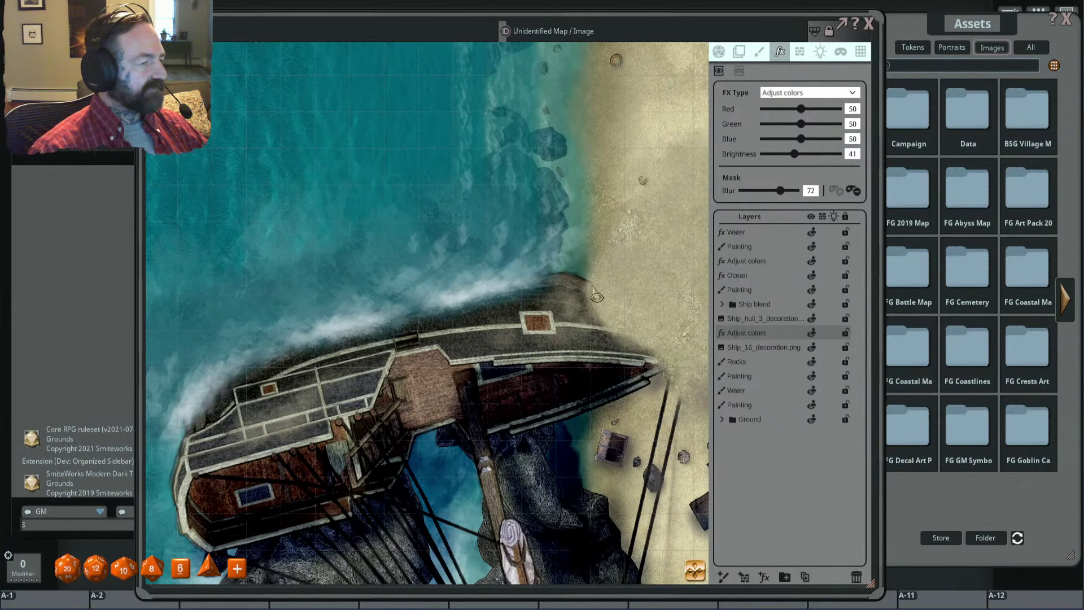
{"action": "scroll", "coordinate": [594, 294], "scroll_direction": "down", "scroll_amount": 3}
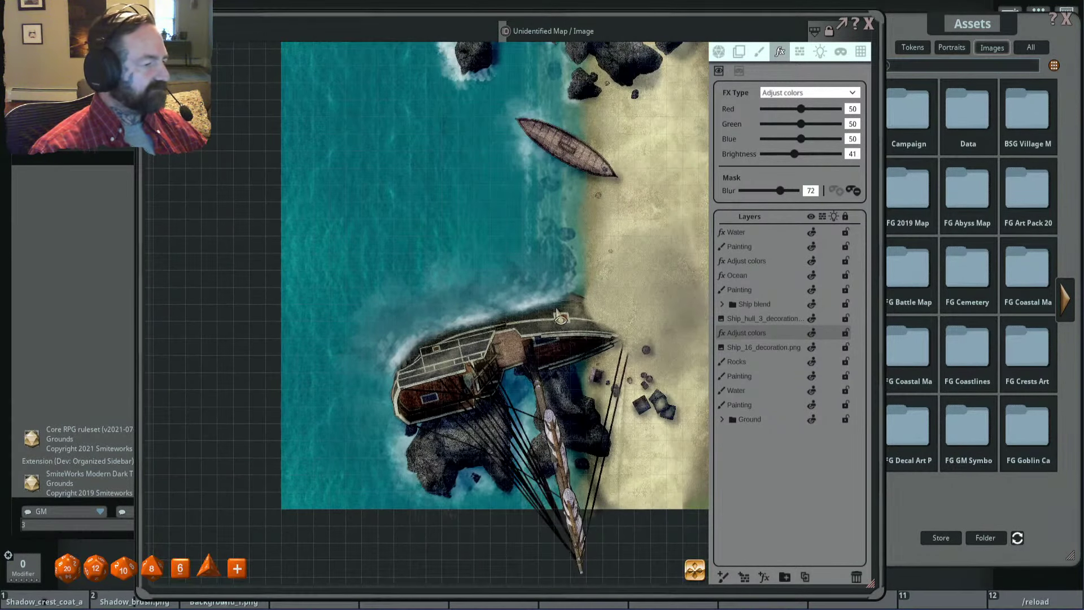
{"action": "scroll", "coordinate": [555, 310], "scroll_direction": "up", "scroll_amount": 2}
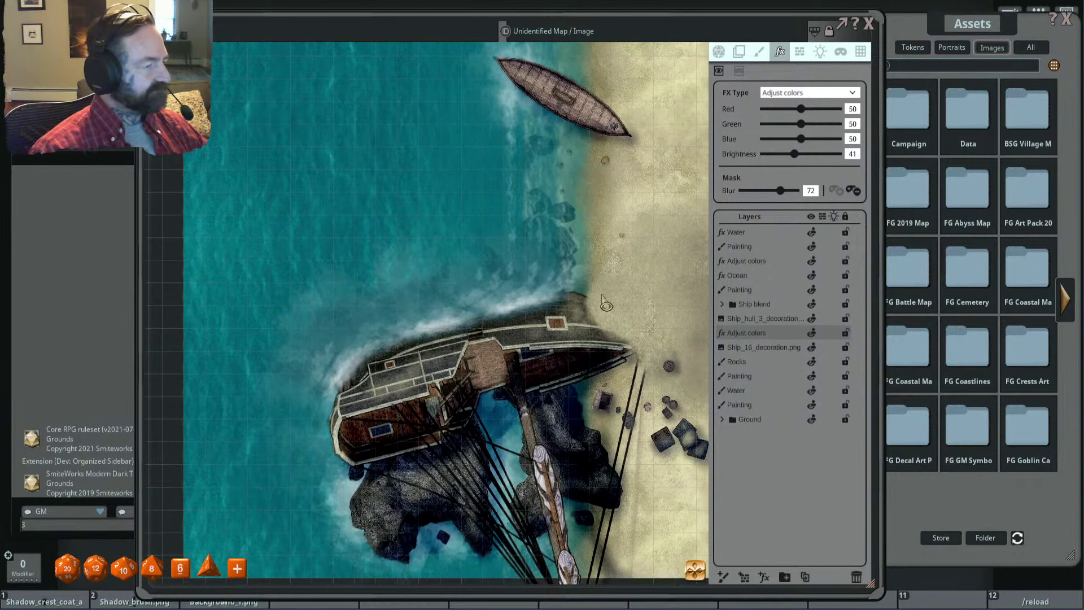
{"action": "scroll", "coordinate": [593, 303], "scroll_direction": "up", "scroll_amount": 2}
{"action": "scroll", "coordinate": [588, 305], "scroll_direction": "down", "scroll_amount": 3}
{"action": "scroll", "coordinate": [574, 311], "scroll_direction": "up", "scroll_amount": 3}
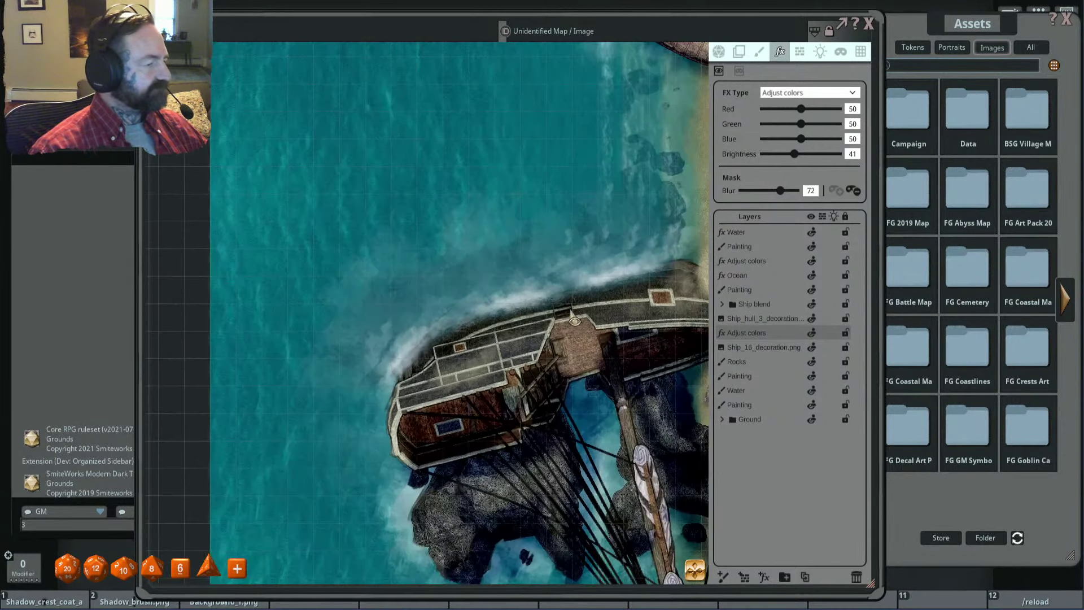
{"action": "scroll", "coordinate": [570, 312], "scroll_direction": "down", "scroll_amount": 5}
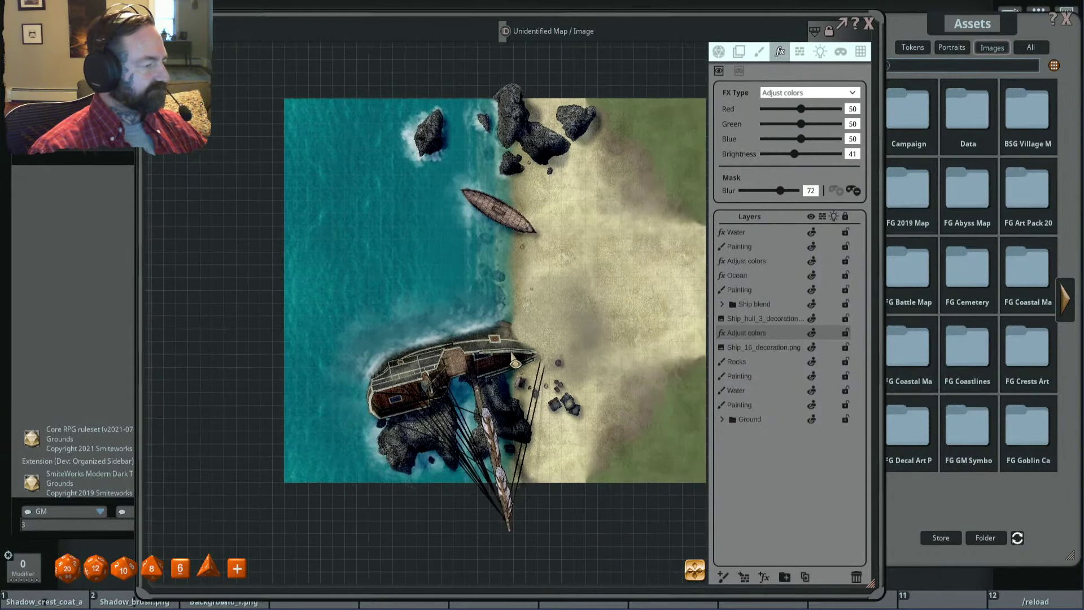
{"action": "scroll", "coordinate": [520, 351], "scroll_direction": "up", "scroll_amount": 1}
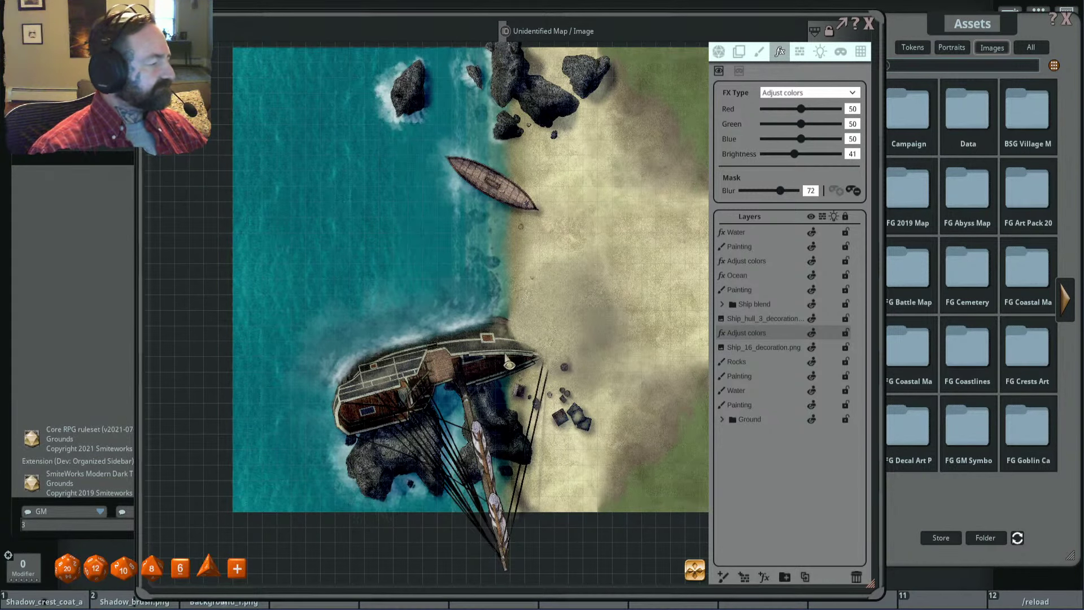
{"action": "scroll", "coordinate": [509, 367], "scroll_direction": "down", "scroll_amount": 2}
{"action": "scroll", "coordinate": [526, 262], "scroll_direction": "up", "scroll_amount": 2}
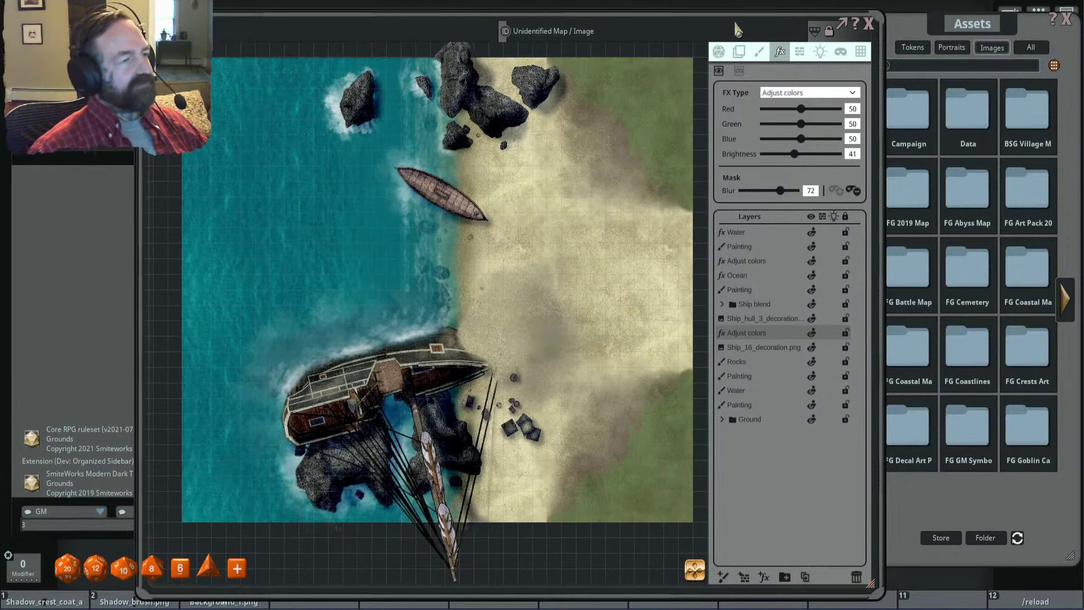
Step: Shift the map window slightly away from the Assets window and review the overall beach scene
{"action": "left_click_drag", "start_coordinate": [725, 17], "coordinate": [711, 17]}
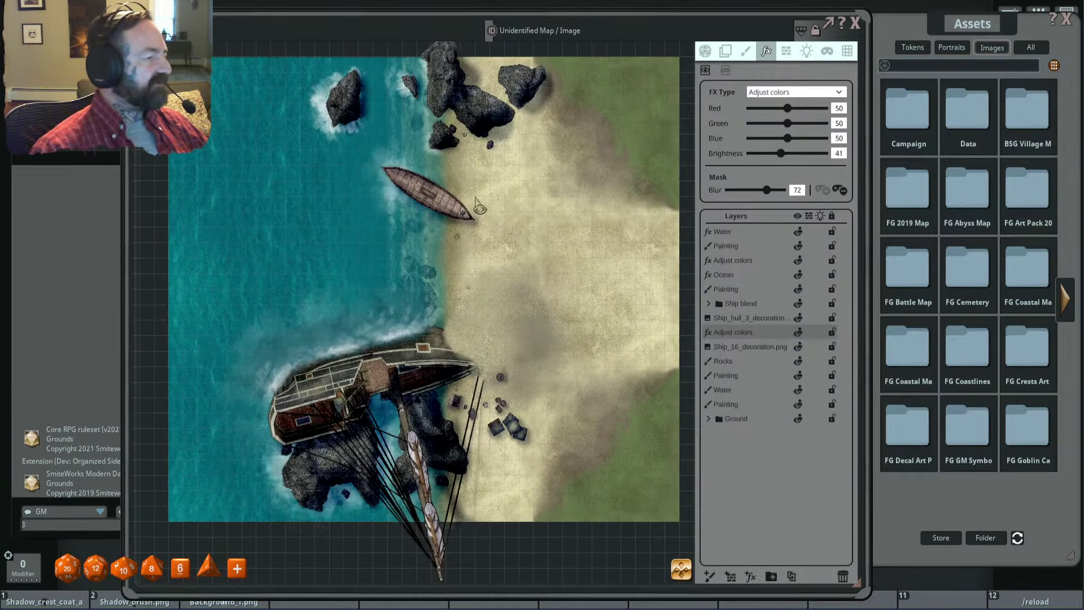
{"action": "left_click_drag", "start_coordinate": [480, 206], "coordinate": [489, 234]}
{"action": "scroll", "coordinate": [497, 228], "scroll_direction": "down", "scroll_amount": 1}
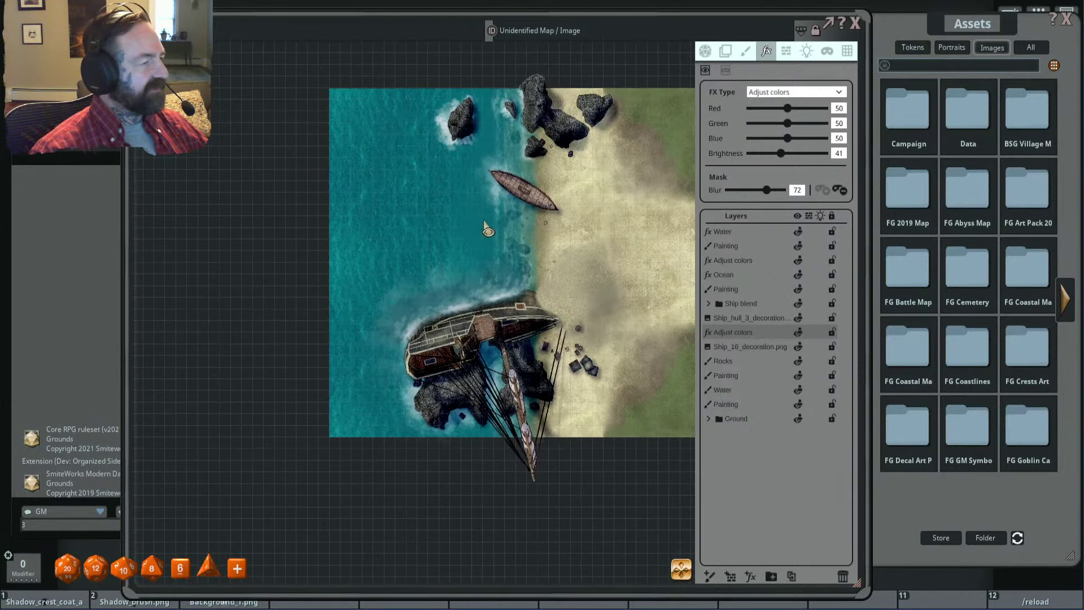
{"action": "scroll", "coordinate": [503, 223], "scroll_direction": "up", "scroll_amount": 3}
{"action": "scroll", "coordinate": [511, 216], "scroll_direction": "down", "scroll_amount": 3}
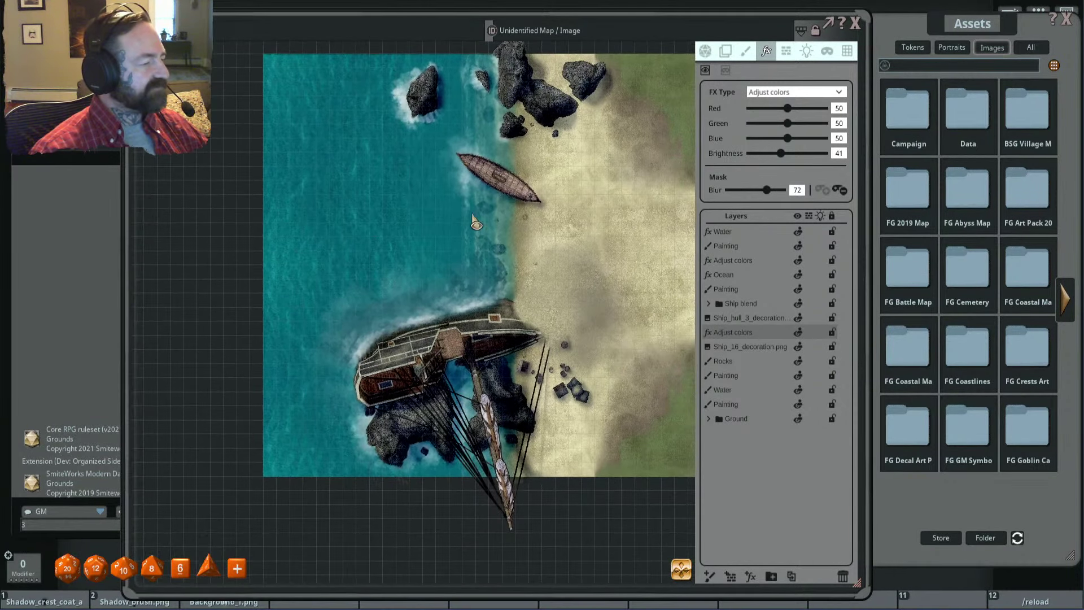
{"action": "left_click_drag", "start_coordinate": [605, 218], "coordinate": [542, 235]}
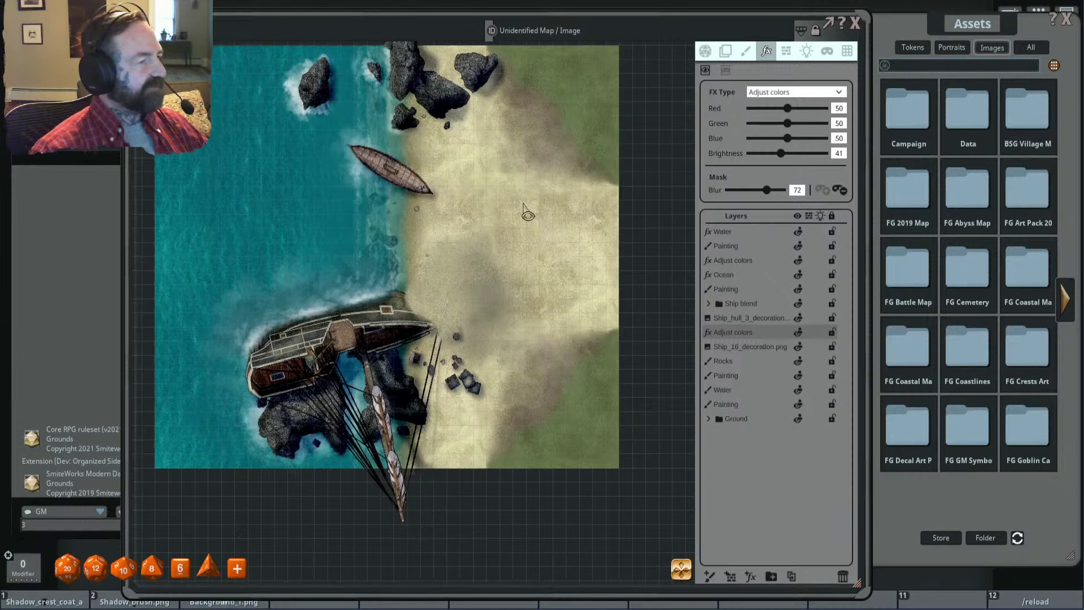
{"action": "scroll", "coordinate": [582, 186], "scroll_direction": "up", "scroll_amount": 4}
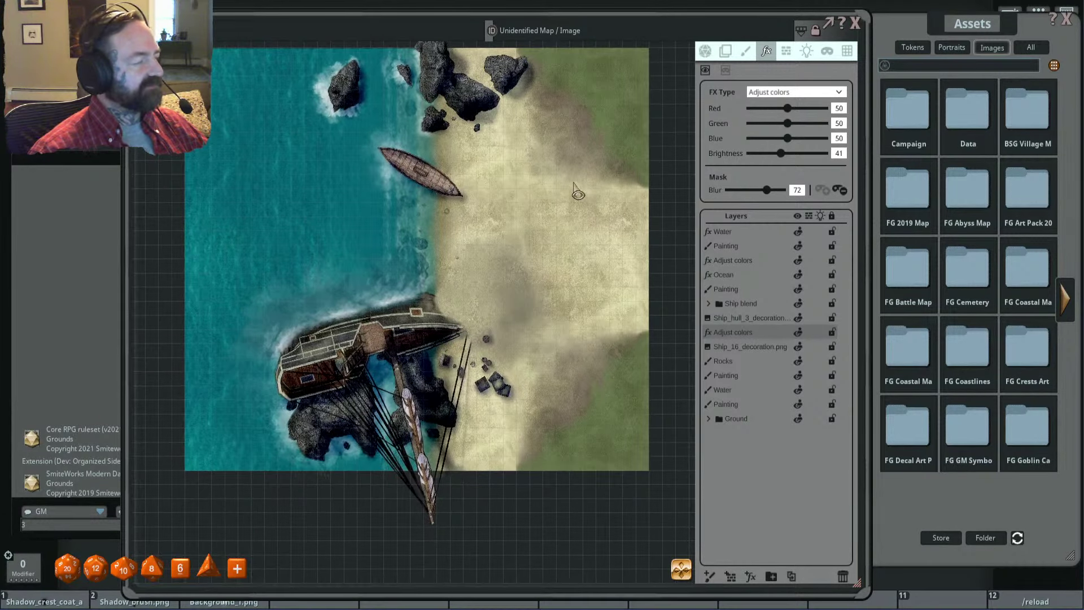
{"action": "scroll", "coordinate": [556, 192], "scroll_direction": "down", "scroll_amount": 3}
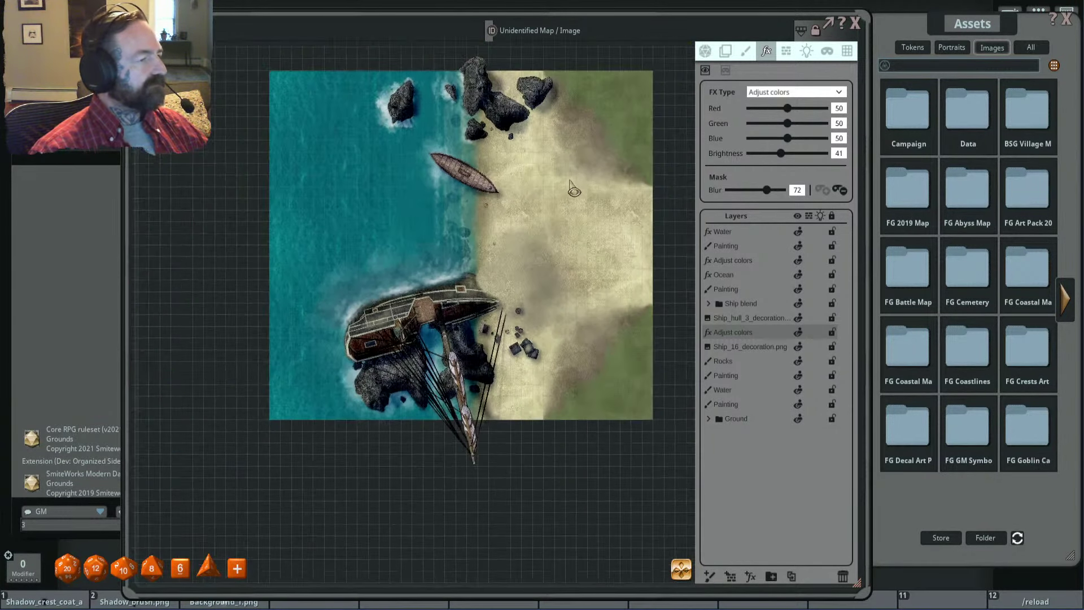
{"action": "scroll", "coordinate": [584, 178], "scroll_direction": "up", "scroll_amount": 1}
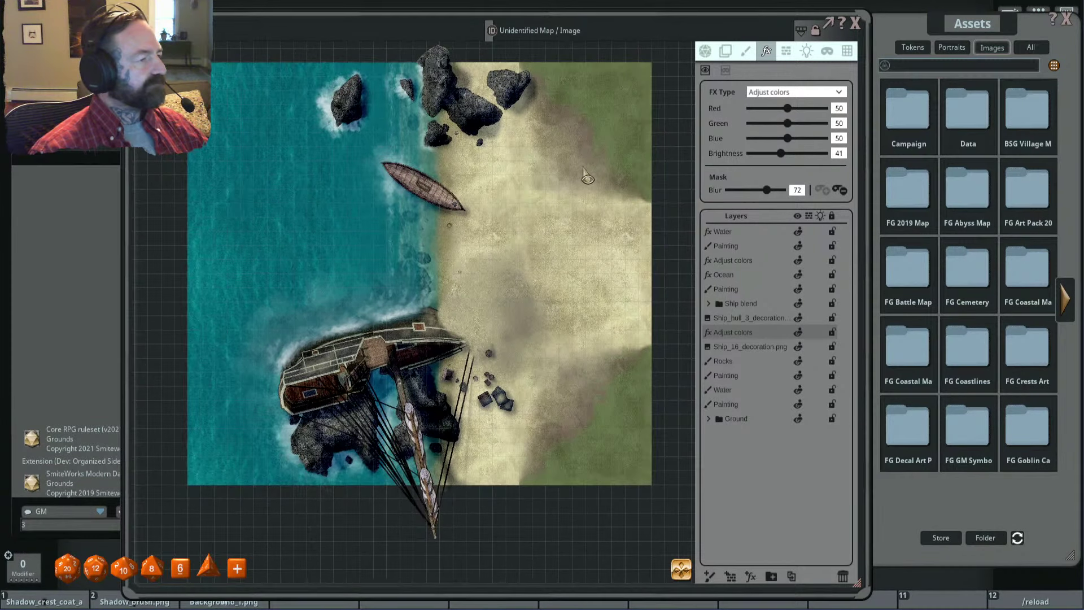
{"action": "left_click_drag", "start_coordinate": [608, 167], "coordinate": [603, 175]}
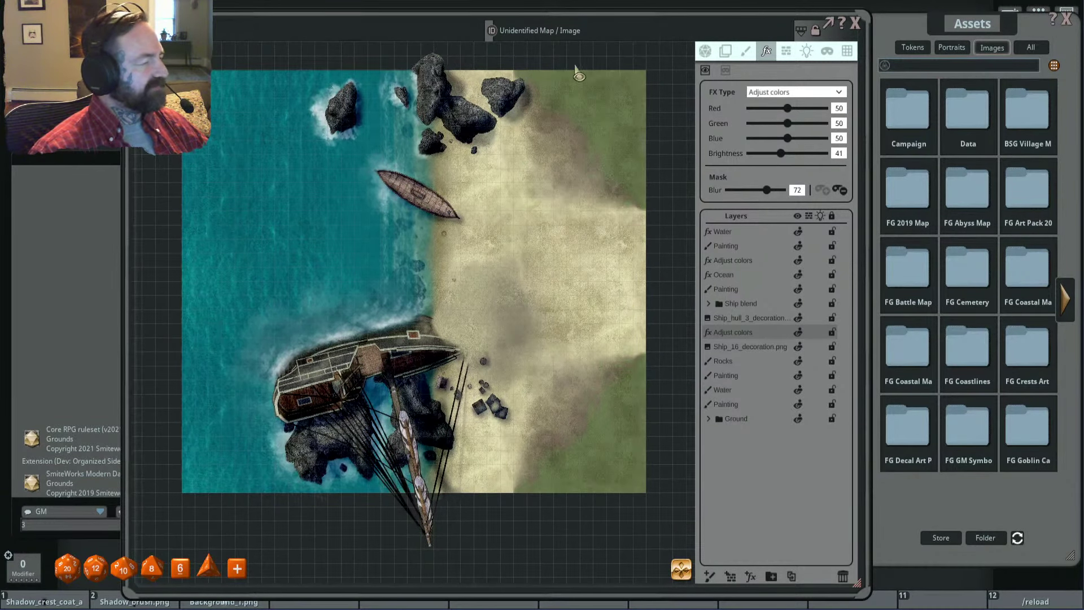
{"action": "scroll", "coordinate": [622, 159], "scroll_direction": "down", "scroll_amount": 1}
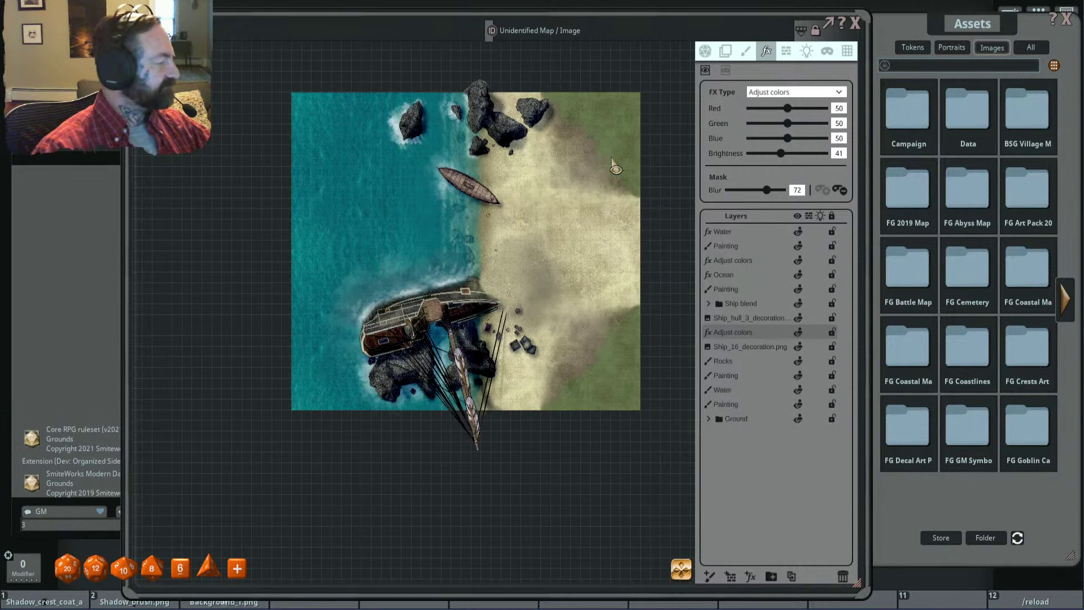
{"action": "scroll", "coordinate": [567, 203], "scroll_direction": "up", "scroll_amount": 3}
{"action": "scroll", "coordinate": [568, 205], "scroll_direction": "down", "scroll_amount": 1}
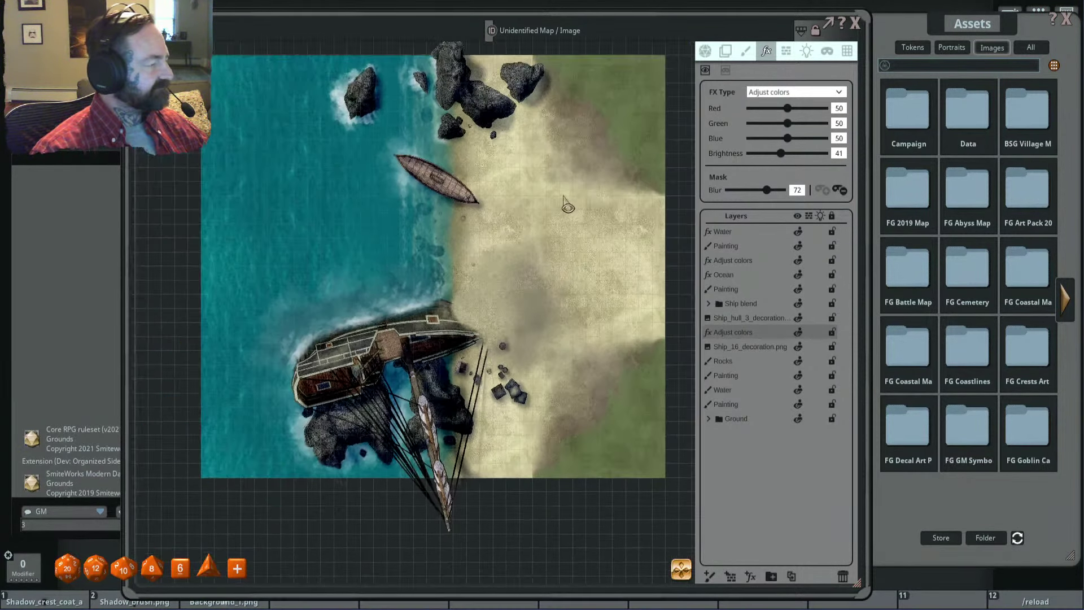
{"action": "scroll", "coordinate": [568, 207], "scroll_direction": "up", "scroll_amount": 2}
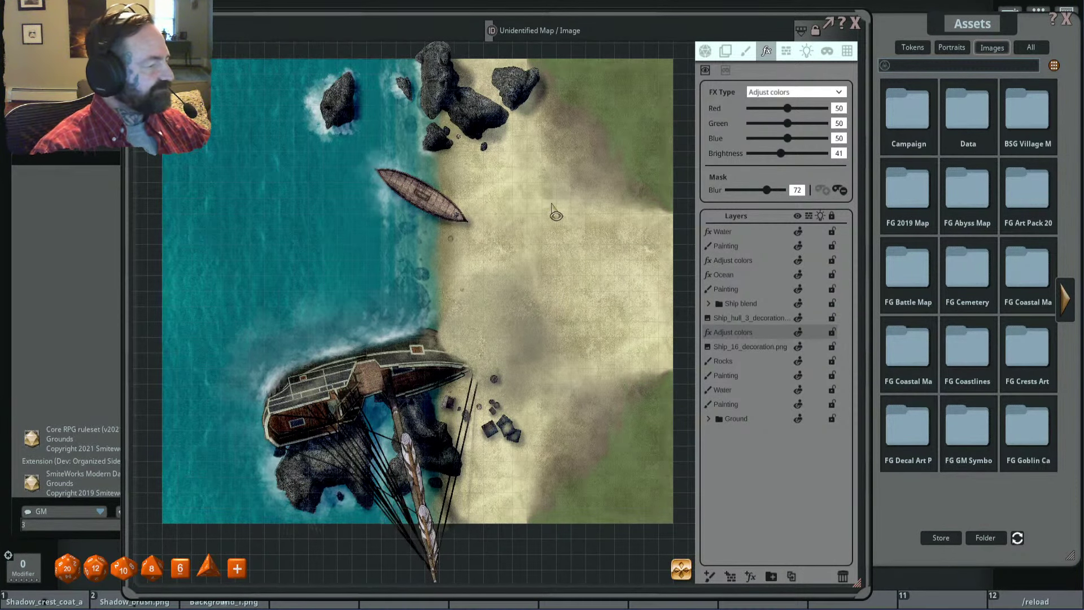
{"action": "scroll", "coordinate": [613, 181], "scroll_direction": "down", "scroll_amount": 2}
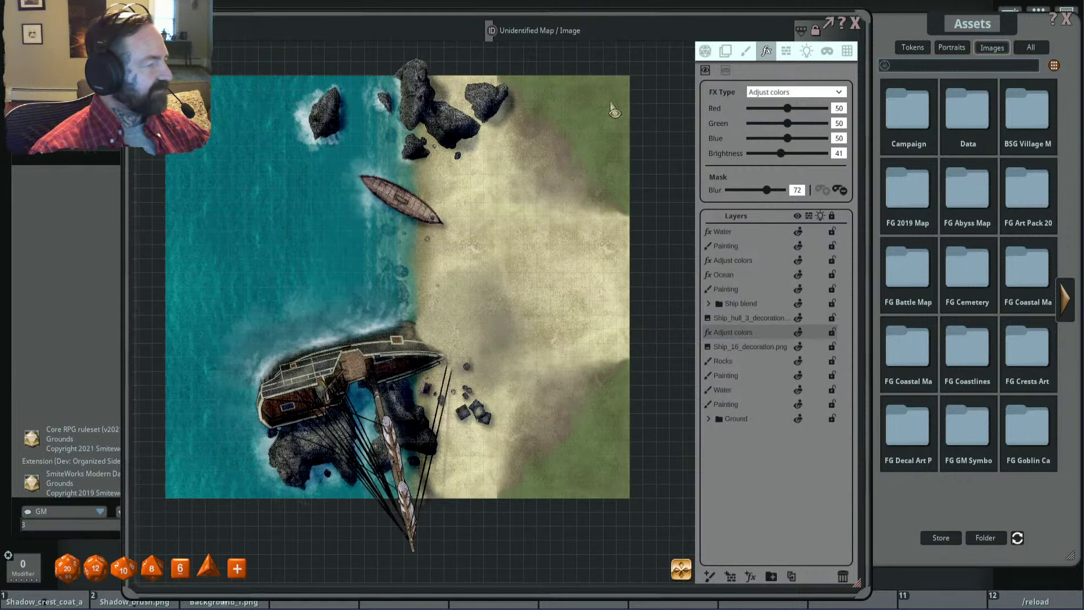
{"action": "scroll", "coordinate": [608, 187], "scroll_direction": "down", "scroll_amount": 2}
{"action": "left_click_drag", "start_coordinate": [608, 186], "coordinate": [608, 214]}
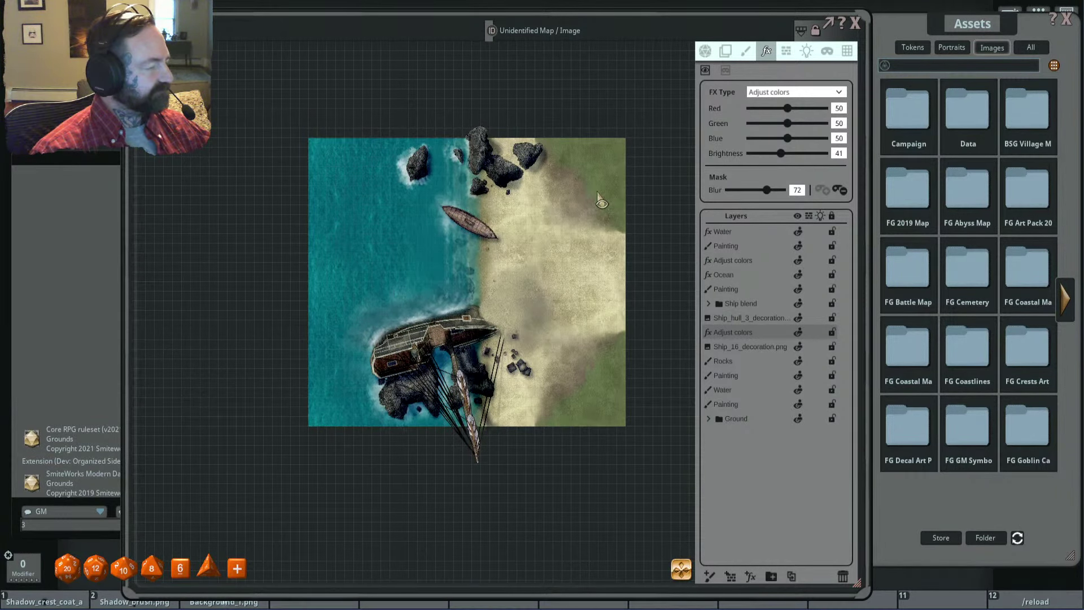
{"action": "scroll", "coordinate": [599, 195], "scroll_direction": "up", "scroll_amount": 2}
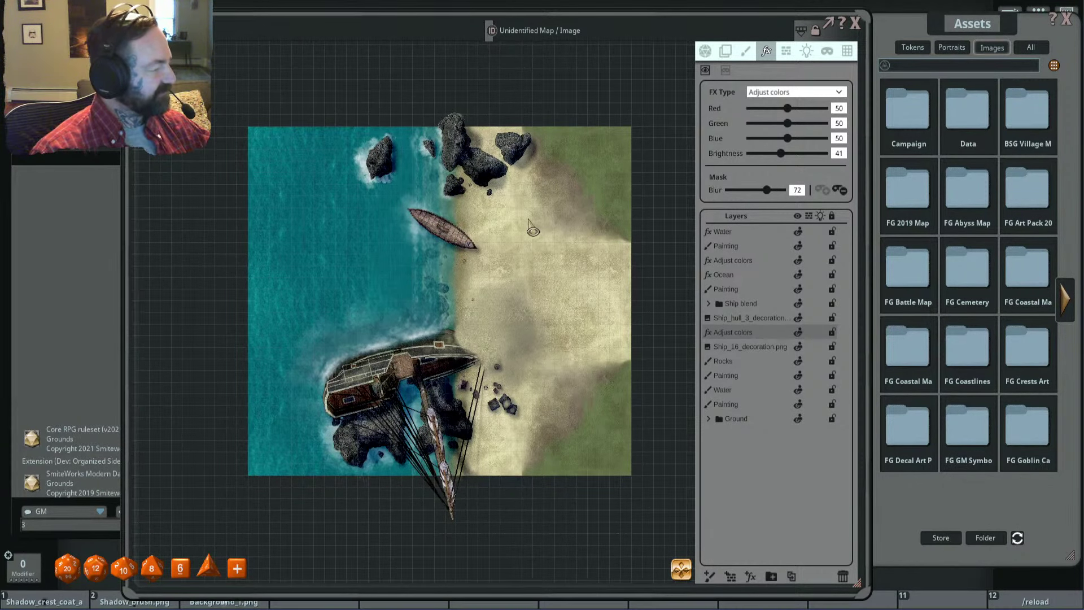
{"action": "scroll", "coordinate": [500, 240], "scroll_direction": "up", "scroll_amount": 2}
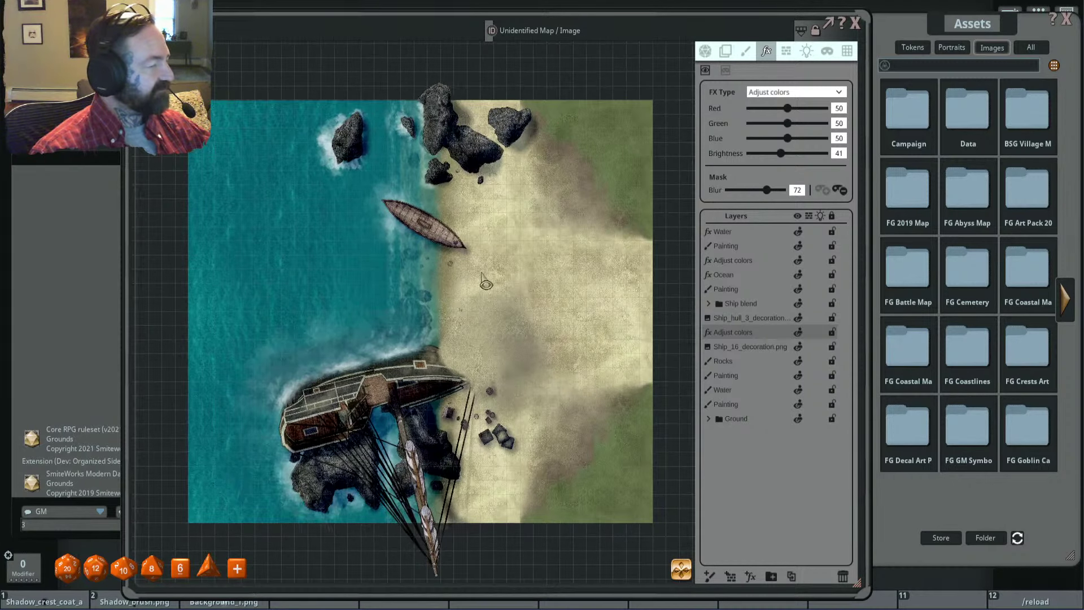
{"action": "scroll", "coordinate": [572, 283], "scroll_direction": "down", "scroll_amount": 1}
{"action": "scroll", "coordinate": [531, 263], "scroll_direction": "down", "scroll_amount": 1}
{"action": "scroll", "coordinate": [529, 253], "scroll_direction": "up", "scroll_amount": 1}
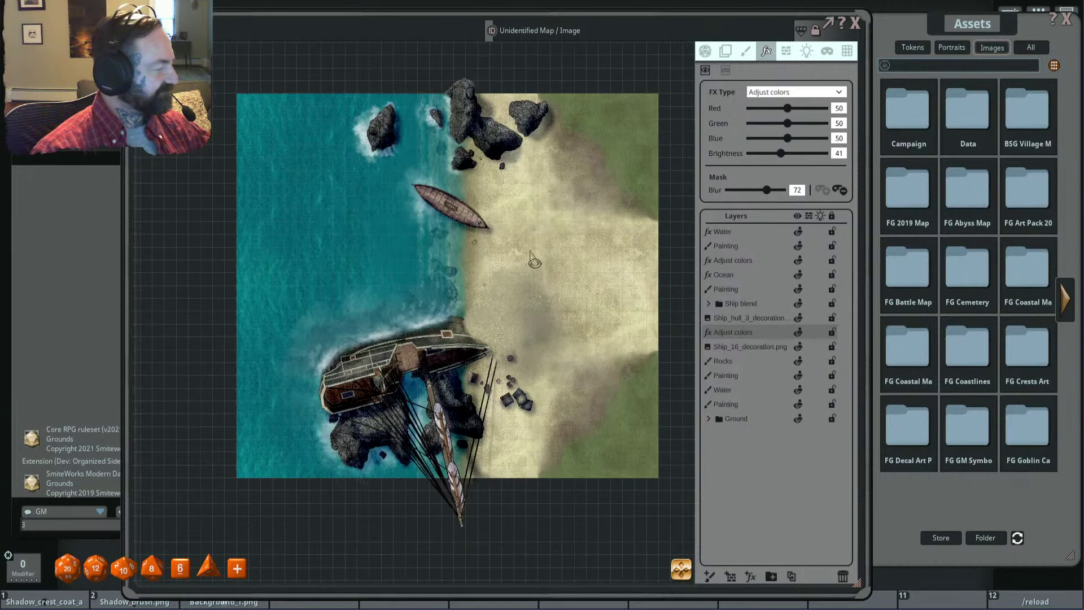
{"action": "scroll", "coordinate": [571, 224], "scroll_direction": "down", "scroll_amount": 1}
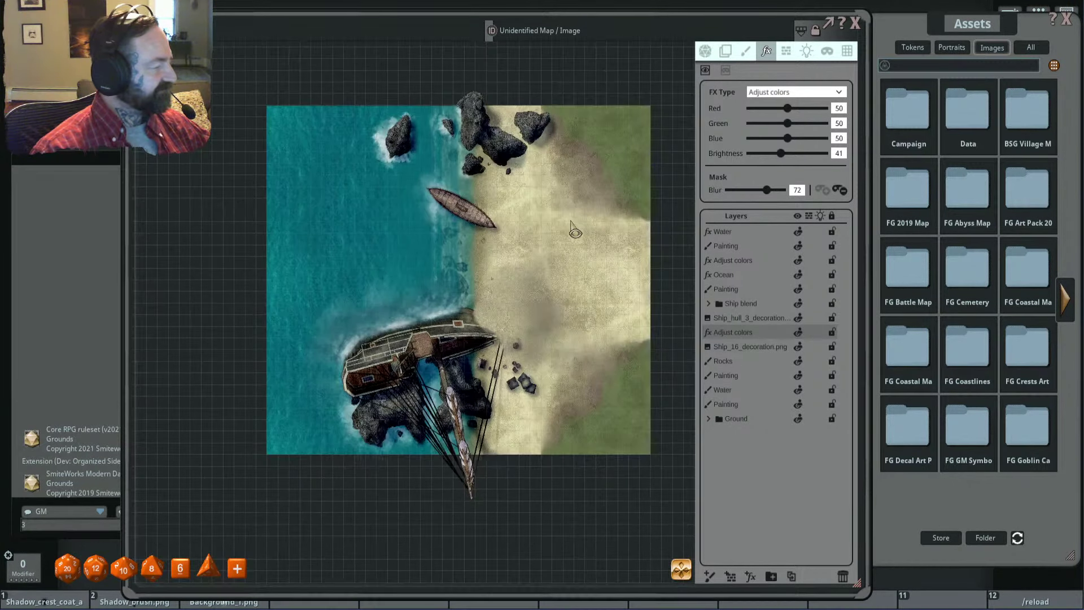
{"action": "scroll", "coordinate": [573, 234], "scroll_direction": "up", "scroll_amount": 1}
{"action": "scroll", "coordinate": [573, 237], "scroll_direction": "down", "scroll_amount": 1}
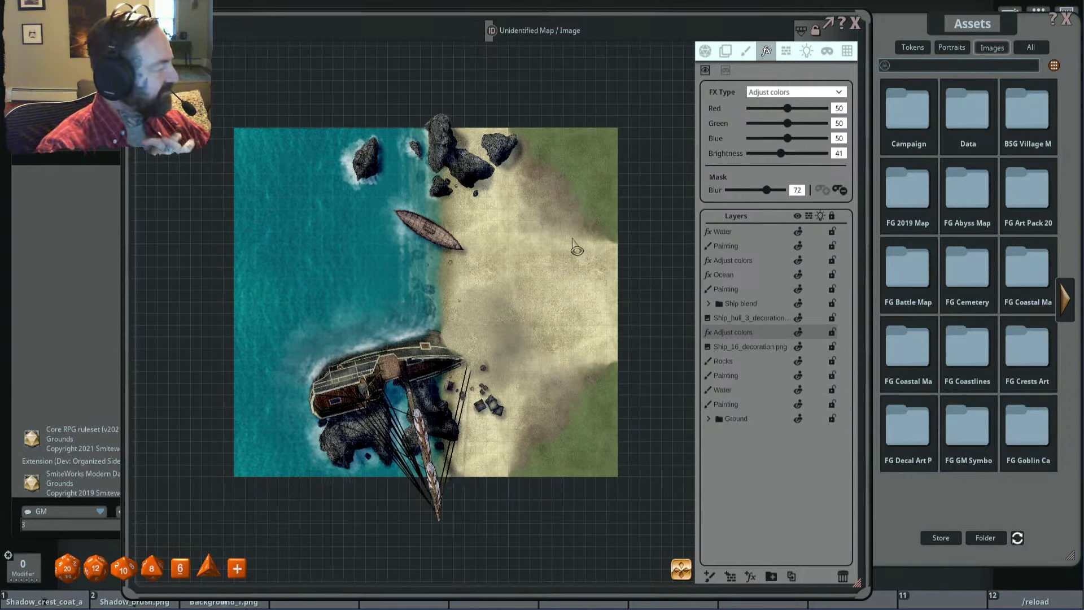
{"action": "scroll", "coordinate": [576, 248], "scroll_direction": "up", "scroll_amount": 3}
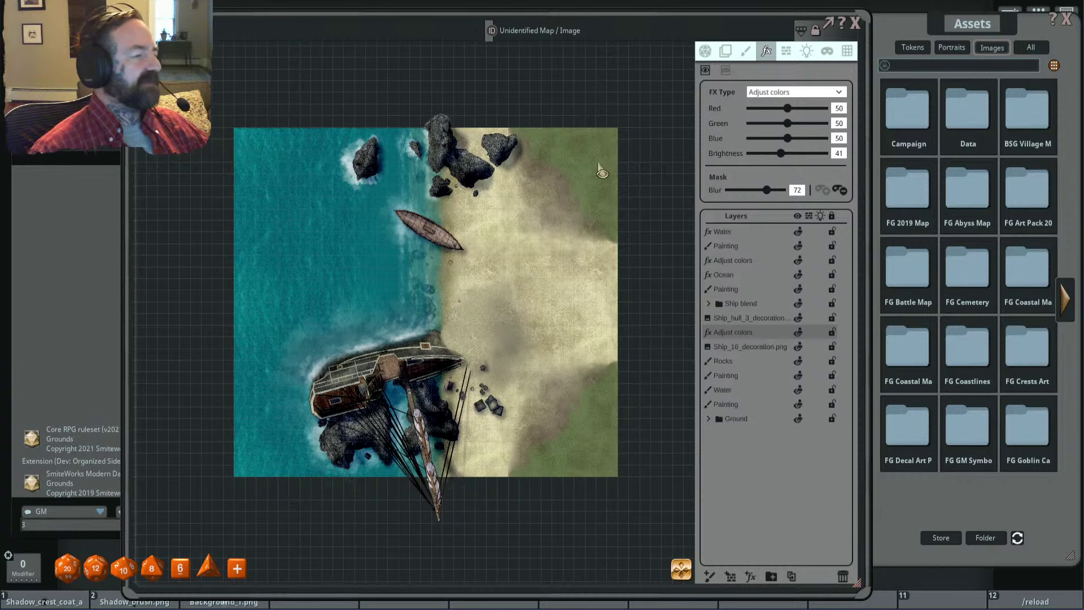
{"action": "left_click_drag", "start_coordinate": [571, 235], "coordinate": [529, 217]}
{"action": "scroll", "coordinate": [530, 213], "scroll_direction": "down", "scroll_amount": 2}
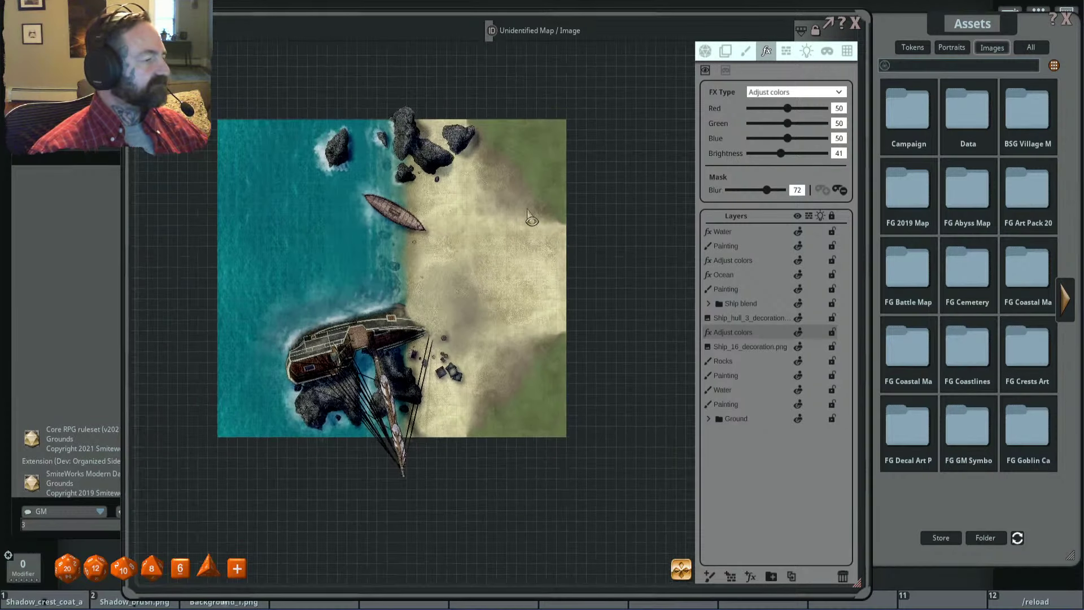
{"action": "scroll", "coordinate": [545, 228], "scroll_direction": "up", "scroll_amount": 1}
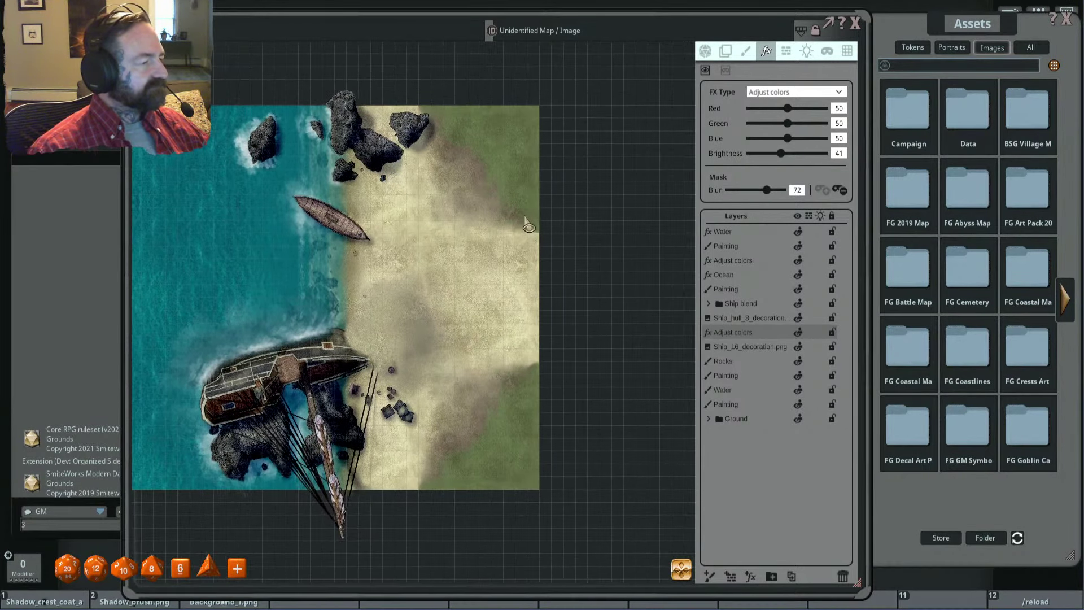
{"action": "scroll", "coordinate": [526, 226], "scroll_direction": "up", "scroll_amount": 2}
{"action": "scroll", "coordinate": [501, 226], "scroll_direction": "down", "scroll_amount": 2}
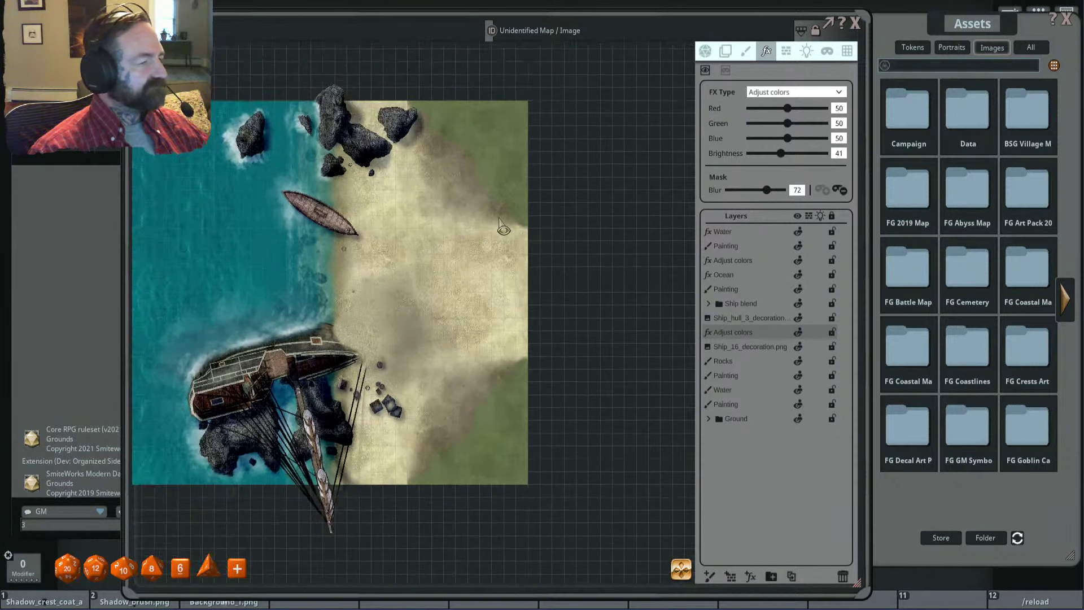
{"action": "left_click_drag", "start_coordinate": [523, 223], "coordinate": [543, 229]}
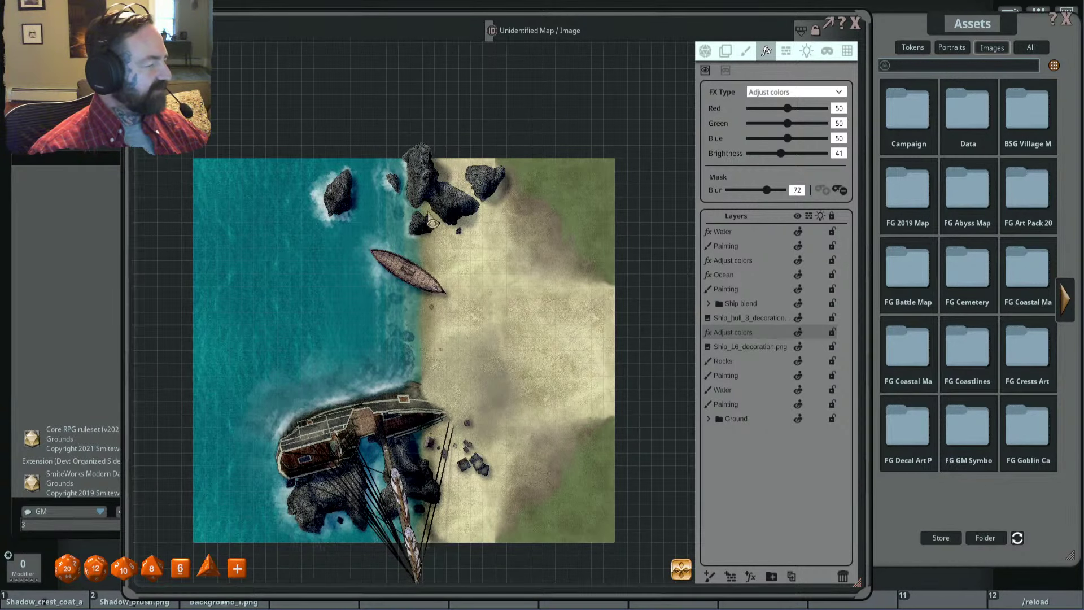
{"action": "scroll", "coordinate": [509, 189], "scroll_direction": "down", "scroll_amount": 2}
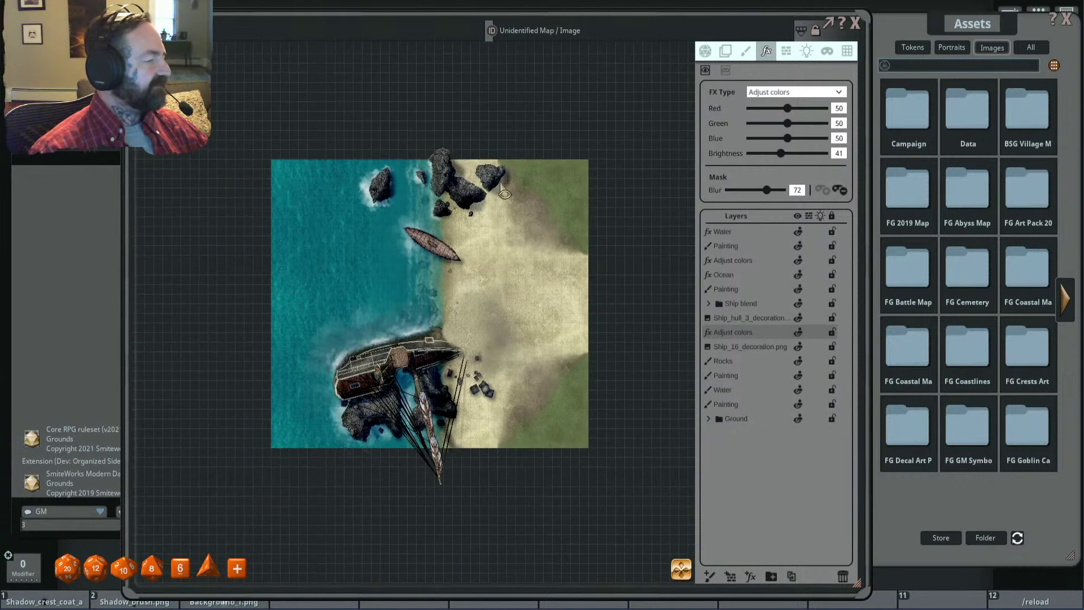
{"action": "scroll", "coordinate": [531, 185], "scroll_direction": "up", "scroll_amount": 3}
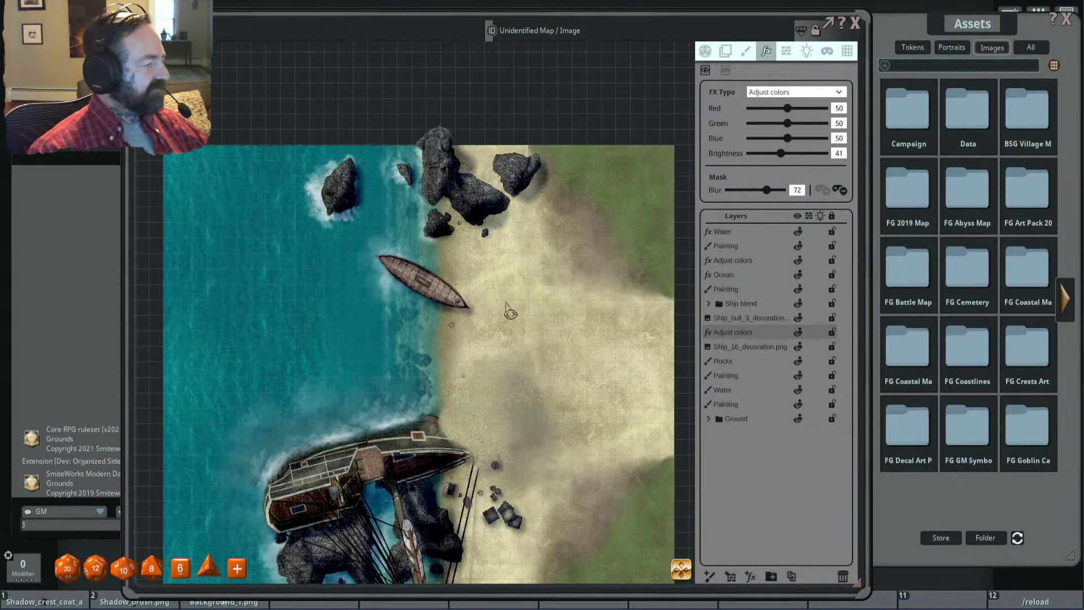
{"action": "scroll", "coordinate": [511, 280], "scroll_direction": "down", "scroll_amount": 2}
{"action": "scroll", "coordinate": [504, 265], "scroll_direction": "up", "scroll_amount": 2}
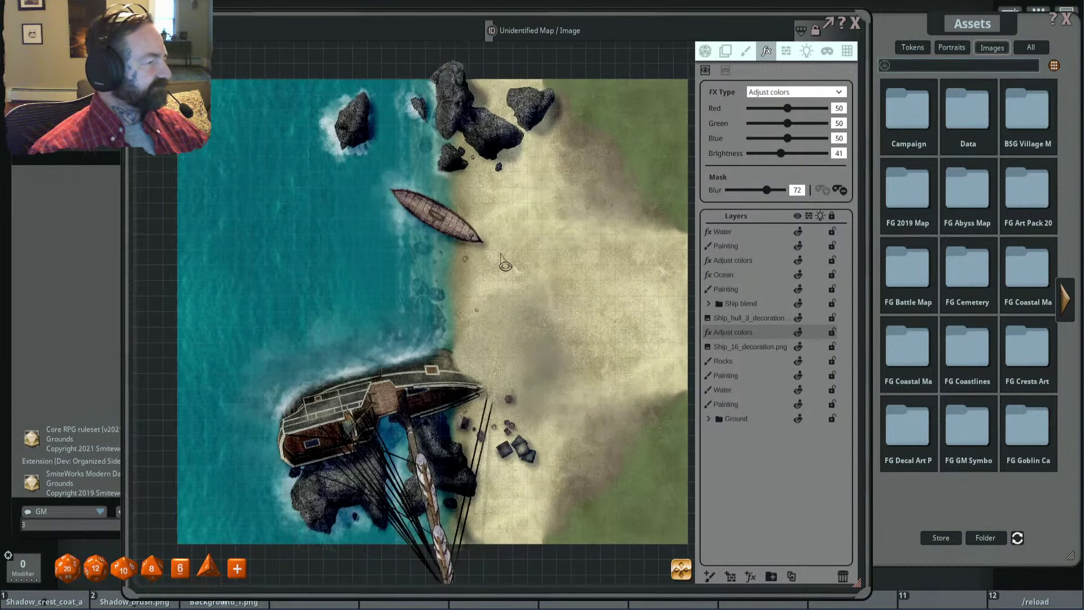
{"action": "scroll", "coordinate": [571, 271], "scroll_direction": "up", "scroll_amount": 1}
{"action": "scroll", "coordinate": [534, 269], "scroll_direction": "down", "scroll_amount": 1}
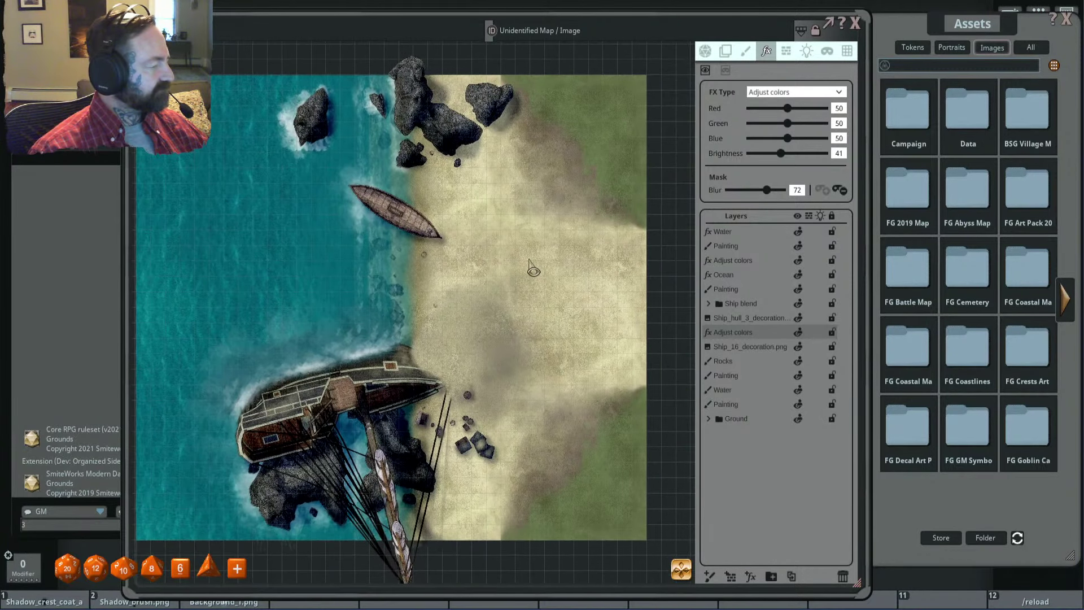
{"action": "scroll", "coordinate": [533, 270], "scroll_direction": "down", "scroll_amount": 1}
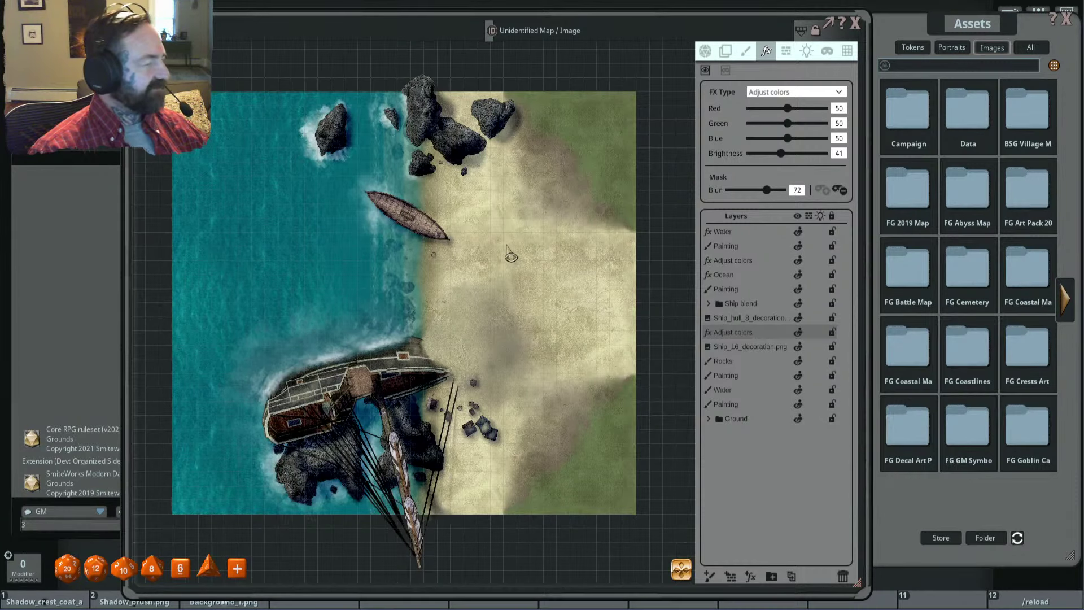
{"action": "left_click_drag", "start_coordinate": [508, 251], "coordinate": [492, 234]}
{"action": "scroll", "coordinate": [567, 218], "scroll_direction": "down", "scroll_amount": 2}
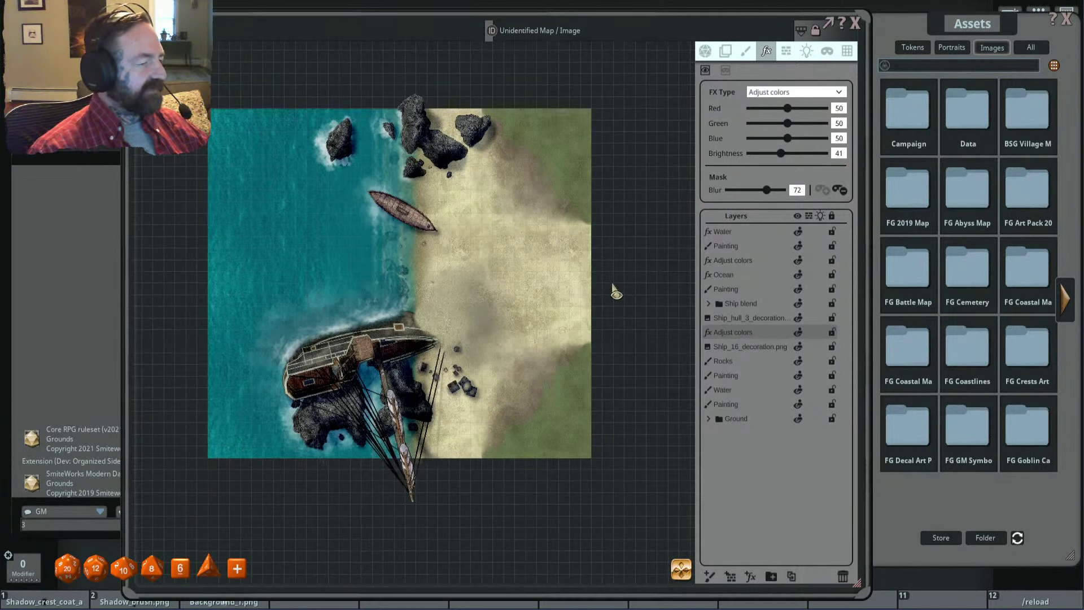
{"action": "scroll", "coordinate": [616, 292], "scroll_direction": "down", "scroll_amount": 2}
{"action": "left_click_drag", "start_coordinate": [629, 266], "coordinate": [541, 220]}
{"action": "scroll", "coordinate": [564, 241], "scroll_direction": "up", "scroll_amount": 2}
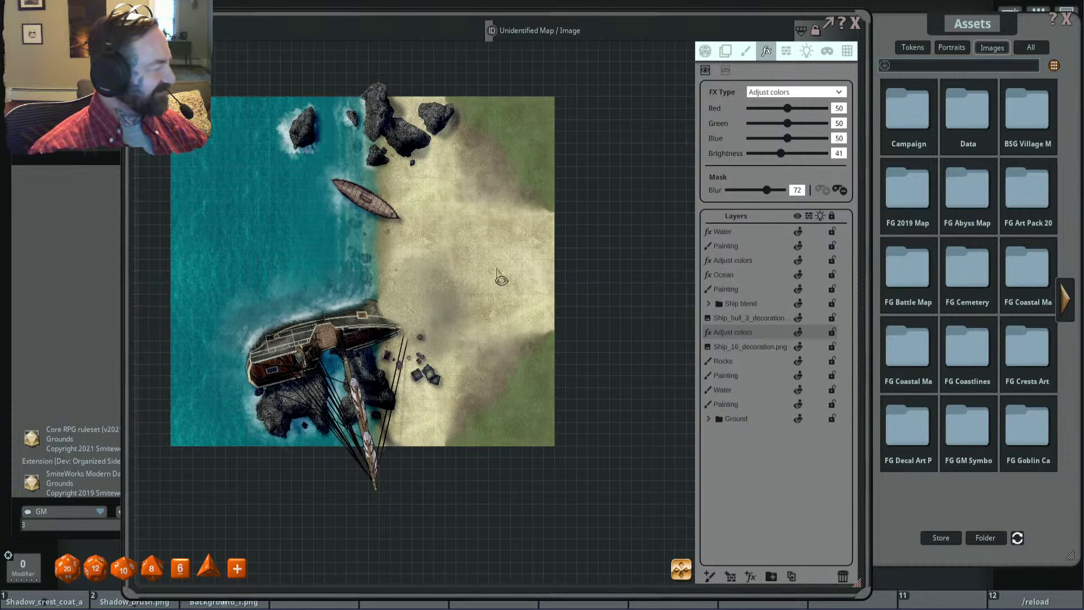
{"action": "left_click_drag", "start_coordinate": [457, 261], "coordinate": [500, 299]}
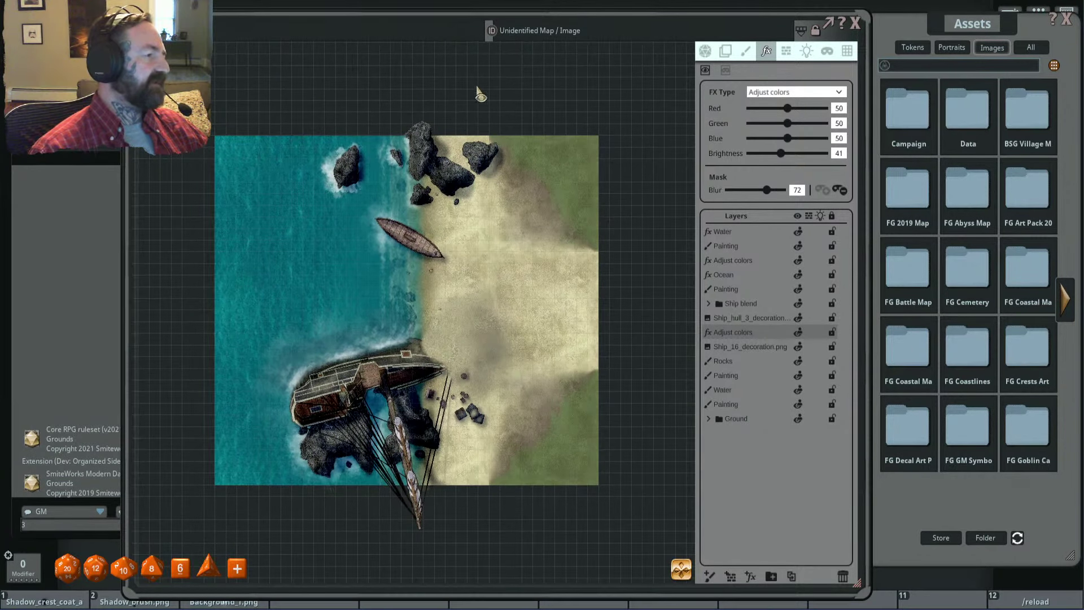
{"action": "left_click_drag", "start_coordinate": [478, 173], "coordinate": [515, 226]}
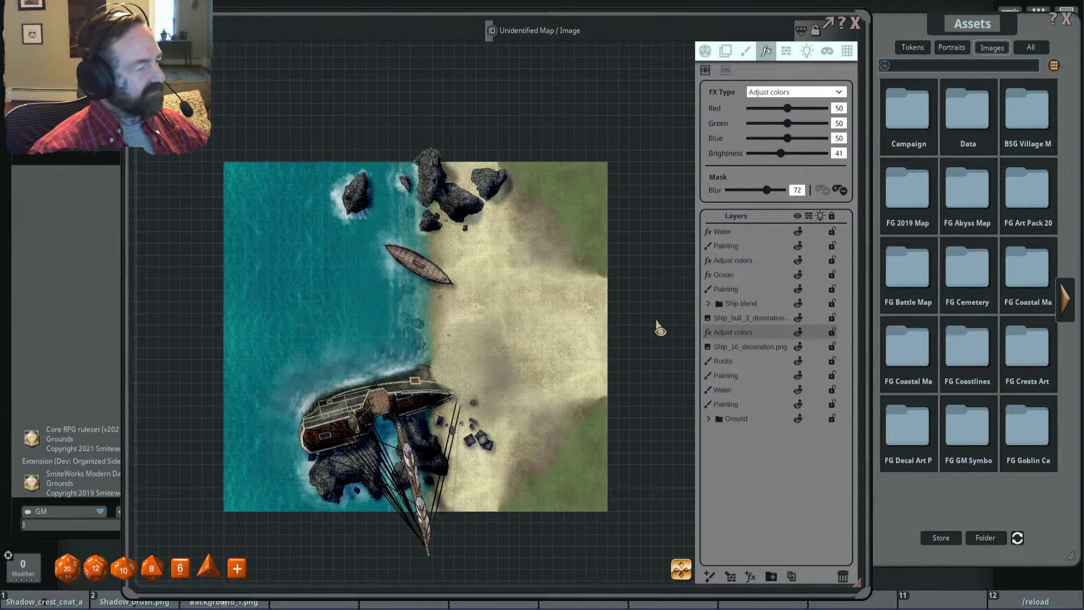
{"action": "left_click_drag", "start_coordinate": [585, 312], "coordinate": [560, 304]}
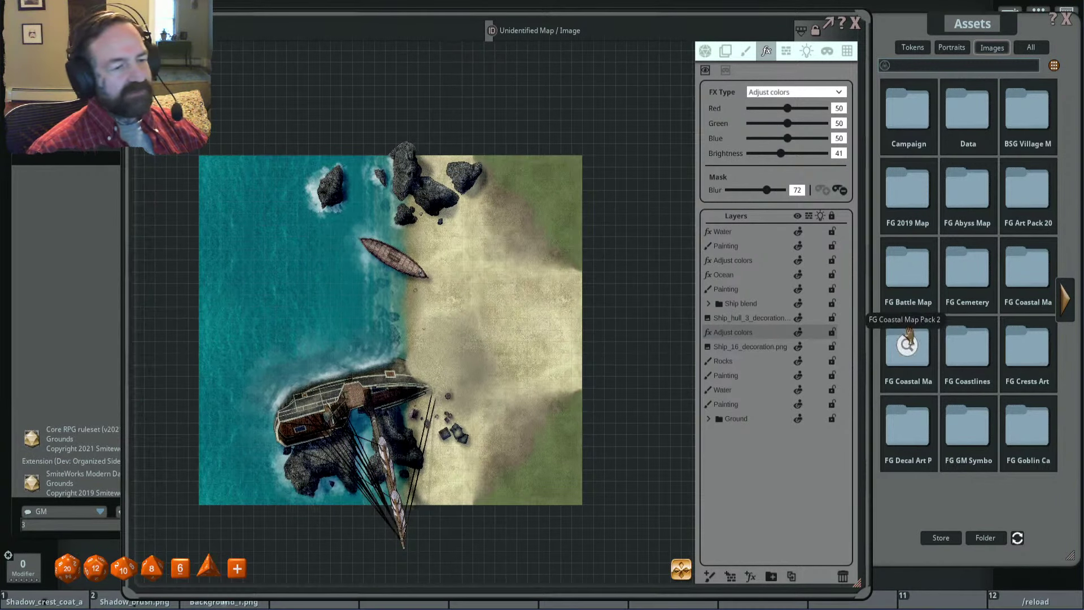
Step: From the FG Art Pack 2019 tiles, place the plain Ground_grass 10x10 tile against the map's inland edge, flush with its upper edge
{"action": "left_click", "coordinate": [1026, 189]}
{"action": "left_click", "coordinate": [1022, 225]}
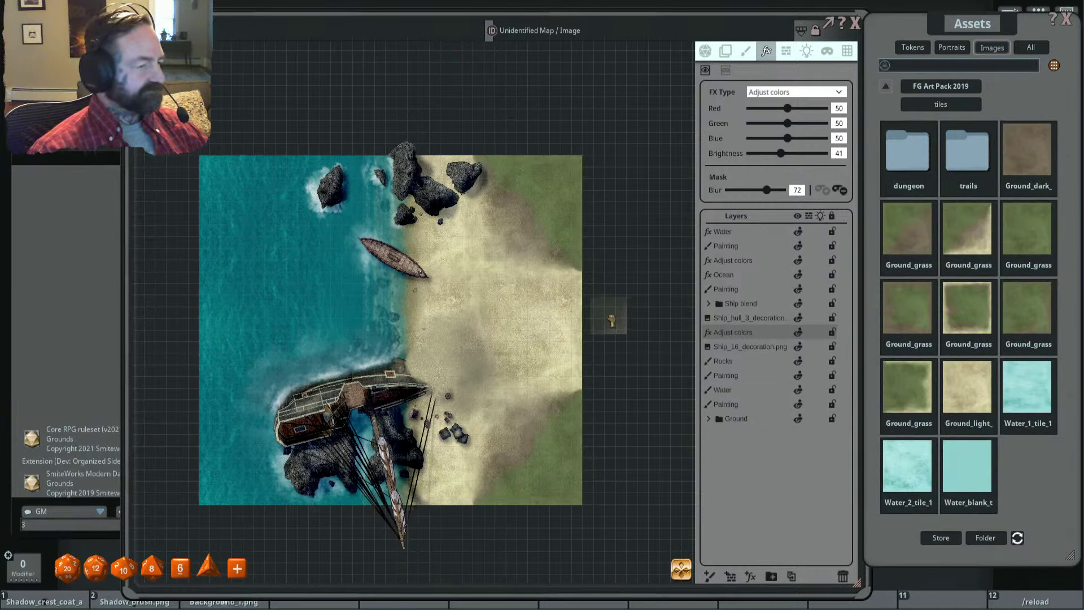
{"action": "left_click_drag", "start_coordinate": [622, 309], "coordinate": [599, 307]}
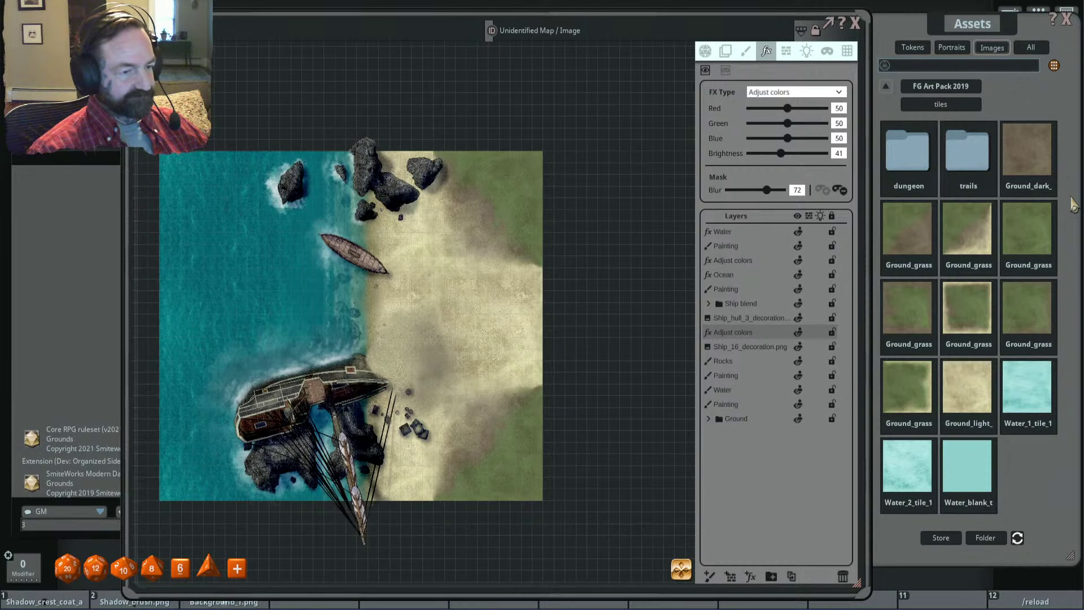
{"action": "left_click_drag", "start_coordinate": [1029, 229], "coordinate": [617, 227]}
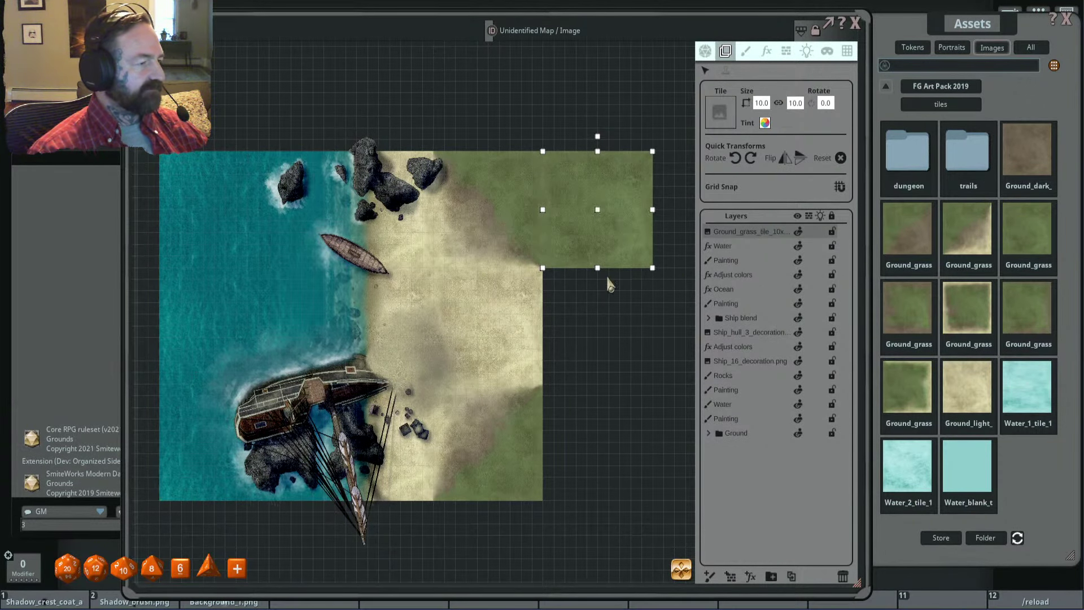
Step: Place the Ground_grass3_light_tile_10x10.png tile directly below the plain grass tile, against the sandy middle of the map's inland edge
{"action": "scroll", "coordinate": [624, 283], "scroll_direction": "up", "scroll_amount": 1}
{"action": "scroll", "coordinate": [625, 283], "scroll_direction": "down", "scroll_amount": 2}
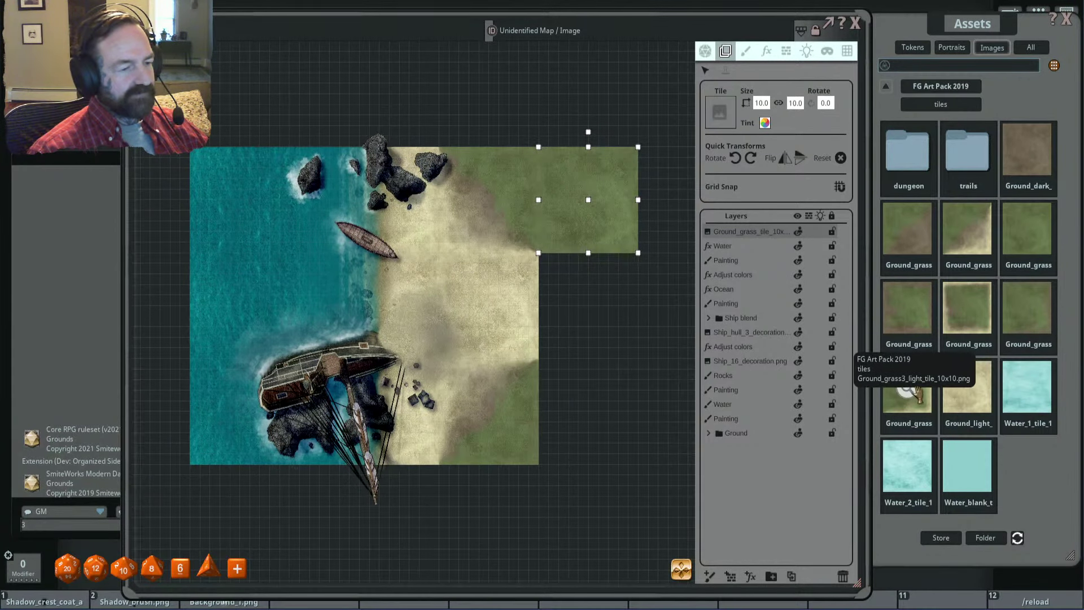
{"action": "left_click_drag", "start_coordinate": [882, 367], "coordinate": [613, 300]}
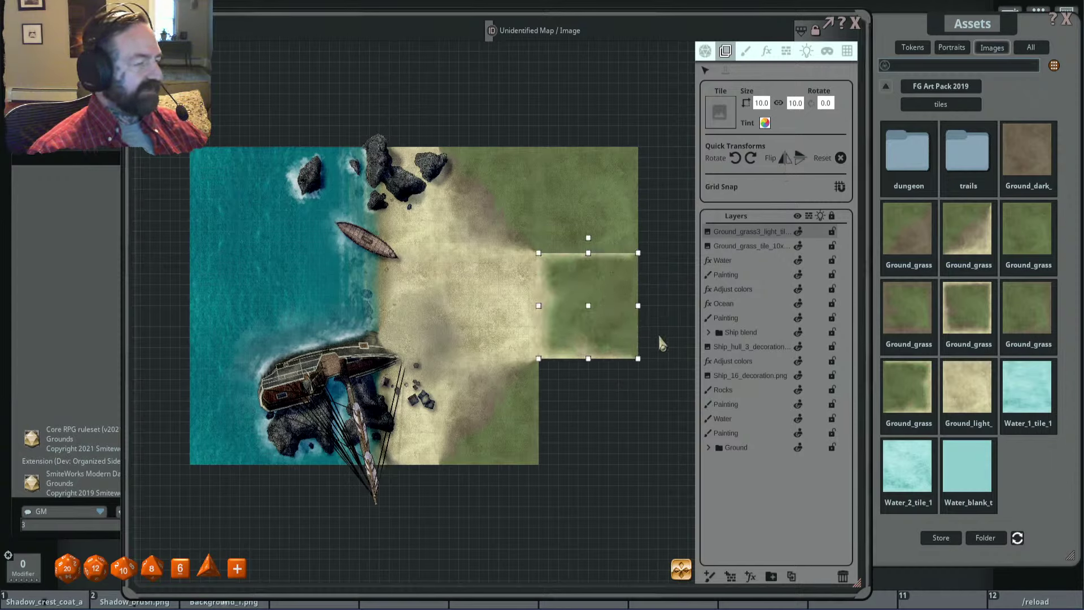
Step: Duplicate the plain grass tile and place the copy directly below the light grass tile, flush with the map's lower inland corner
{"action": "left_click", "coordinate": [610, 203]}
{"action": "left_click", "coordinate": [792, 576]}
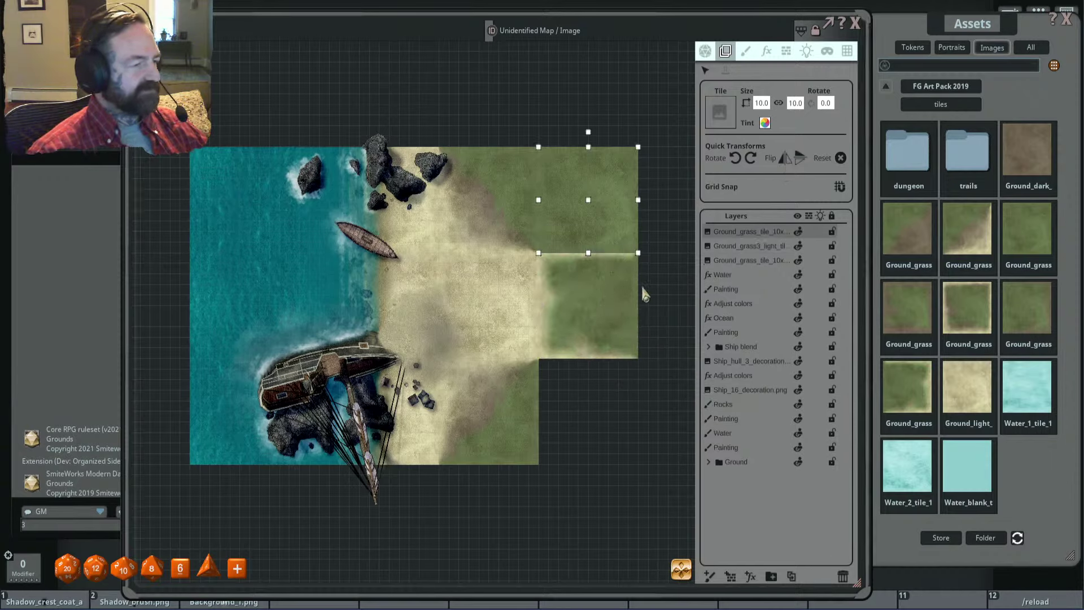
{"action": "left_click_drag", "start_coordinate": [607, 222], "coordinate": [606, 432]}
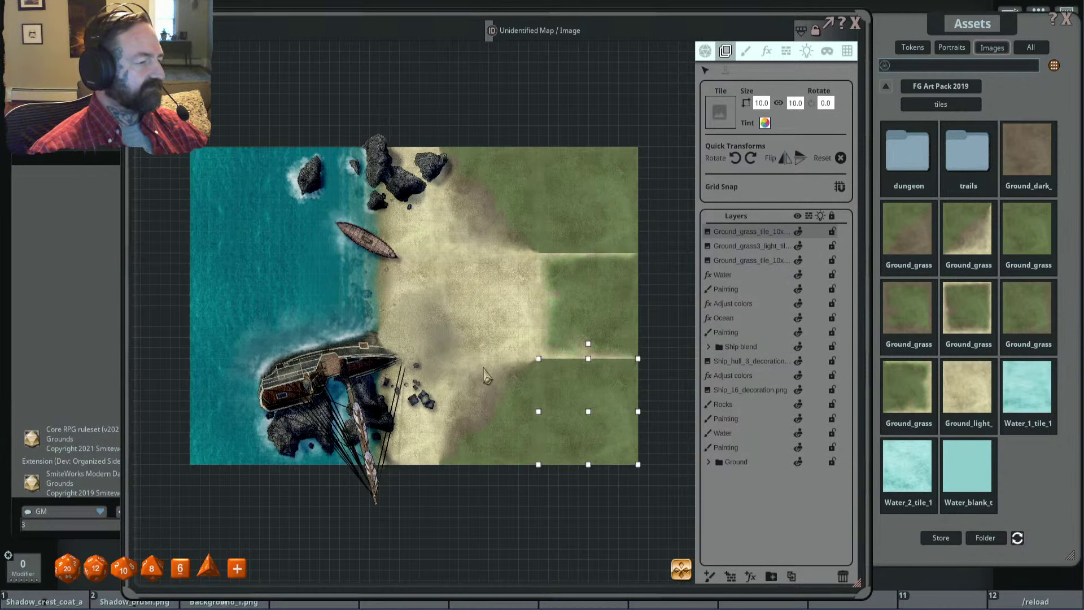
Step: Move the three new grass tile layers together into the Ground layer group
{"action": "left_click_drag", "start_coordinate": [484, 375], "coordinate": [572, 353]}
{"action": "left_click", "coordinate": [767, 261], "text": "shift"}
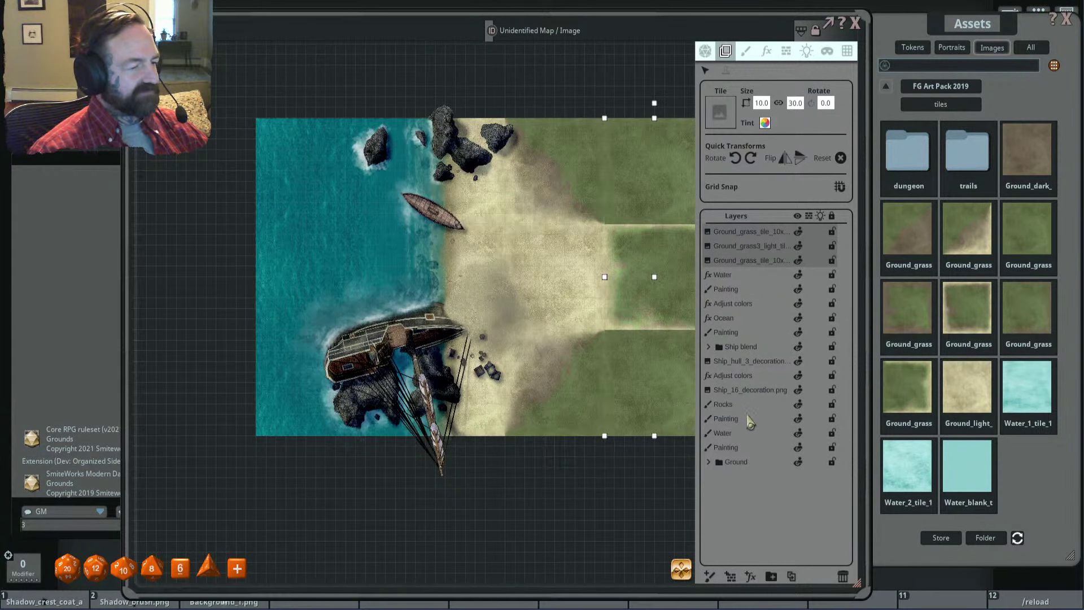
{"action": "left_click_drag", "start_coordinate": [756, 265], "coordinate": [740, 418]}
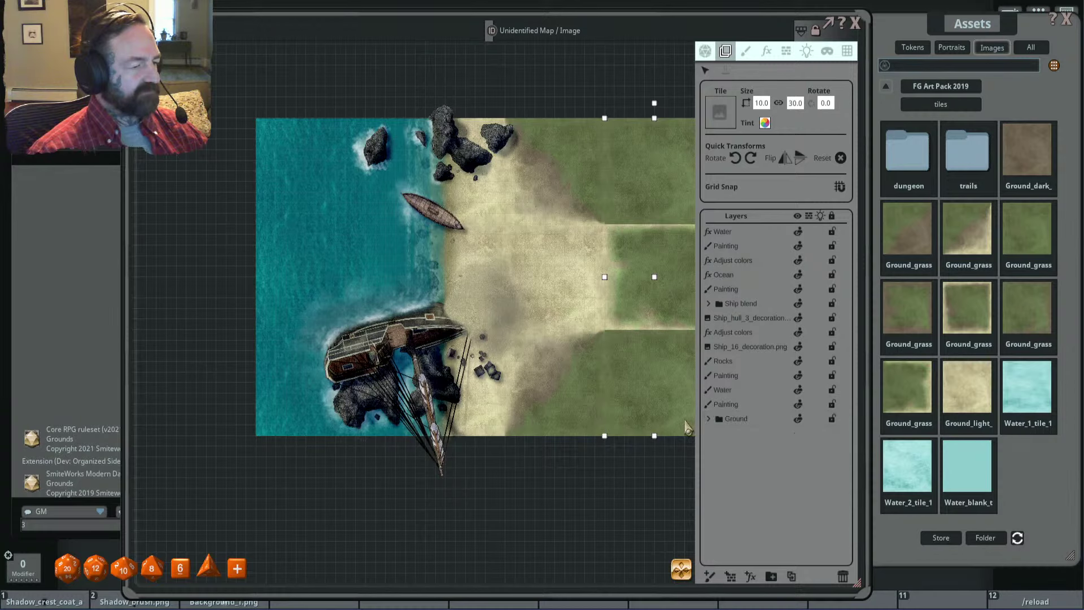
{"action": "left_click", "coordinate": [709, 419]}
{"action": "left_click", "coordinate": [709, 419]}
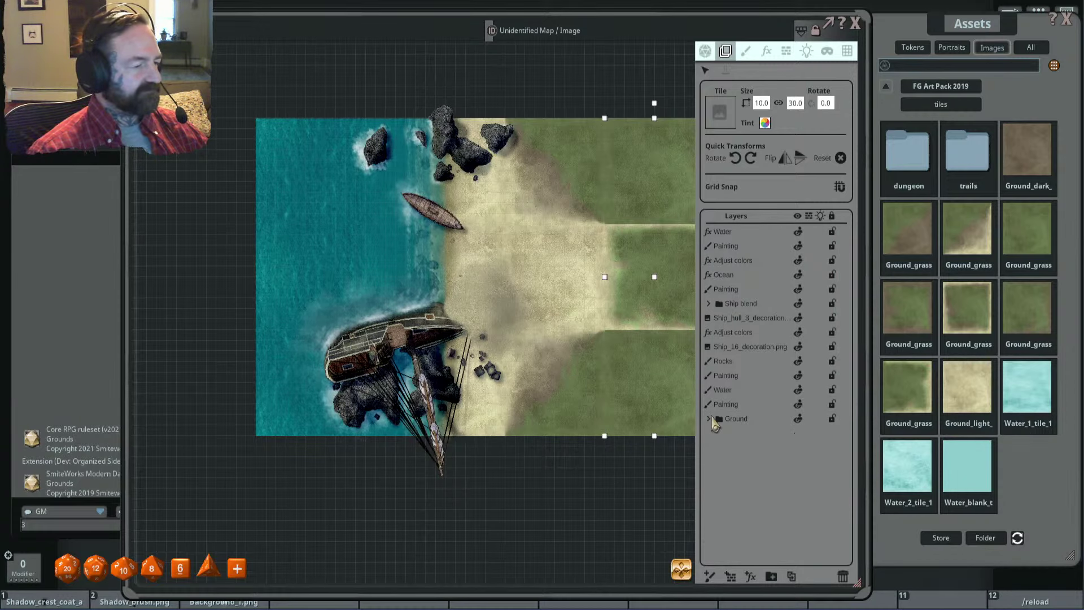
Step: Load the grass3 decoration from FG Art Pack 2019 as a size 4.8 paint brush, targeting the Painting layer just above the Ground group
{"action": "left_click_drag", "start_coordinate": [663, 292], "coordinate": [584, 306]}
{"action": "scroll", "coordinate": [625, 339], "scroll_direction": "up", "scroll_amount": 2}
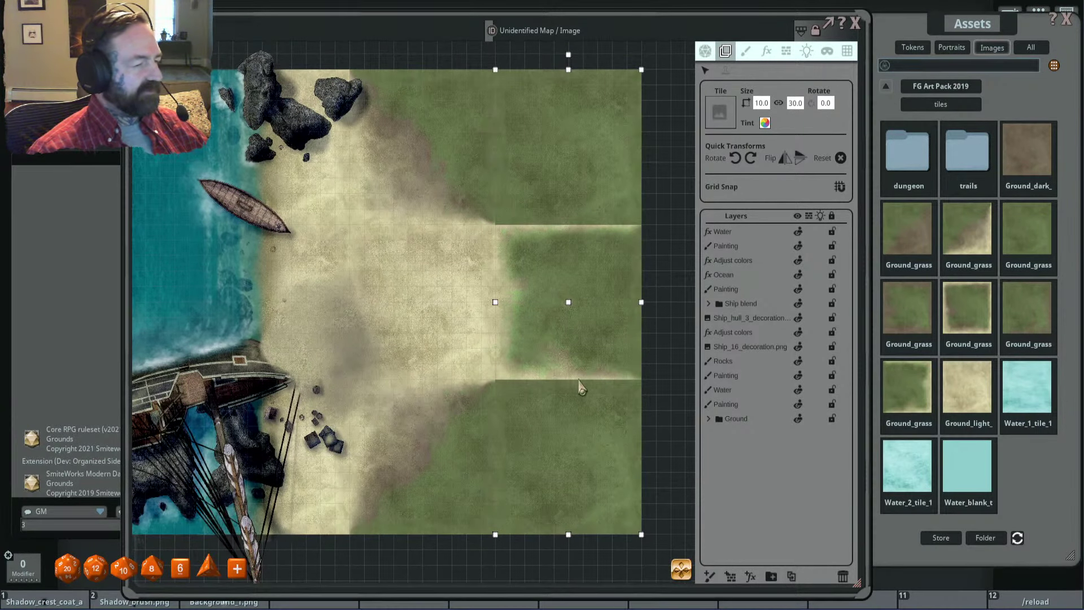
{"action": "scroll", "coordinate": [591, 381], "scroll_direction": "down", "scroll_amount": 1}
{"action": "left_click_drag", "start_coordinate": [587, 384], "coordinate": [604, 369]}
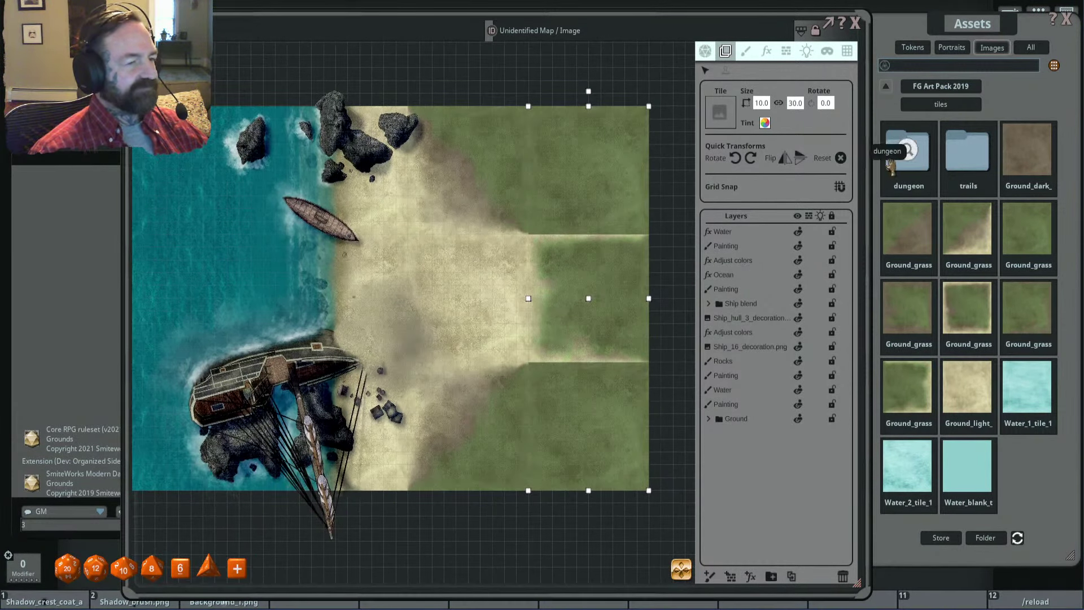
{"action": "left_click", "coordinate": [935, 94]}
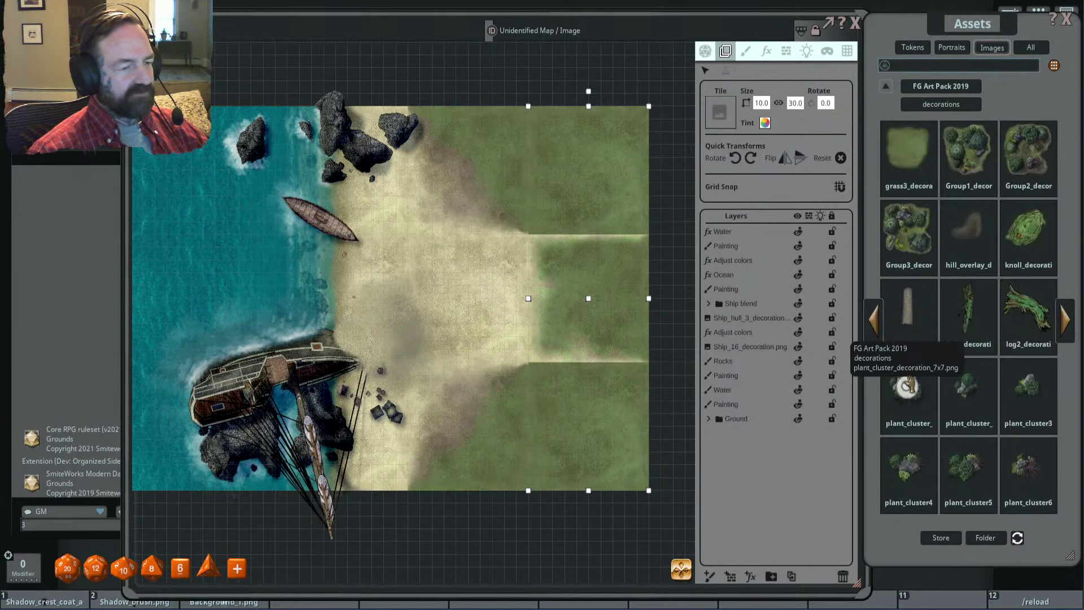
{"action": "left_click", "coordinate": [746, 51]}
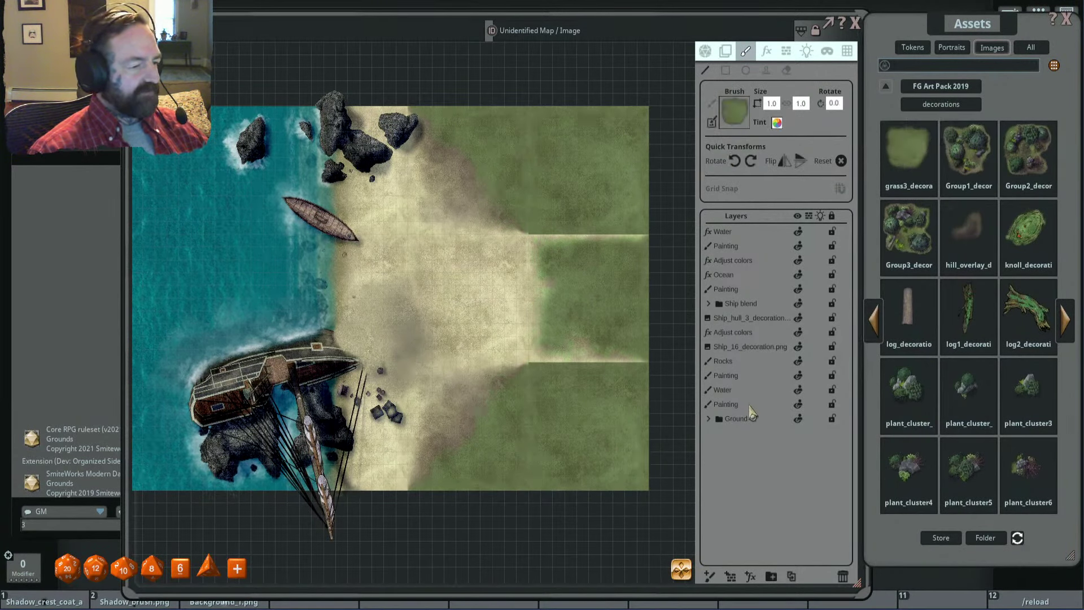
{"action": "left_click", "coordinate": [709, 419]}
{"action": "left_click", "coordinate": [708, 421]}
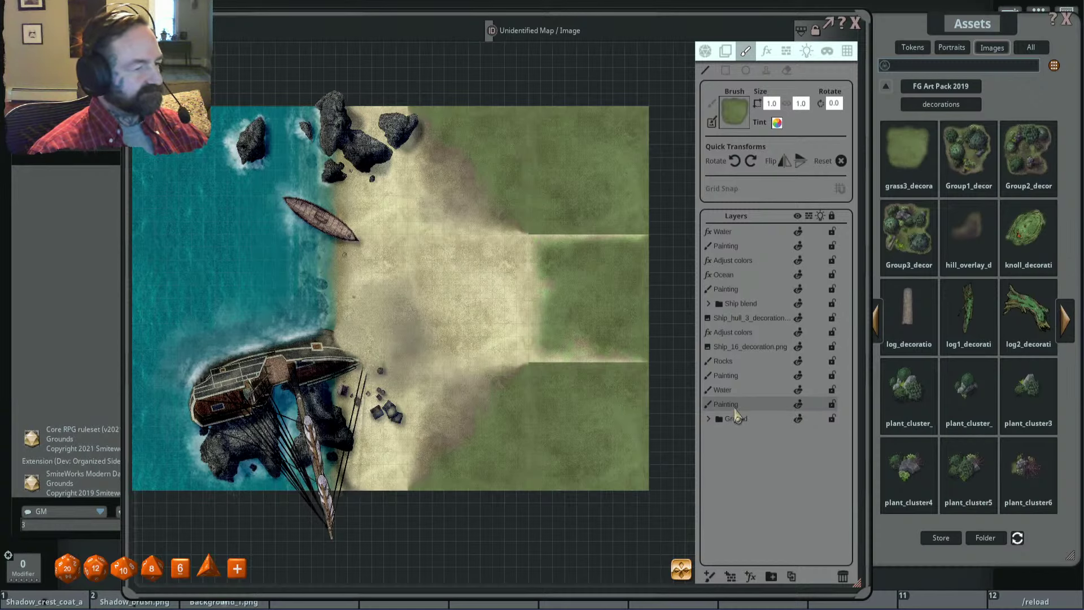
{"action": "key", "text": "ctrl"}
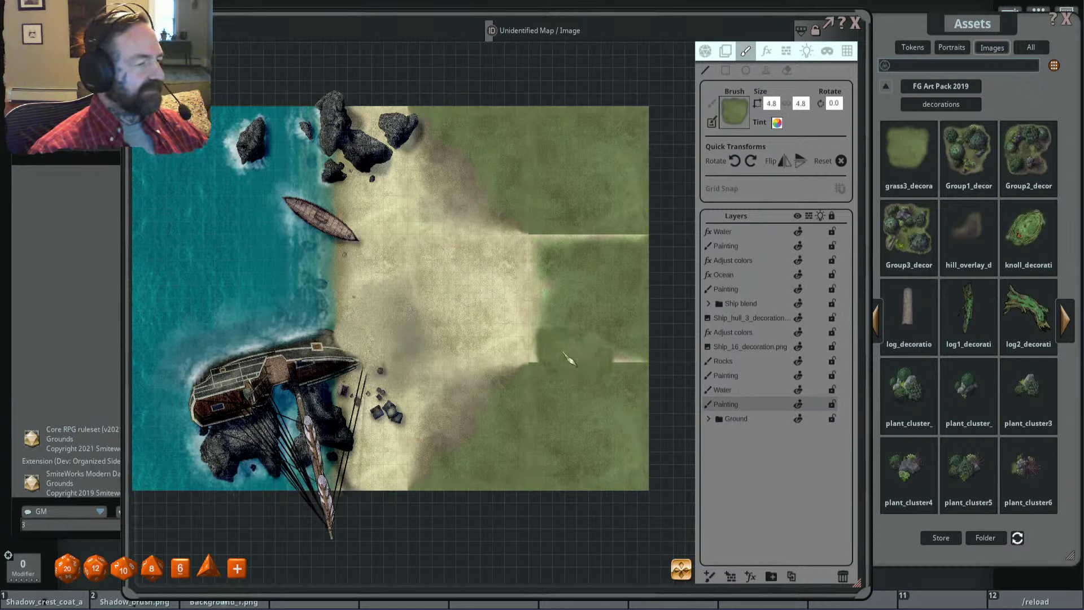
Step: Stamp the size 4.8 grass brush at varied rotations along the lower seam between the inland grass tiles
{"action": "left_click", "coordinate": [766, 70]}
{"action": "left_click", "coordinate": [615, 357]}
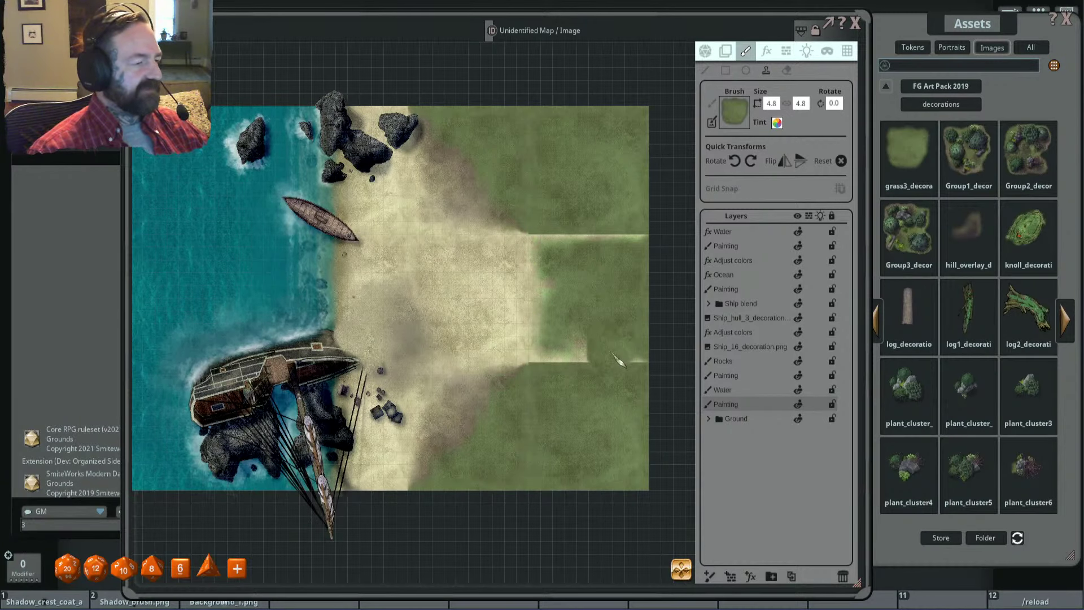
{"action": "left_click_drag", "start_coordinate": [609, 349], "coordinate": [567, 337]}
{"action": "scroll", "coordinate": [582, 344], "scroll_direction": "down", "scroll_amount": 5}
{"action": "left_click", "coordinate": [584, 345]}
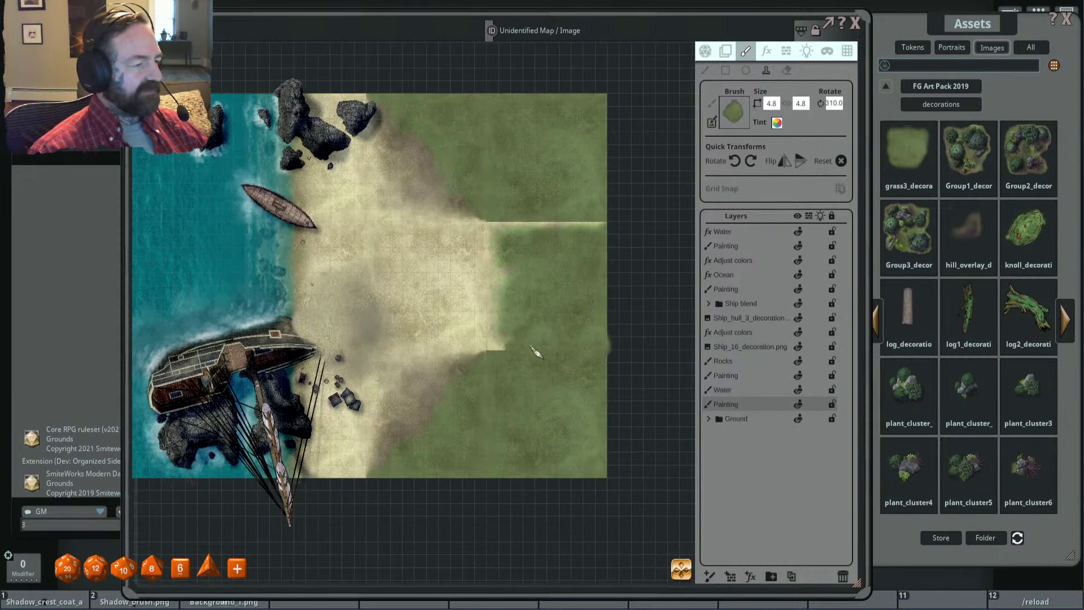
{"action": "scroll", "coordinate": [545, 331], "scroll_direction": "up", "scroll_amount": 5}
{"action": "left_click", "coordinate": [542, 363]}
{"action": "scroll", "coordinate": [574, 328], "scroll_direction": "down", "scroll_amount": 4}
{"action": "scroll", "coordinate": [568, 341], "scroll_direction": "up", "scroll_amount": 2}
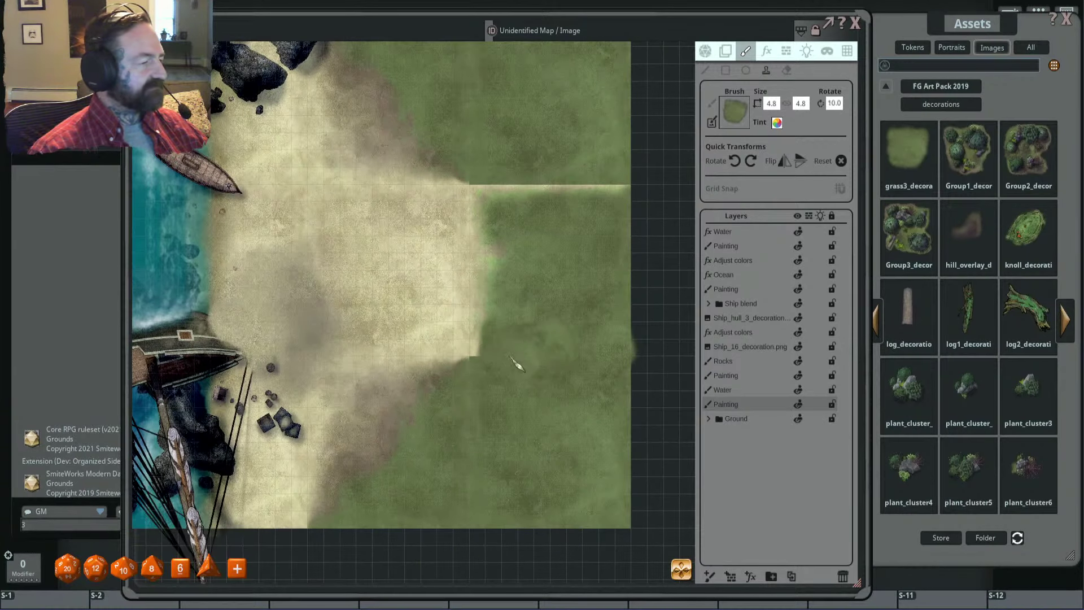
Step: Stamp grass at brush sizes 7.5 and 6.0 over the rest of the lower seam and along the upper tile seam
{"action": "scroll", "coordinate": [503, 365], "scroll_direction": "up", "scroll_amount": 5}
{"action": "scroll", "coordinate": [500, 366], "scroll_direction": "up", "scroll_amount": 8}
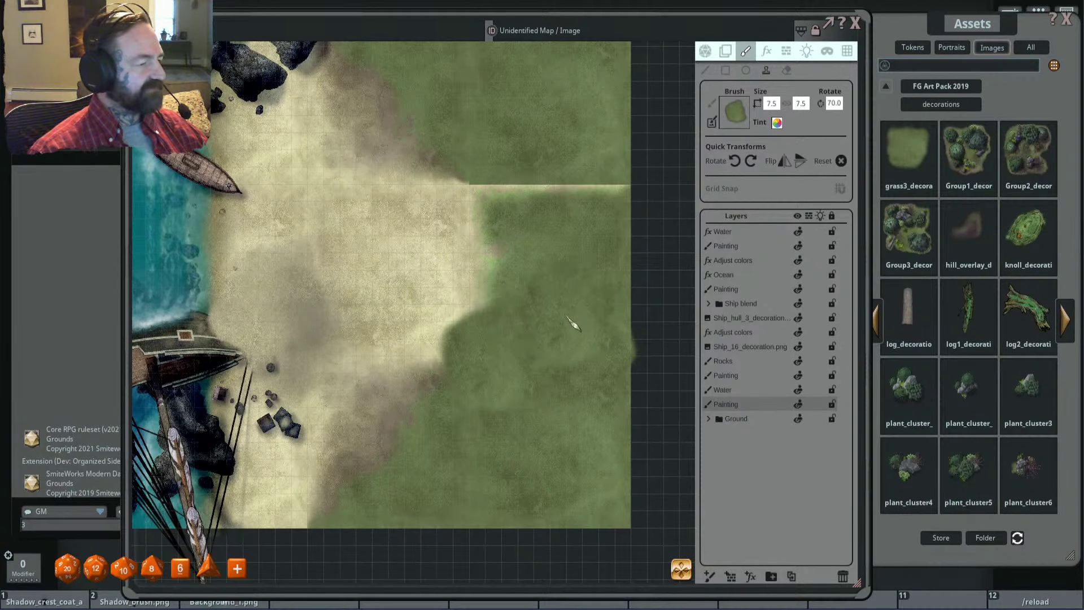
{"action": "scroll", "coordinate": [574, 319], "scroll_direction": "down", "scroll_amount": 5}
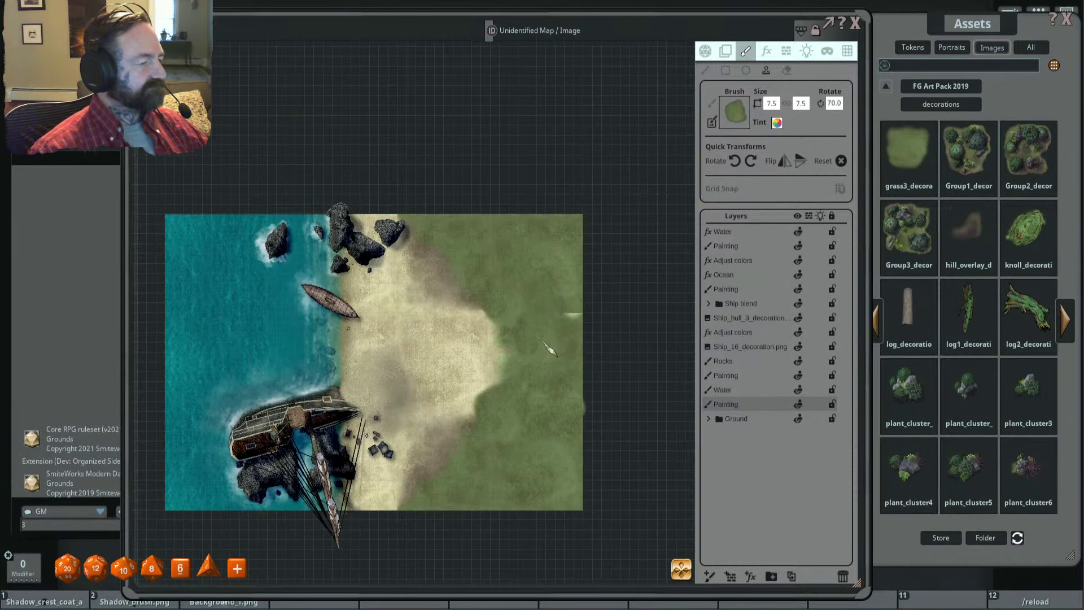
{"action": "scroll", "coordinate": [559, 319], "scroll_direction": "down", "scroll_amount": 3}
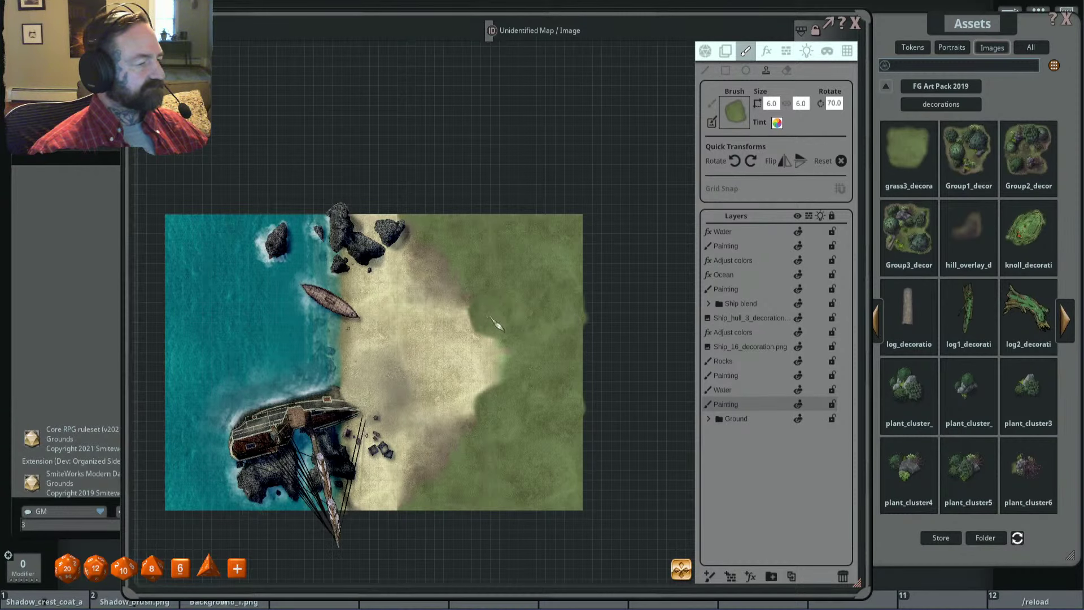
{"action": "scroll", "coordinate": [544, 355], "scroll_direction": "down", "scroll_amount": 11}
{"action": "scroll", "coordinate": [531, 414], "scroll_direction": "up", "scroll_amount": 2}
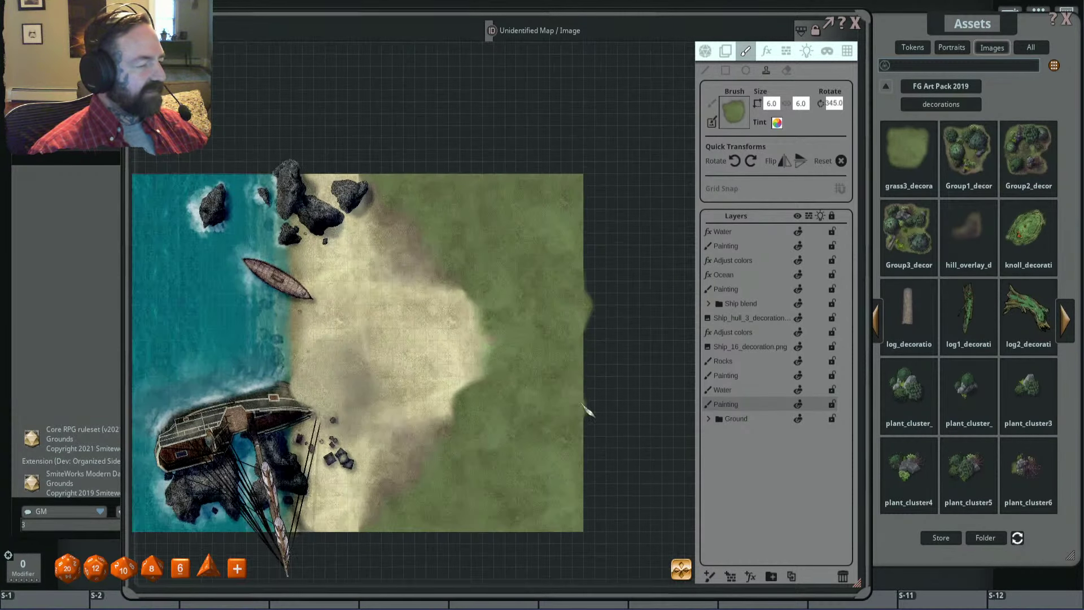
Step: Stamp size 6.0 grass patches at varied rotations down the map's inland edge and over the middle of the new grass area
{"action": "scroll", "coordinate": [576, 358], "scroll_direction": "down", "scroll_amount": 9}
{"action": "scroll", "coordinate": [579, 362], "scroll_direction": "down", "scroll_amount": 5}
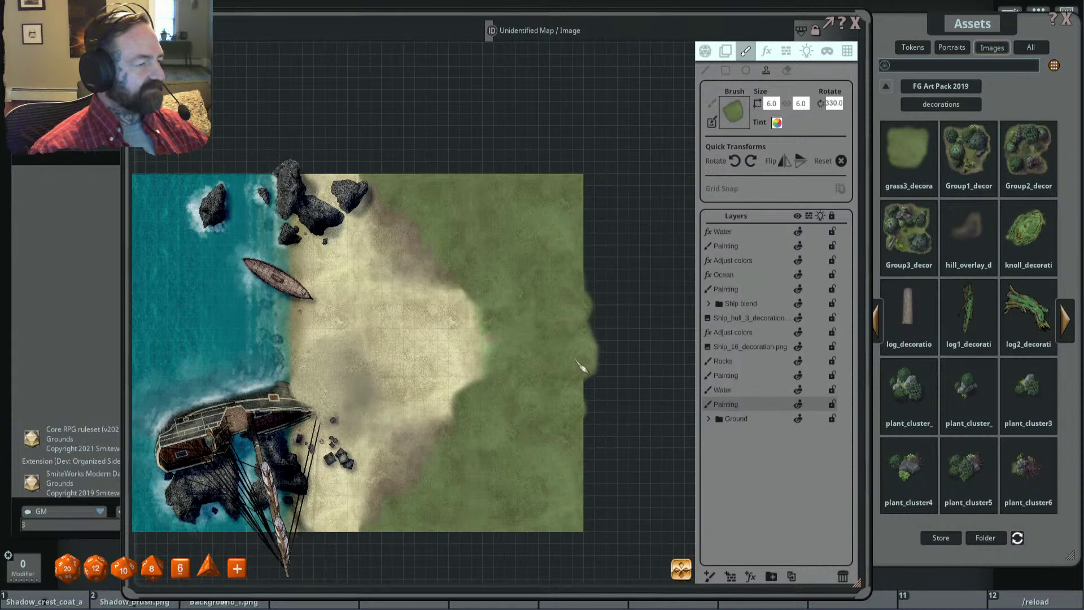
{"action": "scroll", "coordinate": [604, 395], "scroll_direction": "up", "scroll_amount": 1}
{"action": "scroll", "coordinate": [578, 361], "scroll_direction": "down", "scroll_amount": 4}
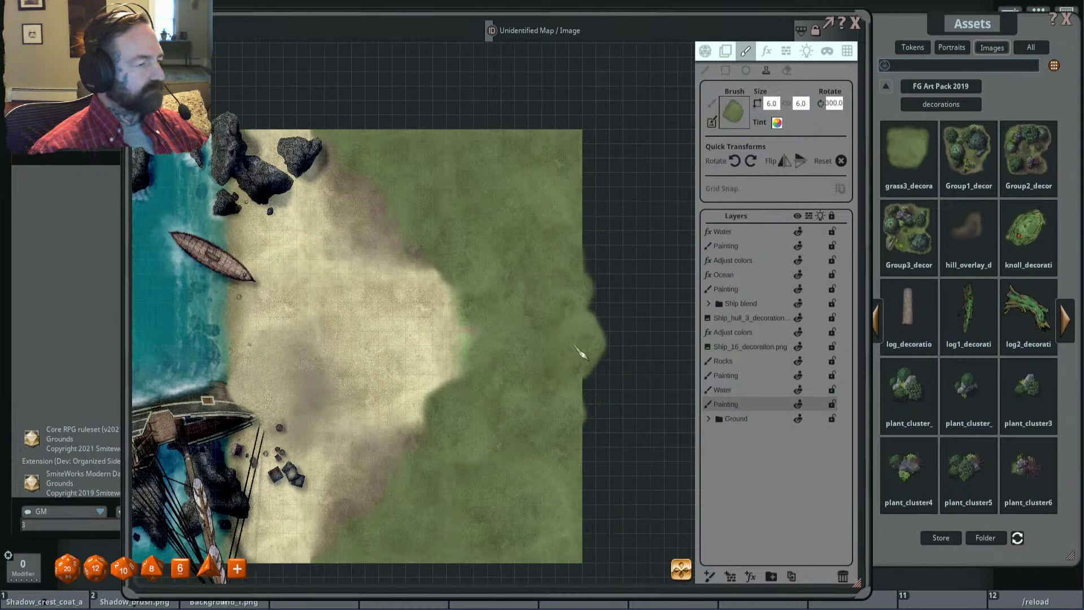
{"action": "scroll", "coordinate": [537, 416], "scroll_direction": "up", "scroll_amount": 1}
{"action": "scroll", "coordinate": [491, 408], "scroll_direction": "down", "scroll_amount": 2}
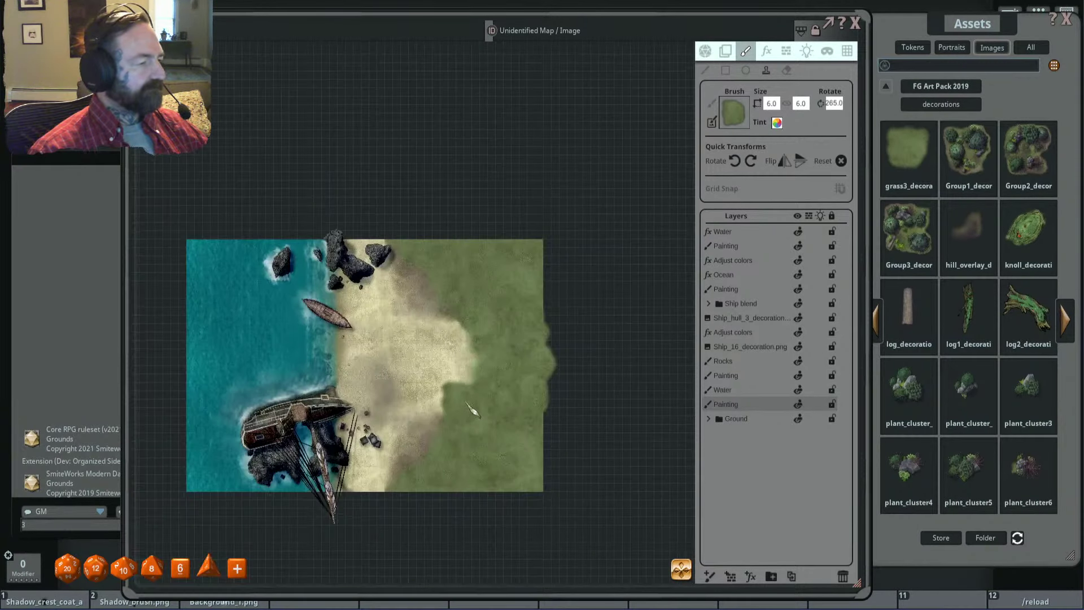
{"action": "scroll", "coordinate": [616, 237], "scroll_direction": "down", "scroll_amount": 1}
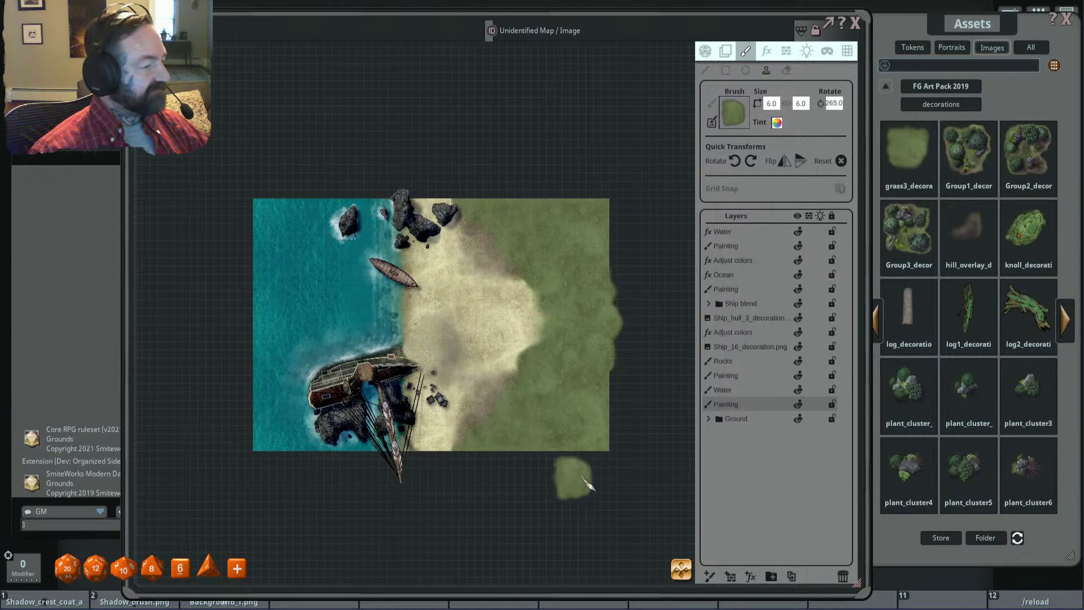
{"action": "scroll", "coordinate": [607, 388], "scroll_direction": "up", "scroll_amount": 2}
{"action": "scroll", "coordinate": [586, 401], "scroll_direction": "up", "scroll_amount": 3}
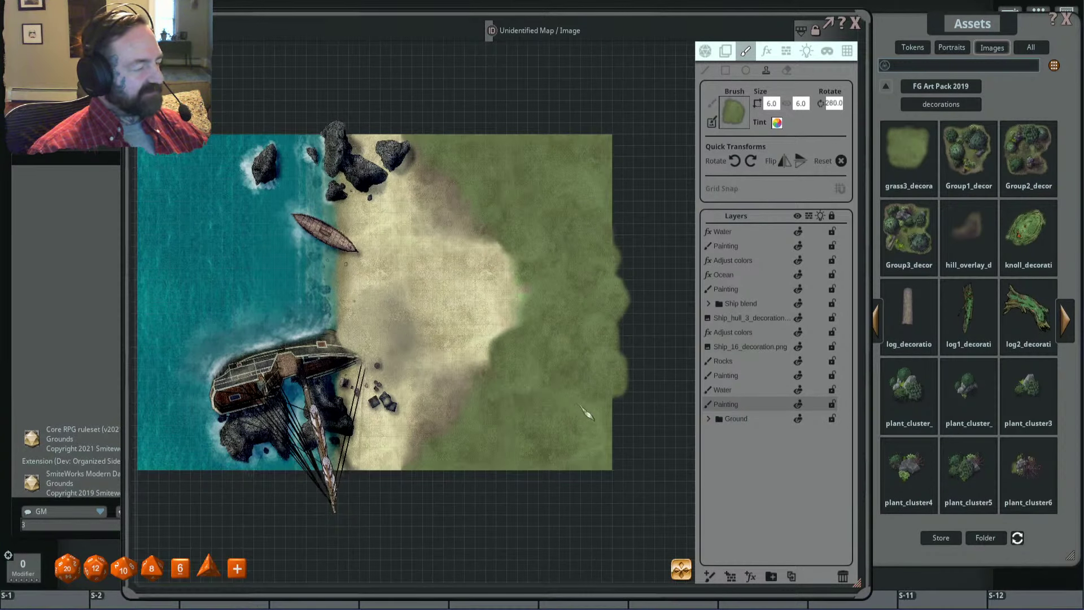
Step: Enlarge the grass brush to 9.3 and stamp it at varied rotations over the lower inland grass and past the map's lower edge
{"action": "scroll", "coordinate": [588, 401], "scroll_direction": "up", "scroll_amount": 15}
{"action": "scroll", "coordinate": [583, 394], "scroll_direction": "up", "scroll_amount": 5}
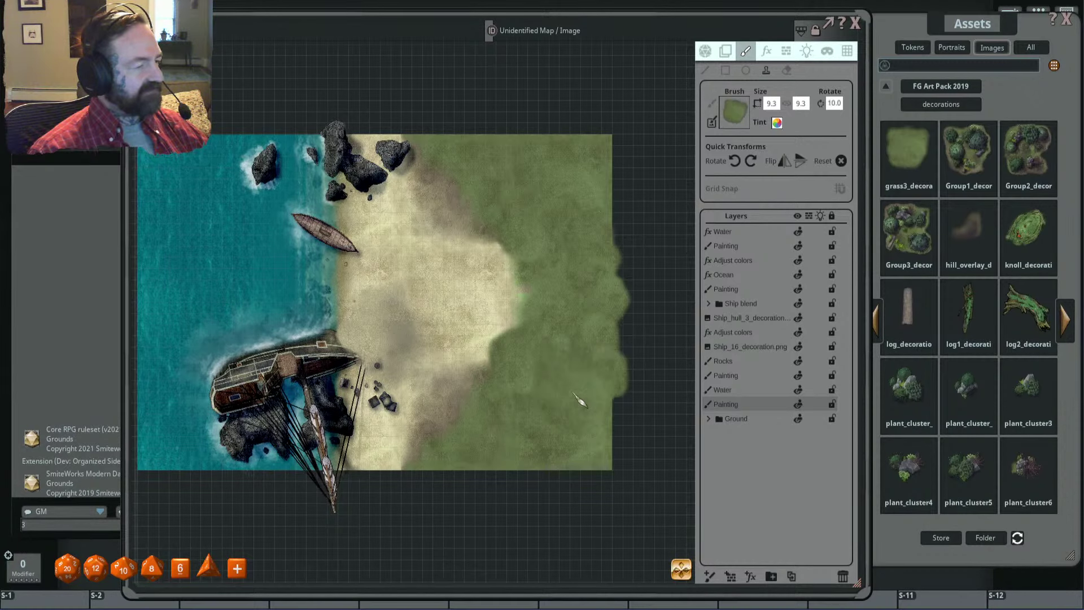
{"action": "left_click", "coordinate": [579, 391]}
{"action": "left_click_drag", "start_coordinate": [543, 406], "coordinate": [525, 358]}
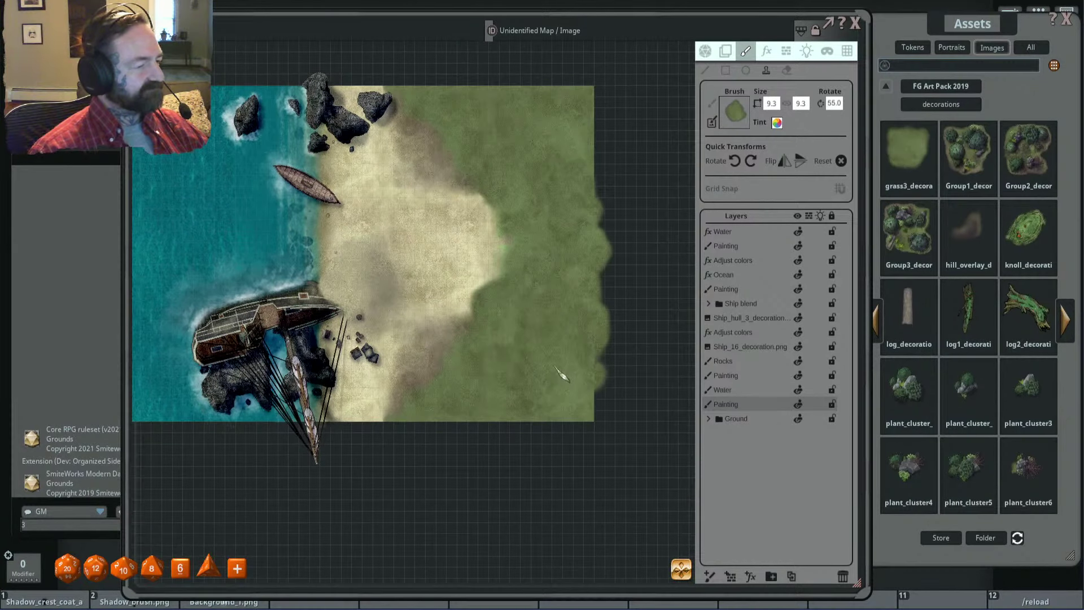
{"action": "left_click", "coordinate": [569, 395]}
{"action": "left_click", "coordinate": [522, 420]}
{"action": "scroll", "coordinate": [406, 388], "scroll_direction": "up", "scroll_amount": 13}
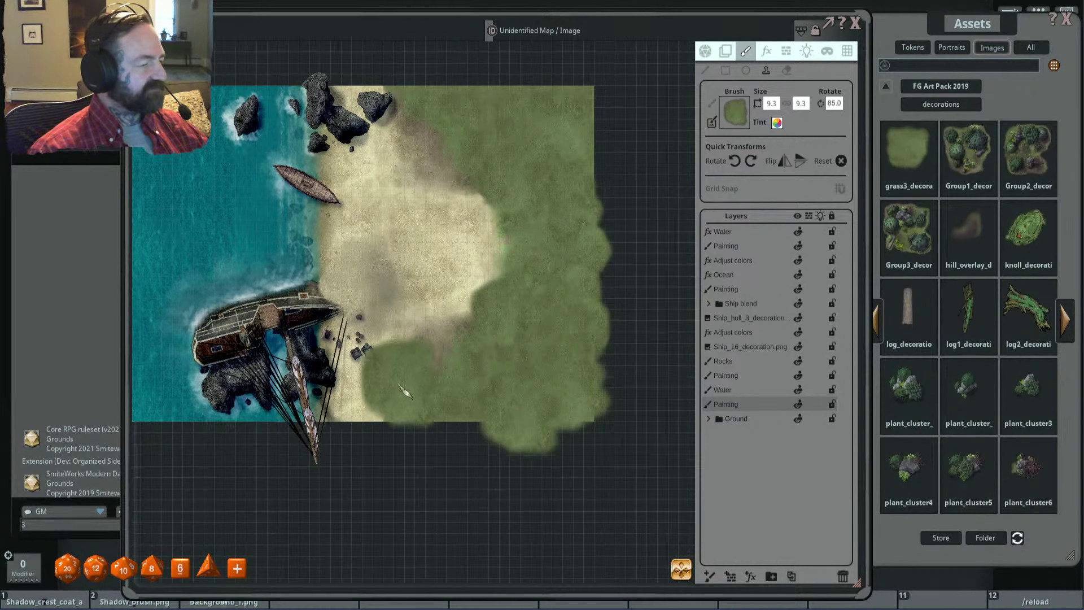
{"action": "scroll", "coordinate": [434, 422], "scroll_direction": "up", "scroll_amount": 7}
{"action": "left_click", "coordinate": [460, 431]}
{"action": "left_click_drag", "start_coordinate": [490, 250], "coordinate": [506, 343]}
Step: Stamp a grass patch of size 9.3, rotated to 155, over the upper part of the map's inland edge
{"action": "scroll", "coordinate": [586, 282], "scroll_direction": "down", "scroll_amount": 4}
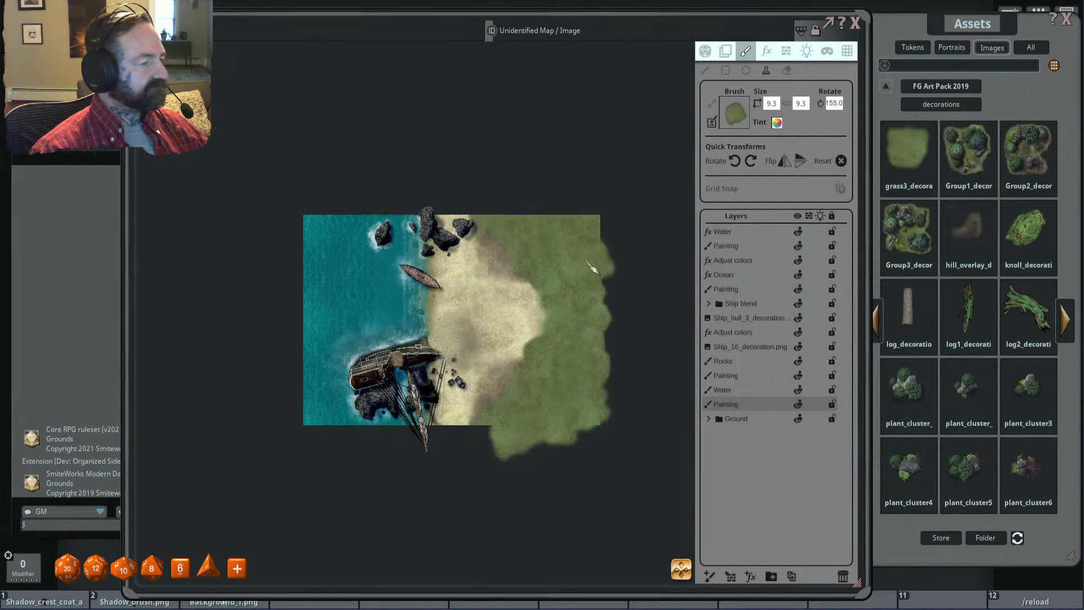
{"action": "scroll", "coordinate": [567, 273], "scroll_direction": "down", "scroll_amount": 2}
{"action": "scroll", "coordinate": [559, 273], "scroll_direction": "up", "scroll_amount": 4}
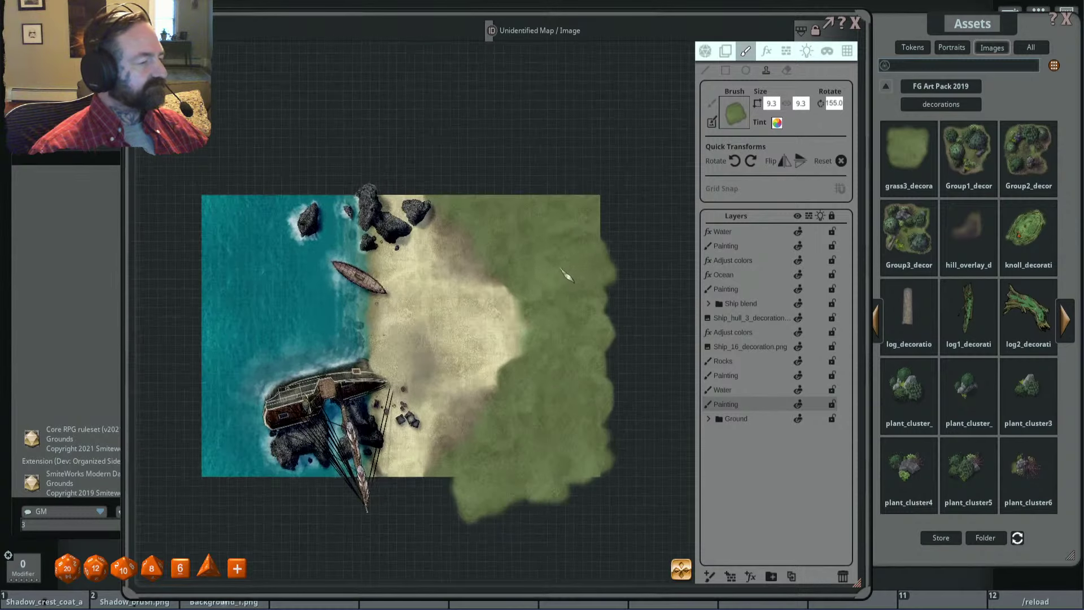
{"action": "scroll", "coordinate": [542, 237], "scroll_direction": "up", "scroll_amount": 3}
{"action": "scroll", "coordinate": [574, 273], "scroll_direction": "down", "scroll_amount": 3}
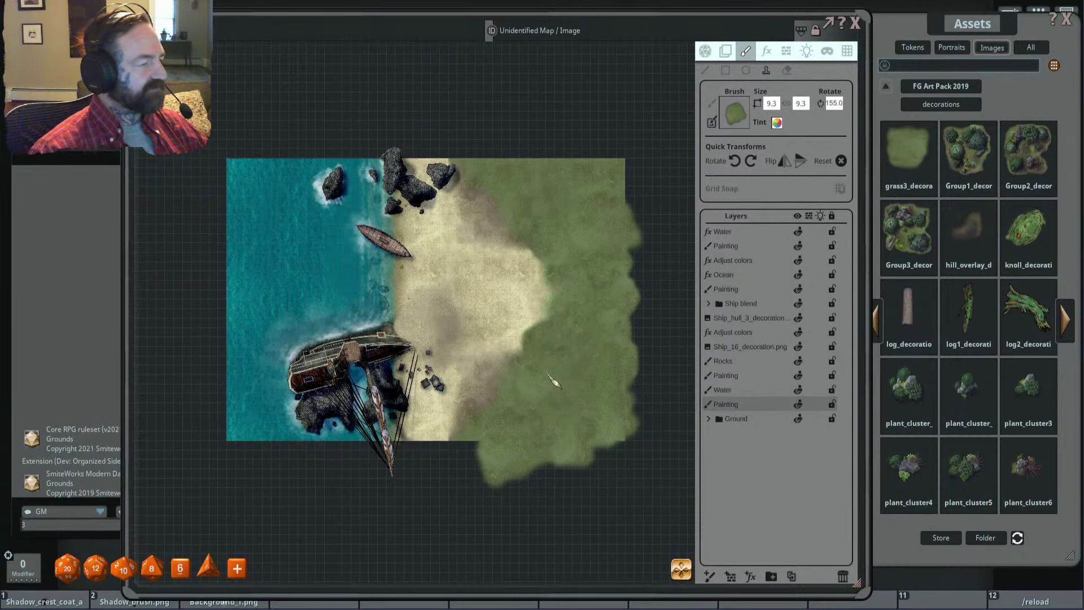
{"action": "left_click_drag", "start_coordinate": [556, 380], "coordinate": [587, 377]}
{"action": "scroll", "coordinate": [574, 358], "scroll_direction": "up", "scroll_amount": 2}
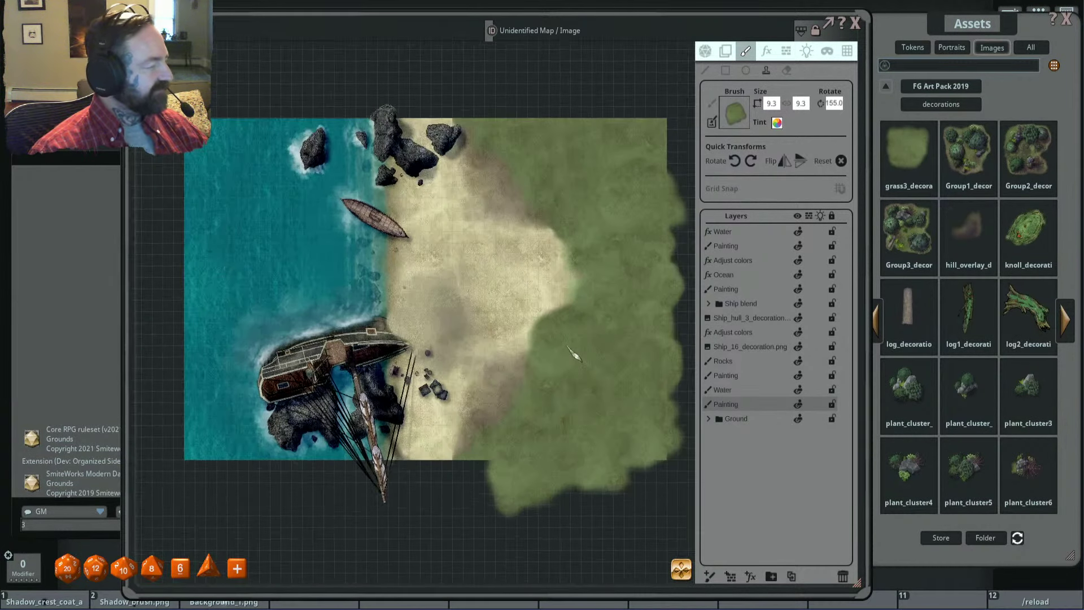
{"action": "scroll", "coordinate": [588, 353], "scroll_direction": "down", "scroll_amount": 1}
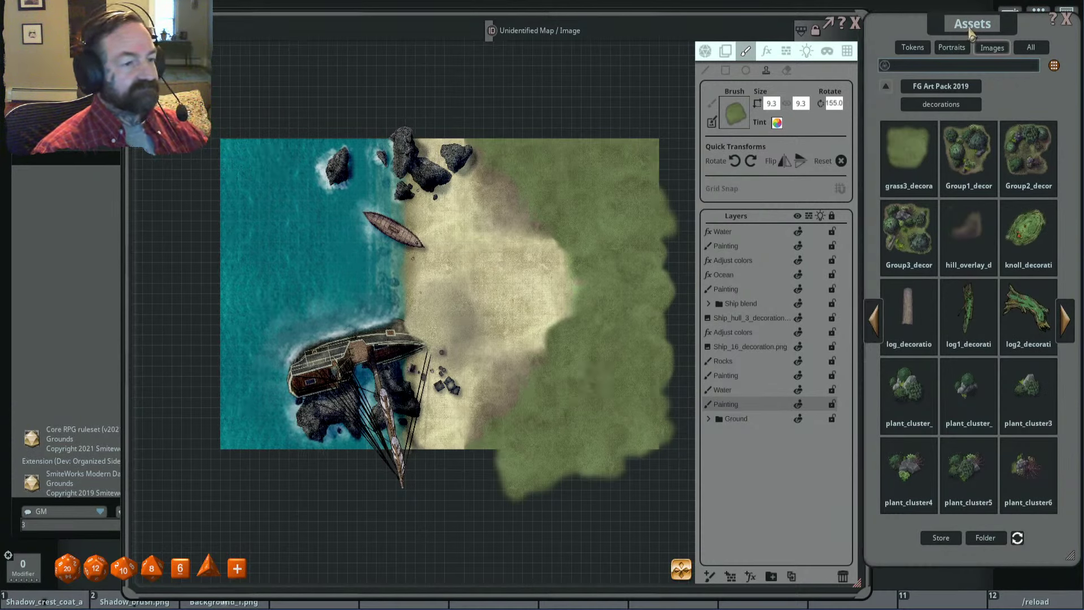
Step: Leave the FG Art Pack 2019 decorations and return the image assets to the top-level list of packs
{"action": "left_click_drag", "start_coordinate": [964, 35], "coordinate": [948, 34]}
{"action": "left_click", "coordinate": [914, 87]}
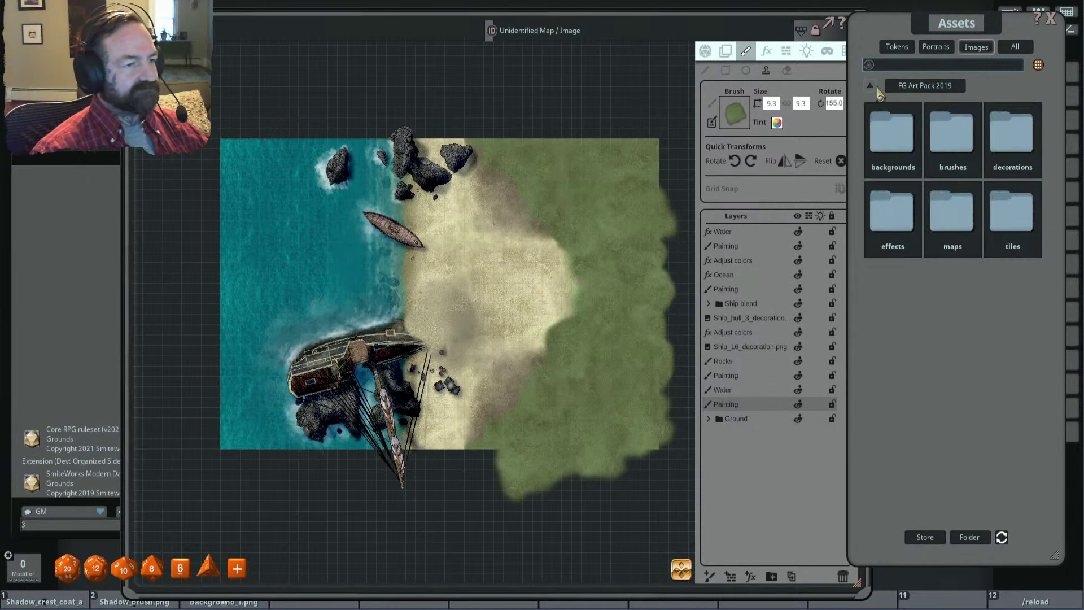
{"action": "left_click", "coordinate": [872, 86]}
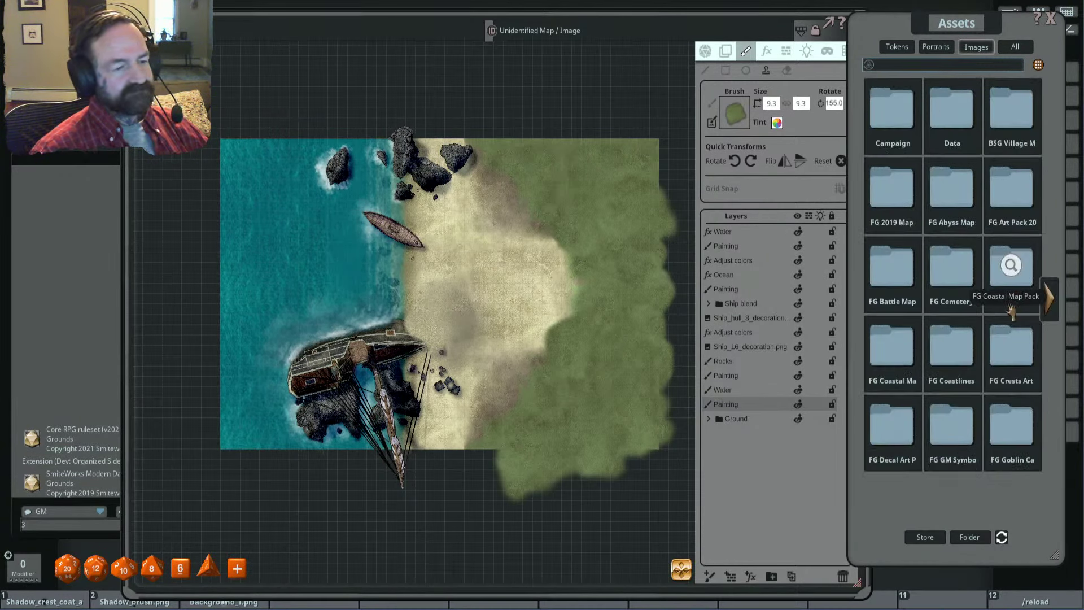
{"action": "left_click_drag", "start_coordinate": [941, 29], "coordinate": [936, 32]}
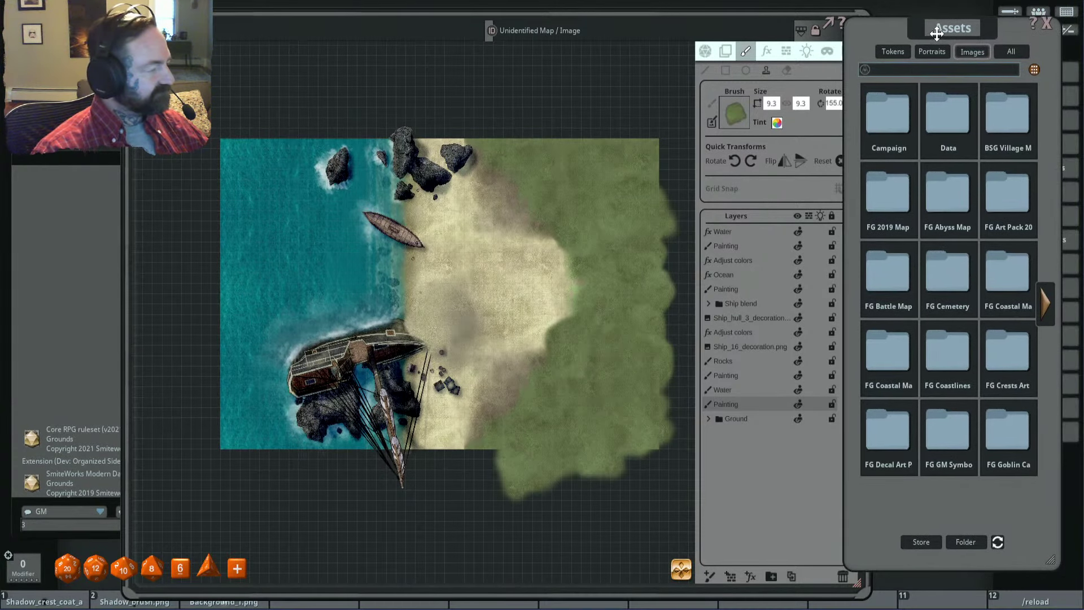
{"action": "scroll", "coordinate": [637, 223], "scroll_direction": "up", "scroll_amount": 2}
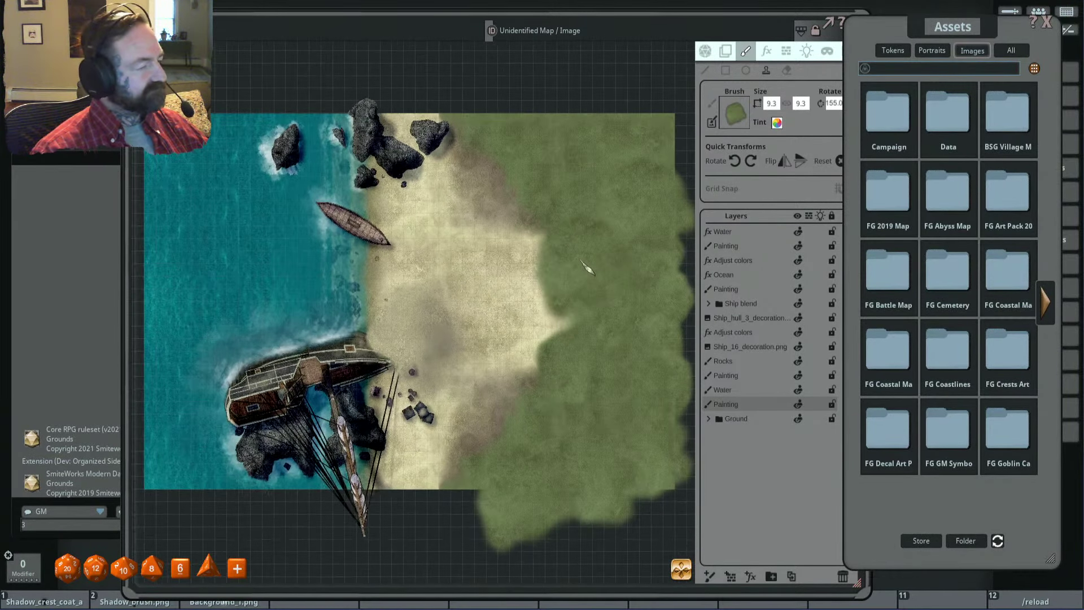
{"action": "scroll", "coordinate": [588, 267], "scroll_direction": "down", "scroll_amount": 2}
{"action": "scroll", "coordinate": [576, 252], "scroll_direction": "up", "scroll_amount": 3}
{"action": "scroll", "coordinate": [608, 252], "scroll_direction": "up", "scroll_amount": 2}
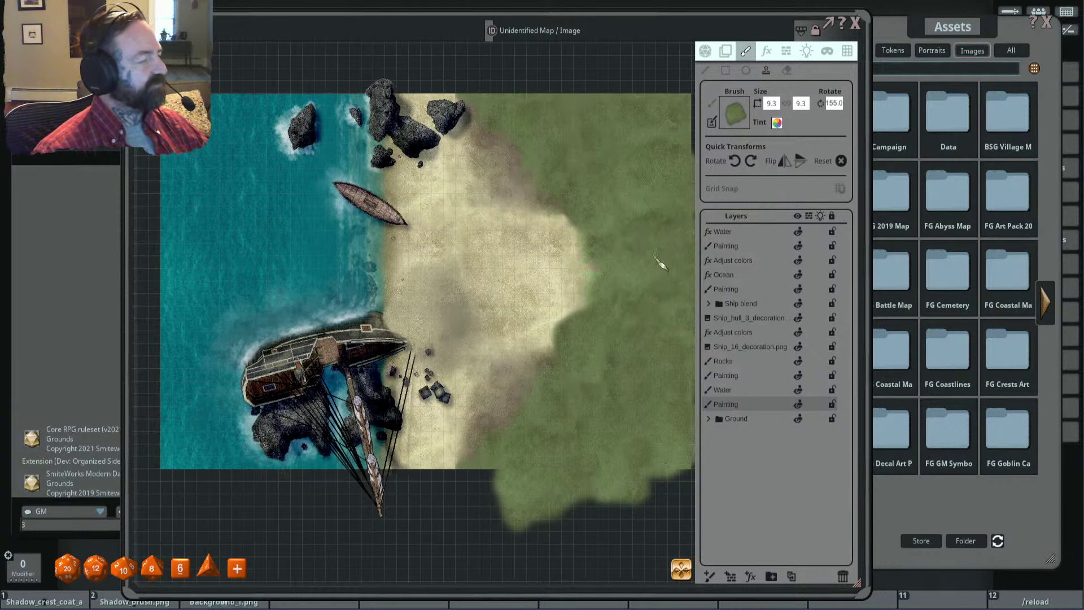
{"action": "scroll", "coordinate": [638, 282], "scroll_direction": "down", "scroll_amount": 3}
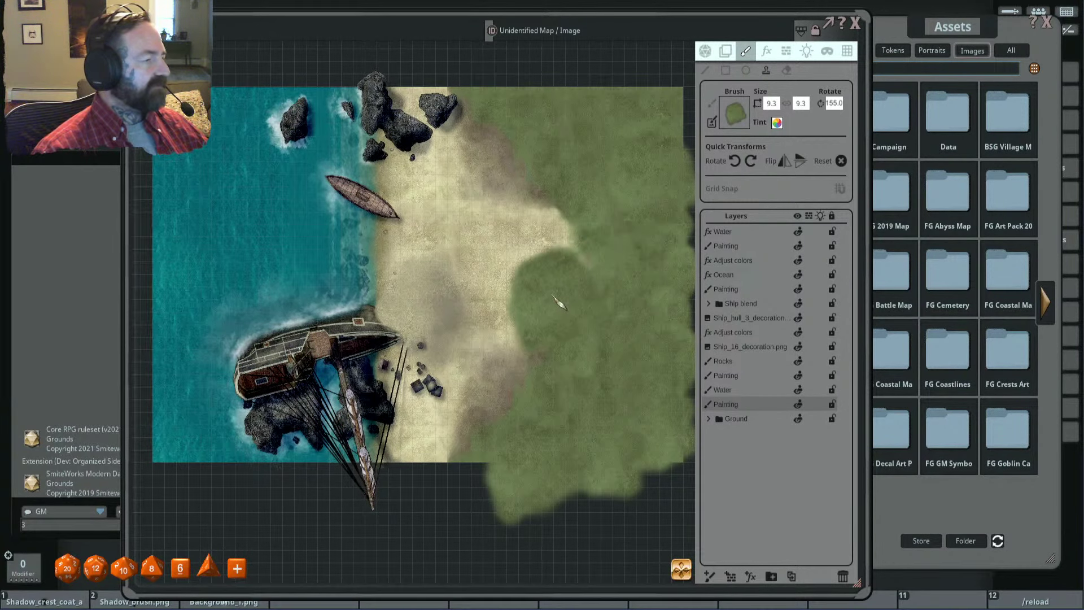
{"action": "scroll", "coordinate": [581, 296], "scroll_direction": "up", "scroll_amount": 1}
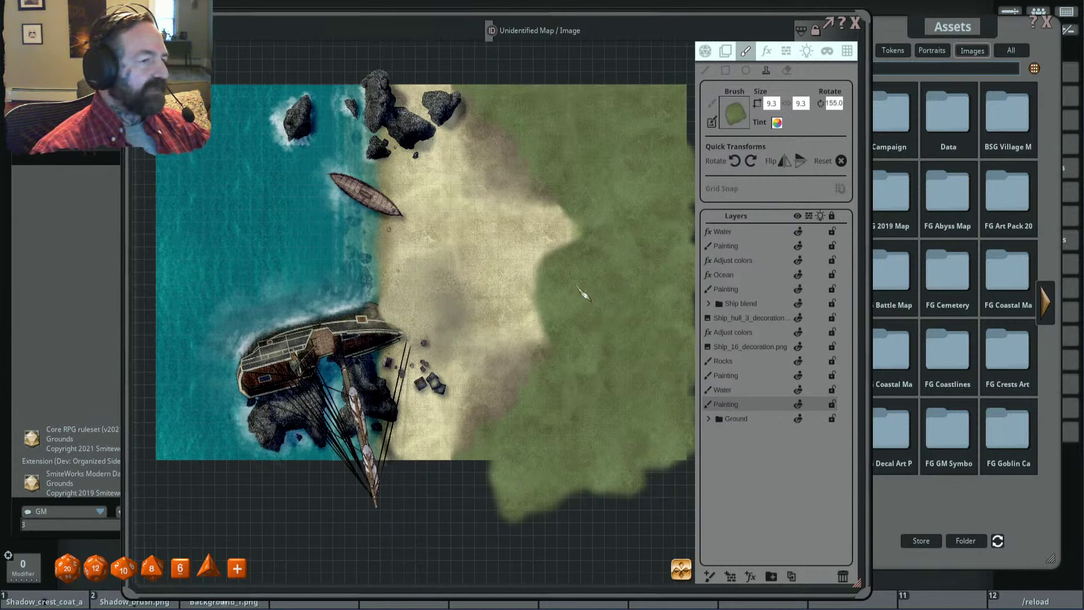
Step: Browse the image asset packs to the decorations folder of the FG Winter Map Pack
{"action": "left_click", "coordinate": [946, 34]}
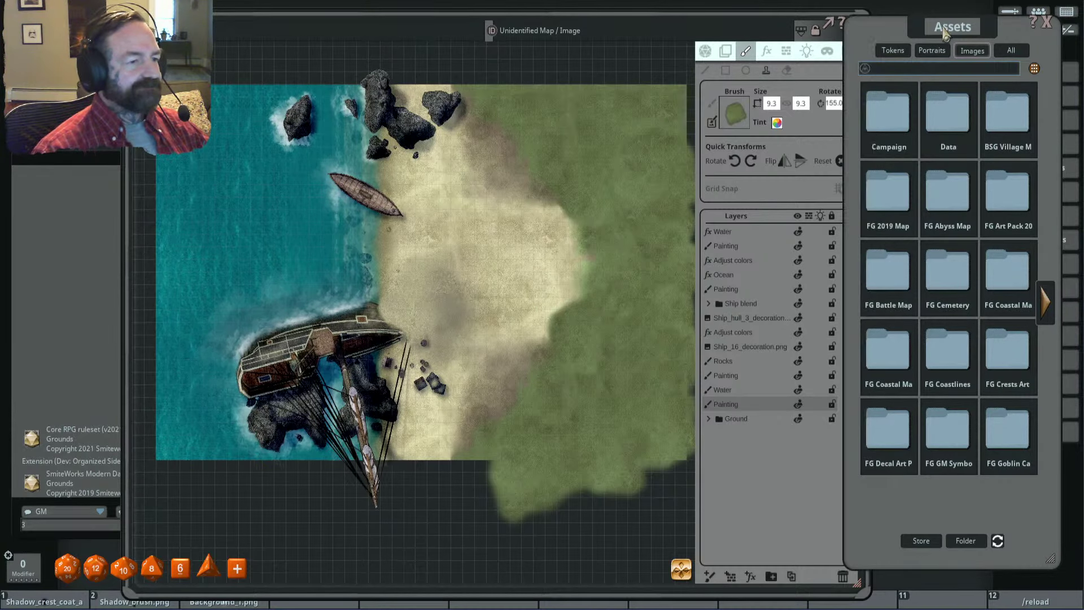
{"action": "left_click", "coordinate": [1045, 294]}
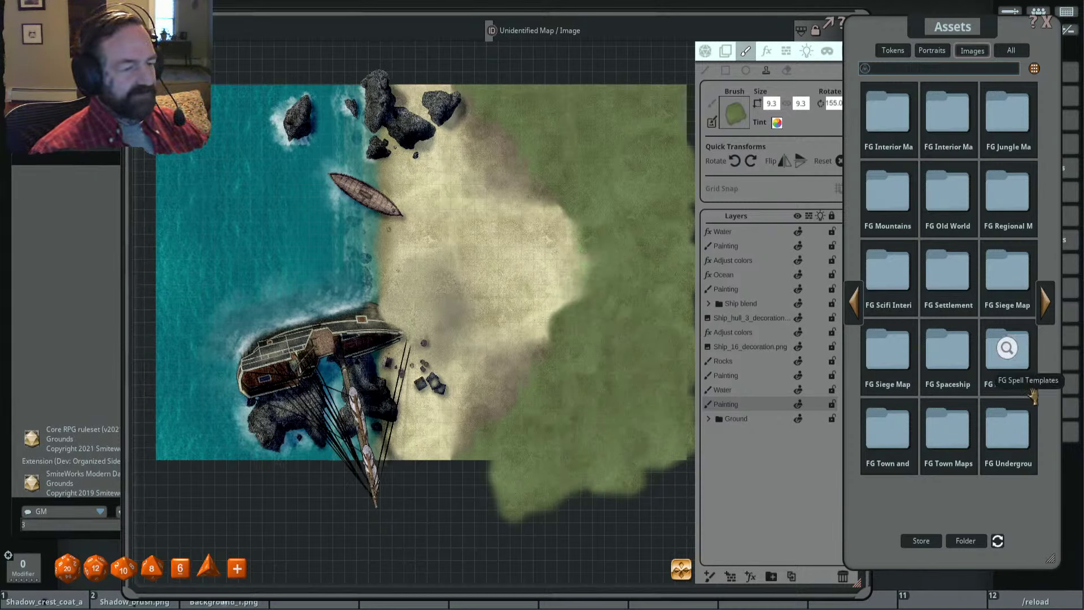
{"action": "left_click", "coordinate": [1049, 307]}
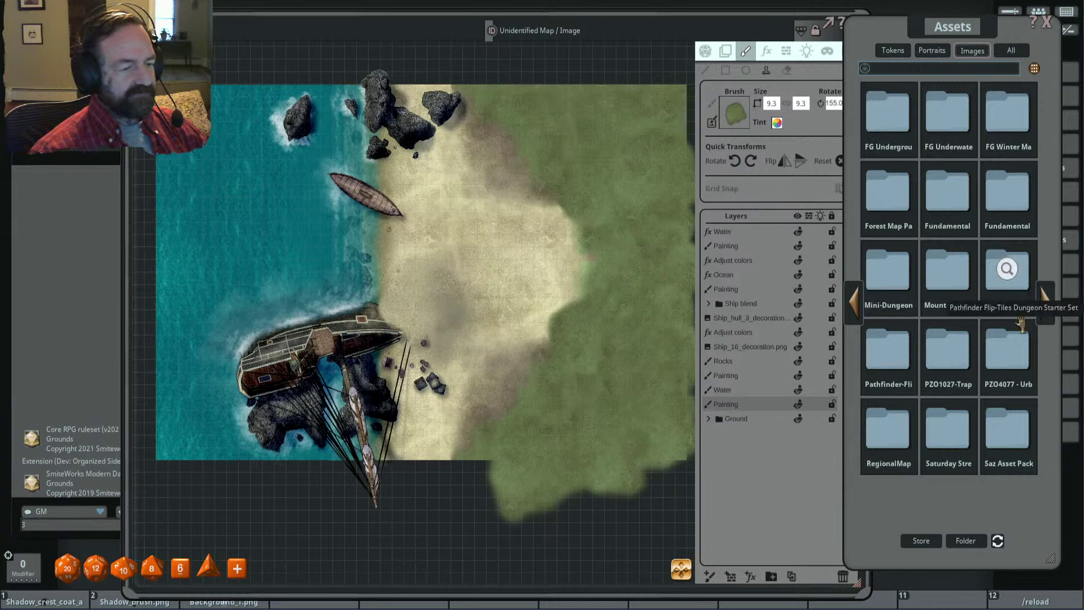
{"action": "left_click", "coordinate": [1007, 116]}
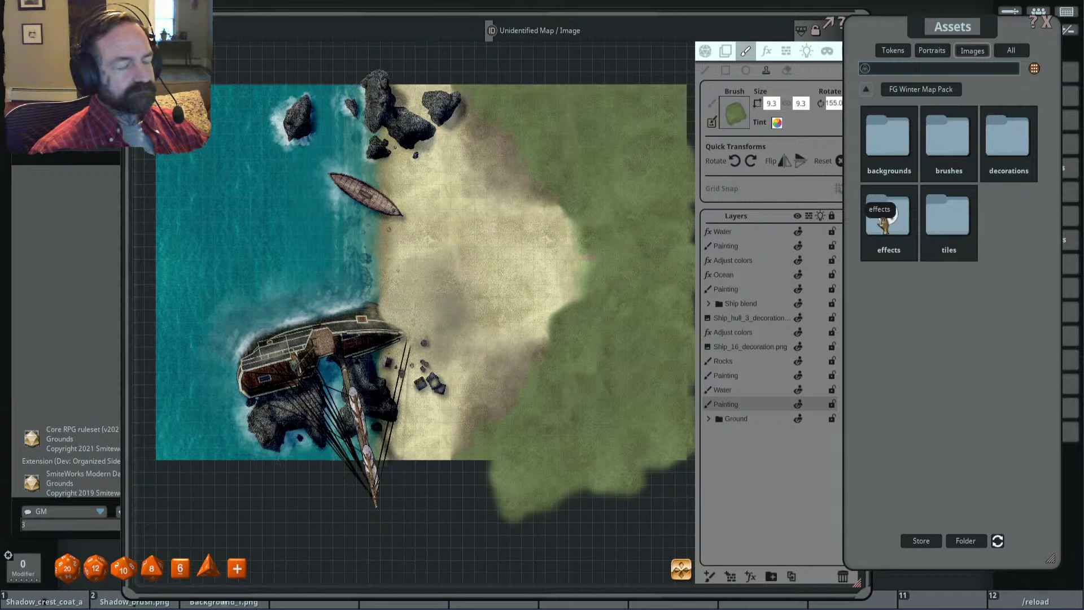
{"action": "left_click", "coordinate": [888, 216]}
{"action": "left_click", "coordinate": [938, 89]}
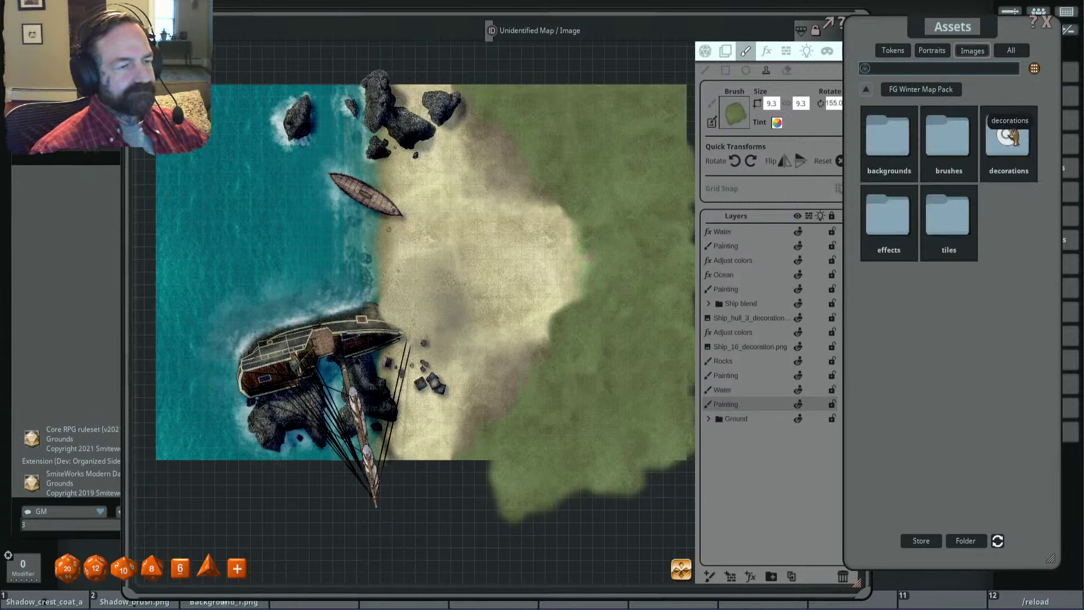
{"action": "left_click", "coordinate": [1008, 142]}
{"action": "left_click", "coordinate": [1046, 325]}
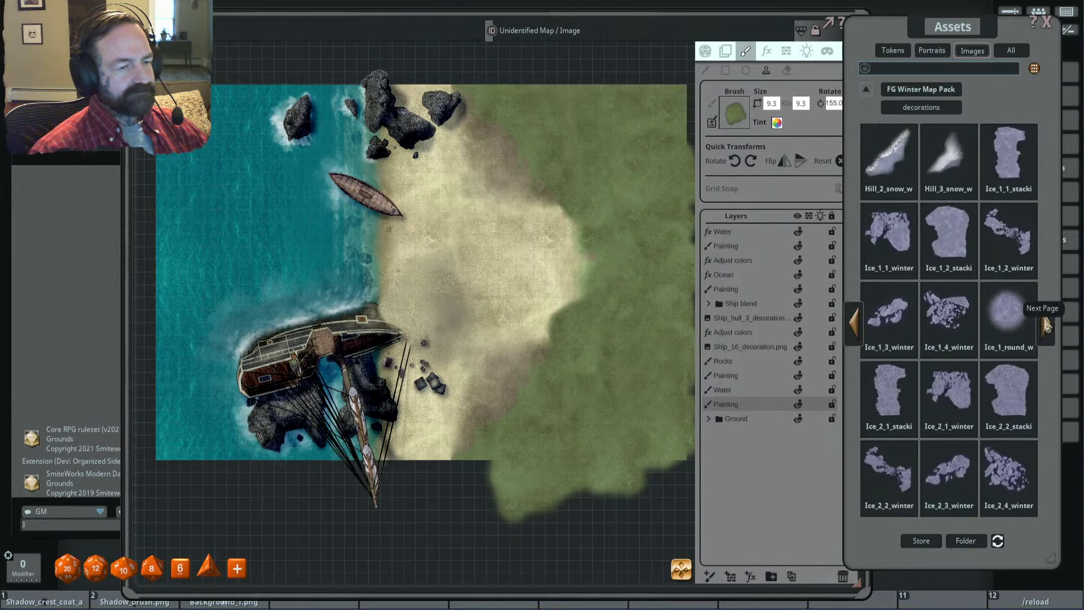
Step: Search the winter decorations for "rock" and load the Rocks_5_winter decoration as the stamp brush
{"action": "left_click", "coordinate": [901, 68]}
{"action": "type", "text": "rock"}
{"action": "key", "text": "Return"}
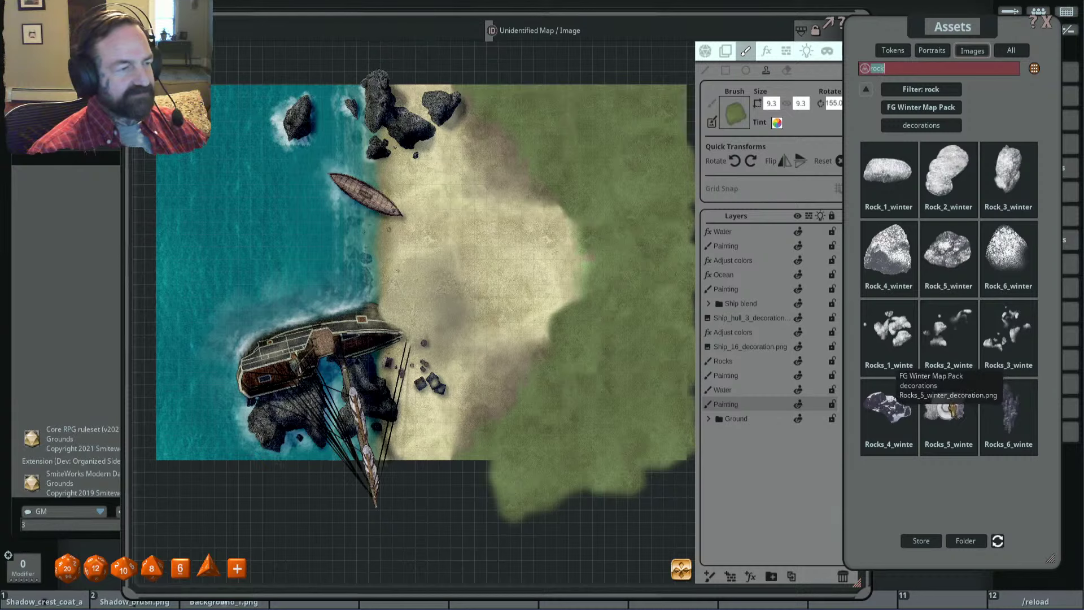
{"action": "left_click_drag", "start_coordinate": [939, 396], "coordinate": [745, 125]}
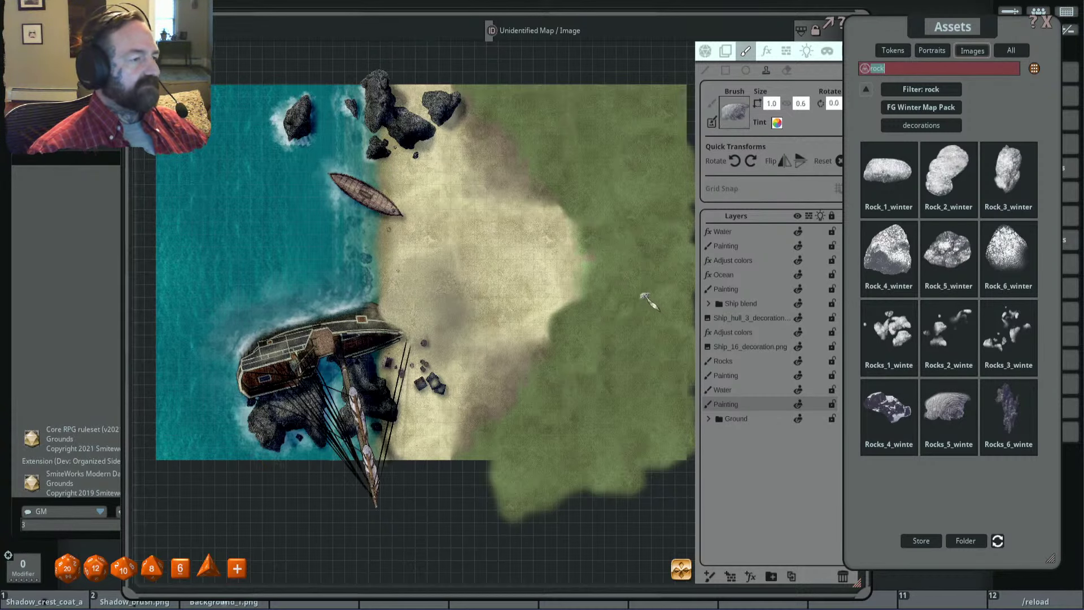
Step: Scale the rock brush to 9.3 by 5.6 and rotate it to 330
{"action": "scroll", "coordinate": [602, 294], "scroll_direction": "up", "scroll_amount": 10}
{"action": "scroll", "coordinate": [589, 305], "scroll_direction": "up", "scroll_amount": 3}
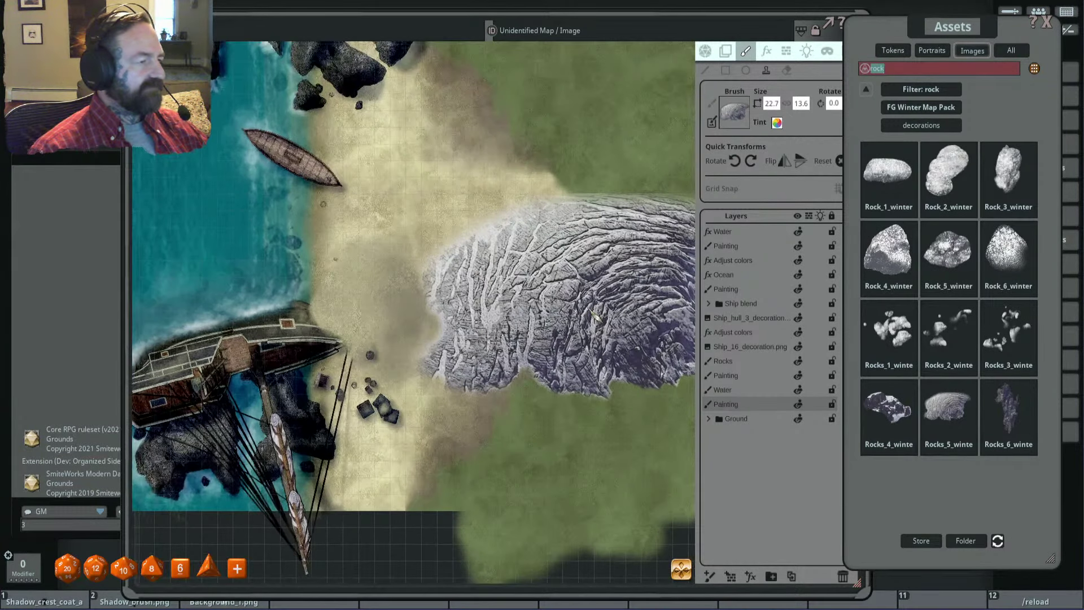
{"action": "scroll", "coordinate": [595, 316], "scroll_direction": "down", "scroll_amount": 6}
{"action": "scroll", "coordinate": [564, 322], "scroll_direction": "down", "scroll_amount": 3}
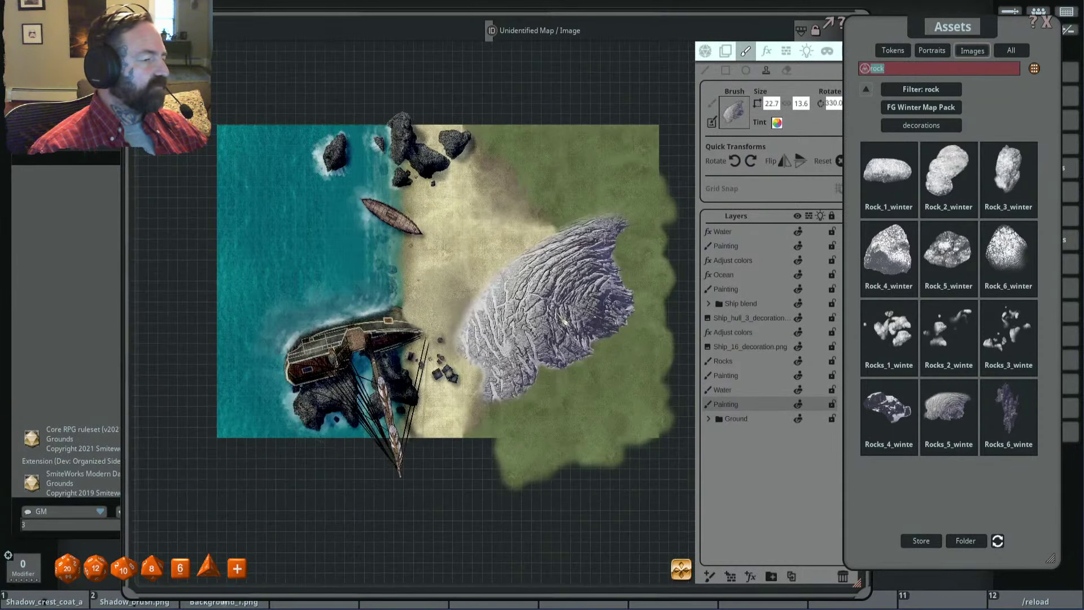
{"action": "scroll", "coordinate": [565, 320], "scroll_direction": "down", "scroll_amount": 2}
{"action": "scroll", "coordinate": [556, 339], "scroll_direction": "down", "scroll_amount": 6}
{"action": "scroll", "coordinate": [550, 362], "scroll_direction": "up", "scroll_amount": 3}
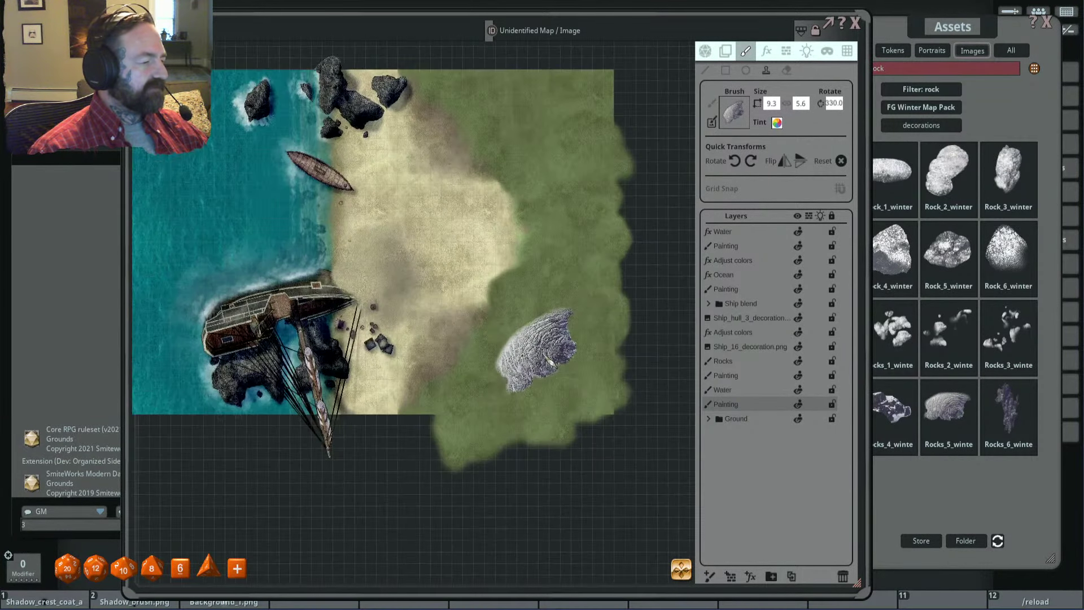
Step: Try the rock brush at a rotation of 345 over the lower inland grass and the beach edge
{"action": "scroll", "coordinate": [550, 361], "scroll_direction": "up", "scroll_amount": 3}
{"action": "scroll", "coordinate": [549, 364], "scroll_direction": "up", "scroll_amount": 11}
{"action": "scroll", "coordinate": [548, 369], "scroll_direction": "up", "scroll_amount": 4}
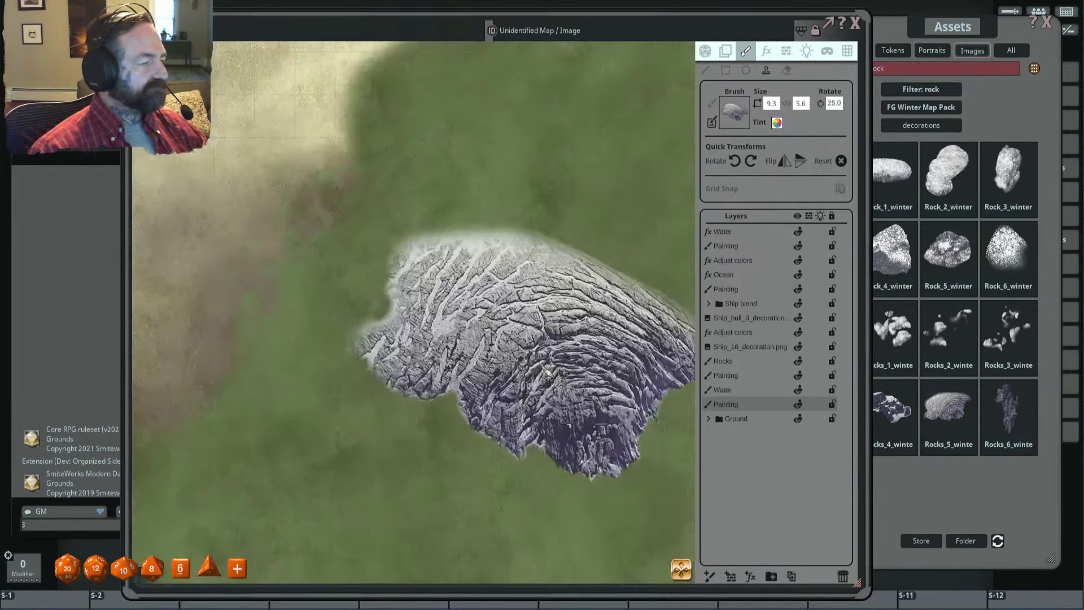
{"action": "scroll", "coordinate": [547, 370], "scroll_direction": "down", "scroll_amount": 13}
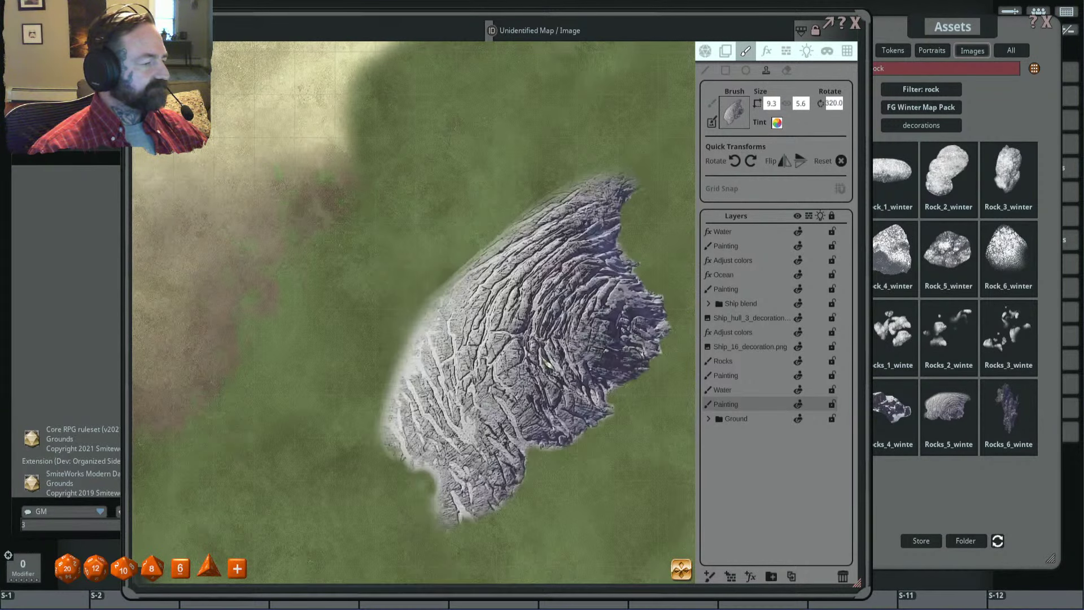
{"action": "scroll", "coordinate": [547, 364], "scroll_direction": "up", "scroll_amount": 5}
{"action": "scroll", "coordinate": [549, 364], "scroll_direction": "down", "scroll_amount": 5}
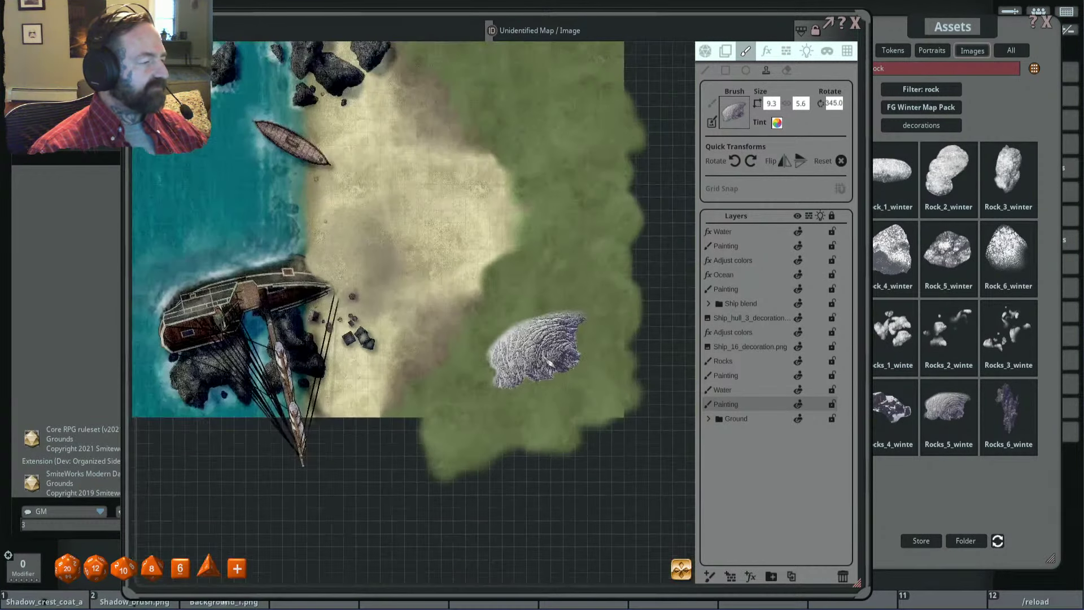
{"action": "left_click_drag", "start_coordinate": [538, 364], "coordinate": [646, 351]}
{"action": "left_click_drag", "start_coordinate": [519, 331], "coordinate": [459, 312]}
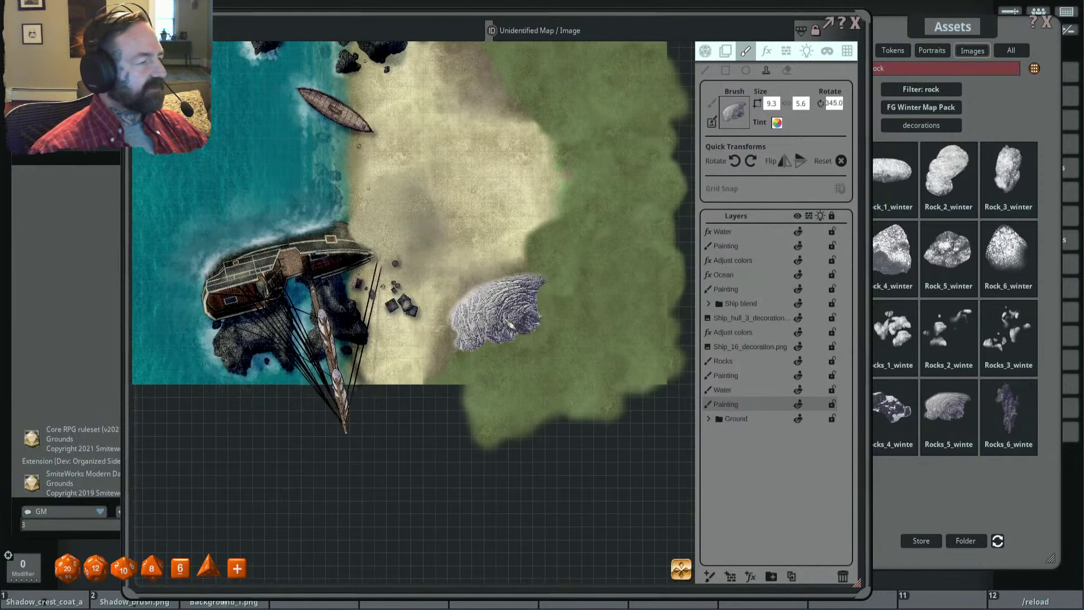
{"action": "scroll", "coordinate": [598, 342], "scroll_direction": "up", "scroll_amount": 1}
{"action": "scroll", "coordinate": [597, 343], "scroll_direction": "up", "scroll_amount": 3}
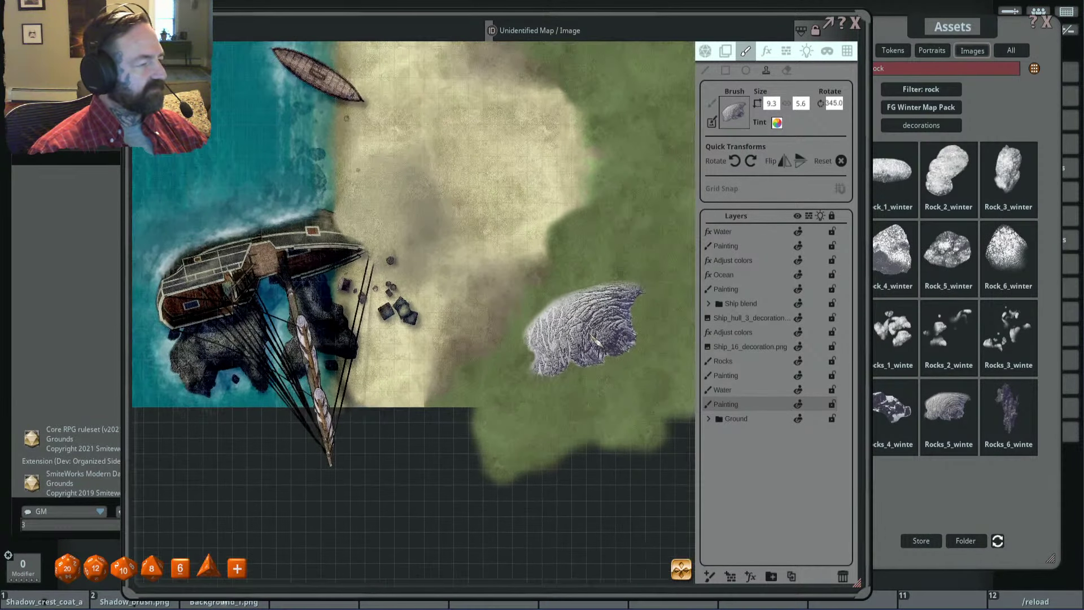
{"action": "scroll", "coordinate": [600, 332], "scroll_direction": "down", "scroll_amount": 1}
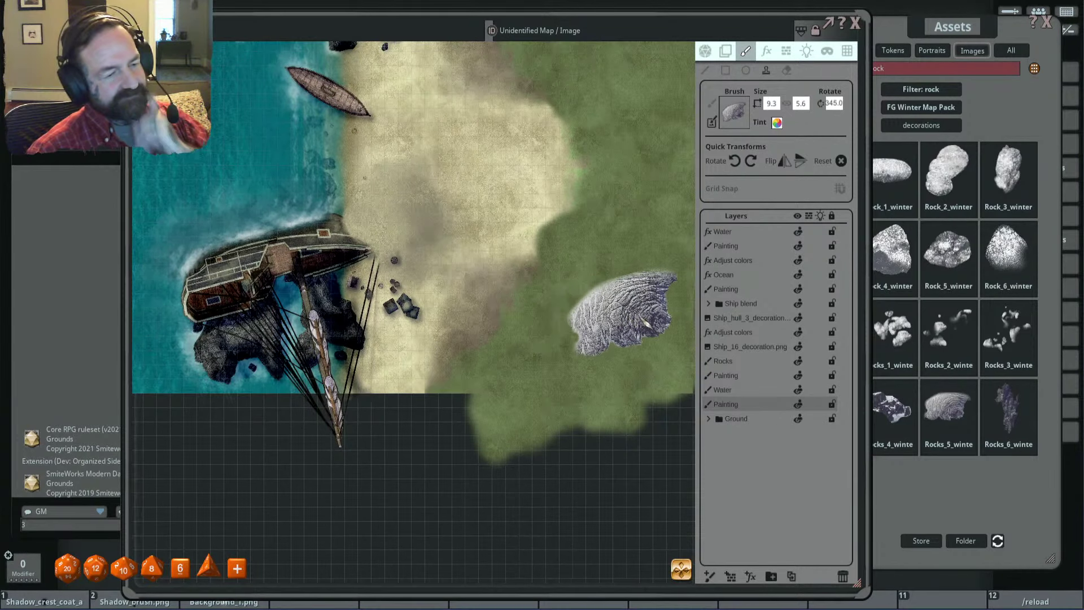
Step: Move the Assets window clear of the map and set the rock brush to rotation 335 at size 9.3 by 5.6
{"action": "left_click", "coordinate": [958, 33]}
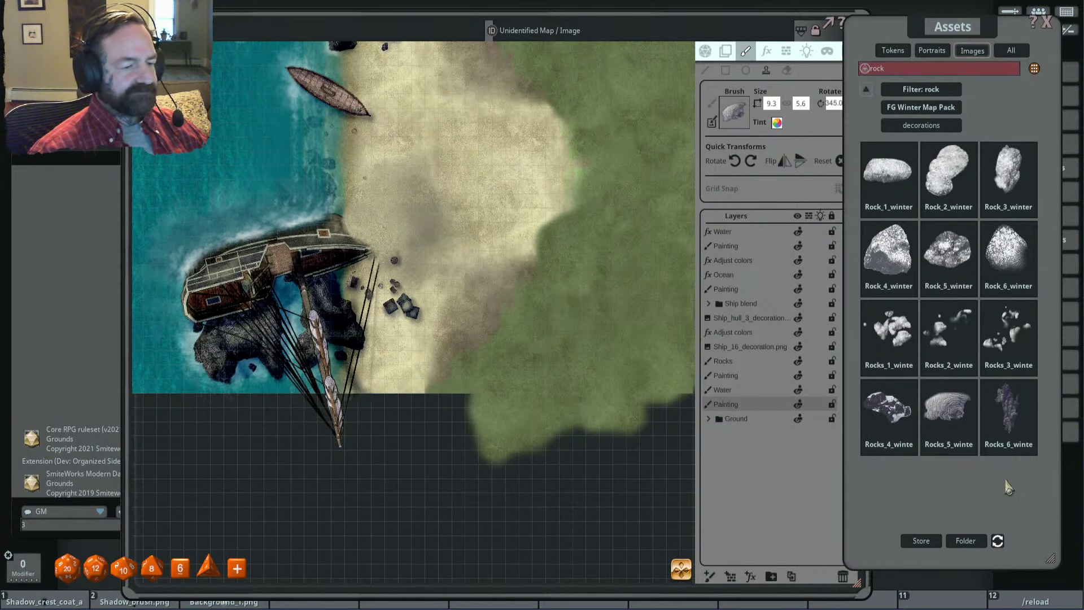
{"action": "left_click_drag", "start_coordinate": [951, 25], "coordinate": [971, 28]}
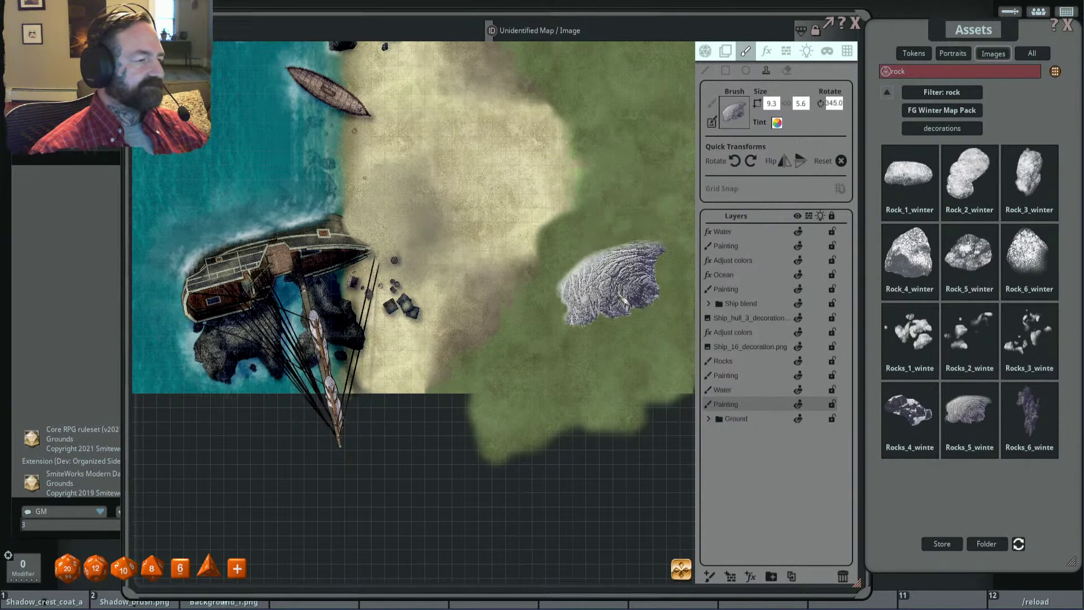
{"action": "scroll", "coordinate": [616, 316], "scroll_direction": "up", "scroll_amount": 3}
{"action": "scroll", "coordinate": [613, 320], "scroll_direction": "down", "scroll_amount": 3}
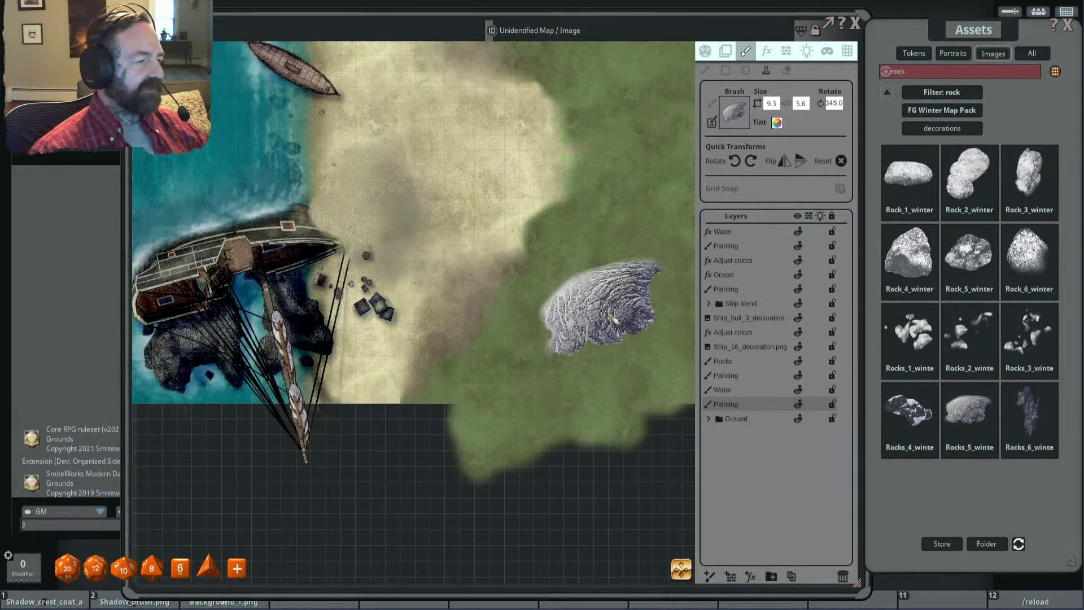
{"action": "scroll", "coordinate": [613, 320], "scroll_direction": "down", "scroll_amount": 3}
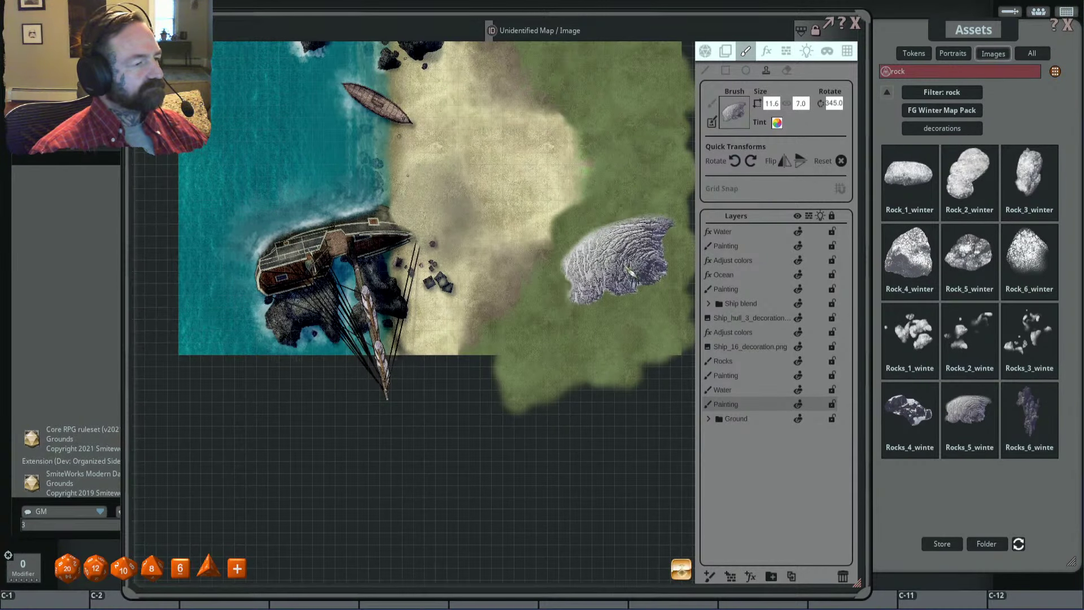
{"action": "left_click_drag", "start_coordinate": [626, 269], "coordinate": [618, 228]}
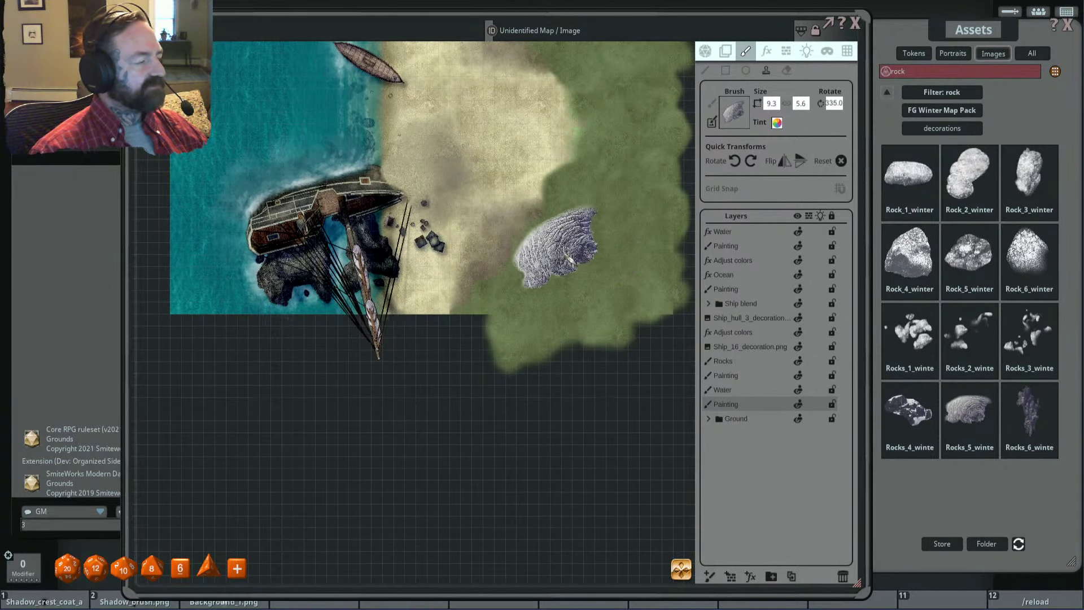
{"action": "scroll", "coordinate": [619, 265], "scroll_direction": "up", "scroll_amount": 5}
{"action": "scroll", "coordinate": [618, 251], "scroll_direction": "up", "scroll_amount": 4}
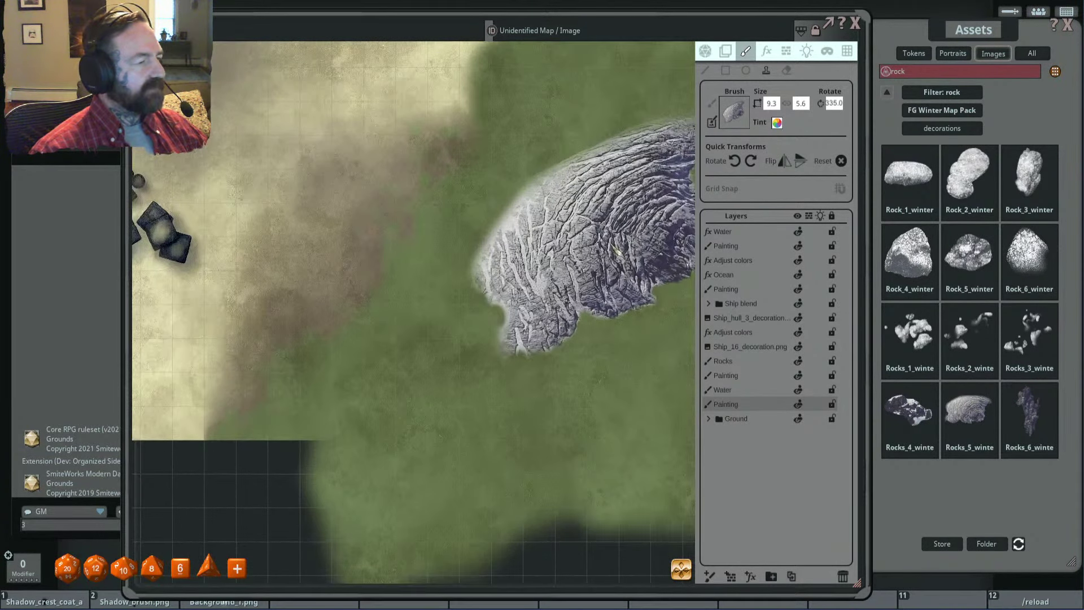
{"action": "scroll", "coordinate": [621, 253], "scroll_direction": "down", "scroll_amount": 3}
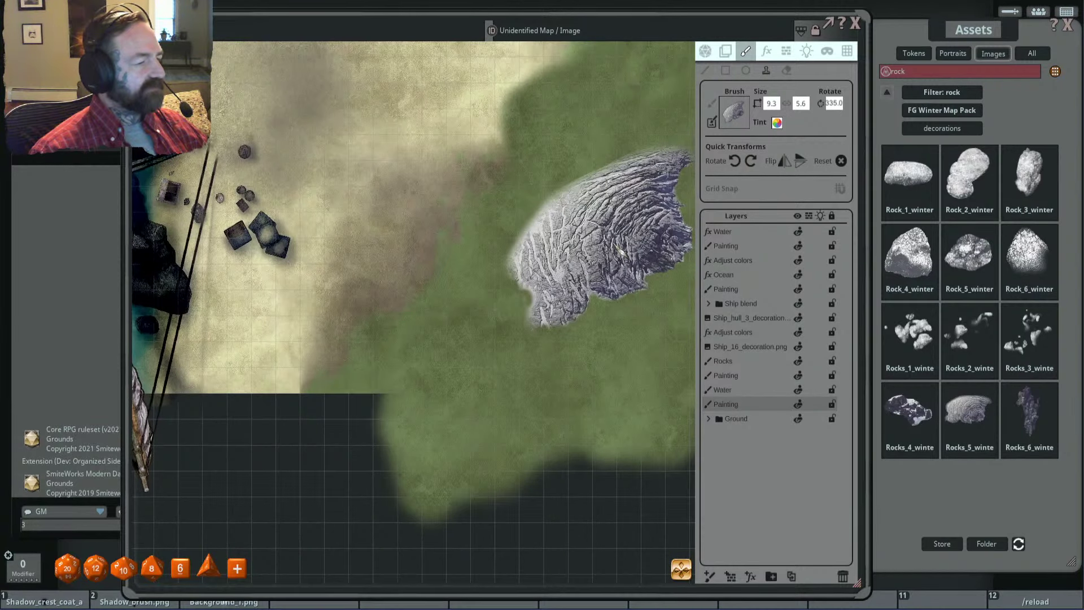
{"action": "scroll", "coordinate": [619, 249], "scroll_direction": "down", "scroll_amount": 4}
{"action": "left_click_drag", "start_coordinate": [597, 244], "coordinate": [678, 234]}
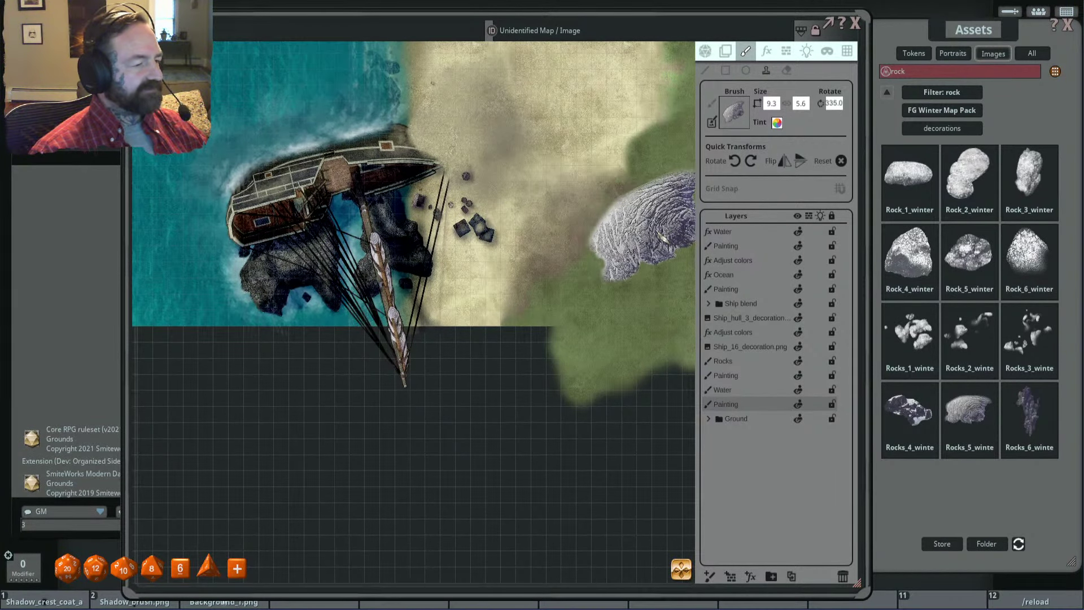
Step: Sample the grey tint FF71767C for the rock brush from the dark rocks around the shipwreck
{"action": "left_click", "coordinate": [777, 124]}
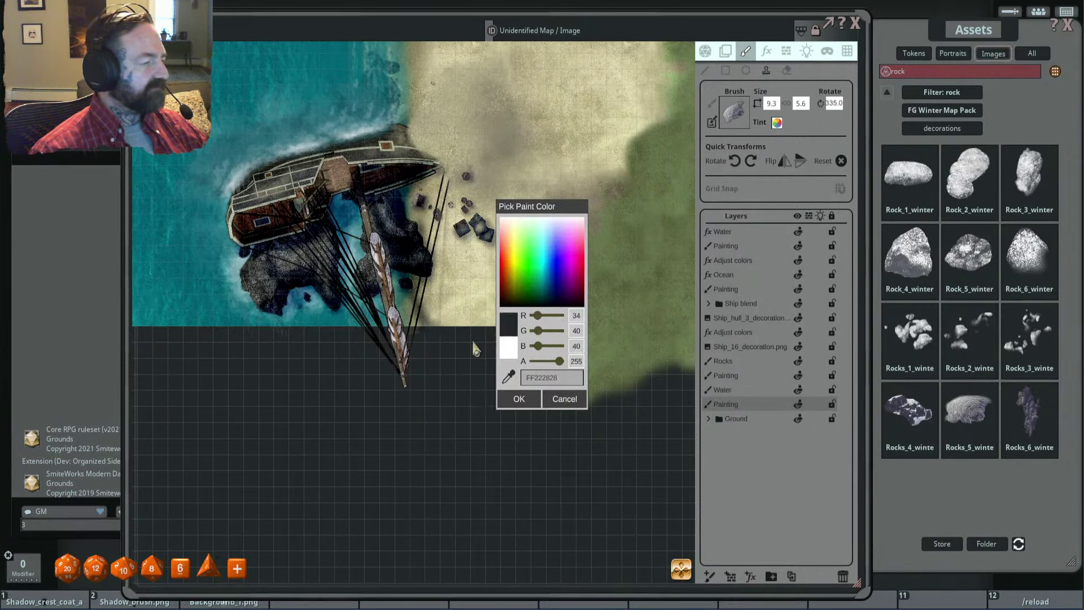
{"action": "left_click_drag", "start_coordinate": [394, 244], "coordinate": [388, 219]}
{"action": "left_click_drag", "start_coordinate": [299, 275], "coordinate": [286, 262]}
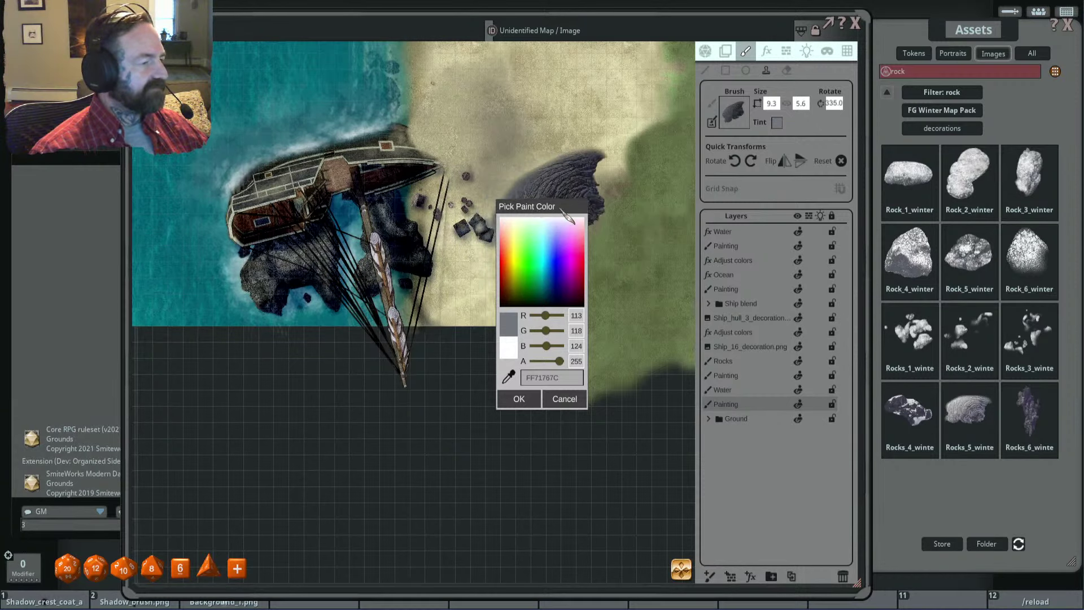
{"action": "scroll", "coordinate": [451, 268], "scroll_direction": "up", "scroll_amount": 5}
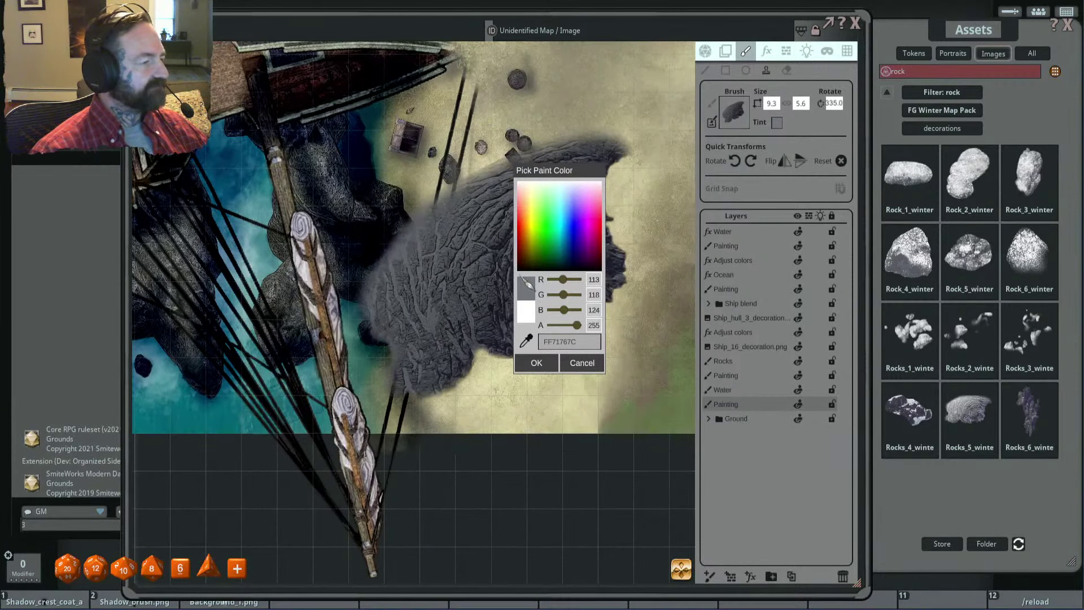
Step: Try pale green, cream, tan and peach tints for the rock brush
{"action": "left_click_drag", "start_coordinate": [565, 279], "coordinate": [572, 310]}
{"action": "left_click", "coordinate": [575, 297]}
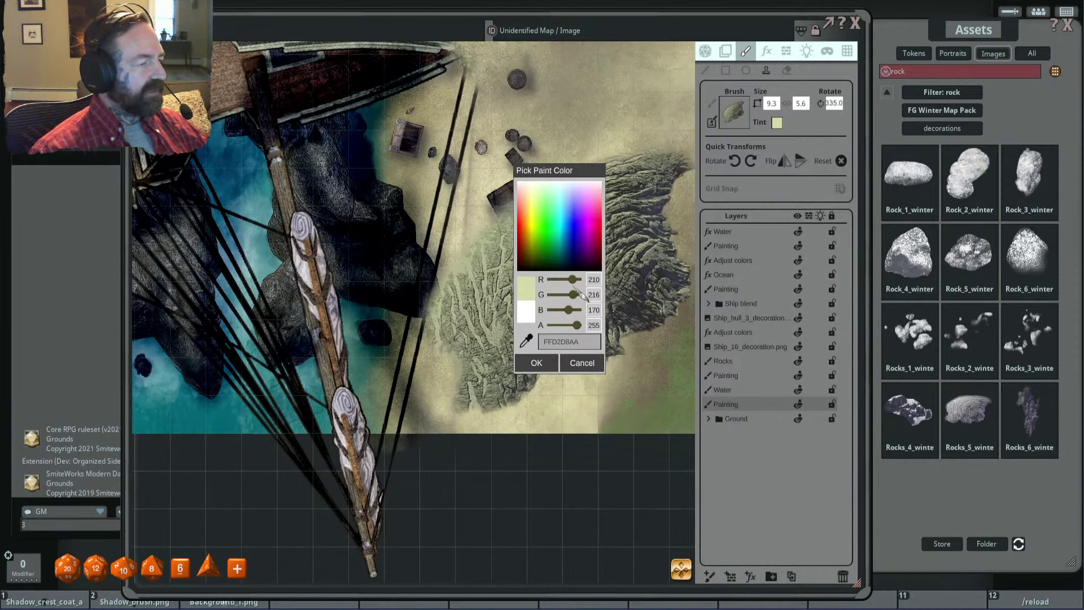
{"action": "mouse_move", "coordinate": [546, 217]}
{"action": "left_mouse_down"}
{"action": "mouse_move", "coordinate": [532, 192]}
{"action": "mouse_move", "coordinate": [581, 194]}
{"action": "mouse_move", "coordinate": [531, 193]}
{"action": "left_mouse_up"}
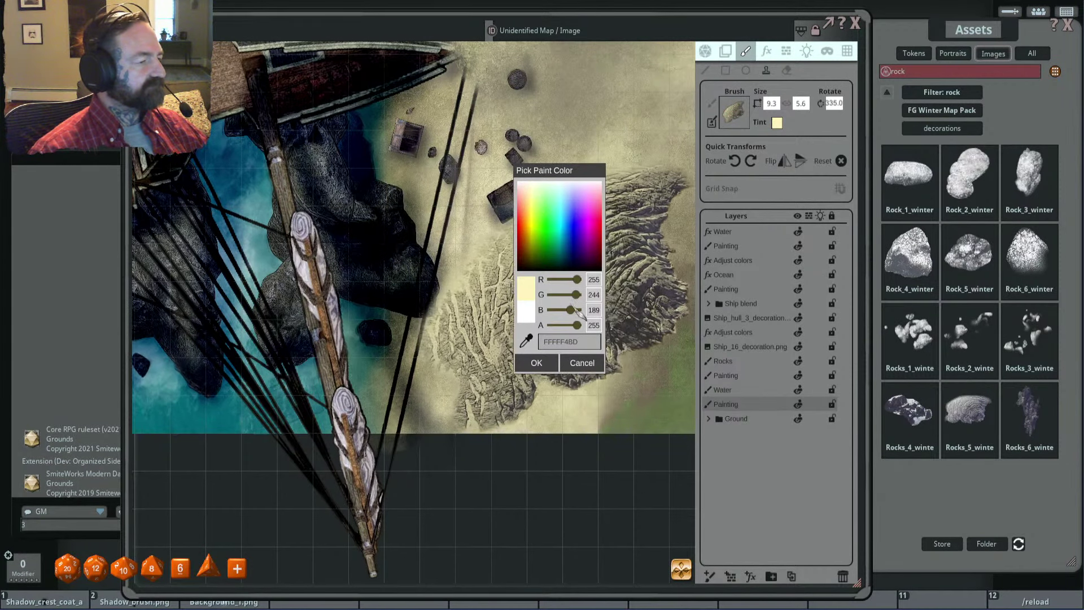
{"action": "mouse_move", "coordinate": [577, 294]}
{"action": "left_mouse_down"}
{"action": "mouse_move", "coordinate": [572, 280]}
{"action": "mouse_move", "coordinate": [571, 310]}
{"action": "left_mouse_up"}
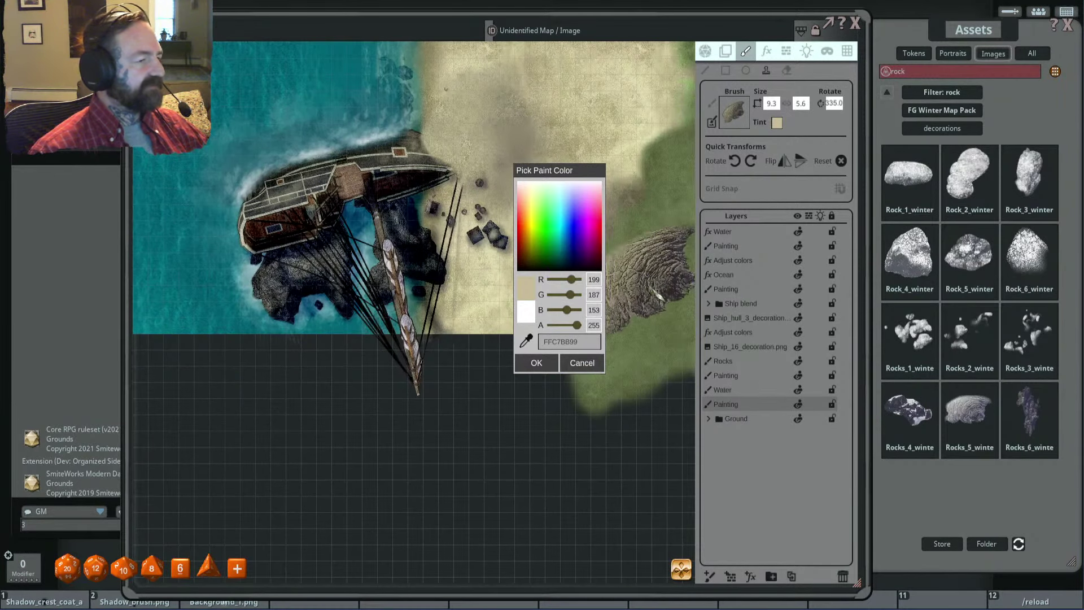
{"action": "scroll", "coordinate": [656, 276], "scroll_direction": "down", "scroll_amount": 5}
{"action": "scroll", "coordinate": [655, 267], "scroll_direction": "up", "scroll_amount": 3}
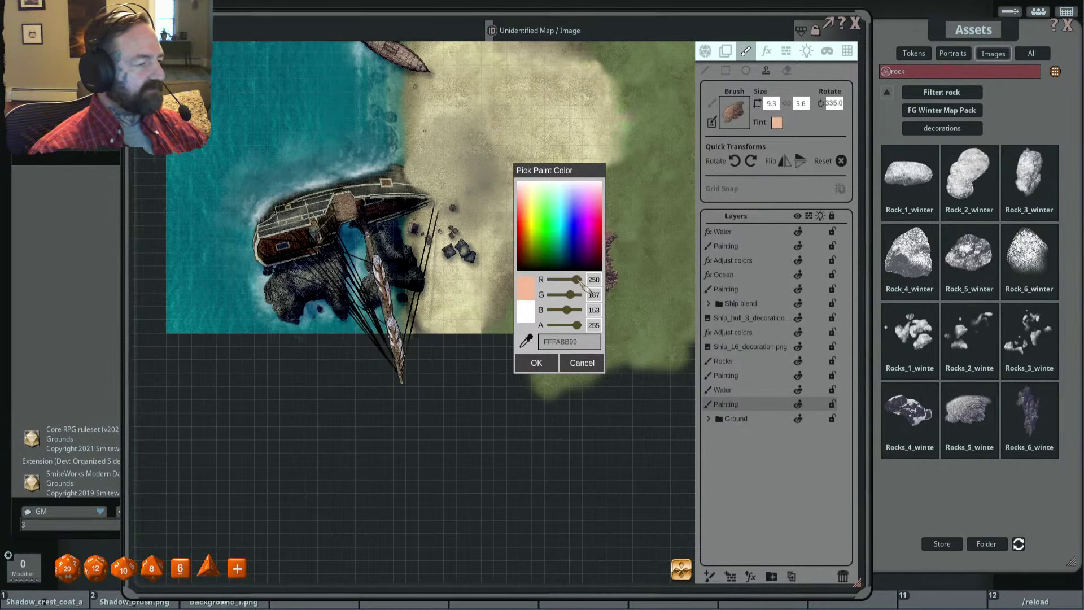
Step: Set the rock brush's tint to the near-white colour FFFFFFEE
{"action": "left_click_drag", "start_coordinate": [578, 296], "coordinate": [580, 300]}
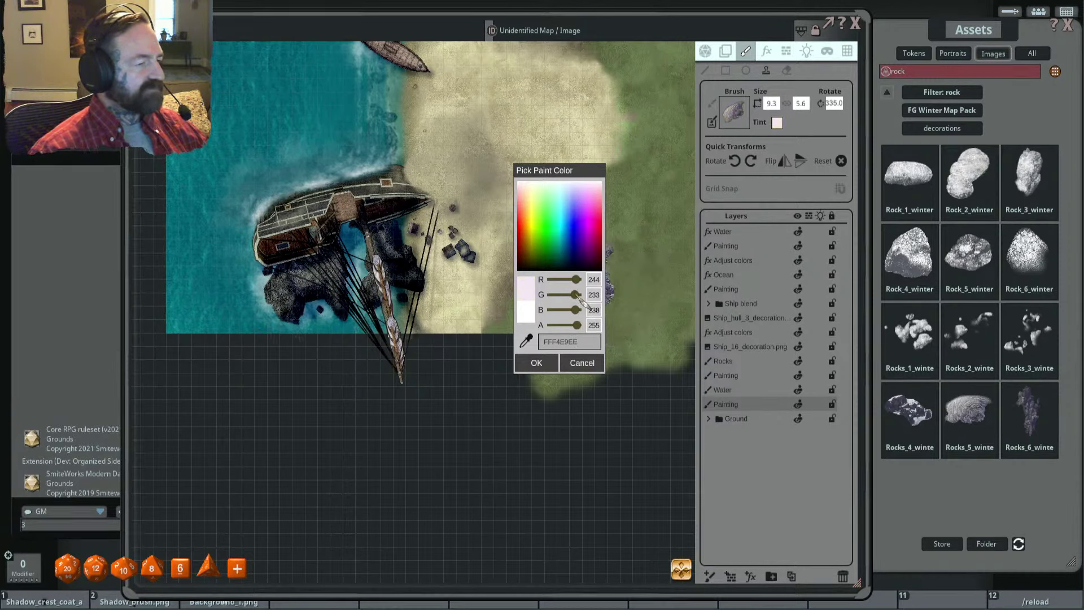
{"action": "left_click", "coordinate": [581, 296]}
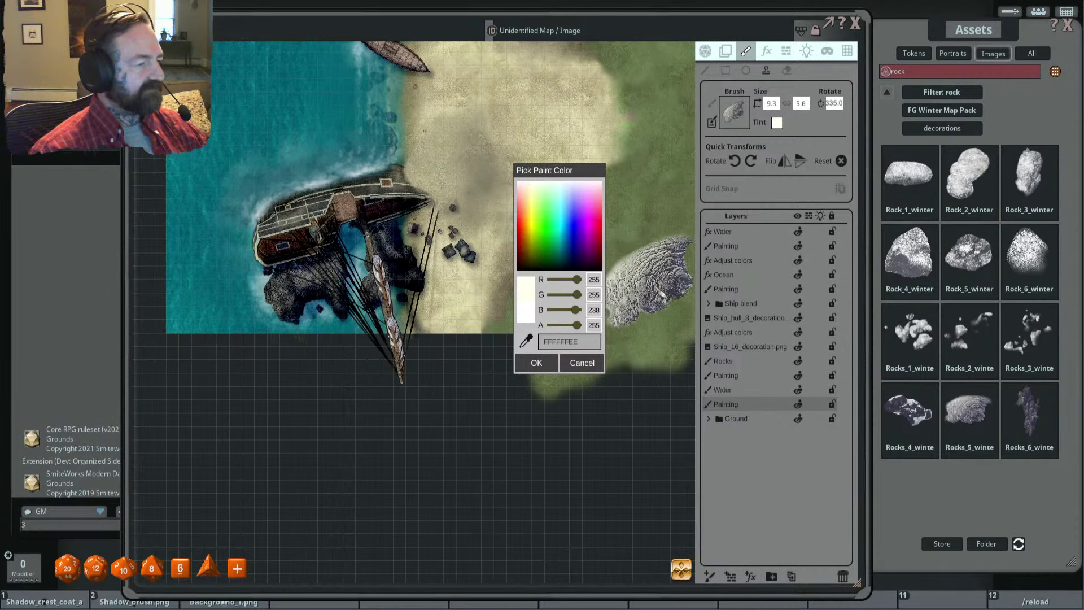
{"action": "scroll", "coordinate": [653, 274], "scroll_direction": "down", "scroll_amount": 2}
{"action": "scroll", "coordinate": [652, 274], "scroll_direction": "up", "scroll_amount": 3}
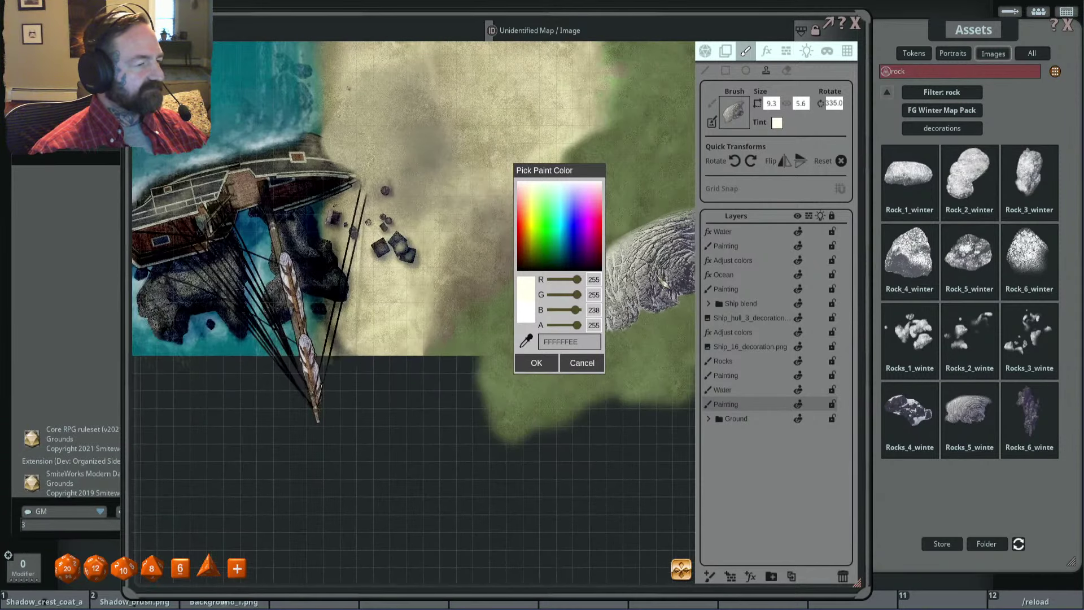
{"action": "scroll", "coordinate": [649, 249], "scroll_direction": "down", "scroll_amount": 1}
{"action": "left_click", "coordinate": [536, 363]}
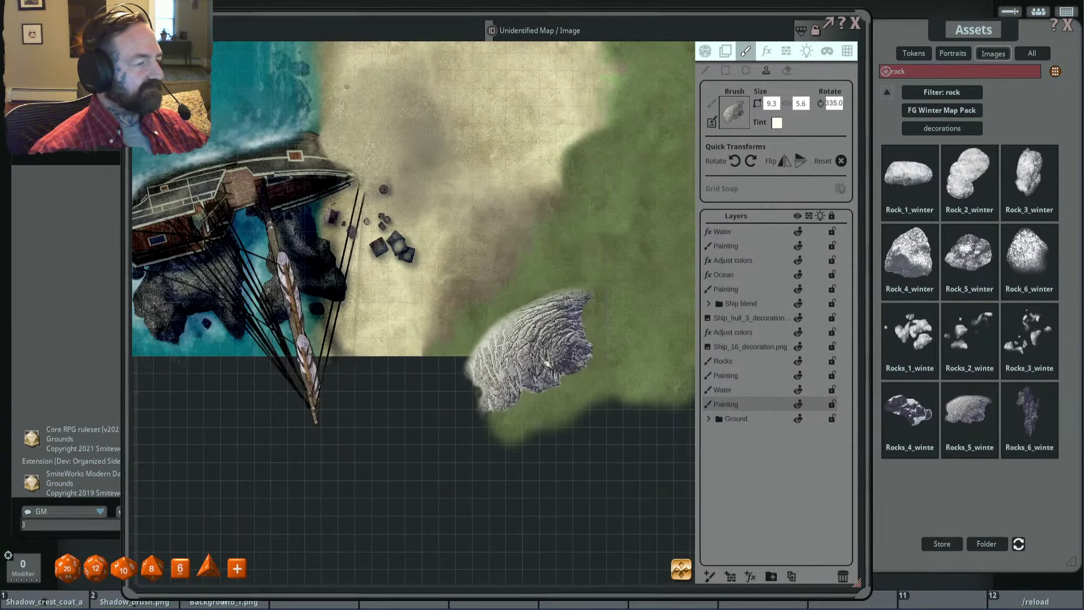
Step: Stamp the rock on the lower inland grass at size 11.6 by 7.0 and rotation 345
{"action": "scroll", "coordinate": [593, 279], "scroll_direction": "down", "scroll_amount": 2}
{"action": "left_click_drag", "start_coordinate": [595, 282], "coordinate": [540, 275]}
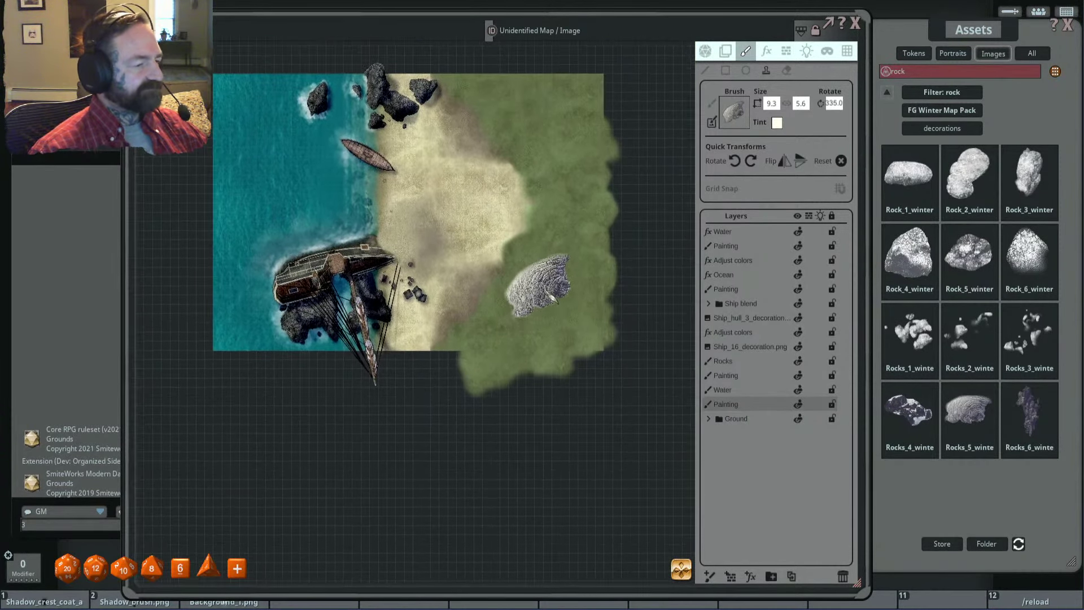
{"action": "scroll", "coordinate": [564, 290], "scroll_direction": "up", "scroll_amount": 2}
{"action": "scroll", "coordinate": [567, 299], "scroll_direction": "up", "scroll_amount": 3}
{"action": "scroll", "coordinate": [568, 310], "scroll_direction": "down", "scroll_amount": 2}
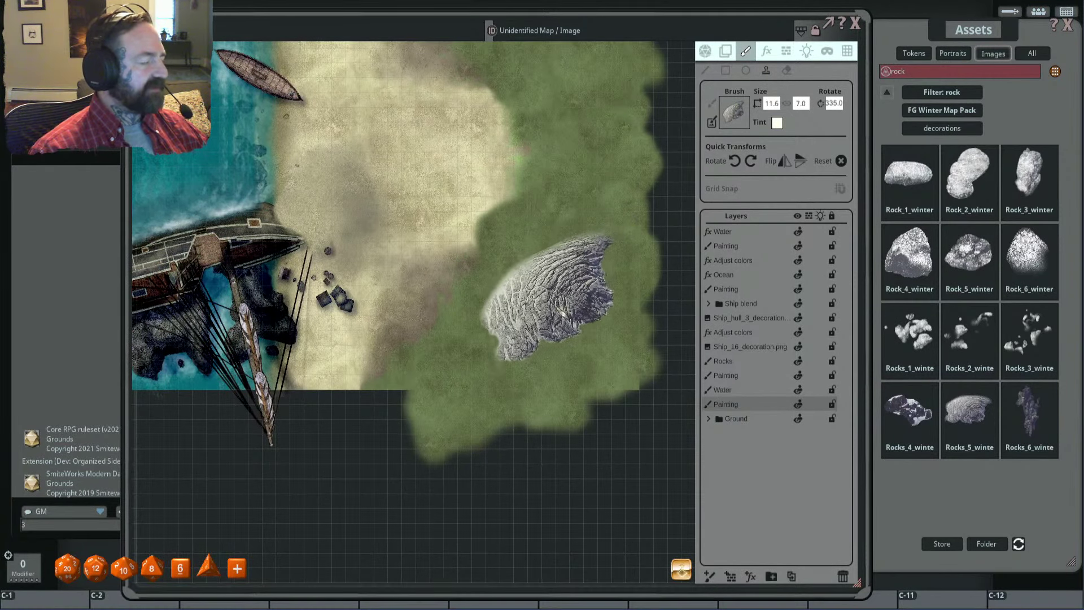
{"action": "scroll", "coordinate": [563, 330], "scroll_direction": "up", "scroll_amount": 3}
{"action": "scroll", "coordinate": [558, 348], "scroll_direction": "down", "scroll_amount": 1}
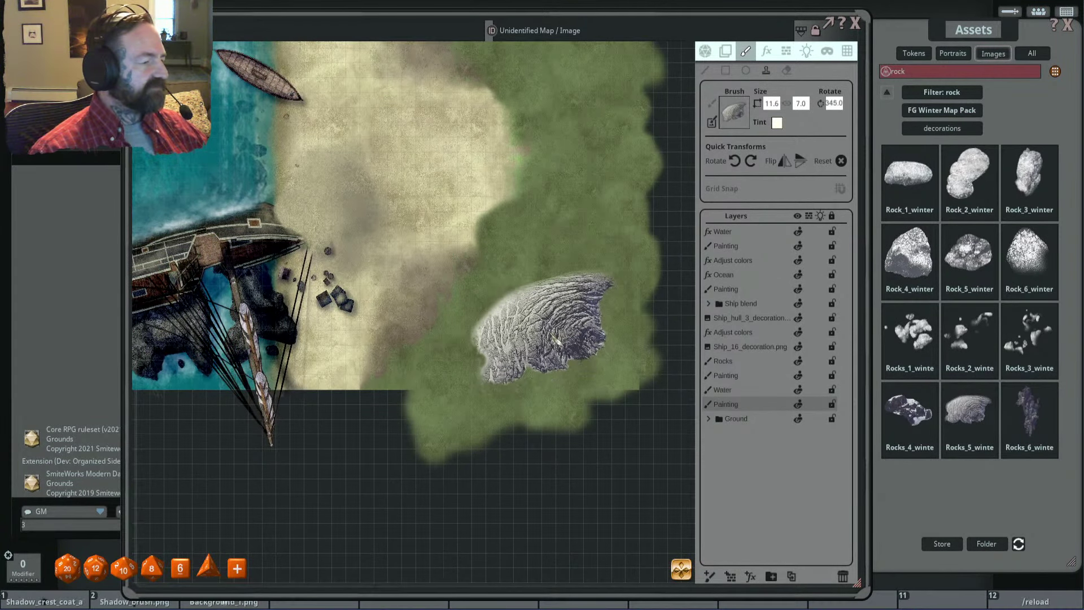
{"action": "left_click", "coordinate": [546, 331]}
{"action": "scroll", "coordinate": [629, 338], "scroll_direction": "down", "scroll_amount": 3}
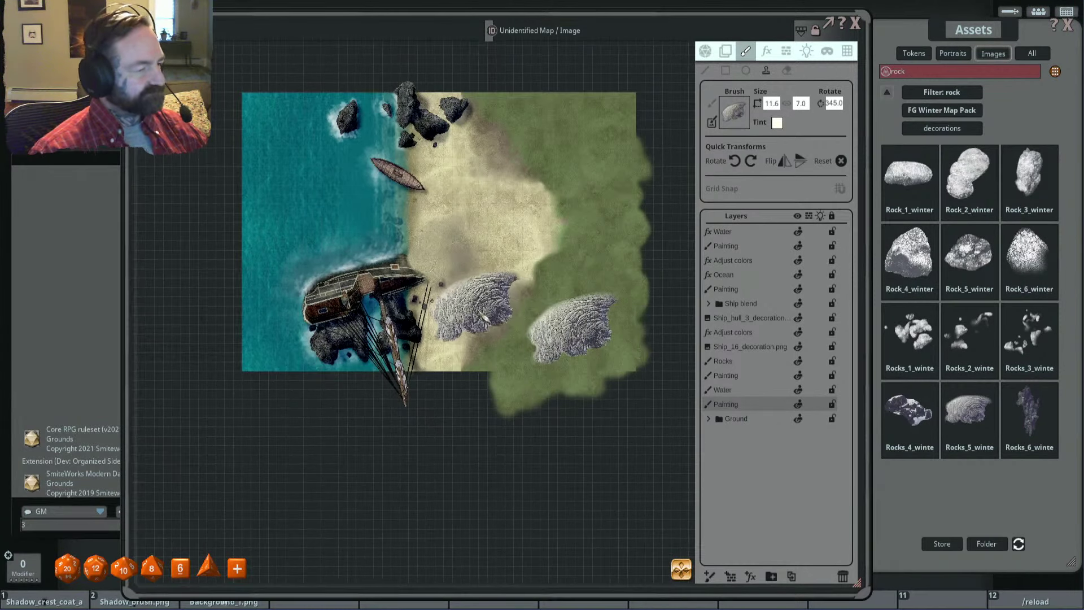
{"action": "scroll", "coordinate": [517, 339], "scroll_direction": "up", "scroll_amount": 3}
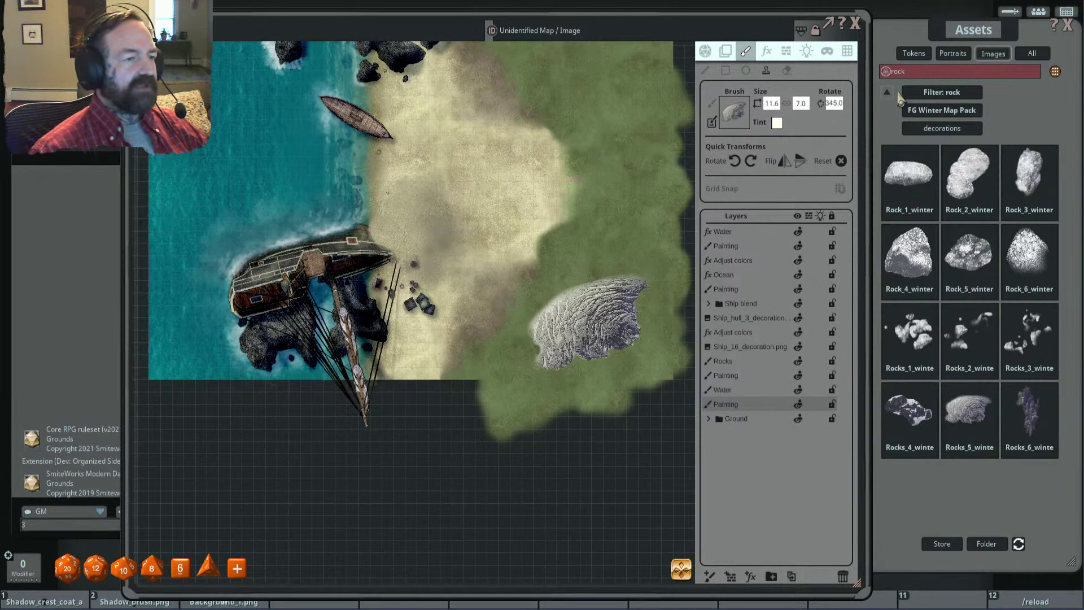
Step: Clear the rock filter and load the grass3 decoration from FG Art Pack 2019 as the brush
{"action": "left_click", "coordinate": [935, 92]}
{"action": "left_click", "coordinate": [889, 92]}
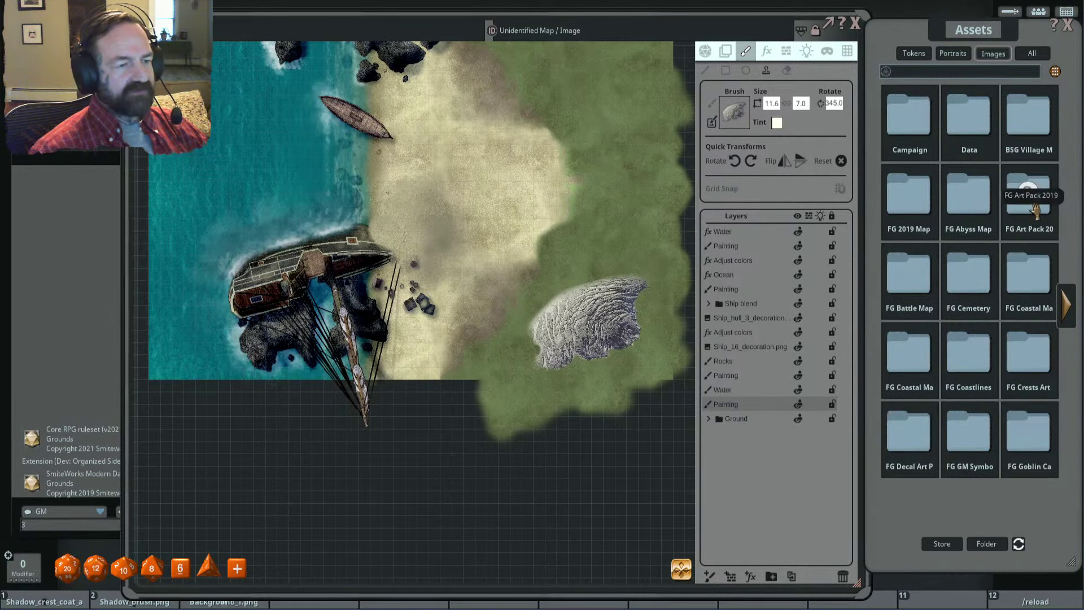
{"action": "left_click", "coordinate": [1011, 218]}
{"action": "left_click", "coordinate": [1028, 151]}
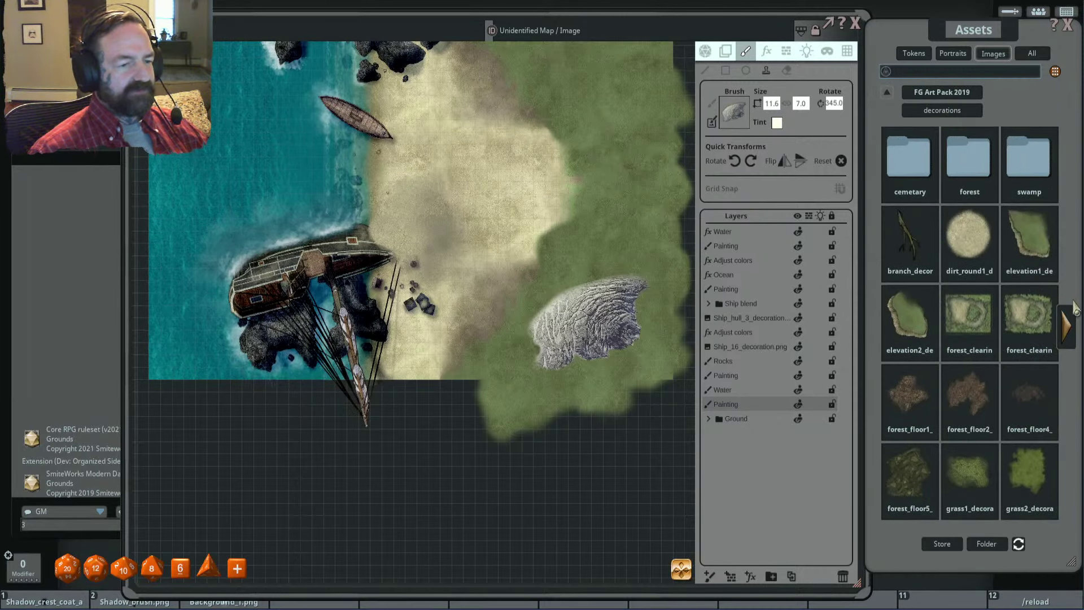
{"action": "left_click", "coordinate": [1067, 327]}
{"action": "left_click_drag", "start_coordinate": [732, 115], "coordinate": [734, 113]}
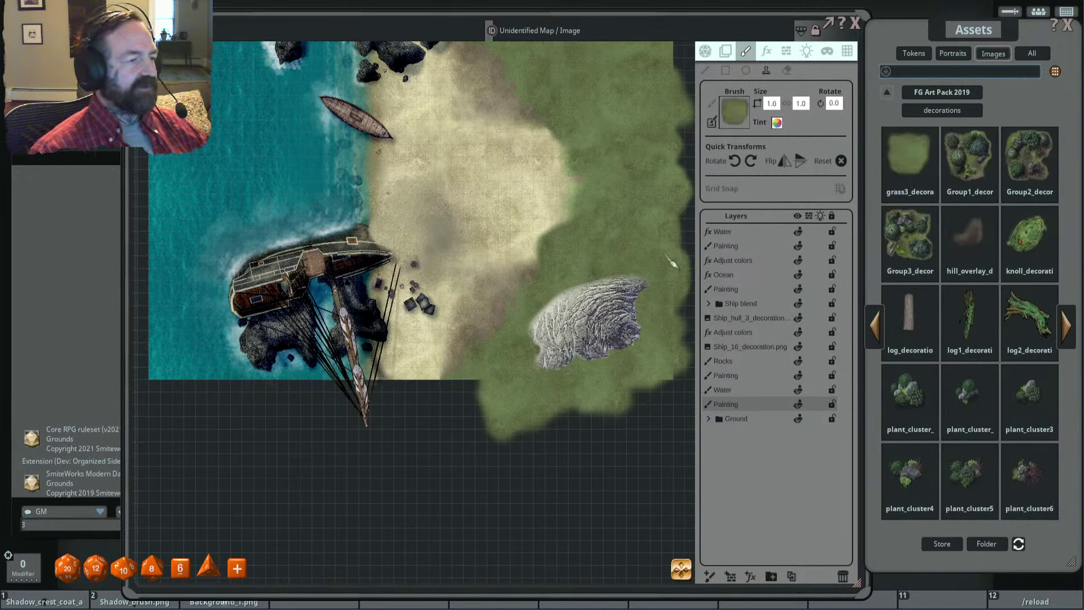
Step: Scale the grass brush to 3.8 and lower its tint alpha to 100
{"action": "left_click", "coordinate": [627, 334], "text": "ctrl"}
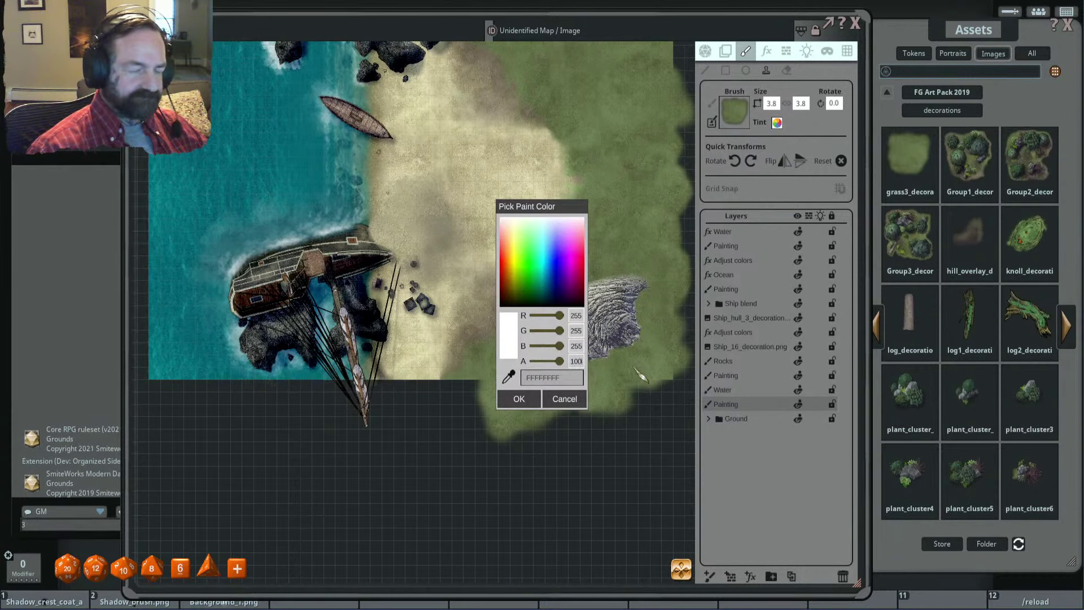
{"action": "key", "text": "Return"}
{"action": "scroll", "coordinate": [641, 375], "scroll_direction": "up", "scroll_amount": 3}
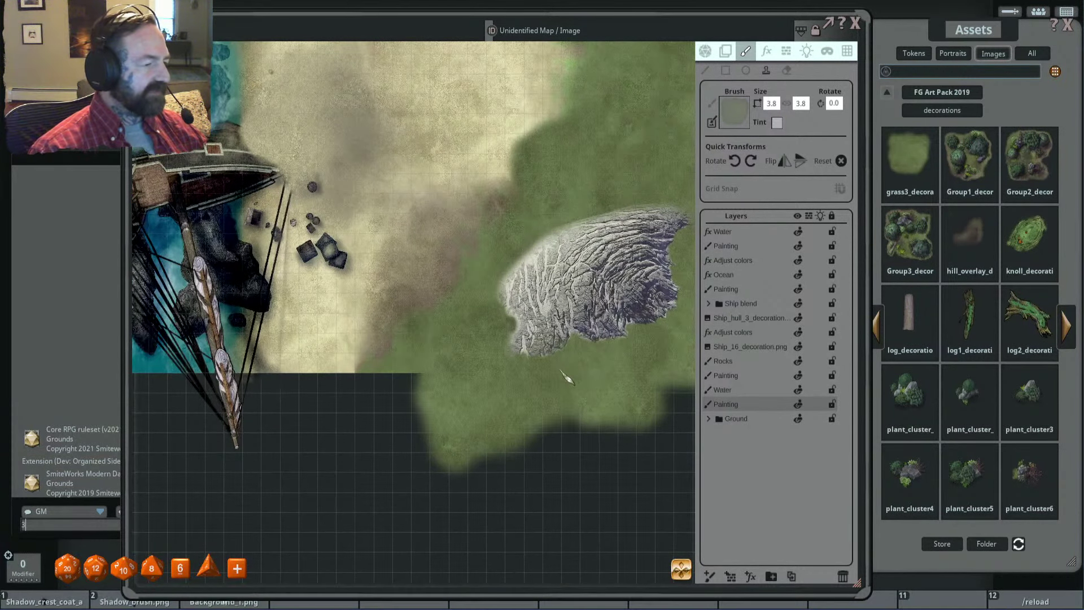
Step: Blend the rock's lower edge into the ground with translucent grass dabs, using brush sizes 2.4 and 3.8 at rotation 70
{"action": "scroll", "coordinate": [564, 377], "scroll_direction": "down", "scroll_amount": 2}
{"action": "scroll", "coordinate": [564, 372], "scroll_direction": "down", "scroll_amount": 3}
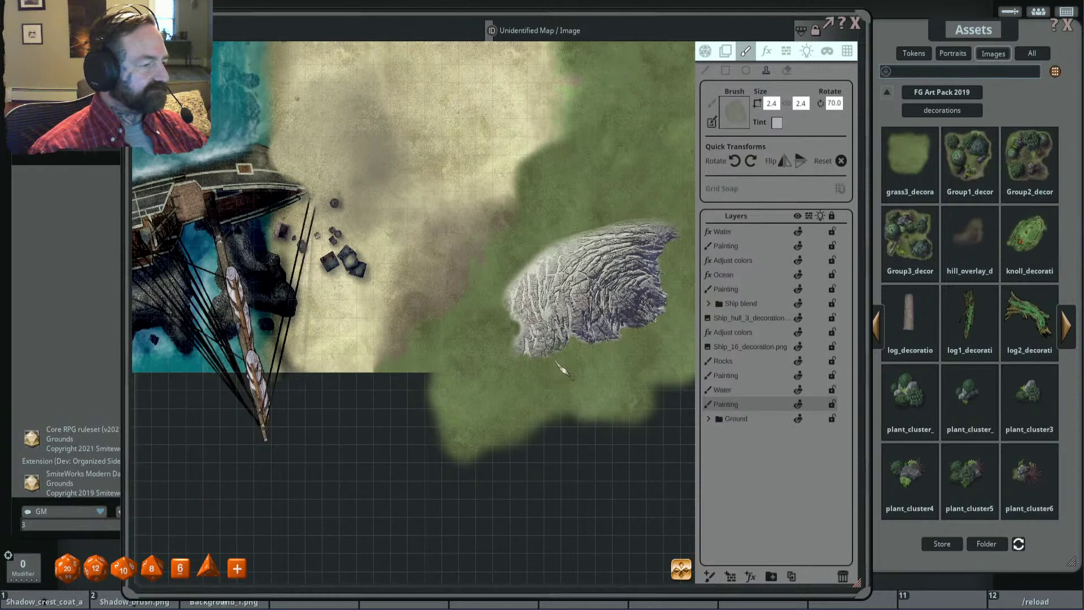
{"action": "scroll", "coordinate": [581, 362], "scroll_direction": "up", "scroll_amount": 1}
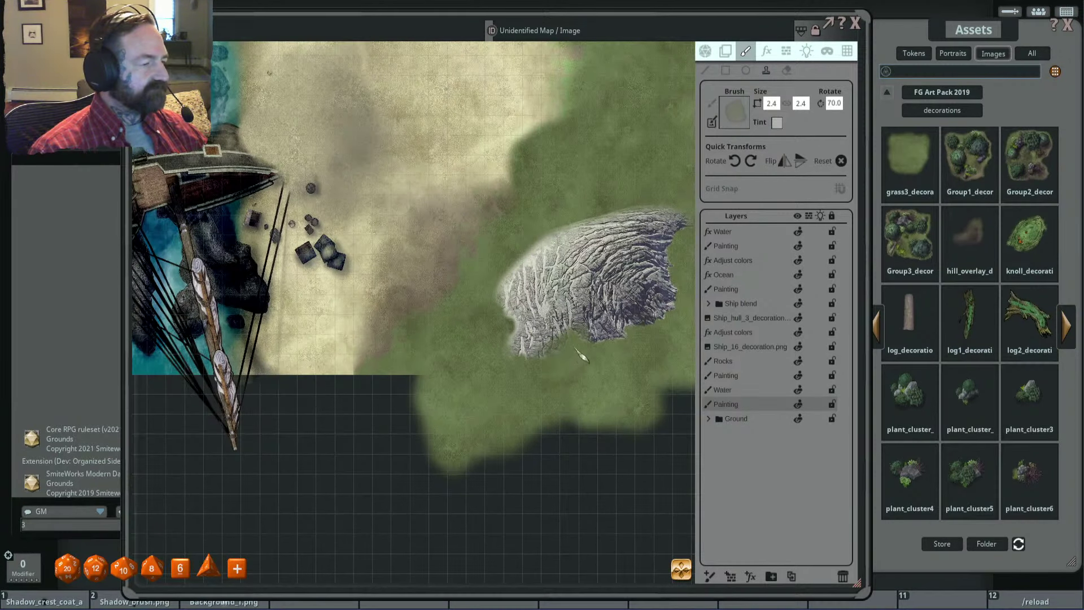
{"action": "scroll", "coordinate": [484, 347], "scroll_direction": "up", "scroll_amount": 2}
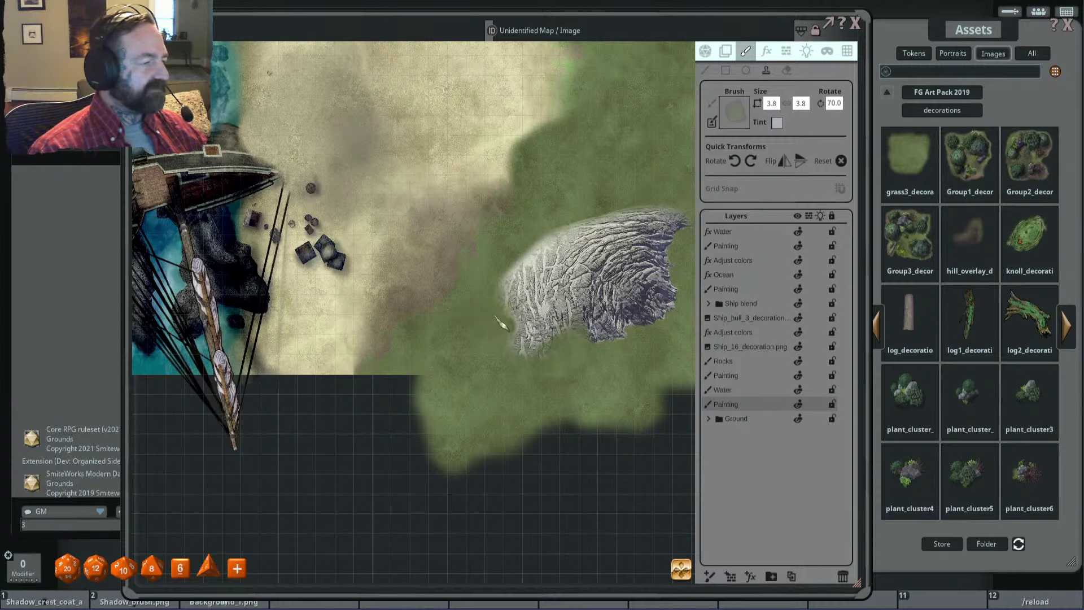
{"action": "scroll", "coordinate": [500, 333], "scroll_direction": "down", "scroll_amount": 4}
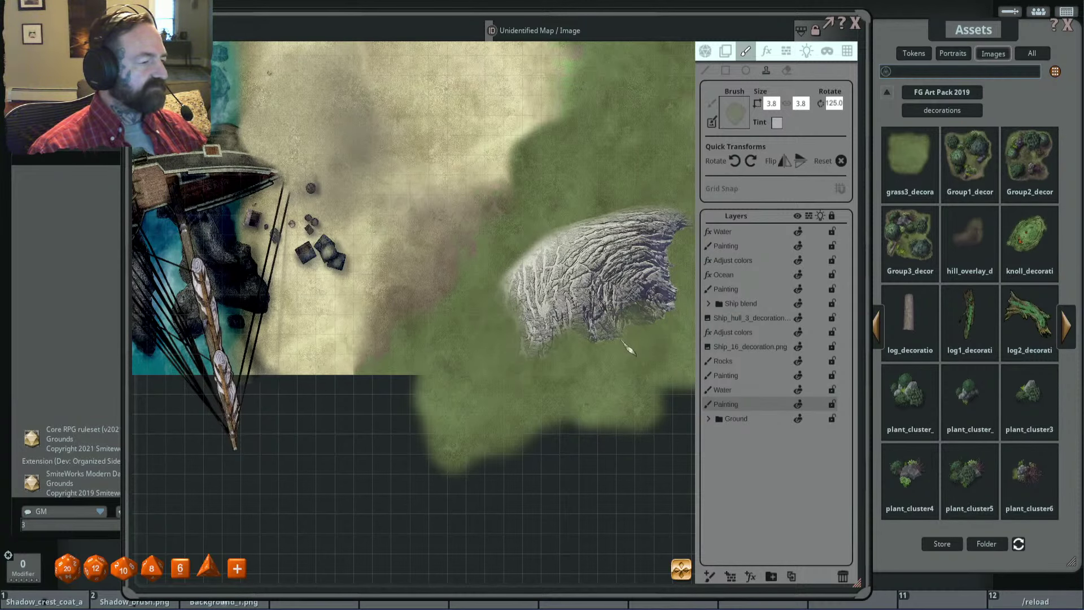
Step: Fade the rock's right edge and upper-right tip into the grass at size 3.8, with the brush rotated to 190
{"action": "scroll", "coordinate": [630, 350], "scroll_direction": "down", "scroll_amount": 2}
{"action": "left_click_drag", "start_coordinate": [630, 350], "coordinate": [541, 361]}
{"action": "scroll", "coordinate": [541, 360], "scroll_direction": "up", "scroll_amount": 2}
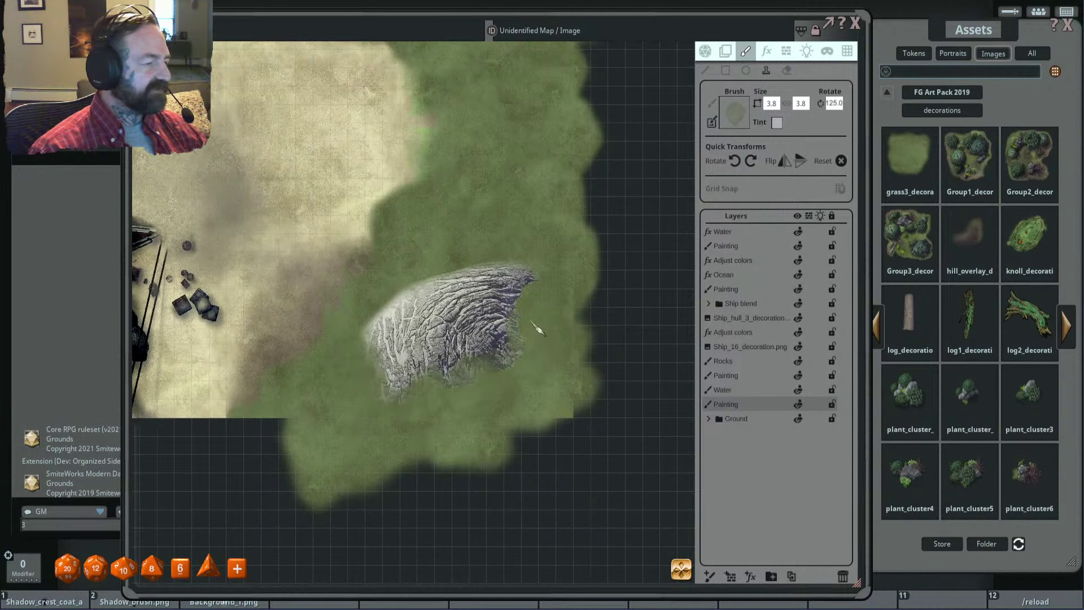
{"action": "scroll", "coordinate": [550, 308], "scroll_direction": "down", "scroll_amount": 5}
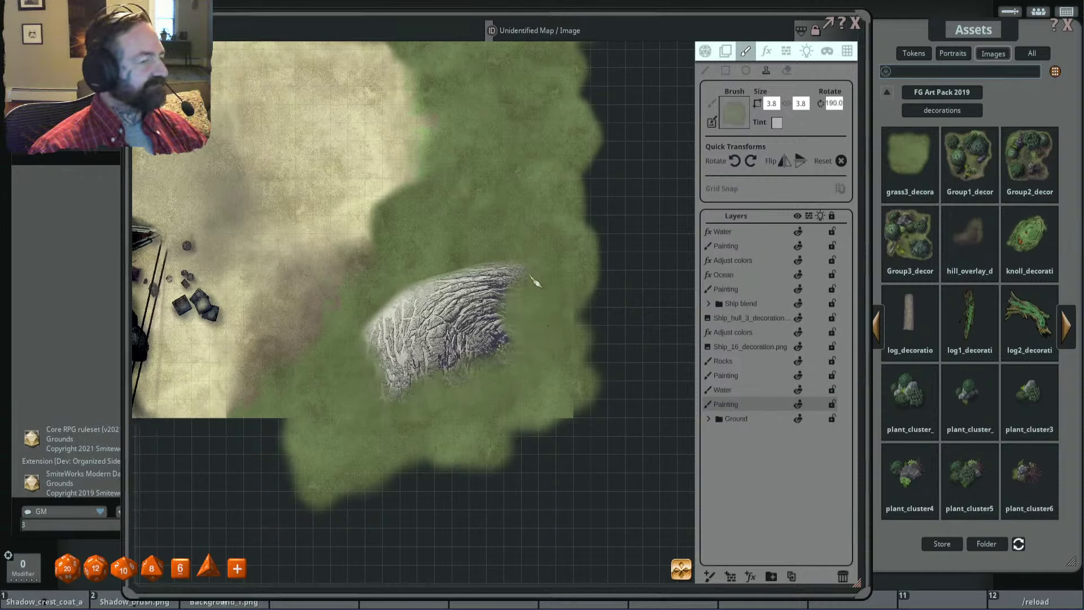
{"action": "scroll", "coordinate": [555, 284], "scroll_direction": "up", "scroll_amount": 1}
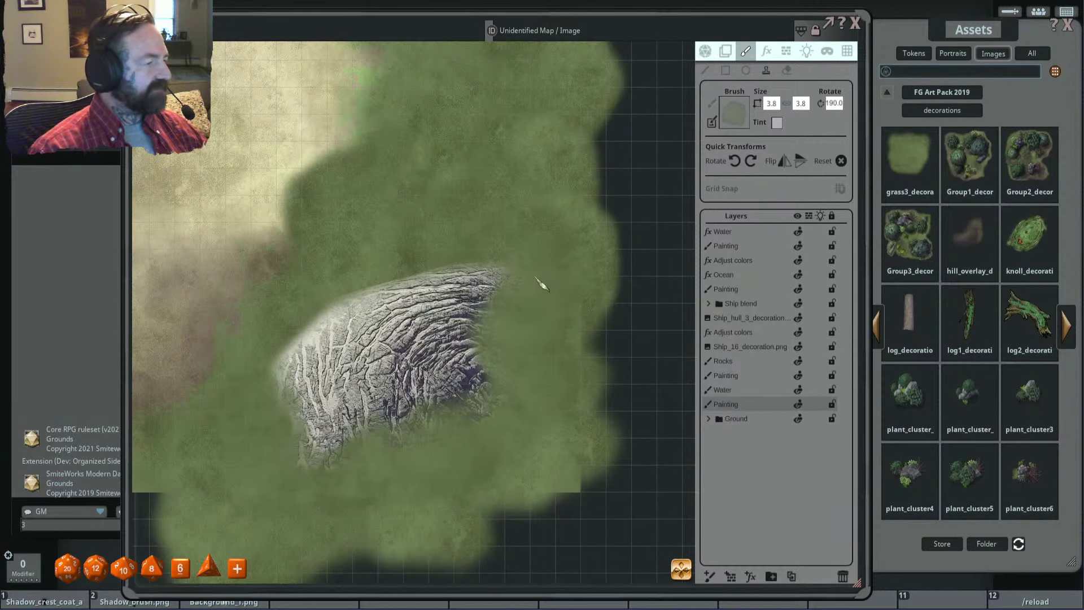
{"action": "scroll", "coordinate": [564, 266], "scroll_direction": "down", "scroll_amount": 2}
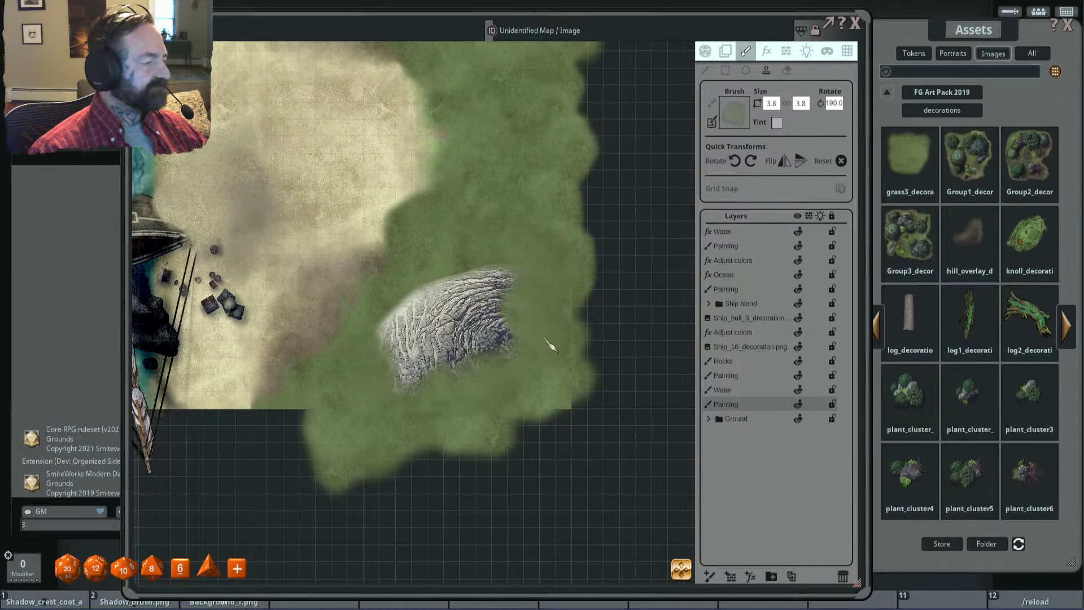
Step: Enlarge the grass brush to 6.0, cover more of the rock's lower-right edge, and rotate the brush to 230
{"action": "scroll", "coordinate": [465, 379], "scroll_direction": "up", "scroll_amount": 3}
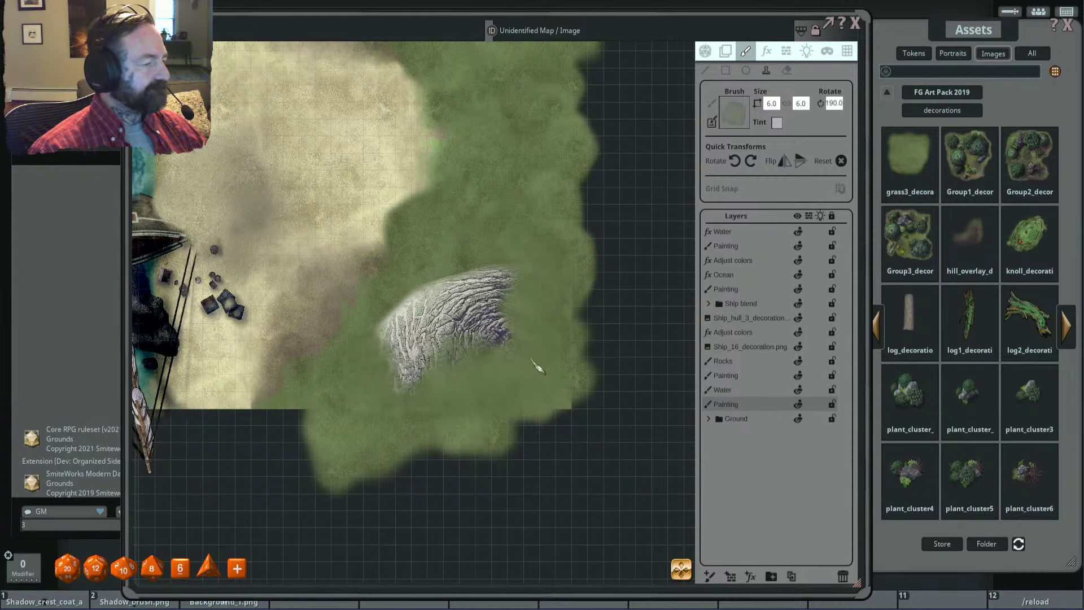
{"action": "scroll", "coordinate": [547, 348], "scroll_direction": "down", "scroll_amount": 3}
{"action": "scroll", "coordinate": [649, 325], "scroll_direction": "up", "scroll_amount": 4}
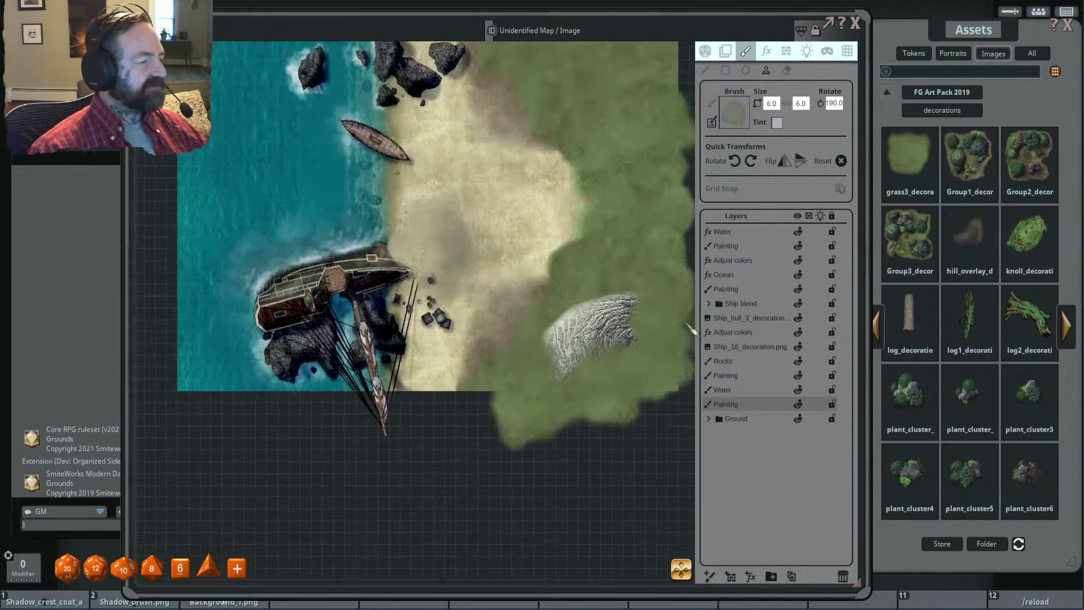
{"action": "scroll", "coordinate": [621, 277], "scroll_direction": "down", "scroll_amount": 1}
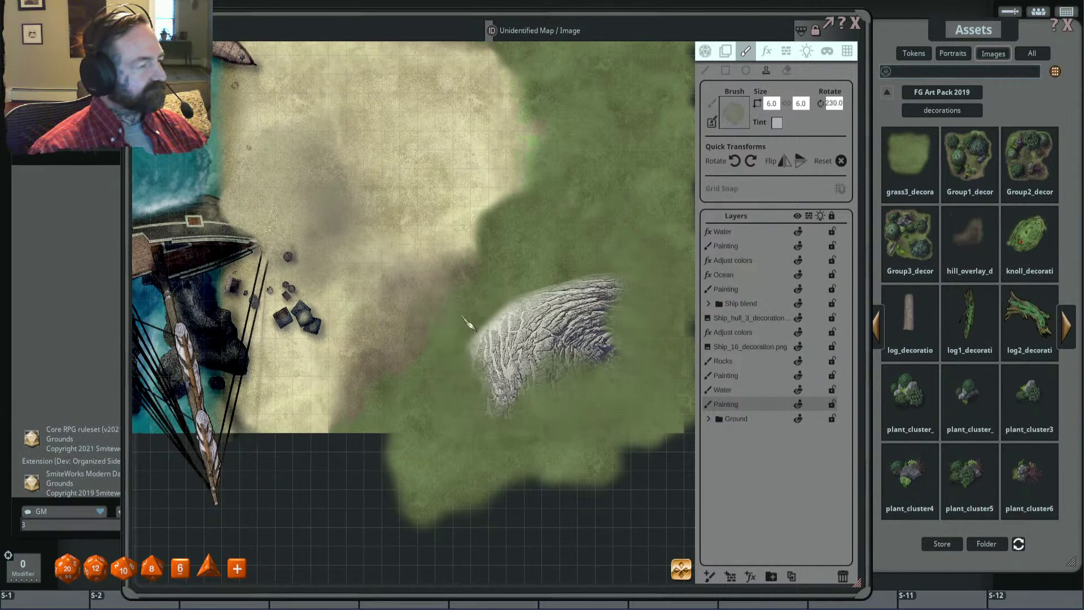
Step: Reduce the grass brush to 2.4 at rotation 260 and soften the rock's upper edge
{"action": "scroll", "coordinate": [476, 326], "scroll_direction": "up", "scroll_amount": 3}
{"action": "scroll", "coordinate": [476, 326], "scroll_direction": "down", "scroll_amount": 3}
{"action": "left_click_drag", "start_coordinate": [458, 339], "coordinate": [473, 284]}
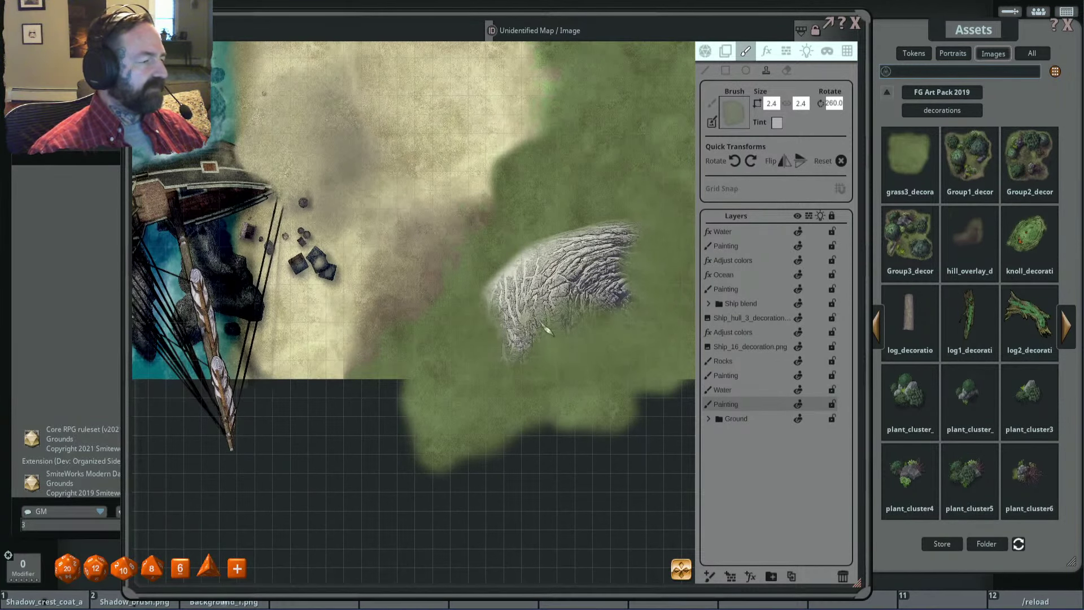
{"action": "scroll", "coordinate": [551, 327], "scroll_direction": "down", "scroll_amount": 3}
{"action": "scroll", "coordinate": [550, 326], "scroll_direction": "up", "scroll_amount": 2}
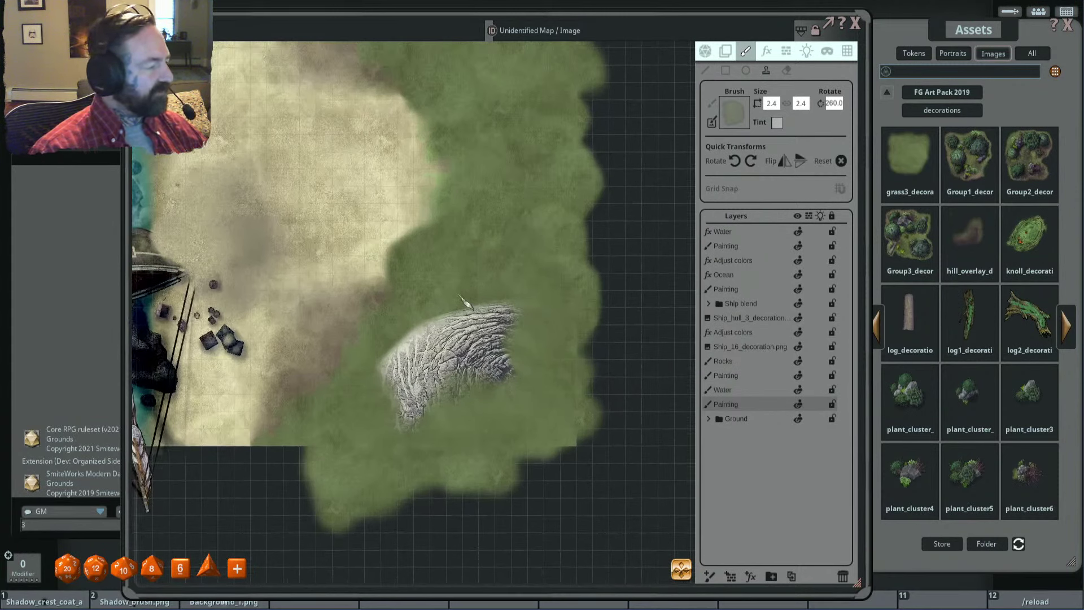
Step: Fade the rock's upper-left edge into the grass at size 3.8 and rotate the brush to 295
{"action": "scroll", "coordinate": [461, 299], "scroll_direction": "up", "scroll_amount": 5}
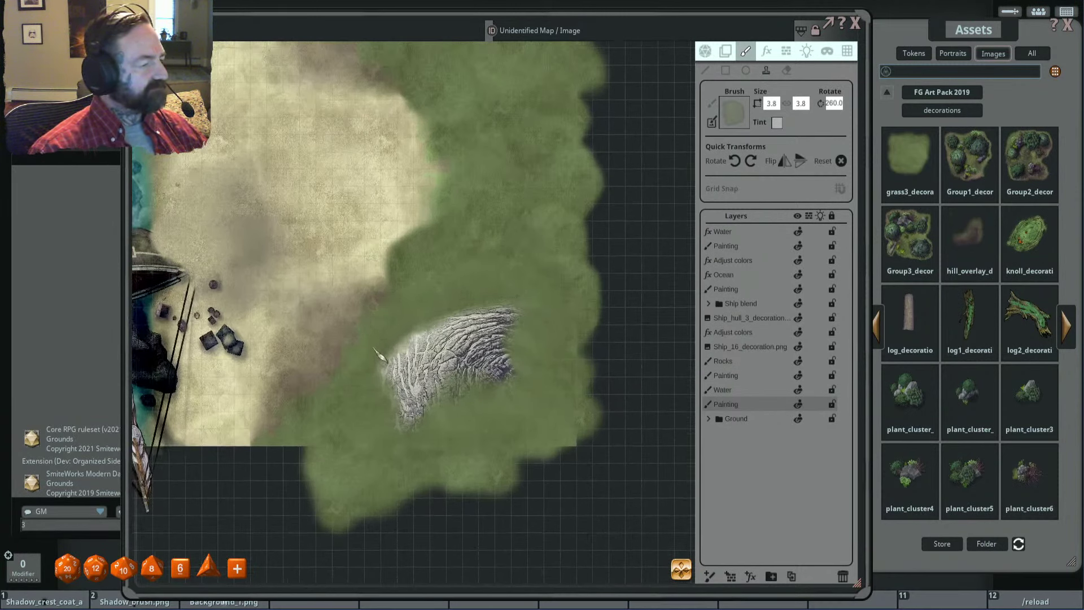
{"action": "scroll", "coordinate": [415, 323], "scroll_direction": "up", "scroll_amount": 7}
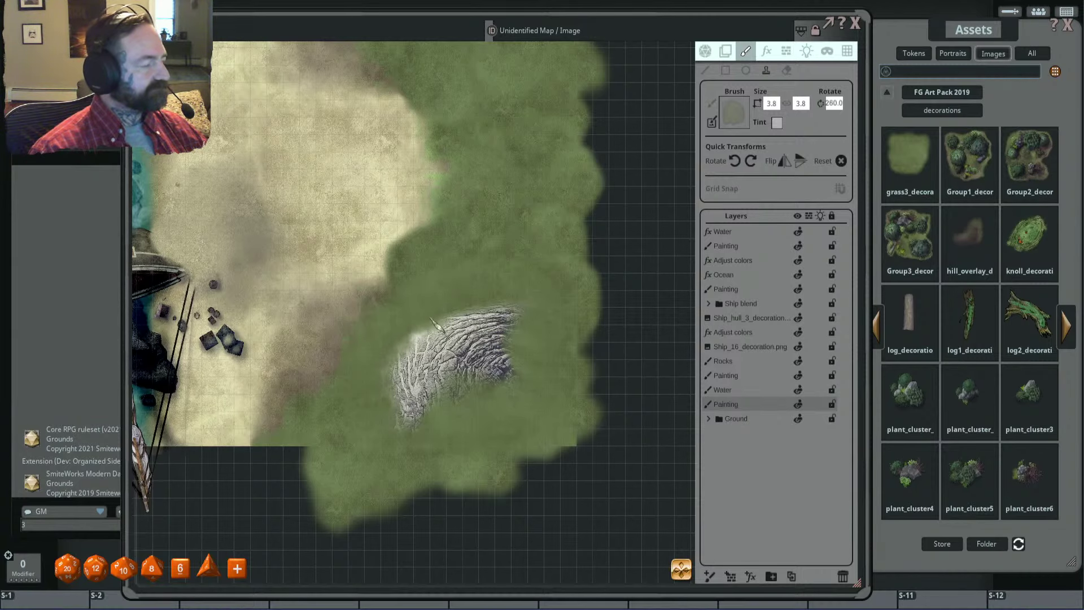
{"action": "scroll", "coordinate": [408, 345], "scroll_direction": "down", "scroll_amount": 3}
{"action": "scroll", "coordinate": [507, 314], "scroll_direction": "up", "scroll_amount": 3}
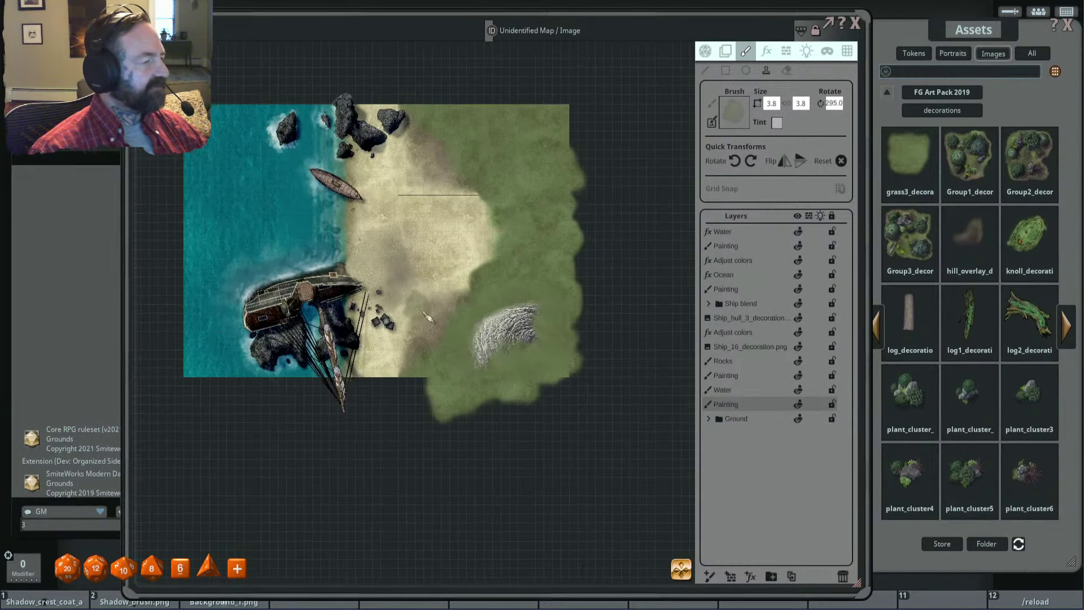
{"action": "scroll", "coordinate": [508, 316], "scroll_direction": "down", "scroll_amount": 2}
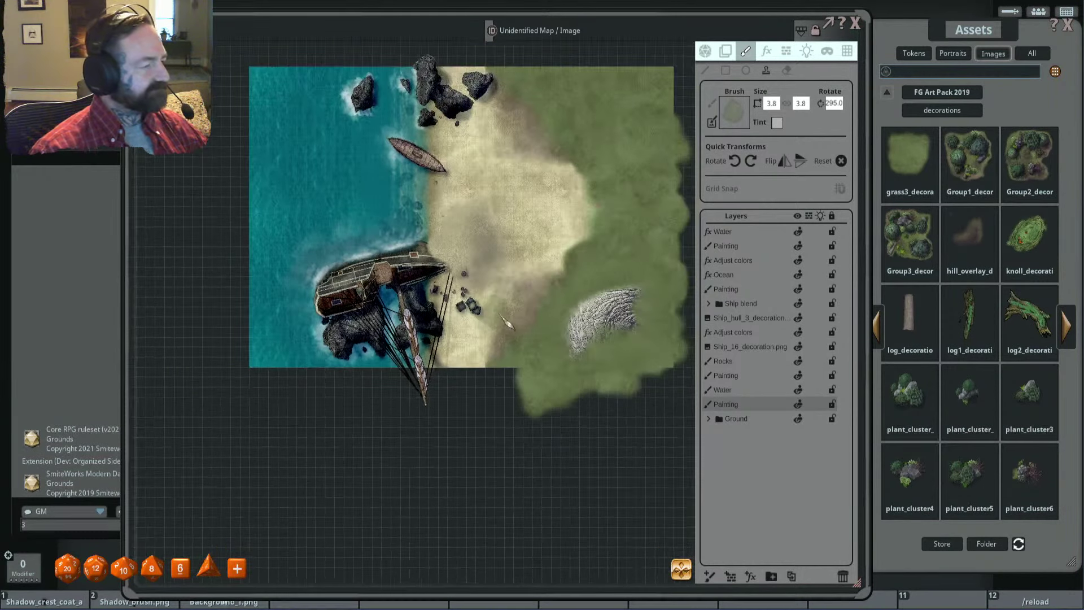
Step: Examine how the rock outcrop's faded edges blend into the surrounding grass, both close up and across the whole map
{"action": "scroll", "coordinate": [542, 314], "scroll_direction": "up", "scroll_amount": 2}
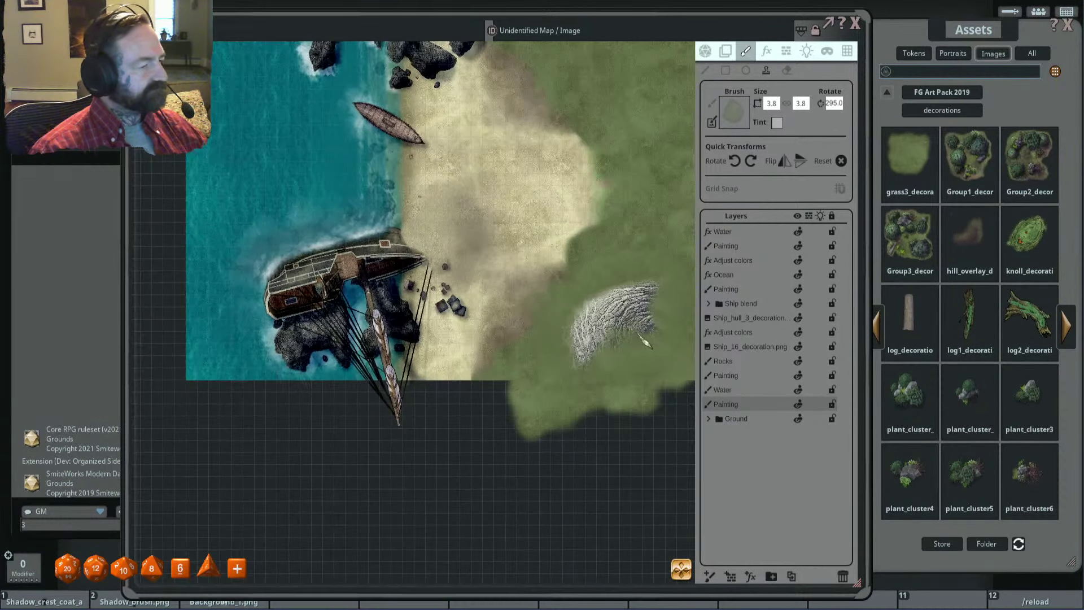
{"action": "scroll", "coordinate": [678, 334], "scroll_direction": "up", "scroll_amount": 3}
{"action": "scroll", "coordinate": [513, 312], "scroll_direction": "down", "scroll_amount": 3}
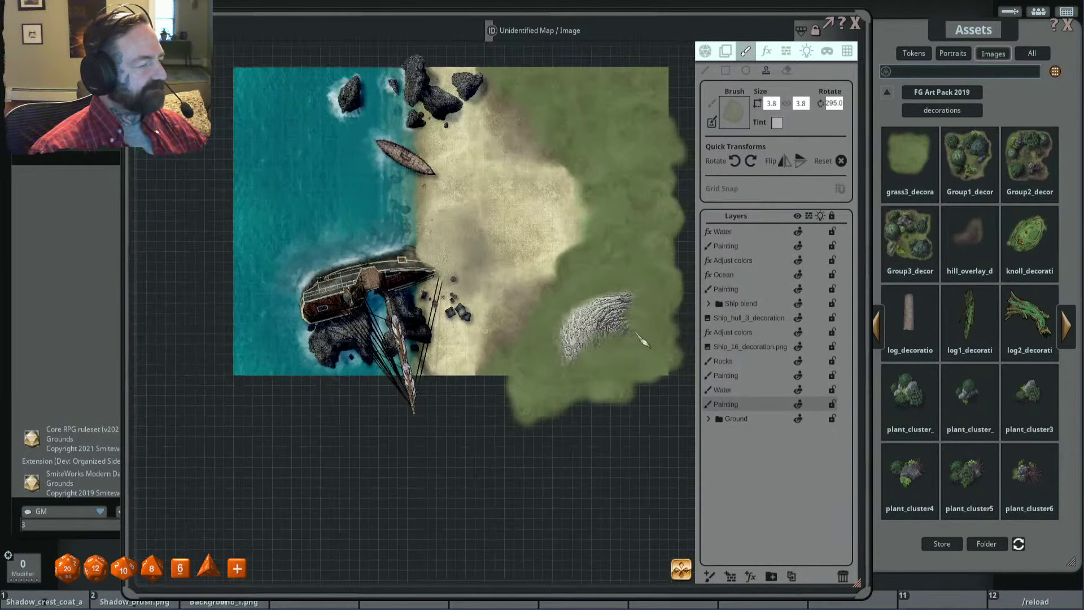
{"action": "scroll", "coordinate": [545, 322], "scroll_direction": "up", "scroll_amount": 2}
{"action": "scroll", "coordinate": [535, 325], "scroll_direction": "down", "scroll_amount": 2}
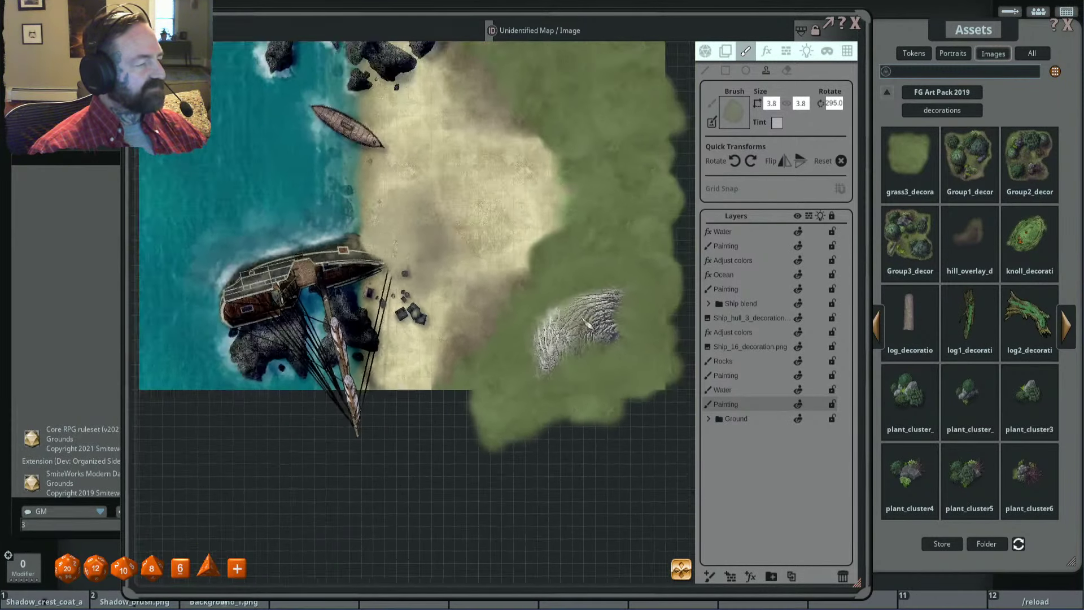
{"action": "scroll", "coordinate": [525, 319], "scroll_direction": "up", "scroll_amount": 2}
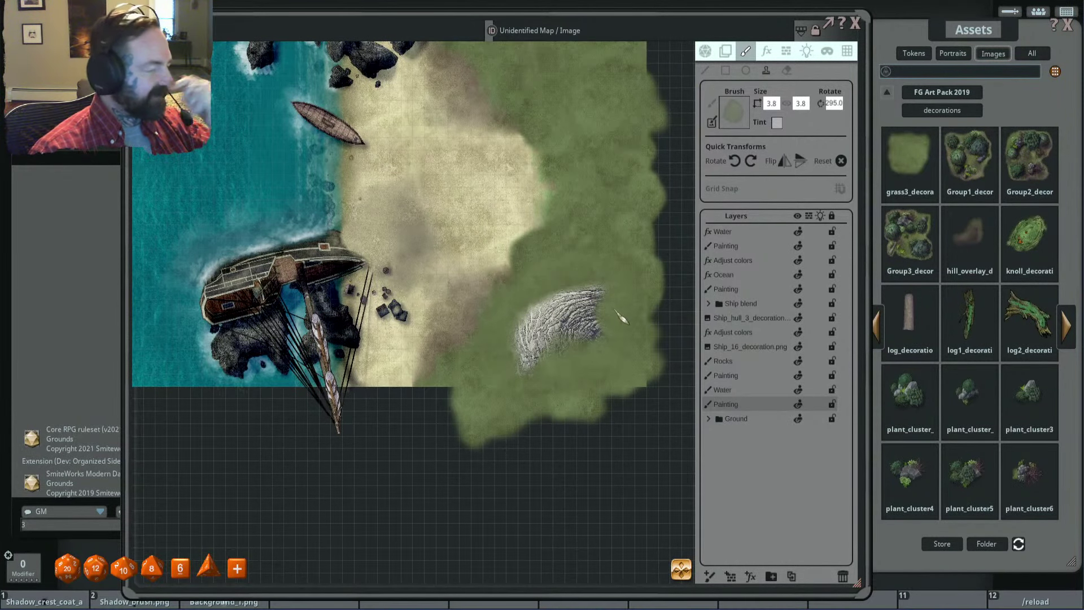
{"action": "scroll", "coordinate": [606, 249], "scroll_direction": "down", "scroll_amount": 1}
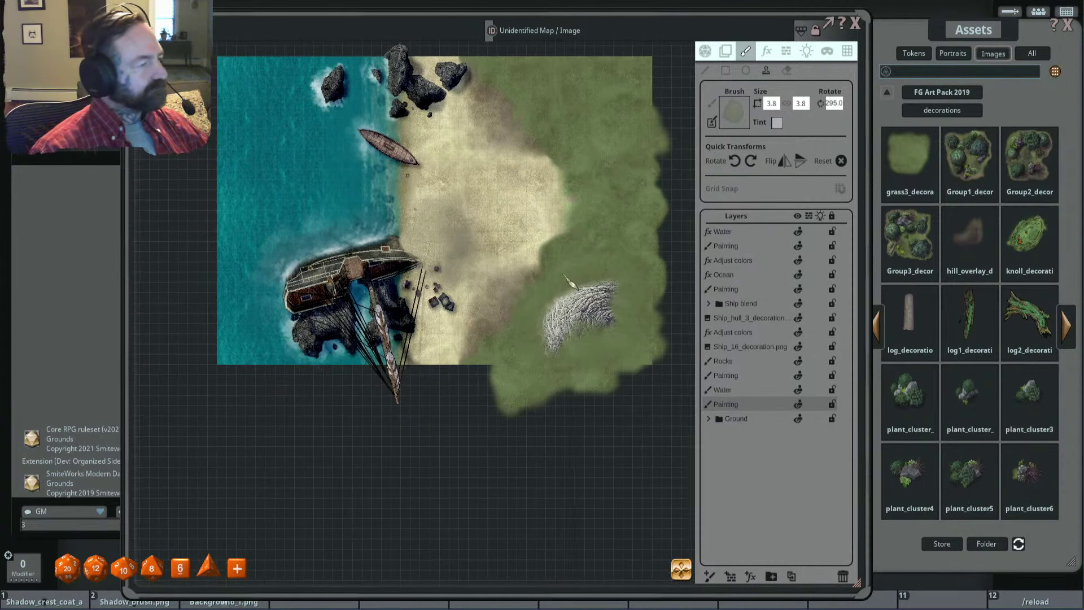
{"action": "scroll", "coordinate": [587, 274], "scroll_direction": "up", "scroll_amount": 1}
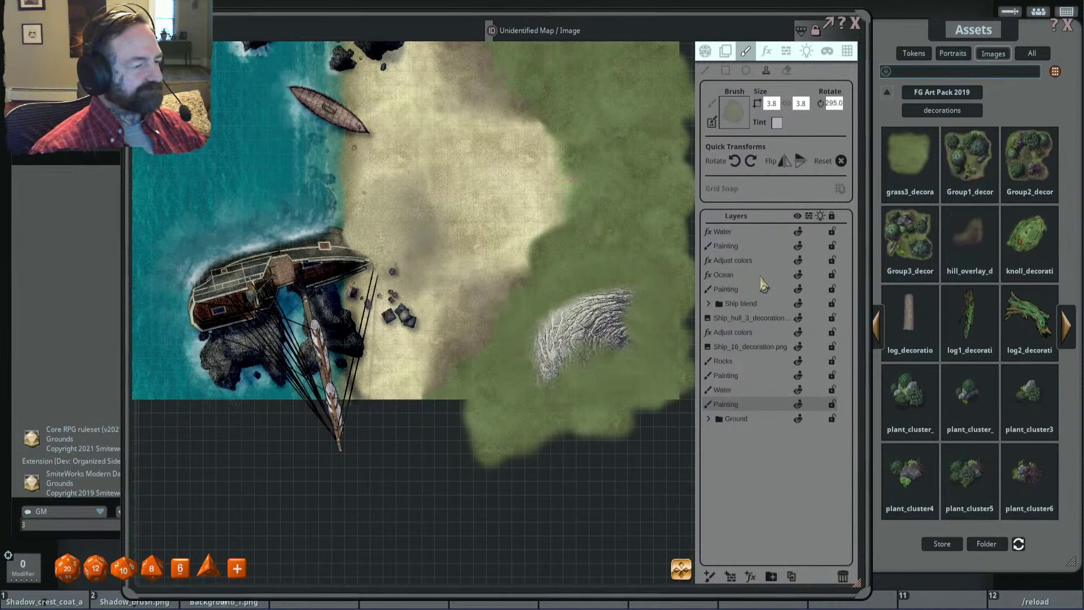
Step: Extend the Adjust colors effect mask of the layer above Ship_16_decoration.png over the rock outcrop to darken it
{"action": "left_click", "coordinate": [772, 337]}
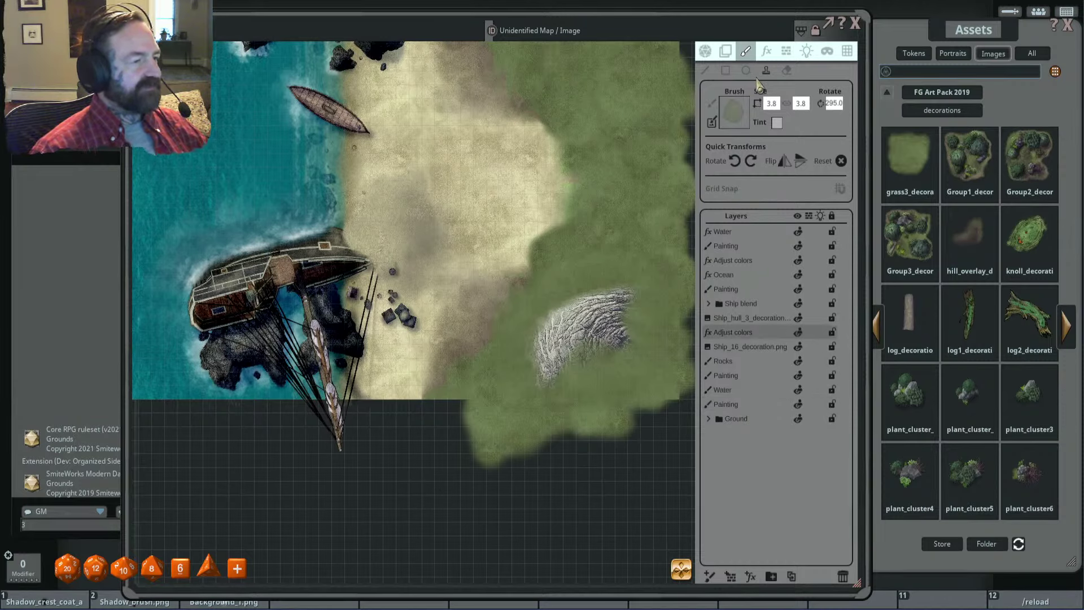
{"action": "left_click", "coordinate": [769, 54]}
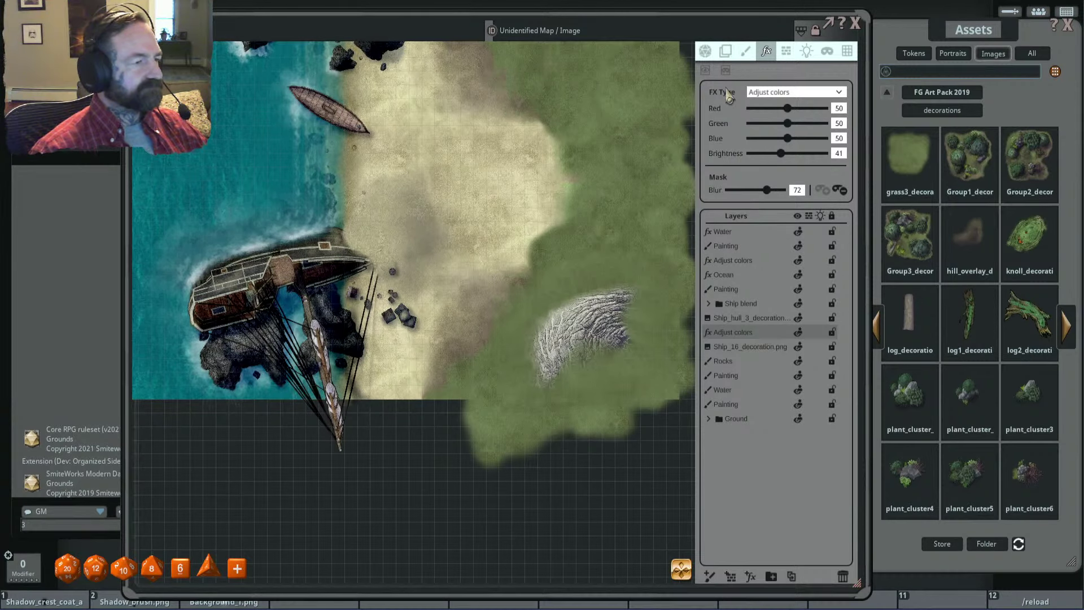
{"action": "scroll", "coordinate": [592, 324], "scroll_direction": "up", "scroll_amount": 3}
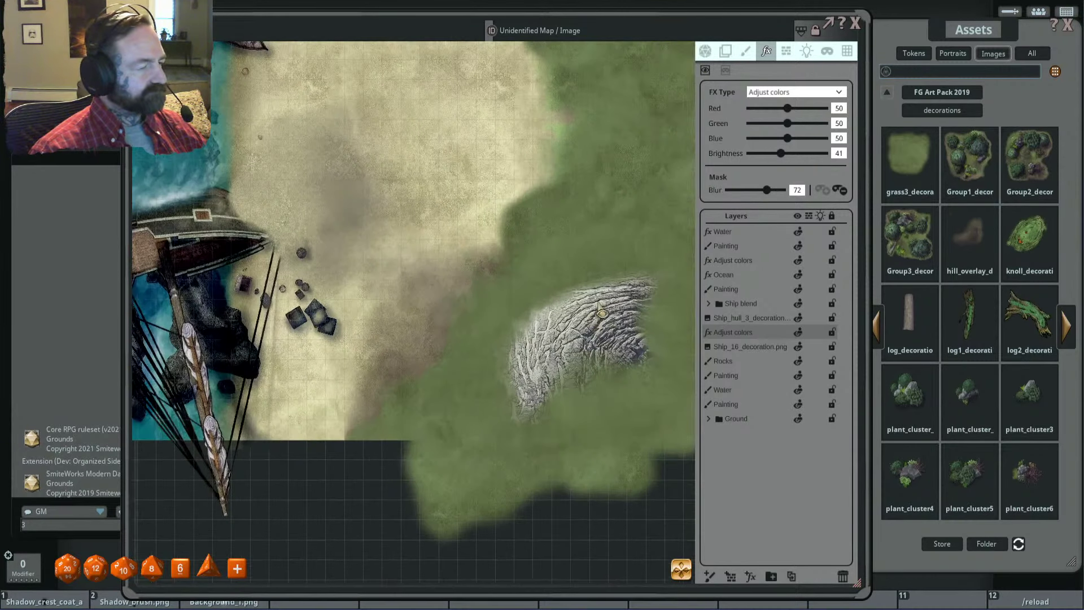
{"action": "mouse_move", "coordinate": [588, 282]}
{"action": "left_mouse_down"}
{"action": "mouse_move", "coordinate": [522, 390]}
{"action": "mouse_move", "coordinate": [631, 368]}
{"action": "left_mouse_up"}
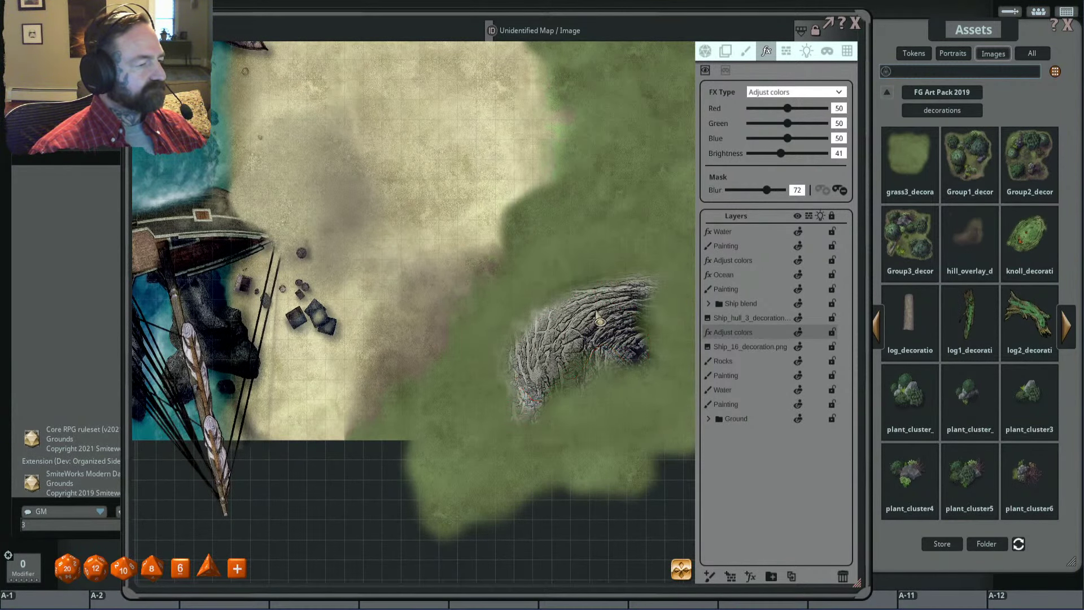
{"action": "scroll", "coordinate": [621, 339], "scroll_direction": "down", "scroll_amount": 2}
{"action": "scroll", "coordinate": [606, 305], "scroll_direction": "up", "scroll_amount": 3}
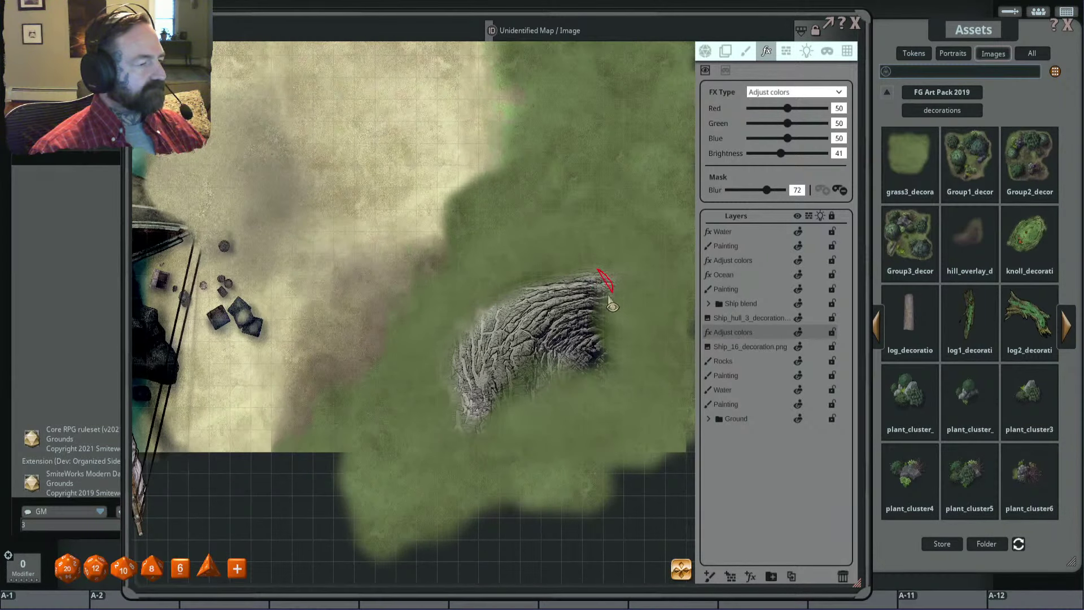
Step: Mask more of the rock's right side and lower edge with the Adjust colors effect to deepen the shading
{"action": "left_click_drag", "start_coordinate": [608, 296], "coordinate": [609, 299]}
{"action": "mouse_move", "coordinate": [538, 405]}
{"action": "left_mouse_down"}
{"action": "mouse_move", "coordinate": [487, 389]}
{"action": "mouse_move", "coordinate": [489, 353]}
{"action": "left_mouse_up"}
{"action": "scroll", "coordinate": [520, 350], "scroll_direction": "down", "scroll_amount": 3}
{"action": "scroll", "coordinate": [539, 334], "scroll_direction": "up", "scroll_amount": 1}
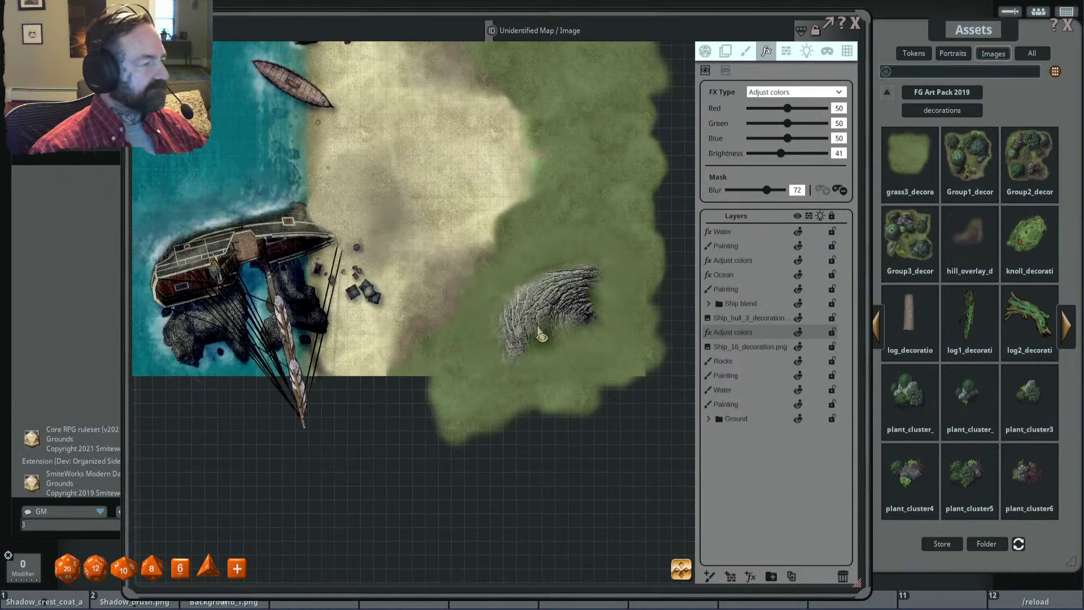
{"action": "scroll", "coordinate": [567, 320], "scroll_direction": "up", "scroll_amount": 2}
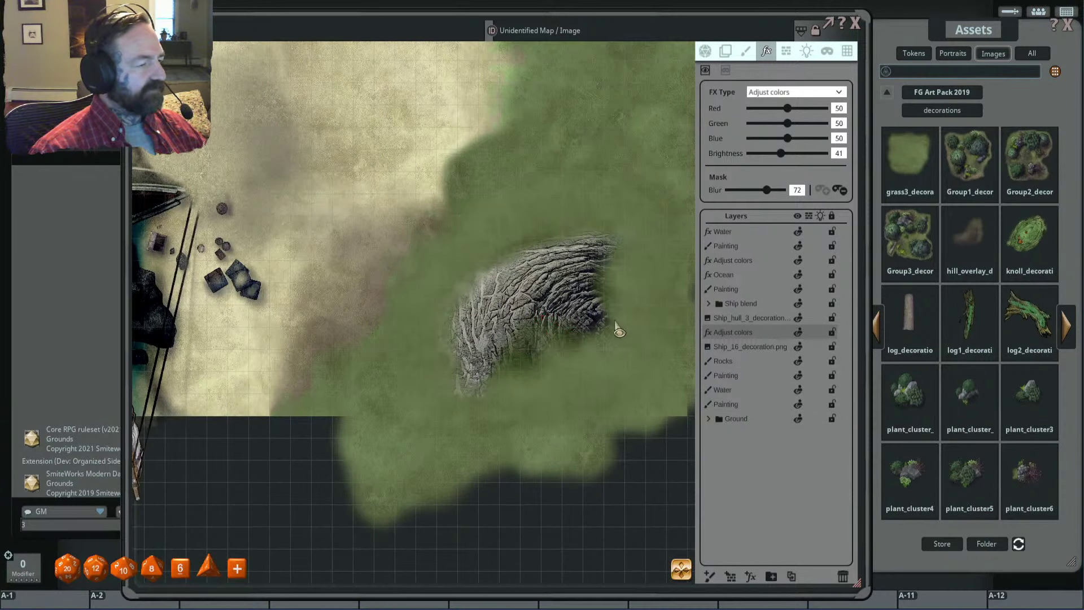
{"action": "scroll", "coordinate": [589, 332], "scroll_direction": "down", "scroll_amount": 1}
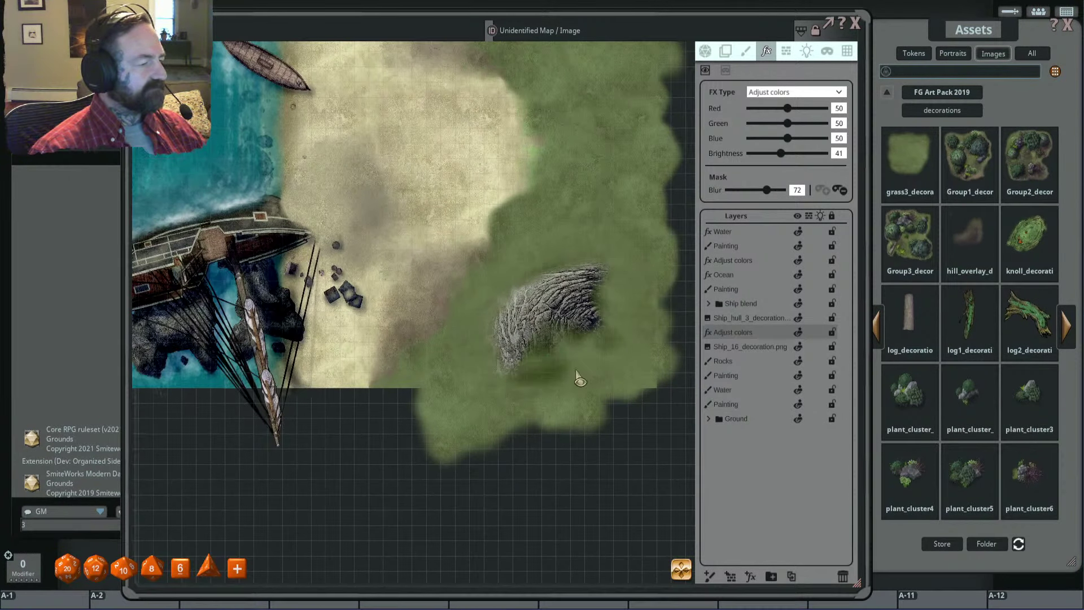
Step: Subtract the Adjust colors mask from the grass along the rock's lower edge
{"action": "mouse_move", "coordinate": [614, 340]}
{"action": "left_mouse_down"}
{"action": "mouse_move", "coordinate": [519, 355]}
{"action": "mouse_move", "coordinate": [606, 343]}
{"action": "left_mouse_up"}
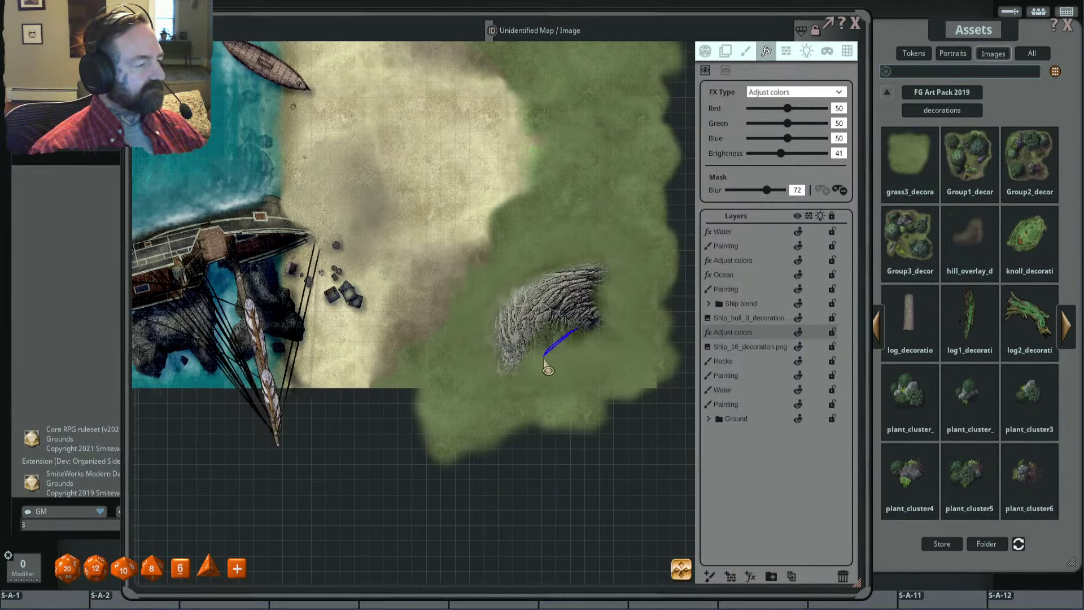
{"action": "left_click_drag", "start_coordinate": [544, 357], "coordinate": [609, 360]}
{"action": "scroll", "coordinate": [587, 339], "scroll_direction": "down", "scroll_amount": 1}
{"action": "scroll", "coordinate": [574, 330], "scroll_direction": "up", "scroll_amount": 2}
{"action": "scroll", "coordinate": [575, 327], "scroll_direction": "down", "scroll_amount": 2}
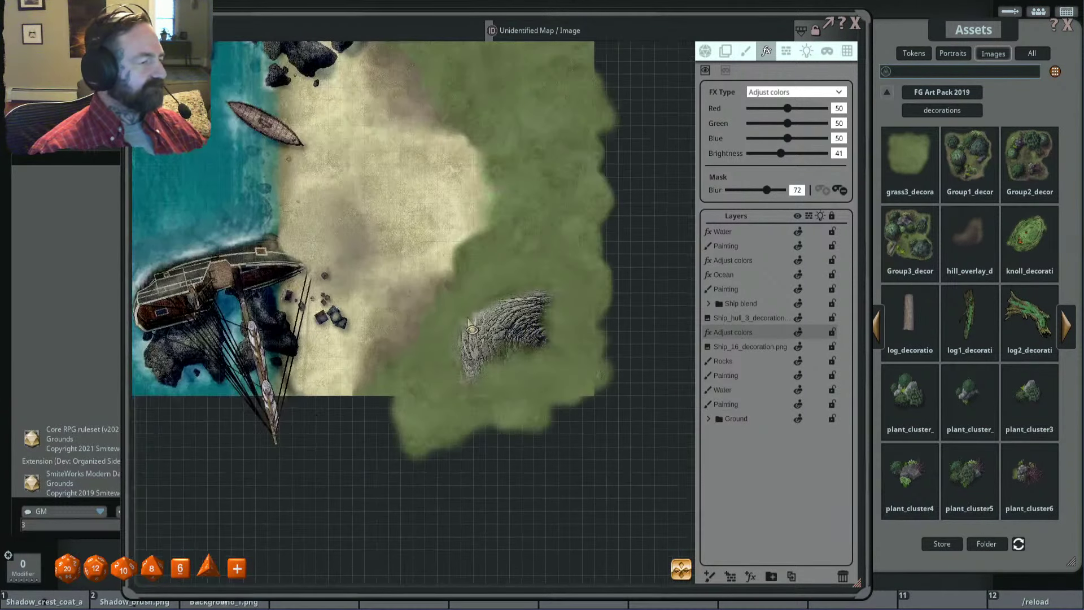
Step: Add Adjust colors masking along the rock outcrop's upper edge
{"action": "scroll", "coordinate": [469, 325], "scroll_direction": "up", "scroll_amount": 1}
{"action": "scroll", "coordinate": [497, 311], "scroll_direction": "down", "scroll_amount": 2}
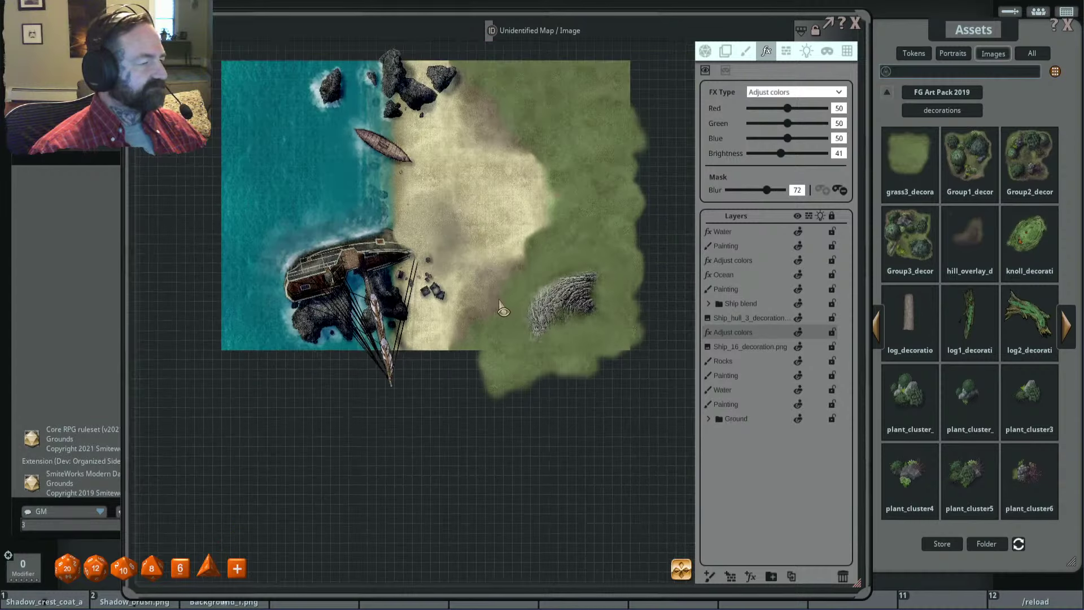
{"action": "scroll", "coordinate": [500, 304], "scroll_direction": "up", "scroll_amount": 3}
{"action": "left_click_drag", "start_coordinate": [539, 249], "coordinate": [582, 256]}
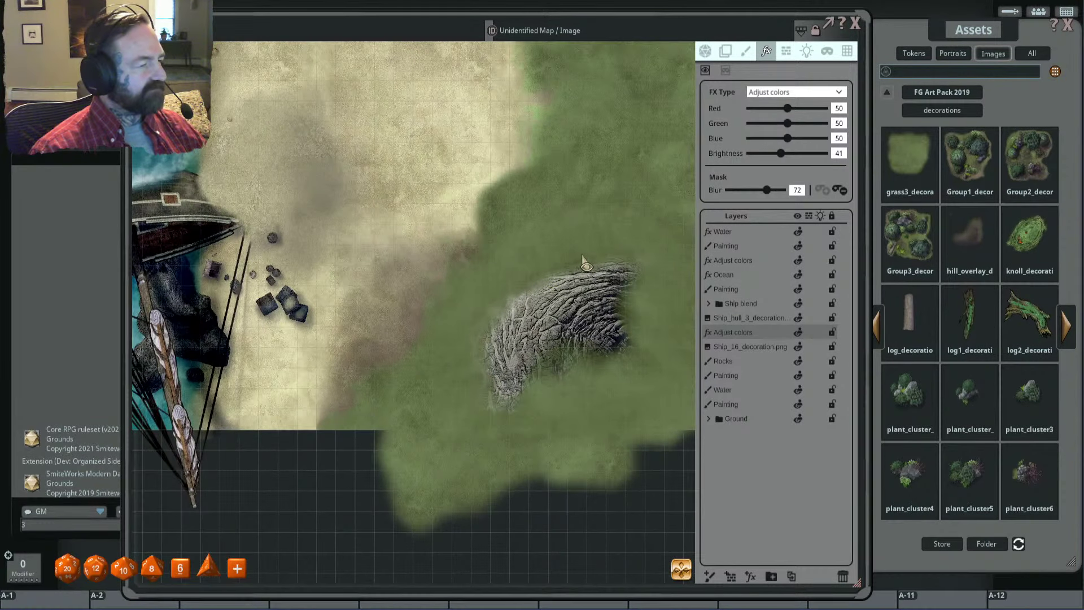
{"action": "left_click_drag", "start_coordinate": [528, 278], "coordinate": [588, 270]}
{"action": "scroll", "coordinate": [440, 316], "scroll_direction": "down", "scroll_amount": 3}
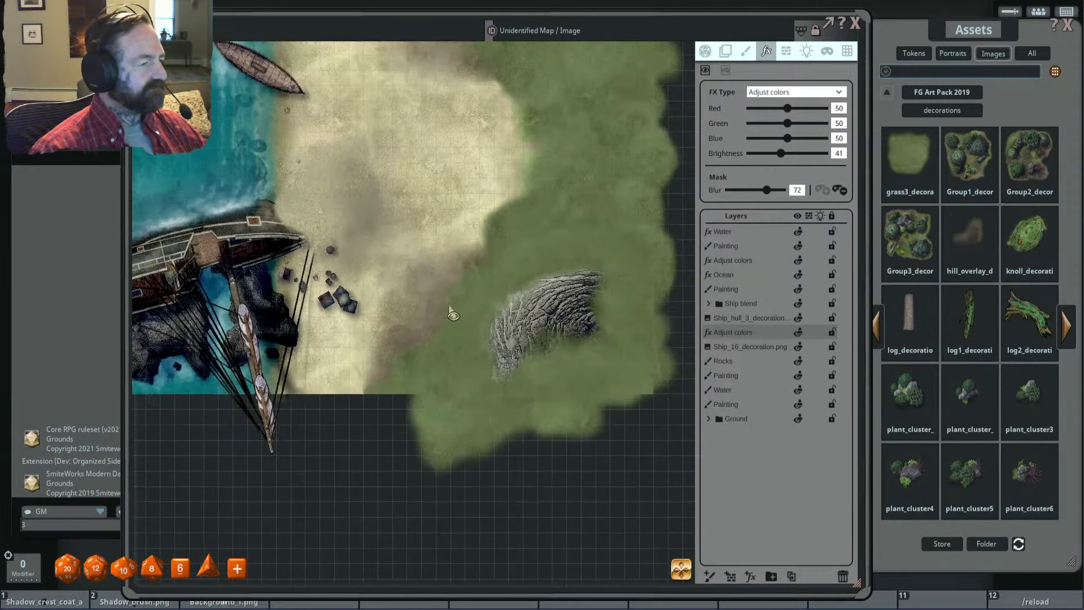
{"action": "scroll", "coordinate": [467, 307], "scroll_direction": "up", "scroll_amount": 3}
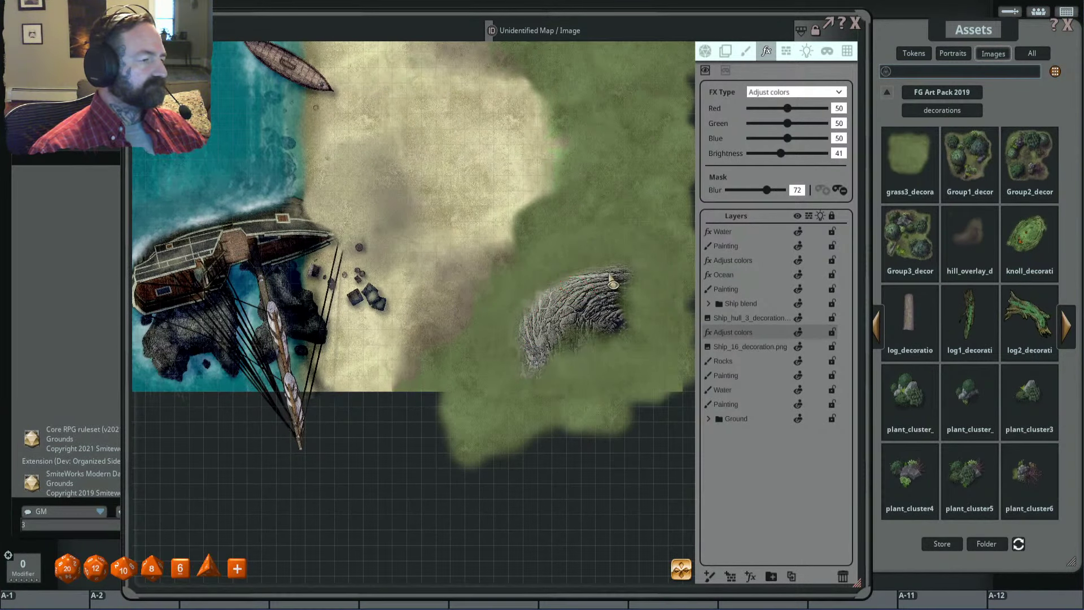
Step: Touch up the Adjust colors mask at the rock's lower-right edge
{"action": "scroll", "coordinate": [574, 277], "scroll_direction": "down", "scroll_amount": 5}
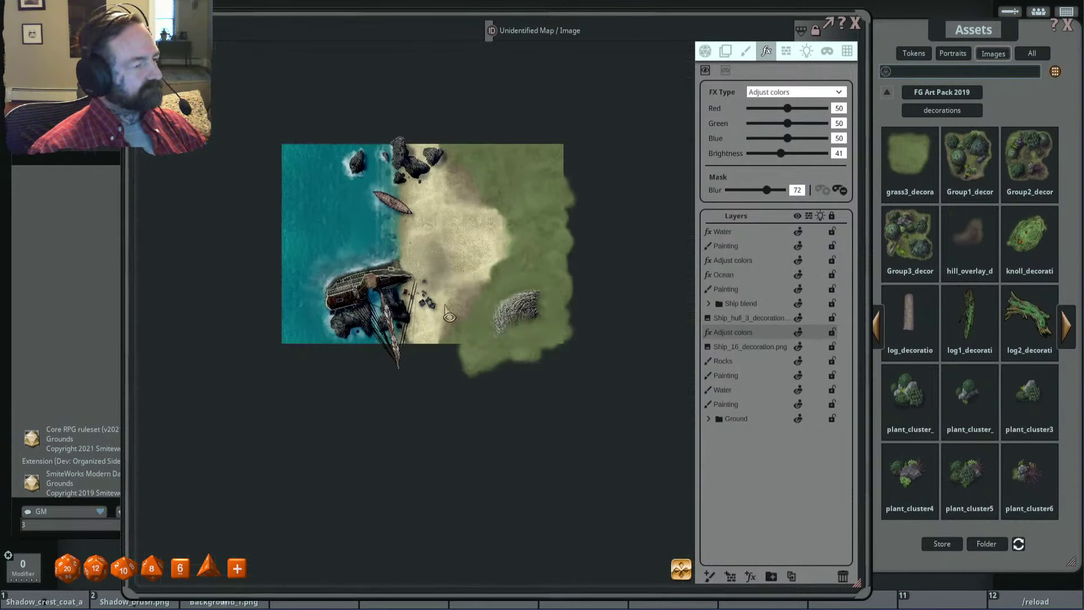
{"action": "scroll", "coordinate": [468, 288], "scroll_direction": "up", "scroll_amount": 2}
{"action": "scroll", "coordinate": [468, 288], "scroll_direction": "up", "scroll_amount": 5}
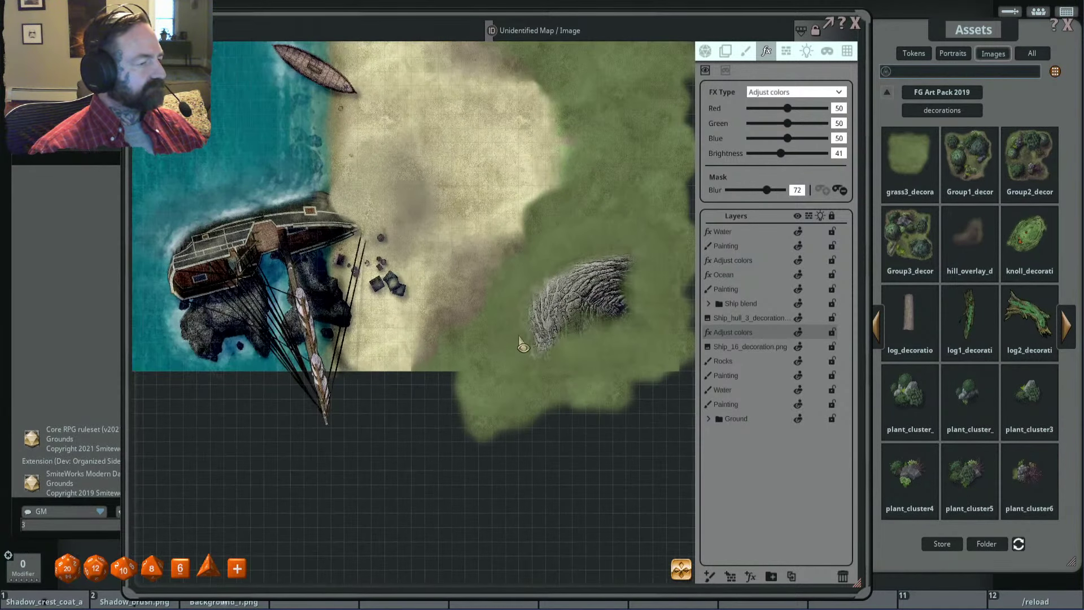
{"action": "scroll", "coordinate": [546, 339], "scroll_direction": "down", "scroll_amount": 2}
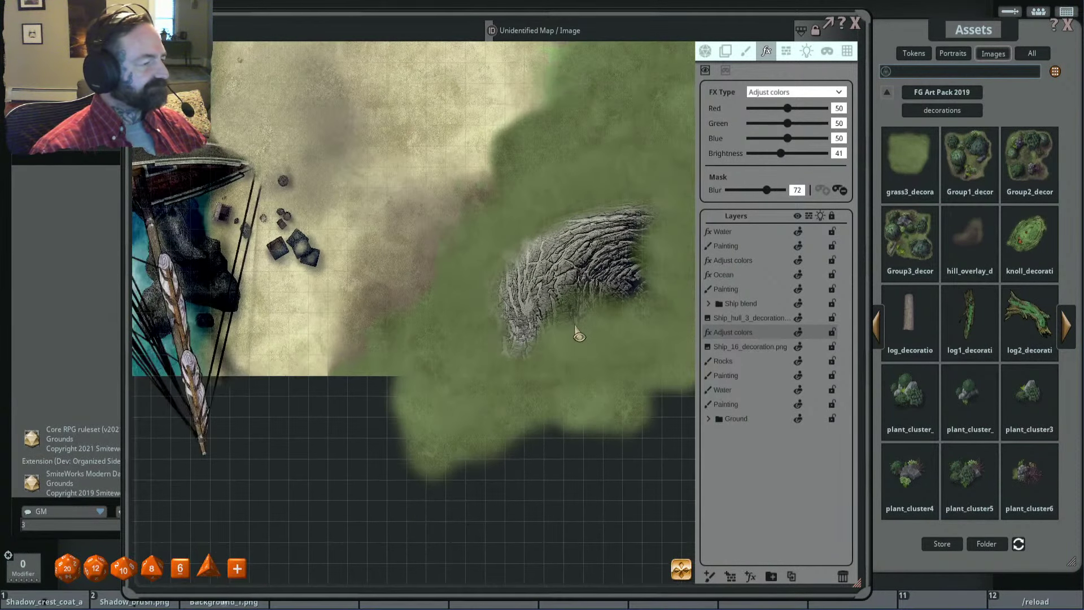
{"action": "scroll", "coordinate": [567, 327], "scroll_direction": "down", "scroll_amount": 4}
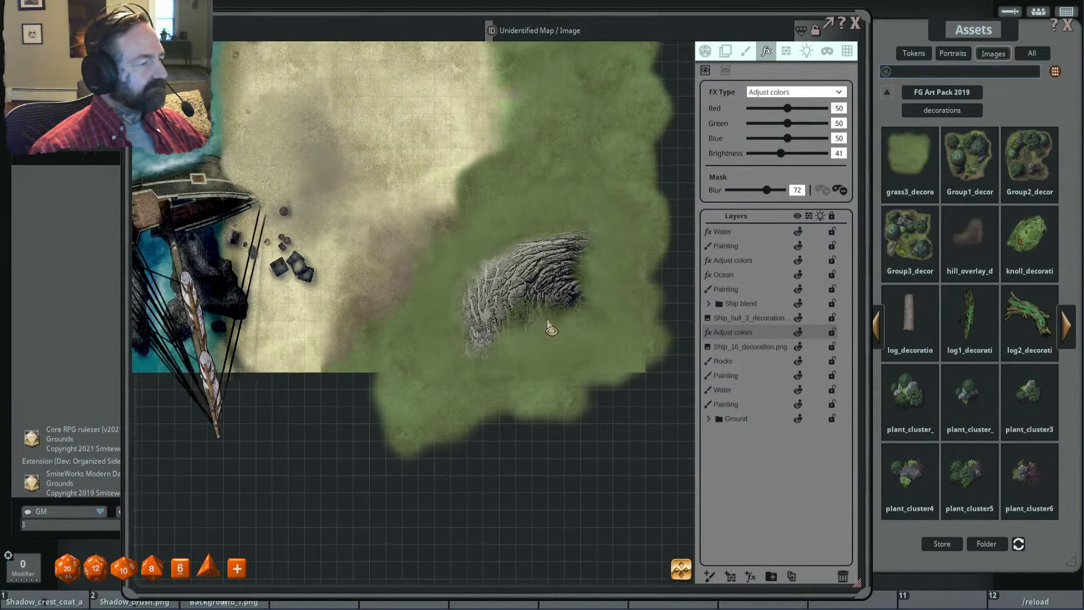
{"action": "mouse_move", "coordinate": [551, 317]}
{"action": "left_mouse_down"}
{"action": "mouse_move", "coordinate": [580, 343]}
{"action": "mouse_move", "coordinate": [562, 366]}
{"action": "mouse_move", "coordinate": [560, 326]}
{"action": "left_mouse_up"}
{"action": "scroll", "coordinate": [576, 342], "scroll_direction": "up", "scroll_amount": 1}
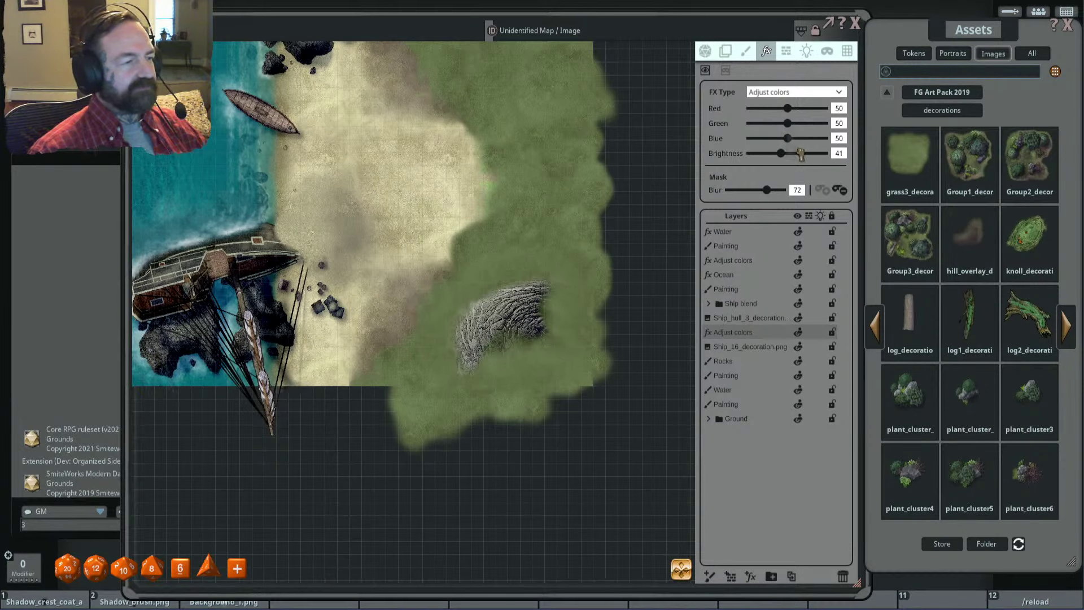
Step: Add a new paint layer named "Camp and Decor" and place it directly below the Rocks layer
{"action": "left_click", "coordinate": [744, 52]}
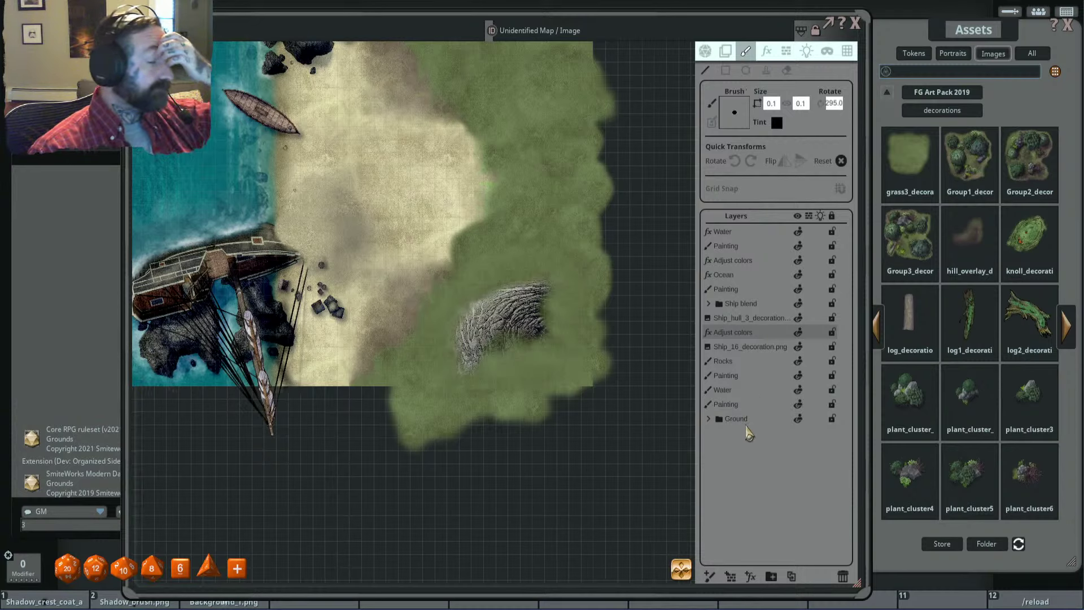
{"action": "left_click", "coordinate": [710, 576]}
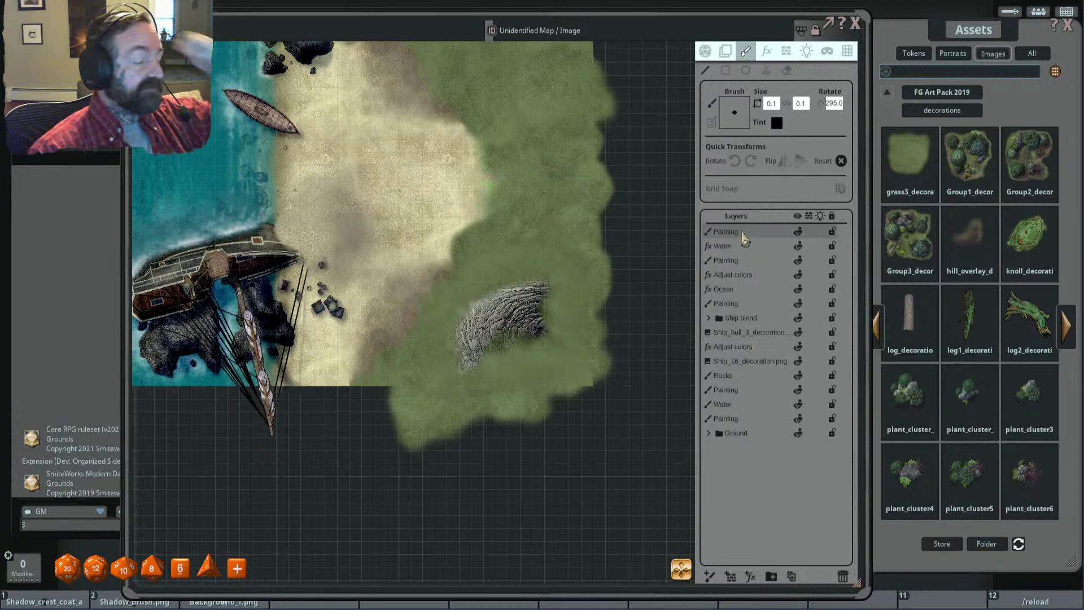
{"action": "double_click", "coordinate": [742, 233]}
{"action": "type", "text": "Cam"}
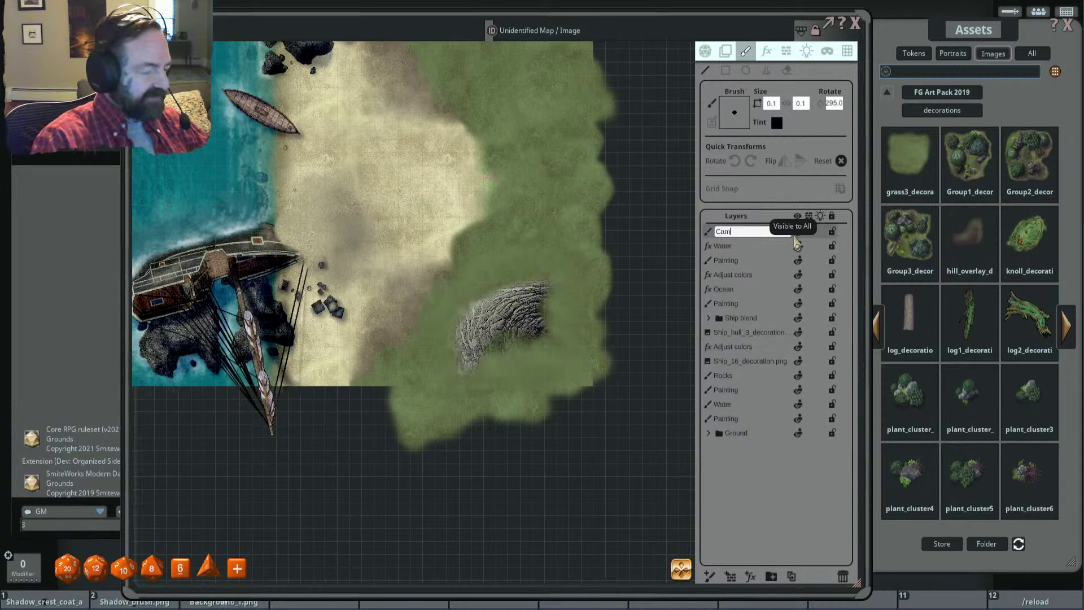
{"action": "type", "text": "p and Decor"}
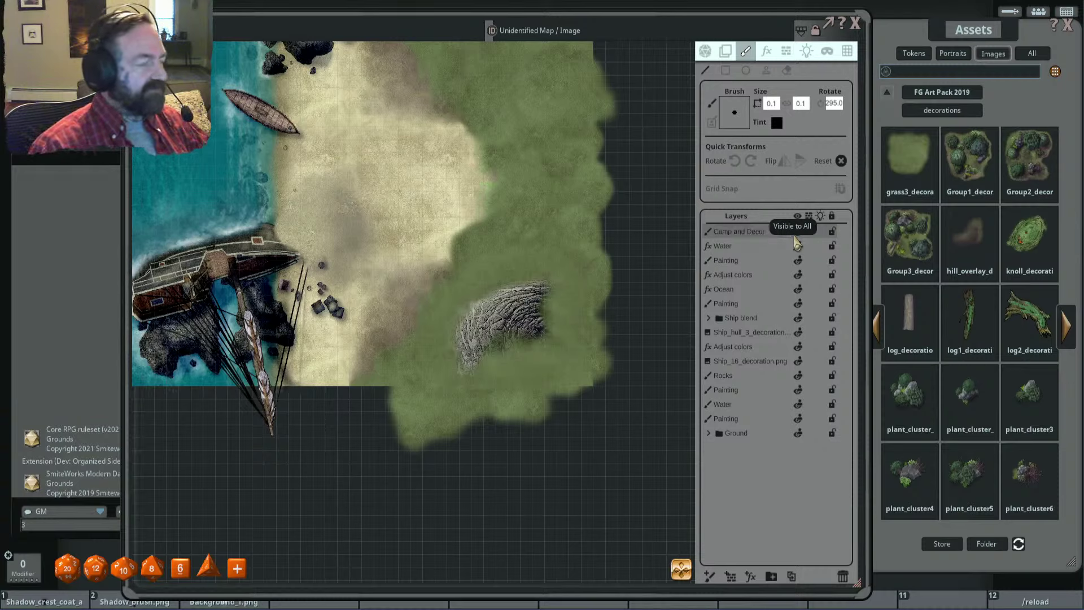
{"action": "left_click_drag", "start_coordinate": [752, 232], "coordinate": [754, 375]}
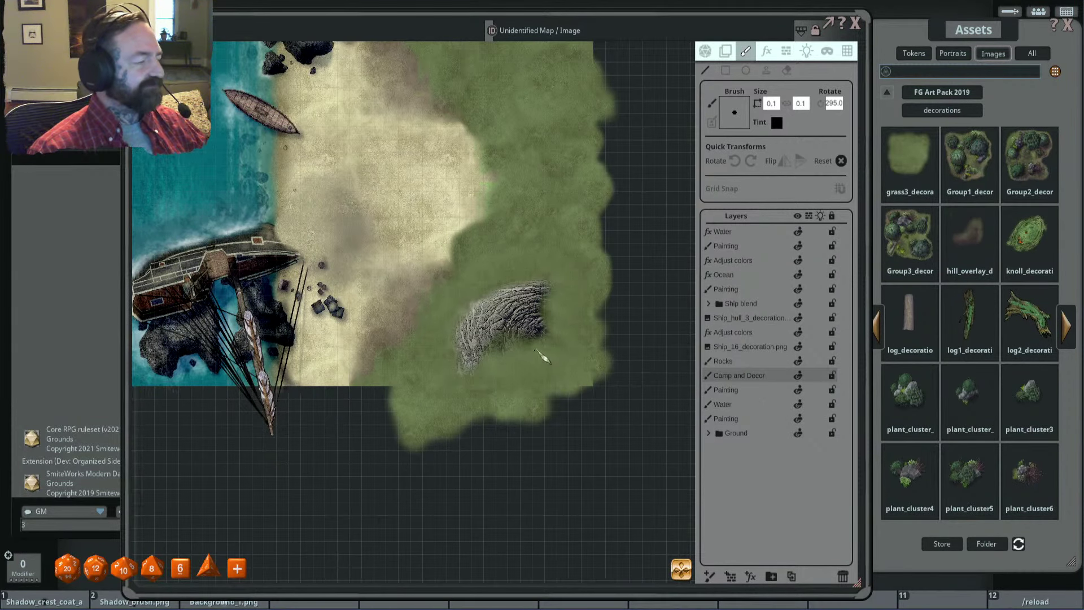
Step: Load the log decoration from FG Art Pack 2019 as the brush and size it 2.0 by 4.8
{"action": "scroll", "coordinate": [542, 357], "scroll_direction": "down", "scroll_amount": 2}
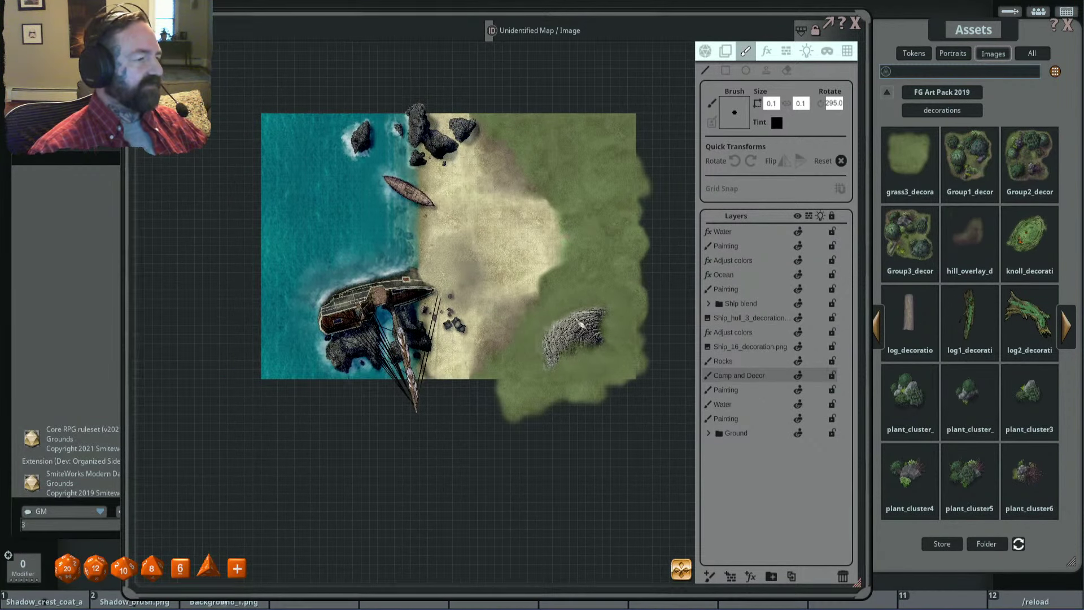
{"action": "scroll", "coordinate": [611, 332], "scroll_direction": "up", "scroll_amount": 2}
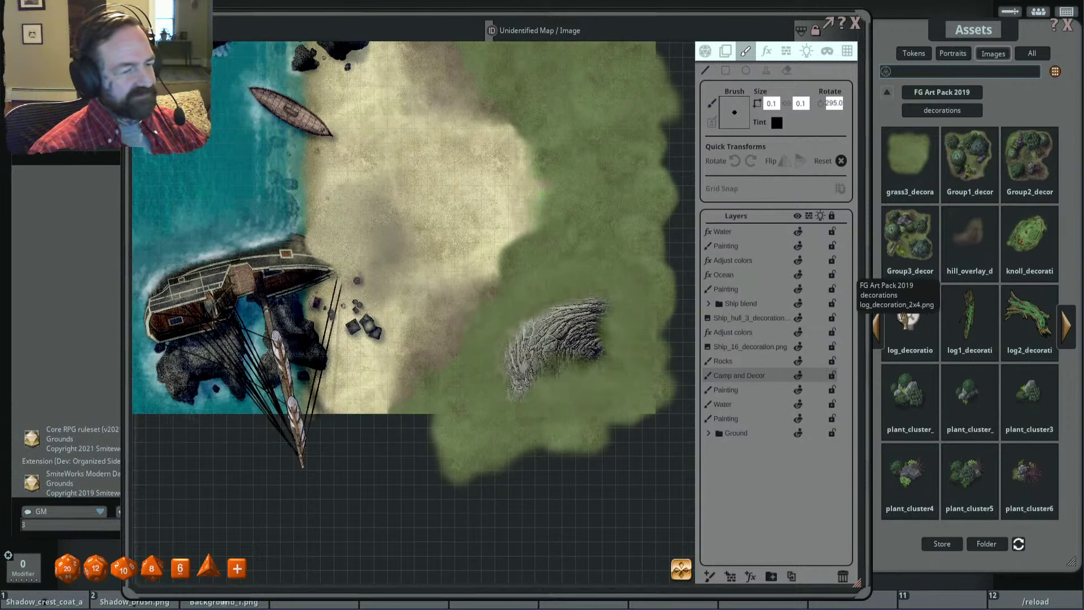
{"action": "left_click", "coordinate": [910, 317]}
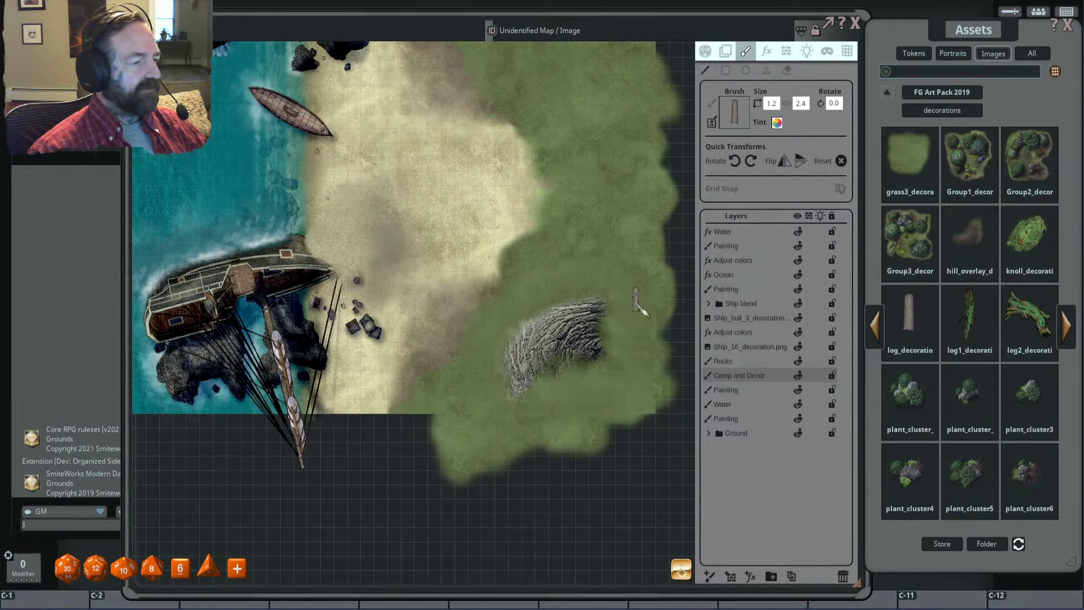
{"action": "scroll", "coordinate": [636, 304], "scroll_direction": "up", "scroll_amount": 3}
{"action": "scroll", "coordinate": [635, 305], "scroll_direction": "up", "scroll_amount": 1}
{"action": "scroll", "coordinate": [688, 237], "scroll_direction": "down", "scroll_amount": 2}
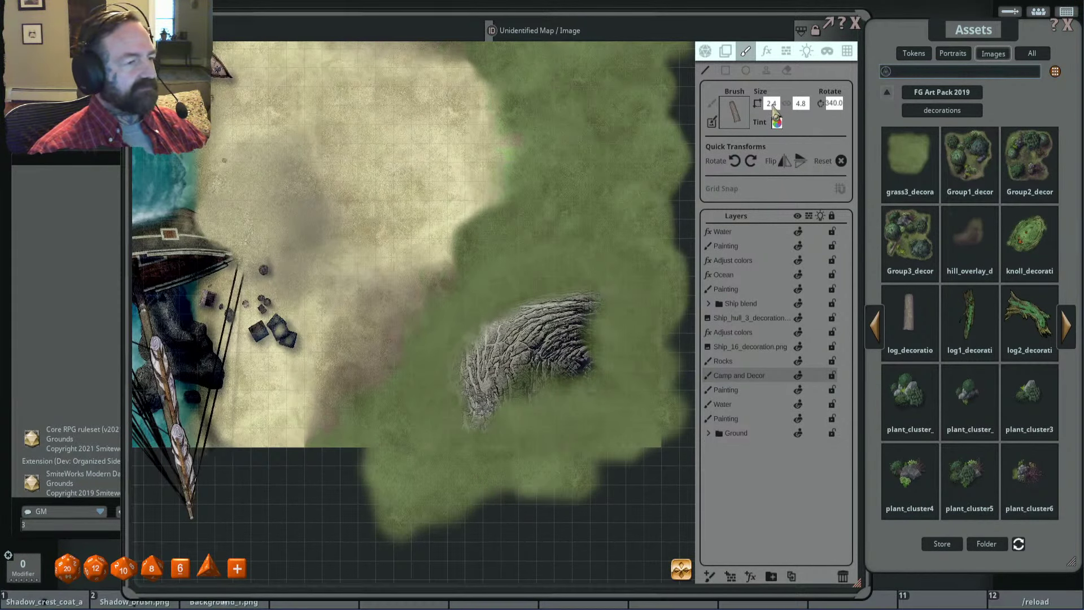
{"action": "left_click", "coordinate": [778, 103]}
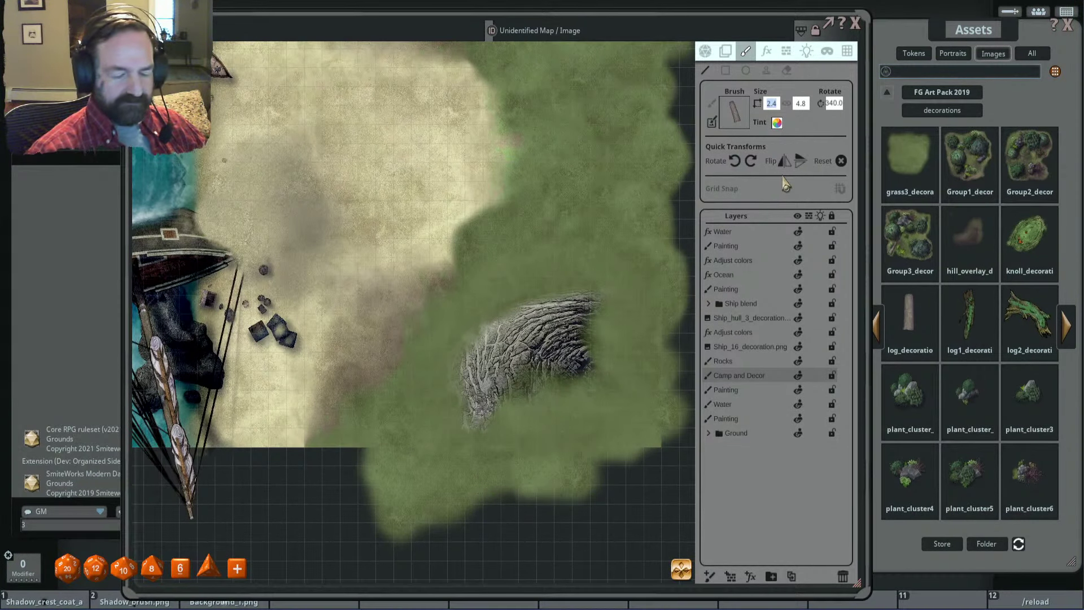
{"action": "key", "text": "ctrl"}
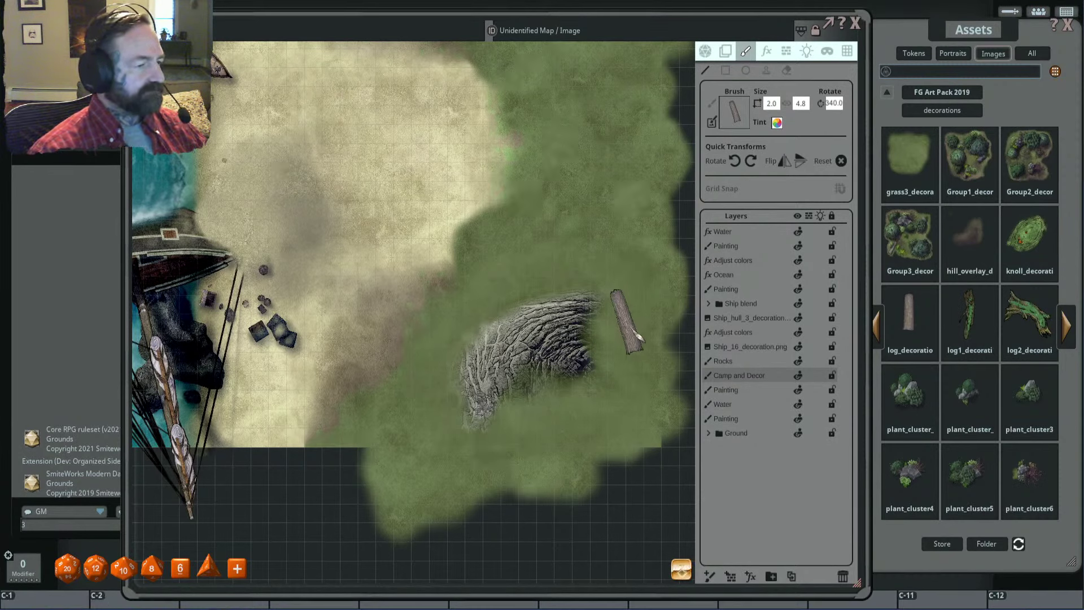
Step: Try the log brush at different sizes and angles around the rock outcrop
{"action": "scroll", "coordinate": [576, 446], "scroll_direction": "down", "scroll_amount": 10}
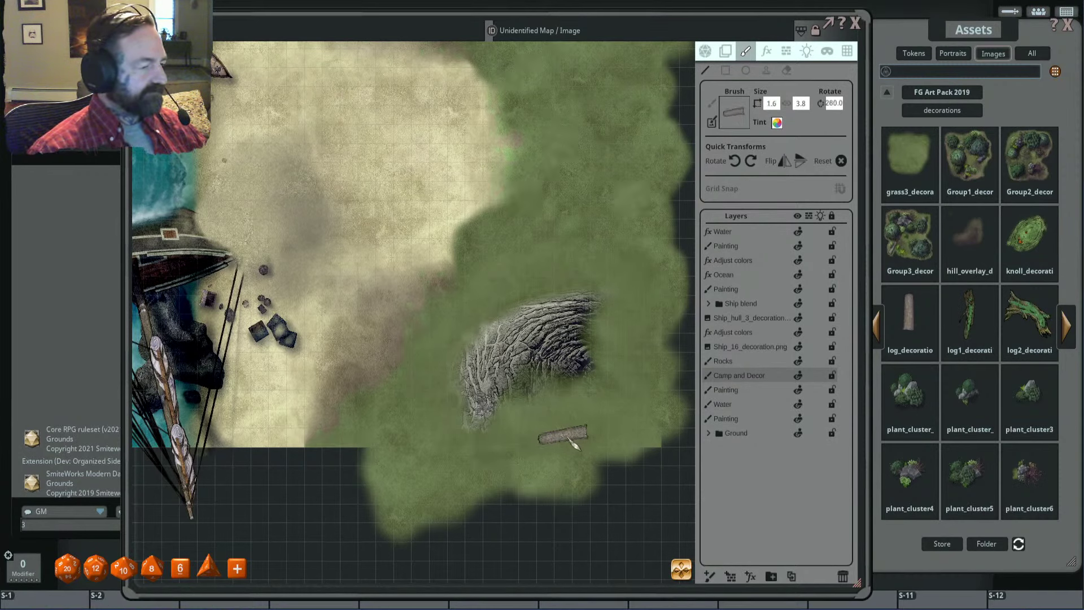
{"action": "key", "text": "ctrl"}
{"action": "scroll", "coordinate": [556, 455], "scroll_direction": "up", "scroll_amount": 7}
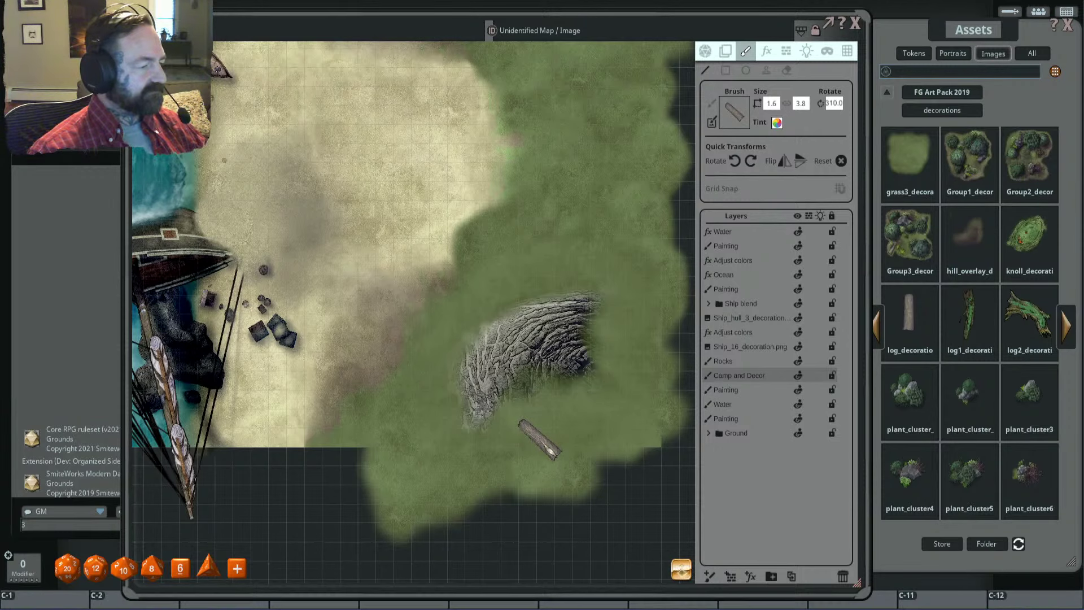
{"action": "scroll", "coordinate": [539, 441], "scroll_direction": "down", "scroll_amount": 5}
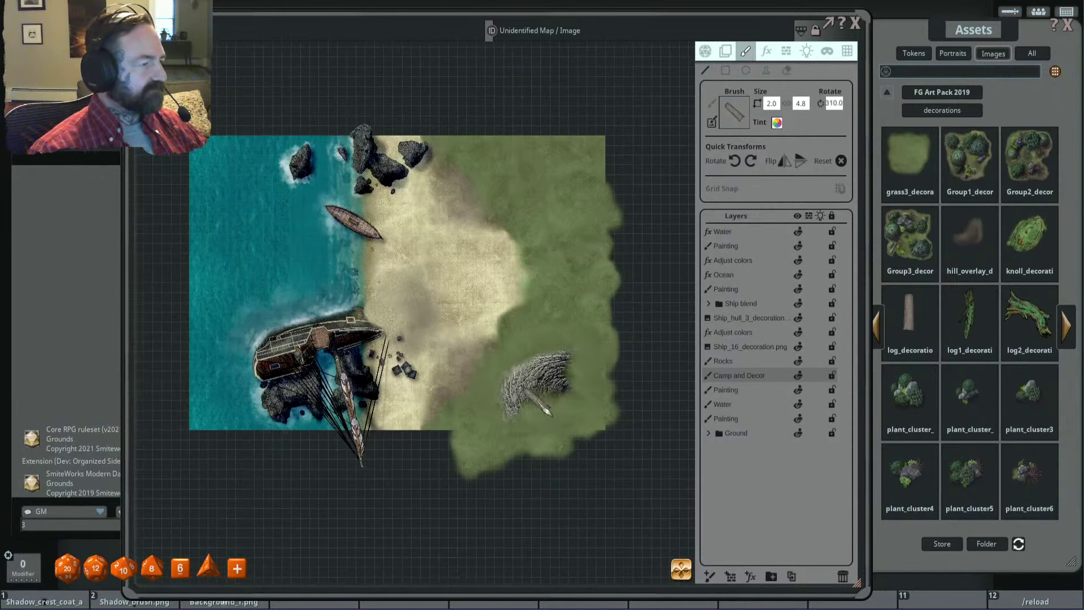
{"action": "scroll", "coordinate": [519, 407], "scroll_direction": "up", "scroll_amount": 4}
{"action": "scroll", "coordinate": [497, 398], "scroll_direction": "up", "scroll_amount": 2}
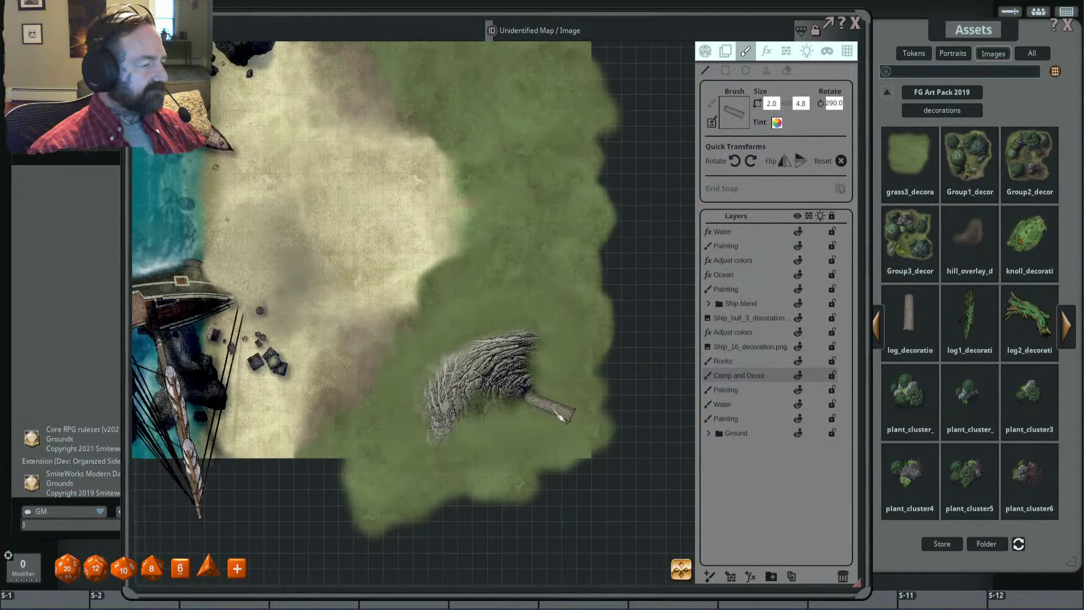
Step: Try painting several logs side by side on the grass in the map's upper-right area
{"action": "key", "text": "ctrl"}
{"action": "scroll", "coordinate": [528, 404], "scroll_direction": "down", "scroll_amount": 4}
{"action": "left_click_drag", "start_coordinate": [540, 197], "coordinate": [596, 382]}
{"action": "scroll", "coordinate": [579, 196], "scroll_direction": "up", "scroll_amount": 3}
{"action": "key", "text": "shift"}
{"action": "scroll", "coordinate": [542, 229], "scroll_direction": "down", "scroll_amount": 7}
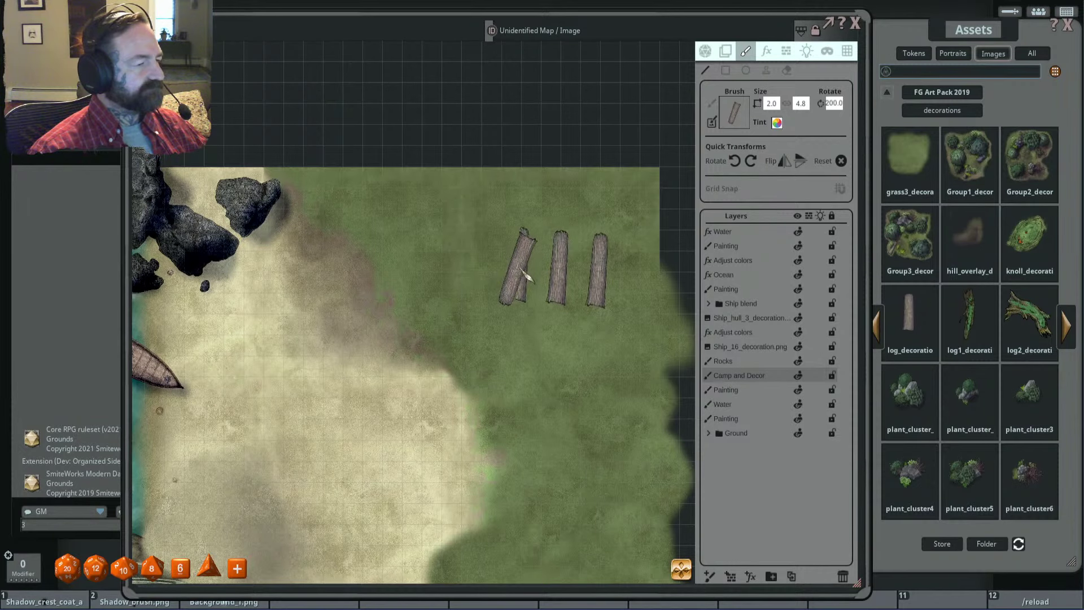
{"action": "key", "text": "shift"}
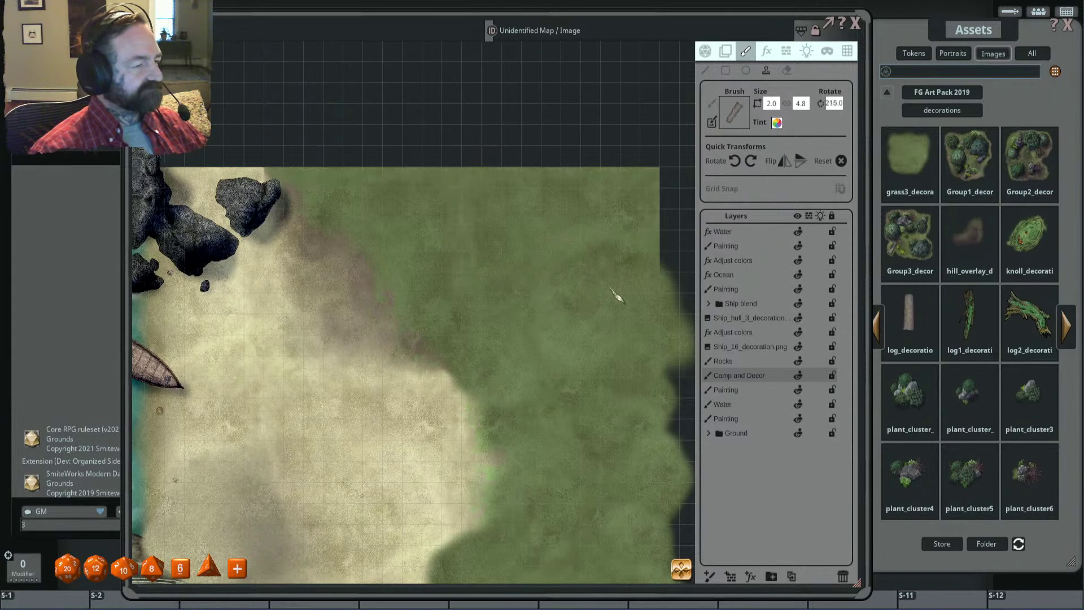
Step: Stamp one log rotated to 225 degrees on the grass near the map's upper-right corner
{"action": "scroll", "coordinate": [618, 295], "scroll_direction": "up", "scroll_amount": 3}
{"action": "left_click", "coordinate": [621, 297]}
{"action": "scroll", "coordinate": [572, 260], "scroll_direction": "up", "scroll_amount": 2}
{"action": "scroll", "coordinate": [567, 255], "scroll_direction": "down", "scroll_amount": 5}
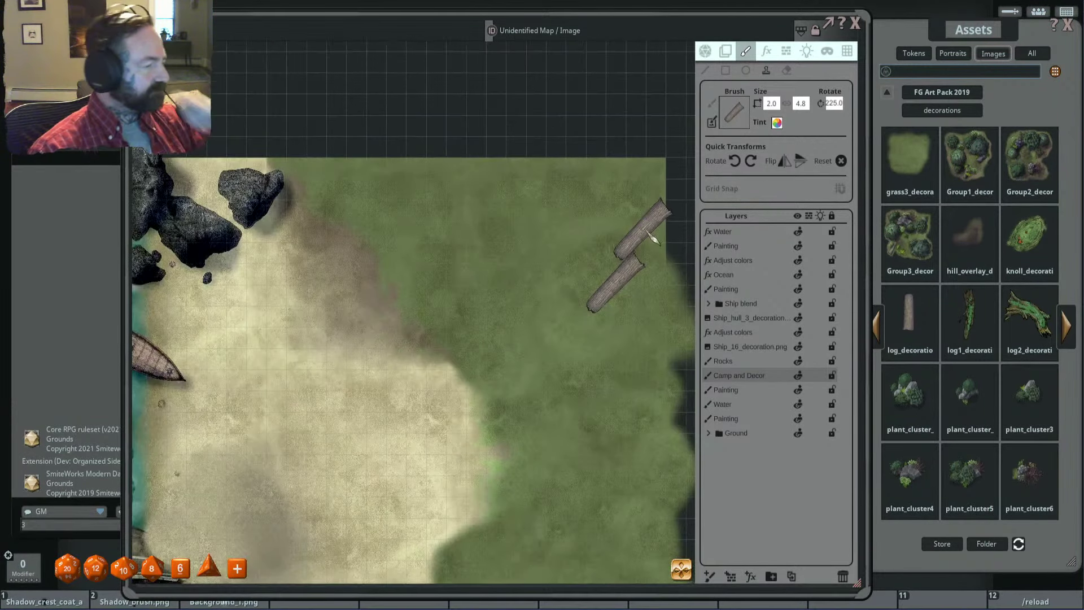
{"action": "scroll", "coordinate": [562, 240], "scroll_direction": "up", "scroll_amount": 2}
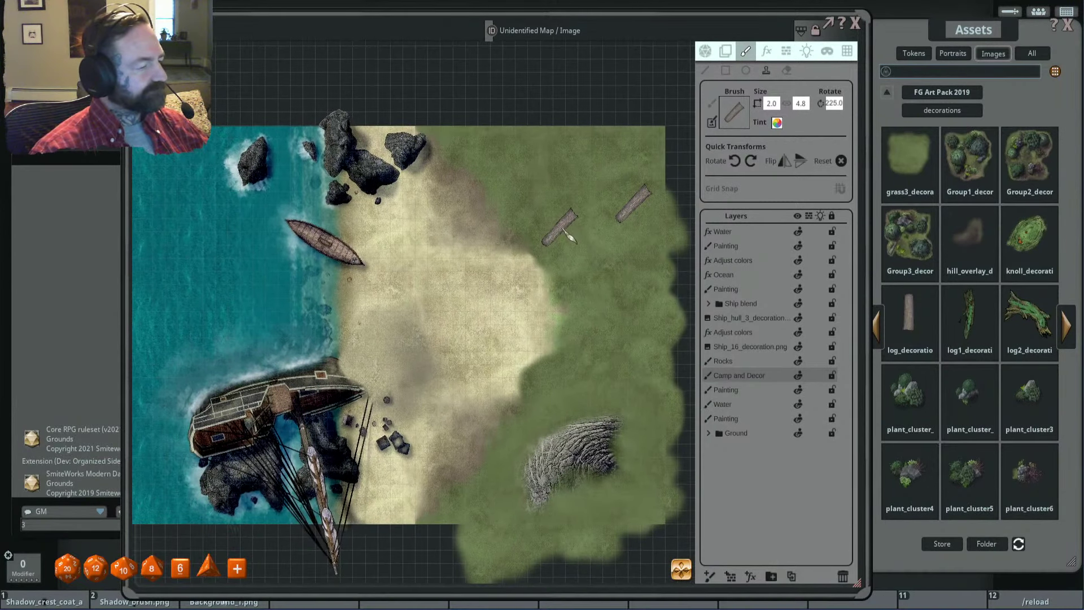
{"action": "left_click_drag", "start_coordinate": [574, 225], "coordinate": [552, 268]}
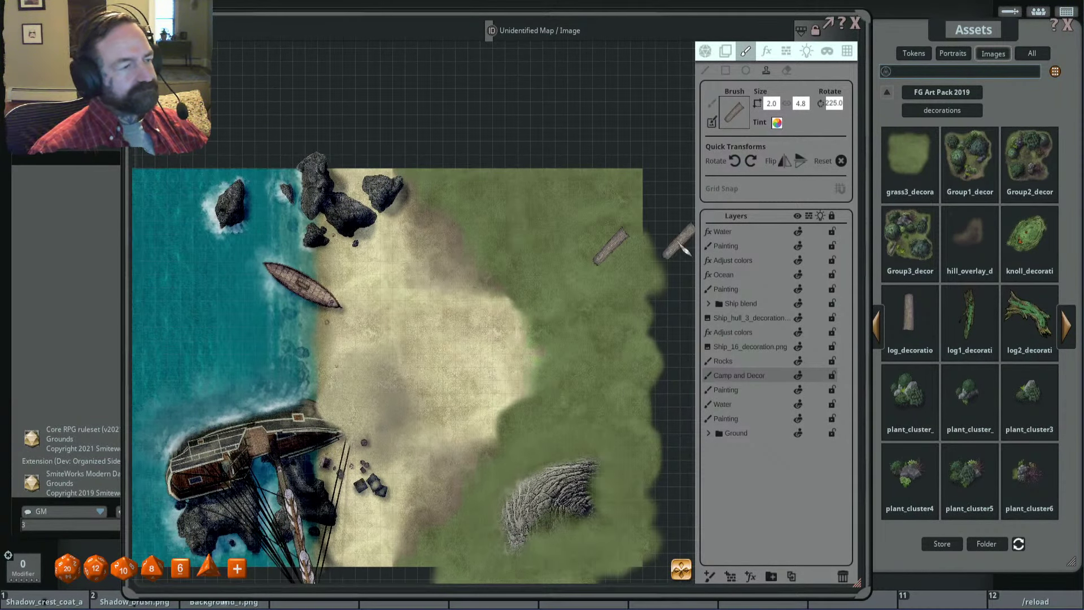
Step: Search the image assets for "camp", look through the results and clear the search
{"action": "left_click", "coordinate": [888, 93]}
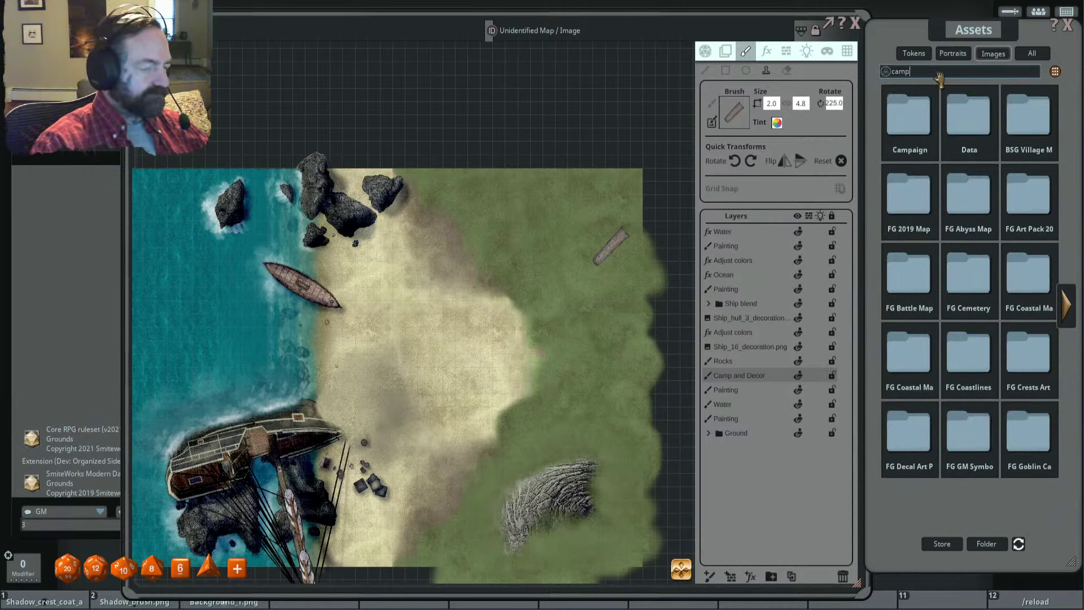
{"action": "key", "text": "Return"}
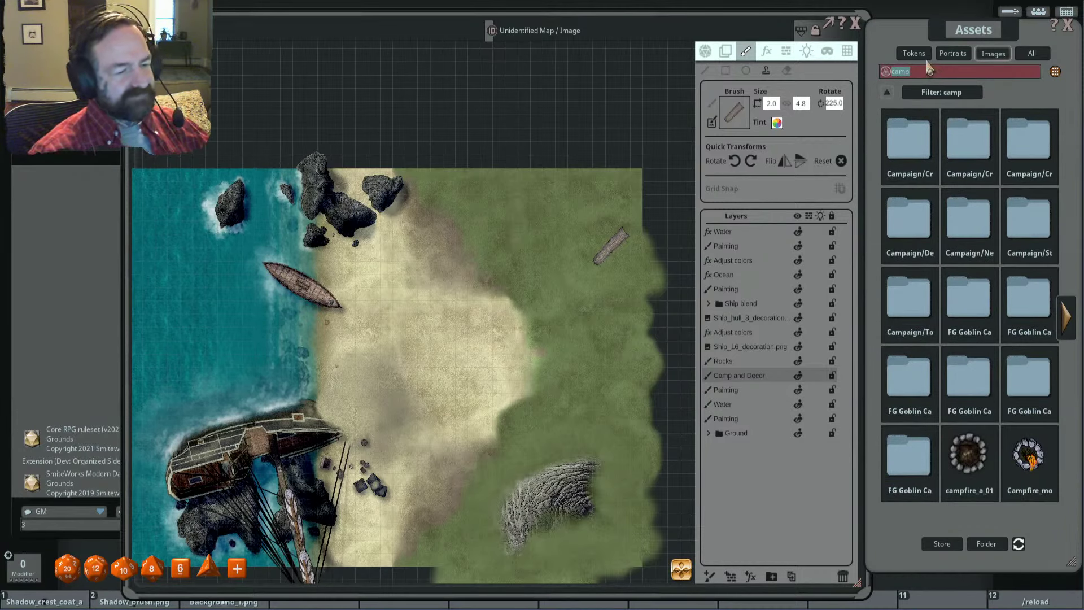
{"action": "left_click", "coordinate": [1066, 317]}
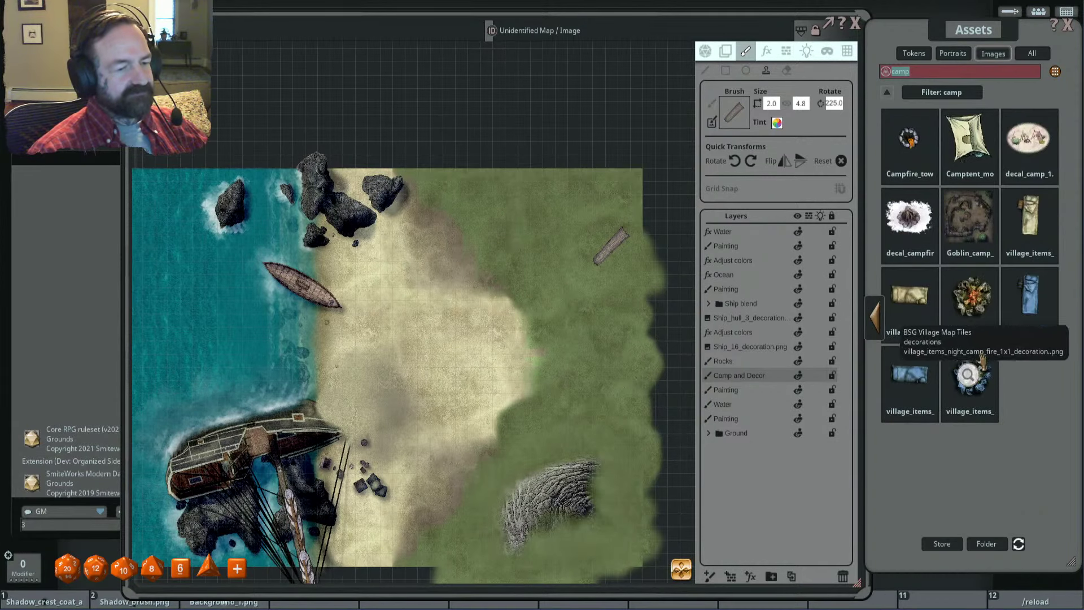
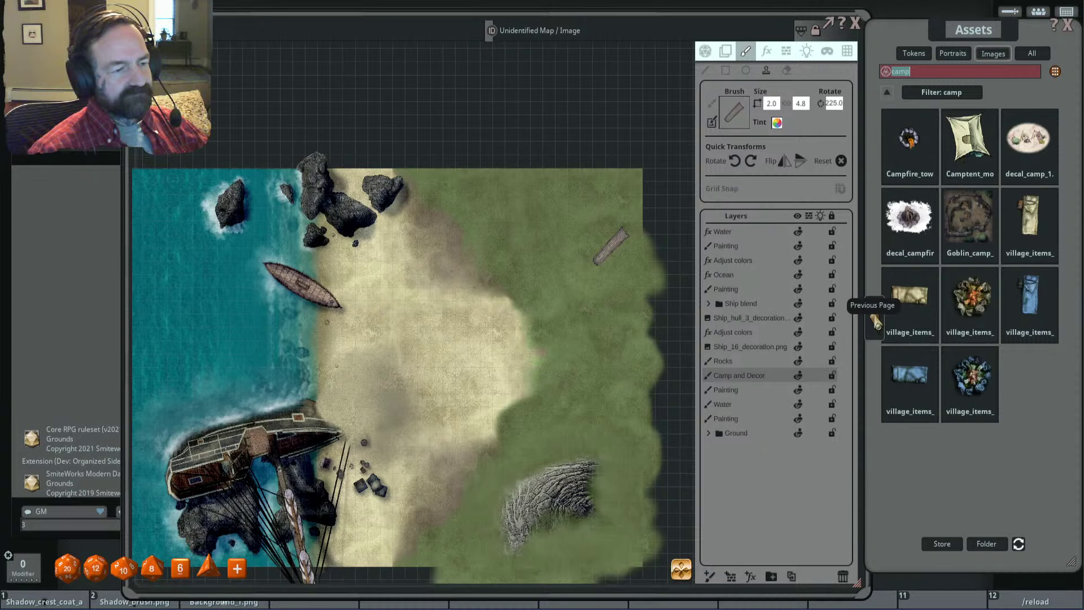
{"action": "left_click", "coordinate": [875, 319]}
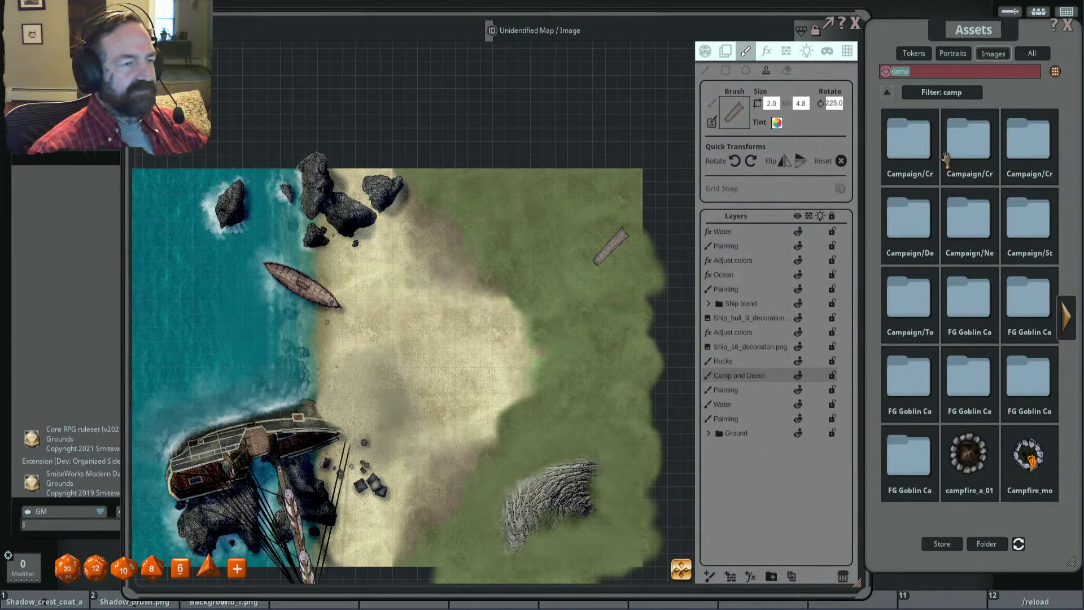
{"action": "key", "text": "BackSpace"}
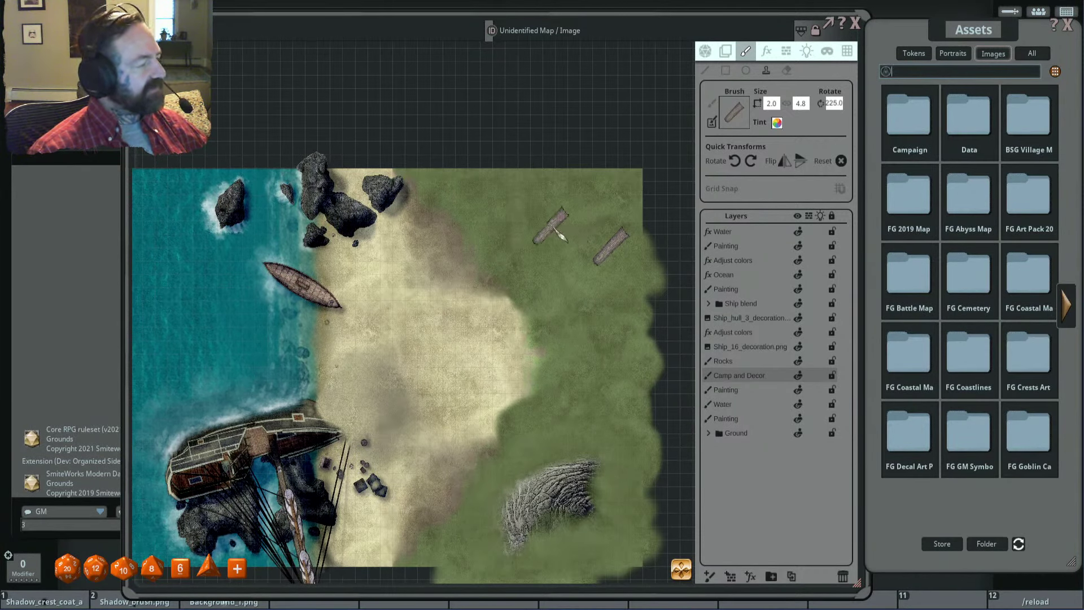
Step: Open the decorations folder of FG Interior Map Pack 2 in the image assets
{"action": "left_click_drag", "start_coordinate": [559, 228], "coordinate": [581, 220]}
{"action": "left_click_drag", "start_coordinate": [928, 91], "coordinate": [909, 91]}
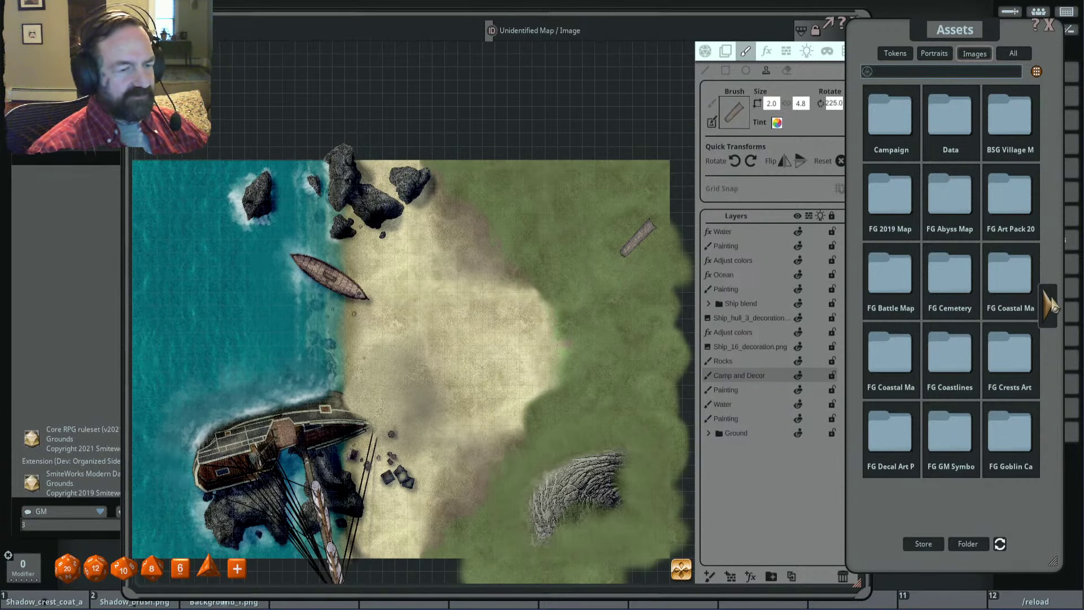
{"action": "left_click", "coordinate": [1050, 305]}
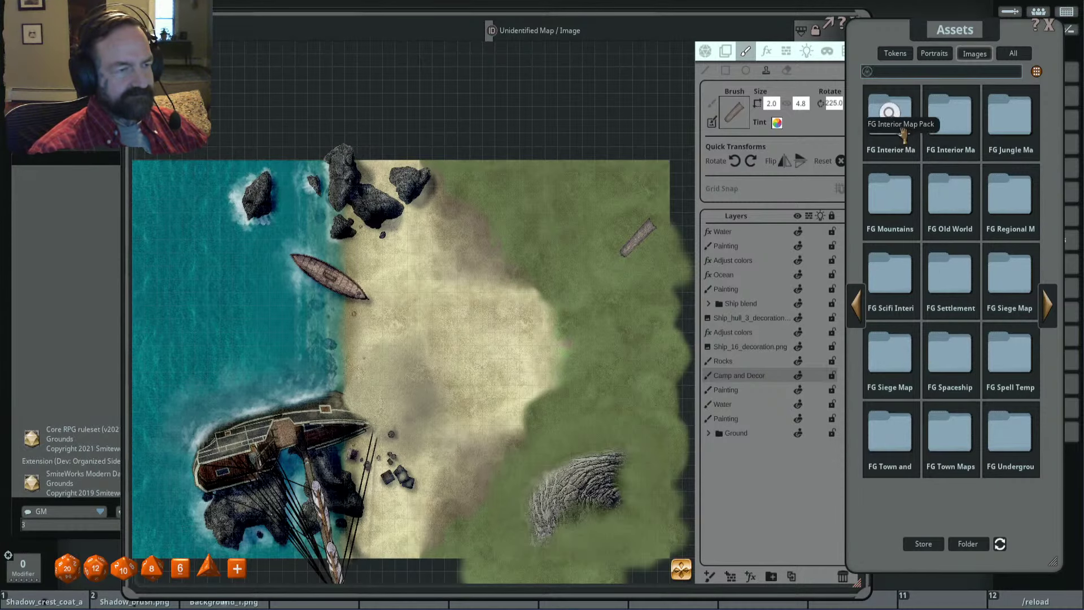
{"action": "left_click", "coordinate": [952, 125]}
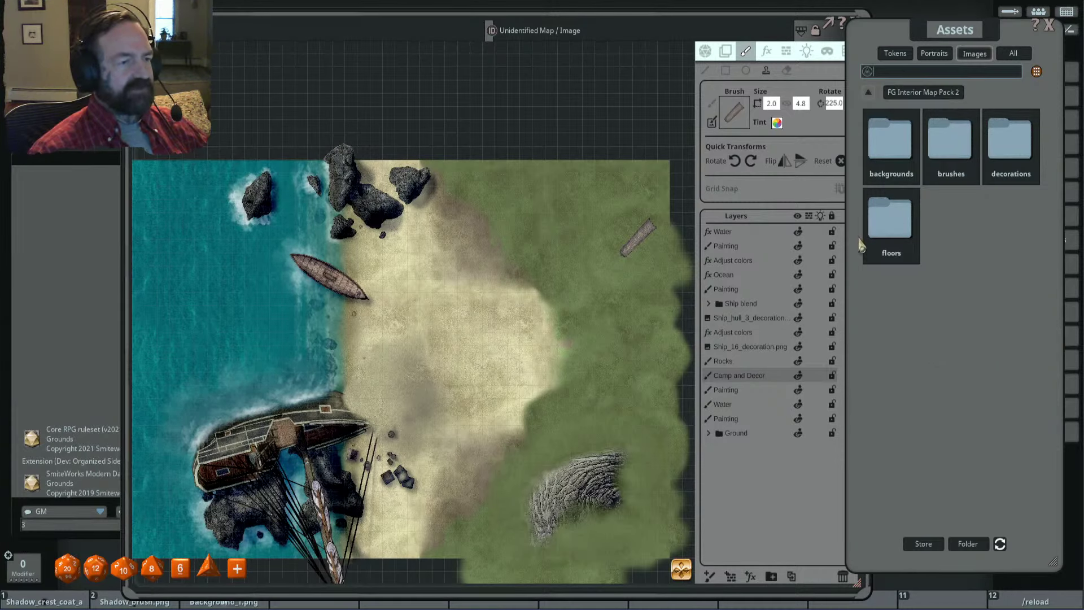
{"action": "left_click", "coordinate": [1008, 150]}
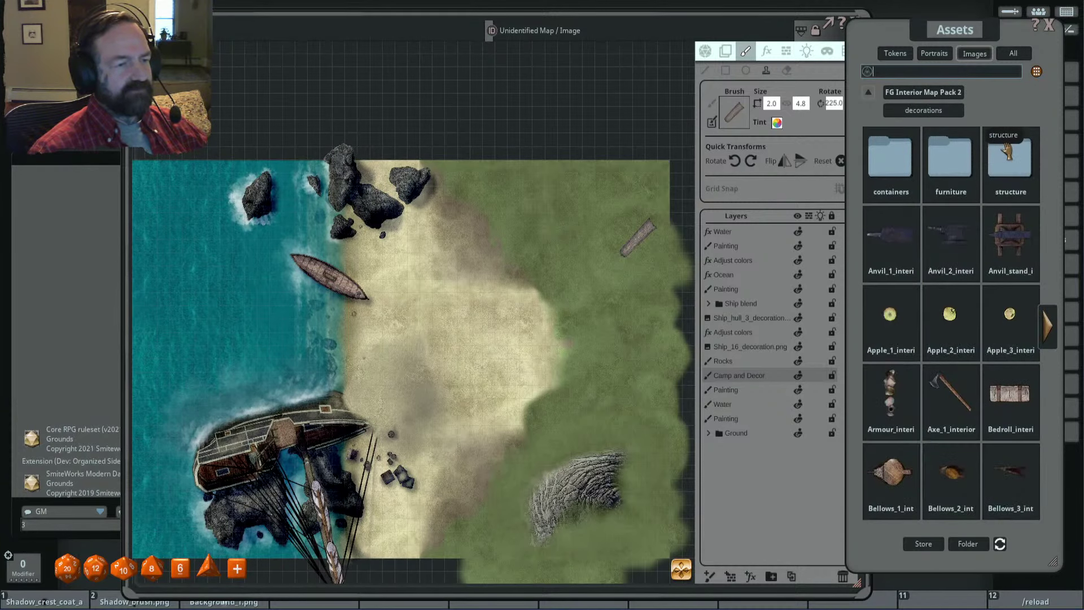
Step: Find the Wood_burned decoration in FG Interior Map Pack 2 and load it as the brush
{"action": "left_click", "coordinate": [1047, 326]}
{"action": "left_click", "coordinate": [1047, 326]}
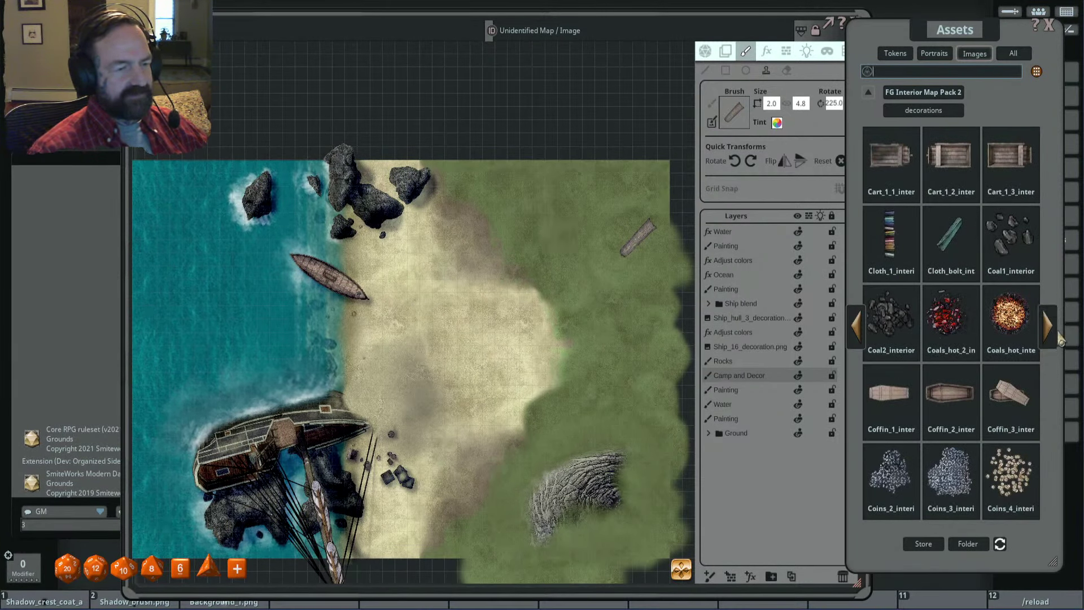
{"action": "left_click", "coordinate": [1051, 330]}
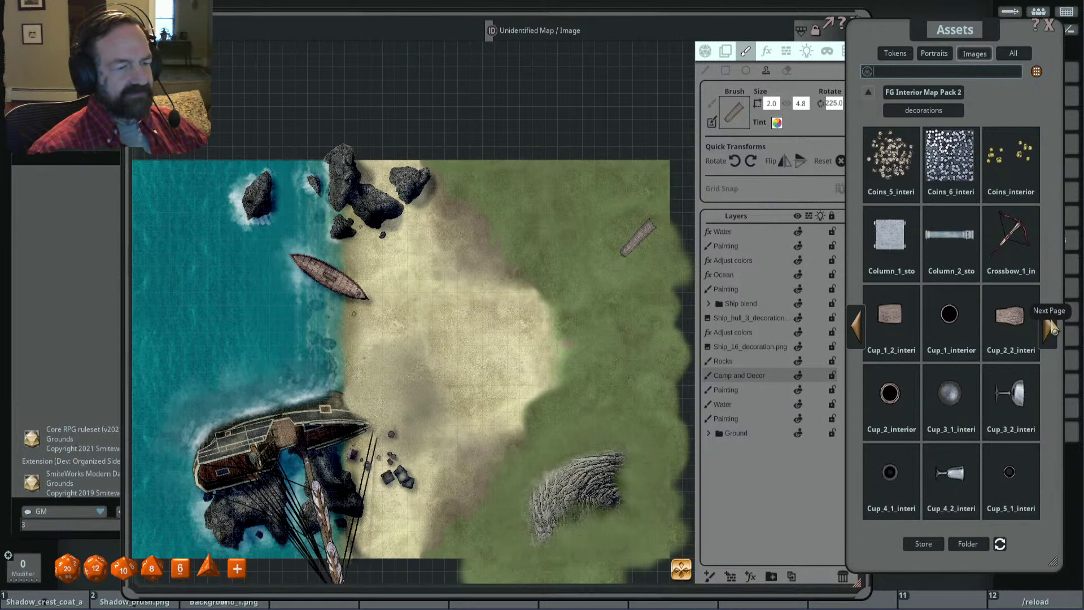
{"action": "left_click", "coordinate": [1053, 330]}
{"action": "left_click", "coordinate": [1053, 330]}
{"action": "left_click", "coordinate": [1052, 330]}
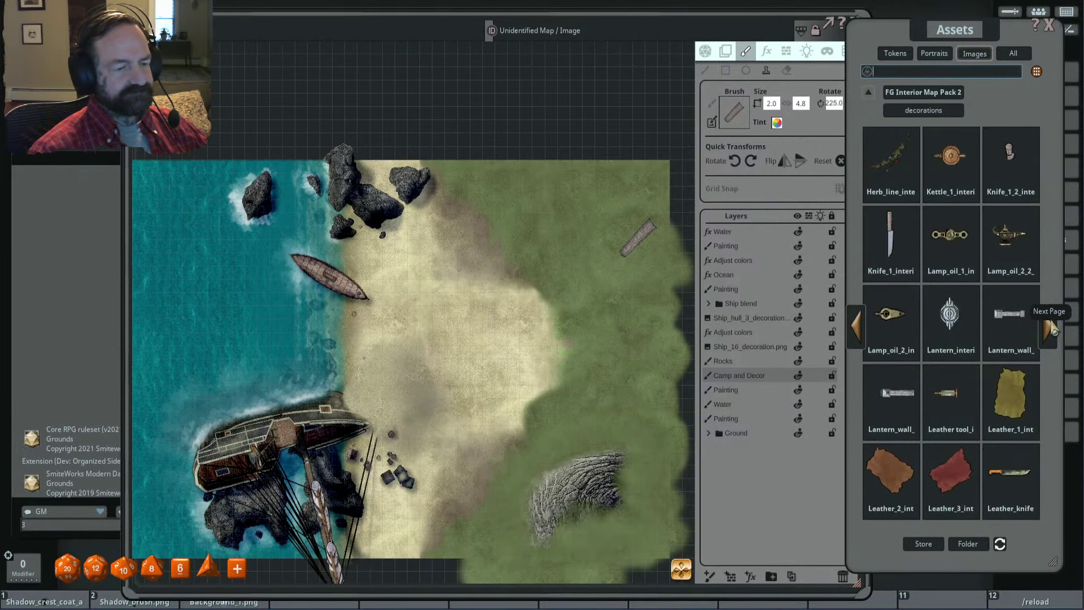
{"action": "left_click", "coordinate": [1053, 331]}
{"action": "left_click", "coordinate": [1053, 331]}
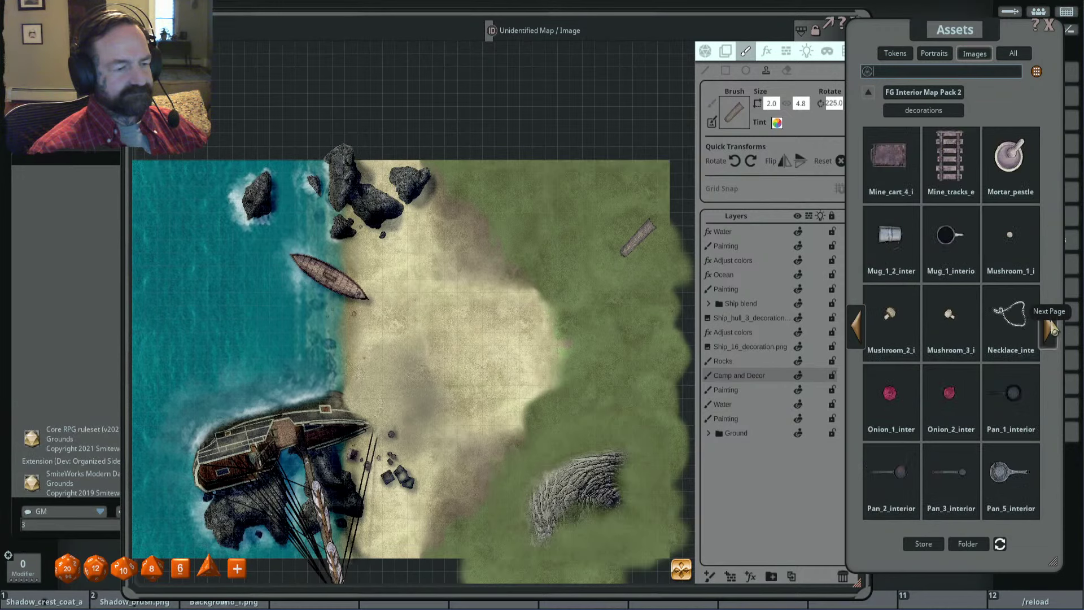
{"action": "left_click", "coordinate": [1054, 330]}
{"action": "left_click", "coordinate": [1054, 331]}
{"action": "left_click", "coordinate": [1054, 330]}
{"action": "left_click", "coordinate": [1053, 331]}
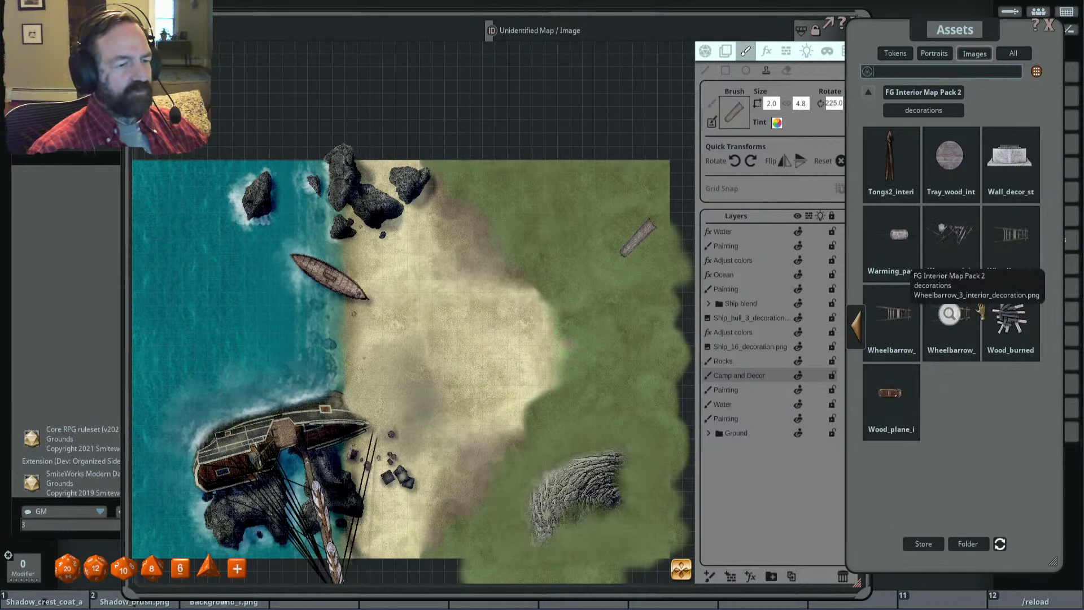
{"action": "left_click_drag", "start_coordinate": [1008, 325], "coordinate": [733, 116]}
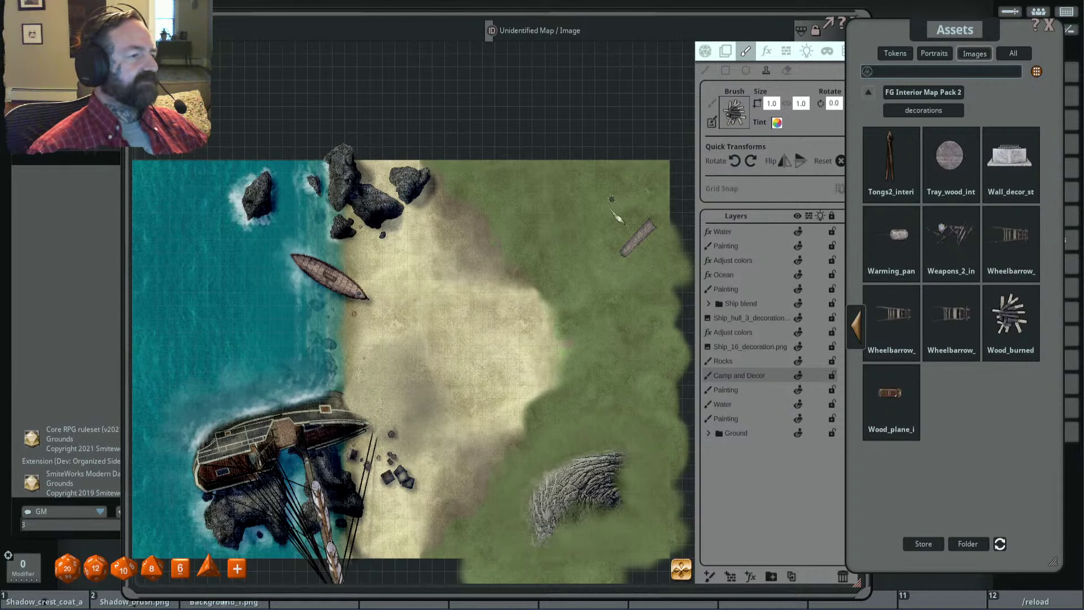
Step: Stamp the burned wood at size 1.6, rotated 60 degrees, on the grass up and to the left of the log
{"action": "scroll", "coordinate": [616, 217], "scroll_direction": "up", "scroll_amount": 4}
{"action": "scroll", "coordinate": [588, 214], "scroll_direction": "up", "scroll_amount": 7}
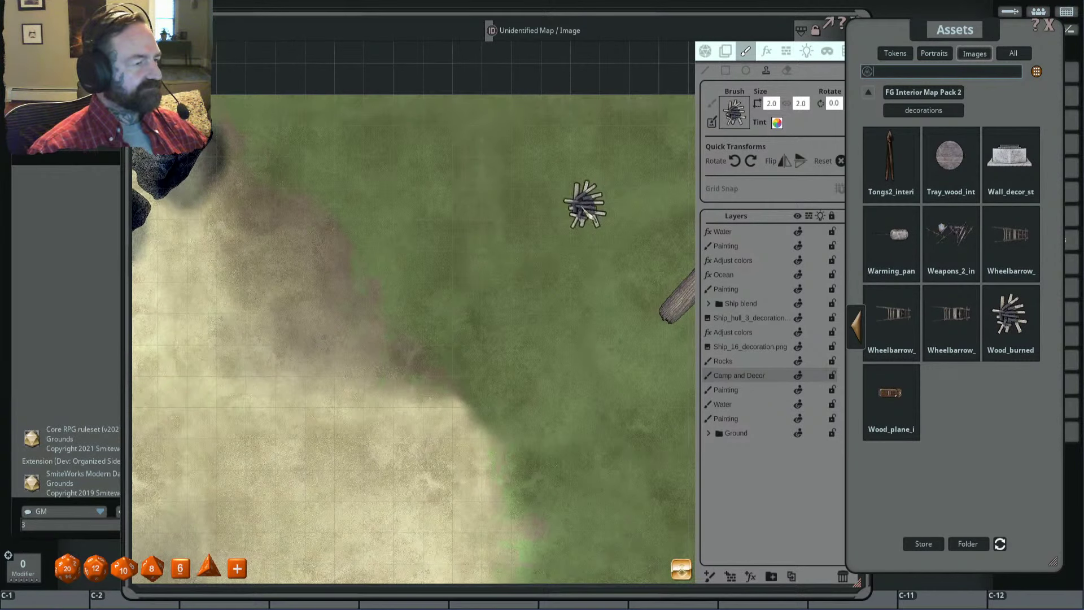
{"action": "scroll", "coordinate": [610, 209], "scroll_direction": "up", "scroll_amount": 4}
{"action": "left_click_drag", "start_coordinate": [620, 202], "coordinate": [516, 210]}
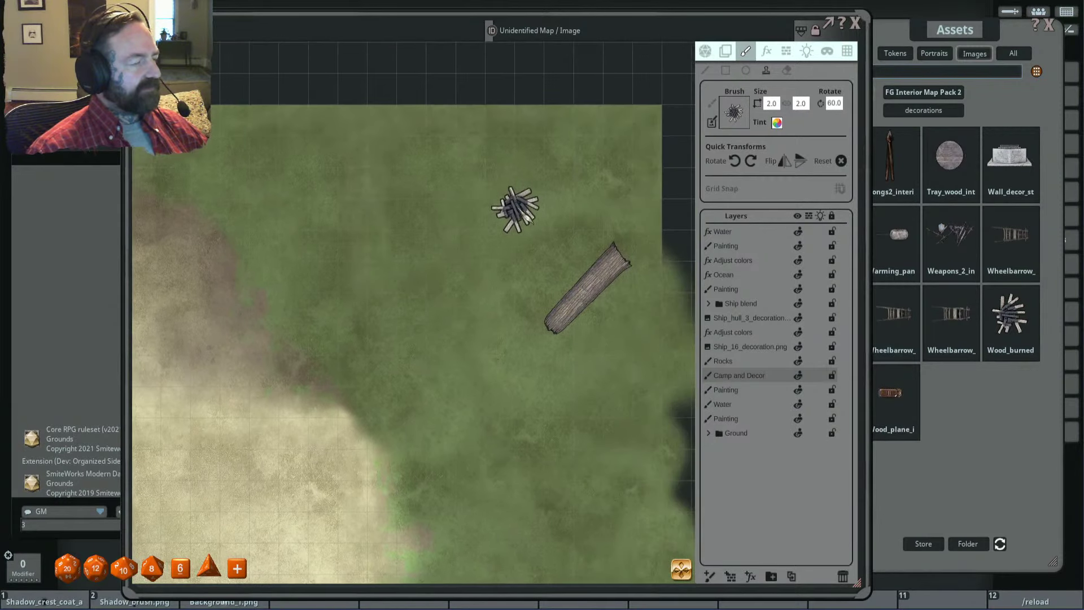
{"action": "scroll", "coordinate": [497, 212], "scroll_direction": "down", "scroll_amount": 7}
{"action": "scroll", "coordinate": [495, 213], "scroll_direction": "up", "scroll_amount": 2}
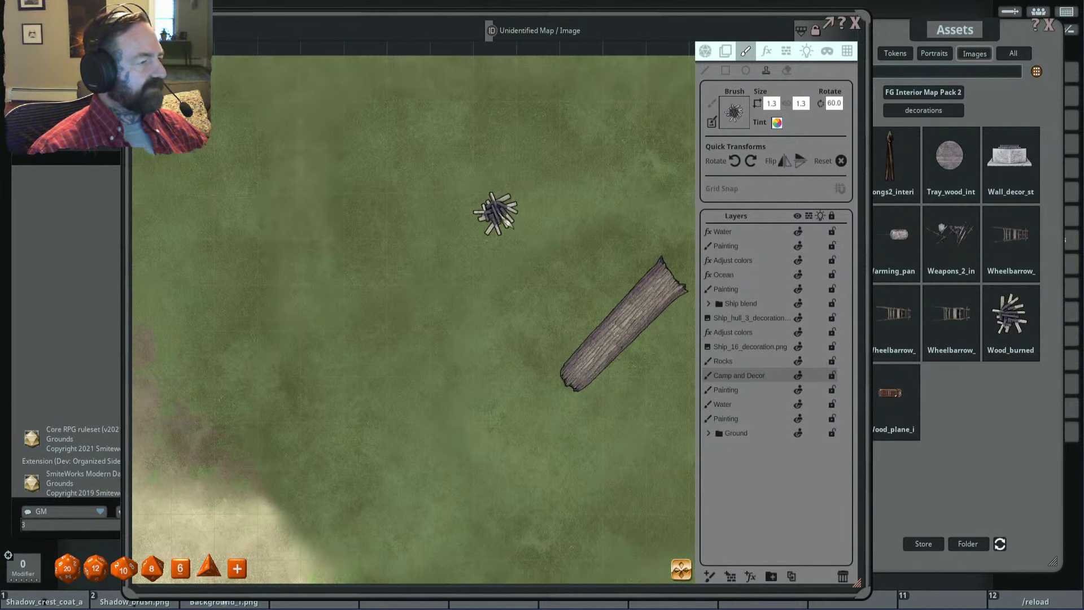
{"action": "scroll", "coordinate": [495, 213], "scroll_direction": "up", "scroll_amount": 3}
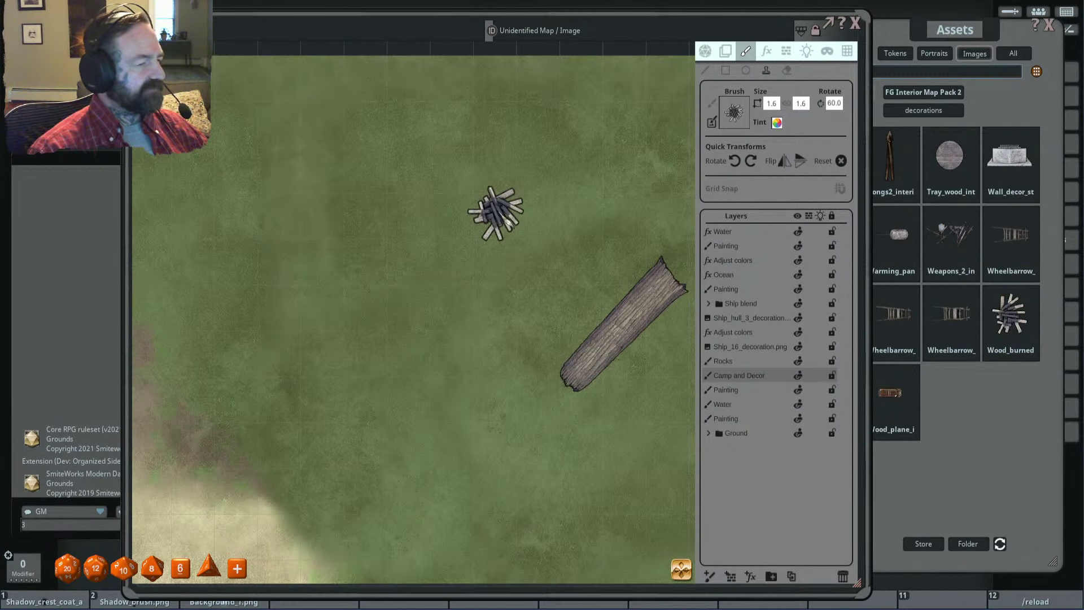
{"action": "left_click", "coordinate": [496, 214]}
{"action": "scroll", "coordinate": [593, 217], "scroll_direction": "down", "scroll_amount": 3}
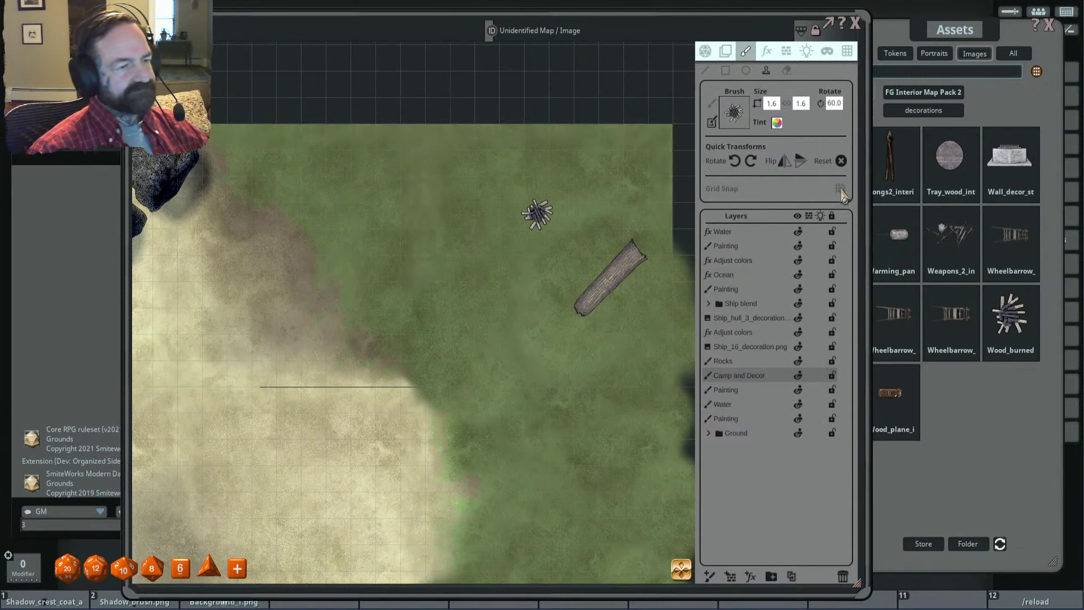
Step: Find the red Coals_hot_2 decoration in FG Interior Map Pack 2 and load it as the brush
{"action": "left_click", "coordinate": [937, 39]}
{"action": "left_click", "coordinate": [858, 327]}
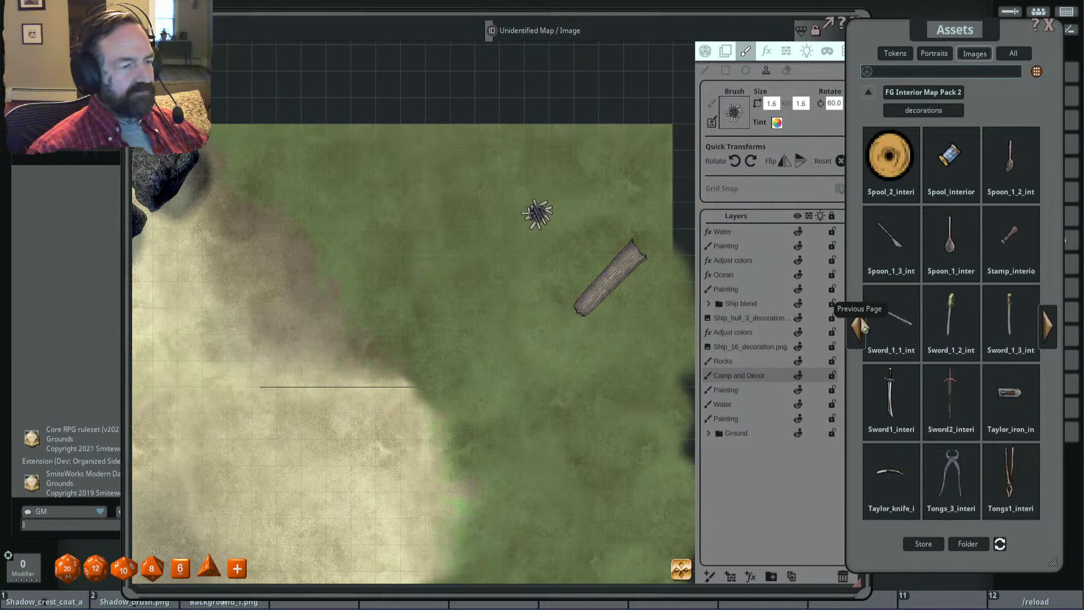
{"action": "left_click", "coordinate": [858, 331]}
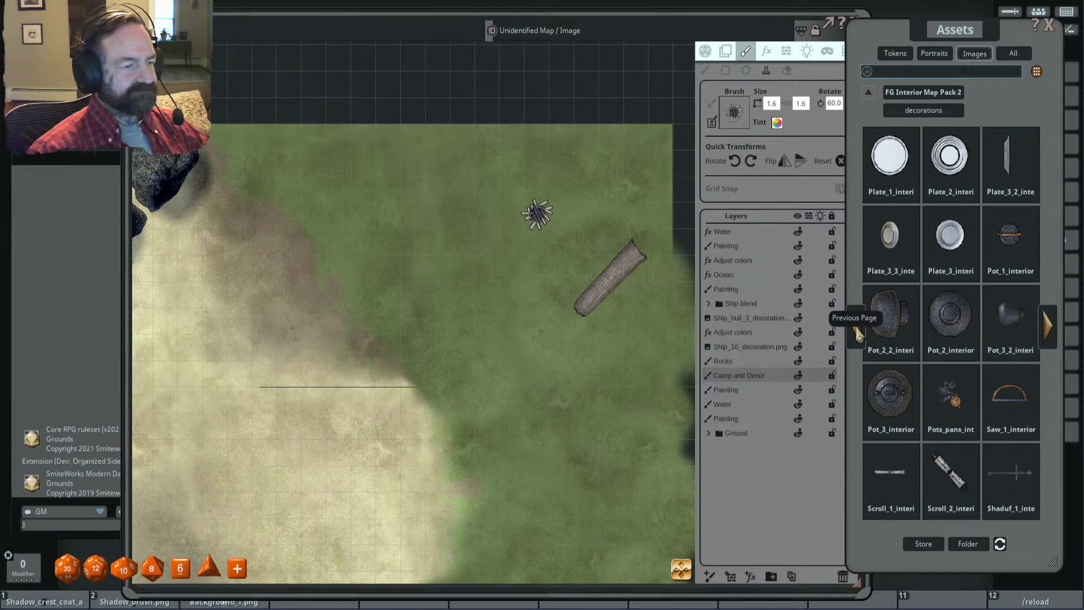
{"action": "left_click", "coordinate": [859, 333]}
{"action": "left_click", "coordinate": [858, 334]}
{"action": "left_click", "coordinate": [859, 335]}
{"action": "left_click", "coordinate": [859, 337]}
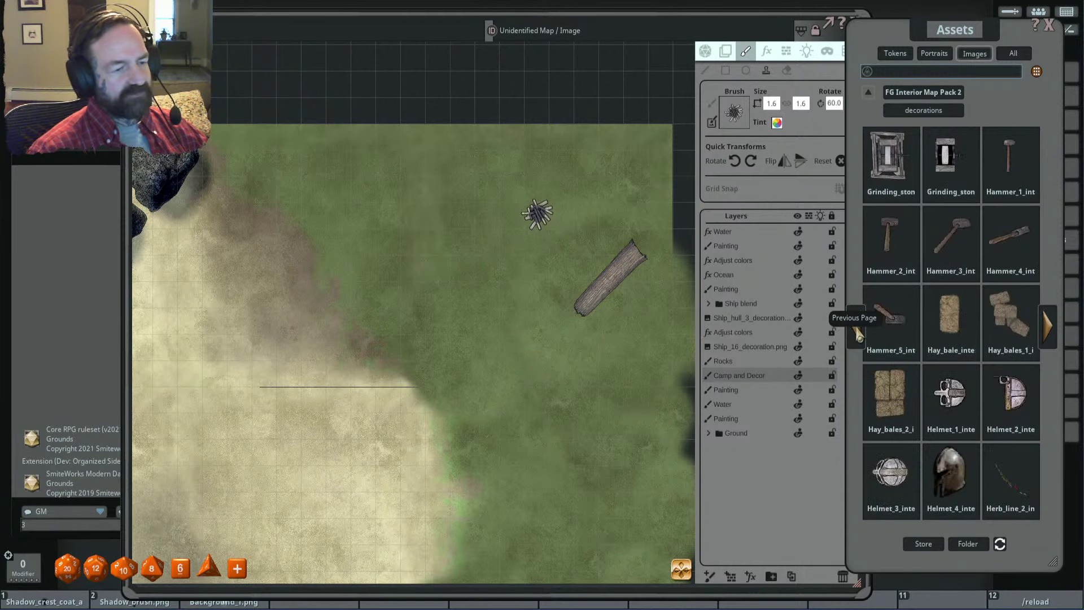
{"action": "left_click", "coordinate": [859, 338]}
{"action": "left_click", "coordinate": [859, 338]}
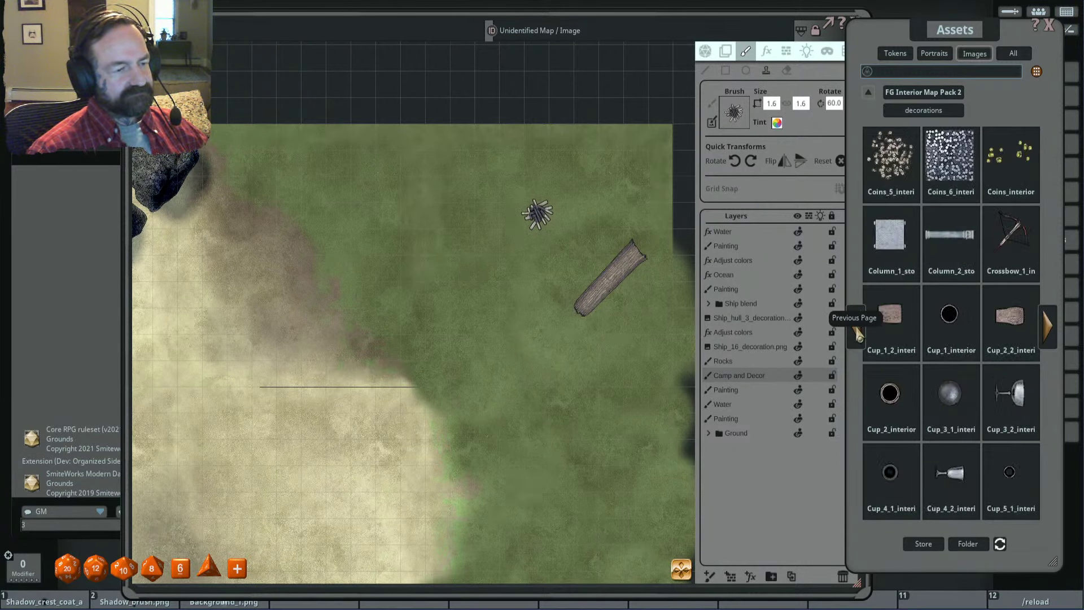
{"action": "left_click", "coordinate": [859, 338]}
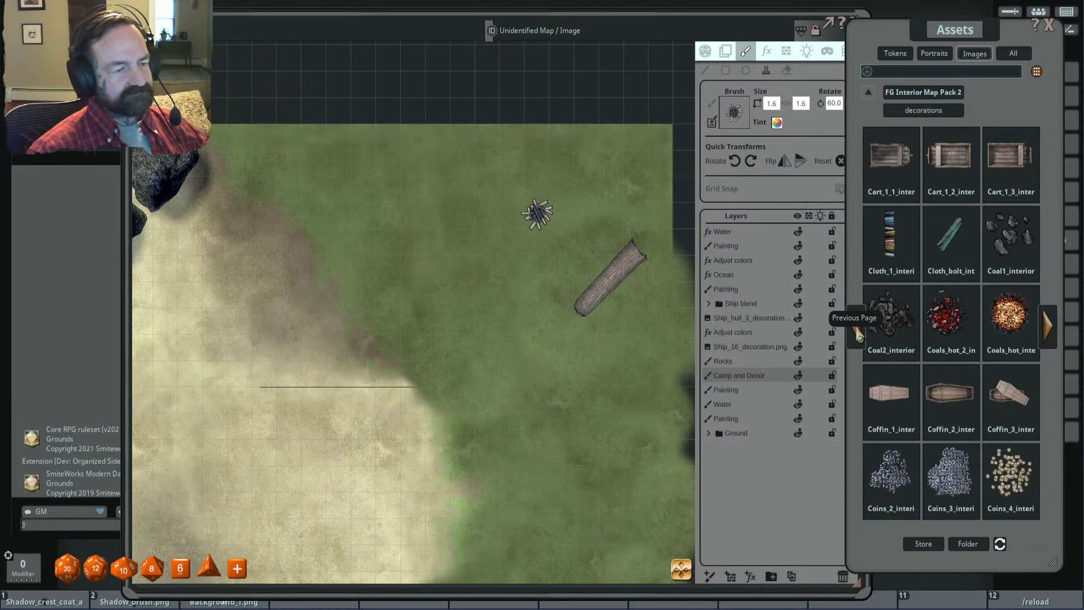
{"action": "mouse_move", "coordinate": [949, 316]}
{"action": "left_mouse_down"}
{"action": "mouse_move", "coordinate": [767, 183]}
{"action": "mouse_move", "coordinate": [651, 138]}
{"action": "mouse_move", "coordinate": [531, 220]}
{"action": "left_mouse_up"}
Step: Stamp the red hot coals at size 0.8, rotated 45 degrees, on the centre of the burned wood
{"action": "scroll", "coordinate": [531, 220], "scroll_direction": "up", "scroll_amount": 2}
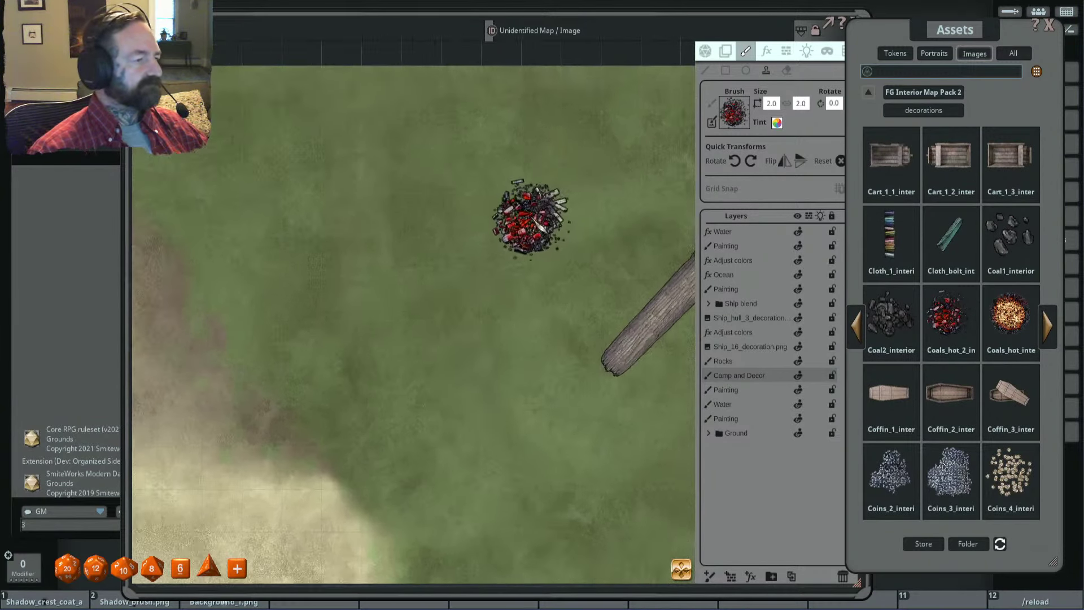
{"action": "scroll", "coordinate": [531, 220], "scroll_direction": "down", "scroll_amount": 6}
{"action": "scroll", "coordinate": [539, 218], "scroll_direction": "up", "scroll_amount": 2}
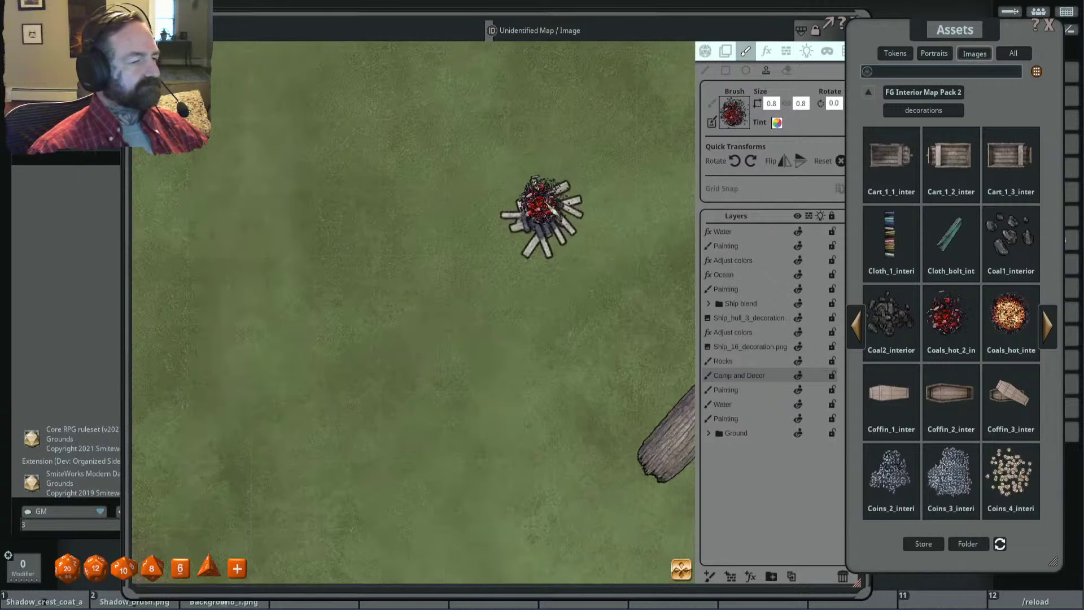
{"action": "scroll", "coordinate": [539, 218], "scroll_direction": "up", "scroll_amount": 1}
{"action": "scroll", "coordinate": [541, 215], "scroll_direction": "down", "scroll_amount": 1}
{"action": "scroll", "coordinate": [542, 211], "scroll_direction": "up", "scroll_amount": 2}
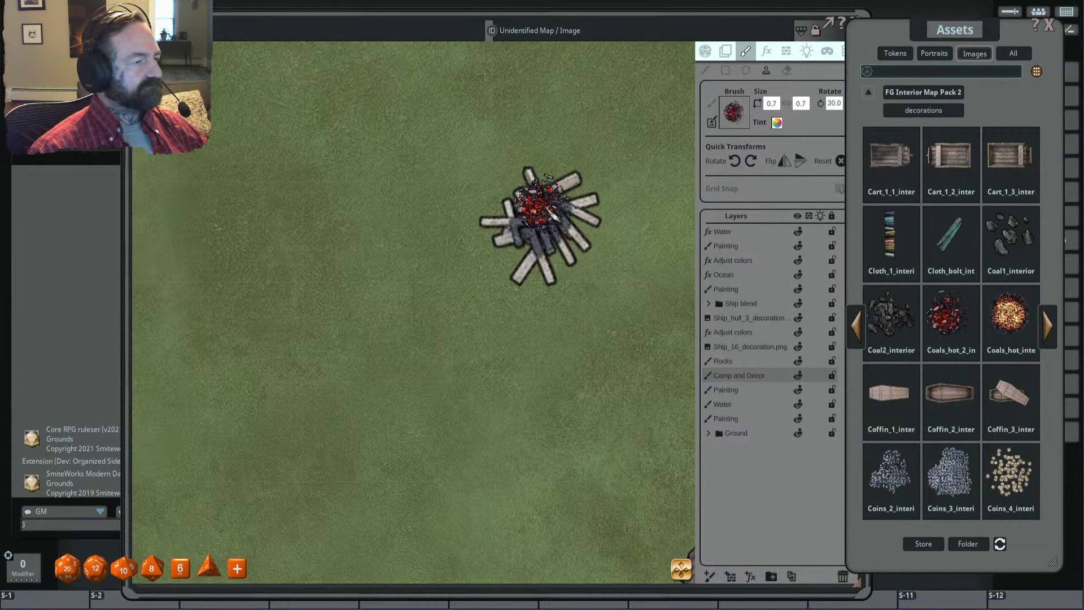
{"action": "scroll", "coordinate": [542, 214], "scroll_direction": "up", "scroll_amount": 2}
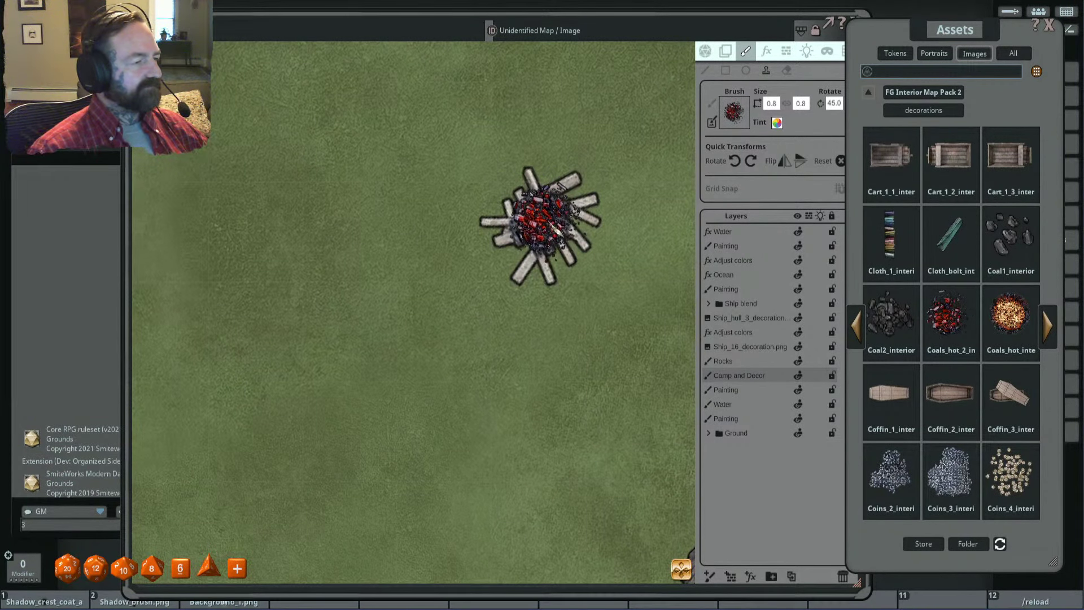
{"action": "left_click", "coordinate": [551, 220]}
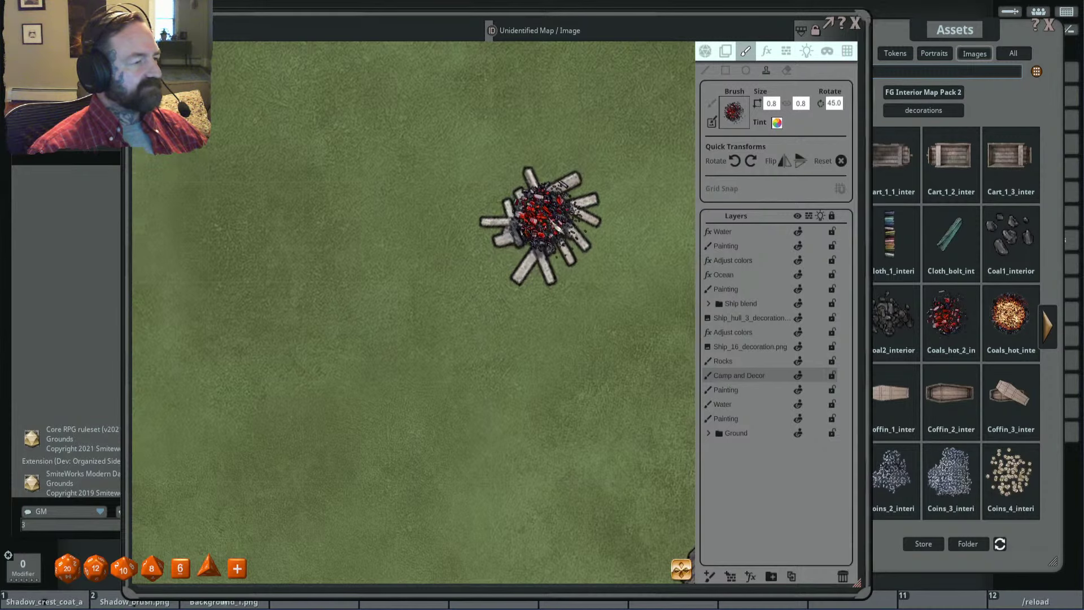
{"action": "left_click_drag", "start_coordinate": [1012, 319], "coordinate": [742, 121]}
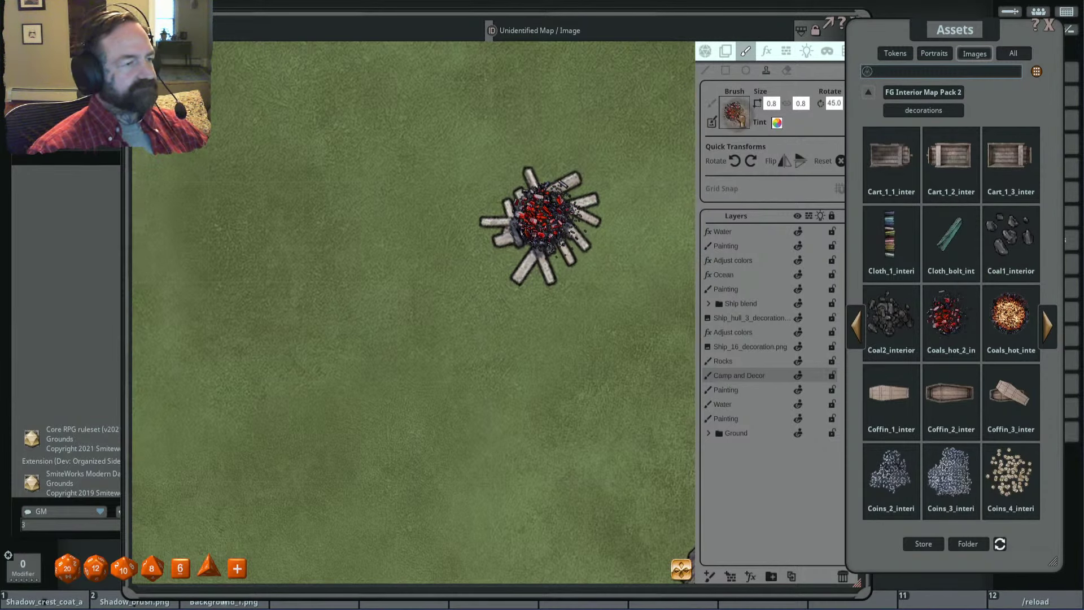
{"action": "scroll", "coordinate": [533, 222], "scroll_direction": "down", "scroll_amount": 3}
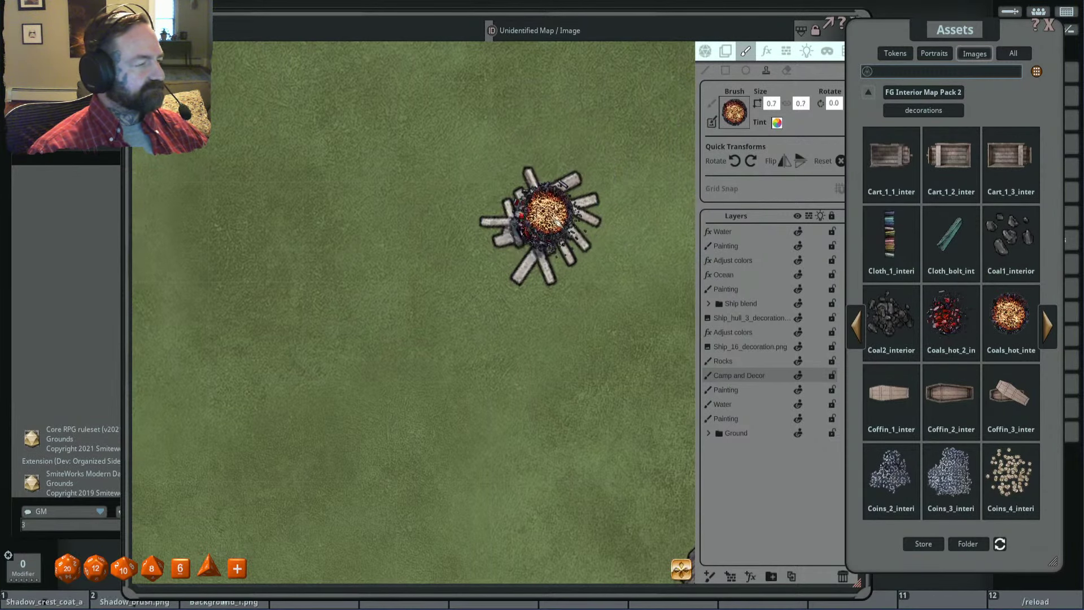
{"action": "scroll", "coordinate": [547, 216], "scroll_direction": "up", "scroll_amount": 4}
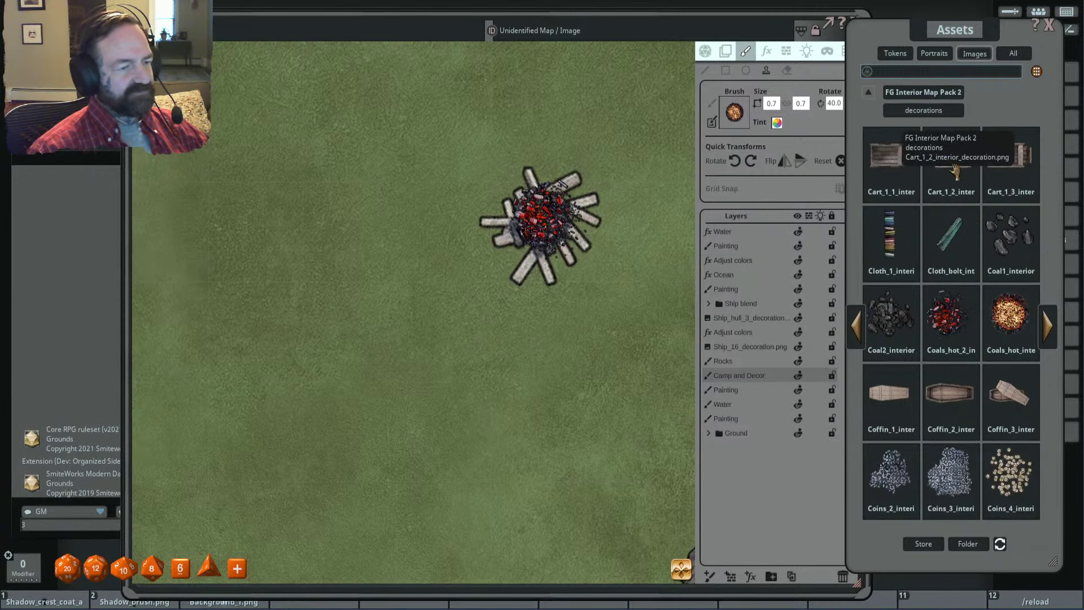
Step: Leave FG Interior Map Pack 2 and return to the top-level folders of the image assets
{"action": "scroll", "coordinate": [611, 161], "scroll_direction": "down", "scroll_amount": 3}
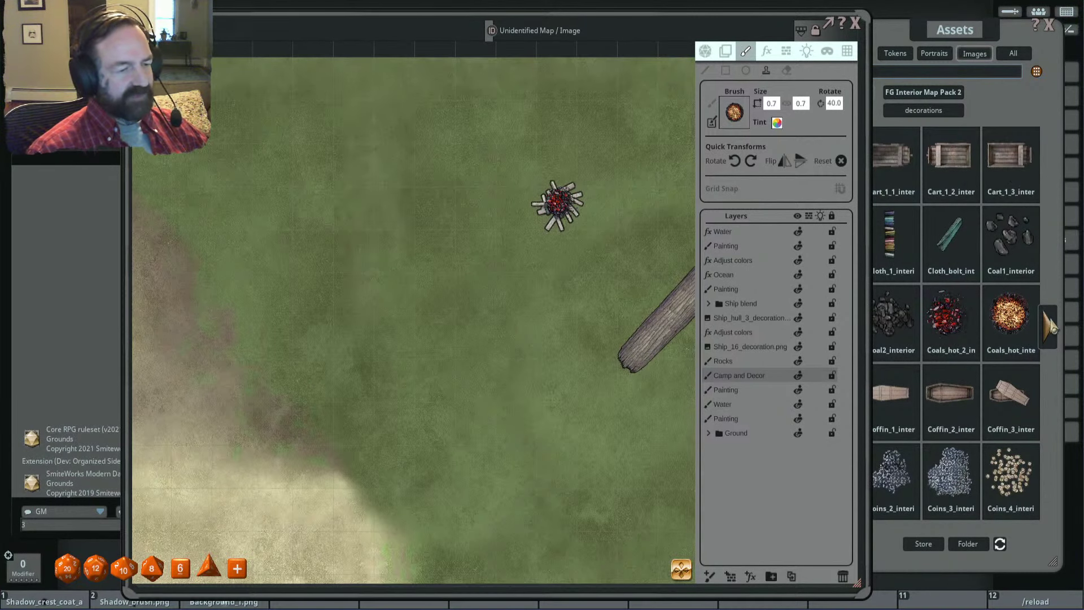
{"action": "left_click", "coordinate": [1048, 329]}
{"action": "scroll", "coordinate": [638, 195], "scroll_direction": "down", "scroll_amount": 3}
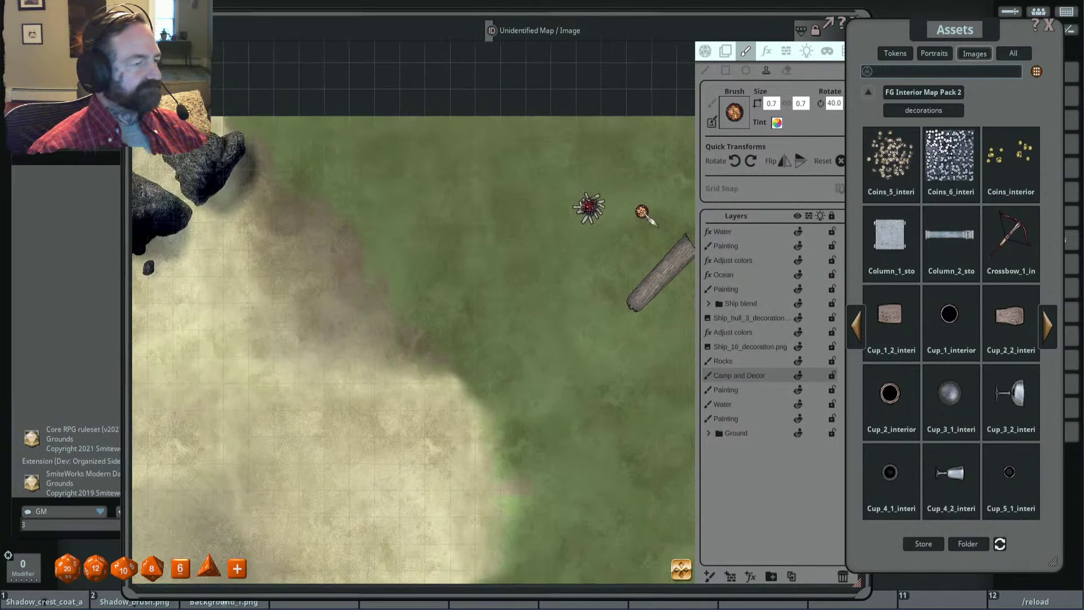
{"action": "left_click", "coordinate": [930, 45]}
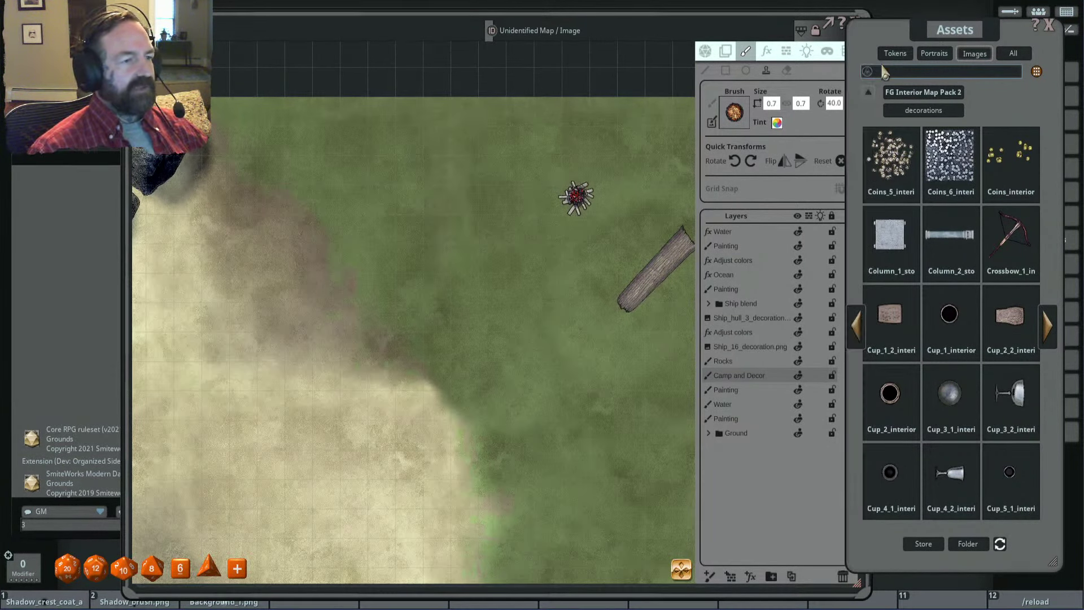
{"action": "left_click", "coordinate": [872, 94]}
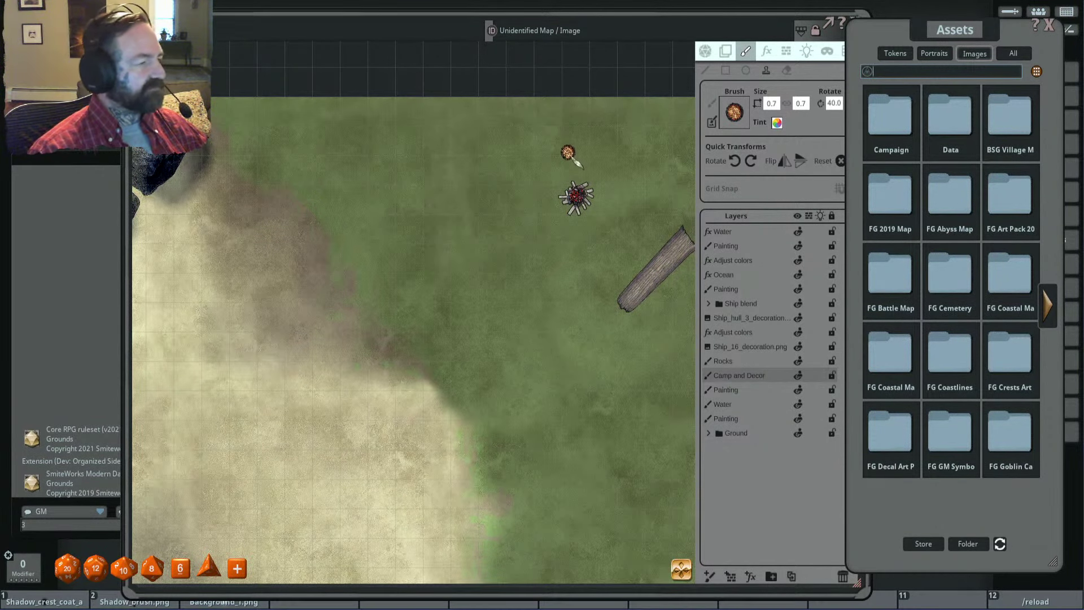
Step: Open FG Coastal Map Pack, filter its images for "rock" and load a light grey rock as the brush
{"action": "scroll", "coordinate": [598, 183], "scroll_direction": "down", "scroll_amount": 5}
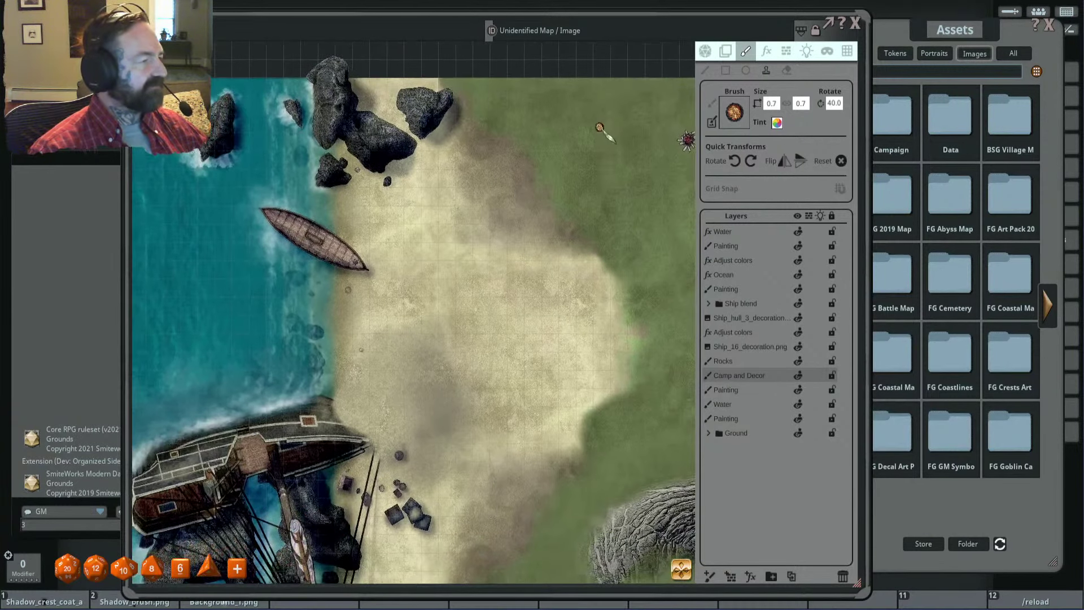
{"action": "scroll", "coordinate": [597, 127], "scroll_direction": "up", "scroll_amount": 2}
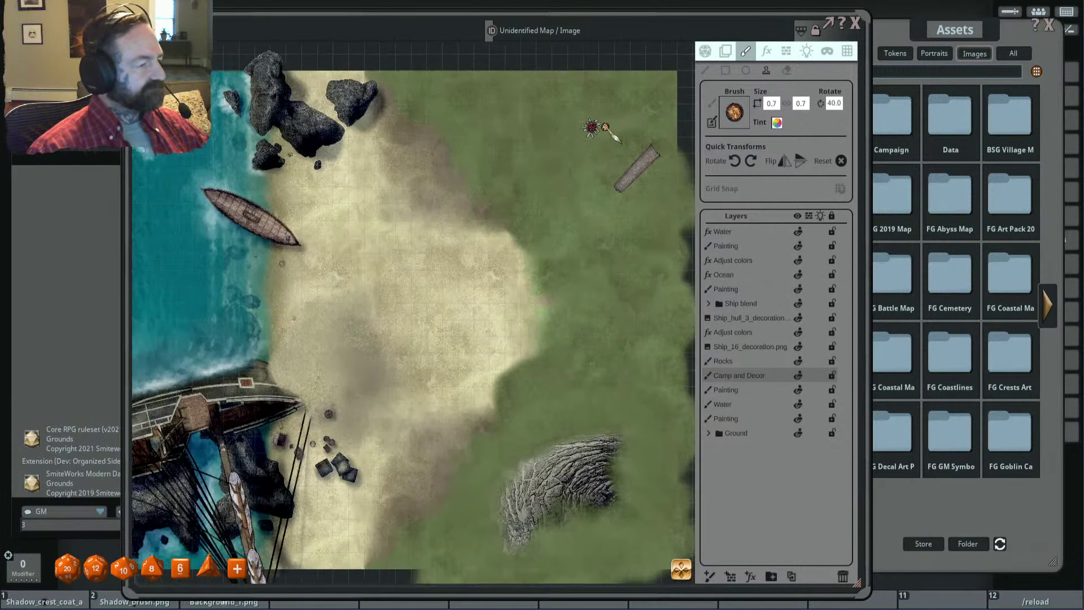
{"action": "left_click", "coordinate": [943, 34]}
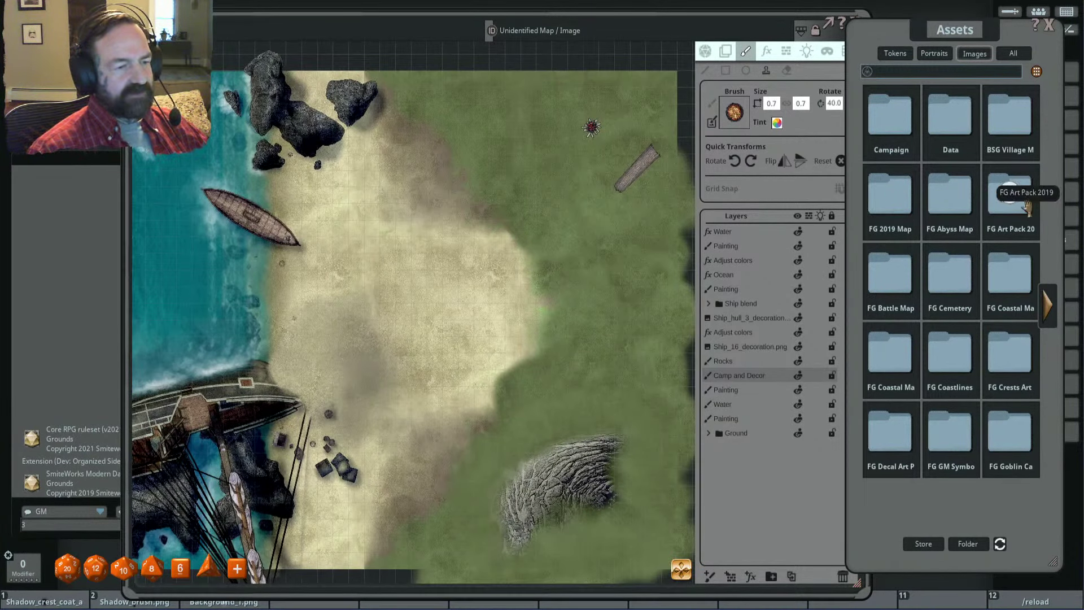
{"action": "left_click", "coordinate": [1021, 289]}
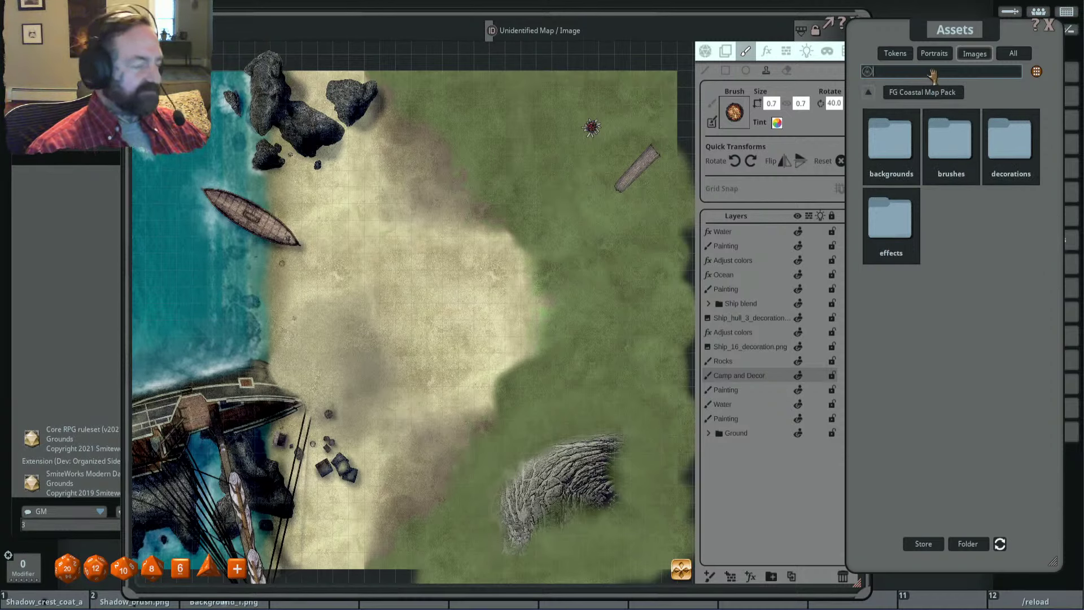
{"action": "key", "text": "Return"}
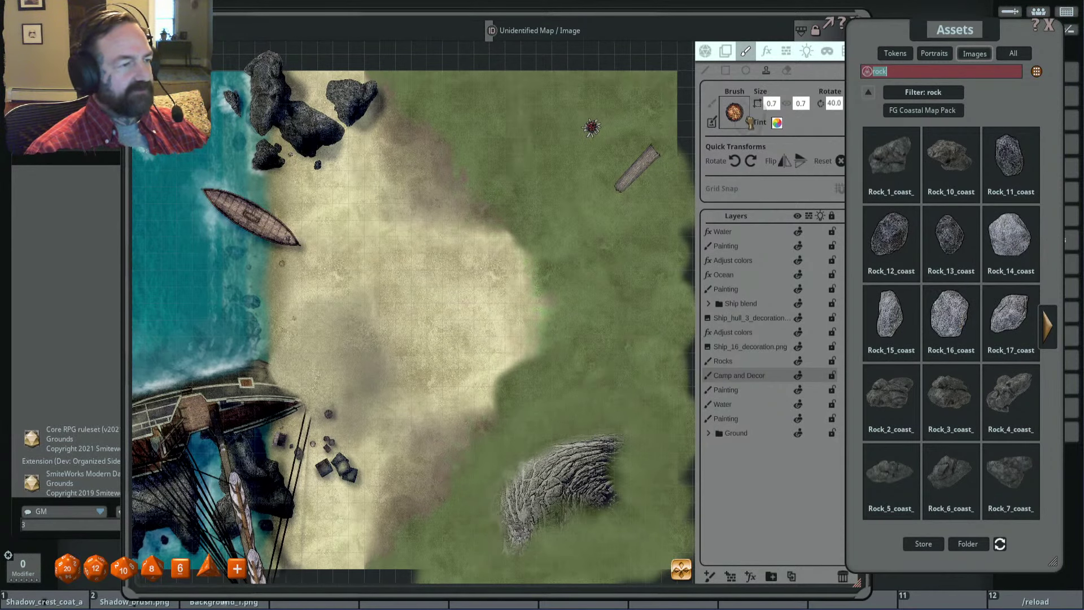
{"action": "left_click_drag", "start_coordinate": [750, 121], "coordinate": [735, 112]}
Step: Stamp two rocks at the lower-right edge of the campfire, one at size 0.5 rotated 315 degrees, one at size 0.4 rotated 275 degrees
{"action": "scroll", "coordinate": [564, 484], "scroll_direction": "up", "scroll_amount": 3}
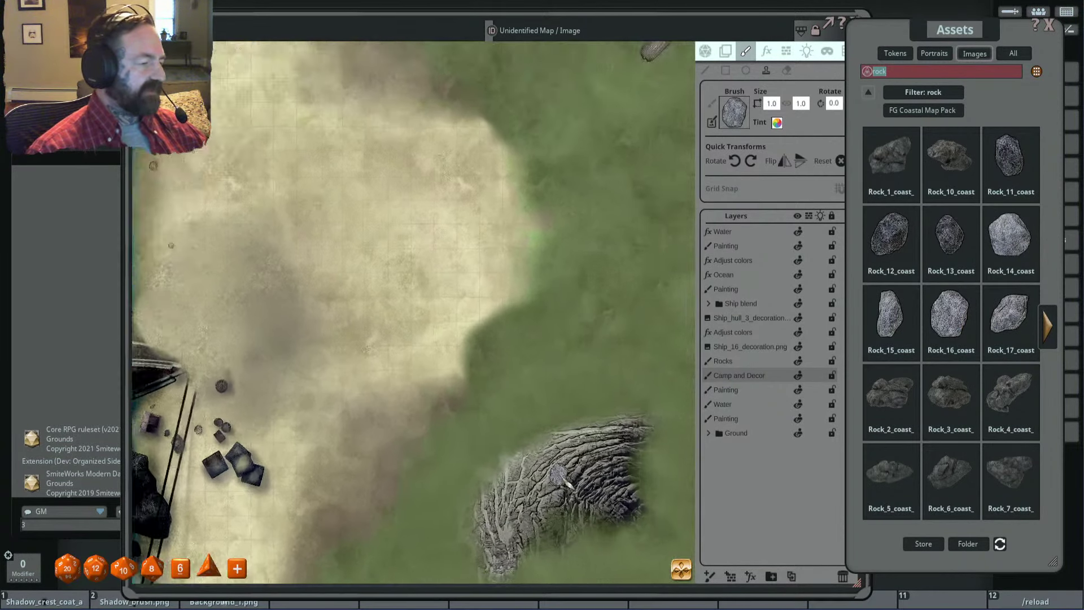
{"action": "scroll", "coordinate": [582, 339], "scroll_direction": "down", "scroll_amount": 6}
{"action": "scroll", "coordinate": [601, 224], "scroll_direction": "up", "scroll_amount": 6}
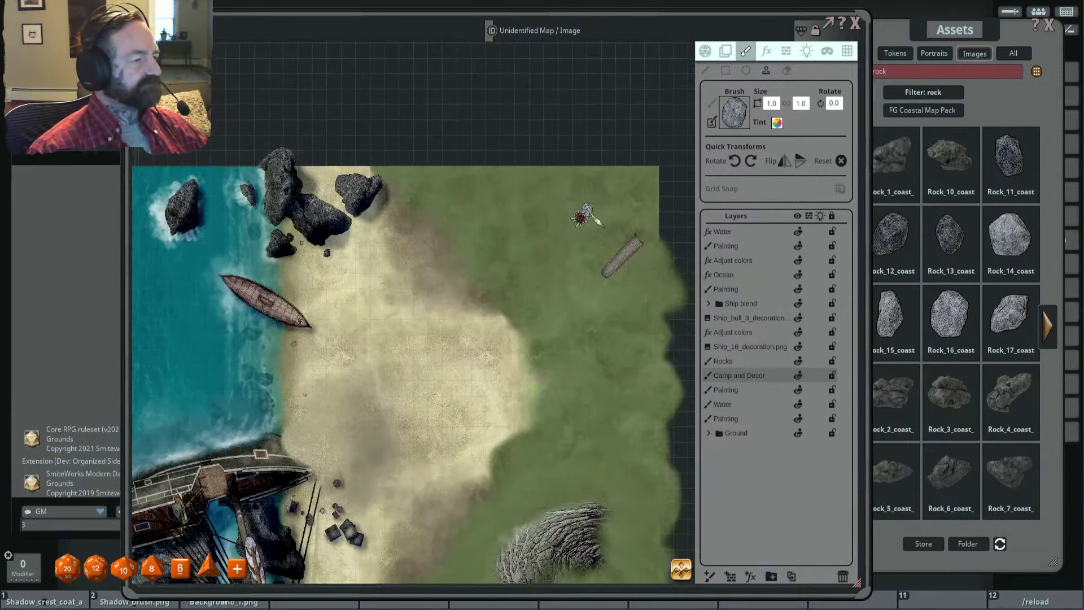
{"action": "scroll", "coordinate": [603, 243], "scroll_direction": "down", "scroll_amount": 3}
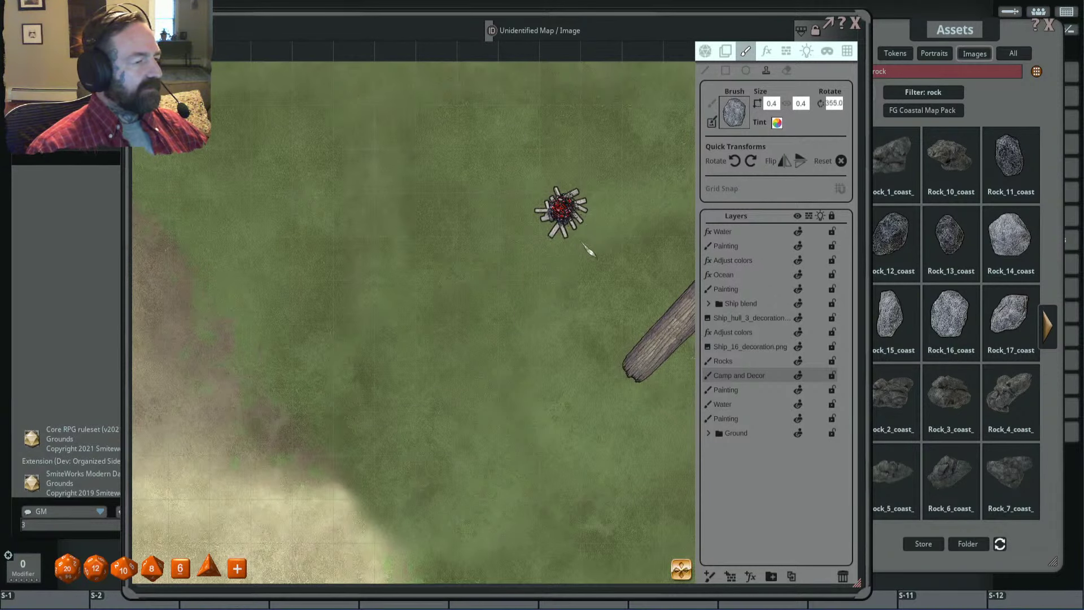
{"action": "scroll", "coordinate": [593, 253], "scroll_direction": "up", "scroll_amount": 1}
{"action": "scroll", "coordinate": [590, 253], "scroll_direction": "up", "scroll_amount": 1}
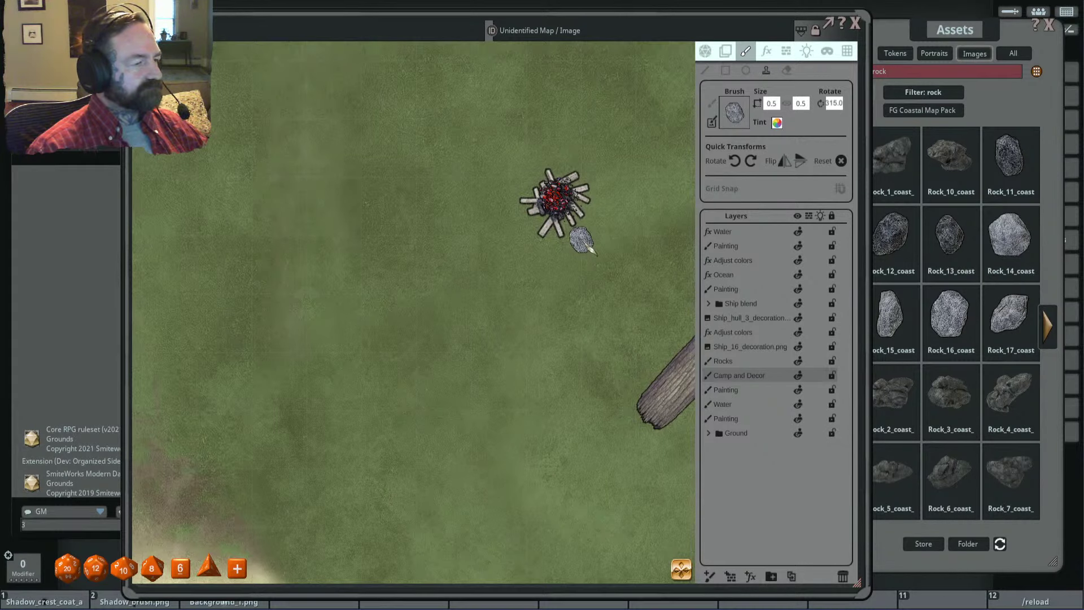
{"action": "left_click", "coordinate": [591, 253]}
{"action": "scroll", "coordinate": [609, 229], "scroll_direction": "down", "scroll_amount": 3}
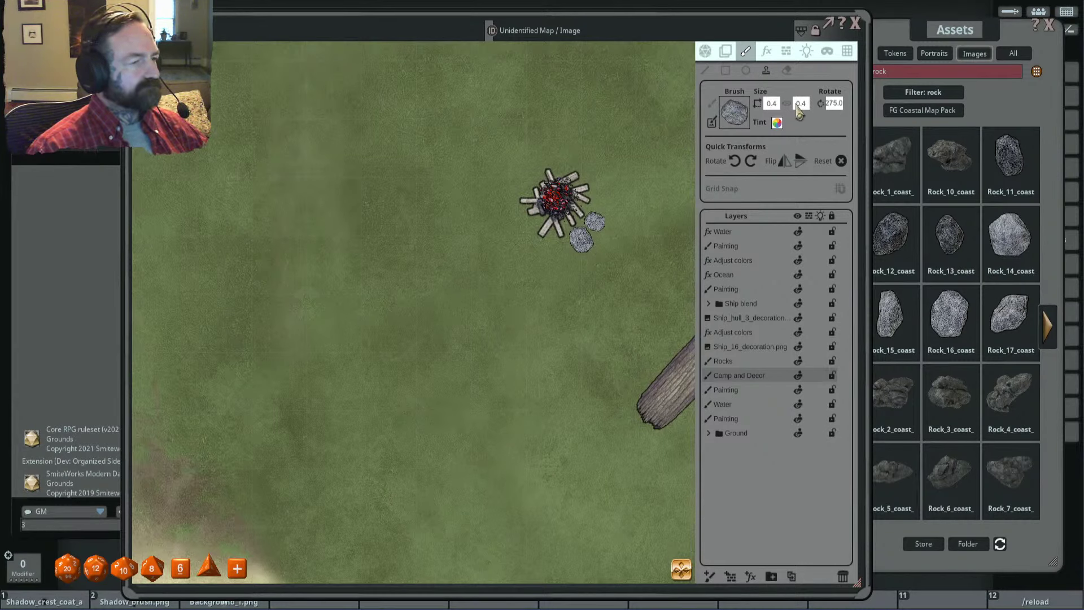
Step: Stamp a rock at size 0.4 by 0.6, rotated 345 degrees, on the right edge of the campfire
{"action": "left_click", "coordinate": [799, 107]}
{"action": "type", "text": "0.6"}
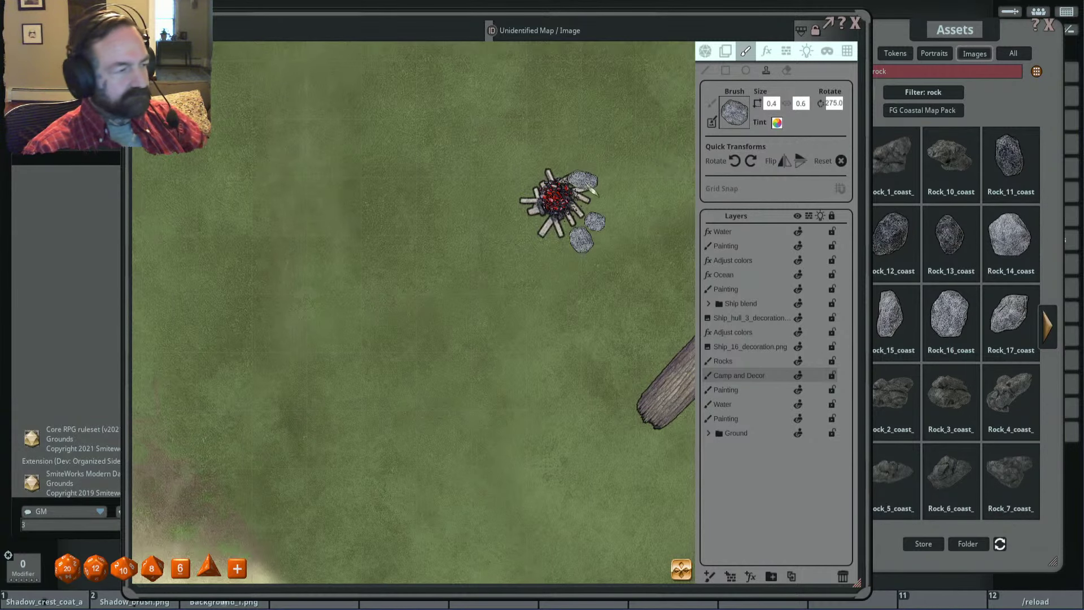
{"action": "scroll", "coordinate": [614, 213], "scroll_direction": "up", "scroll_amount": 7}
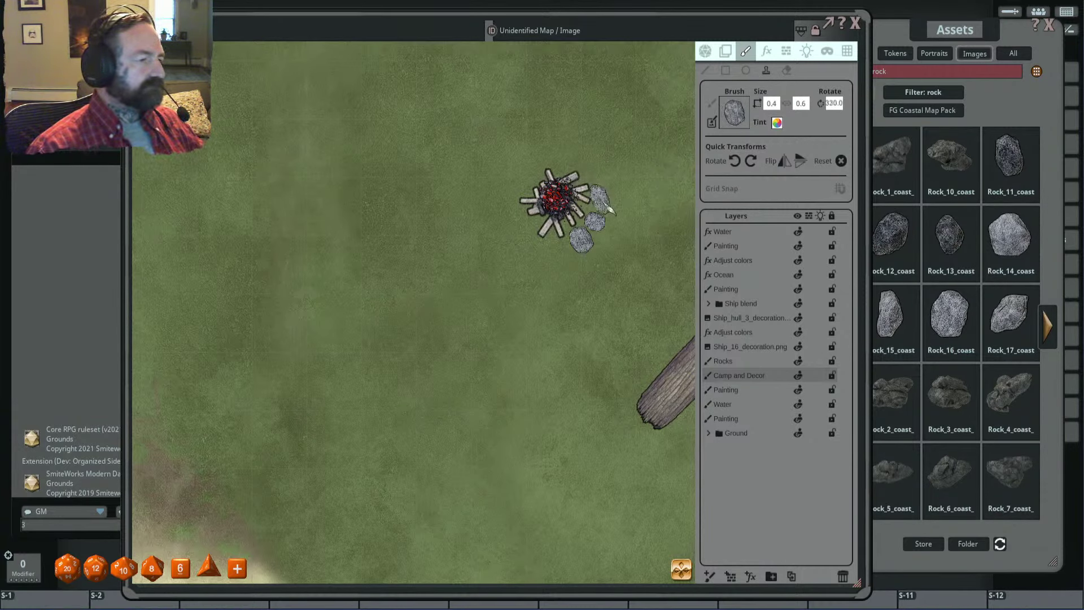
{"action": "scroll", "coordinate": [611, 210], "scroll_direction": "up", "scroll_amount": 3}
Step: Stamp rocks at size 0.3 by 0.5 along the upper edge of the campfire, from upper right to upper left, rotating each to follow the ring
{"action": "key", "text": "ctrl"}
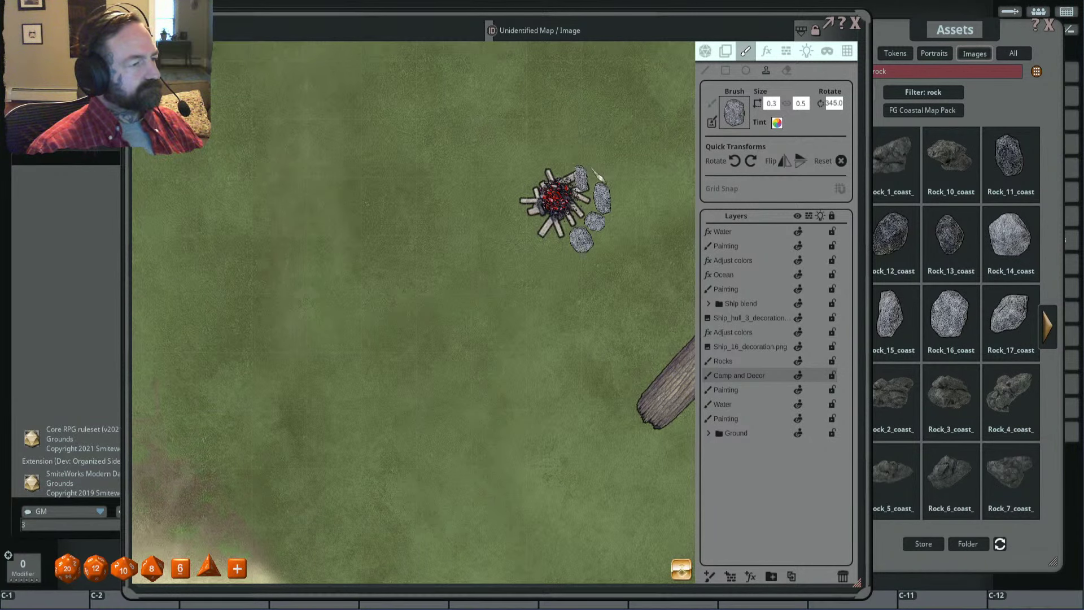
{"action": "scroll", "coordinate": [588, 180], "scroll_direction": "down", "scroll_amount": 1}
{"action": "key", "text": "shift"}
{"action": "scroll", "coordinate": [590, 167], "scroll_direction": "down", "scroll_amount": 4}
{"action": "left_click", "coordinate": [590, 169], "text": "shift"}
{"action": "scroll", "coordinate": [579, 154], "scroll_direction": "down", "scroll_amount": 5}
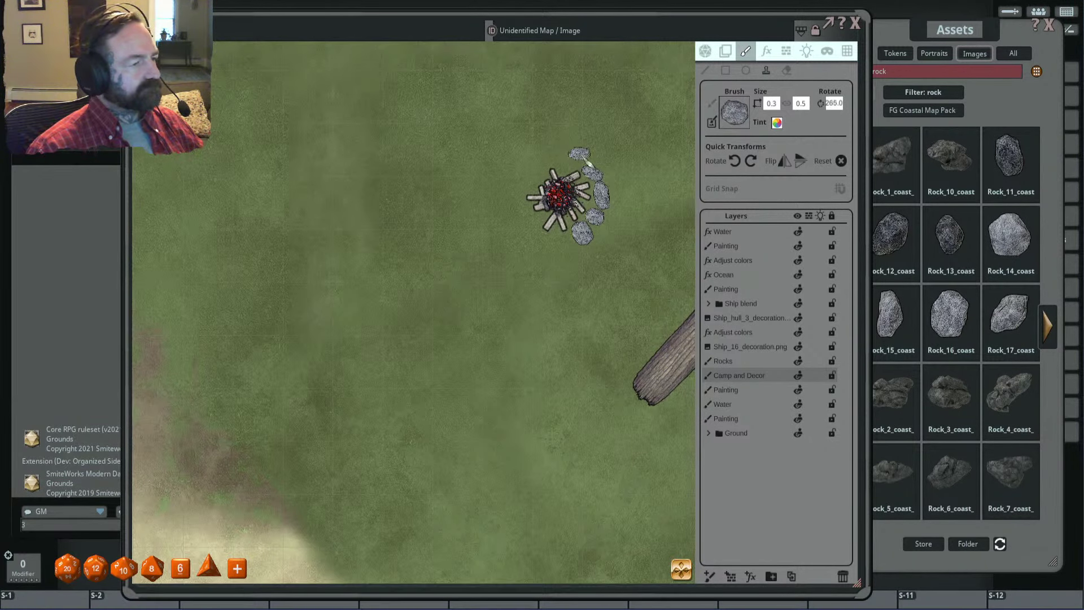
{"action": "scroll", "coordinate": [586, 164], "scroll_direction": "down", "scroll_amount": 8}
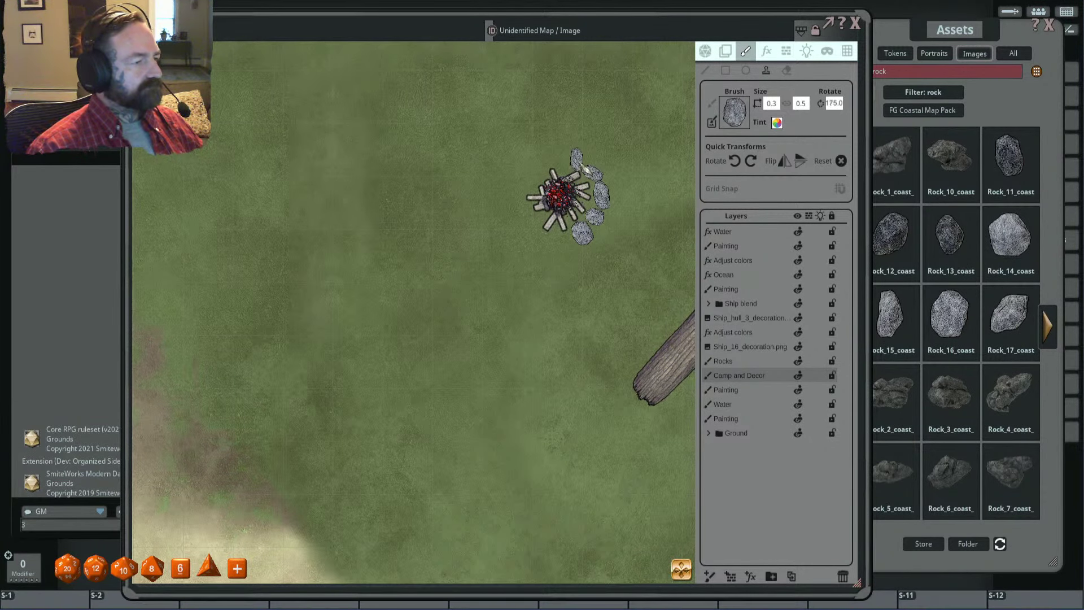
{"action": "left_click", "coordinate": [556, 153]}
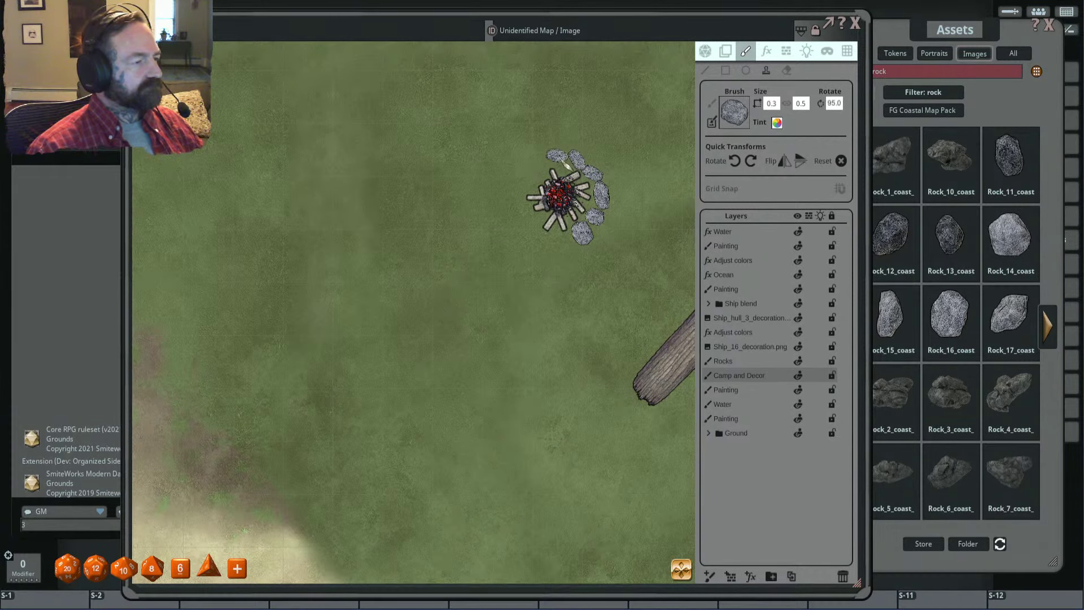
{"action": "scroll", "coordinate": [542, 161], "scroll_direction": "down", "scroll_amount": 3}
{"action": "left_click", "coordinate": [536, 164]}
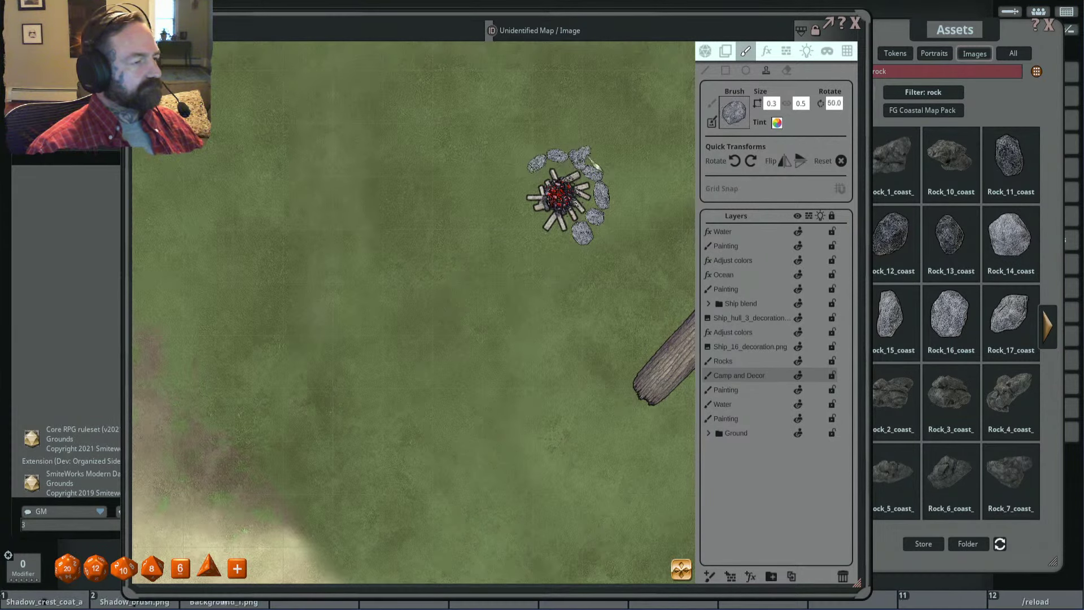
Step: Stamp two small rocks at size 0.4 by 0.2, one at the upper-left and one at the lower edge of the campfire ring
{"action": "scroll", "coordinate": [519, 189], "scroll_direction": "up", "scroll_amount": 1}
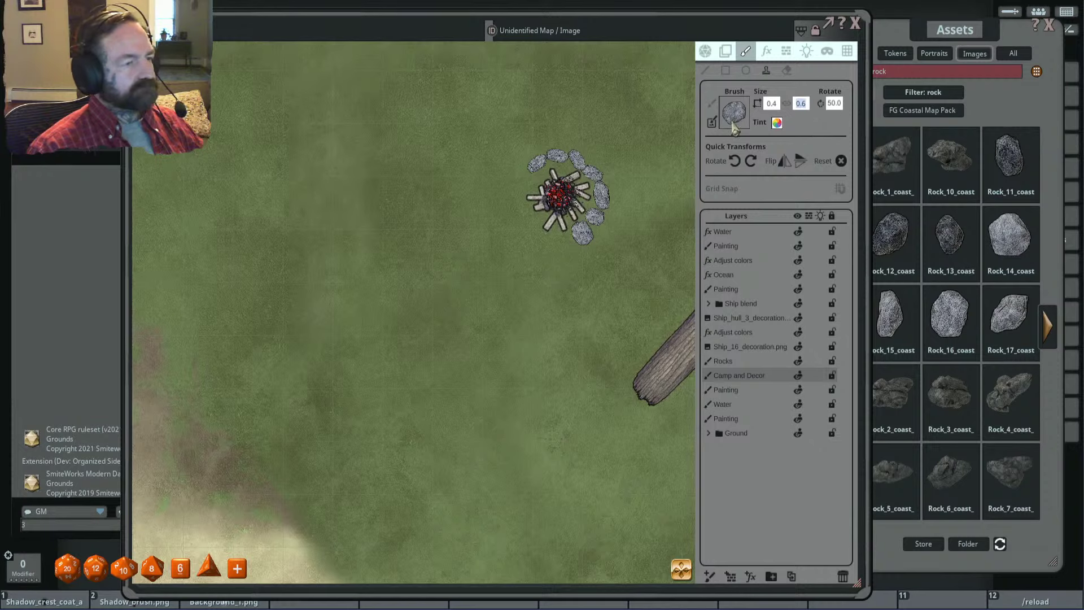
{"action": "type", "text": "0.2"}
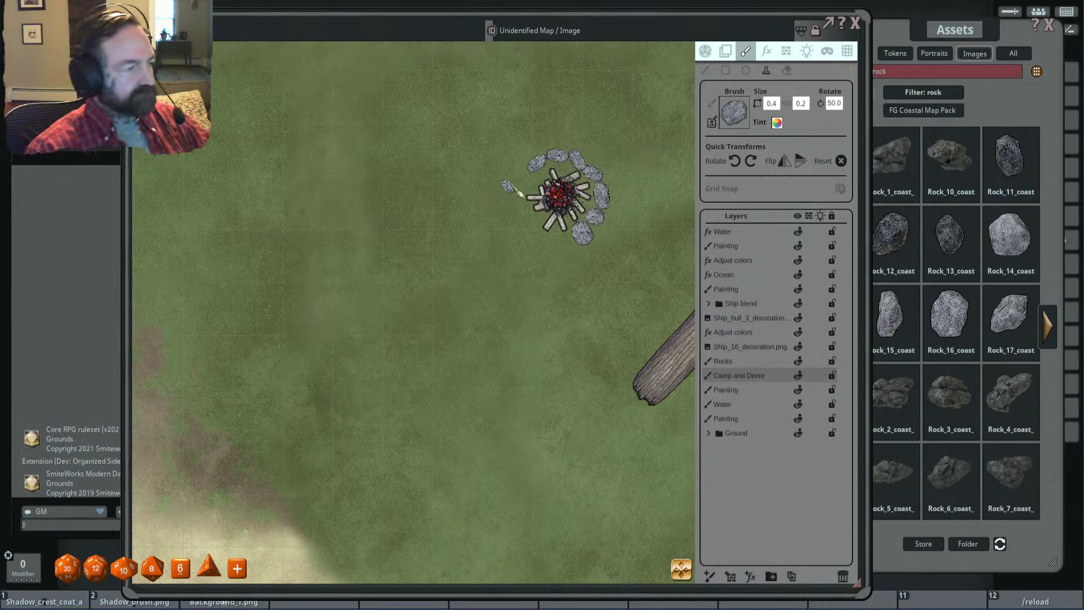
{"action": "scroll", "coordinate": [542, 243], "scroll_direction": "up", "scroll_amount": 6}
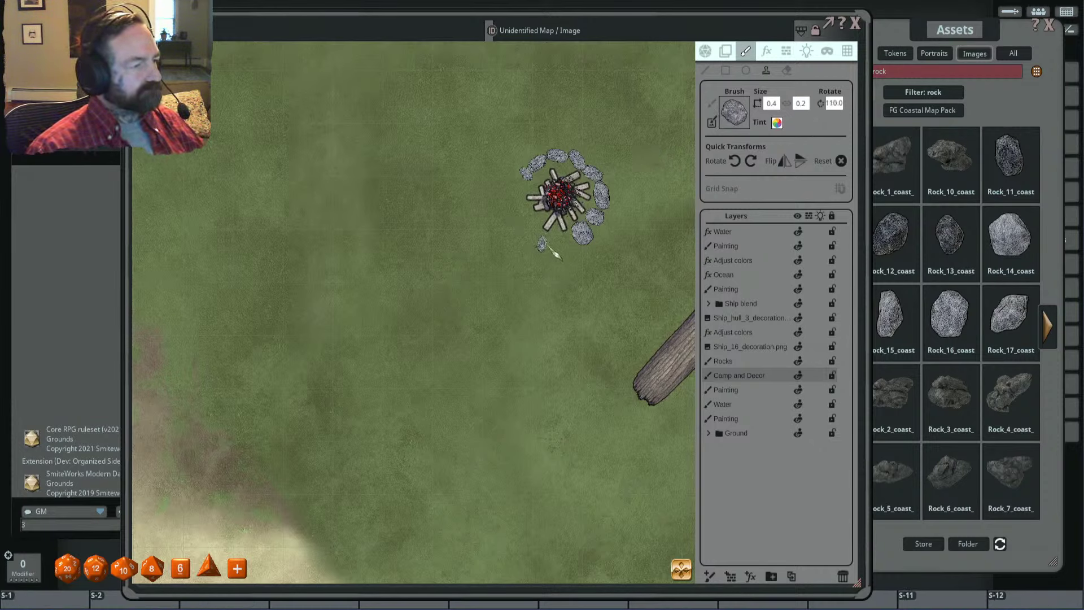
Step: Stamp two rocks at size 0.8 by 0.4, one rotated 80 degrees on the ring's left edge and one turned to fit its lower-left edge
{"action": "scroll", "coordinate": [534, 203], "scroll_direction": "up", "scroll_amount": 2}
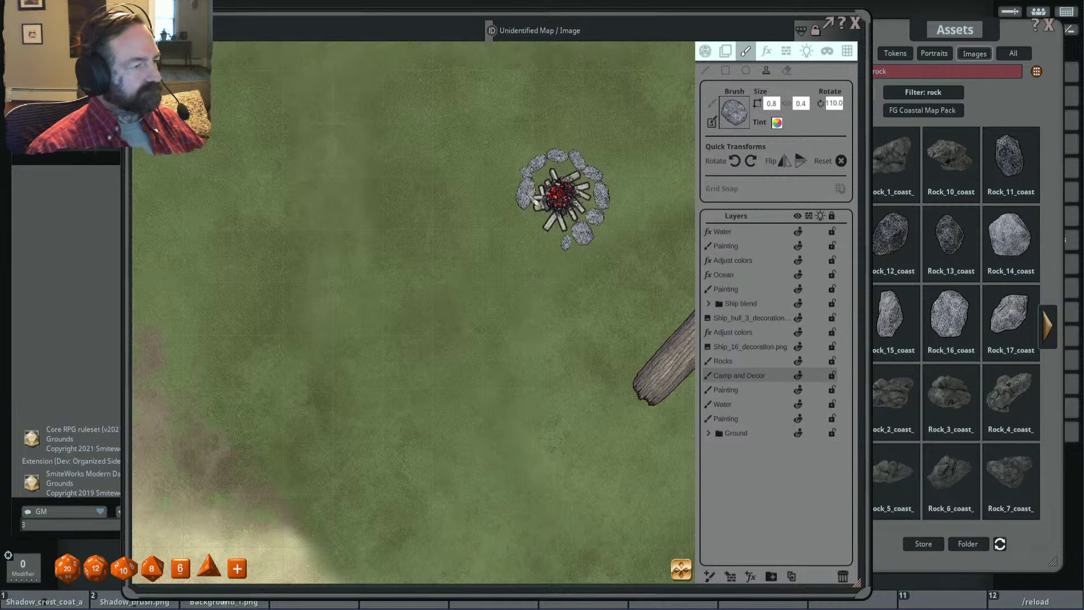
{"action": "scroll", "coordinate": [531, 200], "scroll_direction": "down", "scroll_amount": 3}
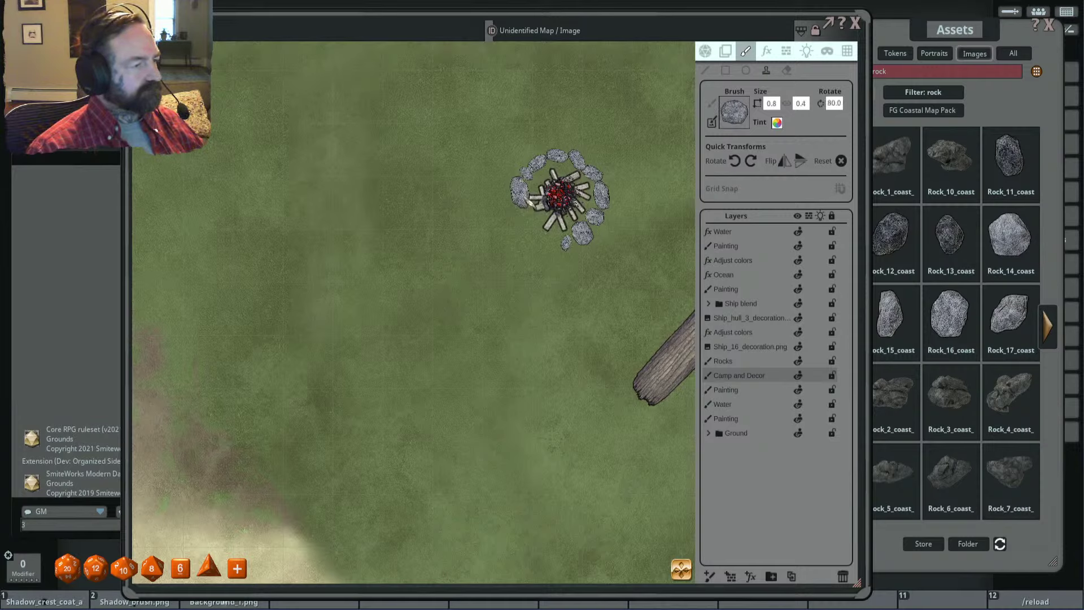
{"action": "left_click", "coordinate": [529, 201]}
{"action": "scroll", "coordinate": [525, 217], "scroll_direction": "up", "scroll_amount": 12}
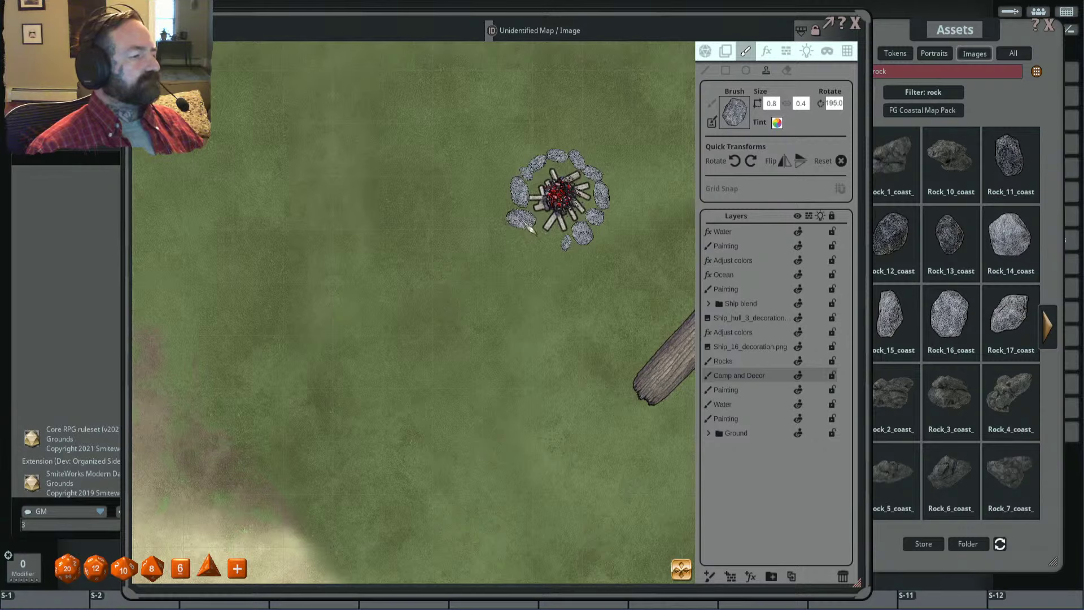
{"action": "left_click", "coordinate": [529, 227]}
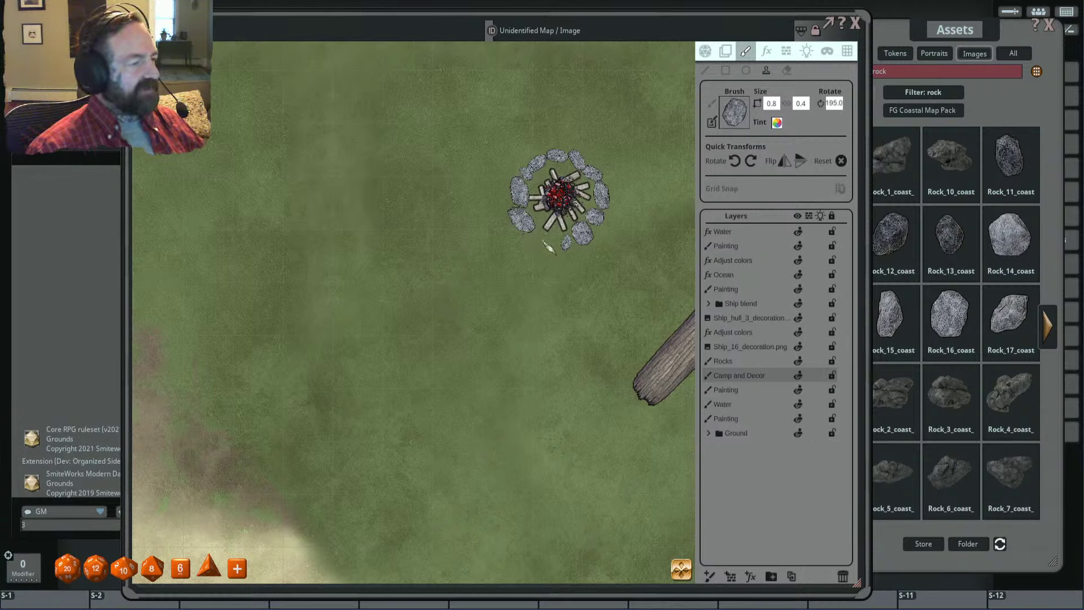
Step: Close the gaps along the bottom of the stone ring with more rotated rocks, reducing the size to 0.5 by 0.3
{"action": "scroll", "coordinate": [548, 246], "scroll_direction": "down", "scroll_amount": 2}
{"action": "scroll", "coordinate": [547, 251], "scroll_direction": "up", "scroll_amount": 13}
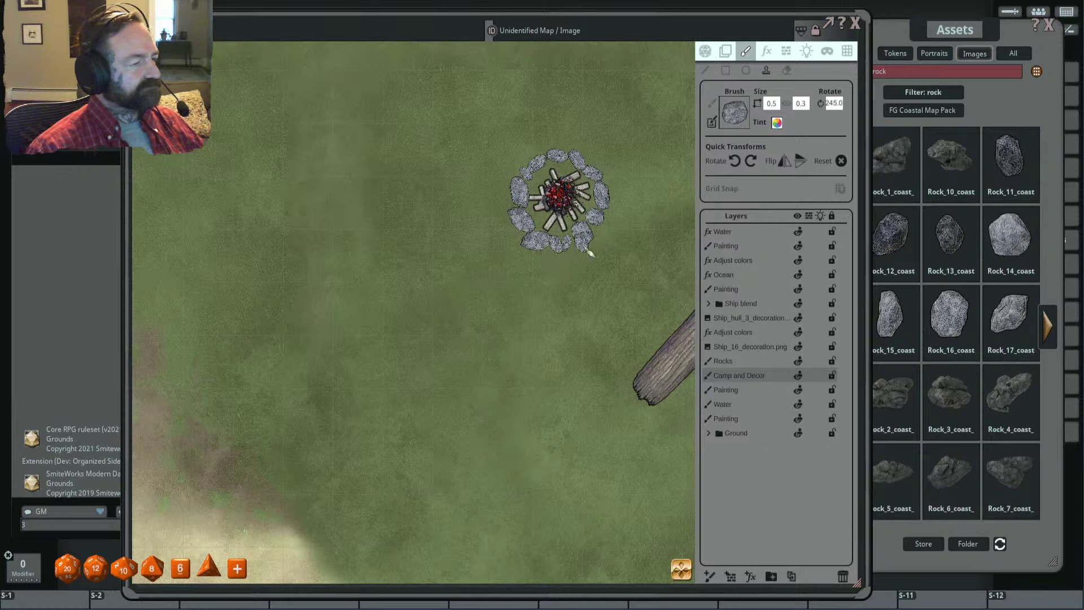
{"action": "scroll", "coordinate": [583, 250], "scroll_direction": "up", "scroll_amount": 7}
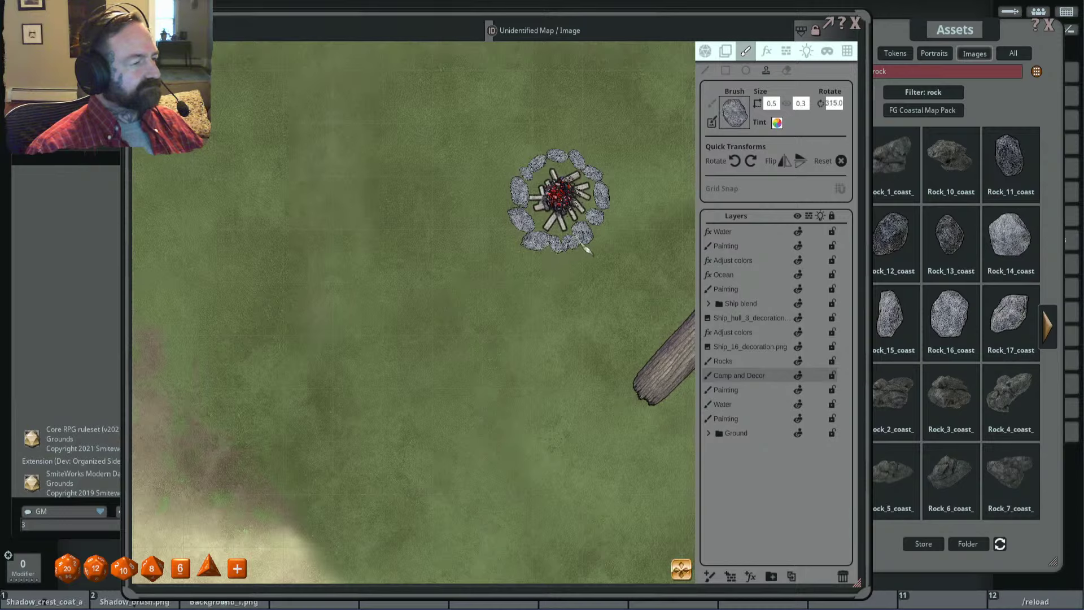
Step: Overlap more rocks at size 0.6 by 0.3 on the ring's thin spots, varying the rotation for each
{"action": "scroll", "coordinate": [587, 242], "scroll_direction": "down", "scroll_amount": 9}
{"action": "scroll", "coordinate": [599, 235], "scroll_direction": "up", "scroll_amount": 1}
{"action": "scroll", "coordinate": [600, 234], "scroll_direction": "down", "scroll_amount": 8}
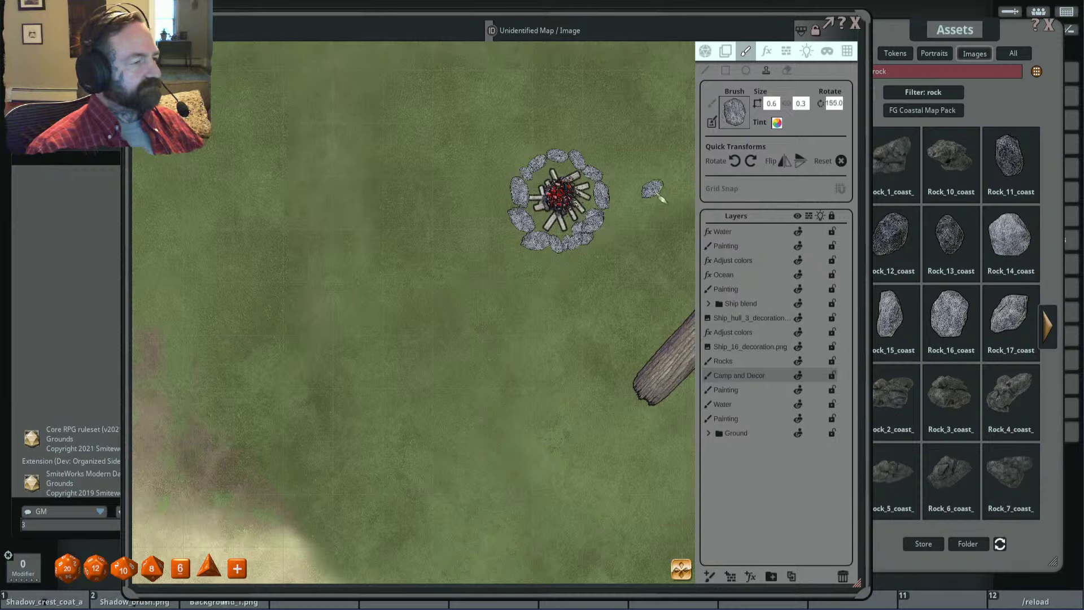
{"action": "scroll", "coordinate": [607, 223], "scroll_direction": "down", "scroll_amount": 5}
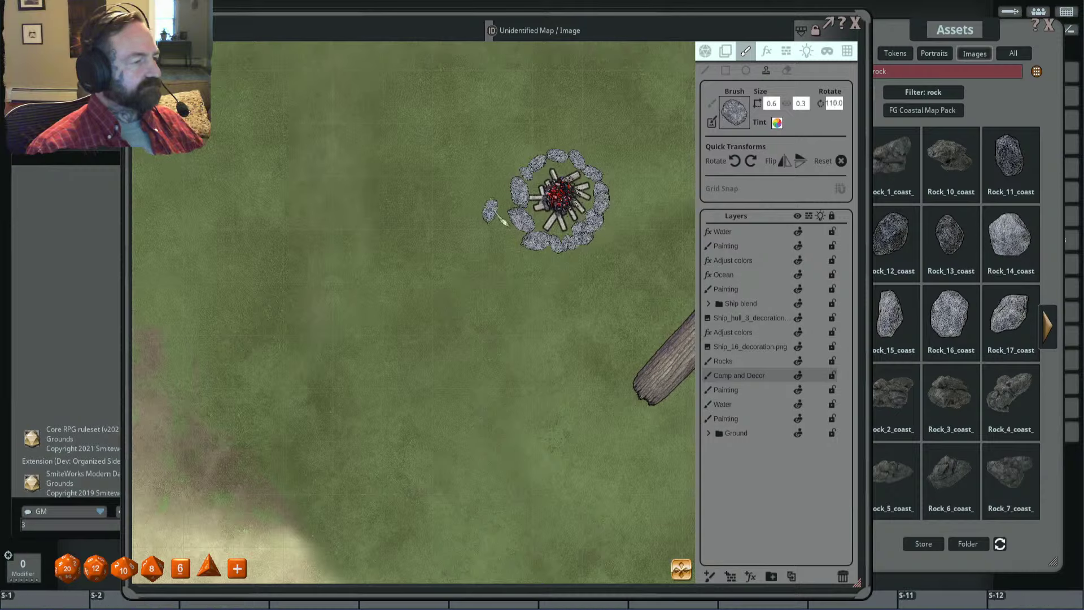
{"action": "scroll", "coordinate": [525, 235], "scroll_direction": "down", "scroll_amount": 3}
{"action": "scroll", "coordinate": [520, 204], "scroll_direction": "up", "scroll_amount": 8}
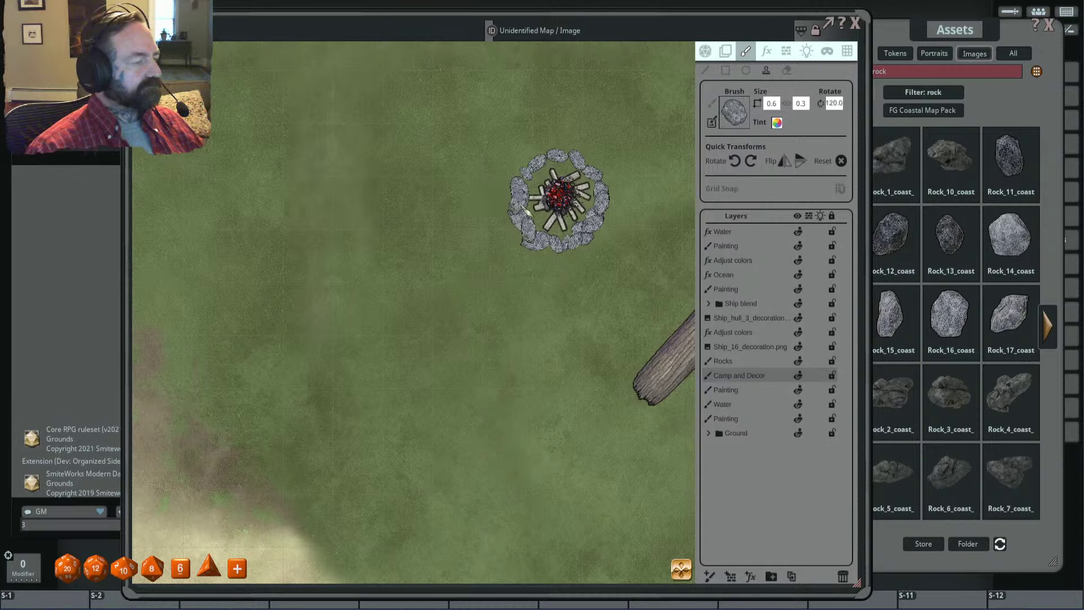
{"action": "scroll", "coordinate": [528, 197], "scroll_direction": "up", "scroll_amount": 5}
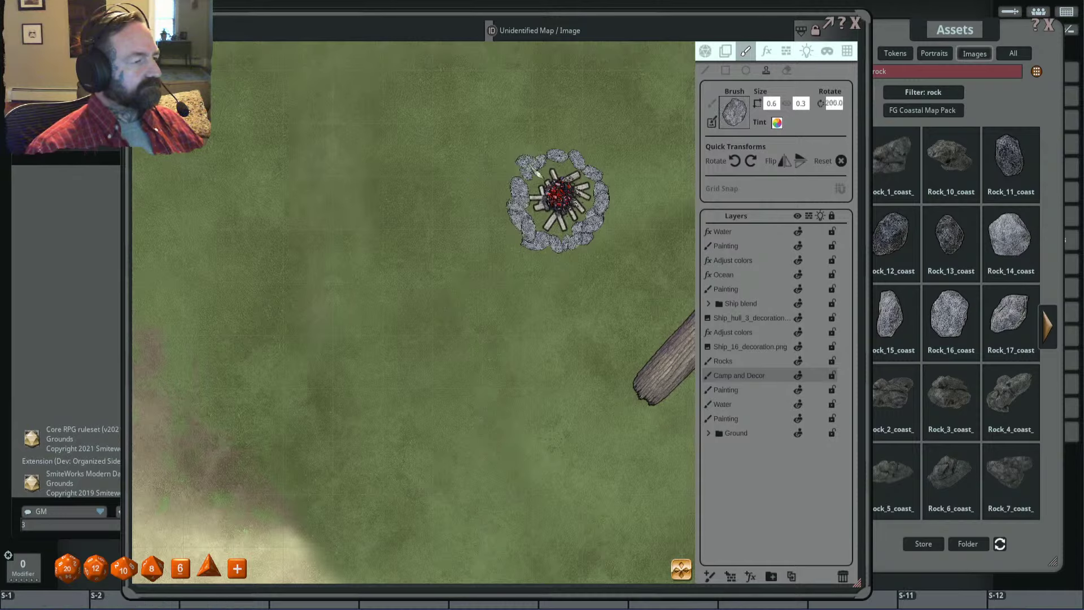
{"action": "scroll", "coordinate": [542, 164], "scroll_direction": "down", "scroll_amount": 4}
{"action": "scroll", "coordinate": [637, 186], "scroll_direction": "down", "scroll_amount": 7}
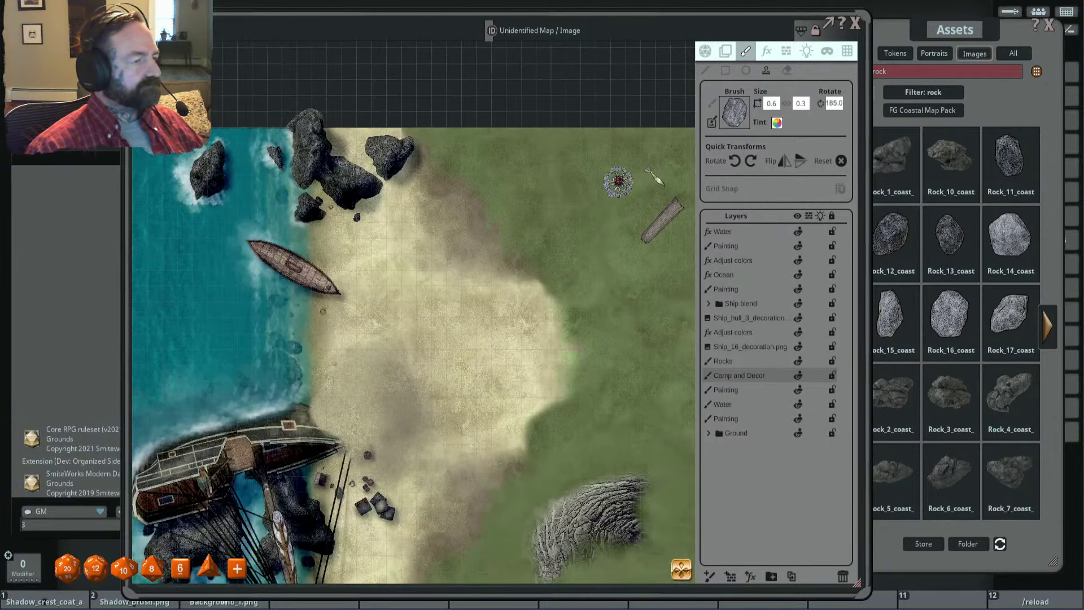
Step: Examine the stone-ringed campfire up close and against the log and the rest of the beach map
{"action": "left_click_drag", "start_coordinate": [653, 179], "coordinate": [533, 196]}
{"action": "scroll", "coordinate": [510, 196], "scroll_direction": "up", "scroll_amount": 6}
{"action": "scroll", "coordinate": [515, 202], "scroll_direction": "up", "scroll_amount": 5}
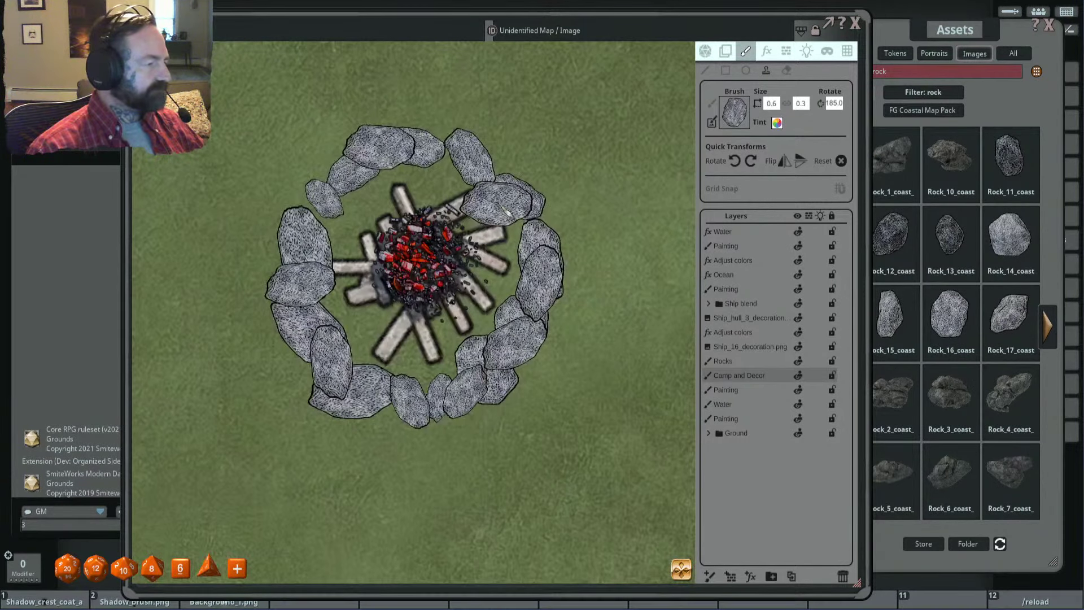
{"action": "scroll", "coordinate": [571, 189], "scroll_direction": "down", "scroll_amount": 4}
{"action": "scroll", "coordinate": [574, 186], "scroll_direction": "down", "scroll_amount": 3}
{"action": "left_click_drag", "start_coordinate": [574, 186], "coordinate": [586, 159]}
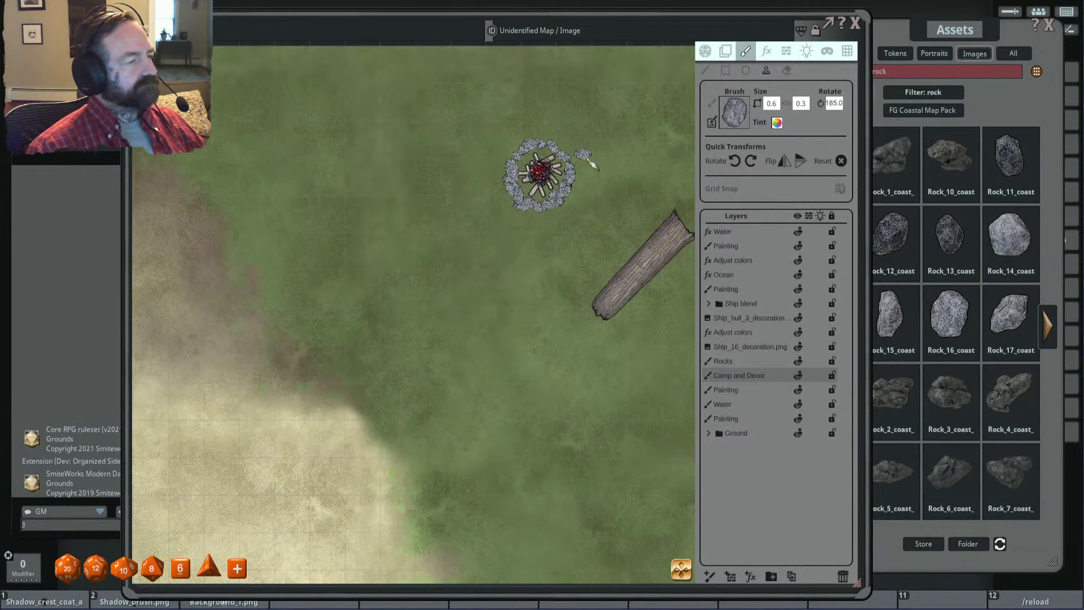
{"action": "scroll", "coordinate": [586, 160], "scroll_direction": "up", "scroll_amount": 2}
{"action": "scroll", "coordinate": [564, 168], "scroll_direction": "up", "scroll_amount": 1}
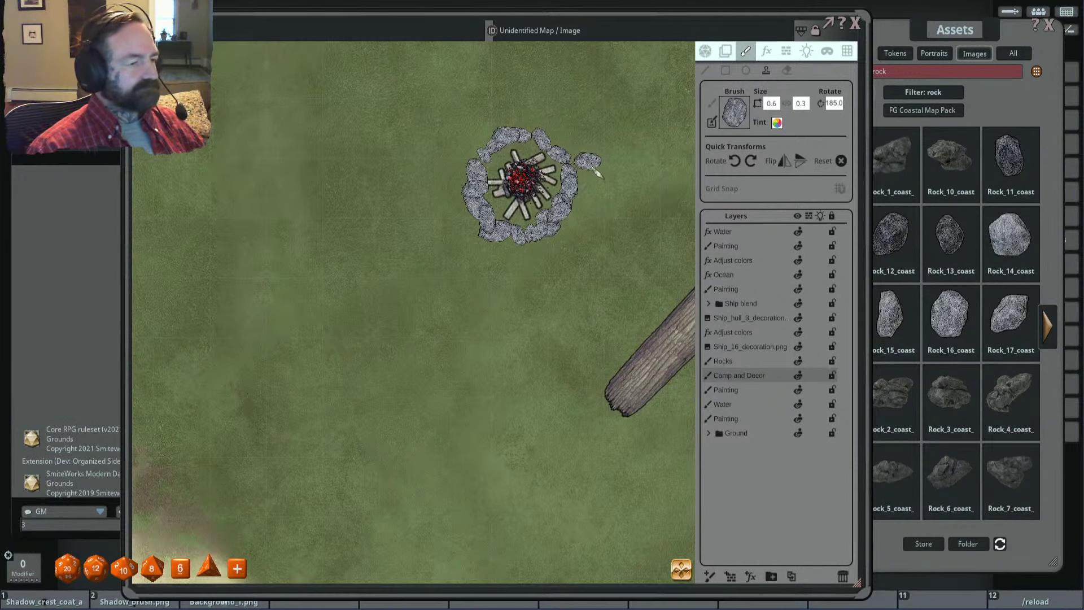
{"action": "scroll", "coordinate": [610, 265], "scroll_direction": "down", "scroll_amount": 2}
{"action": "scroll", "coordinate": [553, 277], "scroll_direction": "down", "scroll_amount": 3}
{"action": "left_click_drag", "start_coordinate": [515, 290], "coordinate": [588, 230]}
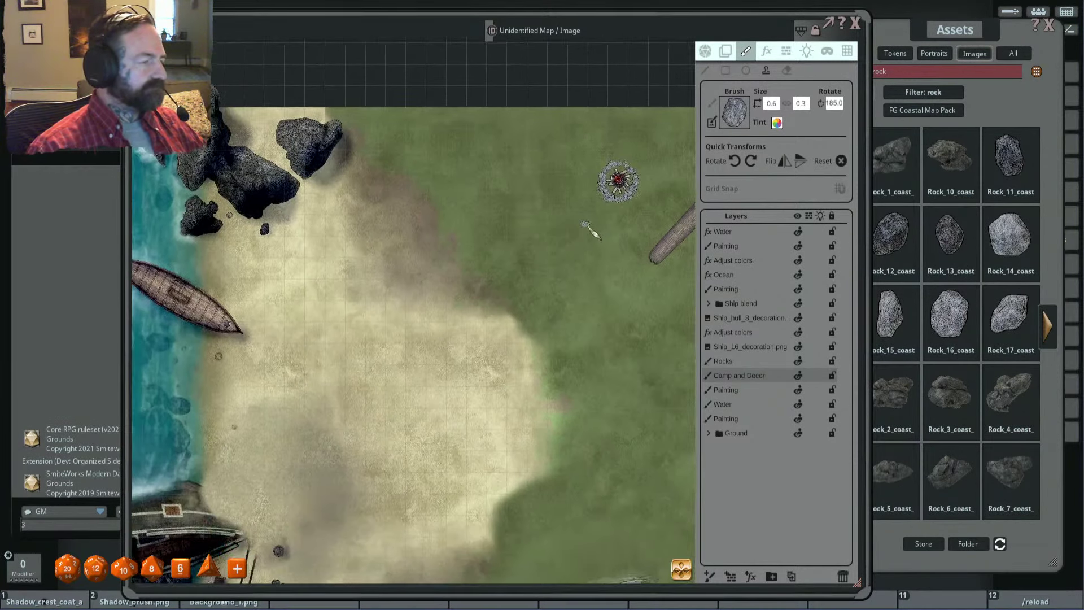
{"action": "scroll", "coordinate": [587, 230], "scroll_direction": "down", "scroll_amount": 1}
{"action": "scroll", "coordinate": [593, 237], "scroll_direction": "down", "scroll_amount": 1}
{"action": "left_click_drag", "start_coordinate": [557, 268], "coordinate": [596, 252]}
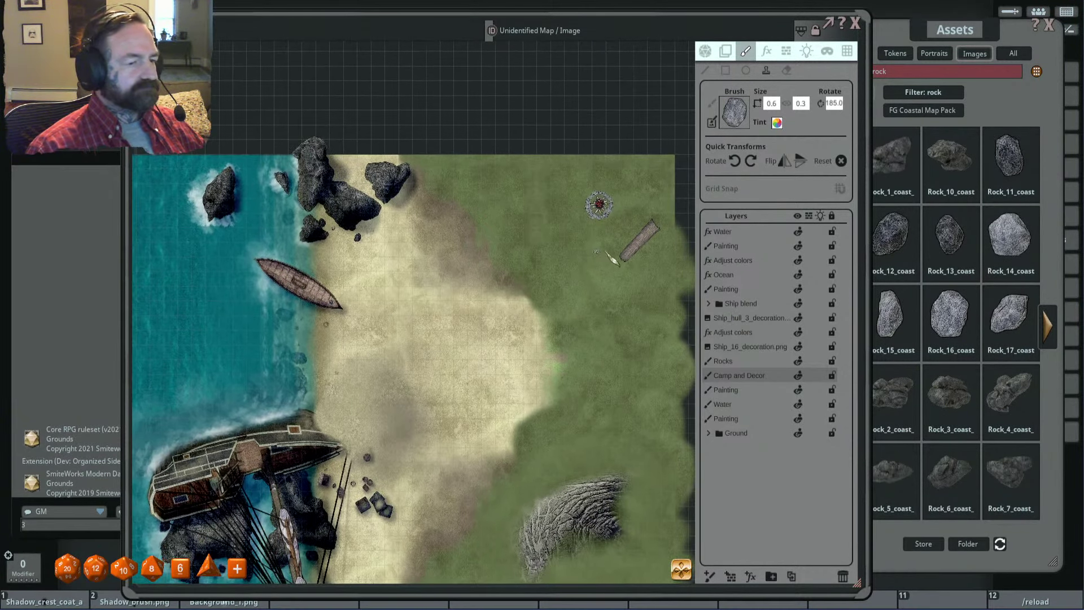
Step: Move the Assets window clear of the map window and review the whole map
{"action": "left_click_drag", "start_coordinate": [943, 29], "coordinate": [956, 24]}
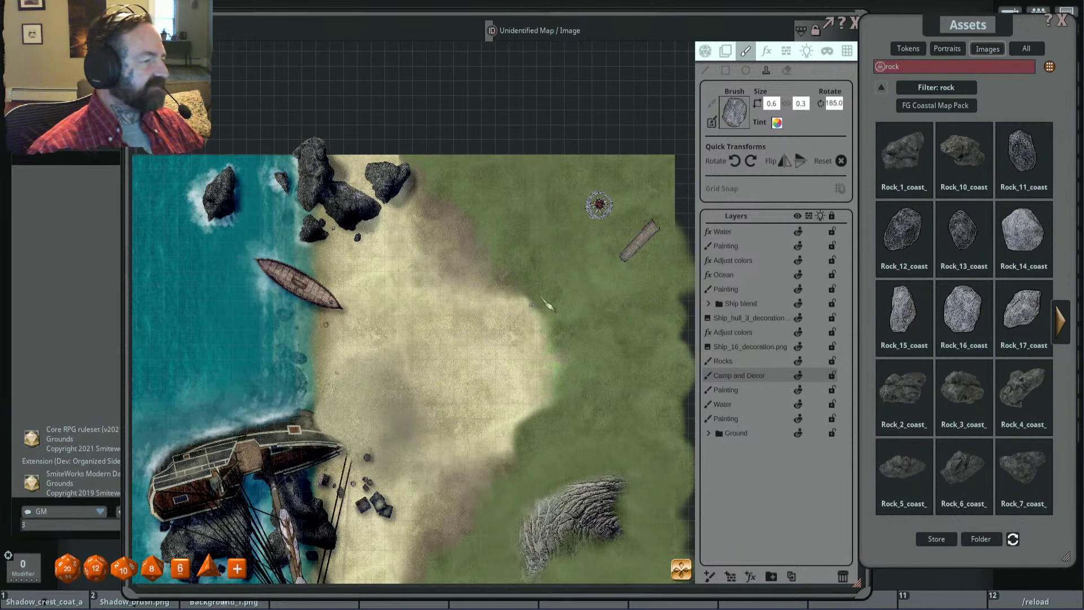
{"action": "scroll", "coordinate": [638, 190], "scroll_direction": "up", "scroll_amount": 4}
{"action": "scroll", "coordinate": [612, 198], "scroll_direction": "down", "scroll_amount": 4}
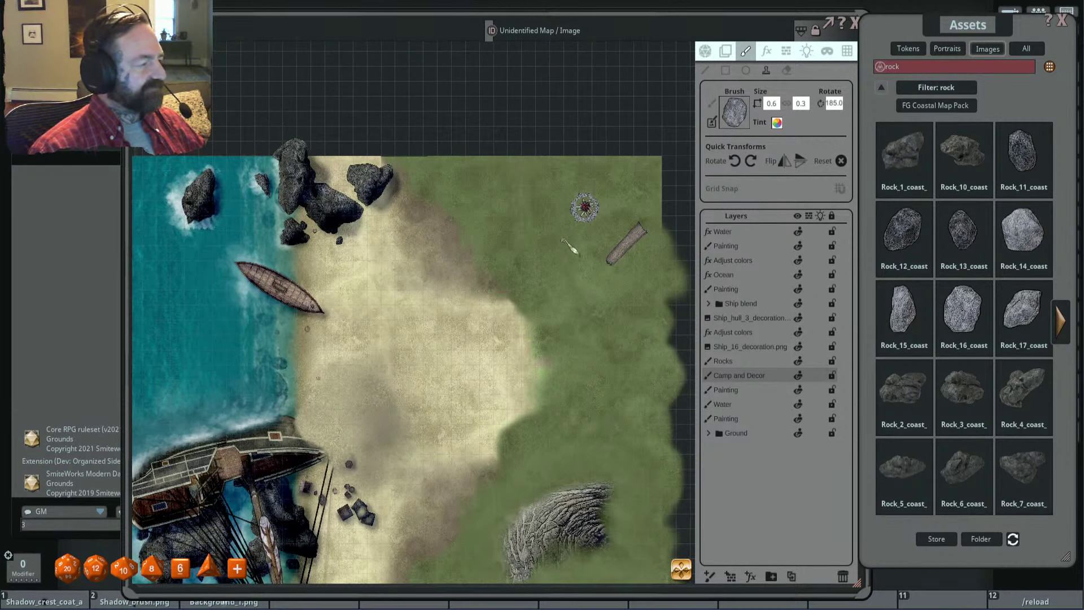
{"action": "scroll", "coordinate": [517, 226], "scroll_direction": "down", "scroll_amount": 2}
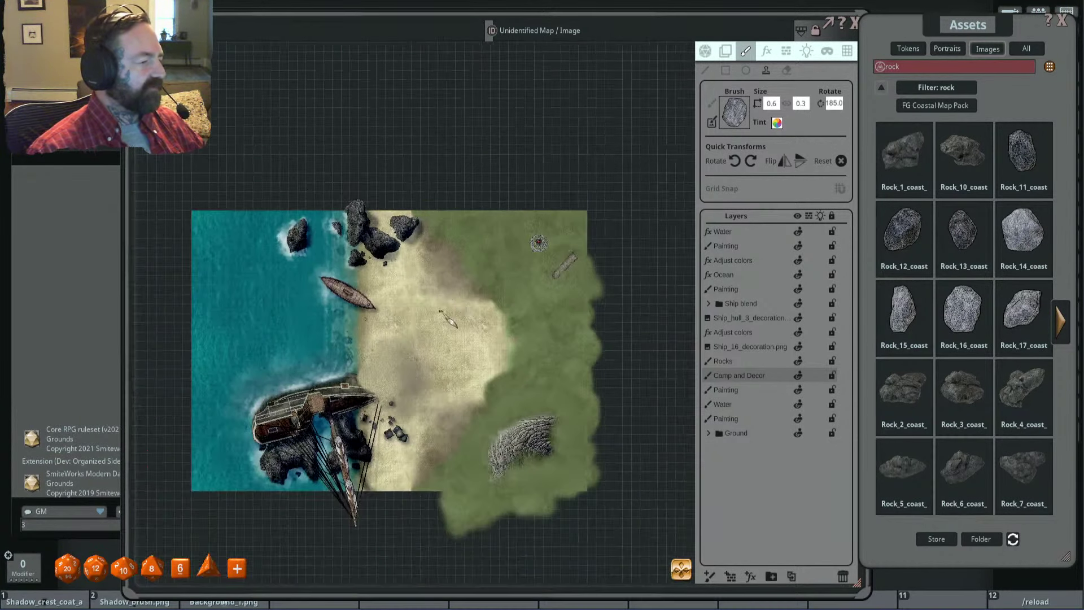
Step: Try masking the stone-ringed campfire into the blue-tinted Adjust colors effect directly above the Ocean layer
{"action": "scroll", "coordinate": [530, 226], "scroll_direction": "up", "scroll_amount": 4}
{"action": "scroll", "coordinate": [508, 272], "scroll_direction": "up", "scroll_amount": 2}
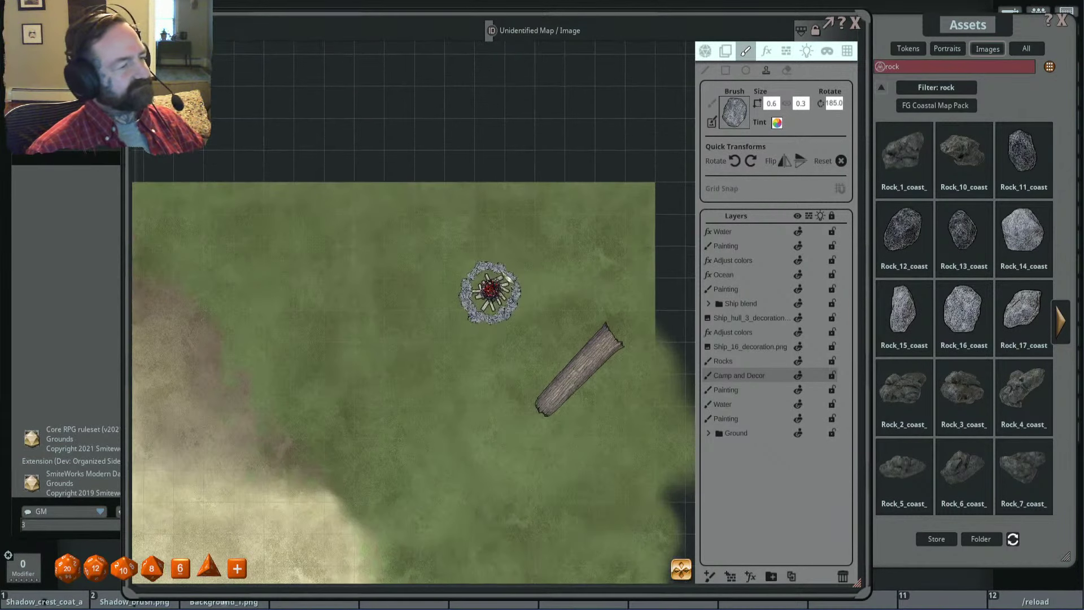
{"action": "scroll", "coordinate": [534, 274], "scroll_direction": "up", "scroll_amount": 2}
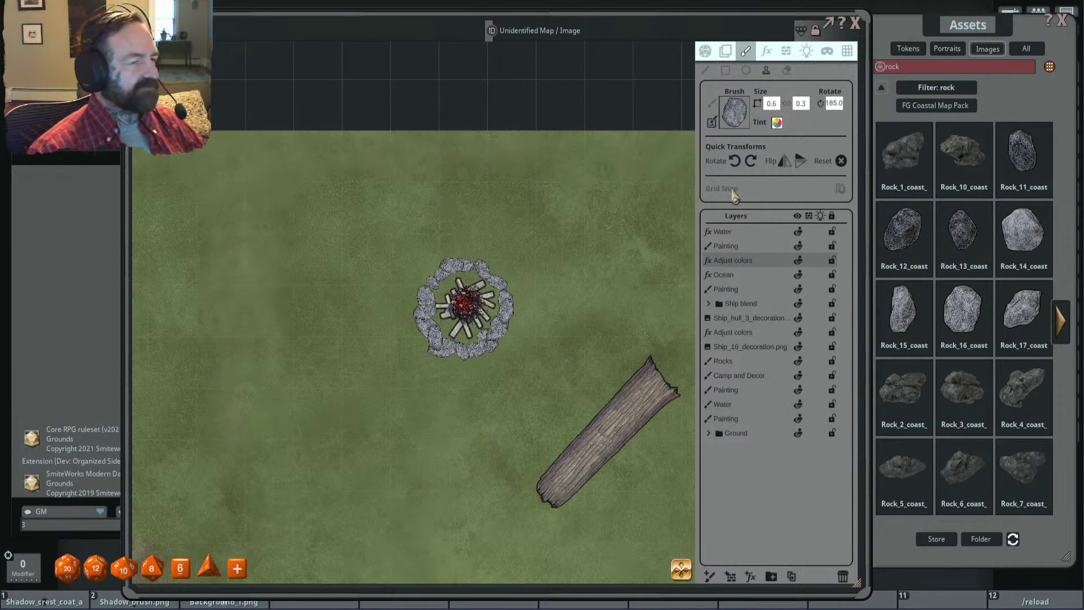
{"action": "left_click", "coordinate": [766, 50]}
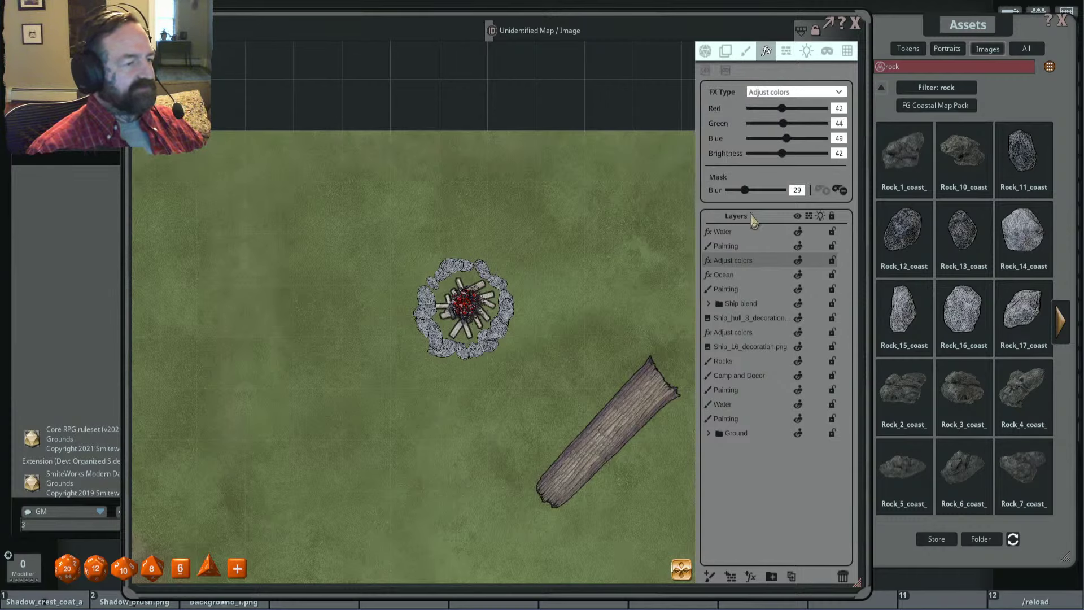
{"action": "left_click", "coordinate": [706, 70]}
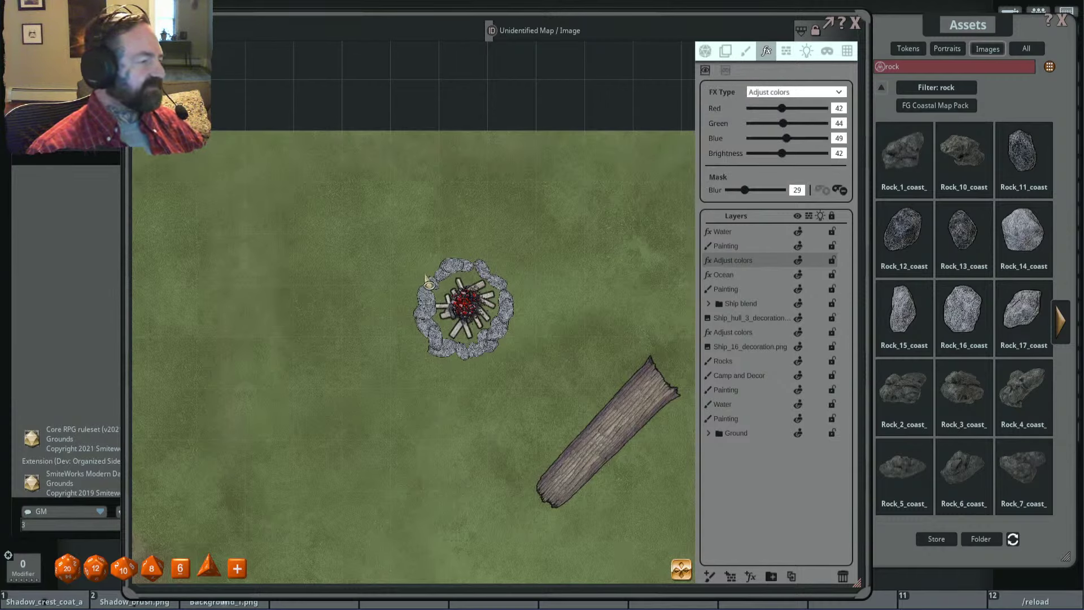
{"action": "key", "text": "alt"}
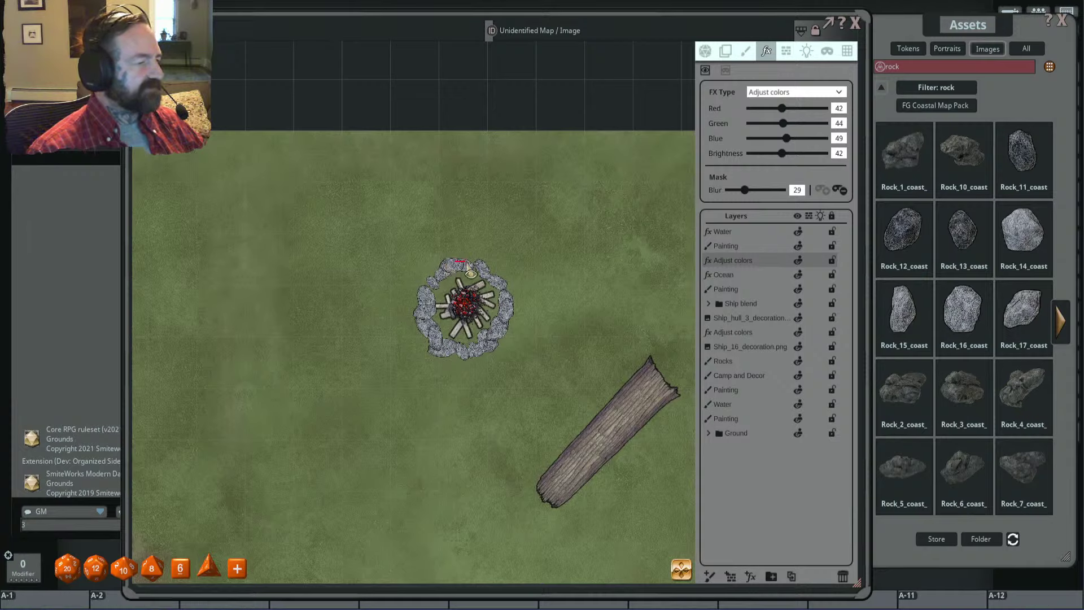
{"action": "mouse_move", "coordinate": [502, 337]}
{"action": "left_mouse_down"}
{"action": "mouse_move", "coordinate": [465, 359]}
{"action": "mouse_move", "coordinate": [422, 314]}
{"action": "left_mouse_up"}
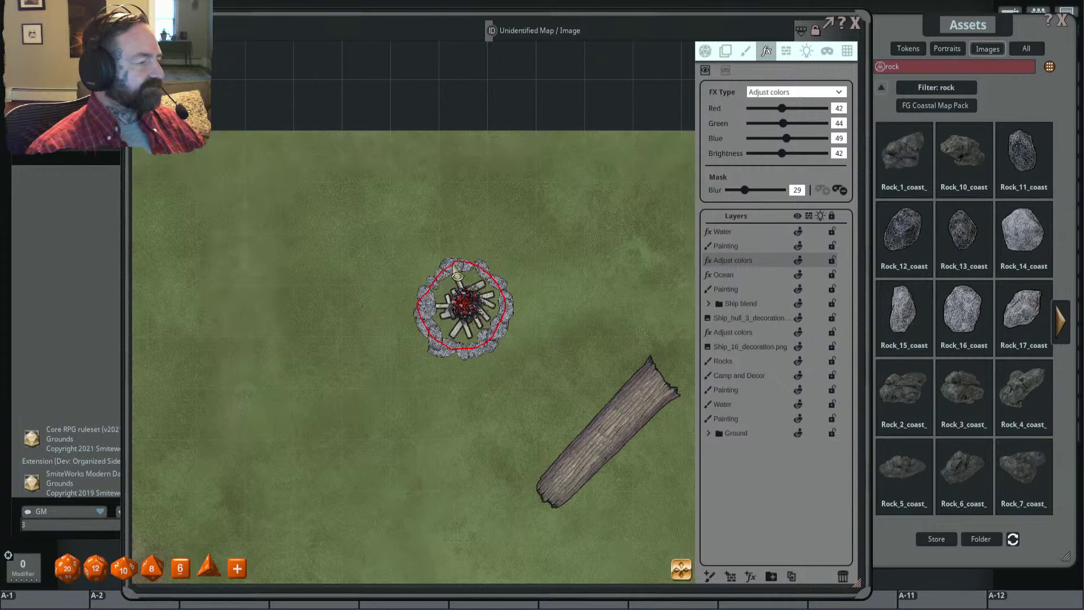
{"action": "left_click_drag", "start_coordinate": [456, 269], "coordinate": [435, 263]}
{"action": "mouse_move", "coordinate": [414, 302]}
{"action": "left_mouse_down"}
{"action": "mouse_move", "coordinate": [508, 351]}
{"action": "mouse_move", "coordinate": [438, 252]}
{"action": "mouse_move", "coordinate": [430, 254]}
{"action": "mouse_move", "coordinate": [514, 370]}
{"action": "left_mouse_up"}
{"action": "scroll", "coordinate": [471, 313], "scroll_direction": "down", "scroll_amount": 3}
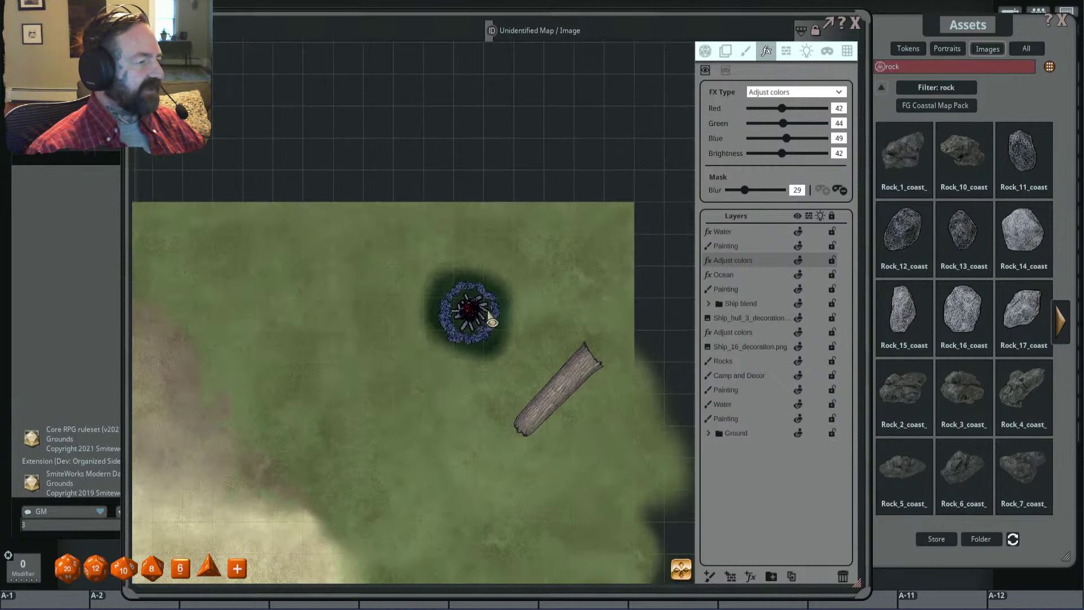
Step: Remove the tint from the campfire's centre and trim the outer edge of the dark halo around the stones
{"action": "scroll", "coordinate": [477, 316], "scroll_direction": "up", "scroll_amount": 4}
{"action": "key", "text": "shift"}
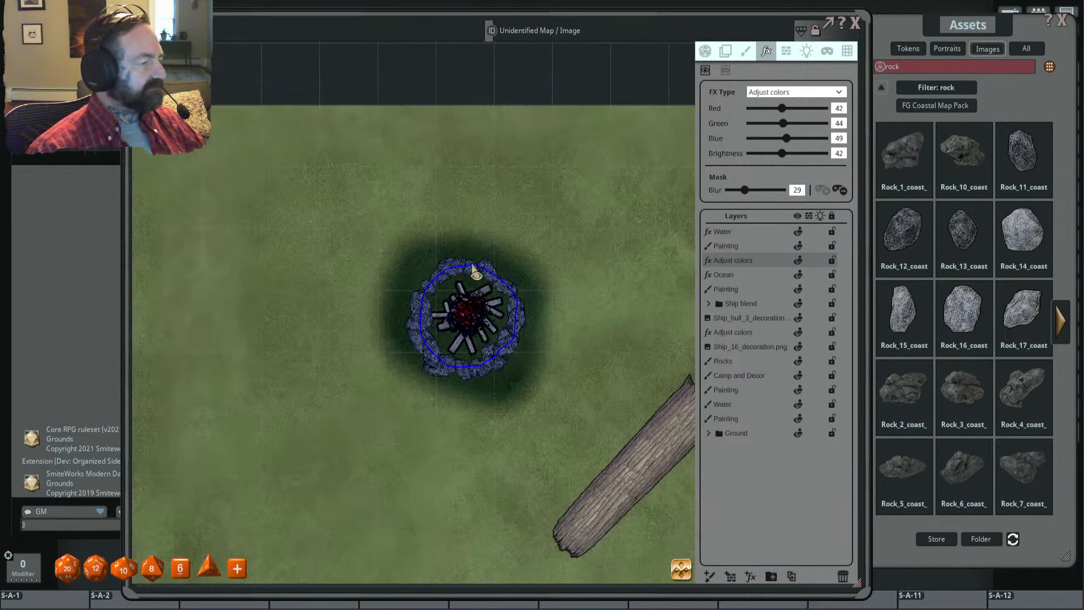
{"action": "left_click_drag", "start_coordinate": [476, 274], "coordinate": [473, 269]}
{"action": "key", "text": "shift"}
{"action": "left_click_drag", "start_coordinate": [393, 274], "coordinate": [390, 270]}
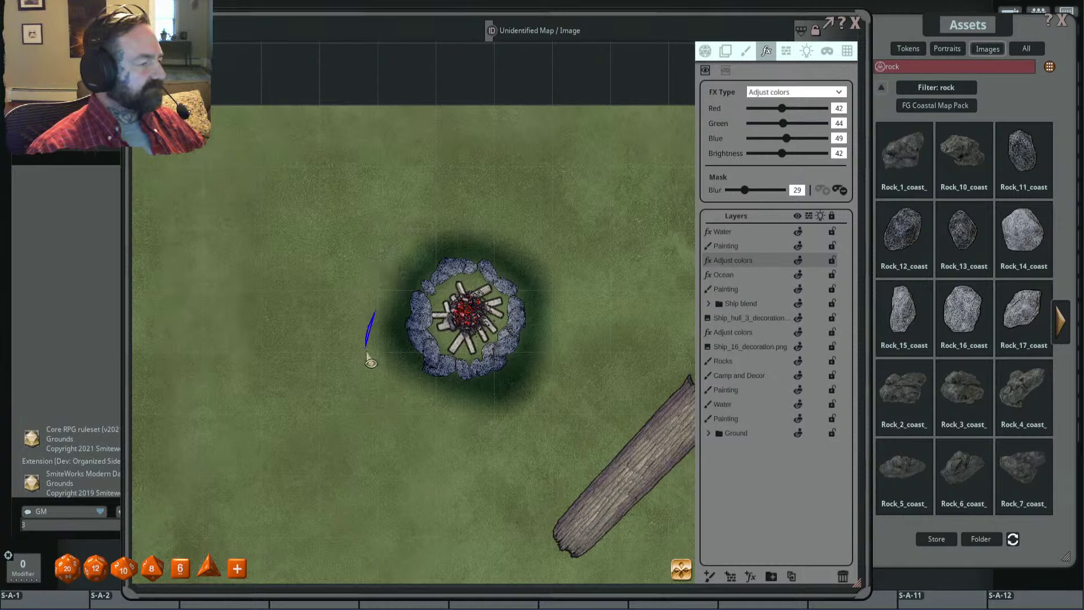
{"action": "mouse_move", "coordinate": [370, 361]}
{"action": "left_mouse_down"}
{"action": "mouse_move", "coordinate": [496, 393]}
{"action": "mouse_move", "coordinate": [571, 353]}
{"action": "left_mouse_up"}
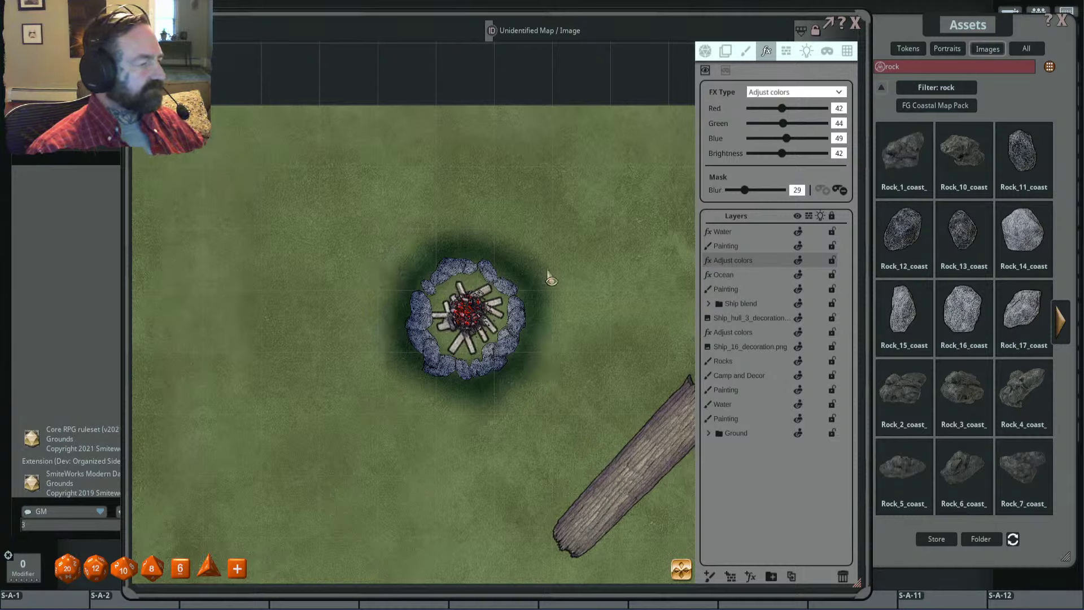
{"action": "left_click_drag", "start_coordinate": [548, 261], "coordinate": [431, 235]}
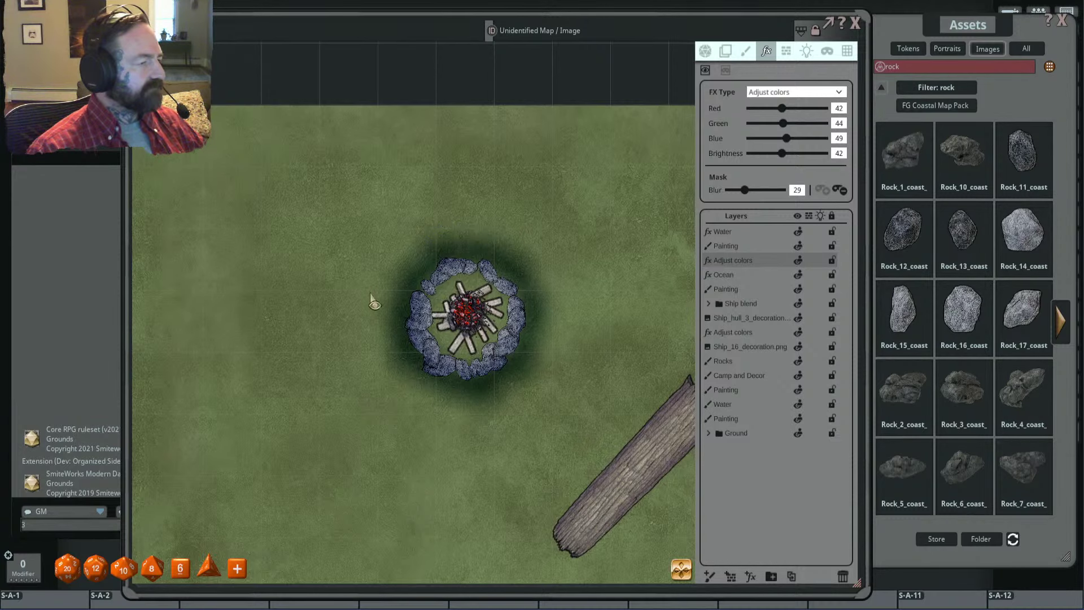
Step: Examine the campfire's tinted halo up close and against the rest of the beach map
{"action": "scroll", "coordinate": [373, 303], "scroll_direction": "down", "scroll_amount": 5}
{"action": "scroll", "coordinate": [310, 327], "scroll_direction": "up", "scroll_amount": 5}
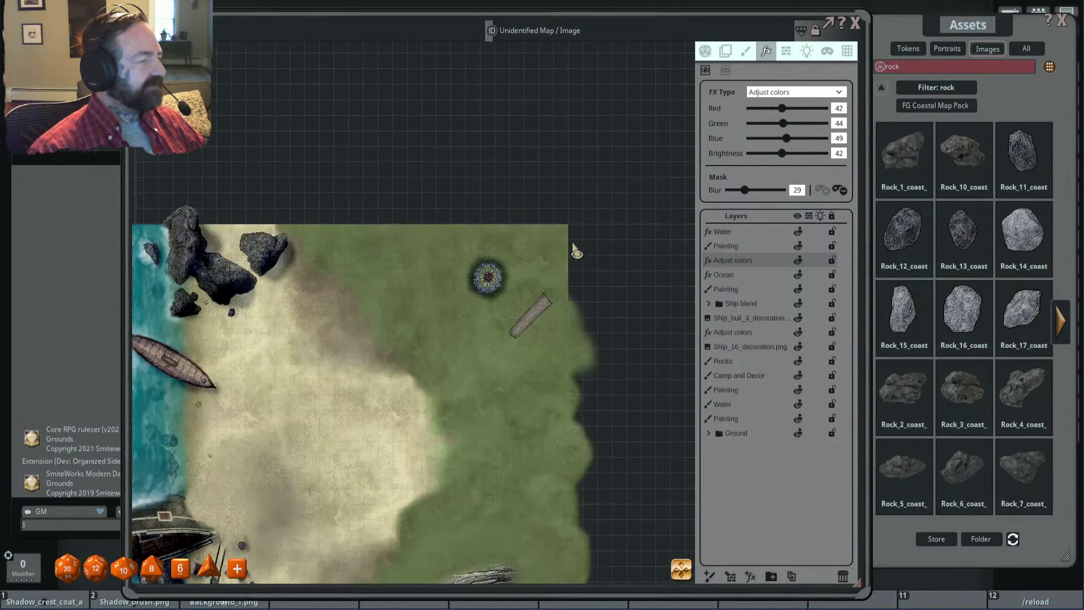
{"action": "scroll", "coordinate": [504, 296], "scroll_direction": "up", "scroll_amount": 4}
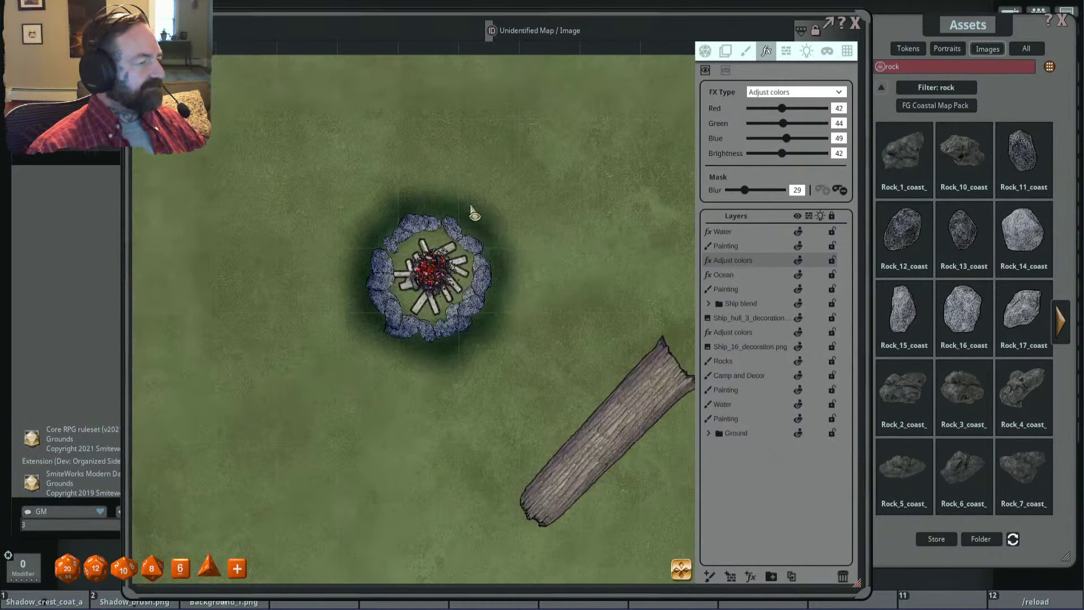
{"action": "scroll", "coordinate": [506, 300], "scroll_direction": "down", "scroll_amount": 5}
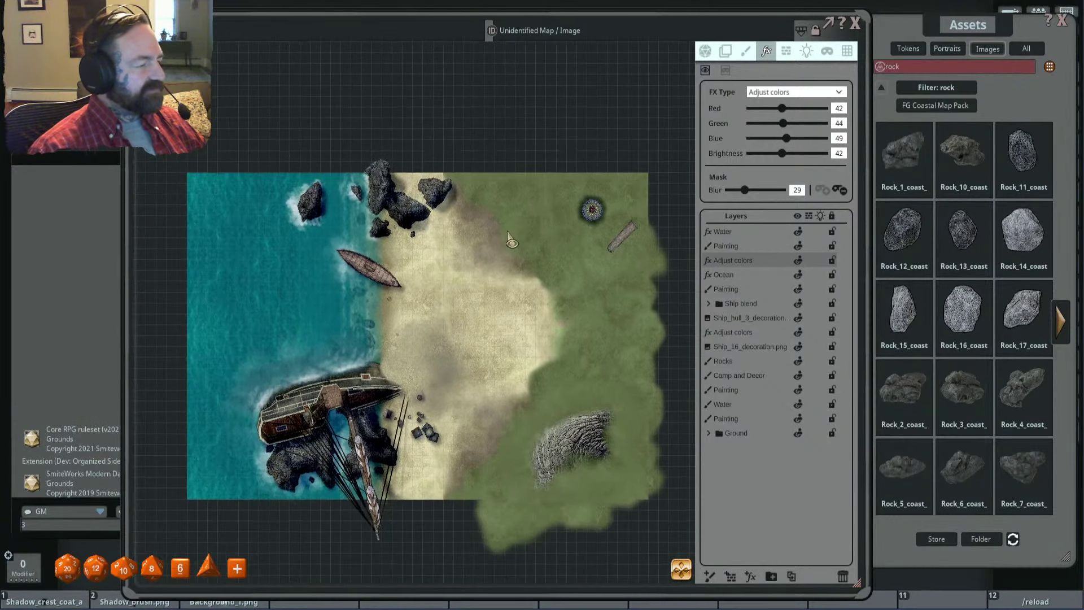
{"action": "scroll", "coordinate": [551, 254], "scroll_direction": "up", "scroll_amount": 6}
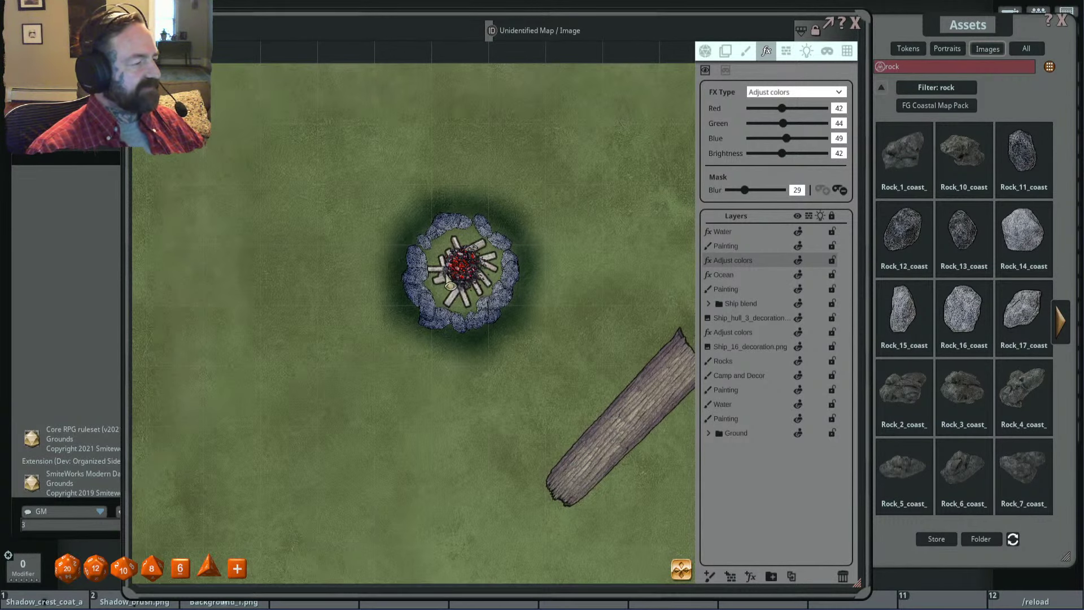
{"action": "scroll", "coordinate": [451, 286], "scroll_direction": "down", "scroll_amount": 4}
{"action": "scroll", "coordinate": [479, 302], "scroll_direction": "down", "scroll_amount": 3}
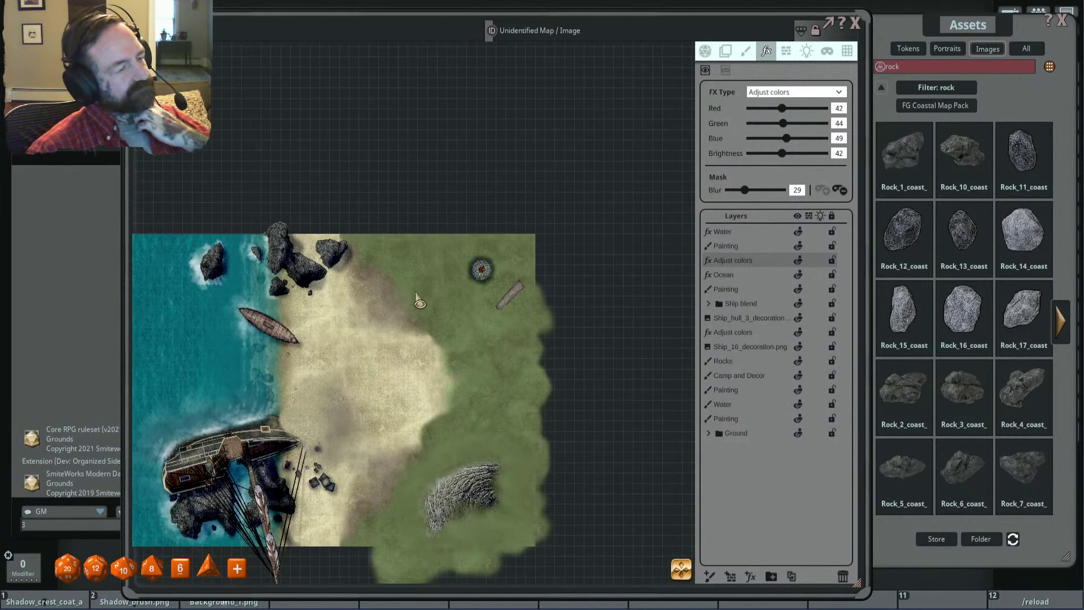
{"action": "scroll", "coordinate": [520, 266], "scroll_direction": "up", "scroll_amount": 5}
{"action": "scroll", "coordinate": [526, 270], "scroll_direction": "down", "scroll_amount": 1}
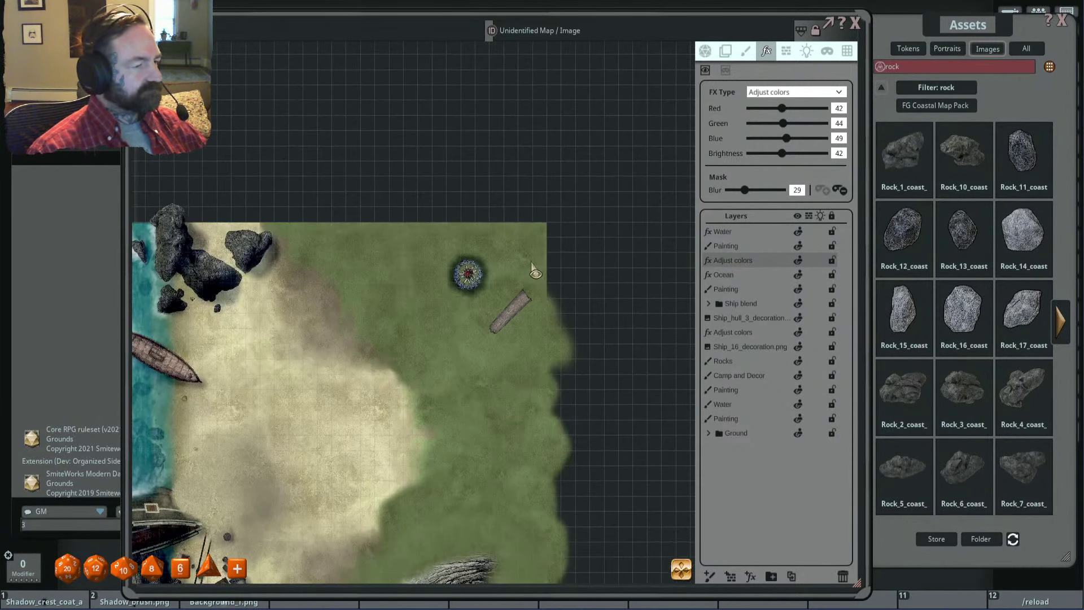
Step: Compare the campfire with the upper Adjust colors effect hidden and shown, and erase the campfire area from its mask
{"action": "left_click", "coordinate": [799, 260]}
{"action": "left_click", "coordinate": [798, 261]}
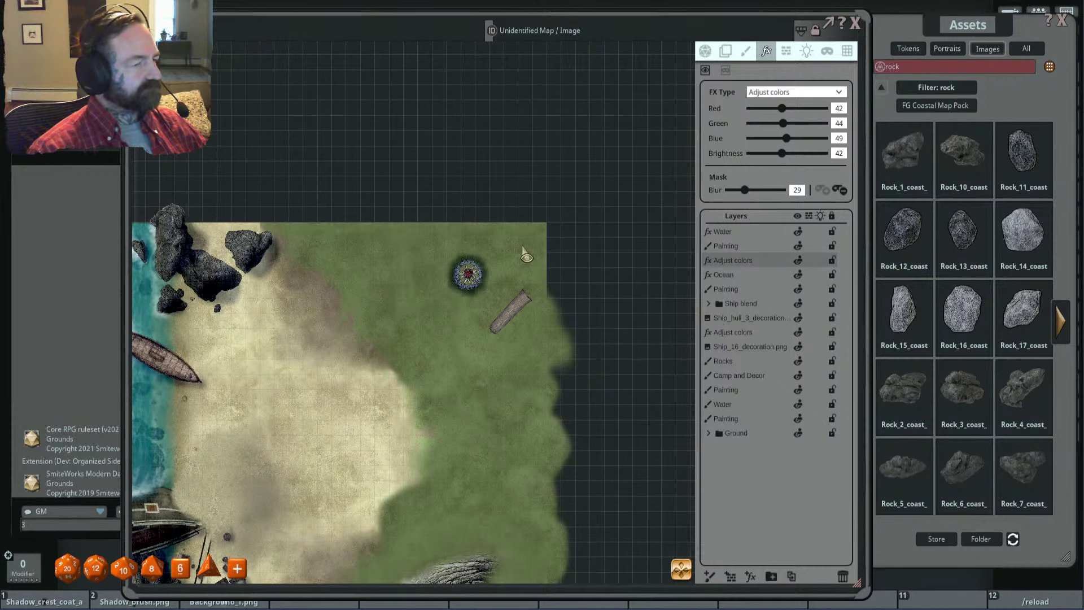
{"action": "scroll", "coordinate": [522, 251], "scroll_direction": "up", "scroll_amount": 2}
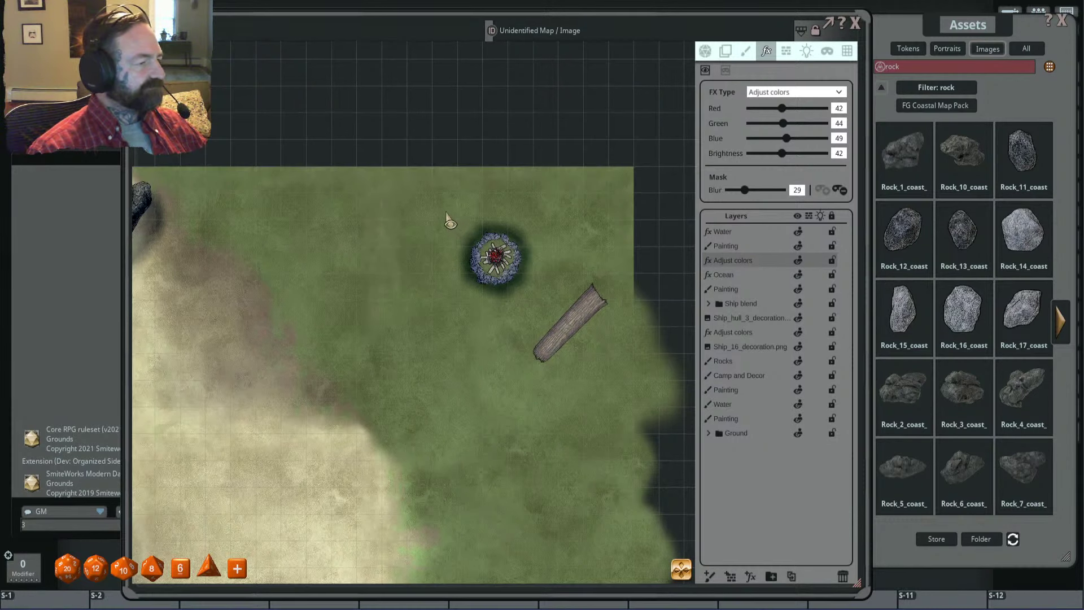
{"action": "left_click_drag", "start_coordinate": [444, 211], "coordinate": [561, 312]}
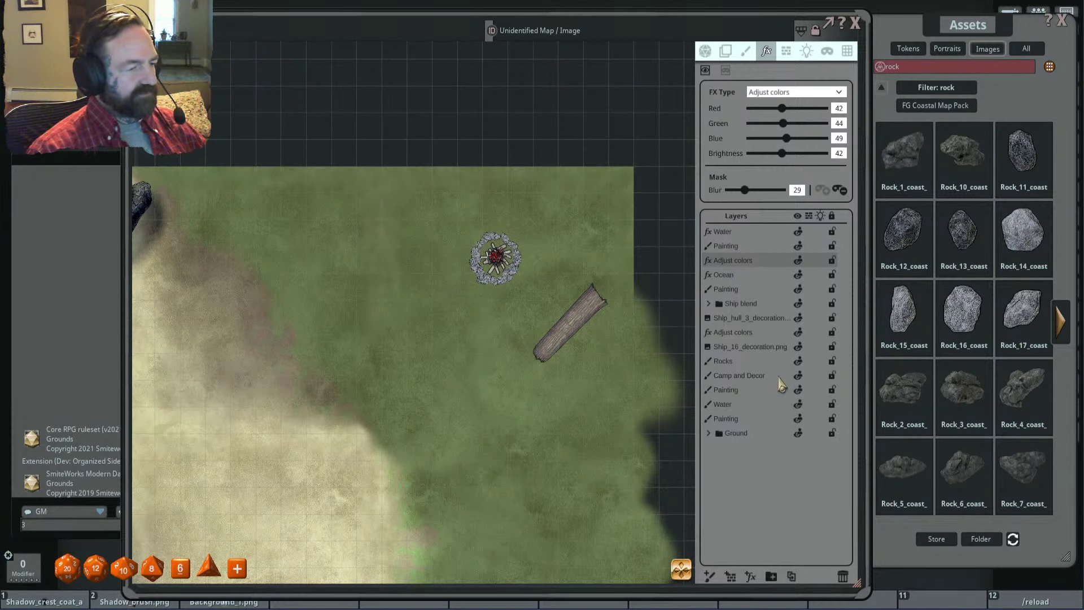
Step: Darken the campfire and surrounding grass by adding them to the mask of the Adjust colors effect above Ship_16_decoration.png
{"action": "left_click", "coordinate": [771, 333]}
{"action": "scroll", "coordinate": [500, 261], "scroll_direction": "up", "scroll_amount": 2}
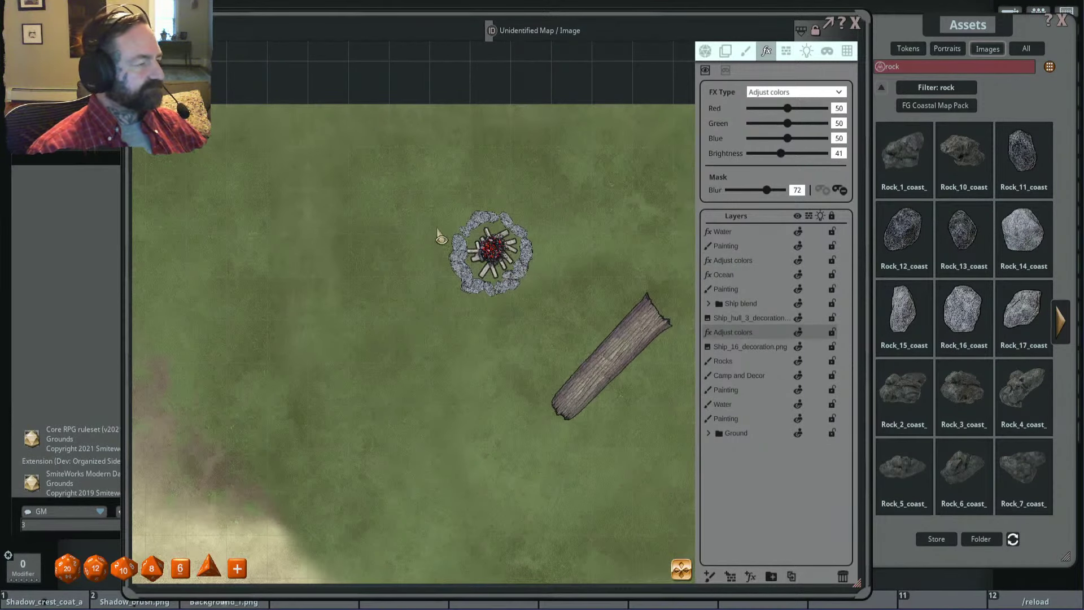
{"action": "mouse_move", "coordinate": [455, 189]}
{"action": "left_mouse_down"}
{"action": "mouse_move", "coordinate": [475, 333]}
{"action": "mouse_move", "coordinate": [454, 204]}
{"action": "mouse_move", "coordinate": [511, 291]}
{"action": "left_mouse_up"}
{"action": "scroll", "coordinate": [537, 285], "scroll_direction": "down", "scroll_amount": 2}
{"action": "scroll", "coordinate": [537, 286], "scroll_direction": "up", "scroll_amount": 2}
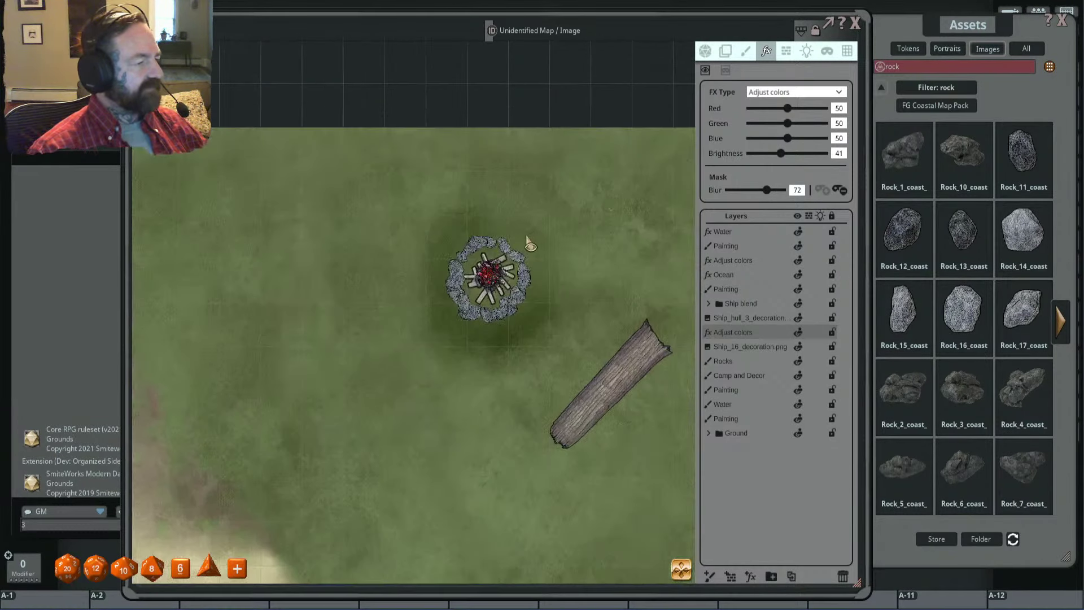
{"action": "mouse_move", "coordinate": [489, 226]}
{"action": "left_mouse_down"}
{"action": "mouse_move", "coordinate": [537, 268]}
{"action": "mouse_move", "coordinate": [510, 253]}
{"action": "left_mouse_up"}
{"action": "left_click_drag", "start_coordinate": [464, 220], "coordinate": [526, 259]}
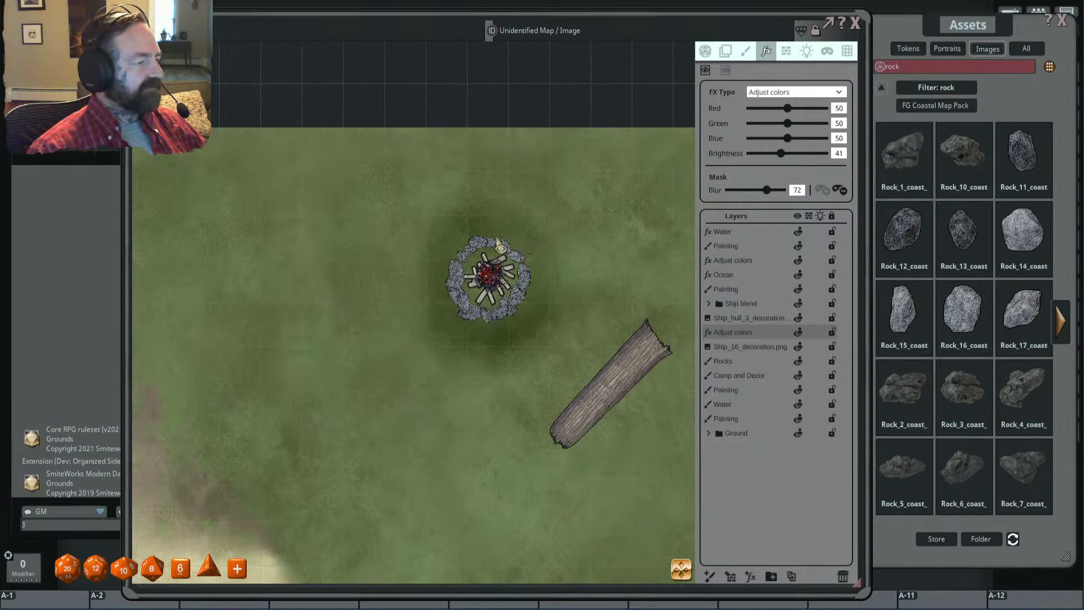
Step: Trim the outer edge of the soft dark halo on the grass around the campfire
{"action": "mouse_move", "coordinate": [477, 198]}
{"action": "left_mouse_down"}
{"action": "mouse_move", "coordinate": [444, 241]}
{"action": "mouse_move", "coordinate": [504, 193]}
{"action": "left_mouse_up"}
{"action": "mouse_move", "coordinate": [502, 195]}
{"action": "left_mouse_down"}
{"action": "mouse_move", "coordinate": [552, 233]}
{"action": "mouse_move", "coordinate": [537, 302]}
{"action": "mouse_move", "coordinate": [561, 357]}
{"action": "left_mouse_up"}
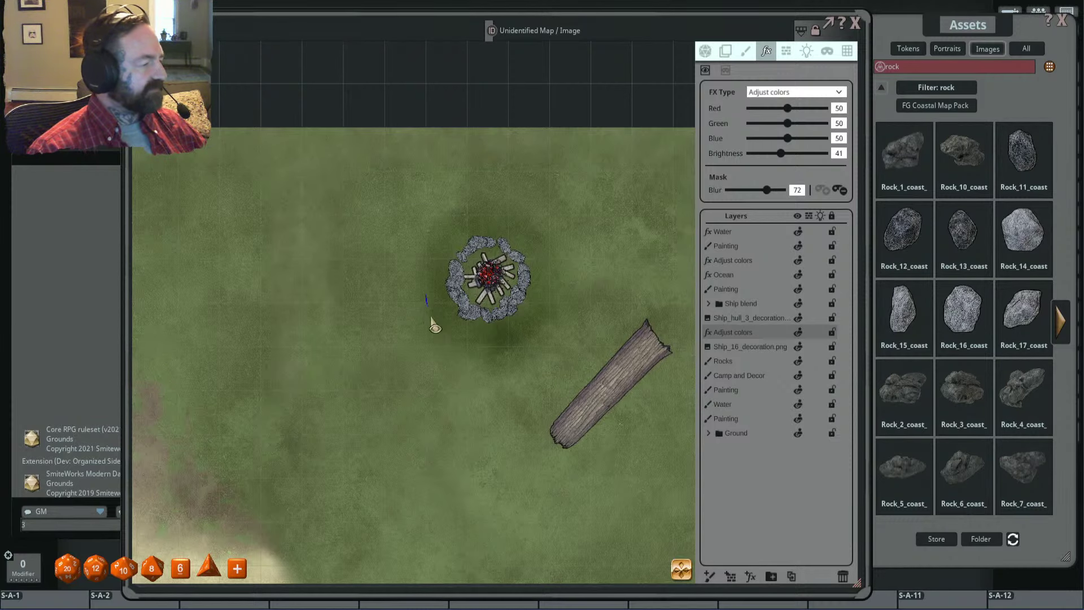
{"action": "scroll", "coordinate": [439, 327], "scroll_direction": "down", "scroll_amount": 5}
{"action": "scroll", "coordinate": [467, 326], "scroll_direction": "up", "scroll_amount": 2}
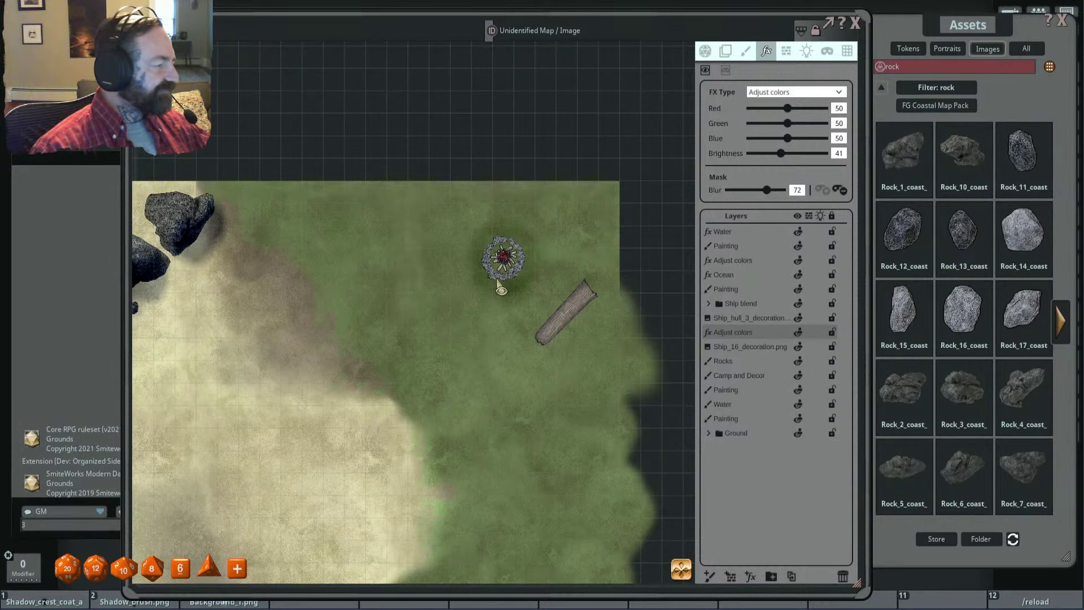
Step: Add the lower-right stones of the campfire ring to the darkening effect's mask
{"action": "scroll", "coordinate": [541, 252], "scroll_direction": "up", "scroll_amount": 3}
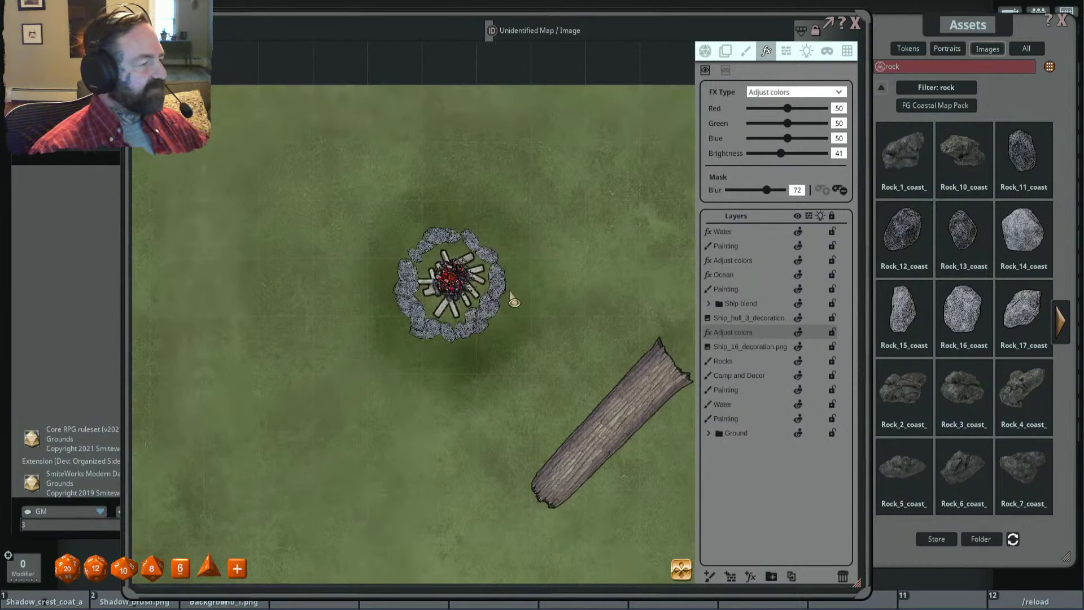
{"action": "scroll", "coordinate": [513, 294], "scroll_direction": "down", "scroll_amount": 1}
{"action": "scroll", "coordinate": [513, 291], "scroll_direction": "up", "scroll_amount": 3}
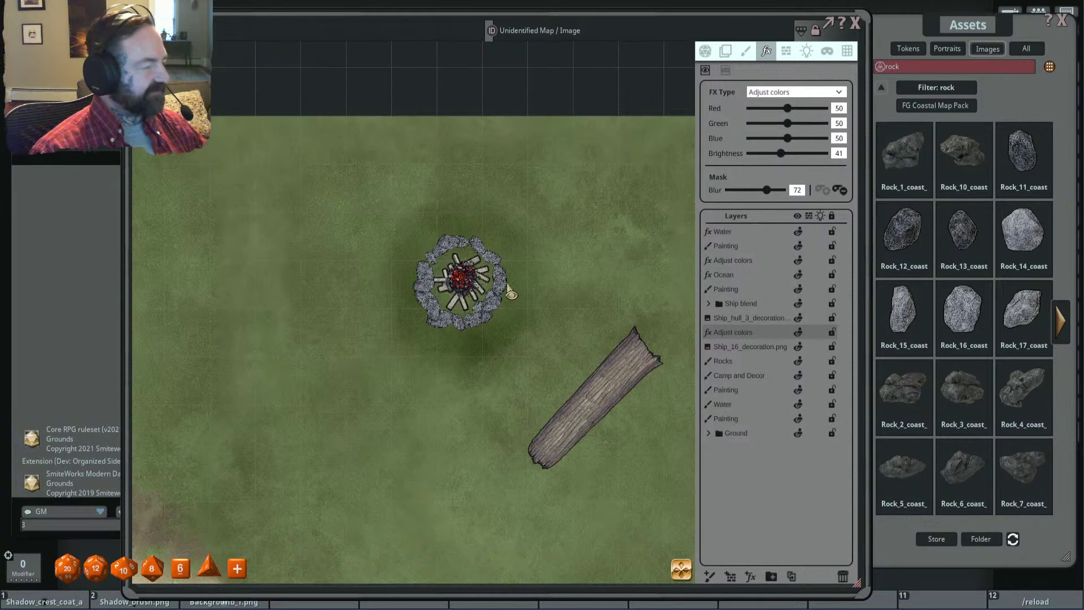
{"action": "key", "text": "alt"}
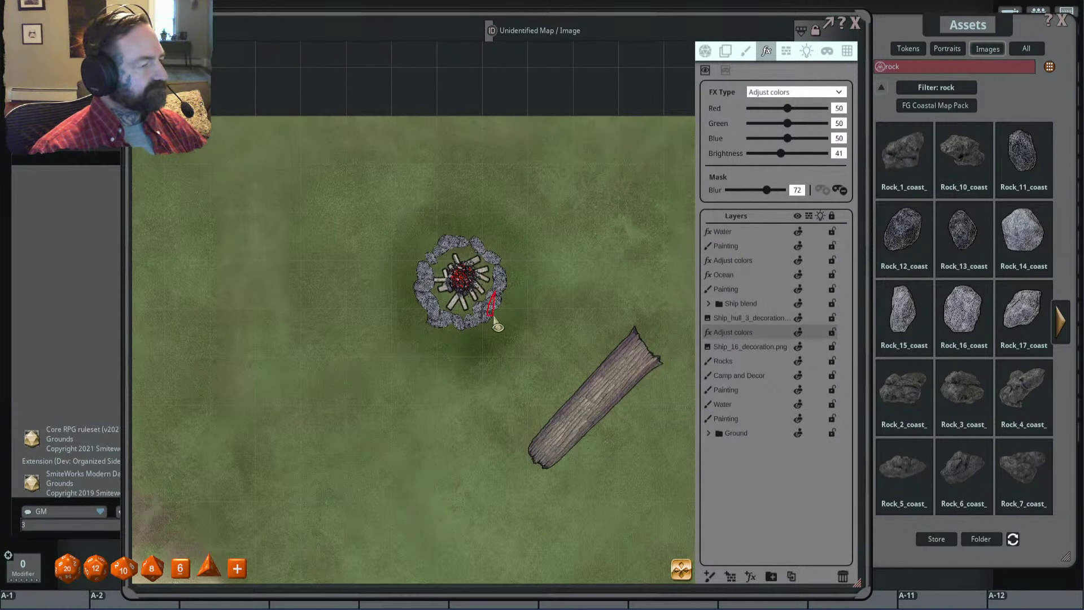
{"action": "scroll", "coordinate": [513, 285], "scroll_direction": "down", "scroll_amount": 3}
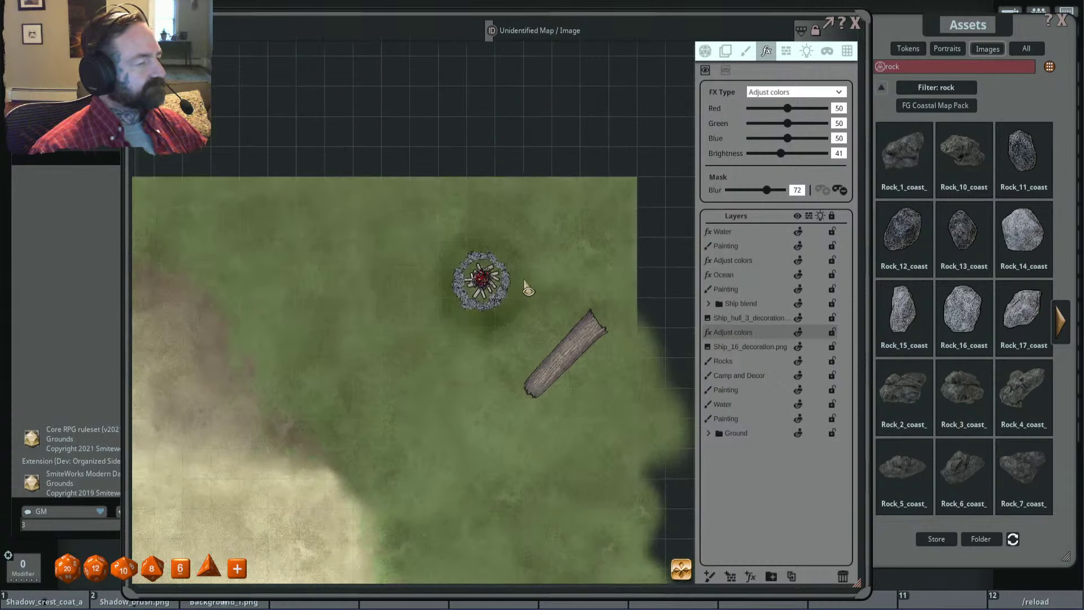
Step: Search the image assets for "fire" and look through the result pages for a suitable flame
{"action": "left_click_drag", "start_coordinate": [968, 25], "coordinate": [942, 29]}
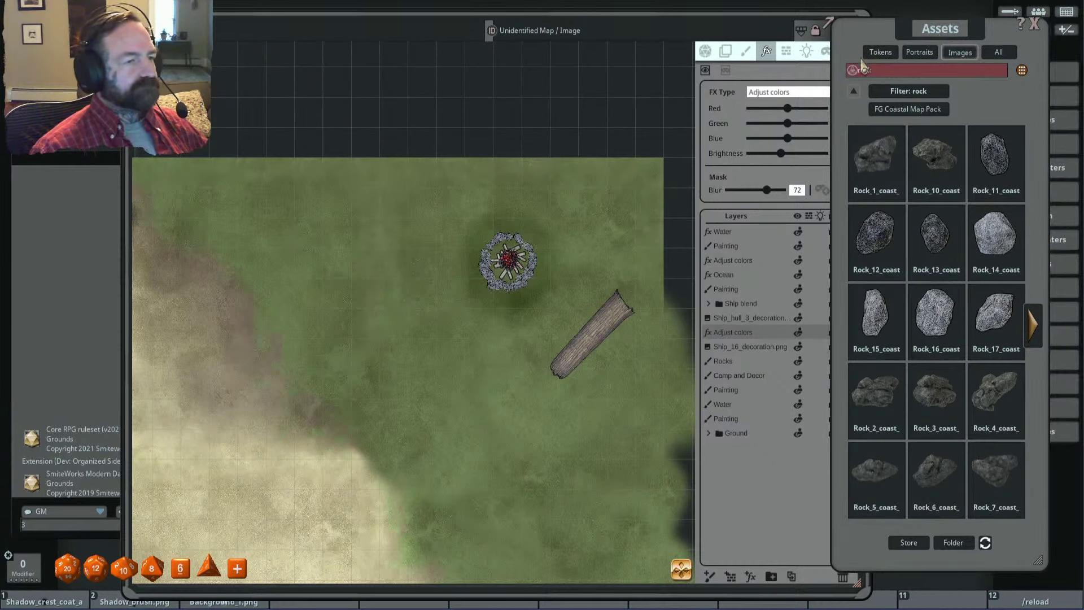
{"action": "left_click", "coordinate": [855, 91]}
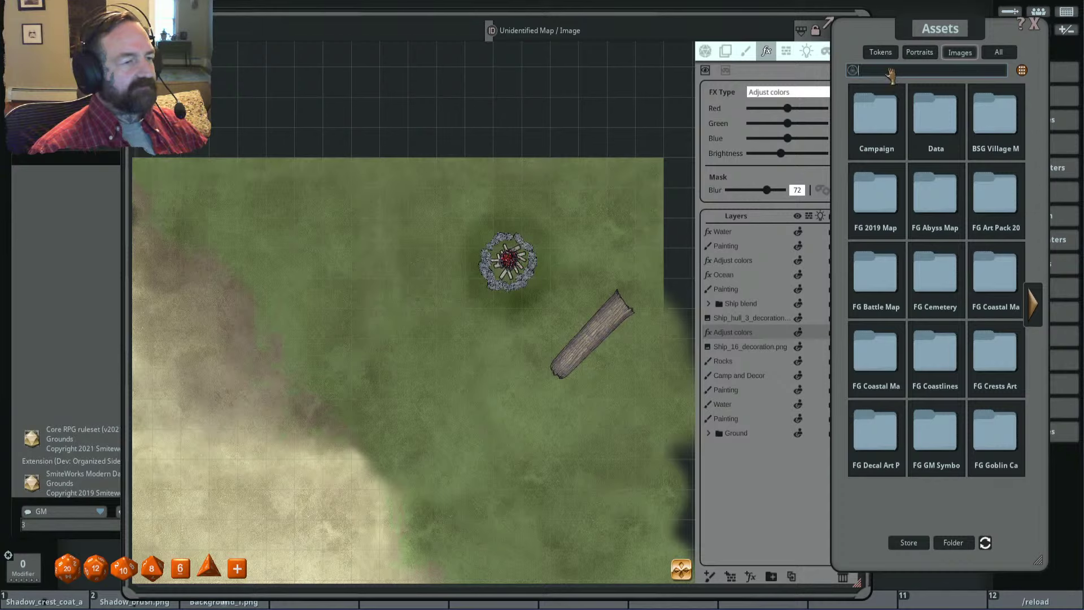
{"action": "key", "text": "Return"}
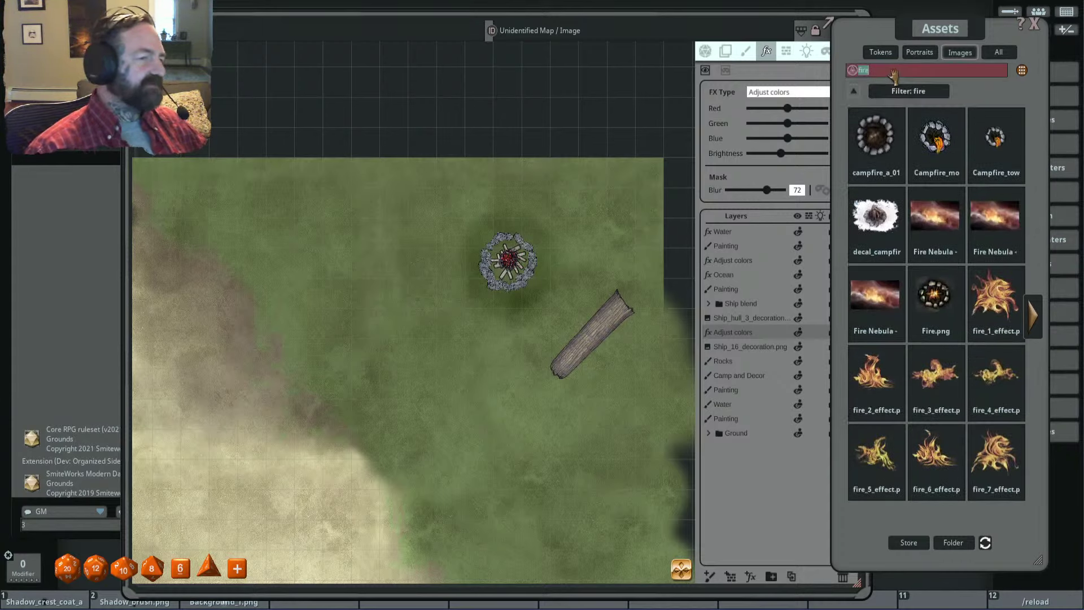
{"action": "left_click", "coordinate": [1034, 315]}
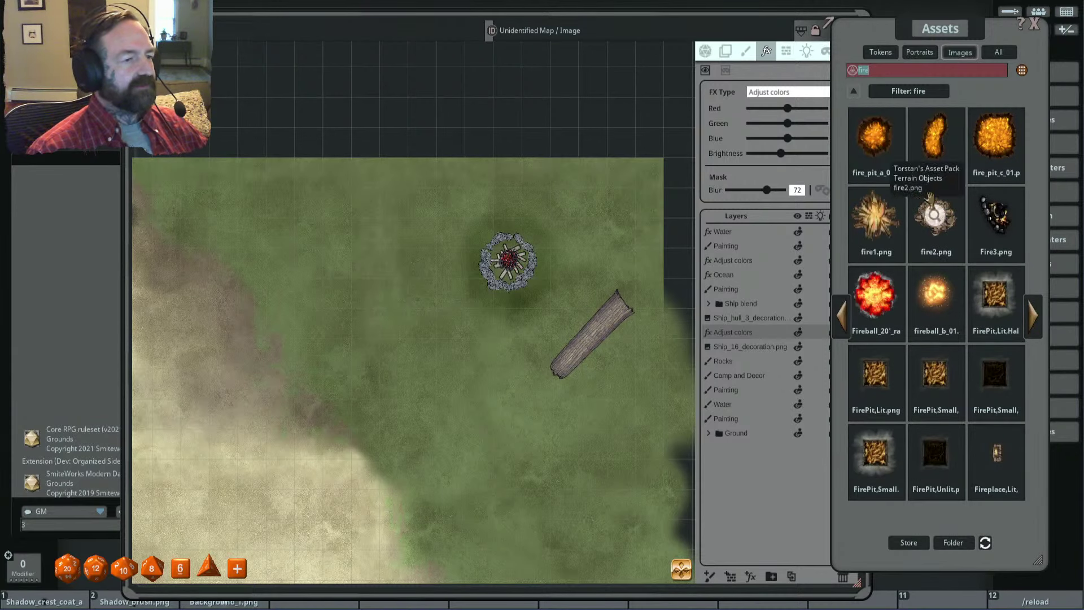
{"action": "left_click", "coordinate": [1035, 315]}
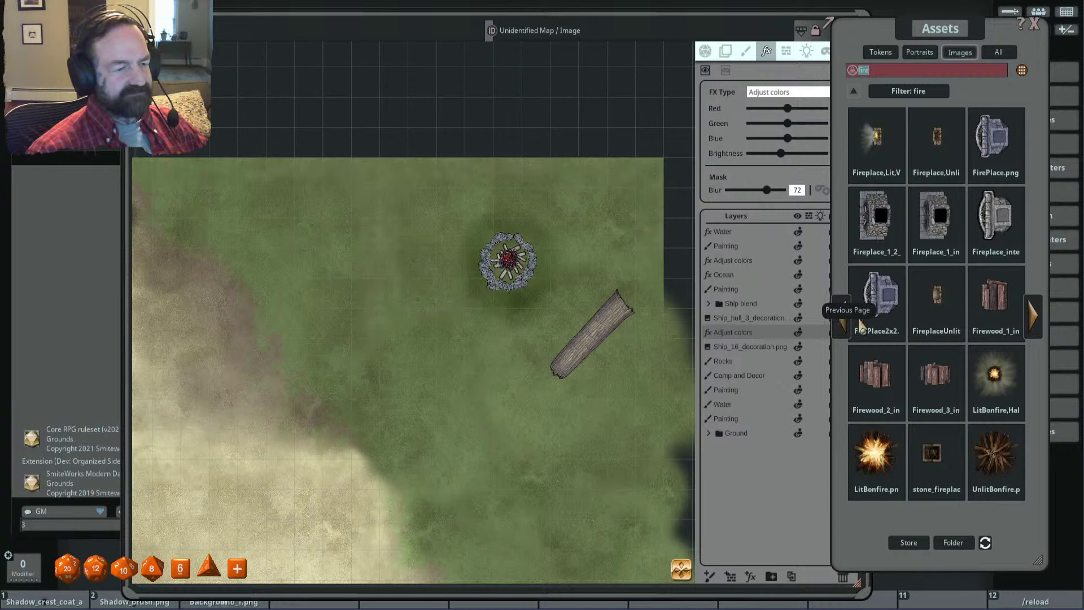
{"action": "left_click", "coordinate": [1036, 316]}
{"action": "left_click", "coordinate": [843, 317]}
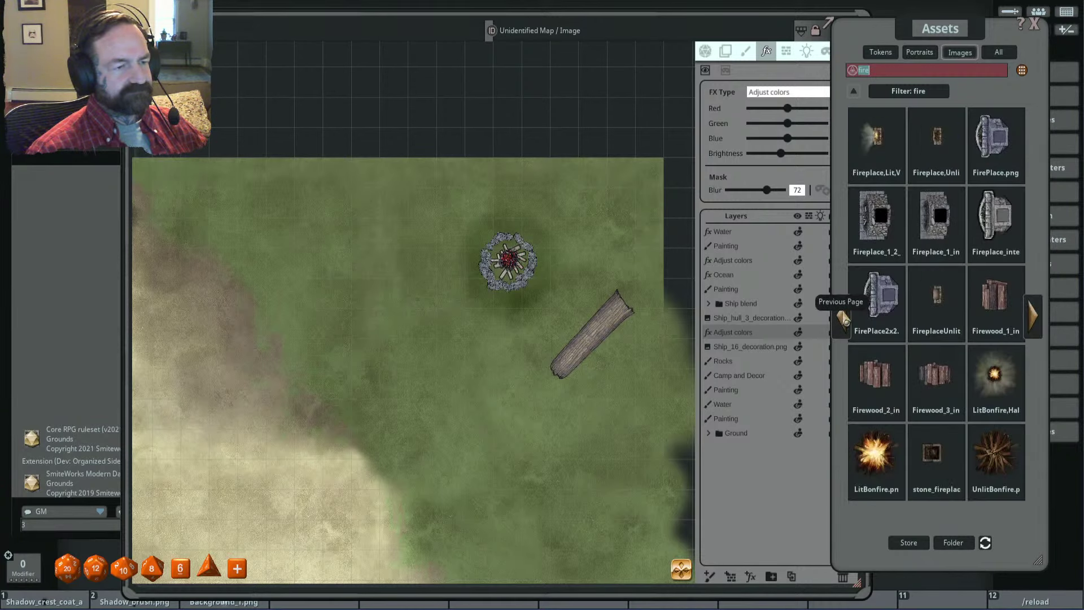
{"action": "left_click", "coordinate": [844, 319]}
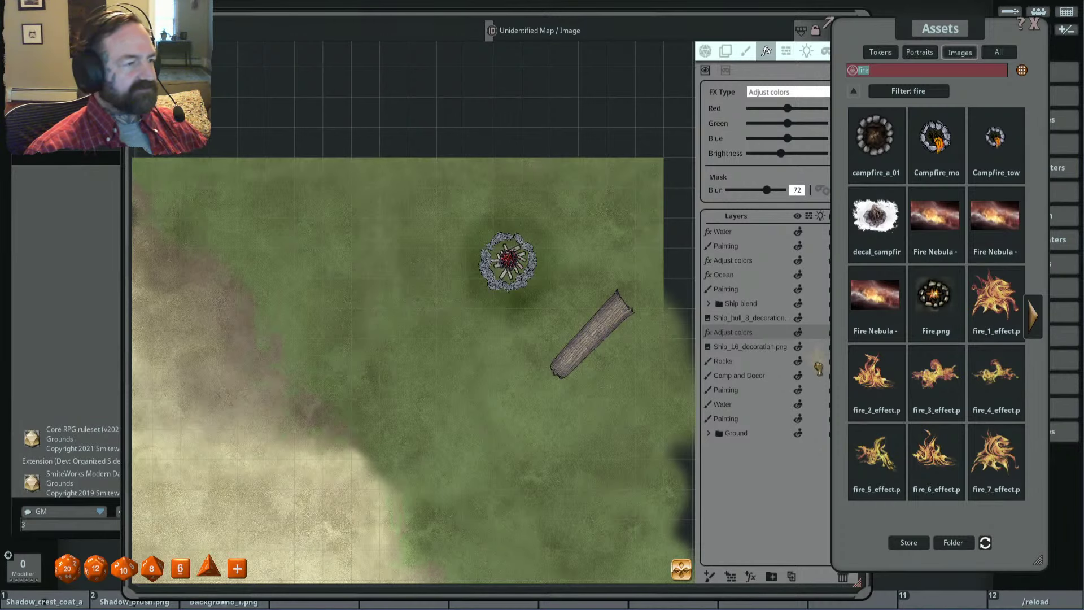
Step: Load fire_5_effect as the brush image and set it up as a stamp on the Camp and Decor layer
{"action": "left_click", "coordinate": [746, 52]}
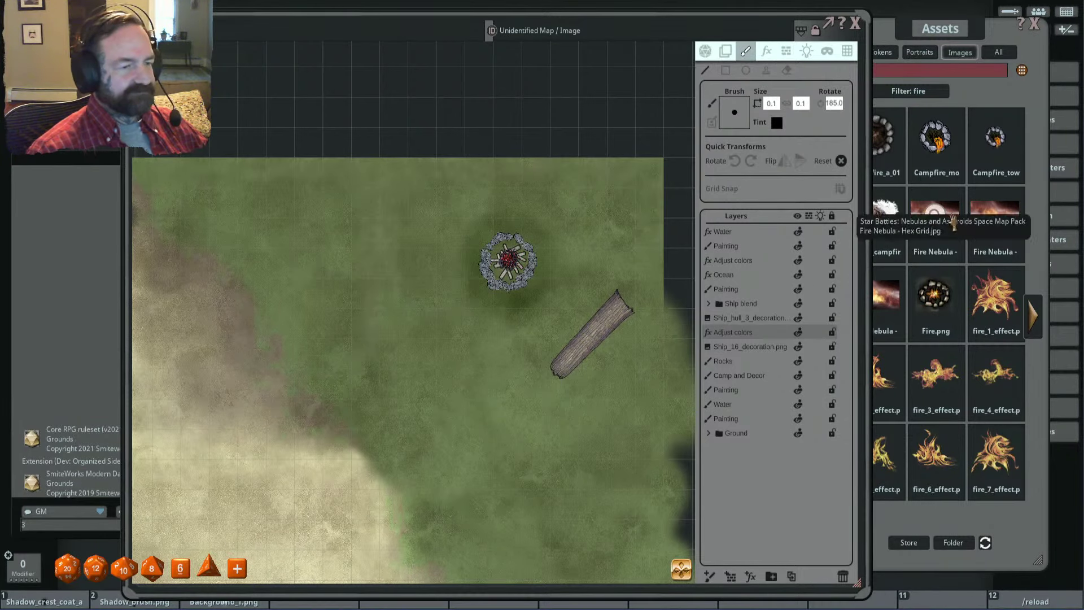
{"action": "left_click_drag", "start_coordinate": [933, 30], "coordinate": [970, 28]}
{"action": "left_click_drag", "start_coordinate": [913, 454], "coordinate": [735, 113]}
{"action": "left_click", "coordinate": [766, 70]}
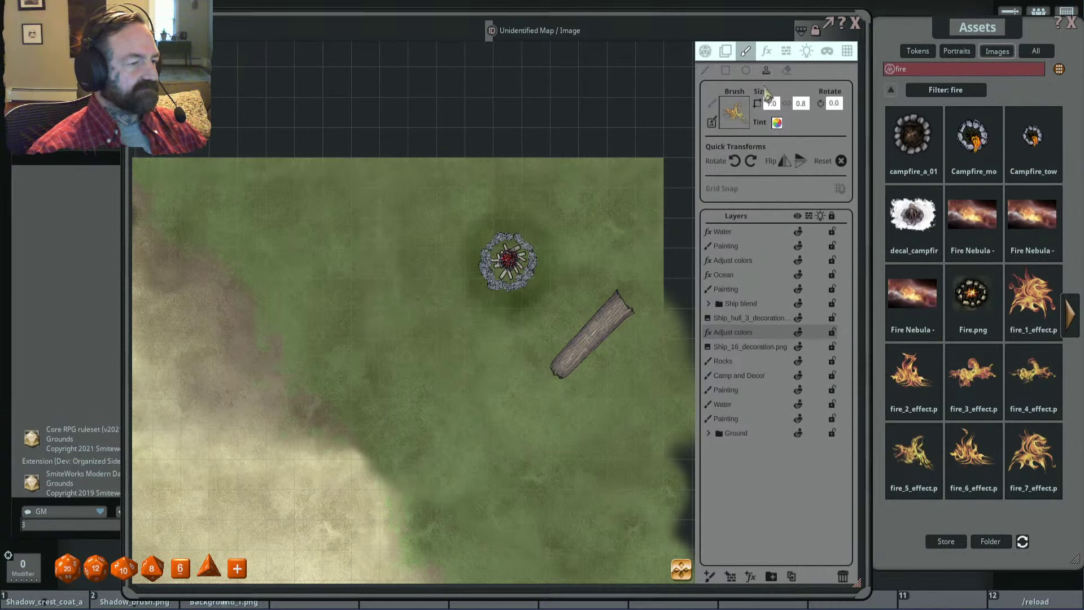
{"action": "left_click", "coordinate": [743, 378]}
{"action": "scroll", "coordinate": [500, 257], "scroll_direction": "up", "scroll_amount": 4}
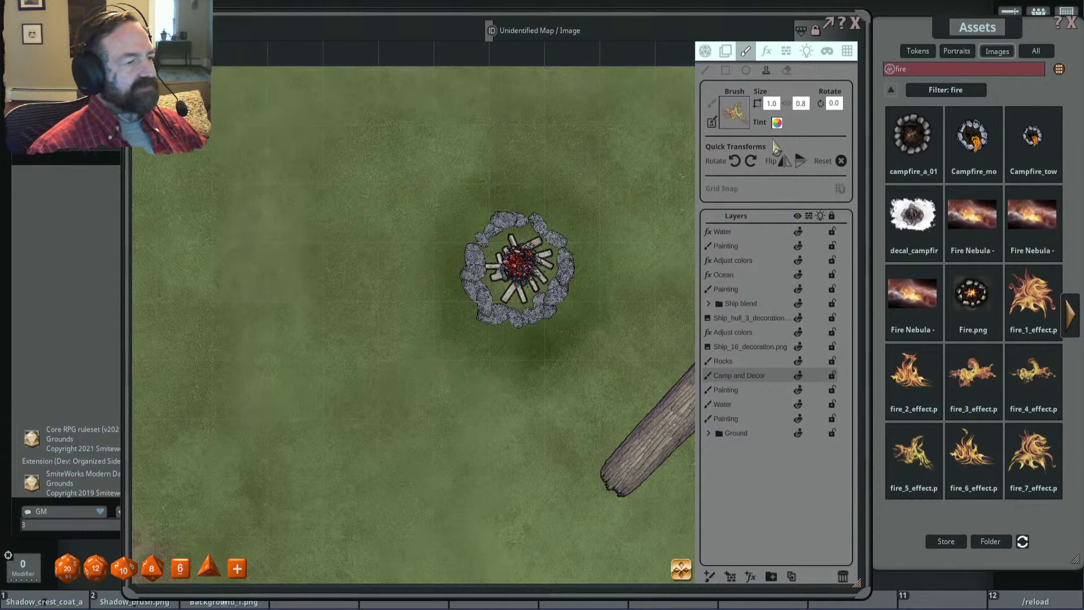
Step: Set the flame stamp's tint alpha to 100 and stamp overlapping flames on the campfire logs at varied sizes and rotations
{"action": "left_click", "coordinate": [777, 122]}
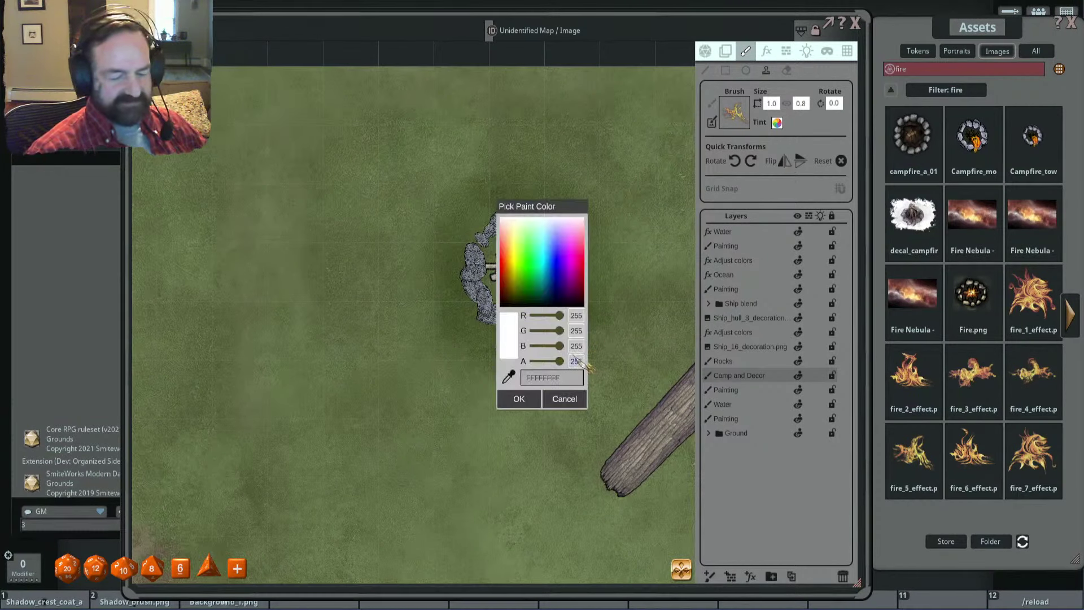
{"action": "key", "text": "Return"}
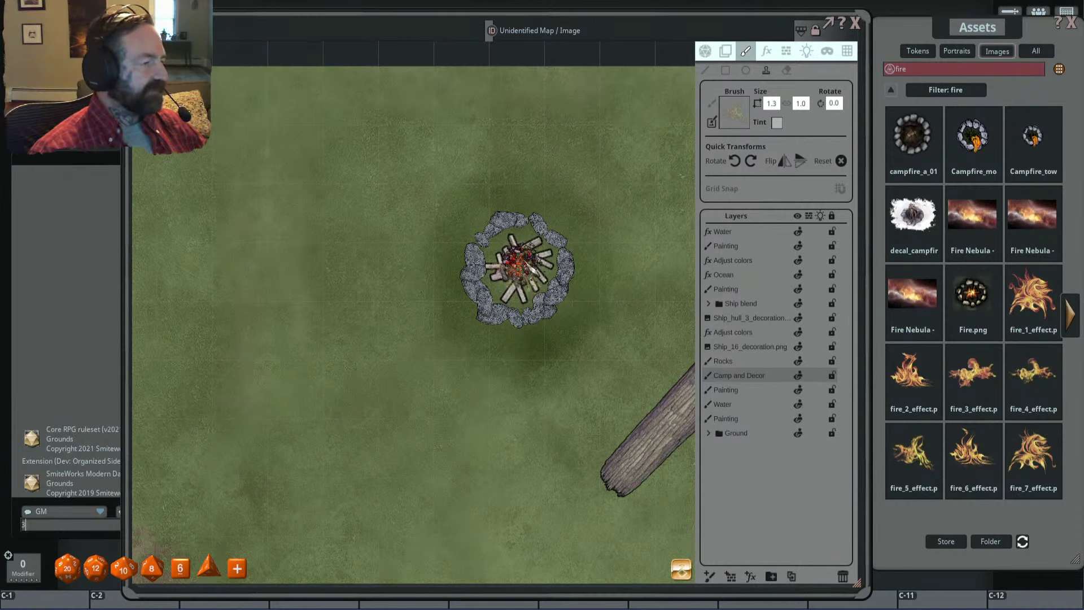
{"action": "scroll", "coordinate": [528, 261], "scroll_direction": "up", "scroll_amount": 3}
{"action": "scroll", "coordinate": [529, 262], "scroll_direction": "up", "scroll_amount": 5}
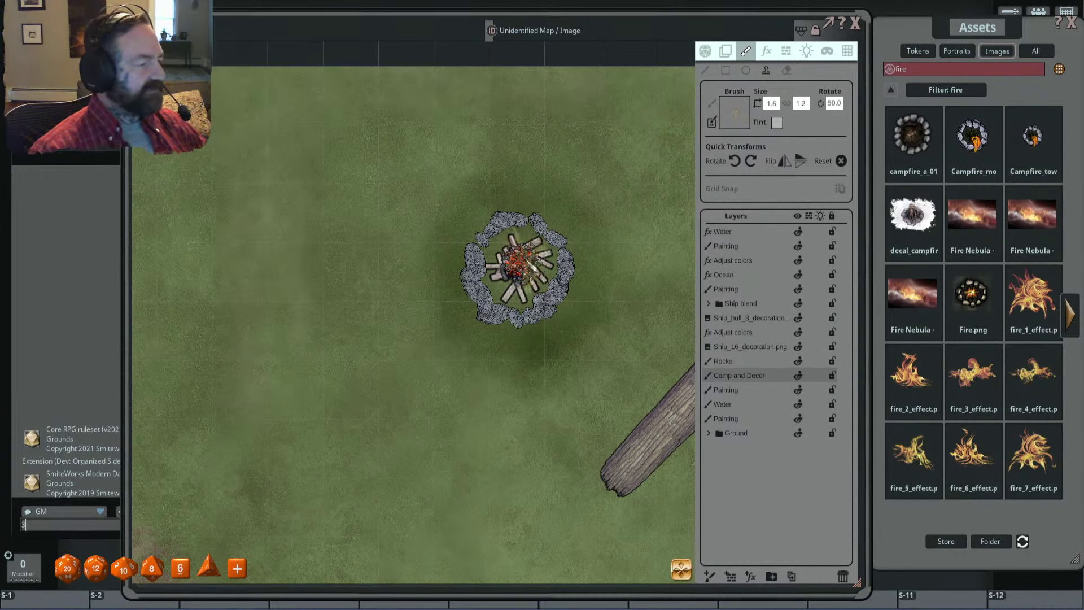
{"action": "scroll", "coordinate": [528, 261], "scroll_direction": "up", "scroll_amount": 13}
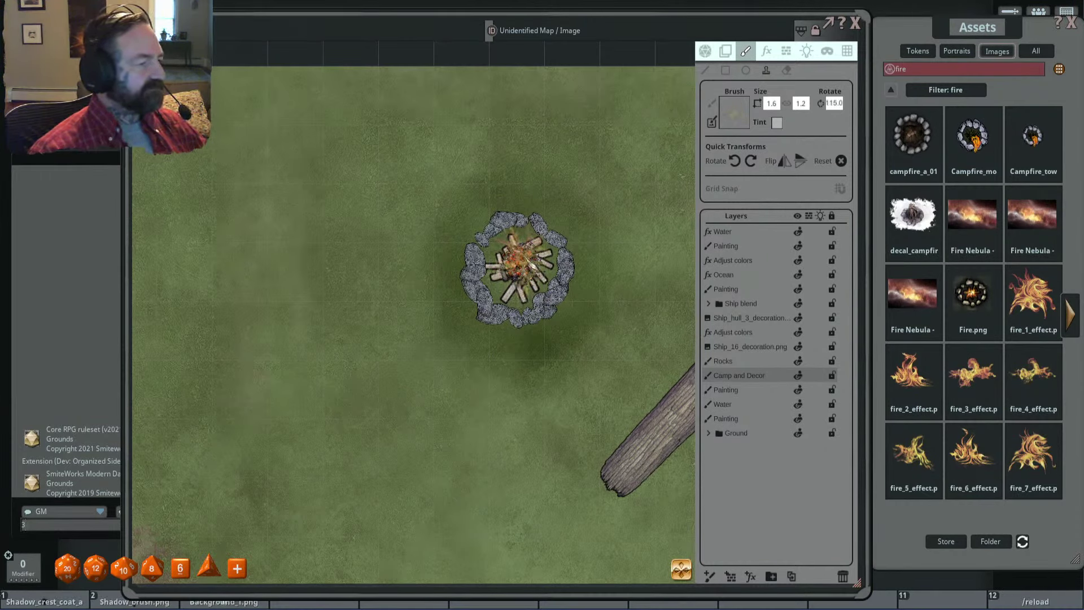
{"action": "scroll", "coordinate": [528, 261], "scroll_direction": "down", "scroll_amount": 8}
{"action": "scroll", "coordinate": [528, 260], "scroll_direction": "up", "scroll_amount": 2}
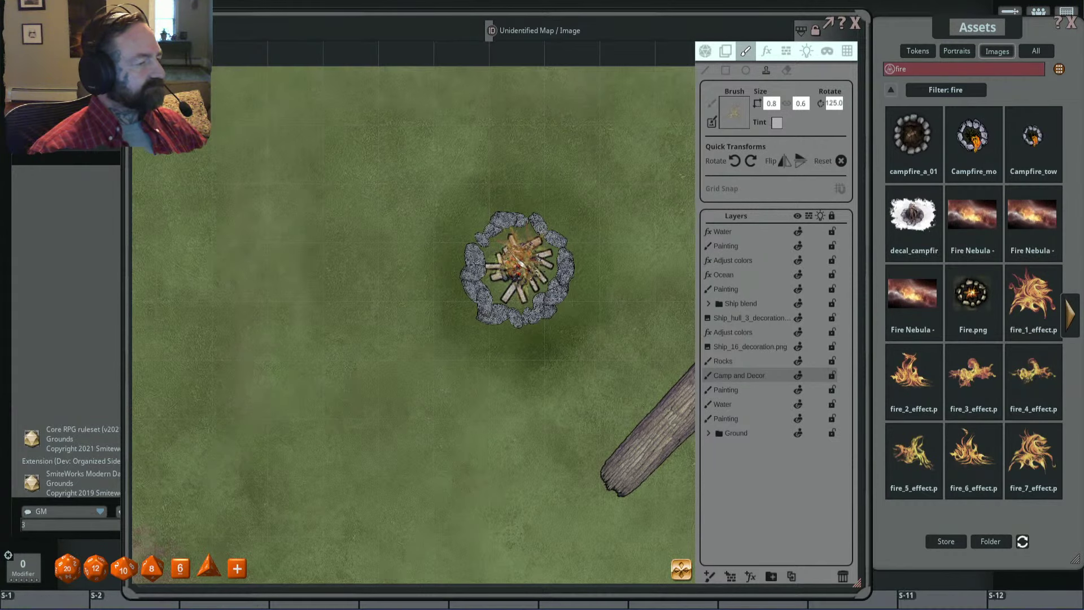
{"action": "left_click", "coordinate": [528, 261]}
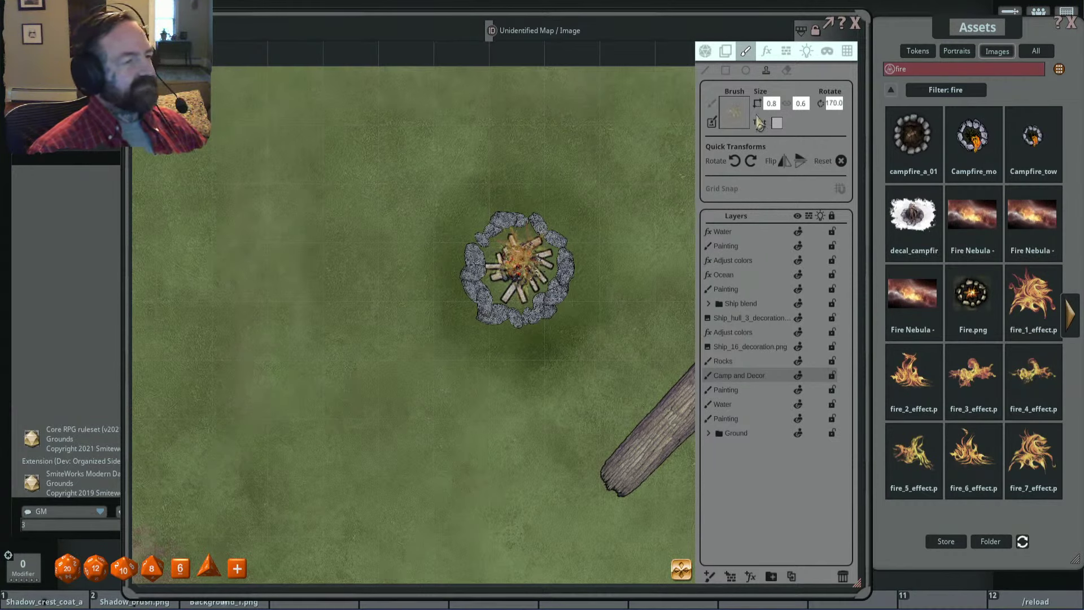
Step: Raise the flame stamp's tint alpha to 150 and stamp more rotated flames over the logs, enlarging the stamp to 1.3 by 1.0
{"action": "left_click", "coordinate": [777, 122]}
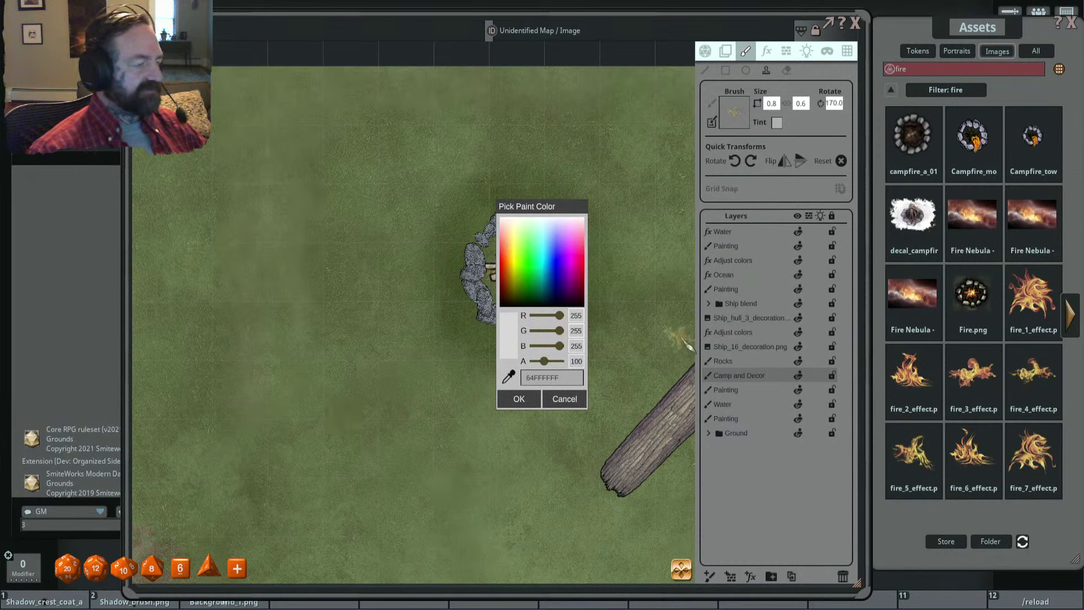
{"action": "key", "text": "Return"}
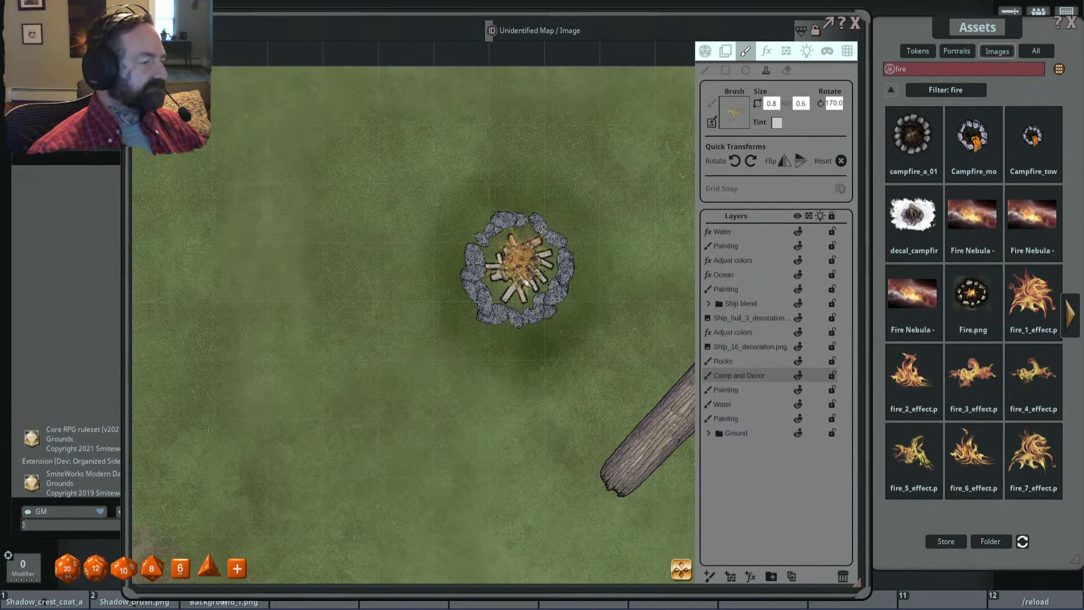
{"action": "scroll", "coordinate": [526, 266], "scroll_direction": "up", "scroll_amount": 5}
{"action": "scroll", "coordinate": [519, 265], "scroll_direction": "up", "scroll_amount": 5}
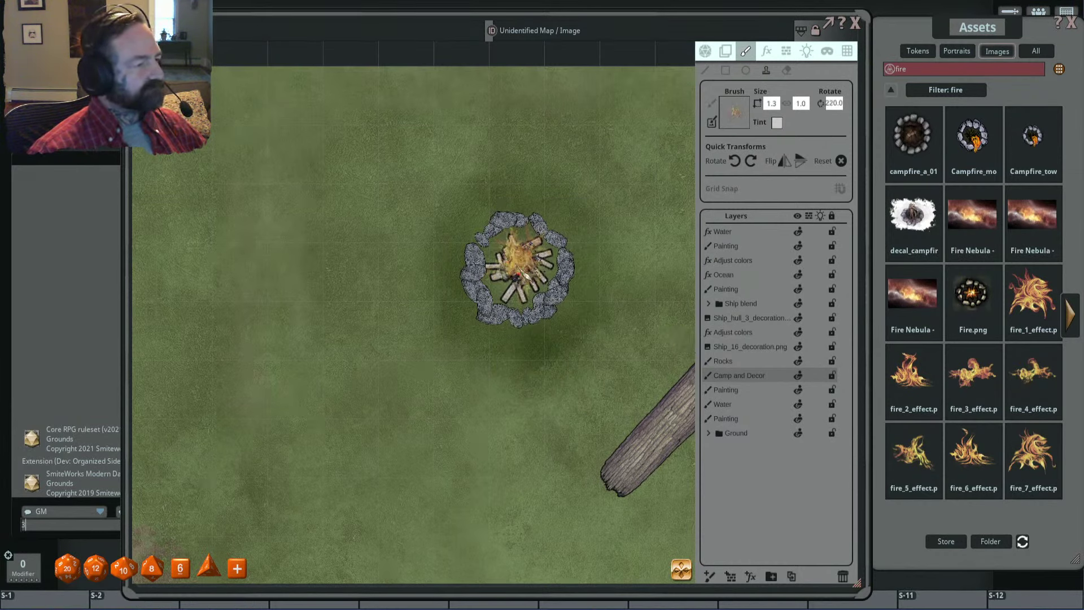
{"action": "scroll", "coordinate": [520, 265], "scroll_direction": "up", "scroll_amount": 5}
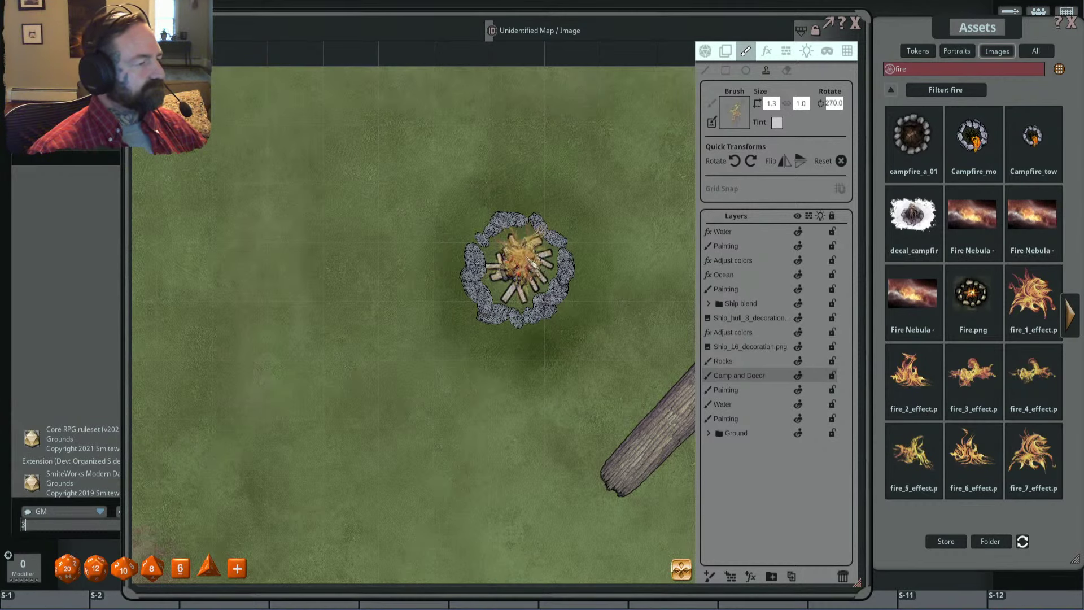
{"action": "scroll", "coordinate": [520, 260], "scroll_direction": "up", "scroll_amount": 3}
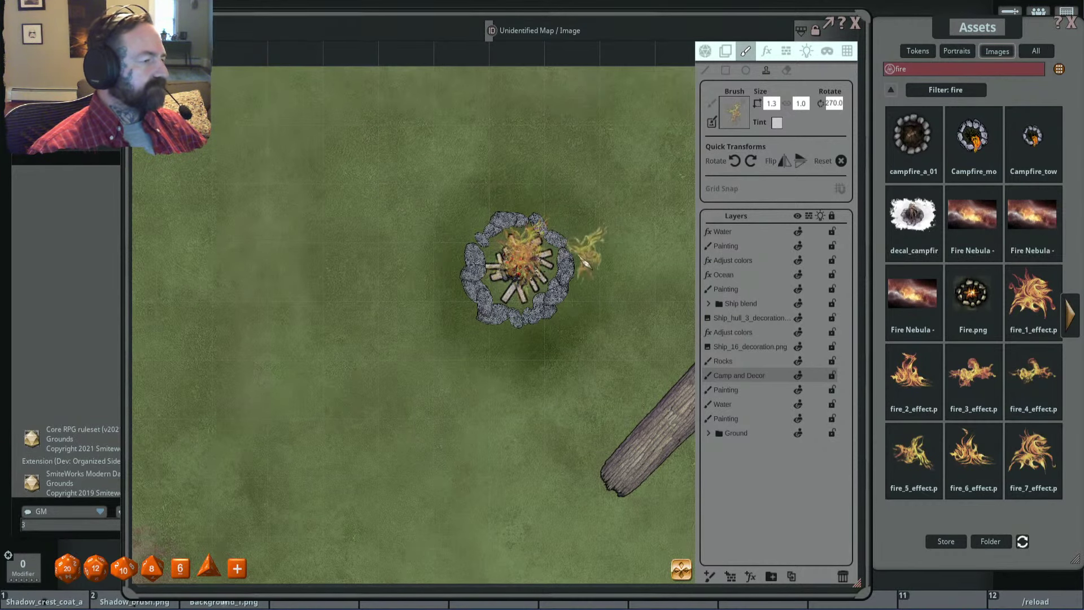
{"action": "scroll", "coordinate": [552, 261], "scroll_direction": "up", "scroll_amount": 3}
{"action": "scroll", "coordinate": [597, 265], "scroll_direction": "down", "scroll_amount": 2}
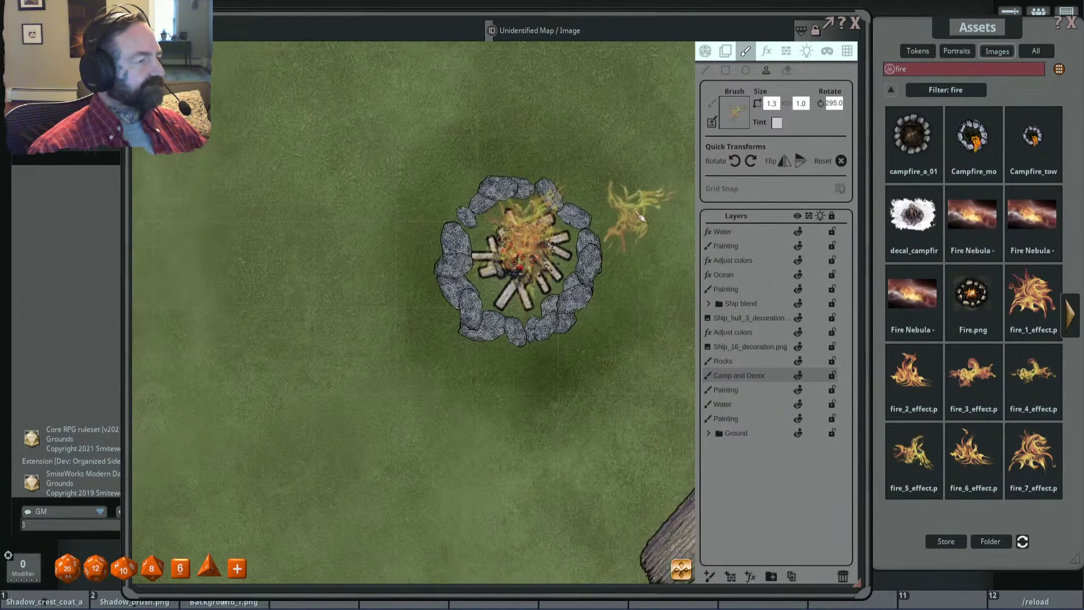
Step: Try reddish and orange tints on the flame stamp and settle on pale yellow FFDC6B with alpha 150
{"action": "left_click", "coordinate": [777, 123]}
{"action": "left_click_drag", "start_coordinate": [587, 213], "coordinate": [700, 170]}
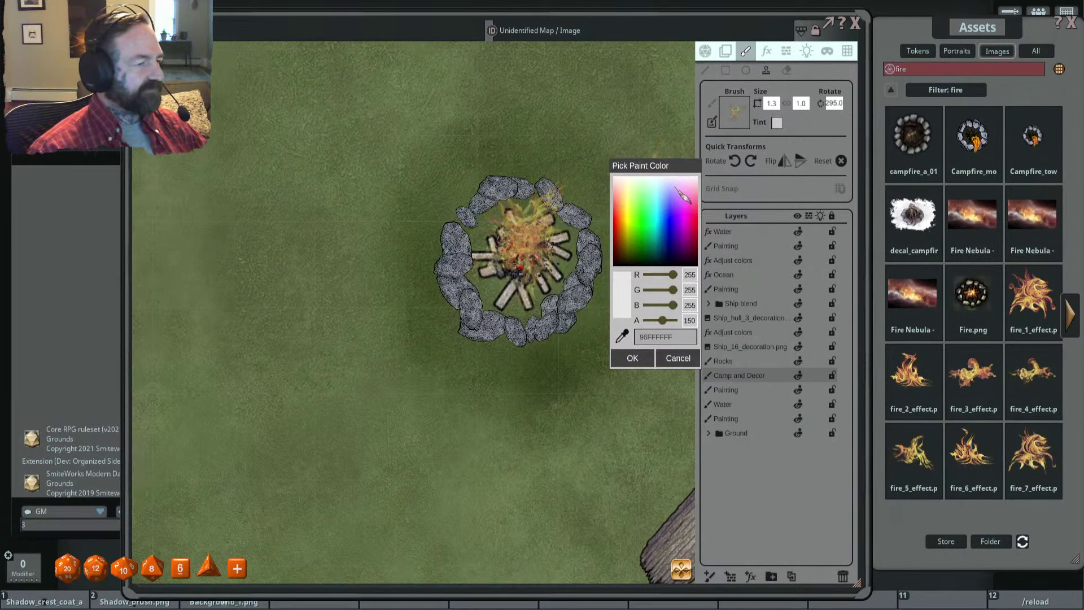
{"action": "left_click", "coordinate": [621, 209]}
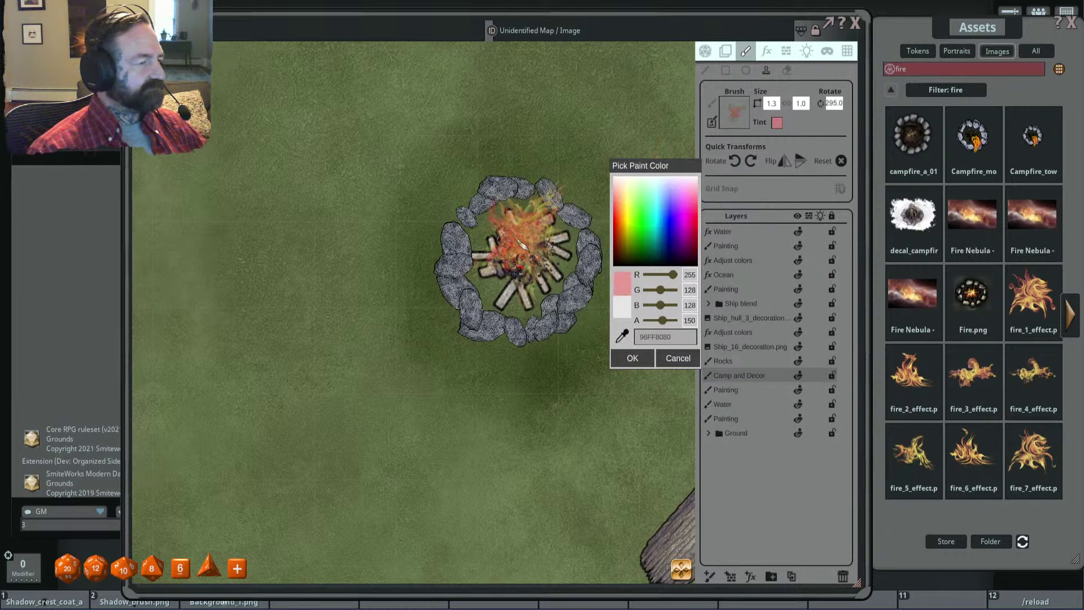
{"action": "left_click", "coordinate": [623, 203]}
{"action": "left_click_drag", "start_coordinate": [627, 207], "coordinate": [624, 213]}
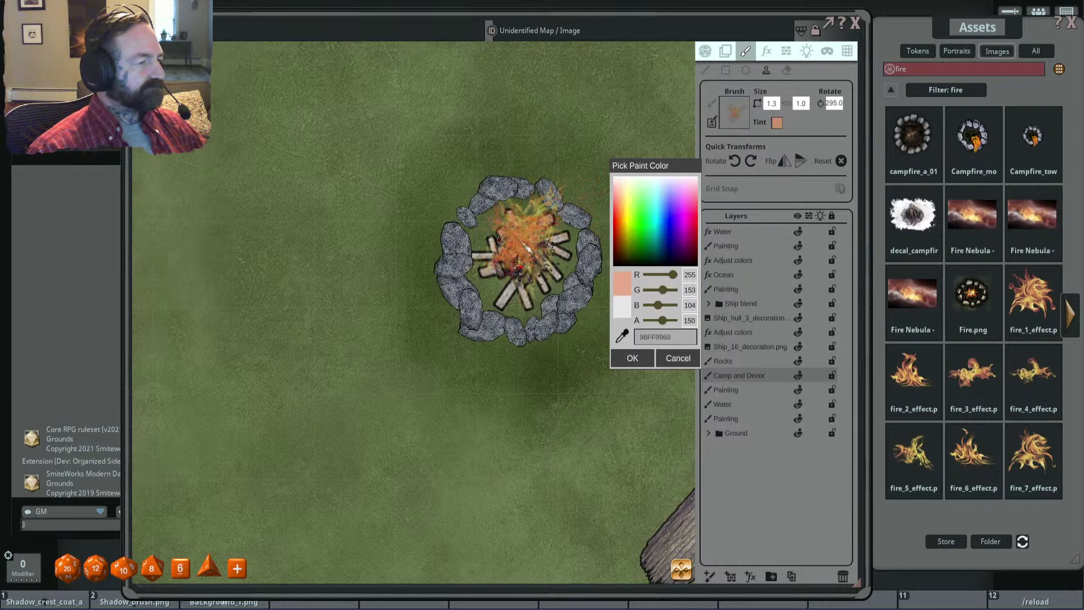
{"action": "left_click", "coordinate": [628, 209]}
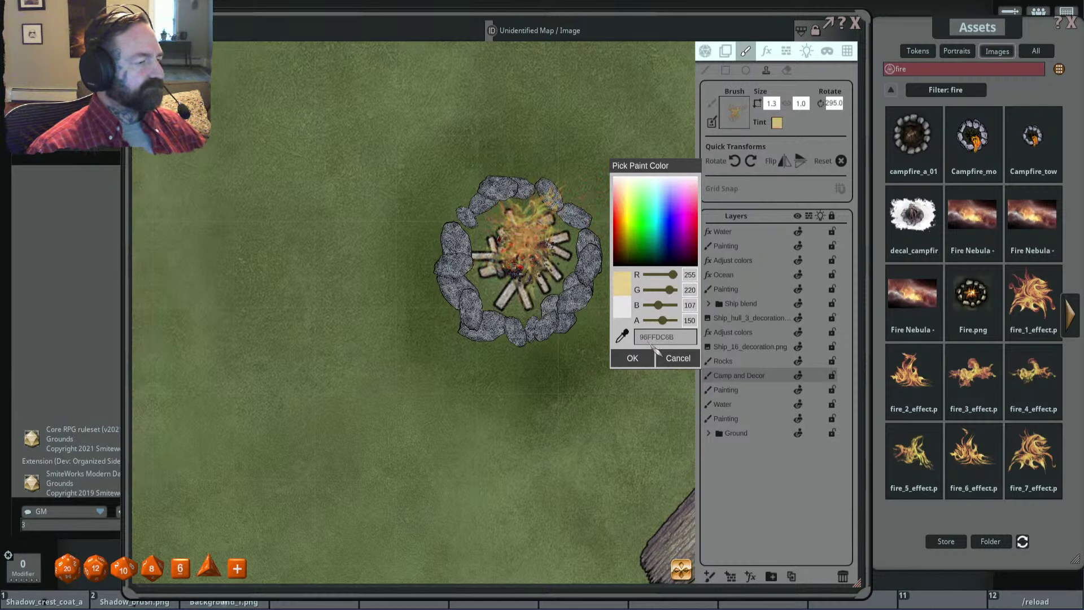
{"action": "left_click", "coordinate": [633, 358]}
{"action": "left_click", "coordinate": [637, 241]}
Step: Erase the flames overlapping the ring stones with a 0.1 eraser, and stamp a yellow-tinted flame over the logs at 275° rotation
{"action": "key", "text": "ctrl"}
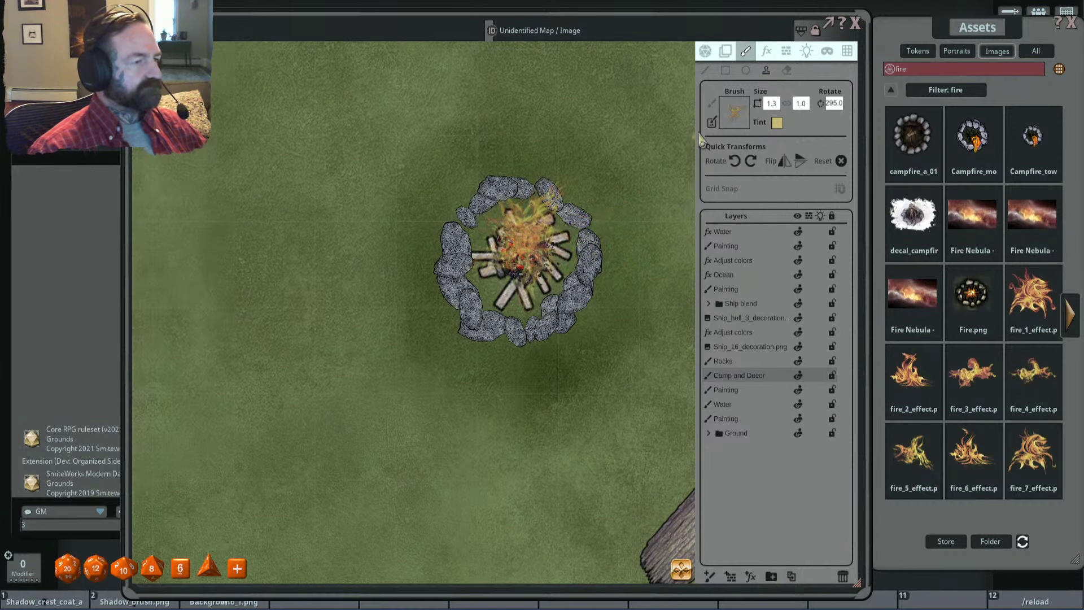
{"action": "scroll", "coordinate": [769, 99], "scroll_direction": "down", "scroll_amount": 3}
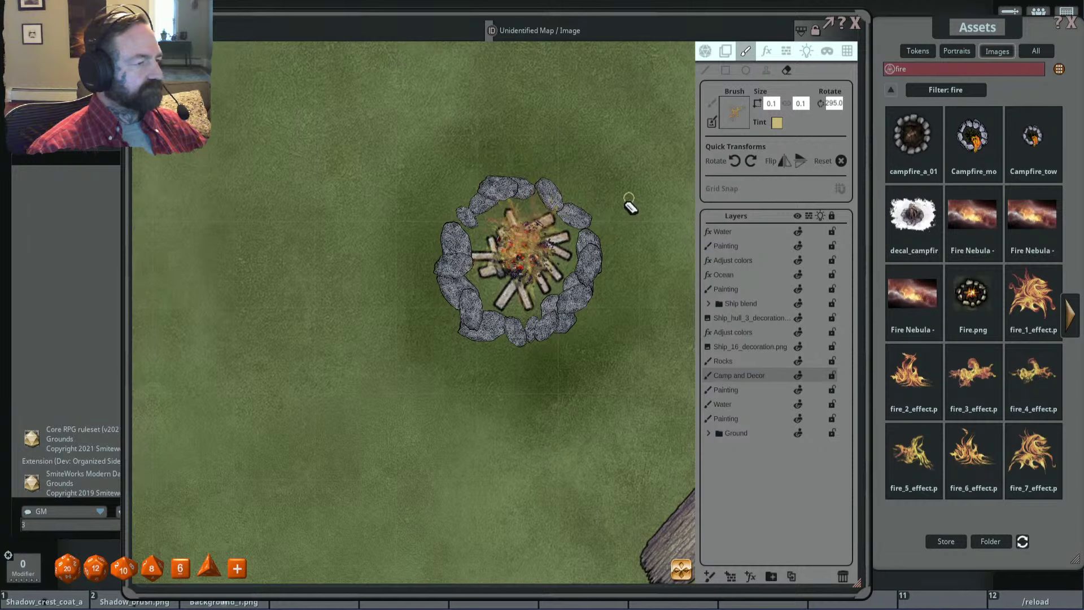
{"action": "left_click", "coordinate": [766, 71]}
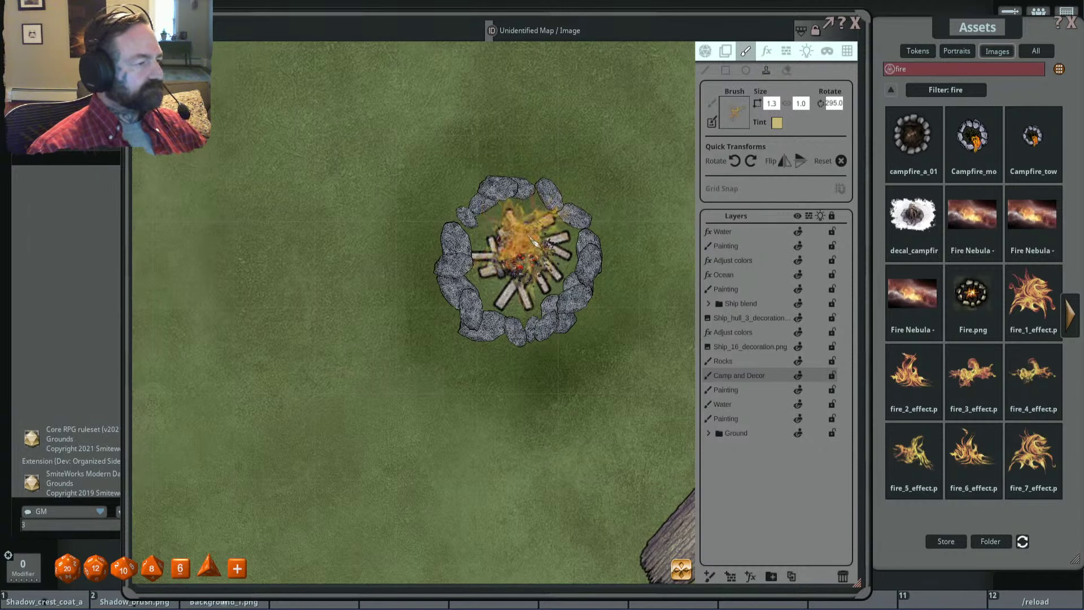
{"action": "scroll", "coordinate": [530, 247], "scroll_direction": "down", "scroll_amount": 4}
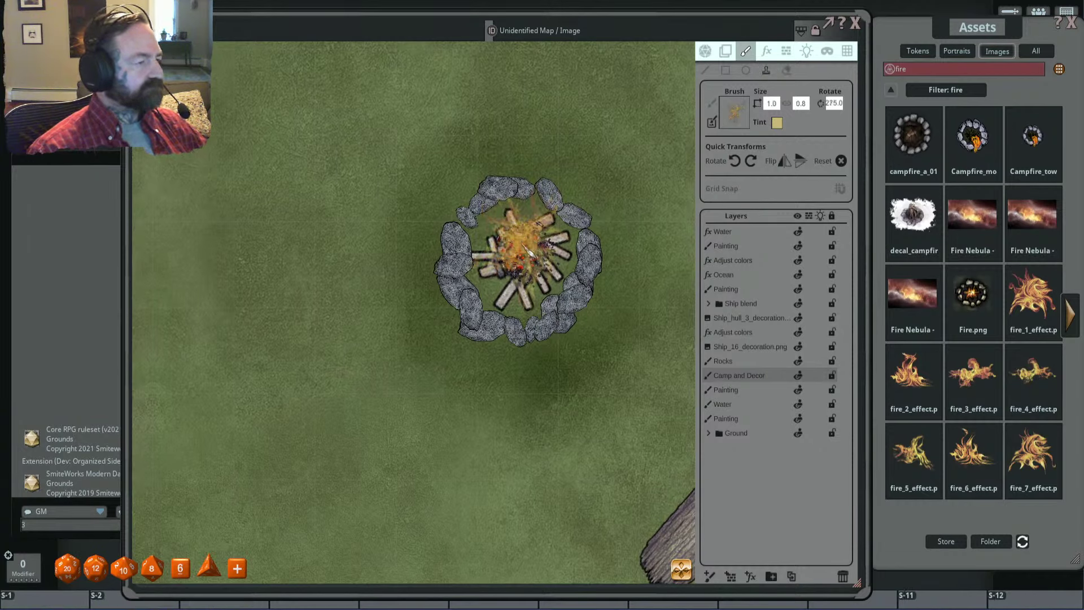
{"action": "scroll", "coordinate": [520, 249], "scroll_direction": "up", "scroll_amount": 3}
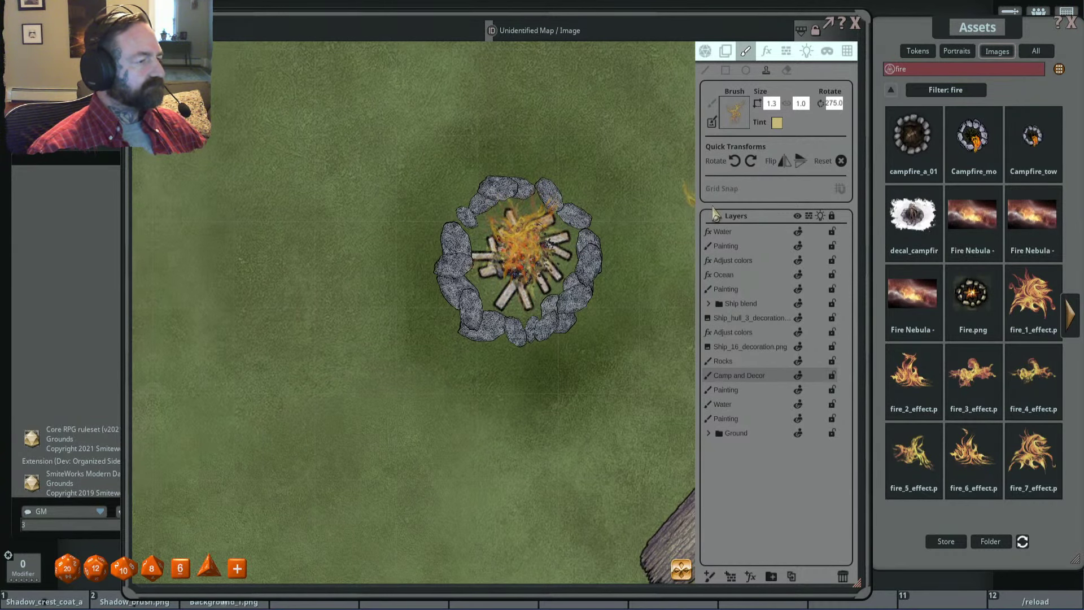
Step: Rotate the flame stamp to 335°, raise its yellow tint's alpha, and stamp a 1.3 by 1.0 flame over the campfire logs
{"action": "scroll", "coordinate": [643, 186], "scroll_direction": "down", "scroll_amount": 5}
{"action": "left_click_drag", "start_coordinate": [652, 184], "coordinate": [599, 206]}
{"action": "scroll", "coordinate": [590, 205], "scroll_direction": "up", "scroll_amount": 5}
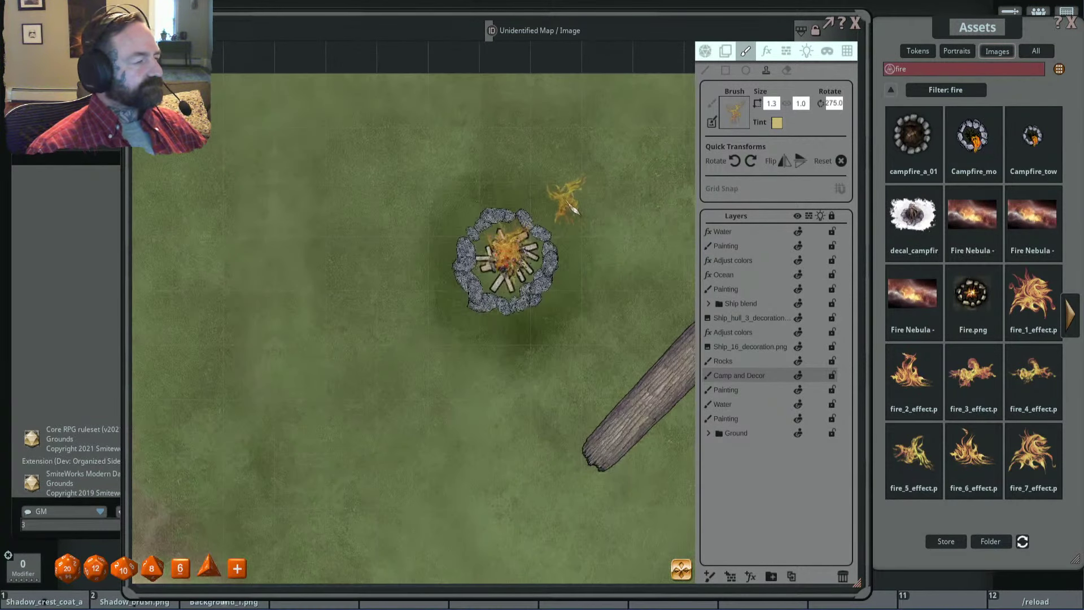
{"action": "scroll", "coordinate": [512, 261], "scroll_direction": "up", "scroll_amount": 12}
{"action": "key", "text": "ctrl"}
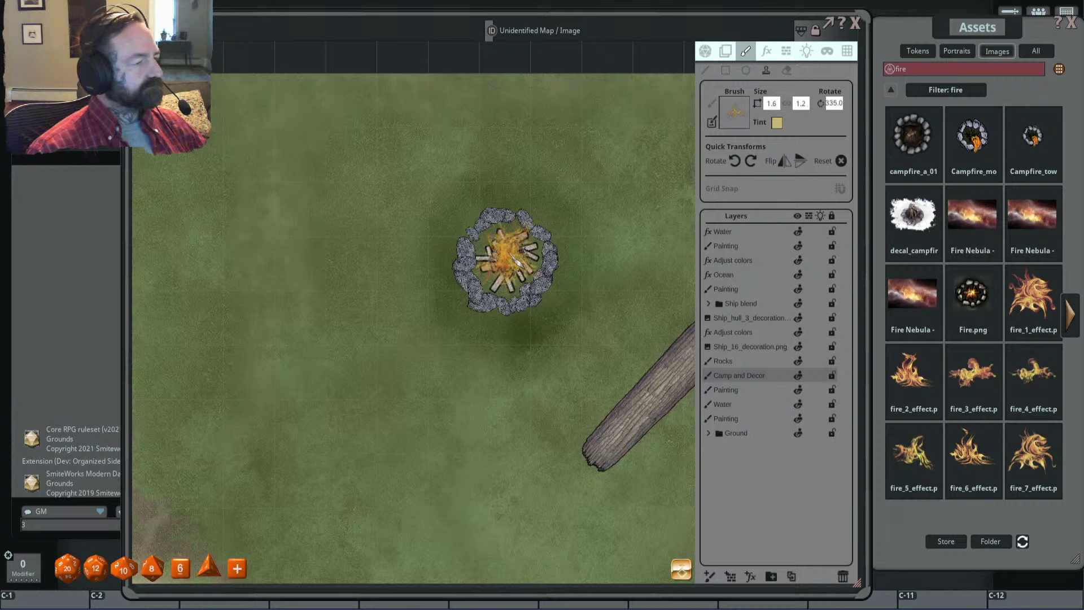
{"action": "left_click", "coordinate": [777, 123]}
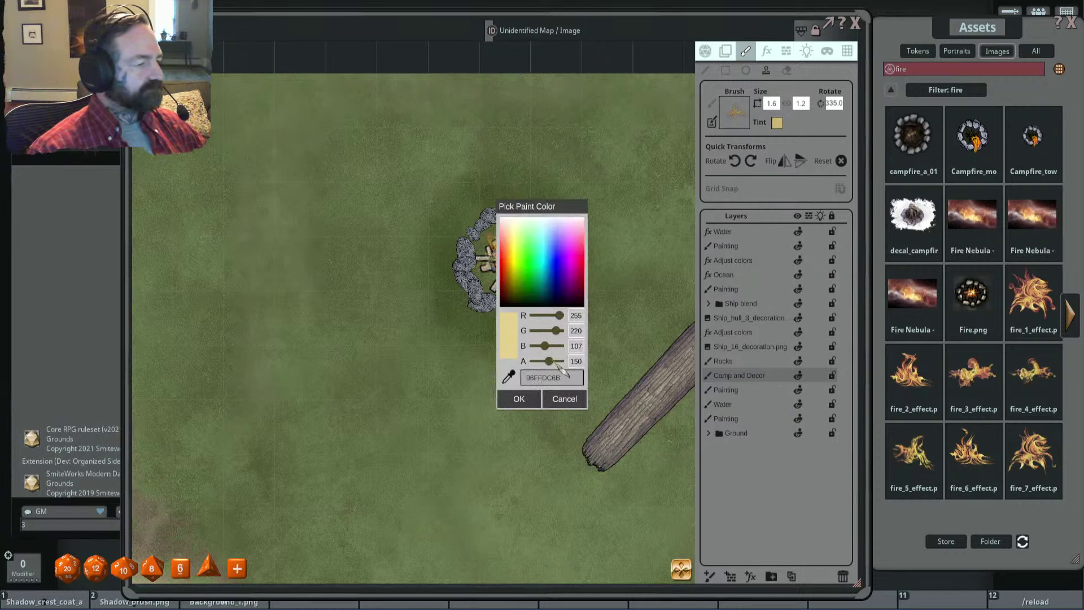
{"action": "left_click", "coordinate": [522, 399]}
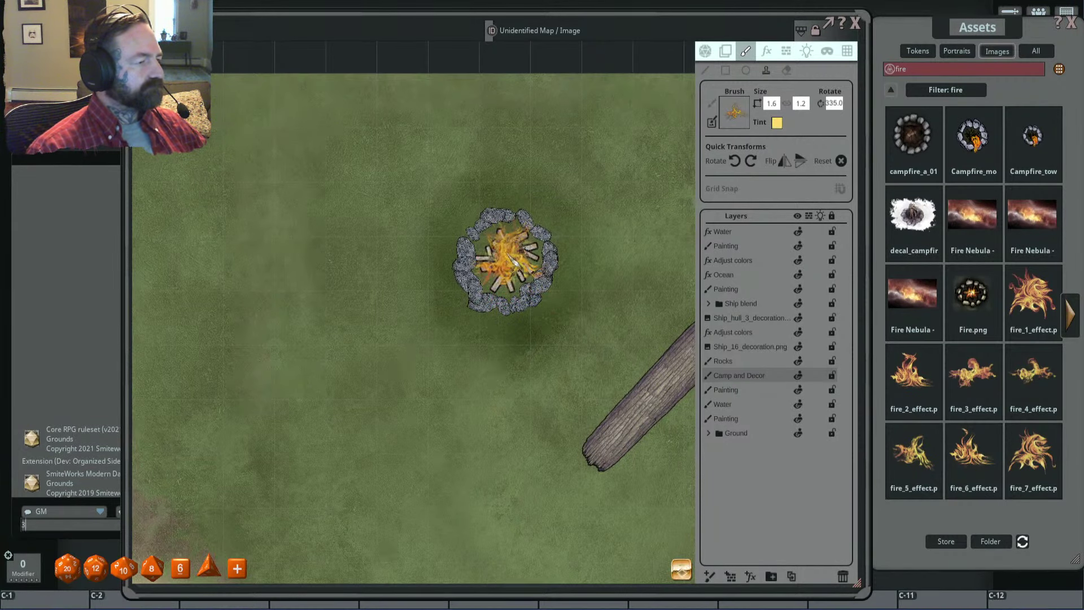
{"action": "scroll", "coordinate": [511, 260], "scroll_direction": "down", "scroll_amount": 3}
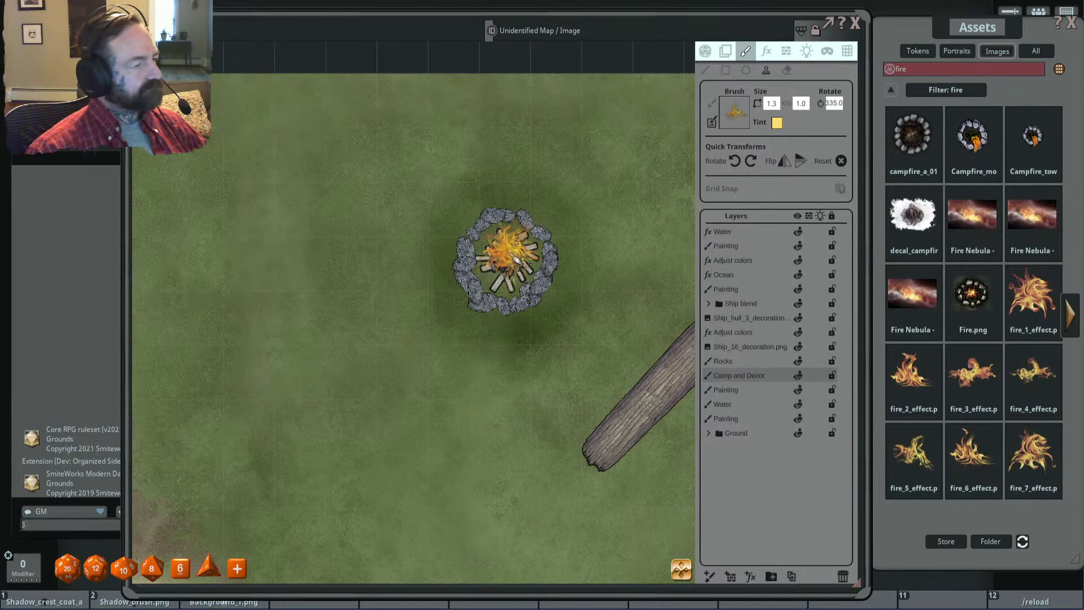
{"action": "scroll", "coordinate": [515, 259], "scroll_direction": "up", "scroll_amount": 2}
{"action": "scroll", "coordinate": [515, 259], "scroll_direction": "down", "scroll_amount": 3}
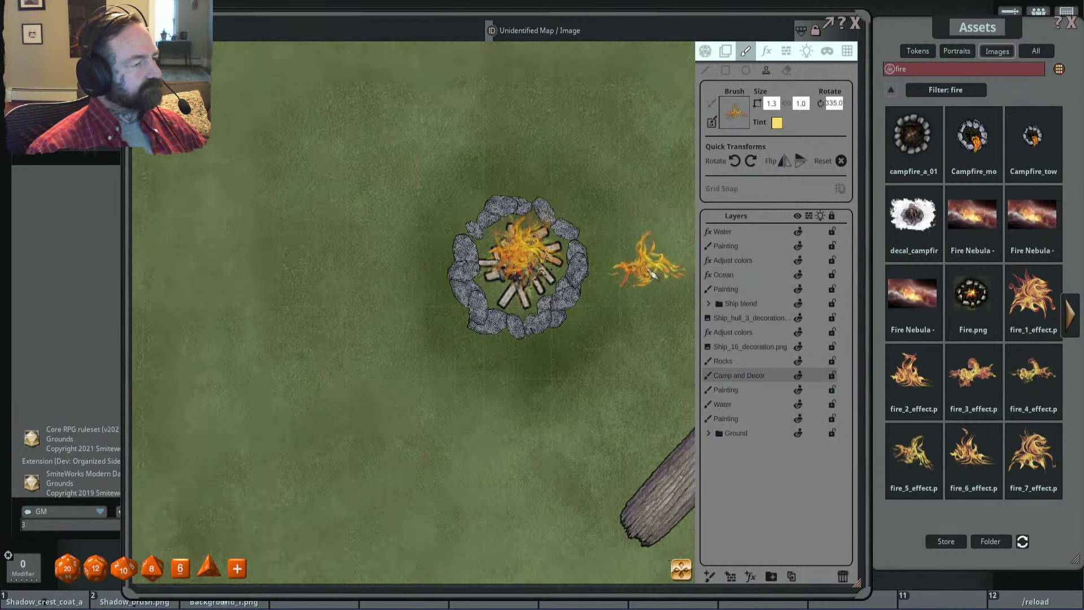
{"action": "mouse_move", "coordinate": [633, 283]}
{"action": "left_mouse_down"}
{"action": "mouse_move", "coordinate": [575, 248]}
{"action": "mouse_move", "coordinate": [575, 198]}
{"action": "left_mouse_up"}
{"action": "scroll", "coordinate": [575, 249], "scroll_direction": "up", "scroll_amount": 2}
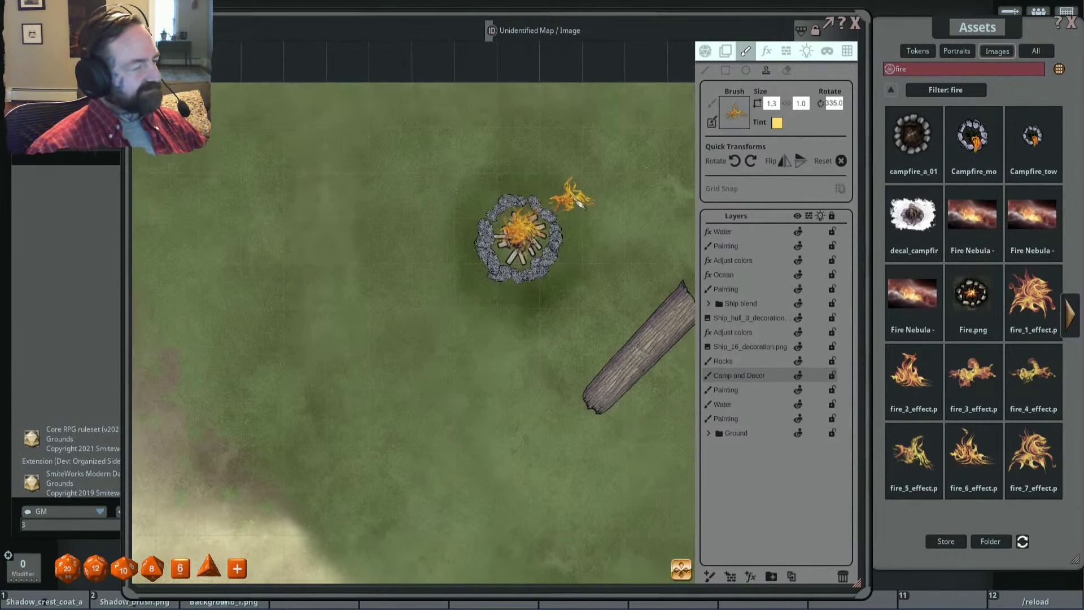
{"action": "scroll", "coordinate": [559, 243], "scroll_direction": "up", "scroll_amount": 2}
{"action": "scroll", "coordinate": [564, 219], "scroll_direction": "down", "scroll_amount": 2}
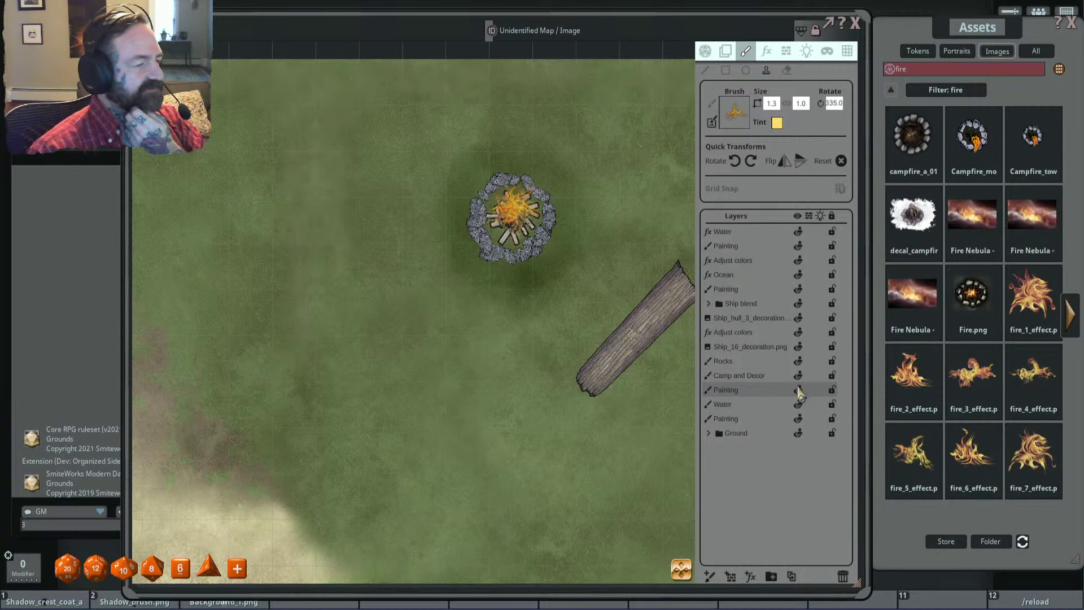
Step: Toggle the visibility of the Painting layer below Camp and Decor to identify its content, and rename that layer Sand
{"action": "scroll", "coordinate": [616, 356], "scroll_direction": "down", "scroll_amount": 4}
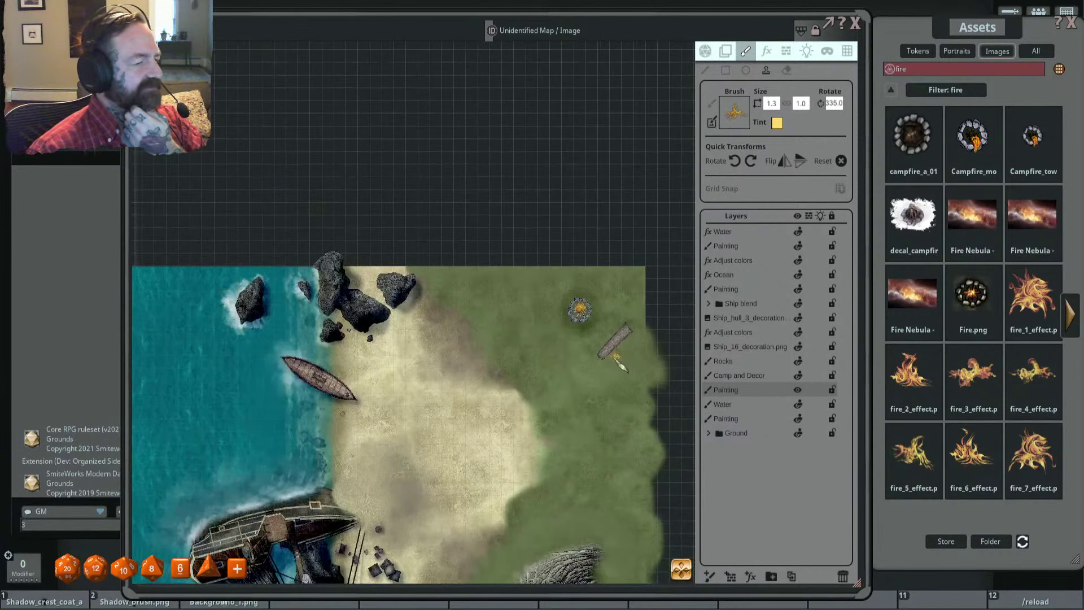
{"action": "left_click_drag", "start_coordinate": [622, 367], "coordinate": [709, 265]}
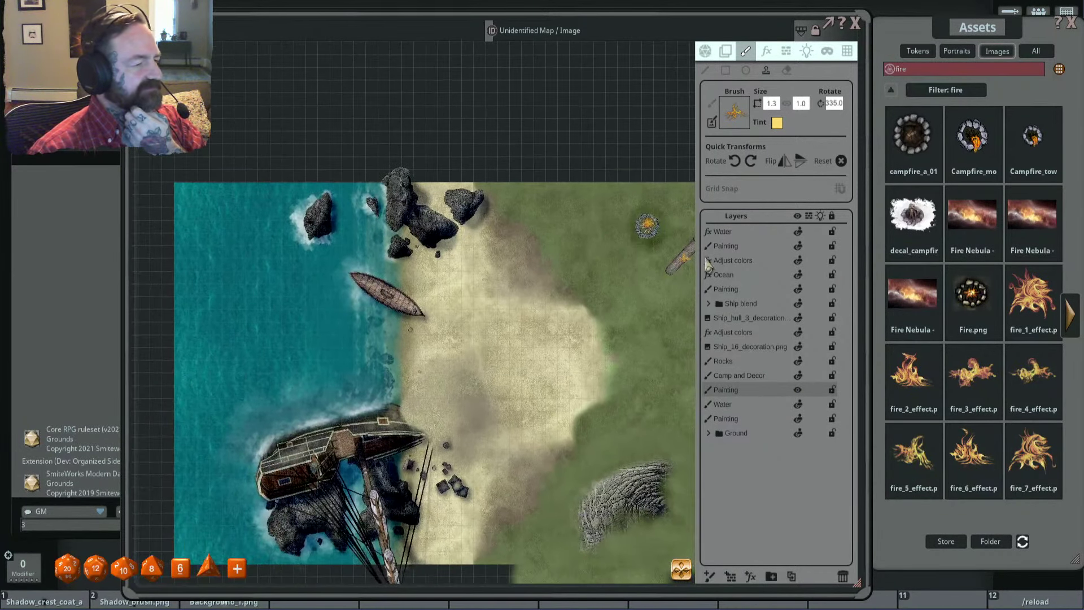
{"action": "left_click", "coordinate": [798, 391]}
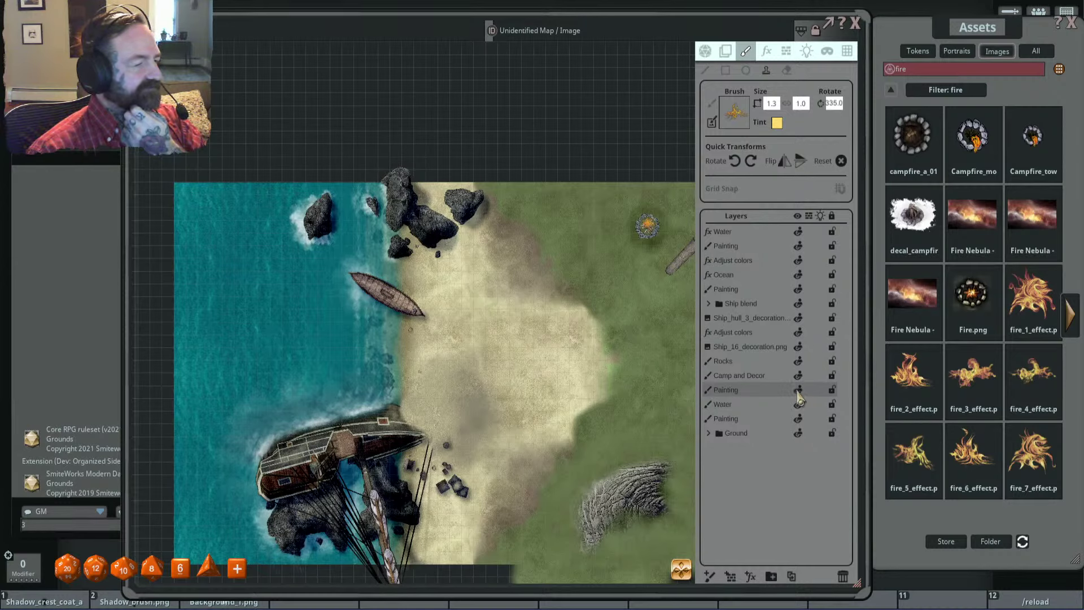
{"action": "left_click", "coordinate": [797, 392]}
{"action": "left_click", "coordinate": [798, 392]}
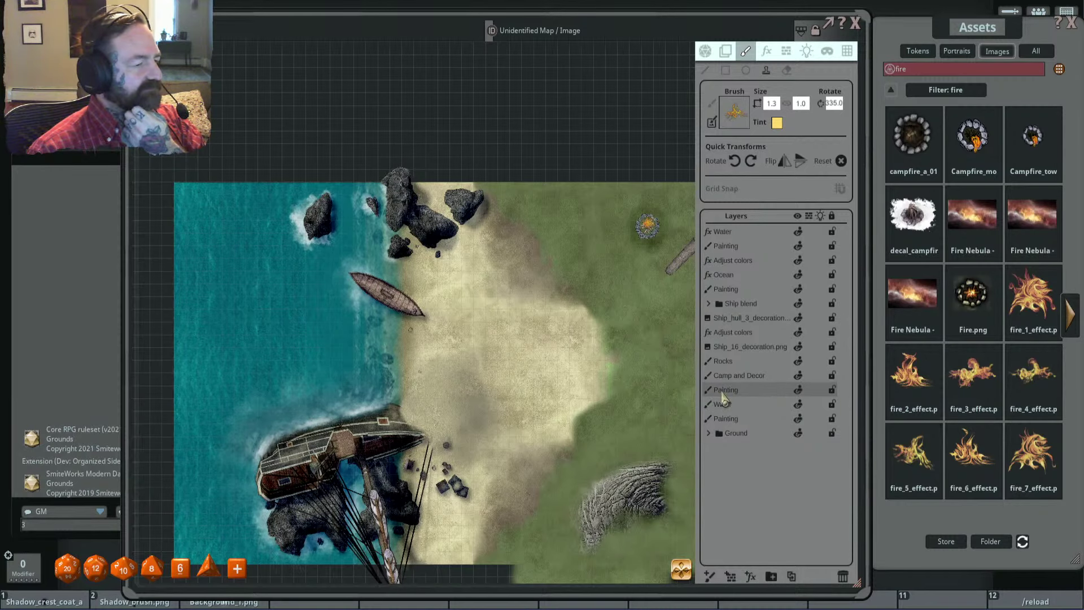
{"action": "scroll", "coordinate": [243, 376], "scroll_direction": "up", "scroll_amount": 3}
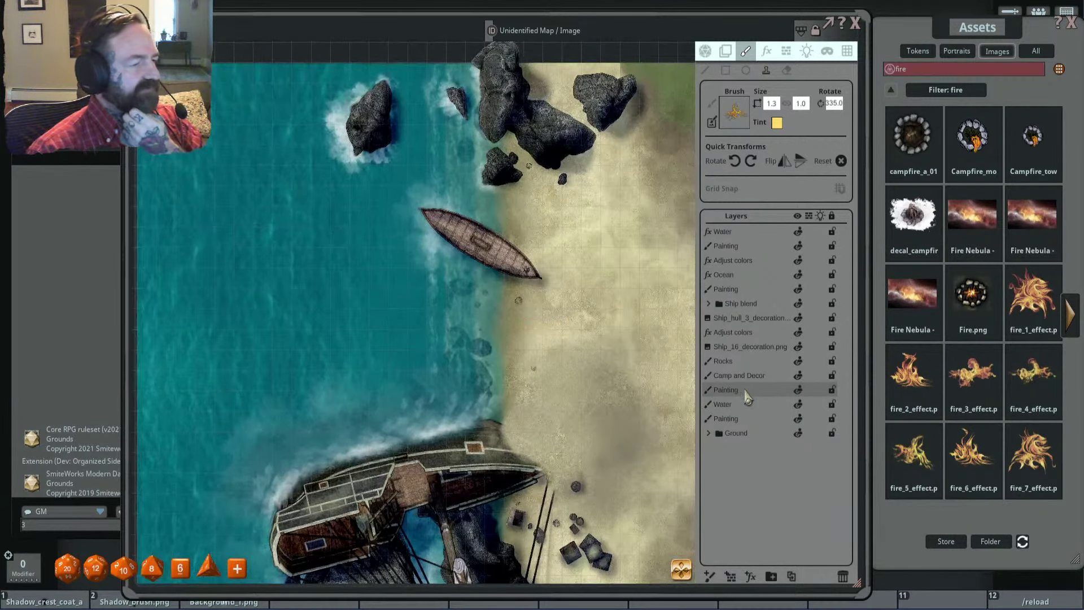
{"action": "scroll", "coordinate": [558, 368], "scroll_direction": "down", "scroll_amount": 3}
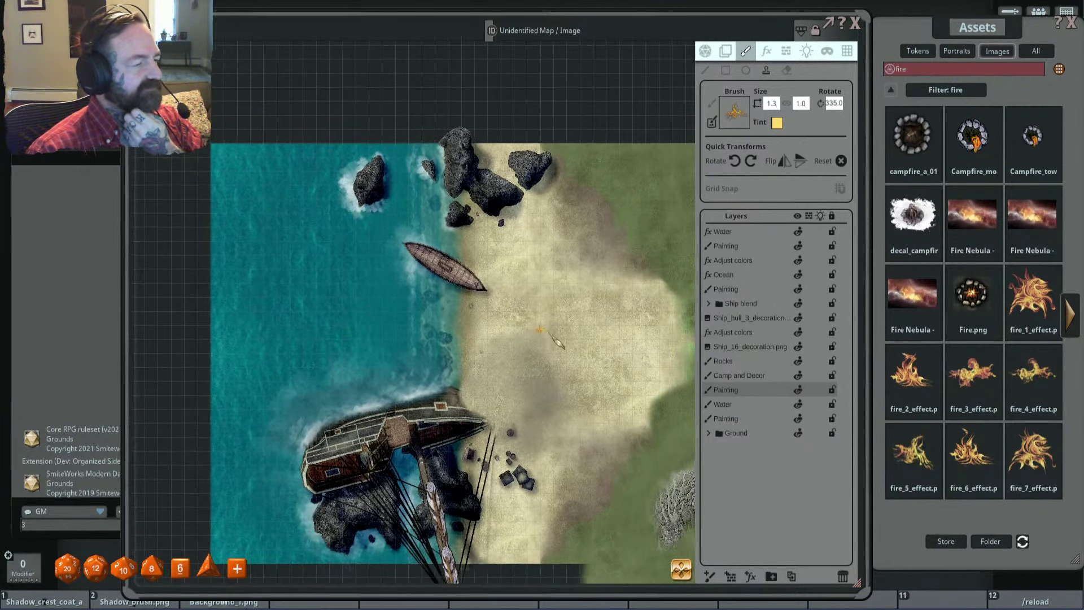
{"action": "double_click", "coordinate": [736, 393]}
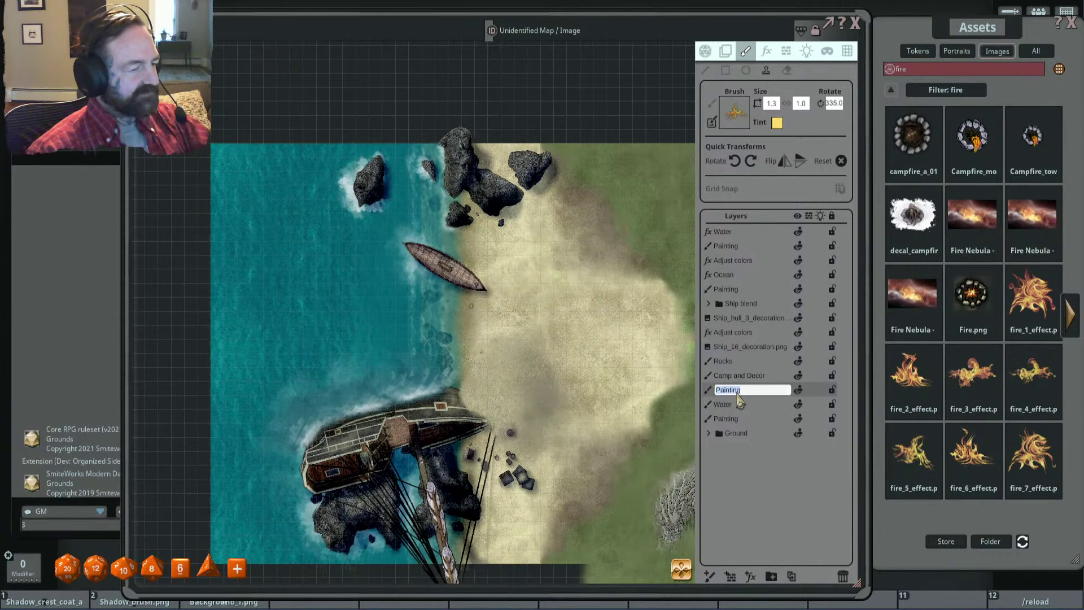
{"action": "type", "text": "Sand"}
{"action": "key", "text": "Return"}
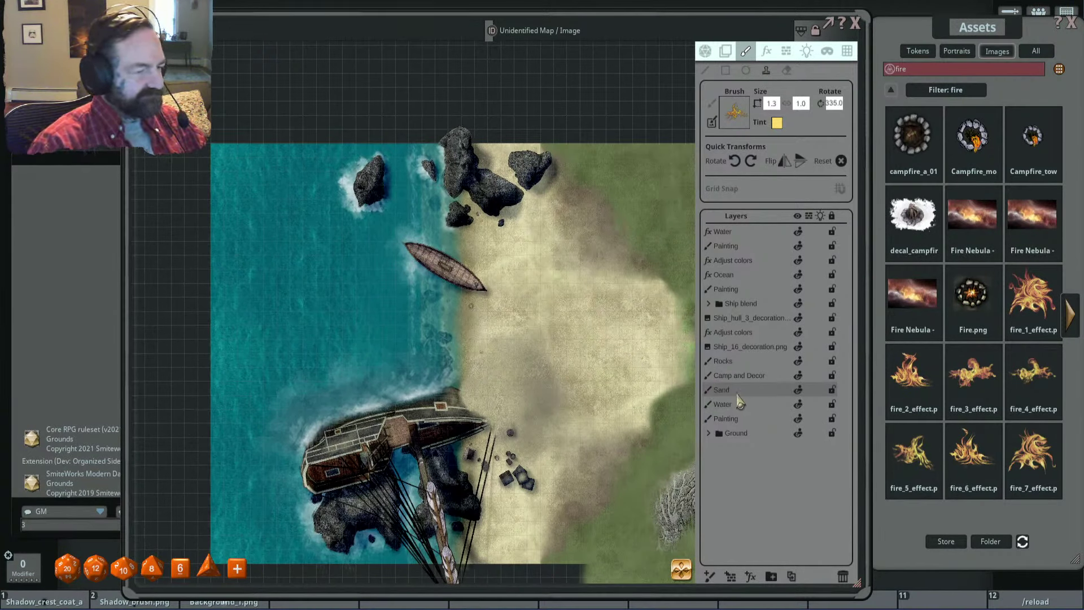
Step: Toggle the visibility of the Painting layer between Water and Ground to check its content, and make it the active layer
{"action": "left_click", "coordinate": [799, 418]}
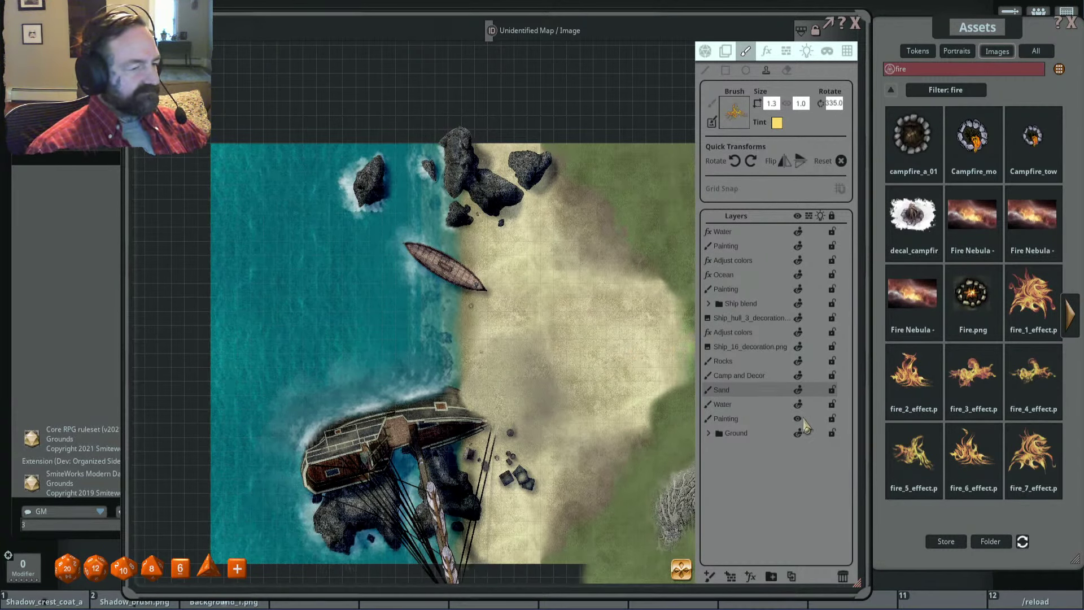
{"action": "left_click", "coordinate": [771, 421]}
{"action": "scroll", "coordinate": [695, 390], "scroll_direction": "down", "scroll_amount": 2}
{"action": "scroll", "coordinate": [587, 240], "scroll_direction": "up", "scroll_amount": 7}
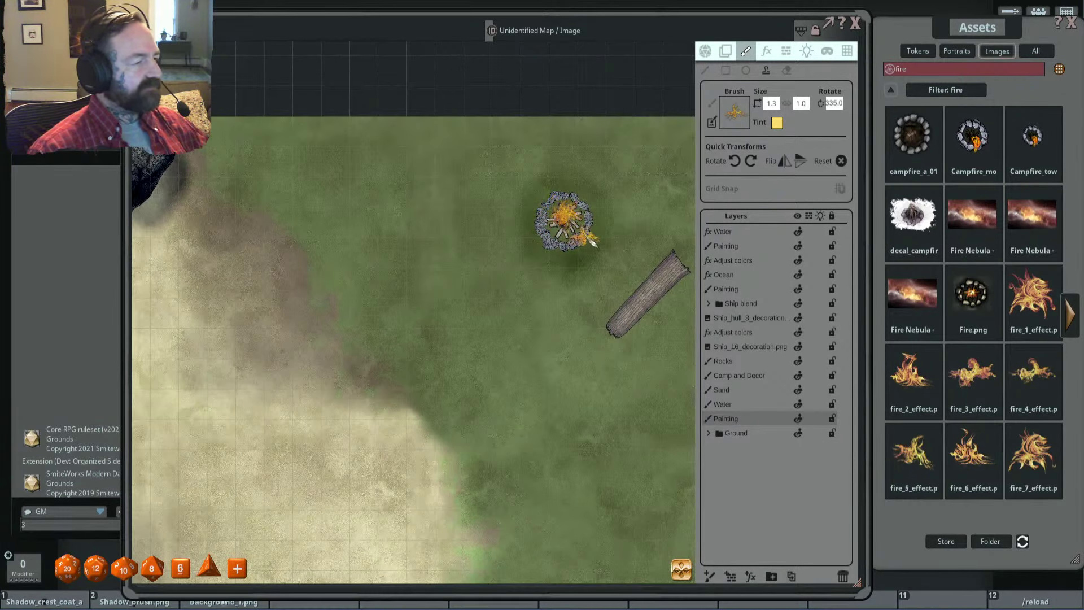
{"action": "scroll", "coordinate": [593, 222], "scroll_direction": "up", "scroll_amount": 3}
{"action": "scroll", "coordinate": [589, 211], "scroll_direction": "down", "scroll_amount": 3}
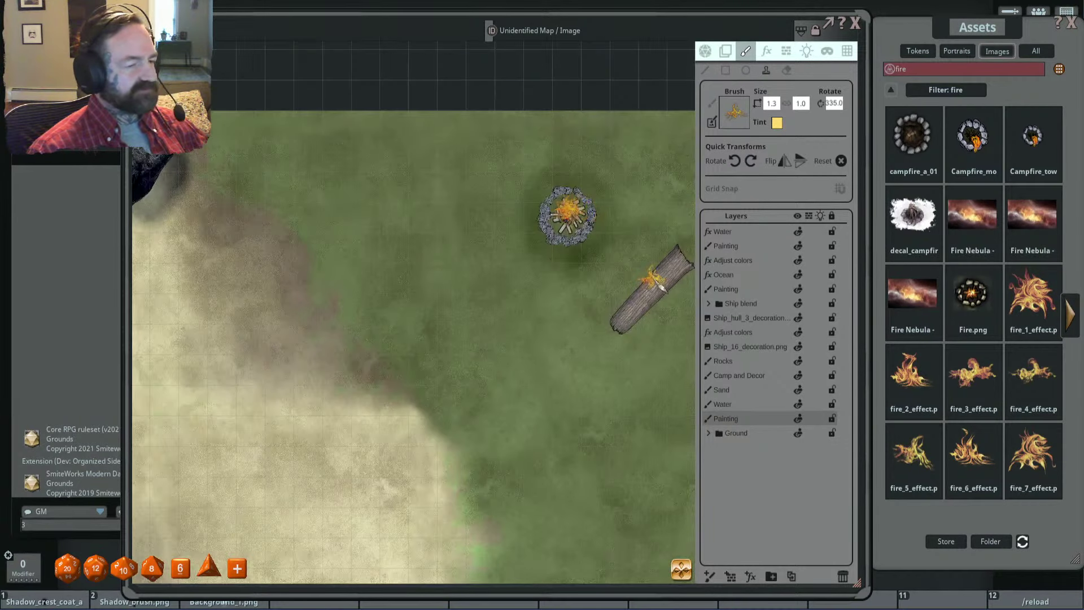
Step: Load the dirt_round1_decoration_4x4.png brush from the FG Art Pack 2019 decorations and enlarge it to 2.0 by 2.0
{"action": "left_click", "coordinate": [890, 92]}
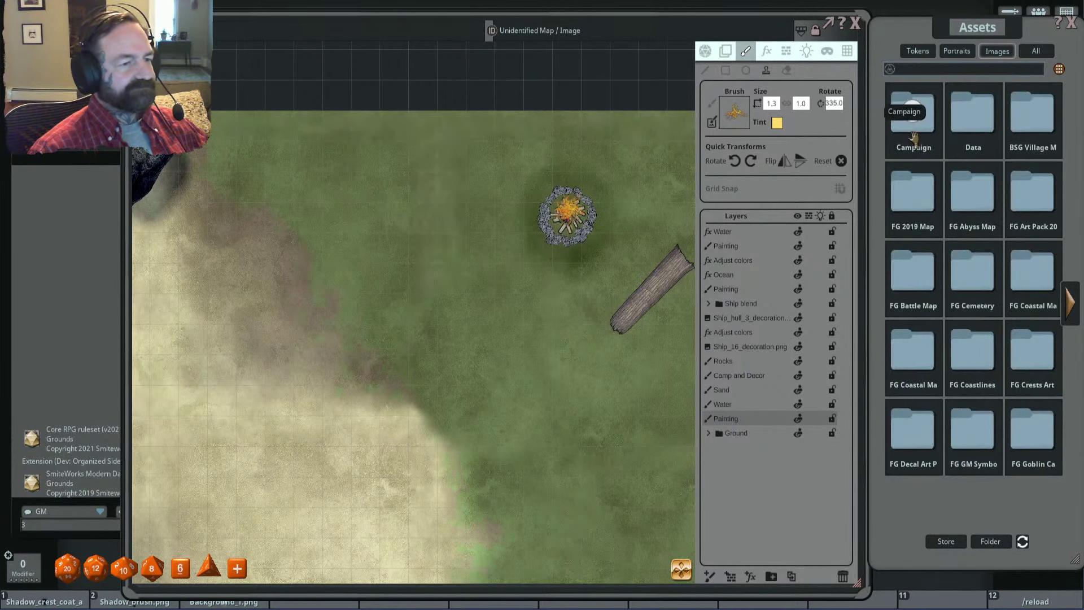
{"action": "left_click", "coordinate": [974, 176]}
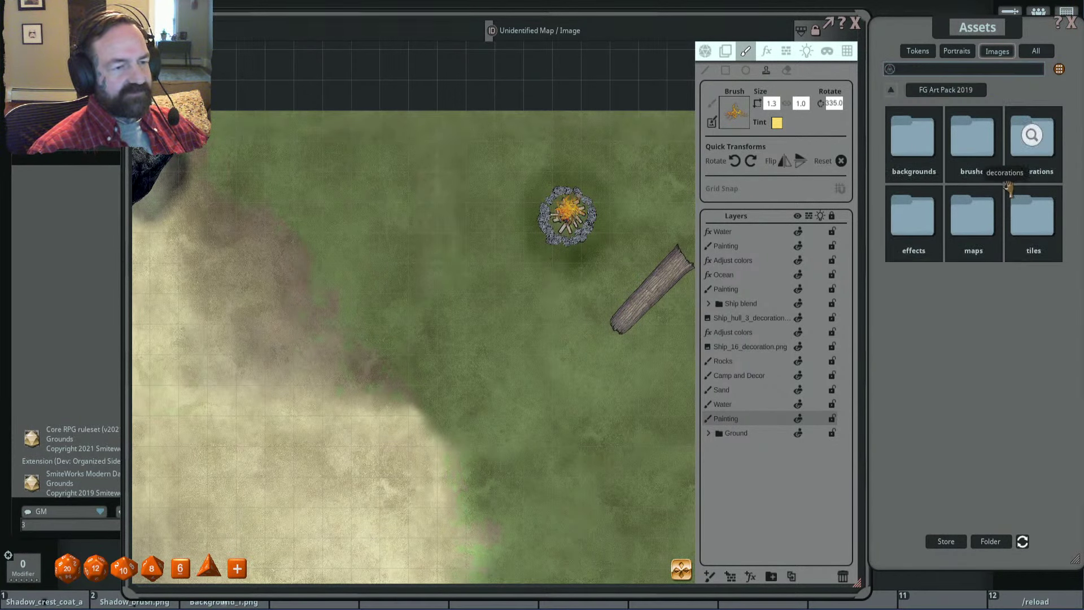
{"action": "left_click", "coordinate": [1035, 150]}
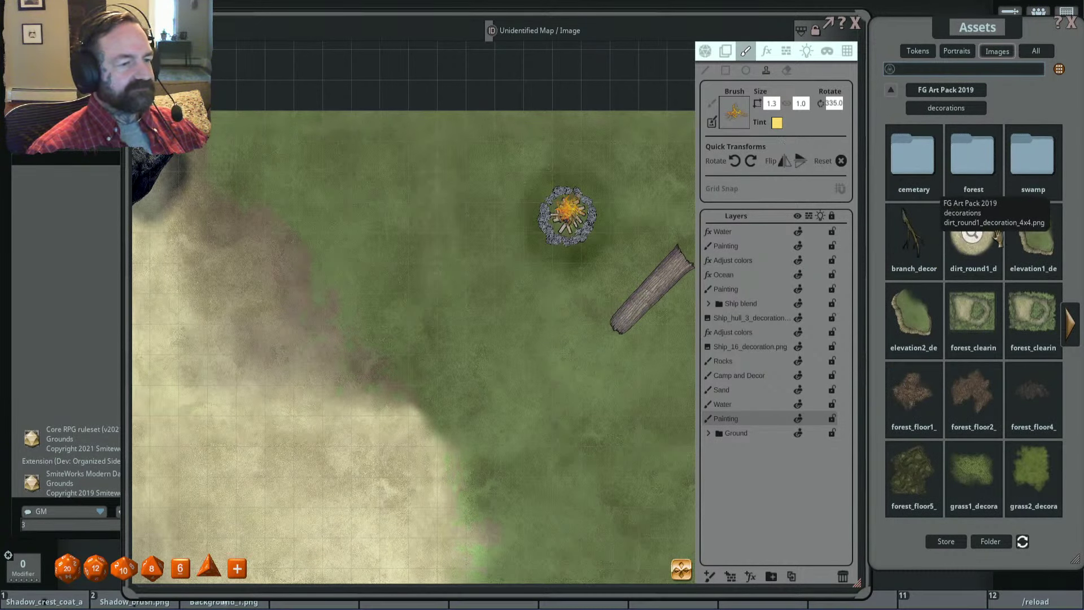
{"action": "left_click", "coordinate": [972, 232]}
{"action": "scroll", "coordinate": [546, 331], "scroll_direction": "down", "scroll_amount": 2}
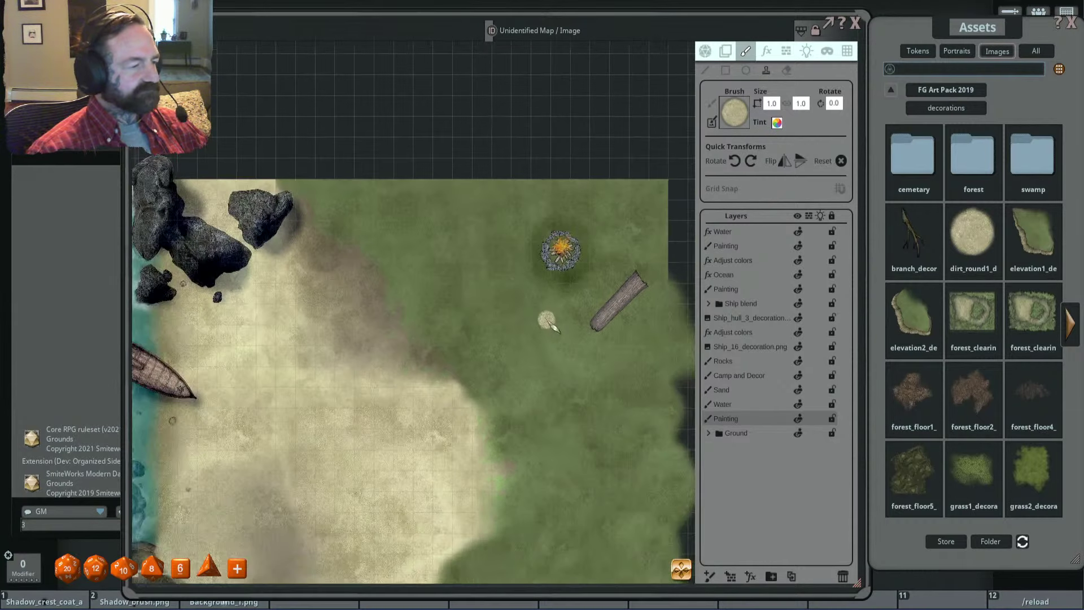
{"action": "scroll", "coordinate": [545, 331], "scroll_direction": "up", "scroll_amount": 2}
{"action": "scroll", "coordinate": [551, 249], "scroll_direction": "up", "scroll_amount": 1}
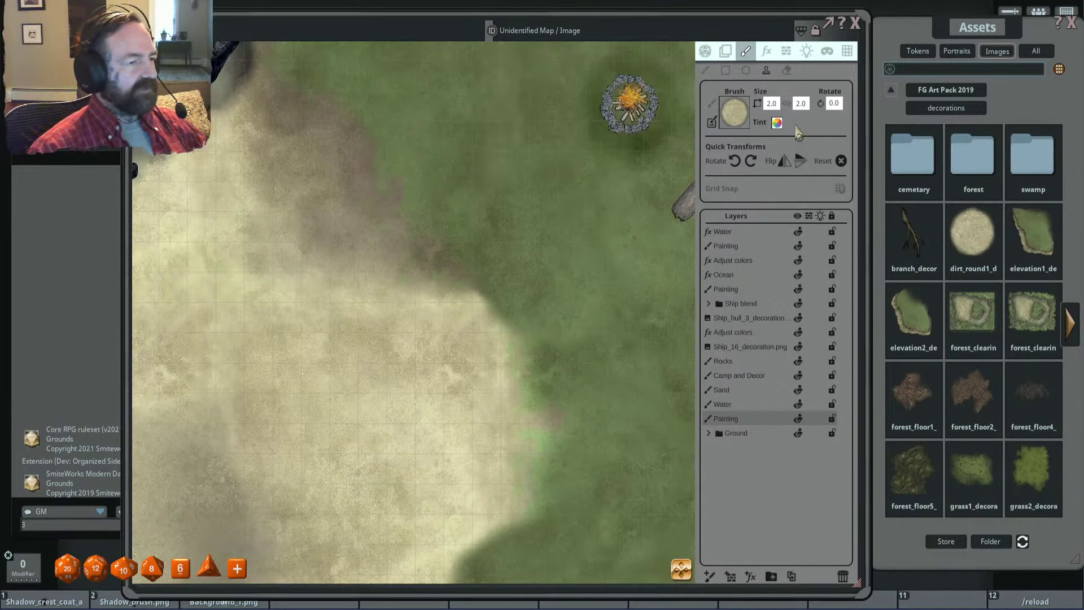
Step: Tint the round dirt brush dark brown 27160B with alpha 147, starting from a colour sampled on the map
{"action": "left_click", "coordinate": [777, 122]}
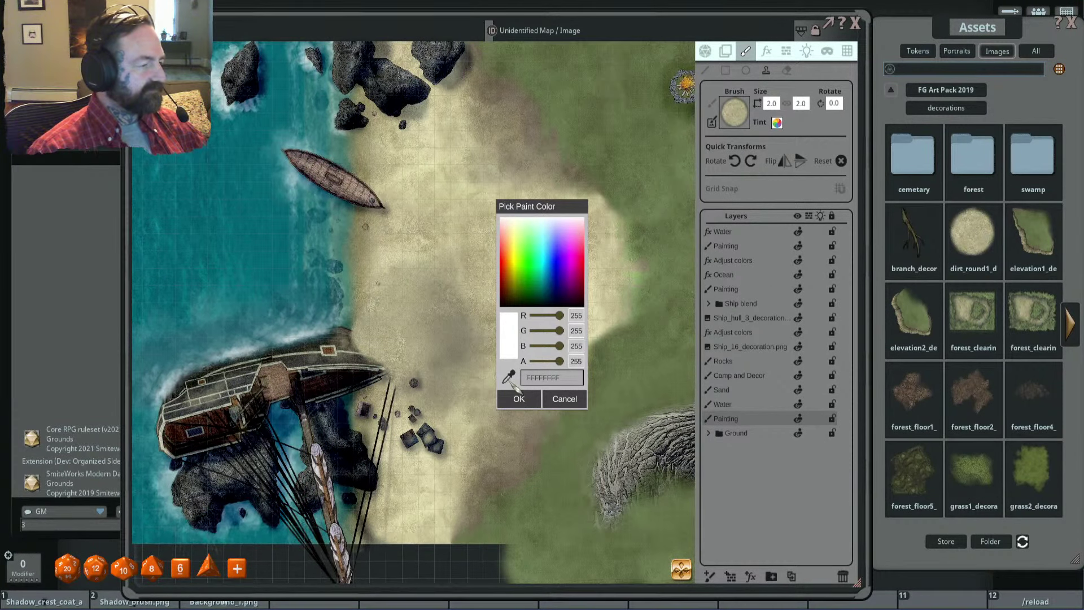
{"action": "left_click_drag", "start_coordinate": [511, 377], "coordinate": [499, 92]}
{"action": "left_click", "coordinate": [518, 398]}
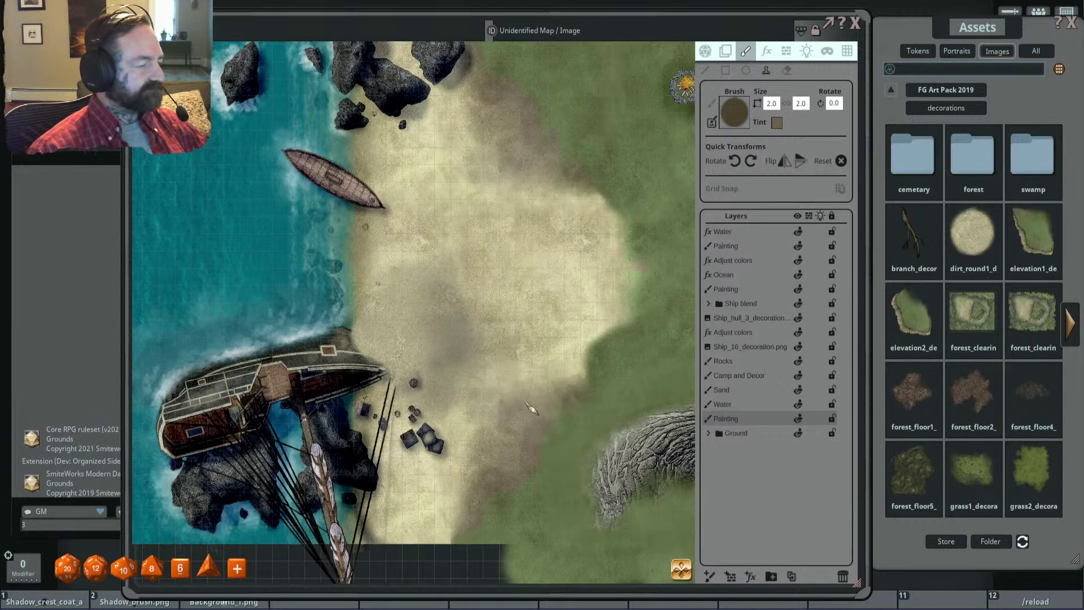
{"action": "scroll", "coordinate": [515, 313], "scroll_direction": "up", "scroll_amount": 5}
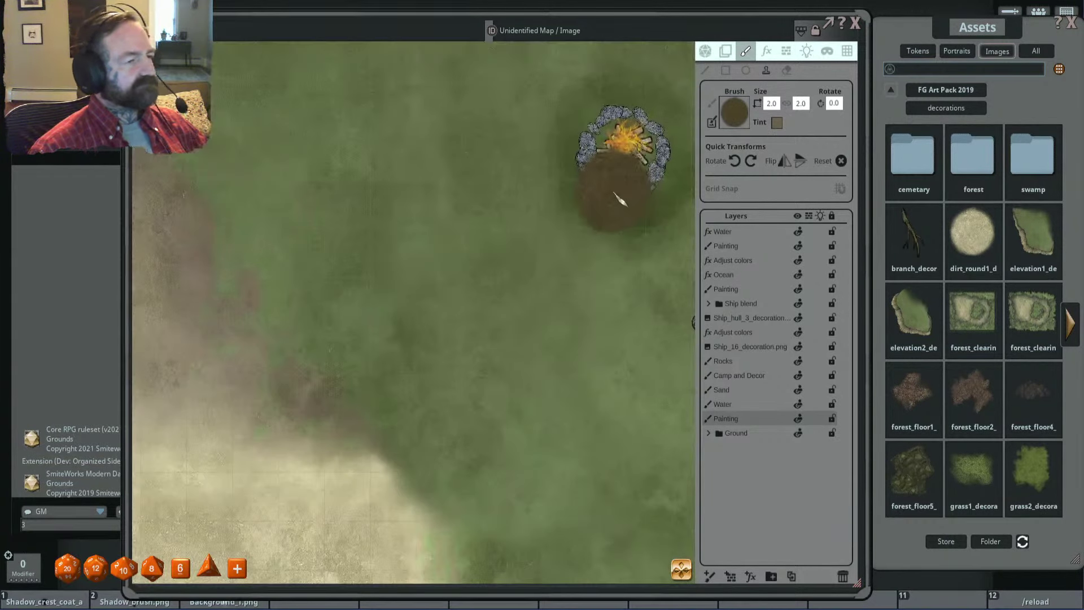
{"action": "left_click", "coordinate": [784, 122]}
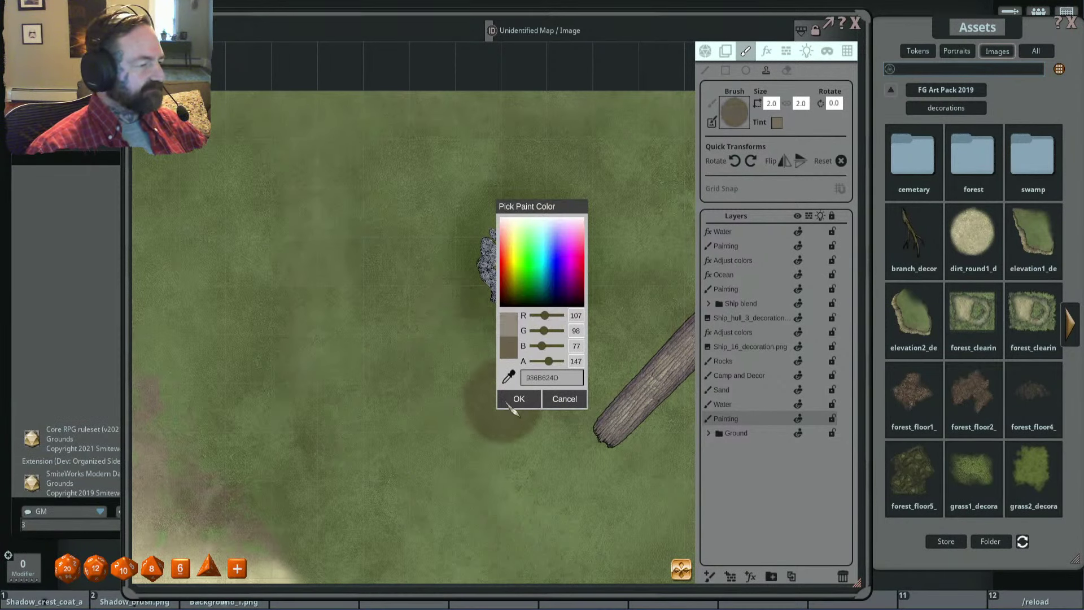
{"action": "left_click_drag", "start_coordinate": [547, 335], "coordinate": [539, 334]}
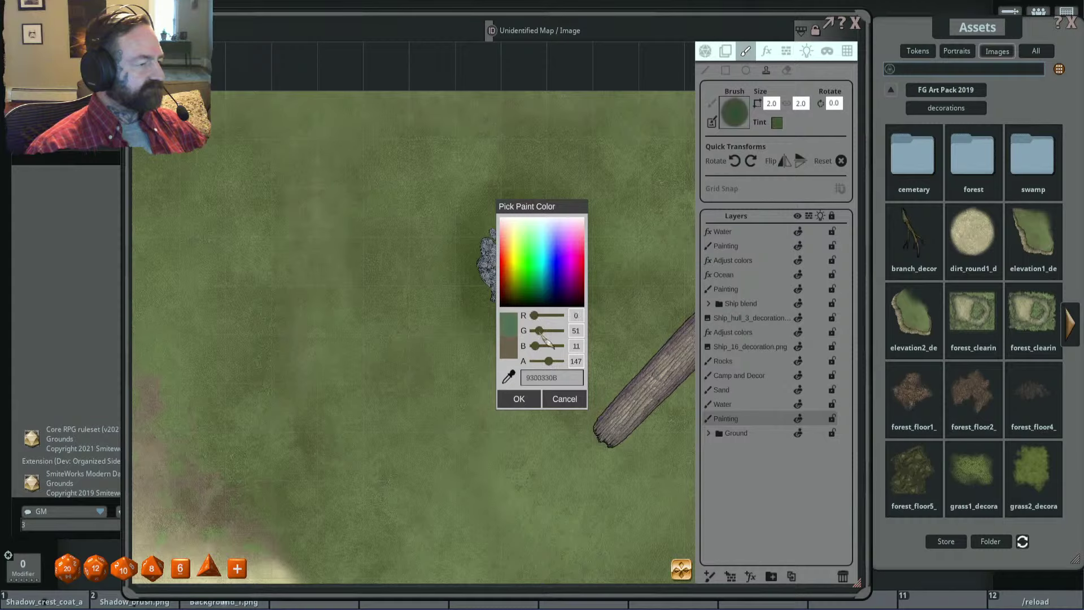
{"action": "left_click_drag", "start_coordinate": [539, 331], "coordinate": [534, 331]}
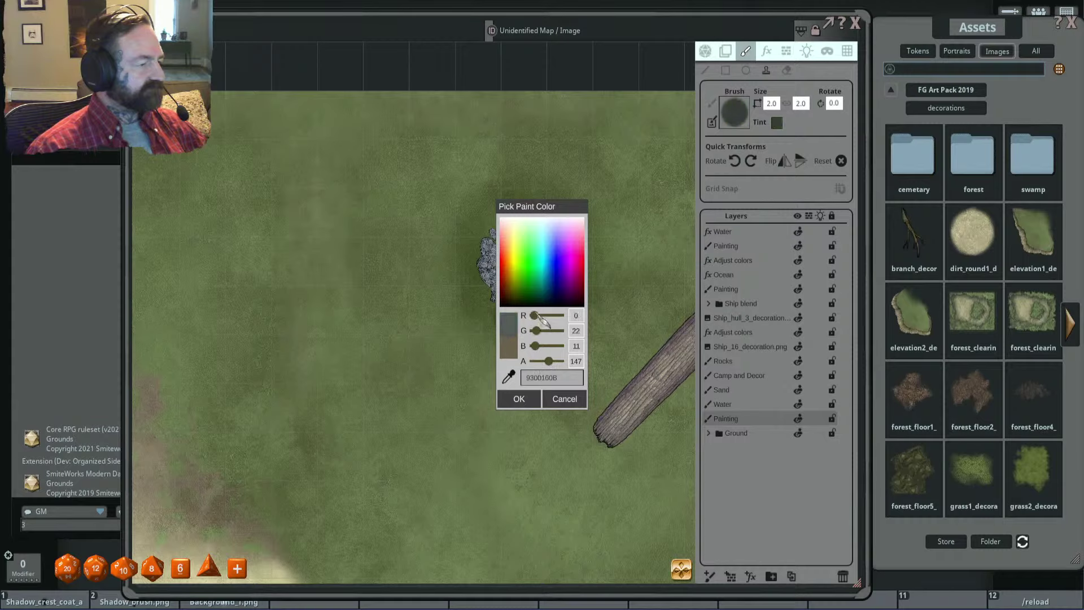
{"action": "left_click", "coordinate": [519, 399]}
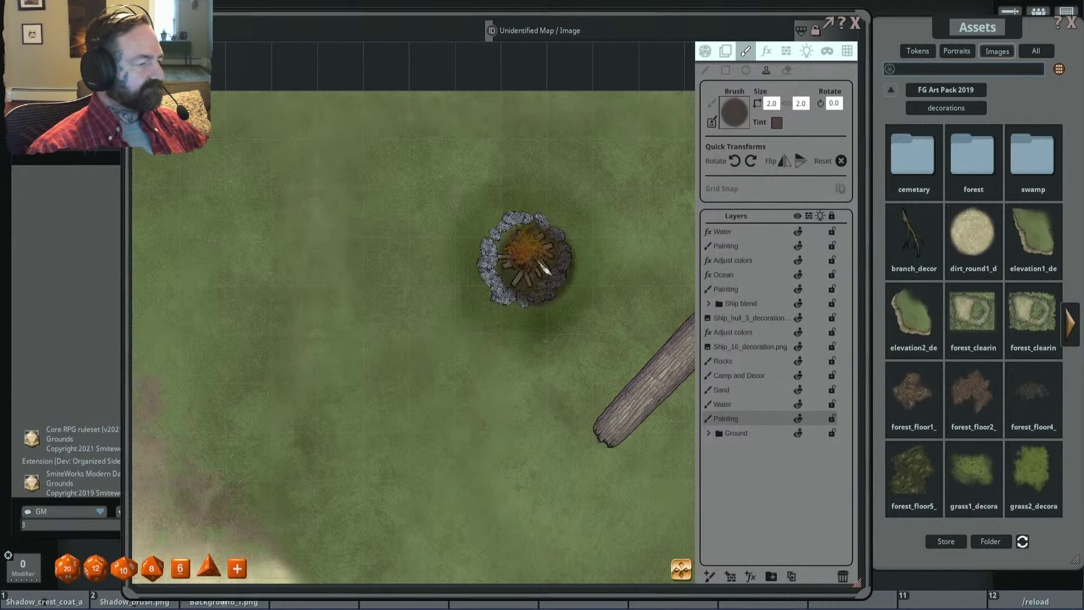
Step: Darken the ground inside the stone ring with the dirt brush at 0.8, then set its tint alpha to 25 and its size to 0.4
{"action": "scroll", "coordinate": [571, 287], "scroll_direction": "down", "scroll_amount": 6, "text": "ctrl"}
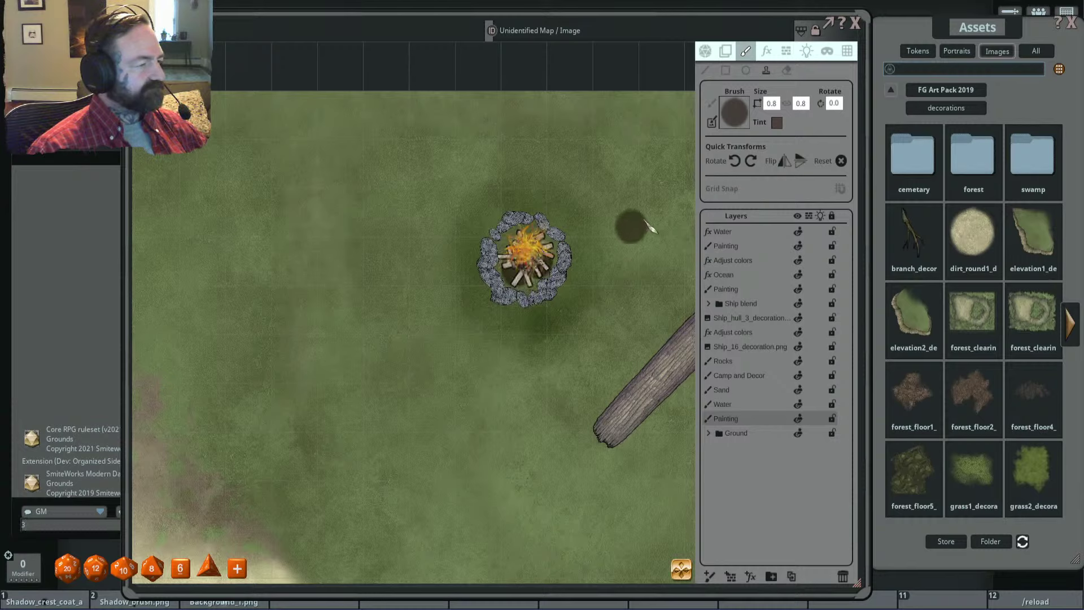
{"action": "left_click", "coordinate": [777, 123]}
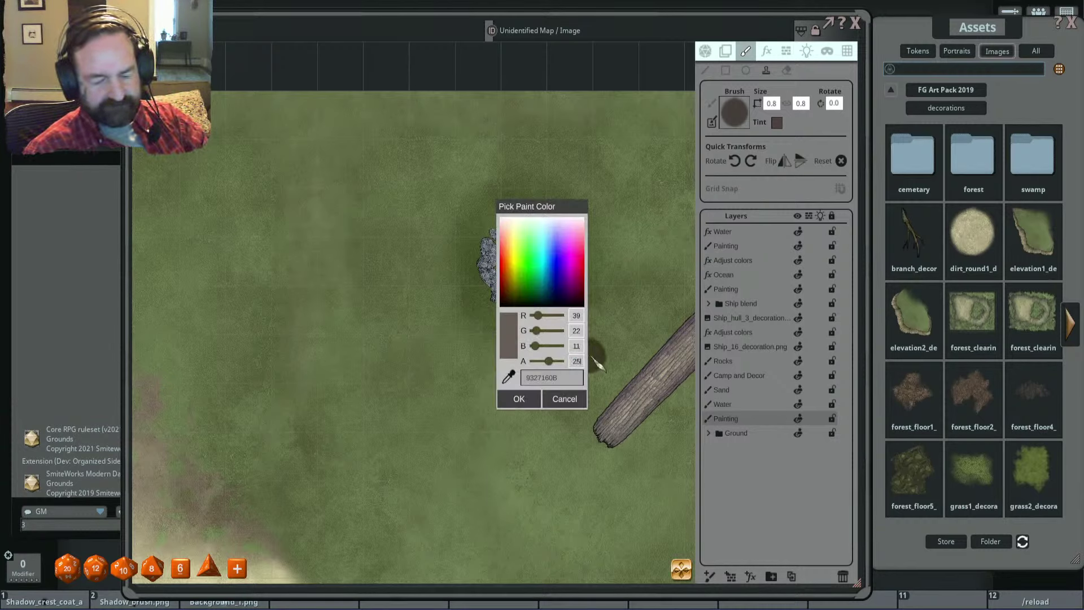
{"action": "key", "text": "Return"}
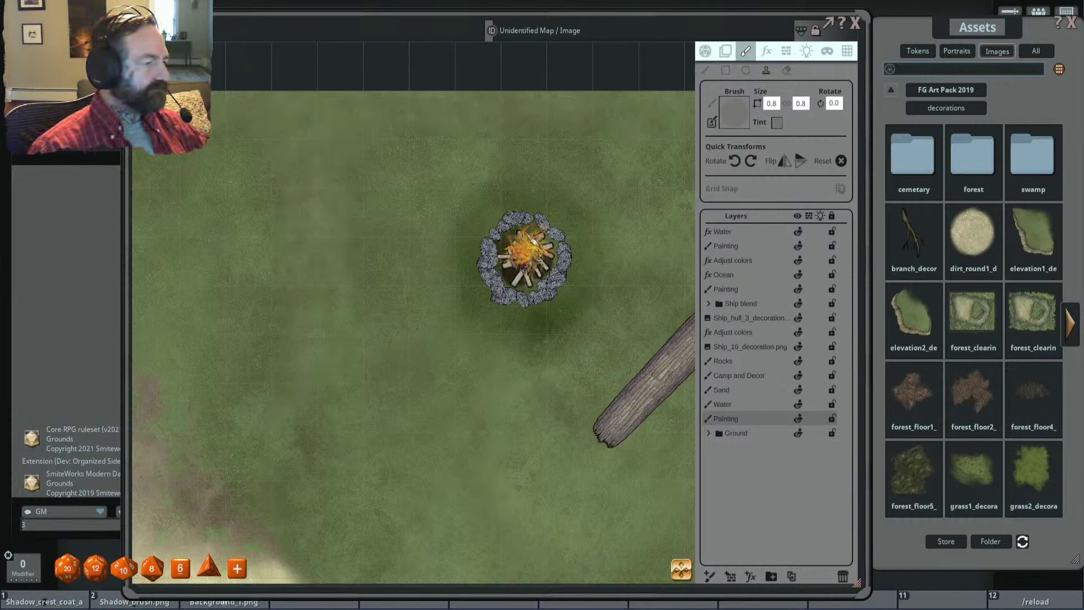
{"action": "scroll", "coordinate": [543, 281], "scroll_direction": "down", "scroll_amount": 4}
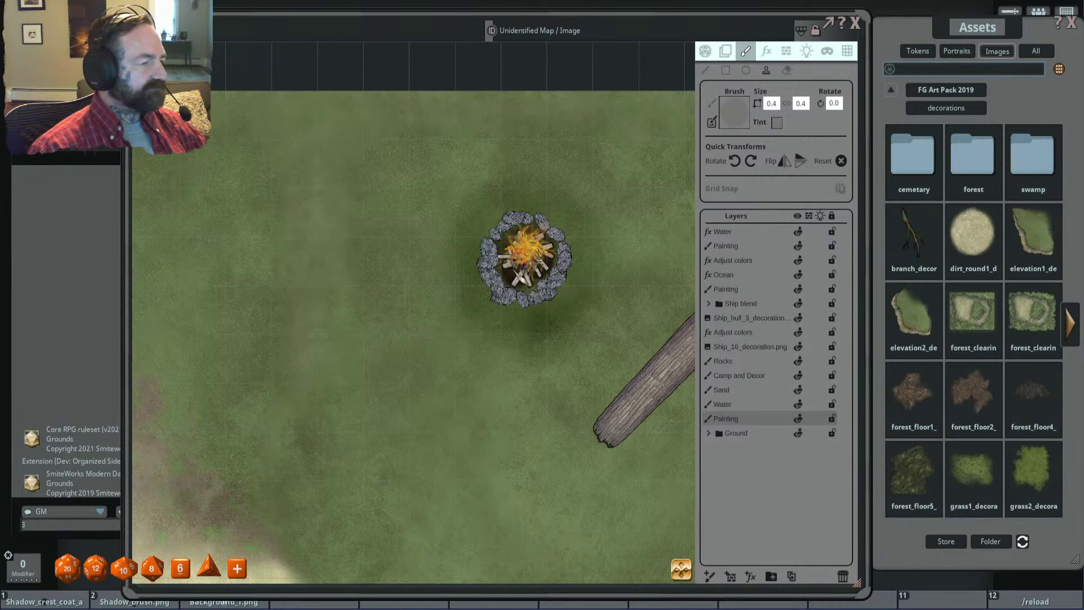
Step: Blend the scorched ground in and around the campfire's stone ring with the faint dirt brush at 0.6, 1.3 and 2.0, then reduce it to 0.8
{"action": "scroll", "coordinate": [528, 271], "scroll_direction": "up", "scroll_amount": 2}
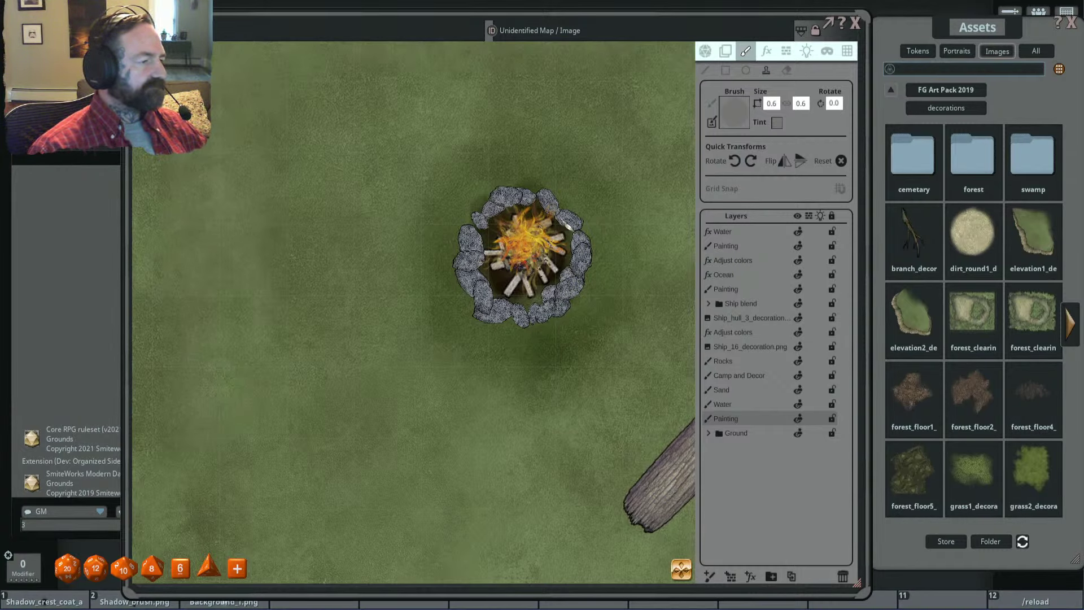
{"action": "scroll", "coordinate": [621, 243], "scroll_direction": "down", "scroll_amount": 5}
{"action": "scroll", "coordinate": [617, 253], "scroll_direction": "up", "scroll_amount": 4}
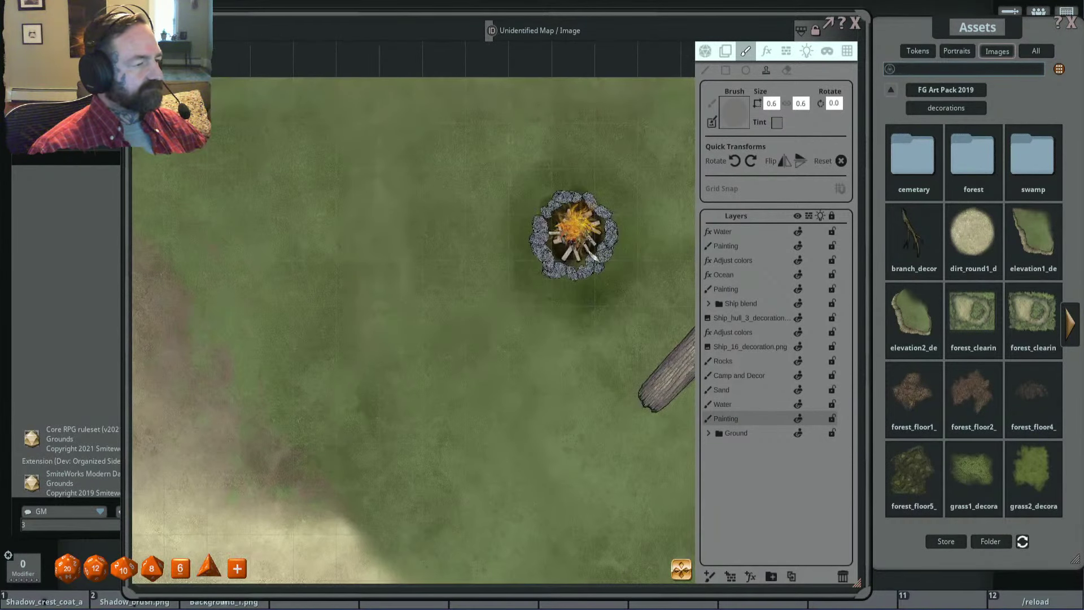
{"action": "scroll", "coordinate": [614, 269], "scroll_direction": "up", "scroll_amount": 7}
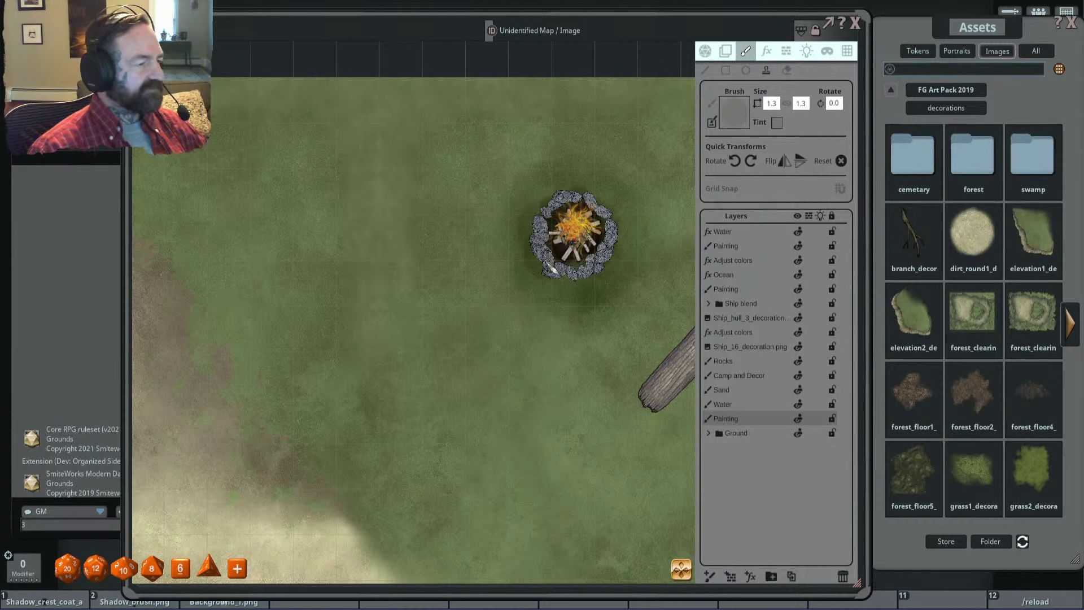
{"action": "scroll", "coordinate": [550, 270], "scroll_direction": "up", "scroll_amount": 1}
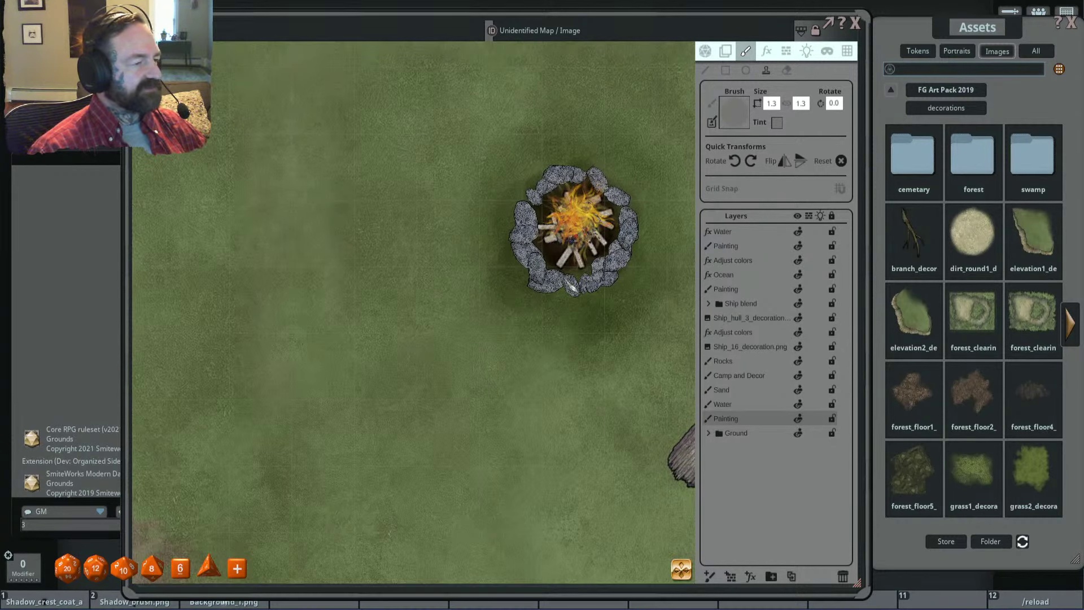
{"action": "scroll", "coordinate": [484, 253], "scroll_direction": "down", "scroll_amount": 4}
{"action": "scroll", "coordinate": [536, 261], "scroll_direction": "up", "scroll_amount": 2}
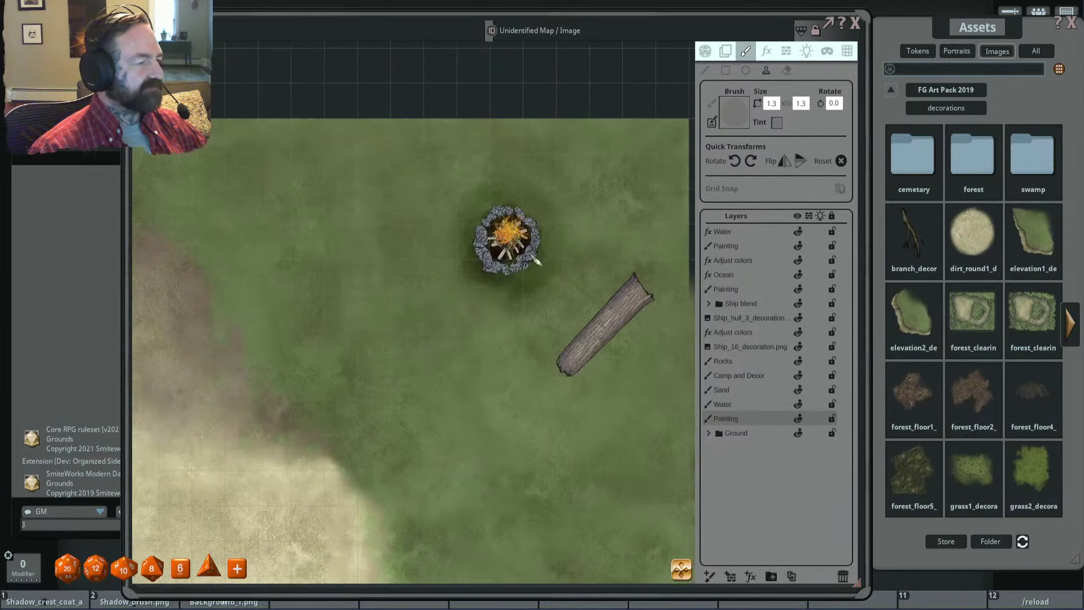
{"action": "scroll", "coordinate": [547, 241], "scroll_direction": "up", "scroll_amount": 7}
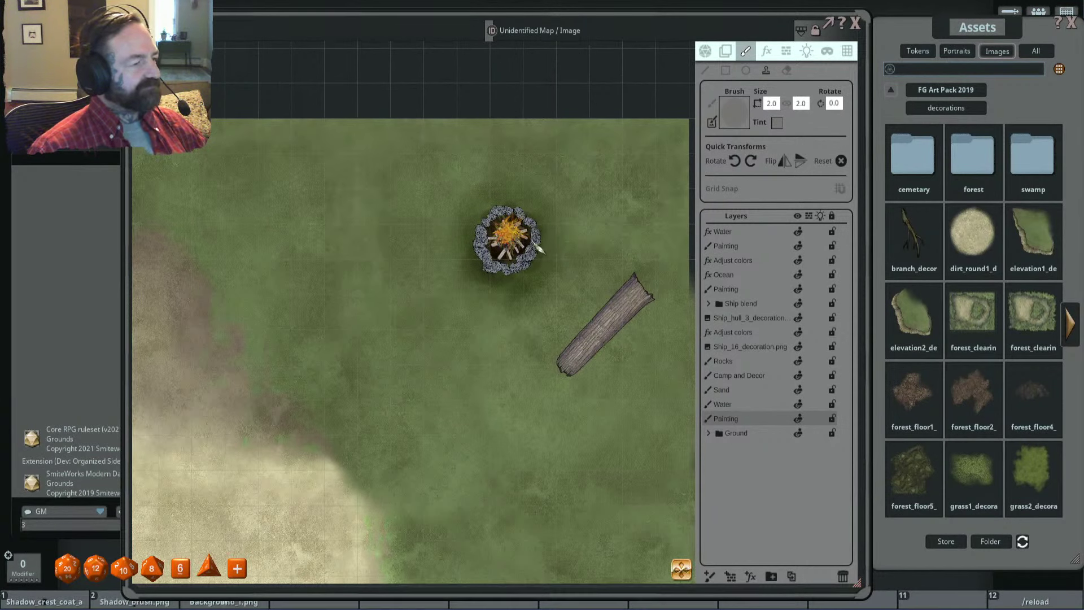
{"action": "scroll", "coordinate": [511, 248], "scroll_direction": "down", "scroll_amount": 12}
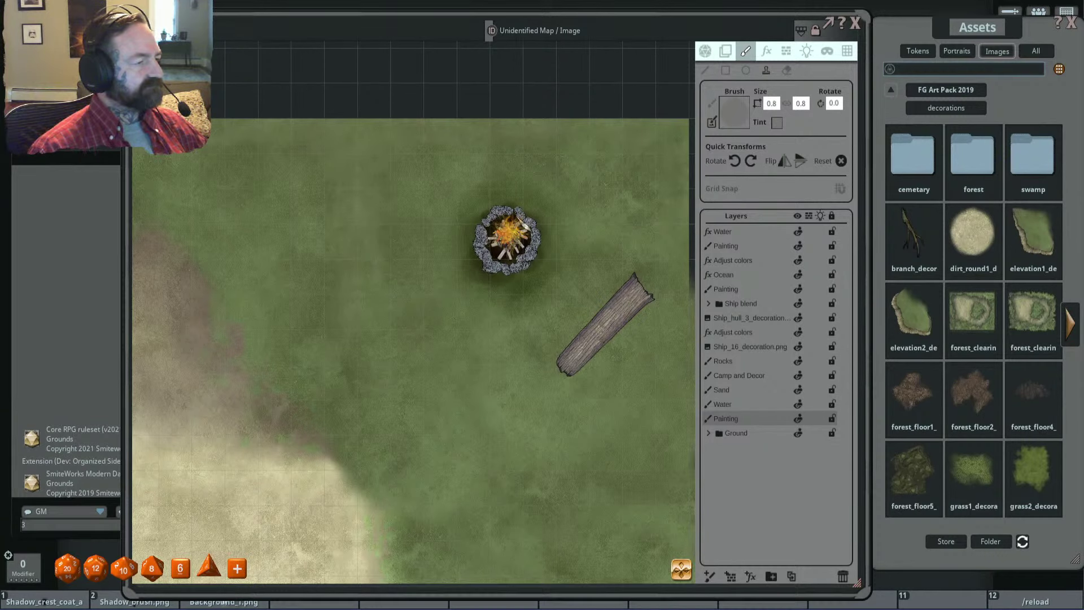
Step: Reset the dirt brush's size, rotation and tint to their defaults
{"action": "scroll", "coordinate": [584, 249], "scroll_direction": "down", "scroll_amount": 3}
{"action": "scroll", "coordinate": [587, 260], "scroll_direction": "up", "scroll_amount": 2}
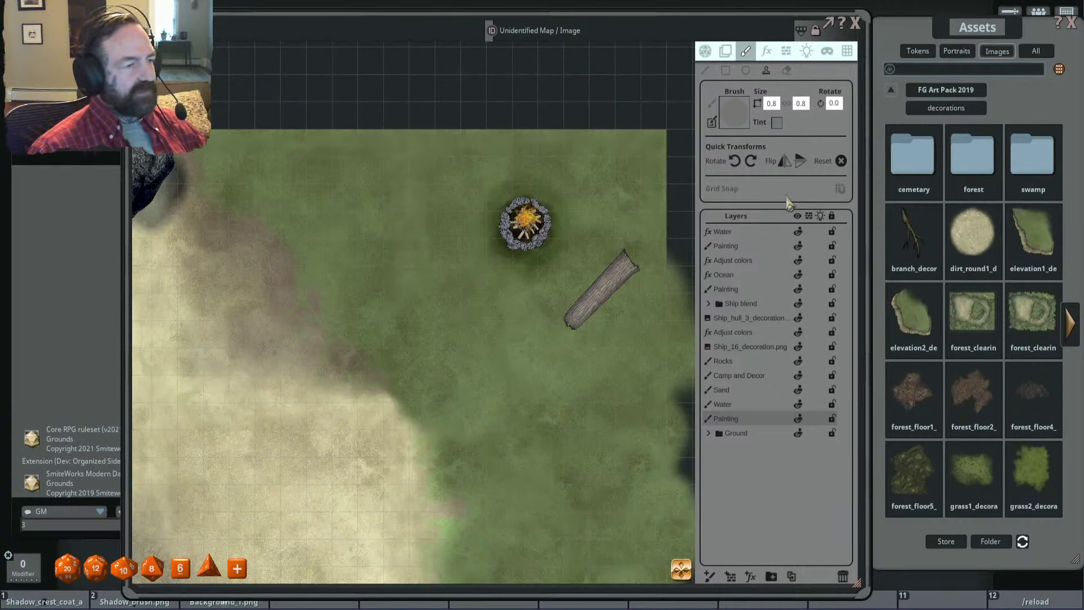
{"action": "left_click", "coordinate": [777, 123]}
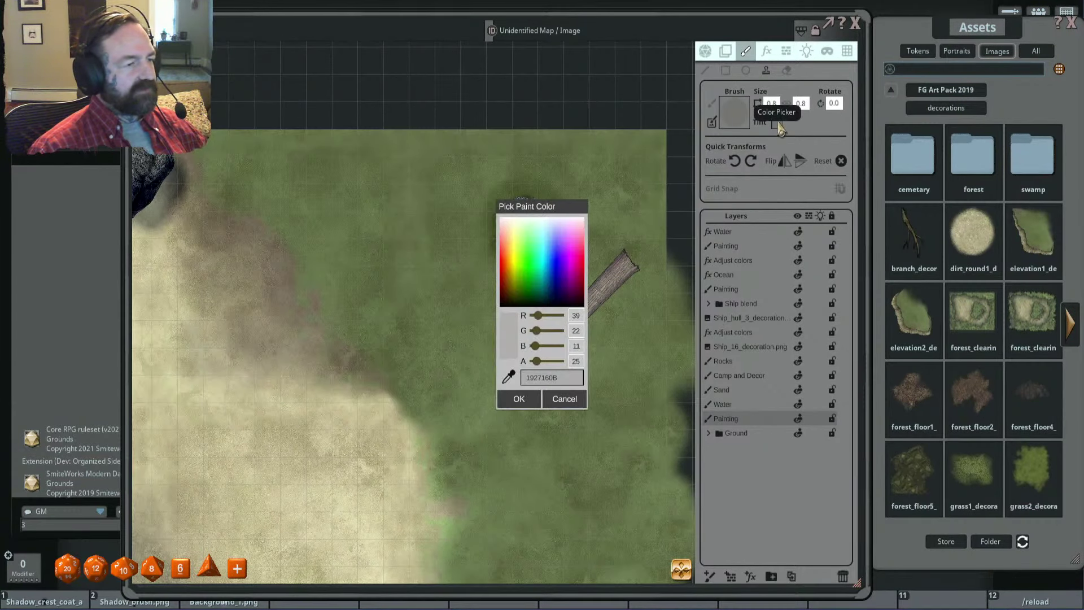
{"action": "left_click", "coordinate": [525, 399]}
{"action": "left_click", "coordinate": [841, 161]}
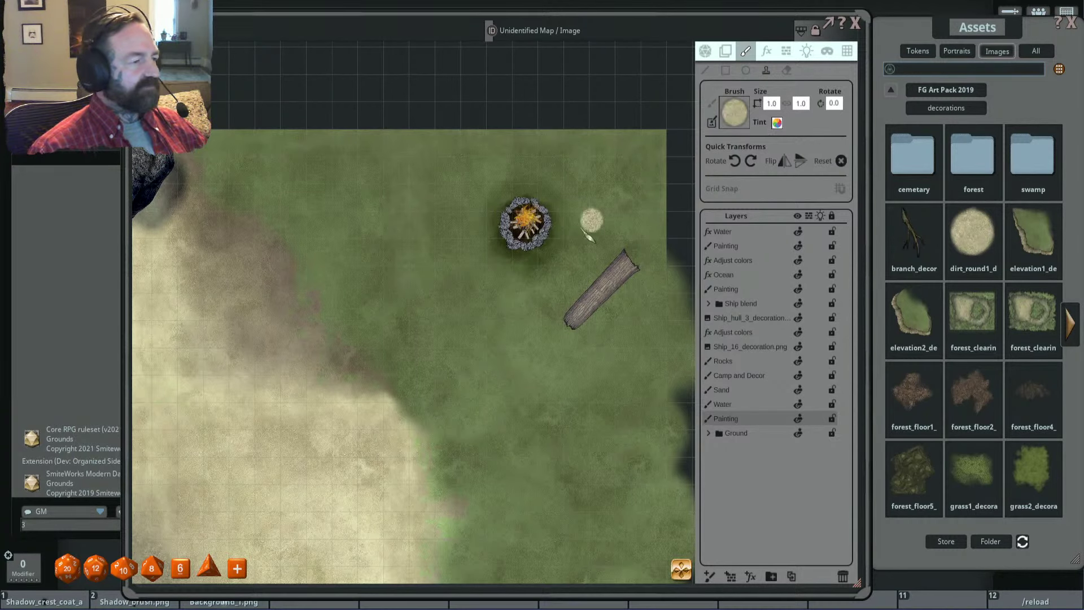
Step: Enlarge the dirt brush to size 1.6 and lower its tint's alpha value for faint painting
{"action": "scroll", "coordinate": [542, 251], "scroll_direction": "up", "scroll_amount": 6, "text": "ctrl"}
{"action": "scroll", "coordinate": [550, 254], "scroll_direction": "down", "scroll_amount": 2}
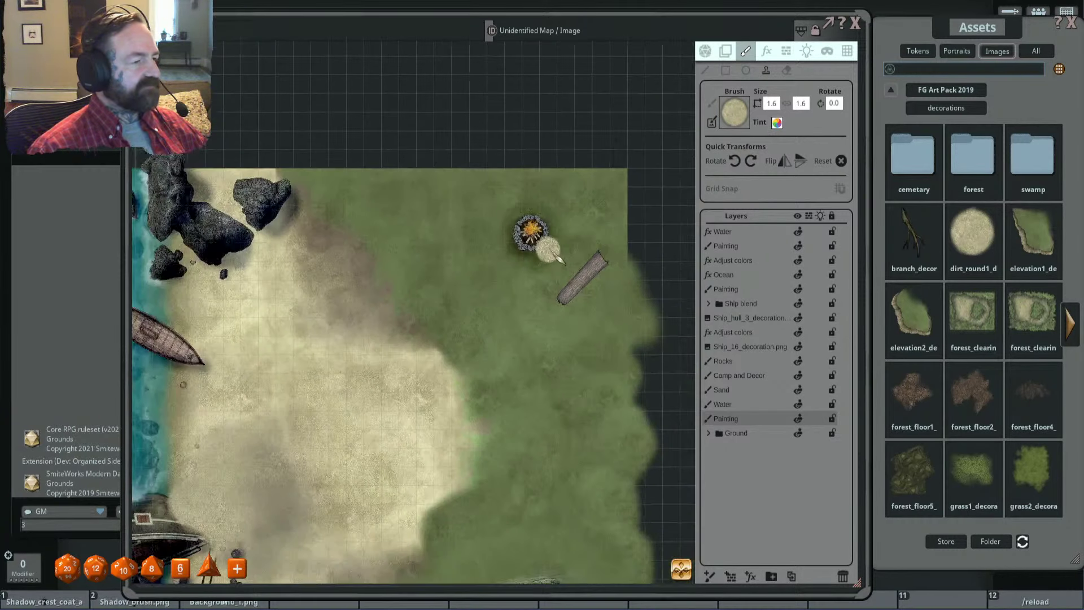
{"action": "left_click", "coordinate": [776, 123]}
{"action": "left_click", "coordinate": [578, 363]}
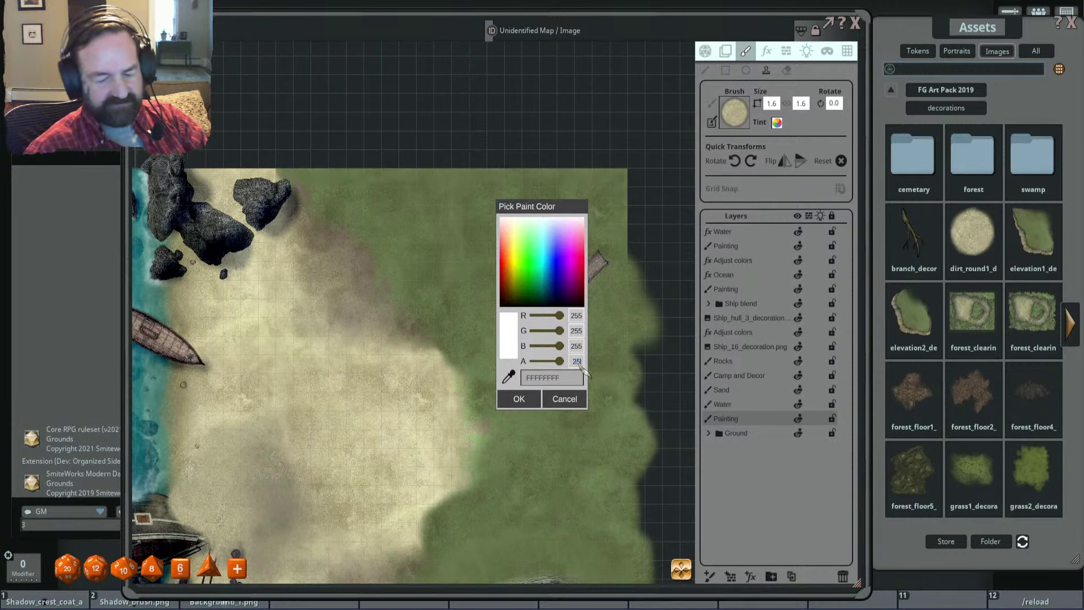
{"action": "key", "text": "Return"}
Step: Paint faint dirt around the lower-left edge of the campfire stones with brush sizes between 0.6 and 1.3
{"action": "scroll", "coordinate": [528, 262], "scroll_direction": "up", "scroll_amount": 3}
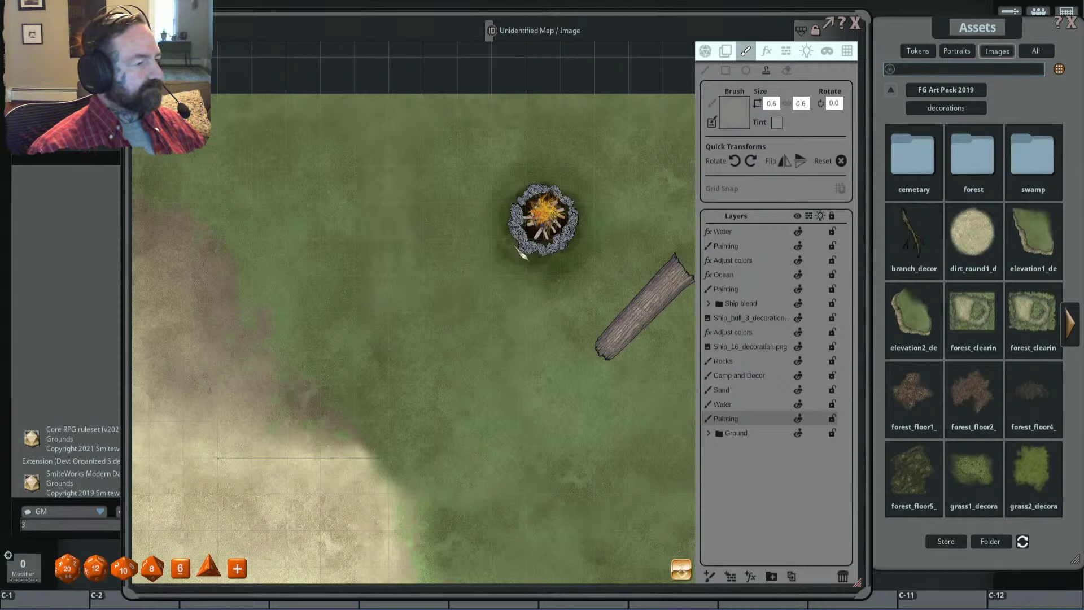
{"action": "scroll", "coordinate": [515, 242], "scroll_direction": "up", "scroll_amount": 2}
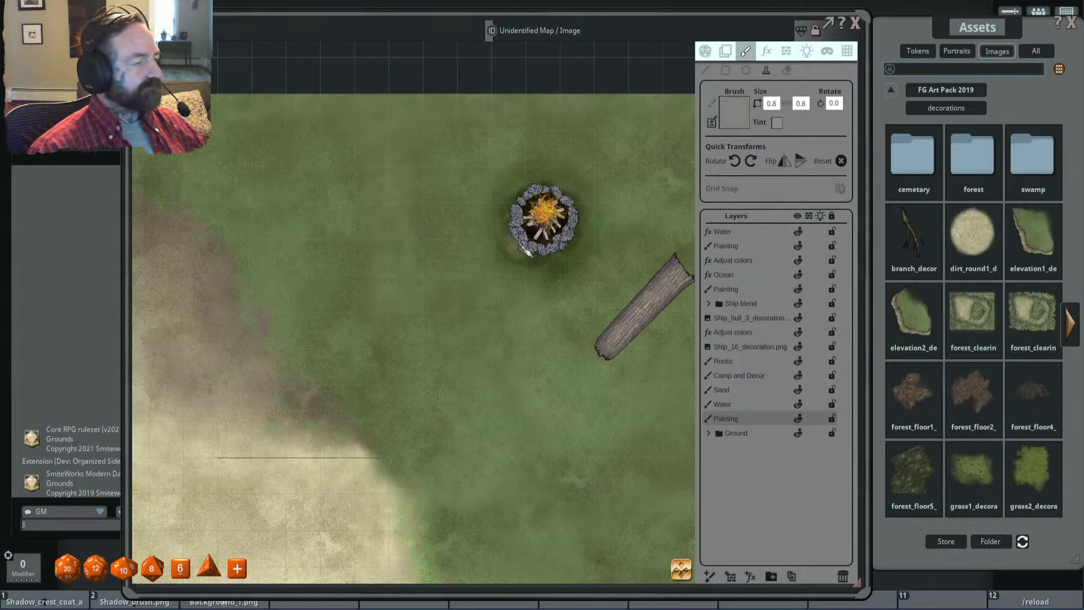
{"action": "scroll", "coordinate": [527, 250], "scroll_direction": "up", "scroll_amount": 5}
{"action": "left_click_drag", "start_coordinate": [510, 227], "coordinate": [516, 216]}
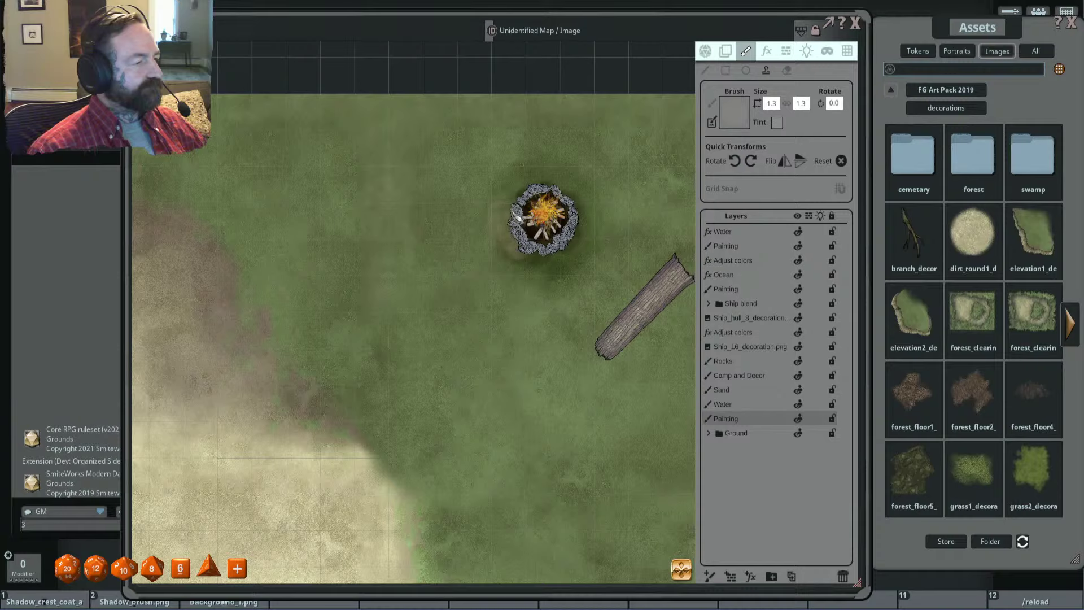
{"action": "scroll", "coordinate": [518, 220], "scroll_direction": "down", "scroll_amount": 7}
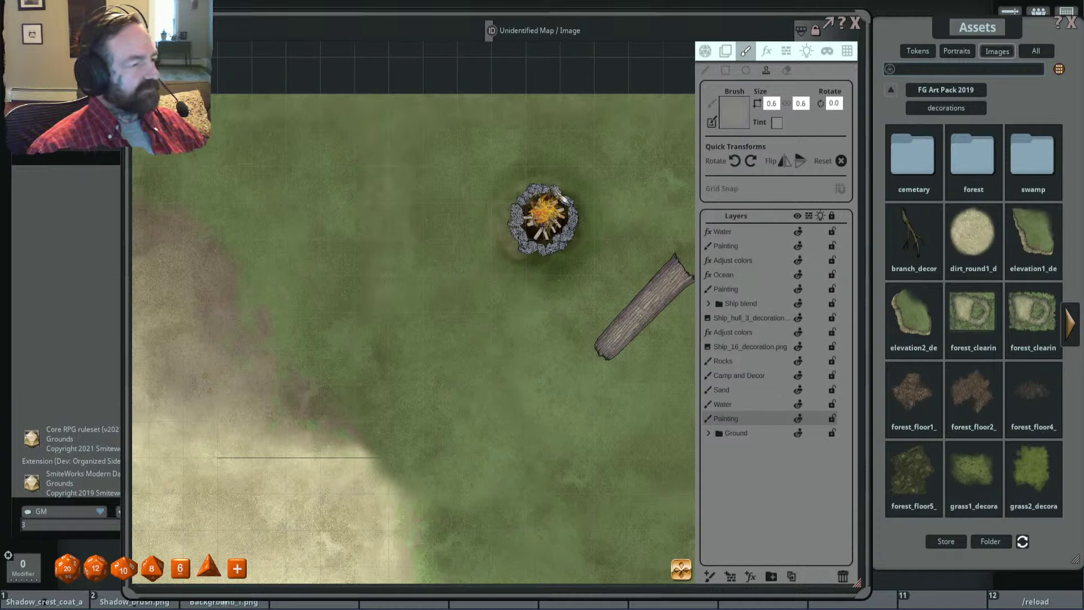
{"action": "scroll", "coordinate": [554, 267], "scroll_direction": "up", "scroll_amount": 4}
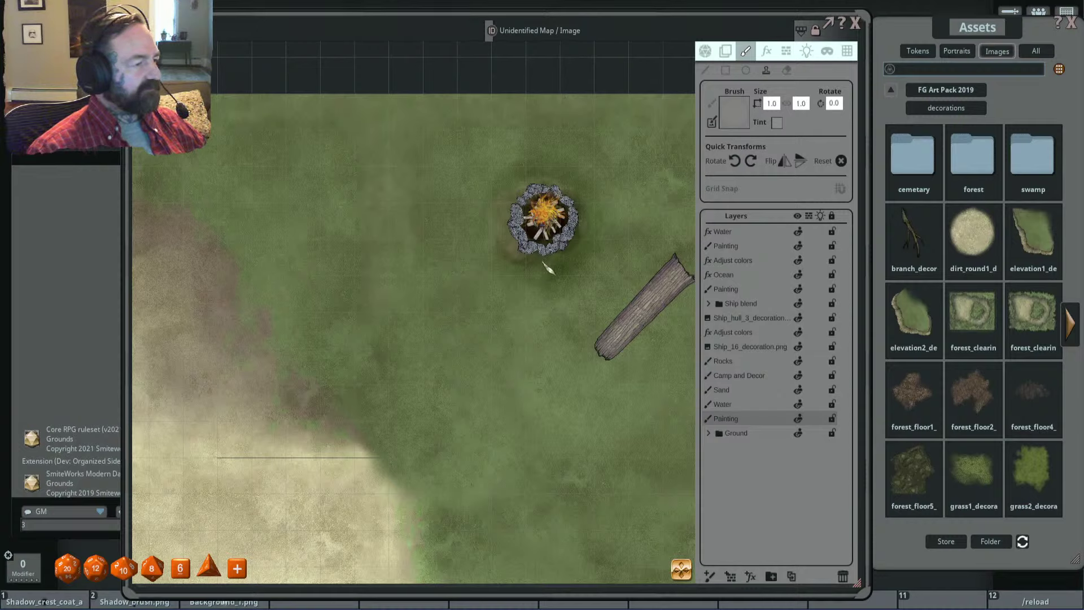
Step: Rotate the faint dirt brush to 60 degrees and paint around the rest of the campfire ring at sizes 0.5 to 1.0
{"action": "scroll", "coordinate": [524, 257], "scroll_direction": "up", "scroll_amount": 4}
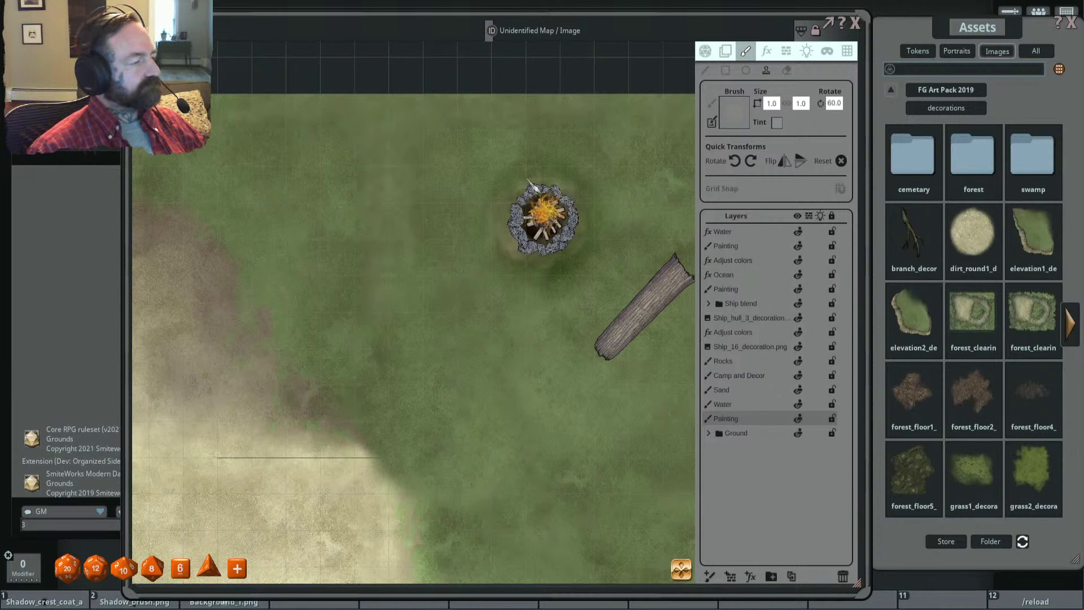
{"action": "scroll", "coordinate": [518, 173], "scroll_direction": "up", "scroll_amount": 3}
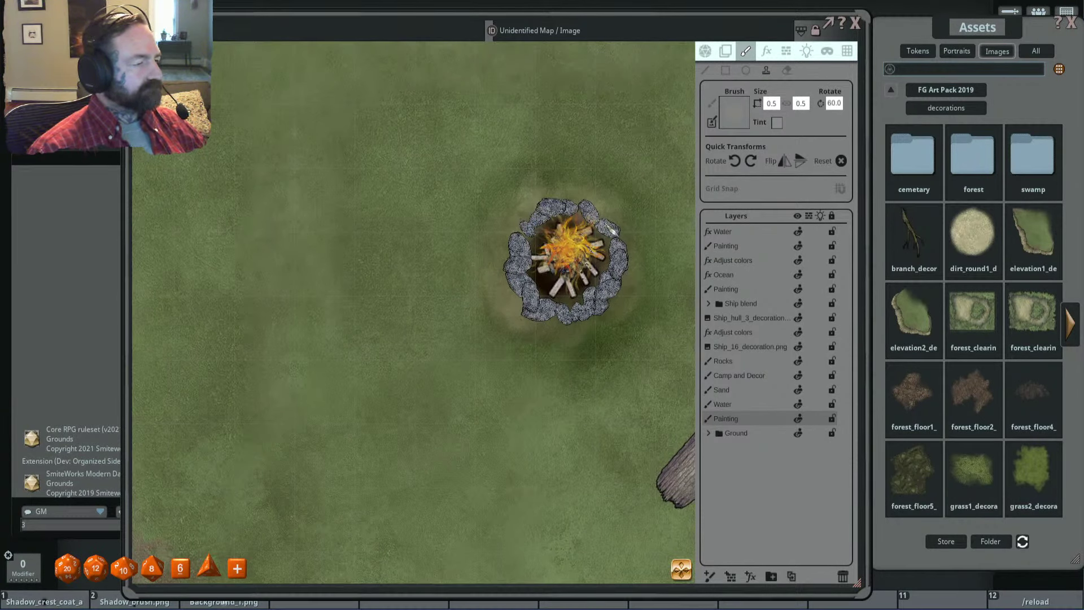
{"action": "scroll", "coordinate": [564, 327], "scroll_direction": "up", "scroll_amount": 3}
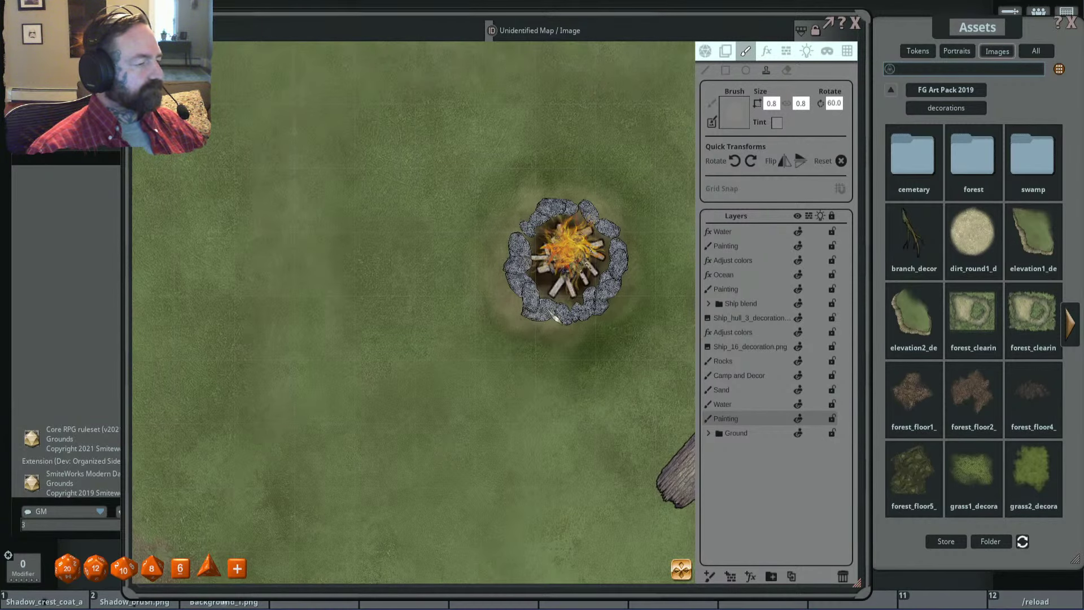
{"action": "scroll", "coordinate": [587, 266], "scroll_direction": "down", "scroll_amount": 4}
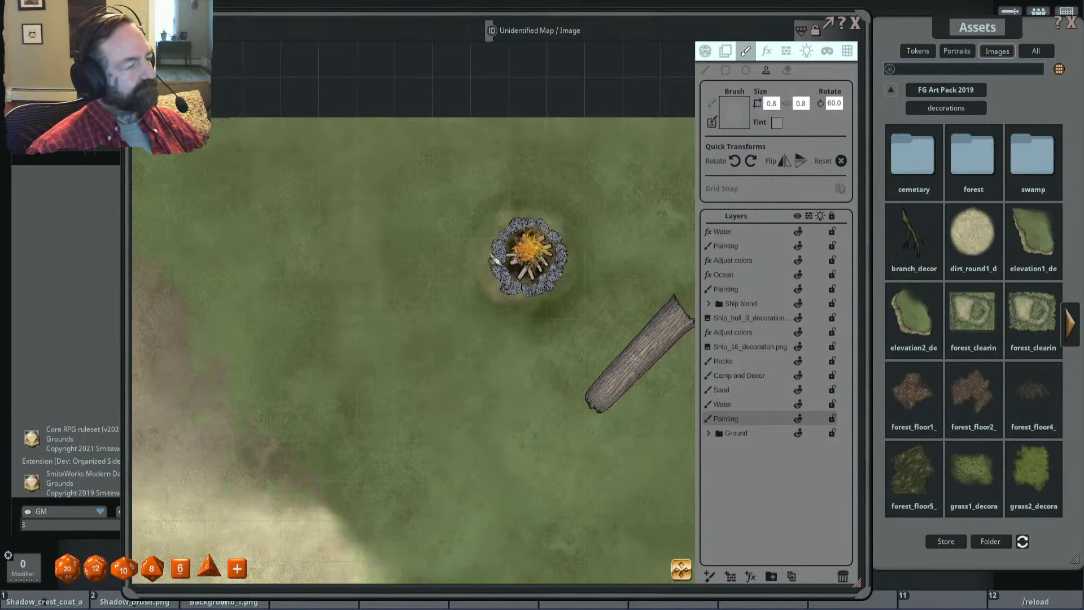
Step: Widen and soften the dirt ring around the campfire, varying the brush size between 0.5 and 1.6
{"action": "scroll", "coordinate": [522, 278], "scroll_direction": "up", "scroll_amount": 1}
{"action": "scroll", "coordinate": [521, 284], "scroll_direction": "up", "scroll_amount": 3}
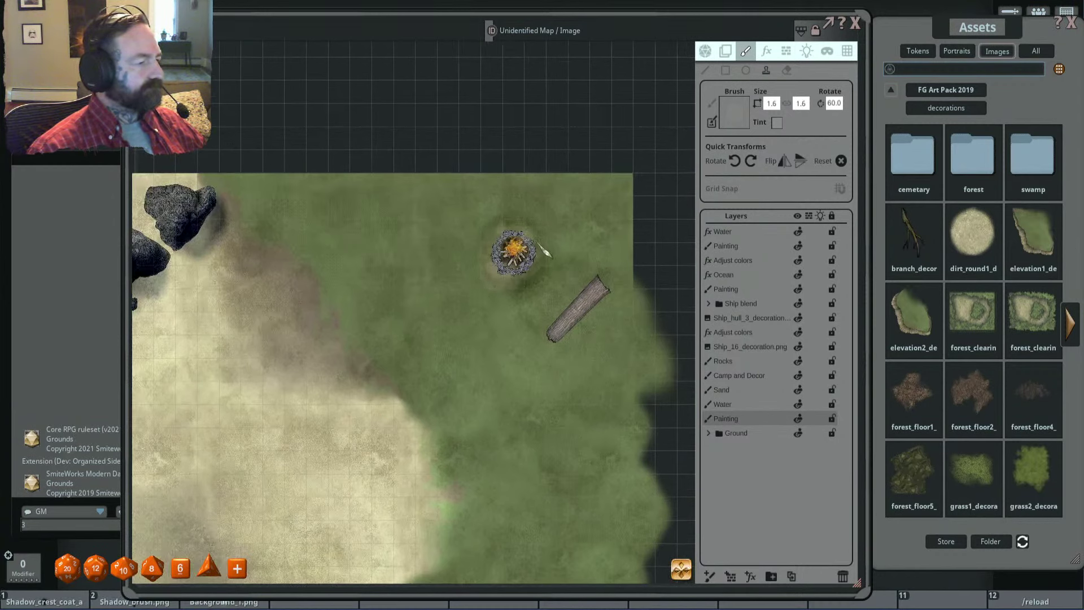
{"action": "scroll", "coordinate": [489, 242], "scroll_direction": "down", "scroll_amount": 2}
{"action": "scroll", "coordinate": [497, 243], "scroll_direction": "up", "scroll_amount": 6}
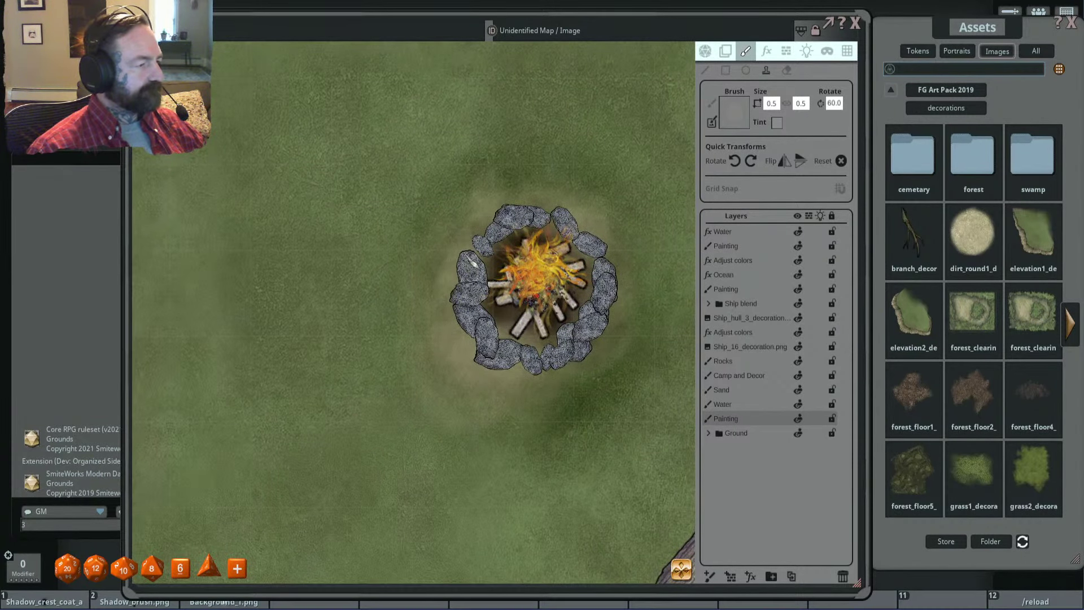
{"action": "scroll", "coordinate": [508, 265], "scroll_direction": "down", "scroll_amount": 5}
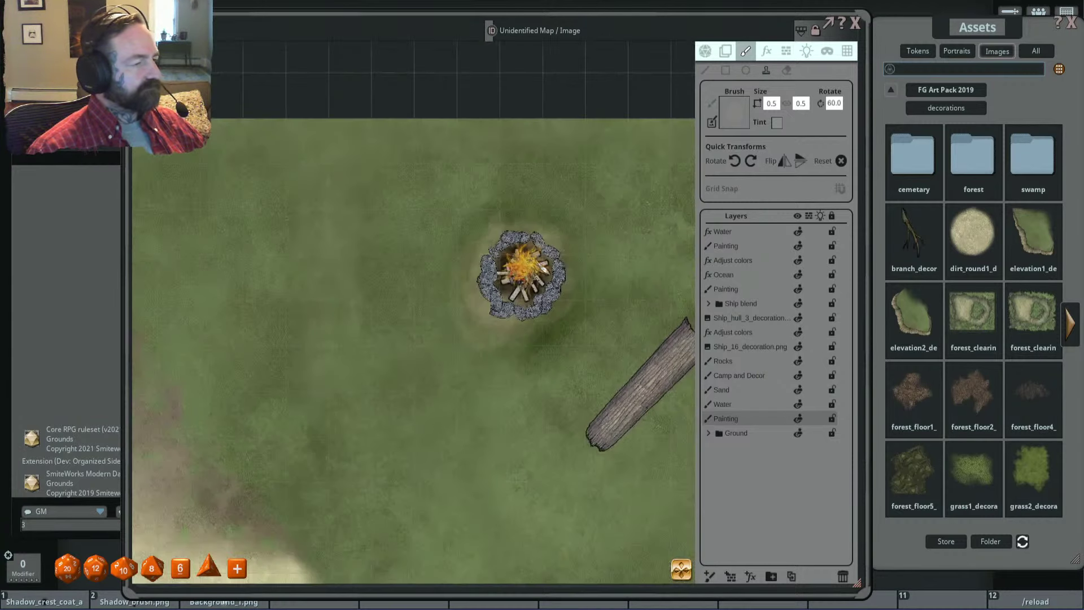
{"action": "scroll", "coordinate": [542, 271], "scroll_direction": "up", "scroll_amount": 3}
{"action": "scroll", "coordinate": [549, 277], "scroll_direction": "up", "scroll_amount": 10, "text": "ctrl"}
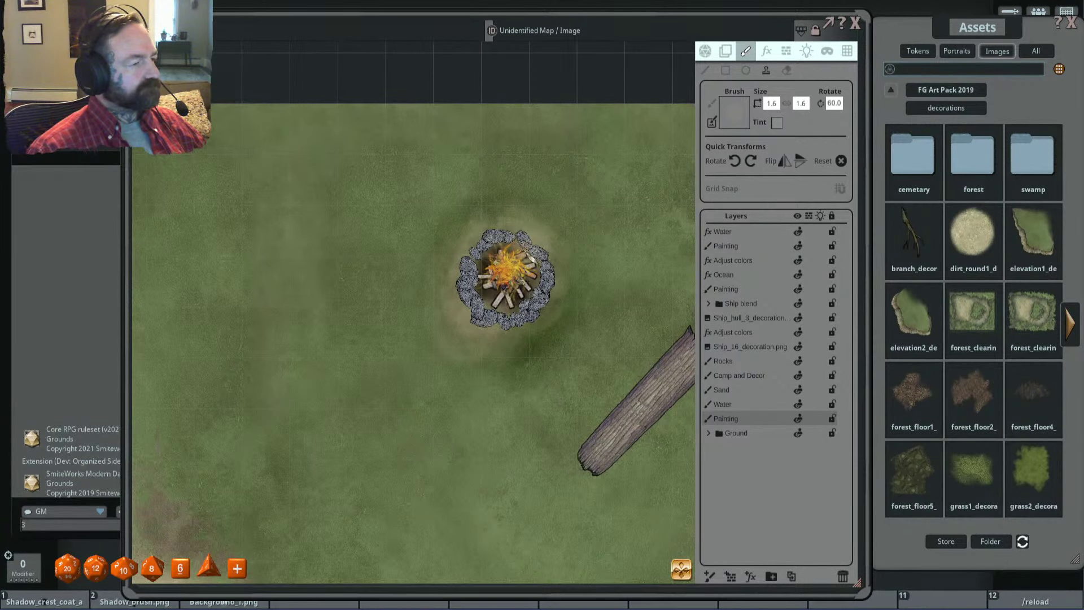
{"action": "scroll", "coordinate": [597, 300], "scroll_direction": "down", "scroll_amount": 2}
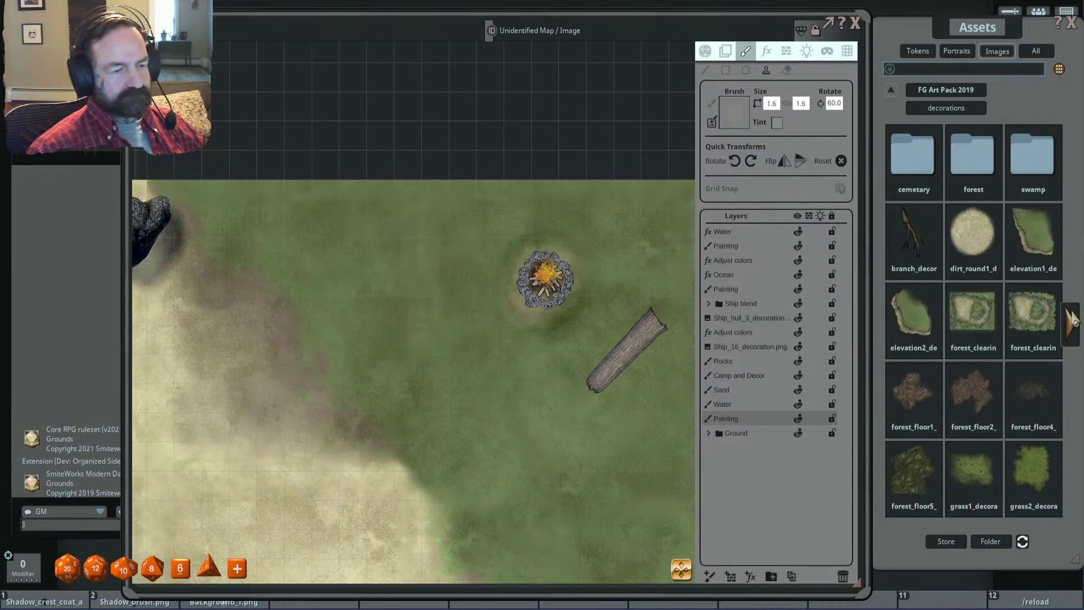
Step: Make grass3_decoration_10x10.png the brush and paint grass over the dirt's lower edge near the campfire, rotating the brush to 10 degrees
{"action": "left_click", "coordinate": [1070, 325]}
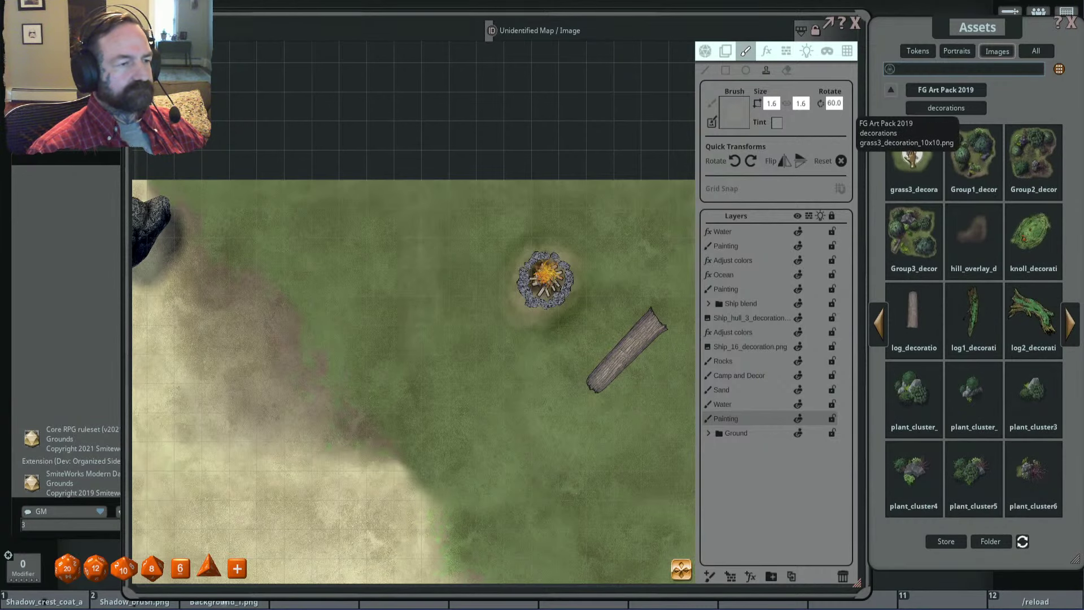
{"action": "left_click_drag", "start_coordinate": [914, 159], "coordinate": [734, 113]}
{"action": "left_click_drag", "start_coordinate": [527, 320], "coordinate": [460, 360]}
{"action": "scroll", "coordinate": [494, 353], "scroll_direction": "up", "scroll_amount": 3}
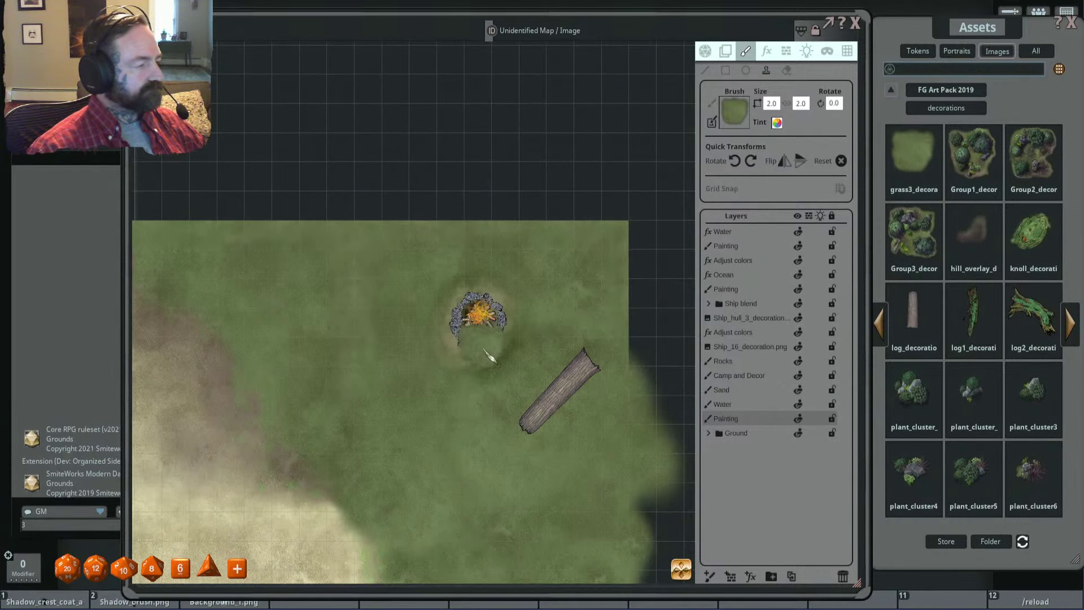
{"action": "scroll", "coordinate": [487, 355], "scroll_direction": "up", "scroll_amount": 2}
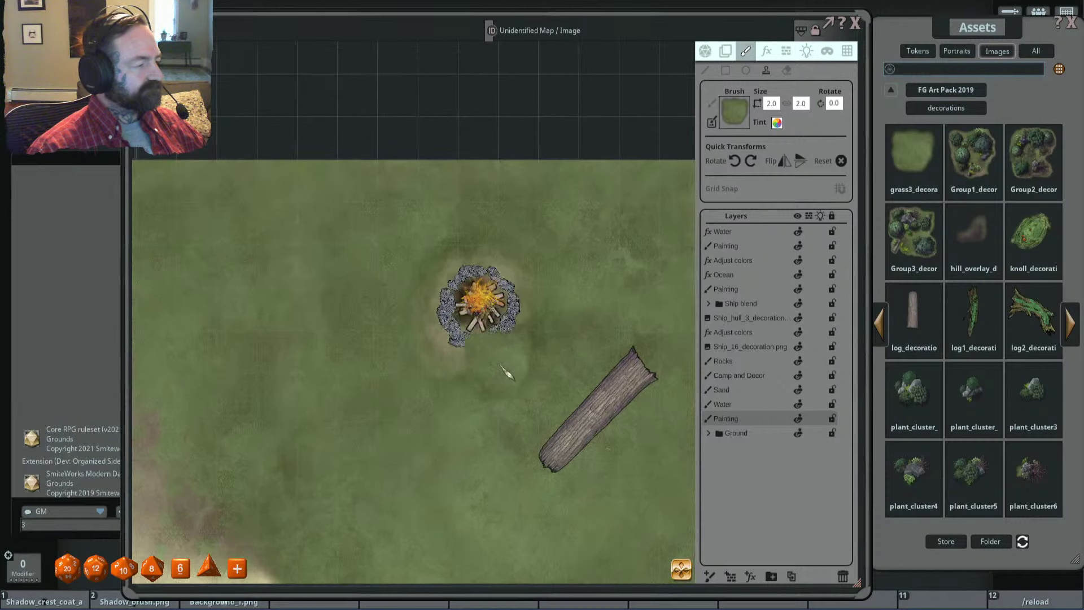
{"action": "key", "text": "shift"}
{"action": "scroll", "coordinate": [516, 364], "scroll_direction": "up", "scroll_amount": 1}
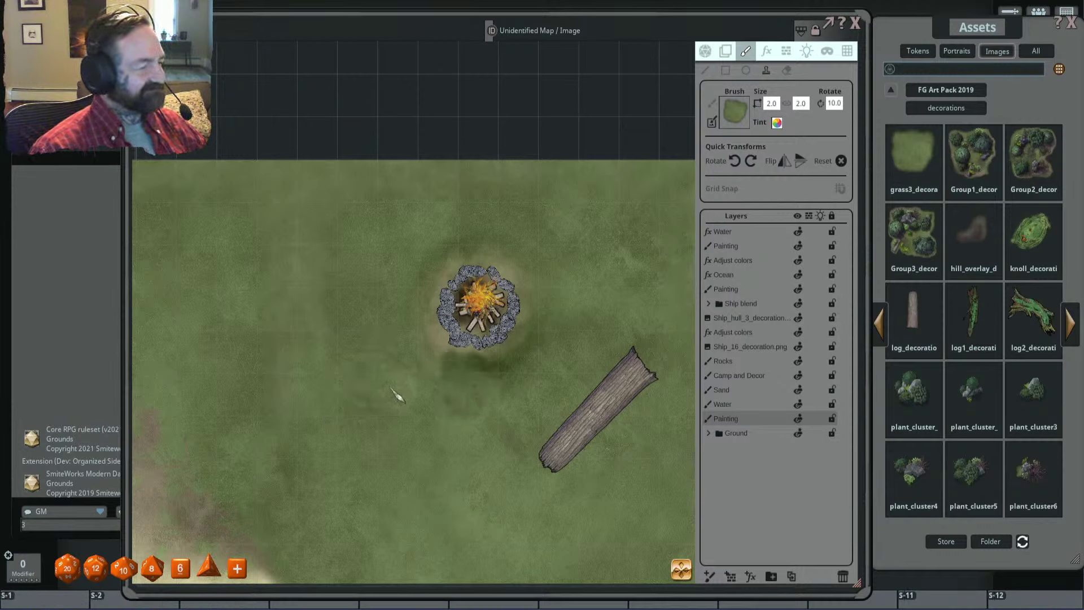
Step: Blend more grass around the campfire's dirt ring, varying the grass brush's rotation between 55 and 80 degrees
{"action": "key", "text": "shift"}
{"action": "scroll", "coordinate": [407, 394], "scroll_direction": "up", "scroll_amount": 5}
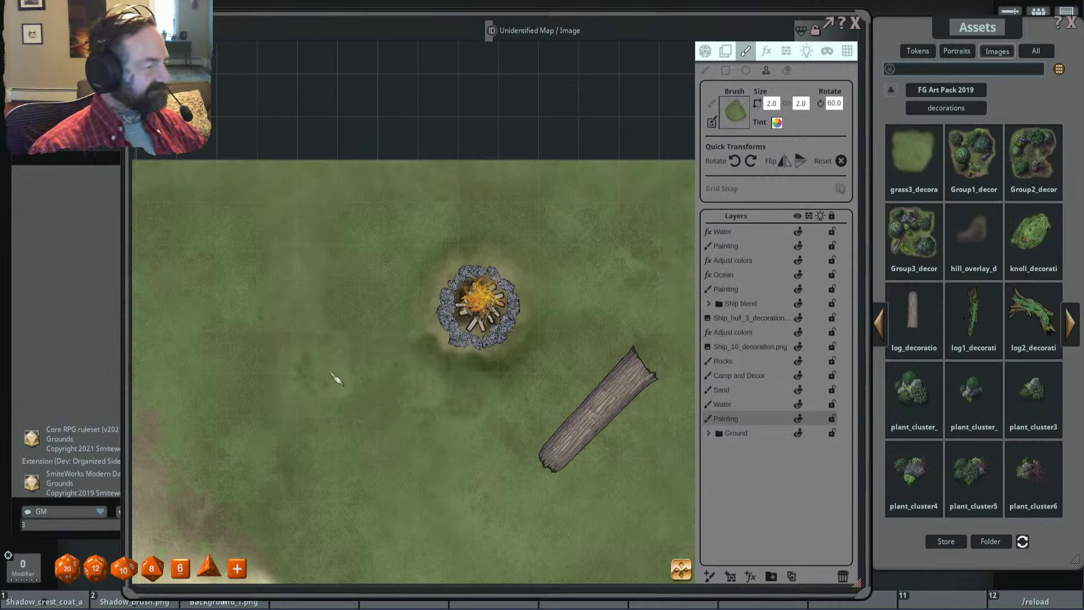
{"action": "scroll", "coordinate": [412, 335], "scroll_direction": "up", "scroll_amount": 2}
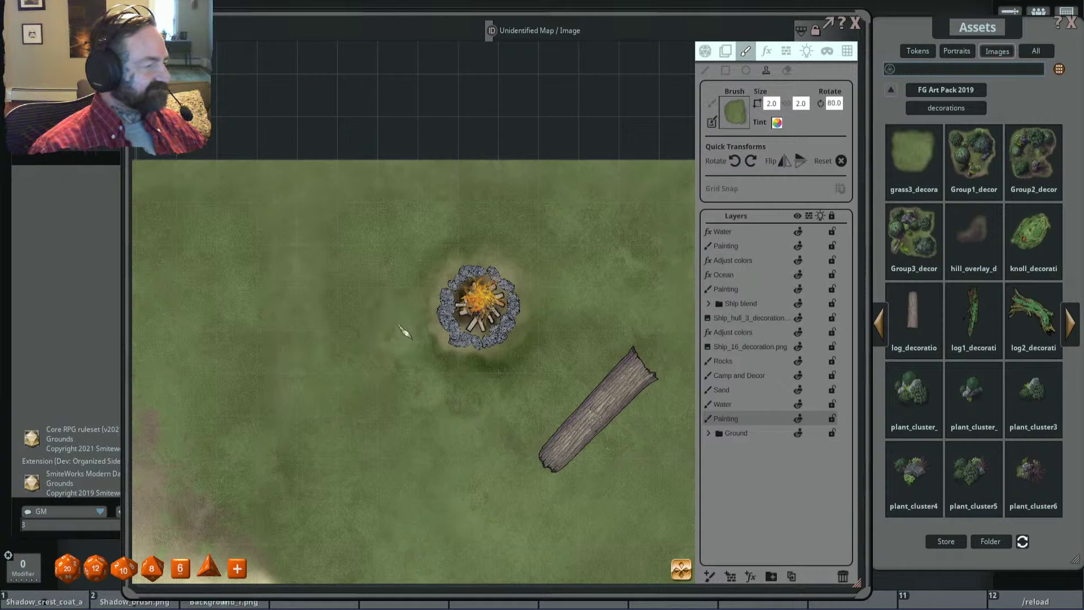
{"action": "key", "text": "shift"}
{"action": "scroll", "coordinate": [395, 270], "scroll_direction": "down", "scroll_amount": 3}
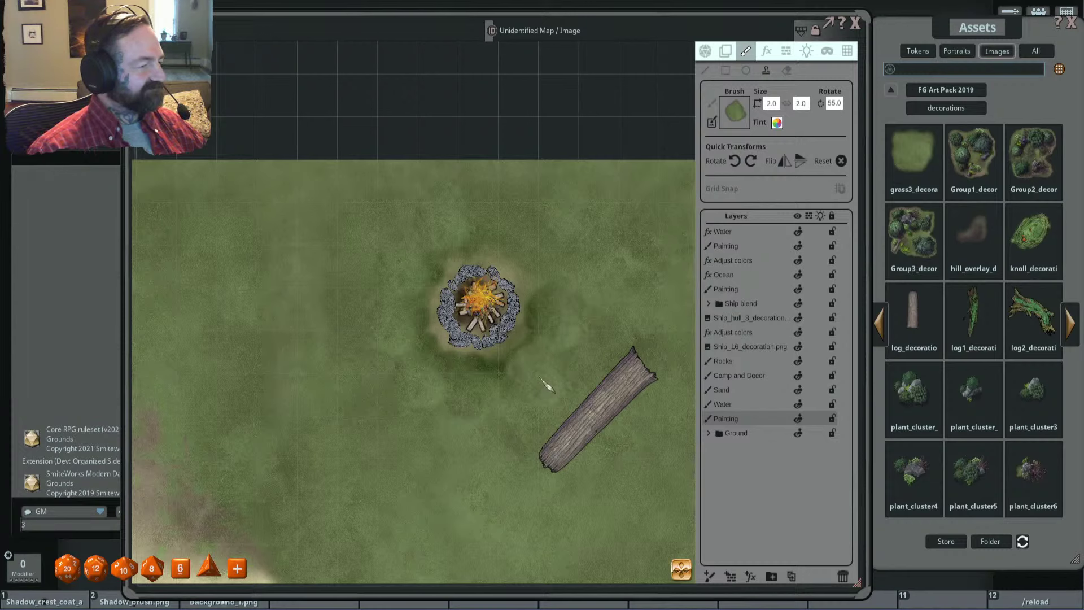
Step: Examine the campfire blending and the whole beach map, toggling the upper Painting layer's visibility off and on
{"action": "scroll", "coordinate": [633, 299], "scroll_direction": "down", "scroll_amount": 2}
{"action": "scroll", "coordinate": [646, 308], "scroll_direction": "up", "scroll_amount": 1}
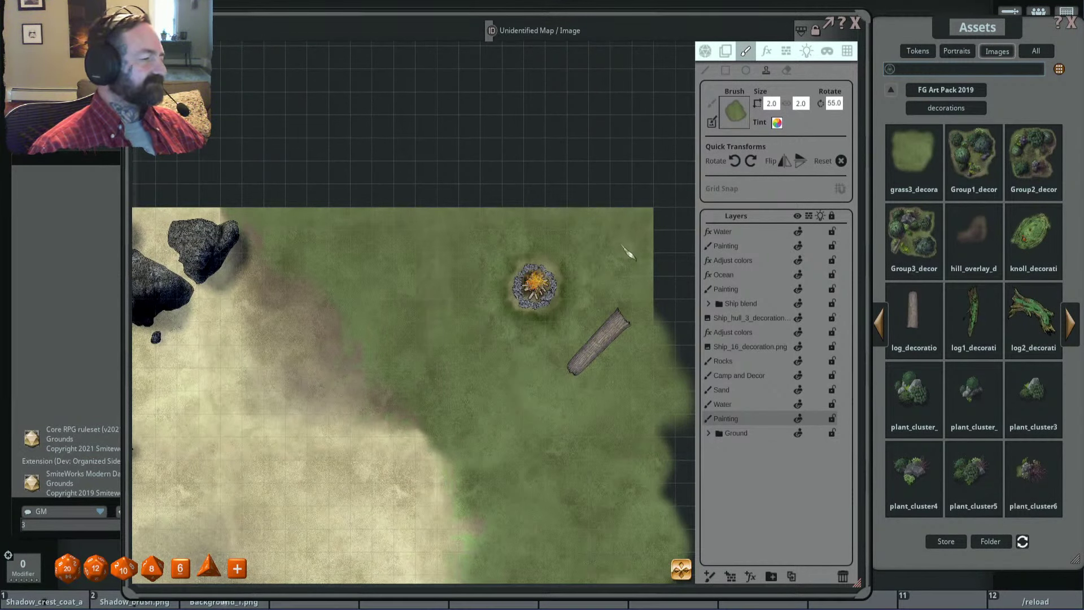
{"action": "scroll", "coordinate": [634, 247], "scroll_direction": "down", "scroll_amount": 2}
{"action": "scroll", "coordinate": [629, 291], "scroll_direction": "up", "scroll_amount": 1}
{"action": "scroll", "coordinate": [623, 272], "scroll_direction": "up", "scroll_amount": 2}
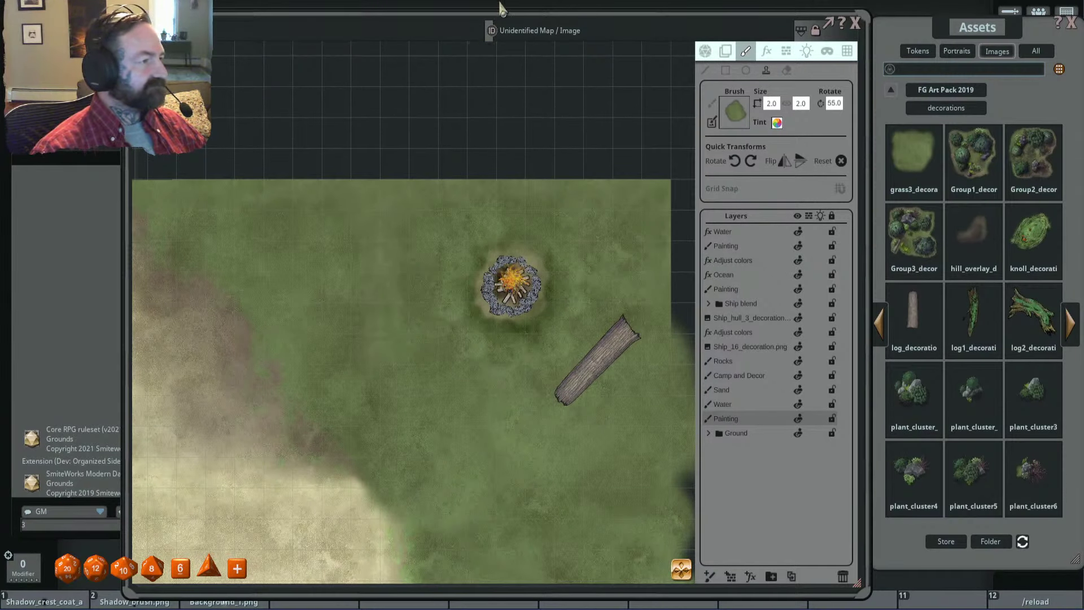
{"action": "left_click_drag", "start_coordinate": [500, 9], "coordinate": [516, 4]}
{"action": "scroll", "coordinate": [689, 272], "scroll_direction": "down", "scroll_amount": 2}
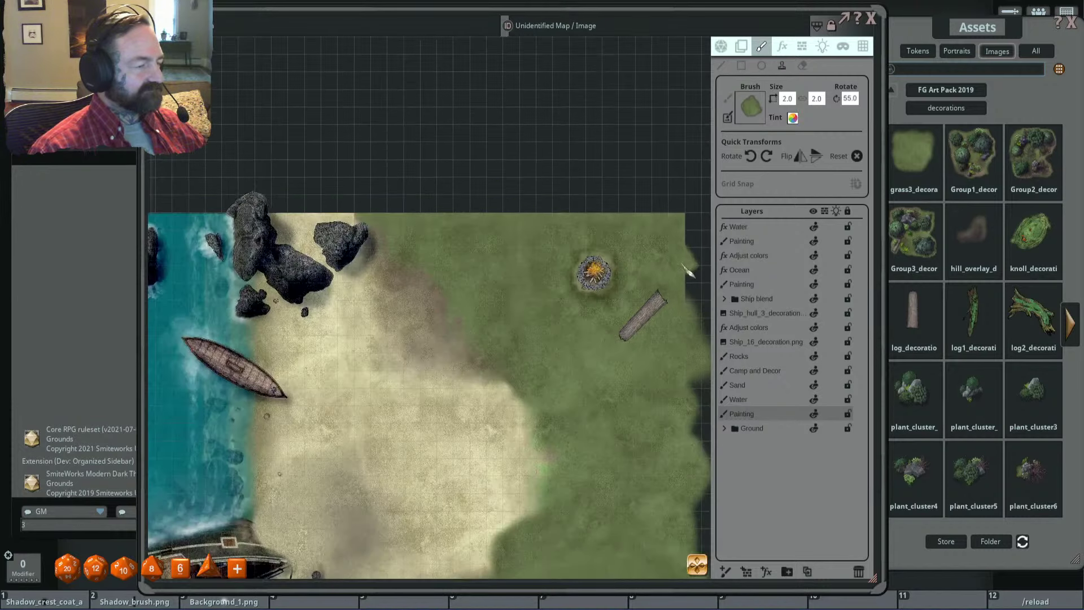
{"action": "left_click", "coordinate": [814, 241]}
{"action": "left_click", "coordinate": [813, 241]}
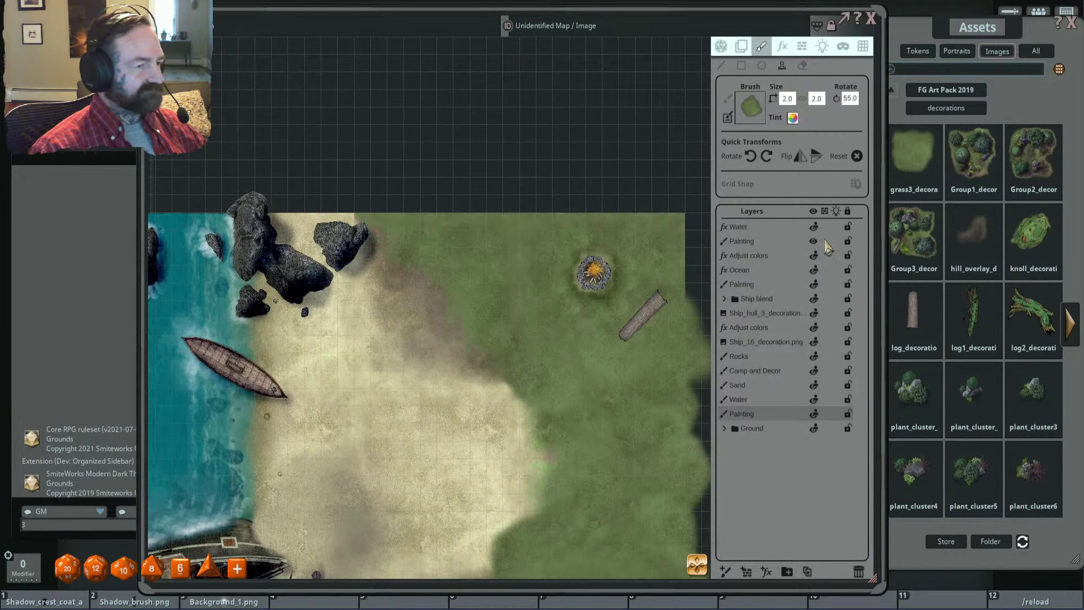
{"action": "scroll", "coordinate": [581, 333], "scroll_direction": "down", "scroll_amount": 2}
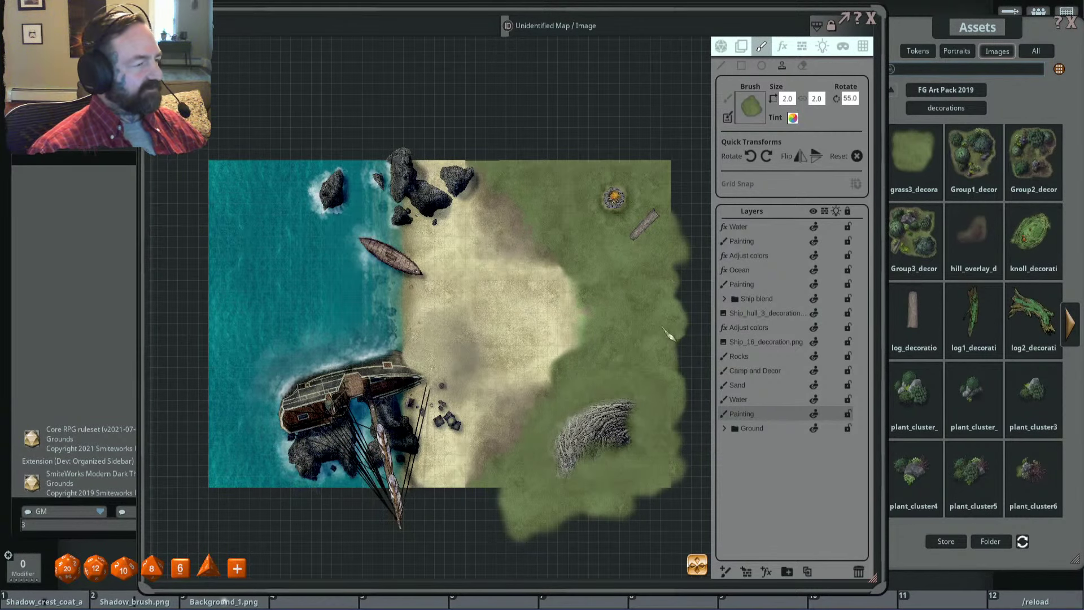
{"action": "scroll", "coordinate": [669, 336], "scroll_direction": "up", "scroll_amount": 1}
{"action": "scroll", "coordinate": [601, 325], "scroll_direction": "down", "scroll_amount": 1}
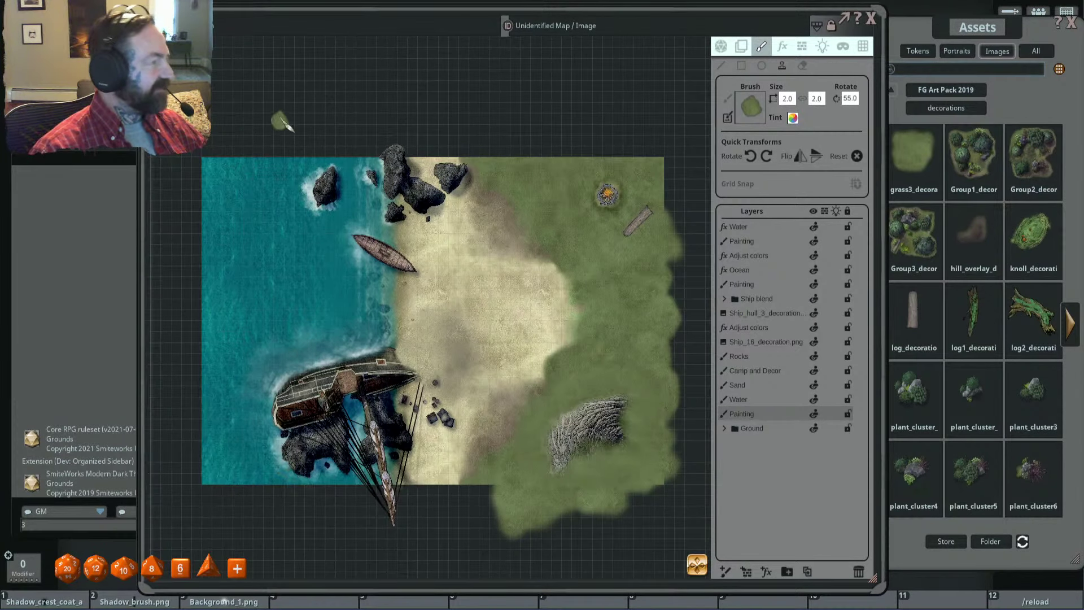
Step: Load the saved Background_1.png glow as the brush and select the topmost Water effect layer
{"action": "left_click_drag", "start_coordinate": [335, 14], "coordinate": [332, 5]}
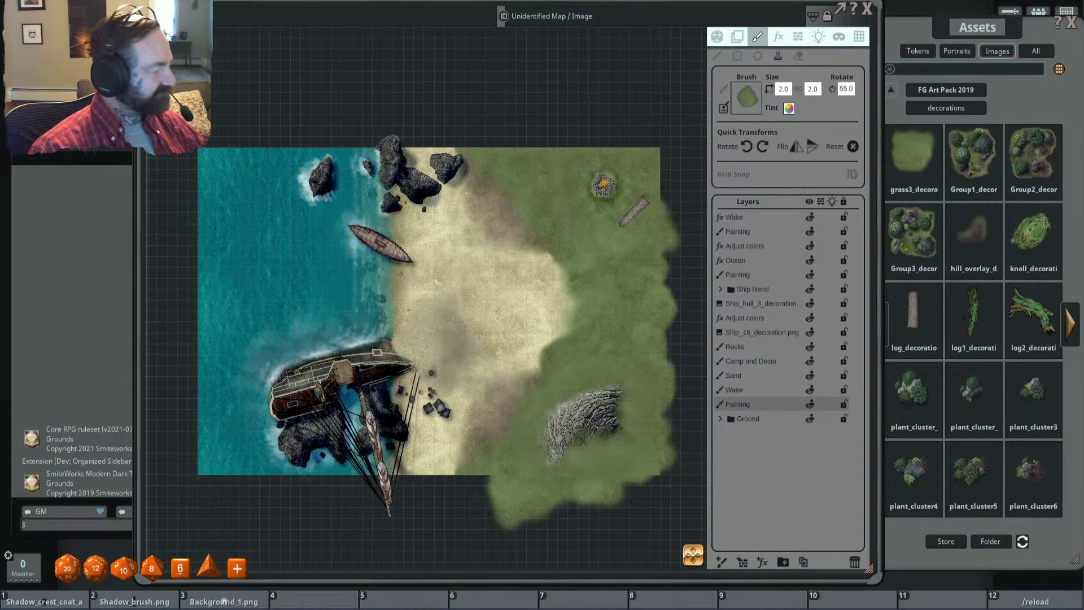
{"action": "mouse_move", "coordinate": [226, 603]}
{"action": "left_mouse_down"}
{"action": "mouse_move", "coordinate": [416, 524]}
{"action": "mouse_move", "coordinate": [634, 327]}
{"action": "mouse_move", "coordinate": [754, 104]}
{"action": "left_mouse_up"}
{"action": "scroll", "coordinate": [627, 180], "scroll_direction": "up", "scroll_amount": 5}
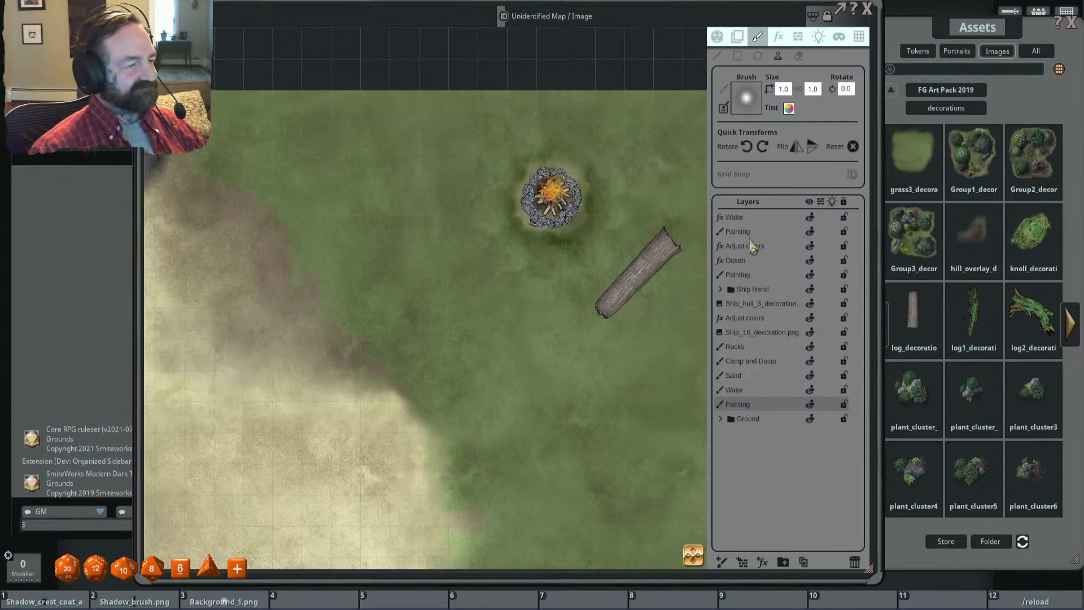
{"action": "left_click", "coordinate": [754, 219]}
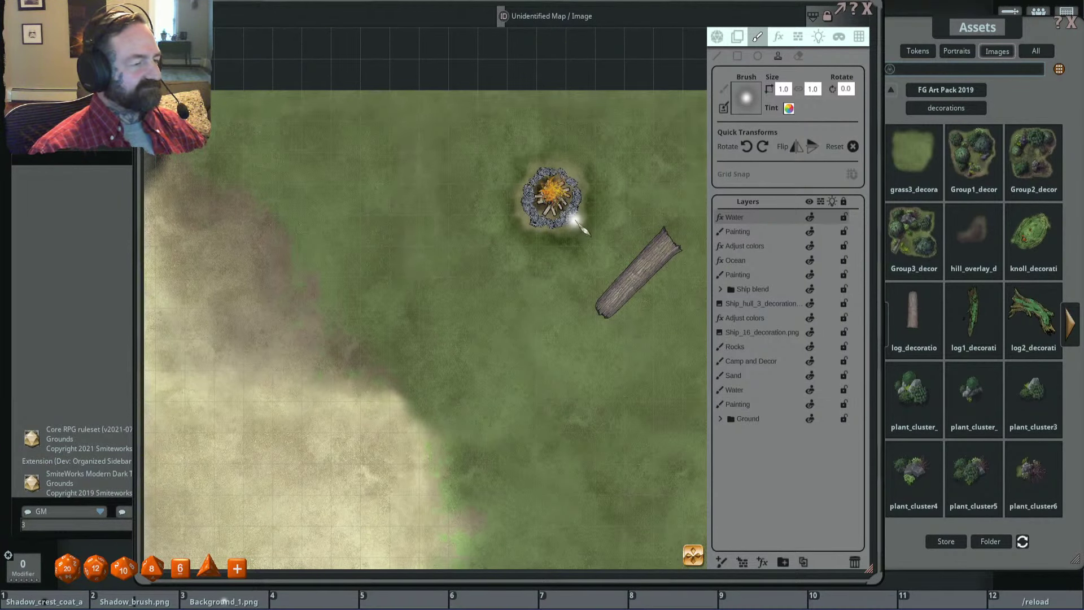
Step: Paint a soft white ring over the campfire's stones on a new topmost painting layer, using the glow brush scaled to 0.4
{"action": "scroll", "coordinate": [578, 219], "scroll_direction": "down", "scroll_amount": 6}
{"action": "scroll", "coordinate": [579, 219], "scroll_direction": "up", "scroll_amount": 4}
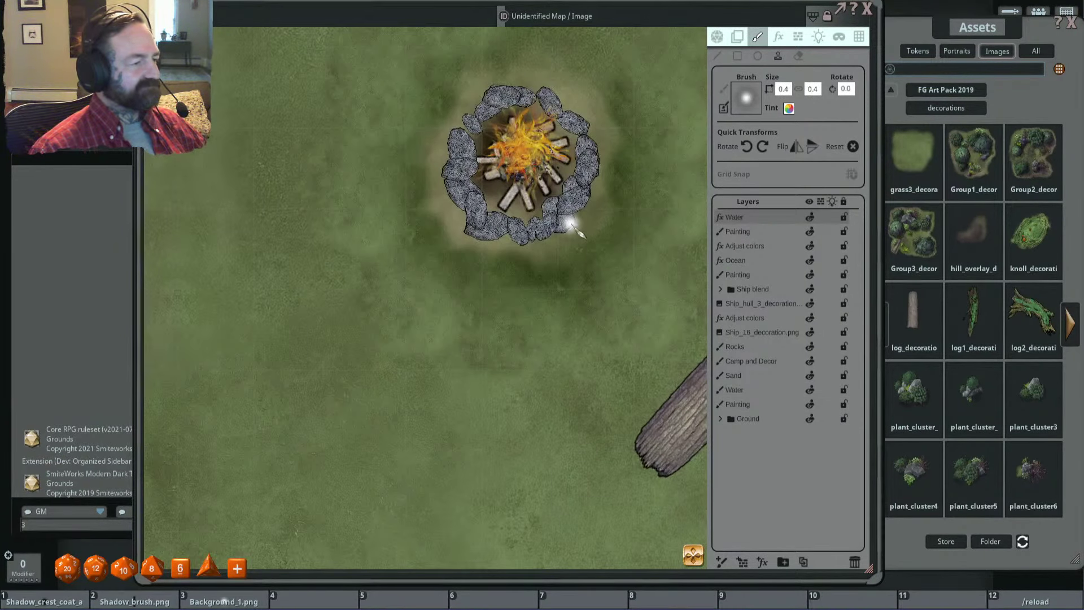
{"action": "left_click", "coordinate": [579, 220]}
{"action": "mouse_move", "coordinate": [576, 218]}
{"action": "left_mouse_down"}
{"action": "mouse_move", "coordinate": [600, 155]}
{"action": "mouse_move", "coordinate": [589, 125]}
{"action": "mouse_move", "coordinate": [523, 82]}
{"action": "mouse_move", "coordinate": [499, 83]}
{"action": "mouse_move", "coordinate": [448, 144]}
{"action": "mouse_move", "coordinate": [462, 160]}
{"action": "mouse_move", "coordinate": [451, 180]}
{"action": "mouse_move", "coordinate": [457, 219]}
{"action": "mouse_move", "coordinate": [468, 231]}
{"action": "mouse_move", "coordinate": [452, 208]}
{"action": "mouse_move", "coordinate": [486, 248]}
{"action": "mouse_move", "coordinate": [576, 237]}
{"action": "mouse_move", "coordinate": [552, 242]}
{"action": "mouse_move", "coordinate": [563, 243]}
{"action": "mouse_move", "coordinate": [589, 220]}
{"action": "mouse_move", "coordinate": [603, 169]}
{"action": "mouse_move", "coordinate": [553, 91]}
{"action": "mouse_move", "coordinate": [497, 62]}
{"action": "mouse_move", "coordinate": [455, 96]}
{"action": "mouse_move", "coordinate": [437, 136]}
{"action": "mouse_move", "coordinate": [462, 244]}
{"action": "mouse_move", "coordinate": [562, 254]}
{"action": "mouse_move", "coordinate": [501, 256]}
{"action": "left_mouse_up"}
{"action": "scroll", "coordinate": [563, 243], "scroll_direction": "up", "scroll_amount": 2}
{"action": "scroll", "coordinate": [576, 243], "scroll_direction": "up", "scroll_amount": 4}
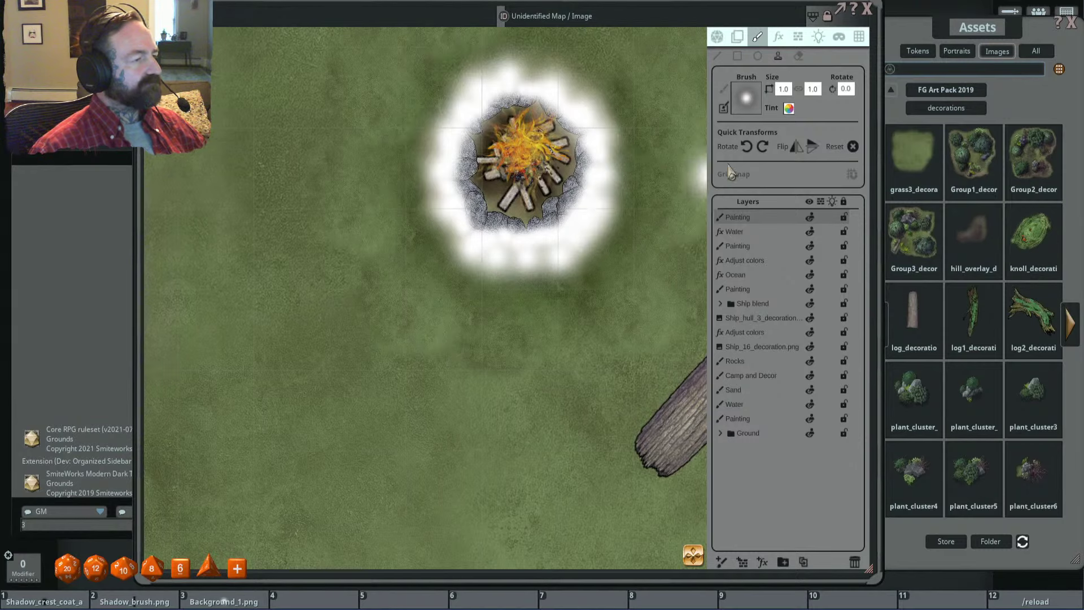
Step: Tint the new ring layer black with an alpha of 68 so it forms a soft shadow around the campfire stones
{"action": "left_click", "coordinate": [737, 37]}
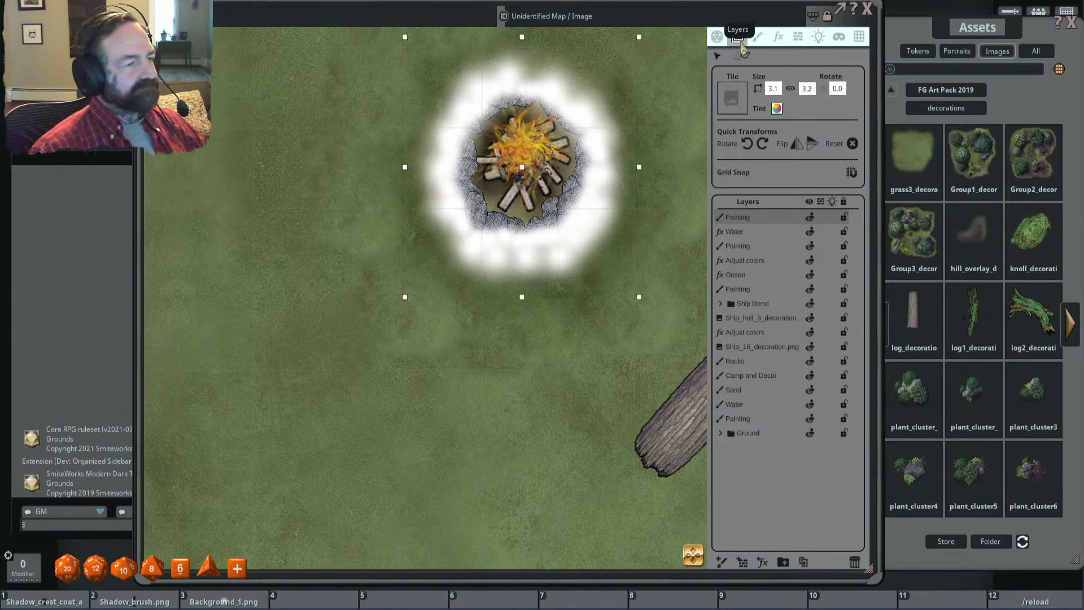
{"action": "left_click", "coordinate": [777, 108]}
{"action": "left_click_drag", "start_coordinate": [561, 316], "coordinate": [543, 366]}
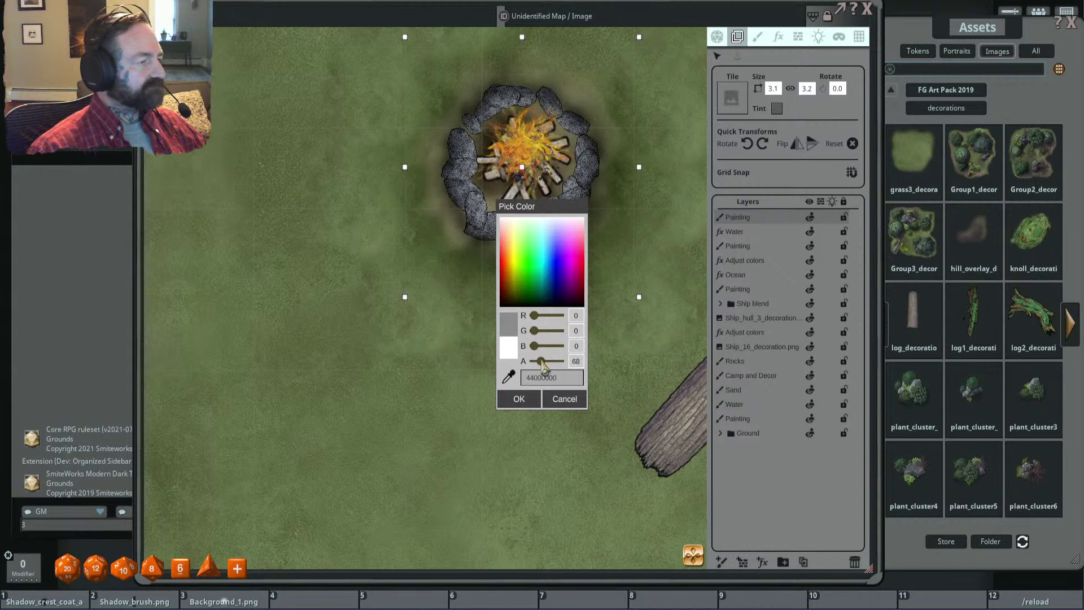
{"action": "left_click_drag", "start_coordinate": [569, 208], "coordinate": [708, 201]}
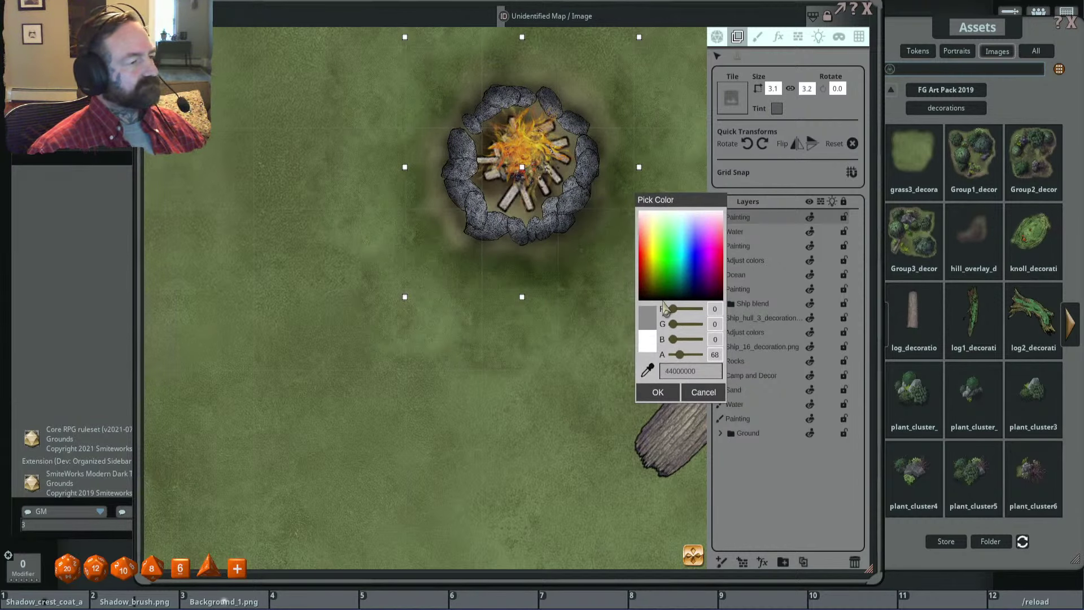
{"action": "scroll", "coordinate": [568, 305], "scroll_direction": "down", "scroll_amount": 5}
{"action": "scroll", "coordinate": [568, 305], "scroll_direction": "down", "scroll_amount": 3}
{"action": "scroll", "coordinate": [567, 305], "scroll_direction": "up", "scroll_amount": 3}
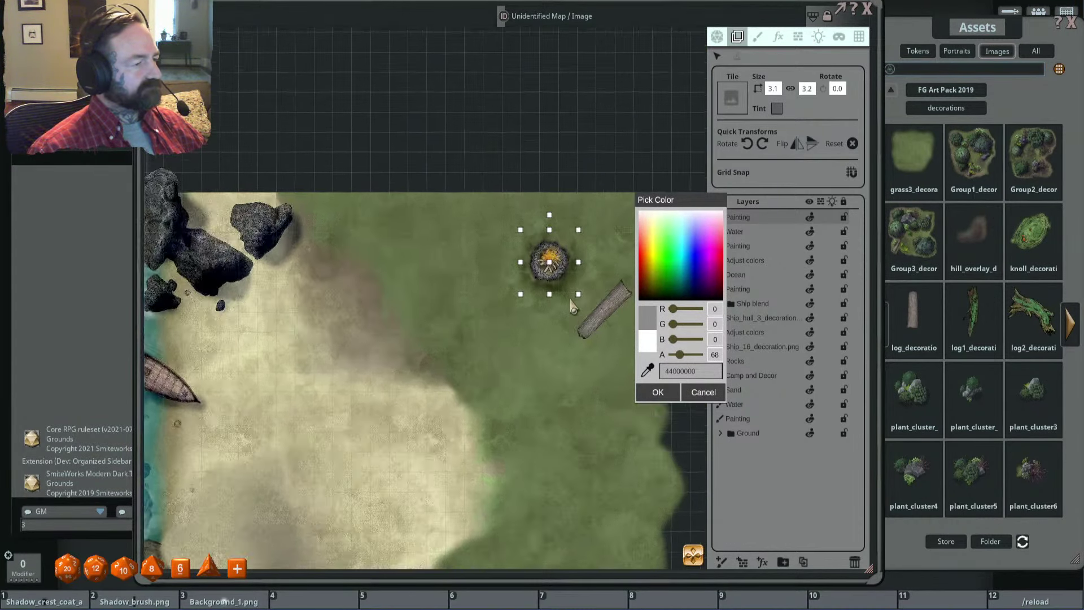
{"action": "left_click", "coordinate": [658, 392]}
Step: Examine the dark shading around the campfire stones up close and from farther out
{"action": "scroll", "coordinate": [589, 249], "scroll_direction": "up", "scroll_amount": 4}
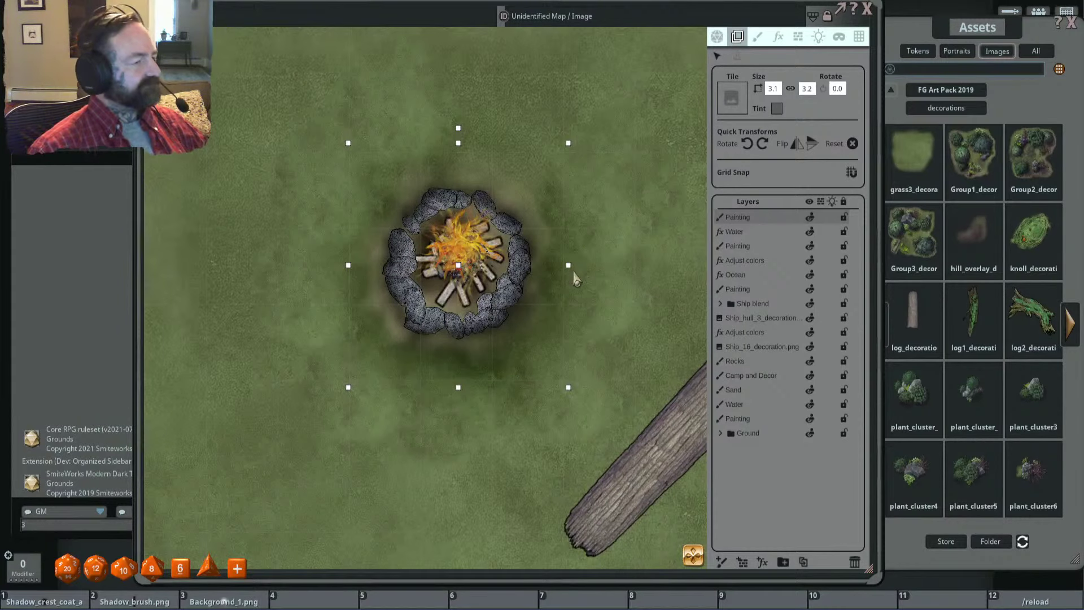
{"action": "scroll", "coordinate": [576, 280], "scroll_direction": "down", "scroll_amount": 3}
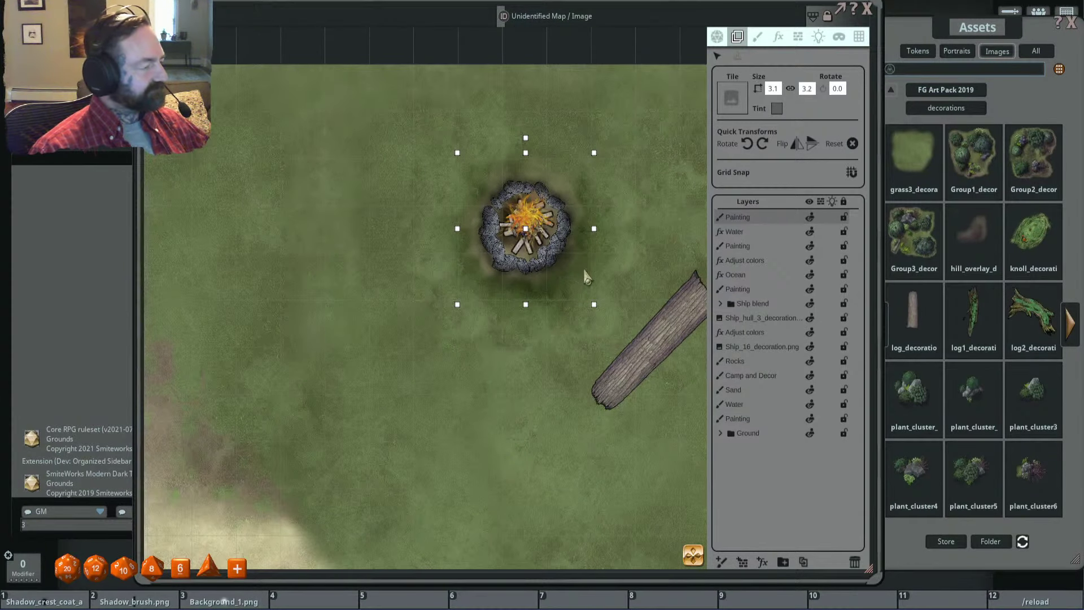
{"action": "scroll", "coordinate": [552, 279], "scroll_direction": "down", "scroll_amount": 2}
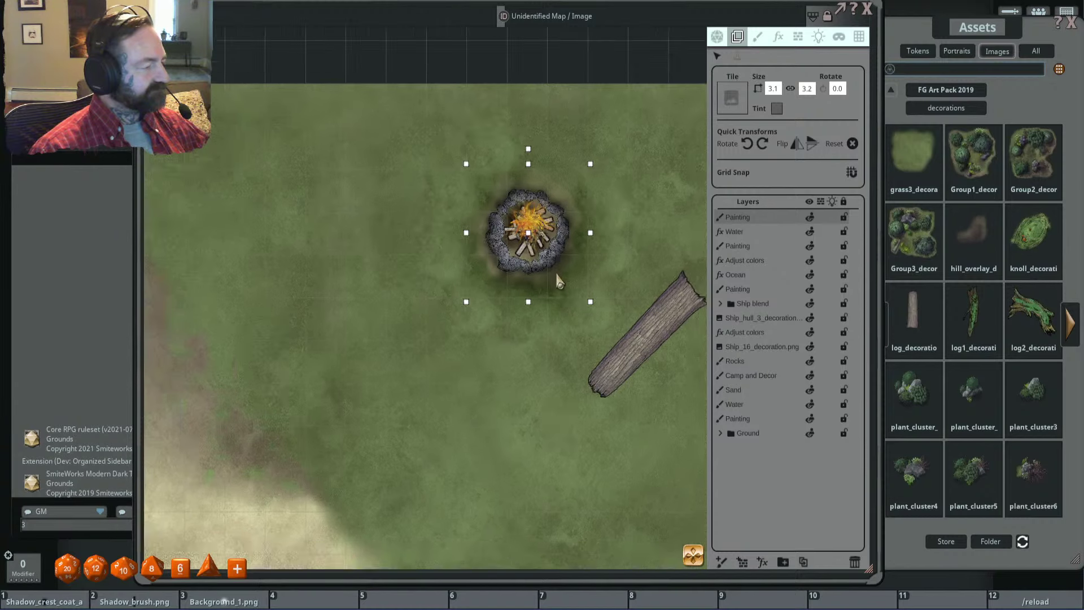
{"action": "scroll", "coordinate": [503, 234], "scroll_direction": "up", "scroll_amount": 3}
{"action": "scroll", "coordinate": [506, 240], "scroll_direction": "up", "scroll_amount": 2}
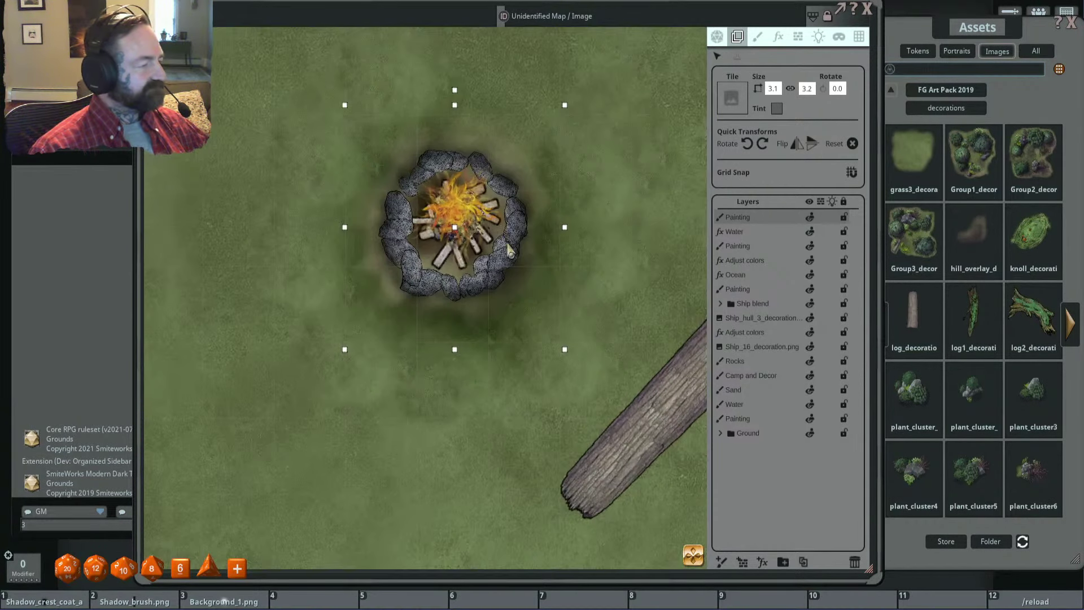
{"action": "scroll", "coordinate": [572, 252], "scroll_direction": "down", "scroll_amount": 1}
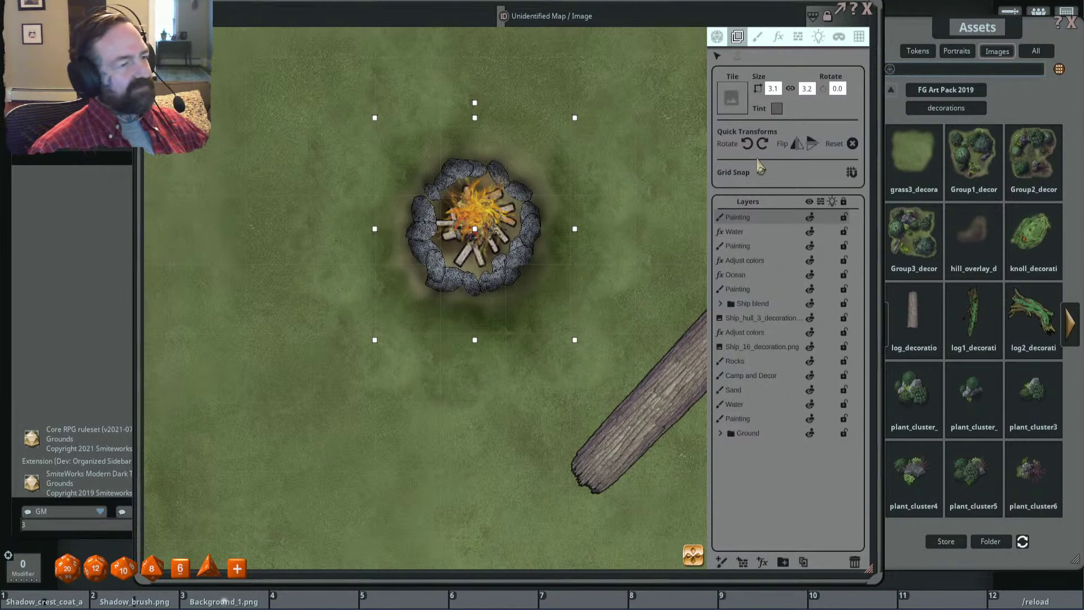
{"action": "scroll", "coordinate": [631, 186], "scroll_direction": "down", "scroll_amount": 1}
{"action": "scroll", "coordinate": [631, 187], "scroll_direction": "down", "scroll_amount": 3}
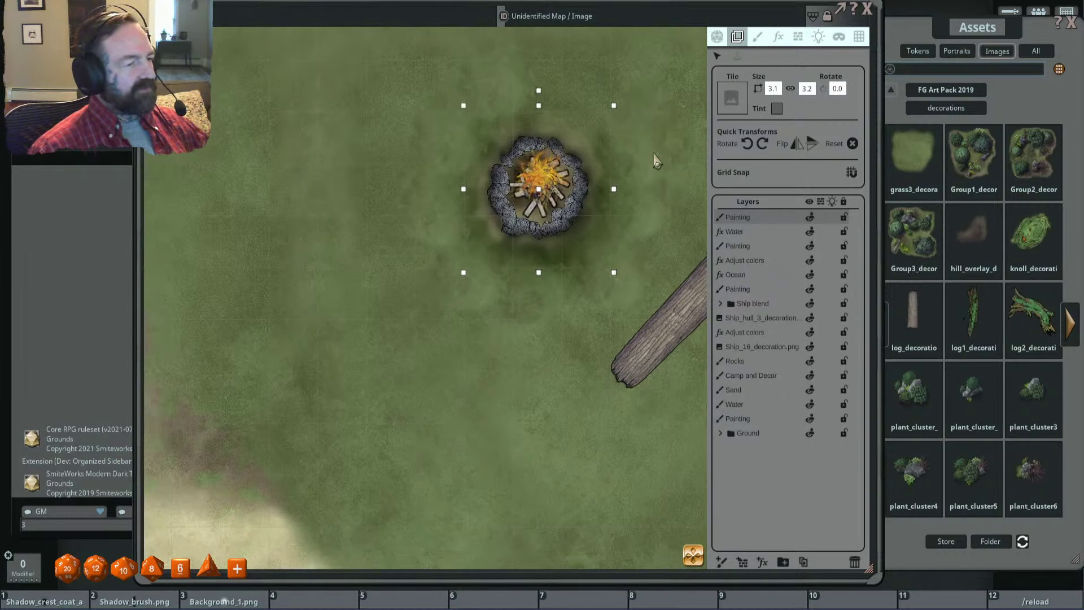
Step: Add a new effect layer at the top of the layer stack and try the Time of day effect on it
{"action": "left_click", "coordinate": [762, 562]}
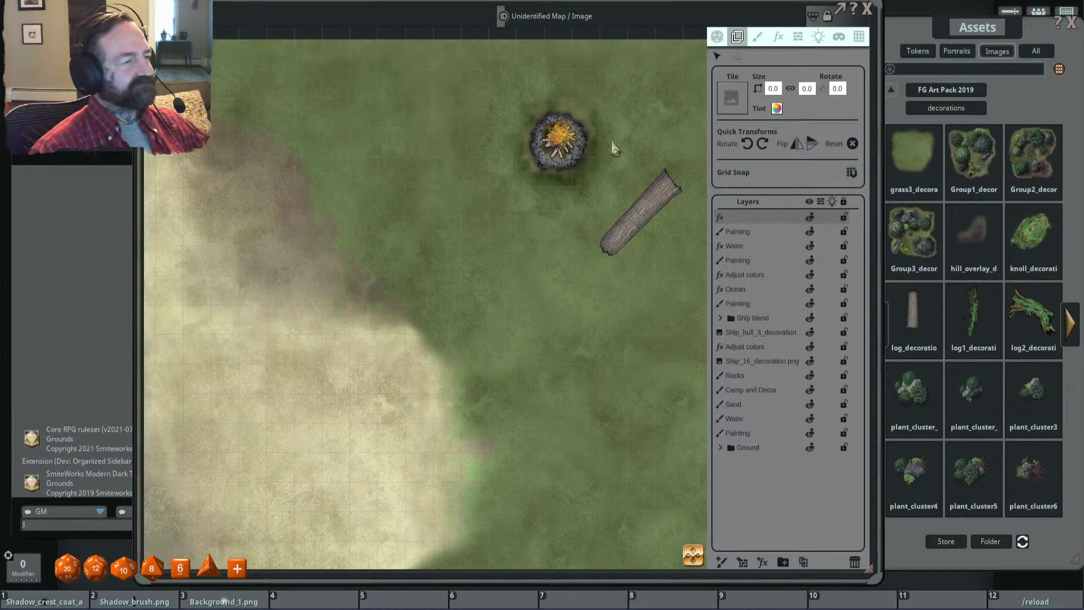
{"action": "scroll", "coordinate": [614, 148], "scroll_direction": "down", "scroll_amount": 3}
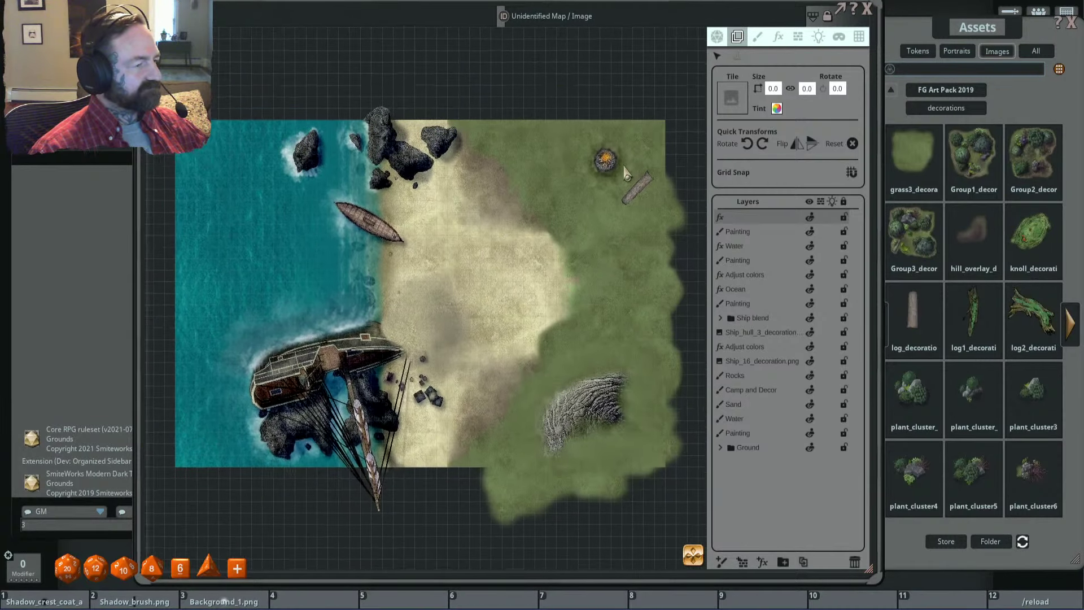
{"action": "scroll", "coordinate": [625, 173], "scroll_direction": "up", "scroll_amount": 5}
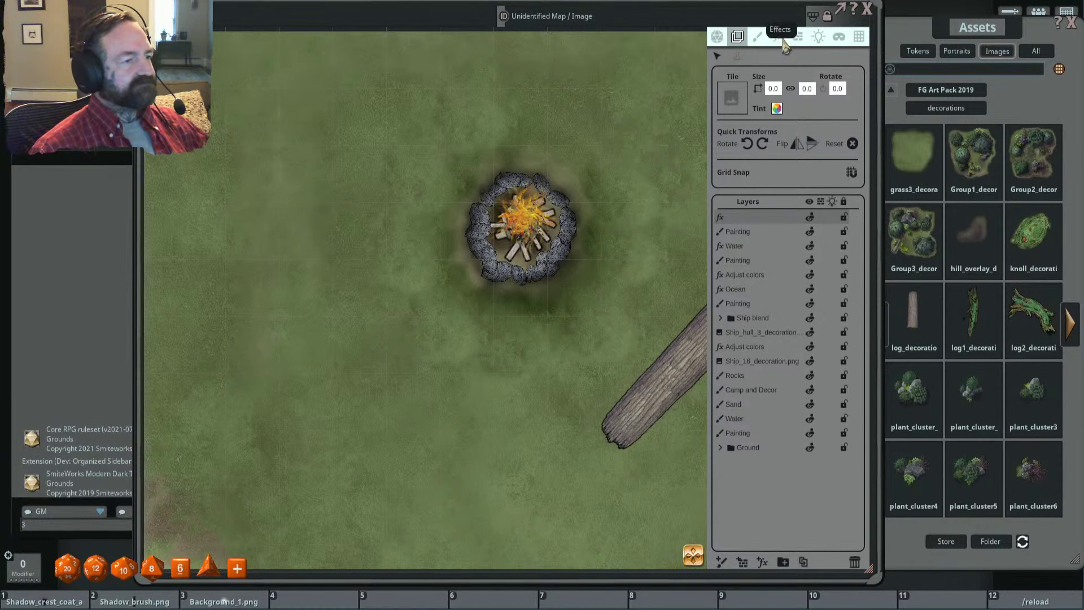
{"action": "left_click", "coordinate": [779, 39]}
{"action": "left_click", "coordinate": [804, 78]}
{"action": "scroll", "coordinate": [819, 146], "scroll_direction": "down", "scroll_amount": 2}
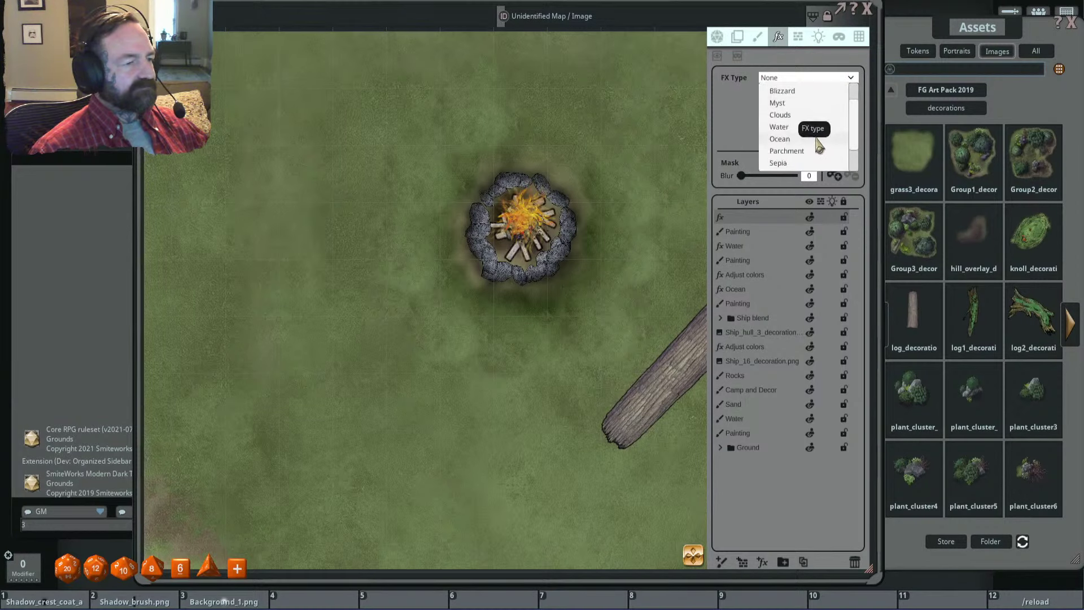
{"action": "left_click", "coordinate": [816, 140]}
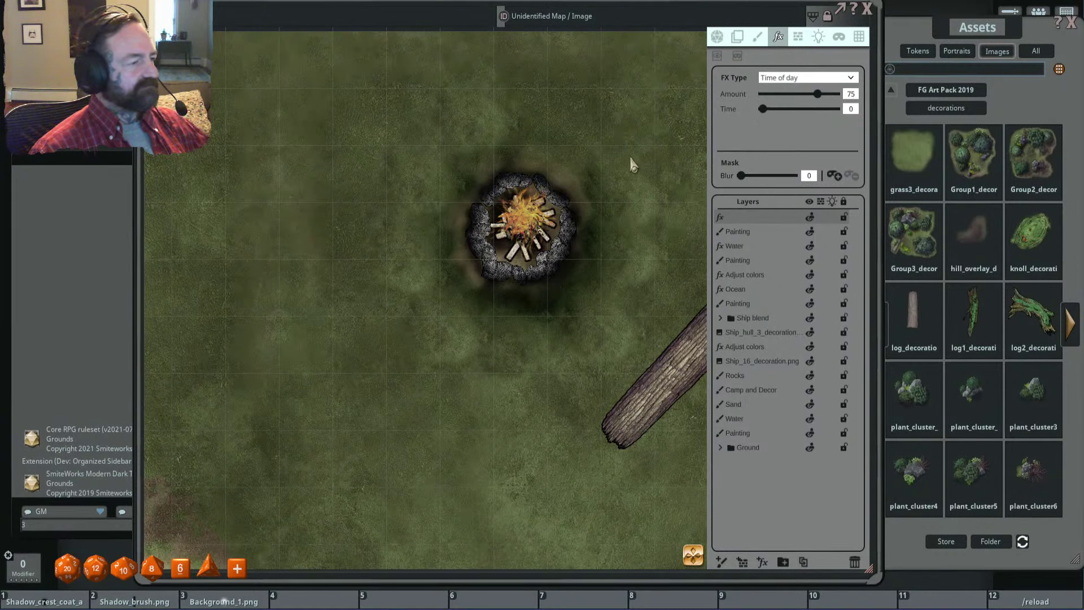
Step: Change the new effect layer's type to Adjust colors, with Red at 69 and Green at 60
{"action": "left_click", "coordinate": [808, 78]}
{"action": "scroll", "coordinate": [814, 148], "scroll_direction": "up", "scroll_amount": 3}
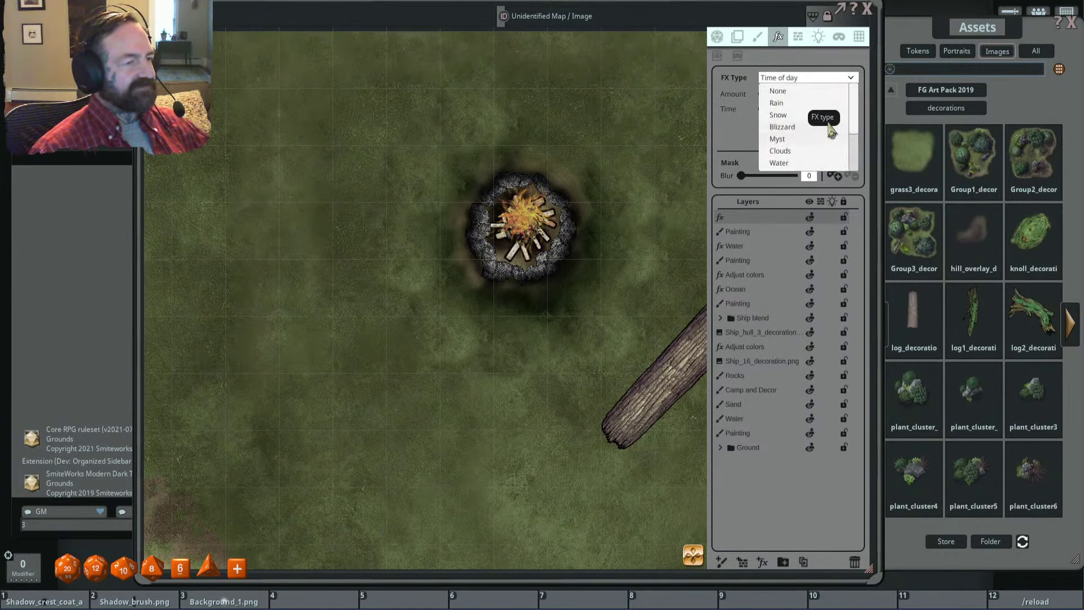
{"action": "scroll", "coordinate": [815, 149], "scroll_direction": "down", "scroll_amount": 2}
{"action": "left_click", "coordinate": [816, 151]}
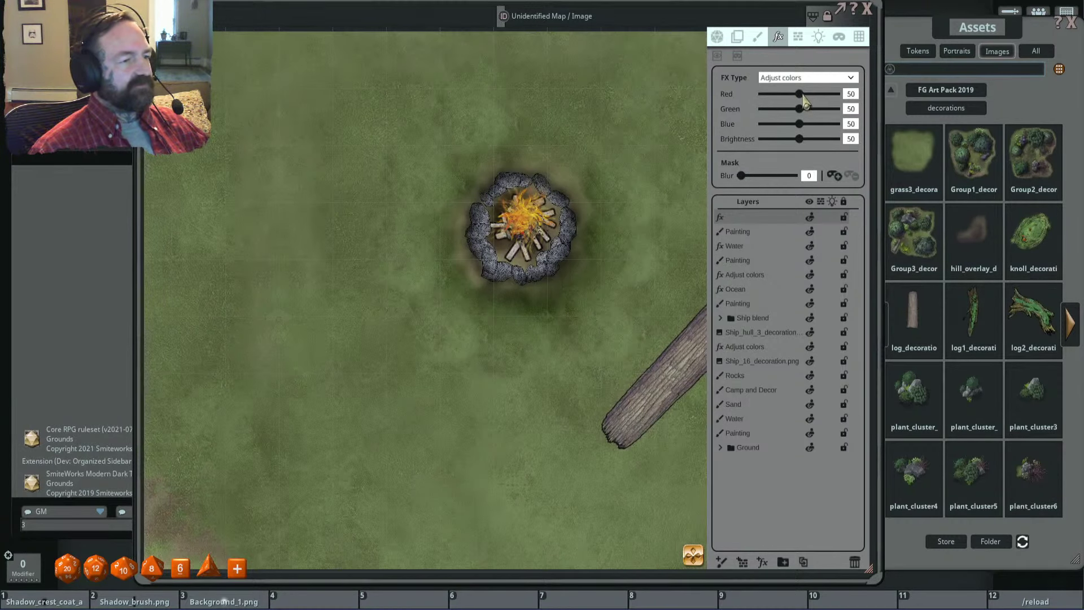
{"action": "left_click_drag", "start_coordinate": [805, 115], "coordinate": [810, 116]}
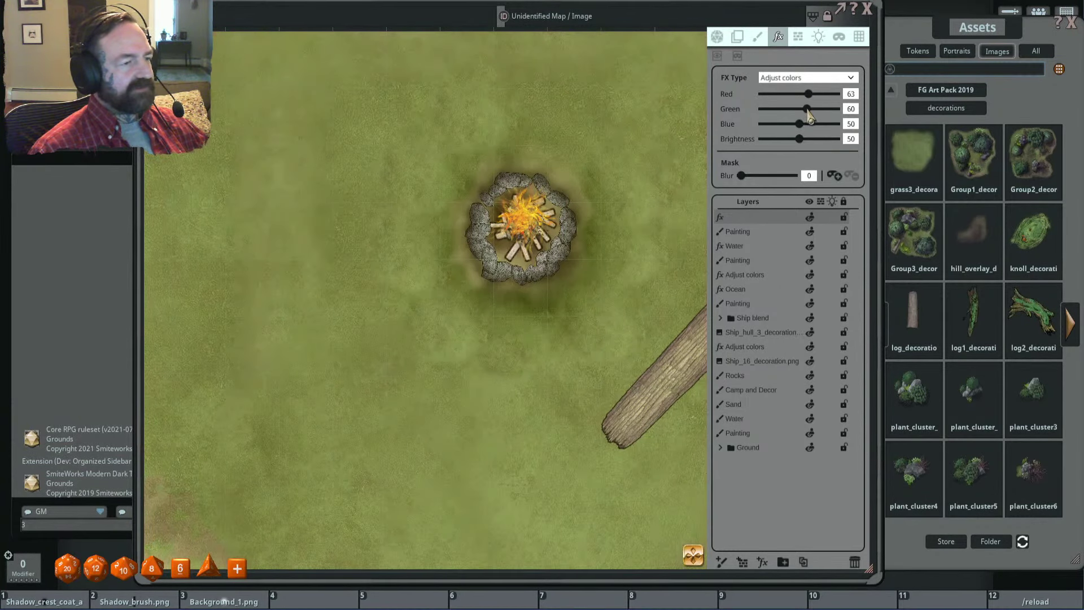
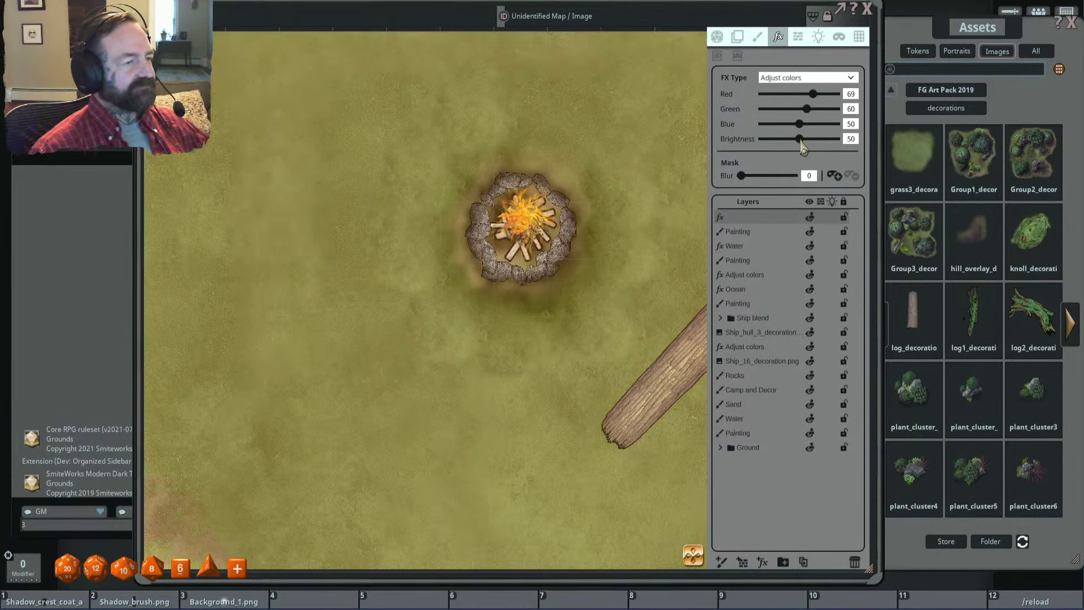
Step: Add a mask to the colour adjustment and outline the campfire's interior freehand so only the fire area is brightened
{"action": "left_click", "coordinate": [834, 175]}
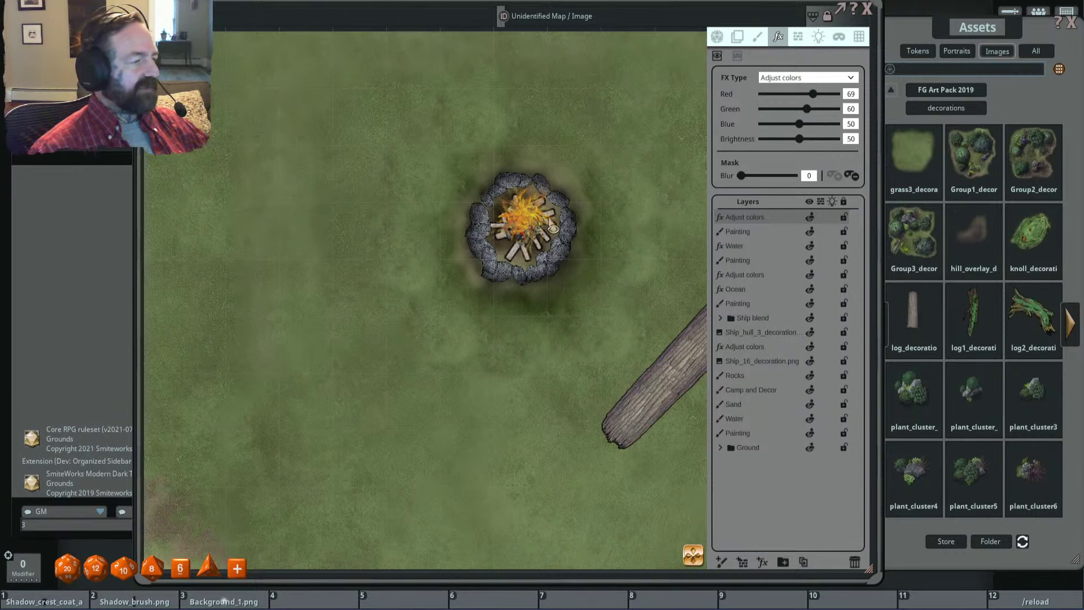
{"action": "key", "text": "alt"}
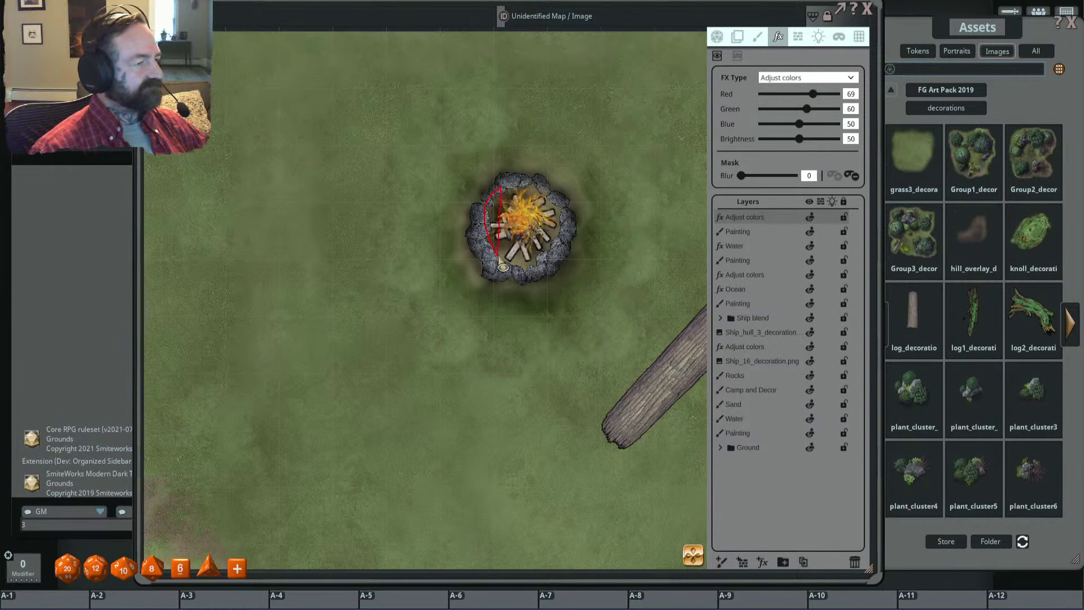
{"action": "left_click_drag", "start_coordinate": [544, 209], "coordinate": [557, 232]}
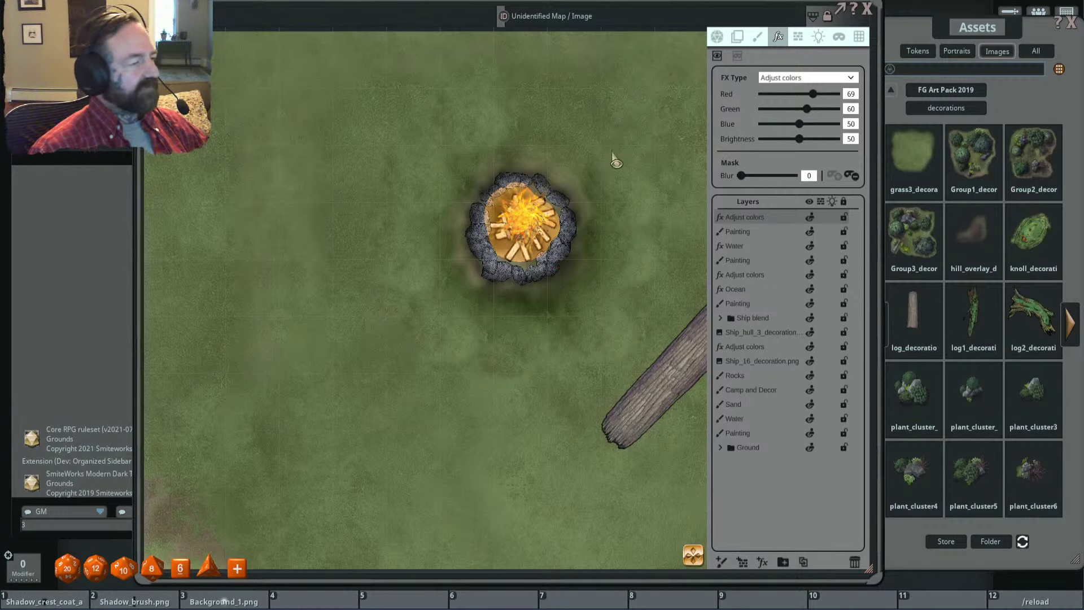
{"action": "scroll", "coordinate": [615, 161], "scroll_direction": "up", "scroll_amount": 2}
{"action": "key", "text": "alt"}
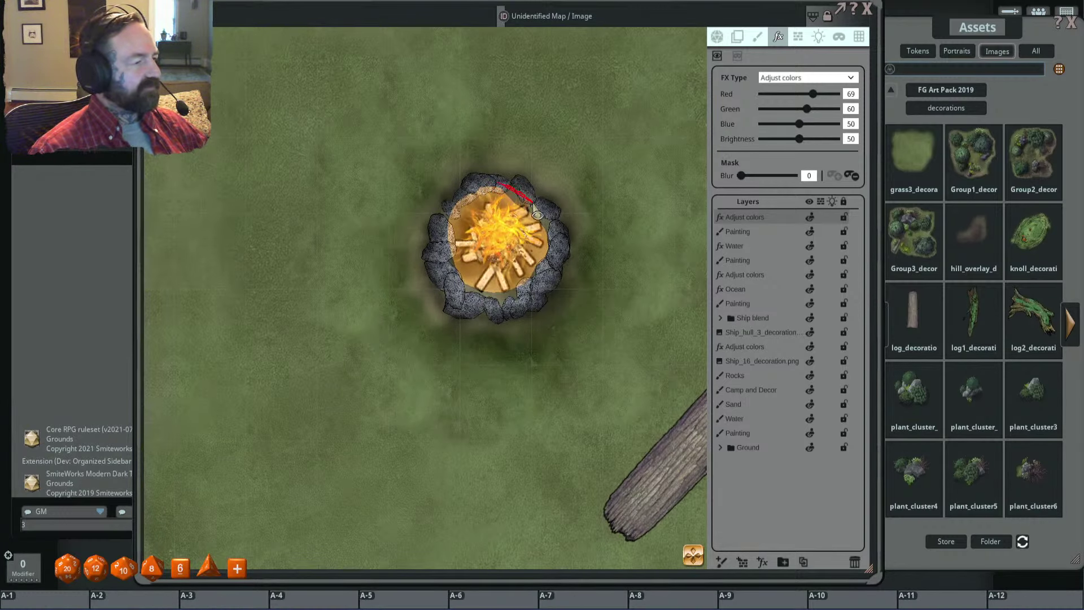
{"action": "mouse_move", "coordinate": [556, 252]}
{"action": "left_mouse_down"}
{"action": "mouse_move", "coordinate": [500, 302]}
{"action": "mouse_move", "coordinate": [461, 280]}
{"action": "mouse_move", "coordinate": [444, 244]}
{"action": "mouse_move", "coordinate": [497, 188]}
{"action": "mouse_move", "coordinate": [566, 212]}
{"action": "left_mouse_up"}
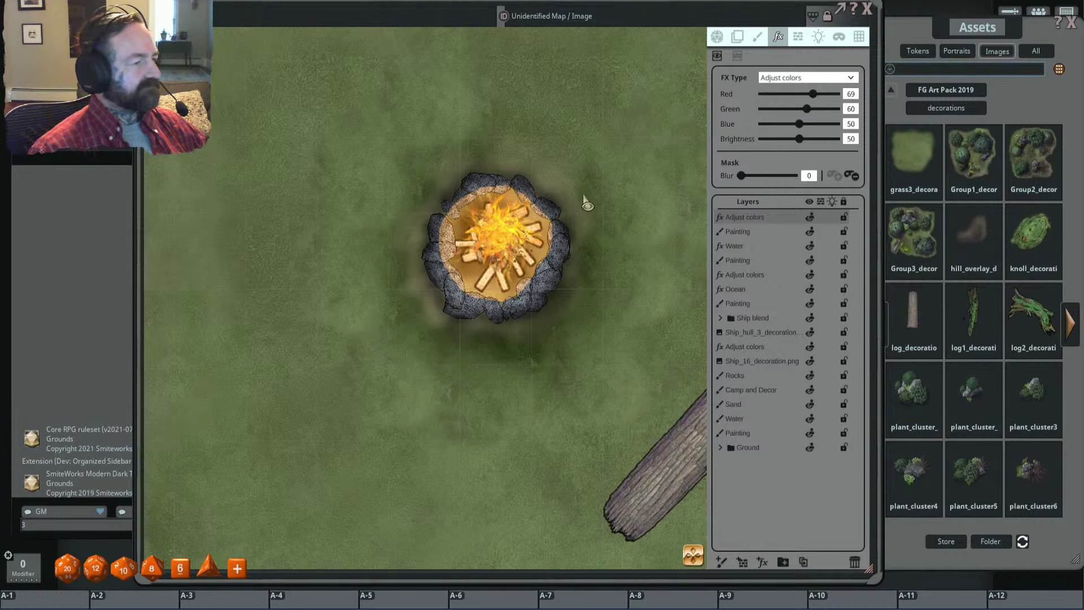
Step: Extend the colour adjustment's mask with freehand patches over the inner faces of the surrounding stones
{"action": "scroll", "coordinate": [566, 251], "scroll_direction": "up", "scroll_amount": 3}
{"action": "left_click_drag", "start_coordinate": [536, 265], "coordinate": [587, 209]}
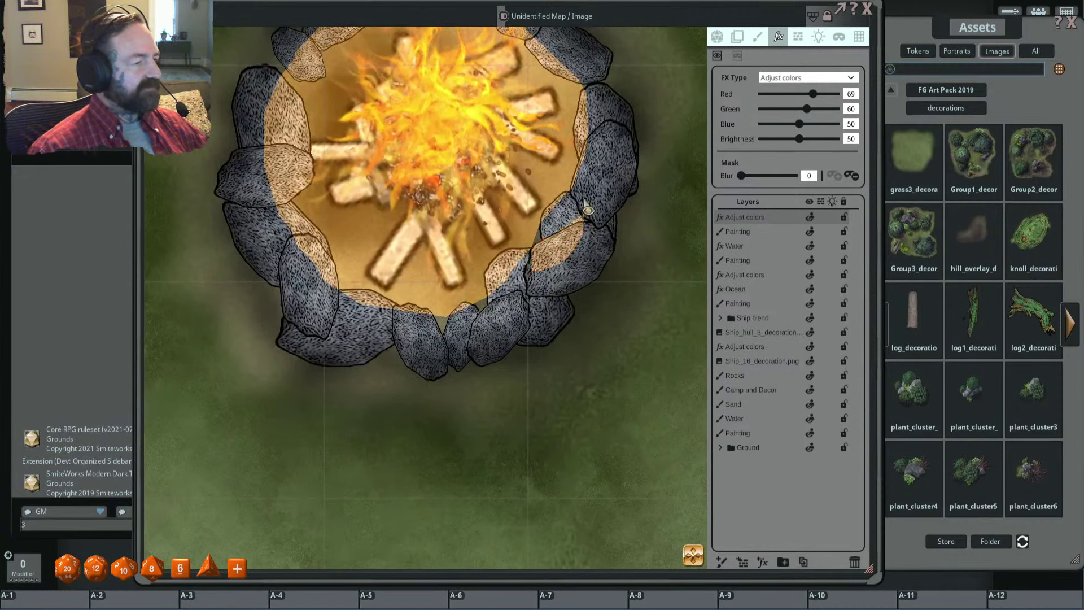
{"action": "left_click_drag", "start_coordinate": [588, 139], "coordinate": [596, 142]}
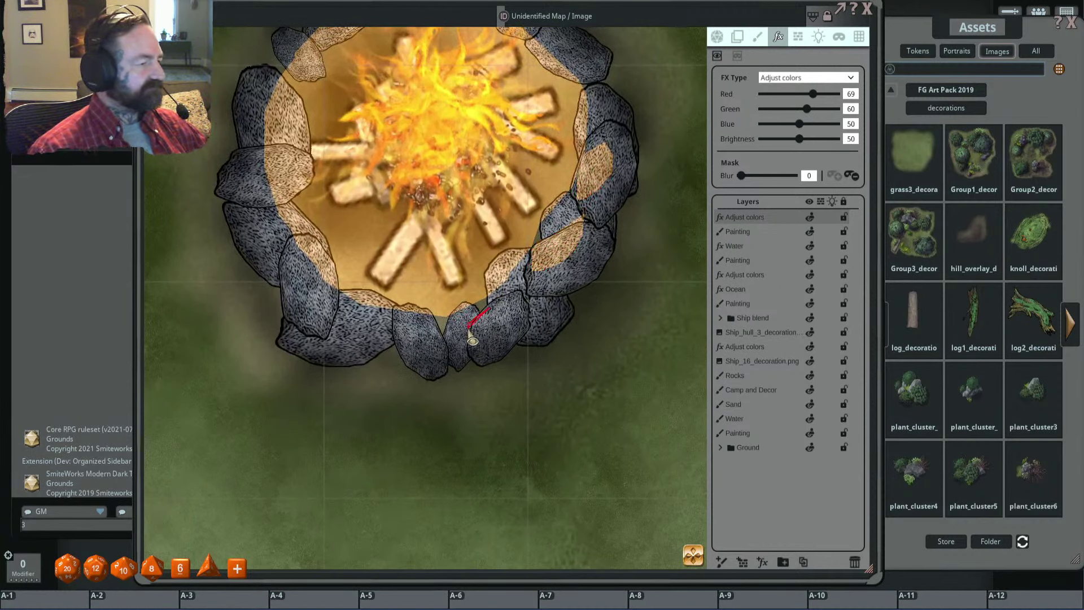
{"action": "mouse_move", "coordinate": [469, 331]}
{"action": "left_mouse_down"}
{"action": "mouse_move", "coordinate": [435, 305]}
{"action": "mouse_move", "coordinate": [343, 301]}
{"action": "mouse_move", "coordinate": [395, 320]}
{"action": "left_mouse_up"}
{"action": "scroll", "coordinate": [449, 282], "scroll_direction": "down", "scroll_amount": 3}
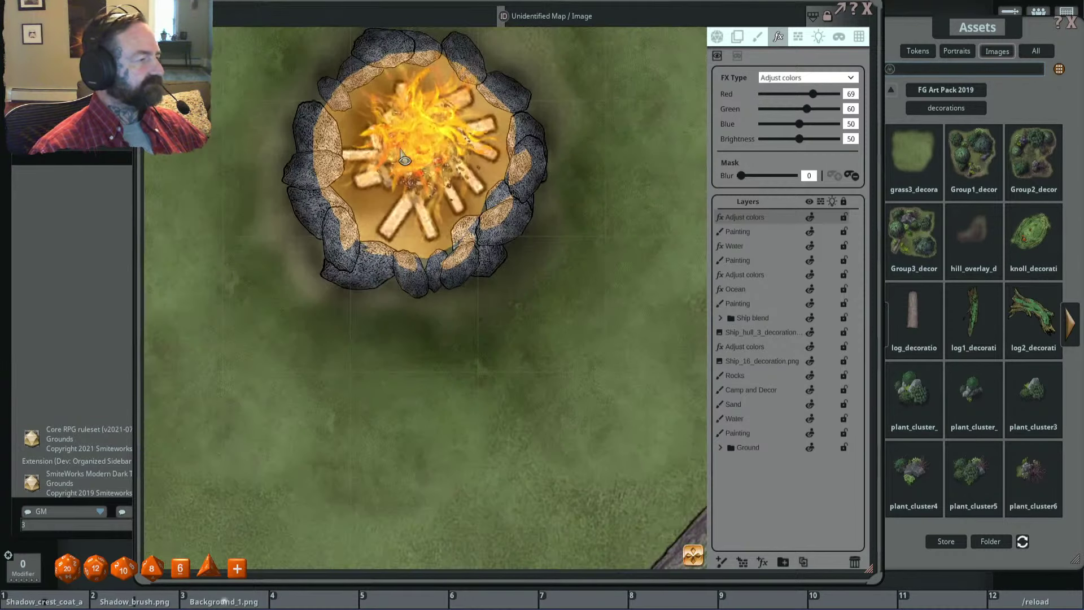
{"action": "scroll", "coordinate": [449, 283], "scroll_direction": "up", "scroll_amount": 2}
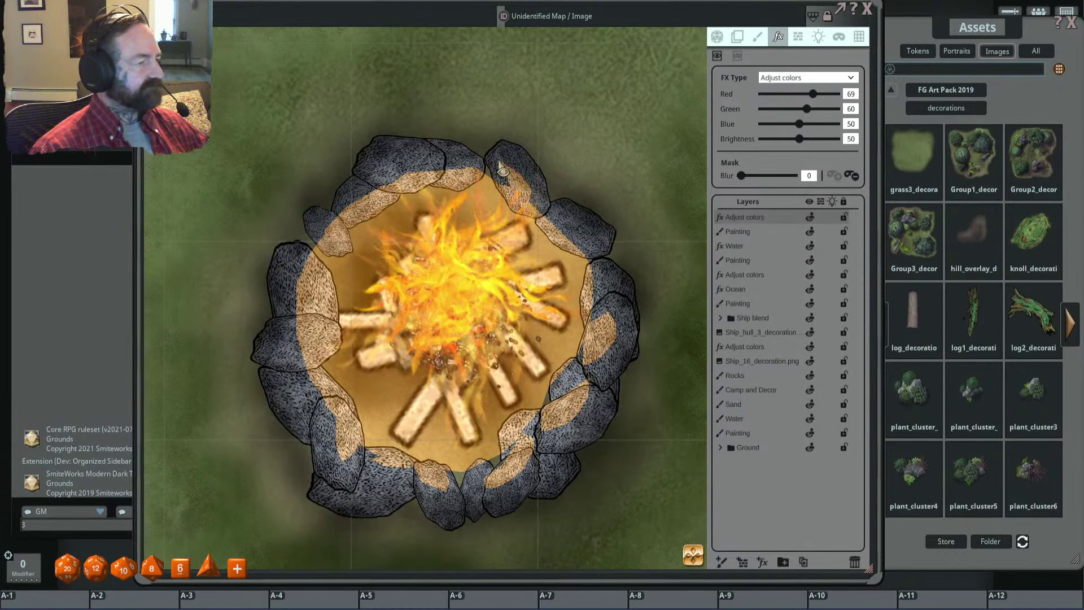
{"action": "scroll", "coordinate": [539, 215], "scroll_direction": "down", "scroll_amount": 1}
{"action": "scroll", "coordinate": [542, 215], "scroll_direction": "down", "scroll_amount": 2}
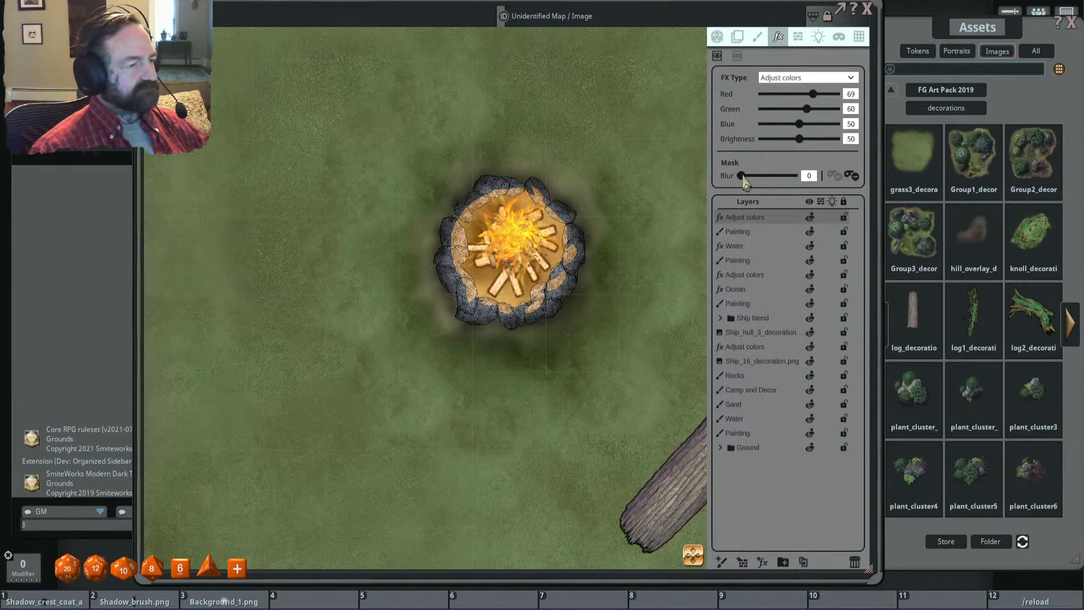
Step: Set the colour adjustment's mask blur to 23 and switch to the other mask-drawing mode
{"action": "left_click_drag", "start_coordinate": [743, 177], "coordinate": [753, 178]}
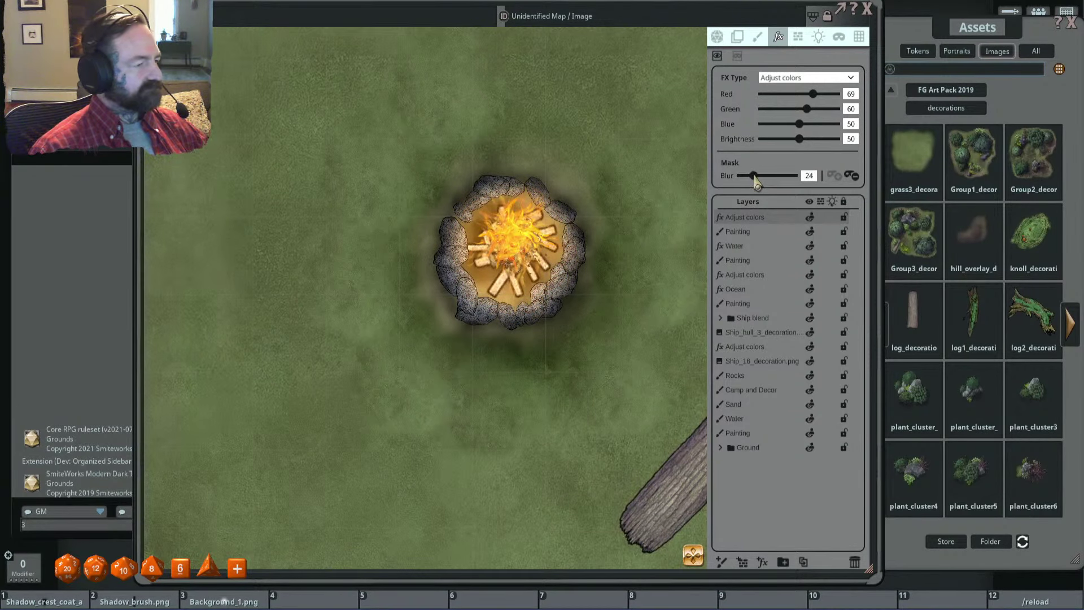
{"action": "scroll", "coordinate": [637, 201], "scroll_direction": "down", "scroll_amount": 3}
{"action": "scroll", "coordinate": [556, 184], "scroll_direction": "up", "scroll_amount": 3}
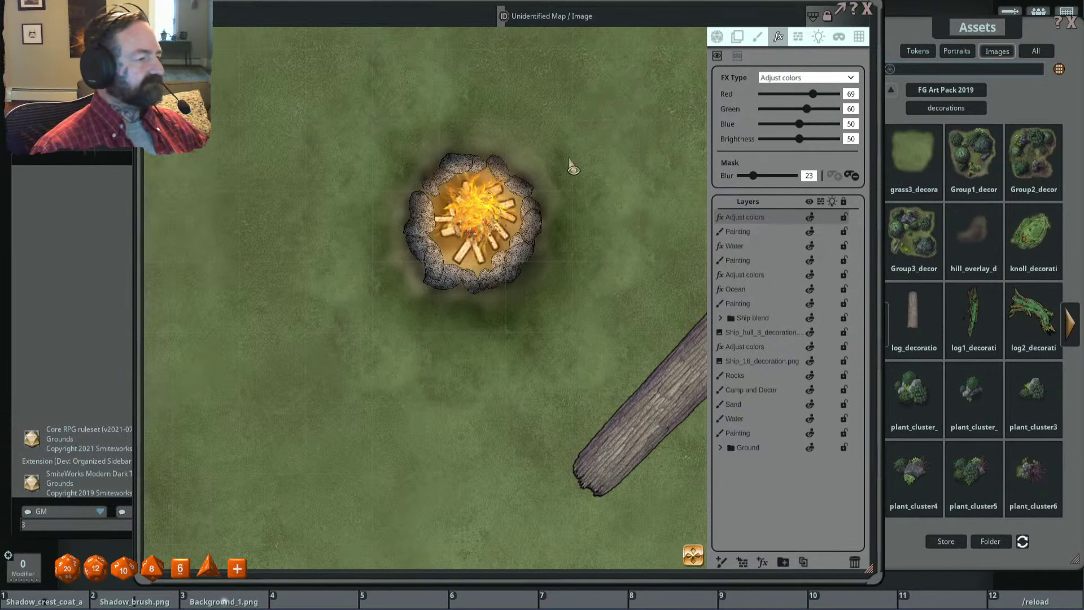
{"action": "scroll", "coordinate": [486, 225], "scroll_direction": "up", "scroll_amount": 3}
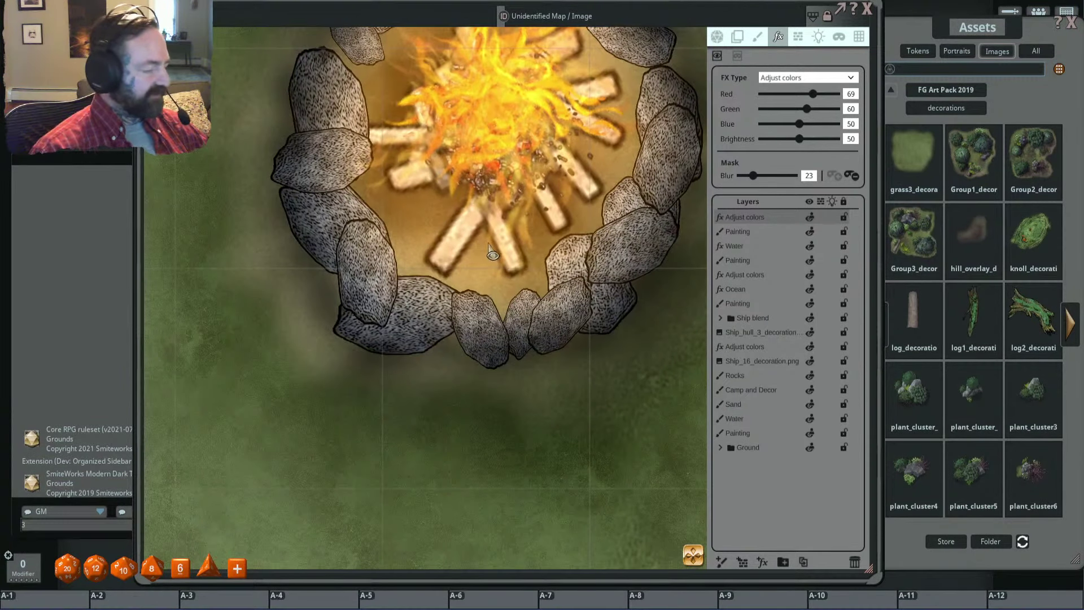
{"action": "left_click", "coordinate": [737, 56]}
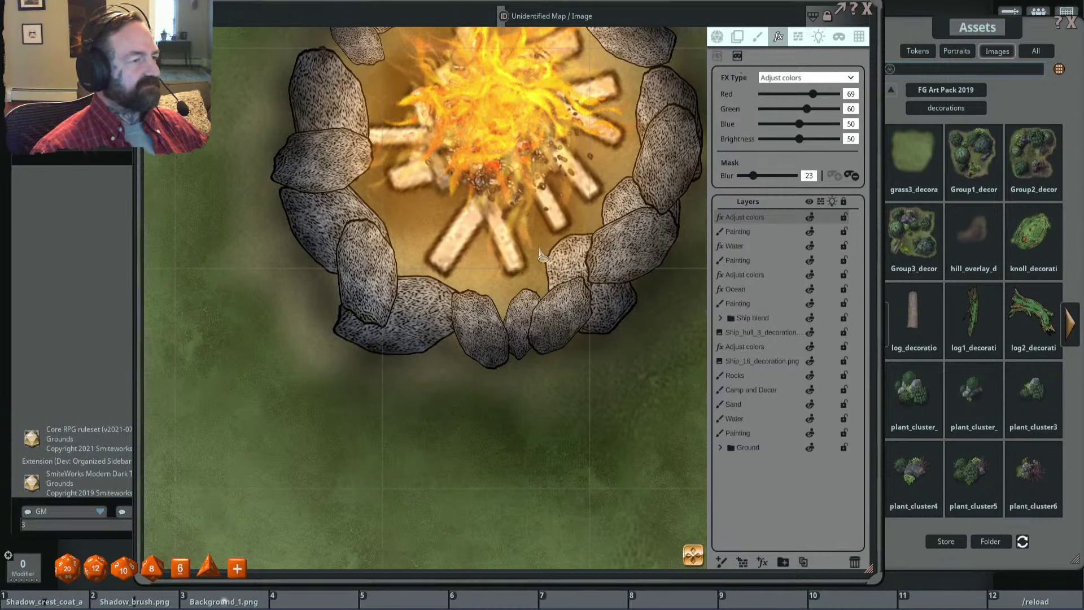
Step: Cut a freehand patch out of the colour adjustment's mask beside the campfire's lower logs and reduce the mask blur to 8
{"action": "key", "text": "alt"}
{"action": "mouse_move", "coordinate": [497, 237]}
{"action": "left_mouse_down"}
{"action": "mouse_move", "coordinate": [520, 298]}
{"action": "mouse_move", "coordinate": [500, 334]}
{"action": "left_mouse_up"}
{"action": "scroll", "coordinate": [499, 240], "scroll_direction": "up", "scroll_amount": 3}
{"action": "left_click", "coordinate": [508, 338]}
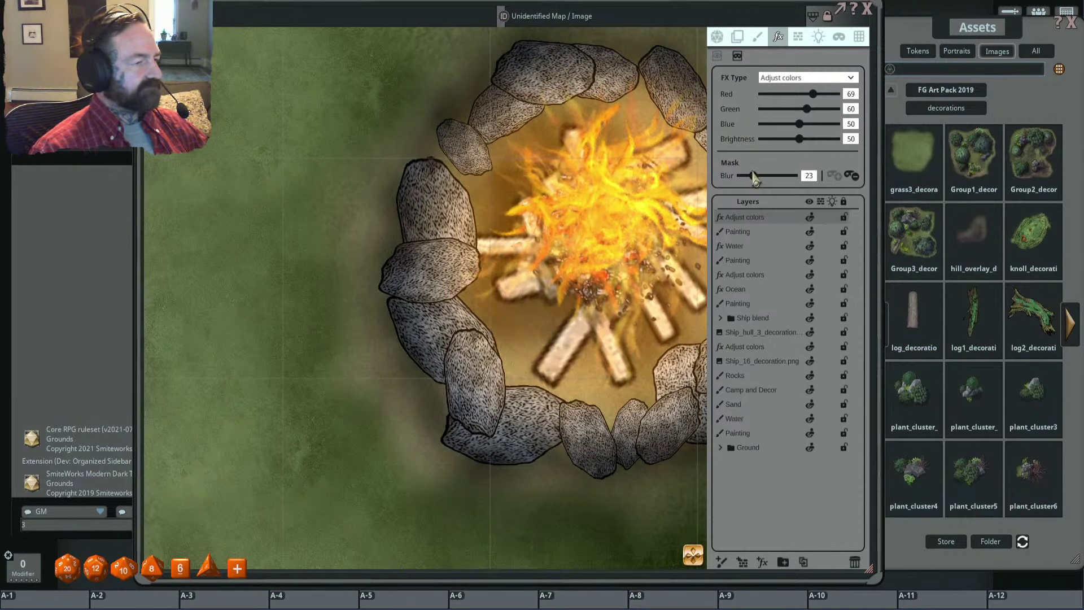
{"action": "left_click_drag", "start_coordinate": [754, 177], "coordinate": [748, 182]}
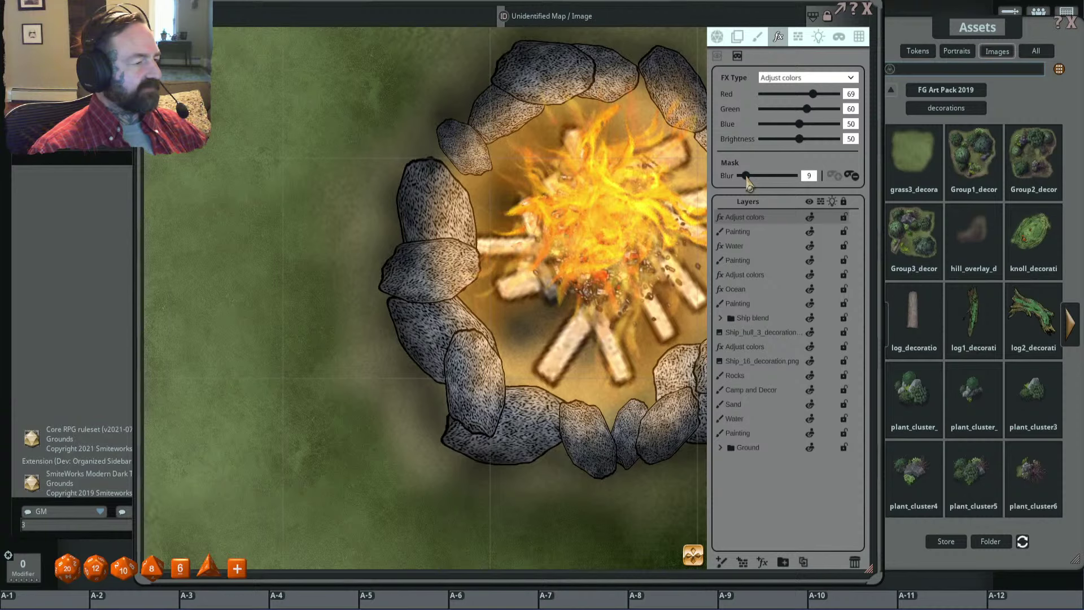
{"action": "scroll", "coordinate": [531, 251], "scroll_direction": "down", "scroll_amount": 5}
{"action": "scroll", "coordinate": [440, 245], "scroll_direction": "up", "scroll_amount": 3}
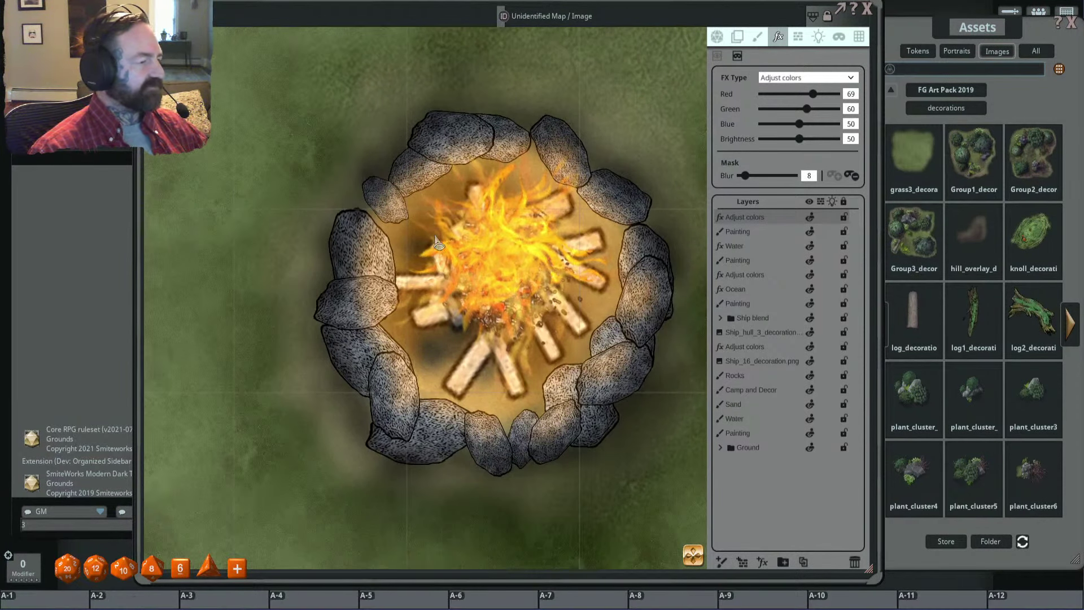
Step: Trim more small freehand patches from the glow mask around the log ends and the gaps inside the stone ring
{"action": "left_click_drag", "start_coordinate": [445, 173], "coordinate": [445, 175]}
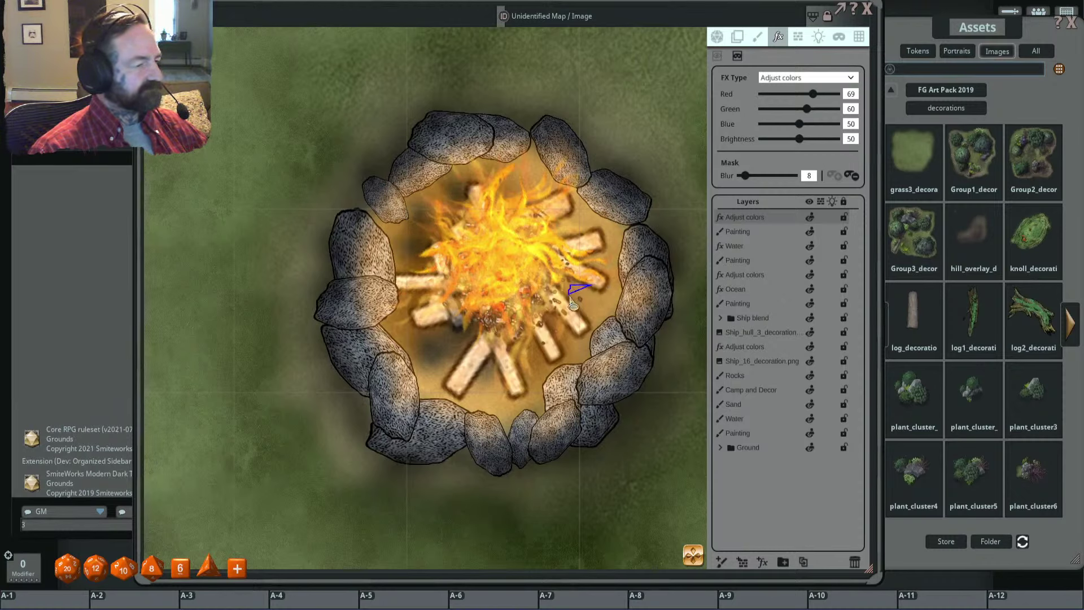
{"action": "left_click_drag", "start_coordinate": [570, 298], "coordinate": [572, 300]}
{"action": "left_click_drag", "start_coordinate": [565, 374], "coordinate": [566, 372]}
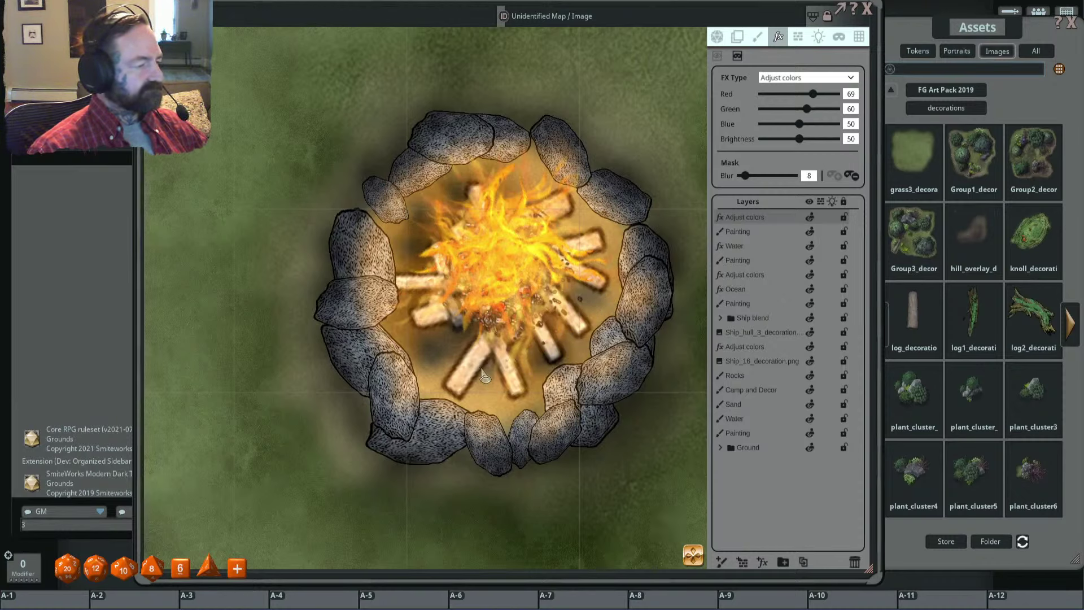
{"action": "left_click_drag", "start_coordinate": [515, 400], "coordinate": [515, 401]}
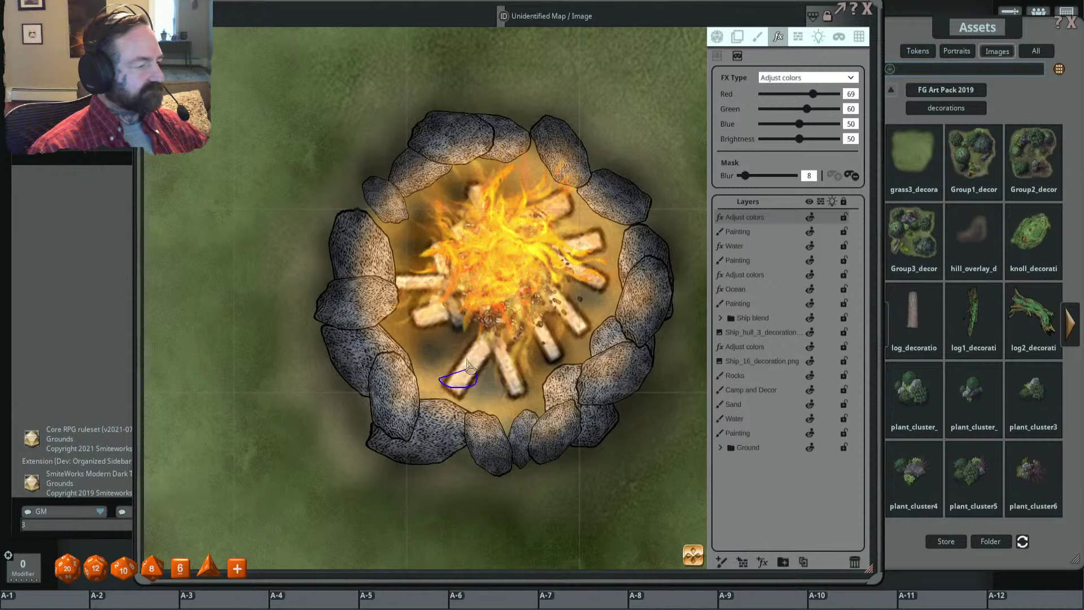
{"action": "left_click_drag", "start_coordinate": [467, 361], "coordinate": [469, 365]}
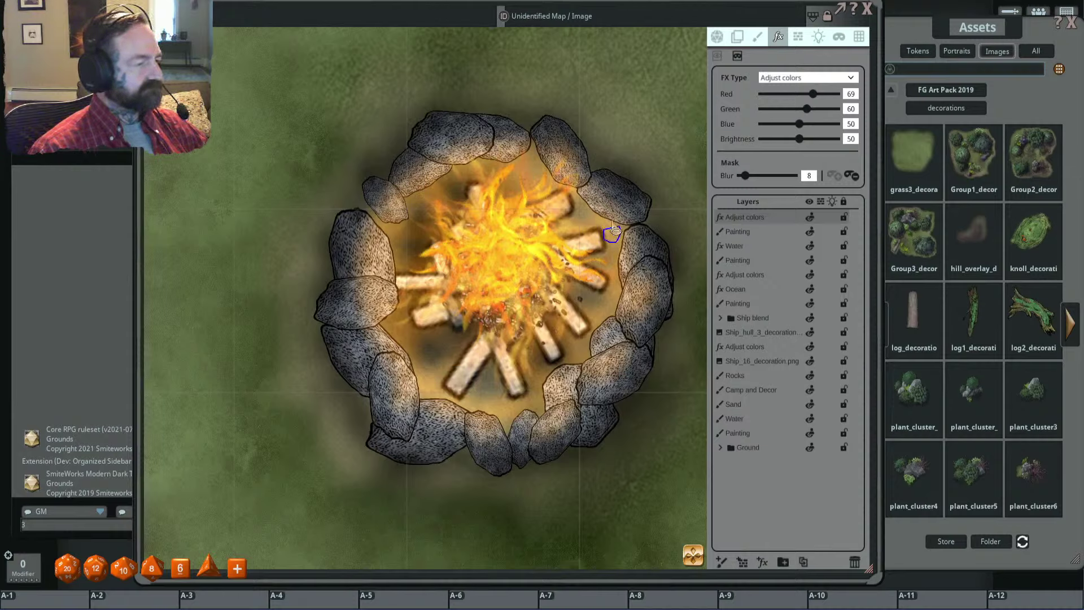
{"action": "left_click_drag", "start_coordinate": [616, 230], "coordinate": [614, 232]}
Step: Trim the glow mask along the inner edges of the lower and lower-left stones with freehand patches
{"action": "scroll", "coordinate": [511, 186], "scroll_direction": "down", "scroll_amount": 8}
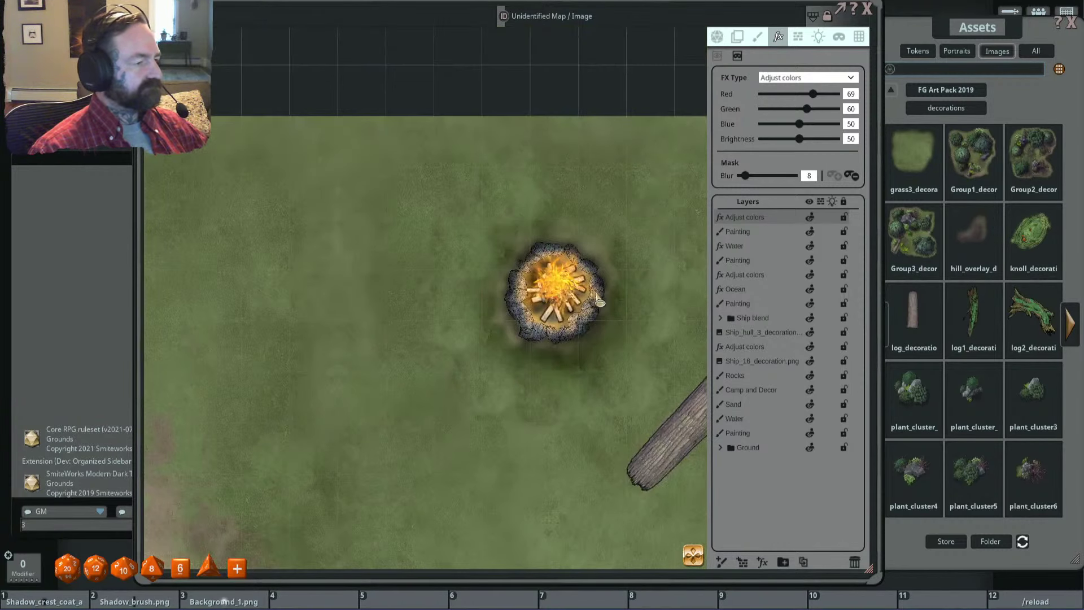
{"action": "left_click_drag", "start_coordinate": [587, 358], "coordinate": [506, 302]}
{"action": "scroll", "coordinate": [495, 263], "scroll_direction": "up", "scroll_amount": 5}
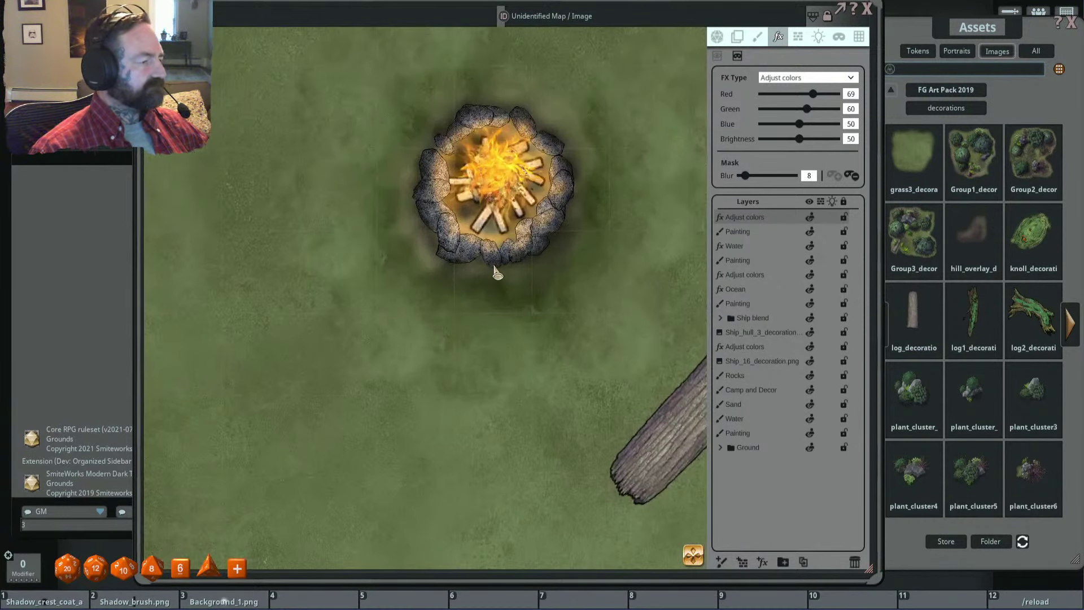
{"action": "scroll", "coordinate": [508, 254], "scroll_direction": "up", "scroll_amount": 3}
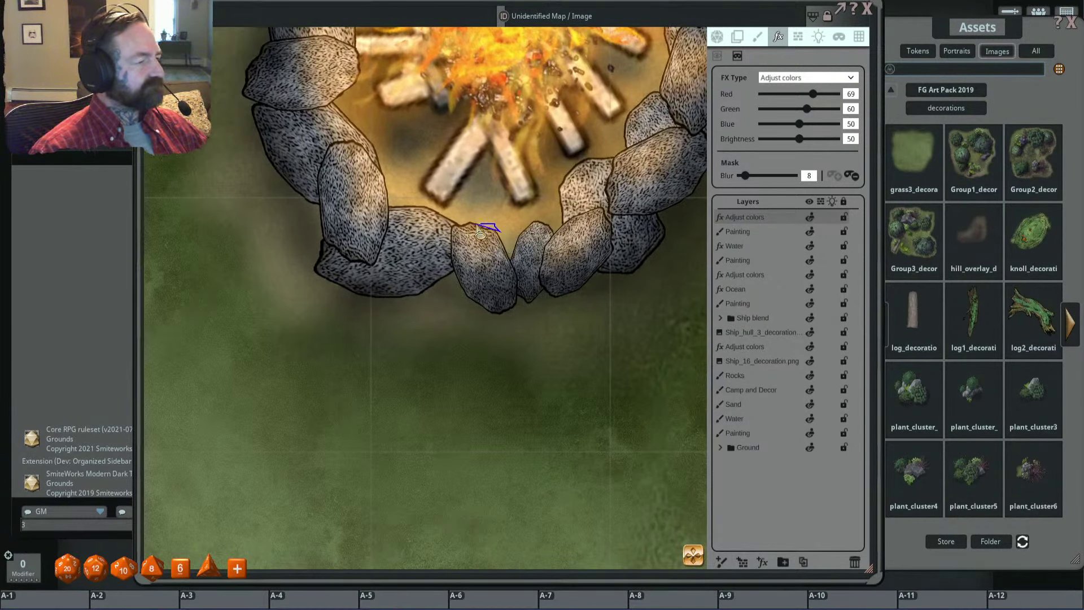
{"action": "mouse_move", "coordinate": [477, 226]}
{"action": "left_mouse_down"}
{"action": "mouse_move", "coordinate": [513, 210]}
{"action": "mouse_move", "coordinate": [510, 243]}
{"action": "left_mouse_up"}
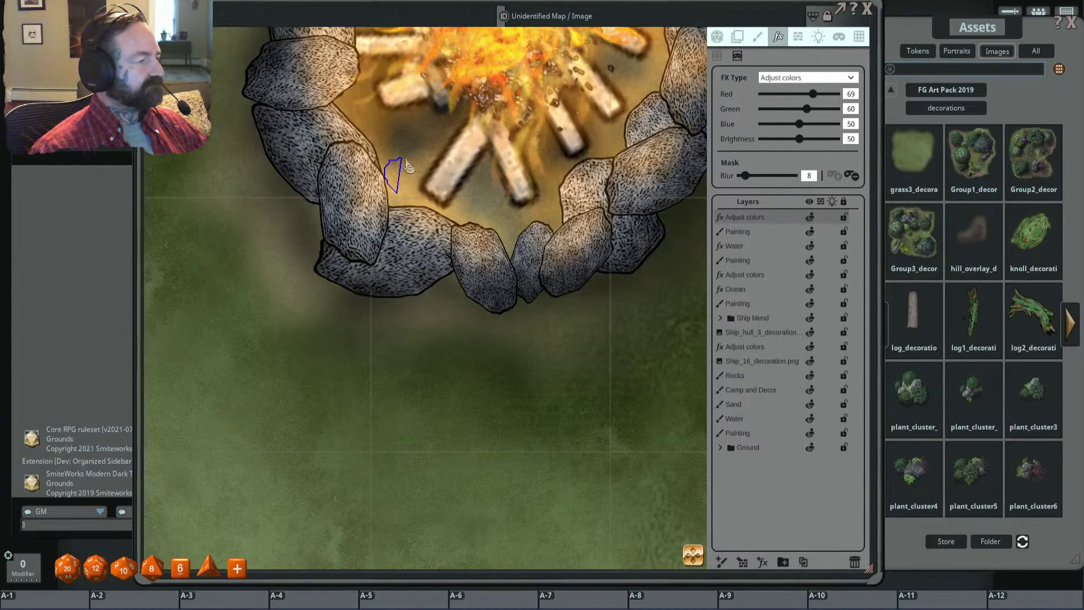
{"action": "left_click_drag", "start_coordinate": [387, 207], "coordinate": [398, 164]}
{"action": "left_click_drag", "start_coordinate": [451, 218], "coordinate": [452, 221]}
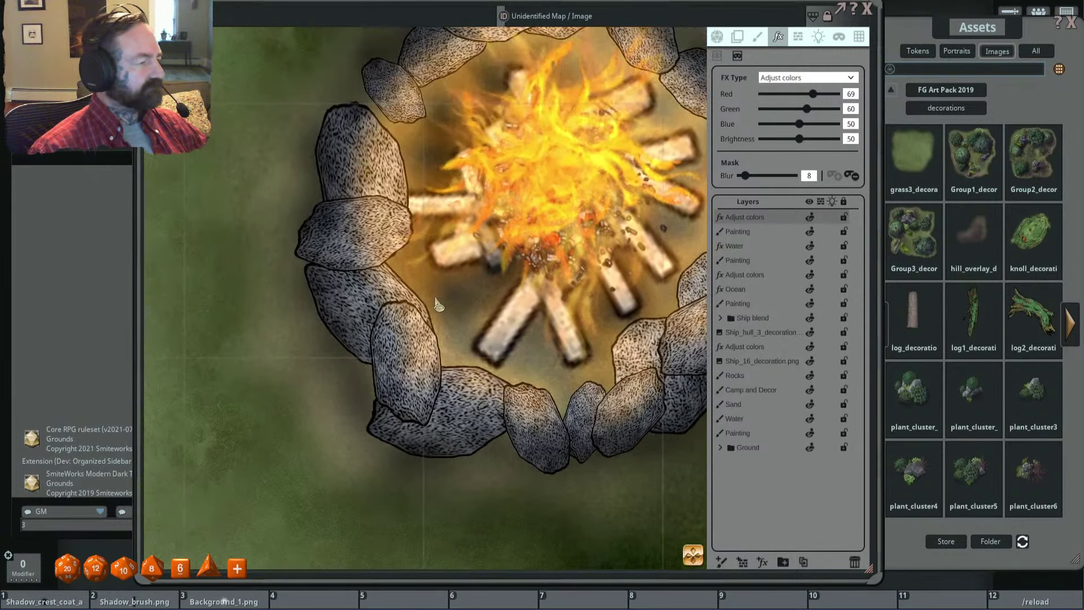
{"action": "left_click_drag", "start_coordinate": [401, 258], "coordinate": [399, 257]}
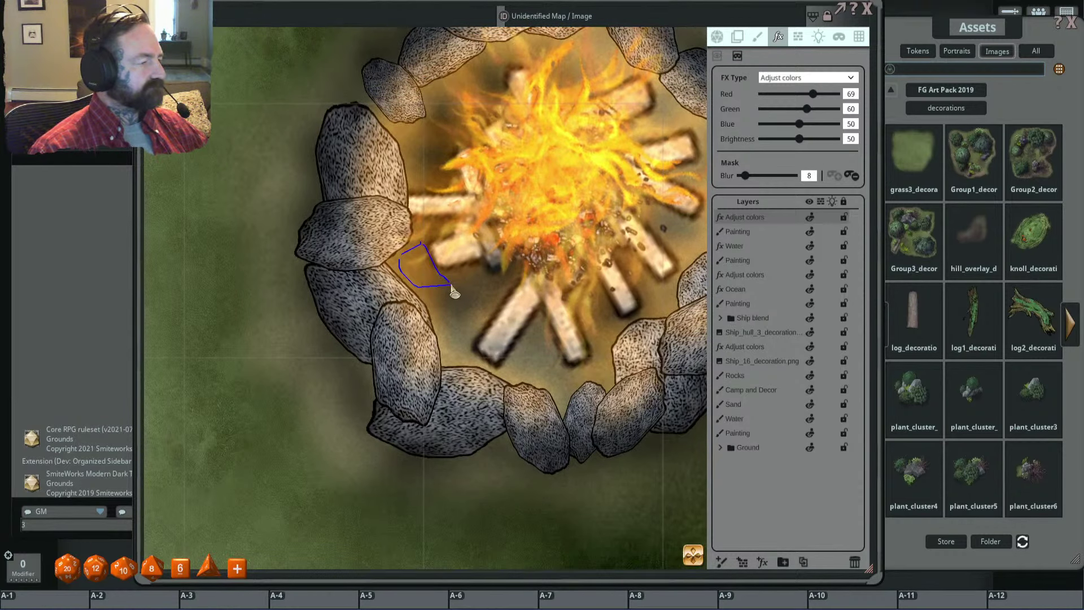
{"action": "left_click_drag", "start_coordinate": [452, 287], "coordinate": [452, 287]}
Step: Remove freehand patches from the glow mask beside the upper-left stones of the fire ring
{"action": "mouse_move", "coordinate": [397, 131]}
{"action": "left_mouse_down"}
{"action": "mouse_move", "coordinate": [421, 186]}
{"action": "mouse_move", "coordinate": [437, 96]}
{"action": "left_mouse_up"}
{"action": "scroll", "coordinate": [463, 96], "scroll_direction": "down", "scroll_amount": 5}
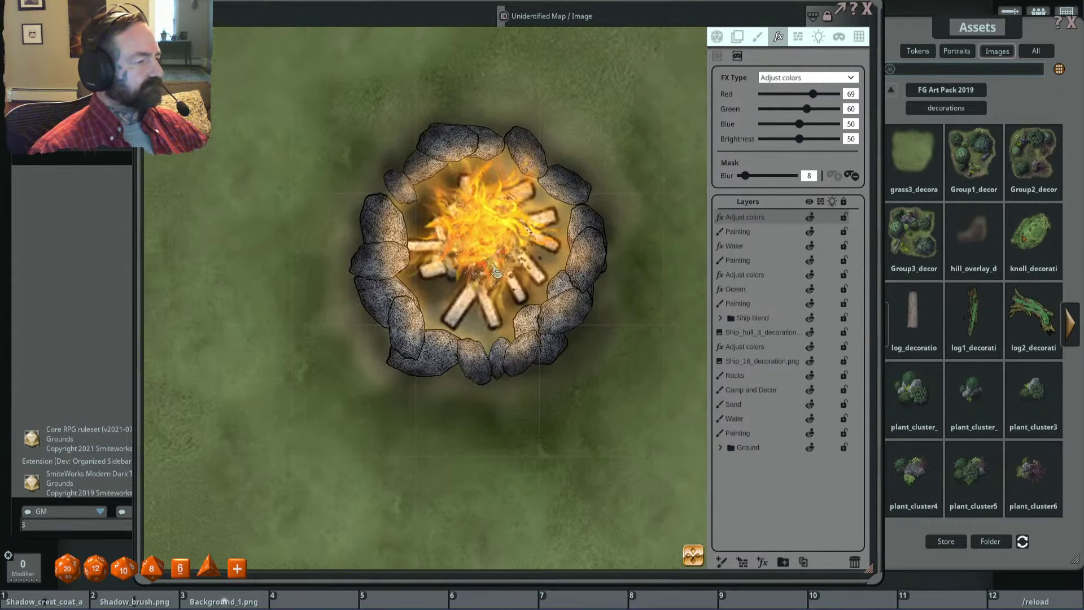
{"action": "scroll", "coordinate": [509, 299], "scroll_direction": "up", "scroll_amount": 3}
{"action": "mouse_move", "coordinate": [531, 310]}
{"action": "left_mouse_down"}
{"action": "mouse_move", "coordinate": [539, 271]}
{"action": "mouse_move", "coordinate": [527, 234]}
{"action": "mouse_move", "coordinate": [468, 148]}
{"action": "mouse_move", "coordinate": [398, 123]}
{"action": "mouse_move", "coordinate": [325, 169]}
{"action": "mouse_move", "coordinate": [399, 164]}
{"action": "left_mouse_up"}
{"action": "scroll", "coordinate": [399, 164], "scroll_direction": "up", "scroll_amount": 2}
{"action": "scroll", "coordinate": [316, 164], "scroll_direction": "down", "scroll_amount": 3}
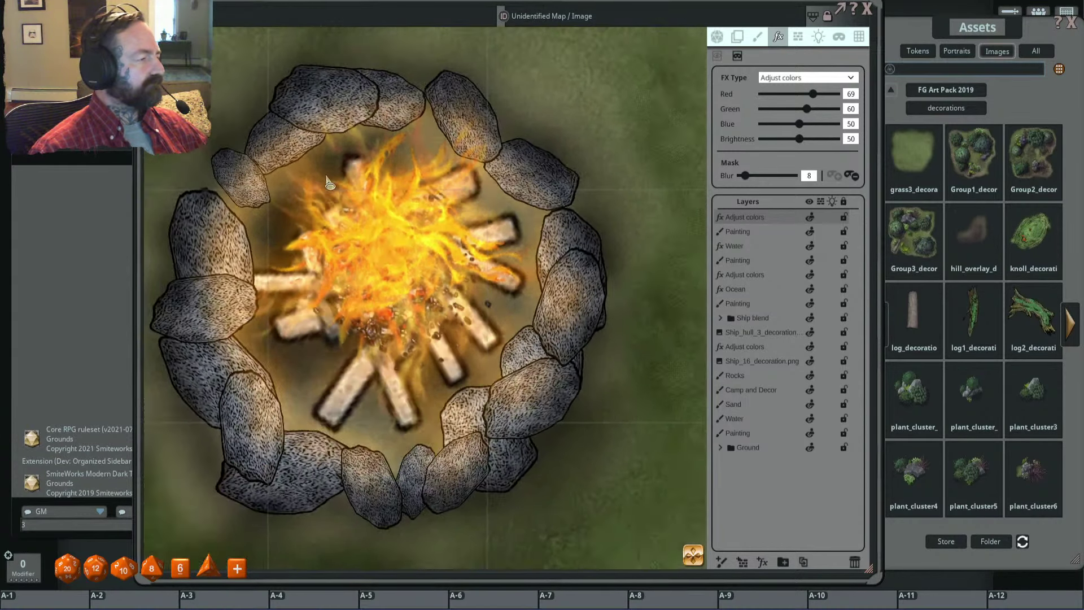
{"action": "left_click_drag", "start_coordinate": [279, 194], "coordinate": [318, 181]}
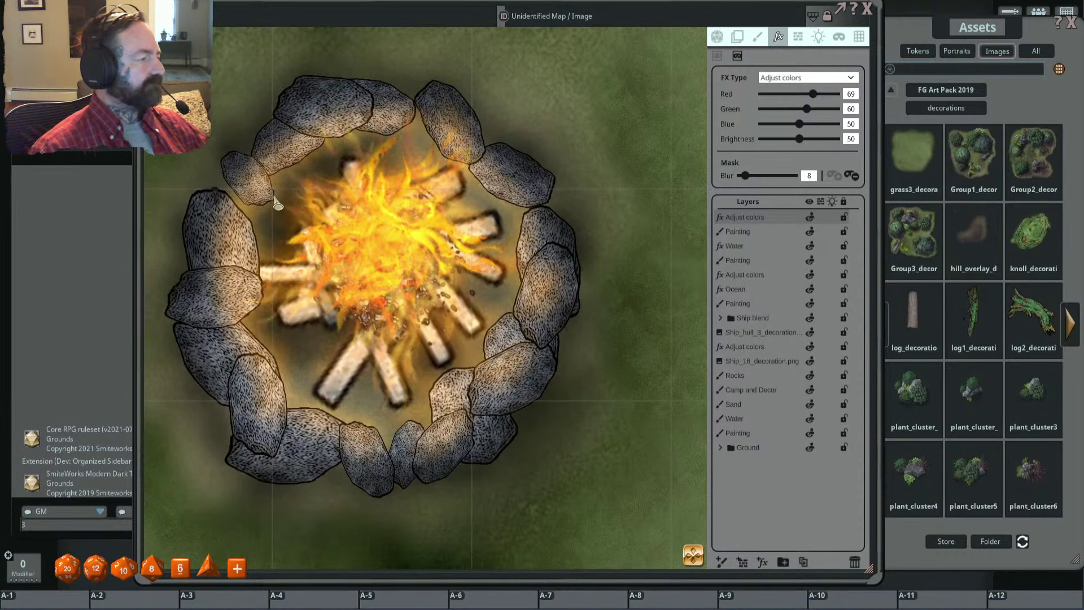
Step: Move the campfire's Adjust colors layer directly beneath the Ocean effect layer
{"action": "scroll", "coordinate": [501, 271], "scroll_direction": "down", "scroll_amount": 5}
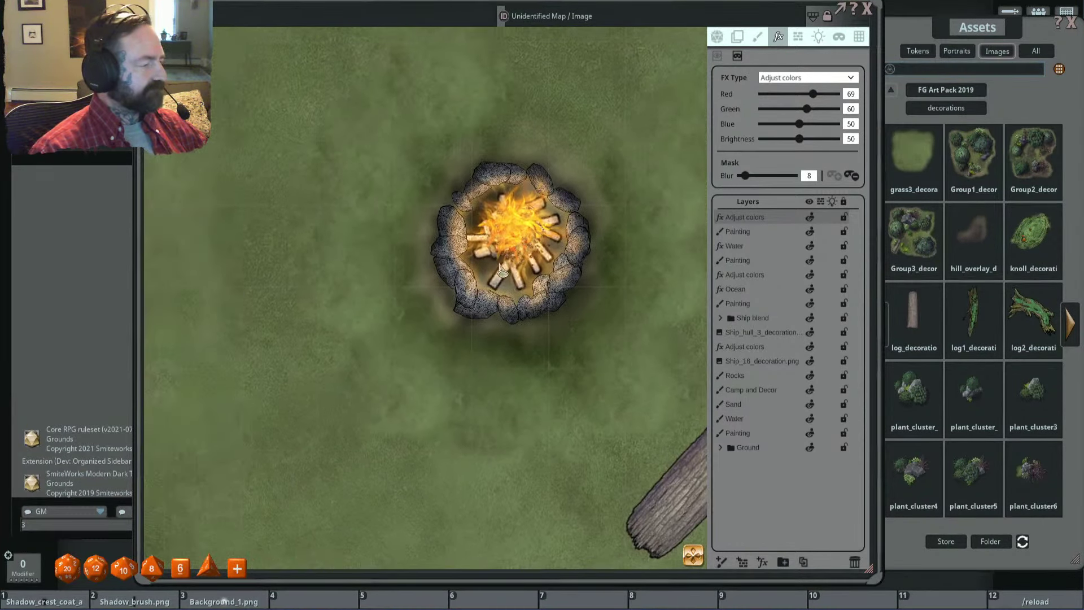
{"action": "scroll", "coordinate": [501, 271], "scroll_direction": "down", "scroll_amount": 4}
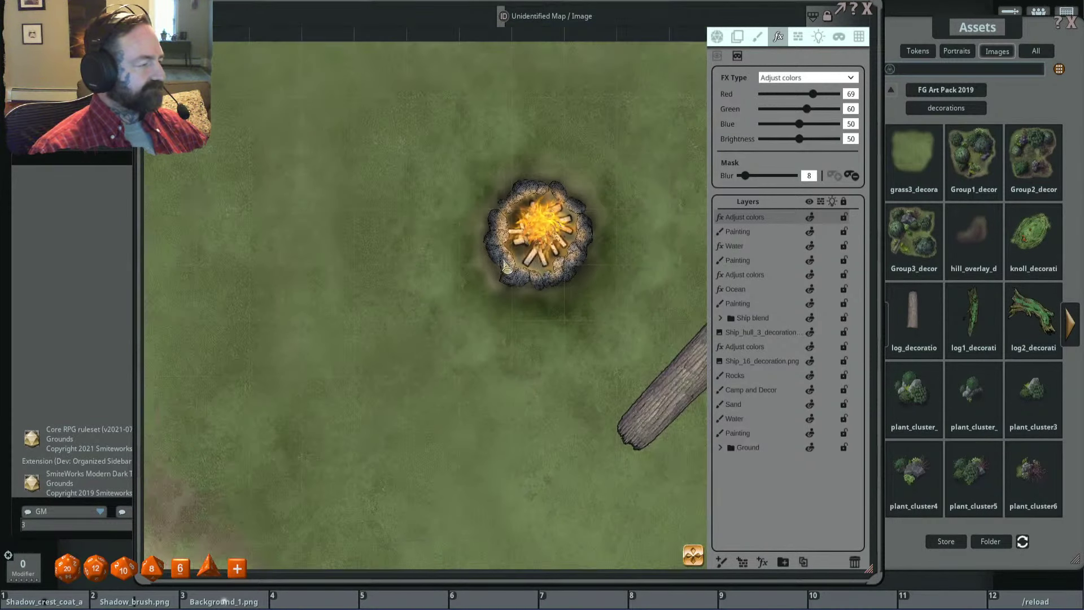
{"action": "scroll", "coordinate": [440, 263], "scroll_direction": "down", "scroll_amount": 2}
{"action": "scroll", "coordinate": [486, 268], "scroll_direction": "down", "scroll_amount": 1}
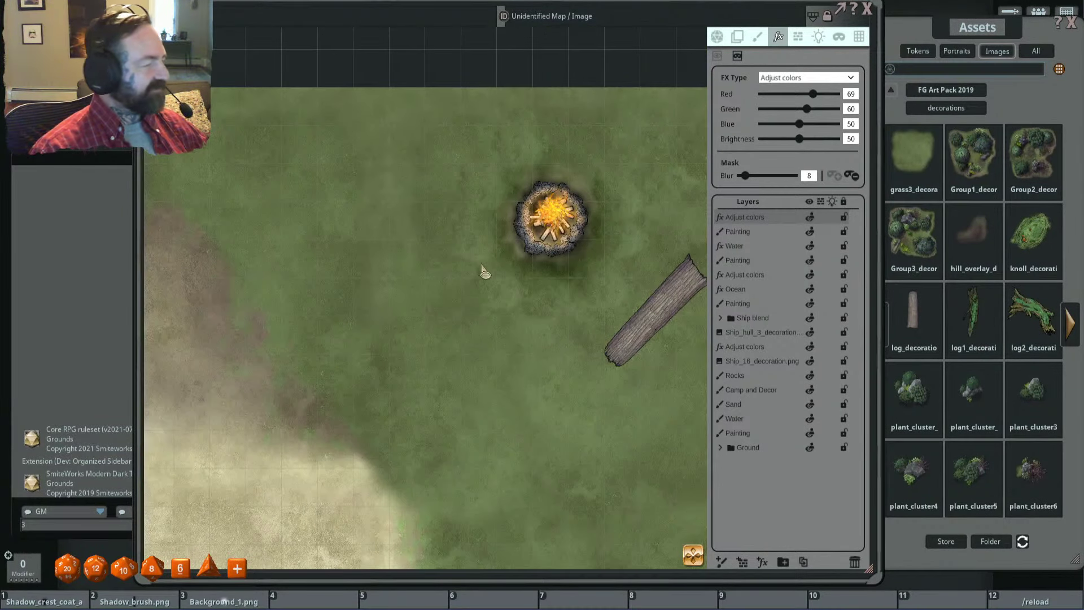
{"action": "scroll", "coordinate": [485, 272], "scroll_direction": "down", "scroll_amount": 5}
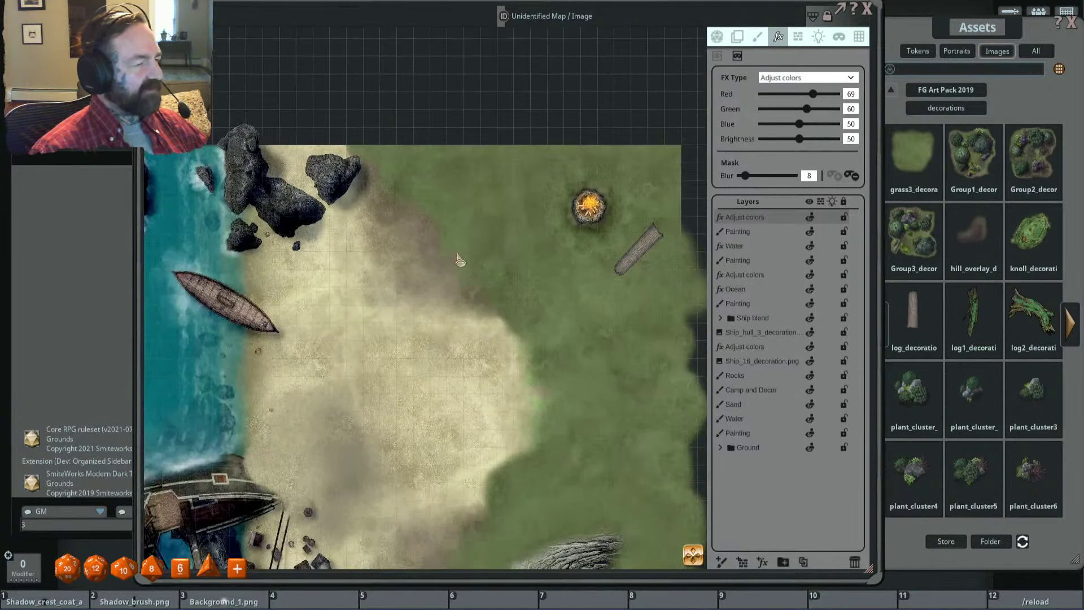
{"action": "left_click_drag", "start_coordinate": [460, 259], "coordinate": [502, 231]}
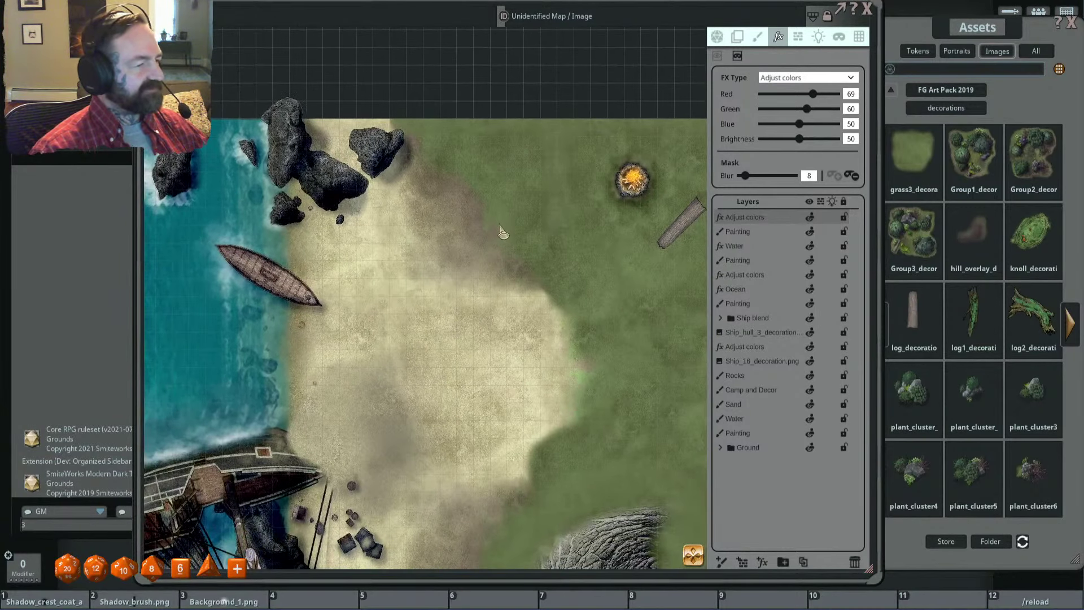
{"action": "left_click", "coordinate": [769, 291]}
{"action": "scroll", "coordinate": [552, 273], "scroll_direction": "up", "scroll_amount": 3}
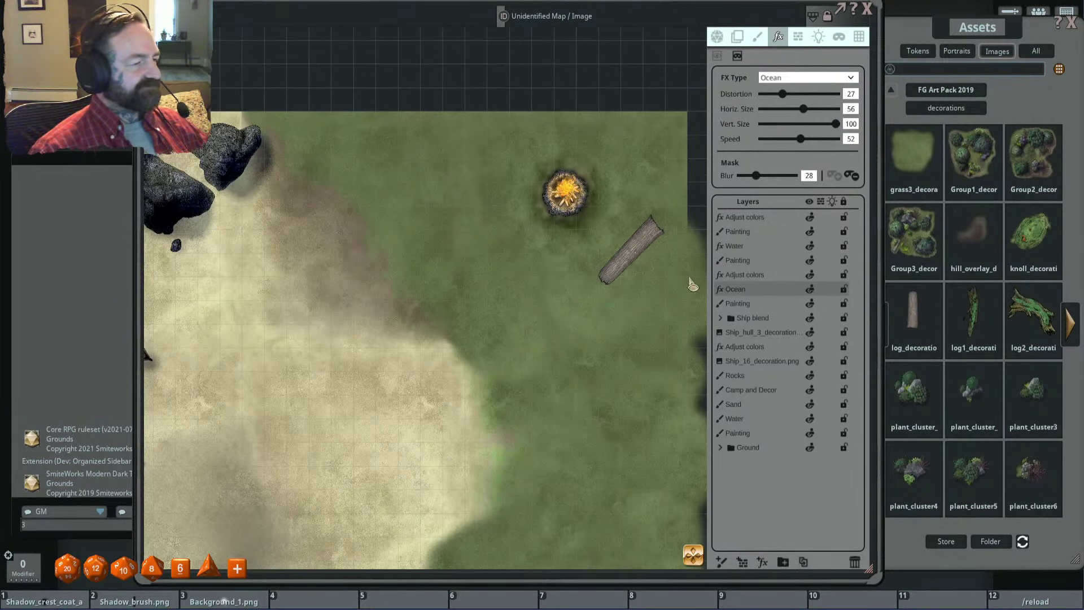
{"action": "left_click_drag", "start_coordinate": [772, 220], "coordinate": [779, 287]}
{"action": "left_click_drag", "start_coordinate": [622, 239], "coordinate": [596, 256]}
{"action": "scroll", "coordinate": [559, 260], "scroll_direction": "up", "scroll_amount": 2}
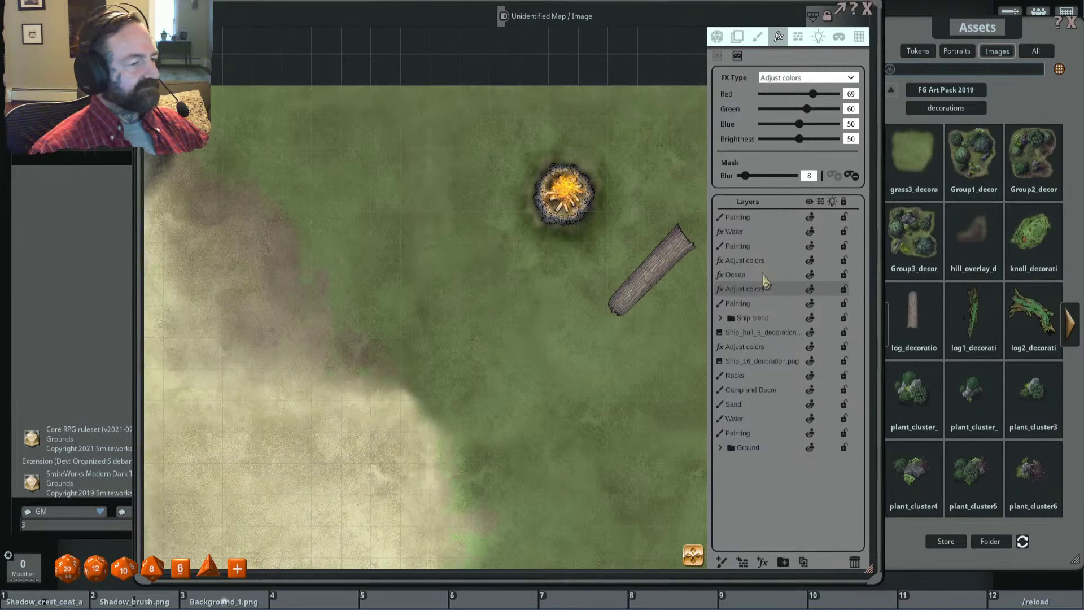
Step: Extend the Ocean effect's mask with a freehand revealed area over the campfire flames so they ripple
{"action": "left_click", "coordinate": [756, 275]}
{"action": "scroll", "coordinate": [576, 240], "scroll_direction": "up", "scroll_amount": 3}
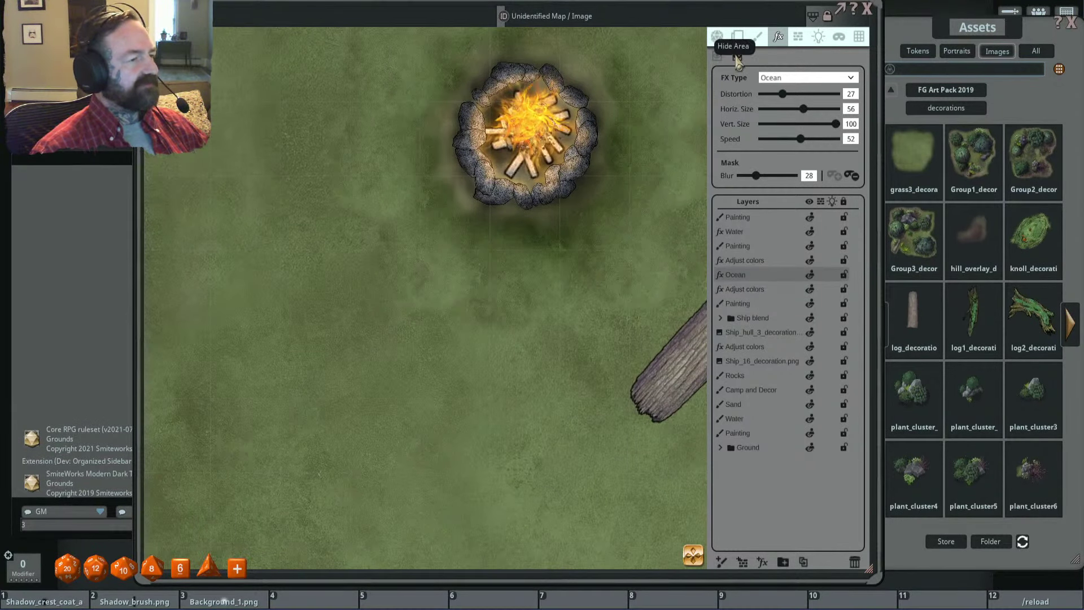
{"action": "left_click_drag", "start_coordinate": [619, 179], "coordinate": [644, 309]}
{"action": "scroll", "coordinate": [602, 280], "scroll_direction": "up", "scroll_amount": 2}
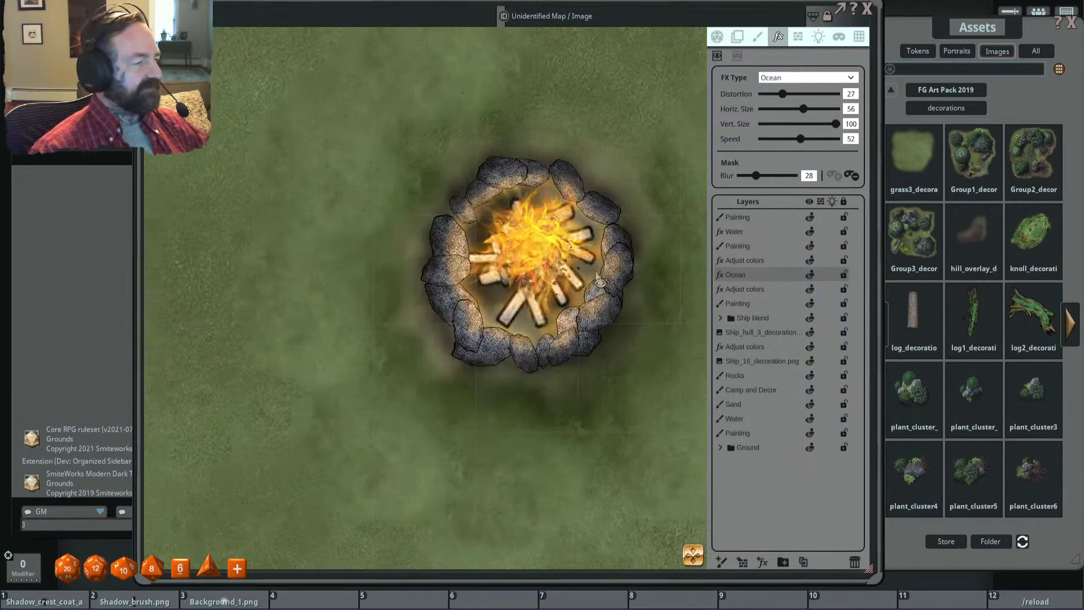
{"action": "mouse_move", "coordinate": [515, 203]}
{"action": "left_mouse_down"}
{"action": "mouse_move", "coordinate": [537, 304]}
{"action": "mouse_move", "coordinate": [581, 276]}
{"action": "left_mouse_up"}
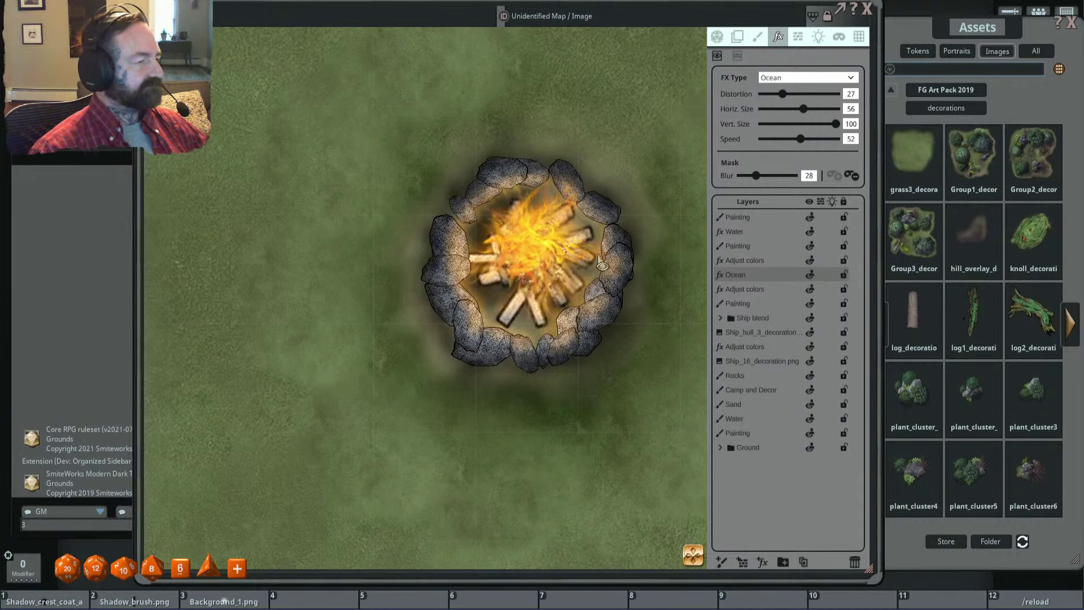
Step: Examine the rippling campfire flames up close and within the wider map, and select the Water effect layer
{"action": "scroll", "coordinate": [610, 273], "scroll_direction": "down", "scroll_amount": 4}
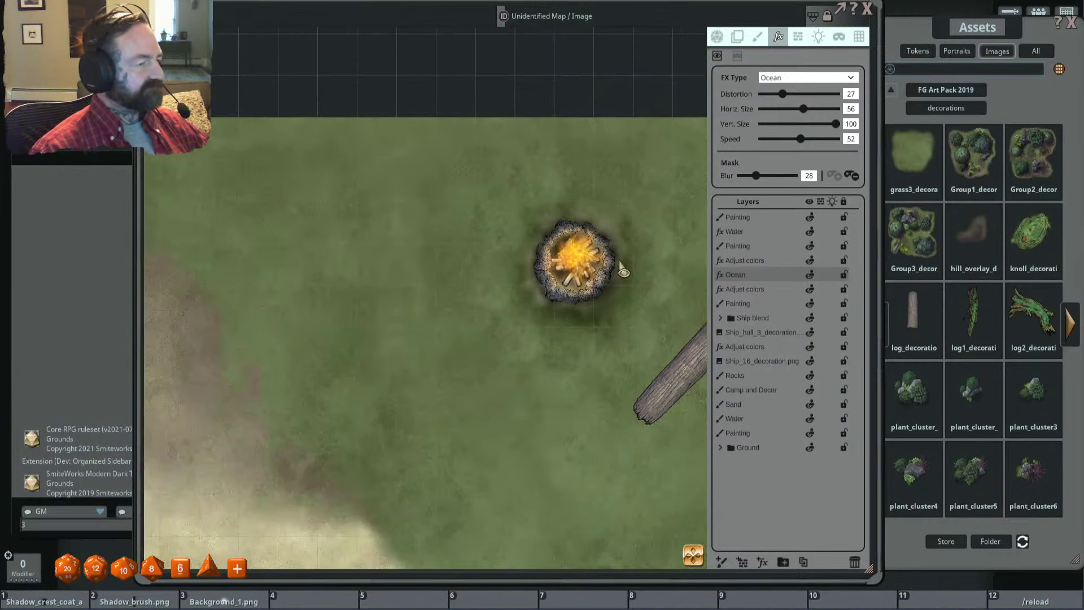
{"action": "scroll", "coordinate": [624, 271], "scroll_direction": "up", "scroll_amount": 4}
{"action": "key", "text": "shift"}
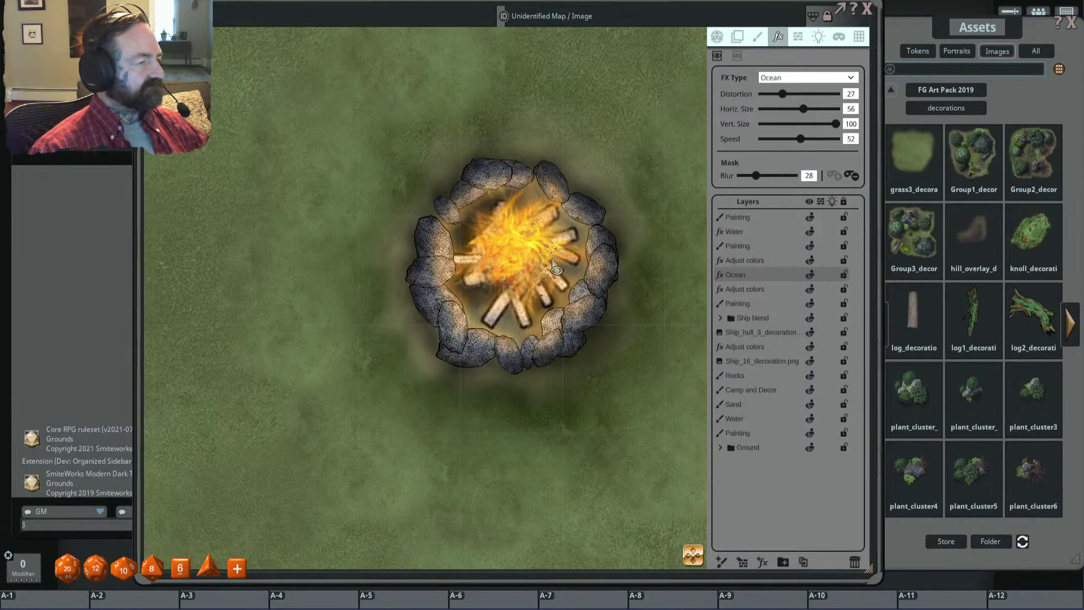
{"action": "scroll", "coordinate": [553, 266], "scroll_direction": "down", "scroll_amount": 4}
{"action": "scroll", "coordinate": [599, 271], "scroll_direction": "down", "scroll_amount": 3}
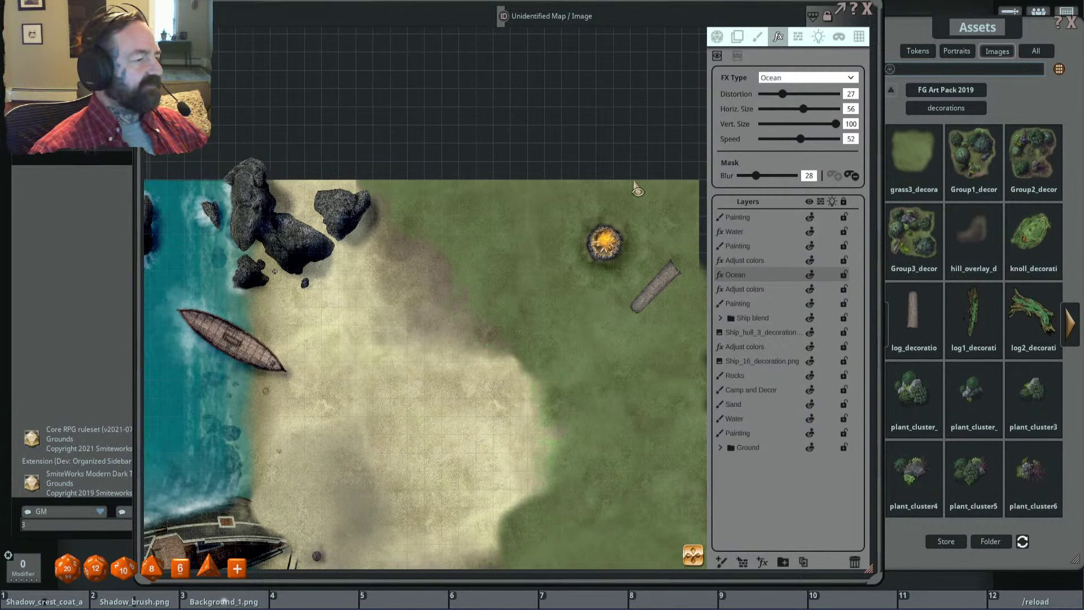
{"action": "scroll", "coordinate": [627, 226], "scroll_direction": "up", "scroll_amount": 5}
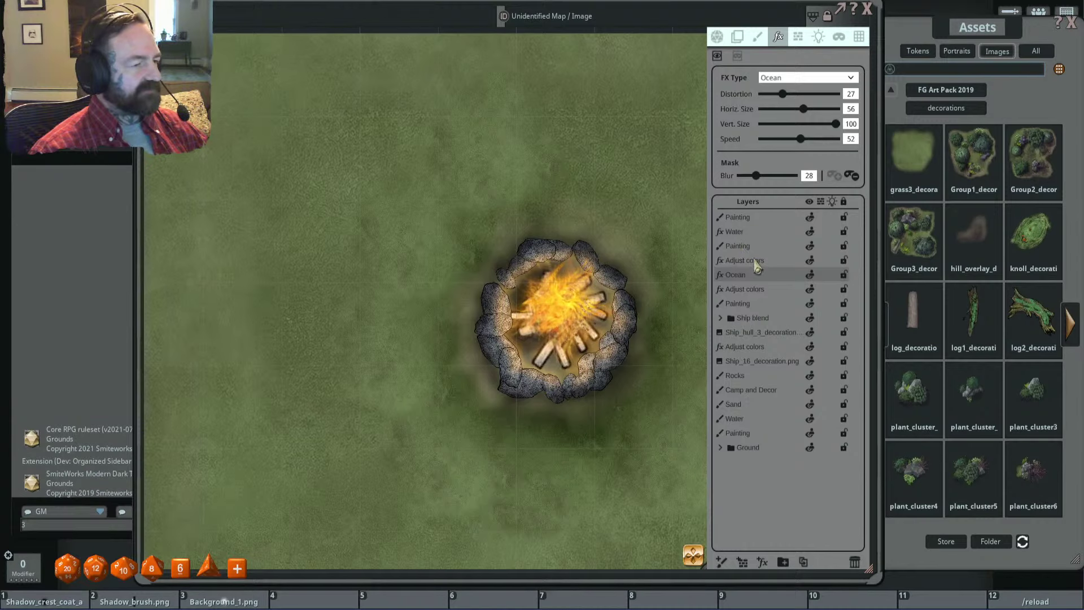
{"action": "left_click", "coordinate": [765, 232]}
{"action": "scroll", "coordinate": [593, 260], "scroll_direction": "up", "scroll_amount": 3}
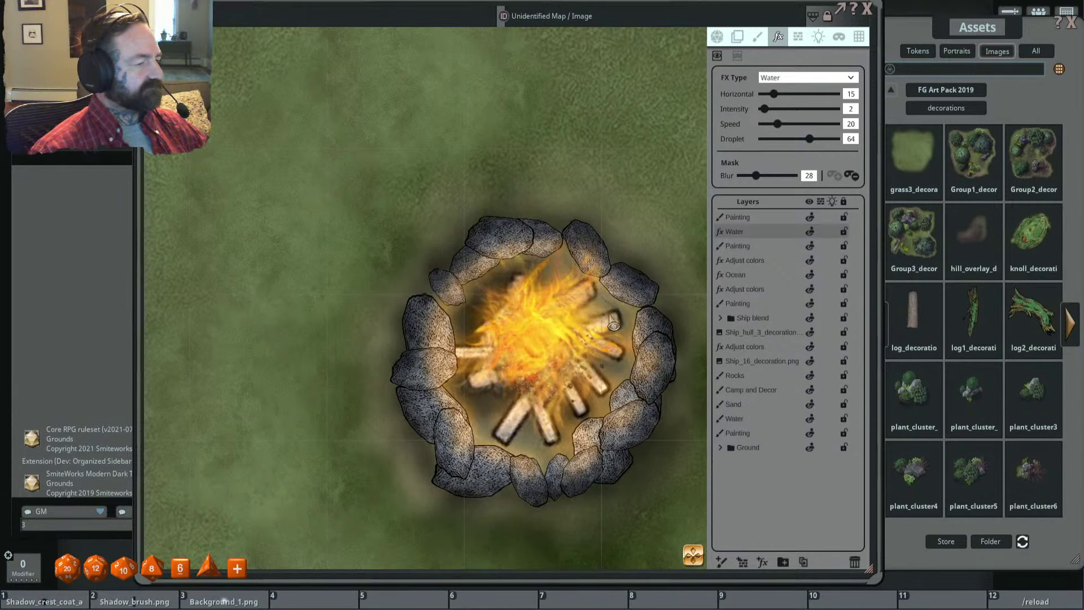
{"action": "scroll", "coordinate": [672, 321], "scroll_direction": "down", "scroll_amount": 4}
{"action": "scroll", "coordinate": [677, 326], "scroll_direction": "down", "scroll_amount": 2}
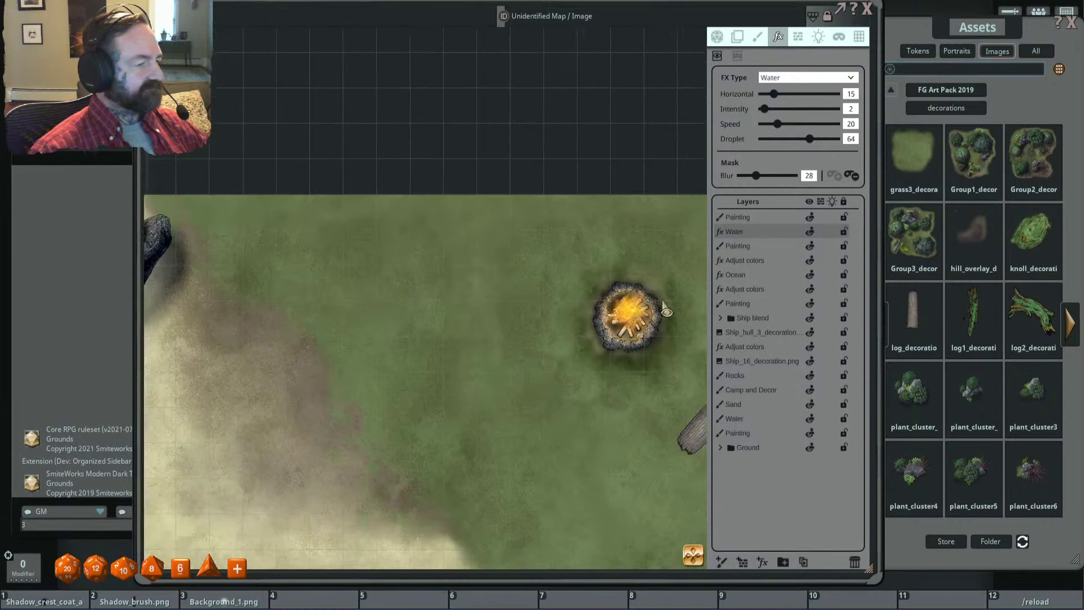
{"action": "left_click_drag", "start_coordinate": [659, 310], "coordinate": [628, 238]}
{"action": "scroll", "coordinate": [628, 237], "scroll_direction": "down", "scroll_amount": 2}
{"action": "scroll", "coordinate": [628, 234], "scroll_direction": "up", "scroll_amount": 5}
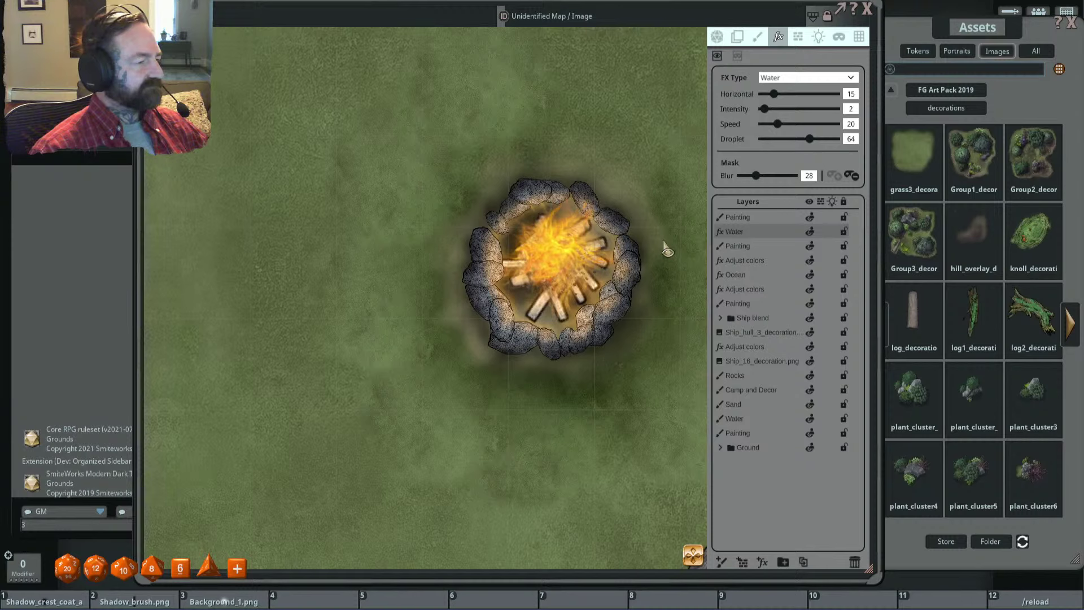
{"action": "scroll", "coordinate": [667, 247], "scroll_direction": "down", "scroll_amount": 2}
{"action": "left_click_drag", "start_coordinate": [663, 242], "coordinate": [604, 254]}
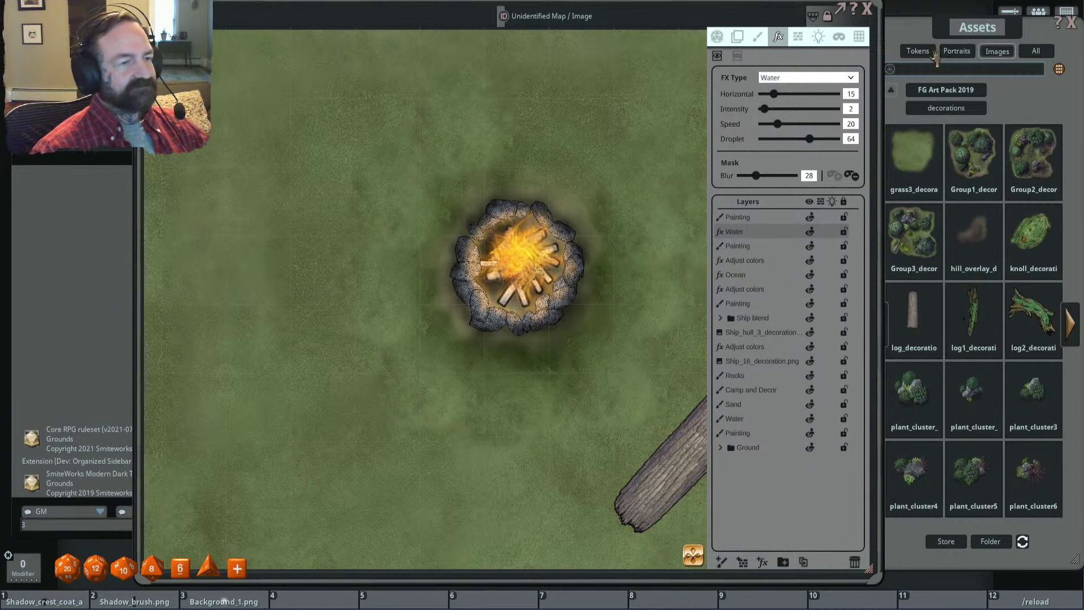
Step: Move the Assets window over the layer list to uncover the sidebar behind it
{"action": "left_click_drag", "start_coordinate": [971, 39], "coordinate": [927, 34]}
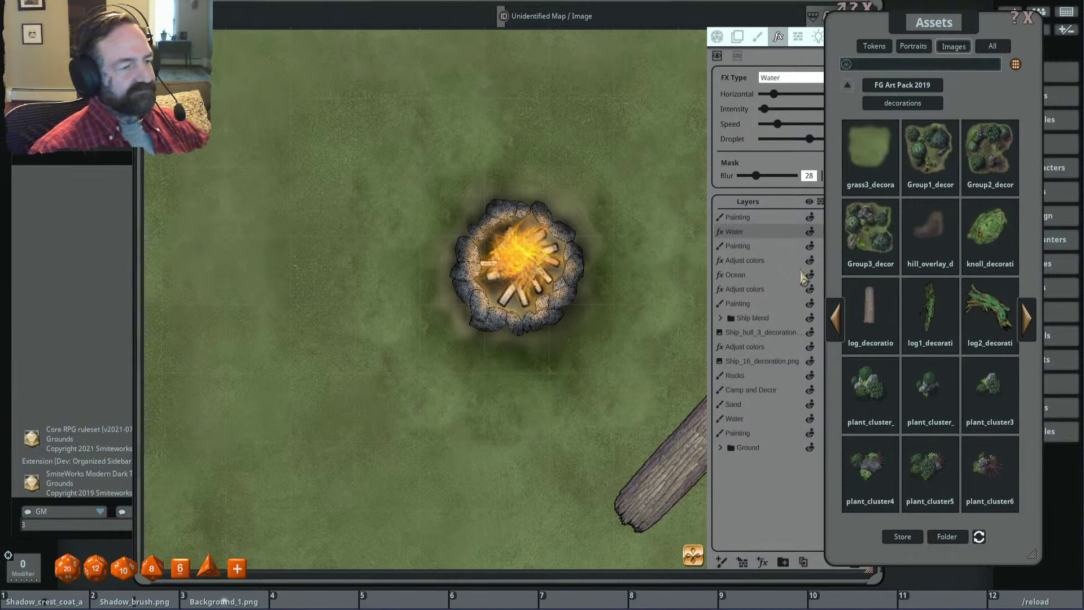
Step: Open the FG Abyss Map Pack in the image assets and filter it for "smoke"
{"action": "left_click", "coordinate": [847, 84]}
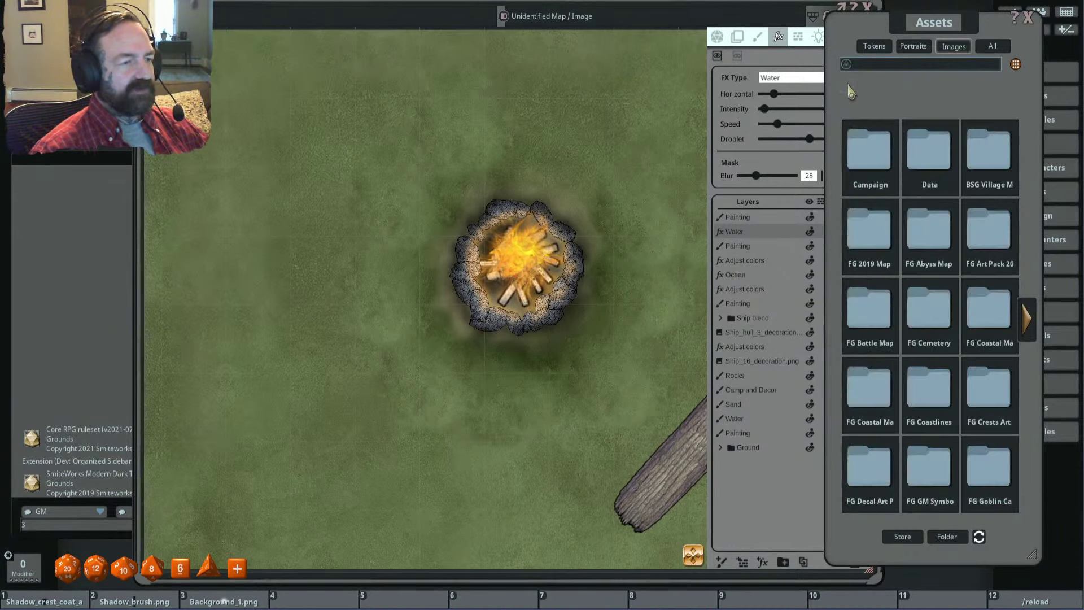
{"action": "left_click", "coordinate": [929, 189]}
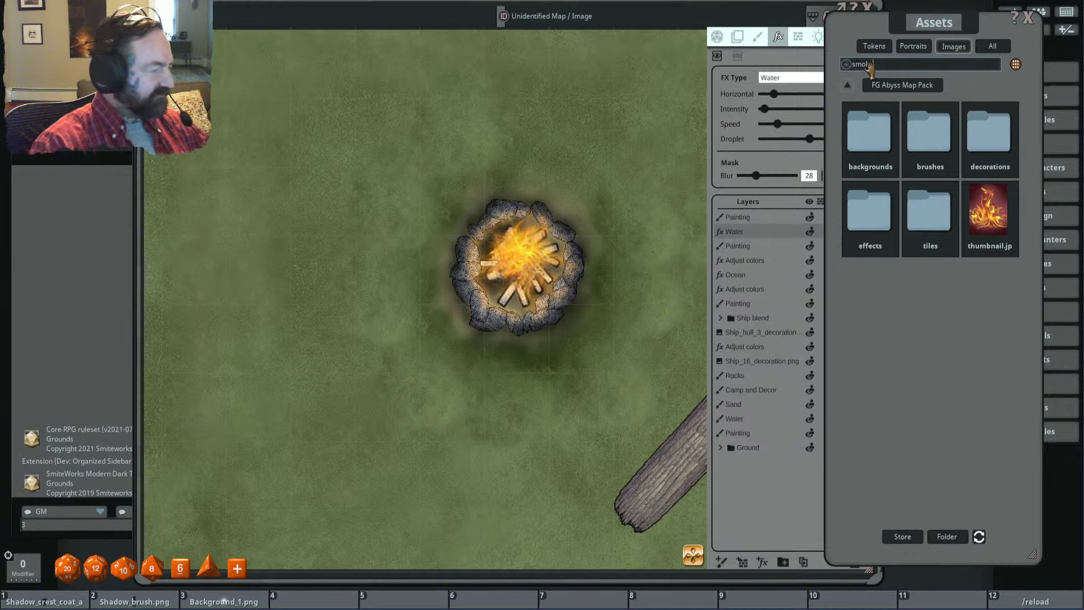
{"action": "type", "text": "e"}
{"action": "key", "text": "Return"}
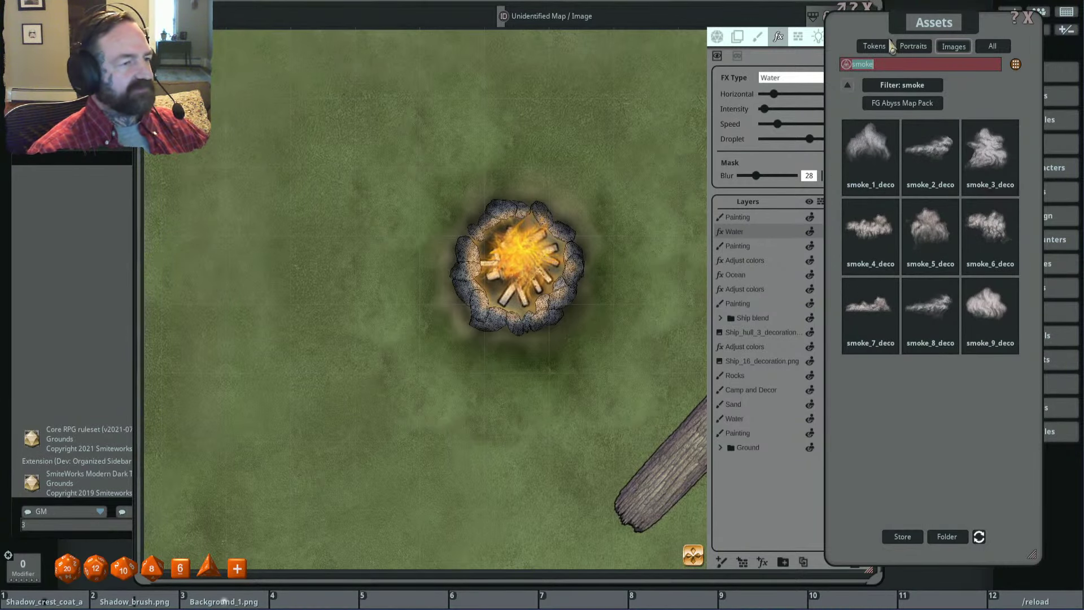
Step: Move the Assets window clear of the map sidebar and ready a smoke decoration as a stamp sized 2.4 by 1.6
{"action": "mouse_move", "coordinate": [914, 25]}
{"action": "left_mouse_down"}
{"action": "mouse_move", "coordinate": [969, 29]}
{"action": "mouse_move", "coordinate": [920, 27]}
{"action": "left_mouse_up"}
{"action": "left_click", "coordinate": [758, 36]}
{"action": "left_click_drag", "start_coordinate": [745, 93], "coordinate": [745, 96]}
{"action": "left_click", "coordinate": [778, 55]}
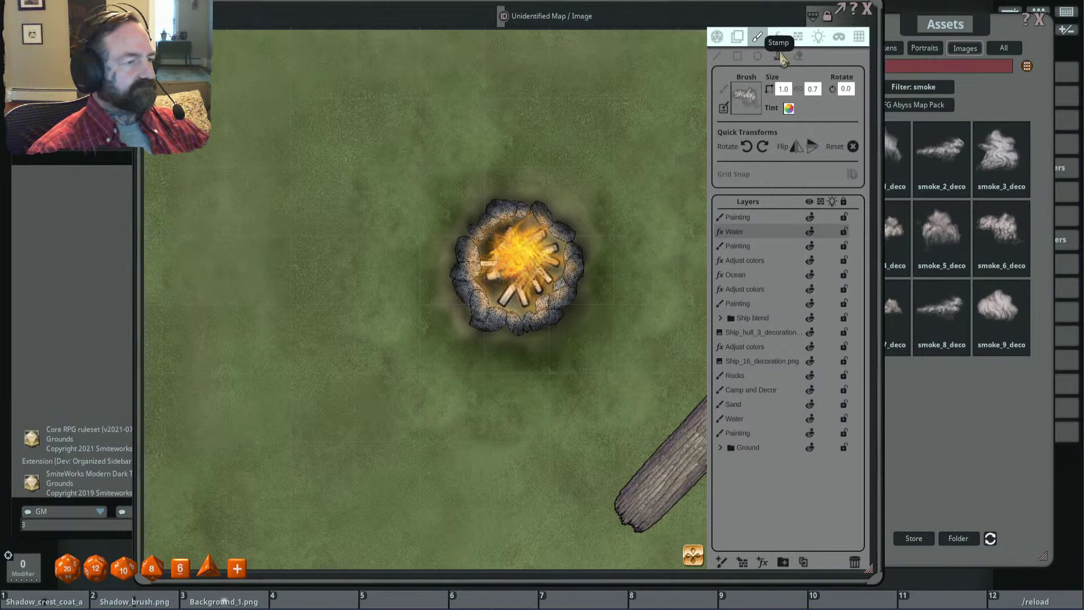
{"action": "left_click", "coordinate": [522, 210]}
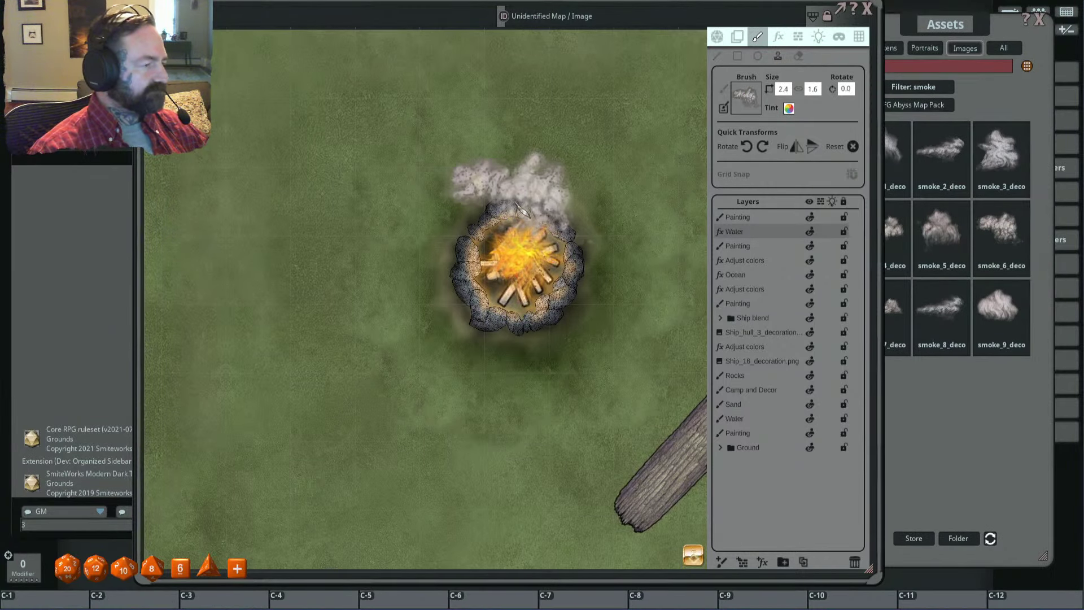
Step: Flip the smoke stamp horizontally and rotate it to 345 degrees
{"action": "left_click", "coordinate": [797, 147]}
{"action": "scroll", "coordinate": [571, 208], "scroll_direction": "down", "scroll_amount": 3}
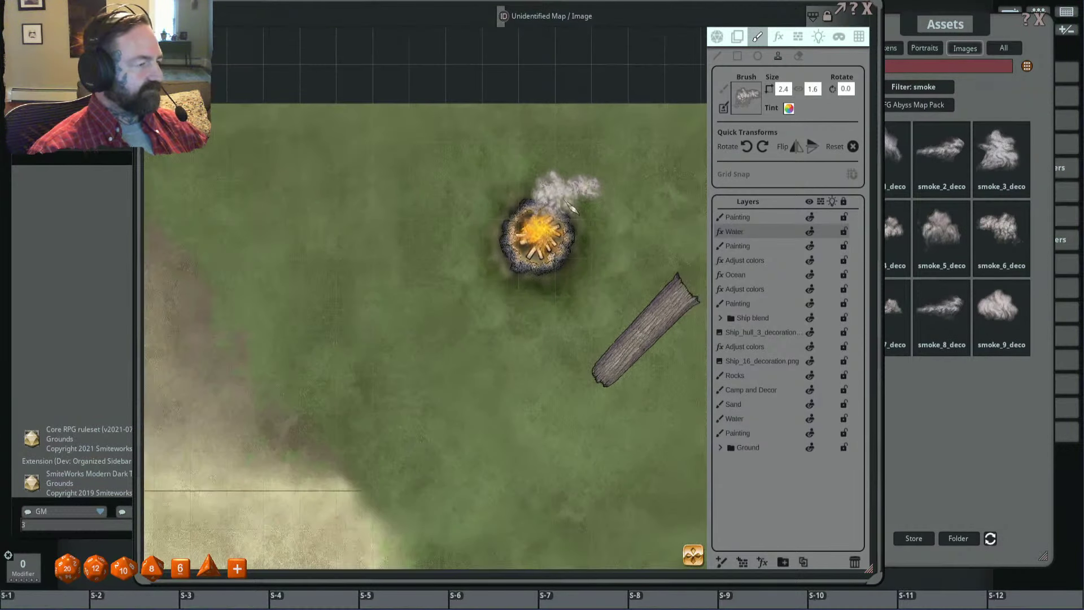
{"action": "scroll", "coordinate": [555, 202], "scroll_direction": "up", "scroll_amount": 1}
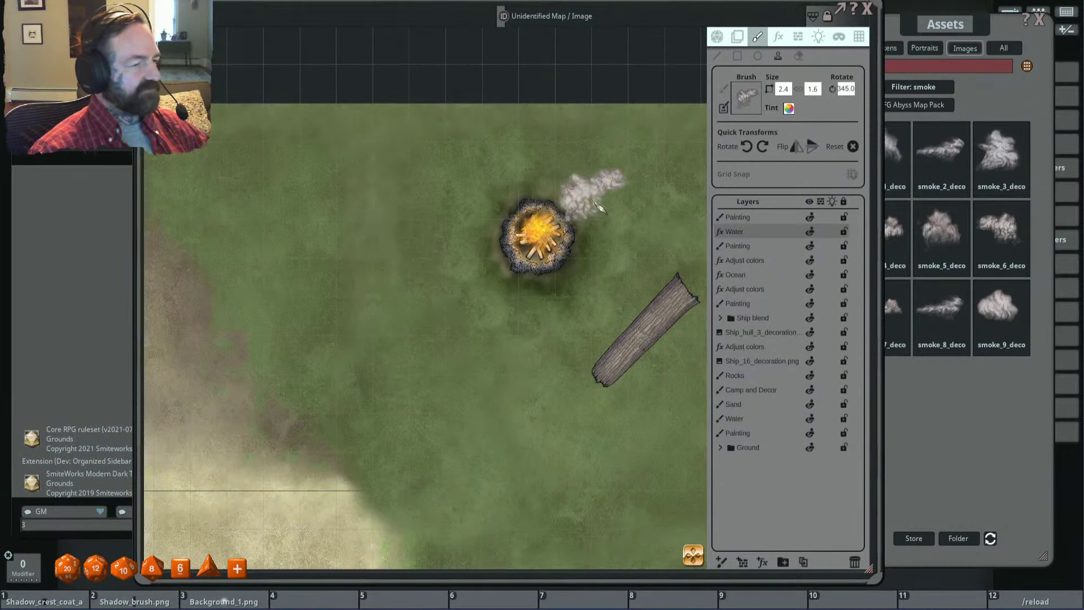
Step: Give the smoke stamp a fainter, translucent tint and enlarge it to 3.8 by 2.5
{"action": "left_click", "coordinate": [789, 109]}
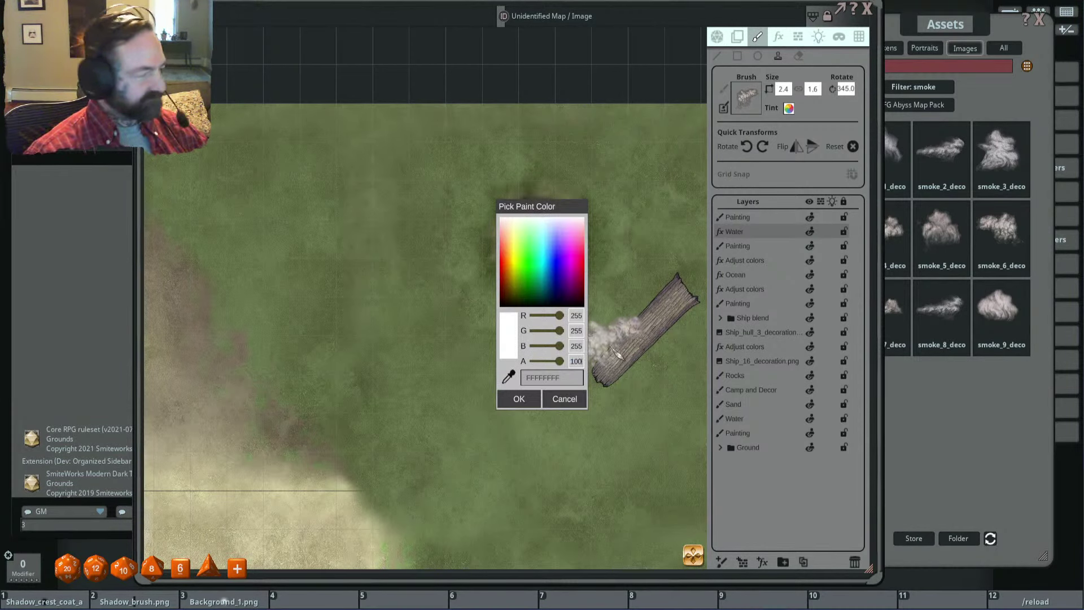
{"action": "key", "text": "Return"}
{"action": "scroll", "coordinate": [455, 307], "scroll_direction": "down", "scroll_amount": 2}
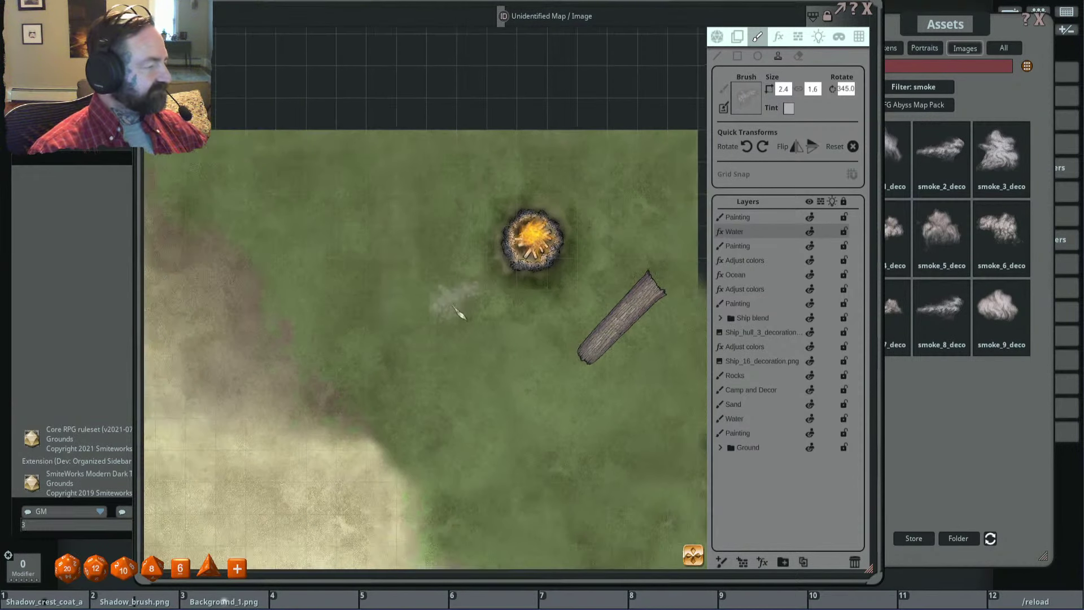
{"action": "left_click_drag", "start_coordinate": [455, 308], "coordinate": [497, 243]}
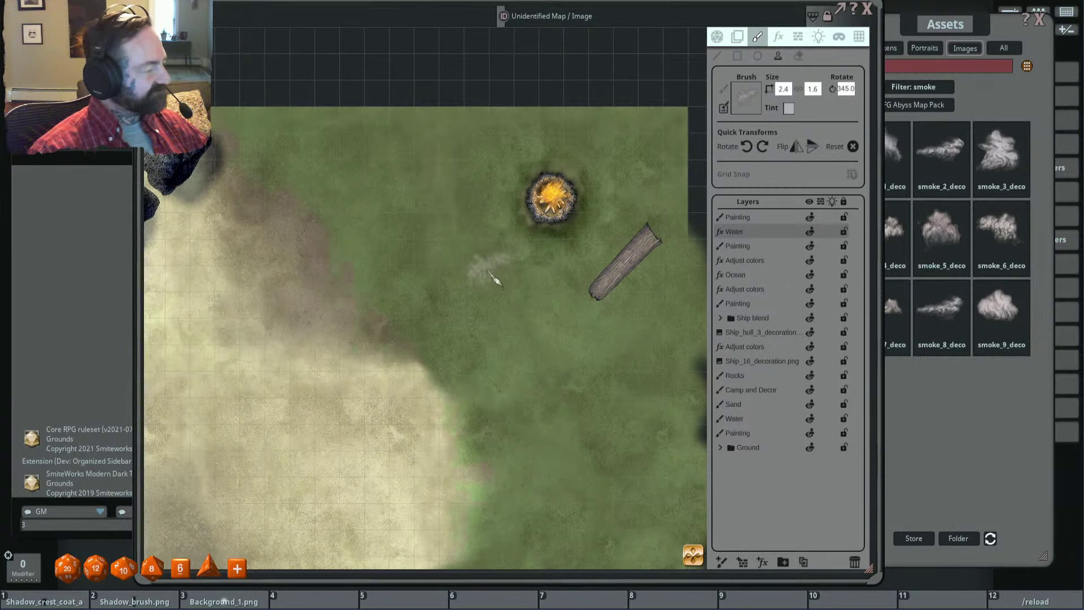
{"action": "scroll", "coordinate": [521, 270], "scroll_direction": "up", "scroll_amount": 3, "text": "ctrl"}
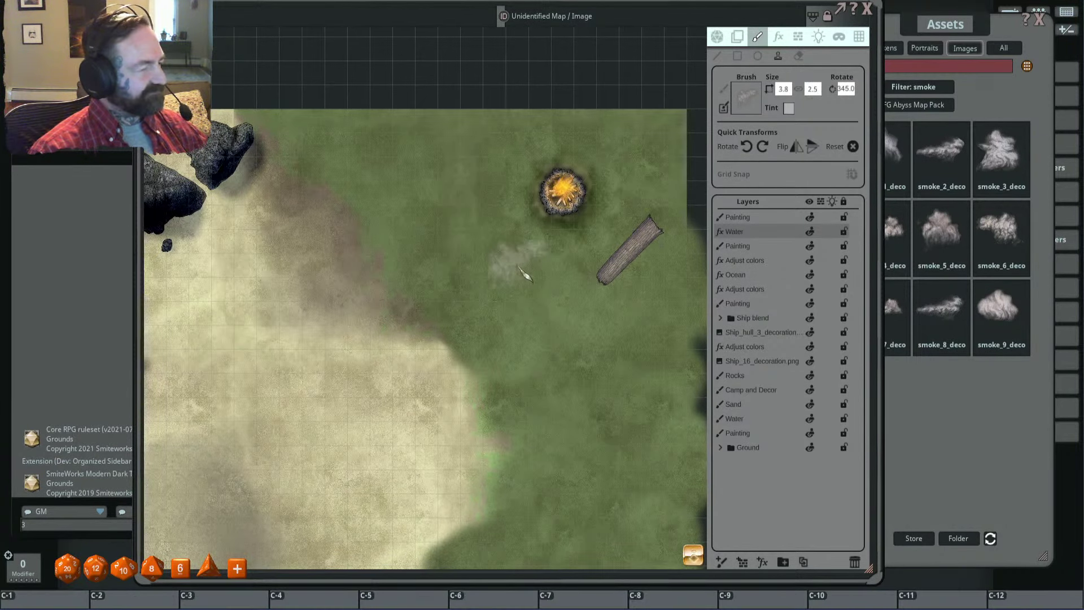
{"action": "scroll", "coordinate": [525, 275], "scroll_direction": "down", "scroll_amount": 5}
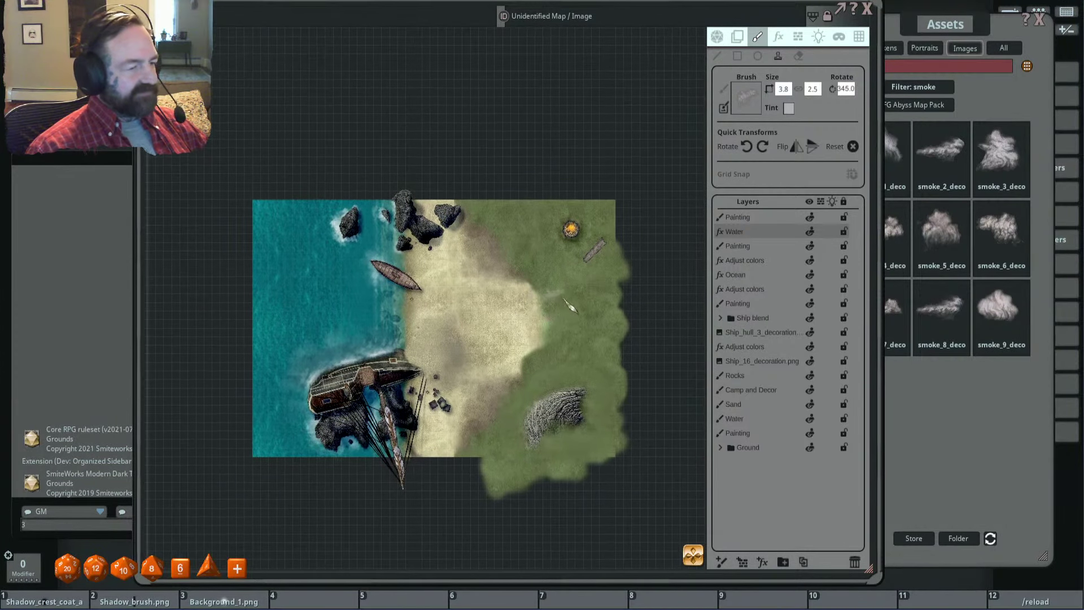
Step: Select the Camp and Decor layer, hiding and showing it to check that it holds the campfire
{"action": "left_click", "coordinate": [780, 391]}
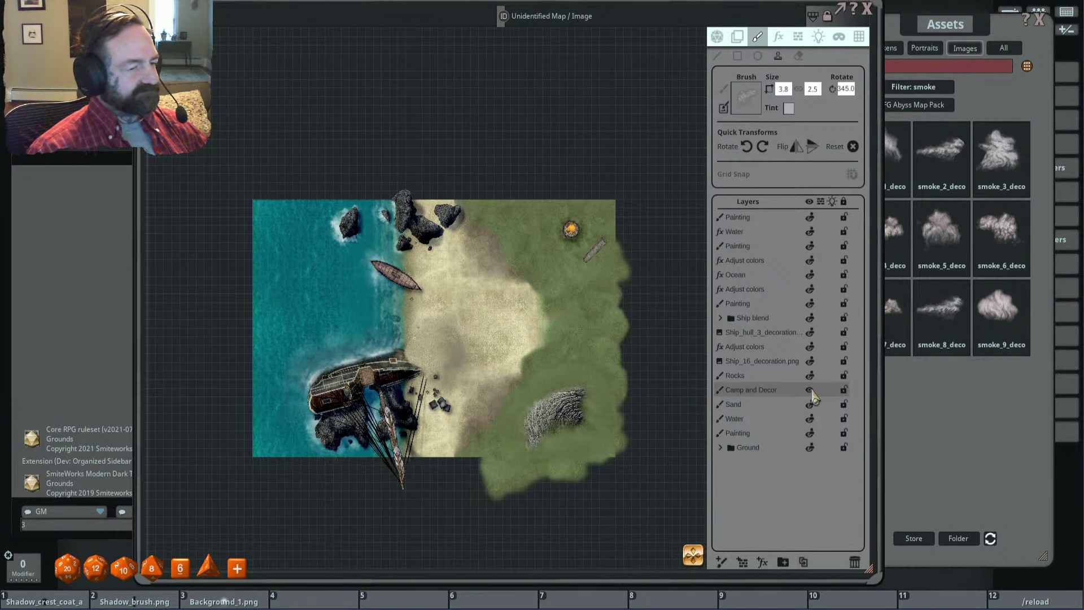
{"action": "left_click", "coordinate": [811, 391]}
{"action": "scroll", "coordinate": [642, 271], "scroll_direction": "up", "scroll_amount": 5}
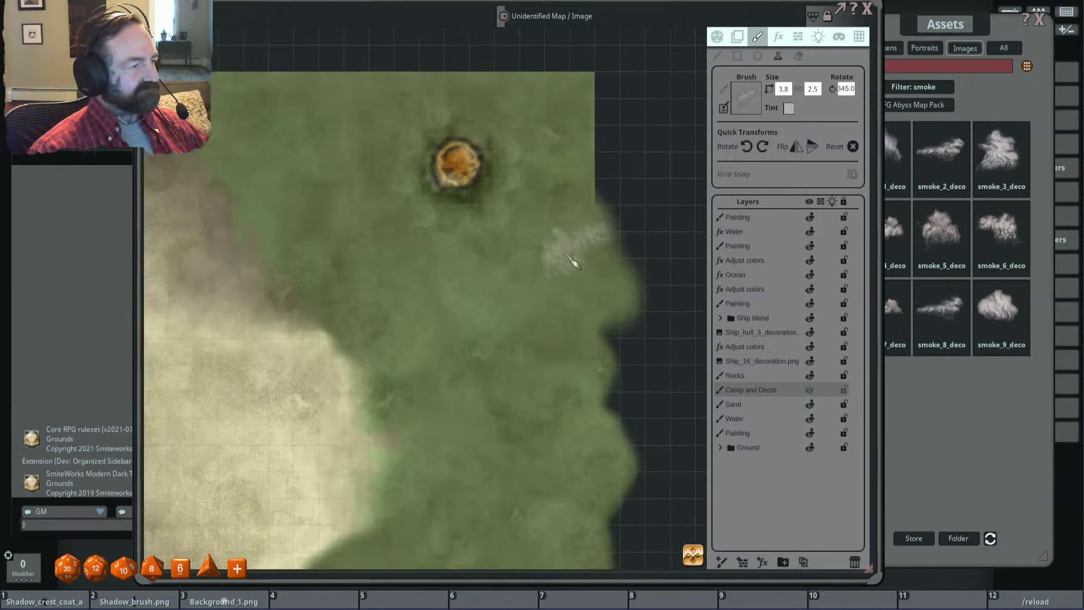
{"action": "left_click", "coordinate": [809, 391]}
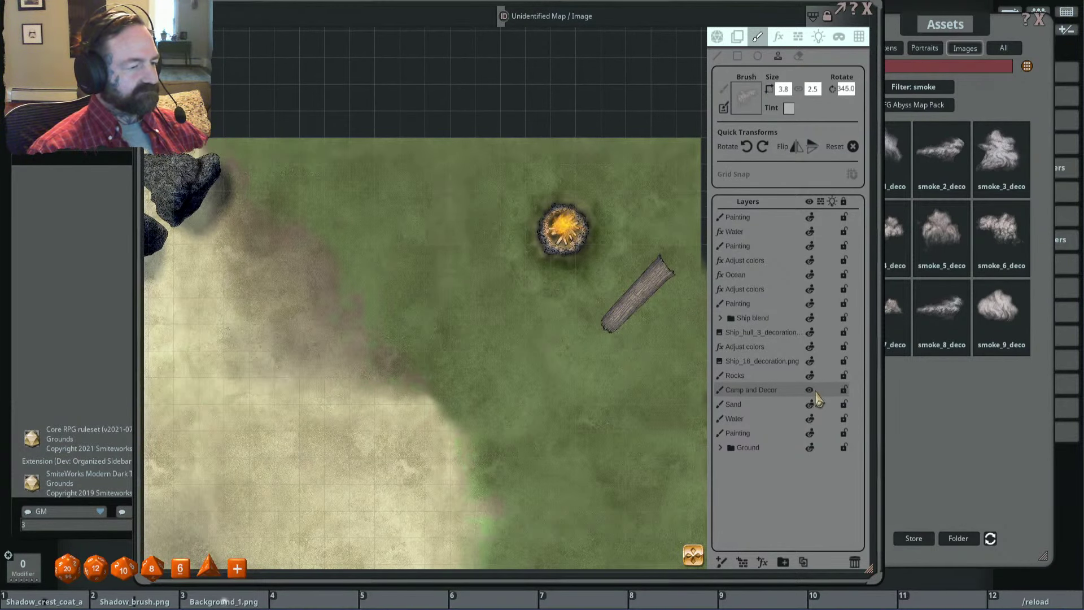
{"action": "left_click_drag", "start_coordinate": [816, 392], "coordinate": [782, 389]}
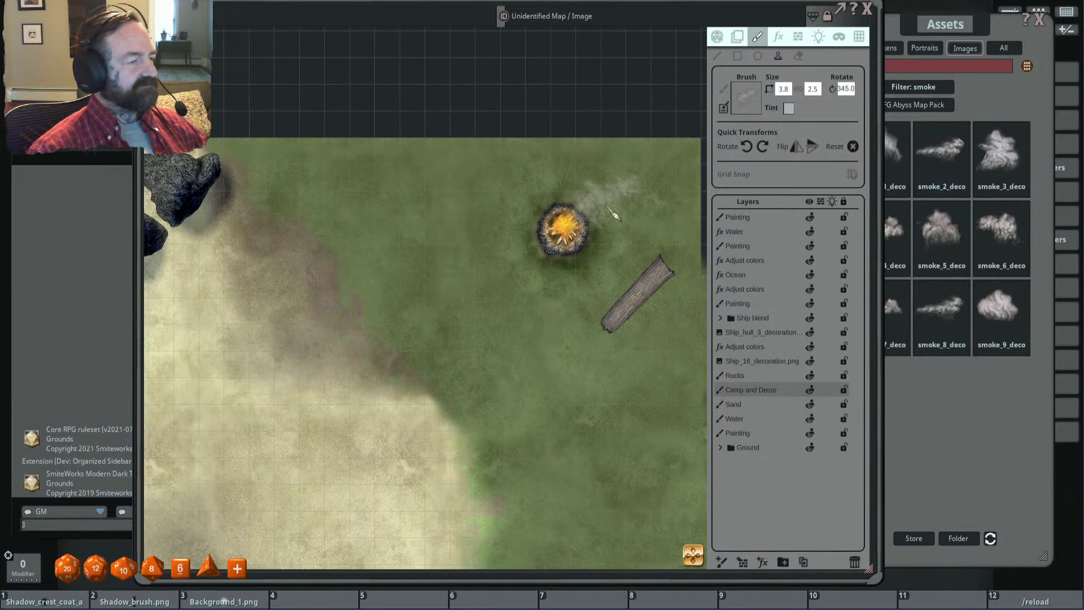
Step: Stamp faint smoke sized 3.1 by 2.0 and rotated to 335 degrees, rising from the campfire's upper edge
{"action": "left_click_drag", "start_coordinate": [609, 209], "coordinate": [602, 281]}
{"action": "scroll", "coordinate": [585, 274], "scroll_direction": "down", "scroll_amount": 1}
{"action": "scroll", "coordinate": [590, 279], "scroll_direction": "up", "scroll_amount": 1}
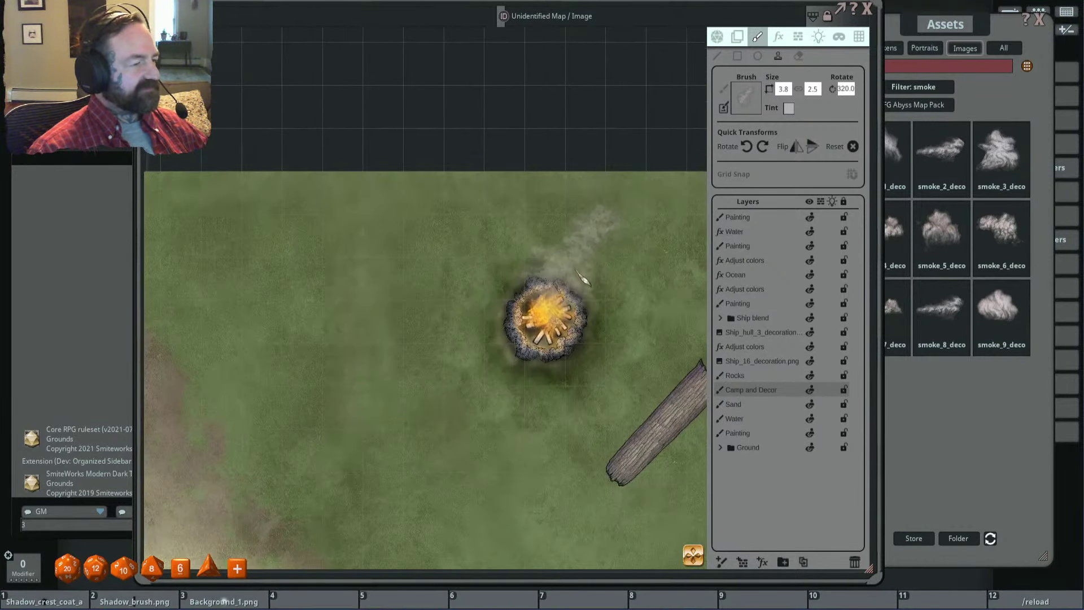
{"action": "scroll", "coordinate": [588, 276], "scroll_direction": "down", "scroll_amount": 1}
{"action": "scroll", "coordinate": [582, 275], "scroll_direction": "up", "scroll_amount": 1}
{"action": "scroll", "coordinate": [581, 272], "scroll_direction": "up", "scroll_amount": 1}
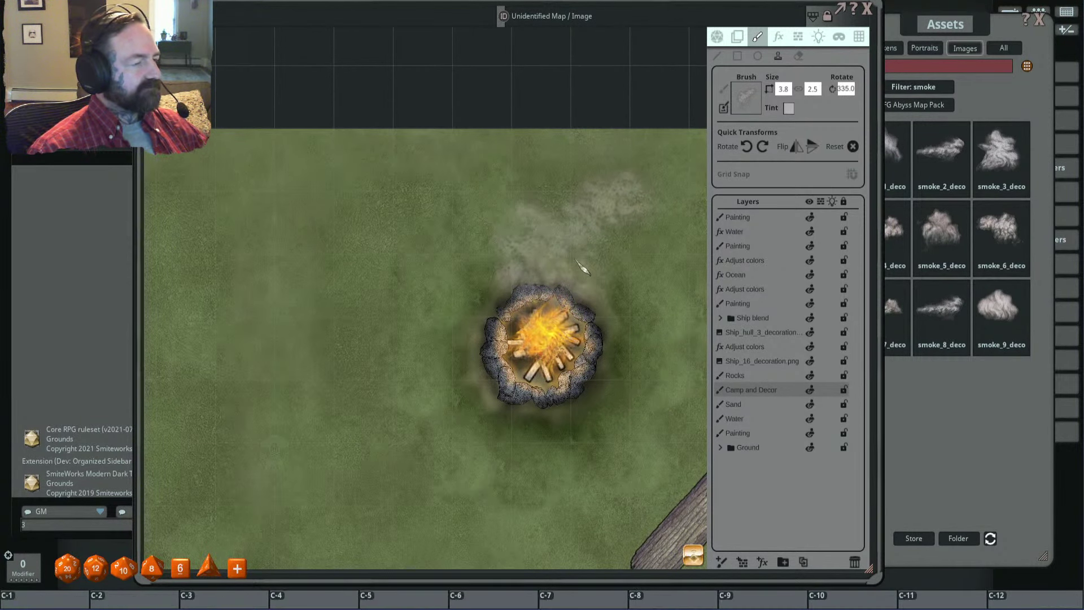
{"action": "scroll", "coordinate": [580, 266], "scroll_direction": "down", "scroll_amount": 2}
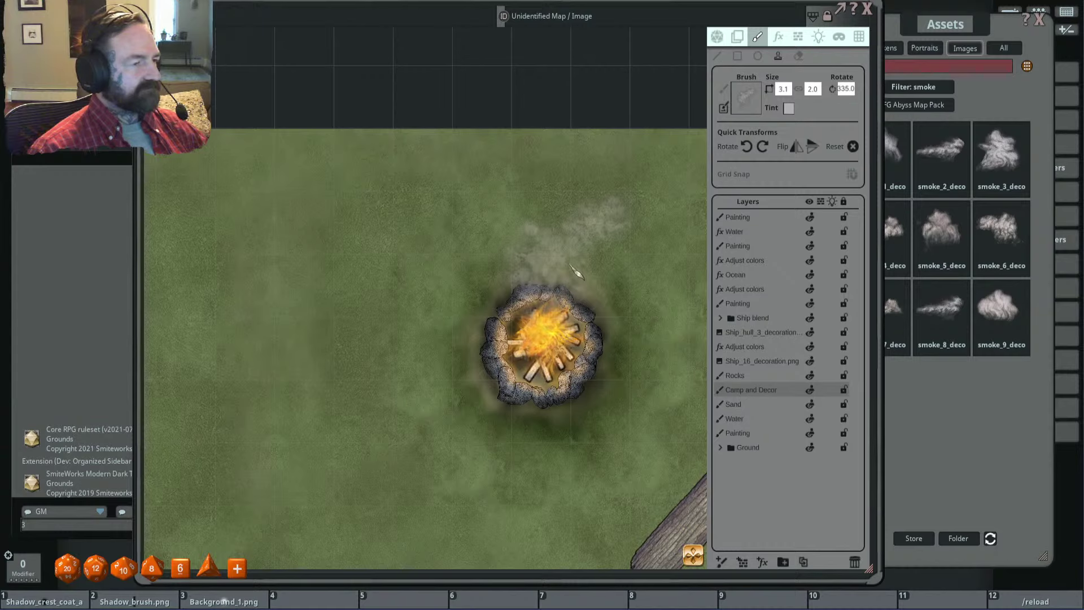
{"action": "scroll", "coordinate": [605, 261], "scroll_direction": "down", "scroll_amount": 3}
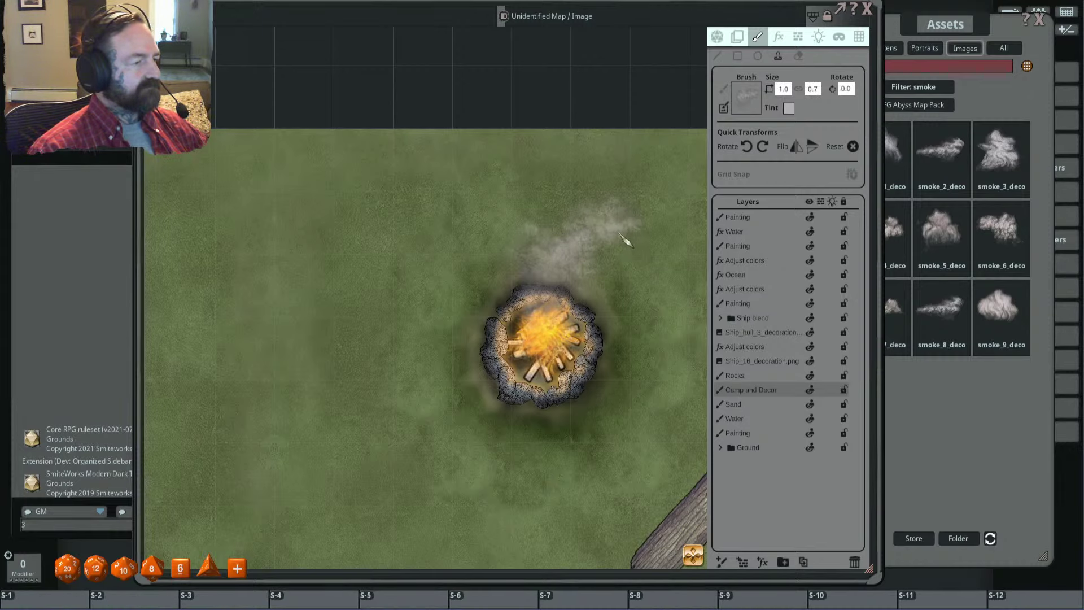
Step: Extend the smoke plume upward with a stamp sized 3.8 by 2.5 and rotated to 125 degrees
{"action": "left_click", "coordinate": [587, 296]}
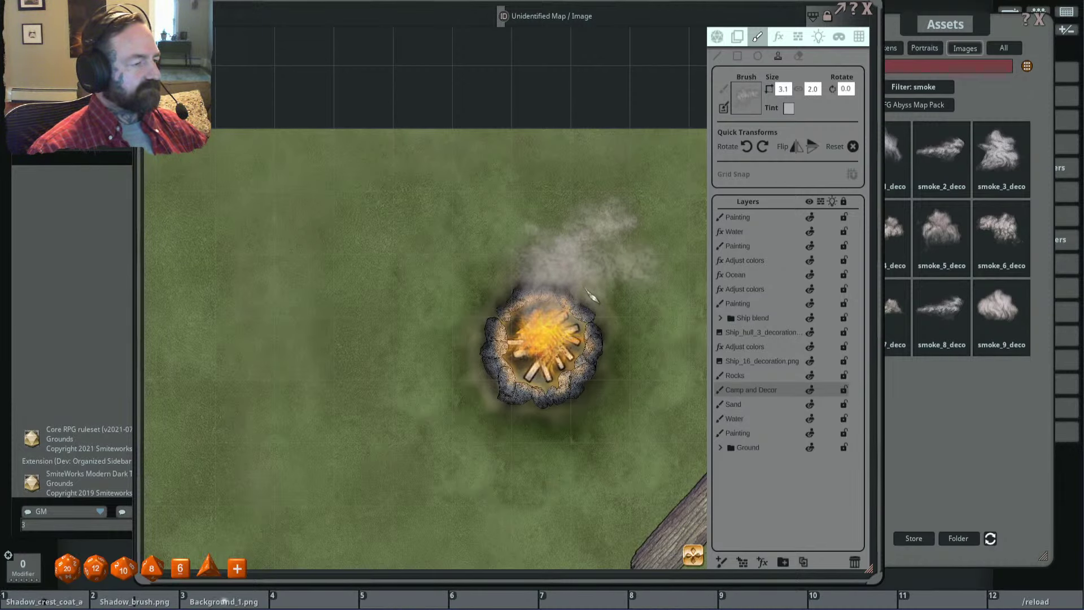
{"action": "scroll", "coordinate": [612, 284], "scroll_direction": "down", "scroll_amount": 5}
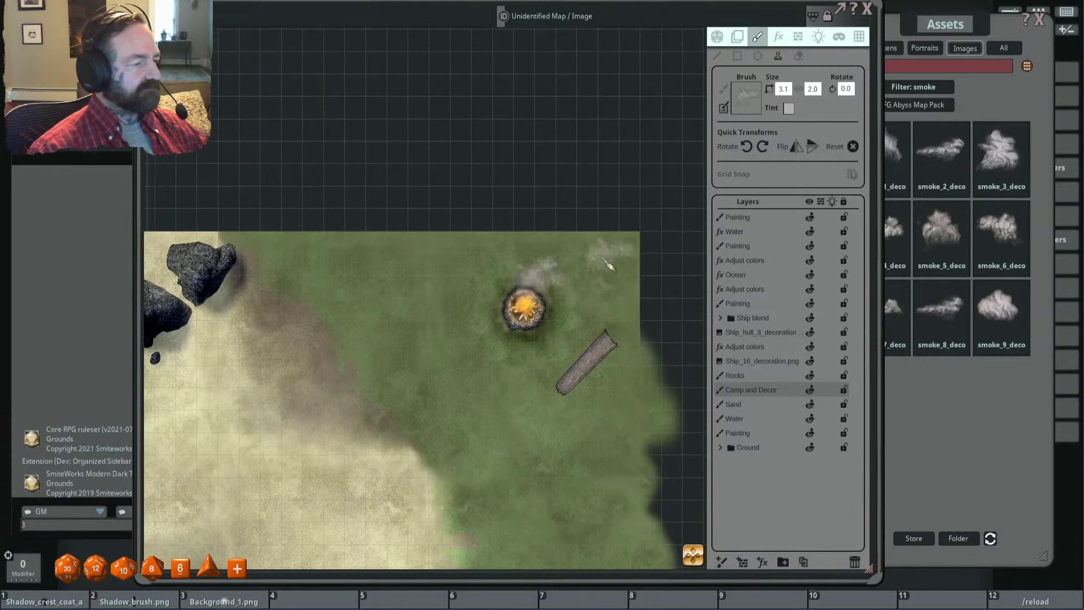
{"action": "scroll", "coordinate": [557, 273], "scroll_direction": "up", "scroll_amount": 3}
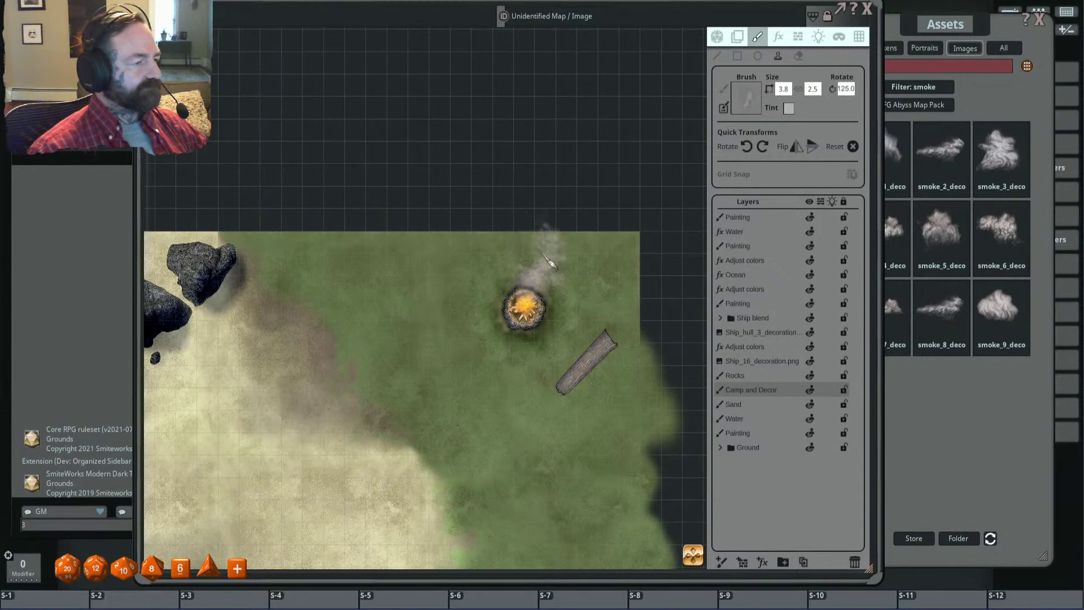
{"action": "left_click", "coordinate": [556, 258]}
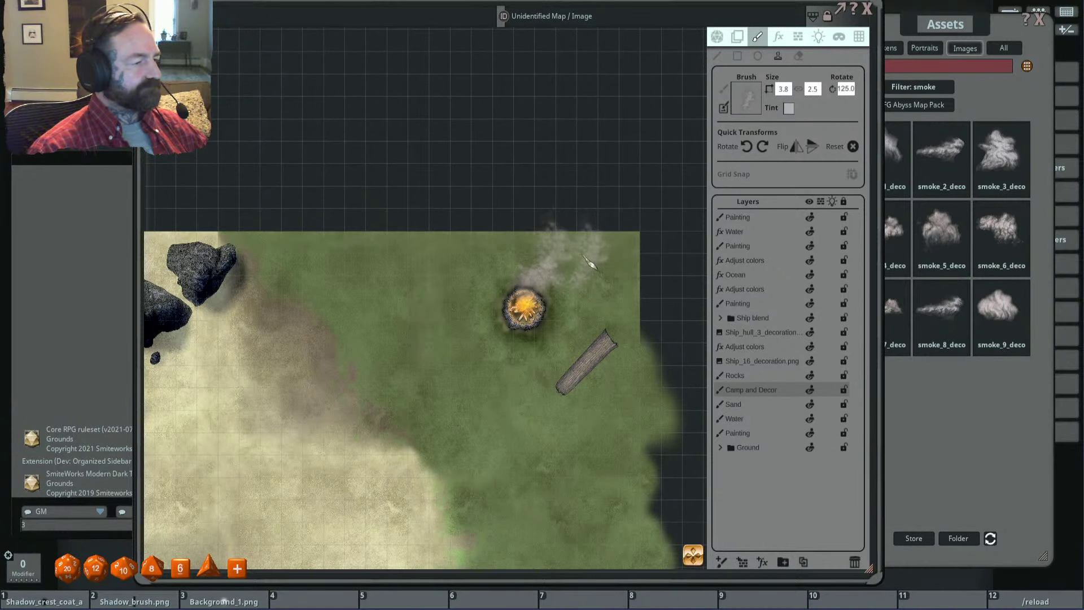
Step: Shrink the smoke stamp to 2.4 by 1.6 and add a smaller wisp along the side of the plume
{"action": "scroll", "coordinate": [556, 258], "scroll_direction": "up", "scroll_amount": 3}
{"action": "scroll", "coordinate": [551, 284], "scroll_direction": "down", "scroll_amount": 6}
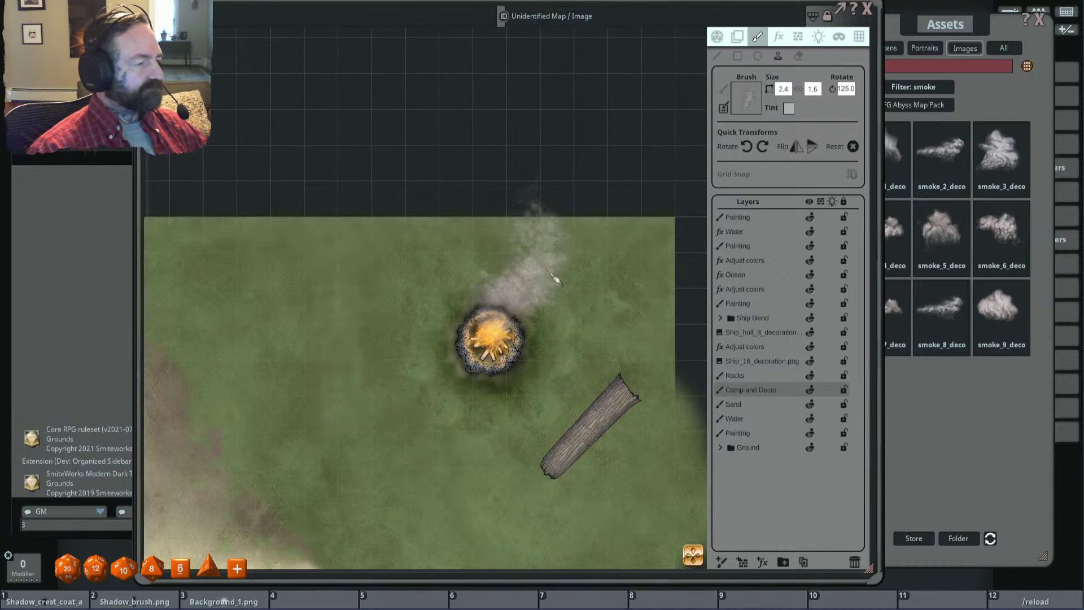
{"action": "scroll", "coordinate": [552, 271], "scroll_direction": "up", "scroll_amount": 2}
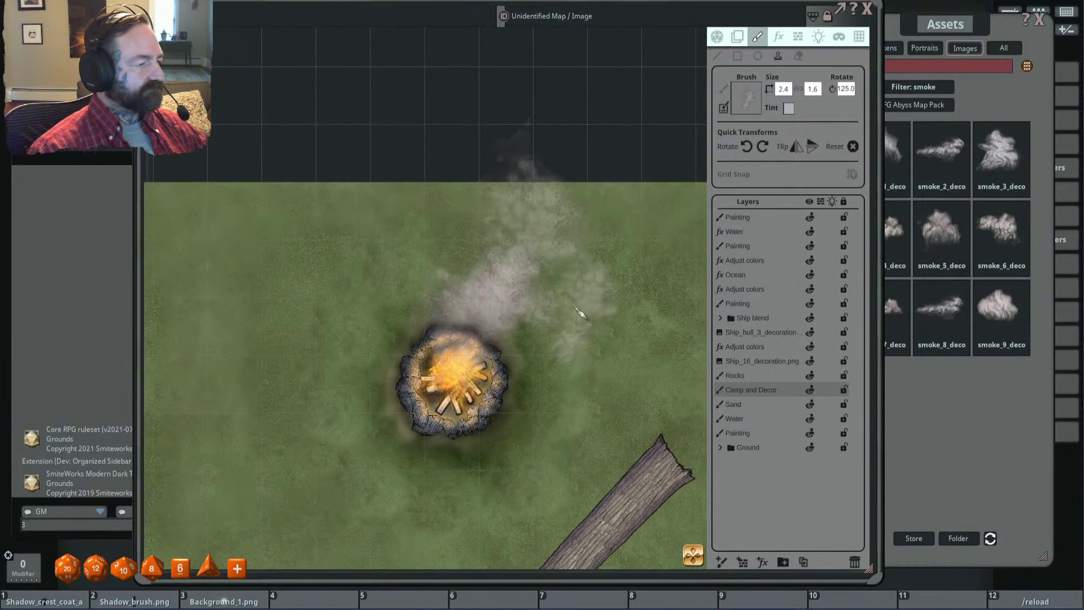
{"action": "scroll", "coordinate": [570, 308], "scroll_direction": "down", "scroll_amount": 2}
{"action": "scroll", "coordinate": [582, 288], "scroll_direction": "up", "scroll_amount": 2}
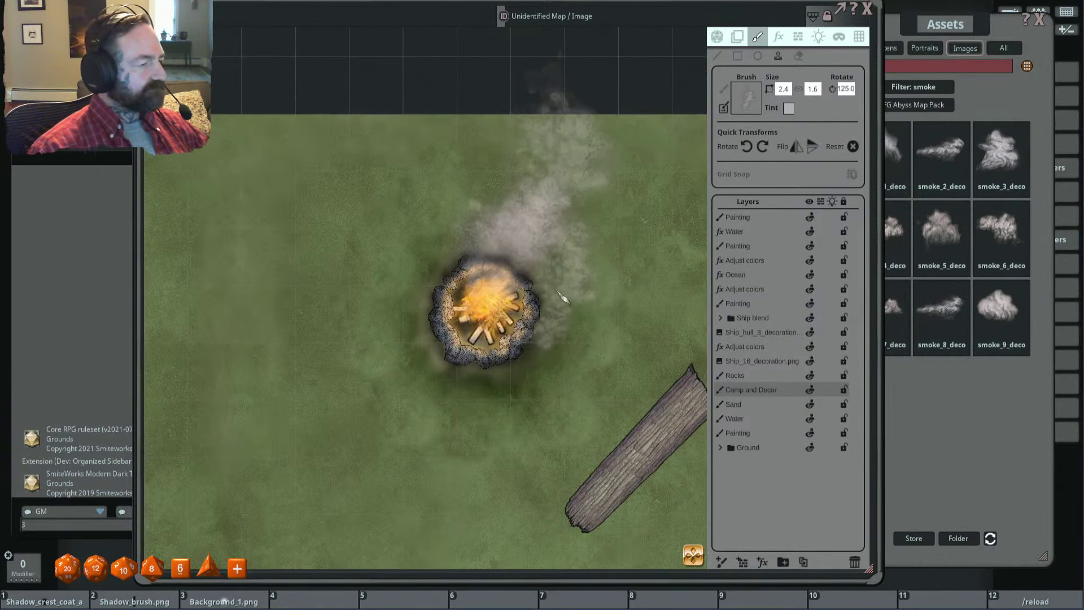
{"action": "scroll", "coordinate": [568, 295], "scroll_direction": "up", "scroll_amount": 2}
{"action": "scroll", "coordinate": [621, 233], "scroll_direction": "down", "scroll_amount": 2}
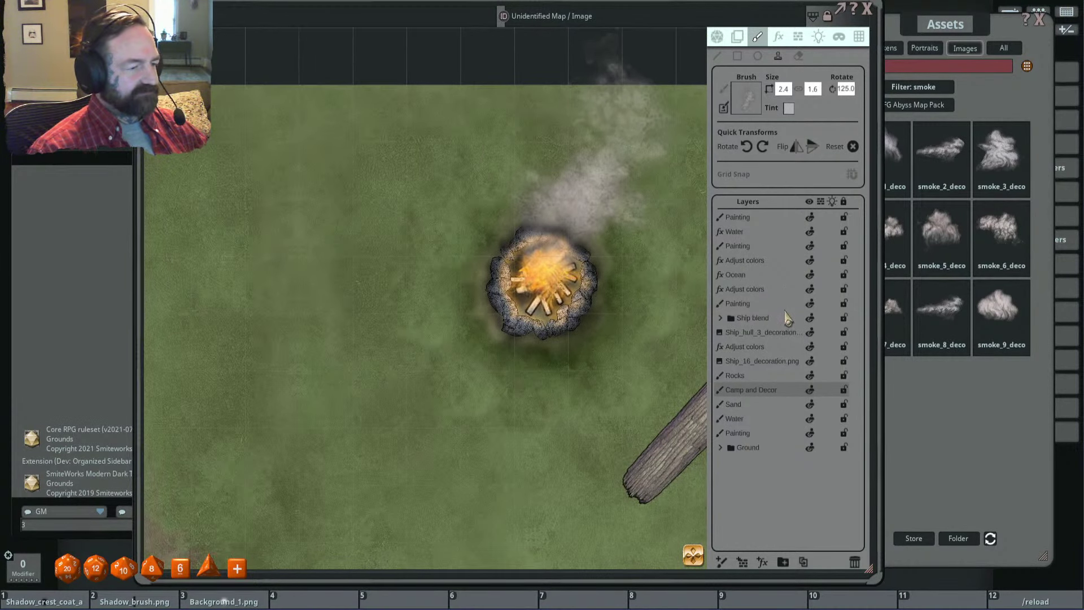
Step: Hide the Adjust colors layer directly beneath the Ocean effect layer
{"action": "left_click", "coordinate": [777, 291]}
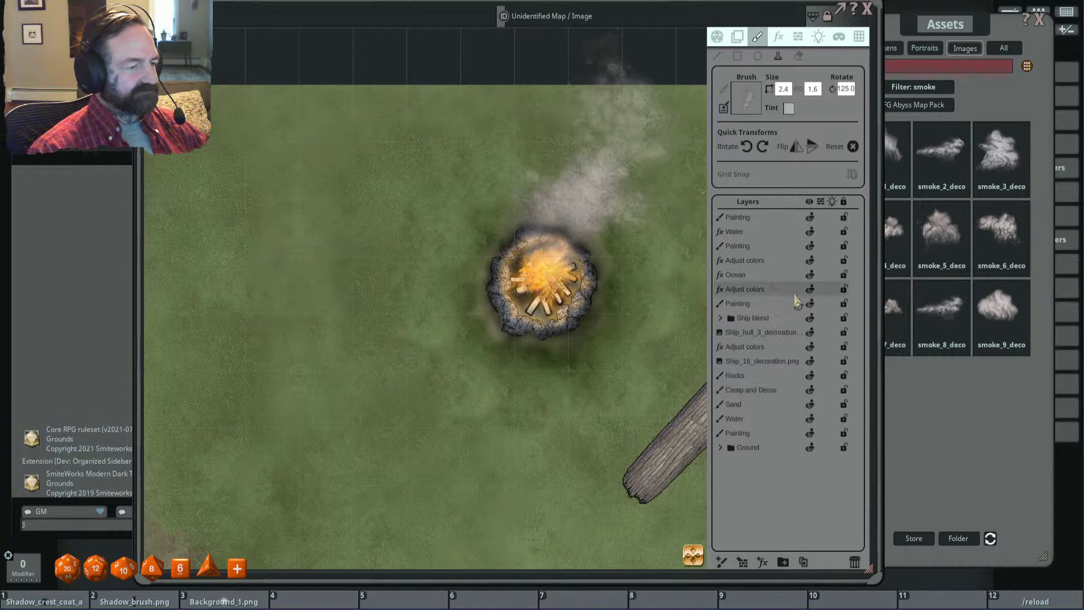
{"action": "left_click", "coordinate": [810, 289]}
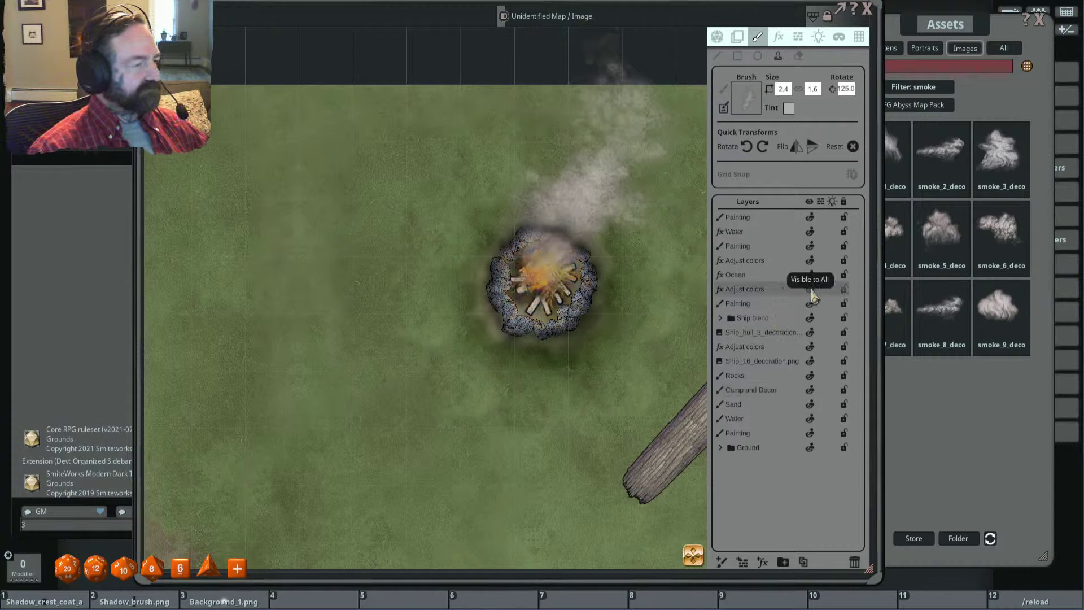
Step: Reselect the Camp and Decor layer and reduce the smoke stamp to 1.6 by 1.0 near the campfire
{"action": "left_click", "coordinate": [788, 388]}
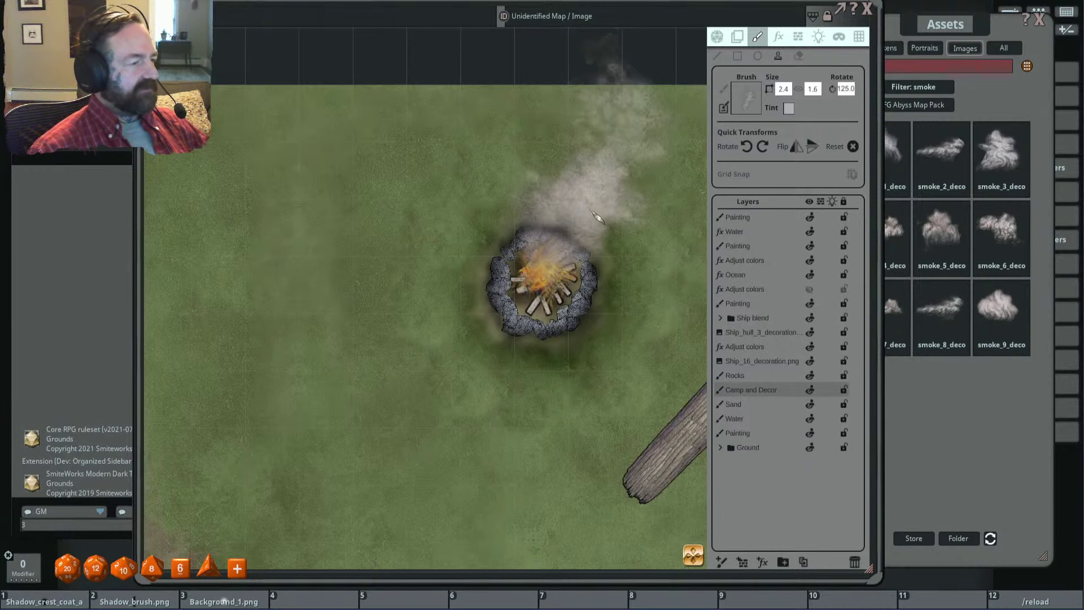
{"action": "scroll", "coordinate": [565, 240], "scroll_direction": "down", "scroll_amount": 2}
{"action": "scroll", "coordinate": [566, 240], "scroll_direction": "down", "scroll_amount": 2}
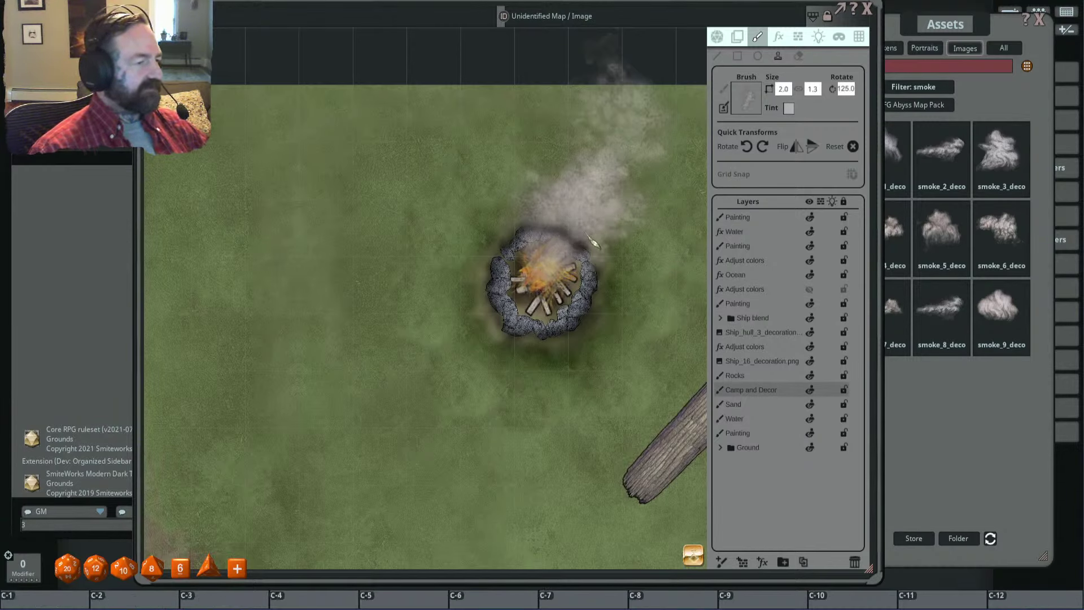
{"action": "scroll", "coordinate": [636, 242], "scroll_direction": "down", "scroll_amount": 2}
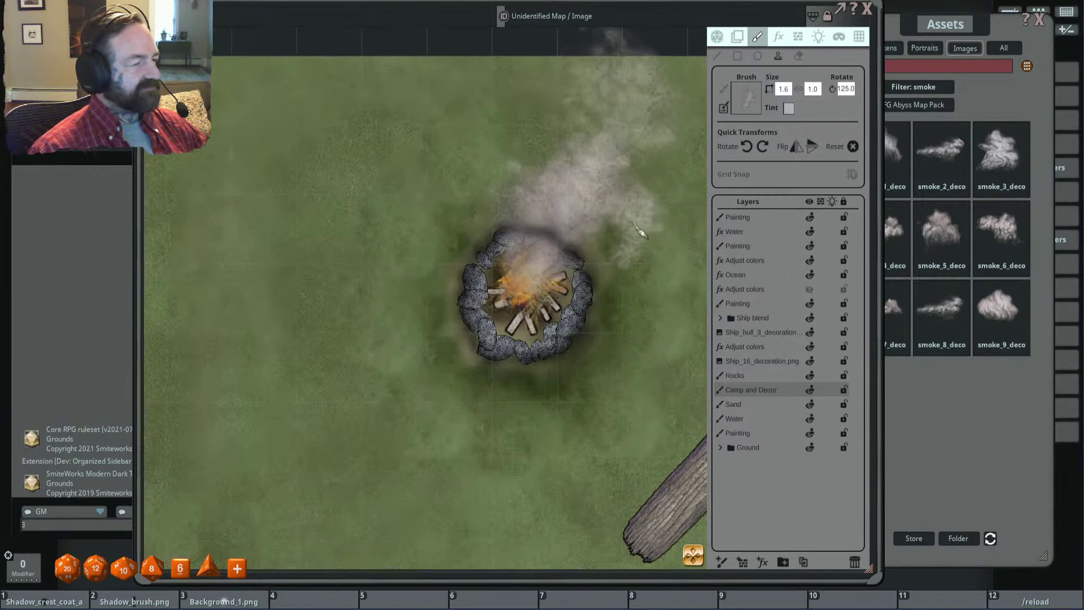
{"action": "scroll", "coordinate": [685, 289], "scroll_direction": "up", "scroll_amount": 2}
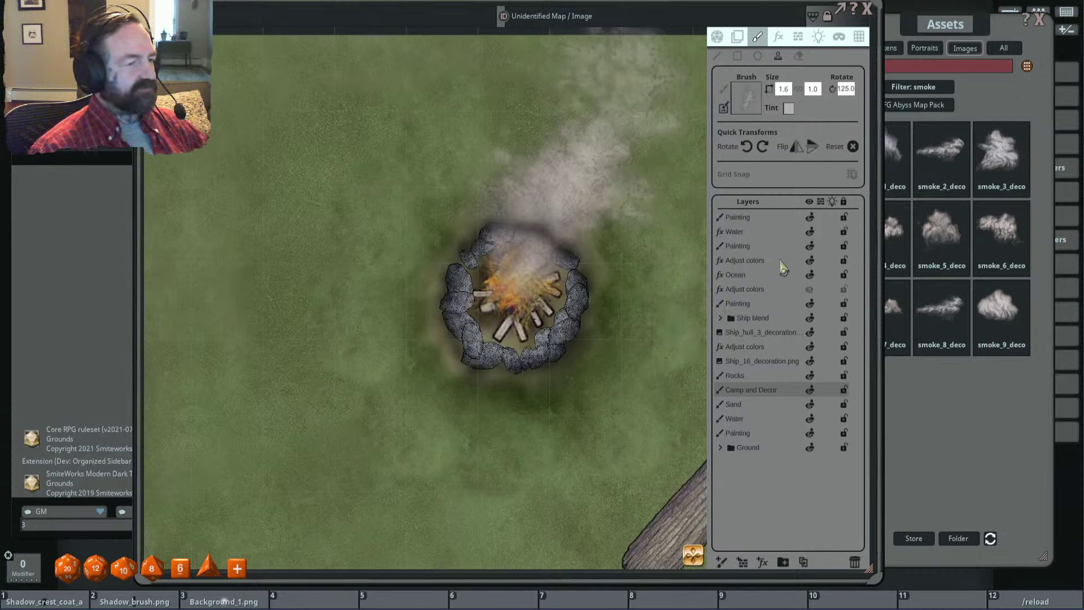
Step: Toggle the visibility of the Painting and Adjust colors layers to check which ones affect the campfire
{"action": "left_click", "coordinate": [810, 303]}
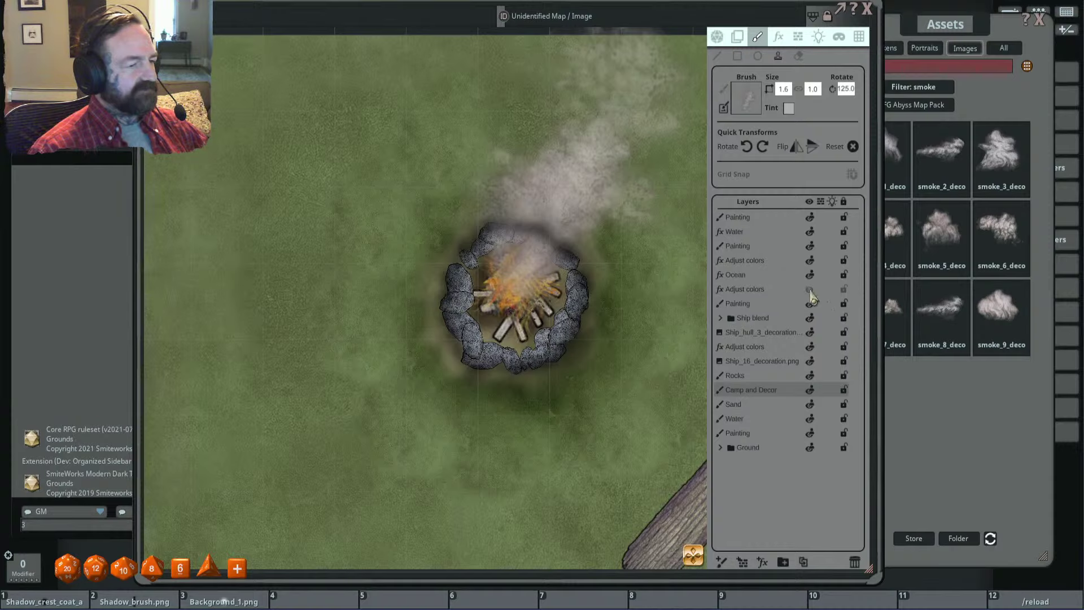
{"action": "left_click", "coordinate": [810, 262]}
{"action": "left_click", "coordinate": [810, 347]}
{"action": "left_click", "coordinate": [809, 348]}
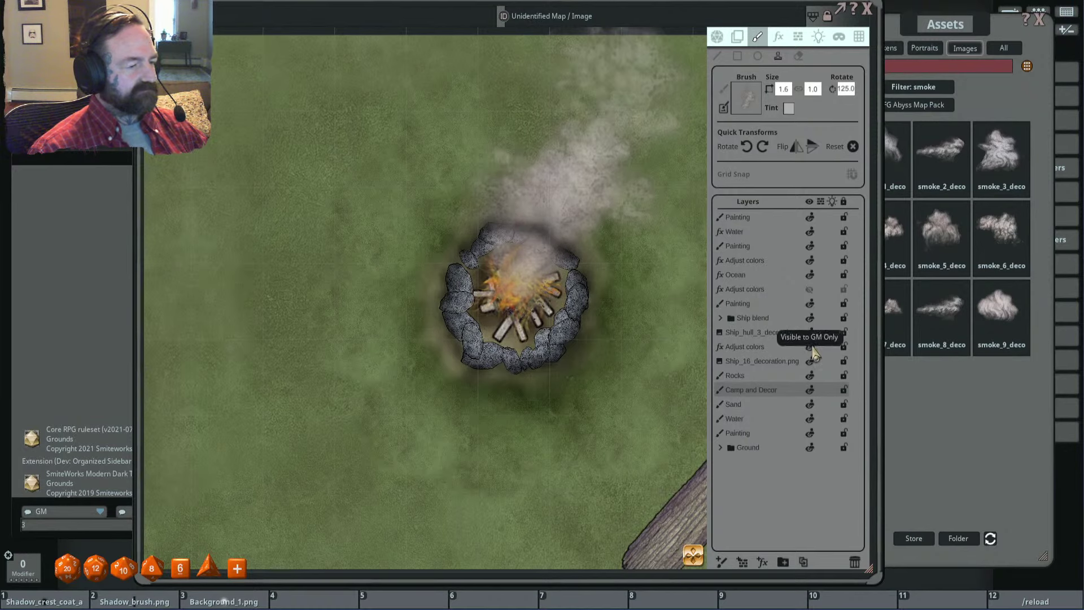
{"action": "left_click", "coordinate": [778, 348]}
{"action": "left_click", "coordinate": [773, 250]}
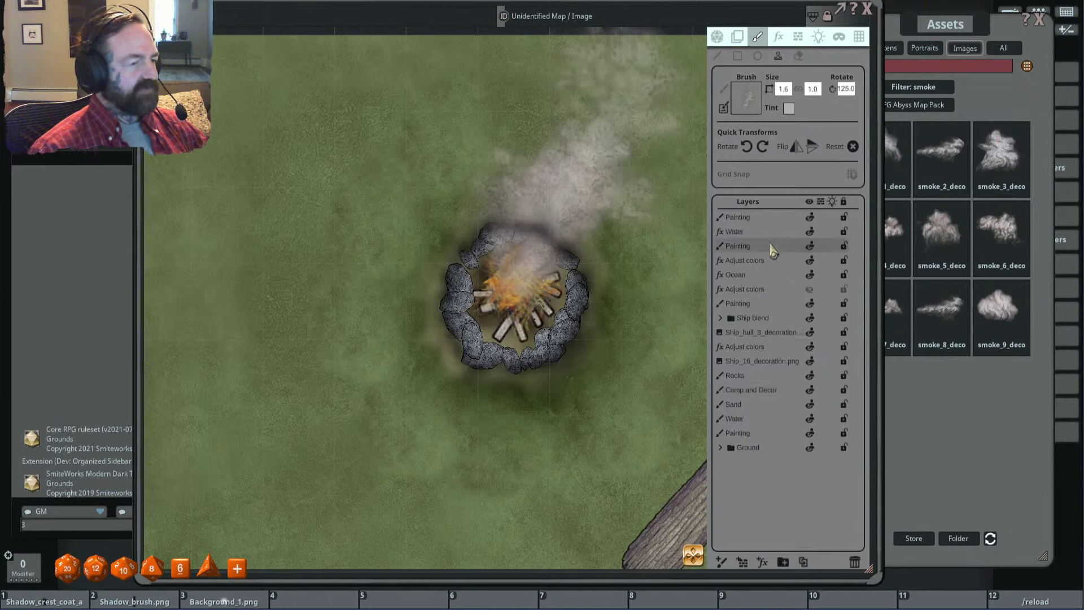
{"action": "left_click", "coordinate": [811, 247]}
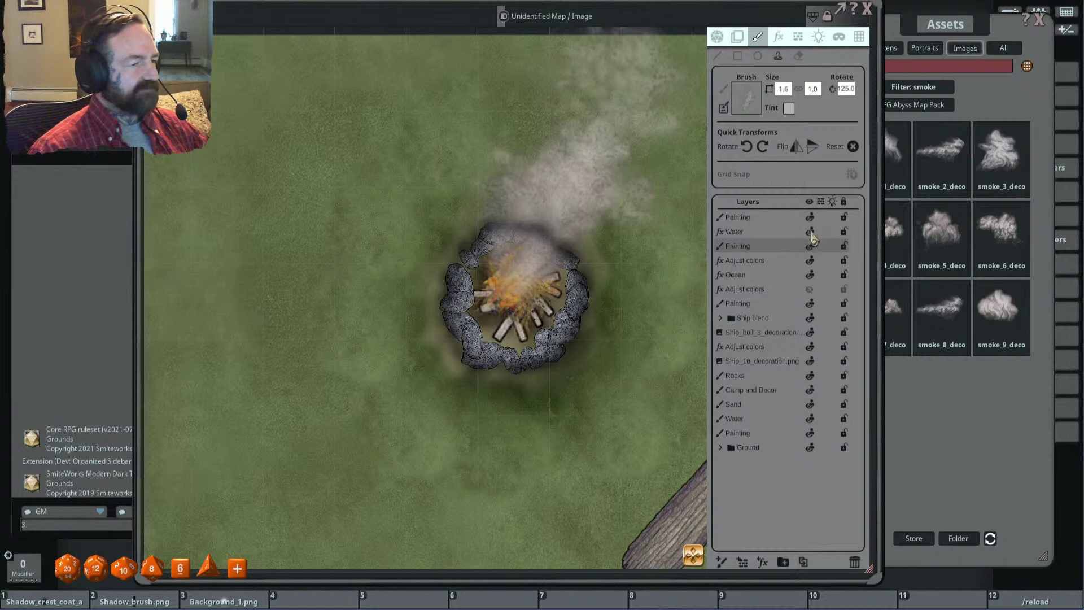
Step: Ready the eraser on the topmost Painting layer and inspect the smoke around the campfire stones
{"action": "left_click", "coordinate": [780, 219]}
{"action": "left_click", "coordinate": [799, 56]}
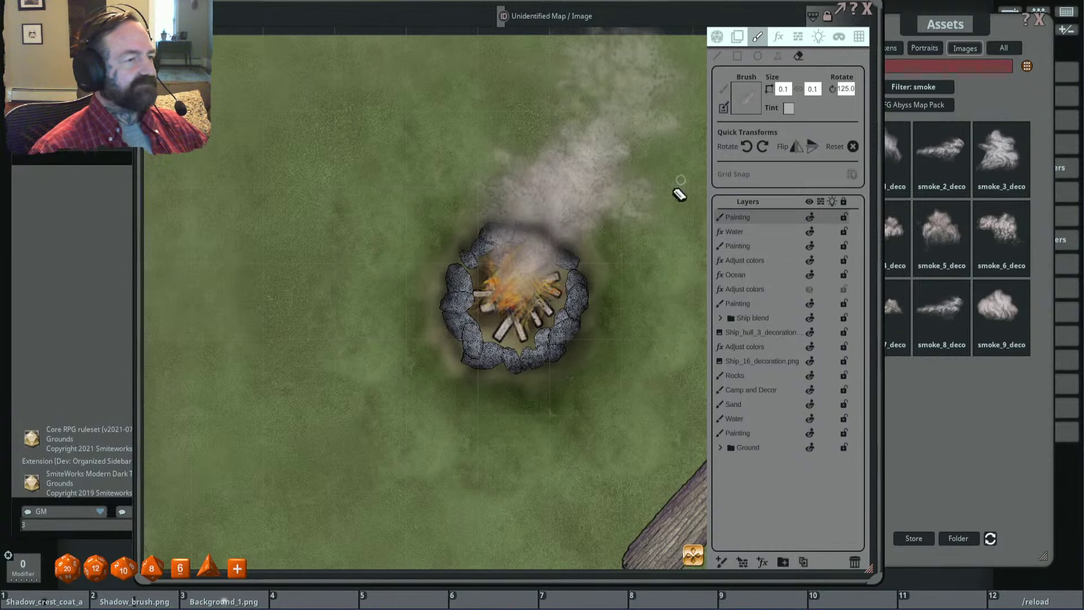
{"action": "scroll", "coordinate": [605, 218], "scroll_direction": "down", "scroll_amount": 2}
{"action": "scroll", "coordinate": [593, 235], "scroll_direction": "up", "scroll_amount": 5}
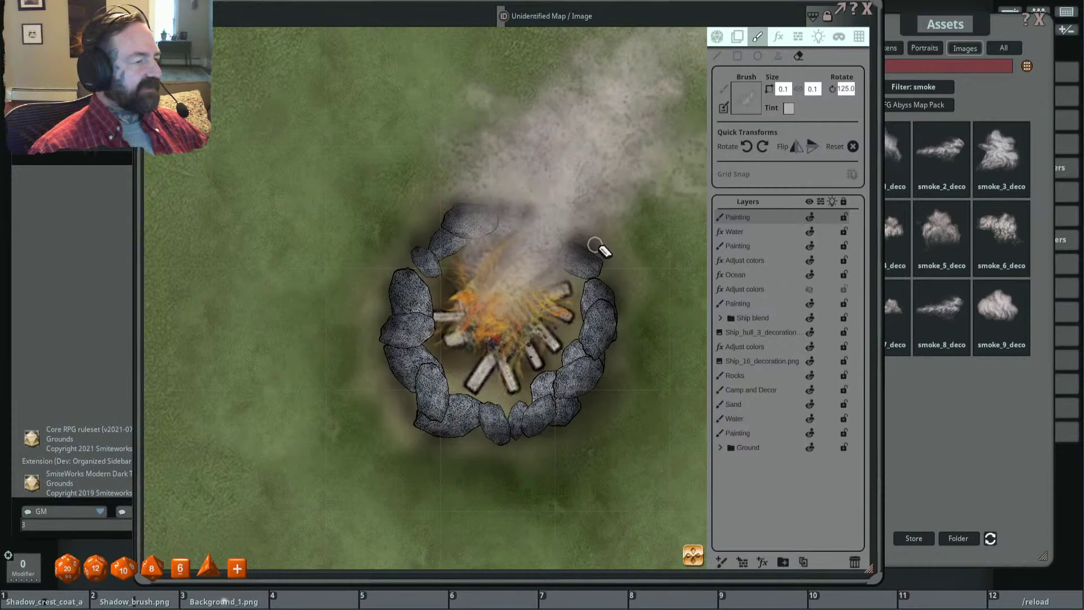
{"action": "scroll", "coordinate": [648, 246], "scroll_direction": "down", "scroll_amount": 2}
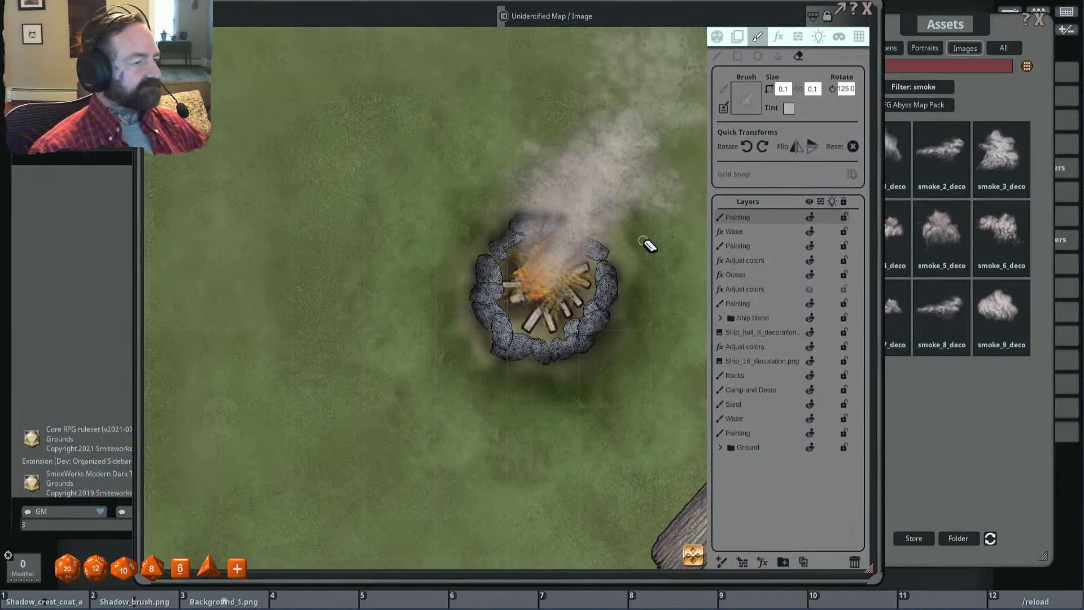
{"action": "scroll", "coordinate": [650, 240], "scroll_direction": "up", "scroll_amount": 2}
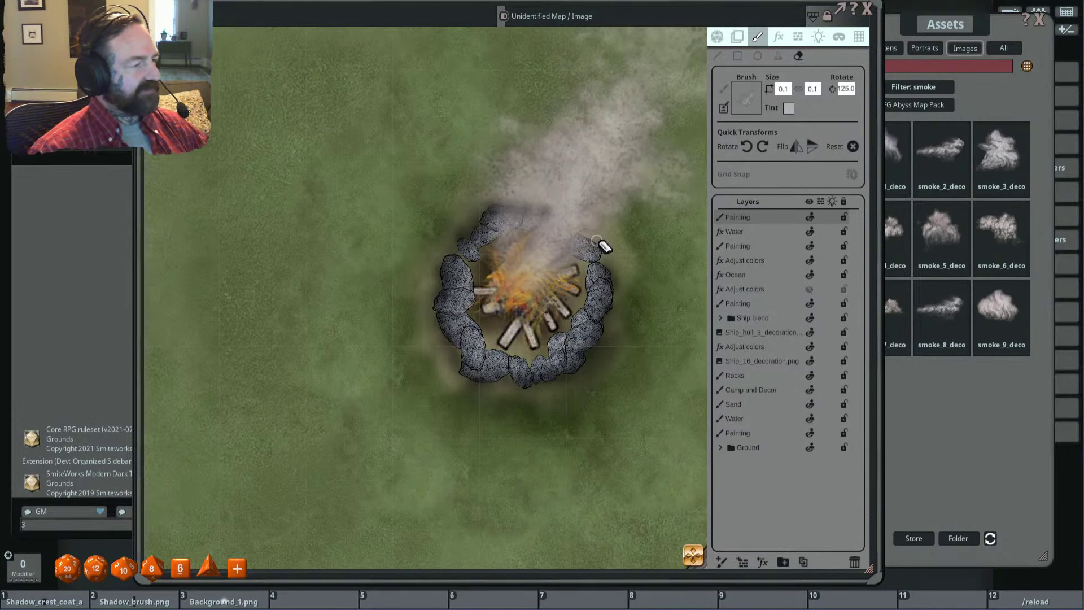
{"action": "scroll", "coordinate": [641, 237], "scroll_direction": "down", "scroll_amount": 2}
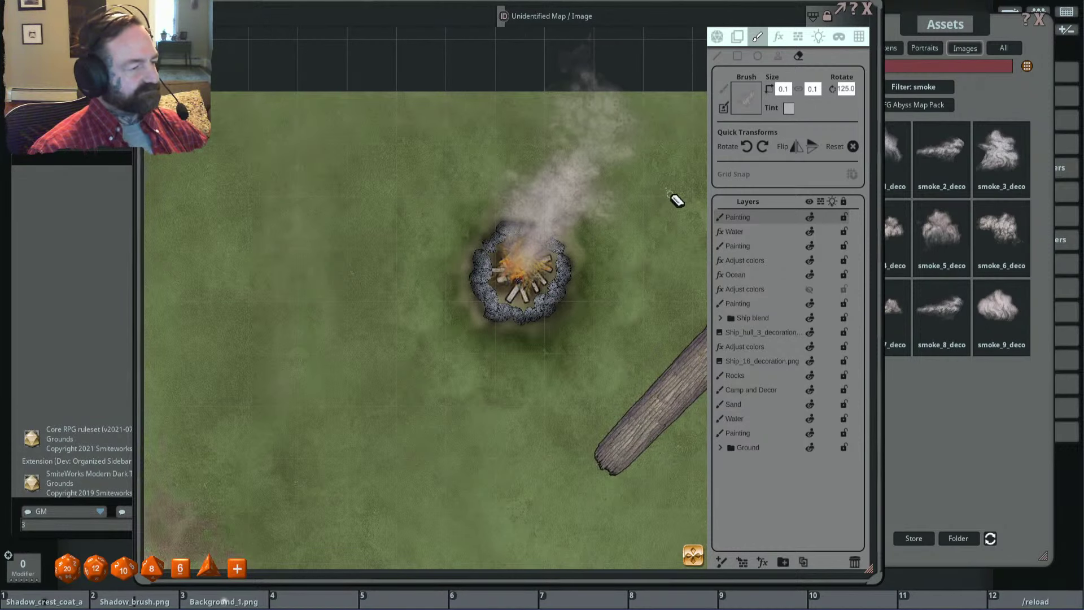
Step: Show the Adjust colors layer directly beneath the Ocean layer and open its effect settings
{"action": "left_click", "coordinate": [810, 289]}
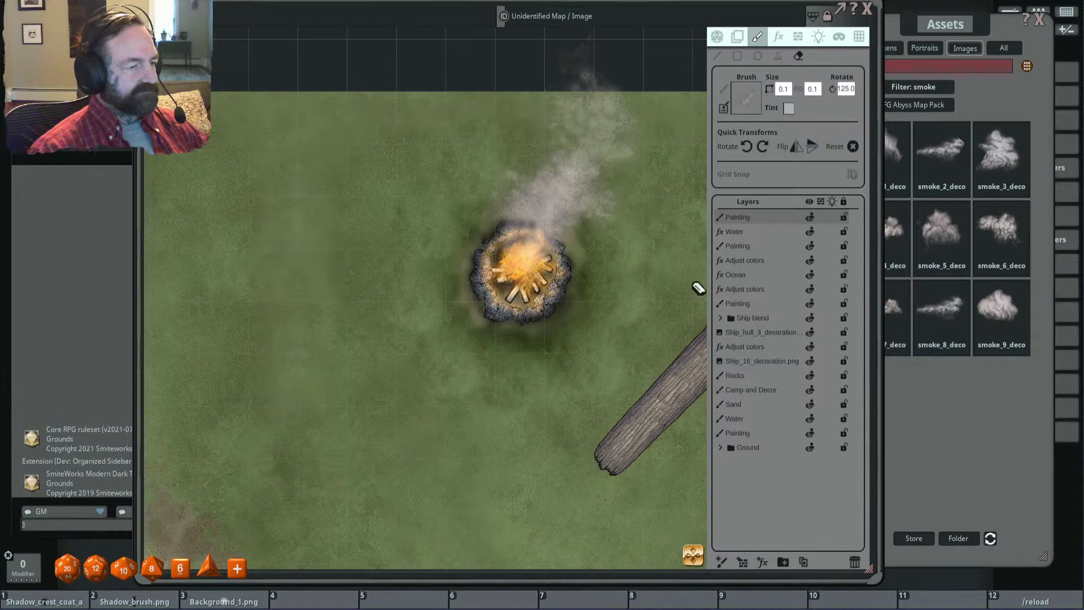
{"action": "left_click", "coordinate": [779, 37]}
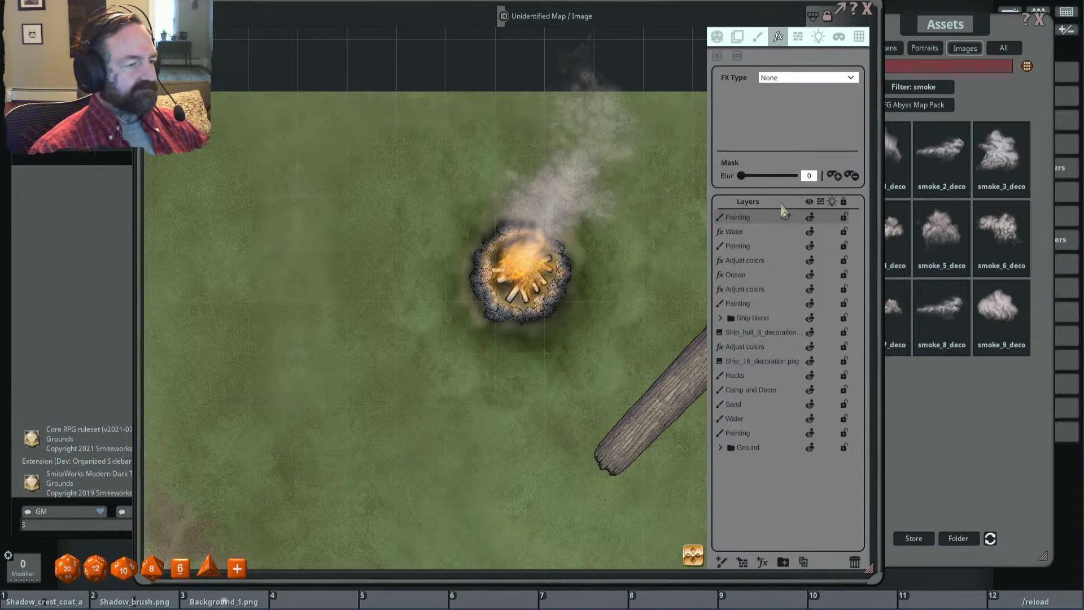
{"action": "left_click", "coordinate": [773, 290]}
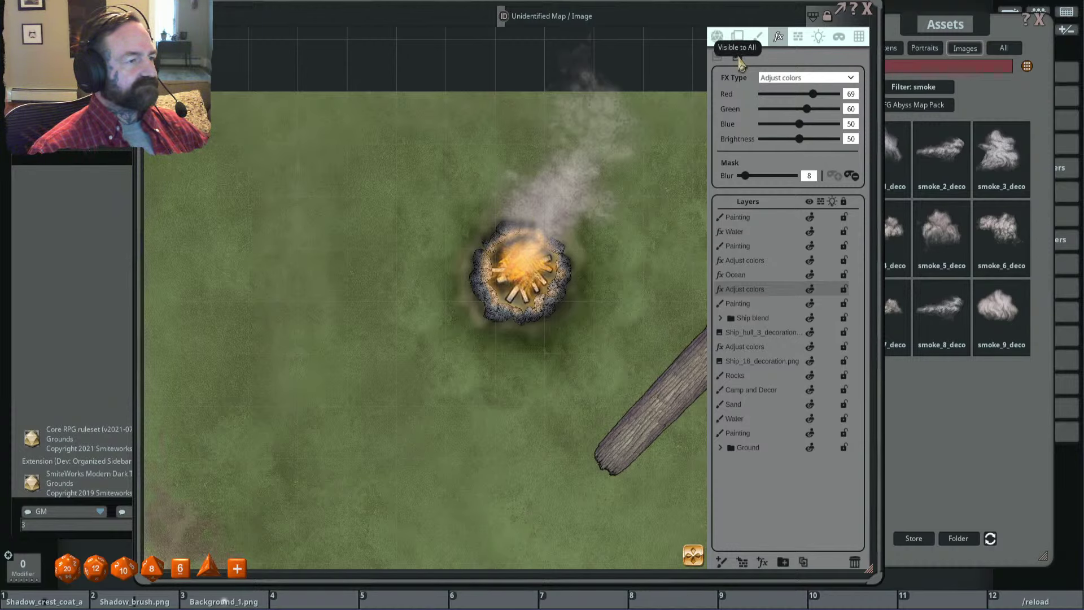
Step: Examine the glowing campfire and its smoke up close and in the context of the whole map
{"action": "scroll", "coordinate": [548, 187], "scroll_direction": "up", "scroll_amount": 3}
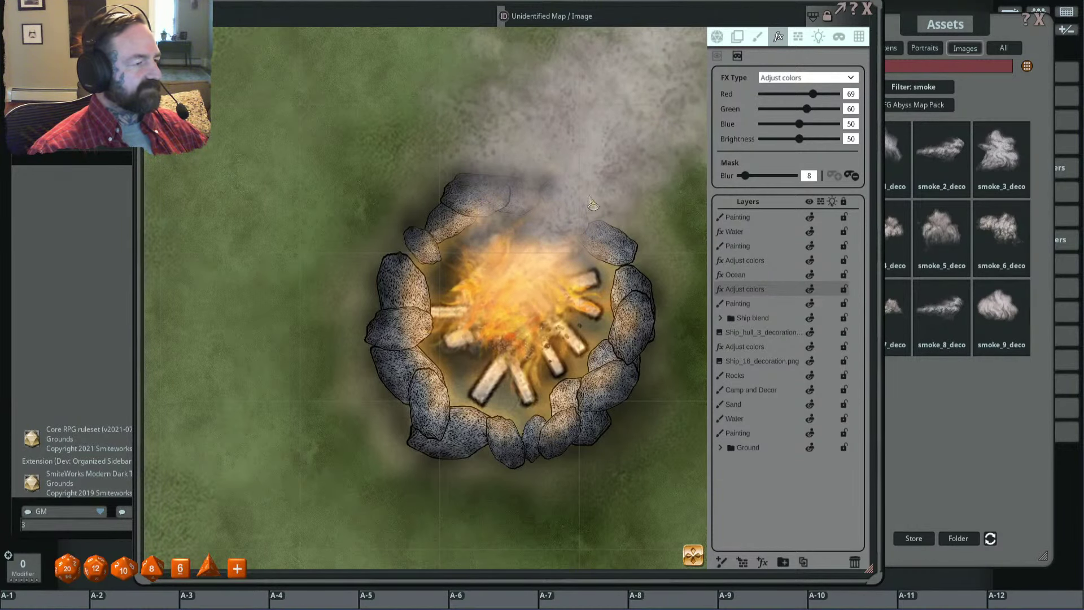
{"action": "scroll", "coordinate": [536, 204], "scroll_direction": "down", "scroll_amount": 5}
{"action": "scroll", "coordinate": [582, 260], "scroll_direction": "up", "scroll_amount": 3}
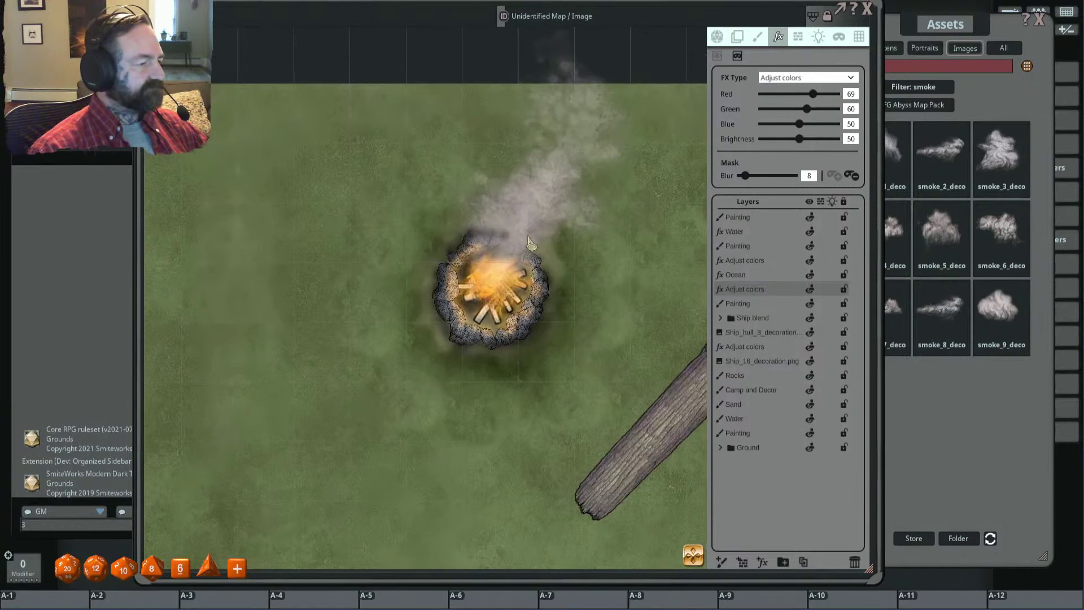
{"action": "scroll", "coordinate": [583, 249], "scroll_direction": "up", "scroll_amount": 2}
{"action": "scroll", "coordinate": [587, 245], "scroll_direction": "down", "scroll_amount": 2}
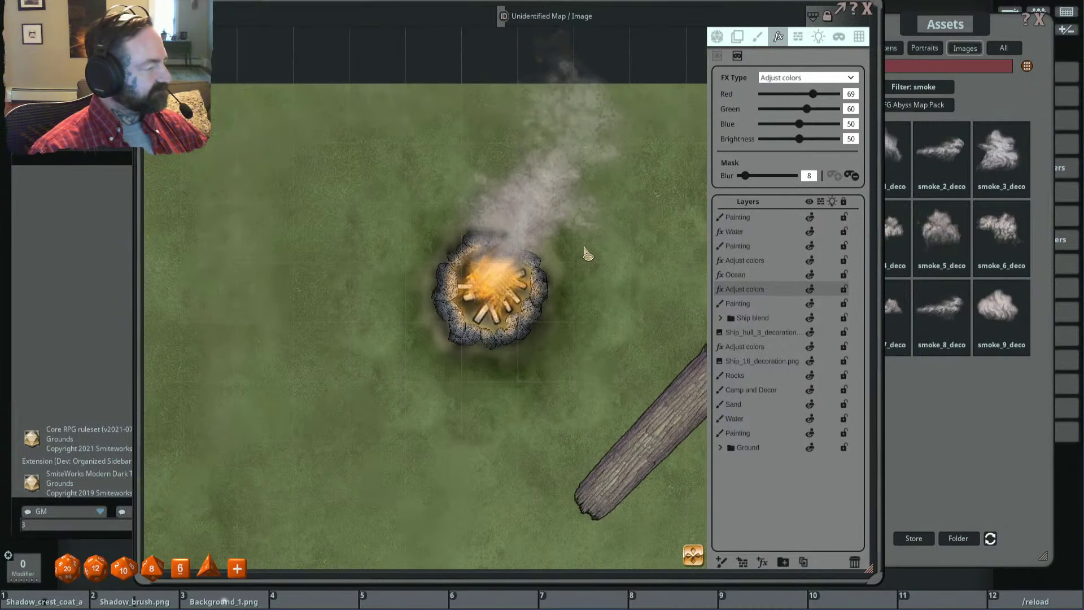
{"action": "left_click_drag", "start_coordinate": [588, 244], "coordinate": [563, 237]}
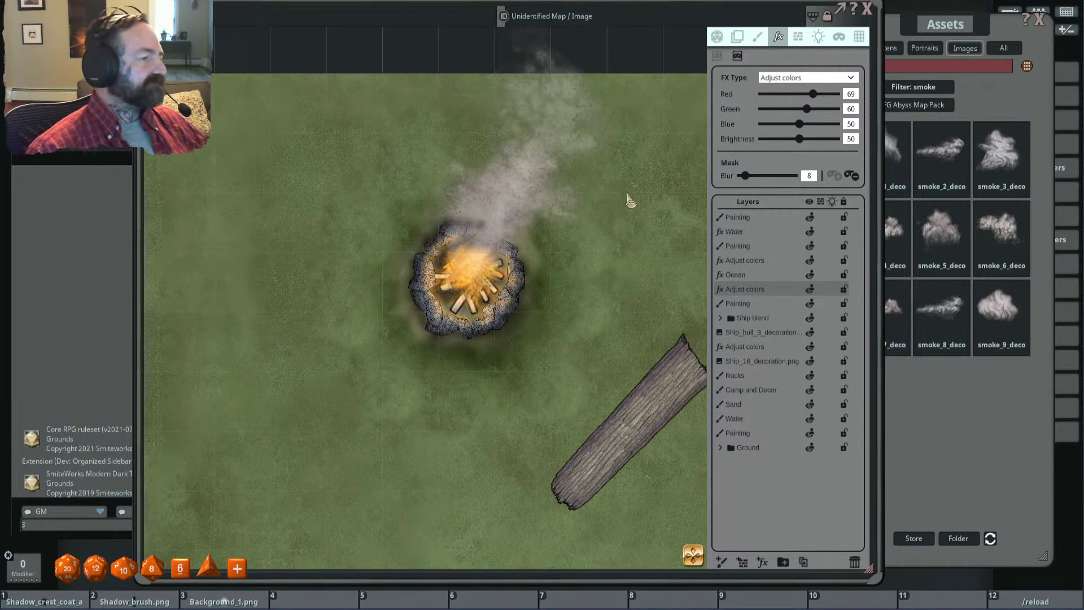
{"action": "scroll", "coordinate": [630, 201], "scroll_direction": "down", "scroll_amount": 8}
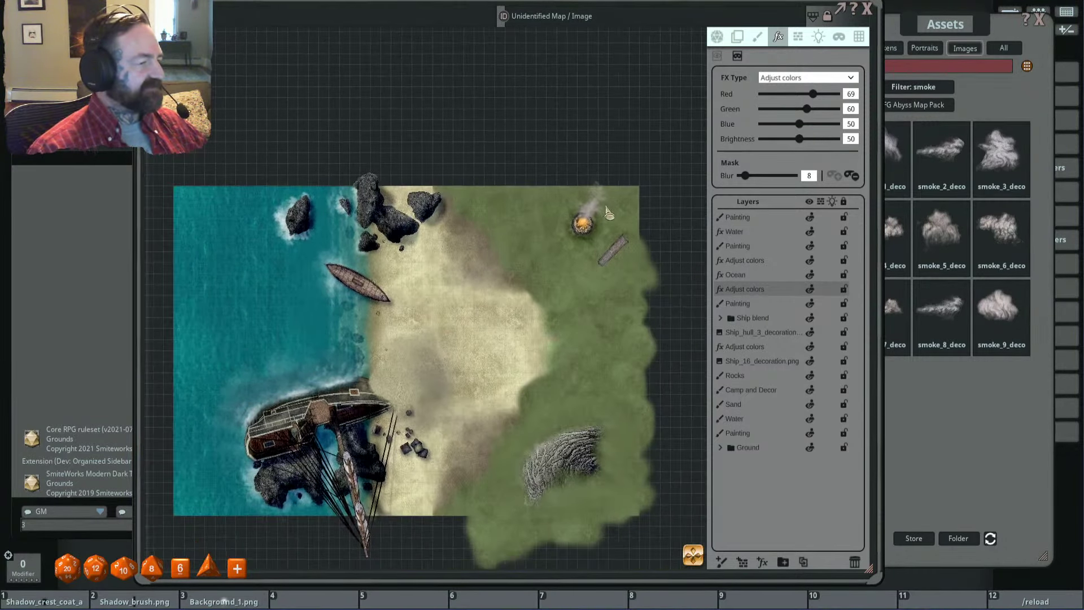
{"action": "scroll", "coordinate": [608, 212], "scroll_direction": "up", "scroll_amount": 8}
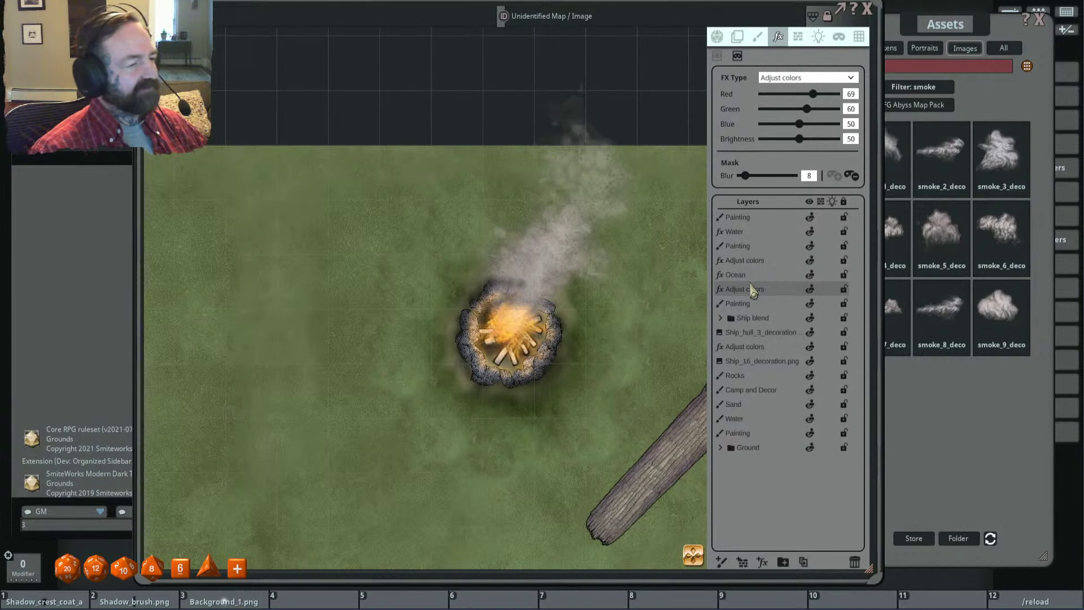
Step: Extend the Ocean effect's mask with freehand areas covering the smoke plume above the campfire
{"action": "left_click", "coordinate": [744, 275]}
{"action": "scroll", "coordinate": [621, 276], "scroll_direction": "up", "scroll_amount": 3}
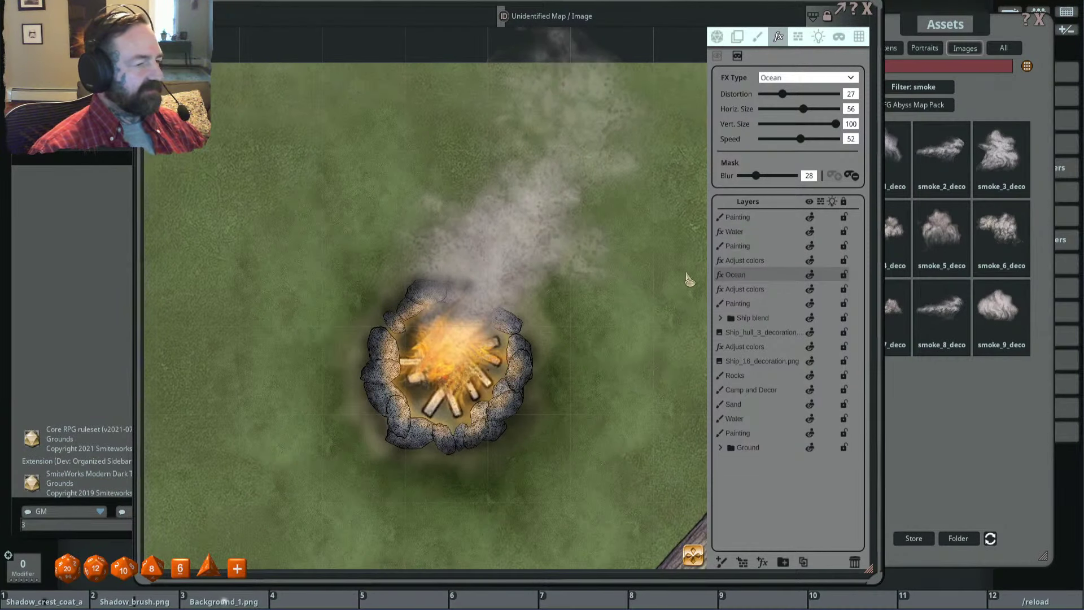
{"action": "left_click", "coordinate": [717, 55]}
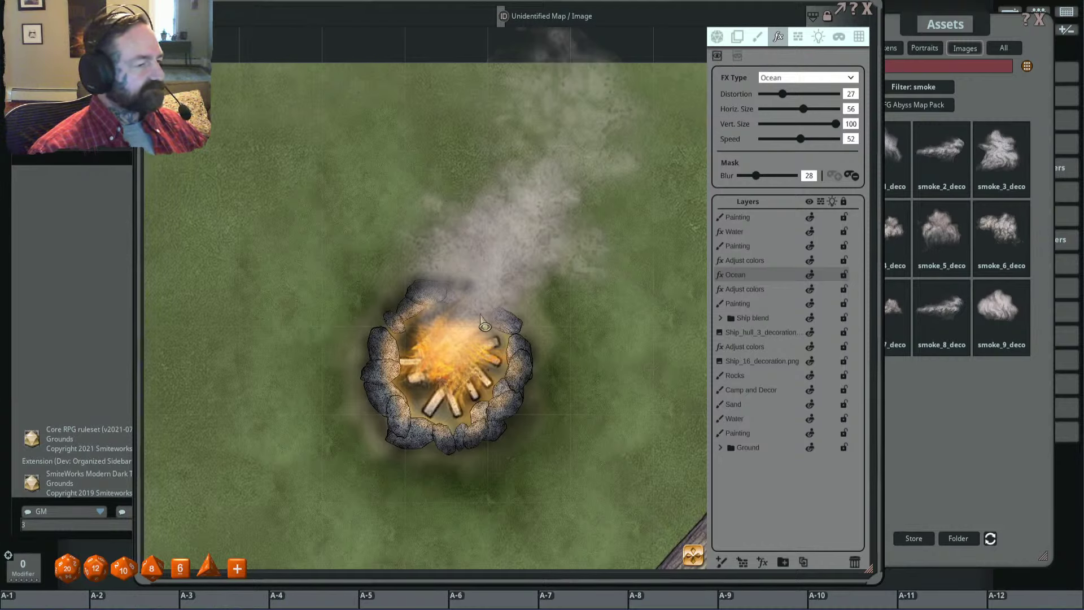
{"action": "mouse_move", "coordinate": [486, 316]}
{"action": "left_mouse_down"}
{"action": "mouse_move", "coordinate": [552, 242]}
{"action": "mouse_move", "coordinate": [571, 198]}
{"action": "mouse_move", "coordinate": [461, 237]}
{"action": "mouse_move", "coordinate": [501, 277]}
{"action": "left_mouse_up"}
{"action": "left_click_drag", "start_coordinate": [559, 82], "coordinate": [578, 160]}
{"action": "scroll", "coordinate": [619, 243], "scroll_direction": "down", "scroll_amount": 3}
{"action": "scroll", "coordinate": [619, 242], "scroll_direction": "up", "scroll_amount": 1}
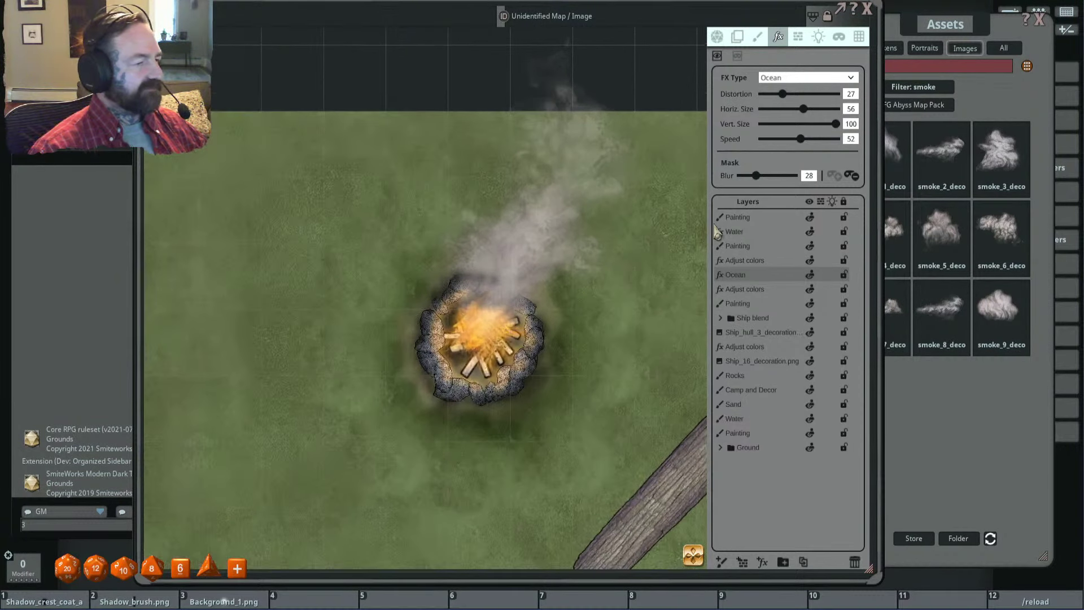
Step: Add freehand areas over the campfire's smoke plume to the Water effect layer's mask
{"action": "left_click", "coordinate": [757, 232]}
{"action": "left_click_drag", "start_coordinate": [539, 253], "coordinate": [539, 246]}
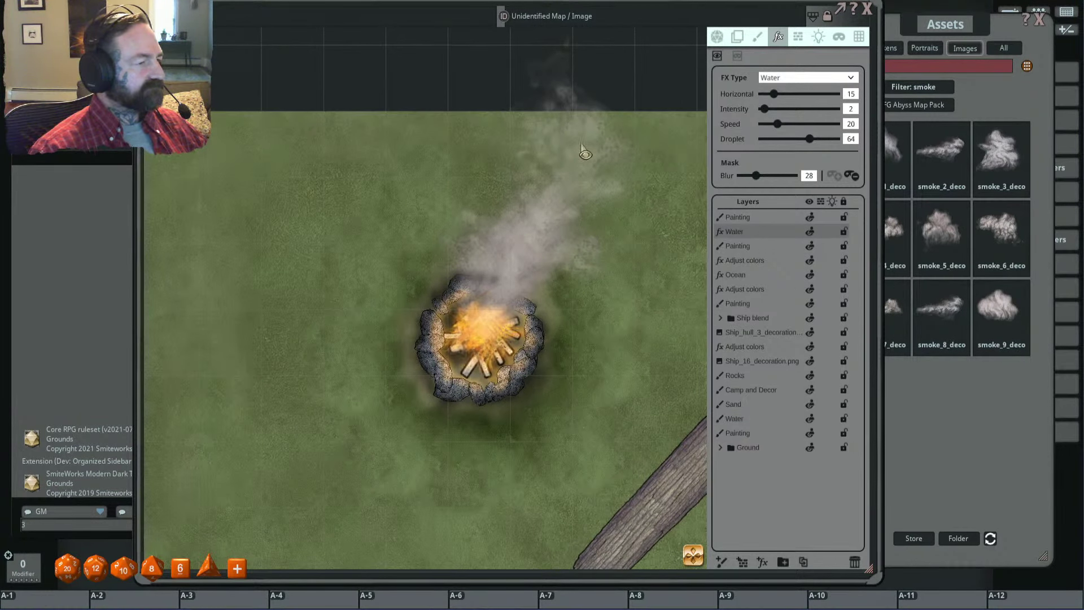
{"action": "left_click_drag", "start_coordinate": [585, 150], "coordinate": [601, 158]}
{"action": "left_click_drag", "start_coordinate": [565, 250], "coordinate": [588, 243]}
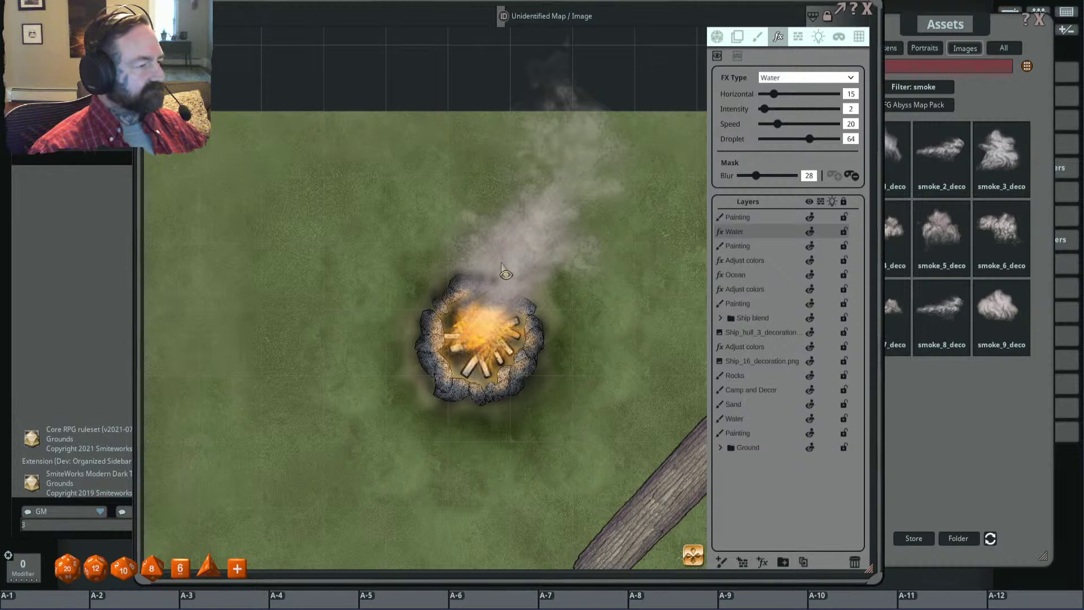
{"action": "scroll", "coordinate": [632, 279], "scroll_direction": "down", "scroll_amount": 3}
{"action": "scroll", "coordinate": [621, 282], "scroll_direction": "up", "scroll_amount": 2}
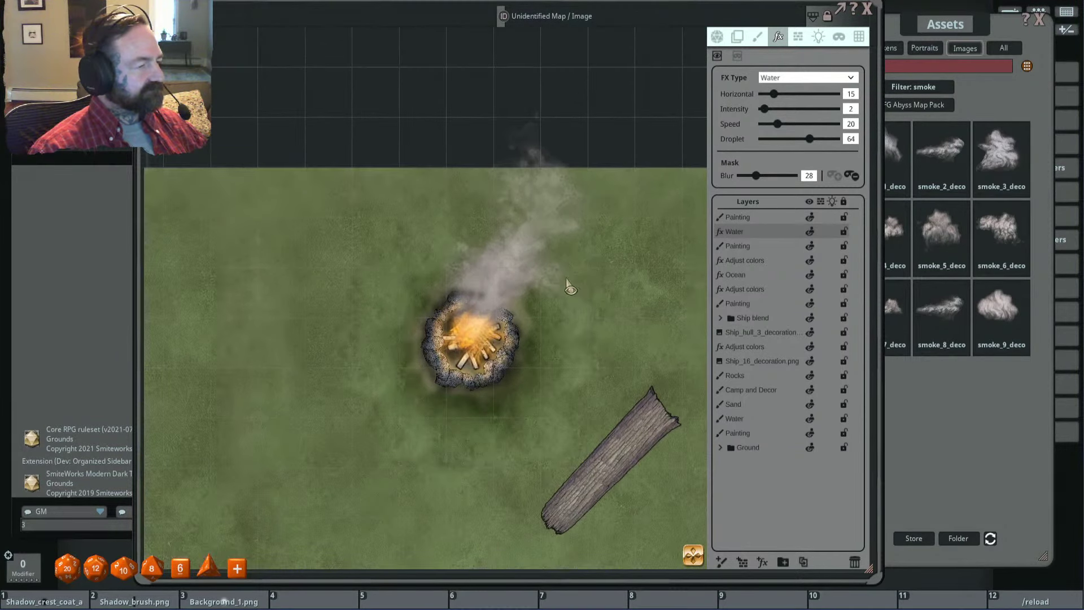
{"action": "left_click", "coordinate": [754, 276]}
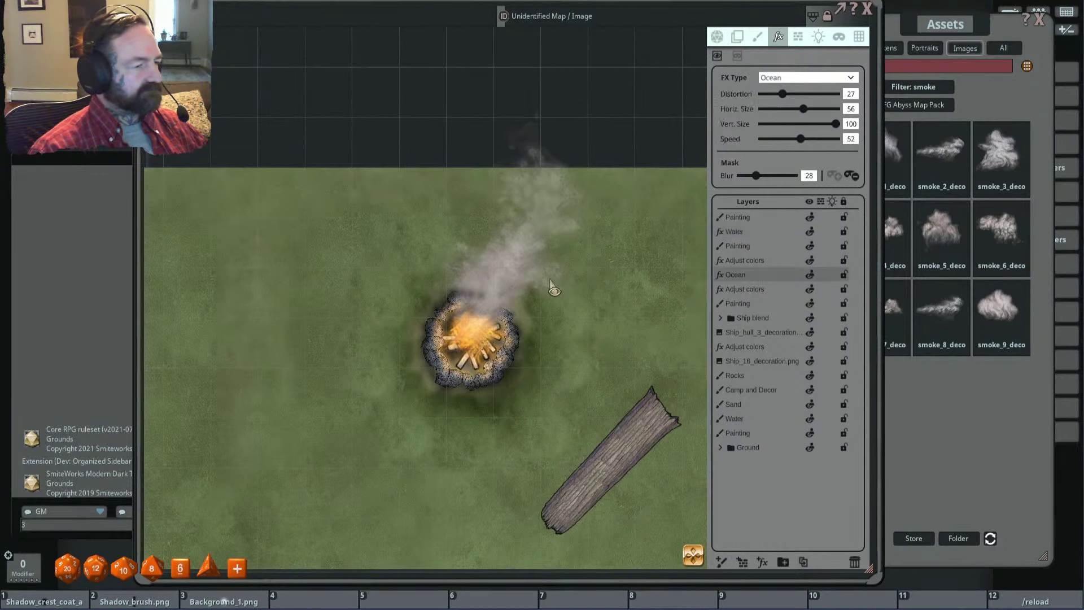
{"action": "scroll", "coordinate": [603, 265], "scroll_direction": "down", "scroll_amount": 1}
{"action": "scroll", "coordinate": [603, 265], "scroll_direction": "down", "scroll_amount": 4}
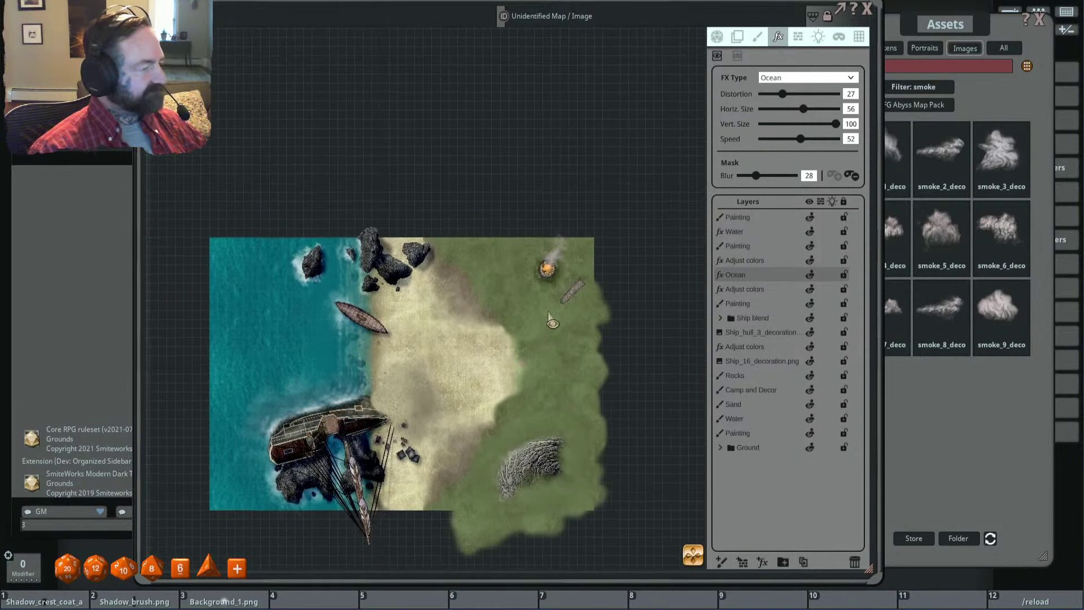
{"action": "scroll", "coordinate": [558, 322], "scroll_direction": "up", "scroll_amount": 5}
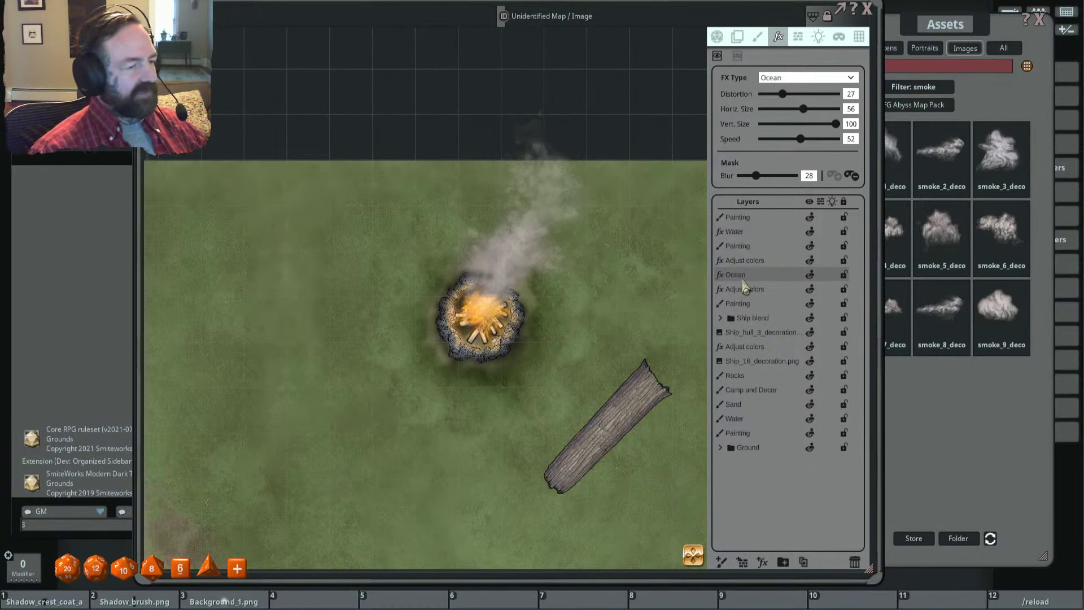
Step: Add a new effect layer above the topmost Painting layer and set its type to Snow
{"action": "left_click", "coordinate": [785, 218]}
{"action": "left_click", "coordinate": [762, 562]}
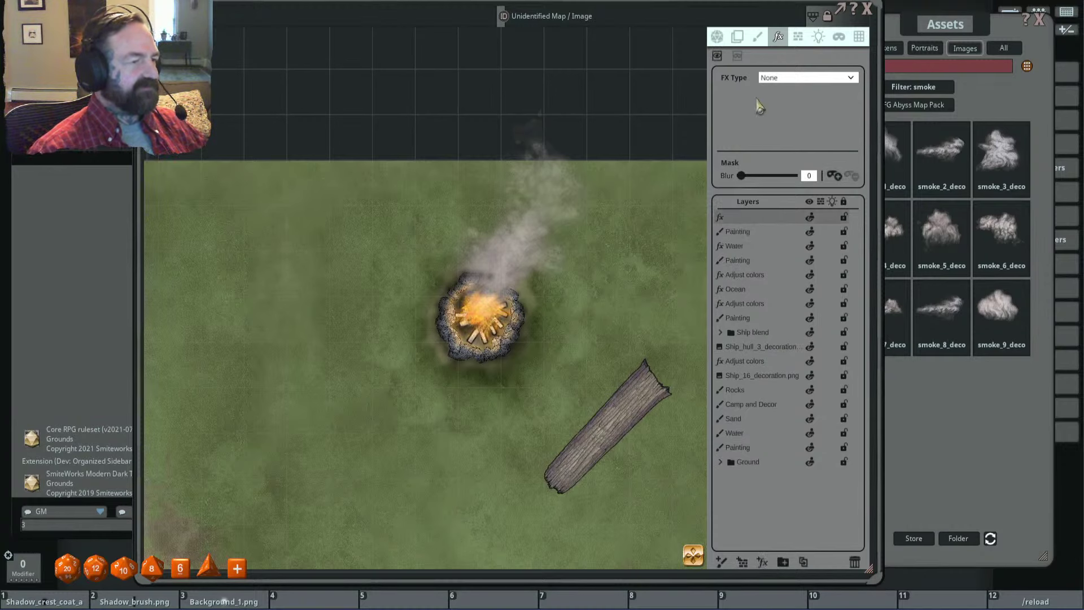
{"action": "left_click", "coordinate": [795, 81]}
{"action": "left_click", "coordinate": [818, 101]}
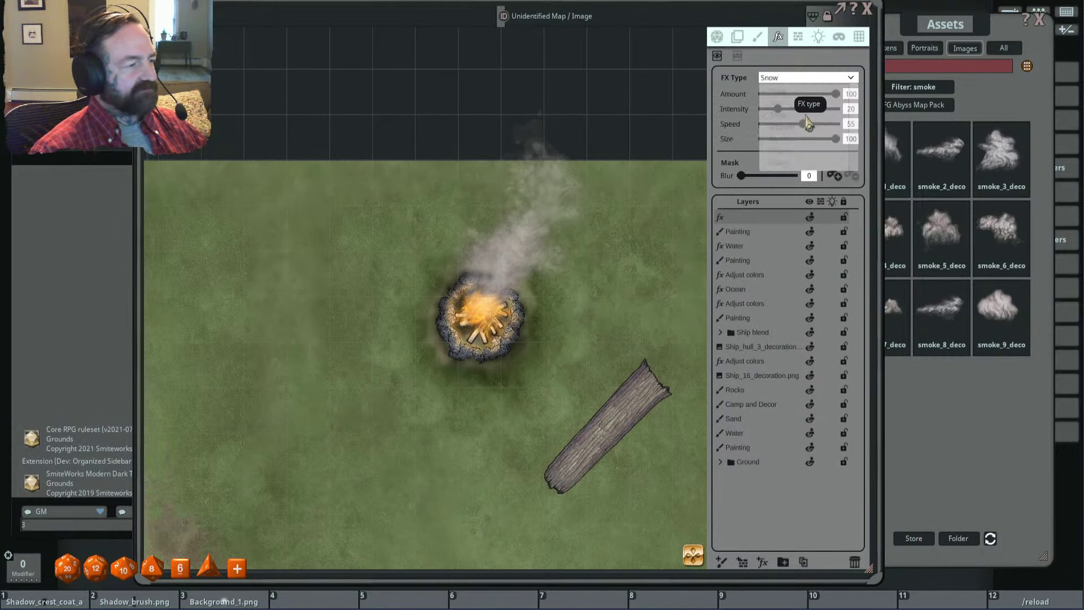
Step: Set the Snow effect's speed to 0, intensity to 66 and size to 39
{"action": "left_click_drag", "start_coordinate": [803, 124], "coordinate": [637, 171]}
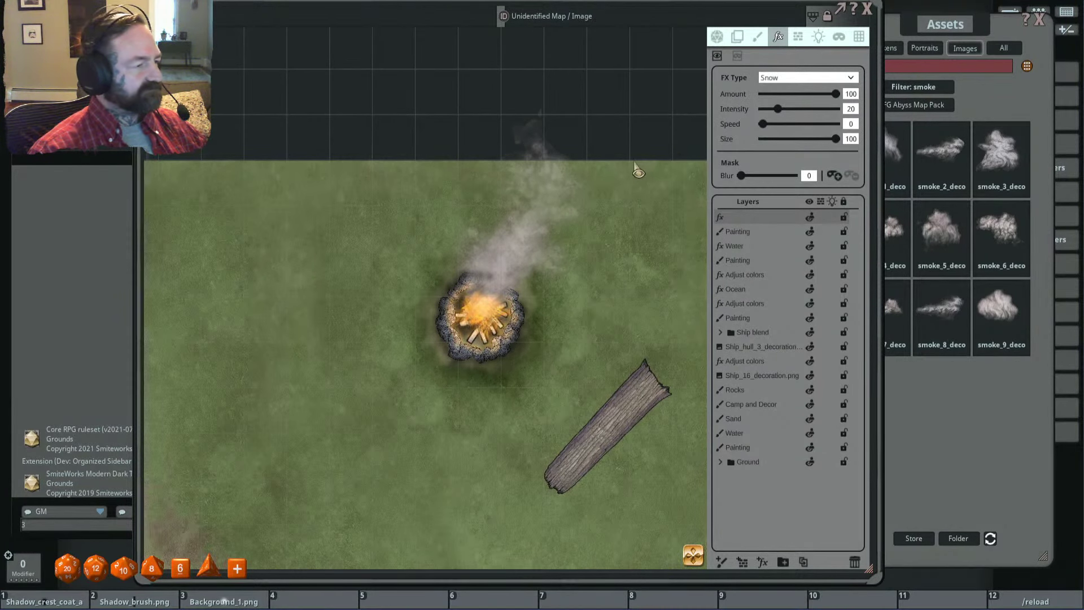
{"action": "left_click_drag", "start_coordinate": [778, 112], "coordinate": [853, 100]}
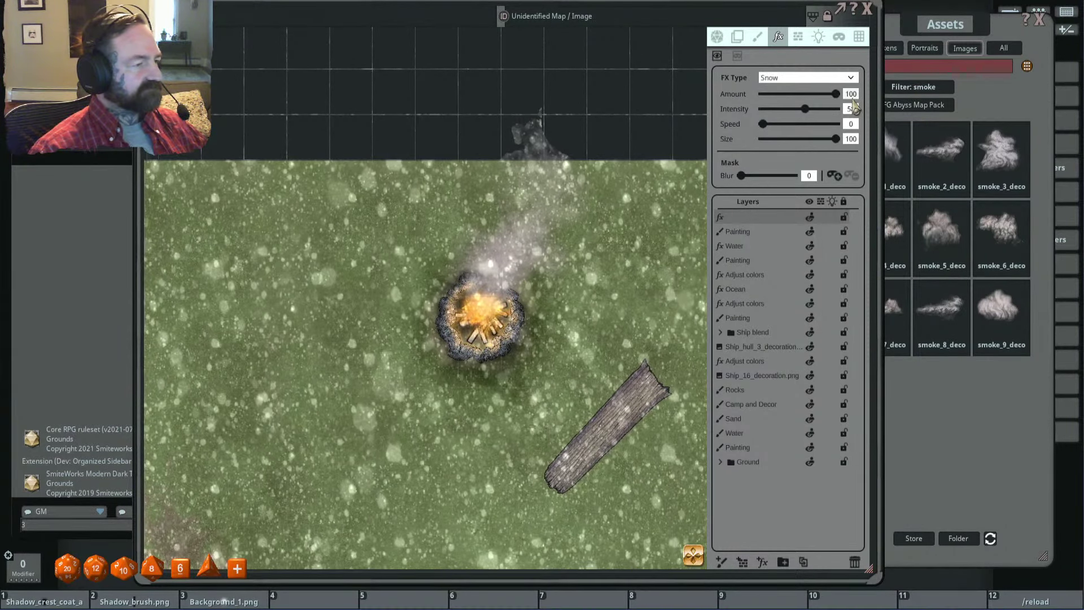
{"action": "left_click_drag", "start_coordinate": [836, 139], "coordinate": [803, 145]}
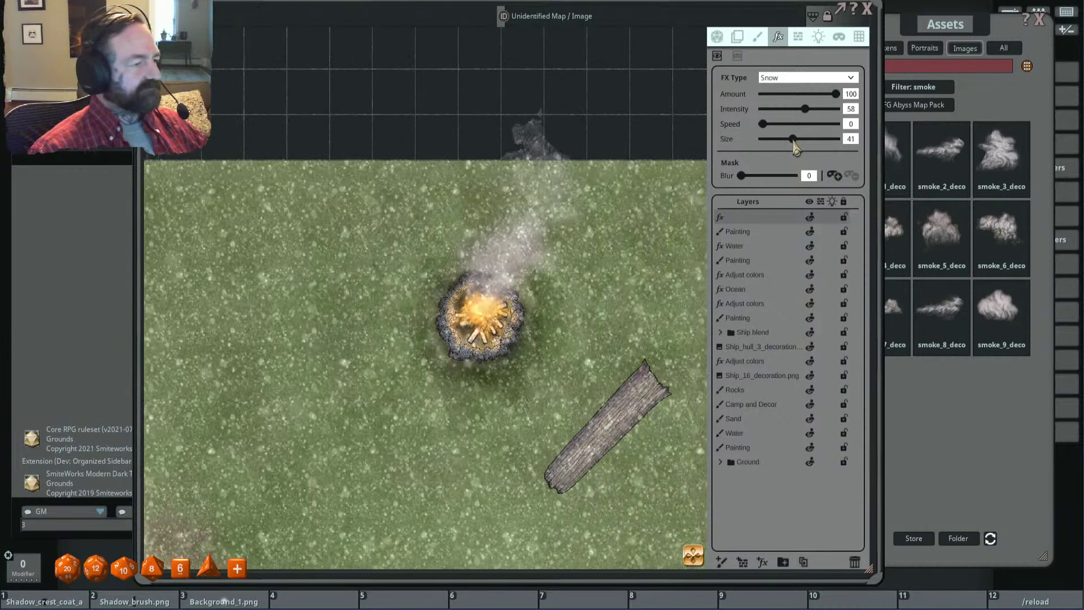
{"action": "left_click_drag", "start_coordinate": [802, 141], "coordinate": [795, 148]}
{"action": "left_click_drag", "start_coordinate": [807, 111], "coordinate": [813, 114]}
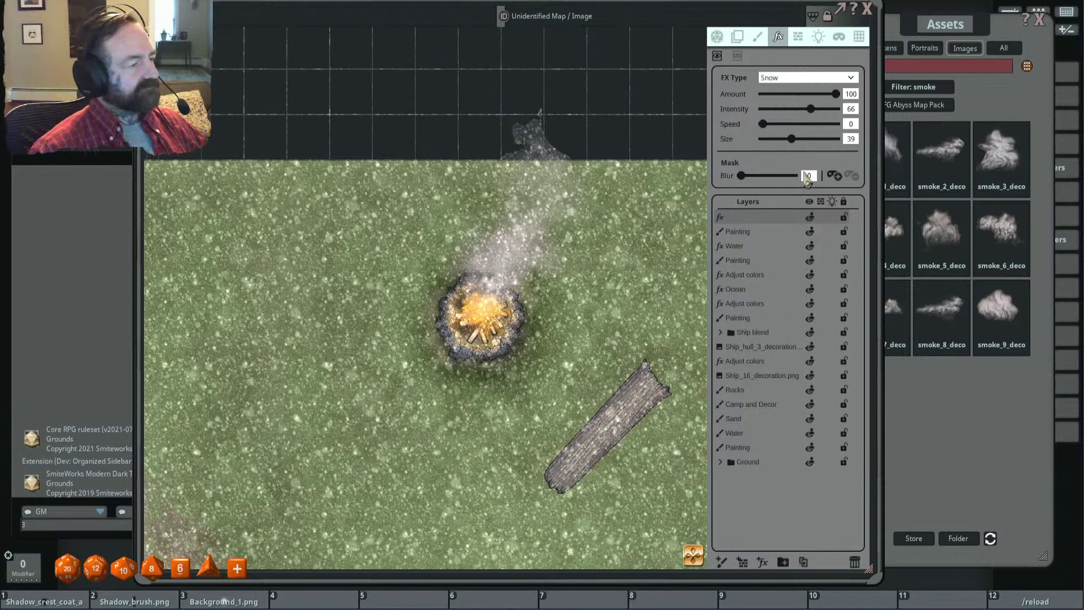
Step: Mask the Snow effect to a freehand area over the smoke plume rising from the campfire
{"action": "left_click", "coordinate": [834, 176]}
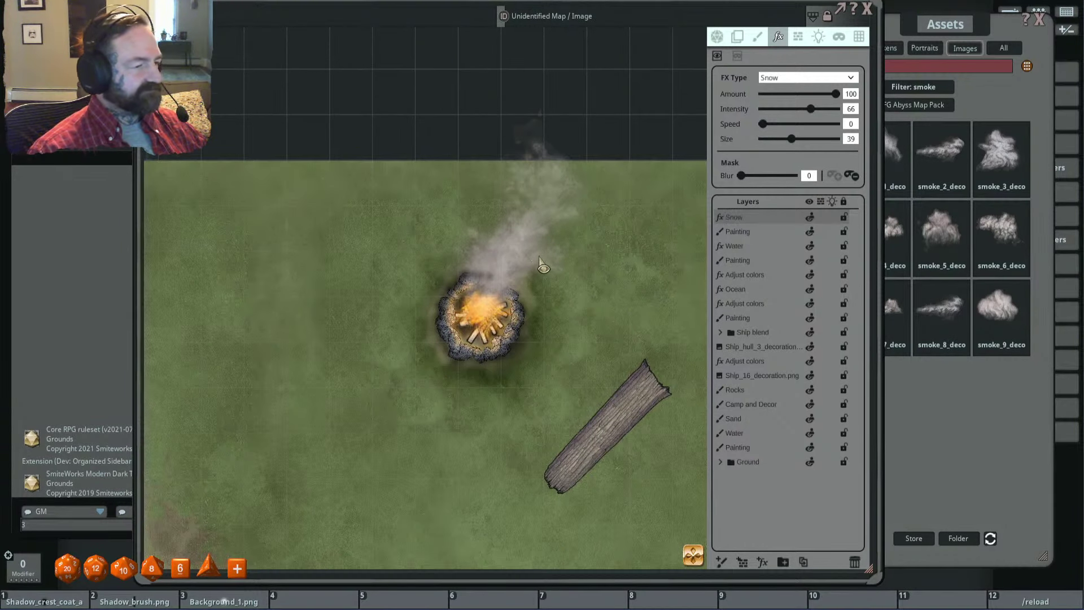
{"action": "scroll", "coordinate": [531, 260], "scroll_direction": "up", "scroll_amount": 4}
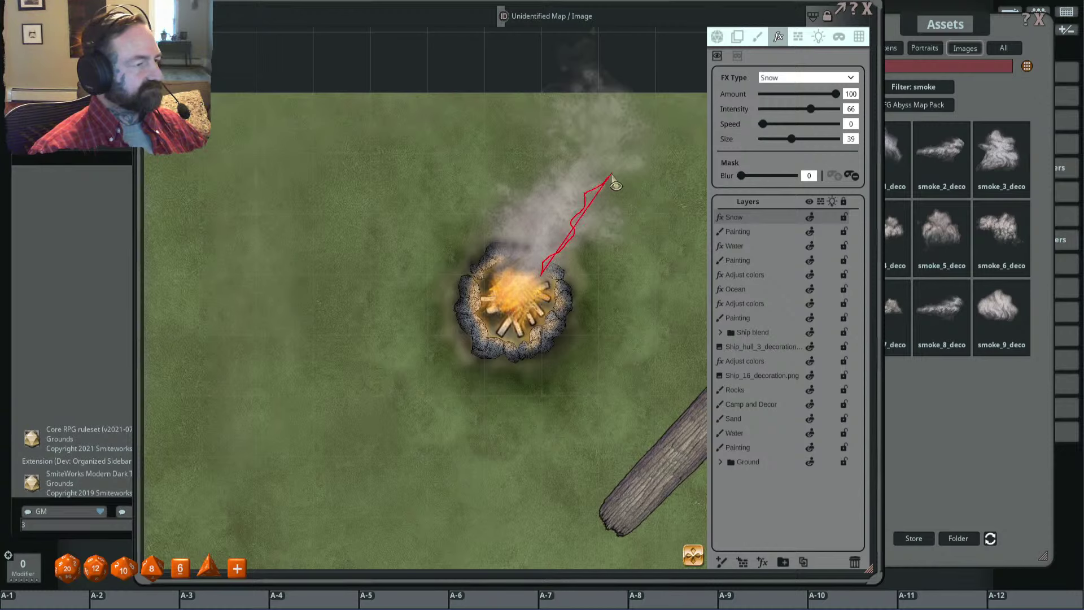
{"action": "mouse_move", "coordinate": [612, 175]}
{"action": "left_mouse_down"}
{"action": "mouse_move", "coordinate": [587, 156]}
{"action": "mouse_move", "coordinate": [516, 220]}
{"action": "left_mouse_up"}
{"action": "left_click_drag", "start_coordinate": [527, 282], "coordinate": [526, 284]}
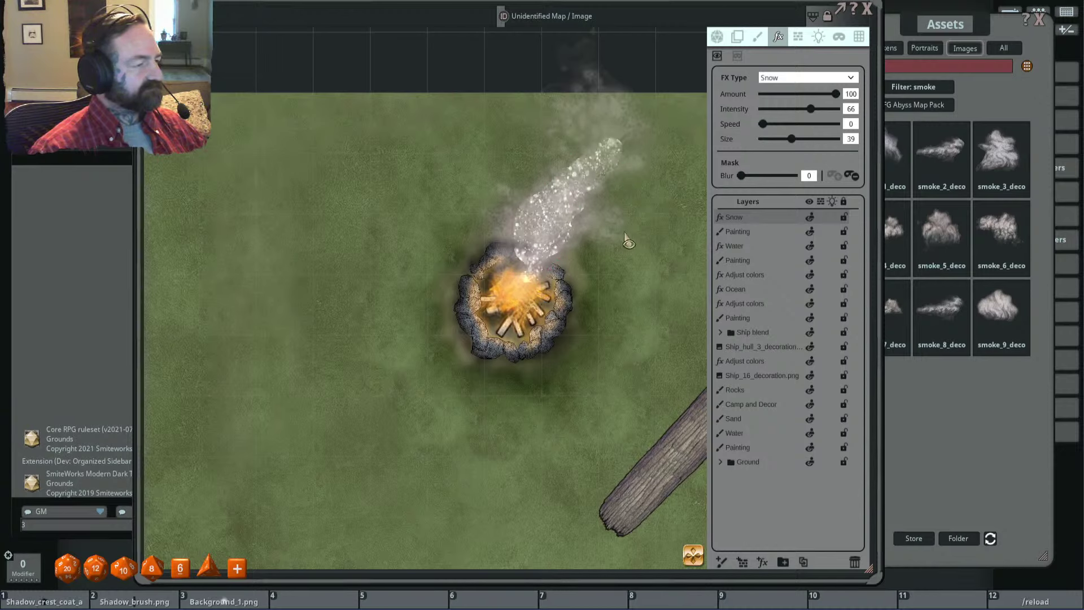
Step: Set the blur of the Snow effect's mask to 63
{"action": "left_click_drag", "start_coordinate": [748, 180], "coordinate": [771, 180]}
{"action": "scroll", "coordinate": [660, 213], "scroll_direction": "down", "scroll_amount": 2}
{"action": "scroll", "coordinate": [659, 212], "scroll_direction": "down", "scroll_amount": 2}
{"action": "scroll", "coordinate": [650, 209], "scroll_direction": "up", "scroll_amount": 2}
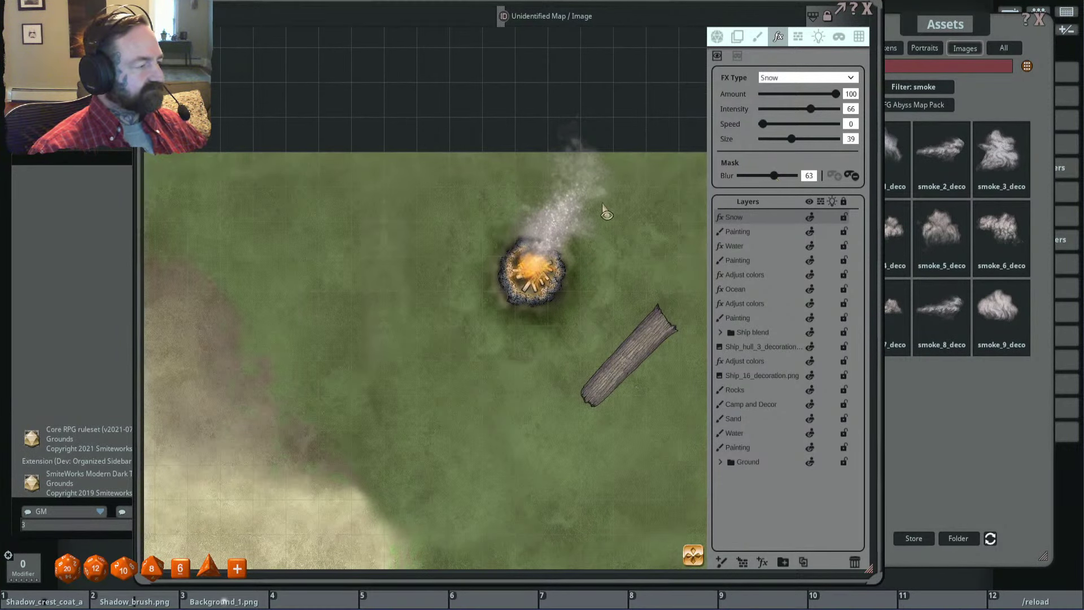
{"action": "scroll", "coordinate": [616, 202], "scroll_direction": "up", "scroll_amount": 2}
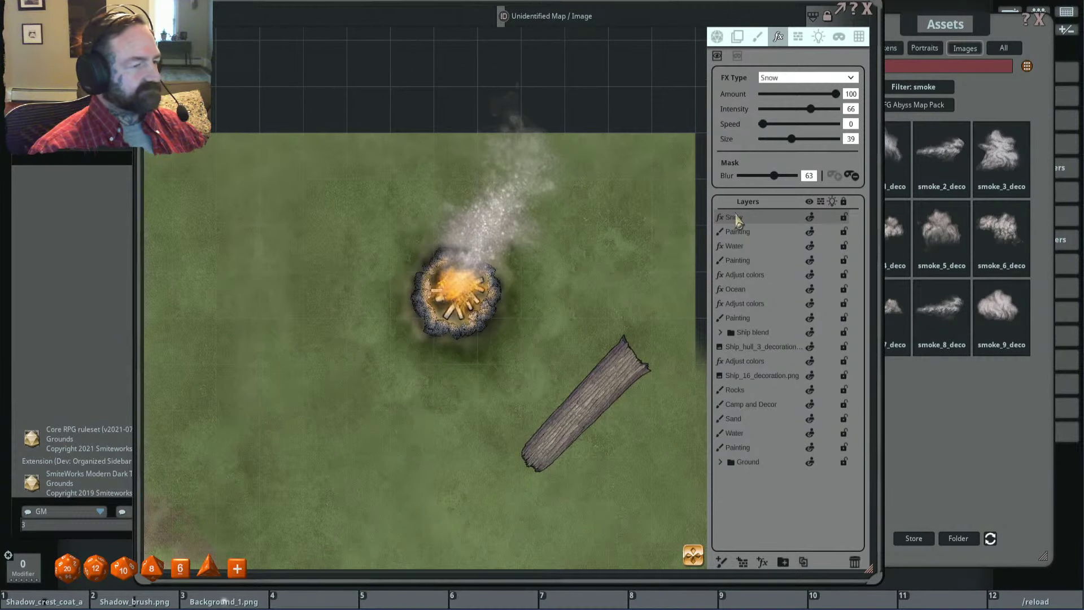
Step: Move the Snow layer below the Adjust colors layer under Ocean, directly above the Painting layer over Ship blend
{"action": "left_click_drag", "start_coordinate": [772, 224], "coordinate": [764, 299]}
{"action": "scroll", "coordinate": [536, 232], "scroll_direction": "up", "scroll_amount": 2}
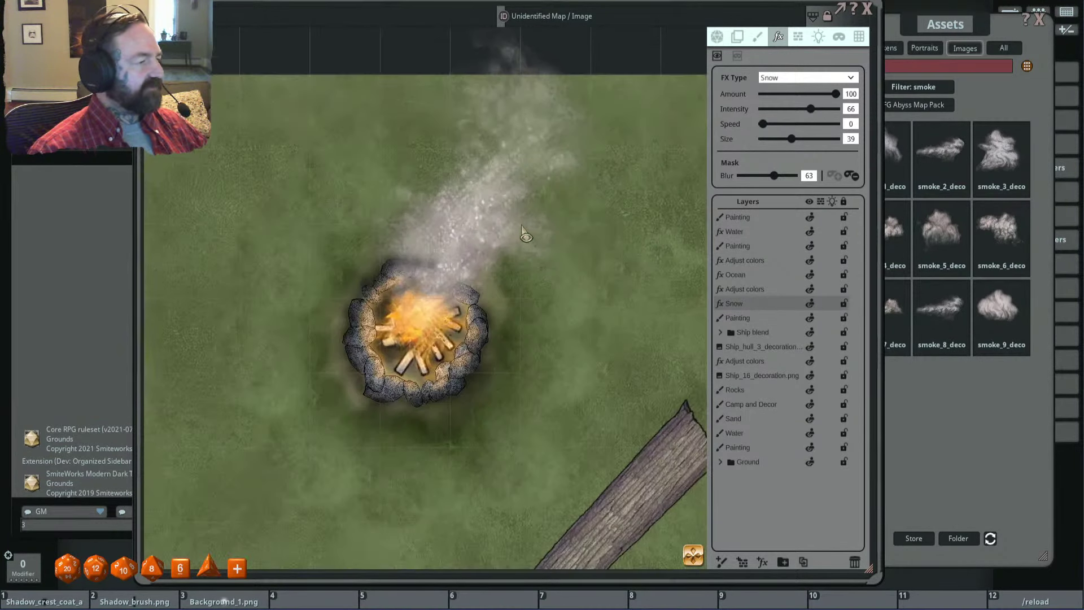
{"action": "scroll", "coordinate": [520, 195], "scroll_direction": "down", "scroll_amount": 2}
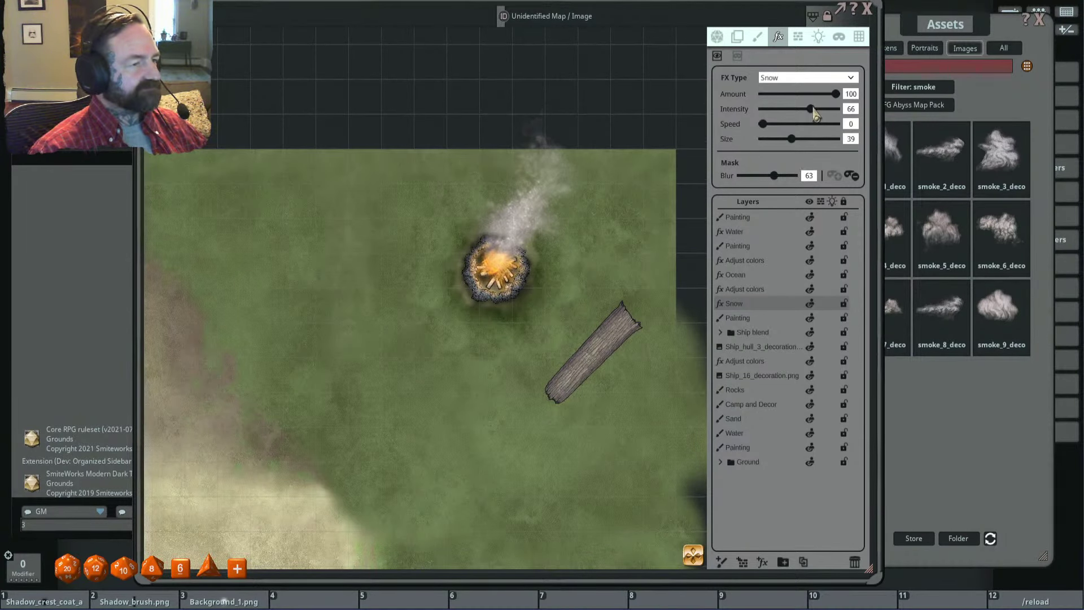
Step: Set the Snow effect's intensity to 70 and check the smoke from near and far
{"action": "mouse_move", "coordinate": [813, 109]}
{"action": "left_mouse_down"}
{"action": "mouse_move", "coordinate": [828, 109]}
{"action": "mouse_move", "coordinate": [818, 111]}
{"action": "left_mouse_up"}
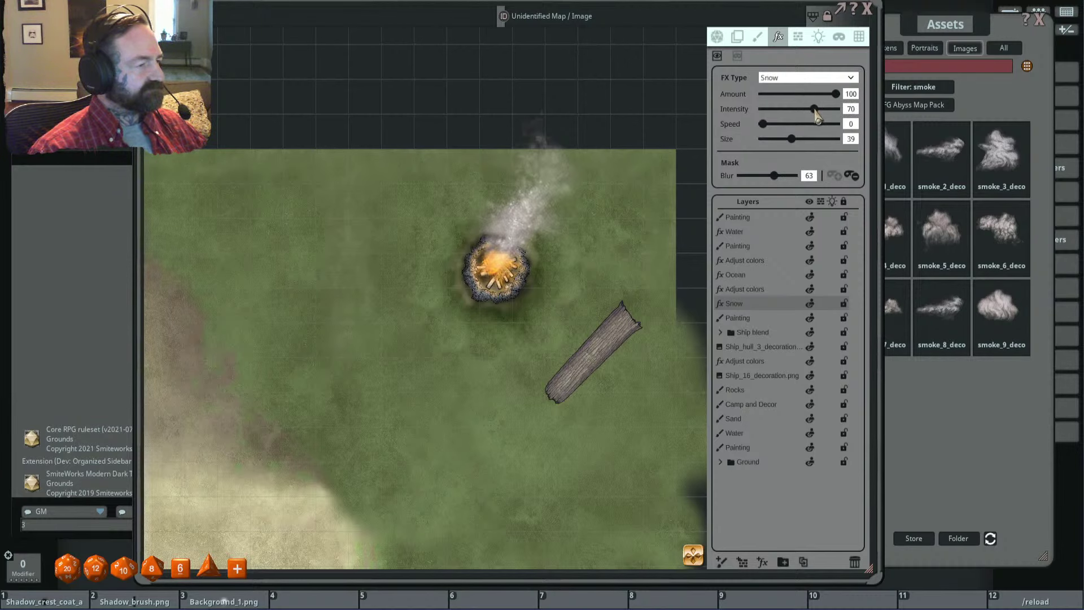
{"action": "scroll", "coordinate": [618, 180], "scroll_direction": "up", "scroll_amount": 2}
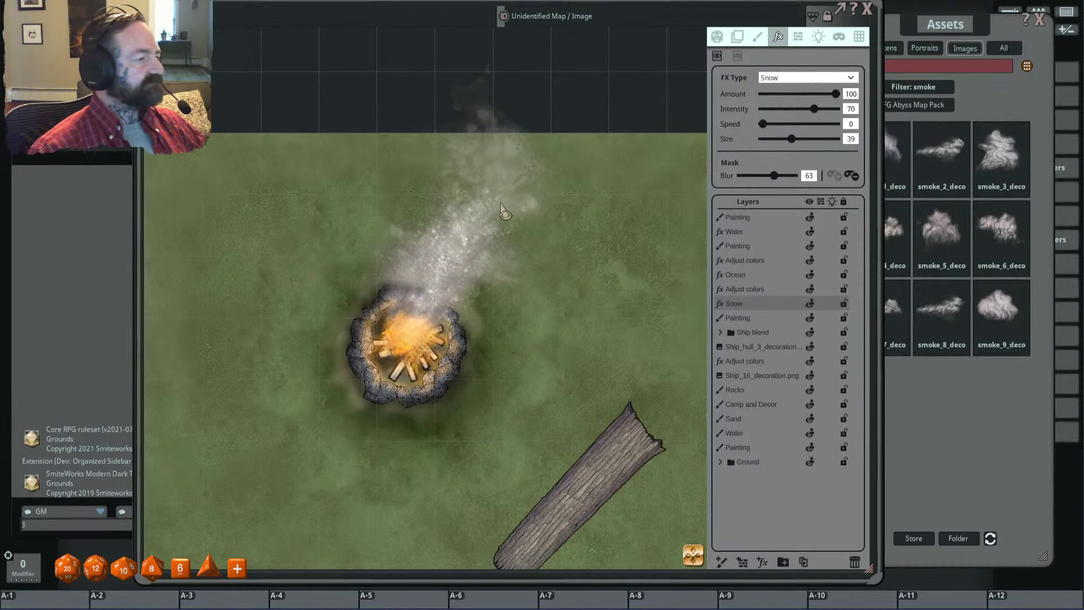
{"action": "mouse_move", "coordinate": [508, 190]}
{"action": "left_mouse_down"}
{"action": "mouse_move", "coordinate": [484, 172]}
{"action": "mouse_move", "coordinate": [491, 179]}
{"action": "left_mouse_up"}
{"action": "scroll", "coordinate": [567, 201], "scroll_direction": "down", "scroll_amount": 2}
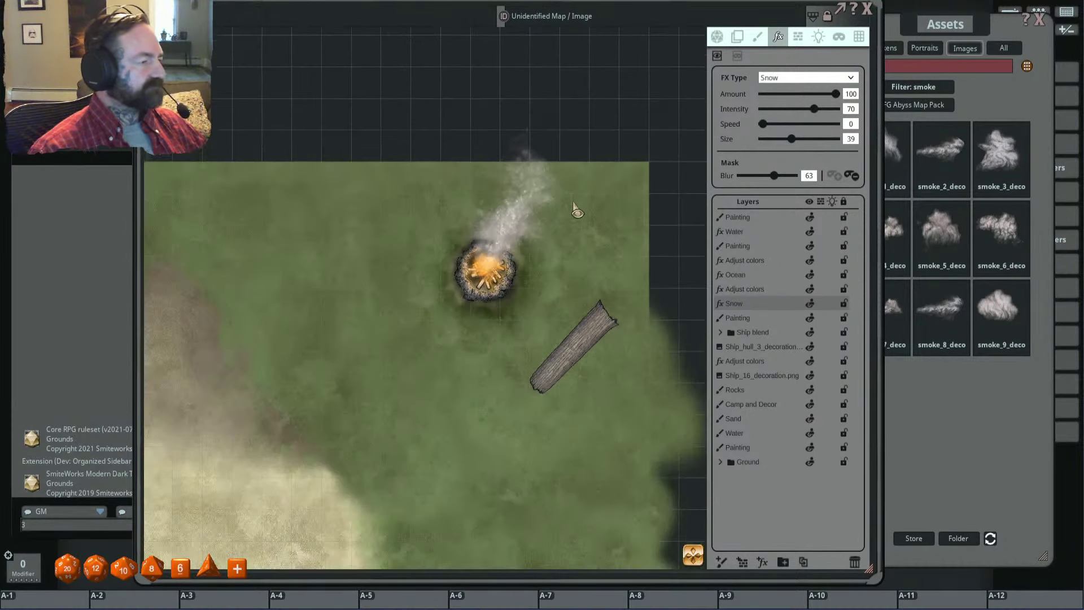
{"action": "scroll", "coordinate": [542, 269], "scroll_direction": "up", "scroll_amount": 2}
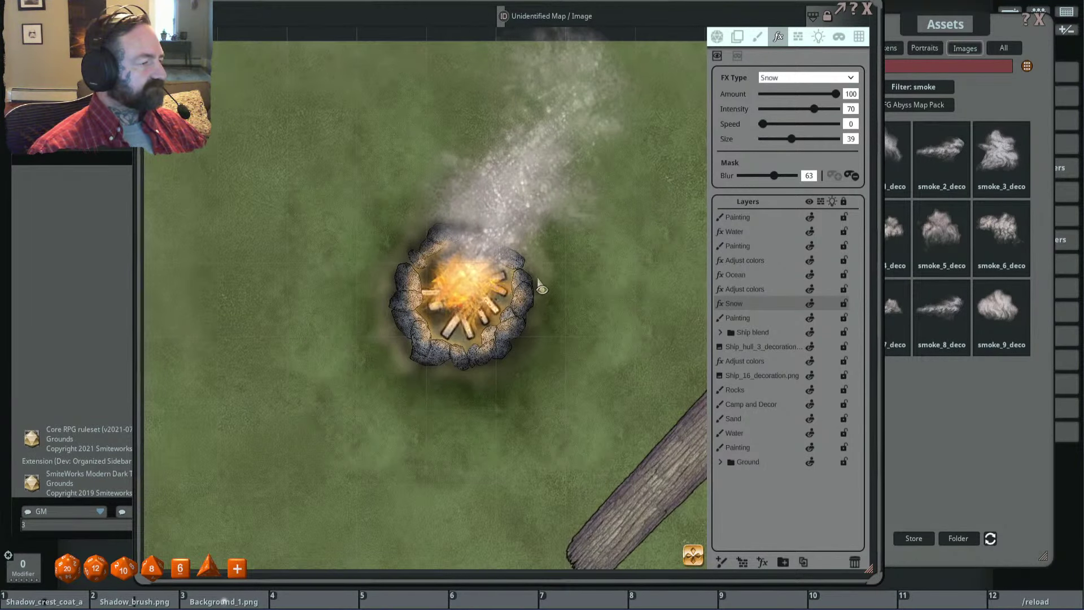
{"action": "scroll", "coordinate": [566, 289], "scroll_direction": "down", "scroll_amount": 2}
{"action": "scroll", "coordinate": [446, 297], "scroll_direction": "down", "scroll_amount": 4}
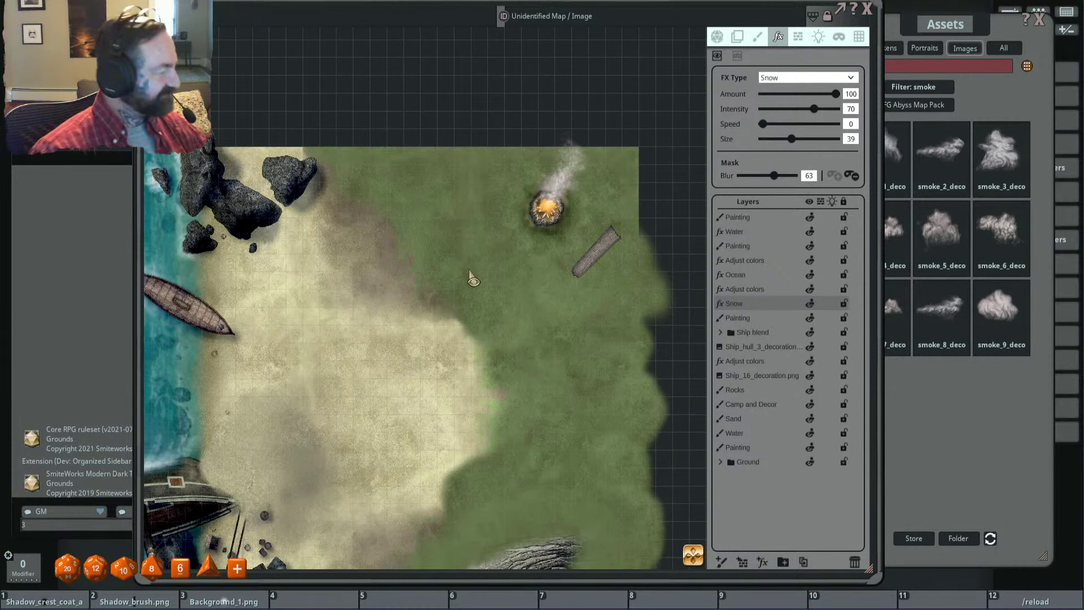
{"action": "scroll", "coordinate": [573, 175], "scroll_direction": "up", "scroll_amount": 4}
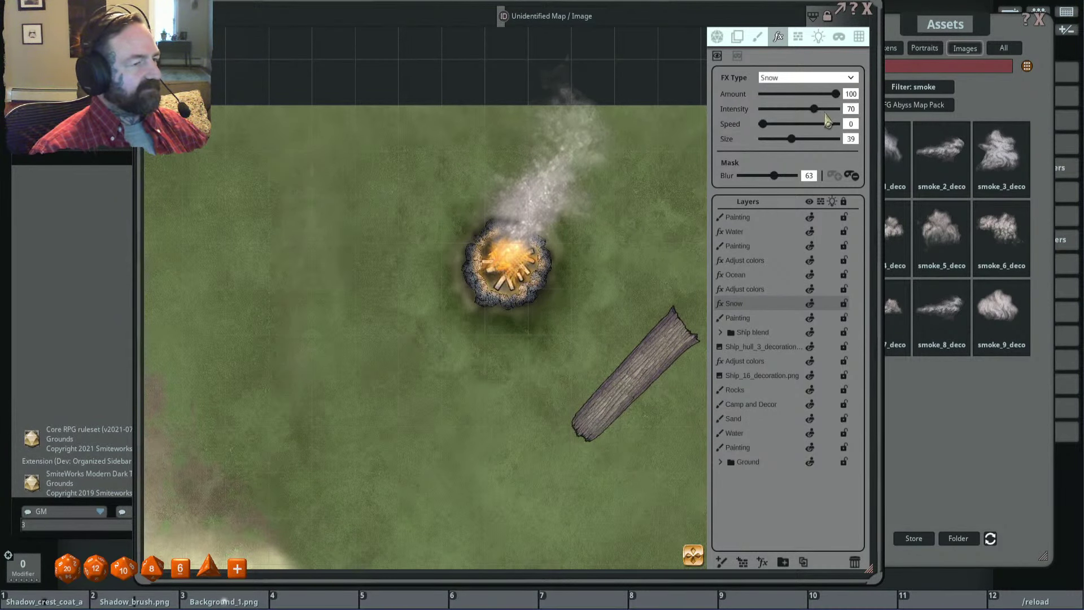
Step: Set the Snow effect's intensity to 100 and its size to 11
{"action": "left_click_drag", "start_coordinate": [814, 108], "coordinate": [854, 116]}
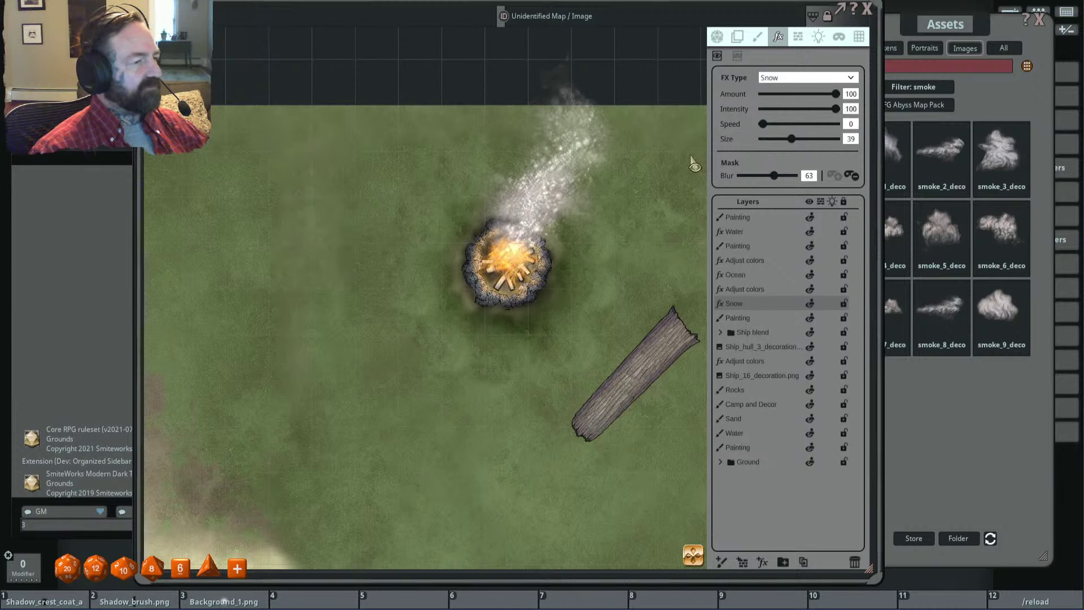
{"action": "mouse_move", "coordinate": [787, 147]}
{"action": "left_mouse_down"}
{"action": "mouse_move", "coordinate": [756, 156]}
{"action": "mouse_move", "coordinate": [845, 151]}
{"action": "mouse_move", "coordinate": [760, 155]}
{"action": "mouse_move", "coordinate": [778, 148]}
{"action": "left_mouse_up"}
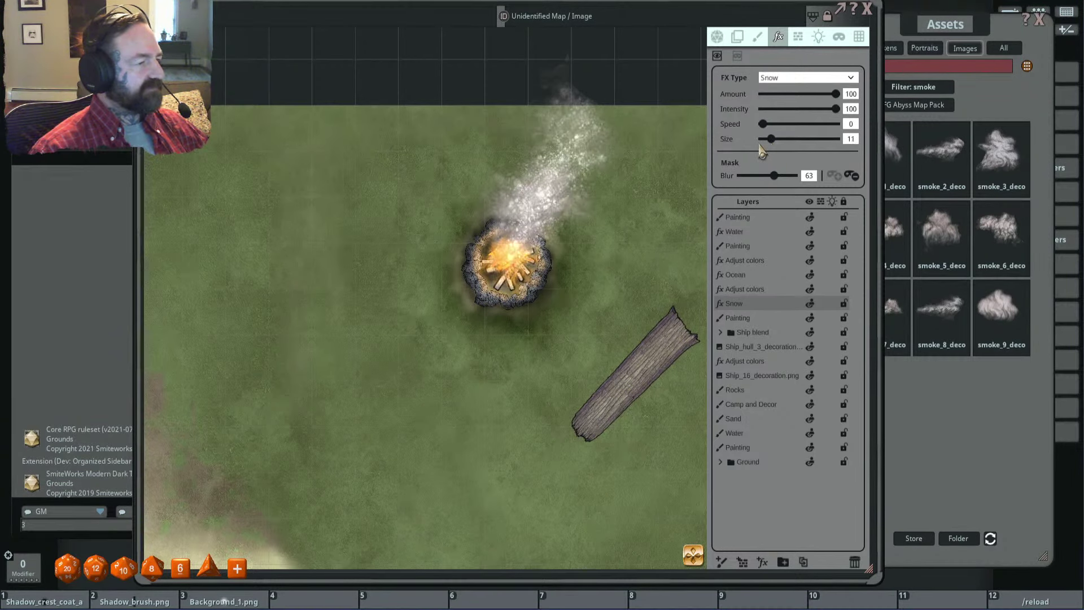
{"action": "scroll", "coordinate": [633, 175], "scroll_direction": "down", "scroll_amount": 3}
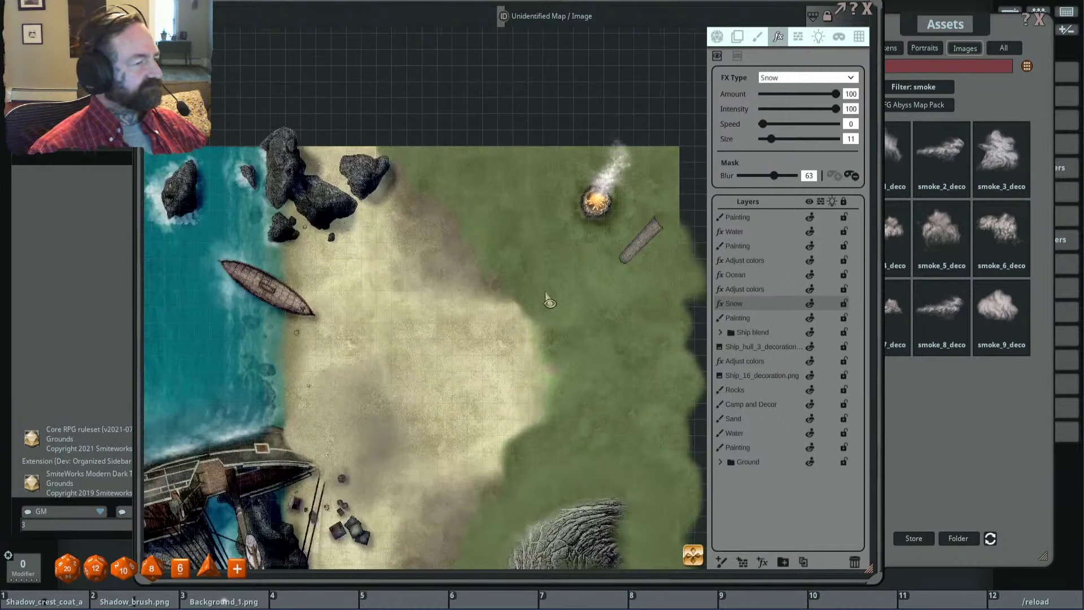
{"action": "scroll", "coordinate": [553, 294], "scroll_direction": "down", "scroll_amount": 2}
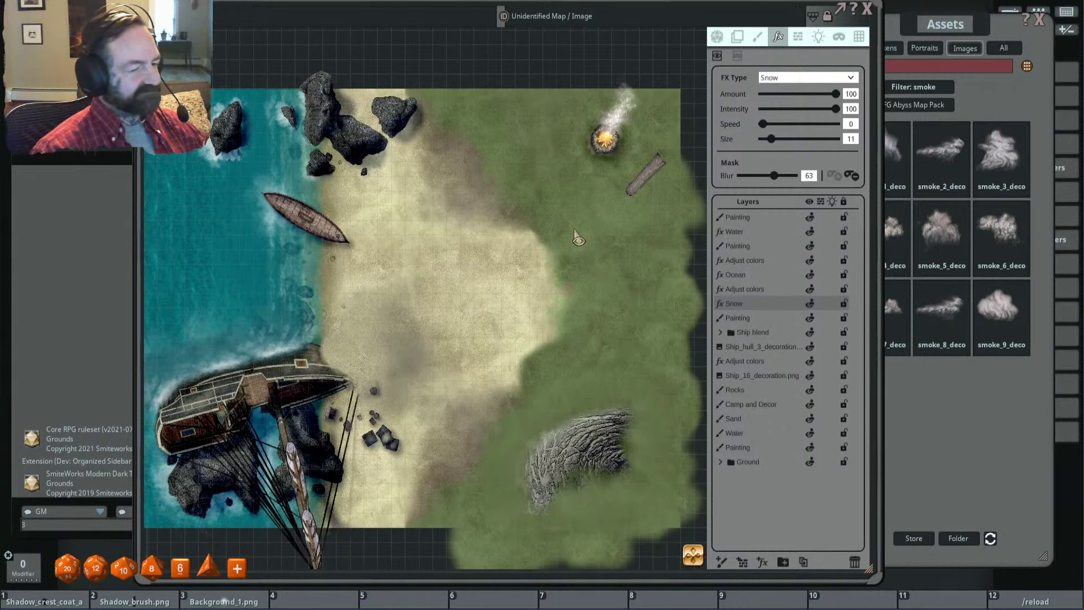
{"action": "scroll", "coordinate": [575, 234], "scroll_direction": "up", "scroll_amount": 2}
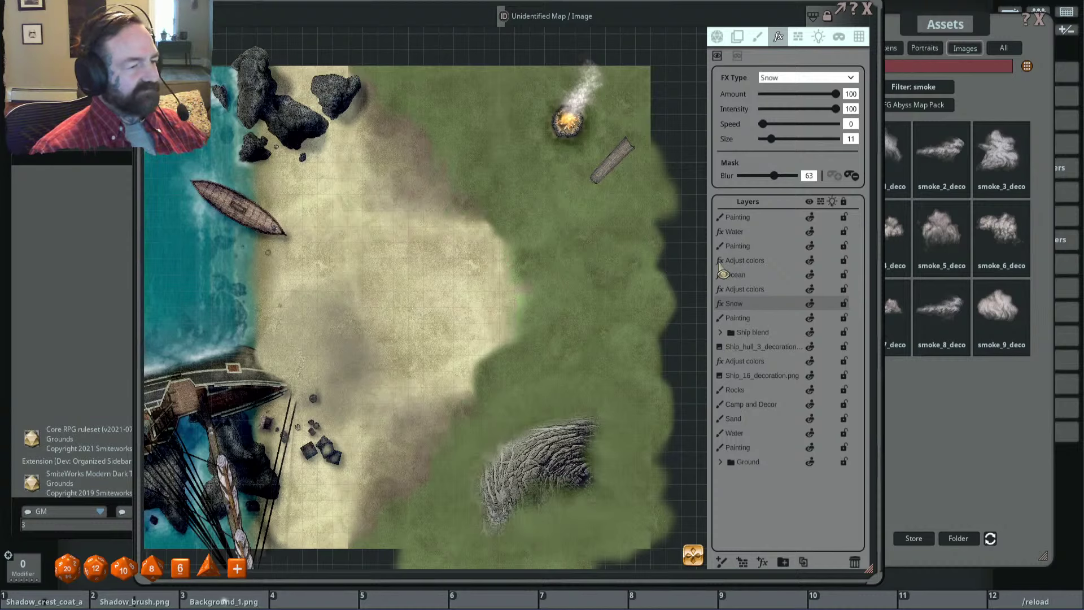
Step: Add a freehand shadow area around the fallen log to the mask of the Adjust colors layer above Ocean
{"action": "left_click", "coordinate": [775, 261]}
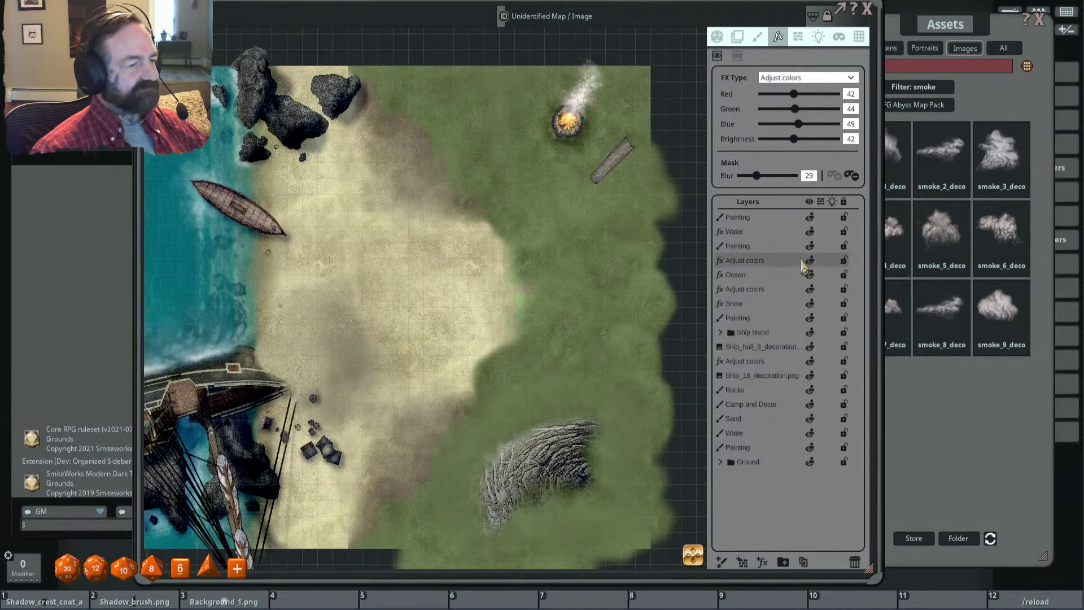
{"action": "scroll", "coordinate": [662, 163], "scroll_direction": "up", "scroll_amount": 3}
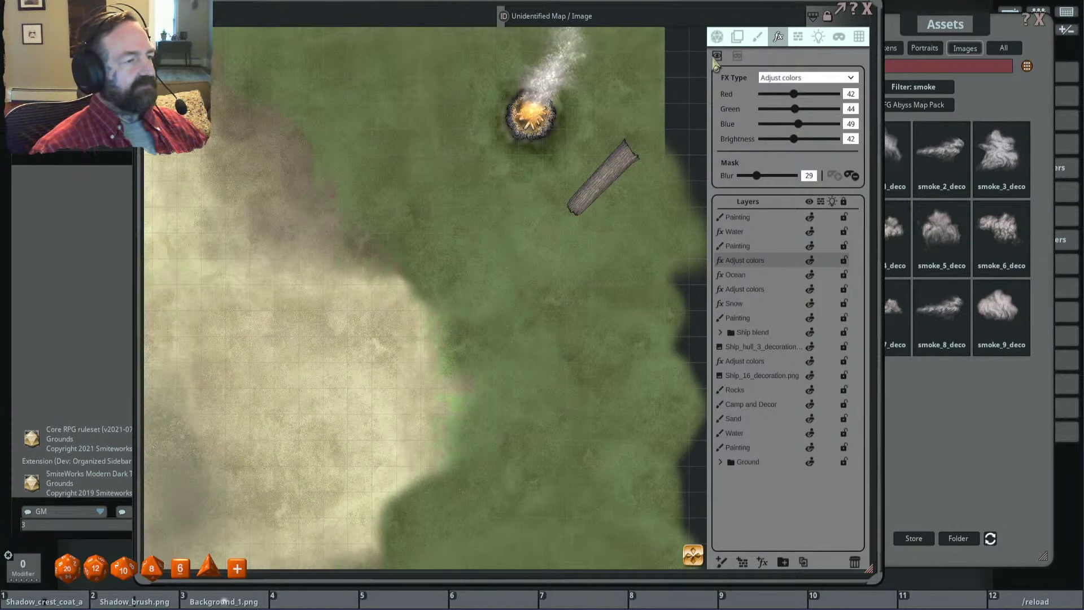
{"action": "scroll", "coordinate": [577, 162], "scroll_direction": "up", "scroll_amount": 3}
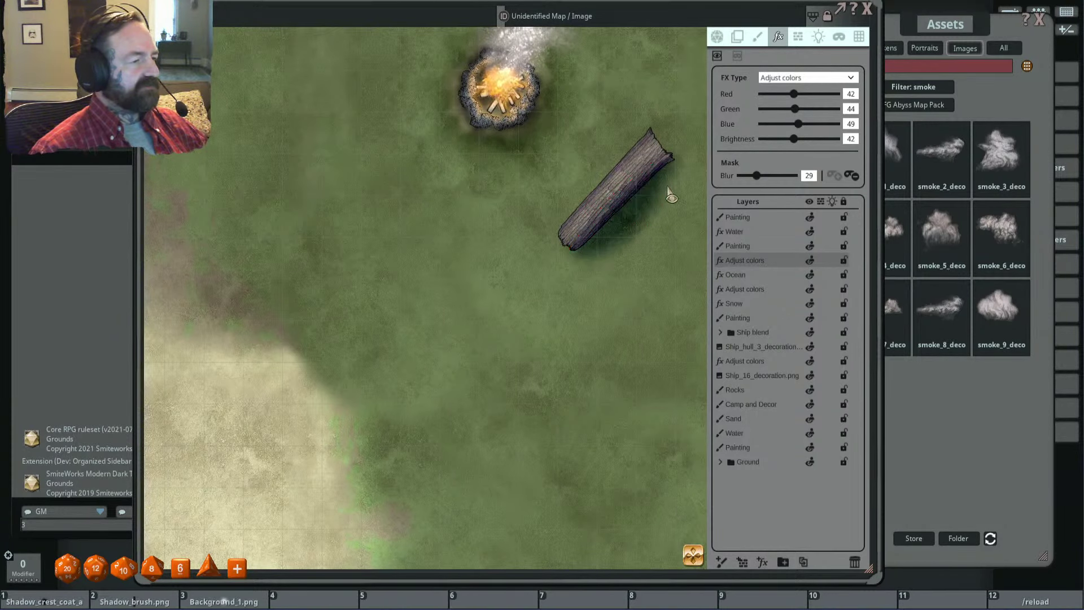
{"action": "scroll", "coordinate": [669, 194], "scroll_direction": "down", "scroll_amount": 5}
{"action": "key", "text": "alt"}
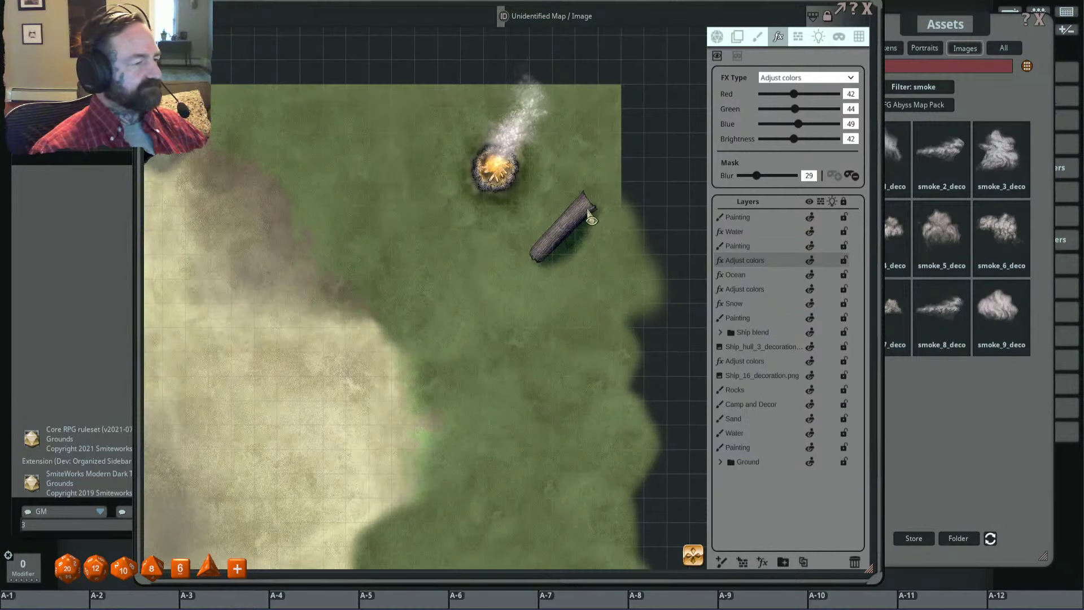
Step: Trim the log's shadow by subtracting freehand areas along its outer side from the Adjust colors mask
{"action": "scroll", "coordinate": [624, 215], "scroll_direction": "up", "scroll_amount": 2}
{"action": "key", "text": "shift"}
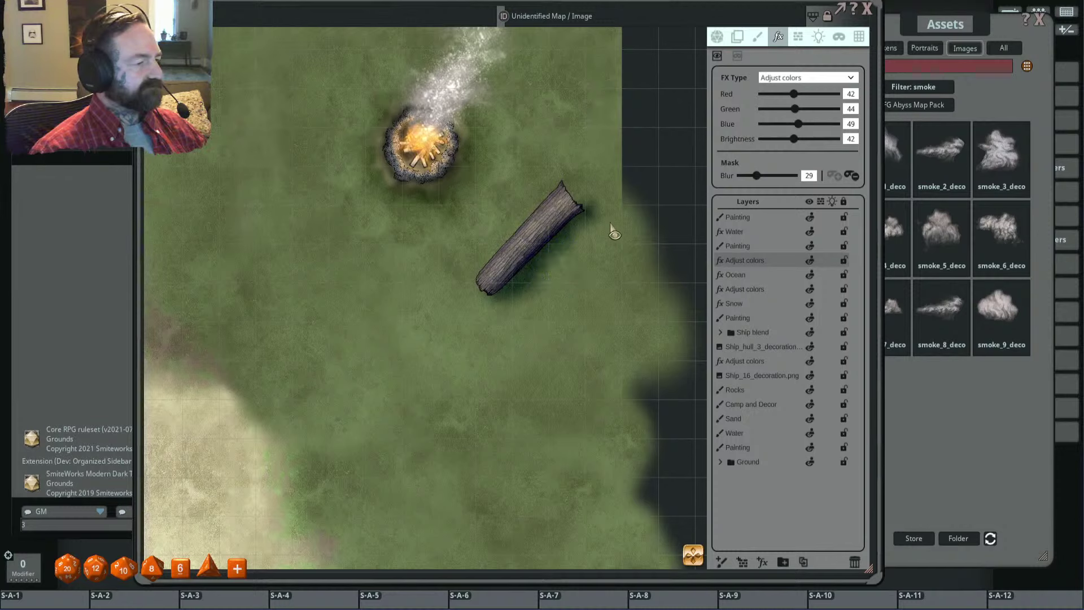
{"action": "left_click_drag", "start_coordinate": [559, 295], "coordinate": [565, 289]}
{"action": "left_click_drag", "start_coordinate": [601, 206], "coordinate": [595, 233]}
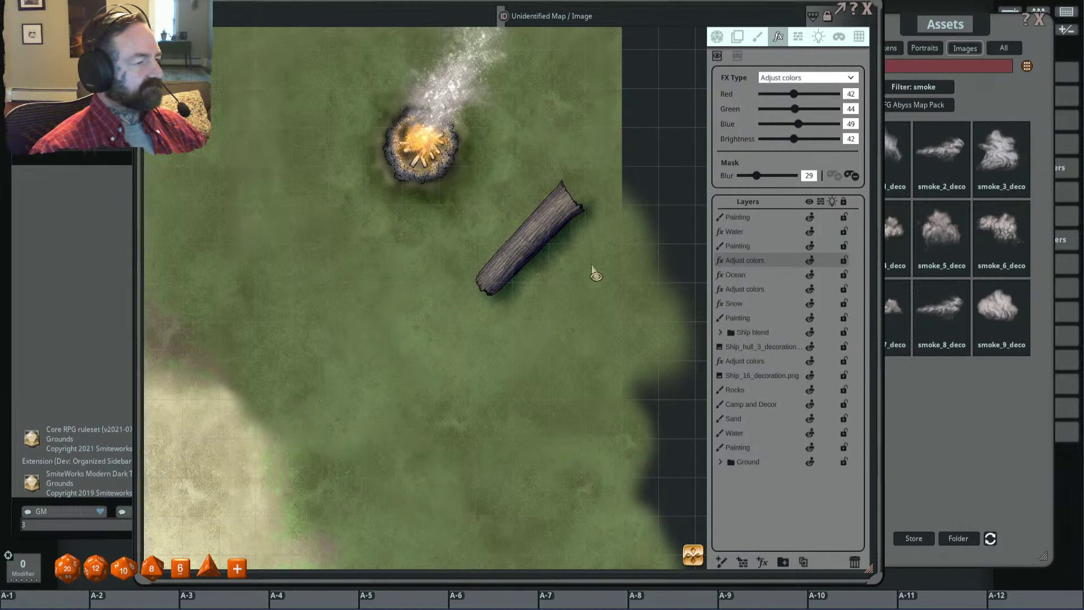
Step: Add another freehand shadow area beside the log to the Adjust colors mask and trim its outer edge
{"action": "left_click_drag", "start_coordinate": [504, 290], "coordinate": [504, 289]}
{"action": "scroll", "coordinate": [594, 236], "scroll_direction": "down", "scroll_amount": 1}
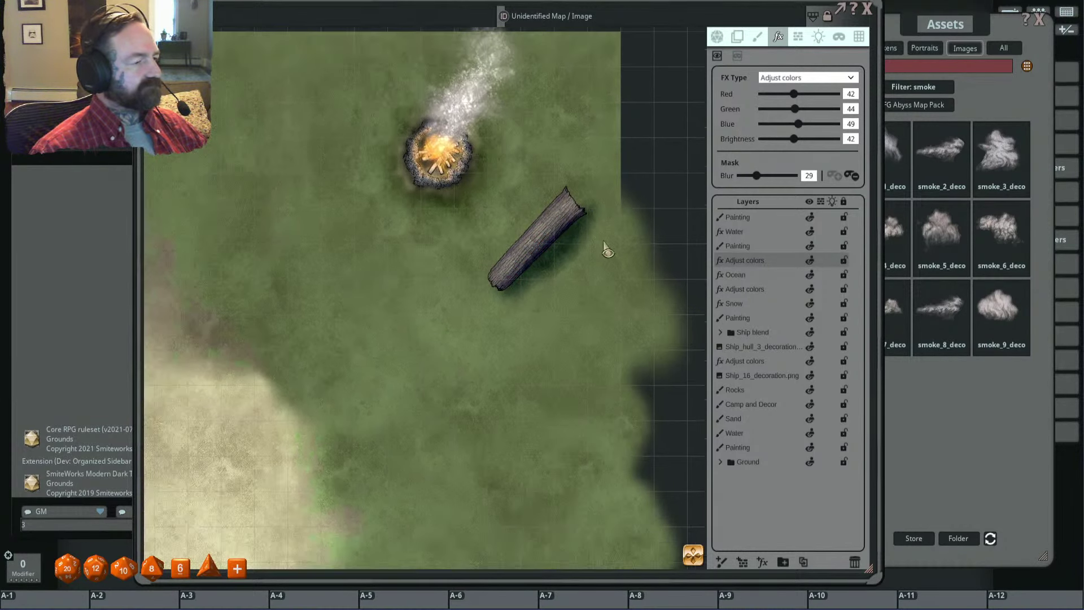
{"action": "key", "text": "shift"}
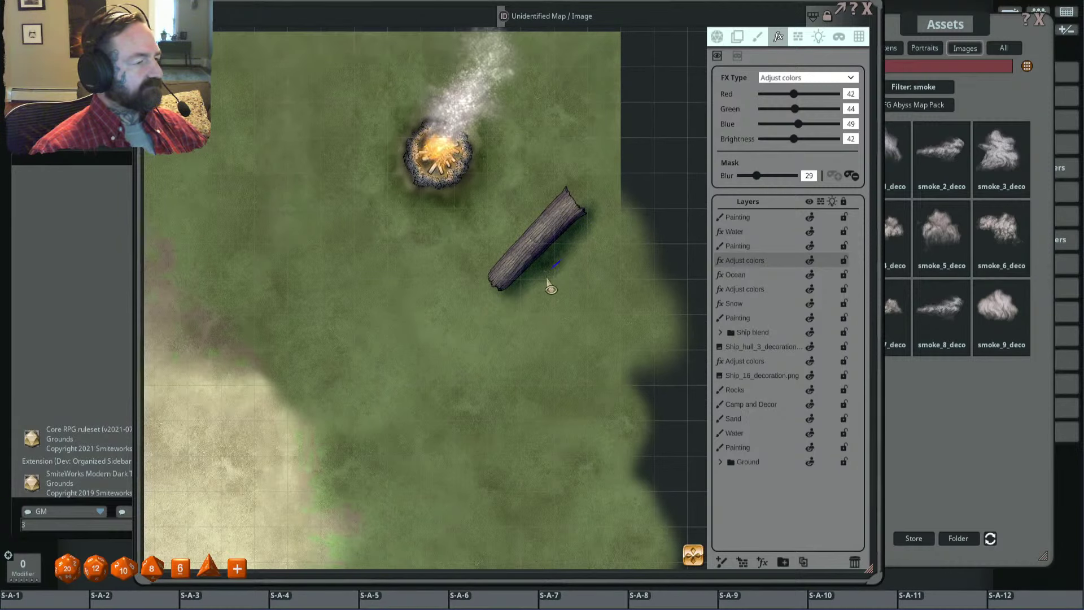
{"action": "scroll", "coordinate": [621, 257], "scroll_direction": "down", "scroll_amount": 5}
{"action": "scroll", "coordinate": [563, 308], "scroll_direction": "up", "scroll_amount": 3}
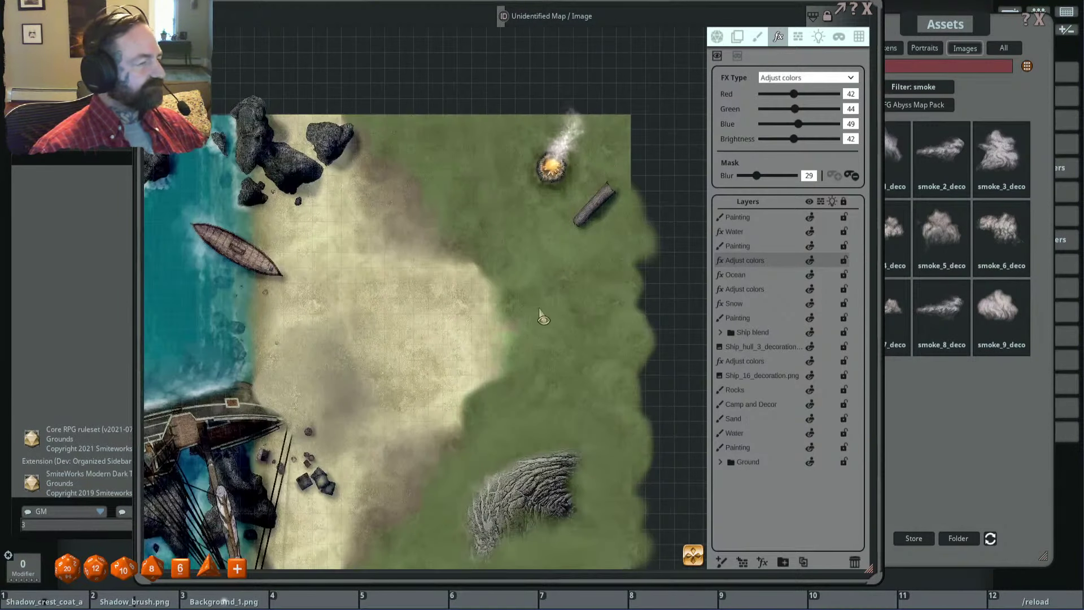
Step: Examine the campfire, shadowed log, beach and shipwreck across the whole map from near and far
{"action": "left_click_drag", "start_coordinate": [560, 258], "coordinate": [555, 275]}
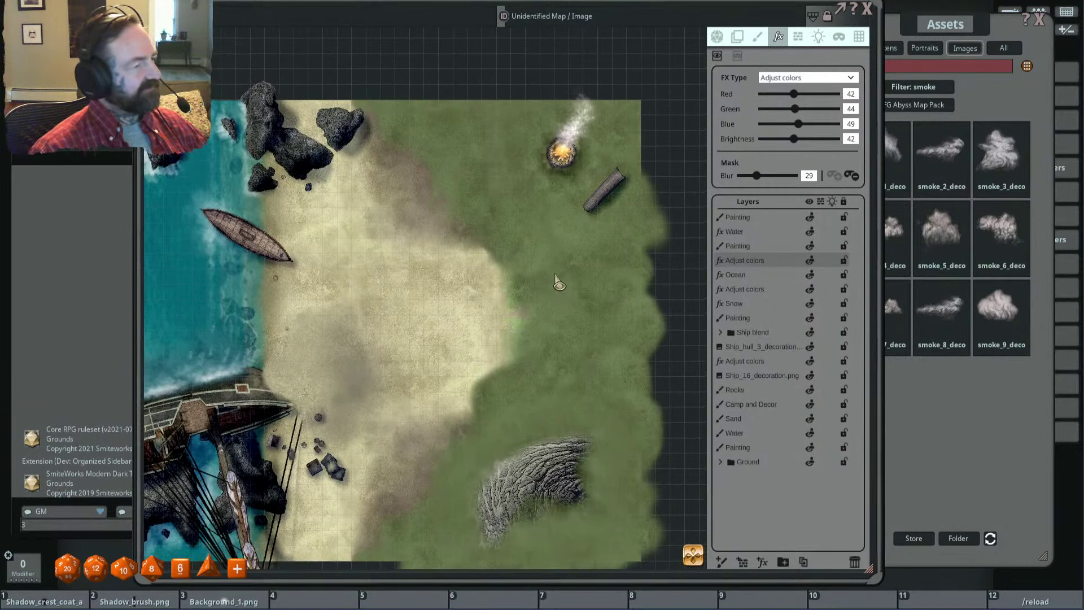
{"action": "scroll", "coordinate": [517, 306], "scroll_direction": "down", "scroll_amount": 3}
{"action": "left_click_drag", "start_coordinate": [515, 309], "coordinate": [536, 277]}
{"action": "scroll", "coordinate": [520, 291], "scroll_direction": "down", "scroll_amount": 1}
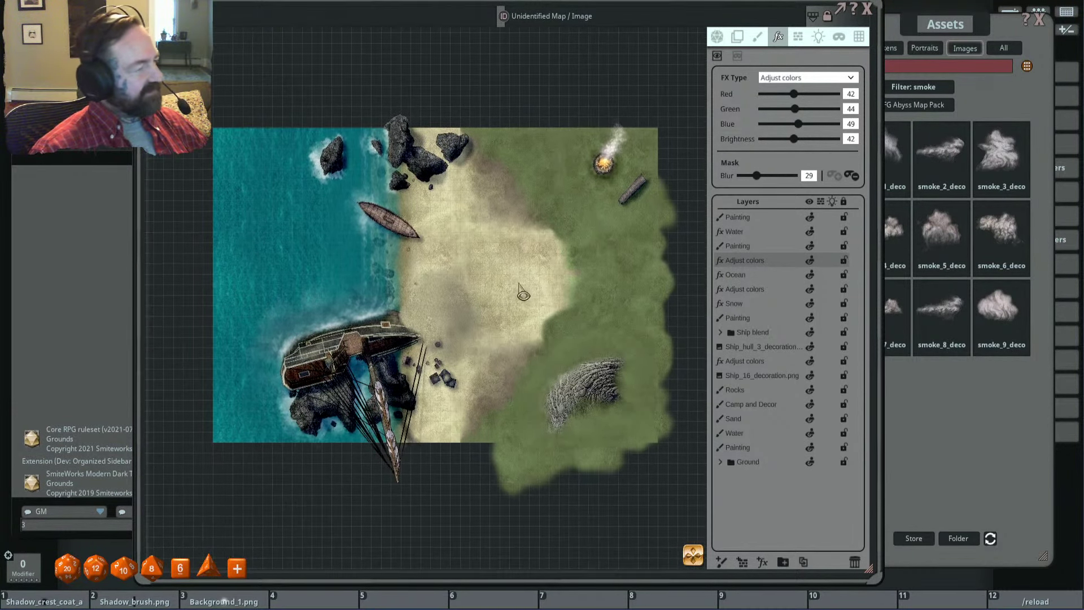
{"action": "left_click_drag", "start_coordinate": [589, 231], "coordinate": [601, 235]}
{"action": "scroll", "coordinate": [641, 182], "scroll_direction": "up", "scroll_amount": 1}
{"action": "left_click_drag", "start_coordinate": [638, 266], "coordinate": [618, 263]}
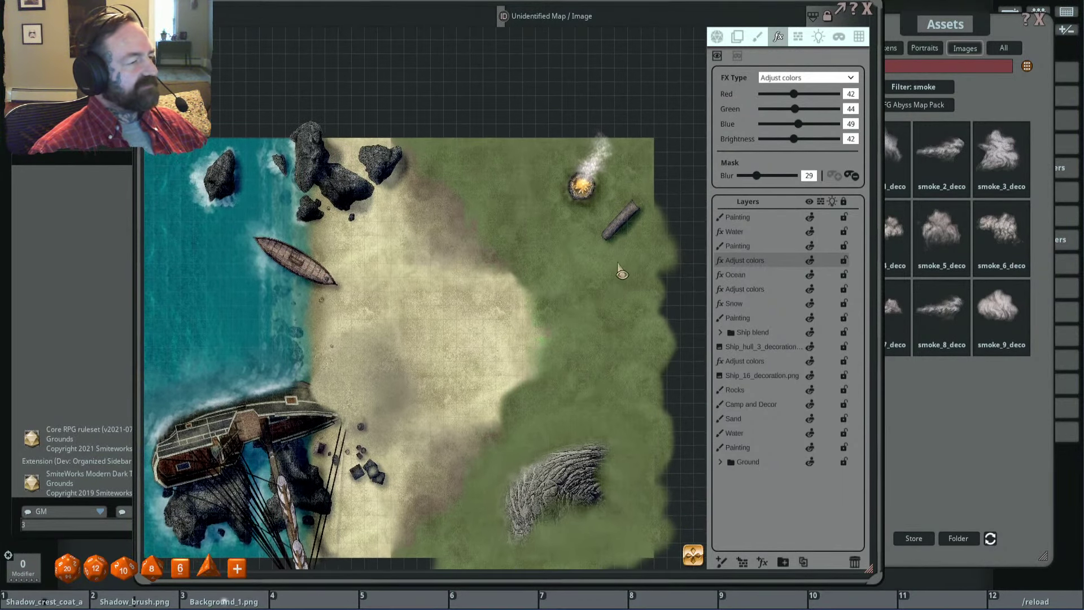
{"action": "left_click_drag", "start_coordinate": [623, 331], "coordinate": [612, 293]}
{"action": "scroll", "coordinate": [572, 338], "scroll_direction": "up", "scroll_amount": 1}
{"action": "left_click_drag", "start_coordinate": [570, 339], "coordinate": [585, 321]}
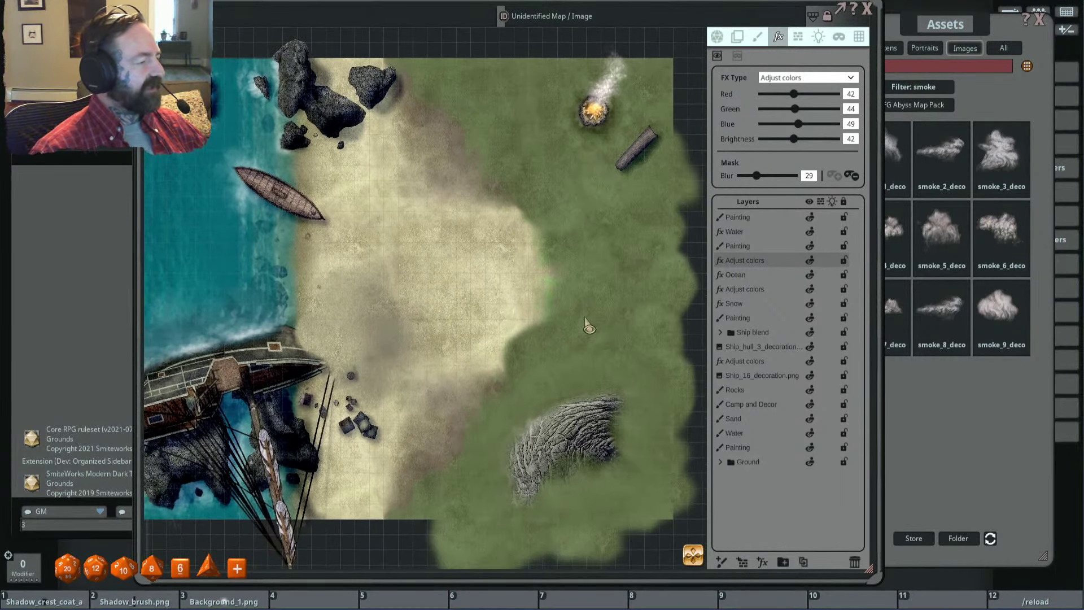
{"action": "scroll", "coordinate": [585, 322], "scroll_direction": "down", "scroll_amount": 3}
{"action": "scroll", "coordinate": [587, 332], "scroll_direction": "up", "scroll_amount": 5}
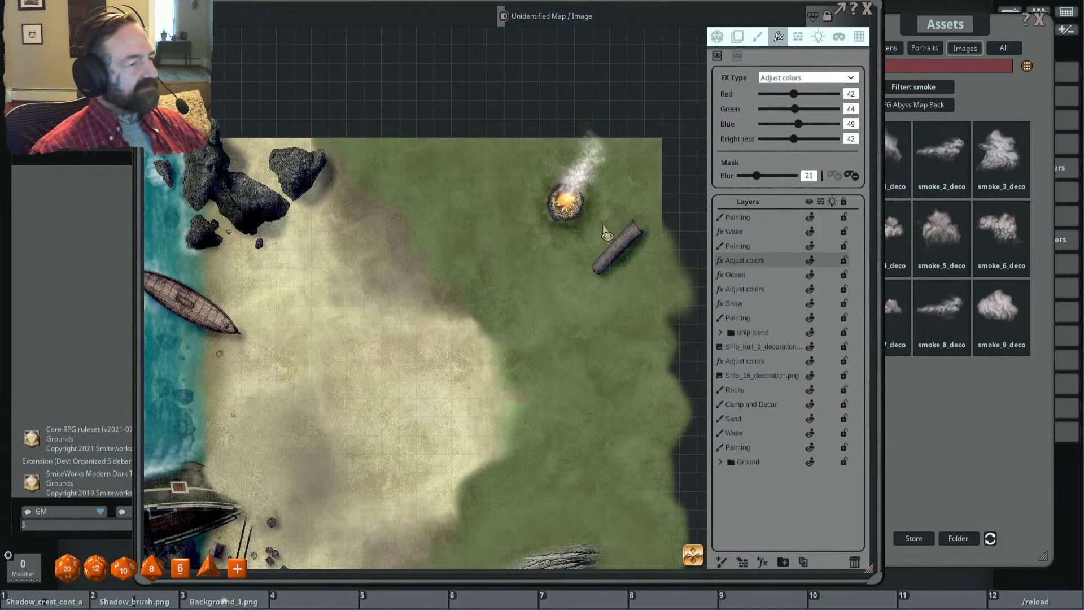
{"action": "scroll", "coordinate": [587, 265], "scroll_direction": "down", "scroll_amount": 1}
{"action": "mouse_move", "coordinate": [587, 265]}
{"action": "left_mouse_down"}
{"action": "mouse_move", "coordinate": [551, 251]}
{"action": "mouse_move", "coordinate": [561, 213]}
{"action": "mouse_move", "coordinate": [546, 244]}
{"action": "mouse_move", "coordinate": [588, 249]}
{"action": "mouse_move", "coordinate": [585, 261]}
{"action": "left_mouse_up"}
{"action": "scroll", "coordinate": [550, 251], "scroll_direction": "up", "scroll_amount": 1}
{"action": "scroll", "coordinate": [557, 249], "scroll_direction": "down", "scroll_amount": 2}
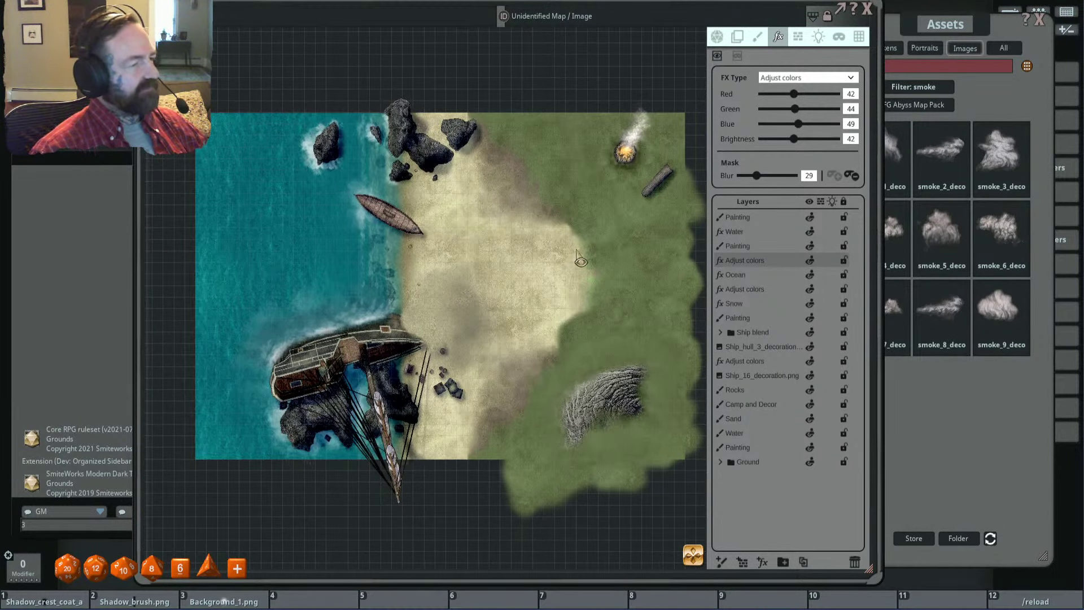
{"action": "scroll", "coordinate": [641, 233], "scroll_direction": "up", "scroll_amount": 1}
{"action": "scroll", "coordinate": [579, 233], "scroll_direction": "down", "scroll_amount": 1}
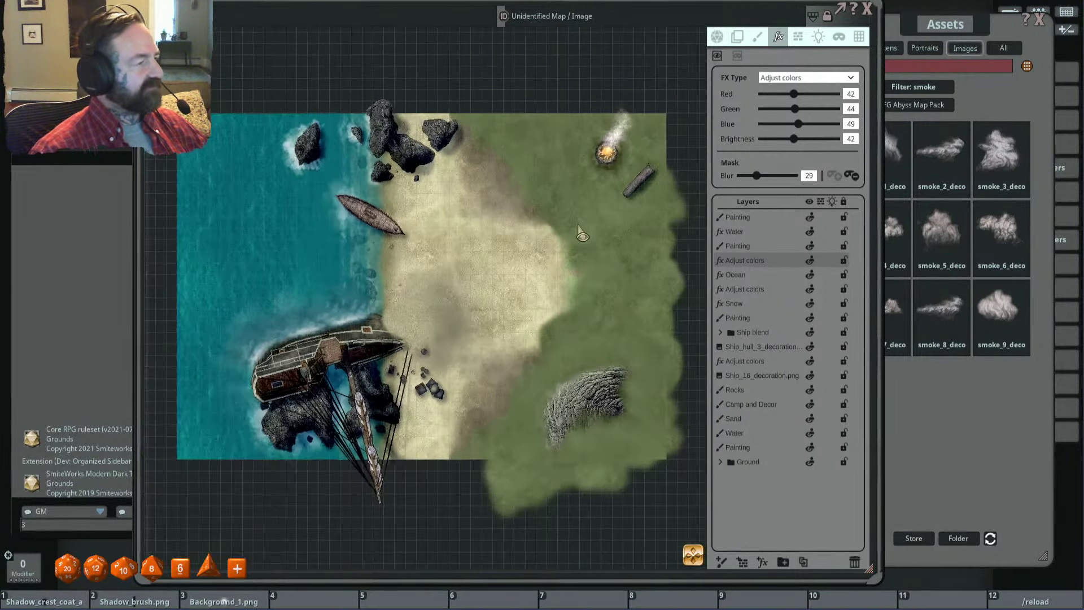
{"action": "left_click_drag", "start_coordinate": [588, 234], "coordinate": [574, 228]}
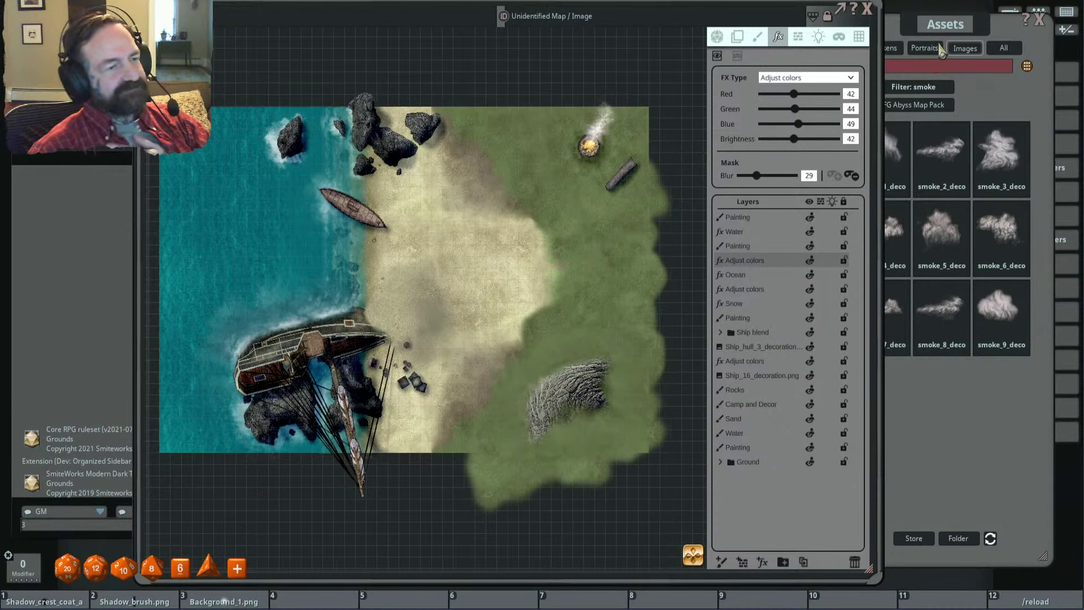
Step: Clear the smoke filter from the image assets and open the first page of FG Art Pack 2019's decorations folder
{"action": "left_click", "coordinate": [949, 28]}
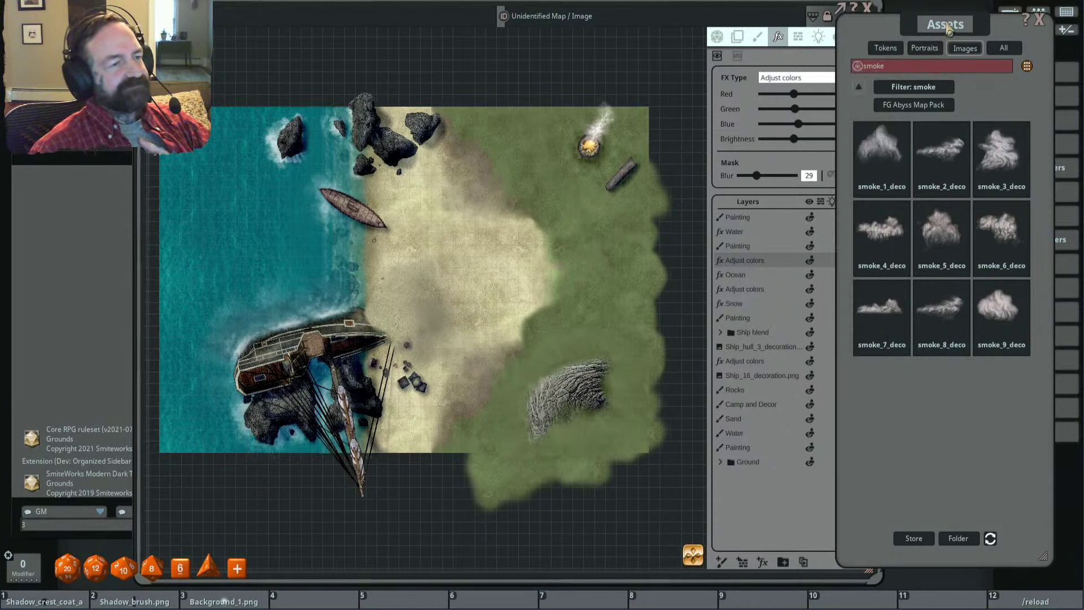
{"action": "left_click", "coordinate": [861, 92]}
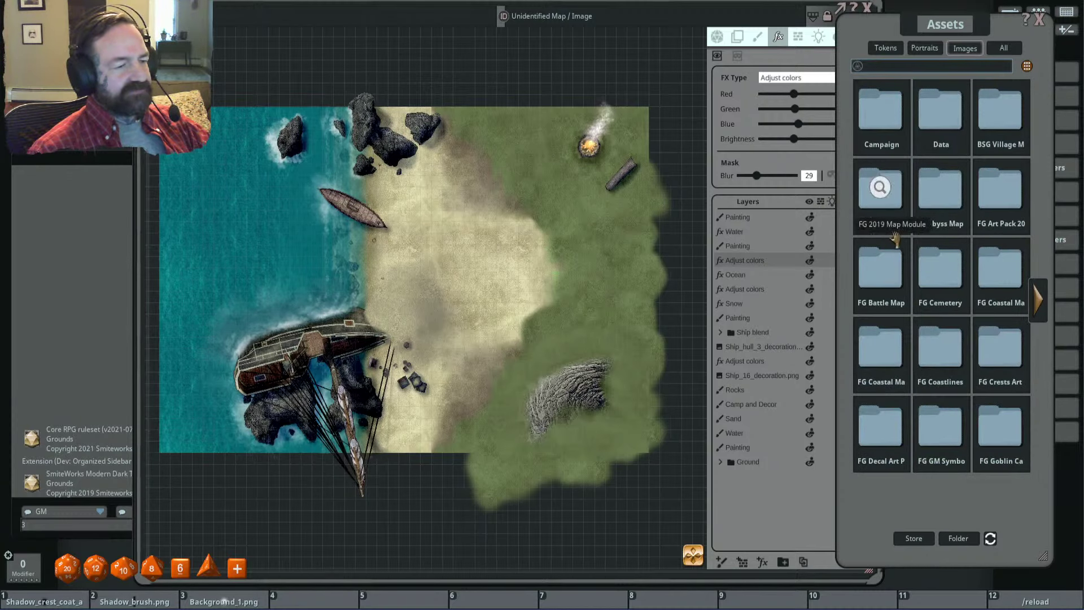
{"action": "left_click", "coordinate": [1000, 196]}
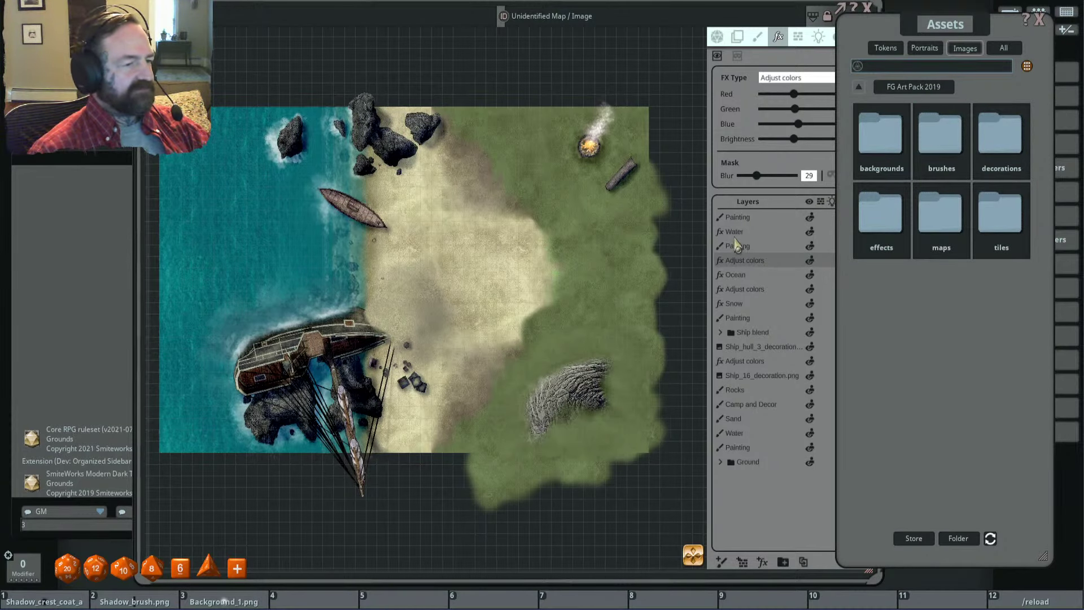
{"action": "left_click", "coordinate": [599, 328]}
{"action": "scroll", "coordinate": [599, 328], "scroll_direction": "up", "scroll_amount": 3}
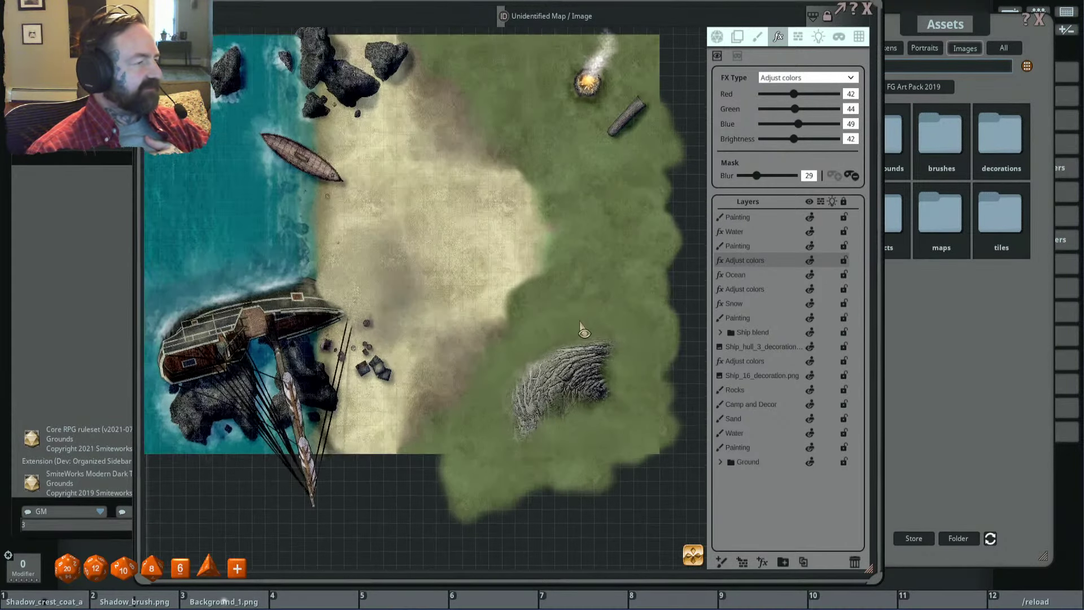
{"action": "left_click_drag", "start_coordinate": [931, 33], "coordinate": [951, 37]}
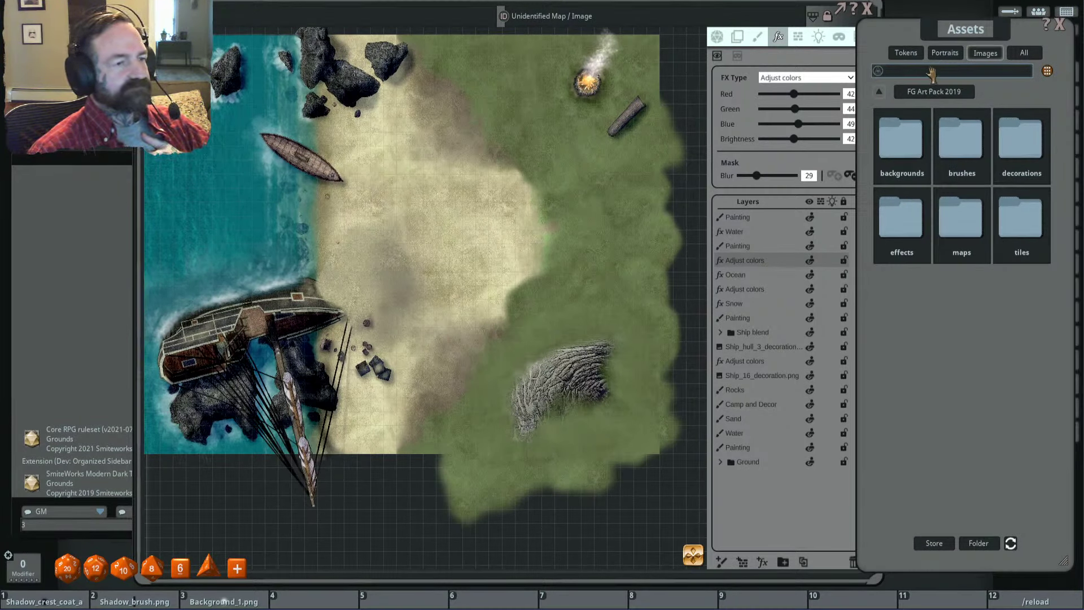
{"action": "left_click", "coordinate": [1021, 148]}
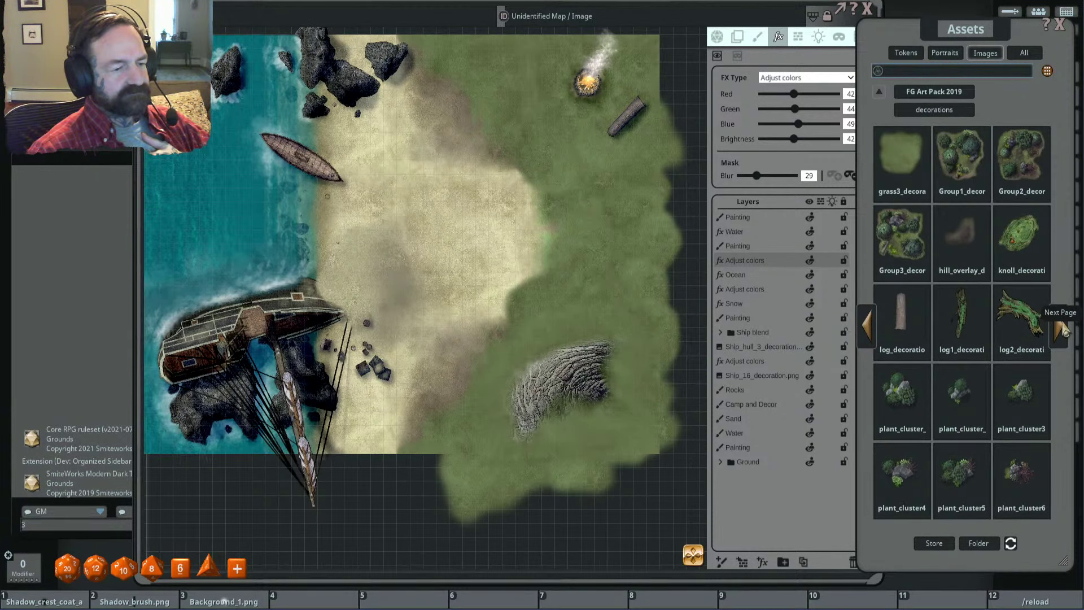
{"action": "left_click", "coordinate": [867, 325]}
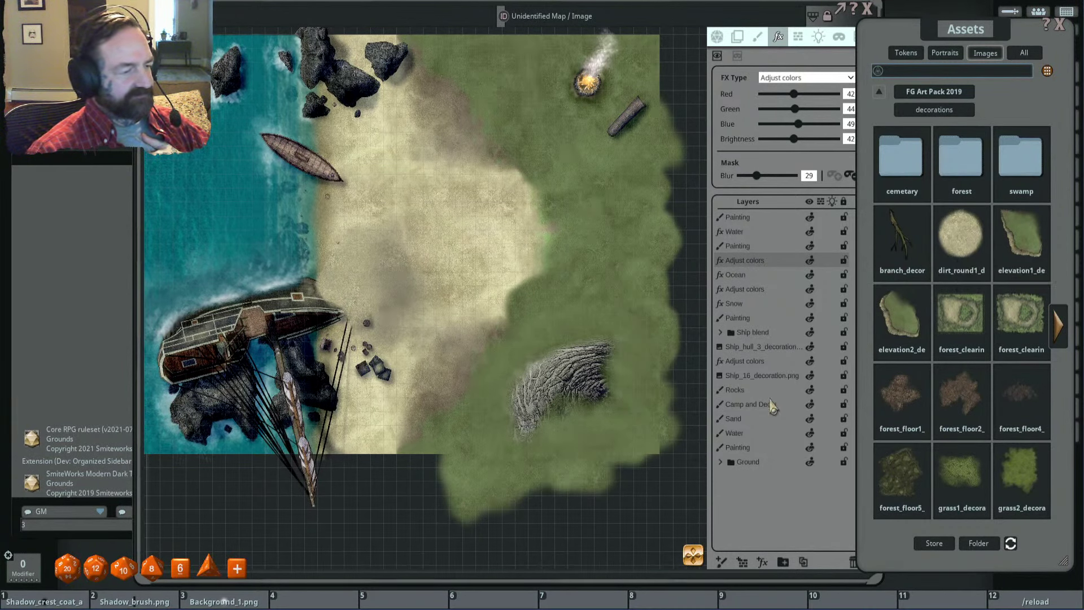
Step: Select the Painting layer just above the Ground group and load a brown forest floor decoration as the 6.0 by 6.0 brush
{"action": "left_click", "coordinate": [778, 449]}
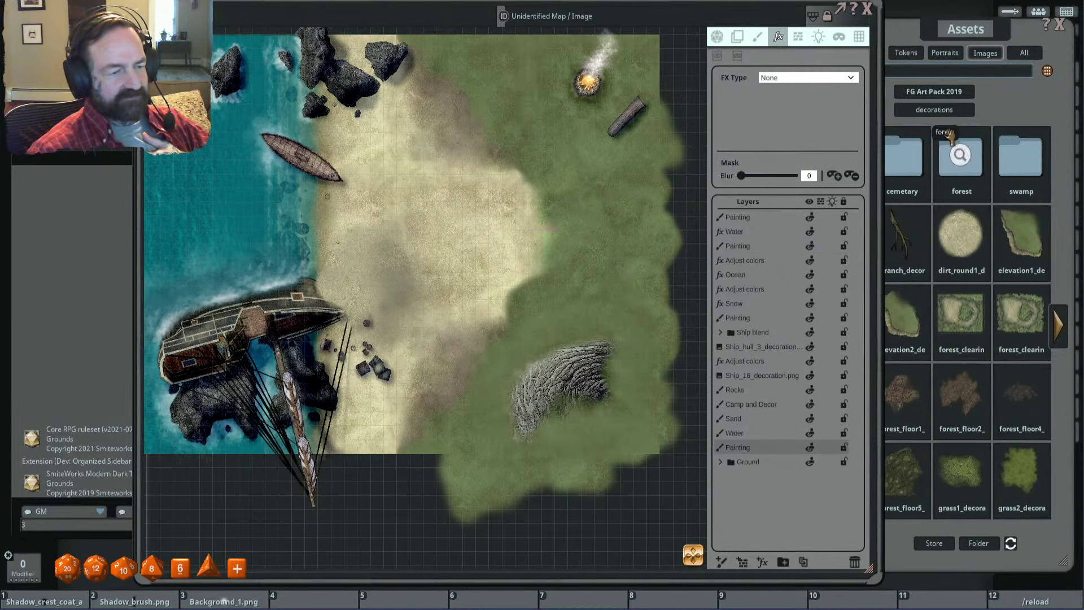
{"action": "left_click_drag", "start_coordinate": [970, 27], "coordinate": [976, 23]}
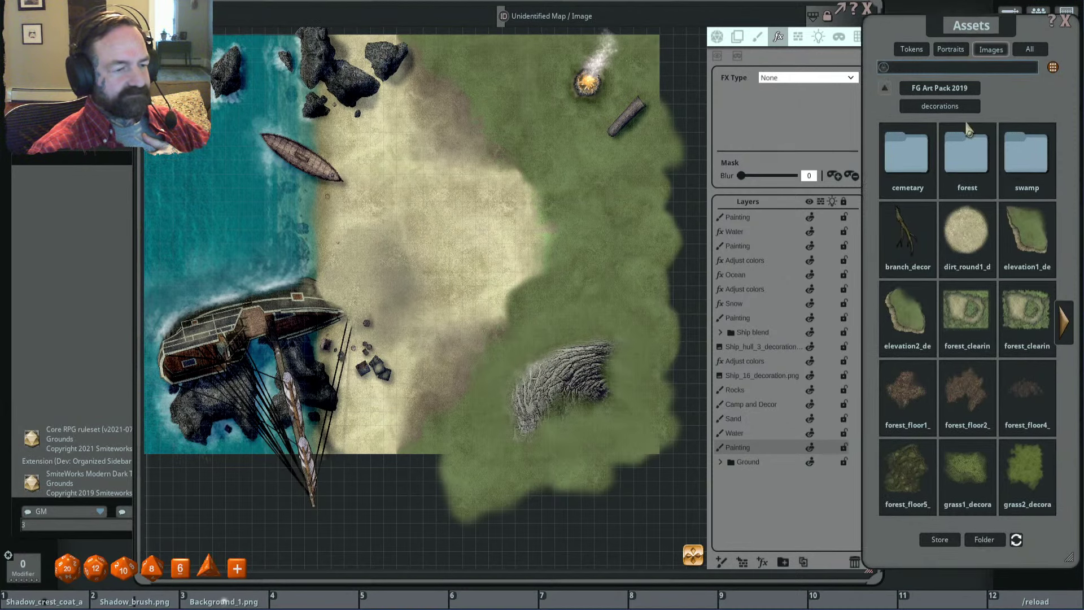
{"action": "left_click", "coordinate": [757, 36]}
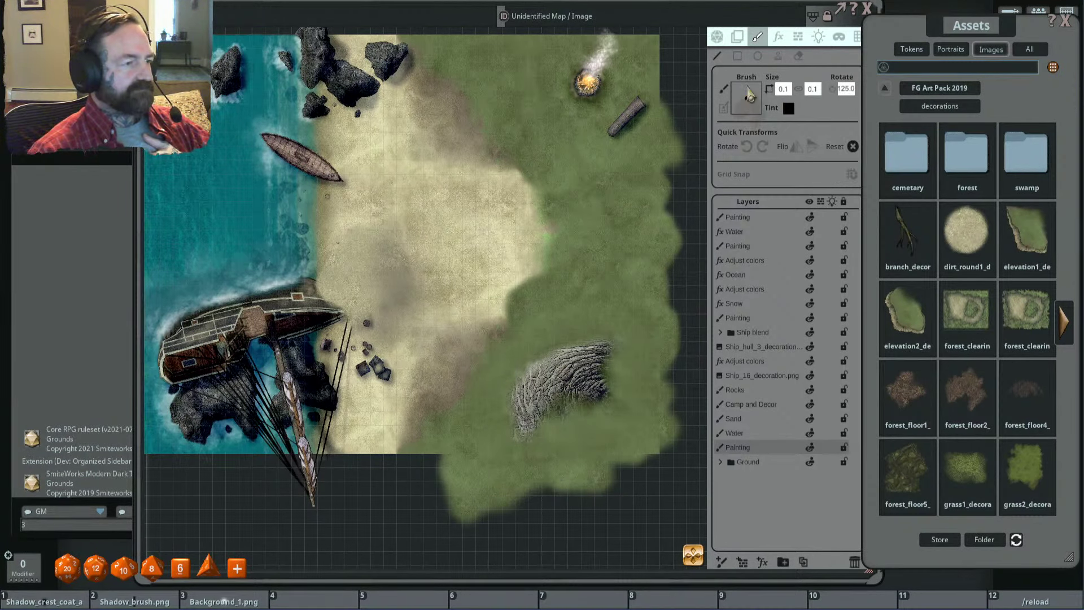
{"action": "left_click_drag", "start_coordinate": [749, 95], "coordinate": [749, 94]}
{"action": "scroll", "coordinate": [611, 312], "scroll_direction": "up", "scroll_amount": 9}
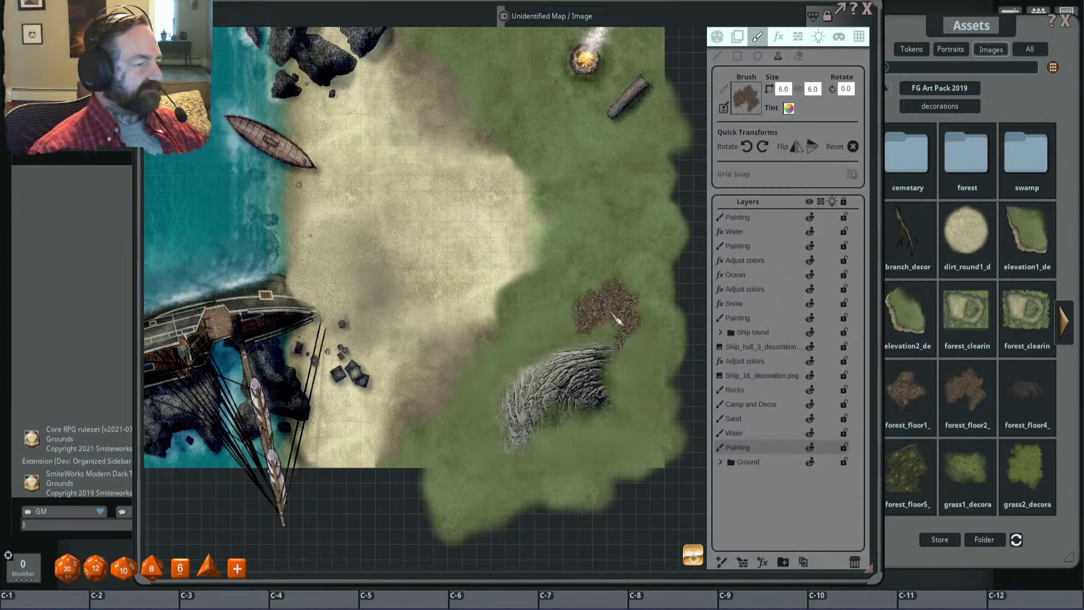
Step: Make the forest floor brush's white tint mostly transparent by lowering its alpha, trying 50 first
{"action": "scroll", "coordinate": [609, 317], "scroll_direction": "down", "scroll_amount": 3}
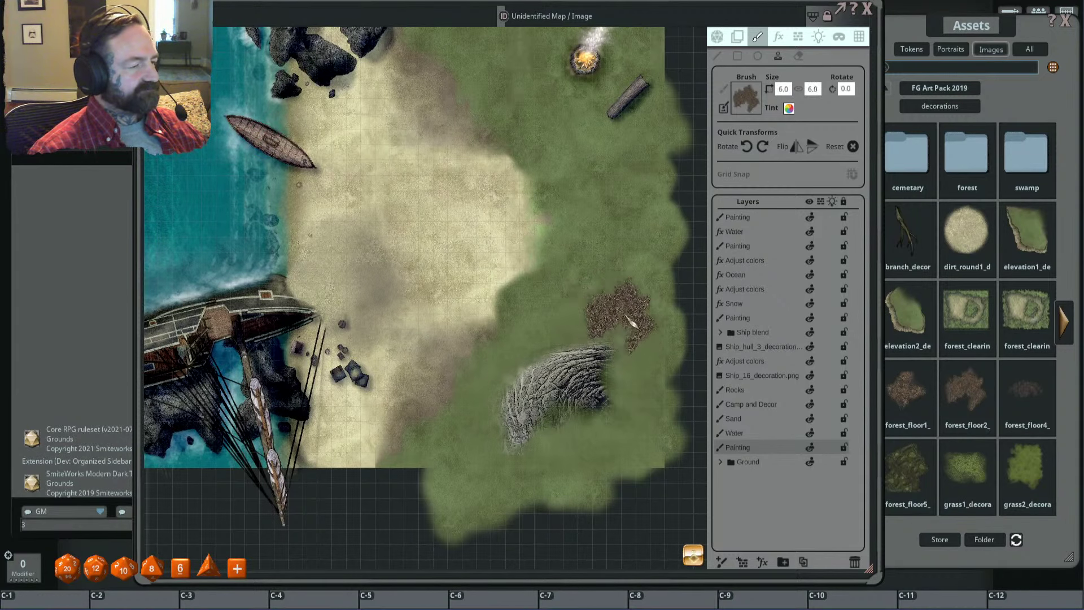
{"action": "left_click", "coordinate": [788, 109]}
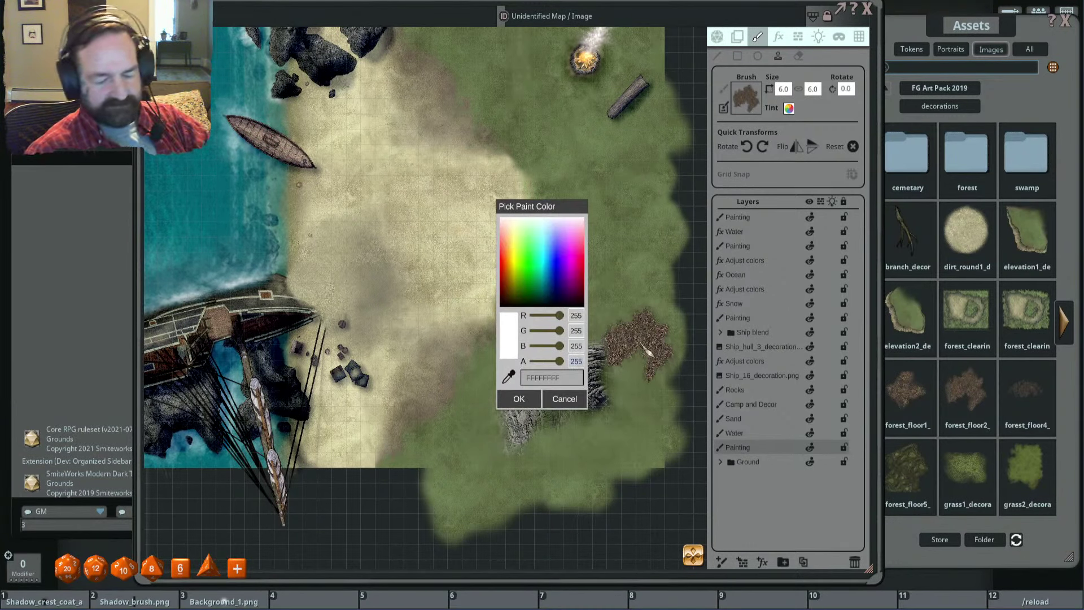
{"action": "left_click", "coordinate": [609, 370]}
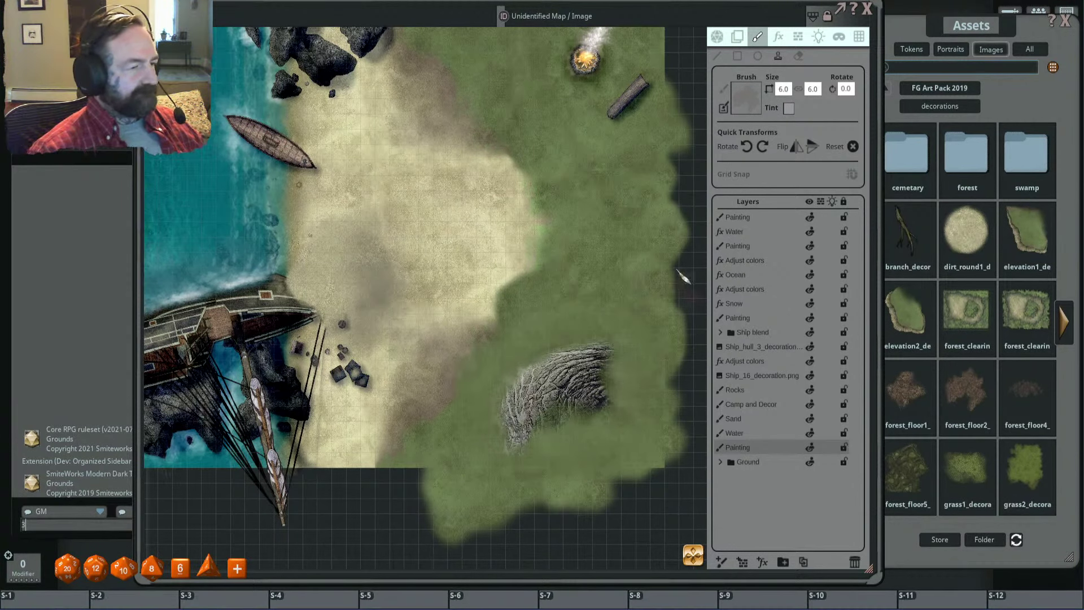
{"action": "left_click", "coordinate": [790, 109]}
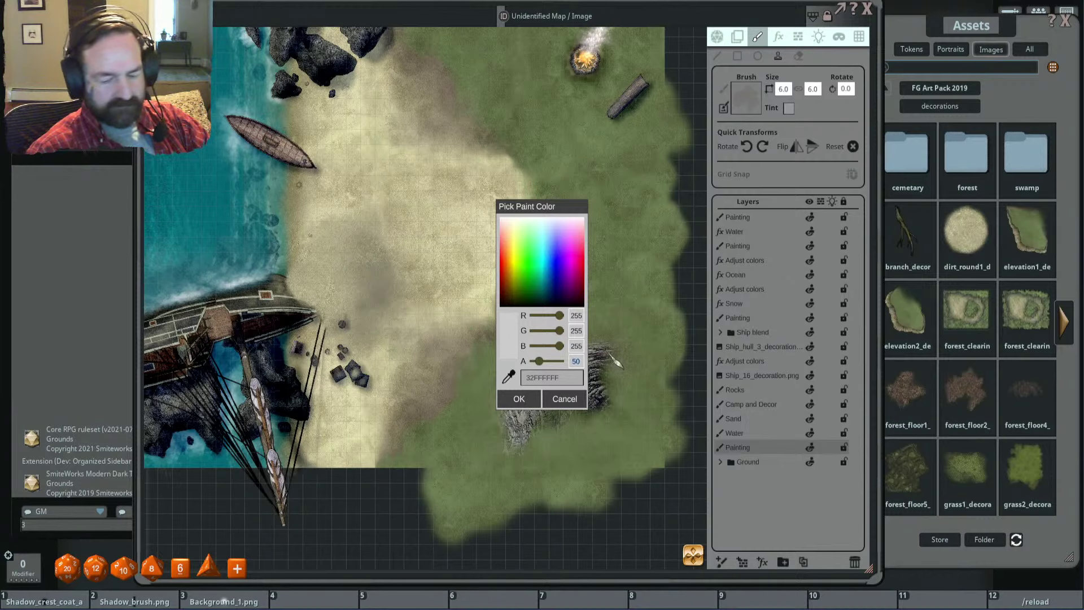
{"action": "left_click", "coordinate": [615, 364]}
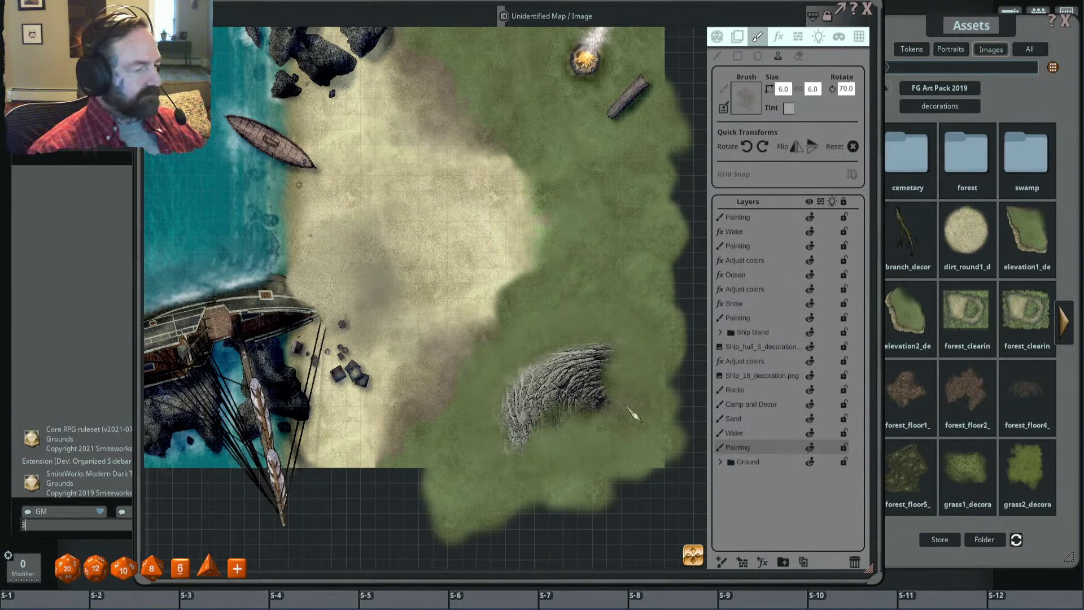
Step: Stamp faint forest floor patches at varied rotations on the grass east of the rocky outcrop
{"action": "scroll", "coordinate": [631, 365], "scroll_direction": "up", "scroll_amount": 7, "text": "shift"}
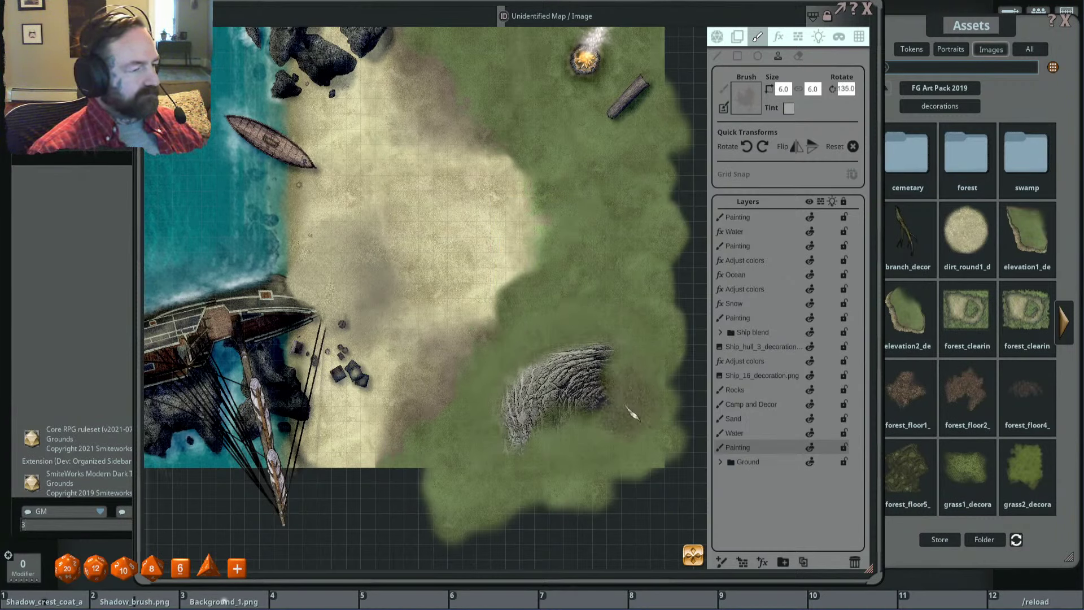
{"action": "scroll", "coordinate": [638, 316], "scroll_direction": "down", "scroll_amount": 8, "text": "shift"}
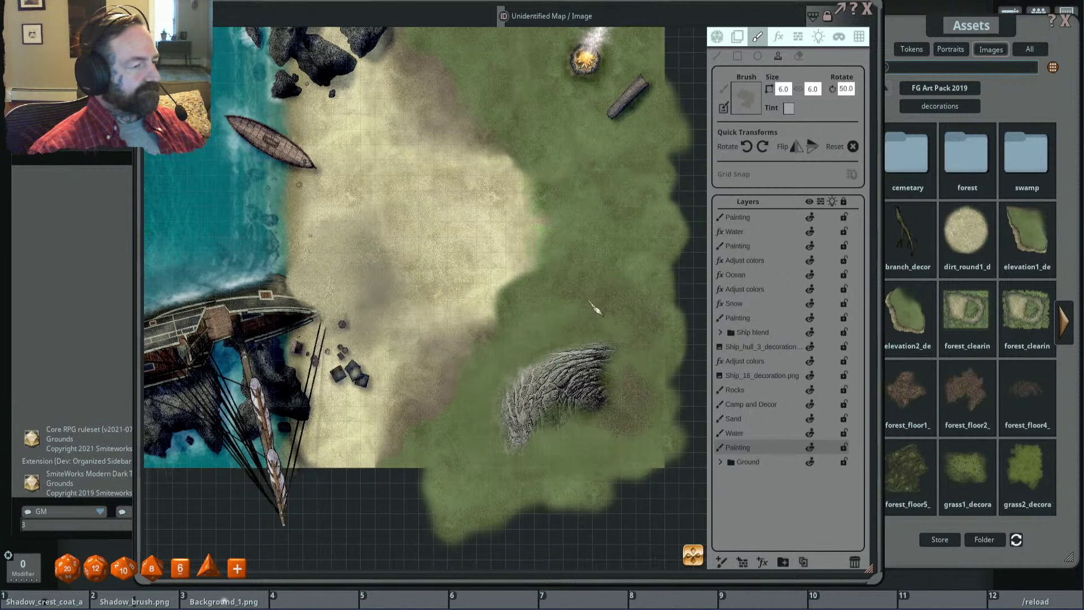
{"action": "scroll", "coordinate": [595, 309], "scroll_direction": "up", "scroll_amount": 1}
Step: Enlarge the forest floor brush to 9.3 and stamp rotated patches across the grass between the rocky outcrop and the campfire
{"action": "scroll", "coordinate": [596, 309], "scroll_direction": "up", "scroll_amount": 4, "text": "ctrl"}
{"action": "scroll", "coordinate": [594, 307], "scroll_direction": "down", "scroll_amount": 8, "text": "shift"}
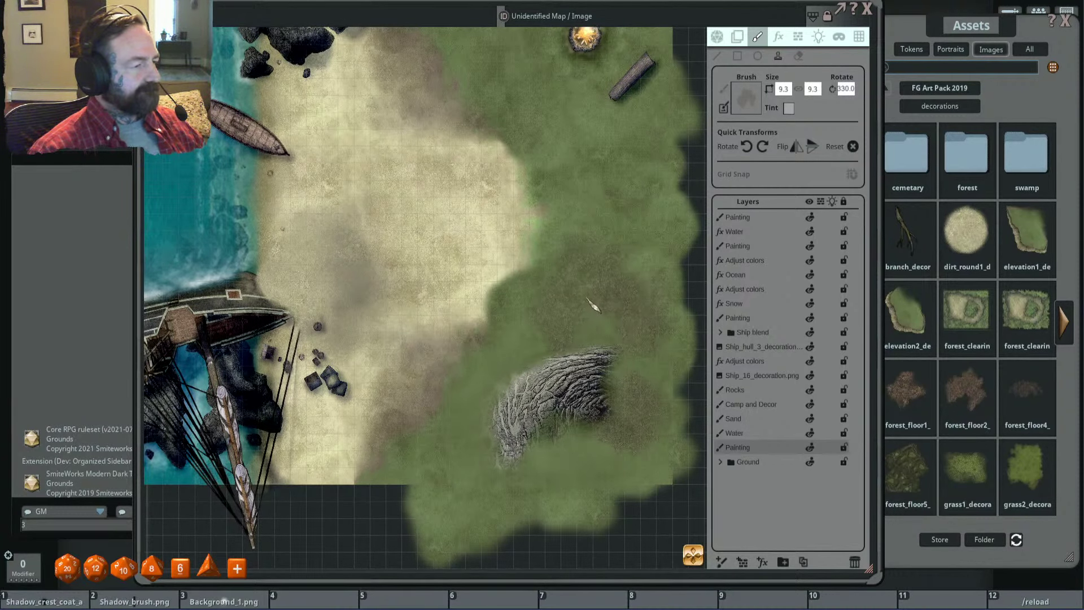
{"action": "scroll", "coordinate": [516, 294], "scroll_direction": "down", "scroll_amount": 1}
{"action": "scroll", "coordinate": [489, 323], "scroll_direction": "up", "scroll_amount": 8, "text": "shift"}
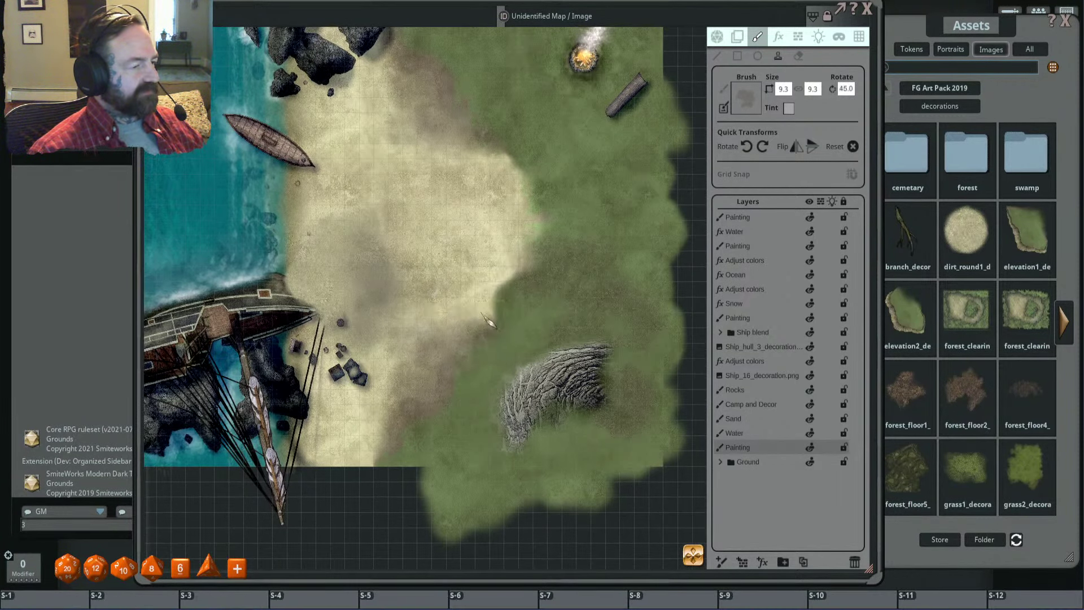
{"action": "scroll", "coordinate": [490, 323], "scroll_direction": "up", "scroll_amount": 3, "text": "shift"}
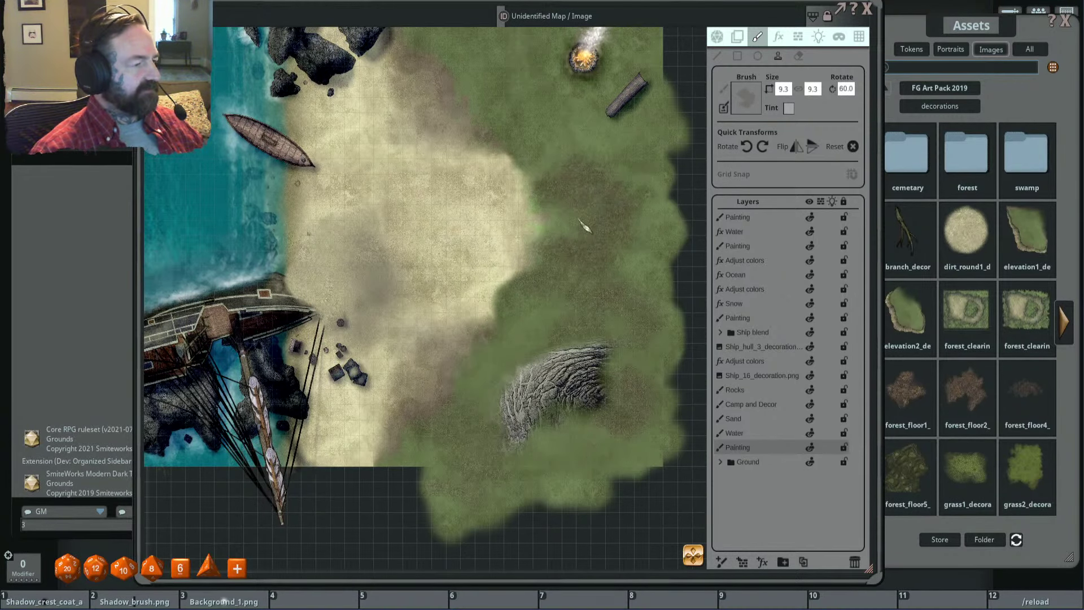
{"action": "scroll", "coordinate": [585, 227], "scroll_direction": "down", "scroll_amount": 3}
{"action": "scroll", "coordinate": [556, 323], "scroll_direction": "up", "scroll_amount": 8, "text": "shift"}
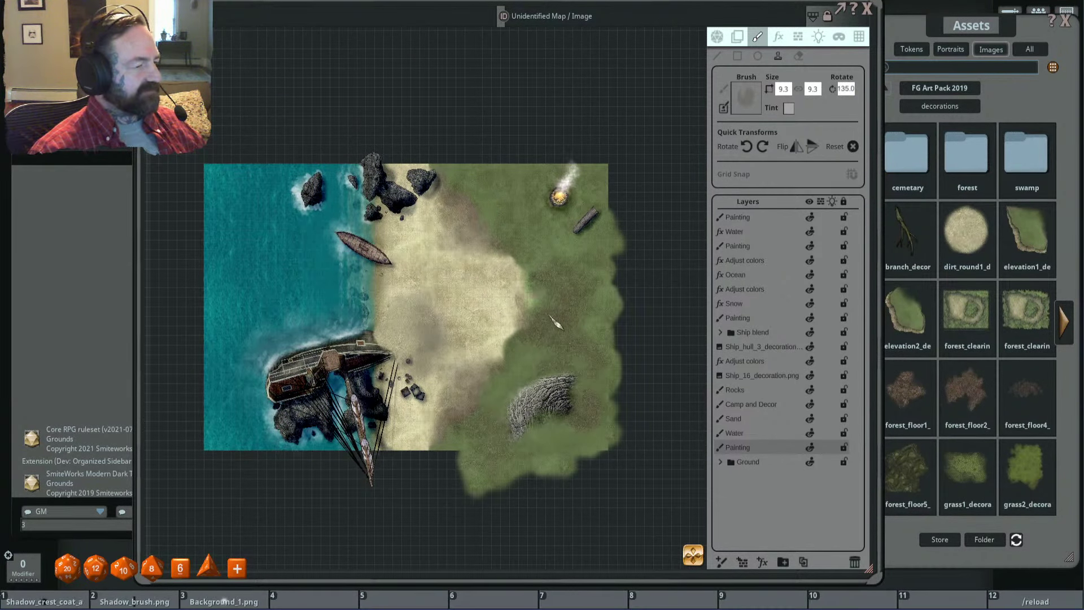
{"action": "scroll", "coordinate": [571, 328], "scroll_direction": "down", "scroll_amount": 1}
{"action": "scroll", "coordinate": [536, 317], "scroll_direction": "up", "scroll_amount": 4, "text": "shift"}
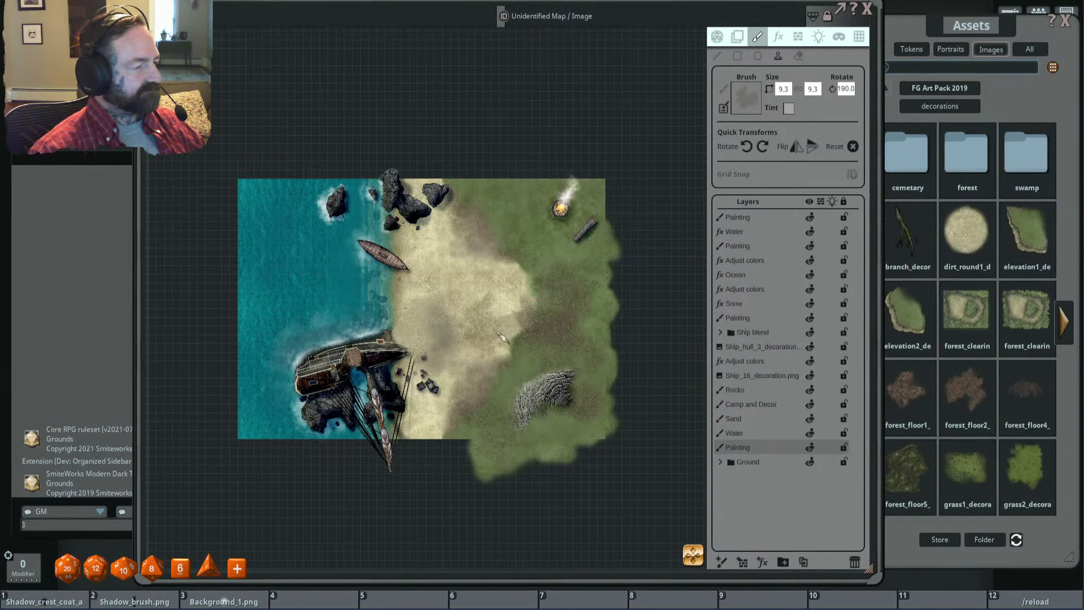
Step: Extend the forest floor patches over the grass southwest and south of the rocky outcrop, reducing the brush size to 6.0
{"action": "scroll", "coordinate": [502, 337], "scroll_direction": "up", "scroll_amount": 10}
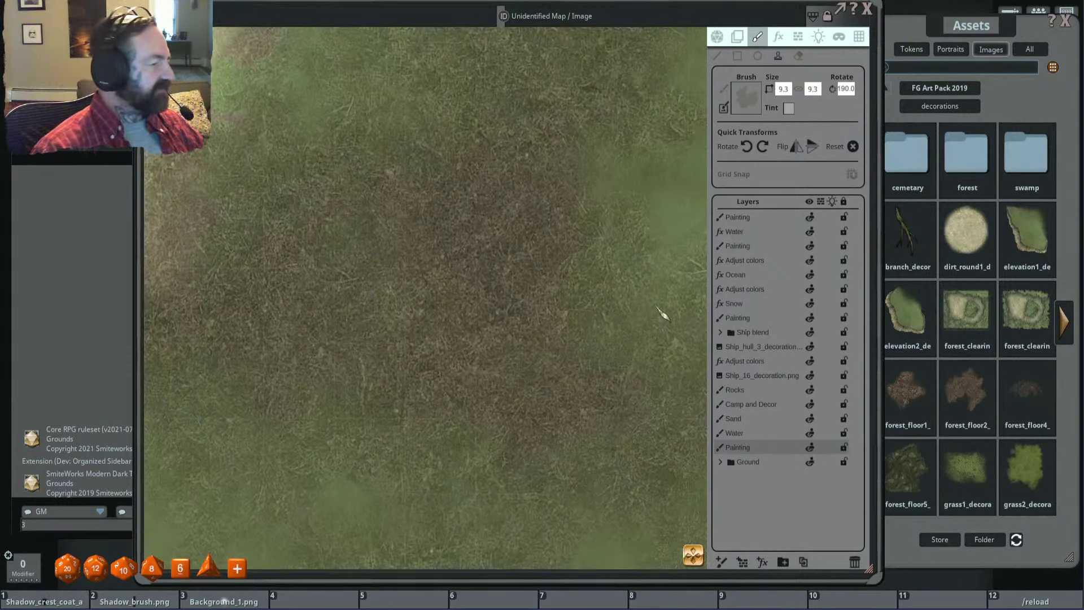
{"action": "scroll", "coordinate": [664, 314], "scroll_direction": "down", "scroll_amount": 10}
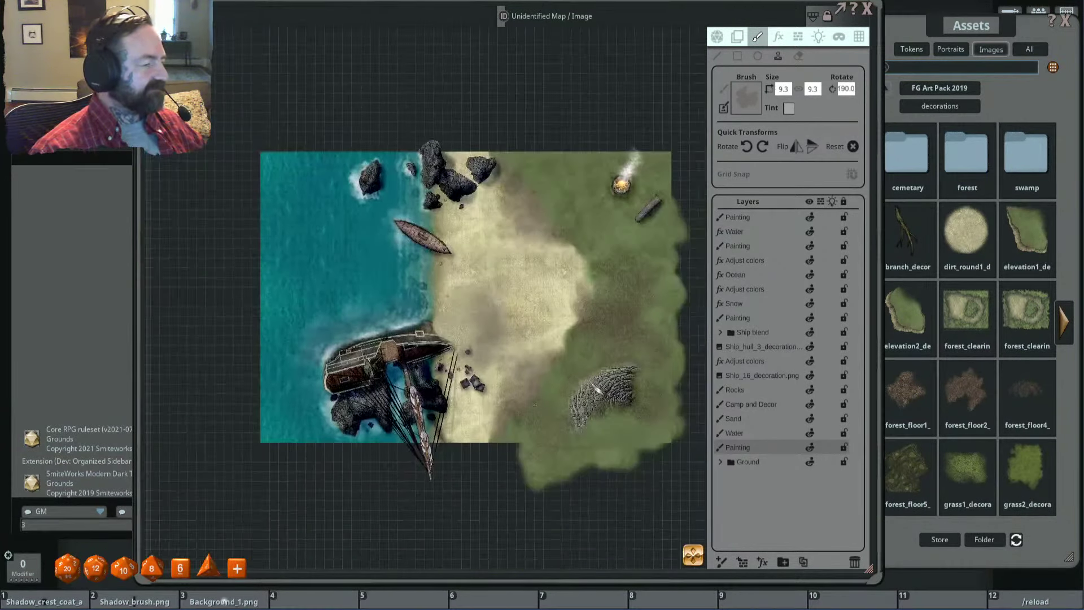
{"action": "scroll", "coordinate": [560, 426], "scroll_direction": "up", "scroll_amount": 2}
{"action": "scroll", "coordinate": [550, 432], "scroll_direction": "up", "scroll_amount": 11}
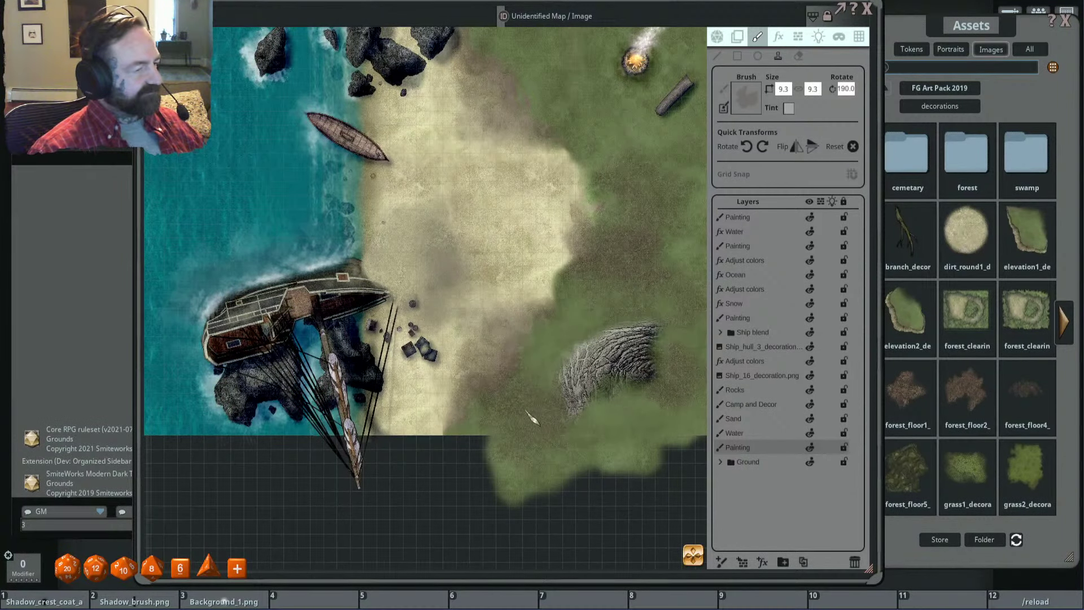
{"action": "scroll", "coordinate": [629, 430], "scroll_direction": "up", "scroll_amount": 5}
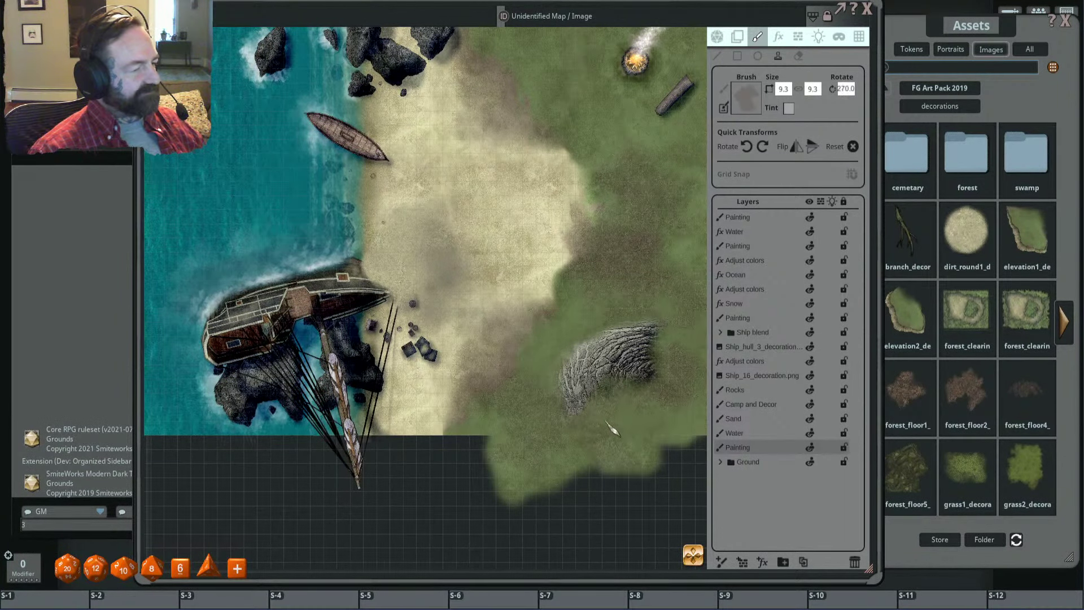
{"action": "scroll", "coordinate": [590, 437], "scroll_direction": "down", "scroll_amount": 3}
{"action": "scroll", "coordinate": [622, 417], "scroll_direction": "up", "scroll_amount": 5}
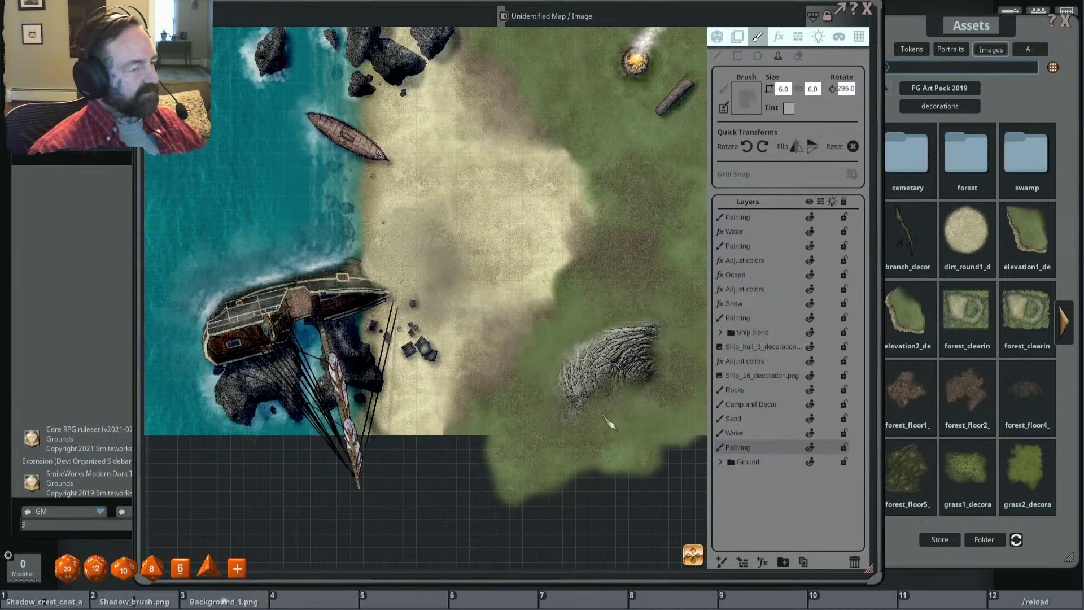
{"action": "left_click_drag", "start_coordinate": [604, 389], "coordinate": [562, 413]}
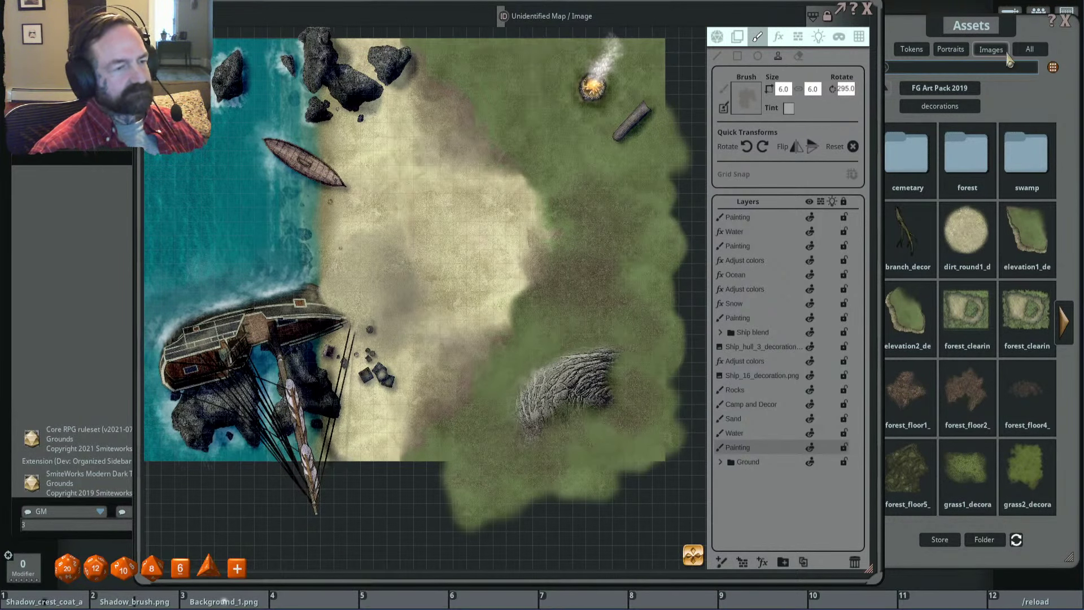
Step: Bring up the page of plant and rock images in FG Art Pack 2019's decorations folder
{"action": "left_click_drag", "start_coordinate": [1010, 62], "coordinate": [993, 63]}
{"action": "left_click", "coordinate": [1052, 332]}
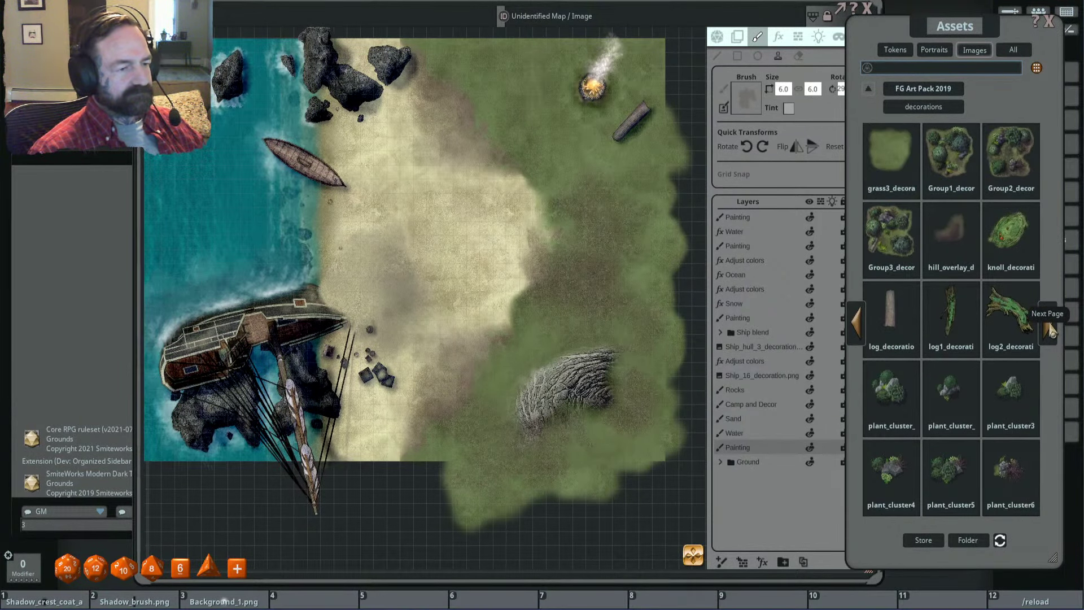
{"action": "left_click", "coordinate": [1051, 333]}
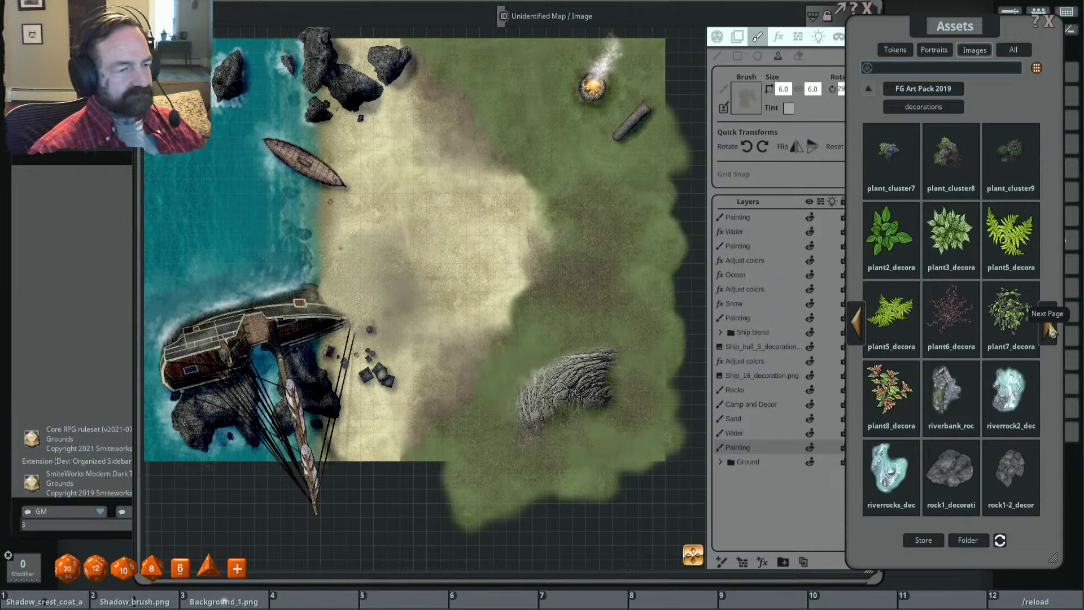
{"action": "left_click_drag", "start_coordinate": [959, 25], "coordinate": [977, 20]}
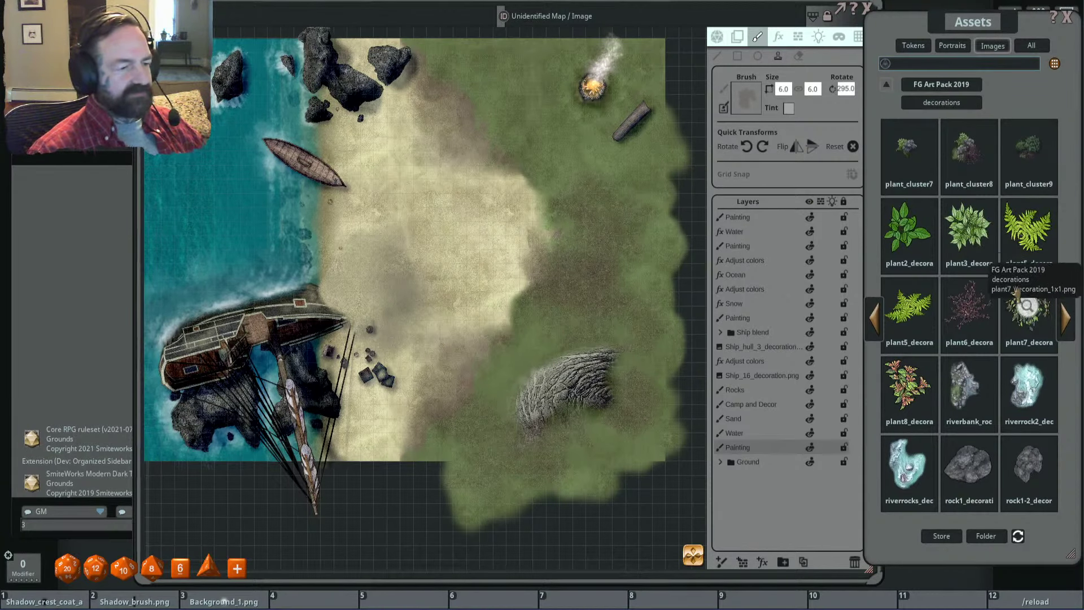
Step: Add a painting layer named Trees and place it directly beneath the topmost Painting layer
{"action": "left_click", "coordinate": [755, 219]}
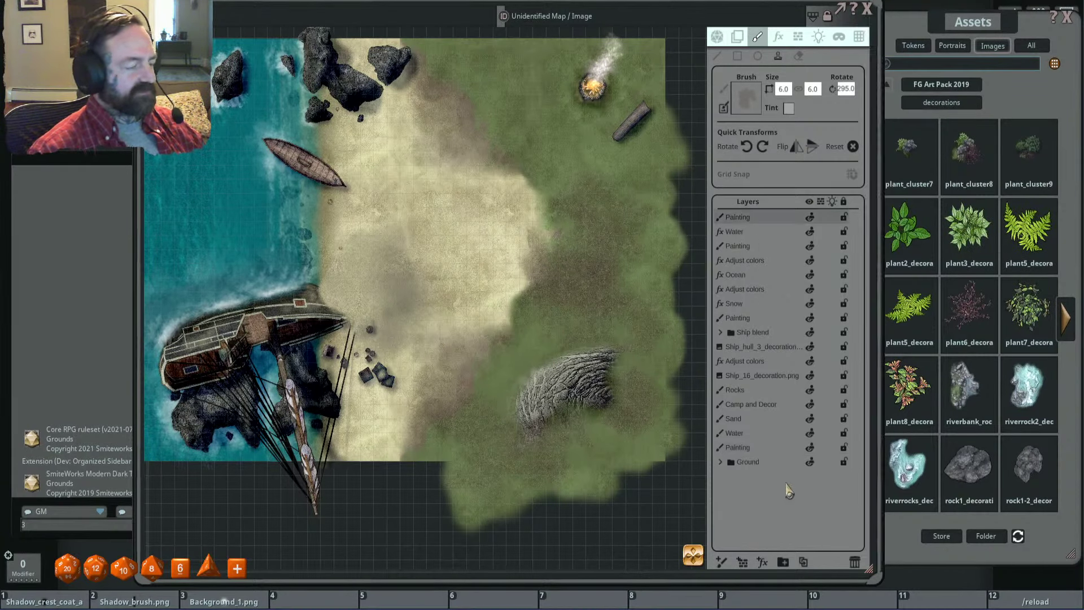
{"action": "left_click", "coordinate": [721, 564]}
{"action": "double_click", "coordinate": [747, 220]}
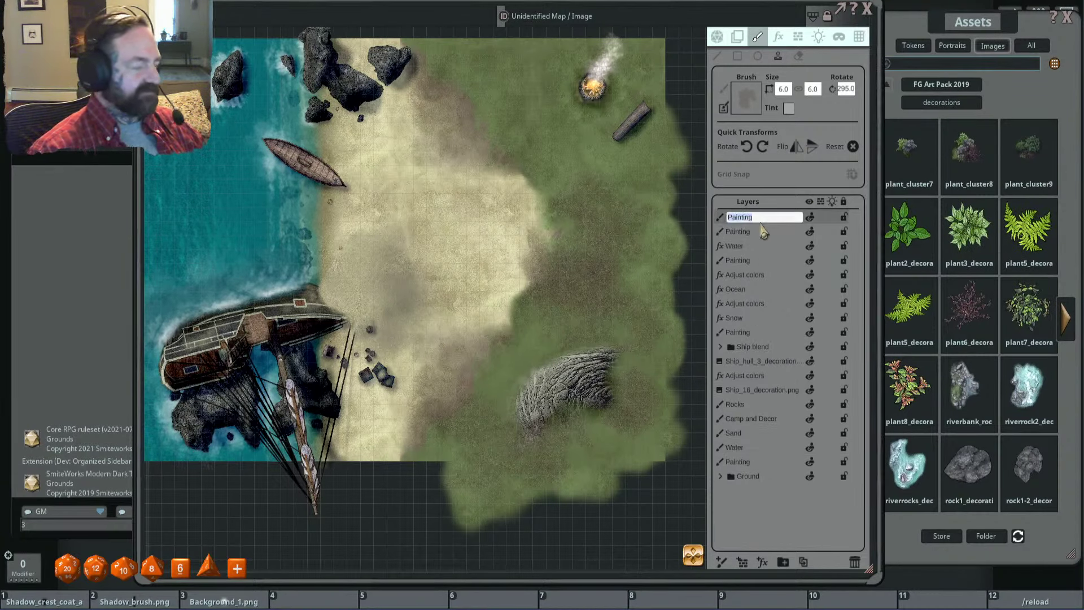
{"action": "type", "text": "Tr"}
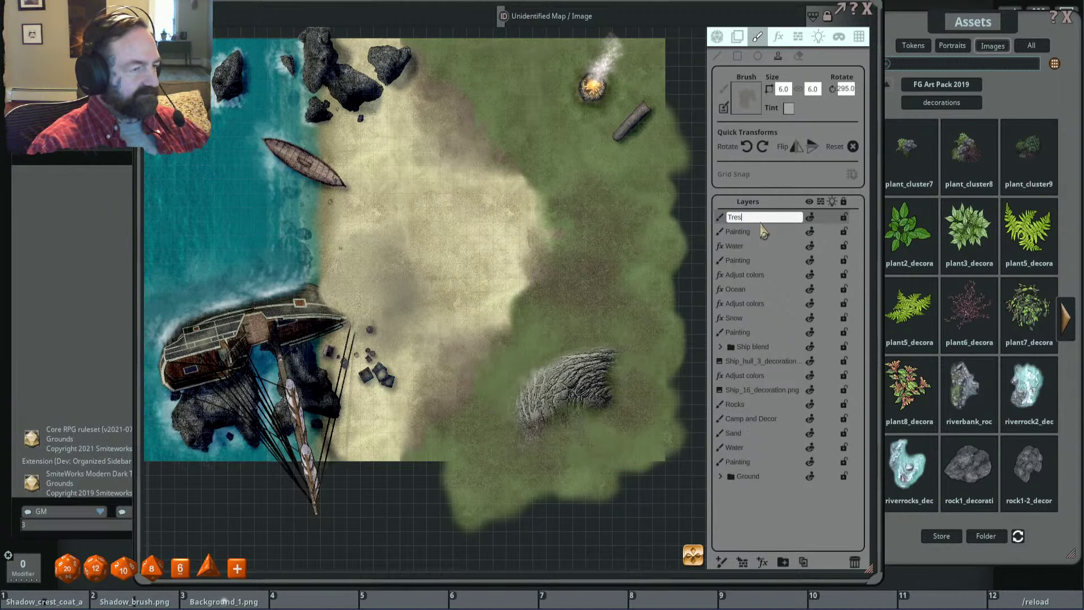
{"action": "type", "text": "ees"}
{"action": "key", "text": "Return"}
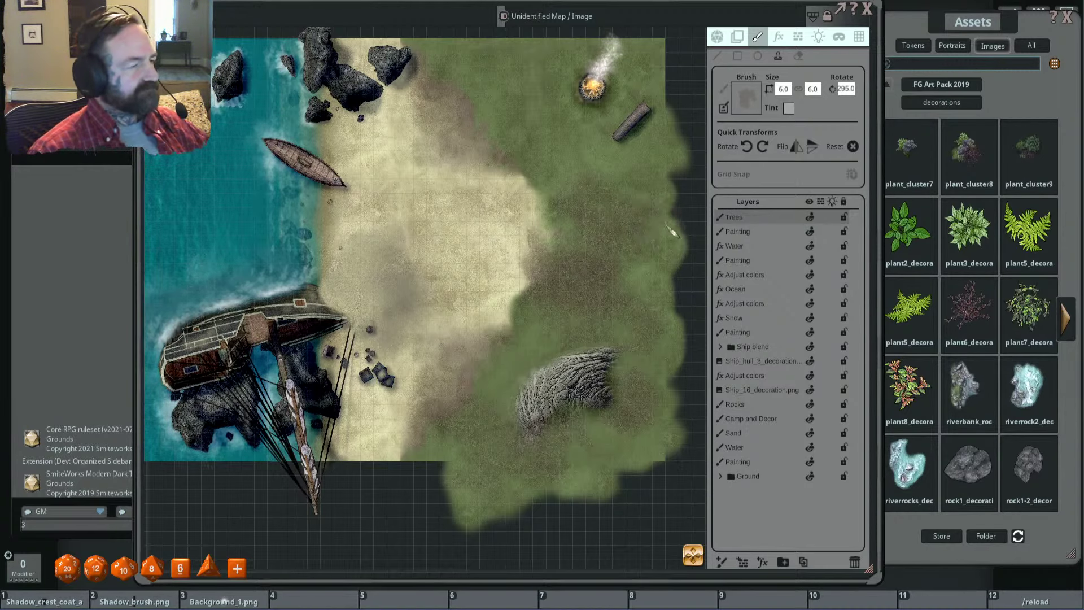
{"action": "scroll", "coordinate": [620, 247], "scroll_direction": "down", "scroll_amount": 1}
{"action": "left_click_drag", "start_coordinate": [762, 219], "coordinate": [760, 229]}
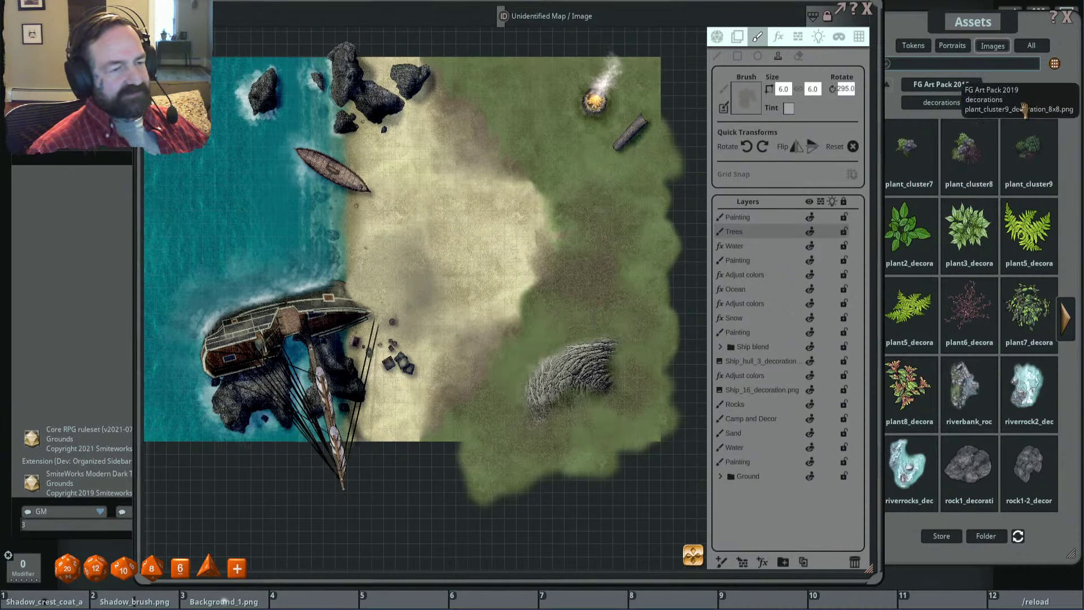
Step: Load a round green tree from the decorations folder as the brush and stamp it at size 6.0, rotated 25 degrees, southeast of the rocky outcrop
{"action": "left_click", "coordinate": [1069, 326]}
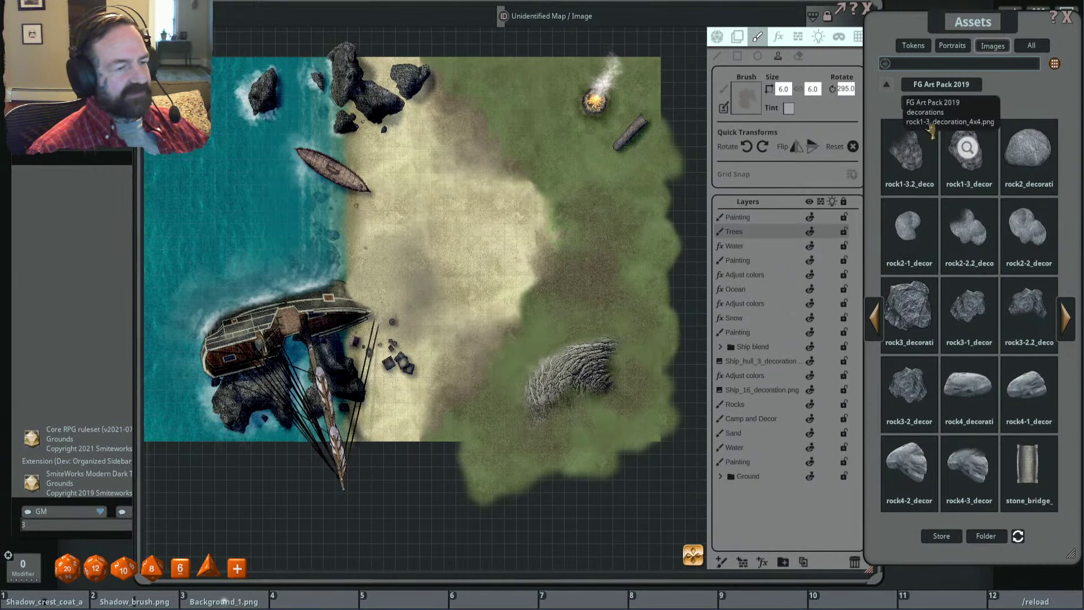
{"action": "left_click", "coordinate": [1072, 327]}
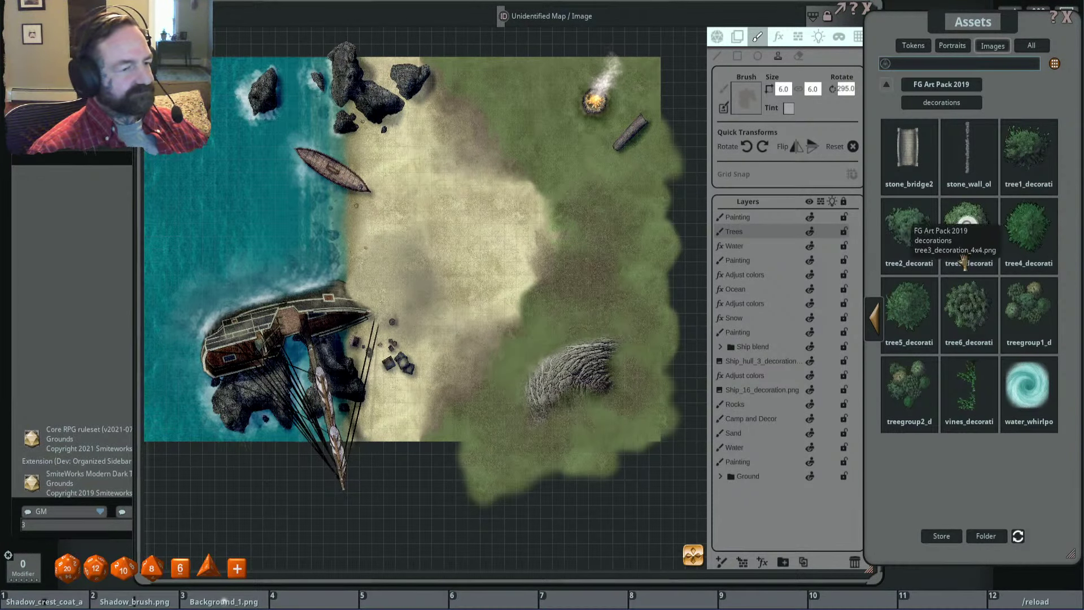
{"action": "left_click_drag", "start_coordinate": [870, 200], "coordinate": [743, 103]}
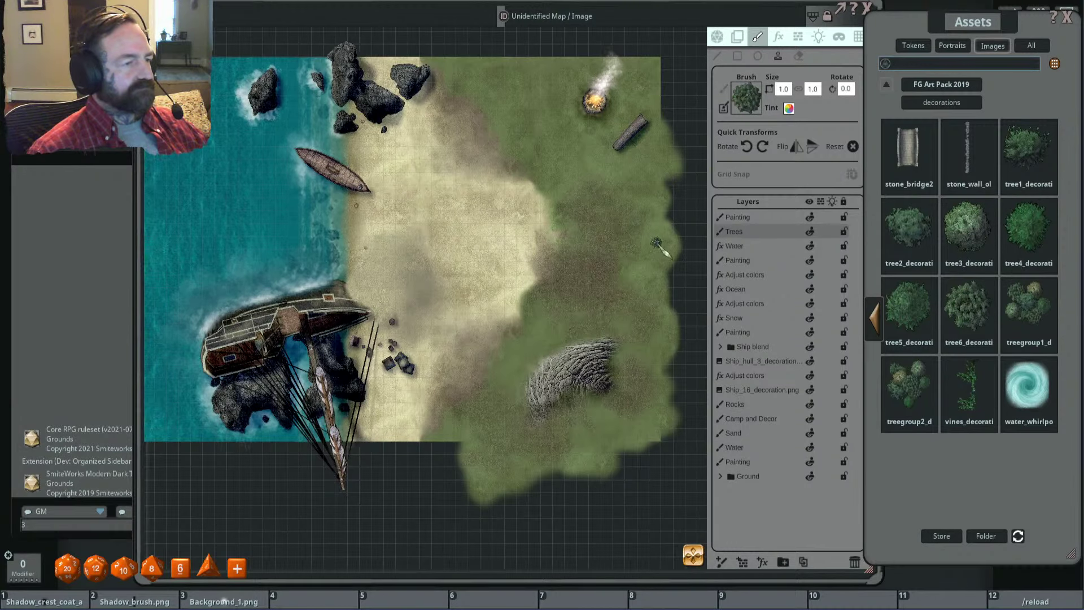
{"action": "scroll", "coordinate": [617, 359], "scroll_direction": "up", "scroll_amount": 10, "text": "ctrl"}
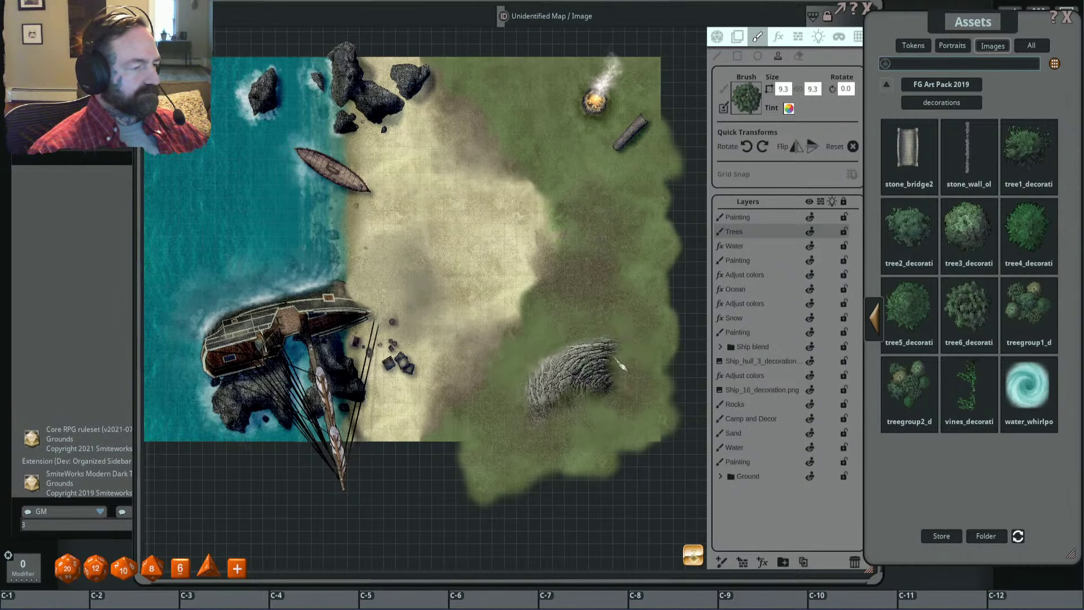
{"action": "scroll", "coordinate": [621, 365], "scroll_direction": "down", "scroll_amount": 4, "text": "ctrl"}
{"action": "scroll", "coordinate": [604, 353], "scroll_direction": "down", "scroll_amount": 1}
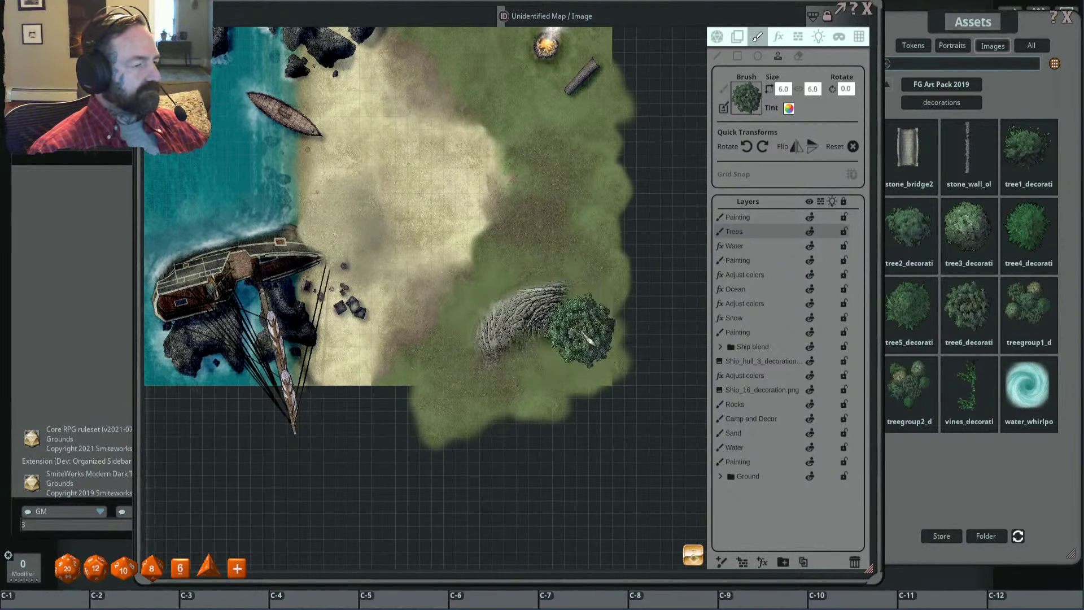
{"action": "scroll", "coordinate": [588, 339], "scroll_direction": "up", "scroll_amount": 5, "text": "alt"}
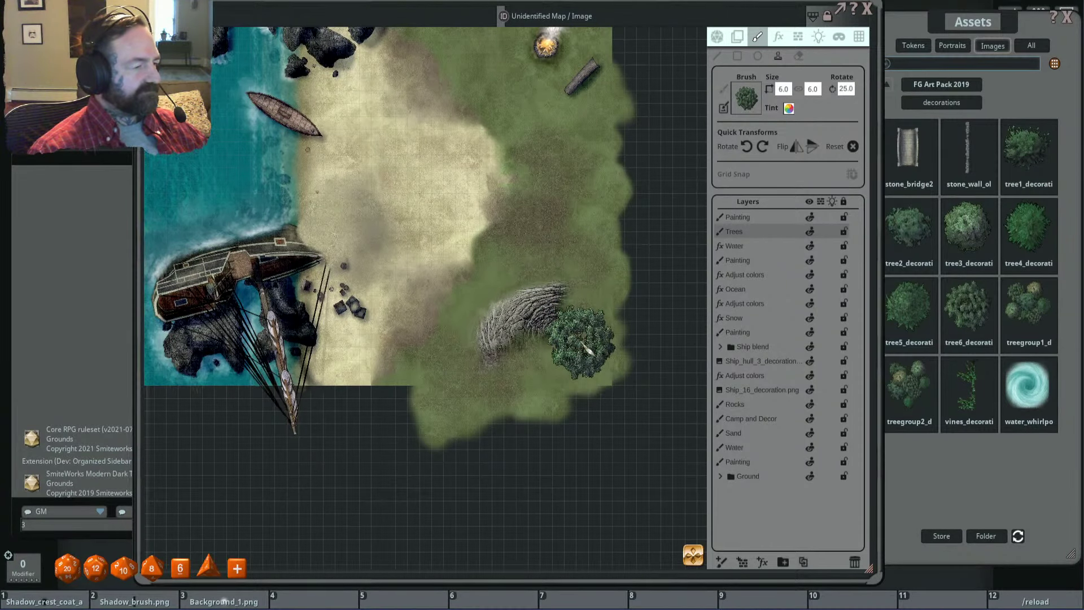
{"action": "scroll", "coordinate": [672, 339], "scroll_direction": "up", "scroll_amount": 4}
{"action": "scroll", "coordinate": [670, 338], "scroll_direction": "down", "scroll_amount": 3}
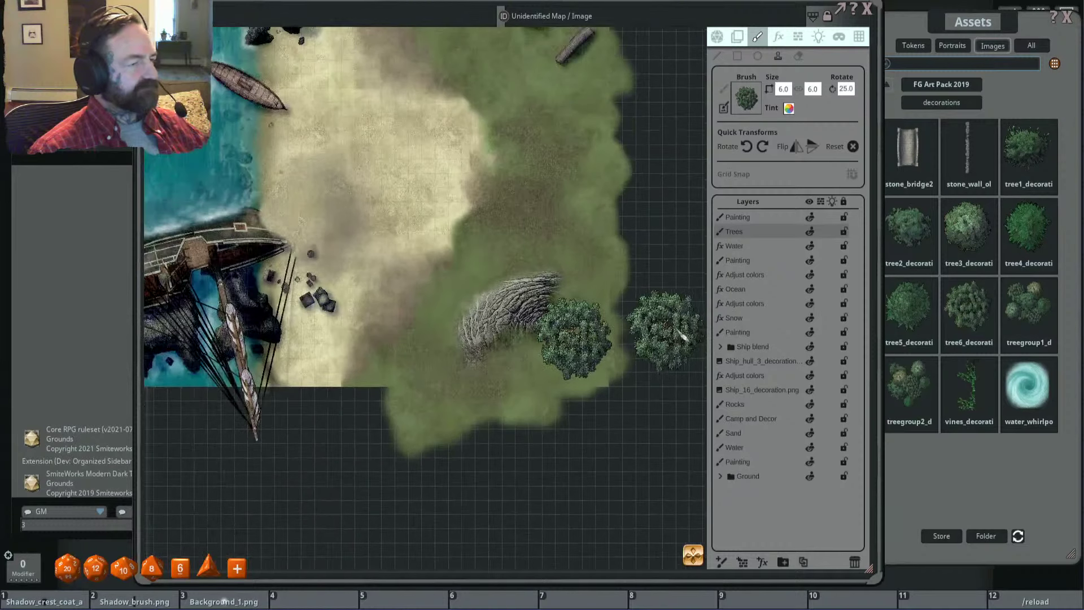
Step: Tint the tree brush FFFFCCFF, resize it to 4.8 by 4.0 with 70 degrees rotation, and stamp it southwest of the rocky outcrop
{"action": "left_click", "coordinate": [788, 108]}
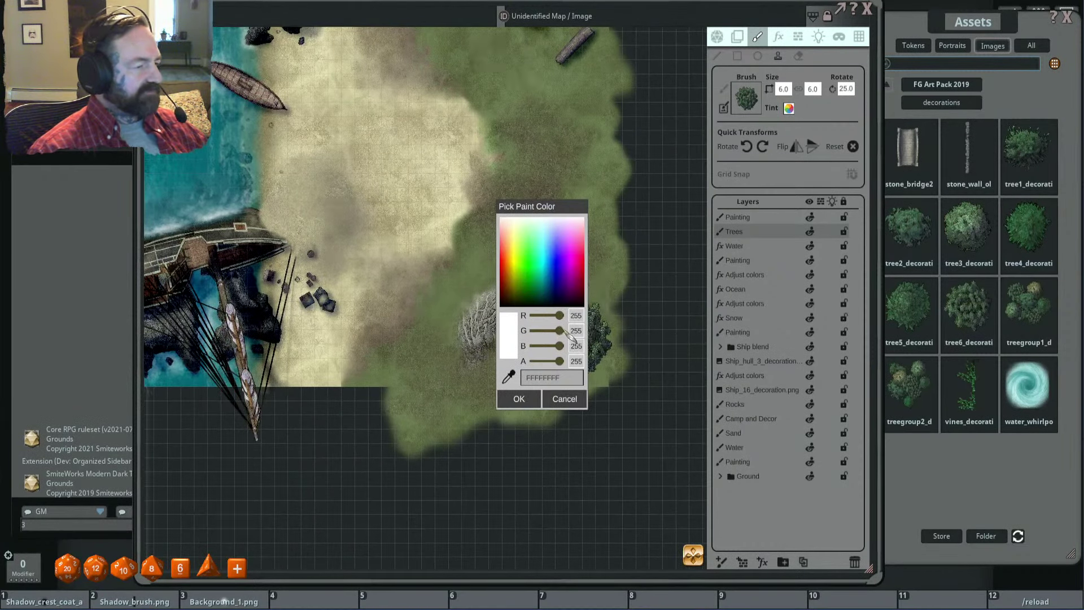
{"action": "left_click_drag", "start_coordinate": [567, 334], "coordinate": [553, 332]}
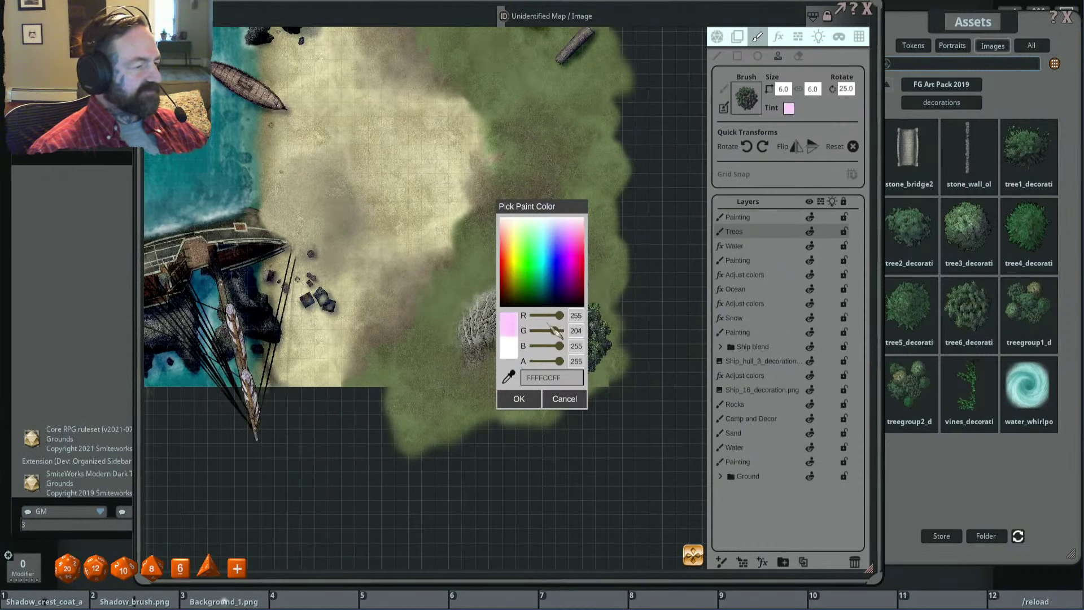
{"action": "left_click", "coordinate": [518, 398]}
{"action": "scroll", "coordinate": [814, 89], "scroll_direction": "down", "scroll_amount": 2}
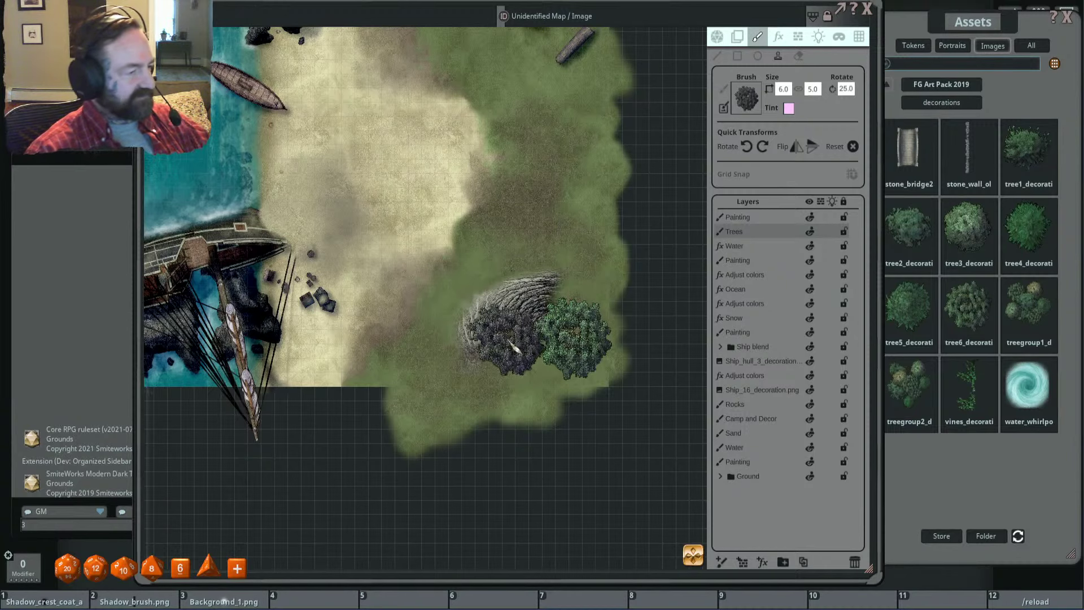
{"action": "scroll", "coordinate": [506, 367], "scroll_direction": "down", "scroll_amount": 2}
{"action": "scroll", "coordinate": [432, 389], "scroll_direction": "up", "scroll_amount": 3}
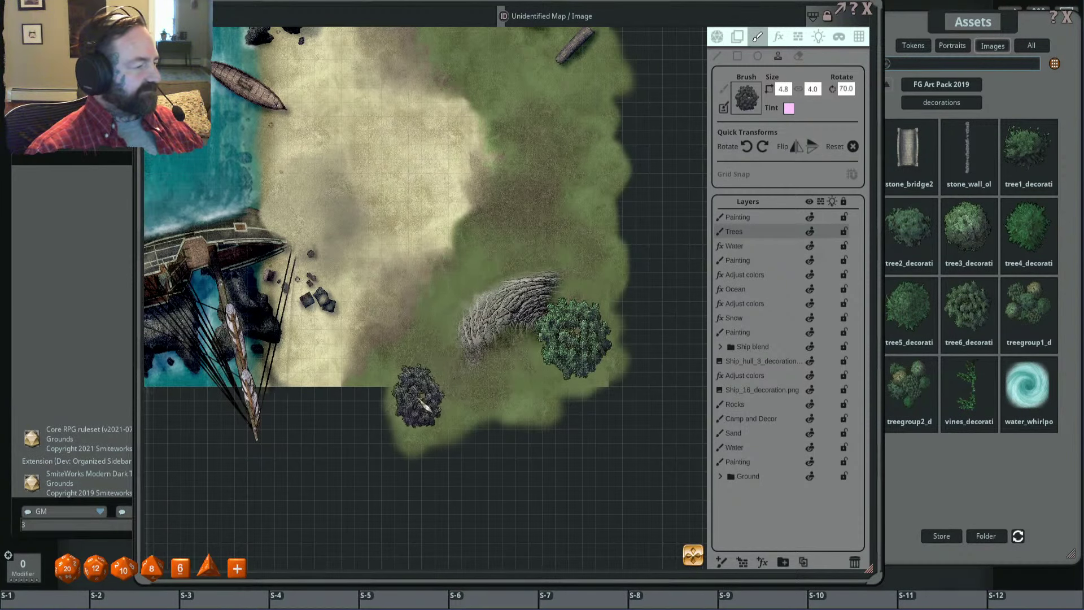
{"action": "left_click", "coordinate": [430, 388]}
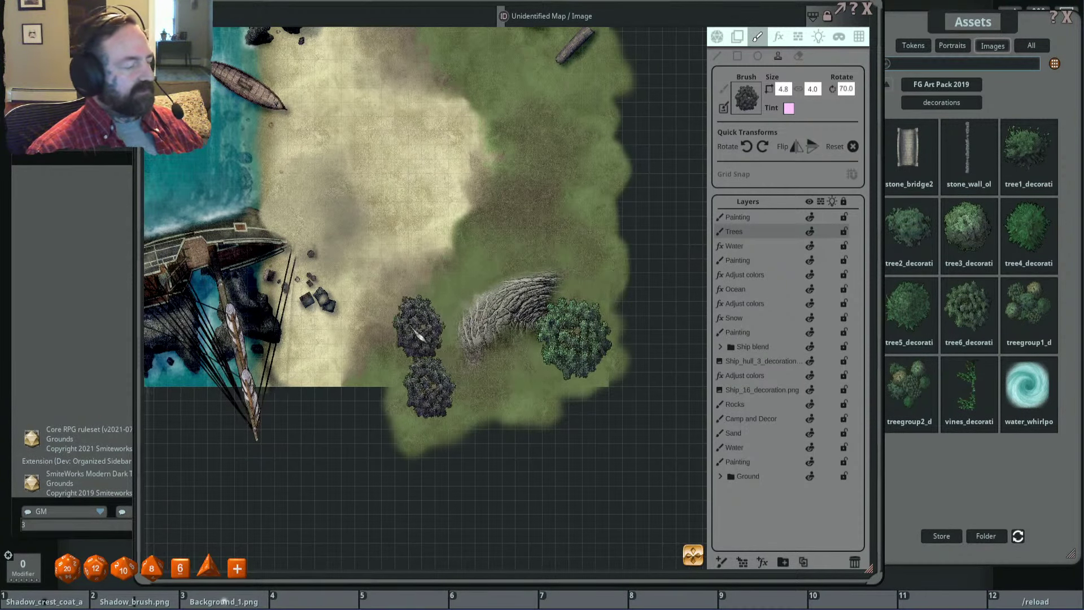
{"action": "left_click_drag", "start_coordinate": [458, 317], "coordinate": [479, 302]}
{"action": "left_click_drag", "start_coordinate": [591, 244], "coordinate": [595, 297]}
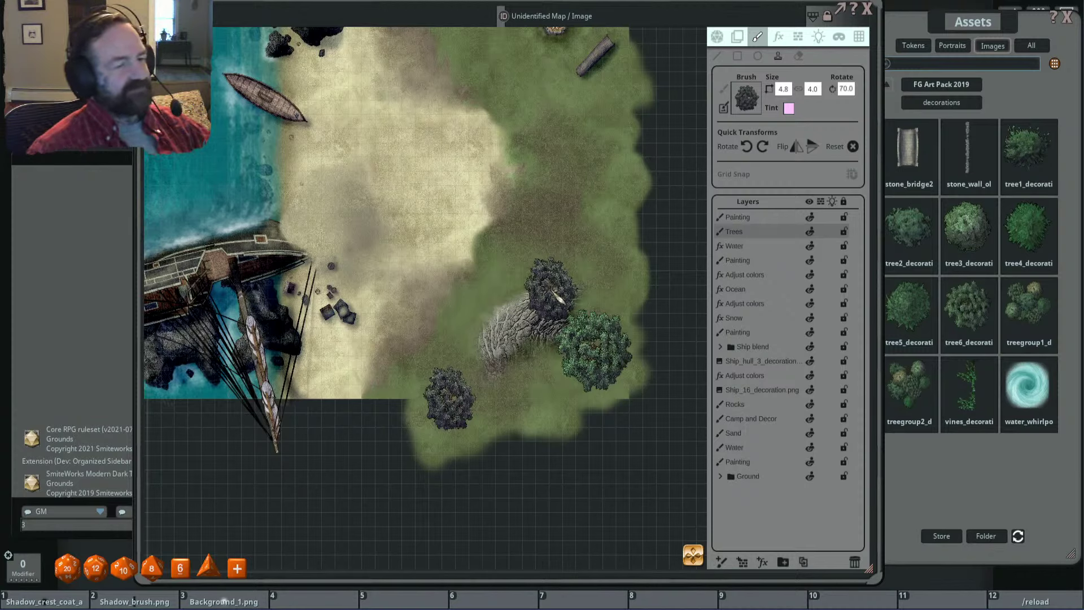
Step: Load the tree1 image as the brush and stamp it at 3.1 by 2.6, rotated, on the grass just west of the rocky outcrop
{"action": "left_click_drag", "start_coordinate": [965, 23], "coordinate": [952, 23]}
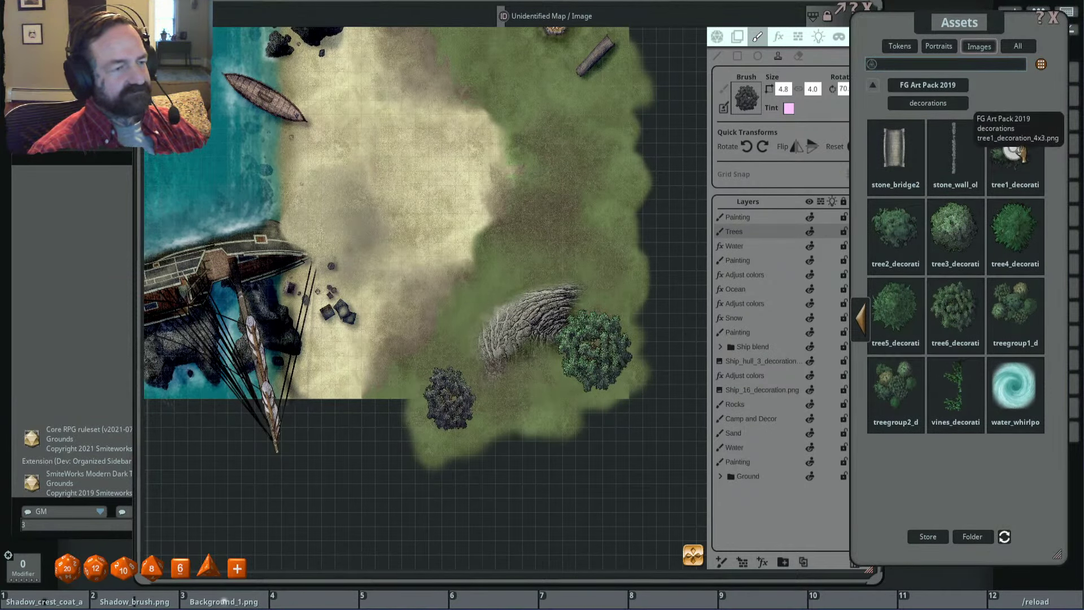
{"action": "mouse_move", "coordinate": [1015, 150]}
{"action": "left_mouse_down"}
{"action": "mouse_move", "coordinate": [881, 141]}
{"action": "mouse_move", "coordinate": [746, 98]}
{"action": "left_mouse_up"}
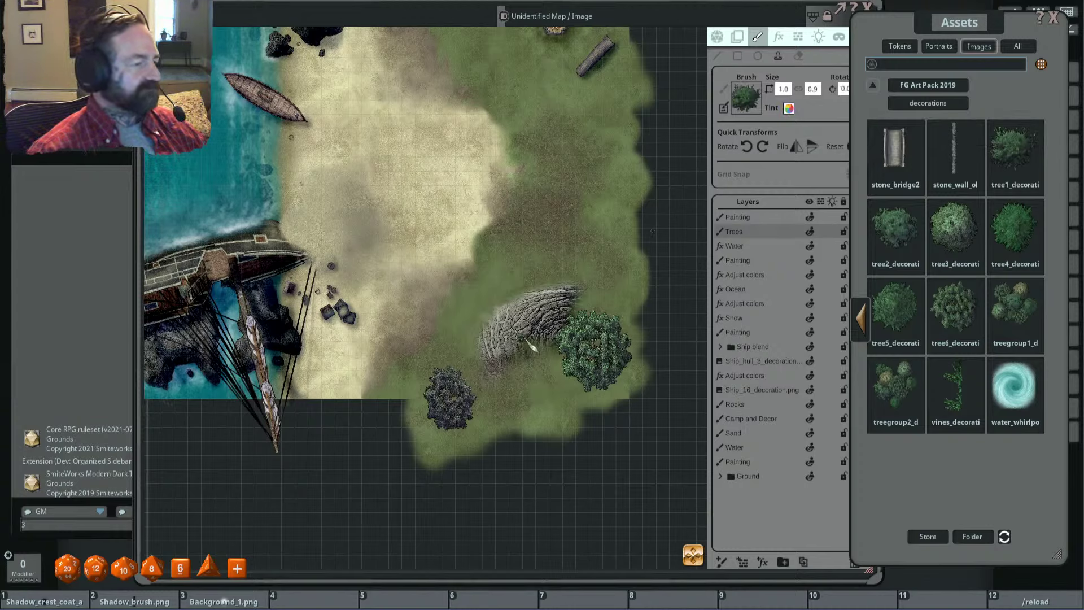
{"action": "key", "text": "ctrl"}
{"action": "scroll", "coordinate": [486, 362], "scroll_direction": "down", "scroll_amount": 4}
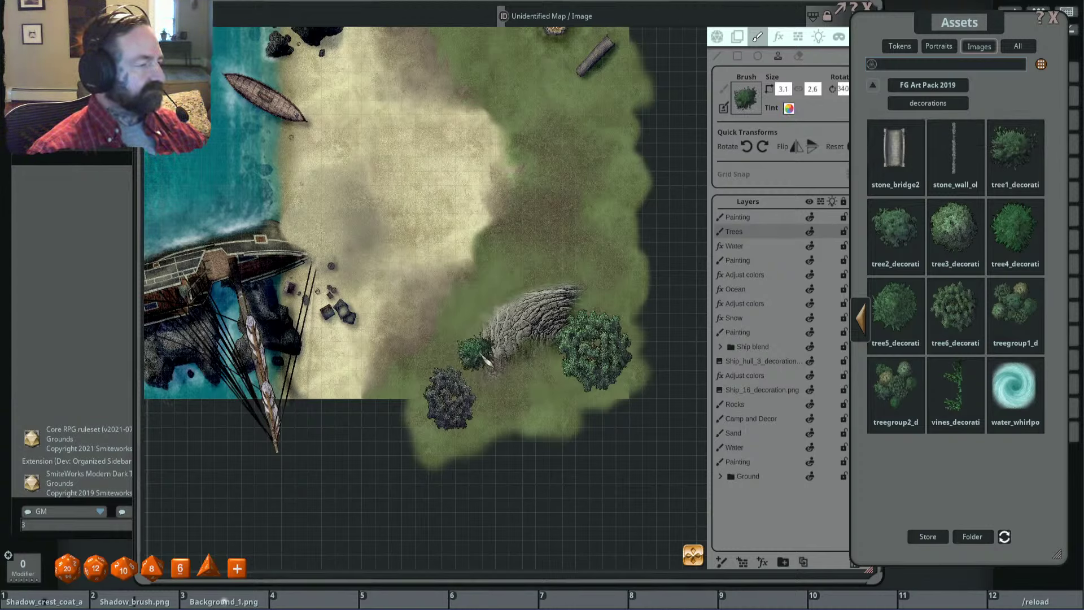
{"action": "scroll", "coordinate": [483, 351], "scroll_direction": "down", "scroll_amount": 1}
{"action": "left_click", "coordinate": [477, 346]}
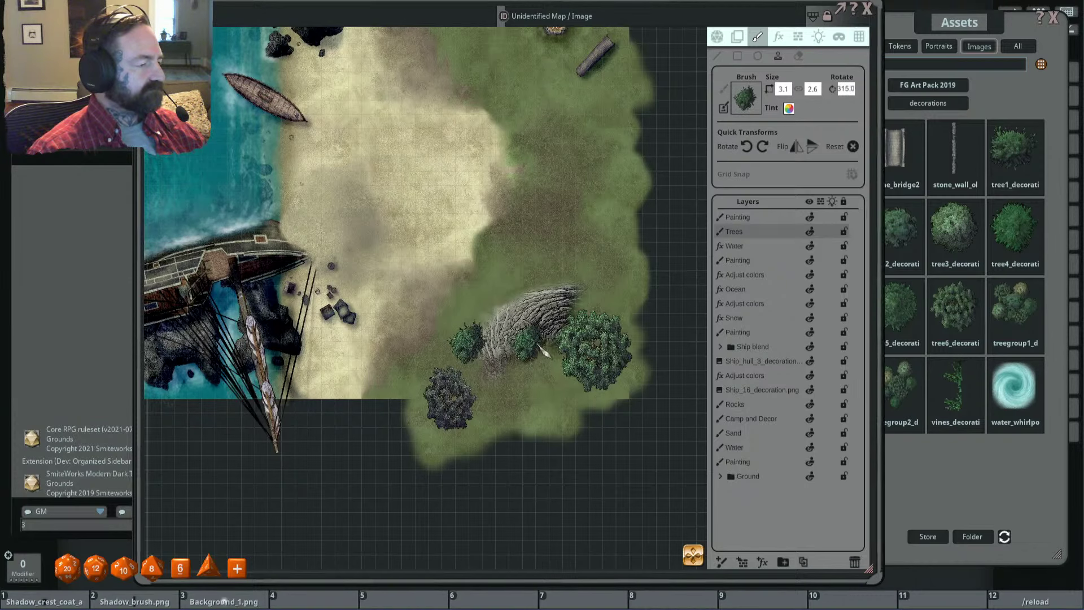
{"action": "left_click_drag", "start_coordinate": [541, 360], "coordinate": [531, 397]}
{"action": "scroll", "coordinate": [582, 379], "scroll_direction": "down", "scroll_amount": 2}
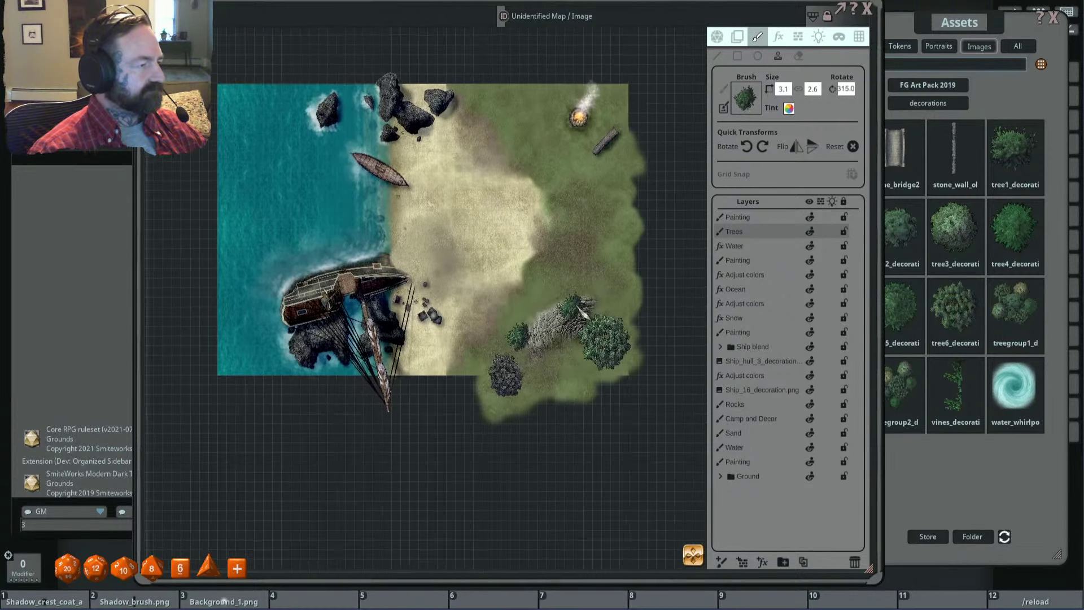
{"action": "scroll", "coordinate": [584, 362], "scroll_direction": "up", "scroll_amount": 1}
{"action": "left_click_drag", "start_coordinate": [584, 342], "coordinate": [552, 328]}
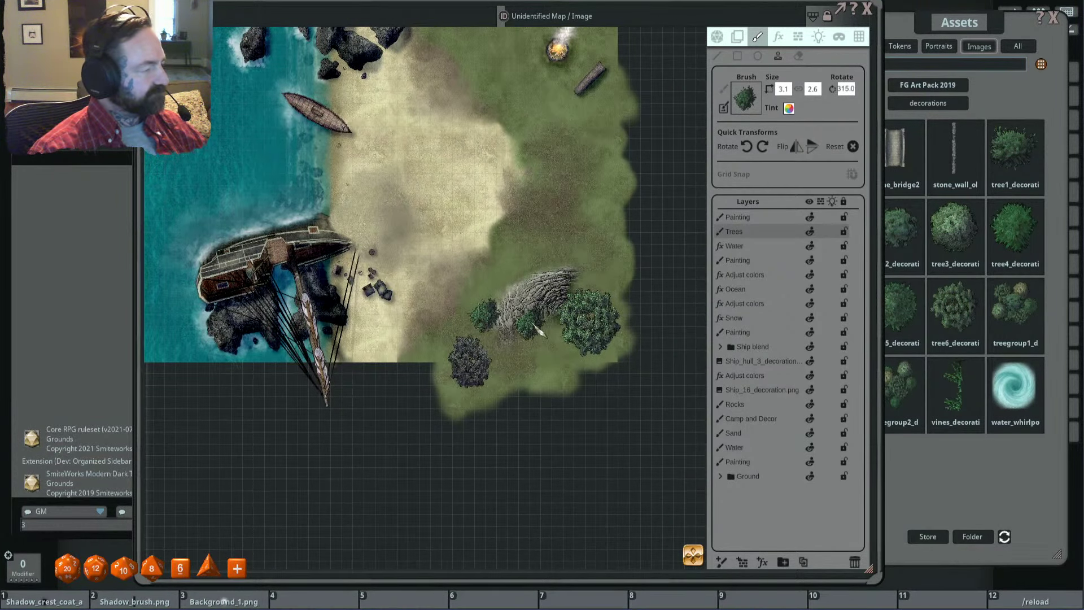
{"action": "scroll", "coordinate": [559, 334], "scroll_direction": "up", "scroll_amount": 1}
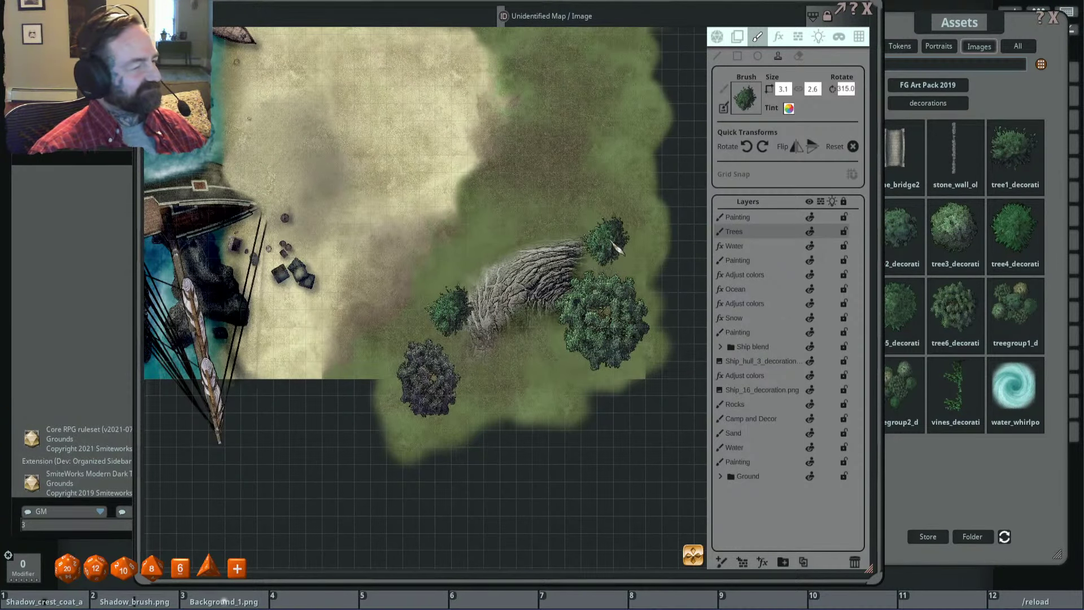
{"action": "left_click_drag", "start_coordinate": [603, 270], "coordinate": [598, 246]}
Step: Load the tree2 image as the brush with a pink tint and enlarge it to 6.0 by 4.8
{"action": "left_click_drag", "start_coordinate": [949, 25], "coordinate": [928, 21]}
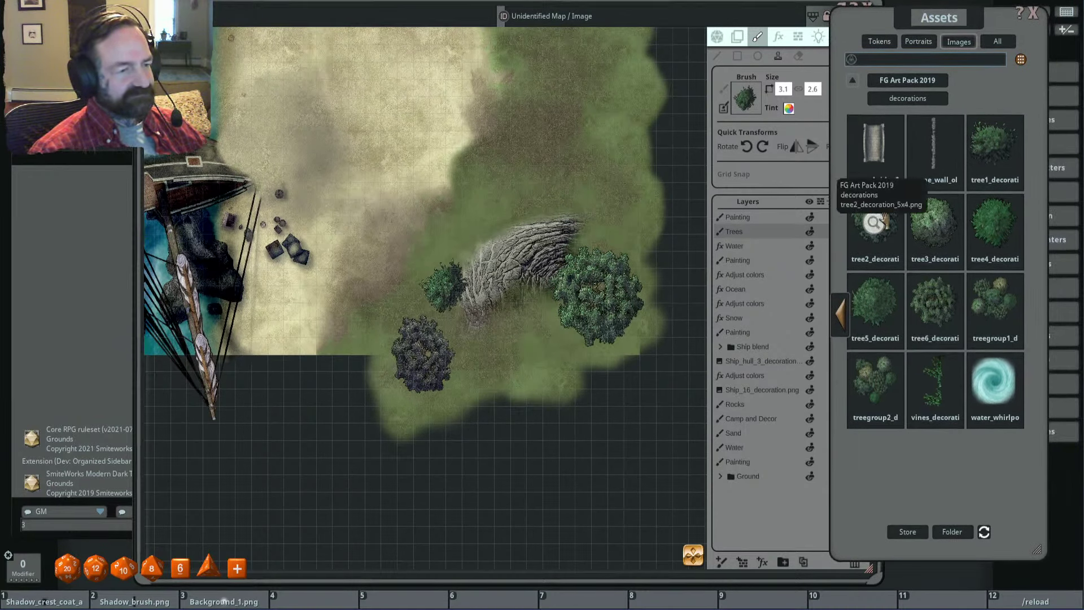
{"action": "left_click", "coordinate": [870, 223]}
{"action": "left_click_drag", "start_coordinate": [929, 22], "coordinate": [959, 34]}
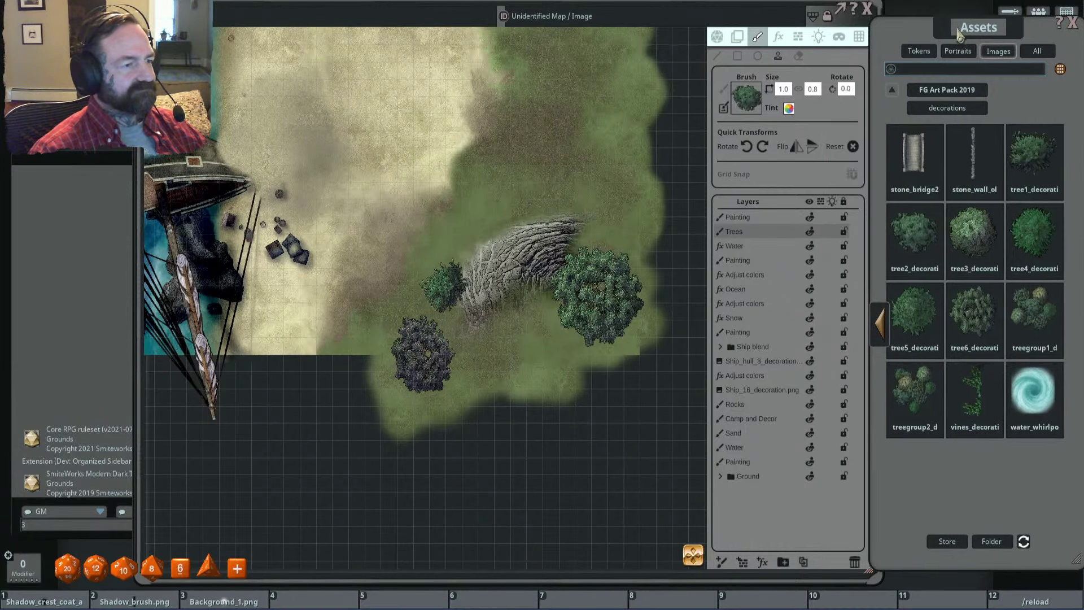
{"action": "left_click", "coordinate": [789, 108]}
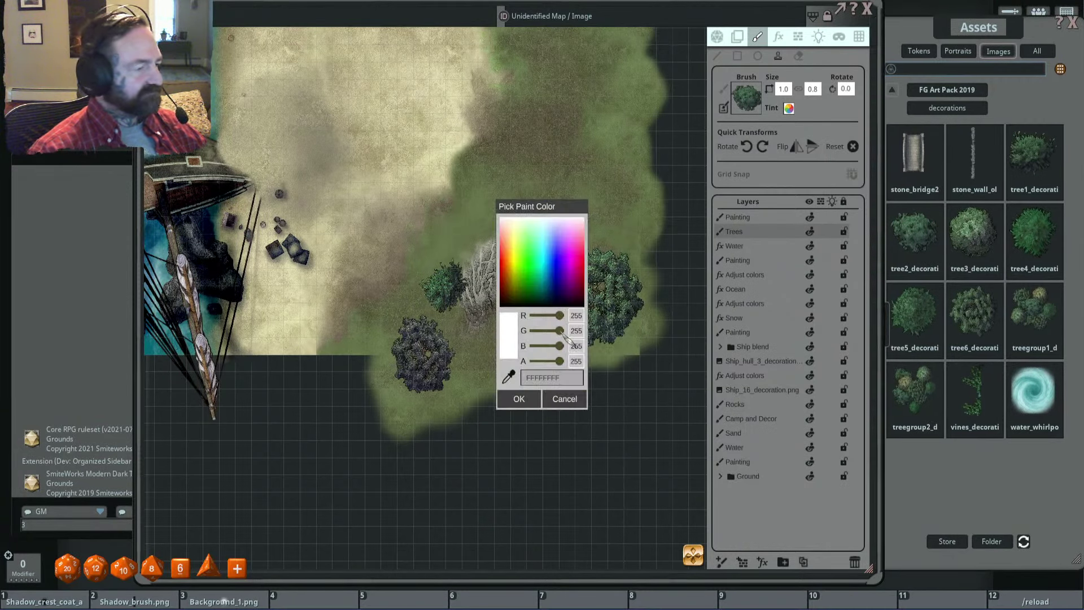
{"action": "left_click_drag", "start_coordinate": [562, 333], "coordinate": [554, 337]}
{"action": "left_click", "coordinate": [532, 395]}
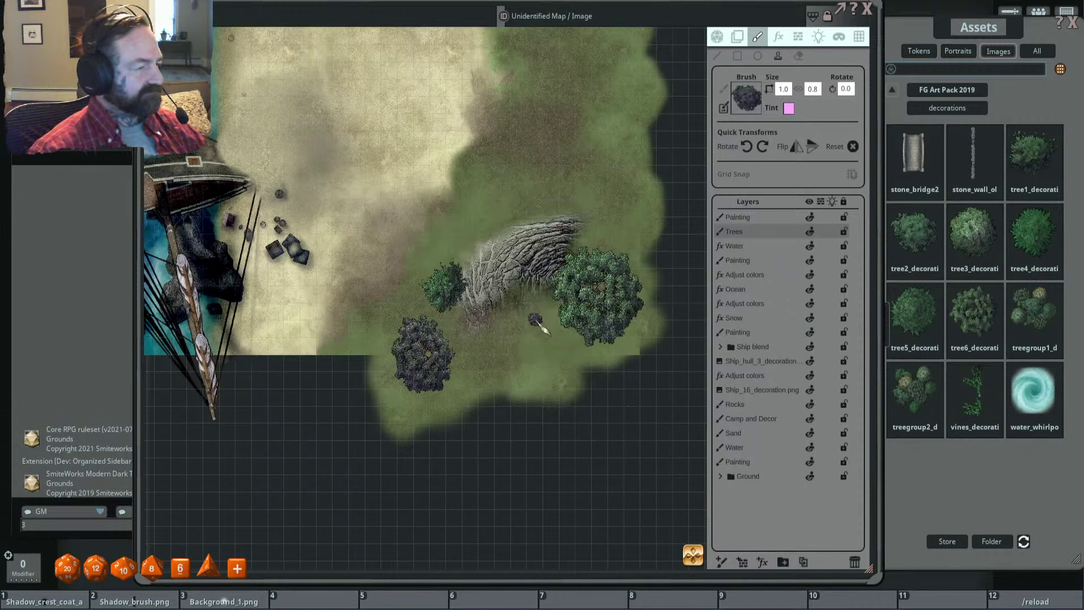
{"action": "scroll", "coordinate": [531, 331], "scroll_direction": "up", "scroll_amount": 5, "text": "ctrl"}
{"action": "scroll", "coordinate": [530, 342], "scroll_direction": "up", "scroll_amount": 1, "text": "ctrl"}
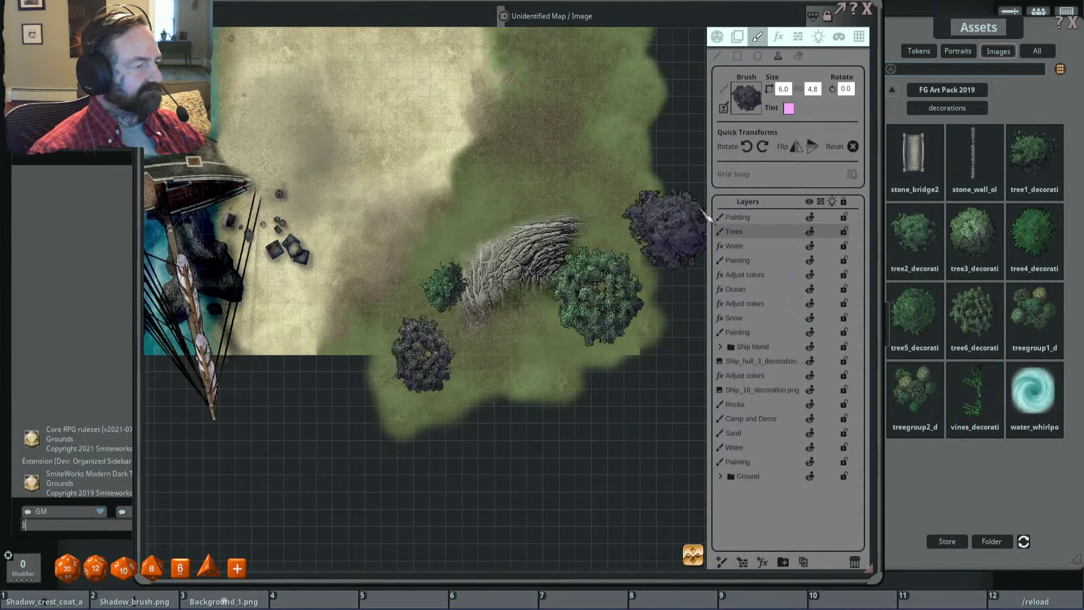
Step: Lighten the brush tint to FFFFCCFF and stamp the rotated tree south of the rocky outcrop, against the large green tree
{"action": "left_click", "coordinate": [788, 109]}
{"action": "left_click_drag", "start_coordinate": [552, 330], "coordinate": [556, 331]}
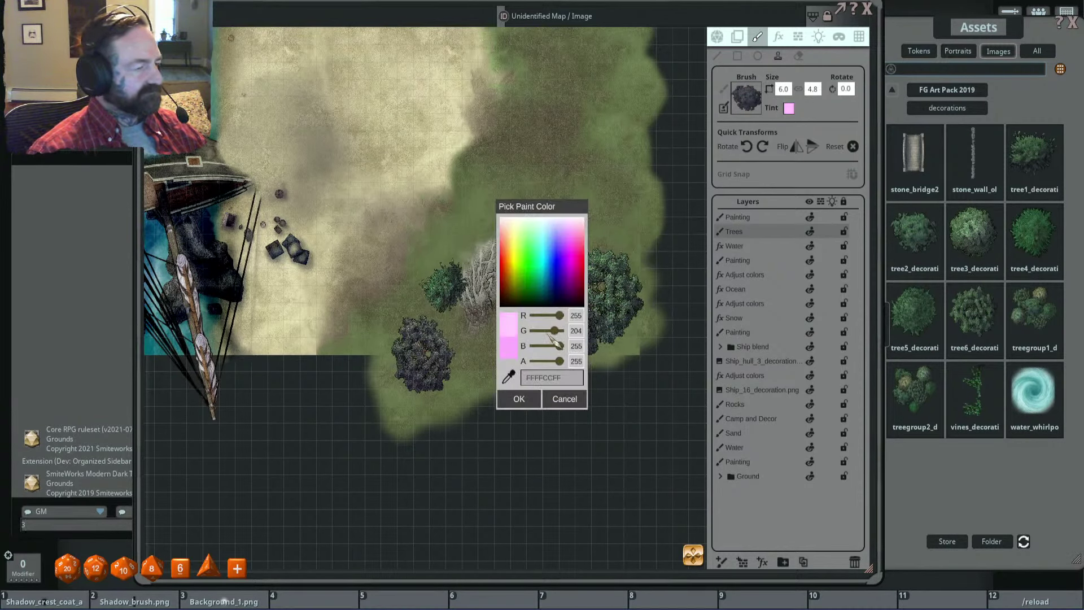
{"action": "left_click", "coordinate": [519, 399]}
{"action": "scroll", "coordinate": [511, 339], "scroll_direction": "down", "scroll_amount": 2, "text": "alt"}
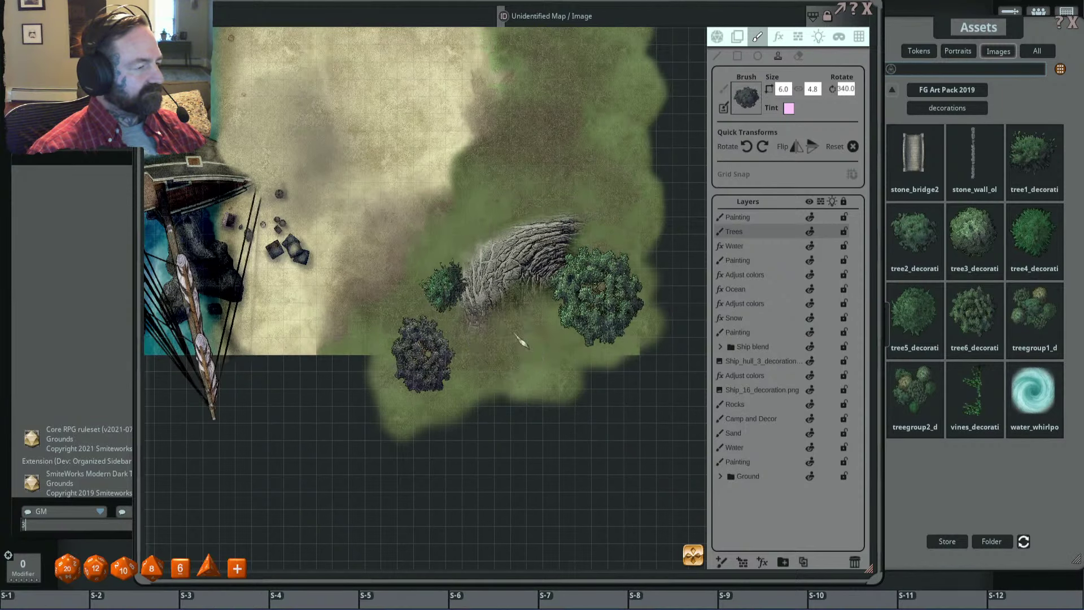
{"action": "scroll", "coordinate": [546, 345], "scroll_direction": "up", "scroll_amount": 3, "text": "alt"}
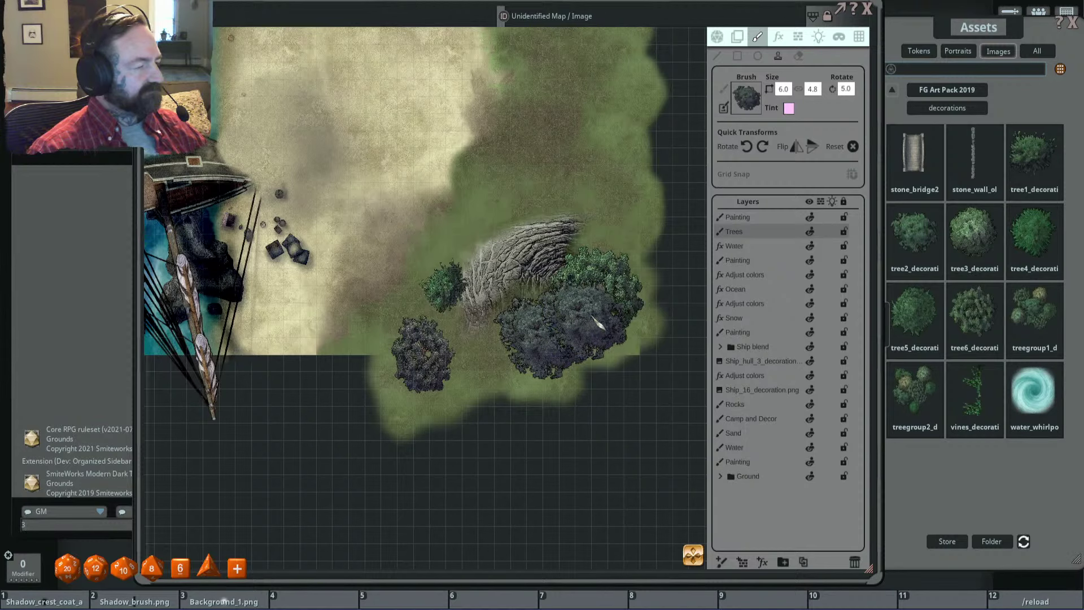
{"action": "scroll", "coordinate": [672, 254], "scroll_direction": "down", "scroll_amount": 2}
{"action": "scroll", "coordinate": [663, 317], "scroll_direction": "up", "scroll_amount": 3}
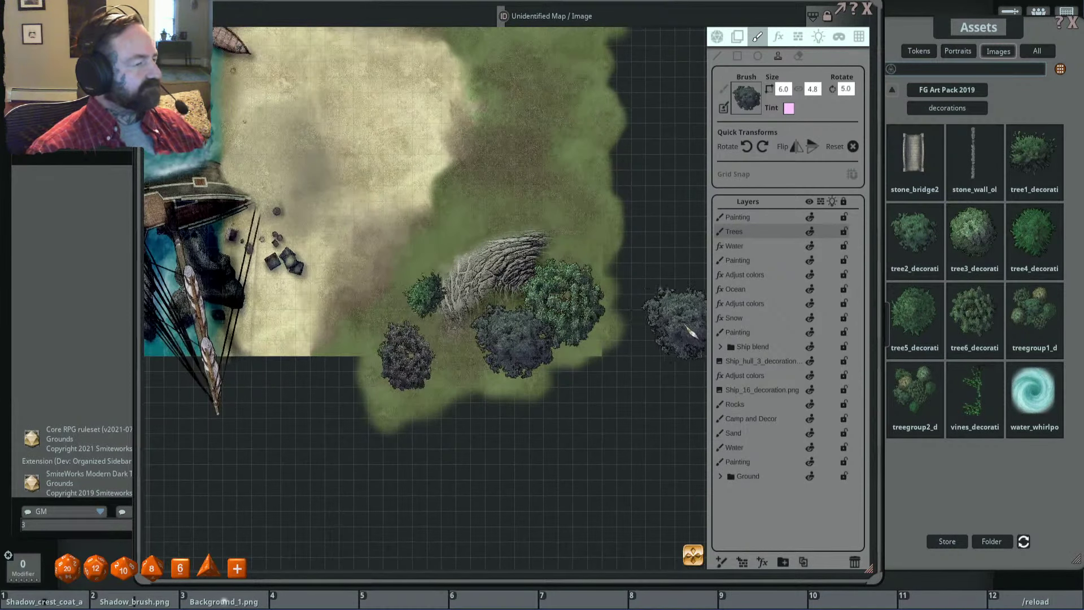
{"action": "scroll", "coordinate": [607, 320], "scroll_direction": "down", "scroll_amount": 2}
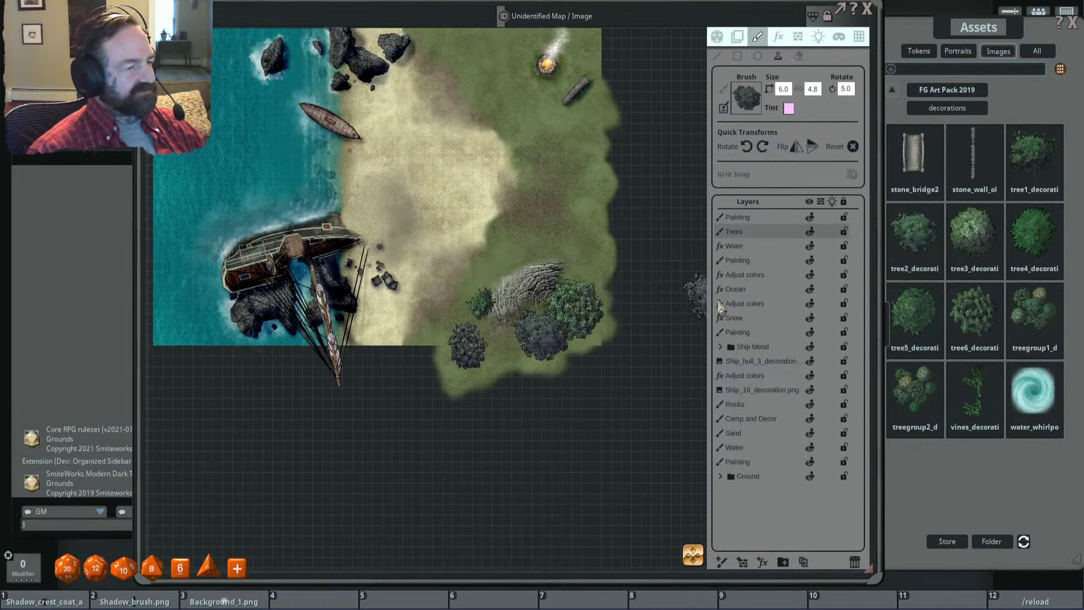
Step: Try stamping the tree, rotated to 350 degrees, at the meadow's northern edge on the Painting layer below Water, and erase it
{"action": "left_click", "coordinate": [773, 261]}
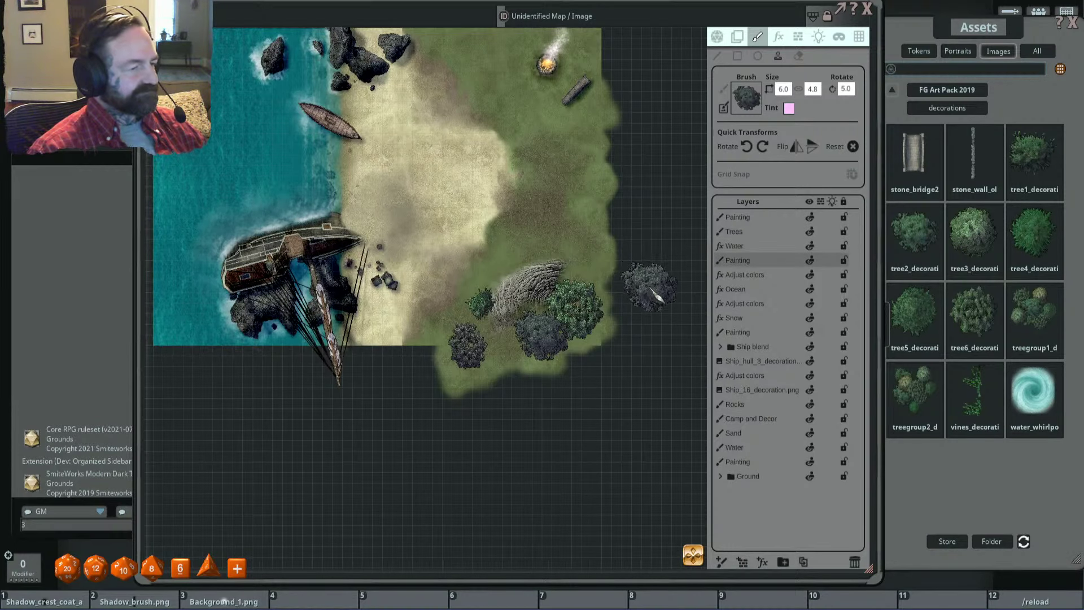
{"action": "scroll", "coordinate": [643, 299], "scroll_direction": "down", "scroll_amount": 2}
{"action": "scroll", "coordinate": [644, 302], "scroll_direction": "up", "scroll_amount": 2}
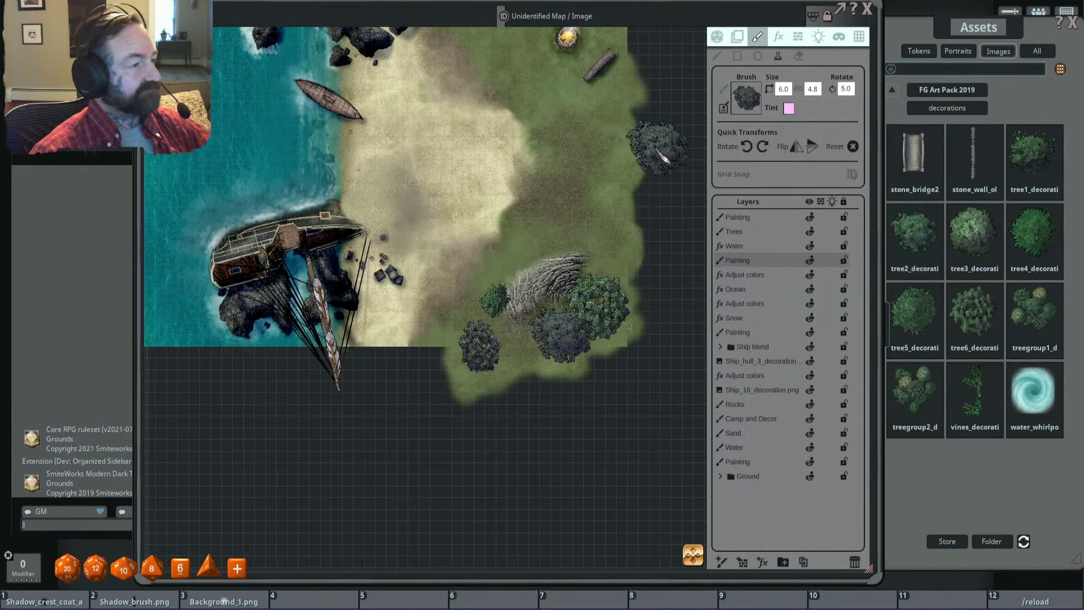
{"action": "scroll", "coordinate": [395, 237], "scroll_direction": "down", "scroll_amount": 4}
{"action": "scroll", "coordinate": [564, 215], "scroll_direction": "up", "scroll_amount": 2}
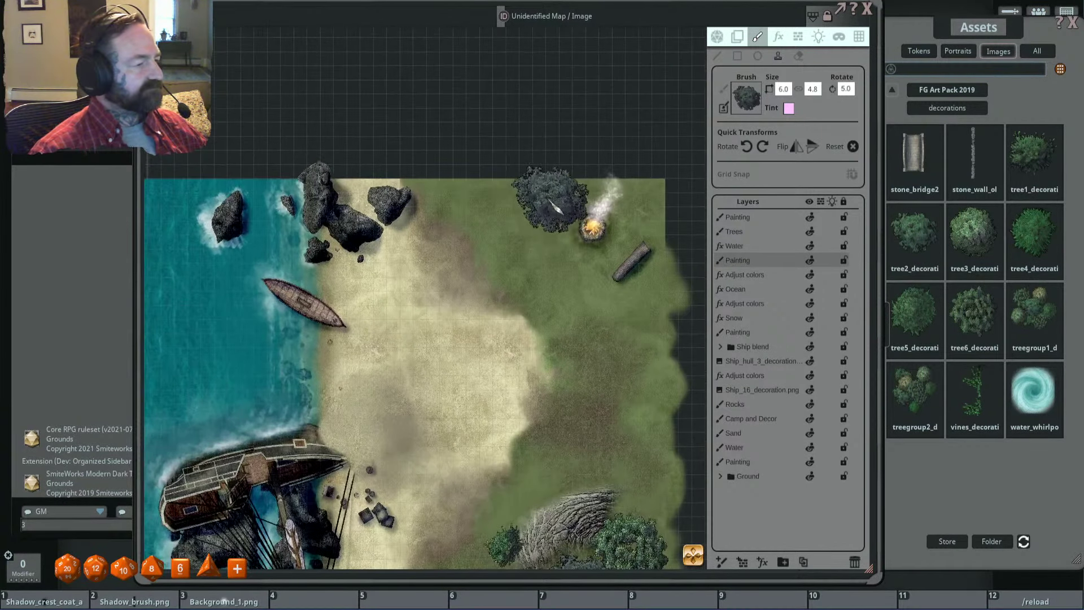
{"action": "scroll", "coordinate": [542, 181], "scroll_direction": "down", "scroll_amount": 3}
{"action": "scroll", "coordinate": [539, 177], "scroll_direction": "down", "scroll_amount": 1}
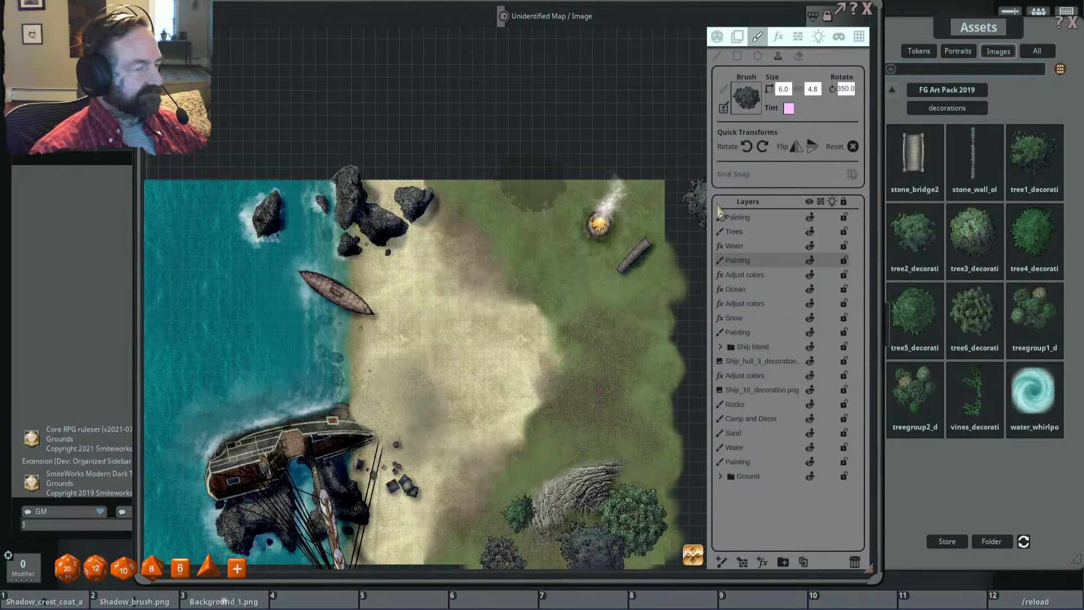
{"action": "left_click", "coordinate": [799, 56]}
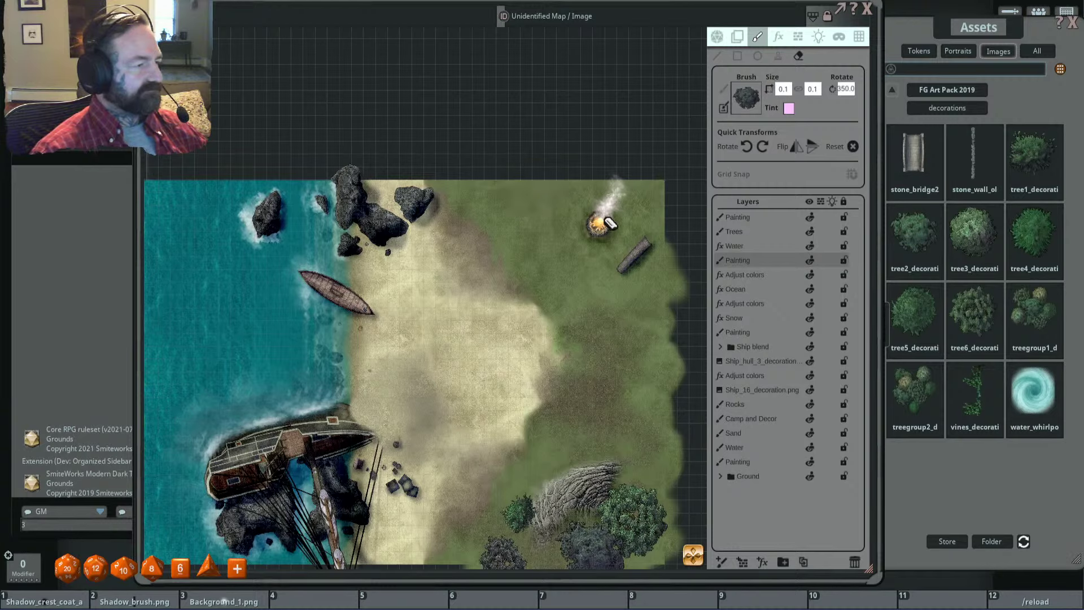
Step: Try stamping the tree west of the campfire on the topmost Painting layer, toggle that layer's visibility to check it, and erase the stamp
{"action": "left_click", "coordinate": [770, 218]}
{"action": "left_click", "coordinate": [777, 56]}
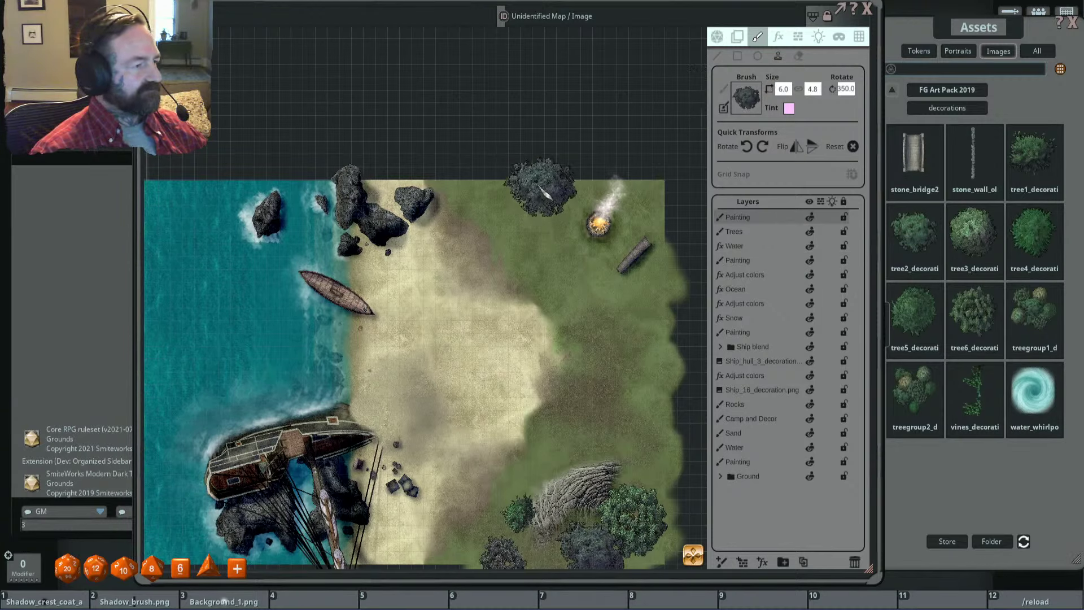
{"action": "left_click", "coordinate": [528, 187]}
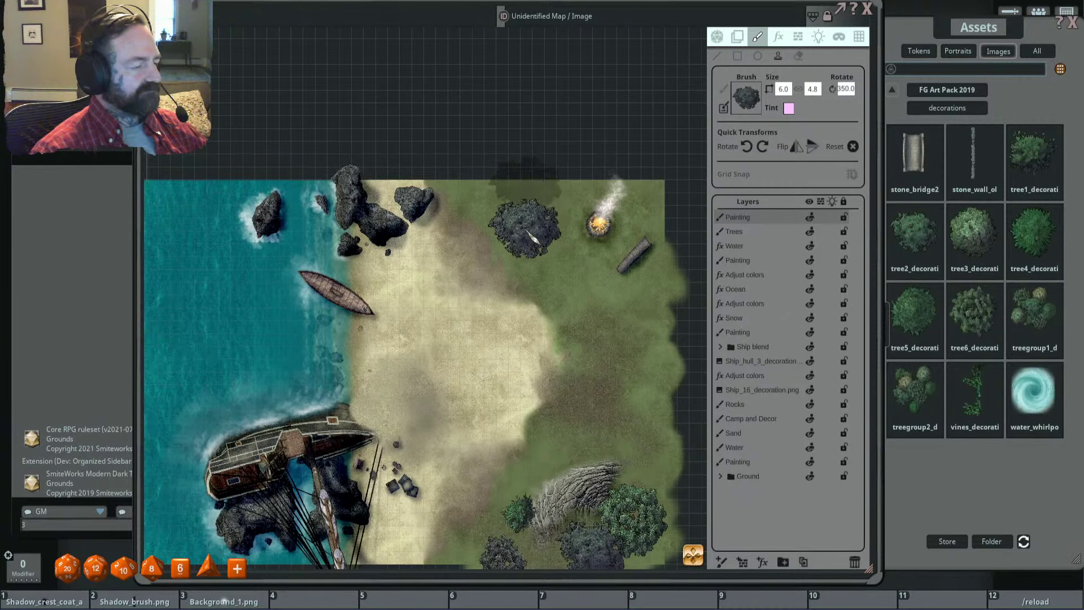
{"action": "scroll", "coordinate": [559, 221], "scroll_direction": "down", "scroll_amount": 2}
{"action": "scroll", "coordinate": [642, 235], "scroll_direction": "up", "scroll_amount": 2}
{"action": "left_click", "coordinate": [809, 218]}
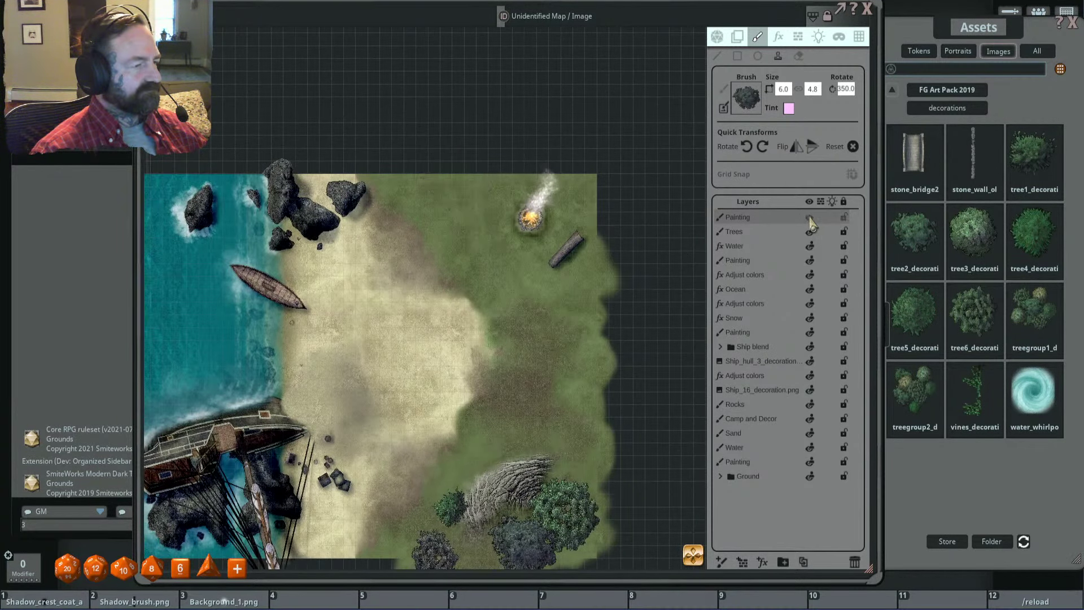
{"action": "left_click", "coordinate": [809, 219]}
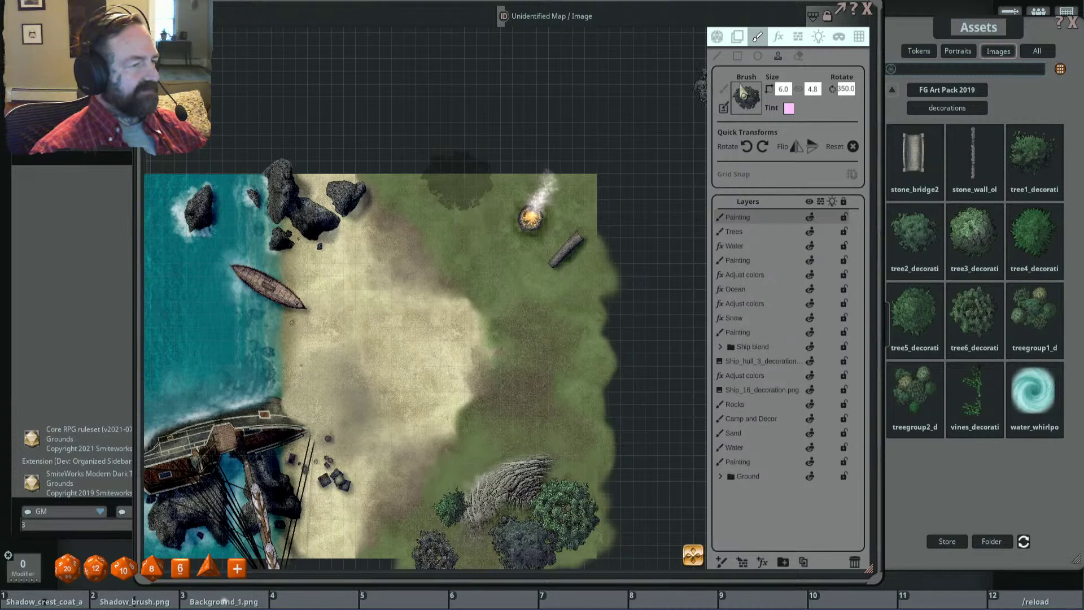
{"action": "left_click", "coordinate": [798, 55]}
{"action": "left_click", "coordinate": [469, 162]}
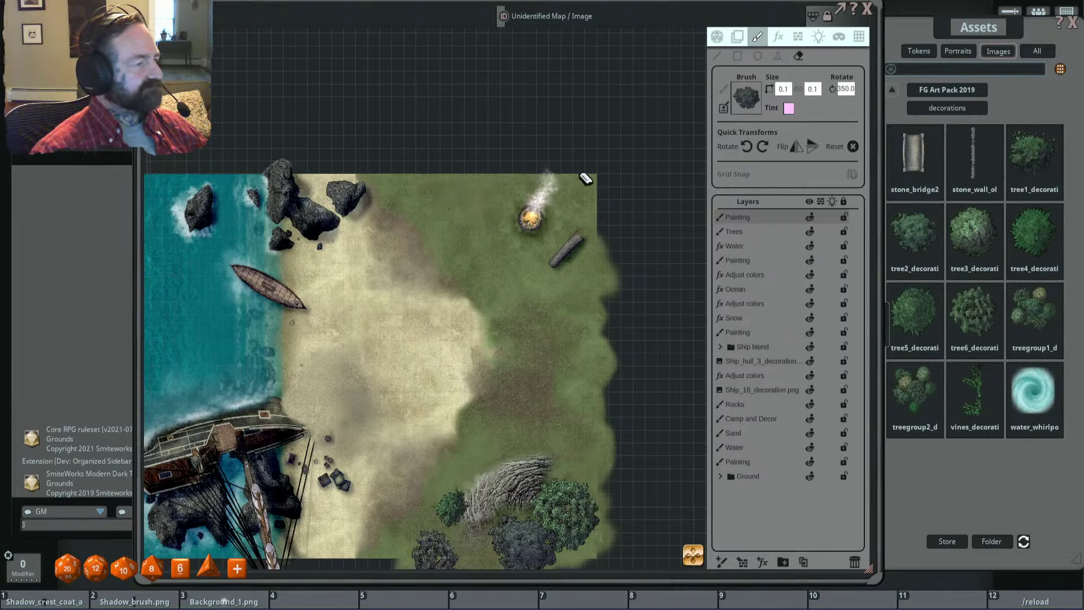
Step: Stamp the 6.0 by 4.8 tree at 350 degrees on the Trees layer, at the map's northern edge west of the campfire
{"action": "left_click", "coordinate": [778, 56]}
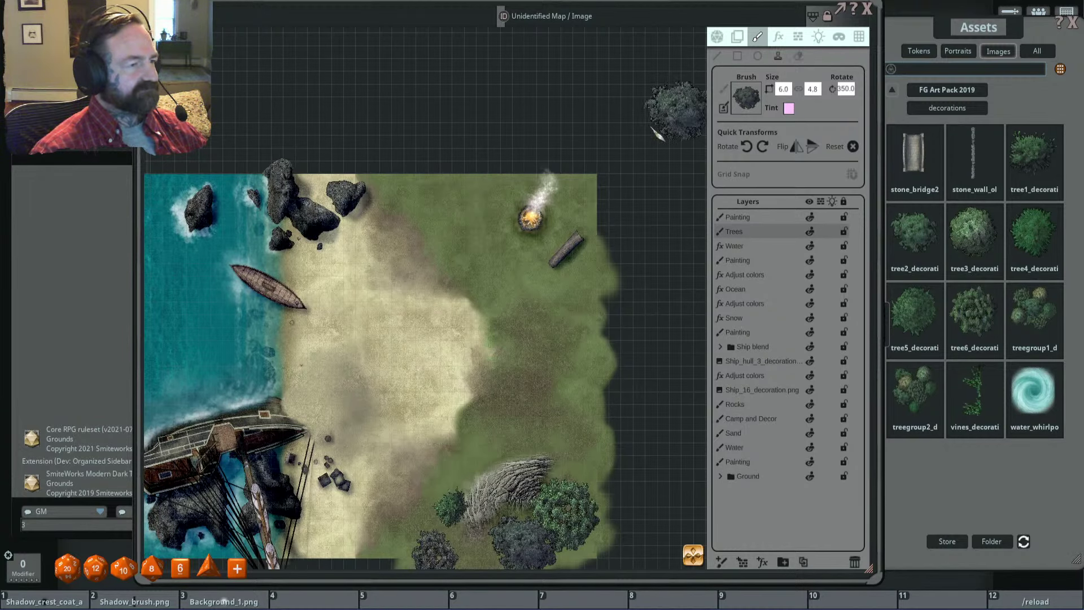
{"action": "left_click", "coordinate": [457, 175]}
{"action": "scroll", "coordinate": [610, 231], "scroll_direction": "down", "scroll_amount": 2}
{"action": "scroll", "coordinate": [614, 232], "scroll_direction": "up", "scroll_amount": 2}
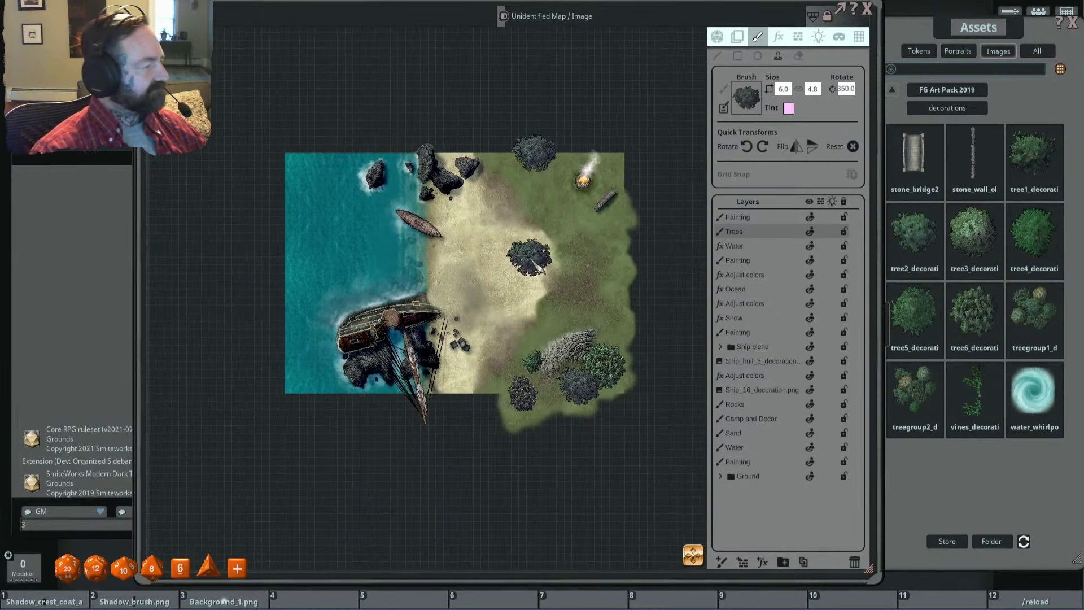
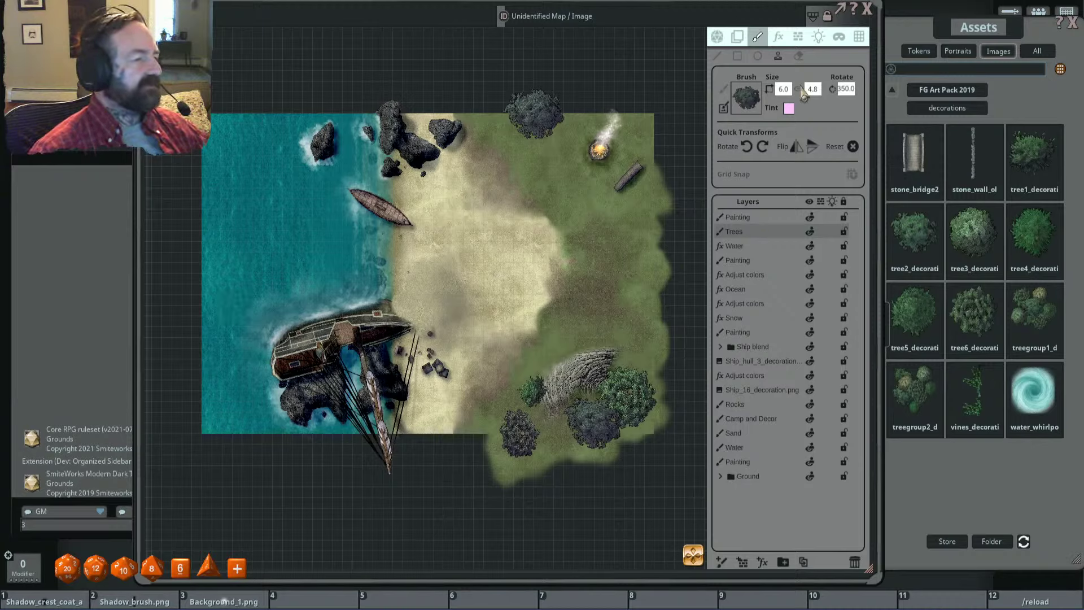
Step: Move the Trees layer down the stack to directly below the Snow effect
{"action": "left_click_drag", "start_coordinate": [635, 201], "coordinate": [629, 186]}
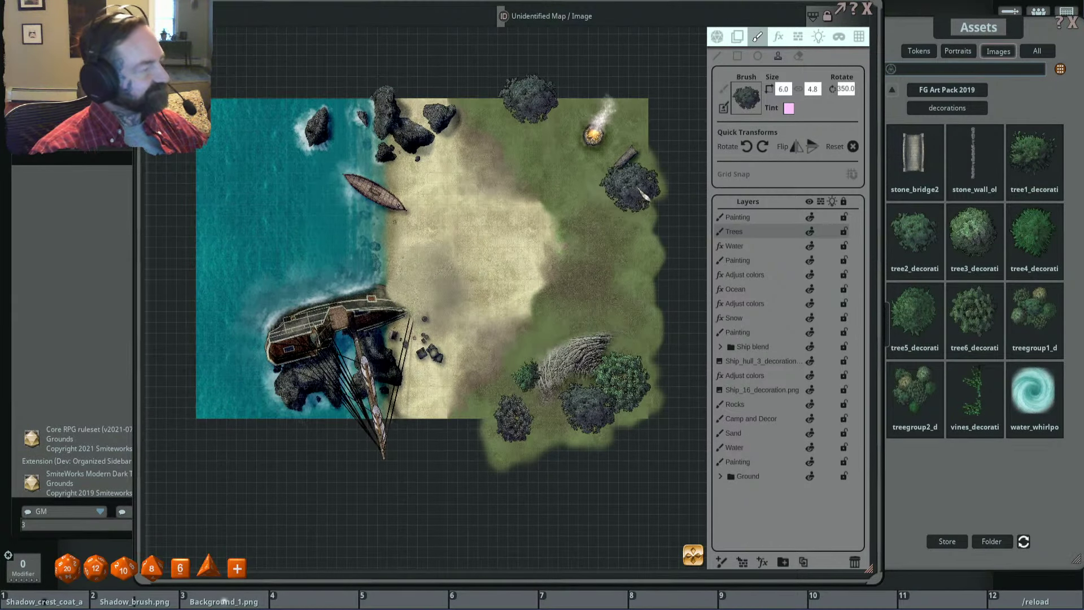
{"action": "scroll", "coordinate": [639, 195], "scroll_direction": "up", "scroll_amount": 2}
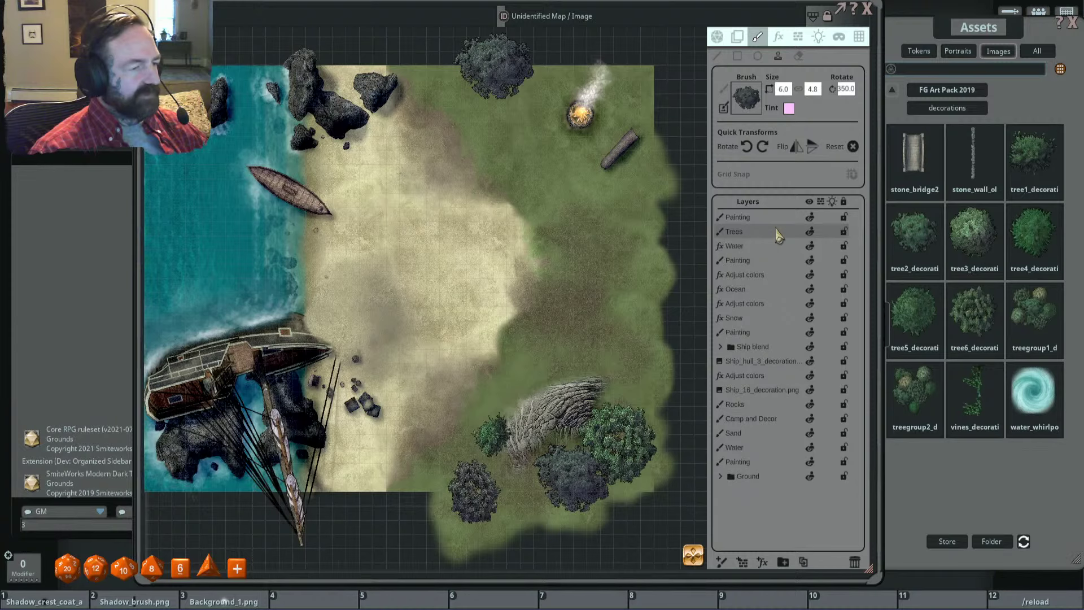
{"action": "left_click_drag", "start_coordinate": [778, 236], "coordinate": [782, 312]}
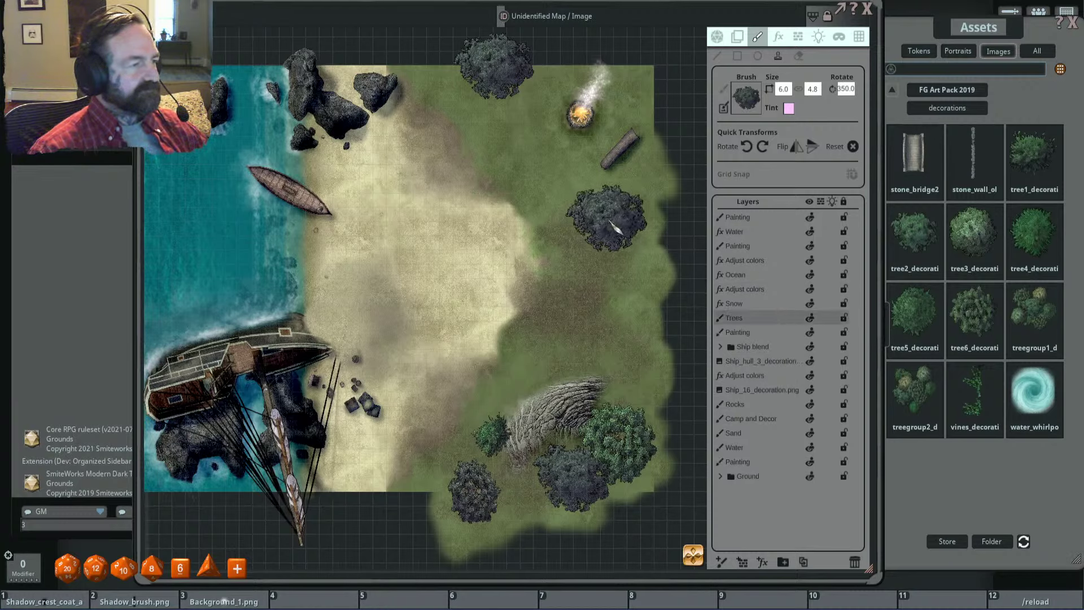
Step: Try to paint a shadow mask beside the northern tree with the Adjust colors effect below Ocean, and undo the strokes
{"action": "left_click", "coordinate": [783, 291]}
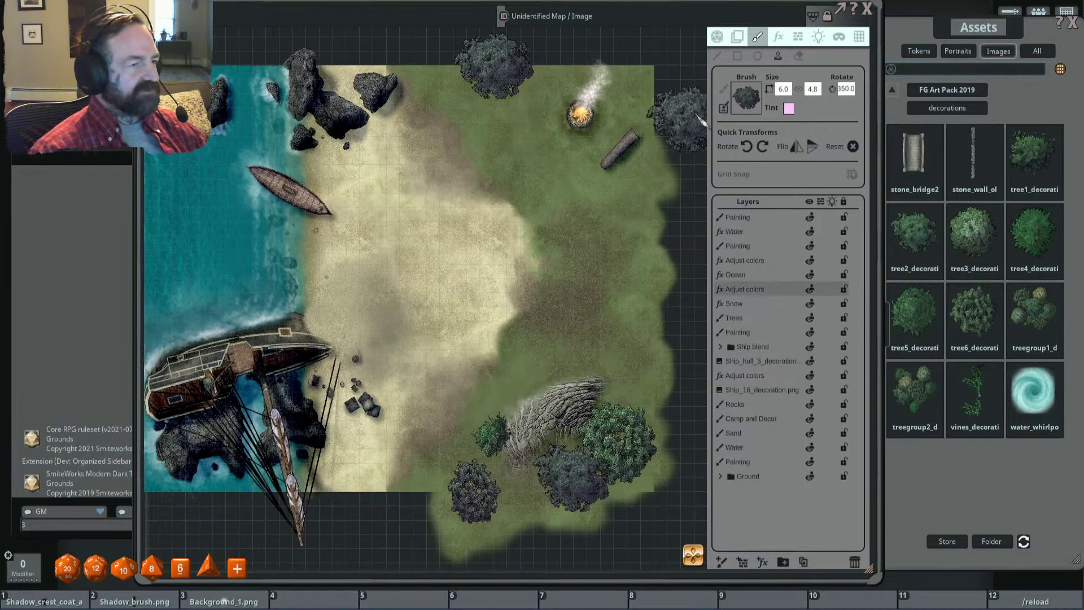
{"action": "left_click", "coordinate": [778, 37]}
{"action": "left_click", "coordinate": [717, 56]}
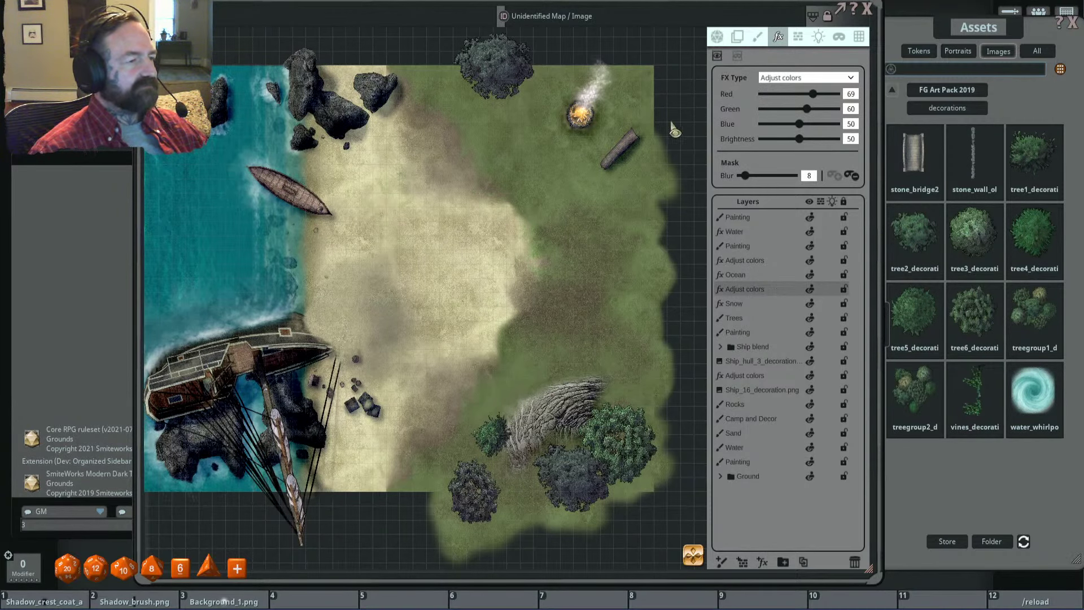
{"action": "scroll", "coordinate": [603, 180], "scroll_direction": "down", "scroll_amount": 4}
{"action": "left_click_drag", "start_coordinate": [561, 175], "coordinate": [588, 207]}
{"action": "scroll", "coordinate": [587, 190], "scroll_direction": "up", "scroll_amount": 5}
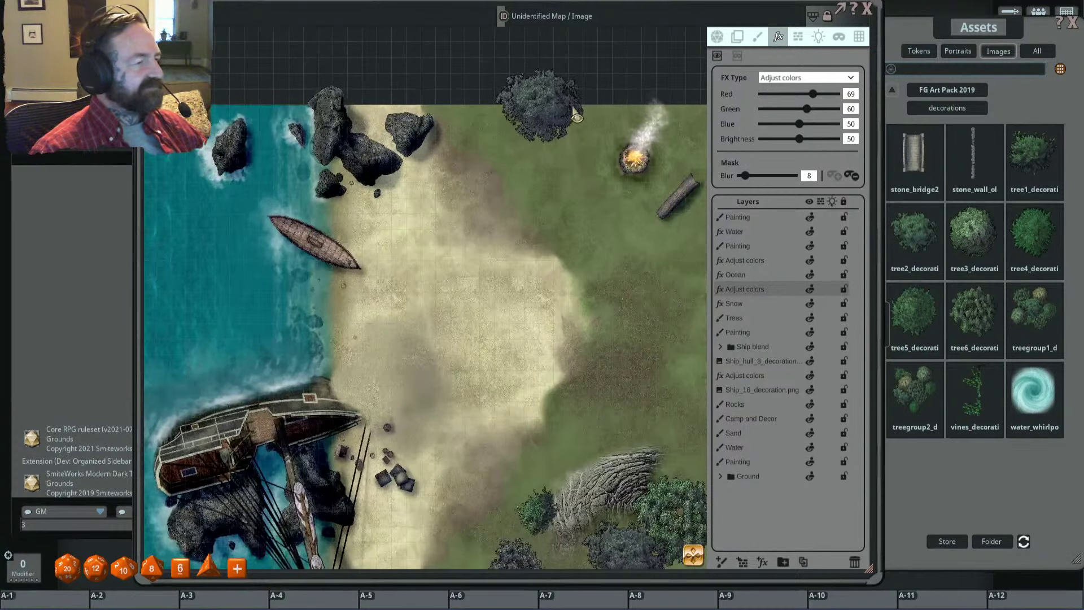
{"action": "mouse_move", "coordinate": [562, 106]}
{"action": "left_mouse_down"}
{"action": "mouse_move", "coordinate": [598, 135]}
{"action": "mouse_move", "coordinate": [587, 107]}
{"action": "left_mouse_up"}
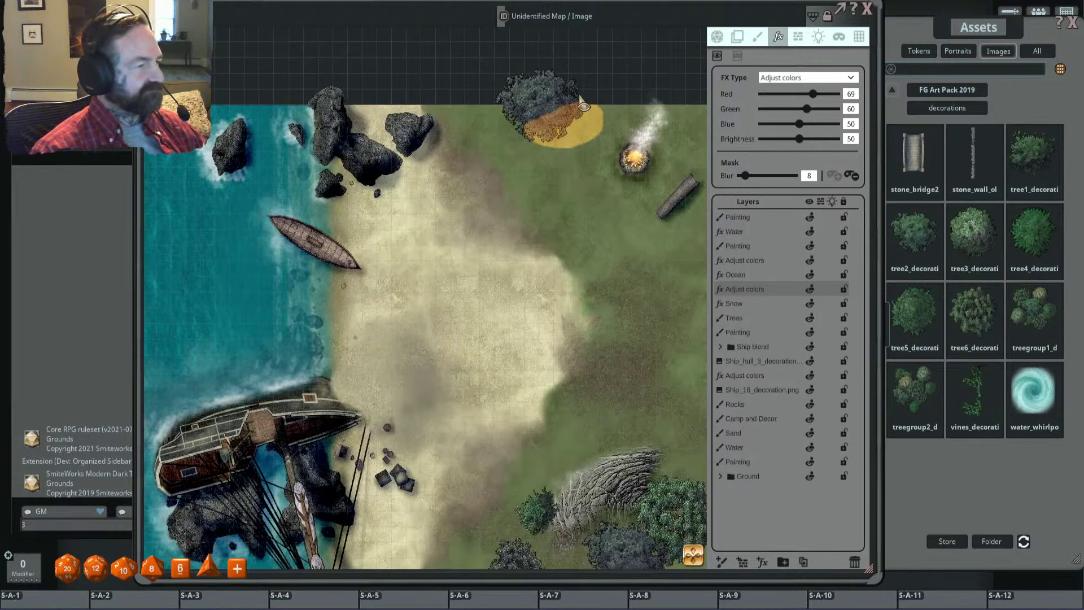
{"action": "mouse_move", "coordinate": [604, 127]}
{"action": "left_mouse_down"}
{"action": "mouse_move", "coordinate": [620, 90]}
{"action": "mouse_move", "coordinate": [623, 100]}
{"action": "left_mouse_up"}
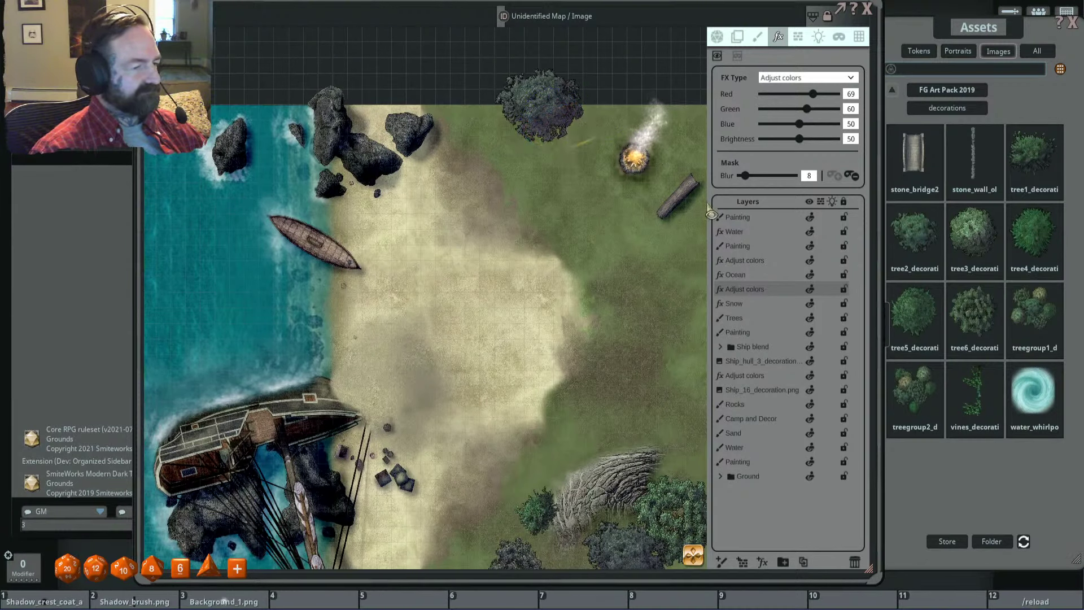
{"action": "left_click", "coordinate": [780, 260]}
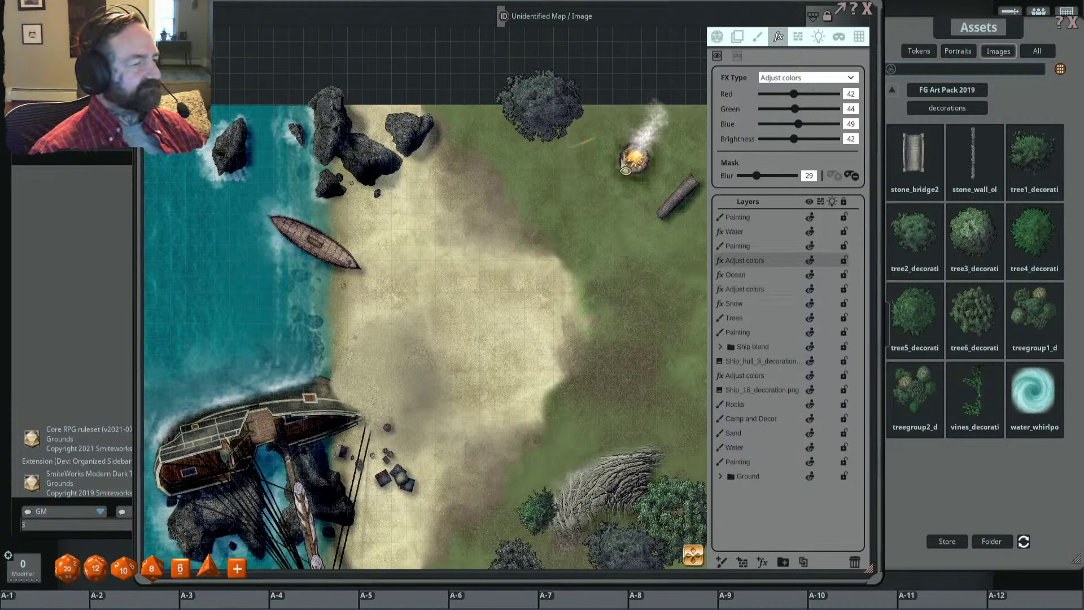
{"action": "left_click", "coordinate": [759, 289]}
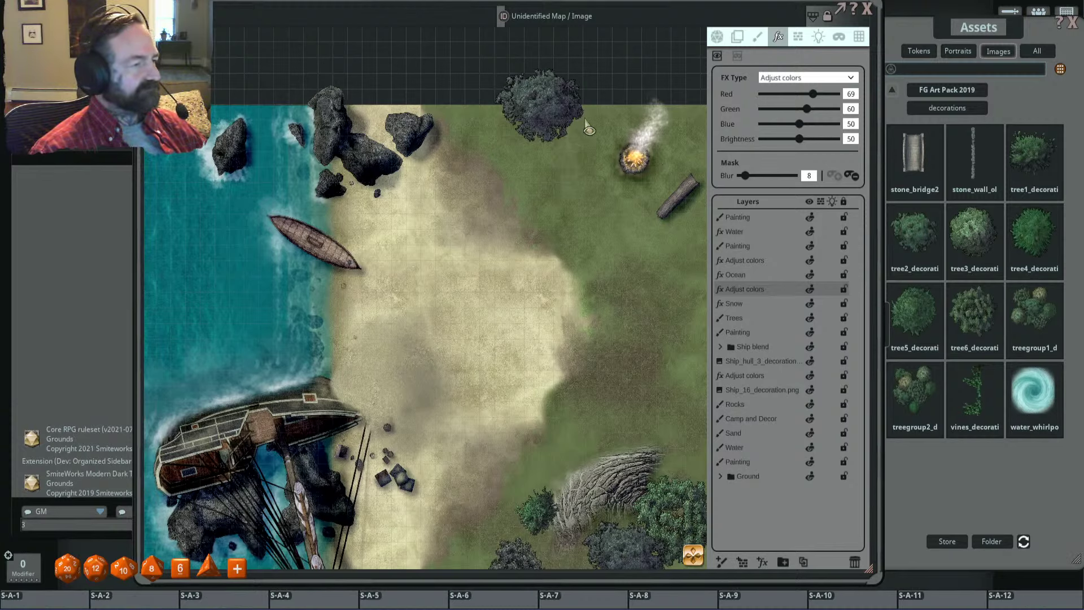
Step: Paint a soft shadow along the southeast side of the northern tree using the Adjust colors effect above Ocean
{"action": "left_click", "coordinate": [778, 260]}
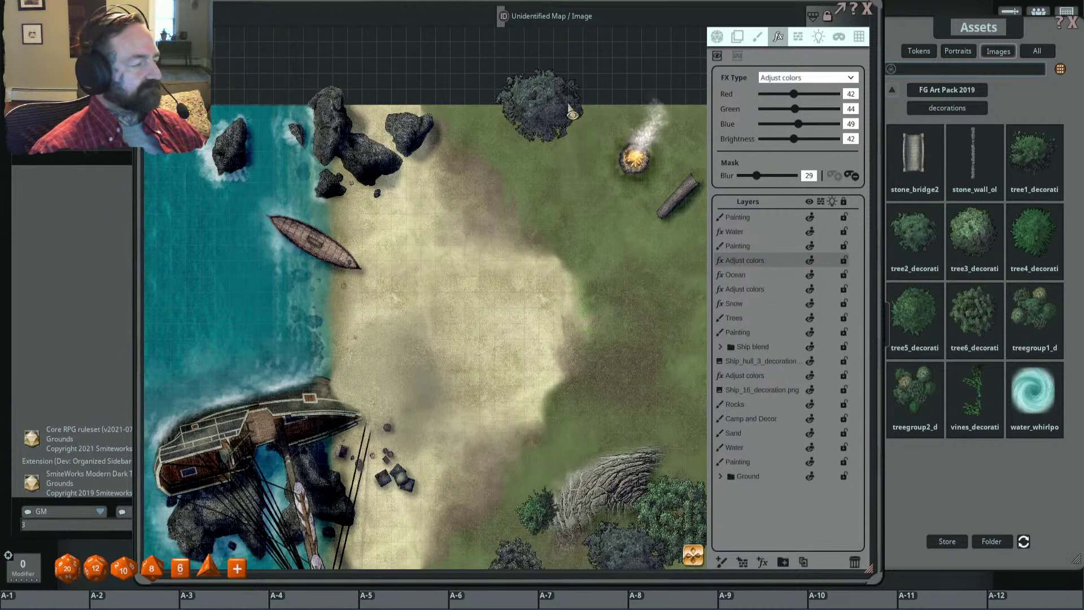
{"action": "left_click_drag", "start_coordinate": [562, 116], "coordinate": [548, 156]}
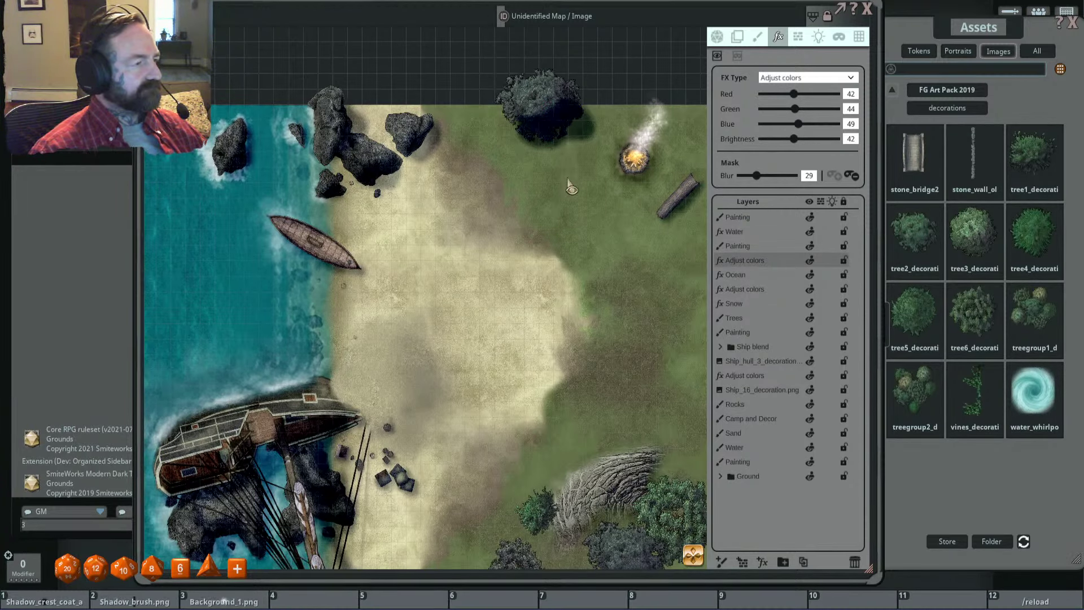
{"action": "scroll", "coordinate": [570, 188], "scroll_direction": "down", "scroll_amount": 3}
{"action": "scroll", "coordinate": [545, 152], "scroll_direction": "up", "scroll_amount": 5}
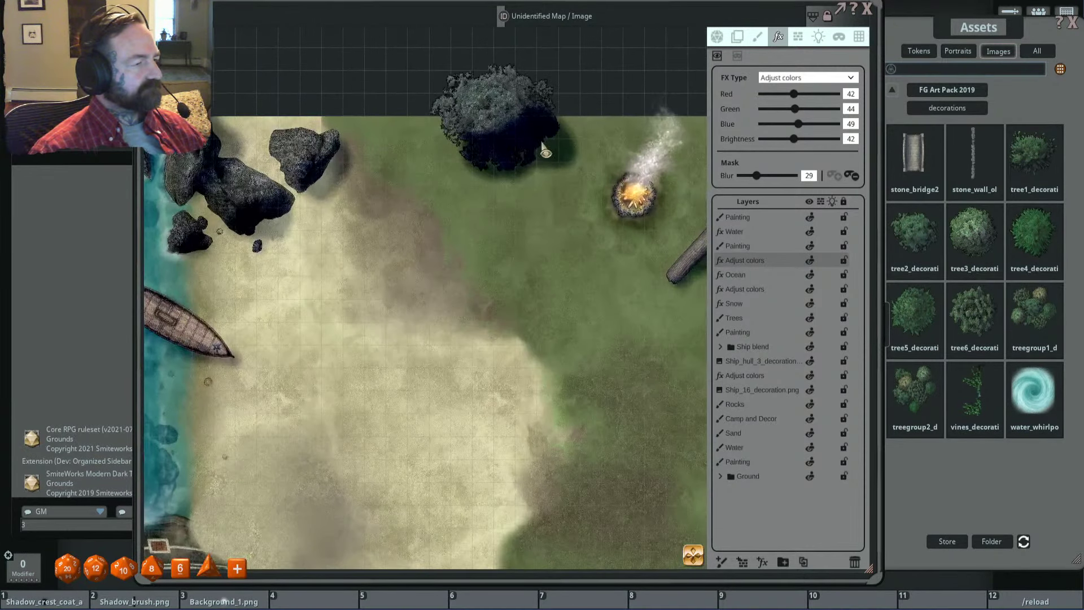
{"action": "scroll", "coordinate": [554, 181], "scroll_direction": "down", "scroll_amount": 2}
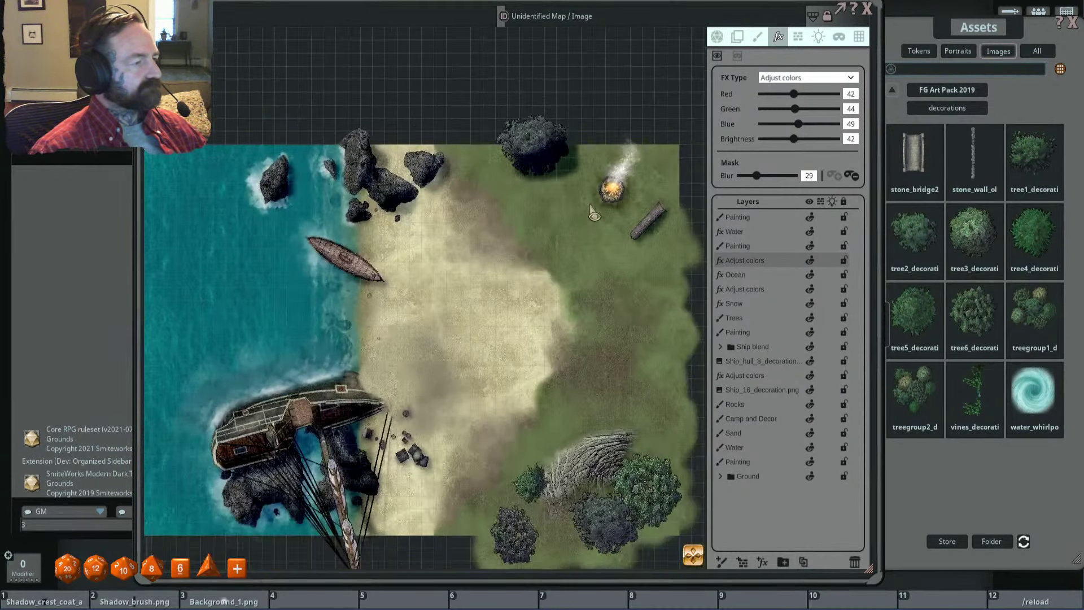
{"action": "scroll", "coordinate": [592, 212], "scroll_direction": "down", "scroll_amount": 2}
{"action": "scroll", "coordinate": [584, 210], "scroll_direction": "up", "scroll_amount": 4}
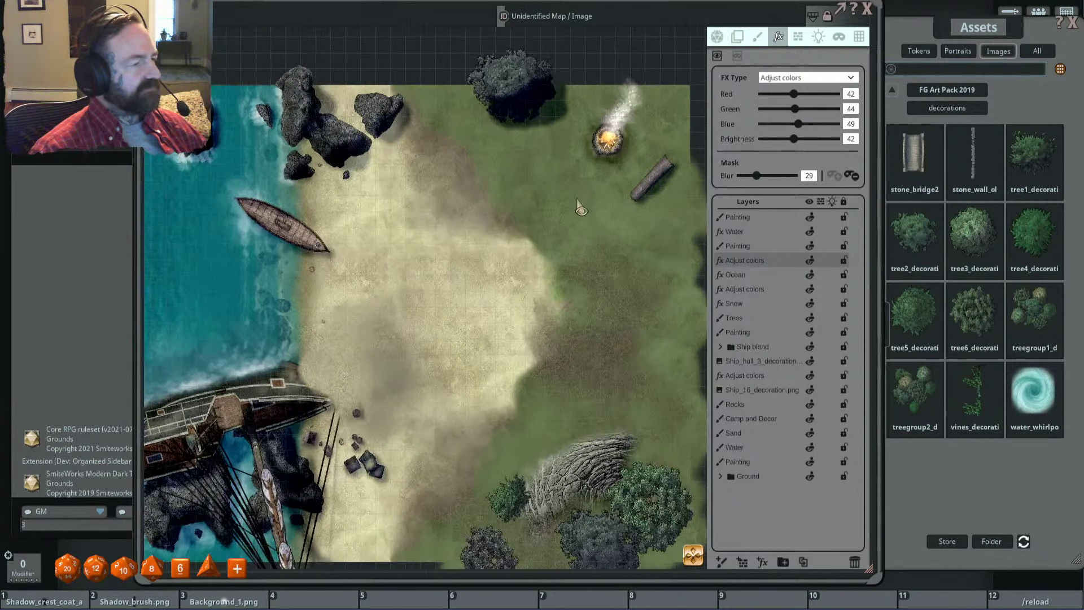
{"action": "scroll", "coordinate": [582, 266], "scroll_direction": "down", "scroll_amount": 2}
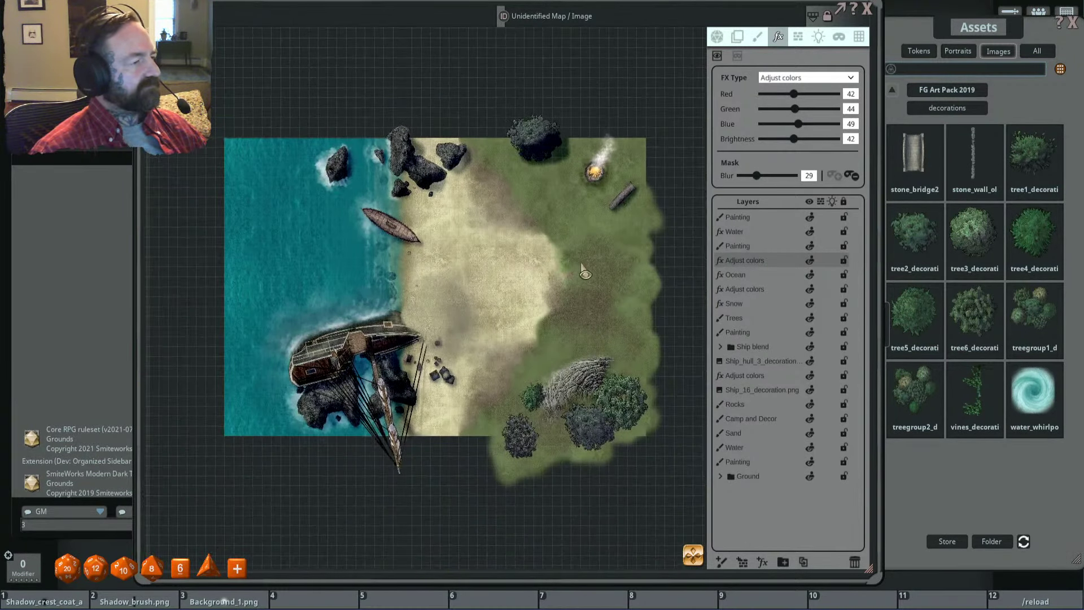
Step: Shade the southeast sides of the dark tree south of the outcrop and the large green tree beside it
{"action": "scroll", "coordinate": [582, 265], "scroll_direction": "up", "scroll_amount": 3}
{"action": "mouse_move", "coordinate": [623, 366]}
{"action": "left_mouse_down"}
{"action": "mouse_move", "coordinate": [557, 427]}
{"action": "mouse_move", "coordinate": [627, 437]}
{"action": "mouse_move", "coordinate": [623, 362]}
{"action": "left_mouse_up"}
{"action": "left_click_drag", "start_coordinate": [498, 373], "coordinate": [570, 289]}
{"action": "left_click_drag", "start_coordinate": [624, 336], "coordinate": [650, 356]}
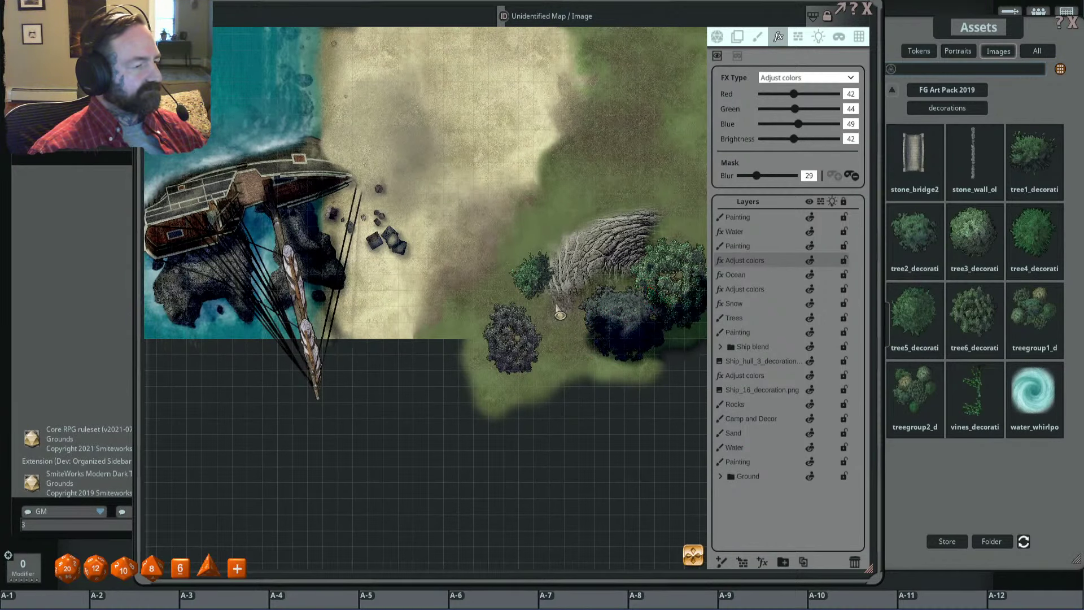
Step: Shade the lower side of the southwestern tree and the small tree west of the outcrop, carrying the latter's shadow onto the rock
{"action": "mouse_move", "coordinate": [561, 313]}
{"action": "left_mouse_down"}
{"action": "mouse_move", "coordinate": [523, 290]}
{"action": "mouse_move", "coordinate": [487, 326]}
{"action": "mouse_move", "coordinate": [524, 304]}
{"action": "left_mouse_up"}
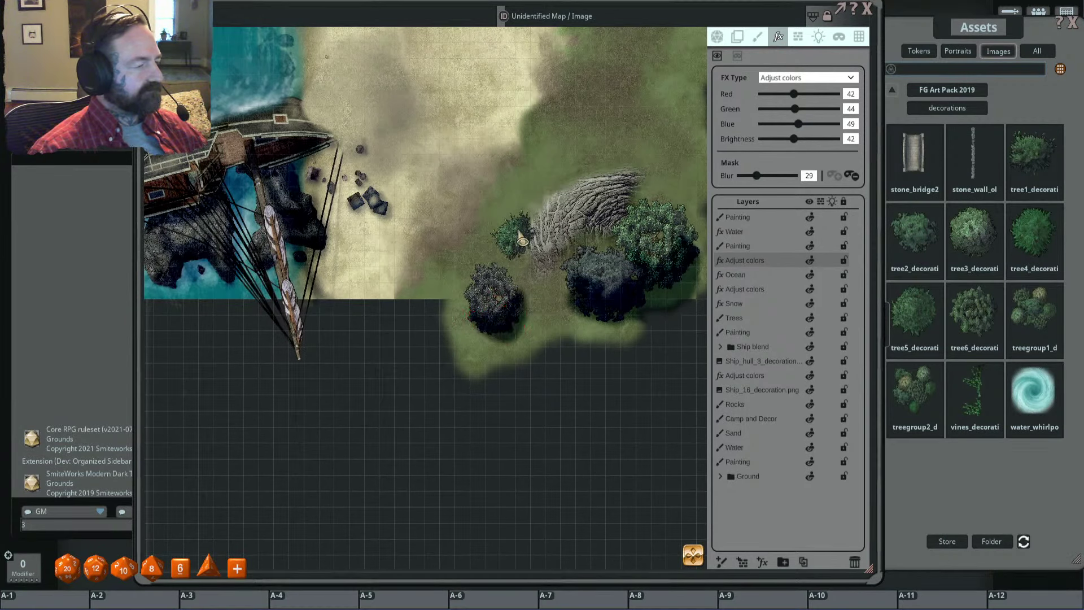
{"action": "left_click_drag", "start_coordinate": [515, 266], "coordinate": [519, 240]}
{"action": "scroll", "coordinate": [524, 236], "scroll_direction": "up", "scroll_amount": 4}
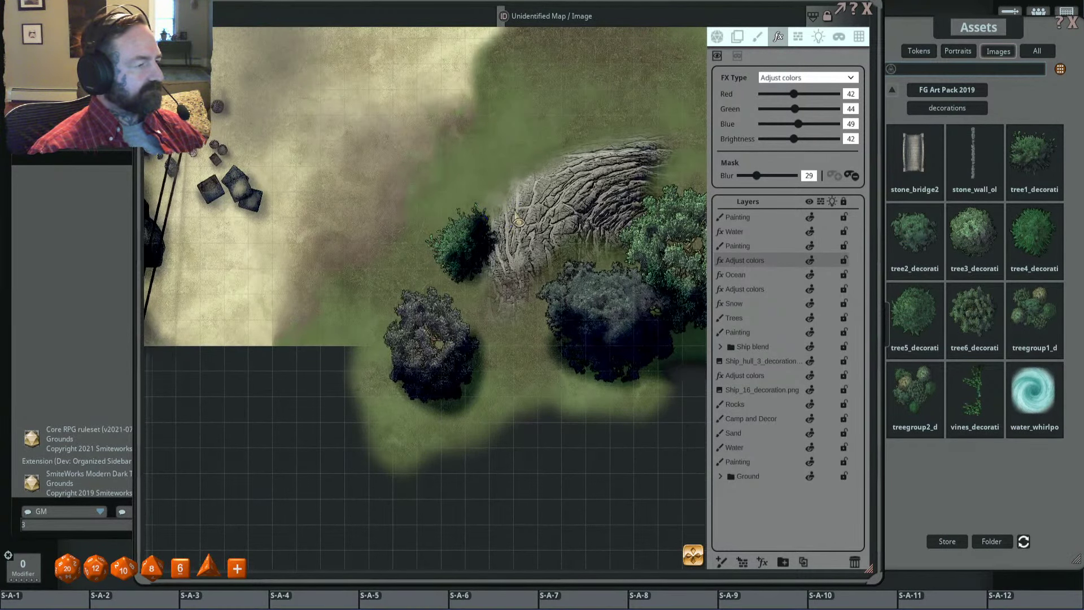
{"action": "mouse_move", "coordinate": [471, 247]}
{"action": "left_mouse_down"}
{"action": "mouse_move", "coordinate": [463, 288]}
{"action": "mouse_move", "coordinate": [485, 254]}
{"action": "mouse_move", "coordinate": [497, 318]}
{"action": "left_mouse_up"}
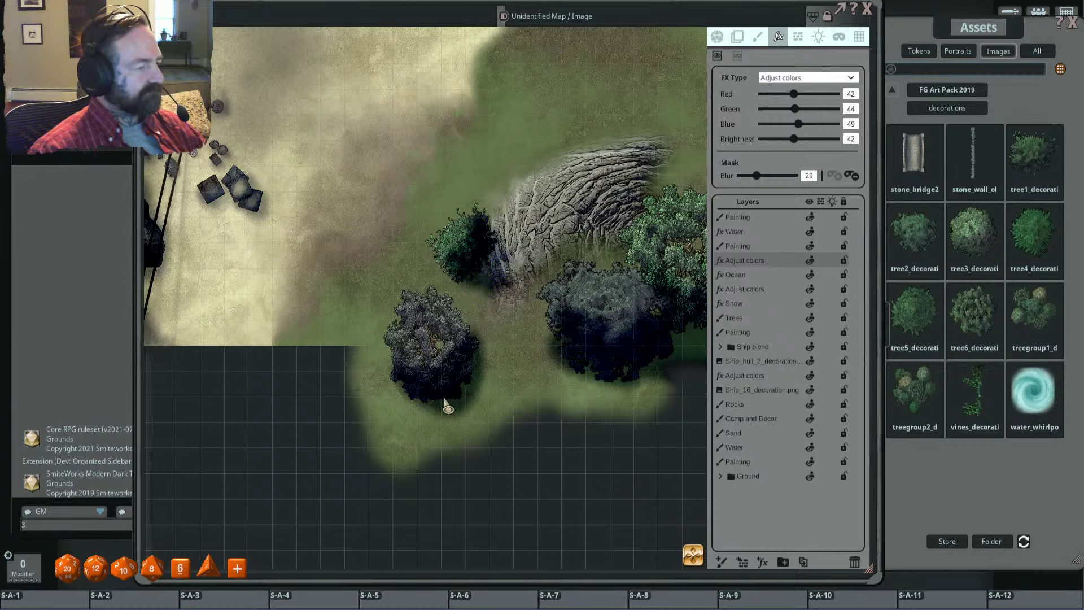
Step: Extend the southwestern tree's shadow onto the grass along its southeast side
{"action": "mouse_move", "coordinate": [404, 380]}
{"action": "left_mouse_down"}
{"action": "mouse_move", "coordinate": [460, 440]}
{"action": "mouse_move", "coordinate": [450, 396]}
{"action": "mouse_move", "coordinate": [476, 443]}
{"action": "mouse_move", "coordinate": [480, 418]}
{"action": "left_mouse_up"}
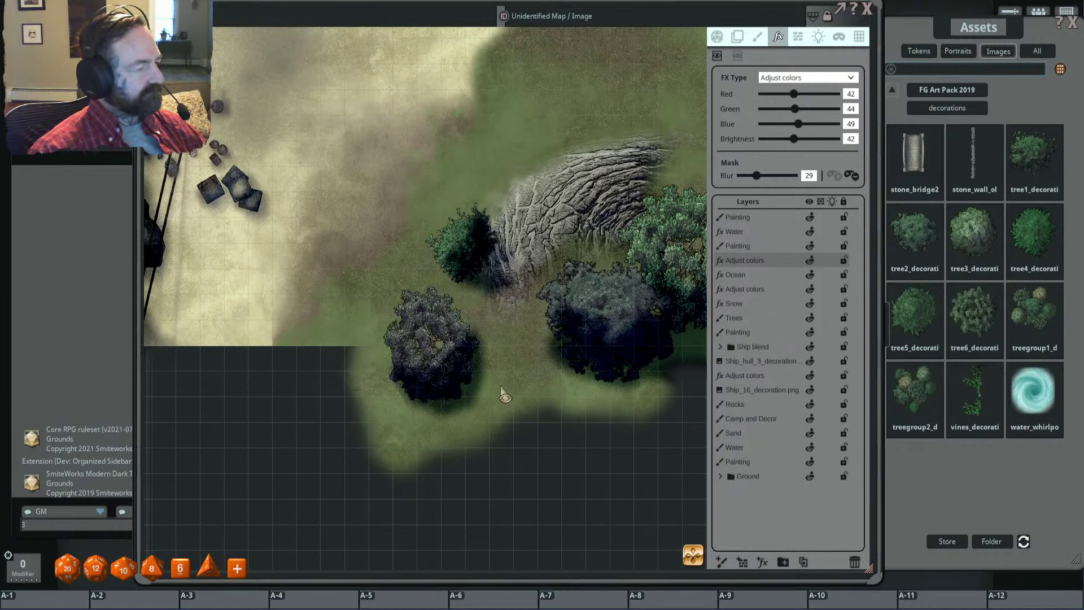
{"action": "scroll", "coordinate": [503, 389], "scroll_direction": "down", "scroll_amount": 3}
{"action": "mouse_move", "coordinate": [421, 368]}
{"action": "left_mouse_down"}
{"action": "mouse_move", "coordinate": [467, 353]}
{"action": "mouse_move", "coordinate": [480, 385]}
{"action": "left_mouse_up"}
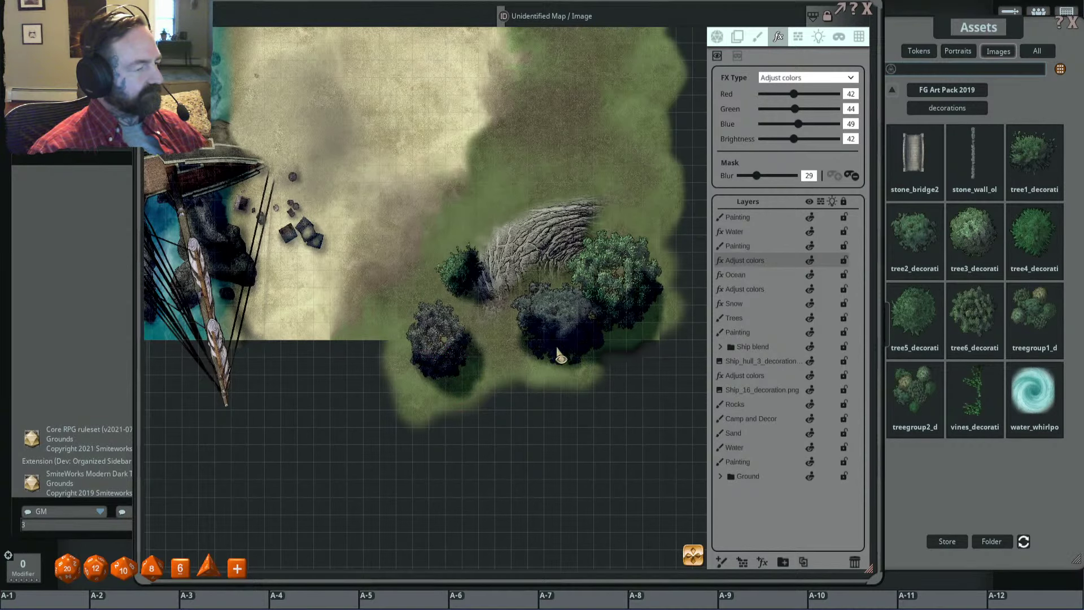
Step: Shade the lower southwest edge of the dark tree south of the outcrop and review the shadows across the whole map
{"action": "mouse_move", "coordinate": [557, 352]}
{"action": "left_mouse_down"}
{"action": "mouse_move", "coordinate": [604, 358]}
{"action": "mouse_move", "coordinate": [514, 350]}
{"action": "left_mouse_up"}
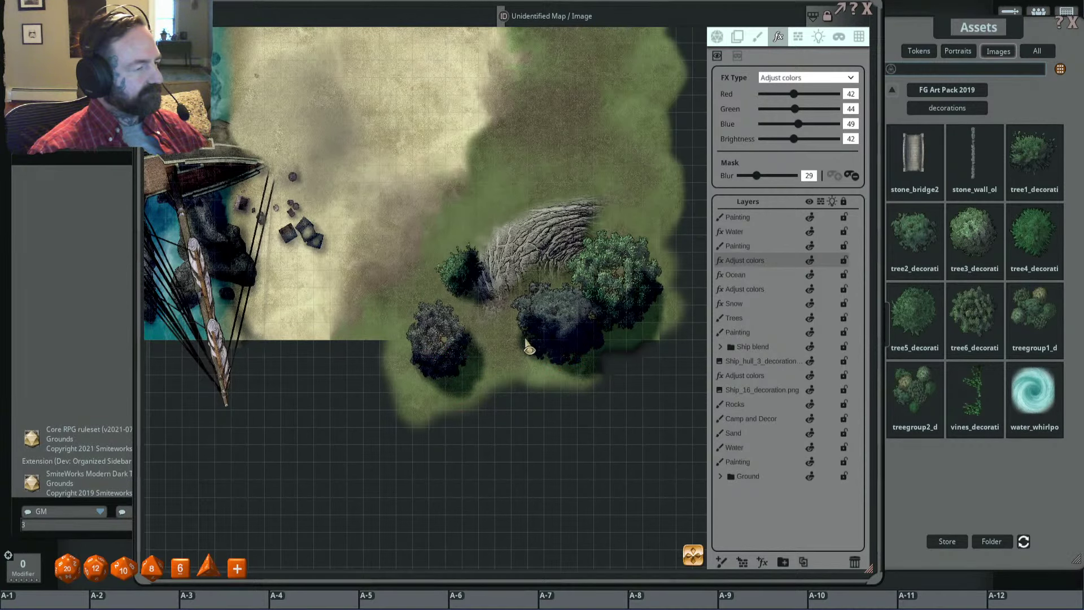
{"action": "scroll", "coordinate": [517, 336], "scroll_direction": "down", "scroll_amount": 1}
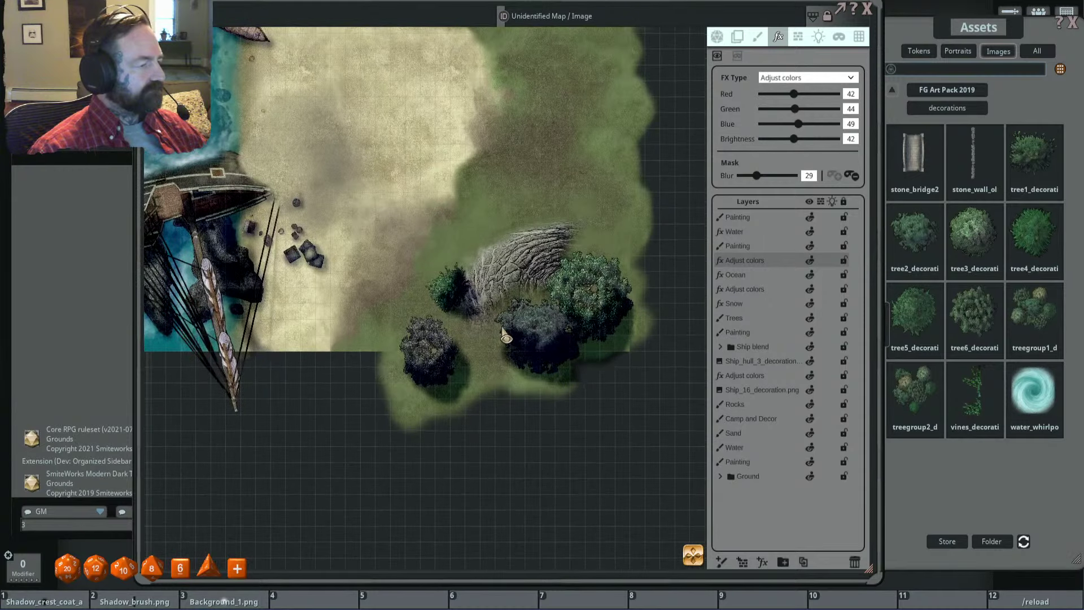
{"action": "scroll", "coordinate": [505, 336], "scroll_direction": "down", "scroll_amount": 5}
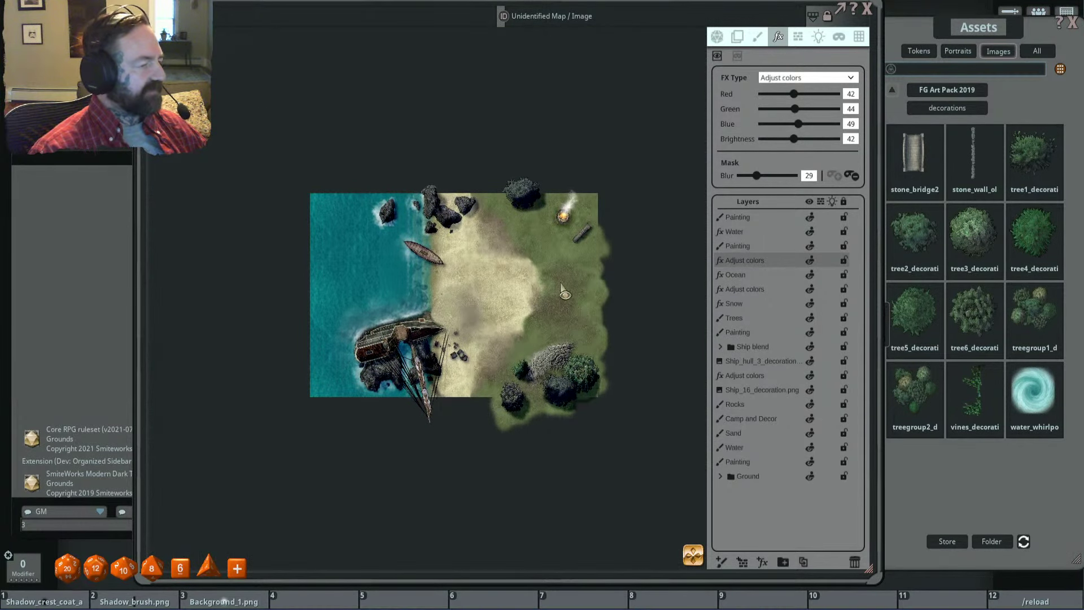
{"action": "scroll", "coordinate": [536, 203], "scroll_direction": "up", "scroll_amount": 5}
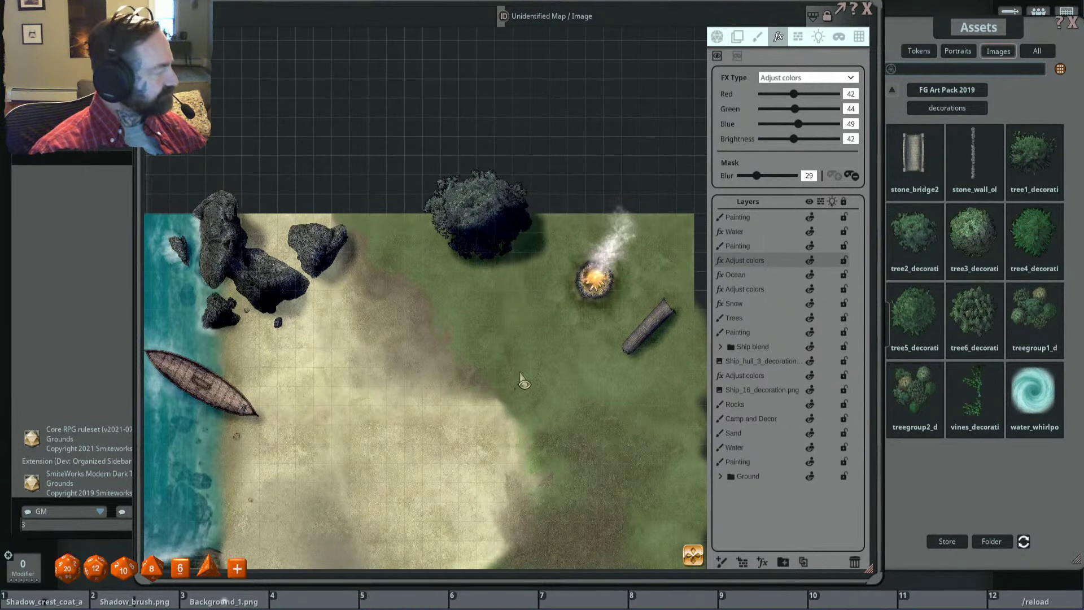
{"action": "scroll", "coordinate": [521, 379], "scroll_direction": "down", "scroll_amount": 3}
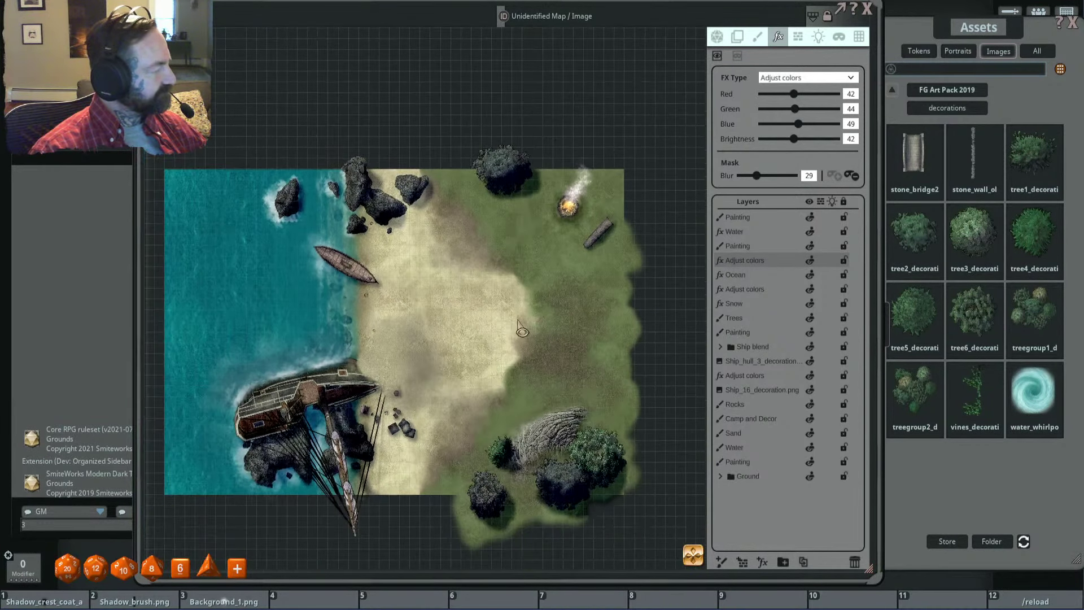
{"action": "left_click_drag", "start_coordinate": [487, 337], "coordinate": [512, 298]}
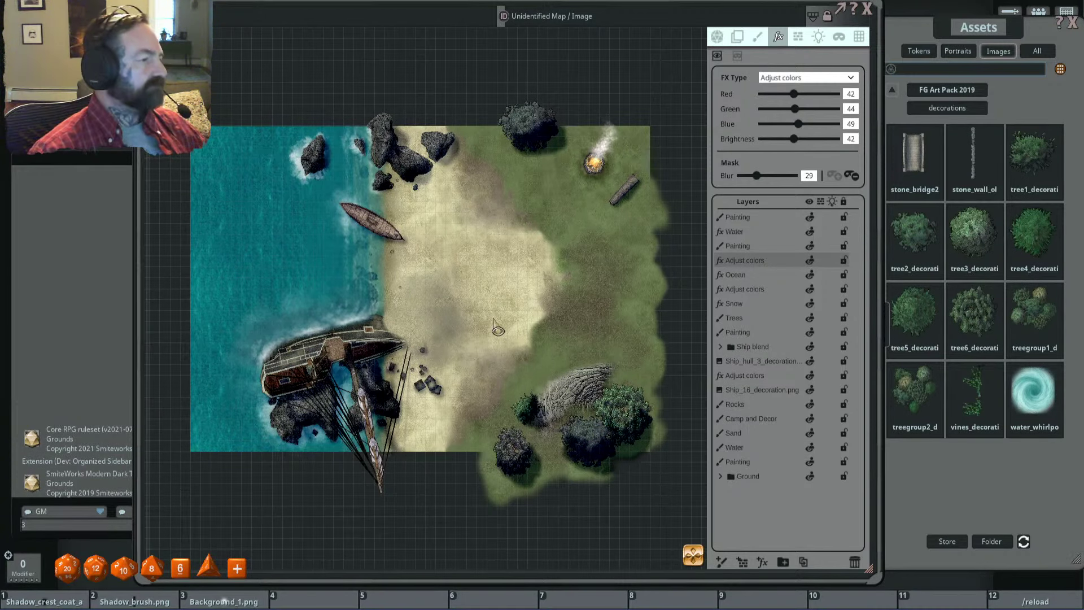
{"action": "scroll", "coordinate": [570, 282], "scroll_direction": "down", "scroll_amount": 1}
{"action": "left_click_drag", "start_coordinate": [570, 283], "coordinate": [572, 257]}
{"action": "scroll", "coordinate": [572, 259], "scroll_direction": "up", "scroll_amount": 1}
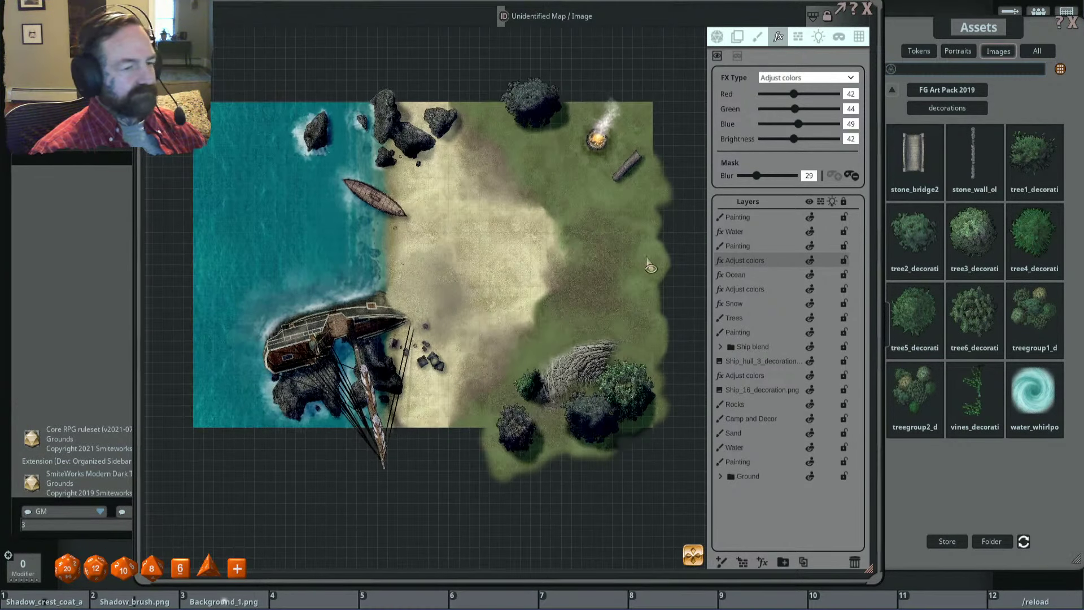
Step: Browse the FG Art Pack 2019 decorations to the page containing the plant2 to plant8 images
{"action": "left_click", "coordinate": [892, 89]}
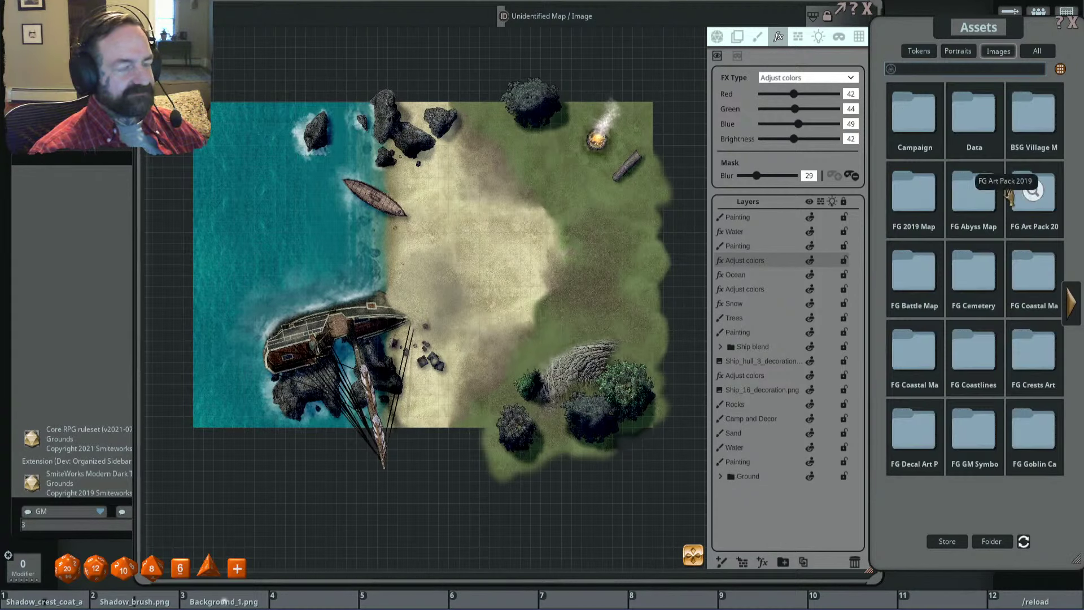
{"action": "left_click", "coordinate": [1033, 201]}
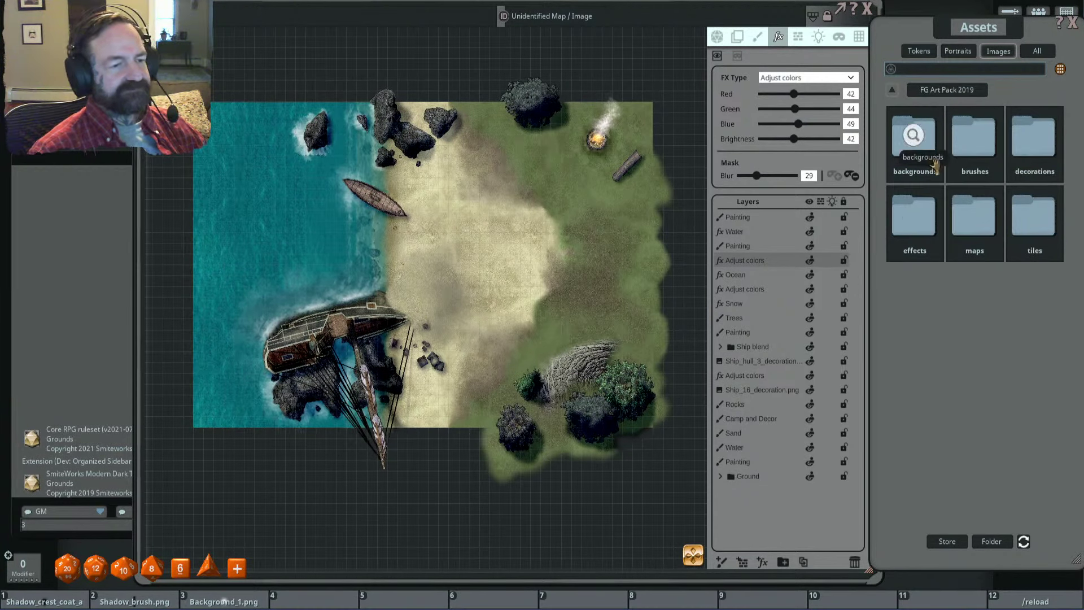
{"action": "left_click", "coordinate": [1030, 151]}
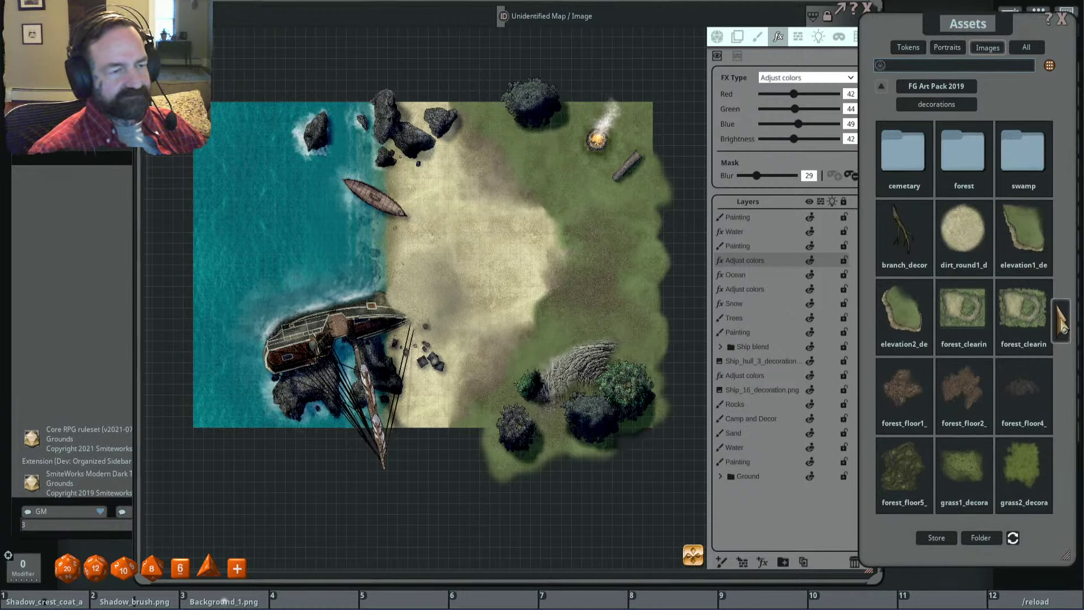
{"action": "left_click", "coordinate": [1060, 323]}
{"action": "left_click", "coordinate": [1063, 333]}
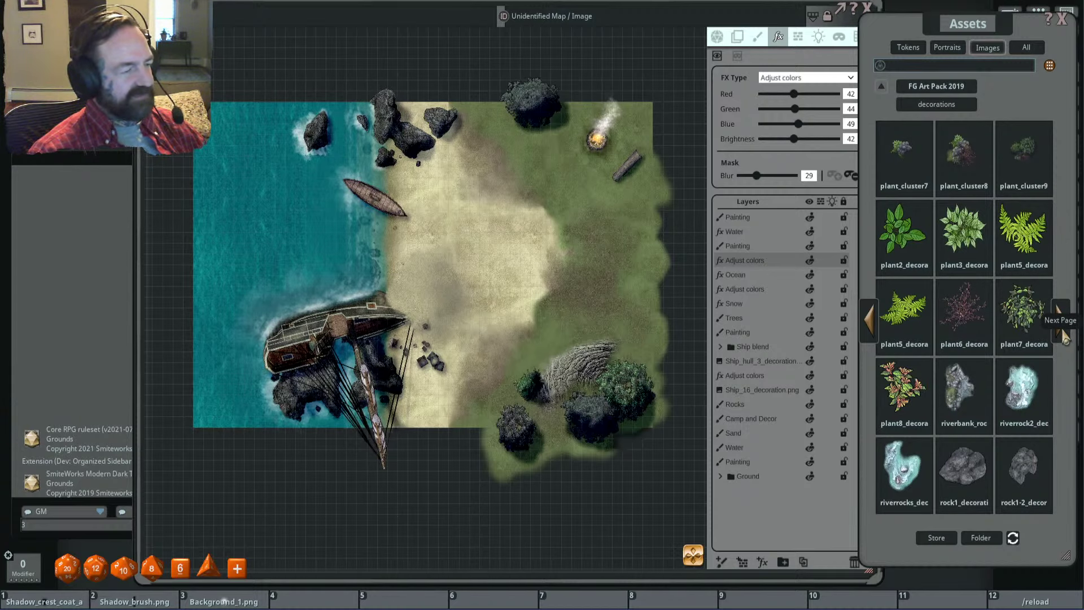
{"action": "scroll", "coordinate": [575, 395], "scroll_direction": "up", "scroll_amount": 3}
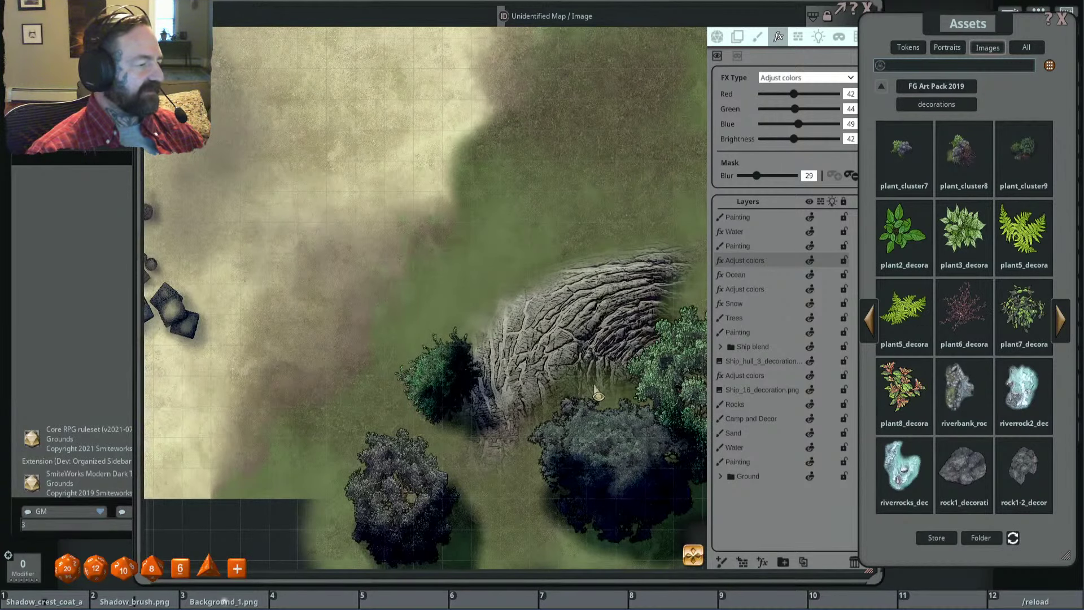
{"action": "scroll", "coordinate": [595, 390], "scroll_direction": "down", "scroll_amount": 5}
{"action": "left_click", "coordinate": [629, 368]}
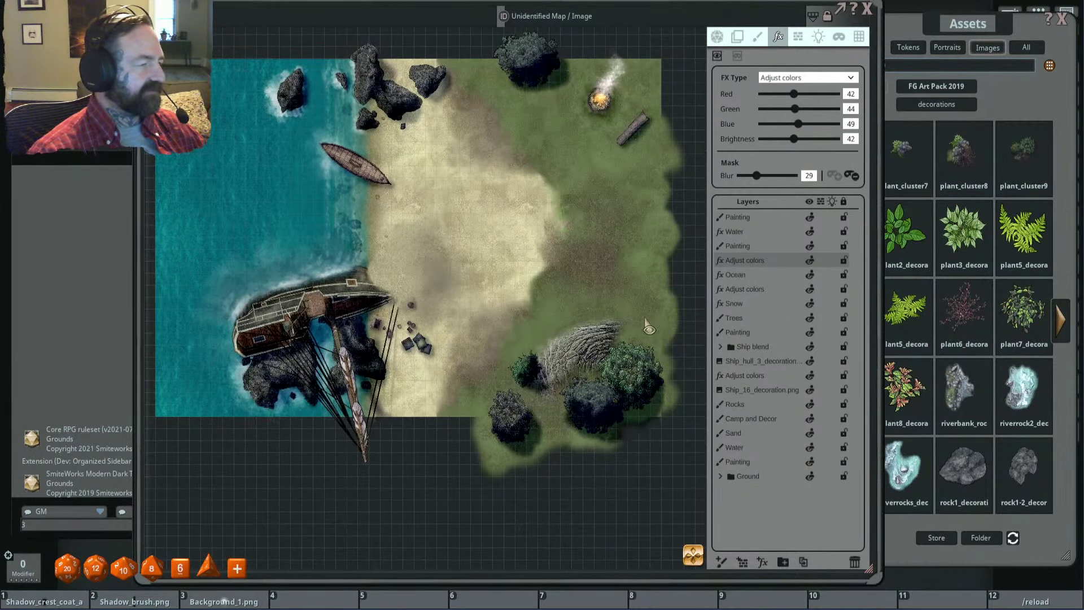
{"action": "left_click", "coordinate": [968, 29]}
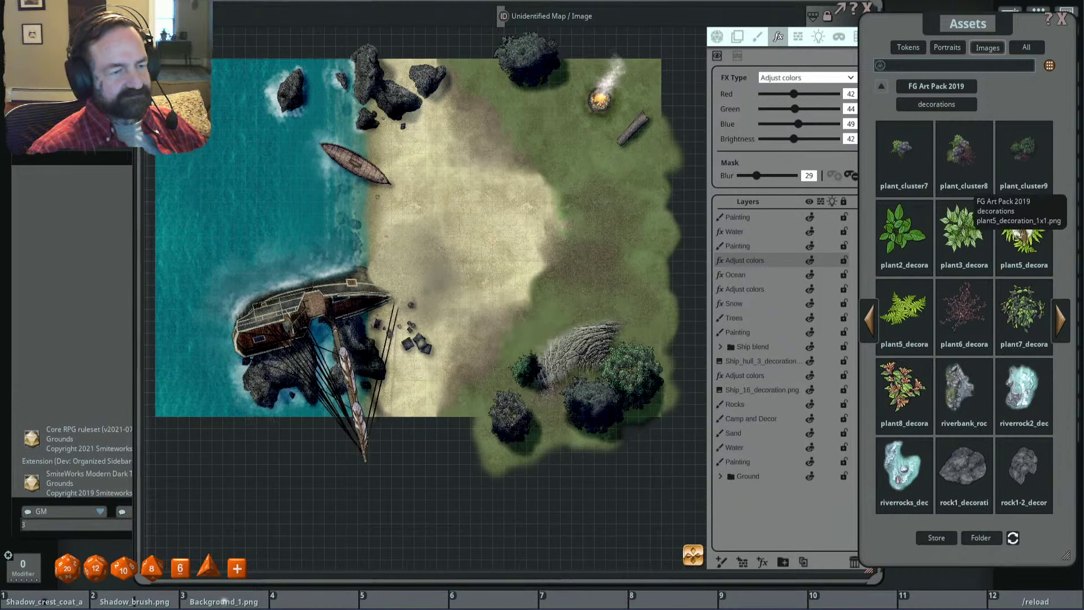
Step: Load the plant5_decoration_2x1.png fern as the paint brush and move the Adjust colors effect below Ocean to directly above it
{"action": "left_click", "coordinate": [765, 46]}
{"action": "left_click", "coordinate": [759, 38]}
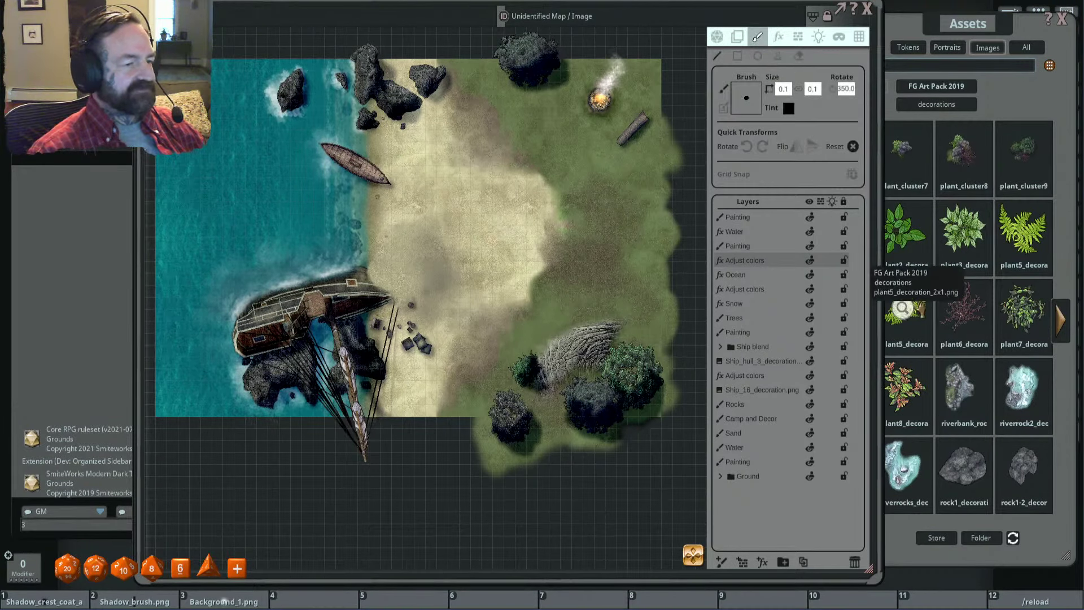
{"action": "left_click", "coordinate": [901, 302]}
{"action": "left_click_drag", "start_coordinate": [749, 101], "coordinate": [748, 99]}
{"action": "left_click_drag", "start_coordinate": [745, 289], "coordinate": [732, 256]}
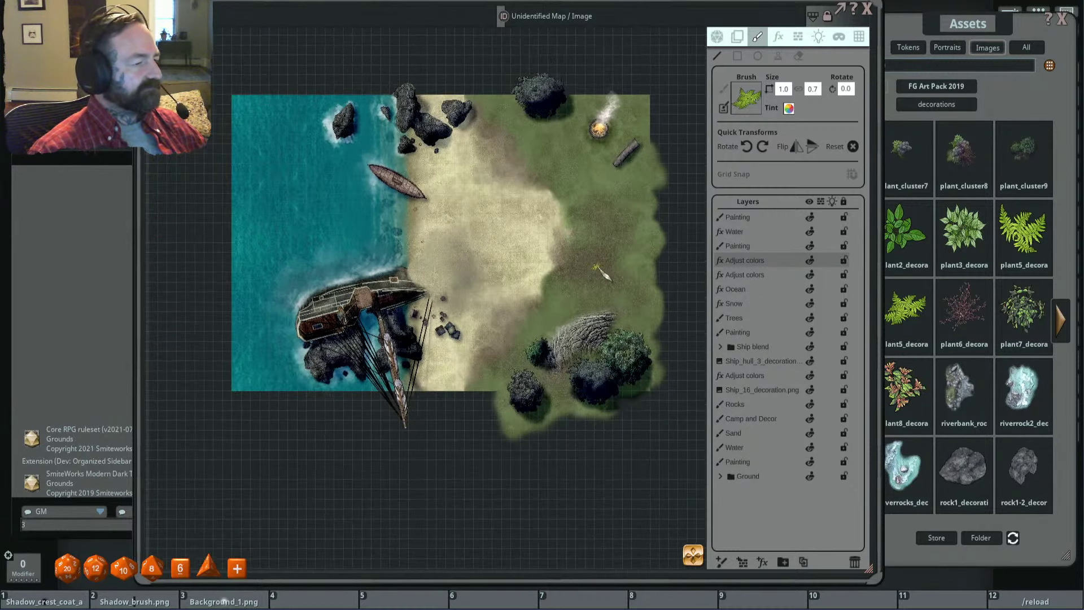
Step: Select the Painting layer just below Trees and rename it Decor
{"action": "scroll", "coordinate": [599, 272], "scroll_direction": "up", "scroll_amount": 3}
{"action": "scroll", "coordinate": [593, 263], "scroll_direction": "up", "scroll_amount": 1}
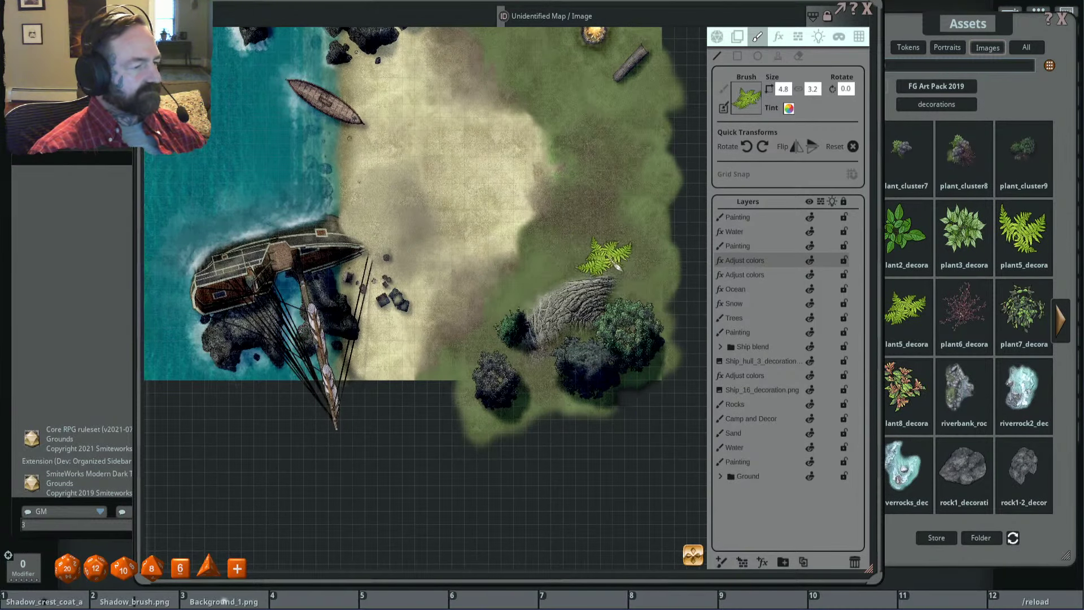
{"action": "left_click", "coordinate": [762, 333]}
{"action": "left_click", "coordinate": [811, 333]}
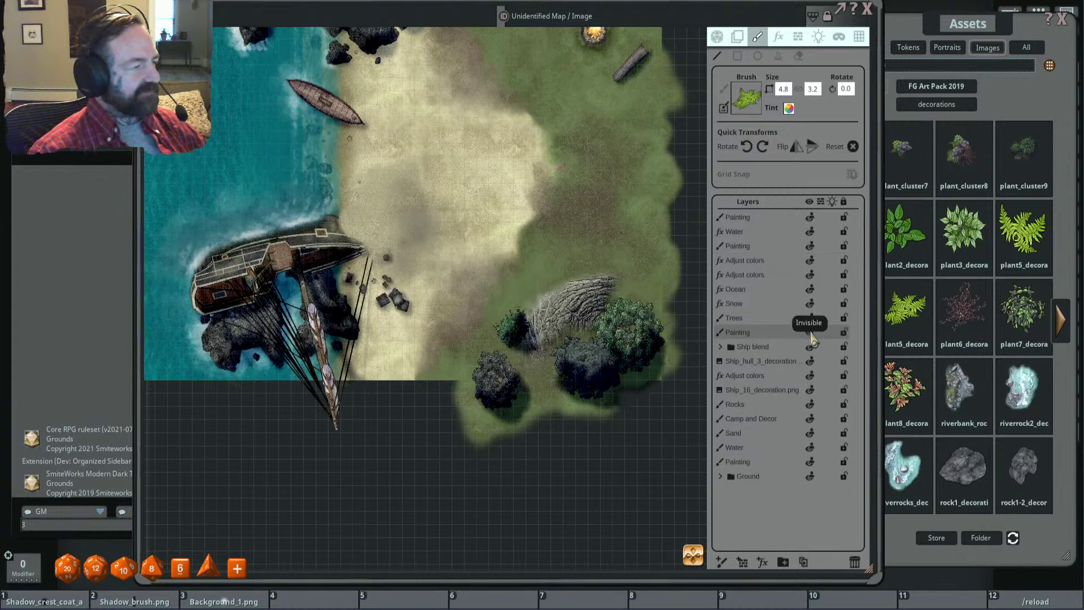
{"action": "double_click", "coordinate": [739, 333]}
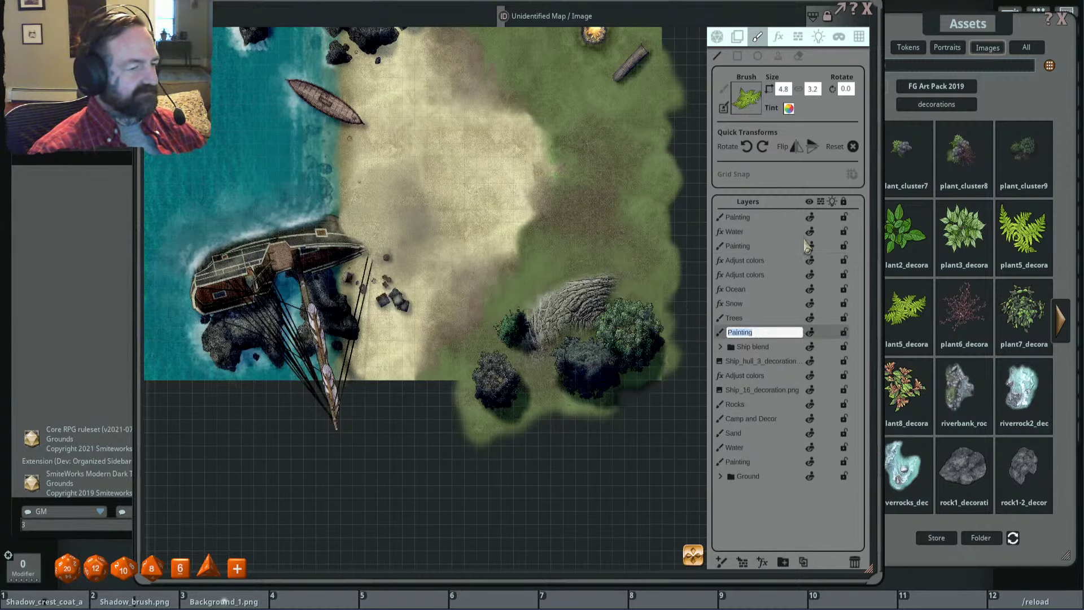
{"action": "type", "text": "Decor"}
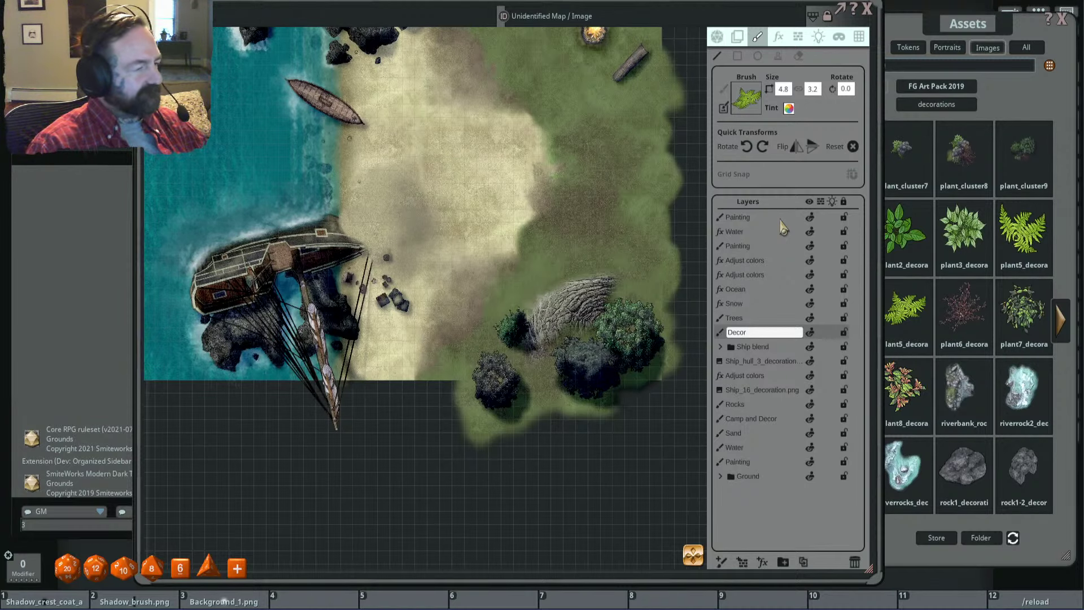
{"action": "key", "text": "Return"}
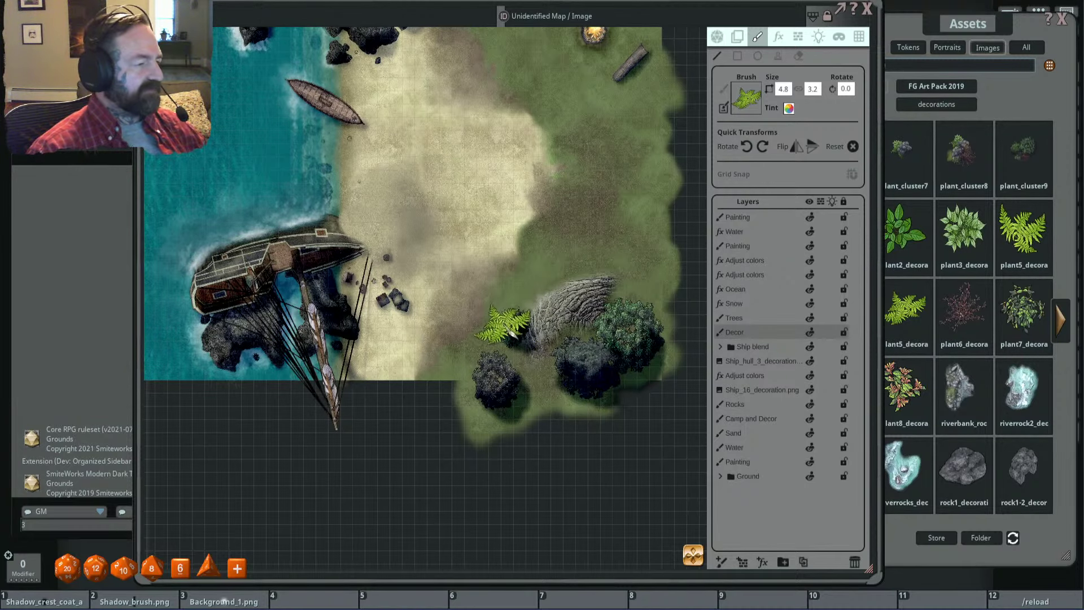
Step: Reduce the fern brush to 2.0 by 1.3 and try it as a rotated stamp beside the dark tree south of the outcrop
{"action": "scroll", "coordinate": [507, 326], "scroll_direction": "down", "scroll_amount": 2}
{"action": "scroll", "coordinate": [509, 329], "scroll_direction": "up", "scroll_amount": 2}
{"action": "scroll", "coordinate": [511, 338], "scroll_direction": "up", "scroll_amount": 1}
{"action": "scroll", "coordinate": [576, 358], "scroll_direction": "down", "scroll_amount": 2}
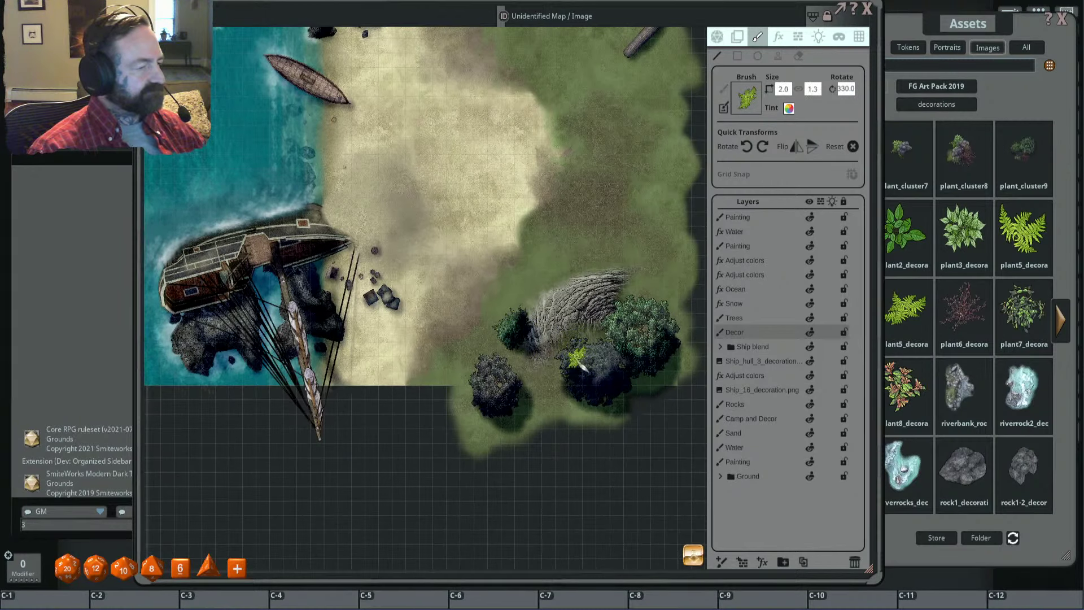
{"action": "scroll", "coordinate": [559, 367], "scroll_direction": "up", "scroll_amount": 2}
{"action": "scroll", "coordinate": [553, 367], "scroll_direction": "down", "scroll_amount": 3}
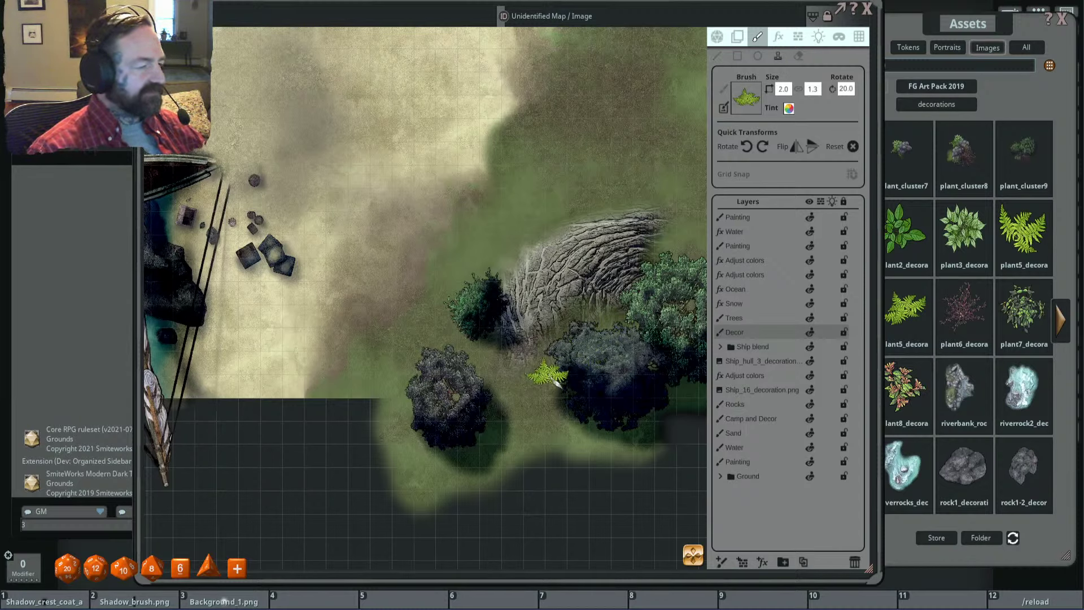
{"action": "scroll", "coordinate": [559, 366], "scroll_direction": "up", "scroll_amount": 3}
{"action": "left_click", "coordinate": [562, 367]}
{"action": "scroll", "coordinate": [556, 327], "scroll_direction": "up", "scroll_amount": 3}
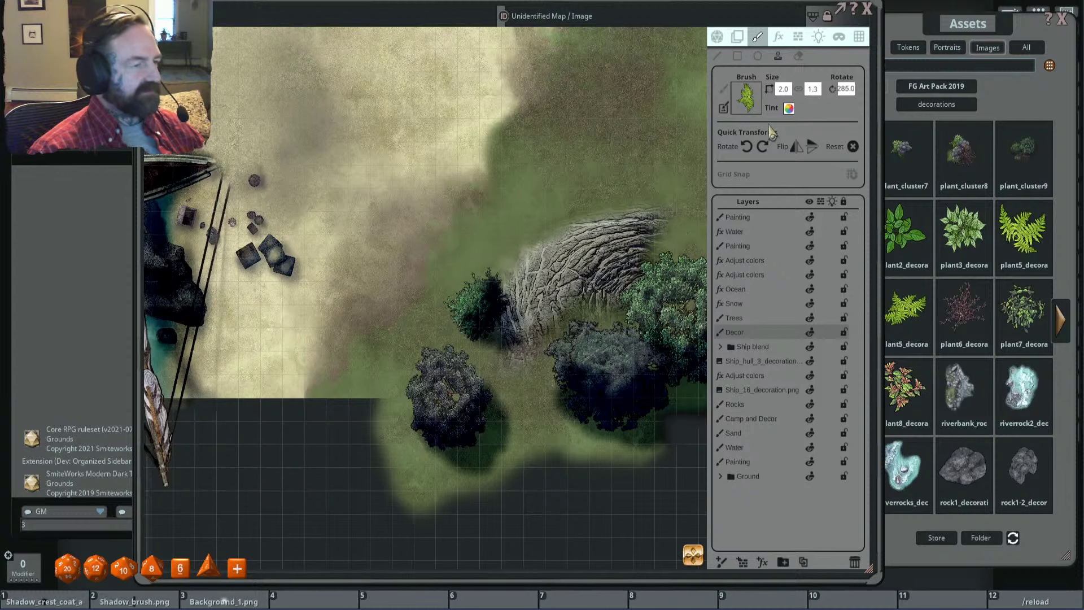
Step: Tint the fern brush with a soft pink of R 216, G 170, B 210
{"action": "left_click", "coordinate": [790, 109]}
{"action": "left_click_drag", "start_coordinate": [563, 330], "coordinate": [558, 332]}
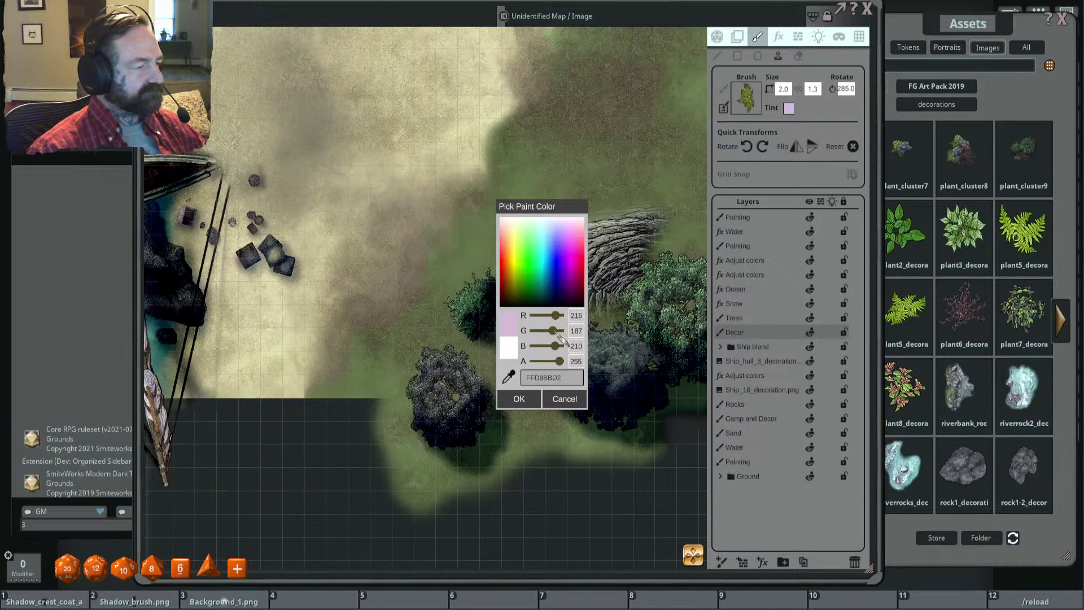
{"action": "left_click_drag", "start_coordinate": [558, 335], "coordinate": [553, 335]}
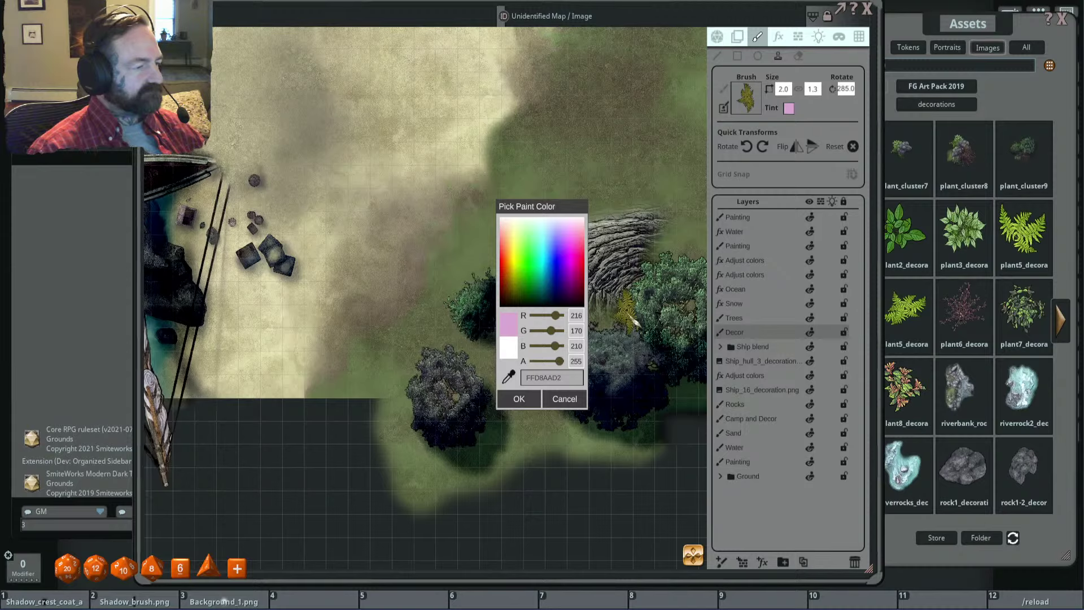
{"action": "scroll", "coordinate": [632, 320], "scroll_direction": "up", "scroll_amount": 4}
{"action": "left_click", "coordinate": [519, 399]}
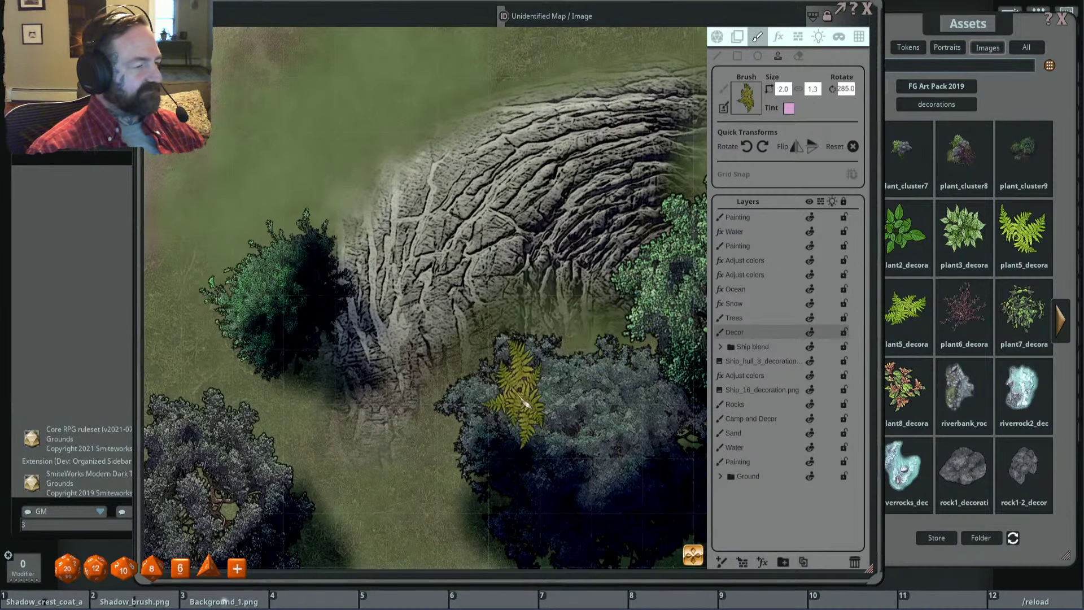
Step: Stamp tinted ferns at varied angles along the northwest edge of the dark tree, enlarging the brush to 2.4 by 1.6
{"action": "scroll", "coordinate": [526, 403], "scroll_direction": "down", "scroll_amount": 4}
{"action": "scroll", "coordinate": [479, 373], "scroll_direction": "up", "scroll_amount": 1}
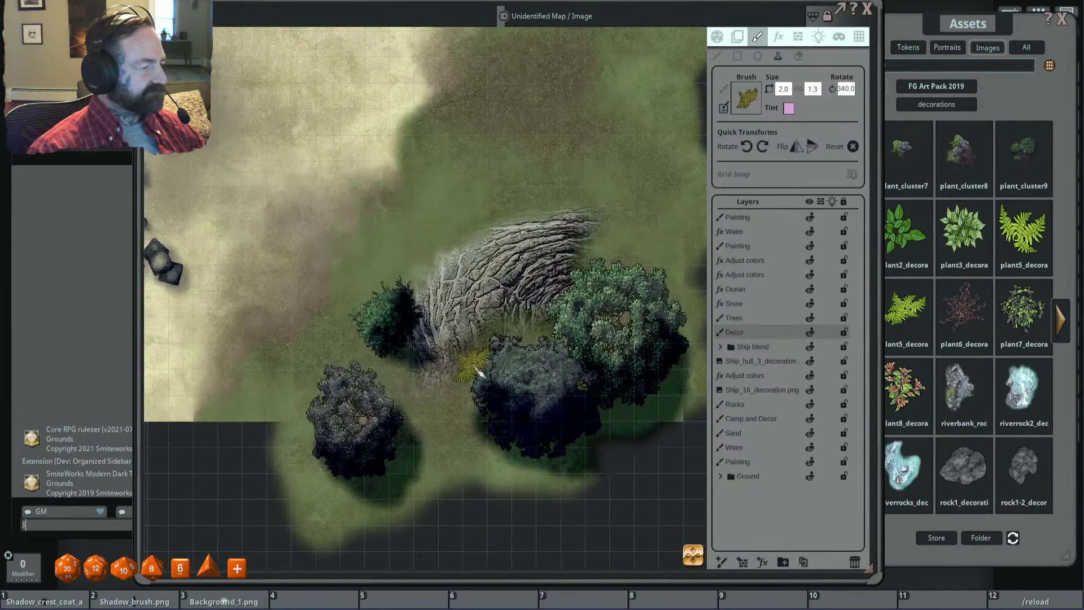
{"action": "scroll", "coordinate": [477, 370], "scroll_direction": "up", "scroll_amount": 2}
{"action": "scroll", "coordinate": [476, 369], "scroll_direction": "up", "scroll_amount": 3}
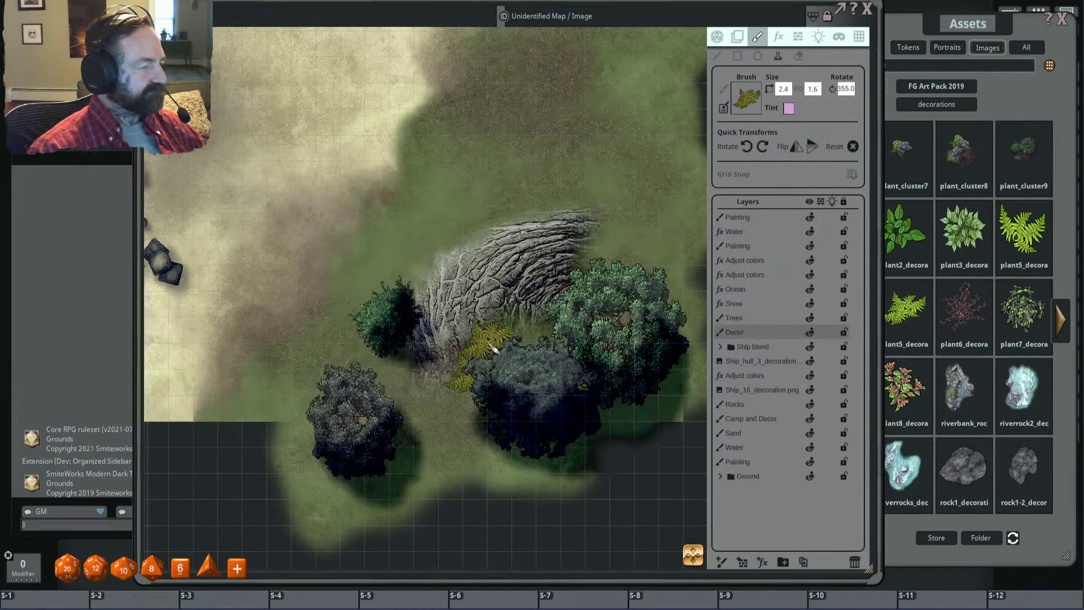
{"action": "scroll", "coordinate": [486, 362], "scroll_direction": "down", "scroll_amount": 13}
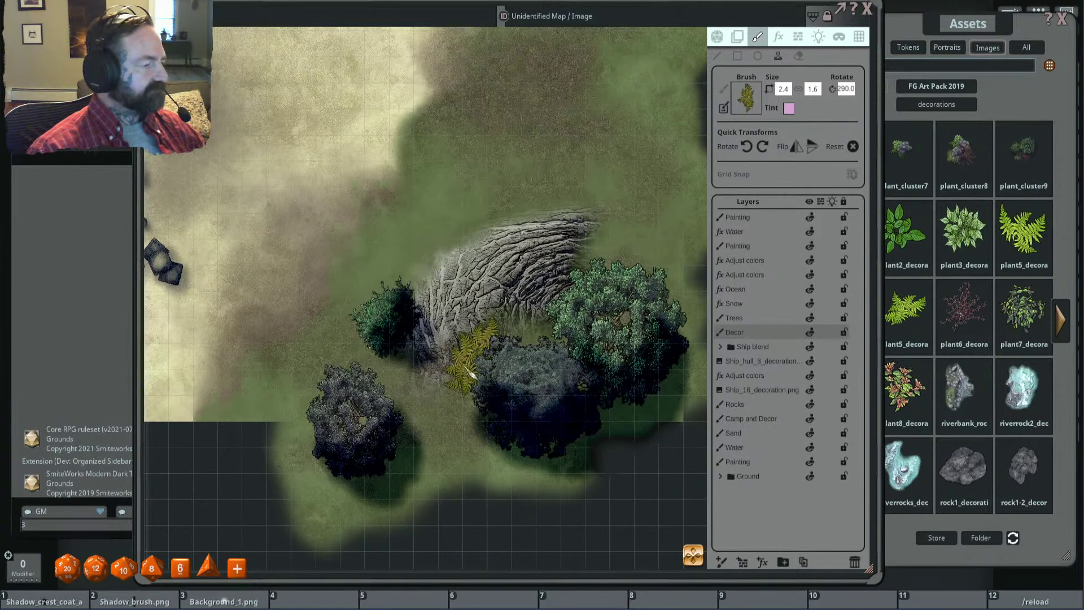
{"action": "left_click", "coordinate": [472, 375]}
Step: Stamp rotated ferns between the outcrop and the large green tree, continuing around that tree's north edge
{"action": "scroll", "coordinate": [509, 361], "scroll_direction": "up", "scroll_amount": 2}
{"action": "scroll", "coordinate": [573, 319], "scroll_direction": "up", "scroll_amount": 1}
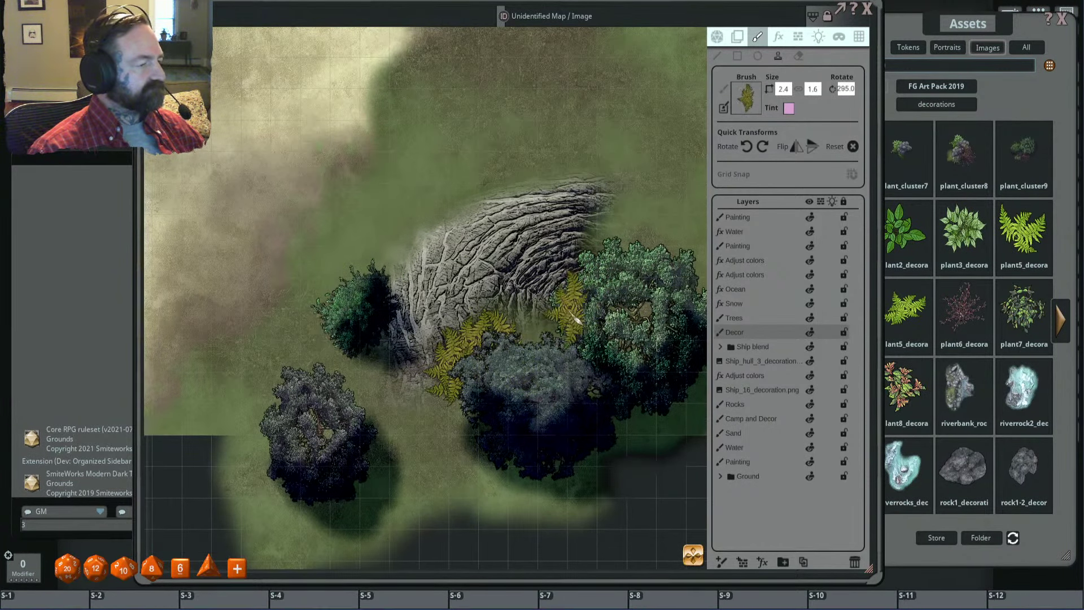
{"action": "scroll", "coordinate": [573, 317], "scroll_direction": "up", "scroll_amount": 15}
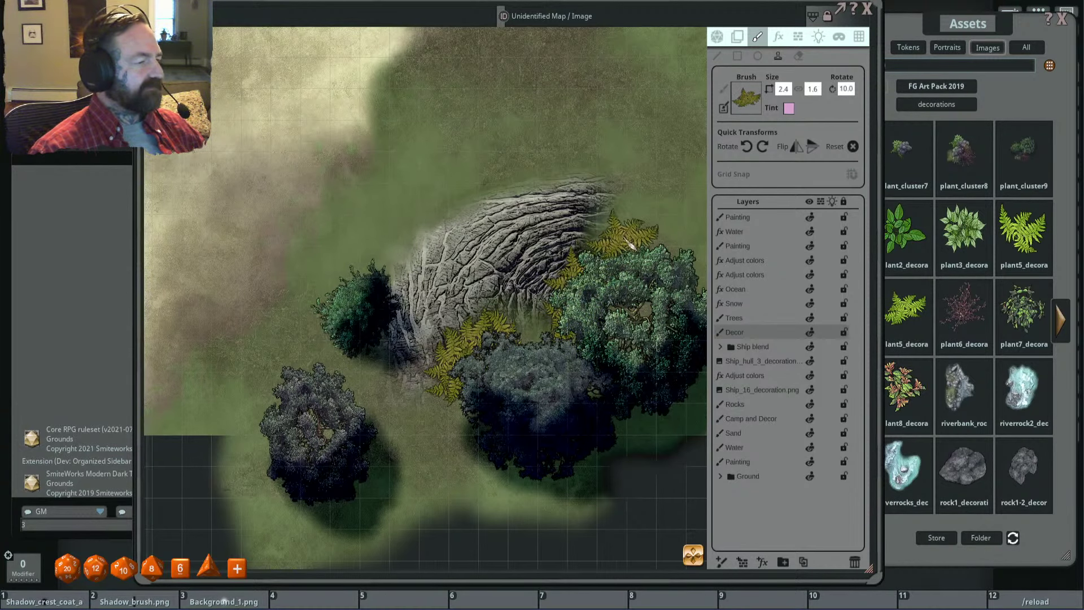
Step: Stamp rotated ferns along the north edge of the small dark tree southwest of the rock outcrop
{"action": "scroll", "coordinate": [632, 244], "scroll_direction": "down", "scroll_amount": 2}
{"action": "scroll", "coordinate": [451, 325], "scroll_direction": "up", "scroll_amount": 1}
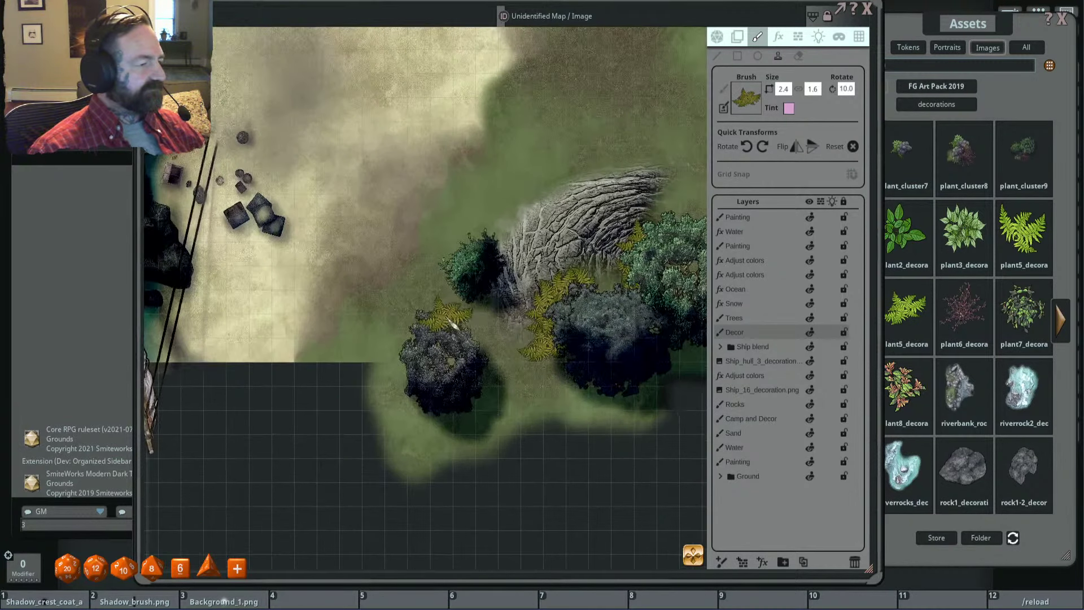
{"action": "scroll", "coordinate": [452, 323], "scroll_direction": "down", "scroll_amount": 5}
{"action": "scroll", "coordinate": [415, 306], "scroll_direction": "down", "scroll_amount": 2}
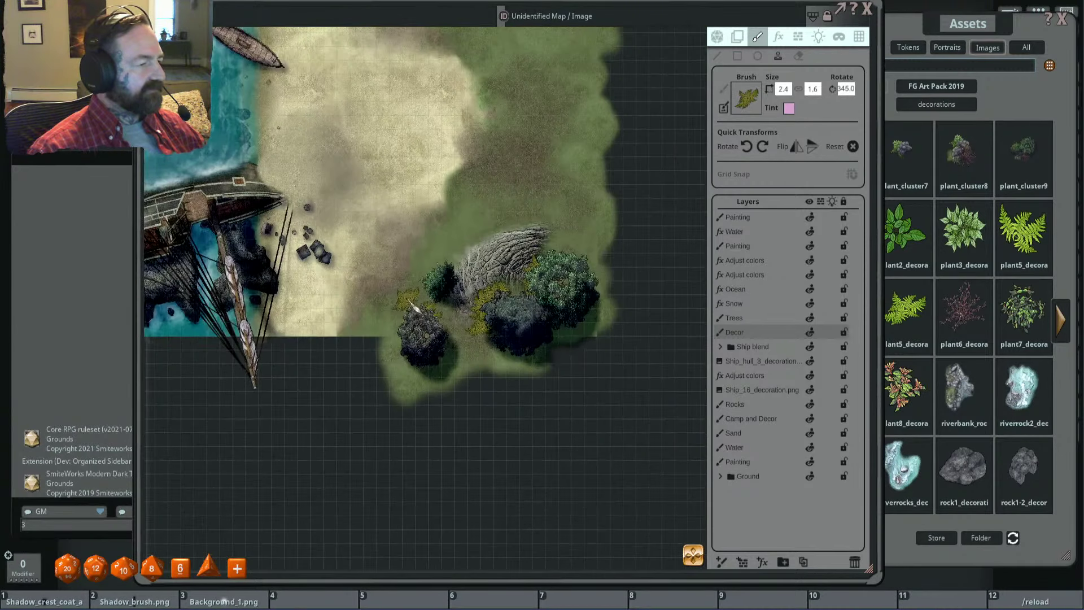
{"action": "scroll", "coordinate": [472, 282], "scroll_direction": "up", "scroll_amount": 1}
{"action": "scroll", "coordinate": [459, 330], "scroll_direction": "down", "scroll_amount": 7}
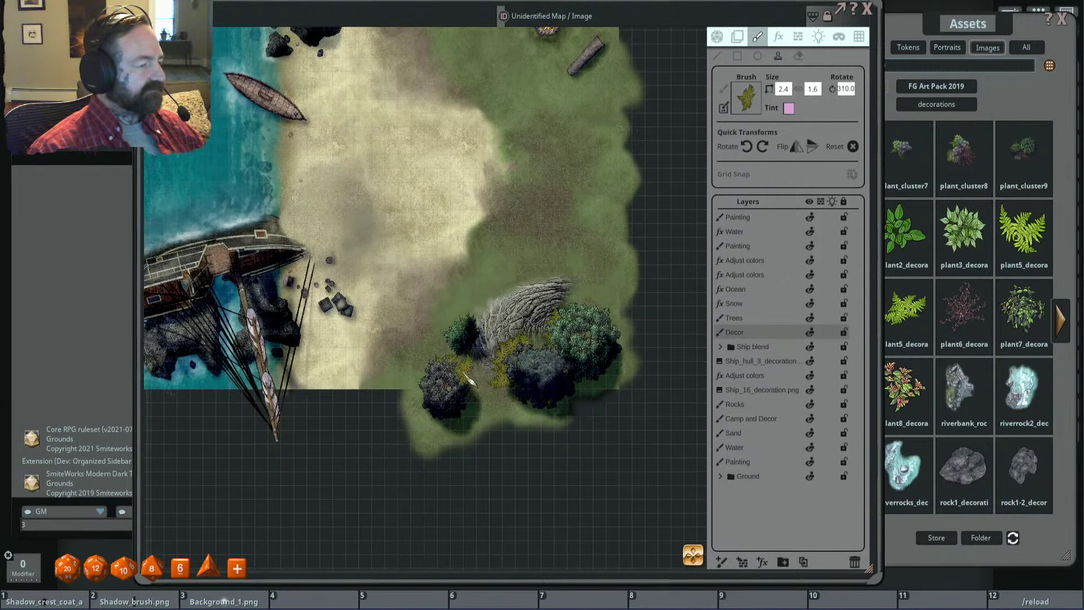
{"action": "scroll", "coordinate": [587, 248], "scroll_direction": "up", "scroll_amount": 2}
{"action": "scroll", "coordinate": [523, 296], "scroll_direction": "up", "scroll_amount": 1}
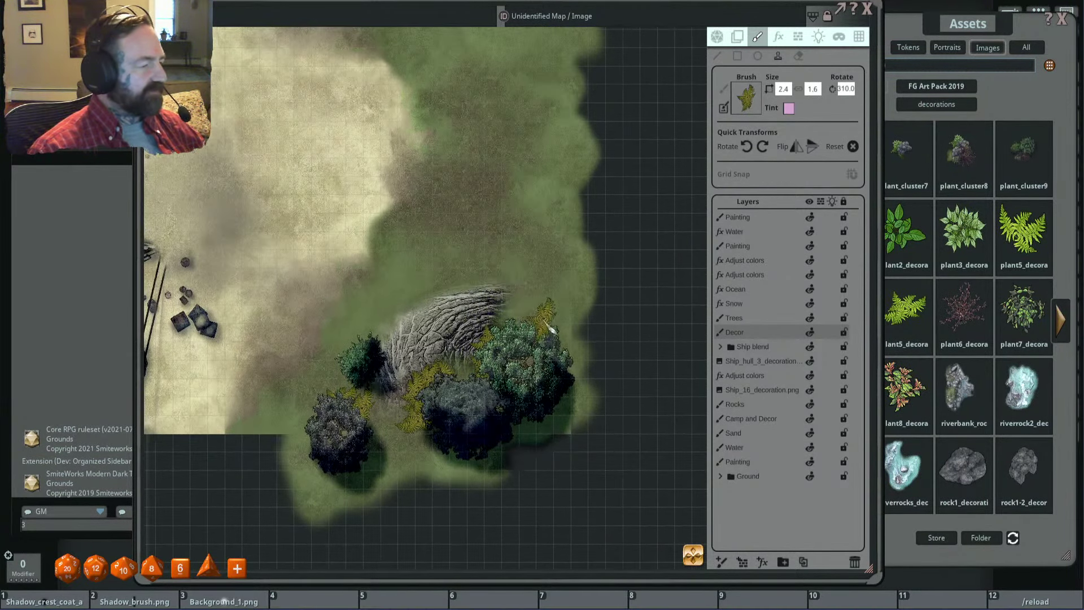
Step: Try a rotated fern stamp at the northeast edge of the large green tree
{"action": "left_click", "coordinate": [544, 316]}
{"action": "scroll", "coordinate": [447, 231], "scroll_direction": "down", "scroll_amount": 3}
{"action": "scroll", "coordinate": [632, 338], "scroll_direction": "up", "scroll_amount": 4}
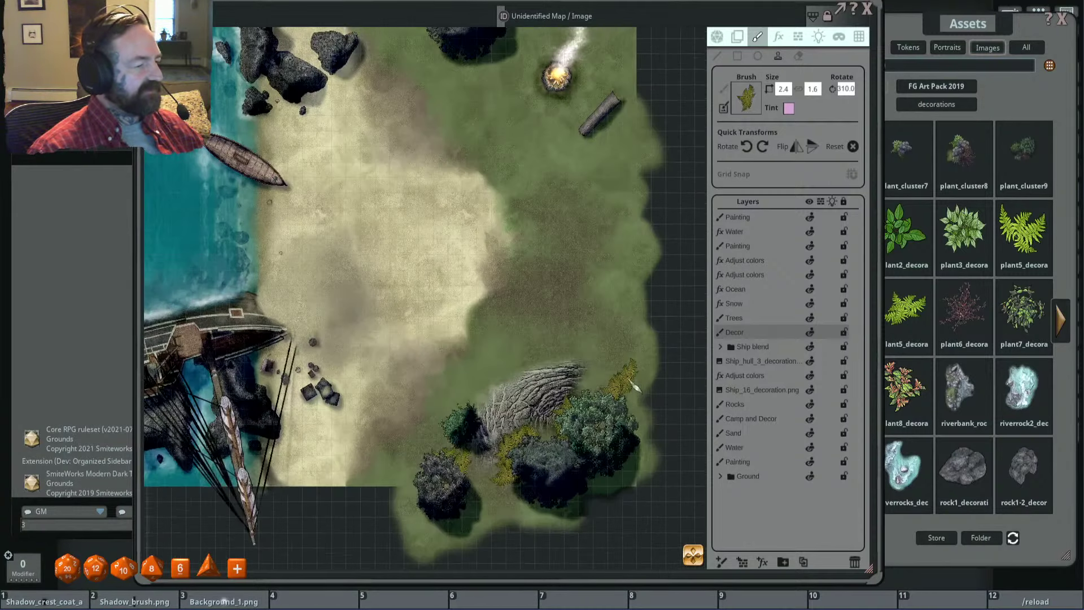
{"action": "scroll", "coordinate": [621, 395], "scroll_direction": "up", "scroll_amount": 6}
{"action": "left_click_drag", "start_coordinate": [583, 287], "coordinate": [567, 306]}
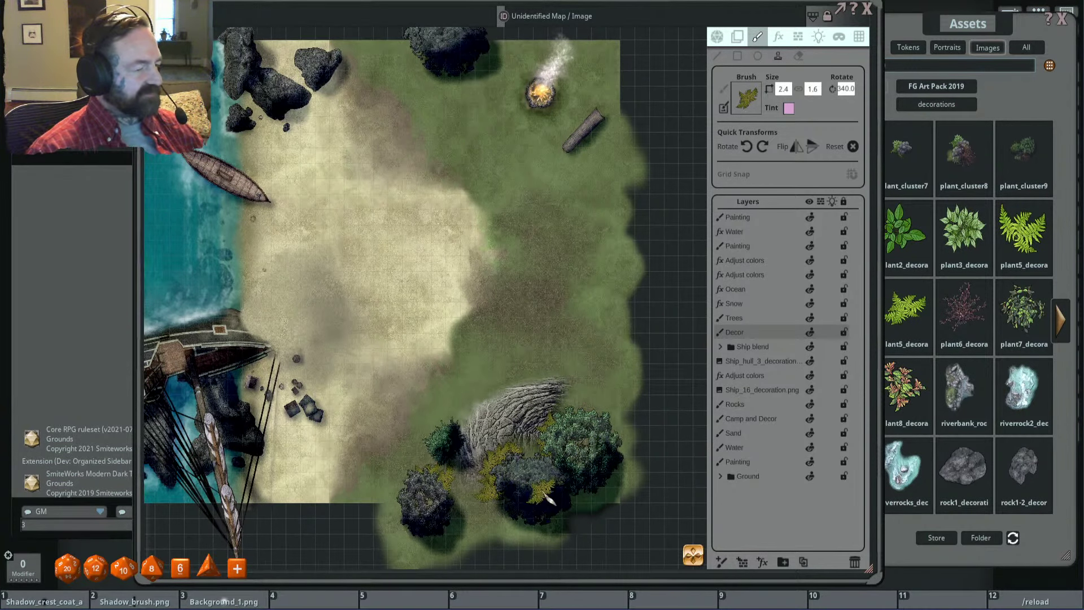
Step: Stamp a fern rotated to 340 degrees beside the lower end of the log near the campfire
{"action": "left_click_drag", "start_coordinate": [588, 272], "coordinate": [675, 373]}
{"action": "left_click_drag", "start_coordinate": [588, 258], "coordinate": [525, 246]}
{"action": "left_click", "coordinate": [615, 260]}
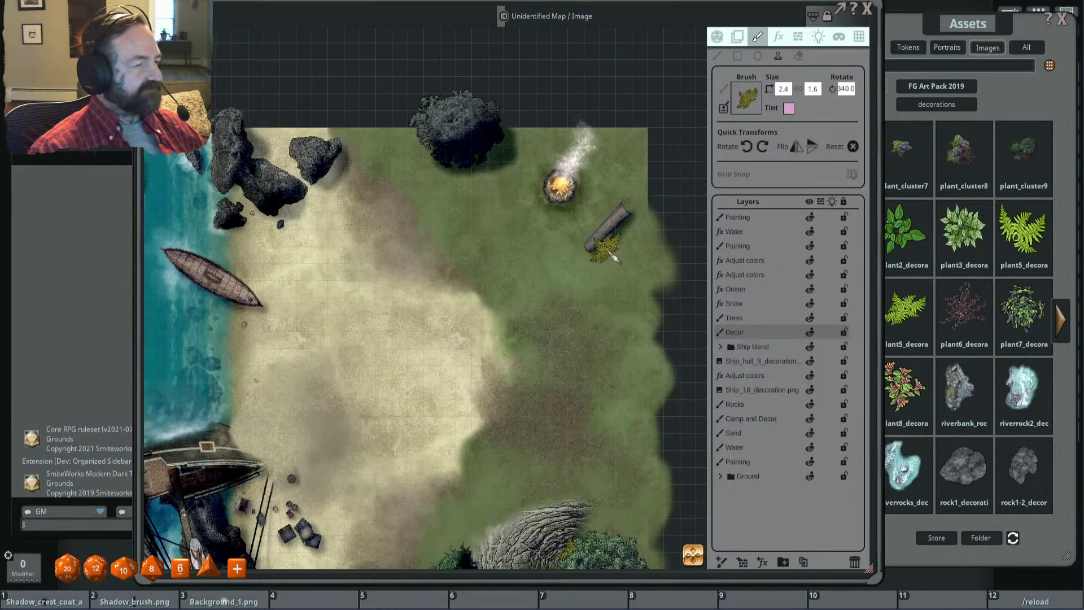
{"action": "scroll", "coordinate": [649, 266], "scroll_direction": "up", "scroll_amount": 2}
{"action": "key", "text": "ctrl"}
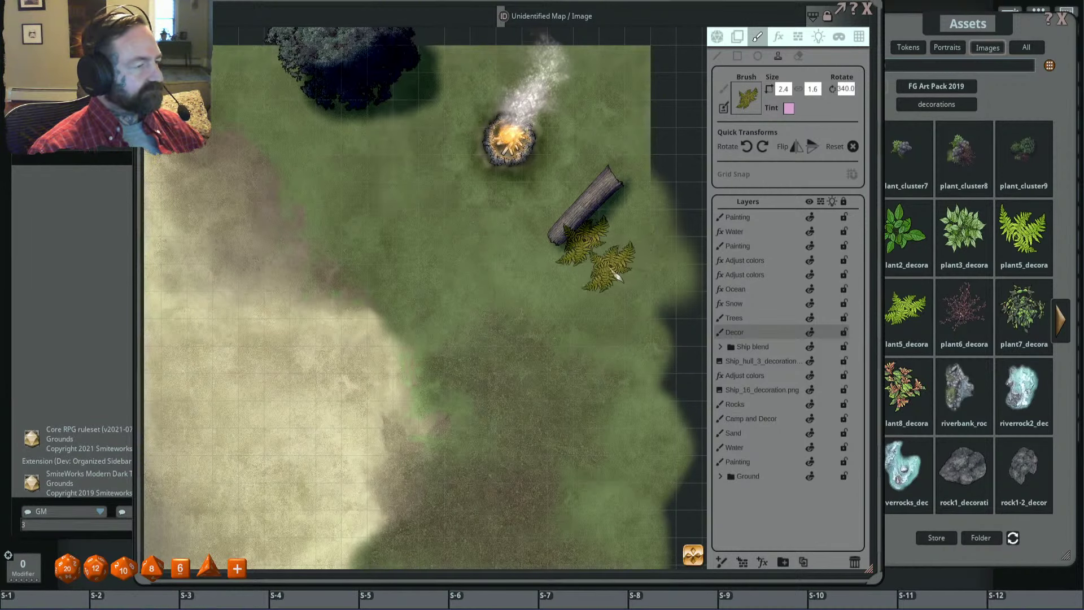
{"action": "scroll", "coordinate": [587, 255], "scroll_direction": "down", "scroll_amount": 3}
{"action": "scroll", "coordinate": [621, 263], "scroll_direction": "down", "scroll_amount": 3}
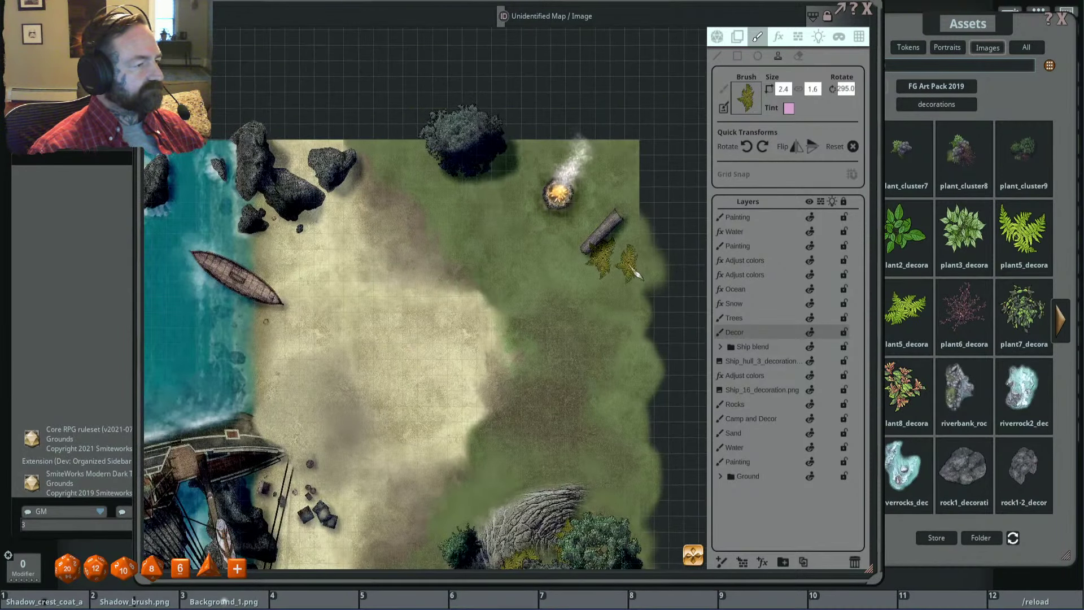
Step: Stamp a fern at 355 degrees east of the campfire and a smaller 1.5 by 1.3 one north of it
{"action": "key", "text": "shift"}
{"action": "scroll", "coordinate": [600, 249], "scroll_direction": "up", "scroll_amount": 2}
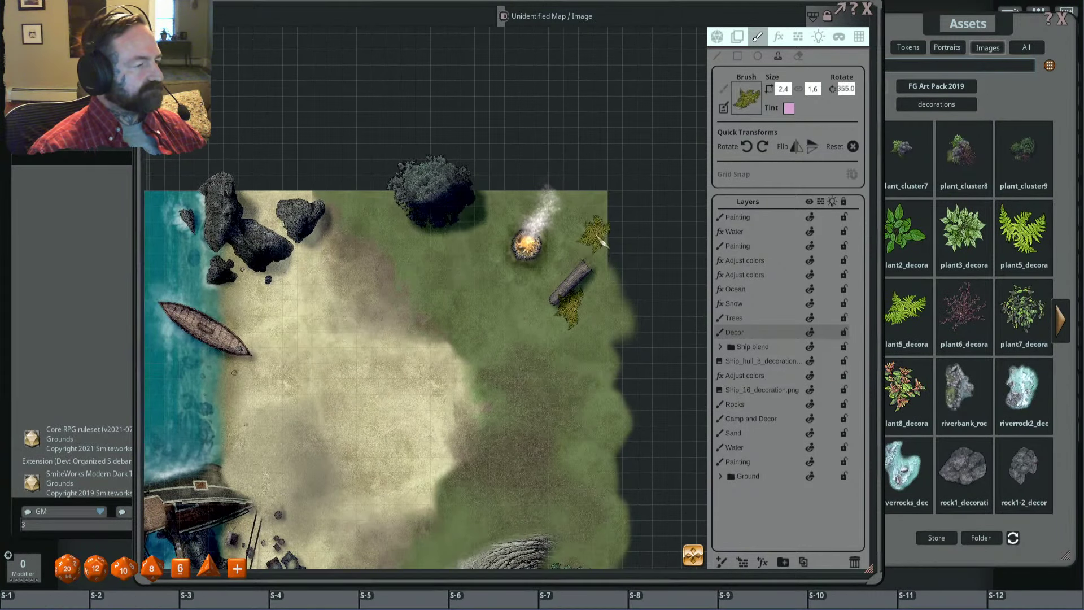
{"action": "left_click", "coordinate": [599, 240]}
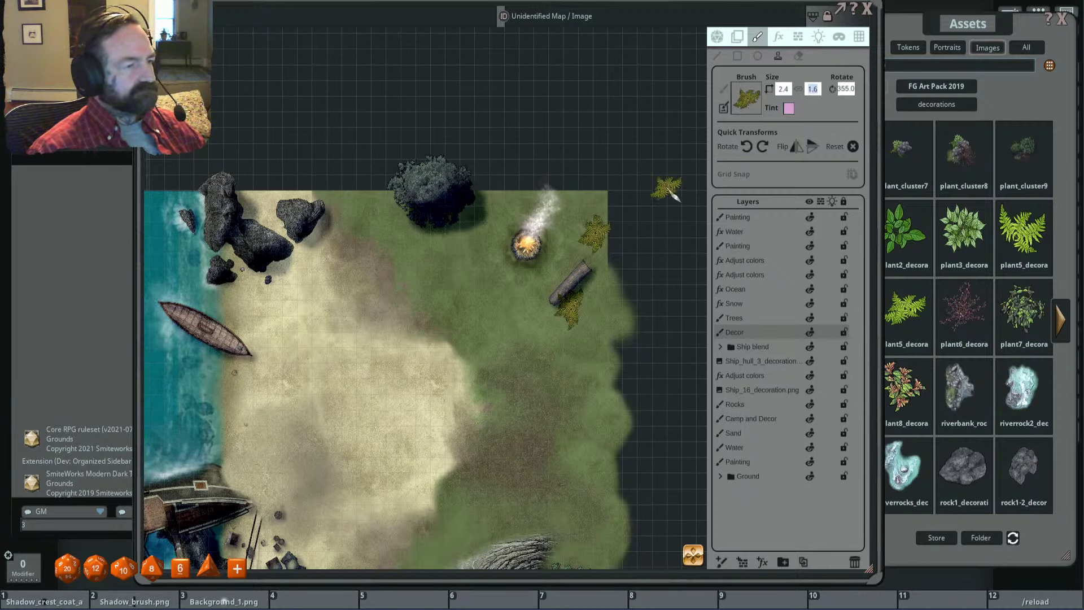
{"action": "key", "text": "ctrl"}
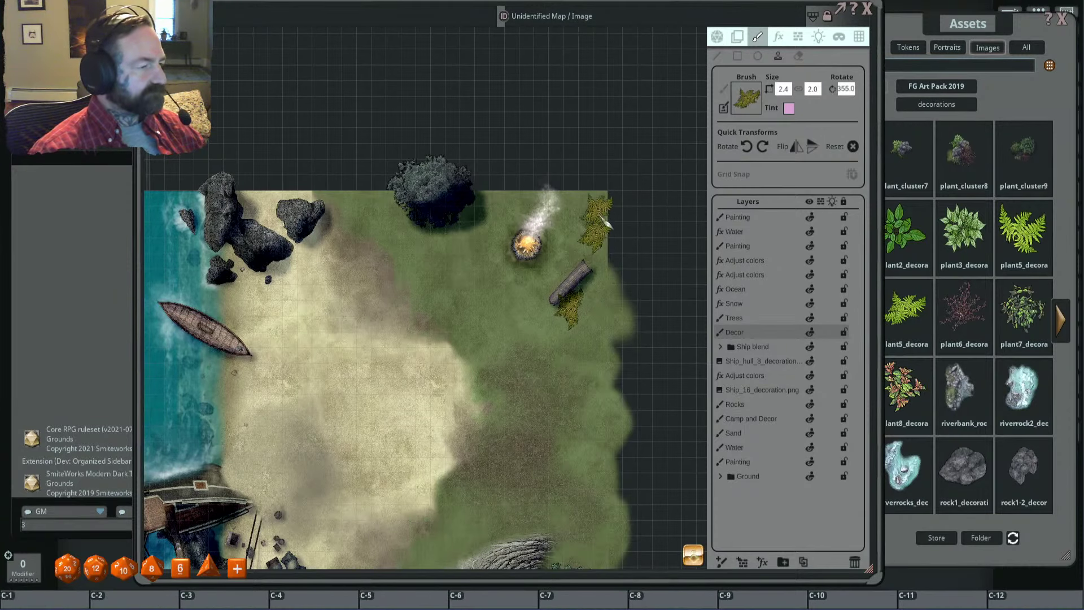
{"action": "scroll", "coordinate": [602, 219], "scroll_direction": "down", "scroll_amount": 6}
{"action": "key", "text": "ctrl"}
{"action": "scroll", "coordinate": [600, 214], "scroll_direction": "up", "scroll_amount": 3}
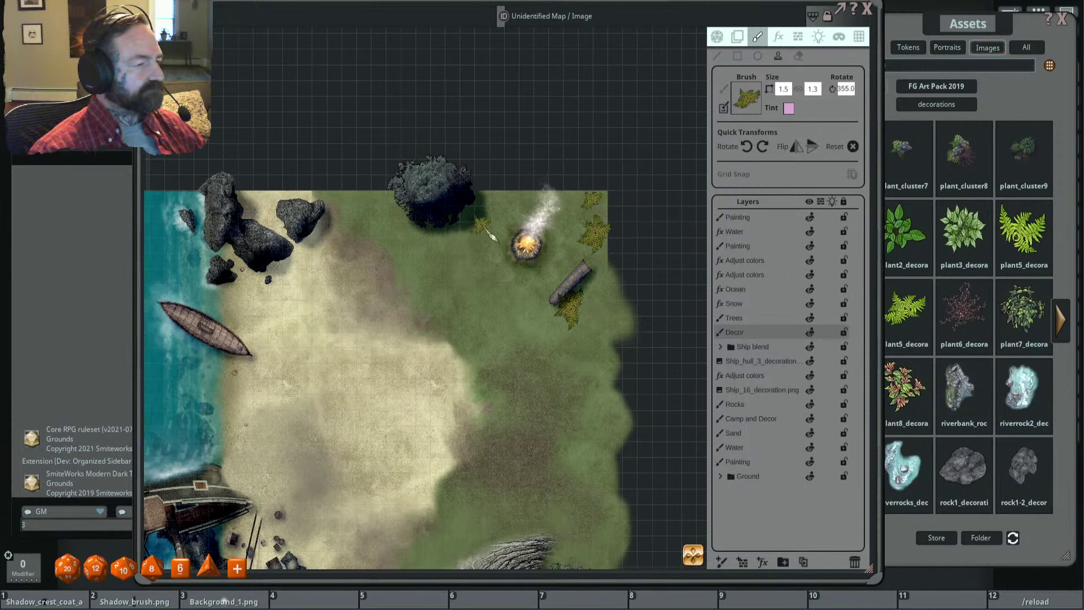
Step: Stamp small 1.5 by 1.3 ferns, rotated to 5 and 60 degrees, by the southwest edge of the northern dark tree
{"action": "left_click_drag", "start_coordinate": [499, 334], "coordinate": [525, 275]}
{"action": "left_click_drag", "start_coordinate": [622, 257], "coordinate": [596, 263]}
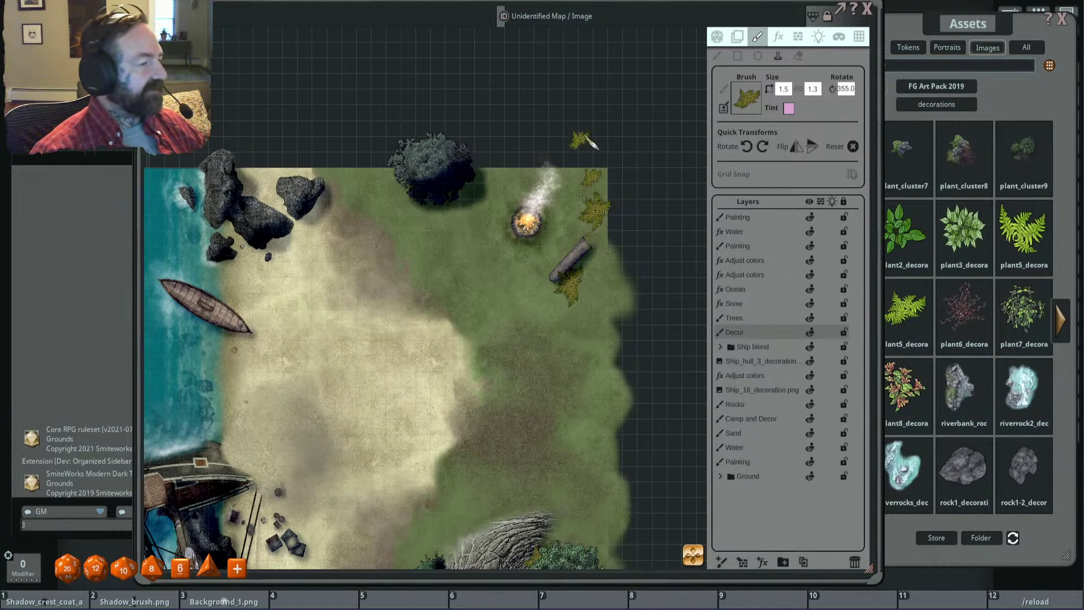
{"action": "scroll", "coordinate": [454, 204], "scroll_direction": "up", "scroll_amount": 3}
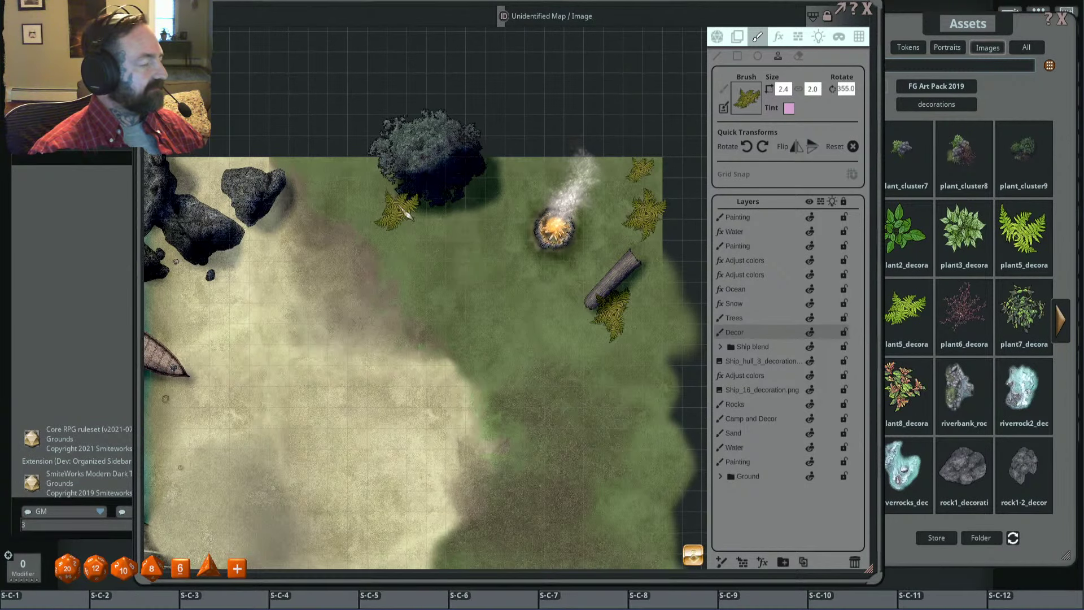
{"action": "scroll", "coordinate": [406, 213], "scroll_direction": "down", "scroll_amount": 3}
{"action": "scroll", "coordinate": [405, 210], "scroll_direction": "up", "scroll_amount": 4}
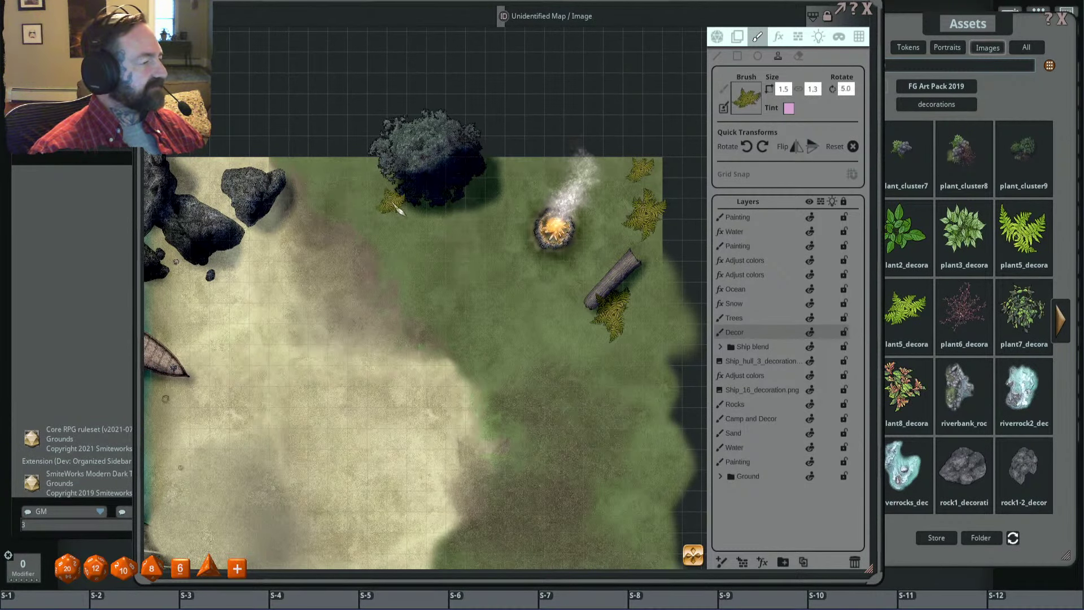
{"action": "left_click_drag", "start_coordinate": [356, 214], "coordinate": [452, 198]}
{"action": "scroll", "coordinate": [474, 212], "scroll_direction": "up", "scroll_amount": 2}
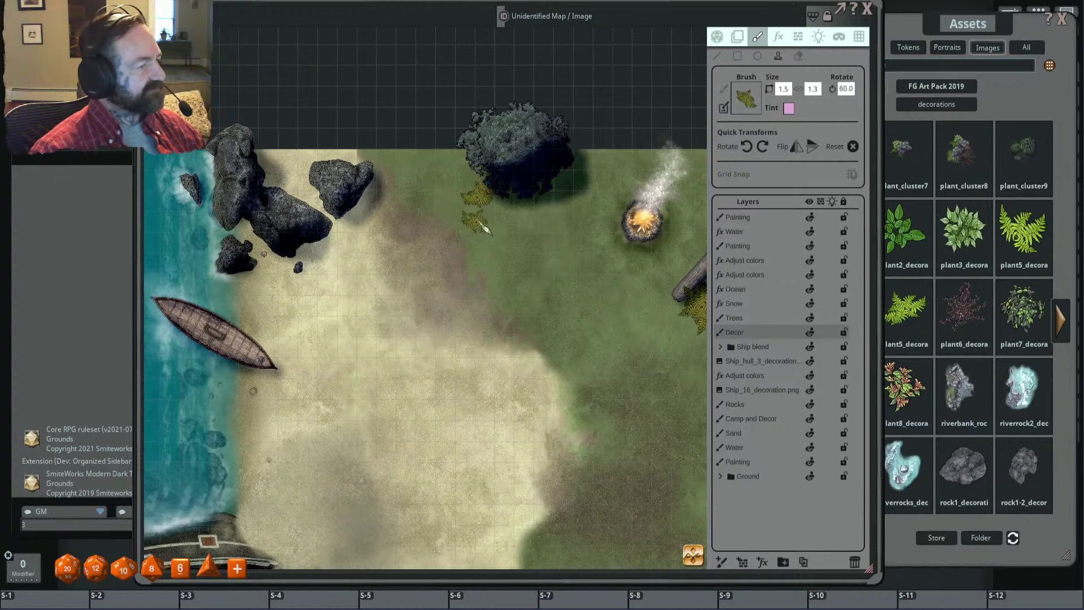
{"action": "scroll", "coordinate": [514, 229], "scroll_direction": "down", "scroll_amount": 3}
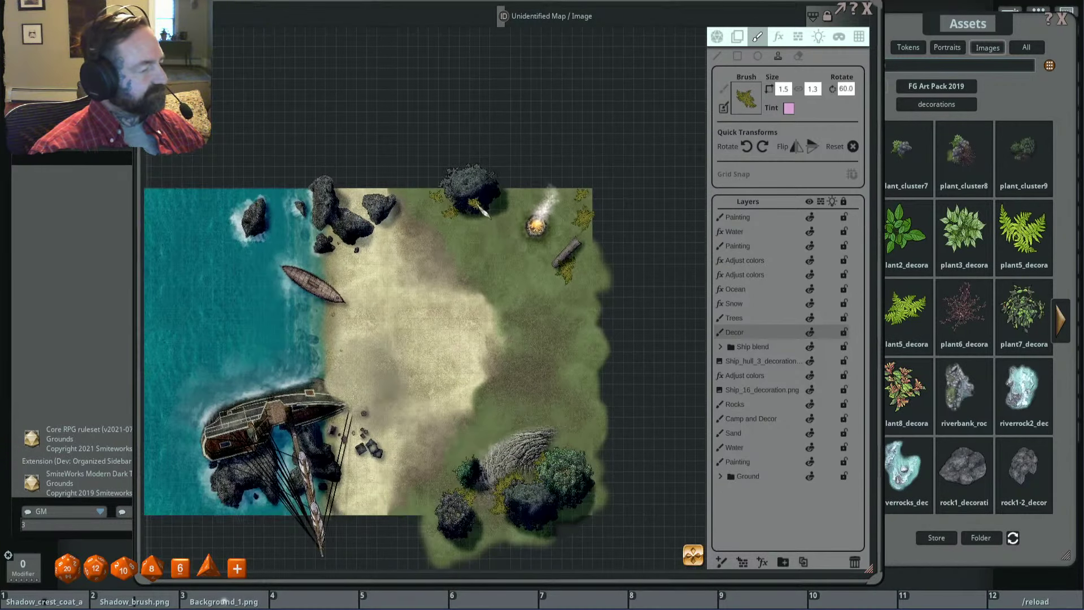
Step: Enlarge the fern brush to 1.9 by 1.6 and stamp another fern beside the one below the log
{"action": "scroll", "coordinate": [479, 221], "scroll_direction": "up", "scroll_amount": 2}
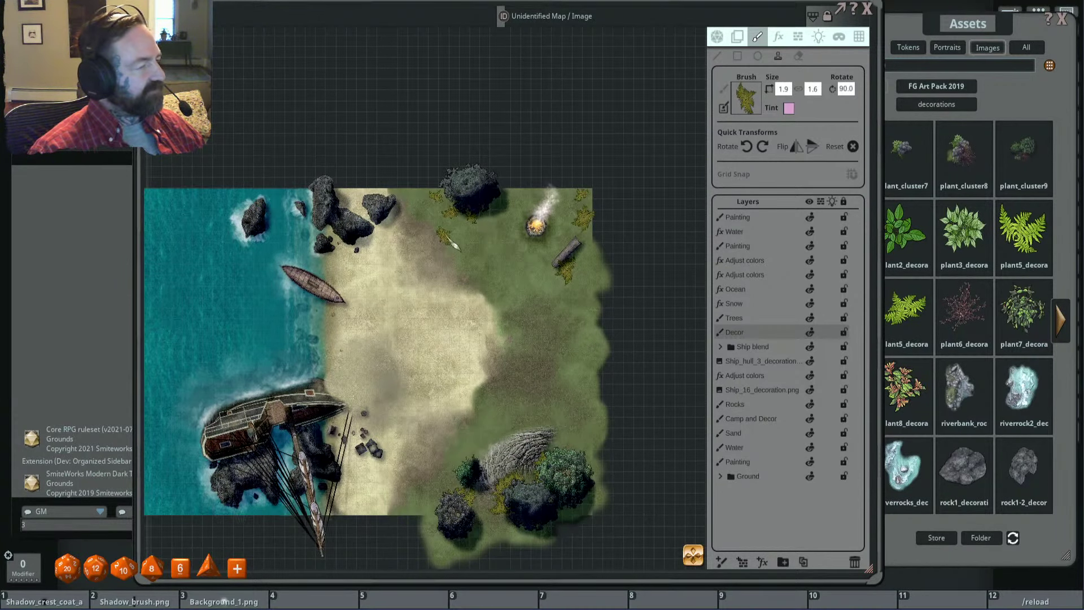
{"action": "scroll", "coordinate": [579, 332], "scroll_direction": "up", "scroll_amount": 3}
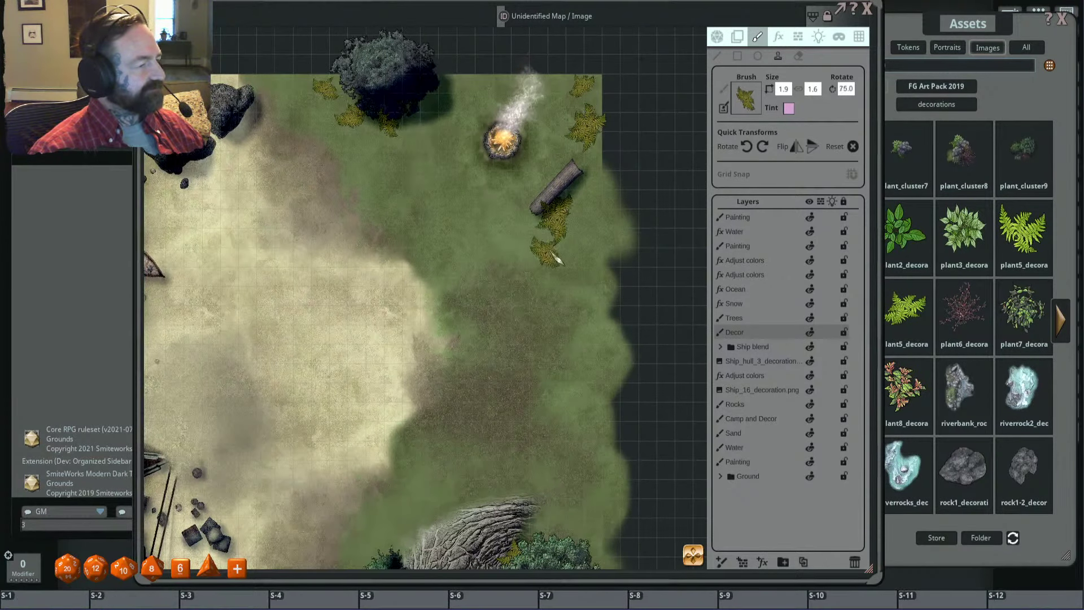
{"action": "scroll", "coordinate": [564, 242], "scroll_direction": "down", "scroll_amount": 3}
{"action": "left_click", "coordinate": [587, 225]}
{"action": "scroll", "coordinate": [568, 257], "scroll_direction": "down", "scroll_amount": 3}
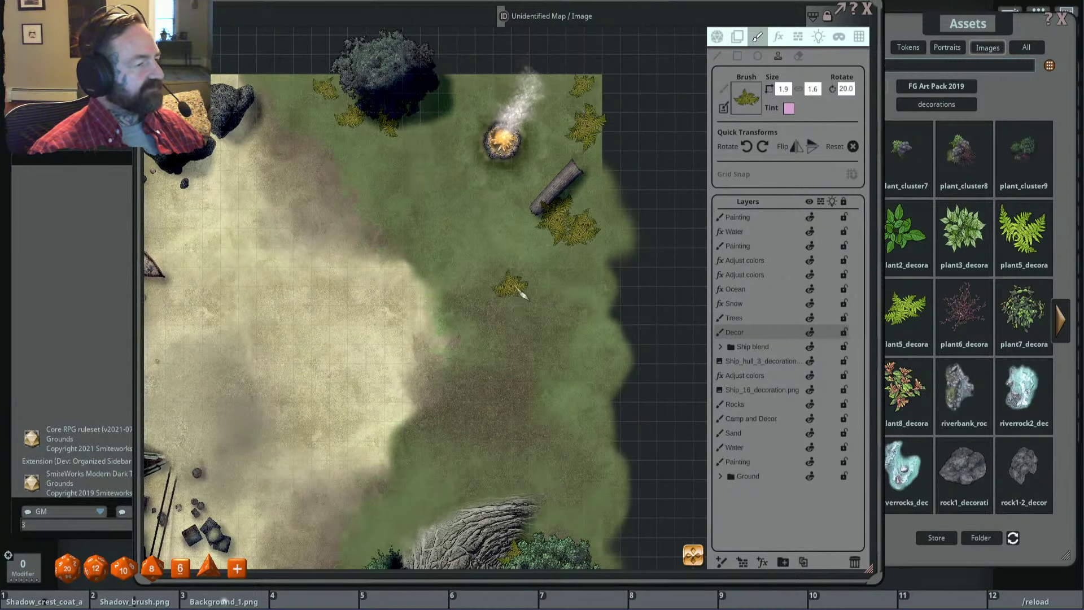
Step: Stamp a small clump of overlapping ferns at varied angles on the grass south of the log
{"action": "scroll", "coordinate": [549, 304], "scroll_direction": "down", "scroll_amount": 2}
{"action": "scroll", "coordinate": [525, 288], "scroll_direction": "down", "scroll_amount": 3}
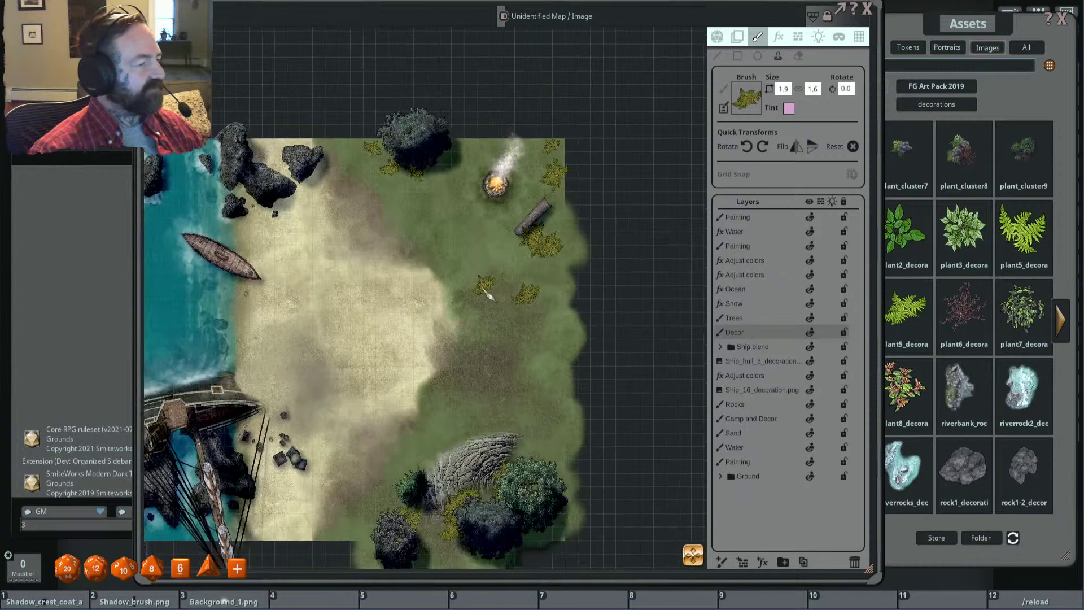
{"action": "scroll", "coordinate": [534, 277], "scroll_direction": "down", "scroll_amount": 3}
{"action": "scroll", "coordinate": [536, 285], "scroll_direction": "up", "scroll_amount": 5}
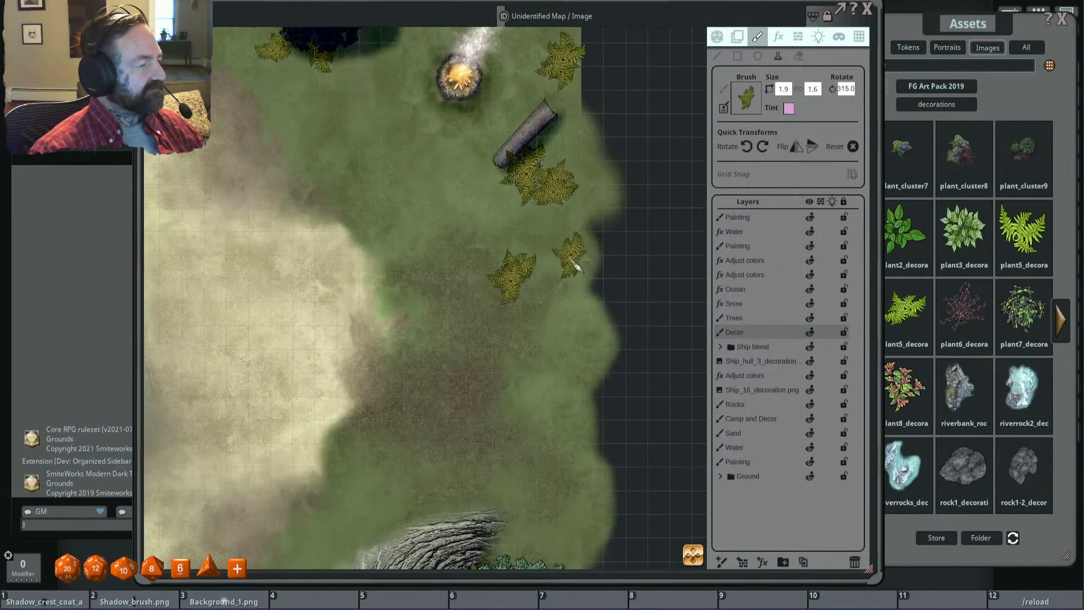
{"action": "left_click", "coordinate": [534, 294]}
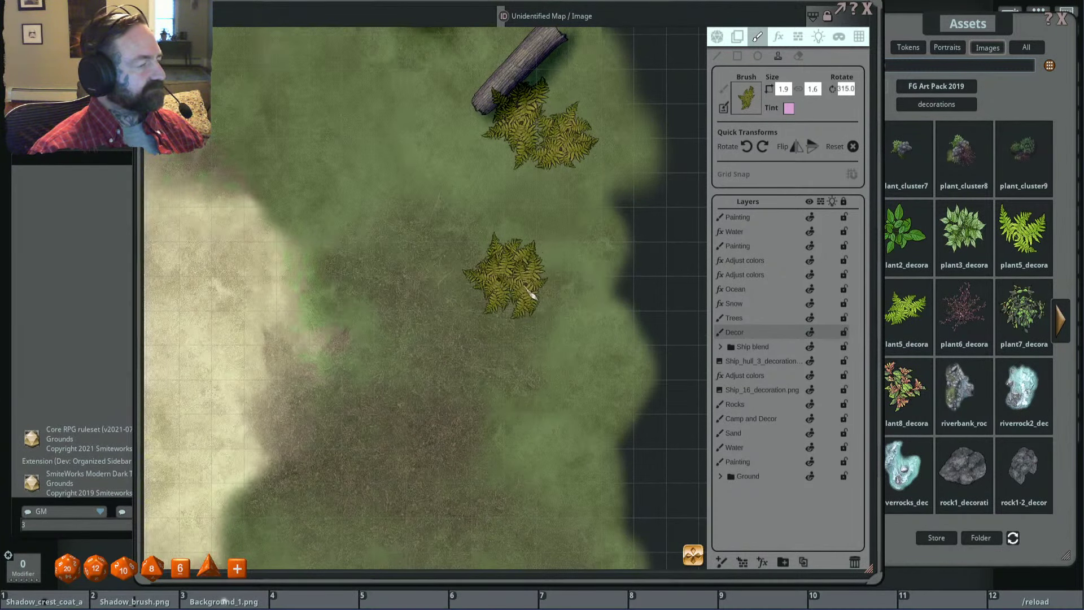
Step: Load the plant6 decoration as the brush, rotate it to 345 degrees and stamp it beside the new fern clump
{"action": "scroll", "coordinate": [613, 287], "scroll_direction": "down", "scroll_amount": 3}
{"action": "left_click_drag", "start_coordinate": [960, 291], "coordinate": [760, 105]}
{"action": "key", "text": "ctrl"}
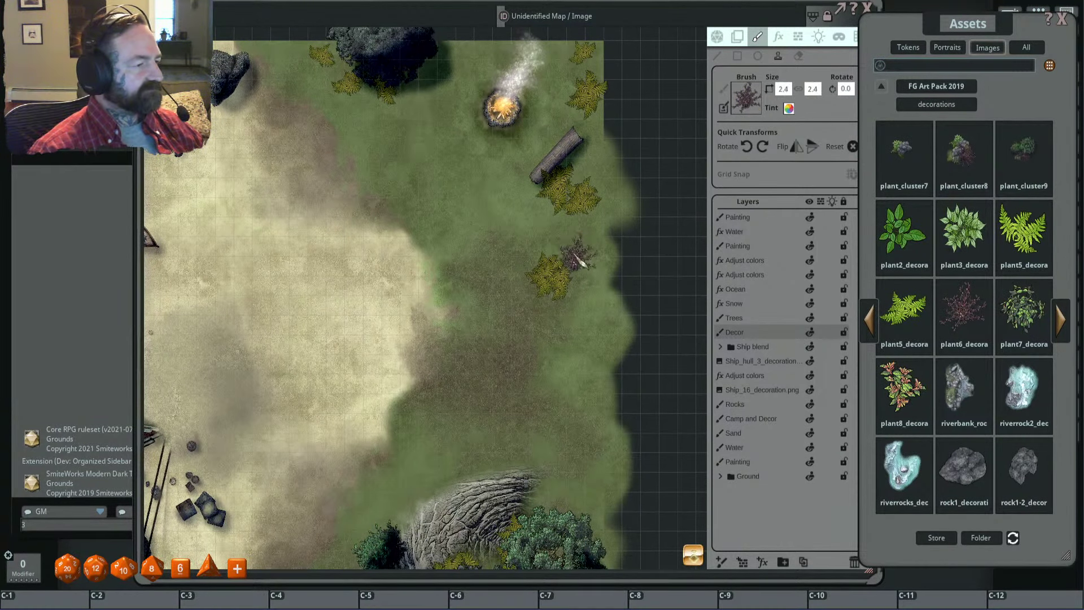
{"action": "scroll", "coordinate": [579, 261], "scroll_direction": "up", "scroll_amount": 2}
{"action": "scroll", "coordinate": [579, 271], "scroll_direction": "down", "scroll_amount": 1, "text": "ctrl"}
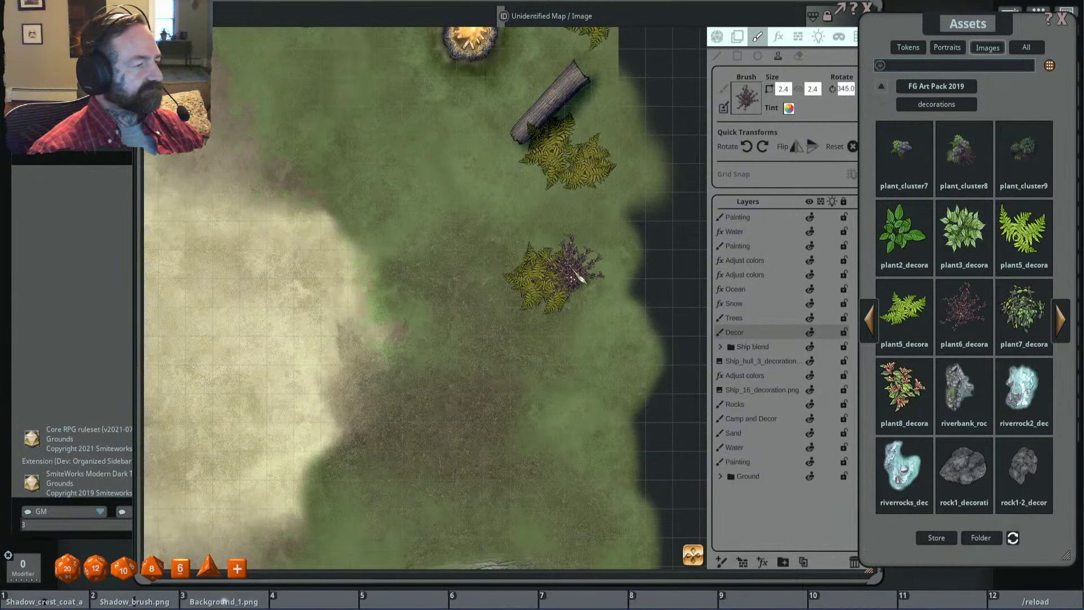
Step: Reduce the brush size to 2.0 and stamp the plant6 decoration among the ferns beside the tree at the map's north edge
{"action": "scroll", "coordinate": [580, 278], "scroll_direction": "down", "scroll_amount": 2, "text": "shift"}
{"action": "scroll", "coordinate": [477, 235], "scroll_direction": "down", "scroll_amount": 3}
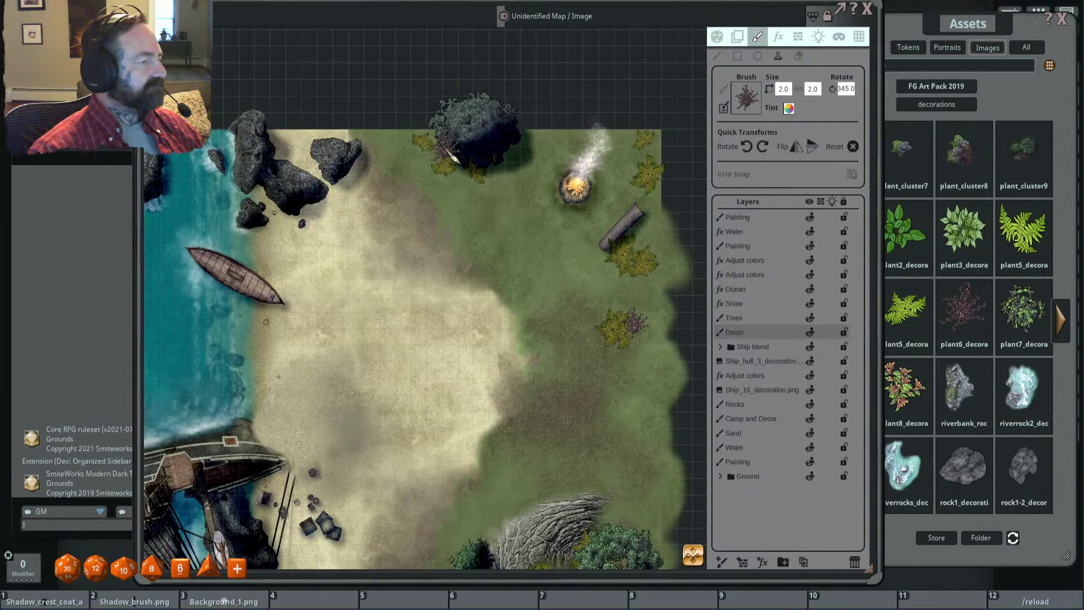
{"action": "scroll", "coordinate": [446, 159], "scroll_direction": "up", "scroll_amount": 4, "text": "ctrl"}
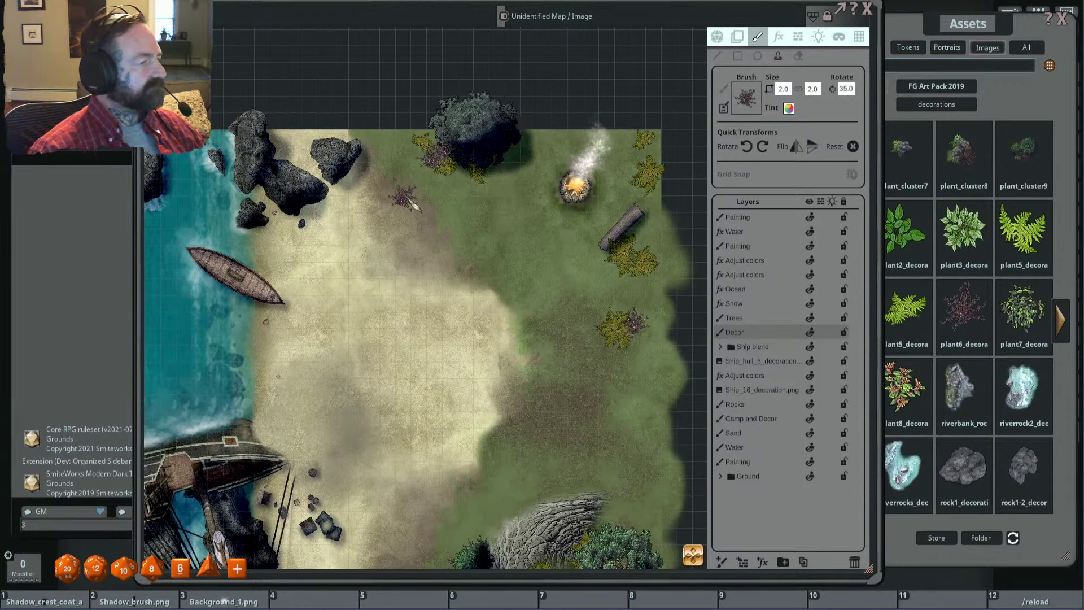
{"action": "scroll", "coordinate": [432, 192], "scroll_direction": "up", "scroll_amount": 1, "text": "ctrl"}
{"action": "scroll", "coordinate": [509, 169], "scroll_direction": "down", "scroll_amount": 2}
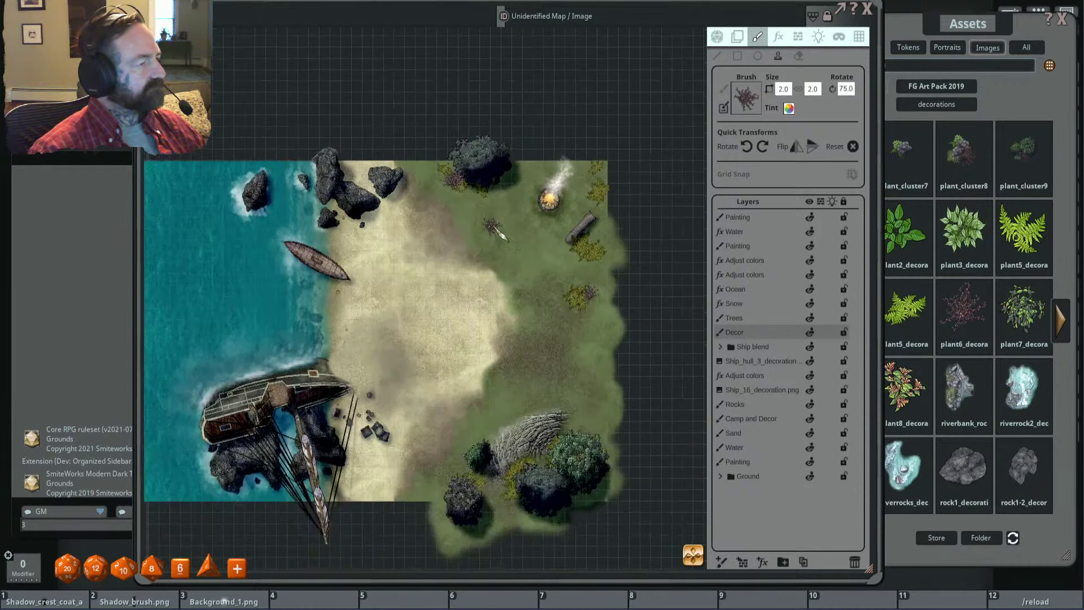
Step: Stamp plant6 bushes at both ends of the rock mound at size 2.4, plus a rotated one at size 2.0 farther east
{"action": "scroll", "coordinate": [528, 365], "scroll_direction": "up", "scroll_amount": 2}
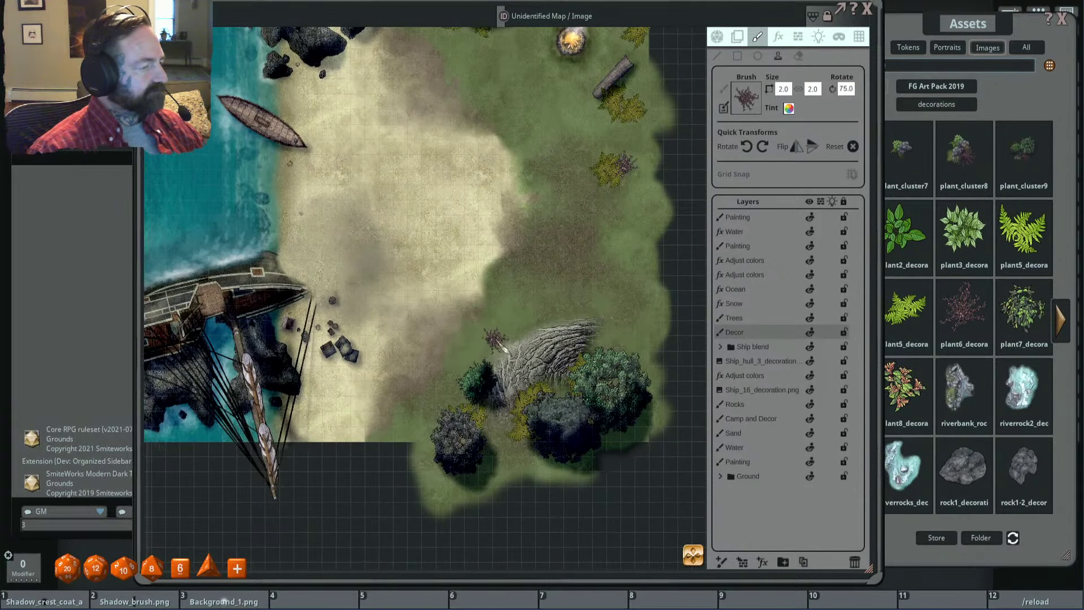
{"action": "scroll", "coordinate": [496, 339], "scroll_direction": "up", "scroll_amount": 4, "text": "alt"}
{"action": "scroll", "coordinate": [563, 370], "scroll_direction": "down", "scroll_amount": 1, "text": "shift"}
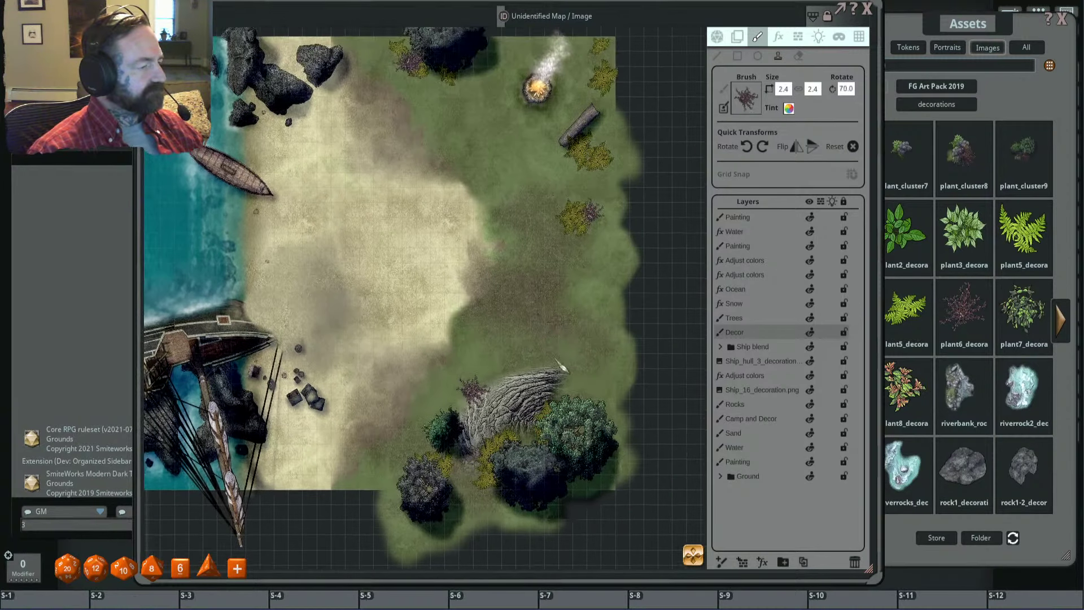
{"action": "scroll", "coordinate": [567, 380], "scroll_direction": "down", "scroll_amount": 7, "text": "shift"}
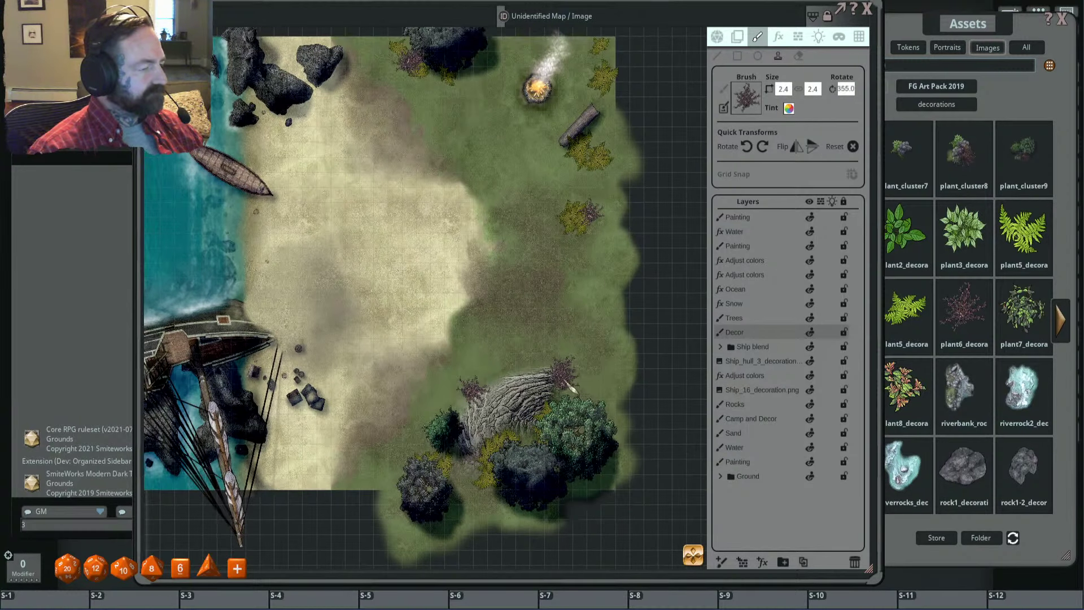
{"action": "scroll", "coordinate": [565, 384], "scroll_direction": "down", "scroll_amount": 4, "text": "alt"}
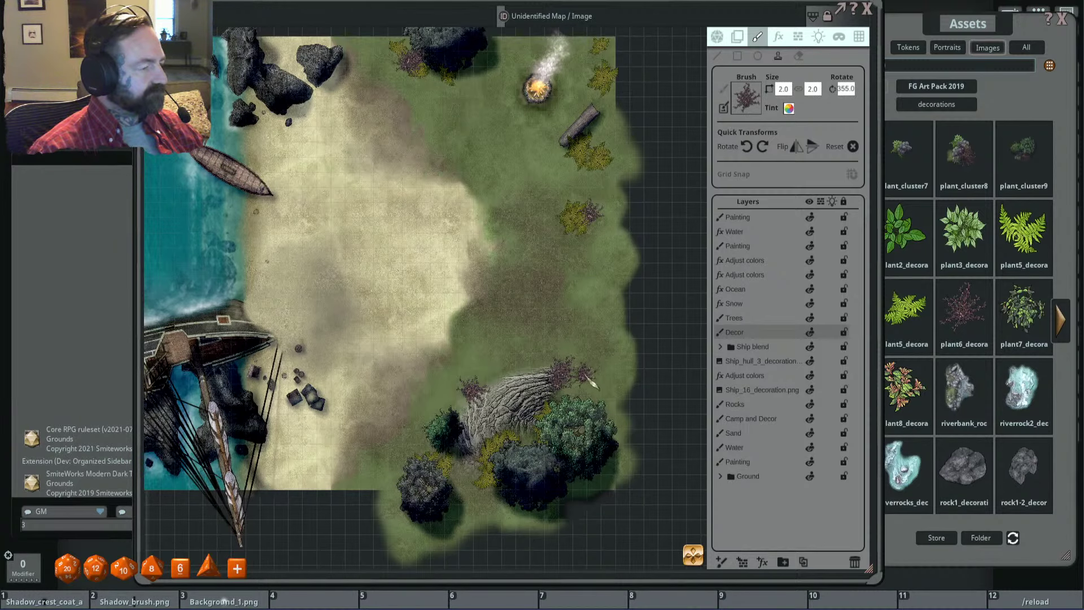
{"action": "scroll", "coordinate": [593, 384], "scroll_direction": "up", "scroll_amount": 5}
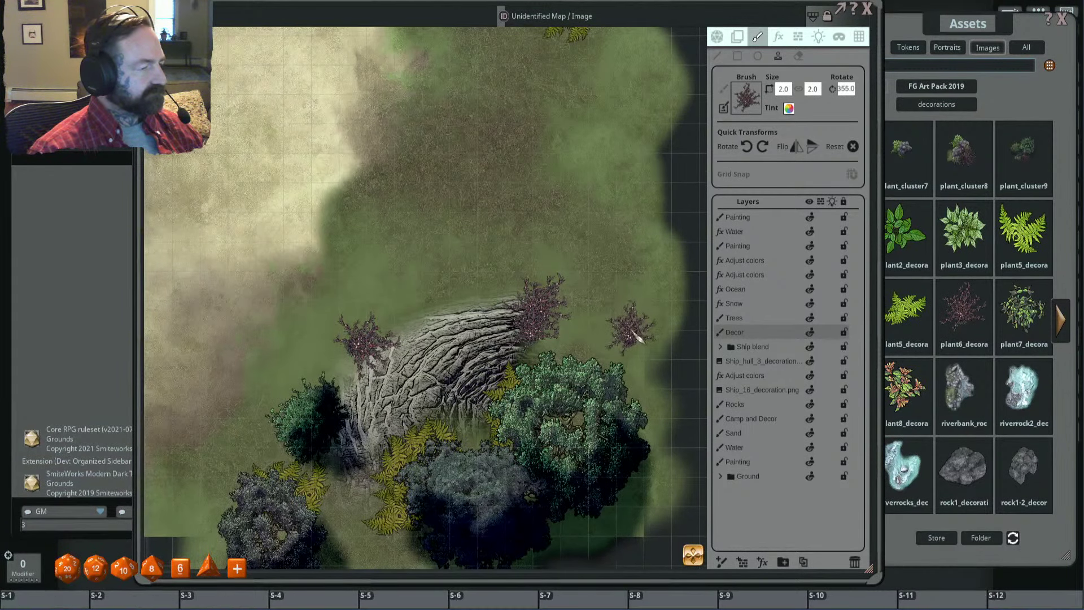
{"action": "scroll", "coordinate": [639, 338], "scroll_direction": "down", "scroll_amount": 9, "text": "shift"}
{"action": "scroll", "coordinate": [638, 338], "scroll_direction": "down", "scroll_amount": 4}
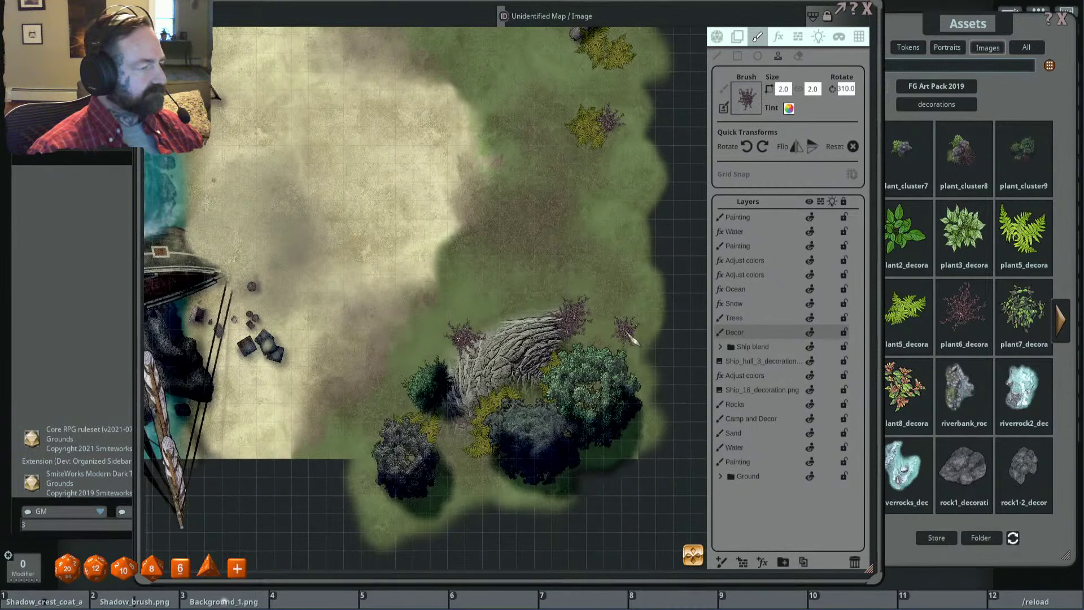
Step: Stamp a plant6 bush on the west side of the fern clump and another, rotated to 290 degrees, by the log's upper end
{"action": "scroll", "coordinate": [562, 197], "scroll_direction": "down", "scroll_amount": 6}
{"action": "scroll", "coordinate": [573, 252], "scroll_direction": "up", "scroll_amount": 4}
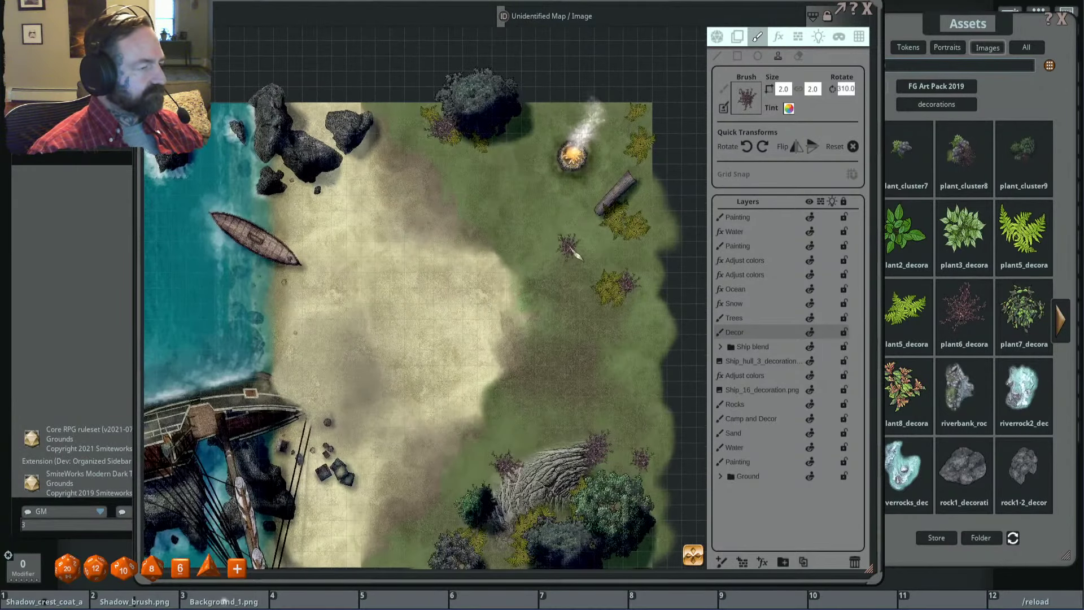
{"action": "scroll", "coordinate": [582, 260], "scroll_direction": "up", "scroll_amount": 2}
{"action": "scroll", "coordinate": [607, 285], "scroll_direction": "down", "scroll_amount": 4, "text": "shift"}
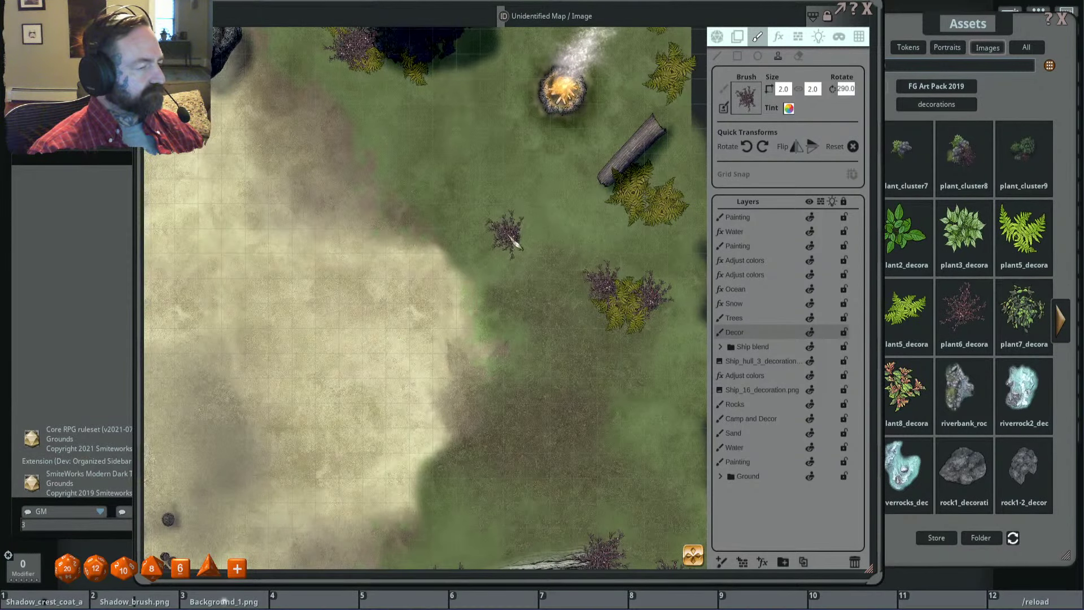
{"action": "scroll", "coordinate": [602, 286], "scroll_direction": "down", "scroll_amount": 3}
{"action": "scroll", "coordinate": [579, 285], "scroll_direction": "up", "scroll_amount": 3}
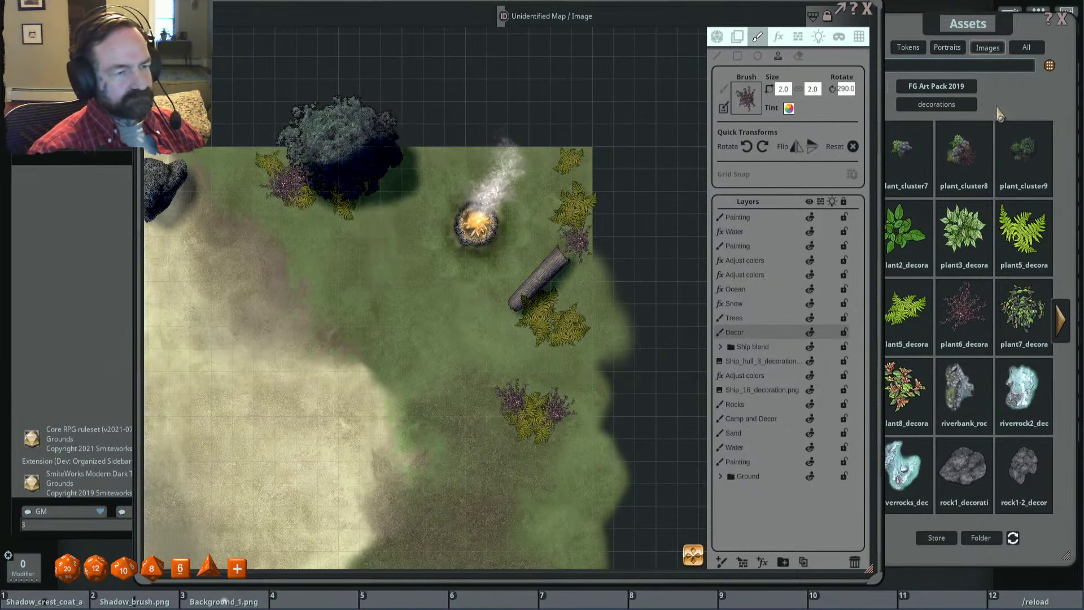
Step: Load the plant3 decoration as the brush, enlarge it to 2.0 and tint it pink with FFB6FF
{"action": "left_click", "coordinate": [966, 35]}
{"action": "left_click", "coordinate": [963, 226]}
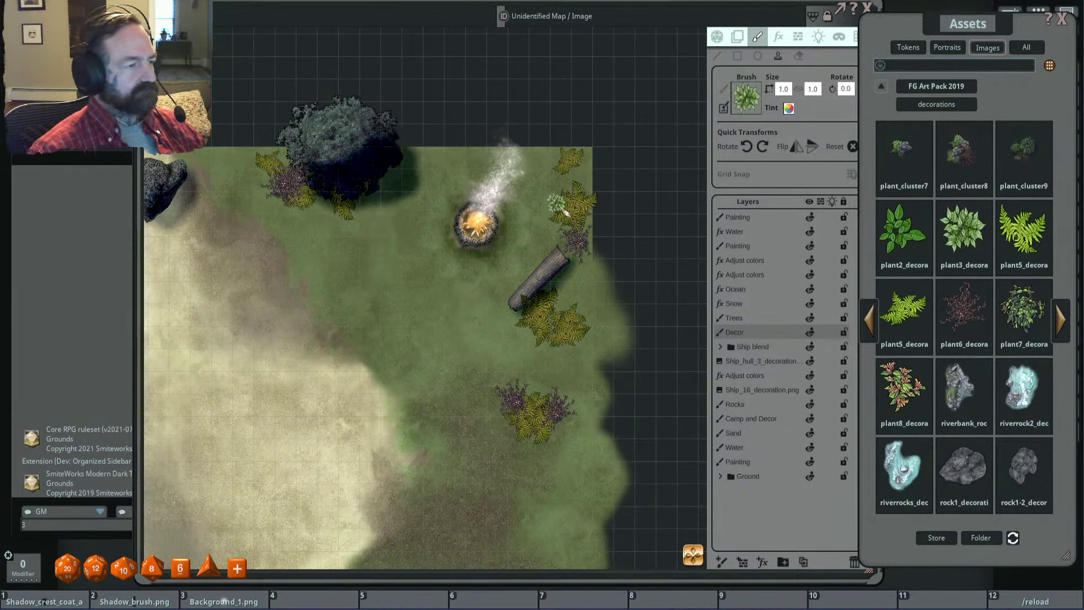
{"action": "scroll", "coordinate": [565, 211], "scroll_direction": "up", "scroll_amount": 5}
{"action": "left_click", "coordinate": [789, 108]}
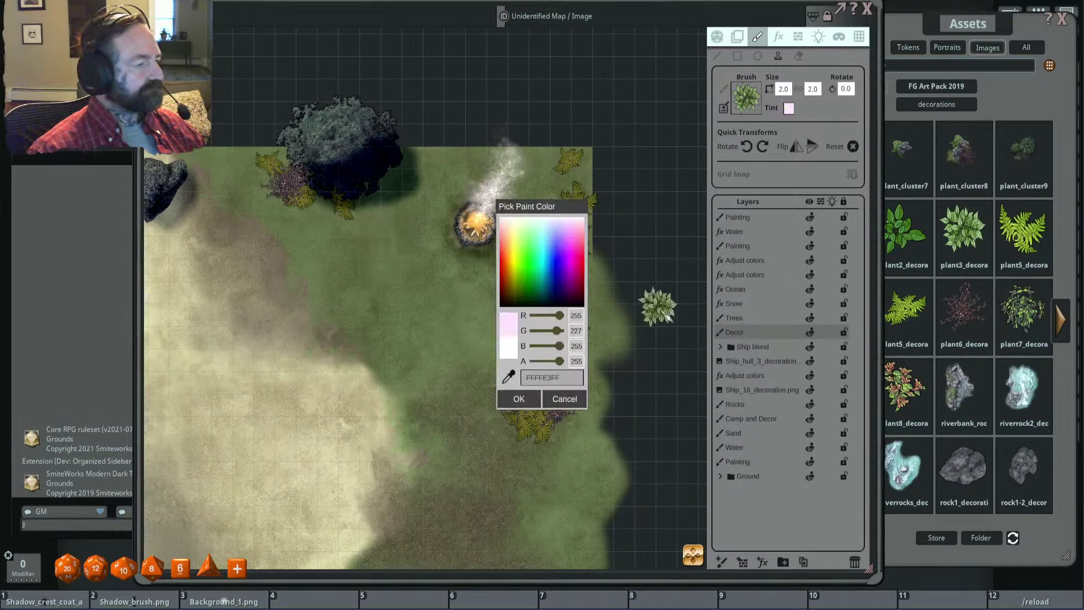
{"action": "scroll", "coordinate": [558, 335], "scroll_direction": "down", "scroll_amount": 5}
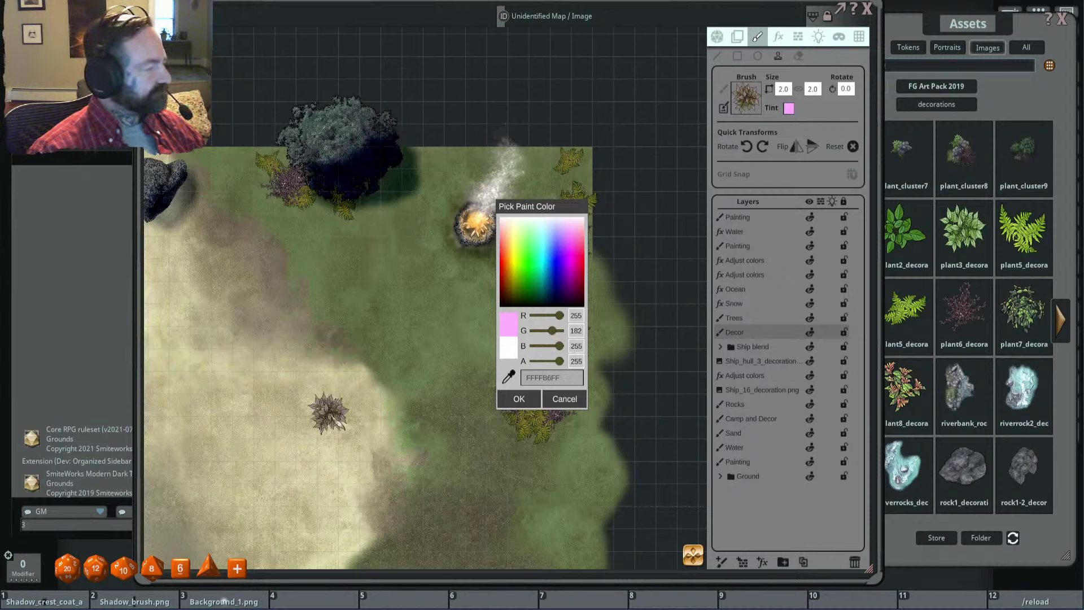
{"action": "left_click", "coordinate": [518, 399]}
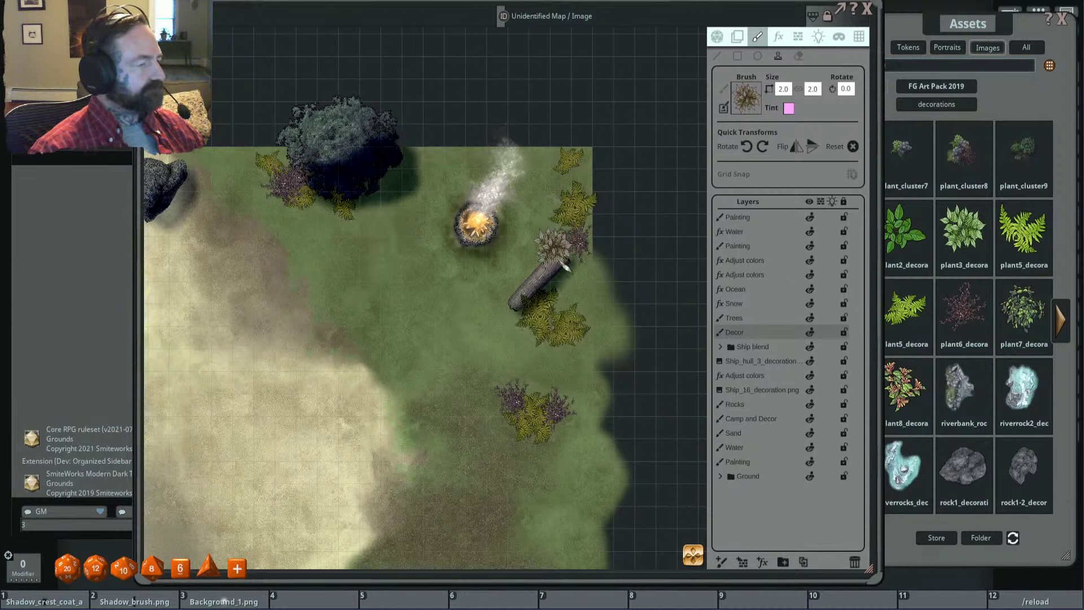
Step: Stamp the tinted plant3 decoration over the bush at the log's upper end and reduce the brush size to 1.6
{"action": "scroll", "coordinate": [581, 223], "scroll_direction": "down", "scroll_amount": 4}
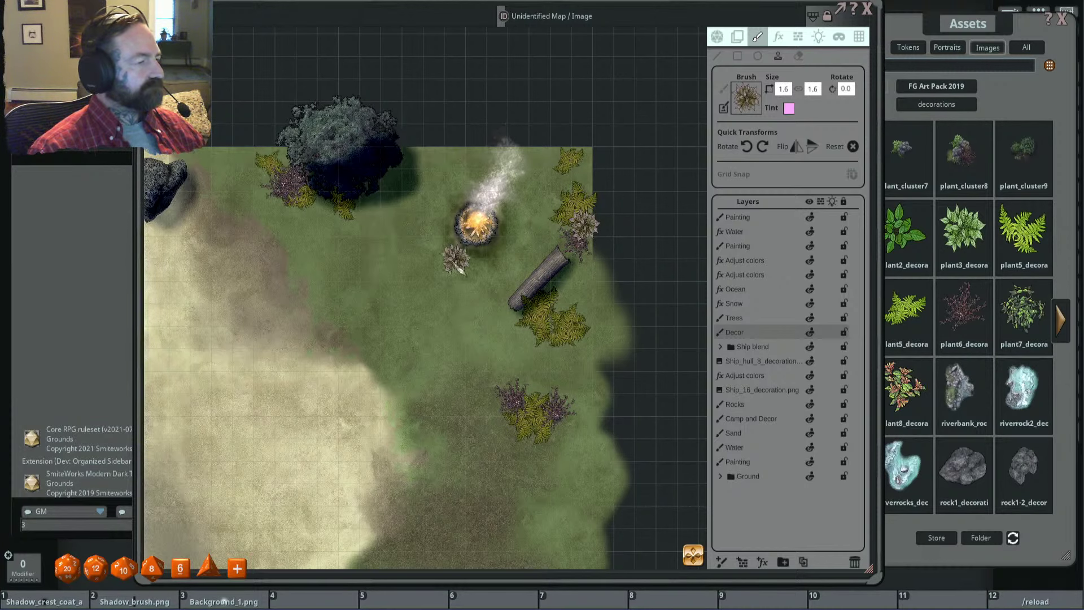
{"action": "left_click_drag", "start_coordinate": [393, 347], "coordinate": [426, 313]}
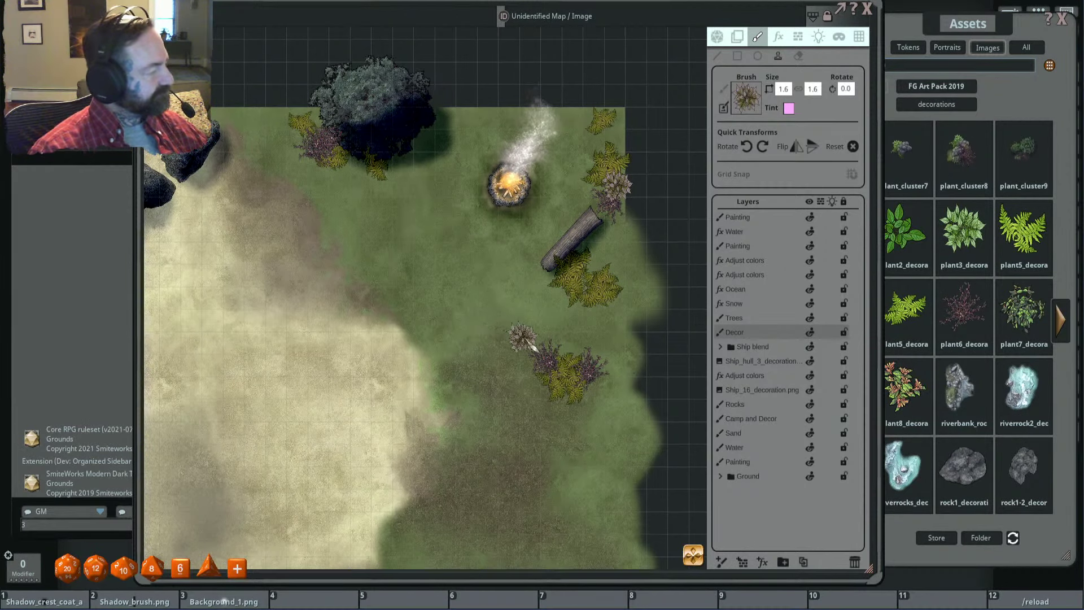
{"action": "left_click_drag", "start_coordinate": [599, 343], "coordinate": [550, 347]}
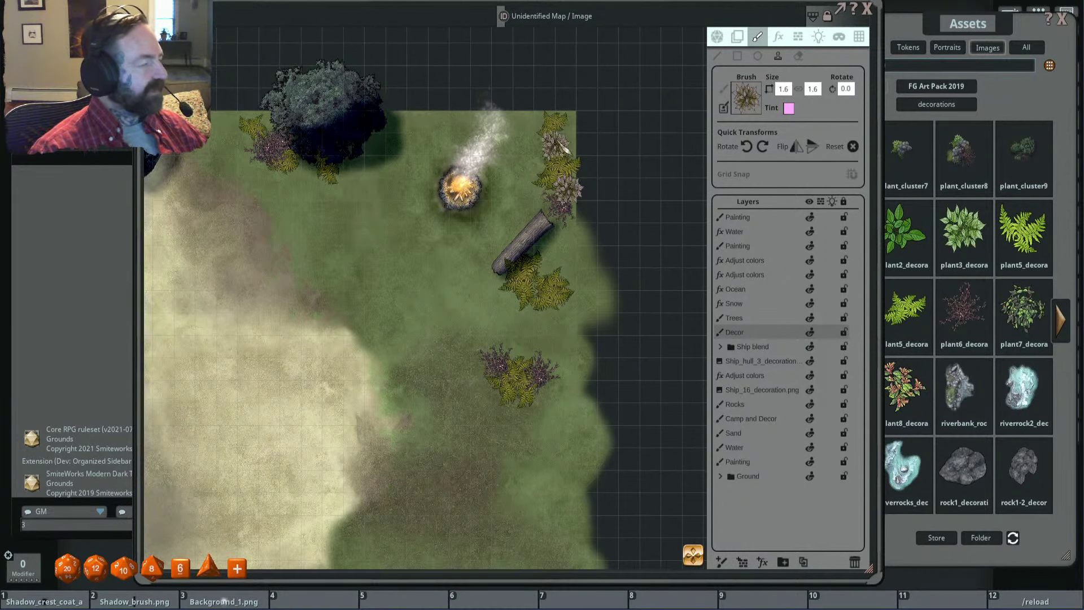
{"action": "scroll", "coordinate": [549, 347], "scroll_direction": "up", "scroll_amount": 3}
{"action": "scroll", "coordinate": [593, 418], "scroll_direction": "down", "scroll_amount": 2}
{"action": "left_click_drag", "start_coordinate": [593, 418], "coordinate": [593, 350]}
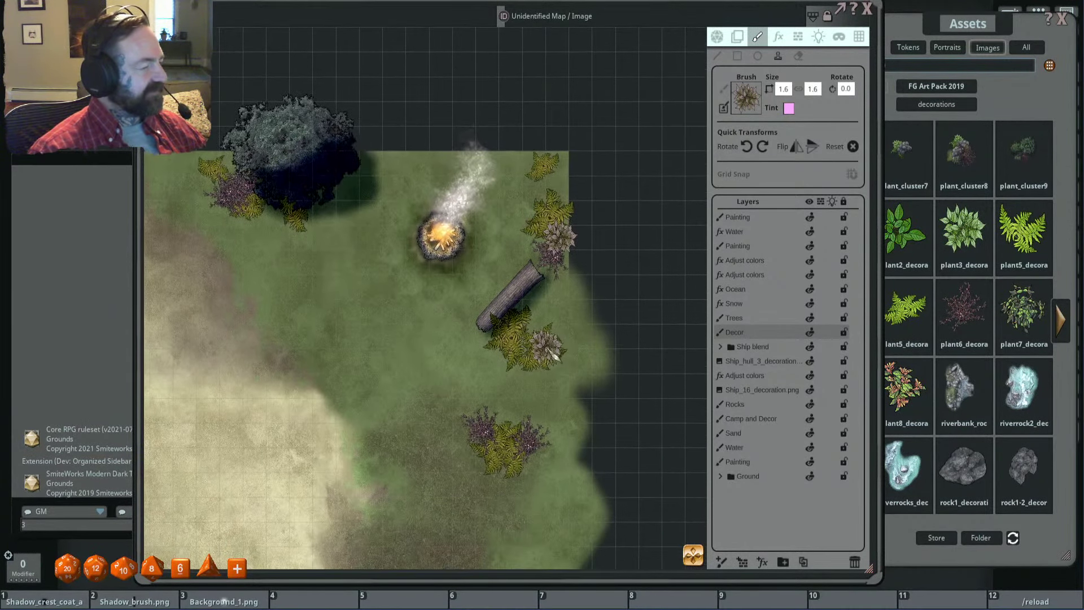
{"action": "scroll", "coordinate": [593, 350], "scroll_direction": "up", "scroll_amount": 2}
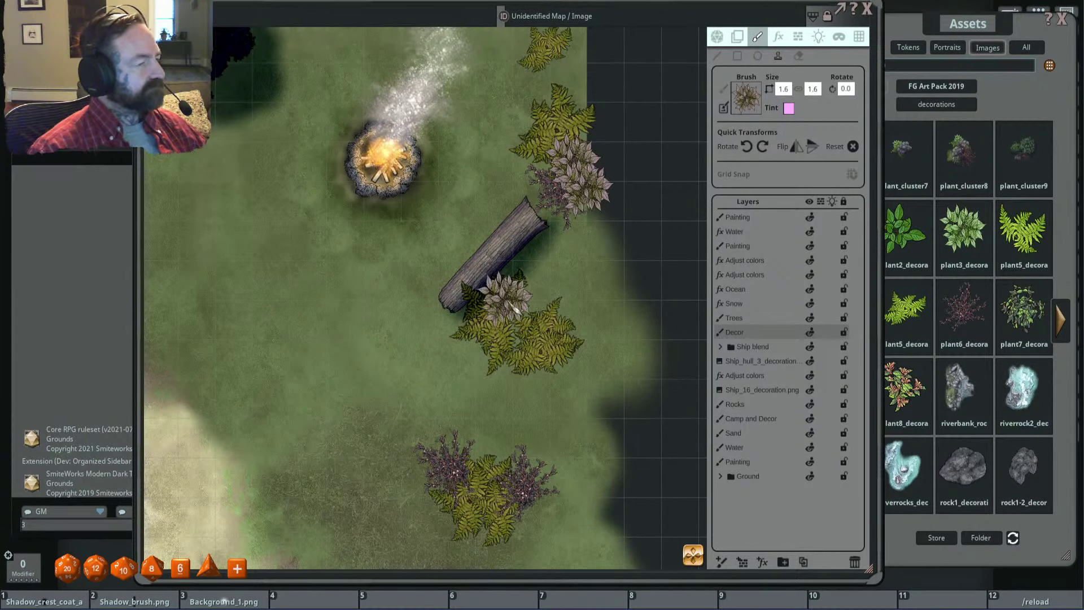
Step: Stamp a tinted plant3 at size 1.6 and a smaller, rotated one at size 1.0 beside the bush at the rock mound's east end
{"action": "scroll", "coordinate": [516, 300], "scroll_direction": "down", "scroll_amount": 3}
{"action": "left_click_drag", "start_coordinate": [452, 319], "coordinate": [513, 197]}
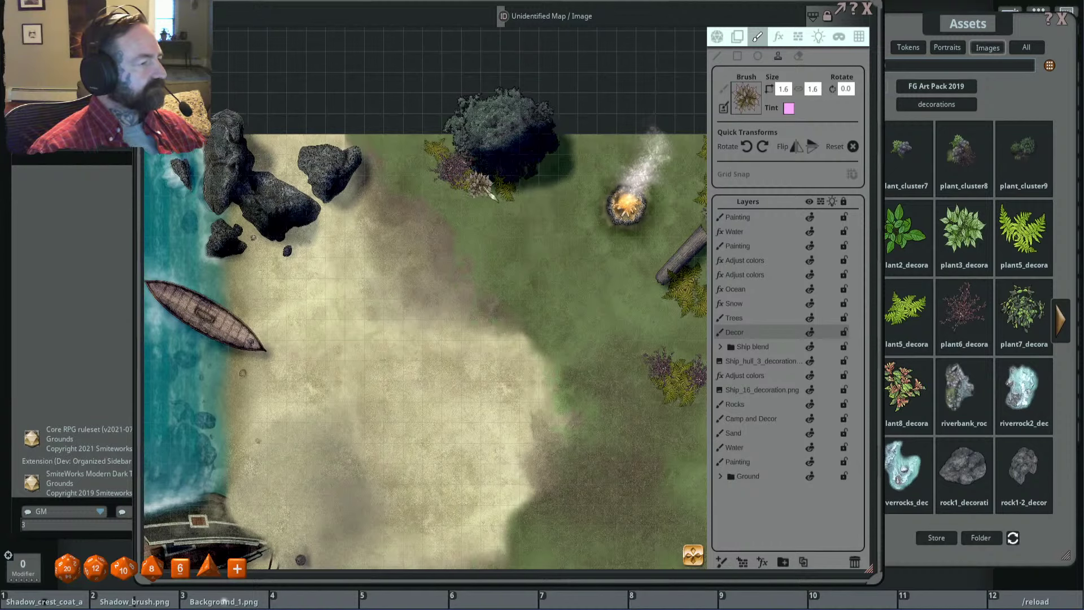
{"action": "left_click_drag", "start_coordinate": [574, 341], "coordinate": [411, 156]}
{"action": "left_click_drag", "start_coordinate": [519, 269], "coordinate": [522, 127]}
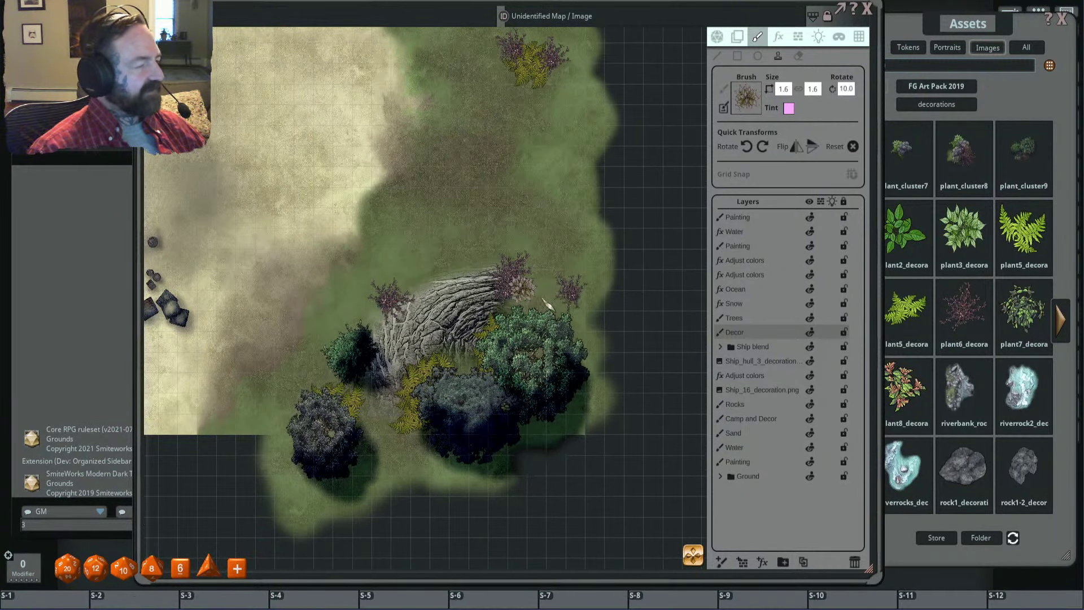
{"action": "scroll", "coordinate": [552, 300], "scroll_direction": "up", "scroll_amount": 13}
{"action": "scroll", "coordinate": [546, 295], "scroll_direction": "down", "scroll_amount": 3}
{"action": "scroll", "coordinate": [543, 293], "scroll_direction": "down", "scroll_amount": 3}
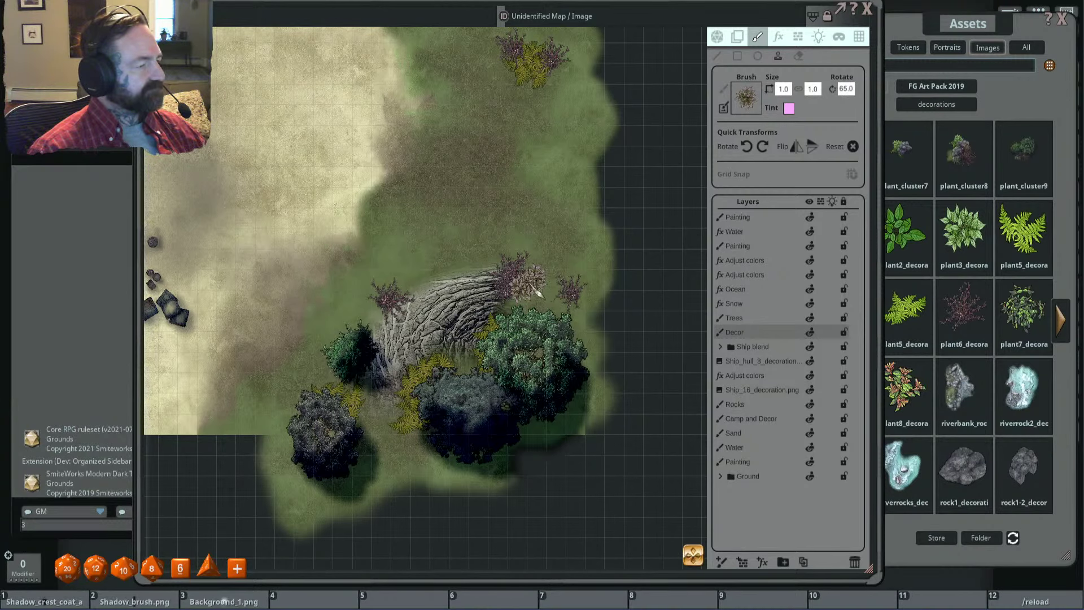
{"action": "scroll", "coordinate": [540, 293], "scroll_direction": "up", "scroll_amount": 5}
{"action": "scroll", "coordinate": [616, 299], "scroll_direction": "down", "scroll_amount": 5}
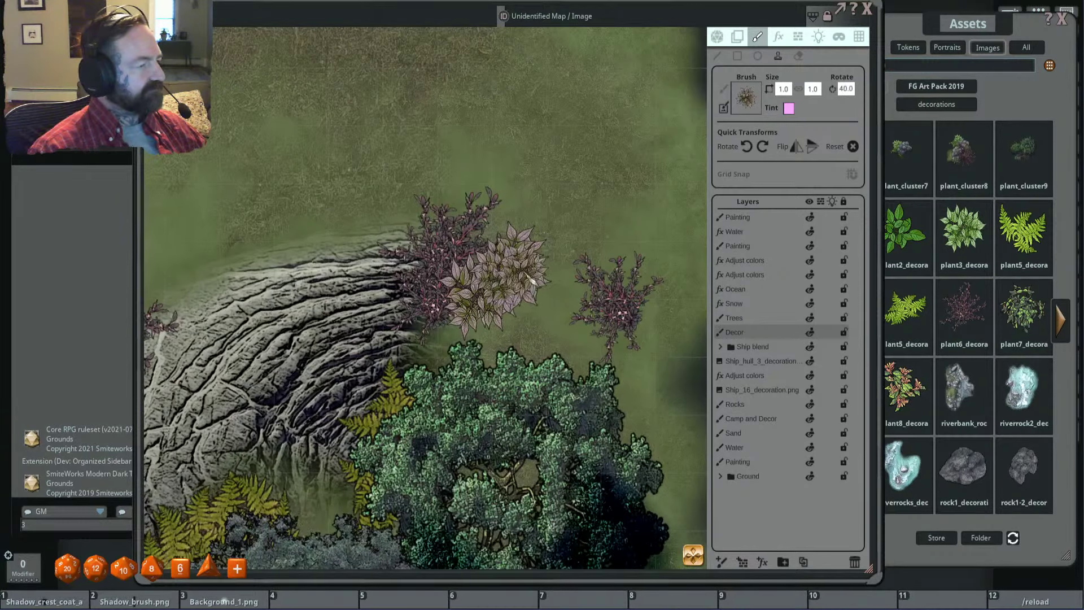
{"action": "scroll", "coordinate": [617, 301], "scroll_direction": "down", "scroll_amount": 2}
{"action": "scroll", "coordinate": [617, 300], "scroll_direction": "down", "scroll_amount": 4}
{"action": "scroll", "coordinate": [564, 273], "scroll_direction": "up", "scroll_amount": 3}
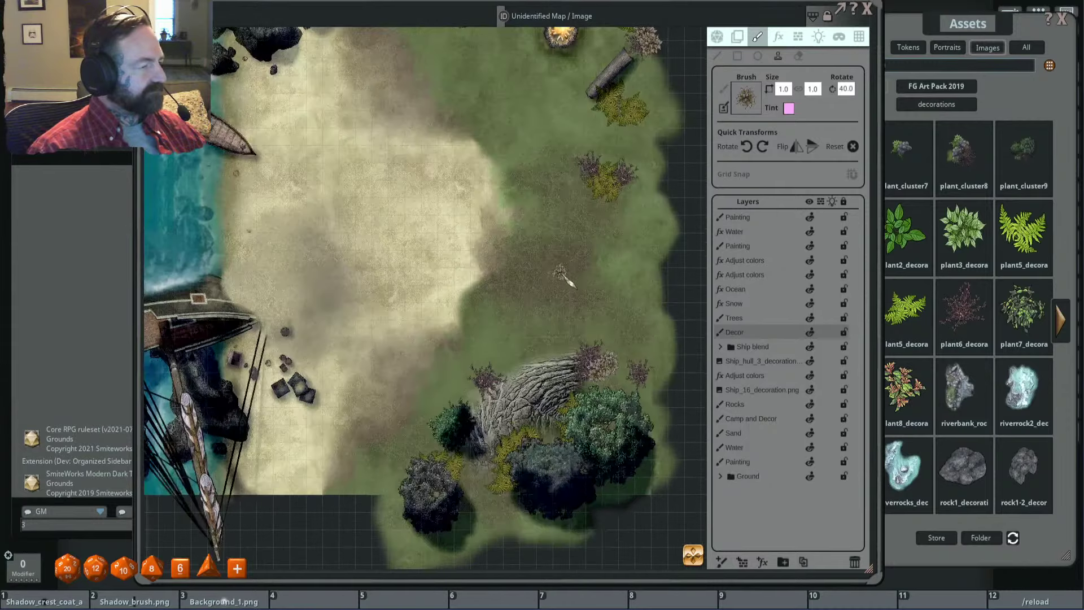
{"action": "scroll", "coordinate": [594, 275], "scroll_direction": "down", "scroll_amount": 4}
{"action": "scroll", "coordinate": [550, 272], "scroll_direction": "up", "scroll_amount": 2}
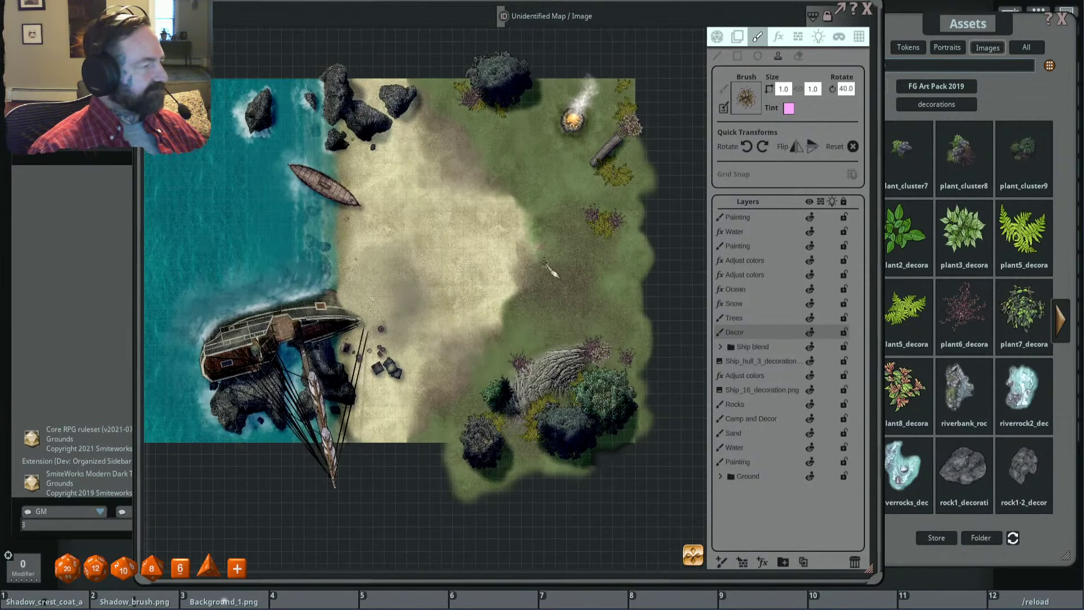
Step: Rename the Adjust colors effect layer directly above the Ocean layer as Shadows
{"action": "scroll", "coordinate": [672, 195], "scroll_direction": "up", "scroll_amount": 3}
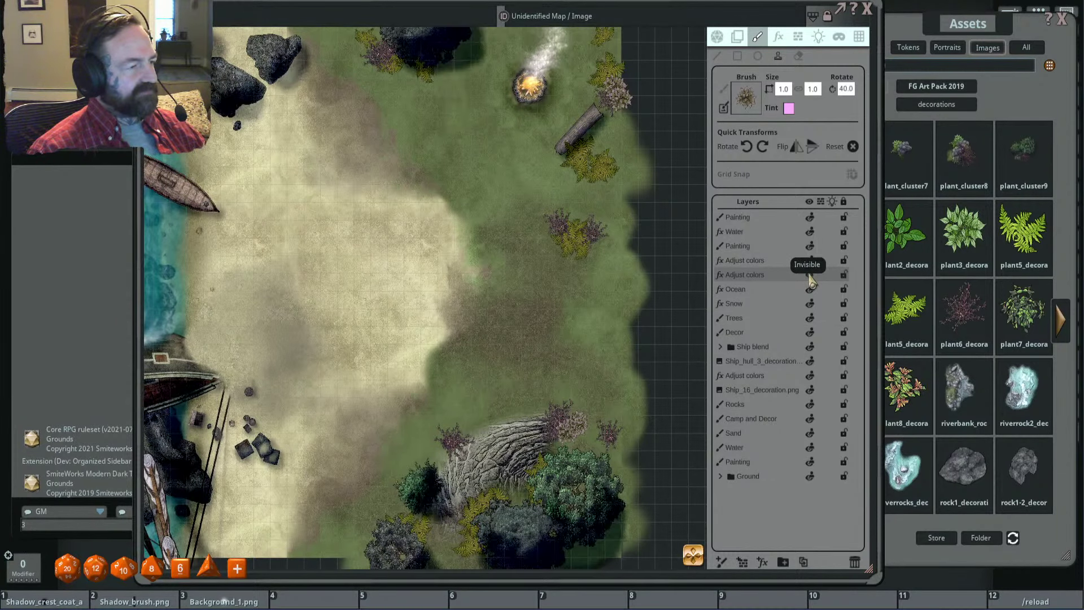
{"action": "double_click", "coordinate": [758, 277]}
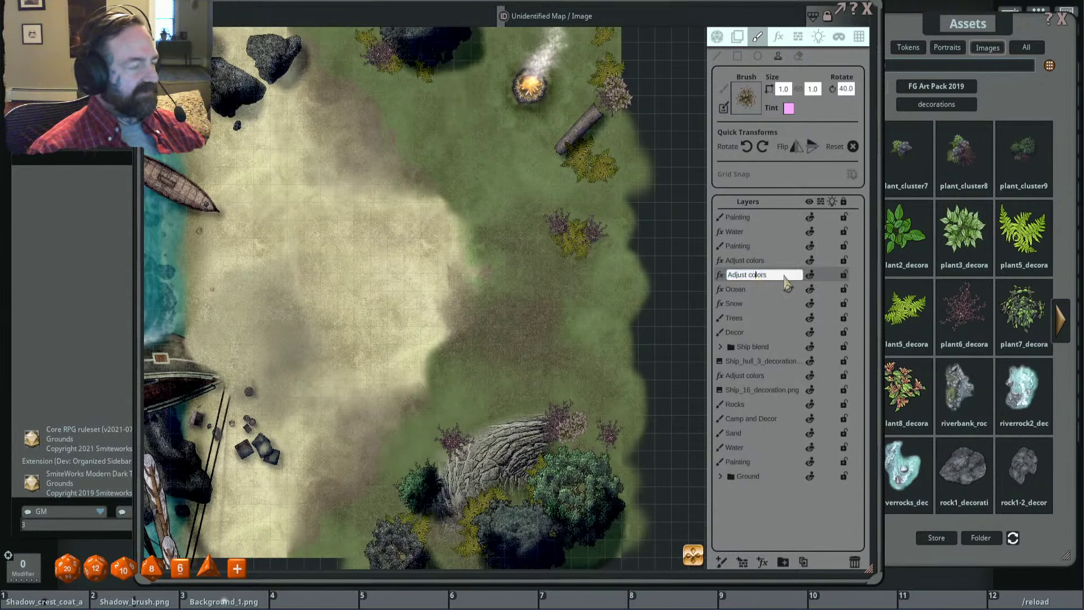
{"action": "type", "text": "Shadows"}
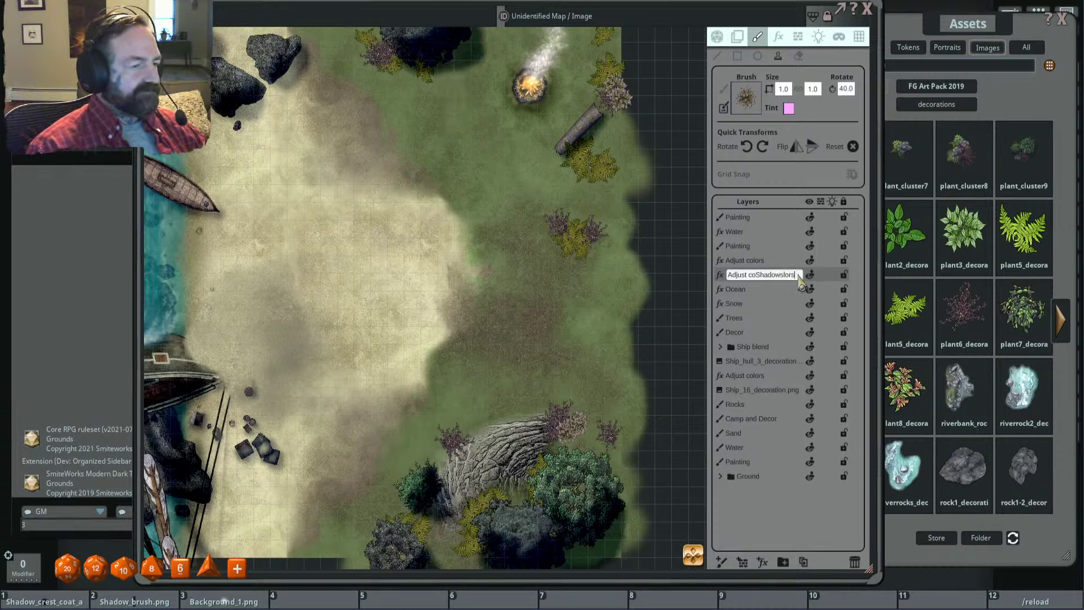
{"action": "key", "text": "BackSpace"}
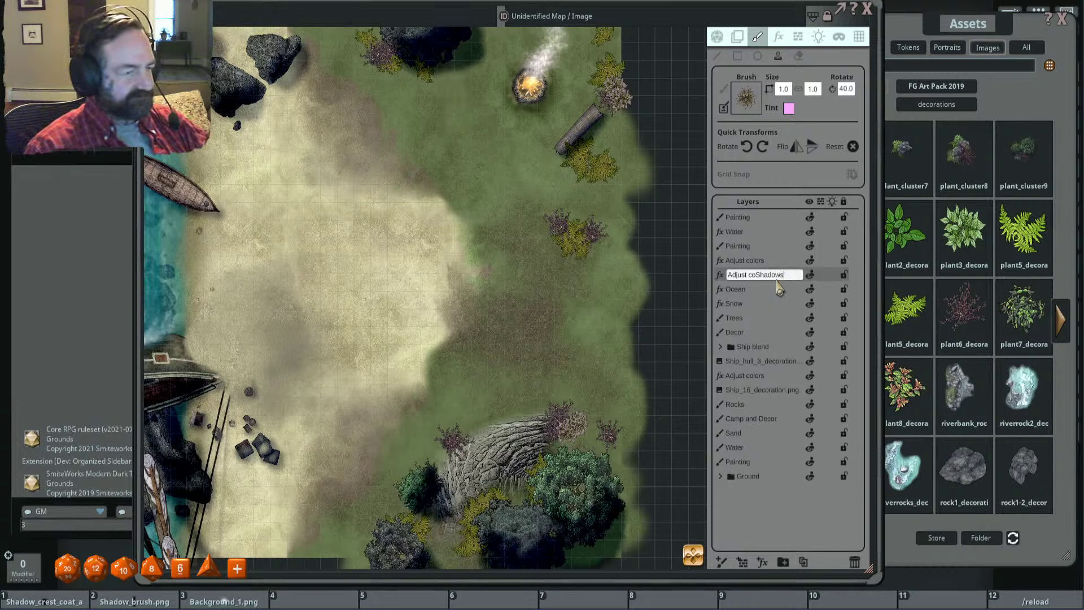
{"action": "left_click_drag", "start_coordinate": [757, 278], "coordinate": [718, 282]}
{"action": "key", "text": "BackSpace"}
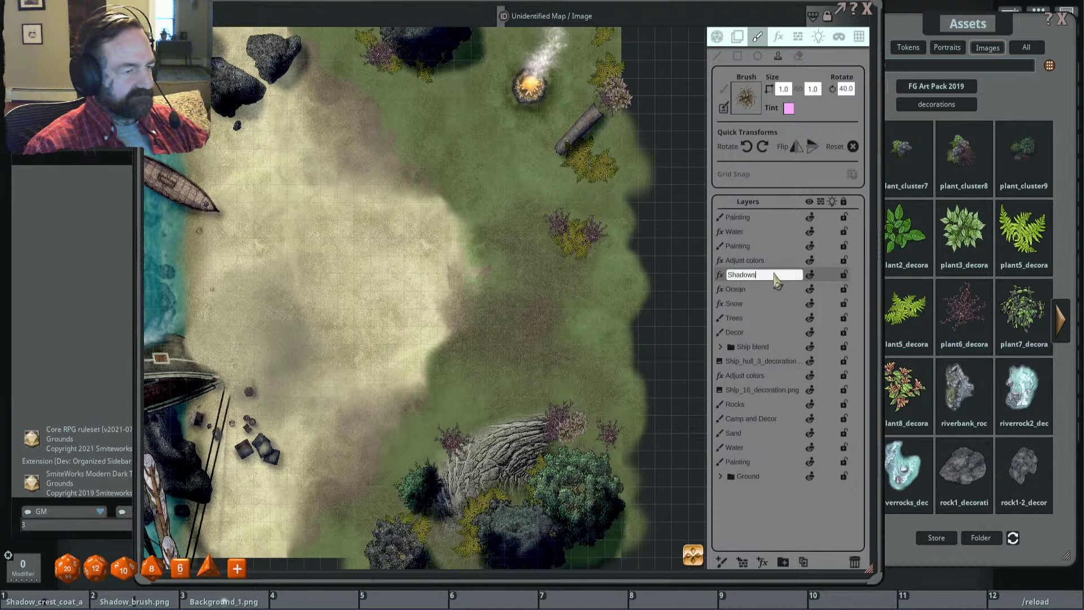
{"action": "key", "text": "Return"}
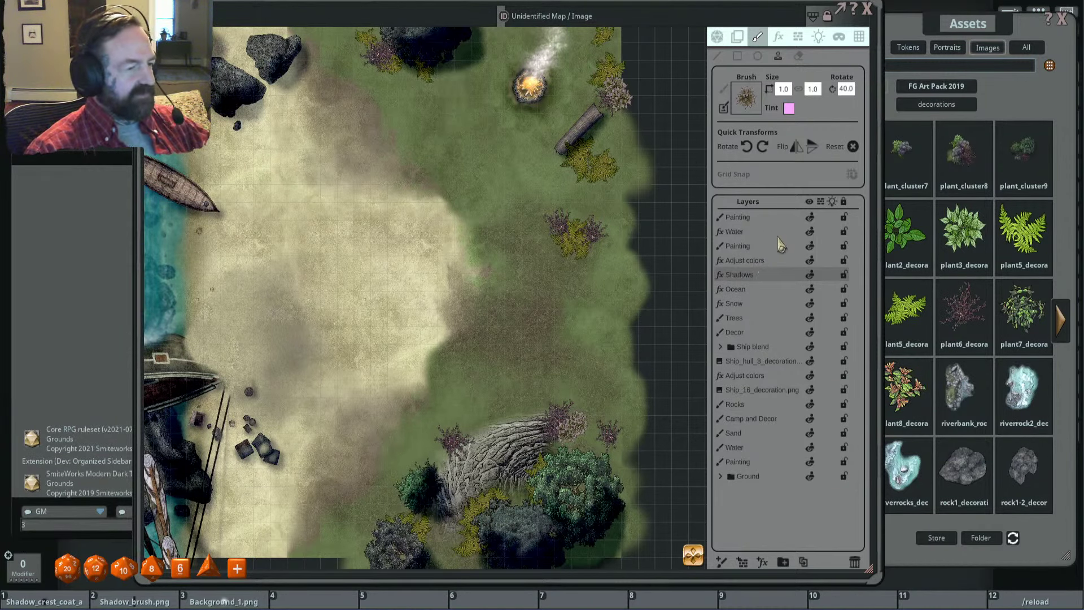
Step: Start editing the Shadows layer's effect mask and draw freehand shadow areas over the bush and ferns beside the northern tree
{"action": "mouse_move", "coordinate": [592, 209]}
{"action": "left_mouse_down"}
{"action": "mouse_move", "coordinate": [657, 282]}
{"action": "mouse_move", "coordinate": [657, 308]}
{"action": "left_mouse_up"}
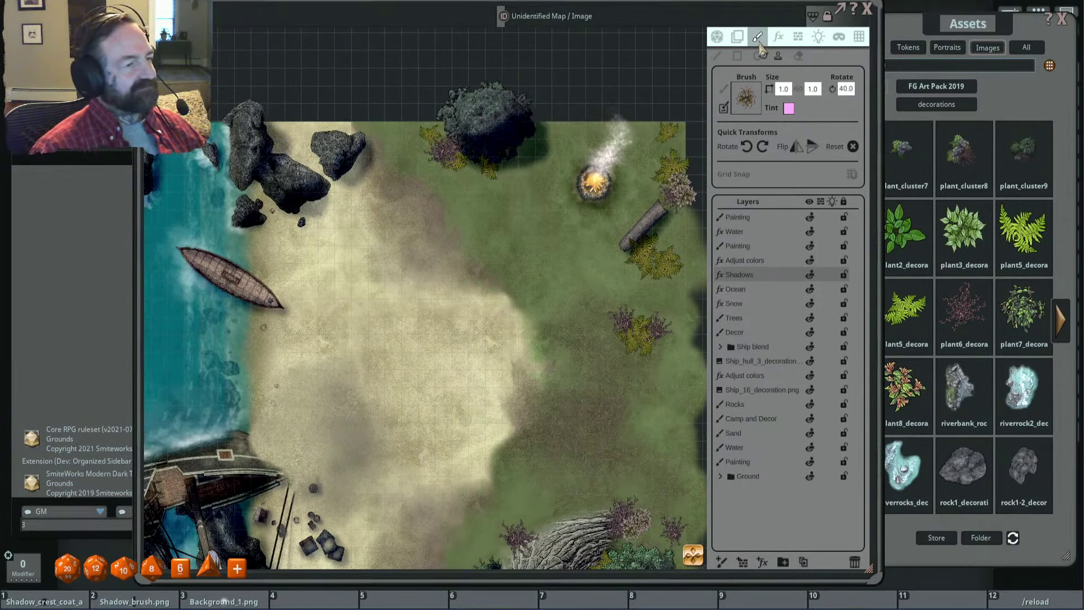
{"action": "left_click", "coordinate": [779, 39]}
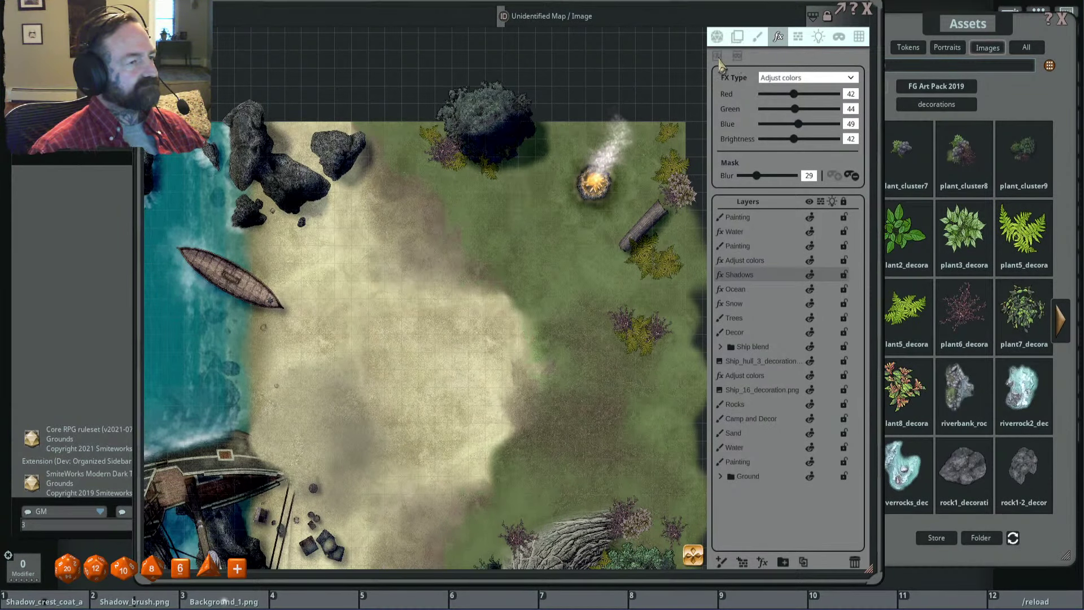
{"action": "scroll", "coordinate": [487, 159], "scroll_direction": "up", "scroll_amount": 3}
{"action": "key", "text": "alt"}
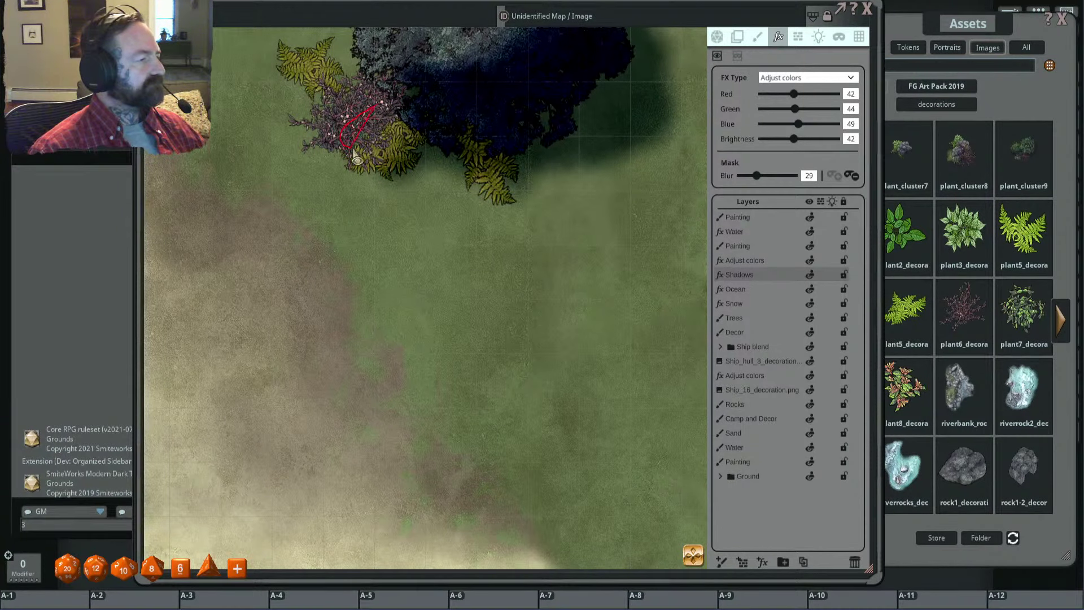
{"action": "scroll", "coordinate": [425, 209], "scroll_direction": "up", "scroll_amount": 2}
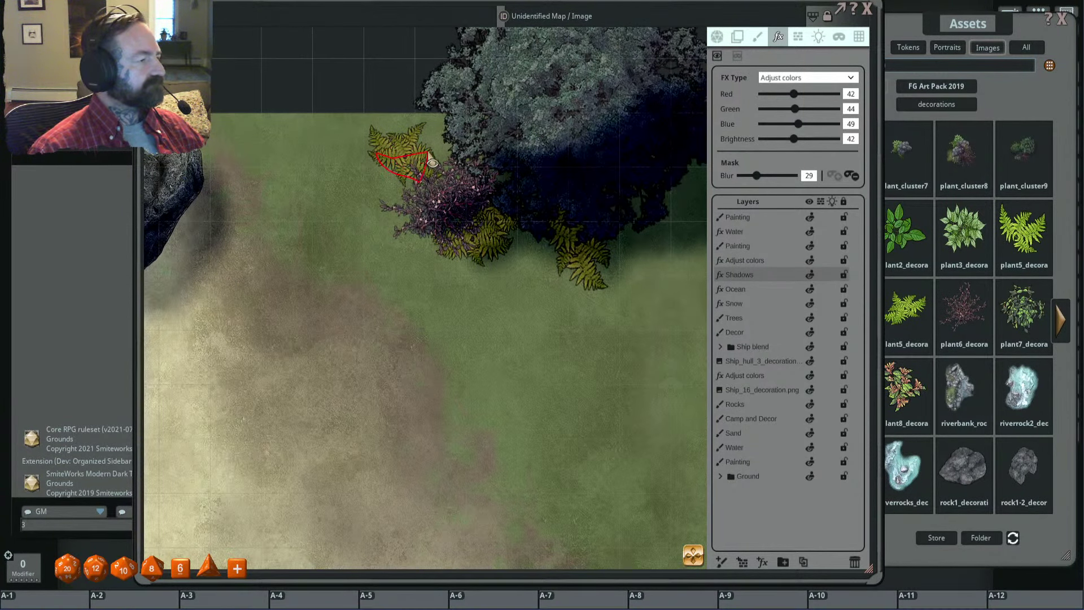
{"action": "scroll", "coordinate": [485, 189], "scroll_direction": "down", "scroll_amount": 3}
{"action": "scroll", "coordinate": [511, 194], "scroll_direction": "down", "scroll_amount": 2}
Step: Add freehand shadow areas to the Shadows mask where the fern overlaps the lower end of the log
{"action": "left_click_drag", "start_coordinate": [532, 181], "coordinate": [406, 174]}
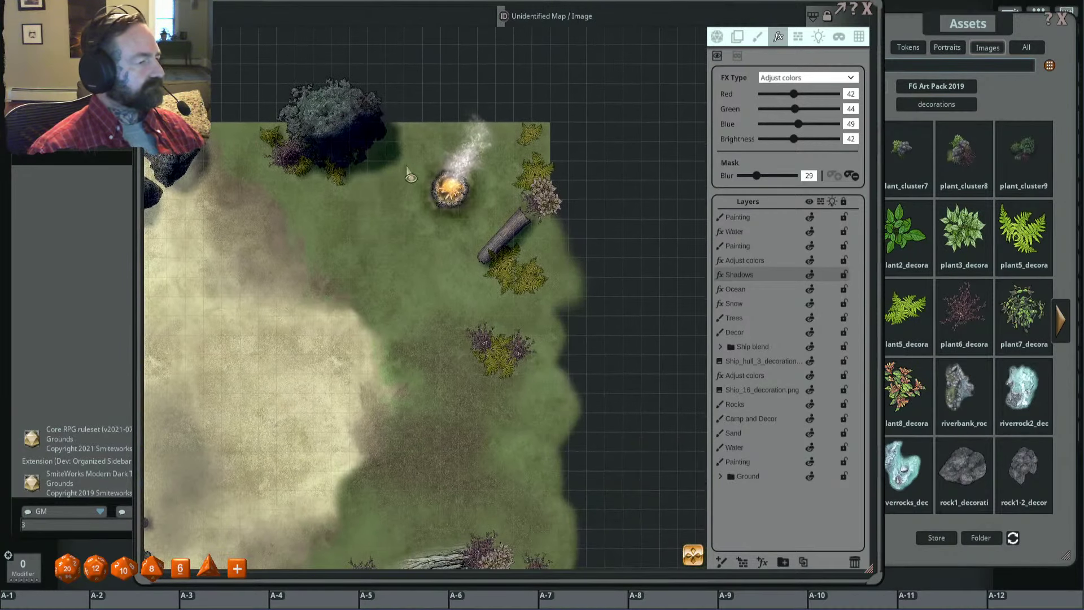
{"action": "scroll", "coordinate": [417, 181], "scroll_direction": "up", "scroll_amount": 2}
{"action": "scroll", "coordinate": [559, 308], "scroll_direction": "up", "scroll_amount": 2}
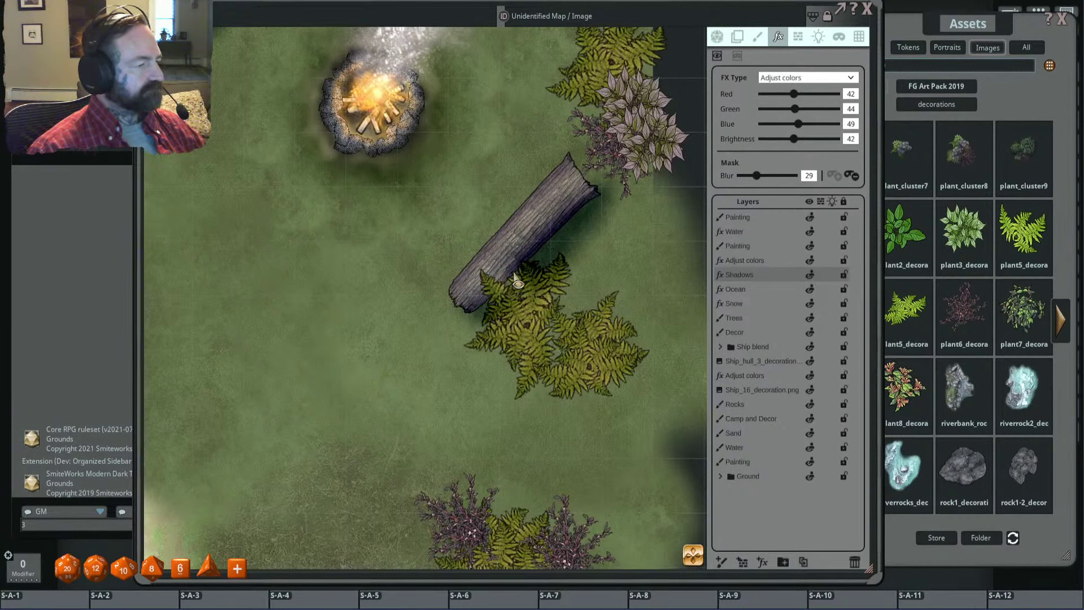
{"action": "scroll", "coordinate": [524, 286], "scroll_direction": "up", "scroll_amount": 2}
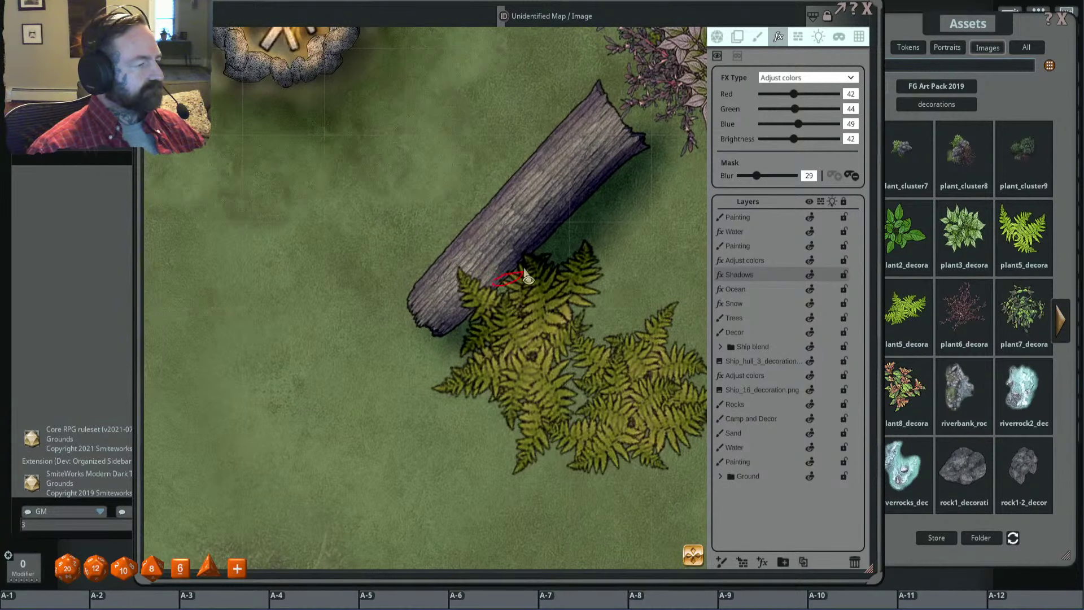
{"action": "scroll", "coordinate": [562, 274], "scroll_direction": "down", "scroll_amount": 2}
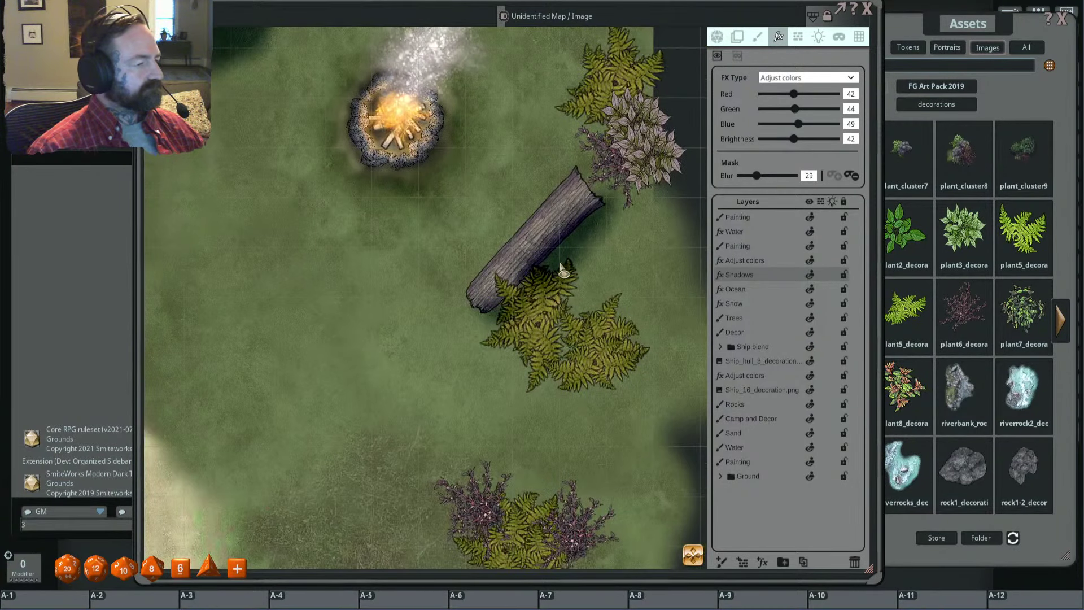
Step: Mask shadows between the two ferns by the log and along the lower-right edge of the outer fern
{"action": "scroll", "coordinate": [565, 259], "scroll_direction": "down", "scroll_amount": 1}
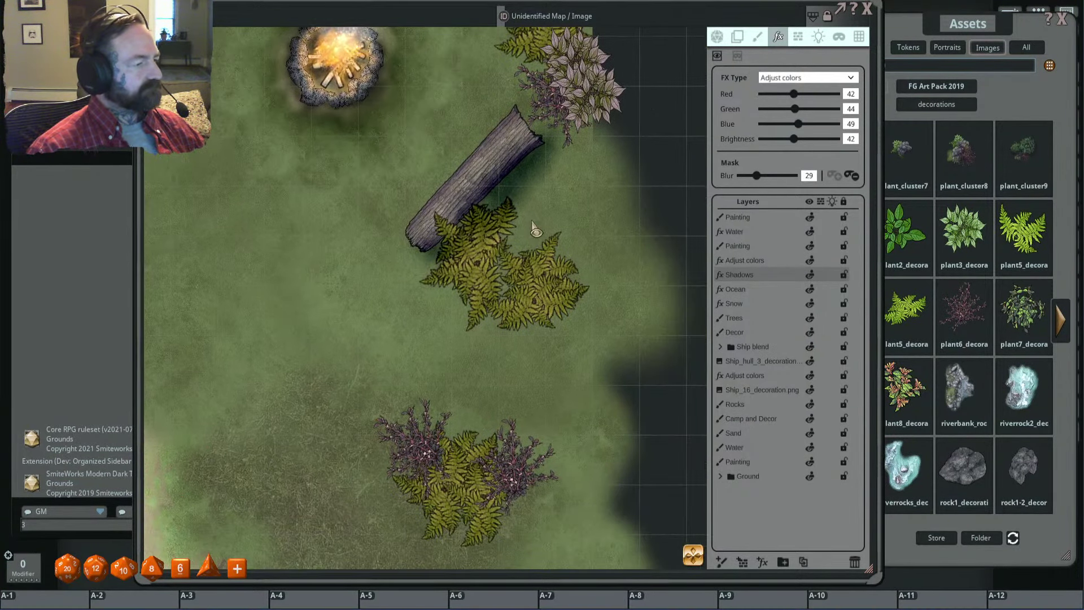
{"action": "scroll", "coordinate": [513, 206], "scroll_direction": "up", "scroll_amount": 3}
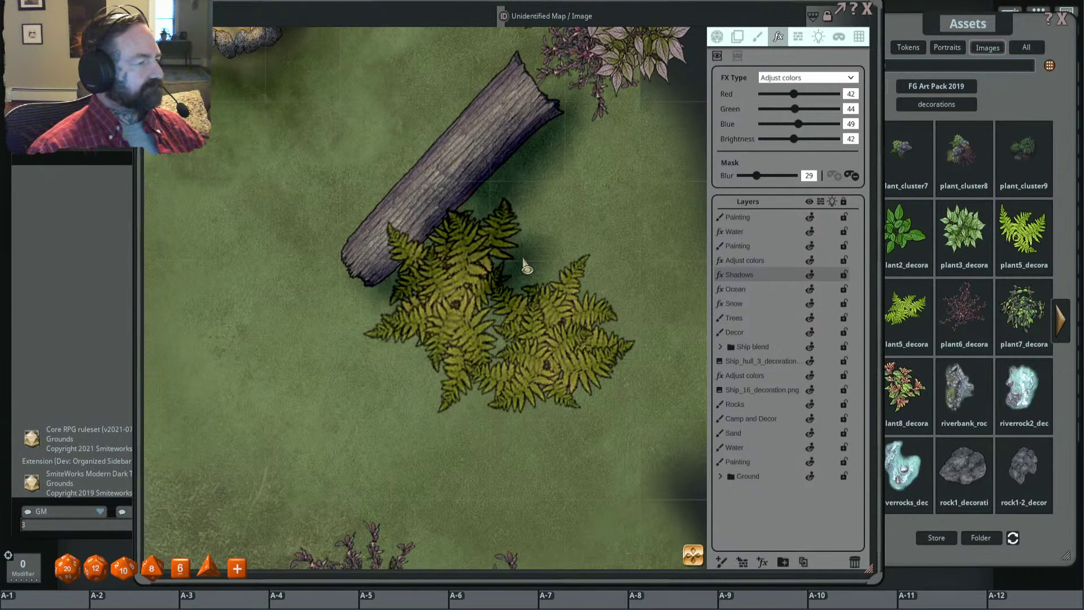
{"action": "scroll", "coordinate": [517, 333], "scroll_direction": "up", "scroll_amount": 2}
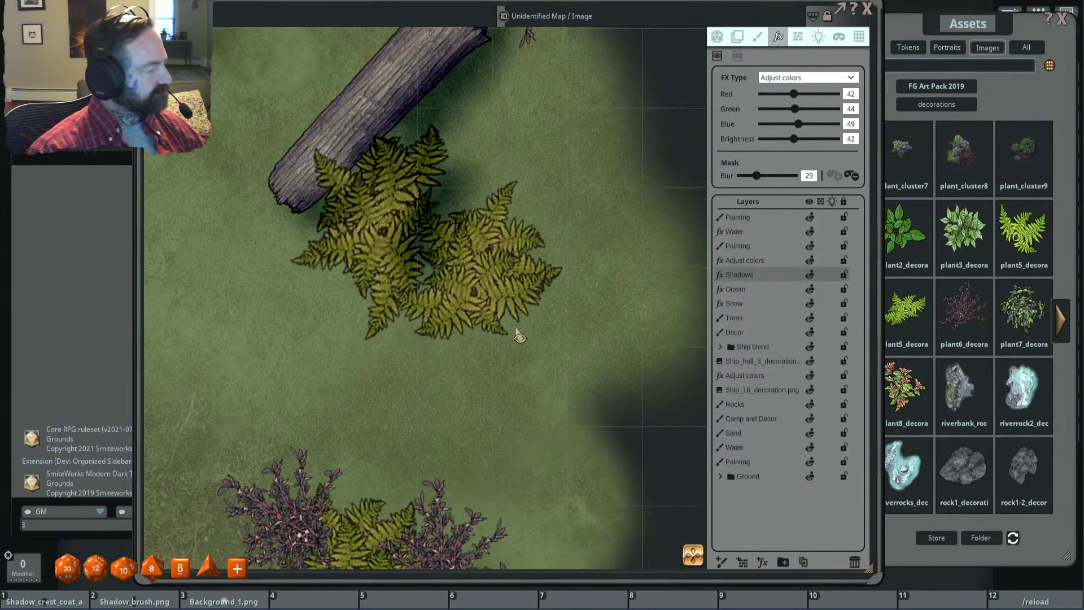
{"action": "mouse_move", "coordinate": [516, 332]}
{"action": "left_mouse_down"}
{"action": "mouse_move", "coordinate": [550, 271]}
{"action": "mouse_move", "coordinate": [515, 230]}
{"action": "mouse_move", "coordinate": [450, 334]}
{"action": "mouse_move", "coordinate": [452, 289]}
{"action": "left_mouse_up"}
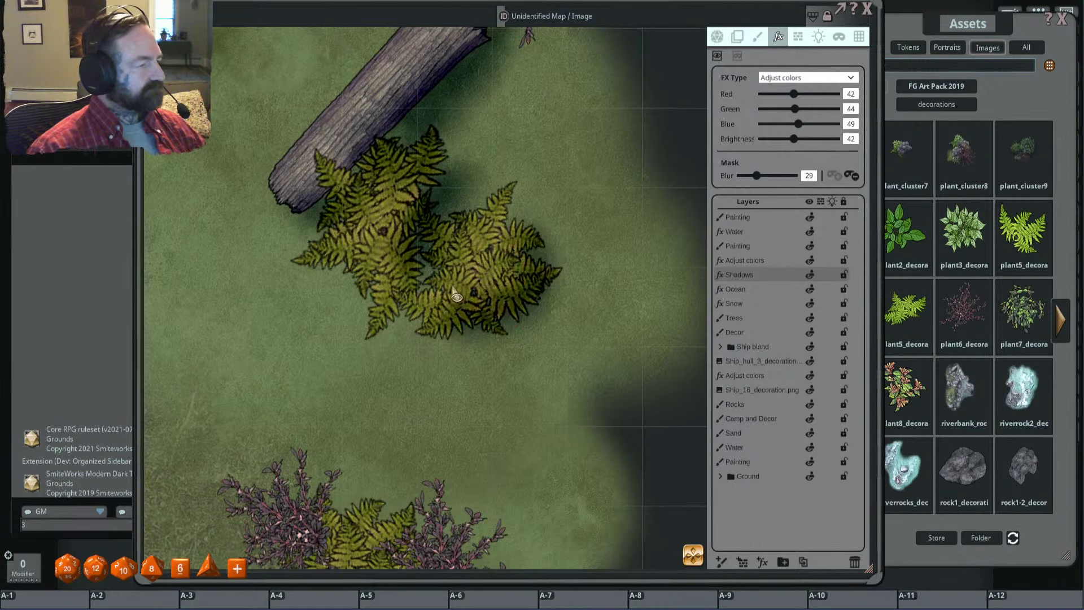
Step: Mask shadows on the ferns, bush and pink plant by the log's upper end
{"action": "scroll", "coordinate": [528, 295], "scroll_direction": "down", "scroll_amount": 4}
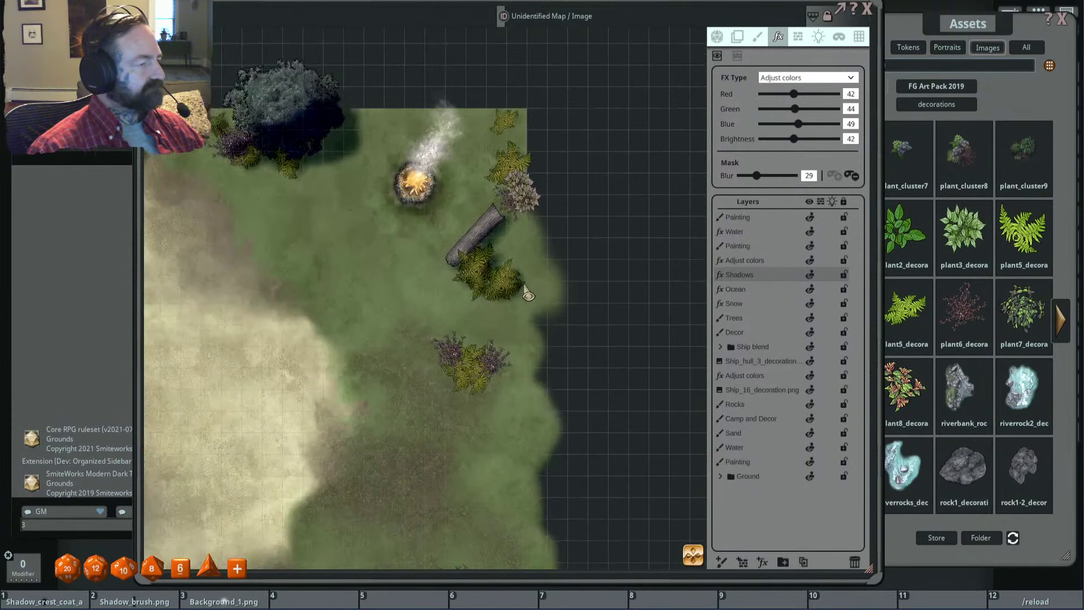
{"action": "scroll", "coordinate": [528, 295], "scroll_direction": "up", "scroll_amount": 2}
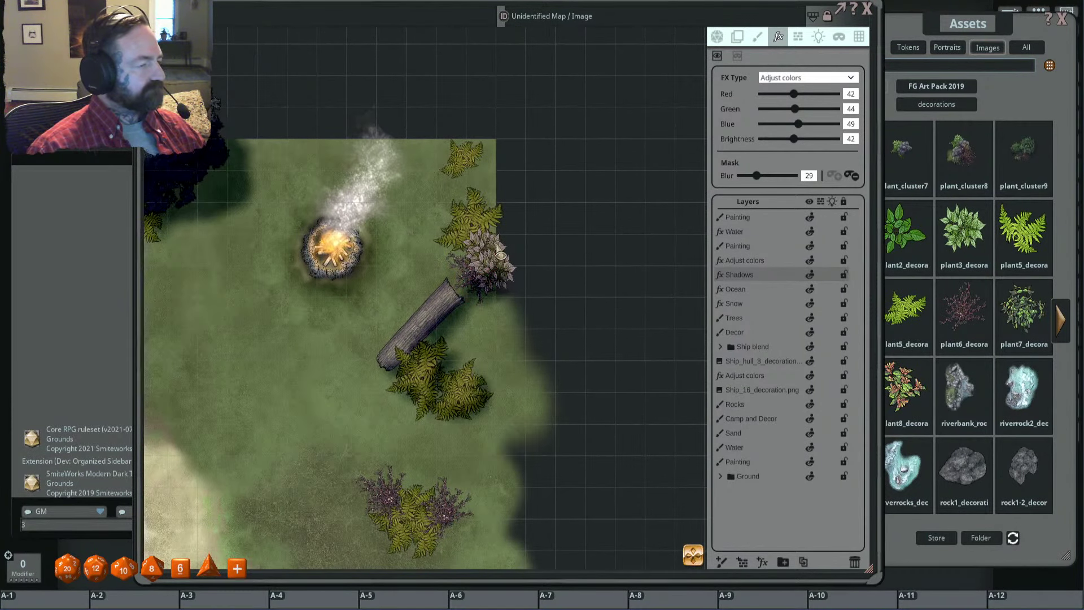
{"action": "scroll", "coordinate": [487, 174], "scroll_direction": "up", "scroll_amount": 2}
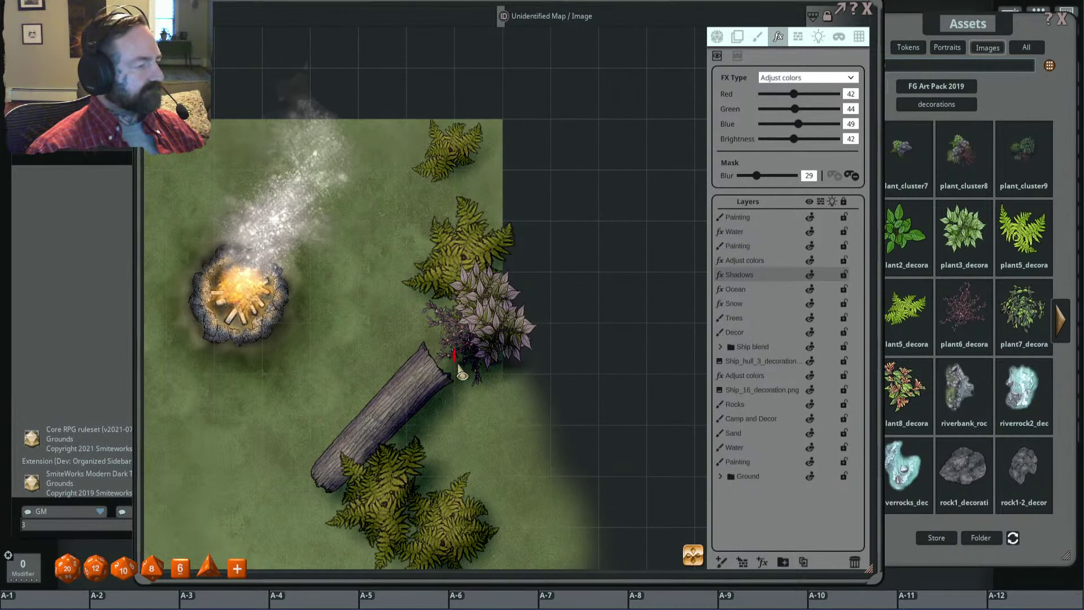
{"action": "scroll", "coordinate": [501, 350], "scroll_direction": "down", "scroll_amount": 3}
{"action": "scroll", "coordinate": [563, 263], "scroll_direction": "down", "scroll_amount": 3}
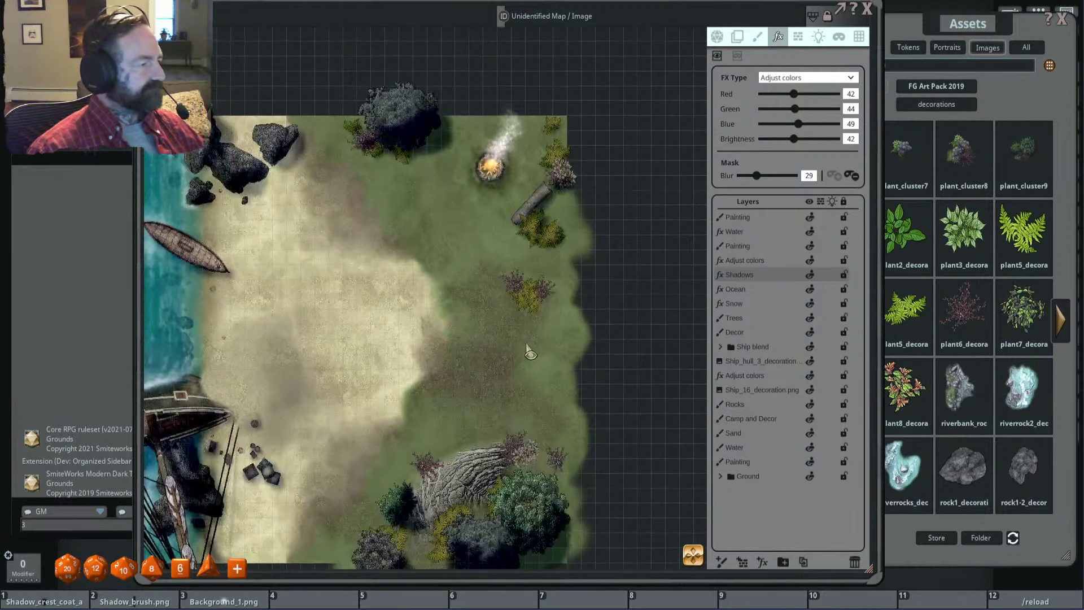
Step: Mask shadows on the bushes and pink plant at the rock mound's east end
{"action": "left_click_drag", "start_coordinate": [525, 345], "coordinate": [527, 310]}
{"action": "left_click_drag", "start_coordinate": [544, 416], "coordinate": [558, 325]}
{"action": "scroll", "coordinate": [569, 396], "scroll_direction": "up", "scroll_amount": 4}
{"action": "scroll", "coordinate": [573, 367], "scroll_direction": "up", "scroll_amount": 2}
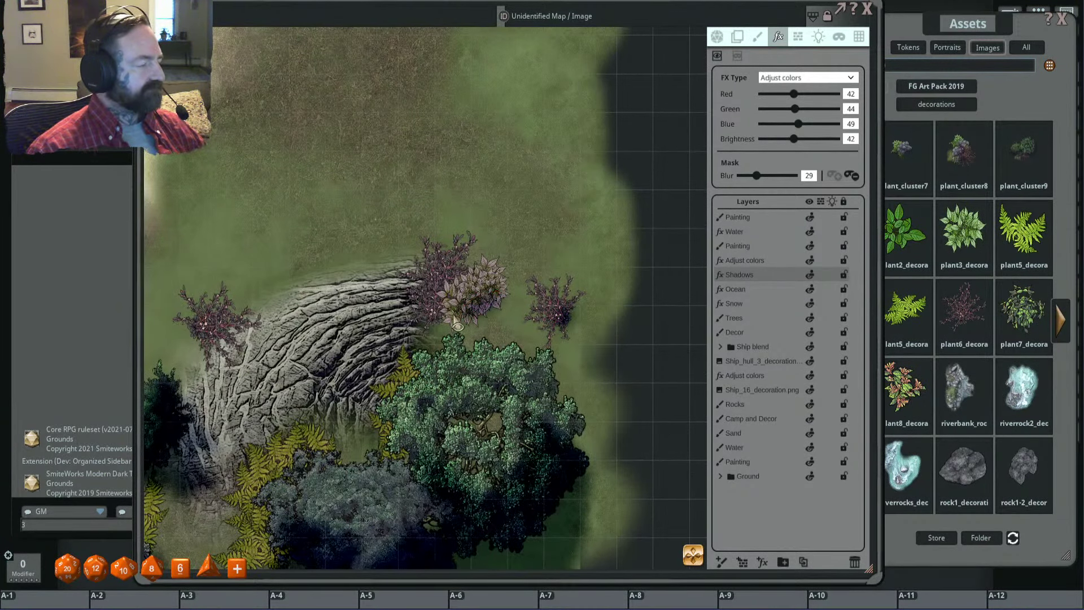
{"action": "scroll", "coordinate": [440, 319], "scroll_direction": "up", "scroll_amount": 2}
{"action": "scroll", "coordinate": [553, 265], "scroll_direction": "down", "scroll_amount": 3}
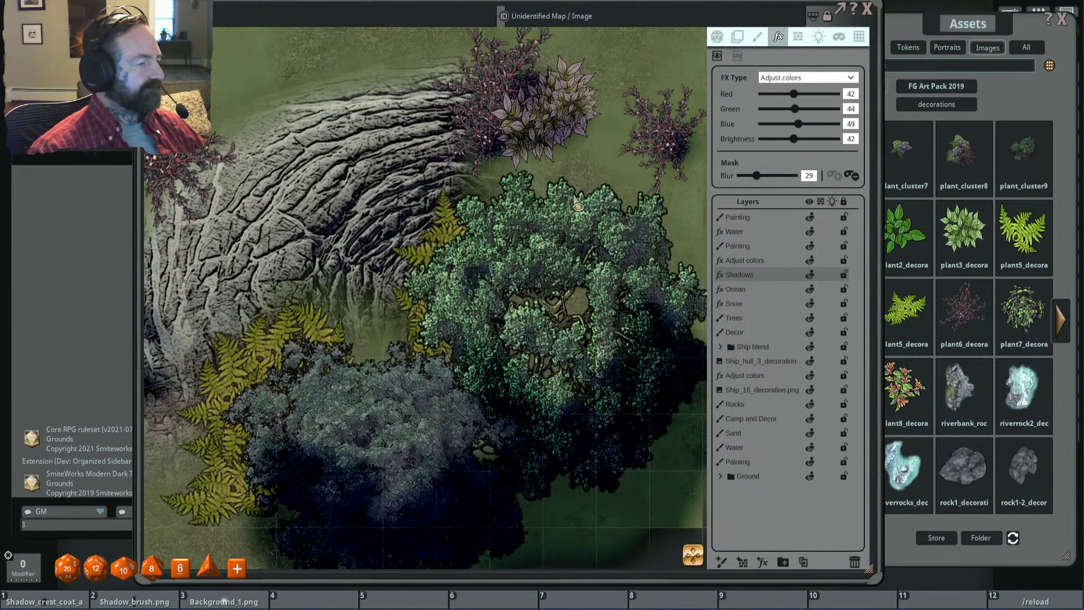
Step: Mask shadows on the ferns beside the trees and on the bush at the rock mound's west end
{"action": "key", "text": "alt"}
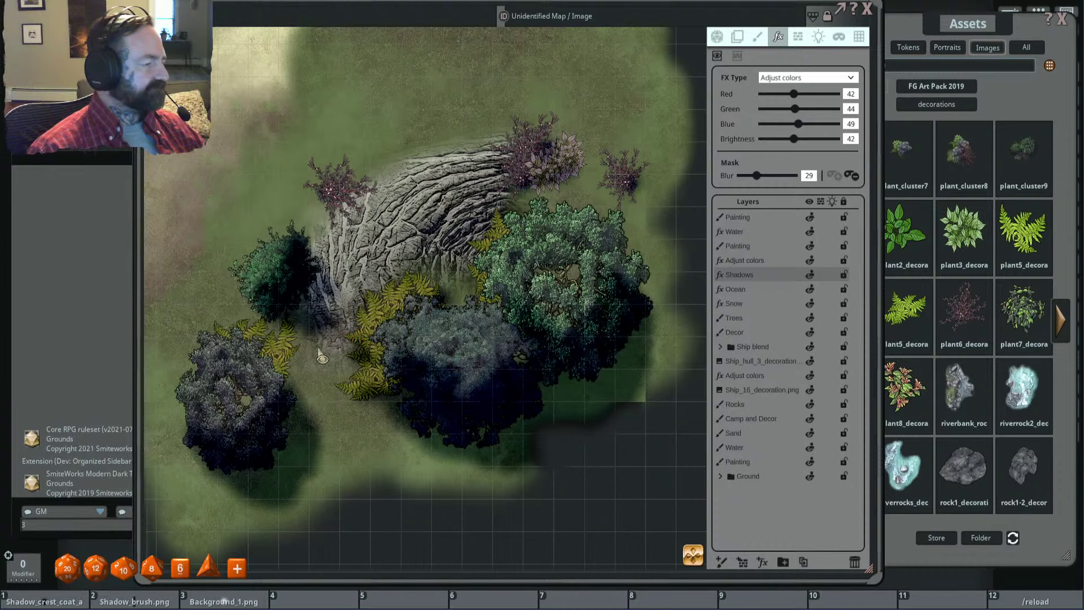
{"action": "scroll", "coordinate": [322, 356], "scroll_direction": "up", "scroll_amount": 3}
{"action": "key", "text": "alt"}
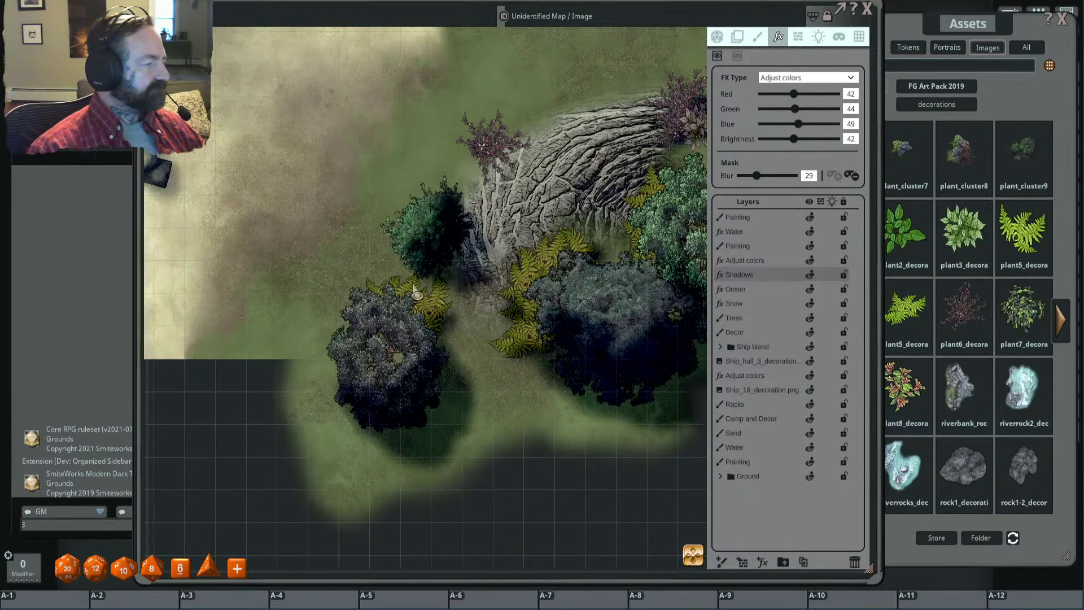
{"action": "scroll", "coordinate": [417, 293], "scroll_direction": "up", "scroll_amount": 1}
{"action": "scroll", "coordinate": [452, 241], "scroll_direction": "up", "scroll_amount": 2}
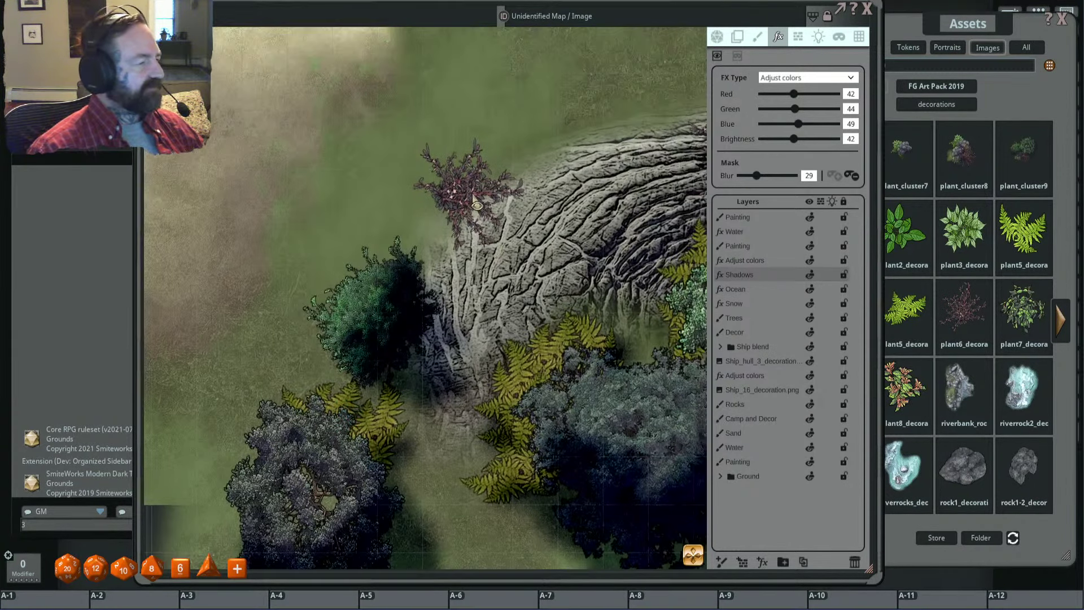
{"action": "left_click_drag", "start_coordinate": [478, 205], "coordinate": [481, 187]}
{"action": "scroll", "coordinate": [489, 206], "scroll_direction": "down", "scroll_amount": 4}
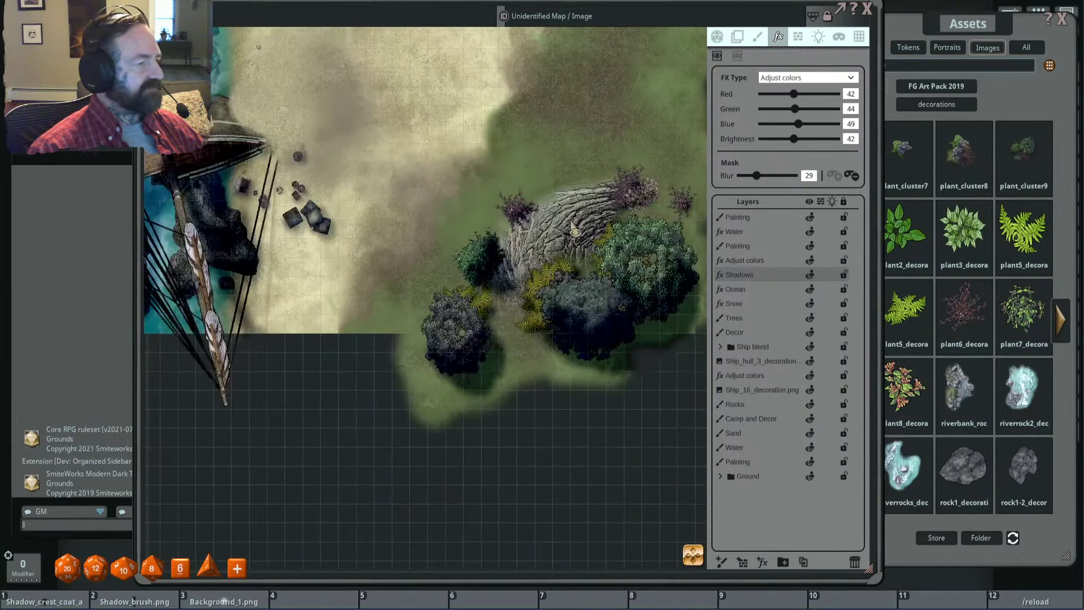
{"action": "scroll", "coordinate": [478, 321], "scroll_direction": "up", "scroll_amount": 1}
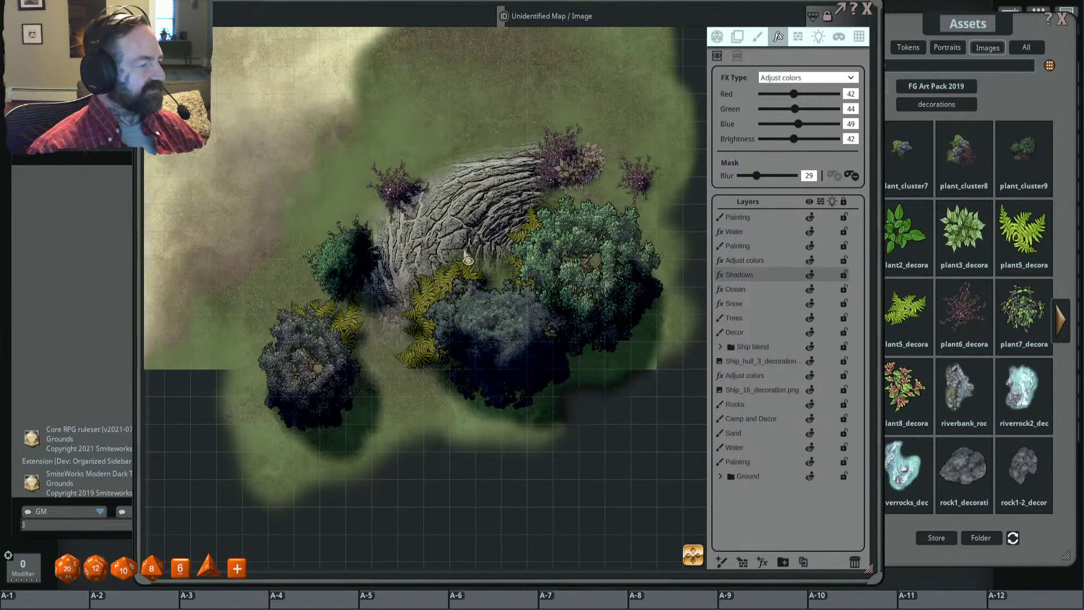
{"action": "scroll", "coordinate": [514, 238], "scroll_direction": "up", "scroll_amount": 2}
{"action": "scroll", "coordinate": [517, 244], "scroll_direction": "down", "scroll_amount": 4}
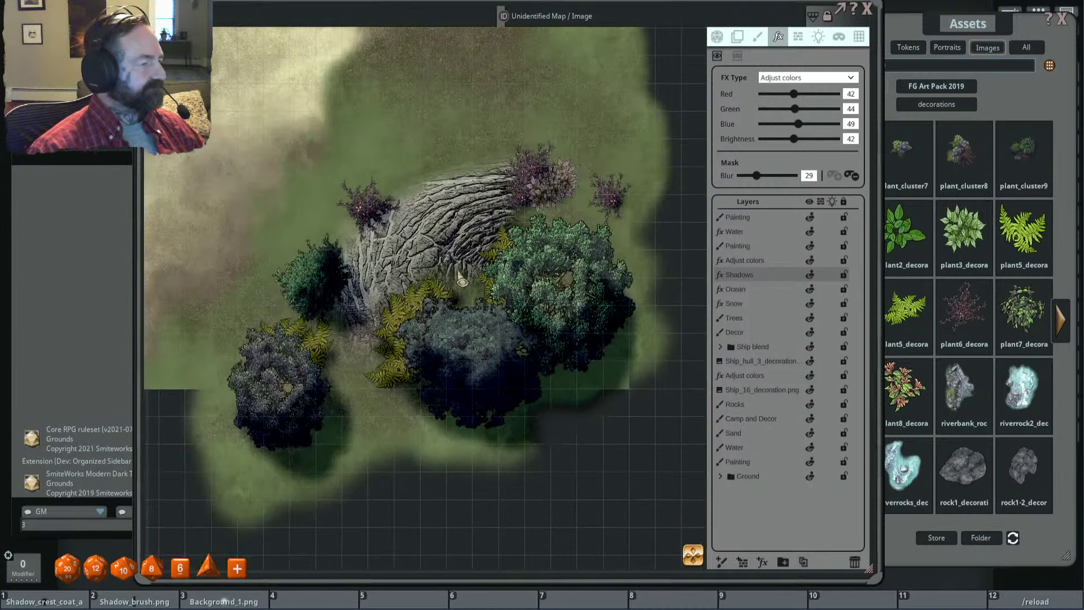
Step: Mask shadows on the bushes and ferns of the isolated clump south of the log
{"action": "scroll", "coordinate": [557, 355], "scroll_direction": "up", "scroll_amount": 1}
{"action": "scroll", "coordinate": [558, 362], "scroll_direction": "up", "scroll_amount": 2}
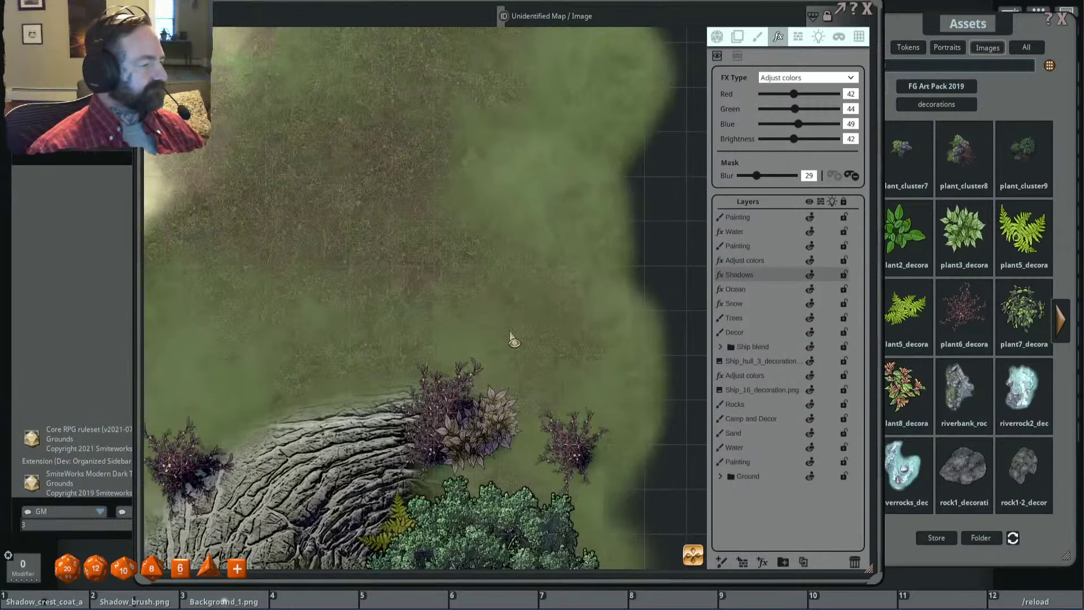
{"action": "scroll", "coordinate": [515, 271], "scroll_direction": "down", "scroll_amount": 3}
{"action": "scroll", "coordinate": [531, 270], "scroll_direction": "up", "scroll_amount": 1}
{"action": "scroll", "coordinate": [562, 356], "scroll_direction": "up", "scroll_amount": 2}
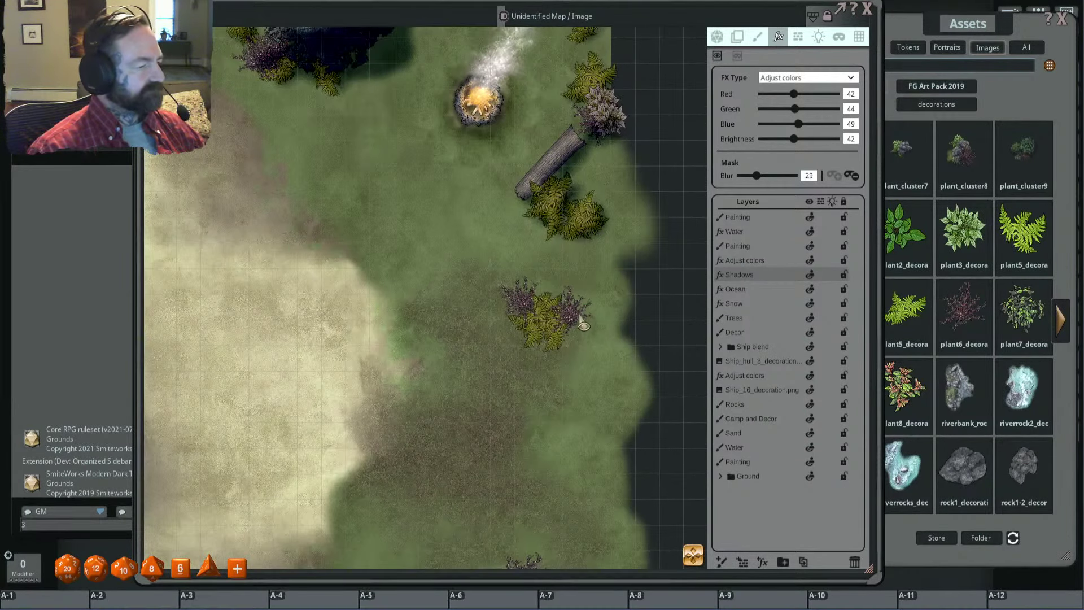
{"action": "scroll", "coordinate": [573, 346], "scroll_direction": "up", "scroll_amount": 1}
{"action": "scroll", "coordinate": [573, 346], "scroll_direction": "up", "scroll_amount": 1}
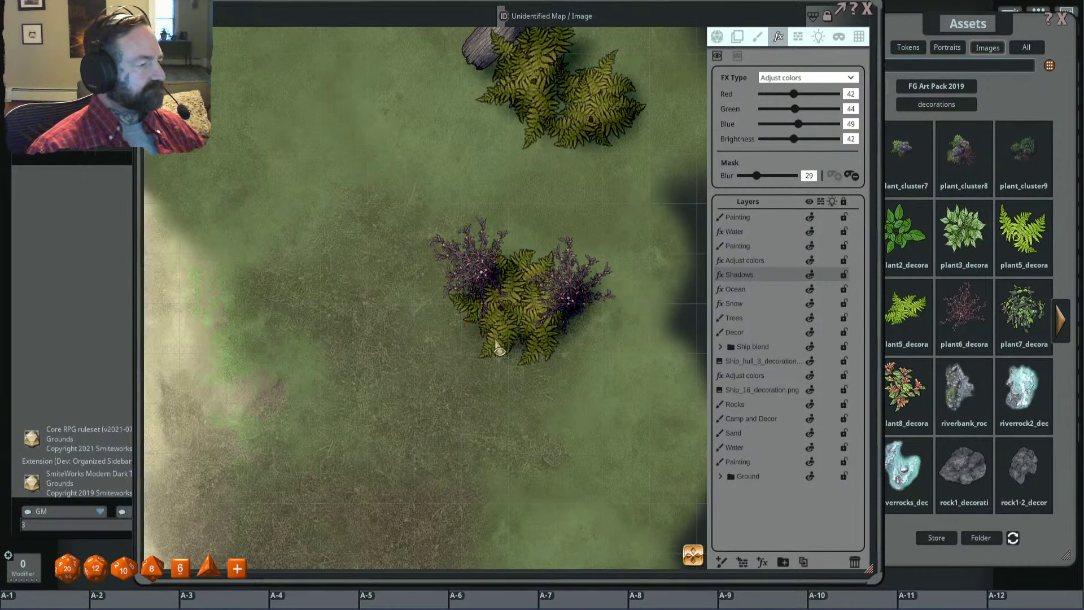
{"action": "scroll", "coordinate": [520, 367], "scroll_direction": "down", "scroll_amount": 5}
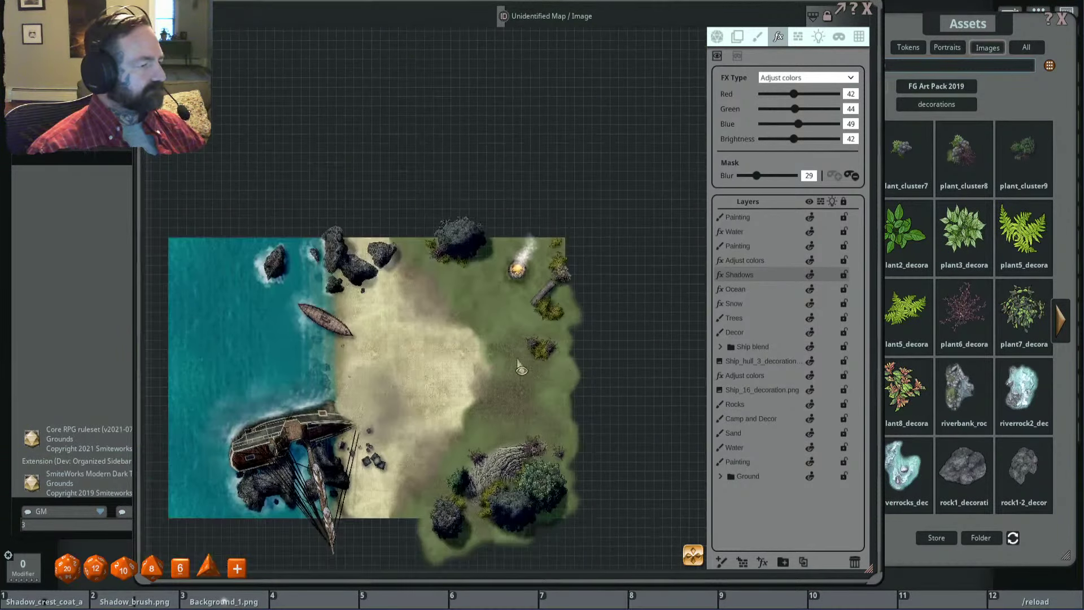
{"action": "scroll", "coordinate": [514, 375], "scroll_direction": "up", "scroll_amount": 2}
{"action": "scroll", "coordinate": [507, 373], "scroll_direction": "up", "scroll_amount": 2}
{"action": "scroll", "coordinate": [519, 364], "scroll_direction": "down", "scroll_amount": 3}
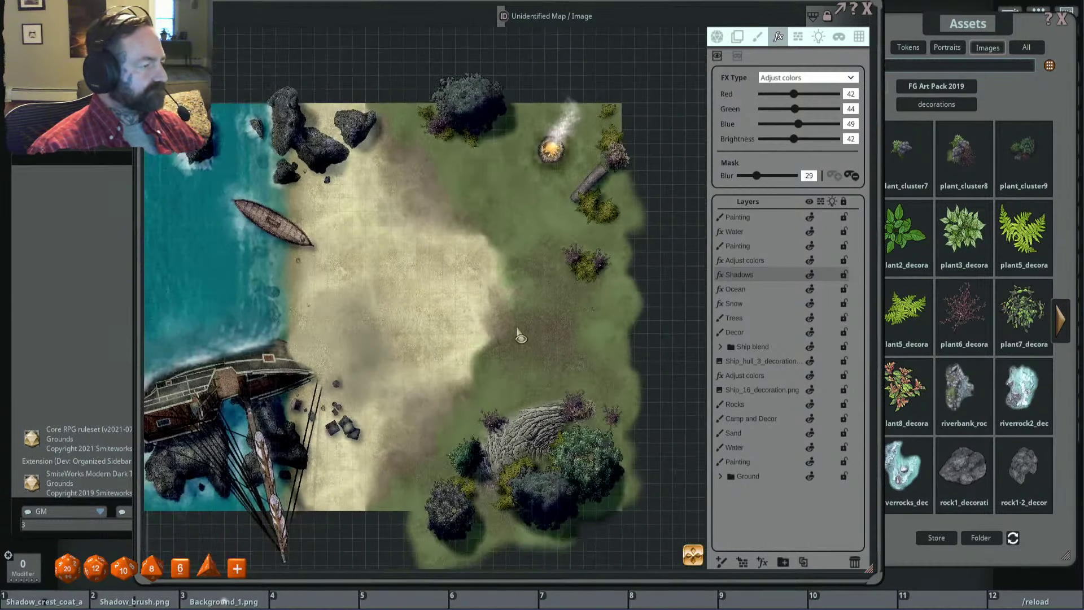
Step: Examine the shading of the plants, rocks and trees across the whole beach and grassy area
{"action": "scroll", "coordinate": [534, 357], "scroll_direction": "up", "scroll_amount": 1}
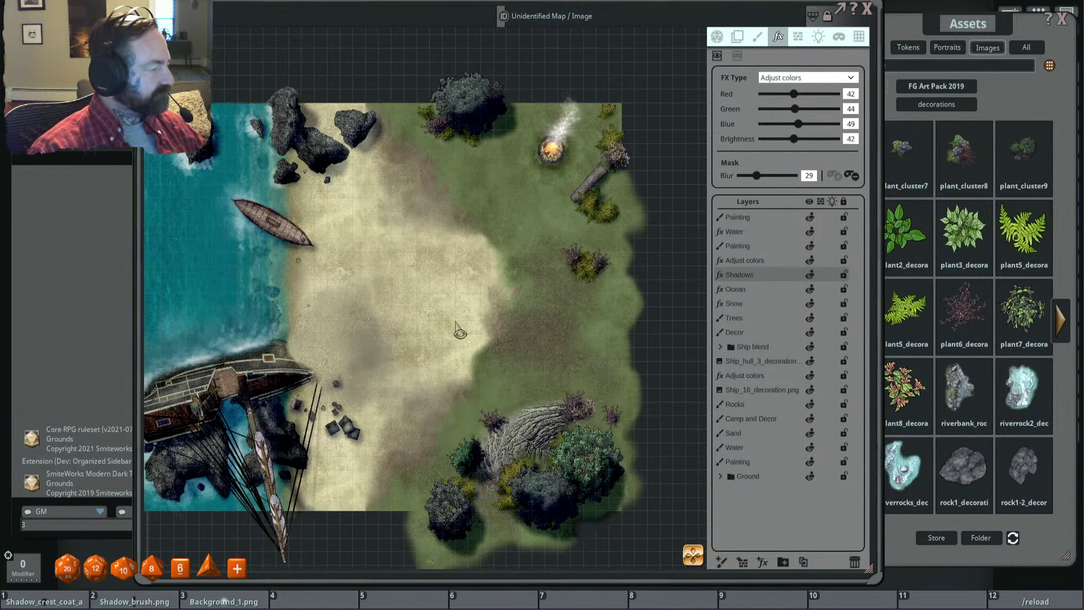
{"action": "scroll", "coordinate": [463, 328], "scroll_direction": "down", "scroll_amount": 1}
{"action": "scroll", "coordinate": [466, 325], "scroll_direction": "up", "scroll_amount": 2}
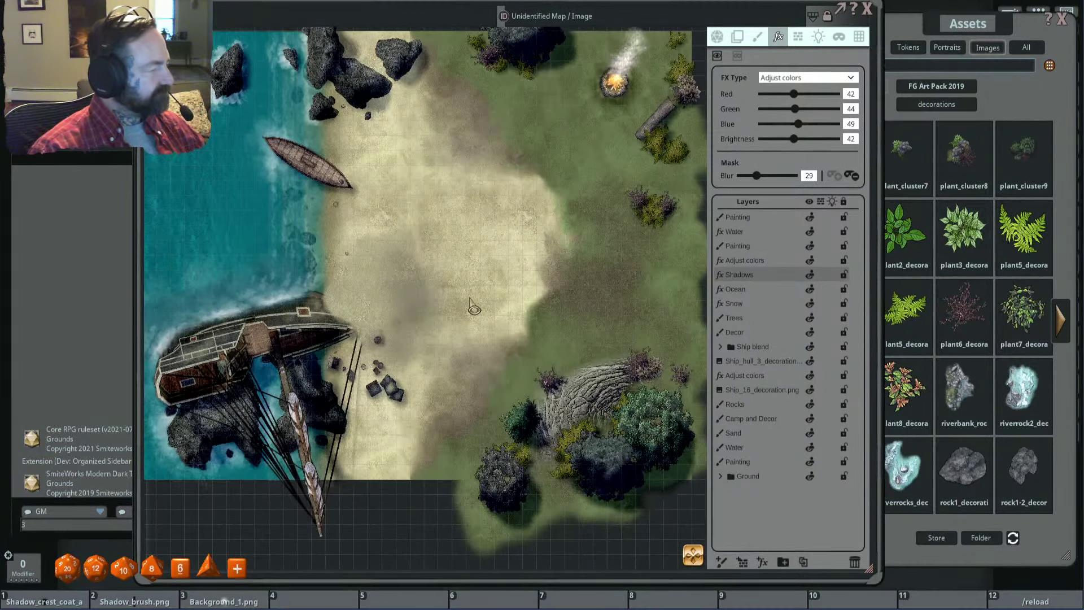
{"action": "scroll", "coordinate": [469, 298], "scroll_direction": "up", "scroll_amount": 1}
{"action": "scroll", "coordinate": [469, 297], "scroll_direction": "down", "scroll_amount": 1}
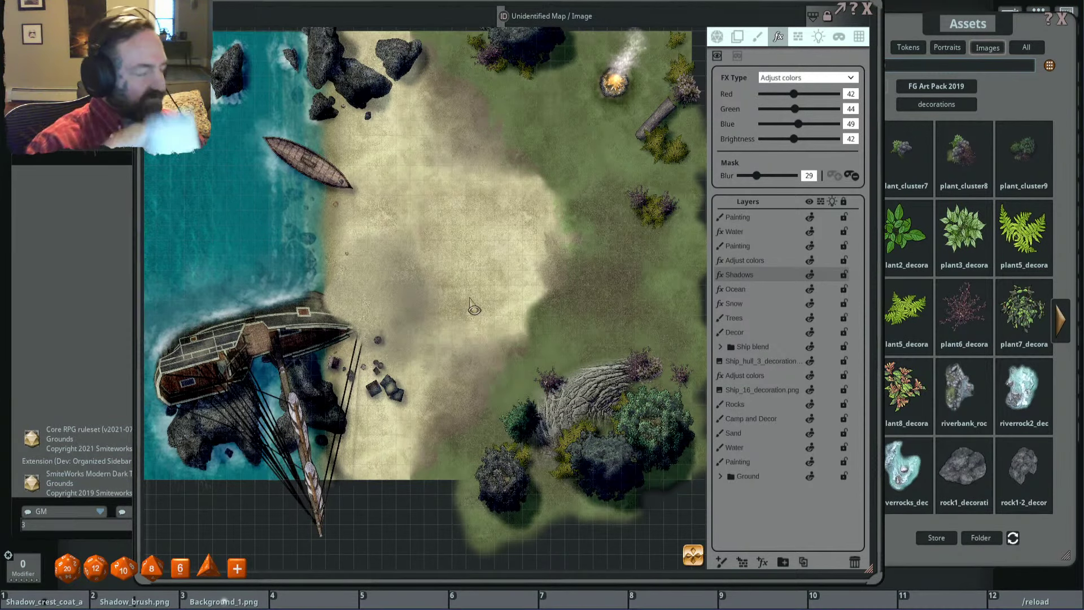
{"action": "scroll", "coordinate": [486, 254], "scroll_direction": "down", "scroll_amount": 1}
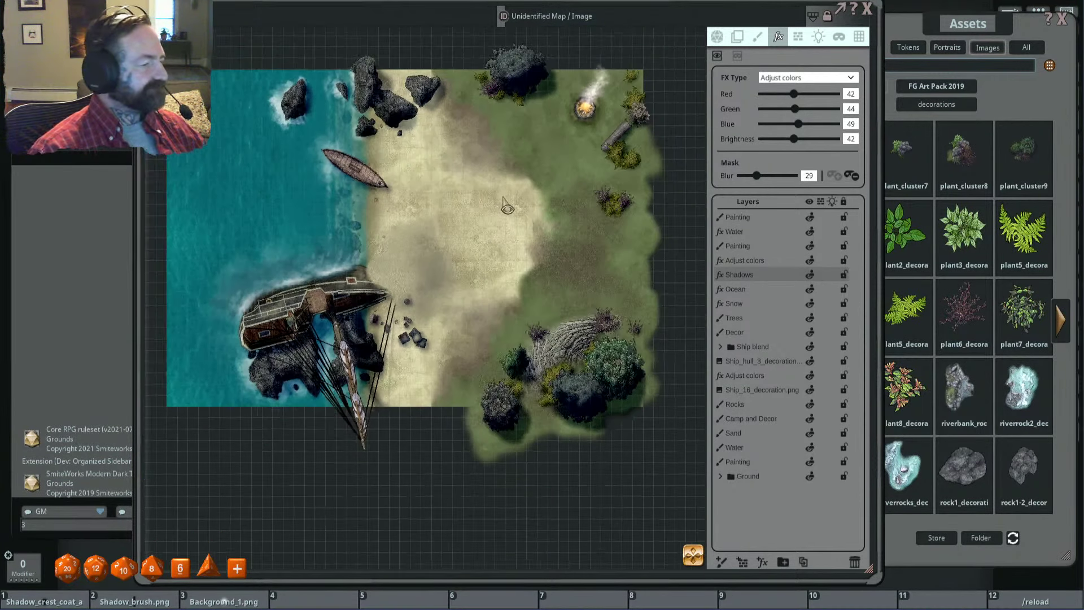
{"action": "scroll", "coordinate": [531, 237], "scroll_direction": "up", "scroll_amount": 1}
{"action": "scroll", "coordinate": [587, 198], "scroll_direction": "down", "scroll_amount": 1}
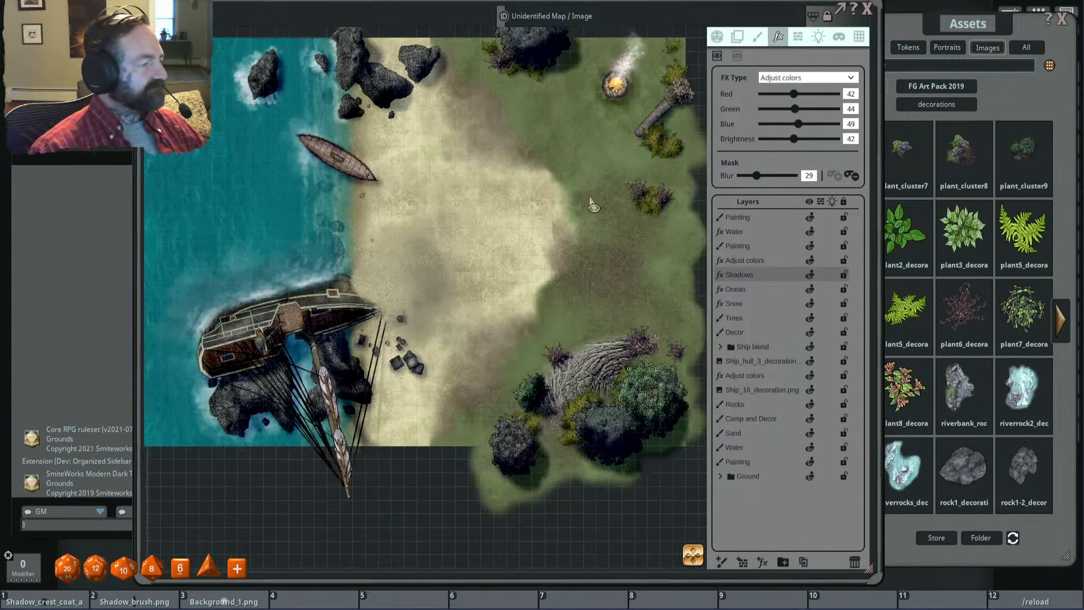
{"action": "scroll", "coordinate": [590, 203], "scroll_direction": "down", "scroll_amount": 1}
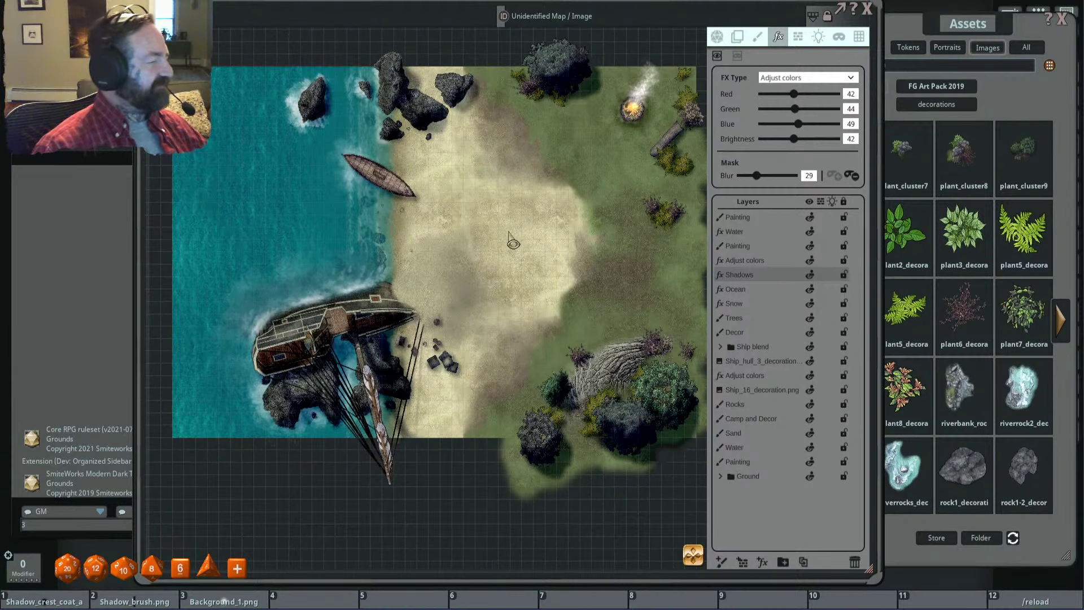
{"action": "scroll", "coordinate": [572, 197], "scroll_direction": "down", "scroll_amount": 2}
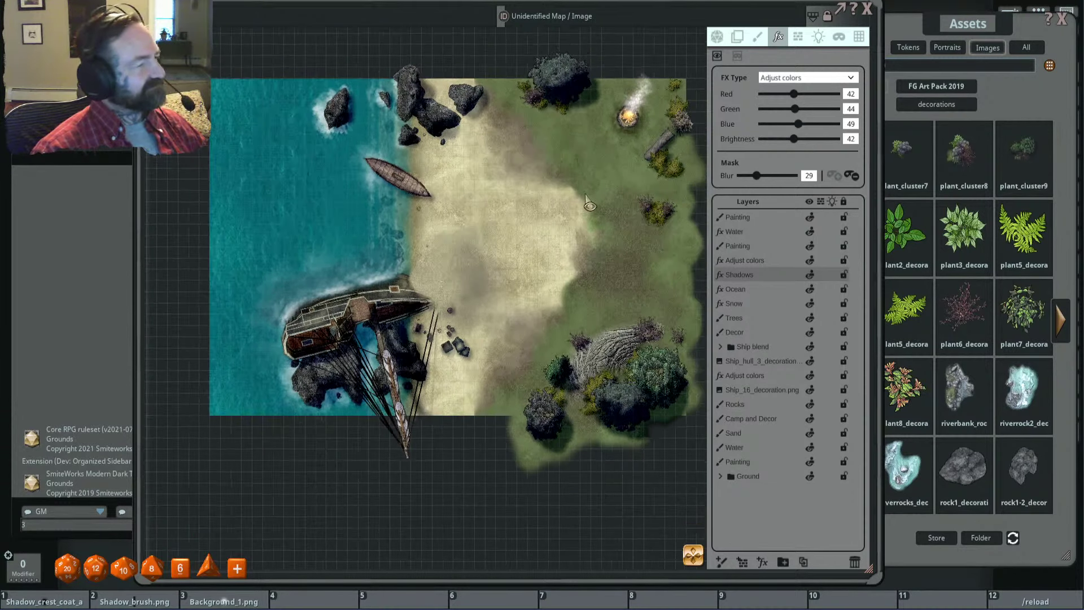
{"action": "scroll", "coordinate": [572, 197], "scroll_direction": "up", "scroll_amount": 1}
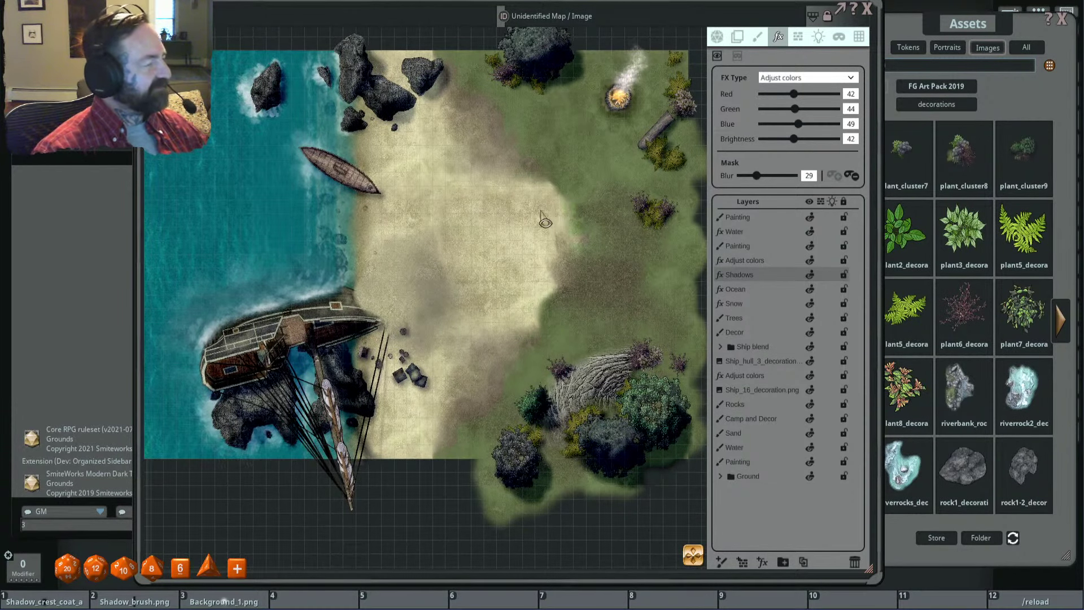
{"action": "scroll", "coordinate": [549, 210], "scroll_direction": "down", "scroll_amount": 2}
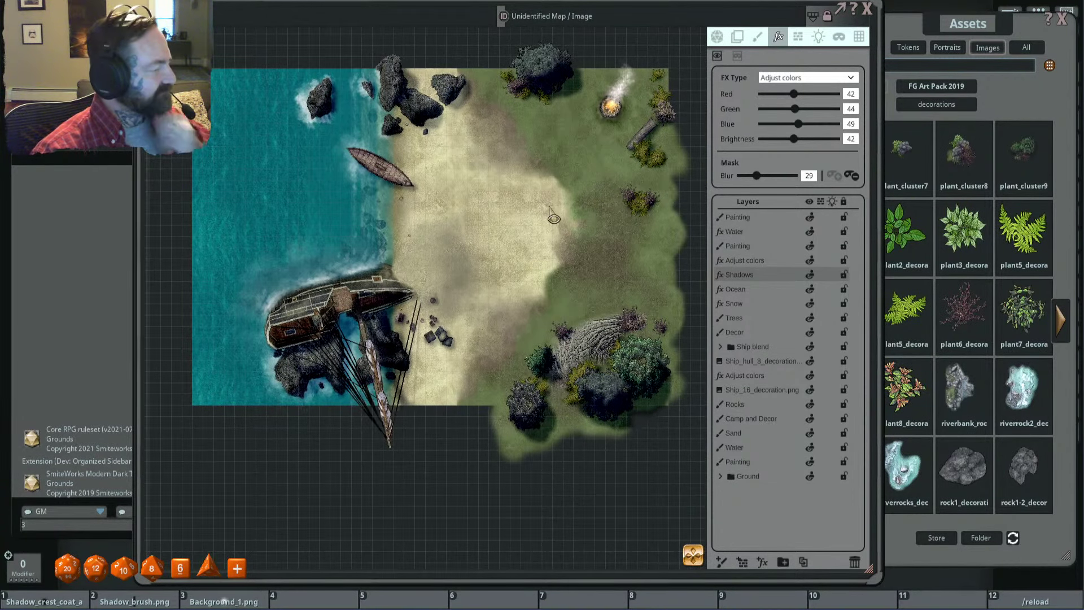
{"action": "left_click_drag", "start_coordinate": [525, 223], "coordinate": [561, 233]}
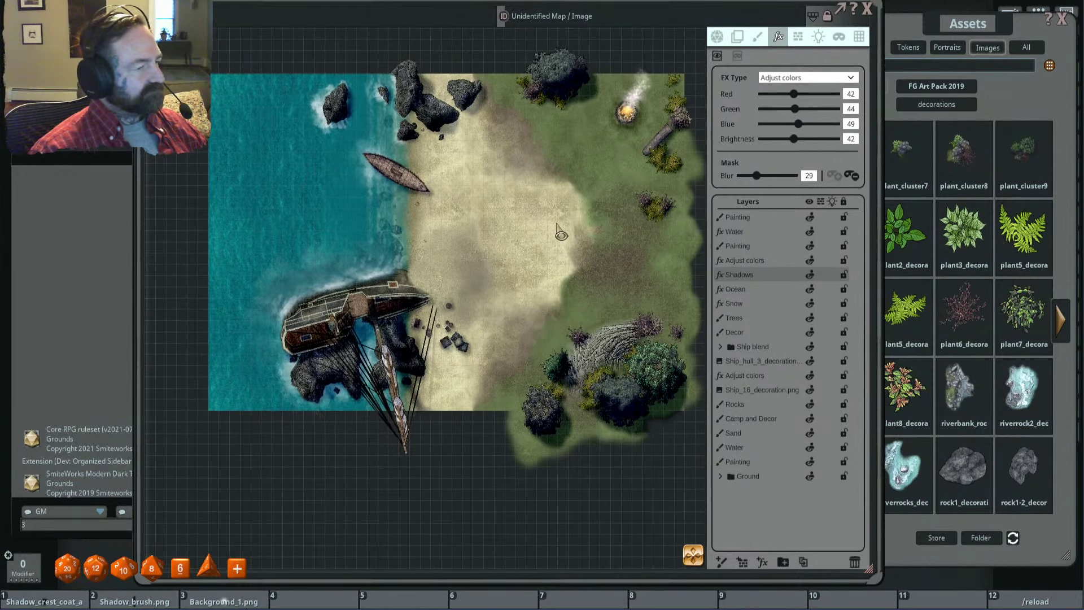
Step: Select the topmost Painting layer and review the map from the beach to the rock mound
{"action": "left_click", "coordinate": [766, 220]}
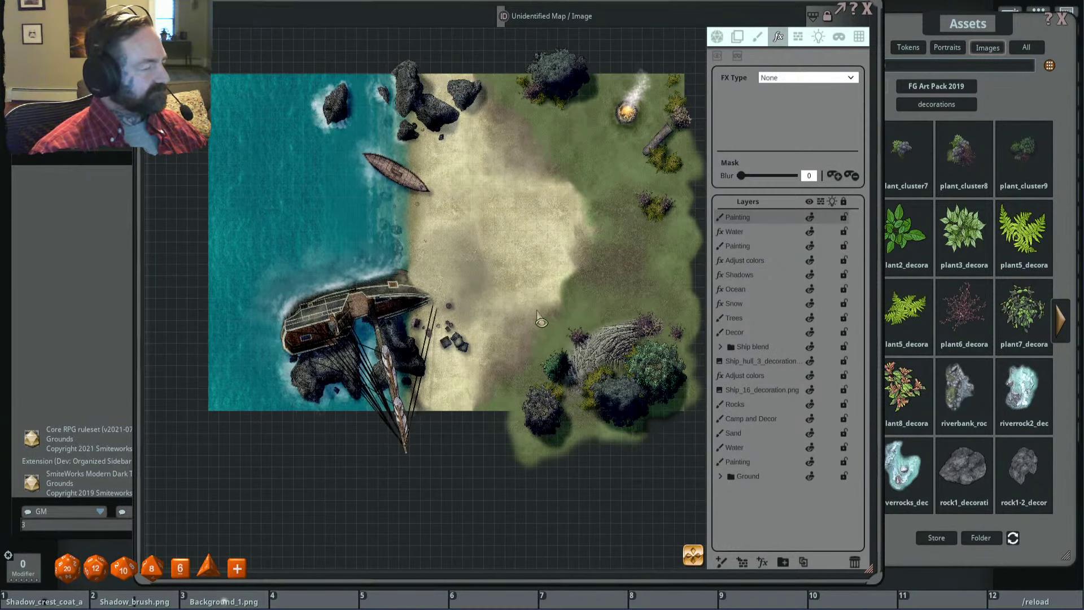
{"action": "scroll", "coordinate": [484, 305], "scroll_direction": "up", "scroll_amount": 2}
{"action": "scroll", "coordinate": [484, 308], "scroll_direction": "down", "scroll_amount": 4}
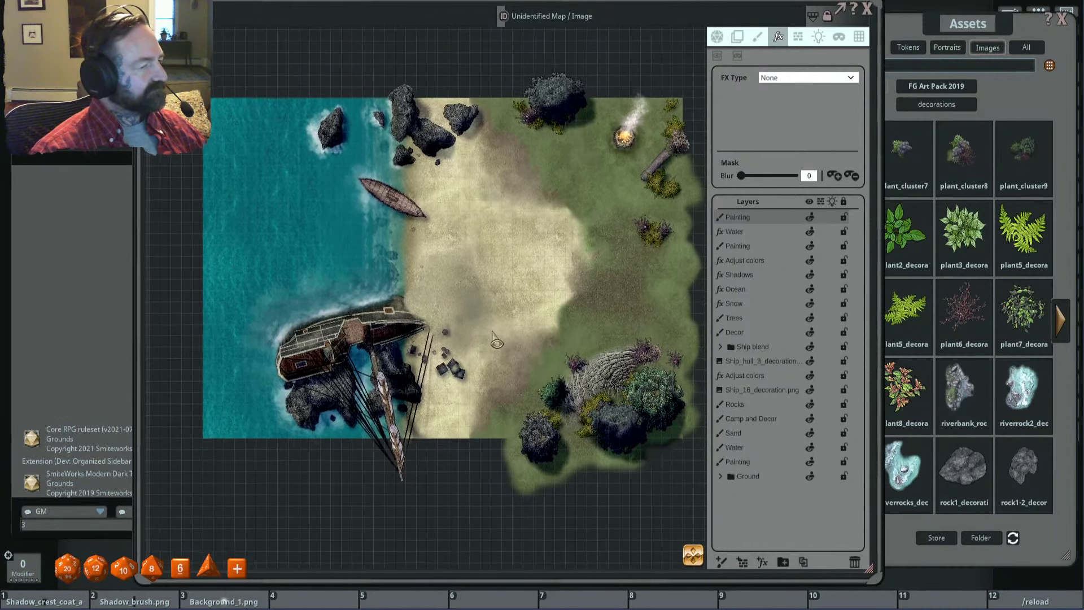
{"action": "scroll", "coordinate": [528, 296], "scroll_direction": "up", "scroll_amount": 3}
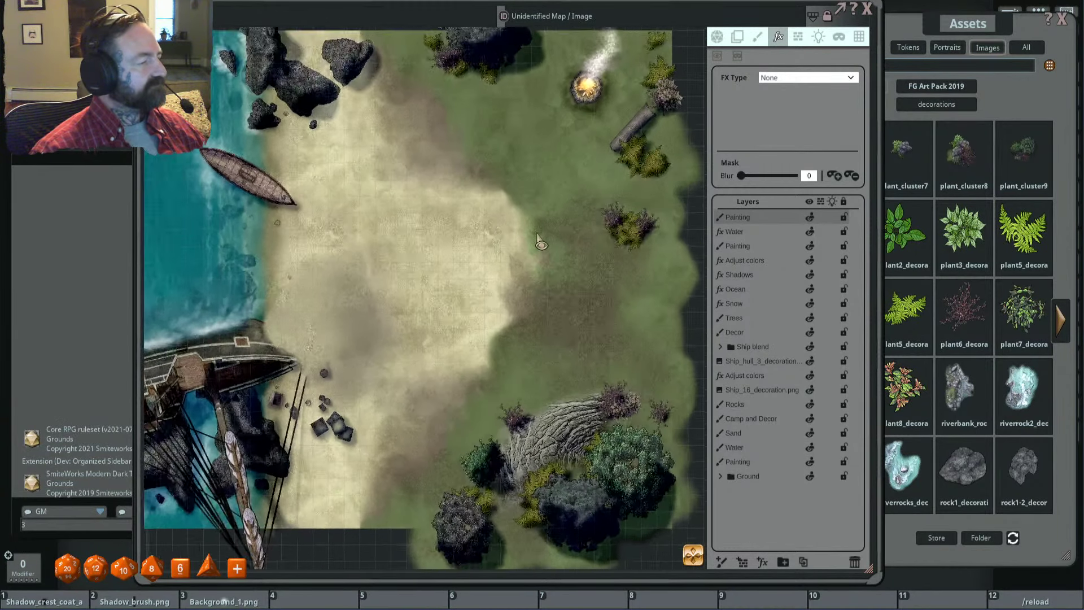
{"action": "scroll", "coordinate": [543, 265], "scroll_direction": "down", "scroll_amount": 2}
{"action": "left_click_drag", "start_coordinate": [541, 261], "coordinate": [525, 305]}
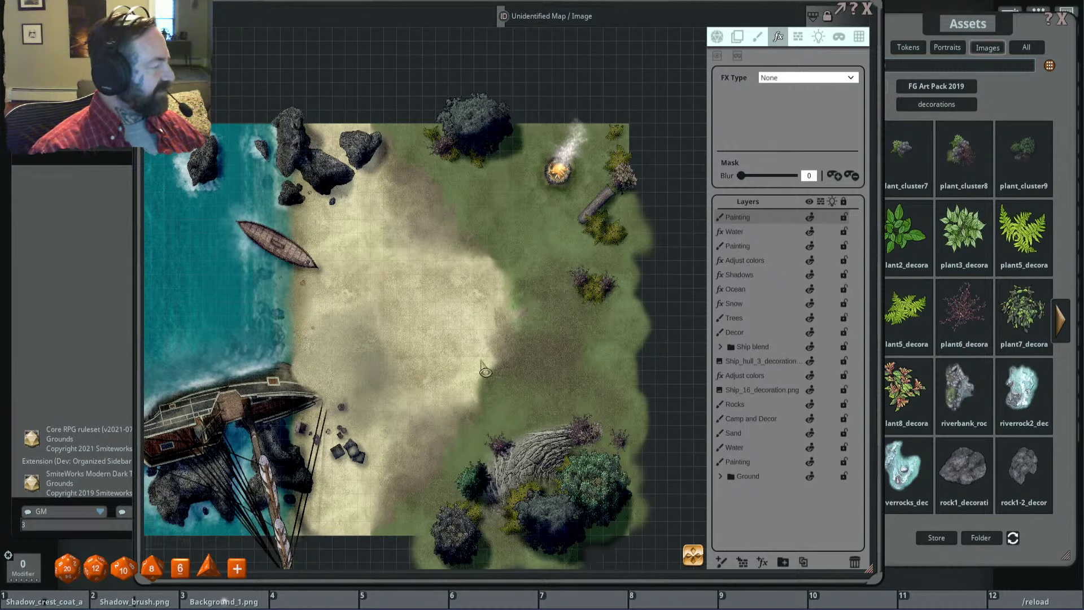
{"action": "left_click_drag", "start_coordinate": [461, 379], "coordinate": [505, 264]}
{"action": "left_click_drag", "start_coordinate": [395, 287], "coordinate": [372, 335]}
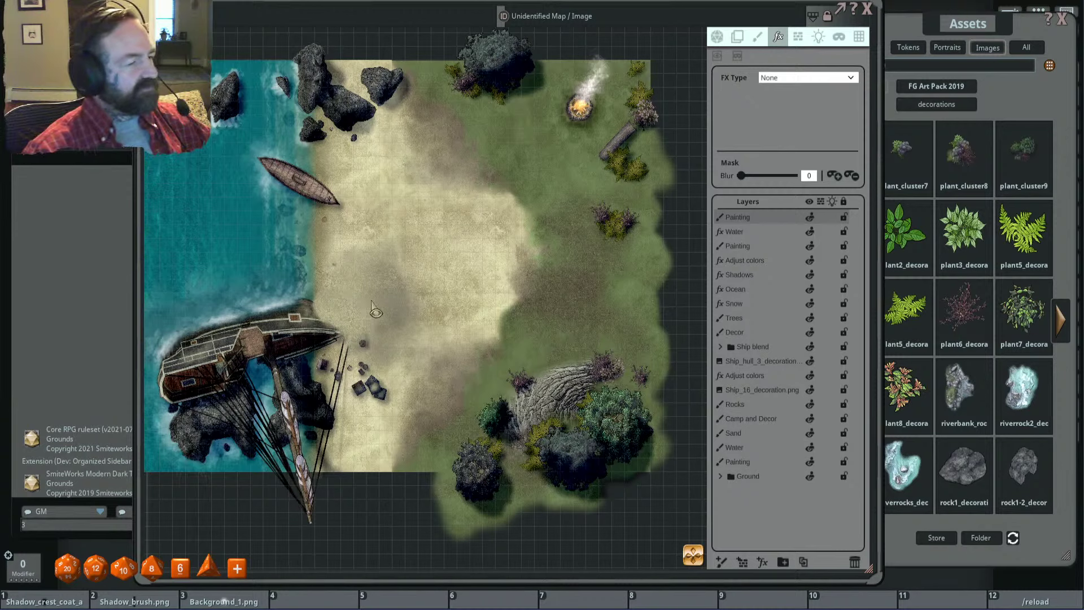
Step: Select the Shadows layer and inspect the shadow edges around the trees, the rock mound and the shipwreck
{"action": "left_click", "coordinate": [771, 276]}
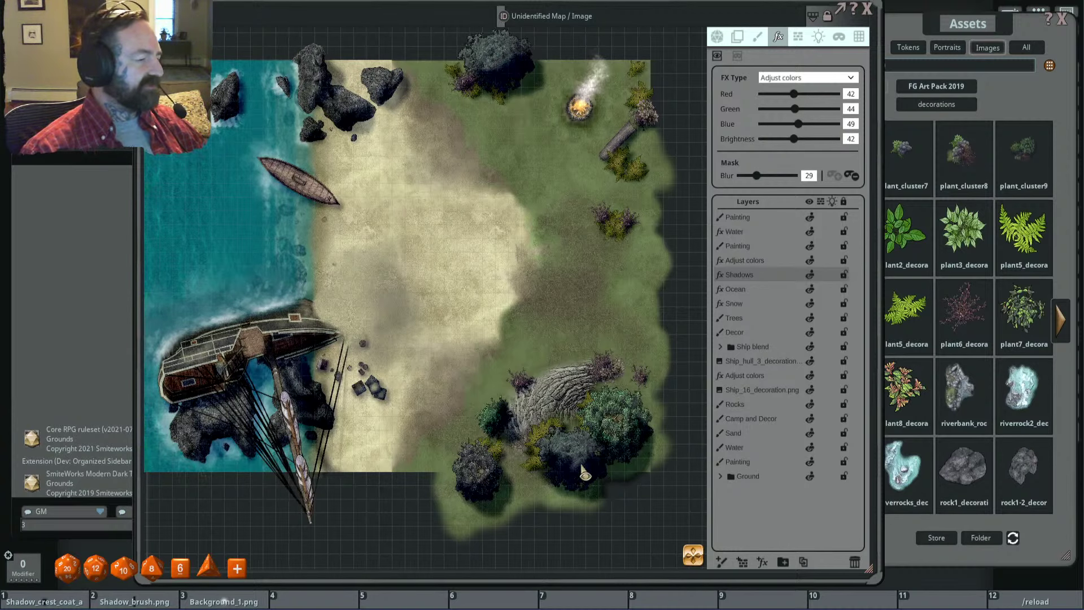
{"action": "scroll", "coordinate": [584, 475], "scroll_direction": "up", "scroll_amount": 2}
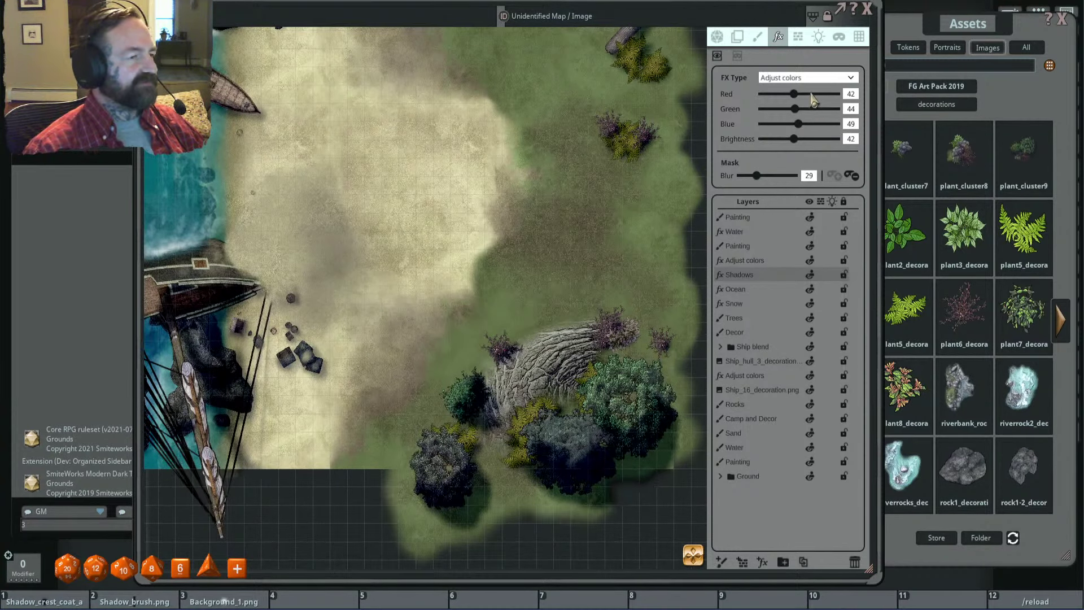
{"action": "scroll", "coordinate": [612, 305], "scroll_direction": "down", "scroll_amount": 2}
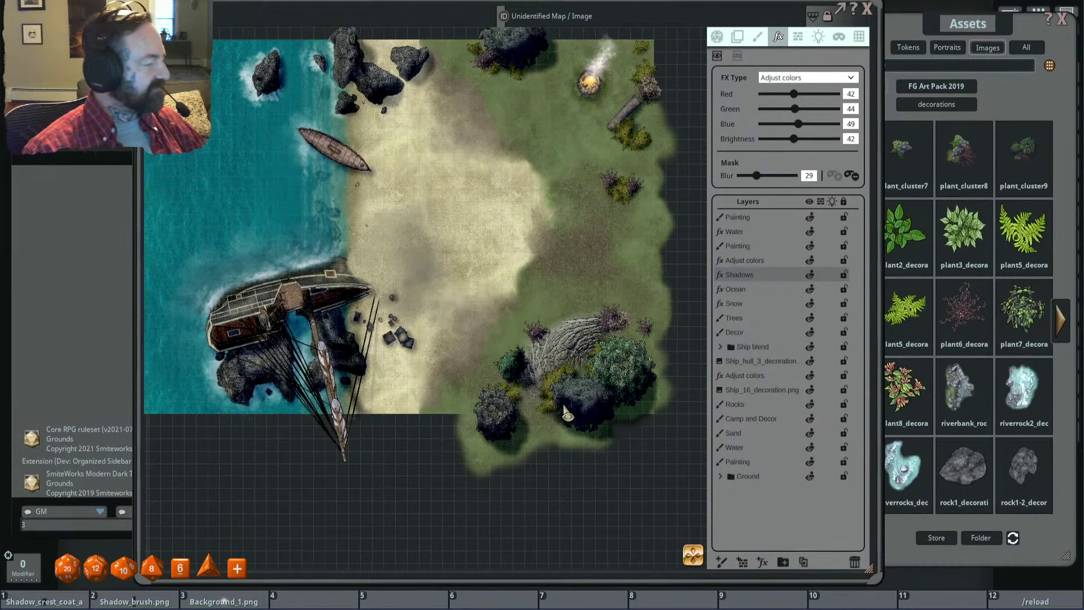
{"action": "scroll", "coordinate": [566, 415], "scroll_direction": "up", "scroll_amount": 1}
{"action": "scroll", "coordinate": [604, 379], "scroll_direction": "up", "scroll_amount": 1}
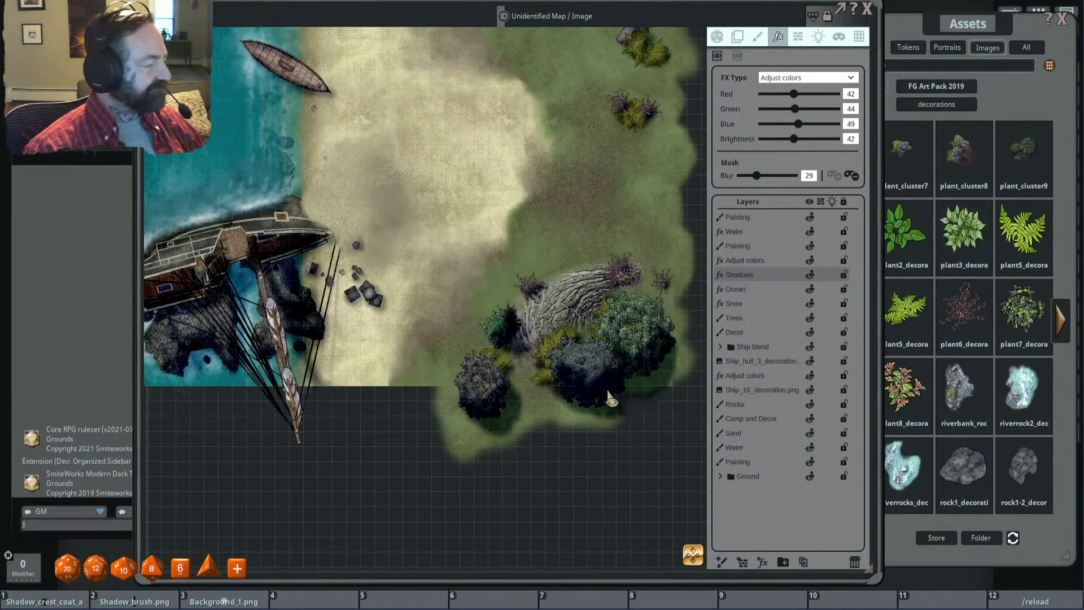
{"action": "scroll", "coordinate": [612, 382], "scroll_direction": "down", "scroll_amount": 3}
{"action": "scroll", "coordinate": [595, 384], "scroll_direction": "up", "scroll_amount": 2}
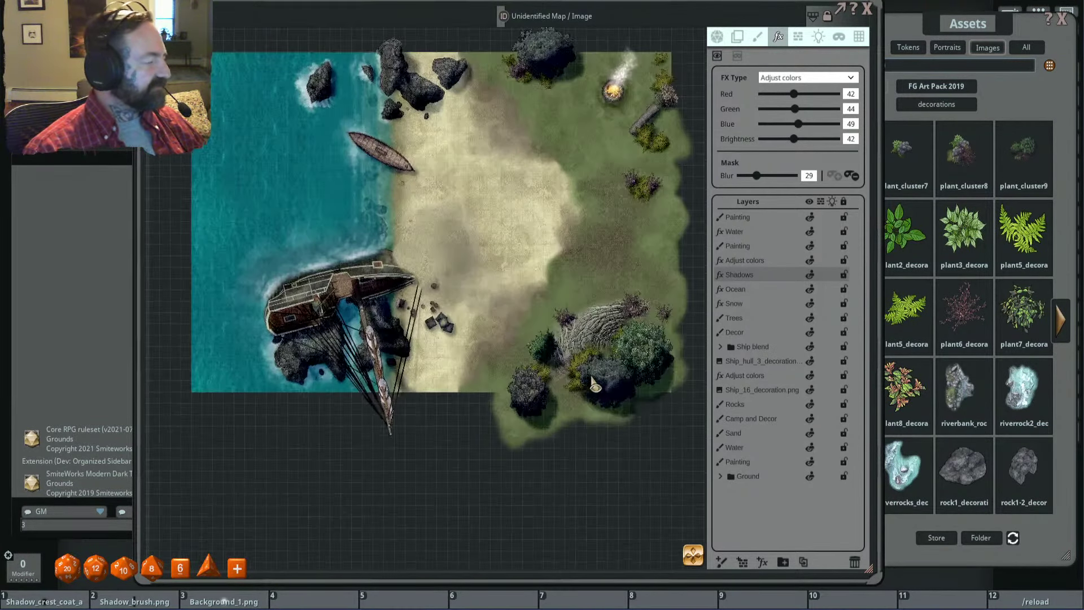
{"action": "scroll", "coordinate": [463, 264], "scroll_direction": "up", "scroll_amount": 2}
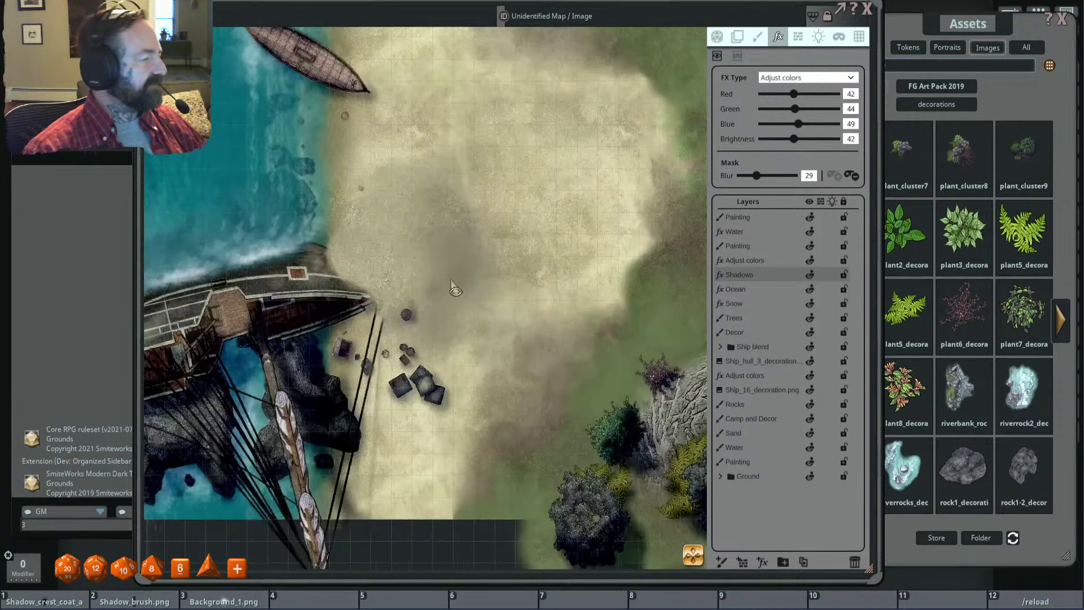
{"action": "scroll", "coordinate": [456, 291], "scroll_direction": "down", "scroll_amount": 2}
{"action": "scroll", "coordinate": [528, 319], "scroll_direction": "up", "scroll_amount": 1}
{"action": "scroll", "coordinate": [537, 308], "scroll_direction": "down", "scroll_amount": 1}
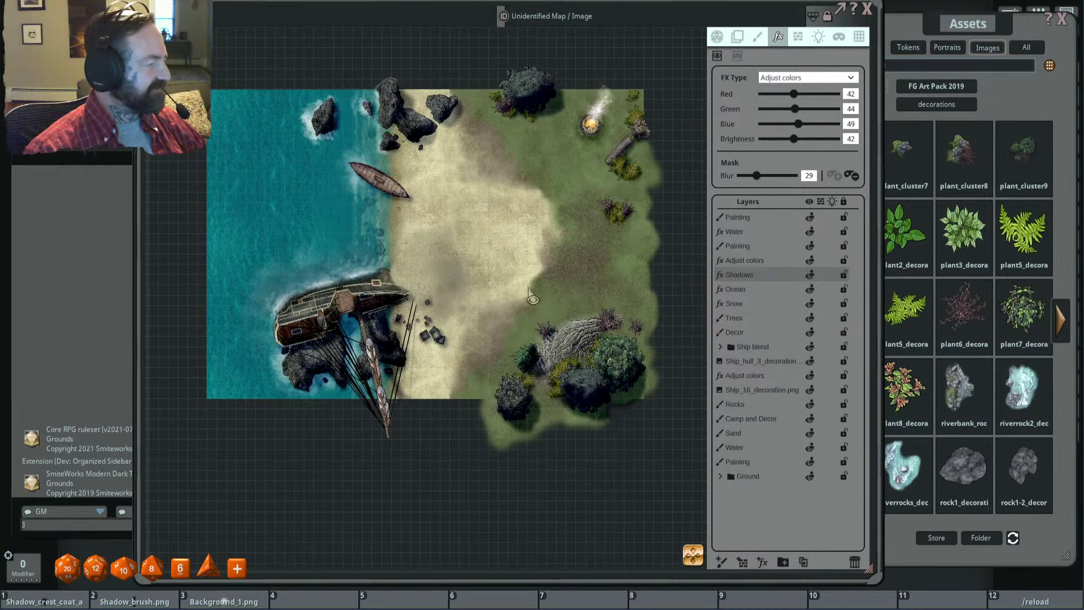
{"action": "scroll", "coordinate": [531, 298], "scroll_direction": "up", "scroll_amount": 1}
{"action": "scroll", "coordinate": [584, 334], "scroll_direction": "up", "scroll_amount": 2}
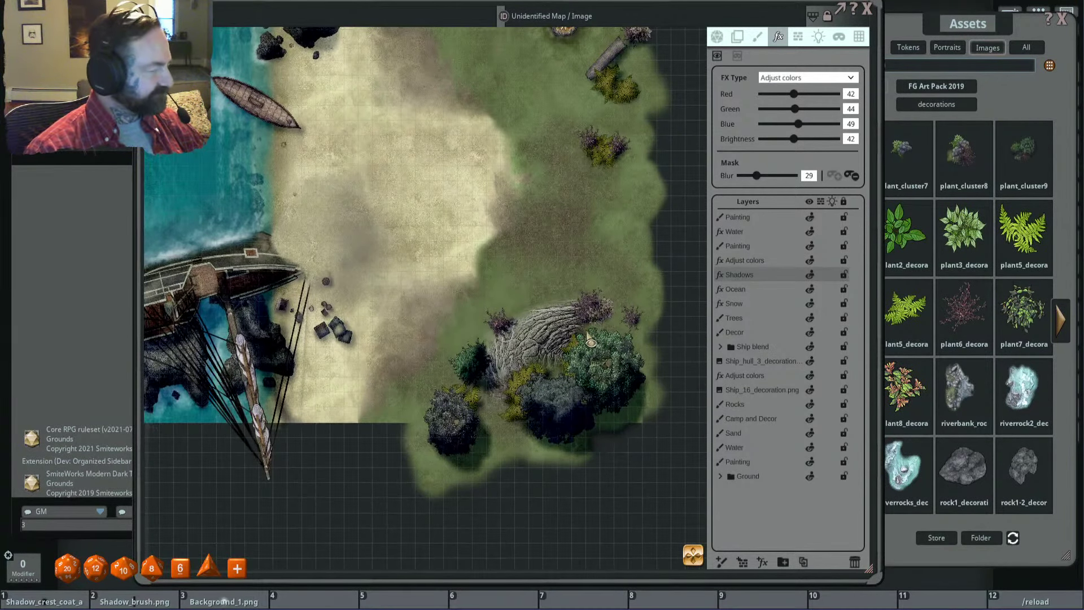
{"action": "scroll", "coordinate": [599, 333], "scroll_direction": "down", "scroll_amount": 2}
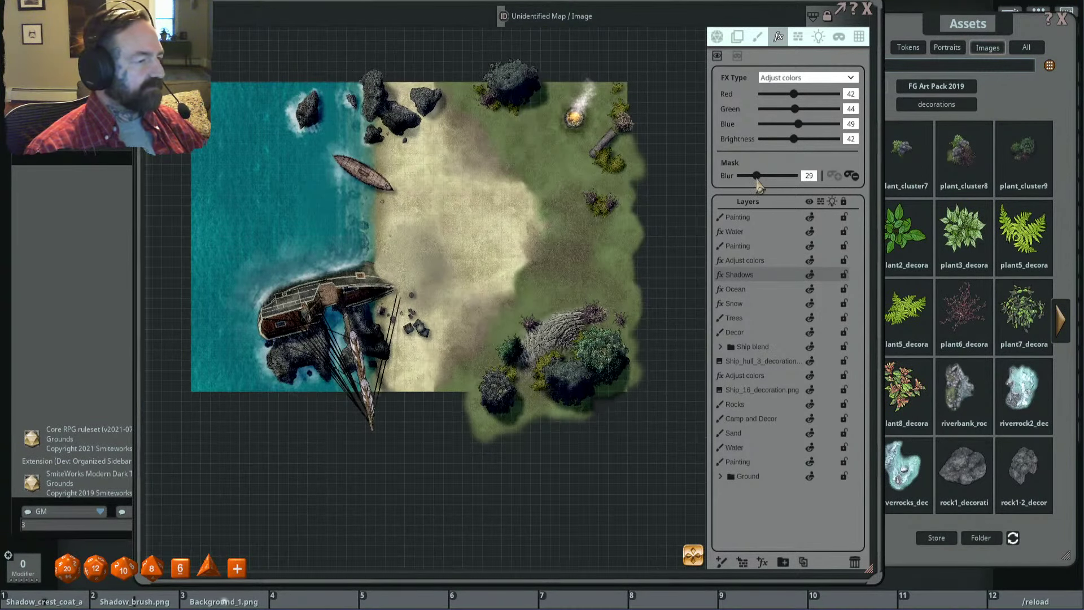
Step: Try mask blur values of 71, 63 and 45 on the Shadows layer and compare the shadows around the trees and plants
{"action": "mouse_move", "coordinate": [763, 179]}
{"action": "left_mouse_down"}
{"action": "mouse_move", "coordinate": [805, 182]}
{"action": "mouse_move", "coordinate": [751, 184]}
{"action": "mouse_move", "coordinate": [785, 185]}
{"action": "left_mouse_up"}
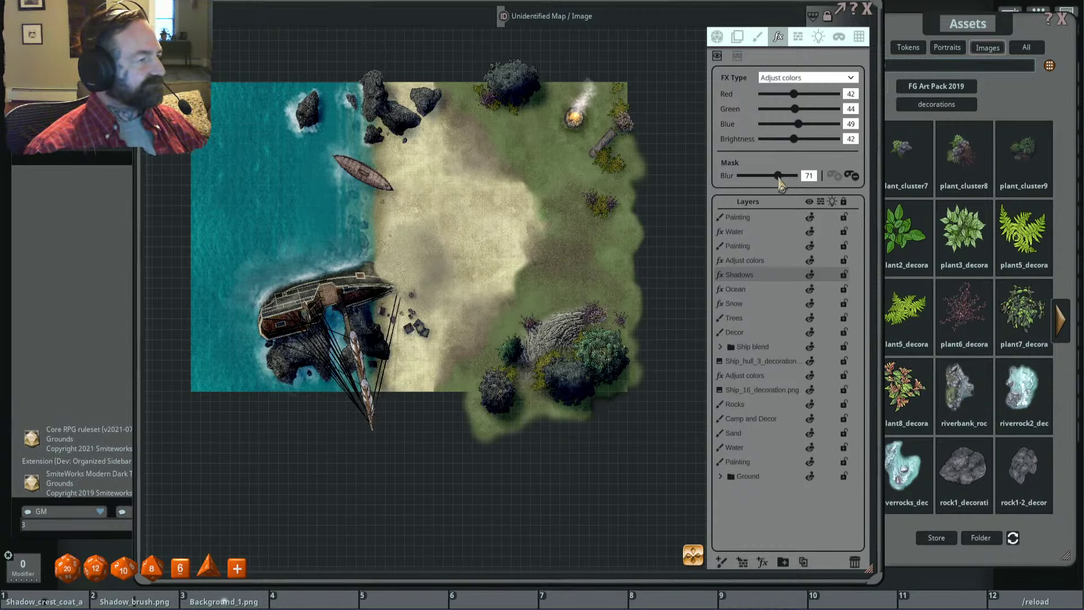
{"action": "left_click_drag", "start_coordinate": [781, 186], "coordinate": [775, 184]}
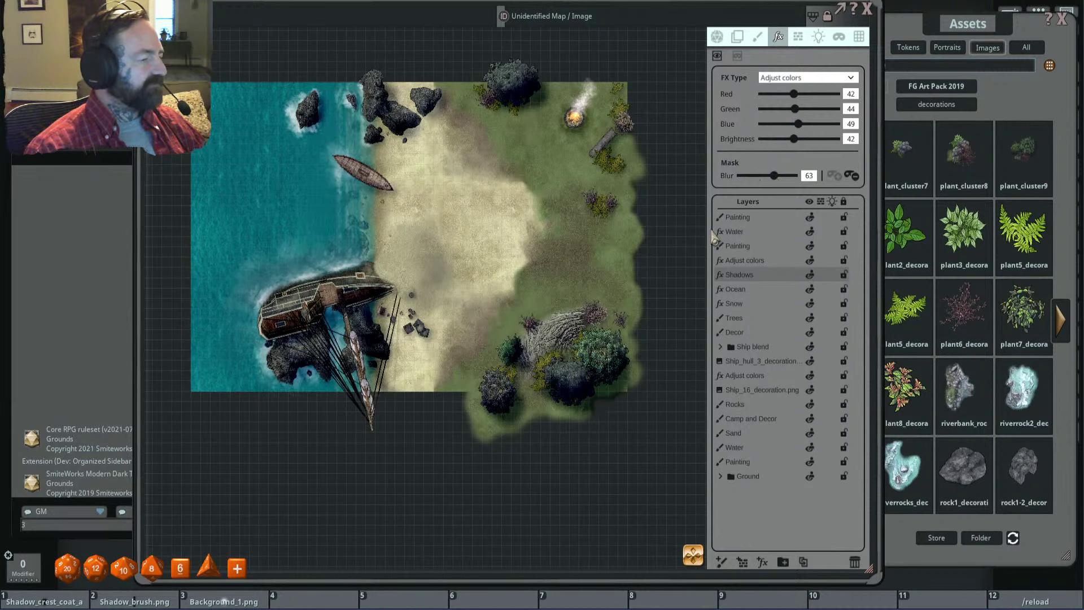
{"action": "scroll", "coordinate": [603, 367], "scroll_direction": "up", "scroll_amount": 5}
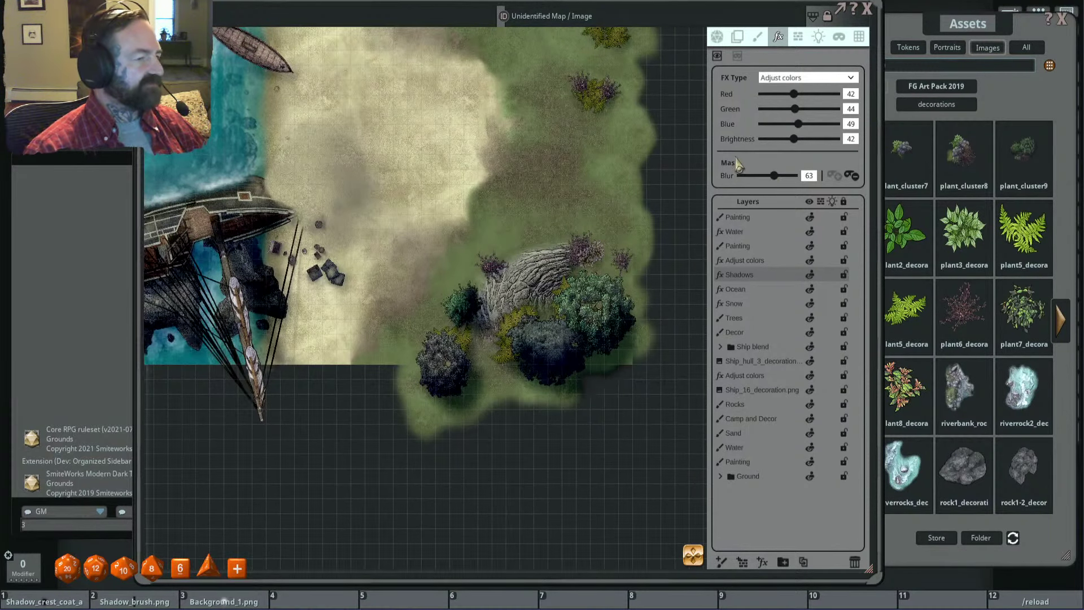
{"action": "mouse_move", "coordinate": [776, 178]}
{"action": "left_mouse_down"}
{"action": "mouse_move", "coordinate": [754, 183]}
{"action": "mouse_move", "coordinate": [767, 183]}
{"action": "left_mouse_up"}
{"action": "scroll", "coordinate": [582, 301], "scroll_direction": "up", "scroll_amount": 3}
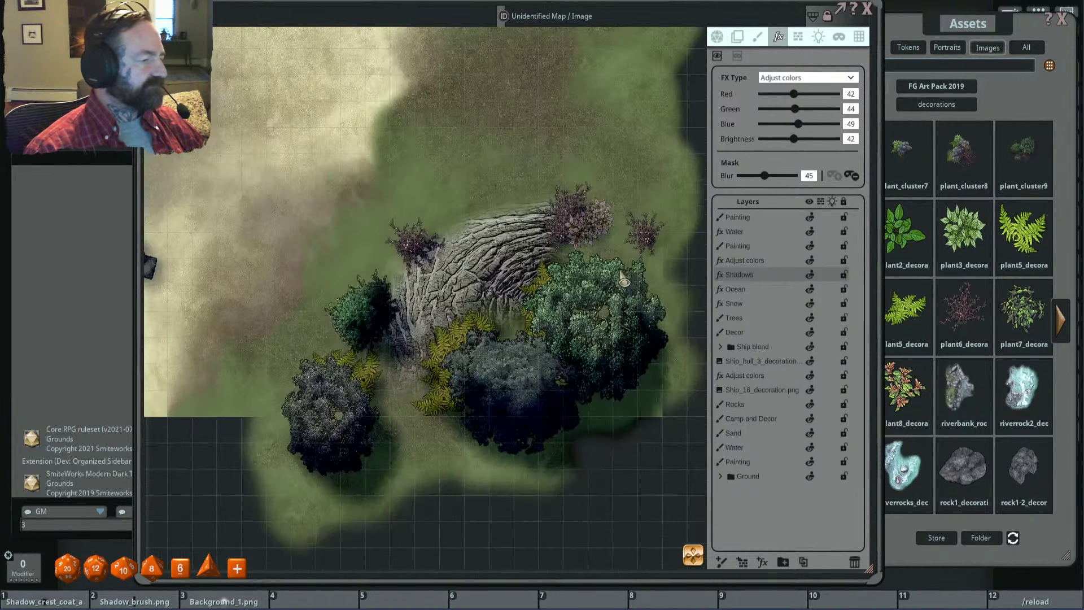
{"action": "scroll", "coordinate": [582, 302], "scroll_direction": "down", "scroll_amount": 2}
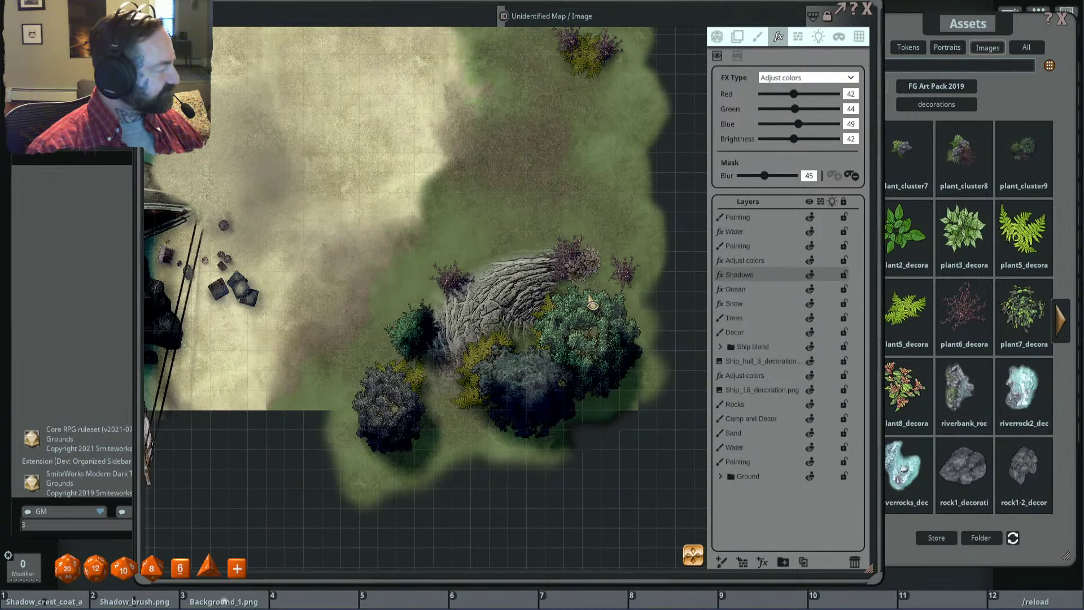
{"action": "scroll", "coordinate": [570, 260], "scroll_direction": "down", "scroll_amount": 3}
{"action": "scroll", "coordinate": [598, 311], "scroll_direction": "up", "scroll_amount": 5}
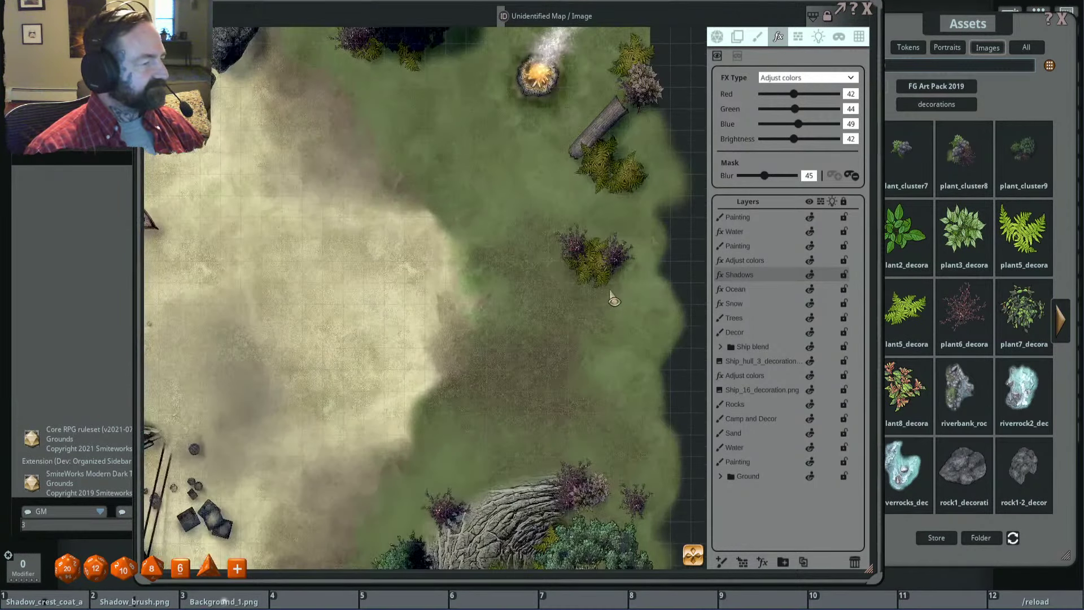
Step: Try a mask blur of 21 on the Shadows layer, and settle on 41
{"action": "scroll", "coordinate": [615, 294], "scroll_direction": "down", "scroll_amount": 3}
{"action": "left_click_drag", "start_coordinate": [764, 176], "coordinate": [760, 179]}
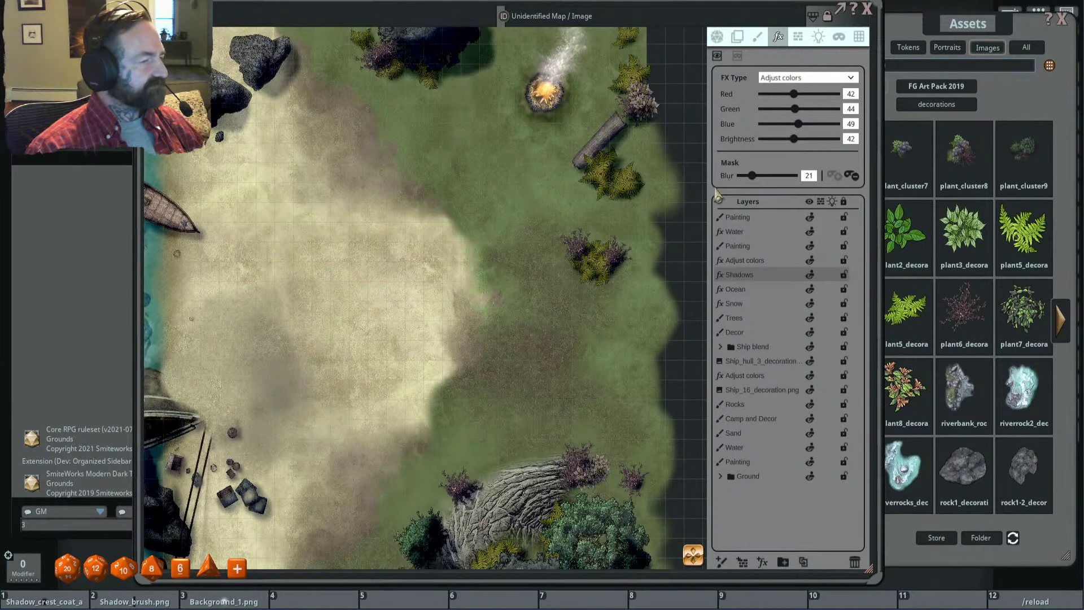
{"action": "scroll", "coordinate": [582, 282], "scroll_direction": "down", "scroll_amount": 3}
{"action": "scroll", "coordinate": [607, 316], "scroll_direction": "up", "scroll_amount": 3}
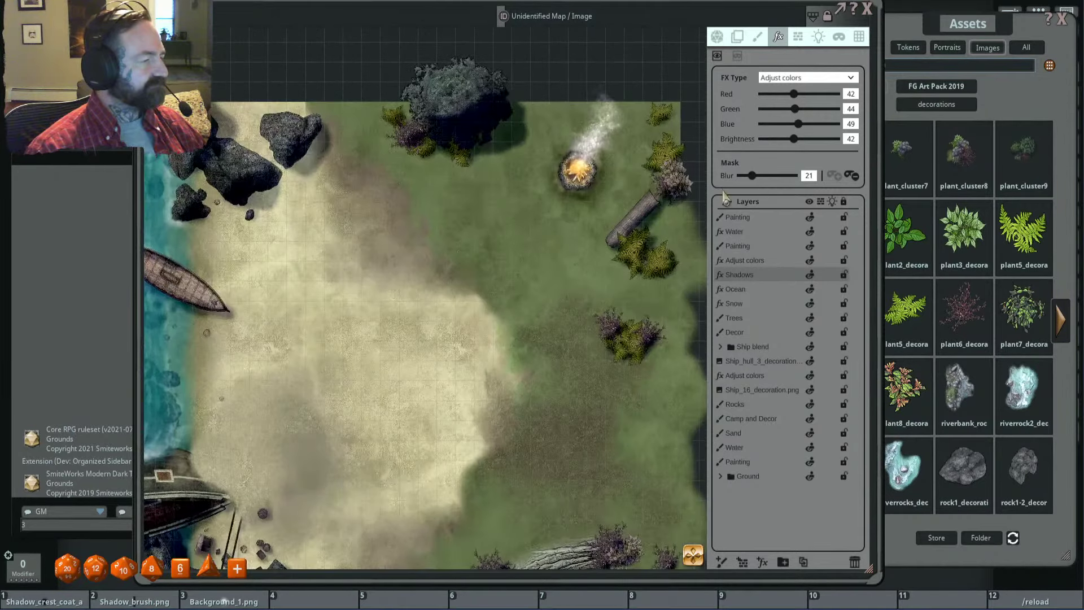
{"action": "left_click_drag", "start_coordinate": [757, 181], "coordinate": [764, 179]}
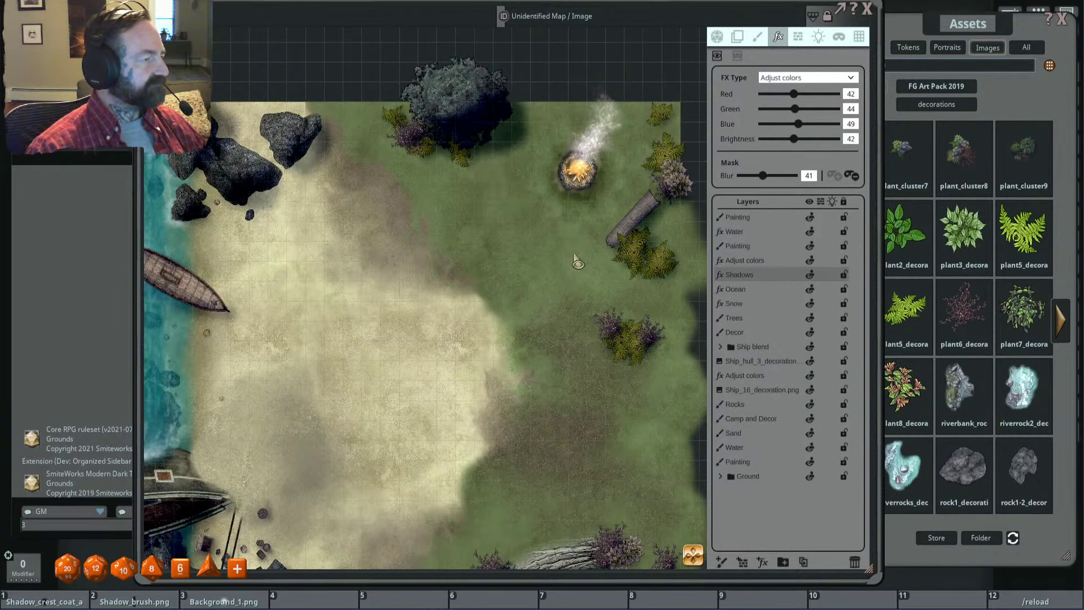
Step: Duplicate the Shadows layer
{"action": "scroll", "coordinate": [607, 257], "scroll_direction": "up", "scroll_amount": 3}
{"action": "scroll", "coordinate": [599, 249], "scroll_direction": "down", "scroll_amount": 3}
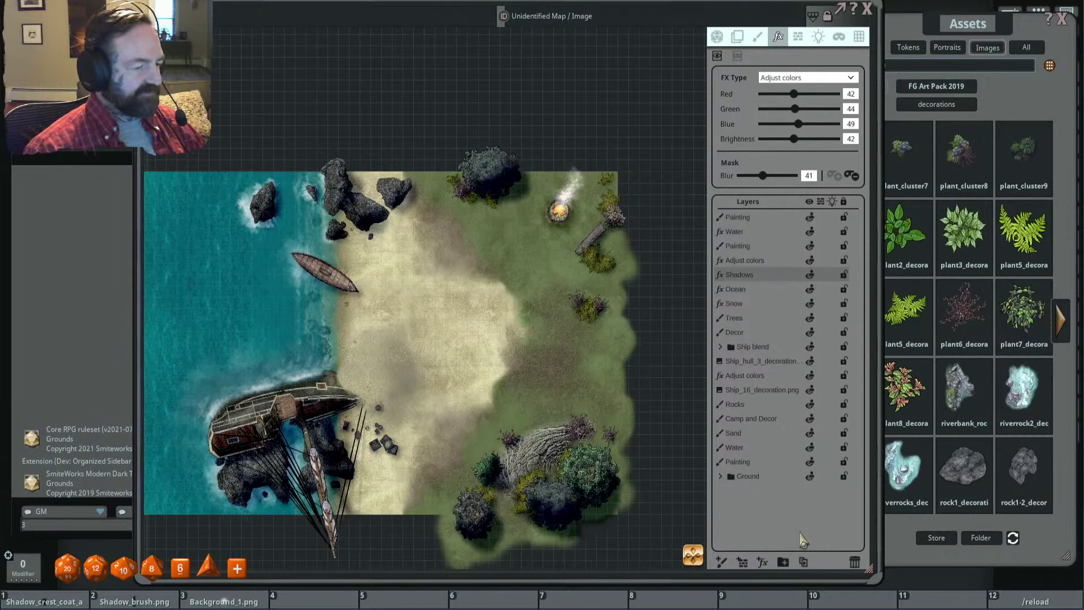
{"action": "left_click", "coordinate": [804, 564]}
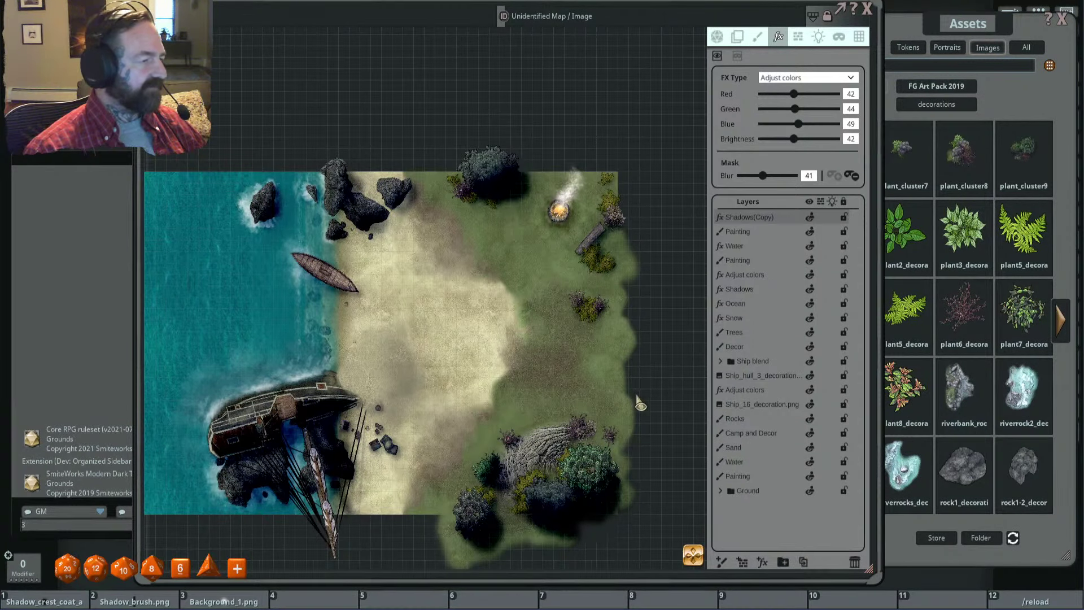
Step: Clear the mask of the duplicated Shadows layer
{"action": "left_click_drag", "start_coordinate": [399, 404], "coordinate": [452, 397]}
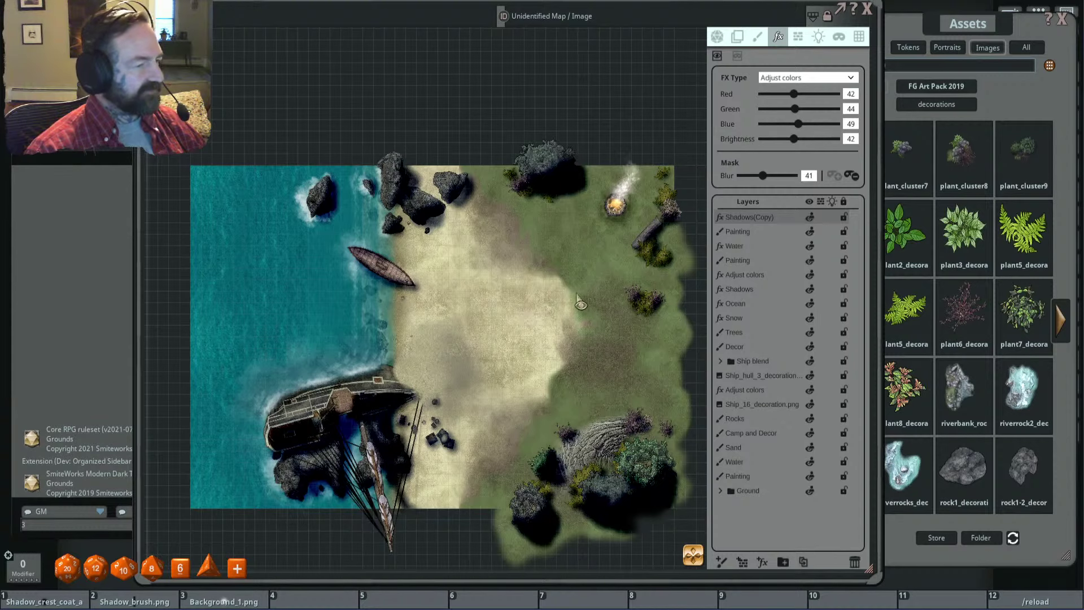
{"action": "left_click_drag", "start_coordinate": [529, 296], "coordinate": [539, 278]}
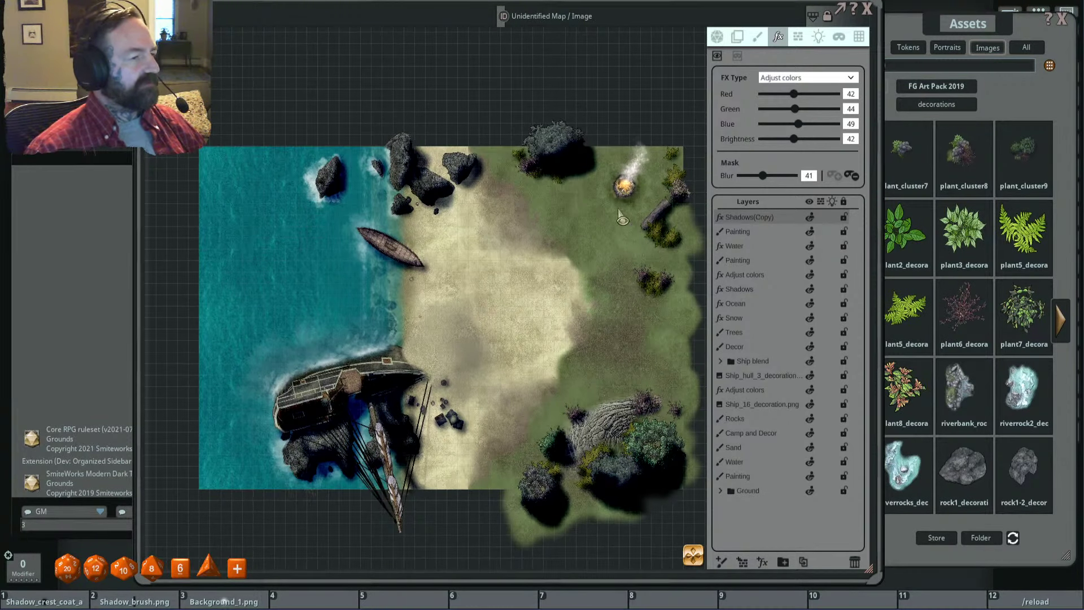
{"action": "left_click", "coordinate": [834, 176]}
Step: Set the duplicated layer's mask blur to 41 and add a shadow area along the fallen log near the campfire
{"action": "left_click_drag", "start_coordinate": [636, 198], "coordinate": [607, 171]}
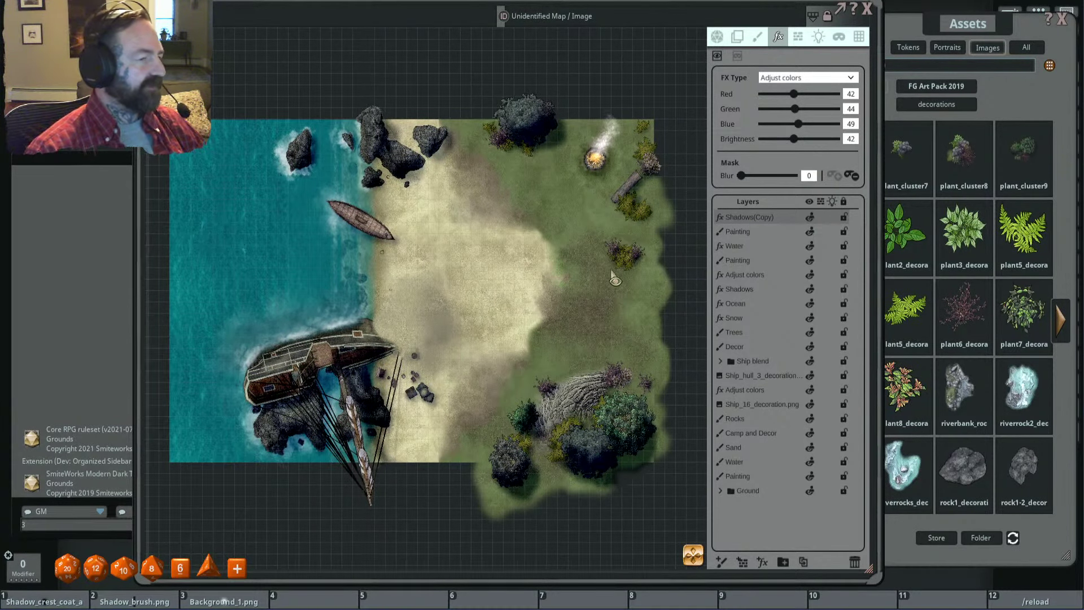
{"action": "scroll", "coordinate": [589, 168], "scroll_direction": "up", "scroll_amount": 2}
{"action": "scroll", "coordinate": [556, 173], "scroll_direction": "up", "scroll_amount": 4}
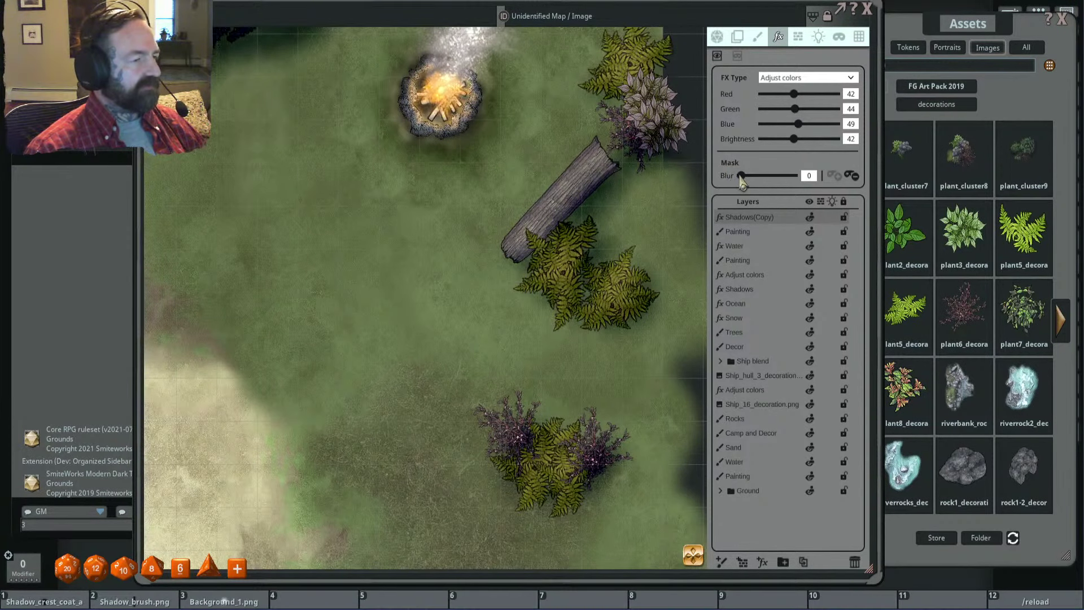
{"action": "left_click_drag", "start_coordinate": [741, 176], "coordinate": [762, 175]}
{"action": "left_click_drag", "start_coordinate": [612, 168], "coordinate": [552, 237]}
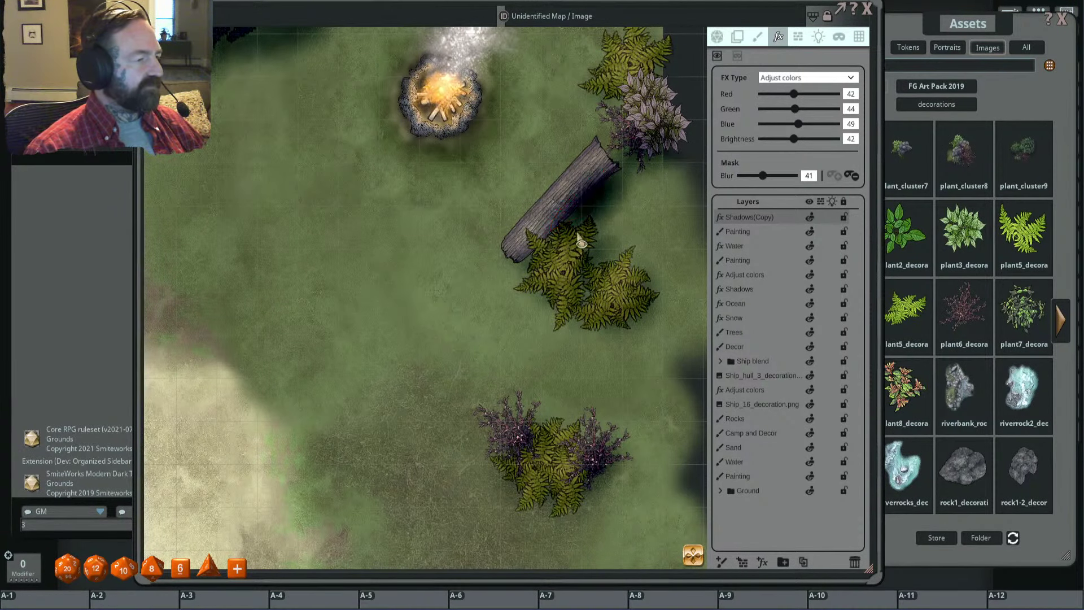
Step: Set the duplicated Shadows layer's Red and Green to 49, Brightness to 45 and mask blur to 15
{"action": "left_click_drag", "start_coordinate": [763, 175], "coordinate": [760, 175]}
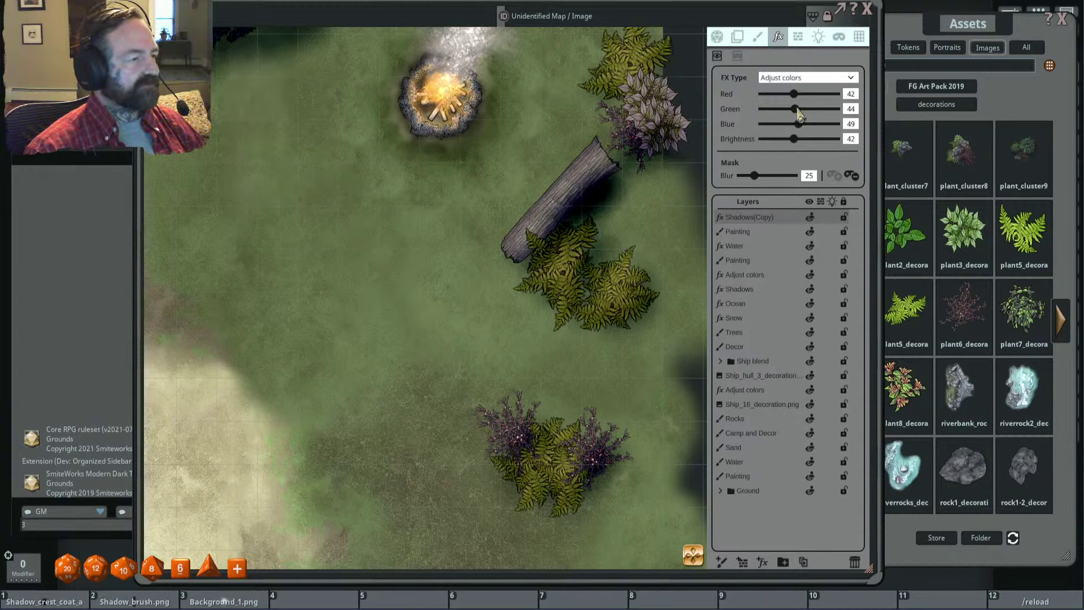
{"action": "left_click_drag", "start_coordinate": [798, 108], "coordinate": [800, 109]}
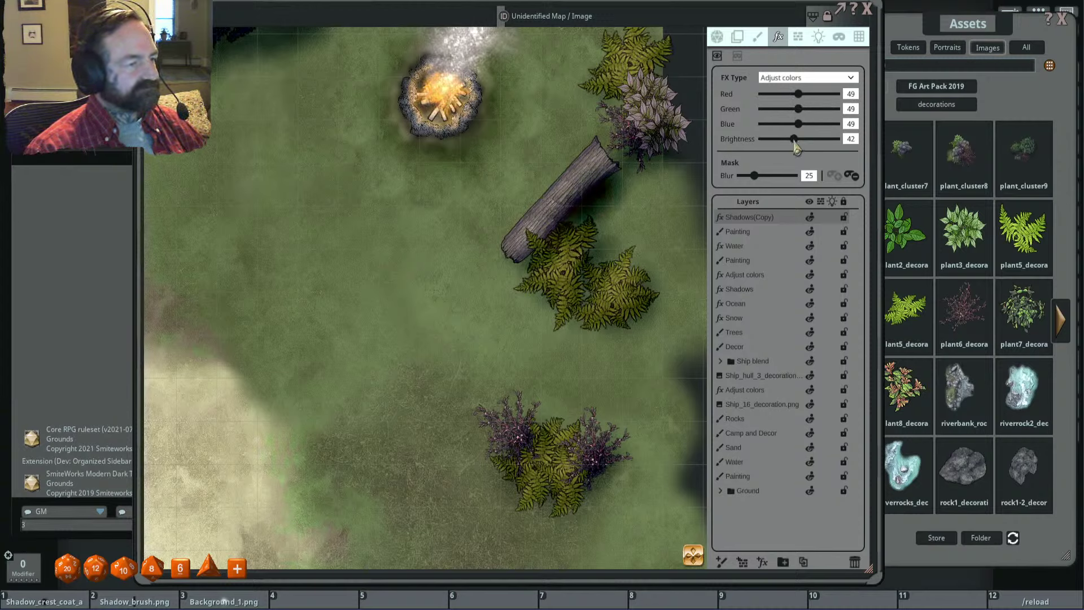
{"action": "left_click_drag", "start_coordinate": [799, 146], "coordinate": [797, 141]}
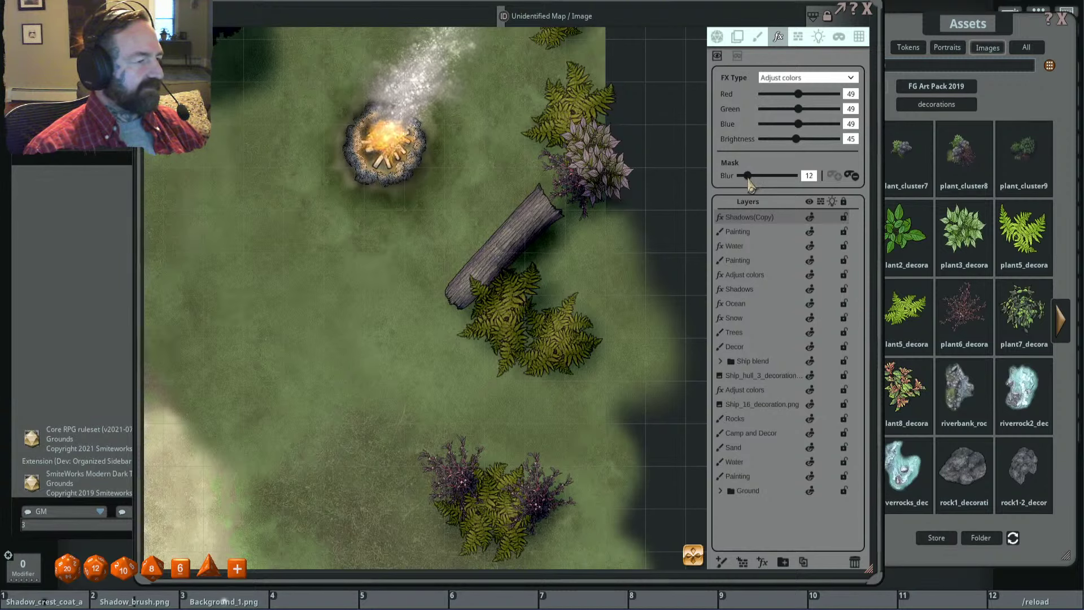
{"action": "left_click_drag", "start_coordinate": [750, 178], "coordinate": [749, 178]}
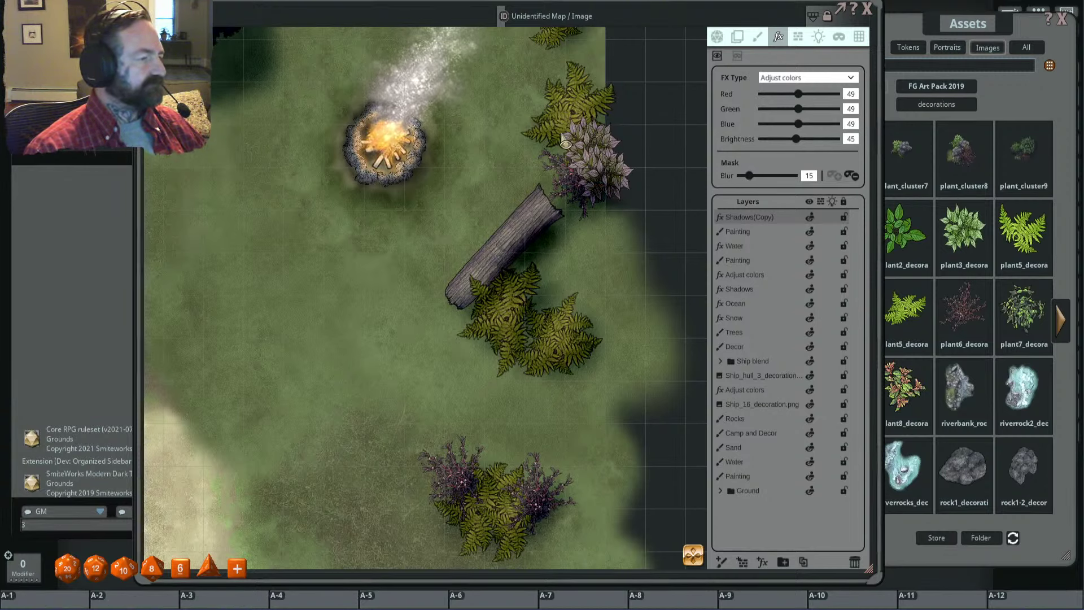
Step: Trim the shadow mask beside the log, and adjust the layer to Brightness 41 and mask blur 20
{"action": "left_click_drag", "start_coordinate": [618, 108], "coordinate": [617, 113]}
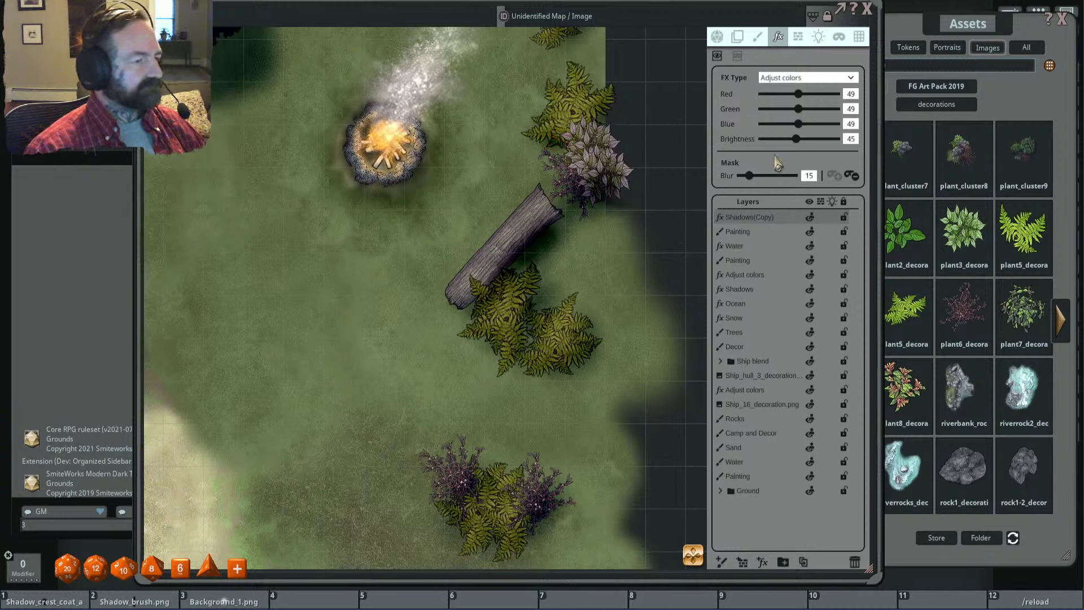
{"action": "left_click_drag", "start_coordinate": [798, 145], "coordinate": [794, 146]}
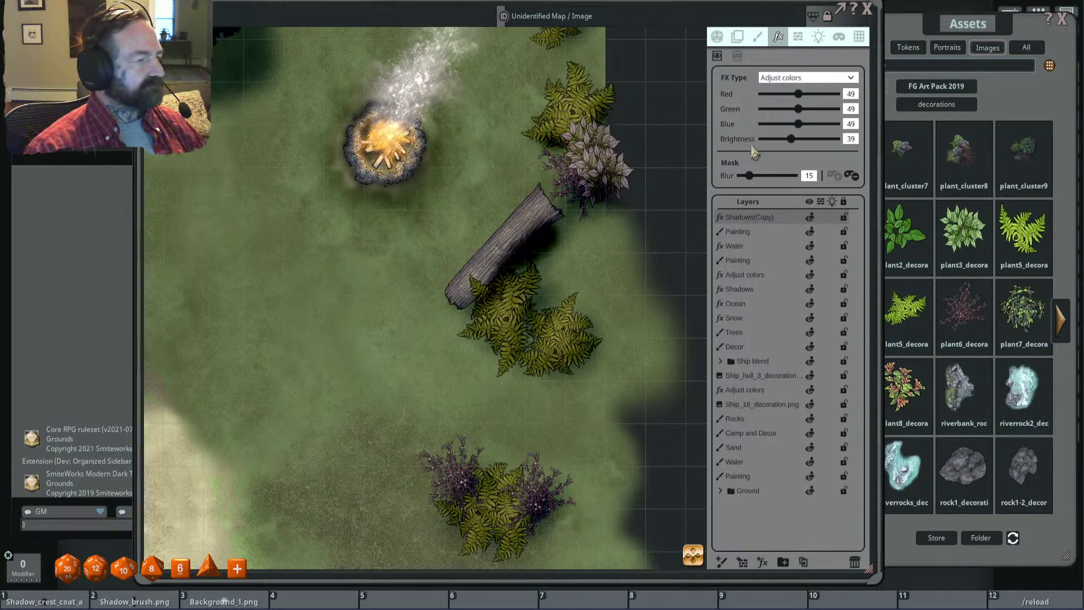
{"action": "key", "text": "shift+alt"}
{"action": "left_click_drag", "start_coordinate": [525, 261], "coordinate": [574, 214]}
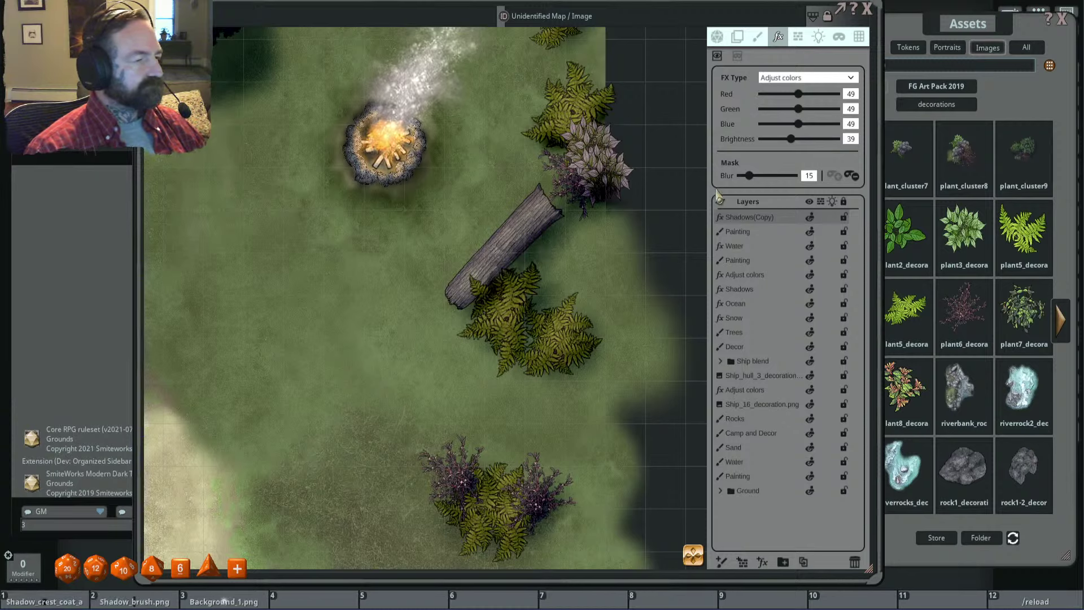
{"action": "left_click_drag", "start_coordinate": [754, 177], "coordinate": [759, 178]}
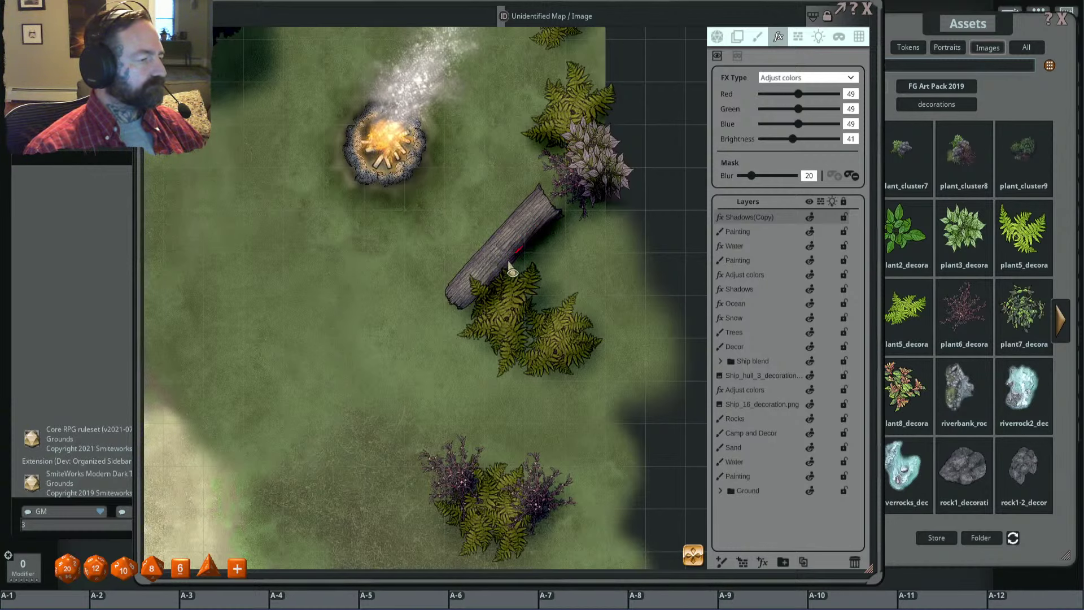
Step: Set the original Shadows layer's mask blur to 79 and check the shadows around the trees and rock mound
{"action": "scroll", "coordinate": [605, 235], "scroll_direction": "down", "scroll_amount": 5}
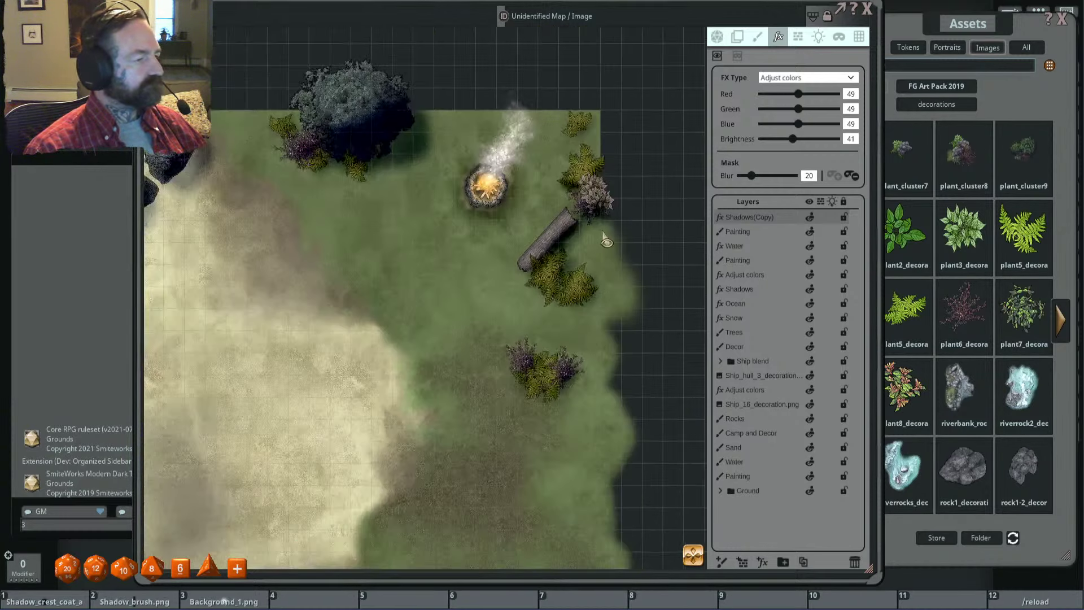
{"action": "scroll", "coordinate": [613, 241], "scroll_direction": "up", "scroll_amount": 3}
{"action": "scroll", "coordinate": [587, 237], "scroll_direction": "down", "scroll_amount": 3}
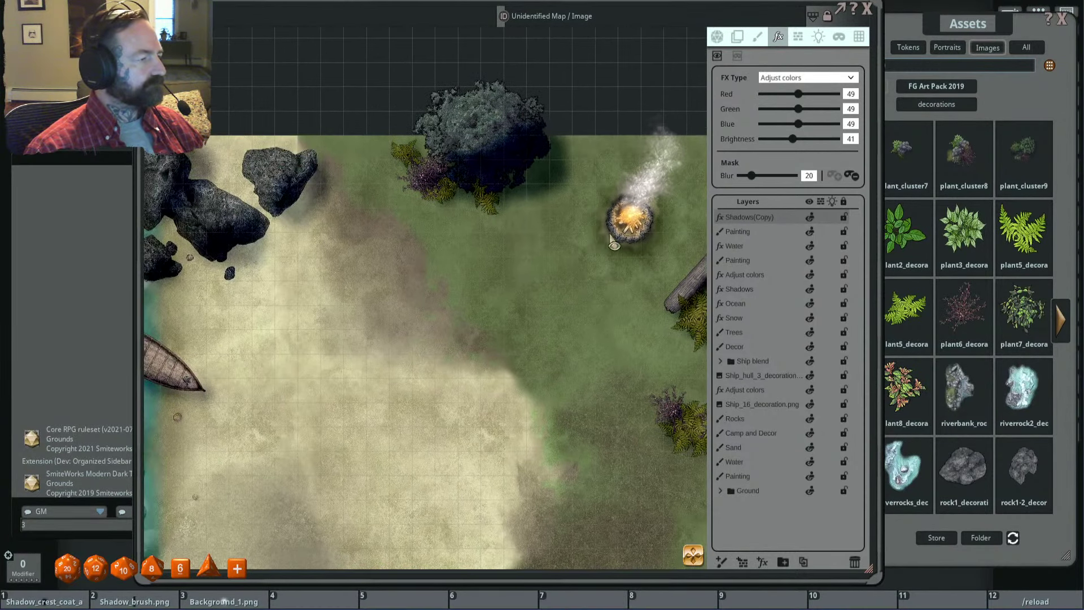
{"action": "scroll", "coordinate": [588, 274], "scroll_direction": "down", "scroll_amount": 3}
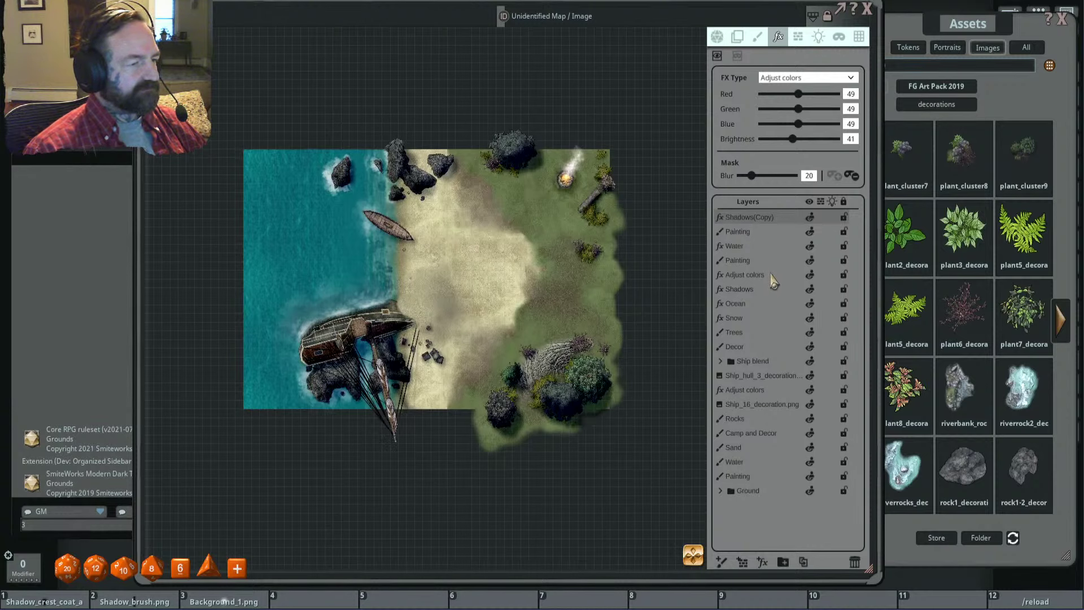
{"action": "left_click", "coordinate": [768, 288]}
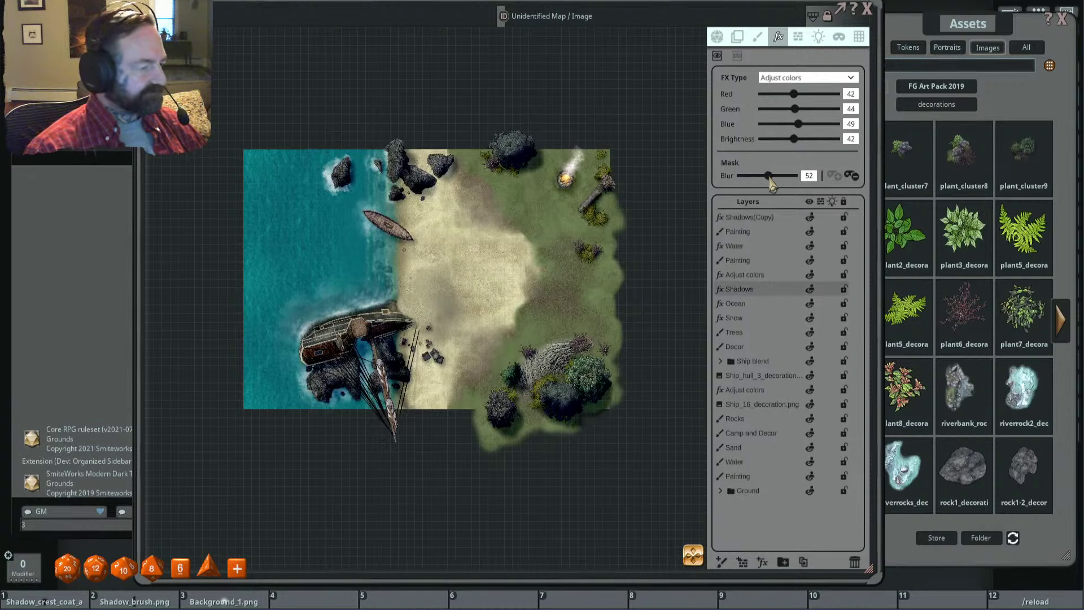
{"action": "left_click_drag", "start_coordinate": [774, 188], "coordinate": [787, 179]}
{"action": "scroll", "coordinate": [582, 442], "scroll_direction": "up", "scroll_amount": 2}
{"action": "scroll", "coordinate": [669, 372], "scroll_direction": "up", "scroll_amount": 2}
{"action": "scroll", "coordinate": [653, 363], "scroll_direction": "up", "scroll_amount": 2}
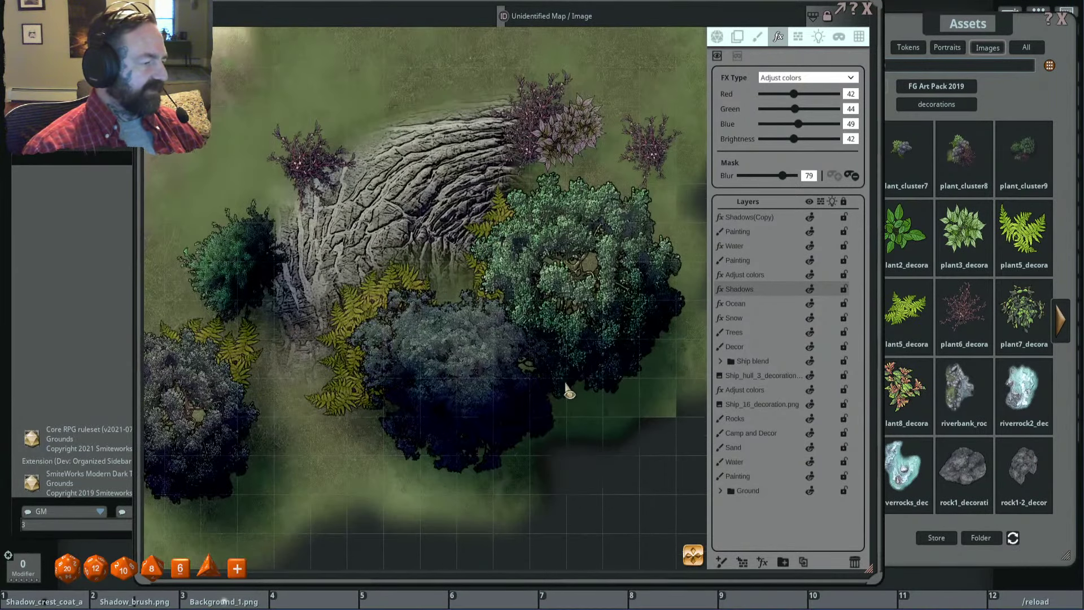
{"action": "scroll", "coordinate": [496, 398], "scroll_direction": "up", "scroll_amount": 2}
{"action": "scroll", "coordinate": [495, 399], "scroll_direction": "down", "scroll_amount": 6}
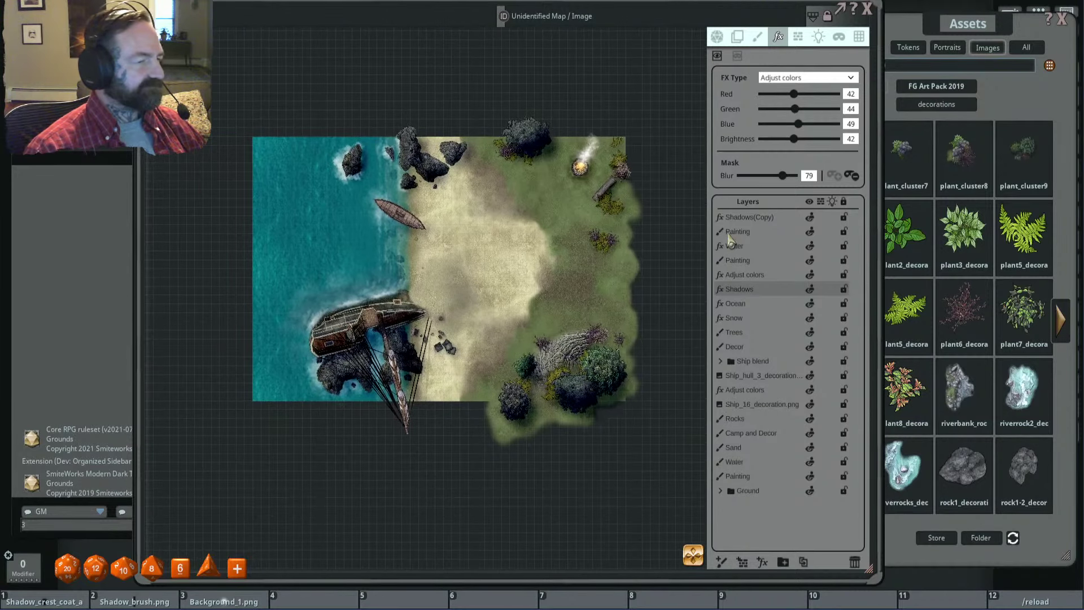
{"action": "scroll", "coordinate": [518, 244], "scroll_direction": "up", "scroll_amount": 2}
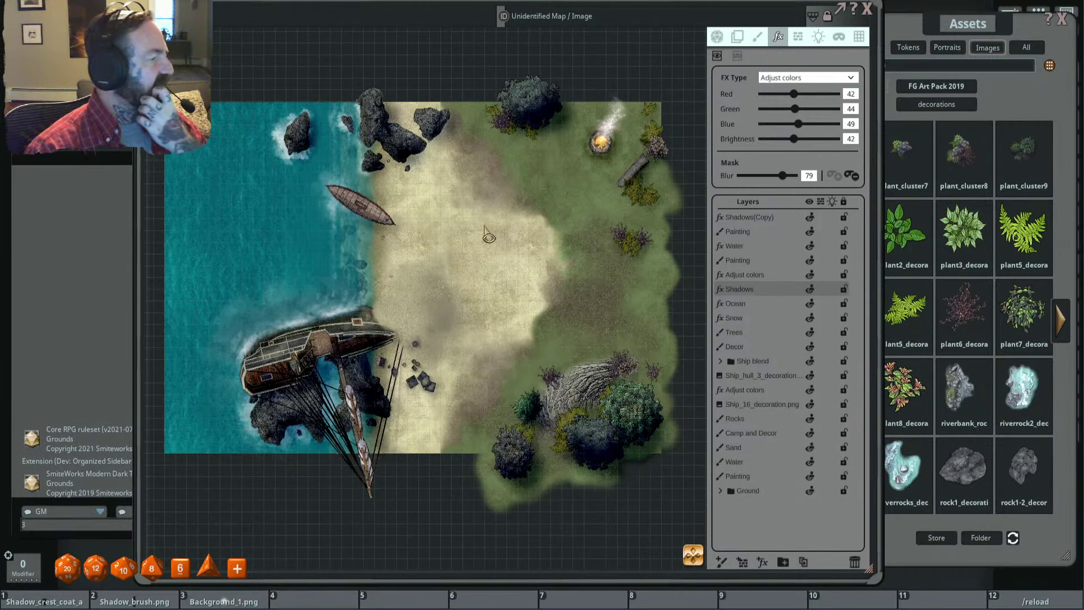
Step: On the duplicated Shadows layer, add shading along the lower edges of the beach rocks and set Blue to 51
{"action": "left_click", "coordinate": [739, 217]}
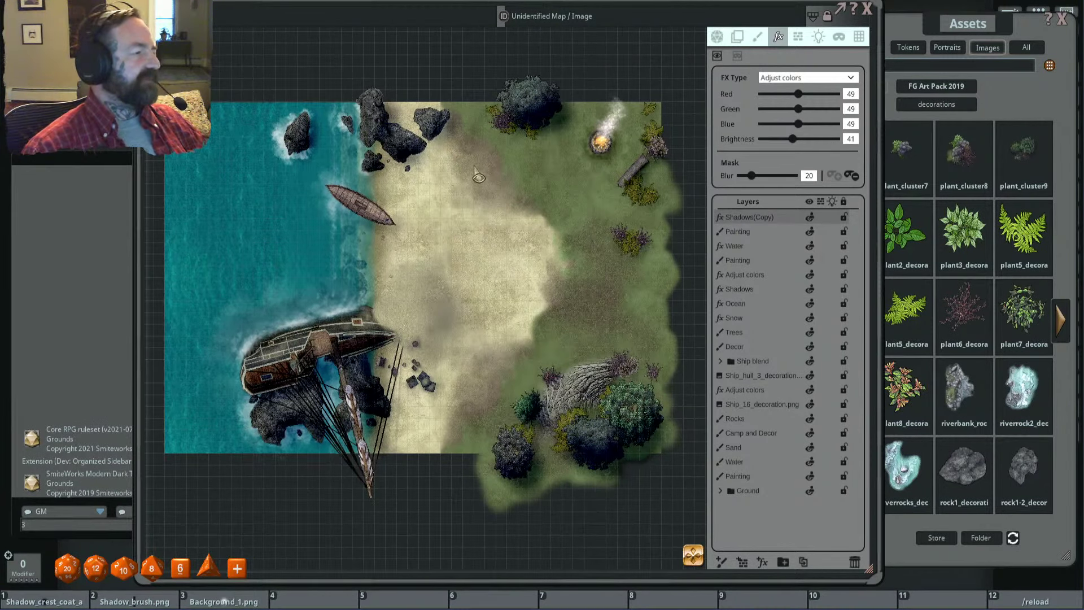
{"action": "scroll", "coordinate": [479, 178], "scroll_direction": "up", "scroll_amount": 3}
{"action": "mouse_move", "coordinate": [451, 81]}
{"action": "left_mouse_down"}
{"action": "mouse_move", "coordinate": [398, 146]}
{"action": "mouse_move", "coordinate": [456, 90]}
{"action": "mouse_move", "coordinate": [545, 103]}
{"action": "left_mouse_up"}
{"action": "mouse_move", "coordinate": [452, 178]}
{"action": "left_mouse_down"}
{"action": "mouse_move", "coordinate": [404, 226]}
{"action": "mouse_move", "coordinate": [476, 194]}
{"action": "left_mouse_up"}
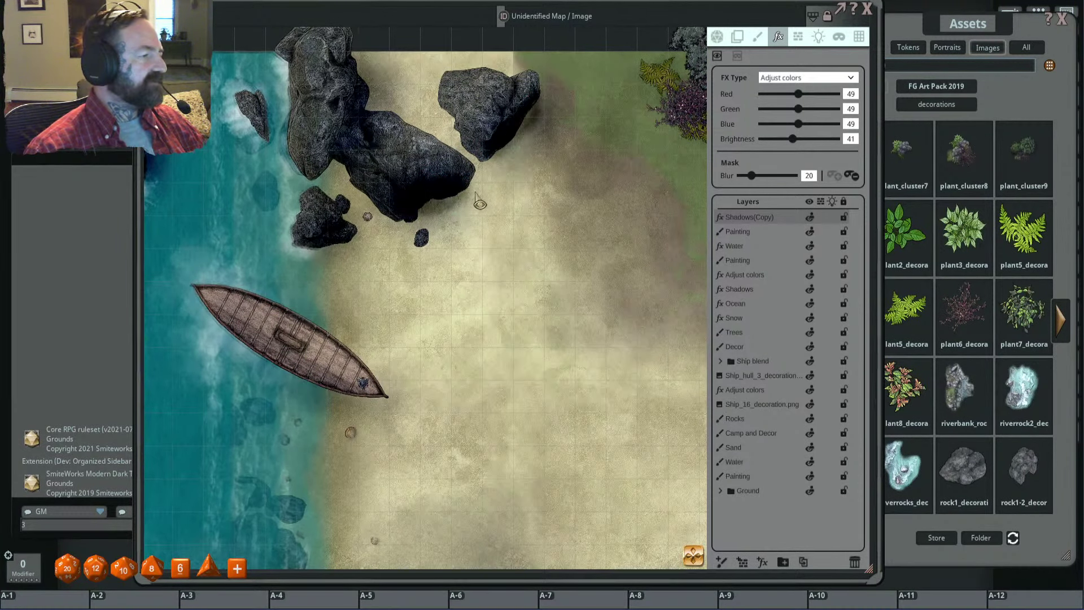
{"action": "mouse_move", "coordinate": [398, 208]}
{"action": "left_mouse_down"}
{"action": "mouse_move", "coordinate": [326, 171]}
{"action": "mouse_move", "coordinate": [367, 203]}
{"action": "mouse_move", "coordinate": [398, 208]}
{"action": "left_mouse_up"}
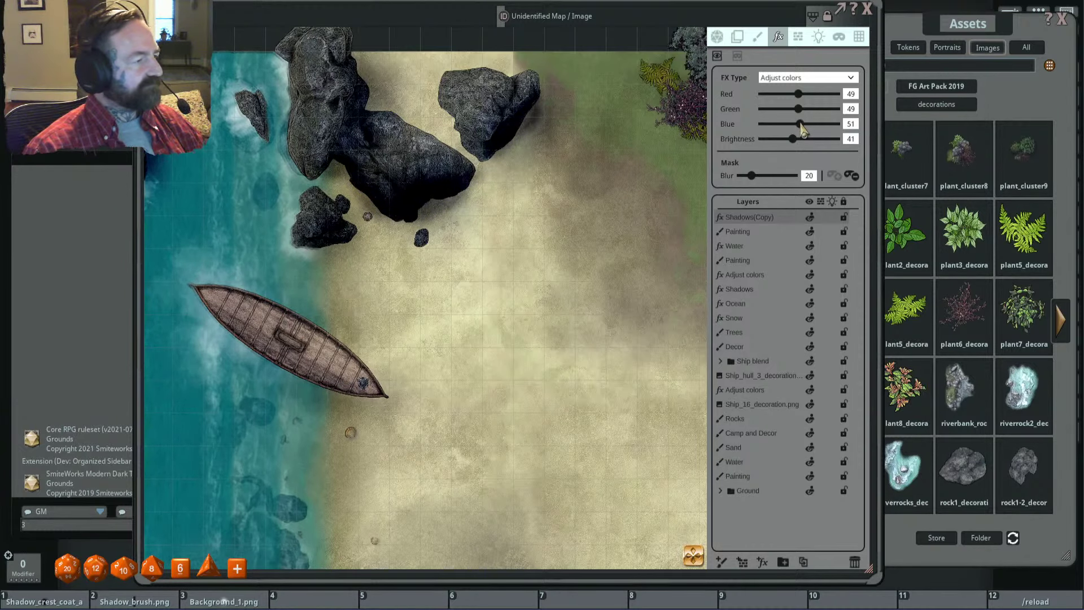
Step: Set the duplicated layer's mask blur to 15 and add a shadow to the small rock near the rowboat
{"action": "scroll", "coordinate": [649, 148], "scroll_direction": "down", "scroll_amount": 2}
{"action": "scroll", "coordinate": [508, 170], "scroll_direction": "up", "scroll_amount": 3}
{"action": "key", "text": "alt"}
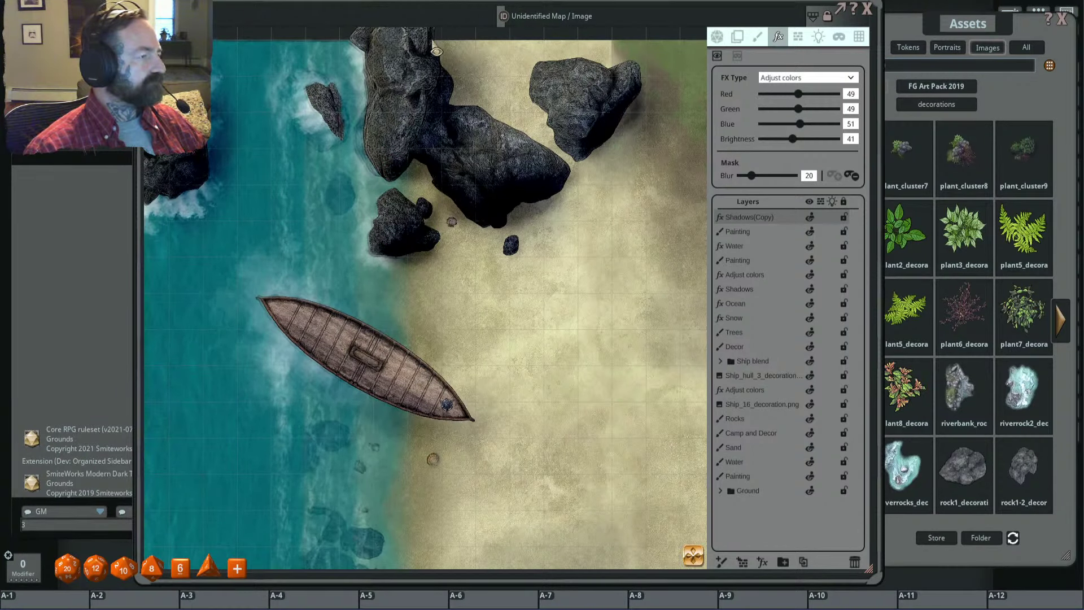
{"action": "left_click_drag", "start_coordinate": [751, 175], "coordinate": [749, 176]}
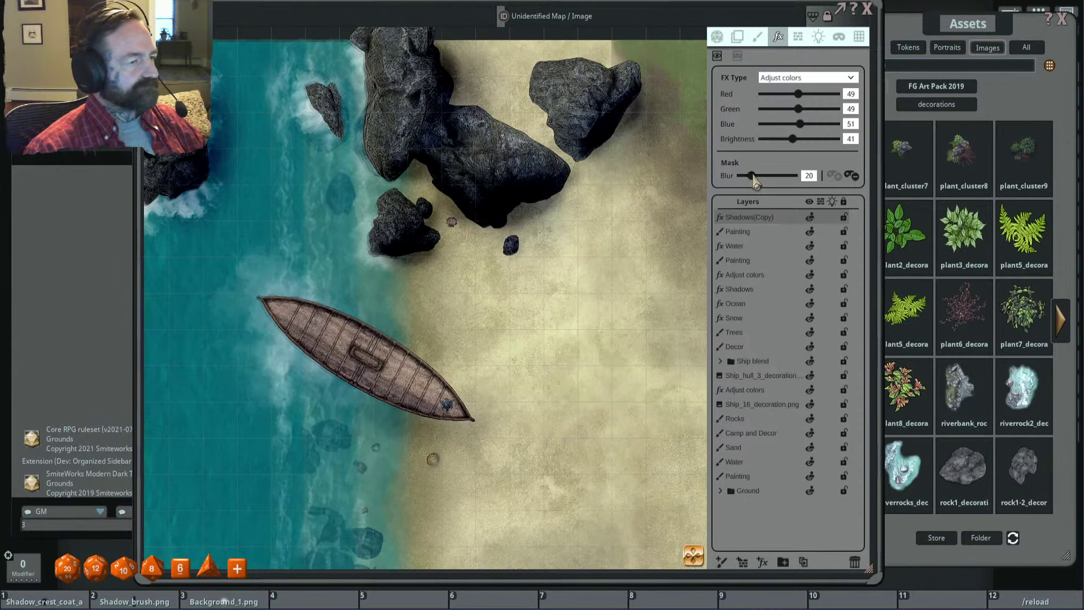
{"action": "scroll", "coordinate": [509, 249], "scroll_direction": "up", "scroll_amount": 3}
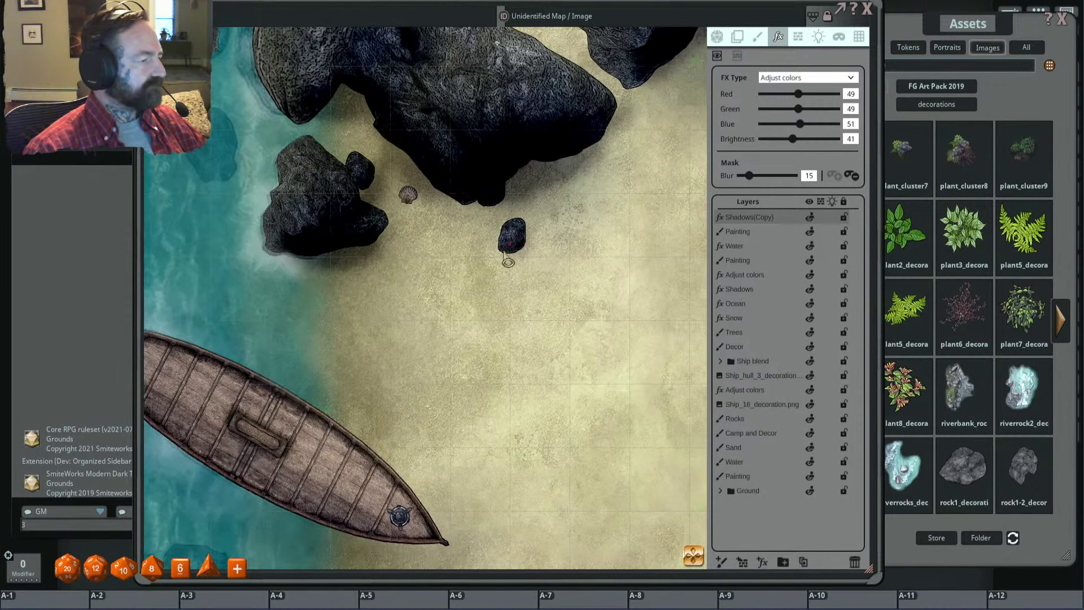
Step: Add shading along the shoreward side of the isolated rock in the sea
{"action": "scroll", "coordinate": [525, 232], "scroll_direction": "down", "scroll_amount": 5}
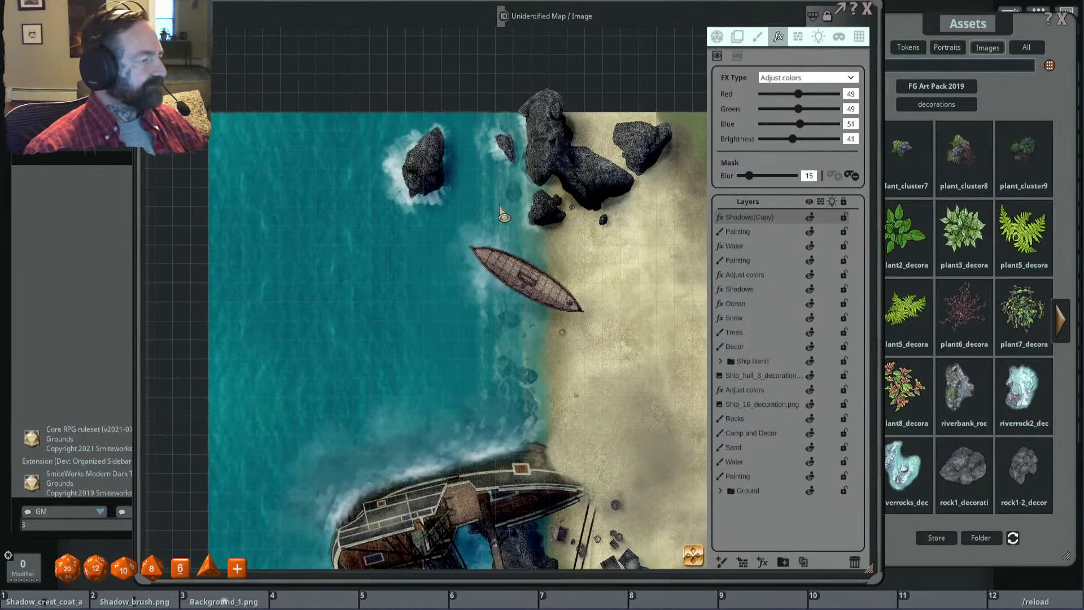
{"action": "scroll", "coordinate": [440, 143], "scroll_direction": "up", "scroll_amount": 3}
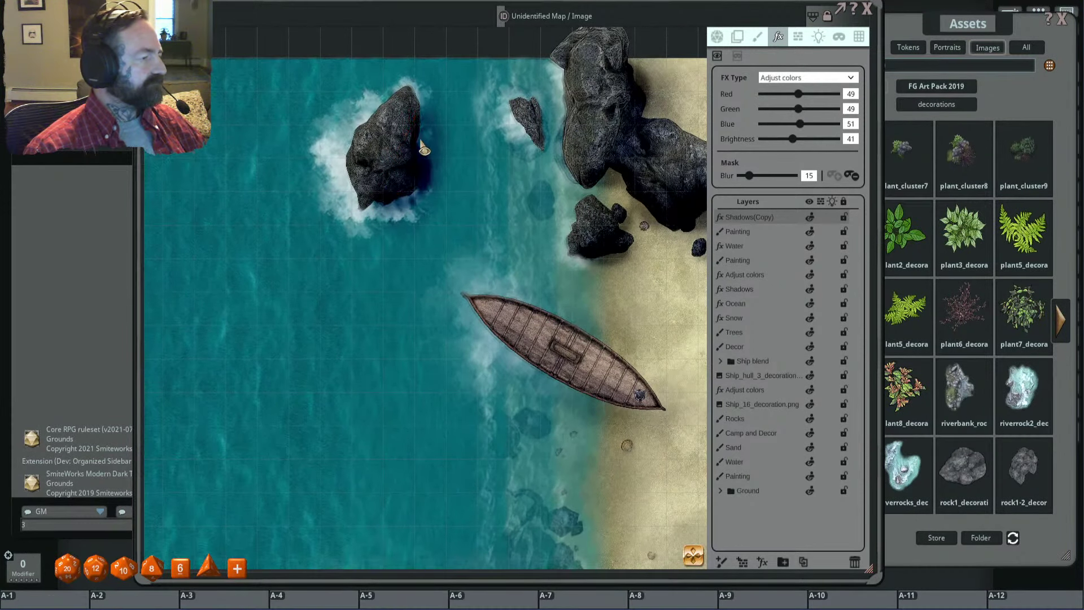
{"action": "scroll", "coordinate": [417, 139], "scroll_direction": "up", "scroll_amount": 2}
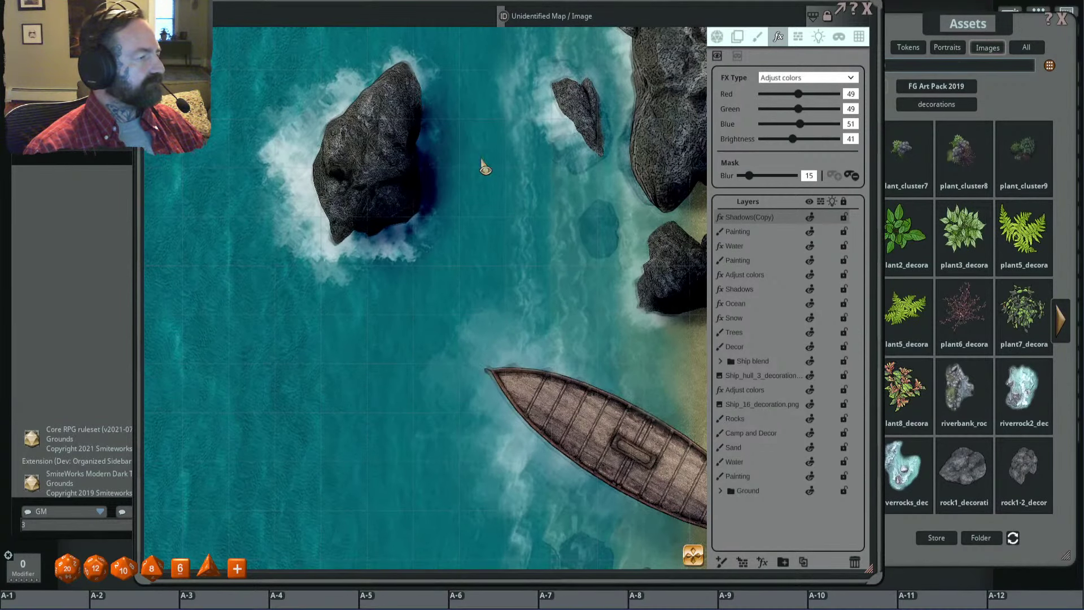
{"action": "scroll", "coordinate": [588, 194], "scroll_direction": "down", "scroll_amount": 2}
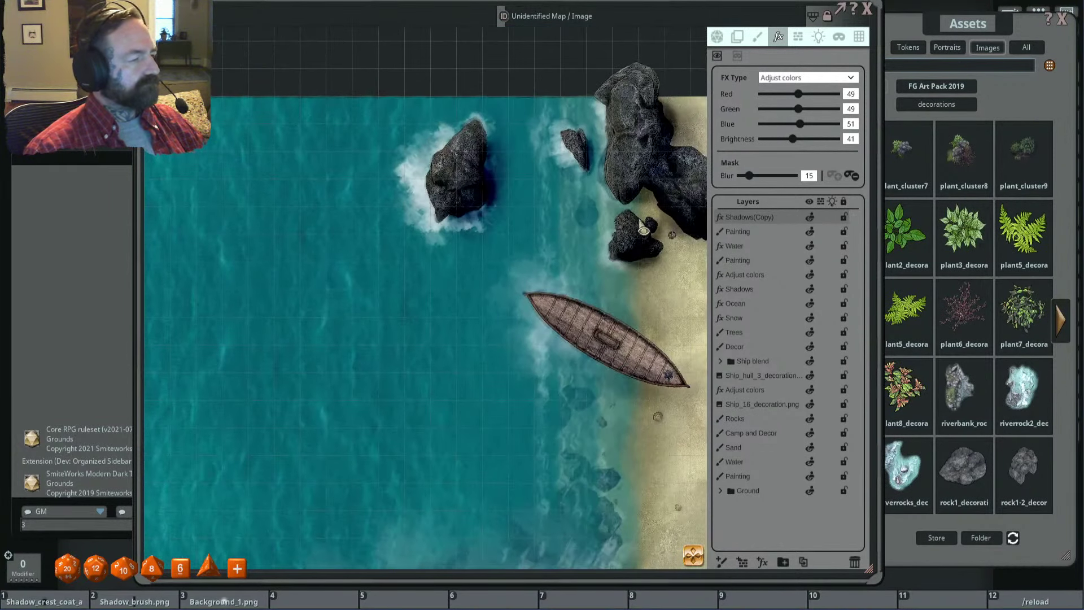
{"action": "scroll", "coordinate": [633, 237], "scroll_direction": "down", "scroll_amount": 2}
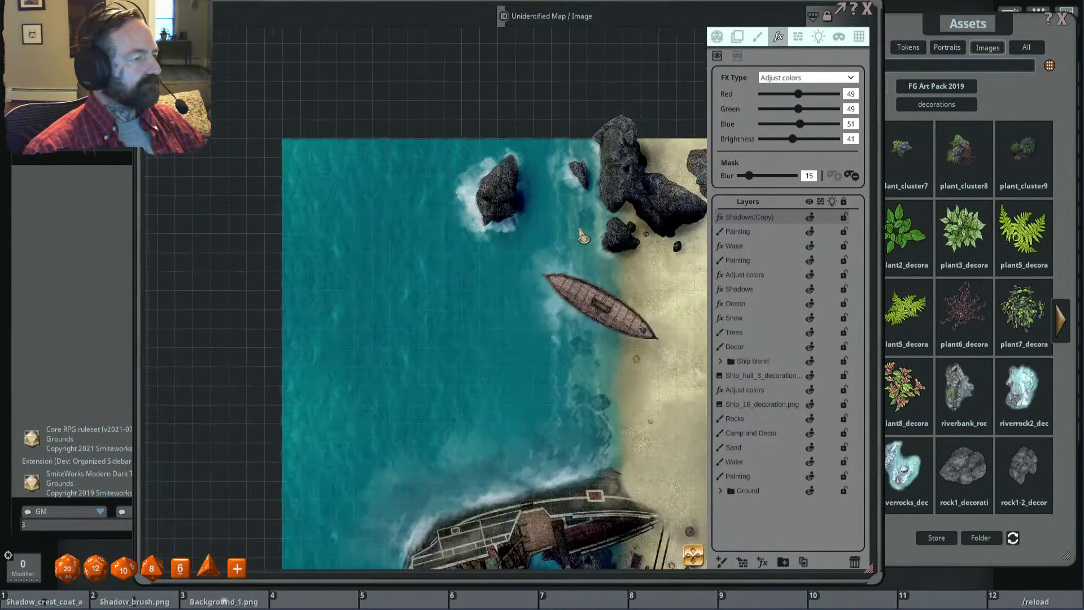
Step: Add a shadow area beneath the shipwreck's hull over the rocks and trim its mask along the hull edge
{"action": "scroll", "coordinate": [559, 271], "scroll_direction": "up", "scroll_amount": 1}
{"action": "scroll", "coordinate": [552, 237], "scroll_direction": "up", "scroll_amount": 1}
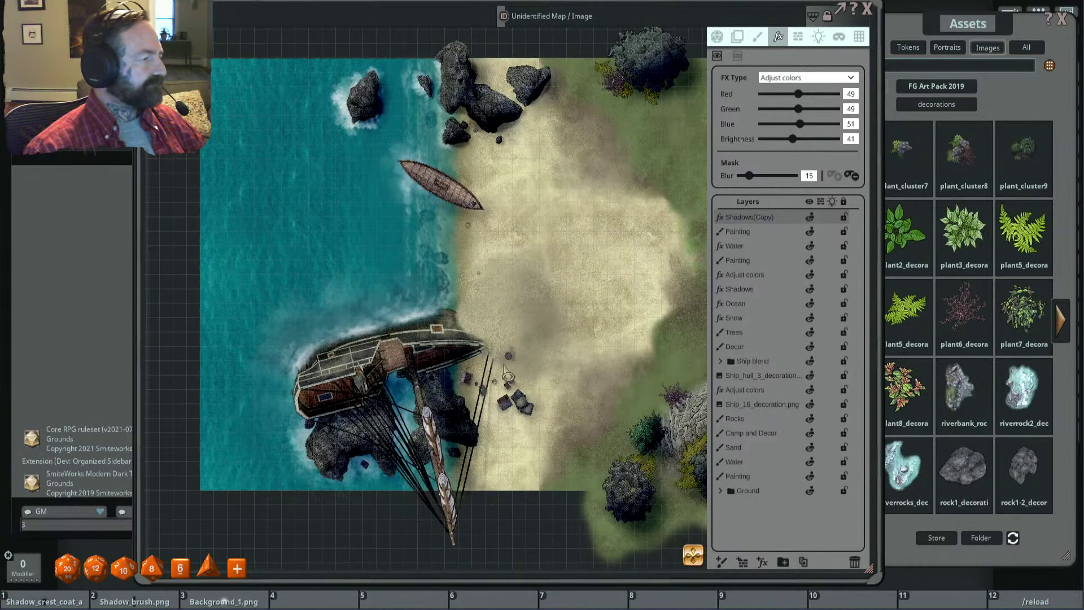
{"action": "scroll", "coordinate": [480, 451], "scroll_direction": "up", "scroll_amount": 1}
{"action": "scroll", "coordinate": [480, 451], "scroll_direction": "up", "scroll_amount": 2}
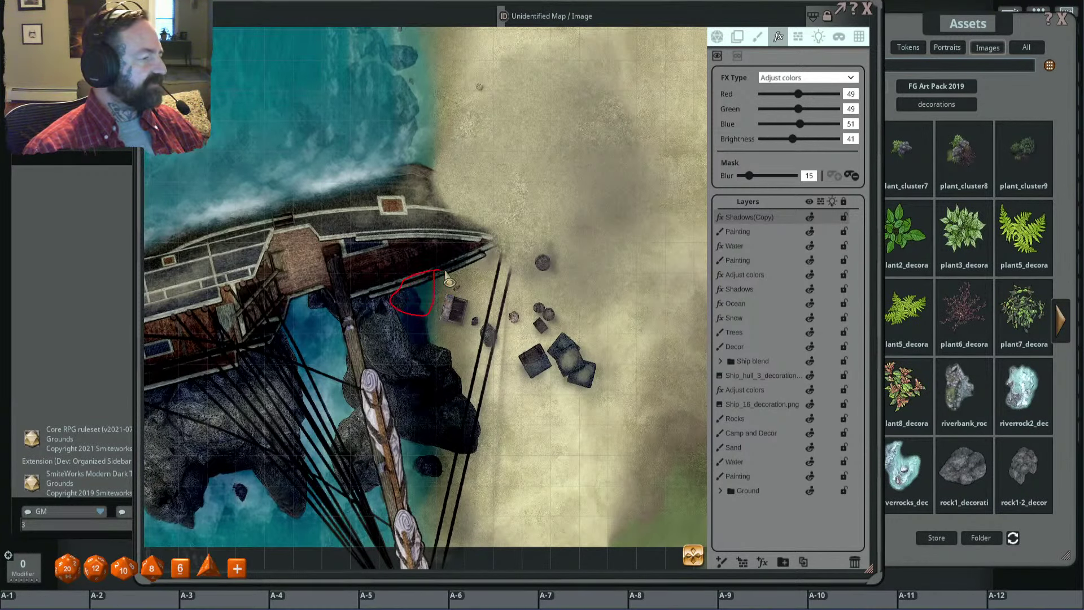
{"action": "scroll", "coordinate": [510, 271], "scroll_direction": "down", "scroll_amount": 2}
{"action": "scroll", "coordinate": [497, 265], "scroll_direction": "up", "scroll_amount": 3}
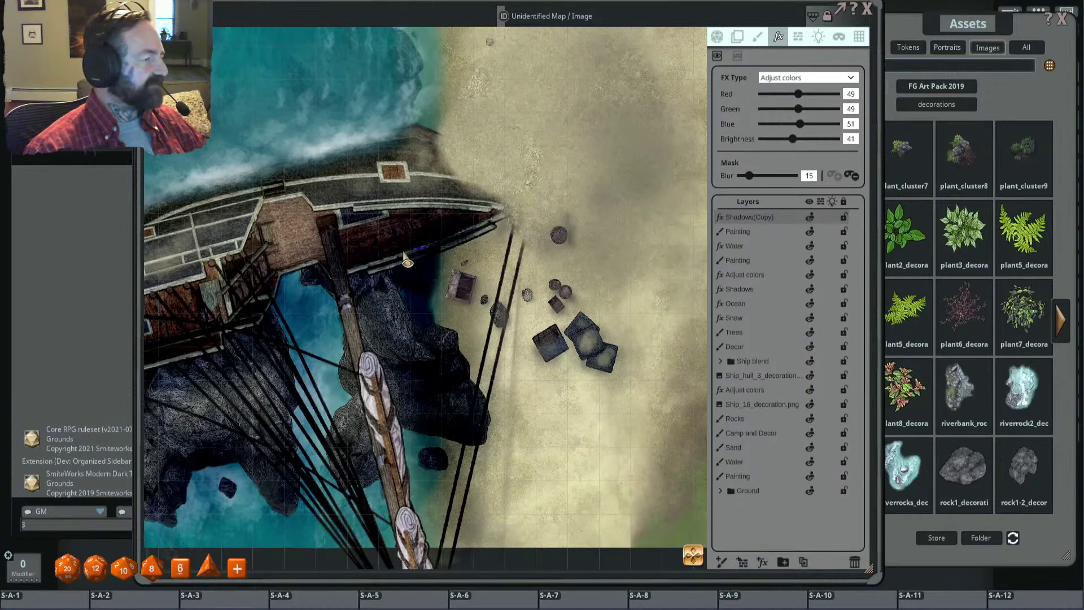
{"action": "scroll", "coordinate": [438, 249], "scroll_direction": "down", "scroll_amount": 2}
{"action": "scroll", "coordinate": [492, 274], "scroll_direction": "up", "scroll_amount": 2}
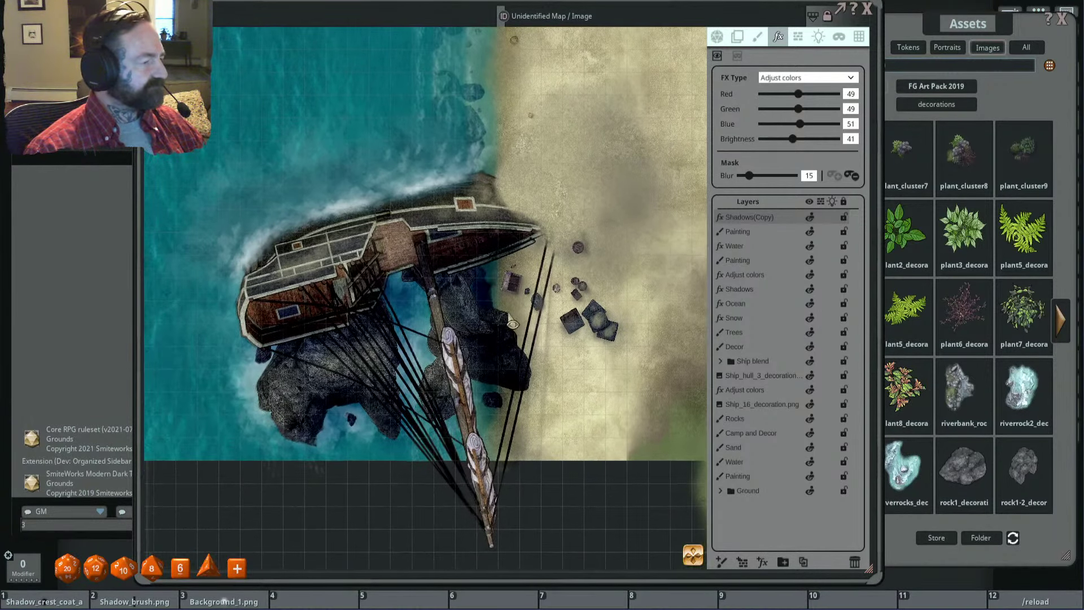
Step: Add shading along the lower edges of the rocks beside the shipwreck
{"action": "scroll", "coordinate": [438, 366], "scroll_direction": "down", "scroll_amount": 2}
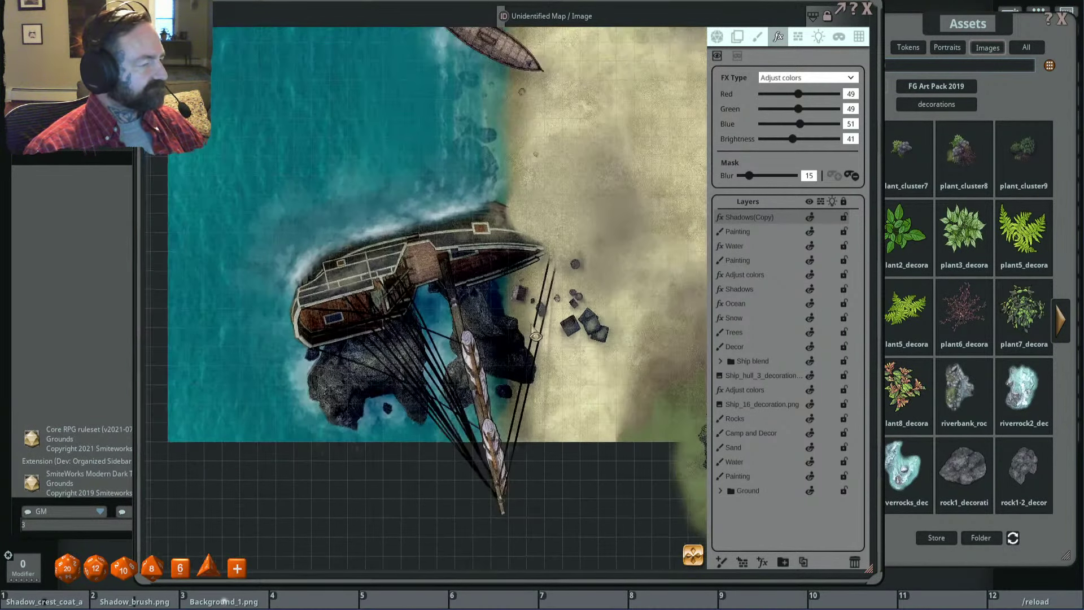
{"action": "scroll", "coordinate": [437, 366], "scroll_direction": "up", "scroll_amount": 1}
{"action": "scroll", "coordinate": [437, 366], "scroll_direction": "down", "scroll_amount": 1}
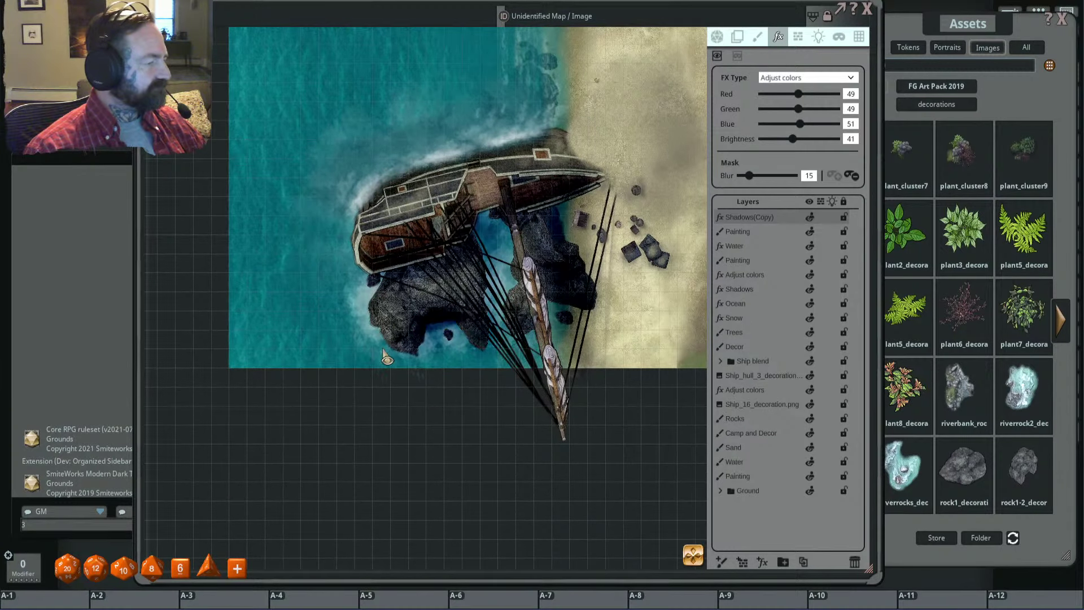
{"action": "scroll", "coordinate": [449, 359], "scroll_direction": "up", "scroll_amount": 3}
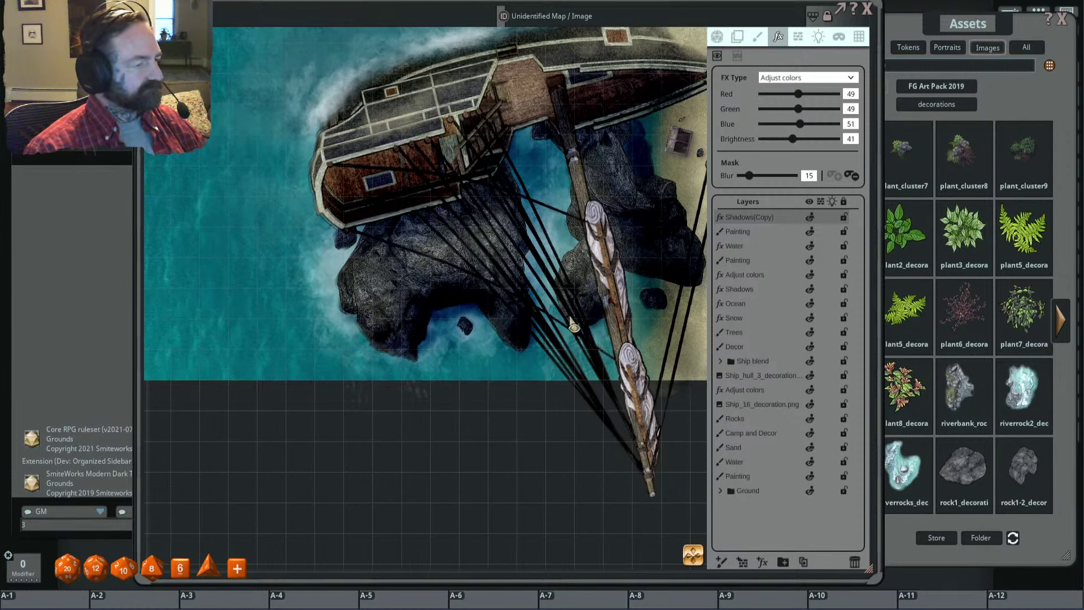
Step: Add shading around the ferns between the trees at the foot of the inland rock slope
{"action": "scroll", "coordinate": [483, 326], "scroll_direction": "down", "scroll_amount": 2}
{"action": "scroll", "coordinate": [572, 317], "scroll_direction": "down", "scroll_amount": 5}
{"action": "left_click_drag", "start_coordinate": [572, 317], "coordinate": [424, 364]}
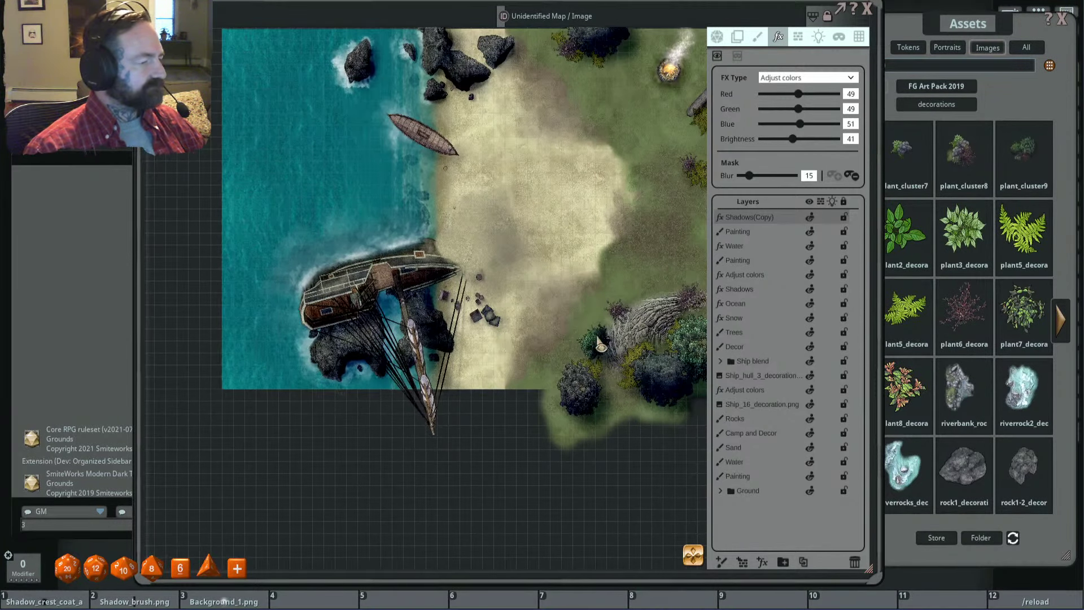
{"action": "left_click_drag", "start_coordinate": [604, 385], "coordinate": [473, 360]}
{"action": "scroll", "coordinate": [472, 359], "scroll_direction": "up", "scroll_amount": 1}
{"action": "scroll", "coordinate": [473, 362], "scroll_direction": "up", "scroll_amount": 3}
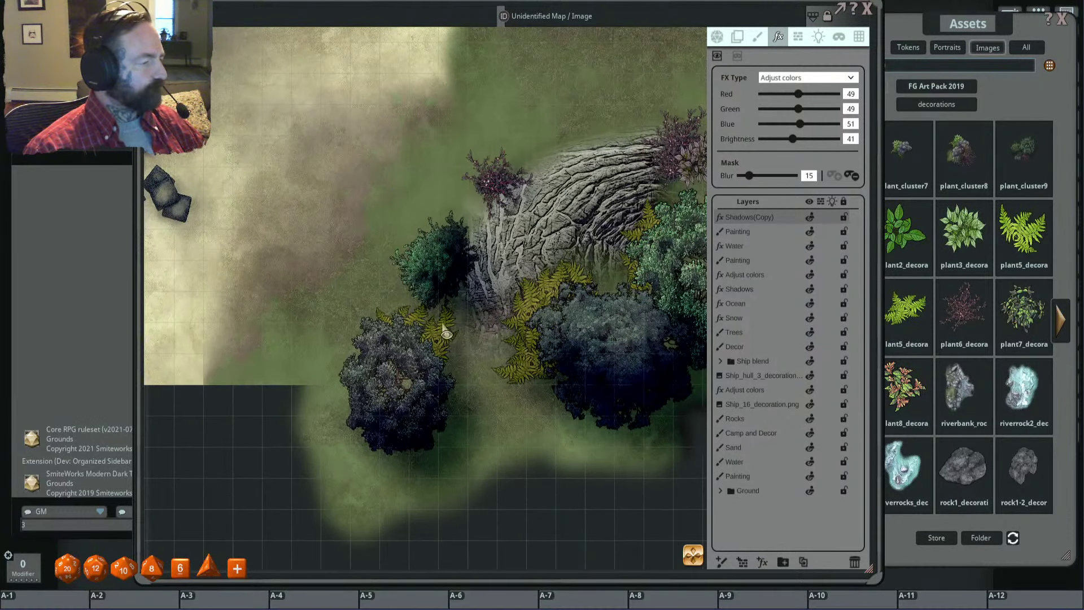
{"action": "key", "text": "shift"}
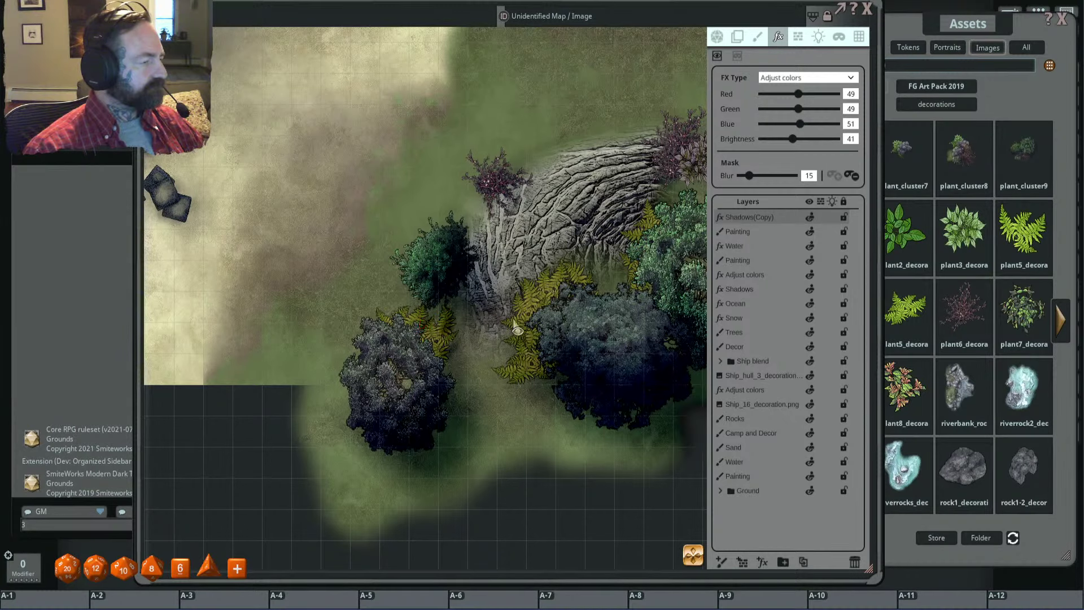
Step: Add shadows beneath the purple shrubs at the inland end of the rock slope
{"action": "scroll", "coordinate": [475, 346], "scroll_direction": "down", "scroll_amount": 5}
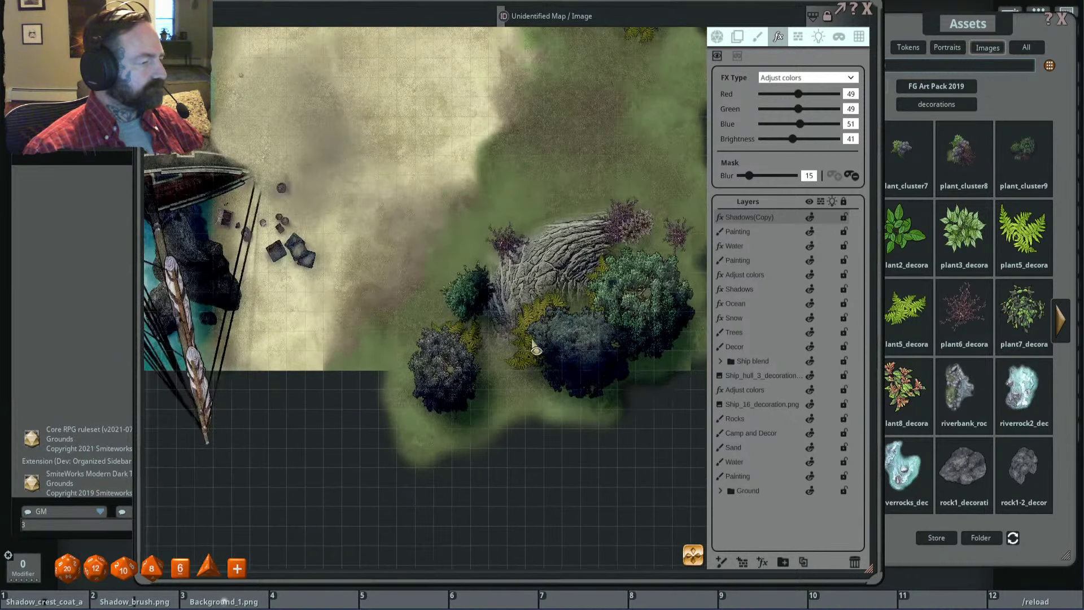
{"action": "scroll", "coordinate": [534, 319], "scroll_direction": "up", "scroll_amount": 5}
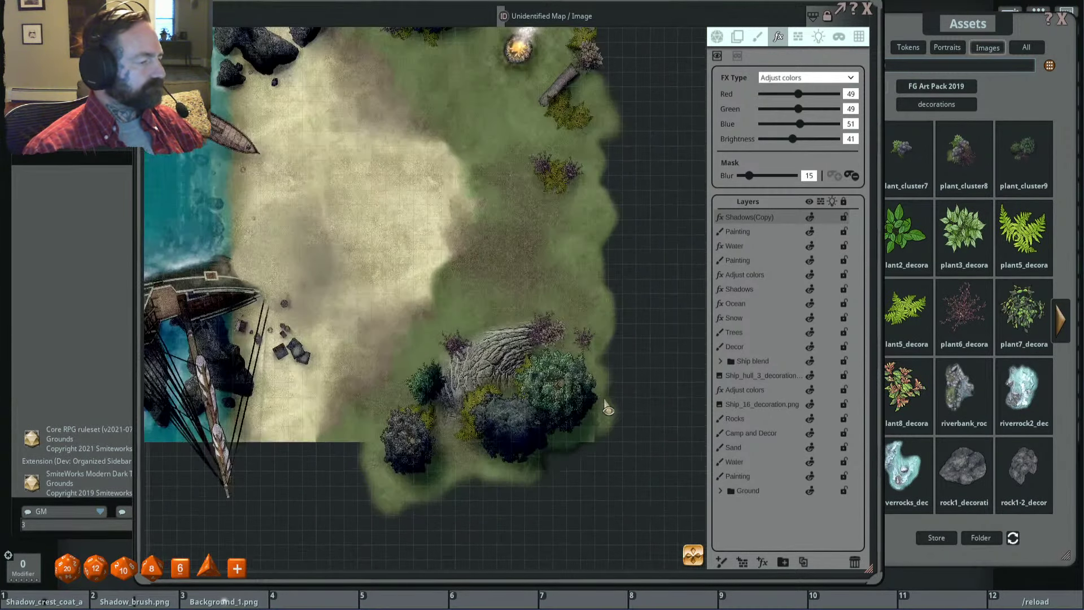
{"action": "scroll", "coordinate": [547, 317], "scroll_direction": "up", "scroll_amount": 2}
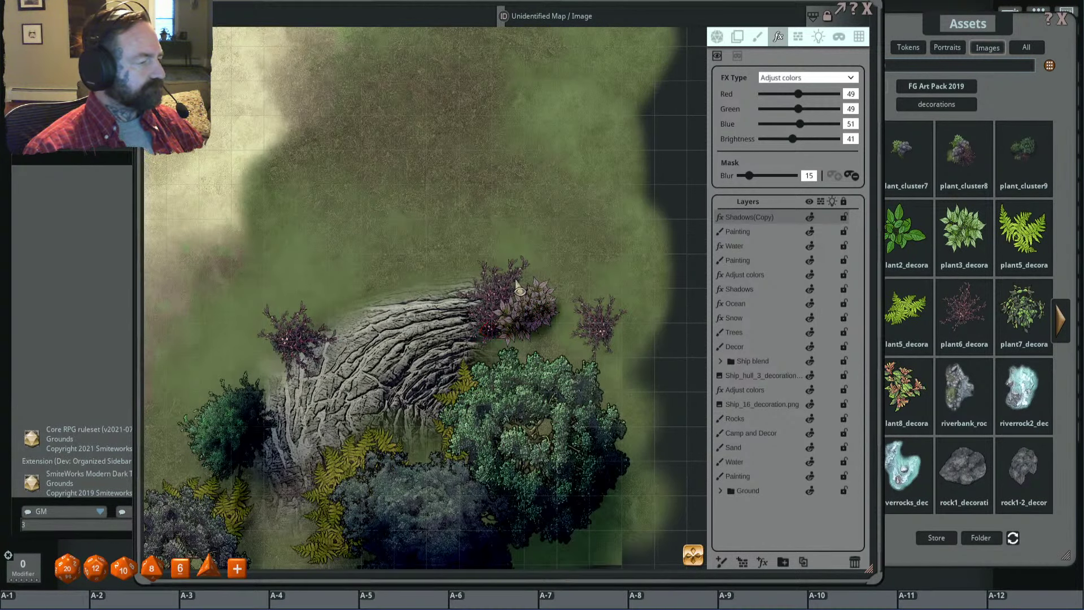
{"action": "scroll", "coordinate": [597, 327], "scroll_direction": "up", "scroll_amount": 1}
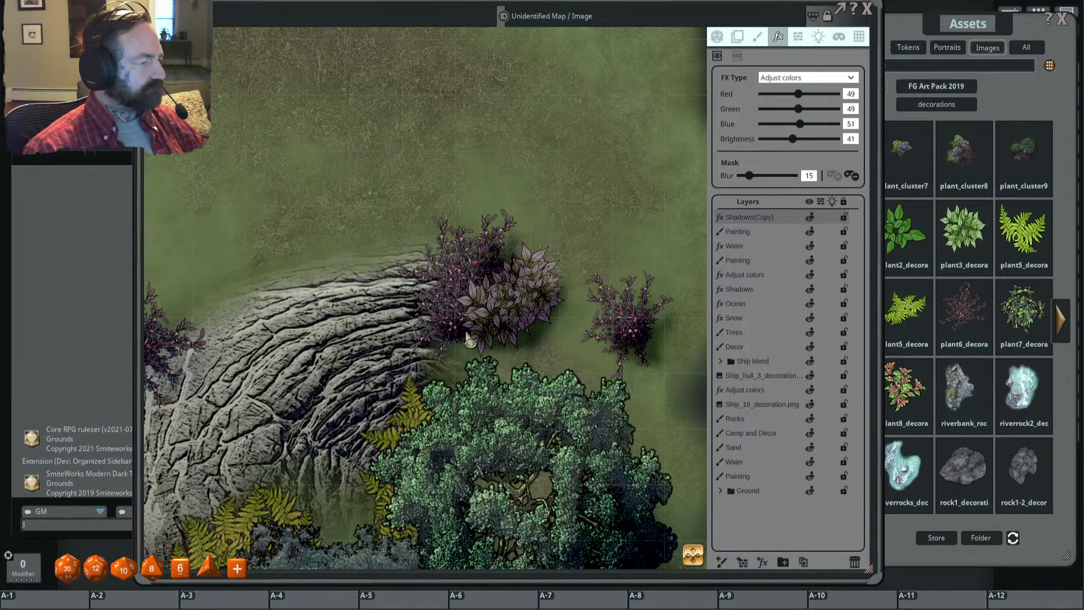
Step: Shade the ground patch enclosed by the rock slope, the ferns and the large trees
{"action": "scroll", "coordinate": [440, 367], "scroll_direction": "down", "scroll_amount": 3}
{"action": "scroll", "coordinate": [452, 362], "scroll_direction": "up", "scroll_amount": 5}
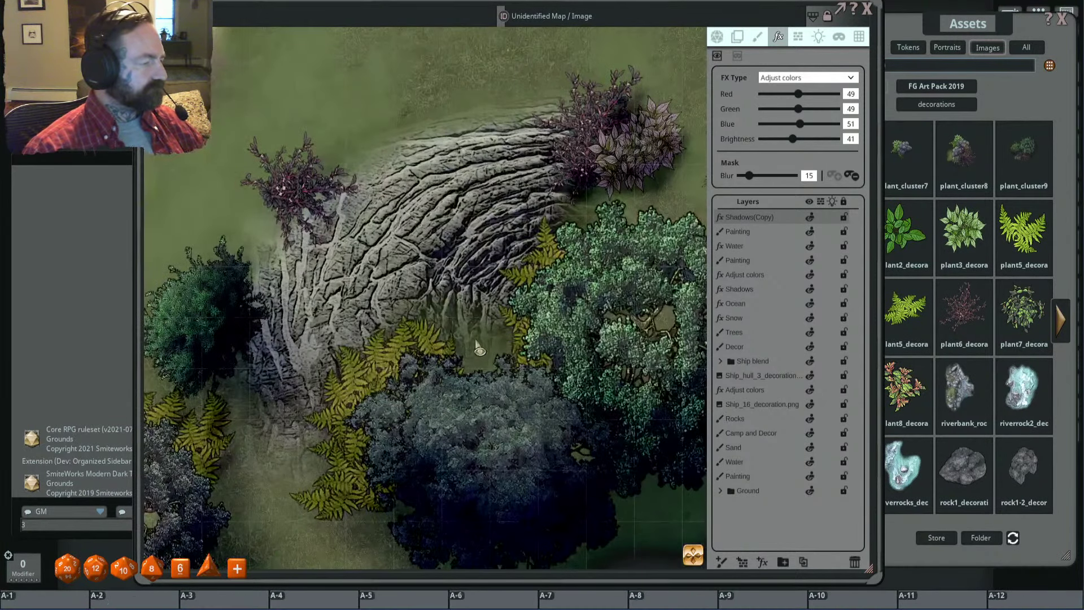
{"action": "scroll", "coordinate": [452, 341], "scroll_direction": "up", "scroll_amount": 2}
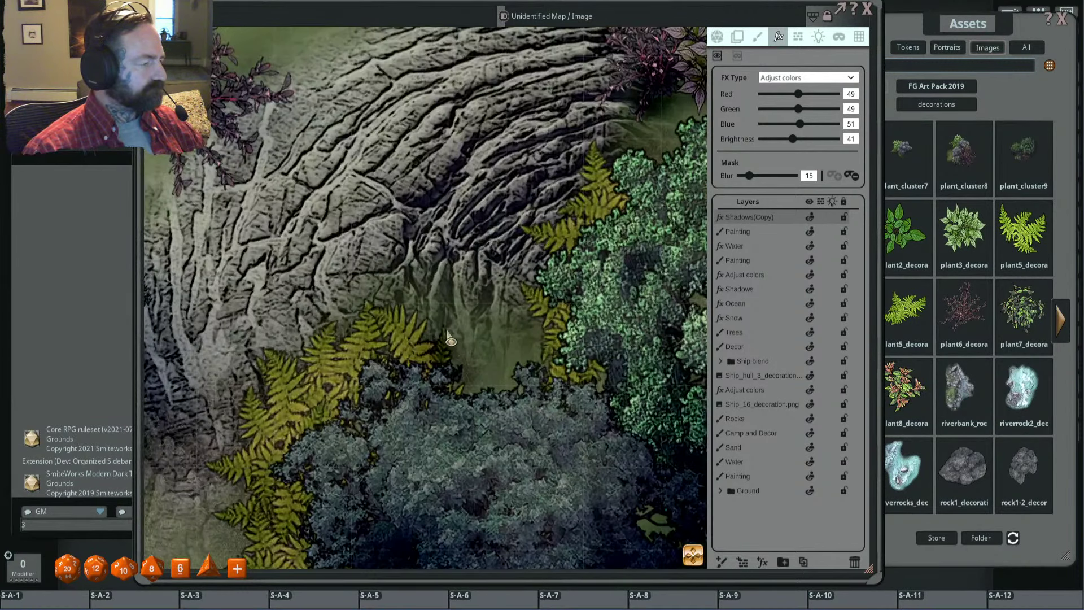
{"action": "scroll", "coordinate": [441, 339], "scroll_direction": "down", "scroll_amount": 2}
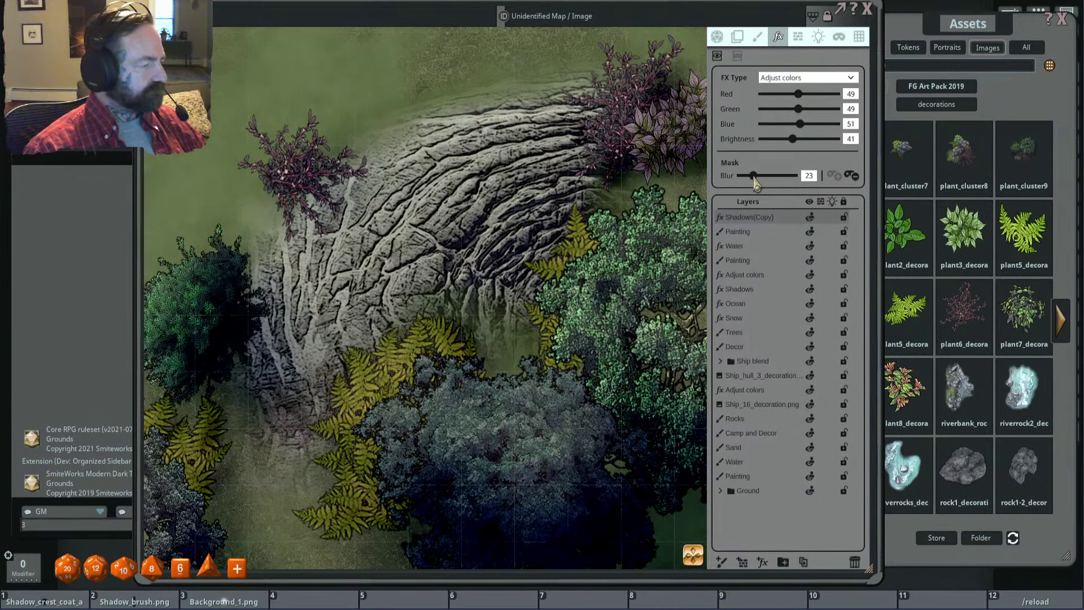
Step: Set the mask blur to 22 and refine the shadow mask between the green bush and the rock slope
{"action": "scroll", "coordinate": [534, 338], "scroll_direction": "down", "scroll_amount": 5}
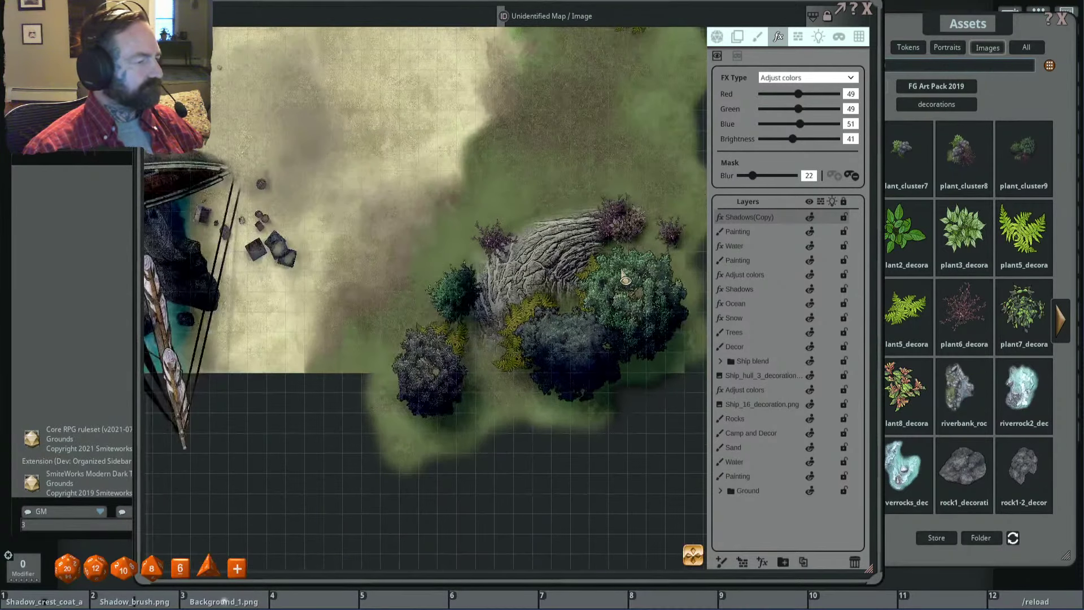
{"action": "scroll", "coordinate": [534, 338], "scroll_direction": "up", "scroll_amount": 2}
{"action": "scroll", "coordinate": [468, 340], "scroll_direction": "up", "scroll_amount": 2}
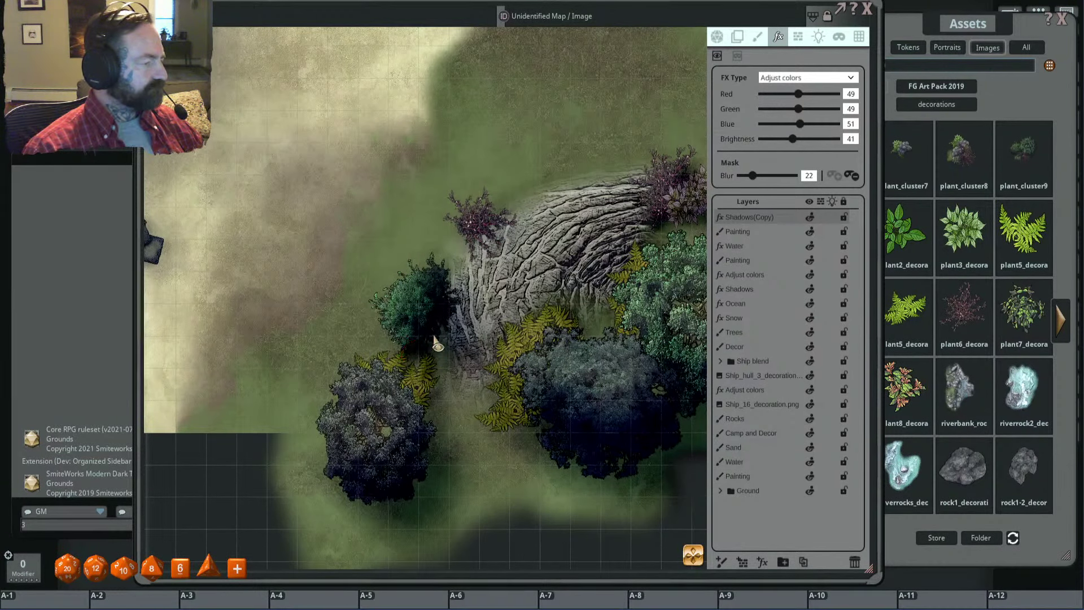
{"action": "scroll", "coordinate": [460, 336], "scroll_direction": "up", "scroll_amount": 2}
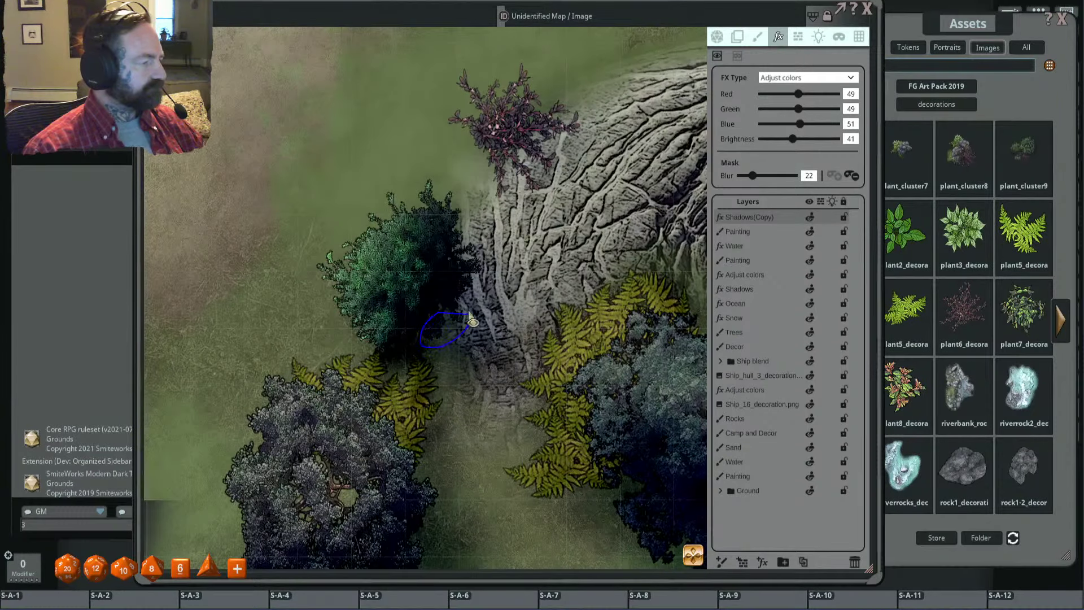
{"action": "left_click_drag", "start_coordinate": [415, 325], "coordinate": [396, 346]}
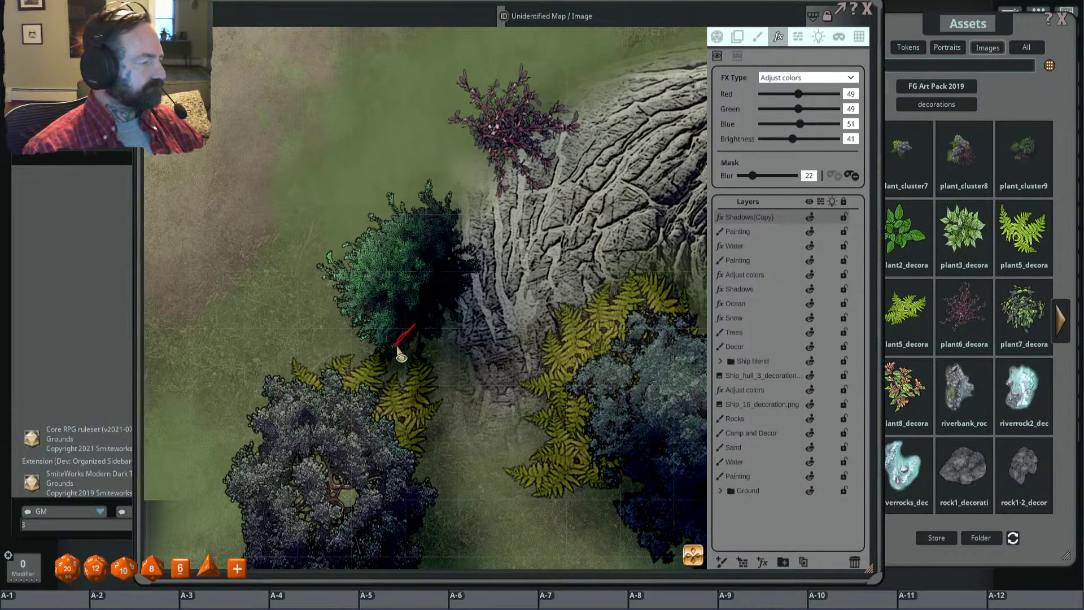
{"action": "left_click_drag", "start_coordinate": [444, 295], "coordinate": [447, 299]}
{"action": "scroll", "coordinate": [499, 327], "scroll_direction": "down", "scroll_amount": 5}
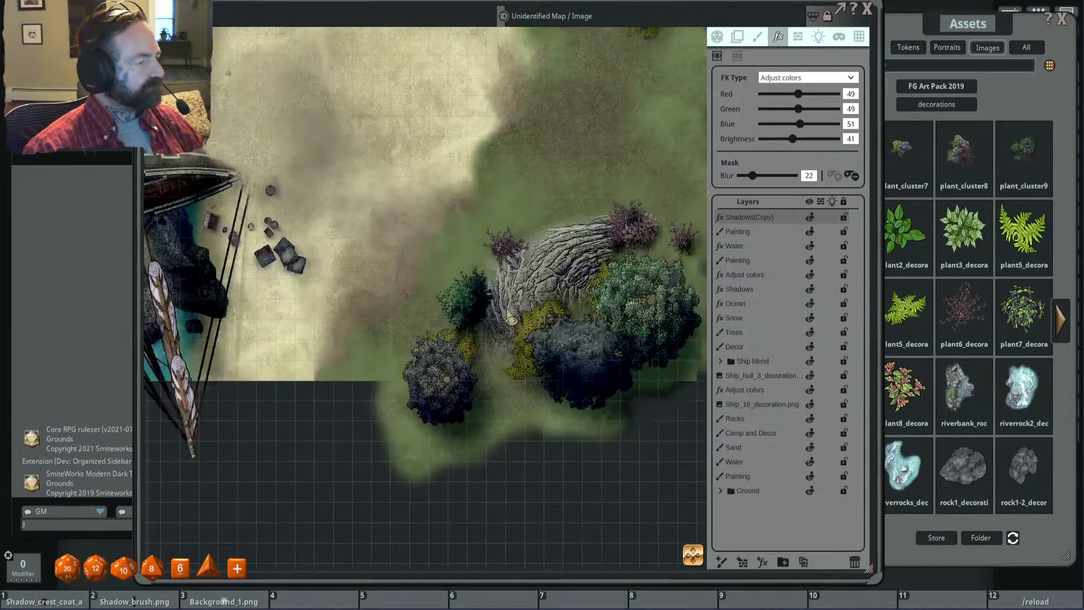
Step: Add a shadow to the purple shrub and fern cluster on the grass and set the mask blur to 37
{"action": "scroll", "coordinate": [506, 330], "scroll_direction": "down", "scroll_amount": 6}
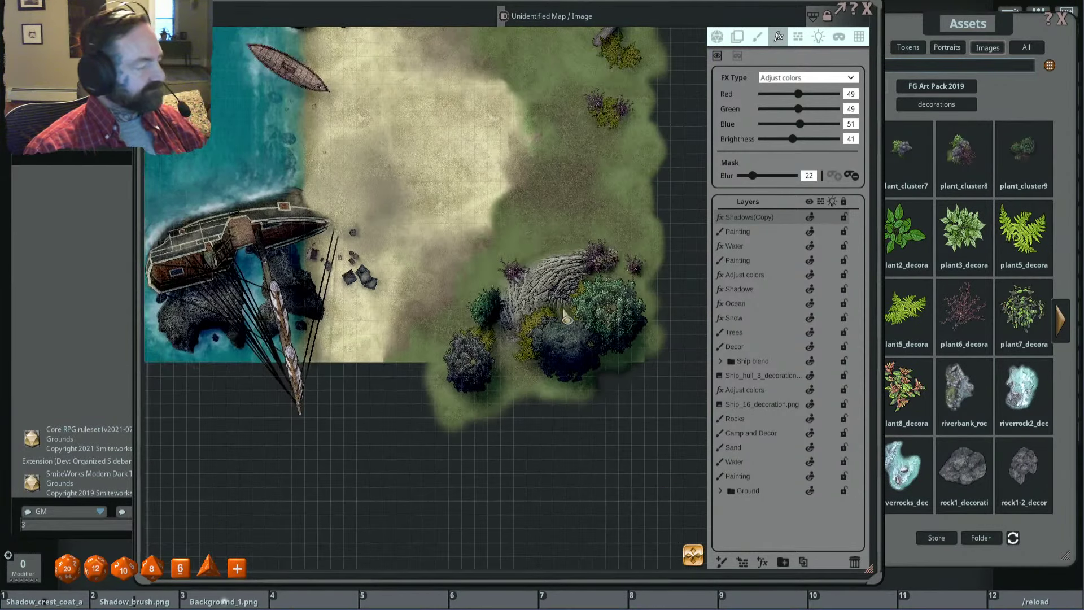
{"action": "scroll", "coordinate": [499, 351], "scroll_direction": "up", "scroll_amount": 5}
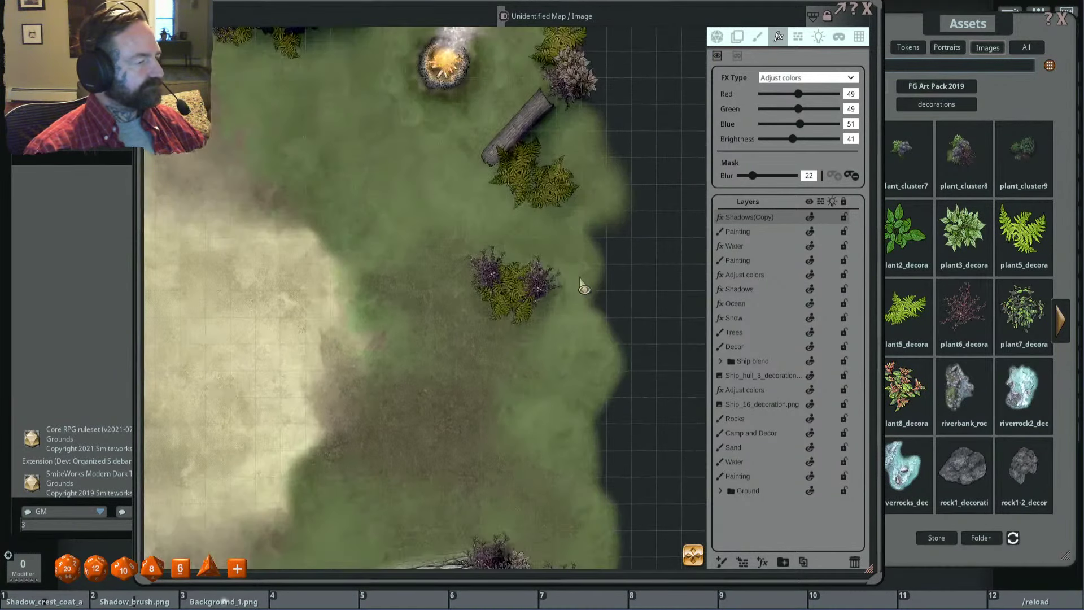
{"action": "scroll", "coordinate": [539, 320], "scroll_direction": "up", "scroll_amount": 3}
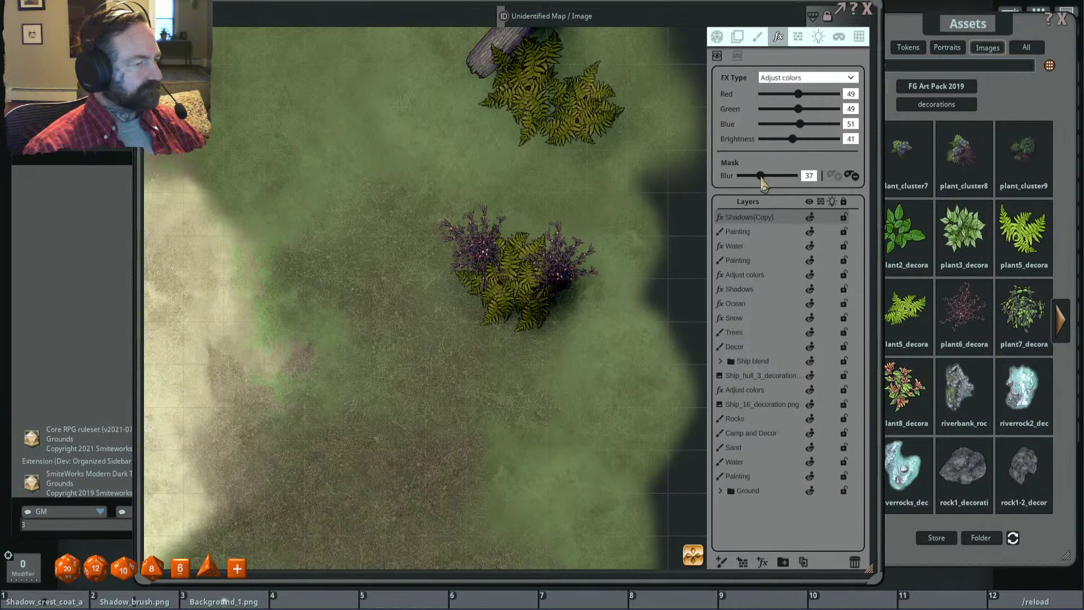
{"action": "left_click_drag", "start_coordinate": [768, 184], "coordinate": [760, 185]}
Step: Add shadows along the ferns beside the log and around the leafy shrub near the campfire
{"action": "scroll", "coordinate": [609, 234], "scroll_direction": "down", "scroll_amount": 1}
{"action": "left_click_drag", "start_coordinate": [609, 235], "coordinate": [588, 245]}
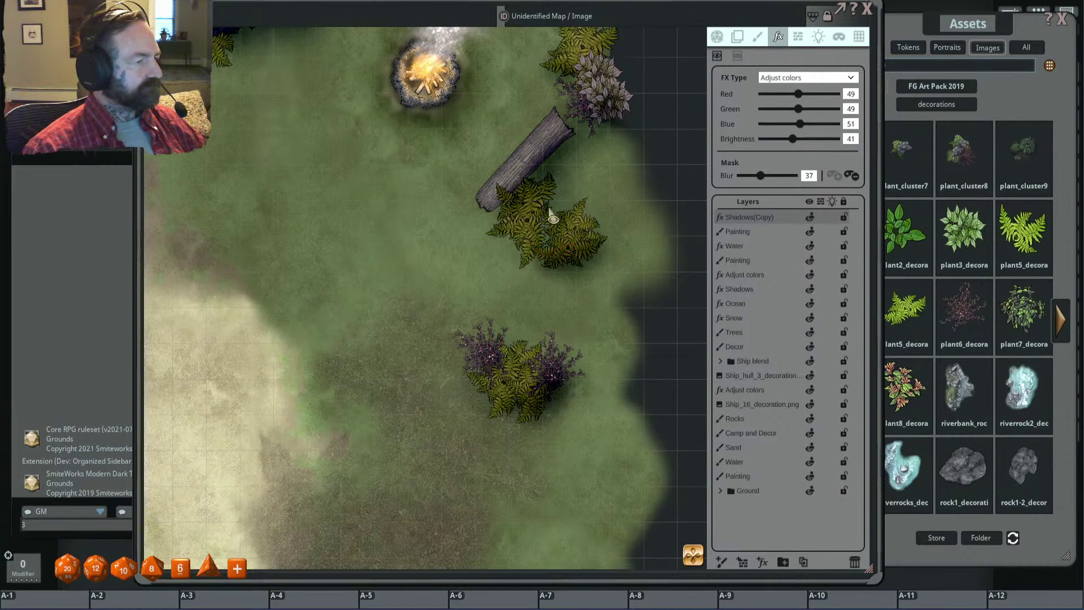
{"action": "mouse_move", "coordinate": [588, 125]}
{"action": "left_mouse_down"}
{"action": "mouse_move", "coordinate": [611, 99]}
{"action": "mouse_move", "coordinate": [582, 70]}
{"action": "left_mouse_up"}
{"action": "left_click_drag", "start_coordinate": [609, 39], "coordinate": [613, 75]}
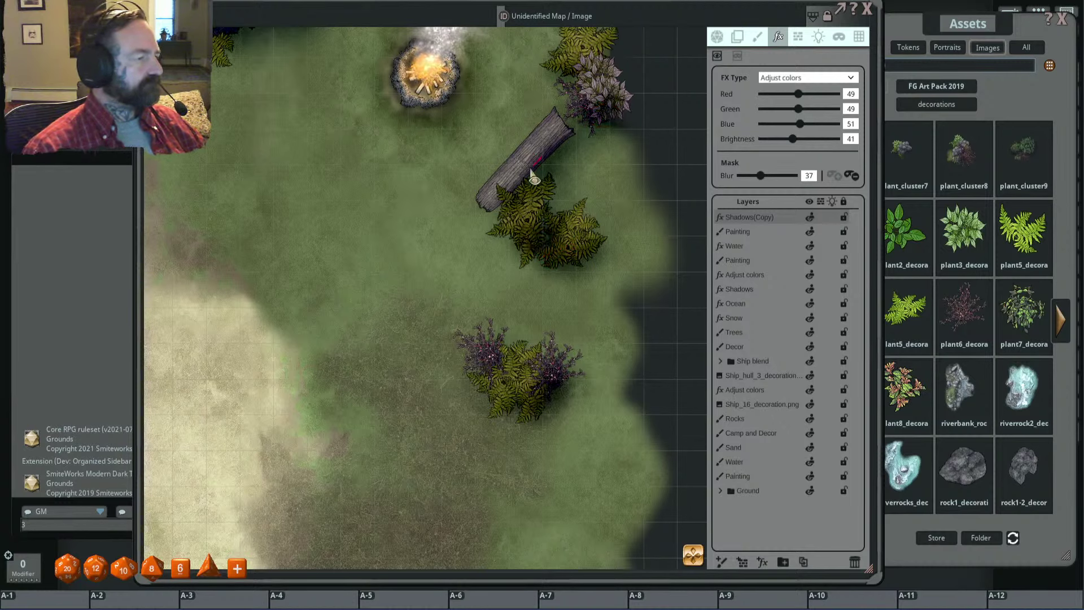
Step: Shade the log's edge, the gap between the nearby ferns and the purple shrub cluster
{"action": "left_click_drag", "start_coordinate": [531, 169], "coordinate": [546, 163]}
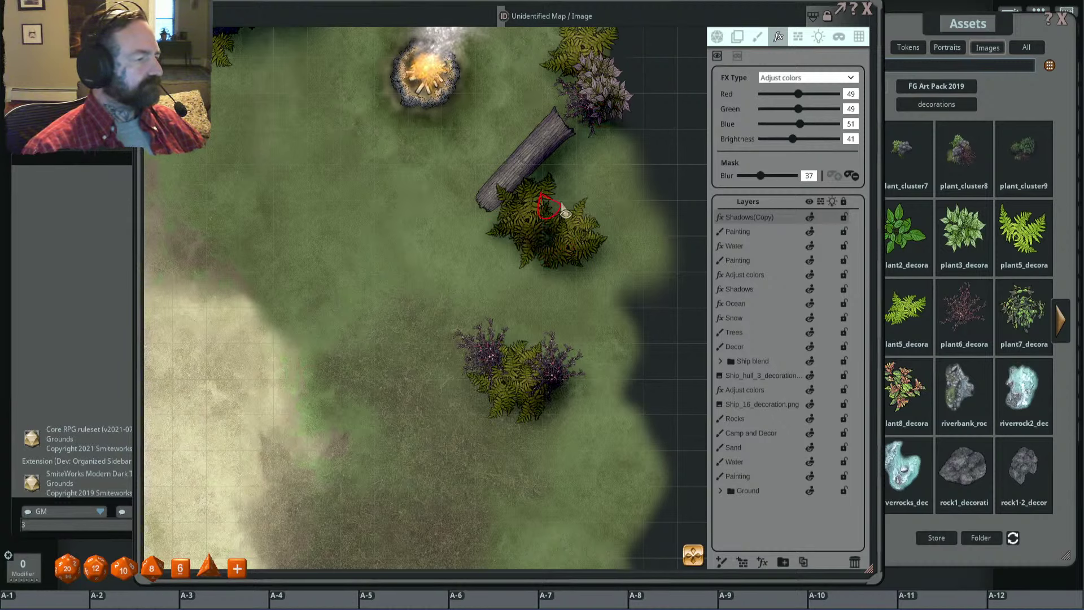
{"action": "left_click_drag", "start_coordinate": [564, 213], "coordinate": [562, 215]}
{"action": "left_click_drag", "start_coordinate": [489, 382], "coordinate": [490, 384]}
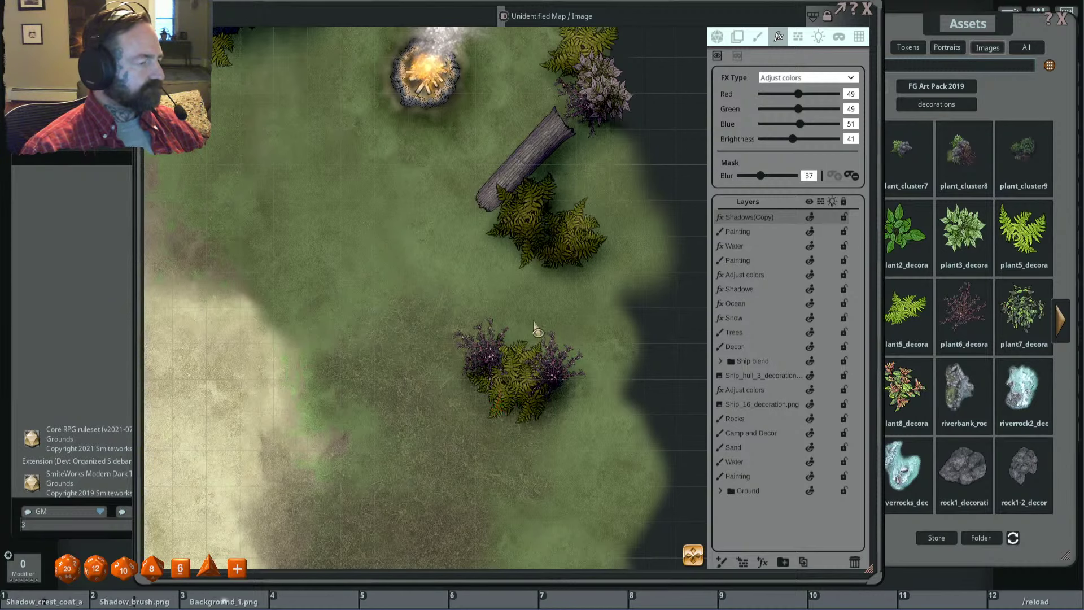
Step: Add a soft shadow along the rowboat's lower side across the water and sand
{"action": "scroll", "coordinate": [532, 329], "scroll_direction": "down", "scroll_amount": 5}
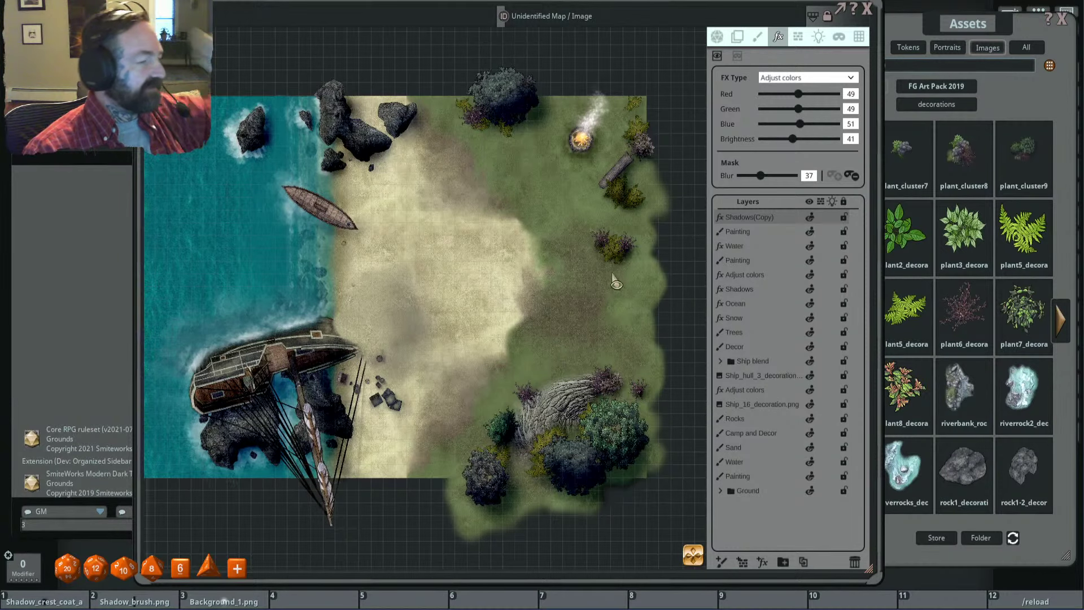
{"action": "scroll", "coordinate": [563, 307], "scroll_direction": "down", "scroll_amount": 2}
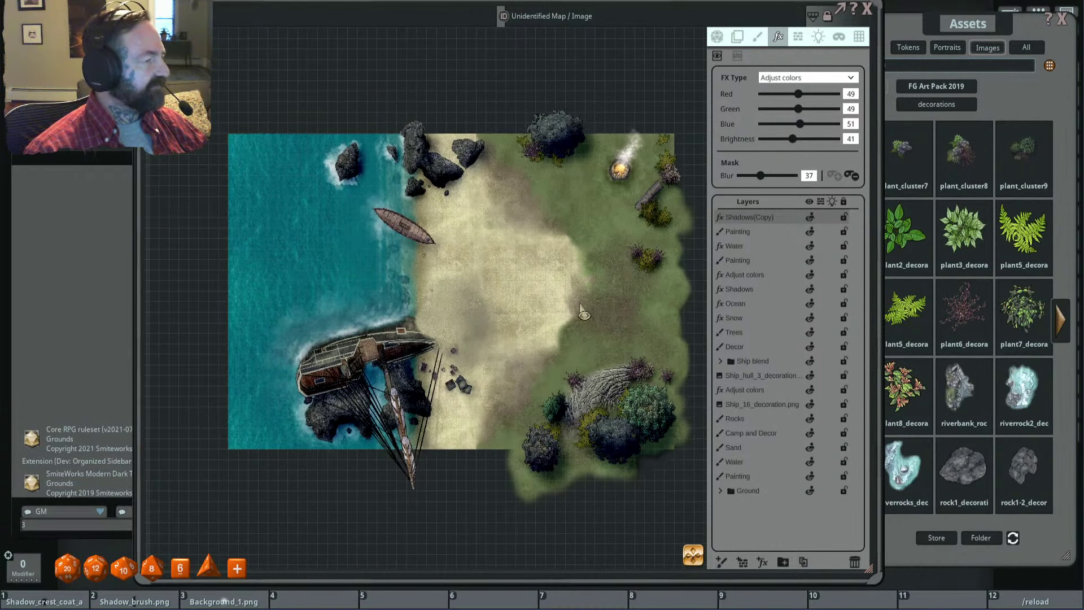
{"action": "scroll", "coordinate": [480, 279], "scroll_direction": "up", "scroll_amount": 2}
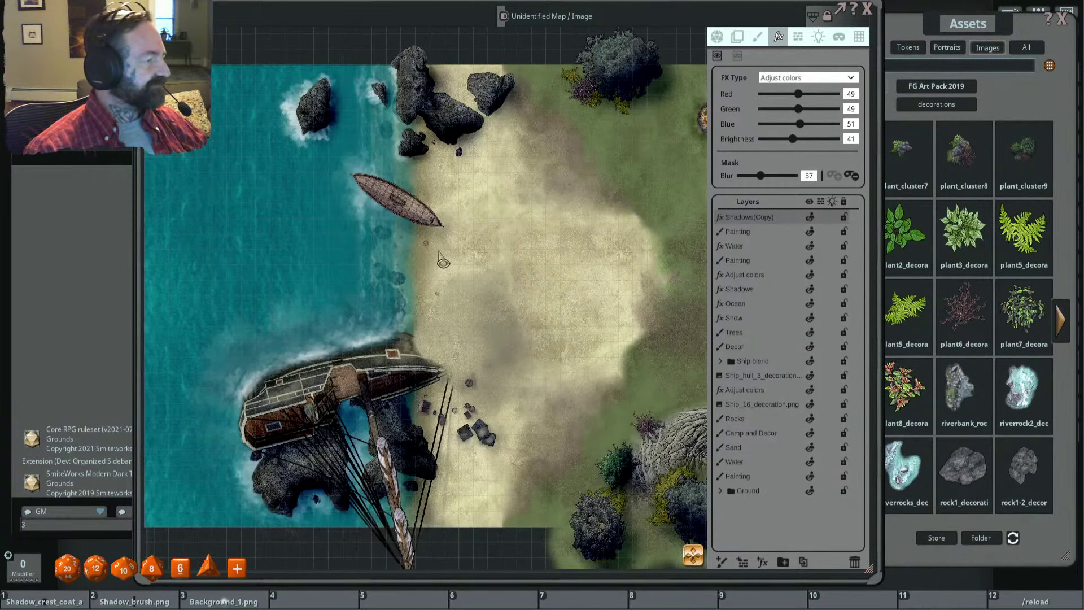
{"action": "scroll", "coordinate": [439, 252], "scroll_direction": "up", "scroll_amount": 4}
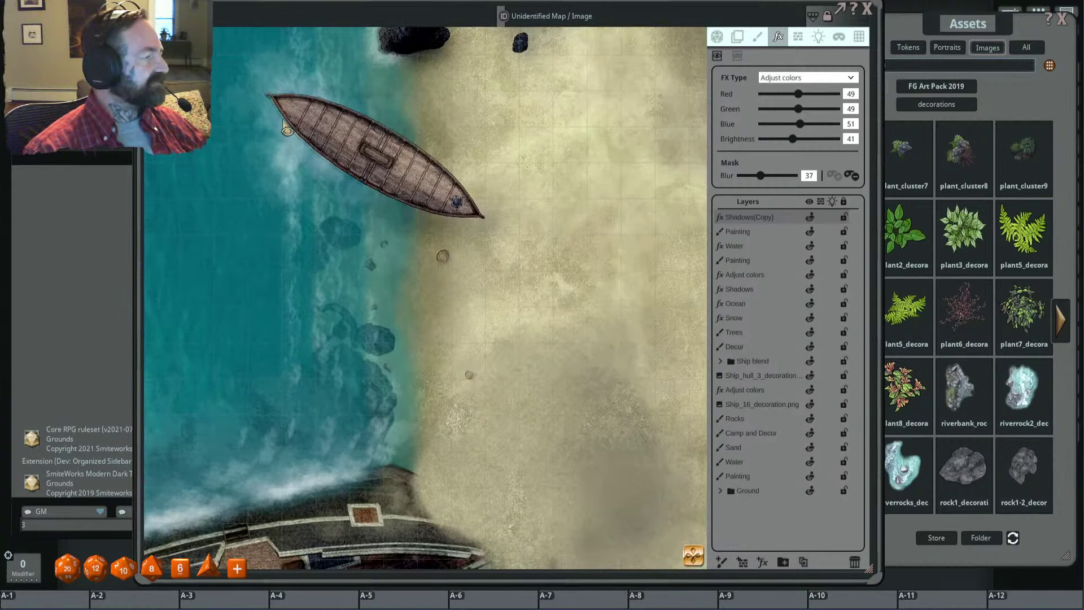
{"action": "mouse_move", "coordinate": [287, 130]}
{"action": "left_mouse_down"}
{"action": "mouse_move", "coordinate": [437, 229]}
{"action": "mouse_move", "coordinate": [314, 154]}
{"action": "left_mouse_up"}
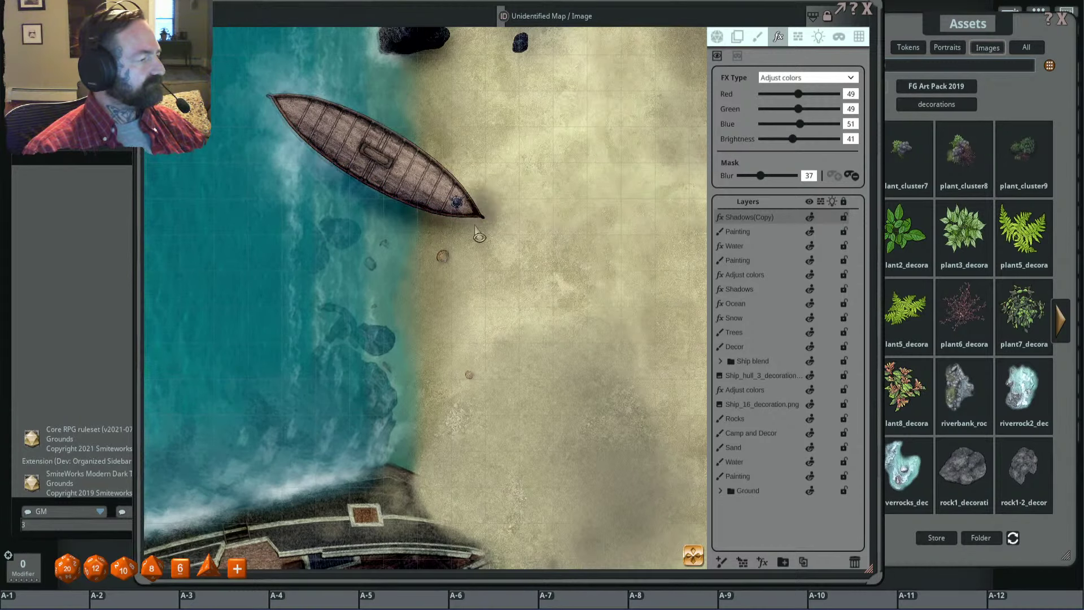
Step: Add shadows near the shipwreck's bow and around the barrels and crates scattered on the sand
{"action": "scroll", "coordinate": [479, 236], "scroll_direction": "down", "scroll_amount": 3}
{"action": "scroll", "coordinate": [488, 336], "scroll_direction": "up", "scroll_amount": 3}
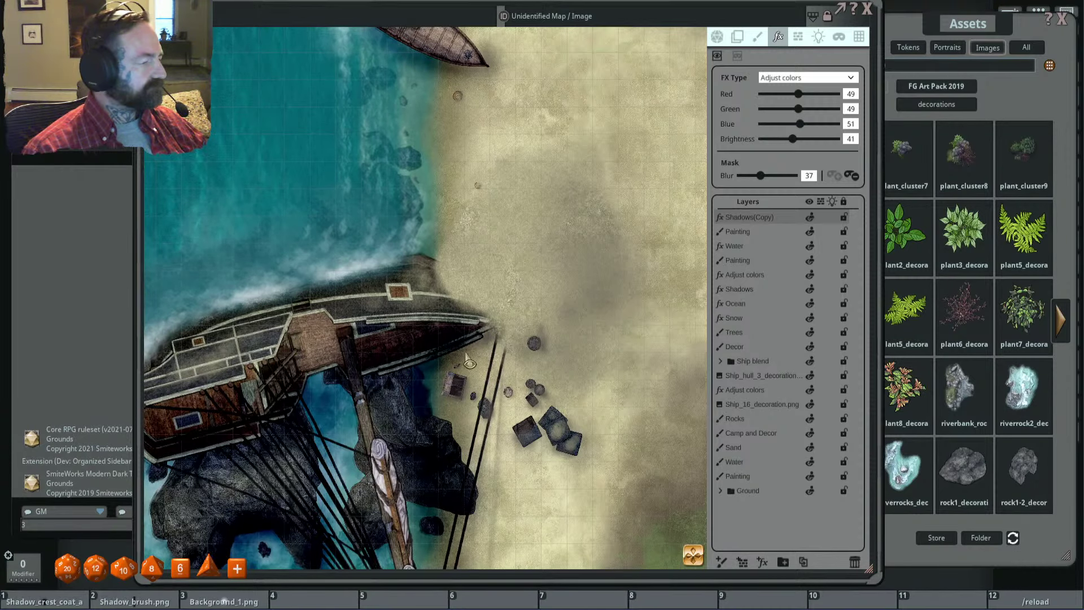
{"action": "scroll", "coordinate": [466, 390], "scroll_direction": "down", "scroll_amount": 3}
{"action": "scroll", "coordinate": [545, 355], "scroll_direction": "up", "scroll_amount": 5}
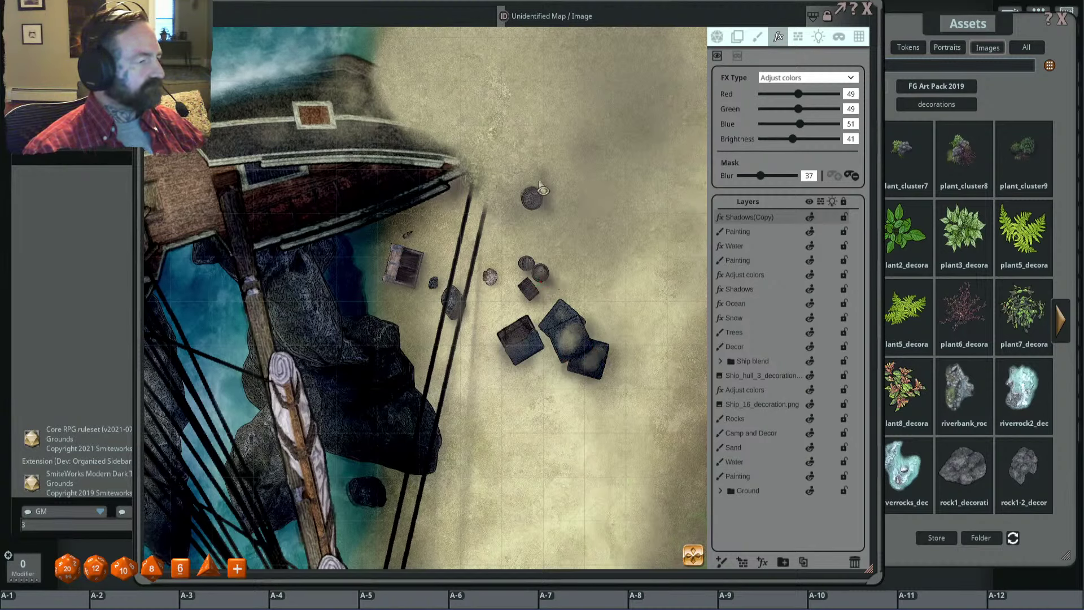
{"action": "scroll", "coordinate": [458, 302], "scroll_direction": "down", "scroll_amount": 2}
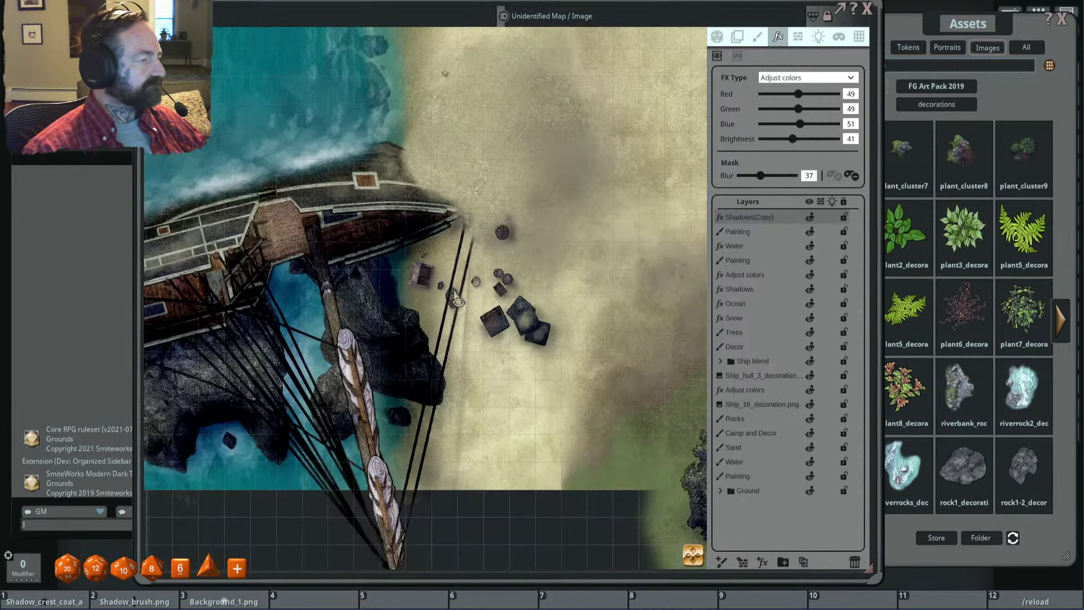
{"action": "scroll", "coordinate": [458, 302], "scroll_direction": "up", "scroll_amount": 2}
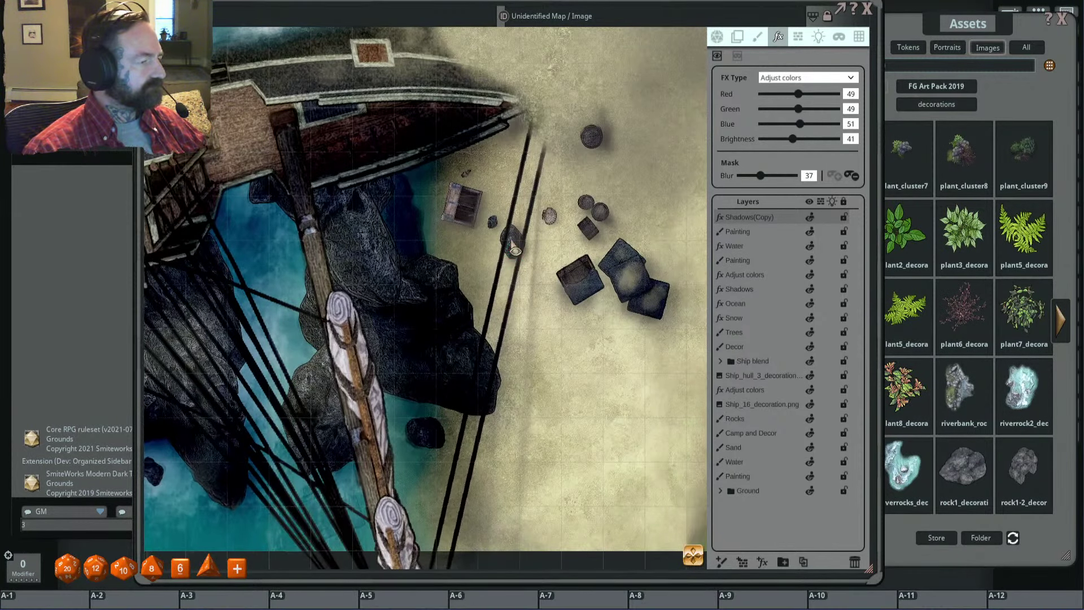
{"action": "scroll", "coordinate": [515, 251], "scroll_direction": "down", "scroll_amount": 3}
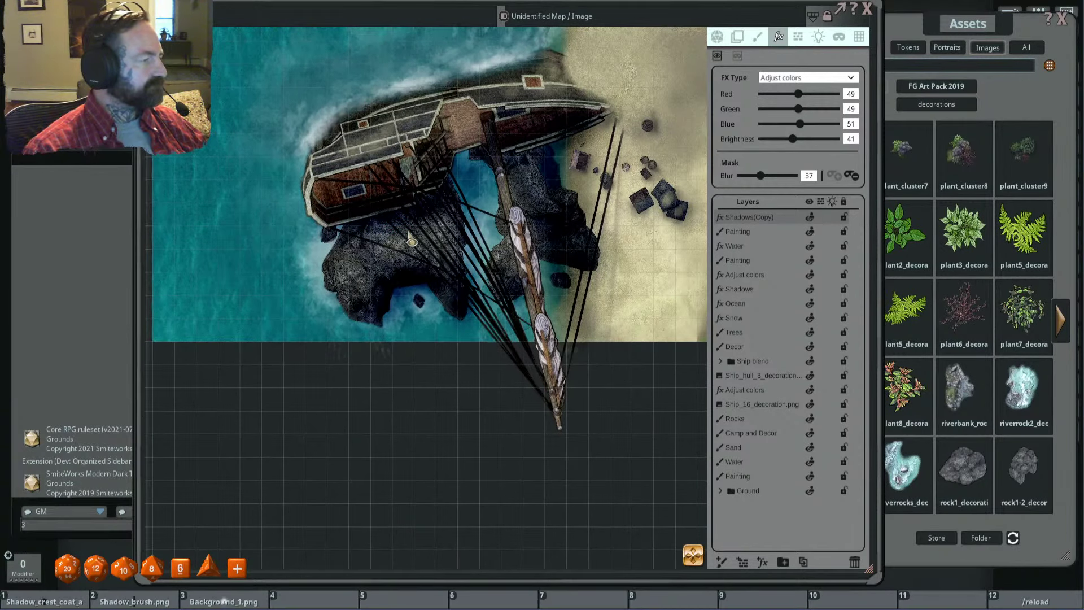
Step: Examine the shading on the shipwreck, the beach props, the campfire and its nearby plants, and the map as a whole
{"action": "scroll", "coordinate": [409, 235], "scroll_direction": "up", "scroll_amount": 1}
{"action": "scroll", "coordinate": [446, 266], "scroll_direction": "down", "scroll_amount": 2}
{"action": "scroll", "coordinate": [483, 299], "scroll_direction": "up", "scroll_amount": 2}
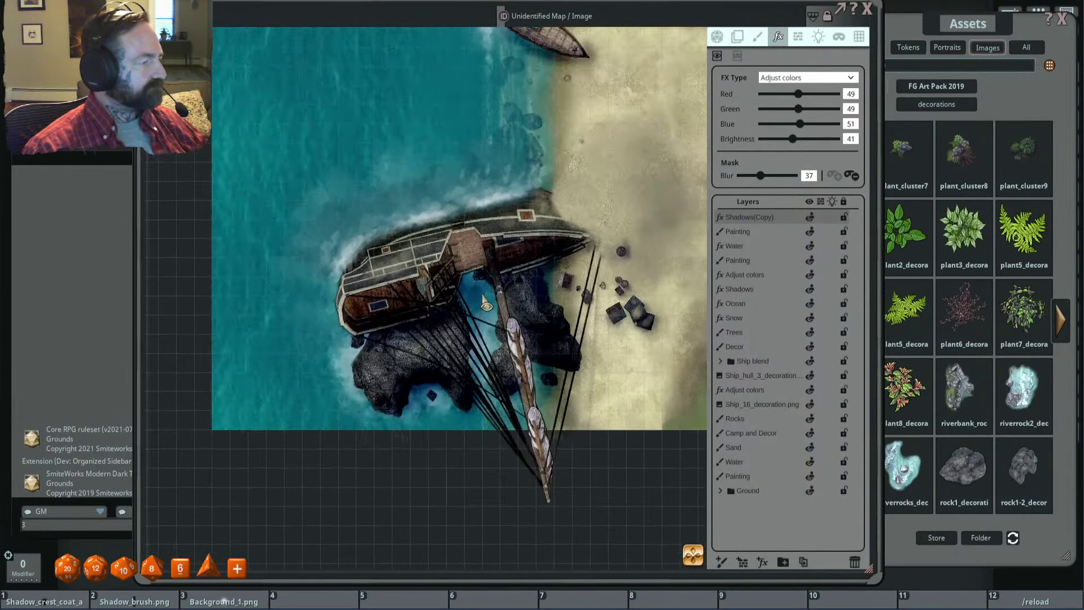
{"action": "scroll", "coordinate": [485, 304], "scroll_direction": "up", "scroll_amount": 1}
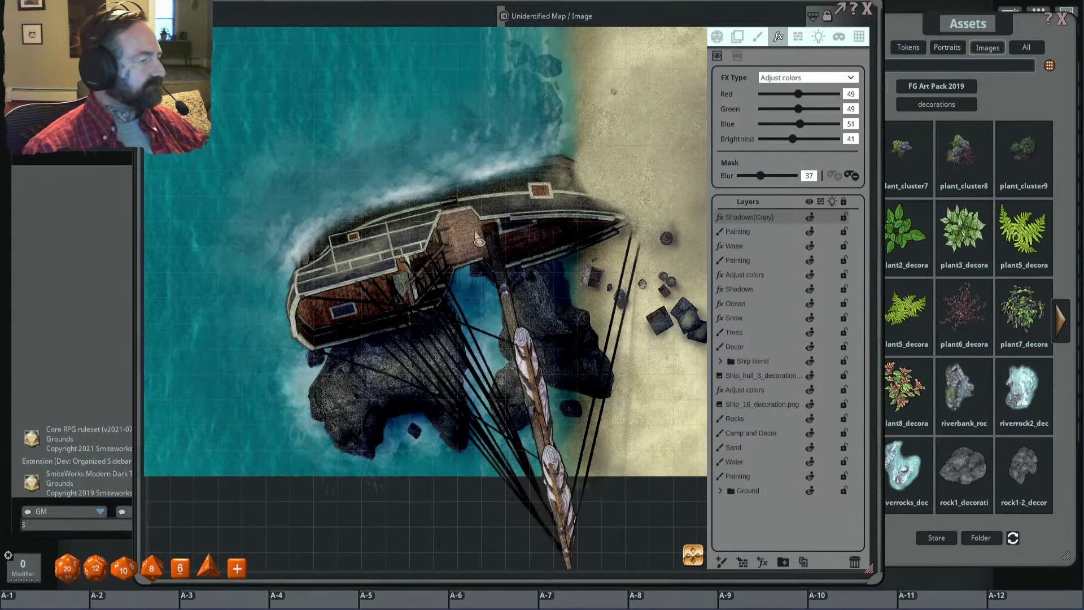
{"action": "left_click_drag", "start_coordinate": [556, 208], "coordinate": [513, 298]}
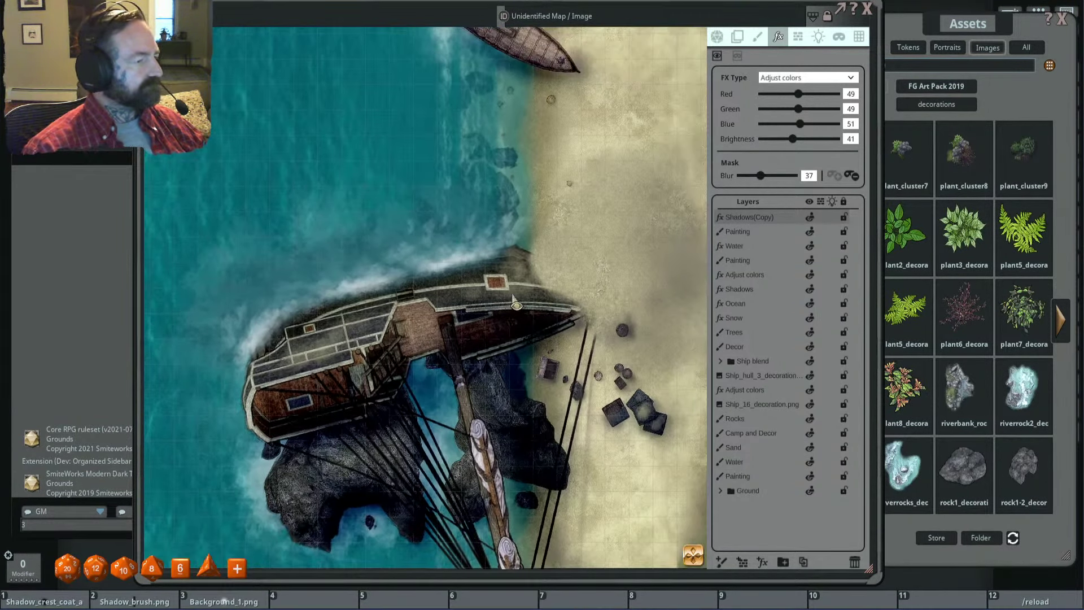
{"action": "scroll", "coordinate": [512, 299], "scroll_direction": "down", "scroll_amount": 3}
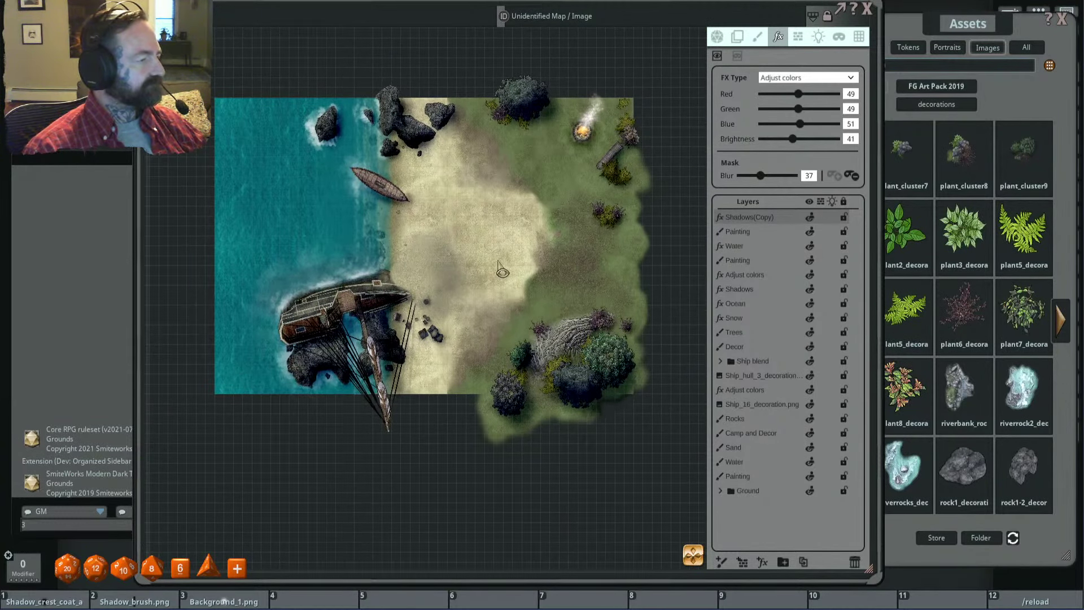
{"action": "scroll", "coordinate": [499, 265], "scroll_direction": "up", "scroll_amount": 1}
{"action": "scroll", "coordinate": [646, 139], "scroll_direction": "up", "scroll_amount": 5}
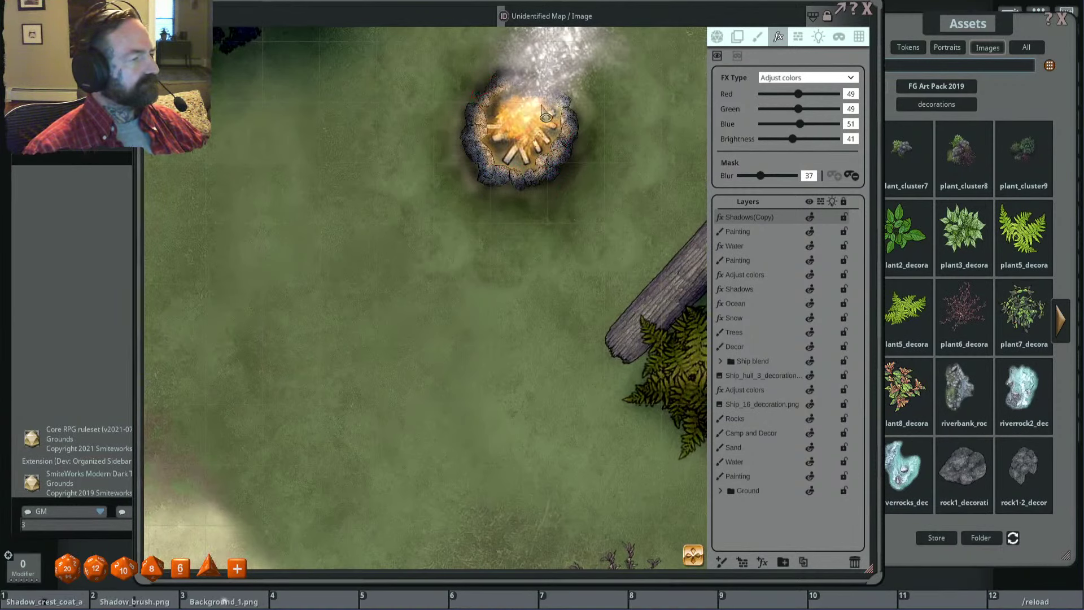
{"action": "scroll", "coordinate": [581, 230], "scroll_direction": "up", "scroll_amount": 2}
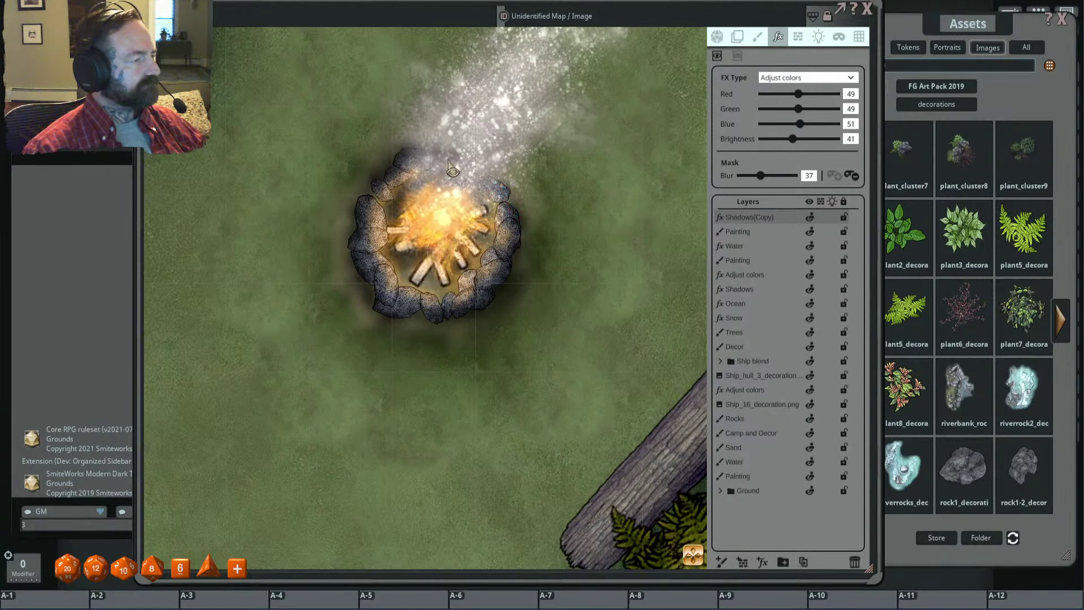
{"action": "scroll", "coordinate": [536, 197], "scroll_direction": "down", "scroll_amount": 2}
{"action": "scroll", "coordinate": [551, 201], "scroll_direction": "down", "scroll_amount": 2}
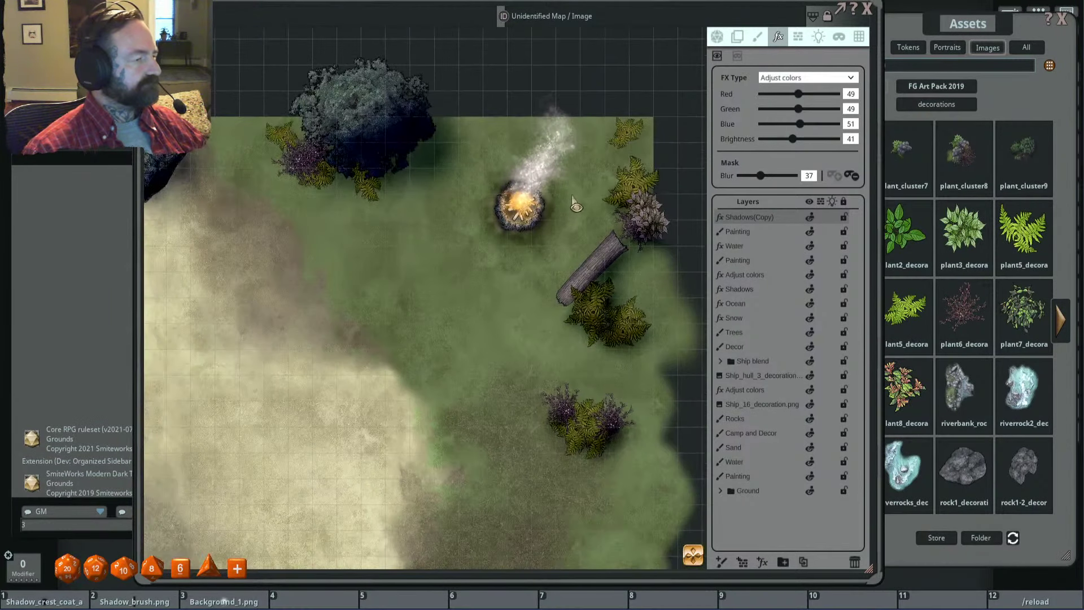
{"action": "scroll", "coordinate": [660, 127], "scroll_direction": "up", "scroll_amount": 2}
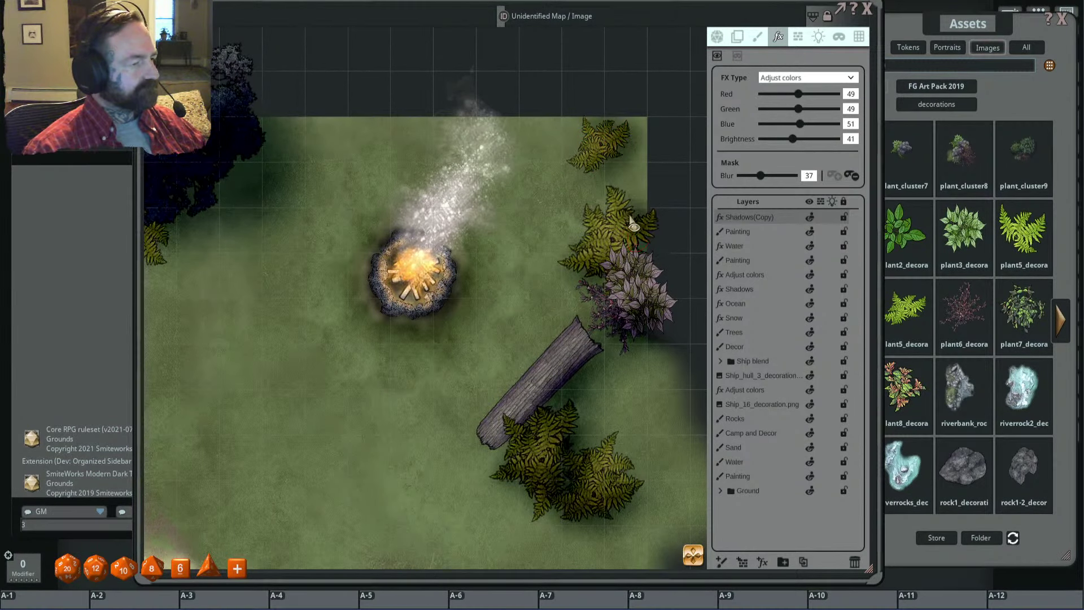
{"action": "scroll", "coordinate": [643, 302], "scroll_direction": "down", "scroll_amount": 2}
{"action": "left_click_drag", "start_coordinate": [650, 306], "coordinate": [646, 248]}
{"action": "scroll", "coordinate": [659, 254], "scroll_direction": "up", "scroll_amount": 1}
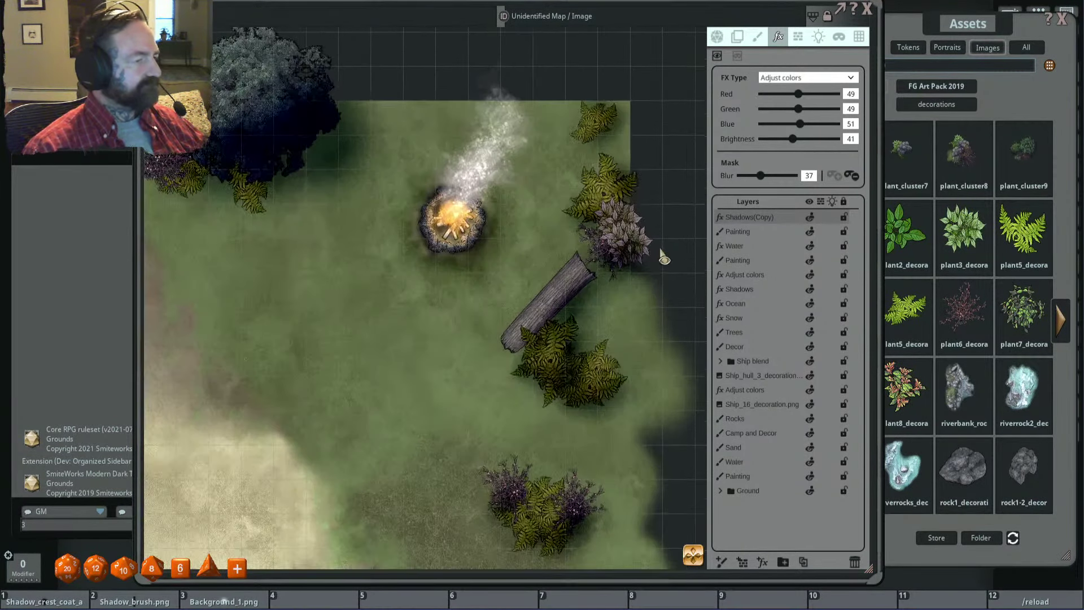
{"action": "scroll", "coordinate": [659, 255], "scroll_direction": "down", "scroll_amount": 2}
{"action": "scroll", "coordinate": [501, 400], "scroll_direction": "down", "scroll_amount": 2}
{"action": "left_click_drag", "start_coordinate": [509, 362], "coordinate": [580, 289]}
{"action": "scroll", "coordinate": [536, 271], "scroll_direction": "down", "scroll_amount": 1}
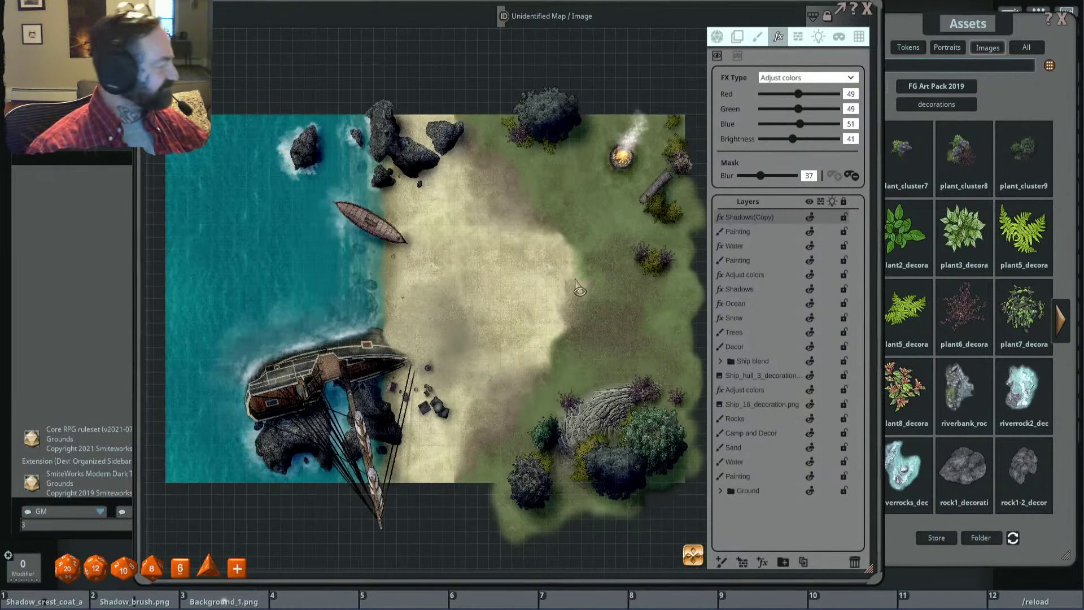
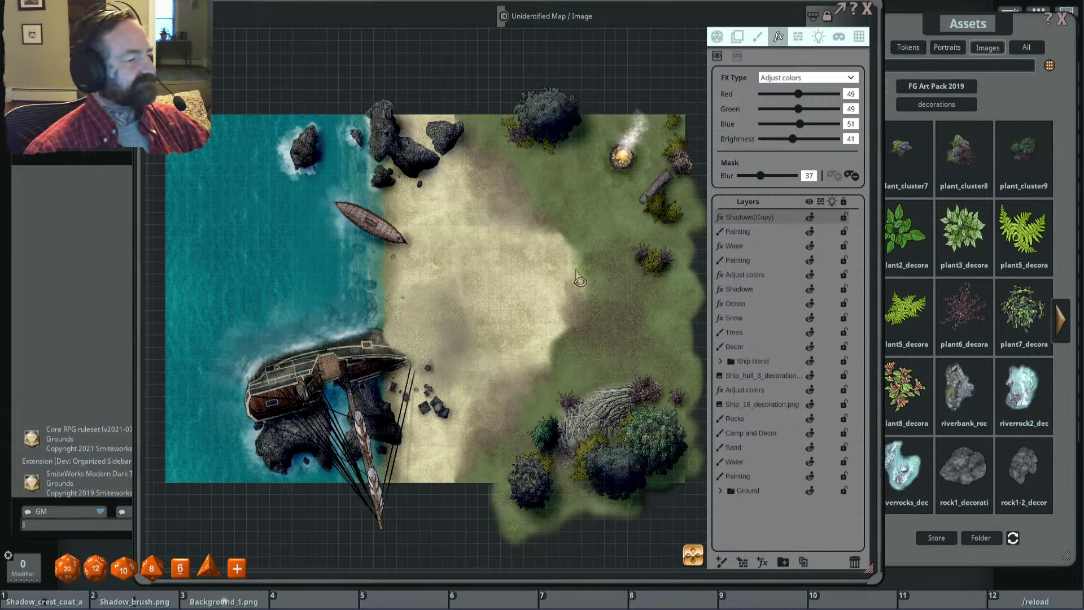
{"action": "left_click_drag", "start_coordinate": [533, 288], "coordinate": [546, 274]}
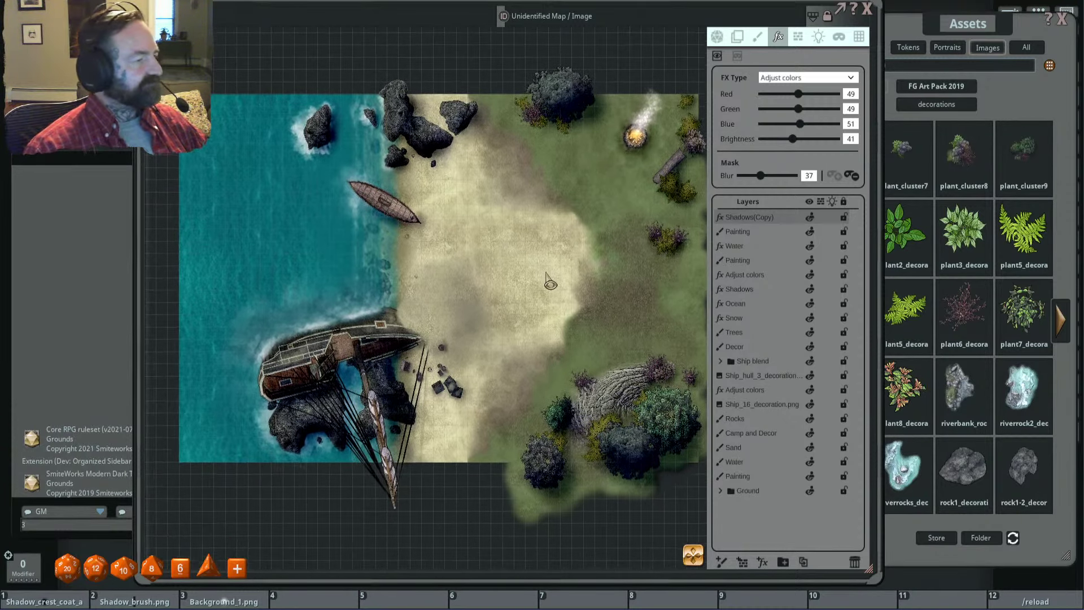
Step: Add a new effect layer above the copied Shadows layer, using Adjust colors with Red 53 and Green 52
{"action": "left_click", "coordinate": [764, 562]}
{"action": "left_click", "coordinate": [805, 79]}
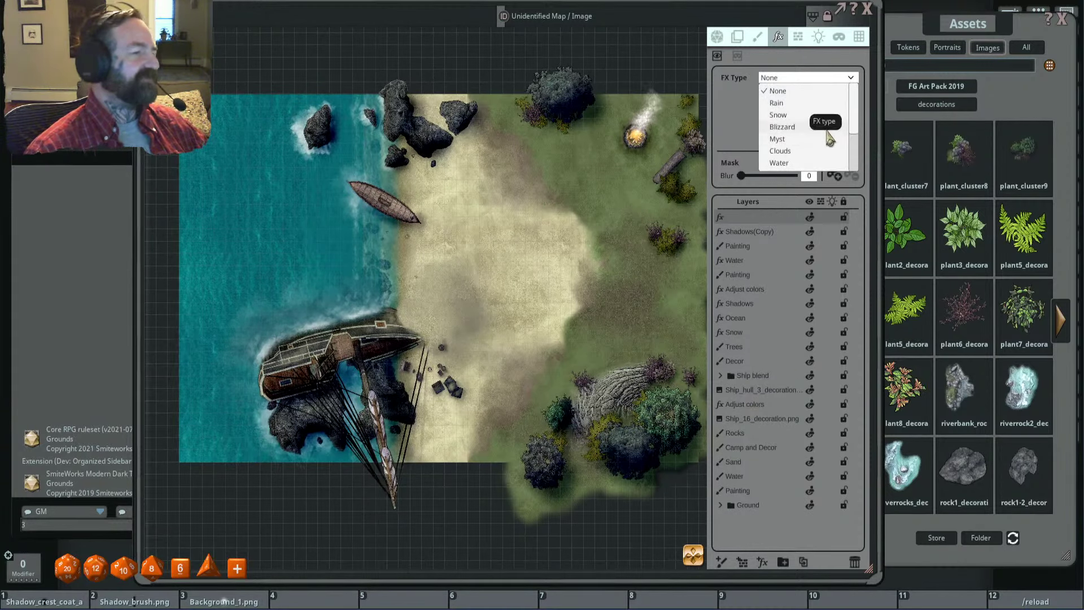
{"action": "scroll", "coordinate": [830, 141], "scroll_direction": "down", "scroll_amount": 3}
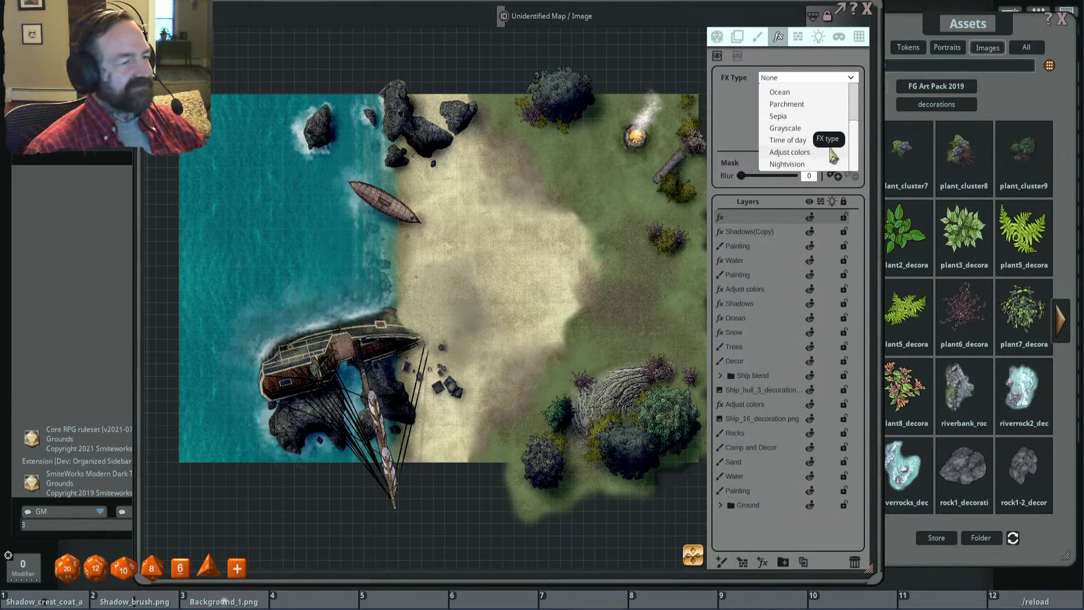
{"action": "left_click", "coordinate": [831, 152]}
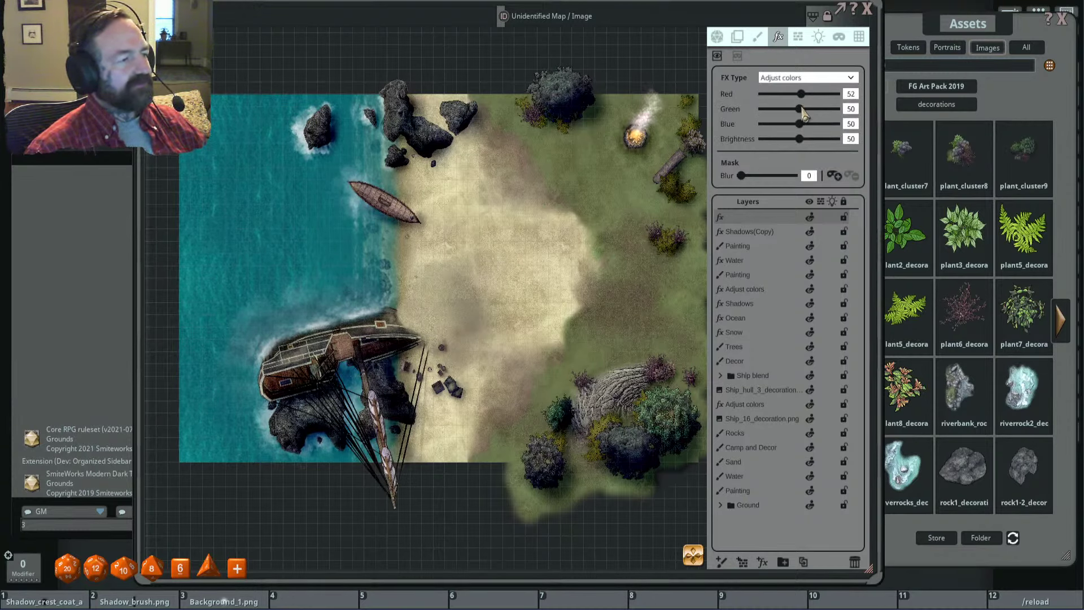
{"action": "left_click_drag", "start_coordinate": [804, 110], "coordinate": [803, 98]}
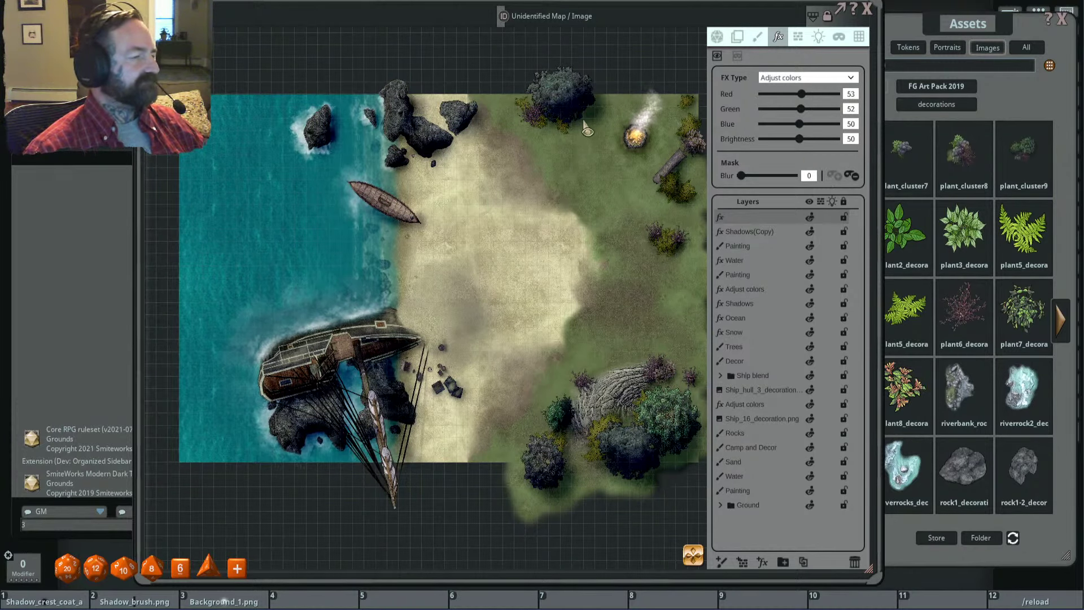
Step: Mask a highlight onto the northern tree's crown and set the effect to Red 56, Green 54 and Brightness 53
{"action": "scroll", "coordinate": [626, 184], "scroll_direction": "up", "scroll_amount": 4}
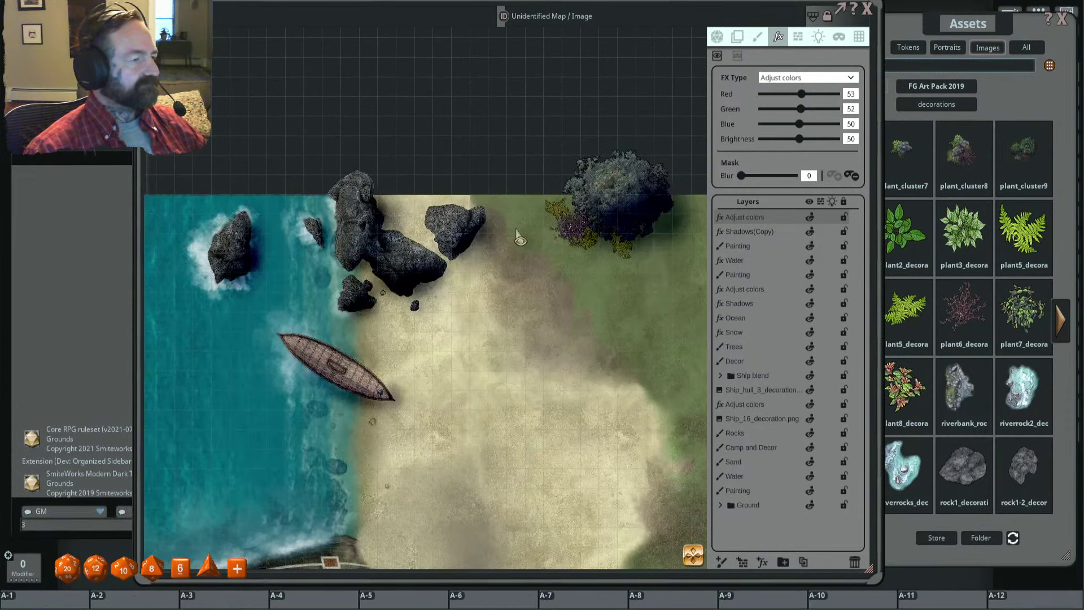
{"action": "left_click_drag", "start_coordinate": [801, 139], "coordinate": [804, 141]}
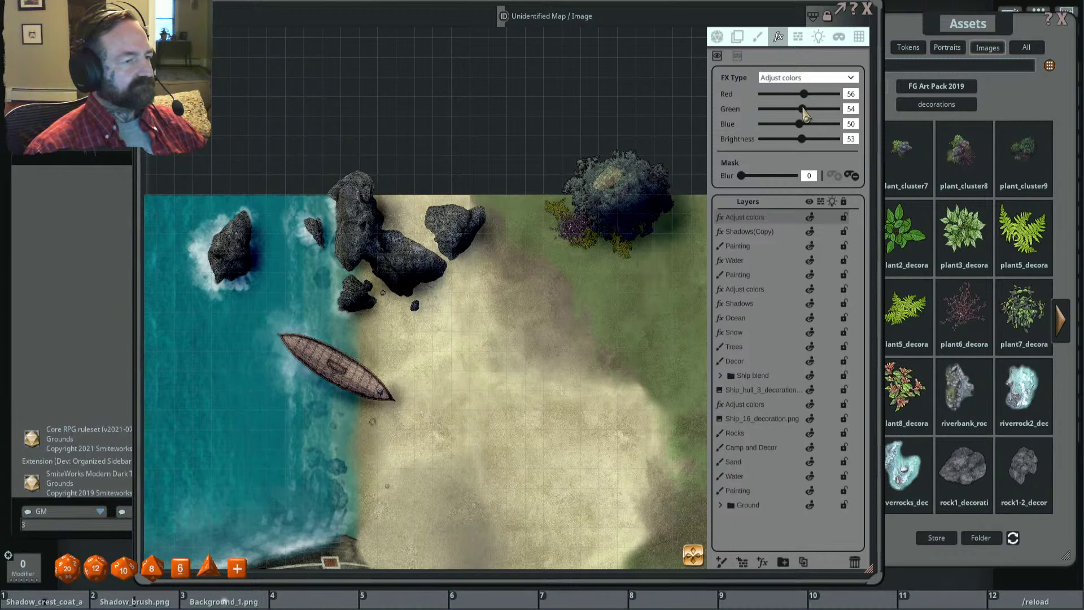
{"action": "scroll", "coordinate": [607, 271], "scroll_direction": "down", "scroll_amount": 2}
{"action": "scroll", "coordinate": [607, 272], "scroll_direction": "up", "scroll_amount": 1}
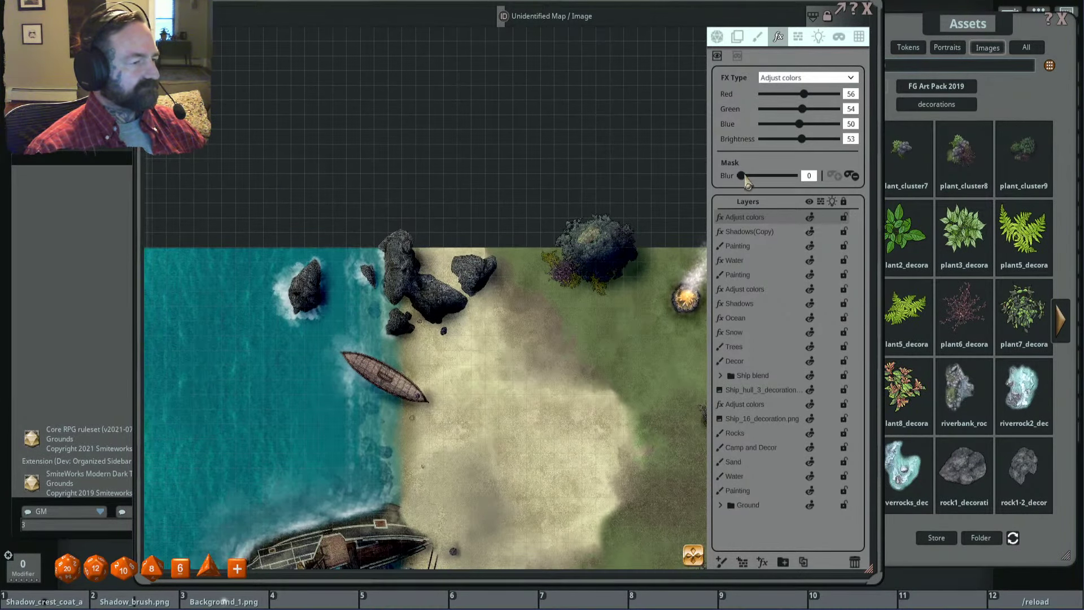
Step: Set the highlight mask's blur to 28 and extend the highlight over the northern tree's crown
{"action": "left_click_drag", "start_coordinate": [742, 176], "coordinate": [752, 176]}
{"action": "scroll", "coordinate": [587, 252], "scroll_direction": "up", "scroll_amount": 1}
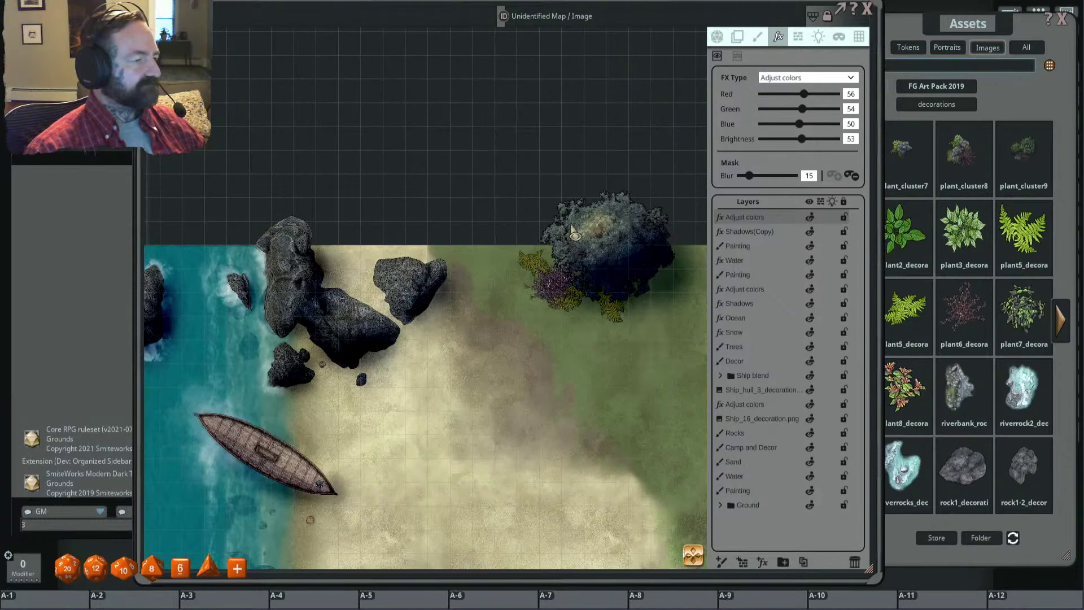
{"action": "left_click_drag", "start_coordinate": [741, 180], "coordinate": [756, 177]}
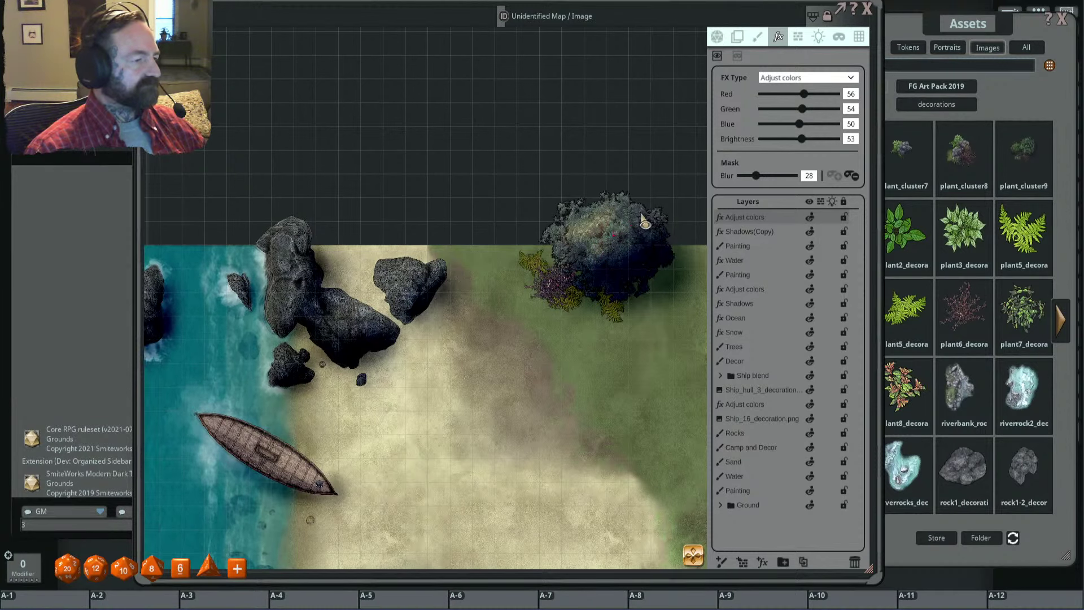
{"action": "scroll", "coordinate": [509, 243], "scroll_direction": "down", "scroll_amount": 4}
{"action": "left_click_drag", "start_coordinate": [509, 238], "coordinate": [522, 248]}
{"action": "scroll", "coordinate": [604, 249], "scroll_direction": "up", "scroll_amount": 5}
{"action": "left_click_drag", "start_coordinate": [586, 239], "coordinate": [559, 279]}
{"action": "scroll", "coordinate": [591, 244], "scroll_direction": "down", "scroll_amount": 2}
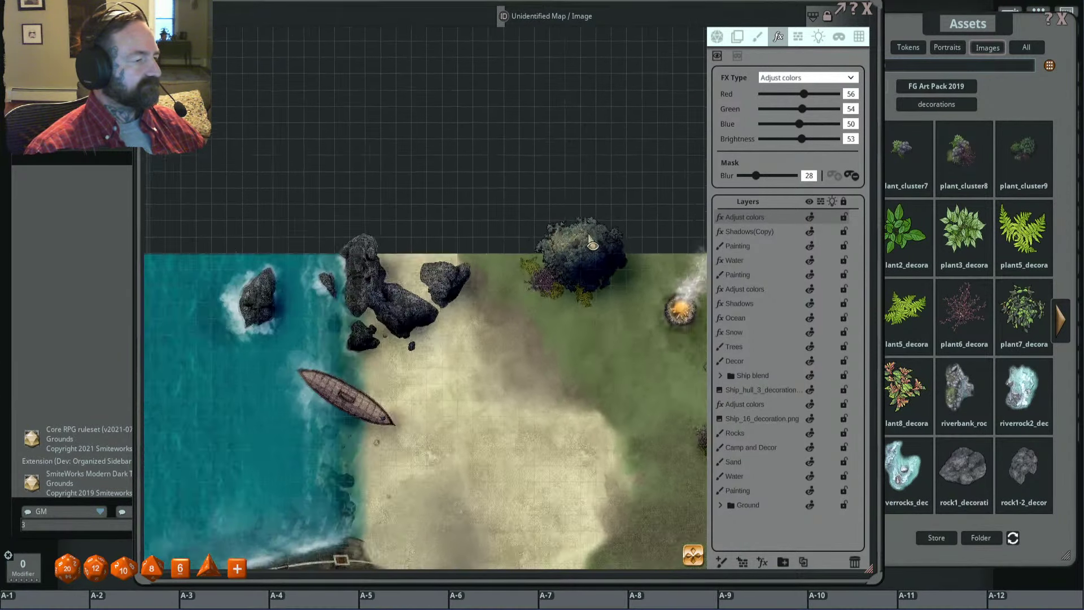
Step: Try soft highlight patches on the grass and sand below the tree with the mask blur at 100
{"action": "scroll", "coordinate": [592, 244], "scroll_direction": "down", "scroll_amount": 3}
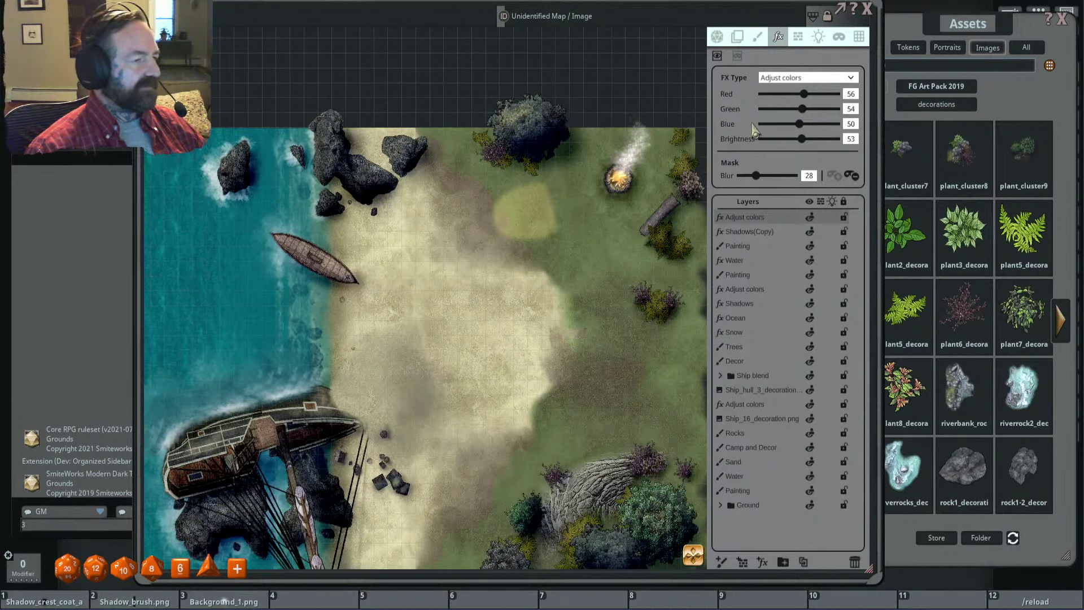
{"action": "left_click_drag", "start_coordinate": [768, 177], "coordinate": [804, 180]}
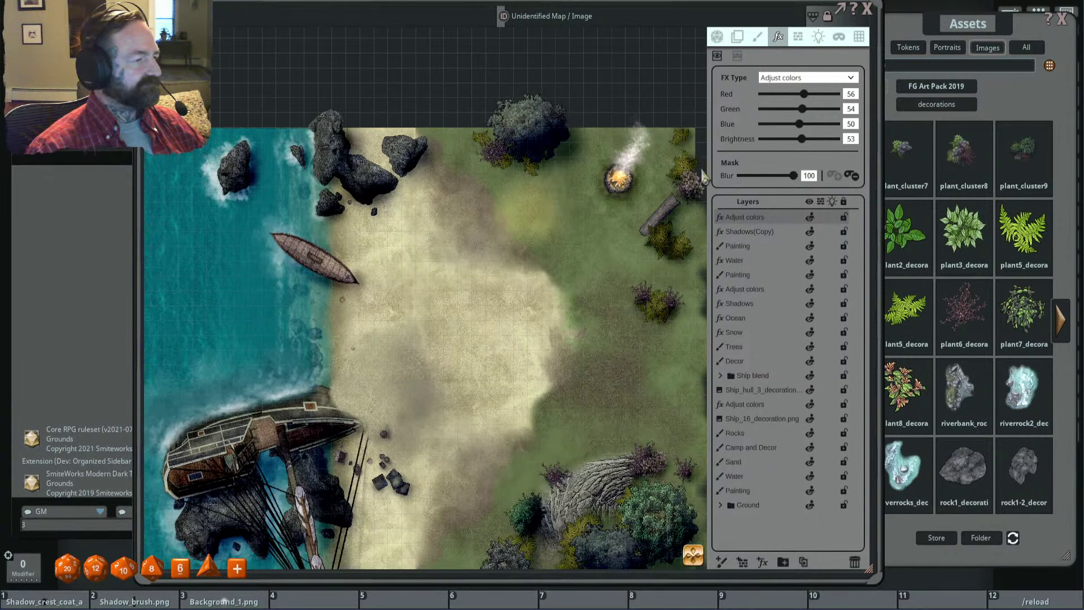
{"action": "mouse_move", "coordinate": [563, 187]}
{"action": "left_mouse_down"}
{"action": "mouse_move", "coordinate": [547, 214]}
{"action": "mouse_move", "coordinate": [439, 275]}
{"action": "mouse_move", "coordinate": [452, 270]}
{"action": "left_mouse_up"}
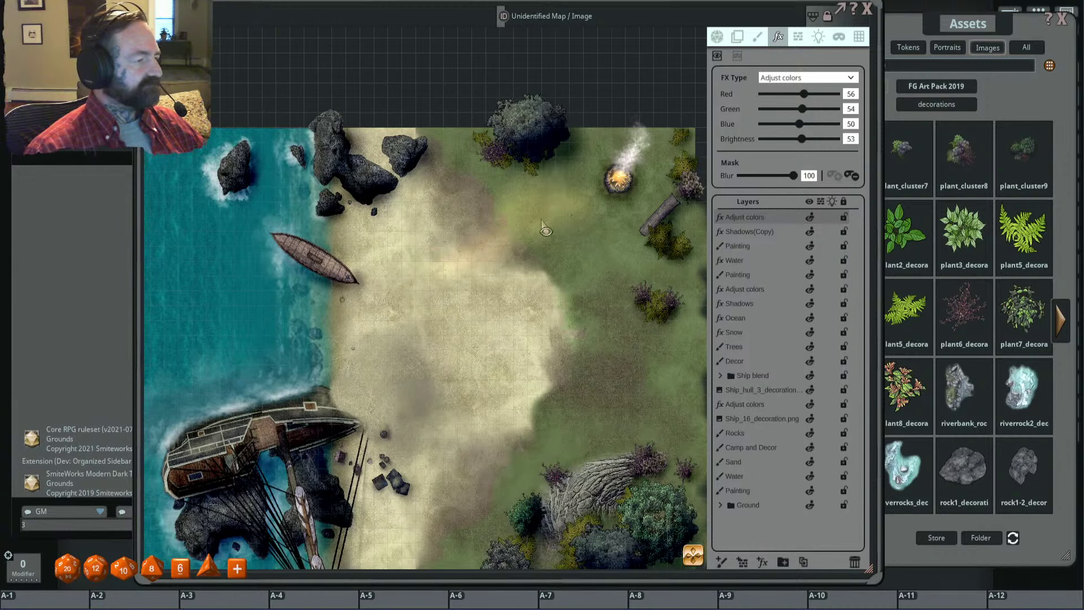
{"action": "scroll", "coordinate": [544, 226], "scroll_direction": "up", "scroll_amount": 4}
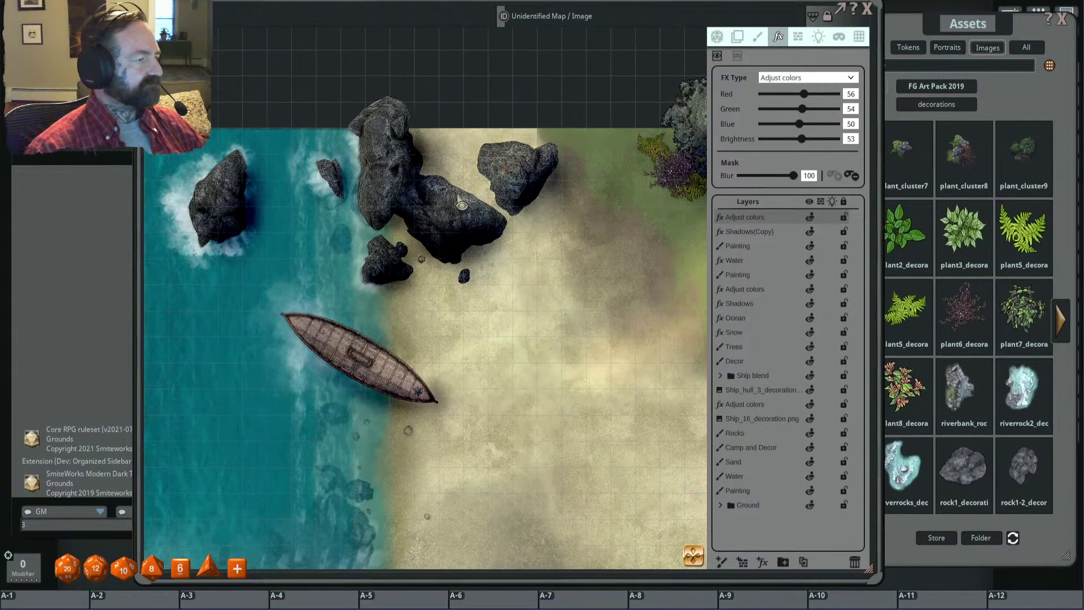
Step: Set the highlight mask's blur to 34 and check how the lit patches blend with the ground
{"action": "left_click_drag", "start_coordinate": [794, 175], "coordinate": [759, 184]}
{"action": "left_click_drag", "start_coordinate": [657, 199], "coordinate": [546, 185]}
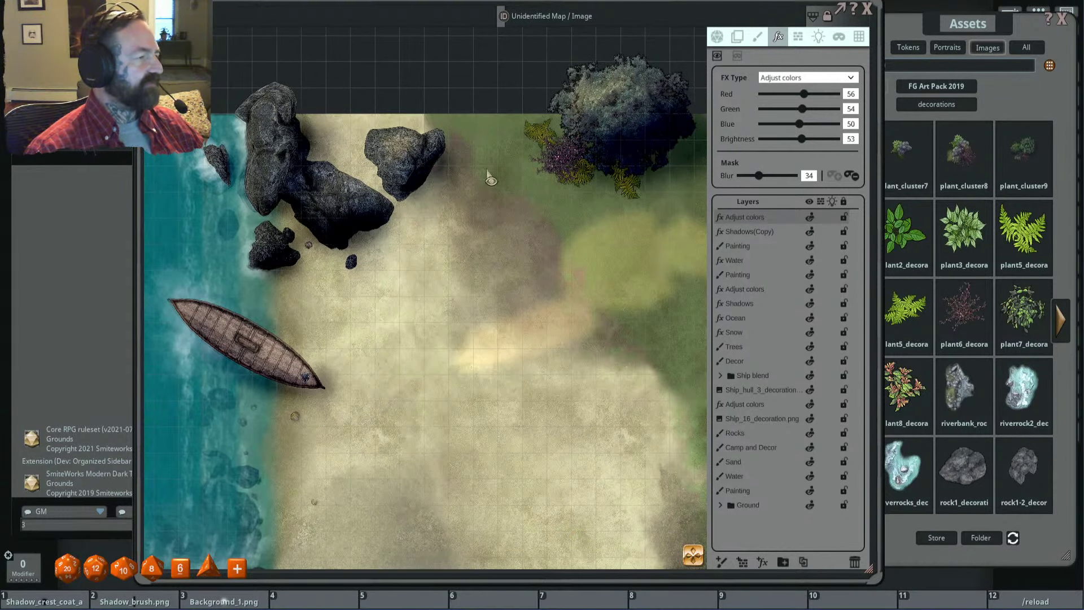
{"action": "scroll", "coordinate": [490, 178], "scroll_direction": "down", "scroll_amount": 4}
{"action": "scroll", "coordinate": [528, 229], "scroll_direction": "up", "scroll_amount": 2}
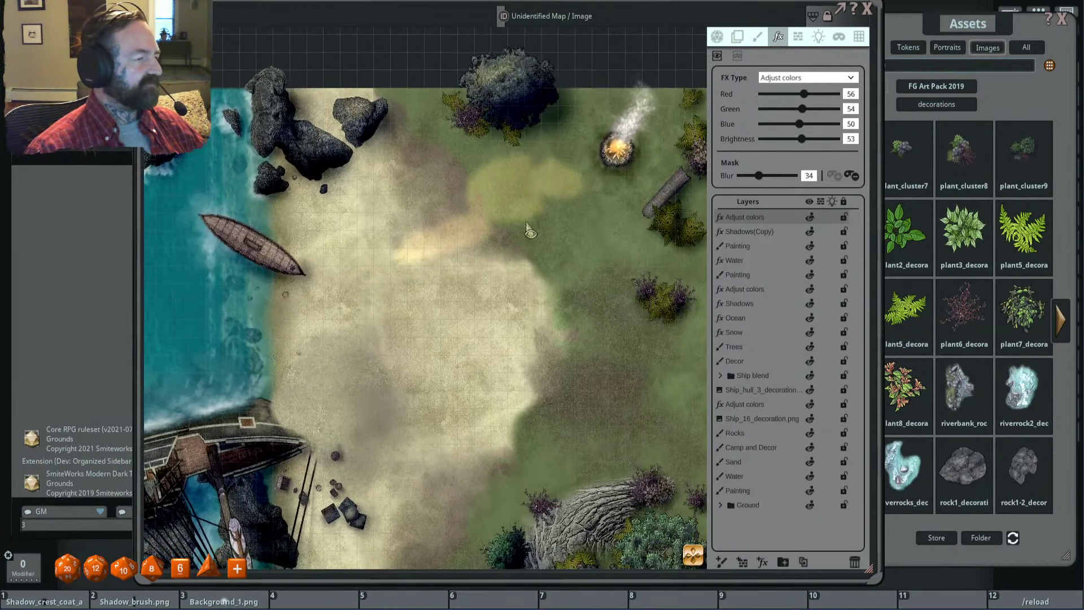
Step: Mask highlights onto the upper faces of the large and small rocks along the northern shoreline
{"action": "left_click_drag", "start_coordinate": [376, 151], "coordinate": [610, 307]}
{"action": "scroll", "coordinate": [458, 237], "scroll_direction": "up", "scroll_amount": 3}
{"action": "left_click_drag", "start_coordinate": [458, 237], "coordinate": [594, 283]}
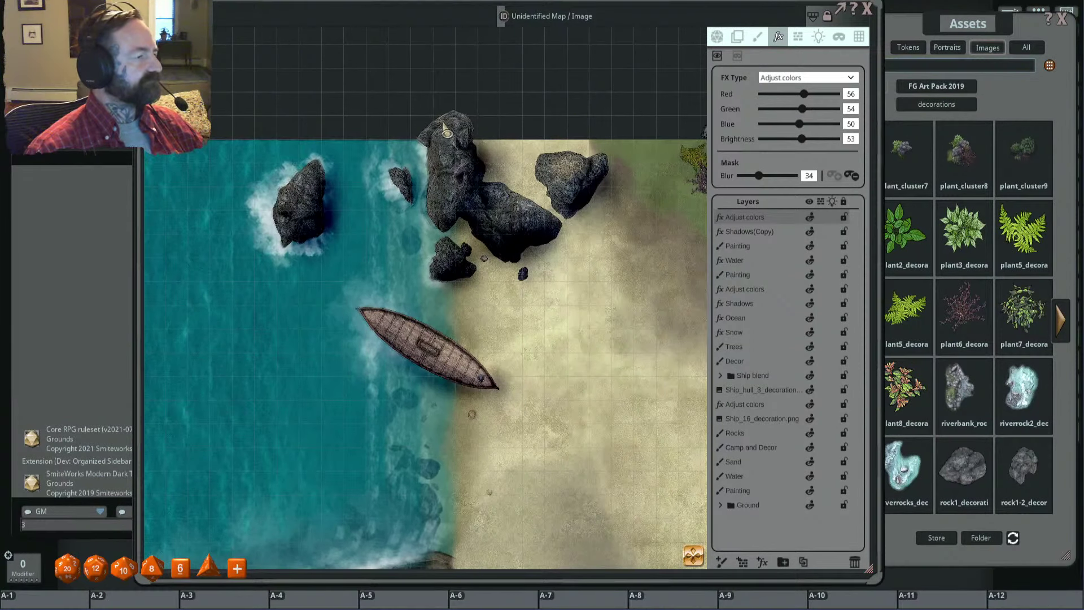
{"action": "mouse_move", "coordinate": [440, 123]}
{"action": "left_mouse_down"}
{"action": "mouse_move", "coordinate": [448, 117]}
{"action": "mouse_move", "coordinate": [435, 201]}
{"action": "left_mouse_up"}
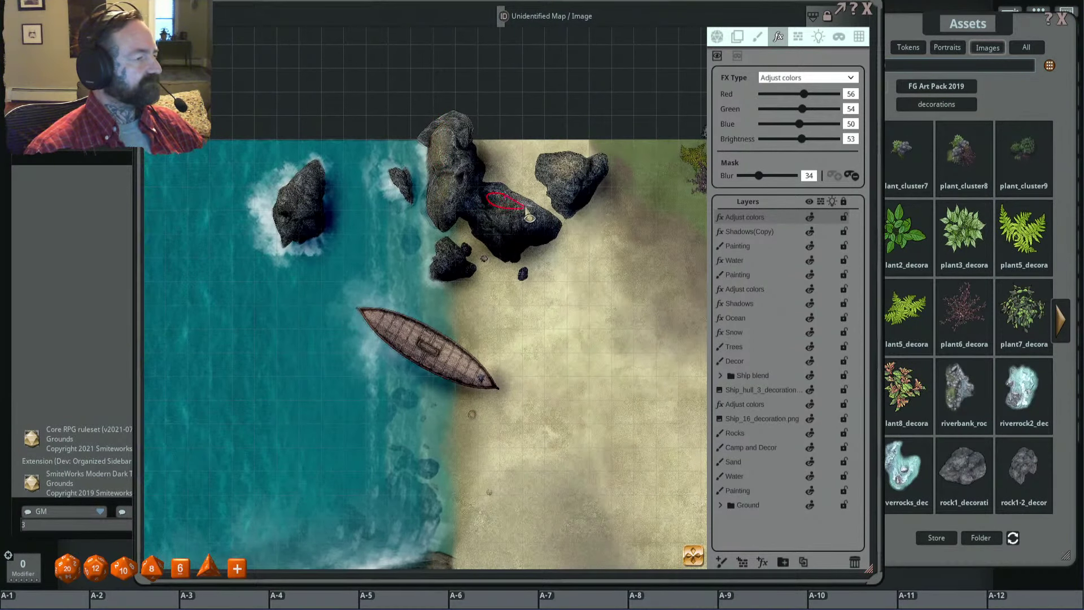
{"action": "scroll", "coordinate": [424, 237], "scroll_direction": "down", "scroll_amount": 2}
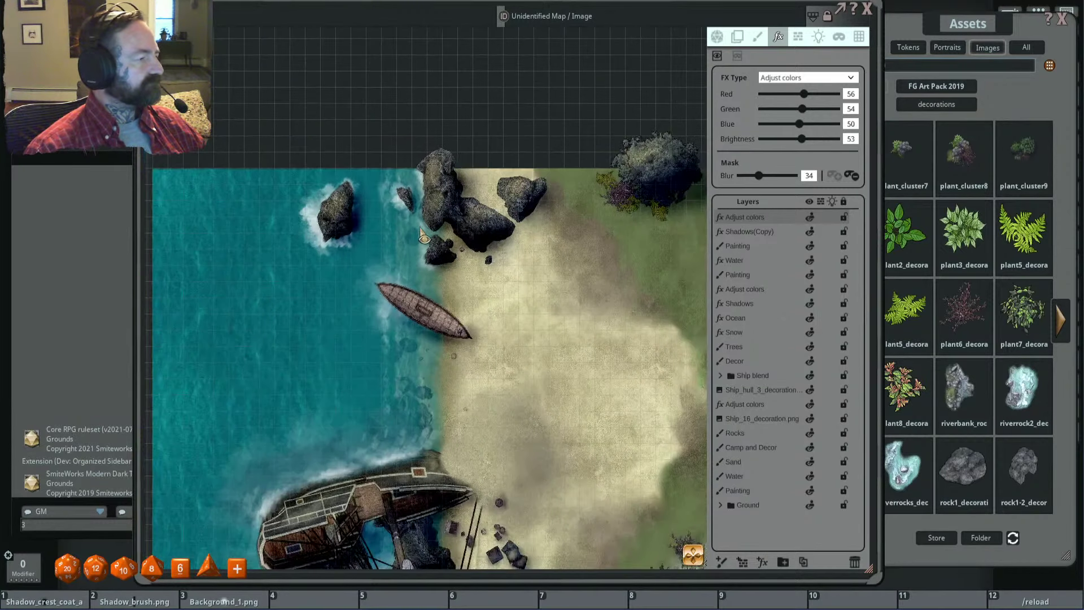
{"action": "left_click_drag", "start_coordinate": [449, 254], "coordinate": [438, 243]}
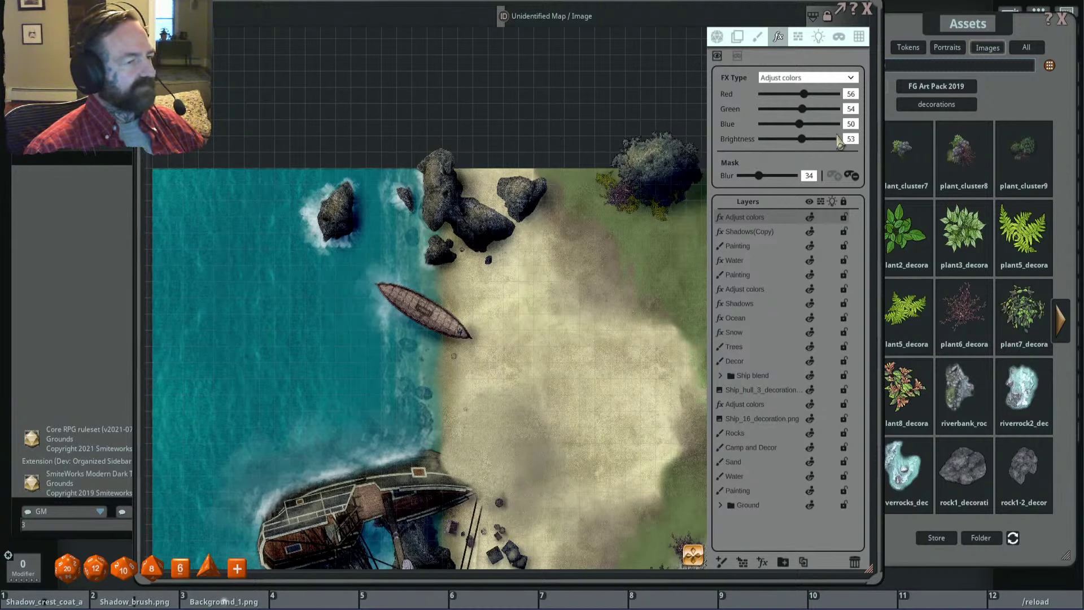
Step: Set the highlight's brightness to 55 and mask highlights onto the fallen log and bushes near the campfire
{"action": "left_click_drag", "start_coordinate": [805, 144], "coordinate": [808, 147]}
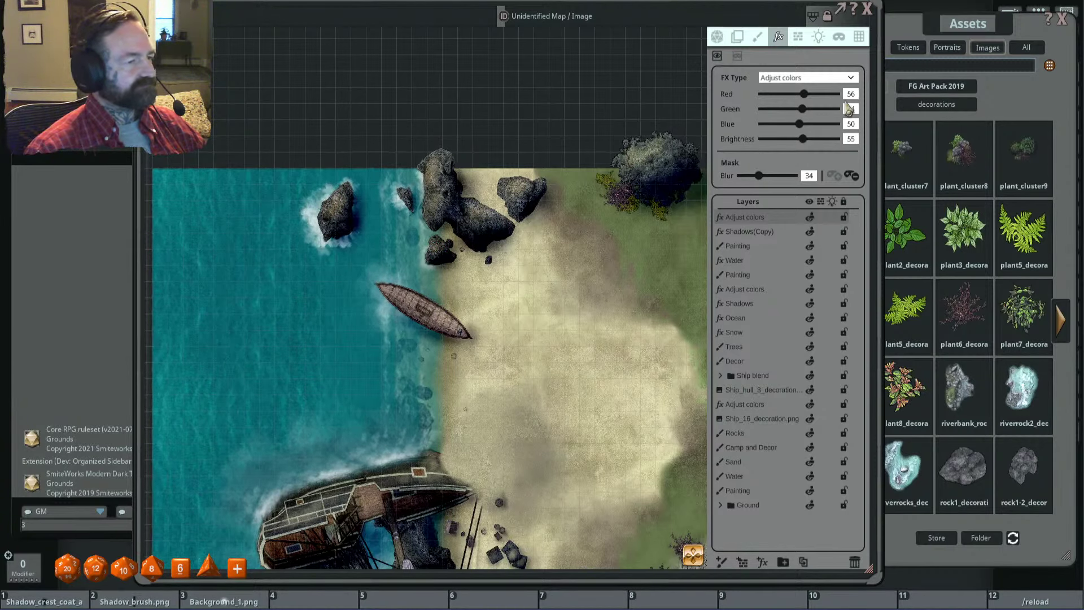
{"action": "scroll", "coordinate": [621, 225], "scroll_direction": "down", "scroll_amount": 3}
{"action": "left_click_drag", "start_coordinate": [669, 176], "coordinate": [567, 198]}
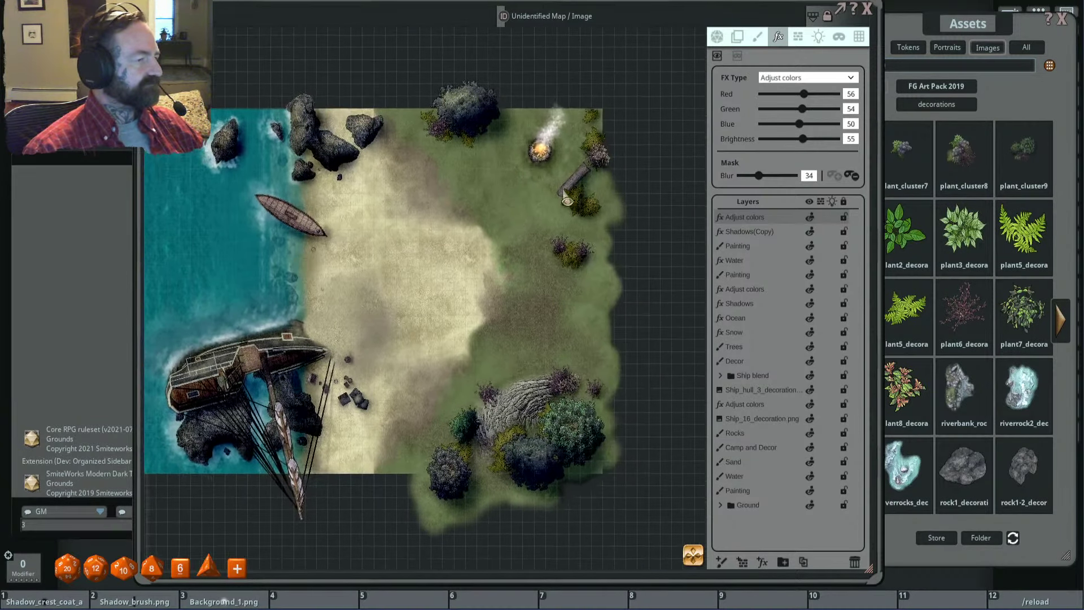
{"action": "scroll", "coordinate": [567, 198], "scroll_direction": "up", "scroll_amount": 5}
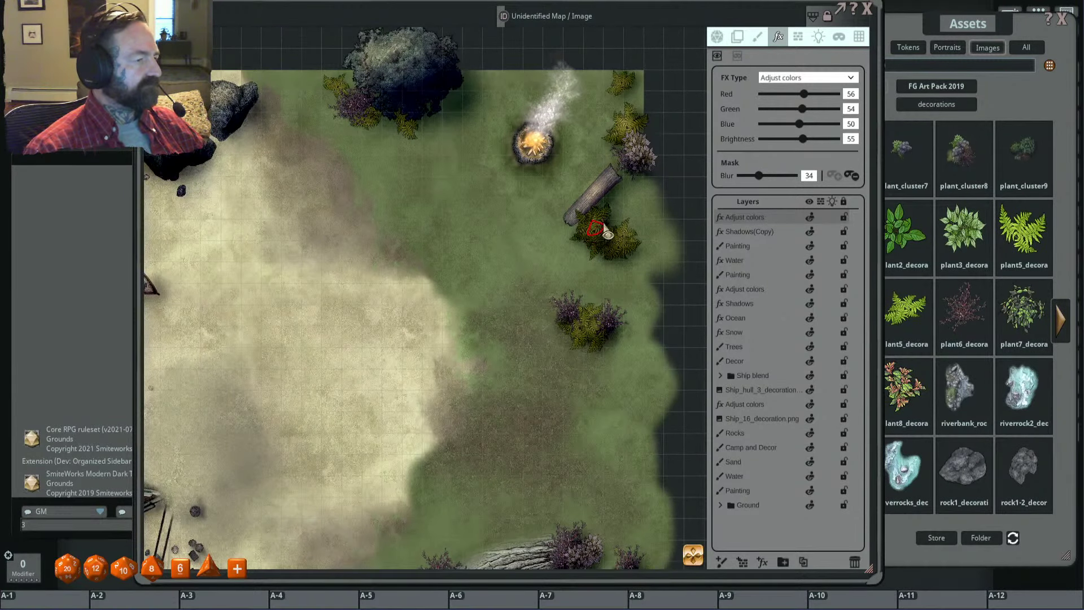
{"action": "scroll", "coordinate": [593, 237], "scroll_direction": "down", "scroll_amount": 3}
{"action": "scroll", "coordinate": [596, 248], "scroll_direction": "down", "scroll_amount": 3}
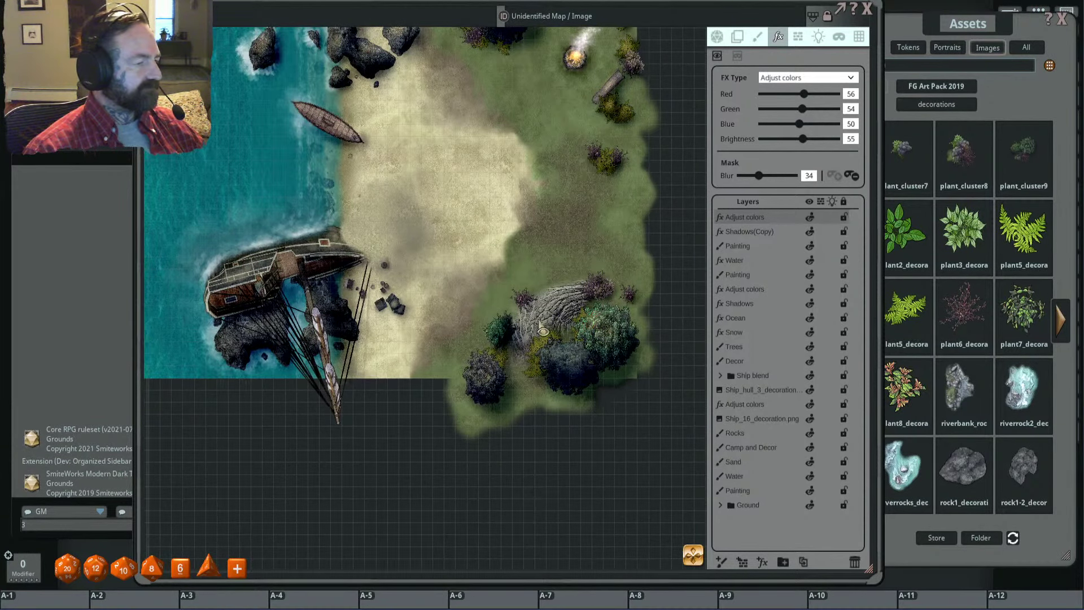
Step: Mask highlights onto the large southern rock and the crowns of the dark trees beside it
{"action": "scroll", "coordinate": [596, 333], "scroll_direction": "up", "scroll_amount": 3}
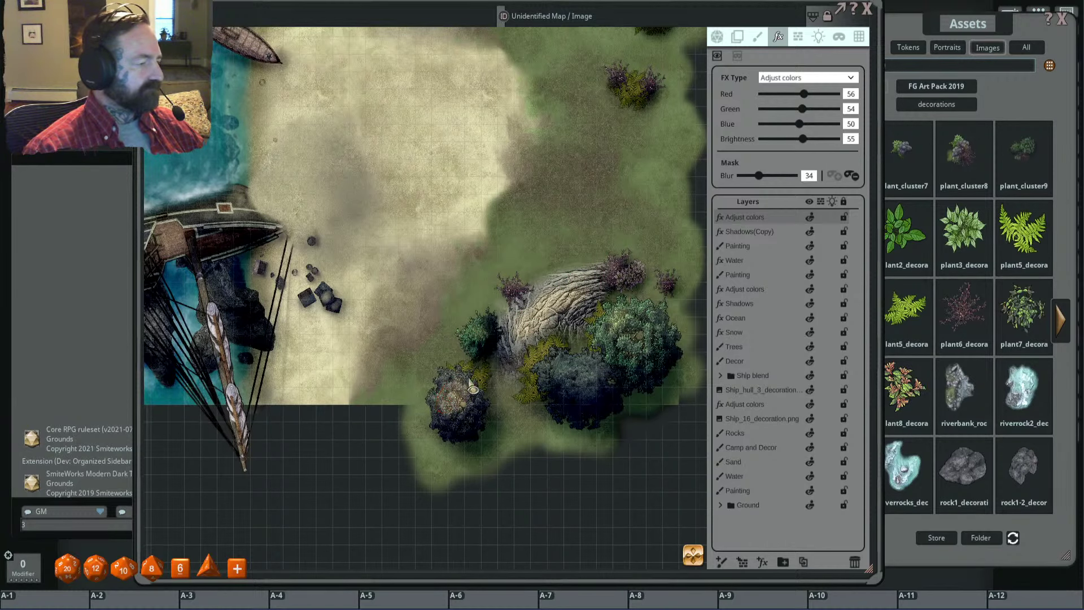
{"action": "scroll", "coordinate": [461, 395], "scroll_direction": "up", "scroll_amount": 3}
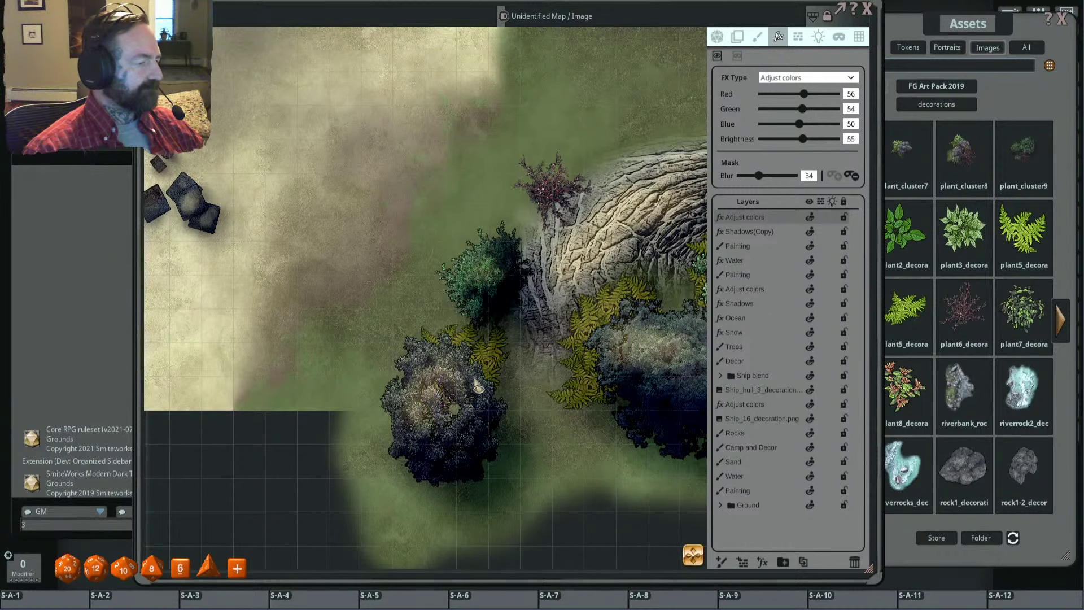
{"action": "scroll", "coordinate": [450, 369], "scroll_direction": "up", "scroll_amount": 2}
{"action": "left_click_drag", "start_coordinate": [450, 364], "coordinate": [435, 360]}
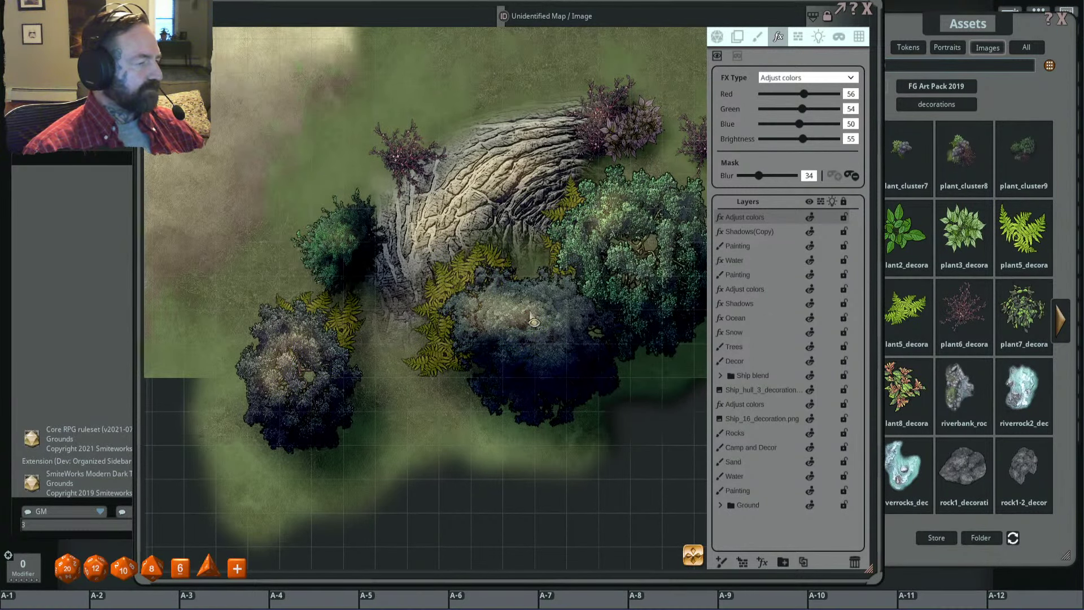
{"action": "scroll", "coordinate": [480, 302], "scroll_direction": "down", "scroll_amount": 4}
{"action": "scroll", "coordinate": [484, 317], "scroll_direction": "up", "scroll_amount": 2}
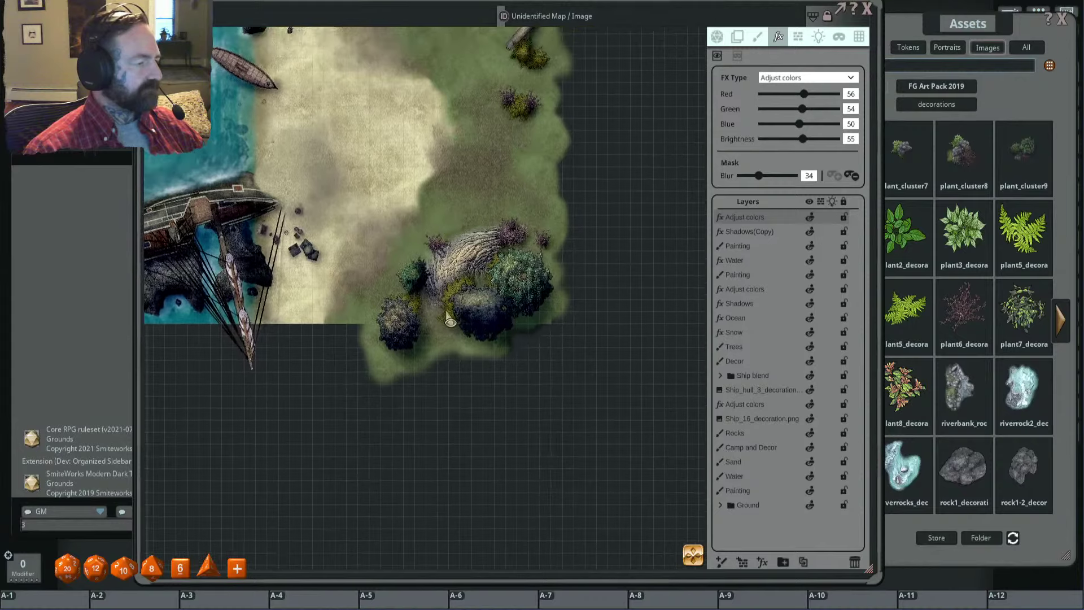
Step: Mask highlights onto the green tree's crown and the purple plants around the large southern rock
{"action": "scroll", "coordinate": [508, 169], "scroll_direction": "up", "scroll_amount": 3}
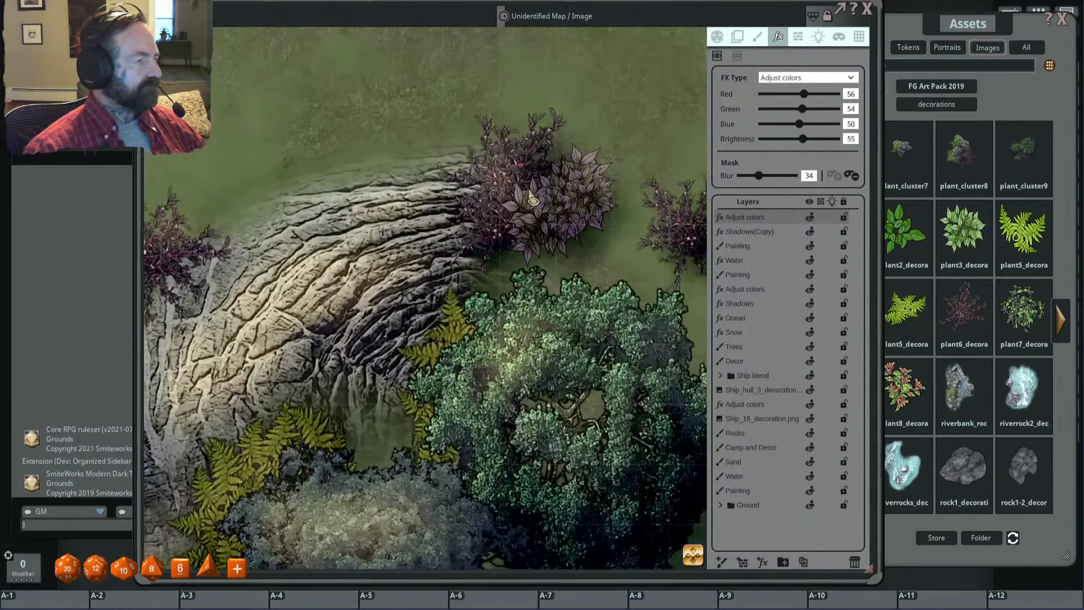
{"action": "scroll", "coordinate": [559, 208], "scroll_direction": "down", "scroll_amount": 2}
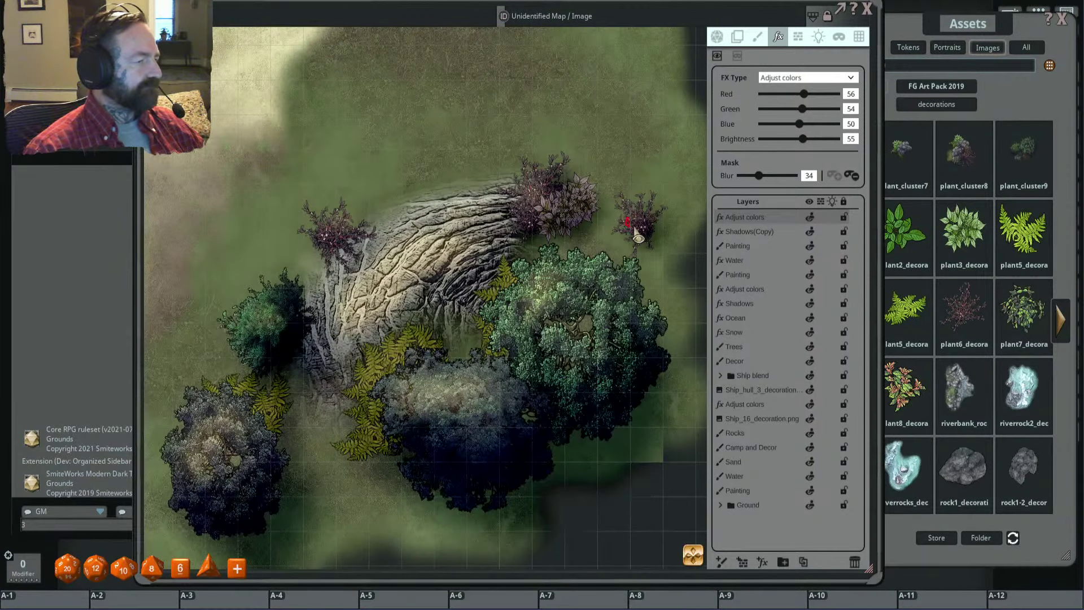
{"action": "scroll", "coordinate": [336, 243], "scroll_direction": "down", "scroll_amount": 3}
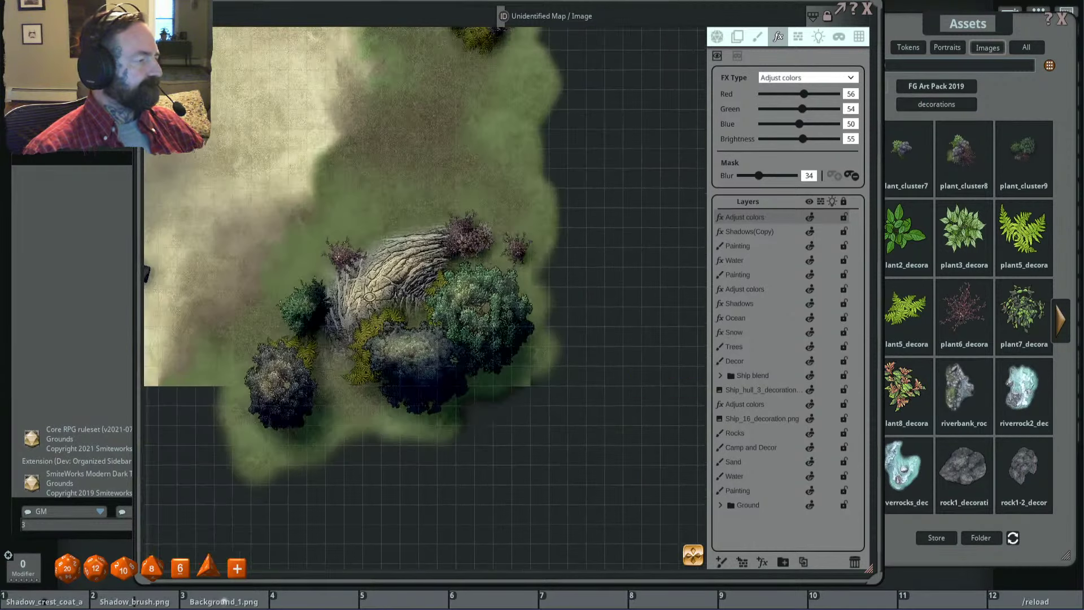
{"action": "scroll", "coordinate": [526, 228], "scroll_direction": "up", "scroll_amount": 3}
{"action": "scroll", "coordinate": [384, 234], "scroll_direction": "down", "scroll_amount": 2}
Step: Mask highlights onto the wrecked ship's deck and the rocks beneath its hull
{"action": "scroll", "coordinate": [390, 231], "scroll_direction": "up", "scroll_amount": 3}
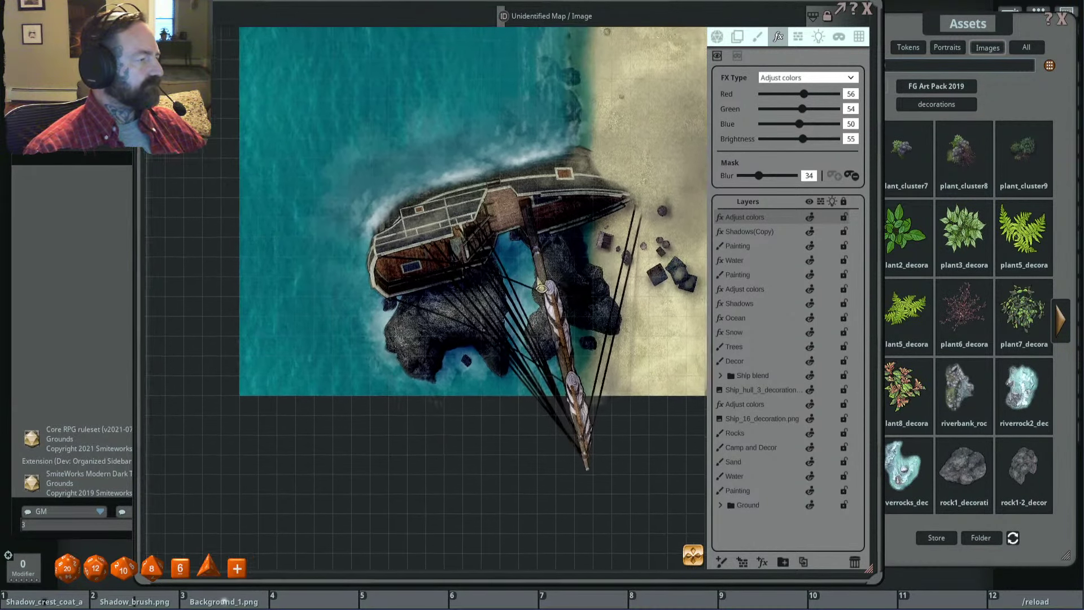
{"action": "scroll", "coordinate": [452, 220], "scroll_direction": "up", "scroll_amount": 2}
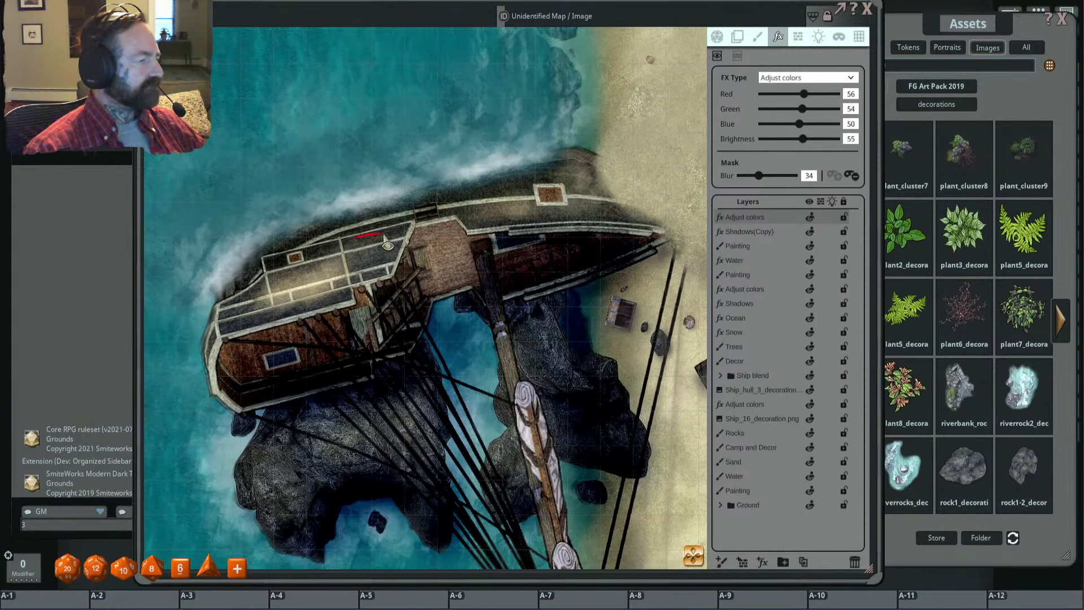
{"action": "scroll", "coordinate": [473, 289], "scroll_direction": "down", "scroll_amount": 2}
{"action": "scroll", "coordinate": [364, 418], "scroll_direction": "up", "scroll_amount": 3}
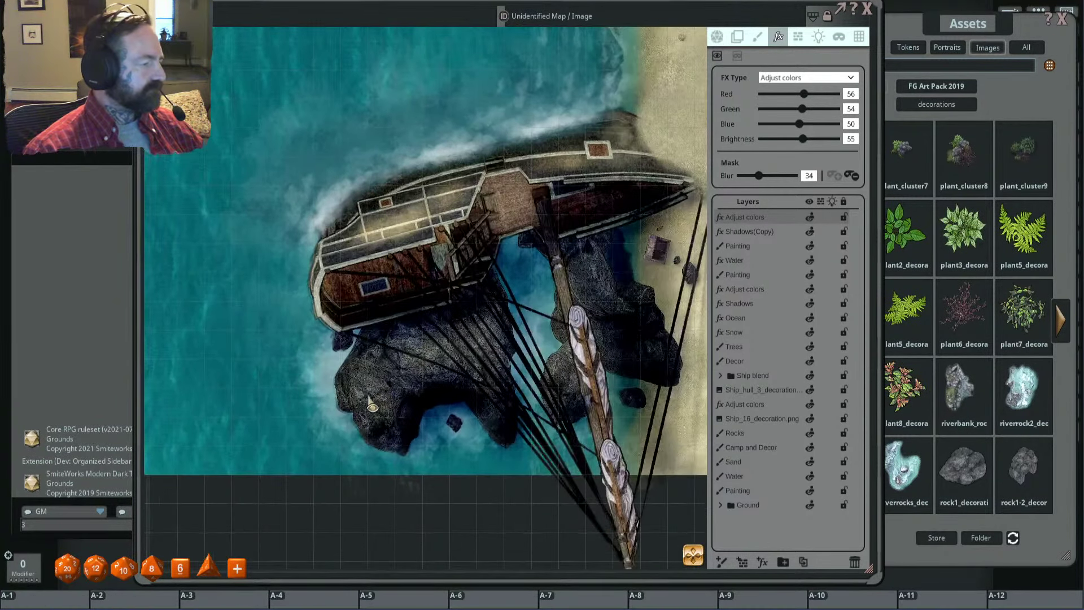
{"action": "left_click_drag", "start_coordinate": [367, 411], "coordinate": [362, 415]}
{"action": "scroll", "coordinate": [395, 373], "scroll_direction": "up", "scroll_amount": 1}
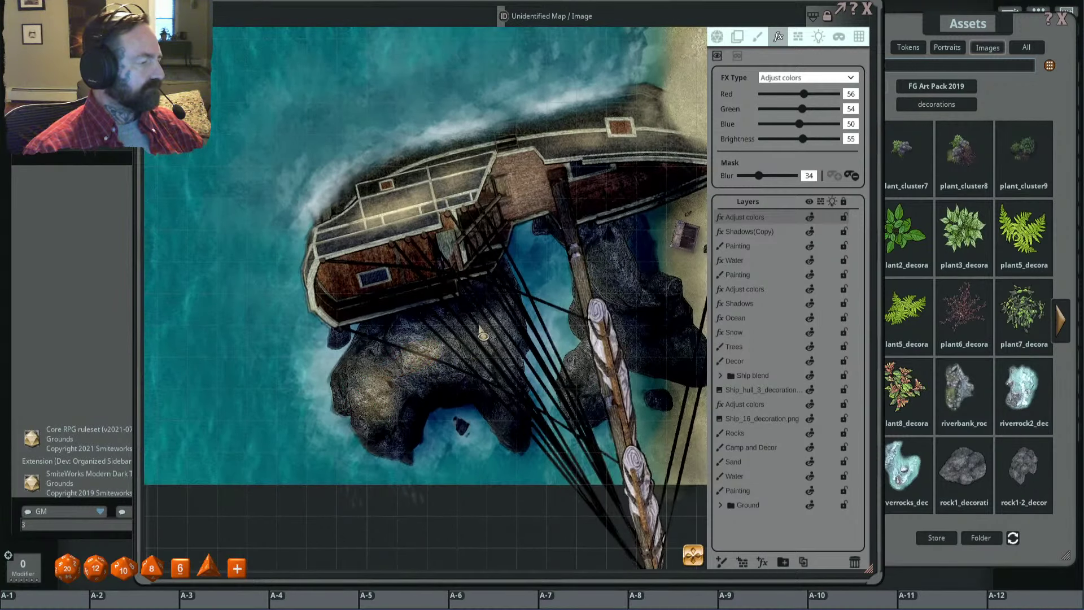
{"action": "scroll", "coordinate": [457, 347], "scroll_direction": "down", "scroll_amount": 5}
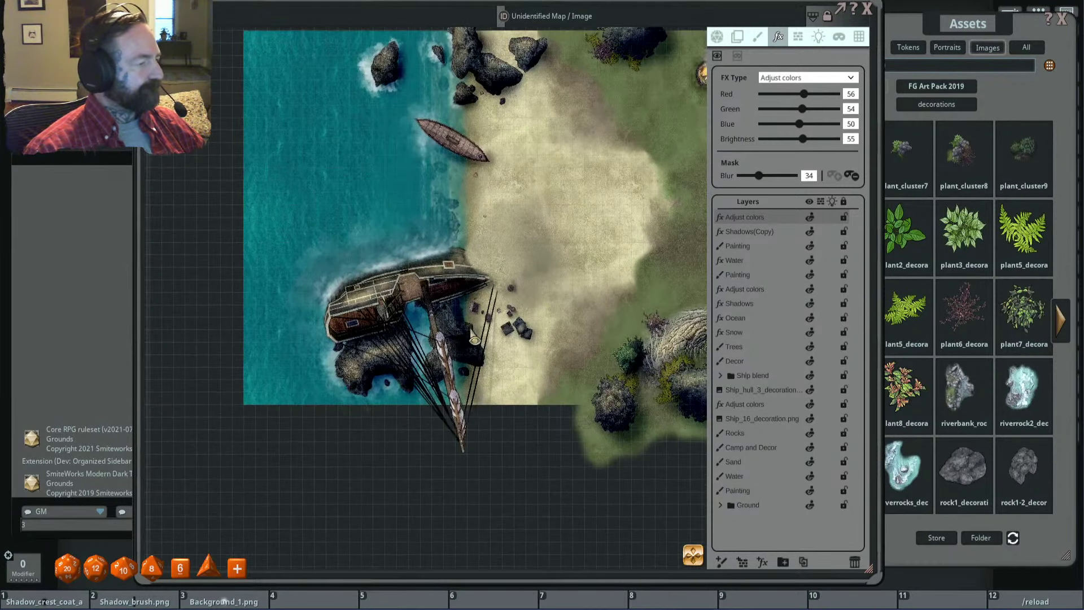
Step: Check the highlights across the whole map and lower the highlight effect's brightness to 51
{"action": "scroll", "coordinate": [587, 225], "scroll_direction": "up", "scroll_amount": 3}
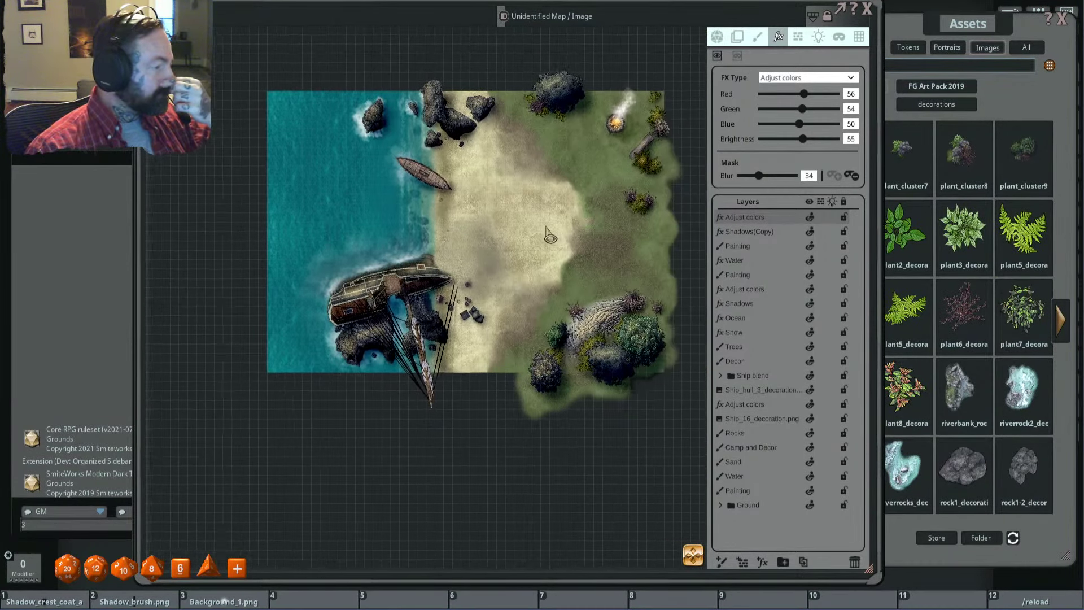
{"action": "scroll", "coordinate": [593, 254], "scroll_direction": "up", "scroll_amount": 4}
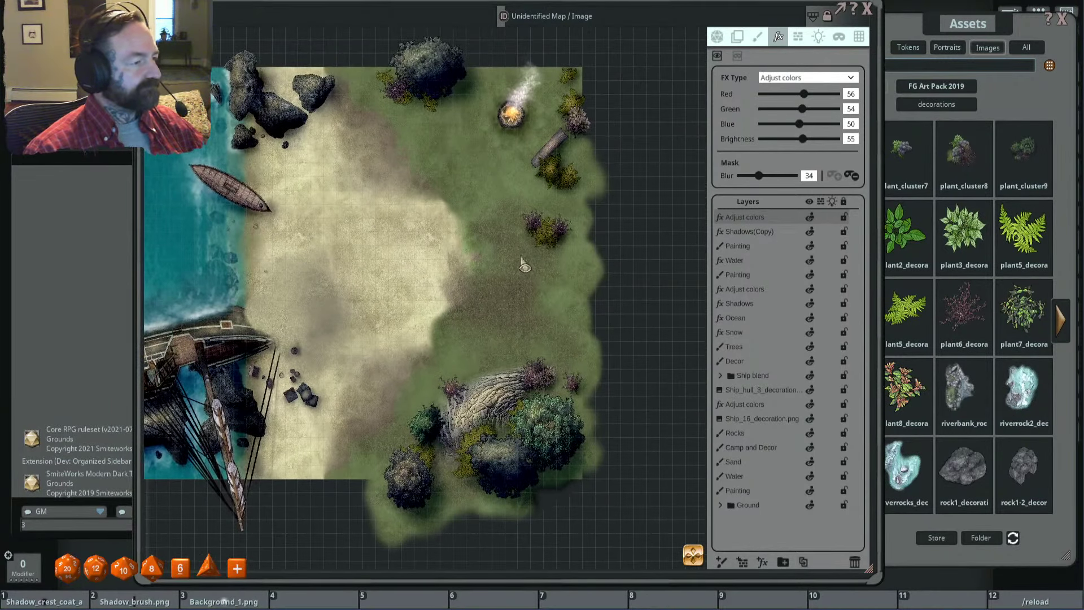
{"action": "scroll", "coordinate": [542, 258], "scroll_direction": "down", "scroll_amount": 4}
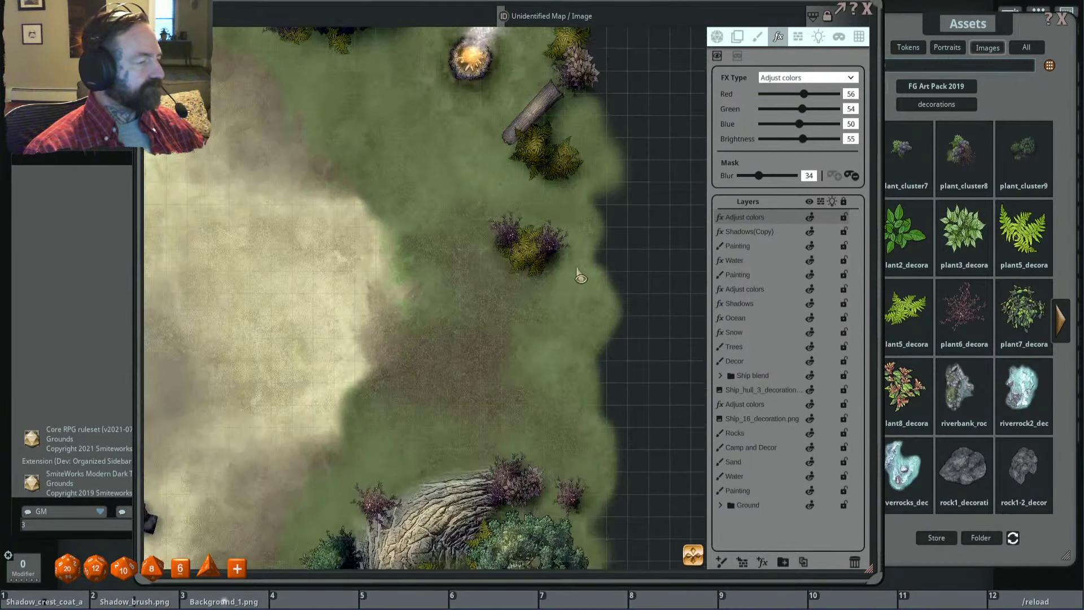
{"action": "scroll", "coordinate": [476, 405], "scroll_direction": "up", "scroll_amount": 1}
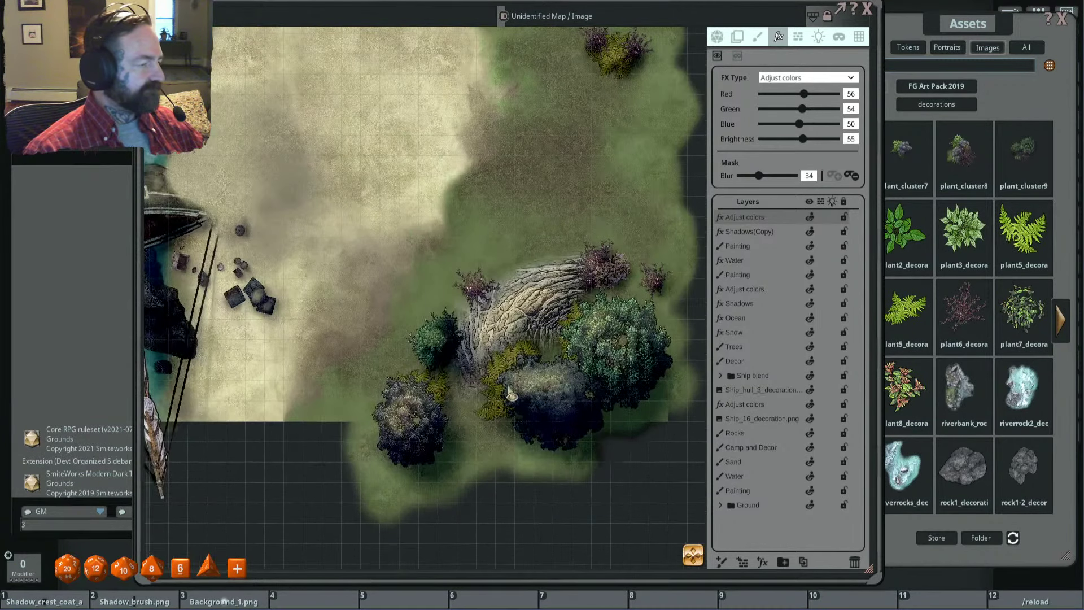
{"action": "left_click_drag", "start_coordinate": [806, 147], "coordinate": [803, 149]}
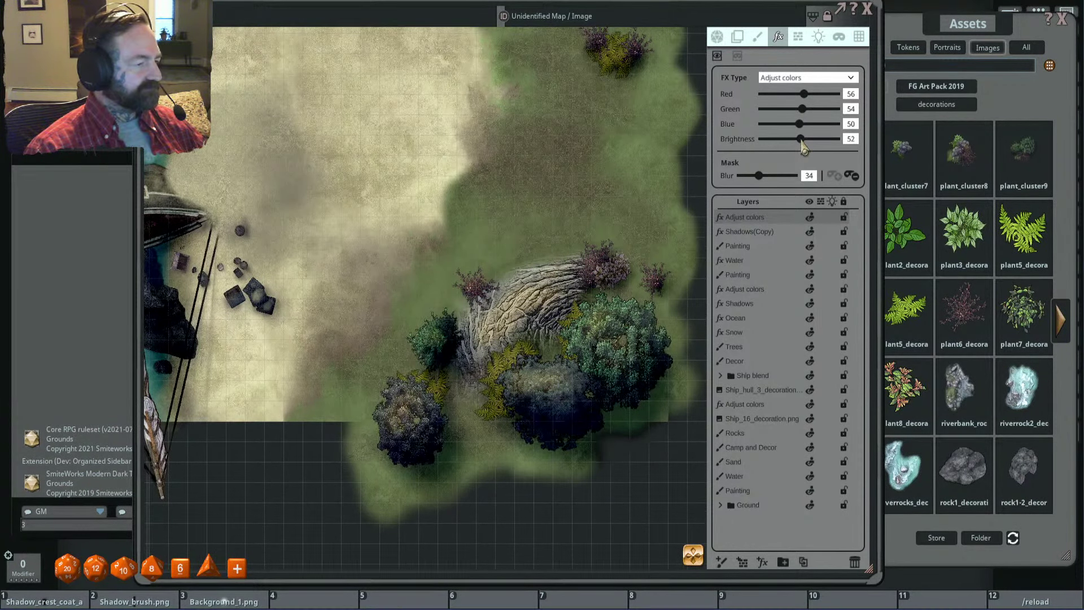
{"action": "scroll", "coordinate": [604, 192], "scroll_direction": "down", "scroll_amount": 4}
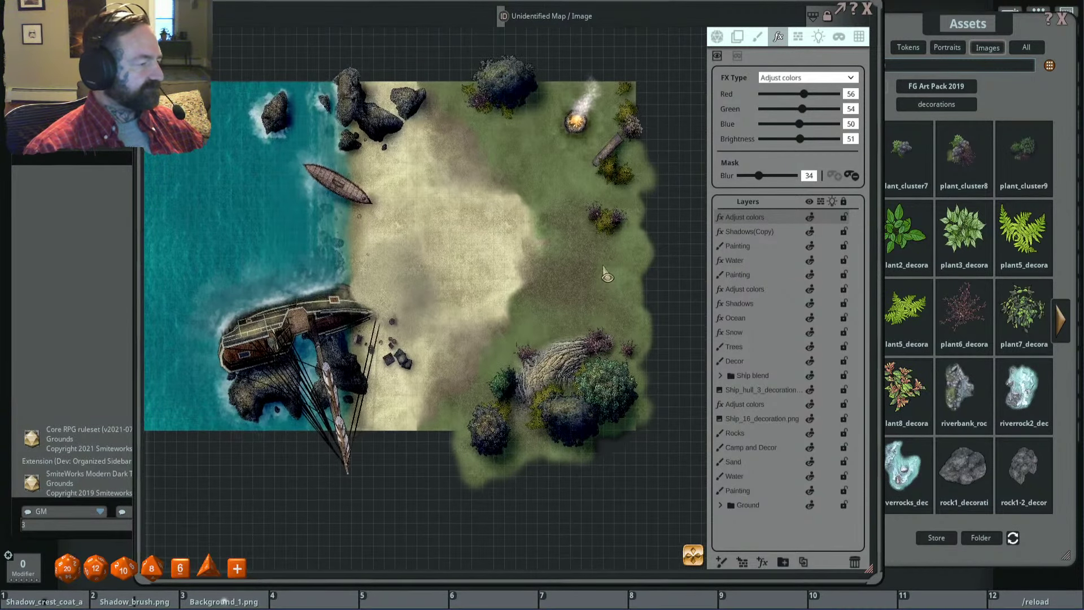
Step: Toggle the visibility of the topmost Adjust colors layer and set its mask blur to 38 after trying 76
{"action": "scroll", "coordinate": [581, 395], "scroll_direction": "up", "scroll_amount": 1}
{"action": "left_click_drag", "start_coordinate": [761, 178], "coordinate": [783, 179]}
{"action": "scroll", "coordinate": [706, 169], "scroll_direction": "down", "scroll_amount": 3}
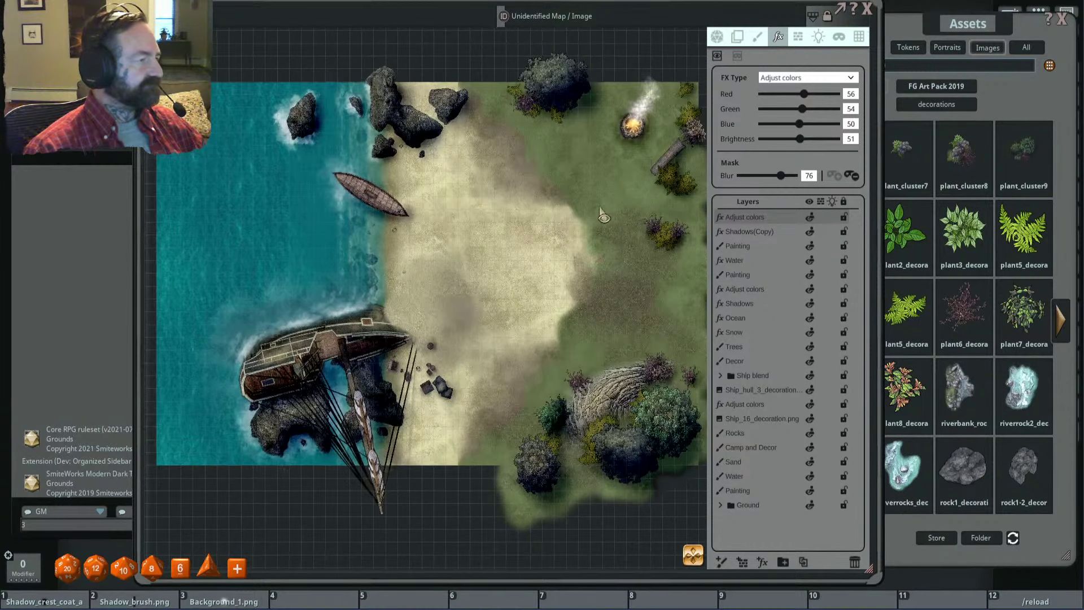
{"action": "left_click", "coordinate": [811, 218]}
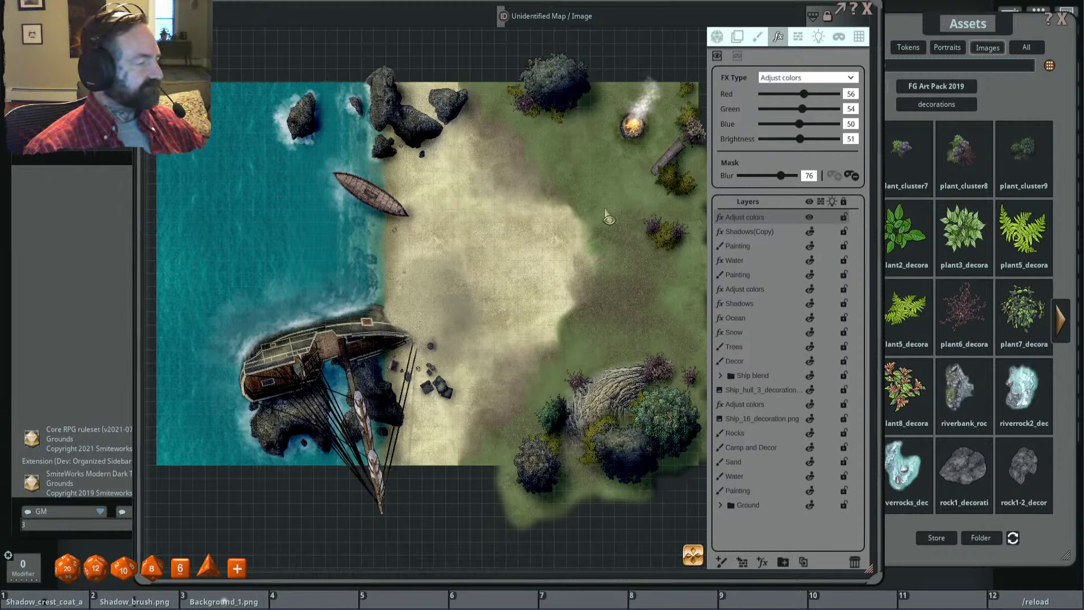
{"action": "mouse_move", "coordinate": [777, 178]}
{"action": "left_mouse_down"}
{"action": "mouse_move", "coordinate": [741, 179]}
{"action": "mouse_move", "coordinate": [763, 181]}
{"action": "left_mouse_up"}
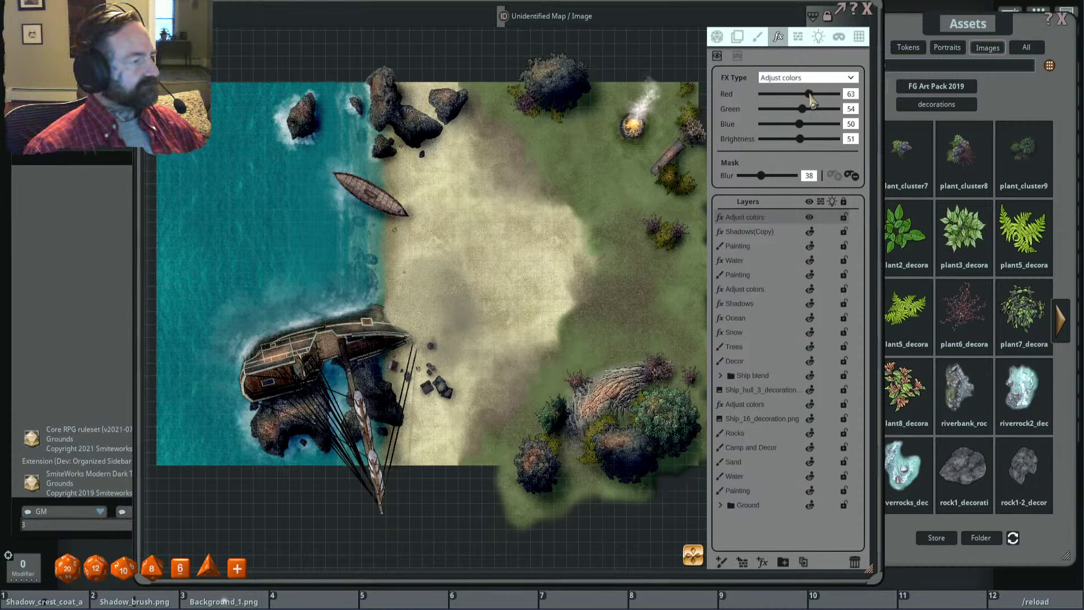
Step: Try a stronger highlight tint with red 63, green 64, blue 53 and brightness near 50
{"action": "mouse_move", "coordinate": [802, 113]}
{"action": "left_mouse_down"}
{"action": "mouse_move", "coordinate": [813, 113]}
{"action": "mouse_move", "coordinate": [788, 127]}
{"action": "left_mouse_up"}
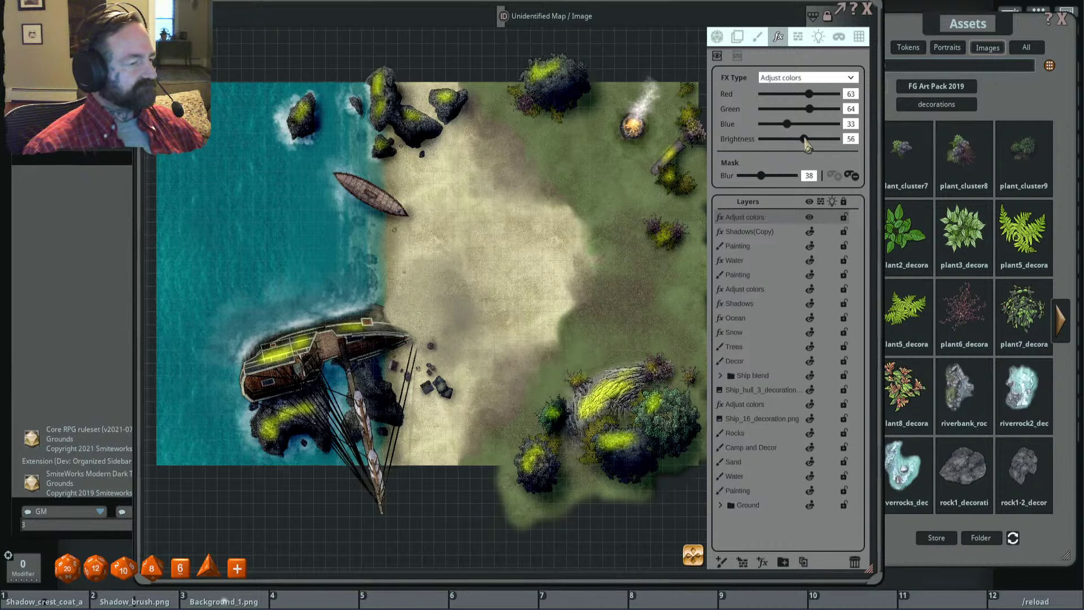
{"action": "left_click_drag", "start_coordinate": [803, 145], "coordinate": [814, 144]}
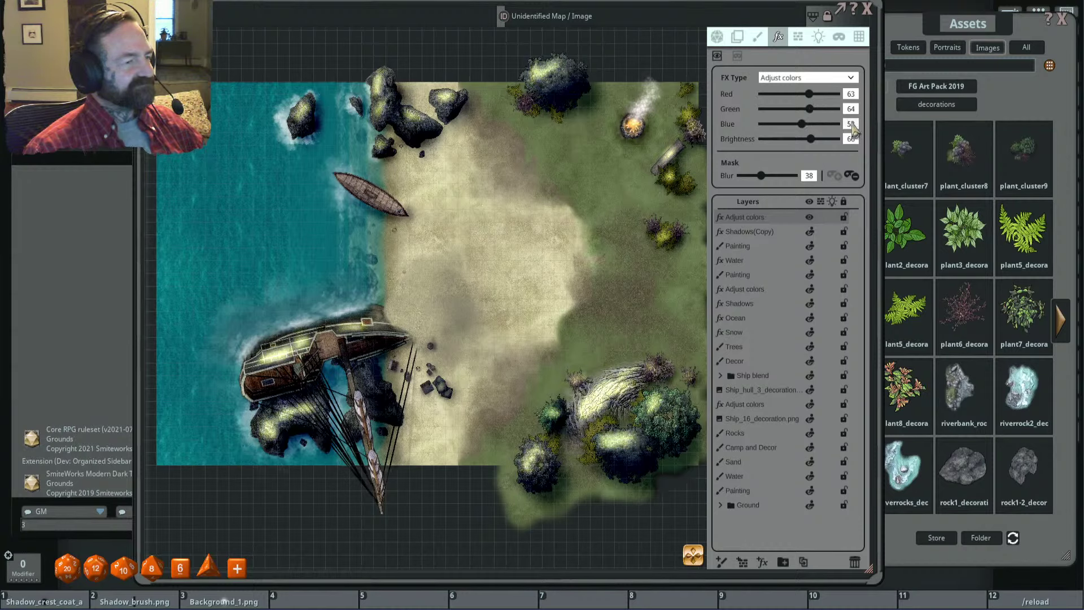
{"action": "left_click_drag", "start_coordinate": [815, 144], "coordinate": [803, 148]}
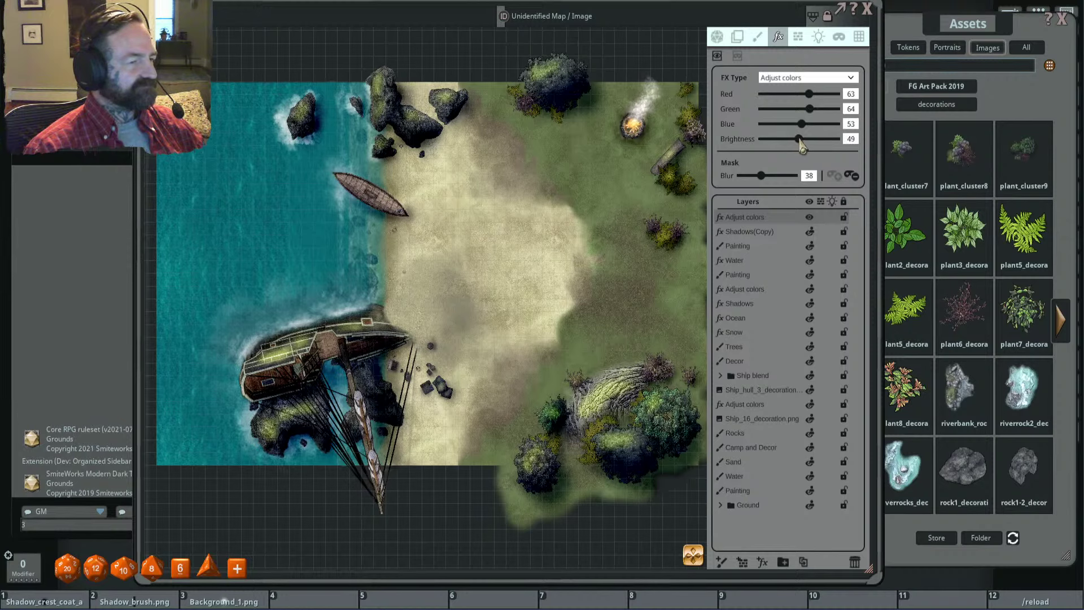
Step: Reset the highlight effect's red, green, blue and brightness values to 50
{"action": "left_click", "coordinate": [851, 94]}
{"action": "type", "text": "50"}
{"action": "key", "text": "Tab"}
{"action": "type", "text": "50"}
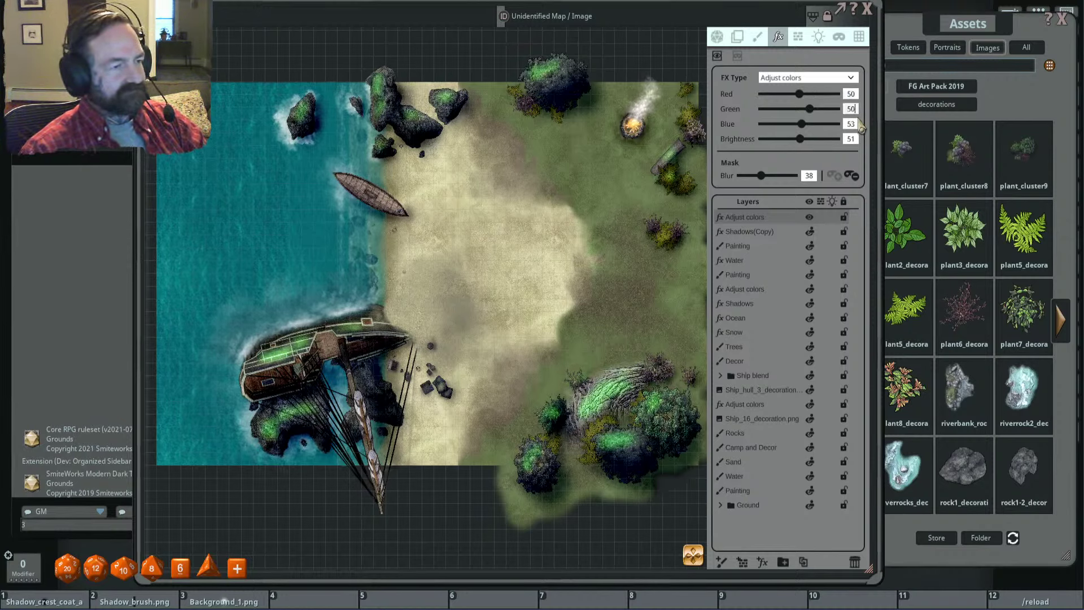
{"action": "key", "text": "Tab"}
{"action": "type", "text": "50"}
{"action": "key", "text": "Tab"}
{"action": "type", "text": "50"}
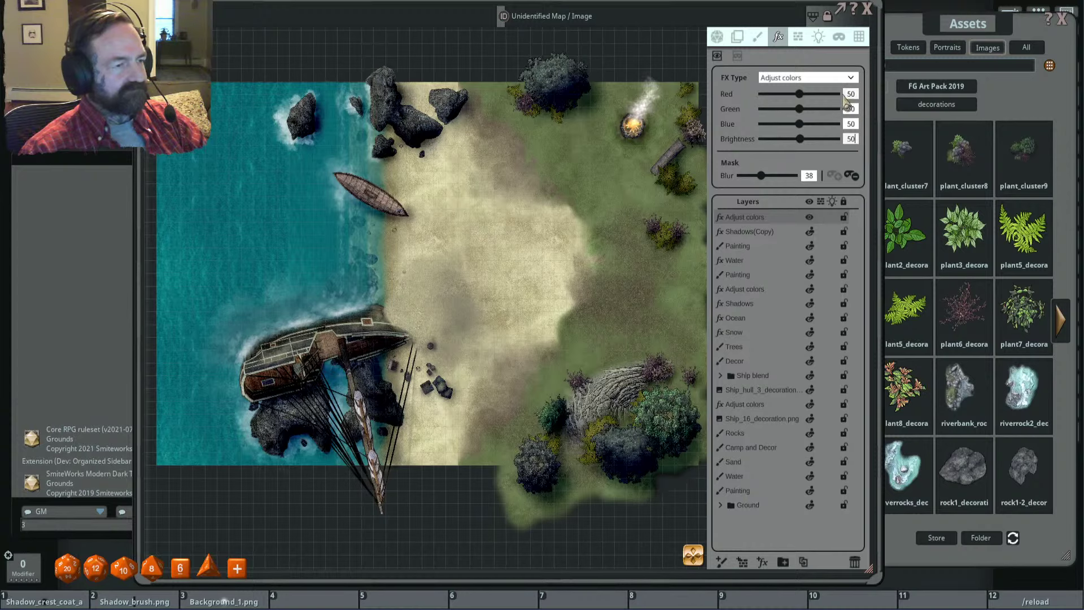
Step: Give the highlights a subtle warm tint with red 54, green 52 and brightness 56
{"action": "left_click_drag", "start_coordinate": [801, 94], "coordinate": [805, 117]}
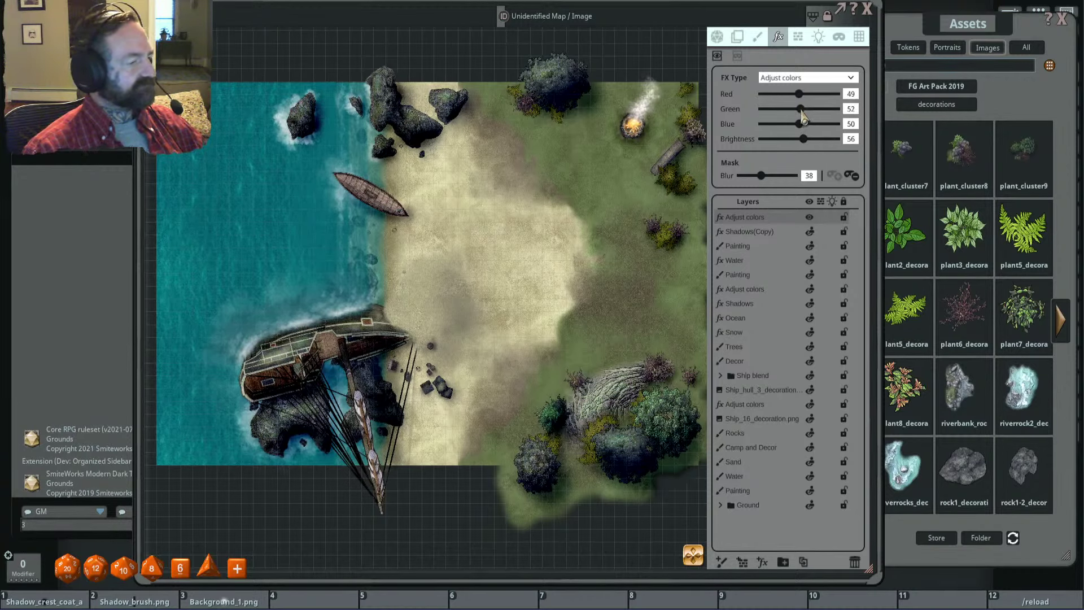
{"action": "left_click", "coordinate": [851, 94]}
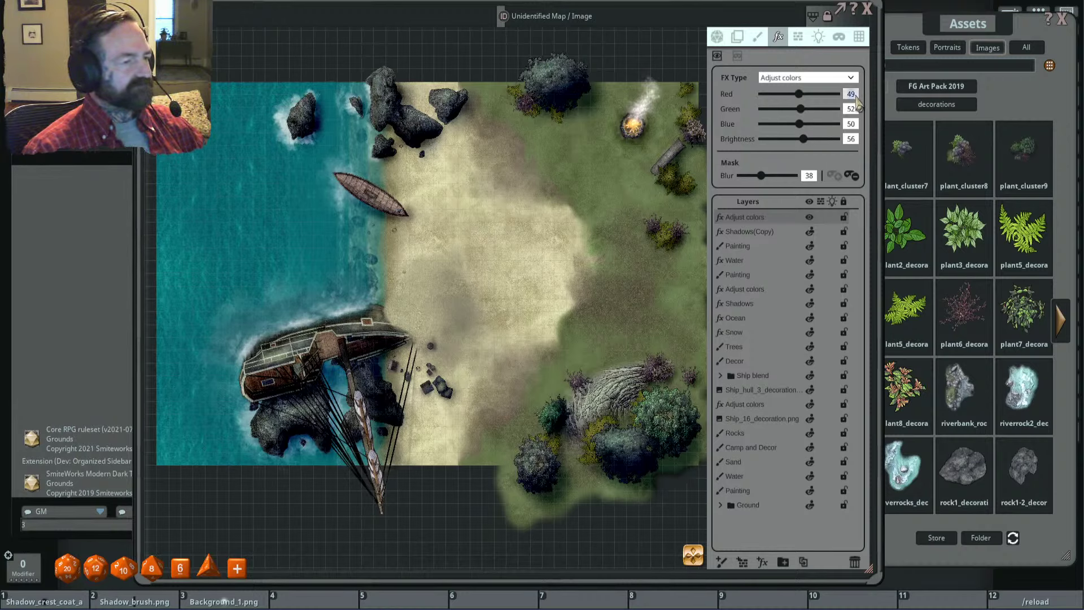
{"action": "type", "text": "50"}
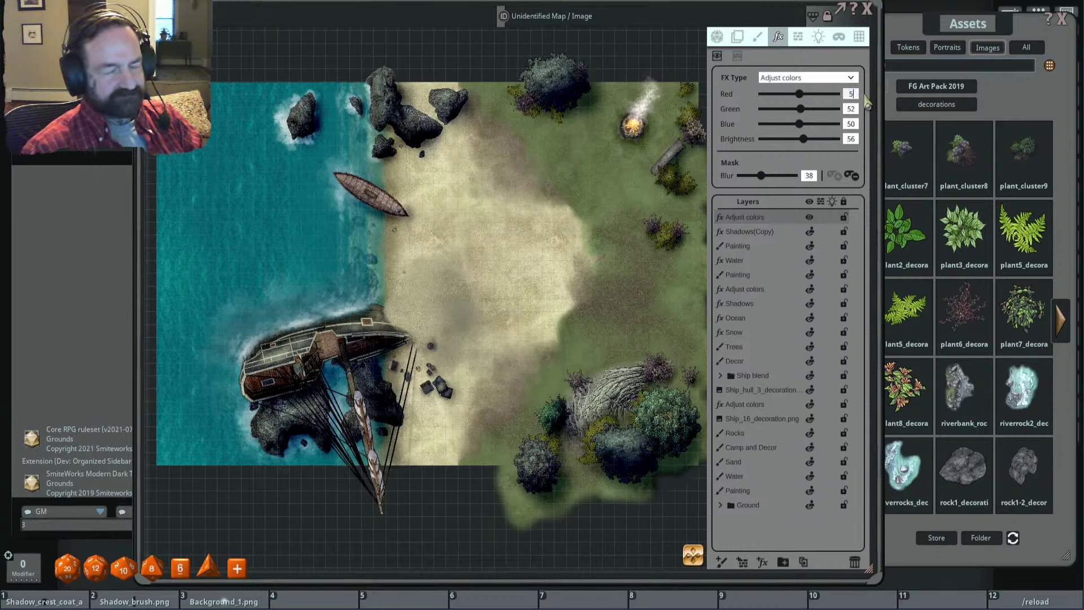
{"action": "type", "text": "2"}
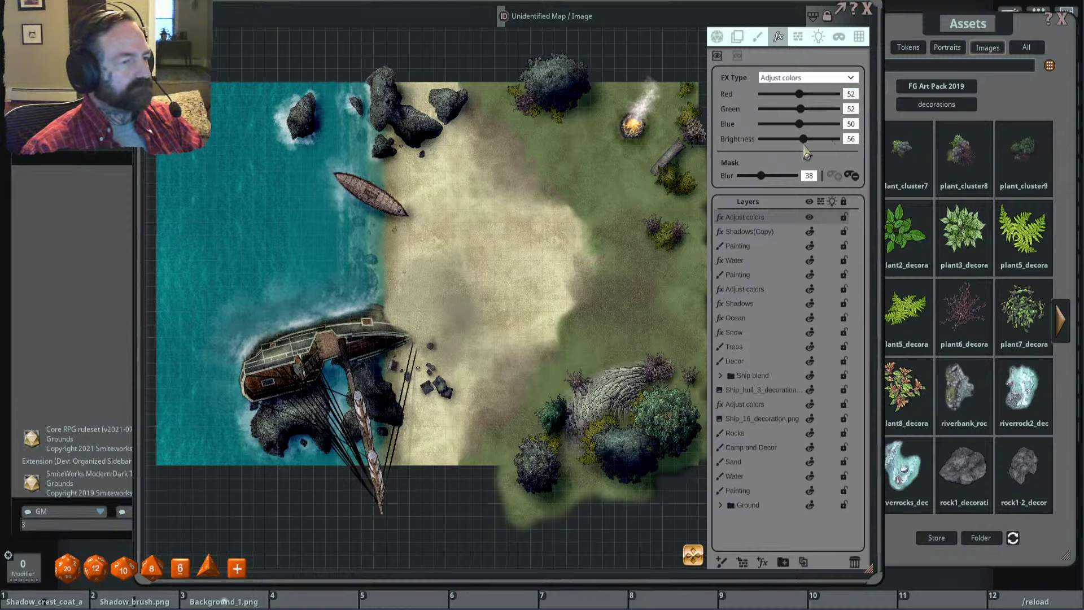
{"action": "double_click", "coordinate": [855, 95]}
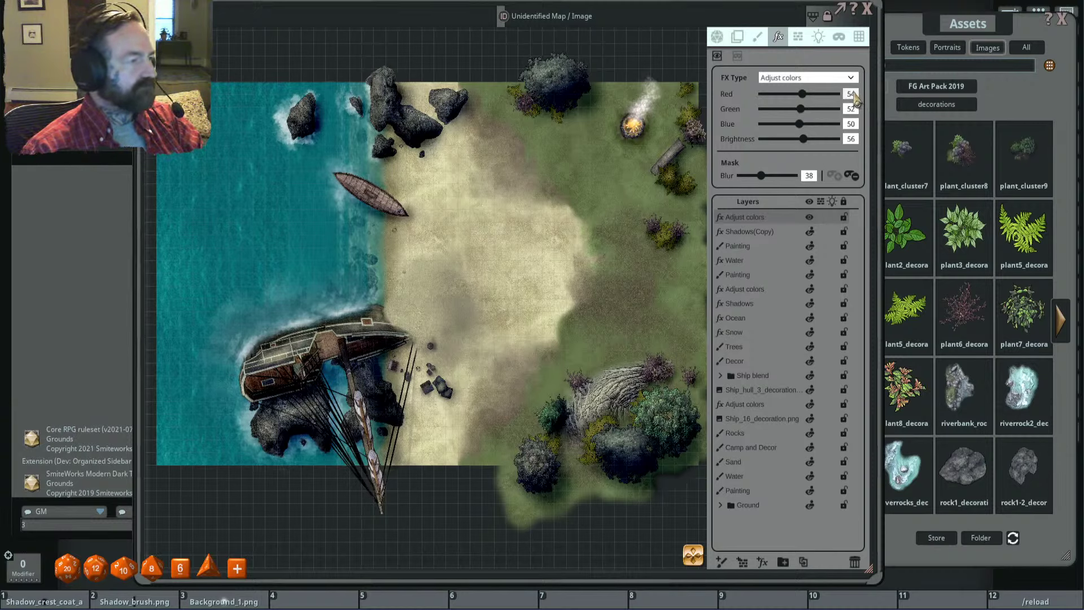
Step: Set the highlight effect's green to 54 and brightness to 55 after trying brightness 60
{"action": "double_click", "coordinate": [850, 109]}
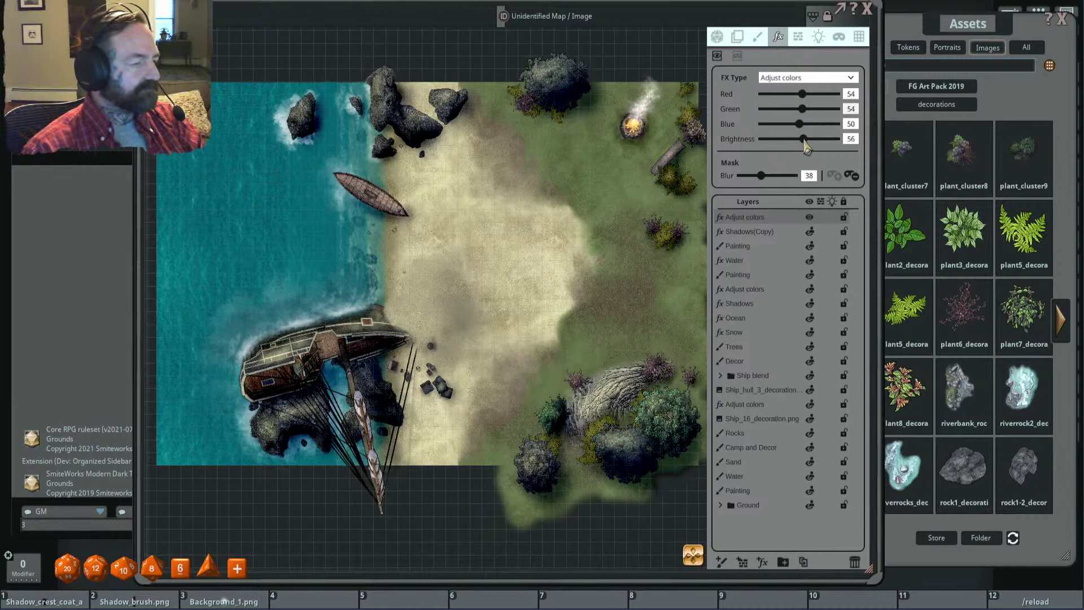
{"action": "left_click_drag", "start_coordinate": [807, 145], "coordinate": [811, 145]}
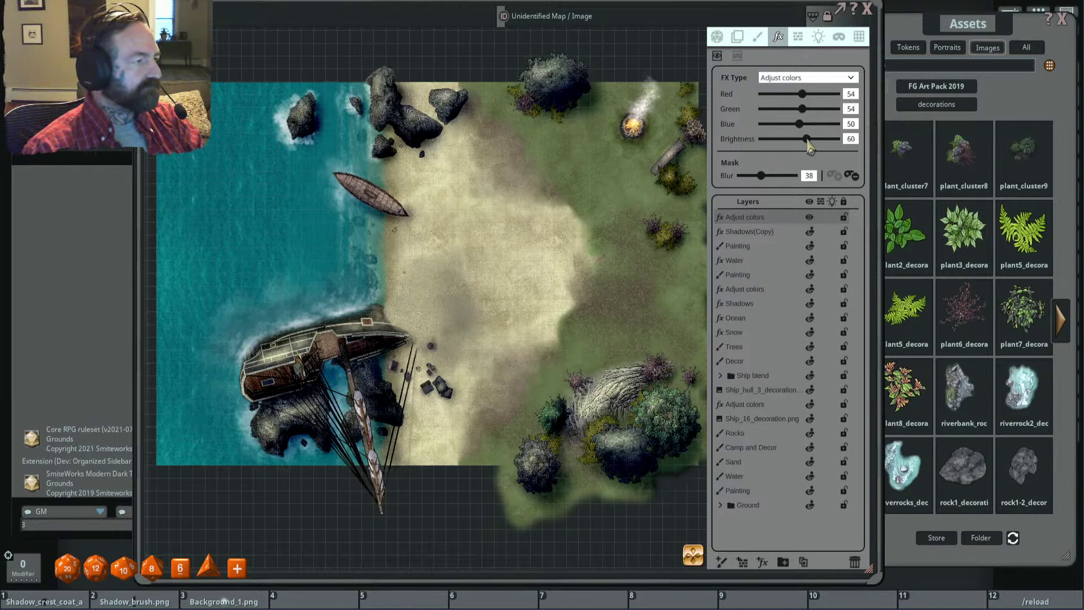
{"action": "scroll", "coordinate": [633, 249], "scroll_direction": "down", "scroll_amount": 3}
{"action": "mouse_move", "coordinate": [634, 259]}
{"action": "left_mouse_down"}
{"action": "mouse_move", "coordinate": [632, 199]}
{"action": "mouse_move", "coordinate": [641, 248]}
{"action": "left_mouse_up"}
{"action": "scroll", "coordinate": [627, 209], "scroll_direction": "up", "scroll_amount": 4}
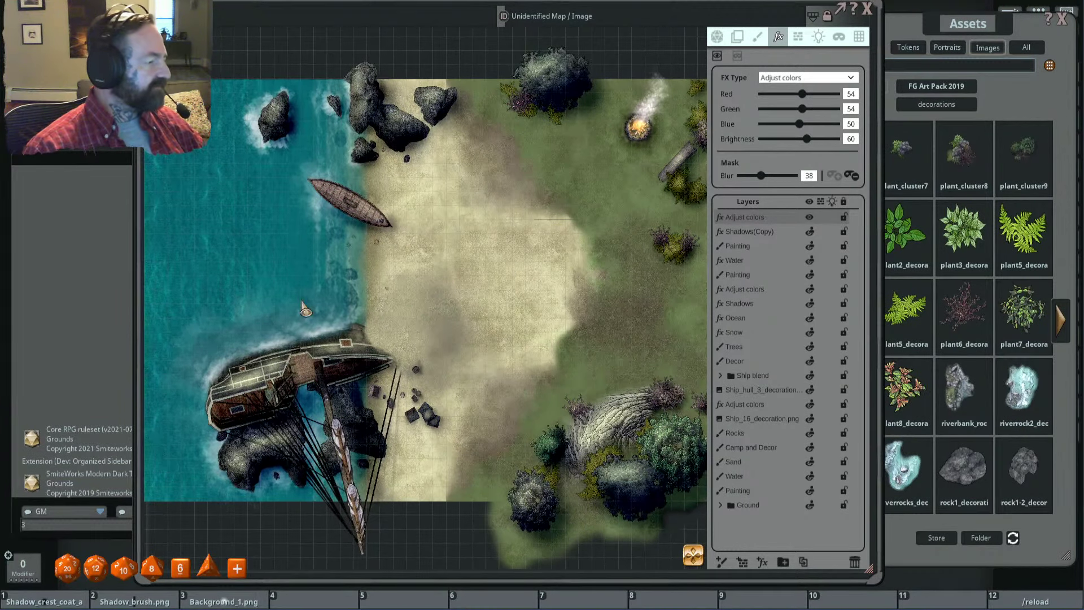
{"action": "left_click_drag", "start_coordinate": [304, 392], "coordinate": [429, 300]}
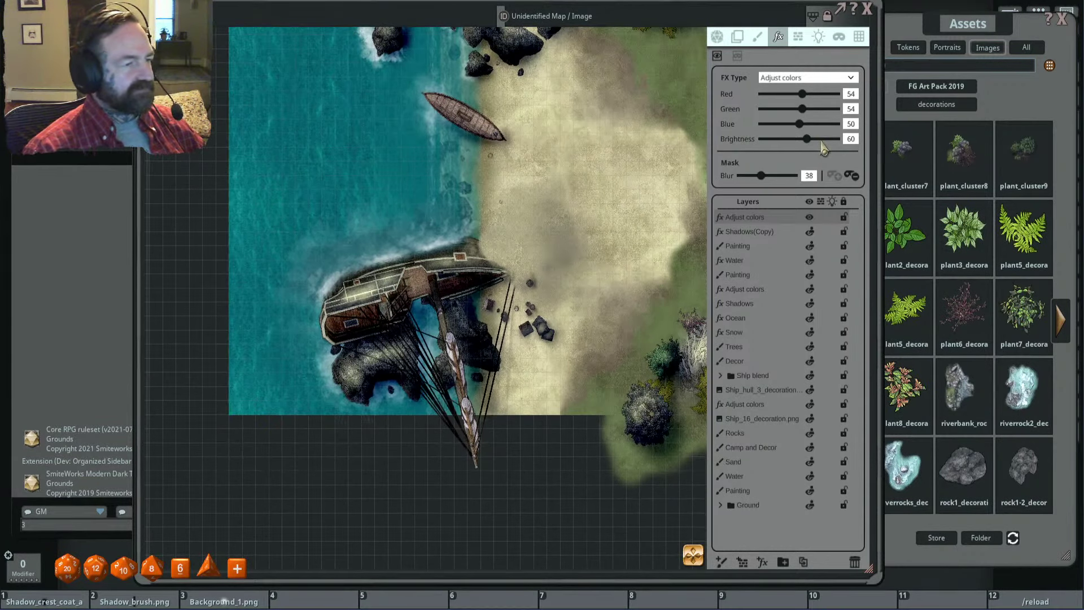
{"action": "left_click_drag", "start_coordinate": [808, 146], "coordinate": [803, 146]}
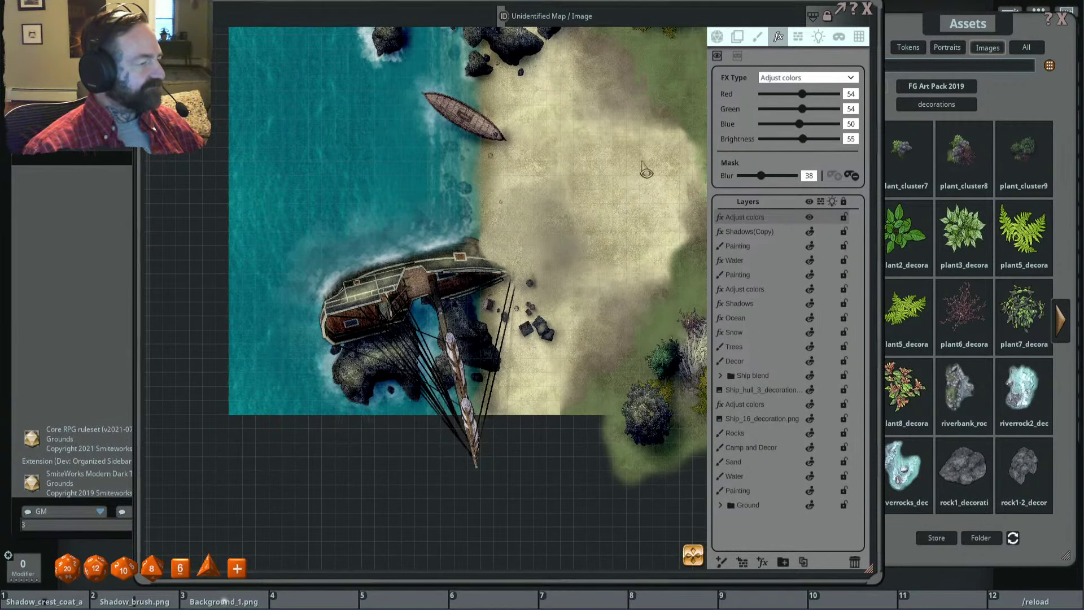
Step: Touch up the highlight mask on the cluster of trees and bushes in the map's southeast corner
{"action": "scroll", "coordinate": [641, 158], "scroll_direction": "down", "scroll_amount": 2}
{"action": "scroll", "coordinate": [659, 203], "scroll_direction": "up", "scroll_amount": 4}
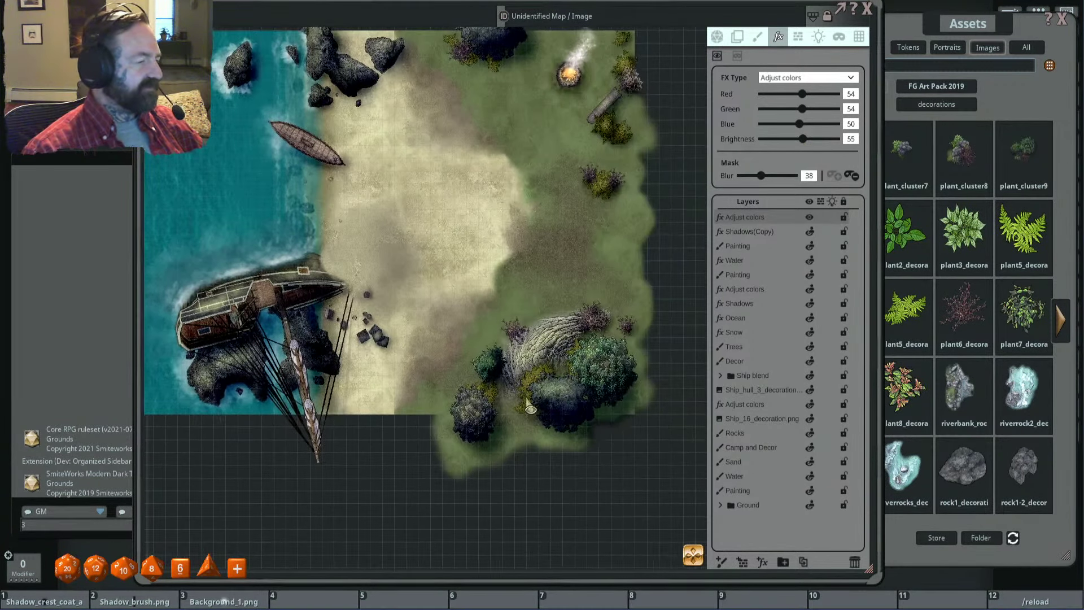
{"action": "key", "text": "shift+alt"}
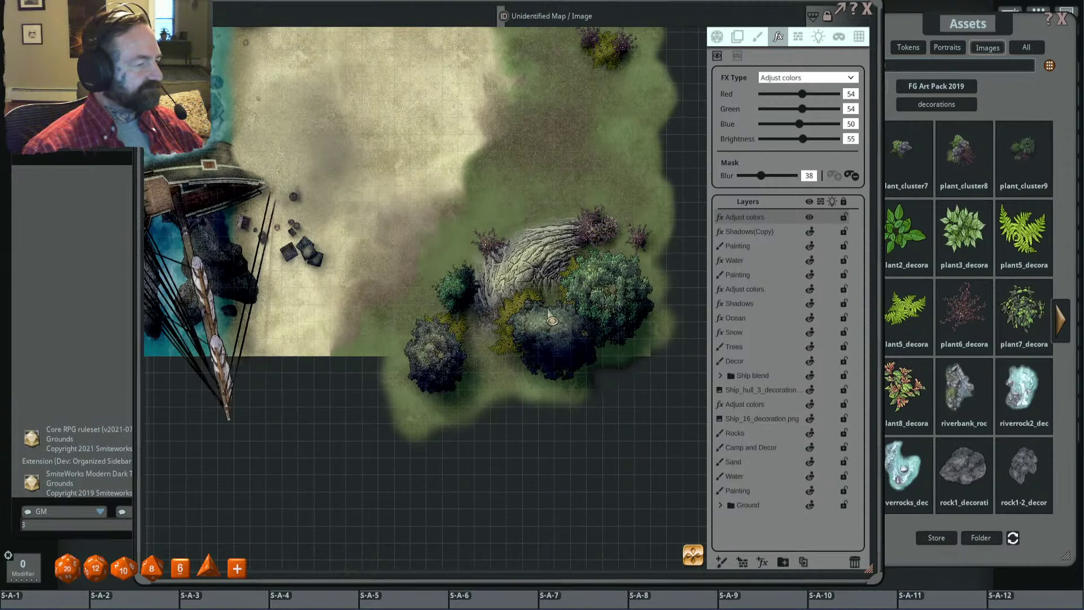
{"action": "scroll", "coordinate": [591, 333], "scroll_direction": "up", "scroll_amount": 1}
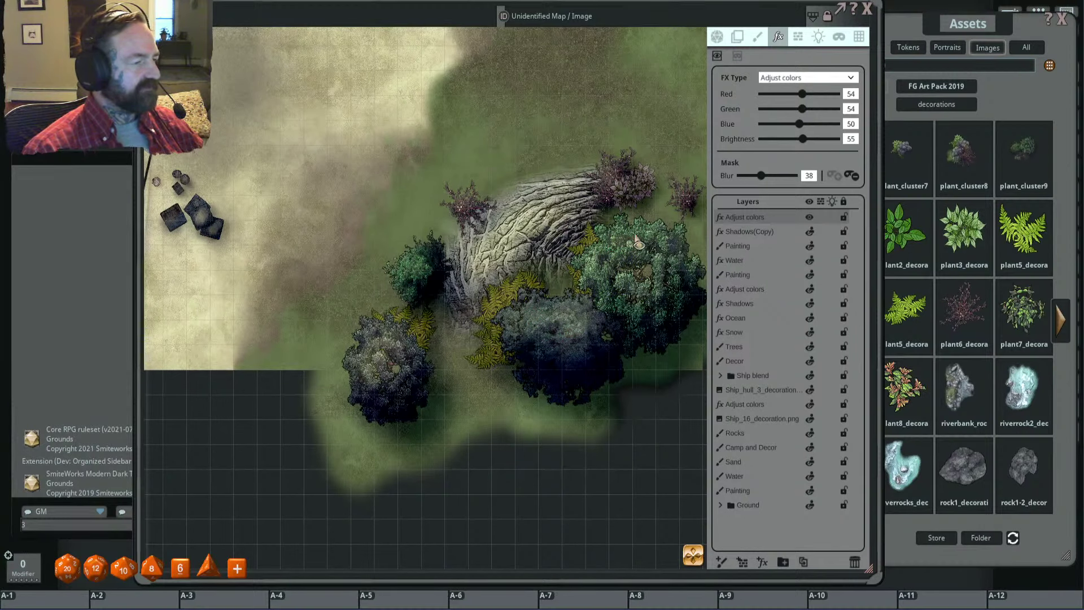
{"action": "key", "text": "shift+alt"}
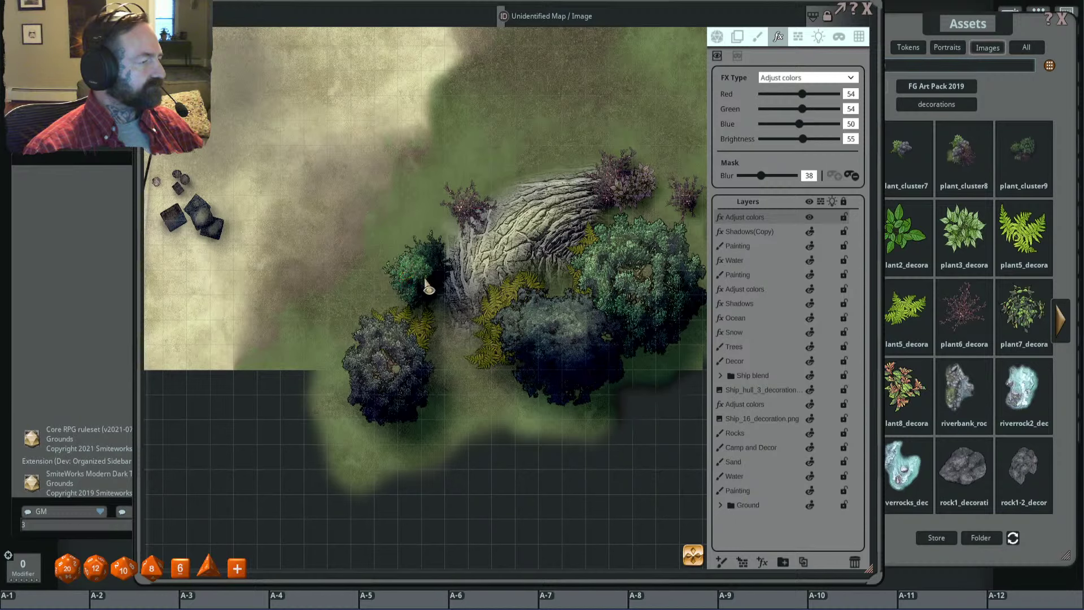
{"action": "scroll", "coordinate": [427, 274], "scroll_direction": "down", "scroll_amount": 5}
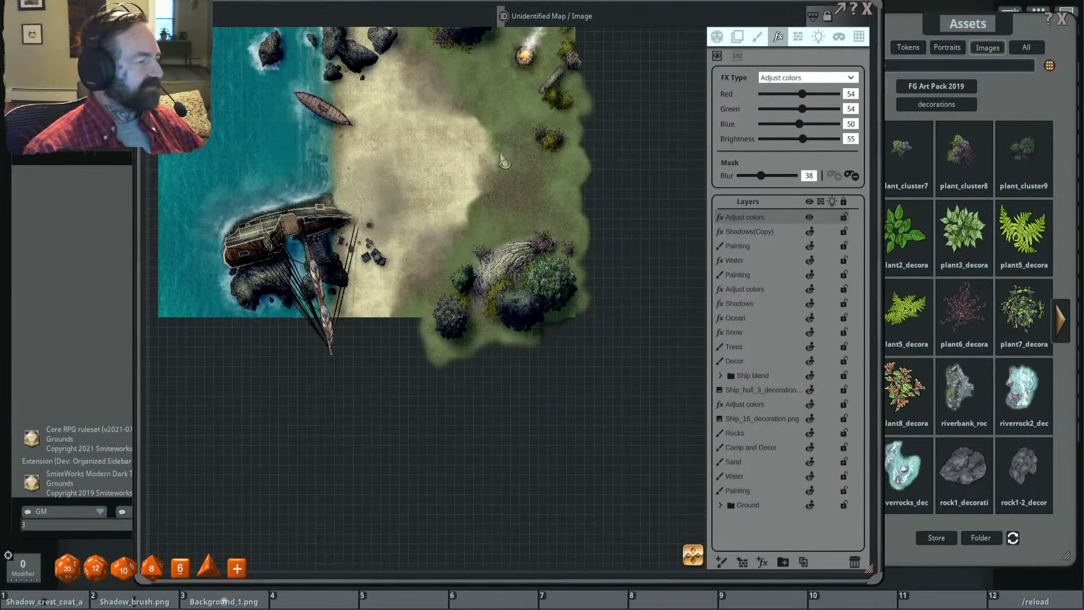
Step: Refine the masked highlights on the large bush at the map's north edge and on the rowboat
{"action": "scroll", "coordinate": [528, 310], "scroll_direction": "up", "scroll_amount": 1}
{"action": "scroll", "coordinate": [534, 212], "scroll_direction": "up", "scroll_amount": 4}
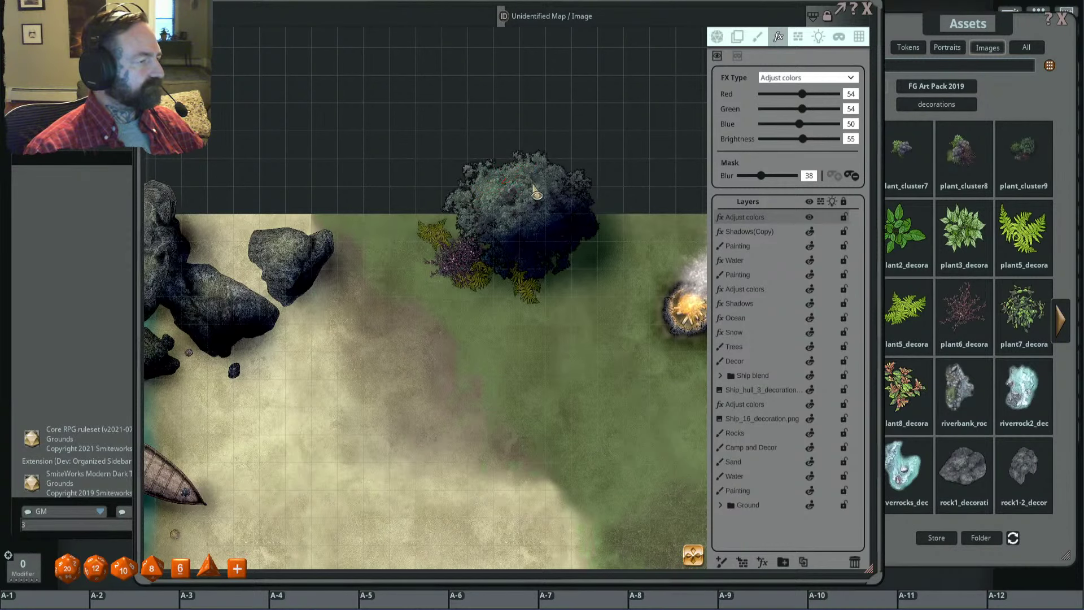
{"action": "scroll", "coordinate": [528, 226], "scroll_direction": "down", "scroll_amount": 4}
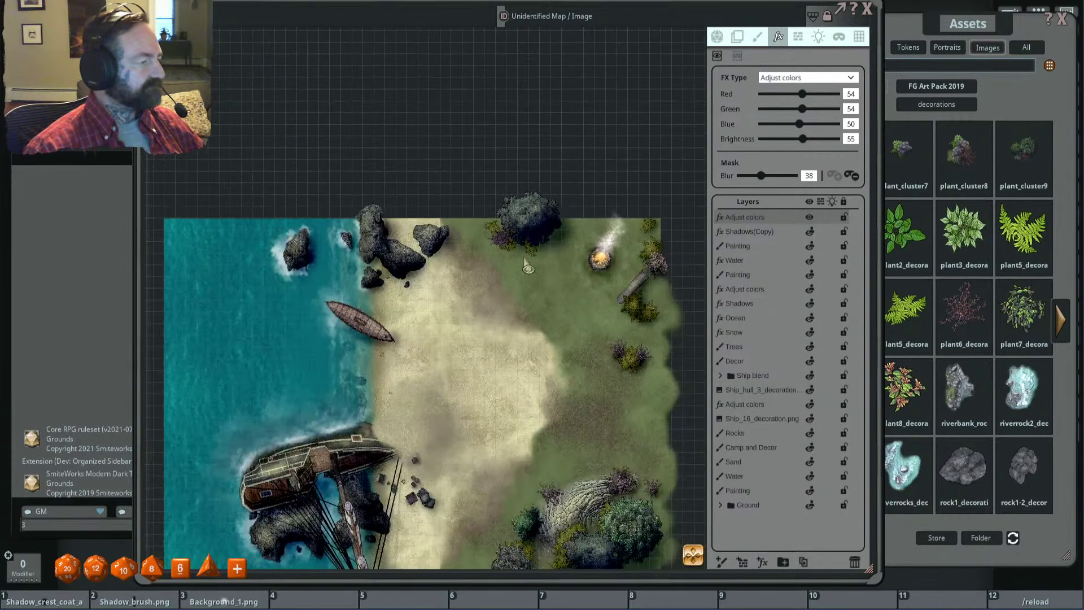
{"action": "scroll", "coordinate": [531, 237], "scroll_direction": "up", "scroll_amount": 2}
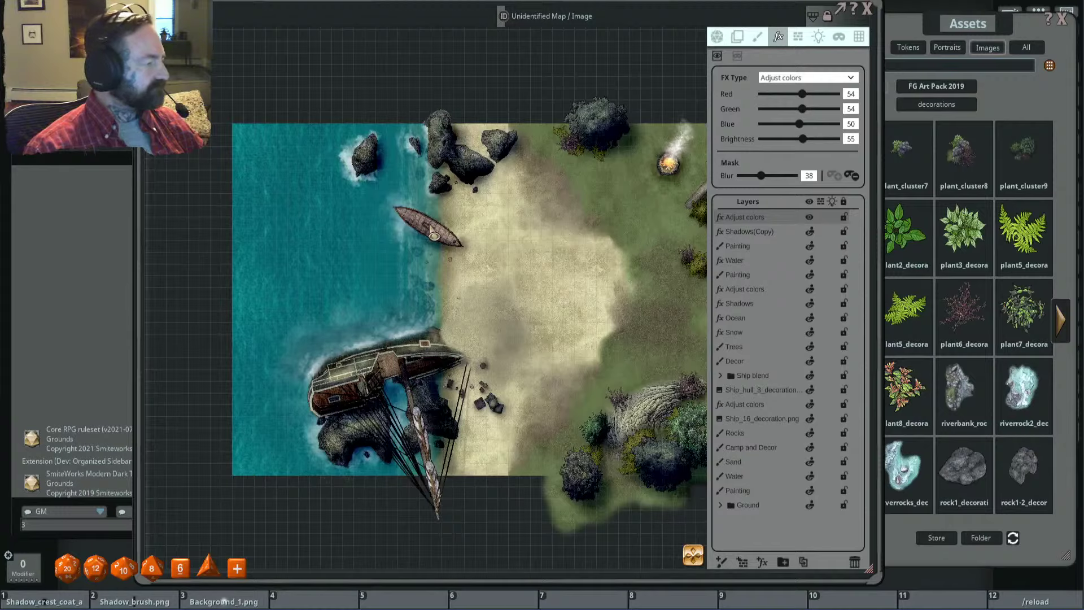
{"action": "scroll", "coordinate": [454, 232], "scroll_direction": "up", "scroll_amount": 2}
{"action": "scroll", "coordinate": [453, 232], "scroll_direction": "up", "scroll_amount": 2}
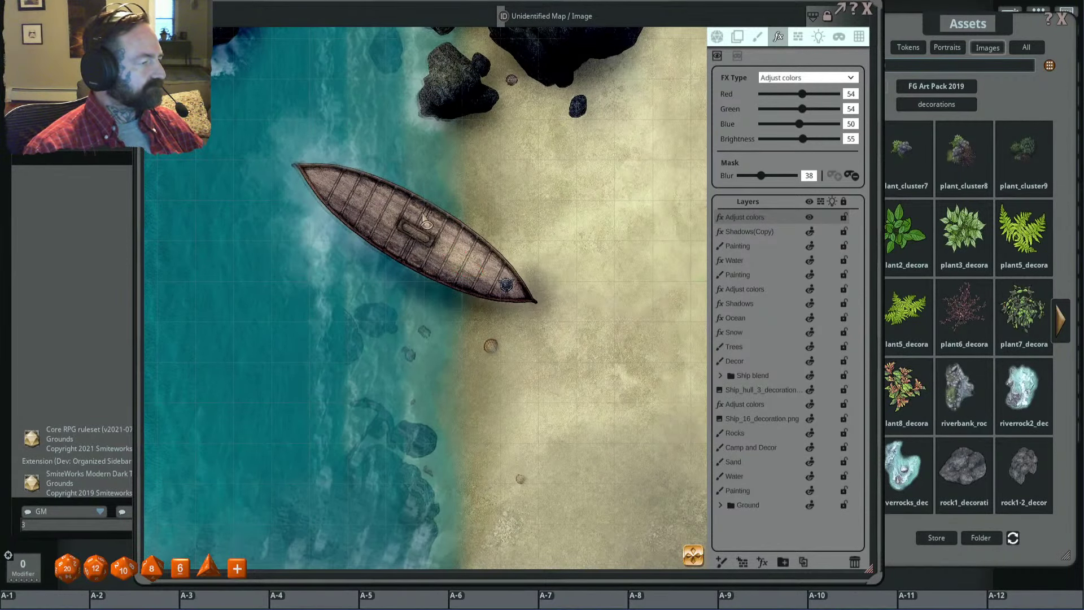
{"action": "scroll", "coordinate": [511, 244], "scroll_direction": "down", "scroll_amount": 6}
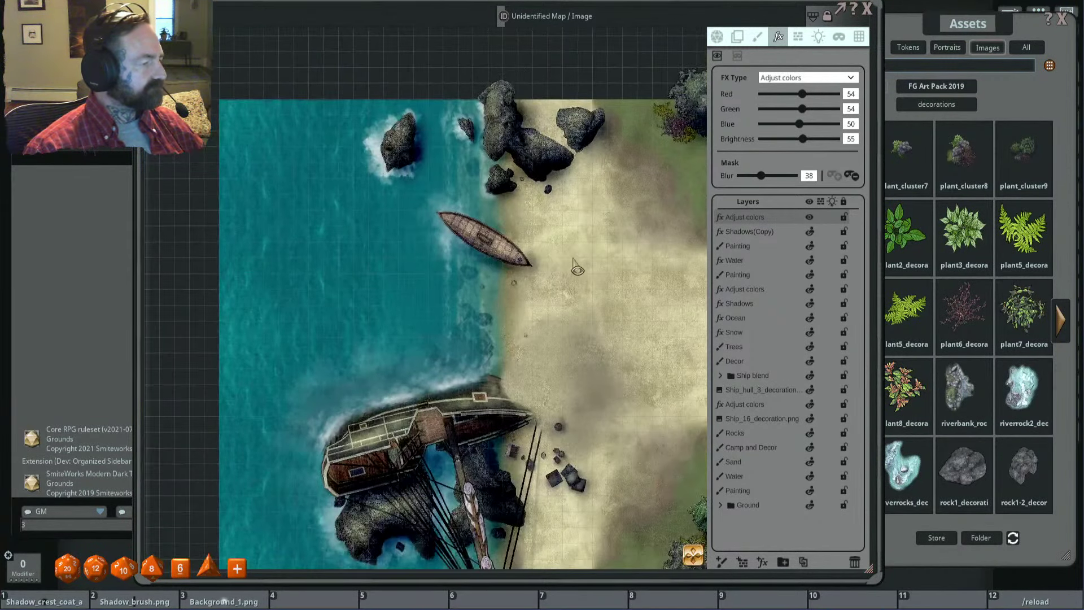
{"action": "left_click_drag", "start_coordinate": [576, 265], "coordinate": [533, 247]}
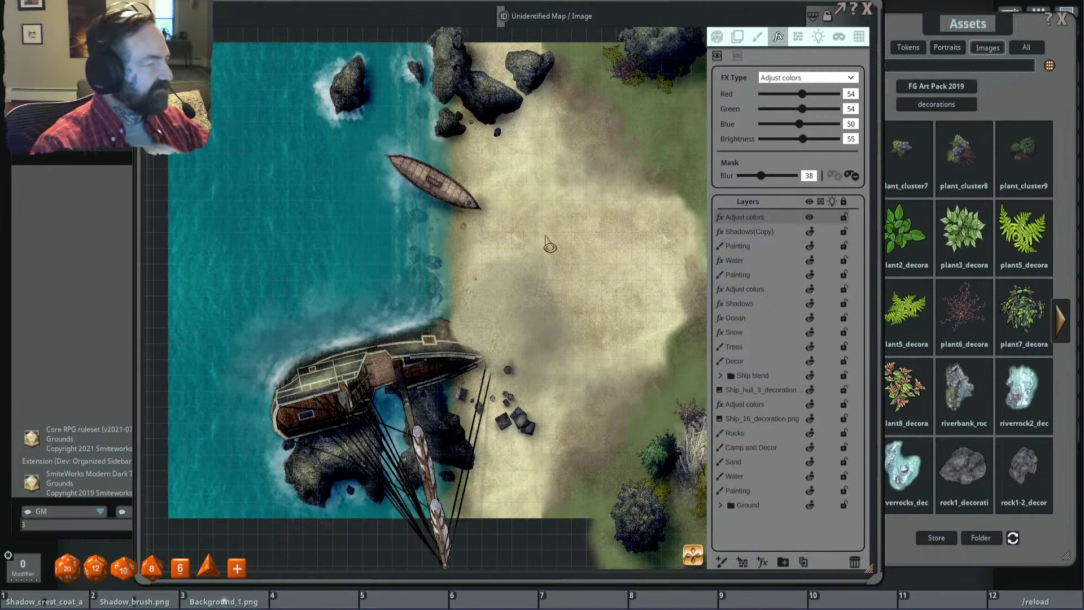
Step: Open the light settings and examine the overall lighting across the beach, campfire and shipwreck
{"action": "left_click", "coordinate": [819, 37]}
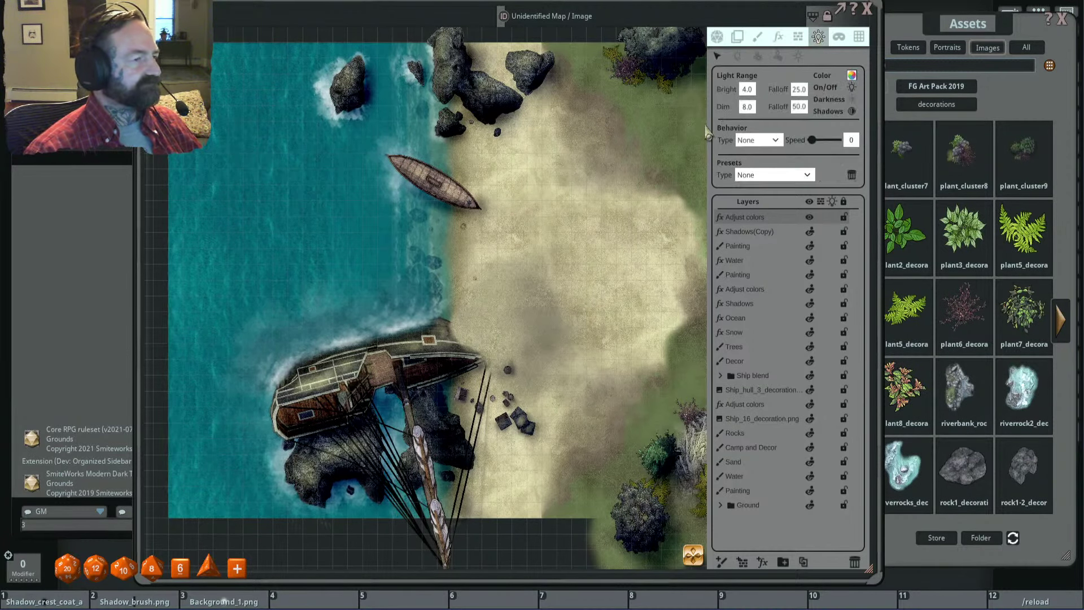
{"action": "scroll", "coordinate": [653, 160], "scroll_direction": "down", "scroll_amount": 3}
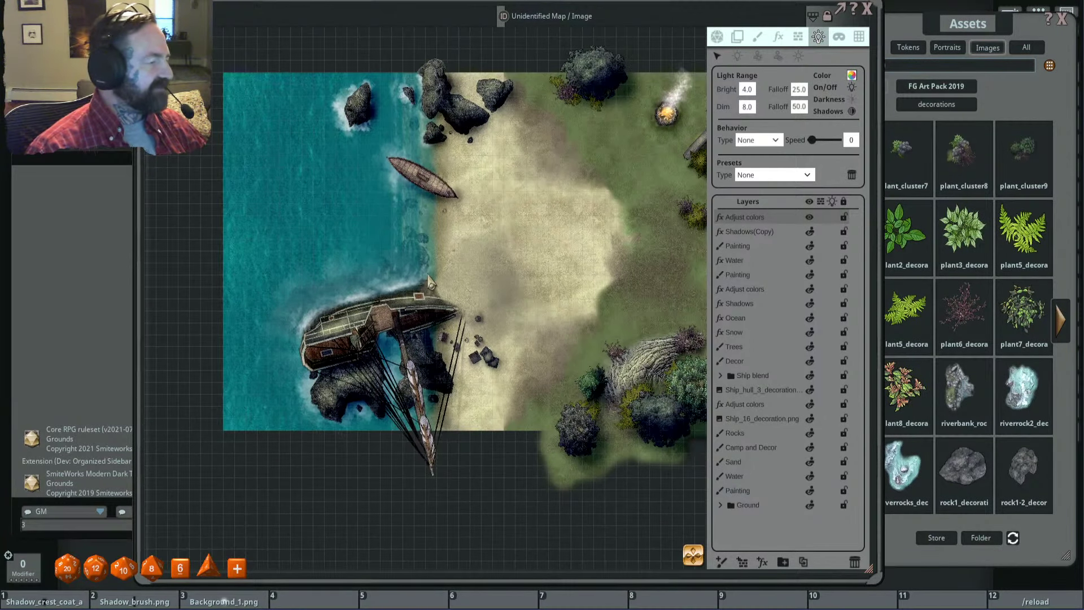
{"action": "left_click_drag", "start_coordinate": [430, 281], "coordinate": [490, 229]}
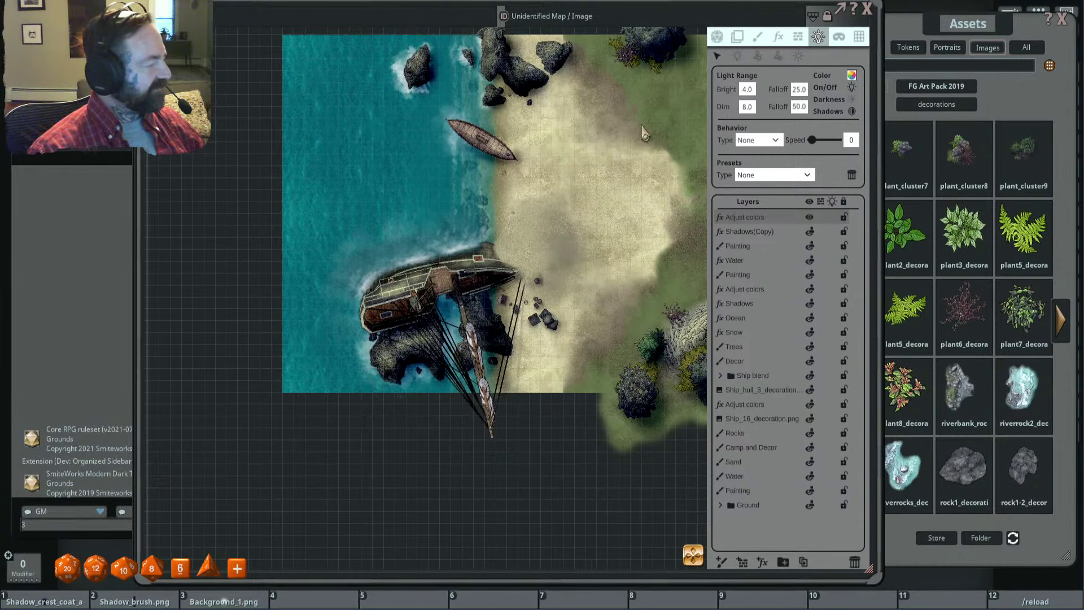
{"action": "scroll", "coordinate": [644, 132], "scroll_direction": "down", "scroll_amount": 3}
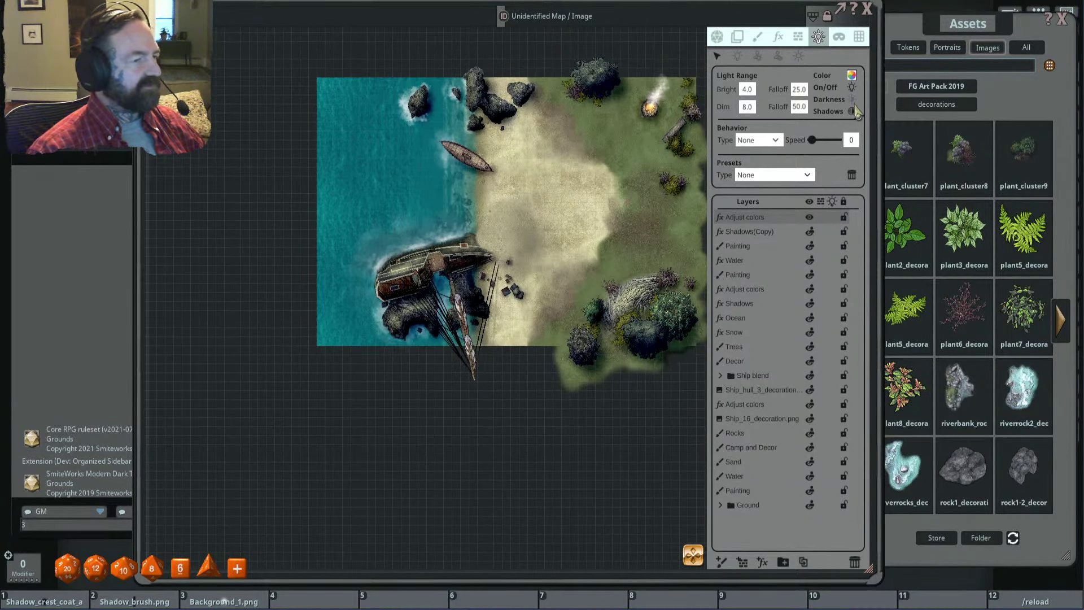
{"action": "scroll", "coordinate": [559, 175], "scroll_direction": "up", "scroll_amount": 3}
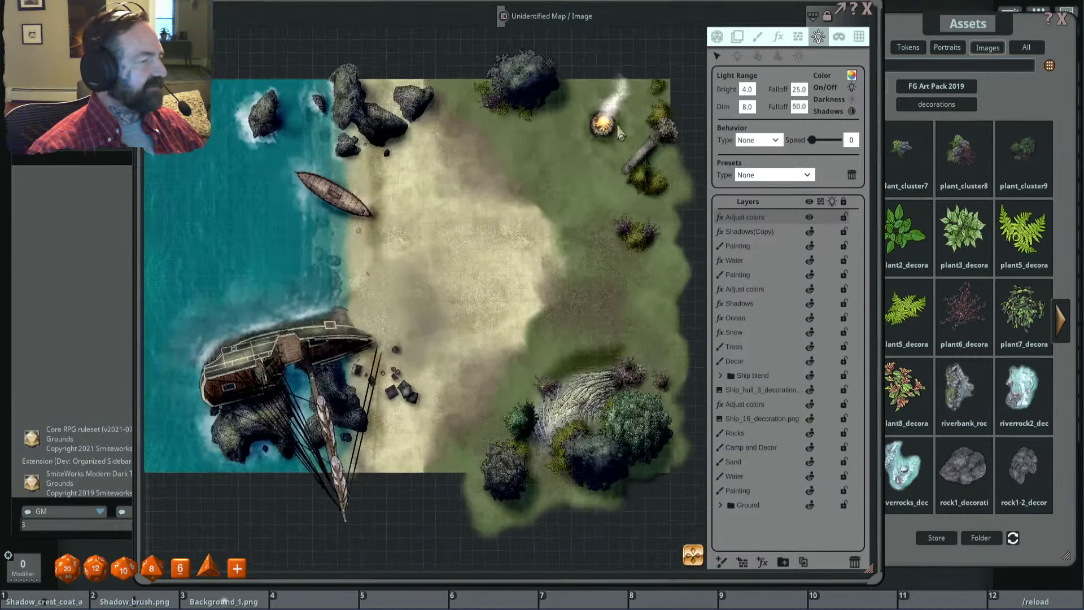
{"action": "scroll", "coordinate": [519, 240], "scroll_direction": "down", "scroll_amount": 3}
{"action": "left_click_drag", "start_coordinate": [526, 210], "coordinate": [557, 195]}
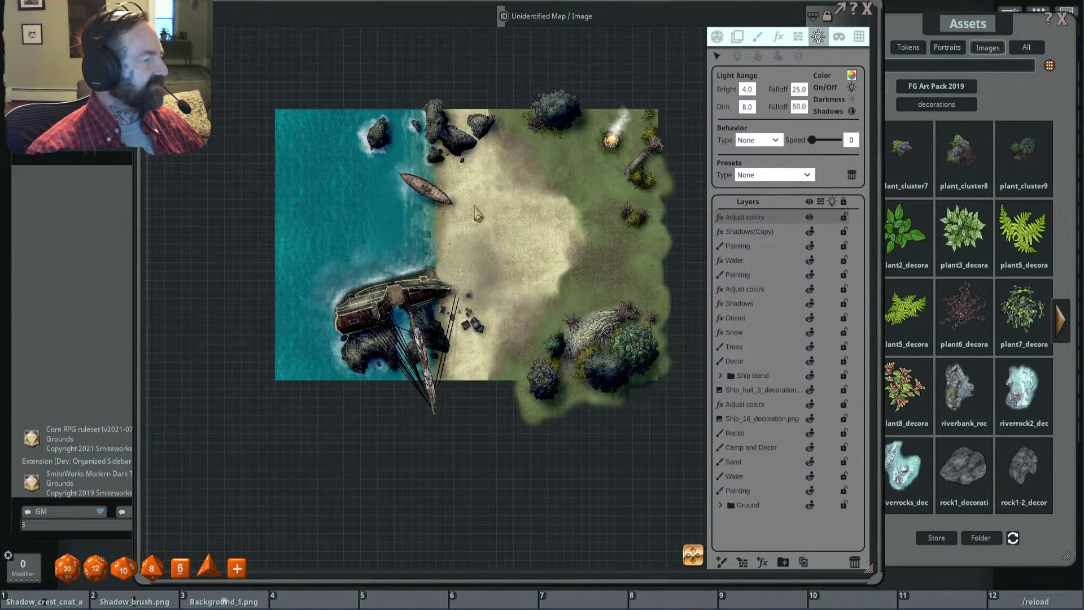
{"action": "scroll", "coordinate": [518, 176], "scroll_direction": "up", "scroll_amount": 2}
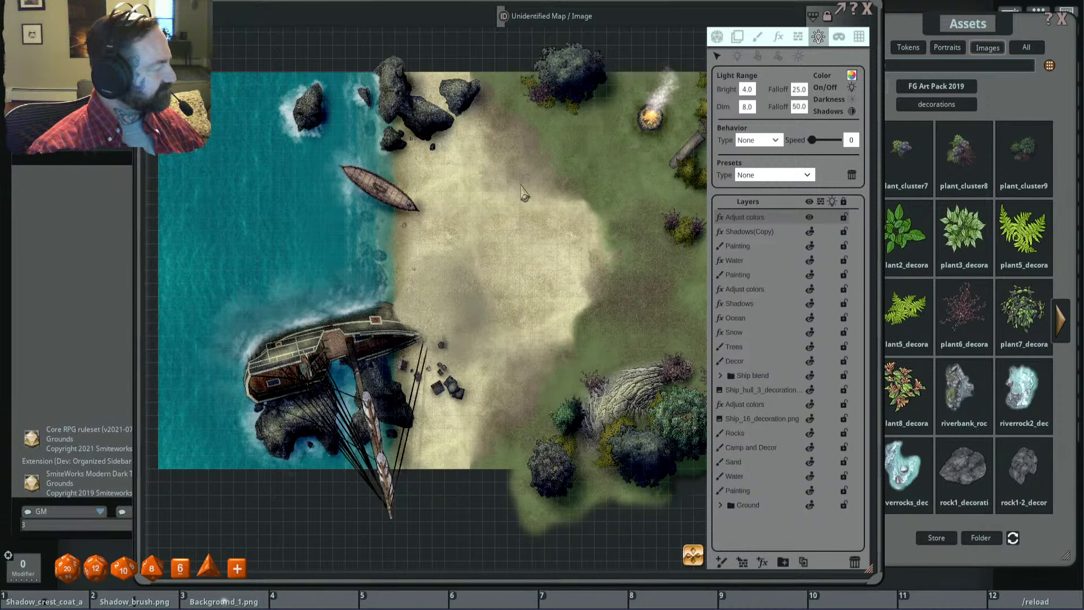
{"action": "scroll", "coordinate": [524, 195], "scroll_direction": "down", "scroll_amount": 3}
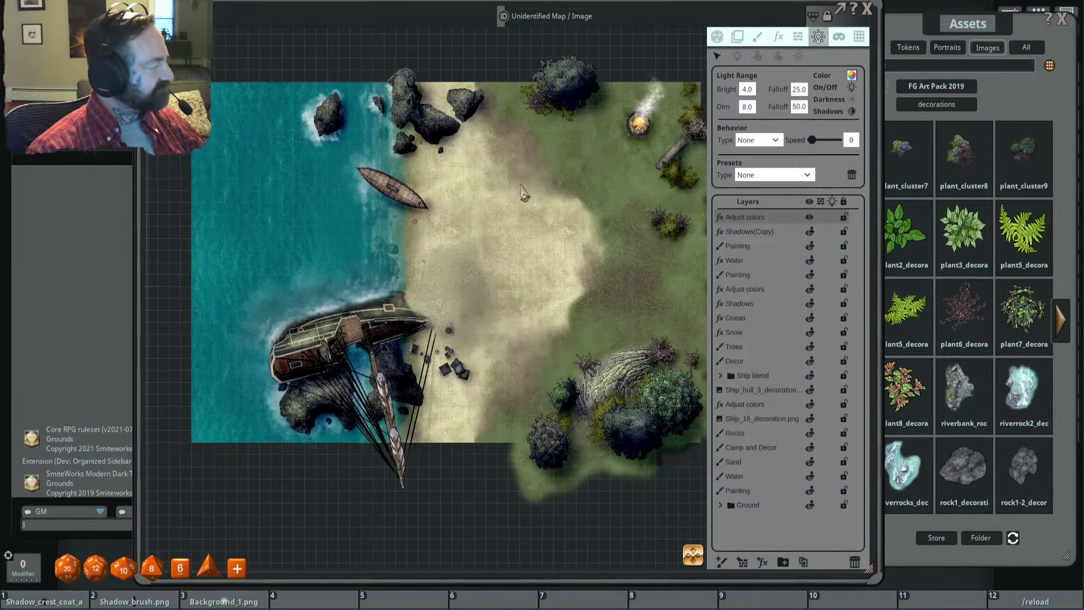
{"action": "scroll", "coordinate": [457, 226], "scroll_direction": "up", "scroll_amount": 4}
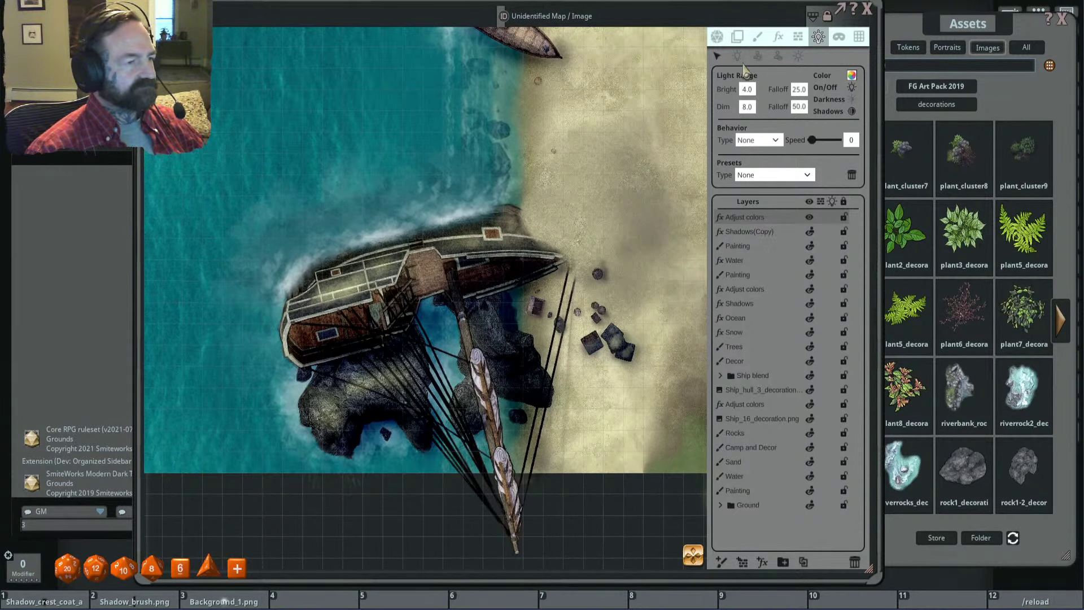
Step: Return to the topmost Adjust colors effect and touch up the highlight mask around the wrecked ship's bow
{"action": "left_click", "coordinate": [778, 36]}
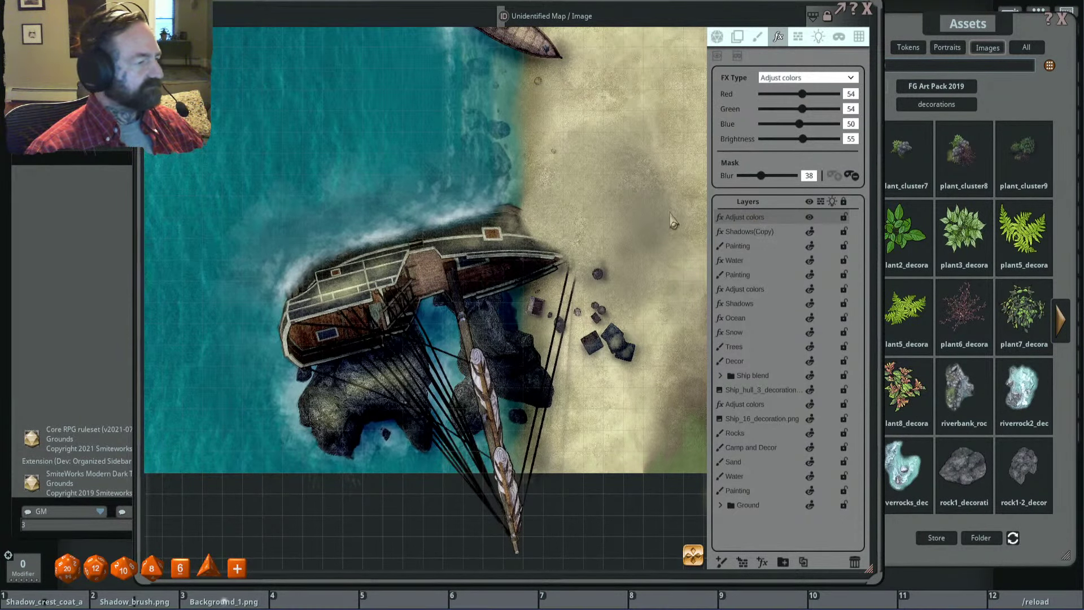
{"action": "scroll", "coordinate": [488, 255], "scroll_direction": "up", "scroll_amount": 2}
{"action": "scroll", "coordinate": [489, 255], "scroll_direction": "down", "scroll_amount": 2}
{"action": "scroll", "coordinate": [488, 255], "scroll_direction": "up", "scroll_amount": 1}
{"action": "key", "text": "alt"}
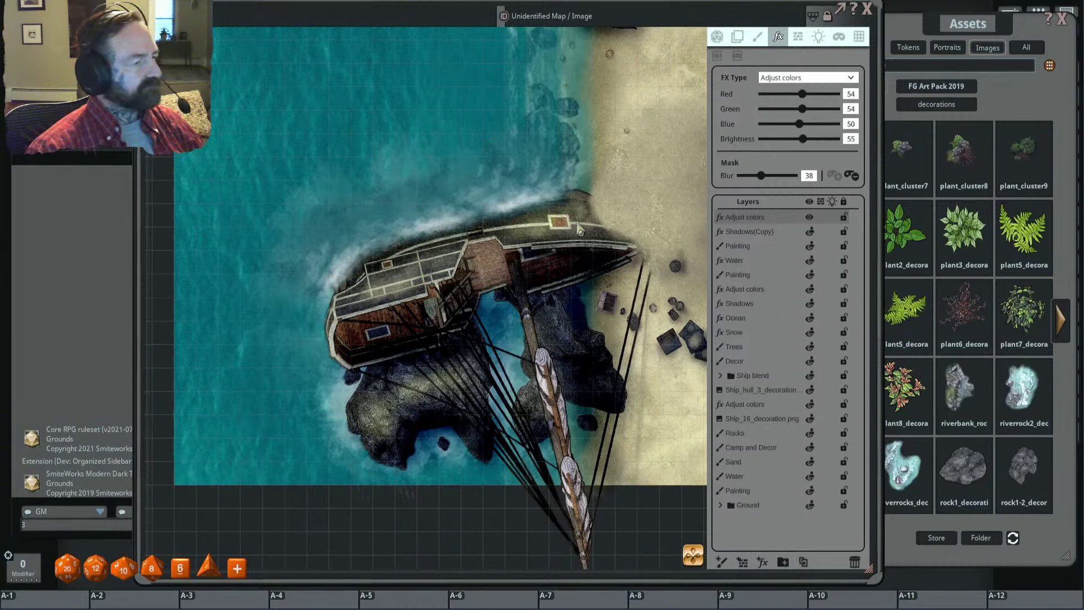
{"action": "key", "text": "shift"}
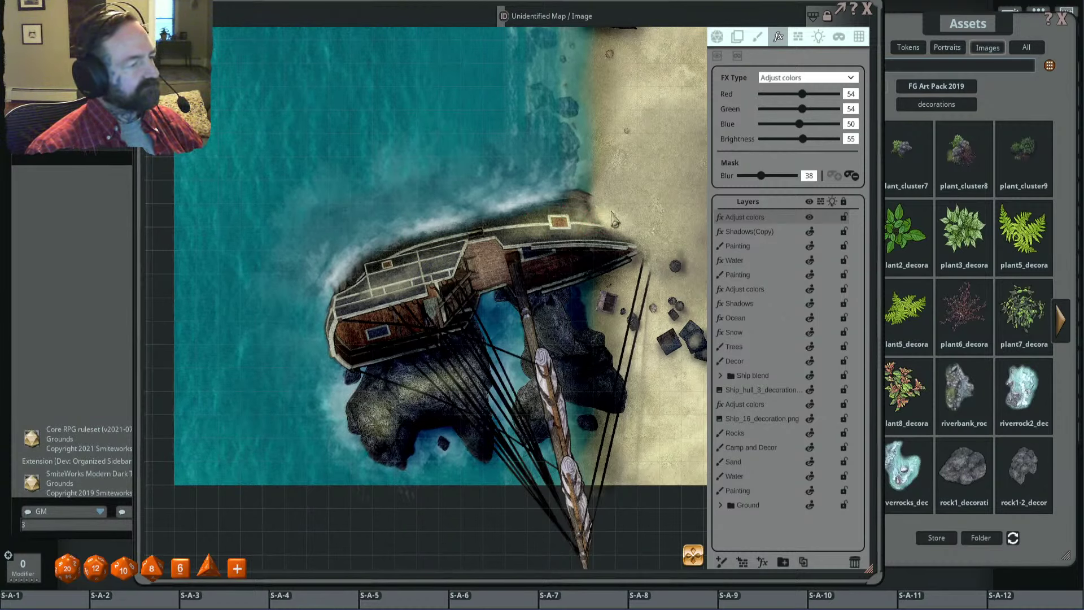
Step: Mask a highlight onto the sand just north of the ship's bow and trim it back to a faint patch
{"action": "scroll", "coordinate": [526, 228], "scroll_direction": "down", "scroll_amount": 3}
{"action": "scroll", "coordinate": [526, 228], "scroll_direction": "up", "scroll_amount": 3}
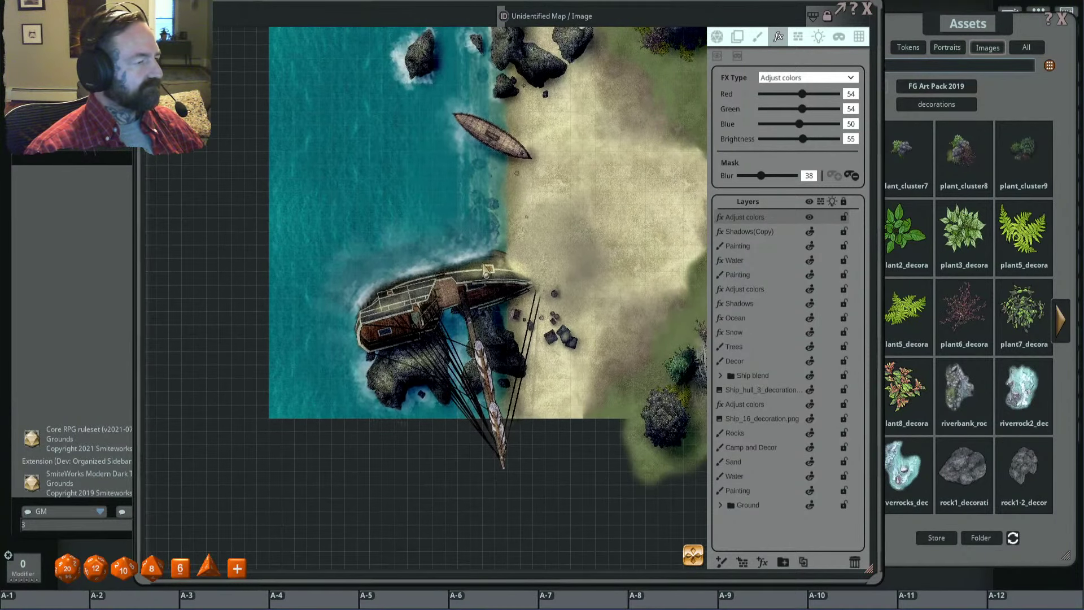
{"action": "mouse_move", "coordinate": [565, 228]}
{"action": "left_mouse_down"}
{"action": "mouse_move", "coordinate": [558, 207]}
{"action": "mouse_move", "coordinate": [564, 228]}
{"action": "mouse_move", "coordinate": [516, 240]}
{"action": "mouse_move", "coordinate": [561, 225]}
{"action": "left_mouse_up"}
{"action": "key", "text": "shift"}
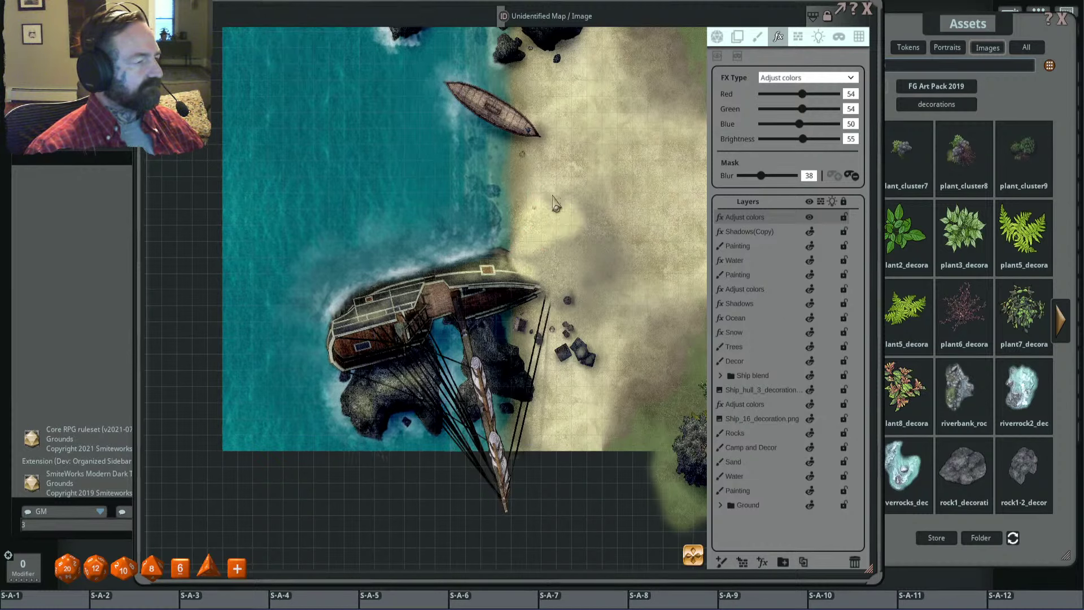
{"action": "left_click_drag", "start_coordinate": [540, 260], "coordinate": [556, 257]}
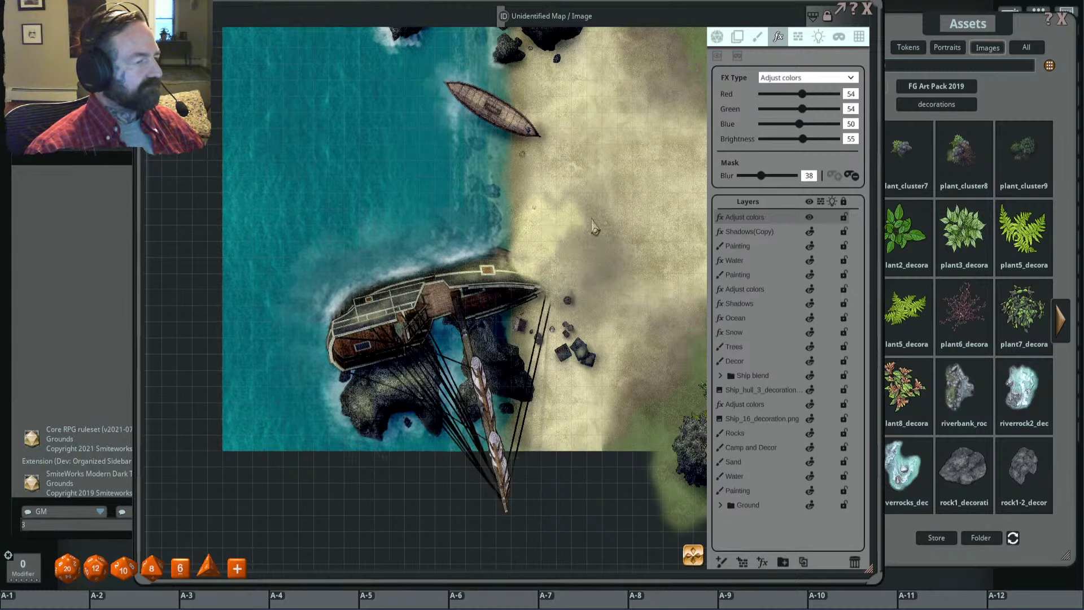
{"action": "mouse_move", "coordinate": [582, 202]}
{"action": "left_mouse_down"}
{"action": "mouse_move", "coordinate": [606, 223]}
{"action": "mouse_move", "coordinate": [590, 205]}
{"action": "left_mouse_up"}
{"action": "mouse_move", "coordinate": [572, 200]}
{"action": "left_mouse_down"}
{"action": "mouse_move", "coordinate": [571, 230]}
{"action": "mouse_move", "coordinate": [553, 243]}
{"action": "left_mouse_up"}
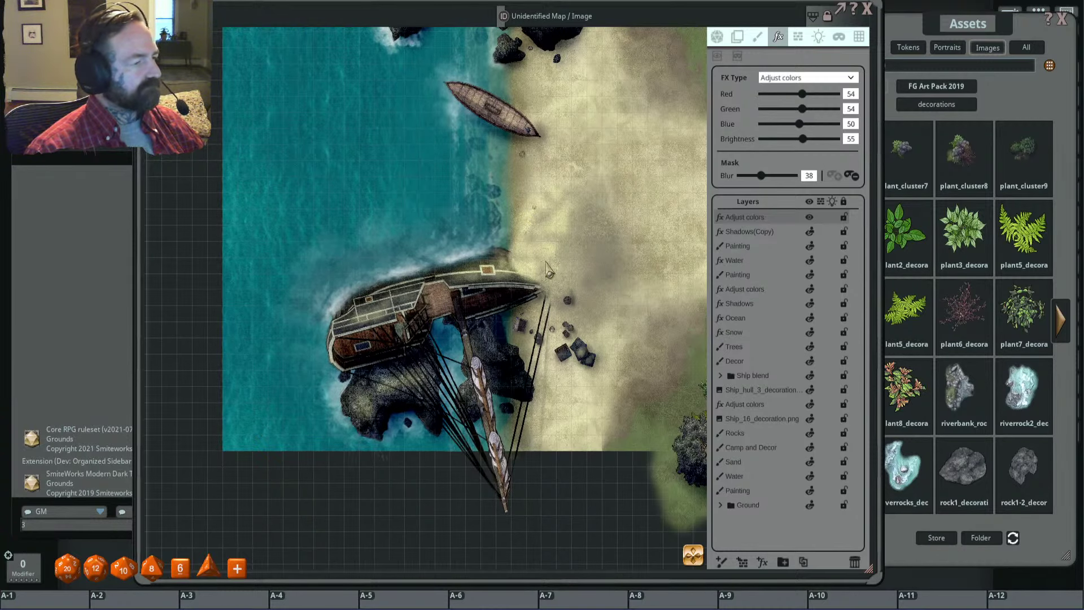
Step: Soften the remaining highlight edges on the sand between the ship's bow and the dark patch
{"action": "scroll", "coordinate": [537, 277], "scroll_direction": "up", "scroll_amount": 3}
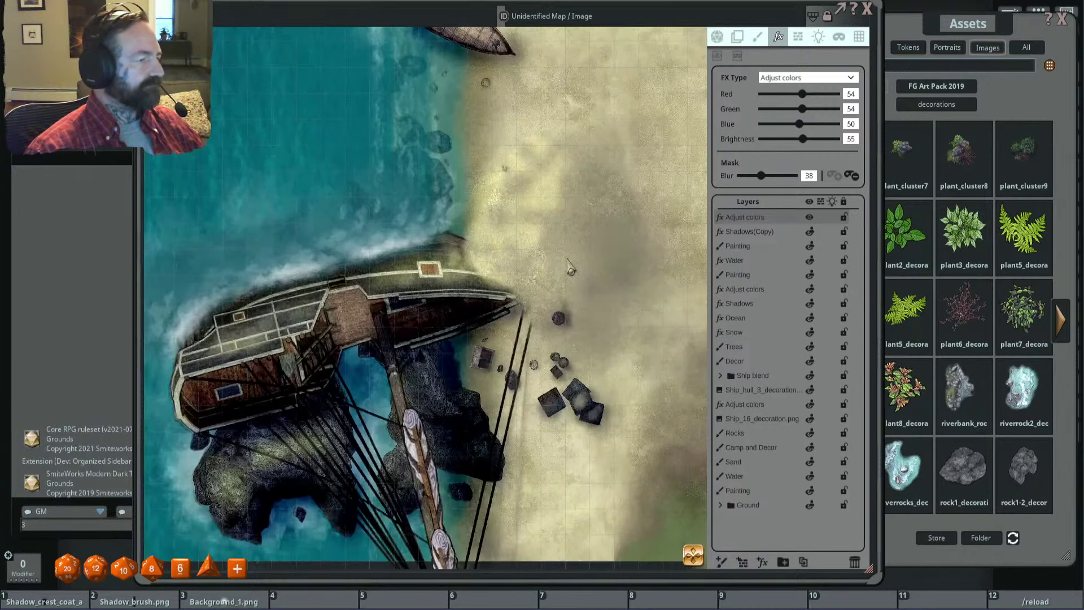
{"action": "key", "text": "shift"}
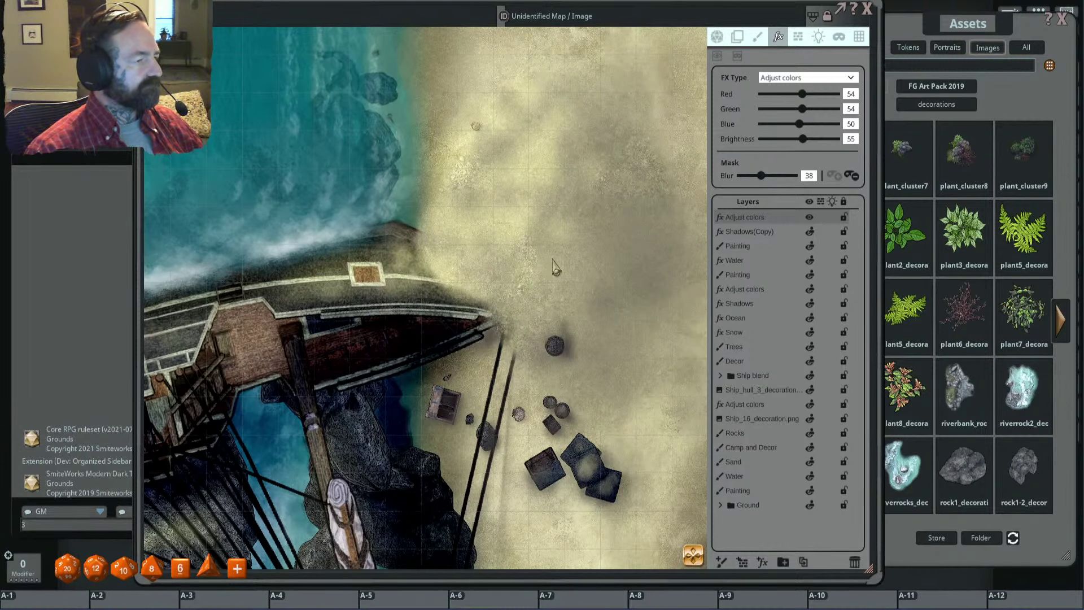
{"action": "scroll", "coordinate": [579, 233], "scroll_direction": "down", "scroll_amount": 2}
{"action": "scroll", "coordinate": [573, 237], "scroll_direction": "down", "scroll_amount": 1}
{"action": "scroll", "coordinate": [565, 242], "scroll_direction": "up", "scroll_amount": 2}
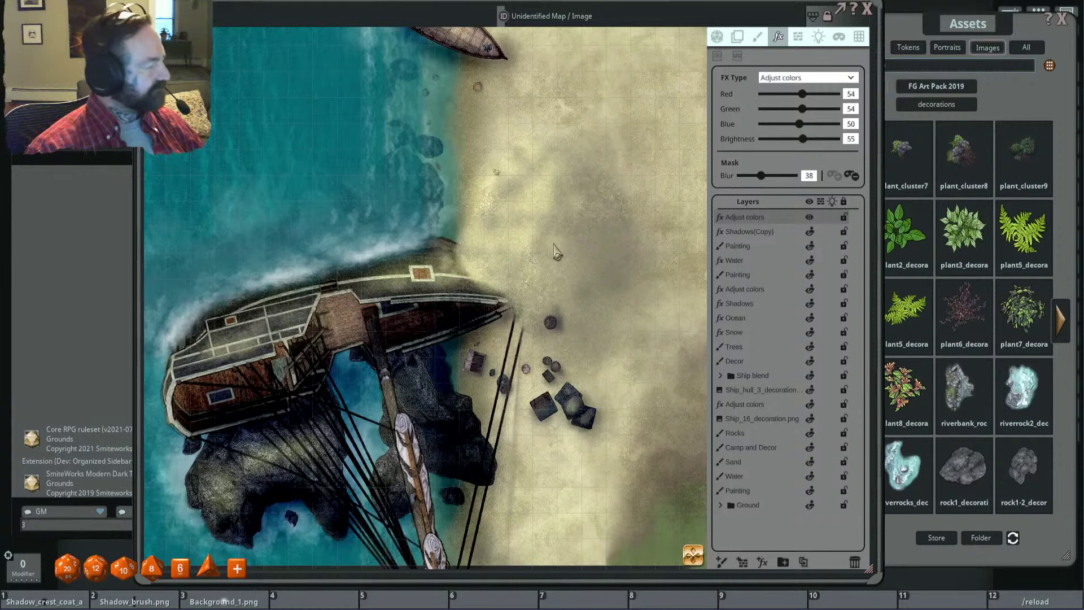
Step: Trim the highlight mask on the sand along the northwest edge of the dark patch
{"action": "key", "text": "shift"}
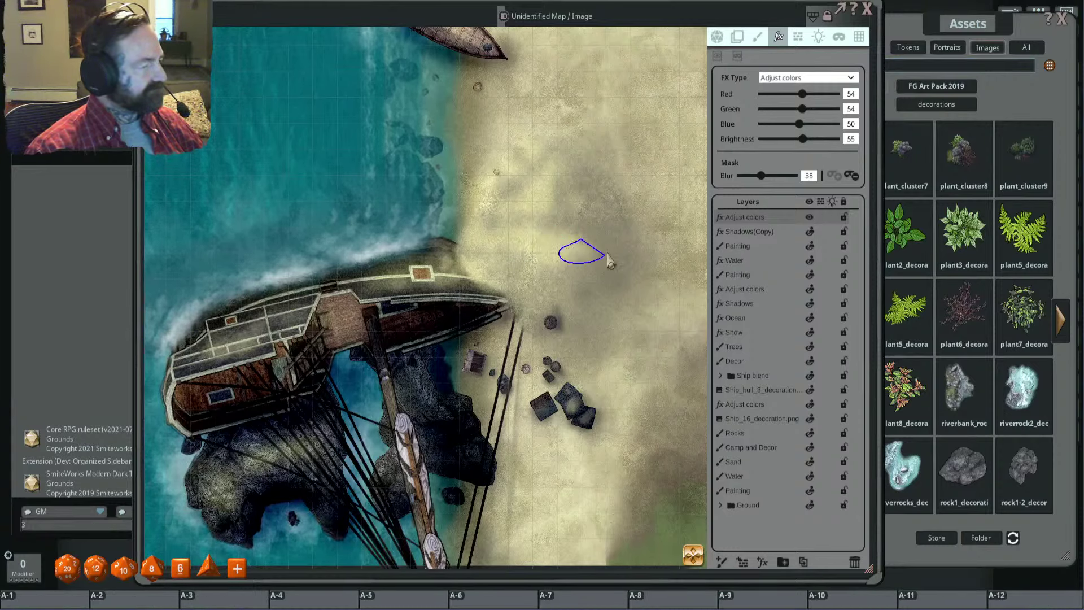
{"action": "left_click_drag", "start_coordinate": [555, 247], "coordinate": [549, 269]}
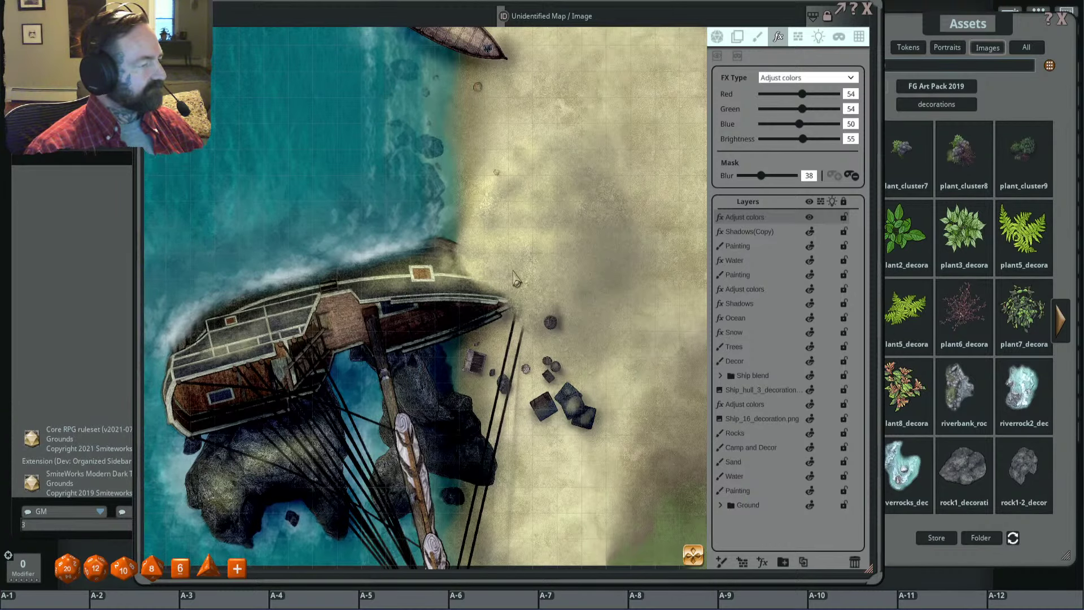
{"action": "scroll", "coordinate": [491, 275], "scroll_direction": "down", "scroll_amount": 4}
{"action": "scroll", "coordinate": [490, 275], "scroll_direction": "up", "scroll_amount": 4}
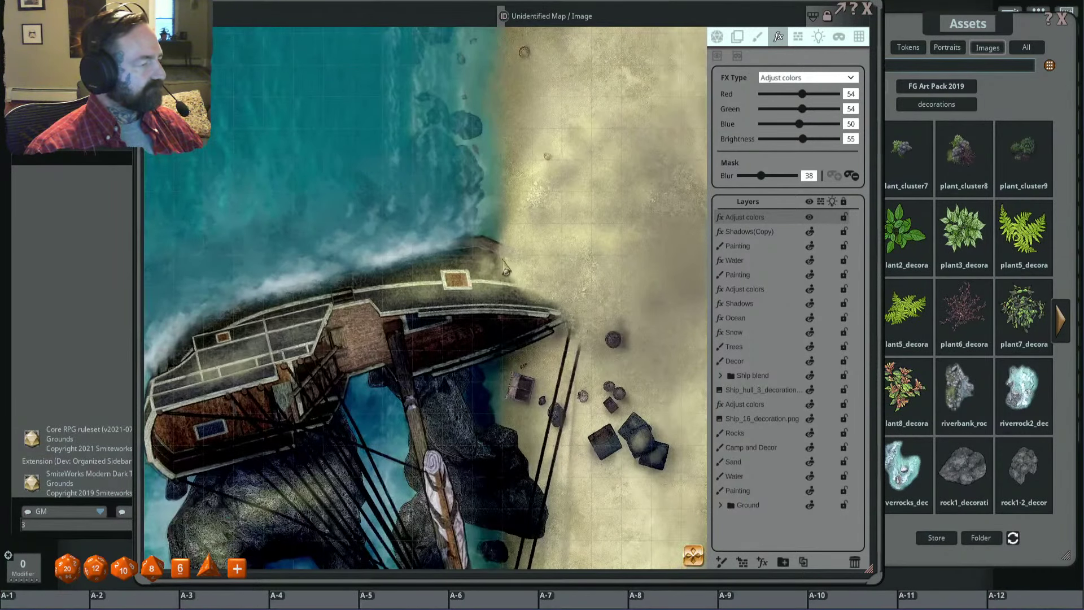
Step: Rework the highlight mask on the wrecked ship's foredeck beside the waterline
{"action": "mouse_move", "coordinate": [490, 276]}
{"action": "left_mouse_down"}
{"action": "mouse_move", "coordinate": [406, 294]}
{"action": "mouse_move", "coordinate": [490, 284]}
{"action": "mouse_move", "coordinate": [500, 274]}
{"action": "mouse_move", "coordinate": [490, 271]}
{"action": "left_mouse_up"}
{"action": "left_click_drag", "start_coordinate": [390, 275], "coordinate": [467, 277]}
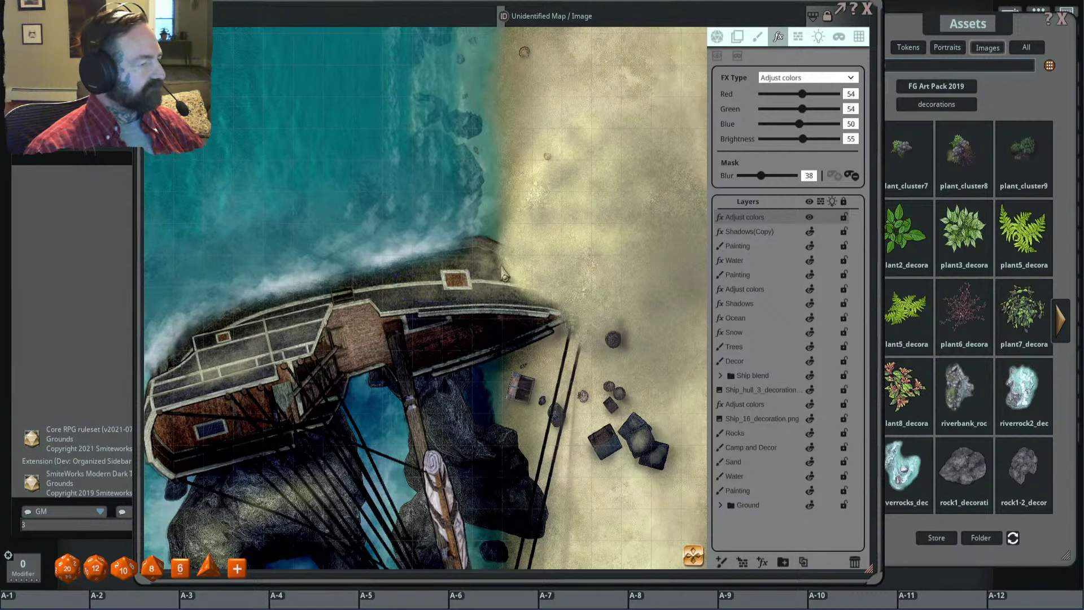
{"action": "key", "text": "shift"}
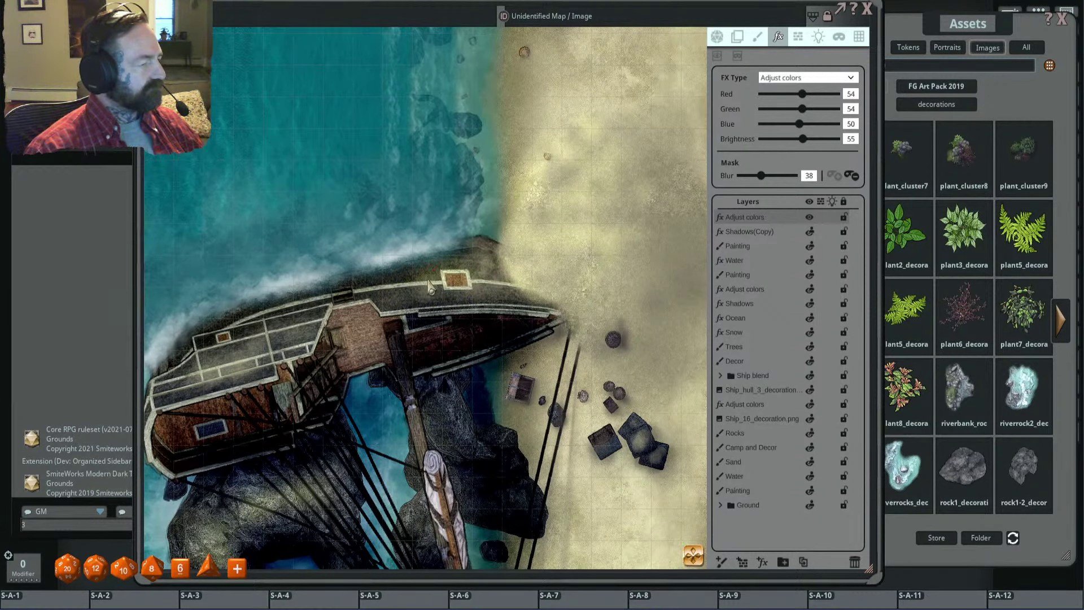
{"action": "scroll", "coordinate": [447, 288], "scroll_direction": "down", "scroll_amount": 3}
{"action": "scroll", "coordinate": [448, 288], "scroll_direction": "up", "scroll_amount": 1}
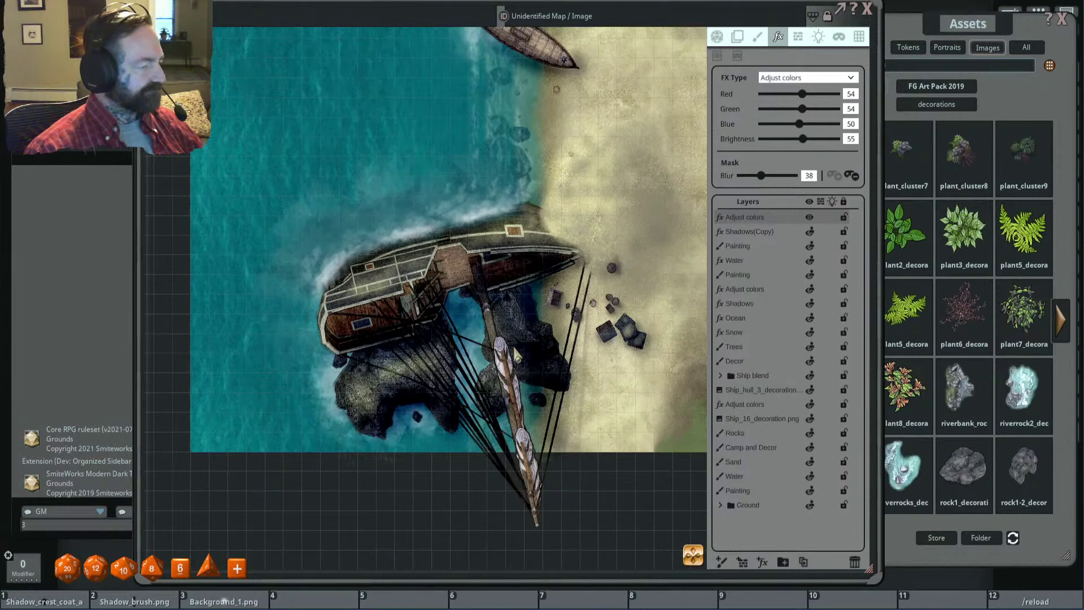
Step: Mask a subtle highlight onto the furled sail on the lower part of the fallen mast
{"action": "scroll", "coordinate": [498, 409], "scroll_direction": "up", "scroll_amount": 2}
{"action": "scroll", "coordinate": [498, 409], "scroll_direction": "up", "scroll_amount": 2}
{"action": "key", "text": "alt"}
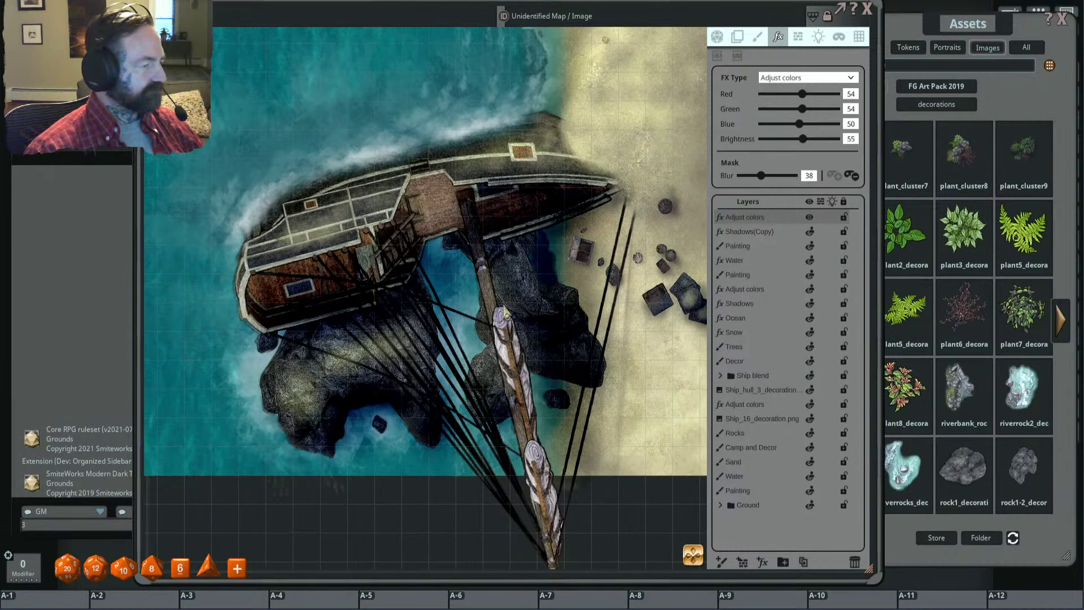
{"action": "key", "text": "shift"}
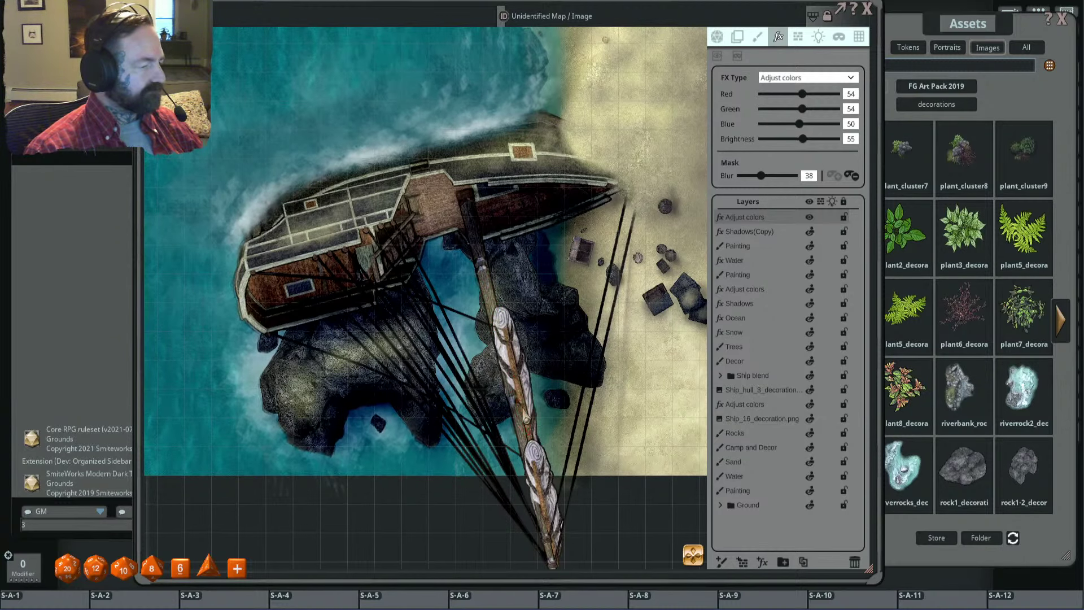
{"action": "left_click_drag", "start_coordinate": [527, 435], "coordinate": [543, 471]}
Step: Mask a highlight onto the wrecked ship's stern deck
{"action": "scroll", "coordinate": [485, 272], "scroll_direction": "up", "scroll_amount": 2}
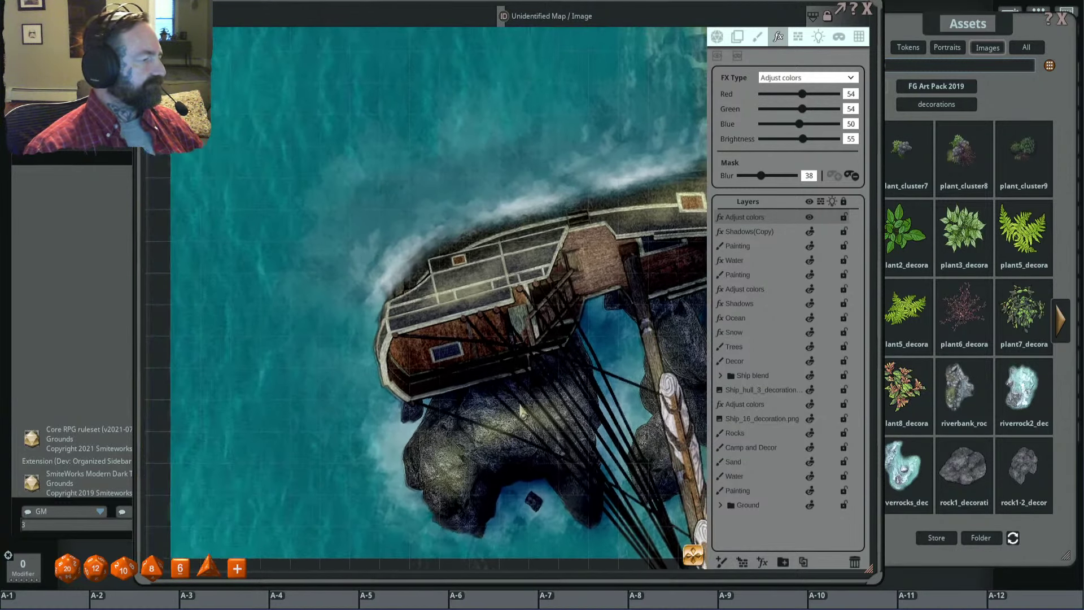
{"action": "left_click_drag", "start_coordinate": [443, 257], "coordinate": [442, 300]}
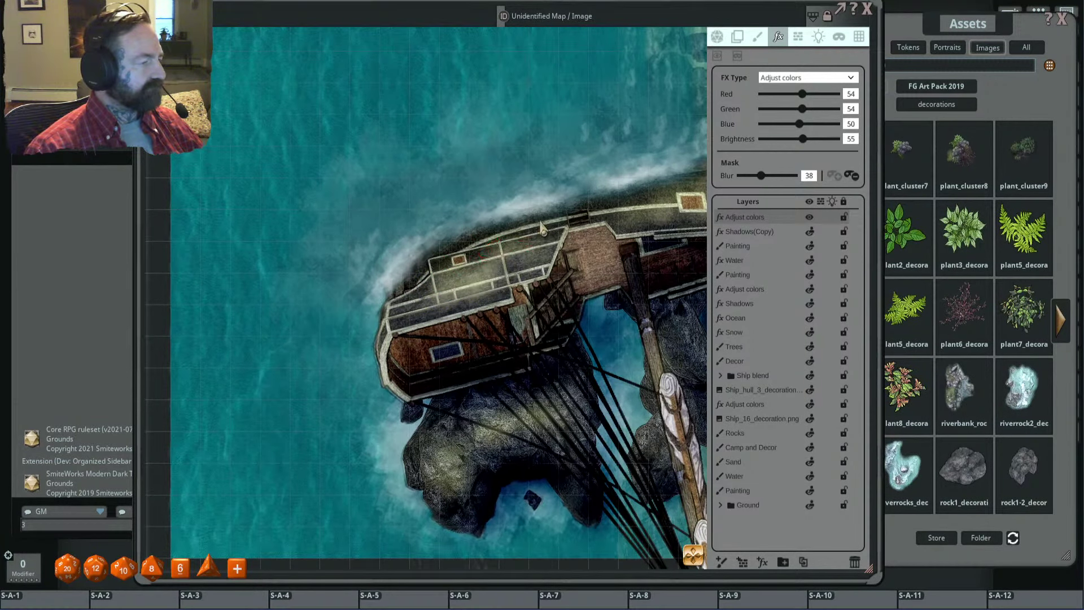
{"action": "mouse_move", "coordinate": [446, 305]}
{"action": "left_mouse_down"}
{"action": "mouse_move", "coordinate": [374, 311]}
{"action": "mouse_move", "coordinate": [459, 317]}
{"action": "left_mouse_up"}
{"action": "scroll", "coordinate": [509, 271], "scroll_direction": "down", "scroll_amount": 5}
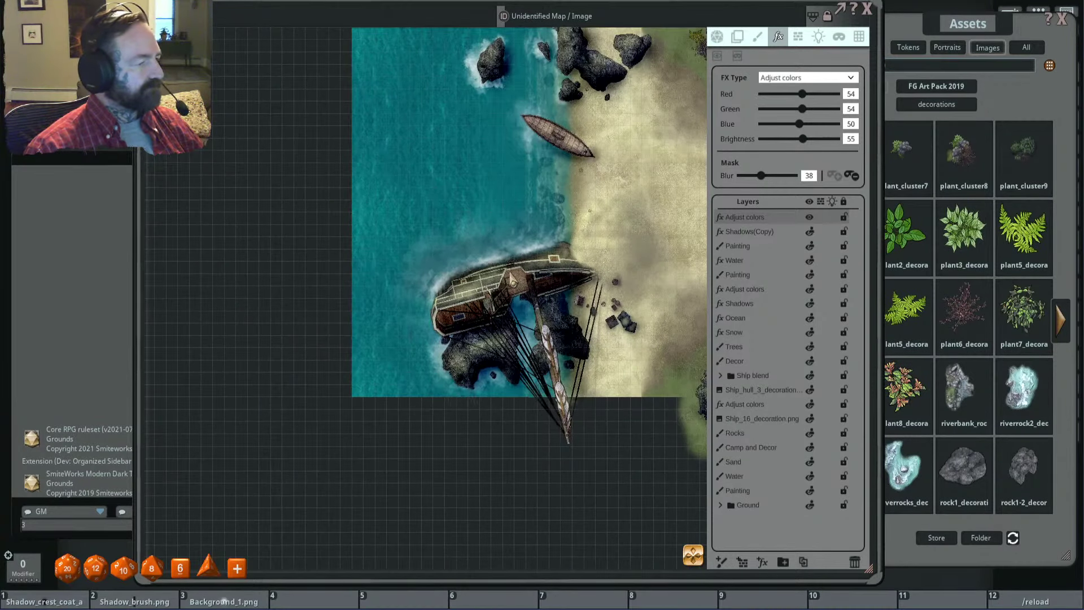
Step: Mask a highlight onto the sand between the rowboat and the ship's bow, then trim its edges into a thin patch
{"action": "scroll", "coordinate": [552, 281], "scroll_direction": "up", "scroll_amount": 5}
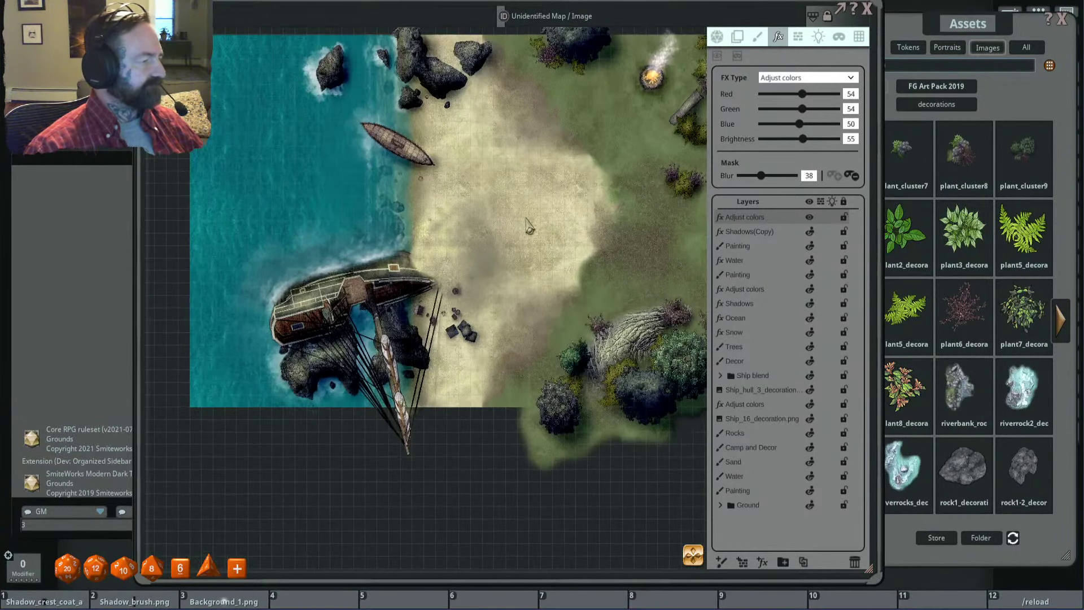
{"action": "scroll", "coordinate": [559, 173], "scroll_direction": "up", "scroll_amount": 2}
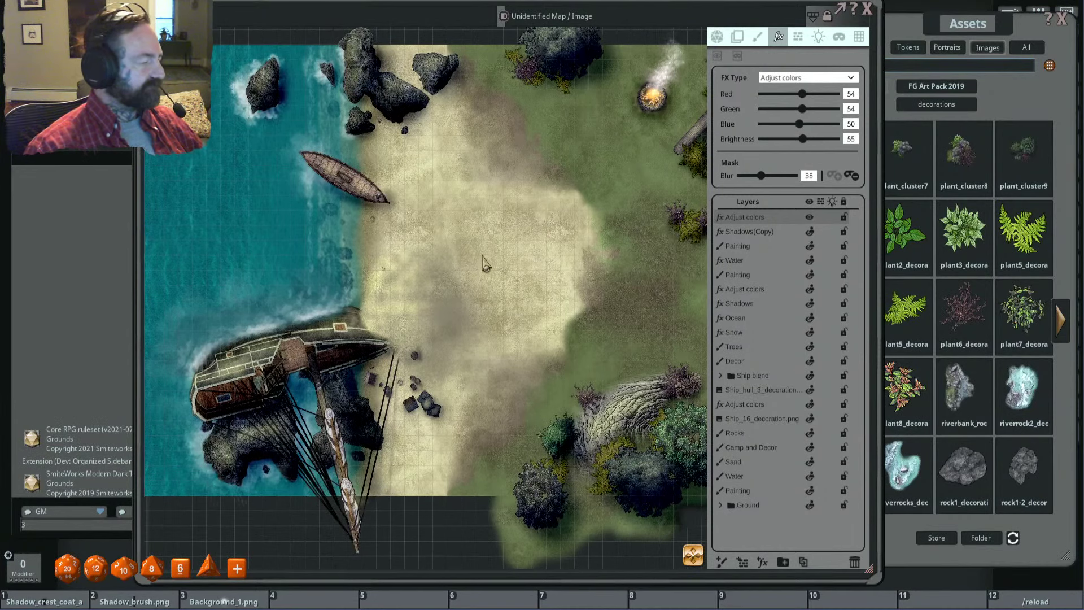
{"action": "key", "text": "shift+alt"}
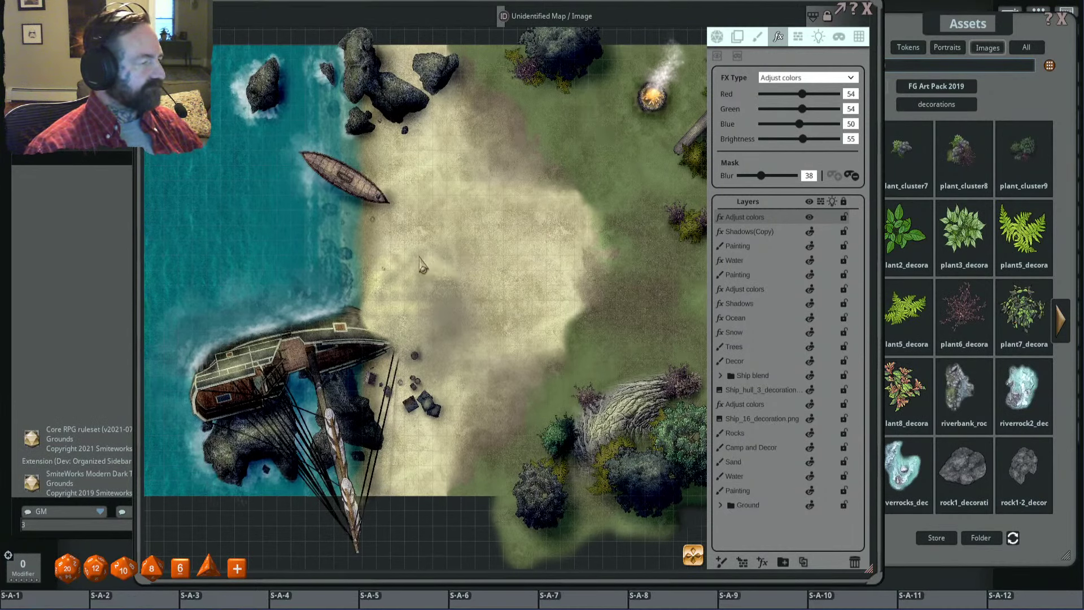
{"action": "left_click_drag", "start_coordinate": [415, 236], "coordinate": [442, 252]}
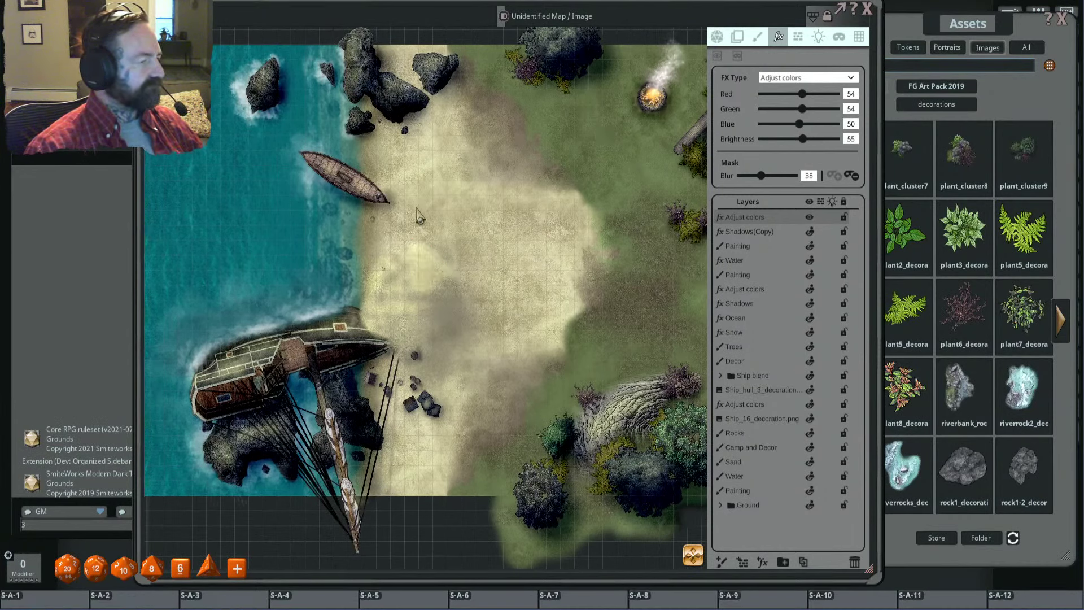
{"action": "left_click_drag", "start_coordinate": [418, 216], "coordinate": [424, 251]}
{"action": "mouse_move", "coordinate": [457, 204]}
{"action": "left_mouse_down"}
{"action": "mouse_move", "coordinate": [486, 246]}
{"action": "mouse_move", "coordinate": [446, 209]}
{"action": "mouse_move", "coordinate": [494, 250]}
{"action": "mouse_move", "coordinate": [477, 225]}
{"action": "left_mouse_up"}
{"action": "mouse_move", "coordinate": [422, 242]}
{"action": "left_mouse_down"}
{"action": "mouse_move", "coordinate": [435, 258]}
{"action": "mouse_move", "coordinate": [438, 248]}
{"action": "left_mouse_up"}
{"action": "left_click_drag", "start_coordinate": [432, 232], "coordinate": [456, 248]}
{"action": "mouse_move", "coordinate": [441, 242]}
{"action": "left_mouse_down"}
{"action": "mouse_move", "coordinate": [465, 277]}
{"action": "mouse_move", "coordinate": [460, 268]}
{"action": "left_mouse_up"}
{"action": "mouse_move", "coordinate": [426, 260]}
{"action": "left_mouse_down"}
{"action": "mouse_move", "coordinate": [449, 274]}
{"action": "mouse_move", "coordinate": [443, 213]}
{"action": "mouse_move", "coordinate": [452, 280]}
{"action": "left_mouse_up"}
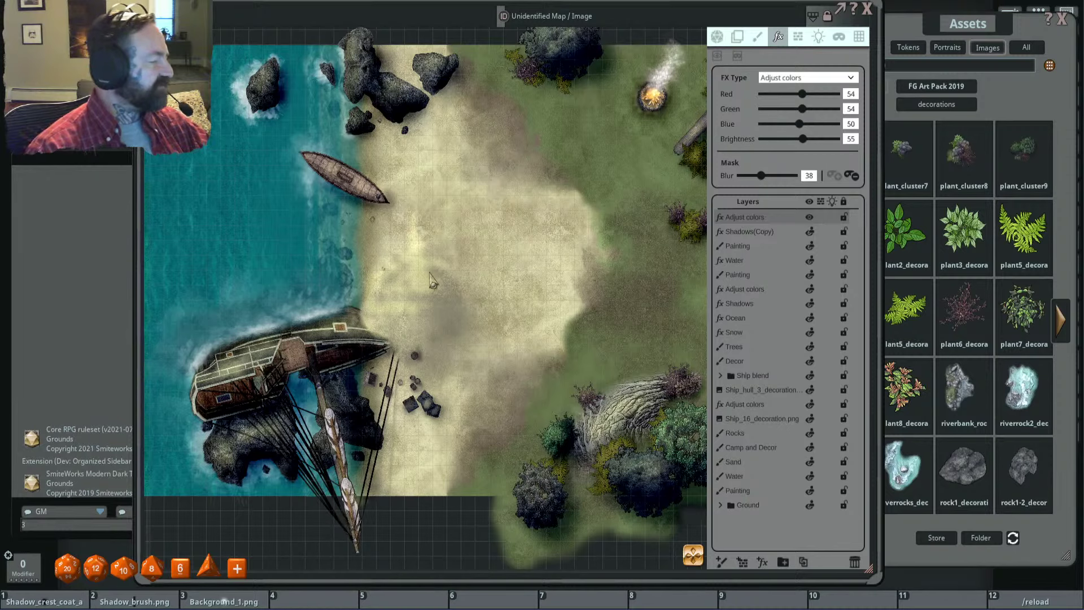
Step: Remove the highlight patch from the sand between the rowboat and the dark patch
{"action": "scroll", "coordinate": [418, 283], "scroll_direction": "down", "scroll_amount": 3}
{"action": "scroll", "coordinate": [395, 259], "scroll_direction": "up", "scroll_amount": 3}
{"action": "scroll", "coordinate": [380, 254], "scroll_direction": "up", "scroll_amount": 1}
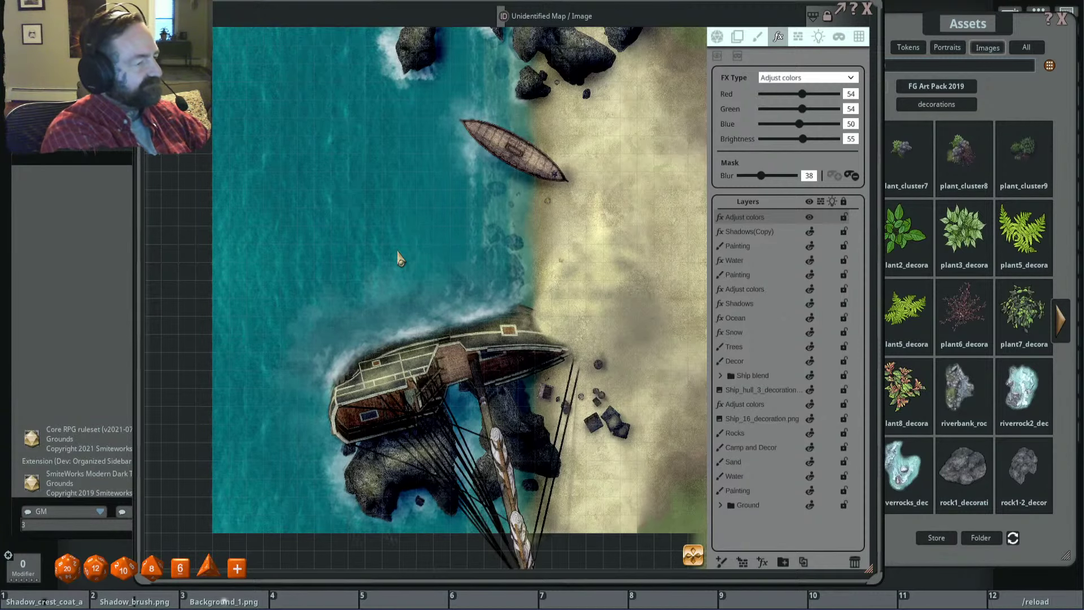
{"action": "scroll", "coordinate": [400, 258], "scroll_direction": "down", "scroll_amount": 2}
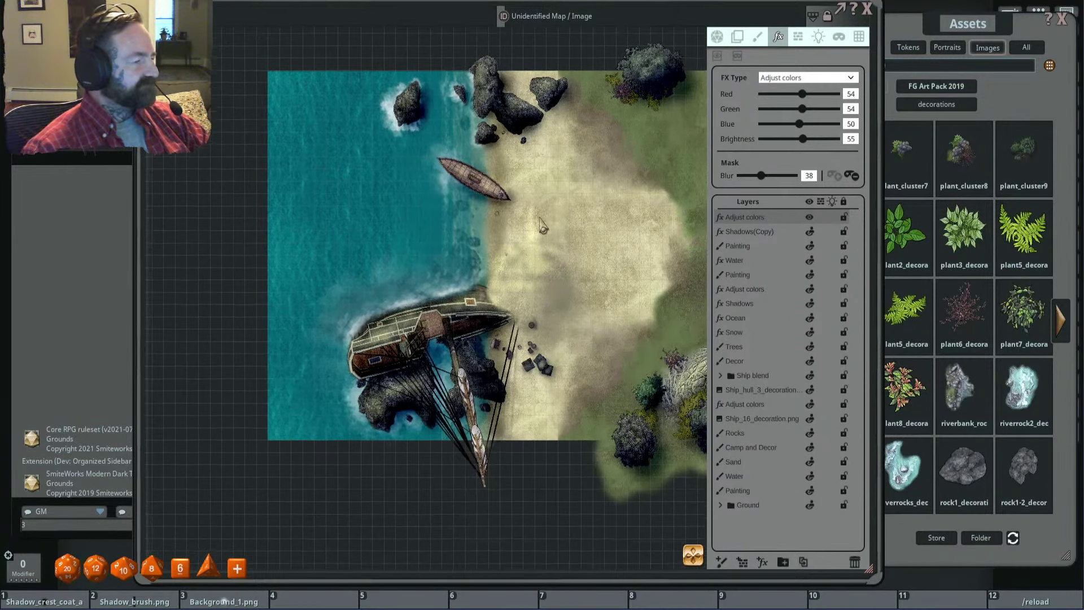
{"action": "scroll", "coordinate": [512, 267], "scroll_direction": "up", "scroll_amount": 1}
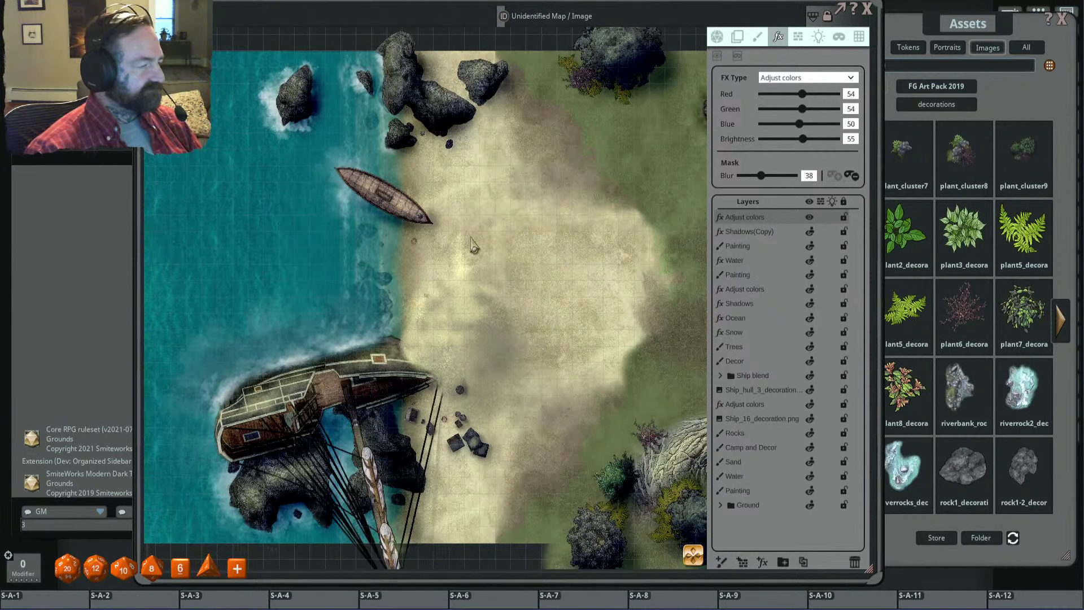
{"action": "mouse_move", "coordinate": [475, 243]}
{"action": "left_mouse_down"}
{"action": "mouse_move", "coordinate": [547, 268]}
{"action": "mouse_move", "coordinate": [497, 237]}
{"action": "mouse_move", "coordinate": [432, 338]}
{"action": "mouse_move", "coordinate": [491, 234]}
{"action": "left_mouse_up"}
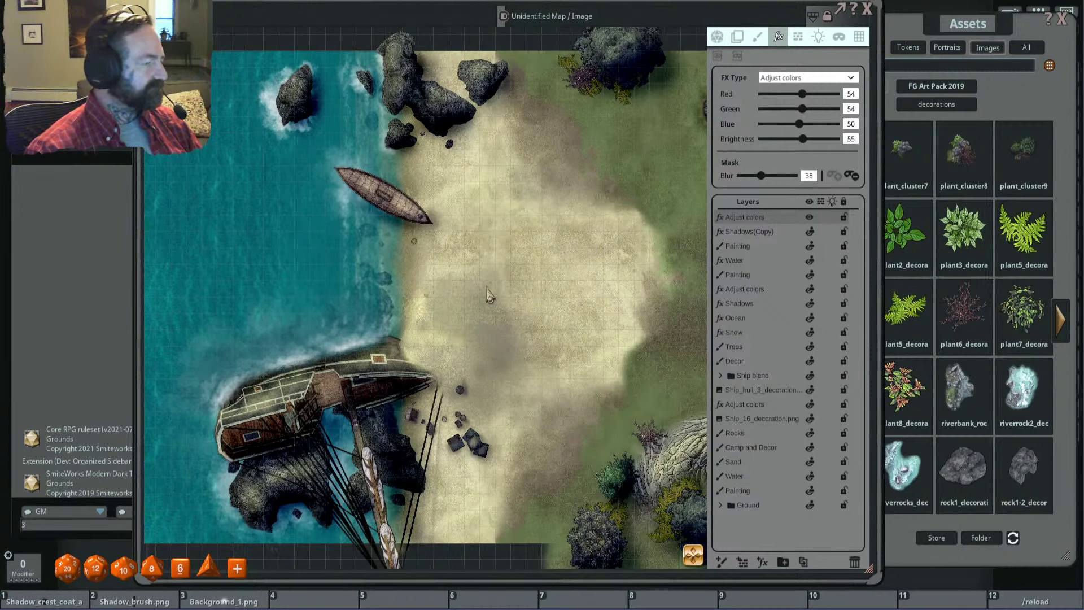
{"action": "scroll", "coordinate": [491, 297], "scroll_direction": "down", "scroll_amount": 2}
{"action": "scroll", "coordinate": [494, 289], "scroll_direction": "up", "scroll_amount": 2}
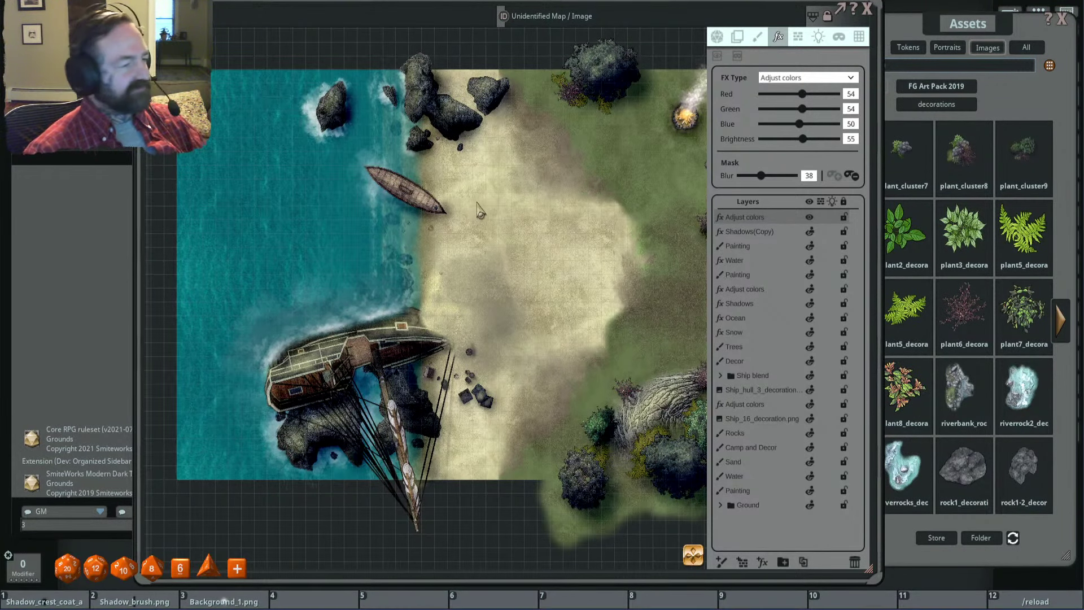
{"action": "scroll", "coordinate": [534, 217], "scroll_direction": "down", "scroll_amount": 3}
{"action": "scroll", "coordinate": [547, 225], "scroll_direction": "up", "scroll_amount": 1}
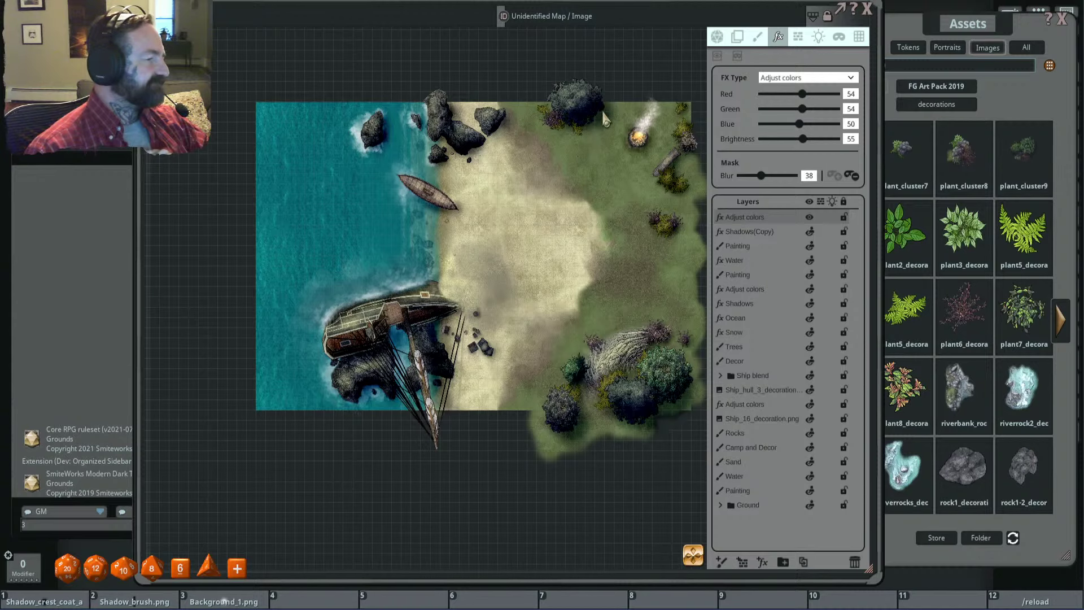
{"action": "scroll", "coordinate": [552, 221], "scroll_direction": "up", "scroll_amount": 2}
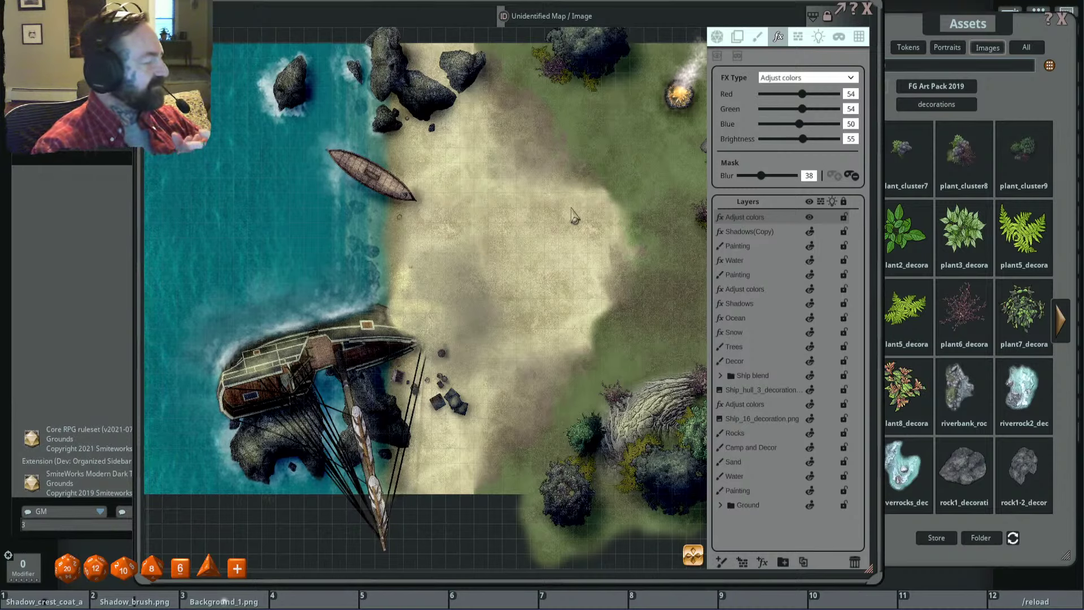
Step: Open the tracks folder within the FG Art Pack 2019 brushes and arrange the Assets window beside the map
{"action": "left_click", "coordinate": [952, 25]}
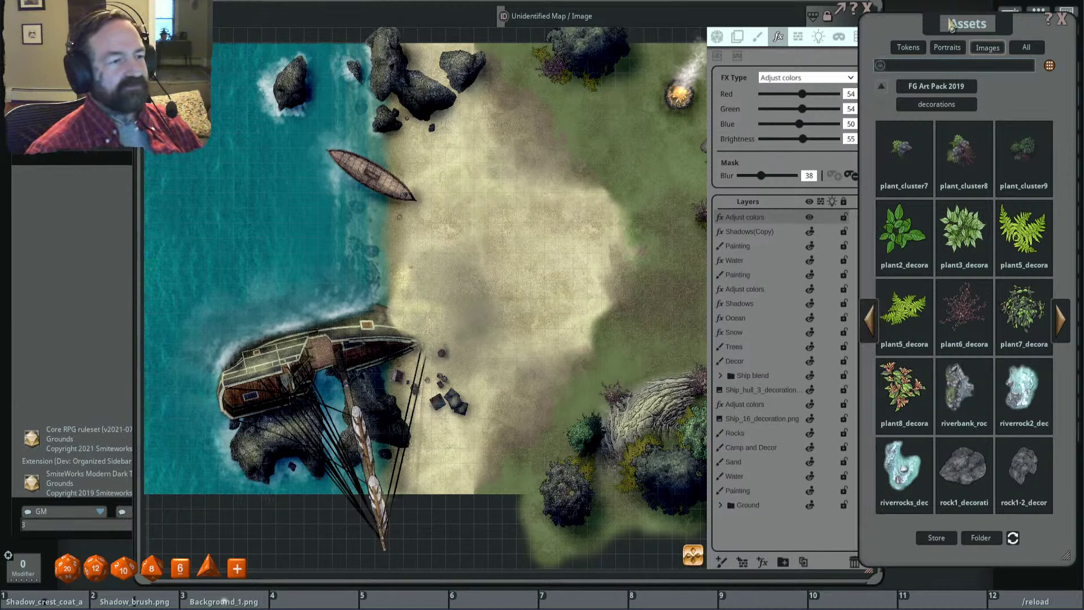
{"action": "left_click_drag", "start_coordinate": [964, 19], "coordinate": [938, 21]}
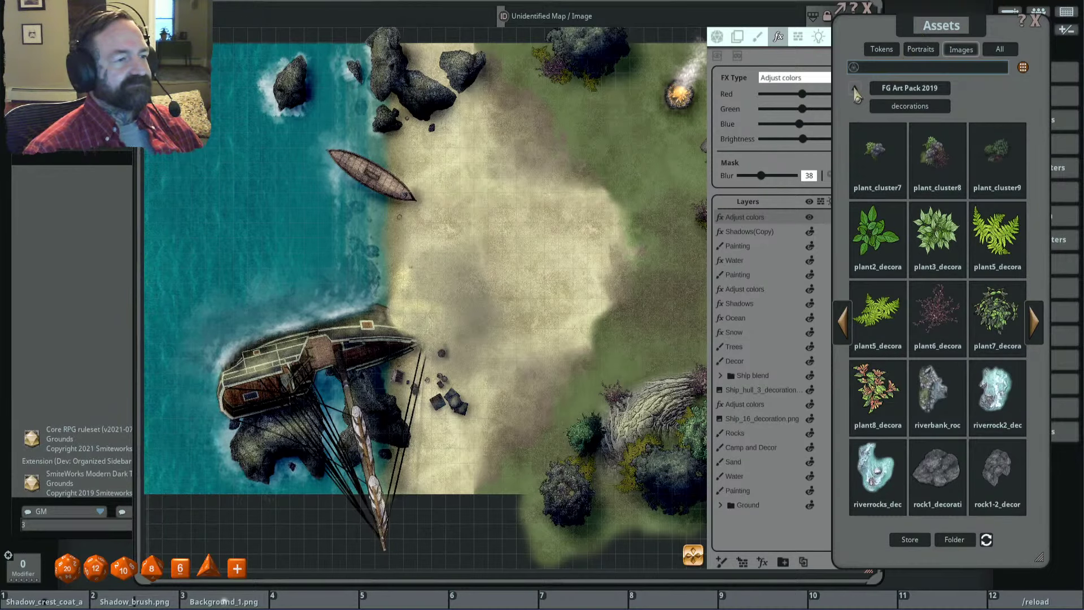
{"action": "left_click", "coordinate": [920, 89]}
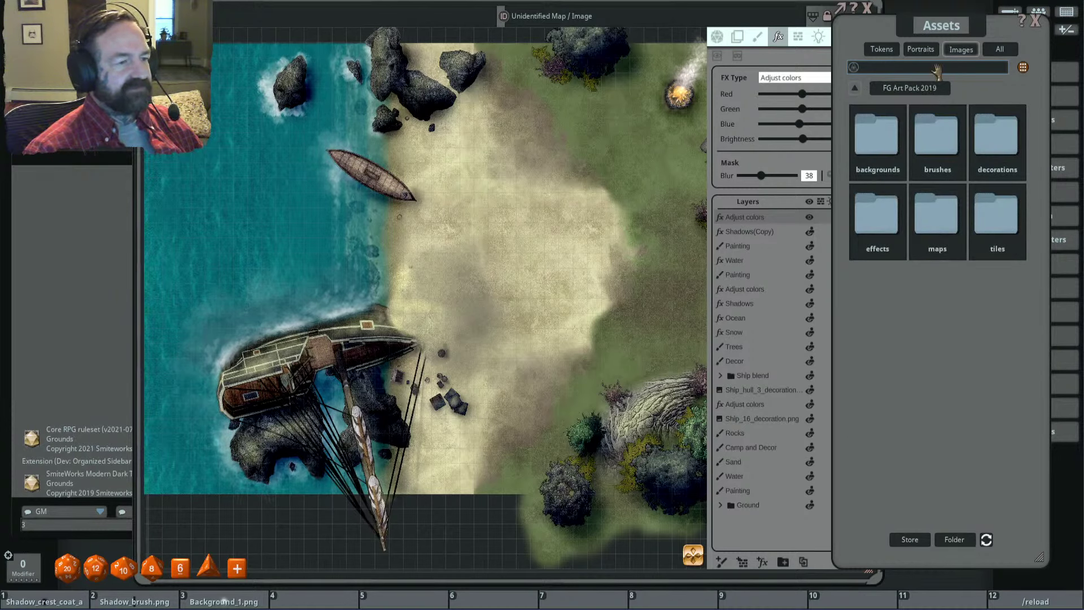
{"action": "left_click", "coordinate": [935, 136]}
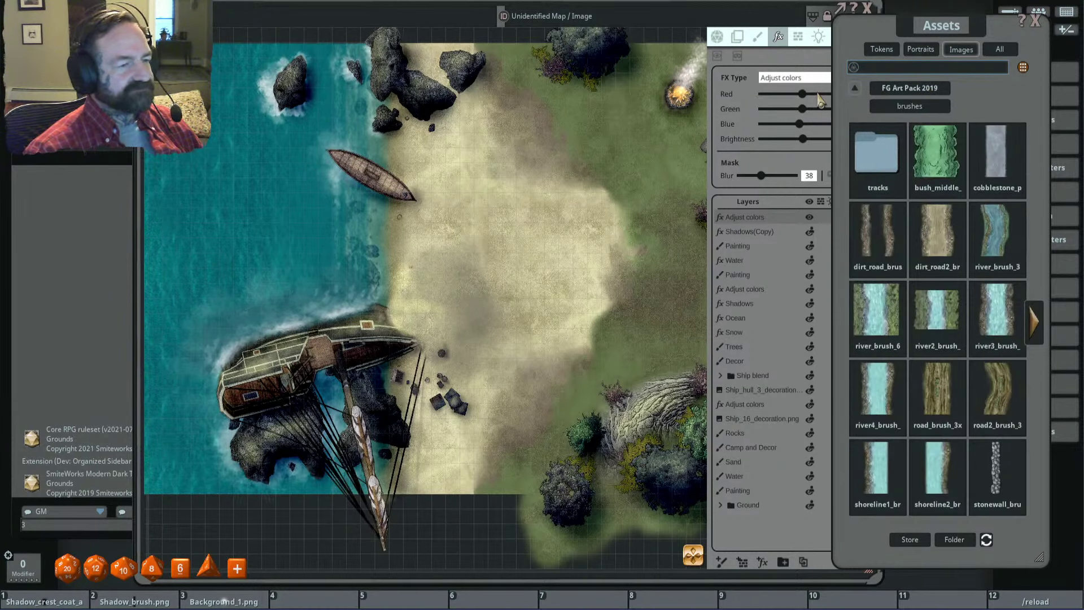
{"action": "left_click", "coordinate": [893, 156]}
{"action": "left_click_drag", "start_coordinate": [931, 33], "coordinate": [1002, 29]}
Step: Load the barefoot tracks brush for freehand painting, sized 0.6 by 4.8 and rotated to 65 degrees
{"action": "left_click", "coordinate": [757, 36]}
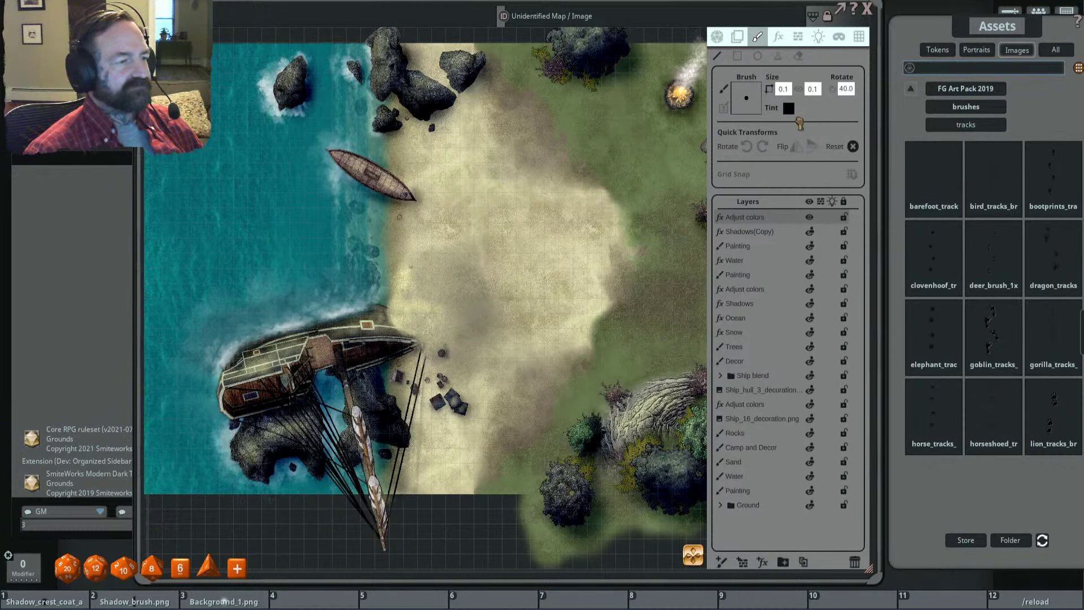
{"action": "left_click", "coordinate": [723, 89]}
{"action": "left_click", "coordinate": [718, 56]}
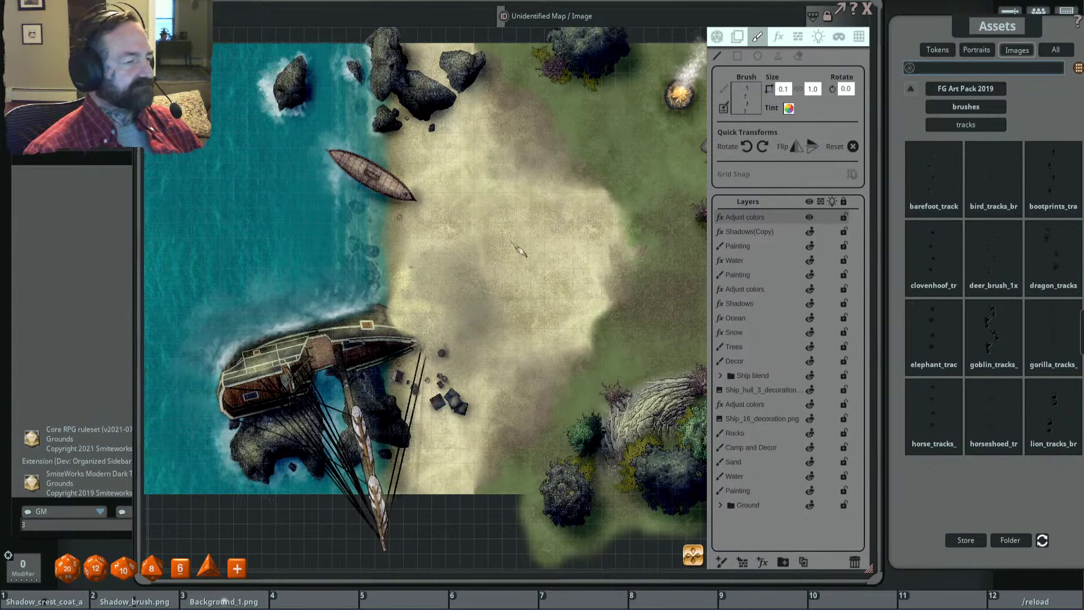
{"action": "scroll", "coordinate": [431, 247], "scroll_direction": "up", "scroll_amount": 5}
{"action": "scroll", "coordinate": [430, 247], "scroll_direction": "up", "scroll_amount": 5}
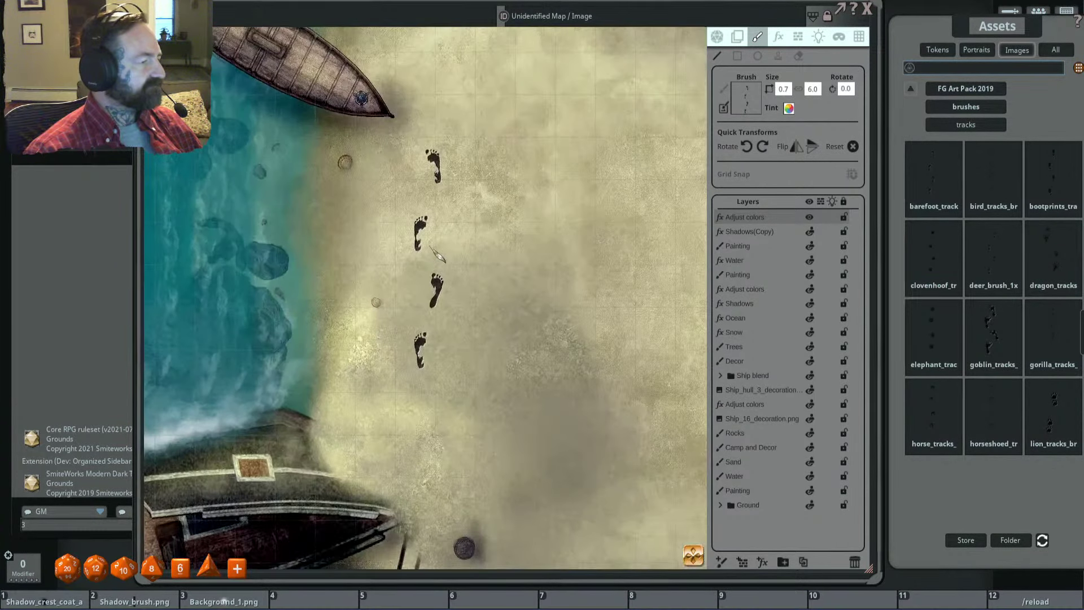
{"action": "scroll", "coordinate": [437, 255], "scroll_direction": "down", "scroll_amount": 1, "text": "ctrl"}
{"action": "scroll", "coordinate": [429, 257], "scroll_direction": "up", "scroll_amount": 17, "text": "shift"}
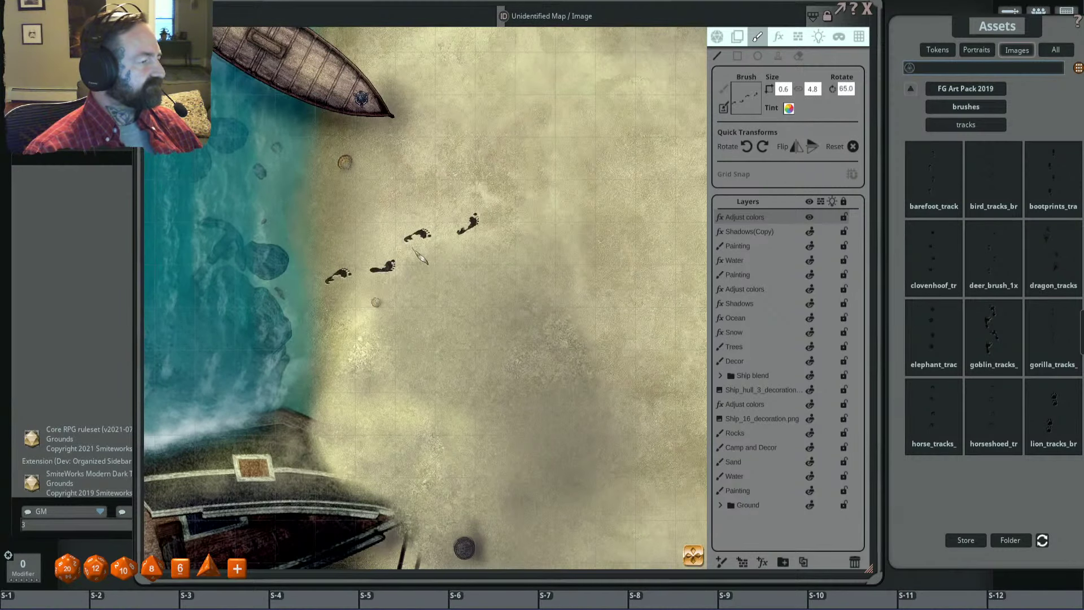
{"action": "scroll", "coordinate": [421, 257], "scroll_direction": "down", "scroll_amount": 2}
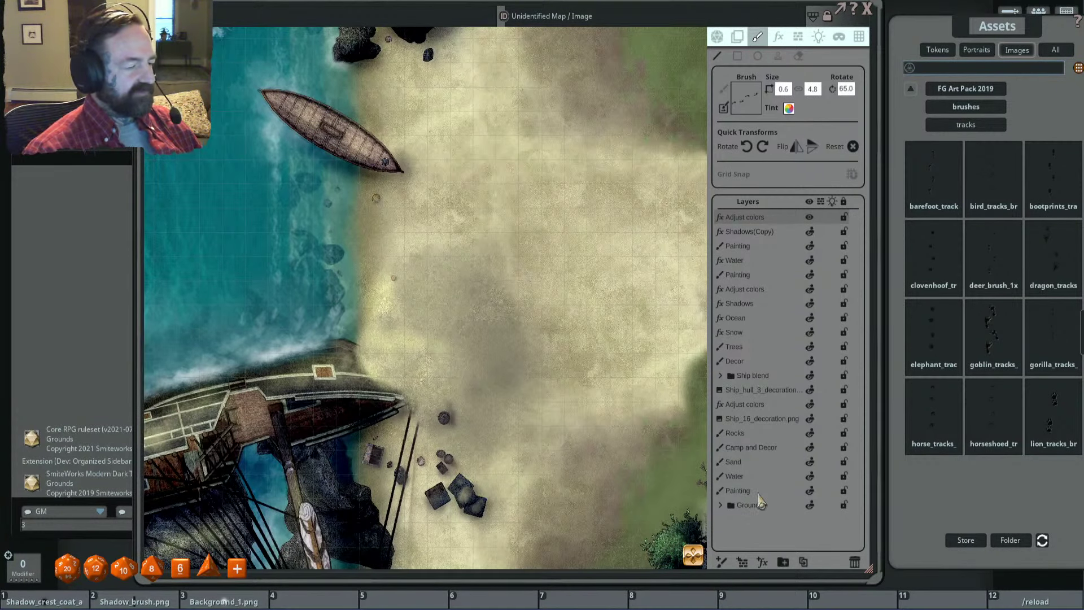
Step: Add a painting layer and paint a trail of barefoot tracks from the ship's bow past the crates across the sand
{"action": "left_click", "coordinate": [722, 562]}
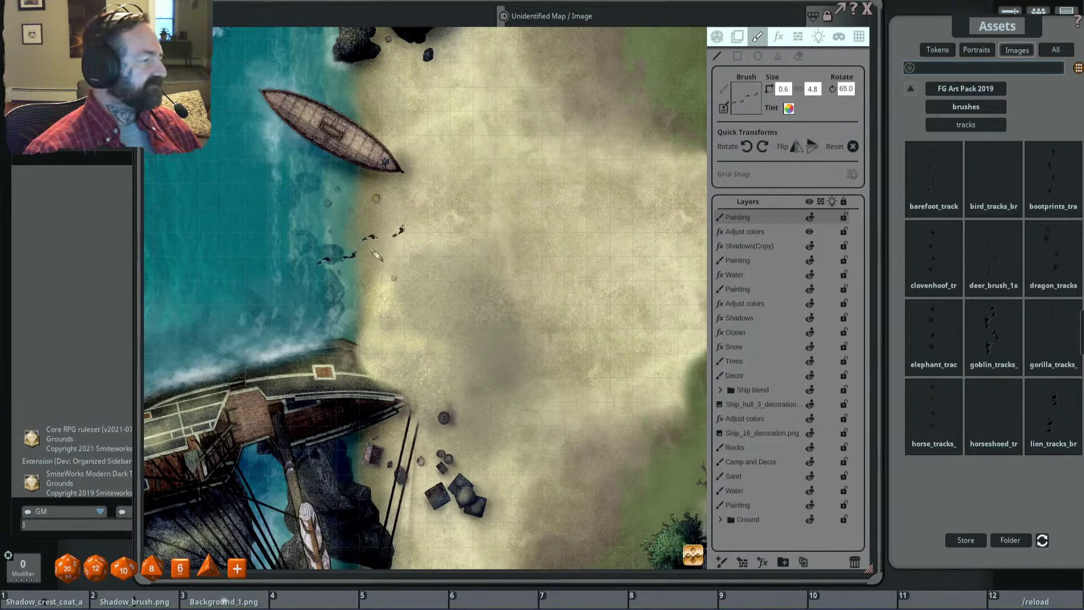
{"action": "scroll", "coordinate": [364, 248], "scroll_direction": "down", "scroll_amount": 2}
{"action": "scroll", "coordinate": [407, 282], "scroll_direction": "up", "scroll_amount": 3}
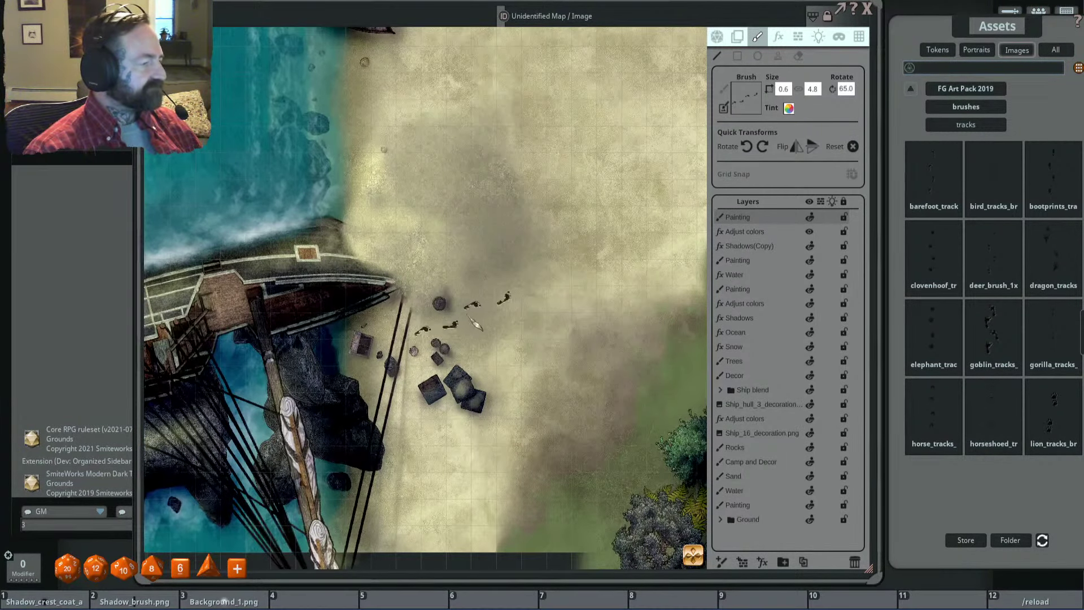
{"action": "scroll", "coordinate": [474, 311], "scroll_direction": "up", "scroll_amount": 1}
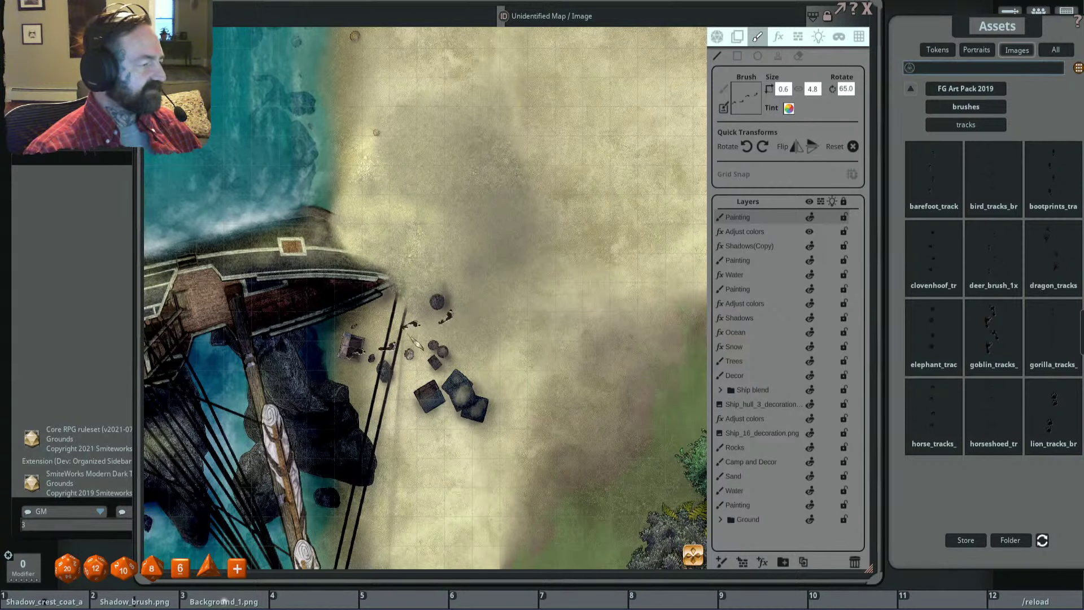
{"action": "mouse_move", "coordinate": [366, 312]}
{"action": "left_mouse_down"}
{"action": "mouse_move", "coordinate": [396, 334]}
{"action": "mouse_move", "coordinate": [511, 327]}
{"action": "mouse_move", "coordinate": [568, 285]}
{"action": "mouse_move", "coordinate": [607, 192]}
{"action": "mouse_move", "coordinate": [700, 144]}
{"action": "left_mouse_up"}
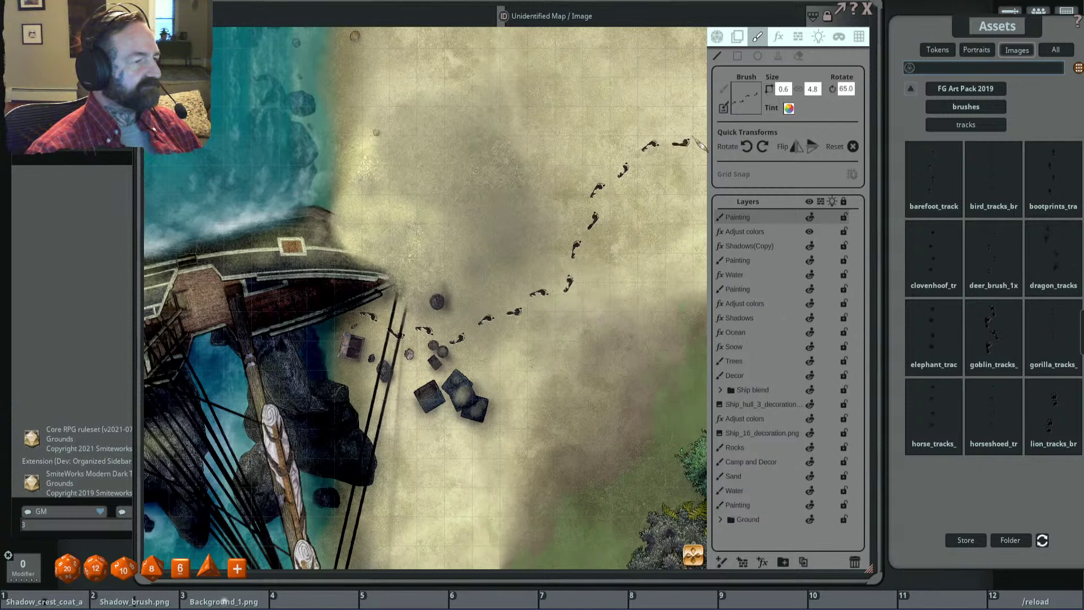
{"action": "scroll", "coordinate": [681, 217], "scroll_direction": "down", "scroll_amount": 3}
{"action": "scroll", "coordinate": [680, 217], "scroll_direction": "up", "scroll_amount": 2}
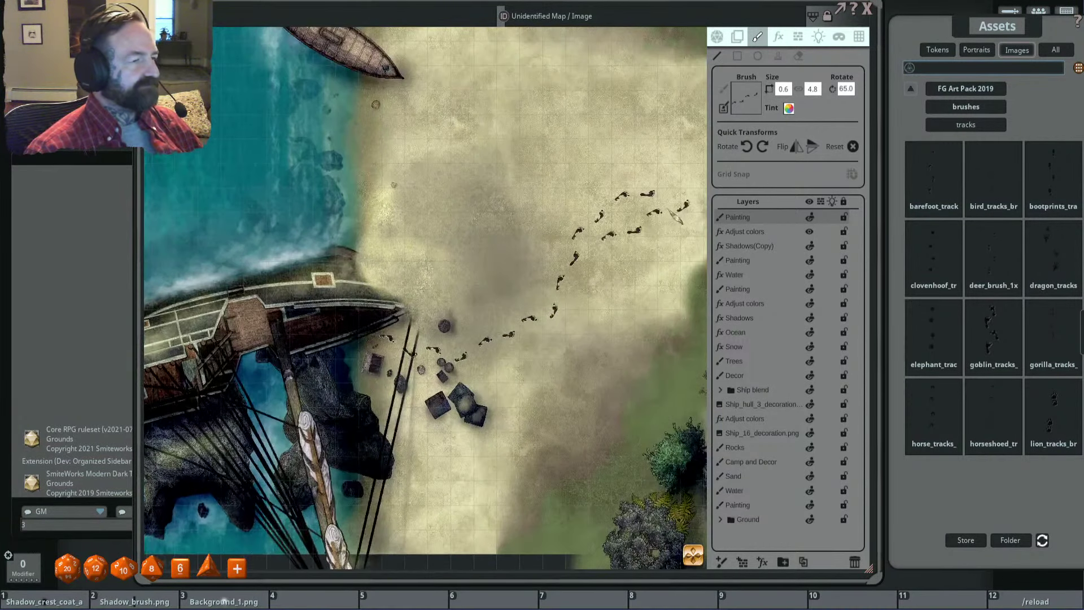
Step: Fade the tracks layer by setting its tint's alpha to 102
{"action": "left_click", "coordinate": [738, 38]}
{"action": "left_click", "coordinate": [777, 108]}
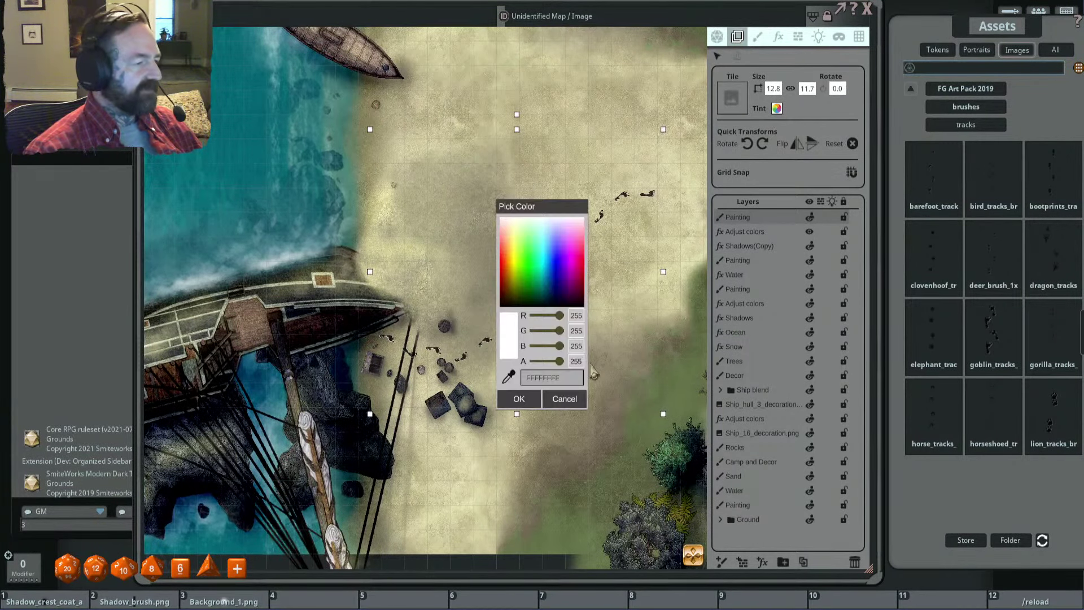
{"action": "mouse_move", "coordinate": [560, 364]}
{"action": "left_mouse_down"}
{"action": "mouse_move", "coordinate": [543, 368]}
{"action": "mouse_move", "coordinate": [553, 371]}
{"action": "left_mouse_up"}
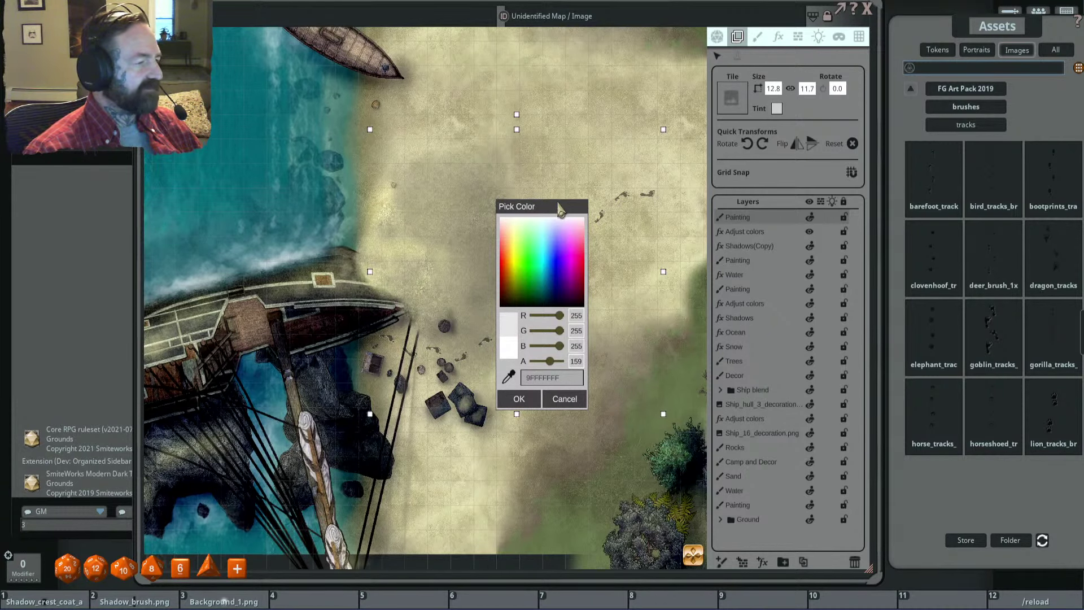
{"action": "left_click_drag", "start_coordinate": [559, 208], "coordinate": [652, 151]}
{"action": "scroll", "coordinate": [513, 307], "scroll_direction": "up", "scroll_amount": 3}
{"action": "left_click_drag", "start_coordinate": [644, 305], "coordinate": [636, 305]}
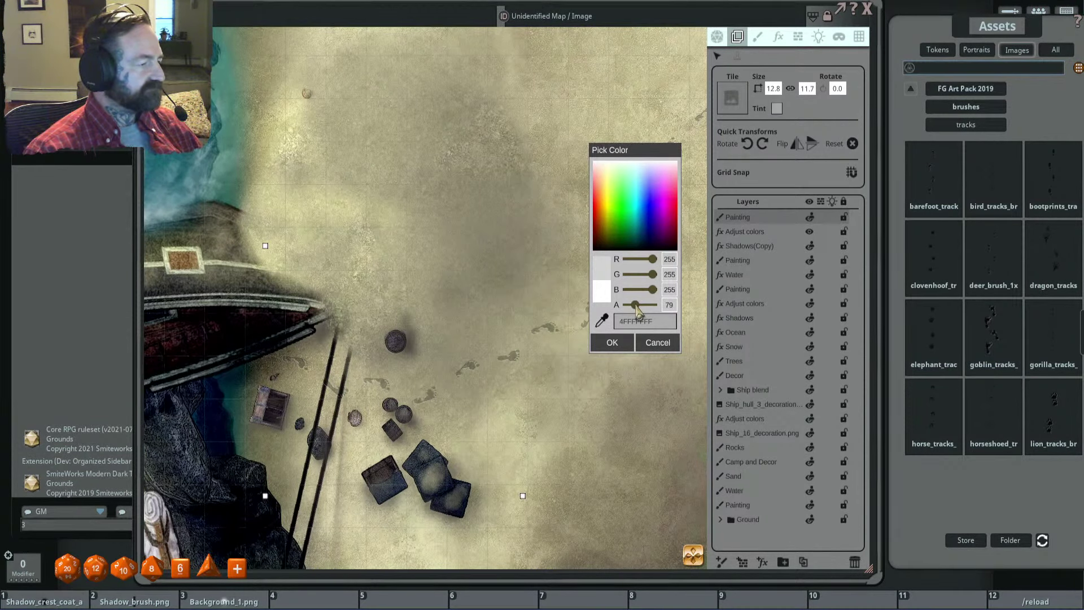
{"action": "scroll", "coordinate": [497, 288], "scroll_direction": "down", "scroll_amount": 3}
{"action": "scroll", "coordinate": [497, 288], "scroll_direction": "up", "scroll_amount": 5}
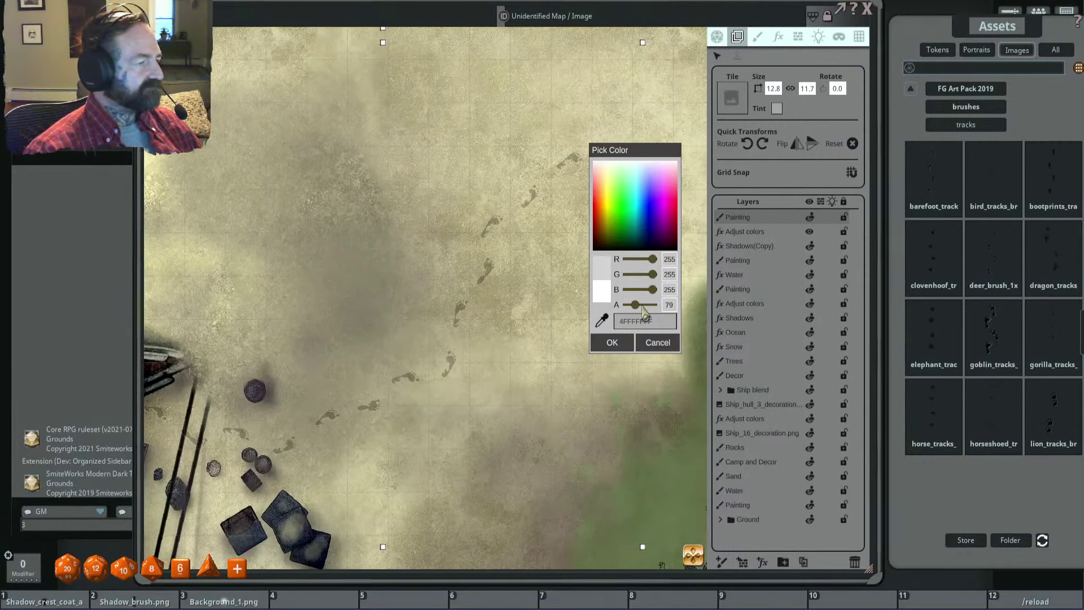
{"action": "left_click_drag", "start_coordinate": [644, 310], "coordinate": [645, 312]}
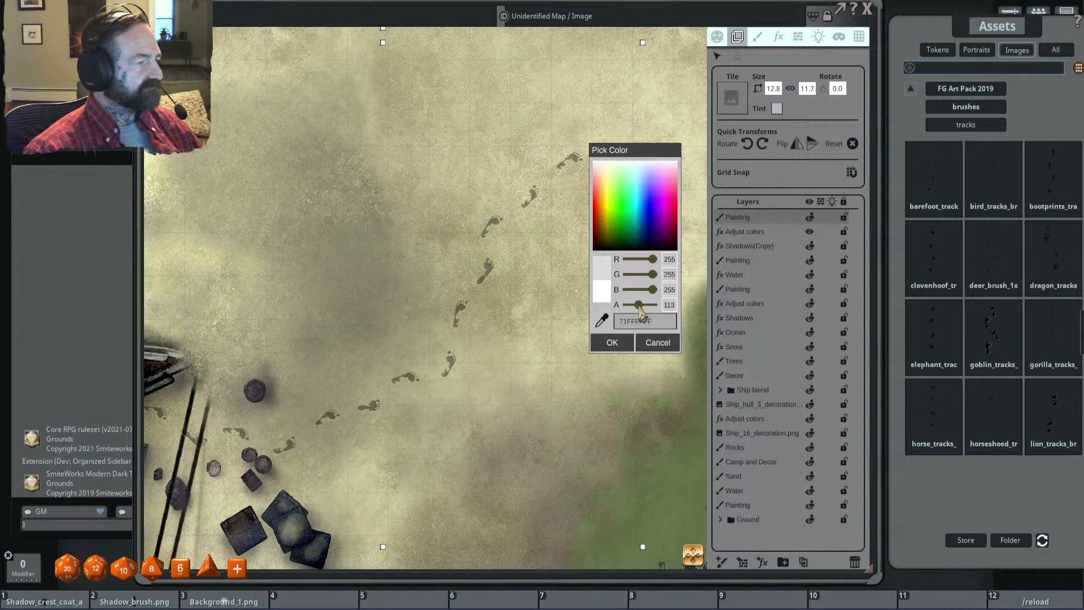
{"action": "left_click_drag", "start_coordinate": [637, 311], "coordinate": [639, 312]}
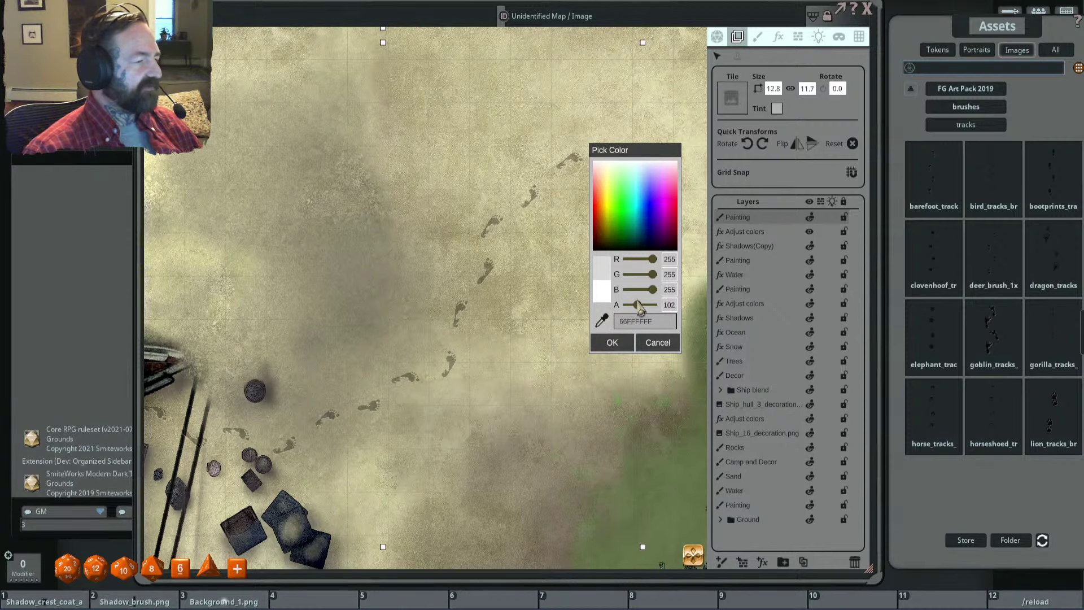
{"action": "left_click", "coordinate": [615, 343]}
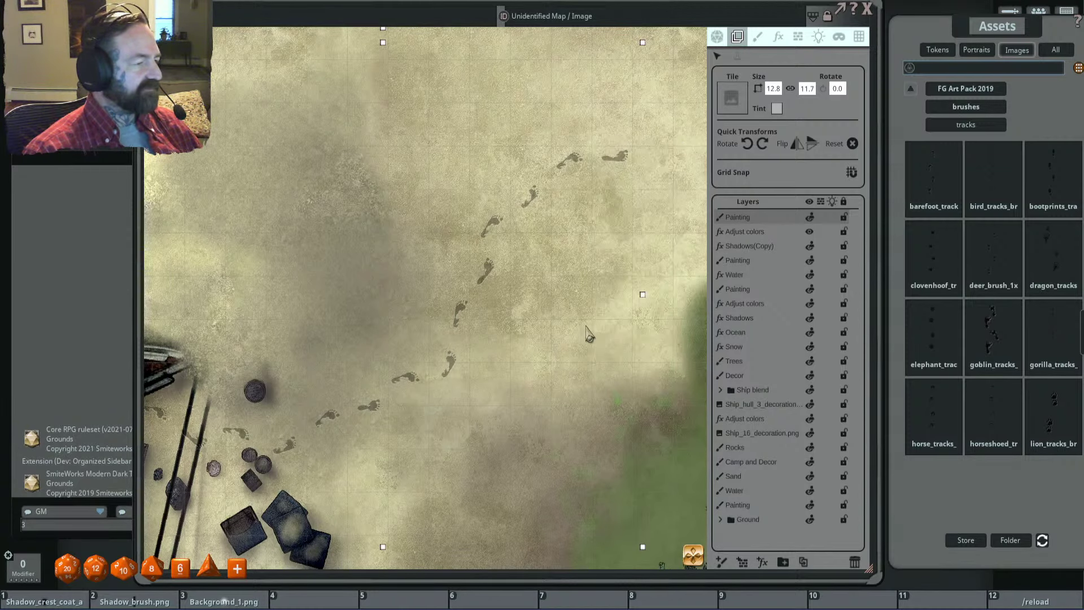
Step: Extend the barefoot trail to the sand's eastern edge and curve it north into the grass with the barefoot tracks brush
{"action": "scroll", "coordinate": [587, 316], "scroll_direction": "down", "scroll_amount": 5}
{"action": "scroll", "coordinate": [557, 316], "scroll_direction": "up", "scroll_amount": 2}
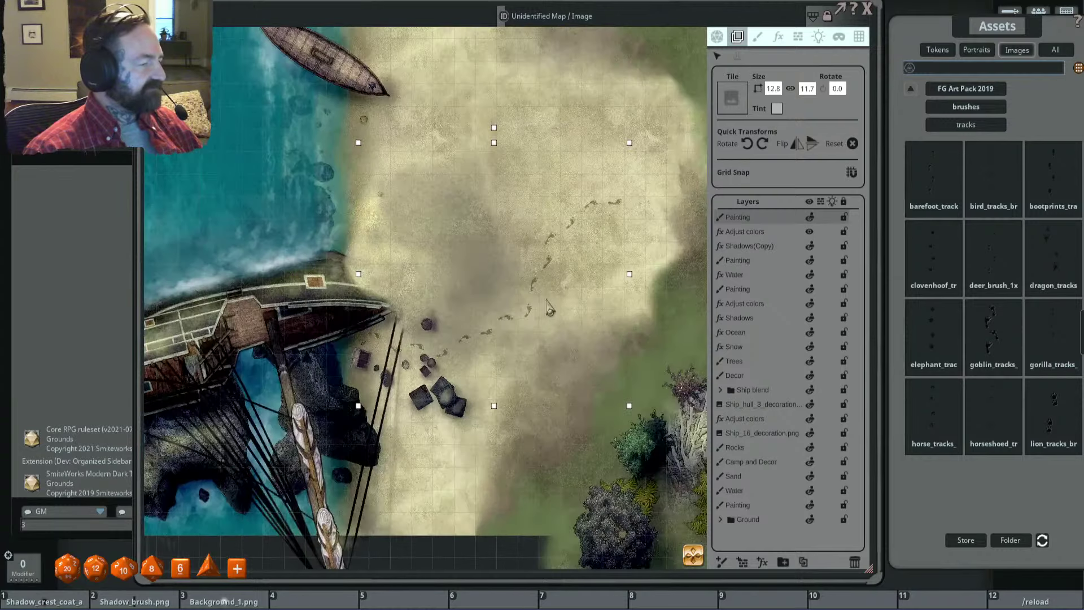
{"action": "scroll", "coordinate": [458, 339], "scroll_direction": "up", "scroll_amount": 2}
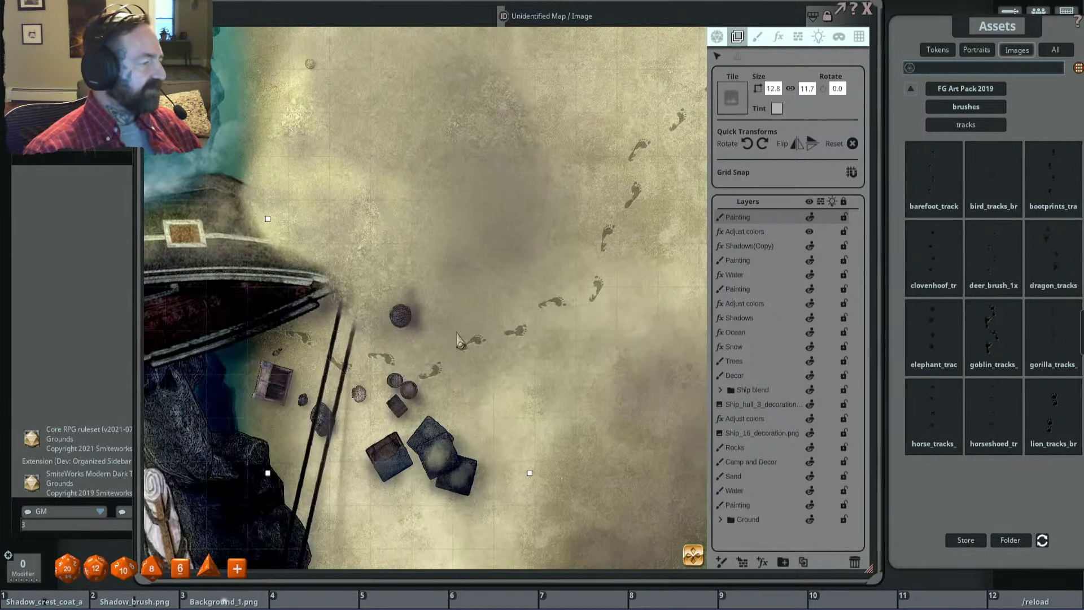
{"action": "scroll", "coordinate": [458, 338], "scroll_direction": "down", "scroll_amount": 2}
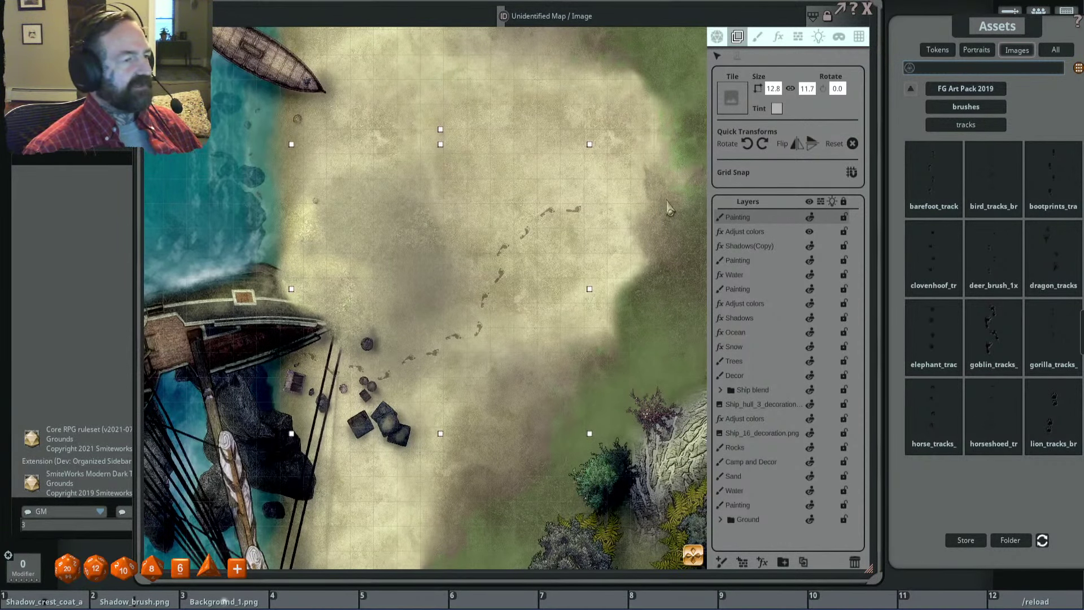
{"action": "left_click", "coordinate": [757, 37]}
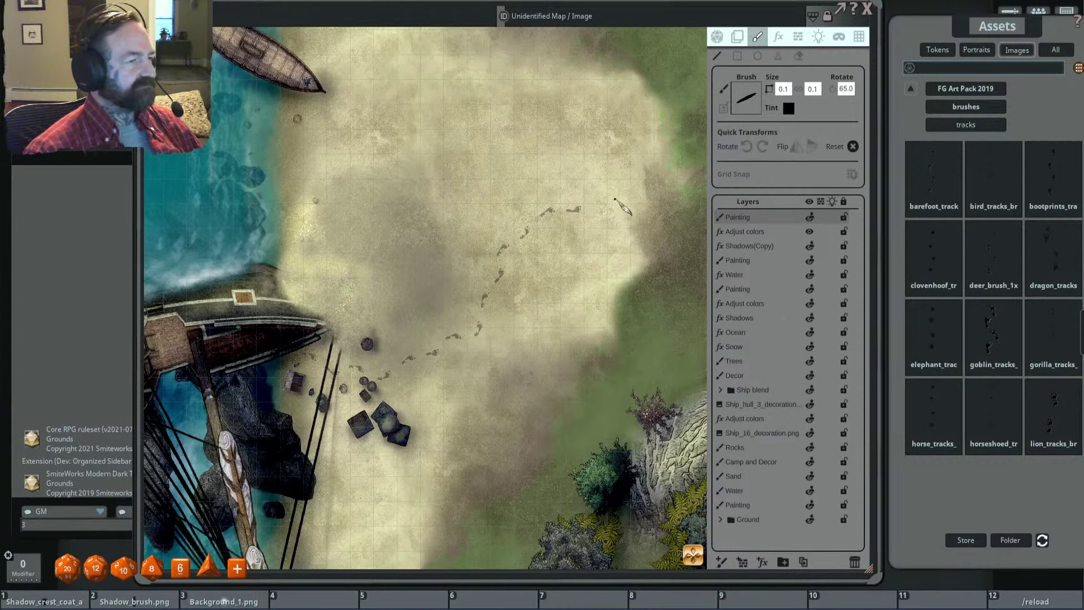
{"action": "left_click", "coordinate": [723, 108]}
{"action": "left_click_drag", "start_coordinate": [632, 192], "coordinate": [516, 217]}
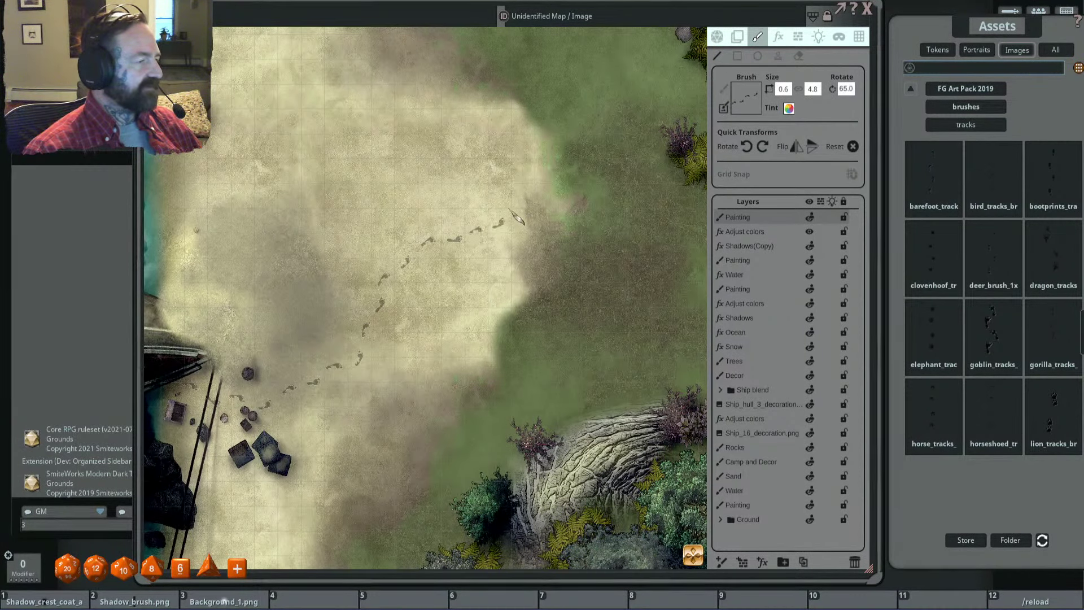
{"action": "mouse_move", "coordinate": [526, 167]}
{"action": "left_mouse_down"}
{"action": "mouse_move", "coordinate": [489, 121]}
{"action": "mouse_move", "coordinate": [436, 93]}
{"action": "left_mouse_up"}
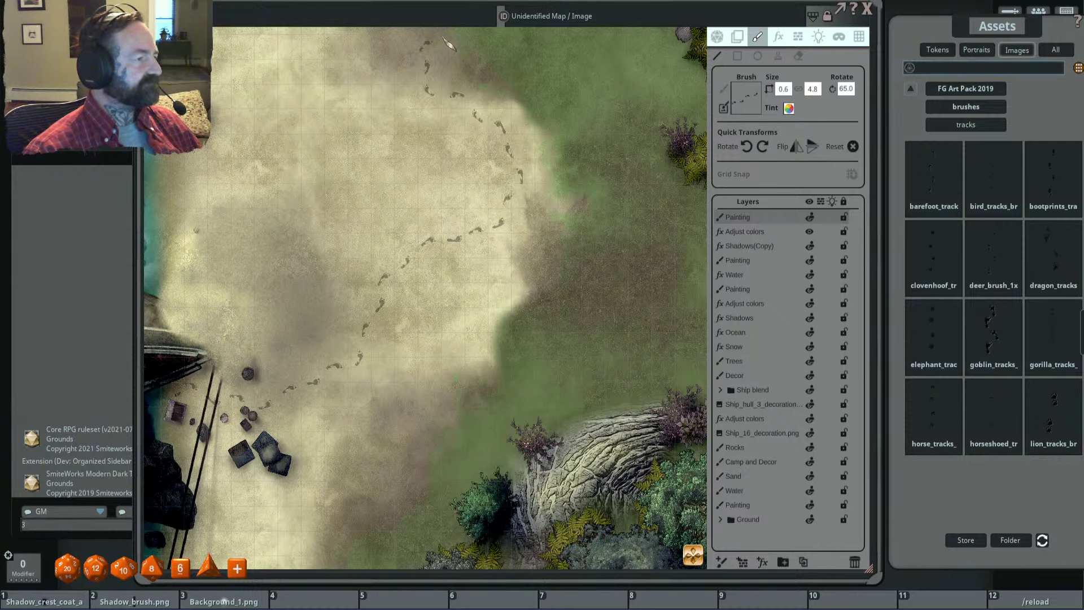
Step: Erase the tracks that run into the grass, using an eraser sized 0.6
{"action": "scroll", "coordinate": [587, 128], "scroll_direction": "down", "scroll_amount": 2}
{"action": "scroll", "coordinate": [615, 149], "scroll_direction": "up", "scroll_amount": 2}
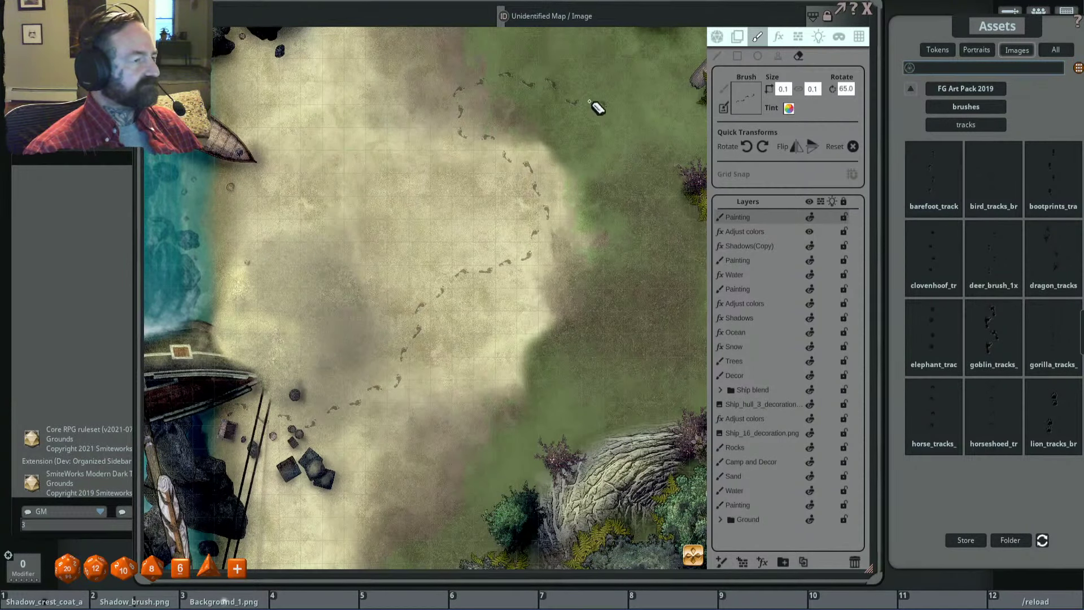
{"action": "mouse_move", "coordinate": [598, 107]}
{"action": "left_mouse_down"}
{"action": "mouse_move", "coordinate": [612, 104]}
{"action": "mouse_move", "coordinate": [547, 101]}
{"action": "mouse_move", "coordinate": [518, 87]}
{"action": "left_mouse_up"}
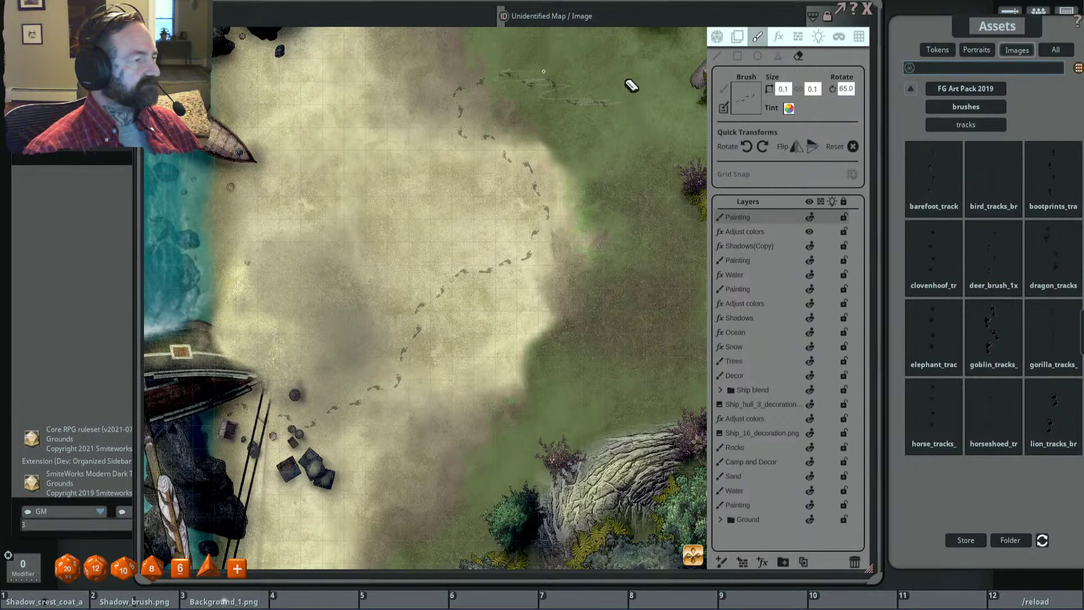
{"action": "scroll", "coordinate": [615, 93], "scroll_direction": "up", "scroll_amount": 2}
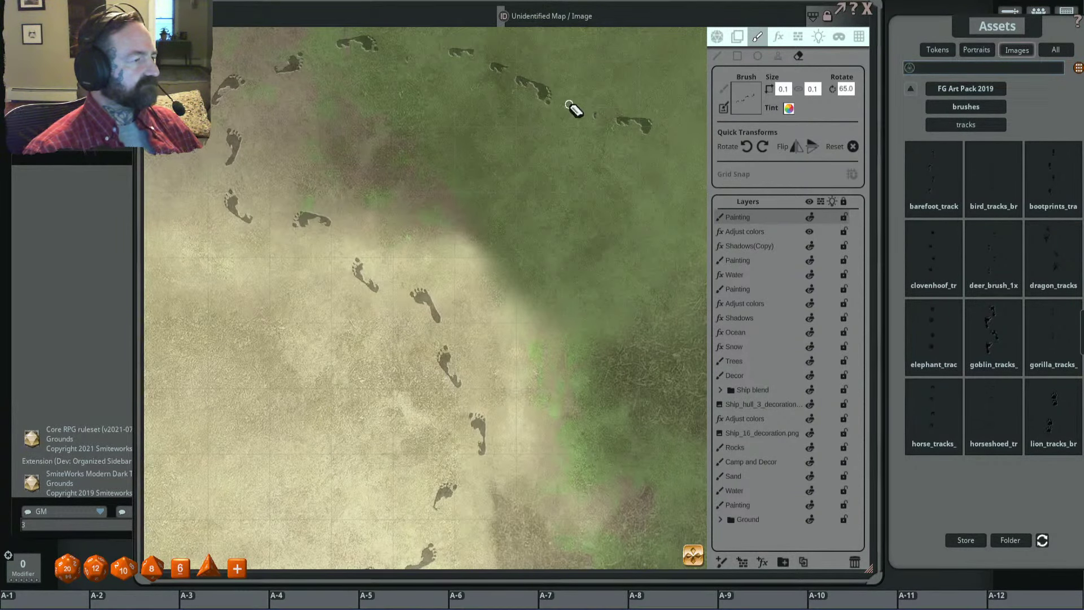
{"action": "scroll", "coordinate": [574, 109], "scroll_direction": "down", "scroll_amount": 2}
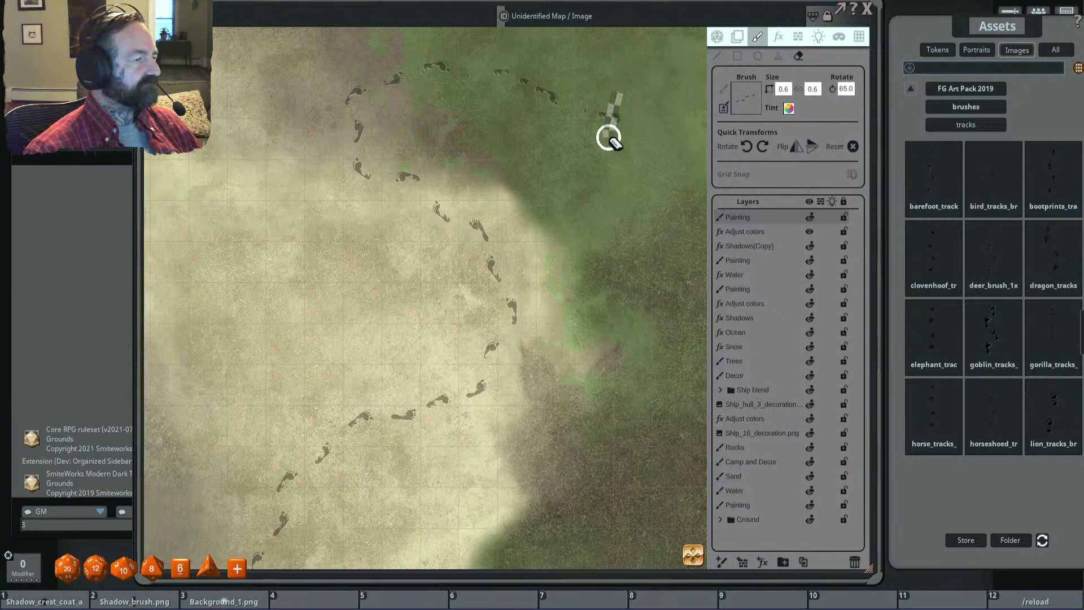
{"action": "mouse_move", "coordinate": [608, 138]}
{"action": "left_mouse_down"}
{"action": "mouse_move", "coordinate": [595, 92]}
{"action": "mouse_move", "coordinate": [610, 104]}
{"action": "mouse_move", "coordinate": [561, 97]}
{"action": "mouse_move", "coordinate": [547, 115]}
{"action": "mouse_move", "coordinate": [499, 87]}
{"action": "mouse_move", "coordinate": [491, 67]}
{"action": "mouse_move", "coordinate": [612, 121]}
{"action": "mouse_move", "coordinate": [603, 119]}
{"action": "left_mouse_up"}
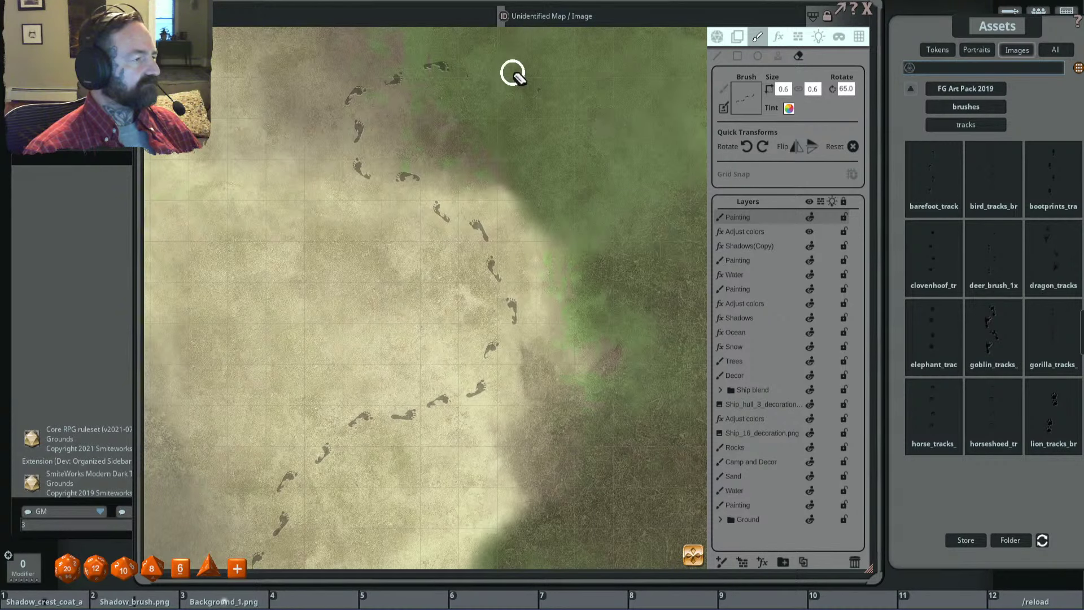
{"action": "mouse_move", "coordinate": [513, 74]}
{"action": "left_mouse_down"}
{"action": "mouse_move", "coordinate": [423, 68]}
{"action": "mouse_move", "coordinate": [437, 77]}
{"action": "left_mouse_up"}
{"action": "scroll", "coordinate": [624, 92], "scroll_direction": "down", "scroll_amount": 2}
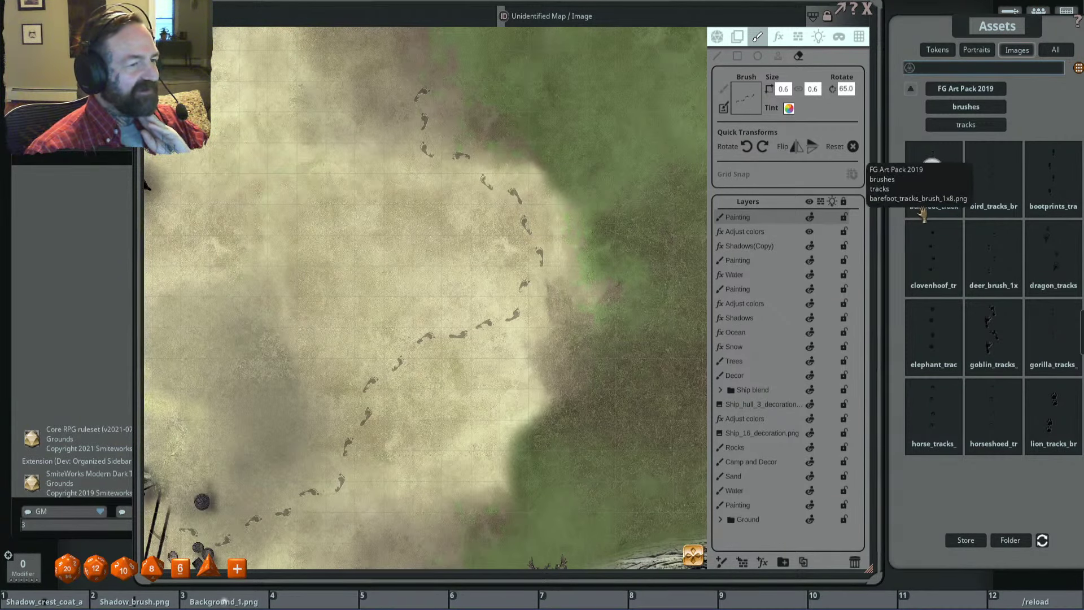
Step: Browse both pages of track brushes in the Assets window and keep the window beside the map
{"action": "scroll", "coordinate": [468, 121], "scroll_direction": "down", "scroll_amount": 3}
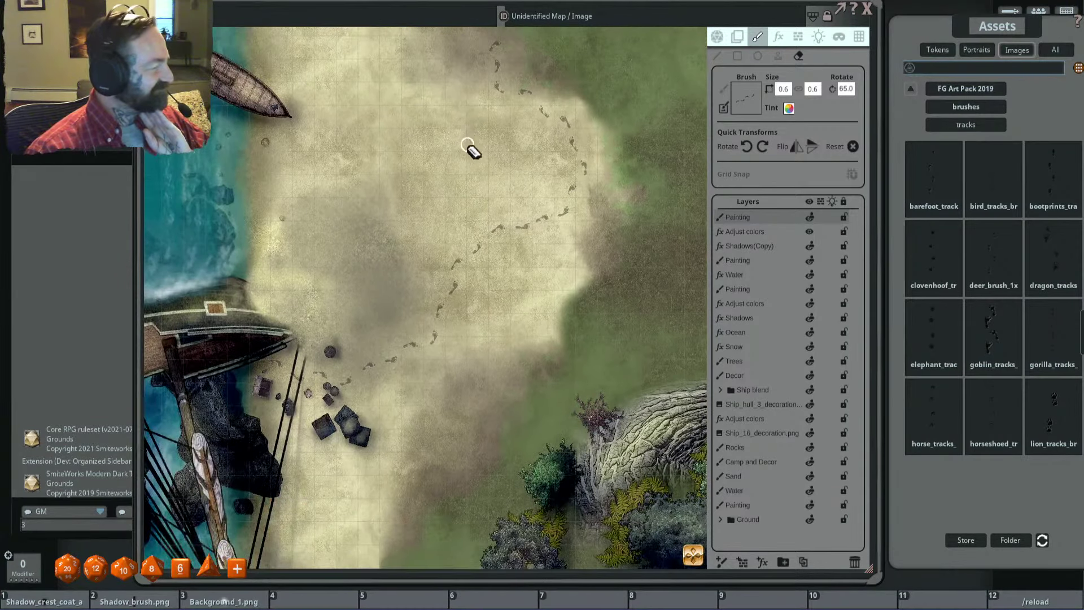
{"action": "scroll", "coordinate": [440, 164], "scroll_direction": "up", "scroll_amount": 1}
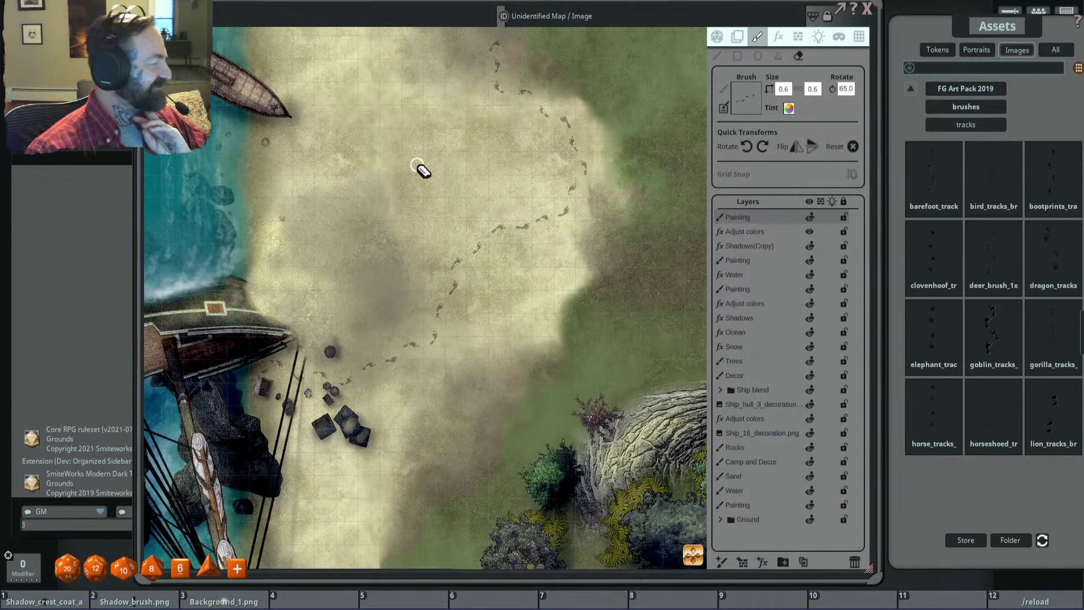
{"action": "scroll", "coordinate": [417, 182], "scroll_direction": "up", "scroll_amount": 1}
{"action": "scroll", "coordinate": [418, 180], "scroll_direction": "down", "scroll_amount": 1}
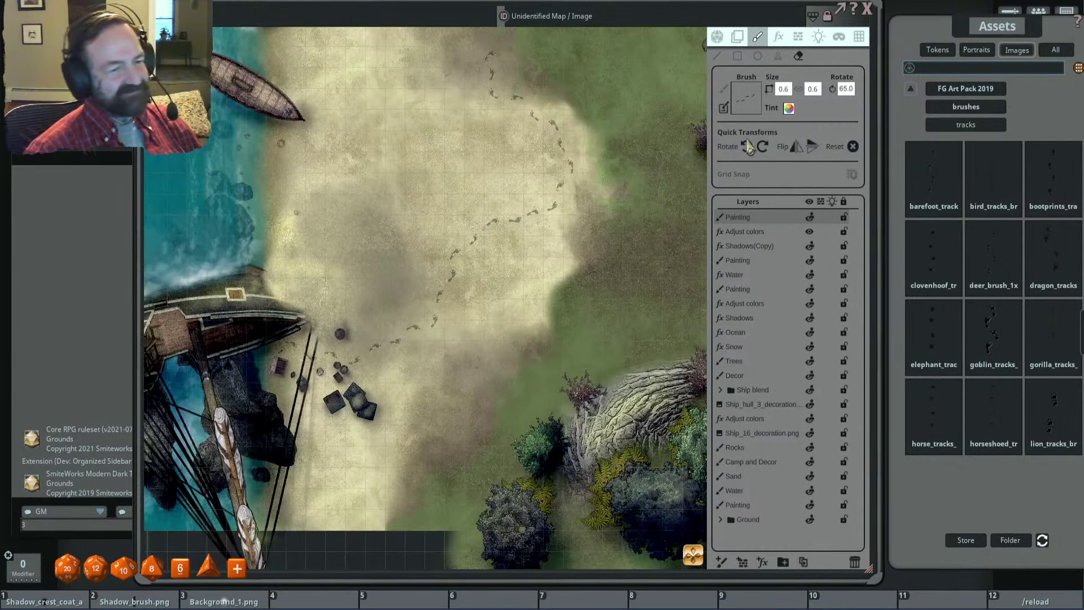
{"action": "left_click_drag", "start_coordinate": [980, 26], "coordinate": [759, 24]}
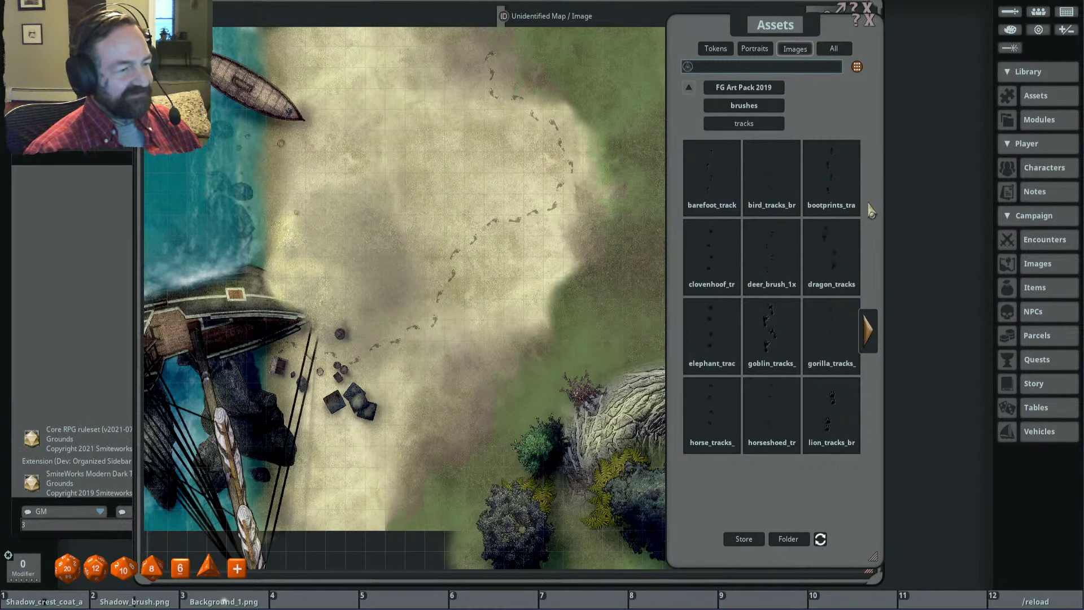
{"action": "left_click", "coordinate": [868, 330]}
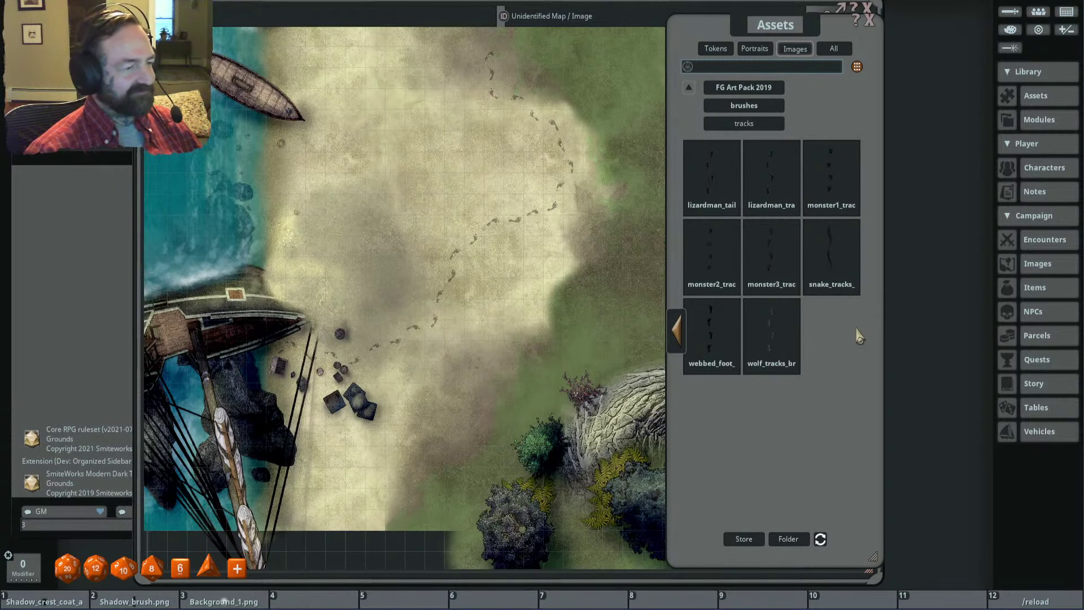
{"action": "left_click_drag", "start_coordinate": [776, 35], "coordinate": [803, 43]}
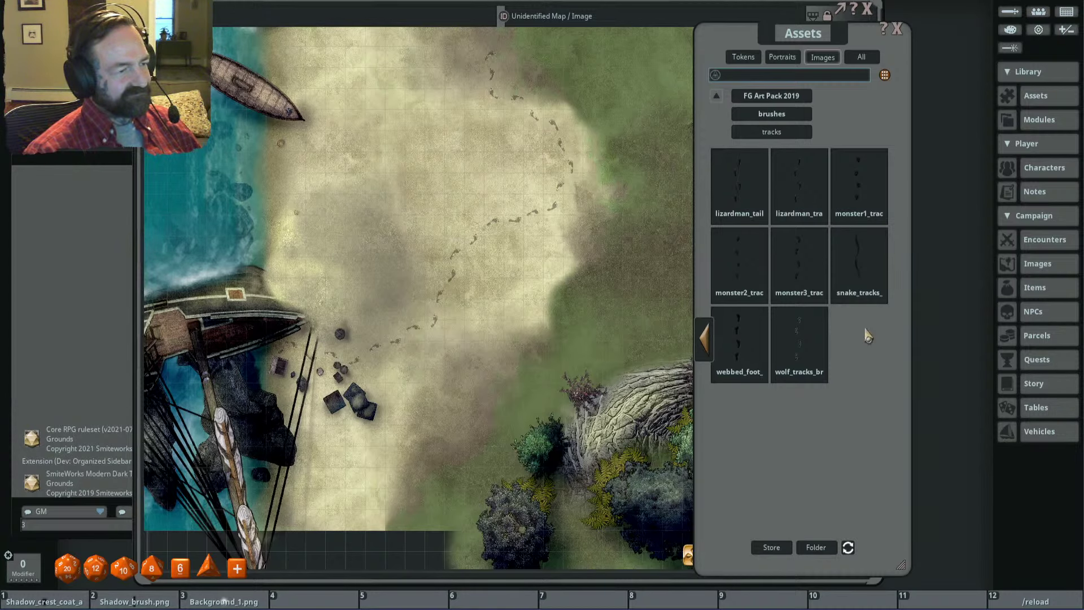
{"action": "left_click", "coordinate": [704, 337]}
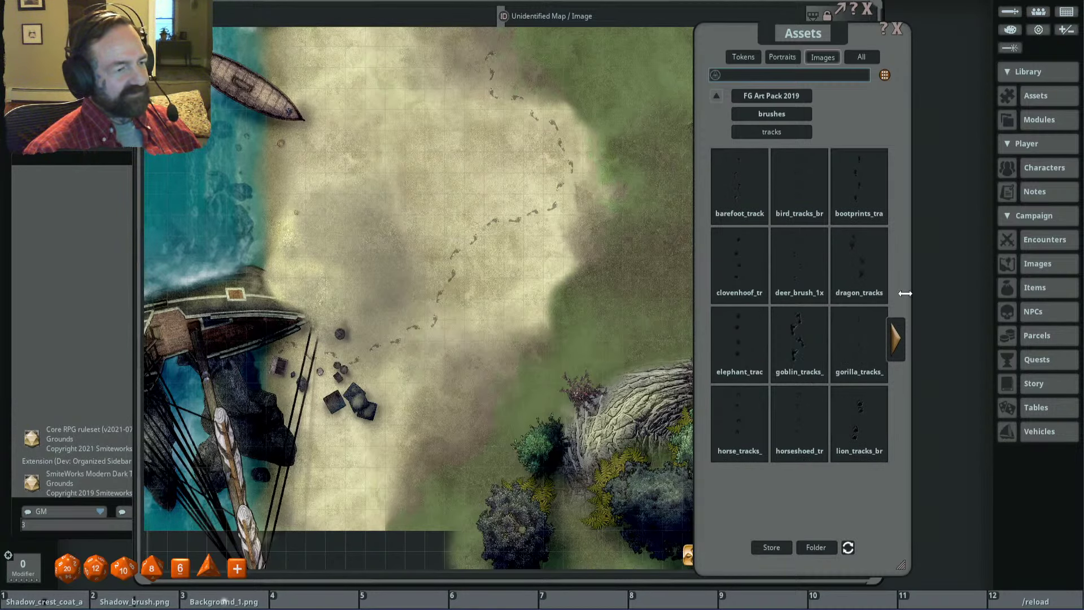
{"action": "mouse_move", "coordinate": [814, 40]}
{"action": "left_mouse_down"}
{"action": "mouse_move", "coordinate": [967, 73]}
{"action": "mouse_move", "coordinate": [977, 62]}
{"action": "left_mouse_up"}
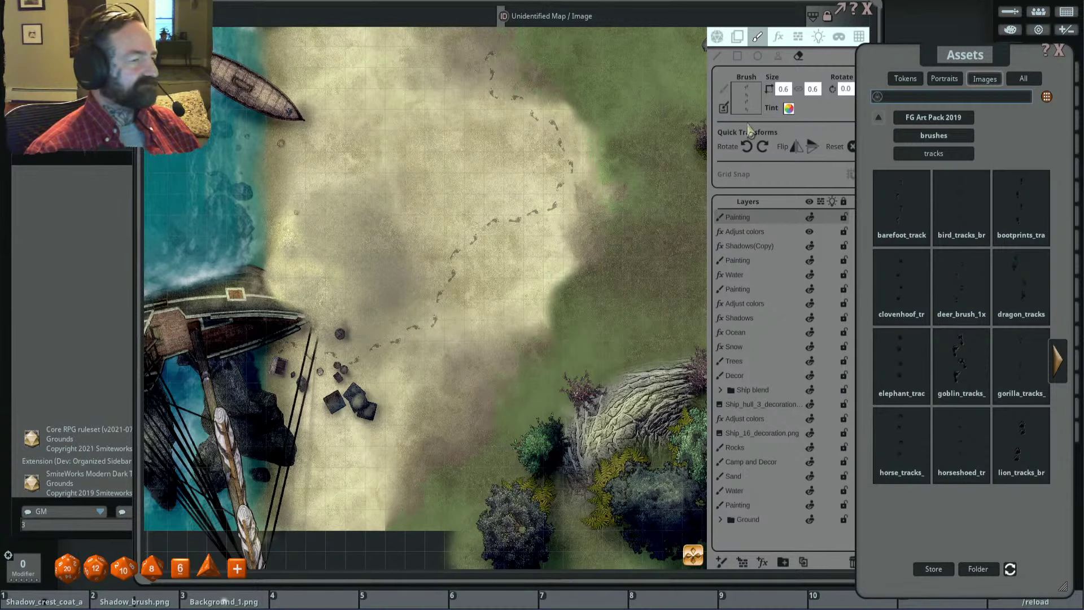
Step: Set up the bird tracks brush for freehand painting, sized 0.2 by 1.6 with no rotation
{"action": "left_click", "coordinate": [719, 57]}
{"action": "scroll", "coordinate": [441, 243], "scroll_direction": "up", "scroll_amount": 5}
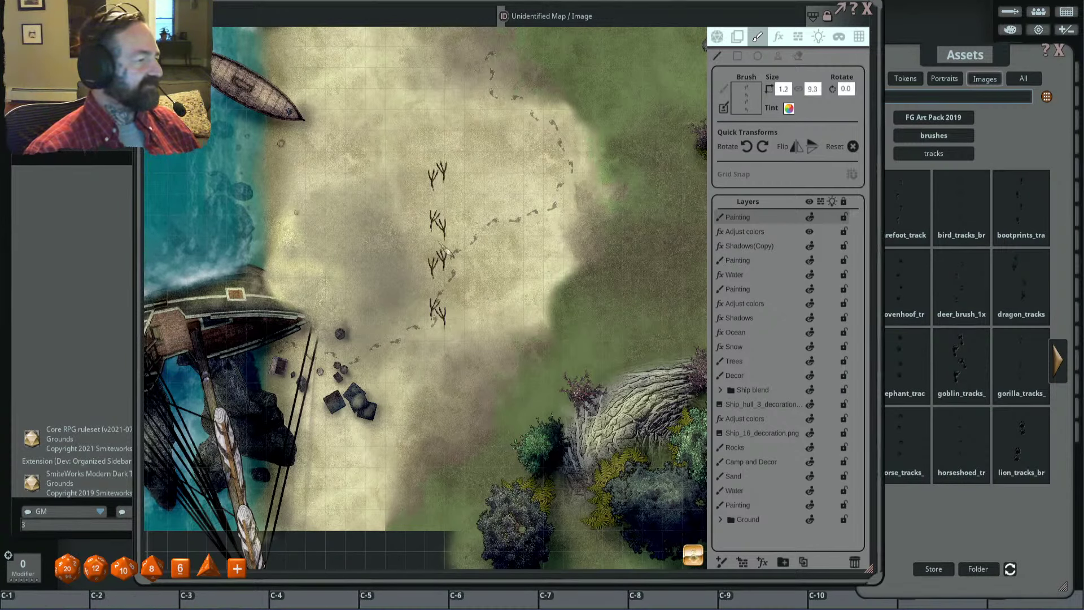
{"action": "scroll", "coordinate": [440, 244], "scroll_direction": "down", "scroll_amount": 5}
{"action": "scroll", "coordinate": [440, 244], "scroll_direction": "up", "scroll_amount": 2}
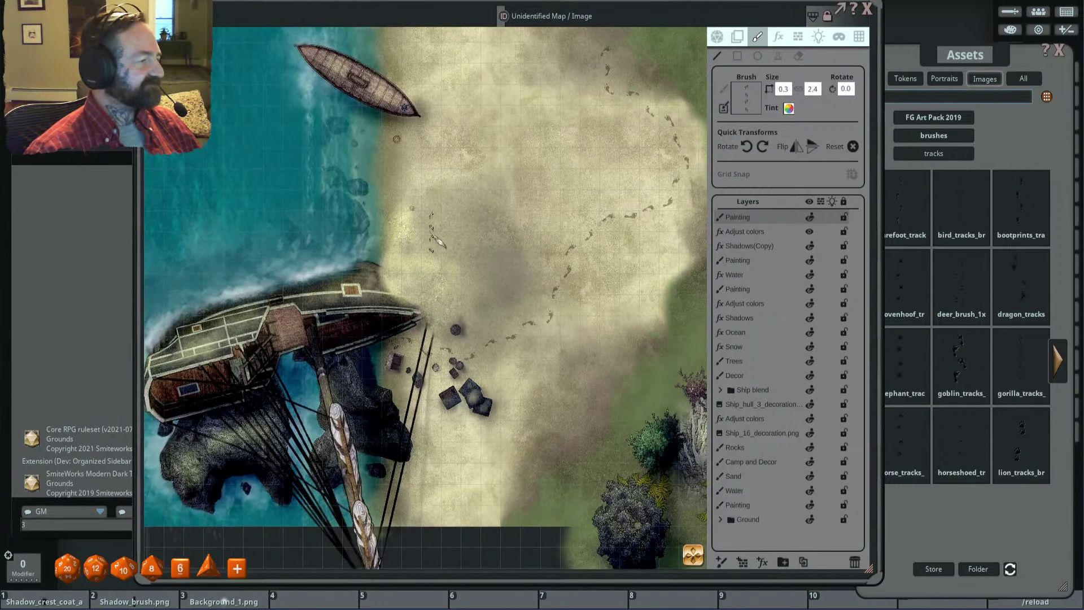
{"action": "scroll", "coordinate": [440, 243], "scroll_direction": "up", "scroll_amount": 3}
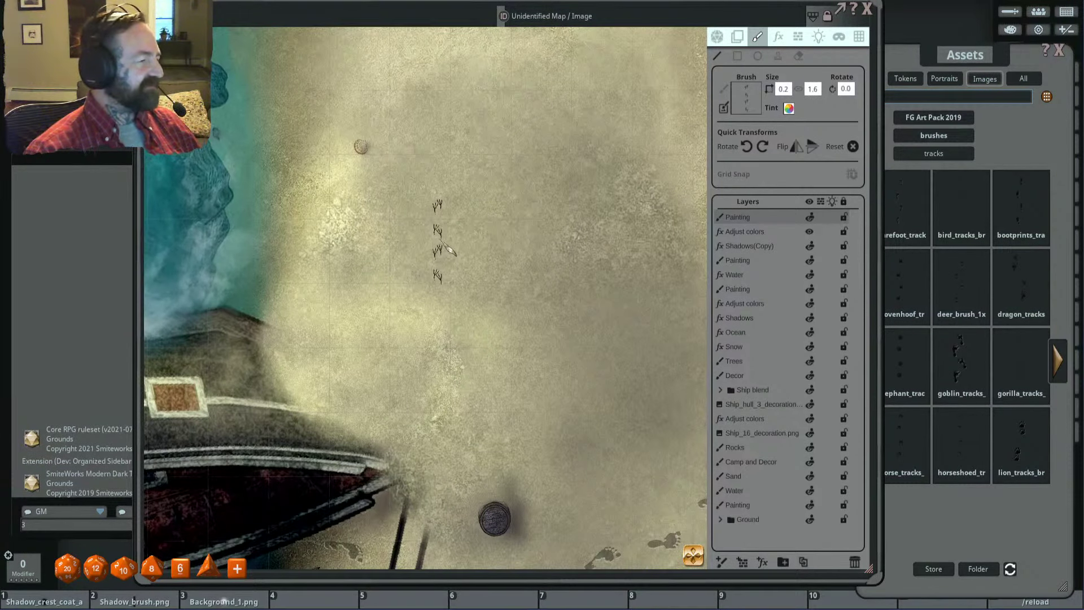
Step: Paint a faded, looping trail of bird tracks on the open sand northeast of the ship's bow
{"action": "left_click", "coordinate": [789, 109]}
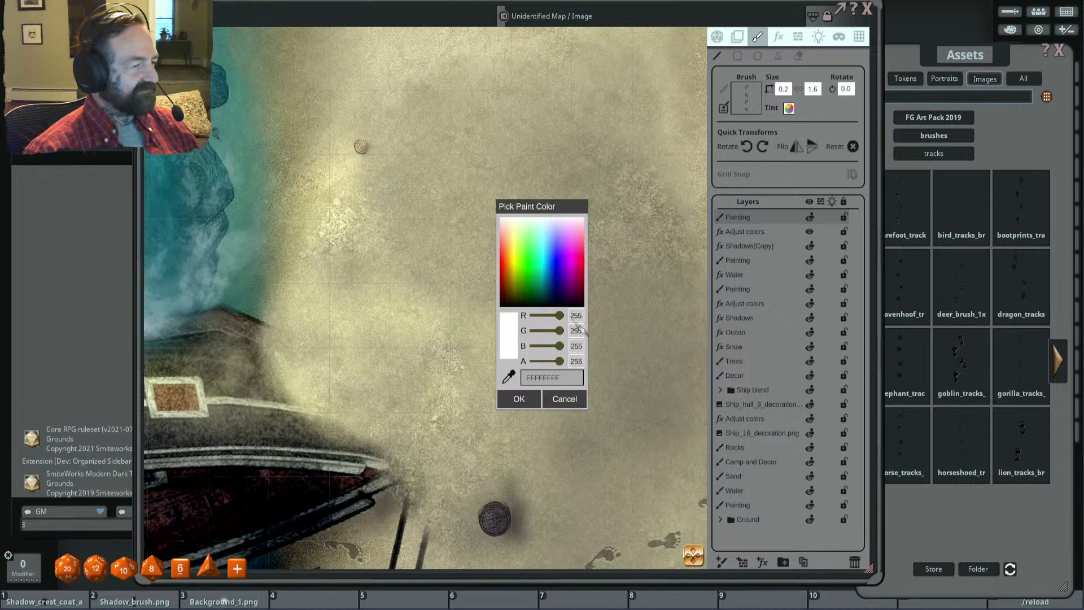
{"action": "left_click", "coordinate": [515, 400]}
{"action": "mouse_move", "coordinate": [409, 335]}
{"action": "left_mouse_down"}
{"action": "mouse_move", "coordinate": [480, 294]}
{"action": "mouse_move", "coordinate": [602, 135]}
{"action": "mouse_move", "coordinate": [686, 263]}
{"action": "mouse_move", "coordinate": [515, 408]}
{"action": "left_mouse_up"}
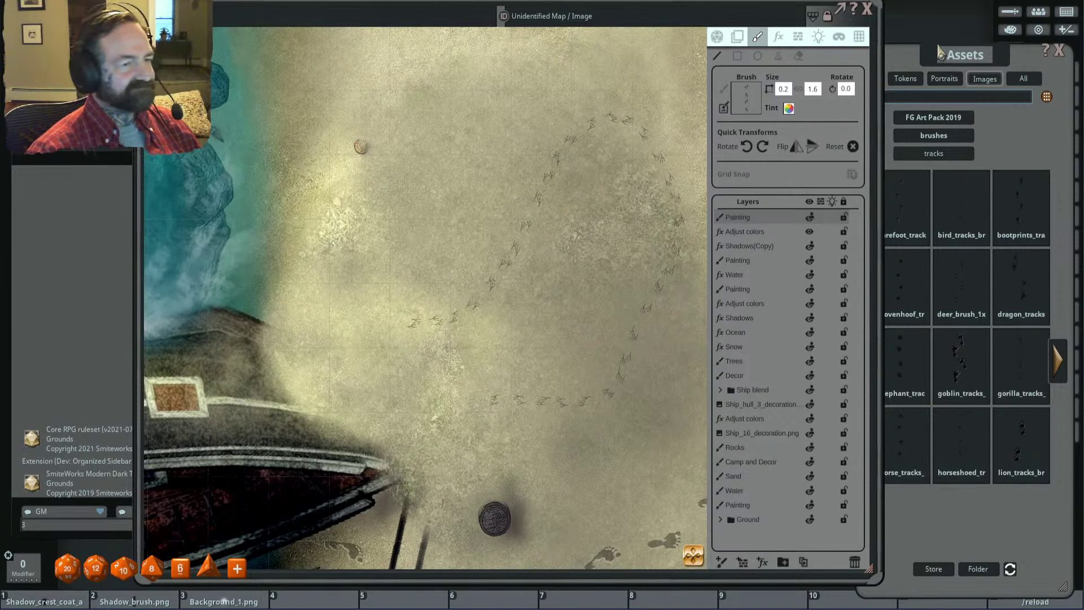
Step: Uncover the layers list by moving the Assets window aside, and erase the looping bird tracks from the sand
{"action": "left_click", "coordinate": [954, 54]}
{"action": "scroll", "coordinate": [620, 231], "scroll_direction": "down", "scroll_amount": 2}
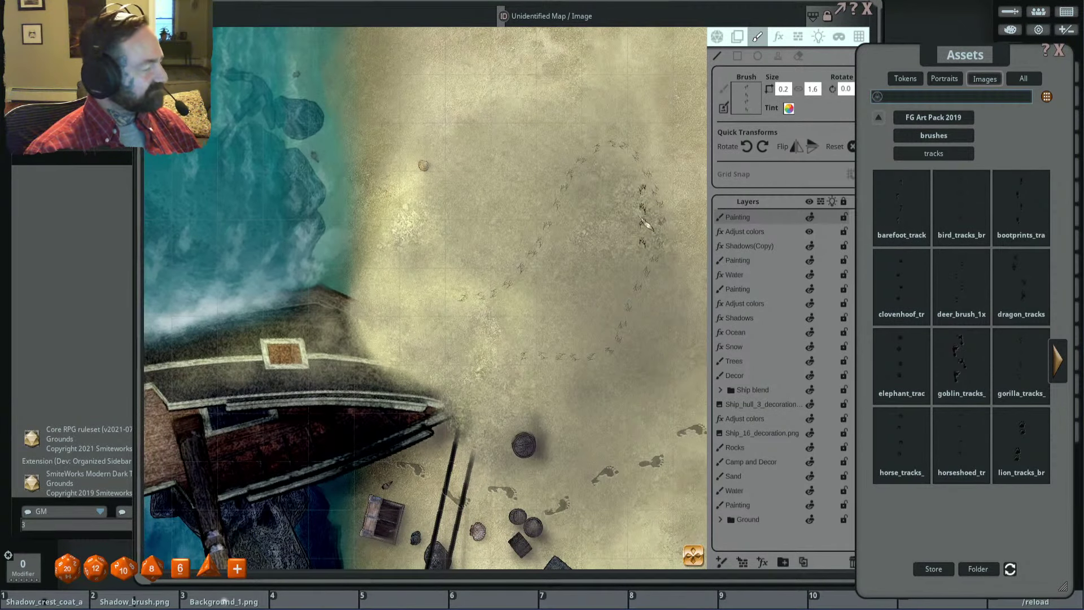
{"action": "scroll", "coordinate": [622, 223], "scroll_direction": "down", "scroll_amount": 2}
{"action": "scroll", "coordinate": [665, 218], "scroll_direction": "up", "scroll_amount": 2}
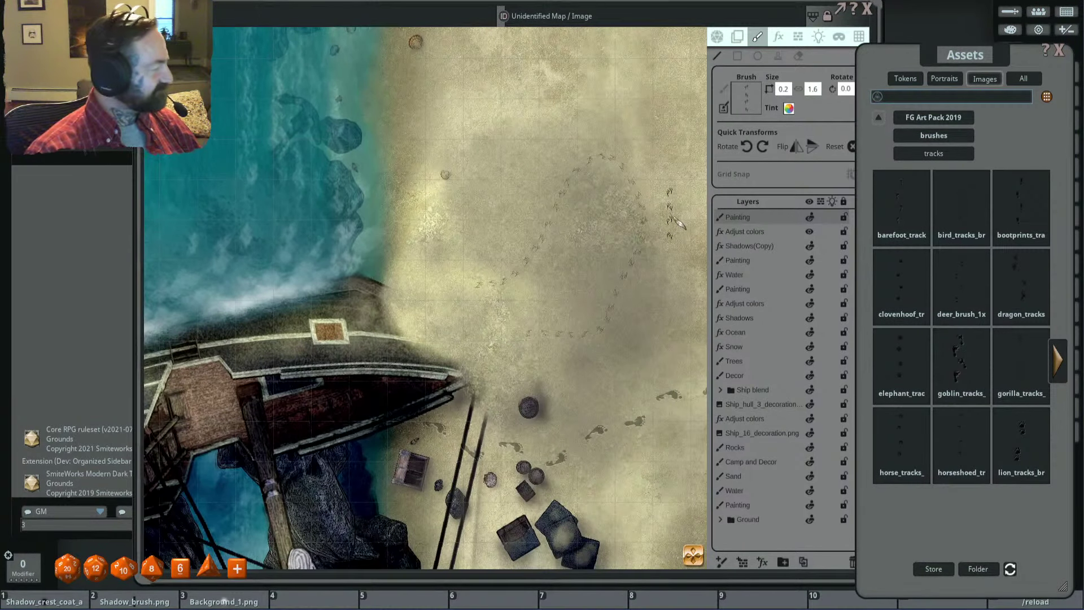
{"action": "left_click_drag", "start_coordinate": [881, 58], "coordinate": [898, 56]}
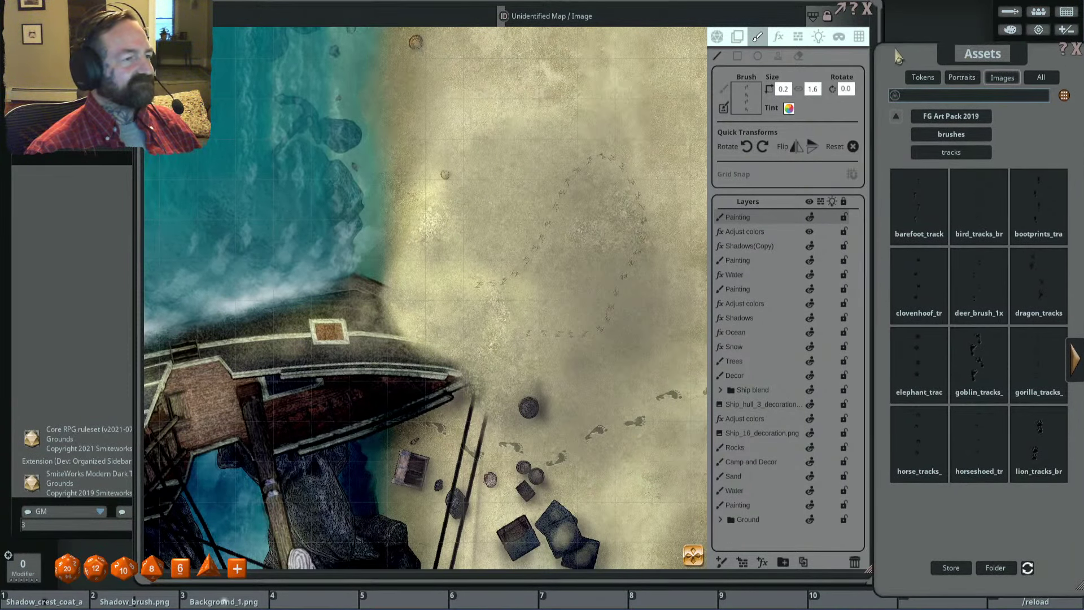
{"action": "left_click", "coordinate": [798, 56]}
{"action": "mouse_move", "coordinate": [469, 276]}
{"action": "left_mouse_down"}
{"action": "mouse_move", "coordinate": [518, 261]}
{"action": "mouse_move", "coordinate": [569, 178]}
{"action": "mouse_move", "coordinate": [608, 164]}
{"action": "mouse_move", "coordinate": [649, 198]}
{"action": "mouse_move", "coordinate": [615, 286]}
{"action": "mouse_move", "coordinate": [522, 333]}
{"action": "mouse_move", "coordinate": [497, 317]}
{"action": "left_mouse_up"}
Step: Hide the topmost Painting layer and show it again to compare the beach with and without the barefoot tracks
{"action": "scroll", "coordinate": [565, 283], "scroll_direction": "down", "scroll_amount": 5}
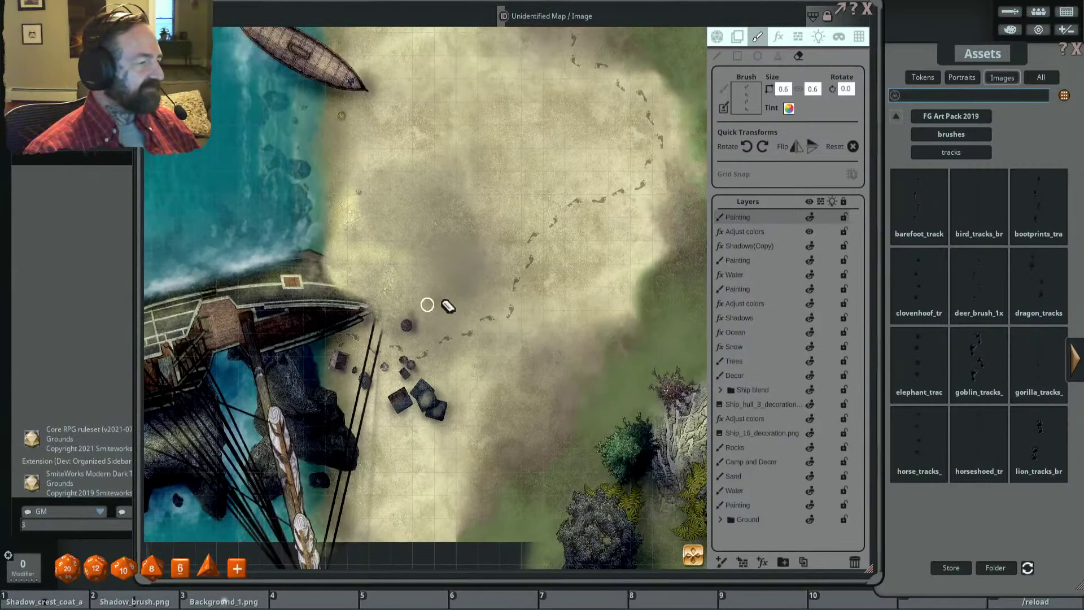
{"action": "scroll", "coordinate": [545, 146], "scroll_direction": "down", "scroll_amount": 3}
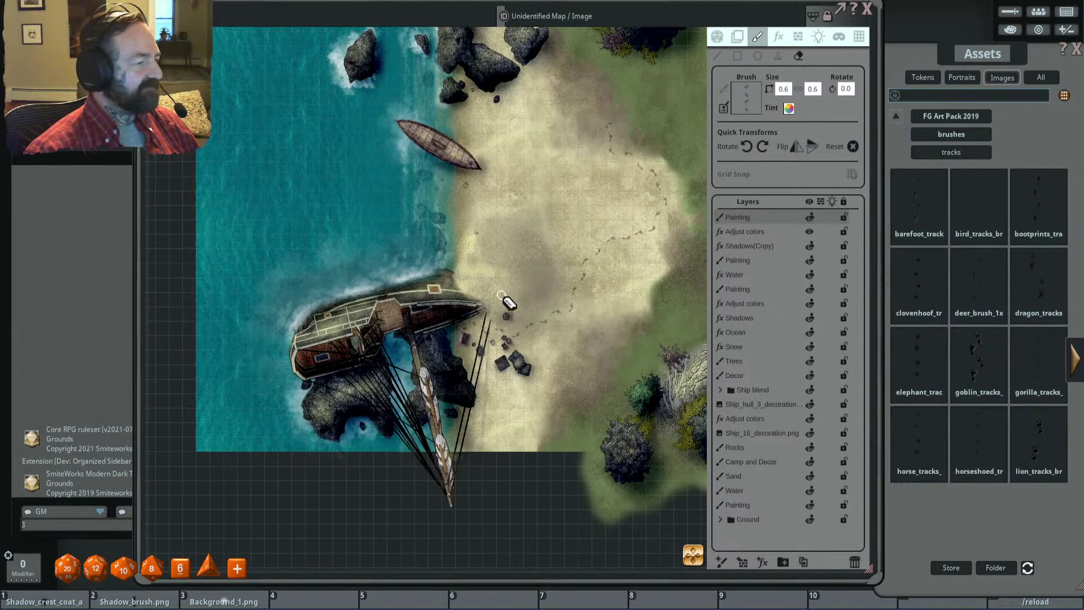
{"action": "scroll", "coordinate": [496, 327], "scroll_direction": "up", "scroll_amount": 3}
{"action": "scroll", "coordinate": [497, 347], "scroll_direction": "up", "scroll_amount": 2}
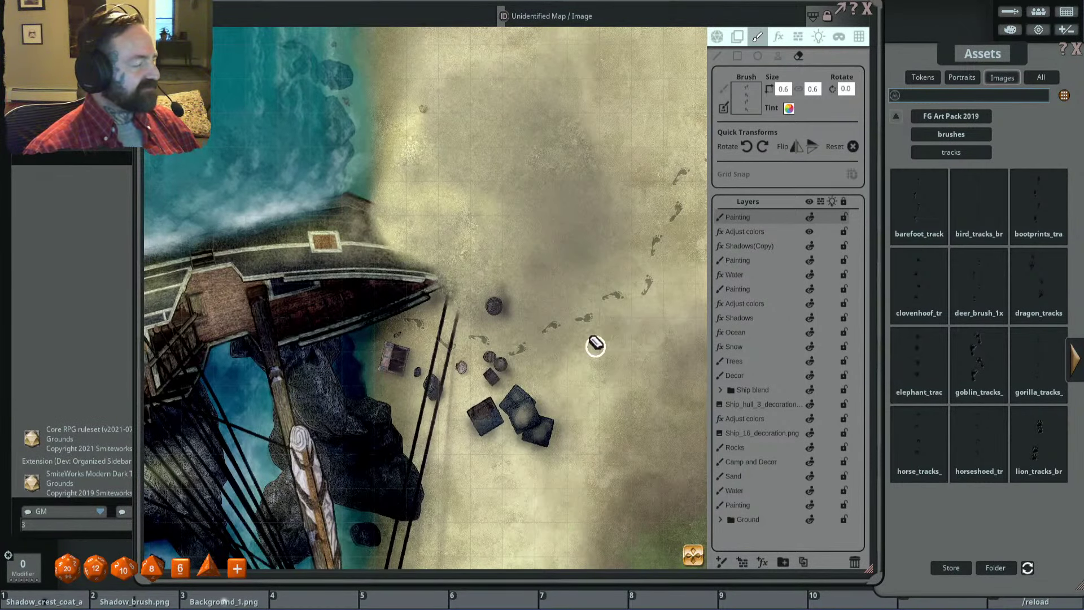
{"action": "left_click", "coordinate": [820, 231]}
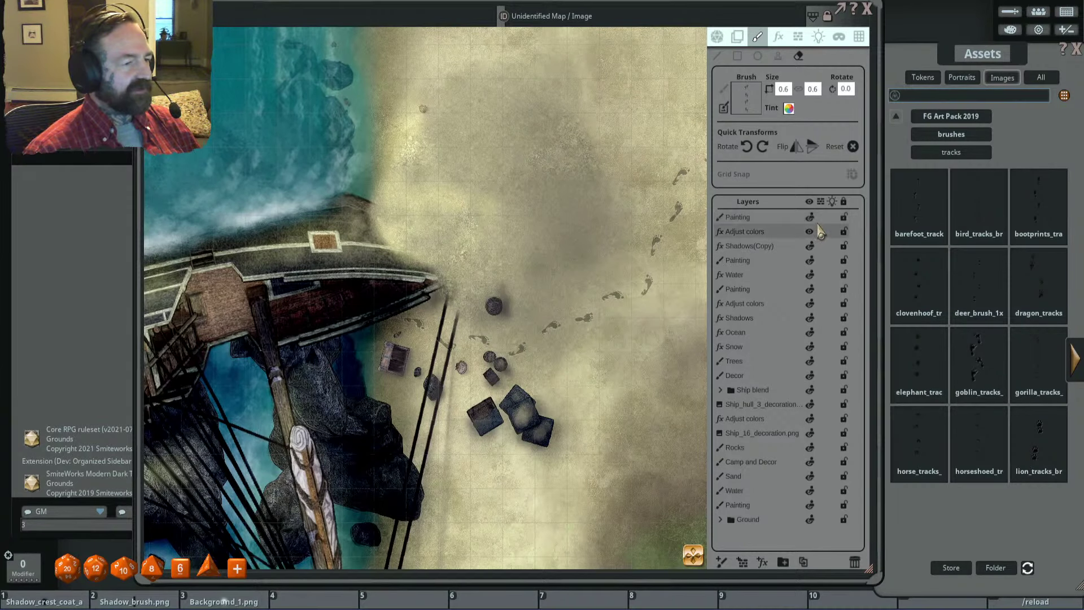
{"action": "left_click", "coordinate": [809, 217]}
{"action": "scroll", "coordinate": [617, 310], "scroll_direction": "down", "scroll_amount": 2}
{"action": "scroll", "coordinate": [612, 296], "scroll_direction": "up", "scroll_amount": 1}
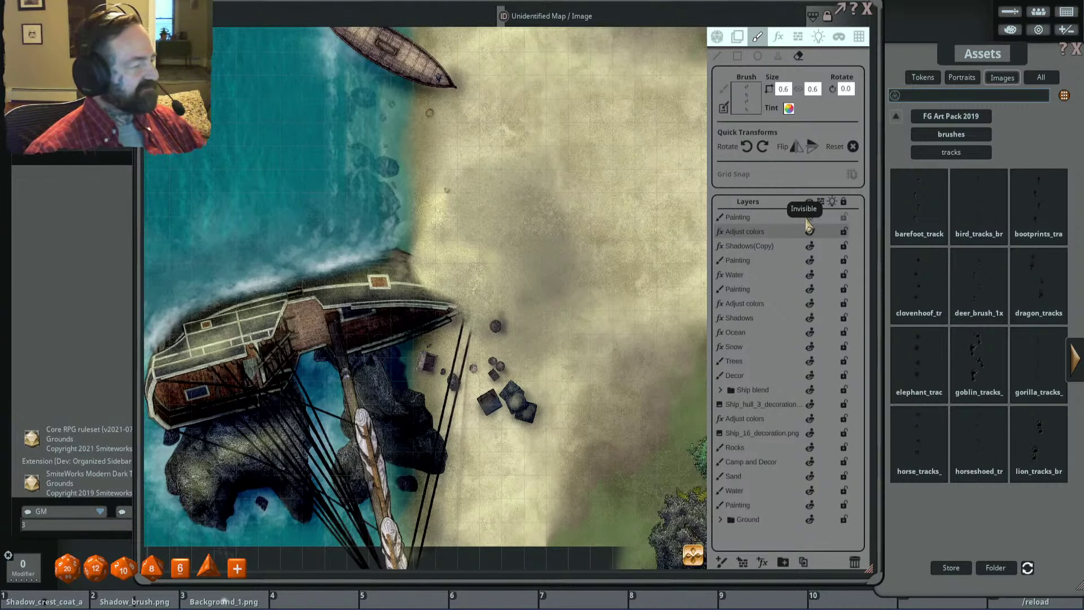
{"action": "left_click", "coordinate": [809, 217]}
{"action": "scroll", "coordinate": [655, 305], "scroll_direction": "down", "scroll_amount": 2}
{"action": "scroll", "coordinate": [520, 353], "scroll_direction": "up", "scroll_amount": 1}
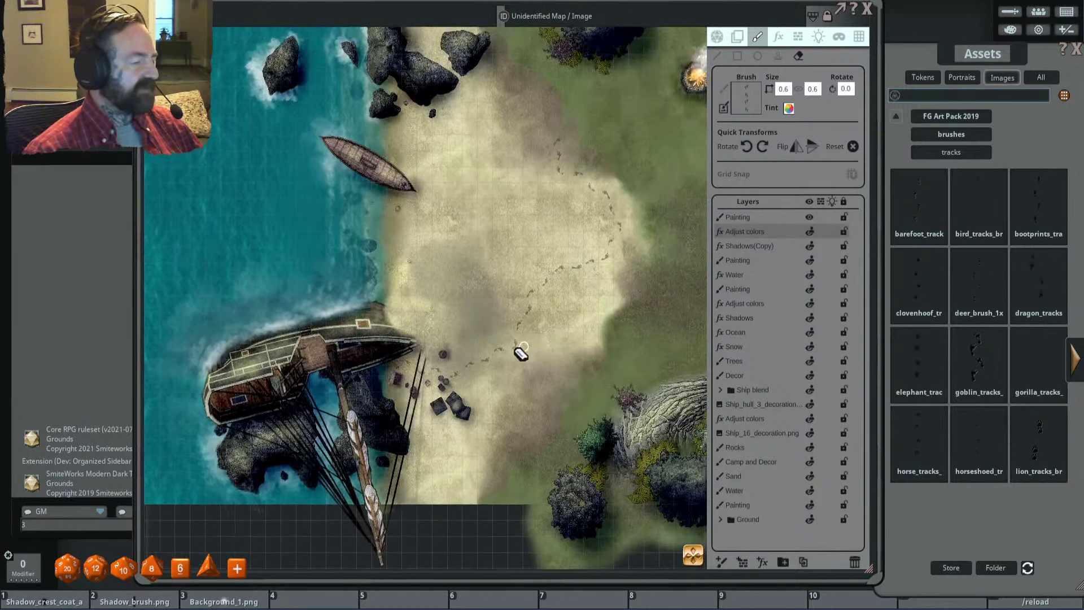
Step: Examine the barefoot trail across the sand and the overall battle map from the sea to the grass
{"action": "scroll", "coordinate": [616, 277], "scroll_direction": "up", "scroll_amount": 2}
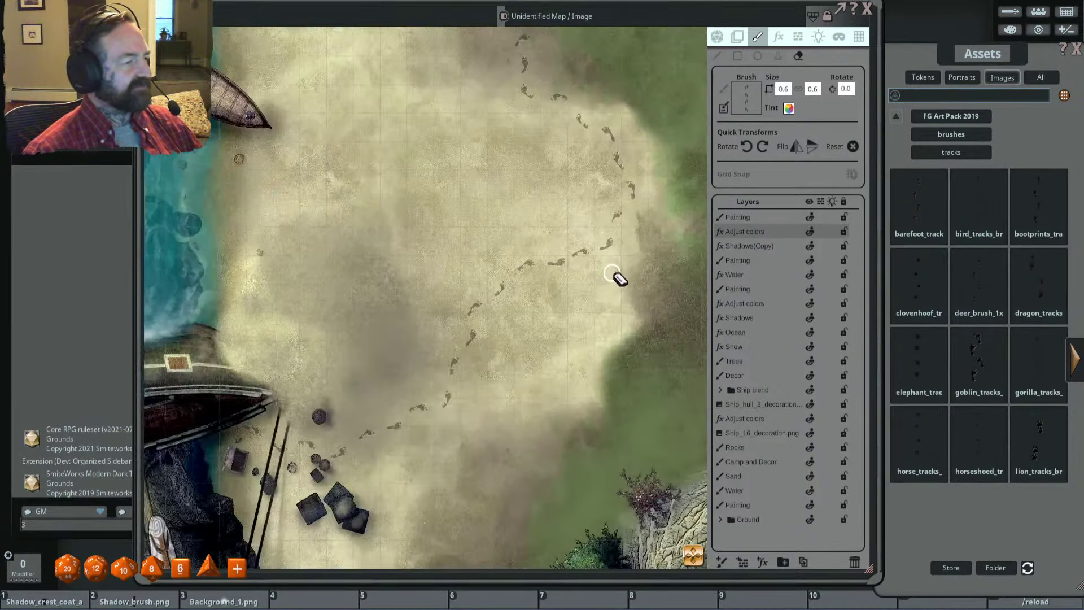
{"action": "scroll", "coordinate": [643, 272], "scroll_direction": "down", "scroll_amount": 1}
{"action": "scroll", "coordinate": [641, 273], "scroll_direction": "down", "scroll_amount": 3}
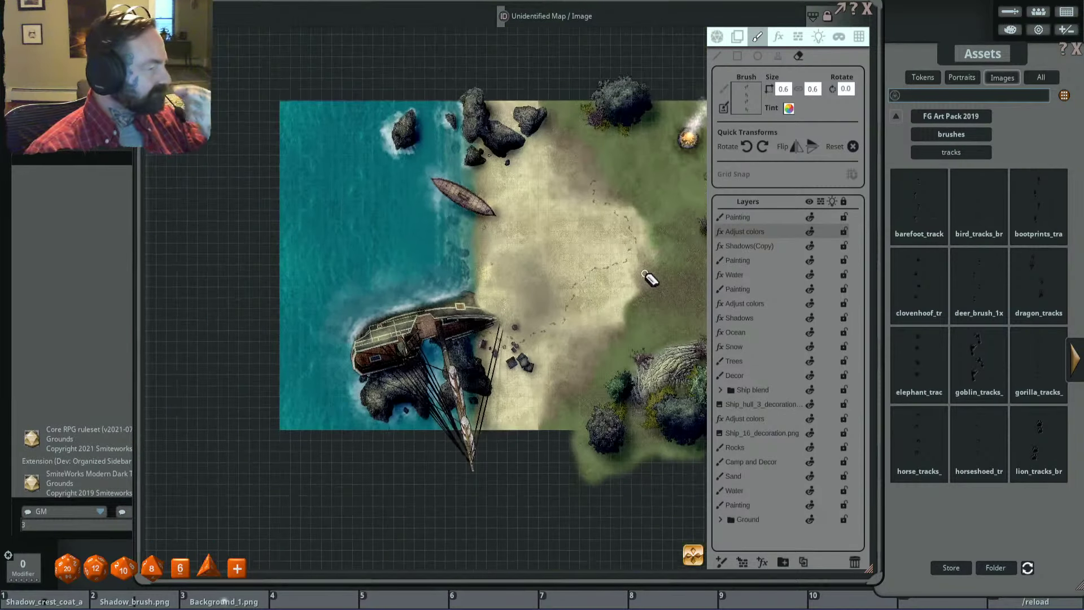
{"action": "scroll", "coordinate": [649, 275], "scroll_direction": "up", "scroll_amount": 1}
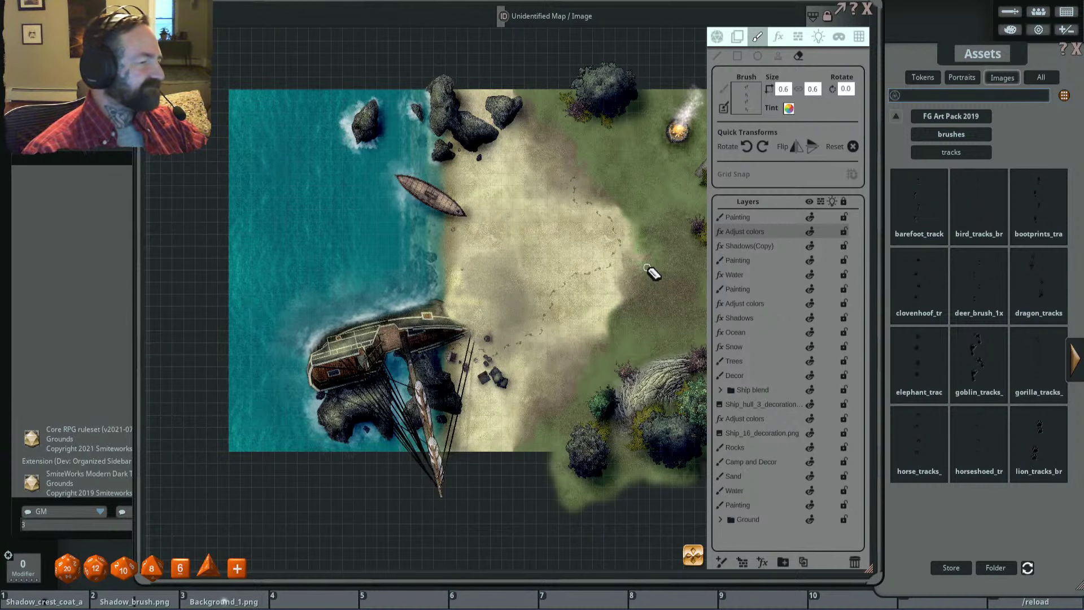
{"action": "left_click_drag", "start_coordinate": [661, 273], "coordinate": [610, 287]}
{"action": "scroll", "coordinate": [624, 285], "scroll_direction": "down", "scroll_amount": 2}
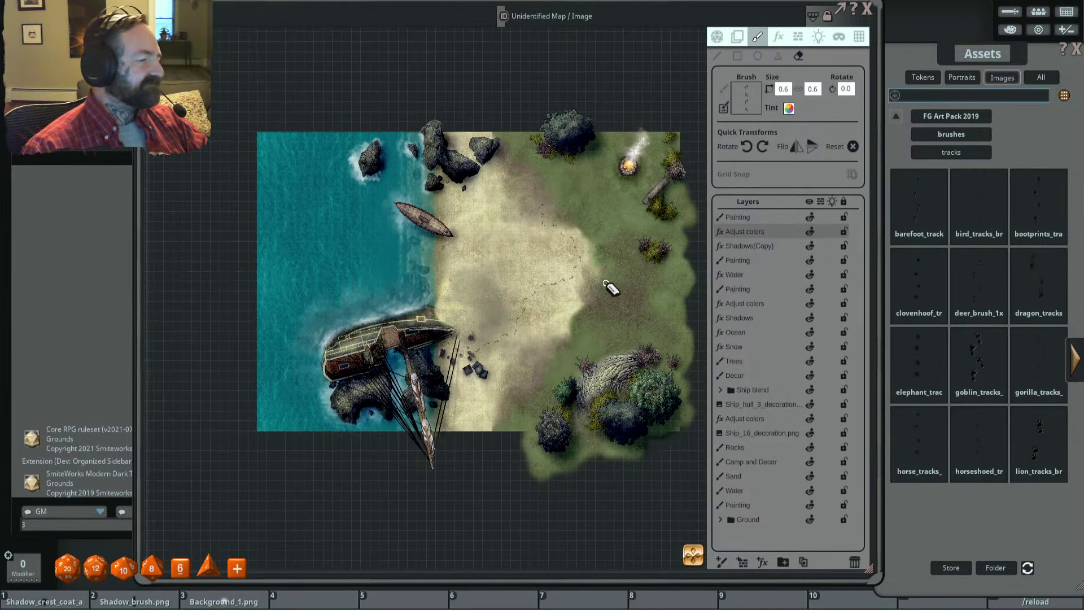